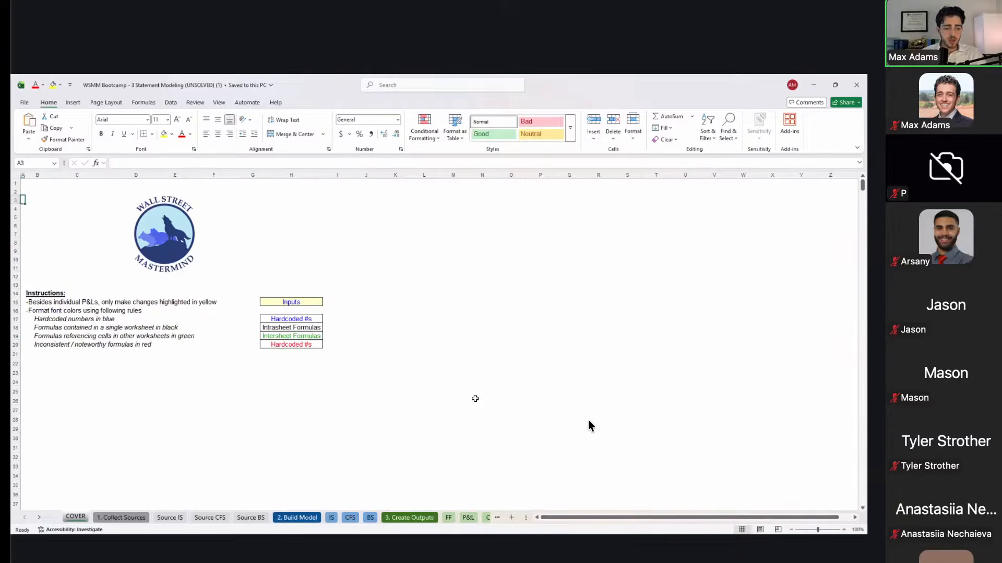
Step: Review the cover sheet's font-colour rules by highlighting the blue, green, red and black rule rows
{"action": "key", "text": "Right"}
{"action": "key", "text": "Up"}
{"action": "key", "text": "Up"}
{"action": "key", "text": "Up"}
{"action": "key", "text": "Up"}
{"action": "key", "text": "Up"}
{"action": "key", "text": "Right"}
{"action": "key", "text": "Right"}
{"action": "key", "text": "Down"}
{"action": "key", "text": "Down"}
{"action": "key", "text": "Right"}
{"action": "key", "text": "Right"}
{"action": "key", "text": "Down"}
{"action": "key", "text": "Down"}
{"action": "key", "text": "Down"}
{"action": "key", "text": "Right"}
{"action": "key", "text": "Left"}
{"action": "key", "text": "Up"}
{"action": "key", "text": "Up"}
{"action": "key", "text": "Up"}
{"action": "key", "text": "shift+space"}
{"action": "key", "text": "Down"}
{"action": "key", "text": "Down"}
{"action": "key", "text": "shift+space"}
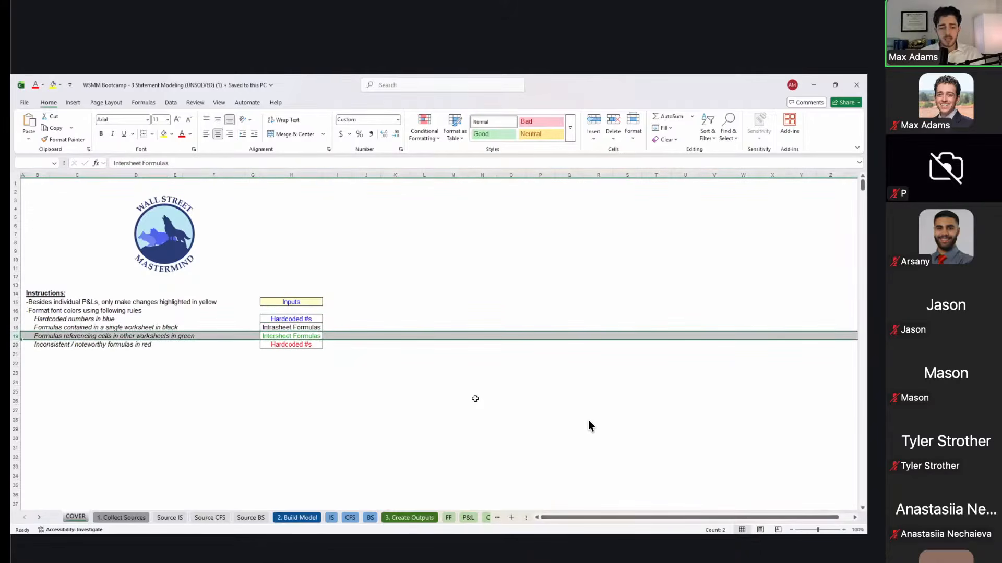
{"action": "key", "text": "Down"}
{"action": "key", "text": "shift+space"}
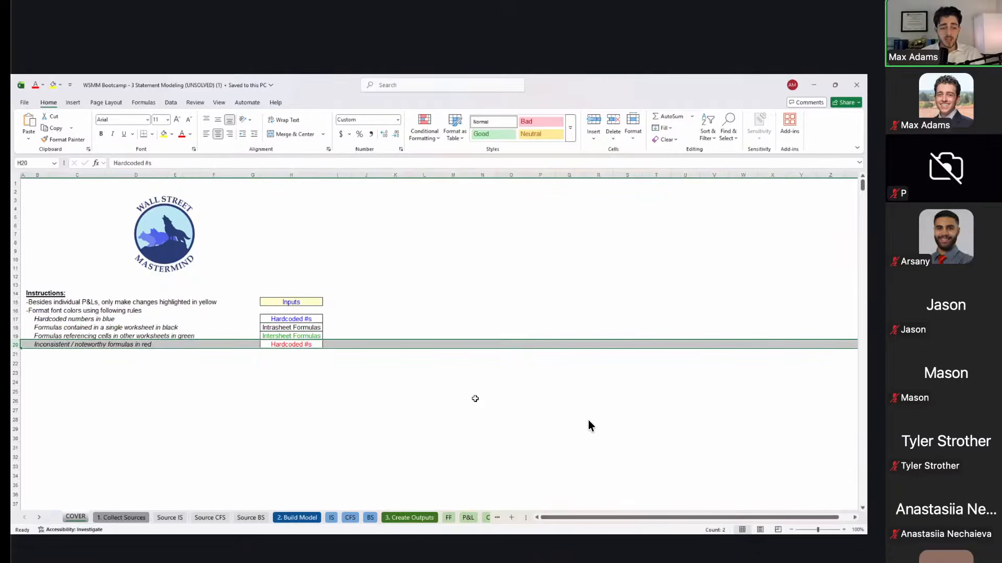
{"action": "key", "text": "Up"}
{"action": "key", "text": "Up"}
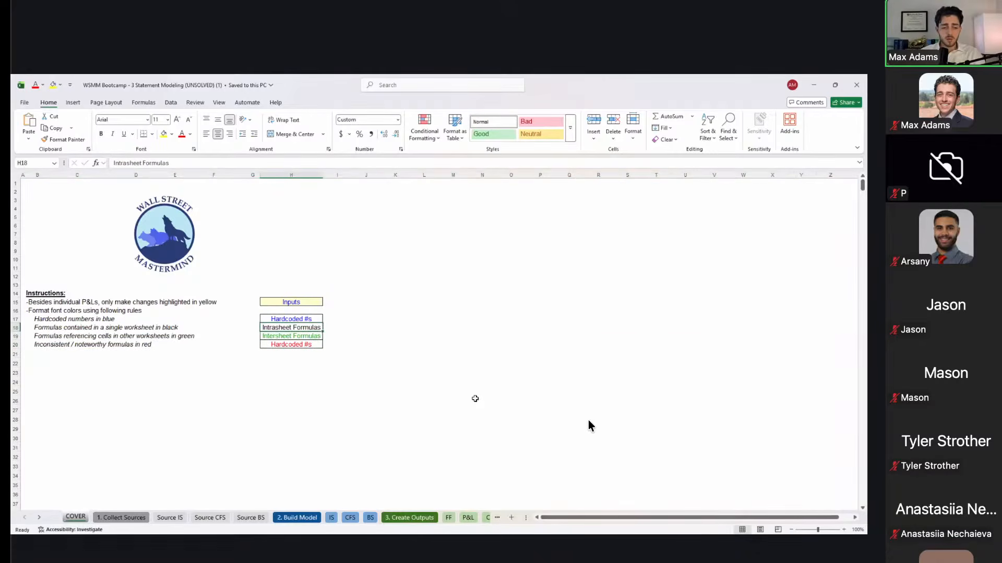
{"action": "key", "text": "shift+space"}
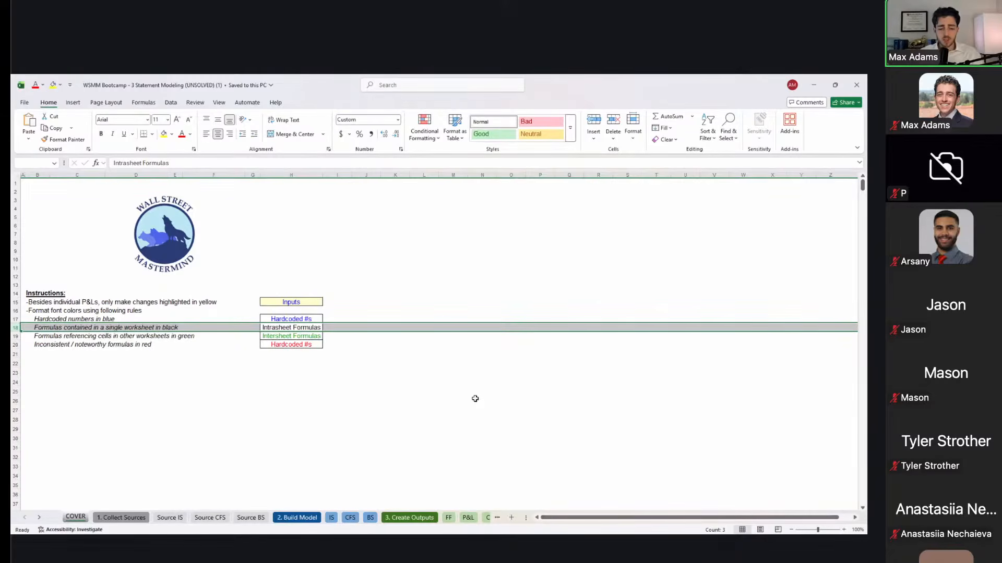
{"action": "key", "text": "Right"}
{"action": "key", "text": "Down"}
{"action": "key", "text": "Left"}
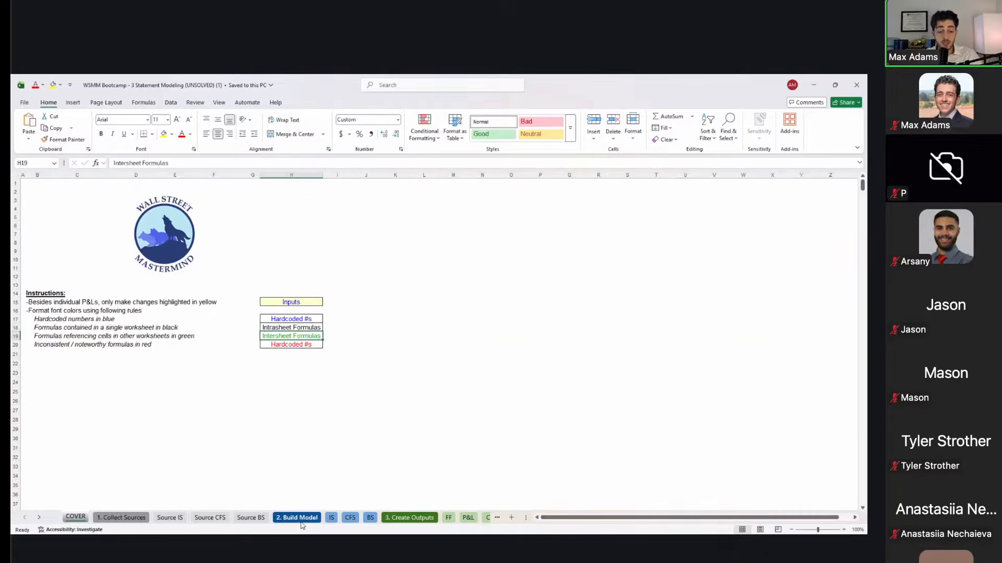
{"action": "scroll", "coordinate": [303, 520], "scroll_direction": "right", "scroll_amount": 6}
{"action": "scroll", "coordinate": [303, 520], "scroll_direction": "left", "scroll_amount": 6}
Step: Browse the sheet tabs from 1. Collect Sources through Key Concepts and back to COVER
{"action": "left_click", "coordinate": [112, 518]}
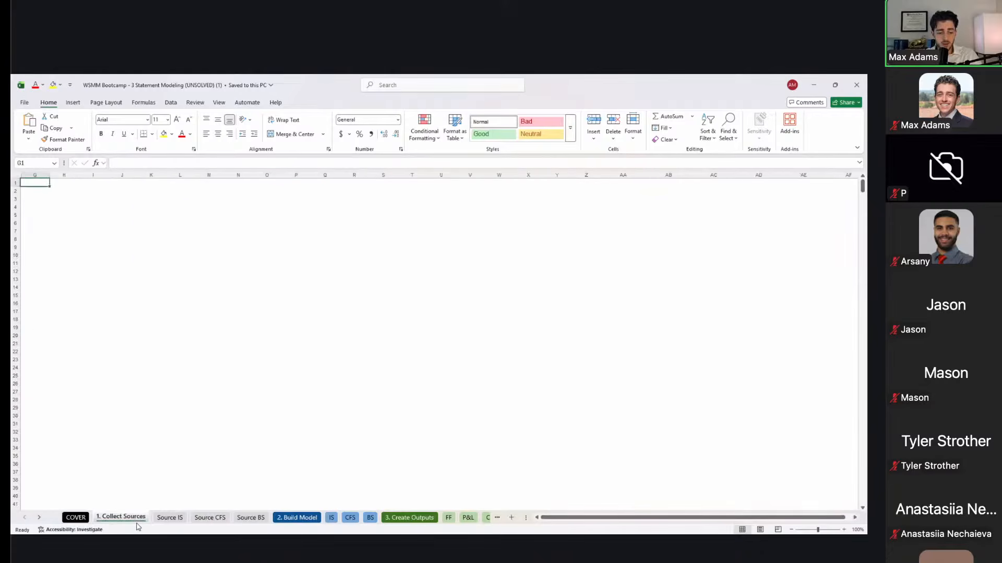
{"action": "left_click", "coordinate": [295, 518], "text": "ctrl"}
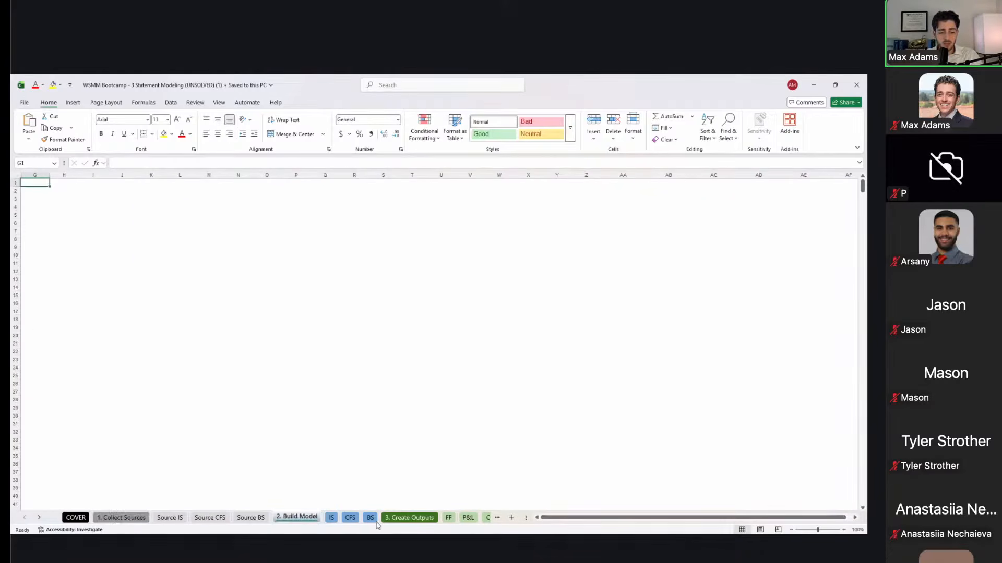
{"action": "left_click", "coordinate": [493, 517]}
{"action": "left_click", "coordinate": [496, 517]}
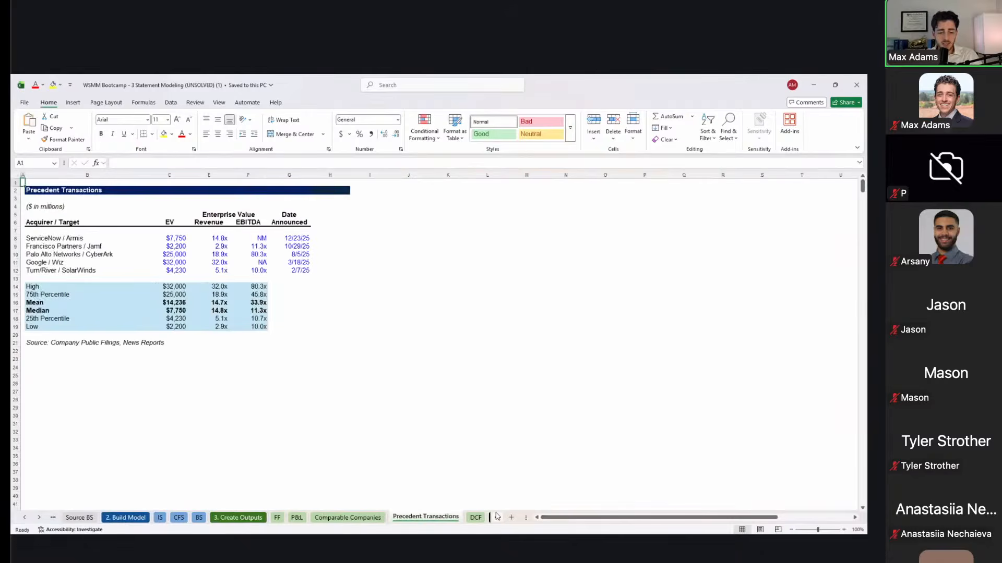
{"action": "left_click", "coordinate": [479, 518]}
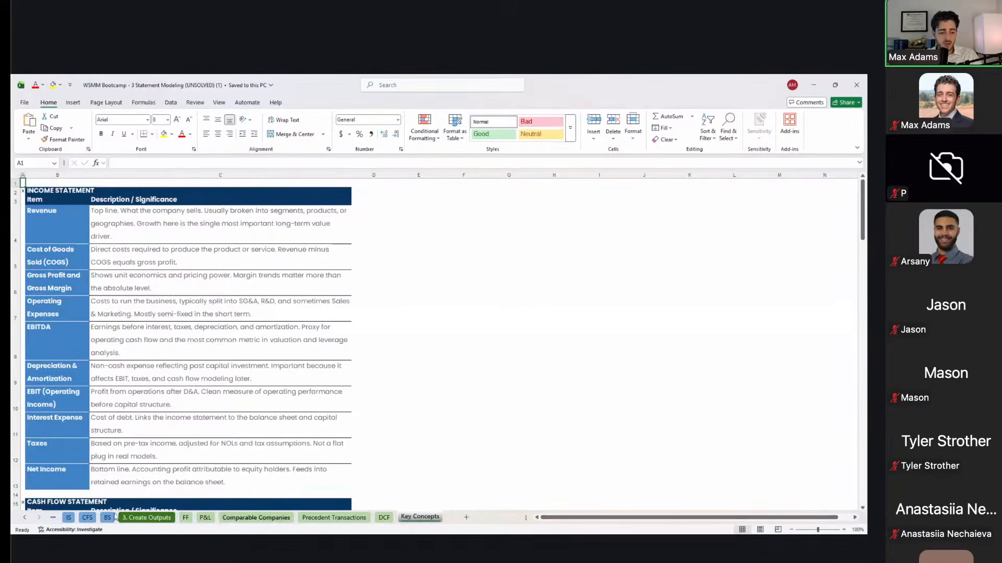
{"action": "left_click", "coordinate": [57, 517]}
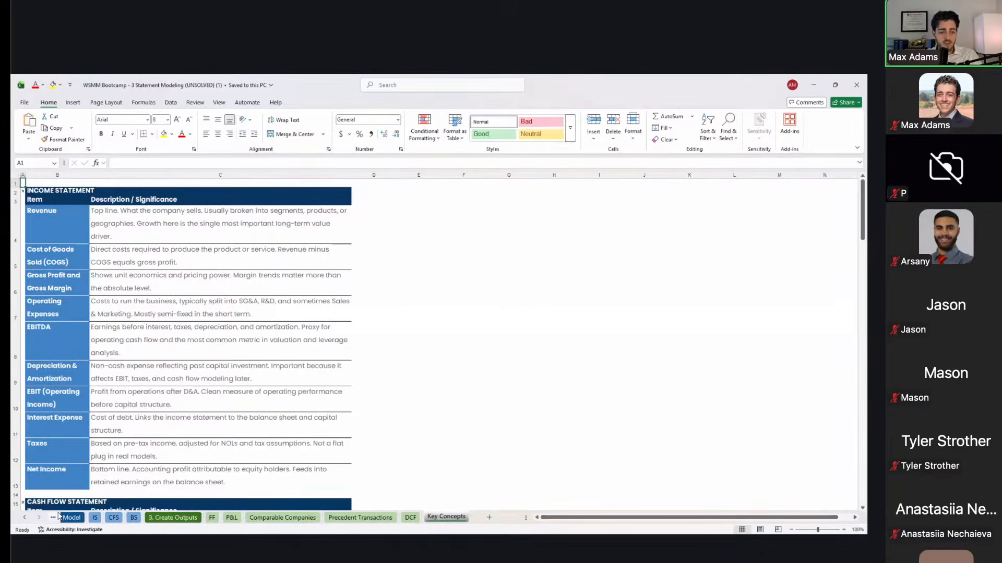
{"action": "left_click", "coordinate": [57, 517]}
{"action": "left_click", "coordinate": [58, 517]}
{"action": "left_click", "coordinate": [58, 517]}
{"action": "left_click", "coordinate": [57, 517]}
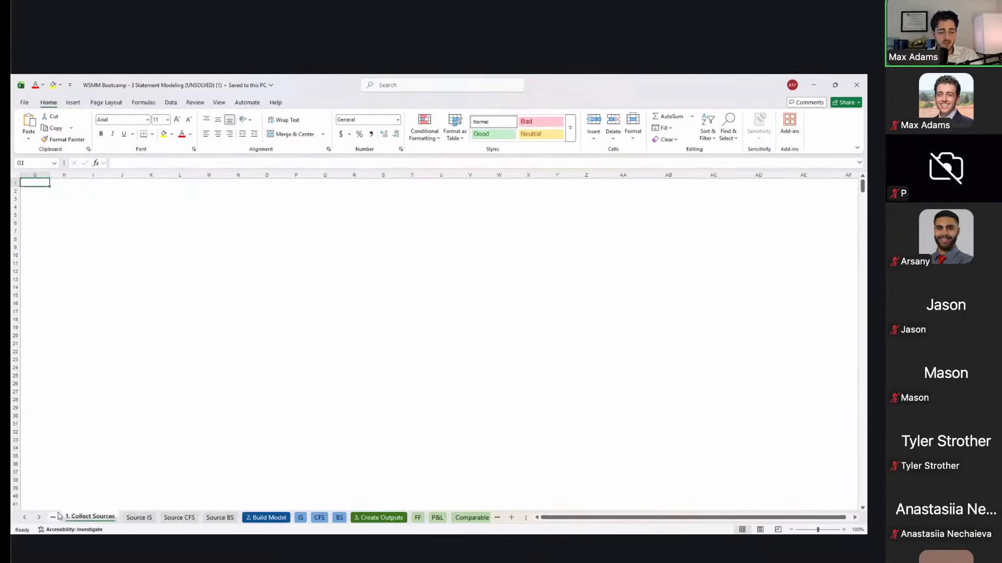
{"action": "left_click", "coordinate": [59, 517]}
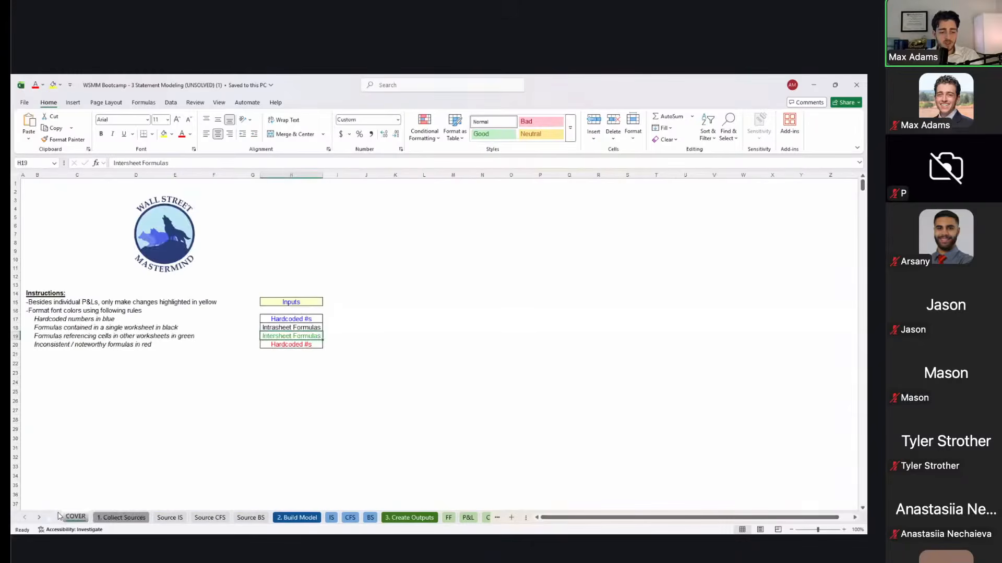
Step: Return to the Source IS sheet and select cell G2 beside the statement
{"action": "key", "text": "ctrl+Page_Down"}
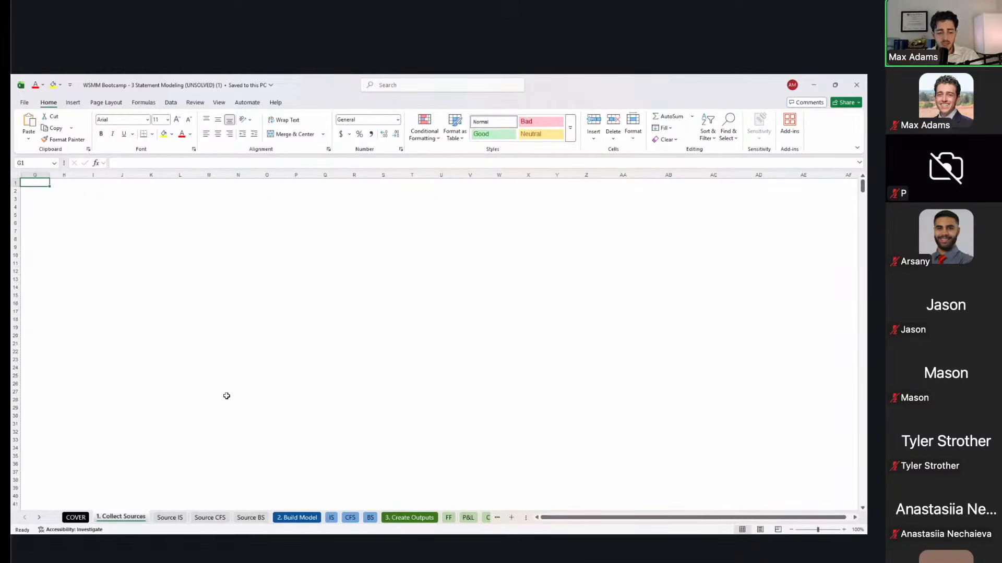
{"action": "key", "text": "ctrl+Page_Down"}
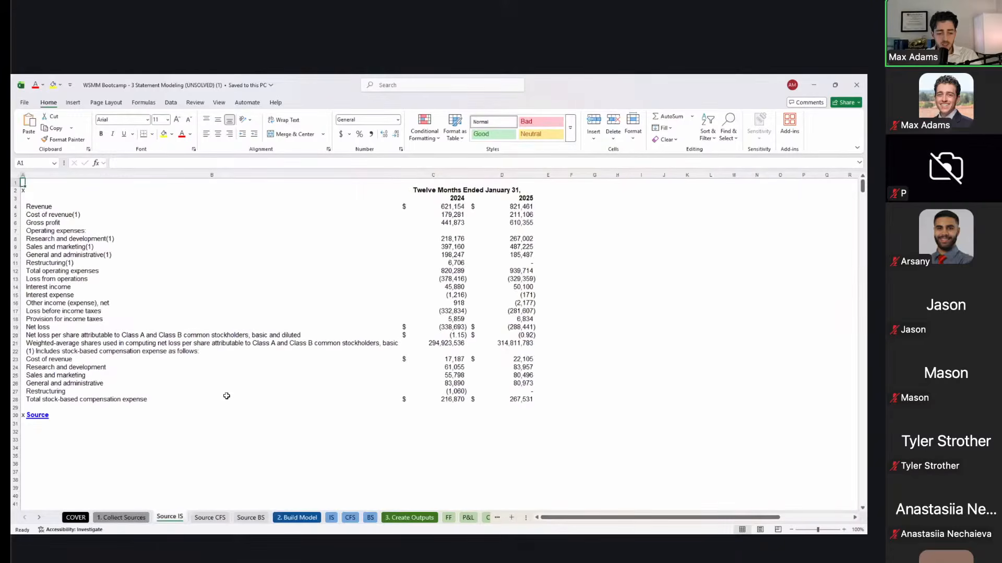
{"action": "key", "text": "ctrl+Page_Down"}
{"action": "key", "text": "ctrl+Page_Down"}
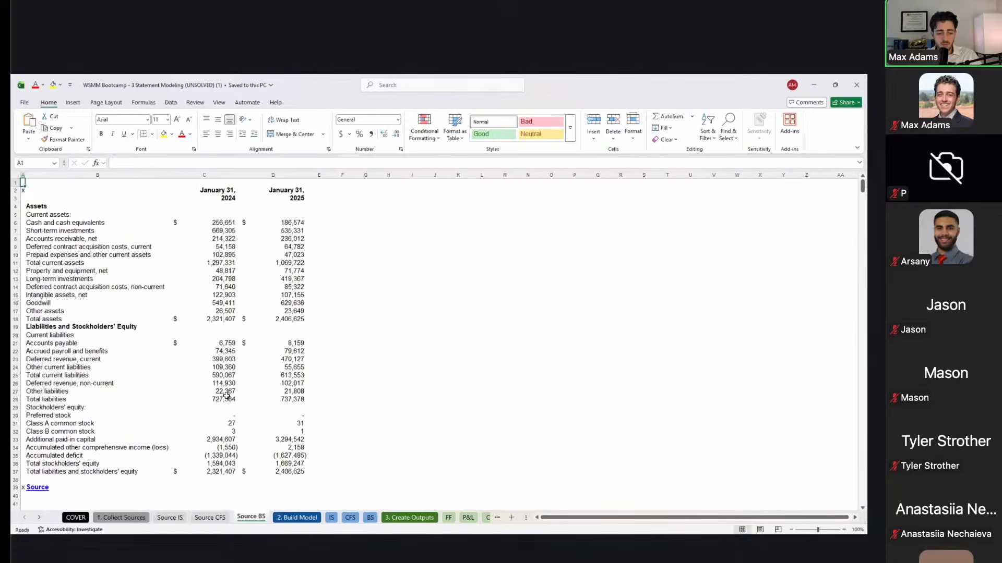
{"action": "key", "text": "ctrl+Page_Up"}
{"action": "key", "text": "ctrl+Page_Up"}
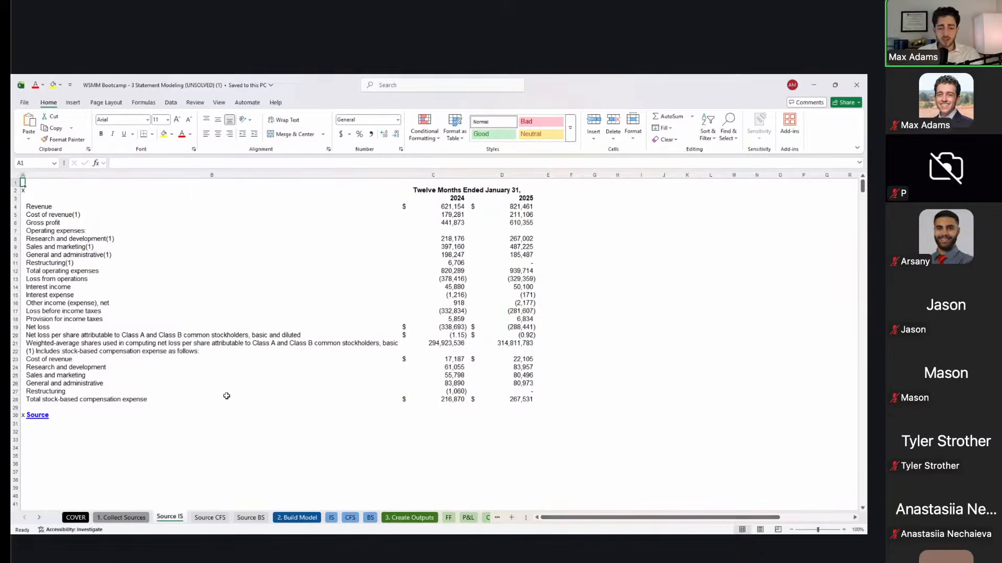
{"action": "left_click", "coordinate": [602, 197]}
{"action": "left_click", "coordinate": [603, 192]}
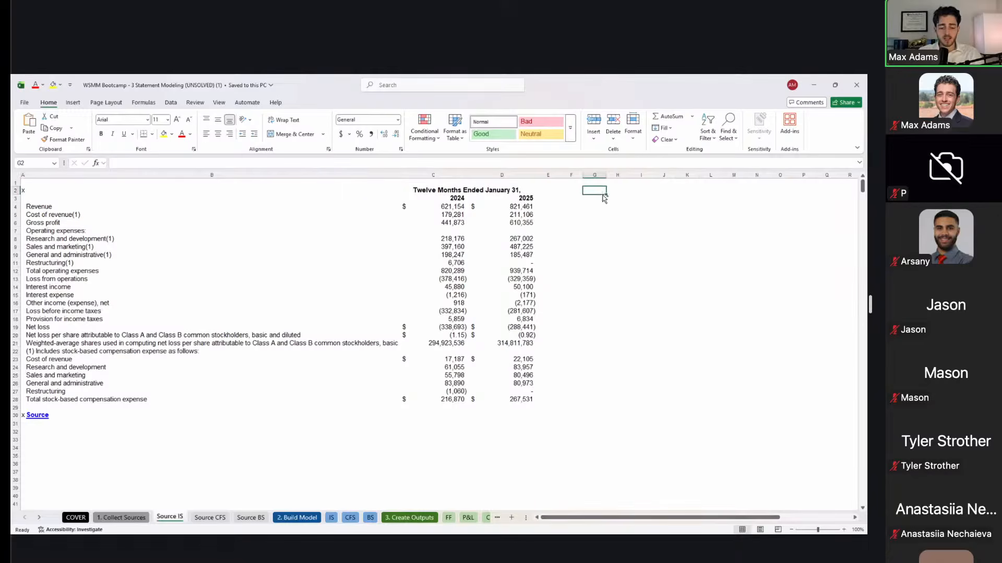
Step: Enter an italic, underlined 'Where does this come from?' heading in G2
{"action": "key", "text": "ctrl+i"}
{"action": "key", "text": "ctrl+u"}
{"action": "type", "text": "Where does this come from?"}
{"action": "key", "text": "Return"}
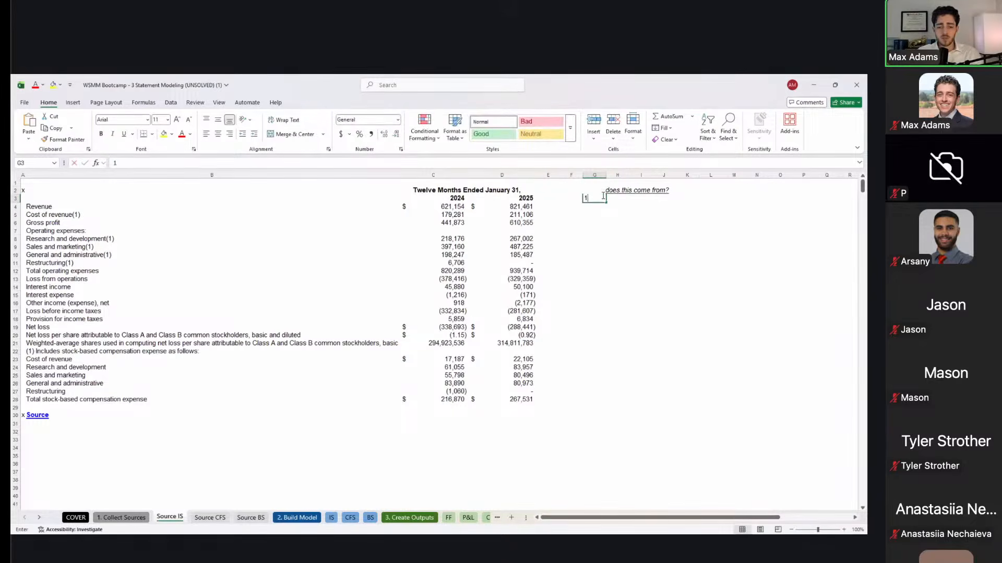
Step: List the sources below it: 1. Capital IQ or FactSet, BamSEC, and 3. SEC EDGAR
{"action": "type", "text": "1. Capital IQ or FactSet"}
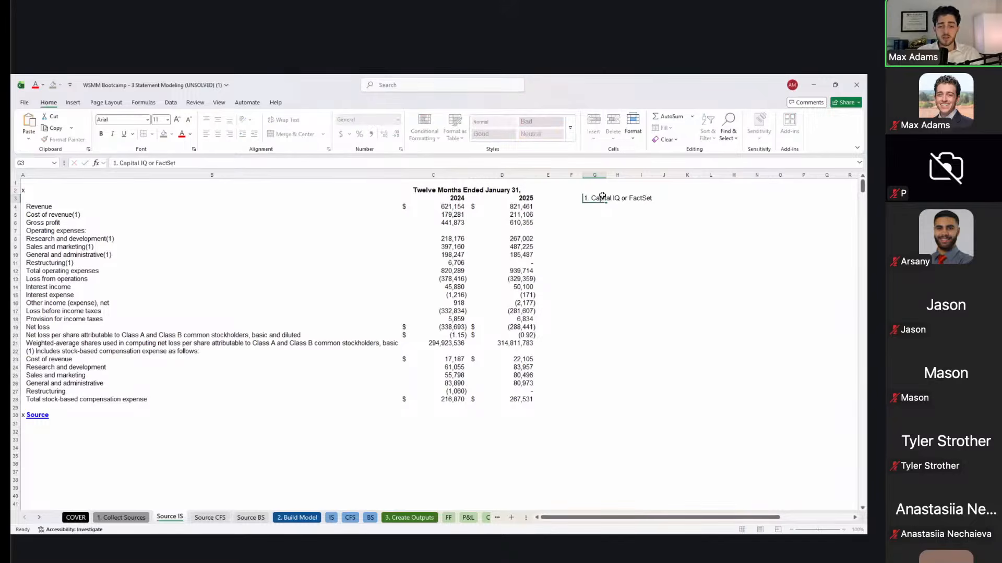
{"action": "key", "text": "Return"}
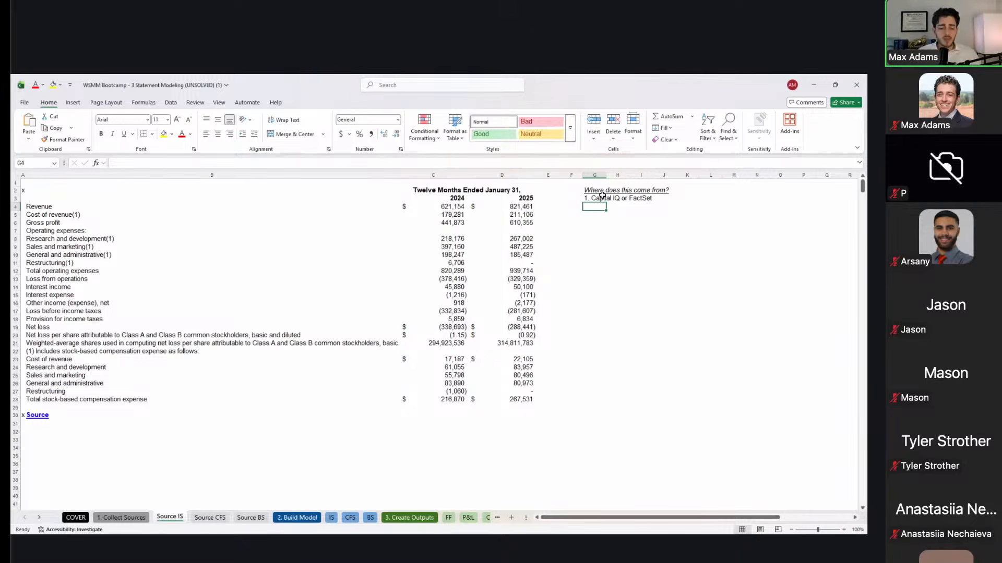
{"action": "type", "text": "1"}
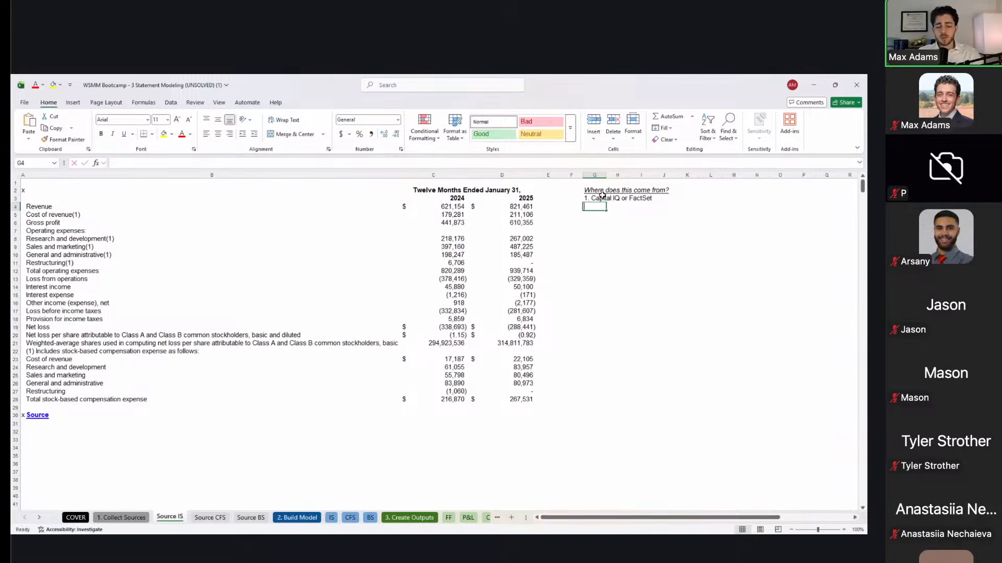
{"action": "type", "text": ". BamSEC"}
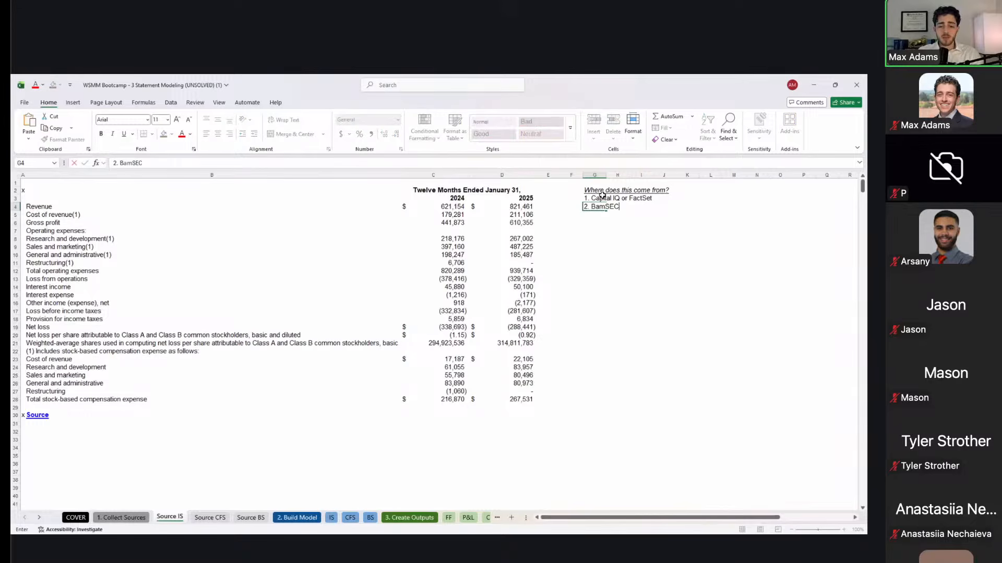
{"action": "key", "text": "Return"}
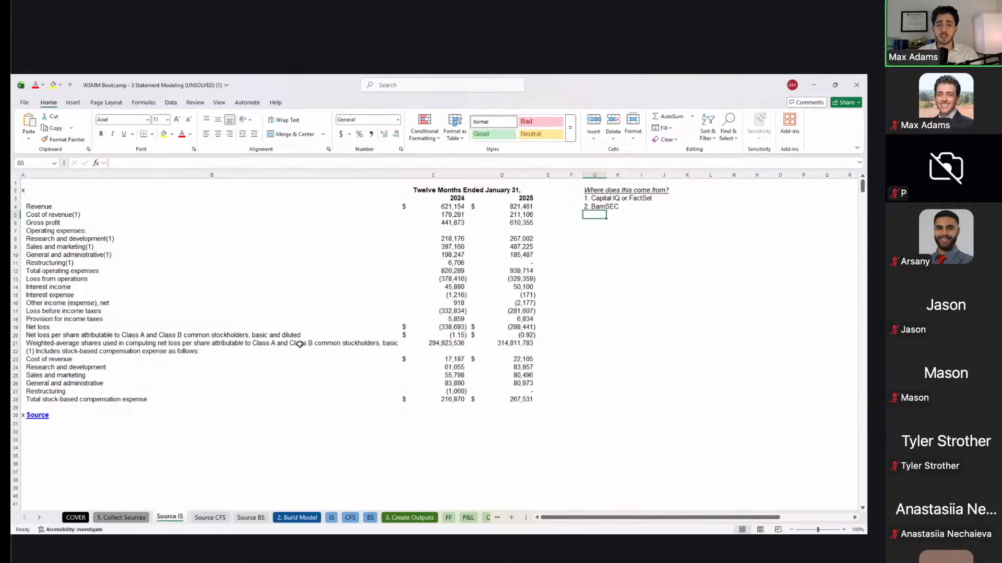
{"action": "type", "text": "3"}
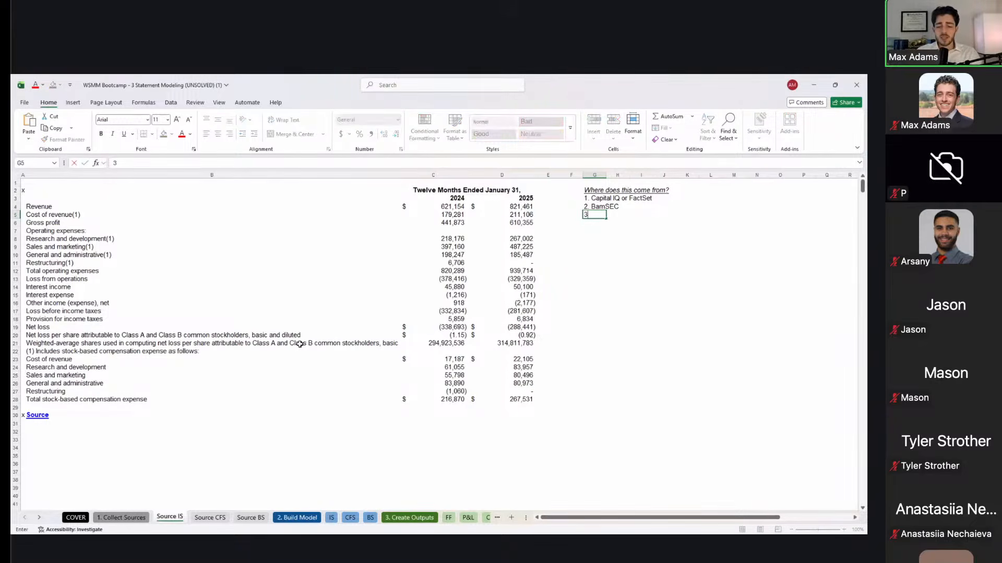
{"action": "type", "text": ". SEC EDGAR"}
{"action": "key", "text": "Return"}
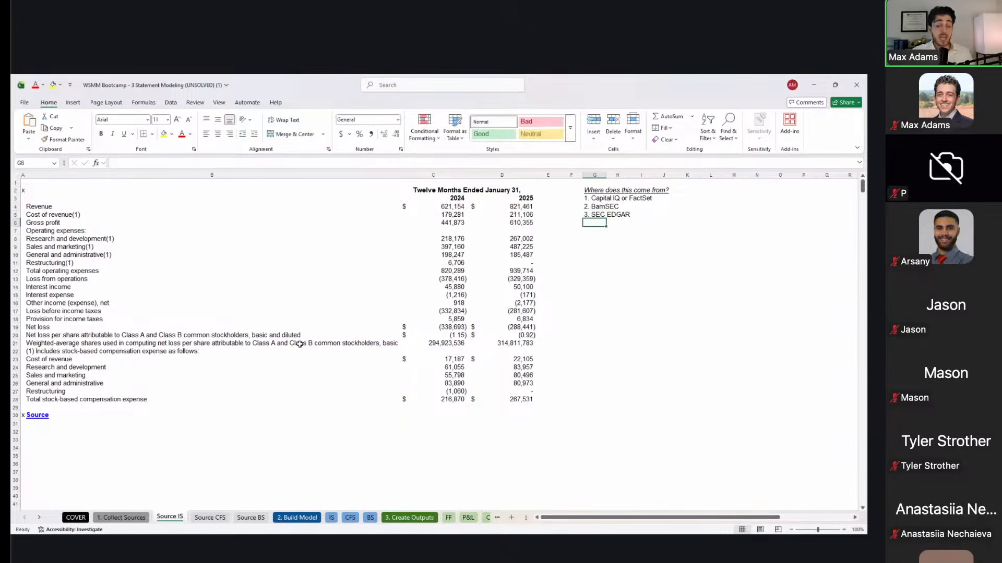
{"action": "key", "text": "Up"}
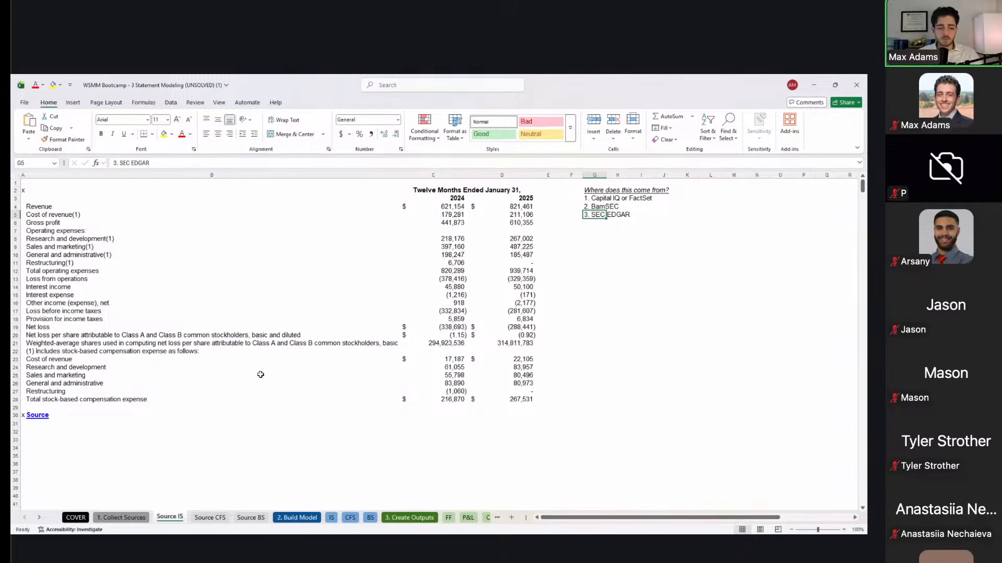
{"action": "left_click", "coordinate": [43, 423]}
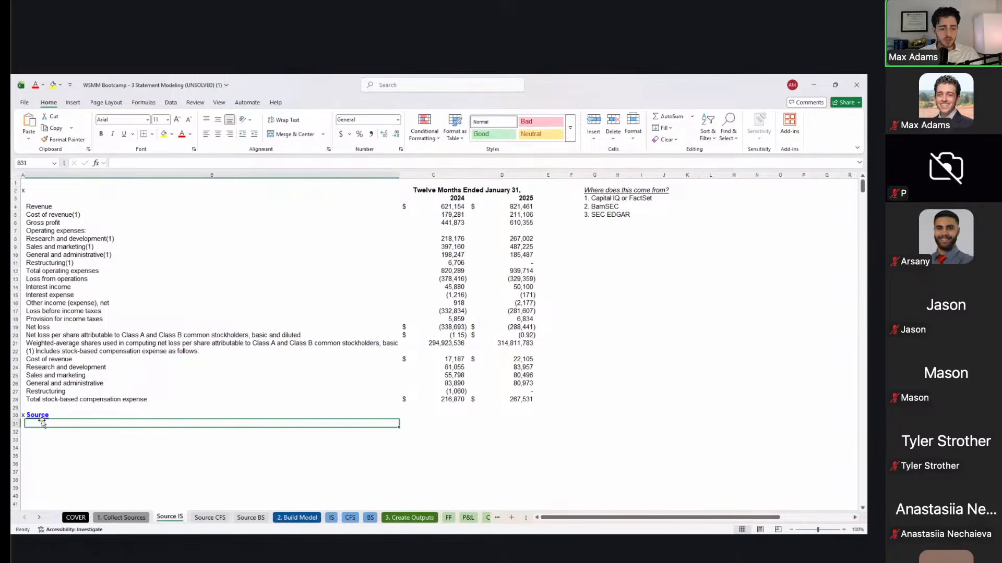
Step: Follow the Source hyperlink in cell B30 to open the BamSEC 10-K filing
{"action": "left_click", "coordinate": [40, 418]}
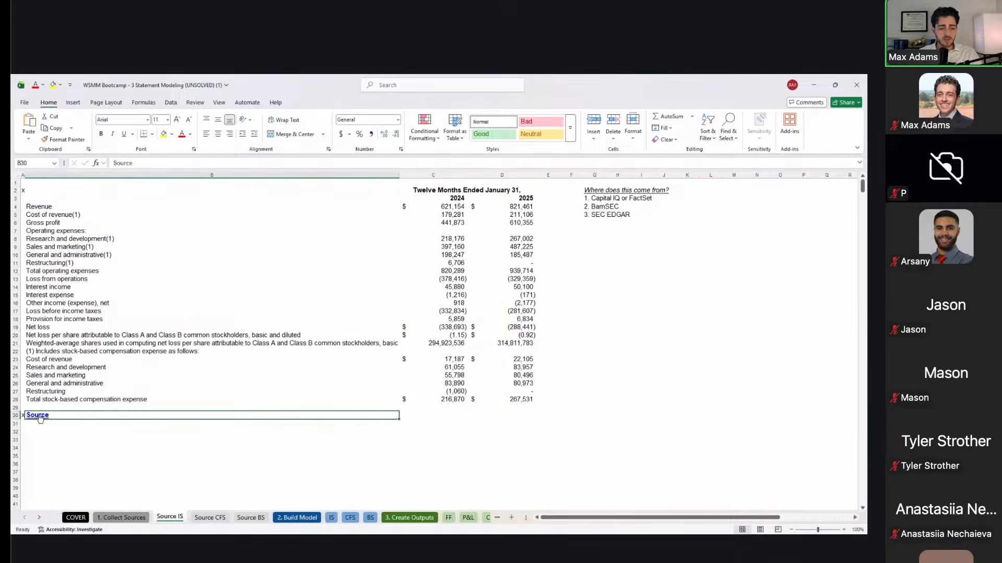
{"action": "left_click", "coordinate": [40, 416]}
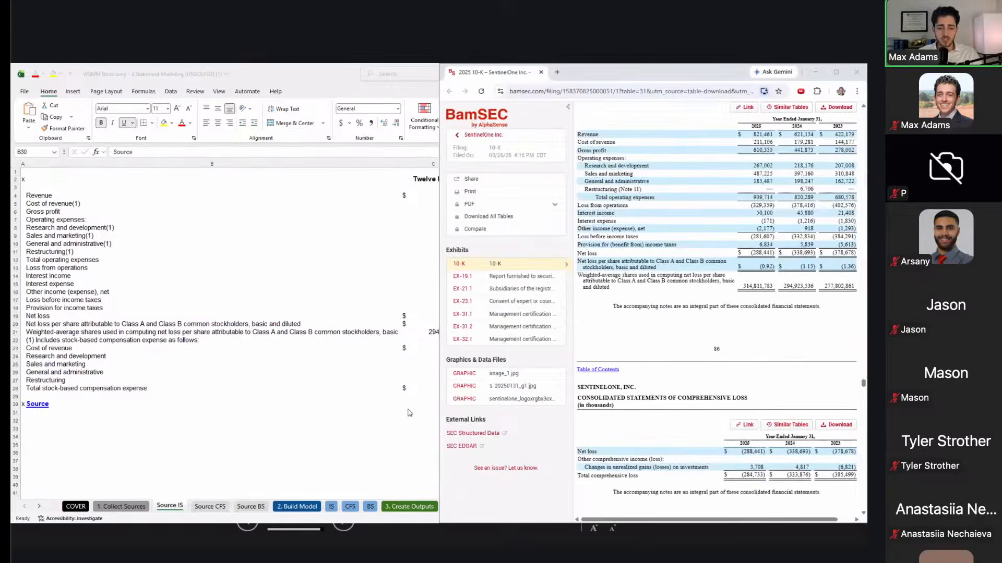
Step: Switch to the 2025 10-K in the browser, collapse the BamSEC sidebar and maximize the window
{"action": "left_click", "coordinate": [408, 410]}
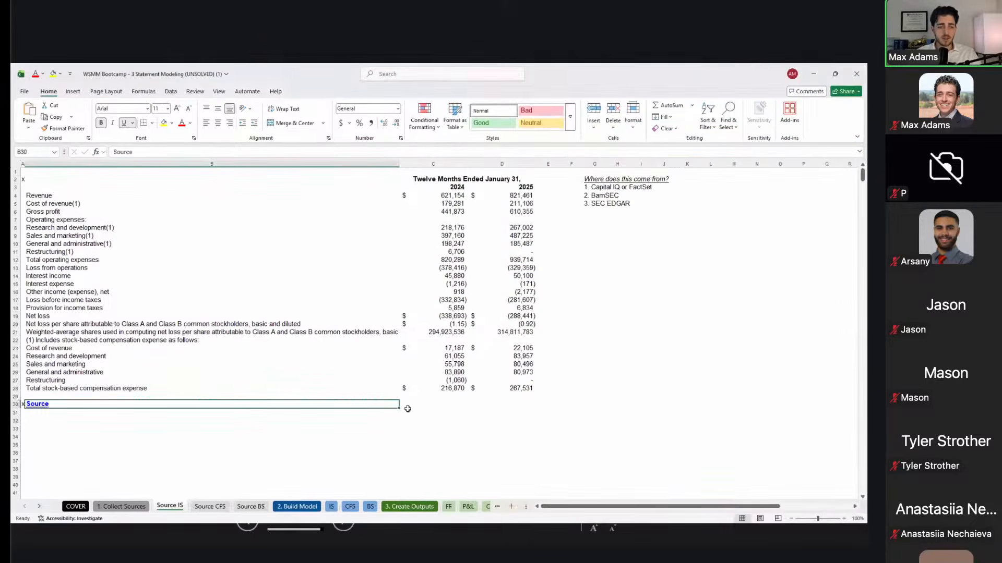
{"action": "key", "text": "alt+Tab"}
{"action": "key", "text": "alt+Tab"}
{"action": "key", "text": "alt+Tab"}
{"action": "key", "text": "alt+shift+Tab"}
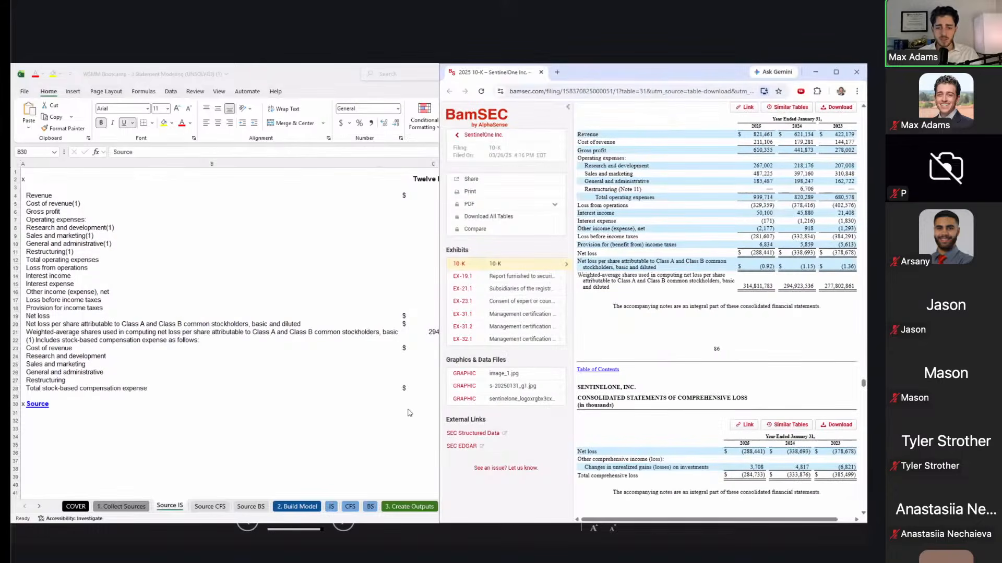
{"action": "scroll", "coordinate": [640, 313], "scroll_direction": "up", "scroll_amount": 3}
{"action": "scroll", "coordinate": [640, 314], "scroll_direction": "up", "scroll_amount": 10}
{"action": "scroll", "coordinate": [640, 314], "scroll_direction": "down", "scroll_amount": 5}
{"action": "scroll", "coordinate": [639, 313], "scroll_direction": "down", "scroll_amount": 5}
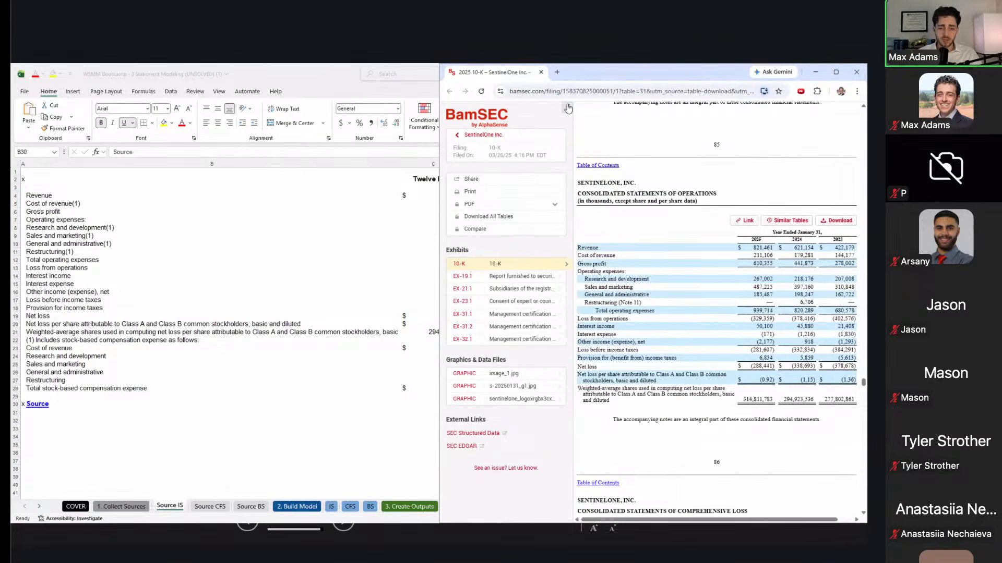
{"action": "left_click", "coordinate": [568, 108]}
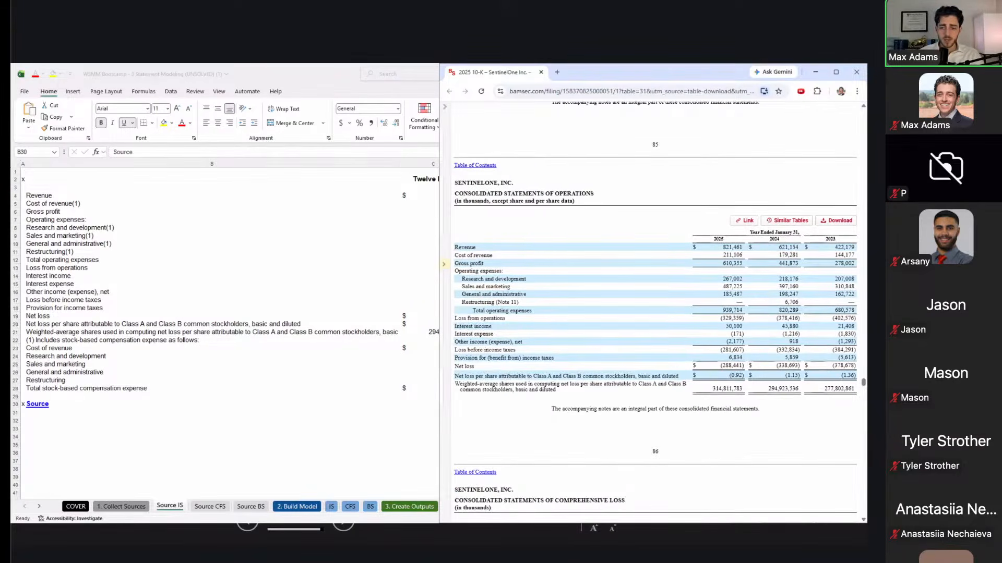
{"action": "left_click", "coordinate": [834, 73]}
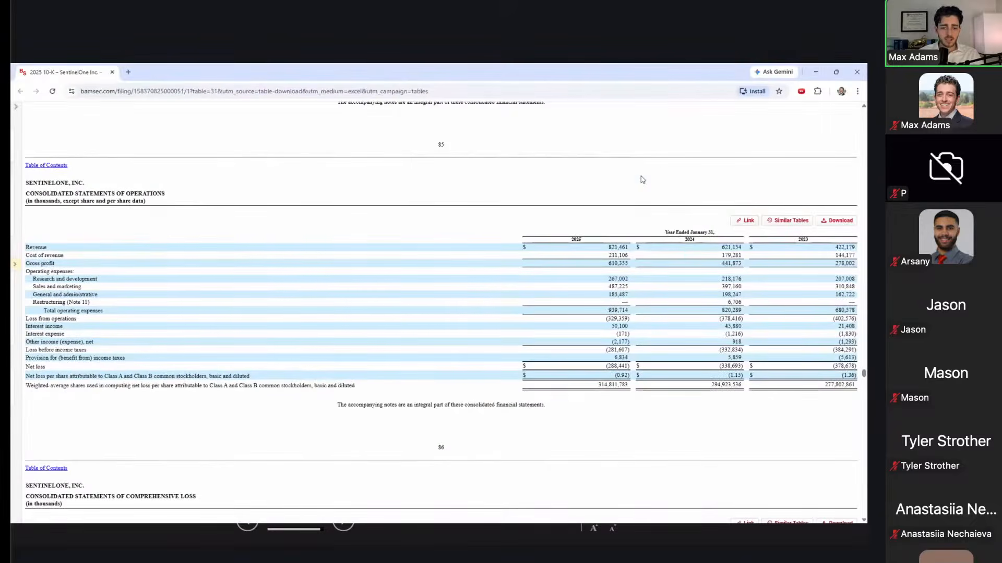
{"action": "scroll", "coordinate": [271, 205], "scroll_direction": "down", "scroll_amount": 1}
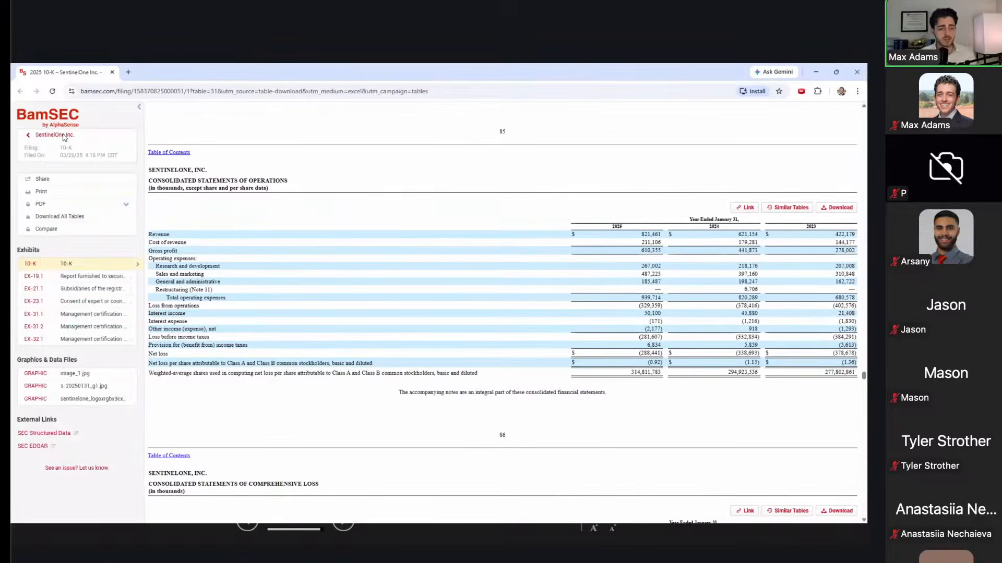
Step: Follow the SentinelOne Inc. back link in the sidebar to the company's filings list
{"action": "left_click", "coordinate": [30, 136]}
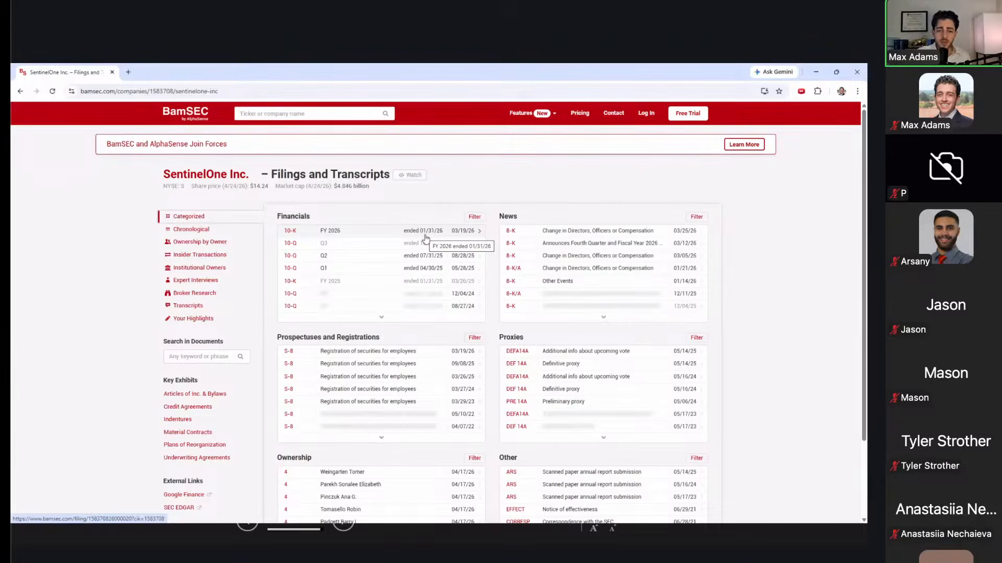
Step: Open the FY 2026 10-K under Financials and scroll down to its Table of Contents
{"action": "left_click", "coordinate": [425, 239]}
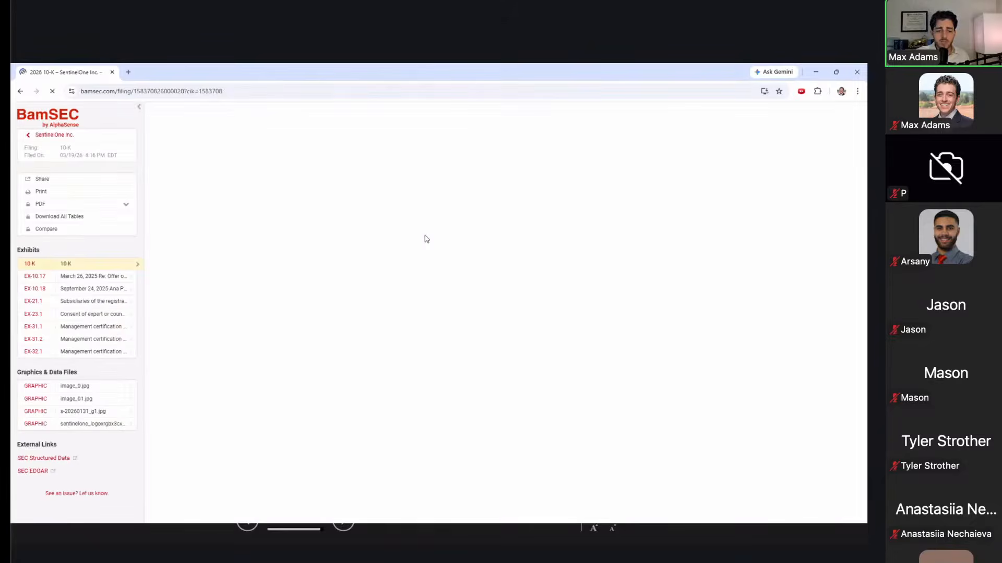
{"action": "scroll", "coordinate": [426, 239], "scroll_direction": "down", "scroll_amount": 5}
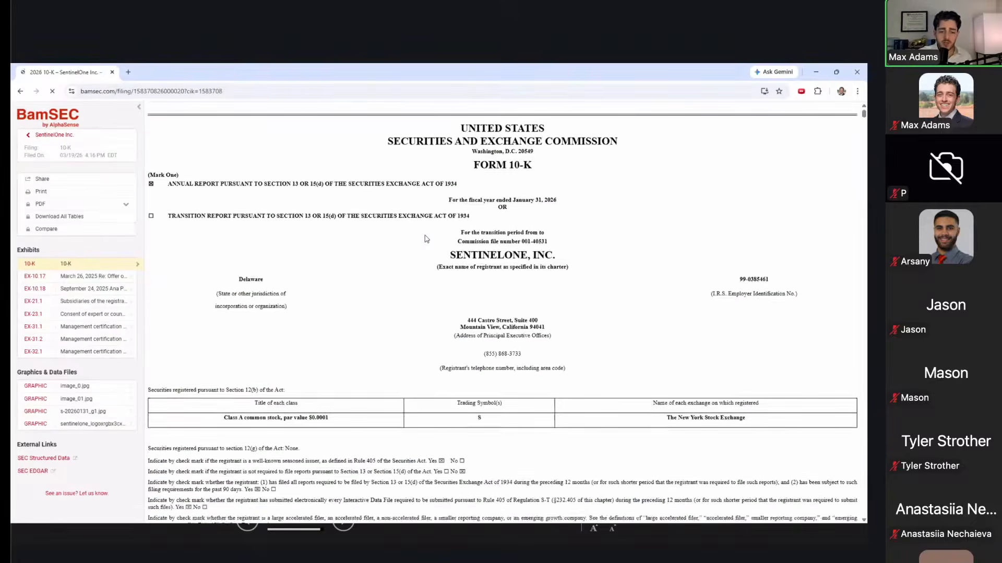
{"action": "scroll", "coordinate": [426, 239], "scroll_direction": "down", "scroll_amount": 3}
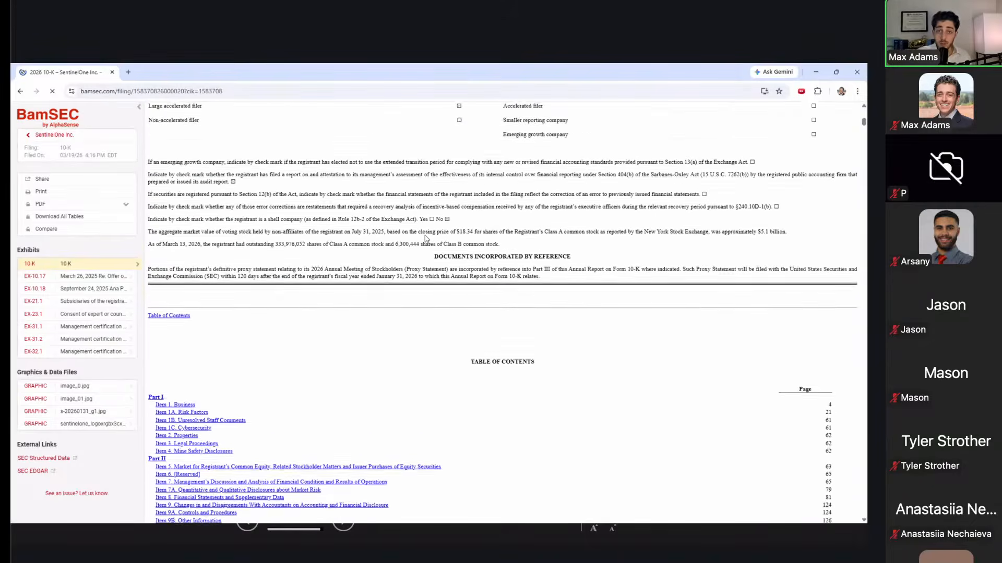
{"action": "scroll", "coordinate": [425, 239], "scroll_direction": "down", "scroll_amount": 2}
{"action": "scroll", "coordinate": [426, 239], "scroll_direction": "down", "scroll_amount": 2}
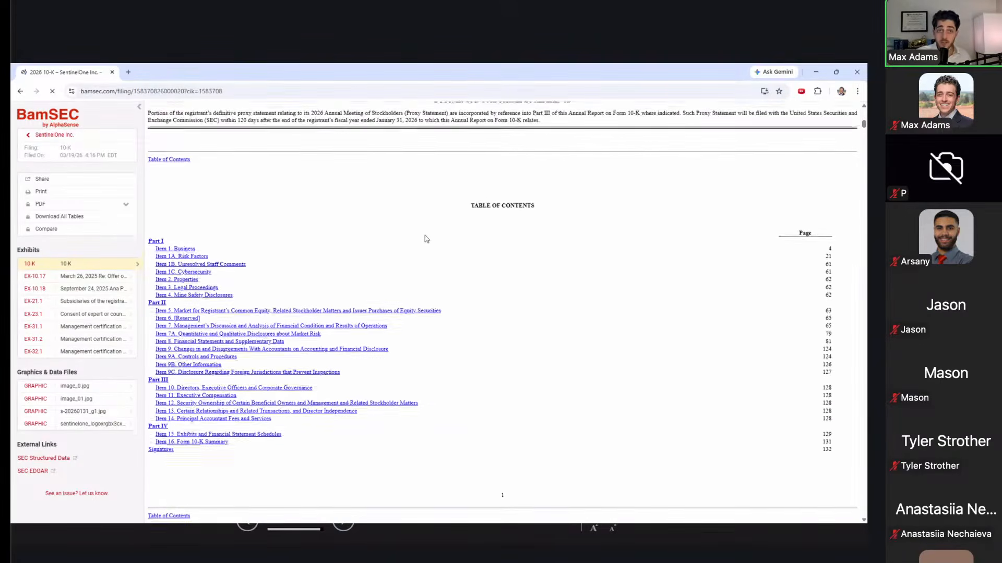
{"action": "scroll", "coordinate": [402, 245], "scroll_direction": "down", "scroll_amount": 1}
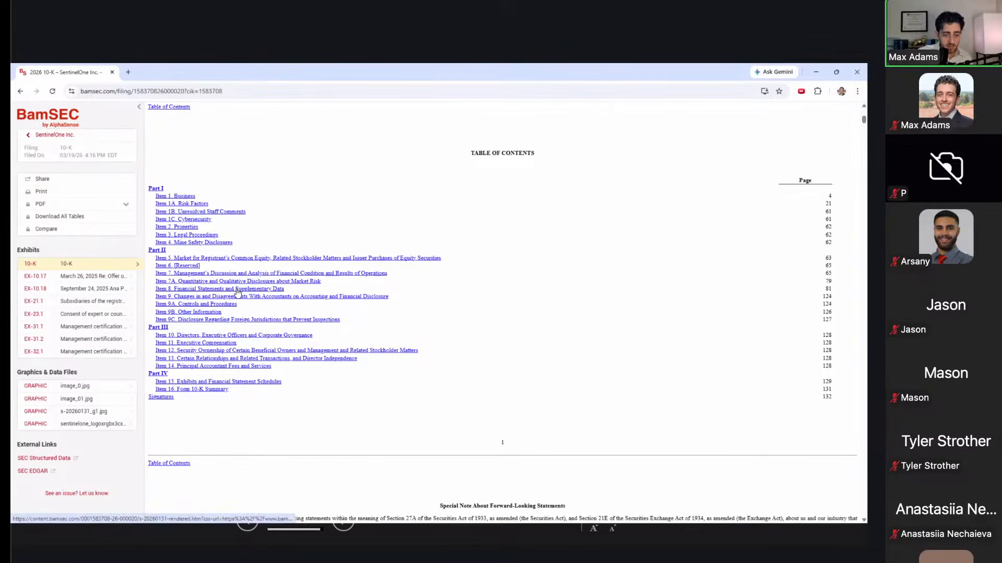
{"action": "scroll", "coordinate": [511, 243], "scroll_direction": "up", "scroll_amount": 5}
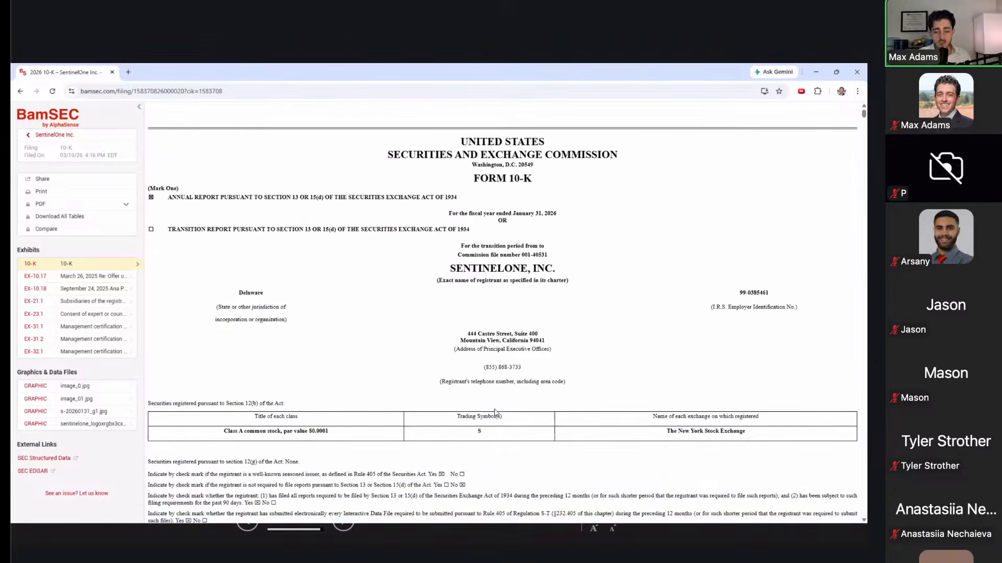
{"action": "scroll", "coordinate": [490, 440], "scroll_direction": "down", "scroll_amount": 3}
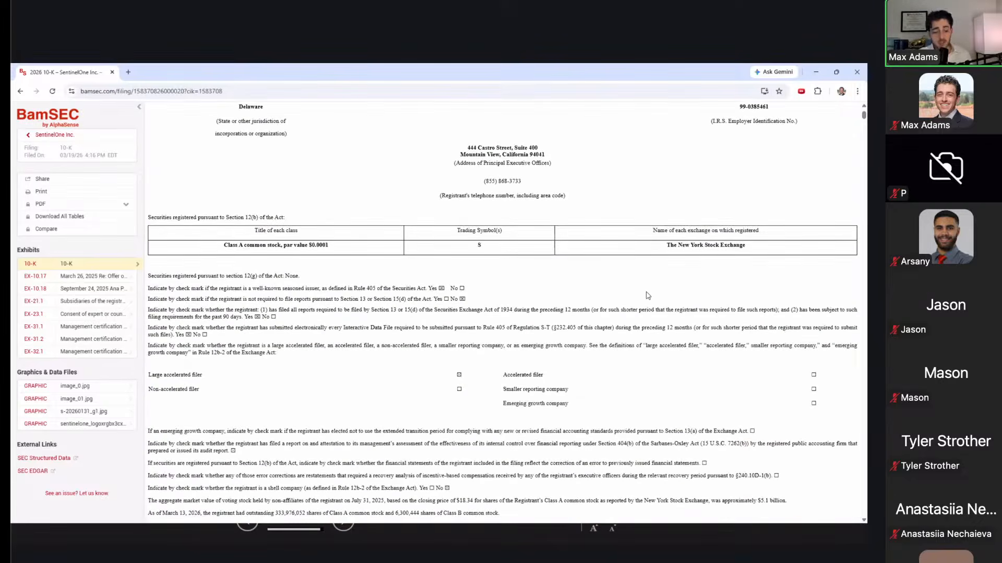
{"action": "scroll", "coordinate": [647, 296], "scroll_direction": "down", "scroll_amount": 3}
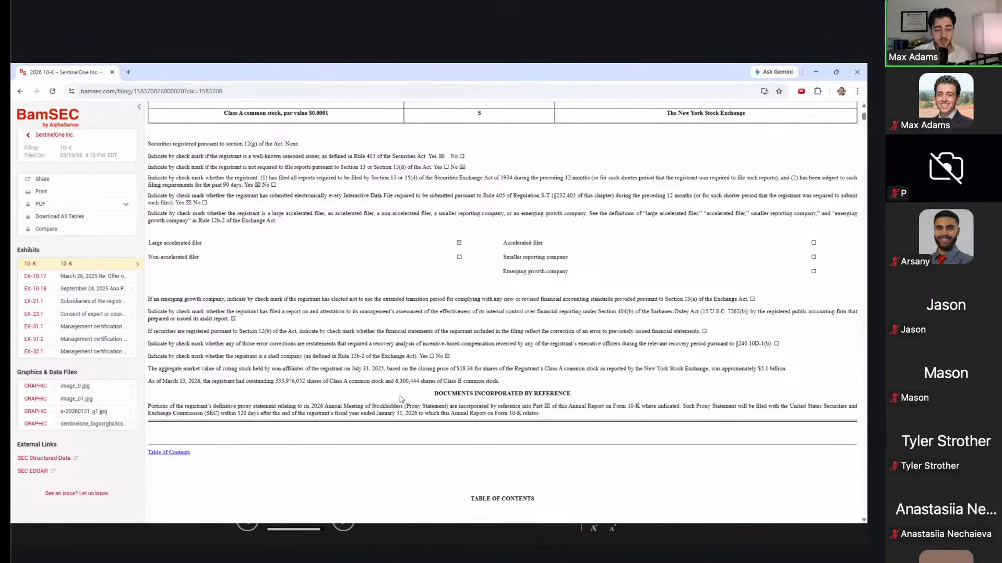
{"action": "scroll", "coordinate": [454, 383], "scroll_direction": "down", "scroll_amount": 5}
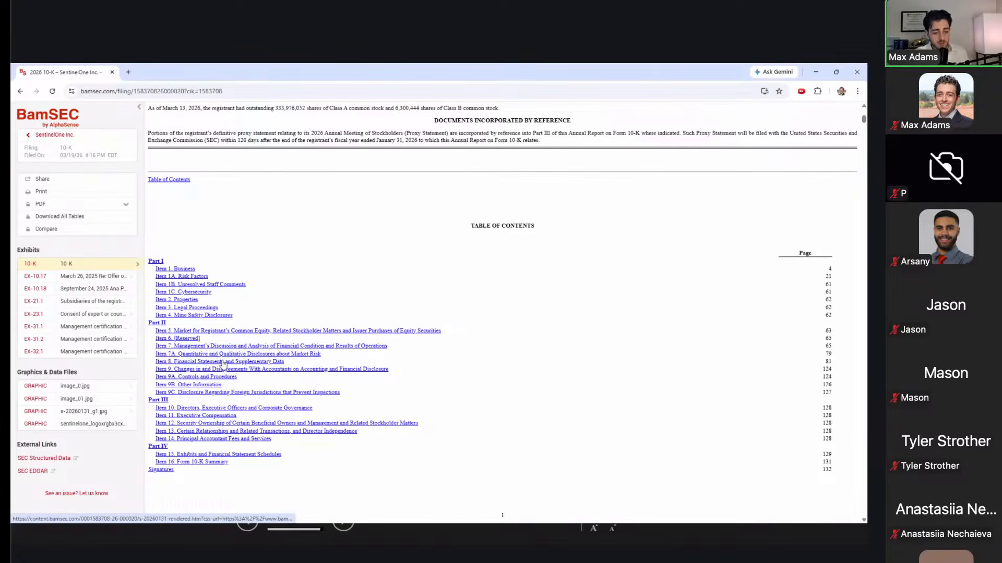
Step: Jump to Item 8 and show the Consolidated Balance Sheets, with total assets of 2,438,102 thousand
{"action": "left_click", "coordinate": [223, 363]}
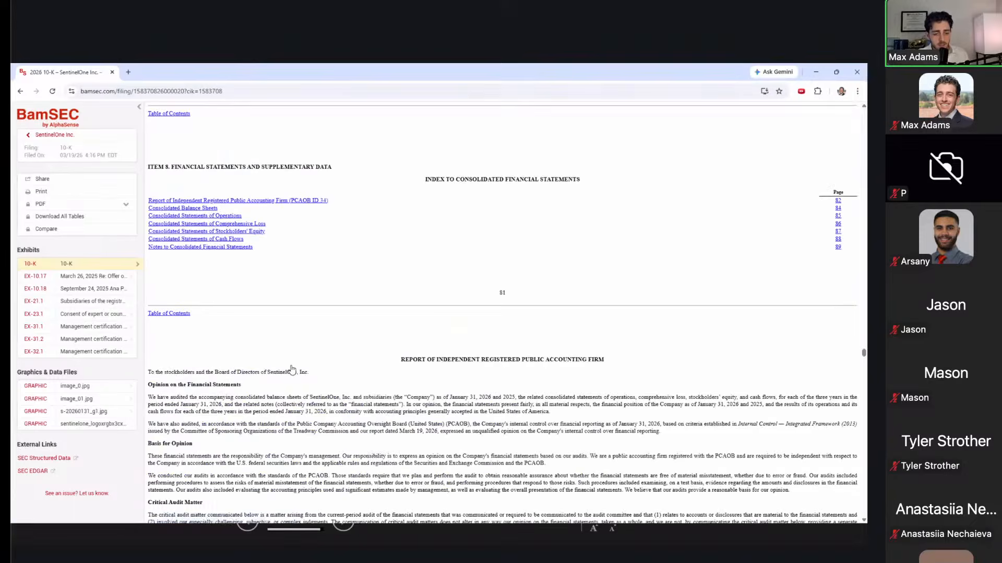
{"action": "scroll", "coordinate": [292, 366], "scroll_direction": "down", "scroll_amount": 3}
{"action": "scroll", "coordinate": [291, 366], "scroll_direction": "down", "scroll_amount": 10}
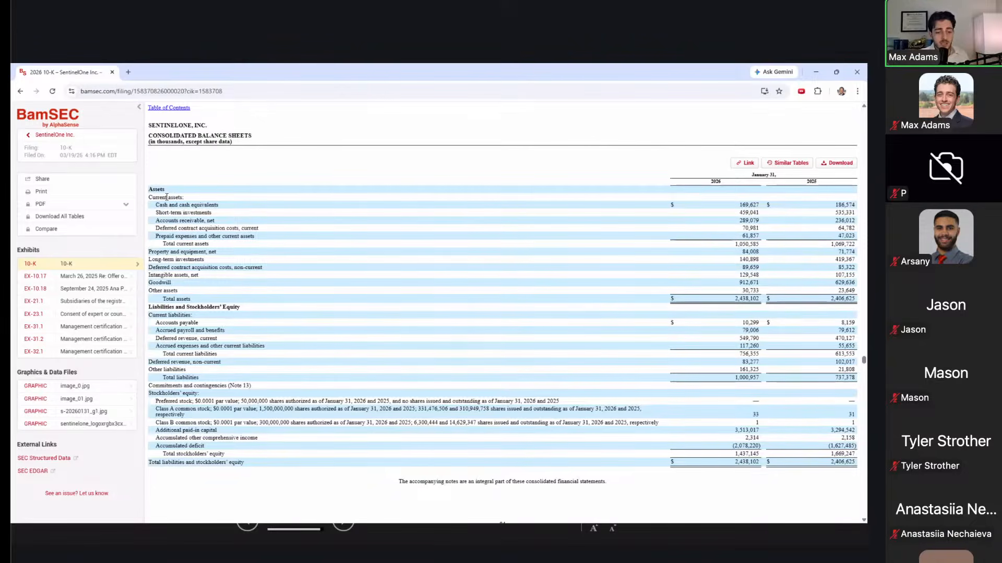
{"action": "left_click_drag", "start_coordinate": [166, 197], "coordinate": [286, 432]}
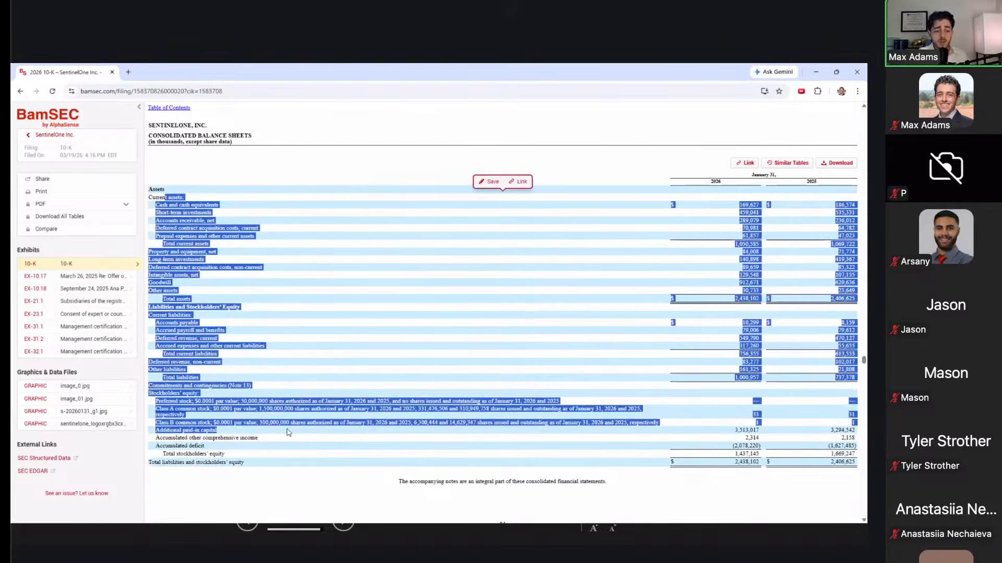
{"action": "left_click", "coordinate": [329, 375]}
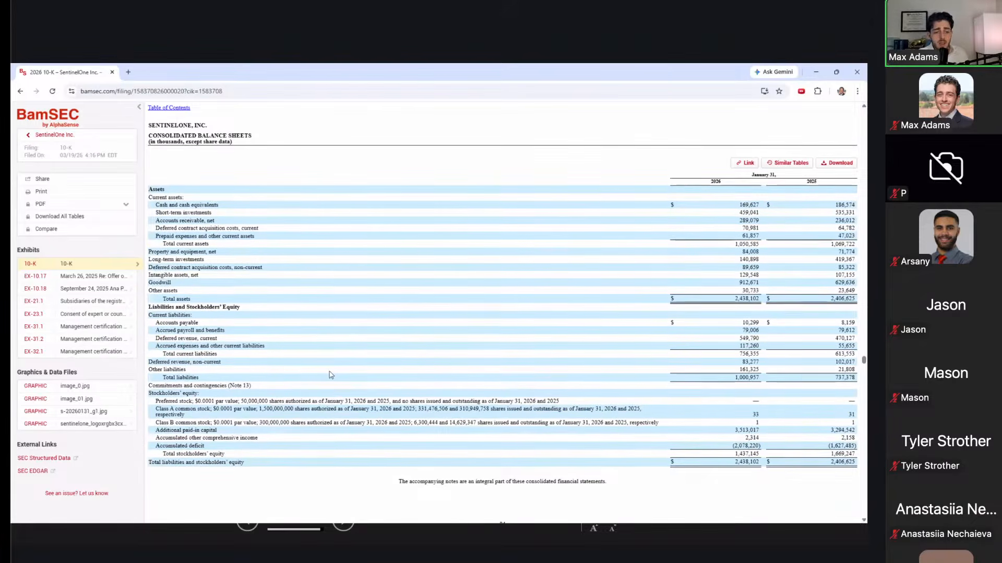
Step: Scroll to the Consolidated Statements of Operations showing revenue of 1,001,278, 821,461 and 621,154
{"action": "scroll", "coordinate": [329, 375], "scroll_direction": "down", "scroll_amount": 7}
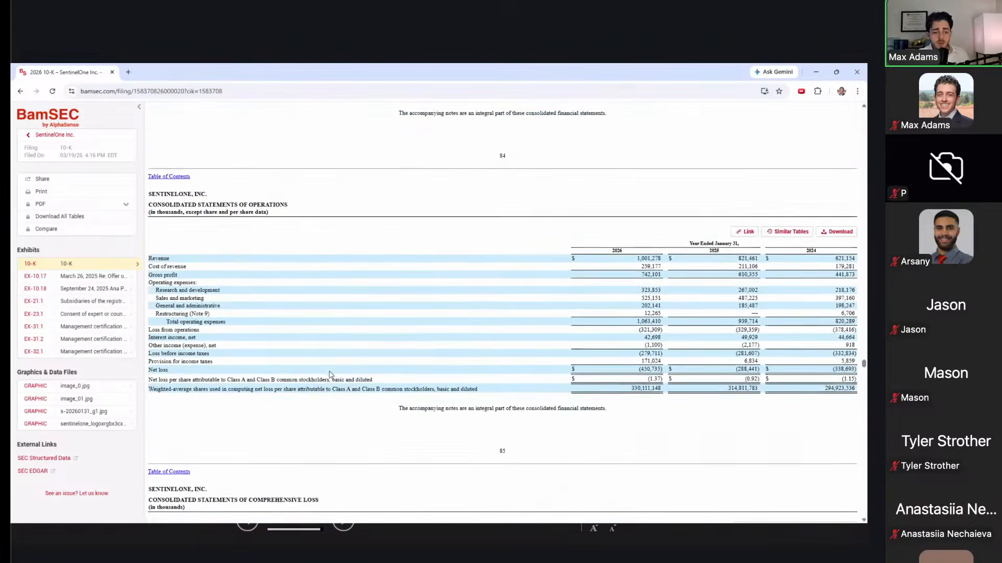
{"action": "scroll", "coordinate": [330, 375], "scroll_direction": "down", "scroll_amount": 1}
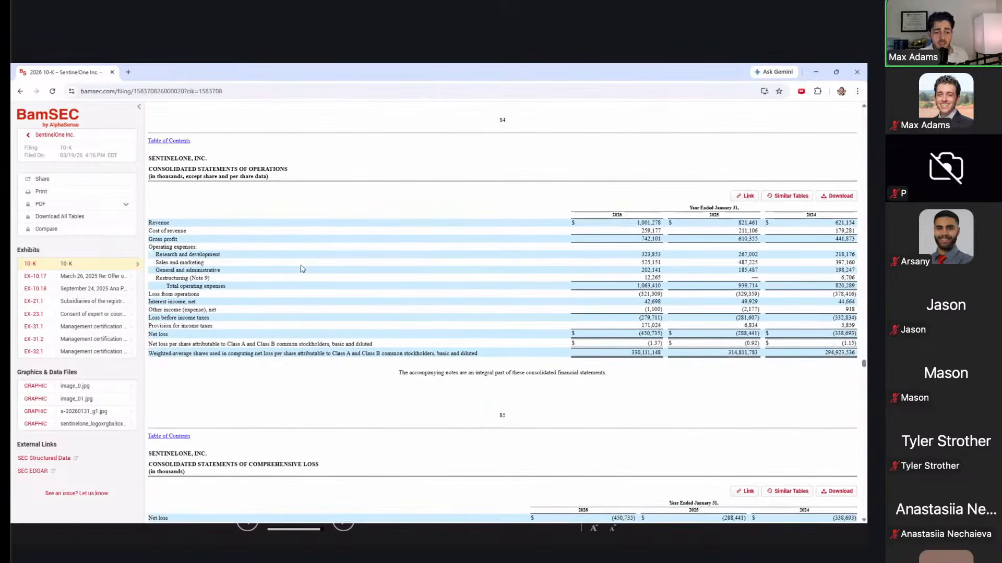
{"action": "scroll", "coordinate": [301, 269], "scroll_direction": "down", "scroll_amount": 3}
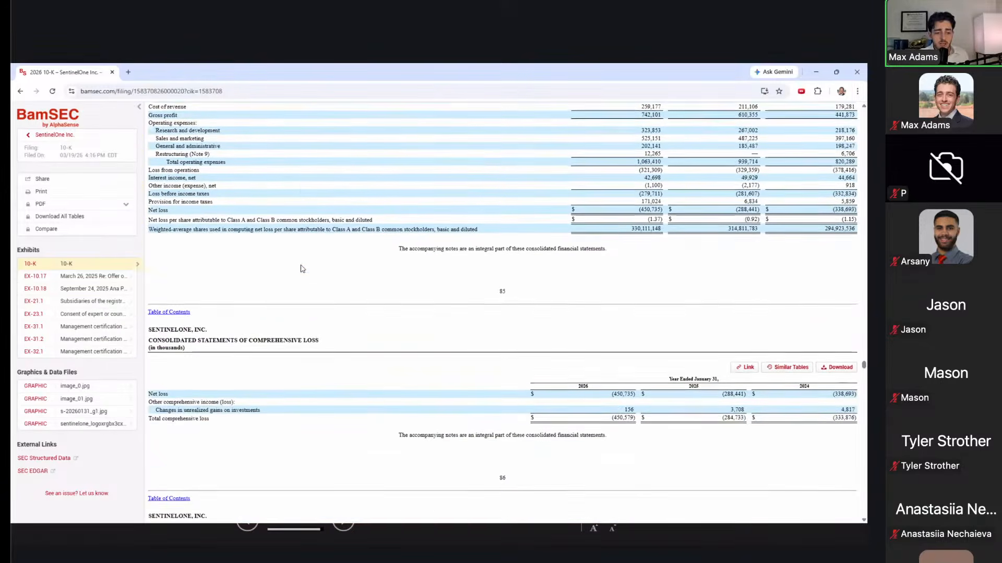
{"action": "scroll", "coordinate": [301, 268], "scroll_direction": "down", "scroll_amount": 2}
{"action": "scroll", "coordinate": [301, 269], "scroll_direction": "up", "scroll_amount": 5}
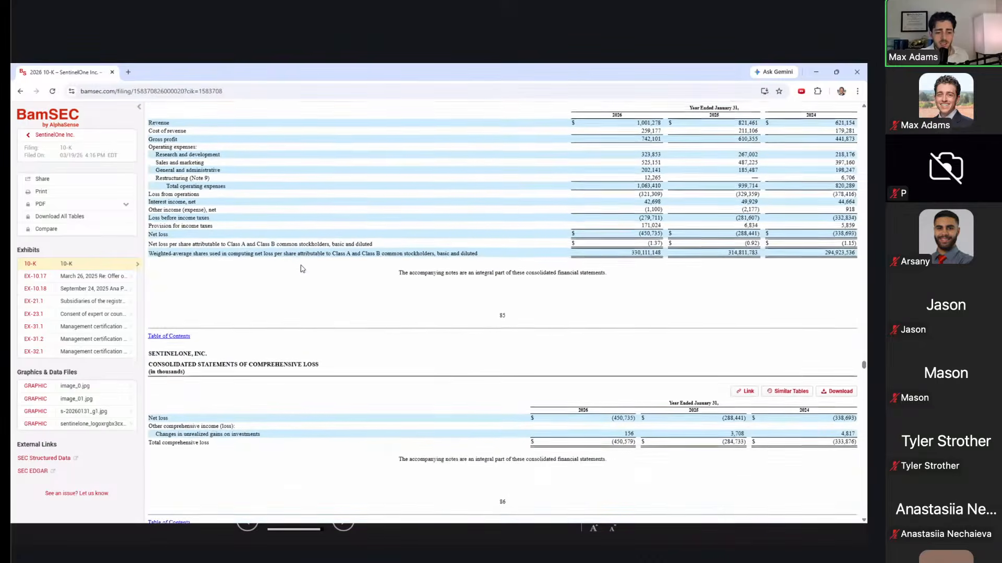
{"action": "scroll", "coordinate": [301, 268], "scroll_direction": "down", "scroll_amount": 3}
{"action": "scroll", "coordinate": [301, 266], "scroll_direction": "down", "scroll_amount": 7}
{"action": "scroll", "coordinate": [301, 269], "scroll_direction": "up", "scroll_amount": 6}
{"action": "scroll", "coordinate": [301, 268], "scroll_direction": "up", "scroll_amount": 2}
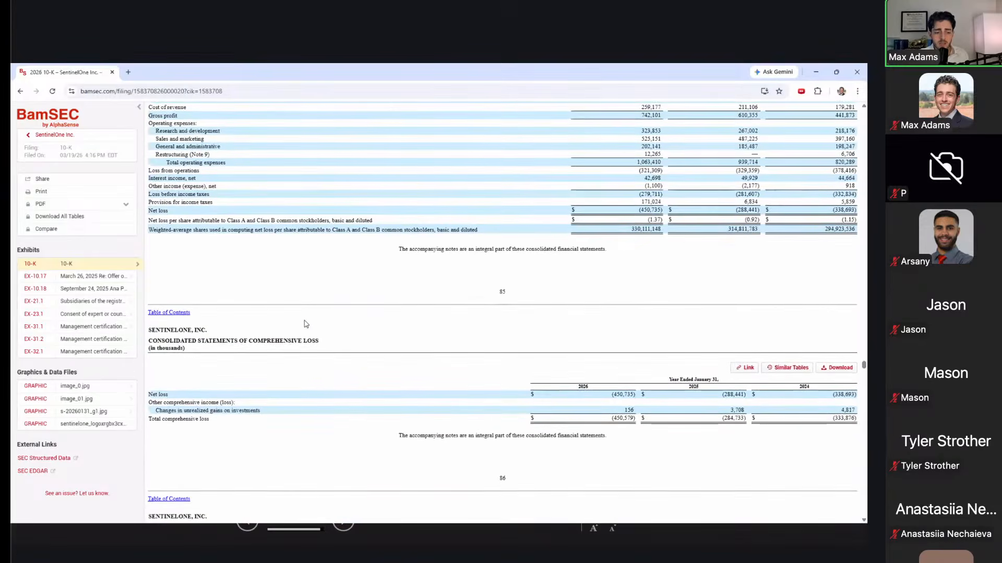
{"action": "scroll", "coordinate": [305, 324], "scroll_direction": "down", "scroll_amount": 3}
{"action": "scroll", "coordinate": [306, 324], "scroll_direction": "down", "scroll_amount": 15}
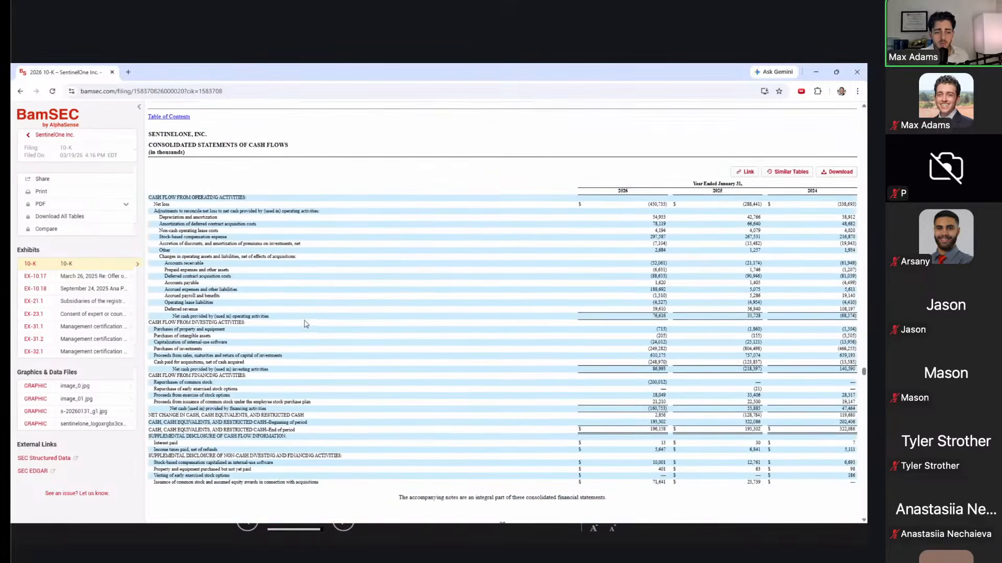
{"action": "scroll", "coordinate": [306, 323], "scroll_direction": "down", "scroll_amount": 4}
{"action": "scroll", "coordinate": [305, 323], "scroll_direction": "up", "scroll_amount": 10}
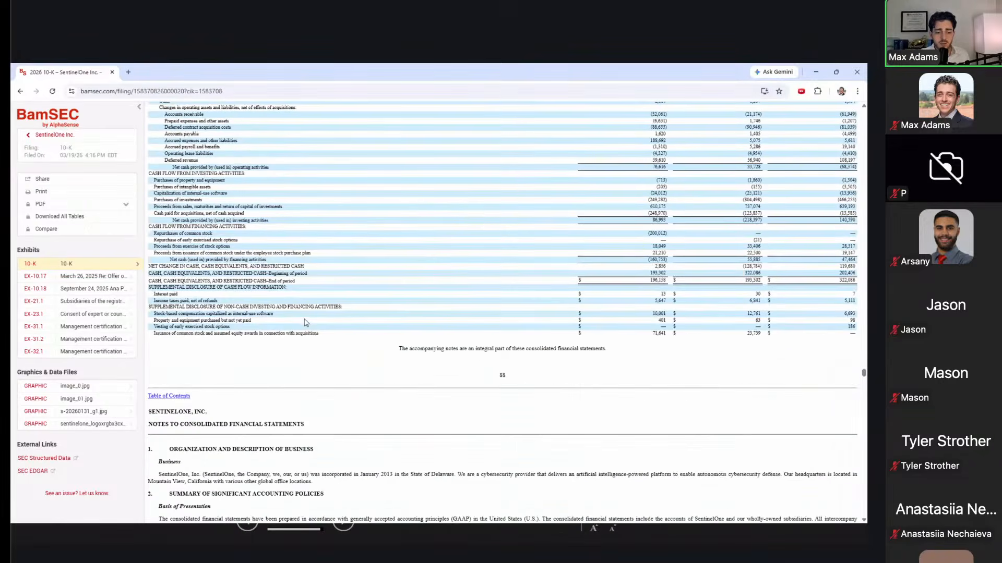
{"action": "scroll", "coordinate": [306, 323], "scroll_direction": "up", "scroll_amount": 15}
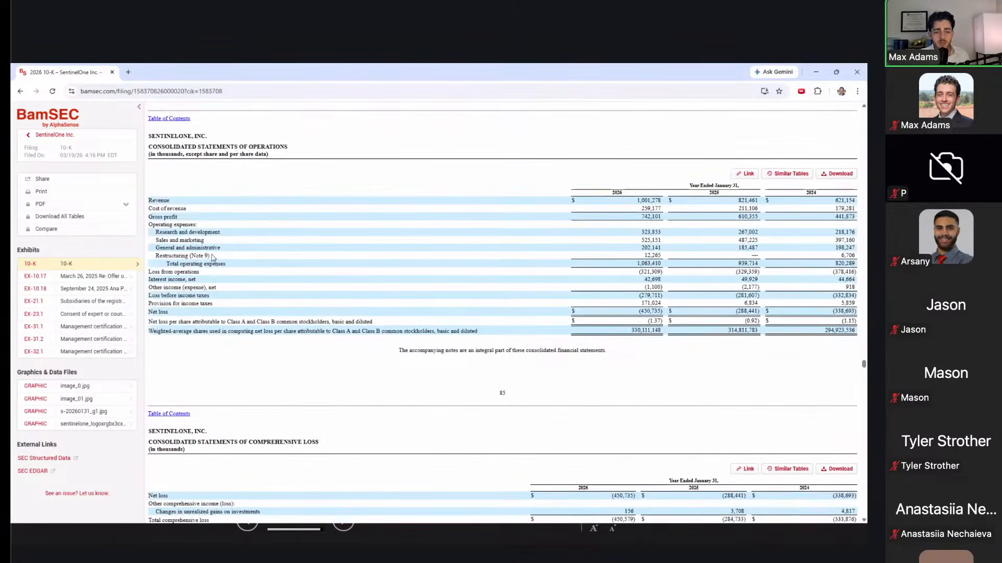
{"action": "scroll", "coordinate": [212, 258], "scroll_direction": "down", "scroll_amount": 2}
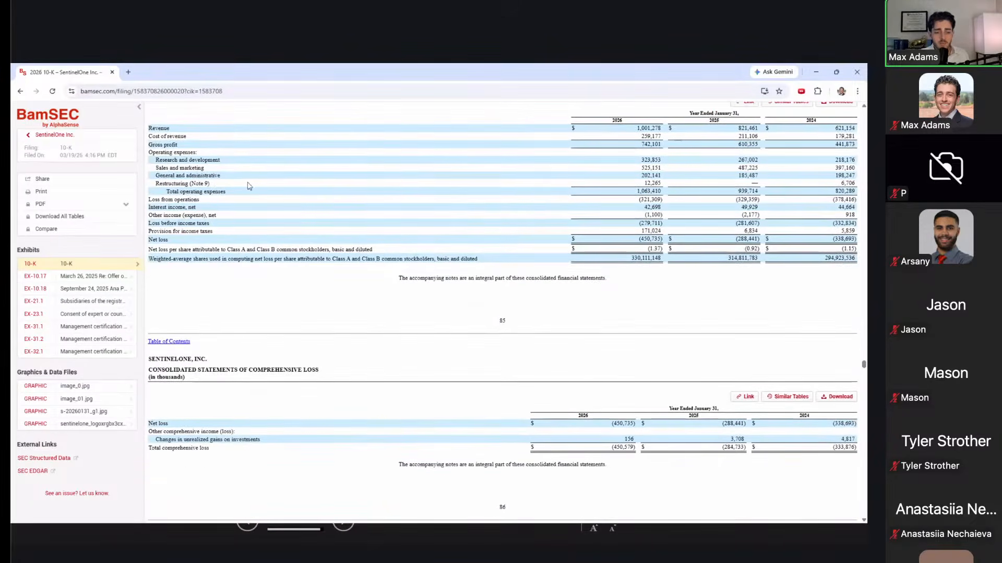
Step: Highlight the Statements of Operations heading and the statement rows starting at Revenue
{"action": "scroll", "coordinate": [198, 157], "scroll_direction": "up", "scroll_amount": 2}
{"action": "left_click_drag", "start_coordinate": [203, 154], "coordinate": [243, 155]}
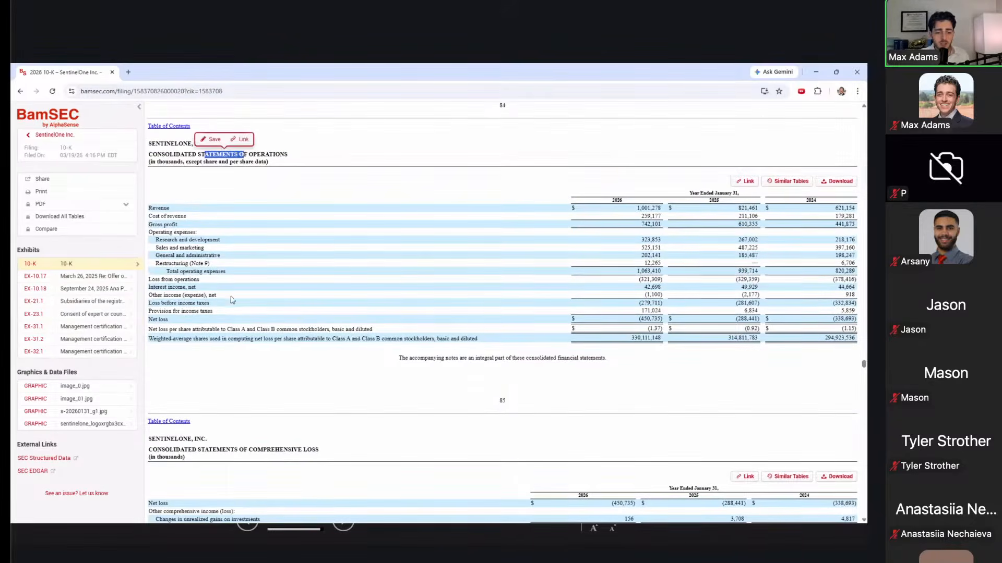
{"action": "left_click", "coordinate": [219, 447]}
{"action": "left_click_drag", "start_coordinate": [209, 449], "coordinate": [327, 454]}
{"action": "scroll", "coordinate": [329, 452], "scroll_direction": "down", "scroll_amount": 3}
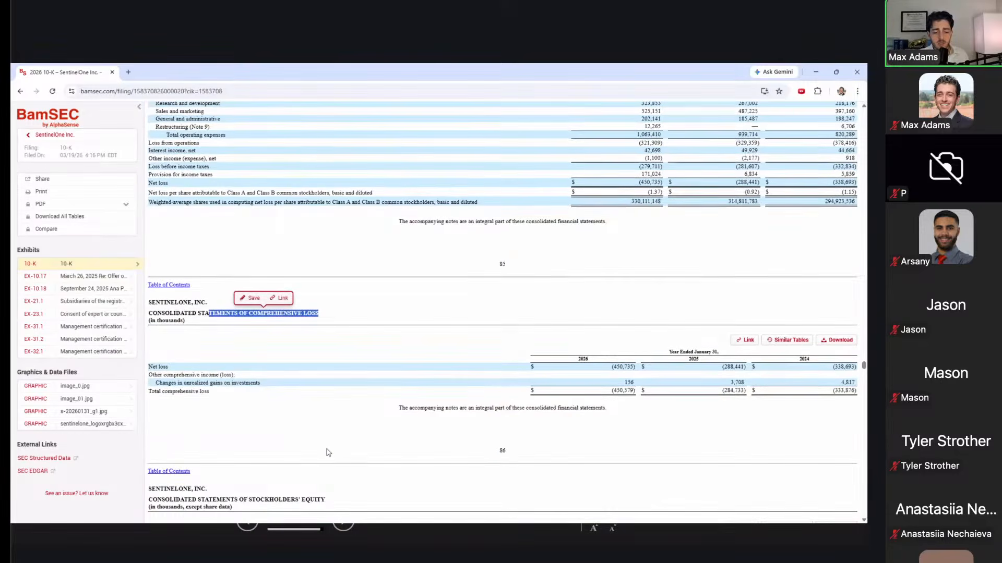
{"action": "scroll", "coordinate": [328, 453], "scroll_direction": "up", "scroll_amount": 2}
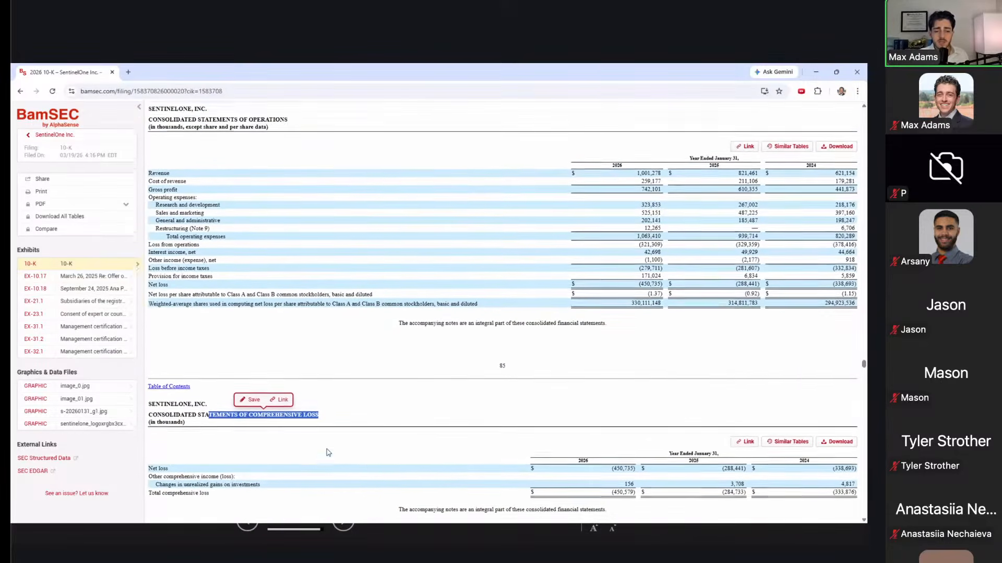
{"action": "triple_click", "coordinate": [199, 125]}
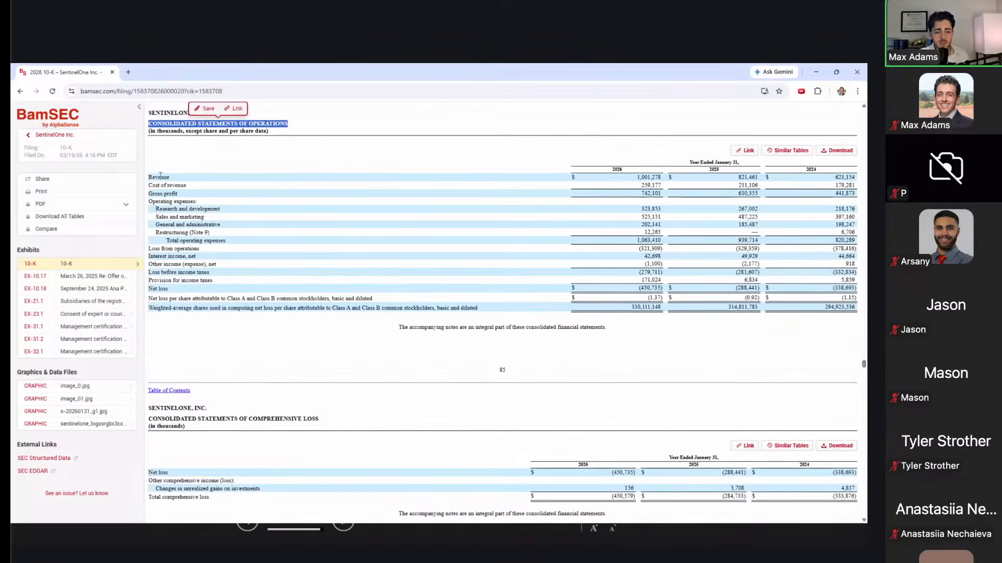
{"action": "left_click_drag", "start_coordinate": [160, 176], "coordinate": [197, 305]}
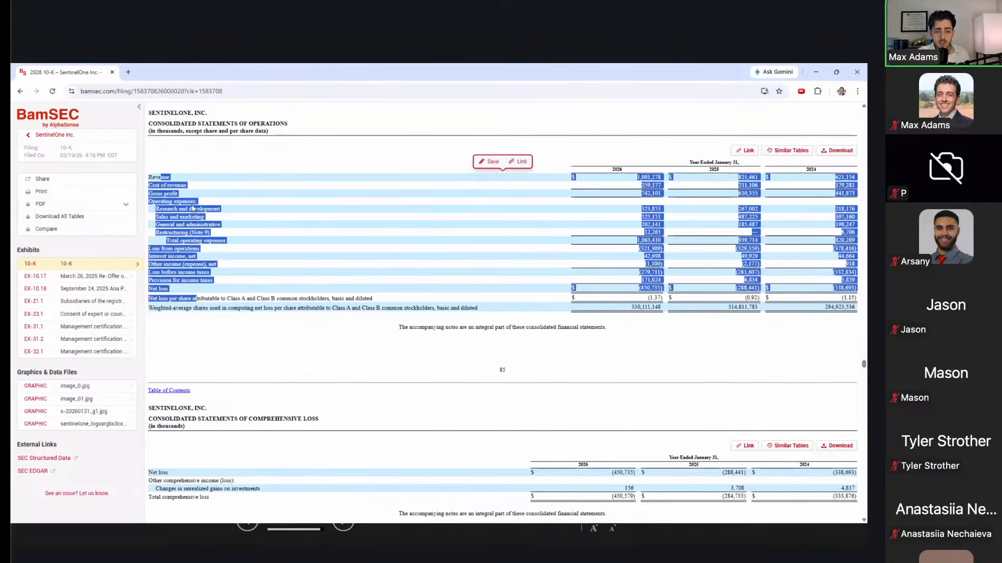
{"action": "left_click", "coordinate": [200, 177]}
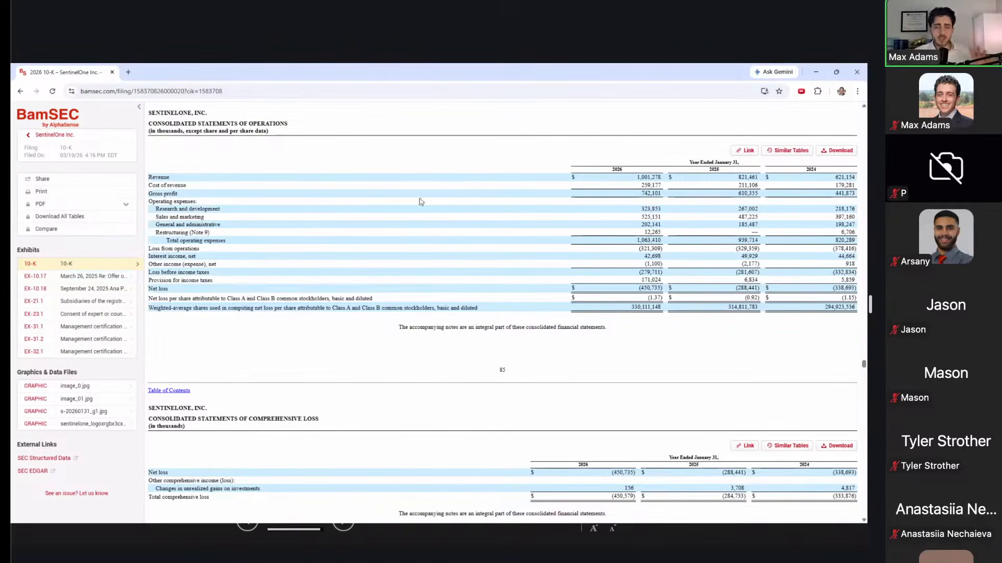
Step: Trace the Revenue, Cost of revenue and Sales and marketing lines in the table
{"action": "double_click", "coordinate": [163, 176]}
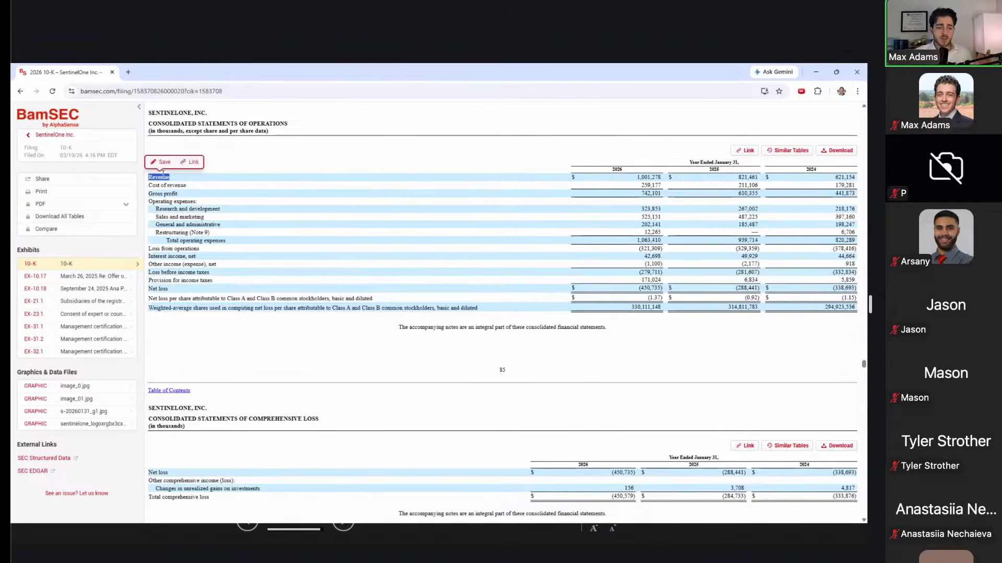
{"action": "triple_click", "coordinate": [177, 185]}
{"action": "left_click_drag", "start_coordinate": [187, 203], "coordinate": [208, 217]}
{"action": "left_click", "coordinate": [408, 186]}
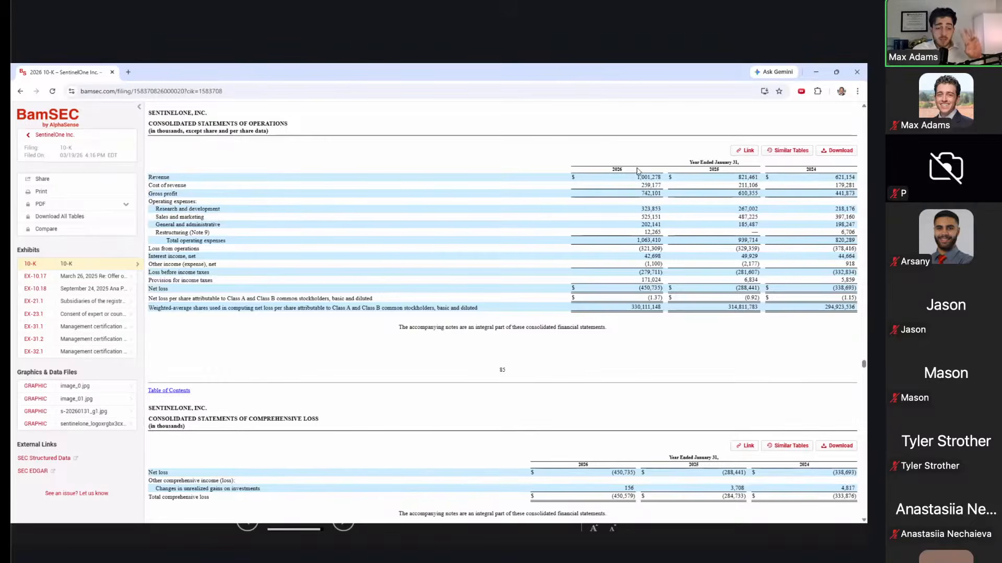
Step: Scroll past the stockholders' equity statement to the cash flow statement and highlight its adjustment rows
{"action": "scroll", "coordinate": [637, 171], "scroll_direction": "down", "scroll_amount": 9}
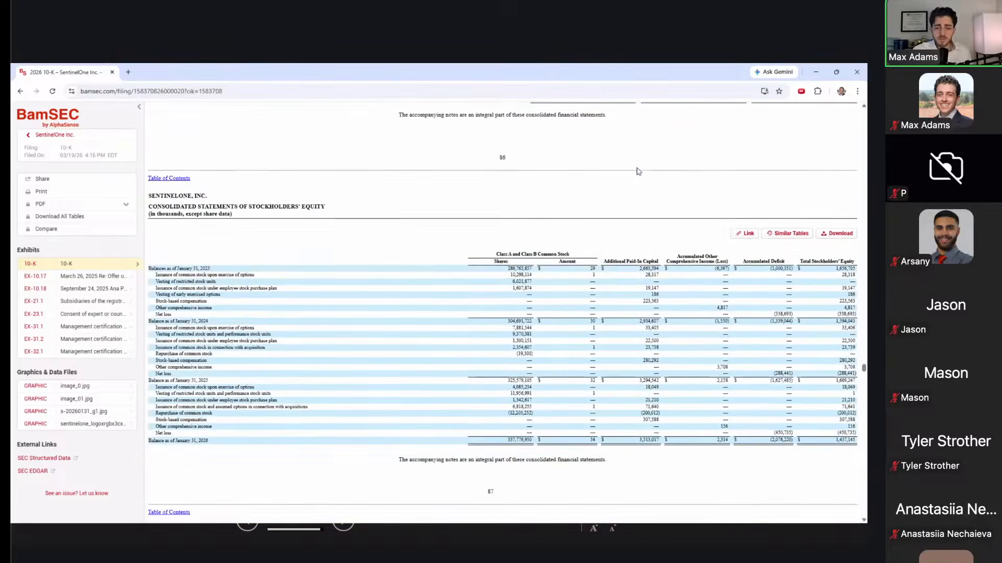
{"action": "scroll", "coordinate": [637, 171], "scroll_direction": "down", "scroll_amount": 1}
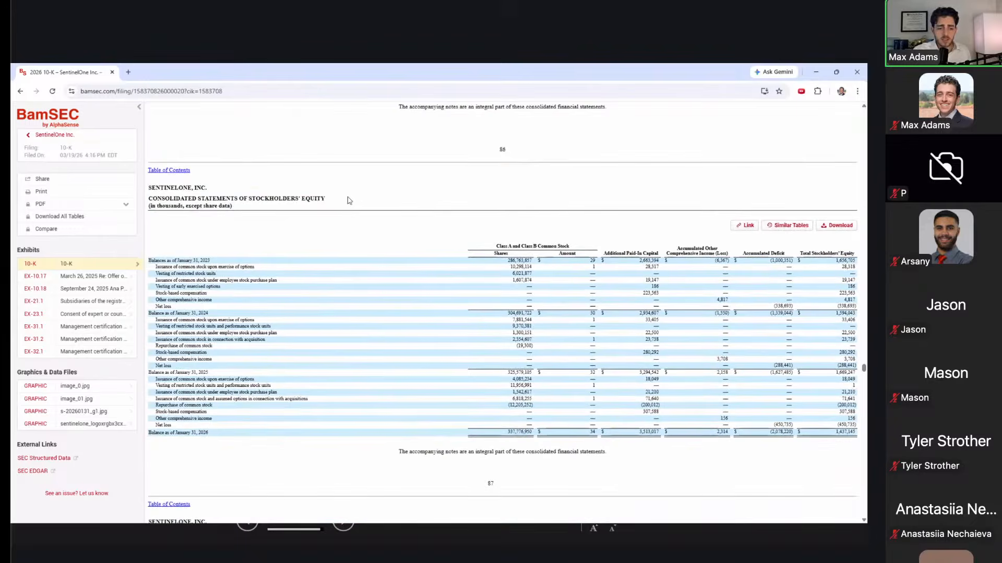
{"action": "left_click_drag", "start_coordinate": [322, 199], "coordinate": [240, 197]}
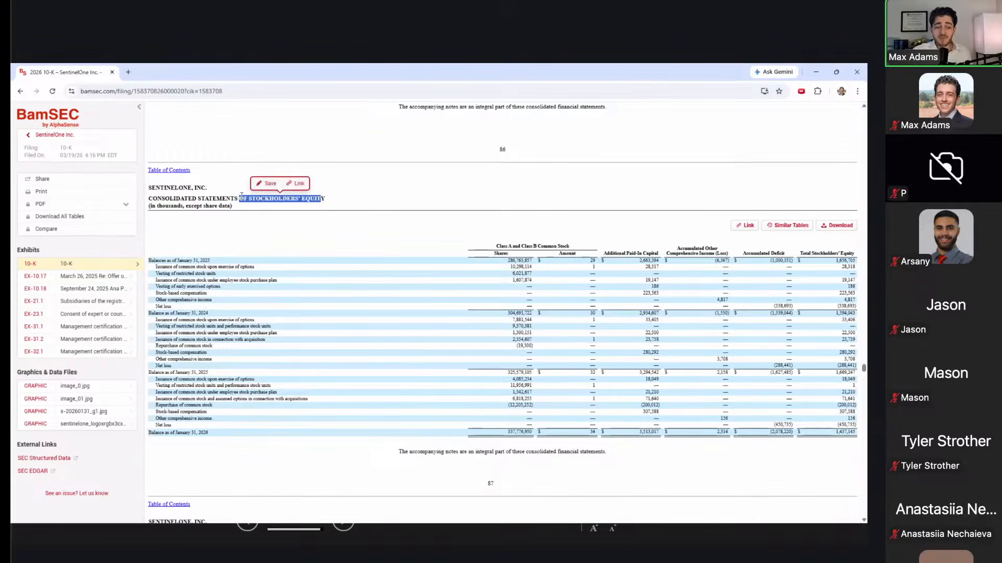
{"action": "scroll", "coordinate": [241, 200], "scroll_direction": "down", "scroll_amount": 2}
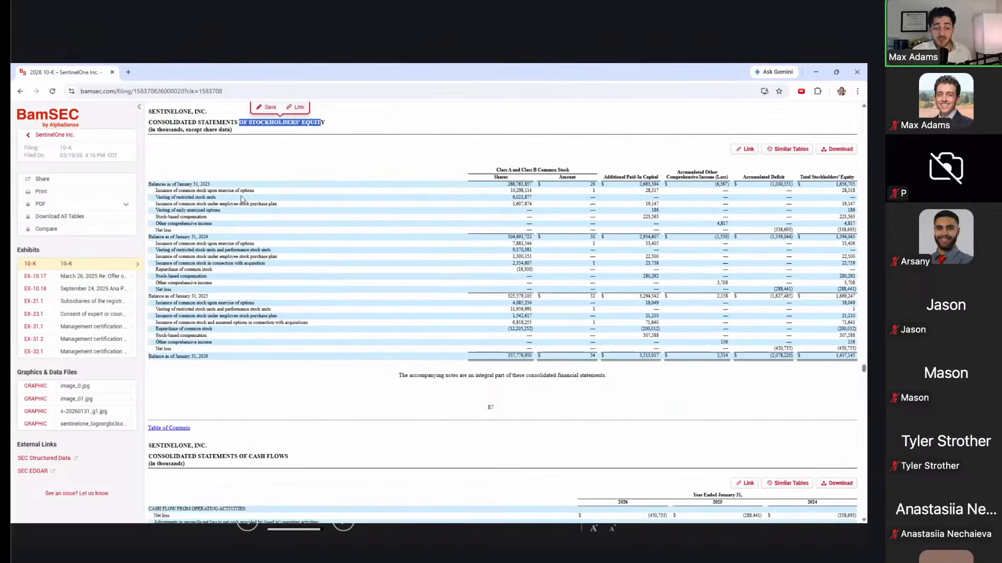
{"action": "scroll", "coordinate": [242, 199], "scroll_direction": "down", "scroll_amount": 9}
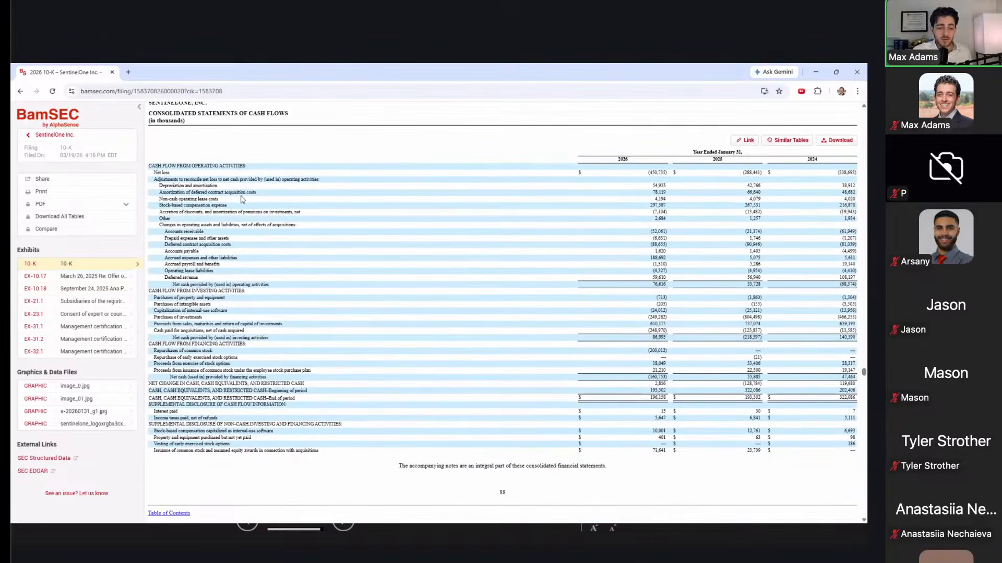
{"action": "scroll", "coordinate": [257, 136], "scroll_direction": "down", "scroll_amount": 2}
{"action": "scroll", "coordinate": [252, 169], "scroll_direction": "up", "scroll_amount": 3}
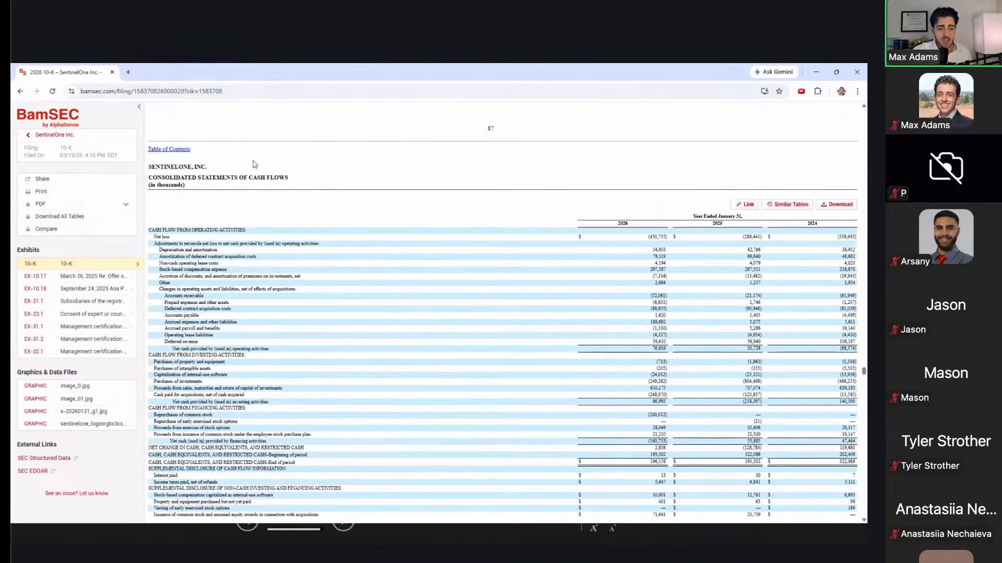
{"action": "triple_click", "coordinate": [253, 178]}
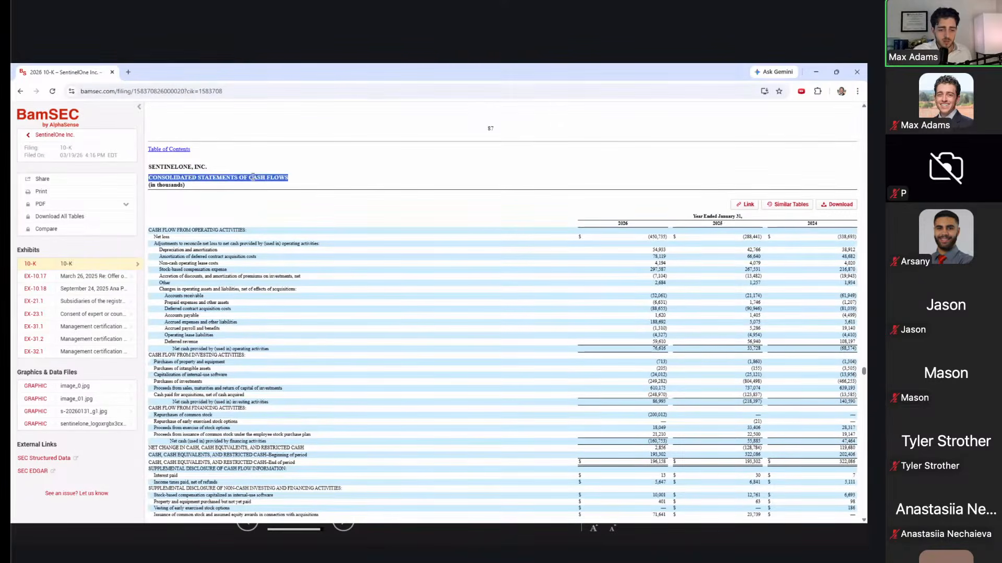
{"action": "scroll", "coordinate": [194, 164], "scroll_direction": "down", "scroll_amount": 3}
{"action": "left_click_drag", "start_coordinate": [191, 135], "coordinate": [217, 194]}
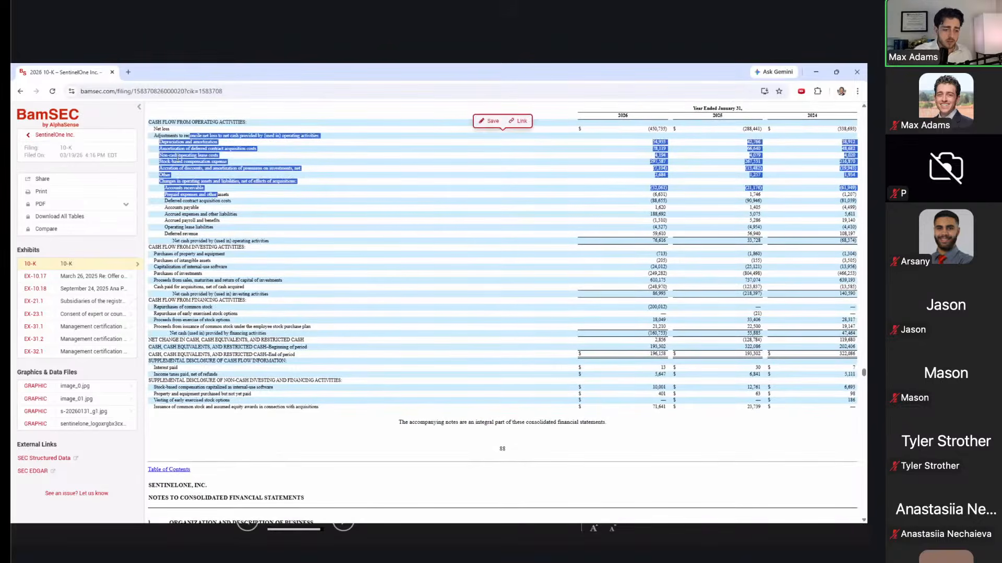
{"action": "left_click", "coordinate": [177, 157]}
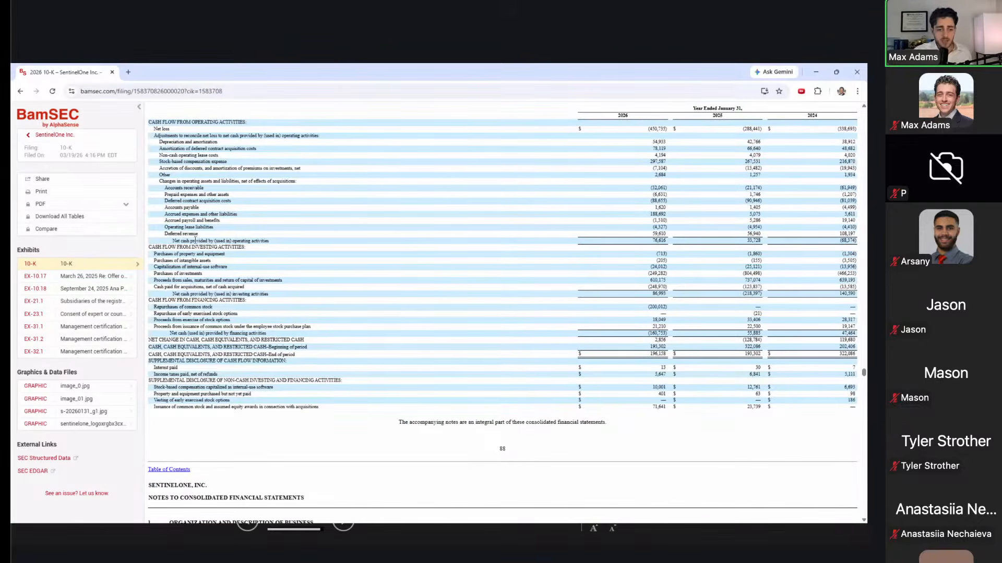
Step: Review the 10-K balance sheet and cash flow statement, then try downloading the cash flows table
{"action": "scroll", "coordinate": [207, 321], "scroll_direction": "up", "scroll_amount": 5}
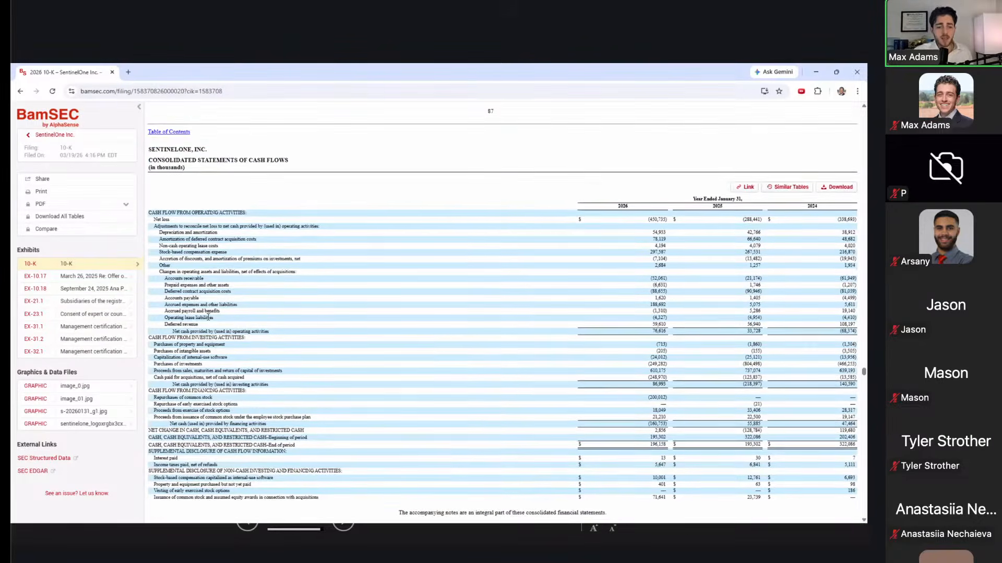
{"action": "scroll", "coordinate": [208, 320], "scroll_direction": "up", "scroll_amount": 3}
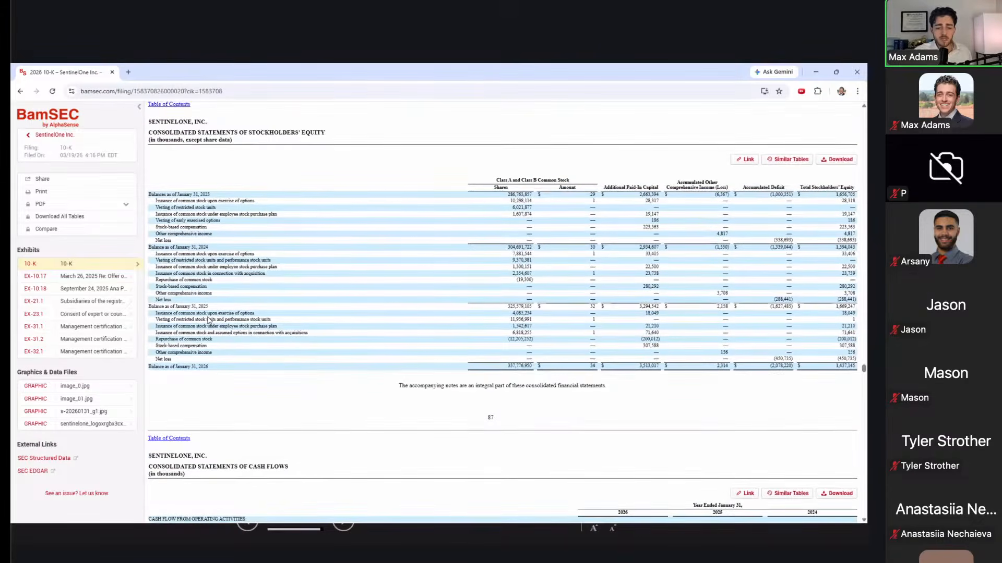
{"action": "scroll", "coordinate": [208, 321], "scroll_direction": "up", "scroll_amount": 1}
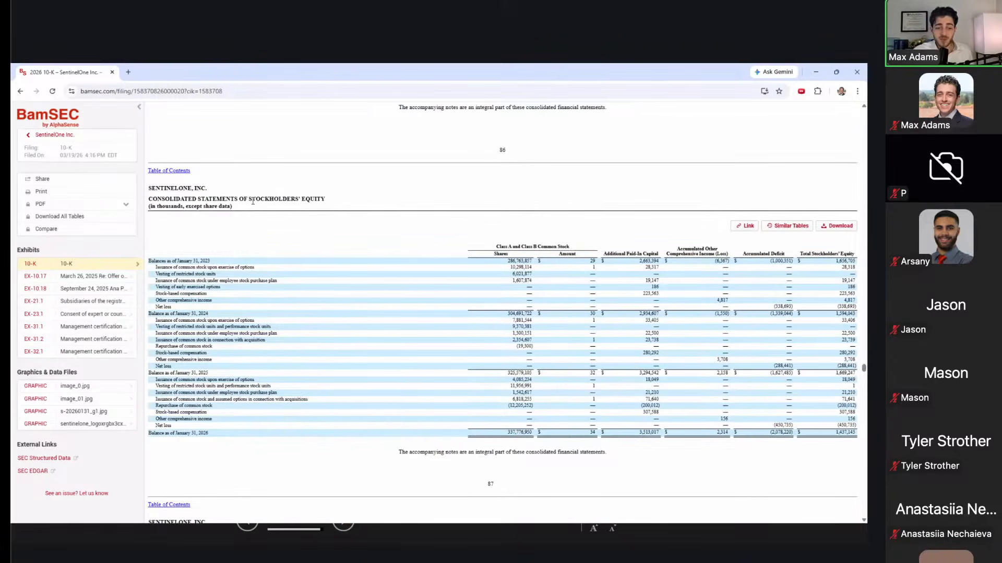
{"action": "scroll", "coordinate": [252, 202], "scroll_direction": "up", "scroll_amount": 15}
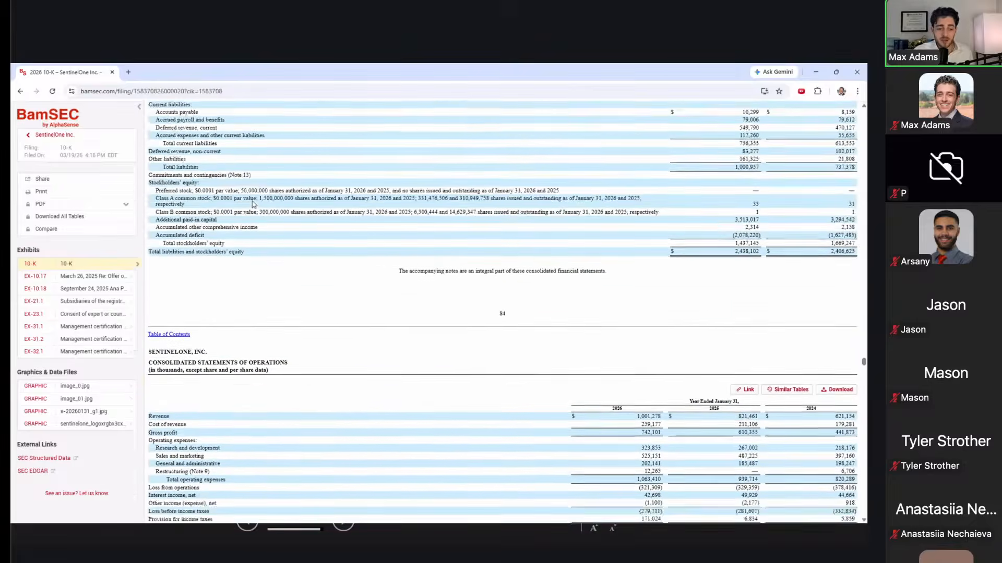
{"action": "scroll", "coordinate": [253, 201], "scroll_direction": "up", "scroll_amount": 3}
{"action": "scroll", "coordinate": [230, 230], "scroll_direction": "down", "scroll_amount": 5}
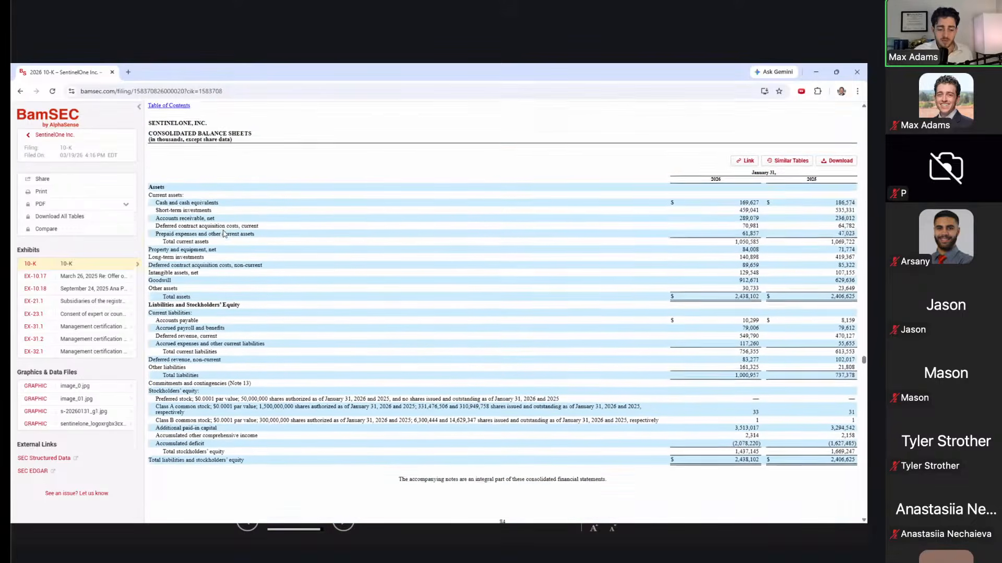
{"action": "scroll", "coordinate": [224, 234], "scroll_direction": "down", "scroll_amount": 4}
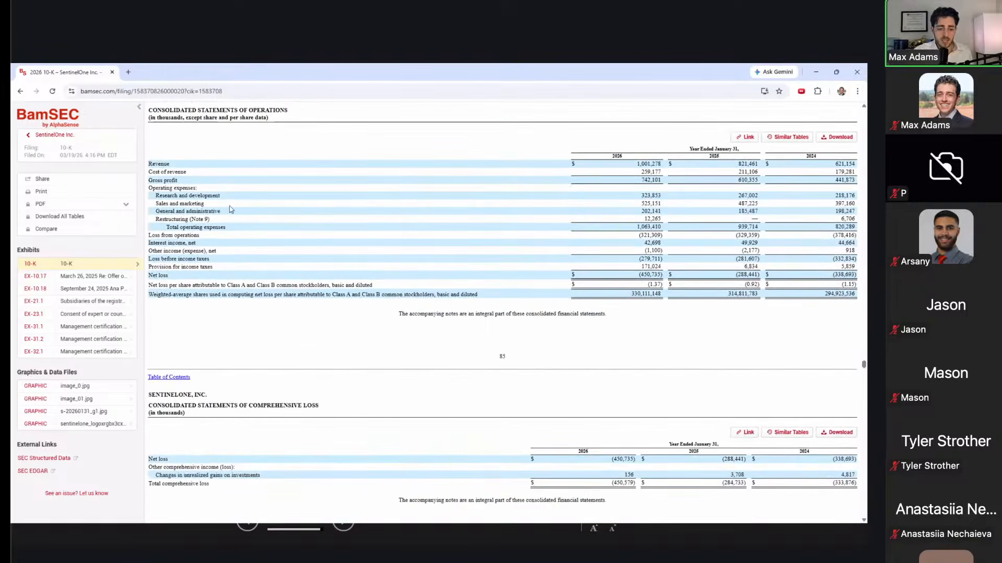
{"action": "scroll", "coordinate": [231, 209], "scroll_direction": "down", "scroll_amount": 9}
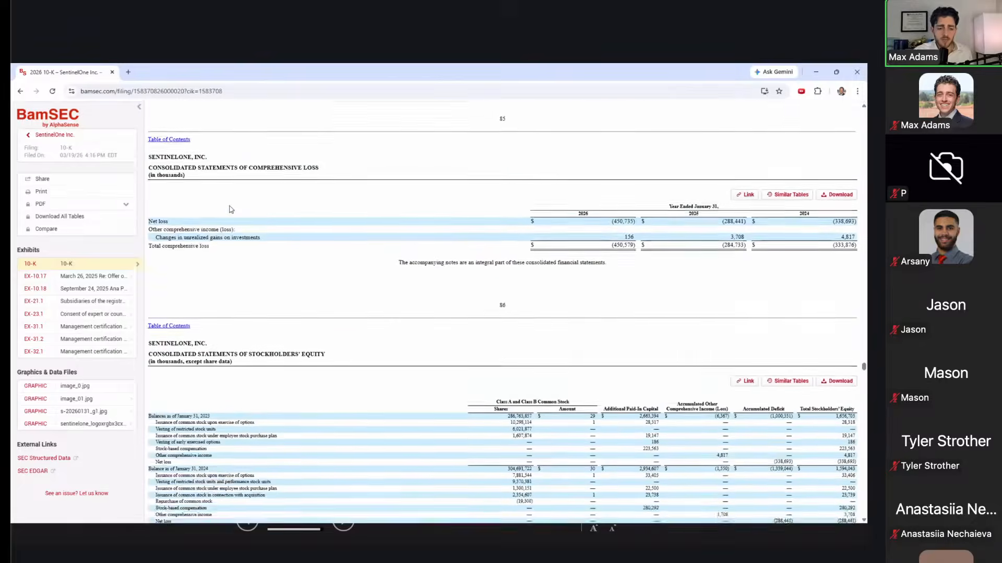
{"action": "scroll", "coordinate": [230, 206], "scroll_direction": "down", "scroll_amount": 8}
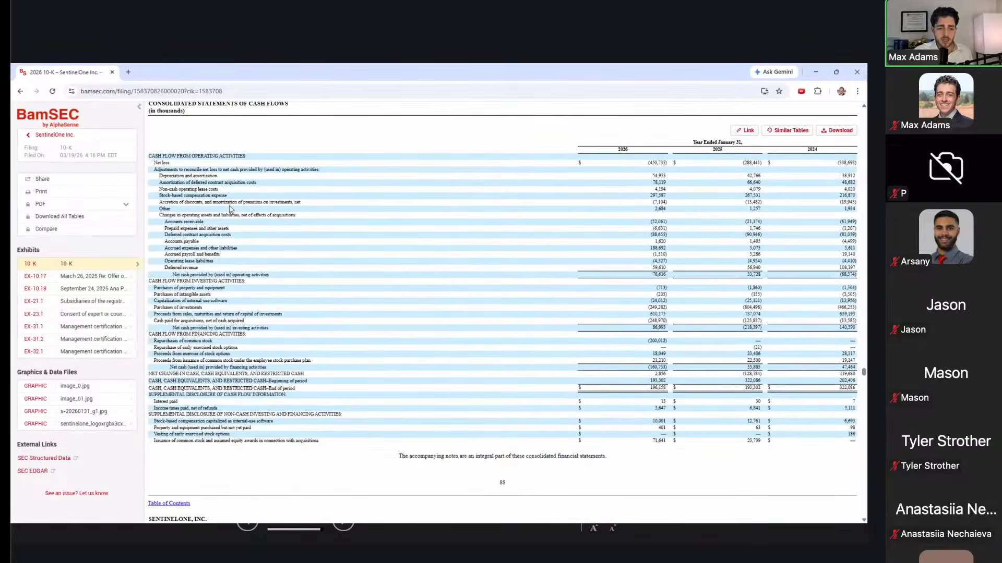
{"action": "scroll", "coordinate": [230, 209], "scroll_direction": "up", "scroll_amount": 1}
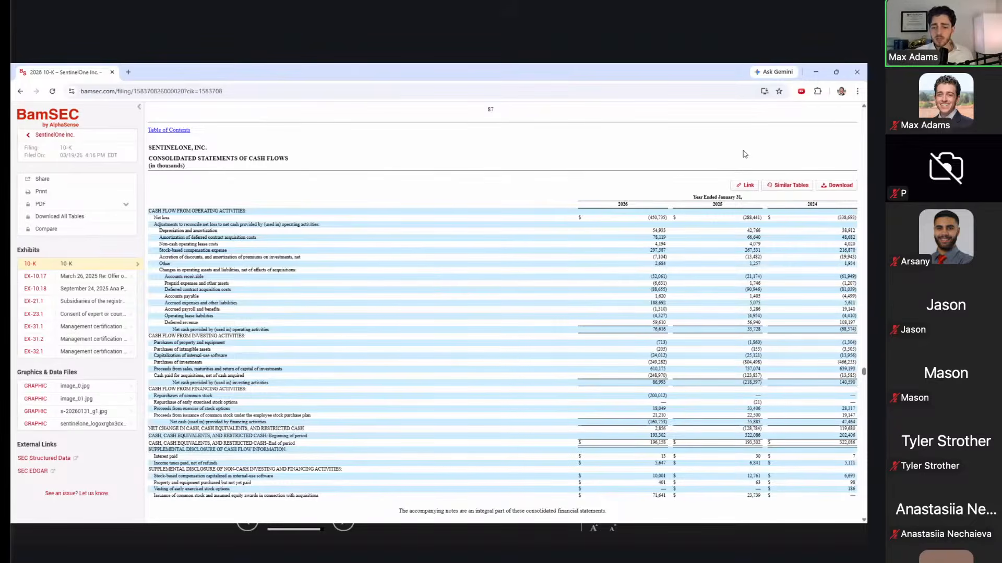
{"action": "scroll", "coordinate": [704, 175], "scroll_direction": "down", "scroll_amount": 3}
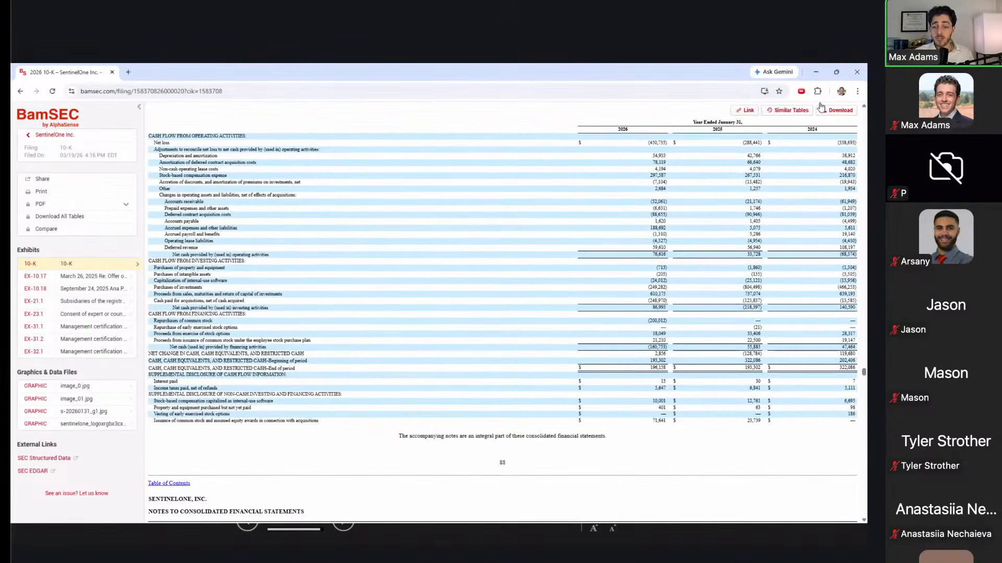
{"action": "left_click", "coordinate": [826, 112]}
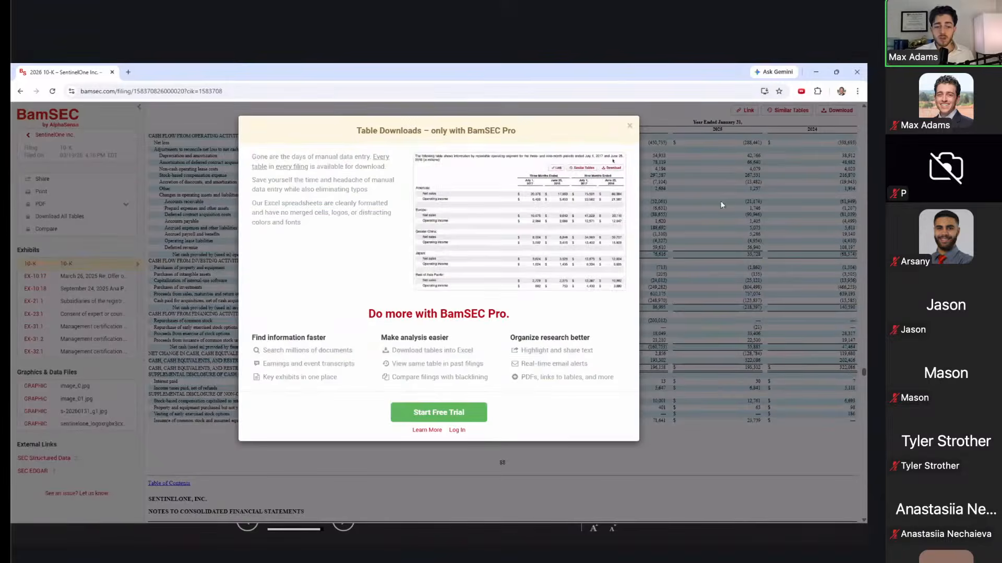
Step: Close the BamSEC Pro 'Table Downloads' offer and switch back toward the Excel workbook
{"action": "left_click", "coordinate": [628, 128]}
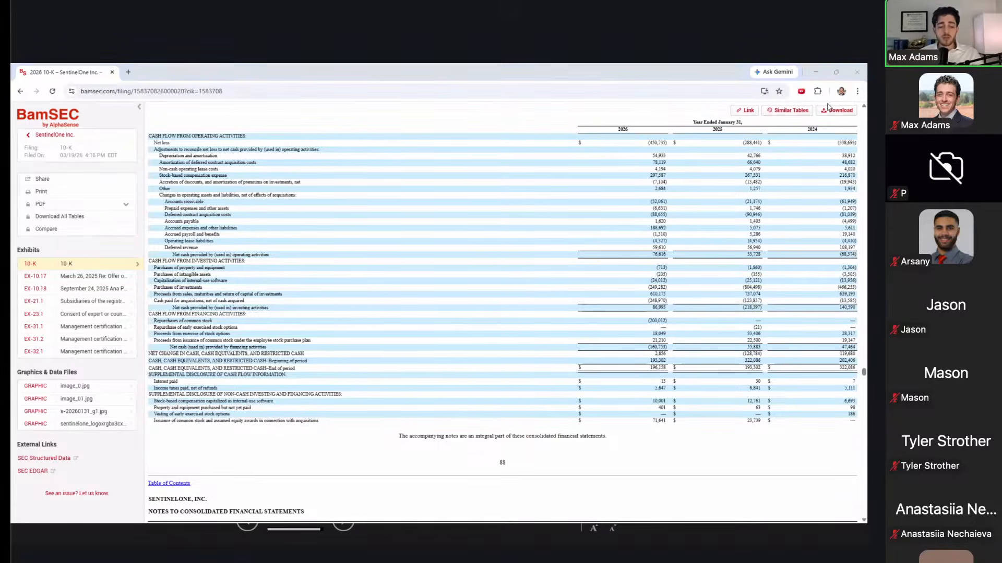
{"action": "key", "text": "alt+Tab"}
Step: Snap Excel to the left half of the screen and BamSEC to the right half
{"action": "key", "text": "Left"}
{"action": "key", "text": "Up"}
{"action": "key", "text": "Up"}
{"action": "key", "text": "Up"}
{"action": "key", "text": "Up"}
{"action": "key", "text": "Up"}
{"action": "key", "text": "Up"}
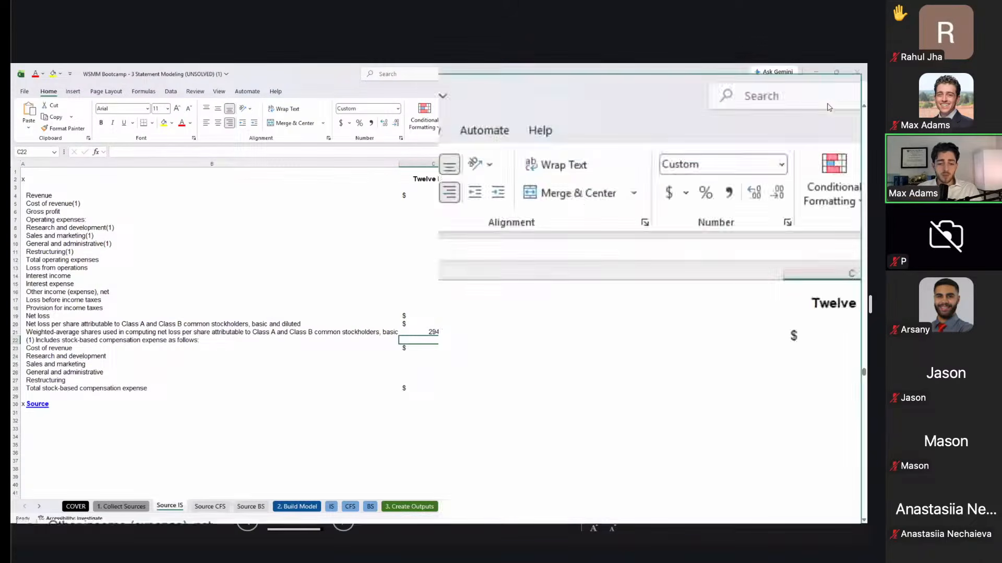
{"action": "key", "text": "super+Left"}
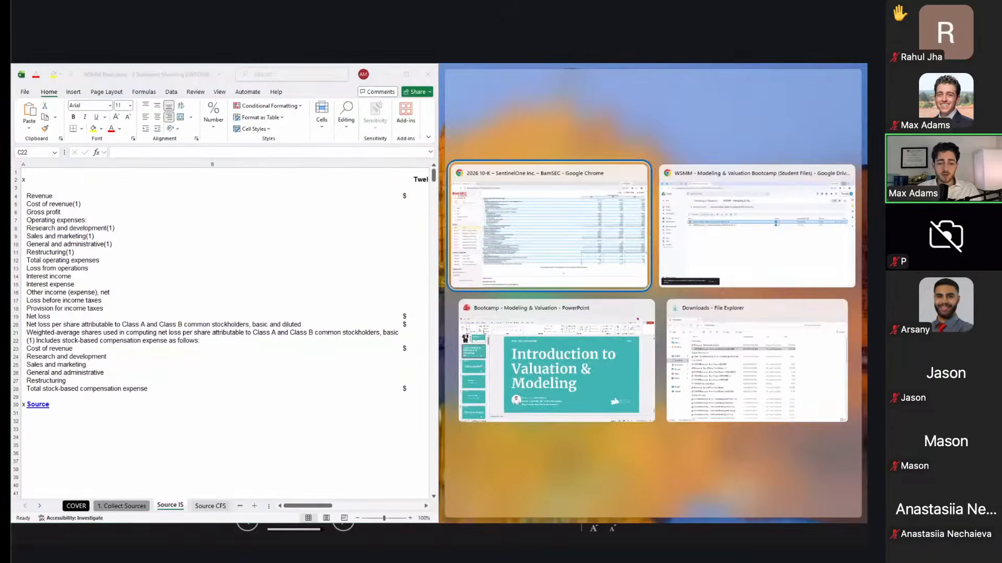
{"action": "key", "text": "Return"}
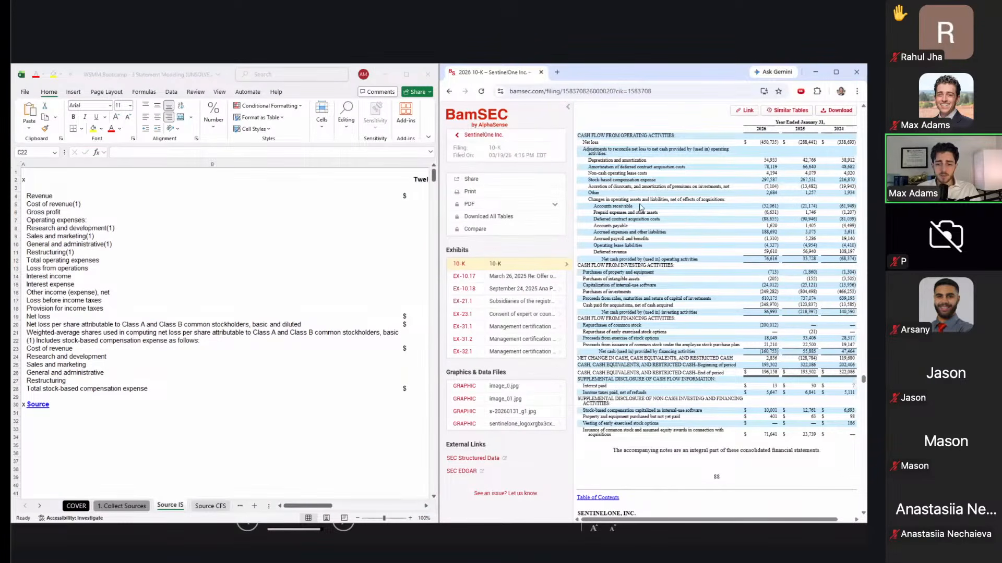
Step: Scroll the 10-K to the Consolidated Statements of Operations, opening and dismissing the right-click menu
{"action": "scroll", "coordinate": [641, 208], "scroll_direction": "down", "scroll_amount": 2}
{"action": "scroll", "coordinate": [641, 208], "scroll_direction": "up", "scroll_amount": 15}
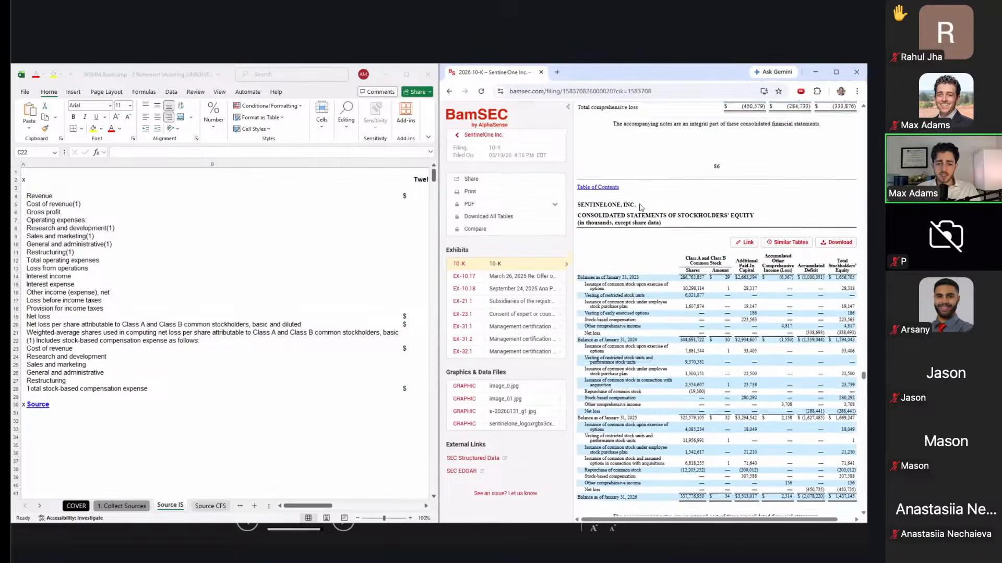
{"action": "scroll", "coordinate": [640, 207], "scroll_direction": "up", "scroll_amount": 15}
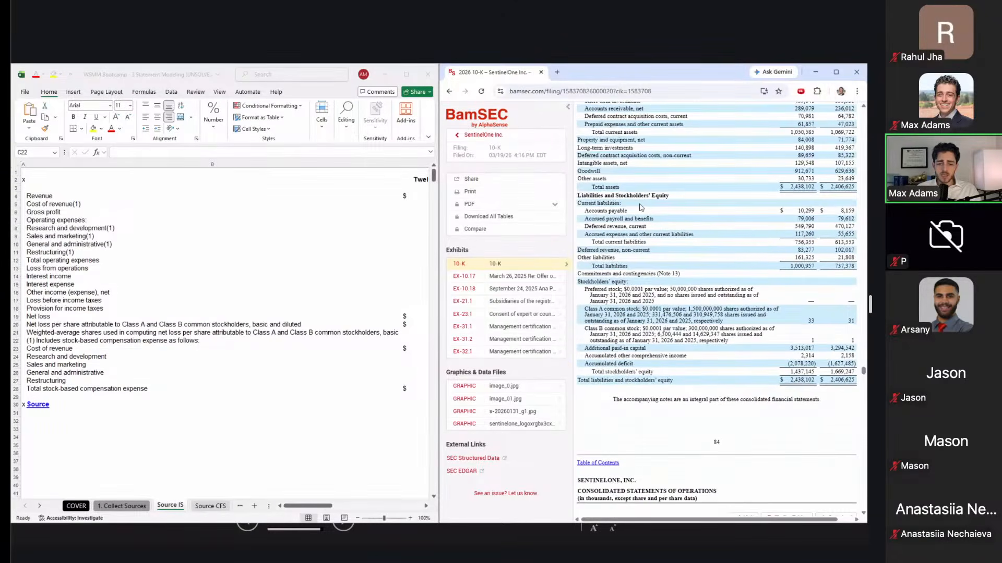
{"action": "scroll", "coordinate": [640, 207], "scroll_direction": "down", "scroll_amount": 10}
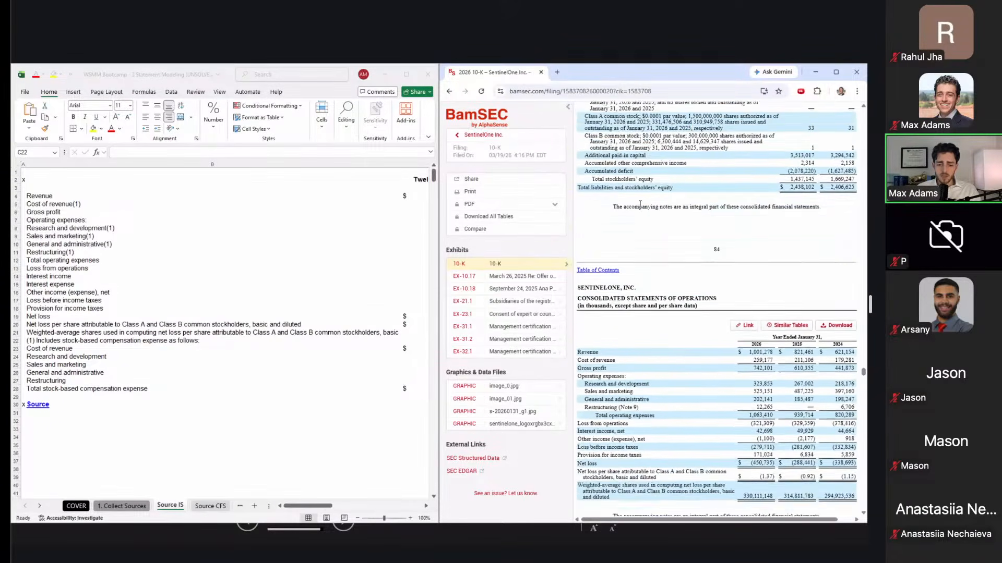
{"action": "scroll", "coordinate": [640, 207], "scroll_direction": "down", "scroll_amount": 1}
{"action": "right_click", "coordinate": [641, 208]}
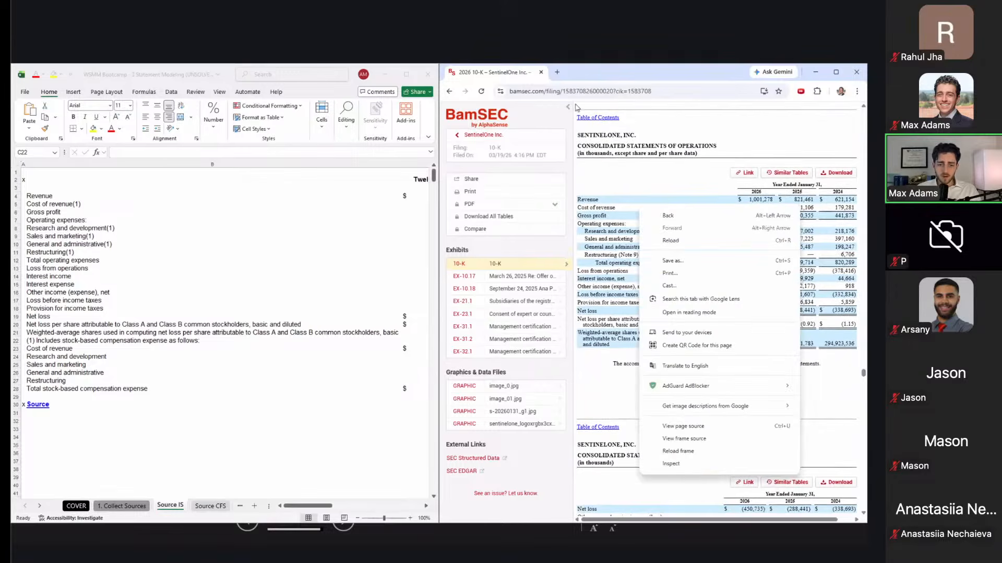
{"action": "left_click", "coordinate": [567, 112]}
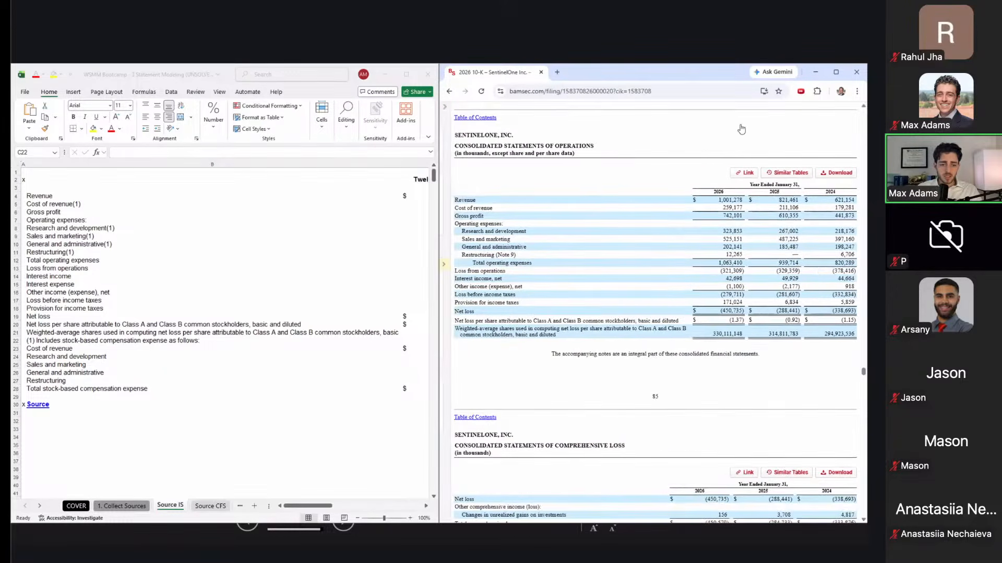
{"action": "scroll", "coordinate": [375, 264], "scroll_direction": "right", "scroll_amount": 5}
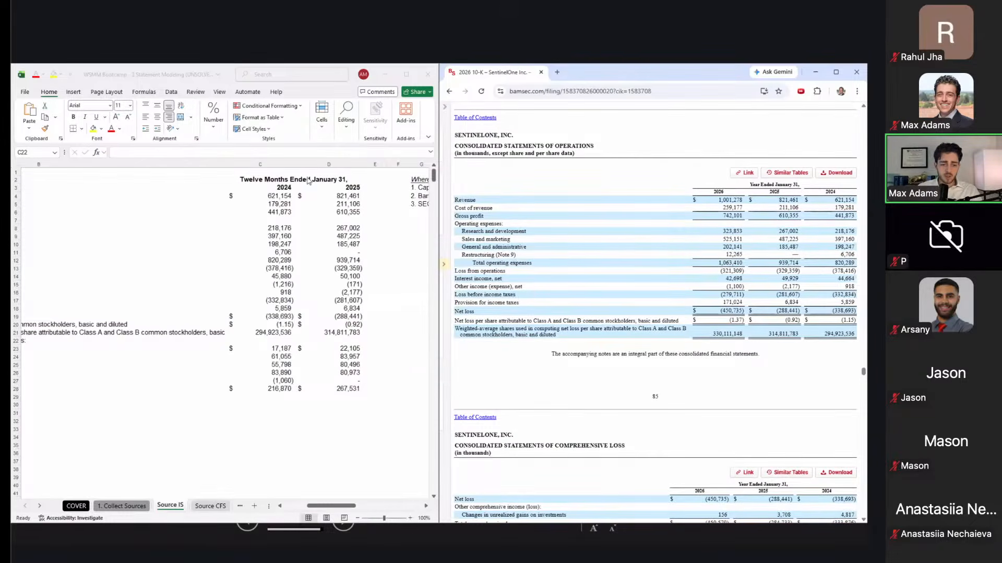
{"action": "left_click", "coordinate": [282, 188]}
{"action": "key", "text": "Right"}
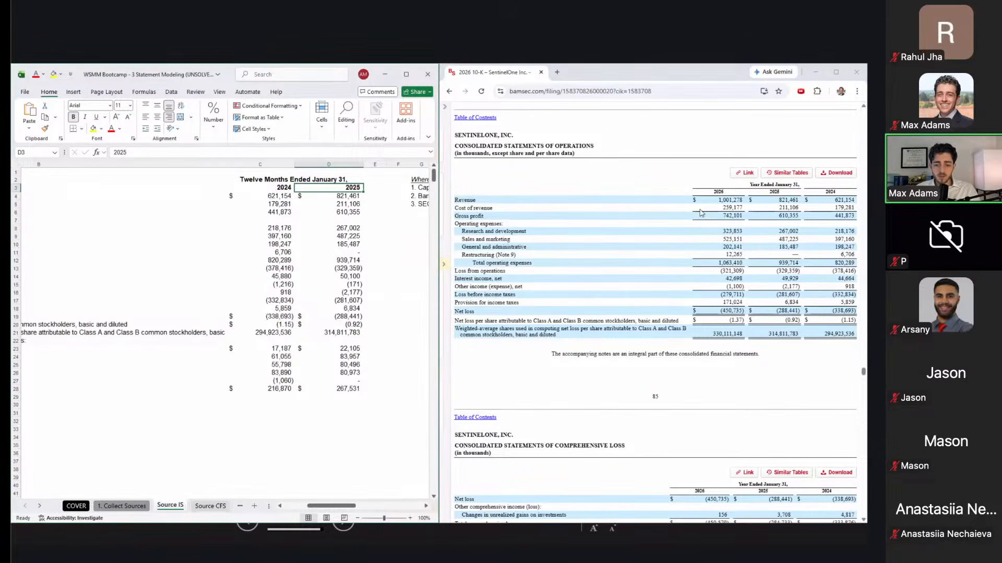
{"action": "scroll", "coordinate": [701, 212], "scroll_direction": "down", "scroll_amount": 1}
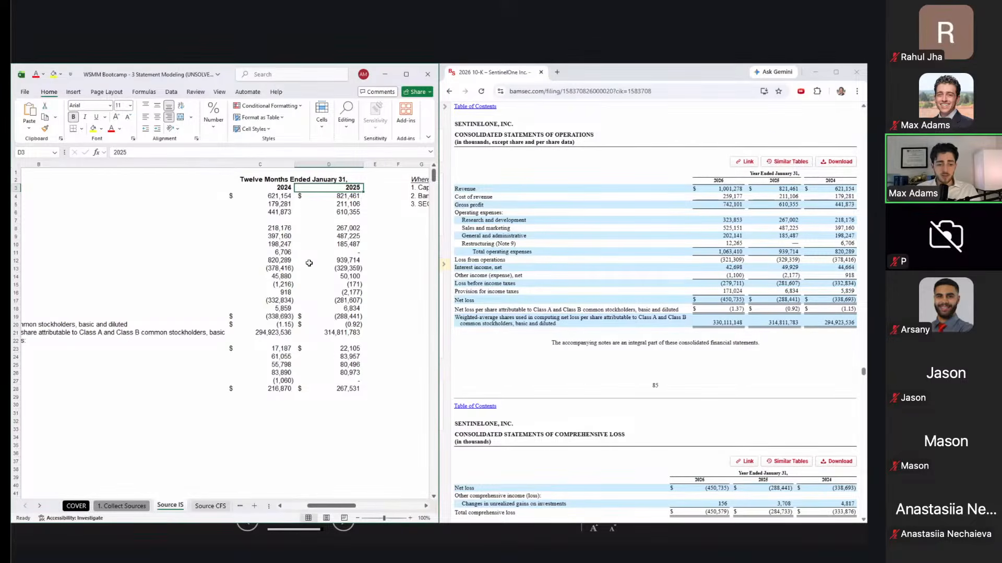
{"action": "scroll", "coordinate": [309, 263], "scroll_direction": "left", "scroll_amount": 5}
{"action": "scroll", "coordinate": [141, 230], "scroll_direction": "left", "scroll_amount": 1}
{"action": "left_click", "coordinate": [119, 195]}
{"action": "key", "text": "shift+space"}
{"action": "scroll", "coordinate": [118, 196], "scroll_direction": "right", "scroll_amount": 5}
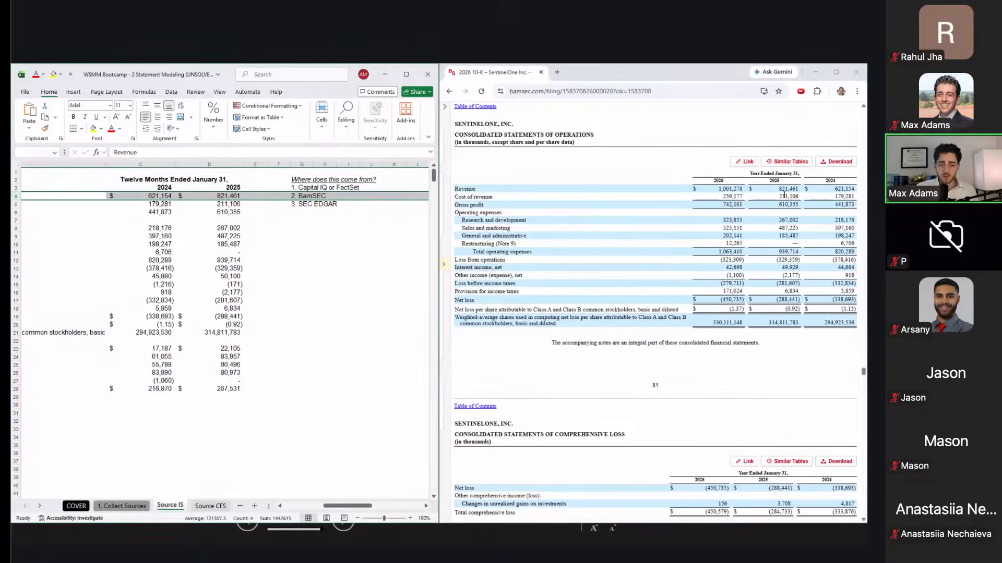
{"action": "left_click", "coordinate": [340, 366]}
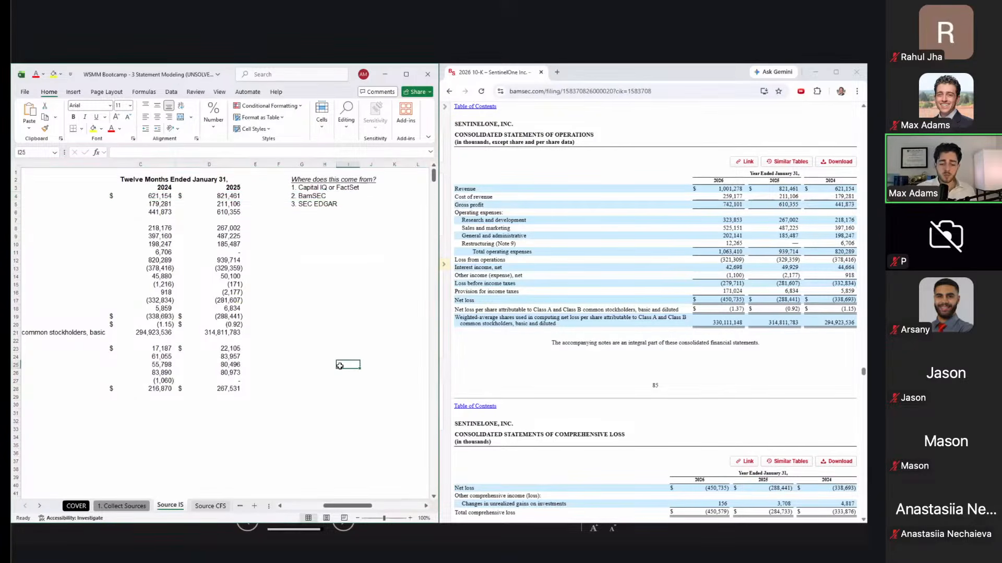
{"action": "key", "text": "ctrl+Page_Down"}
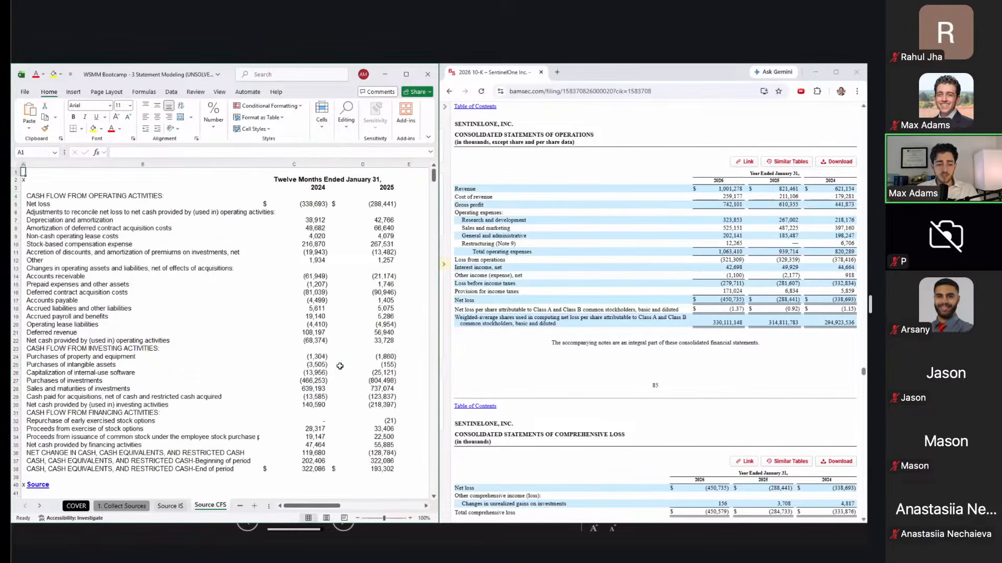
{"action": "key", "text": "ctrl+Page_Down"}
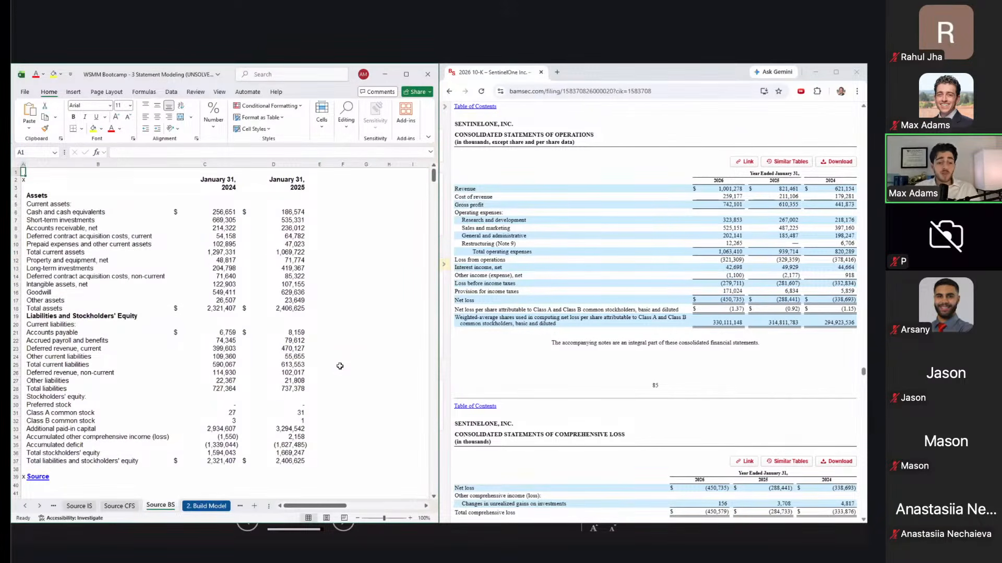
{"action": "key", "text": "ctrl+Page_Up"}
{"action": "key", "text": "ctrl+Page_Up"}
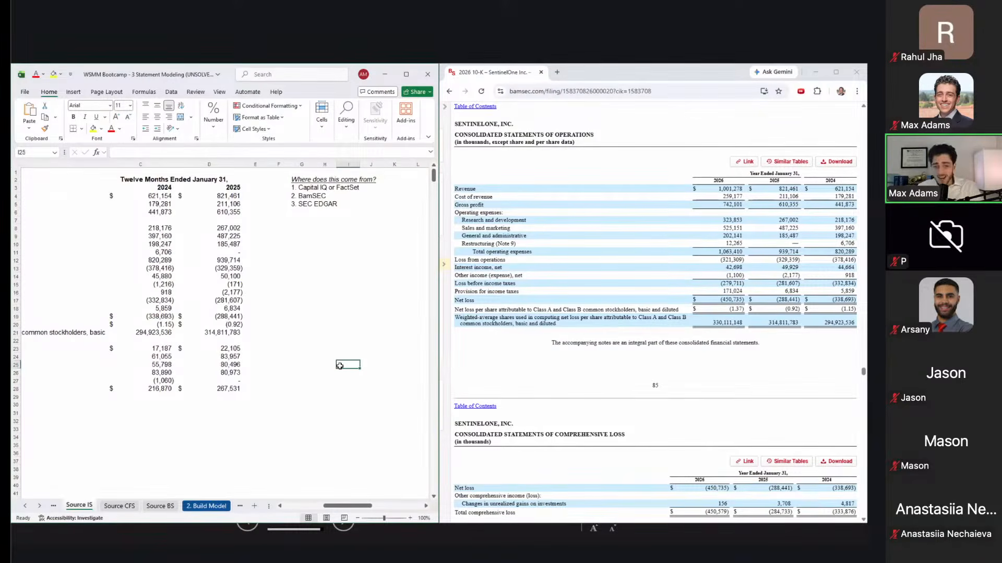
{"action": "key", "text": "ctrl+Page_Up"}
{"action": "key", "text": "ctrl+Page_Down"}
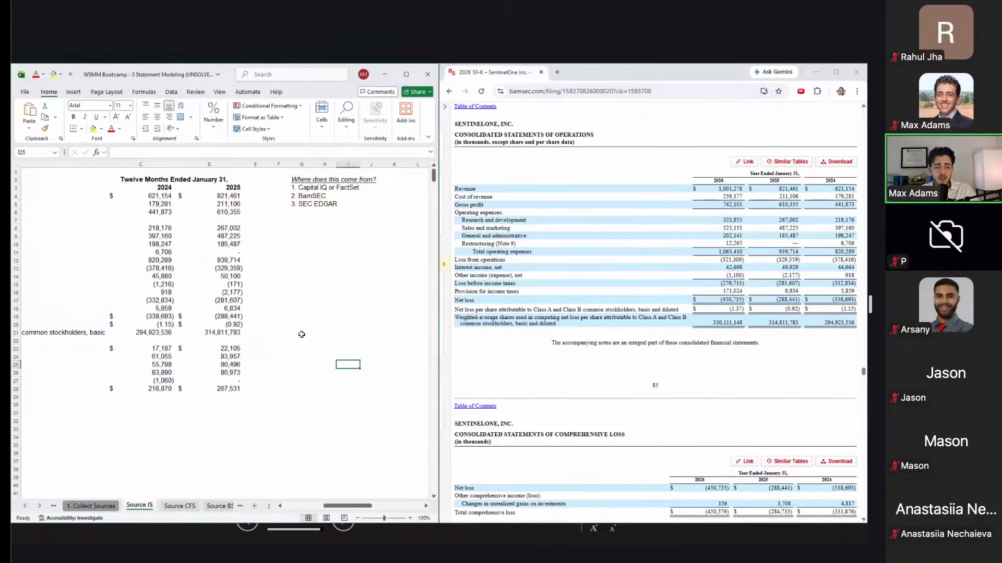
{"action": "scroll", "coordinate": [301, 335], "scroll_direction": "left", "scroll_amount": 5}
{"action": "scroll", "coordinate": [301, 334], "scroll_direction": "right", "scroll_amount": 5}
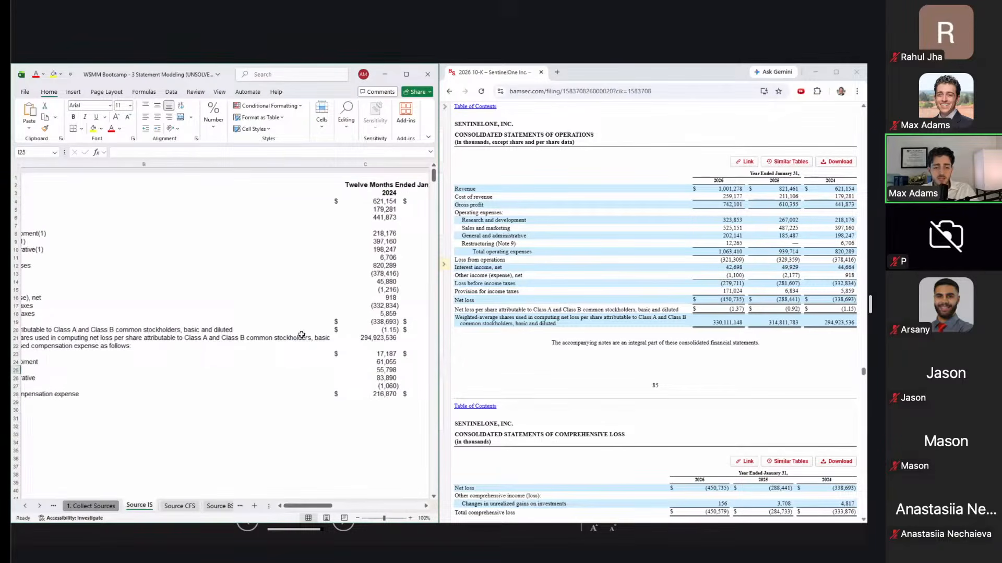
{"action": "scroll", "coordinate": [301, 335], "scroll_direction": "left", "scroll_amount": 5}
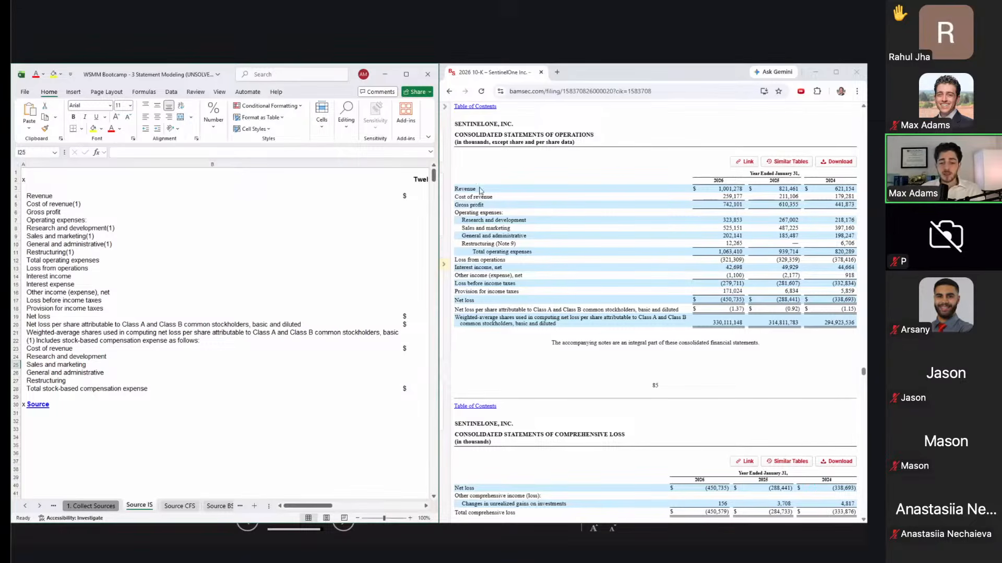
Step: Select the statement of operations table from Revenue to the last row, copy it, and return to Excel
{"action": "left_click_drag", "start_coordinate": [456, 189], "coordinate": [856, 324]}
{"action": "key", "text": "alt"}
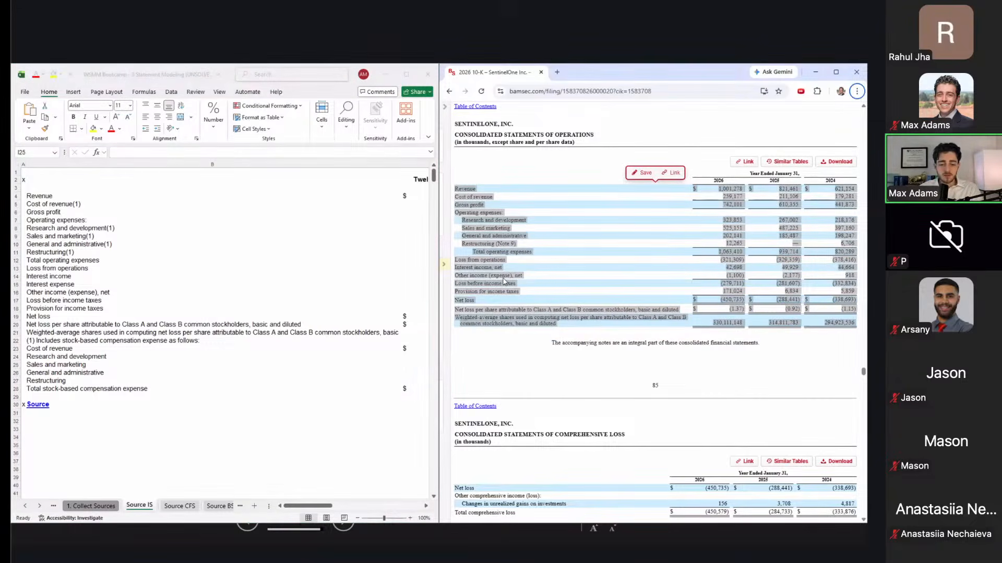
{"action": "left_click", "coordinate": [503, 282]}
{"action": "left_click", "coordinate": [282, 362]}
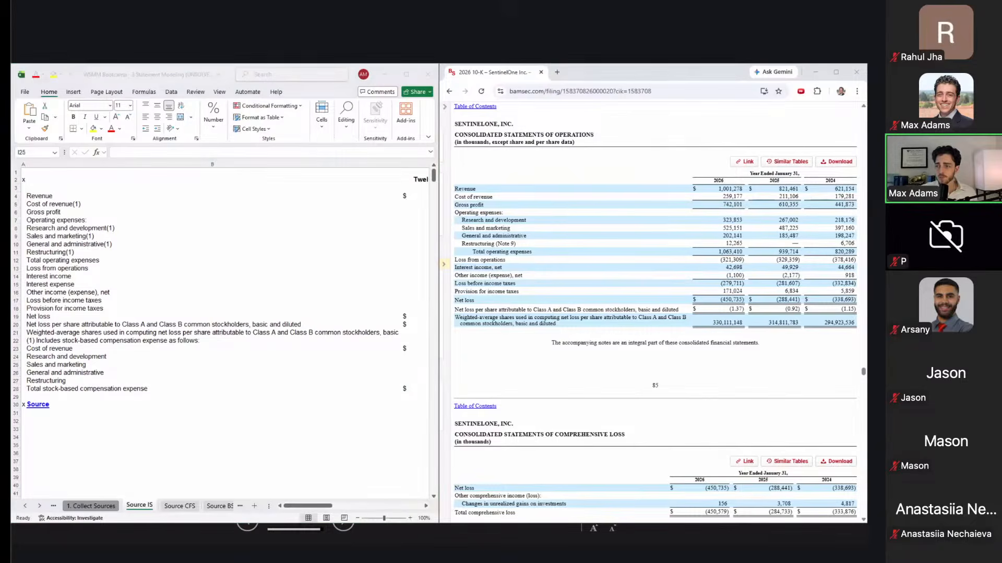
{"action": "key", "text": "alt+Tab"}
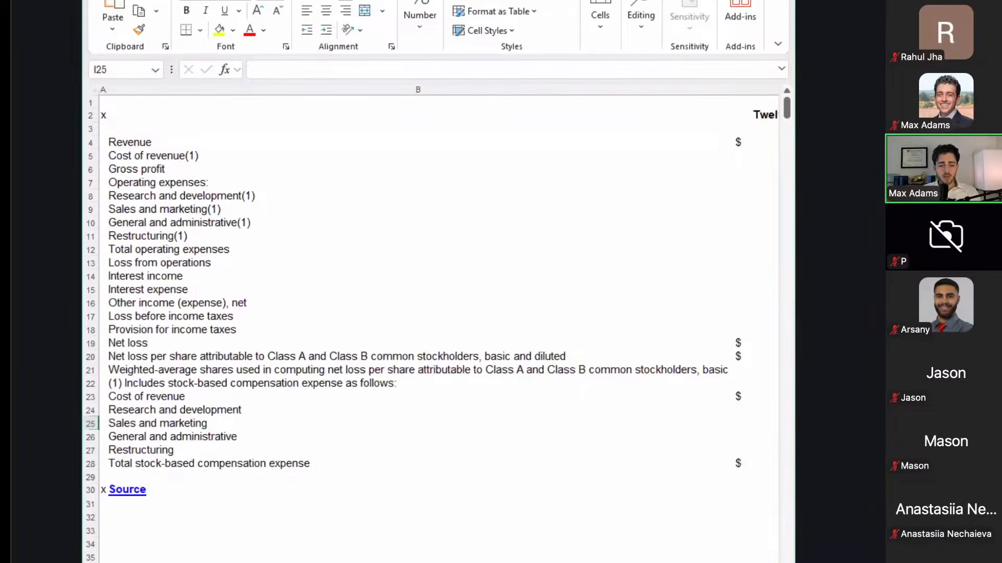
Step: Maximize Excel and review the Source IS lines from Revenue through Loss from operations
{"action": "key", "text": "super+Up"}
{"action": "left_click", "coordinate": [519, 424]}
{"action": "key", "text": "Up"}
{"action": "key", "text": "Left"}
{"action": "key", "text": "Left"}
{"action": "key", "text": "Up"}
{"action": "key", "text": "Up"}
{"action": "key", "text": "Left"}
{"action": "key", "text": "Up"}
{"action": "key", "text": "Up"}
{"action": "key", "text": "Up"}
{"action": "key", "text": "Up"}
{"action": "key", "text": "Up"}
{"action": "key", "text": "Up"}
{"action": "key", "text": "Up"}
{"action": "key", "text": "Up"}
{"action": "key", "text": "Up"}
{"action": "key", "text": "Up"}
{"action": "key", "text": "Up"}
{"action": "key", "text": "Up"}
{"action": "key", "text": "Up"}
{"action": "key", "text": "Up"}
{"action": "key", "text": "Up"}
{"action": "key", "text": "Up"}
{"action": "key", "text": "Up"}
{"action": "key", "text": "Up"}
{"action": "key", "text": "Up"}
{"action": "key", "text": "Up"}
{"action": "key", "text": "Up"}
{"action": "key", "text": "Up"}
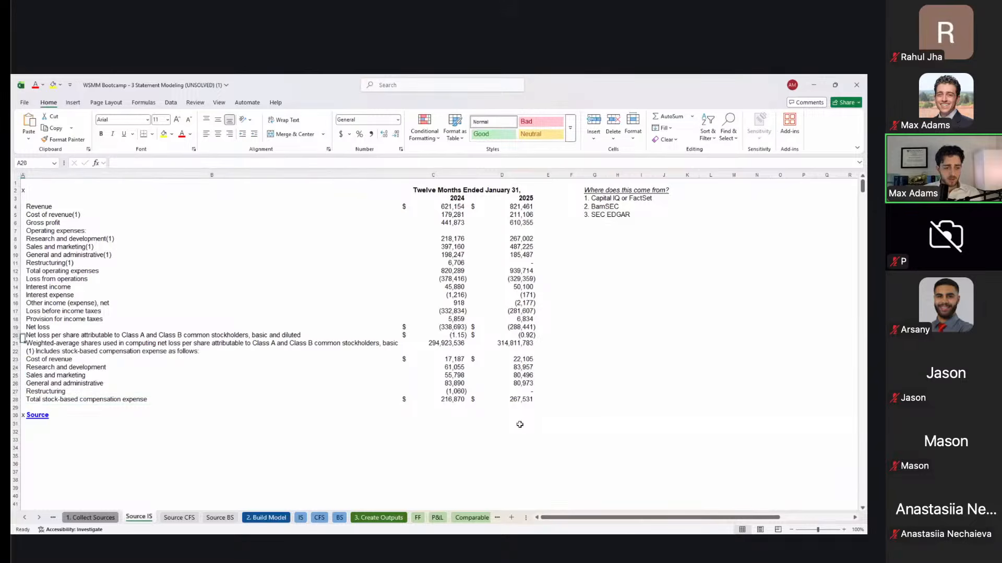
{"action": "key", "text": "Right"}
{"action": "key", "text": "Down"}
{"action": "key", "text": "Down"}
{"action": "key", "text": "Down"}
{"action": "key", "text": "Down"}
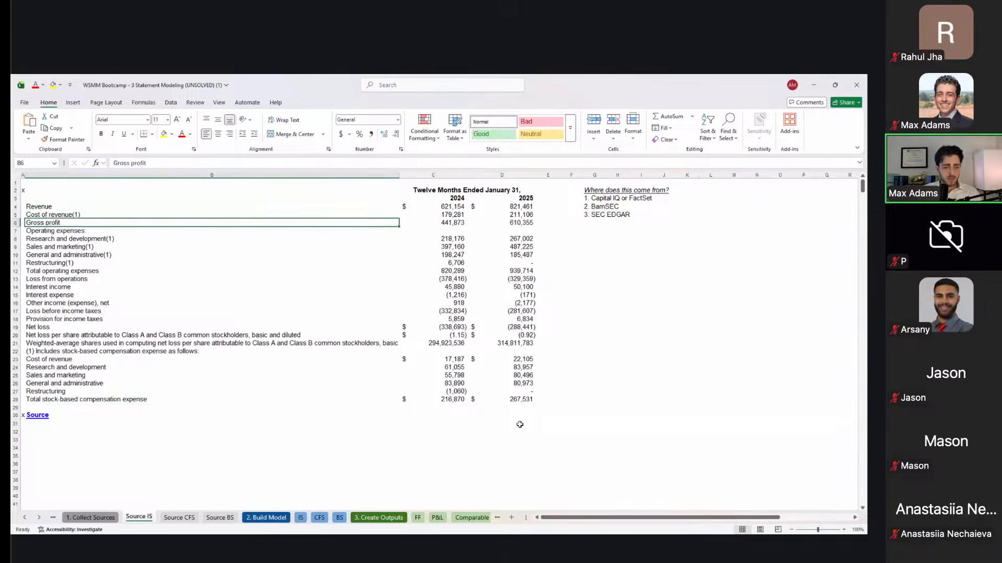
{"action": "key", "text": "shift+Down"}
{"action": "key", "text": "shift+Down"}
{"action": "key", "text": "shift+Down"}
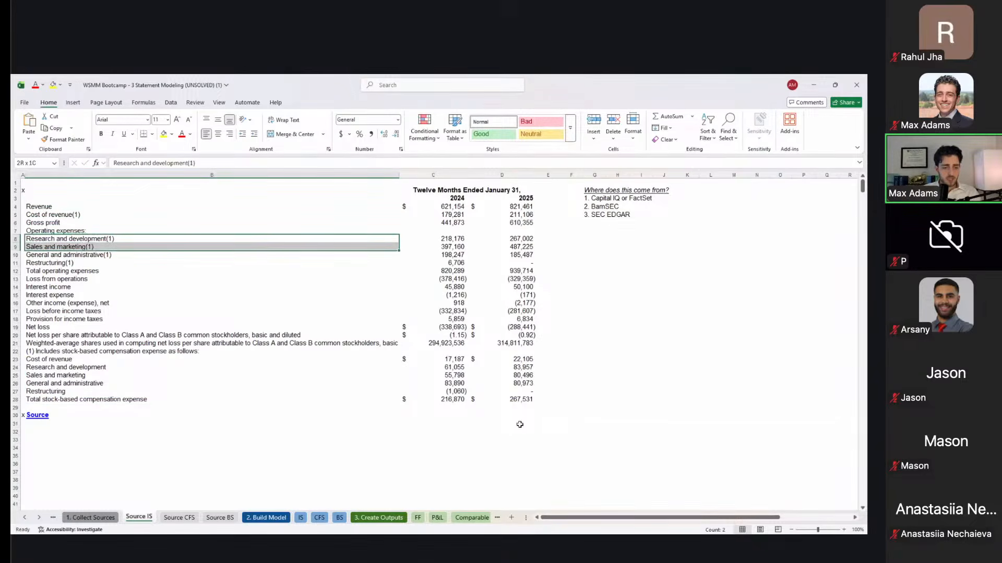
{"action": "key", "text": "shift+Down"}
{"action": "key", "text": "shift+Up"}
{"action": "key", "text": "Down"}
{"action": "key", "text": "Down"}
{"action": "key", "text": "Down"}
{"action": "key", "text": "Down"}
{"action": "key", "text": "Down"}
{"action": "key", "text": "Up"}
{"action": "key", "text": "shift+space"}
{"action": "key", "text": "Down"}
{"action": "key", "text": "Right"}
{"action": "key", "text": "Left"}
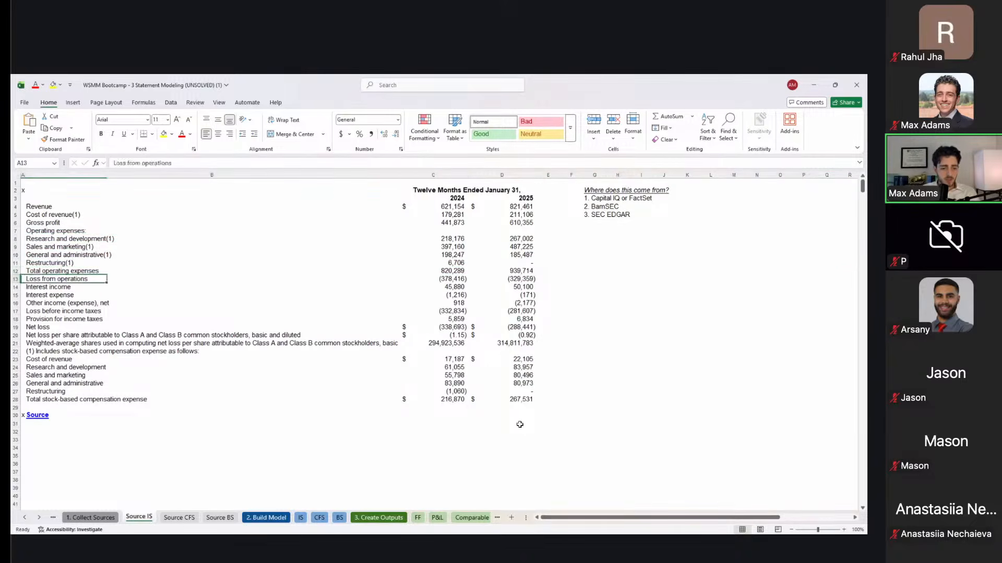
{"action": "key", "text": "shift+space"}
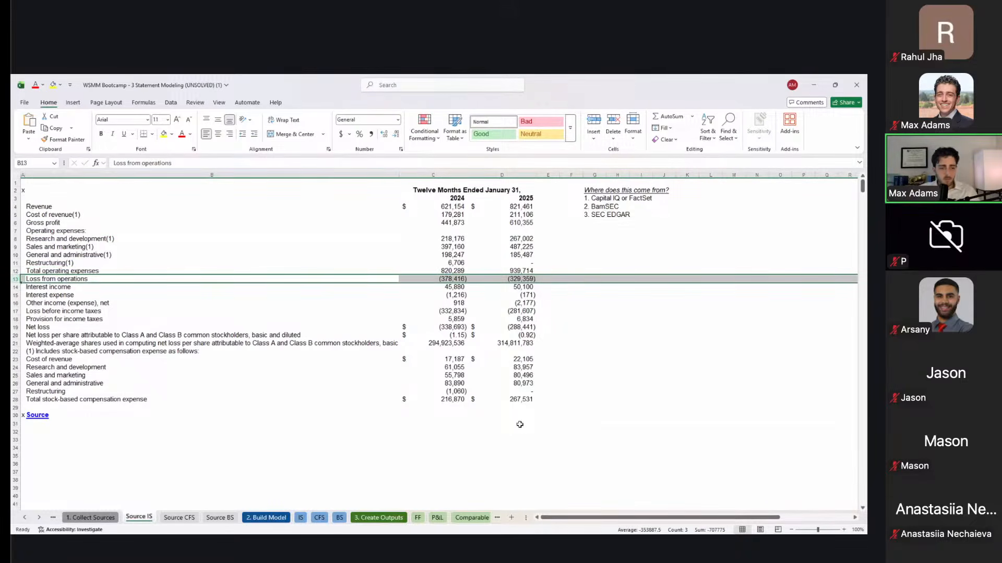
Step: Review interest income through Net loss and the stock-based compensation breakdown, then return to Revenue
{"action": "key", "text": "Down"}
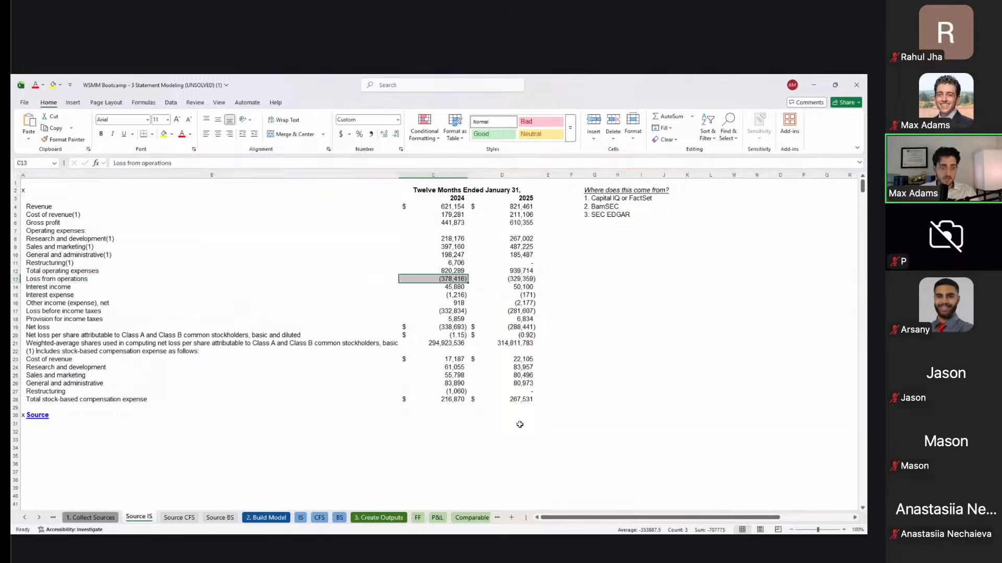
{"action": "key", "text": "shift+Down"}
{"action": "key", "text": "shift+Down"}
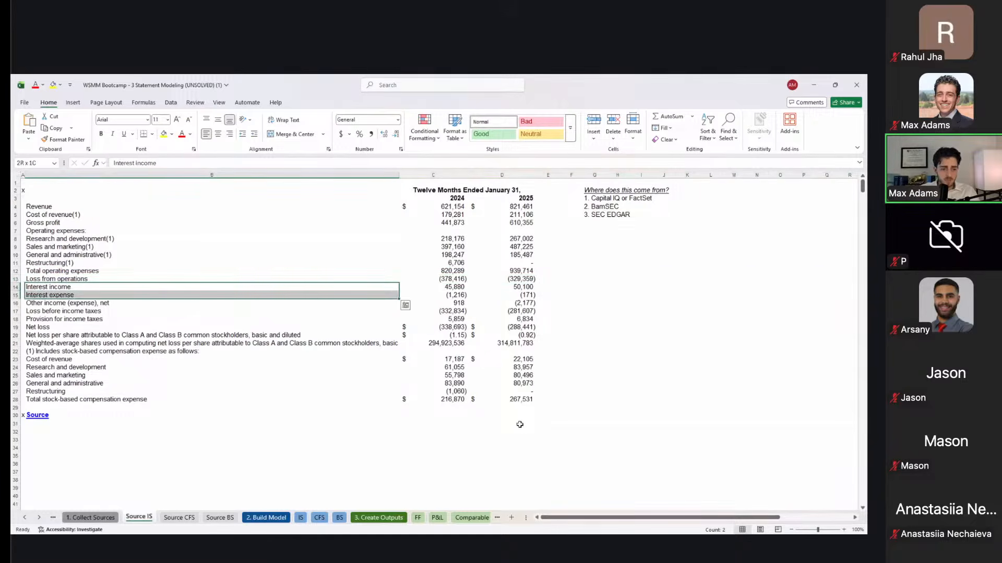
{"action": "key", "text": "Down"}
{"action": "key", "text": "Down"}
{"action": "key", "text": "Down"}
{"action": "key", "text": "Down"}
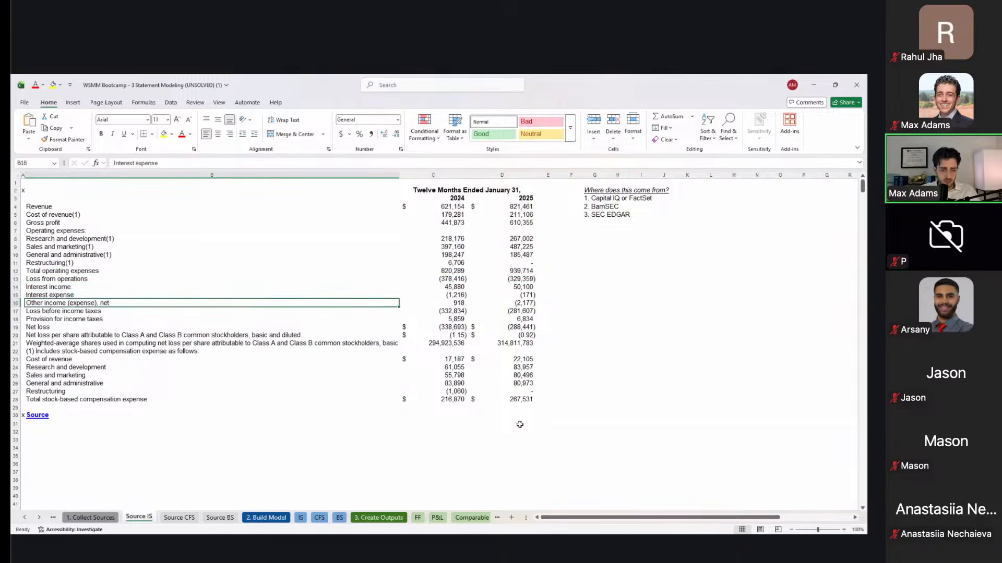
{"action": "key", "text": "Down"}
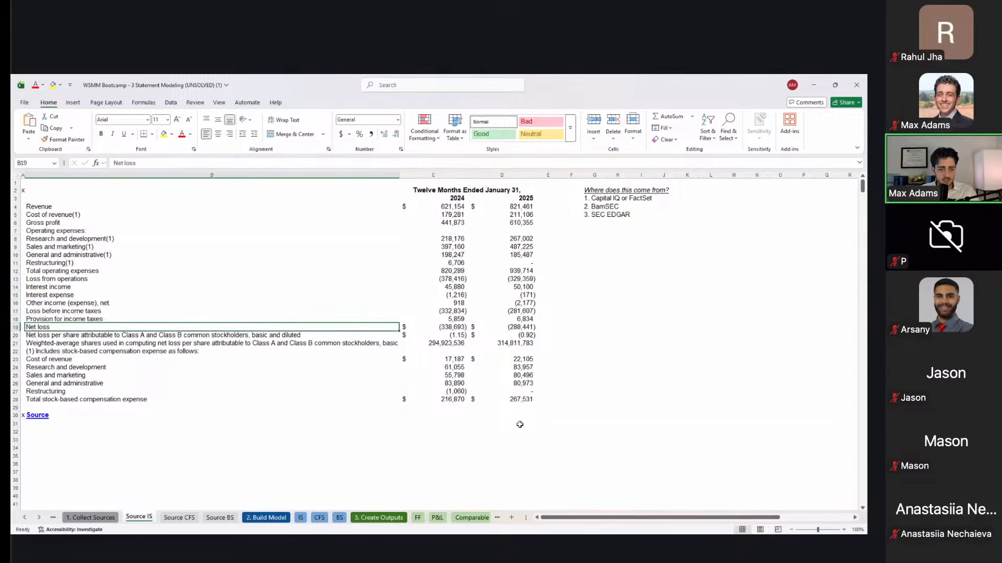
{"action": "key", "text": "Down"}
{"action": "key", "text": "Down"}
{"action": "key", "text": "Down"}
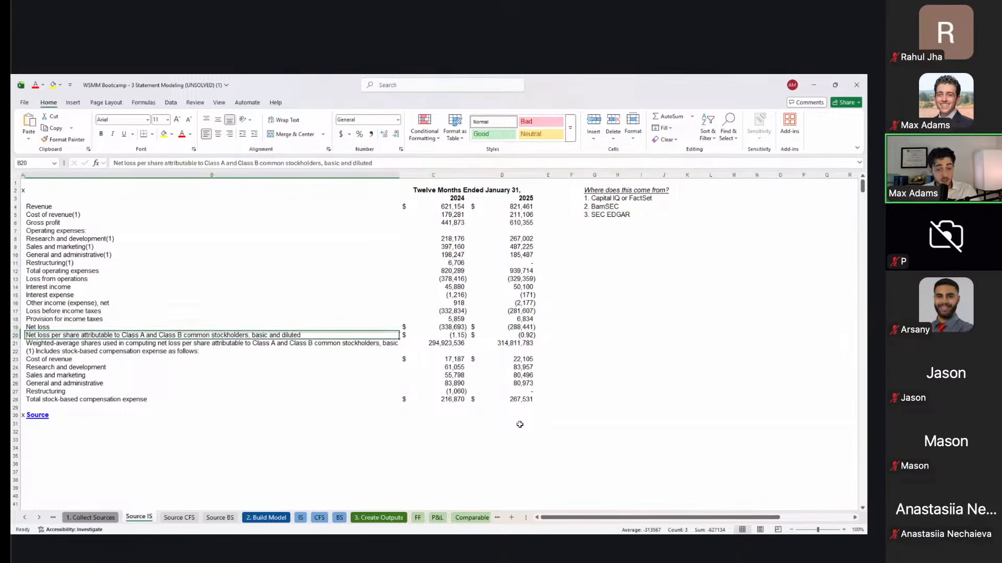
{"action": "key", "text": "Down"}
{"action": "key", "text": "Down"}
{"action": "key", "text": "Right"}
{"action": "key", "text": "Left"}
{"action": "key", "text": "Up"}
{"action": "key", "text": "Up"}
{"action": "key", "text": "Up"}
{"action": "key", "text": "Up"}
{"action": "key", "text": "Up"}
{"action": "key", "text": "Up"}
{"action": "key", "text": "Up"}
{"action": "key", "text": "Up"}
{"action": "key", "text": "ctrl+Up"}
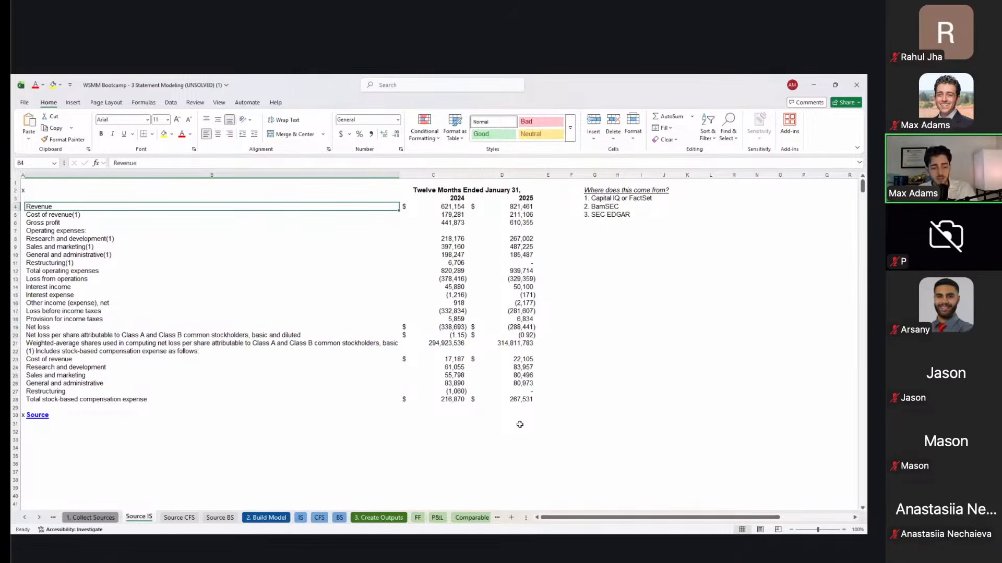
Step: Go to the Source CFS sheet and land on the operating activities header in B4
{"action": "key", "text": "ctrl+Page_Down"}
{"action": "key", "text": "Right"}
{"action": "key", "text": "Down"}
{"action": "key", "text": "Right"}
{"action": "key", "text": "Left"}
{"action": "key", "text": "Down"}
{"action": "key", "text": "Down"}
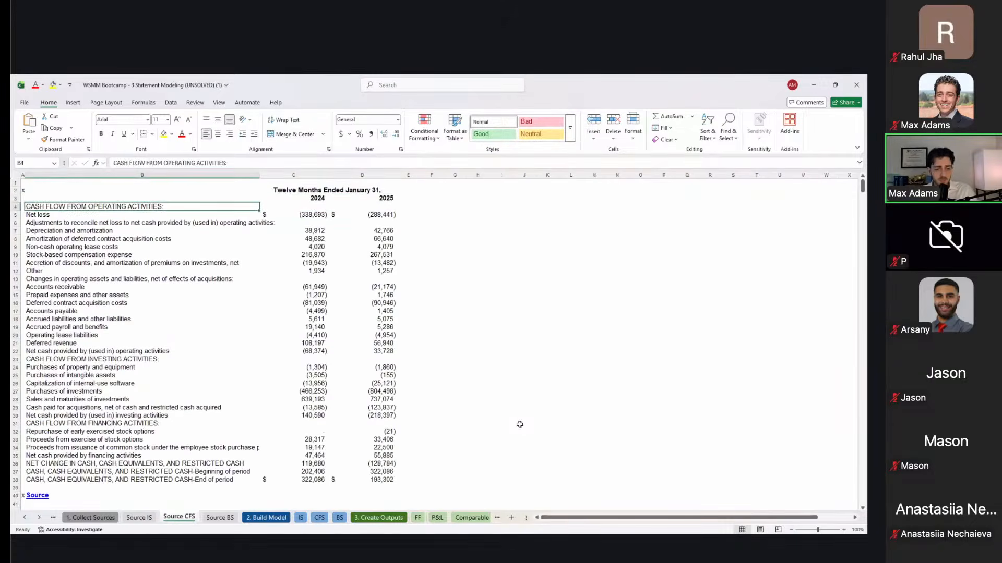
Step: Bold the operating and investing activities headers (B4, B23) and select adjustment rows 7–12
{"action": "key", "text": "ctrl+b"}
{"action": "key", "text": "Down"}
{"action": "key", "text": "Down"}
{"action": "key", "text": "Down"}
{"action": "key", "text": "Down"}
{"action": "key", "text": "Down"}
{"action": "key", "text": "Down"}
{"action": "key", "text": "Down"}
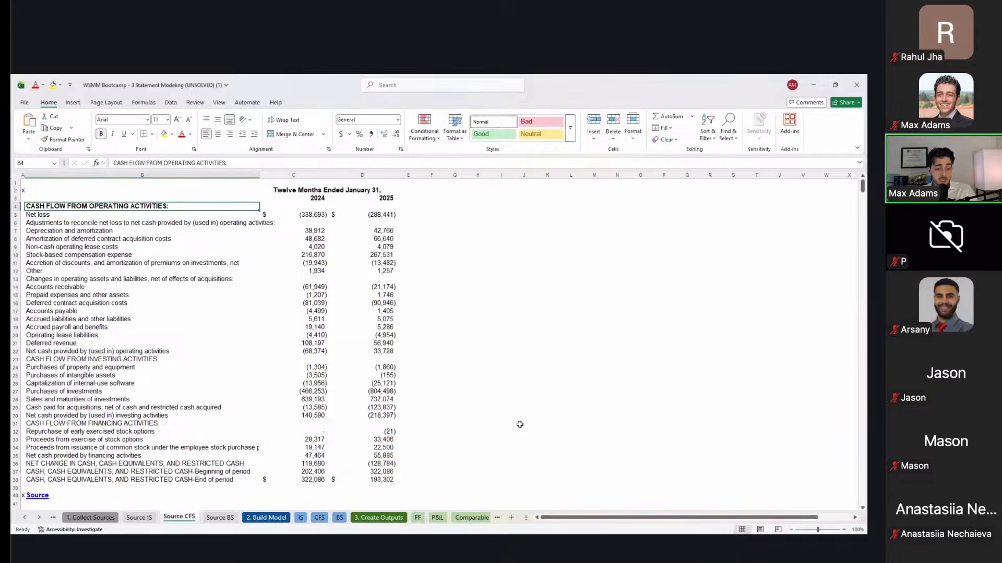
{"action": "key", "text": "Down"}
{"action": "key", "text": "Down"}
{"action": "key", "text": "Down"}
{"action": "key", "text": "Down"}
{"action": "key", "text": "Down"}
{"action": "key", "text": "Down"}
{"action": "key", "text": "Down"}
{"action": "key", "text": "Down"}
{"action": "key", "text": "Down"}
{"action": "key", "text": "Down"}
{"action": "key", "text": "Down"}
{"action": "key", "text": "Down"}
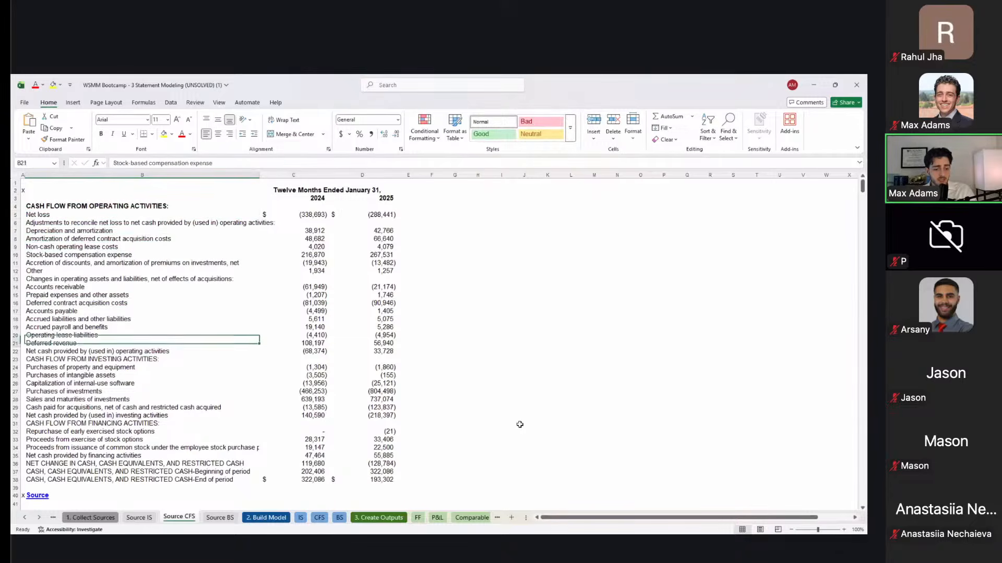
{"action": "key", "text": "ctrl+b"}
{"action": "key", "text": "Up"}
{"action": "key", "text": "Up"}
{"action": "key", "text": "Up"}
{"action": "key", "text": "Up"}
{"action": "key", "text": "Up"}
{"action": "key", "text": "Up"}
{"action": "key", "text": "Up"}
{"action": "key", "text": "Up"}
{"action": "key", "text": "Up"}
{"action": "key", "text": "Up"}
{"action": "key", "text": "Up"}
{"action": "key", "text": "Up"}
{"action": "key", "text": "Up"}
{"action": "key", "text": "Up"}
{"action": "key", "text": "Up"}
{"action": "key", "text": "Up"}
{"action": "key", "text": "Up"}
{"action": "key", "text": "Up"}
{"action": "key", "text": "Up"}
{"action": "key", "text": "Down"}
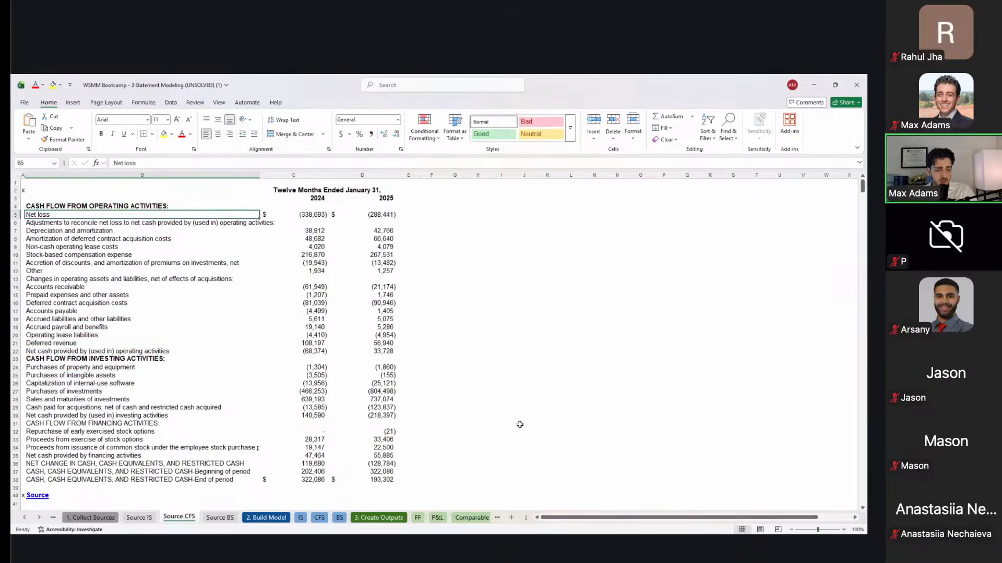
{"action": "key", "text": "Down"}
{"action": "key", "text": "Down"}
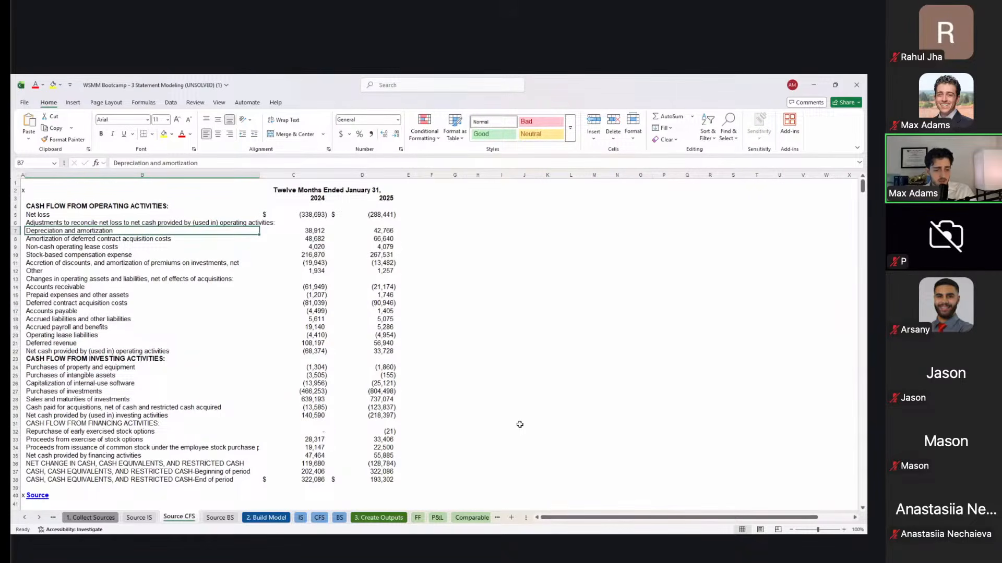
{"action": "key", "text": "shift+Down"}
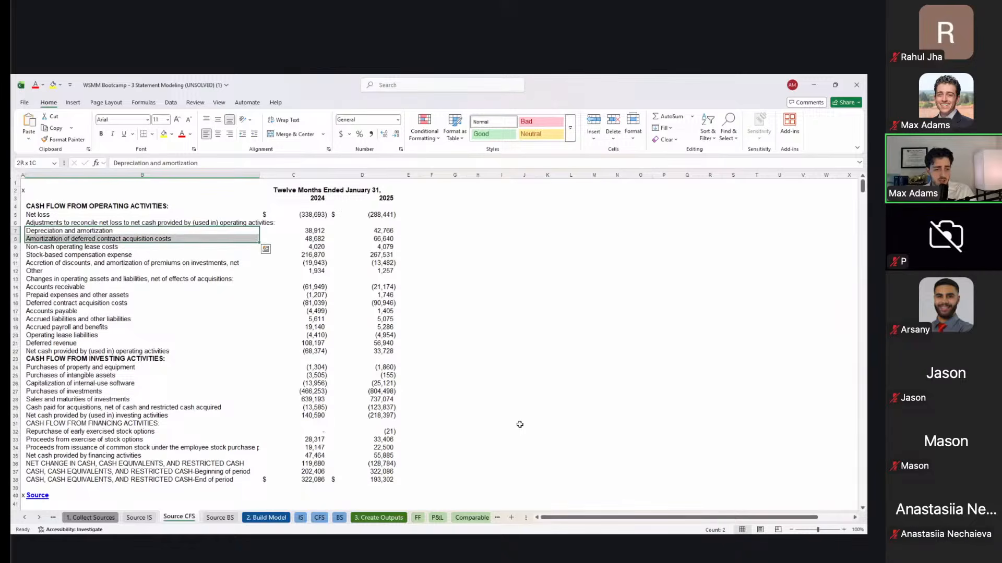
{"action": "key", "text": "Down"}
{"action": "key", "text": "Down"}
{"action": "key", "text": "Down"}
{"action": "key", "text": "Down"}
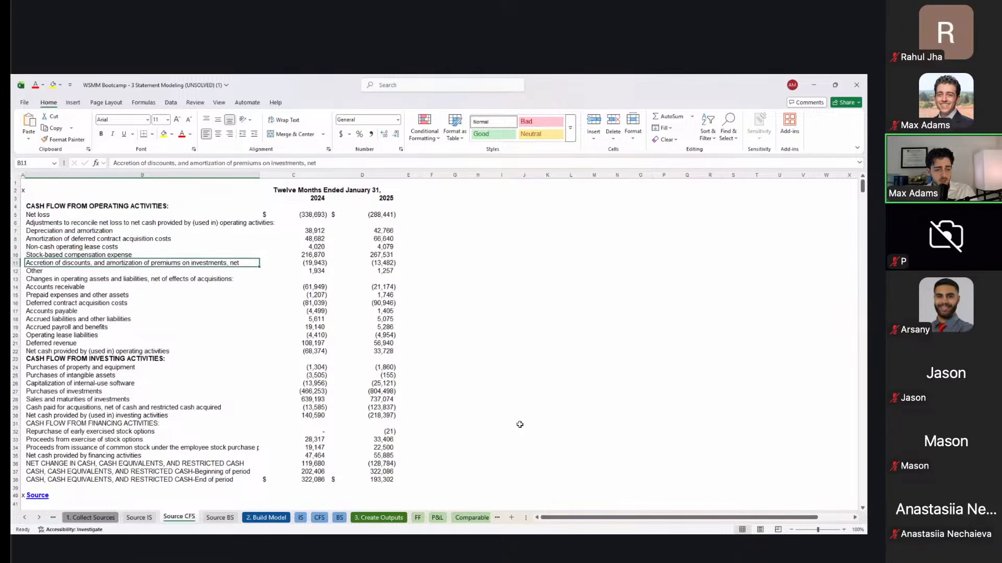
{"action": "key", "text": "shift+Up"}
{"action": "key", "text": "shift+Up"}
{"action": "key", "text": "shift+Up"}
{"action": "key", "text": "shift+Up"}
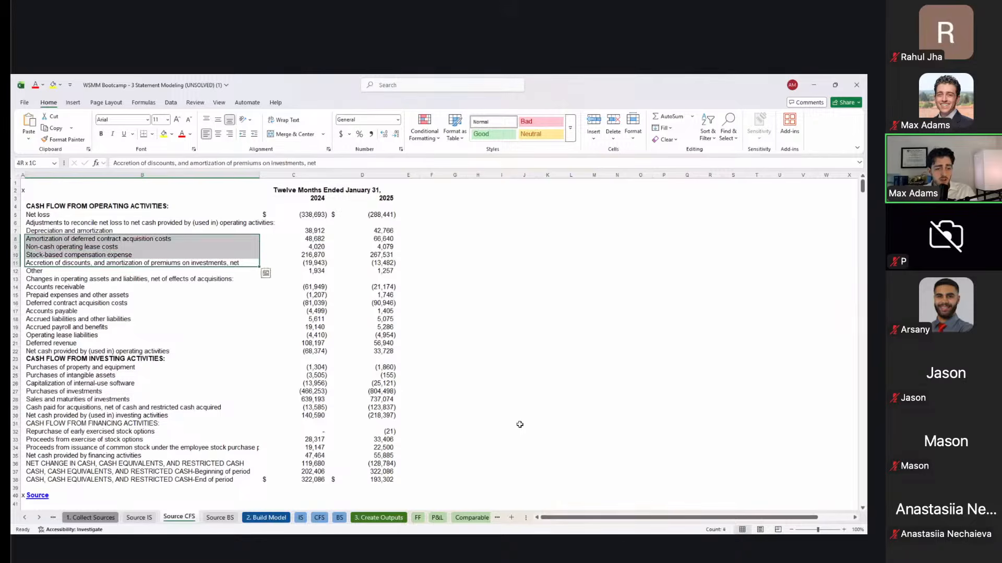
{"action": "key", "text": "shift+space"}
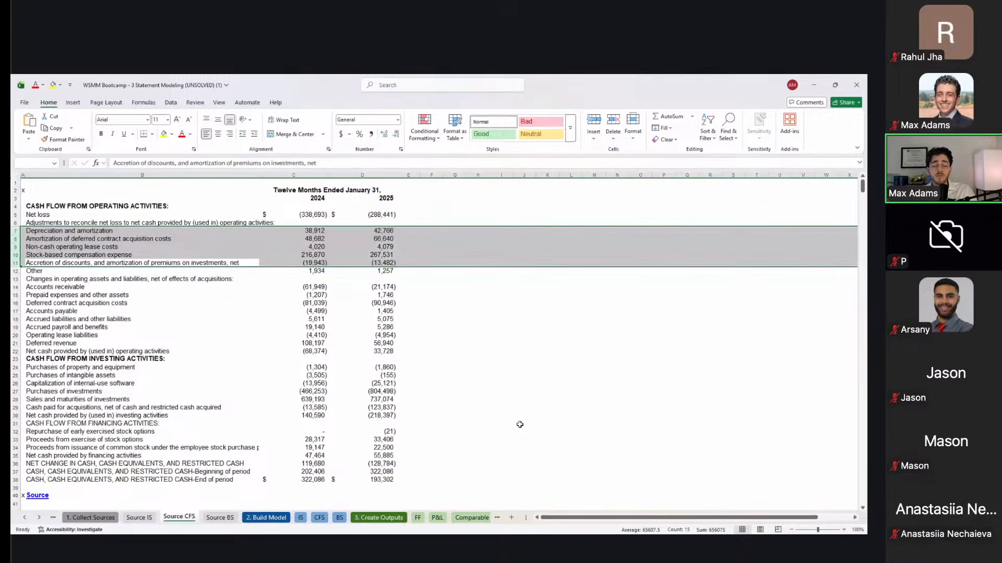
{"action": "key", "text": "Down"}
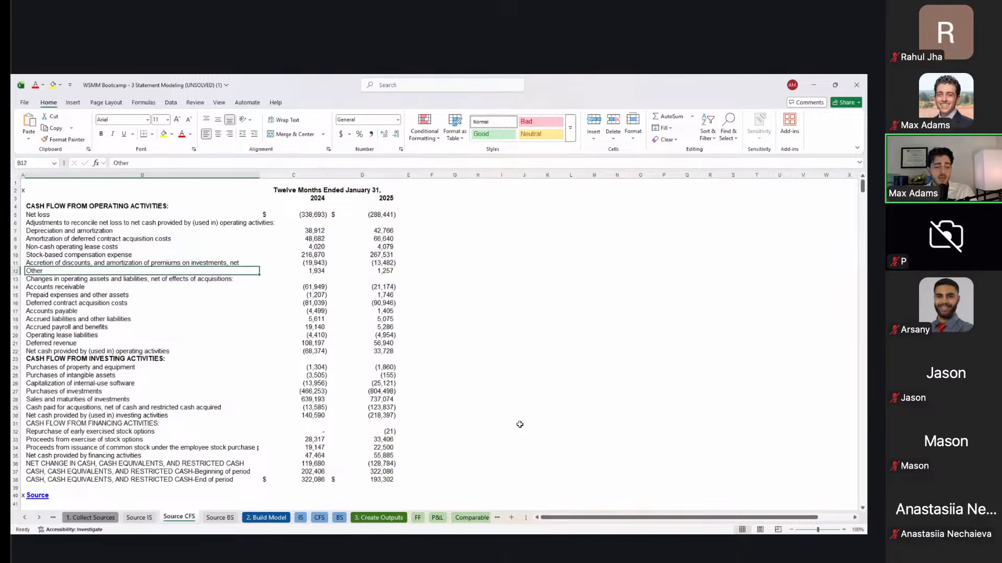
{"action": "key", "text": "shift+Up"}
{"action": "key", "text": "shift+Up"}
{"action": "key", "text": "shift+Up"}
{"action": "key", "text": "shift+Up"}
{"action": "key", "text": "shift+Up"}
{"action": "key", "text": "shift+Up"}
{"action": "key", "text": "shift+Up"}
{"action": "key", "text": "shift+Up"}
{"action": "key", "text": "shift+Down"}
{"action": "key", "text": "shift+Down"}
{"action": "key", "text": "shift+Down"}
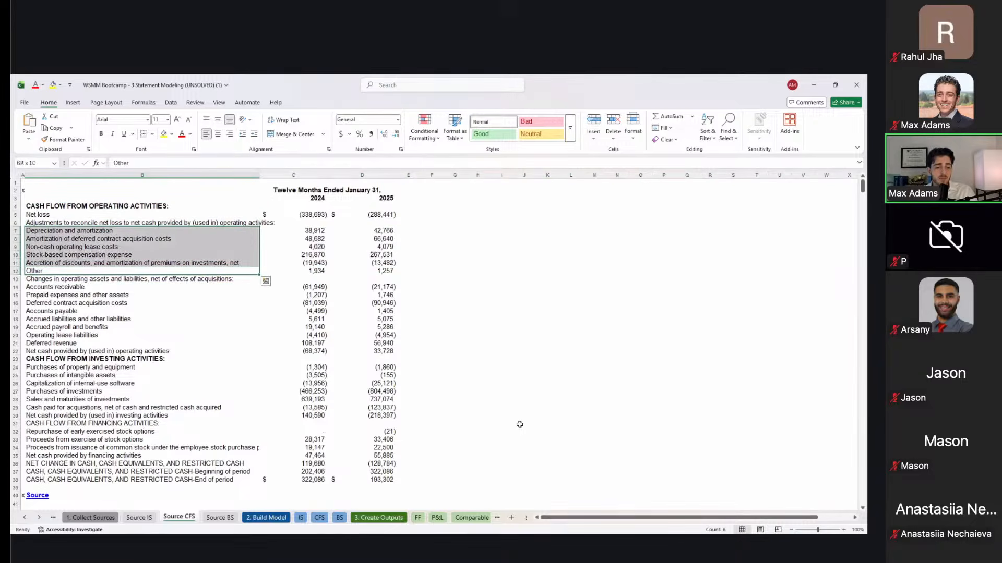
{"action": "key", "text": "shift+space"}
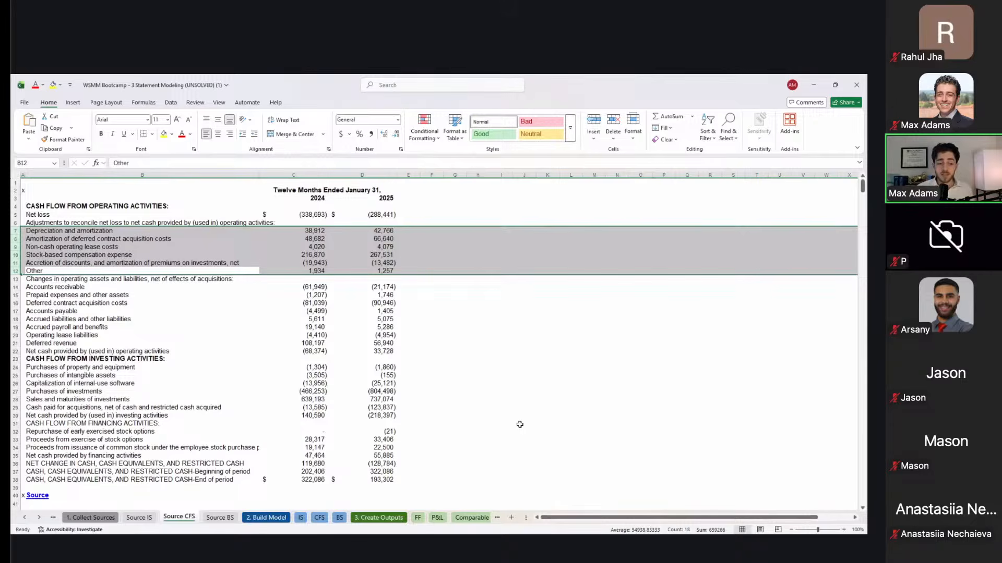
Step: Review the non-cash adjustment lines down to the working capital changes heading
{"action": "key", "text": "Up"}
{"action": "key", "text": "Up"}
{"action": "key", "text": "Up"}
{"action": "key", "text": "Up"}
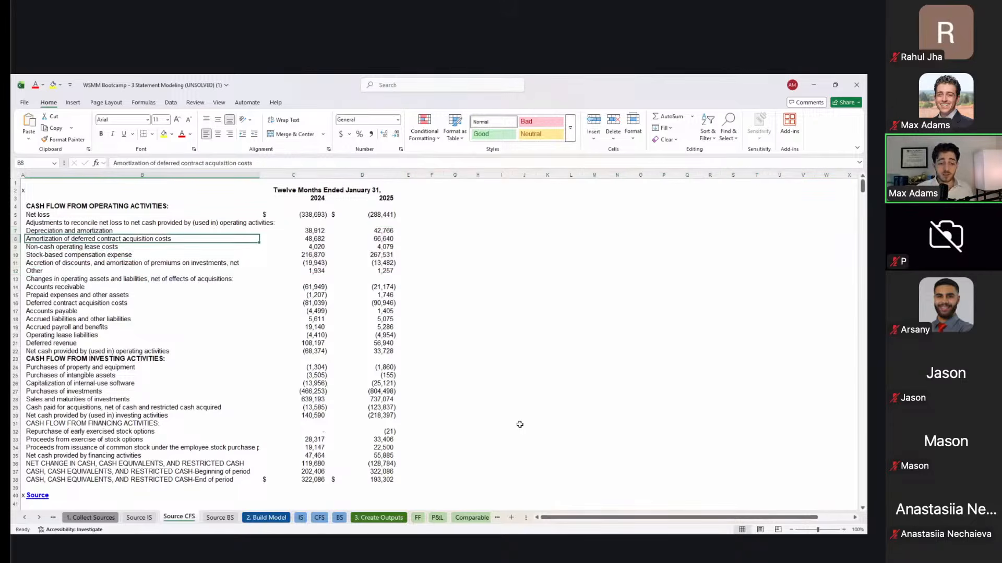
{"action": "key", "text": "Down"}
{"action": "key", "text": "Down"}
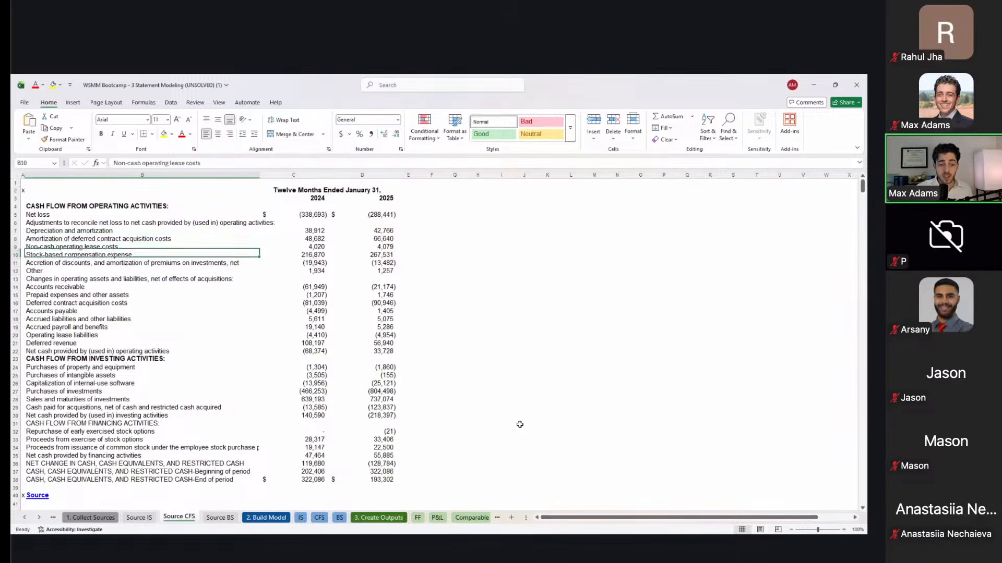
{"action": "key", "text": "Down"}
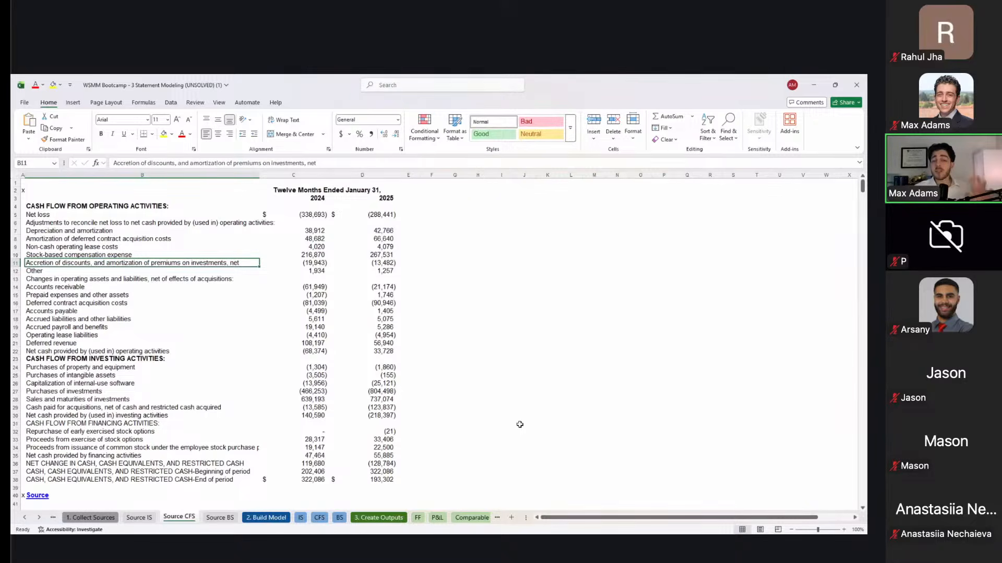
{"action": "key", "text": "Down"}
{"action": "key", "text": "Down"}
{"action": "key", "text": "Up"}
{"action": "key", "text": "Up"}
{"action": "key", "text": "Up"}
{"action": "key", "text": "Up"}
{"action": "key", "text": "Up"}
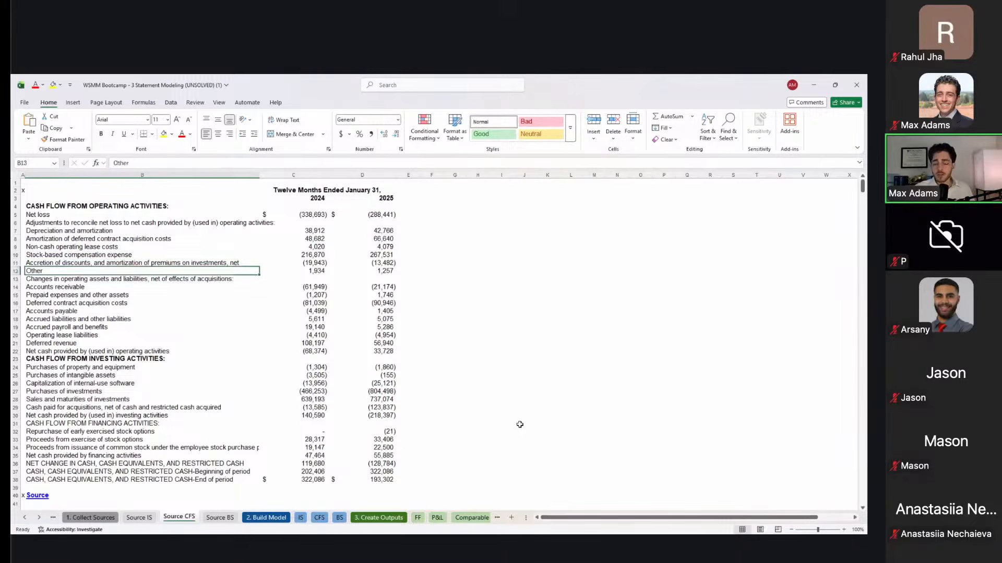
{"action": "key", "text": "Up"}
{"action": "key", "text": "Down"}
{"action": "key", "text": "Down"}
{"action": "key", "text": "Down"}
{"action": "key", "text": "Down"}
{"action": "key", "text": "Down"}
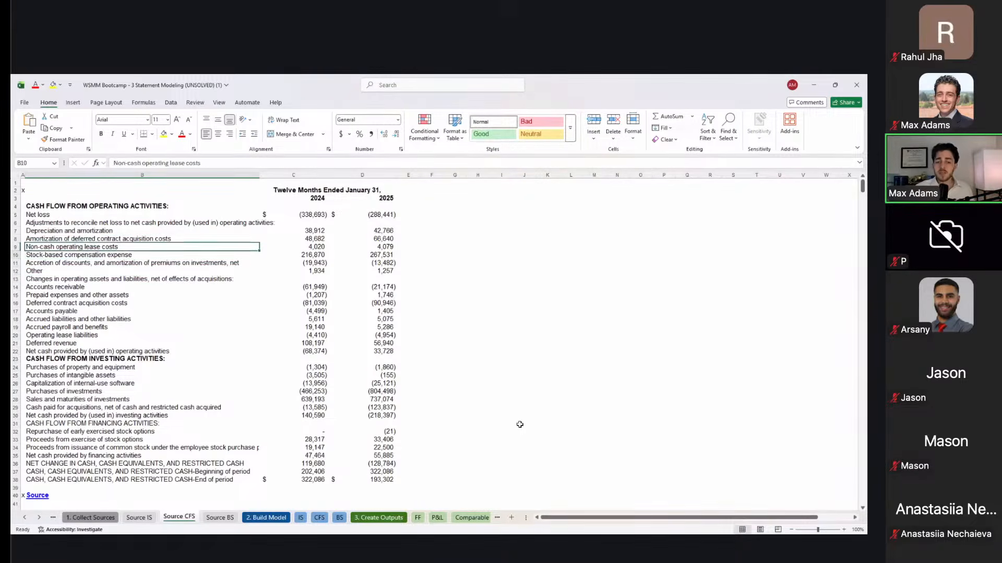
{"action": "key", "text": "Down"}
{"action": "key", "text": "Down"}
{"action": "key", "text": "Up"}
{"action": "key", "text": "Up"}
{"action": "key", "text": "Down"}
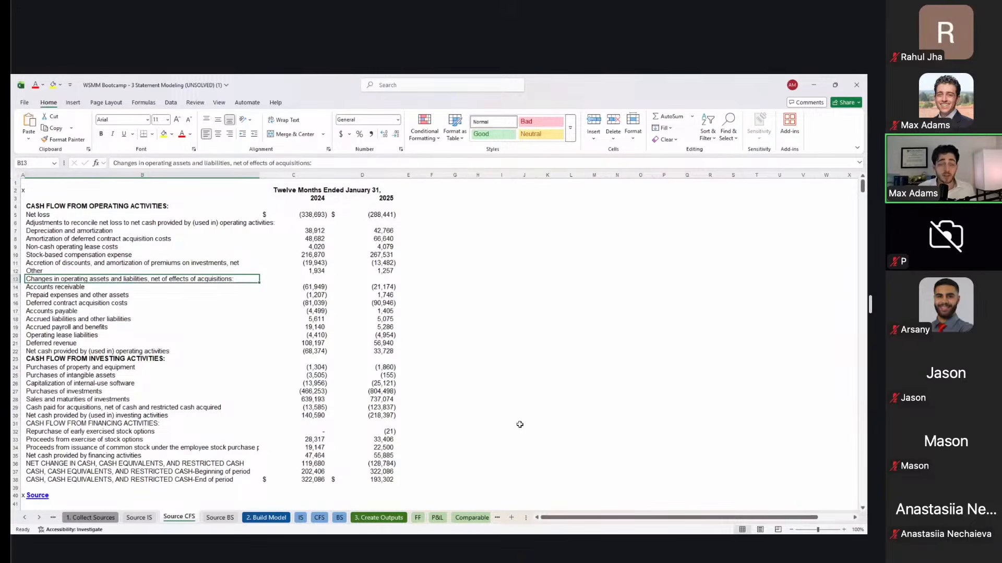
Step: Review the investing lines, bold the financing activities header (B31), and select the three closing cash lines
{"action": "key", "text": "Down"}
{"action": "key", "text": "Down"}
{"action": "key", "text": "Down"}
{"action": "key", "text": "Down"}
{"action": "key", "text": "Down"}
{"action": "key", "text": "Down"}
{"action": "key", "text": "Down"}
{"action": "key", "text": "Down"}
{"action": "key", "text": "Down"}
{"action": "key", "text": "Down"}
{"action": "key", "text": "Down"}
{"action": "key", "text": "Down"}
{"action": "key", "text": "Down"}
{"action": "key", "text": "Down"}
{"action": "key", "text": "Down"}
{"action": "key", "text": "Up"}
{"action": "key", "text": "Up"}
{"action": "key", "text": "Up"}
{"action": "key", "text": "Up"}
{"action": "key", "text": "Down"}
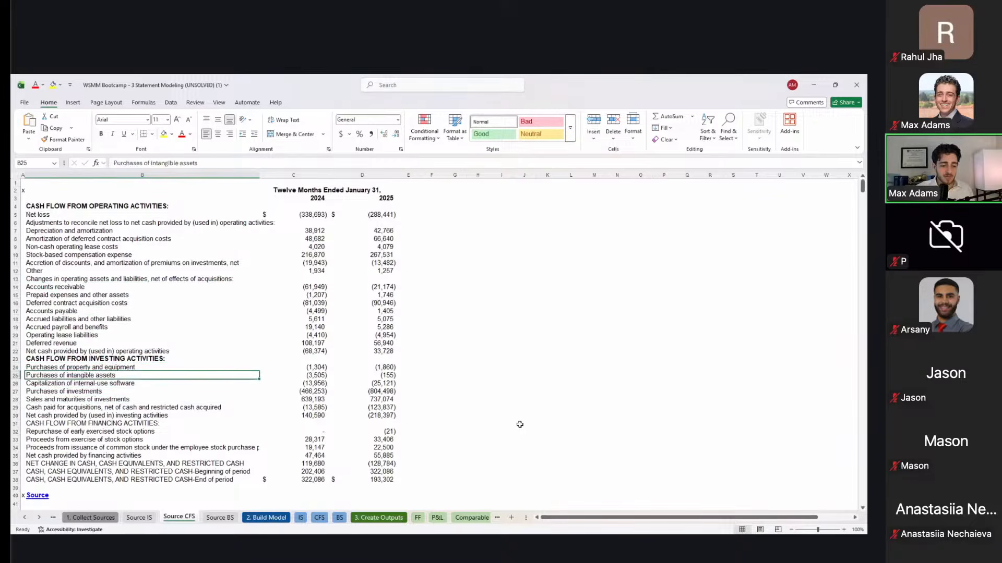
{"action": "key", "text": "Down"}
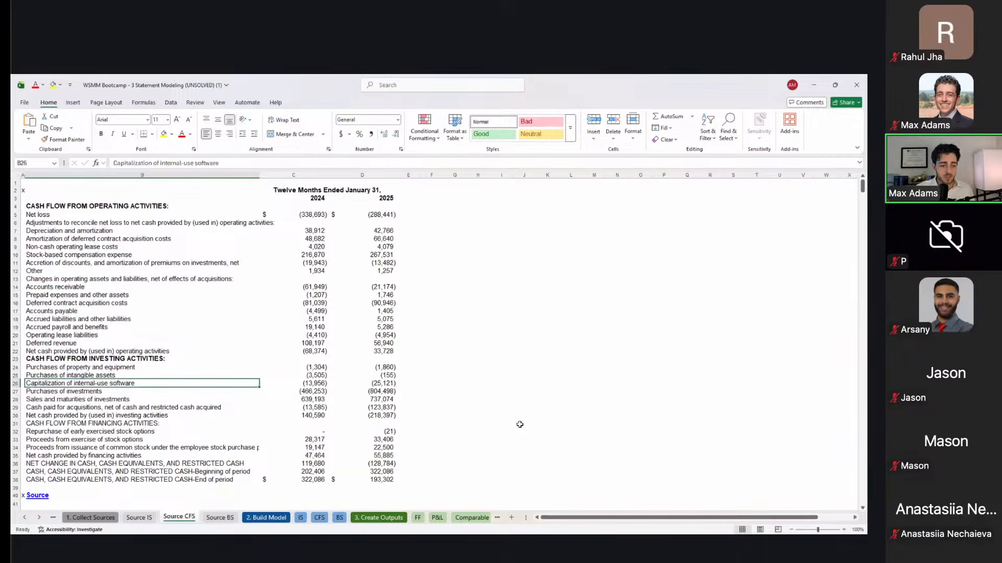
{"action": "key", "text": "Down"}
{"action": "key", "text": "Down"}
{"action": "key", "text": "Down"}
{"action": "key", "text": "Down"}
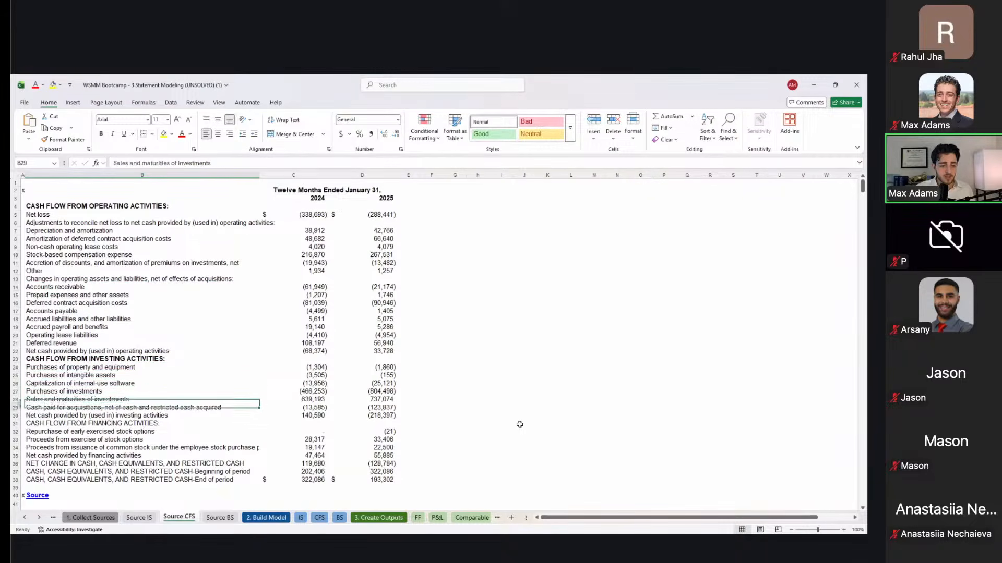
{"action": "key", "text": "Down"}
{"action": "key", "text": "ctrl+b"}
{"action": "key", "text": "Down"}
{"action": "key", "text": "Down"}
{"action": "key", "text": "Down"}
{"action": "key", "text": "Down"}
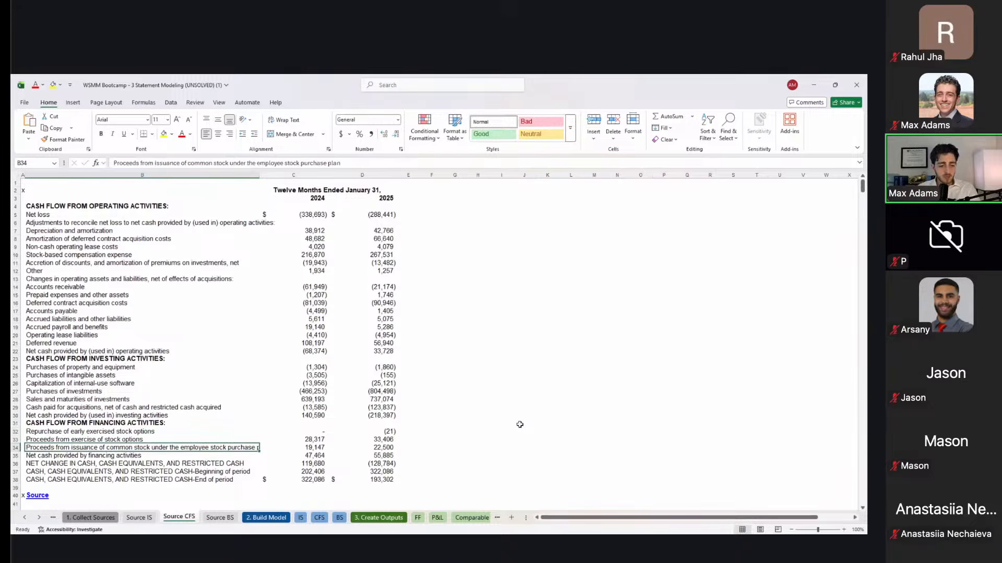
{"action": "key", "text": "Down"}
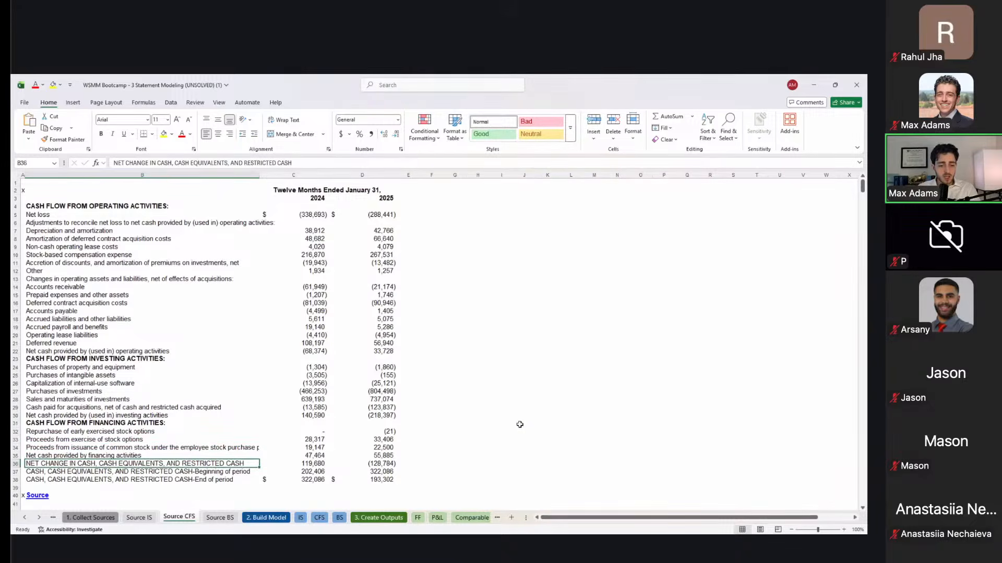
{"action": "key", "text": "shift+Down"}
{"action": "key", "text": "shift+Down"}
Step: Bold closing cash rows B36:B38, check the 2025 cash values, and go to Source BS
{"action": "key", "text": "ctrl+b"}
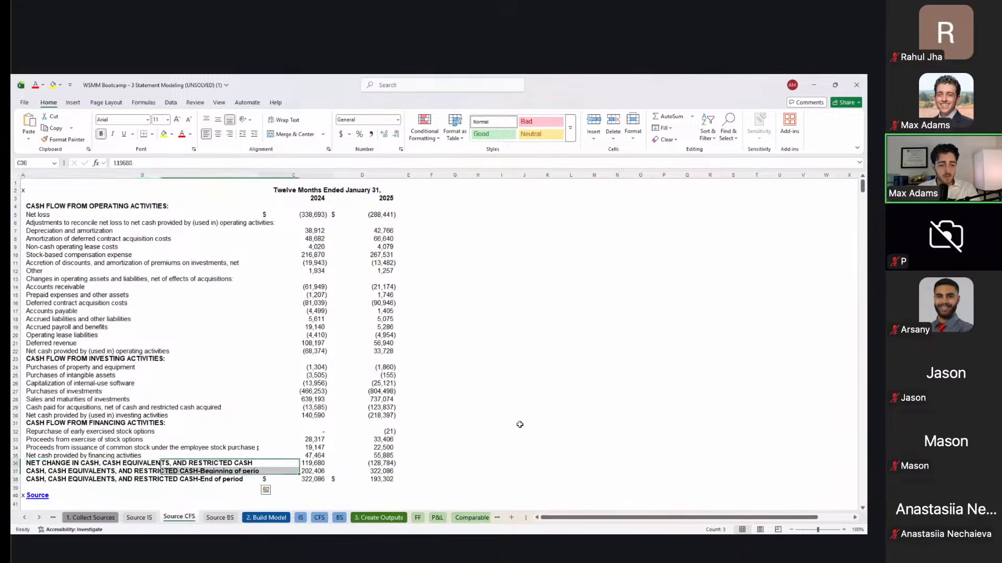
{"action": "key", "text": "Return"}
{"action": "key", "text": "Right"}
{"action": "key", "text": "Right"}
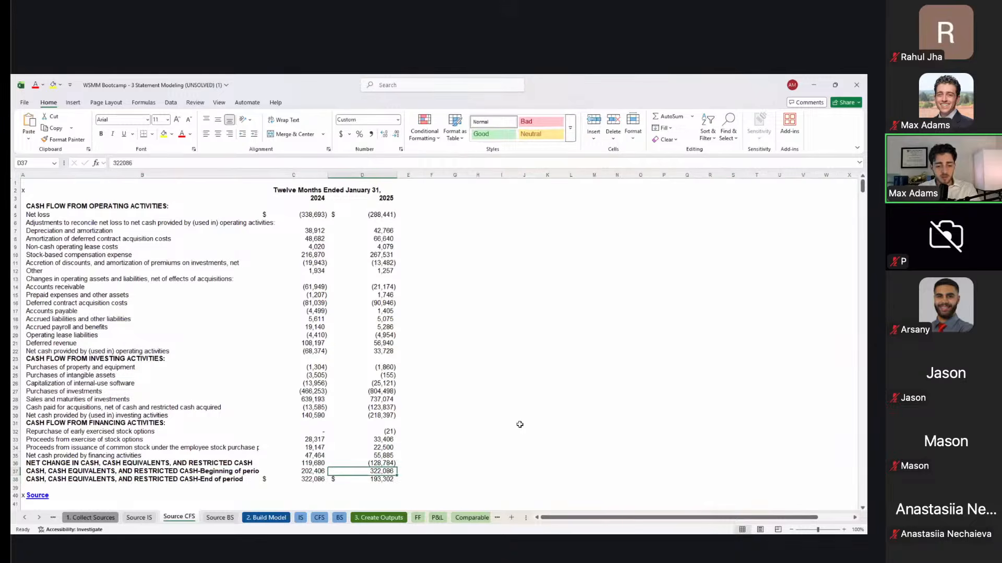
{"action": "key", "text": "Up"}
{"action": "key", "text": "Down"}
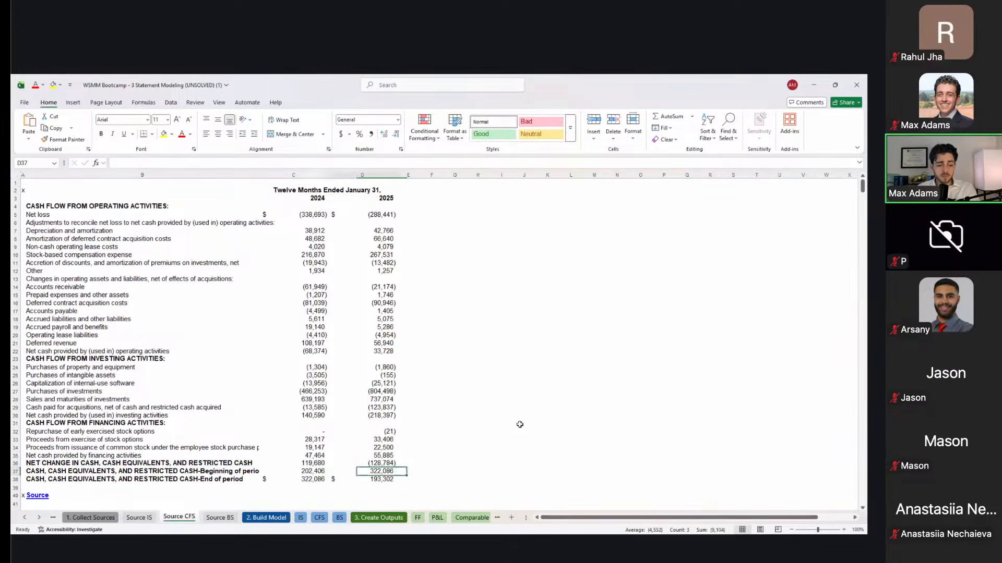
{"action": "key", "text": "ctrl+Page_Down"}
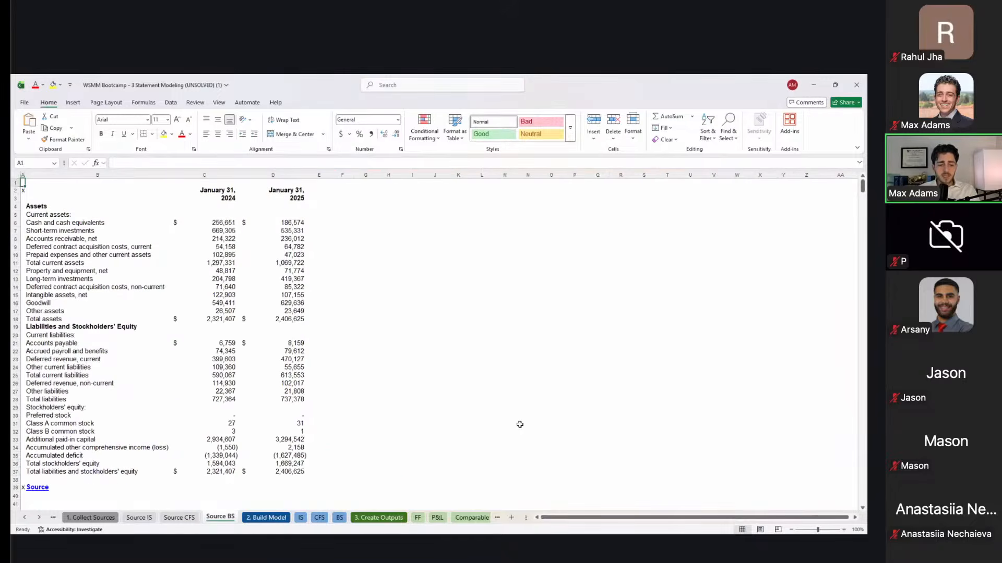
{"action": "key", "text": "Down"}
{"action": "key", "text": "Down"}
{"action": "key", "text": "Down"}
{"action": "key", "text": "Down"}
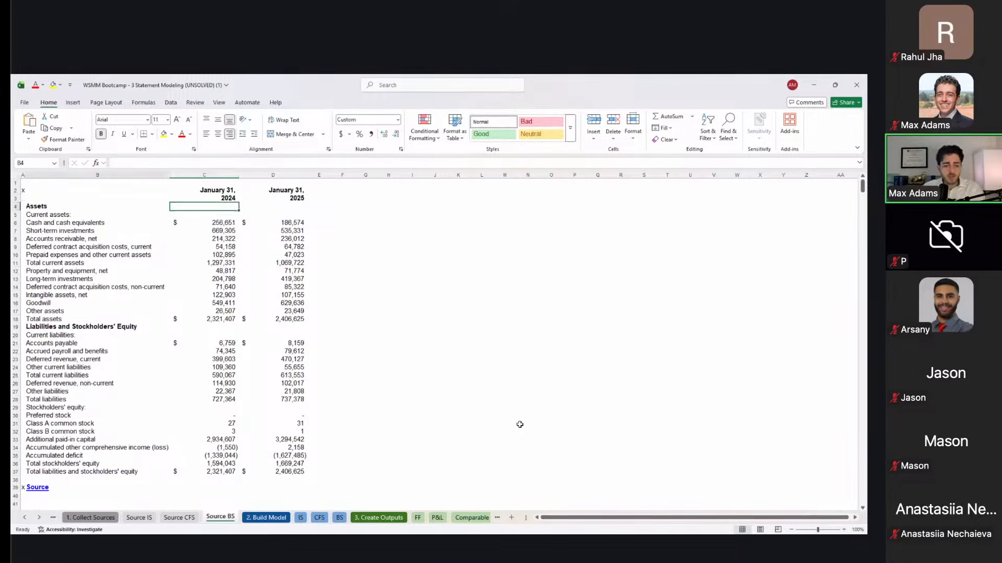
{"action": "key", "text": "Right"}
{"action": "key", "text": "Up"}
{"action": "key", "text": "Right"}
{"action": "key", "text": "Down"}
{"action": "key", "text": "Down"}
{"action": "key", "text": "ctrl+Down"}
{"action": "key", "text": "ctrl+Down"}
{"action": "key", "text": "Up"}
{"action": "key", "text": "Up"}
{"action": "key", "text": "Left"}
{"action": "key", "text": "Up"}
{"action": "key", "text": "Up"}
{"action": "key", "text": "Up"}
{"action": "key", "text": "Up"}
{"action": "key", "text": "Up"}
{"action": "key", "text": "Up"}
{"action": "key", "text": "Up"}
{"action": "key", "text": "Up"}
{"action": "key", "text": "Up"}
{"action": "key", "text": "Up"}
{"action": "key", "text": "Up"}
{"action": "key", "text": "Up"}
{"action": "key", "text": "Up"}
{"action": "key", "text": "Up"}
{"action": "key", "text": "Up"}
{"action": "key", "text": "Up"}
{"action": "key", "text": "Up"}
{"action": "key", "text": "Down"}
{"action": "key", "text": "Down"}
{"action": "key", "text": "Down"}
{"action": "key", "text": "Down"}
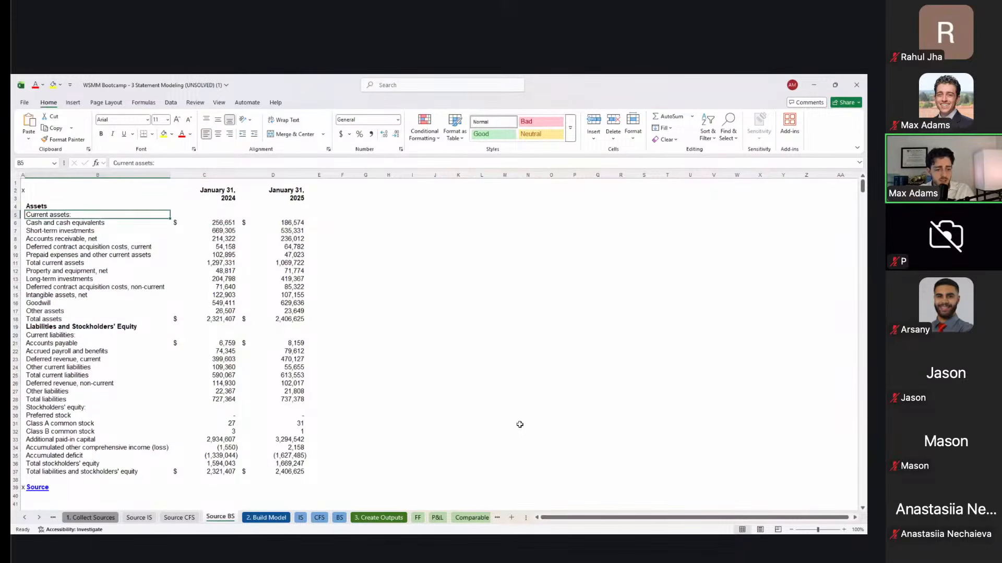
{"action": "key", "text": "Down"}
{"action": "key", "text": "Down"}
{"action": "key", "text": "Down"}
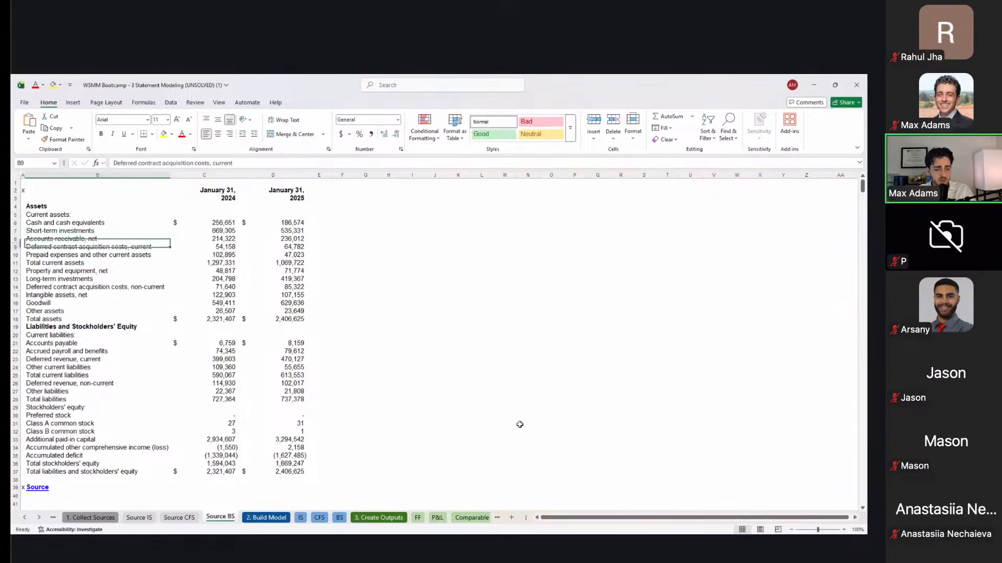
{"action": "key", "text": "Down"}
{"action": "key", "text": "Down"}
{"action": "key", "text": "shift+space"}
{"action": "key", "text": "Down"}
{"action": "key", "text": "Down"}
{"action": "key", "text": "Down"}
{"action": "key", "text": "Up"}
{"action": "key", "text": "Up"}
{"action": "key", "text": "Down"}
{"action": "key", "text": "Down"}
{"action": "key", "text": "Down"}
{"action": "key", "text": "Down"}
{"action": "key", "text": "Down"}
{"action": "key", "text": "Down"}
{"action": "key", "text": "Down"}
{"action": "key", "text": "Up"}
{"action": "key", "text": "shift+space"}
{"action": "key", "text": "Tab"}
{"action": "key", "text": "Right"}
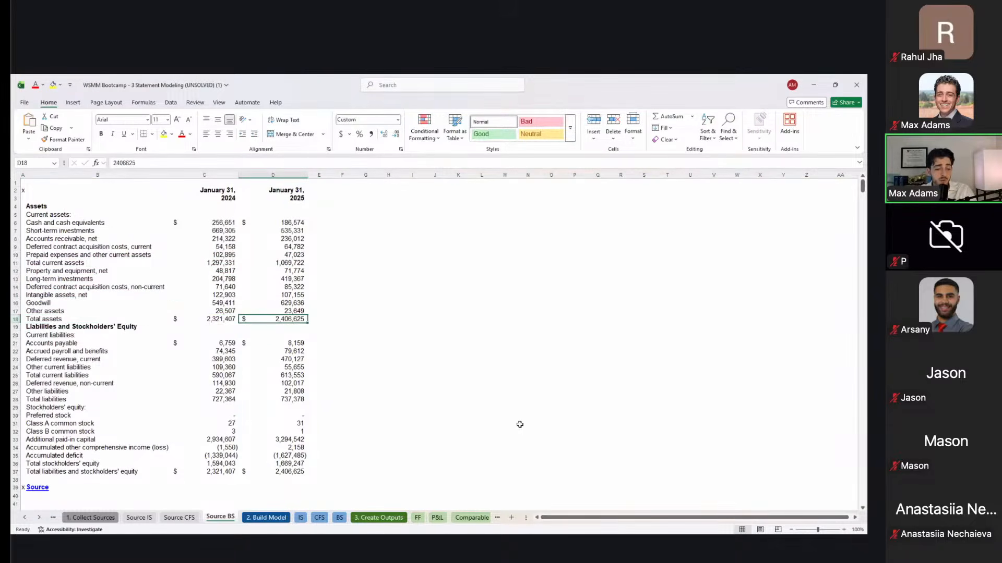
{"action": "key", "text": "Down"}
{"action": "key", "text": "Down"}
{"action": "key", "text": "Down"}
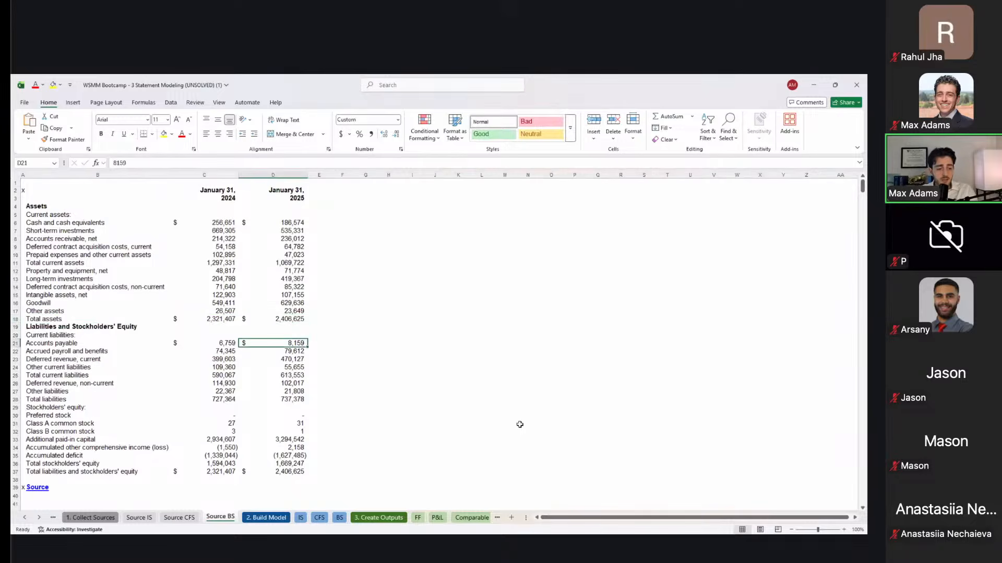
{"action": "key", "text": "Down"}
{"action": "key", "text": "Up"}
{"action": "key", "text": "Up"}
{"action": "key", "text": "Down"}
{"action": "key", "text": "Down"}
{"action": "key", "text": "Down"}
{"action": "key", "text": "Up"}
{"action": "key", "text": "Up"}
{"action": "key", "text": "Up"}
{"action": "key", "text": "Up"}
{"action": "key", "text": "Down"}
{"action": "key", "text": "Down"}
{"action": "key", "text": "Down"}
{"action": "key", "text": "Down"}
{"action": "key", "text": "Down"}
{"action": "key", "text": "Down"}
{"action": "key", "text": "Down"}
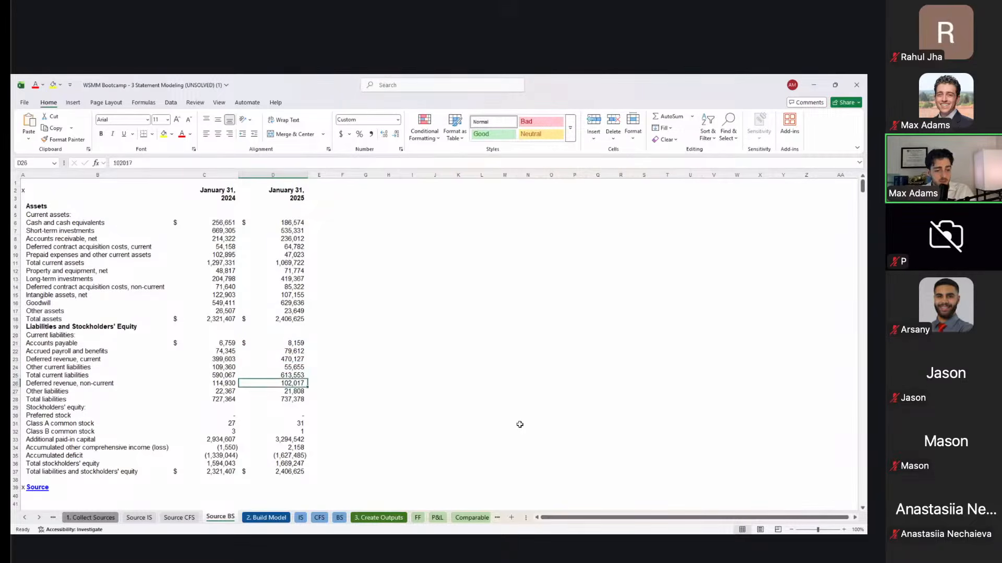
{"action": "key", "text": "Down"}
{"action": "key", "text": "Down"}
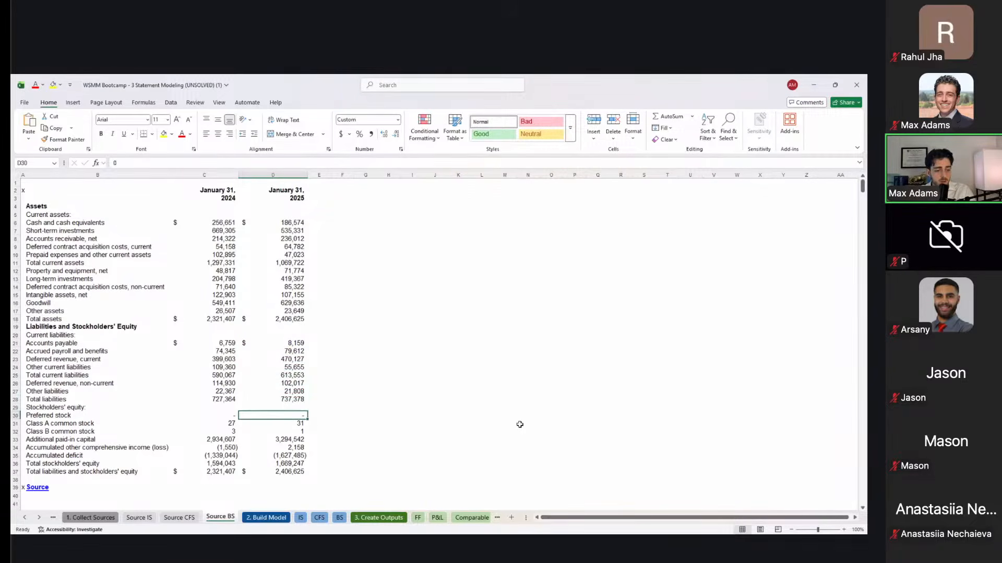
{"action": "key", "text": "Down"}
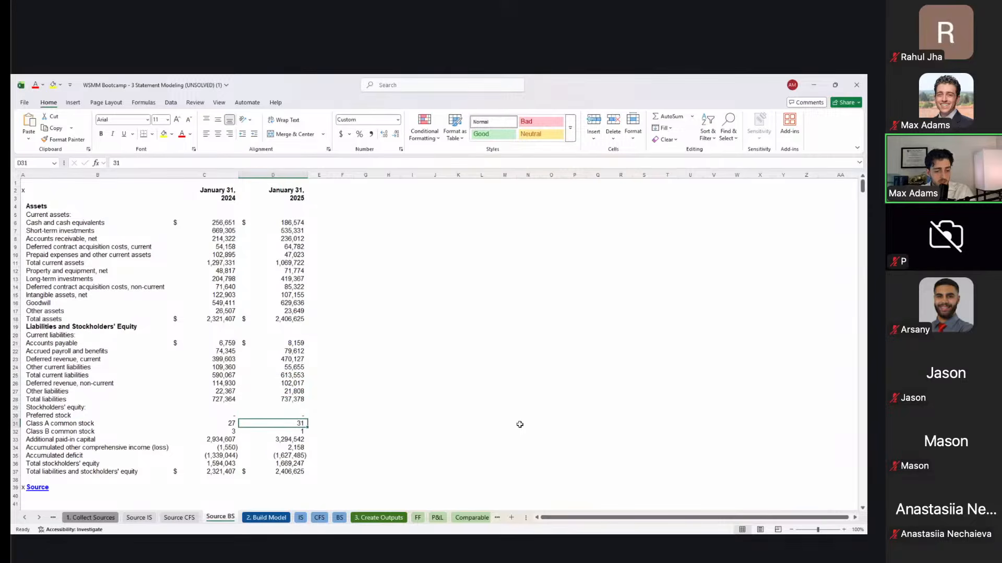
{"action": "key", "text": "shift+Down"}
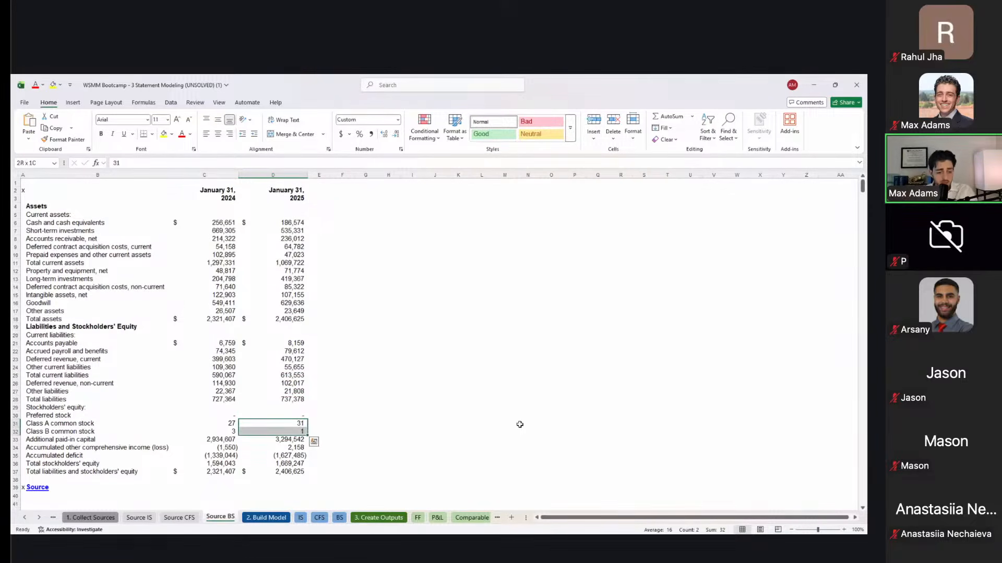
{"action": "key", "text": "Down"}
{"action": "key", "text": "Down"}
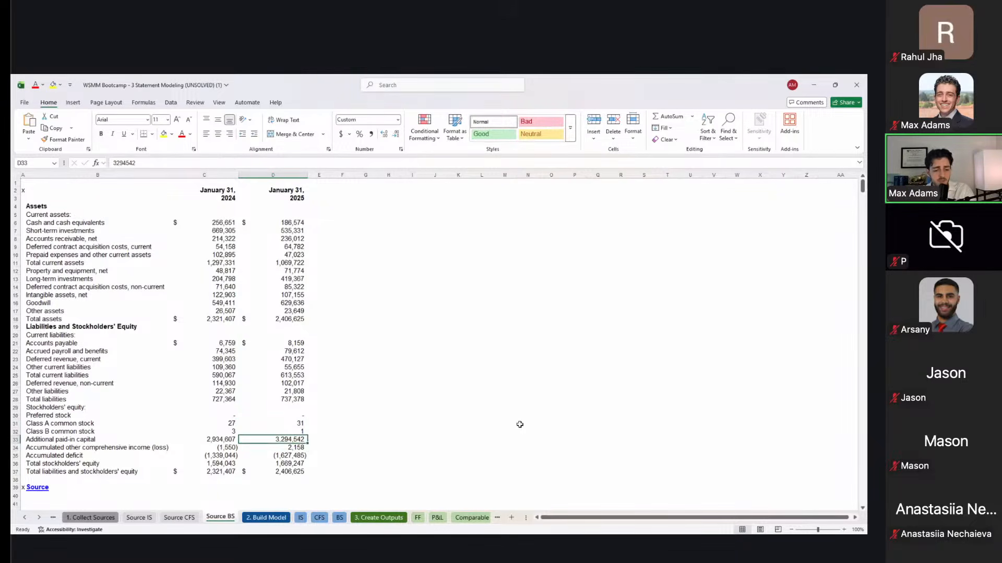
{"action": "key", "text": "shift+Up"}
{"action": "key", "text": "shift+Up"}
{"action": "key", "text": "shift+Up"}
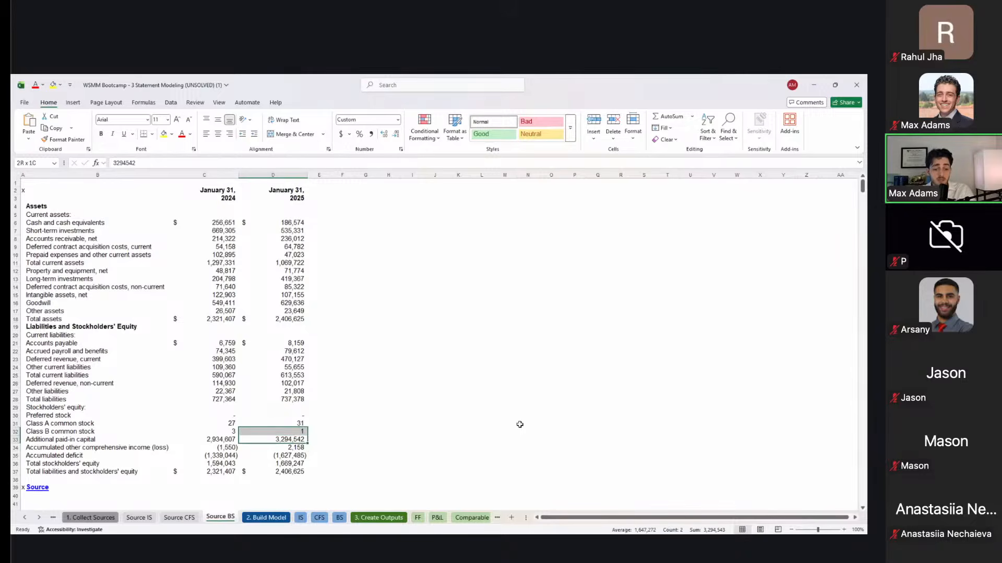
{"action": "key", "text": "Down"}
{"action": "key", "text": "Down"}
{"action": "key", "text": "Down"}
{"action": "key", "text": "Up"}
{"action": "key", "text": "Up"}
{"action": "key", "text": "Up"}
{"action": "key", "text": "Up"}
{"action": "key", "text": "Up"}
{"action": "key", "text": "Up"}
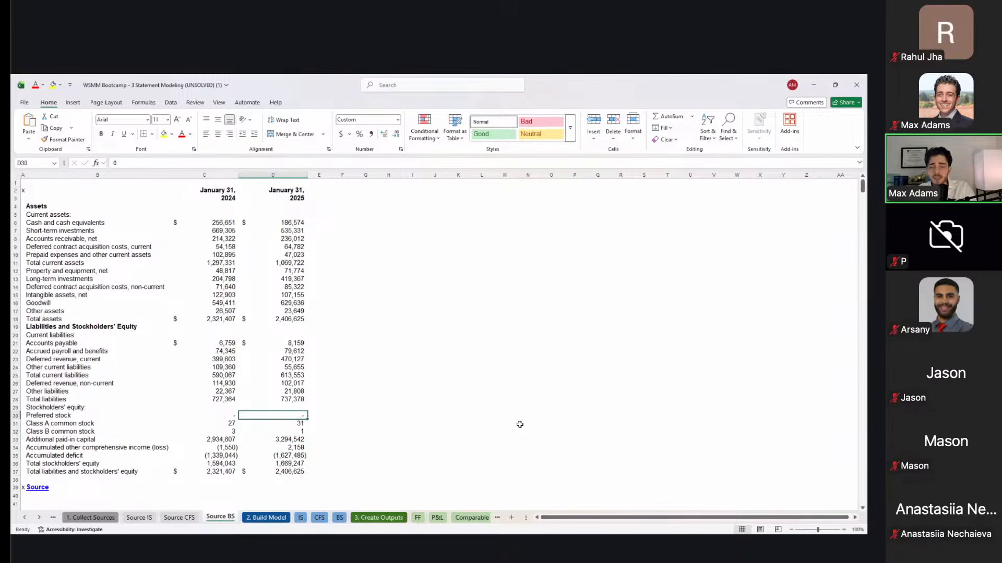
Step: Check the 2025 total assets, total liabilities and accumulated deficit figures on Source BS
{"action": "left_click", "coordinate": [291, 323]}
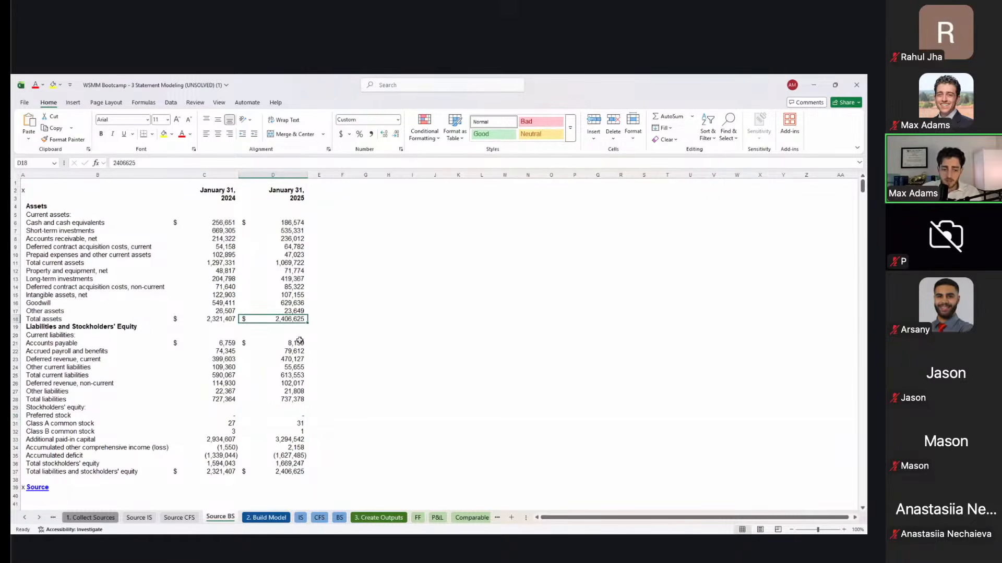
{"action": "left_click", "coordinate": [283, 401]}
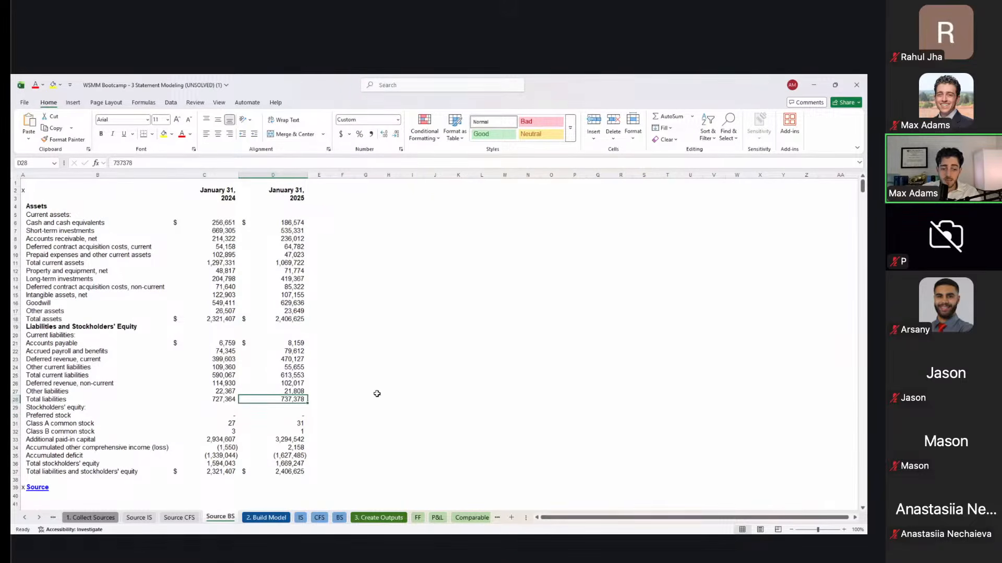
{"action": "left_click", "coordinate": [296, 456]}
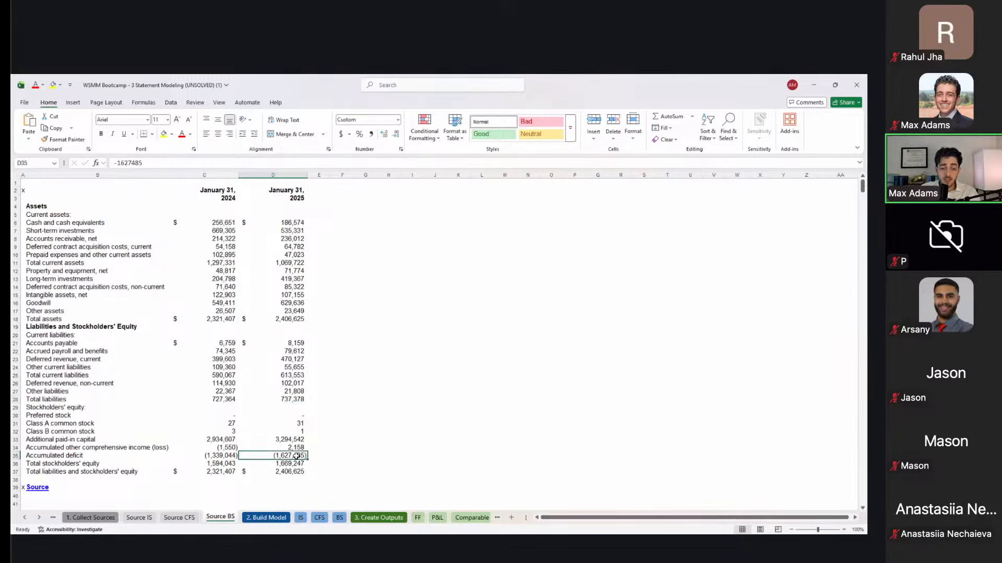
{"action": "left_click", "coordinate": [299, 400], "text": "ctrl"}
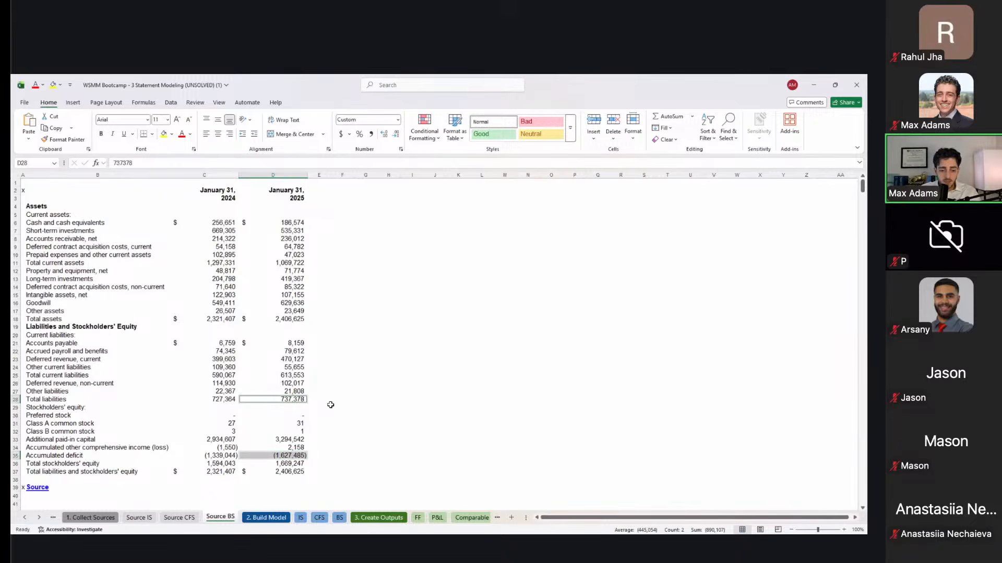
Step: Enter the scratch sum =1627+737 in F29, giving 2364, and compare it with total assets
{"action": "left_click", "coordinate": [330, 407]}
{"action": "left_click", "coordinate": [331, 407]}
{"action": "type", "text": "1"}
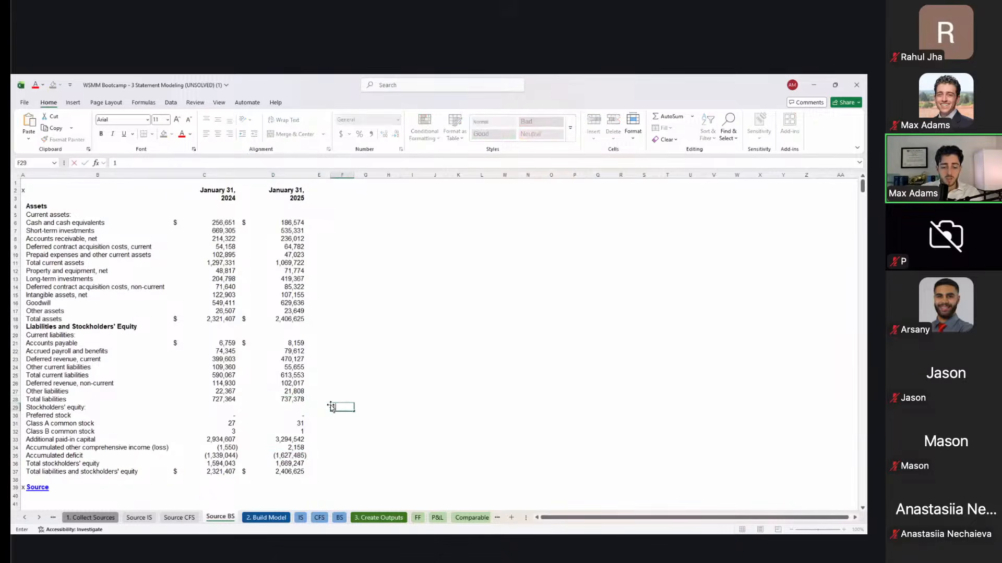
{"action": "type", "text": "627+737"}
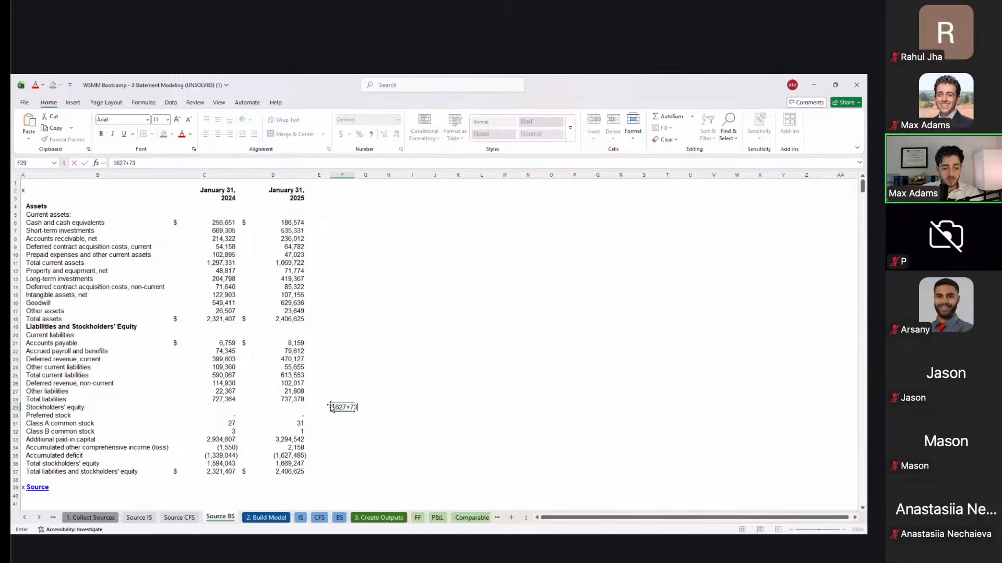
{"action": "key", "text": "Return"}
{"action": "key", "text": "Down"}
{"action": "key", "text": "Down"}
{"action": "key", "text": "Down"}
{"action": "key", "text": "Down"}
{"action": "key", "text": "Down"}
{"action": "key", "text": "Down"}
{"action": "key", "text": "Down"}
{"action": "key", "text": "Down"}
{"action": "key", "text": "Down"}
{"action": "key", "text": "Down"}
{"action": "key", "text": "Down"}
{"action": "key", "text": "Down"}
{"action": "key", "text": "Down"}
{"action": "key", "text": "Down"}
{"action": "key", "text": "Down"}
{"action": "key", "text": "Down"}
{"action": "key", "text": "Down"}
{"action": "key", "text": "Down"}
{"action": "key", "text": "Down"}
{"action": "key", "text": "Down"}
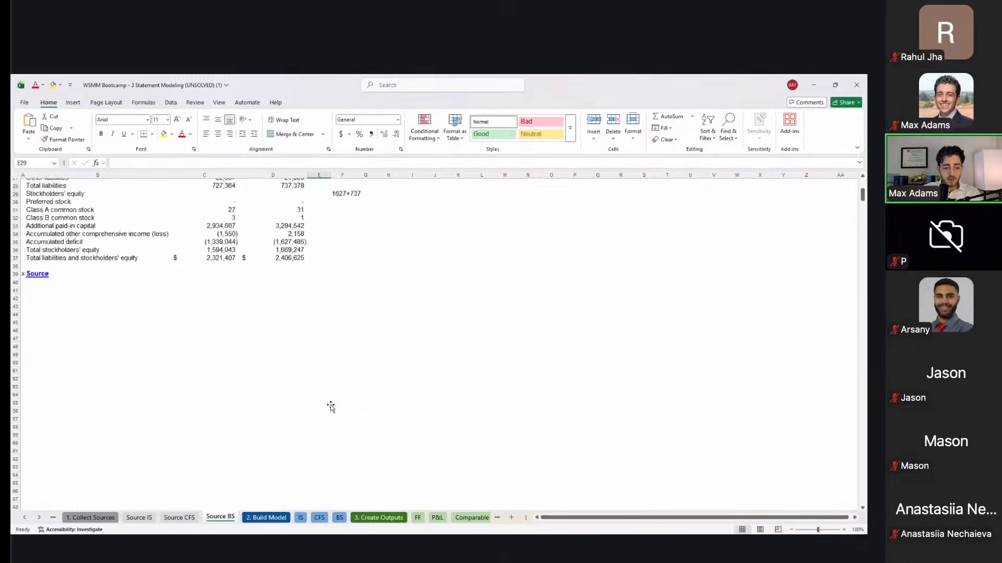
{"action": "scroll", "coordinate": [331, 407], "scroll_direction": "up", "scroll_amount": 9}
{"action": "left_click", "coordinate": [331, 407]}
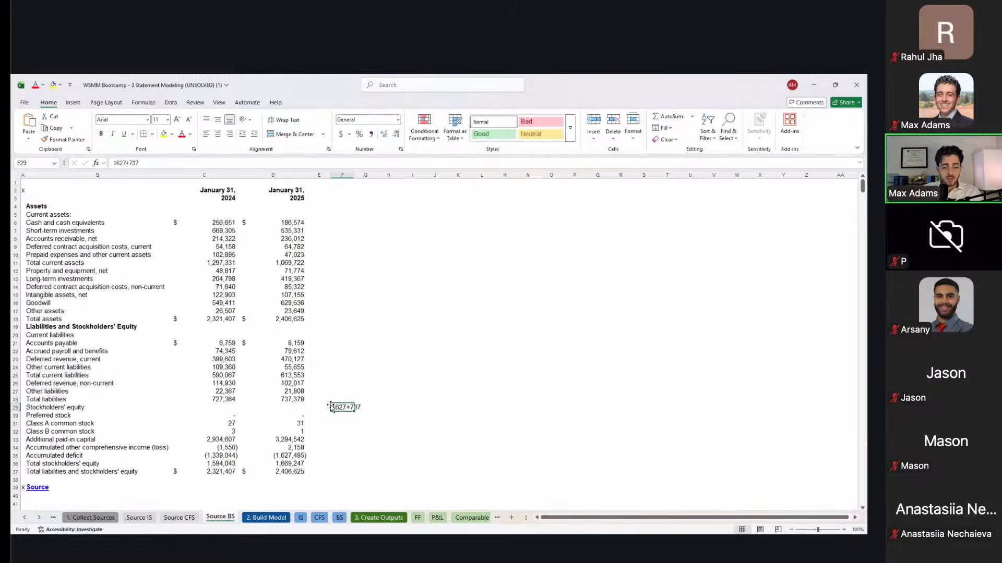
{"action": "double_click", "coordinate": [331, 407]}
{"action": "type", "text": "="}
{"action": "key", "text": "Return"}
{"action": "left_click", "coordinate": [331, 407]}
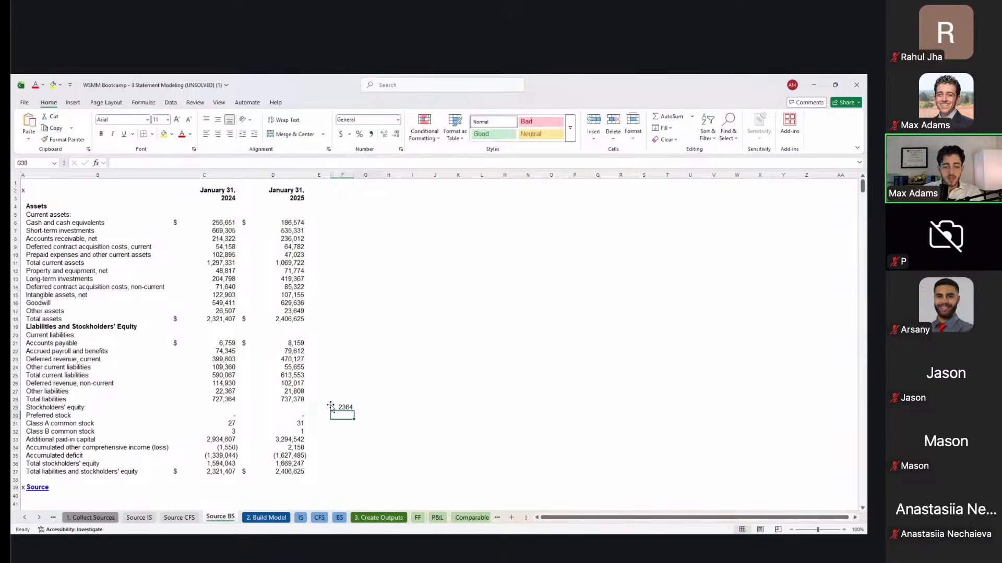
{"action": "left_click", "coordinate": [279, 319]}
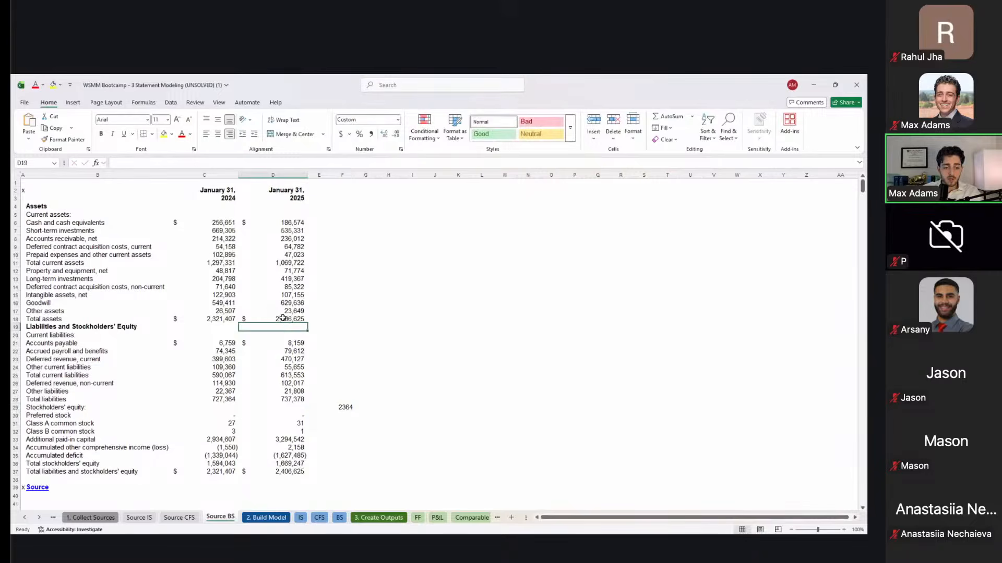
{"action": "left_click", "coordinate": [345, 406]}
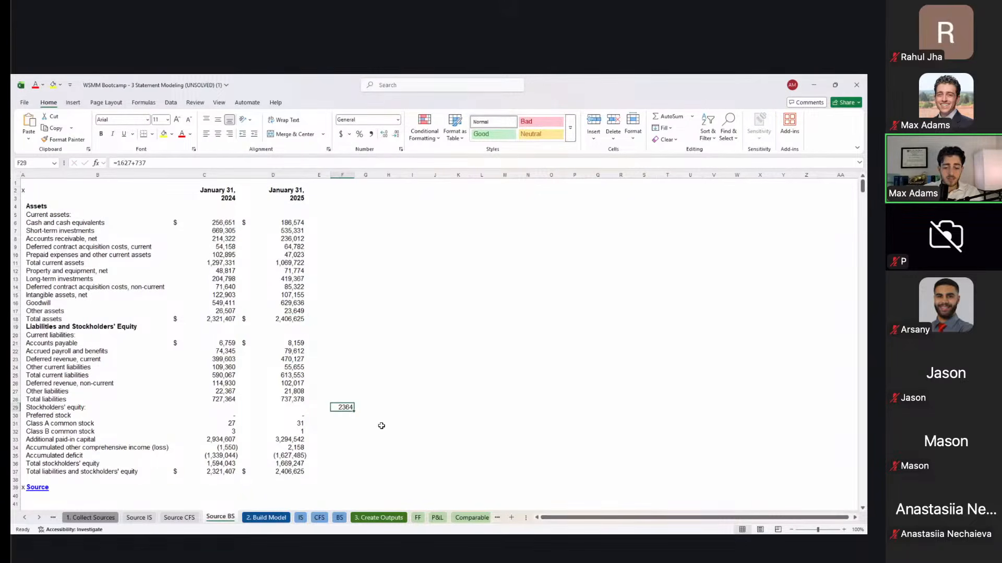
Step: Enter the scratch formula =3300+740-1600 in G33 beside additional paid-in capital, giving 2440
{"action": "key", "text": "Down"}
{"action": "key", "text": "Left"}
{"action": "key", "text": "Down"}
{"action": "key", "text": "Down"}
{"action": "key", "text": "Down"}
{"action": "key", "text": "Left"}
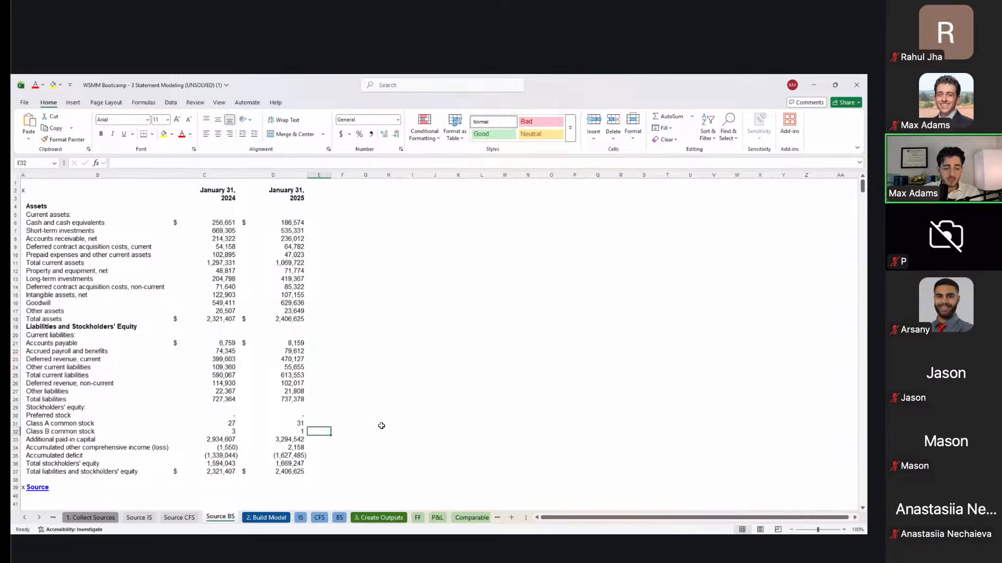
{"action": "key", "text": "shift+space"}
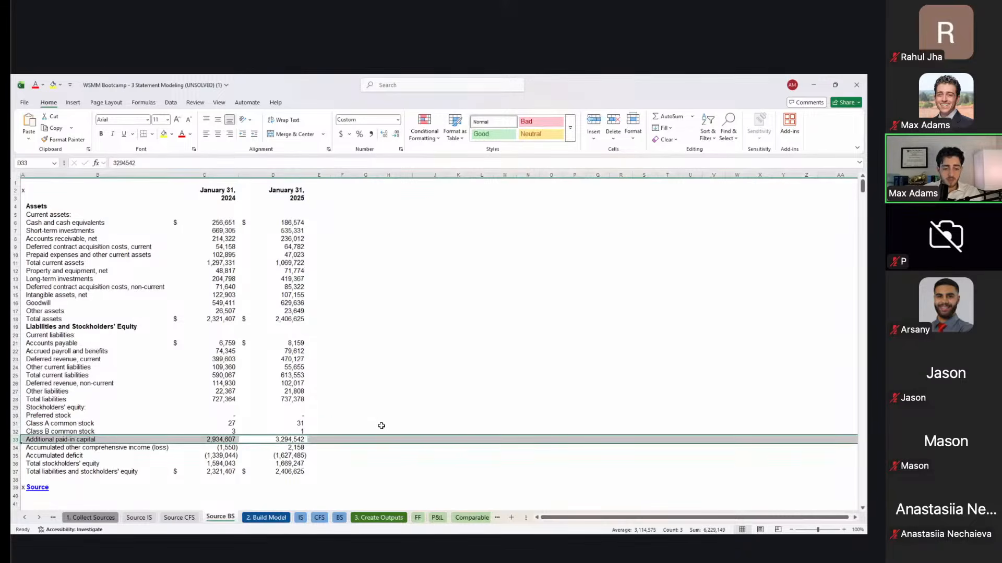
{"action": "key", "text": "Right"}
{"action": "key", "text": "Right"}
{"action": "key", "text": "Right"}
{"action": "type", "text": "="}
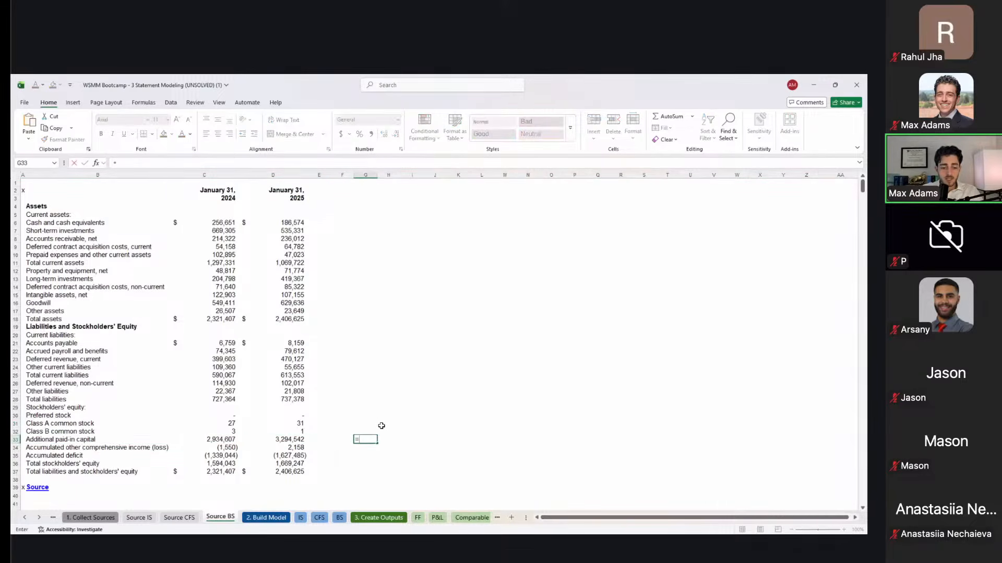
{"action": "type", "text": "3300"}
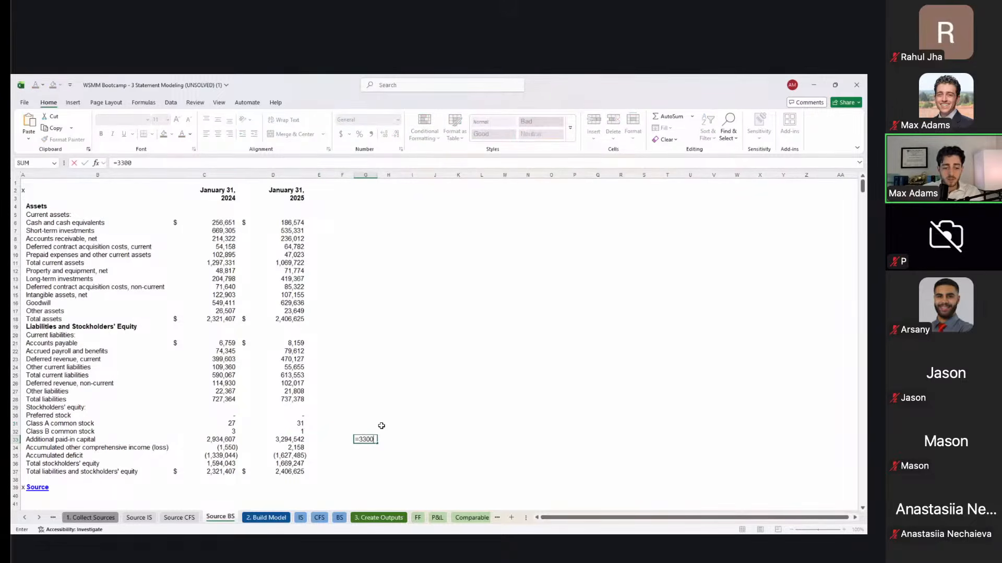
{"action": "type", "text": "+"}
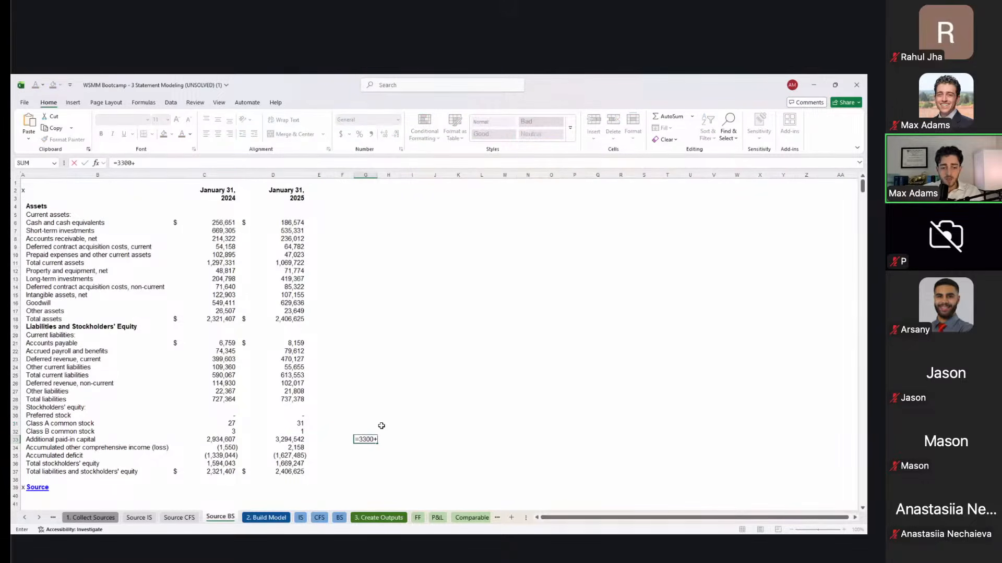
{"action": "type", "text": "740"}
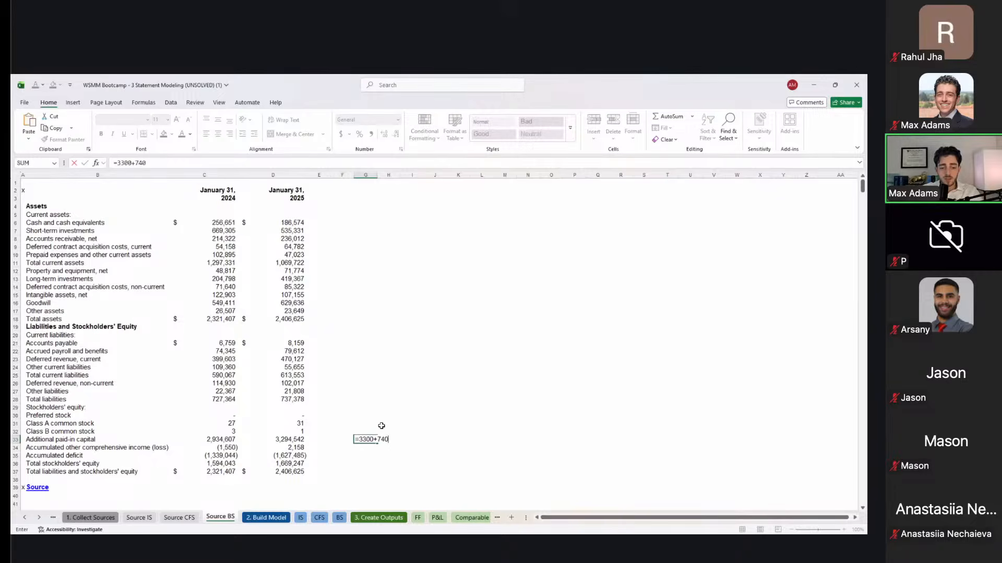
{"action": "type", "text": "-1600"}
{"action": "key", "text": "ctrl+Return"}
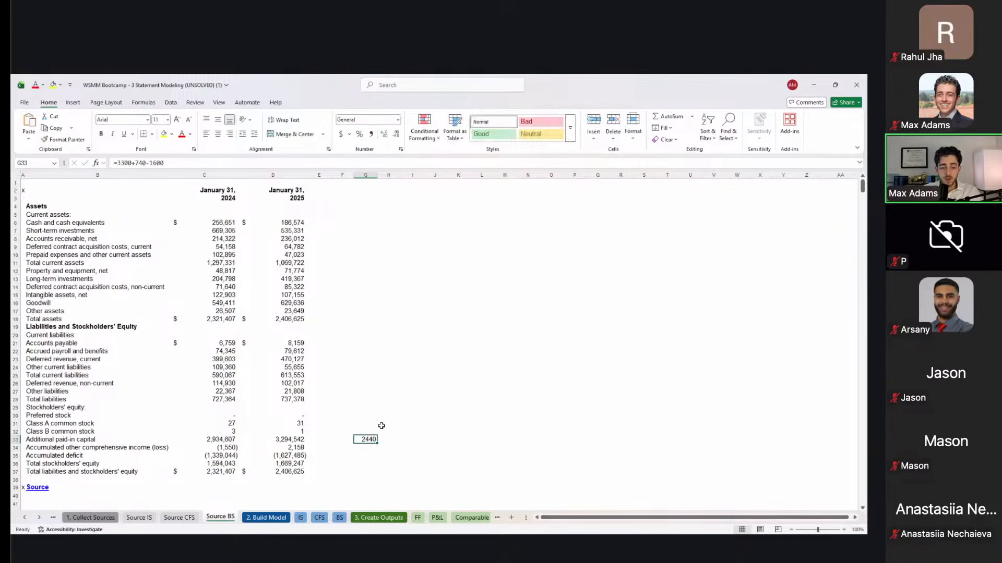
Step: Recheck other assets and total assets, clear G33, and go to the 2. Build Model sheet
{"action": "left_click", "coordinate": [292, 311]}
{"action": "key", "text": "Down"}
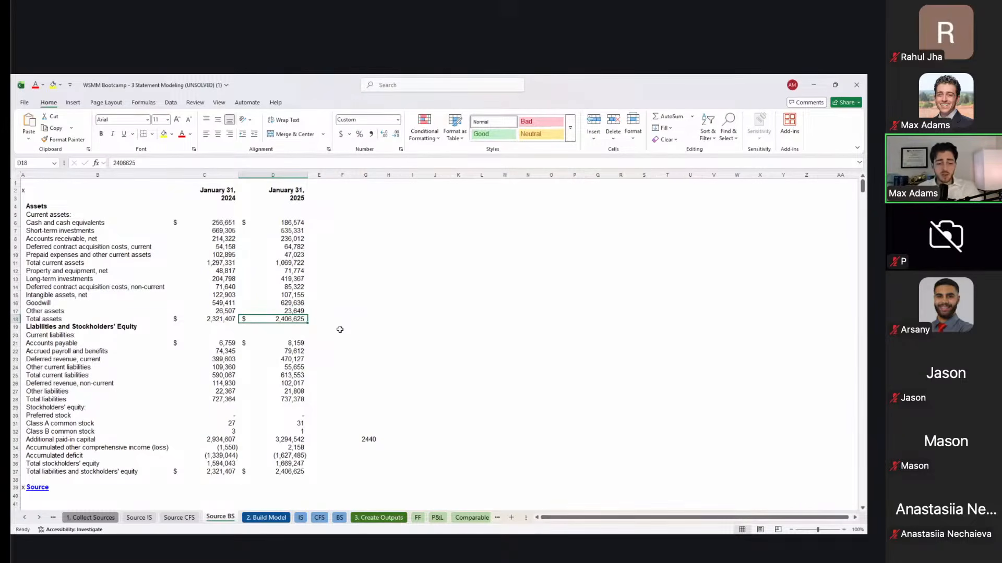
{"action": "left_click", "coordinate": [365, 439]}
{"action": "key", "text": "Delete"}
{"action": "key", "text": "ctrl+Page_Down"}
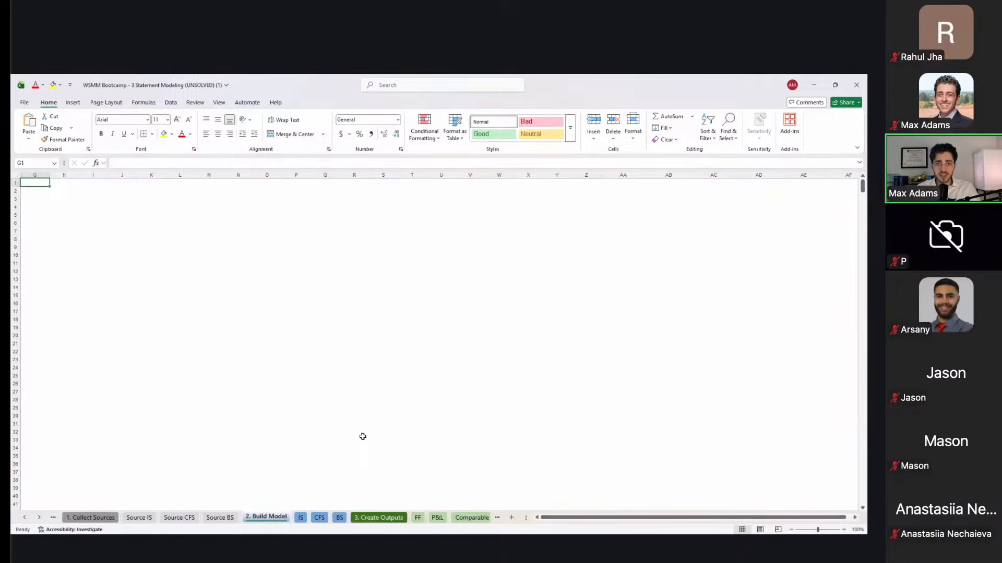
Step: Move on to the IS projection template sheet, look over it, and switch to another window
{"action": "key", "text": "ctrl+Page_Down"}
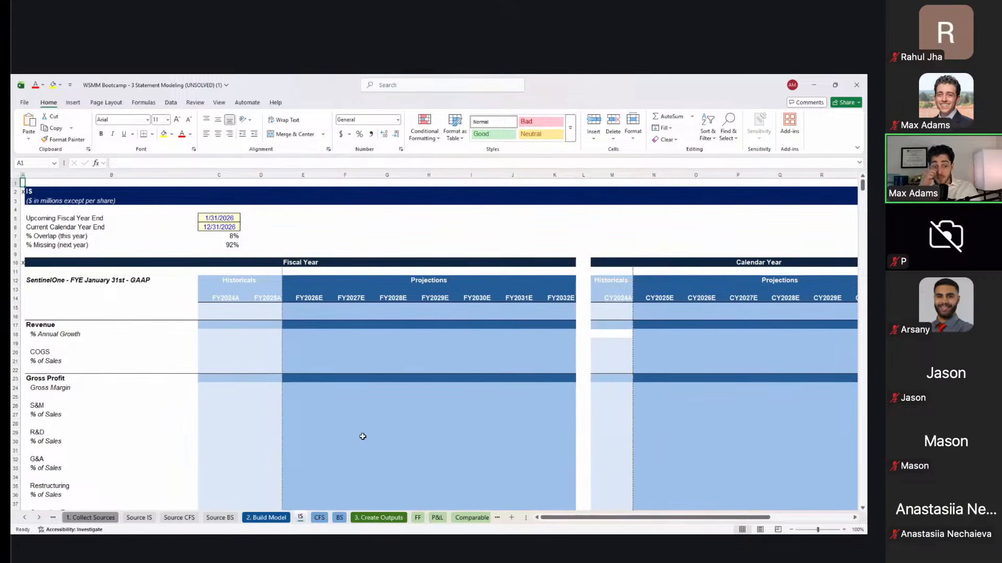
{"action": "scroll", "coordinate": [363, 437], "scroll_direction": "down", "scroll_amount": 2}
{"action": "scroll", "coordinate": [363, 437], "scroll_direction": "up", "scroll_amount": 2}
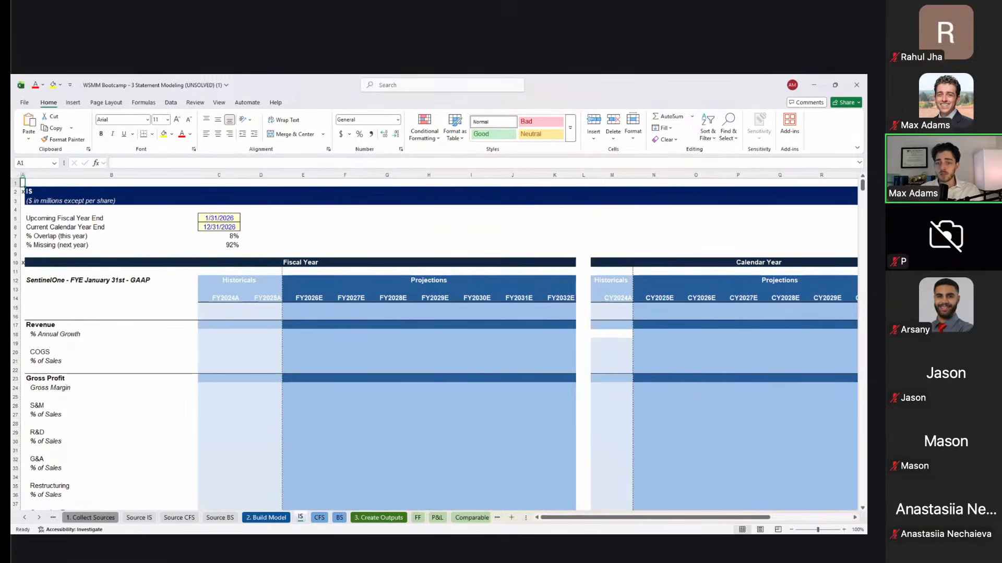
{"action": "key", "text": "alt+Tab"}
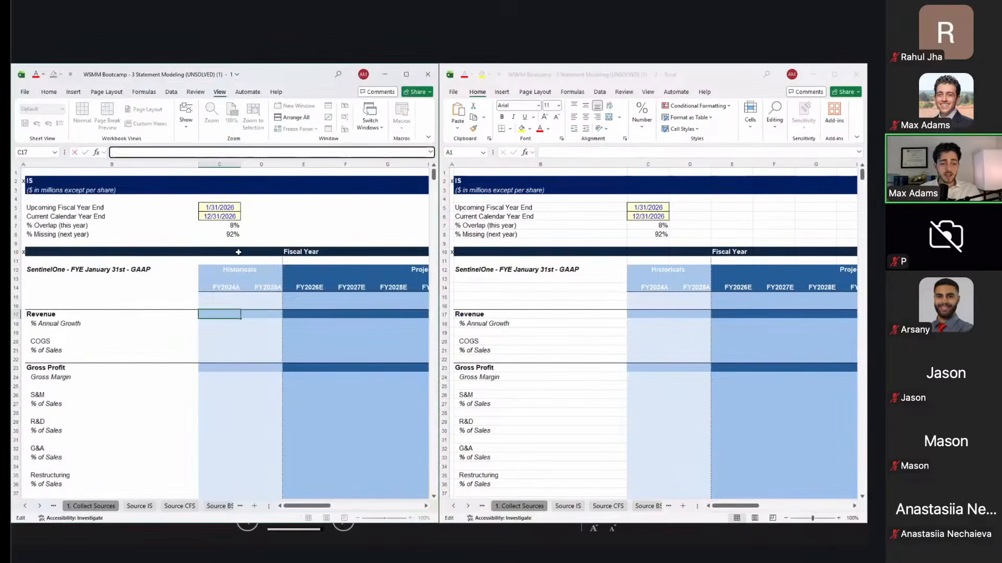
Step: Show the Source IS sheet in the second window and look over its Cost of revenue row
{"action": "left_click", "coordinate": [251, 278]}
{"action": "left_click", "coordinate": [478, 258]}
{"action": "key", "text": "ctrl+Page_Up"}
{"action": "key", "text": "ctrl+Page_Up"}
{"action": "key", "text": "ctrl+Page_Up"}
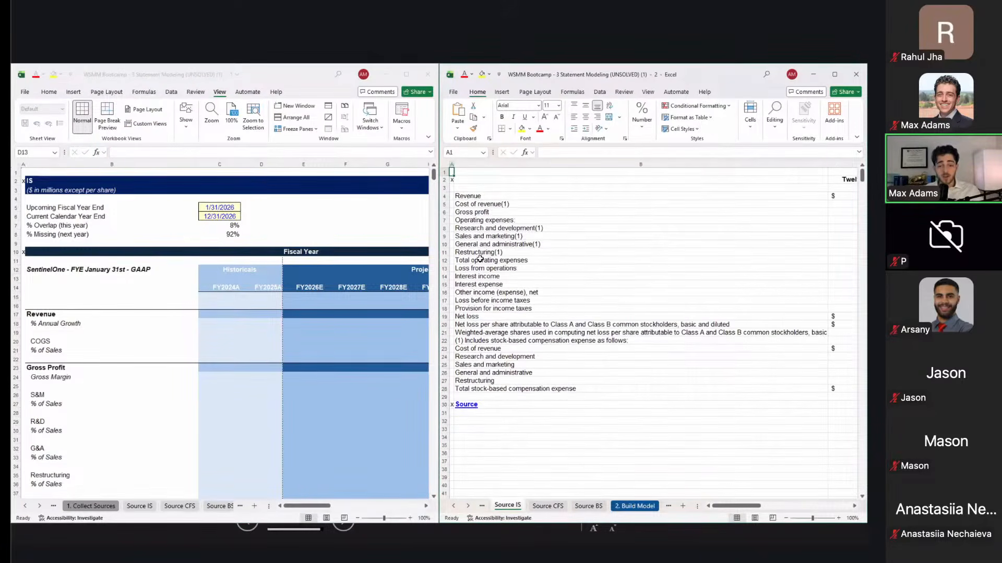
{"action": "key", "text": "Right"}
{"action": "key", "text": "Down"}
{"action": "key", "text": "Down"}
{"action": "key", "text": "Down"}
{"action": "key", "text": "Down"}
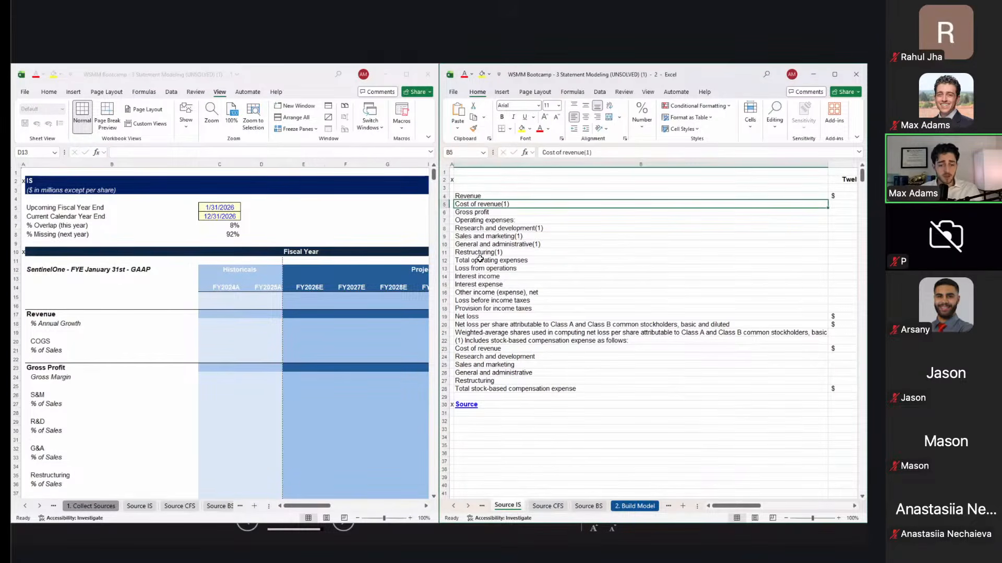
{"action": "key", "text": "Right"}
{"action": "key", "text": "Left"}
{"action": "key", "text": "Left"}
{"action": "key", "text": "Right"}
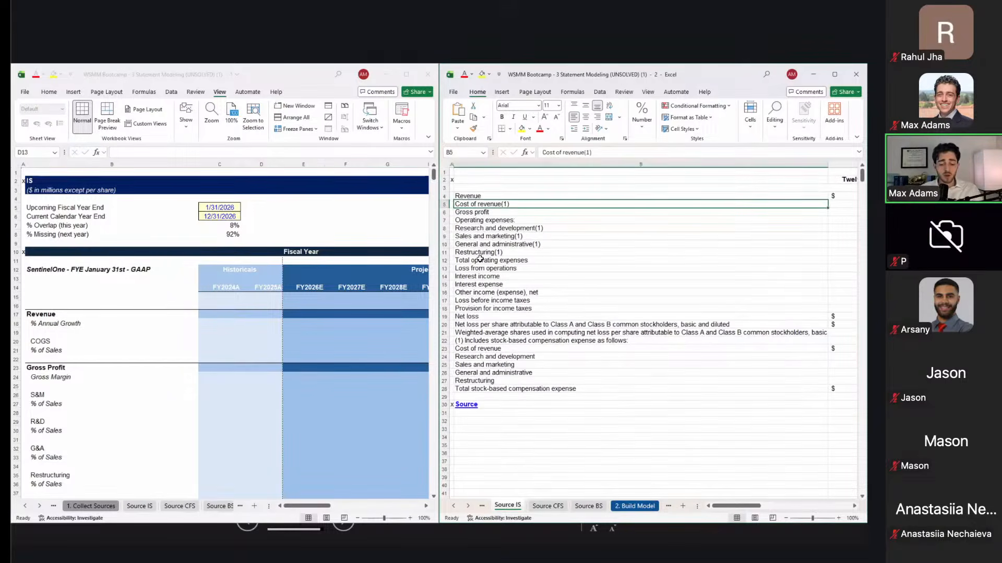
{"action": "key", "text": "ctrl+Page_Down"}
{"action": "key", "text": "ctrl+Page_Up"}
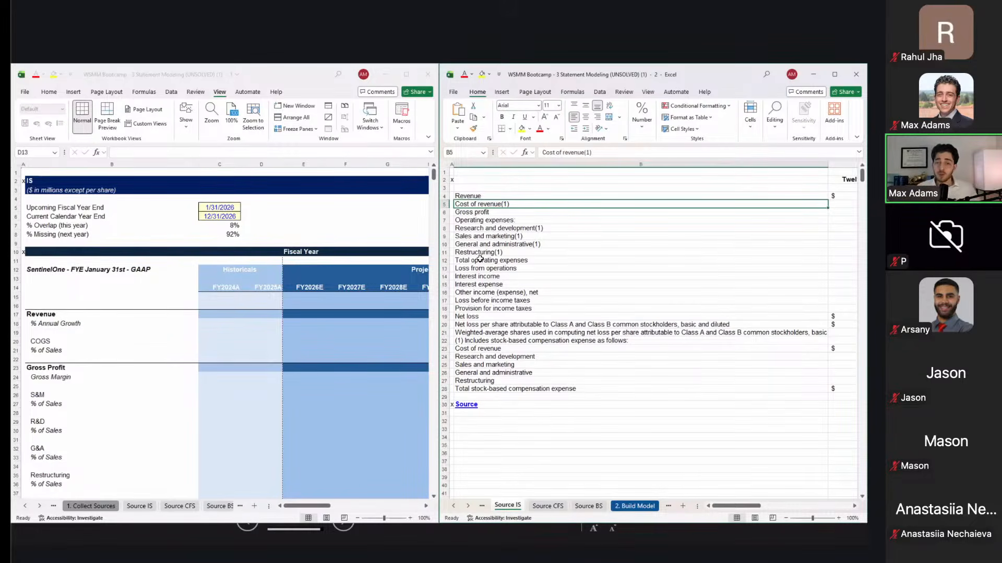
Step: Narrow column B on Source IS so the 2024 and 2025 figures show, then select C4
{"action": "key", "text": "alt"}
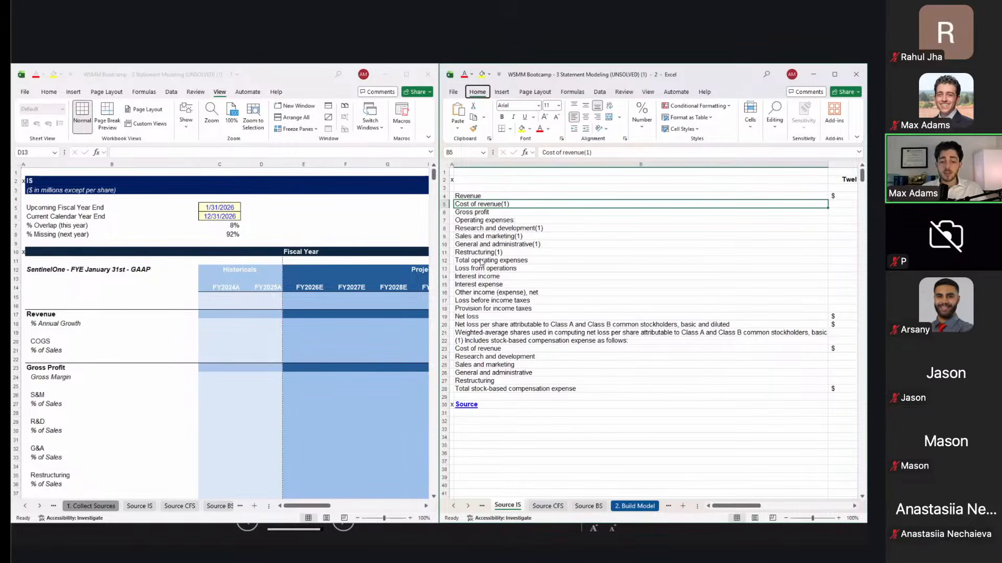
{"action": "key", "text": "w"}
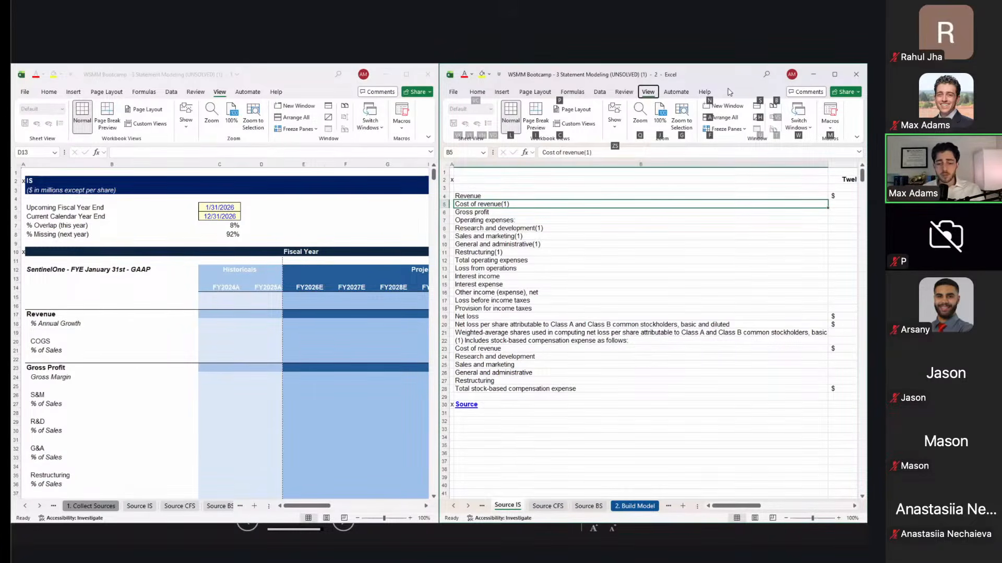
{"action": "left_click", "coordinate": [681, 219]}
{"action": "scroll", "coordinate": [682, 220], "scroll_direction": "right", "scroll_amount": 5}
{"action": "scroll", "coordinate": [682, 220], "scroll_direction": "left", "scroll_amount": 5}
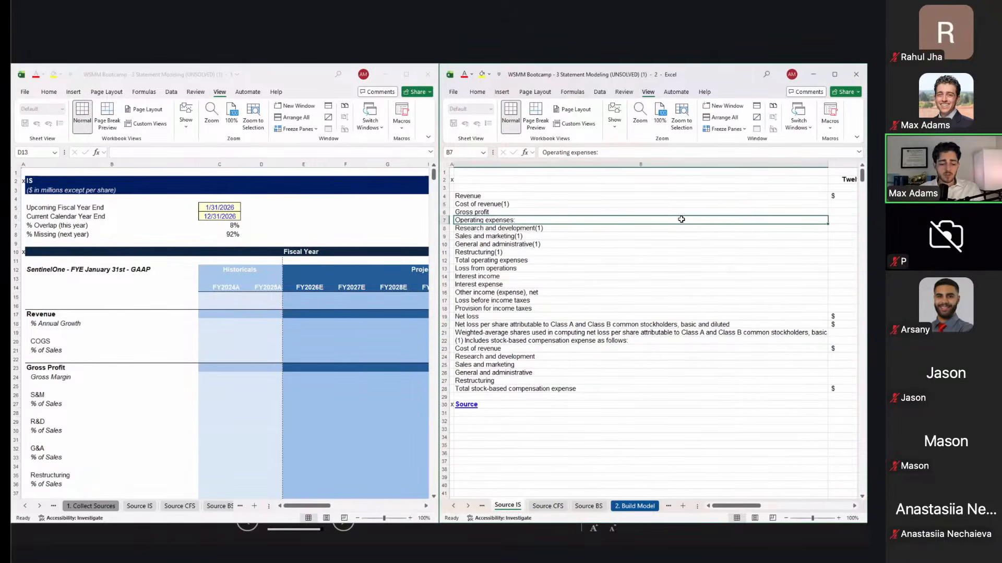
{"action": "key", "text": "alt"}
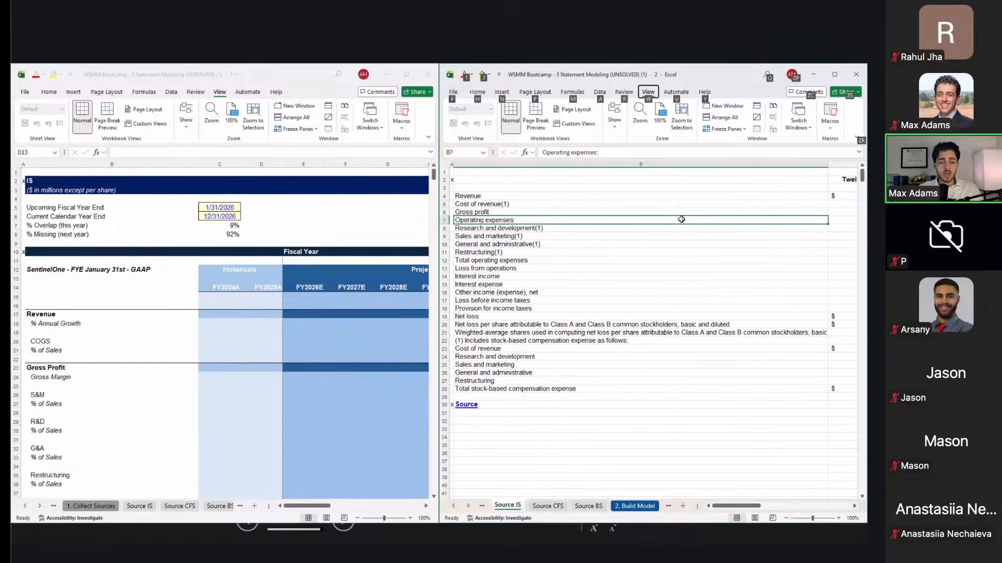
{"action": "key", "text": "h"}
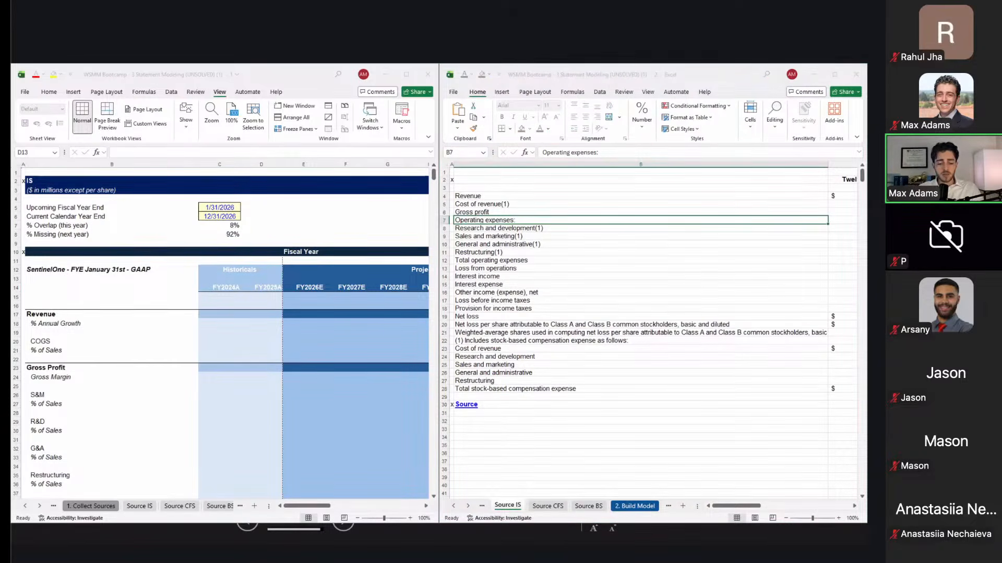
{"action": "key", "text": "Return"}
{"action": "key", "text": "Right"}
{"action": "key", "text": "Up"}
{"action": "key", "text": "Up"}
{"action": "key", "text": "Up"}
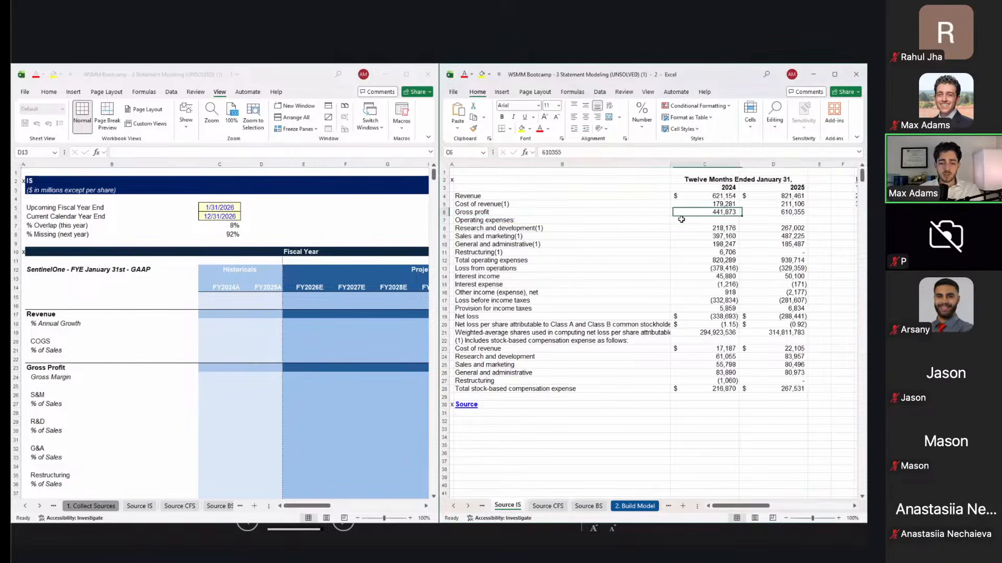
Step: Copy revenue 621,154 and 821,461 from Source IS C4:D4, then open Paste Special at IS cell C17
{"action": "key", "text": "ctrl+F6"}
{"action": "scroll", "coordinate": [359, 327], "scroll_direction": "down", "scroll_amount": 4}
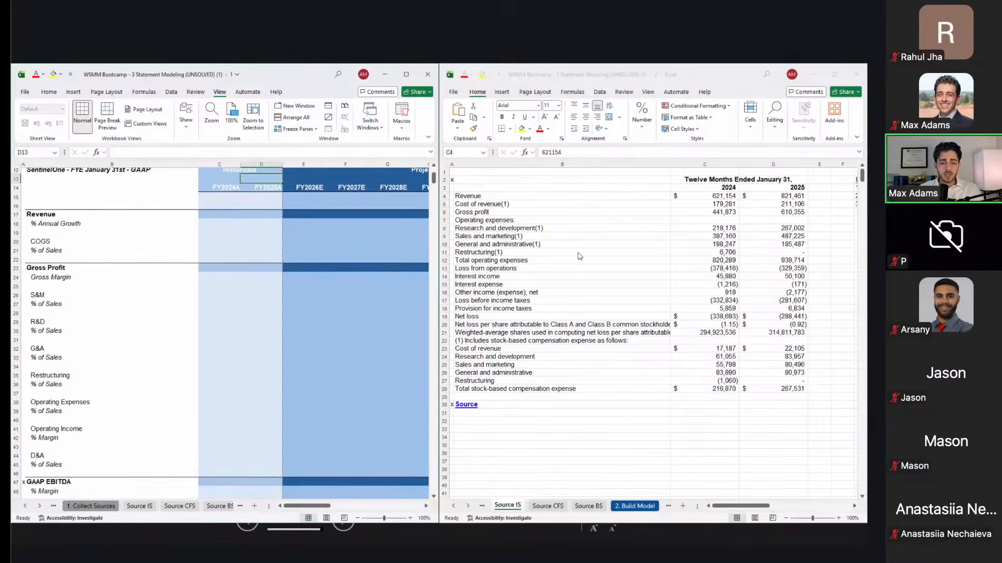
{"action": "key", "text": "Left"}
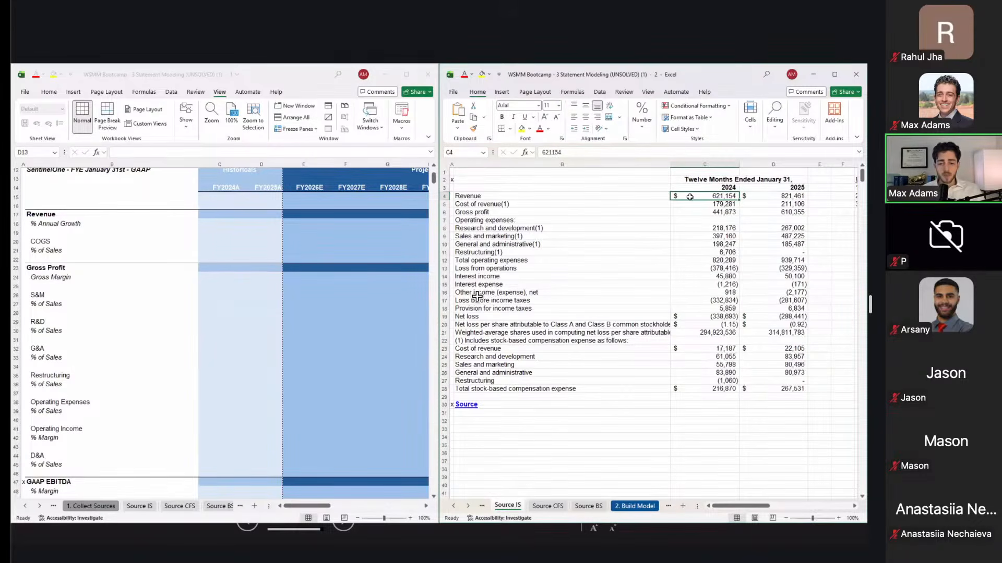
{"action": "key", "text": "shift+Right"}
{"action": "key", "text": "ctrl+c"}
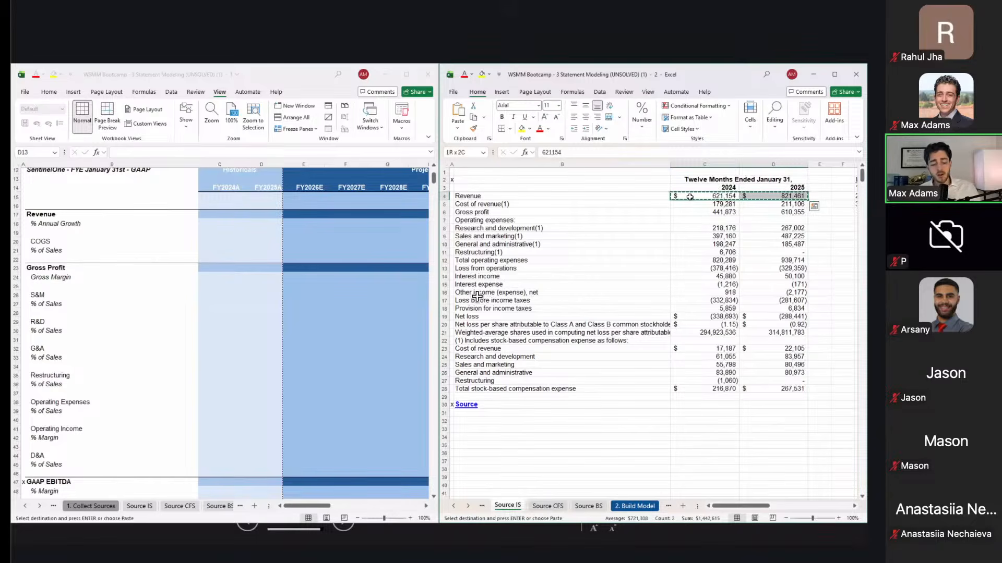
{"action": "key", "text": "alt+Tab"}
{"action": "key", "text": "alt+Tab"}
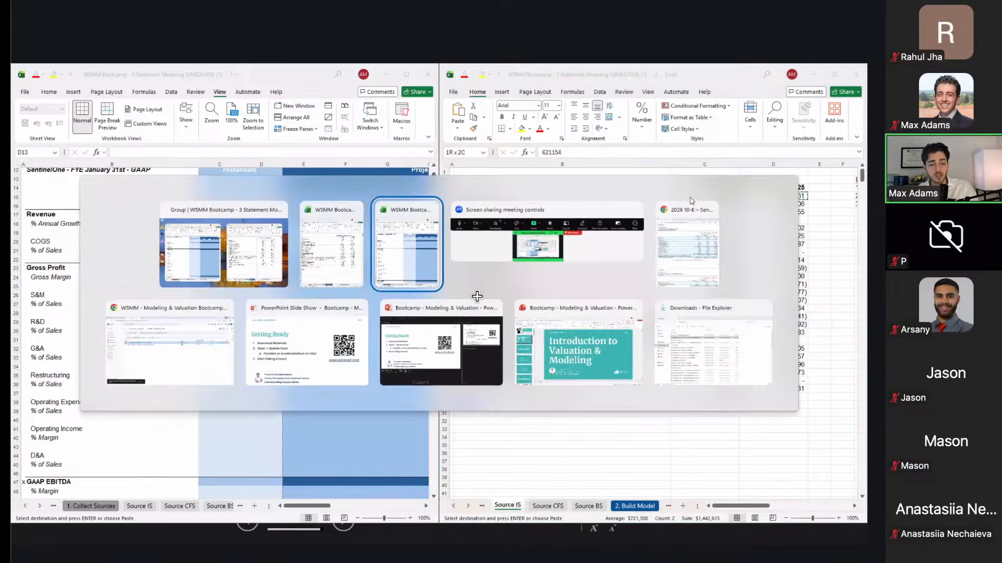
{"action": "key", "text": "Down"}
{"action": "key", "text": "Down"}
{"action": "key", "text": "Down"}
{"action": "key", "text": "Down"}
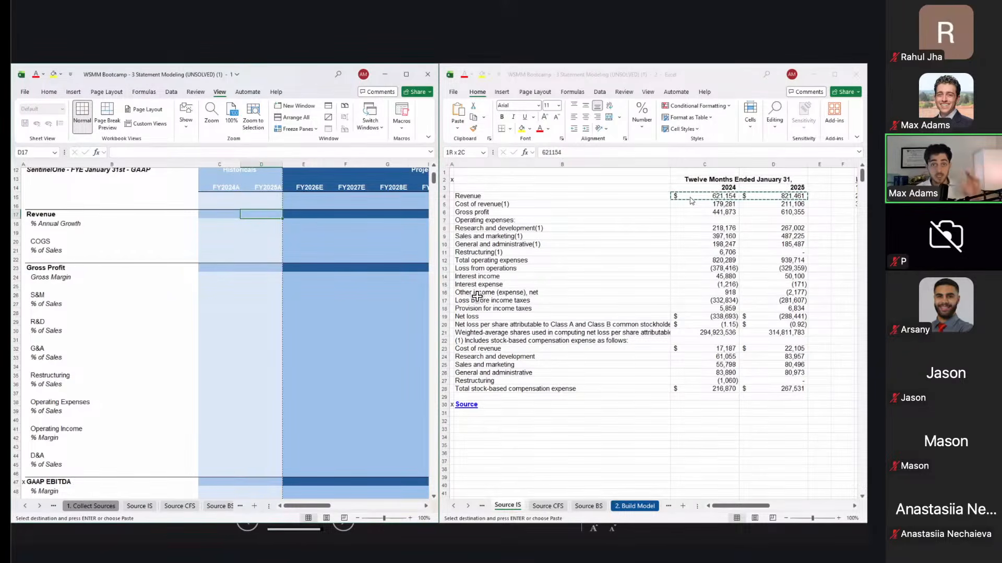
{"action": "key", "text": "Left"}
{"action": "key", "text": "ctrl+alt+v"}
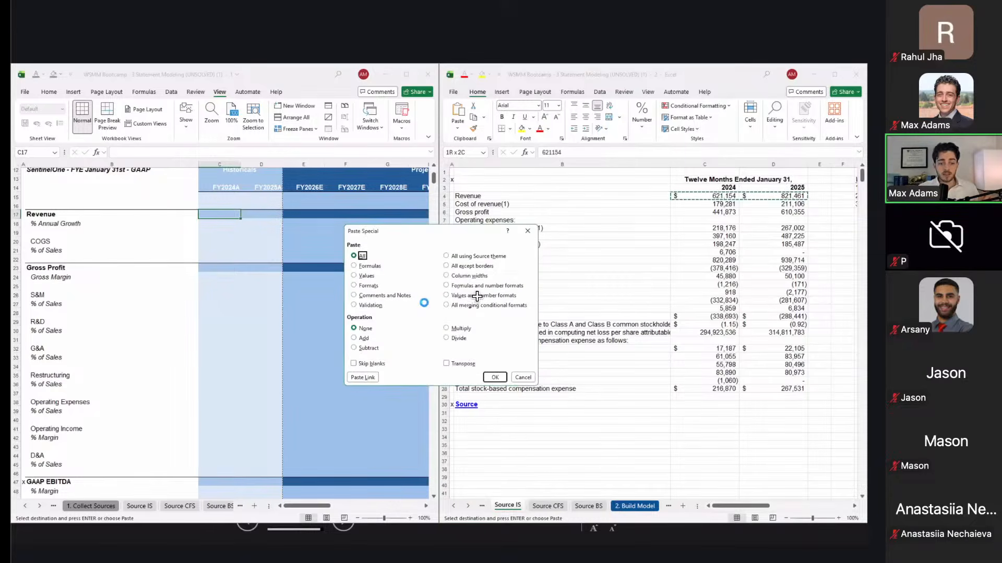
Step: Paste-link Source IS C4:D4 into IS C17:D17 so Revenue shows $621,154 and $821,461
{"action": "key", "text": "alt+l"}
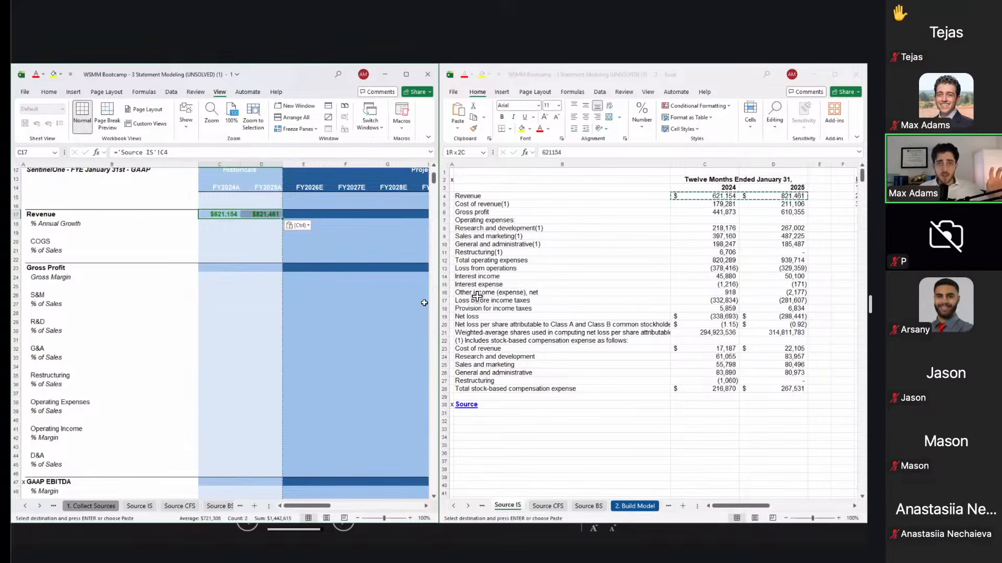
{"action": "left_click", "coordinate": [623, 267]}
{"action": "key", "text": "Right"}
{"action": "key", "text": "Left"}
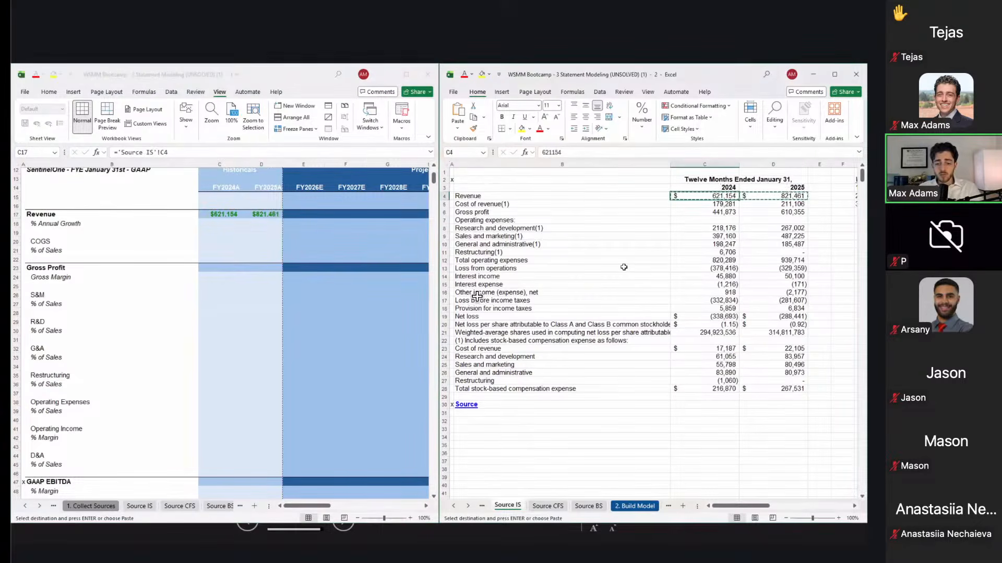
{"action": "key", "text": "shift+Right"}
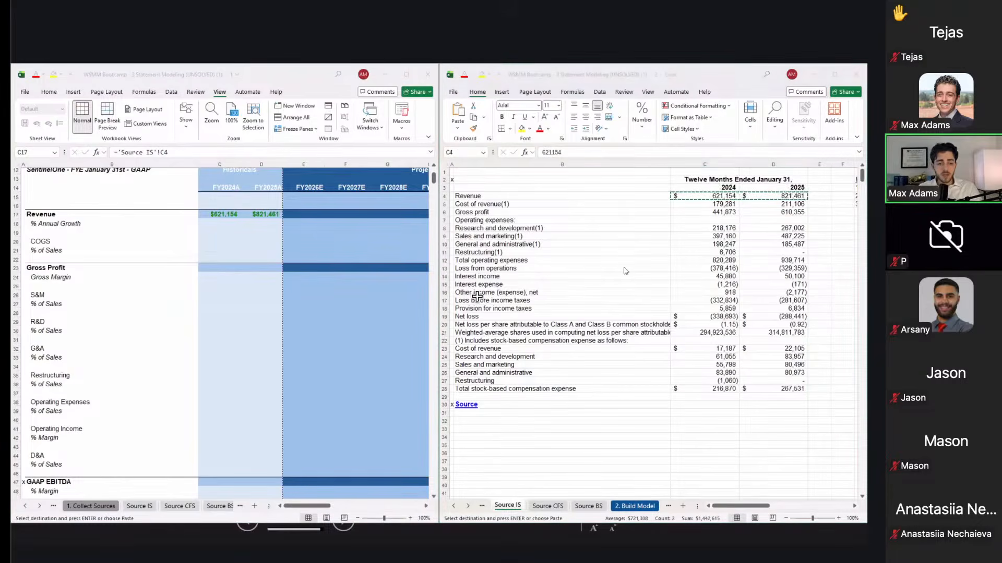
{"action": "key", "text": "alt+Tab"}
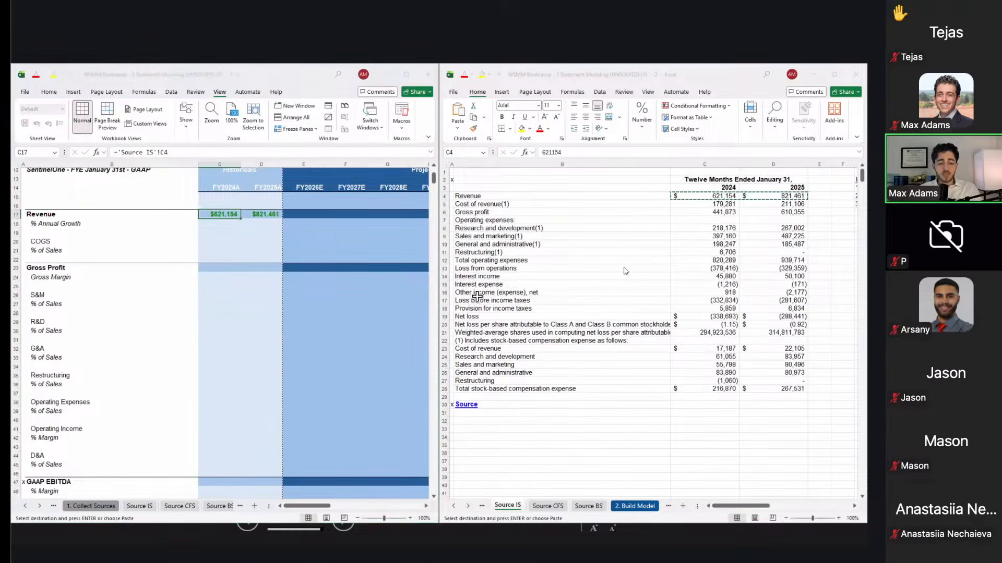
{"action": "key", "text": "ctrl+alt+v"}
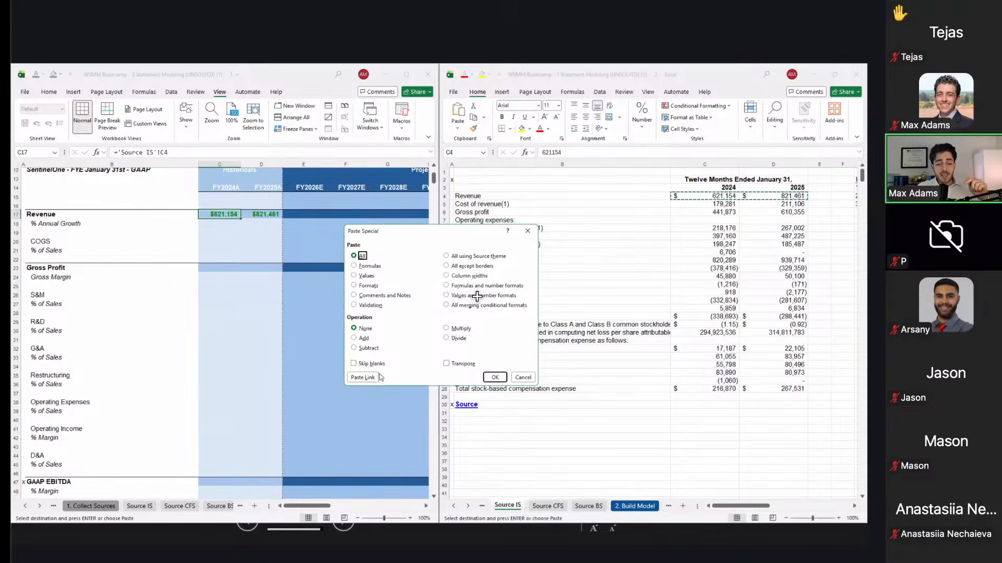
{"action": "left_click", "coordinate": [348, 381]}
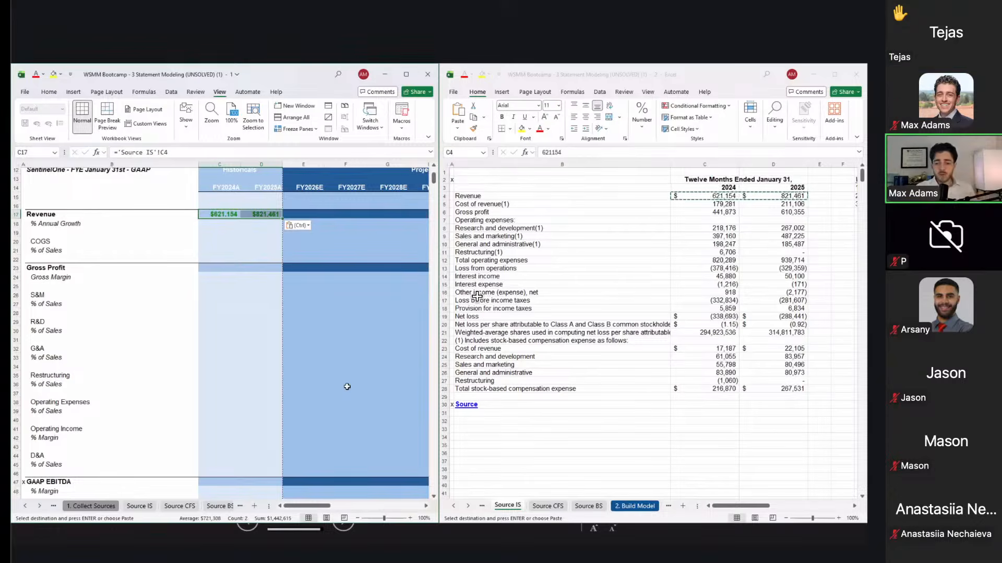
Step: Cancel the pending revenue copy and review the Source IS operating expense lines
{"action": "left_click", "coordinate": [554, 269]}
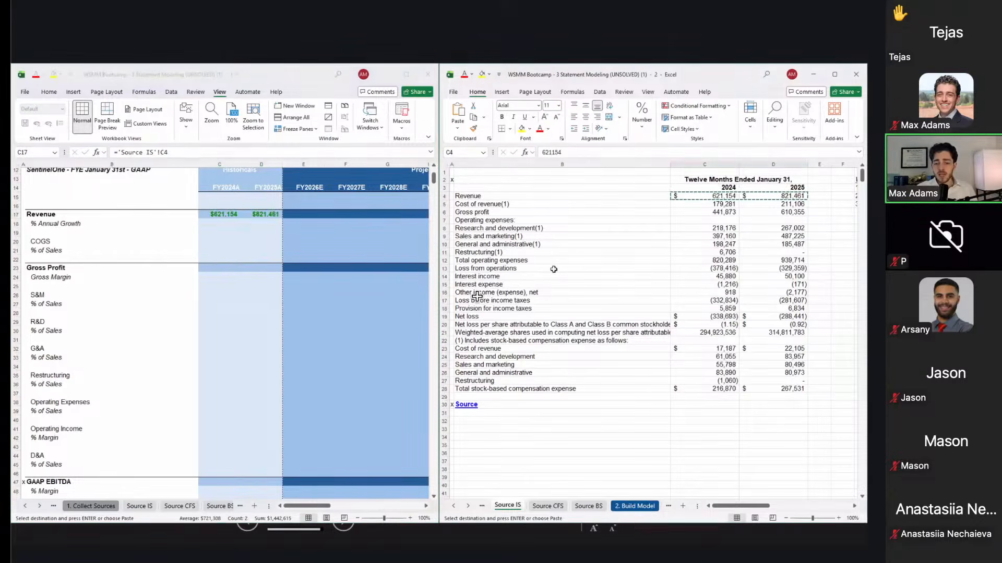
{"action": "left_click", "coordinate": [554, 269]}
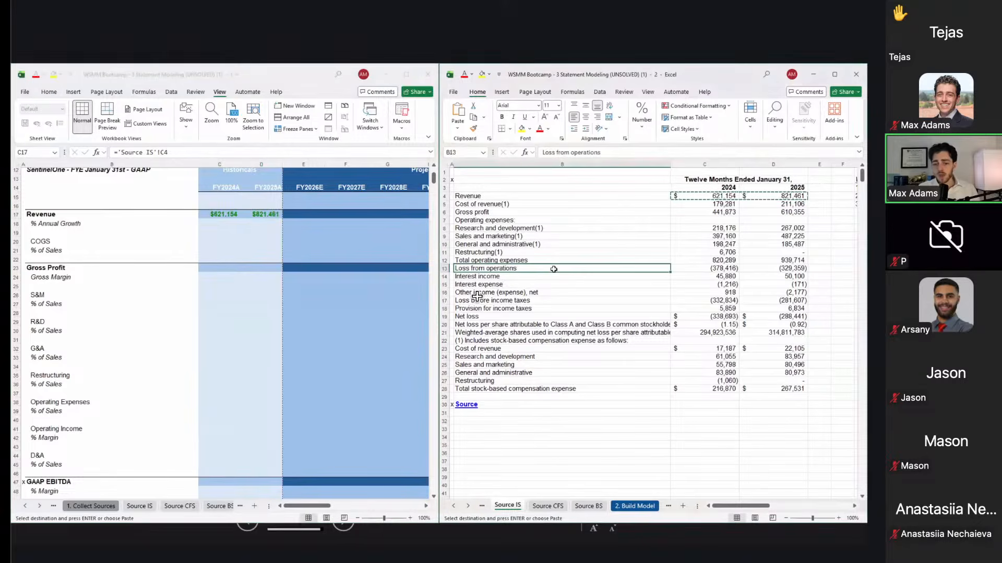
{"action": "left_click", "coordinate": [647, 93]}
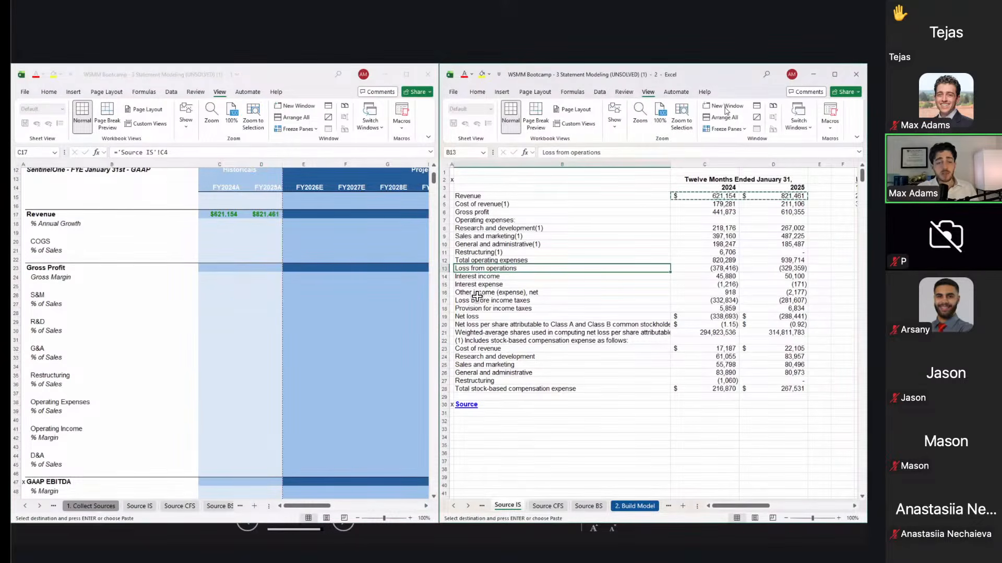
{"action": "left_click", "coordinate": [628, 253]}
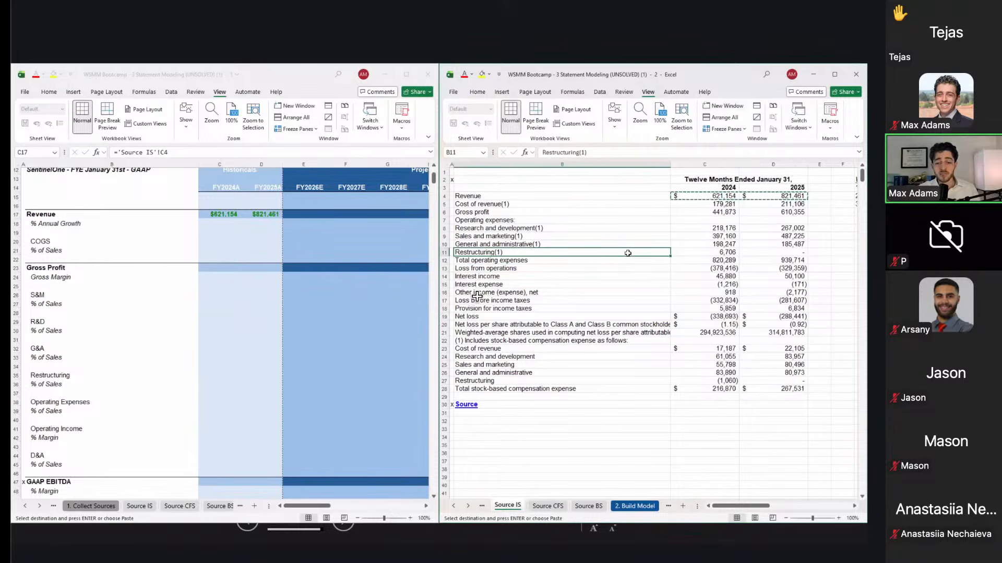
{"action": "key", "text": "Escape"}
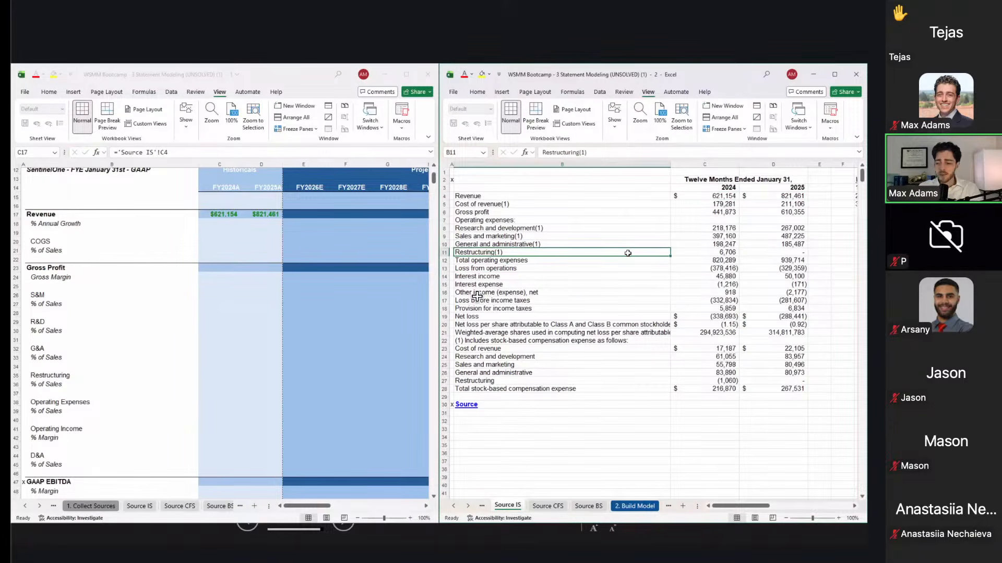
{"action": "key", "text": "Up"}
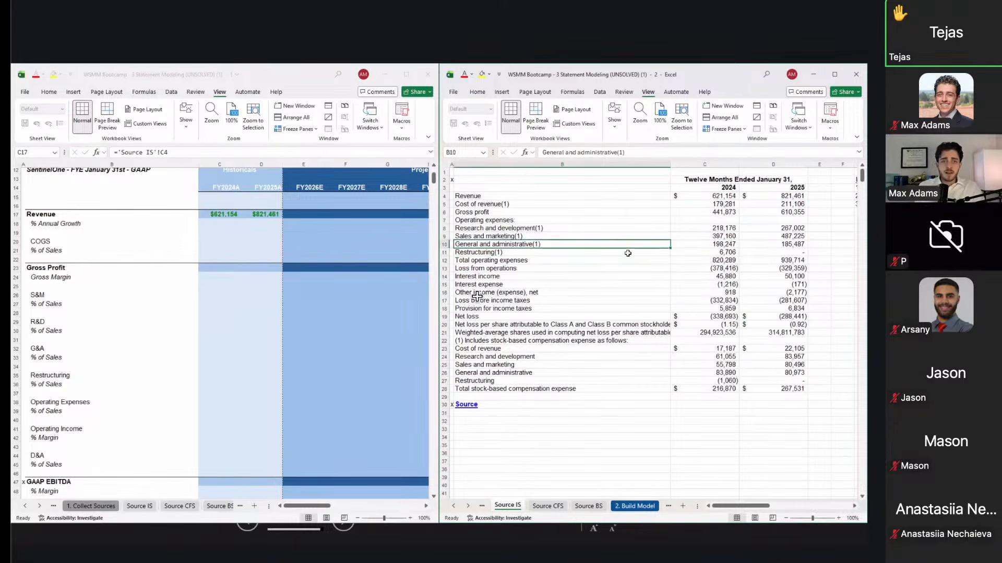
{"action": "left_click", "coordinate": [368, 258]}
{"action": "key", "text": "Down"}
{"action": "key", "text": "Down"}
{"action": "key", "text": "Down"}
{"action": "key", "text": "Down"}
{"action": "key", "text": "Down"}
{"action": "key", "text": "Down"}
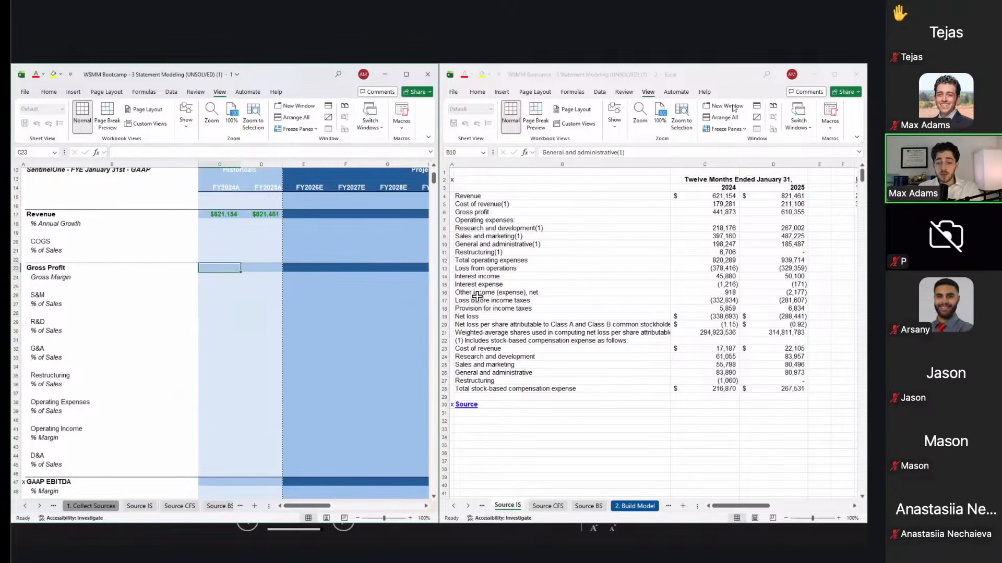
Step: Copy Source IS gross profit C6:D6 and paste-link it into IS row 23, showing $441,873 and $610,355
{"action": "key", "text": "alt+Tab"}
{"action": "key", "text": "Right"}
{"action": "key", "text": "Up"}
{"action": "key", "text": "Up"}
{"action": "key", "text": "Up"}
{"action": "key", "text": "Up"}
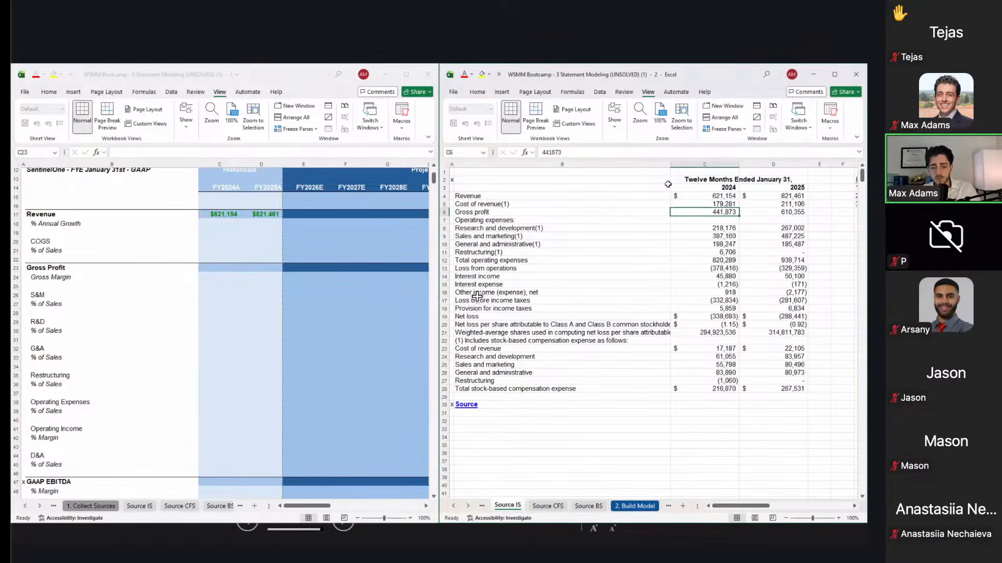
{"action": "key", "text": "shift+Right"}
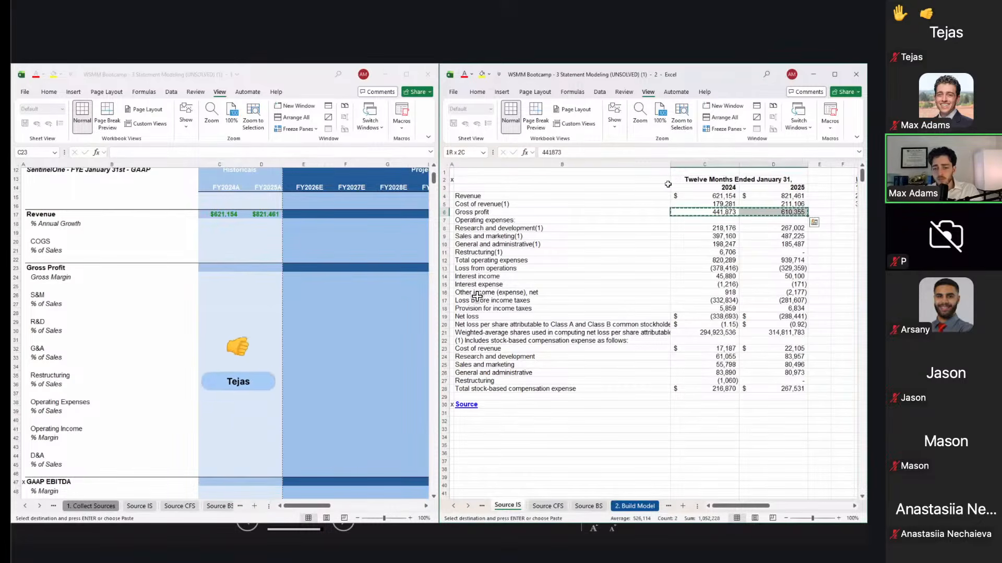
{"action": "key", "text": "ctrl+c"}
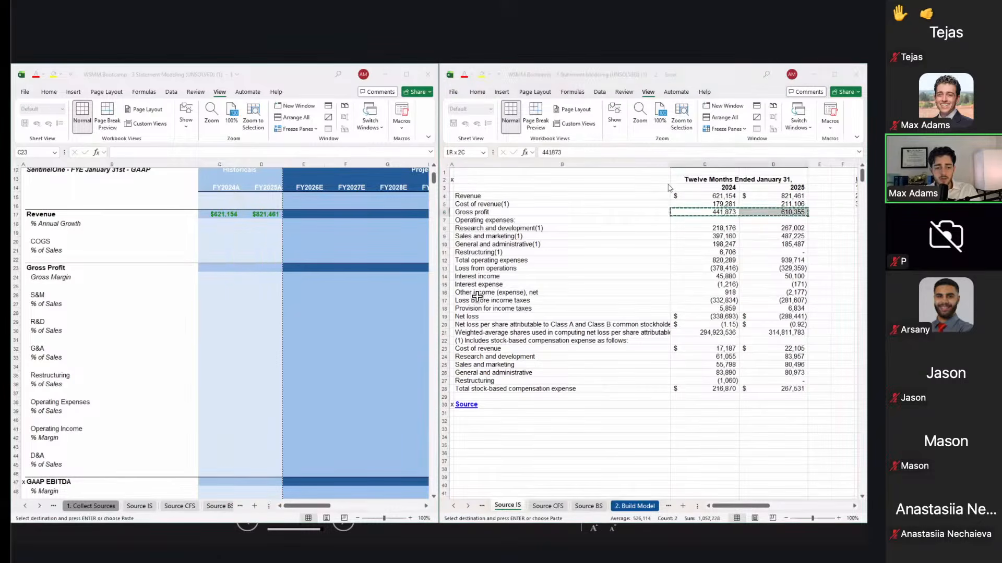
{"action": "key", "text": "alt+Tab"}
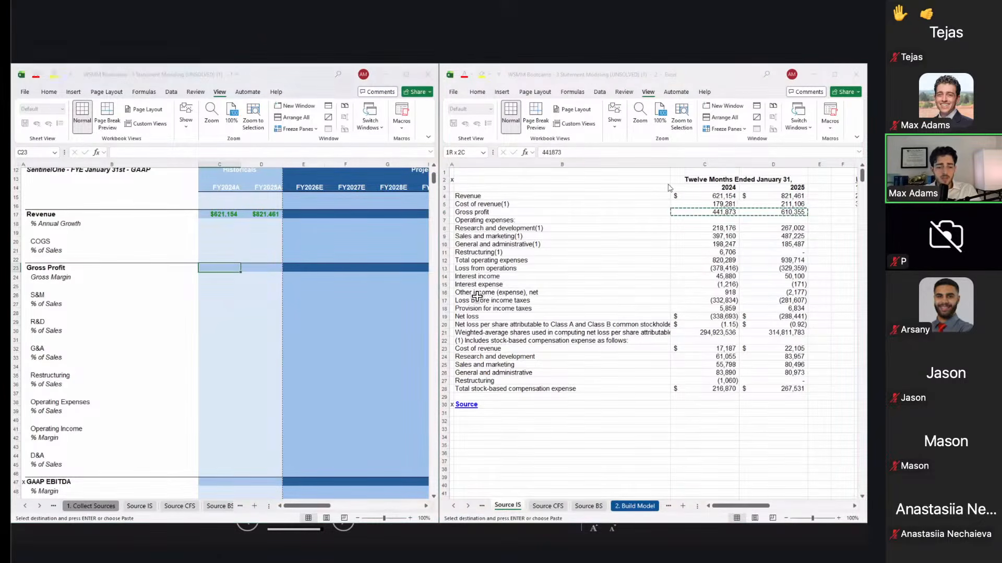
{"action": "key", "text": "ctrl+alt+v"}
{"action": "key", "text": "v"}
{"action": "key", "text": "Return"}
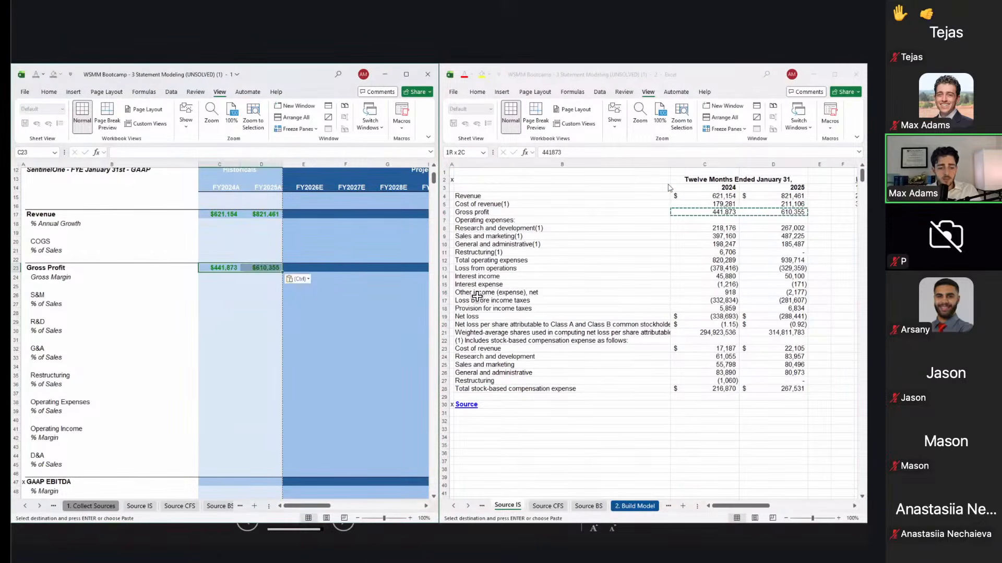
{"action": "key", "text": "Up"}
{"action": "key", "text": "Up"}
{"action": "key", "text": "Up"}
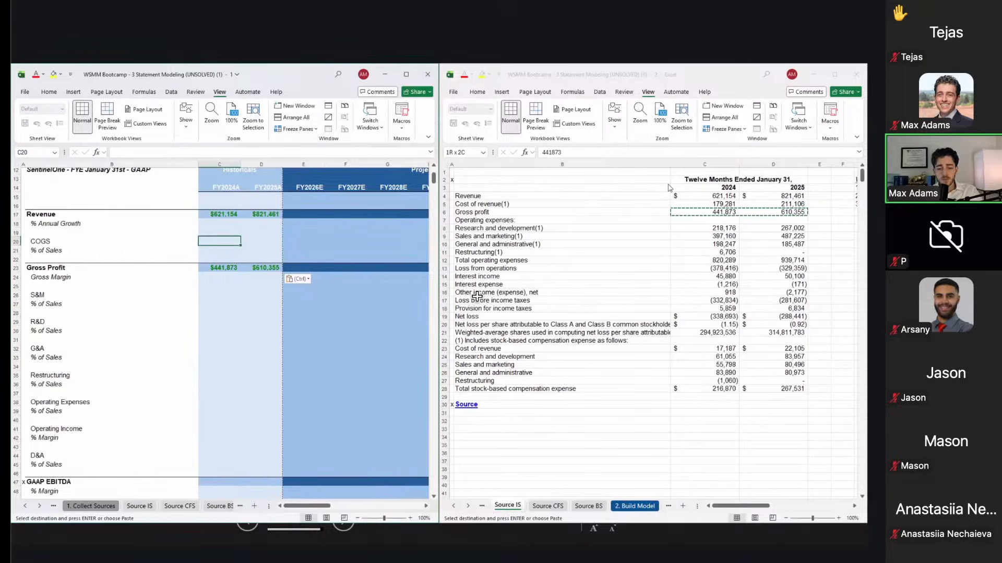
Step: Enter the COGS formula =C23-C17 in C20, giving (179,281), undoing a trial fill into 2025
{"action": "type", "text": "="}
{"action": "key", "text": "Down"}
{"action": "key", "text": "Down"}
{"action": "key", "text": "Down"}
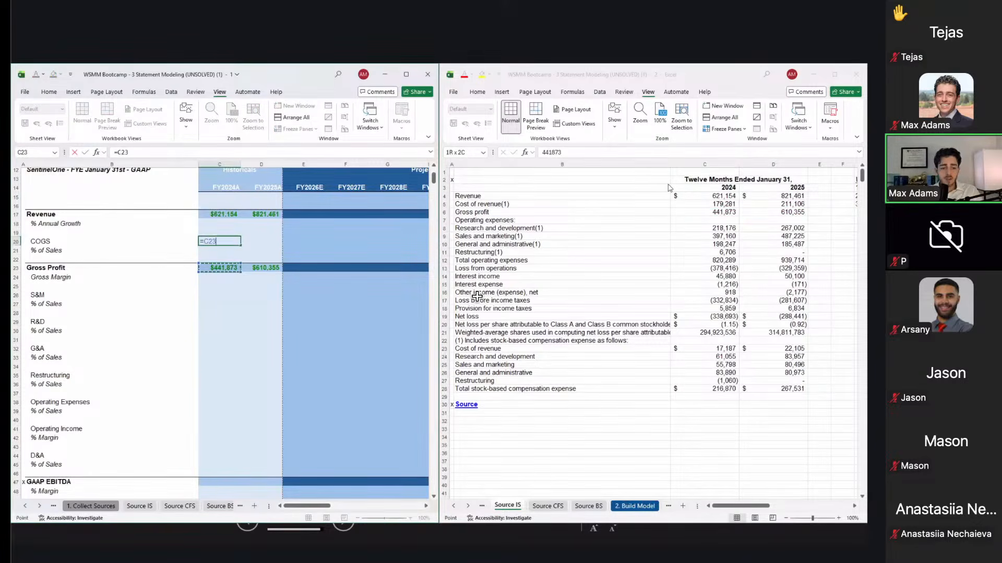
{"action": "type", "text": "-"}
{"action": "key", "text": "Up"}
{"action": "key", "text": "Up"}
{"action": "key", "text": "Up"}
{"action": "key", "text": "ctrl+Return"}
{"action": "key", "text": "shift+Right"}
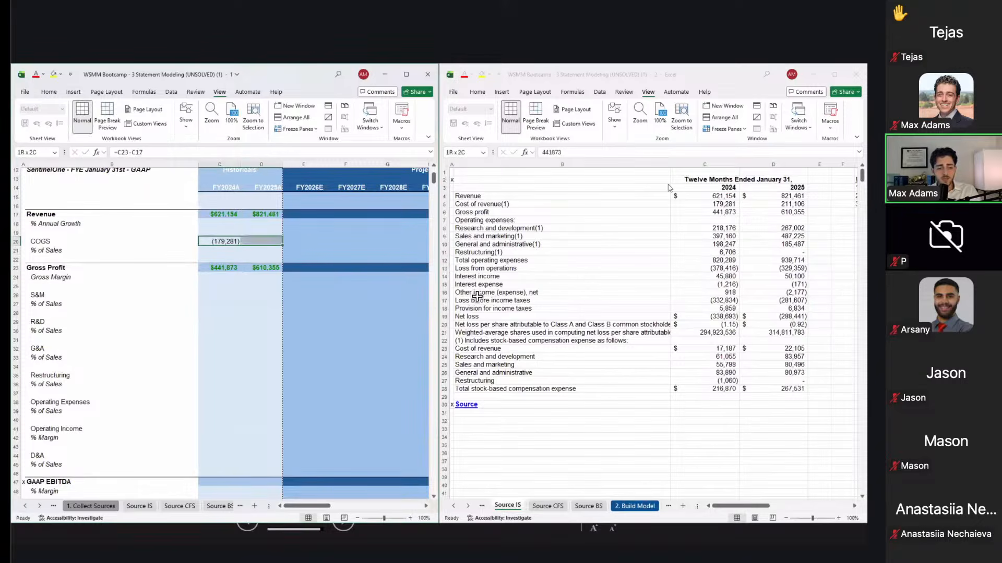
{"action": "key", "text": "ctrl+r"}
{"action": "key", "text": "Right"}
{"action": "key", "text": "Down"}
{"action": "key", "text": "Left"}
{"action": "key", "text": "Right"}
{"action": "key", "text": "Left"}
{"action": "key", "text": "ctrl+z"}
Step: Copy the C20 COGS formula into D20 as formulas only, giving (211,106)
{"action": "key", "text": "shift+Left"}
{"action": "key", "text": "ctrl+c"}
{"action": "key", "text": "Right"}
{"action": "key", "text": "ctrl+alt+v"}
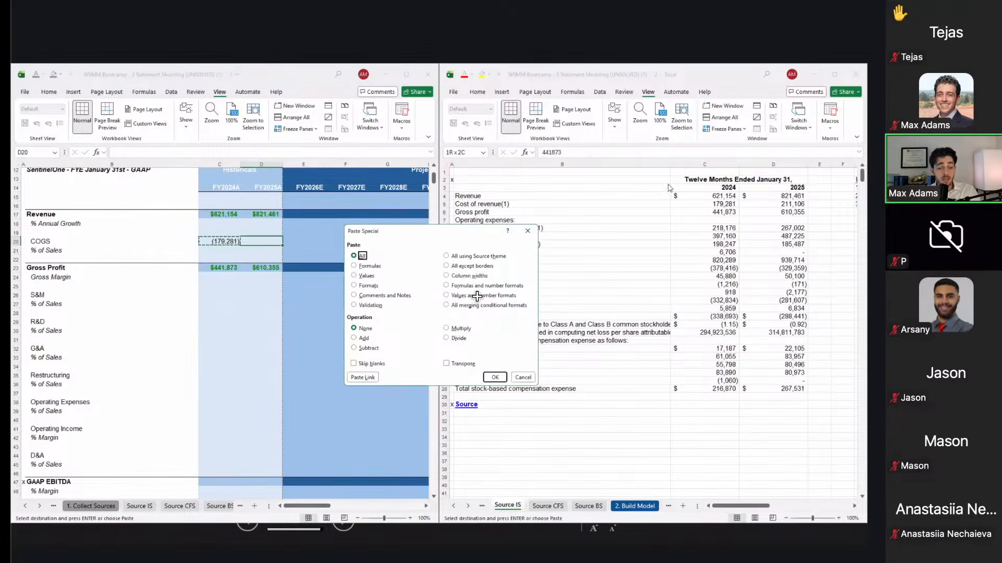
{"action": "key", "text": "f"}
{"action": "key", "text": "Return"}
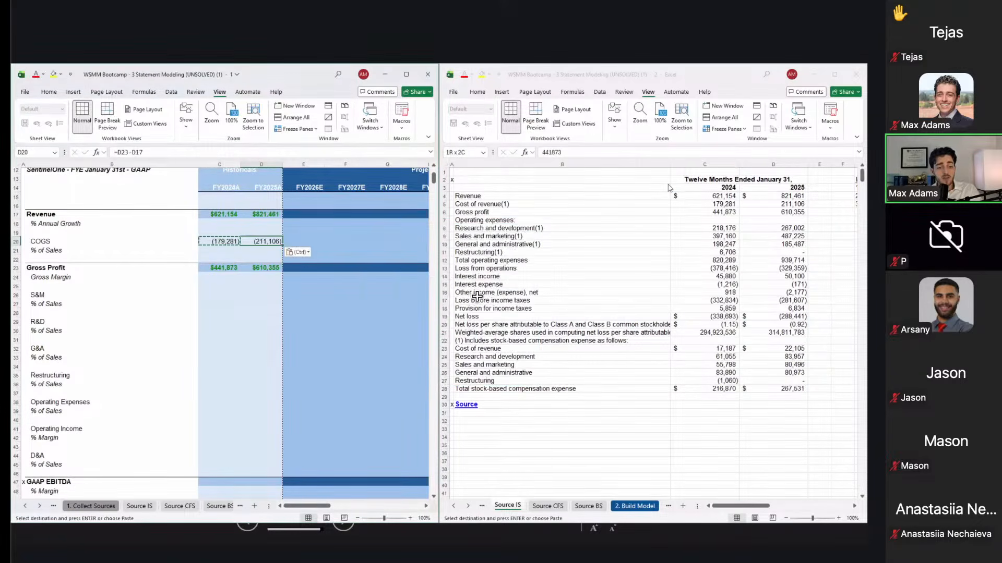
{"action": "key", "text": "Down"}
{"action": "key", "text": "Escape"}
Step: Review the % of Sales row and projection columns, ending at the S&M row
{"action": "key", "text": "Left"}
{"action": "key", "text": "Down"}
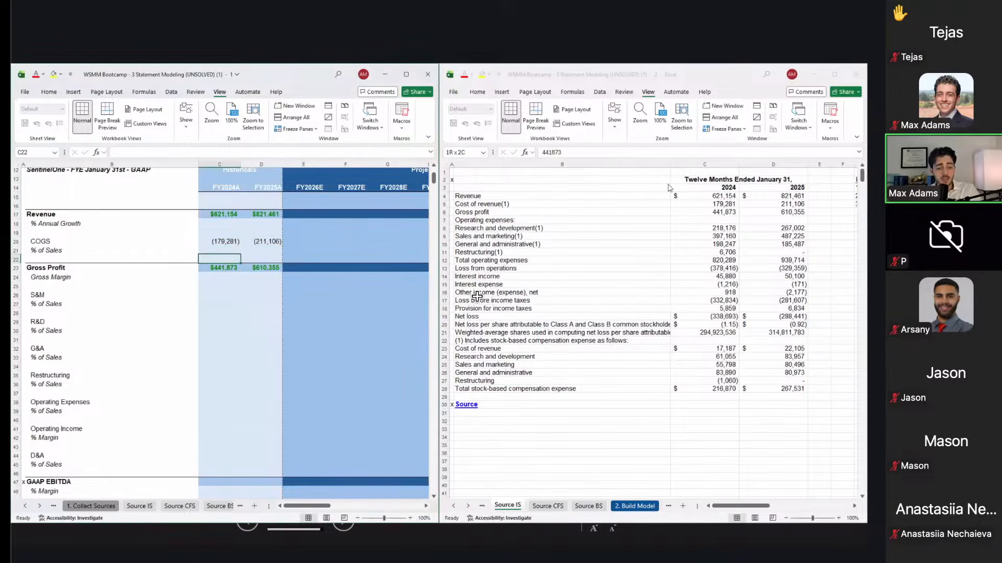
{"action": "key", "text": "Up"}
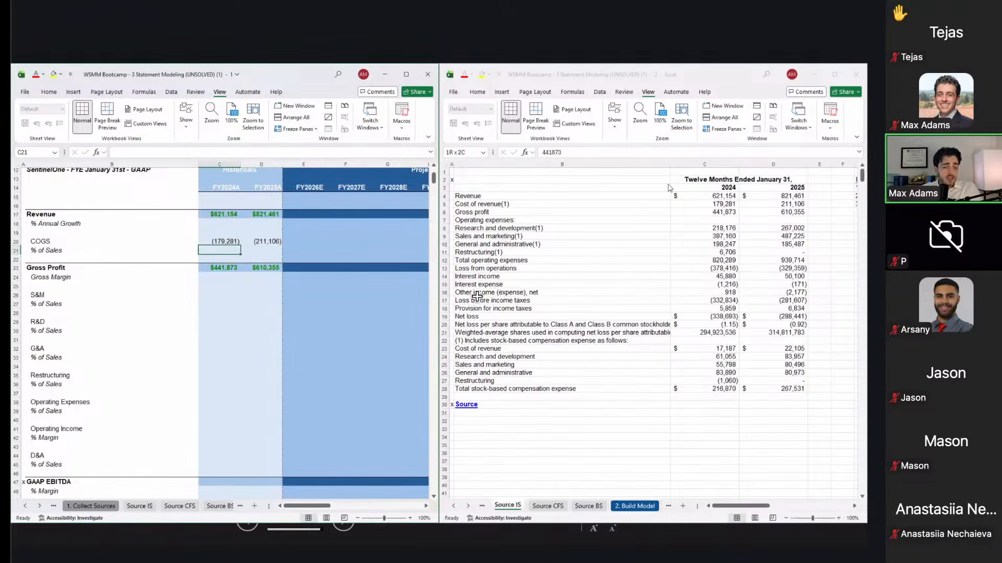
{"action": "key", "text": "Right"}
{"action": "key", "text": "Up"}
{"action": "key", "text": "Right"}
{"action": "key", "text": "Down"}
{"action": "key", "text": "Down"}
{"action": "key", "text": "Down"}
{"action": "key", "text": "Down"}
{"action": "key", "text": "Down"}
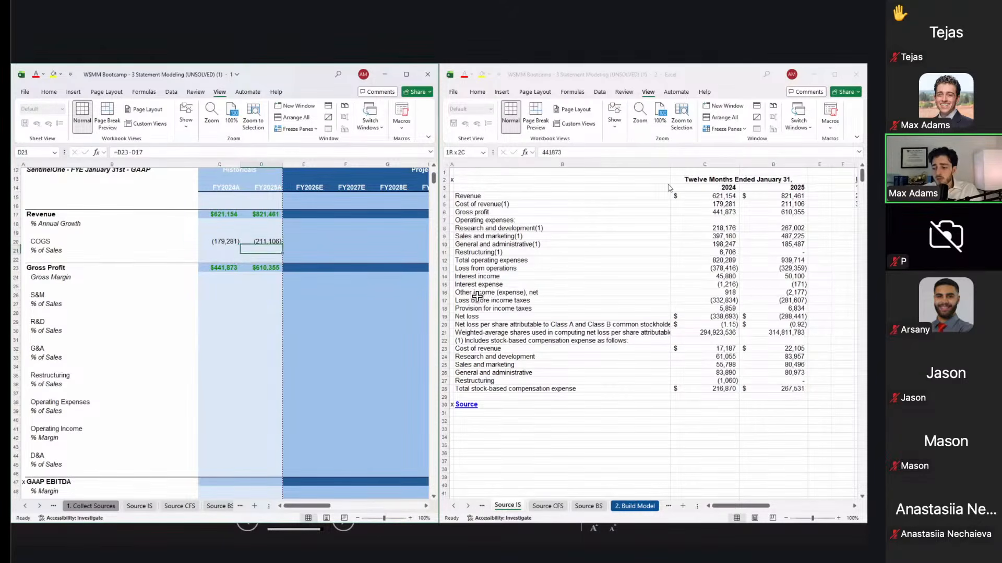
{"action": "key", "text": "Left"}
{"action": "key", "text": "Left"}
{"action": "key", "text": "Up"}
{"action": "key", "text": "Up"}
{"action": "key", "text": "Up"}
{"action": "key", "text": "Up"}
{"action": "key", "text": "Left"}
{"action": "key", "text": "shift+space"}
{"action": "key", "text": "Down"}
{"action": "key", "text": "Down"}
{"action": "key", "text": "Down"}
{"action": "key", "text": "Down"}
{"action": "key", "text": "Down"}
{"action": "key", "text": "Down"}
{"action": "key", "text": "Down"}
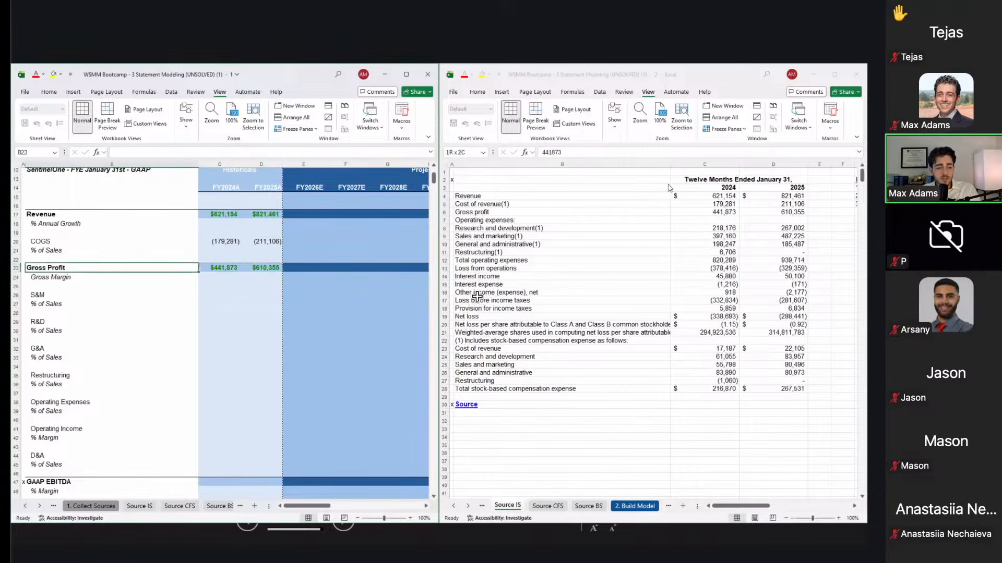
{"action": "key", "text": "Up"}
{"action": "key", "text": "Up"}
Step: Paste-link both years of Sales & Marketing from Source IS into the S&M row
{"action": "key", "text": "Right"}
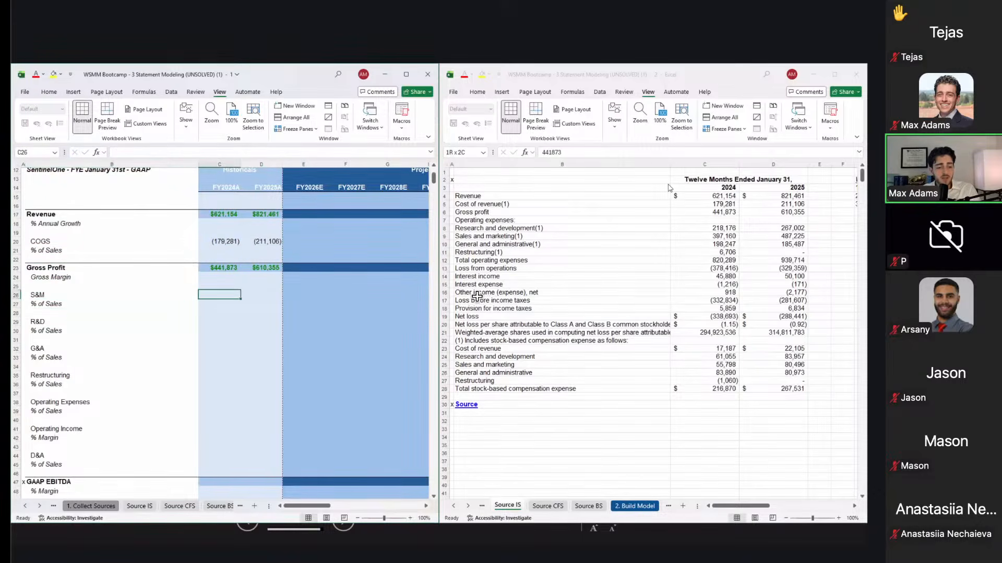
{"action": "key", "text": "alt+Tab"}
{"action": "key", "text": "Down"}
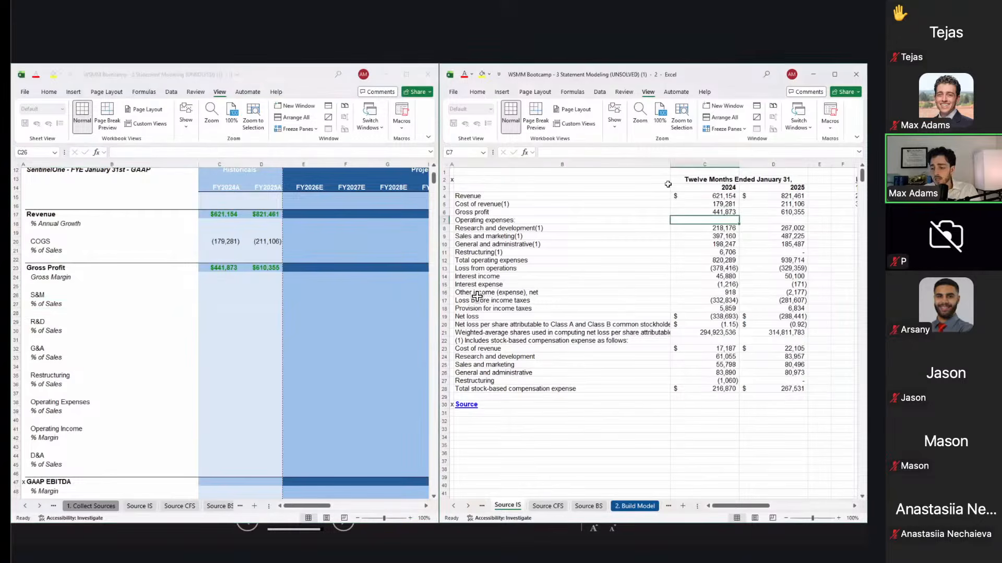
{"action": "key", "text": "Down"}
{"action": "key", "text": "Down"}
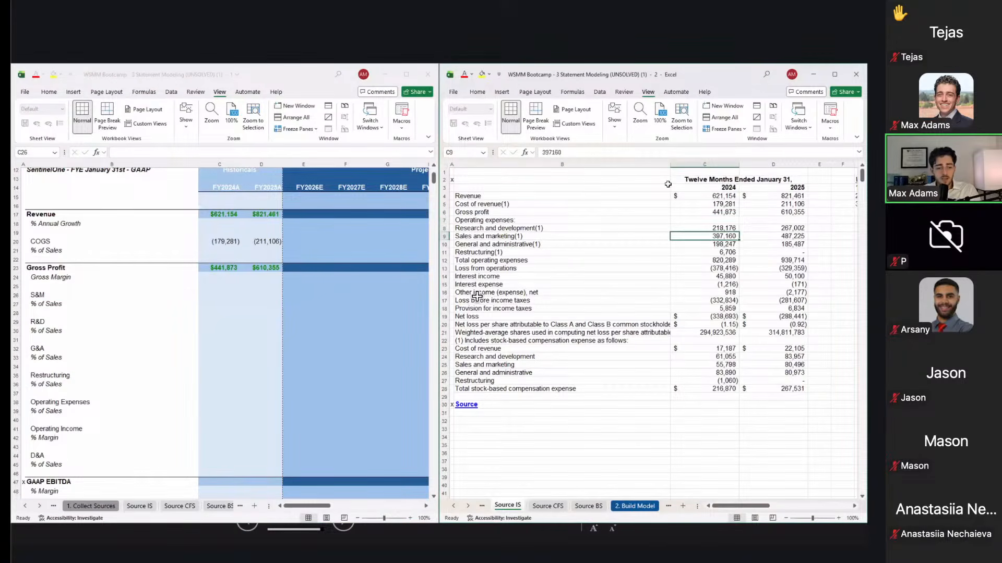
{"action": "key", "text": "Down"}
{"action": "key", "text": "Down"}
{"action": "key", "text": "Up"}
{"action": "key", "text": "Up"}
{"action": "key", "text": "shift+Right"}
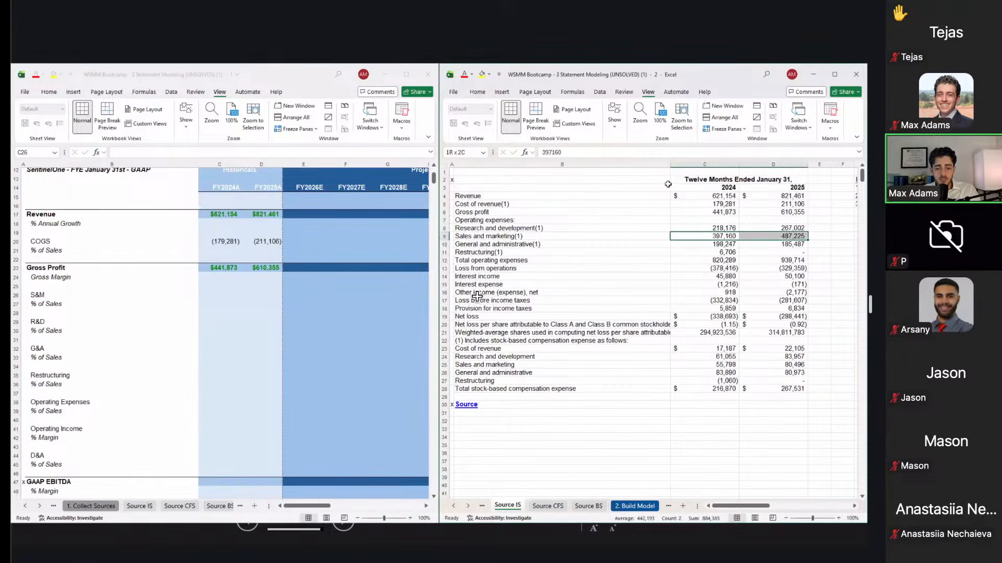
{"action": "key", "text": "ctrl+c"}
{"action": "key", "text": "alt+Tab"}
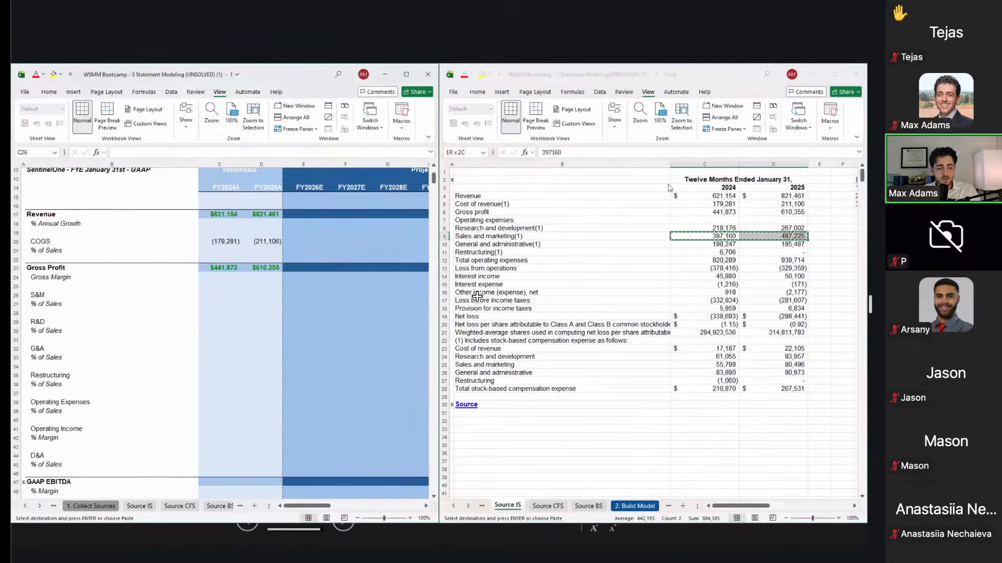
{"action": "key", "text": "Left"}
{"action": "key", "text": "Down"}
{"action": "key", "text": "Right"}
{"action": "key", "text": "Up"}
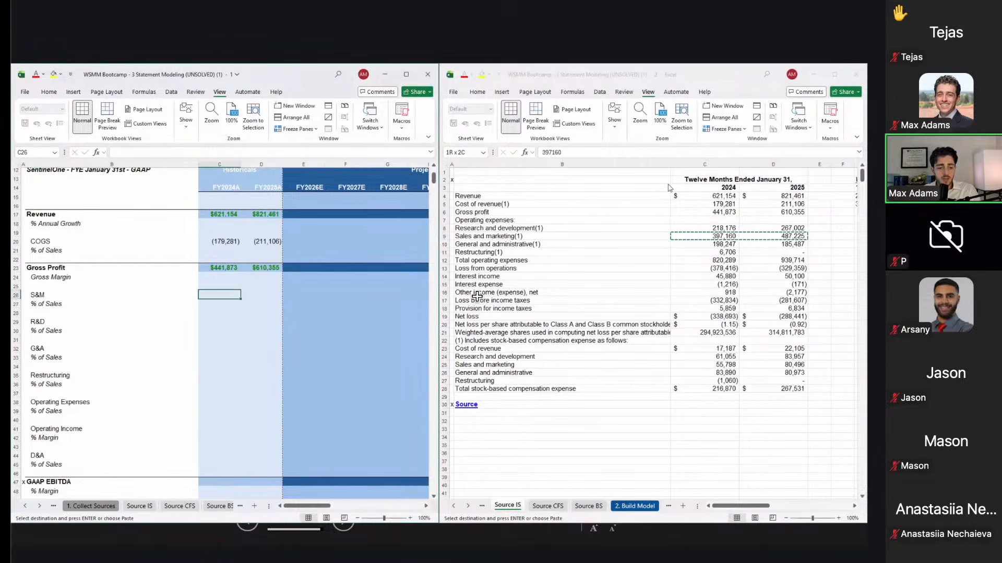
{"action": "key", "text": "ctrl+alt+v"}
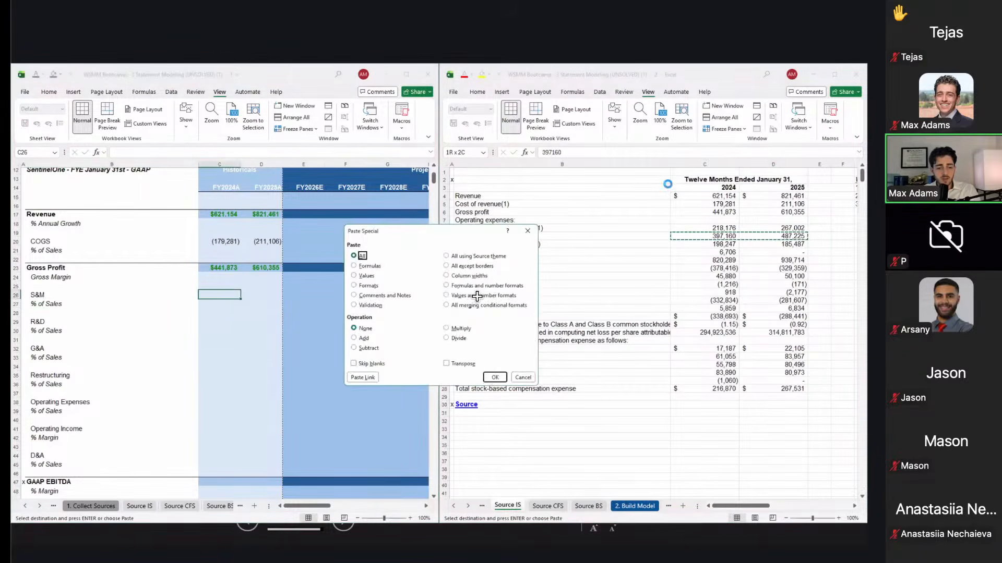
{"action": "key", "text": "v"}
{"action": "key", "text": "Return"}
Step: Paste-link both years of Research & Development from Source IS into the R&D row
{"action": "key", "text": "Down"}
{"action": "key", "text": "Down"}
{"action": "key", "text": "Down"}
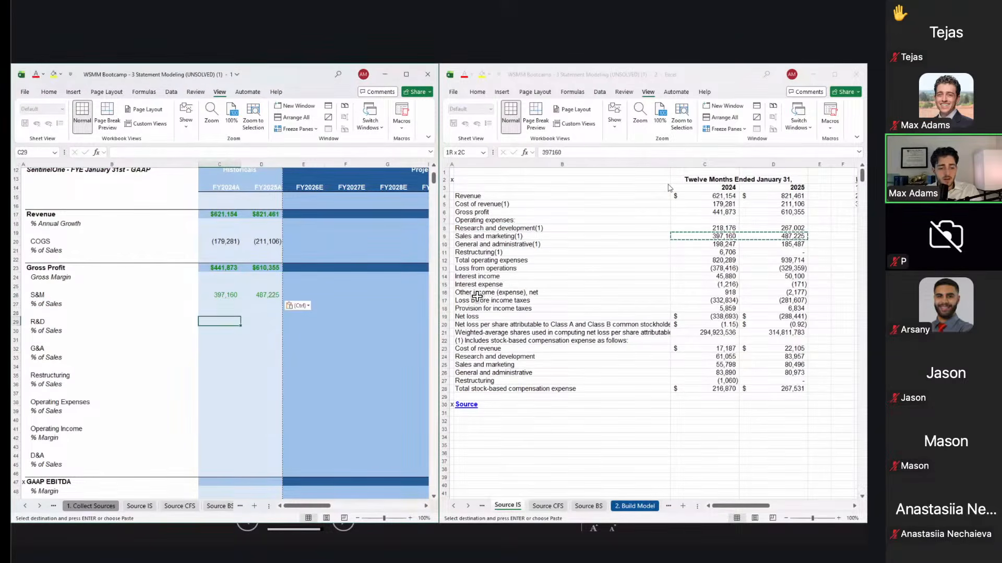
{"action": "key", "text": "alt+Tab"}
{"action": "key", "text": "Up"}
{"action": "key", "text": "shift+Right"}
{"action": "key", "text": "ctrl+c"}
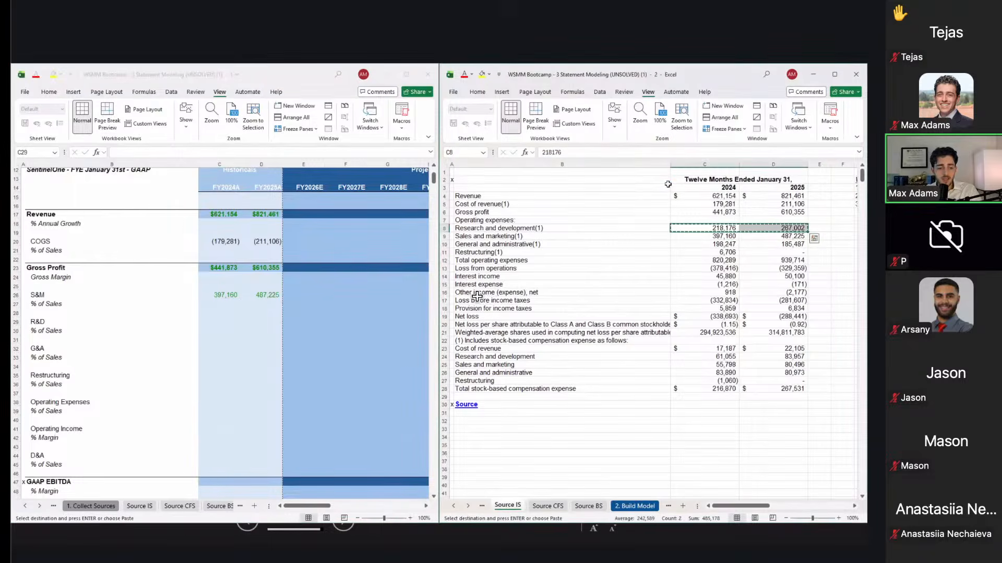
{"action": "key", "text": "alt+Tab"}
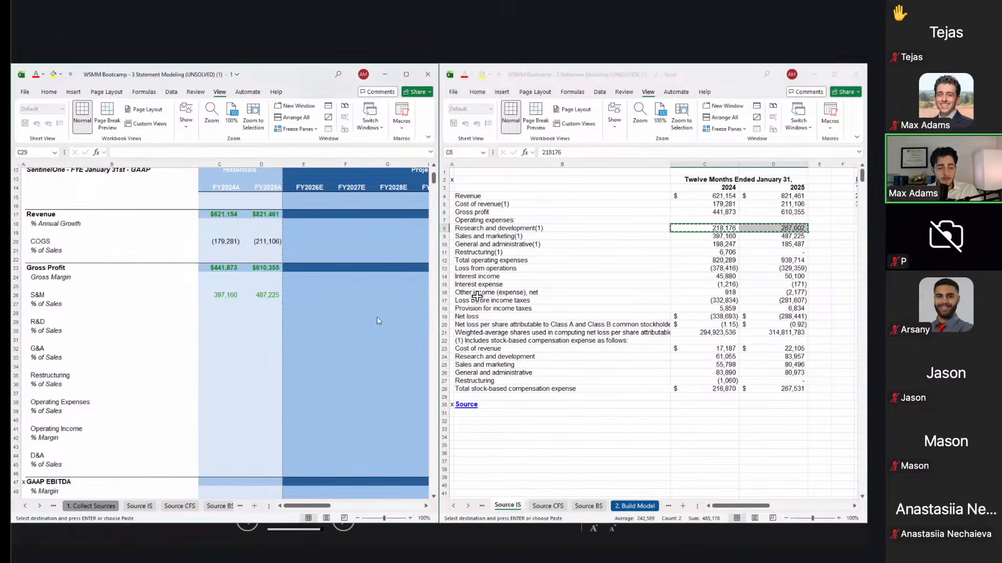
{"action": "key", "text": "ctrl+alt+v"}
{"action": "key", "text": "alt+l"}
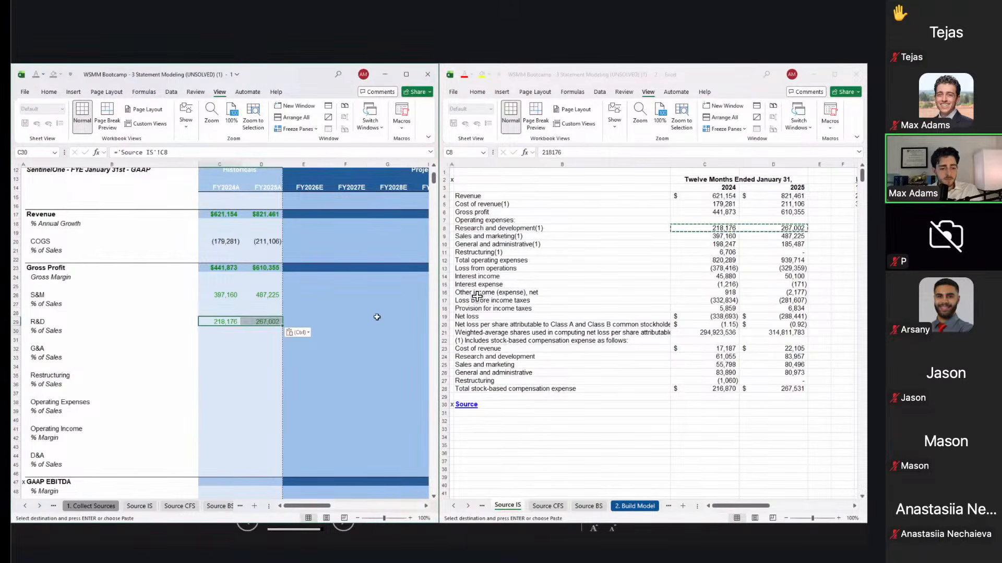
Step: Paste-link both years of General & Administrative from Source IS into the G&A row
{"action": "key", "text": "Down"}
{"action": "key", "text": "Down"}
{"action": "key", "text": "Down"}
{"action": "key", "text": "alt+Tab"}
{"action": "key", "text": "Down"}
{"action": "key", "text": "Down"}
{"action": "key", "text": "shift+Right"}
{"action": "key", "text": "ctrl+c"}
{"action": "key", "text": "alt+Tab"}
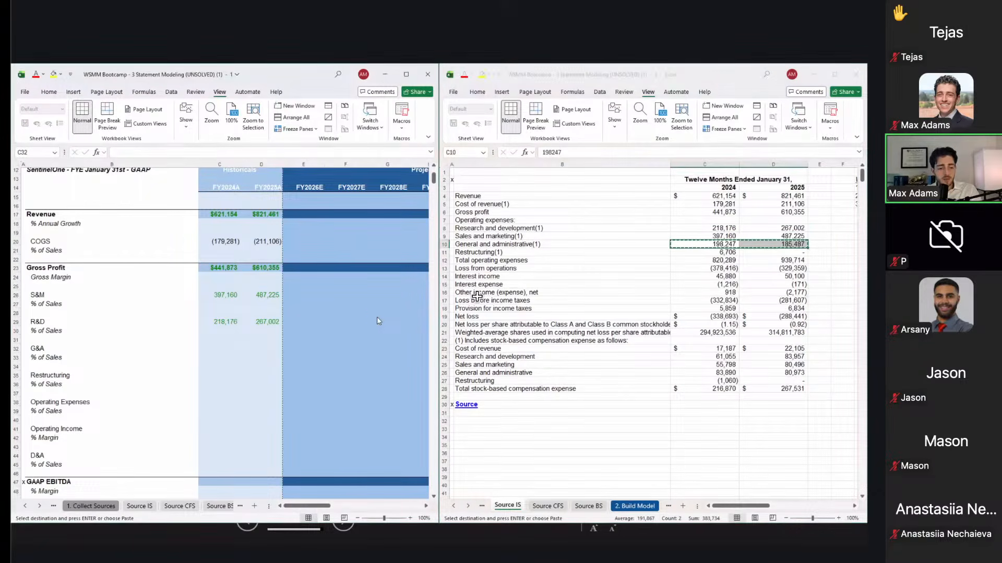
{"action": "right_click", "coordinate": [377, 317]}
{"action": "key", "text": "s"}
{"action": "key", "text": "v"}
{"action": "key", "text": "Return"}
{"action": "key", "text": "Right"}
{"action": "key", "text": "Down"}
{"action": "key", "text": "Left"}
{"action": "key", "text": "Down"}
{"action": "key", "text": "Left"}
{"action": "key", "text": "Right"}
{"action": "key", "text": "Down"}
{"action": "key", "text": "Up"}
{"action": "key", "text": "Up"}
{"action": "key", "text": "Up"}
{"action": "key", "text": "shift+Right"}
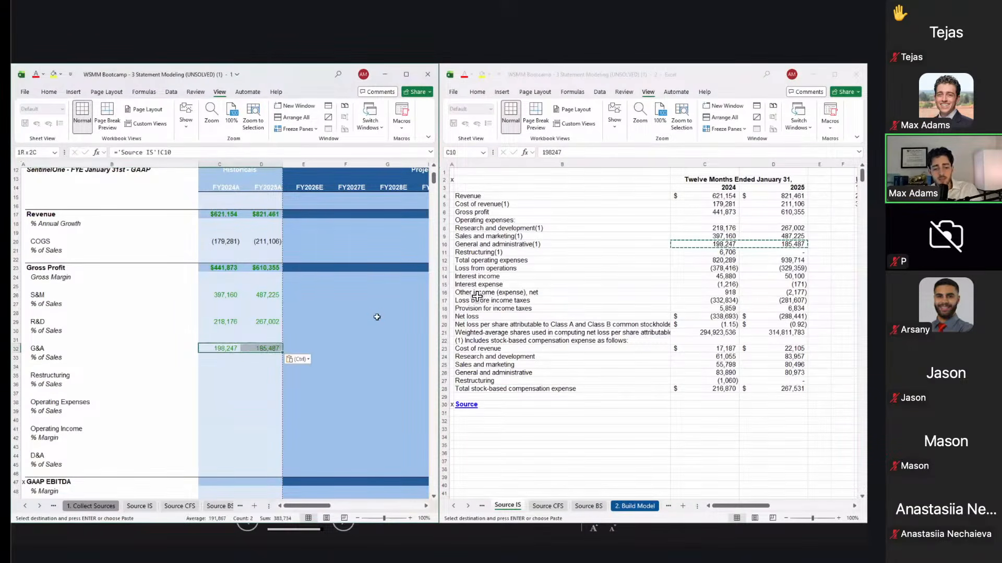
{"action": "key", "text": "Down"}
{"action": "key", "text": "Down"}
{"action": "key", "text": "Down"}
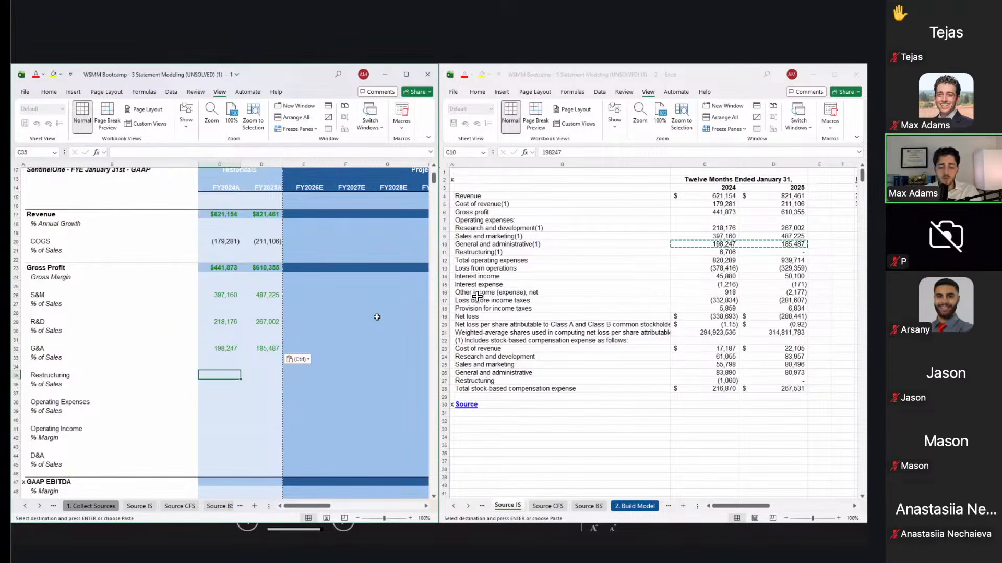
Step: Enter ='Source IS'!C11 in C35 (6,706) and paste its formula only into D35
{"action": "type", "text": "="}
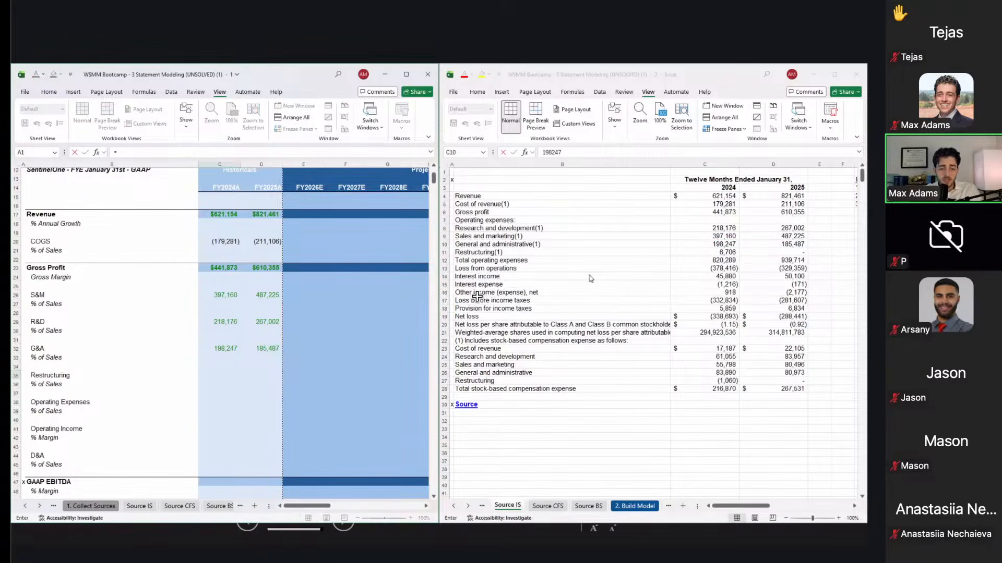
{"action": "left_click", "coordinate": [678, 266]}
{"action": "left_click", "coordinate": [700, 250]}
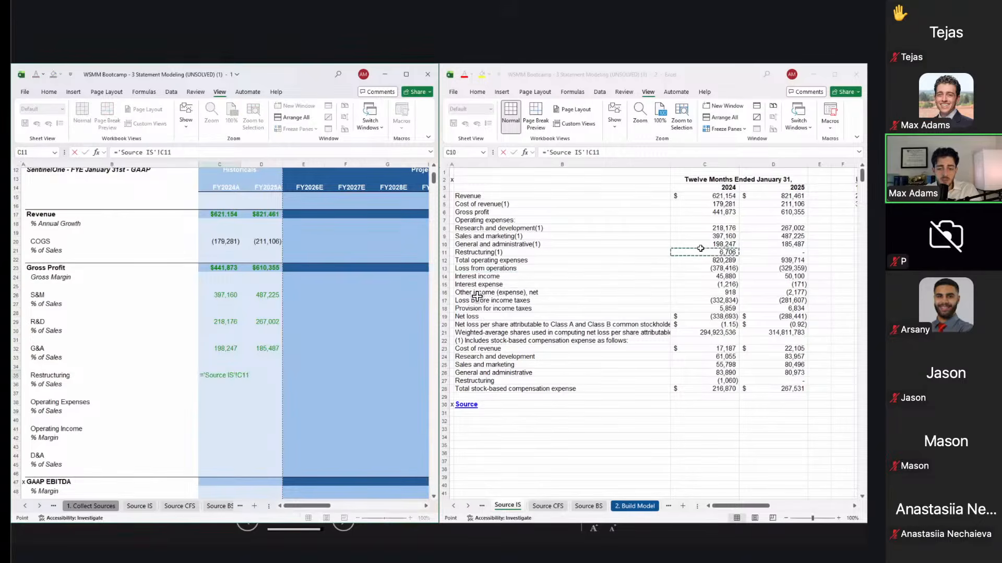
{"action": "key", "text": "ctrl+Return"}
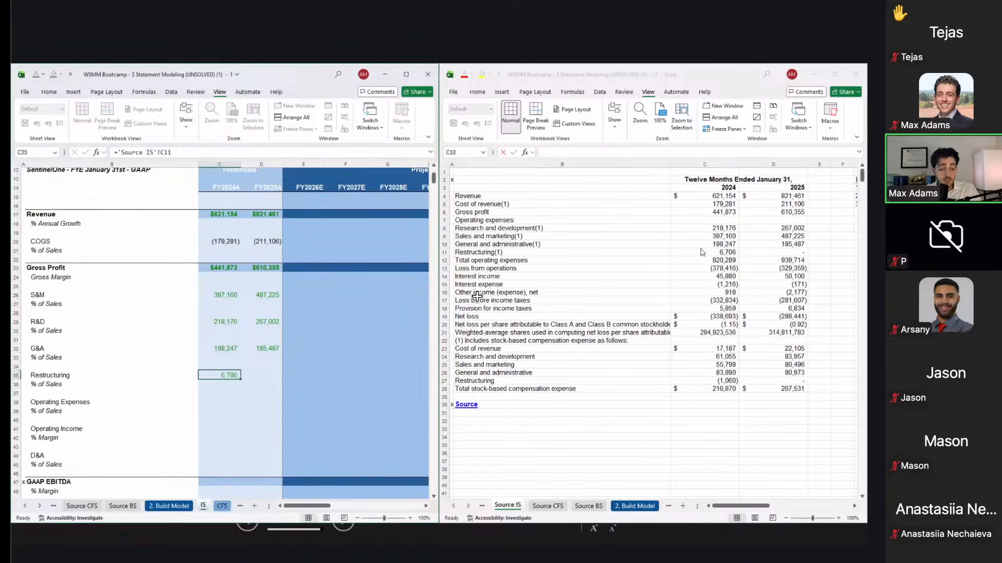
{"action": "key", "text": "ctrl+c"}
{"action": "key", "text": "Right"}
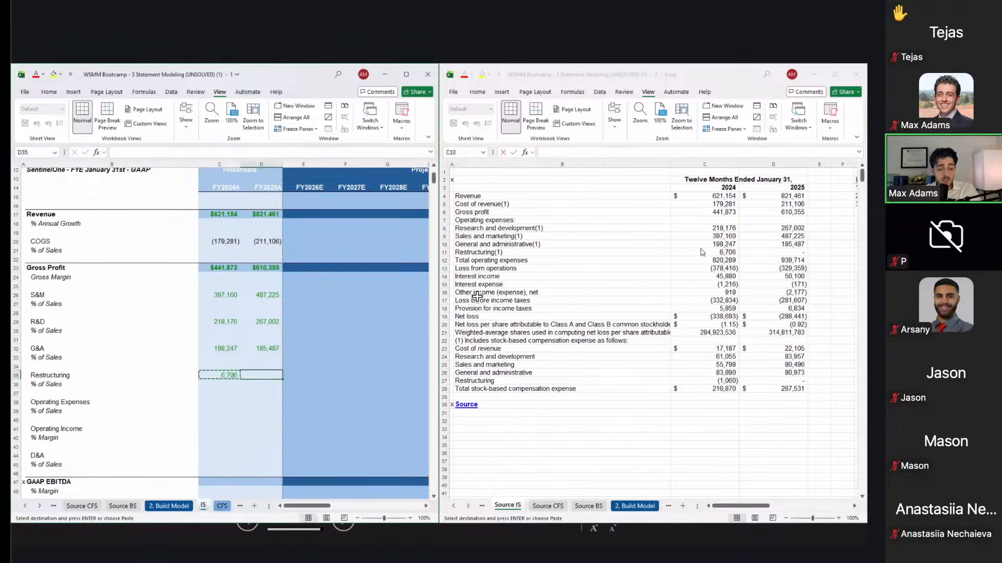
{"action": "key", "text": "ctrl+alt+v"}
{"action": "key", "text": "f"}
{"action": "key", "text": "Return"}
{"action": "key", "text": "Down"}
{"action": "key", "text": "Left"}
{"action": "key", "text": "Down"}
{"action": "key", "text": "Down"}
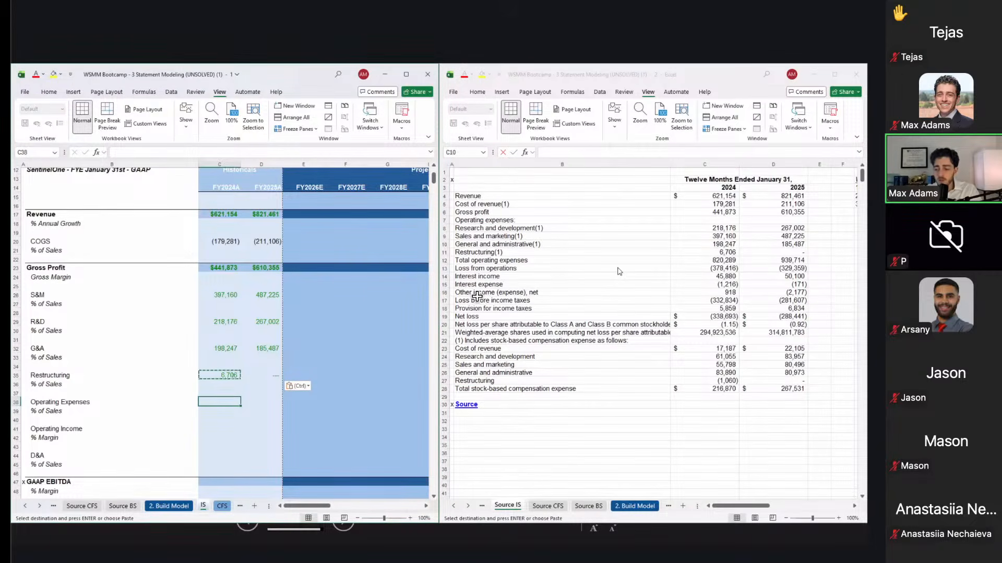
Step: Total Operating Expenses in C38 as =C26+C29+C32+C35
{"action": "type", "text": "="}
{"action": "key", "text": "Up"}
{"action": "key", "text": "Up"}
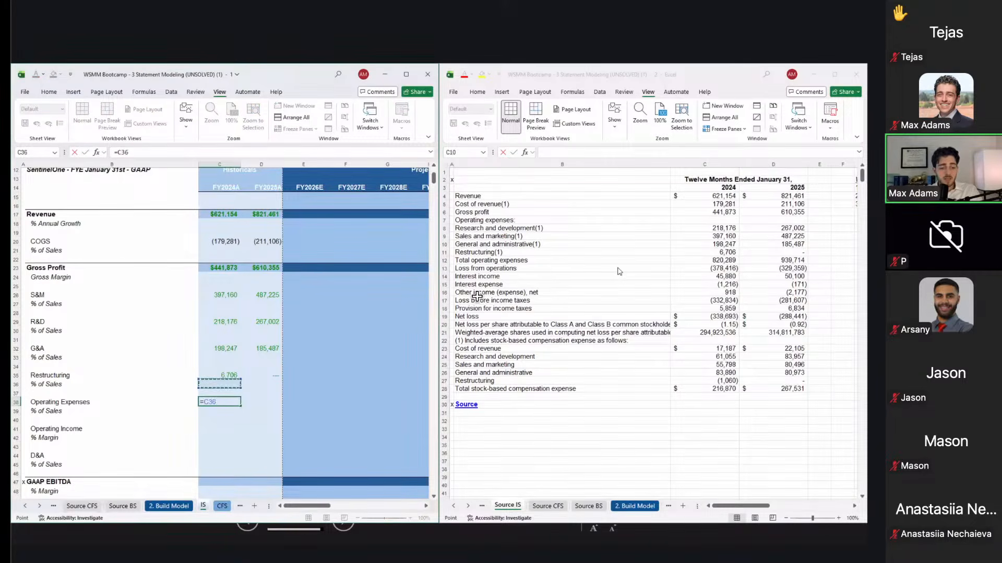
{"action": "key", "text": "Up"}
{"action": "key", "text": "Up"}
{"action": "key", "text": "Up"}
{"action": "key", "text": "Up"}
{"action": "key", "text": "Up"}
{"action": "key", "text": "Up"}
{"action": "key", "text": "Up"}
{"action": "key", "text": "Up"}
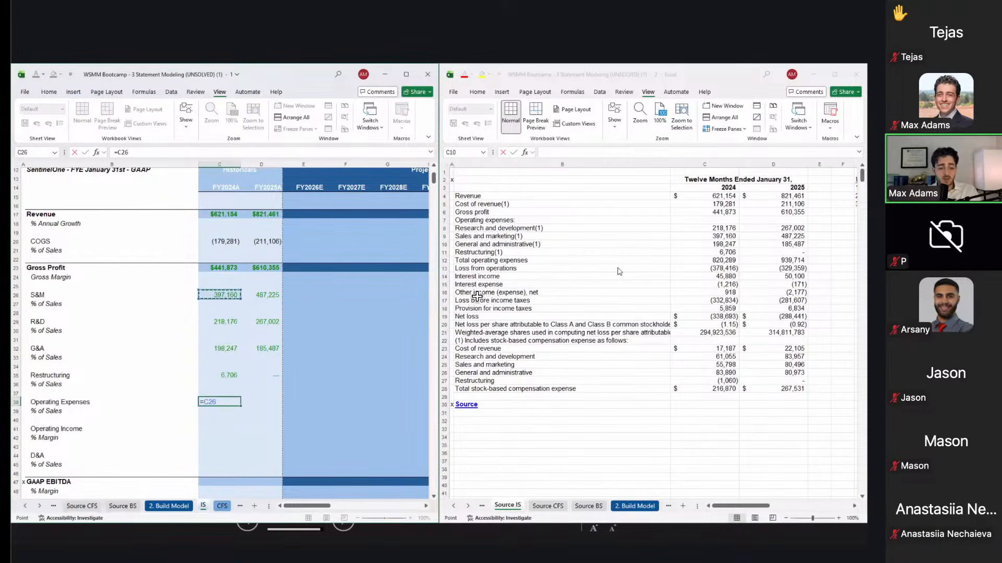
{"action": "type", "text": "+"}
{"action": "key", "text": "Up"}
{"action": "key", "text": "Up"}
{"action": "key", "text": "Up"}
{"action": "key", "text": "Up"}
{"action": "key", "text": "Up"}
{"action": "key", "text": "Up"}
{"action": "key", "text": "Up"}
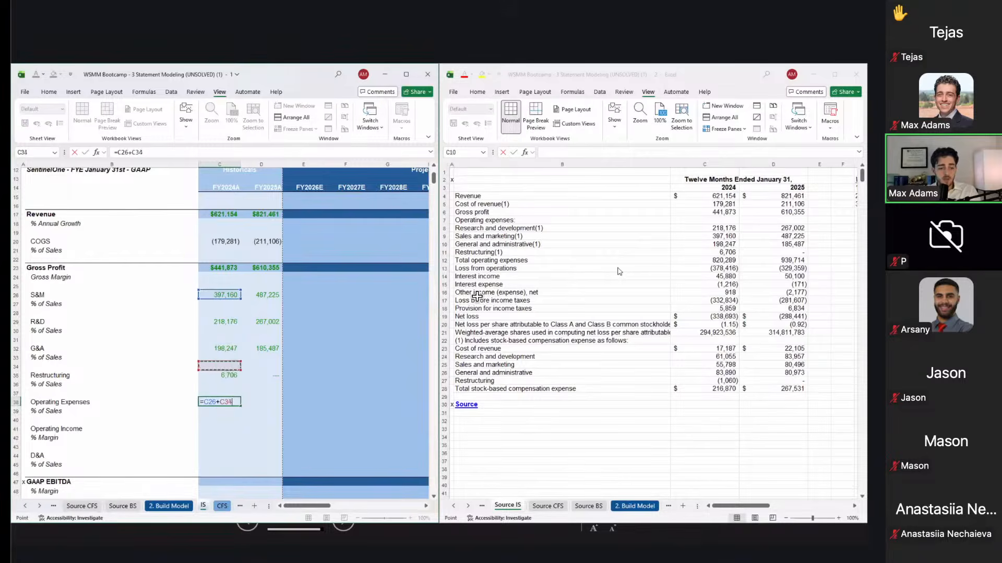
{"action": "key", "text": "Up"}
{"action": "key", "text": "Up"}
{"action": "type", "text": "+"}
{"action": "key", "text": "Up"}
{"action": "key", "text": "Up"}
{"action": "key", "text": "Up"}
{"action": "key", "text": "Up"}
{"action": "key", "text": "Up"}
{"action": "key", "text": "Up"}
{"action": "type", "text": "+"}
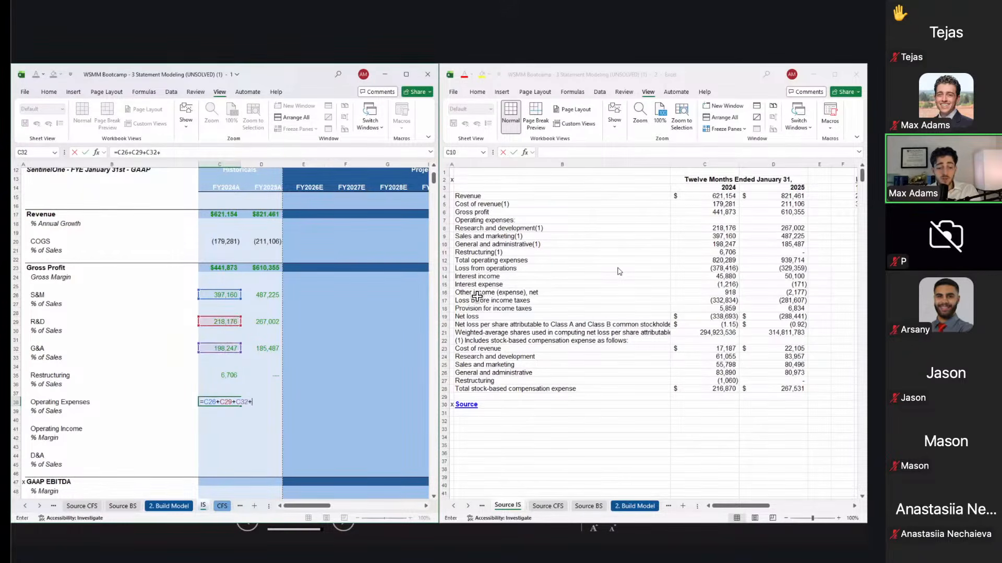
{"action": "key", "text": "Up"}
{"action": "key", "text": "Up"}
{"action": "key", "text": "Up"}
{"action": "key", "text": "Return"}
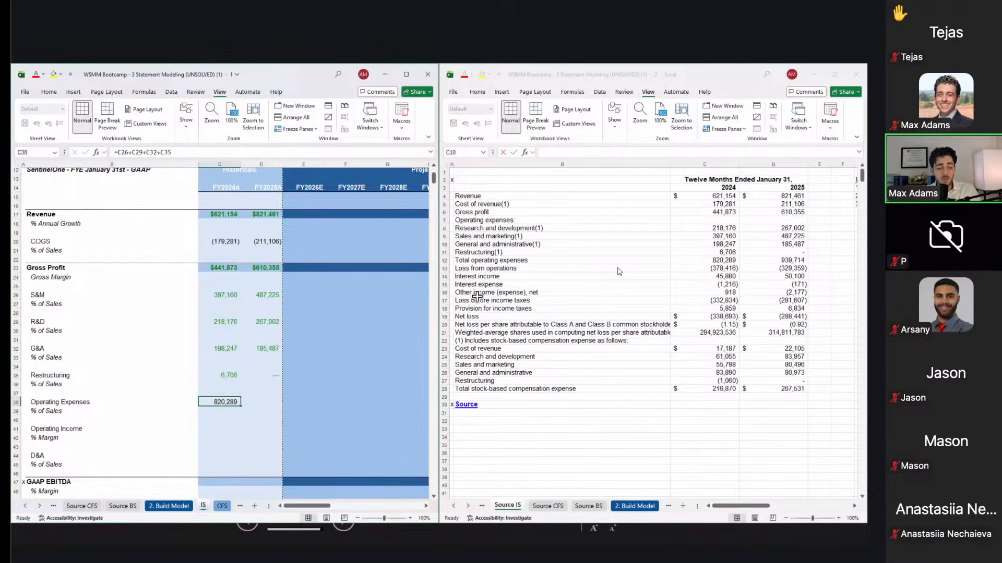
Step: Abandon a SUM version and check the total against S&M through Restructuring
{"action": "type", "text": "=sum"}
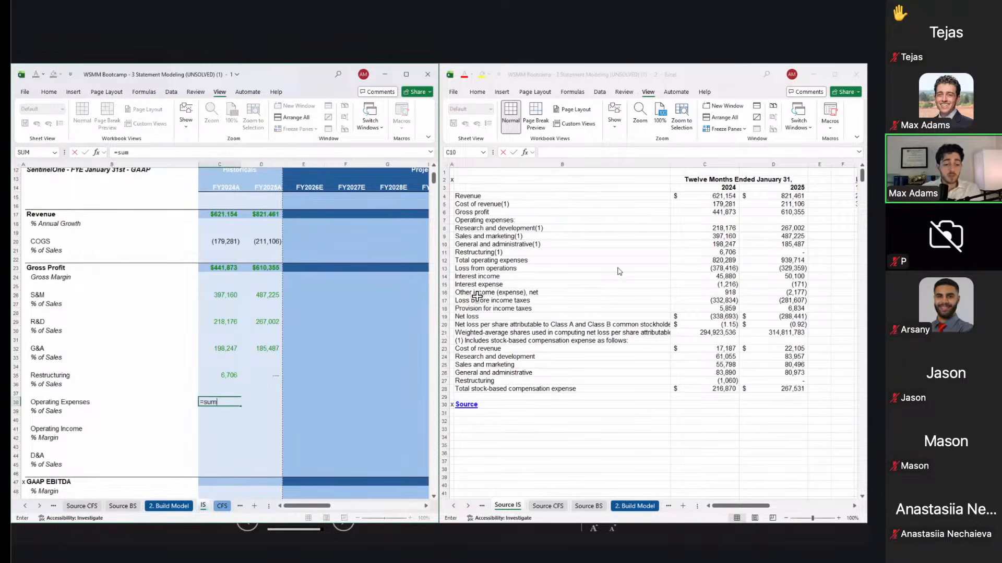
{"action": "type", "text": "("}
{"action": "key", "text": "Up"}
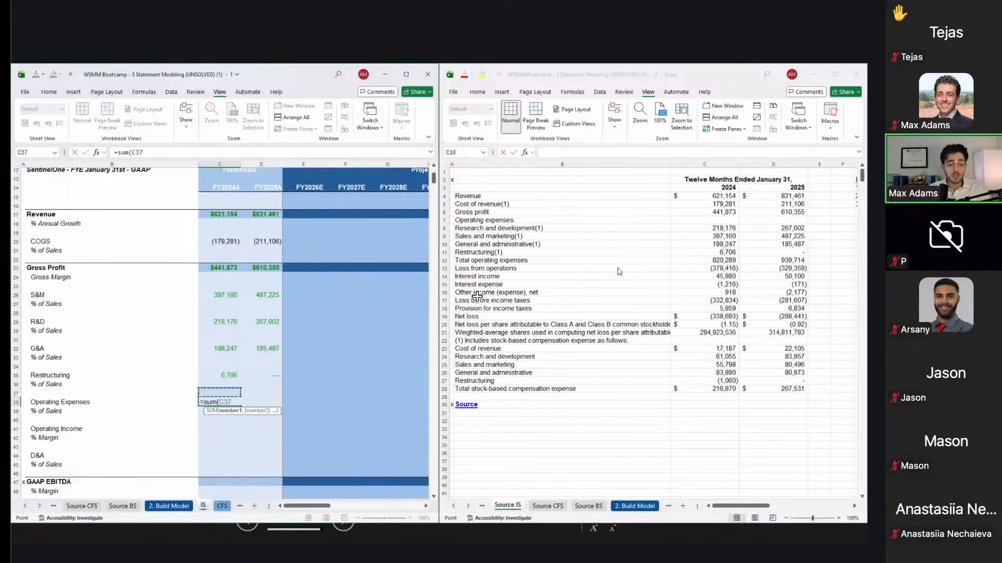
{"action": "key", "text": "shift+Up"}
{"action": "key", "text": "shift+Up"}
{"action": "key", "text": "shift+Up"}
{"action": "key", "text": "shift+Up"}
{"action": "key", "text": "shift+Up"}
{"action": "key", "text": "shift+Up"}
{"action": "key", "text": "shift+Up"}
{"action": "key", "text": "shift+Up"}
{"action": "key", "text": "shift+Up"}
{"action": "key", "text": "shift+Up"}
{"action": "key", "text": "shift+Up"}
{"action": "key", "text": "shift+Up"}
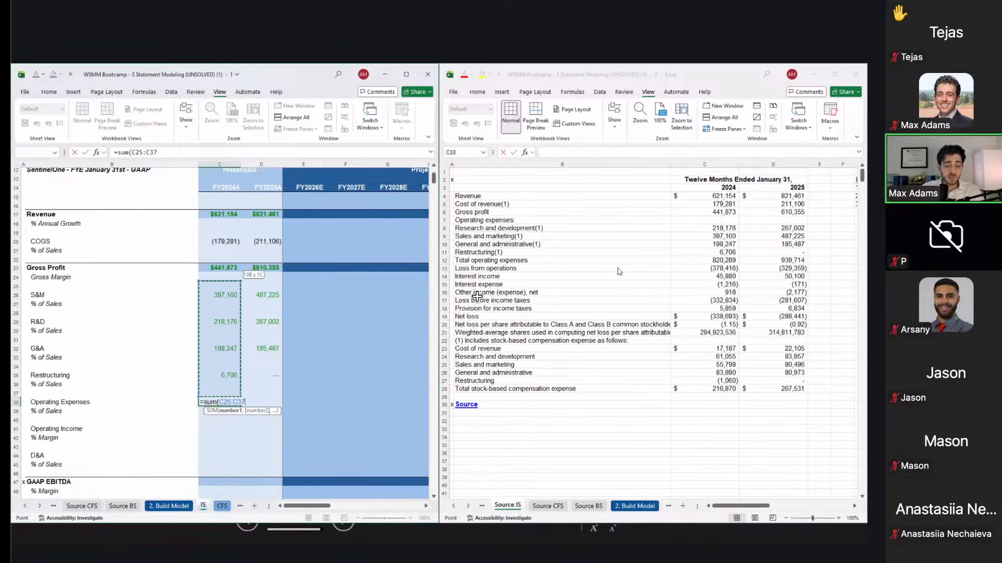
{"action": "key", "text": "Escape"}
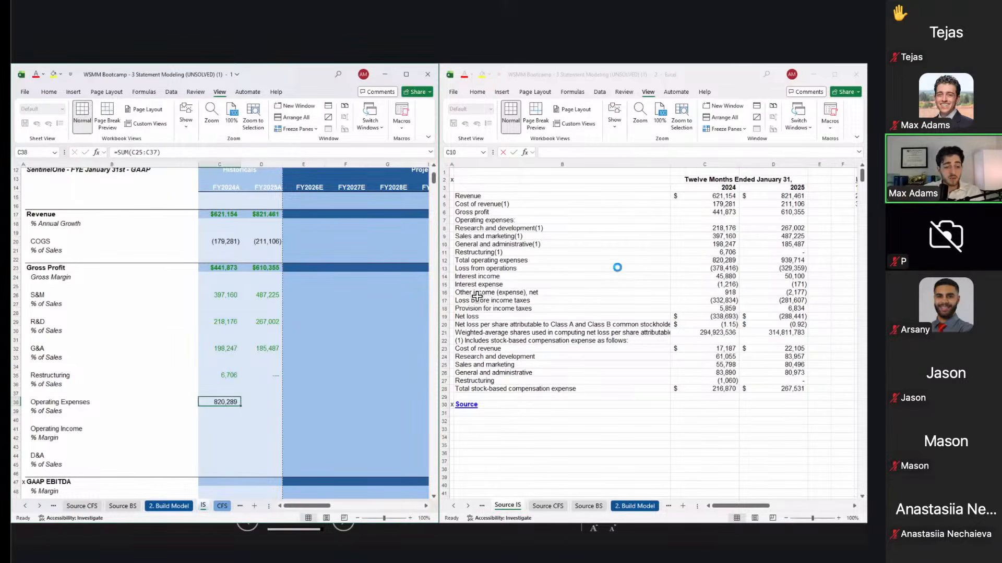
{"action": "key", "text": "Up"}
{"action": "key", "text": "Up"}
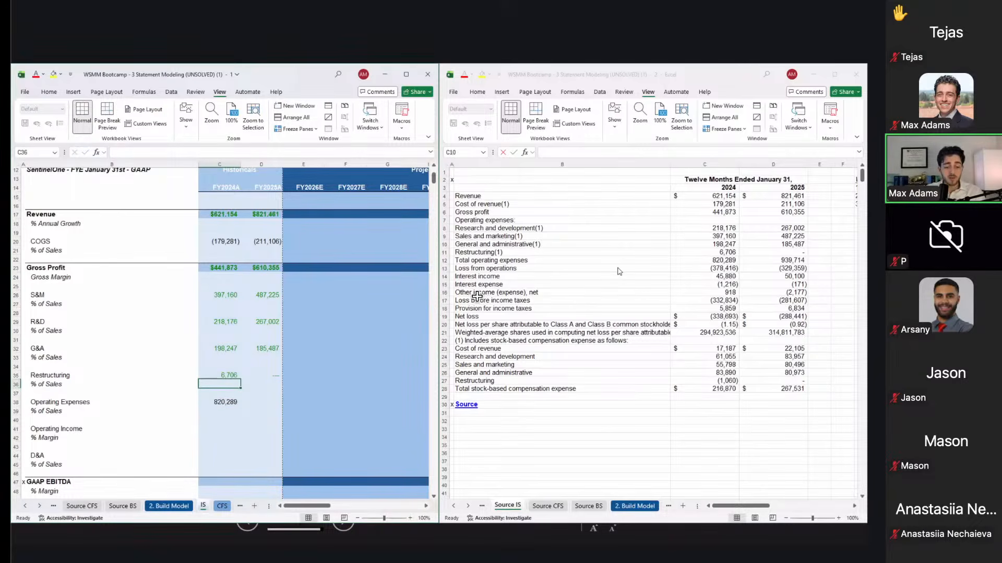
{"action": "type", "text": "1"}
{"action": "key", "text": "Escape"}
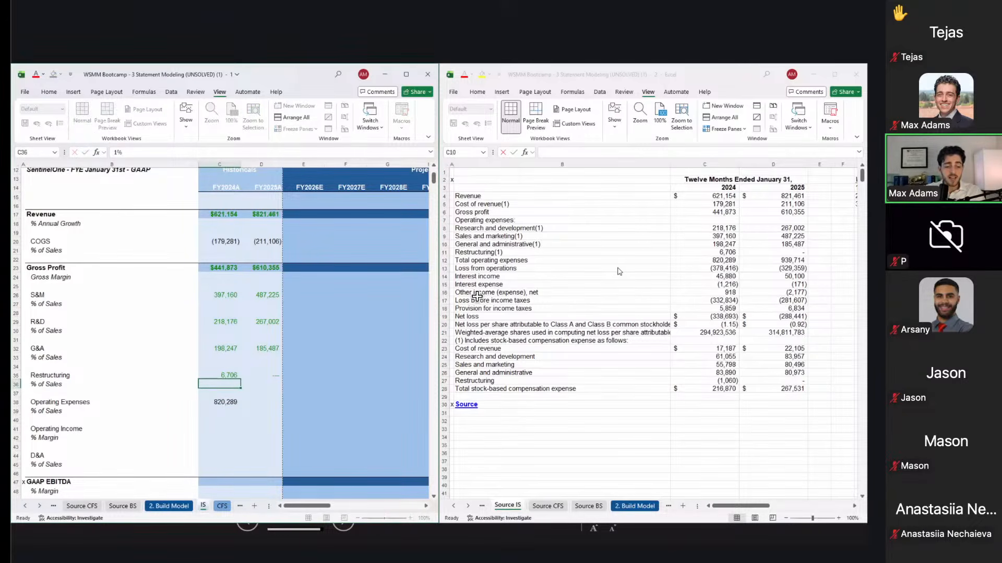
{"action": "key", "text": "Down"}
{"action": "key", "text": "Down"}
{"action": "key", "text": "F2"}
{"action": "key", "text": "Escape"}
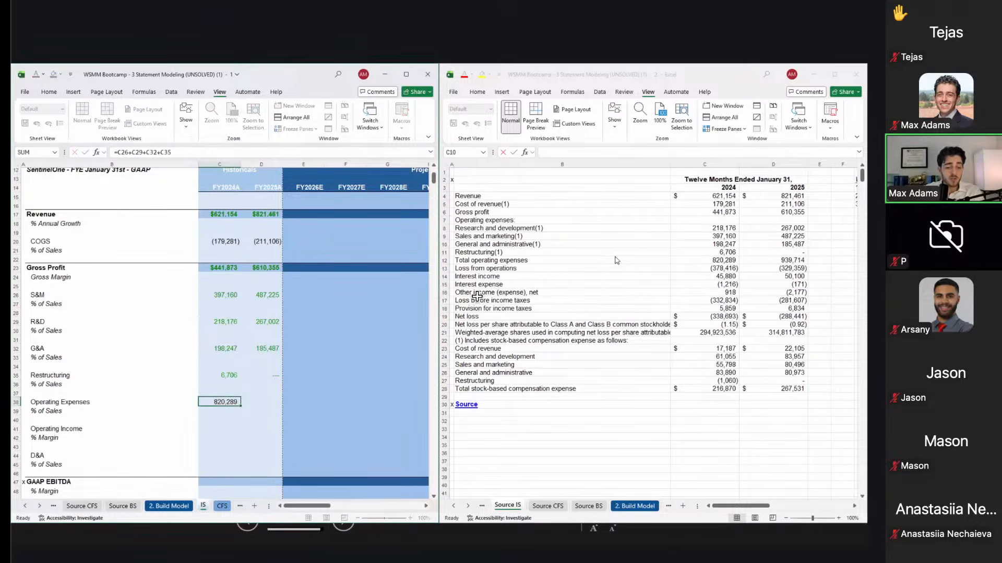
{"action": "left_click", "coordinate": [235, 298]}
{"action": "right_click", "coordinate": [229, 388]}
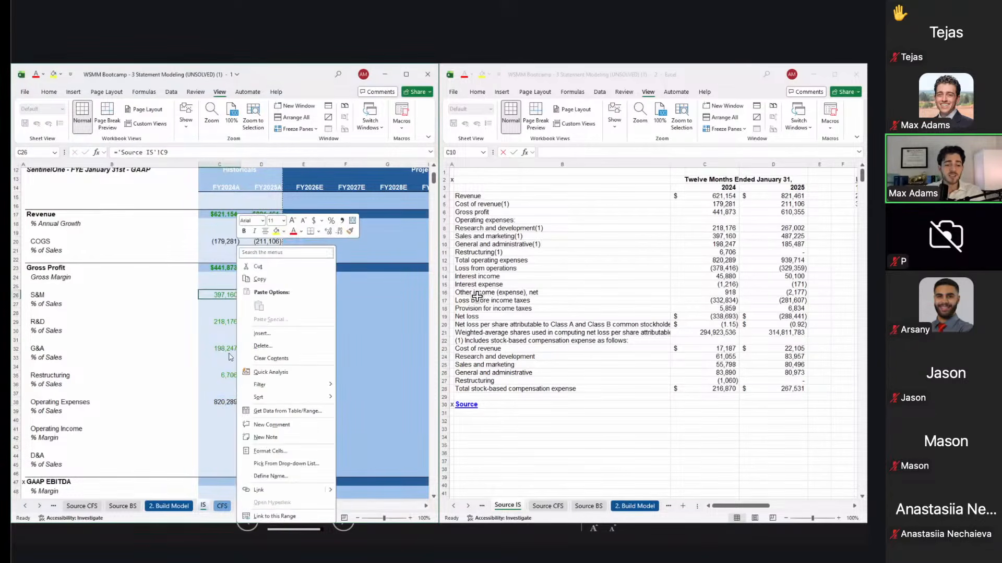
{"action": "key", "text": "Escape"}
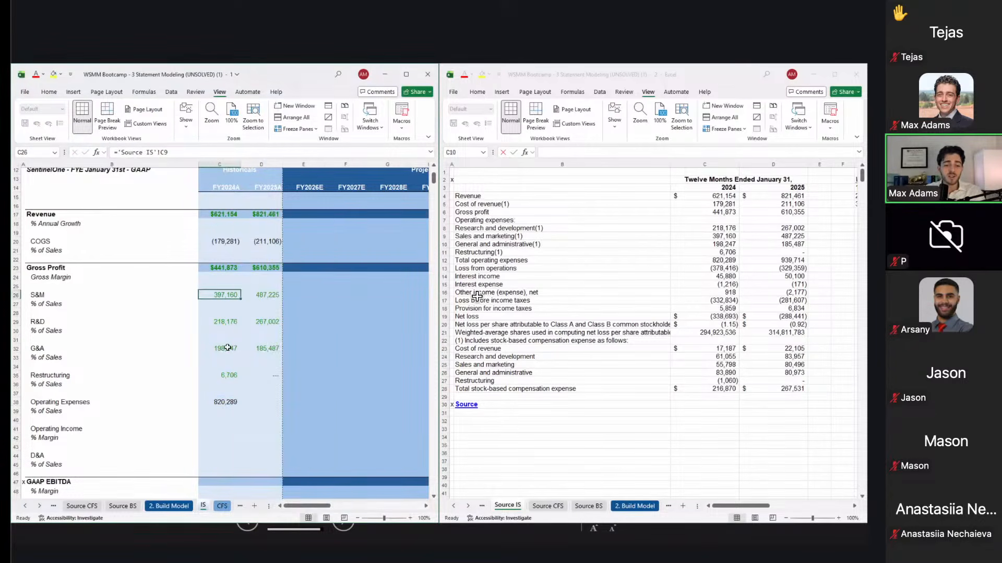
{"action": "left_click", "coordinate": [227, 385], "text": "shift"}
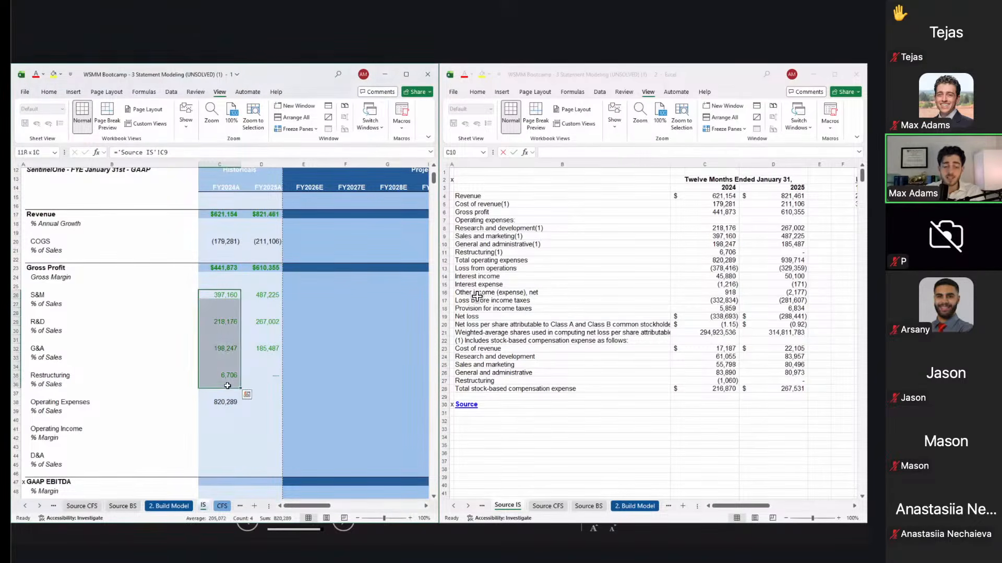
{"action": "key", "text": "Down"}
{"action": "key", "text": "Down"}
{"action": "key", "text": "Down"}
{"action": "key", "text": "Down"}
{"action": "key", "text": "Down"}
{"action": "key", "text": "Down"}
{"action": "key", "text": "Down"}
{"action": "key", "text": "Down"}
{"action": "key", "text": "Down"}
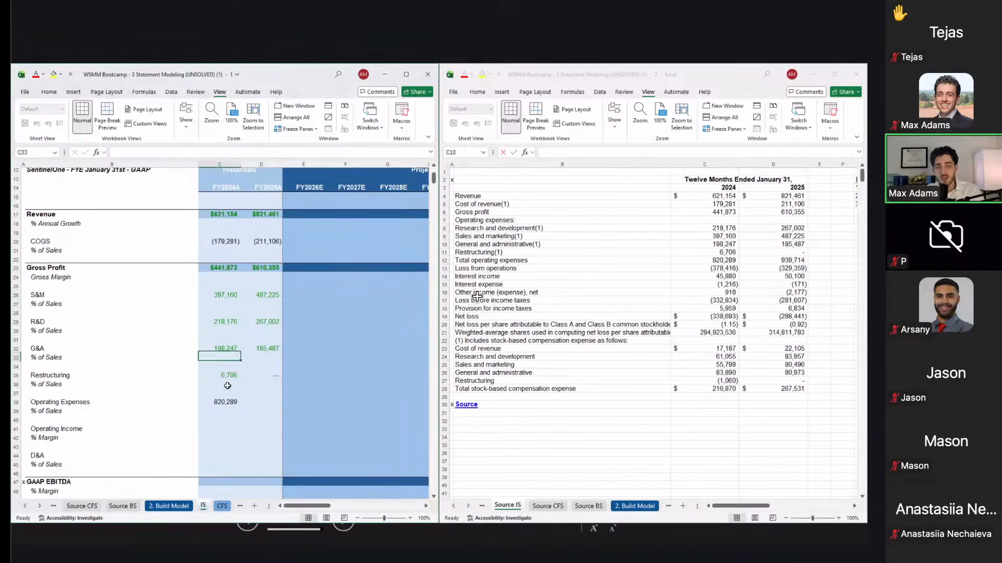
{"action": "key", "text": "Down"}
{"action": "key", "text": "Down"}
{"action": "key", "text": "Down"}
Step: Paste the Operating Expenses formula into D38, giving 939,714 for FY2025A
{"action": "key", "text": "ctrl+c"}
{"action": "key", "text": "Right"}
{"action": "key", "text": "ctrl+alt+v"}
{"action": "key", "text": "Return"}
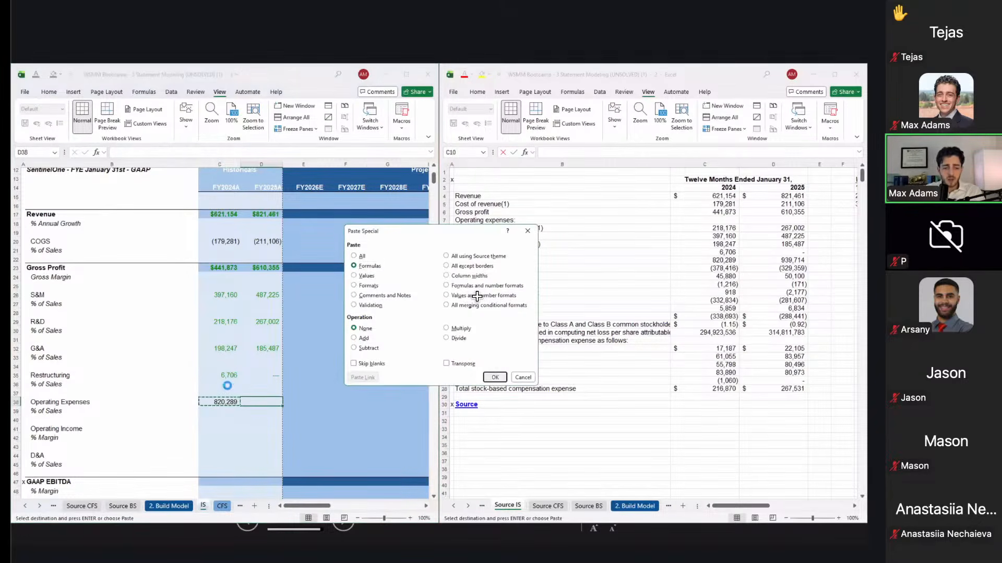
{"action": "key", "text": "Left"}
{"action": "key", "text": "Down"}
{"action": "key", "text": "Down"}
{"action": "key", "text": "Down"}
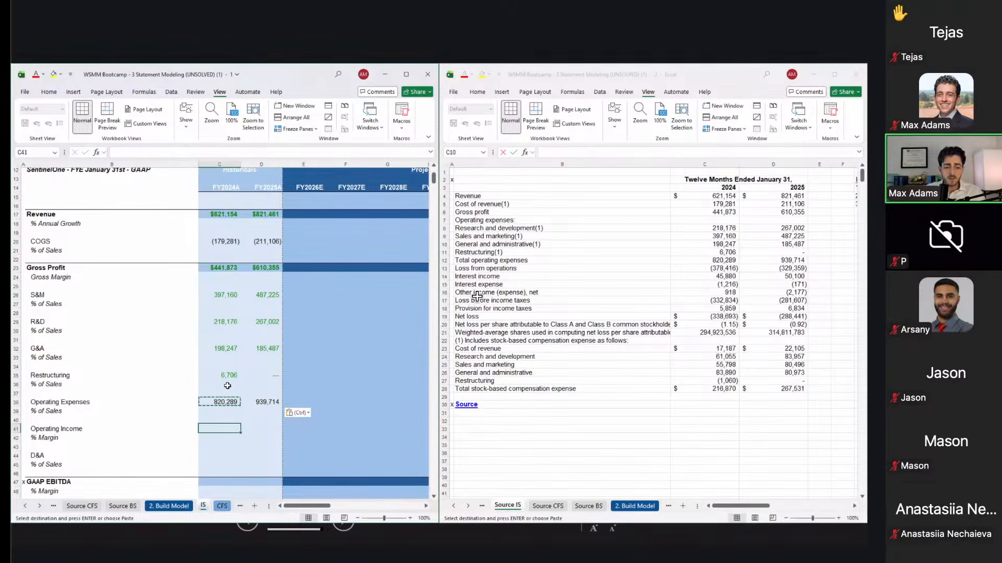
Step: Drop the Operating Income formula and change C26 to =-'Source IS'!C9
{"action": "type", "text": "="}
{"action": "key", "text": "Up"}
{"action": "key", "text": "Up"}
{"action": "key", "text": "Up"}
{"action": "key", "text": "Up"}
{"action": "key", "text": "Up"}
{"action": "key", "text": "Up"}
{"action": "key", "text": "Up"}
{"action": "key", "text": "Up"}
{"action": "key", "text": "Up"}
{"action": "key", "text": "Up"}
{"action": "key", "text": "Up"}
{"action": "key", "text": "Up"}
{"action": "key", "text": "Up"}
{"action": "key", "text": "Up"}
{"action": "key", "text": "Up"}
{"action": "key", "text": "Up"}
{"action": "key", "text": "Up"}
{"action": "key", "text": "Up"}
{"action": "key", "text": "Up"}
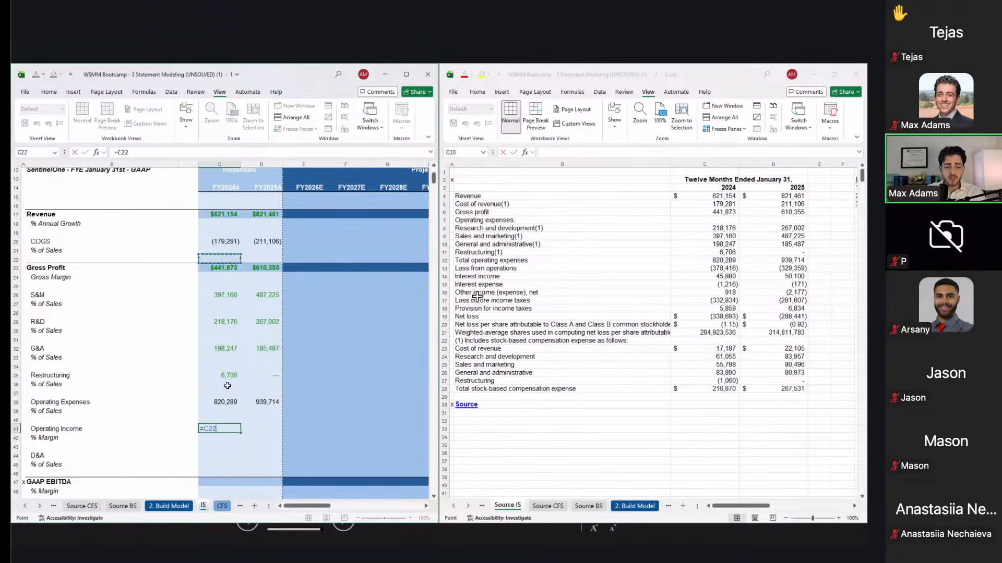
{"action": "key", "text": "Escape"}
{"action": "key", "text": "Up"}
{"action": "key", "text": "Up"}
{"action": "key", "text": "Up"}
{"action": "key", "text": "Up"}
{"action": "key", "text": "Up"}
{"action": "key", "text": "Up"}
{"action": "key", "text": "Up"}
{"action": "key", "text": "Up"}
{"action": "key", "text": "Up"}
{"action": "key", "text": "Up"}
{"action": "key", "text": "Up"}
{"action": "key", "text": "Up"}
{"action": "key", "text": "Up"}
{"action": "key", "text": "Up"}
{"action": "key", "text": "Up"}
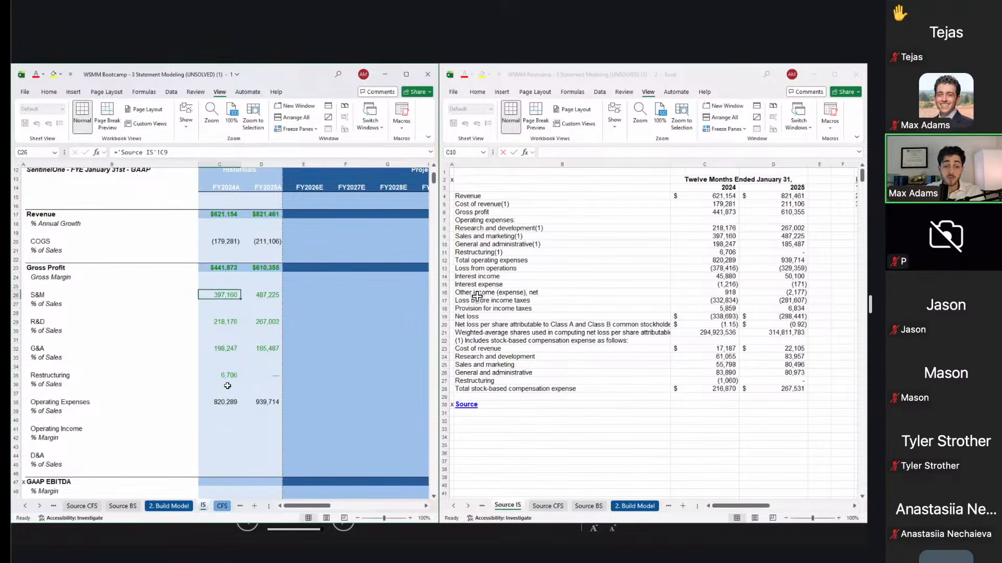
{"action": "key", "text": "F2"}
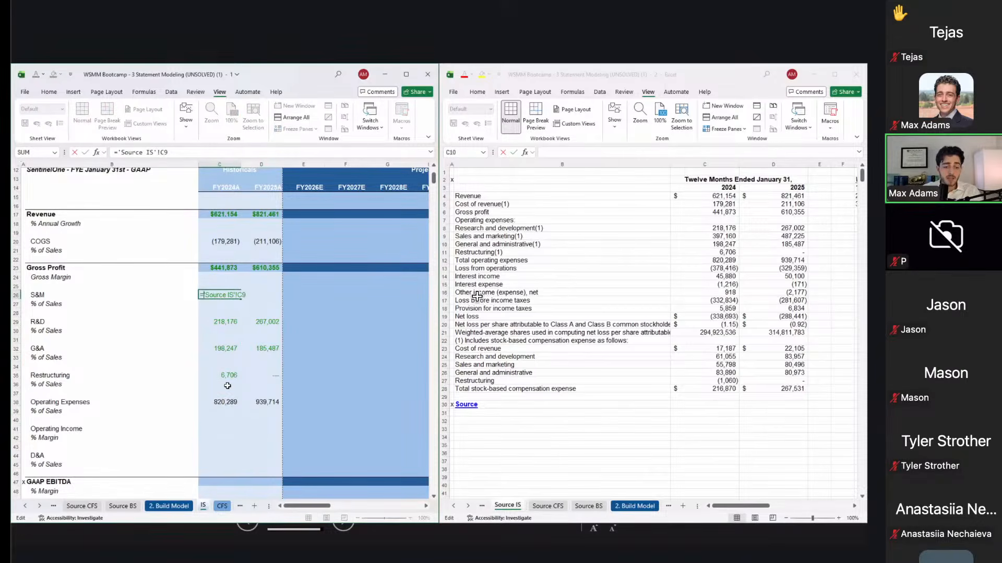
{"action": "type", "text": "-"}
{"action": "key", "text": "Tab"}
Step: Paste the negated S&M formula into D26, showing (397,160) and (487,225)
{"action": "key", "text": "Left"}
{"action": "key", "text": "ctrl+c"}
{"action": "key", "text": "Right"}
{"action": "key", "text": "ctrl+v"}
{"action": "key", "text": "ctrl+alt+v"}
{"action": "key", "text": "f"}
{"action": "key", "text": "Return"}
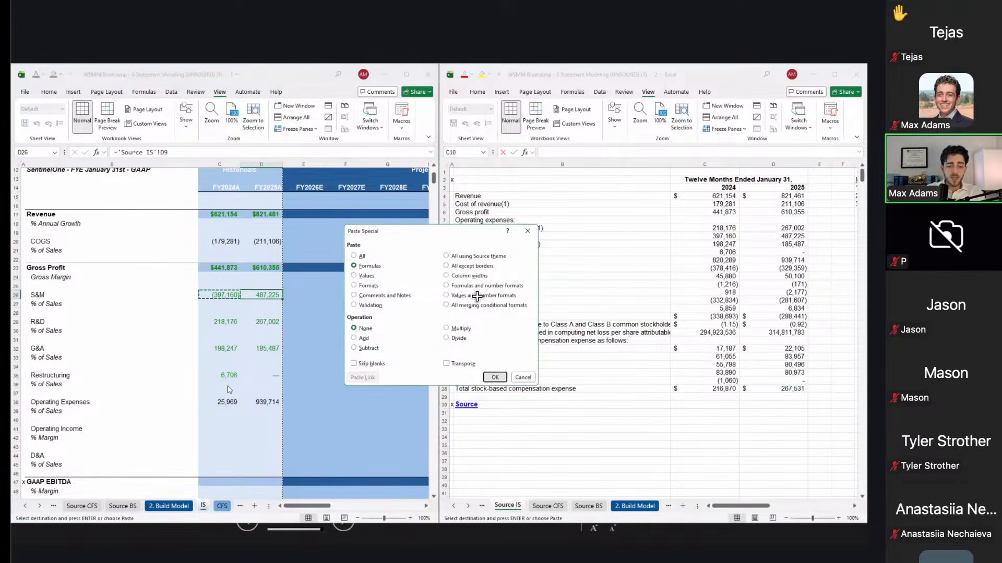
{"action": "key", "text": "Right"}
{"action": "key", "text": "Left"}
{"action": "key", "text": "Left"}
{"action": "key", "text": "Left"}
{"action": "key", "text": "Down"}
{"action": "key", "text": "Right"}
{"action": "key", "text": "Up"}
{"action": "key", "text": "ctrl+c"}
{"action": "key", "text": "Left"}
{"action": "key", "text": "Right"}
{"action": "key", "text": "Right"}
{"action": "key", "text": "Right"}
{"action": "key", "text": "Right"}
Step: Multiply C29:D35 by a copied -1 to flip R&D, G&A and Restructuring negative
{"action": "type", "text": "-1"}
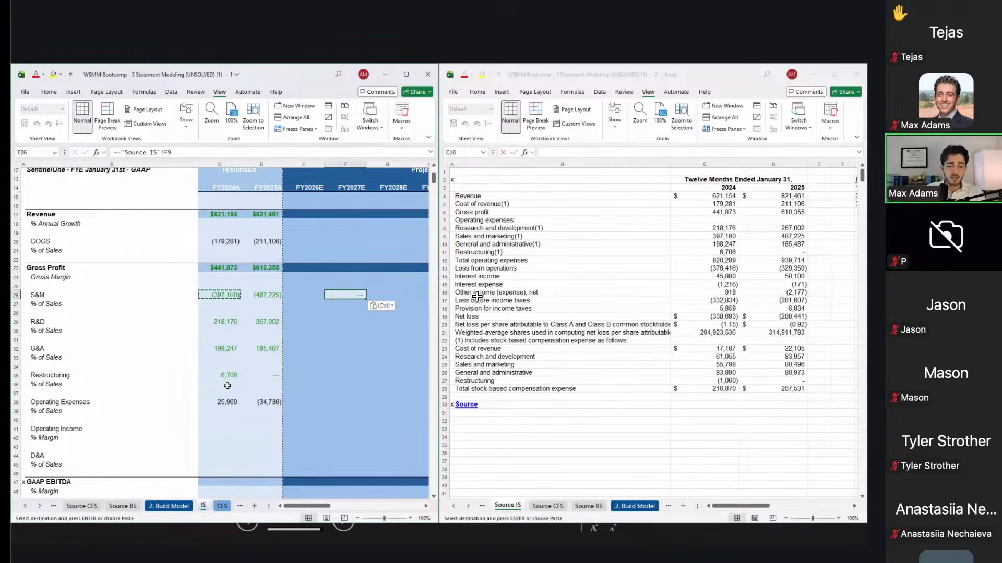
{"action": "key", "text": "Return"}
{"action": "key", "text": "Up"}
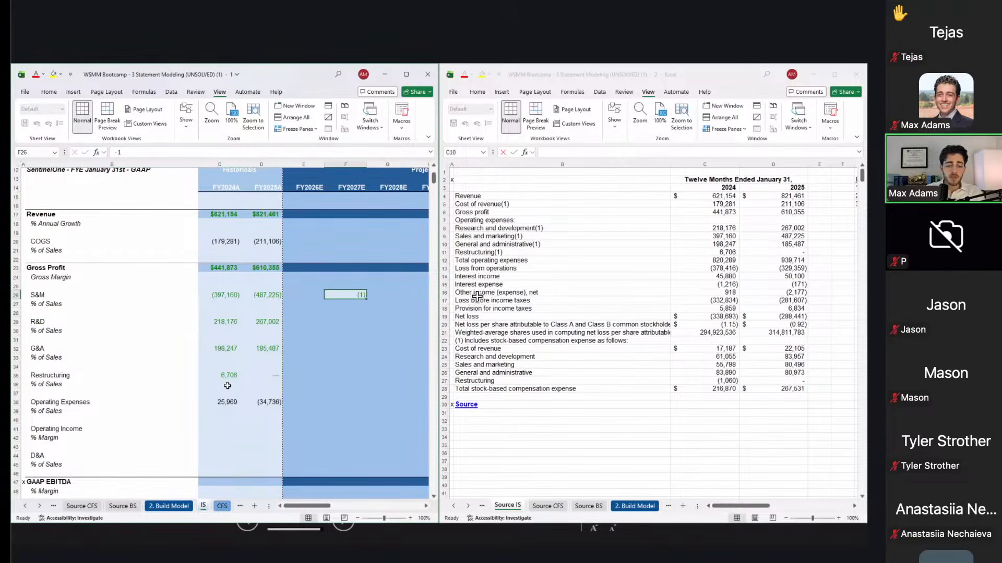
{"action": "key", "text": "ctrl+c"}
{"action": "key", "text": "Down"}
{"action": "key", "text": "Down"}
{"action": "key", "text": "Down"}
{"action": "key", "text": "Left"}
{"action": "key", "text": "Left"}
{"action": "key", "text": "Left"}
{"action": "key", "text": "shift+Down"}
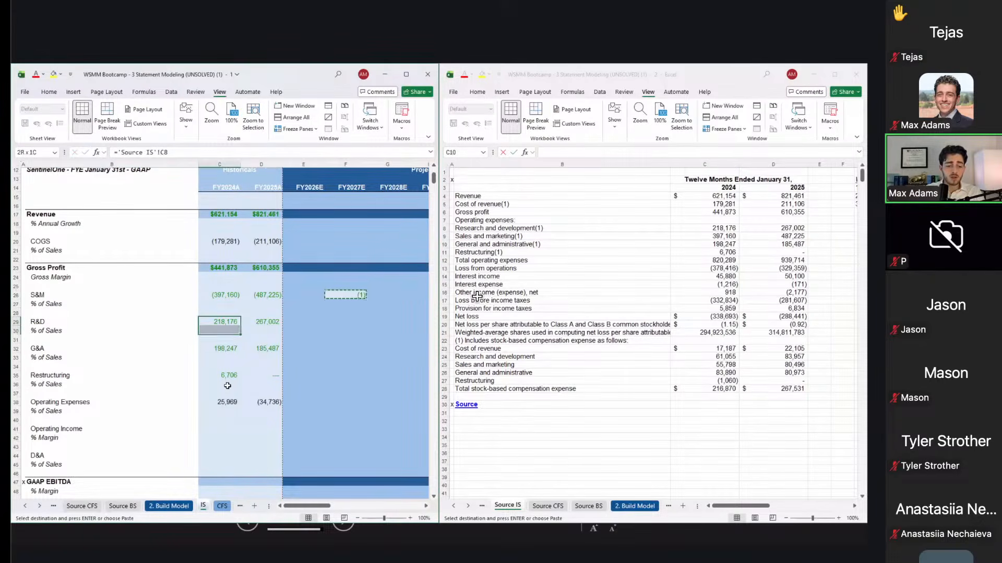
{"action": "key", "text": "shift+Right"}
{"action": "key", "text": "shift+Down"}
{"action": "key", "text": "shift+Down"}
{"action": "key", "text": "shift+Down"}
{"action": "key", "text": "shift+Down"}
{"action": "key", "text": "shift+Down"}
{"action": "key", "text": "ctrl+alt+v"}
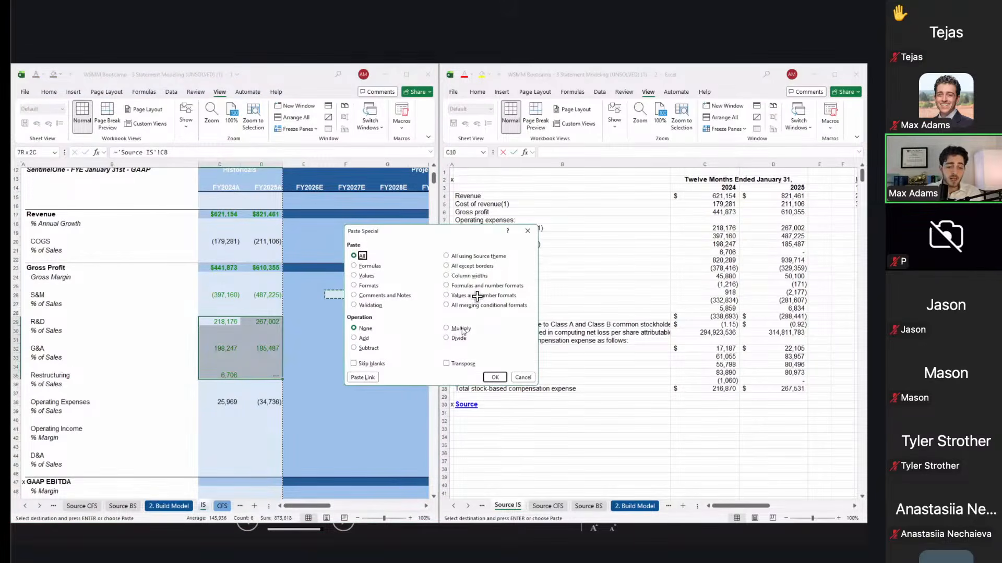
{"action": "key", "text": "Escape"}
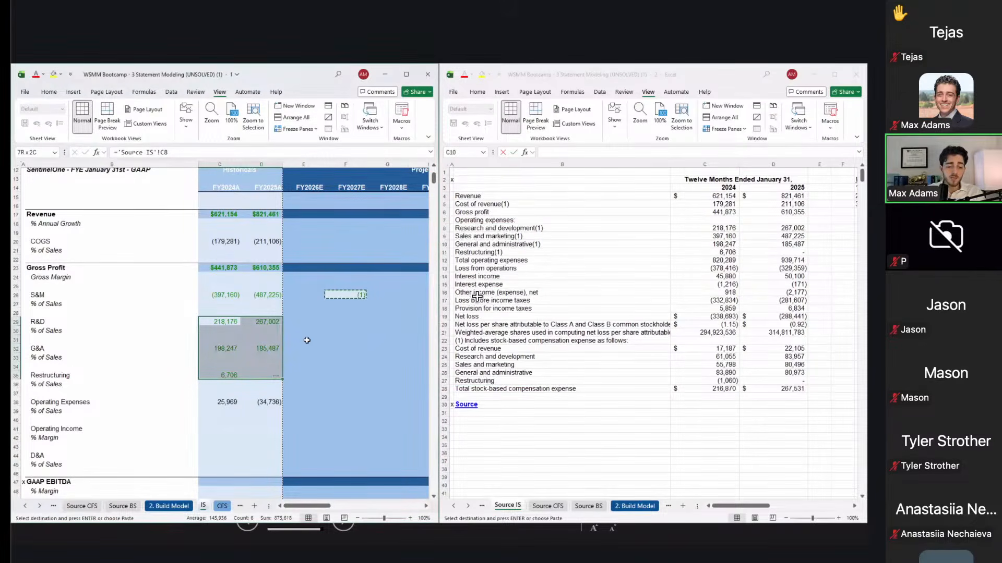
{"action": "key", "text": "ctrl+alt+v"}
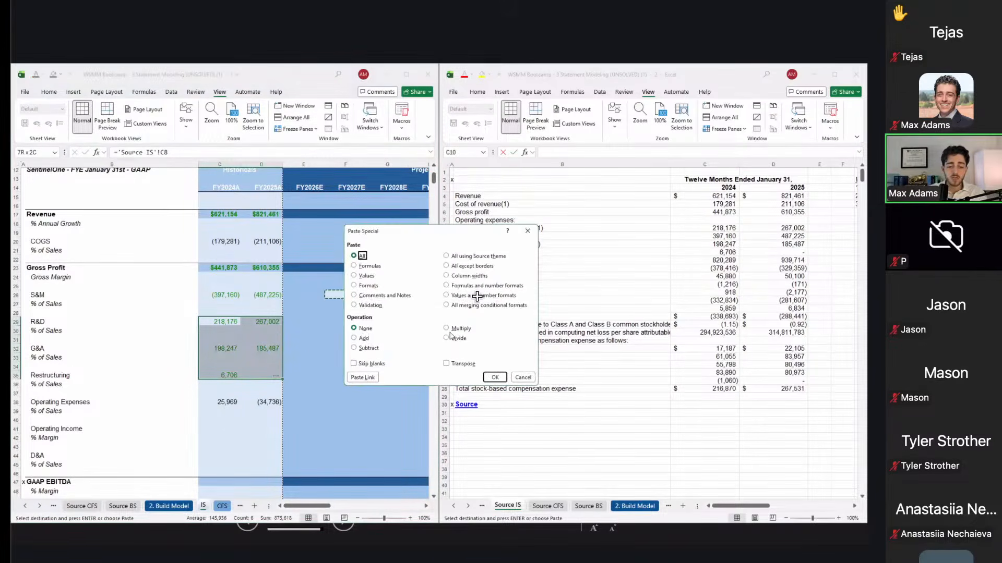
{"action": "left_click", "coordinate": [453, 330]}
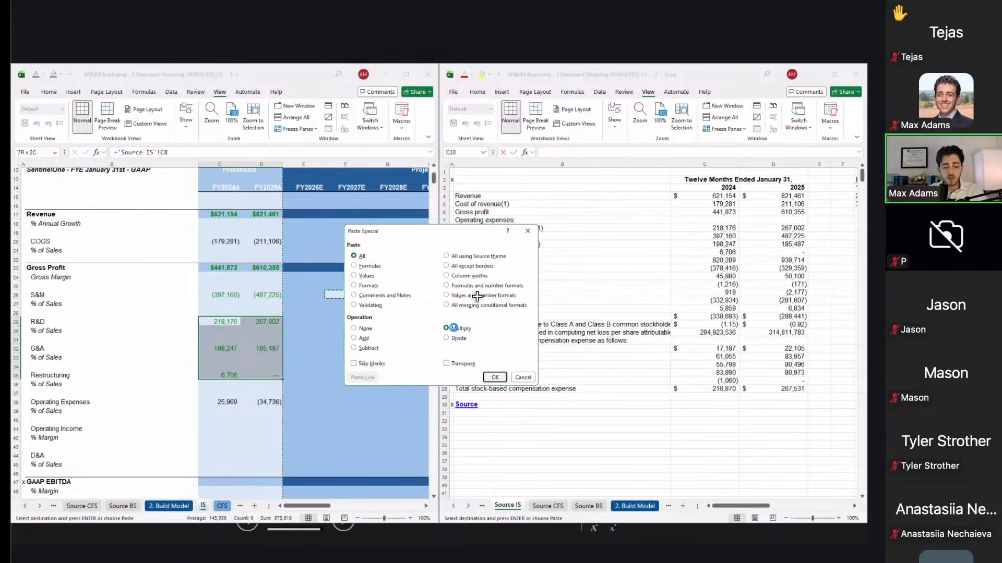
{"action": "key", "text": "Return"}
Step: Delete the stray zeros in C30:D31 of the R&D % of Sales row
{"action": "key", "text": "Down"}
{"action": "key", "text": "shift+Right"}
{"action": "key", "text": "shift+Down"}
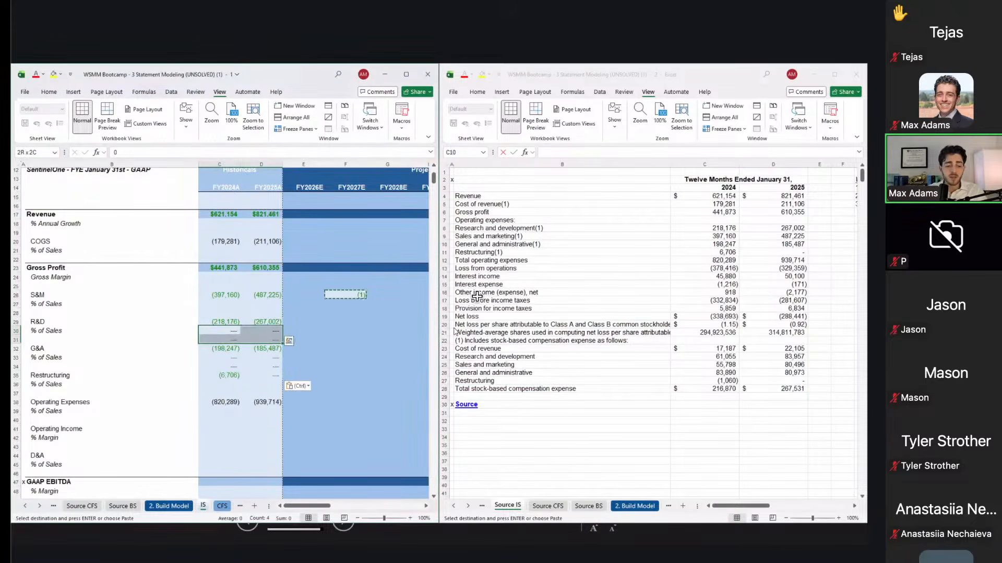
{"action": "key", "text": "BackSpace"}
{"action": "key", "text": "ctrl+Return"}
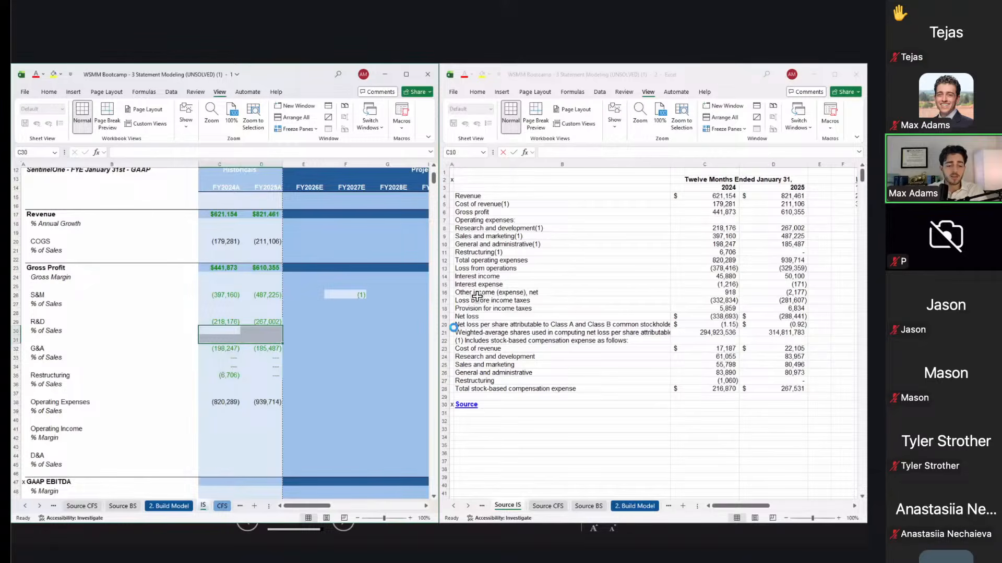
{"action": "key", "text": "Down"}
{"action": "key", "text": "Down"}
{"action": "key", "text": "Down"}
{"action": "key", "text": "shift+Right"}
Step: Clear the leftover zeros in C33:D34 under G&A and inspect both Operating Expenses total formulas
{"action": "key", "text": "shift+Down"}
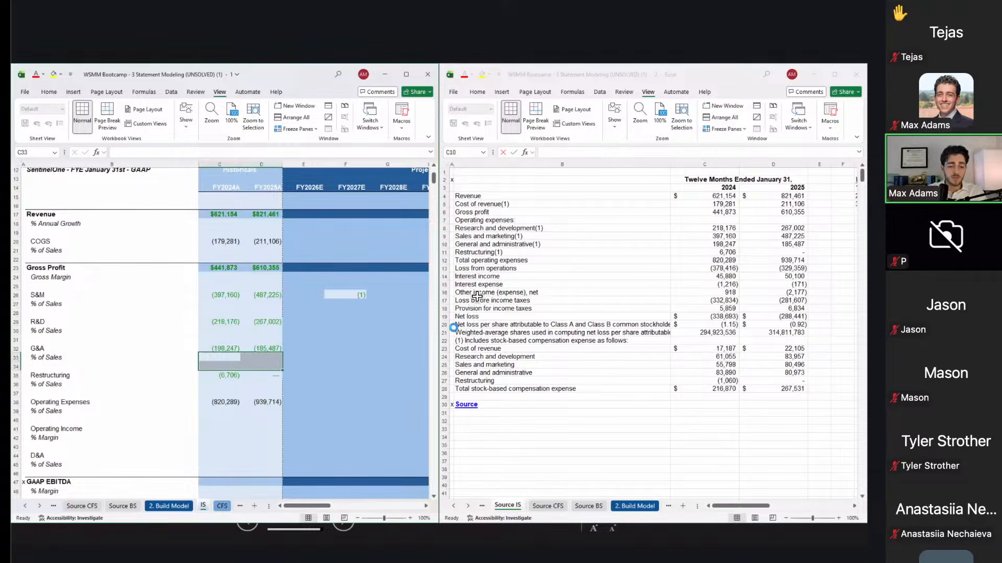
{"action": "key", "text": "Delete"}
{"action": "key", "text": "Down"}
{"action": "key", "text": "Down"}
{"action": "key", "text": "Down"}
{"action": "key", "text": "Down"}
{"action": "key", "text": "Down"}
{"action": "key", "text": "F2"}
{"action": "key", "text": "Escape"}
{"action": "key", "text": "Right"}
{"action": "key", "text": "F2"}
{"action": "key", "text": "Escape"}
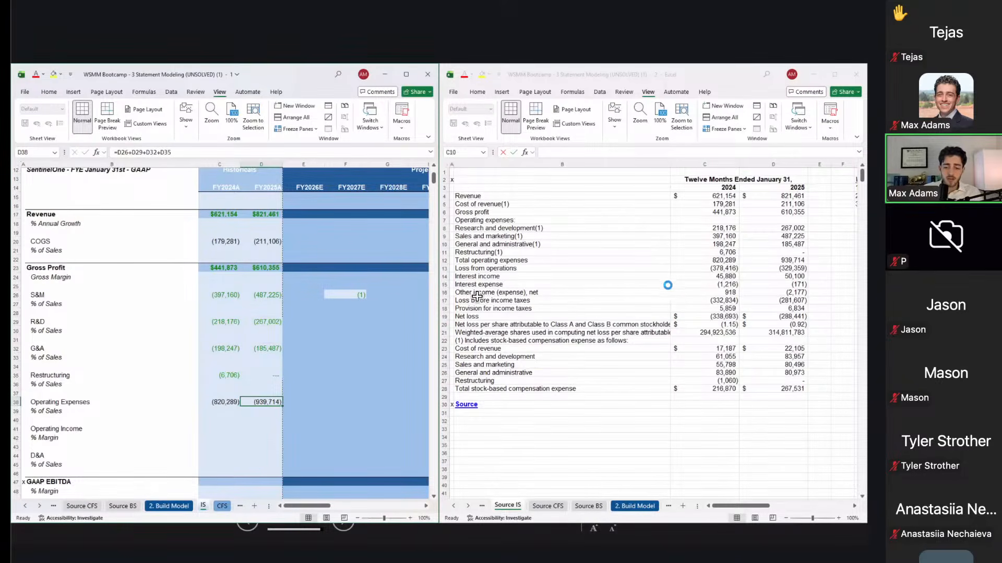
Step: Look up the Total operating expenses row in Source IS for comparison
{"action": "left_click", "coordinate": [700, 264]}
{"action": "left_click", "coordinate": [700, 264]}
{"action": "key", "text": "shift+space"}
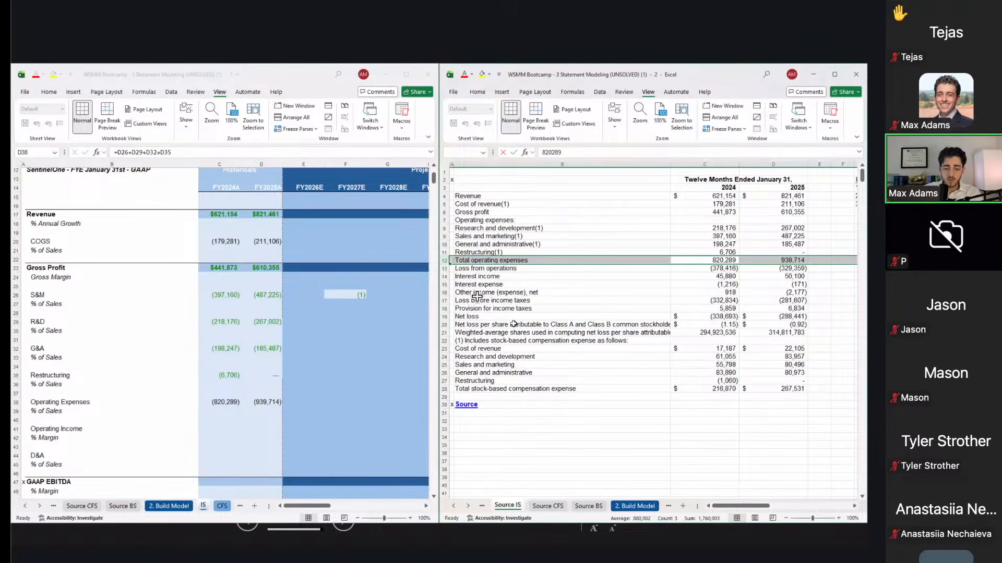
{"action": "left_click", "coordinate": [376, 346]}
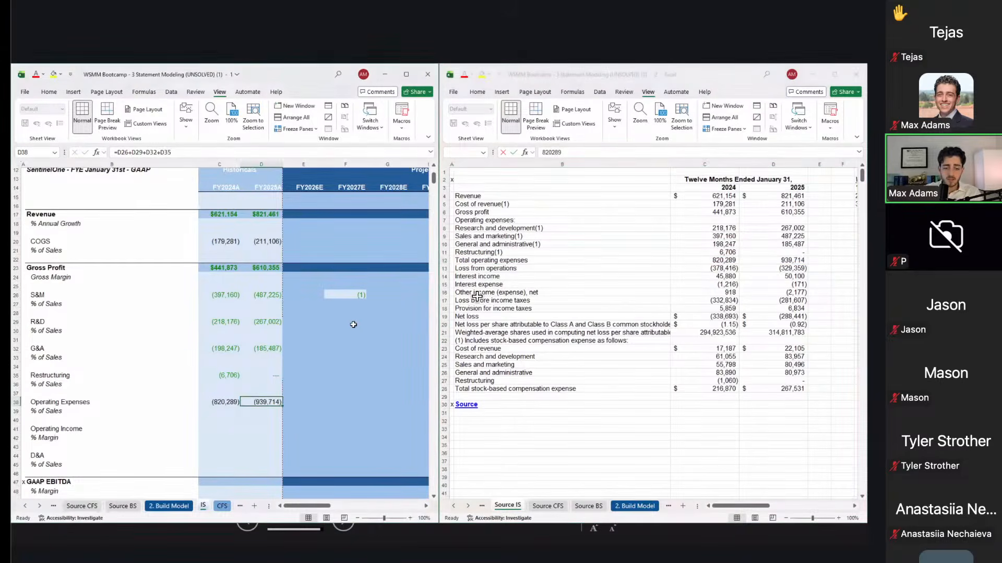
Step: Overwrite the temporary (1) helper value with a copied blank cell
{"action": "left_click", "coordinate": [345, 310]}
{"action": "key", "text": "ctrl+c"}
{"action": "key", "text": "Up"}
{"action": "key", "text": "Up"}
{"action": "key", "text": "ctrl+v"}
{"action": "key", "text": "Escape"}
Step: Review the build sheet's 2024 and 2025 Operating Expenses totals
{"action": "left_click", "coordinate": [232, 400]}
{"action": "key", "text": "shift+Right"}
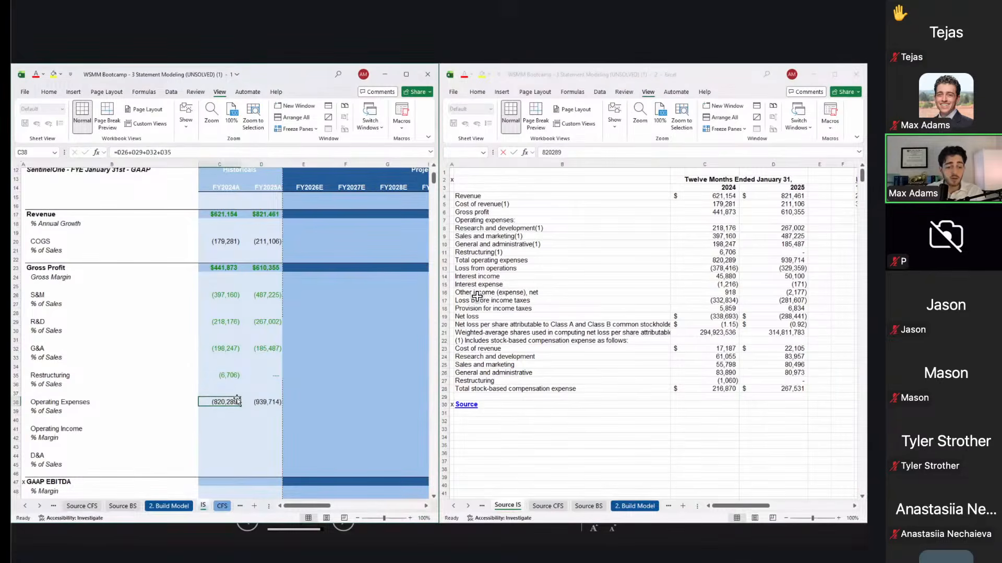
{"action": "key", "text": "shift+space"}
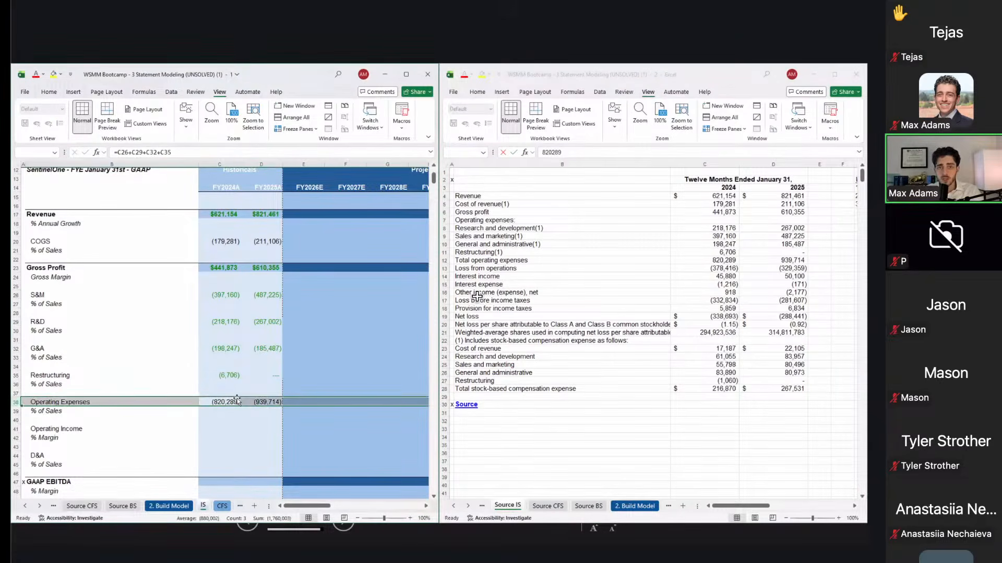
{"action": "key", "text": "Right"}
{"action": "key", "text": "Left"}
{"action": "key", "text": "Right"}
{"action": "key", "text": "Left"}
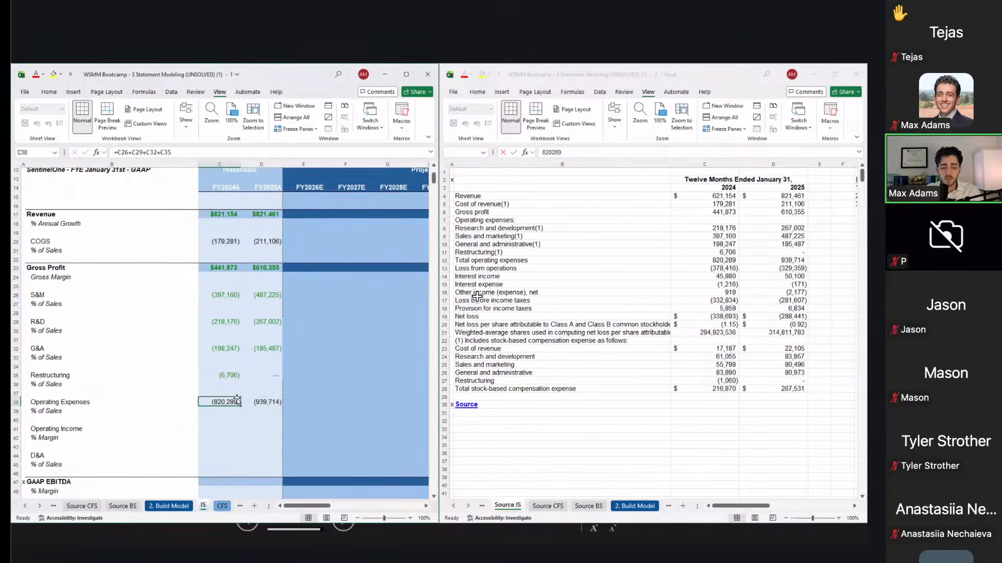
Step: Confirm Source IS totals match Operating Expenses of (820,289) and (939,714)
{"action": "left_click", "coordinate": [564, 280]}
{"action": "key", "text": "shift+space"}
{"action": "key", "text": "Right"}
{"action": "key", "text": "Left"}
{"action": "key", "text": "Right"}
{"action": "key", "text": "Left"}
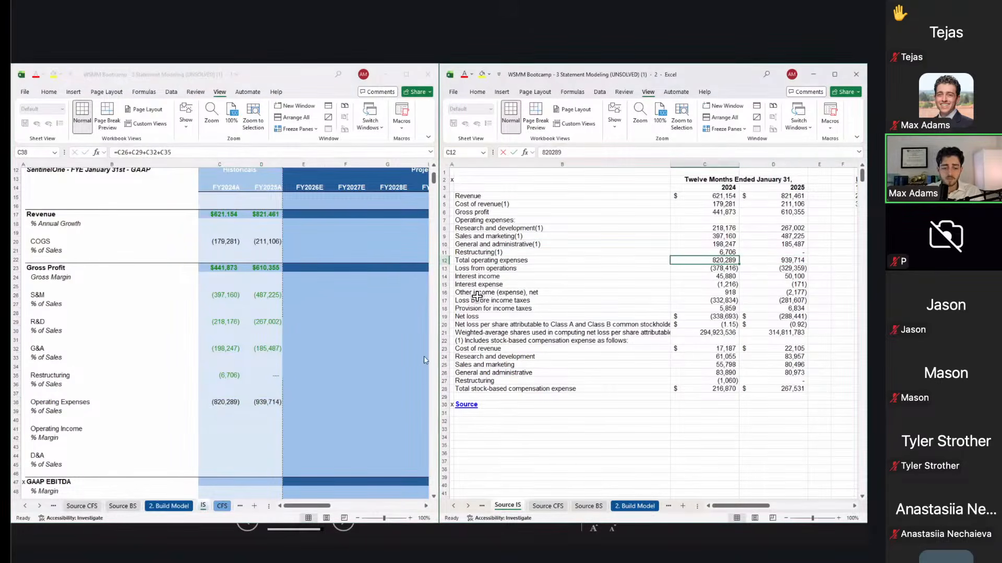
{"action": "left_click", "coordinate": [239, 437]}
Step: Enter the 2024 Operating Income formula =C23+C38 in C41
{"action": "key", "text": "Down"}
{"action": "key", "text": "Down"}
{"action": "key", "text": "Down"}
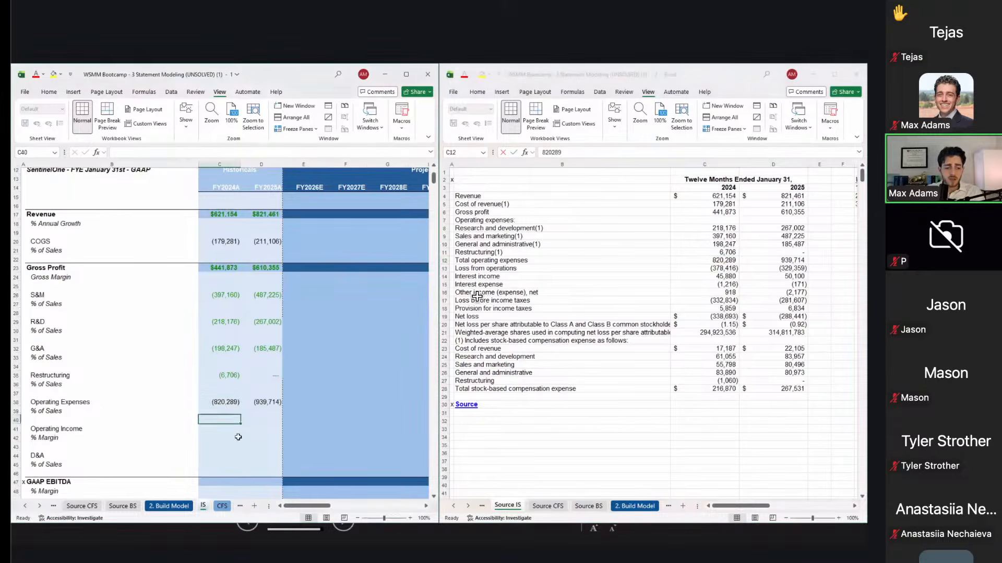
{"action": "type", "text": "="}
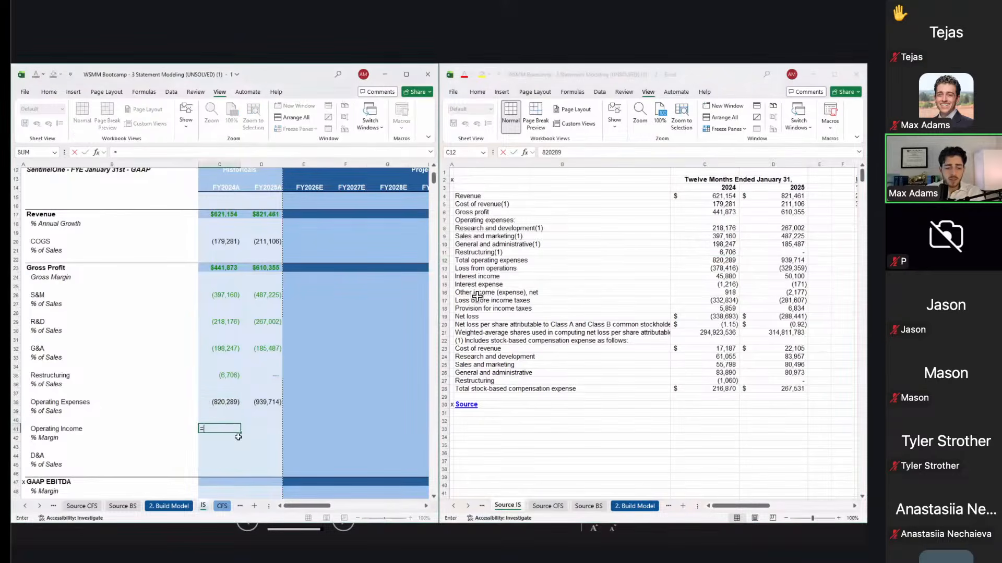
{"action": "left_click", "coordinate": [224, 263]}
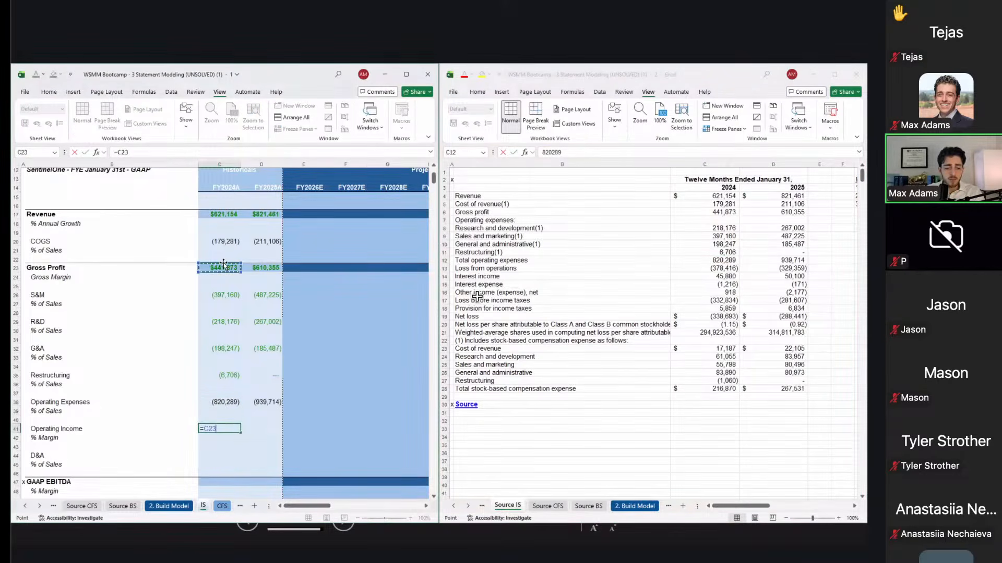
{"action": "key", "text": "Up"}
{"action": "key", "text": "ctrl+Return"}
Step: Copy the Operating Income formula into D41 using Paste Special > Formulas
{"action": "key", "text": "ctrl+c"}
{"action": "key", "text": "Right"}
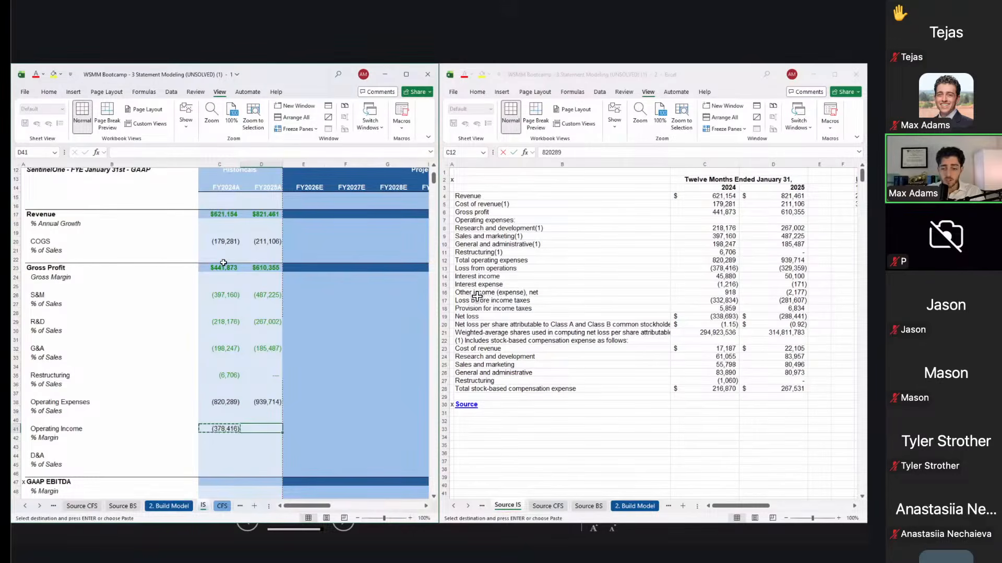
{"action": "key", "text": "ctrl+alt+v"}
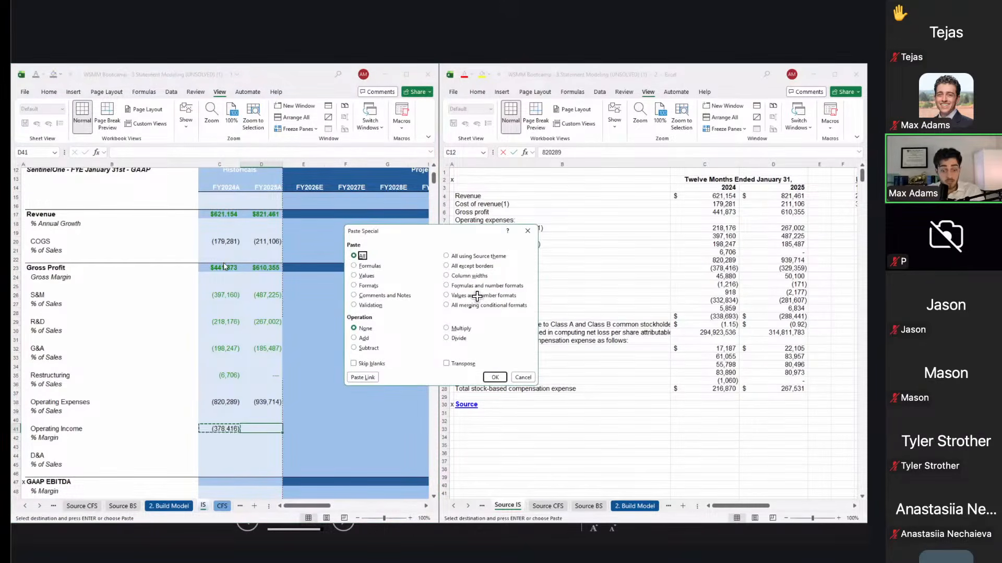
{"action": "key", "text": "f"}
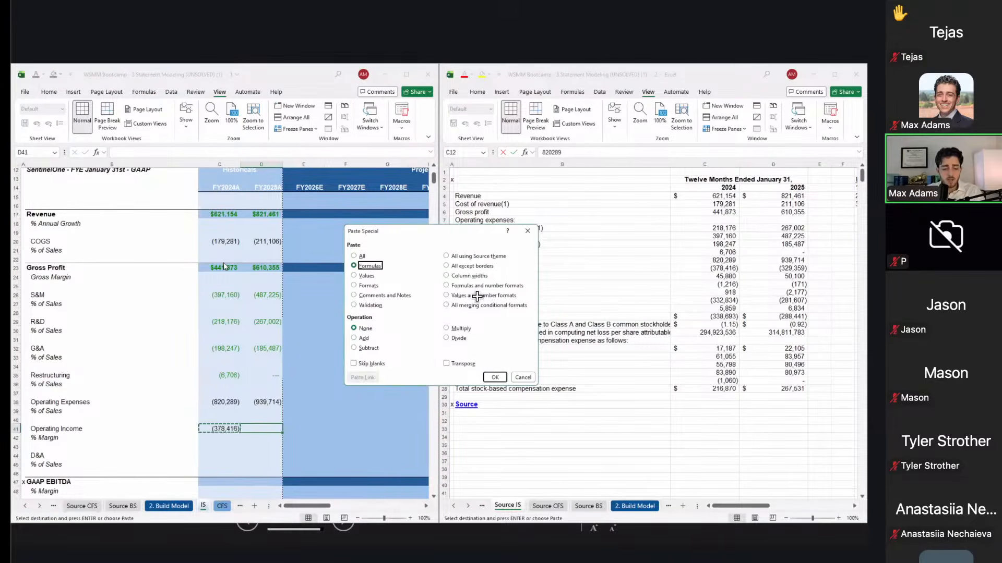
{"action": "key", "text": "Return"}
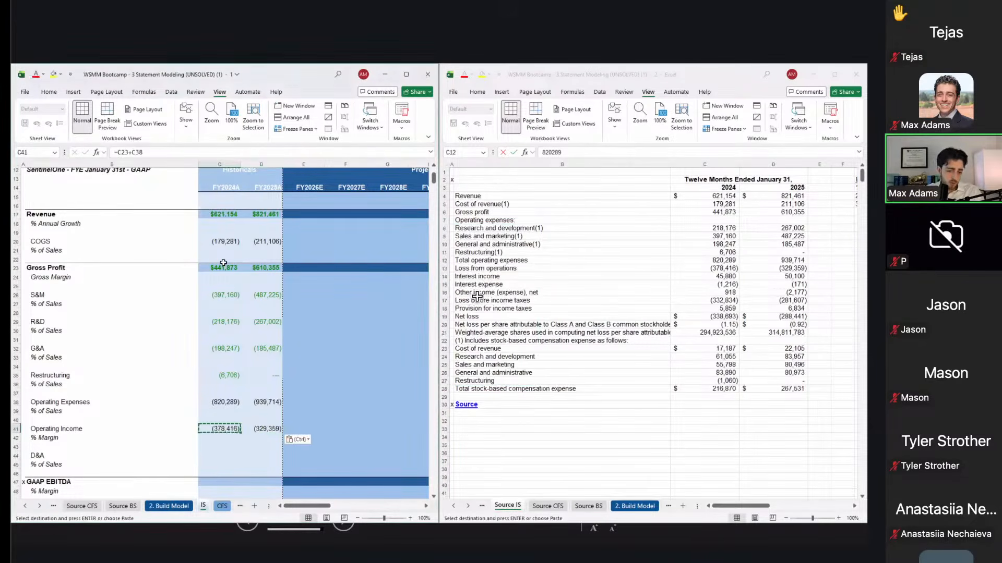
{"action": "key", "text": "Right"}
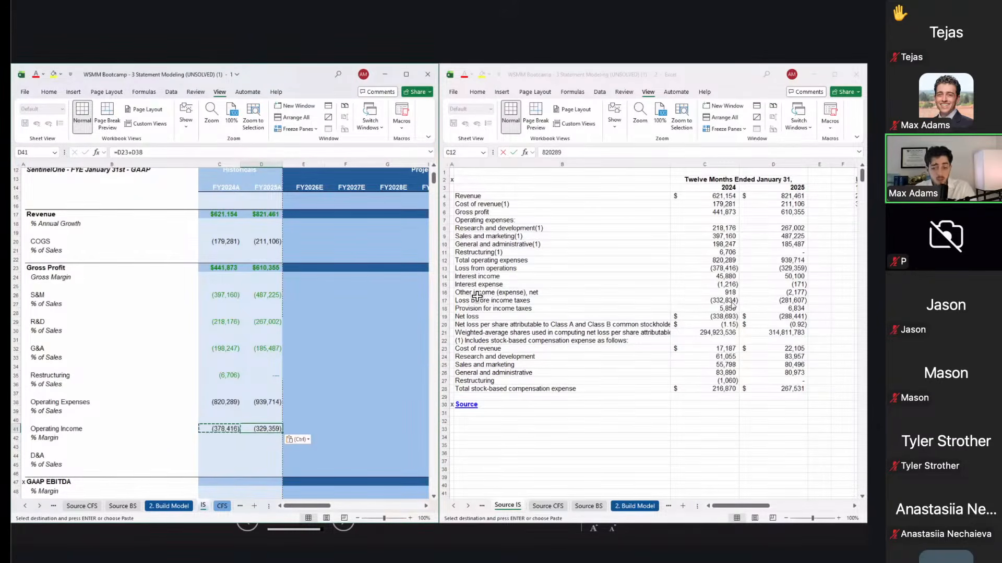
Step: Verify Operating Income (378,416) and (329,359) matches Source IS loss from operations
{"action": "left_click", "coordinate": [768, 305]}
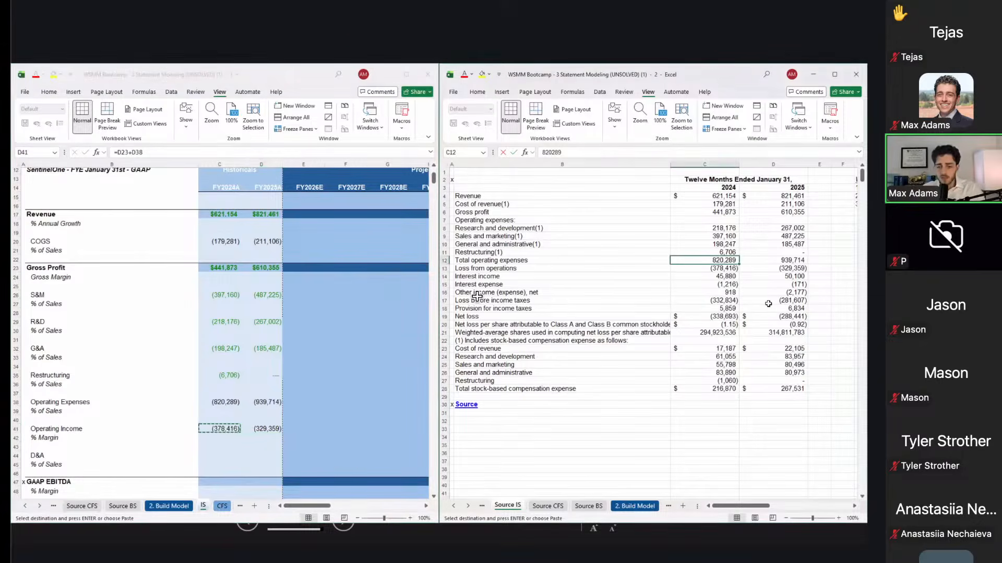
{"action": "key", "text": "Down"}
{"action": "key", "text": "Right"}
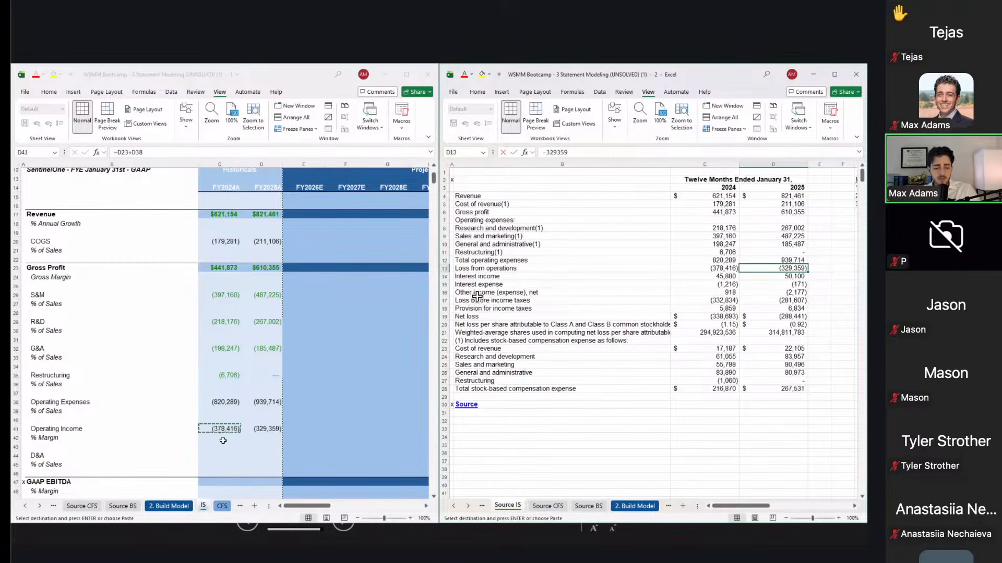
{"action": "left_click", "coordinate": [223, 463]}
{"action": "scroll", "coordinate": [224, 463], "scroll_direction": "down", "scroll_amount": 3}
{"action": "scroll", "coordinate": [225, 462], "scroll_direction": "down", "scroll_amount": 2}
{"action": "scroll", "coordinate": [225, 462], "scroll_direction": "up", "scroll_amount": 1}
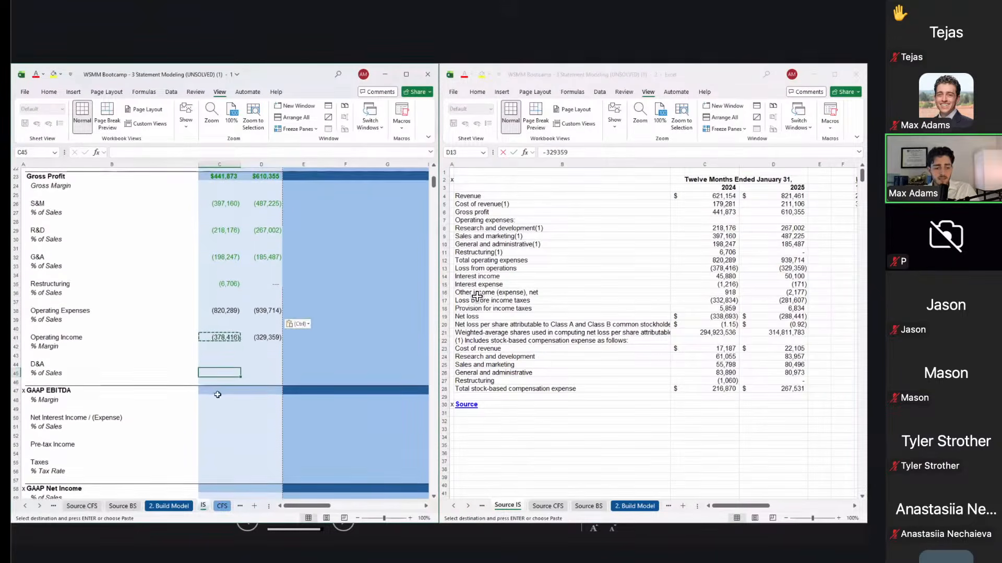
{"action": "left_click", "coordinate": [223, 362]}
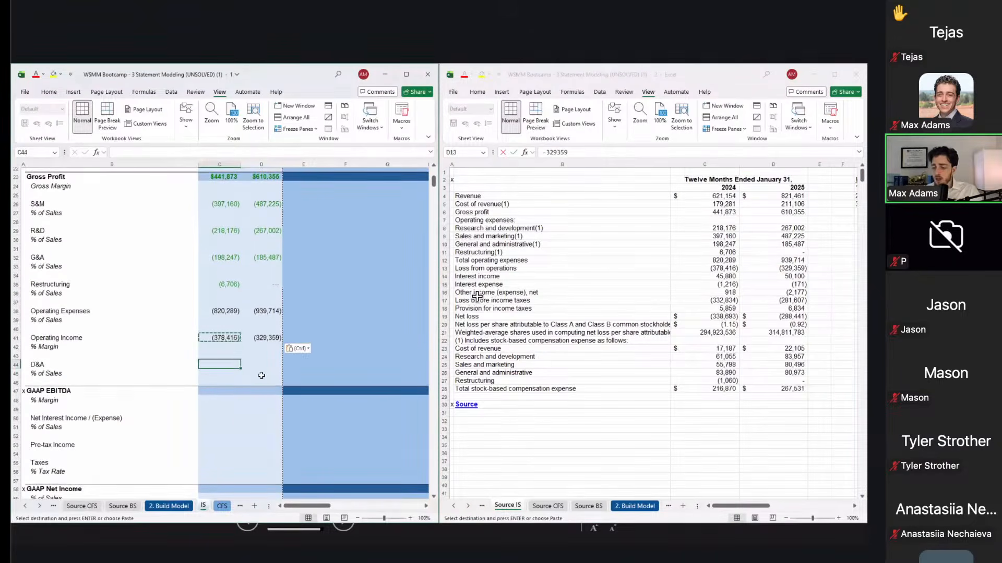
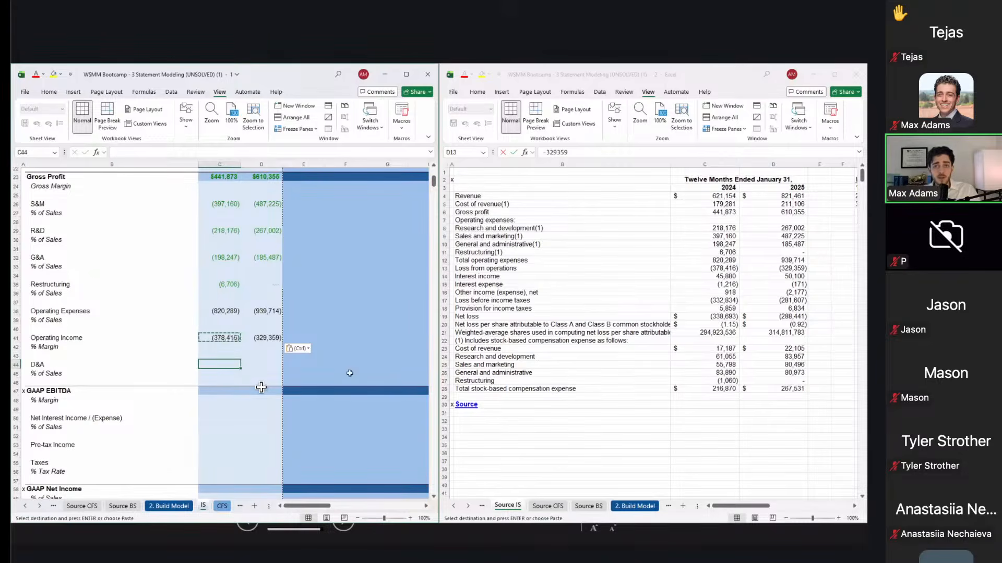
Step: Paste-link the Source CFS D&A values 38,912 and 42,766 into the model's D&A row C44:D44
{"action": "left_click", "coordinate": [527, 366]}
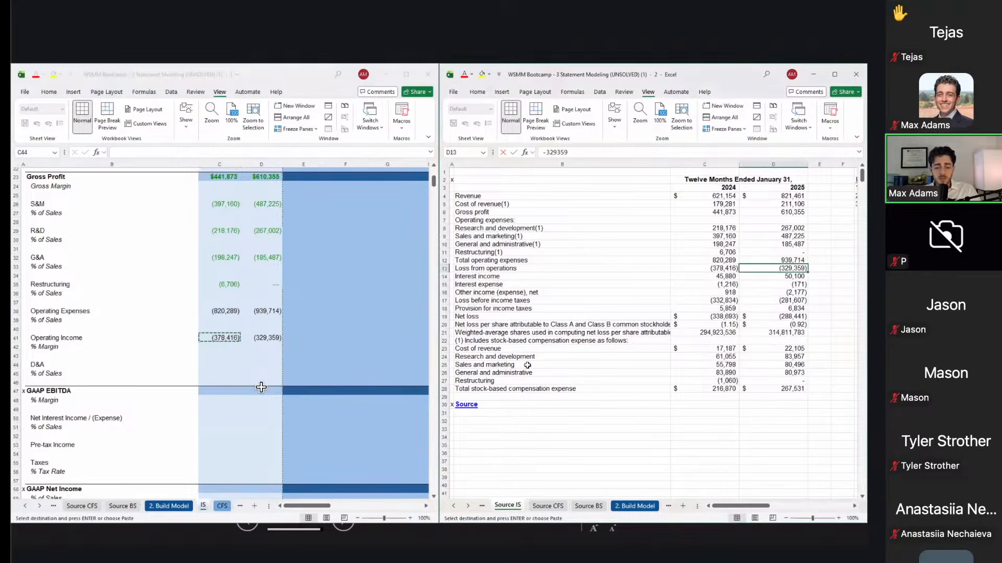
{"action": "key", "text": "ctrl+Page_Down"}
{"action": "left_click", "coordinate": [512, 228]}
{"action": "key", "text": "Up"}
{"action": "key", "text": "Right"}
{"action": "key", "text": "shift+Right"}
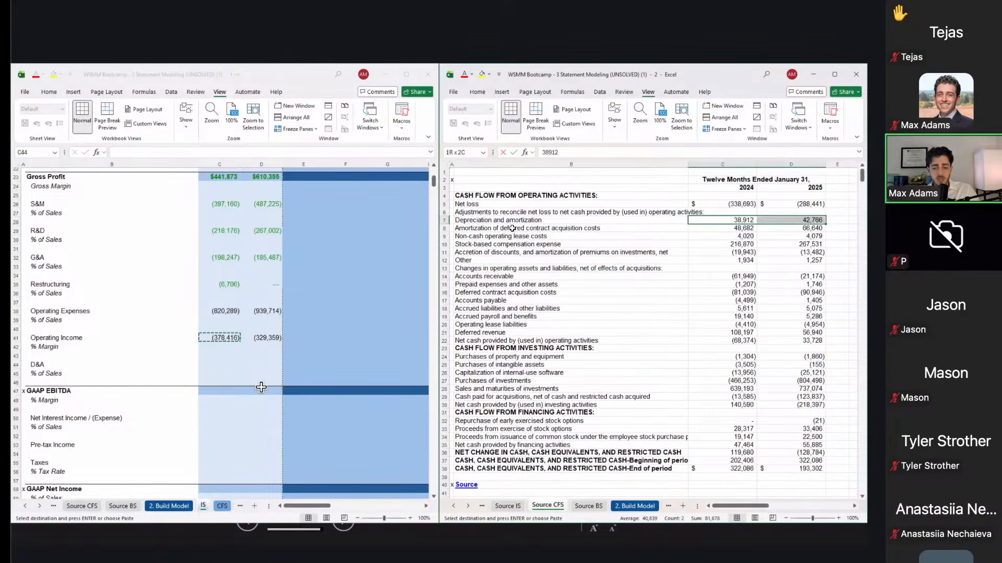
{"action": "key", "text": "ctrl+c"}
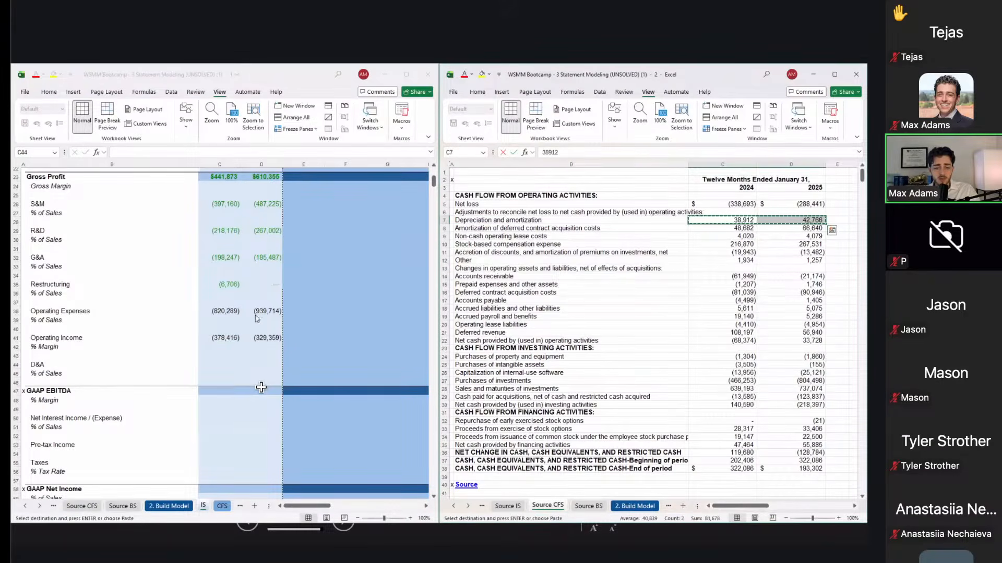
{"action": "left_click", "coordinate": [219, 383]}
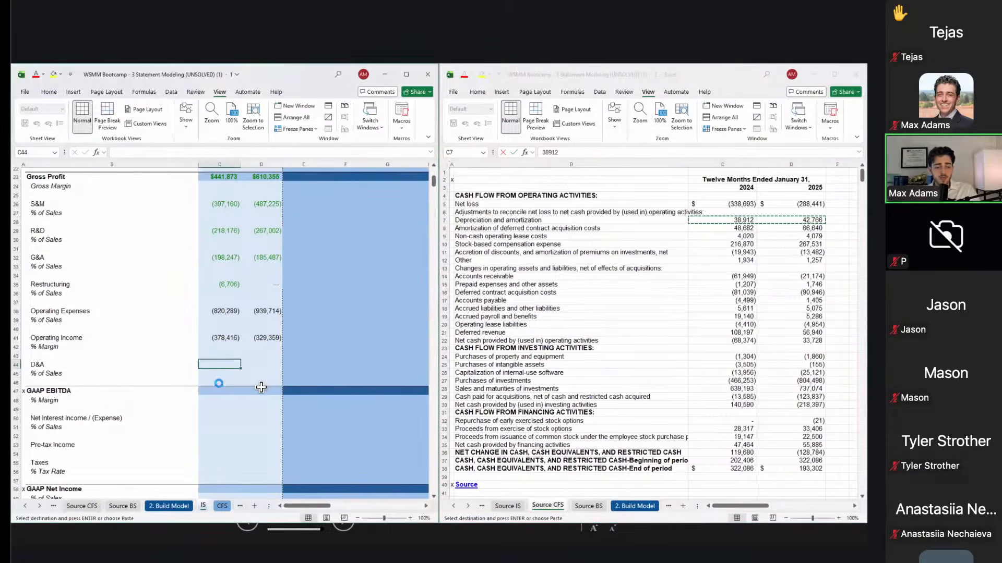
{"action": "key", "text": "ctrl+alt+v"}
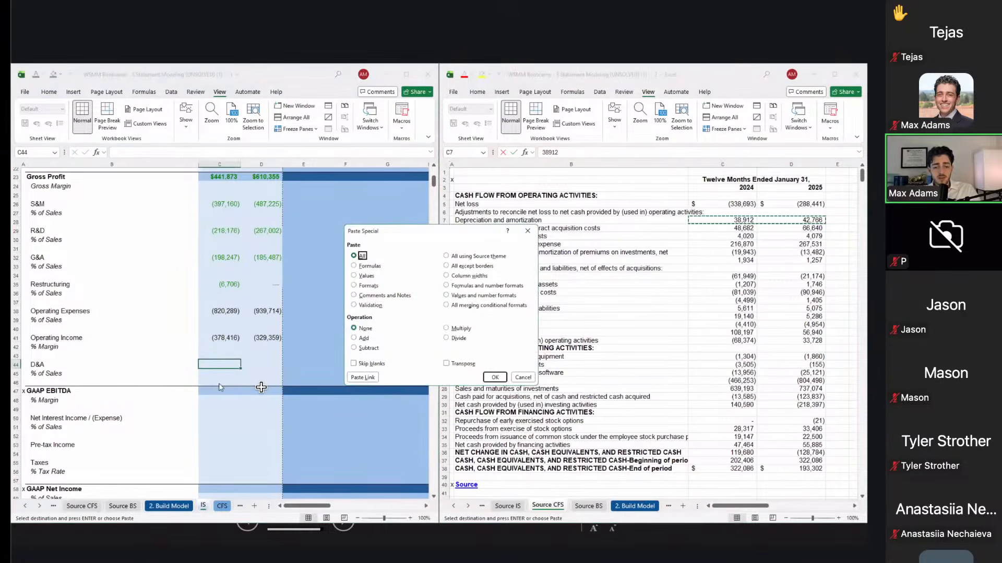
{"action": "key", "text": "alt+l"}
Step: Start the 2024 GAAP EBITDA formula in C47 as operating income plus D&A
{"action": "key", "text": "Down"}
{"action": "key", "text": "Down"}
{"action": "key", "text": "Down"}
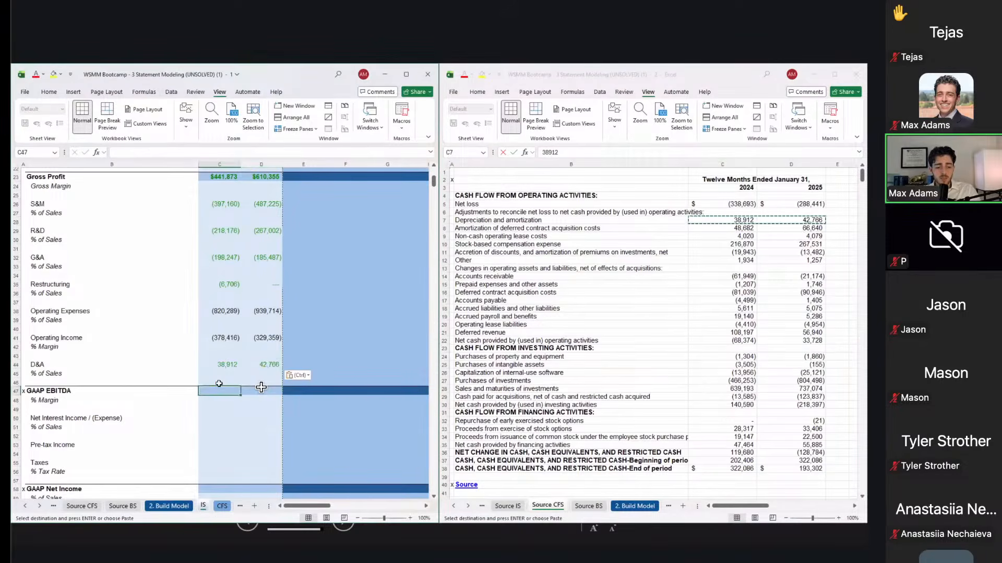
{"action": "type", "text": "="}
{"action": "key", "text": "Up"}
{"action": "key", "text": "Up"}
{"action": "key", "text": "Up"}
{"action": "key", "text": "Up"}
{"action": "key", "text": "Up"}
{"action": "key", "text": "Up"}
{"action": "type", "text": "+"}
{"action": "key", "text": "Up"}
{"action": "key", "text": "Up"}
{"action": "key", "text": "Up"}
Step: Commit GAAP EBITDA =C41+C44 in C47 and paste it as a formula into D47, giving (339,504) and (286,593)
{"action": "key", "text": "ctrl+Return"}
{"action": "key", "text": "ctrl+c"}
{"action": "key", "text": "Right"}
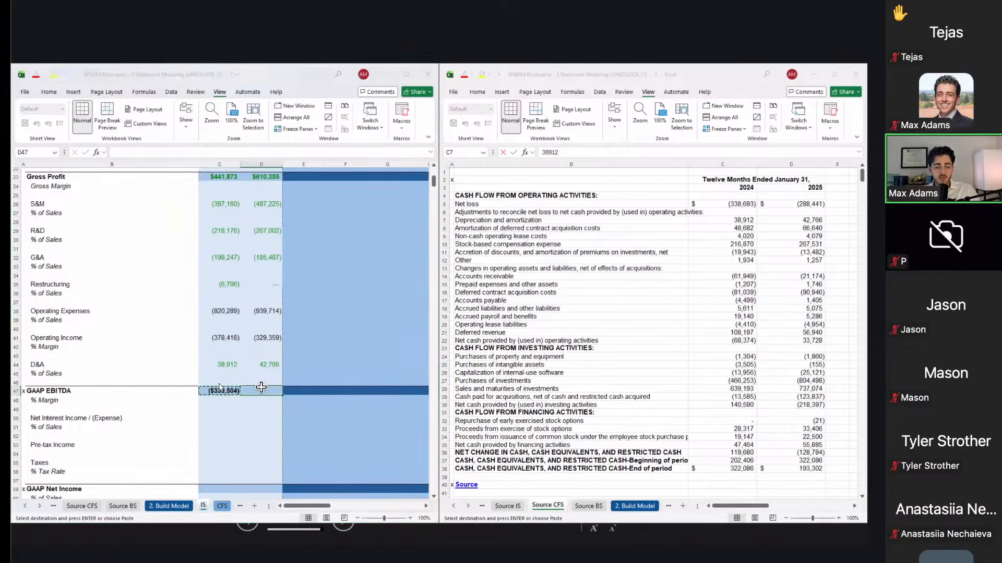
{"action": "key", "text": "ctrl+alt+v"}
{"action": "key", "text": "f"}
{"action": "key", "text": "Return"}
Step: Review the model above and switch the source workbook back to the Source IS sheet
{"action": "left_click", "coordinate": [261, 355]}
{"action": "scroll", "coordinate": [261, 355], "scroll_direction": "up", "scroll_amount": 1}
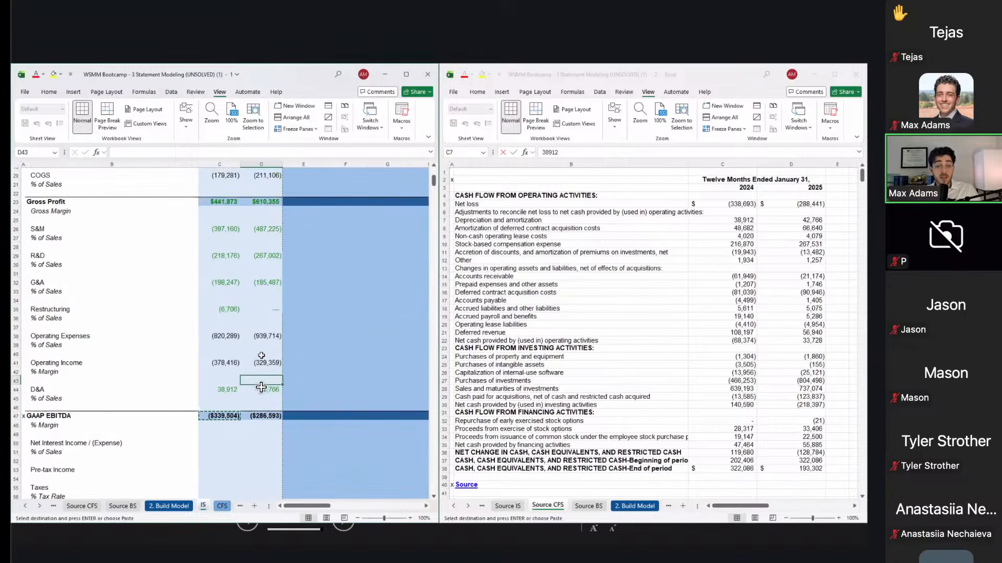
{"action": "scroll", "coordinate": [261, 388], "scroll_direction": "up", "scroll_amount": 1}
{"action": "scroll", "coordinate": [261, 387], "scroll_direction": "up", "scroll_amount": 1}
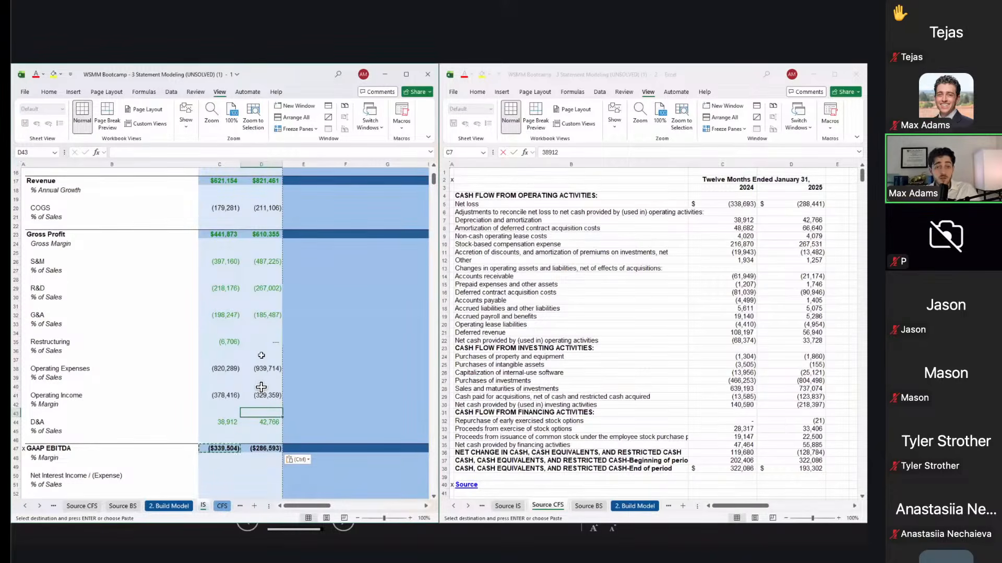
{"action": "scroll", "coordinate": [262, 387], "scroll_direction": "up", "scroll_amount": 1}
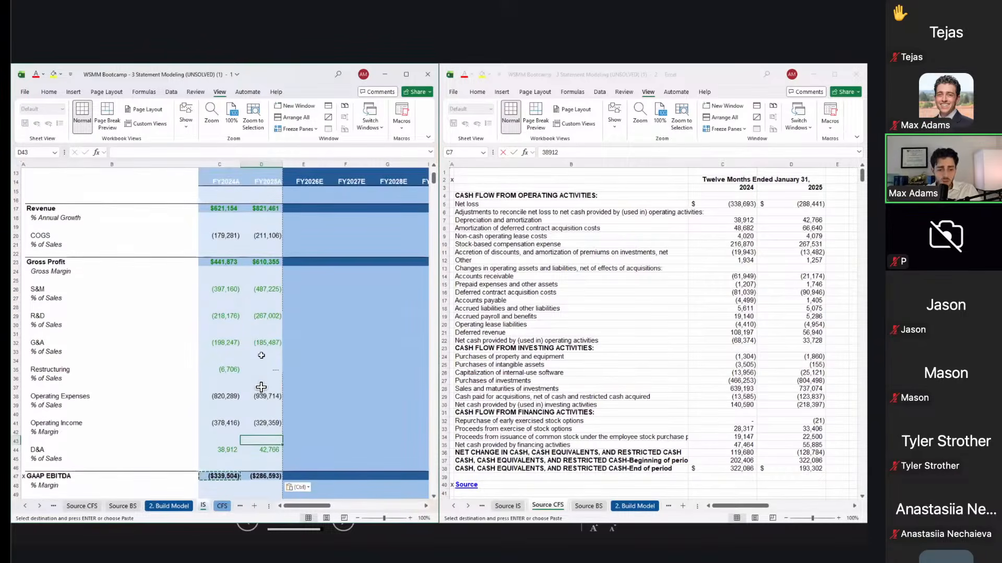
{"action": "scroll", "coordinate": [261, 387], "scroll_direction": "down", "scroll_amount": 1}
{"action": "left_click", "coordinate": [232, 177]}
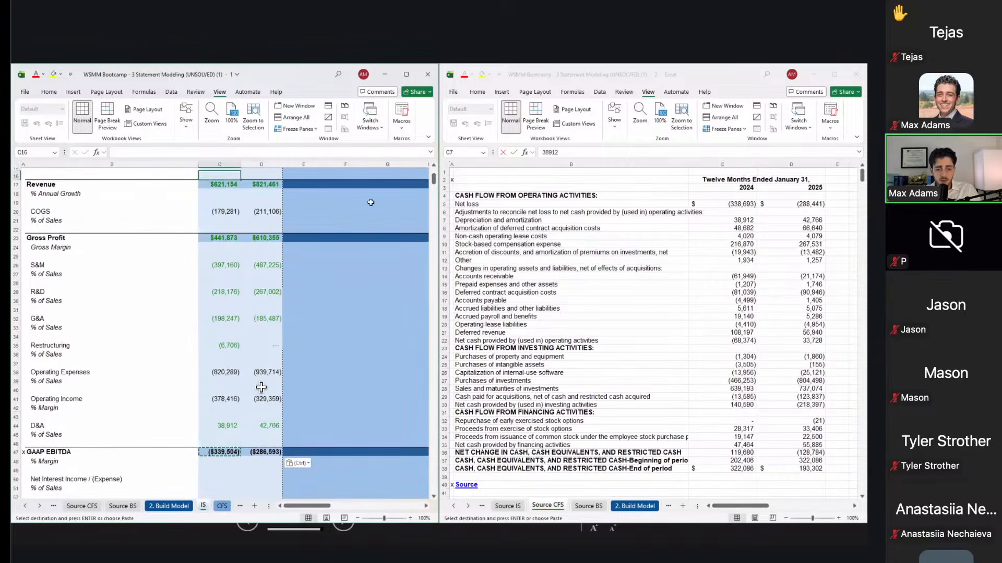
{"action": "left_click", "coordinate": [551, 237]}
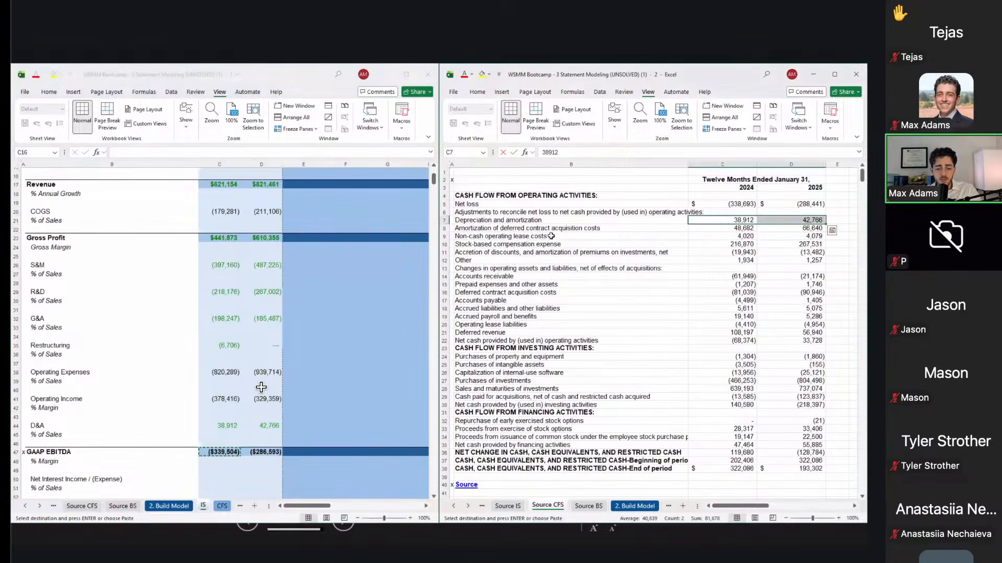
{"action": "key", "text": "ctrl+Page_Up"}
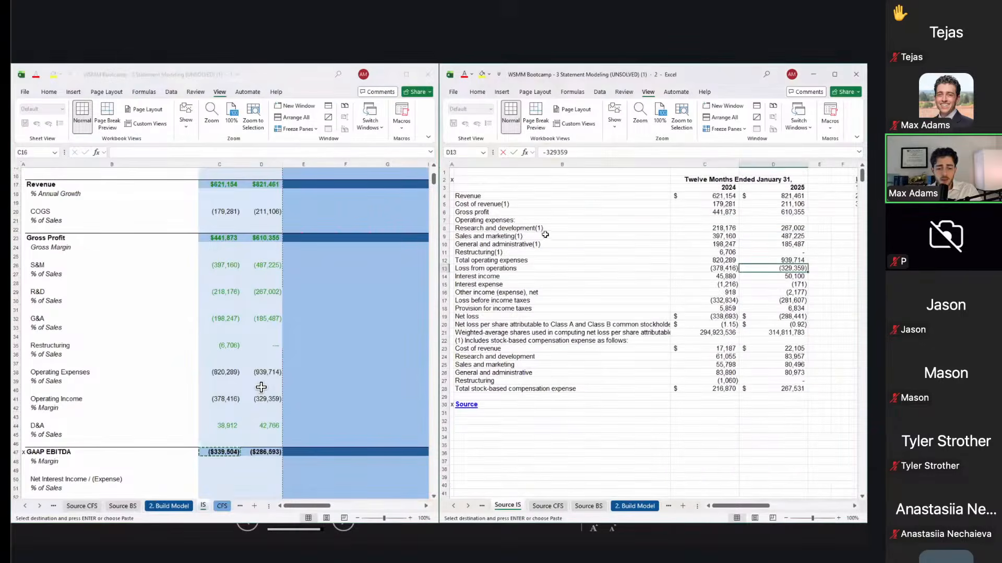
{"action": "left_click", "coordinate": [312, 242]}
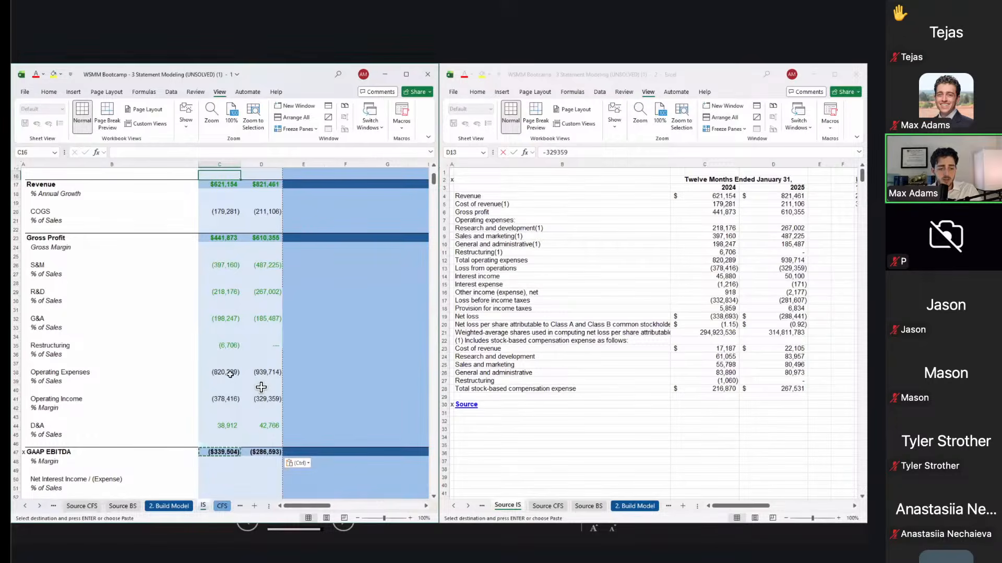
Step: Check the 2024 Operating Expenses, Operating Income and GAAP EBITDA formulas without changing them
{"action": "double_click", "coordinate": [232, 372]}
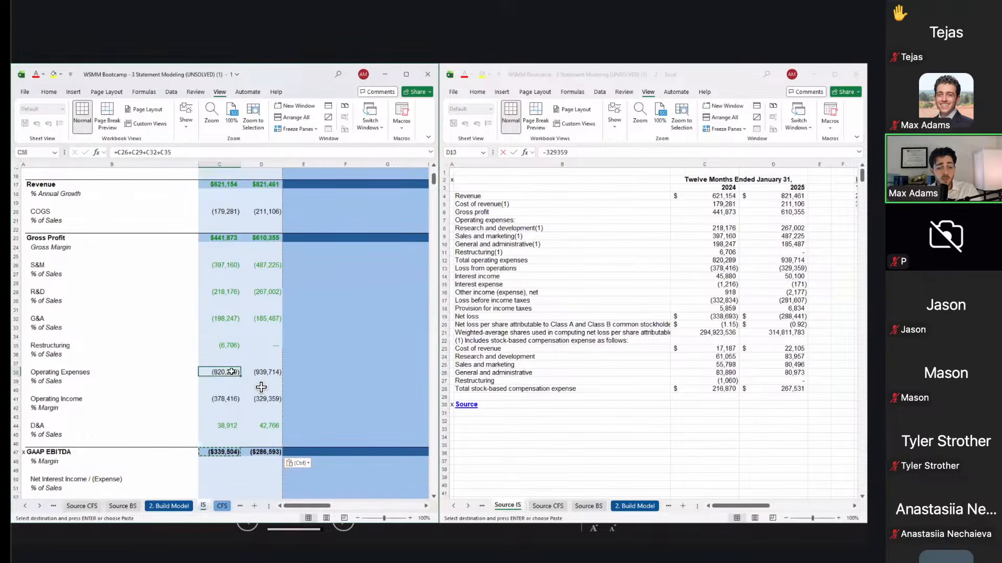
{"action": "key", "text": "Escape"}
{"action": "key", "text": "Down"}
{"action": "key", "text": "Down"}
{"action": "key", "text": "Down"}
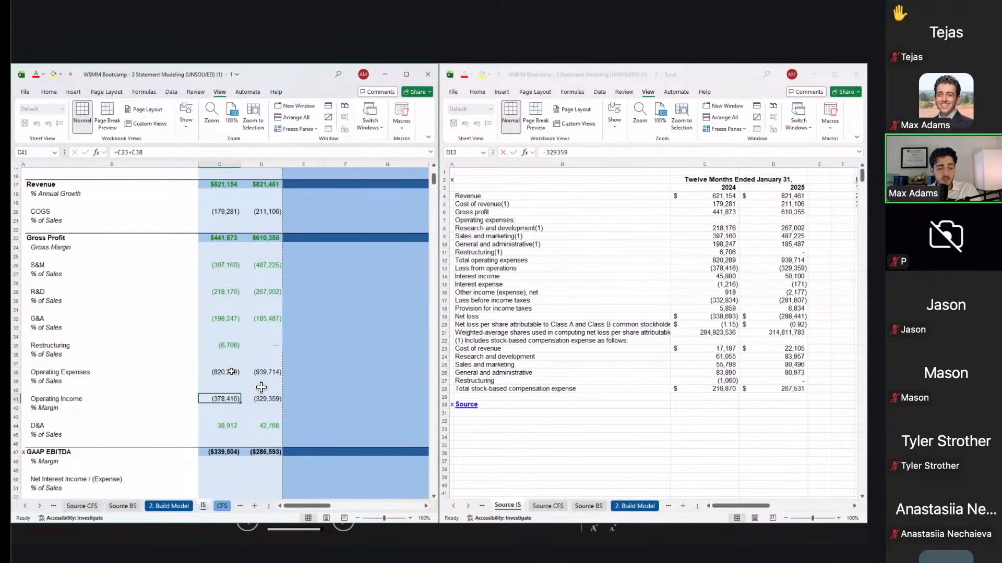
{"action": "key", "text": "F2"}
{"action": "key", "text": "Escape"}
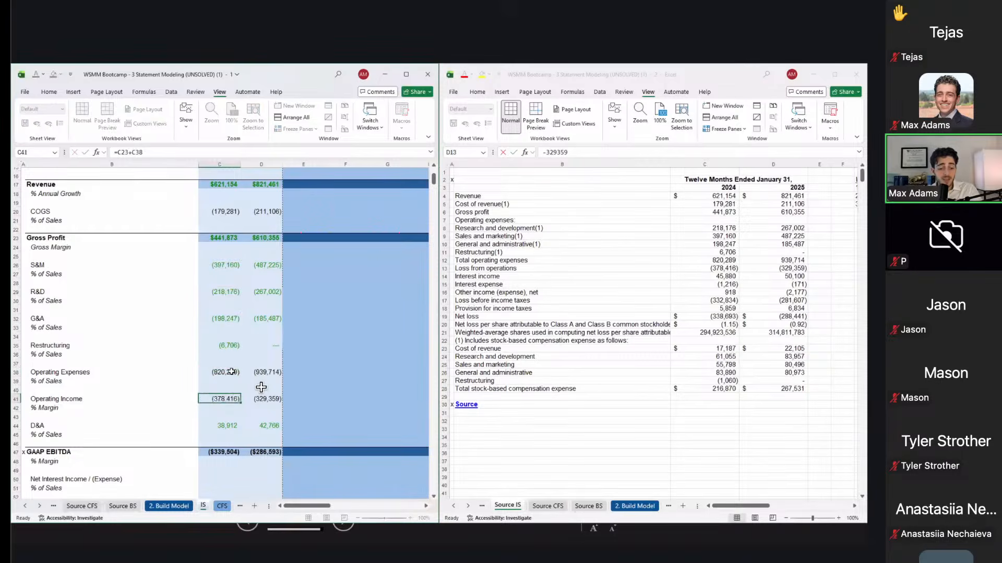
{"action": "key", "text": "Down"}
{"action": "key", "text": "Down"}
{"action": "key", "text": "Down"}
{"action": "key", "text": "Down"}
{"action": "key", "text": "Down"}
{"action": "key", "text": "Down"}
{"action": "key", "text": "F2"}
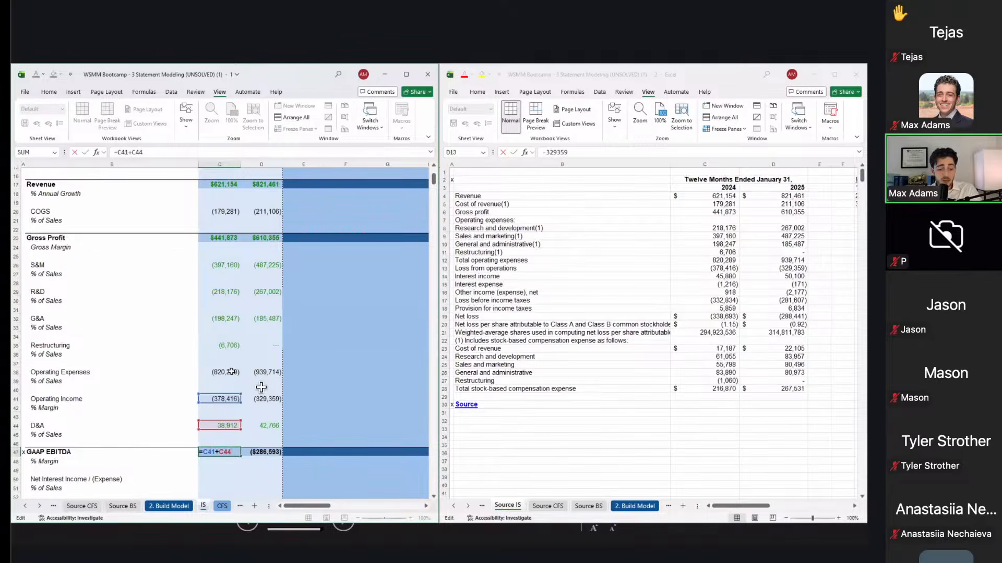
{"action": "key", "text": "Escape"}
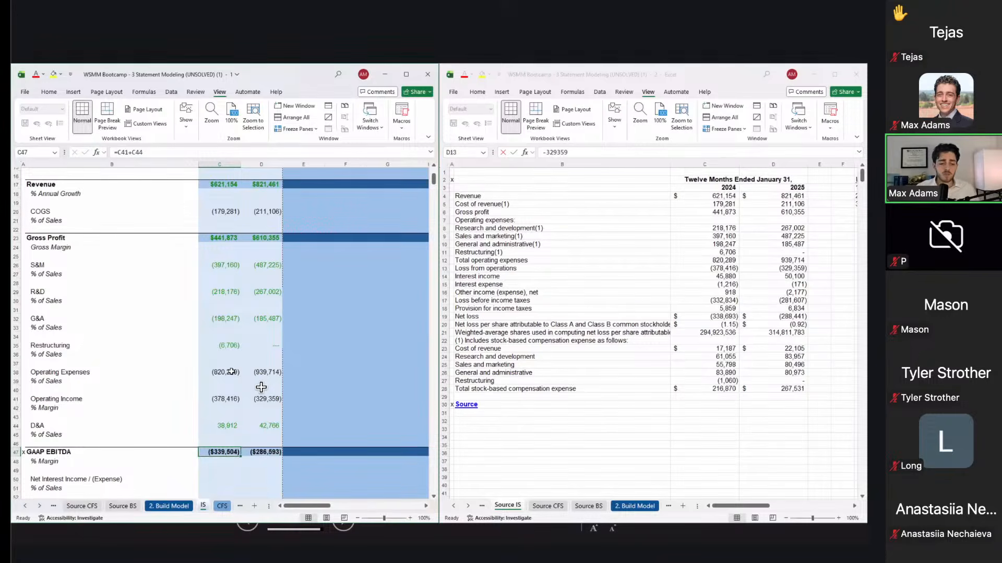
{"action": "scroll", "coordinate": [262, 387], "scroll_direction": "up", "scroll_amount": 1}
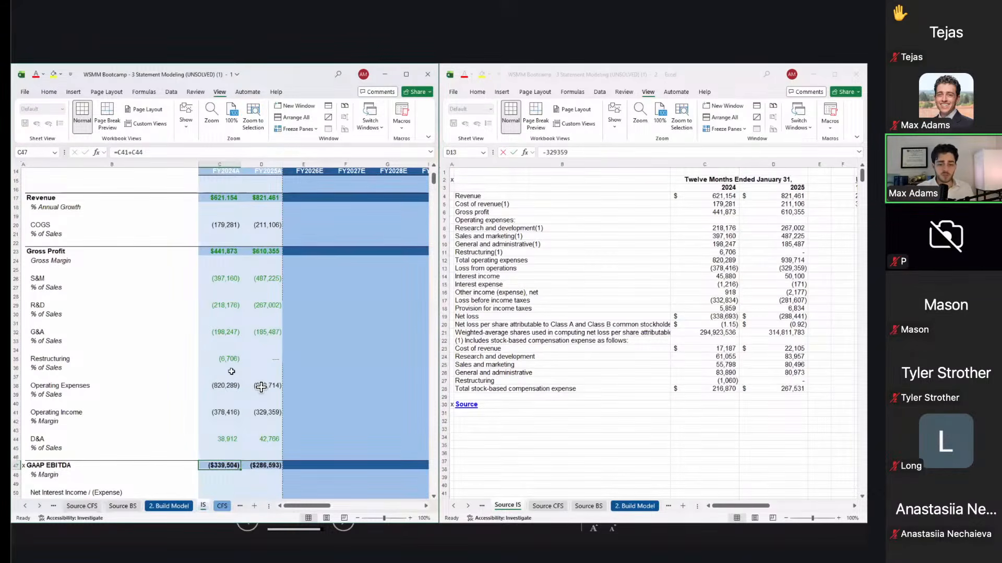
{"action": "scroll", "coordinate": [261, 386], "scroll_direction": "down", "scroll_amount": 1}
{"action": "scroll", "coordinate": [261, 386], "scroll_direction": "down", "scroll_amount": 3}
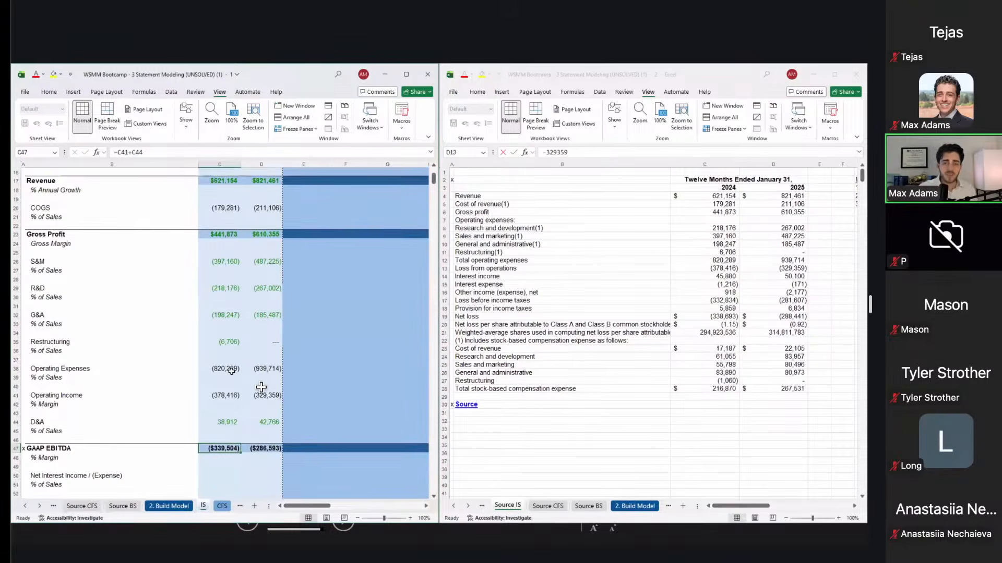
{"action": "scroll", "coordinate": [261, 387], "scroll_direction": "down", "scroll_amount": 7}
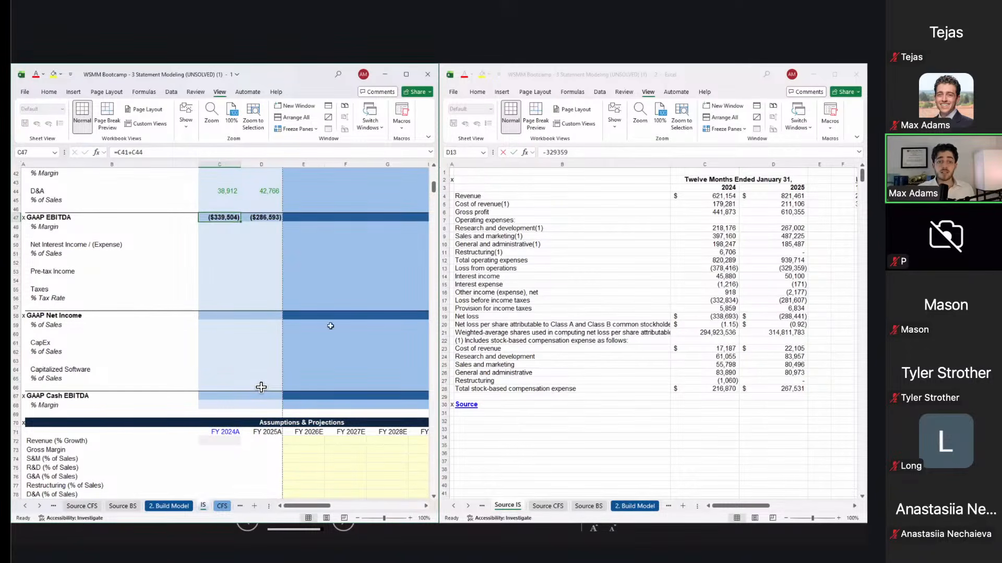
{"action": "scroll", "coordinate": [261, 387], "scroll_direction": "up", "scroll_amount": 5}
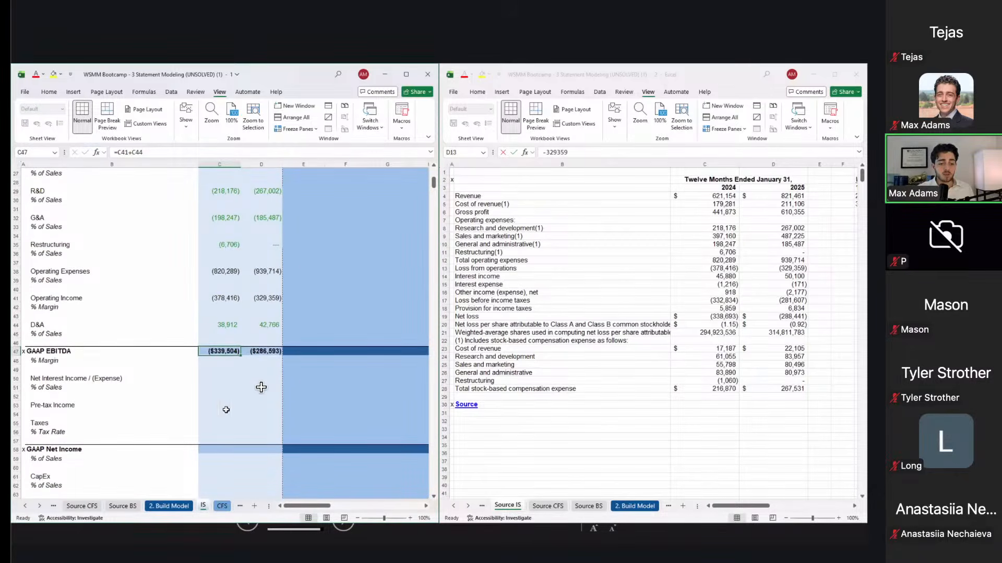
{"action": "scroll", "coordinate": [261, 388], "scroll_direction": "up", "scroll_amount": 1}
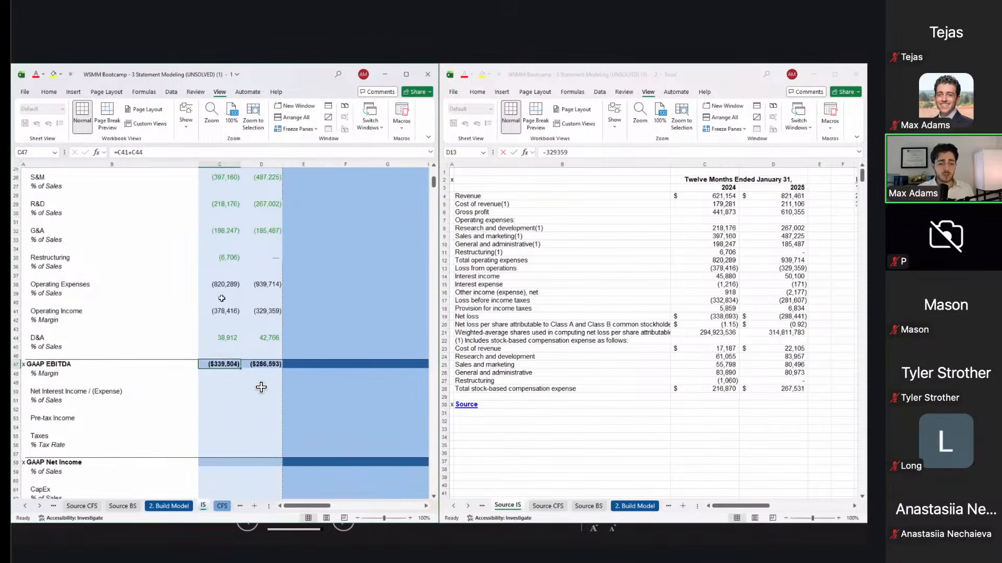
{"action": "left_click", "coordinate": [222, 256]}
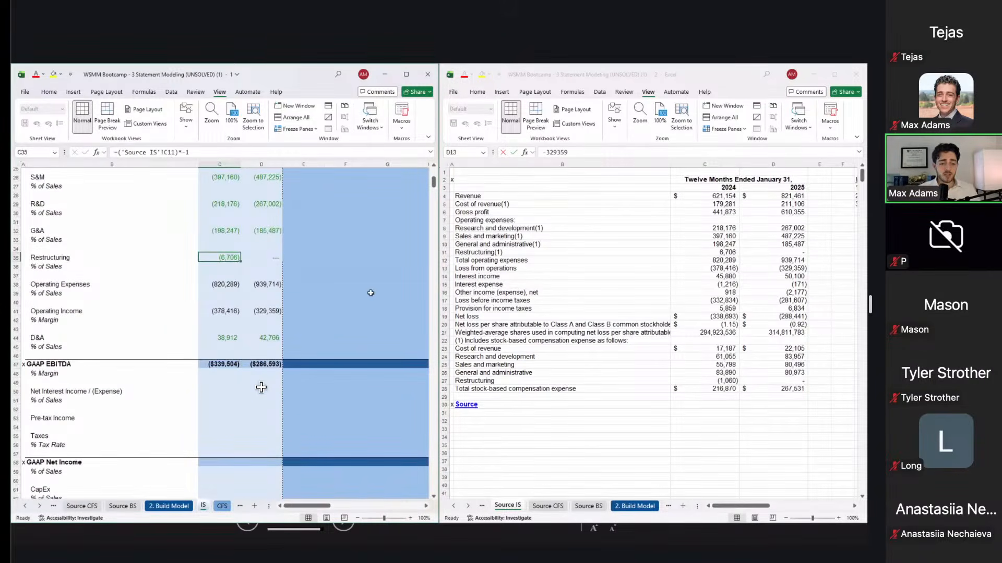
{"action": "key", "text": "Down"}
{"action": "key", "text": "Up"}
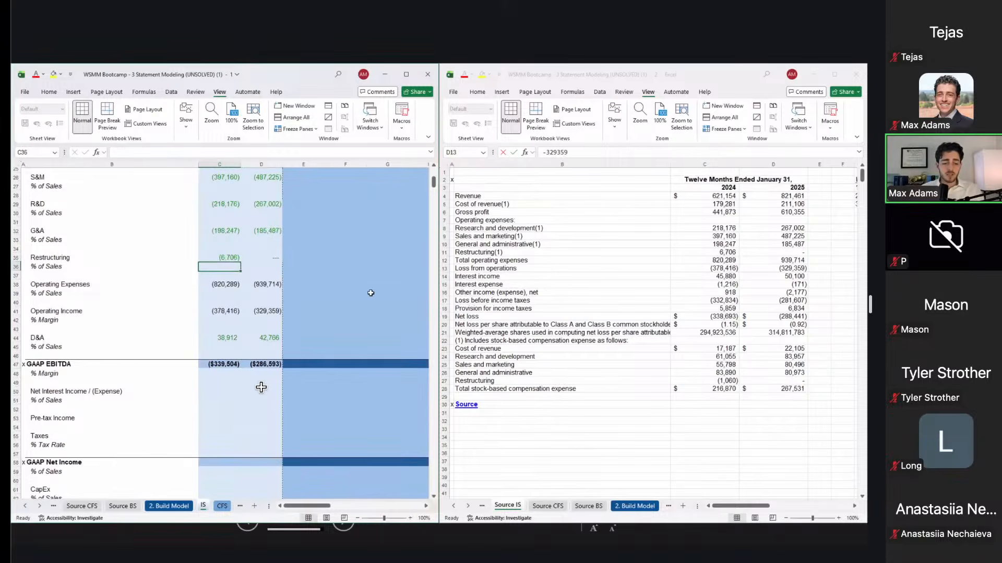
{"action": "key", "text": "F2"}
{"action": "type", "text": "-('Source IS'!C11)*-1"}
{"action": "key", "text": "Escape"}
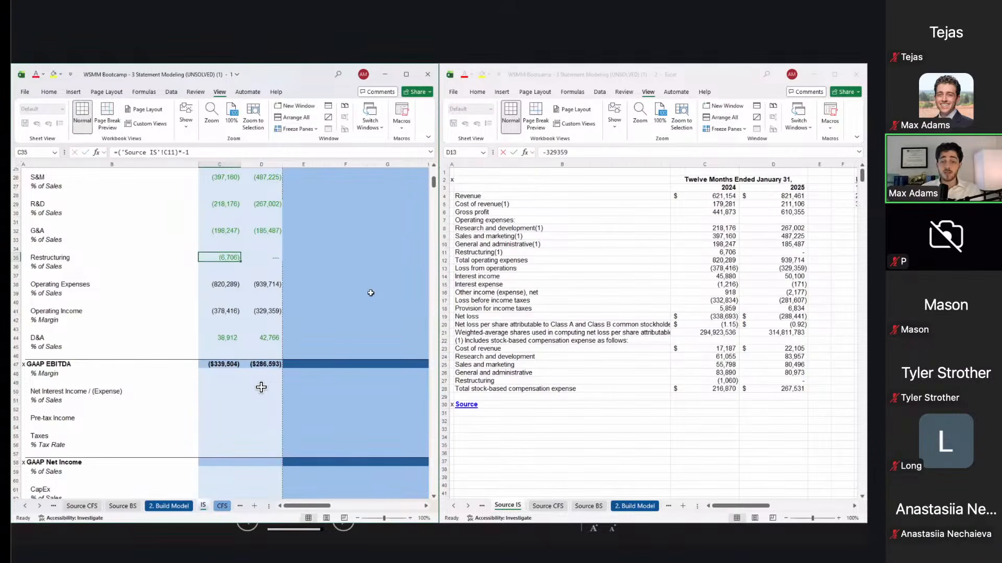
{"action": "key", "text": "Down"}
{"action": "key", "text": "Down"}
{"action": "key", "text": "Down"}
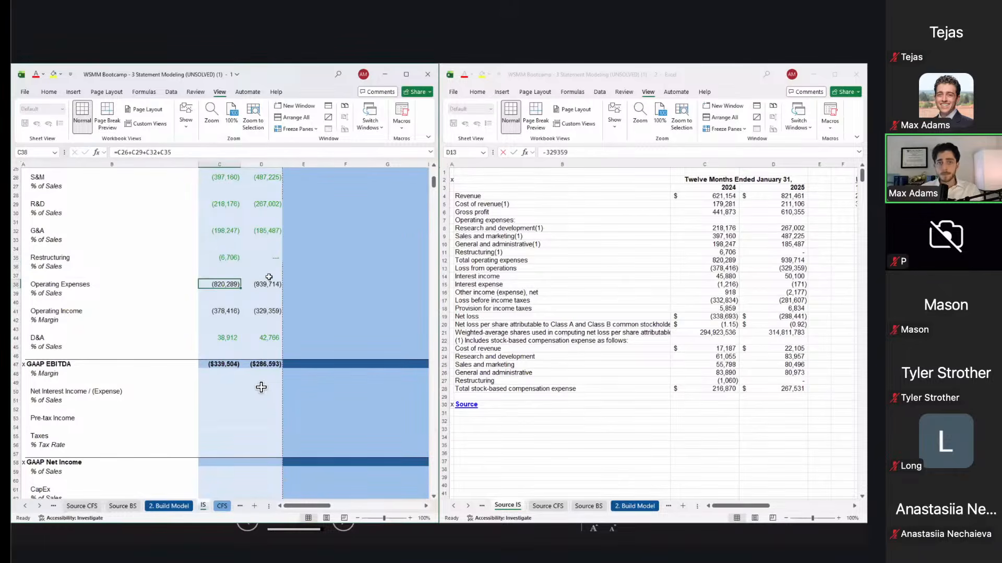
{"action": "key", "text": "Down"}
{"action": "key", "text": "Down"}
{"action": "key", "text": "Down"}
{"action": "key", "text": "Down"}
{"action": "key", "text": "Down"}
{"action": "key", "text": "Down"}
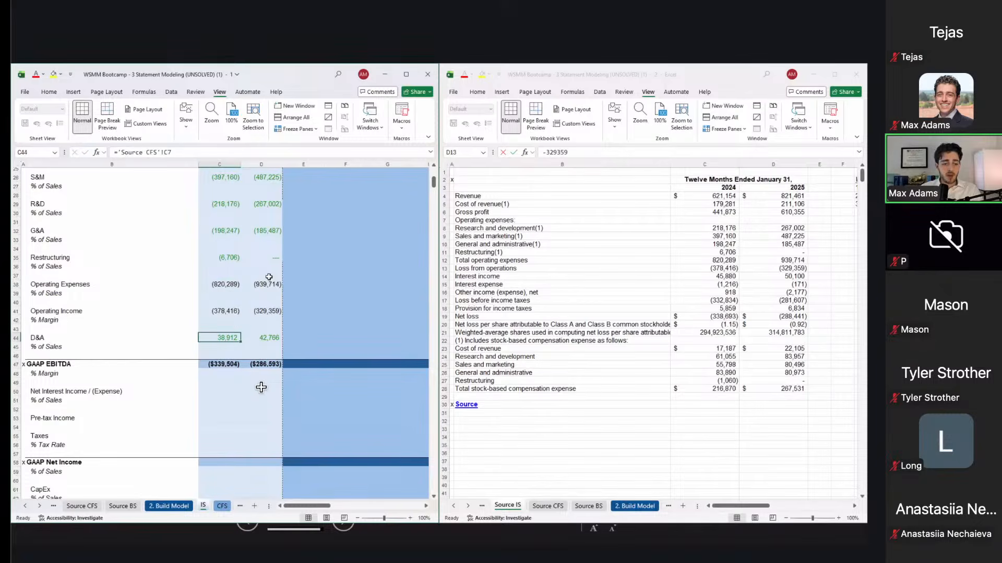
{"action": "key", "text": "shift+space"}
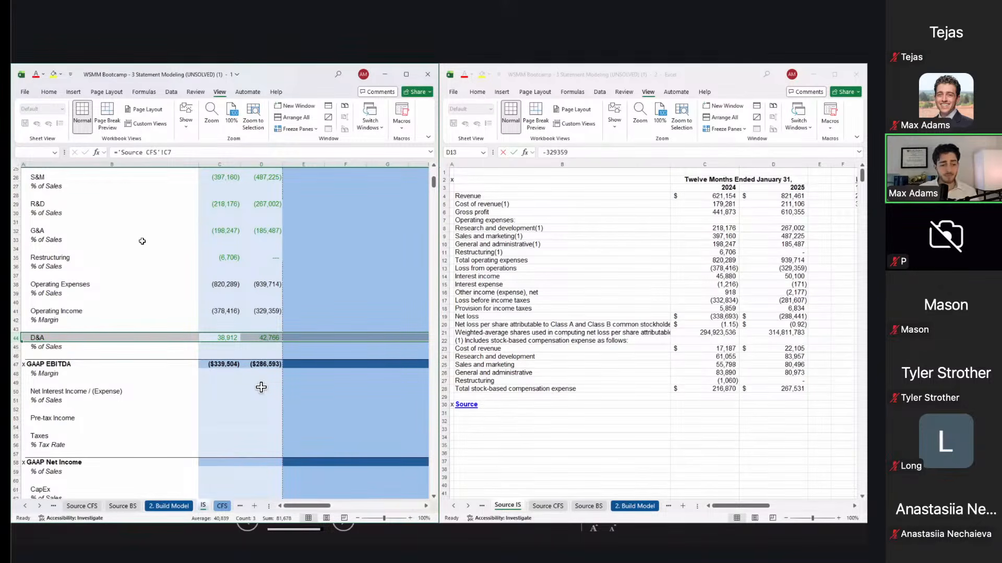
{"action": "scroll", "coordinate": [142, 241], "scroll_direction": "up", "scroll_amount": 3}
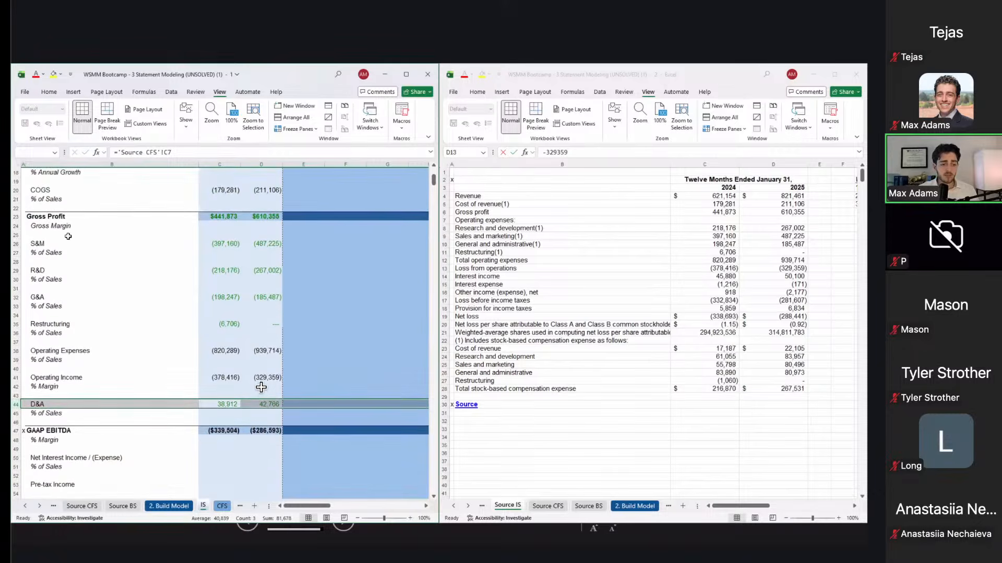
{"action": "left_click", "coordinate": [64, 244]}
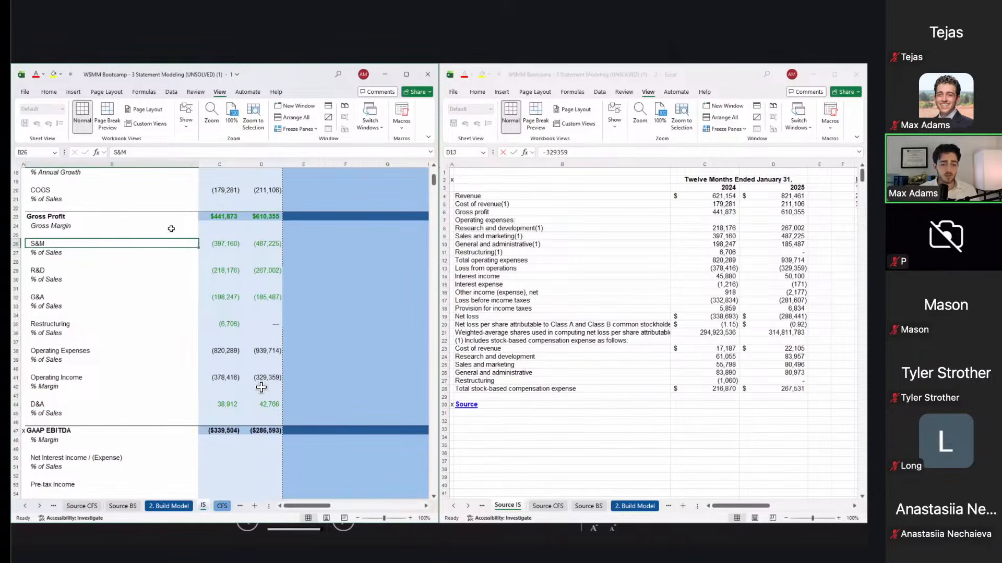
{"action": "left_click", "coordinate": [222, 244]}
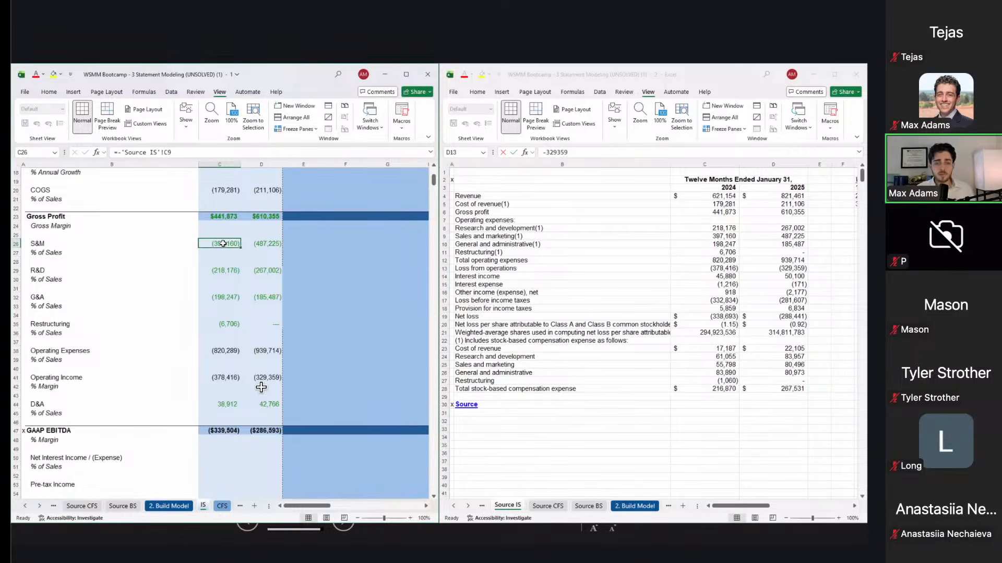
{"action": "scroll", "coordinate": [261, 387], "scroll_direction": "down", "scroll_amount": 6}
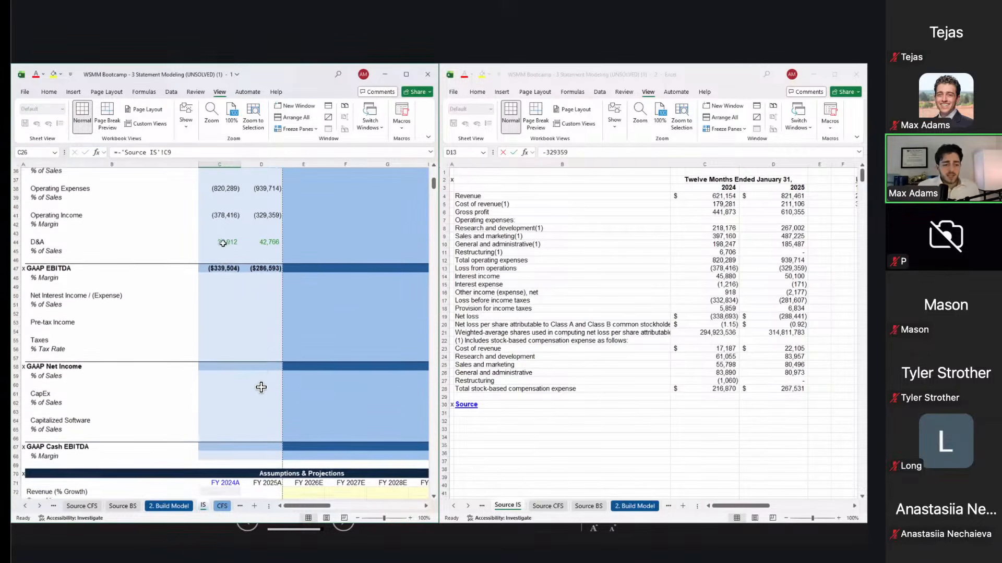
{"action": "scroll", "coordinate": [223, 244], "scroll_direction": "down", "scroll_amount": 2}
{"action": "left_click", "coordinate": [222, 223]}
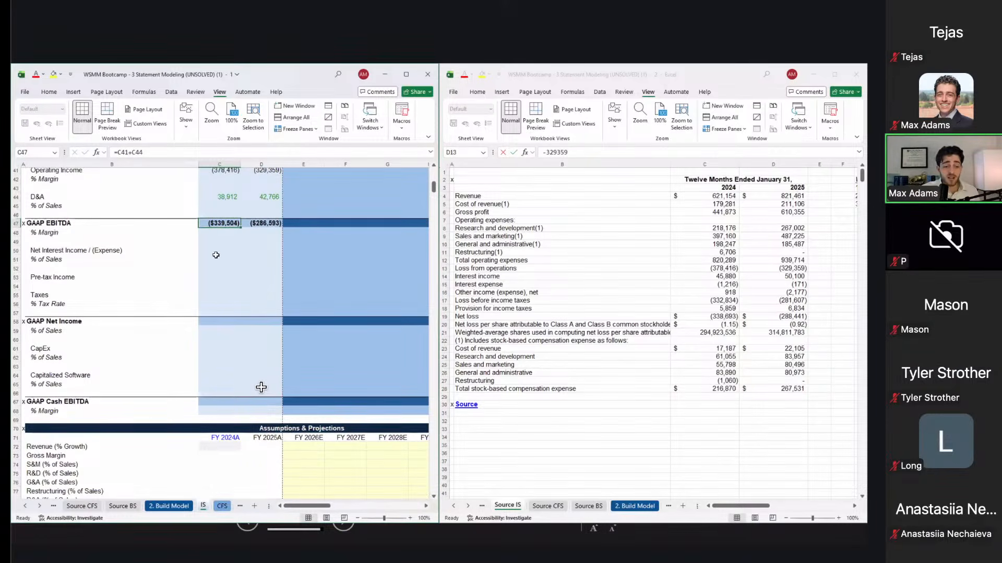
{"action": "left_click_drag", "start_coordinate": [216, 255], "coordinate": [222, 294]}
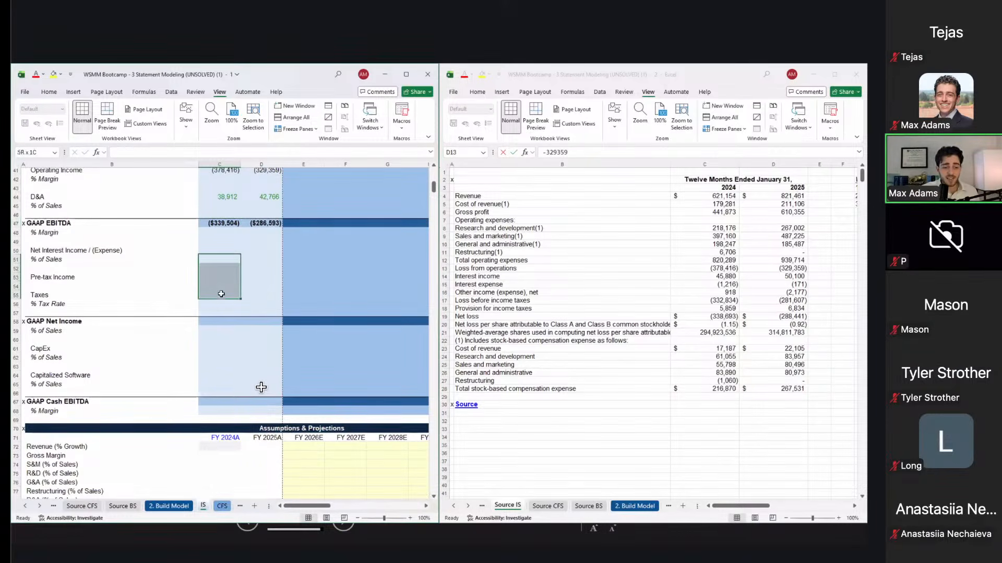
Step: Locate the interest income through other income lines on Source IS for both years
{"action": "left_click", "coordinate": [498, 279]}
{"action": "left_click", "coordinate": [498, 279]}
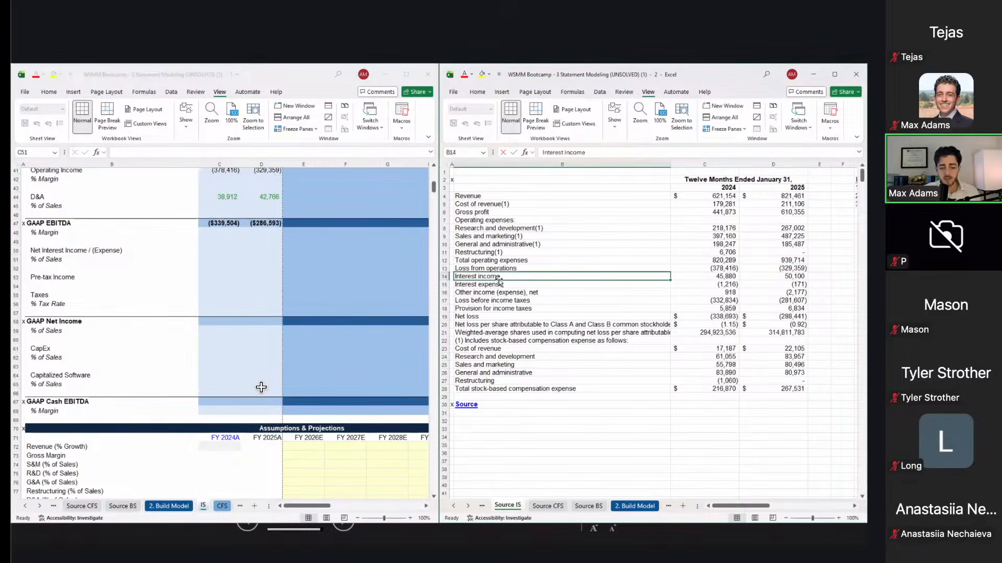
{"action": "key", "text": "Down"}
{"action": "key", "text": "Down"}
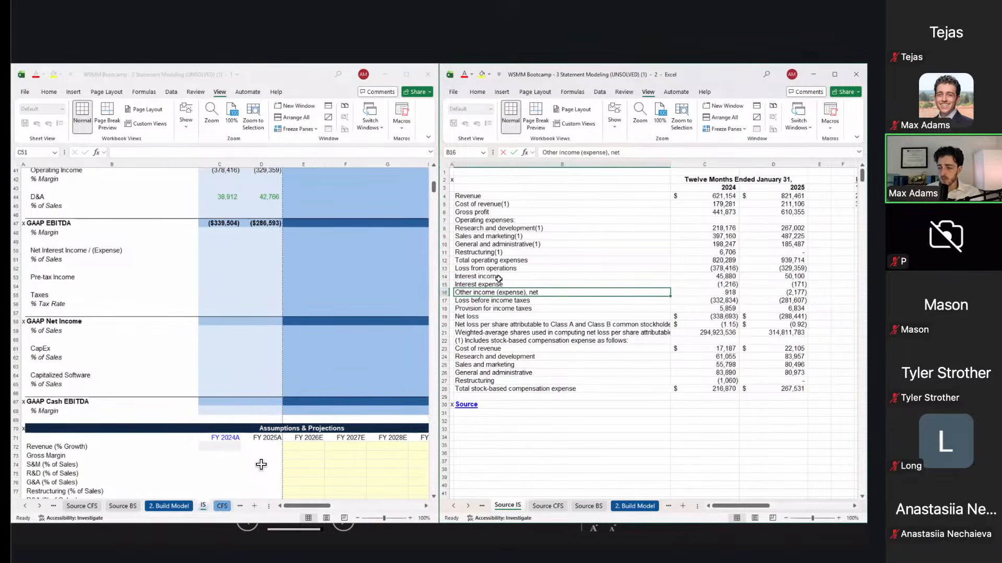
{"action": "left_click", "coordinate": [533, 278]}
{"action": "key", "text": "Down"}
{"action": "key", "text": "shift+Down"}
{"action": "key", "text": "shift+Down"}
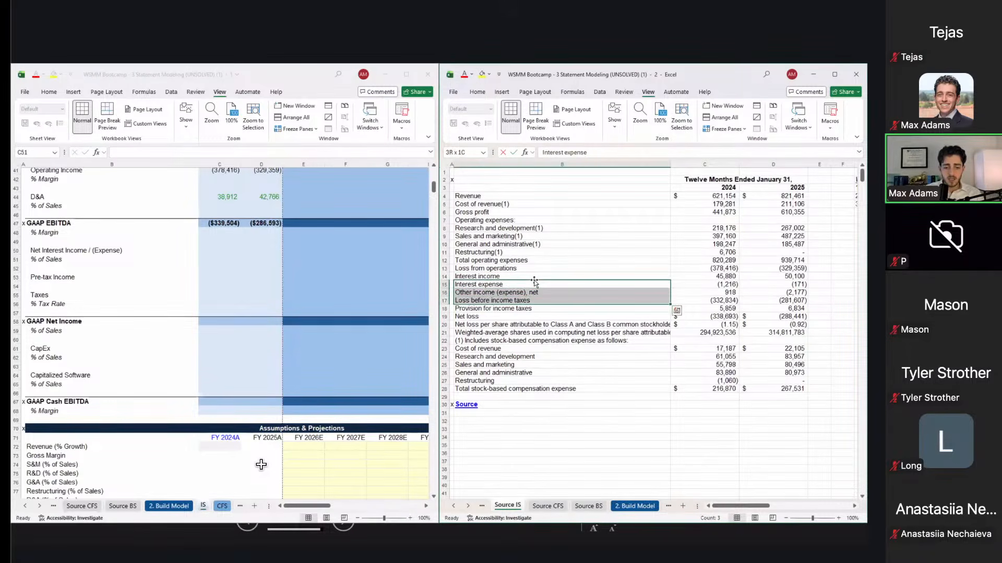
{"action": "left_click", "coordinate": [534, 280]}
{"action": "key", "text": "shift+Down"}
{"action": "key", "text": "shift+Down"}
{"action": "key", "text": "shift+Right"}
{"action": "key", "text": "shift+Right"}
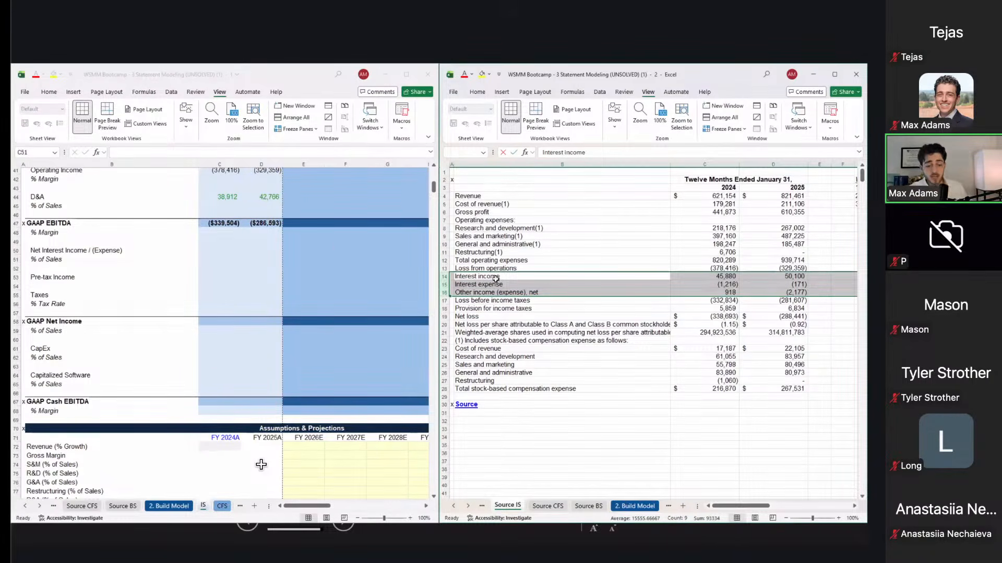
Step: Enter =SUM('Source IS'!C14:C16) in C50 for FY2024 Net Interest Income / (Expense)
{"action": "left_click", "coordinate": [224, 244]}
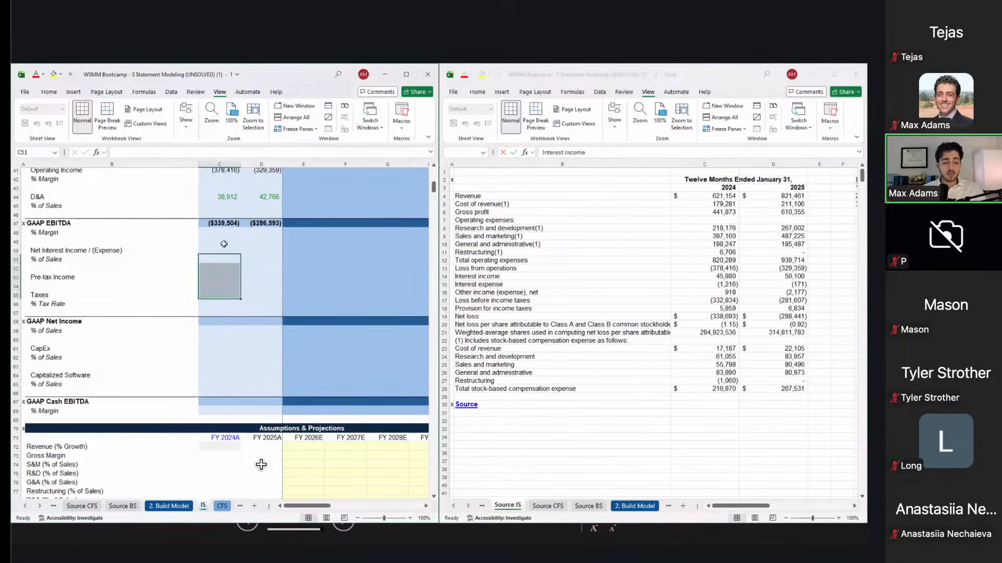
{"action": "left_click", "coordinate": [224, 247]}
{"action": "type", "text": "=sum("}
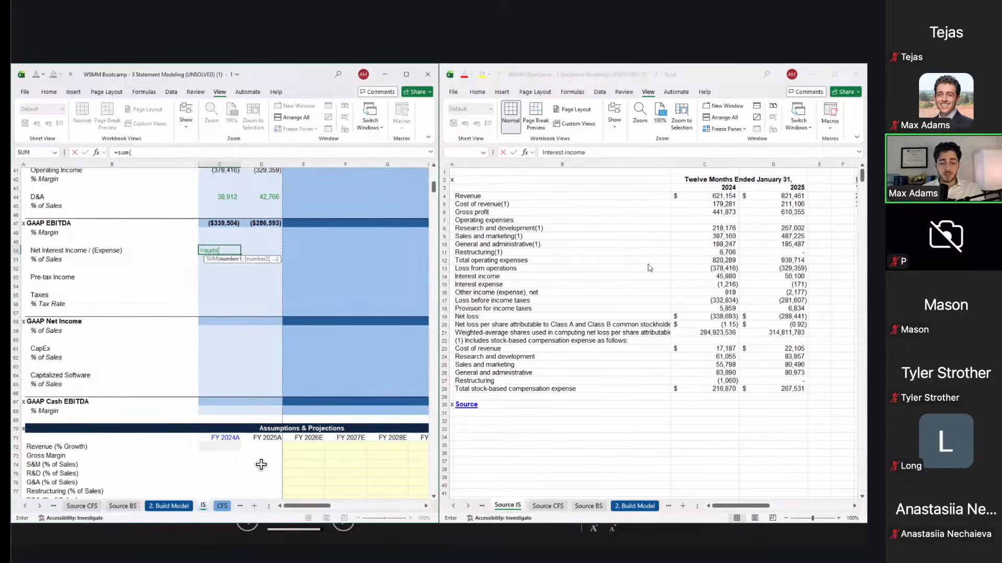
{"action": "left_click", "coordinate": [677, 277]}
{"action": "left_click_drag", "start_coordinate": [730, 290], "coordinate": [730, 290]}
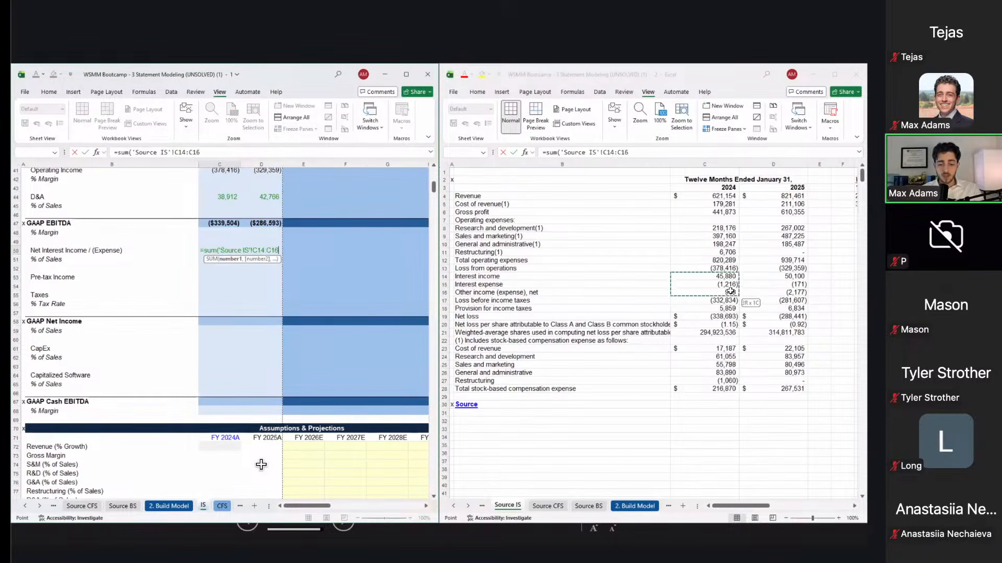
{"action": "type", "text": ")"}
{"action": "key", "text": "ctrl+Return"}
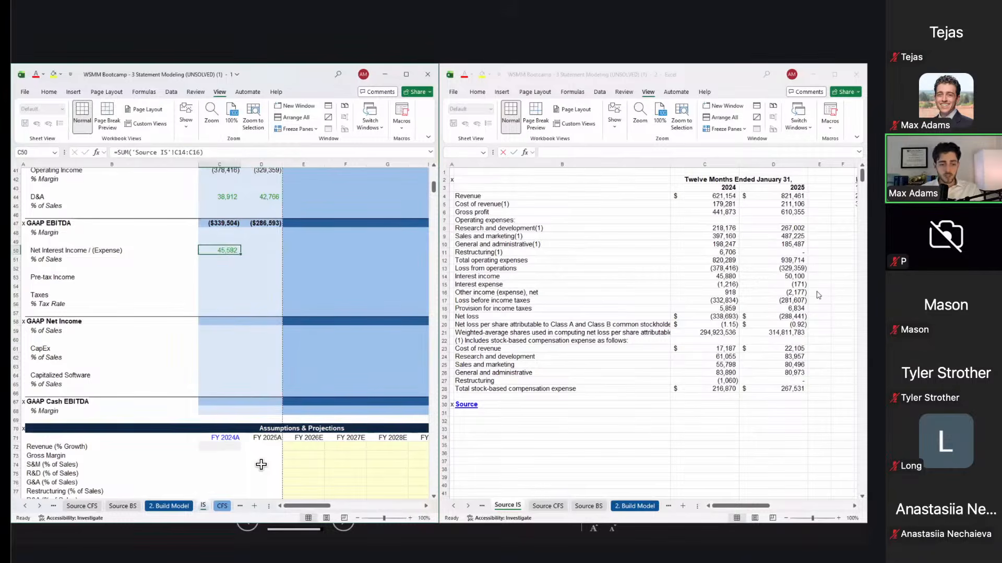
Step: Copy the net interest formula into D50 for FY2025 (47,752) and review the FY2024 formula
{"action": "key", "text": "ctrl+c"}
{"action": "key", "text": "Right"}
{"action": "key", "text": "ctrl+alt+v"}
{"action": "key", "text": "Escape"}
{"action": "key", "text": "Left"}
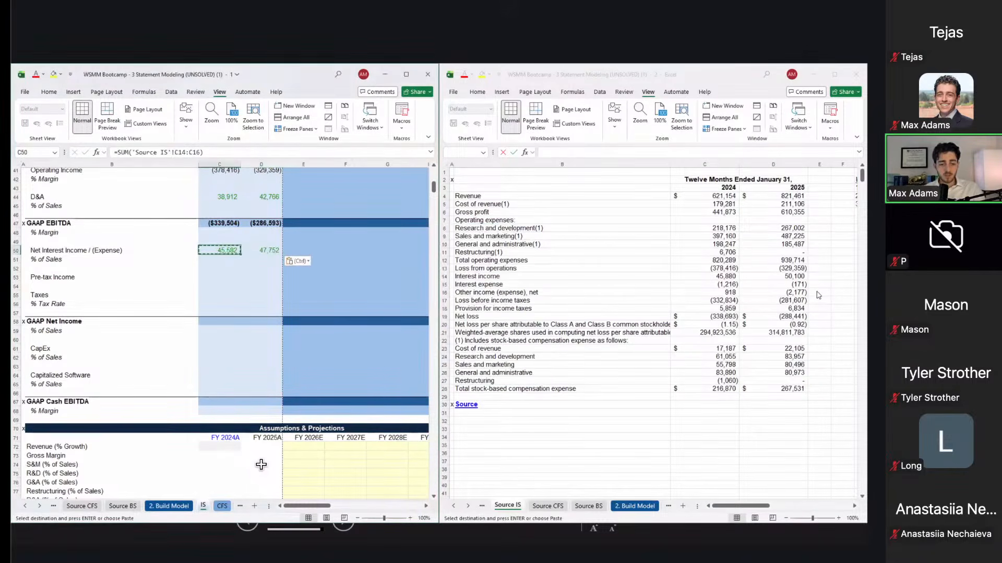
{"action": "key", "text": "F2"}
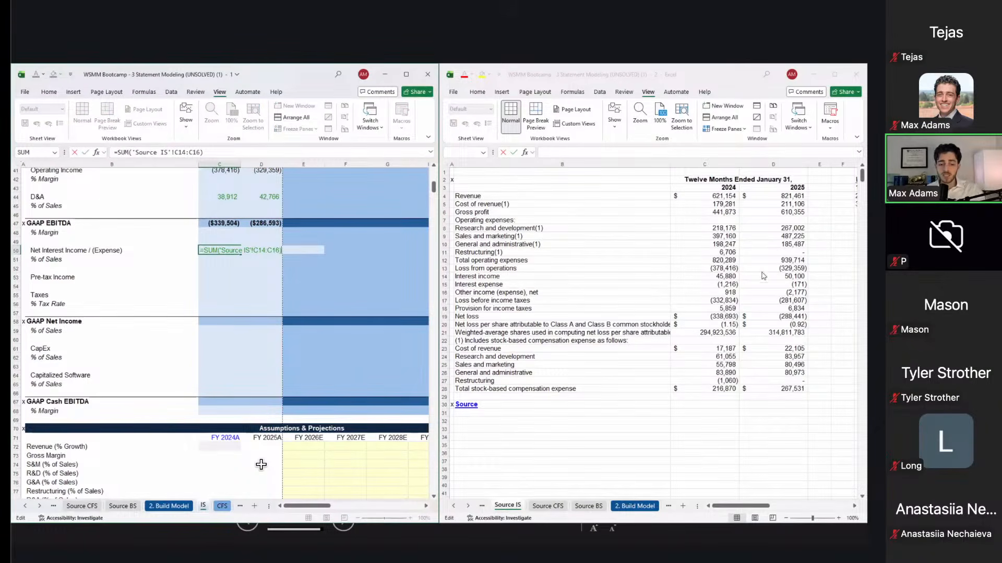
{"action": "key", "text": "Return"}
{"action": "key", "text": "Down"}
{"action": "key", "text": "Down"}
{"action": "key", "text": "Up"}
{"action": "key", "text": "Down"}
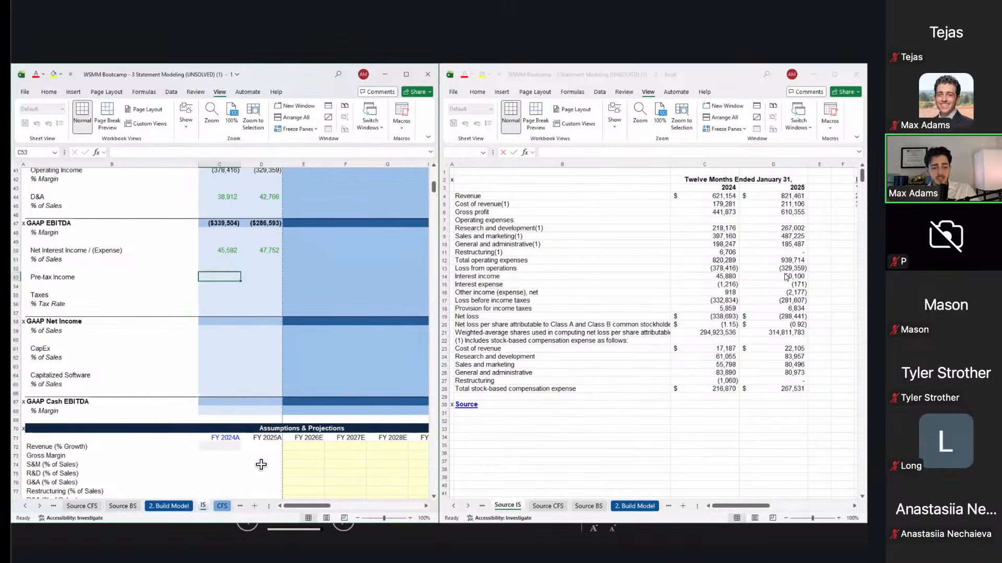
Step: Compare the FY2024 interest income and interest expense figures on Source IS
{"action": "left_click", "coordinate": [673, 259]}
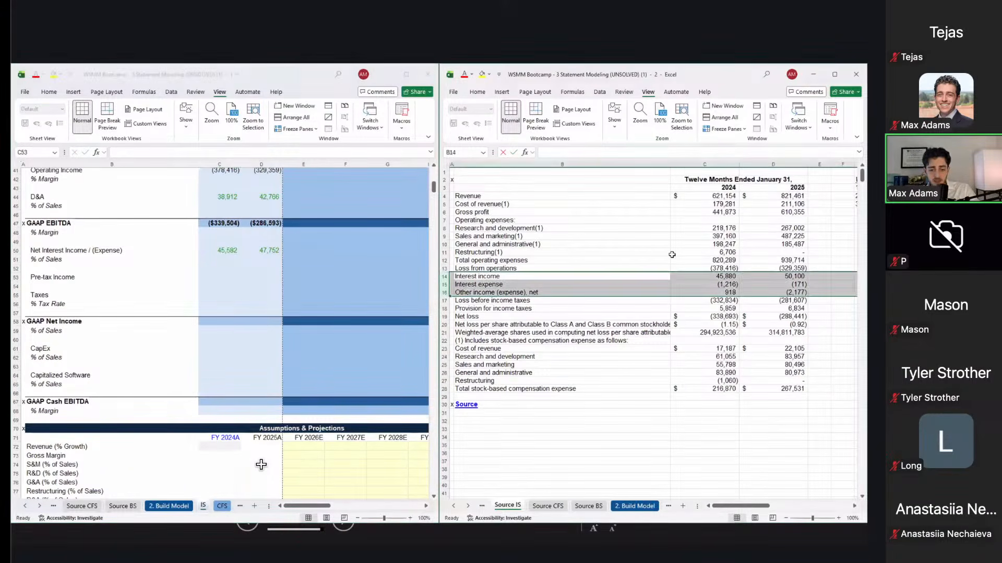
{"action": "left_click", "coordinate": [710, 277]}
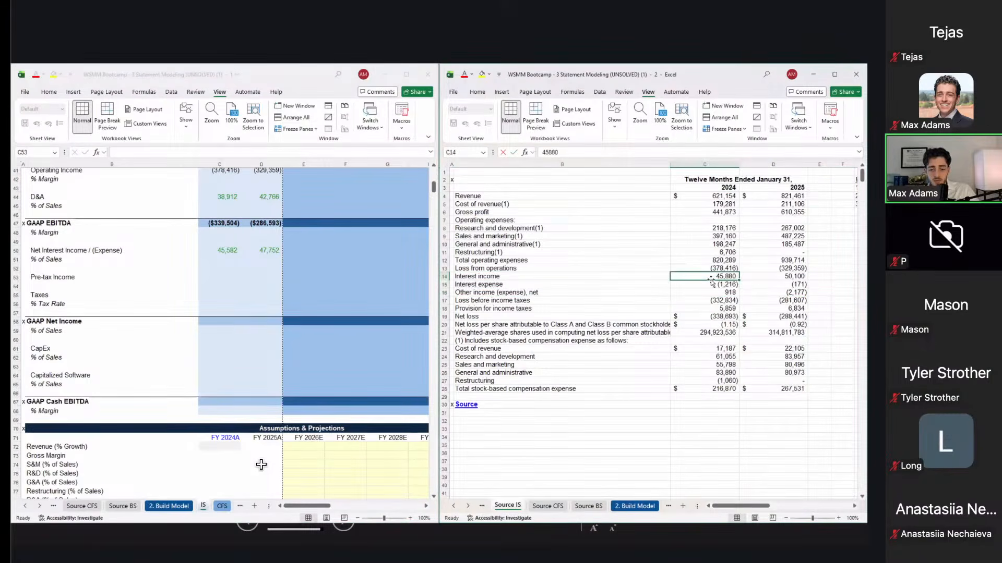
{"action": "left_click_drag", "start_coordinate": [711, 282], "coordinate": [713, 285]}
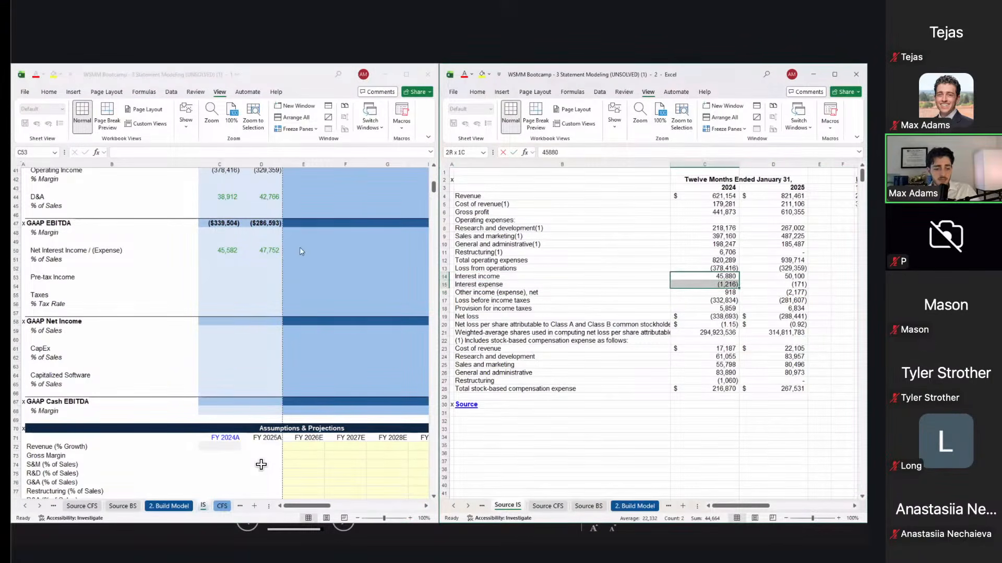
{"action": "left_click", "coordinate": [264, 266]}
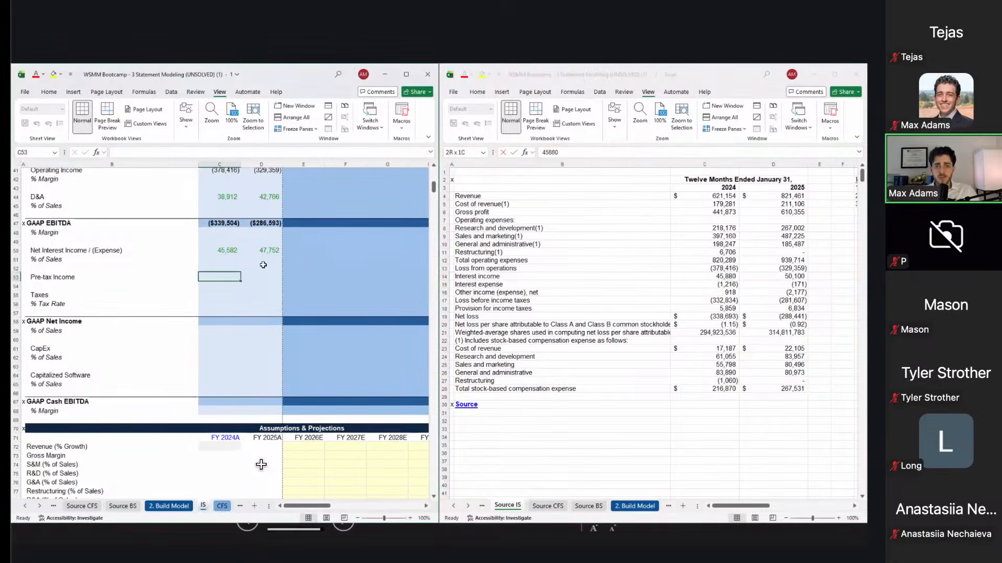
Step: Set Pre-tax Income to =C47+C50 in C53 and copy it to D53, giving (293,922) and (238,841)
{"action": "type", "text": "="}
{"action": "key", "text": "Up"}
{"action": "key", "text": "Up"}
{"action": "key", "text": "Up"}
{"action": "key", "text": "Up"}
{"action": "key", "text": "Up"}
{"action": "key", "text": "Up"}
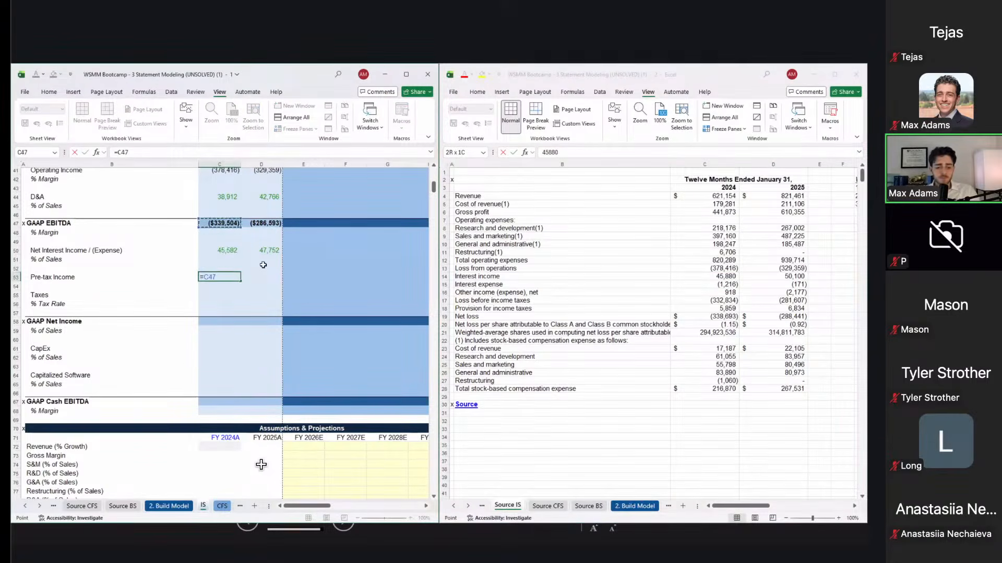
{"action": "type", "text": "+"}
{"action": "key", "text": "Up"}
{"action": "key", "text": "Up"}
{"action": "key", "text": "Up"}
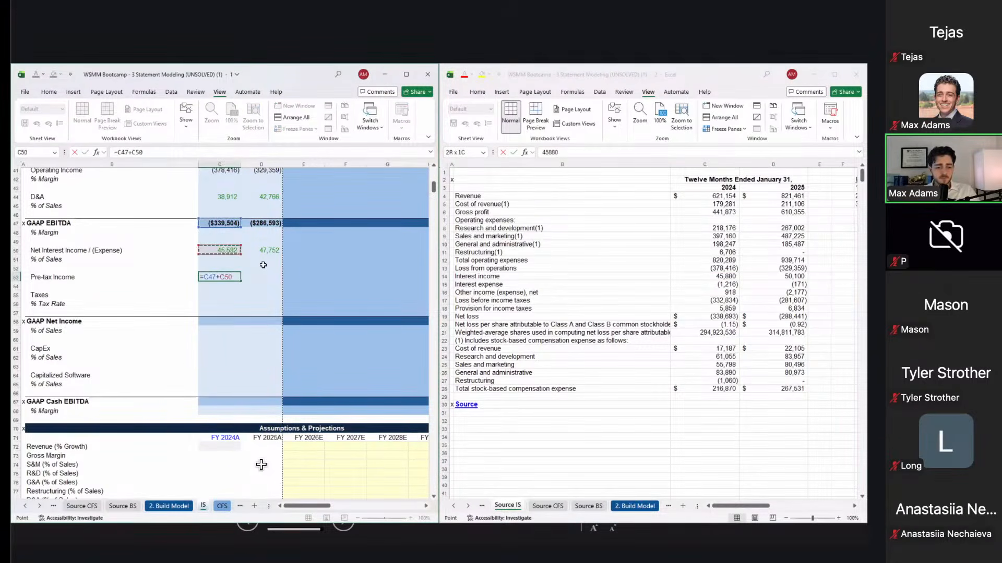
{"action": "key", "text": "Return"}
{"action": "key", "text": "Up"}
{"action": "key", "text": "ctrl+c"}
{"action": "key", "text": "Right"}
{"action": "key", "text": "ctrl+alt+v"}
{"action": "key", "text": "f"}
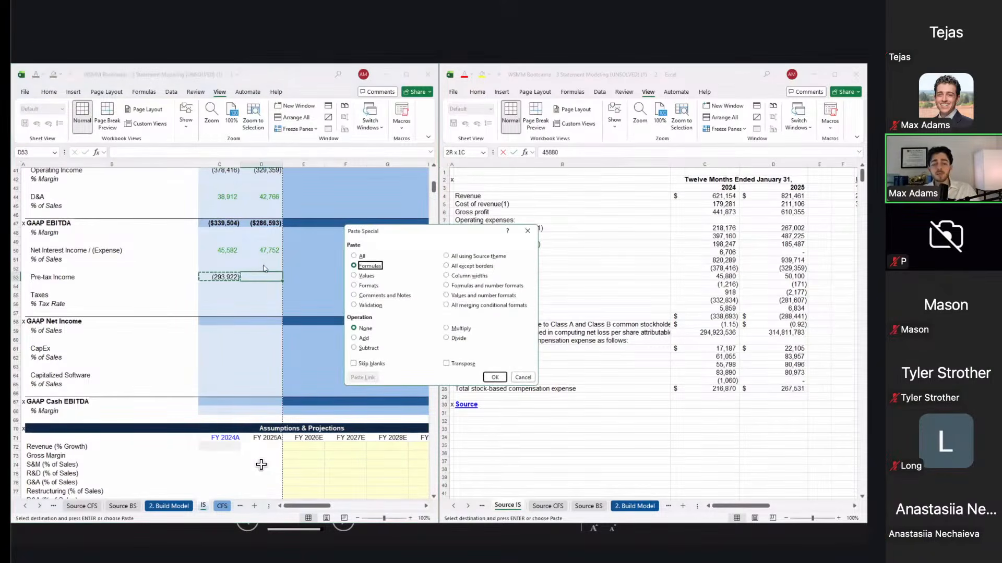
{"action": "key", "text": "Return"}
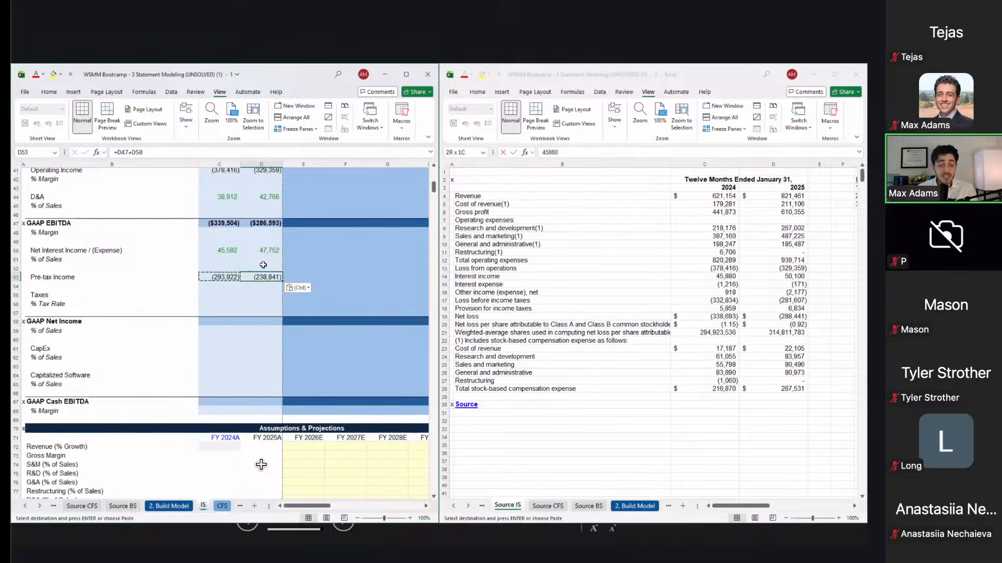
{"action": "left_click", "coordinate": [588, 332]}
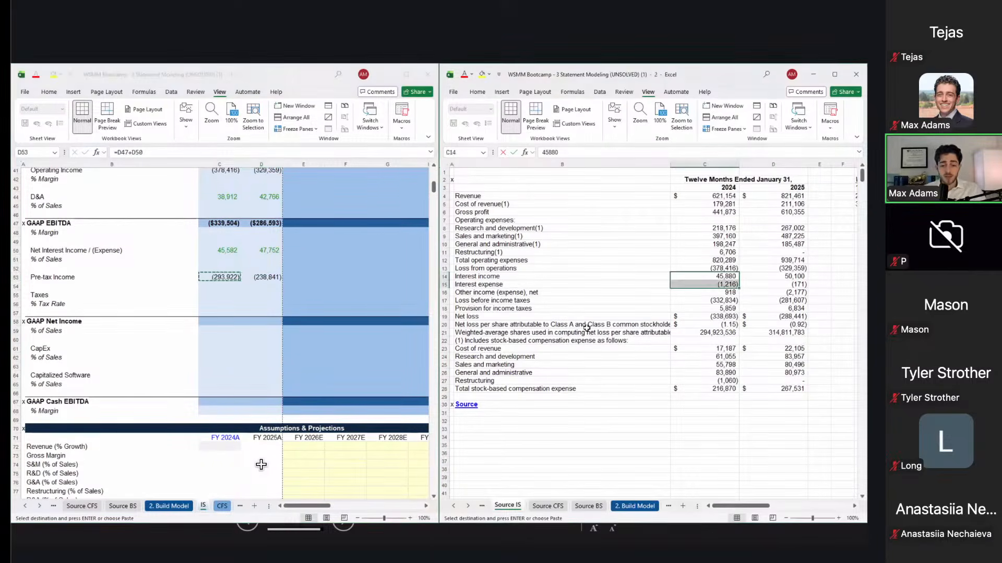
Step: Switch to Source BS and review the cash and short-term investments balances
{"action": "key", "text": "ctrl+Page_Down"}
{"action": "key", "text": "ctrl+Page_Down"}
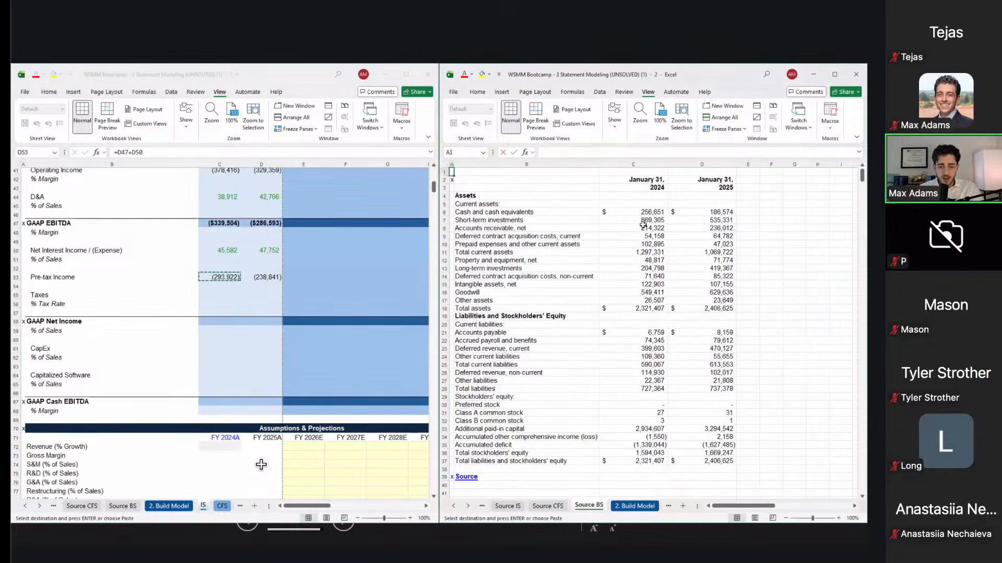
{"action": "left_click", "coordinate": [652, 216]}
{"action": "key", "text": "Up"}
{"action": "key", "text": "Right"}
{"action": "key", "text": "Right"}
{"action": "key", "text": "Down"}
{"action": "key", "text": "Left"}
{"action": "key", "text": "shift+Up"}
{"action": "key", "text": "shift+space"}
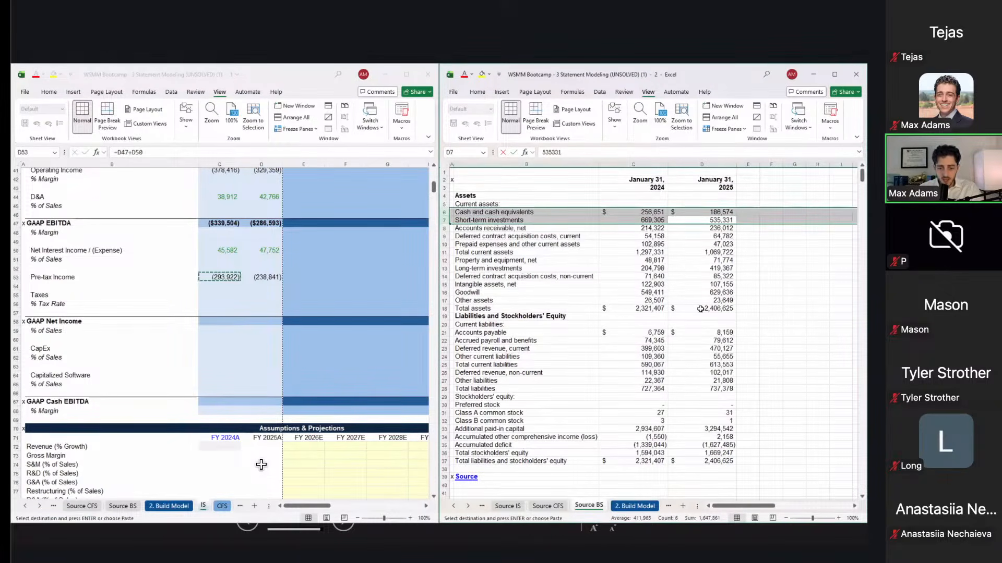
Step: Review accrued payroll, liabilities and Goodwill, then return the second window to Source IS
{"action": "left_click", "coordinate": [708, 340]}
{"action": "key", "text": "Down"}
{"action": "key", "text": "Down"}
{"action": "key", "text": "Down"}
{"action": "key", "text": "Down"}
{"action": "key", "text": "Down"}
{"action": "key", "text": "Down"}
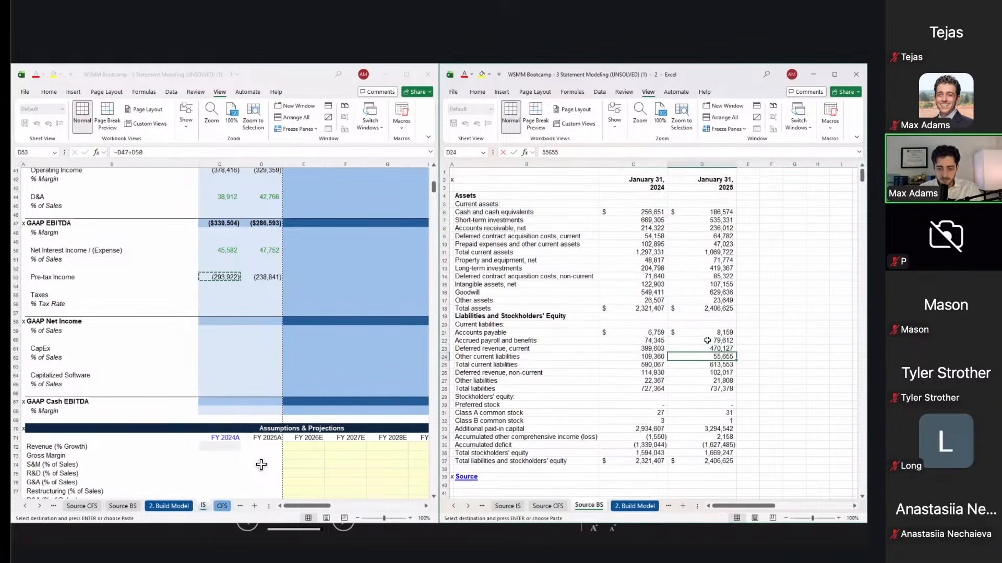
{"action": "key", "text": "Up"}
{"action": "key", "text": "Up"}
{"action": "key", "text": "Up"}
{"action": "key", "text": "Up"}
{"action": "key", "text": "Up"}
{"action": "key", "text": "Up"}
{"action": "key", "text": "Up"}
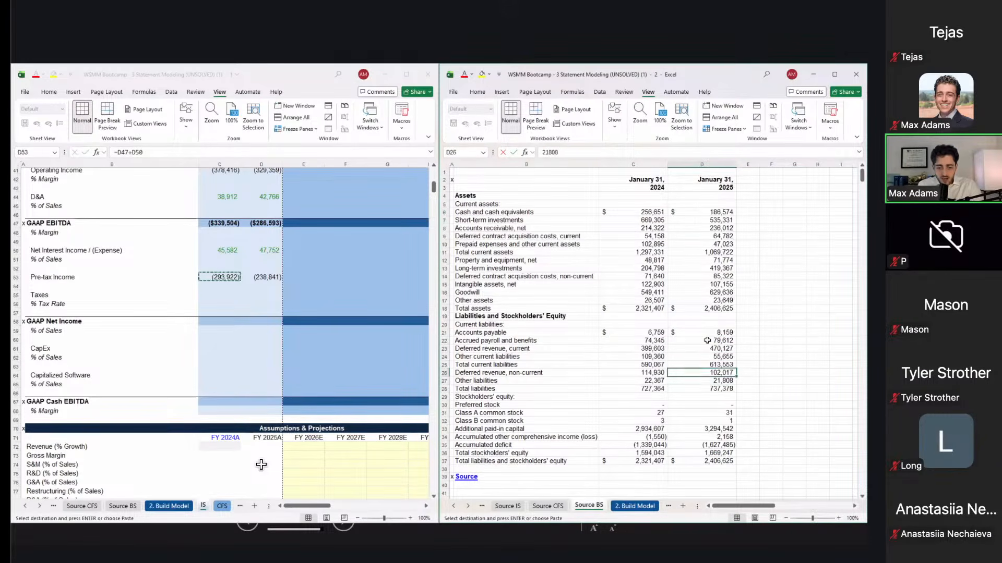
{"action": "key", "text": "Down"}
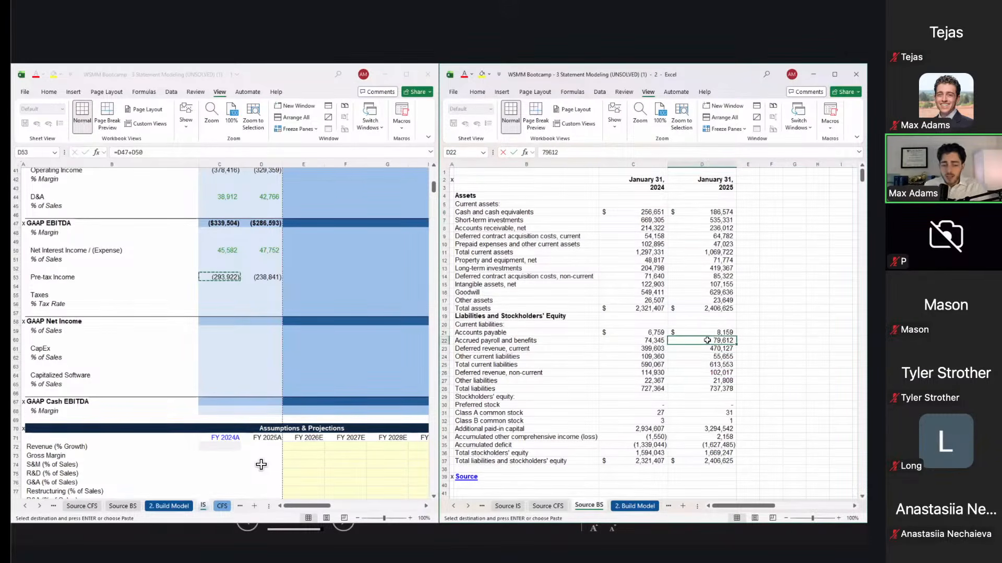
{"action": "left_click", "coordinate": [544, 295]}
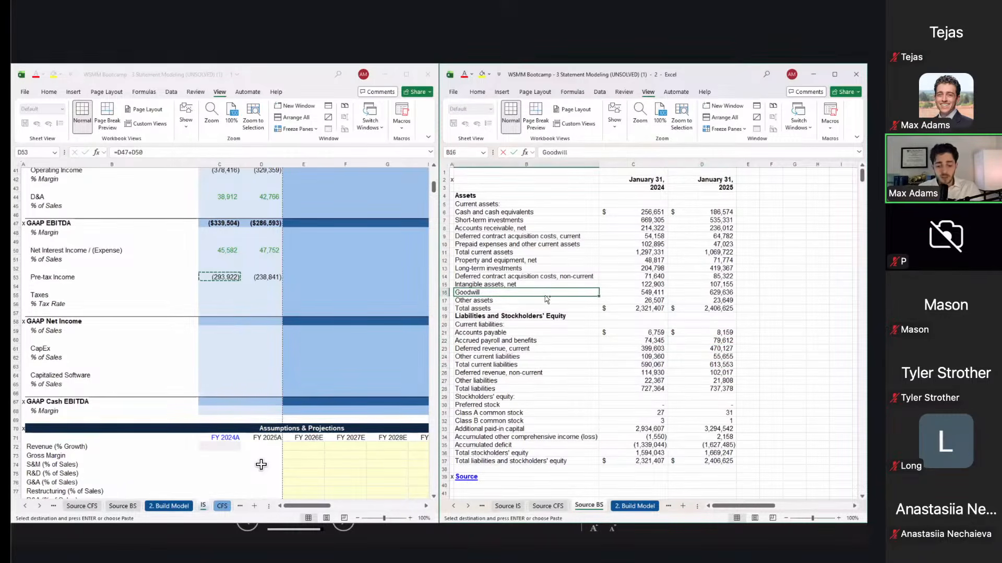
{"action": "key", "text": "ctrl+Page_Up"}
{"action": "key", "text": "ctrl+Page_Up"}
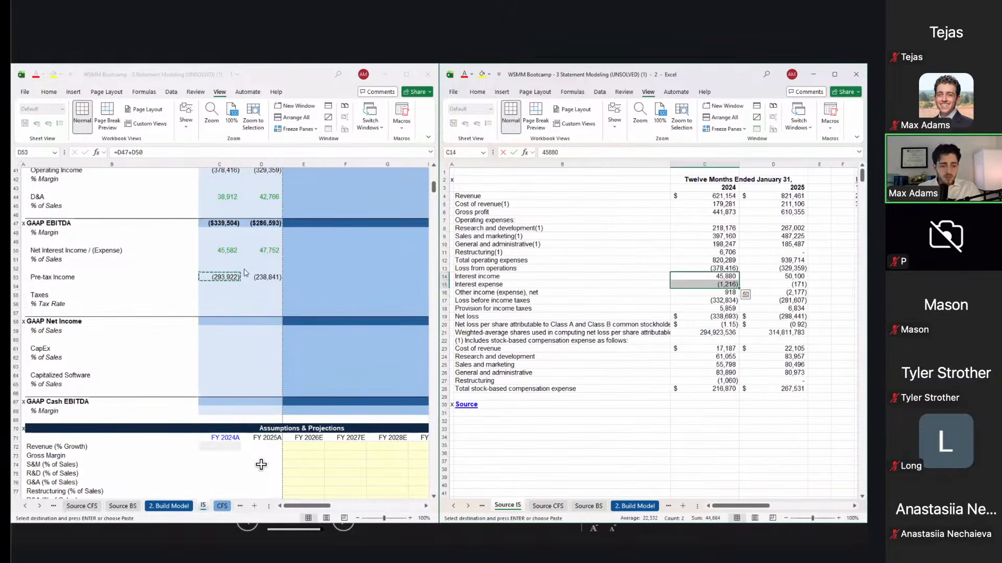
Step: Copy the 2024 and 2025 provision for income taxes values from Source IS C18:D18
{"action": "left_click", "coordinate": [223, 294]}
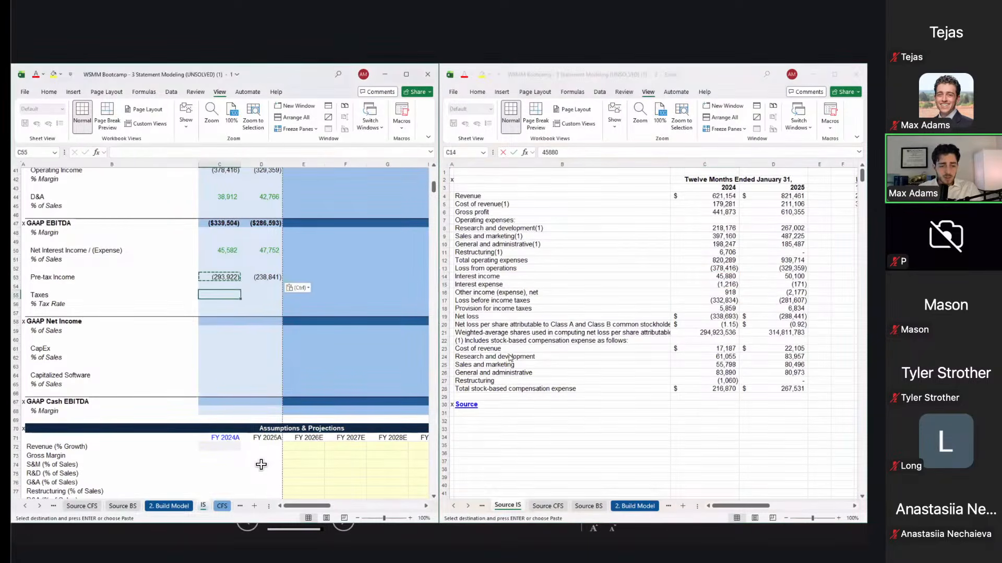
{"action": "left_click", "coordinate": [569, 358]}
{"action": "left_click", "coordinate": [562, 311]}
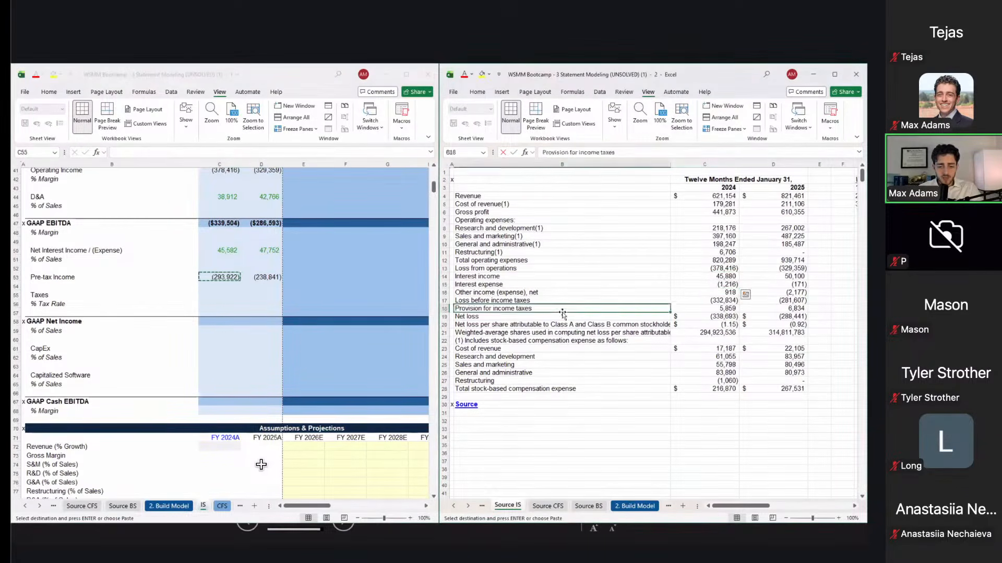
{"action": "key", "text": "Right"}
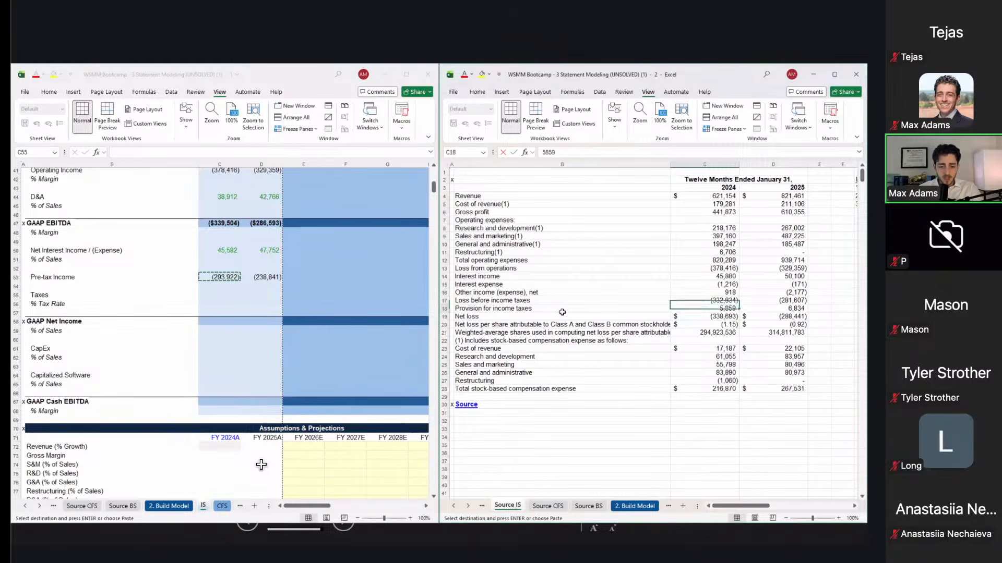
{"action": "key", "text": "shift+Right"}
{"action": "key", "text": "ctrl+c"}
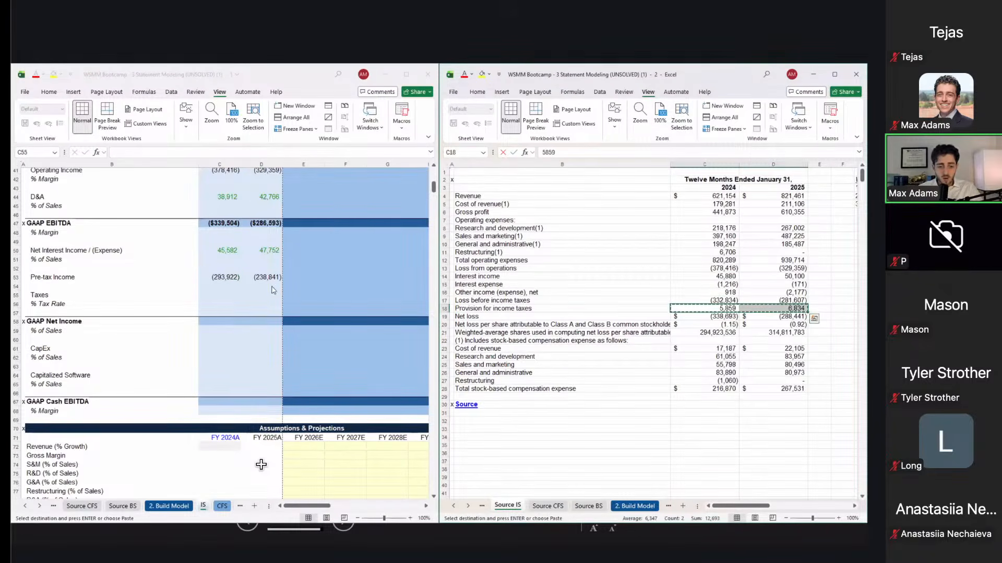
{"action": "left_click", "coordinate": [241, 296]}
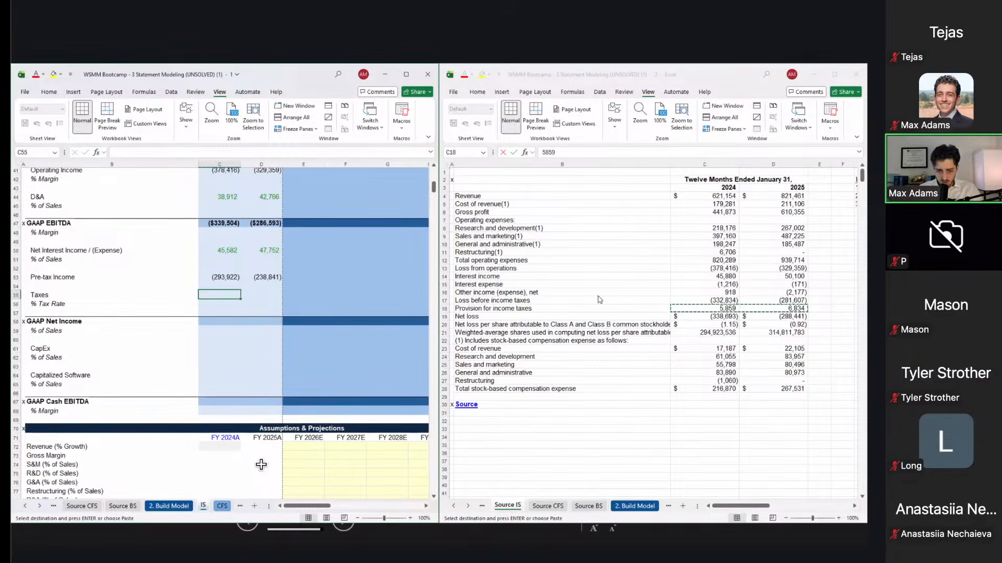
{"action": "left_click", "coordinate": [700, 301]}
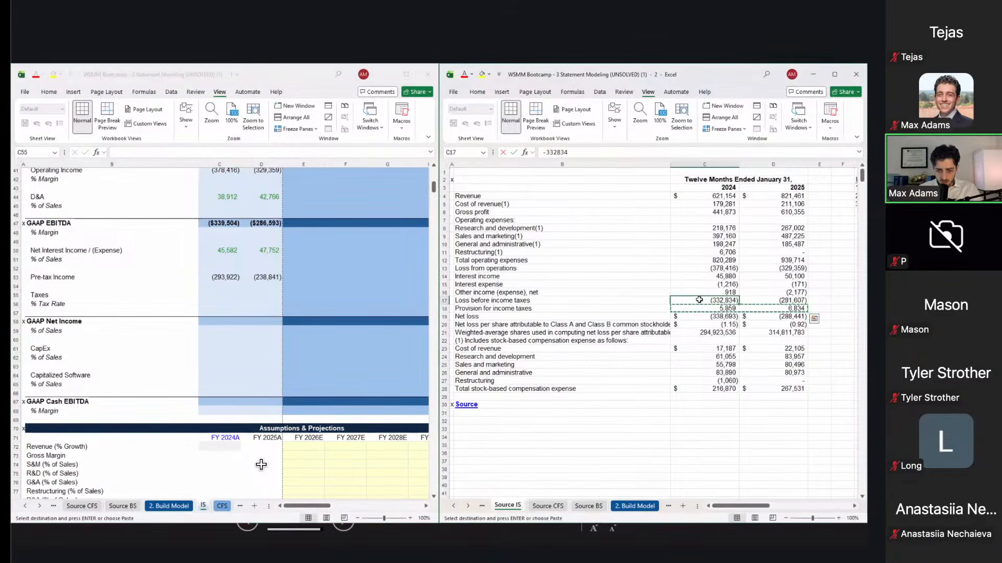
{"action": "left_click", "coordinate": [706, 319]}
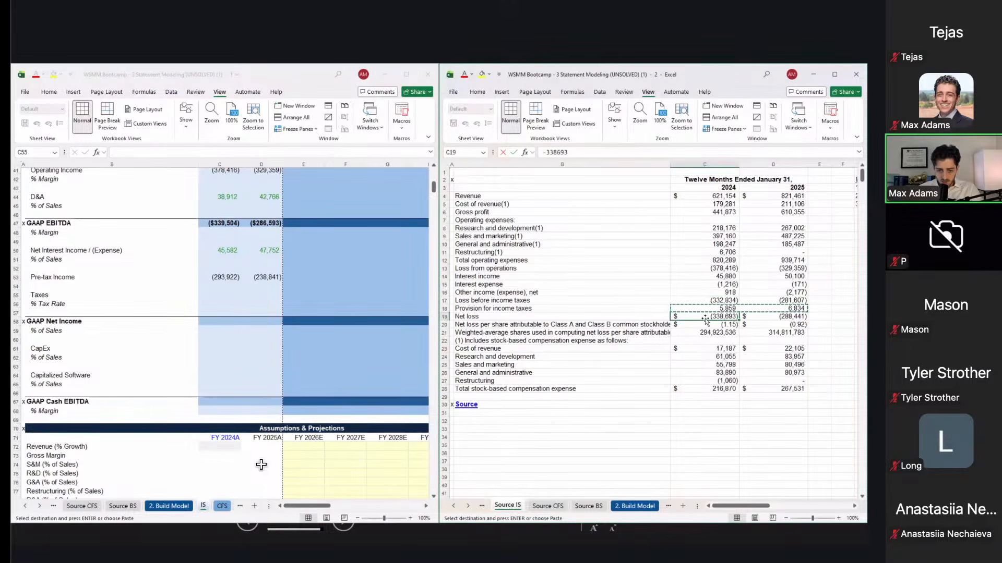
{"action": "key", "text": "Up"}
{"action": "key", "text": "shift+Right"}
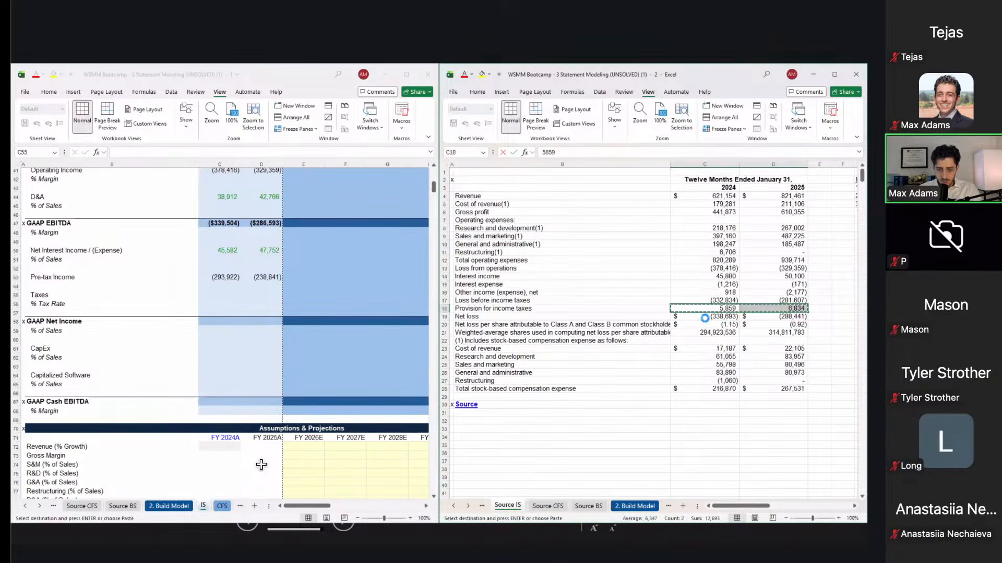
{"action": "left_click", "coordinate": [277, 305]}
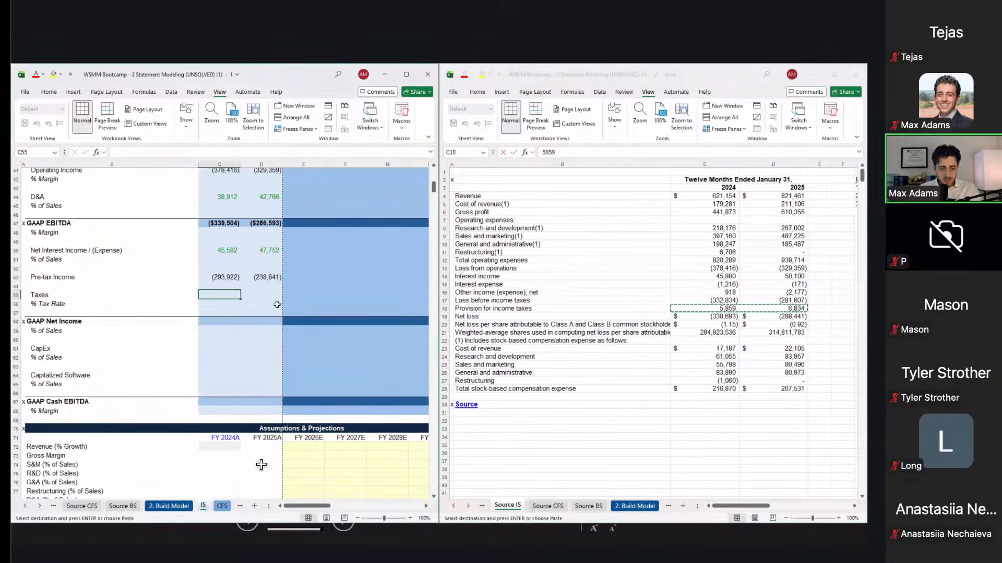
Step: Paste-link them into Taxes C55:D55 and negate with a minus, giving (5,859) and (6,834)
{"action": "key", "text": "ctrl+alt+v"}
{"action": "key", "text": "alt+l"}
{"action": "key", "text": "F2"}
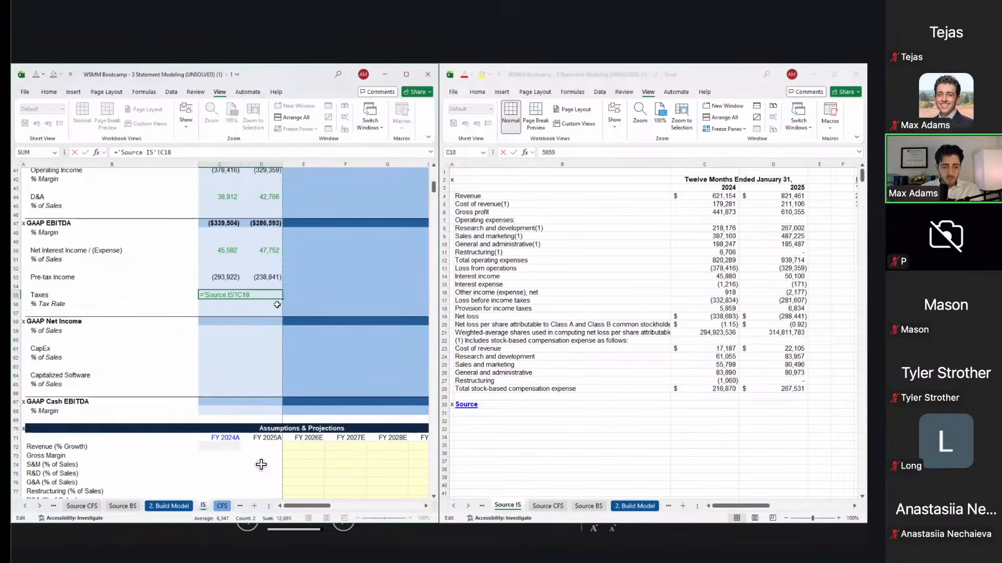
{"action": "type", "text": "-"}
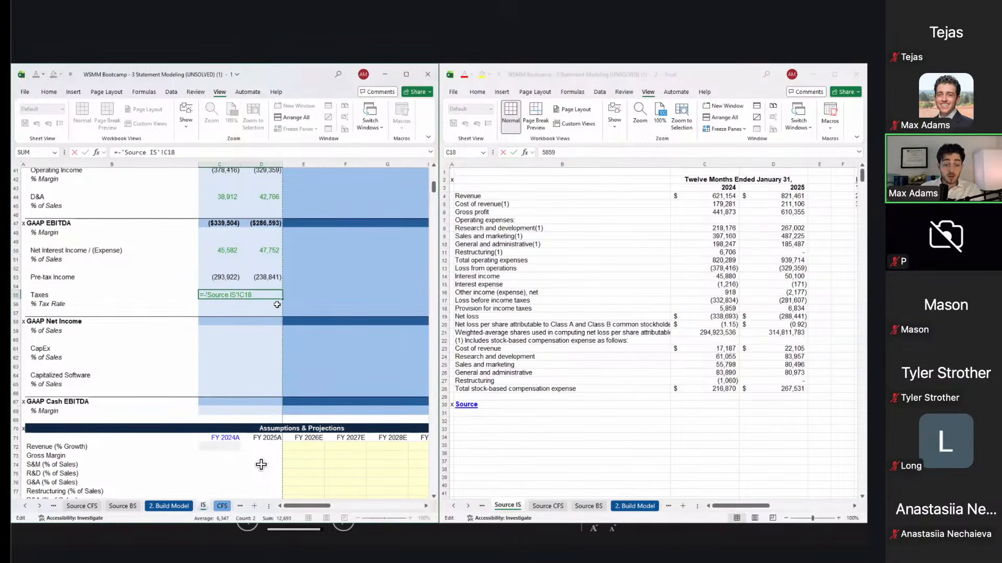
{"action": "key", "text": "ctrl+Return"}
{"action": "key", "text": "Left"}
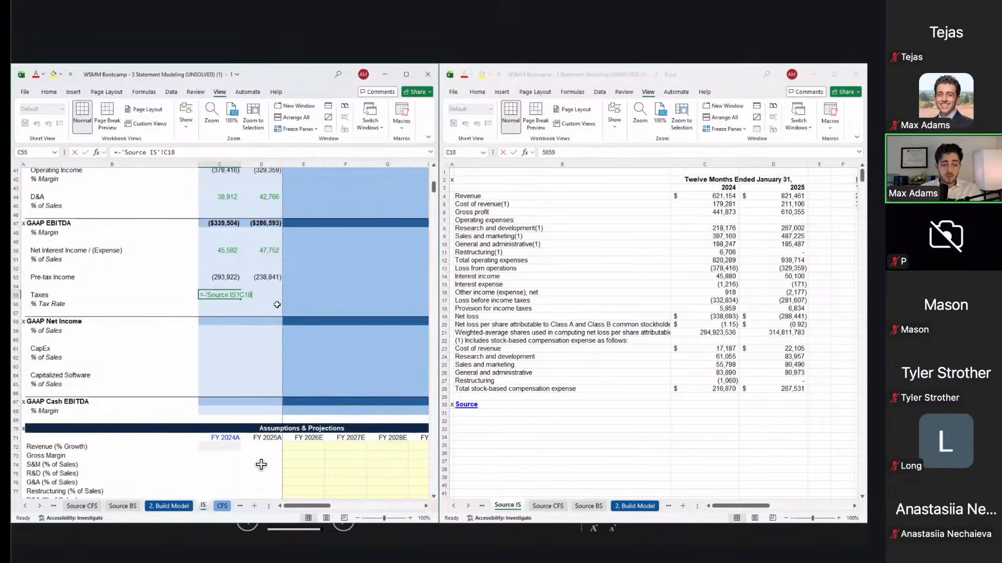
{"action": "key", "text": "F2"}
{"action": "key", "text": "Escape"}
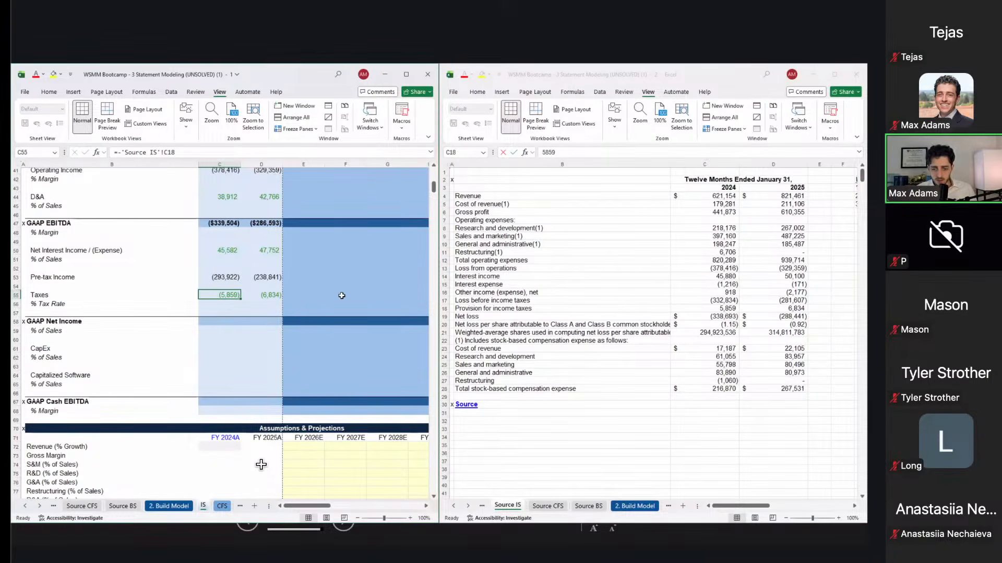
Step: Rebase the FY2024A Pre-tax Income formula on Operating Income instead of EBITDA
{"action": "left_click", "coordinate": [235, 277]}
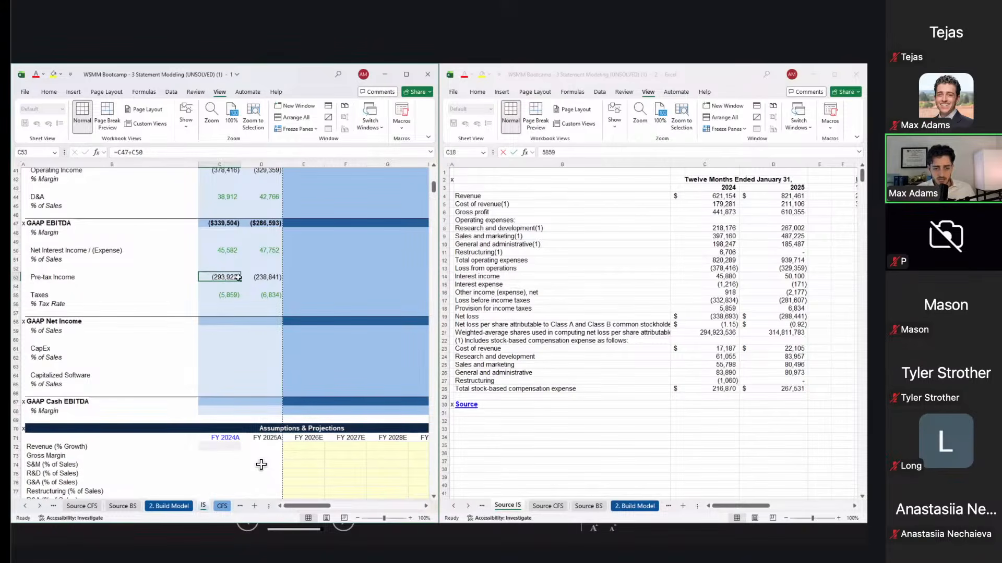
{"action": "scroll", "coordinate": [256, 291], "scroll_direction": "up", "scroll_amount": 1}
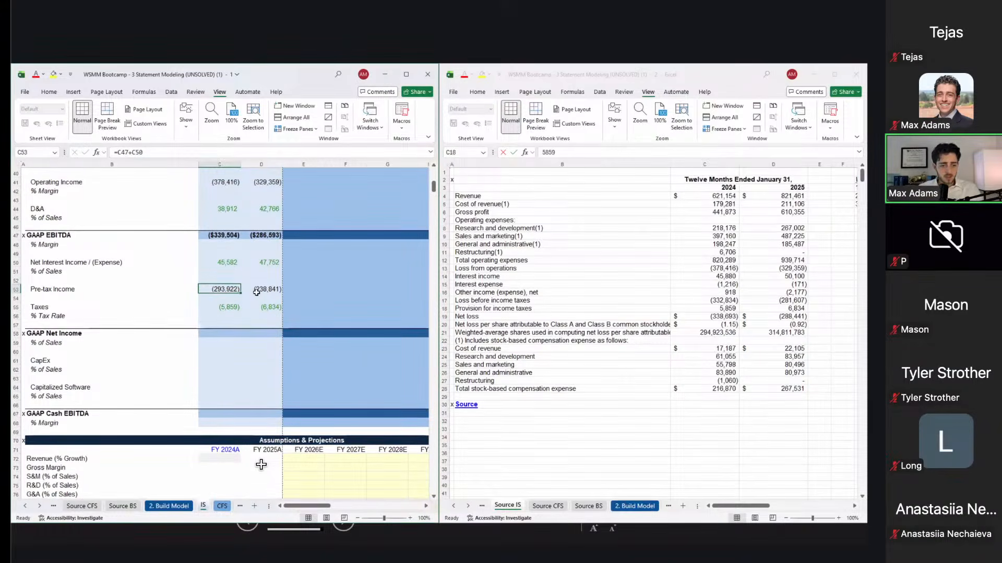
{"action": "key", "text": "F2"}
{"action": "scroll", "coordinate": [256, 292], "scroll_direction": "up", "scroll_amount": 3}
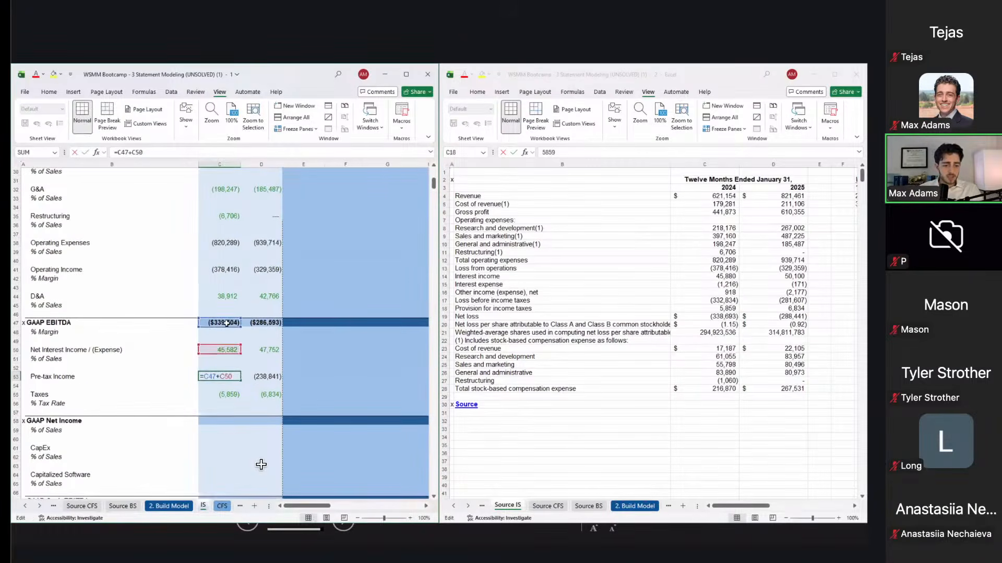
{"action": "left_click_drag", "start_coordinate": [227, 328], "coordinate": [229, 271]}
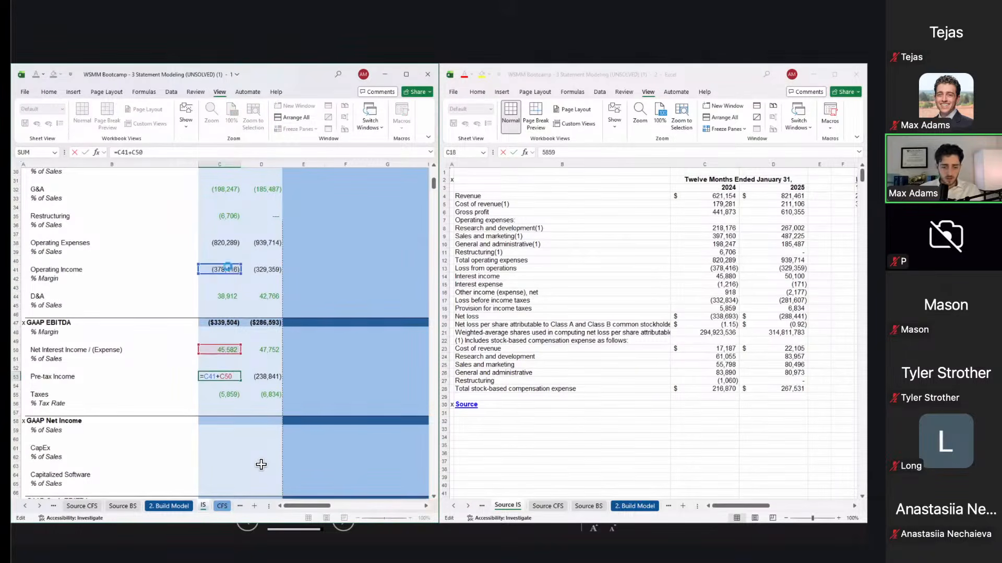
{"action": "key", "text": "ctrl+Return"}
Step: Paste the corrected pre-tax income formula into FY2025A as formulas only
{"action": "key", "text": "ctrl+c"}
{"action": "key", "text": "Right"}
{"action": "key", "text": "ctrl+v"}
{"action": "key", "text": "ctrl+alt+v"}
{"action": "key", "text": "f"}
{"action": "key", "text": "Return"}
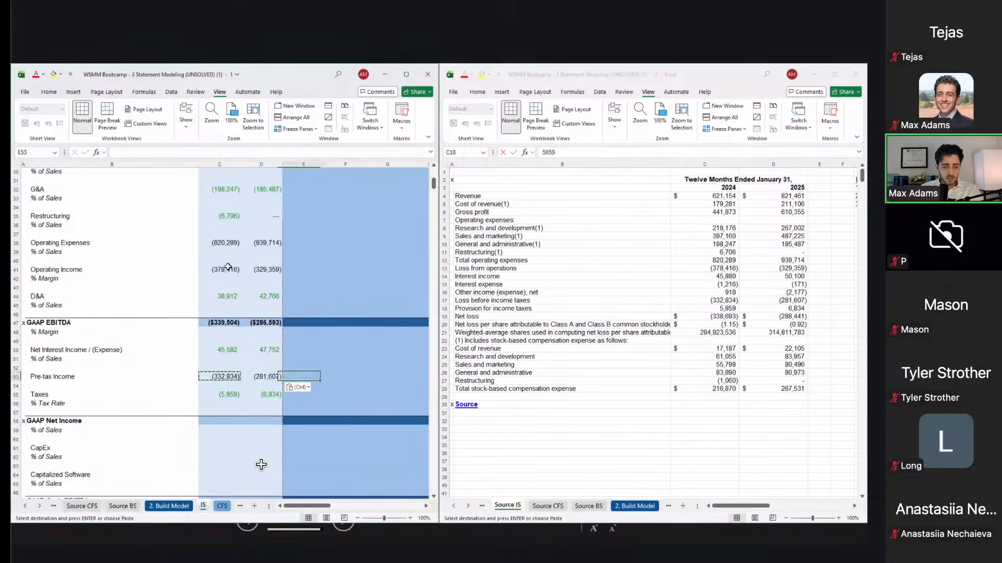
{"action": "key", "text": "Left"}
{"action": "key", "text": "Escape"}
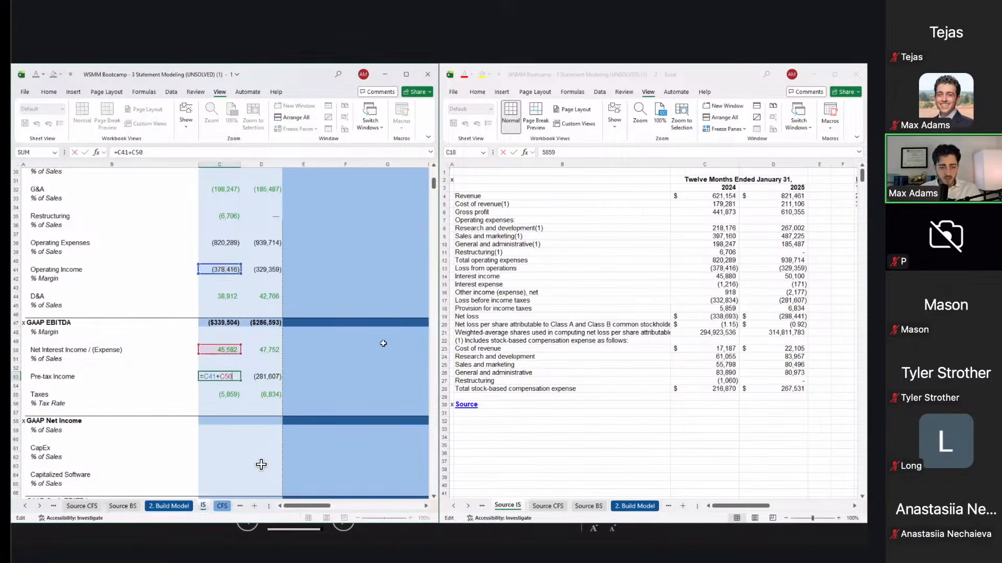
{"action": "key", "text": "Escape"}
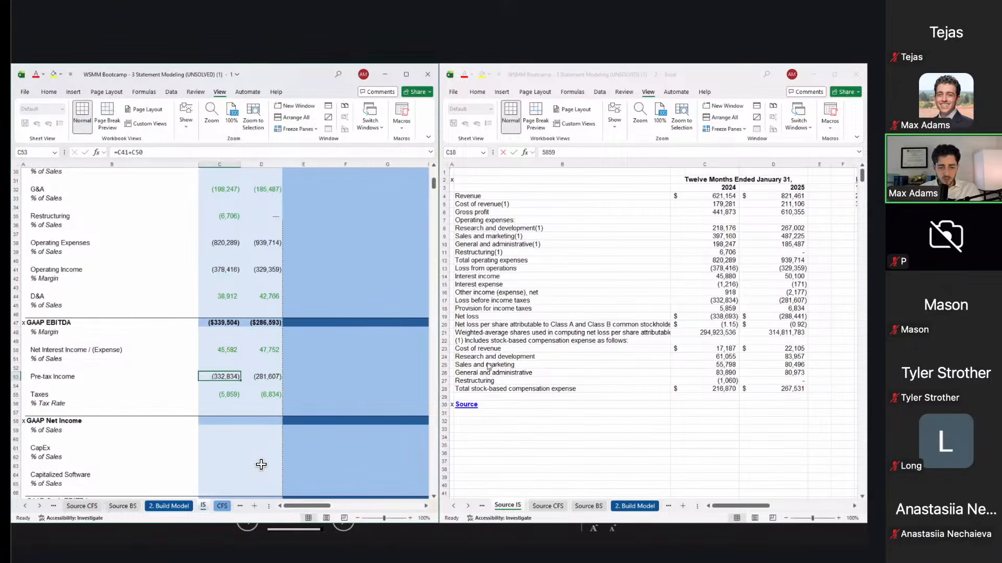
Step: Check both years' pre-tax income against the source statement's loss before income taxes
{"action": "left_click", "coordinate": [714, 288]}
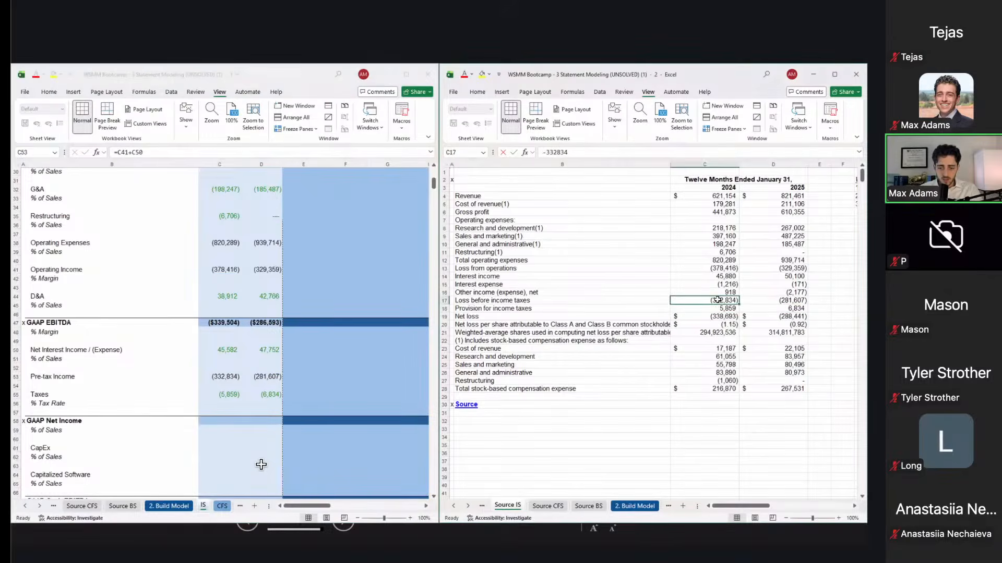
{"action": "left_click", "coordinate": [236, 378]}
{"action": "left_click", "coordinate": [266, 376]}
{"action": "left_click", "coordinate": [786, 303]}
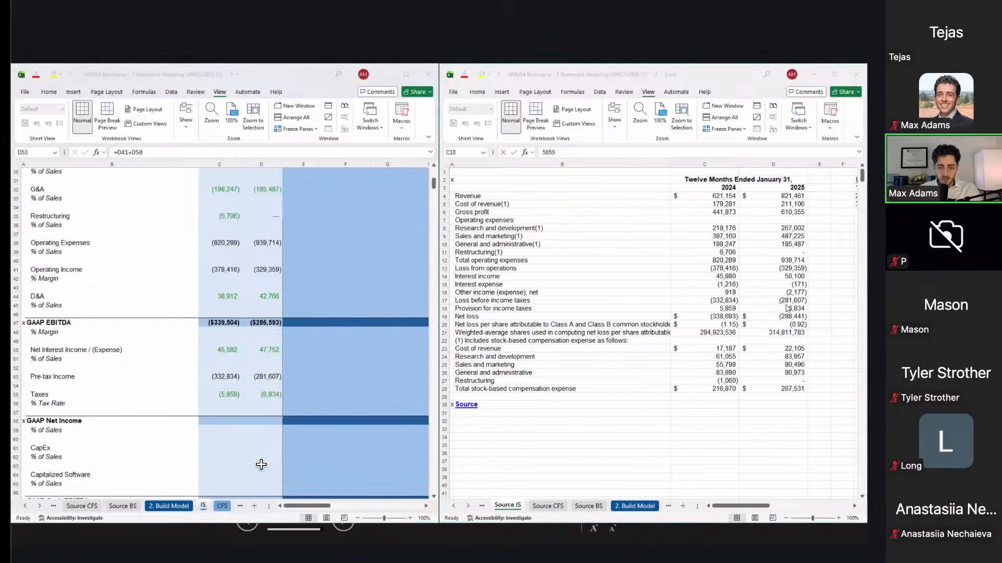
{"action": "left_click", "coordinate": [786, 301]}
Step: Set FY2024A GAAP Net Income to pre-tax income plus taxes
{"action": "left_click", "coordinate": [232, 403]}
{"action": "left_click", "coordinate": [214, 423]}
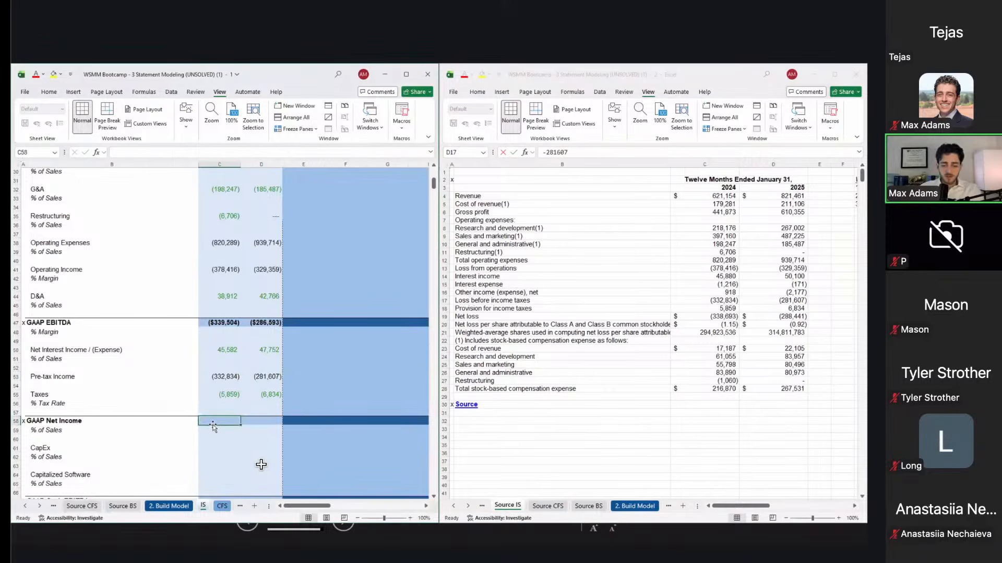
{"action": "type", "text": "="}
{"action": "key", "text": "Up"}
{"action": "key", "text": "Up"}
{"action": "key", "text": "Up"}
{"action": "key", "text": "Up"}
{"action": "key", "text": "Up"}
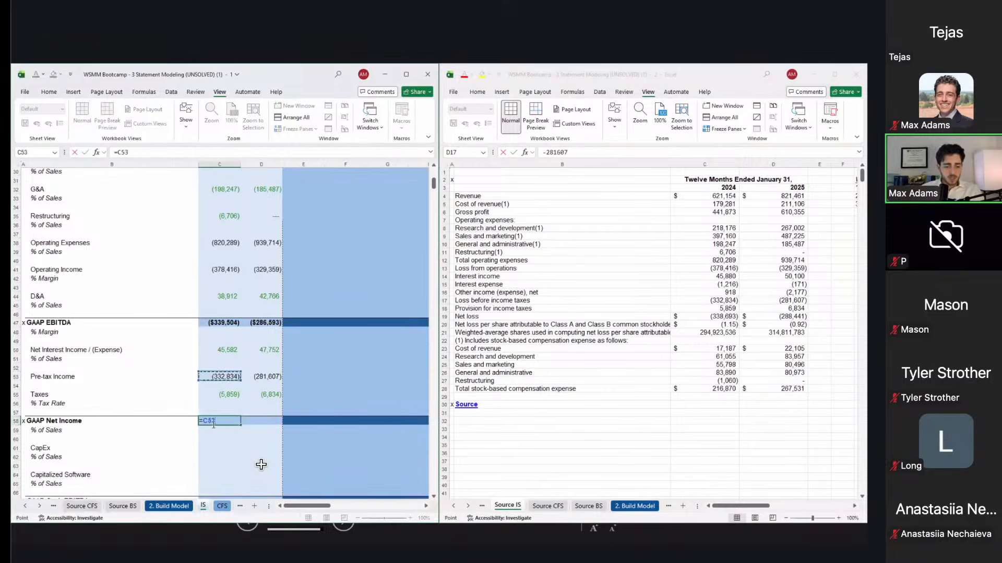
{"action": "type", "text": "+"}
{"action": "key", "text": "Up"}
{"action": "key", "text": "Up"}
{"action": "key", "text": "Up"}
{"action": "key", "text": "Return"}
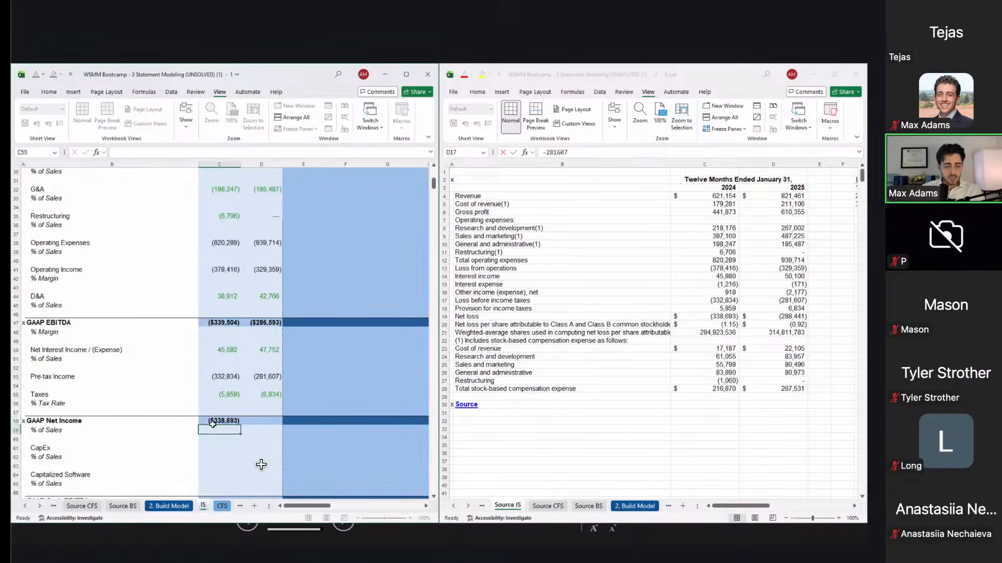
Step: Paste the net income formula into FY2025A and confirm (338,693) and (288,441) match the reported loss
{"action": "left_click", "coordinate": [212, 422]}
{"action": "key", "text": "ctrl+c"}
{"action": "key", "text": "Right"}
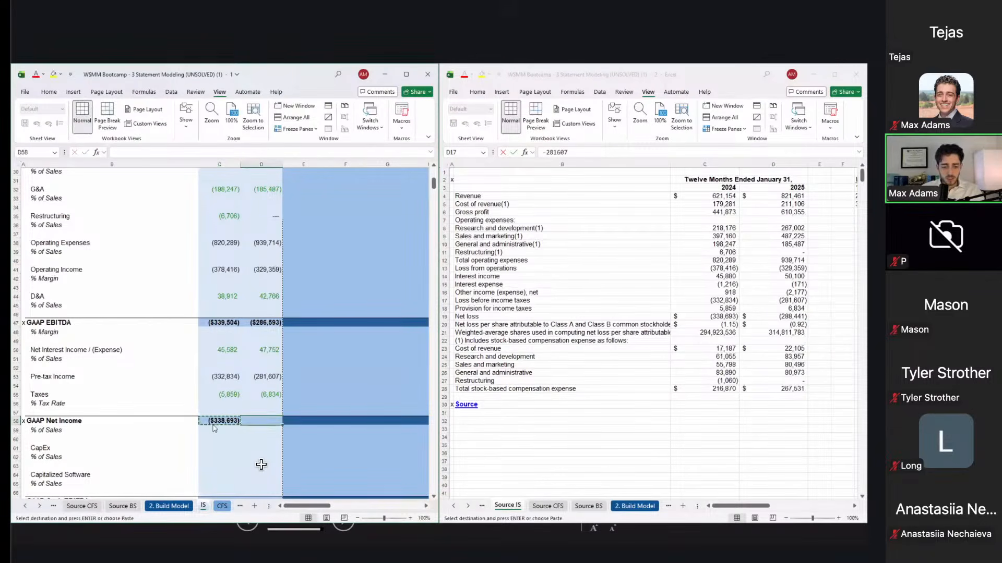
{"action": "key", "text": "ctrl+alt+v"}
{"action": "key", "text": "f"}
{"action": "key", "text": "Return"}
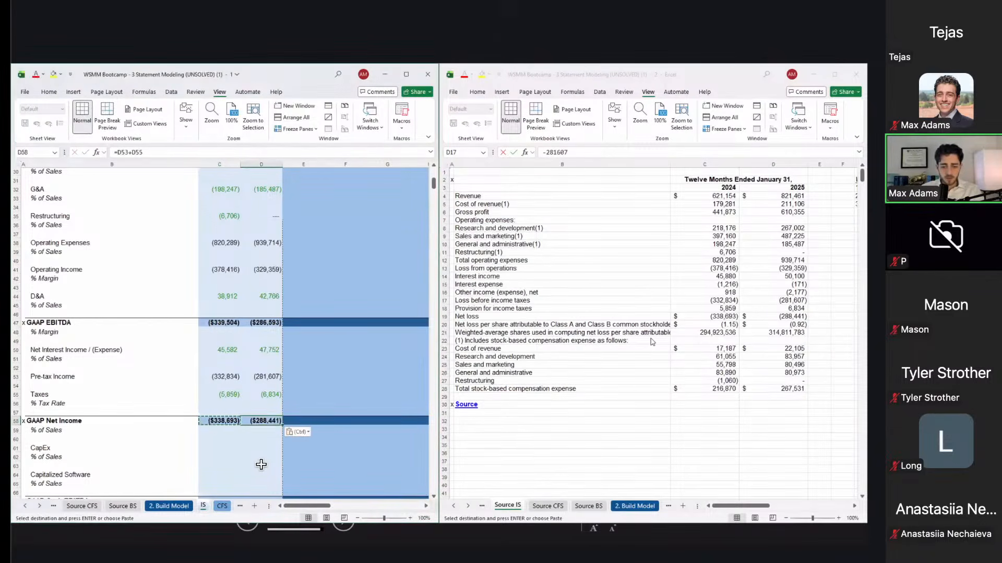
{"action": "left_click", "coordinate": [718, 316]}
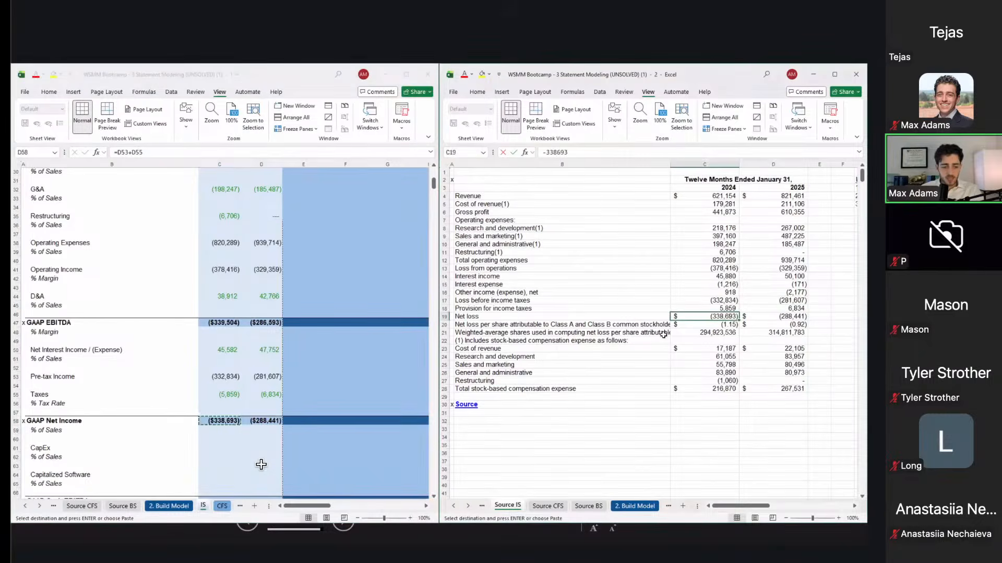
{"action": "scroll", "coordinate": [324, 418], "scroll_direction": "down", "scroll_amount": 3}
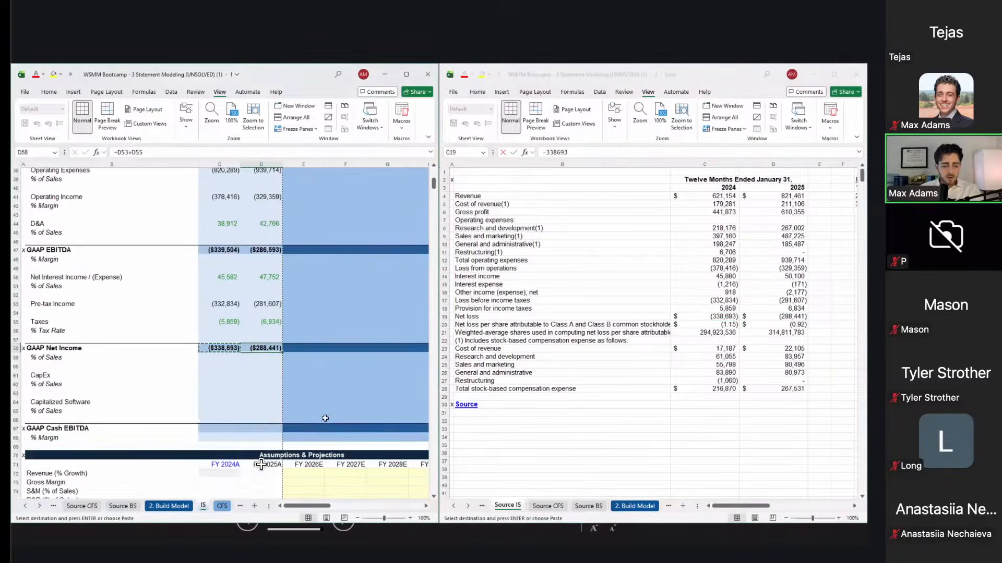
{"action": "scroll", "coordinate": [261, 464], "scroll_direction": "up", "scroll_amount": 2}
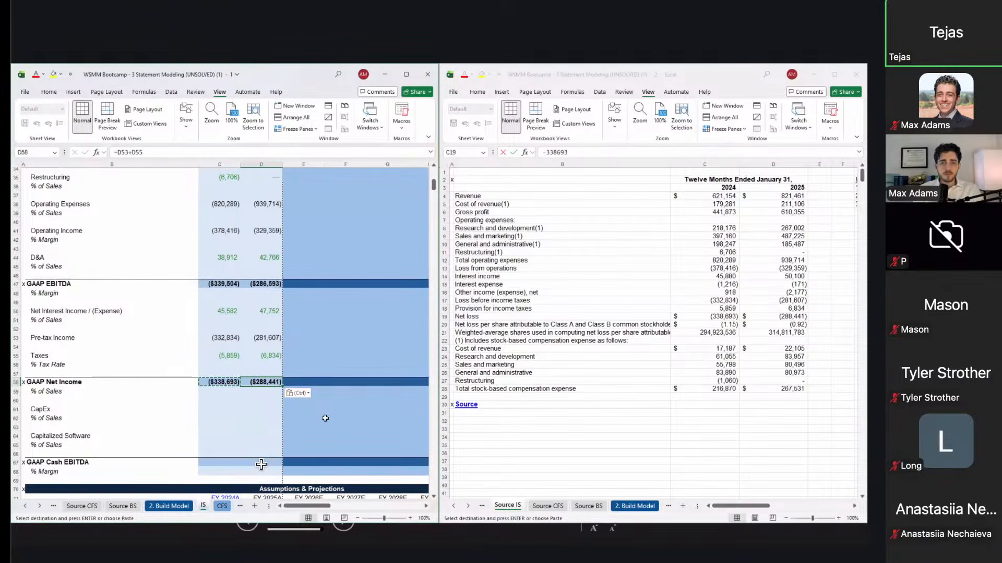
{"action": "left_click", "coordinate": [220, 234]}
{"action": "type", "text": "="}
{"action": "key", "text": "Up"}
{"action": "key", "text": "Up"}
{"action": "key", "text": "Up"}
{"action": "key", "text": "Up"}
{"action": "key", "text": "Up"}
{"action": "key", "text": "Up"}
{"action": "key", "text": "Up"}
{"action": "key", "text": "Up"}
{"action": "key", "text": "Up"}
{"action": "key", "text": "Up"}
{"action": "key", "text": "Up"}
{"action": "key", "text": "Up"}
{"action": "key", "text": "Up"}
{"action": "key", "text": "Up"}
{"action": "key", "text": "Up"}
{"action": "key", "text": "Up"}
{"action": "key", "text": "Up"}
{"action": "key", "text": "Up"}
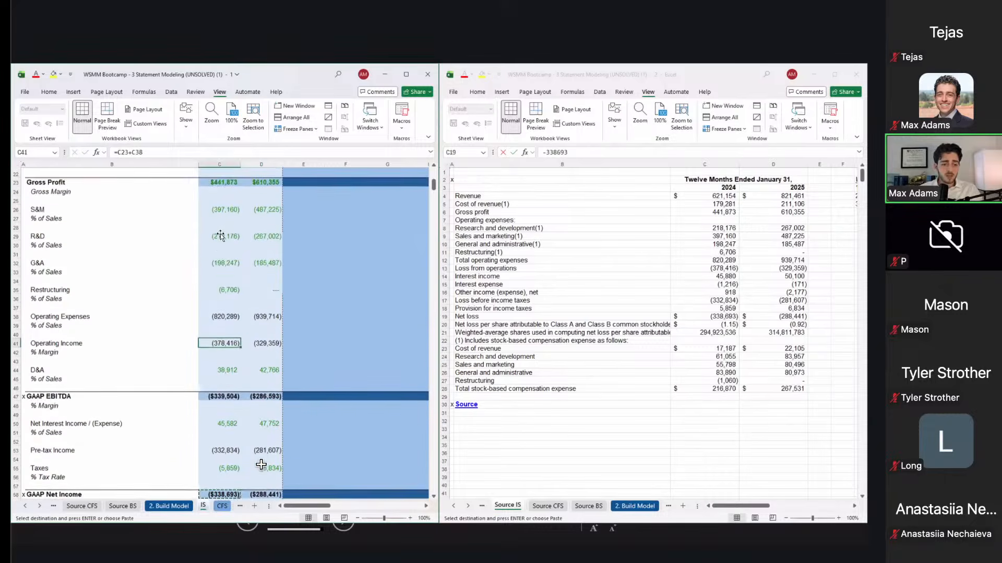
{"action": "type", "text": "+"}
{"action": "key", "text": "Up"}
{"action": "key", "text": "Up"}
{"action": "key", "text": "Up"}
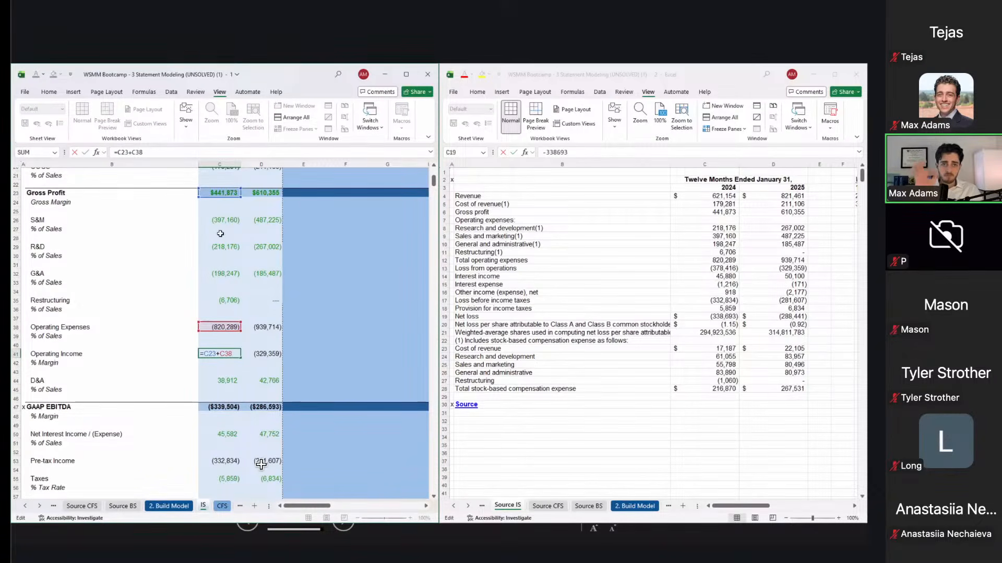
{"action": "scroll", "coordinate": [261, 464], "scroll_direction": "down", "scroll_amount": 6}
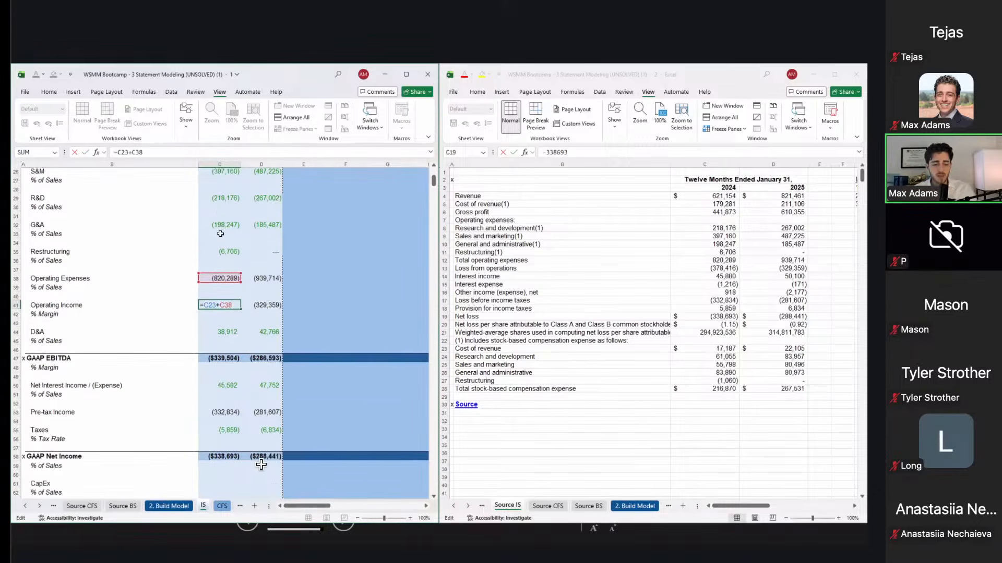
{"action": "scroll", "coordinate": [260, 464], "scroll_direction": "down", "scroll_amount": 1}
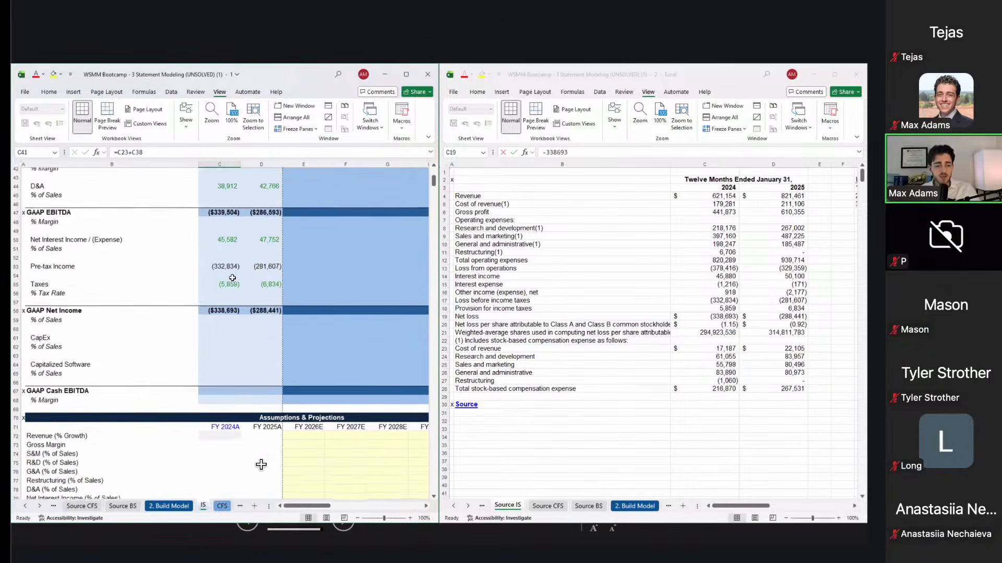
{"action": "left_click", "coordinate": [205, 343]}
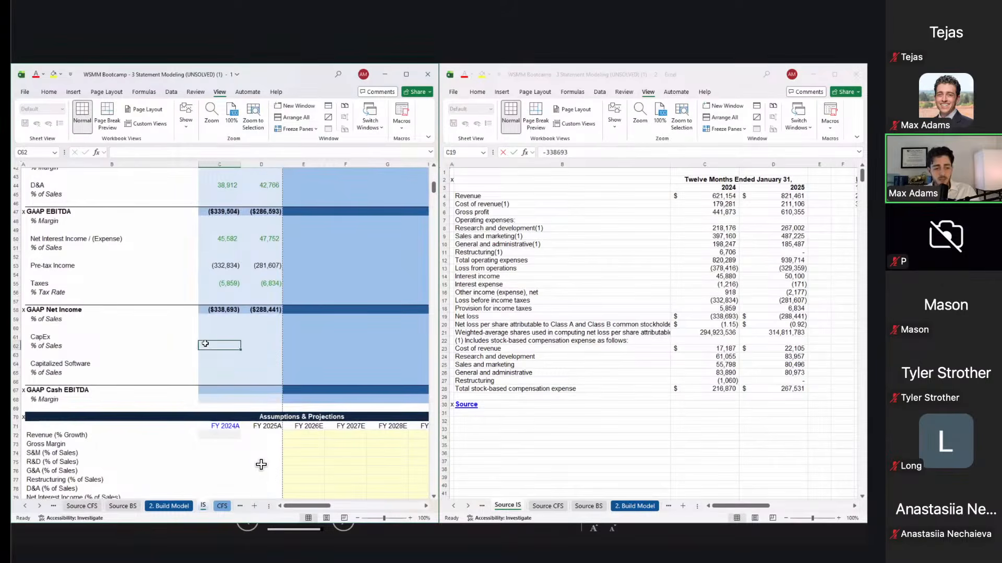
{"action": "key", "text": "Up"}
Step: Switch the source window to the Source CFS sheet and review the operating cash flow lines
{"action": "left_click", "coordinate": [583, 421]}
{"action": "key", "text": "ctrl+Page_Down"}
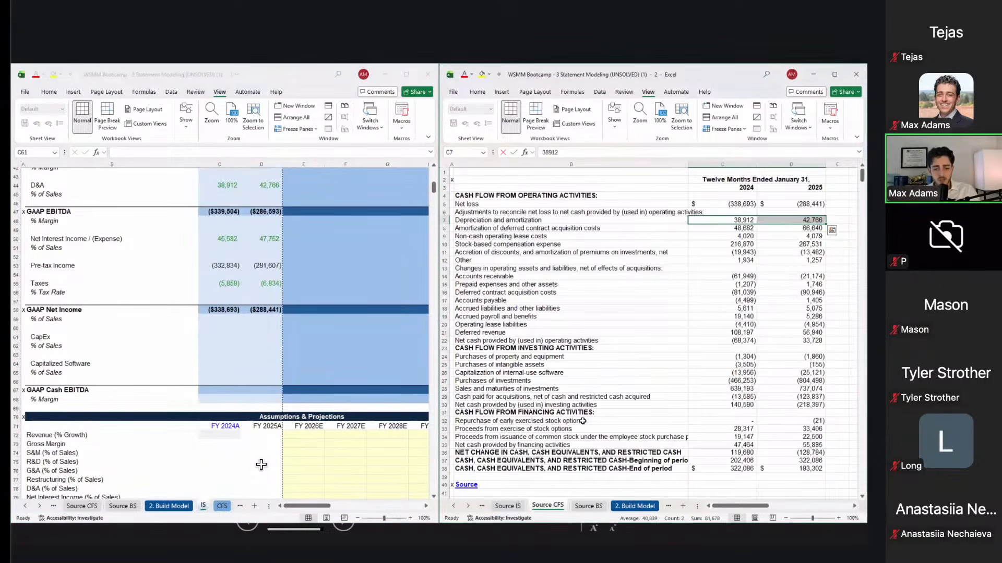
{"action": "key", "text": "Down"}
{"action": "key", "text": "Down"}
{"action": "key", "text": "Down"}
{"action": "key", "text": "Down"}
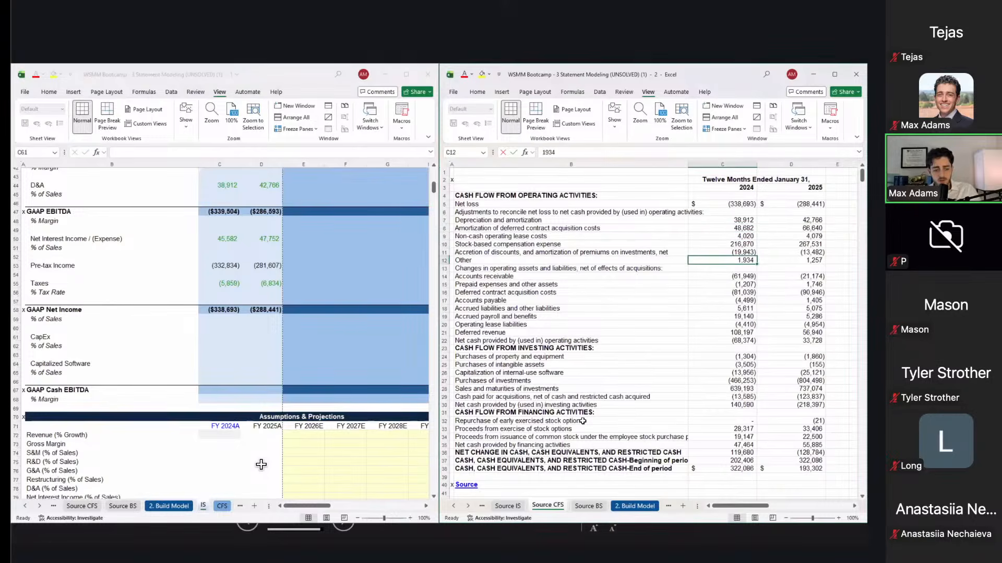
{"action": "key", "text": "alt+Tab"}
Step: Review the model's Net Income to Cash EBITDA rows and select the FY2024A CapEx cell
{"action": "left_click_drag", "start_coordinate": [222, 308], "coordinate": [249, 388]}
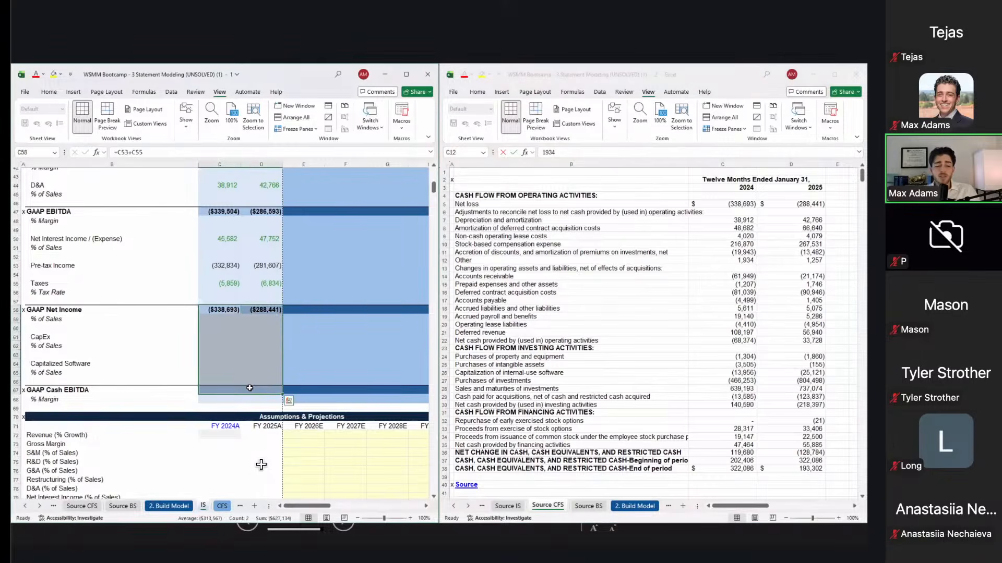
{"action": "left_click", "coordinate": [169, 398]}
{"action": "key", "text": "Up"}
{"action": "key", "text": "Right"}
{"action": "key", "text": "Up"}
{"action": "key", "text": "Up"}
{"action": "key", "text": "Up"}
{"action": "key", "text": "Up"}
{"action": "key", "text": "Up"}
{"action": "key", "text": "Up"}
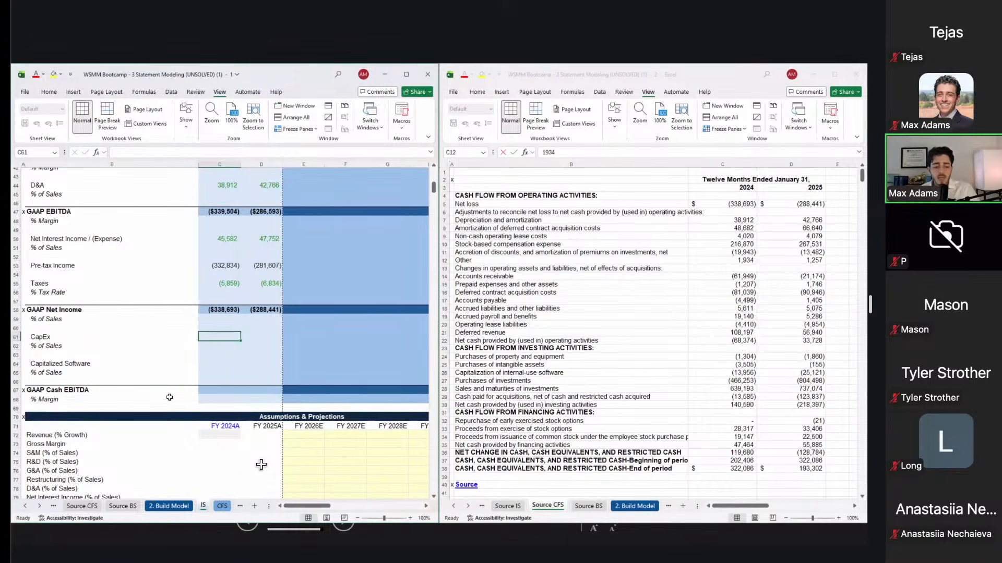
{"action": "key", "text": "ctrl+Page_Down"}
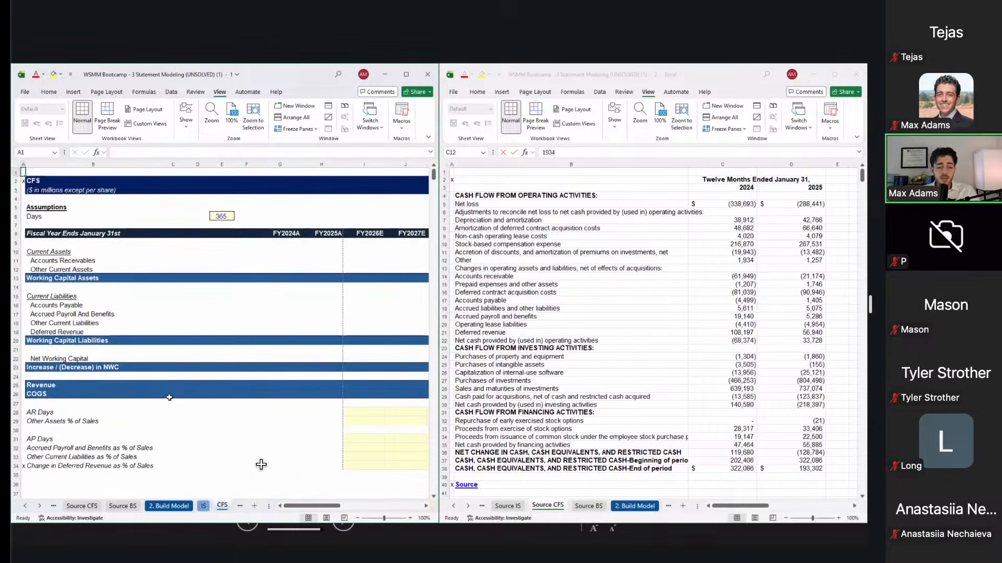
{"action": "key", "text": "ctrl+Page_Up"}
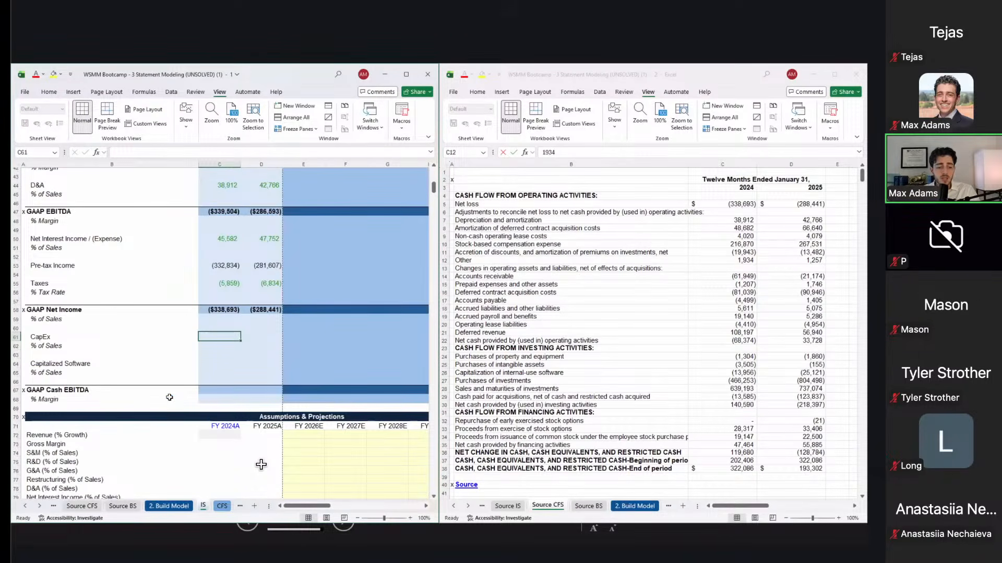
{"action": "left_click_drag", "start_coordinate": [121, 310], "coordinate": [144, 395]}
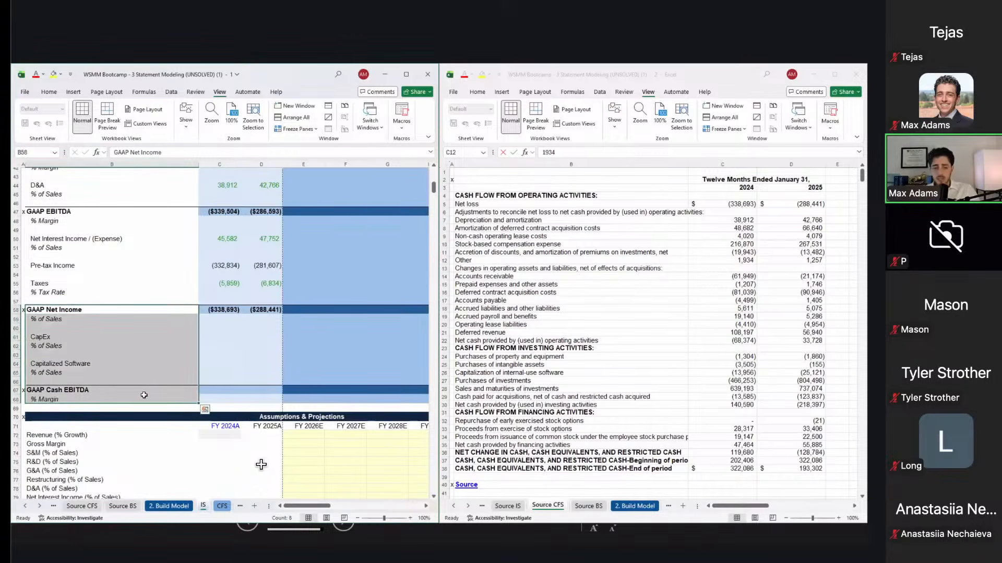
{"action": "left_click", "coordinate": [230, 332]}
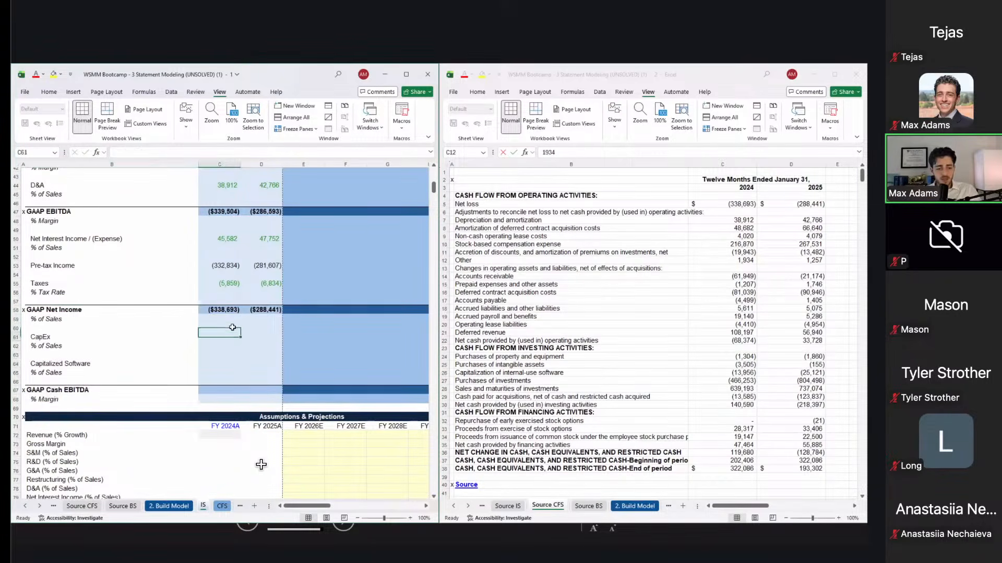
Step: Copy both years of purchases of property and equipment, (1,304) and (1,860), from Source CFS
{"action": "left_click", "coordinate": [536, 346]}
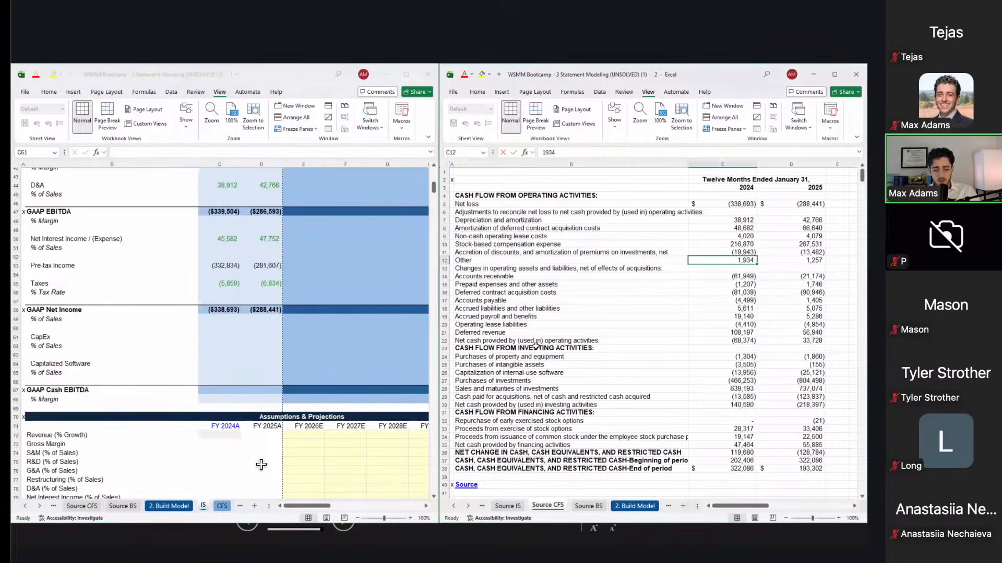
{"action": "scroll", "coordinate": [535, 346], "scroll_direction": "down", "scroll_amount": 2}
{"action": "left_click", "coordinate": [540, 304]}
{"action": "key", "text": "Down"}
{"action": "key", "text": "Right"}
{"action": "key", "text": "shift+Right"}
{"action": "key", "text": "ctrl+c"}
{"action": "left_click", "coordinate": [254, 327]}
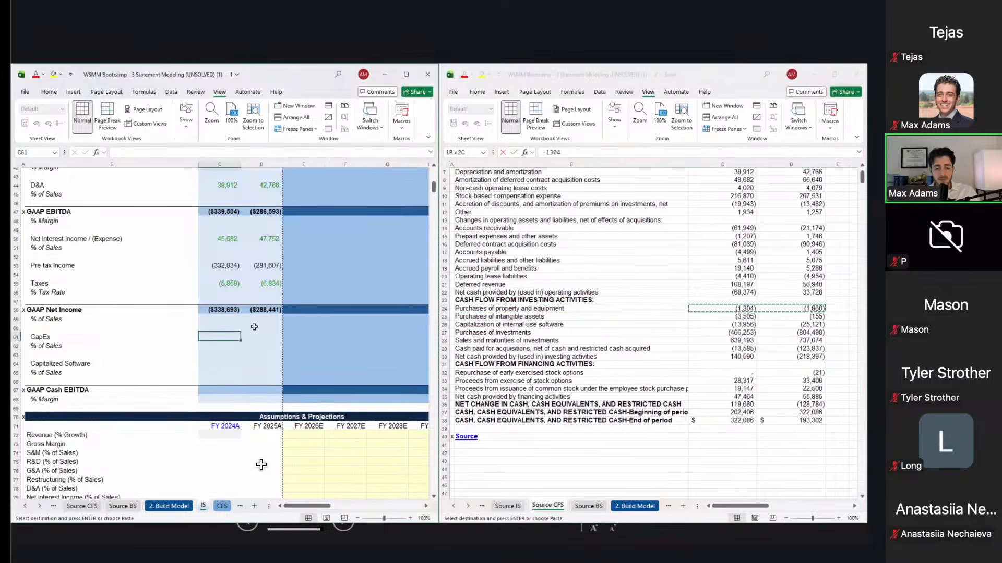
Step: Paste-link the source CapEx figures (1,304) and (1,860) into FY2024A and FY2025A
{"action": "key", "text": "ctrl+alt+v"}
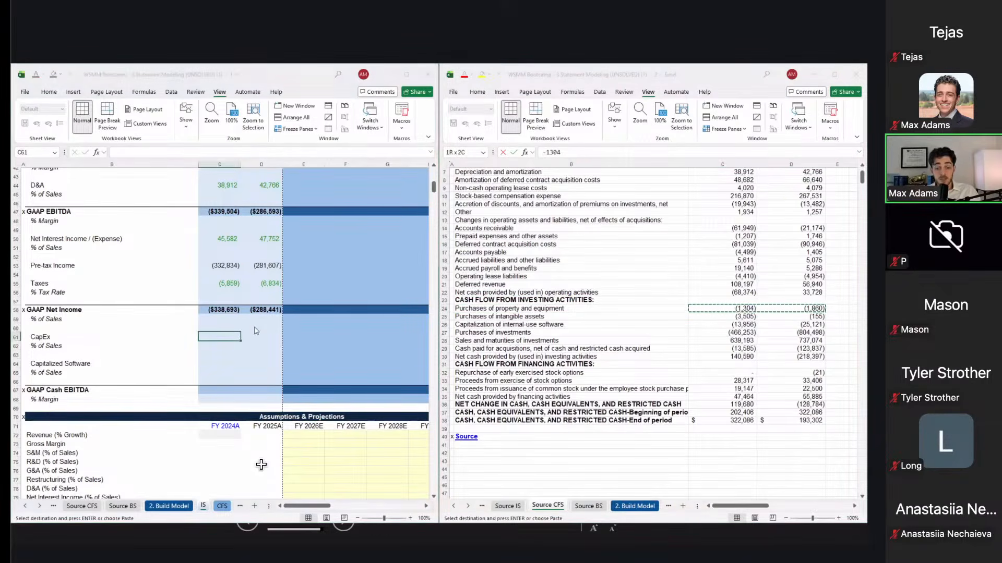
{"action": "key", "text": "alt+l"}
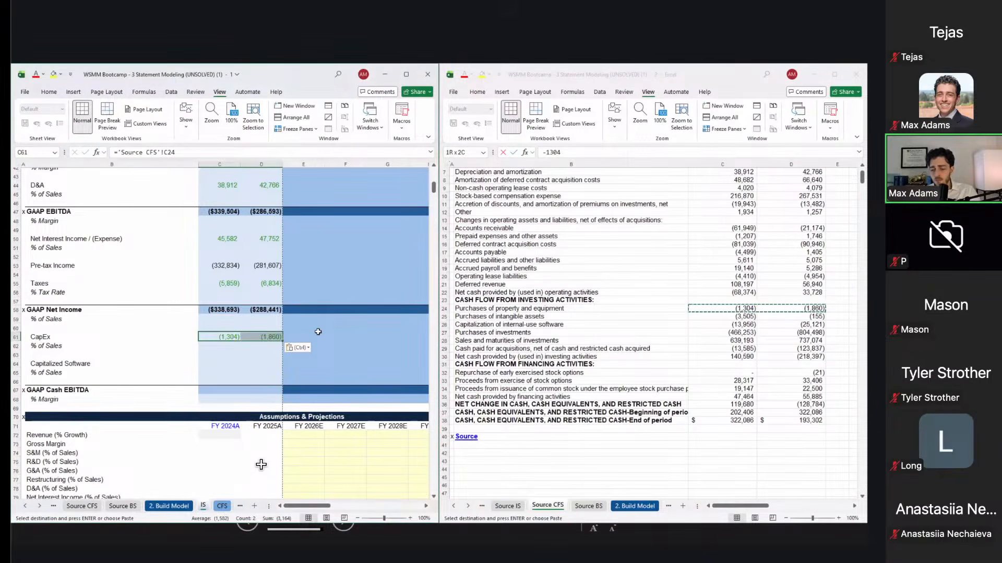
{"action": "key", "text": "Down"}
{"action": "key", "text": "Down"}
{"action": "key", "text": "Down"}
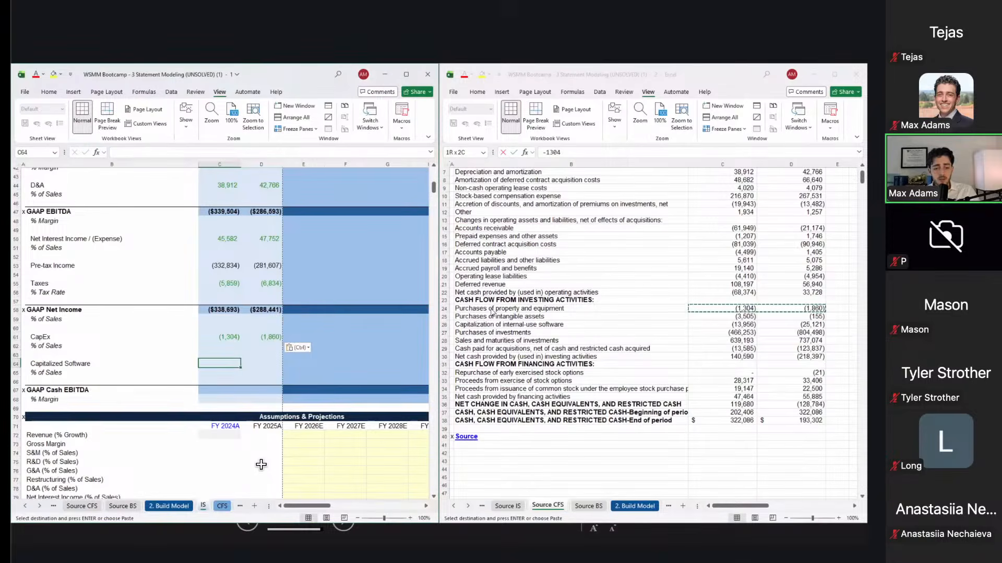
Step: Link Capitalized Software to the source internal-use software figures, (13,956) and (25,121)
{"action": "left_click", "coordinate": [528, 332]}
{"action": "key", "text": "Up"}
{"action": "key", "text": "Right"}
{"action": "key", "text": "shift+Right"}
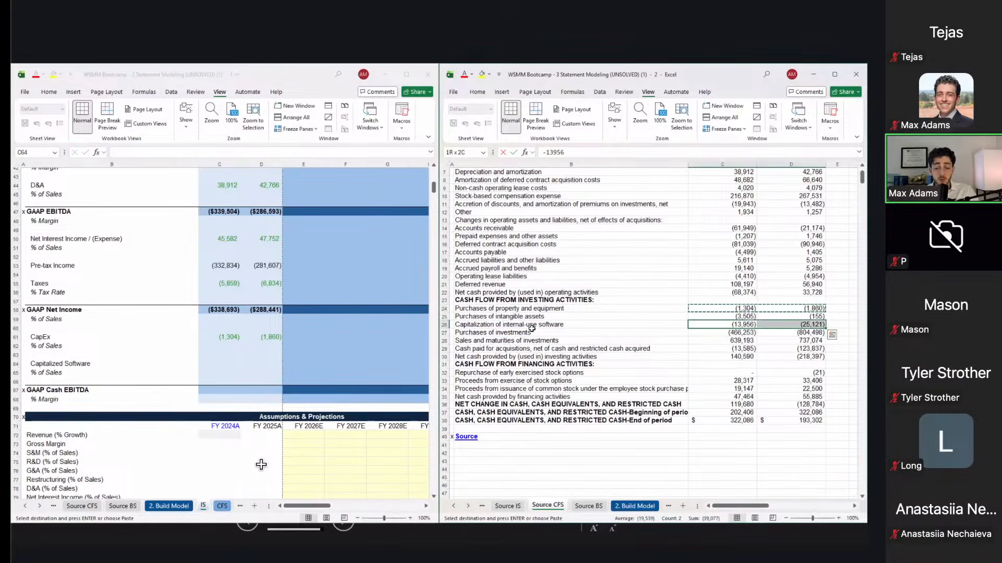
{"action": "key", "text": "ctrl+c"}
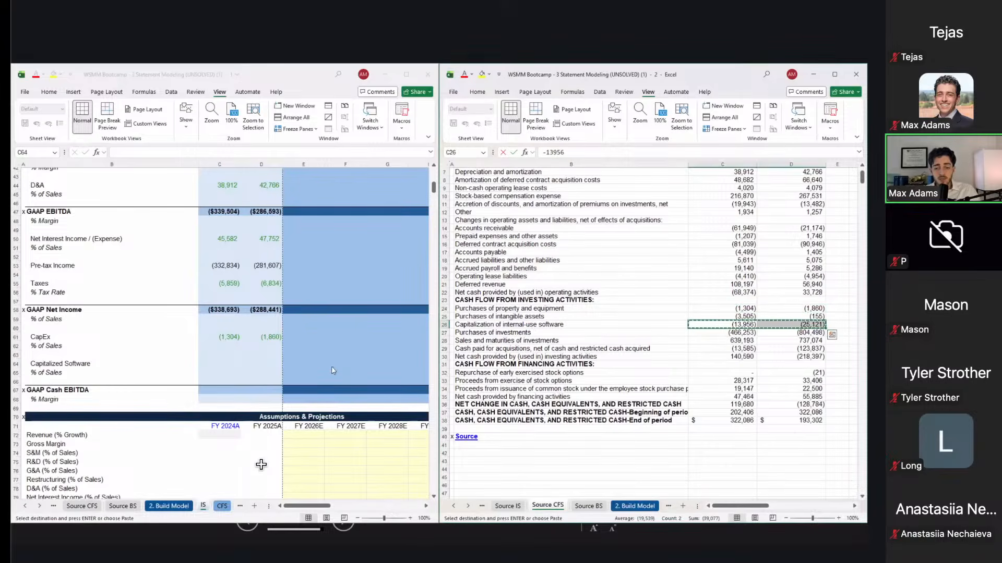
{"action": "left_click", "coordinate": [225, 361]}
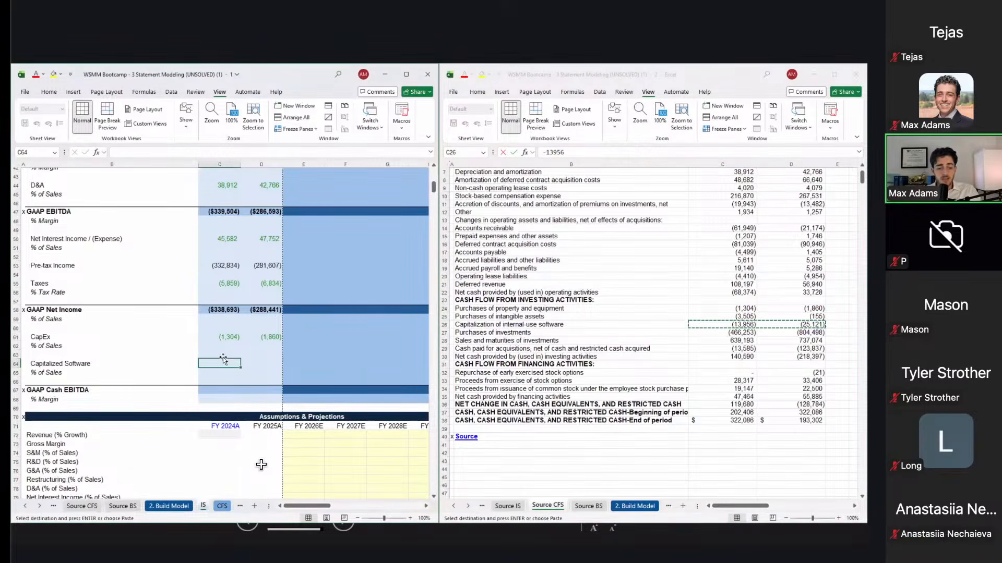
{"action": "key", "text": "ctrl+alt+v"}
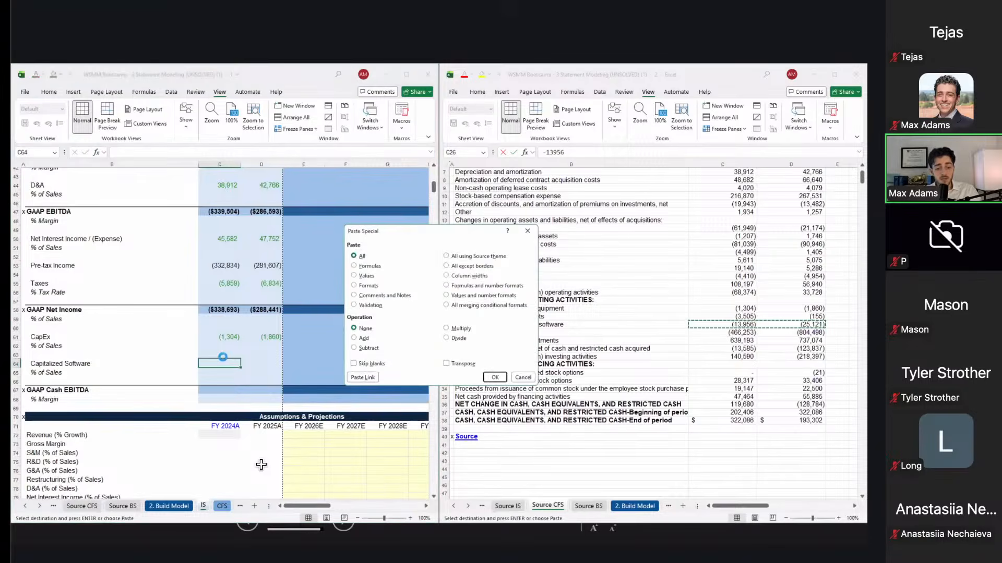
{"action": "key", "text": "alt+l"}
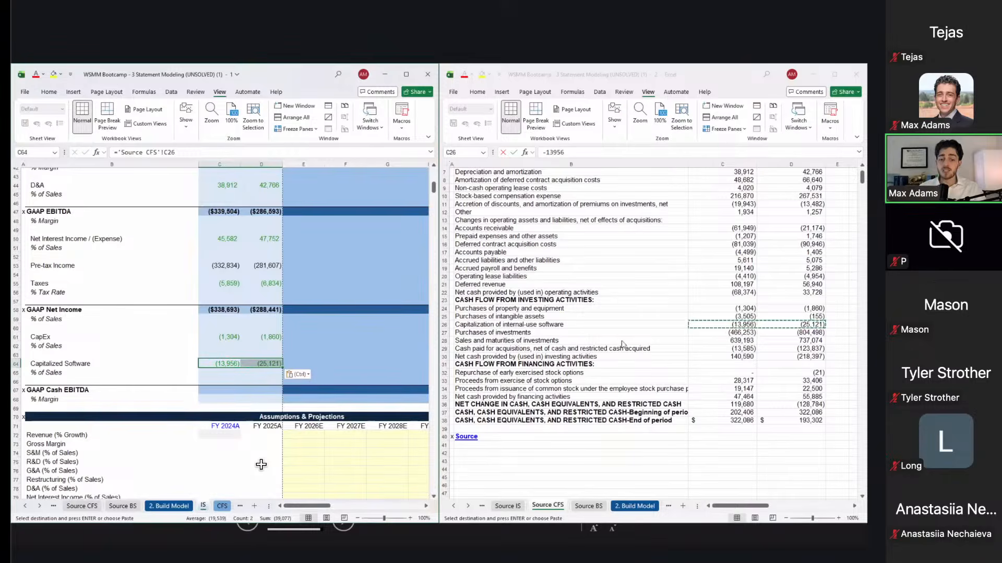
Step: Review the investing activities lines on the source cash flow statement
{"action": "left_click", "coordinate": [640, 312]}
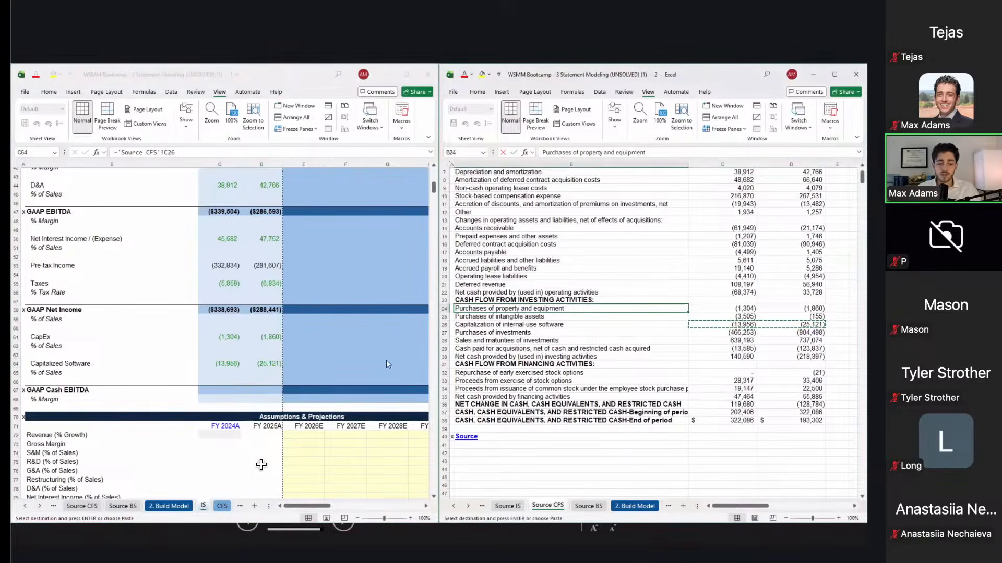
{"action": "key", "text": "Up"}
{"action": "key", "text": "shift+Down"}
{"action": "key", "text": "shift+Down"}
{"action": "key", "text": "shift+Down"}
{"action": "key", "text": "shift+Down"}
{"action": "key", "text": "shift+Down"}
{"action": "key", "text": "shift+Down"}
{"action": "key", "text": "shift+Down"}
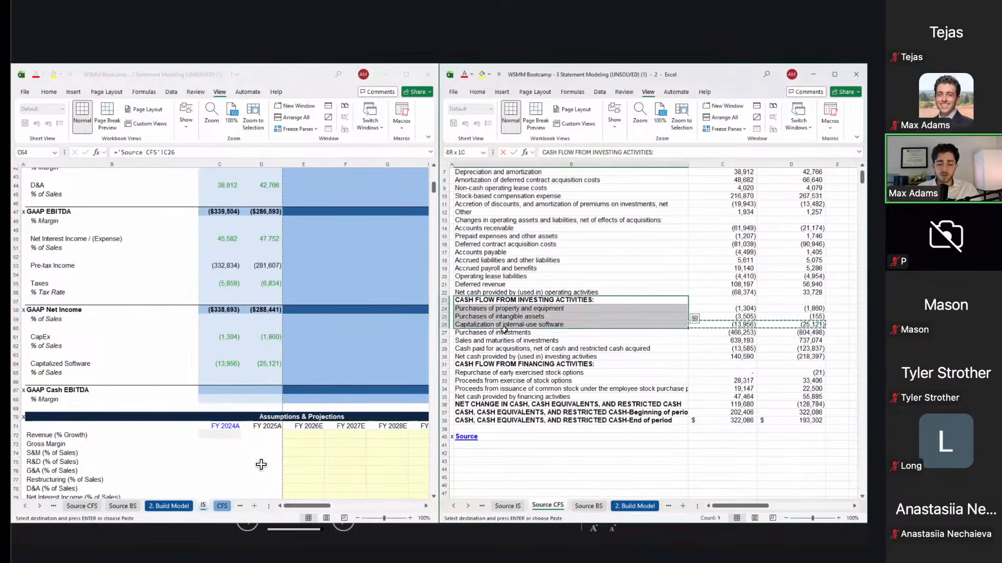
Step: Enter FY2024A GAAP Cash EBITDA as =C58+C61+C64 (net income, CapEx, capitalized software)
{"action": "left_click", "coordinate": [229, 335]}
{"action": "key", "text": "ctrl+v"}
{"action": "left_click", "coordinate": [229, 334]}
{"action": "left_click", "coordinate": [219, 389]}
{"action": "type", "text": "="}
{"action": "key", "text": "Up"}
{"action": "key", "text": "Up"}
{"action": "key", "text": "Up"}
{"action": "key", "text": "Up"}
{"action": "key", "text": "Up"}
{"action": "key", "text": "Up"}
{"action": "key", "text": "Up"}
{"action": "key", "text": "Up"}
{"action": "key", "text": "Up"}
{"action": "type", "text": "+"}
{"action": "key", "text": "Up"}
{"action": "key", "text": "Up"}
{"action": "key", "text": "Up"}
{"action": "key", "text": "Up"}
{"action": "key", "text": "Up"}
{"action": "key", "text": "Up"}
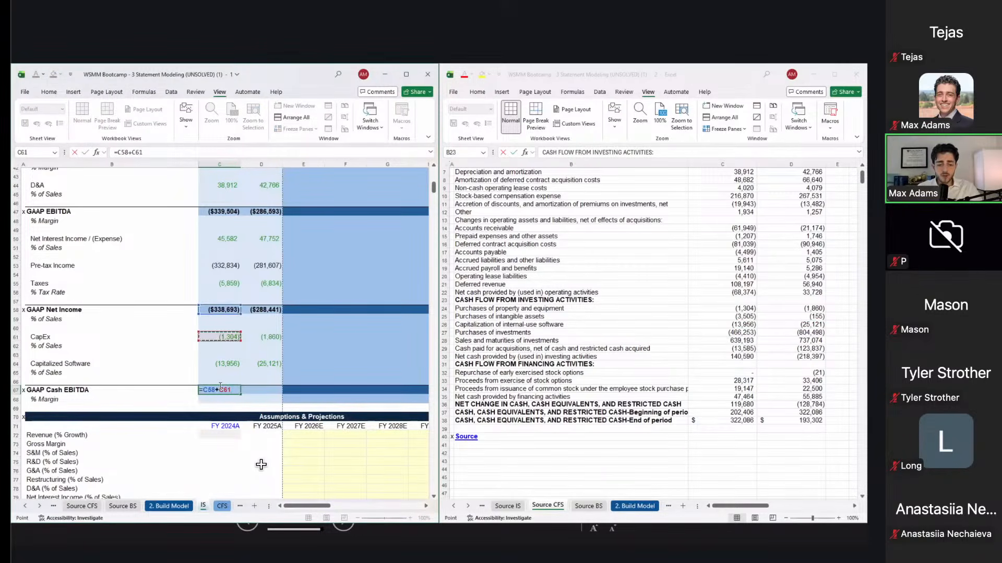
{"action": "type", "text": "+"}
{"action": "key", "text": "Up"}
{"action": "key", "text": "Up"}
{"action": "key", "text": "Up"}
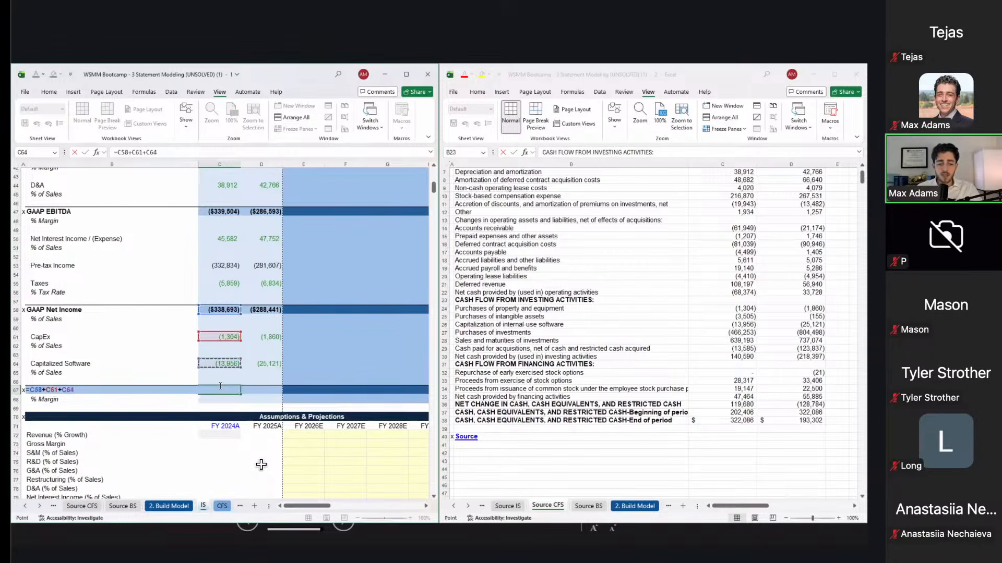
{"action": "key", "text": "ctrl+Return"}
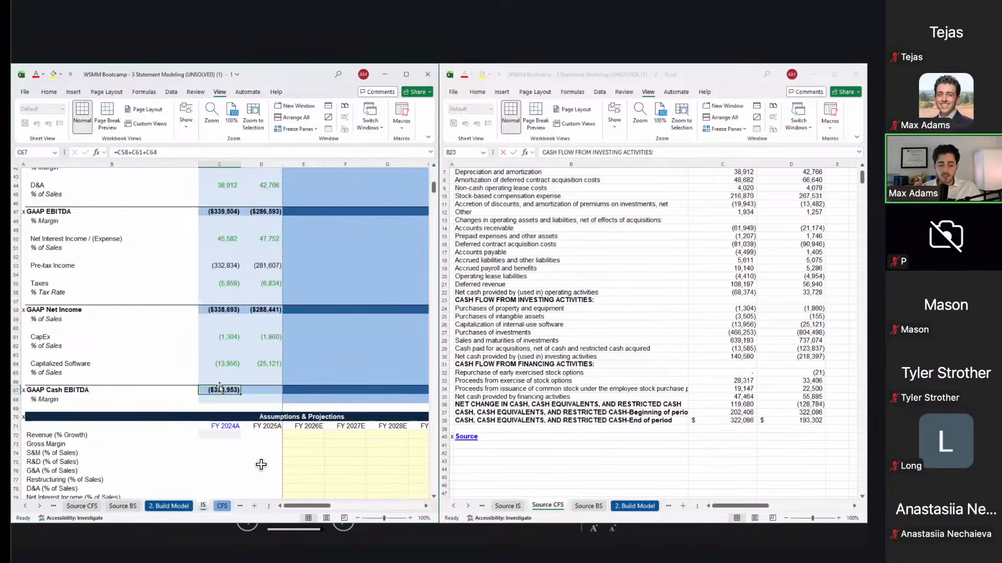
Step: Paste the Cash EBITDA formula into FY2025A, giving (353,953) and (315,422)
{"action": "key", "text": "ctrl+c"}
{"action": "key", "text": "Right"}
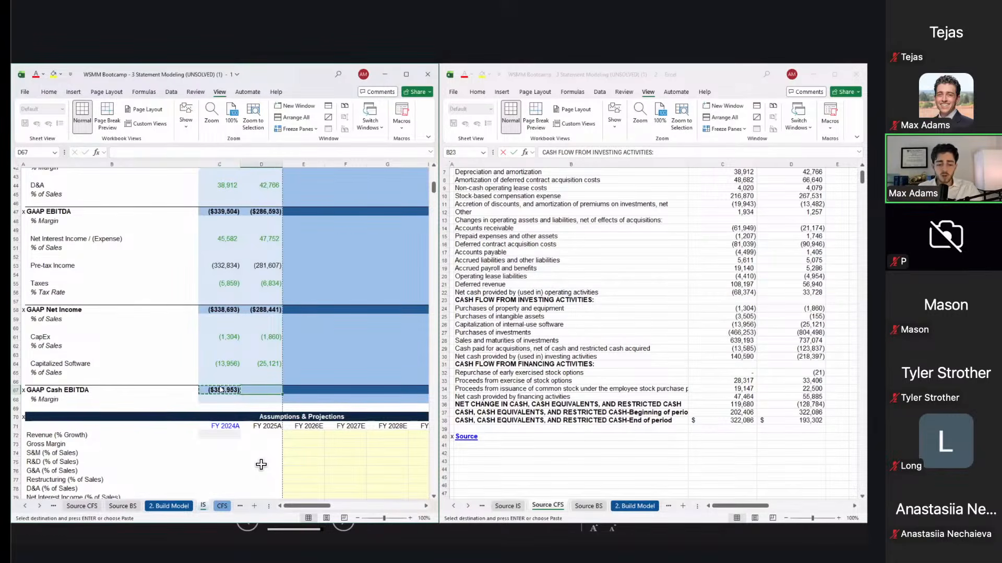
{"action": "key", "text": "ctrl+alt+v"}
{"action": "key", "text": "f"}
{"action": "key", "text": "Return"}
{"action": "key", "text": "Left"}
{"action": "key", "text": "Left"}
{"action": "key", "text": "Left"}
{"action": "key", "text": "shift+space"}
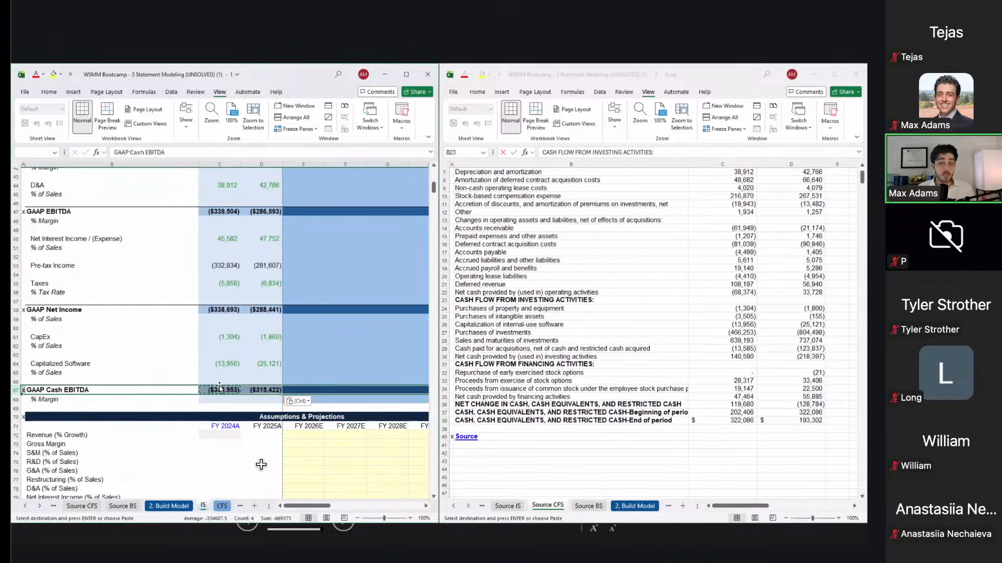
{"action": "key", "text": "Left"}
{"action": "key", "text": "Right"}
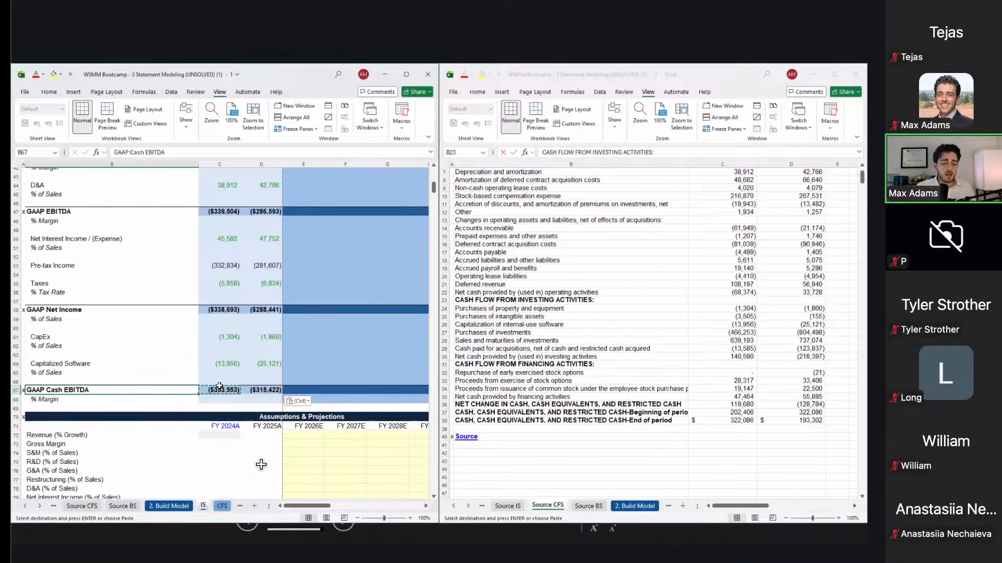
{"action": "left_click", "coordinate": [220, 389]}
{"action": "scroll", "coordinate": [236, 302], "scroll_direction": "up", "scroll_amount": 3}
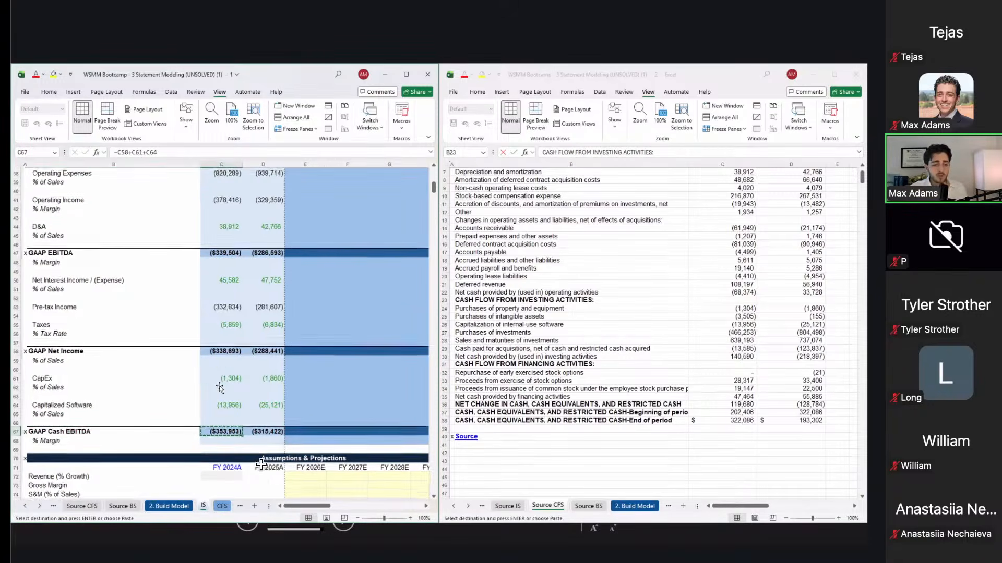
{"action": "left_click", "coordinate": [225, 316]}
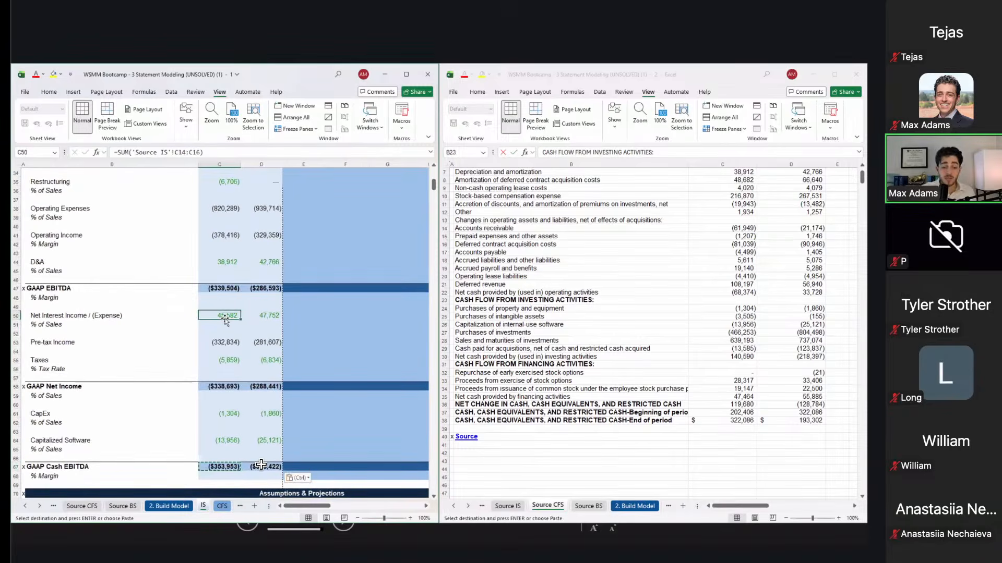
{"action": "left_click", "coordinate": [228, 342]}
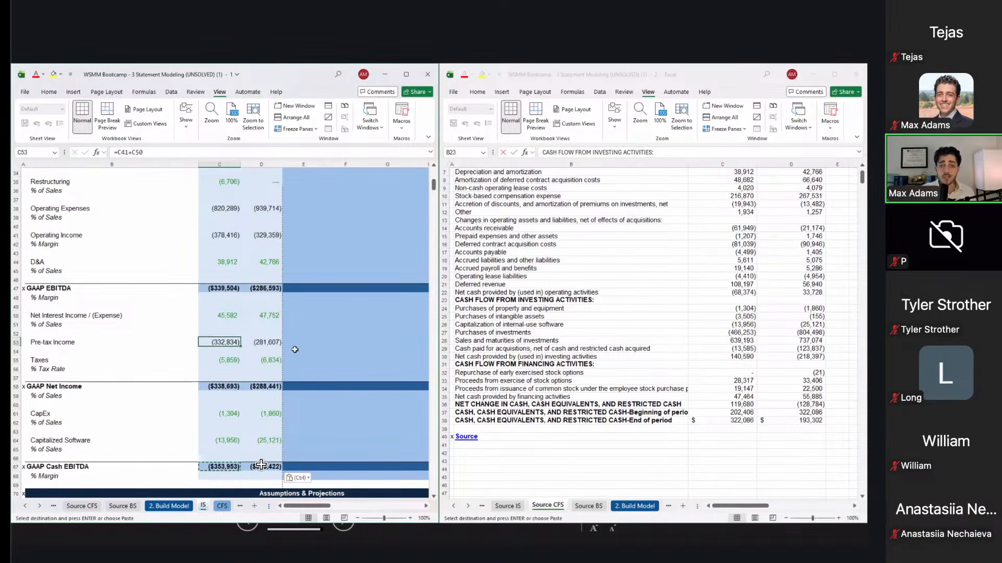
{"action": "key", "text": "Down"}
{"action": "key", "text": "Down"}
{"action": "key", "text": "Down"}
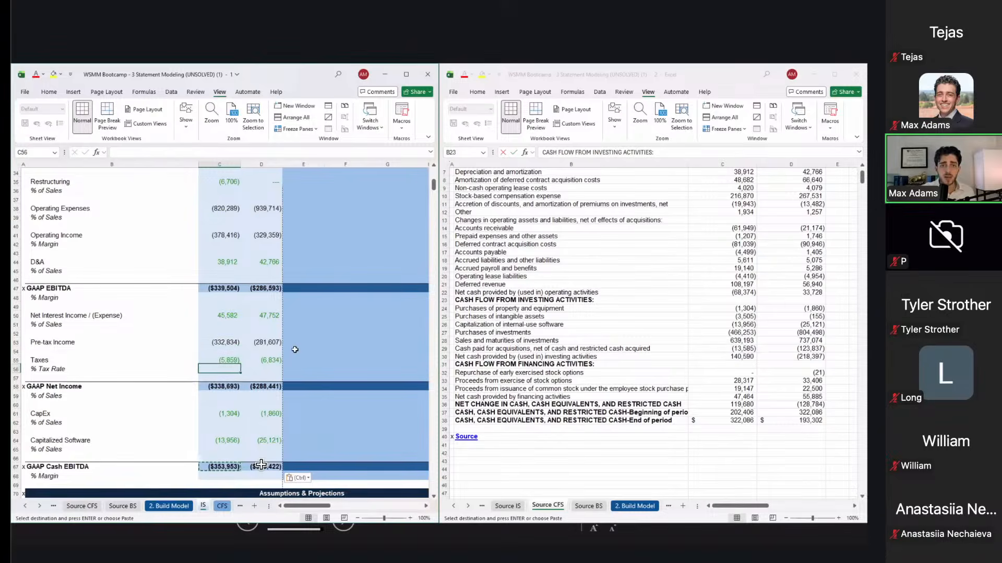
{"action": "key", "text": "Down"}
{"action": "key", "text": "Down"}
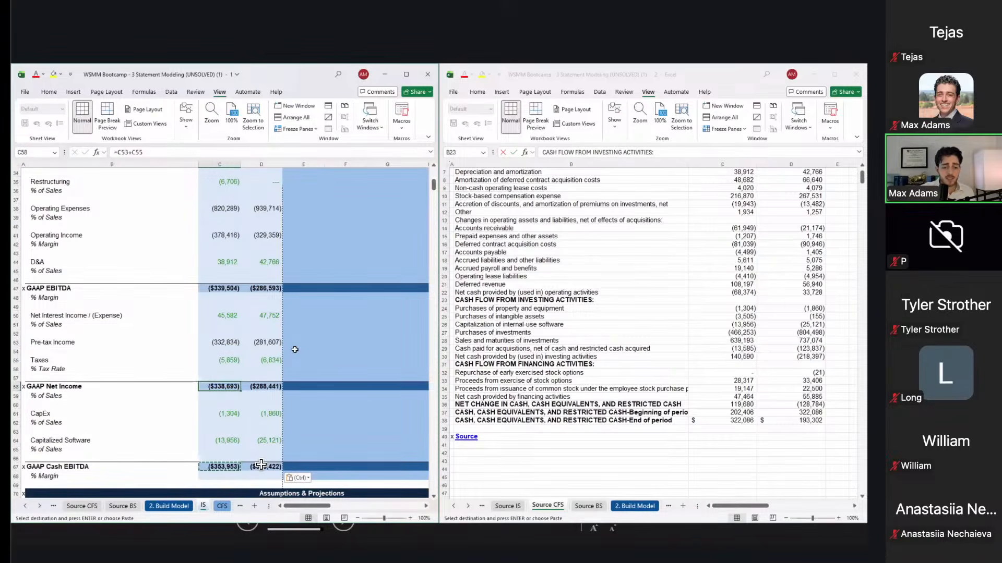
{"action": "key", "text": "Down"}
{"action": "key", "text": "Down"}
{"action": "key", "text": "Down"}
{"action": "key", "text": "Down"}
{"action": "key", "text": "Down"}
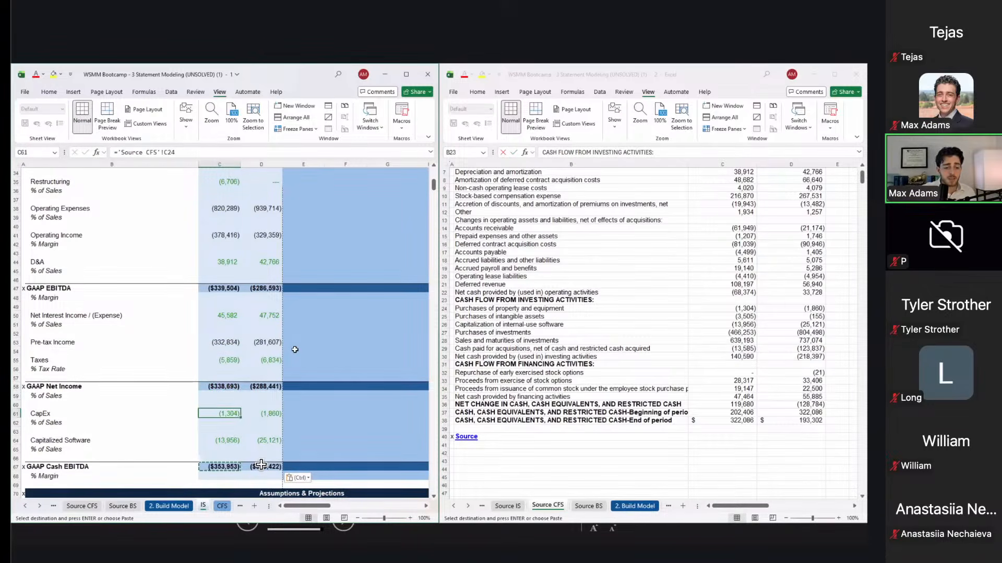
{"action": "key", "text": "Down"}
{"action": "key", "text": "Down"}
{"action": "key", "text": "Down"}
{"action": "key", "text": "Down"}
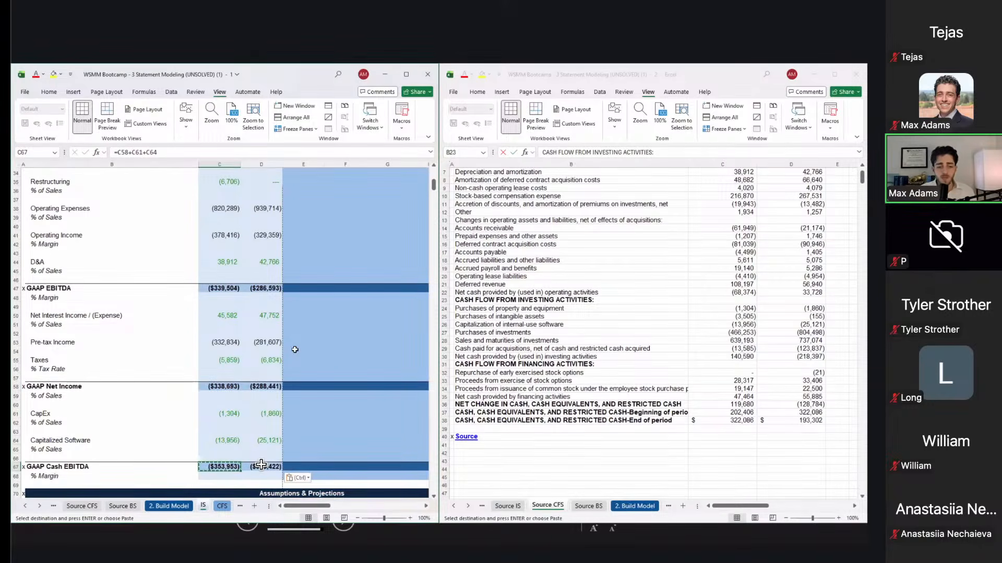
{"action": "scroll", "coordinate": [261, 464], "scroll_direction": "up", "scroll_amount": 7}
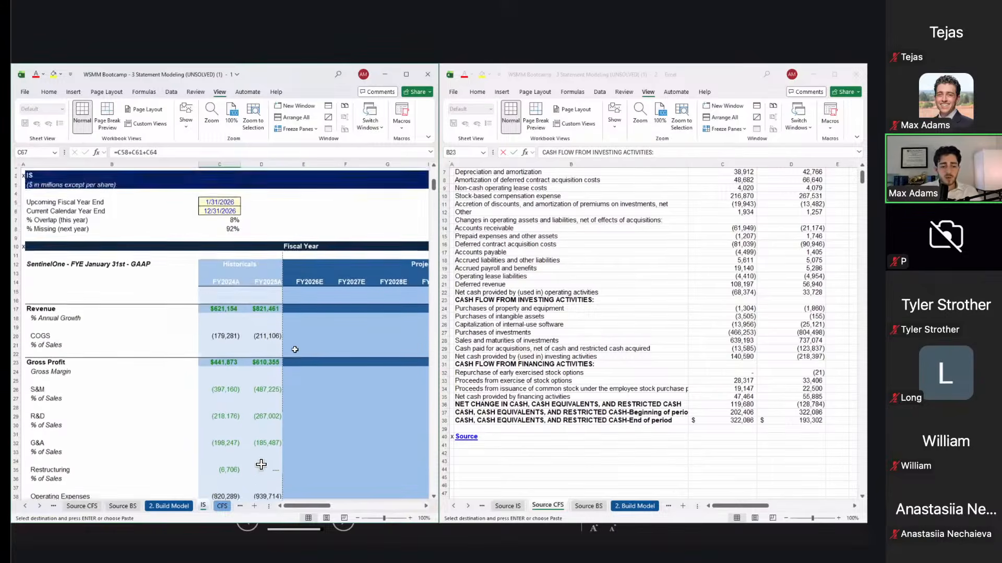
Step: Maximize the model workbook and go to the FY2025A revenue annual growth cell
{"action": "left_click", "coordinate": [319, 305]}
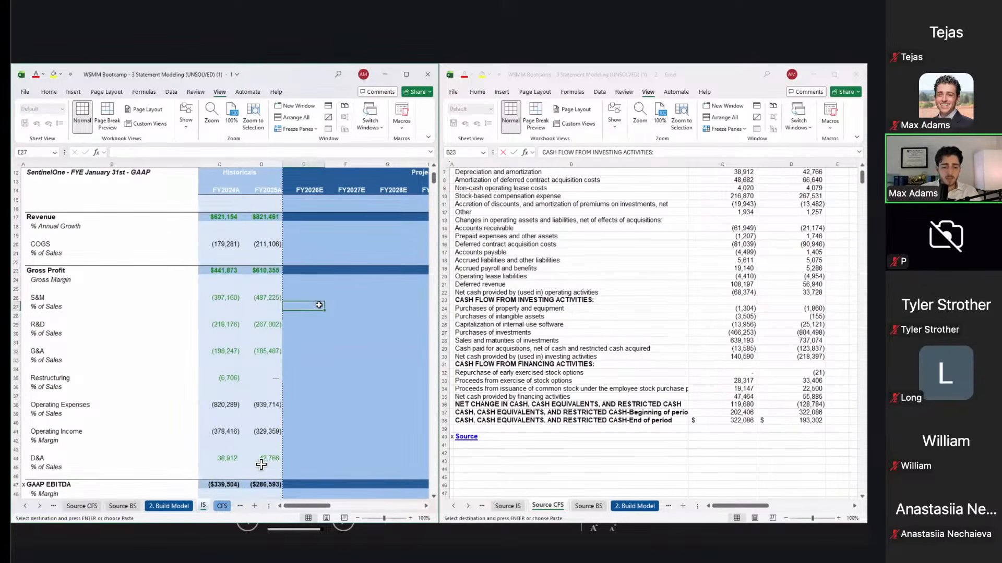
{"action": "key", "text": "super+Up"}
{"action": "key", "text": "super+Up"}
{"action": "left_click", "coordinate": [221, 233]}
{"action": "scroll", "coordinate": [222, 233], "scroll_direction": "down", "scroll_amount": 1}
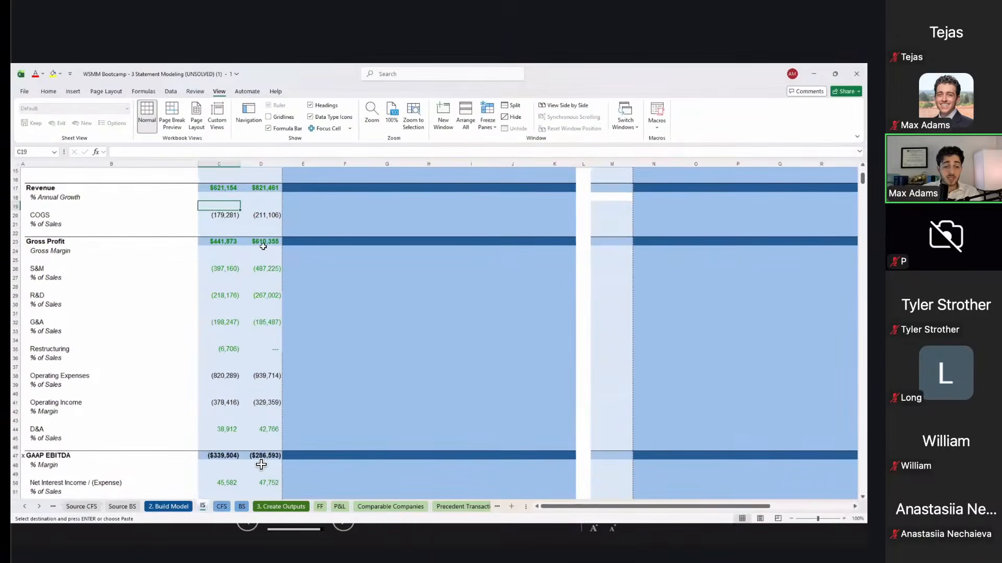
{"action": "key", "text": "Up"}
{"action": "key", "text": "Right"}
{"action": "key", "text": "Escape"}
Step: Enter =D17/C17-1 for FY2025A revenue growth, showing 32.2%
{"action": "type", "text": "="}
{"action": "key", "text": "Up"}
{"action": "type", "text": "/"}
{"action": "key", "text": "Up"}
{"action": "key", "text": "Left"}
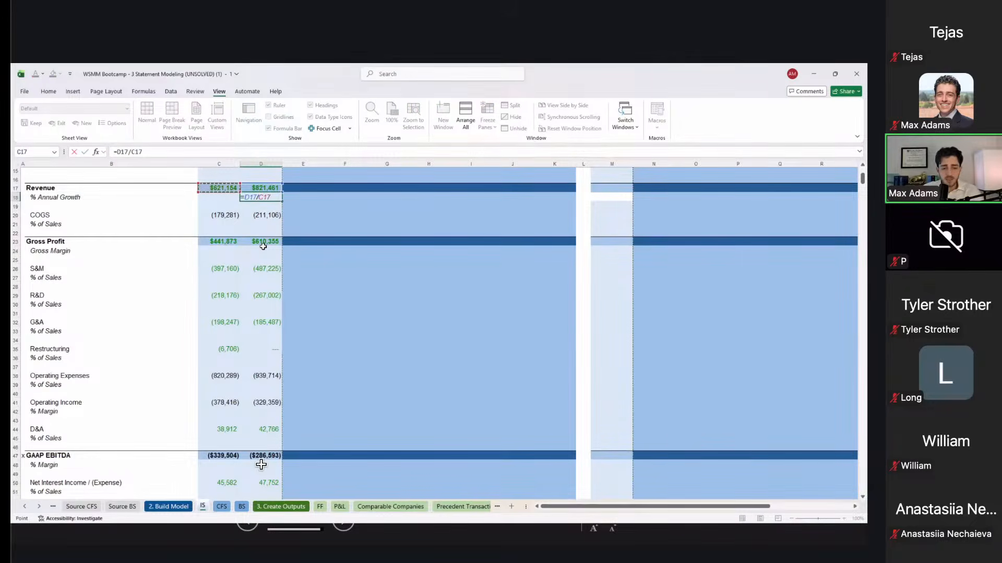
{"action": "type", "text": "-1"}
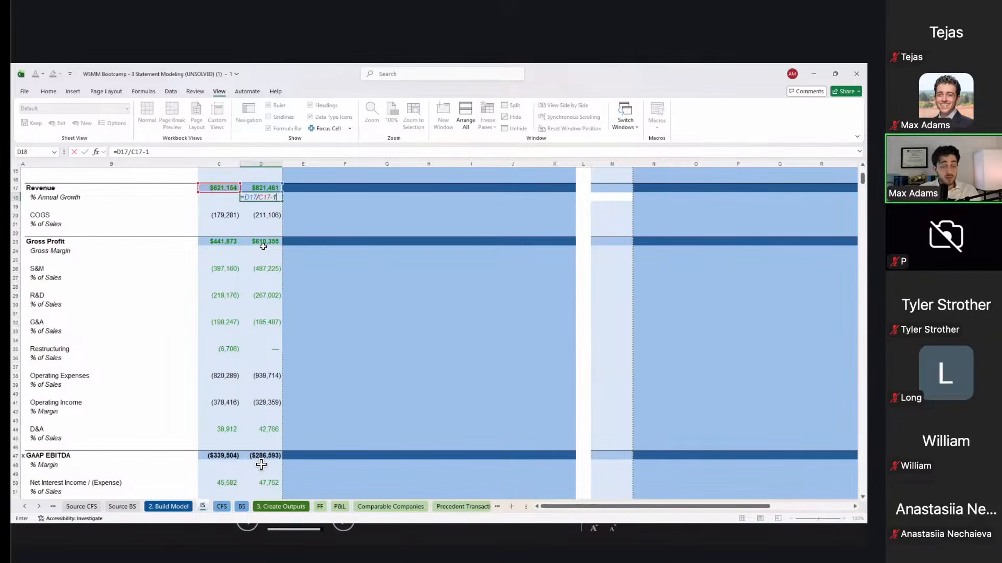
{"action": "key", "text": "ctrl+Return"}
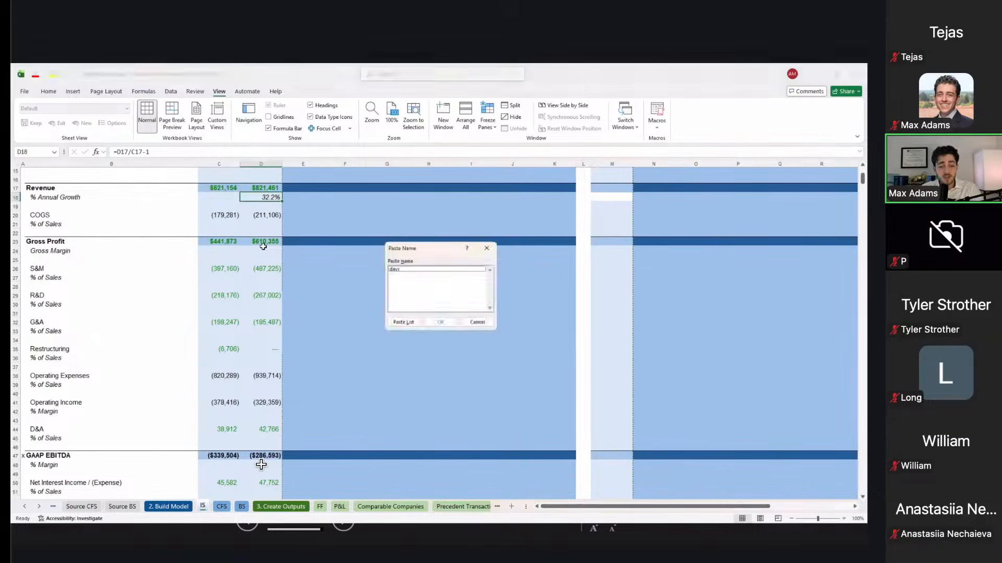
{"action": "key", "text": "Down"}
{"action": "key", "text": "Down"}
{"action": "key", "text": "Down"}
{"action": "key", "text": "Left"}
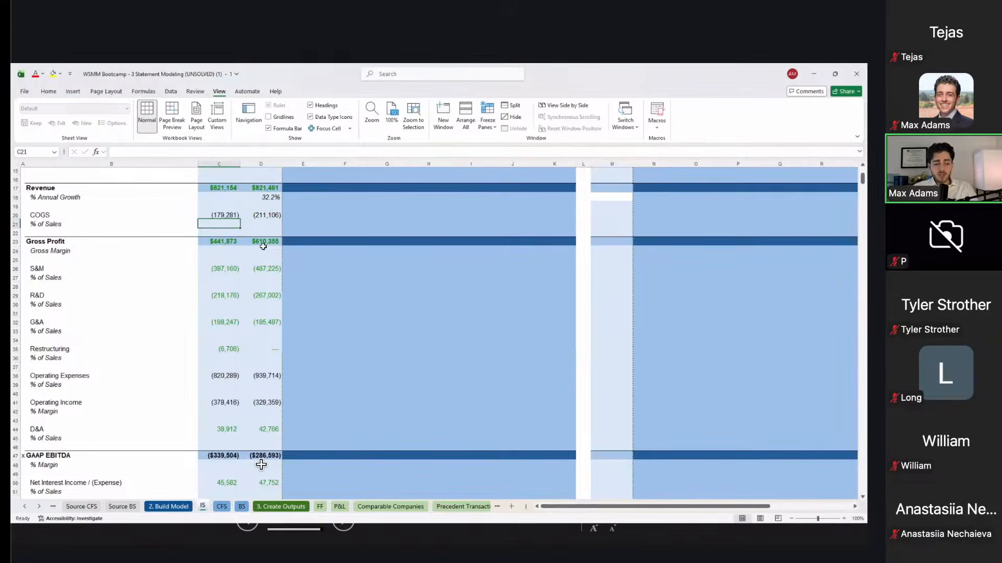
Step: Enter the COGS % of Sales formula =C20/C$17 in C21 and paste it as a formula into D21
{"action": "type", "text": "="}
{"action": "key", "text": "Up"}
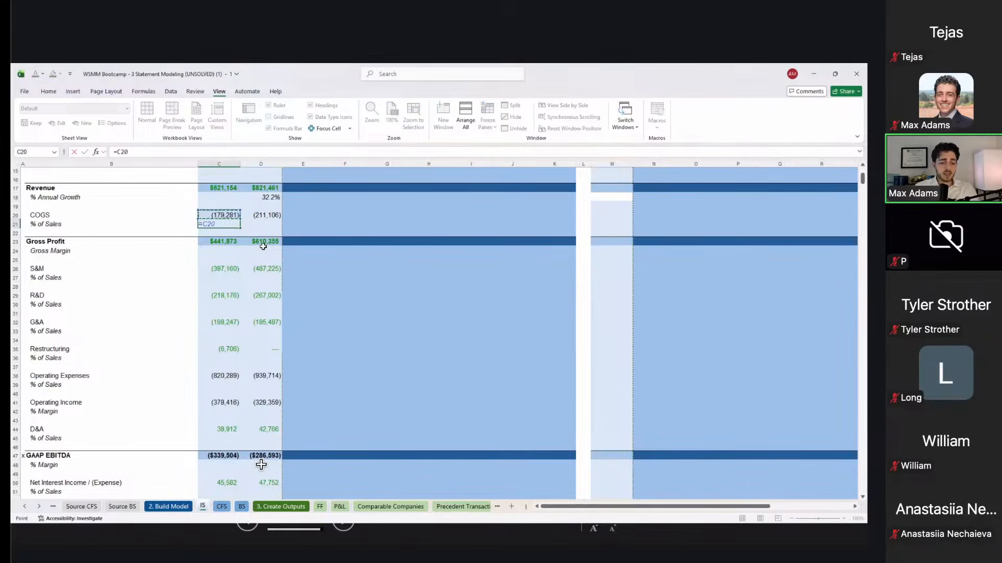
{"action": "type", "text": "/"}
{"action": "key", "text": "Up"}
{"action": "key", "text": "Up"}
{"action": "key", "text": "Up"}
{"action": "key", "text": "F4"}
{"action": "key", "text": "F4"}
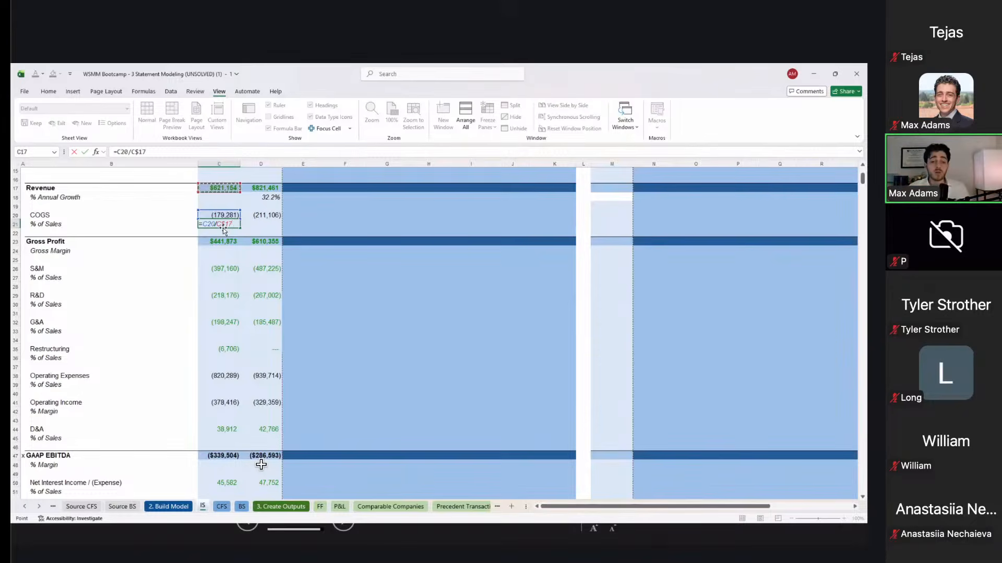
{"action": "key", "text": "ctrl+Return"}
{"action": "key", "text": "ctrl+c"}
{"action": "key", "text": "Right"}
{"action": "key", "text": "ctrl+alt+v"}
{"action": "key", "text": "f"}
{"action": "key", "text": "Return"}
Step: Copy the C21:D21 ratio formulas into the Gross Margin row for both years
{"action": "key", "text": "Right"}
{"action": "key", "text": "Left"}
{"action": "key", "text": "Up"}
{"action": "key", "text": "Up"}
{"action": "key", "text": "Escape"}
{"action": "key", "text": "Down"}
{"action": "key", "text": "Down"}
{"action": "key", "text": "Down"}
{"action": "key", "text": "Up"}
{"action": "key", "text": "Left"}
{"action": "key", "text": "shift+Right"}
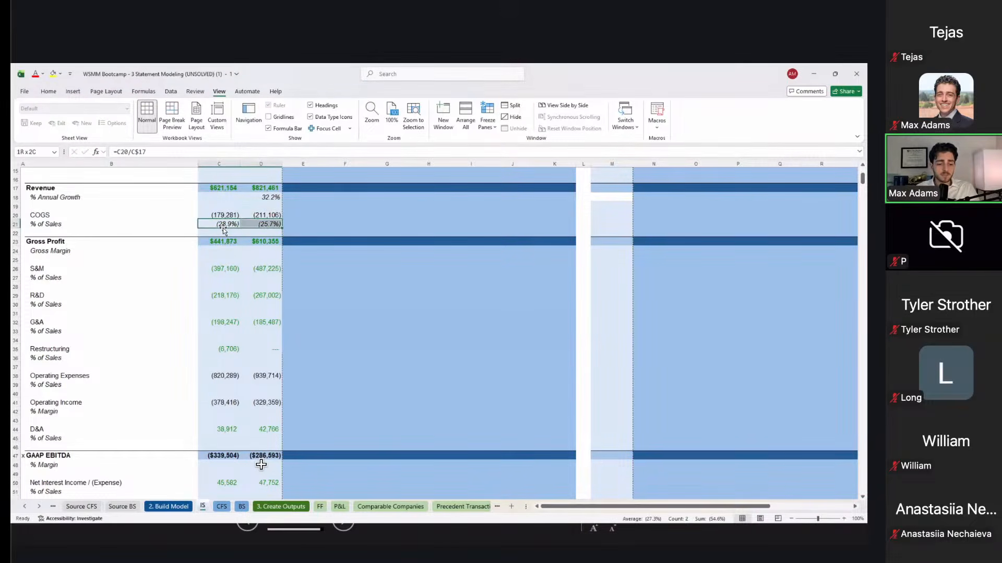
{"action": "key", "text": "ctrl+c"}
{"action": "key", "text": "Down"}
{"action": "key", "text": "Down"}
{"action": "key", "text": "Down"}
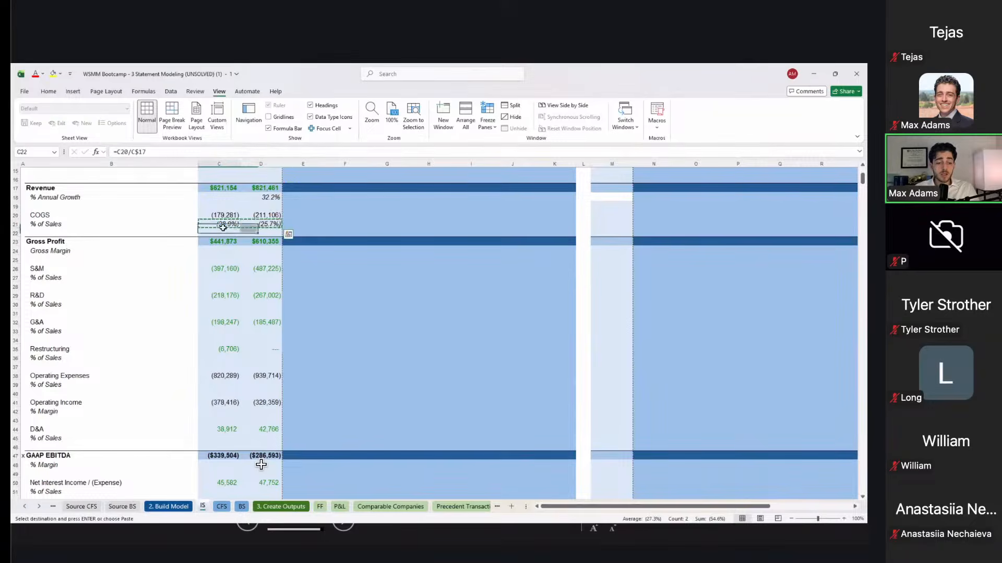
{"action": "key", "text": "shift+Right"}
{"action": "key", "text": "ctrl+v"}
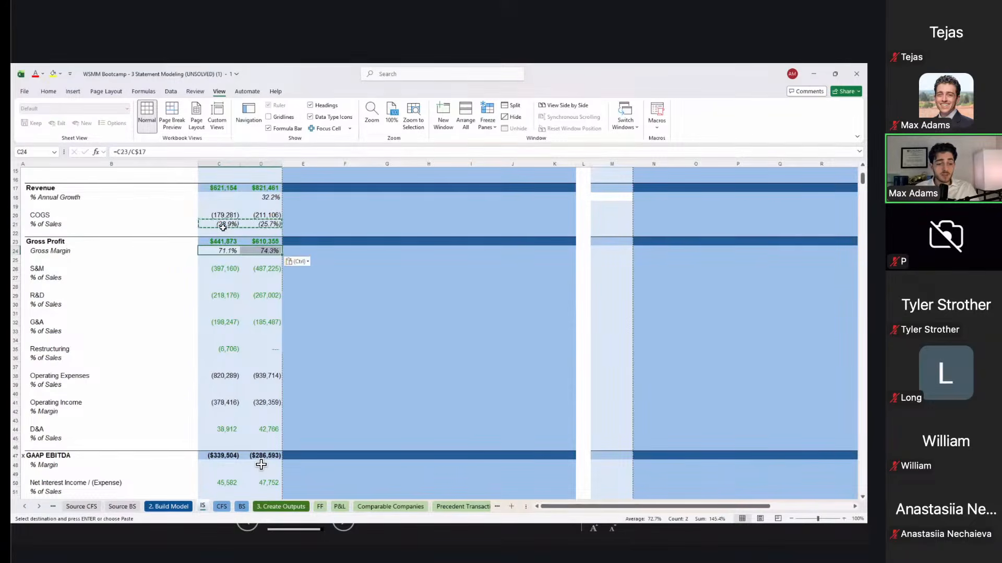
Step: Paste the ratio formulas into the S&M, R&D and G&A % of Sales rows
{"action": "key", "text": "Down"}
{"action": "key", "text": "Down"}
{"action": "key", "text": "Down"}
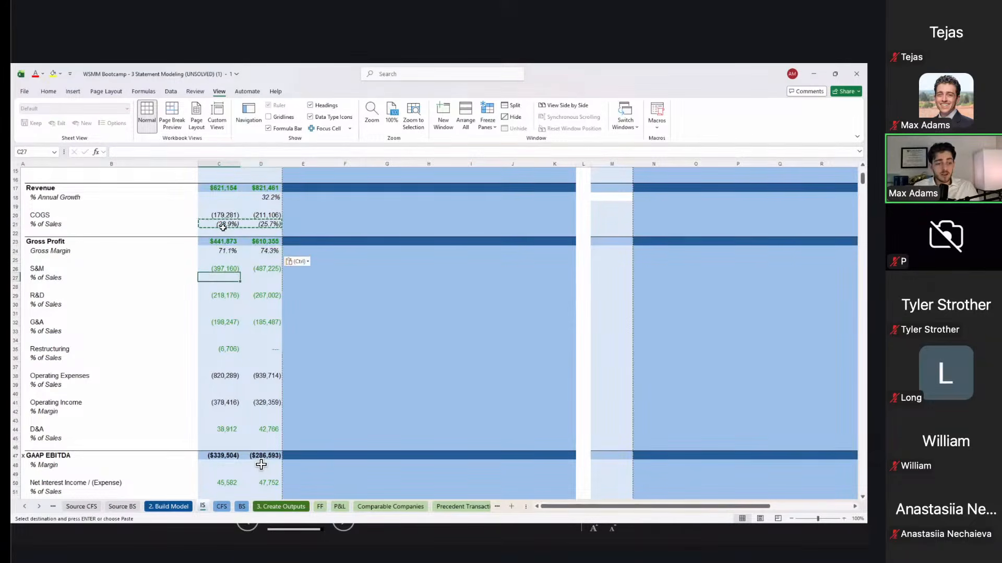
{"action": "key", "text": "shift+Right"}
{"action": "key", "text": "ctrl+v"}
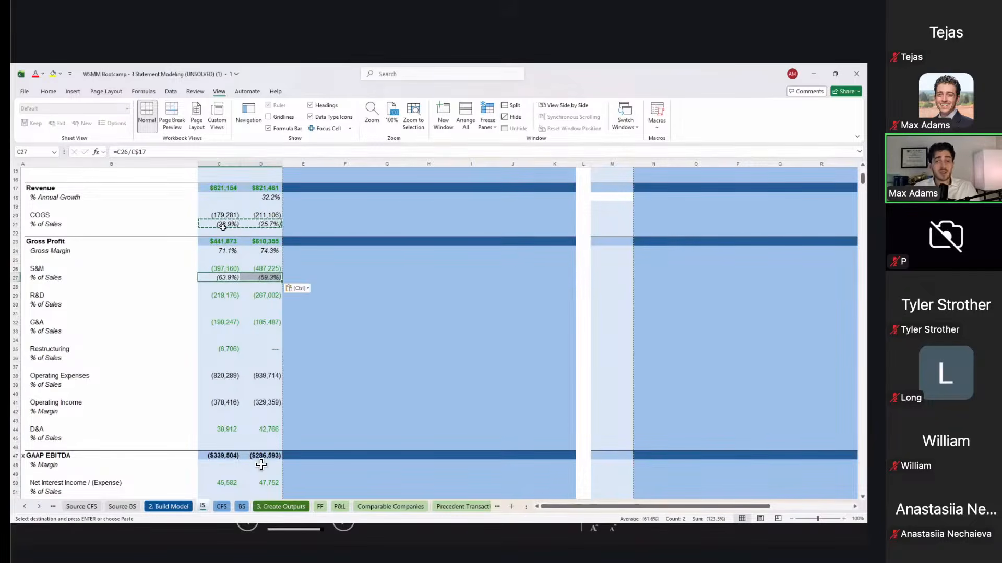
{"action": "key", "text": "Down"}
{"action": "key", "text": "Down"}
{"action": "key", "text": "Down"}
{"action": "key", "text": "shift+Right"}
{"action": "key", "text": "ctrl+v"}
{"action": "key", "text": "Down"}
{"action": "key", "text": "Down"}
{"action": "key", "text": "Down"}
{"action": "key", "text": "shift+Right"}
{"action": "key", "text": "ctrl+v"}
Step: Paste the ratios into the Restructuring, Operating Expenses, Operating Margin, D&A and GAAP EBITDA margin rows
{"action": "key", "text": "Down"}
{"action": "key", "text": "Down"}
{"action": "key", "text": "Down"}
{"action": "key", "text": "shift+Right"}
{"action": "key", "text": "ctrl+v"}
{"action": "key", "text": "Down"}
{"action": "key", "text": "Down"}
{"action": "key", "text": "Down"}
{"action": "key", "text": "shift+Right"}
{"action": "key", "text": "ctrl+v"}
{"action": "key", "text": "Down"}
{"action": "key", "text": "Down"}
{"action": "key", "text": "Down"}
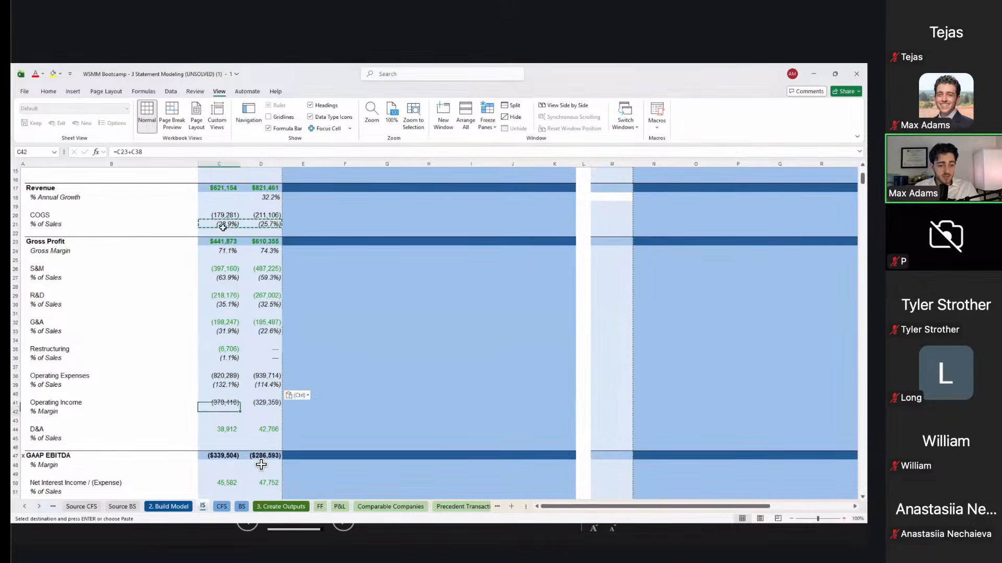
{"action": "key", "text": "shift+Right"}
{"action": "key", "text": "ctrl+v"}
{"action": "key", "text": "Down"}
{"action": "key", "text": "Down"}
{"action": "key", "text": "Down"}
{"action": "key", "text": "Down"}
{"action": "key", "text": "Up"}
{"action": "key", "text": "shift+Right"}
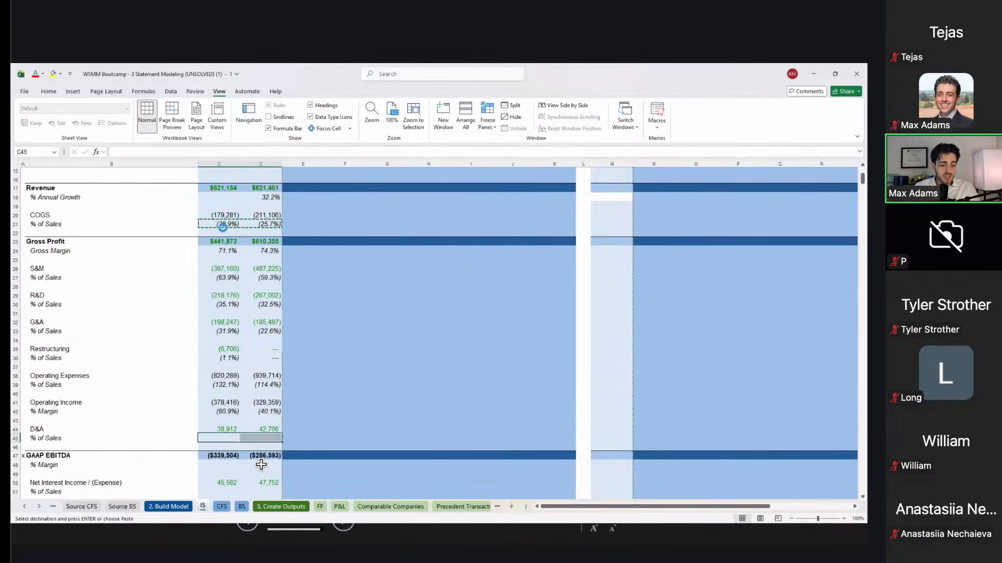
{"action": "key", "text": "ctrl+v"}
{"action": "key", "text": "Down"}
{"action": "key", "text": "Down"}
{"action": "key", "text": "Down"}
{"action": "key", "text": "shift+Right"}
{"action": "key", "text": "ctrl+v"}
{"action": "key", "text": "Down"}
{"action": "key", "text": "Down"}
{"action": "key", "text": "Down"}
{"action": "scroll", "coordinate": [261, 464], "scroll_direction": "down", "scroll_amount": 5}
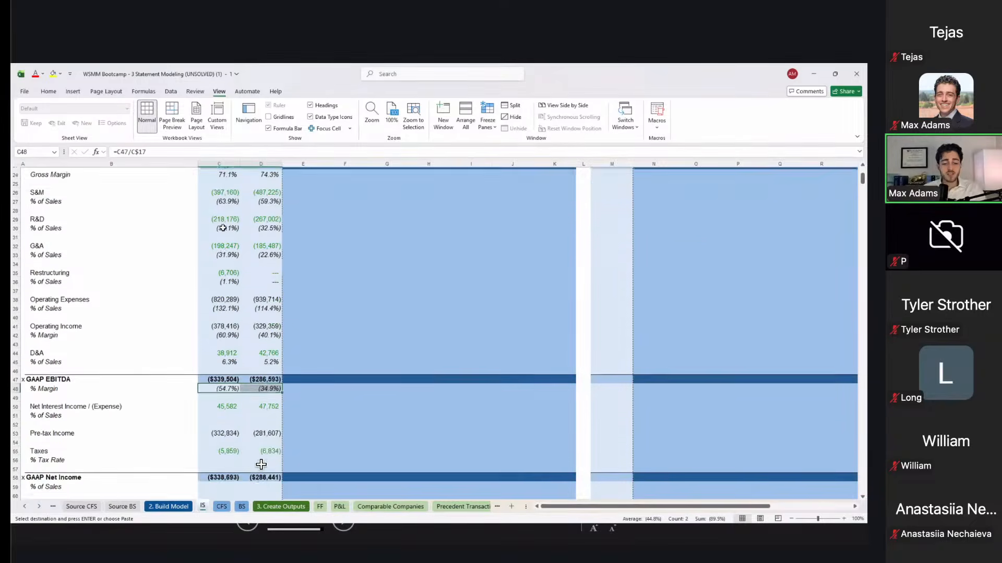
Step: Fill Net Interest and Net Income % of Sales, leaving the Pre-tax Income ratio blank
{"action": "key", "text": "shift+Right"}
{"action": "key", "text": "ctrl+v"}
{"action": "key", "text": "Down"}
{"action": "key", "text": "Down"}
{"action": "key", "text": "Down"}
{"action": "key", "text": "shift+Right"}
{"action": "key", "text": "ctrl+v"}
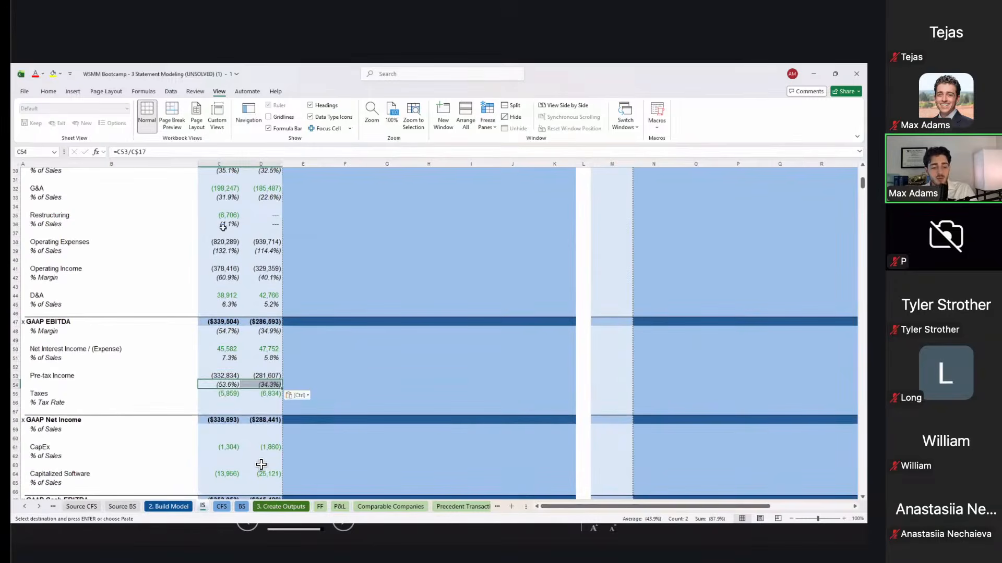
{"action": "key", "text": "Delete"}
{"action": "key", "text": "Down"}
{"action": "key", "text": "Down"}
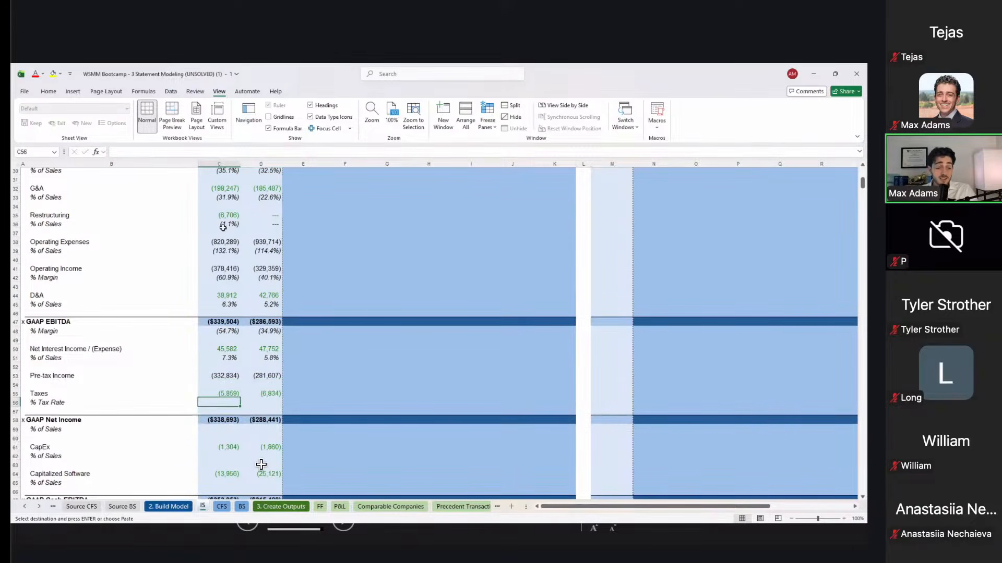
{"action": "key", "text": "Down"}
{"action": "key", "text": "Down"}
{"action": "key", "text": "Down"}
{"action": "key", "text": "shift+Right"}
{"action": "key", "text": "ctrl+v"}
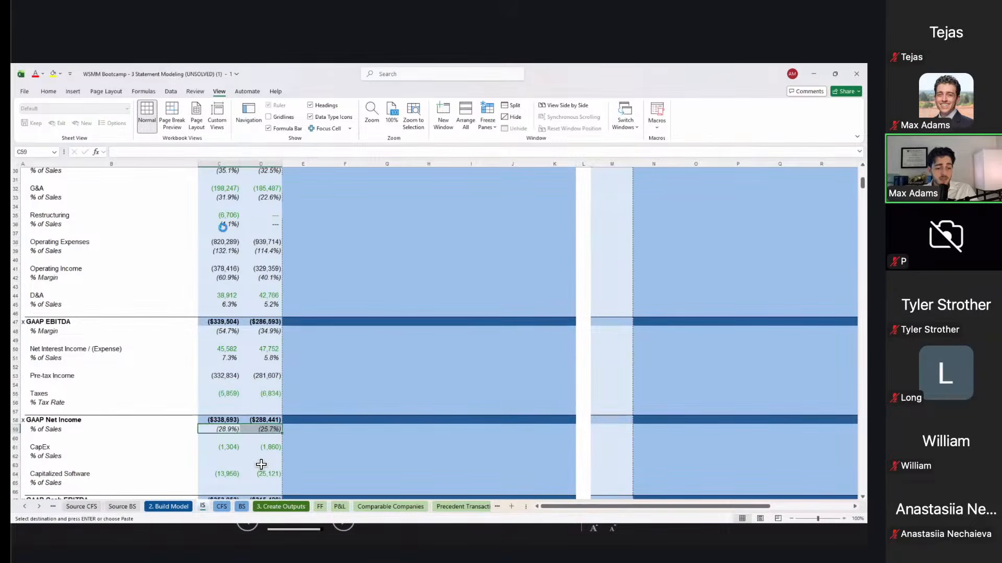
Step: Paste the ratios into the CapEx, Capitalized Software and GAAP Cash EBITDA margin rows
{"action": "scroll", "coordinate": [261, 464], "scroll_direction": "down", "scroll_amount": 3}
{"action": "key", "text": "Down"}
{"action": "key", "text": "Down"}
{"action": "key", "text": "Down"}
{"action": "key", "text": "shift+Right"}
{"action": "key", "text": "ctrl+v"}
{"action": "key", "text": "Down"}
{"action": "key", "text": "Down"}
{"action": "key", "text": "Down"}
{"action": "key", "text": "shift+Right"}
{"action": "key", "text": "ctrl+v"}
{"action": "key", "text": "Down"}
{"action": "key", "text": "Down"}
{"action": "key", "text": "Down"}
{"action": "key", "text": "shift+Right"}
{"action": "key", "text": "ctrl+v"}
{"action": "key", "text": "Up"}
{"action": "key", "text": "Up"}
{"action": "key", "text": "Up"}
{"action": "key", "text": "Up"}
{"action": "key", "text": "Up"}
{"action": "key", "text": "Up"}
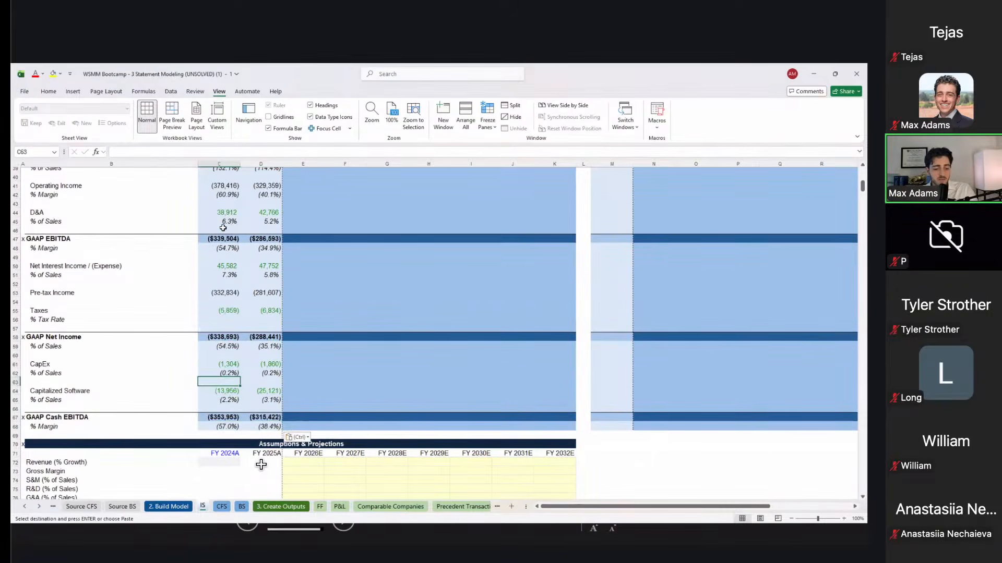
Step: Enter the tax rate formula =C55/C53 in C56 and paste it into D56, giving 1.8% and 2.4%
{"action": "key", "text": "Up"}
{"action": "key", "text": "Up"}
{"action": "key", "text": "Up"}
{"action": "key", "text": "Up"}
{"action": "key", "text": "Up"}
{"action": "key", "text": "Up"}
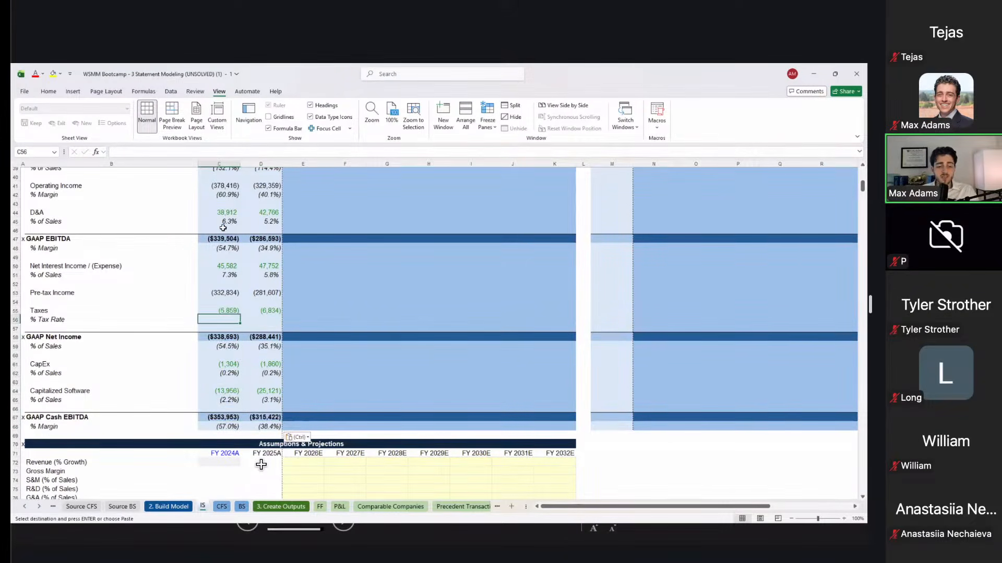
{"action": "type", "text": "="}
{"action": "key", "text": "Up"}
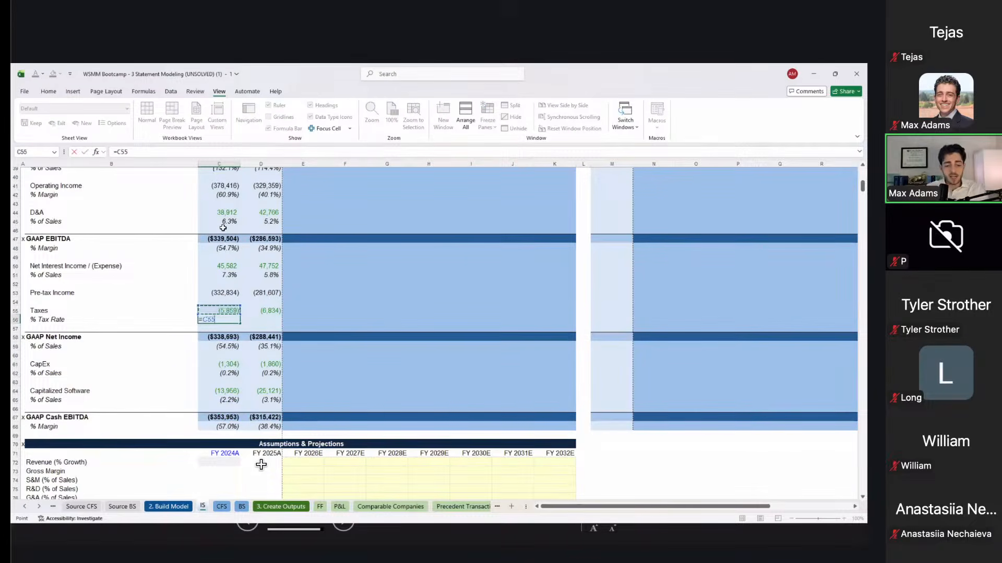
{"action": "type", "text": "/"}
{"action": "key", "text": "Up"}
{"action": "key", "text": "Up"}
{"action": "key", "text": "Up"}
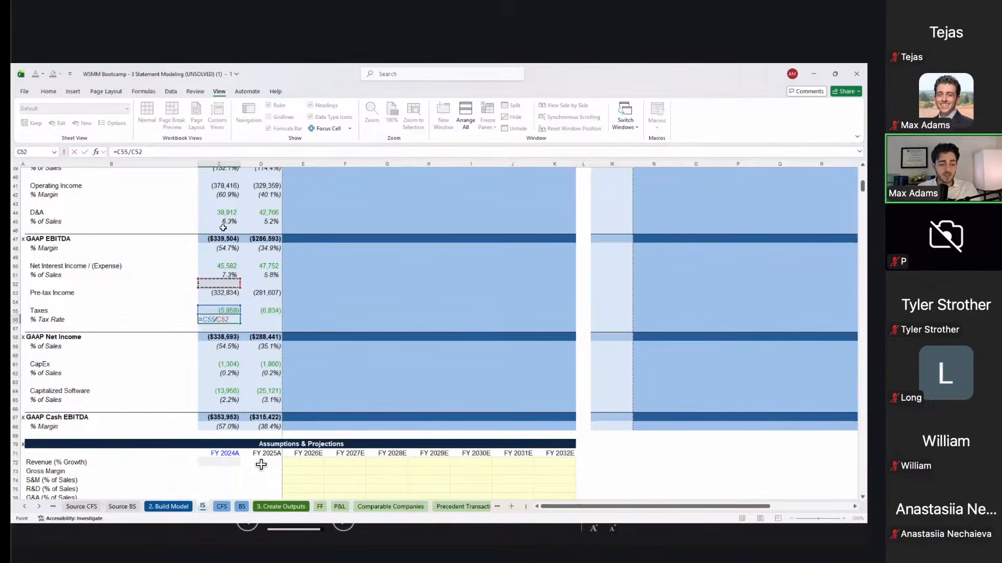
{"action": "key", "text": "ctrl+Return"}
{"action": "key", "text": "ctrl+c"}
{"action": "key", "text": "Right"}
{"action": "key", "text": "ctrl+alt+v"}
{"action": "key", "text": "Return"}
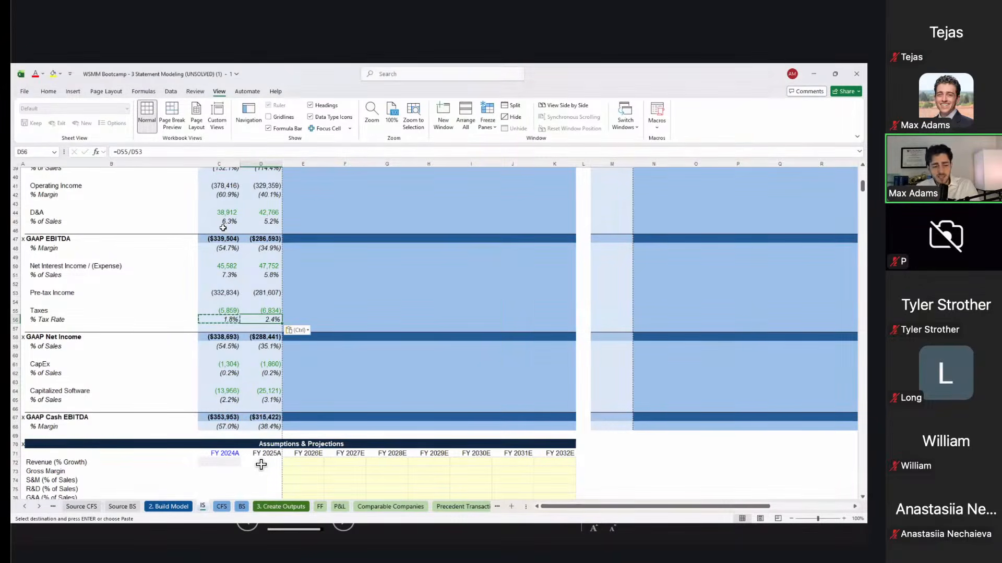
{"action": "key", "text": "Left"}
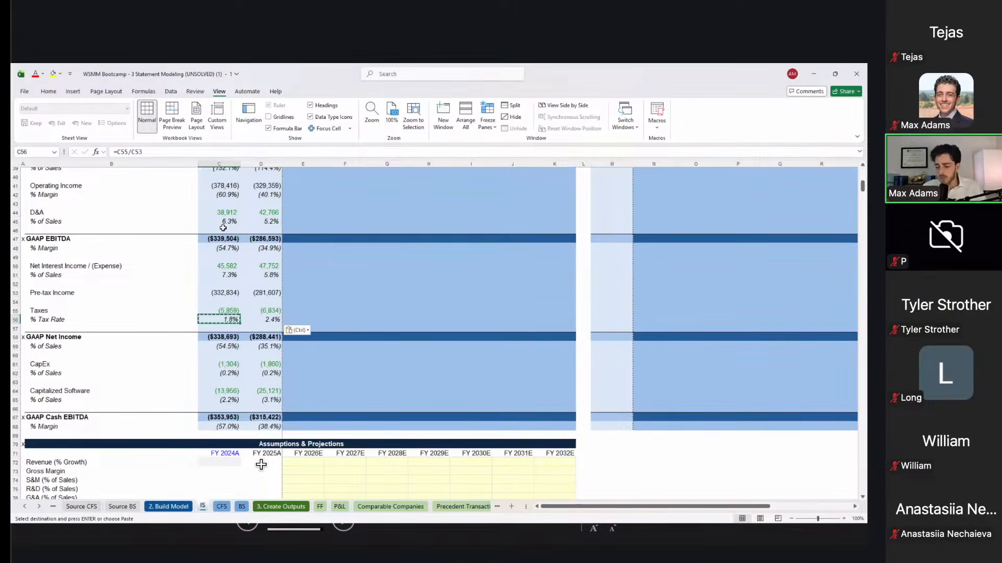
{"action": "scroll", "coordinate": [261, 464], "scroll_direction": "up", "scroll_amount": 7}
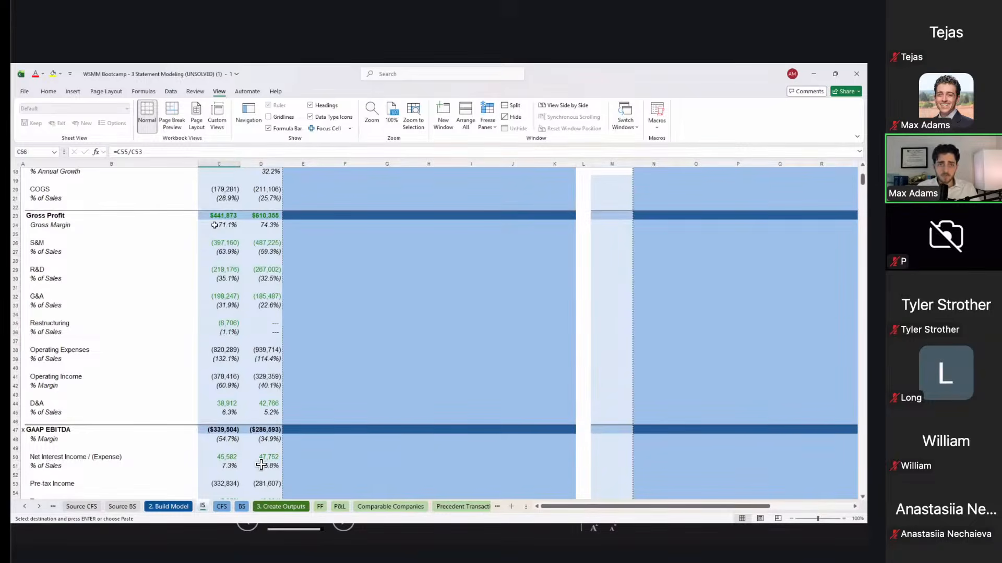
{"action": "scroll", "coordinate": [261, 464], "scroll_direction": "down", "scroll_amount": 8}
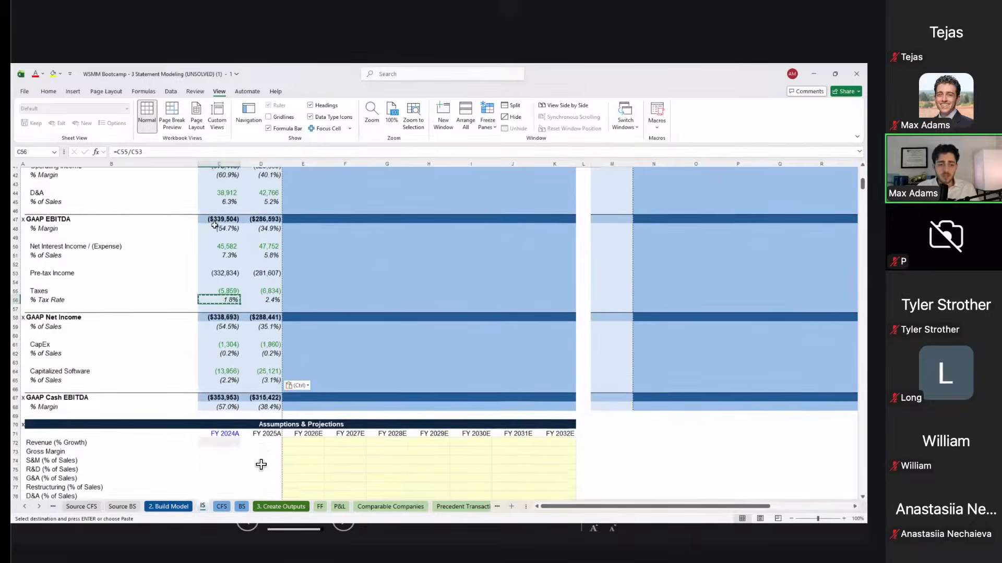
{"action": "scroll", "coordinate": [261, 464], "scroll_direction": "down", "scroll_amount": 3}
{"action": "left_click", "coordinate": [306, 368]}
{"action": "key", "text": "Up"}
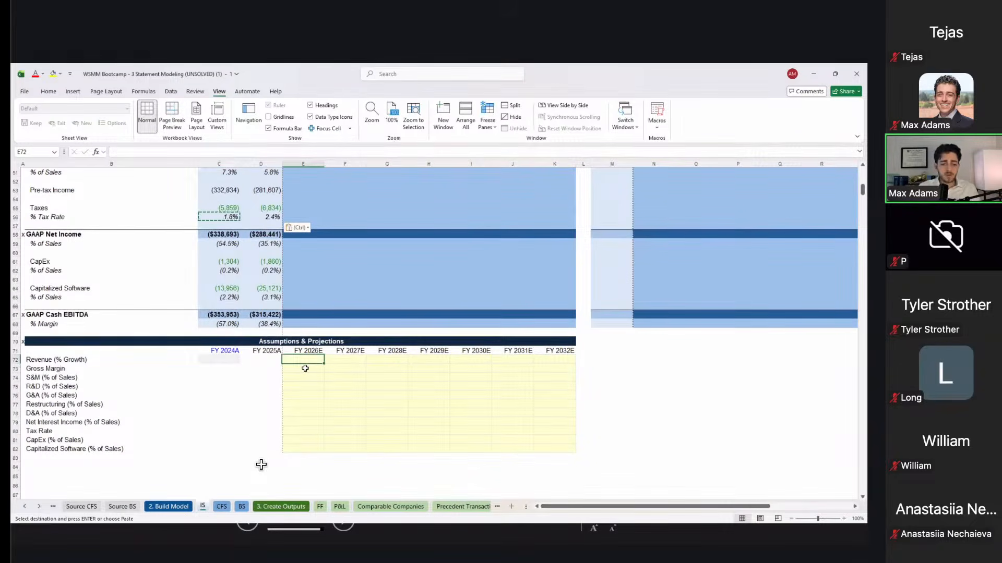
{"action": "scroll", "coordinate": [261, 465], "scroll_direction": "up", "scroll_amount": 17}
{"action": "scroll", "coordinate": [261, 464], "scroll_direction": "down", "scroll_amount": 4}
{"action": "scroll", "coordinate": [261, 465], "scroll_direction": "up", "scroll_amount": 2}
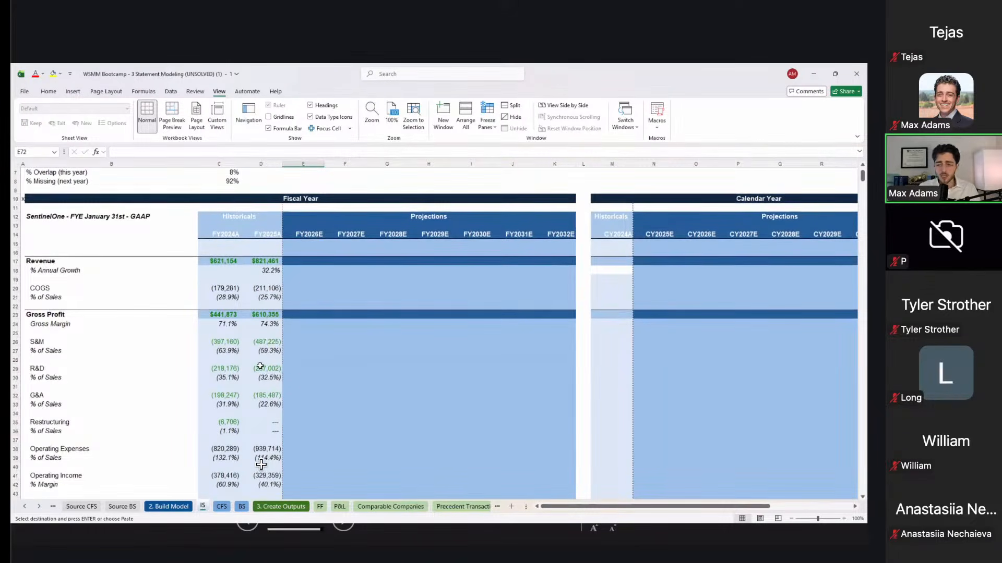
{"action": "scroll", "coordinate": [261, 464], "scroll_direction": "down", "scroll_amount": 1}
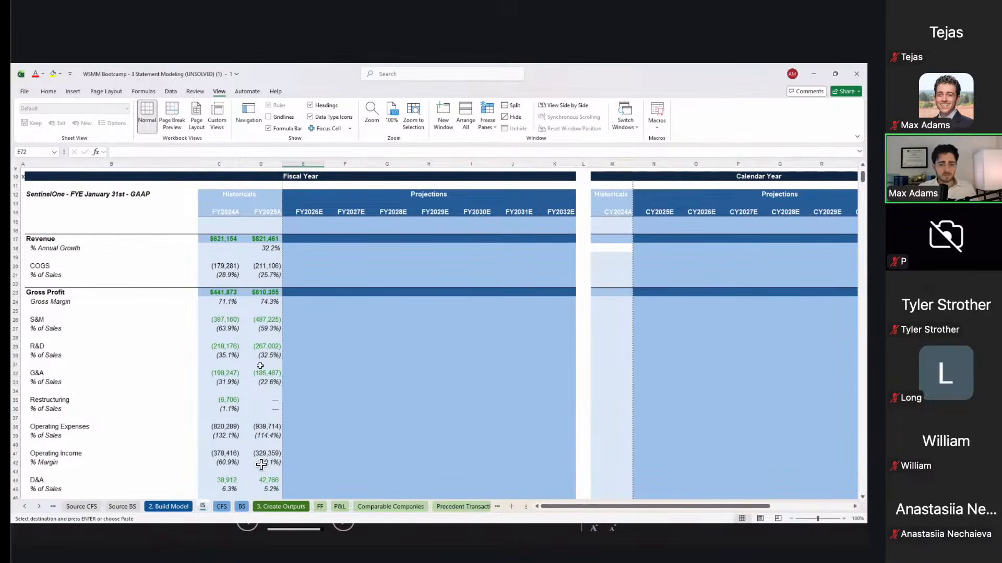
{"action": "scroll", "coordinate": [260, 464], "scroll_direction": "down", "scroll_amount": 8}
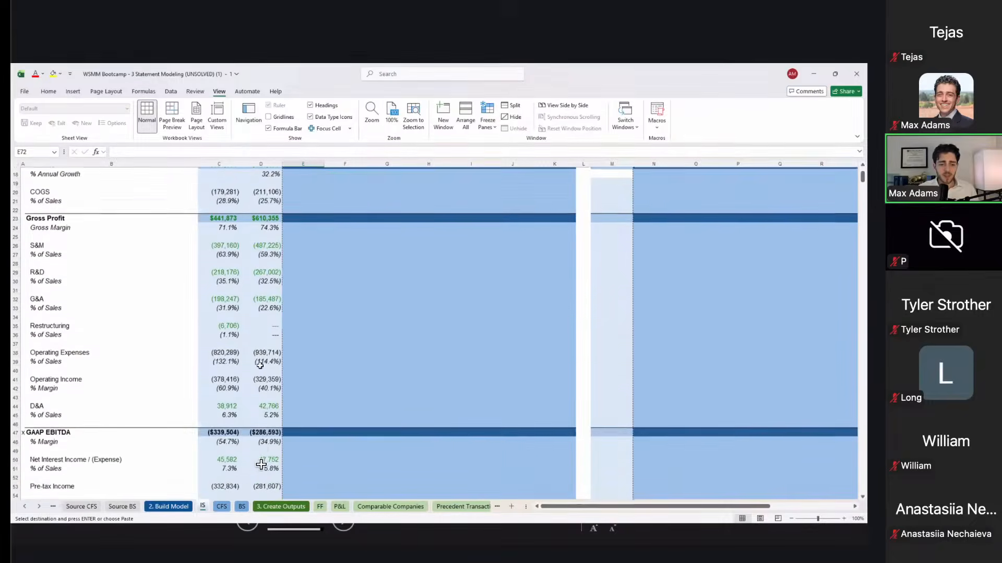
{"action": "scroll", "coordinate": [261, 465], "scroll_direction": "down", "scroll_amount": 9}
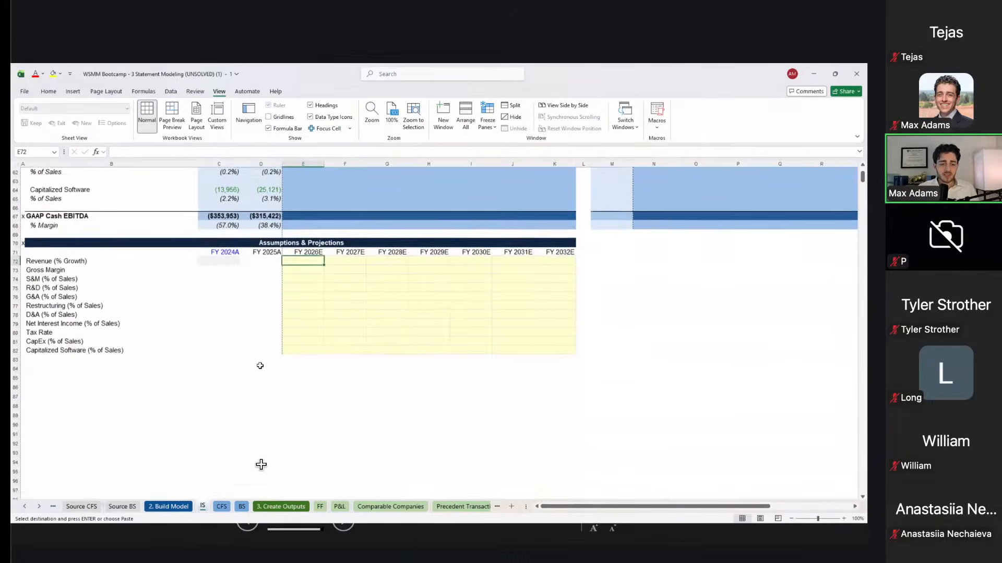
{"action": "scroll", "coordinate": [261, 465], "scroll_direction": "up", "scroll_amount": 1}
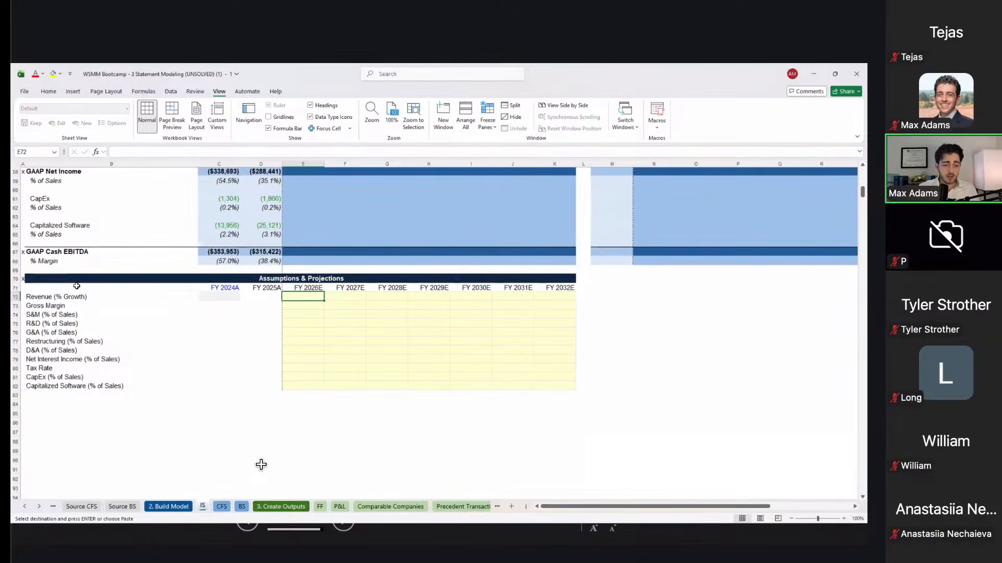
{"action": "left_click_drag", "start_coordinate": [76, 279], "coordinate": [100, 386]}
{"action": "key", "text": "ctrl+v"}
{"action": "left_click_drag", "start_coordinate": [308, 294], "coordinate": [559, 386]}
{"action": "scroll", "coordinate": [559, 386], "scroll_direction": "up", "scroll_amount": 19}
Step: Check the Historicals, Projections and fiscal-year headers, then go to the FY2025A revenue growth cell
{"action": "left_click_drag", "start_coordinate": [351, 313], "coordinate": [525, 438]}
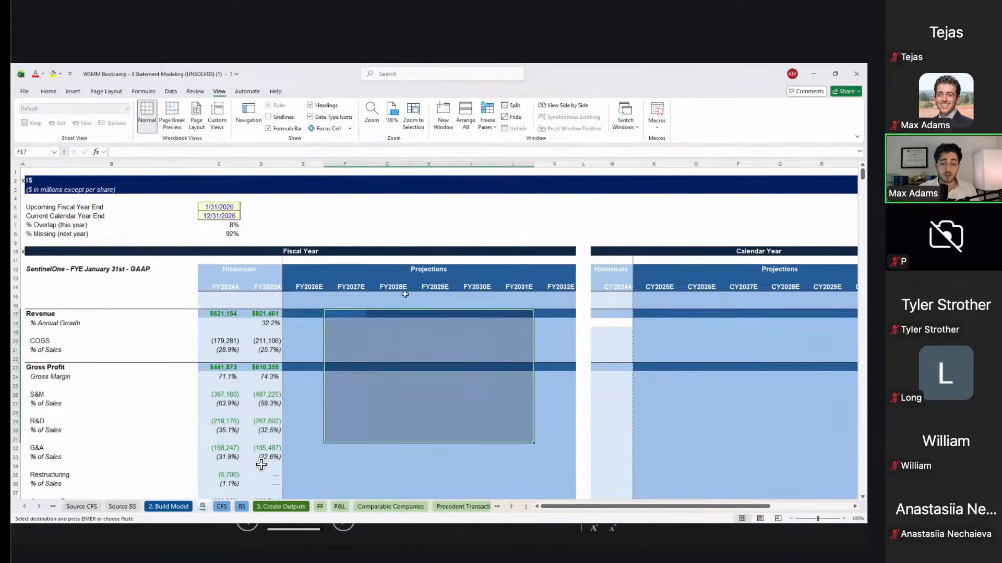
{"action": "left_click", "coordinate": [271, 272]}
{"action": "left_click", "coordinate": [314, 270]}
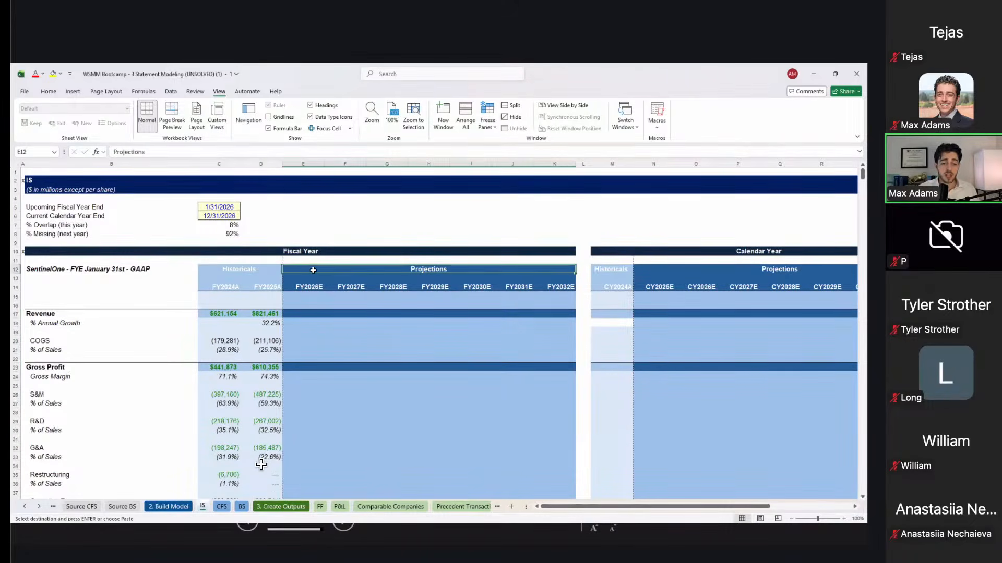
{"action": "left_click", "coordinate": [137, 256]}
{"action": "left_click_drag", "start_coordinate": [138, 256], "coordinate": [169, 270]}
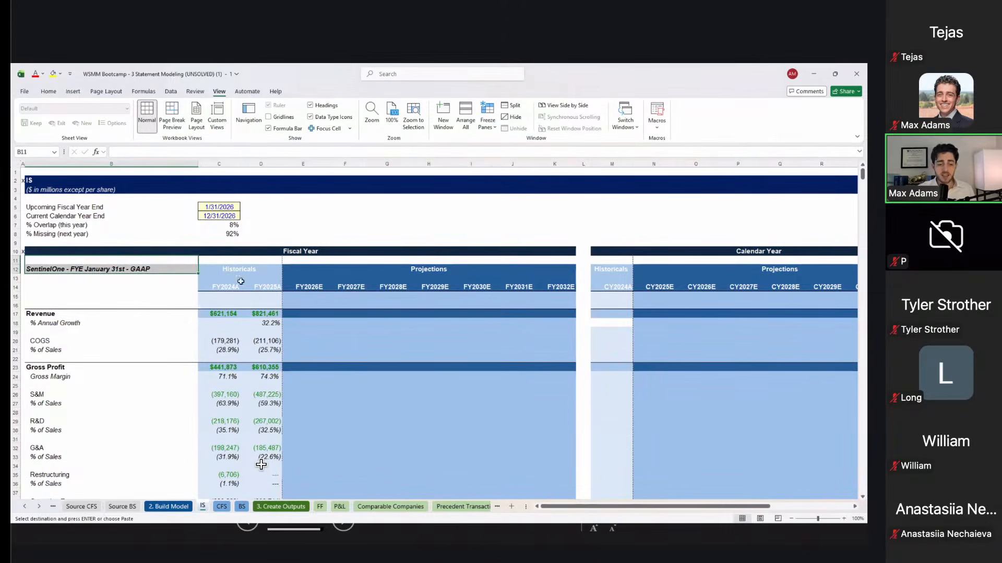
{"action": "left_click", "coordinate": [257, 289]}
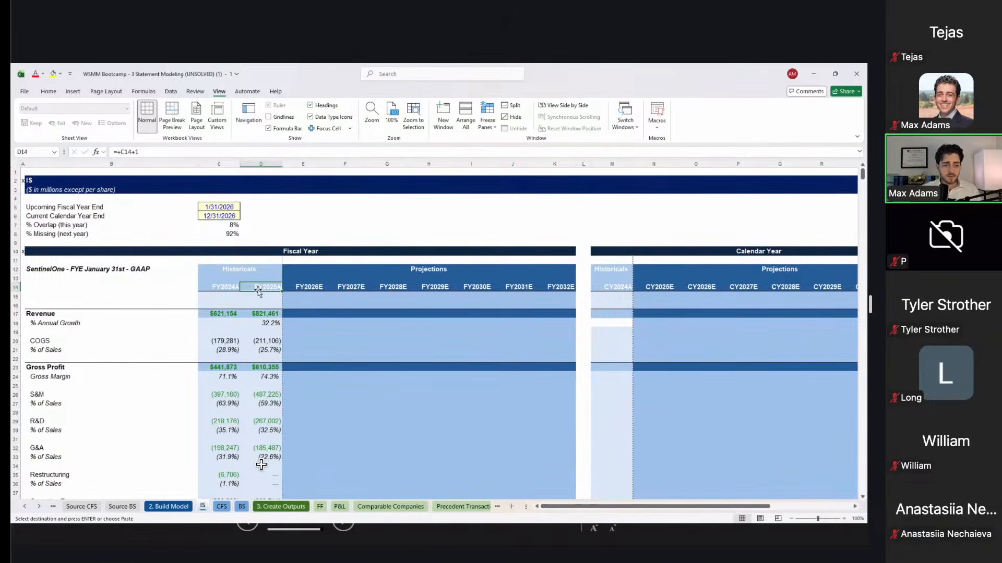
{"action": "scroll", "coordinate": [261, 291], "scroll_direction": "down", "scroll_amount": 2}
{"action": "scroll", "coordinate": [365, 281], "scroll_direction": "up", "scroll_amount": 1}
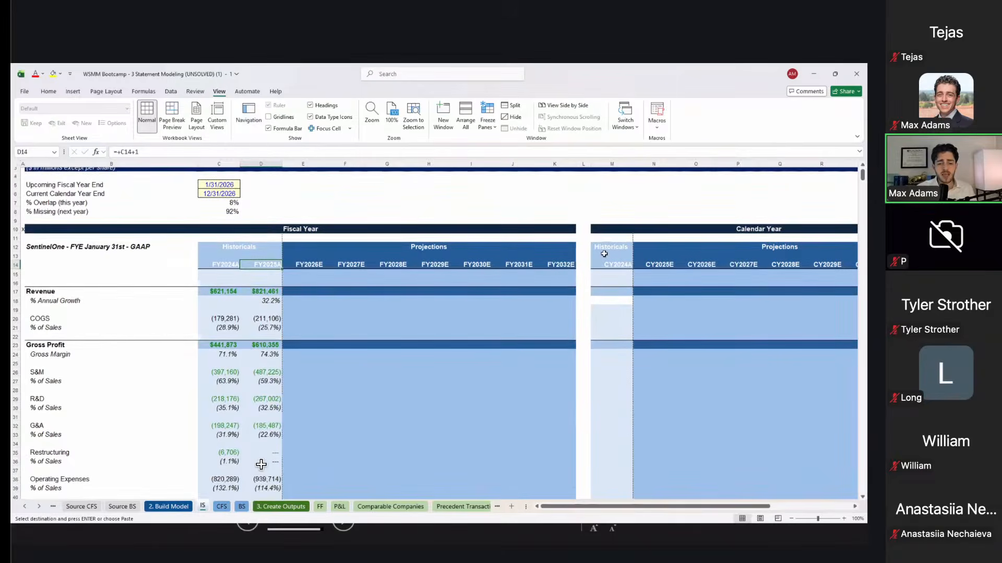
{"action": "left_click_drag", "start_coordinate": [604, 254], "coordinate": [730, 290]}
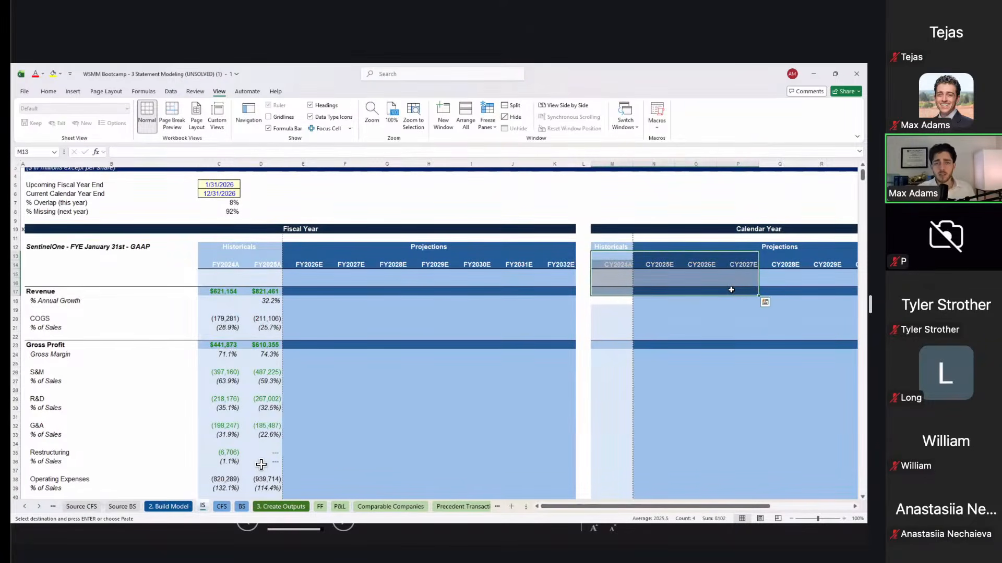
{"action": "scroll", "coordinate": [731, 290], "scroll_direction": "down", "scroll_amount": 1}
{"action": "left_click", "coordinate": [328, 217]}
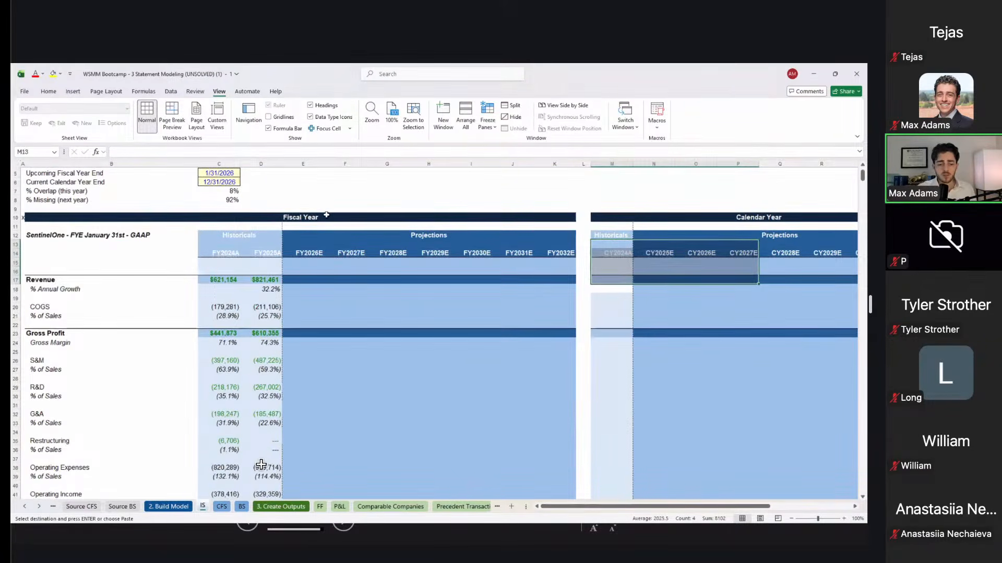
{"action": "left_click", "coordinate": [346, 268], "text": "shift"}
{"action": "scroll", "coordinate": [346, 268], "scroll_direction": "down", "scroll_amount": 8}
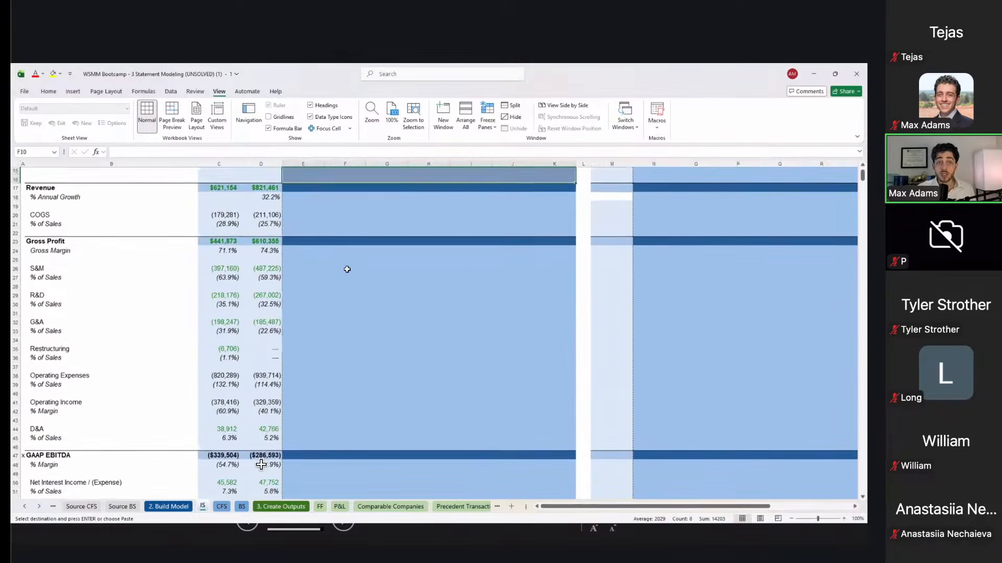
{"action": "scroll", "coordinate": [347, 270], "scroll_direction": "down", "scroll_amount": 12}
{"action": "left_click", "coordinate": [299, 234]}
{"action": "key", "text": "Up"}
{"action": "key", "text": "Left"}
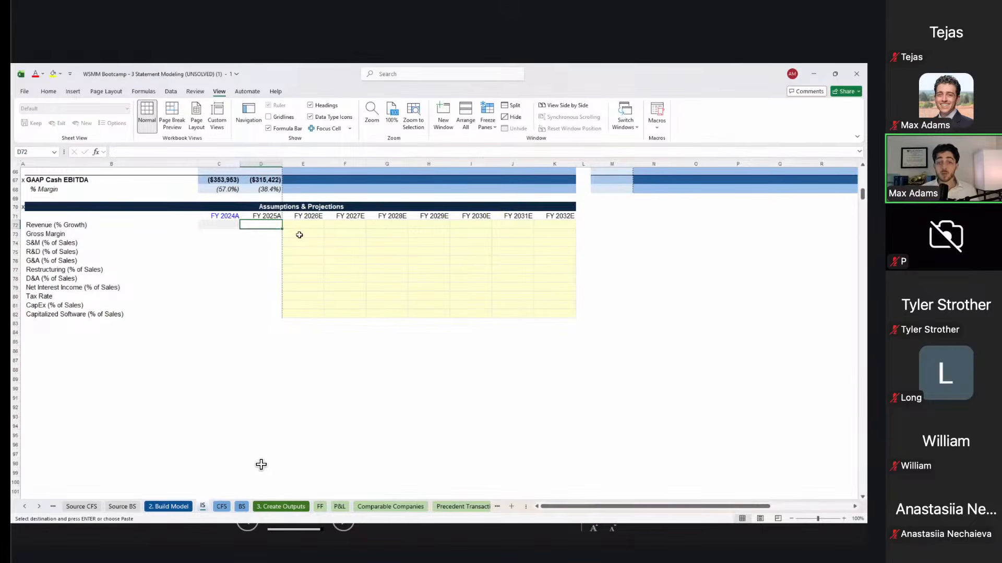
Step: Link FY2025A revenue growth to the 32.2% historical annual growth
{"action": "type", "text": "="}
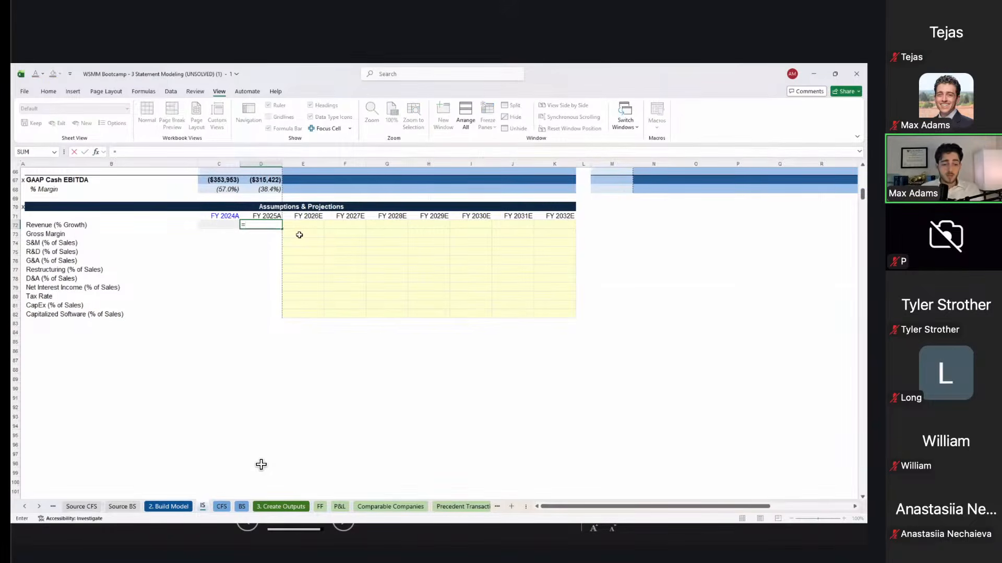
{"action": "scroll", "coordinate": [299, 235], "scroll_direction": "up", "scroll_amount": 5}
{"action": "scroll", "coordinate": [299, 236], "scroll_direction": "up", "scroll_amount": 12}
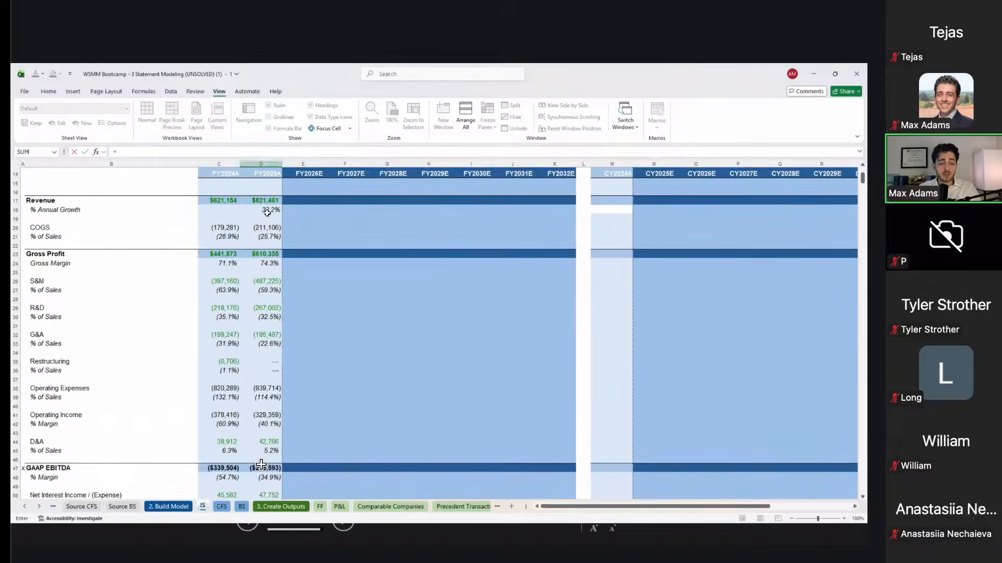
{"action": "left_click", "coordinate": [267, 211]}
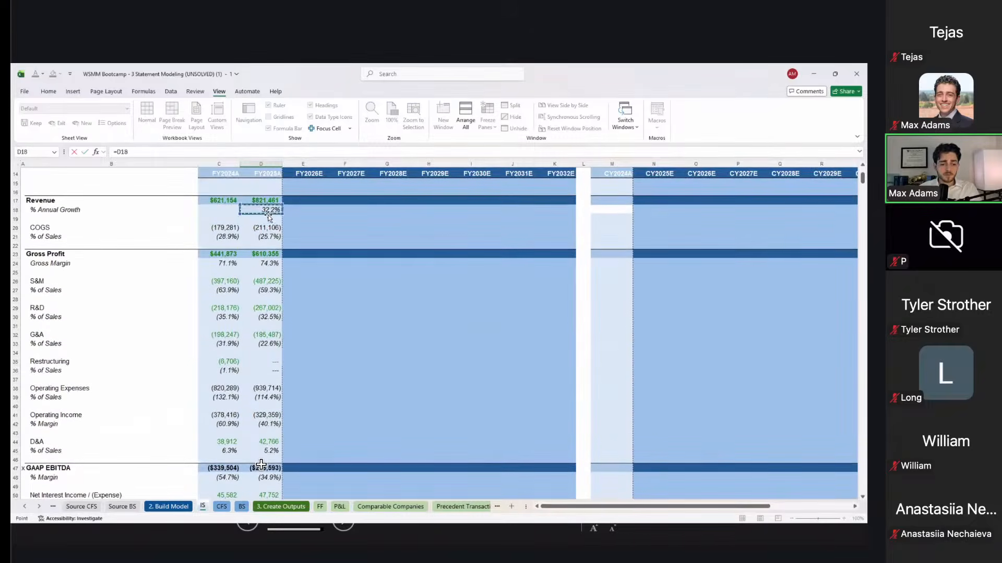
{"action": "key", "text": "Return"}
Step: Link FY2024A gross margin (71.1%), S&M, R&D (35.1%) and G&A (31.9%) to the historical ratios
{"action": "scroll", "coordinate": [261, 464], "scroll_direction": "down", "scroll_amount": 4}
{"action": "key", "text": "Left"}
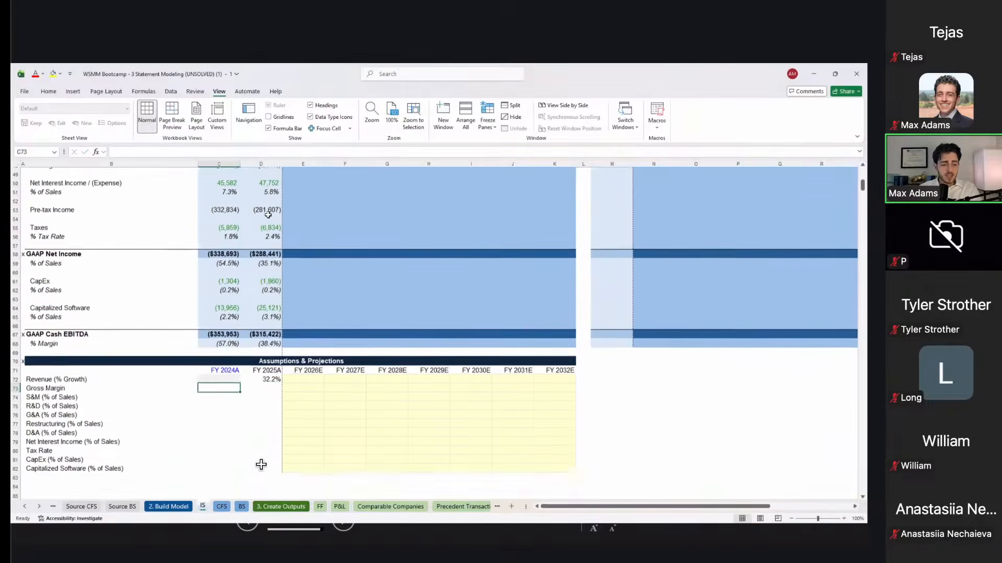
{"action": "type", "text": "="}
{"action": "scroll", "coordinate": [261, 465], "scroll_direction": "up", "scroll_amount": 10}
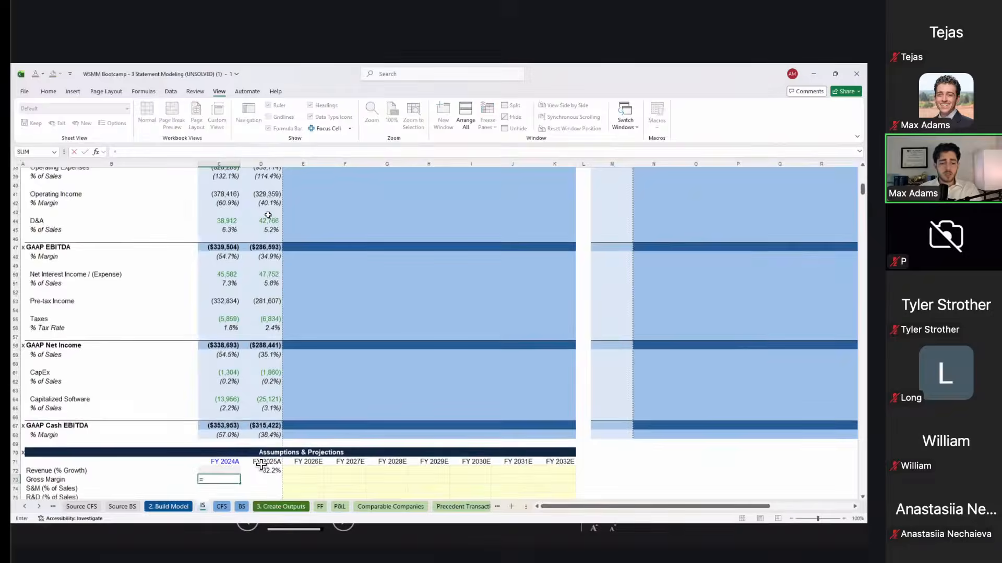
{"action": "left_click", "coordinate": [214, 216]}
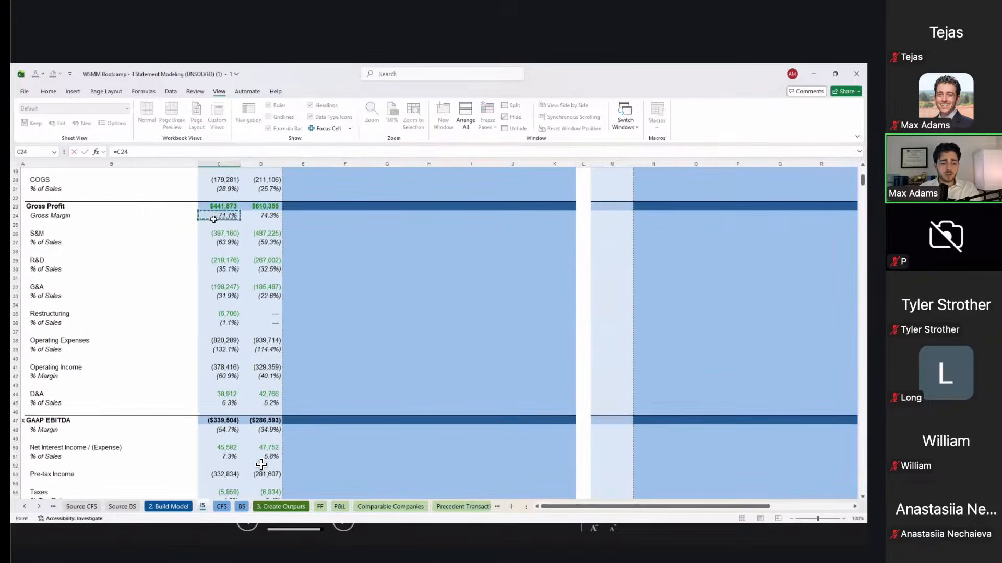
{"action": "key", "text": "Return"}
{"action": "type", "text": "="}
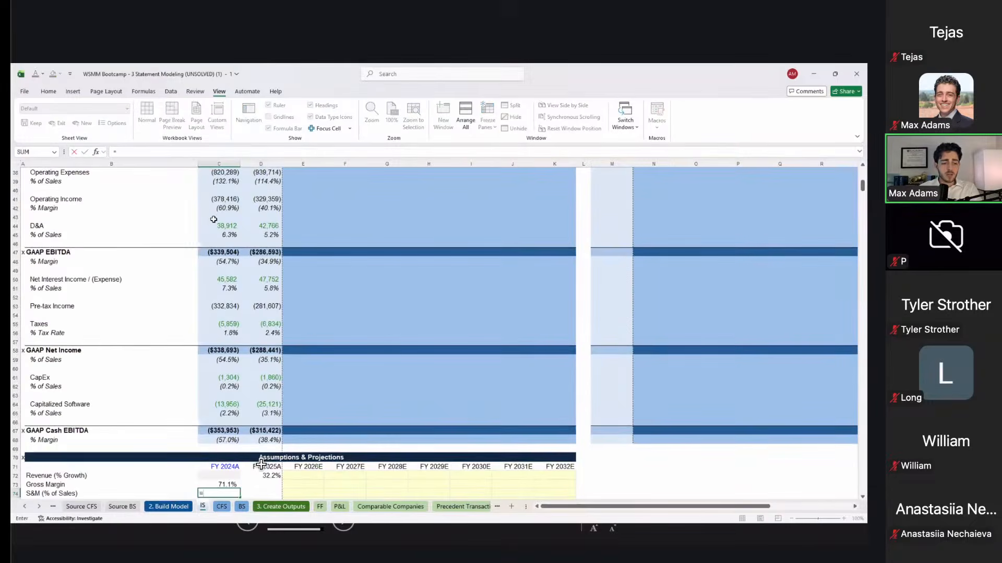
{"action": "scroll", "coordinate": [261, 465], "scroll_direction": "up", "scroll_amount": 3}
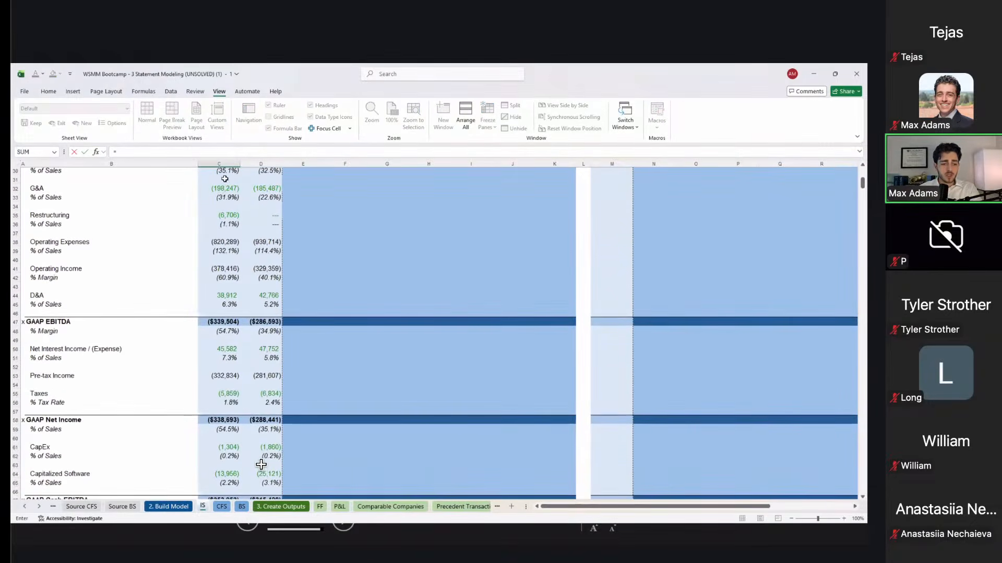
{"action": "left_click", "coordinate": [225, 174]}
{"action": "key", "text": "Return"}
{"action": "type", "text": "="}
{"action": "scroll", "coordinate": [260, 465], "scroll_direction": "up", "scroll_amount": 3}
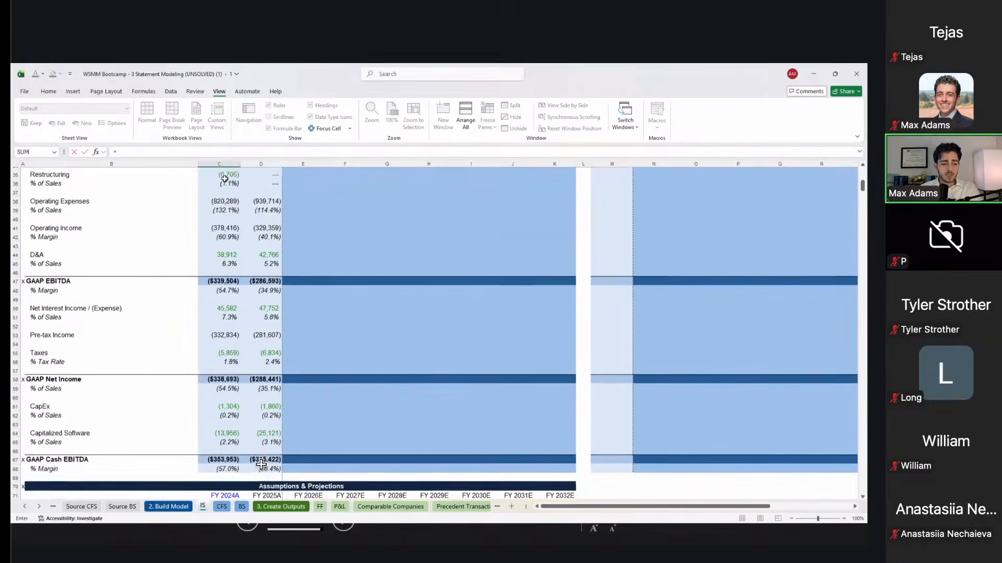
{"action": "scroll", "coordinate": [261, 464], "scroll_direction": "up", "scroll_amount": 2}
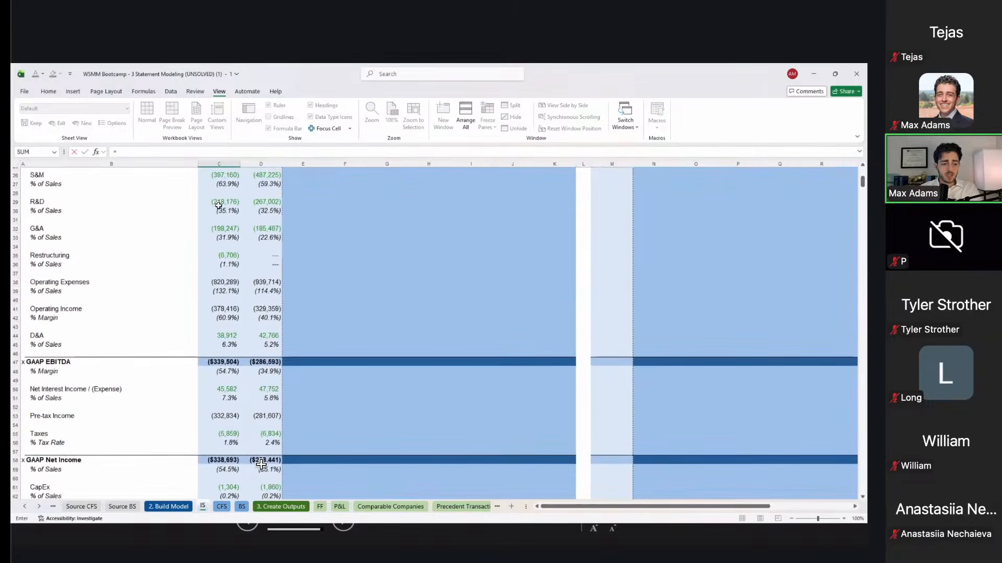
{"action": "left_click", "coordinate": [217, 212]}
{"action": "key", "text": "Return"}
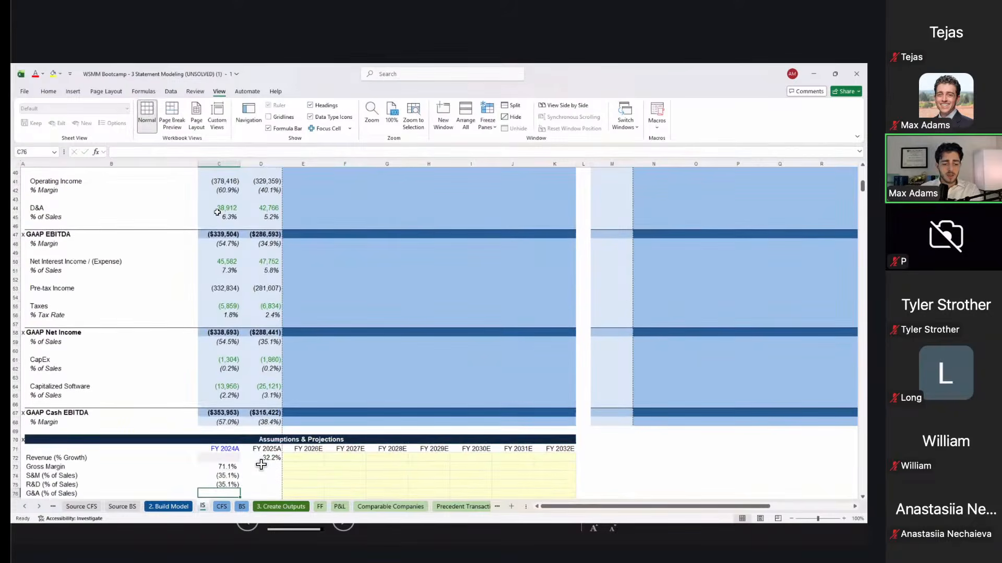
{"action": "type", "text": "="}
{"action": "scroll", "coordinate": [261, 465], "scroll_direction": "up", "scroll_amount": 5}
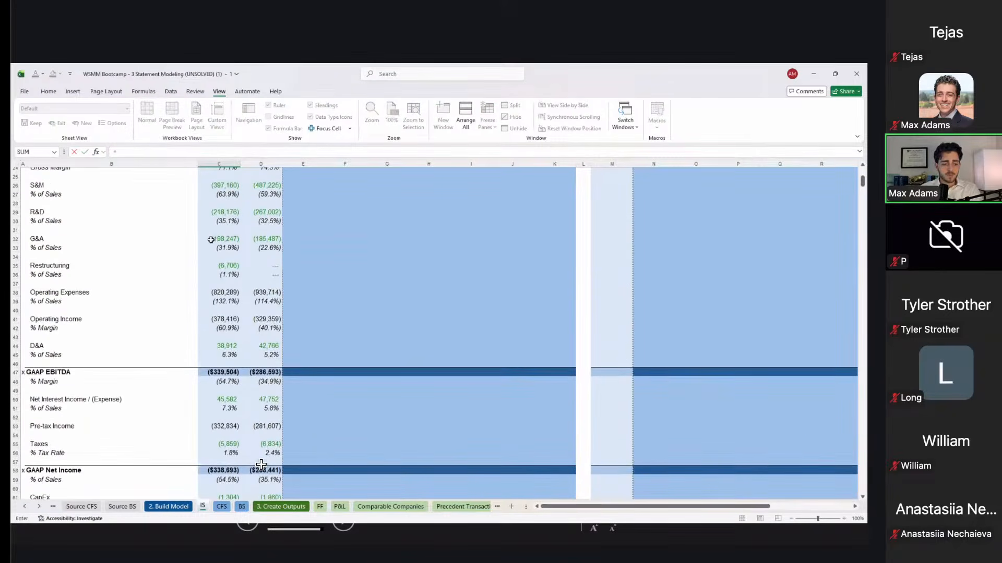
{"action": "left_click", "coordinate": [217, 251]}
{"action": "key", "text": "Return"}
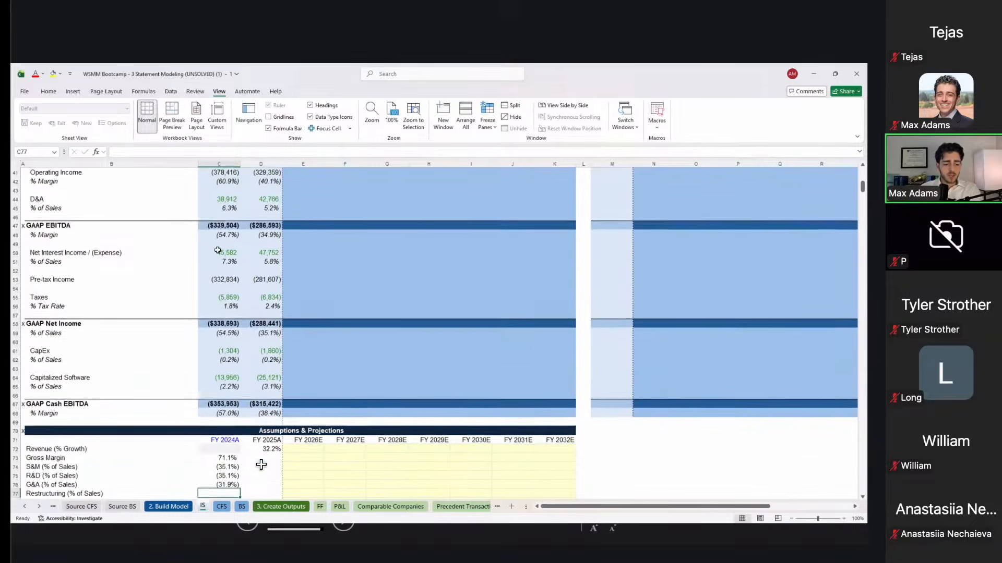
Step: Link FY2024A restructuring, D&A (6.3%), net interest, tax rate (1.8%), CapEx and capitalized software to historicals
{"action": "type", "text": "="}
{"action": "scroll", "coordinate": [261, 465], "scroll_direction": "up", "scroll_amount": 2}
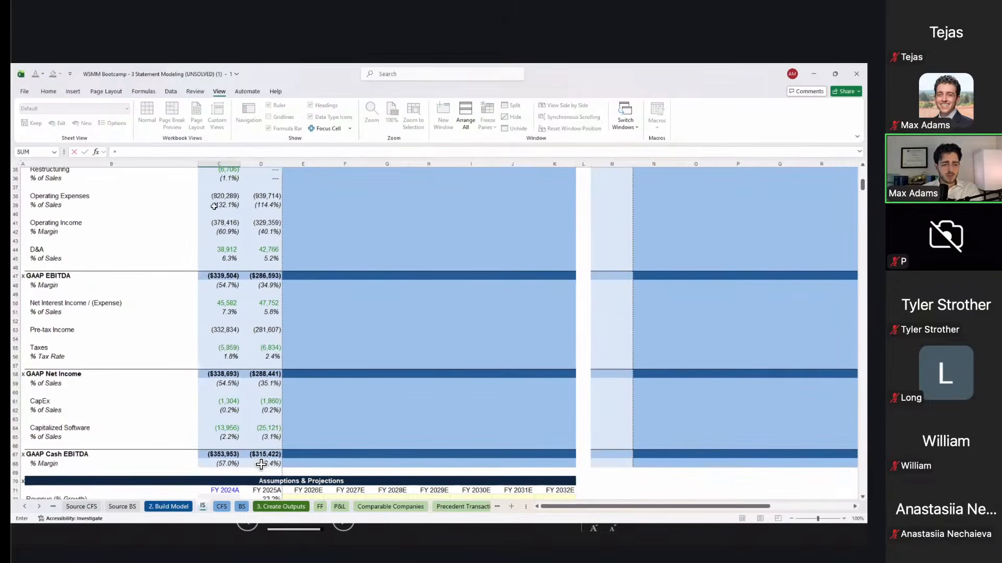
{"action": "scroll", "coordinate": [219, 198], "scroll_direction": "up", "scroll_amount": 1}
{"action": "left_click", "coordinate": [232, 188]}
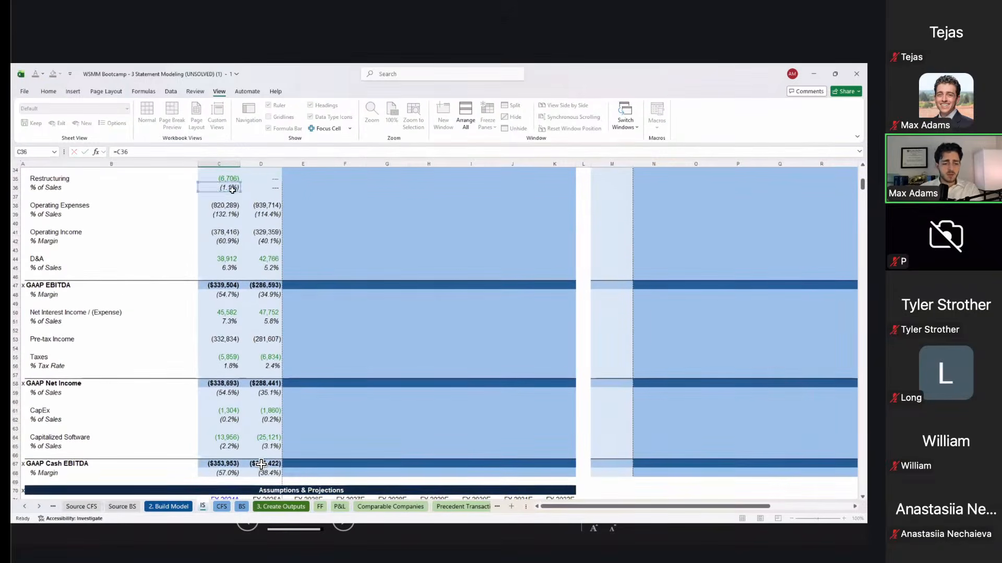
{"action": "key", "text": "Return"}
{"action": "type", "text": "="}
{"action": "left_click", "coordinate": [233, 200]}
{"action": "key", "text": "Return"}
{"action": "scroll", "coordinate": [233, 200], "scroll_direction": "down", "scroll_amount": 3}
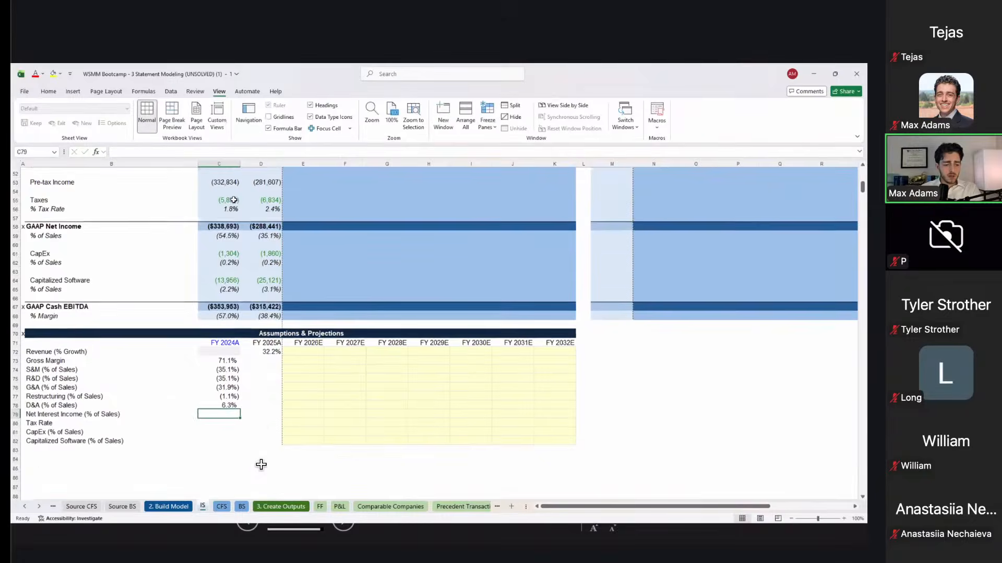
{"action": "scroll", "coordinate": [261, 464], "scroll_direction": "down", "scroll_amount": 6}
{"action": "scroll", "coordinate": [261, 464], "scroll_direction": "up", "scroll_amount": 9}
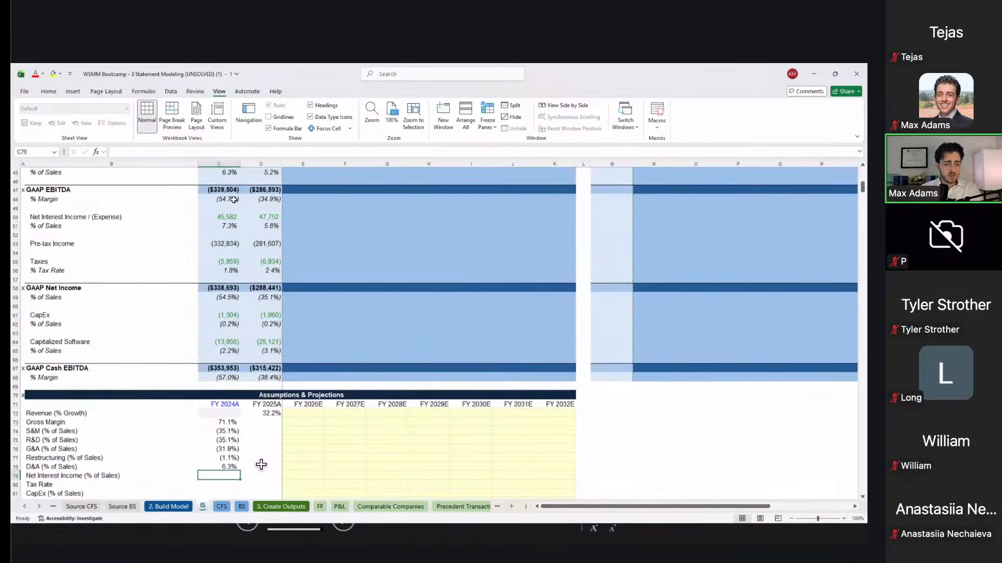
{"action": "type", "text": "="}
{"action": "left_click", "coordinate": [225, 224]}
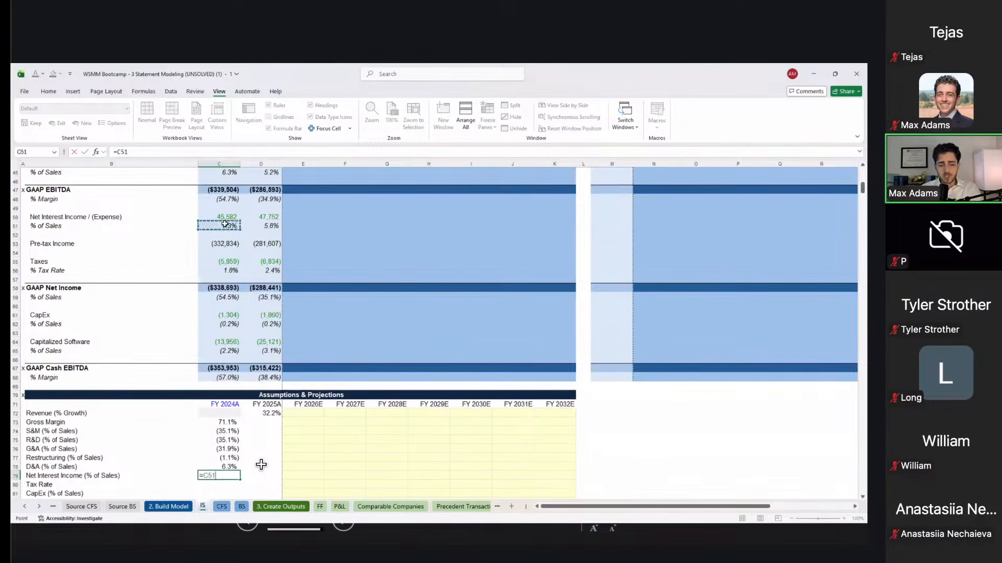
{"action": "key", "text": "Return"}
{"action": "type", "text": "="}
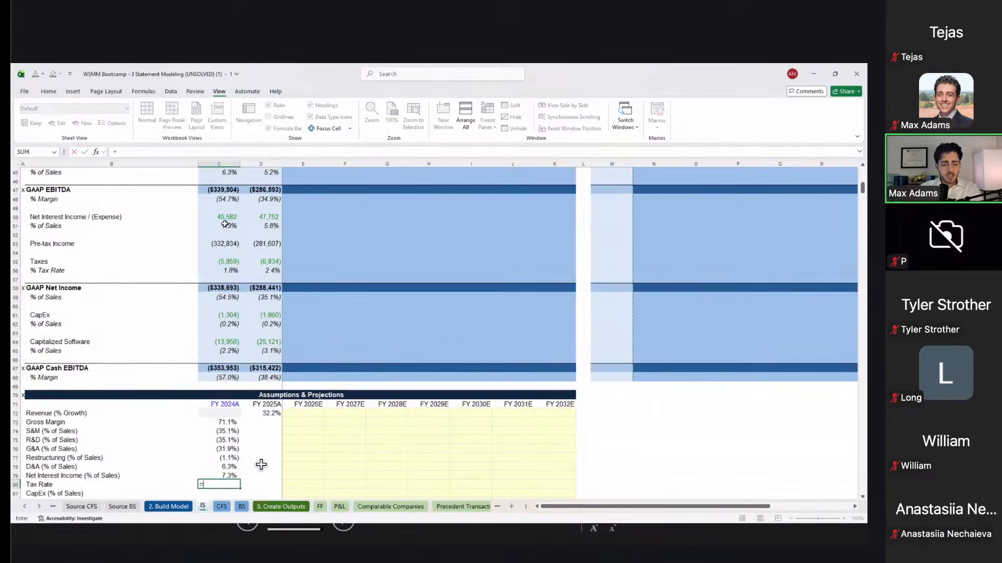
{"action": "left_click", "coordinate": [225, 270]}
{"action": "key", "text": "Return"}
{"action": "type", "text": "="}
{"action": "left_click", "coordinate": [226, 322]}
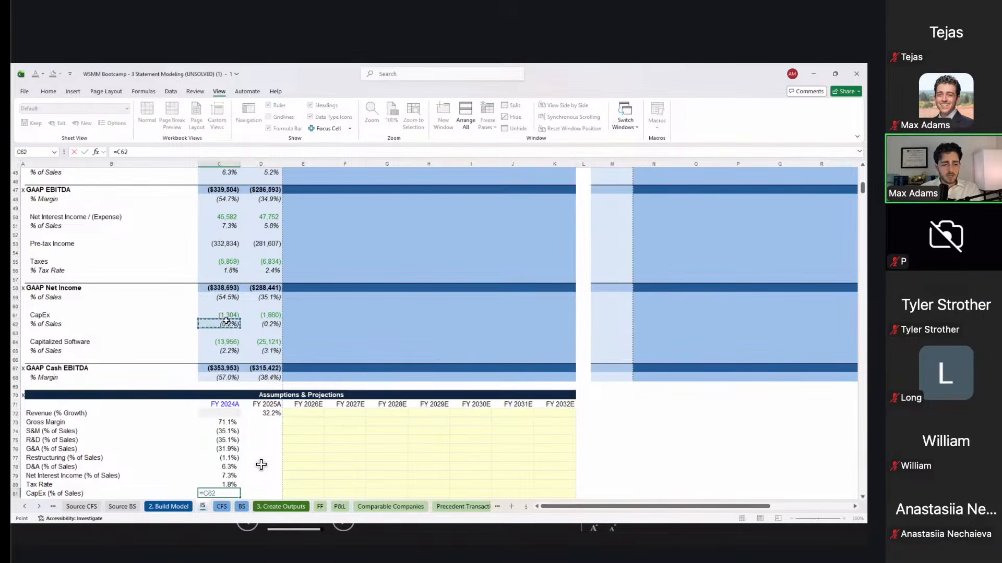
{"action": "key", "text": "Return"}
{"action": "type", "text": "="}
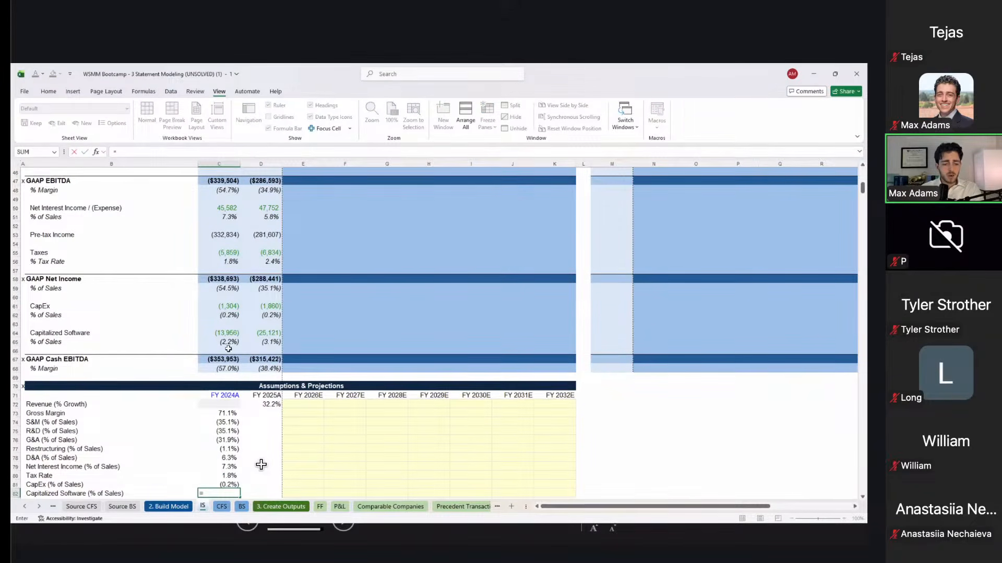
{"action": "left_click", "coordinate": [228, 339]}
{"action": "key", "text": "Return"}
{"action": "key", "text": "Up"}
{"action": "key", "text": "Up"}
{"action": "key", "text": "Up"}
{"action": "key", "text": "Up"}
{"action": "key", "text": "Up"}
{"action": "key", "text": "Up"}
{"action": "key", "text": "Up"}
{"action": "key", "text": "Up"}
{"action": "key", "text": "Up"}
{"action": "key", "text": "Up"}
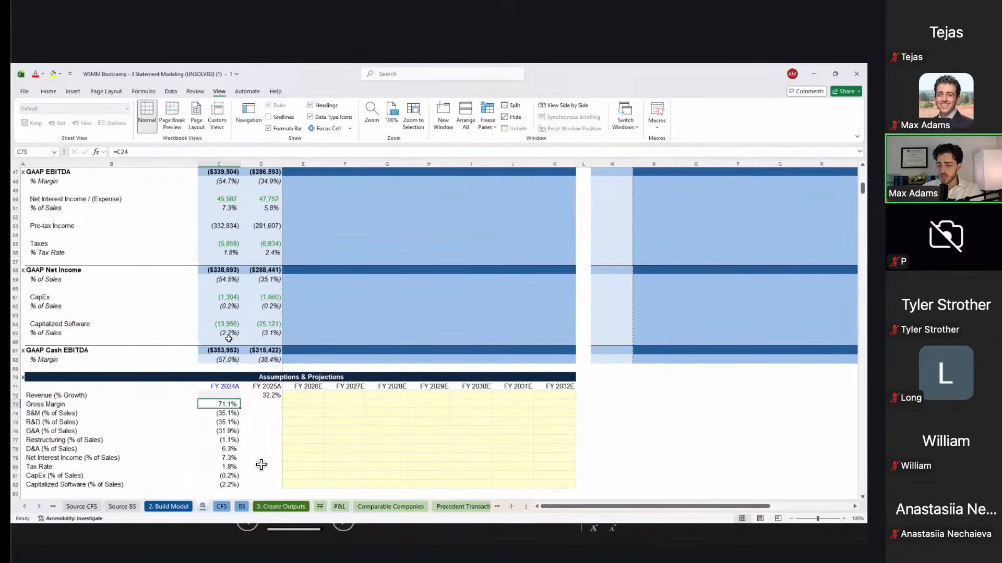
Step: Copy the FY2024A assumption links and paste them as formulas into the FY2025A column
{"action": "key", "text": "ctrl+shift+Down"}
{"action": "key", "text": "ctrl+c"}
{"action": "key", "text": "Right"}
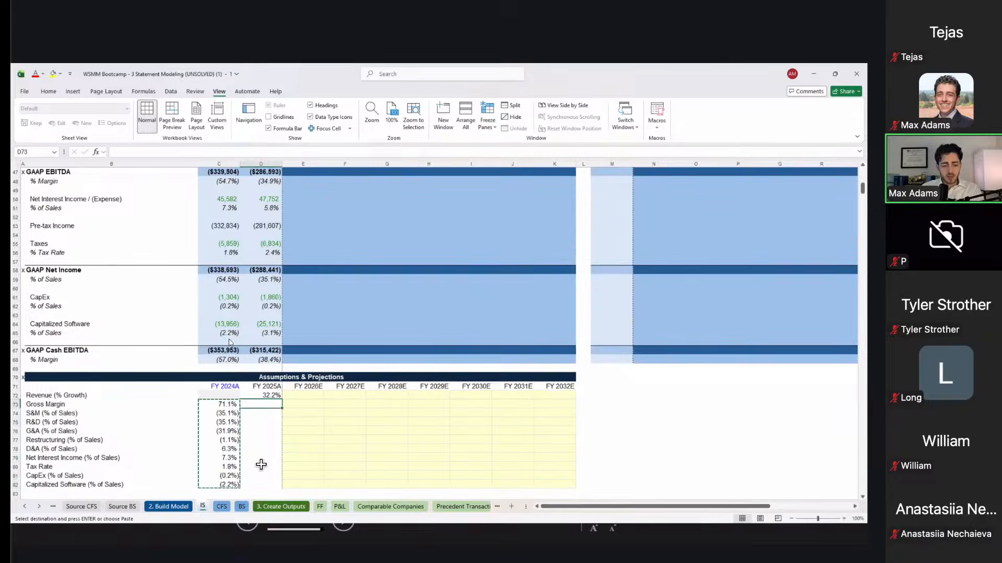
{"action": "key", "text": "ctrl+alt+v"}
{"action": "key", "text": "f"}
{"action": "key", "text": "Return"}
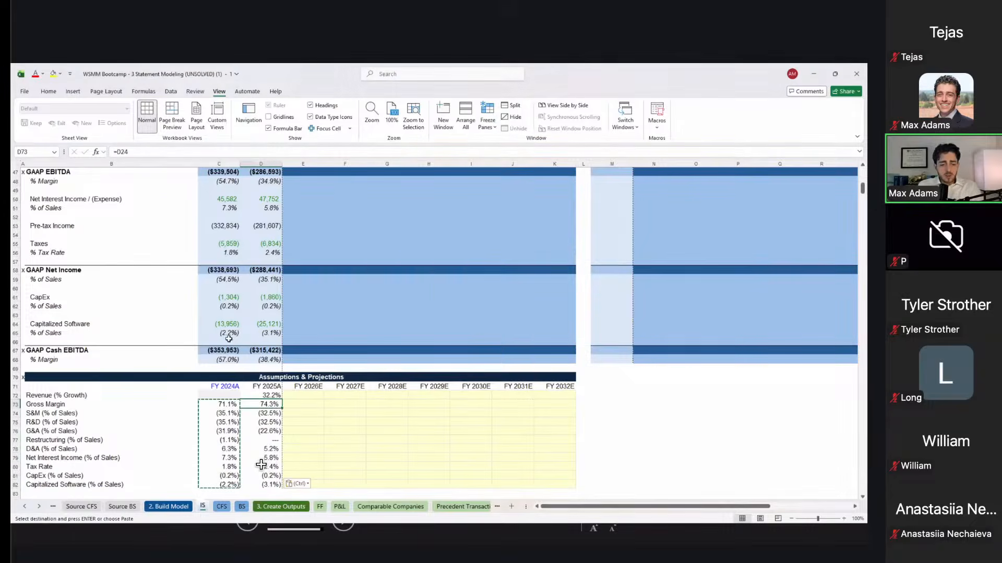
{"action": "key", "text": "Escape"}
Step: Compare the FY2025A ratios with FY2024A and move to FY2026E revenue growth
{"action": "key", "text": "Down"}
{"action": "key", "text": "Down"}
{"action": "key", "text": "Left"}
{"action": "key", "text": "Up"}
{"action": "key", "text": "Up"}
{"action": "key", "text": "Up"}
{"action": "key", "text": "Right"}
{"action": "key", "text": "Left"}
{"action": "key", "text": "Right"}
{"action": "key", "text": "Left"}
{"action": "key", "text": "Left"}
{"action": "key", "text": "Down"}
{"action": "key", "text": "Down"}
{"action": "key", "text": "Down"}
{"action": "key", "text": "Down"}
{"action": "key", "text": "Down"}
{"action": "key", "text": "Down"}
{"action": "key", "text": "Down"}
{"action": "key", "text": "Down"}
{"action": "key", "text": "Down"}
{"action": "key", "text": "Right"}
{"action": "key", "text": "Up"}
{"action": "key", "text": "Right"}
{"action": "key", "text": "Right"}
{"action": "key", "text": "Up"}
{"action": "key", "text": "Up"}
{"action": "key", "text": "Up"}
{"action": "key", "text": "Up"}
{"action": "key", "text": "Up"}
{"action": "key", "text": "Up"}
{"action": "key", "text": "Up"}
{"action": "key", "text": "Up"}
{"action": "key", "text": "Left"}
{"action": "key", "text": "Right"}
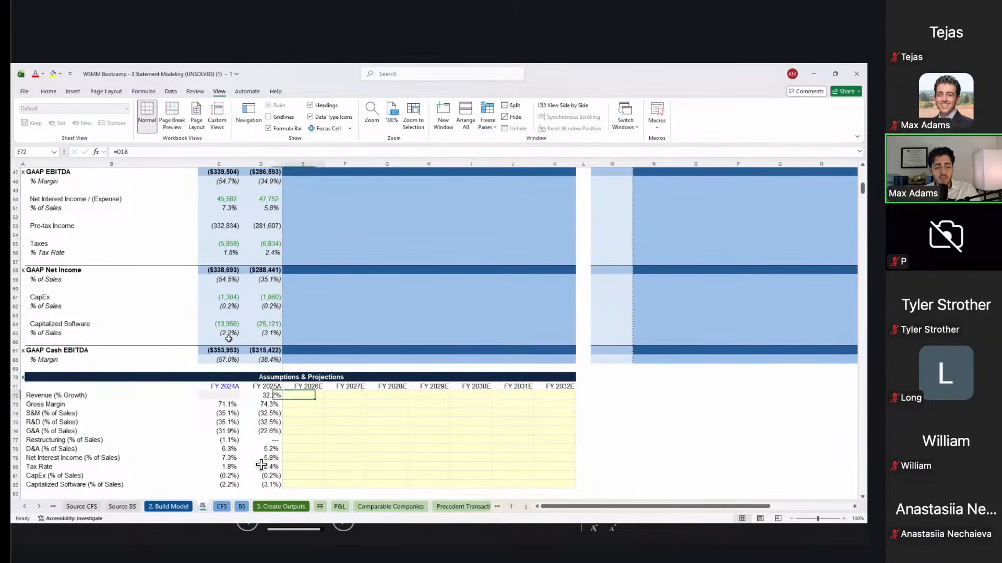
{"action": "left_click", "coordinate": [316, 298]}
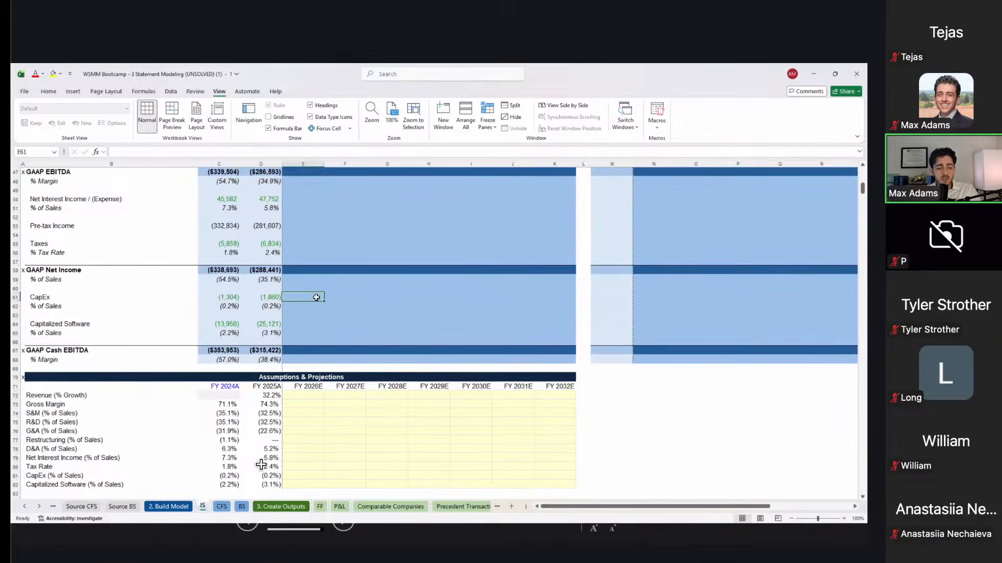
{"action": "type", "text": "-1900"}
{"action": "key", "text": "Right"}
{"action": "type", "text": "-200"}
{"action": "key", "text": "Right"}
{"action": "key", "text": "Left"}
{"action": "key", "text": "Left"}
{"action": "key", "text": "shift+Right"}
{"action": "key", "text": "BackSpace"}
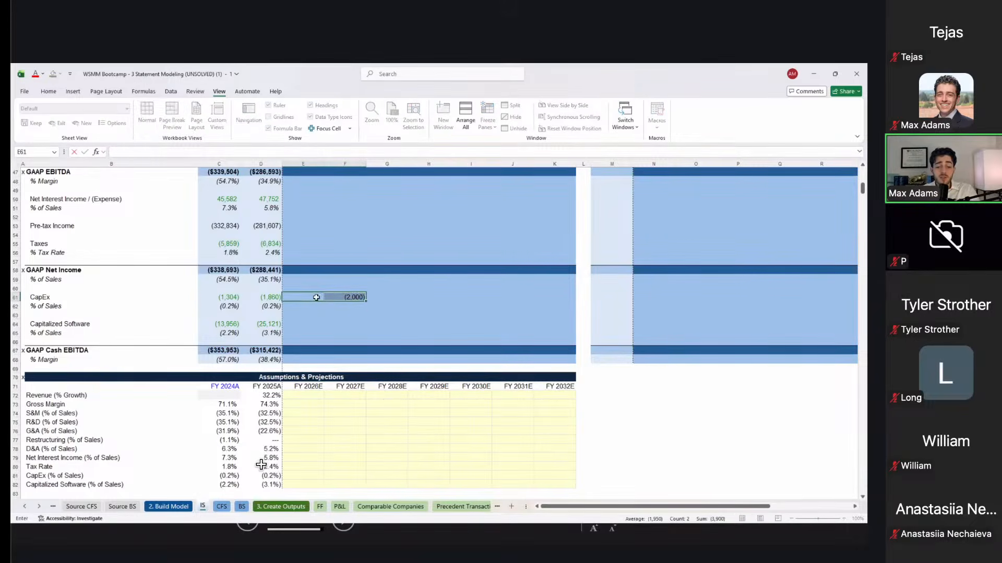
{"action": "key", "text": "ctrl+Return"}
{"action": "left_click_drag", "start_coordinate": [268, 404], "coordinate": [260, 485]}
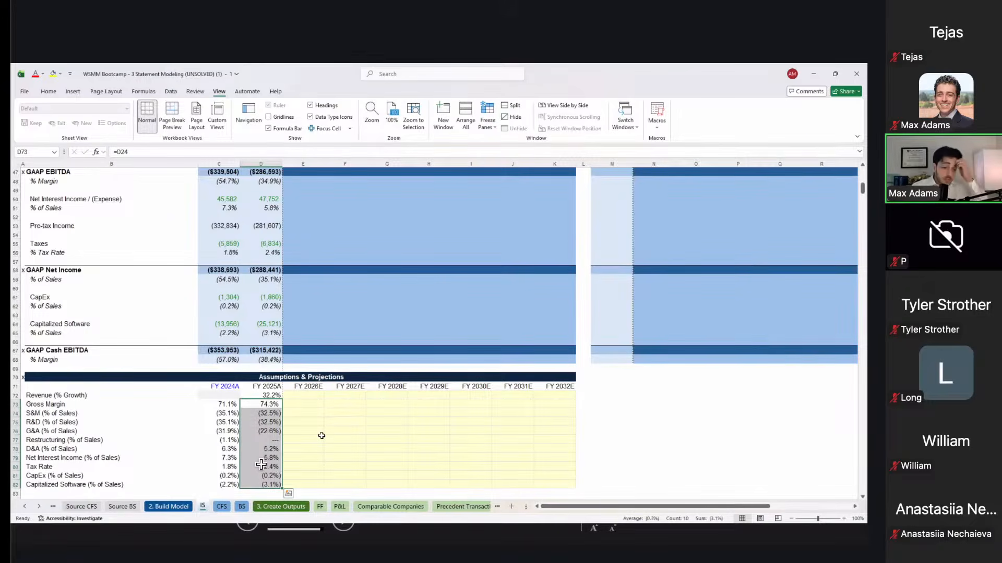
{"action": "left_click", "coordinate": [299, 394]}
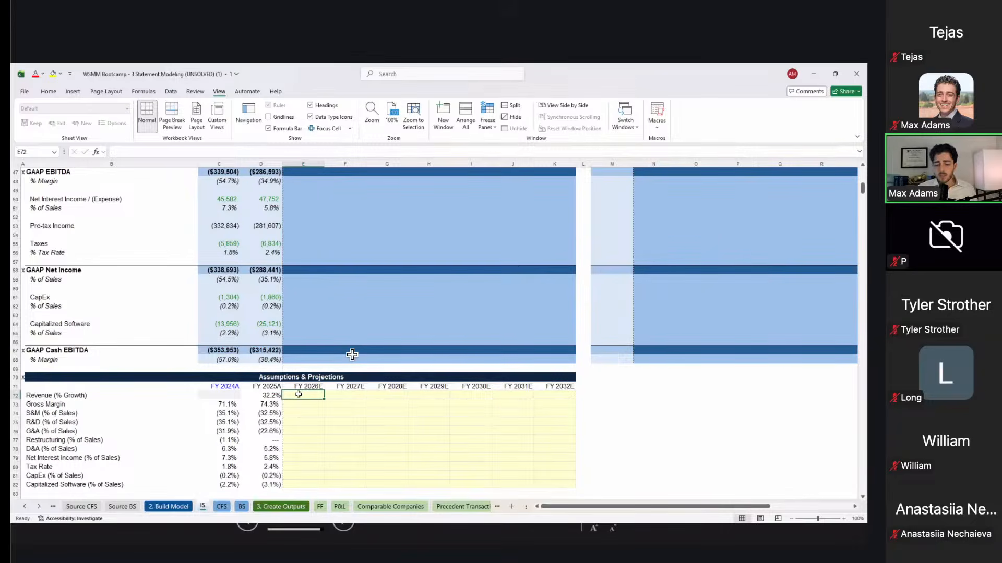
Step: Try FY2026E revenue growth as 90%, 95%, 93% and 91% of FY2025A's rate
{"action": "type", "text": "="}
{"action": "key", "text": "Left"}
{"action": "type", "text": ".90"}
{"action": "key", "text": "ctrl+Return"}
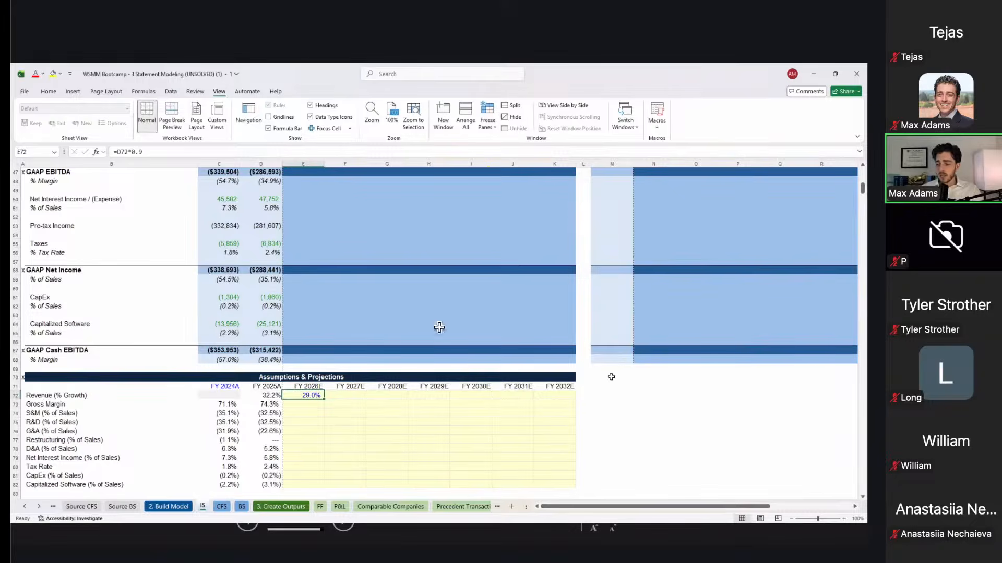
{"action": "key", "text": "F2"}
{"action": "type", "text": "5"}
{"action": "key", "text": "Return"}
{"action": "key", "text": "Up"}
{"action": "key", "text": "F2"}
{"action": "key", "text": "BackSpace"}
{"action": "type", "text": "3"}
{"action": "key", "text": "Return"}
{"action": "key", "text": "Right"}
{"action": "key", "text": "Up"}
{"action": "key", "text": "Left"}
{"action": "key", "text": "F2"}
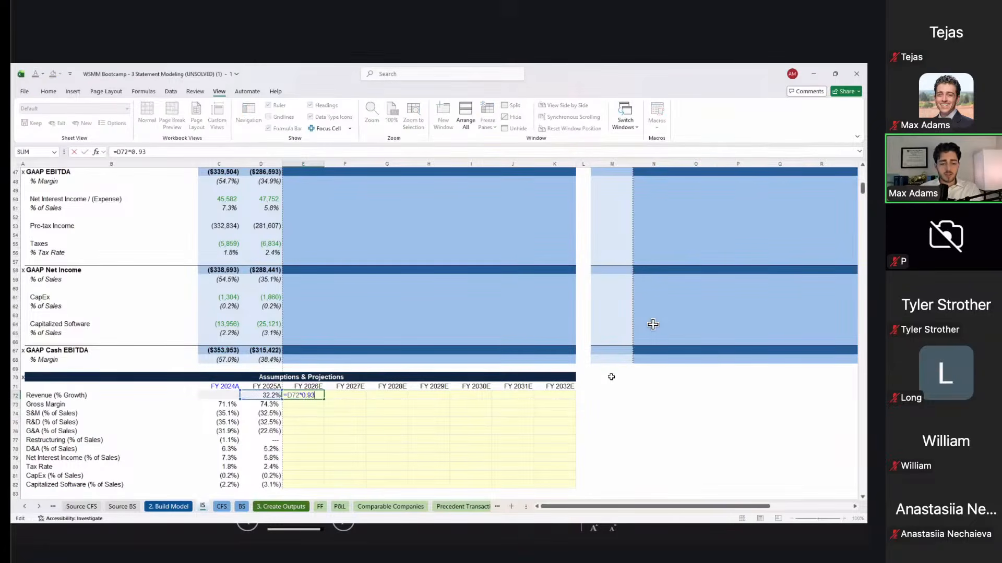
{"action": "key", "text": "Return"}
Step: Settle FY2026E growth at 92% of FY2025A, giving 29.7%, and copy the formula
{"action": "key", "text": "Up"}
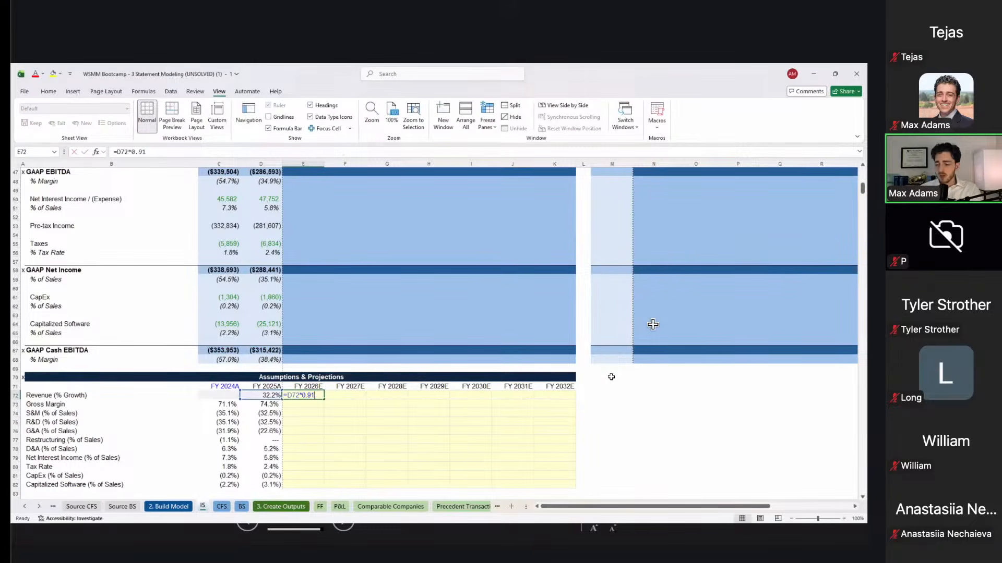
{"action": "key", "text": "F2"}
{"action": "key", "text": "BackSpace"}
{"action": "type", "text": "2"}
{"action": "key", "text": "Return"}
{"action": "key", "text": "Up"}
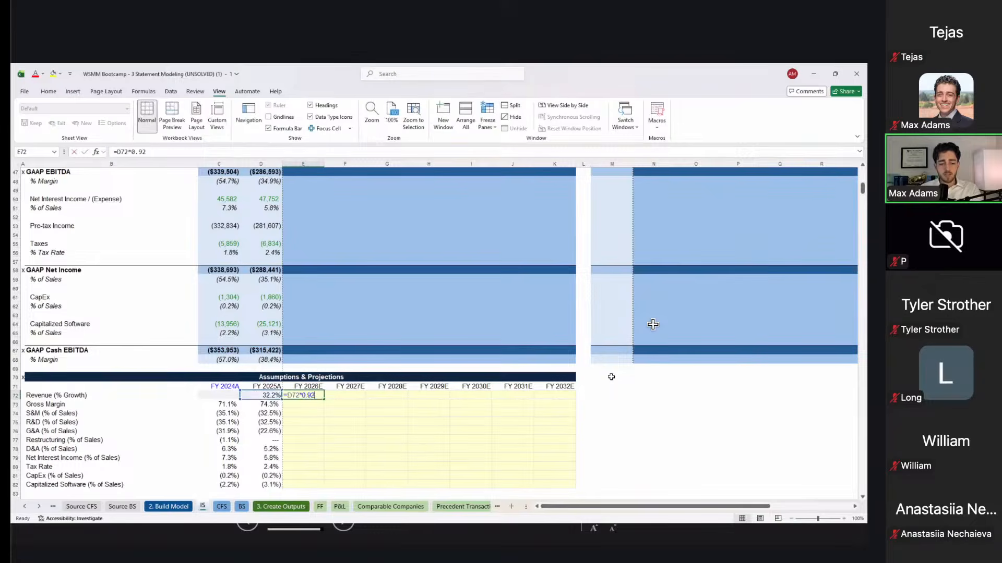
{"action": "key", "text": "Right"}
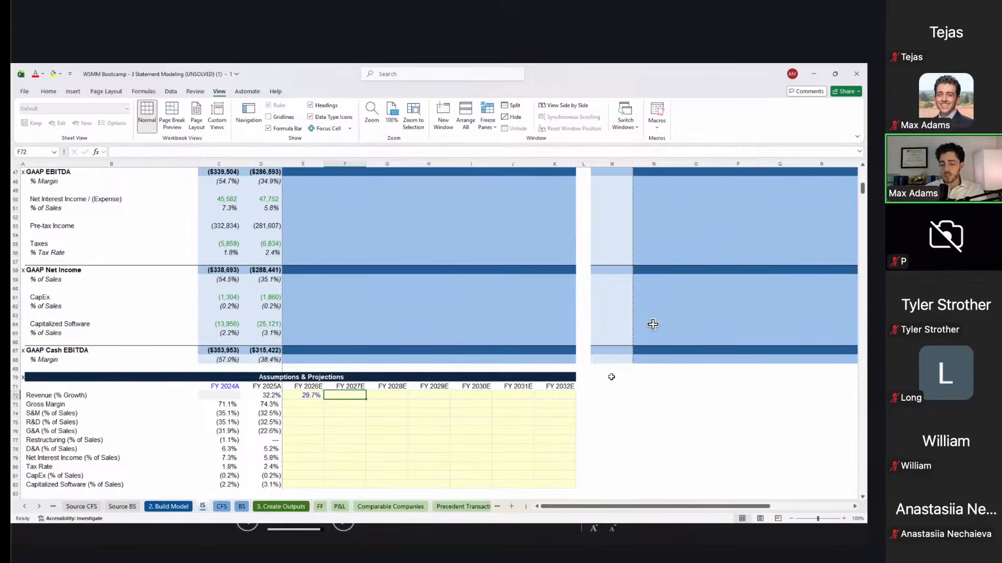
{"action": "key", "text": "Left"}
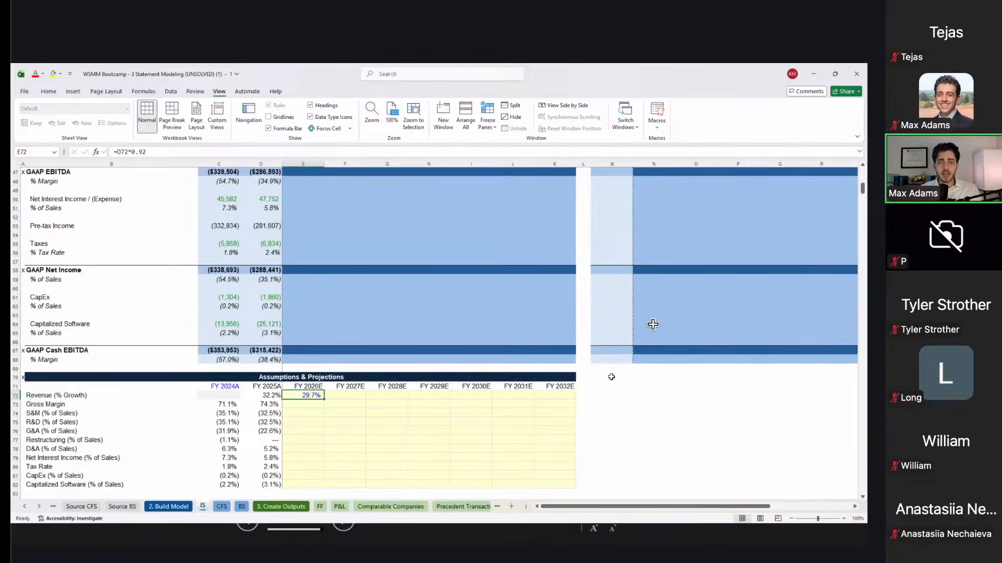
{"action": "key", "text": "ctrl+c"}
{"action": "key", "text": "Left"}
{"action": "key", "text": "Left"}
{"action": "key", "text": "Down"}
{"action": "key", "text": "Down"}
{"action": "key", "text": "Down"}
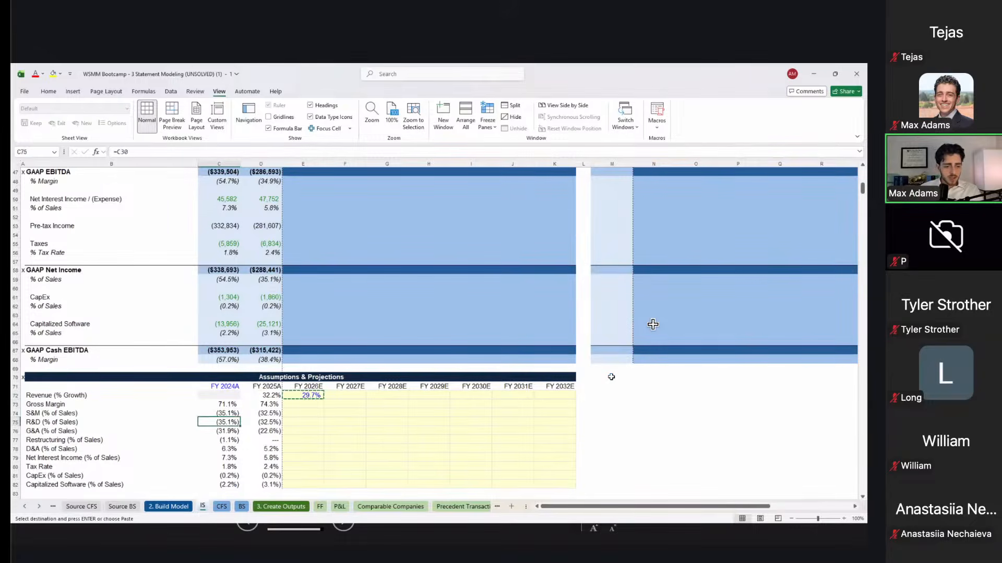
Step: Start a FY2026E growth formula referencing C27, then cancel it
{"action": "type", "text": "="}
{"action": "scroll", "coordinate": [511, 341], "scroll_direction": "up", "scroll_amount": 3}
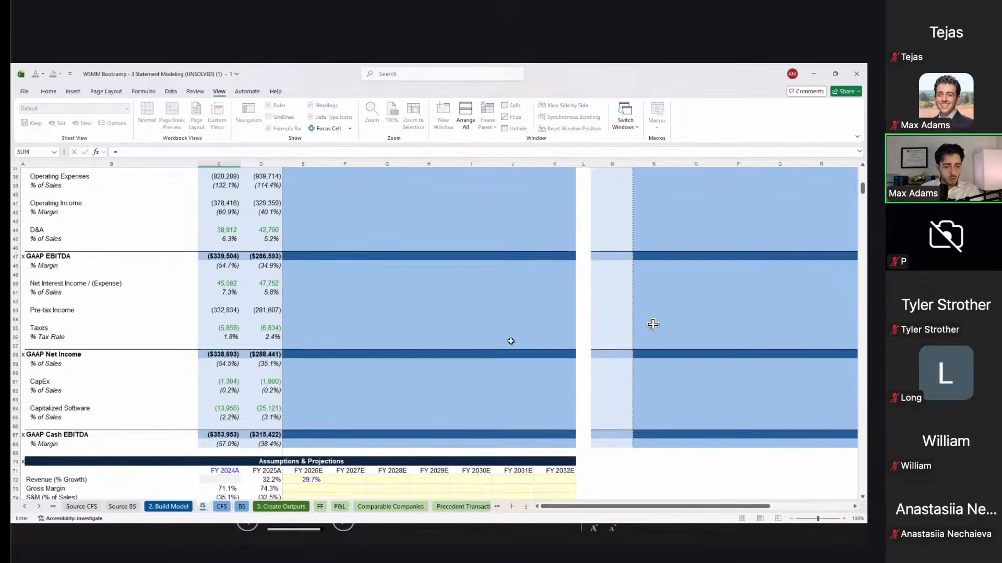
{"action": "scroll", "coordinate": [511, 341], "scroll_direction": "up", "scroll_amount": 5}
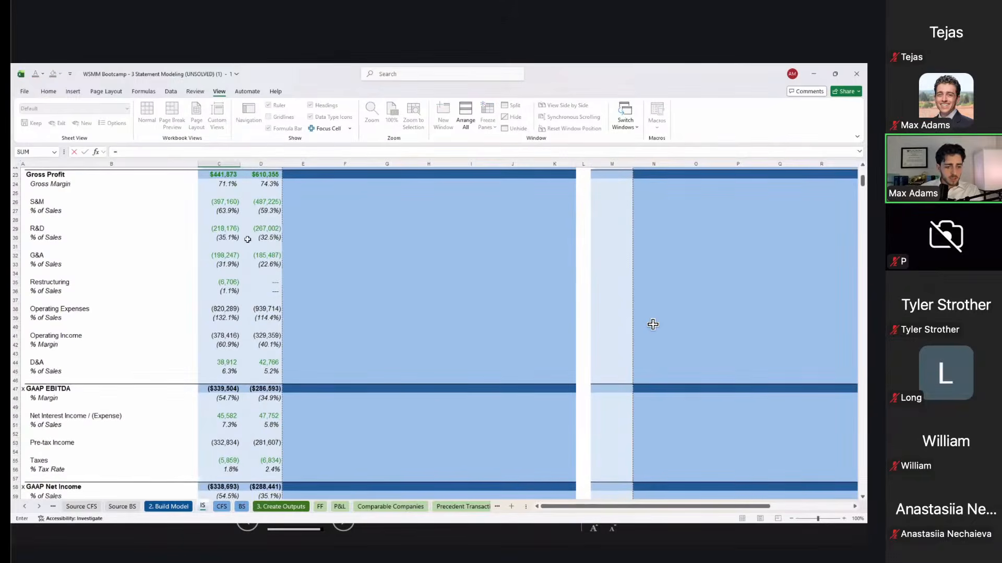
{"action": "scroll", "coordinate": [246, 239], "scroll_direction": "down", "scroll_amount": 5}
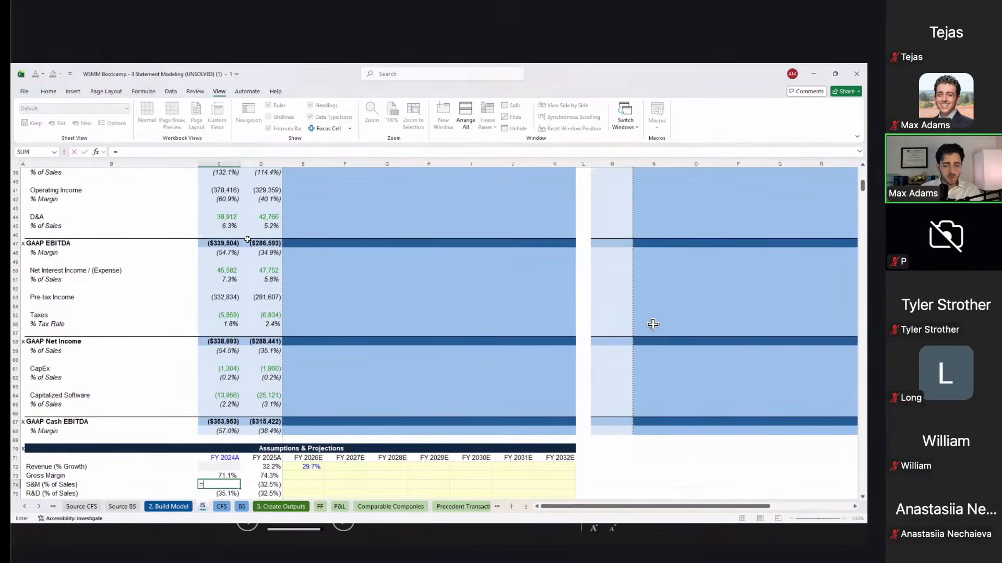
{"action": "scroll", "coordinate": [247, 239], "scroll_direction": "up", "scroll_amount": 5}
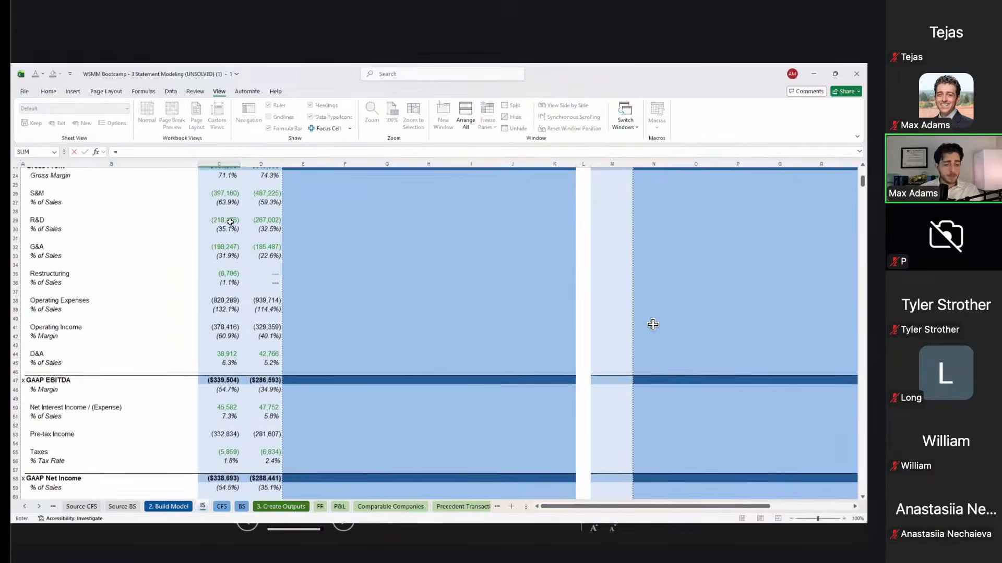
{"action": "scroll", "coordinate": [230, 222], "scroll_direction": "up", "scroll_amount": 2}
{"action": "left_click", "coordinate": [222, 250]}
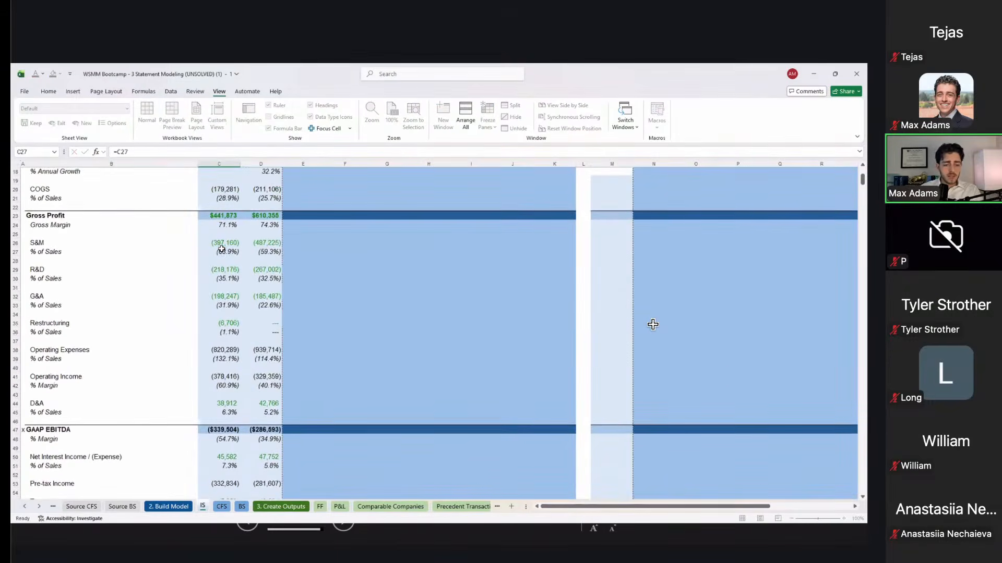
{"action": "key", "text": "Escape"}
Step: Set E72 to =D72*0.9 (29.0%) and paste the formula across FY2026E–FY2032E
{"action": "type", "text": "="}
{"action": "key", "text": "Left"}
{"action": "type", "text": "*0.9"}
{"action": "key", "text": "Return"}
{"action": "key", "text": "Up"}
{"action": "key", "text": "ctrl+c"}
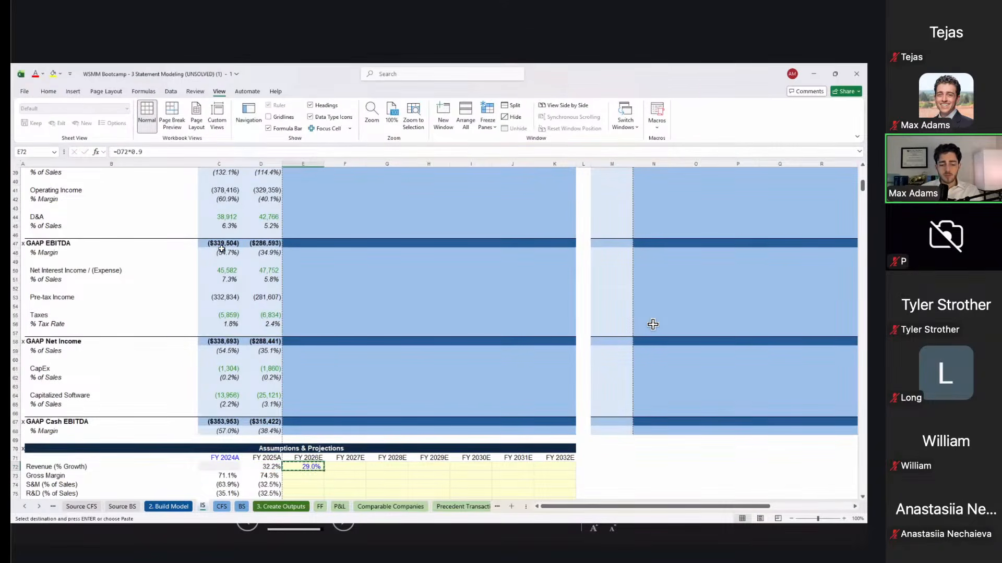
{"action": "key", "text": "shift+Right"}
{"action": "key", "text": "shift+Right"}
{"action": "key", "text": "shift+Right"}
{"action": "key", "text": "shift+Right"}
{"action": "key", "text": "shift+Right"}
{"action": "key", "text": "shift+Right"}
{"action": "key", "text": "shift+Right"}
{"action": "key", "text": "shift+Left"}
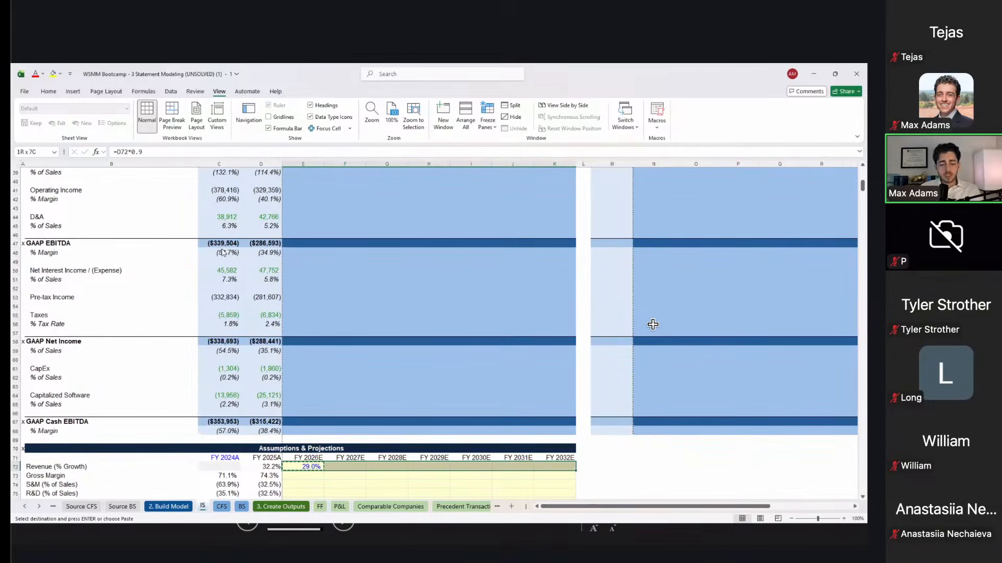
{"action": "key", "text": "ctrl+alt+v"}
Step: Paste the revenue growth formula as formulas only across FY2027E–FY2032E (F72:K72)
{"action": "key", "text": "f"}
{"action": "key", "text": "Return"}
{"action": "scroll", "coordinate": [653, 325], "scroll_direction": "down", "scroll_amount": 5}
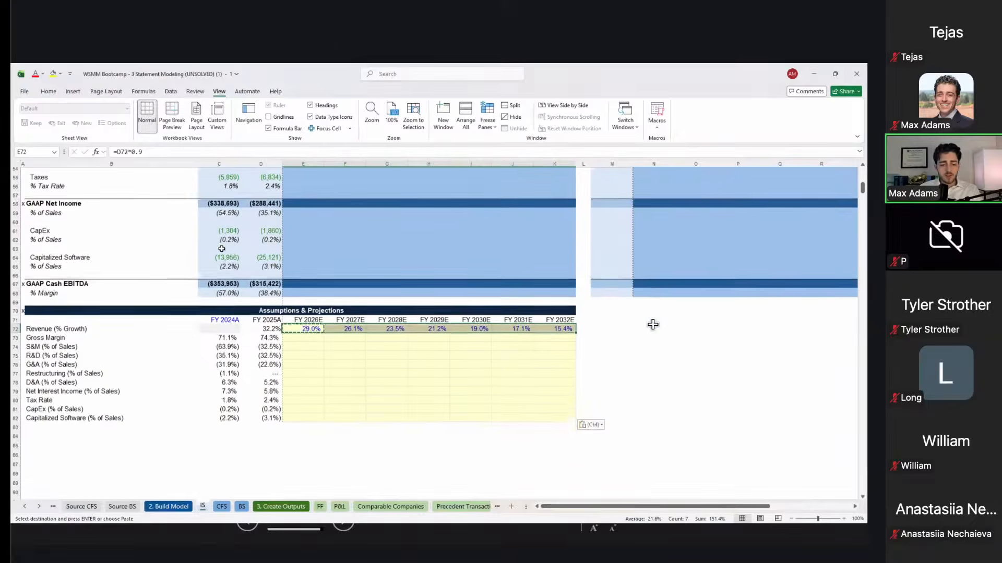
{"action": "key", "text": "Left"}
{"action": "type", "text": "=D18"}
{"action": "key", "text": "Escape"}
Step: Check the FY2026E–FY2028E growth formulas, each 90% of the prior year (29.0%, 26.1%, 23.5%)
{"action": "key", "text": "Right"}
{"action": "key", "text": "F2"}
{"action": "key", "text": "Escape"}
{"action": "key", "text": "Right"}
{"action": "key", "text": "F2"}
{"action": "key", "text": "Escape"}
{"action": "key", "text": "Right"}
{"action": "key", "text": "F2"}
{"action": "key", "text": "Escape"}
{"action": "key", "text": "Left"}
{"action": "key", "text": "Left"}
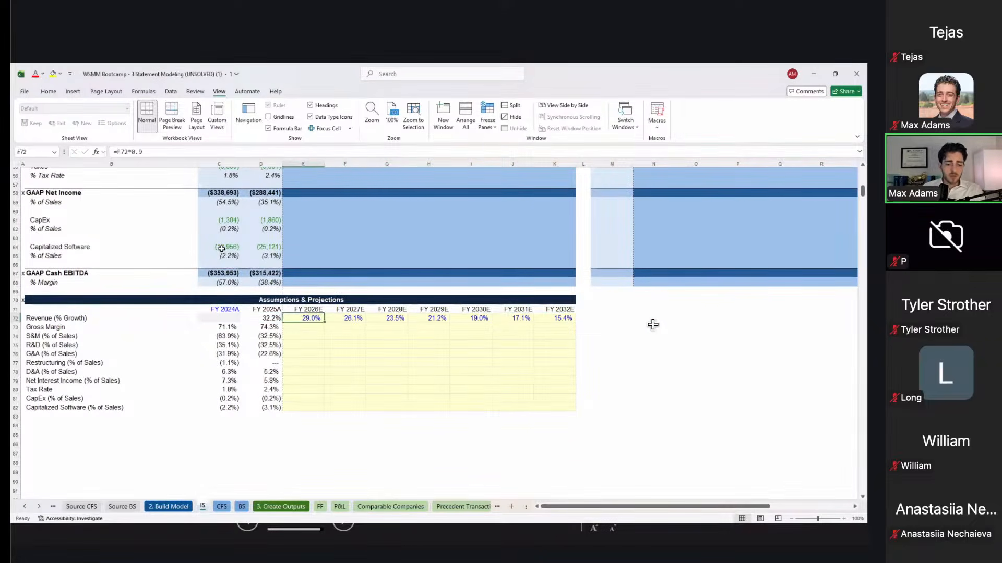
{"action": "key", "text": "Right"}
{"action": "key", "text": "Right"}
{"action": "key", "text": "Right"}
{"action": "key", "text": "Right"}
{"action": "key", "text": "Right"}
{"action": "key", "text": "Right"}
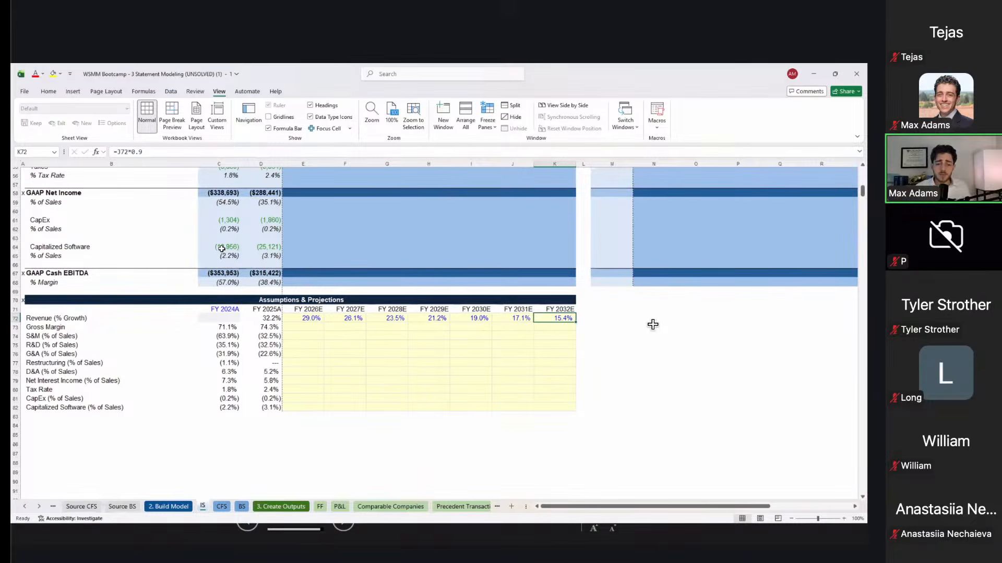
{"action": "key", "text": "Left"}
{"action": "key", "text": "Left"}
{"action": "key", "text": "Left"}
{"action": "key", "text": "Left"}
{"action": "key", "text": "Left"}
{"action": "key", "text": "Left"}
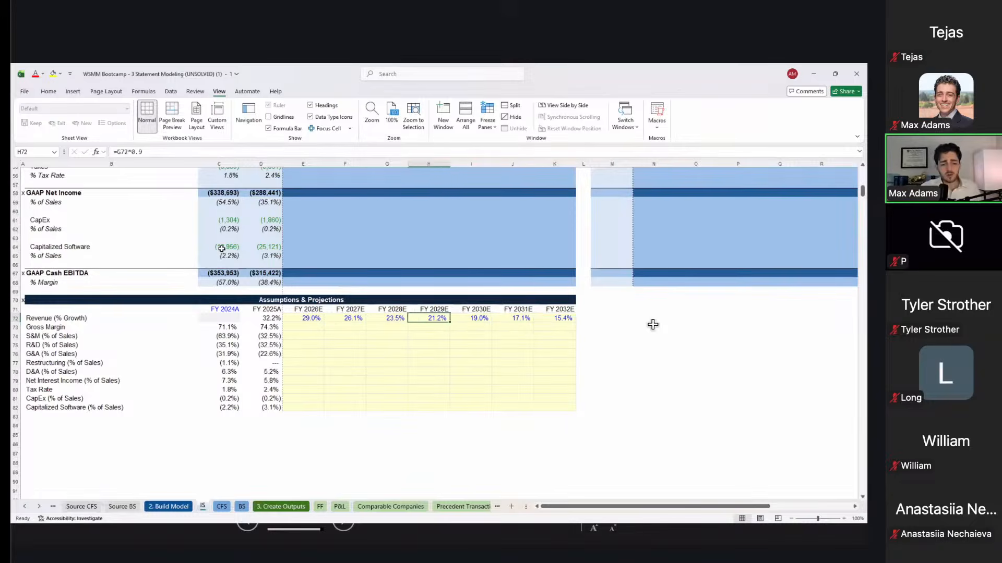
{"action": "key", "text": "Left"}
{"action": "key", "text": "Right"}
{"action": "key", "text": "F2"}
{"action": "key", "text": "Escape"}
{"action": "key", "text": "Right"}
{"action": "key", "text": "Right"}
{"action": "key", "text": "Right"}
{"action": "key", "text": "Right"}
{"action": "key", "text": "Right"}
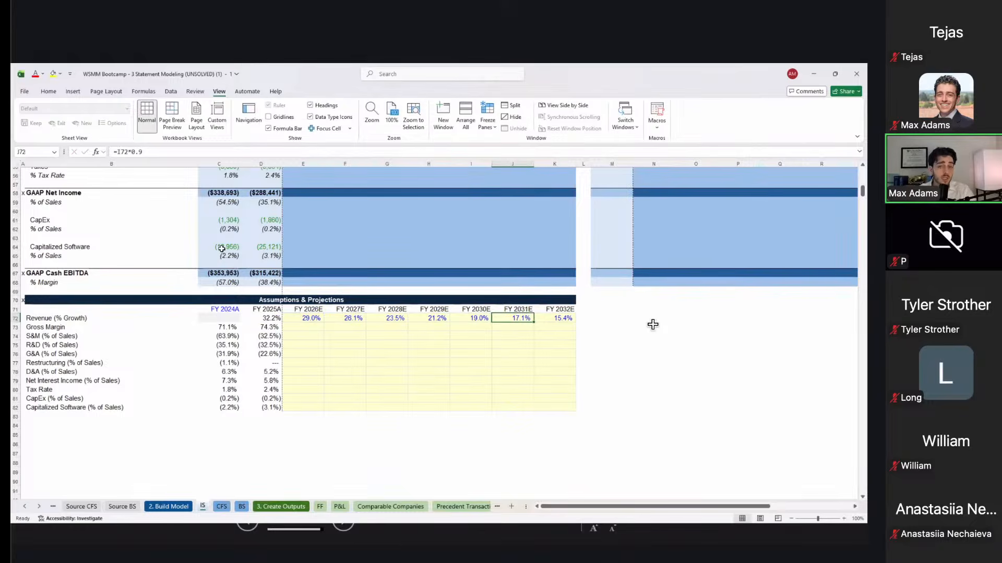
{"action": "key", "text": "Left"}
{"action": "key", "text": "Left"}
{"action": "key", "text": "Left"}
{"action": "key", "text": "Left"}
{"action": "key", "text": "Left"}
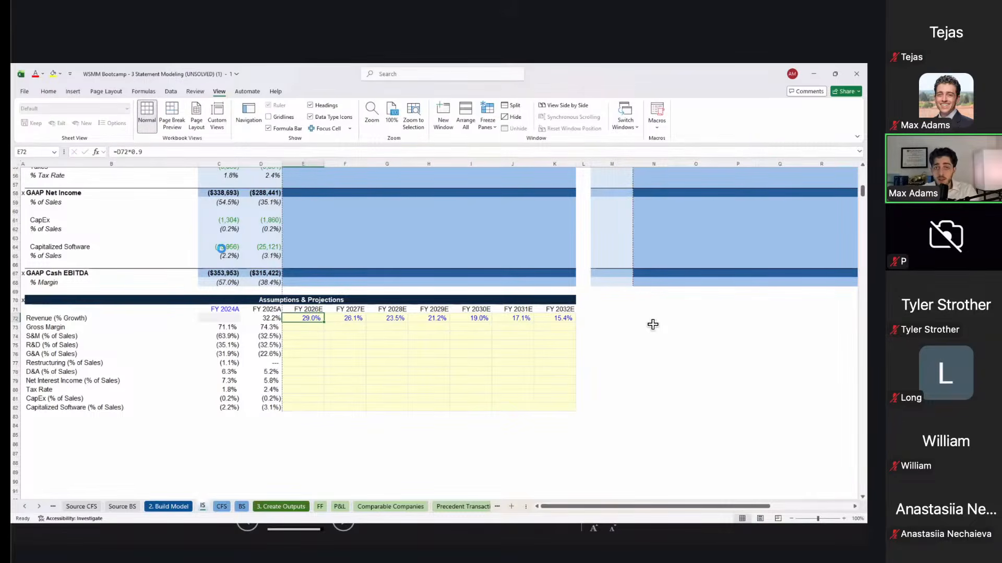
{"action": "key", "text": "Down"}
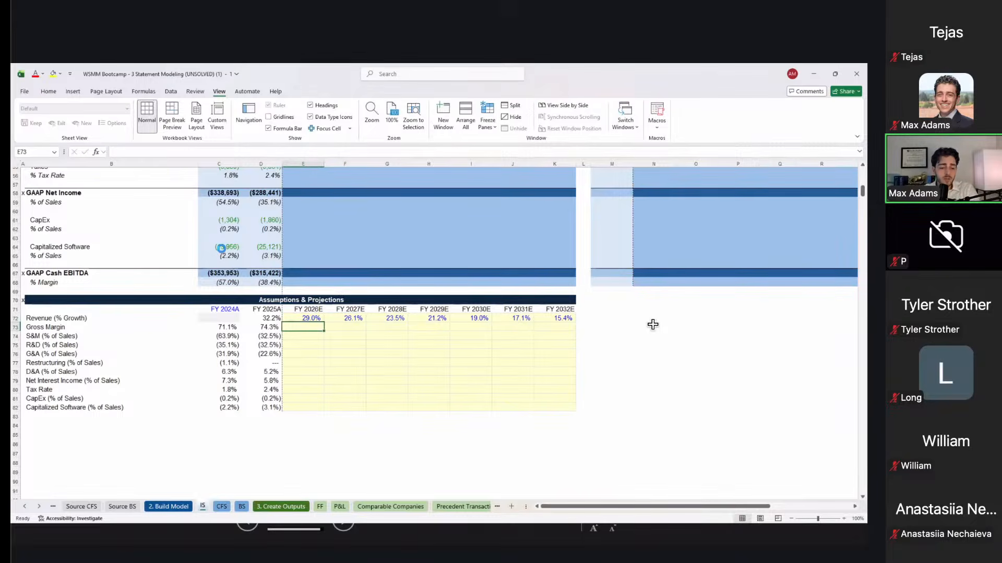
{"action": "key", "text": "Up"}
Step: Enter =D73+0.5% as the FY2026E gross margin, giving 74.8%
{"action": "key", "text": "shift+space"}
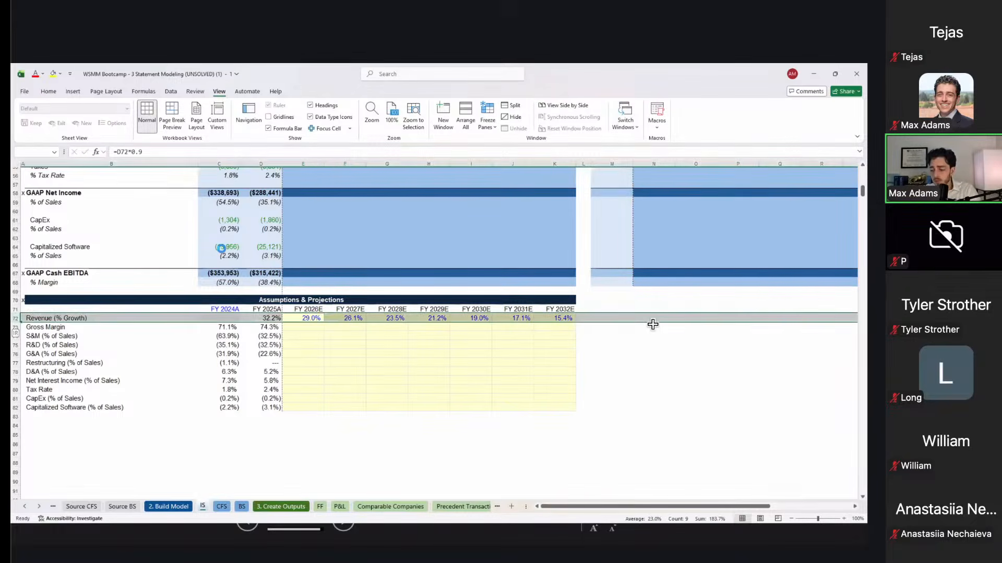
{"action": "key", "text": "Right"}
{"action": "key", "text": "Left"}
{"action": "key", "text": "Down"}
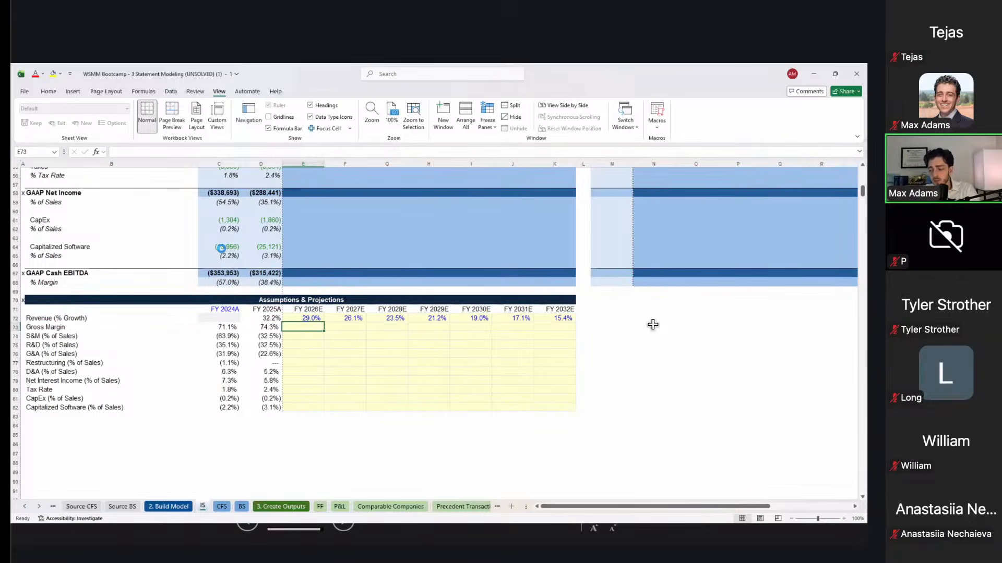
{"action": "key", "text": "Left"}
{"action": "key", "text": "Left"}
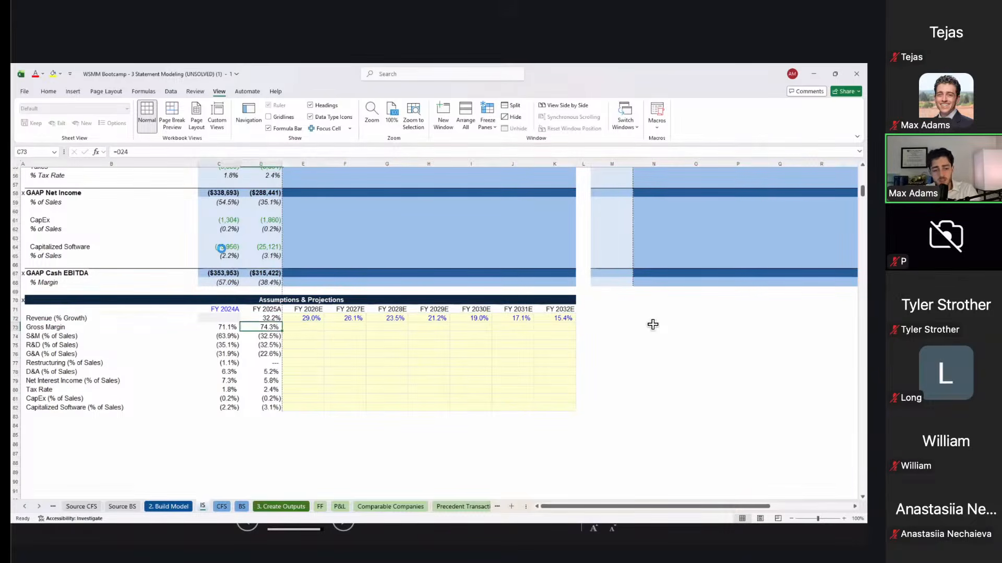
{"action": "key", "text": "Right"}
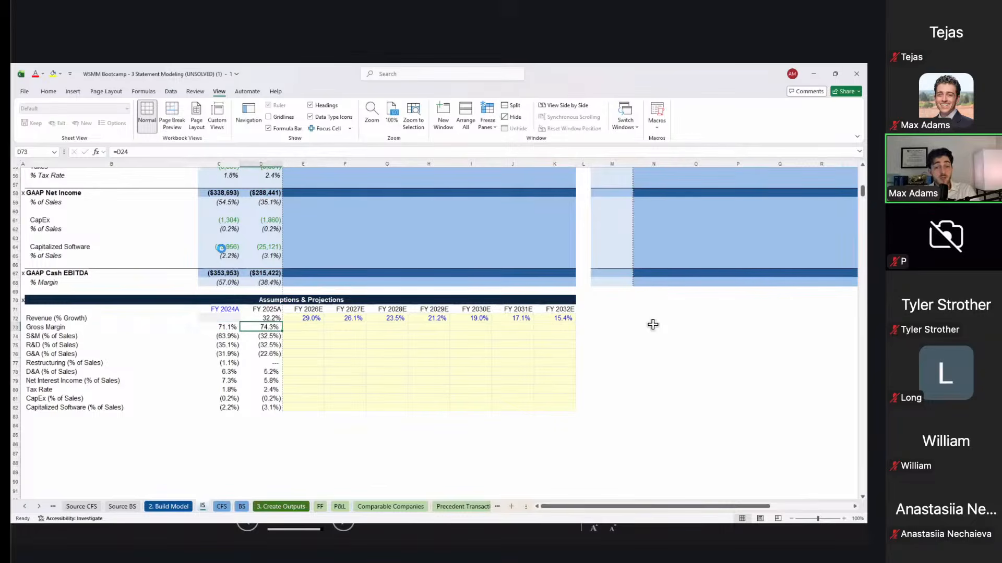
{"action": "key", "text": "Left"}
{"action": "key", "text": "Right"}
{"action": "key", "text": "Right"}
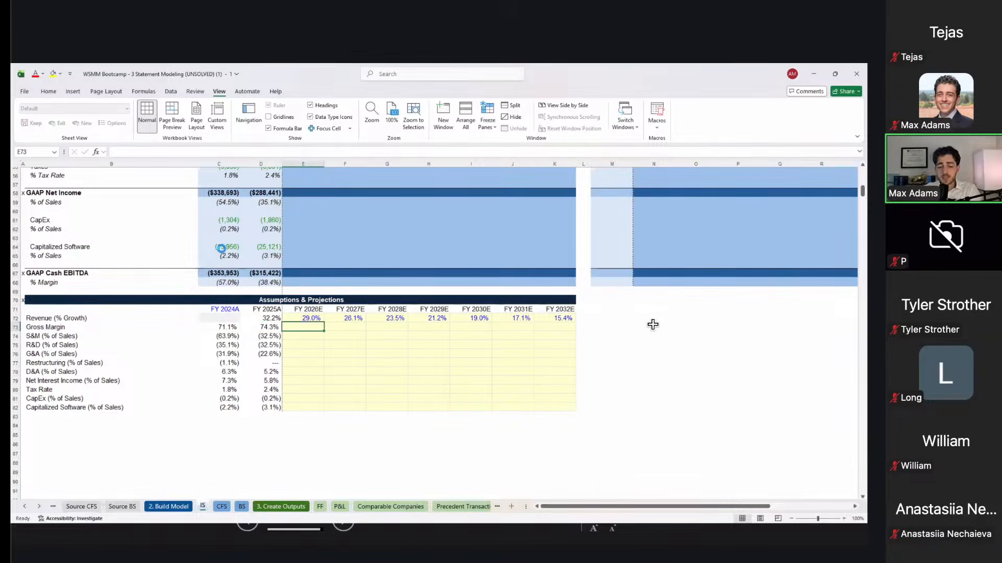
{"action": "type", "text": "="}
{"action": "key", "text": "Left"}
{"action": "type", "text": "+0.5%"}
{"action": "key", "text": "ctrl+Return"}
Step: Fill the gross margin formula across FY2027E–FY2032E, rising to 77.8%
{"action": "key", "text": "ctrl+c"}
{"action": "key", "text": "shift+Right"}
{"action": "key", "text": "shift+Right"}
{"action": "key", "text": "shift+Right"}
{"action": "key", "text": "shift+Right"}
{"action": "key", "text": "shift+Right"}
{"action": "key", "text": "shift+Right"}
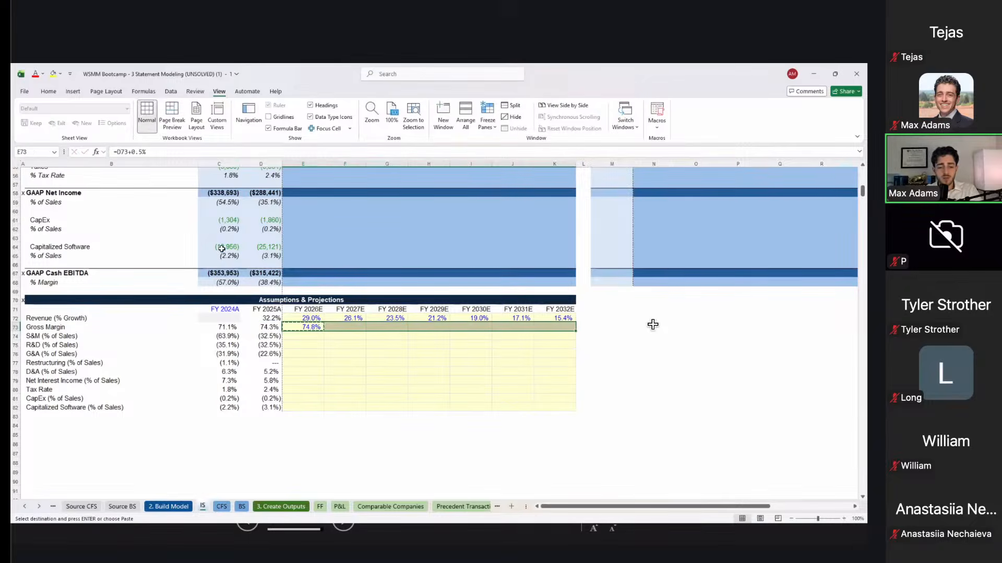
{"action": "key", "text": "ctrl+v"}
{"action": "key", "text": "Right"}
{"action": "key", "text": "Right"}
{"action": "key", "text": "Right"}
{"action": "key", "text": "Right"}
{"action": "key", "text": "Right"}
{"action": "key", "text": "Right"}
{"action": "key", "text": "Escape"}
{"action": "key", "text": "Left"}
{"action": "key", "text": "Left"}
{"action": "key", "text": "Left"}
{"action": "key", "text": "Left"}
{"action": "key", "text": "Left"}
{"action": "key", "text": "Left"}
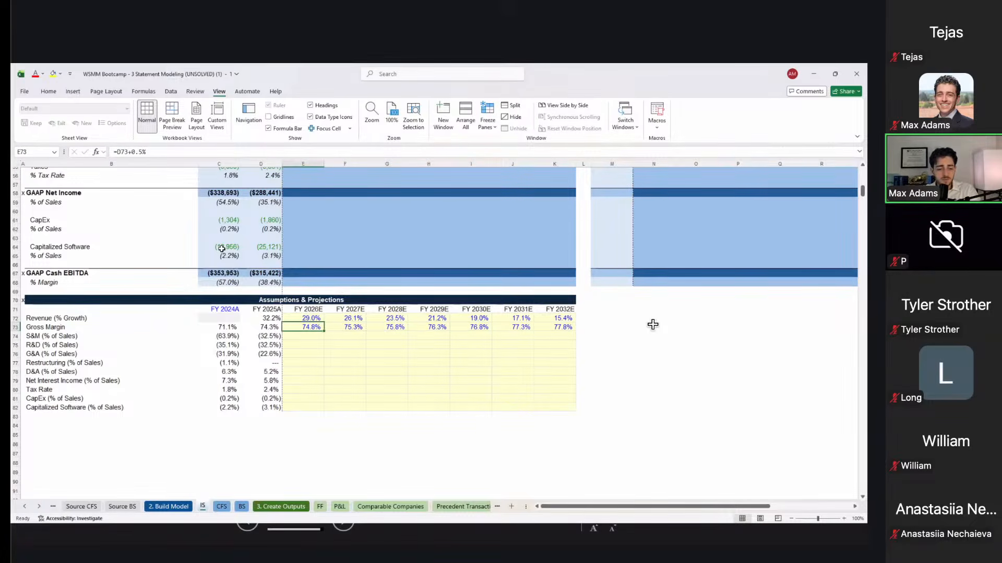
Step: Paste the FY2024A S&M formula into FY2025A as formulas only, correcting it to (59.3%)
{"action": "key", "text": "Left"}
{"action": "key", "text": "Left"}
{"action": "key", "text": "Down"}
{"action": "key", "text": "Down"}
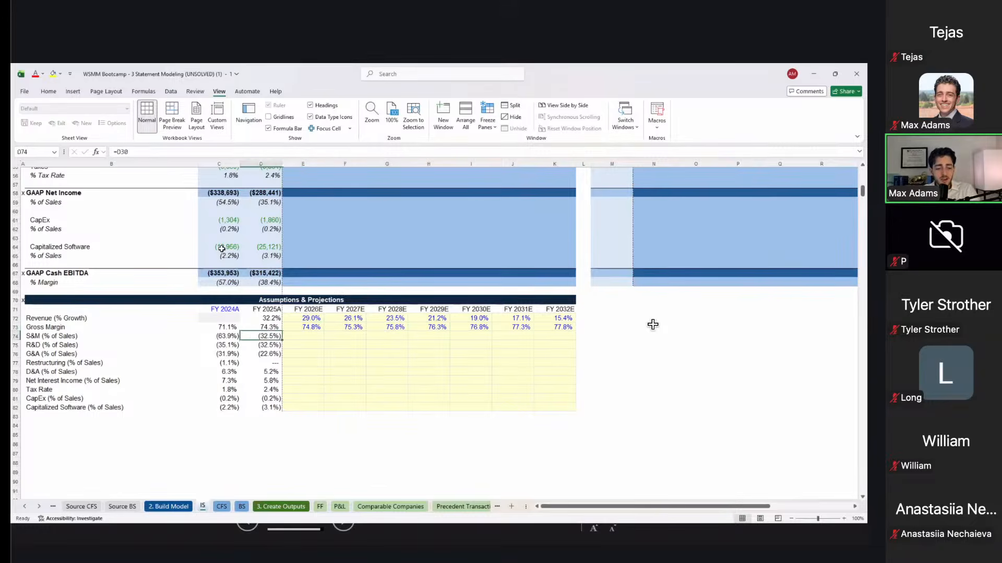
{"action": "key", "text": "Up"}
{"action": "key", "text": "shift+Right"}
{"action": "key", "text": "ctrl+c"}
{"action": "key", "text": "Right"}
{"action": "key", "text": "ctrl+alt+v"}
{"action": "key", "text": "Return"}
{"action": "key", "text": "Left"}
{"action": "key", "text": "Escape"}
{"action": "key", "text": "Right"}
{"action": "key", "text": "Right"}
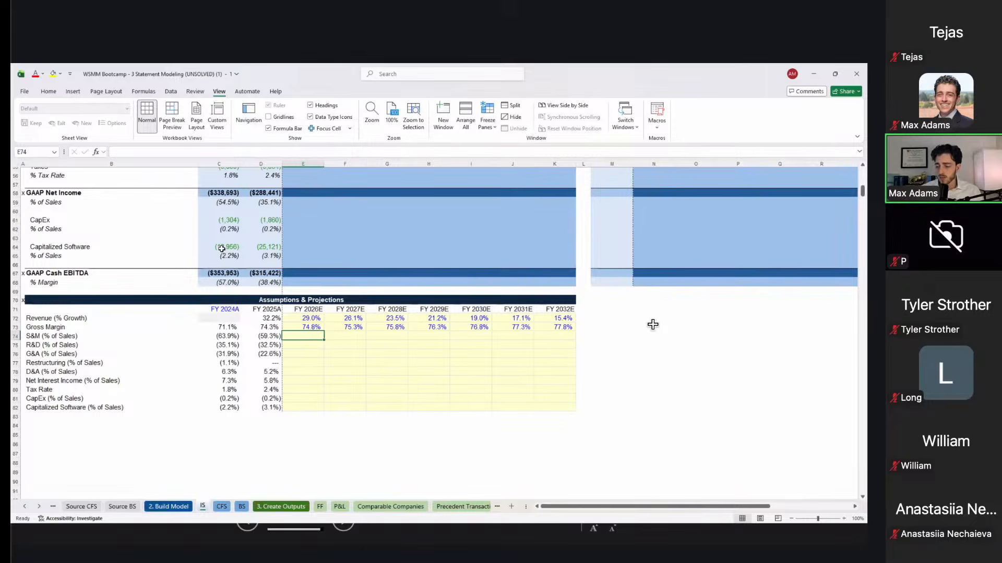
Step: Enter =D74+4% as the FY2026E S&M % of sales, giving (55.3%)
{"action": "key", "text": "Left"}
{"action": "key", "text": "Right"}
{"action": "type", "text": "="}
{"action": "key", "text": "Left"}
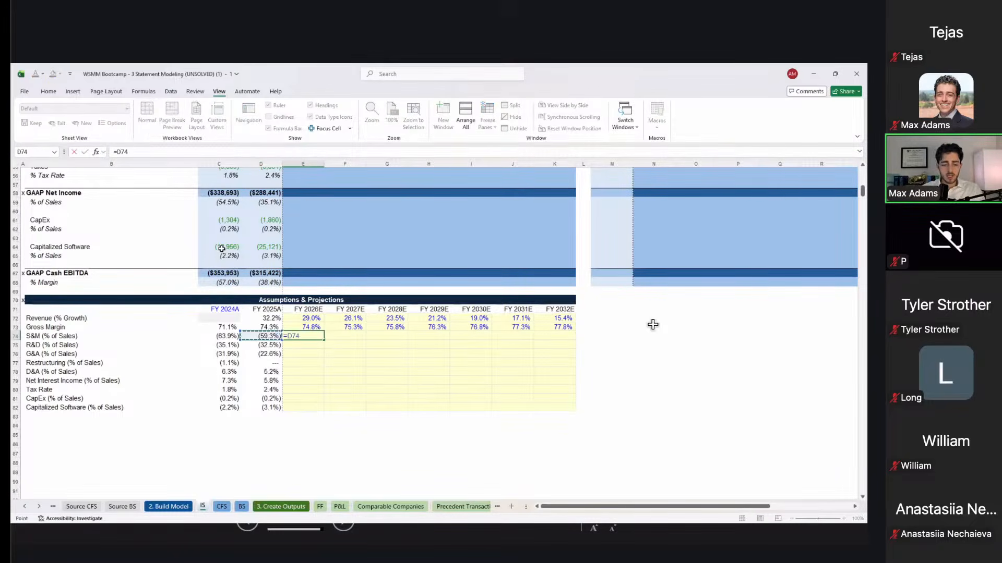
{"action": "type", "text": "*"}
{"action": "type", "text": "4"}
{"action": "type", "text": "%"}
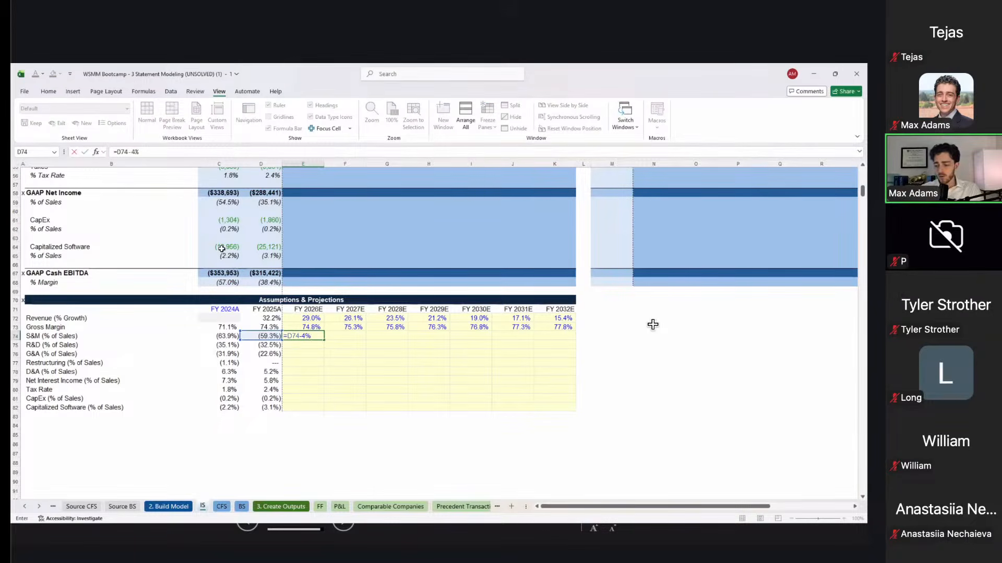
{"action": "key", "text": "ctrl+Return"}
{"action": "key", "text": "F2"}
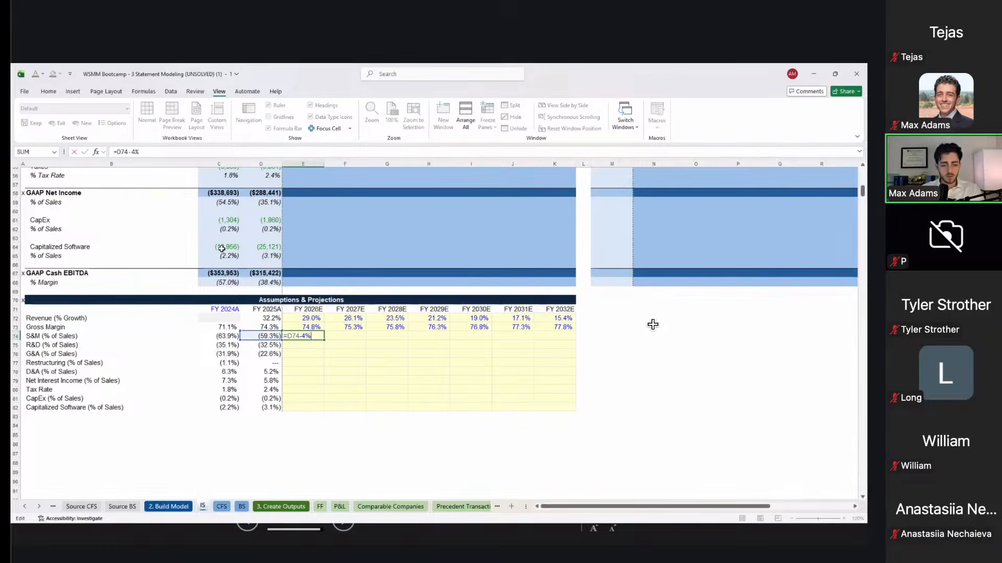
{"action": "key", "text": "Delete"}
{"action": "type", "text": "+"}
{"action": "key", "text": "ctrl+Return"}
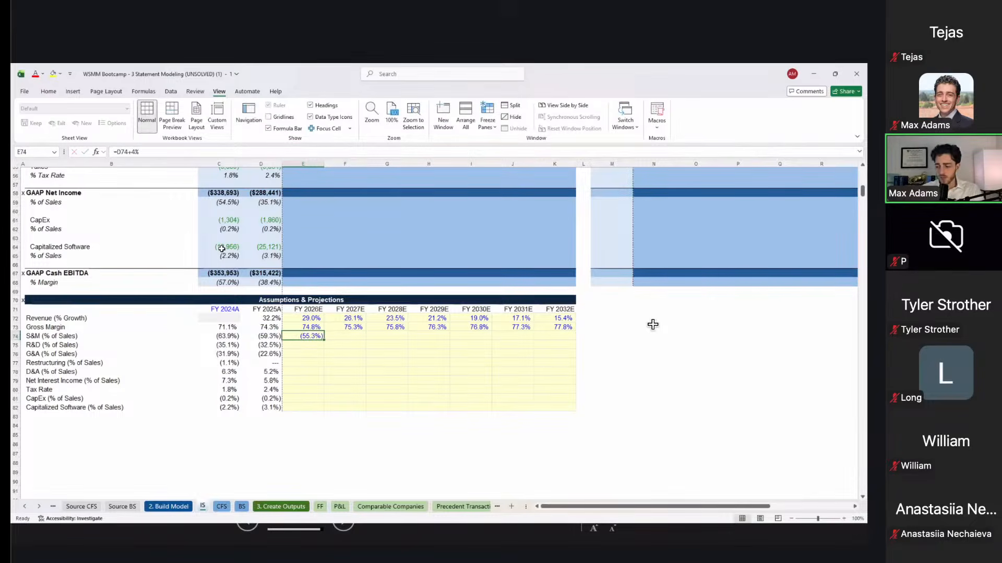
Step: Paste the S&M formula into each year FY2027E–FY2032E, reaching (31.3%)
{"action": "key", "text": "ctrl+c"}
{"action": "key", "text": "Right"}
{"action": "key", "text": "ctrl+v"}
{"action": "key", "text": "Right"}
{"action": "key", "text": "ctrl+v"}
{"action": "key", "text": "Right"}
{"action": "key", "text": "ctrl+v"}
{"action": "key", "text": "Right"}
{"action": "key", "text": "ctrl+v"}
{"action": "key", "text": "Right"}
{"action": "key", "text": "ctrl+v"}
{"action": "key", "text": "Right"}
{"action": "key", "text": "ctrl+v"}
Step: Review the S&M row and the historical FY2024A–FY2025A R&D % of sales values
{"action": "key", "text": "Left"}
{"action": "key", "text": "Left"}
{"action": "key", "text": "Left"}
{"action": "key", "text": "Left"}
{"action": "key", "text": "Left"}
{"action": "key", "text": "Left"}
{"action": "key", "text": "Left"}
{"action": "key", "text": "Right"}
{"action": "key", "text": "Escape"}
{"action": "key", "text": "Right"}
{"action": "key", "text": "Right"}
{"action": "key", "text": "Right"}
{"action": "key", "text": "Right"}
{"action": "key", "text": "Right"}
{"action": "key", "text": "Right"}
{"action": "key", "text": "Down"}
{"action": "key", "text": "Left"}
{"action": "key", "text": "Left"}
{"action": "key", "text": "Left"}
{"action": "key", "text": "Left"}
{"action": "key", "text": "Left"}
{"action": "key", "text": "Left"}
{"action": "key", "text": "Left"}
{"action": "key", "text": "Left"}
{"action": "key", "text": "Right"}
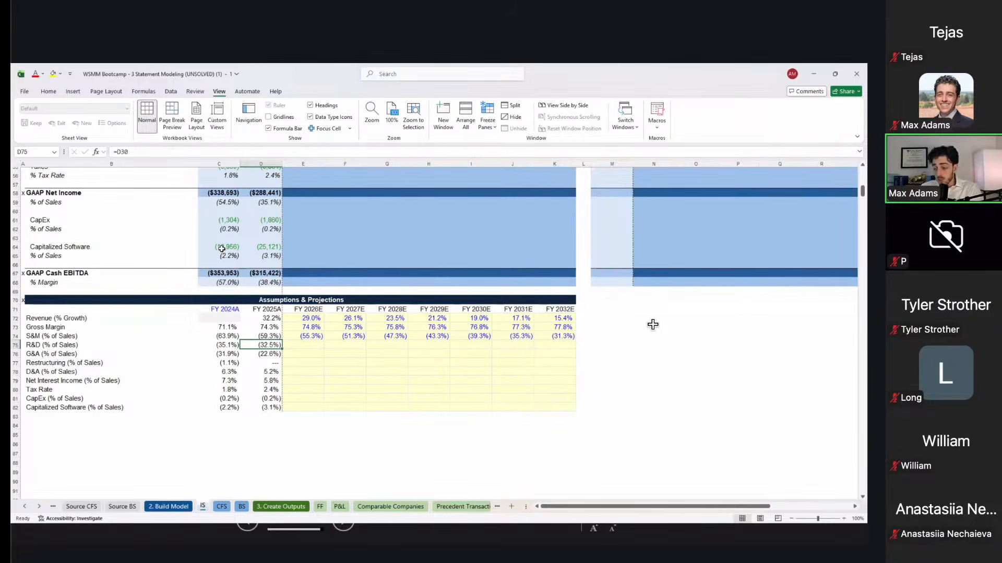
{"action": "key", "text": "Left"}
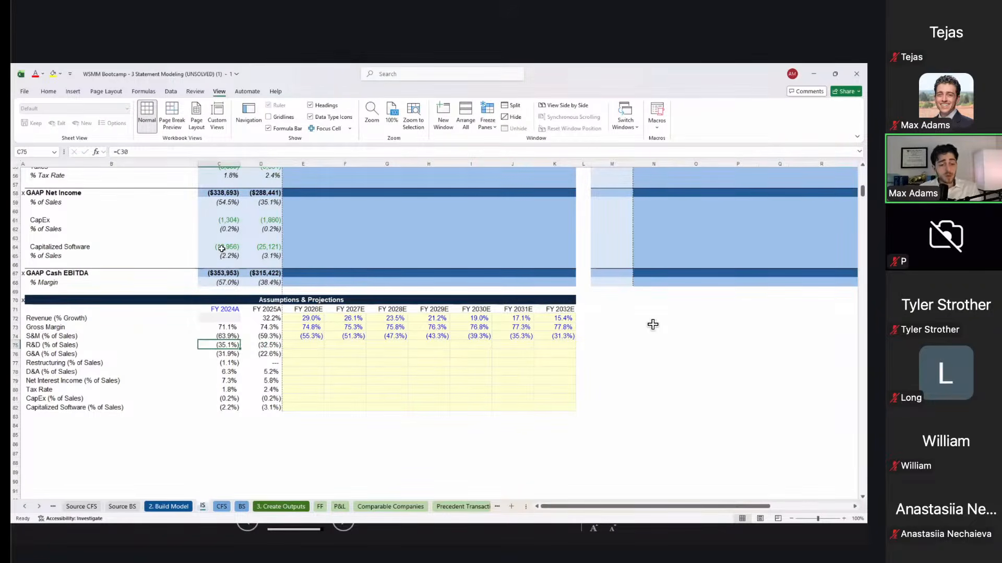
{"action": "key", "text": "Right"}
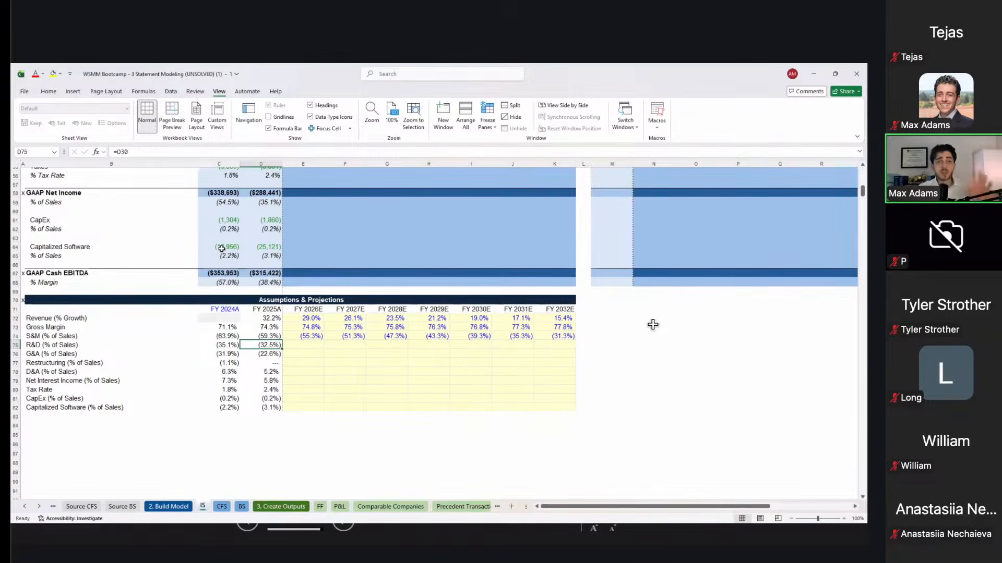
Step: Enter =D75+3% for FY2026E R&D and fill it through FY2032E, from (29.5%) to (11.5%)
{"action": "key", "text": "Right"}
{"action": "type", "text": "="}
{"action": "key", "text": "Left"}
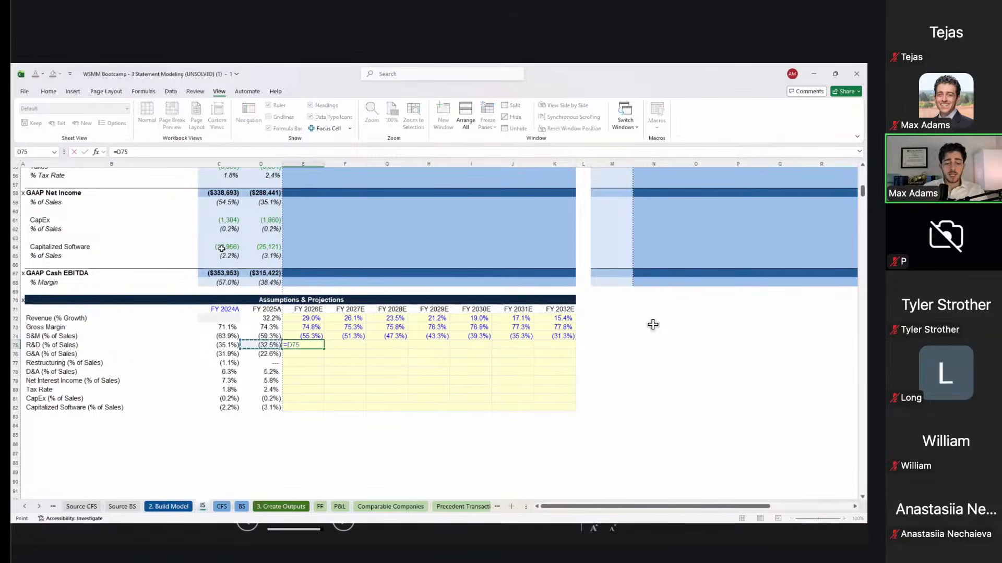
{"action": "type", "text": "+3%"}
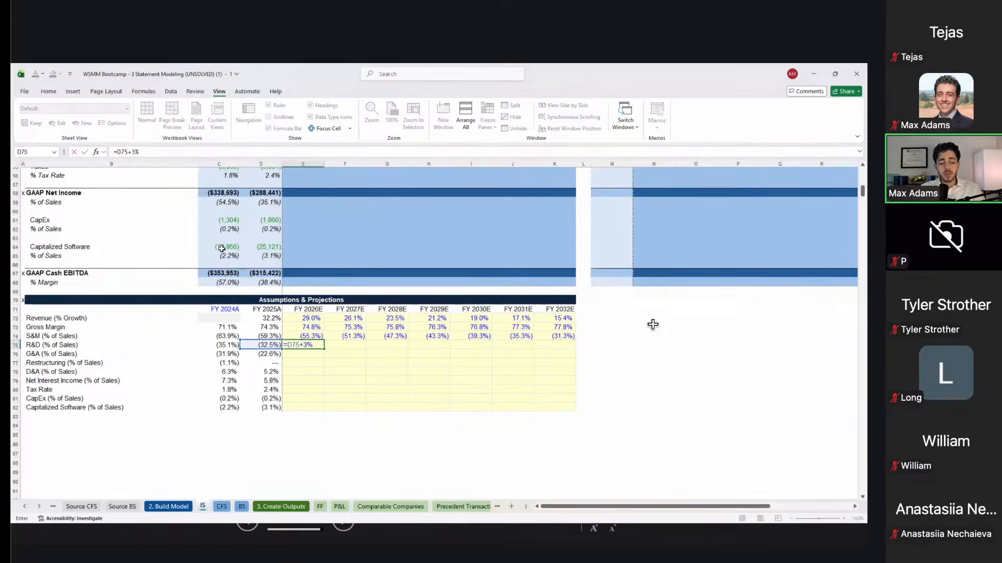
{"action": "key", "text": "Tab"}
{"action": "key", "text": "ctrl+c"}
{"action": "key", "text": "shift+Right"}
{"action": "key", "text": "shift+Right"}
{"action": "key", "text": "shift+Right"}
{"action": "key", "text": "shift+Right"}
{"action": "key", "text": "shift+Right"}
{"action": "key", "text": "shift+Right"}
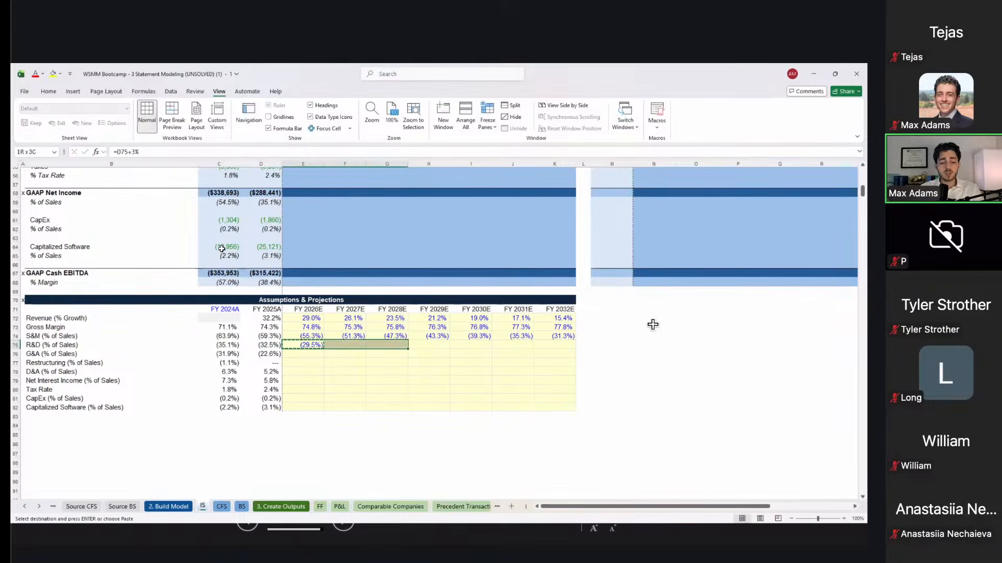
{"action": "key", "text": "ctrl+v"}
{"action": "key", "text": "shift+Left"}
{"action": "key", "text": "shift+Left"}
{"action": "key", "text": "shift+Left"}
{"action": "key", "text": "shift+Left"}
{"action": "key", "text": "shift+Left"}
{"action": "key", "text": "shift+Left"}
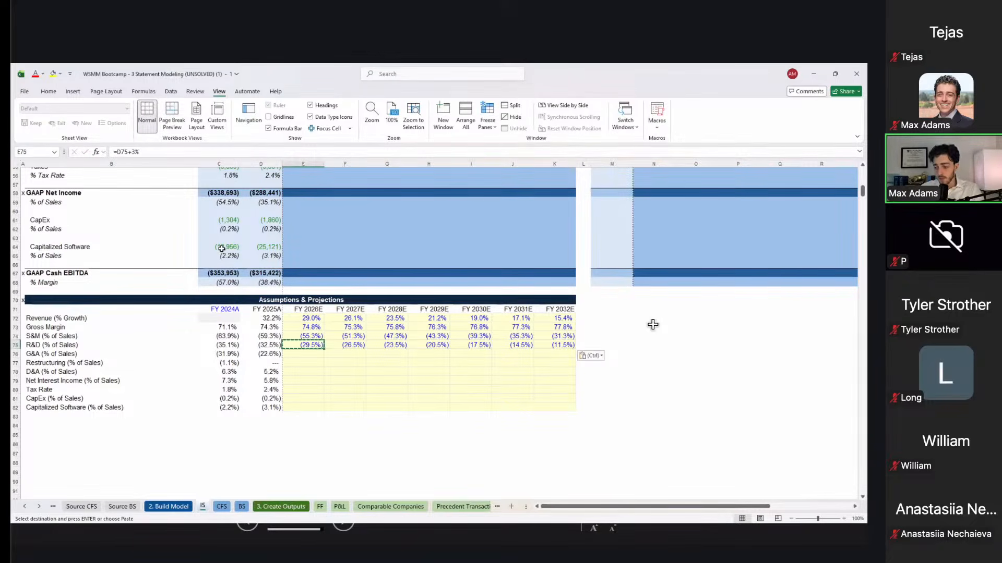
Step: Review the historical FY2024A–FY2025A G&A % of sales values
{"action": "key", "text": "Down"}
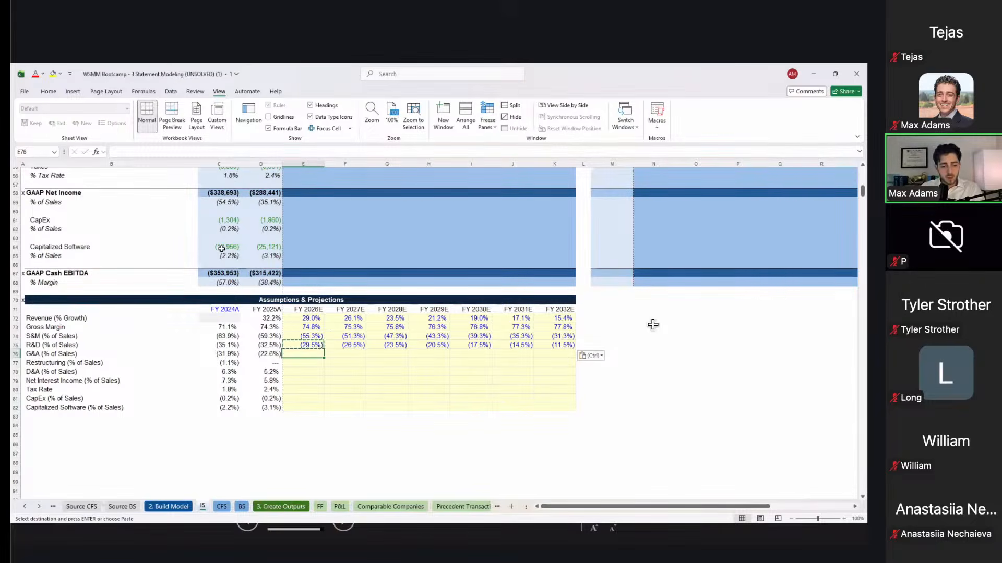
{"action": "key", "text": "Left"}
{"action": "key", "text": "Left"}
{"action": "key", "text": "shift+Right"}
{"action": "key", "text": "Right"}
{"action": "key", "text": "Left"}
{"action": "key", "text": "Right"}
{"action": "key", "text": "Right"}
{"action": "key", "text": "Left"}
{"action": "key", "text": "Left"}
{"action": "key", "text": "Right"}
{"action": "key", "text": "Right"}
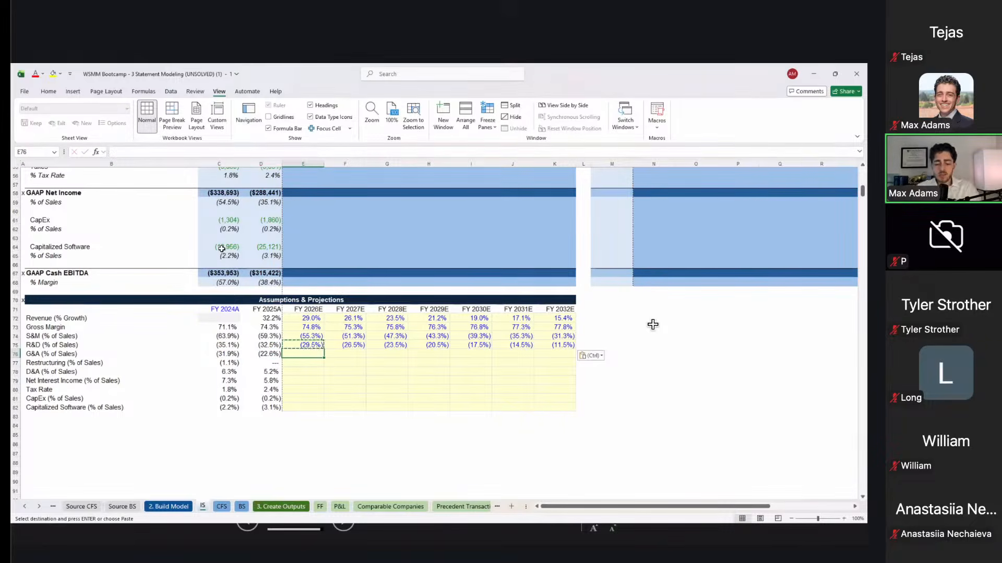
Step: Enter =D76+5% for FY2026E G&A and copy it into FY2027E and FY2028E
{"action": "type", "text": "="}
{"action": "key", "text": "Left"}
{"action": "type", "text": "+"}
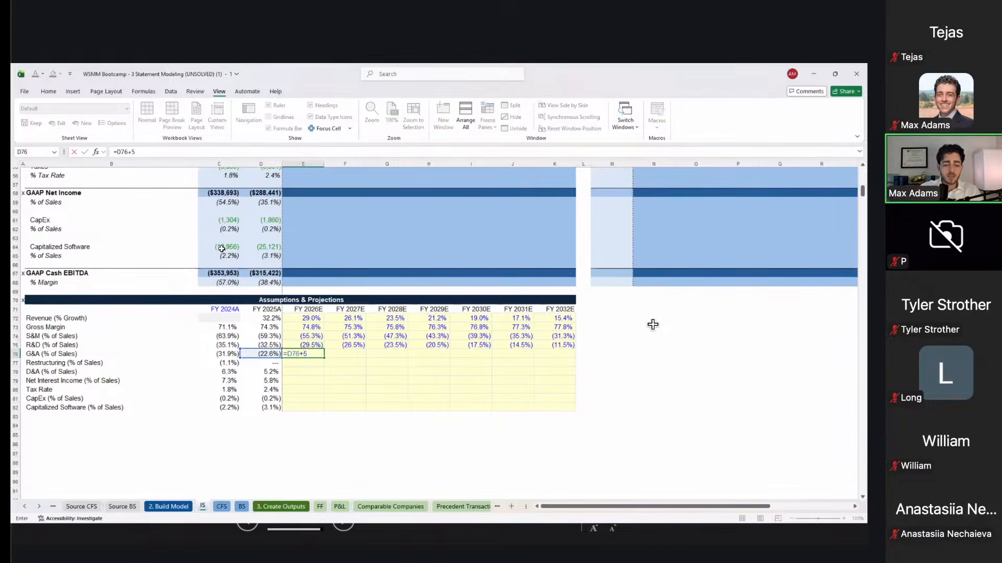
{"action": "key", "text": "Escape"}
{"action": "type", "text": "c"}
{"action": "key", "text": "Escape"}
{"action": "key", "text": "ctrl+c"}
{"action": "key", "text": "Right"}
{"action": "key", "text": "ctrl+v"}
{"action": "key", "text": "Right"}
{"action": "key", "text": "ctrl+v"}
{"action": "key", "text": "Right"}
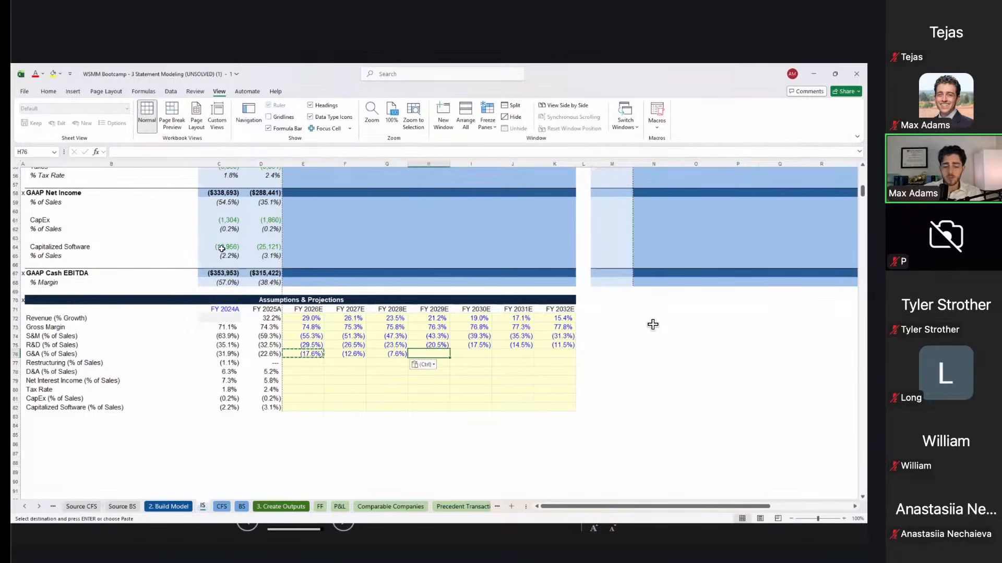
Step: Hold G&A flat at (7.6%) from FY2029E through FY2032E with =G76 filled right
{"action": "type", "text": "="}
{"action": "key", "text": "Left"}
{"action": "key", "text": "ctrl+Return"}
{"action": "key", "text": "shift+Right"}
{"action": "key", "text": "shift+Right"}
{"action": "key", "text": "shift+Right"}
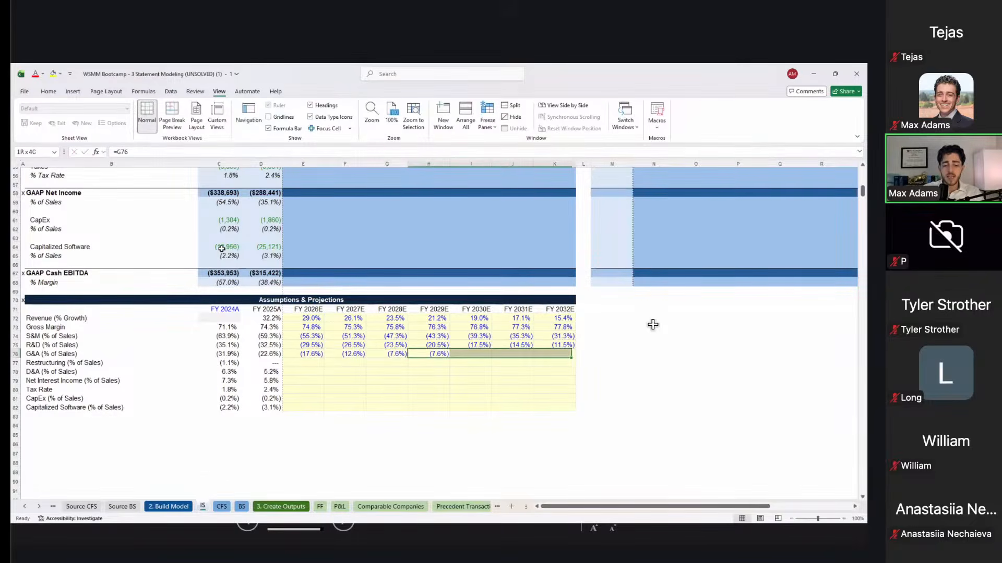
{"action": "key", "text": "ctrl+r"}
{"action": "key", "text": "Left"}
{"action": "key", "text": "Left"}
{"action": "key", "text": "Left"}
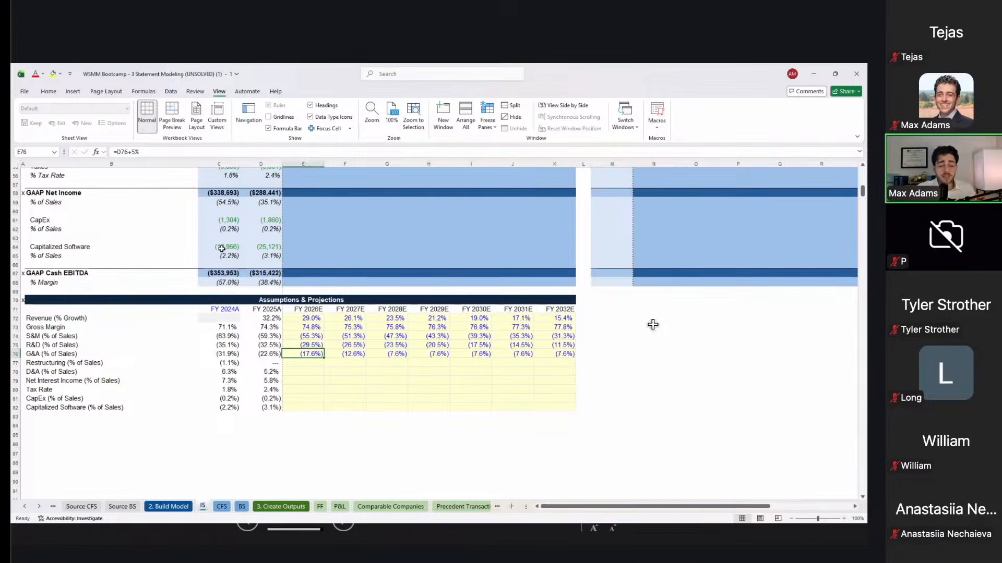
{"action": "key", "text": "Right"}
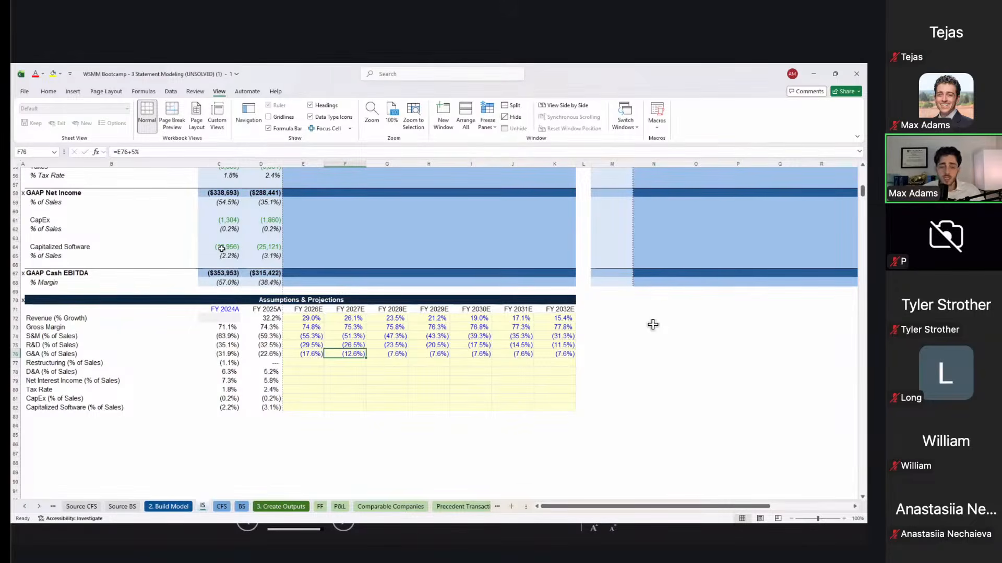
{"action": "key", "text": "Up"}
{"action": "key", "text": "Up"}
{"action": "key", "text": "Left"}
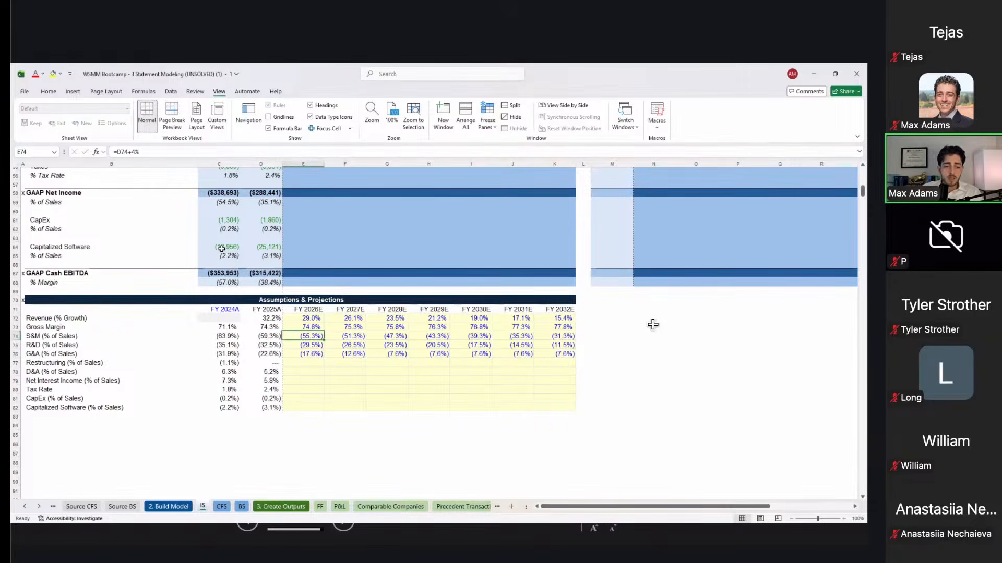
{"action": "key", "text": "Right"}
{"action": "key", "text": "Left"}
{"action": "key", "text": "Left"}
{"action": "key", "text": "Right"}
{"action": "key", "text": "Left"}
{"action": "key", "text": "Right"}
{"action": "key", "text": "Escape"}
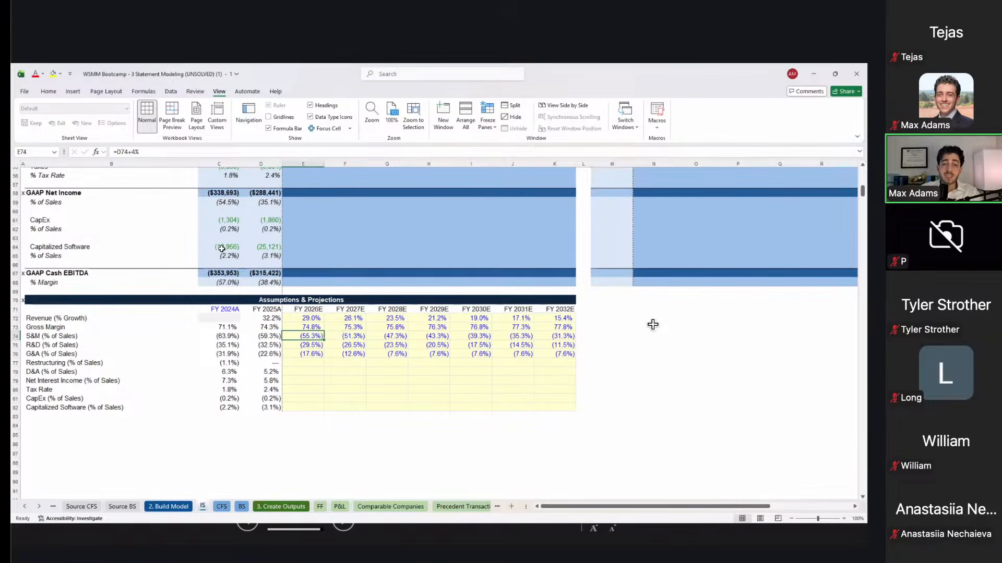
{"action": "key", "text": "Right"}
{"action": "key", "text": "Right"}
{"action": "key", "text": "Left"}
{"action": "key", "text": "Left"}
{"action": "key", "text": "Left"}
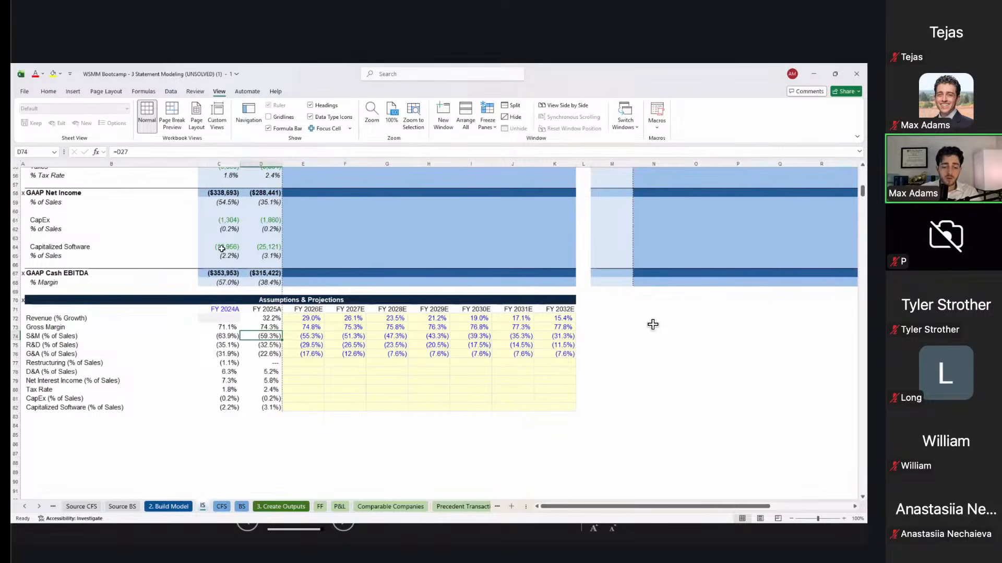
{"action": "key", "text": "Right"}
{"action": "key", "text": "Right"}
{"action": "key", "text": "Right"}
{"action": "key", "text": "Right"}
{"action": "key", "text": "Right"}
{"action": "key", "text": "Right"}
{"action": "key", "text": "Right"}
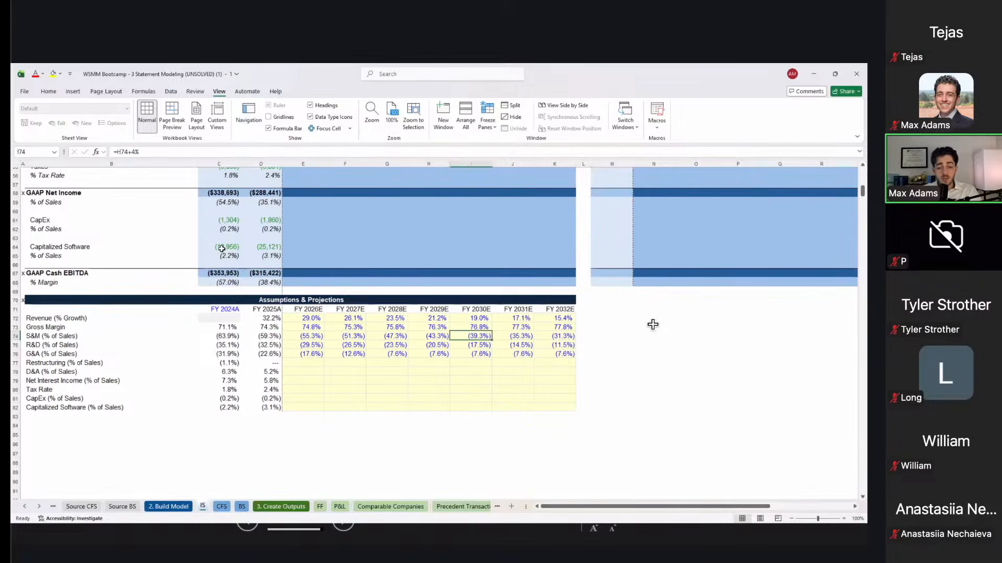
{"action": "key", "text": "Left"}
{"action": "key", "text": "Left"}
{"action": "key", "text": "Left"}
{"action": "key", "text": "Left"}
{"action": "key", "text": "Left"}
{"action": "key", "text": "Left"}
{"action": "key", "text": "Down"}
{"action": "key", "text": "Left"}
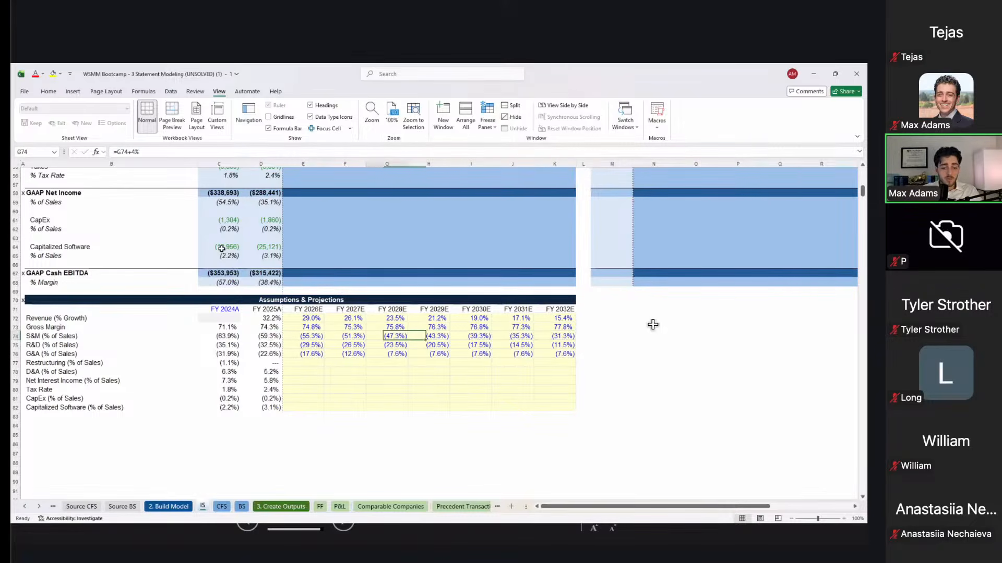
{"action": "key", "text": "shift+space"}
{"action": "key", "text": "Right"}
{"action": "key", "text": "Left"}
{"action": "key", "text": "Right"}
{"action": "key", "text": "Left"}
{"action": "key", "text": "Right"}
{"action": "key", "text": "Right"}
{"action": "key", "text": "Left"}
{"action": "key", "text": "Left"}
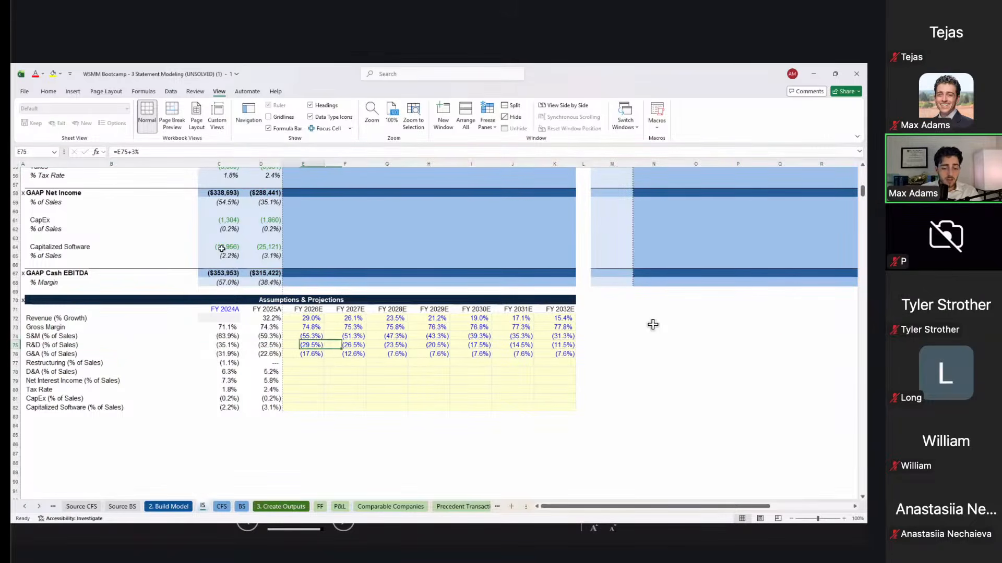
{"action": "key", "text": "Right"}
{"action": "key", "text": "Right"}
{"action": "key", "text": "Right"}
{"action": "key", "text": "Right"}
{"action": "key", "text": "Right"}
{"action": "key", "text": "Right"}
{"action": "key", "text": "Right"}
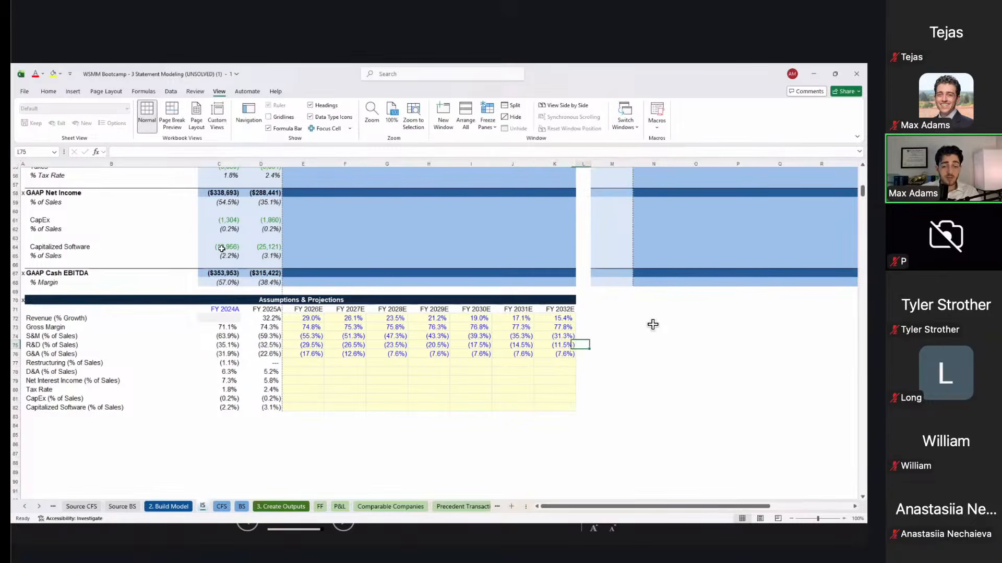
{"action": "key", "text": "Down"}
{"action": "key", "text": "Left"}
{"action": "key", "text": "Left"}
{"action": "key", "text": "Left"}
{"action": "key", "text": "Left"}
{"action": "key", "text": "Left"}
{"action": "key", "text": "Left"}
{"action": "key", "text": "Left"}
{"action": "key", "text": "Left"}
{"action": "key", "text": "Right"}
{"action": "key", "text": "Right"}
{"action": "key", "text": "Right"}
{"action": "key", "text": "Right"}
{"action": "key", "text": "Right"}
{"action": "key", "text": "Right"}
{"action": "key", "text": "Right"}
{"action": "key", "text": "Left"}
{"action": "key", "text": "Left"}
{"action": "key", "text": "Left"}
{"action": "key", "text": "Left"}
{"action": "key", "text": "Left"}
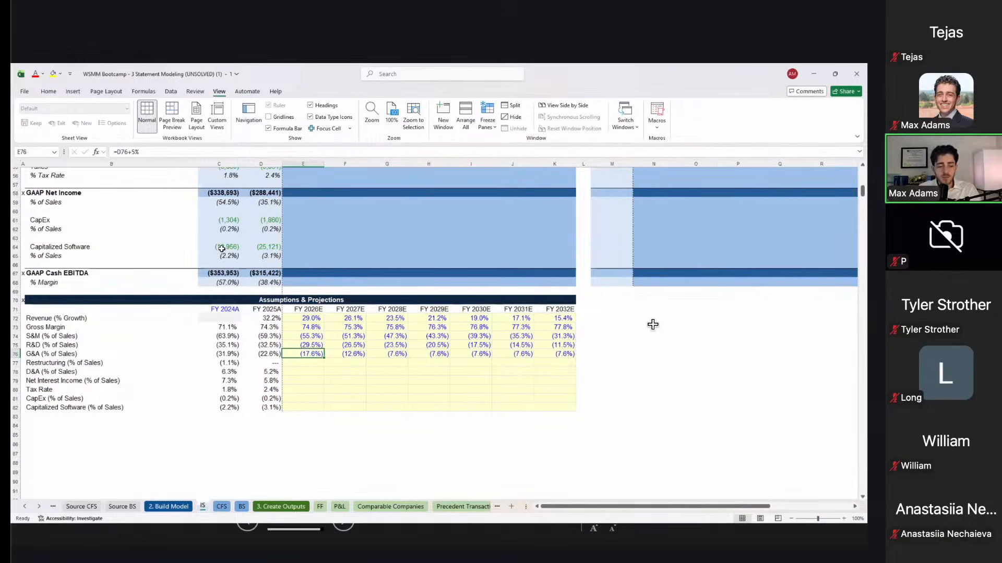
{"action": "key", "text": "Right"}
{"action": "key", "text": "Right"}
{"action": "key", "text": "F2"}
{"action": "key", "text": "Escape"}
{"action": "key", "text": "Right"}
{"action": "key", "text": "Left"}
{"action": "key", "text": "Left"}
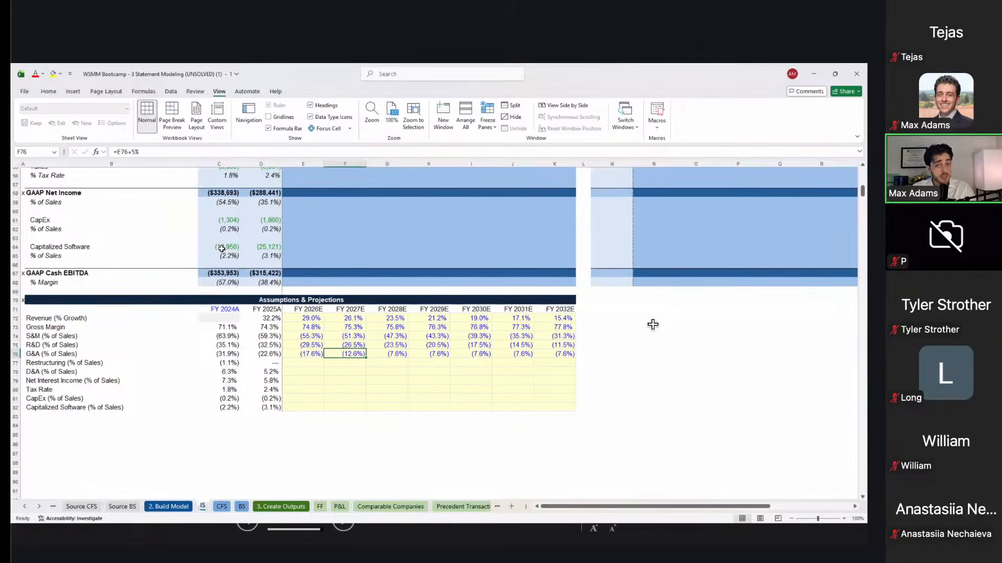
{"action": "key", "text": "Right"}
{"action": "key", "text": "Right"}
{"action": "key", "text": "Right"}
{"action": "key", "text": "Right"}
{"action": "key", "text": "Right"}
{"action": "key", "text": "Left"}
{"action": "key", "text": "Left"}
{"action": "key", "text": "Left"}
{"action": "key", "text": "Left"}
{"action": "key", "text": "Left"}
{"action": "key", "text": "Left"}
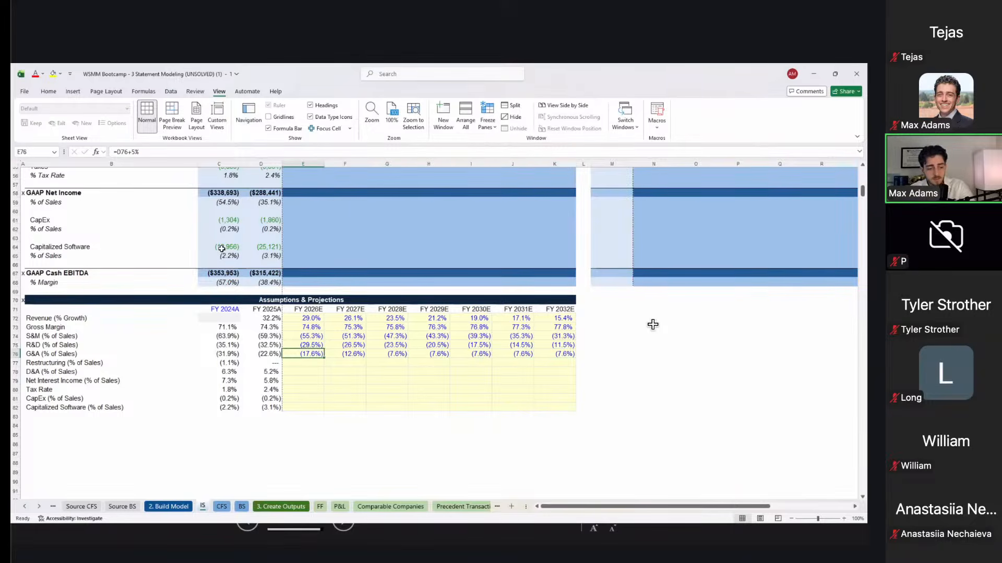
{"action": "key", "text": "shift+space"}
{"action": "key", "text": "Right"}
{"action": "key", "text": "Left"}
{"action": "key", "text": "Right"}
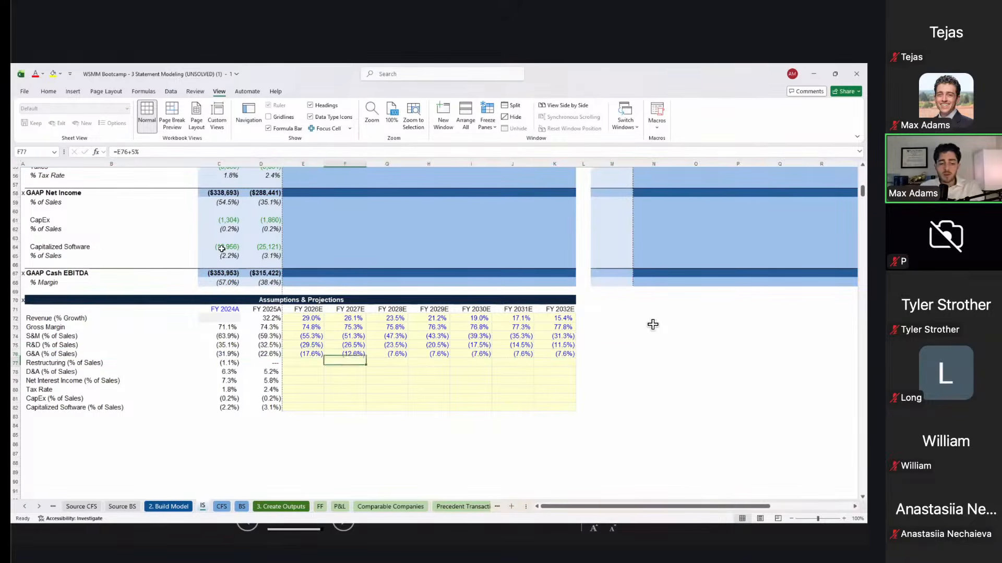
{"action": "key", "text": "Left"}
{"action": "key", "text": "Down"}
{"action": "key", "text": "shift+space"}
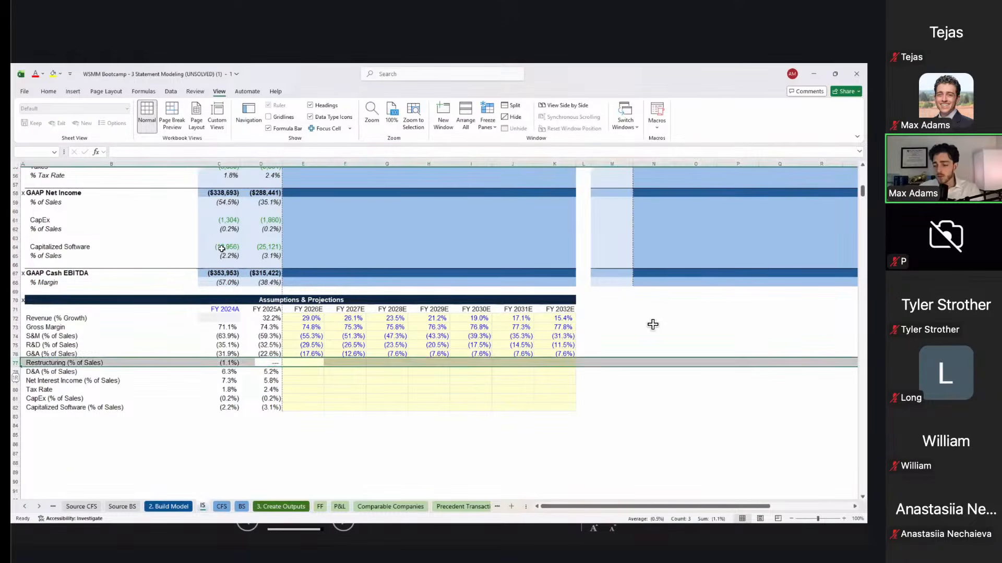
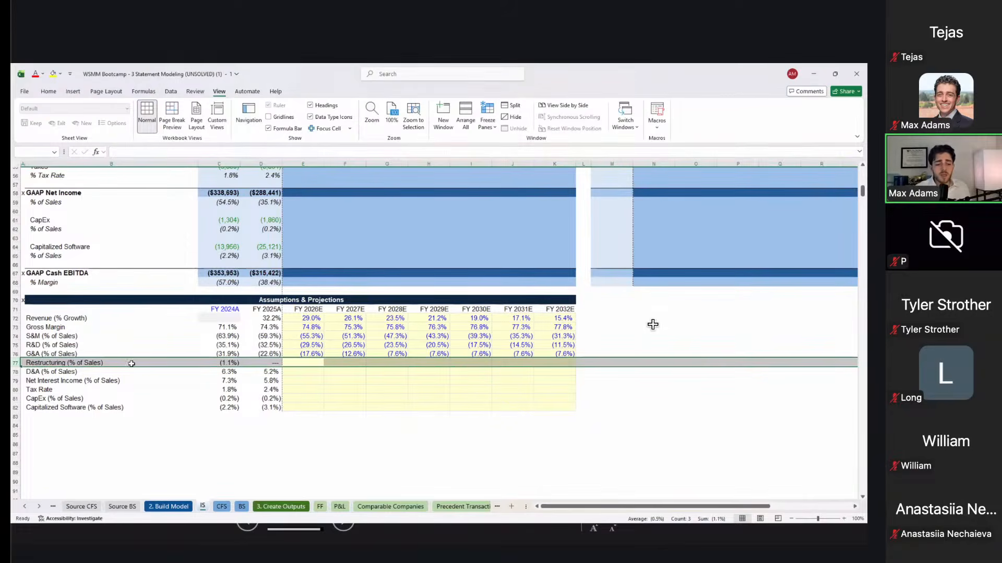
Step: Set FY2026E restructuring to 0% after checking the historical figures, then fill it through FY2032E
{"action": "left_click", "coordinate": [218, 360]}
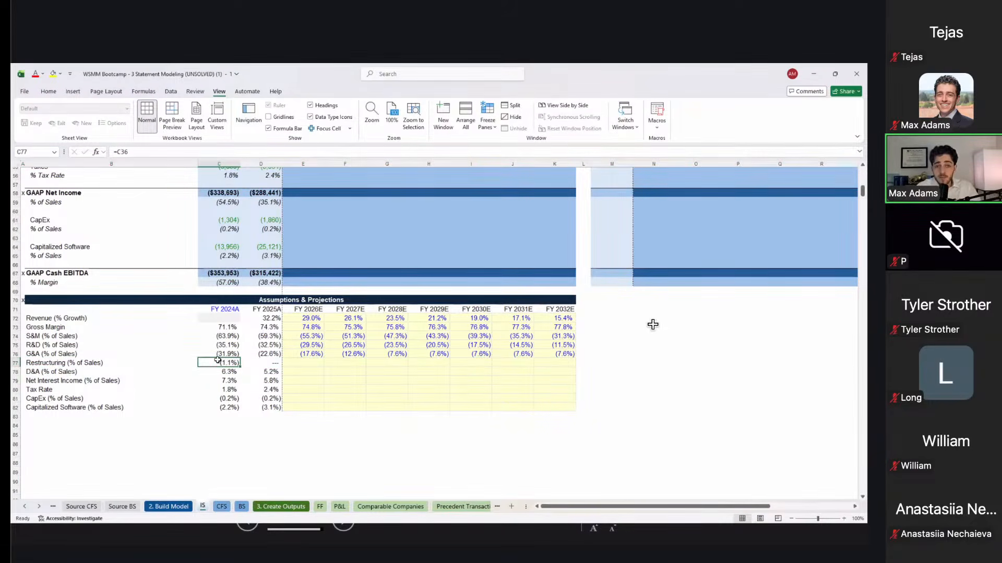
{"action": "key", "text": "Right"}
{"action": "key", "text": "Right"}
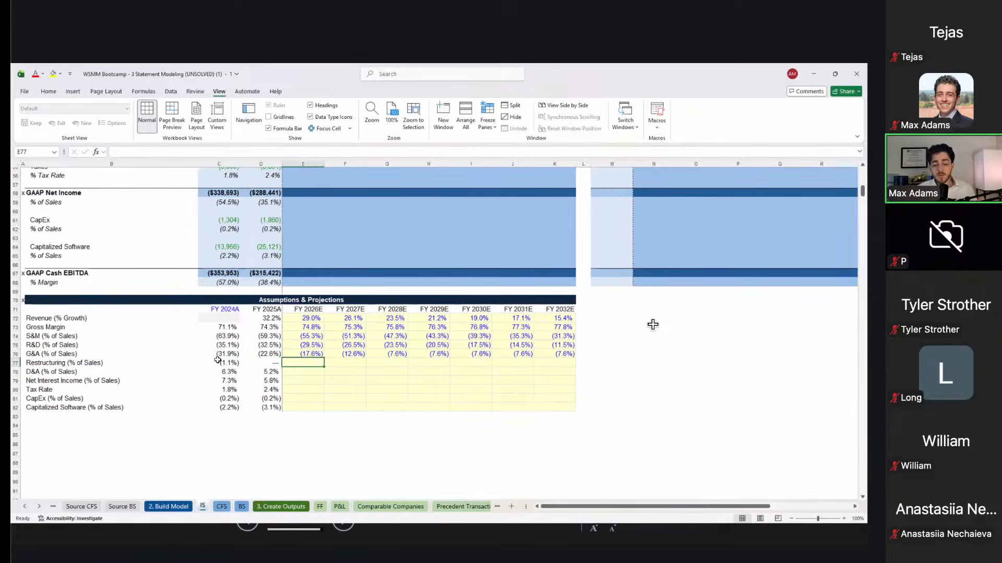
{"action": "type", "text": "0"}
{"action": "key", "text": "Return"}
{"action": "key", "text": "Up"}
{"action": "left_click", "coordinate": [218, 361]}
{"action": "key", "text": "Right"}
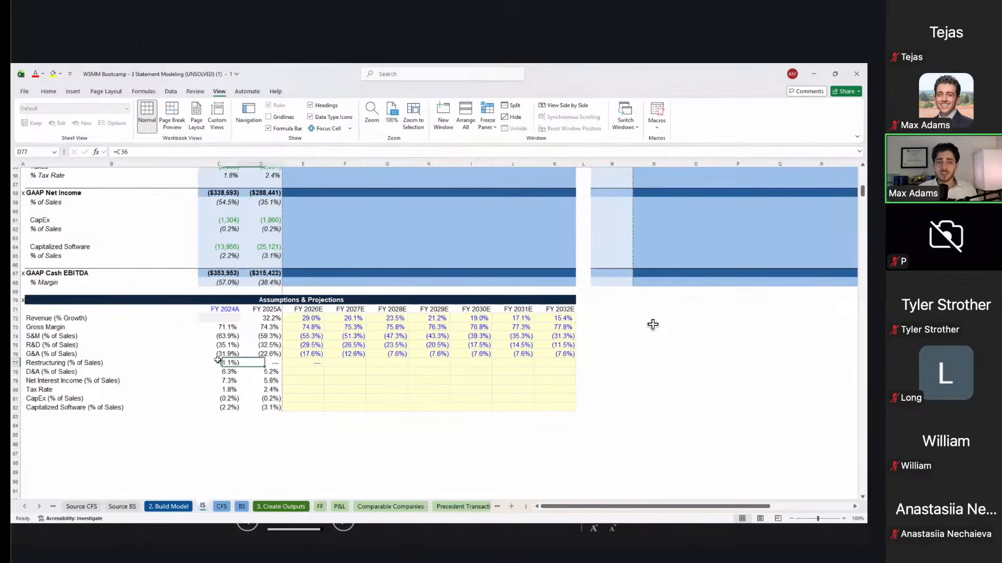
{"action": "key", "text": "Left"}
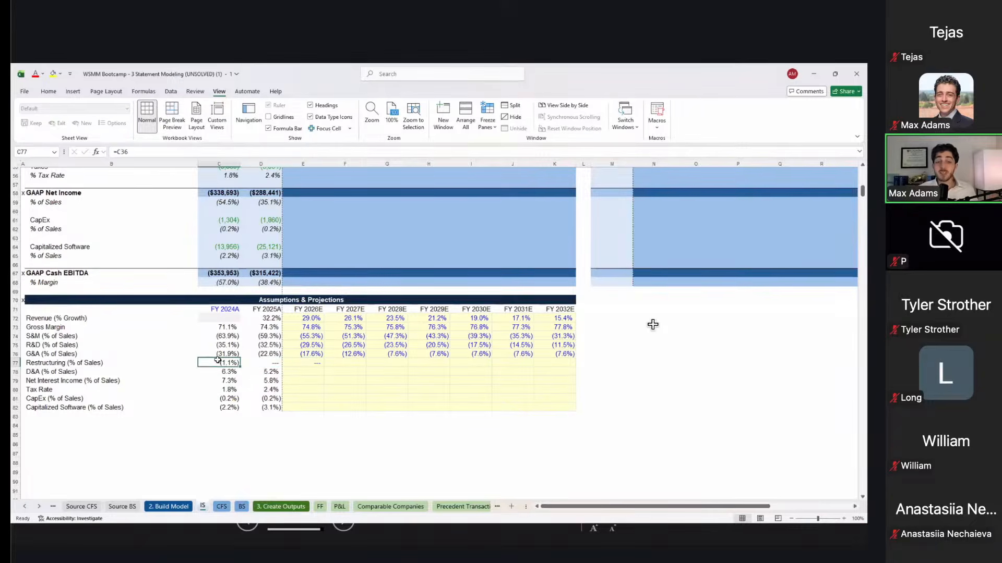
{"action": "key", "text": "Right"}
{"action": "key", "text": "Right"}
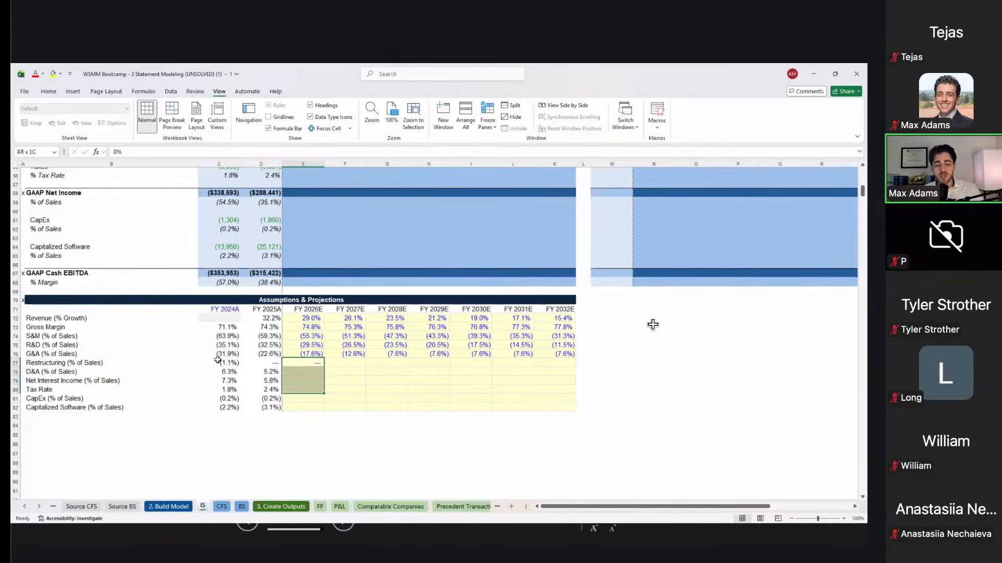
{"action": "key", "text": "shift+Right"}
{"action": "key", "text": "shift+Right"}
{"action": "key", "text": "shift+Right"}
{"action": "key", "text": "shift+Right"}
{"action": "key", "text": "shift+Right"}
{"action": "key", "text": "shift+Right"}
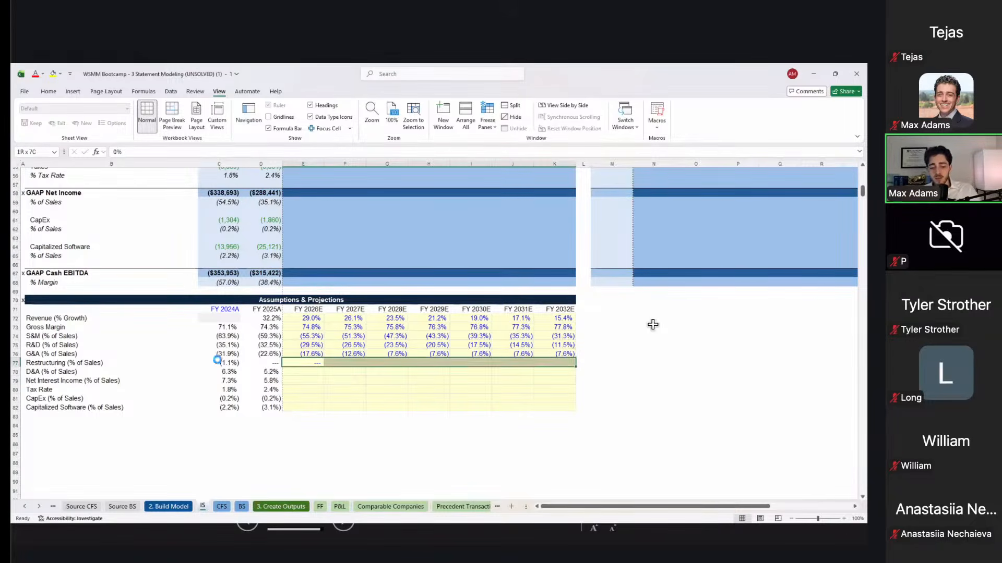
{"action": "key", "text": "ctrl+r"}
{"action": "key", "text": "Down"}
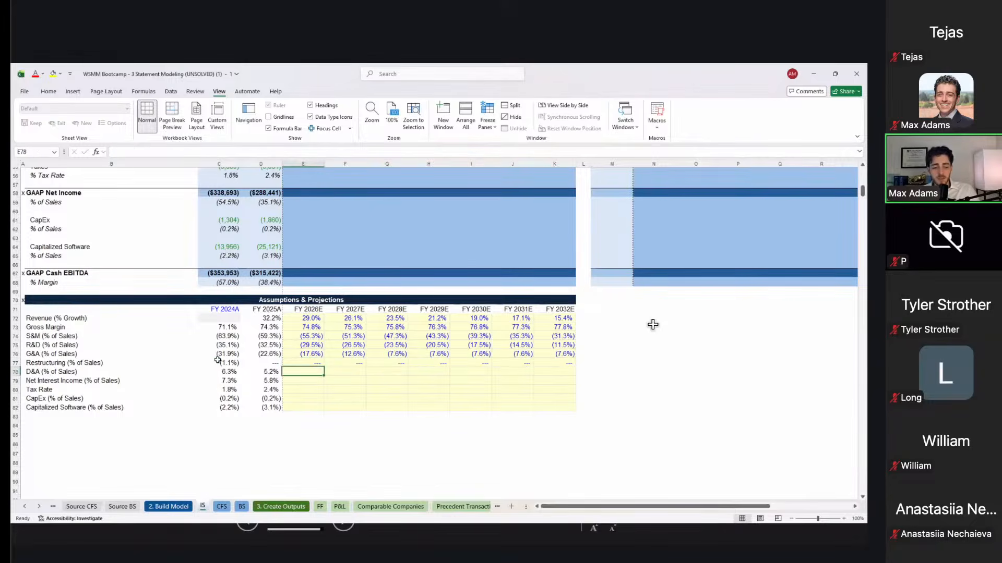
Step: Project D&A at 5.0% of sales for FY2026E through FY2032E
{"action": "key", "text": "shift+space"}
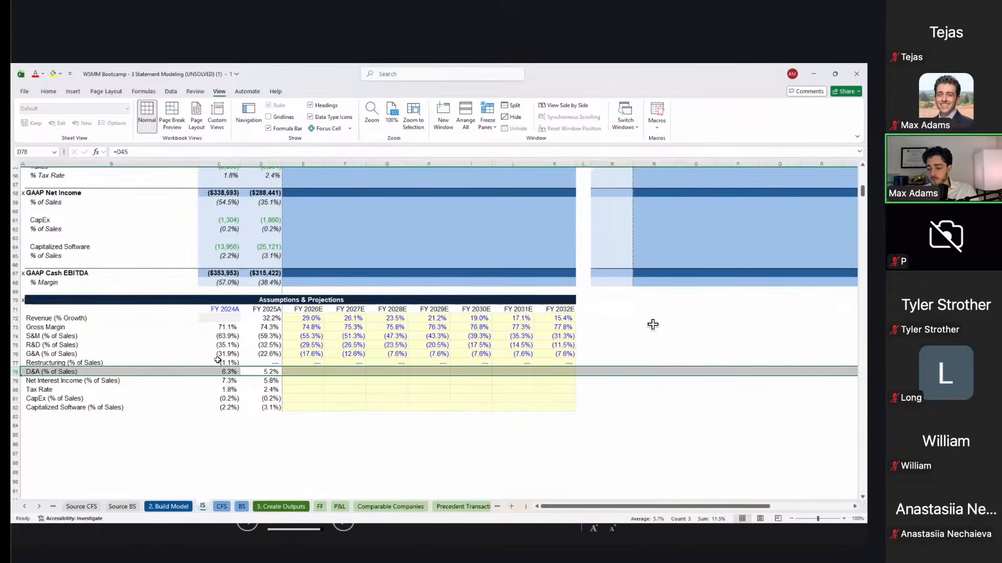
{"action": "key", "text": "Left"}
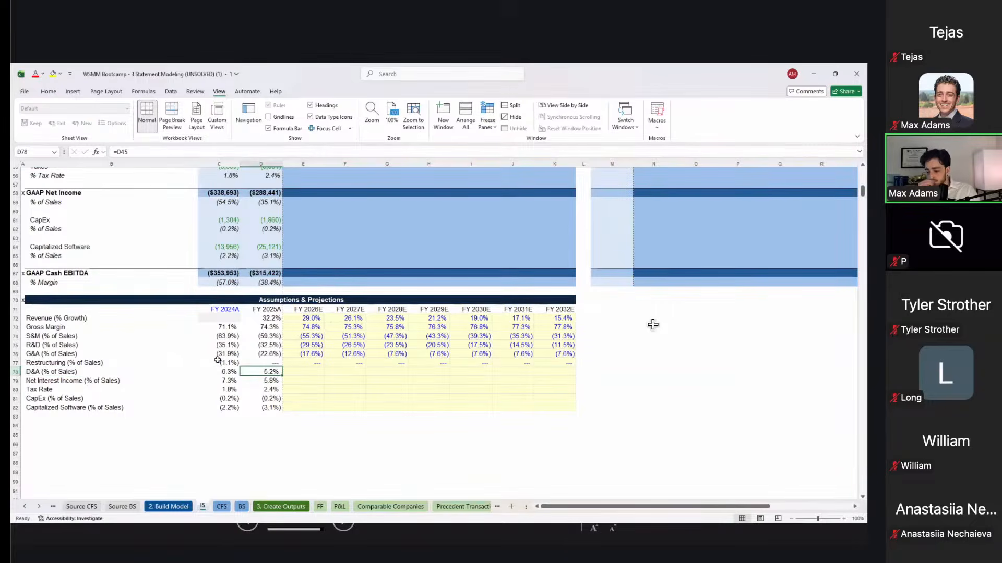
{"action": "key", "text": "Right"}
{"action": "key", "text": "Left"}
{"action": "key", "text": "Right"}
{"action": "type", "text": "5"}
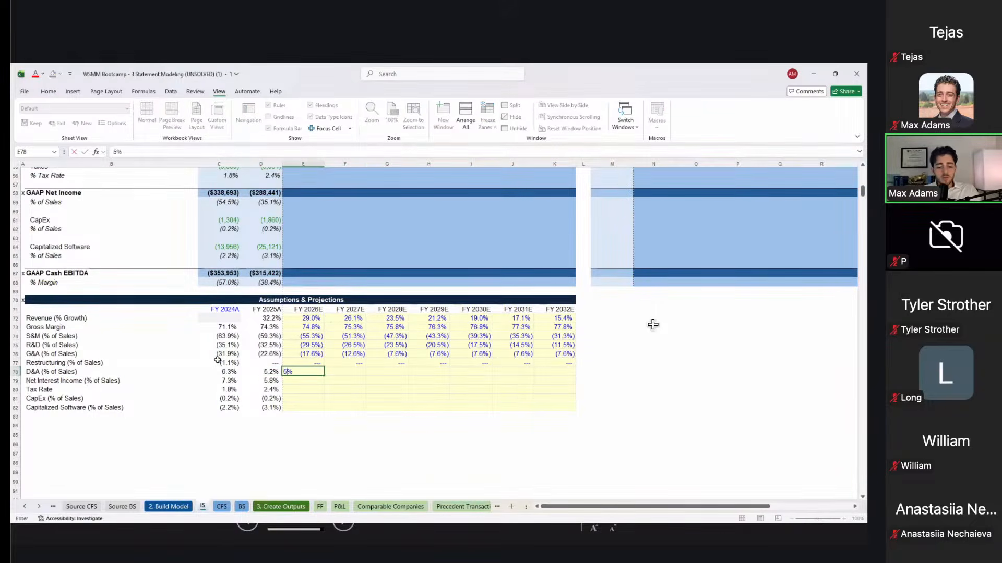
{"action": "key", "text": "ctrl+Return"}
{"action": "key", "text": "shift+Right"}
{"action": "key", "text": "shift+Right"}
{"action": "key", "text": "shift+Right"}
{"action": "key", "text": "shift+Right"}
{"action": "key", "text": "shift+Right"}
{"action": "key", "text": "shift+Right"}
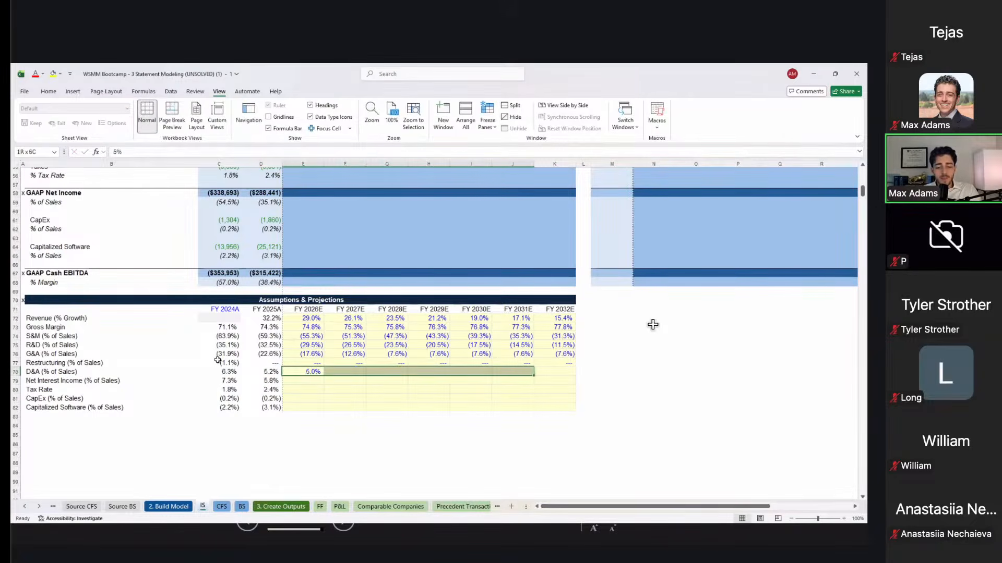
{"action": "key", "text": "ctrl+r"}
{"action": "key", "text": "shift+Left"}
{"action": "key", "text": "shift+Left"}
{"action": "key", "text": "shift+Left"}
{"action": "key", "text": "shift+Left"}
{"action": "key", "text": "shift+Left"}
{"action": "key", "text": "shift+Left"}
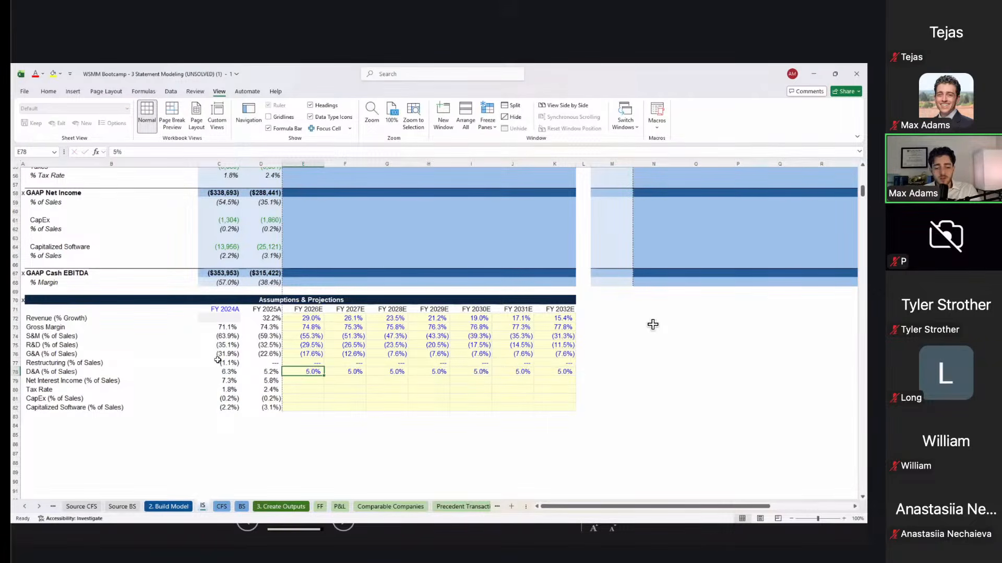
{"action": "key", "text": "shift+space"}
{"action": "key", "text": "Right"}
{"action": "key", "text": "Left"}
Step: Project net interest income at 3.5% of sales for FY2026E through FY2032E
{"action": "key", "text": "Down"}
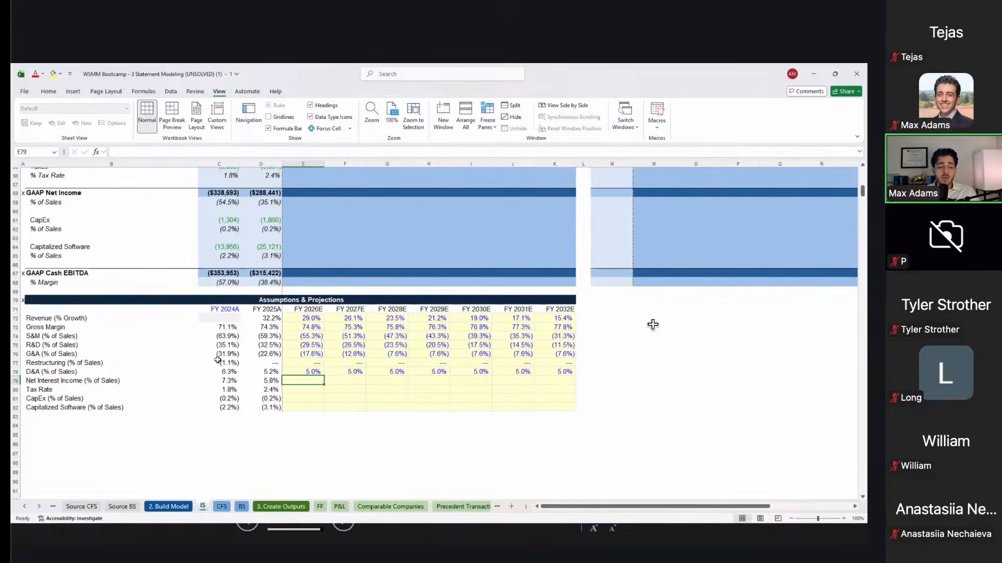
{"action": "type", "text": "3.5"}
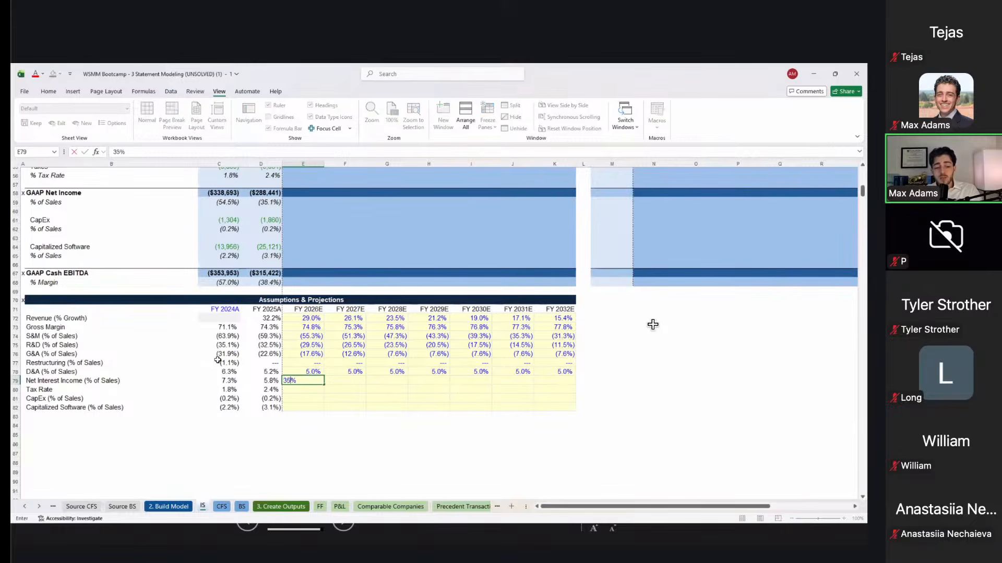
{"action": "key", "text": "Return"}
{"action": "key", "text": "Up"}
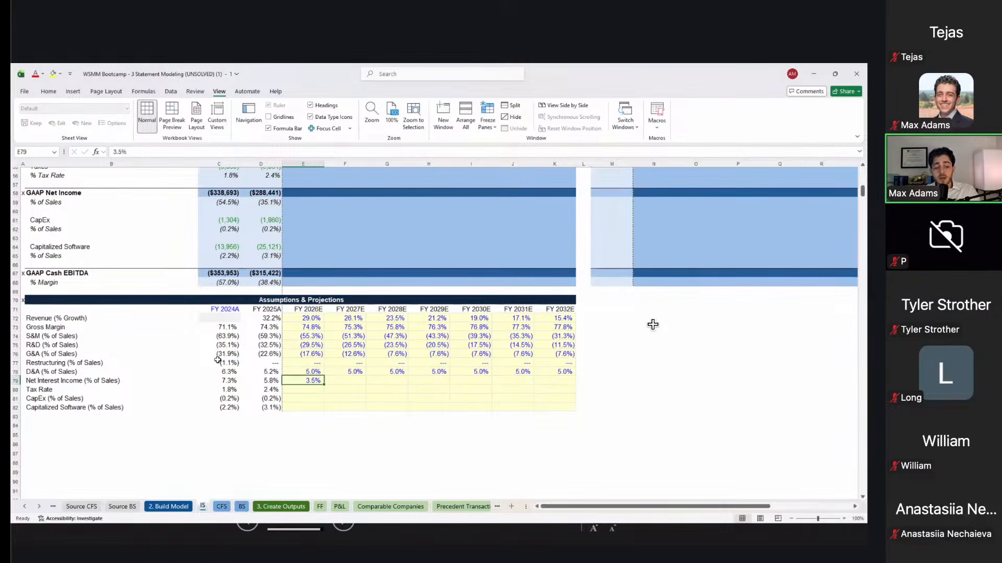
{"action": "key", "text": "shift+Right"}
{"action": "key", "text": "shift+Right"}
{"action": "key", "text": "shift+Right"}
{"action": "key", "text": "shift+Right"}
{"action": "key", "text": "shift+Right"}
{"action": "key", "text": "shift+Right"}
{"action": "key", "text": "ctrl+r"}
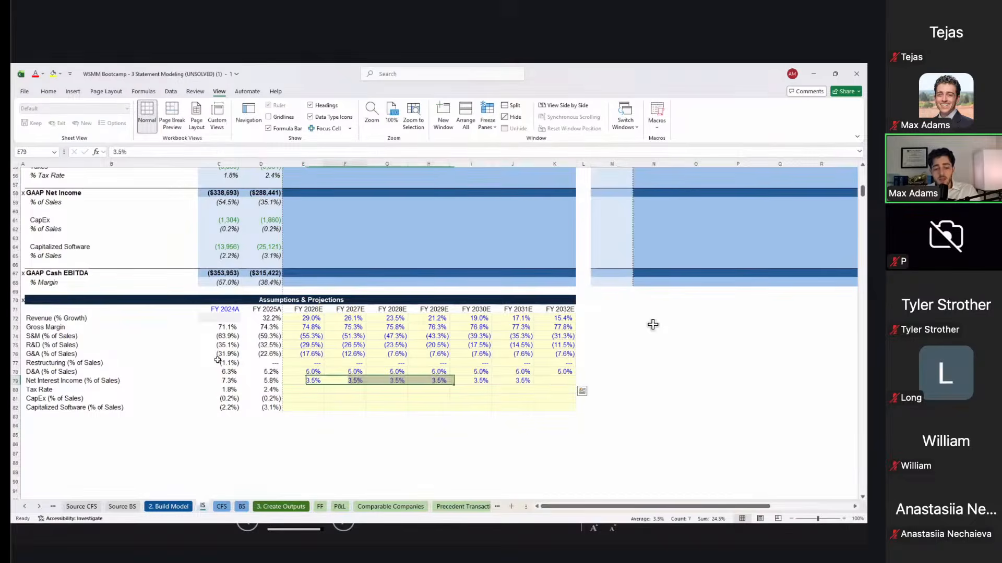
{"action": "key", "text": "Down"}
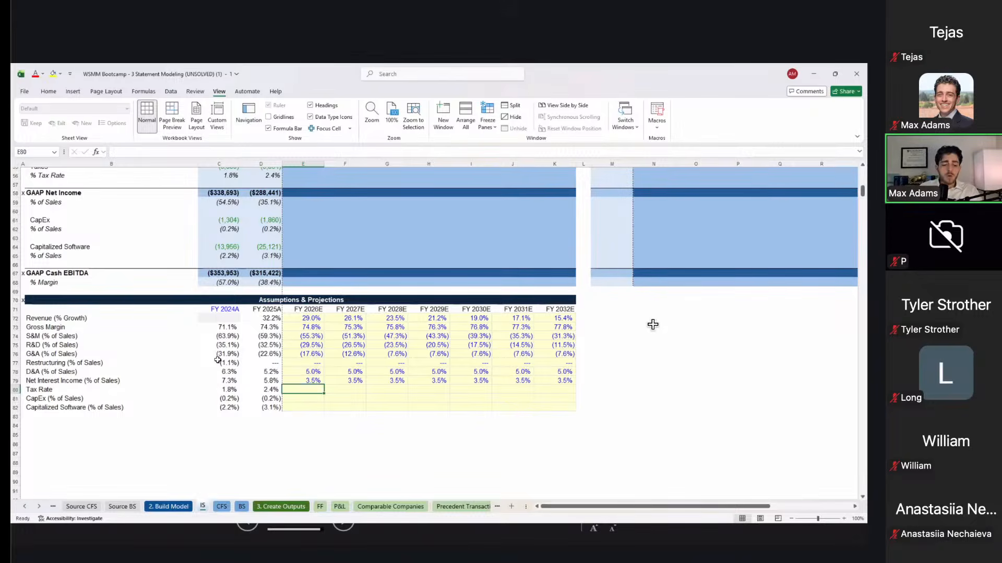
Step: Enter a 25% FY2026E tax rate, correcting a mistyped 21, and fill it across to FY2032E
{"action": "key", "text": "shift+space"}
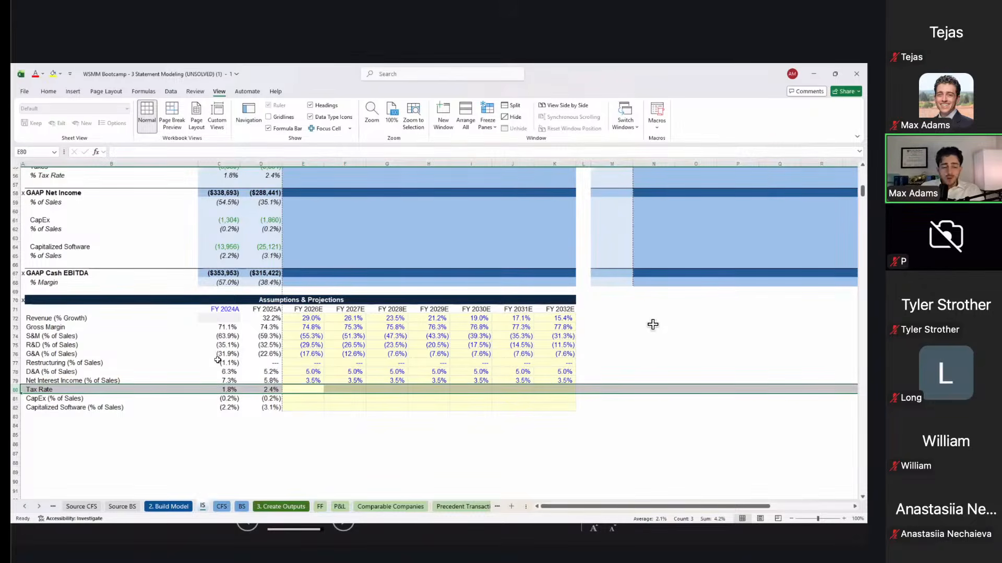
{"action": "key", "text": "Right"}
{"action": "key", "text": "Left"}
{"action": "key", "text": "Left"}
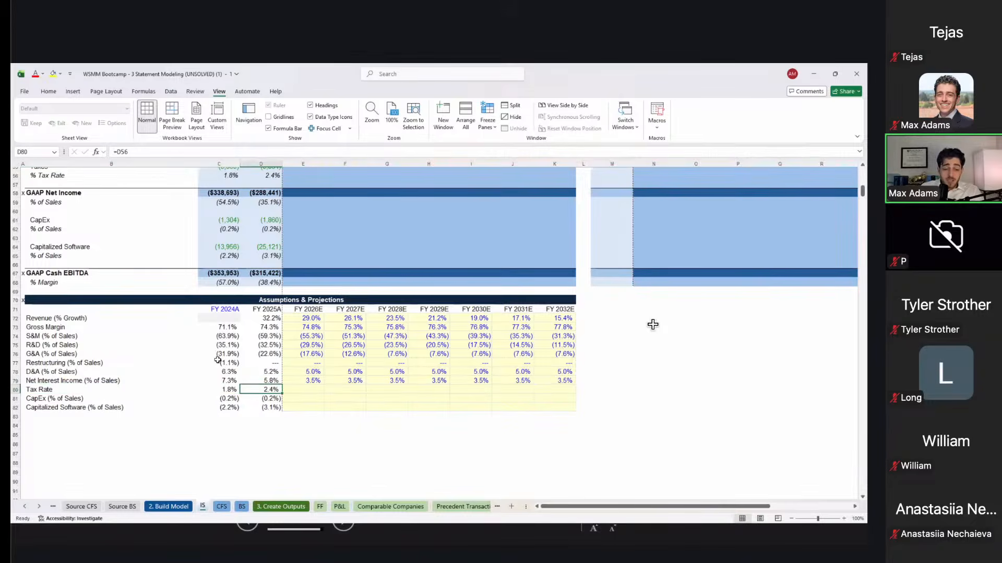
{"action": "key", "text": "Right"}
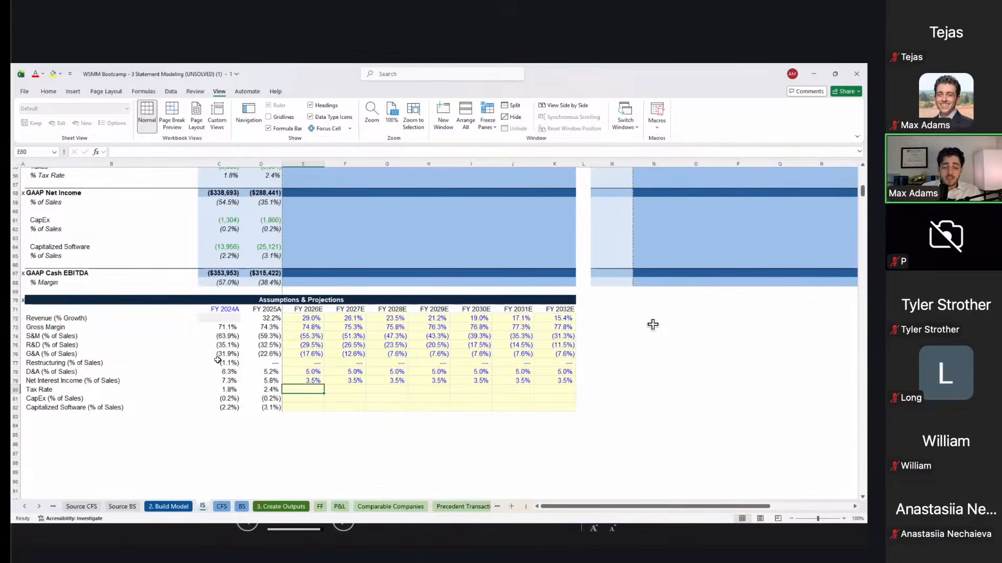
{"action": "type", "text": "21"}
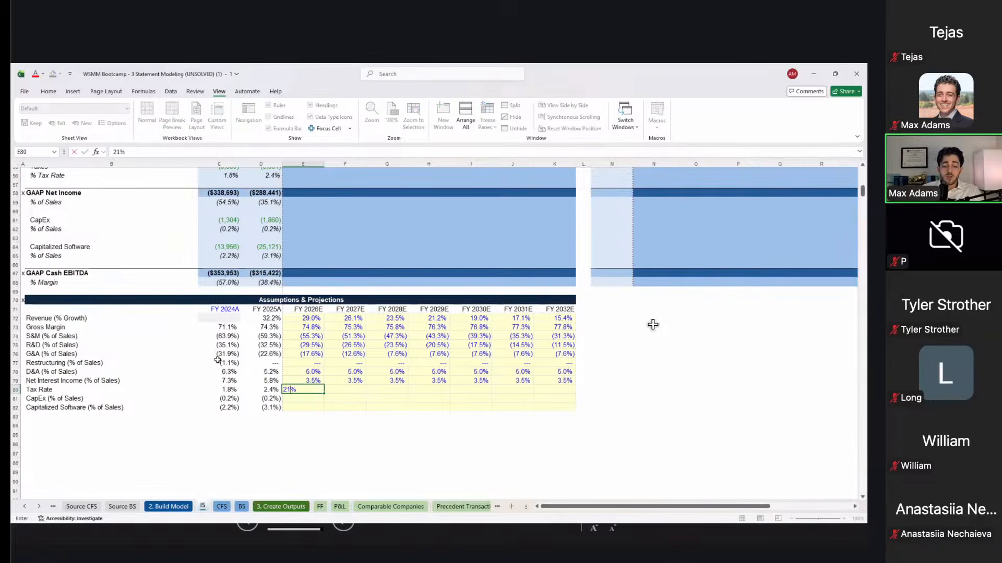
{"action": "key", "text": "BackSpace"}
{"action": "type", "text": "5"}
{"action": "key", "text": "ctrl+Return"}
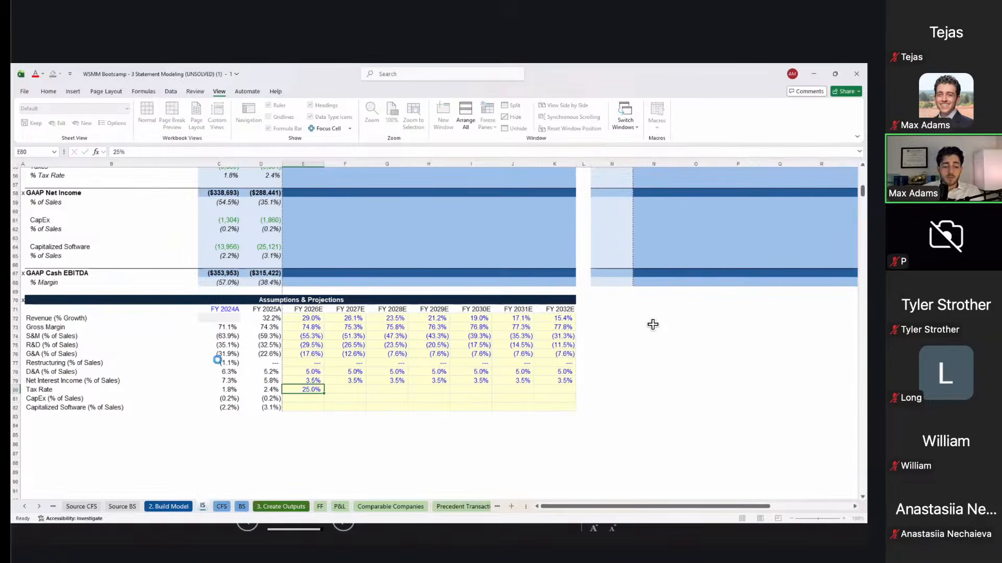
{"action": "key", "text": "shift+Right"}
{"action": "key", "text": "shift+Right"}
{"action": "key", "text": "shift+Right"}
{"action": "key", "text": "shift+Right"}
{"action": "key", "text": "shift+Right"}
{"action": "key", "text": "shift+Right"}
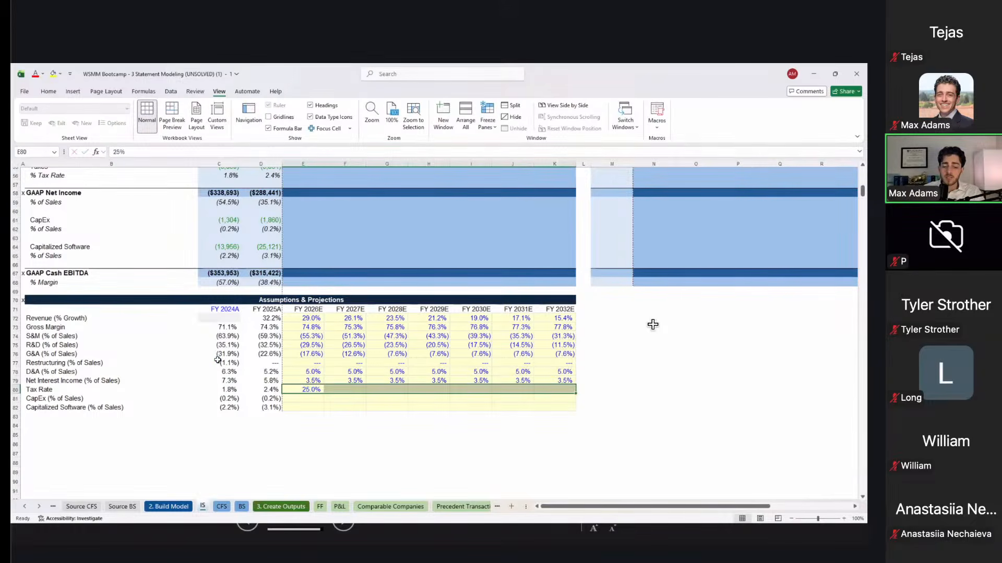
{"action": "key", "text": "ctrl+r"}
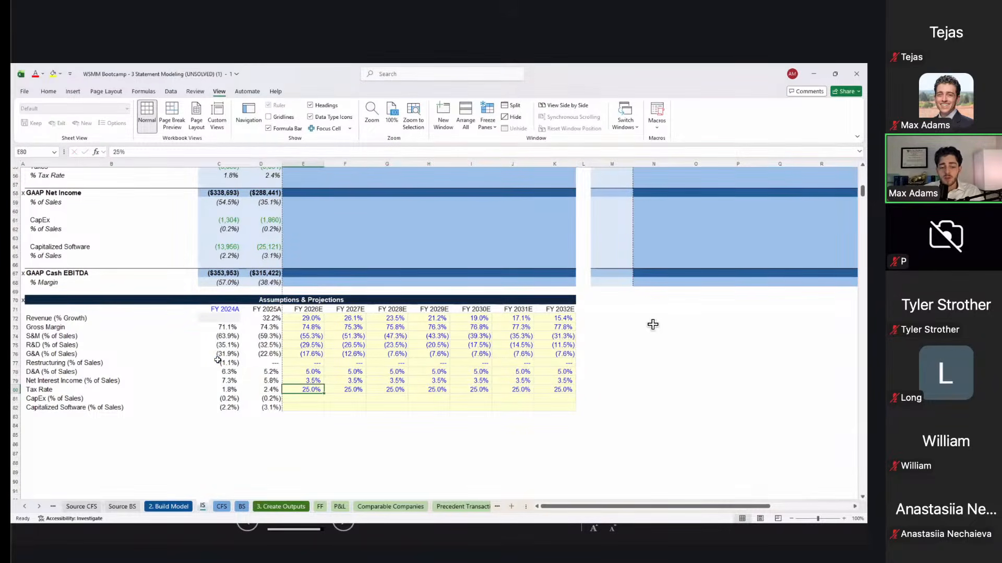
{"action": "key", "text": "shift+Right"}
{"action": "key", "text": "shift+Right"}
{"action": "key", "text": "shift+Right"}
{"action": "key", "text": "shift+Right"}
{"action": "key", "text": "shift+Right"}
{"action": "key", "text": "shift+Right"}
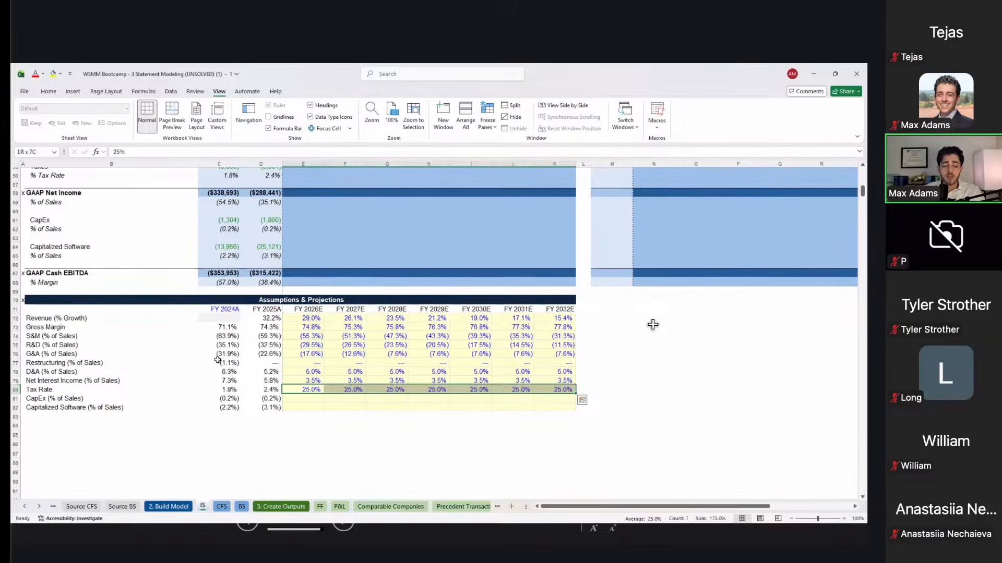
{"action": "key", "text": "shift+Left"}
{"action": "key", "text": "shift+Left"}
{"action": "key", "text": "shift+Left"}
{"action": "key", "text": "shift+Left"}
{"action": "key", "text": "shift+Left"}
{"action": "key", "text": "shift+Left"}
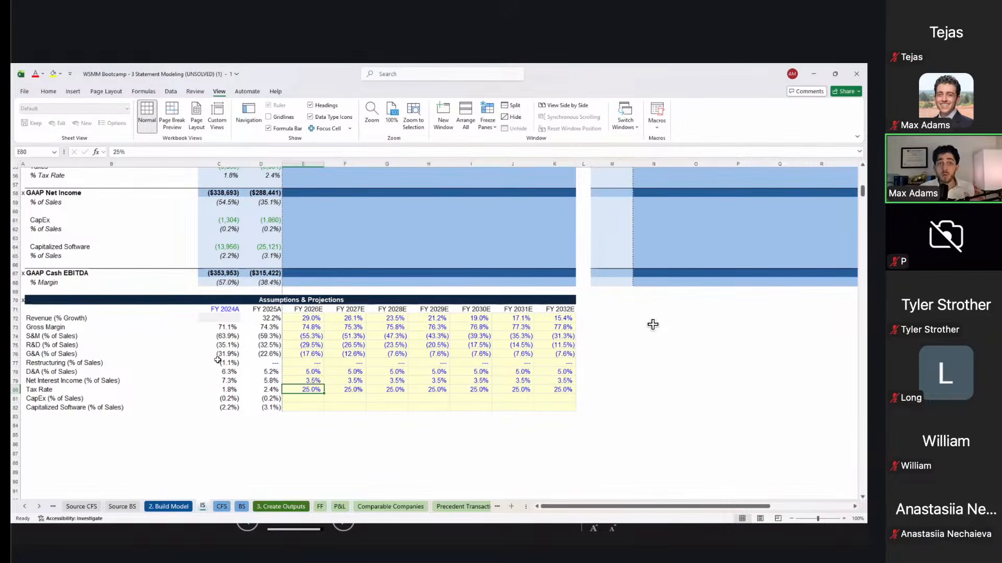
{"action": "key", "text": "Right"}
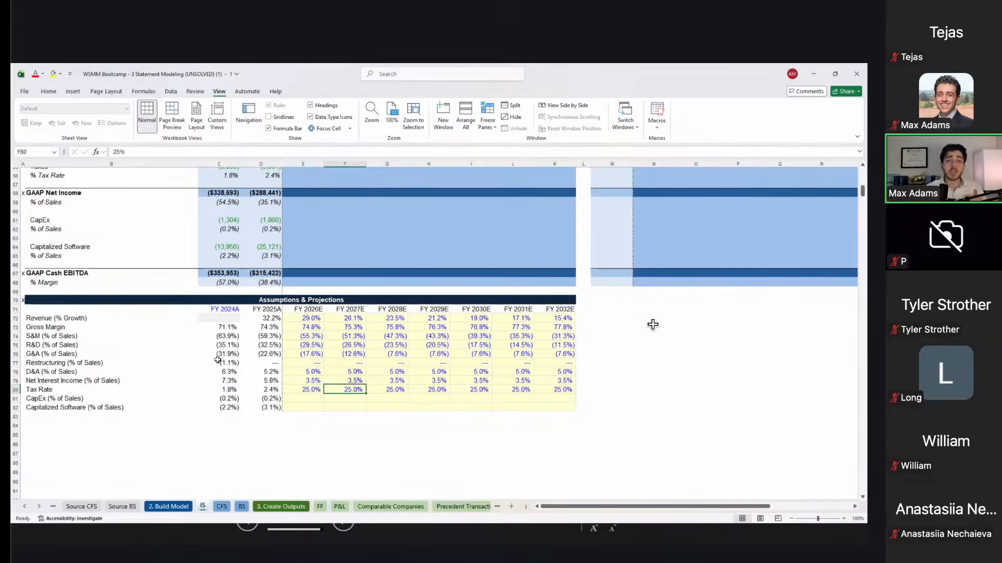
{"action": "key", "text": "Down"}
{"action": "key", "text": "Left"}
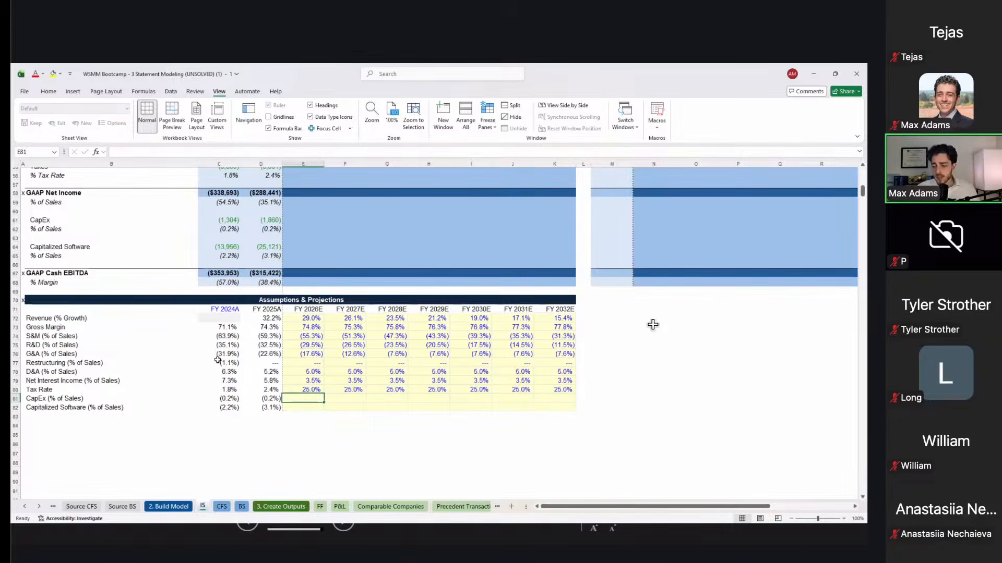
Step: Link FY2026E CapEx to the FY2025A percentage (0.2%) and fill it through FY2032E
{"action": "type", "text": "="}
{"action": "key", "text": "Left"}
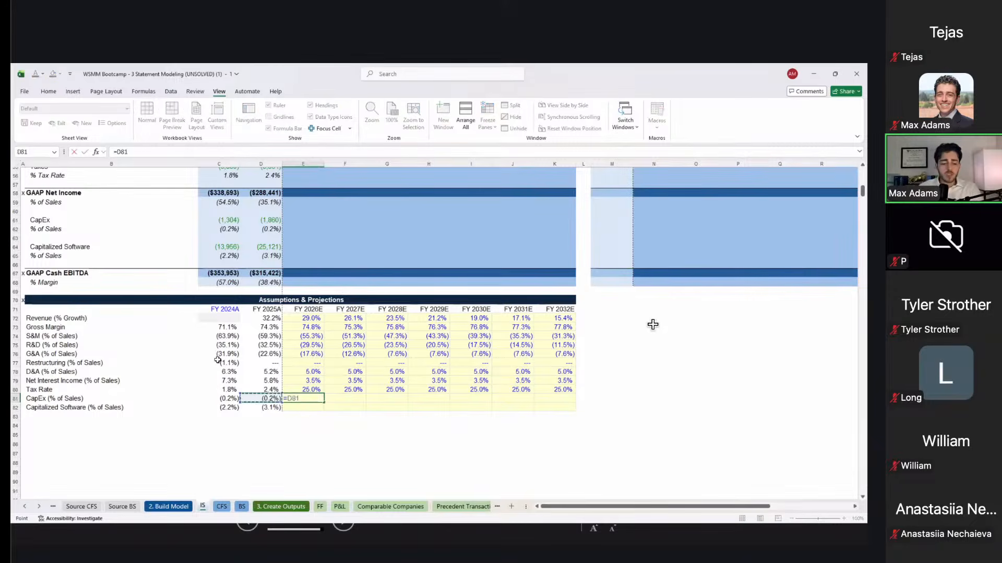
{"action": "key", "text": "ctrl+Return"}
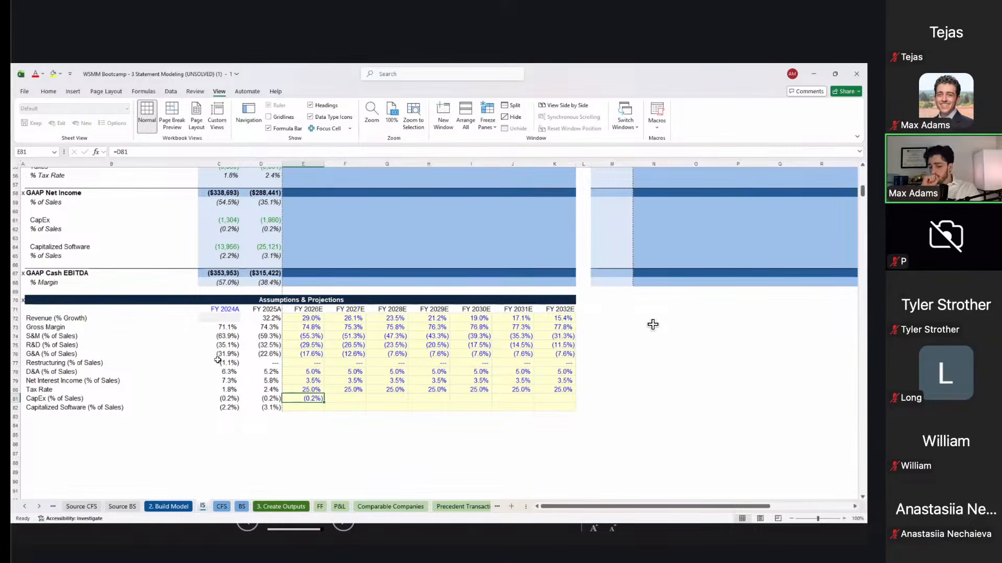
{"action": "key", "text": "shift+Right"}
{"action": "key", "text": "shift+Right"}
{"action": "key", "text": "shift+Right"}
{"action": "key", "text": "shift+Right"}
{"action": "key", "text": "shift+Right"}
{"action": "key", "text": "shift+Right"}
{"action": "type", "text": "r"}
{"action": "key", "text": "Escape"}
{"action": "key", "text": "ctrl+r"}
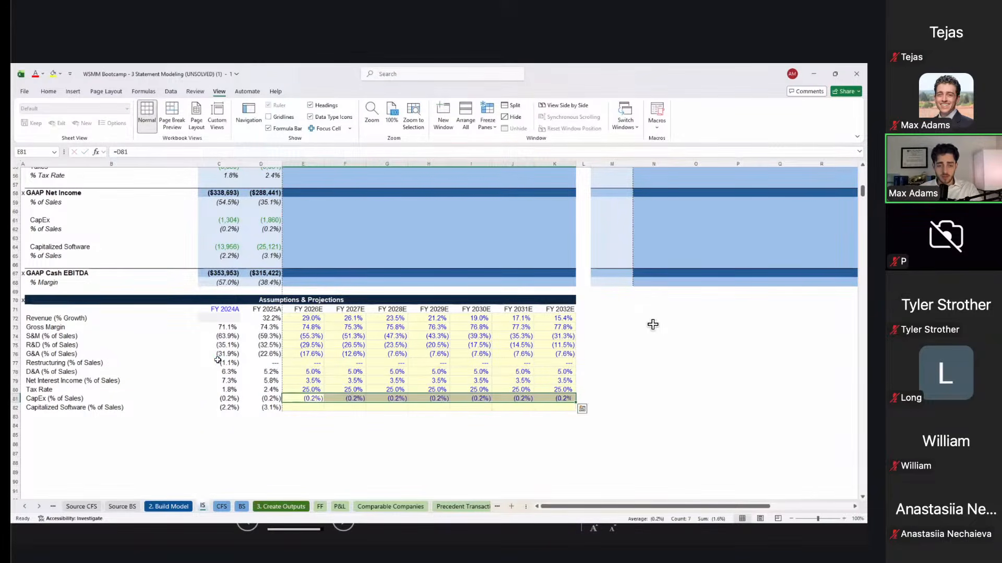
{"action": "key", "text": "Down"}
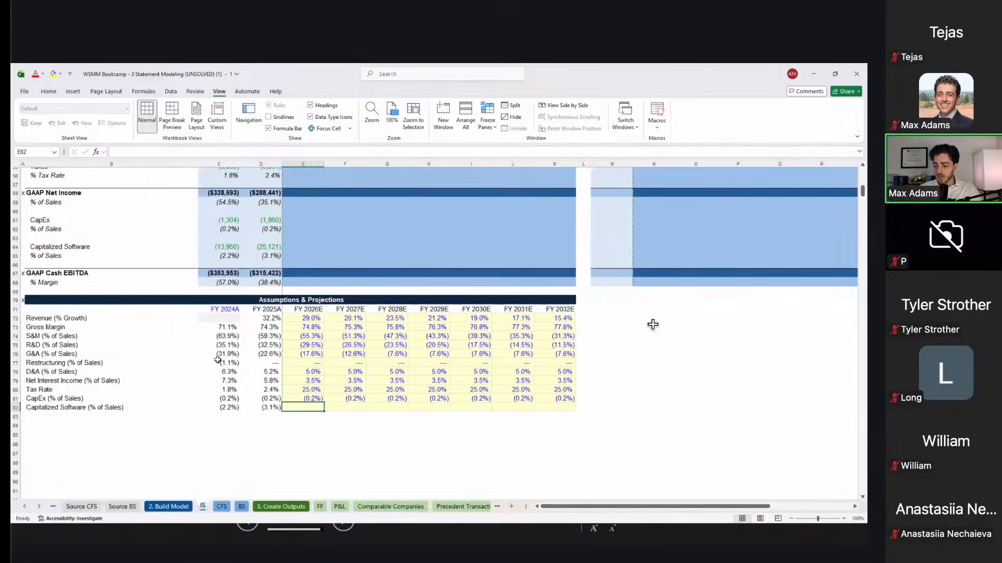
Step: Set FY2026E Capitalized Software to =AVERAGE(C82:D82) (2.7%) and carry it forward to FY2032E
{"action": "type", "text": "=average("}
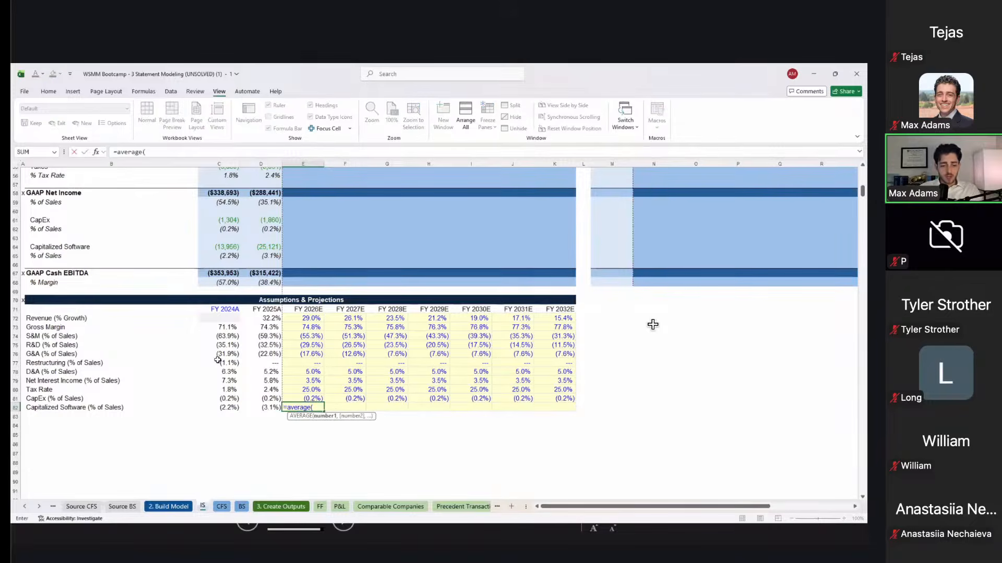
{"action": "key", "text": "Left"}
{"action": "key", "text": "shift+Left"}
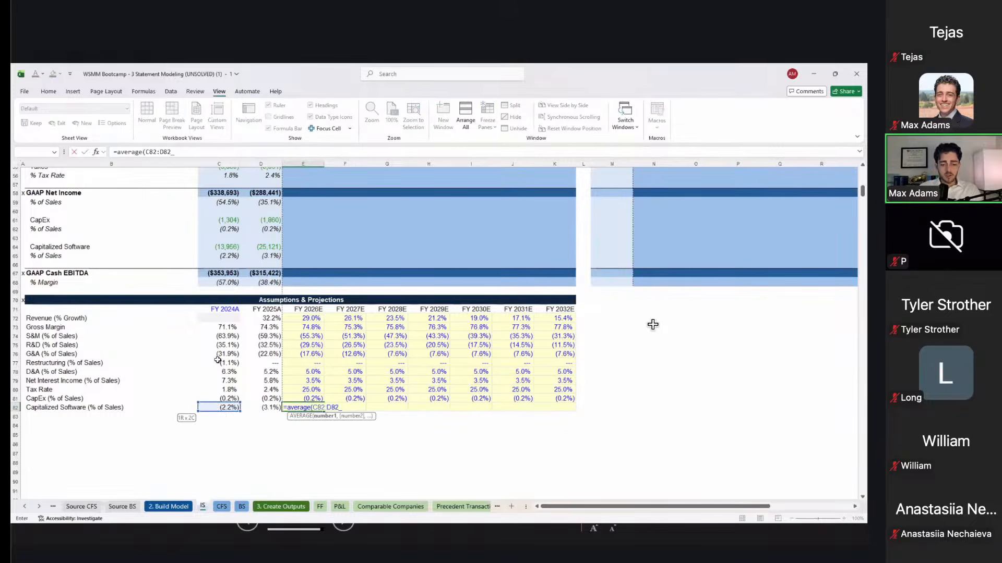
{"action": "type", "text": ")"}
{"action": "key", "text": "ctrl+Return"}
{"action": "key", "text": "shift+Right"}
{"action": "key", "text": "shift+Right"}
{"action": "key", "text": "shift+Right"}
{"action": "key", "text": "shift+Right"}
{"action": "key", "text": "shift+Right"}
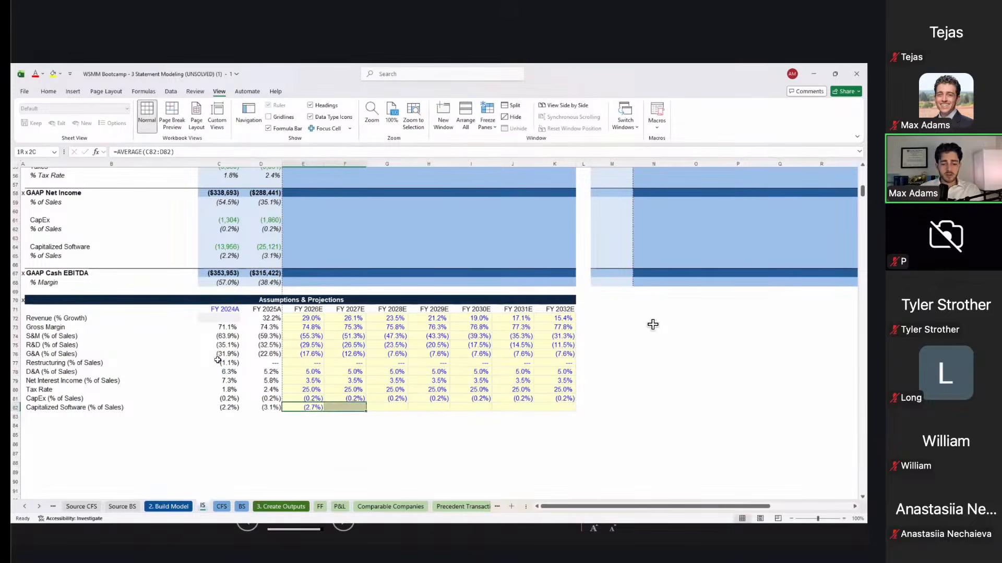
{"action": "key", "text": "Right"}
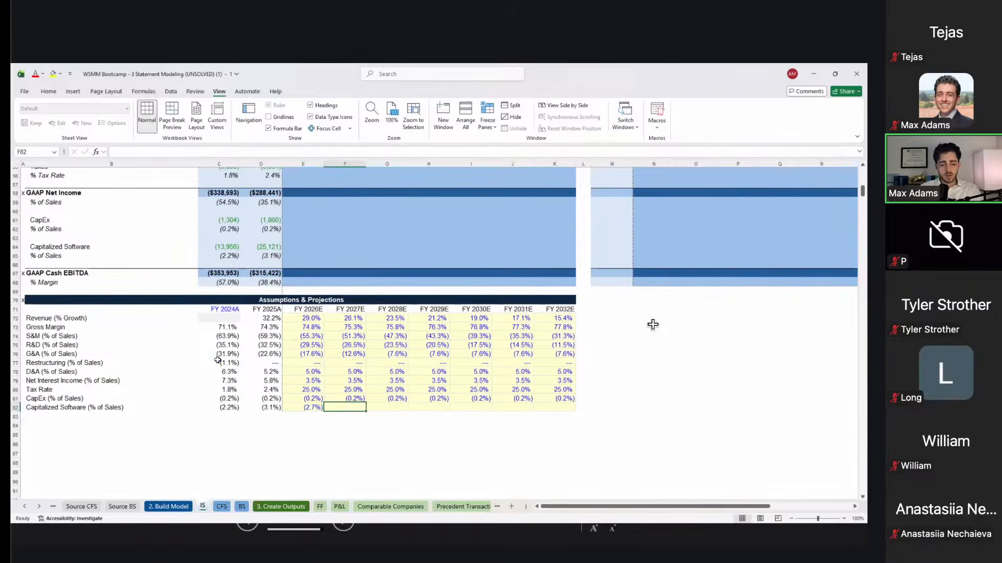
{"action": "type", "text": "="}
{"action": "key", "text": "Left"}
{"action": "key", "text": "ctrl+Return"}
{"action": "key", "text": "shift+Right"}
{"action": "key", "text": "shift+Right"}
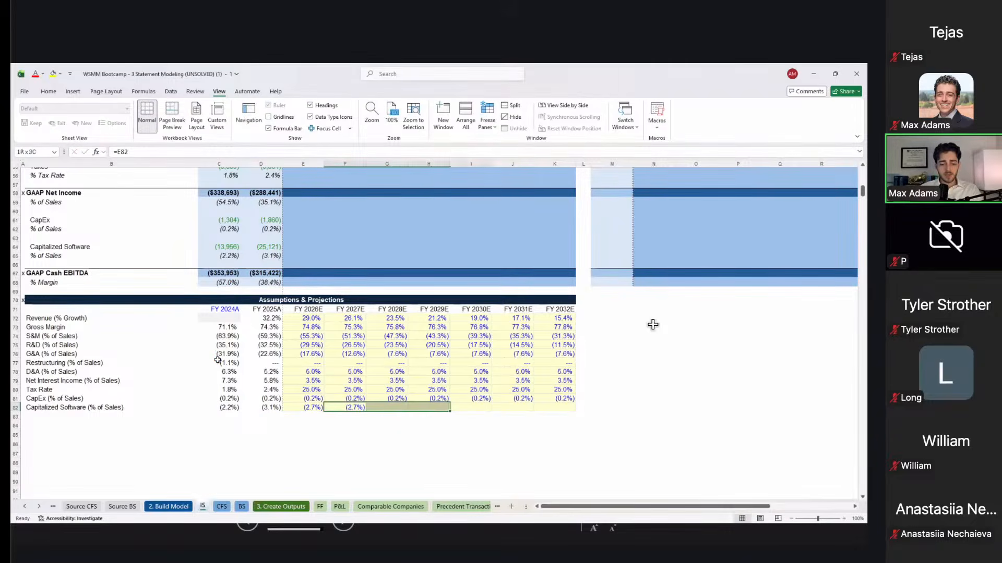
{"action": "key", "text": "shift+Right"}
{"action": "key", "text": "shift+Right"}
{"action": "key", "text": "shift+Right"}
{"action": "key", "text": "shift+Right"}
{"action": "key", "text": "shift+Left"}
{"action": "key", "text": "ctrl+r"}
Step: Review the revenue growth, gross margin, S&M and R&D projections and their formulas
{"action": "key", "text": "Up"}
{"action": "key", "text": "Up"}
{"action": "key", "text": "Up"}
{"action": "key", "text": "Up"}
{"action": "key", "text": "Up"}
{"action": "key", "text": "Left"}
{"action": "key", "text": "Up"}
{"action": "key", "text": "Up"}
{"action": "key", "text": "Up"}
{"action": "key", "text": "Up"}
{"action": "key", "text": "Up"}
{"action": "key", "text": "Right"}
{"action": "key", "text": "Right"}
{"action": "key", "text": "Right"}
{"action": "key", "text": "Right"}
{"action": "key", "text": "Right"}
{"action": "key", "text": "Right"}
{"action": "key", "text": "Left"}
{"action": "key", "text": "Left"}
{"action": "key", "text": "Left"}
{"action": "key", "text": "Left"}
{"action": "key", "text": "Left"}
{"action": "key", "text": "Left"}
{"action": "key", "text": "Left"}
{"action": "key", "text": "Left"}
{"action": "key", "text": "Right"}
{"action": "key", "text": "Right"}
{"action": "key", "text": "Right"}
{"action": "key", "text": "Right"}
{"action": "key", "text": "Down"}
{"action": "key", "text": "Left"}
{"action": "key", "text": "Left"}
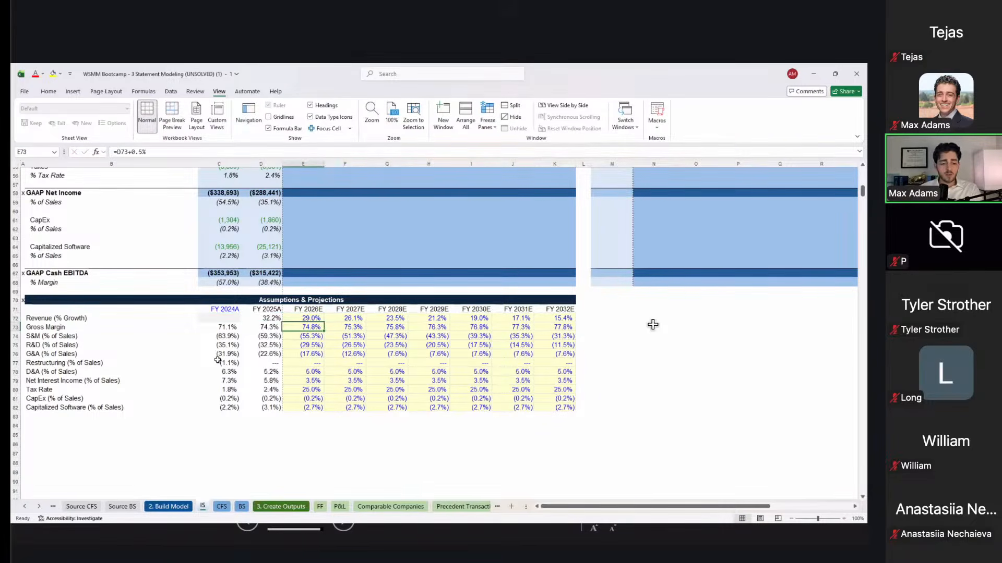
{"action": "key", "text": "Right"}
{"action": "key", "text": "Right"}
{"action": "key", "text": "F2"}
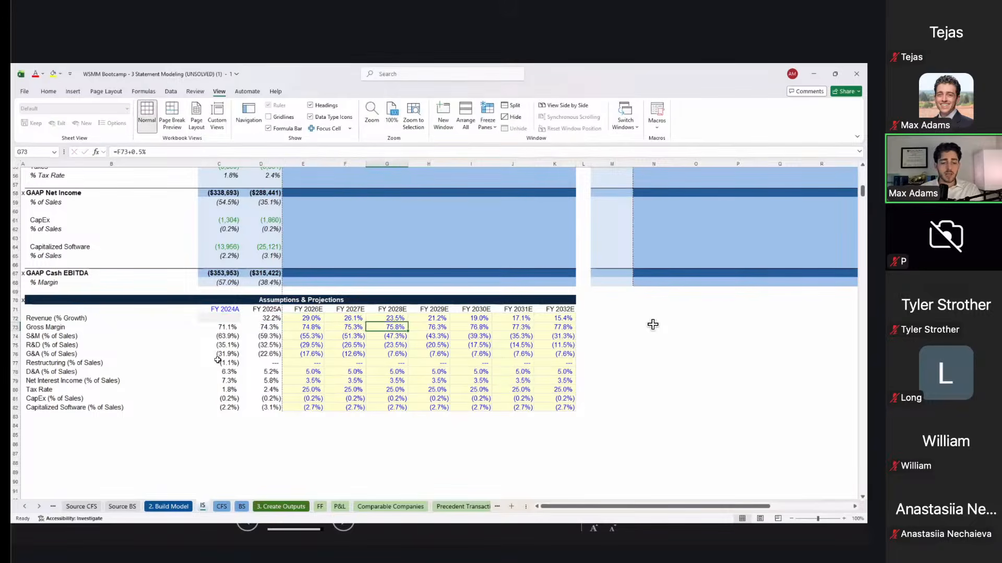
{"action": "key", "text": "Escape"}
{"action": "key", "text": "Down"}
{"action": "key", "text": "Left"}
{"action": "key", "text": "Left"}
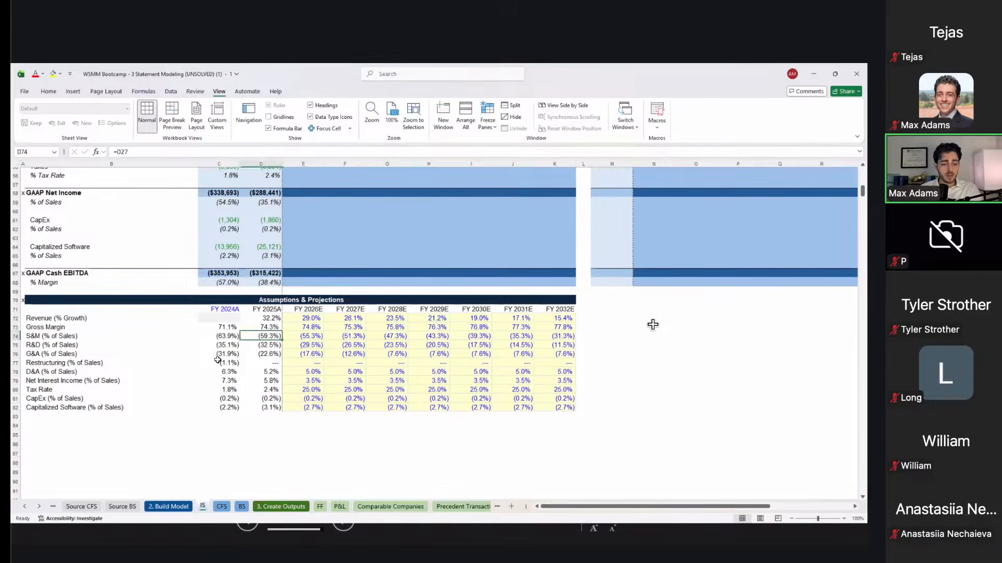
{"action": "key", "text": "Right"}
{"action": "key", "text": "Right"}
{"action": "key", "text": "Right"}
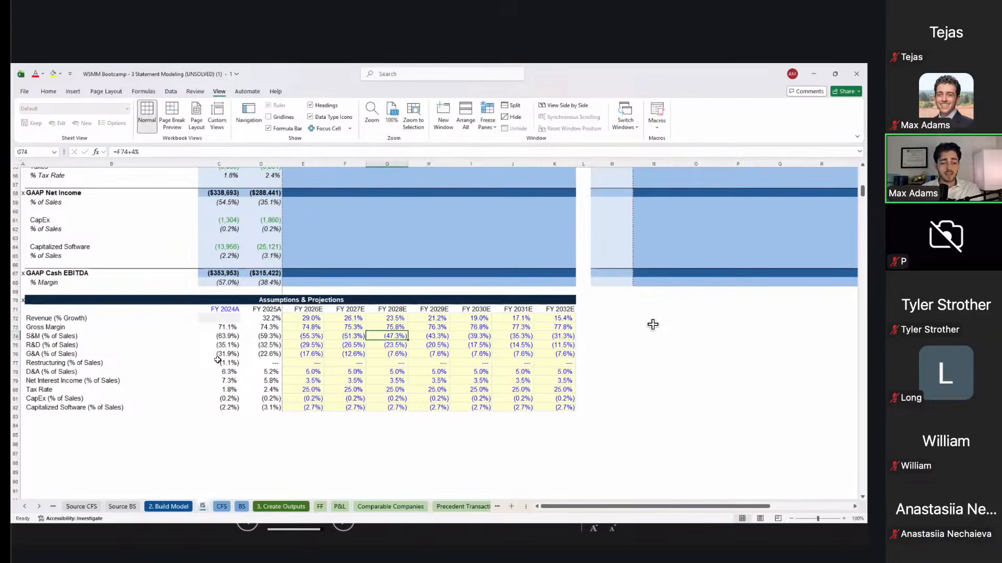
{"action": "key", "text": "Left"}
{"action": "key", "text": "Left"}
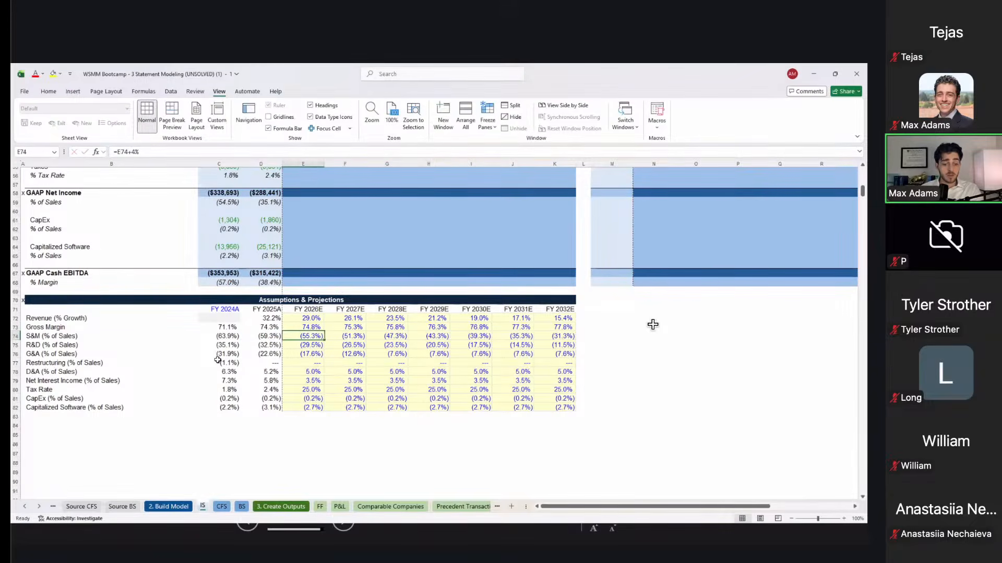
{"action": "key", "text": "Right"}
{"action": "key", "text": "Right"}
{"action": "key", "text": "Right"}
{"action": "key", "text": "Down"}
{"action": "key", "text": "Left"}
{"action": "key", "text": "Left"}
{"action": "key", "text": "Left"}
{"action": "key", "text": "Left"}
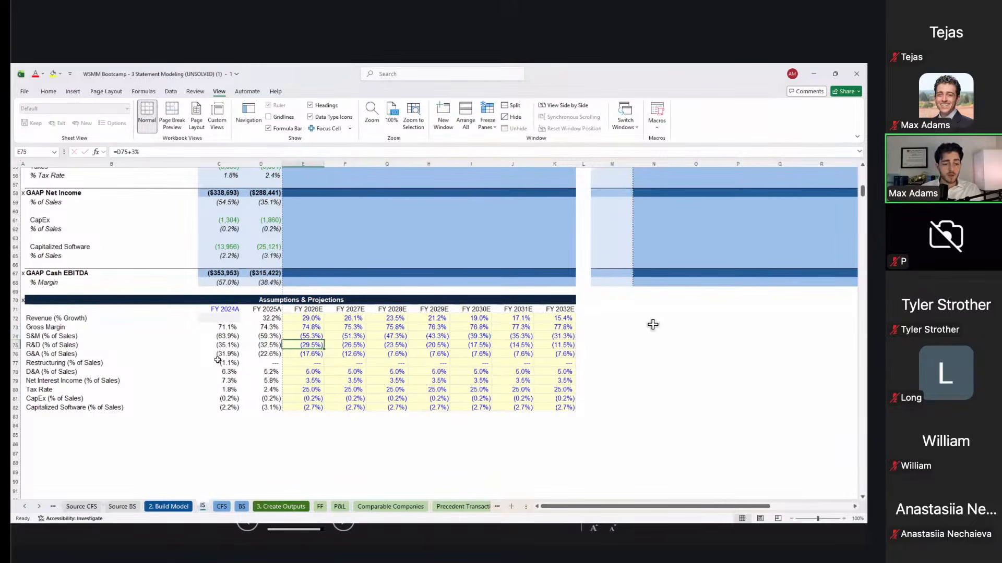
{"action": "key", "text": "F2"}
{"action": "key", "text": "Escape"}
{"action": "key", "text": "Right"}
{"action": "key", "text": "Right"}
{"action": "key", "text": "Right"}
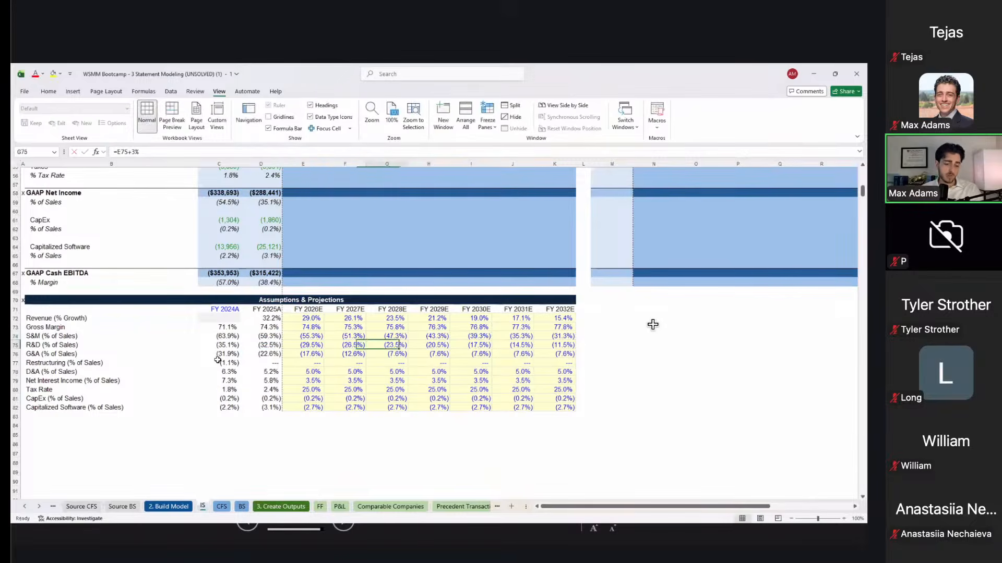
Step: Audit the G&A, restructuring, D&A, net interest income and tax rate inputs for the projected years
{"action": "key", "text": "Left"}
{"action": "key", "text": "Right"}
{"action": "key", "text": "Down"}
{"action": "key", "text": "Left"}
{"action": "key", "text": "Left"}
{"action": "key", "text": "Left"}
{"action": "key", "text": "F2"}
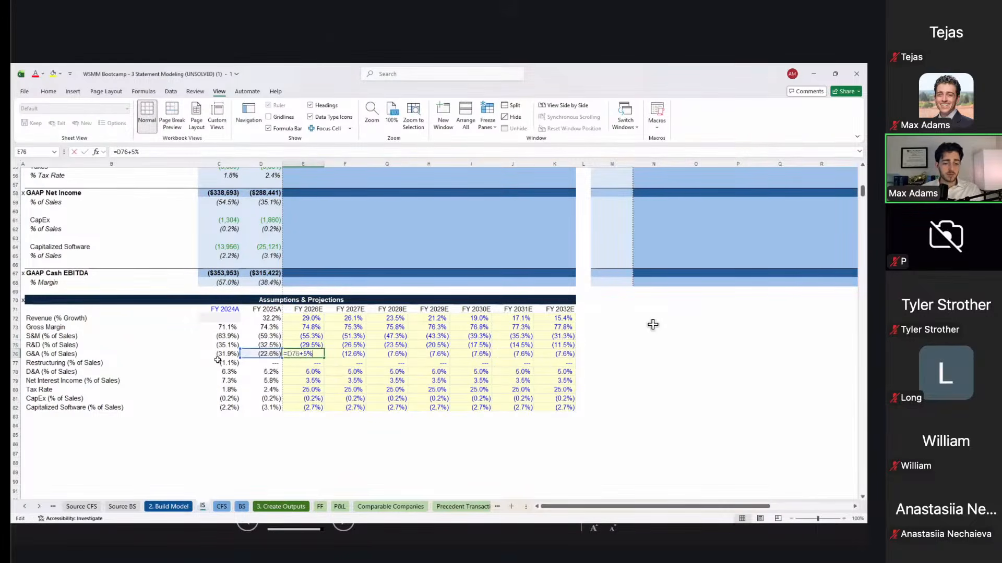
{"action": "key", "text": "Escape"}
{"action": "key", "text": "Right"}
{"action": "key", "text": "F2"}
{"action": "key", "text": "Escape"}
{"action": "key", "text": "Right"}
{"action": "key", "text": "F2"}
{"action": "key", "text": "Escape"}
{"action": "key", "text": "Right"}
{"action": "key", "text": "F2"}
{"action": "key", "text": "Escape"}
{"action": "key", "text": "Escape"}
{"action": "key", "text": "F2"}
{"action": "key", "text": "Escape"}
{"action": "key", "text": "Down"}
{"action": "key", "text": "Left"}
{"action": "key", "text": "Left"}
{"action": "key", "text": "Left"}
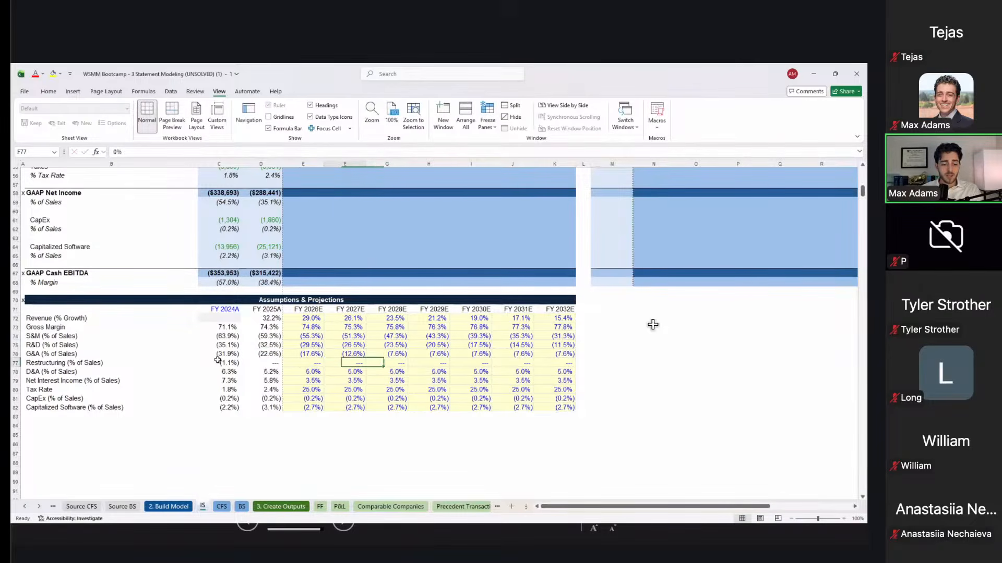
{"action": "key", "text": "Down"}
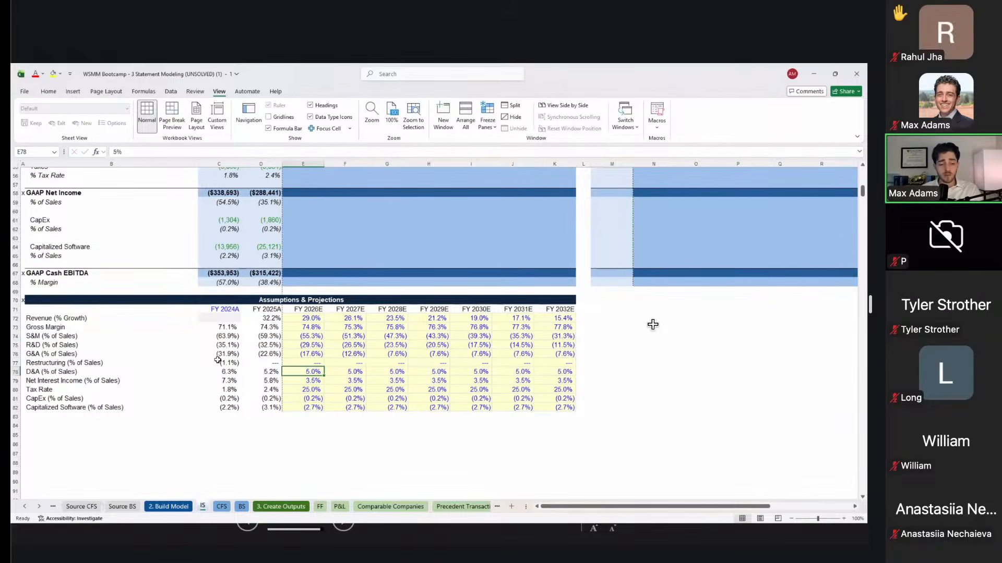
{"action": "key", "text": "F2"}
{"action": "key", "text": "Escape"}
{"action": "key", "text": "Down"}
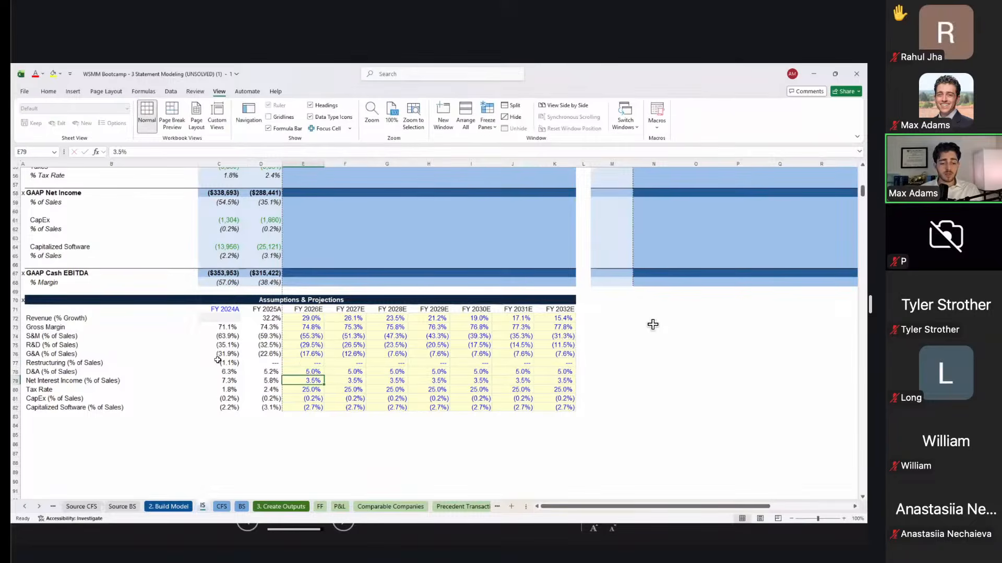
{"action": "key", "text": "F2"}
{"action": "key", "text": "Escape"}
{"action": "key", "text": "Right"}
{"action": "key", "text": "Right"}
{"action": "key", "text": "Down"}
{"action": "key", "text": "Left"}
{"action": "key", "text": "F2"}
{"action": "key", "text": "Escape"}
{"action": "key", "text": "Left"}
Step: Recommit the 25% FY2026E tax rate and the FY2026E CapEx link to FY2025A
{"action": "key", "text": "F2"}
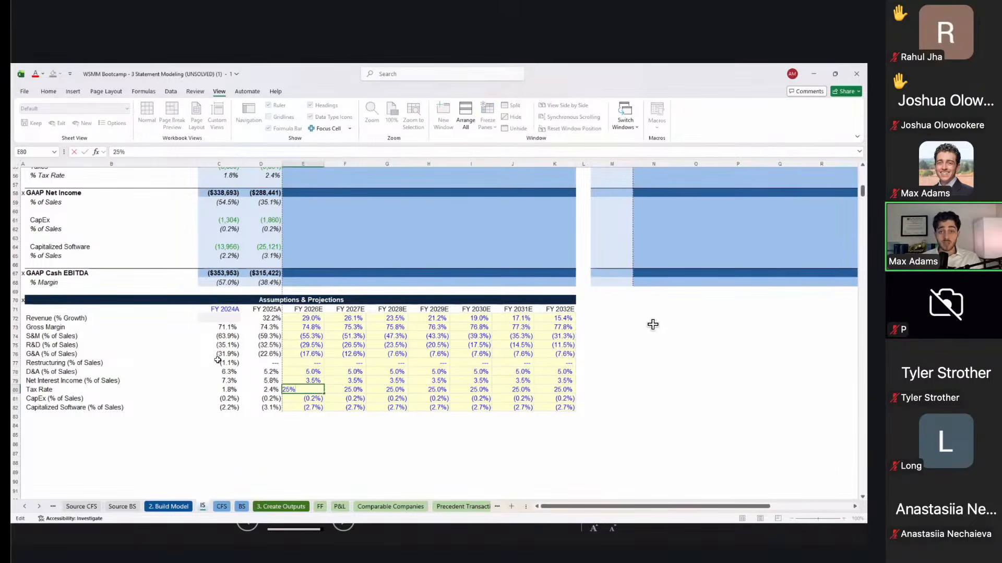
{"action": "key", "text": "Return"}
{"action": "type", "text": "="}
{"action": "key", "text": "Left"}
{"action": "key", "text": "Escape"}
{"action": "key", "text": "Down"}
{"action": "key", "text": "F2"}
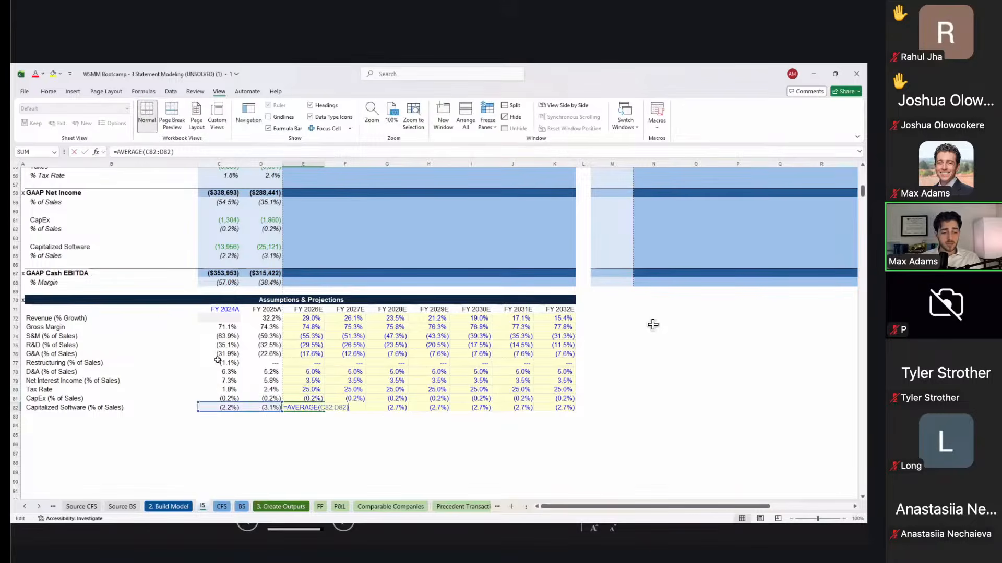
{"action": "key", "text": "Escape"}
{"action": "key", "text": "Up"}
{"action": "key", "text": "F2"}
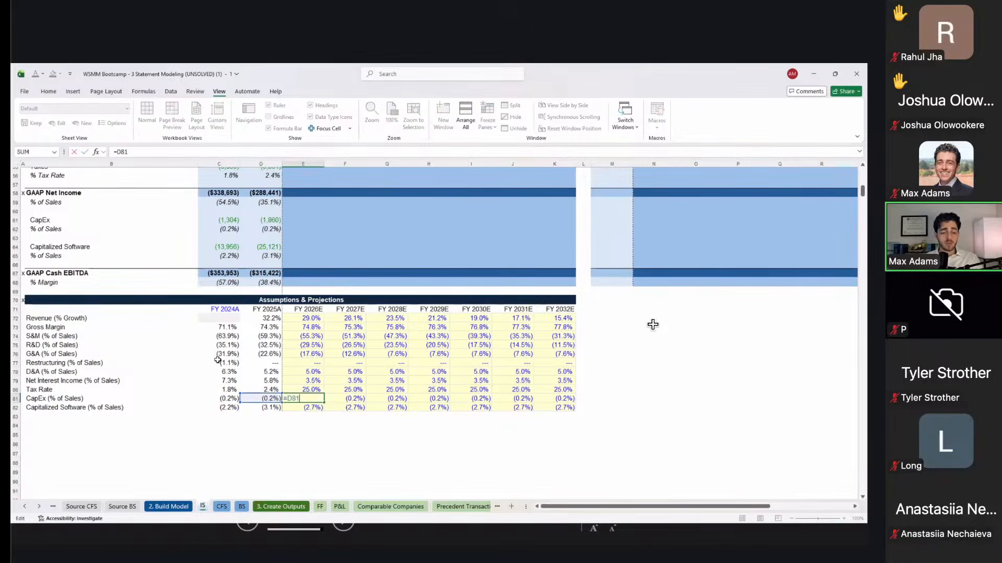
{"action": "key", "text": "Return"}
Step: Recheck the capitalized software average against FY2024A–FY2025A, then display the sheet's formulas
{"action": "key", "text": "F2"}
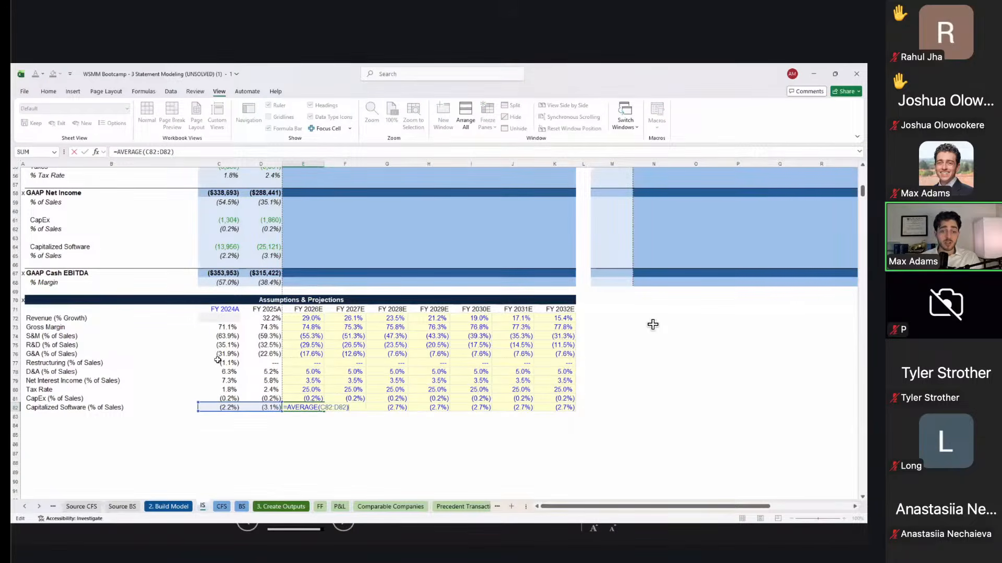
{"action": "key", "text": "Escape"}
{"action": "key", "text": "Left"}
{"action": "key", "text": "Left"}
{"action": "key", "text": "shift+Right"}
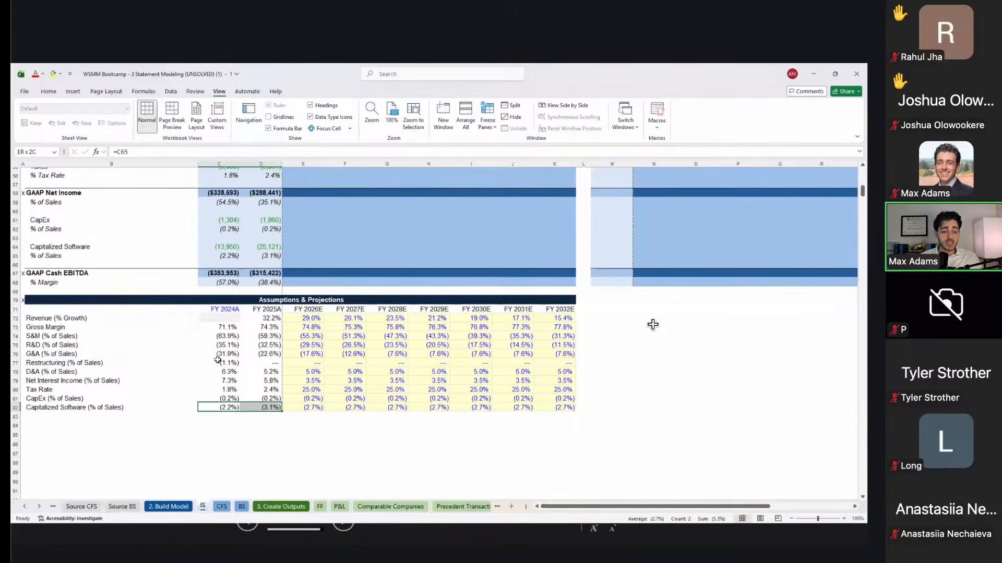
{"action": "key", "text": "Right"}
{"action": "key", "text": "Right"}
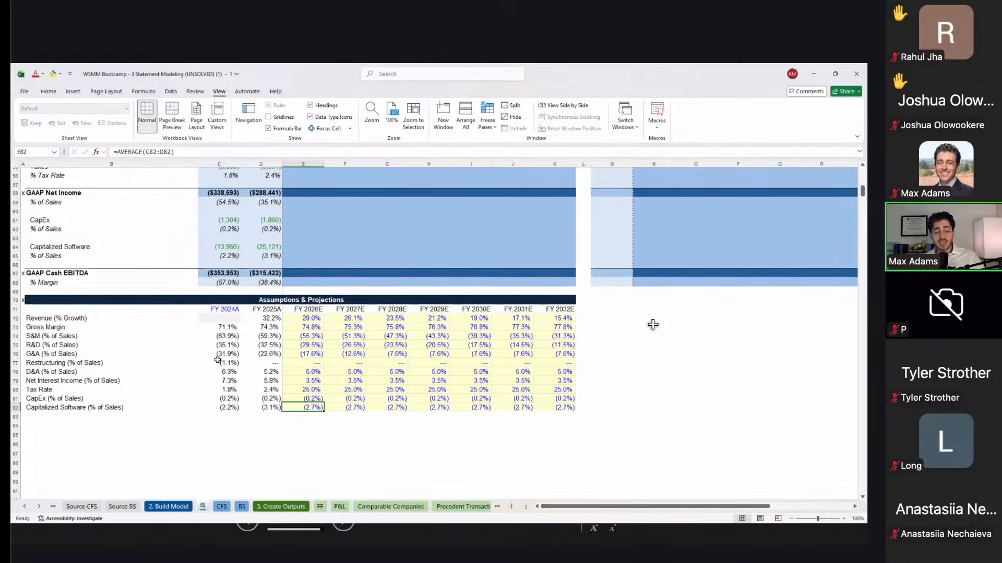
{"action": "key", "text": "ctrl+grave"}
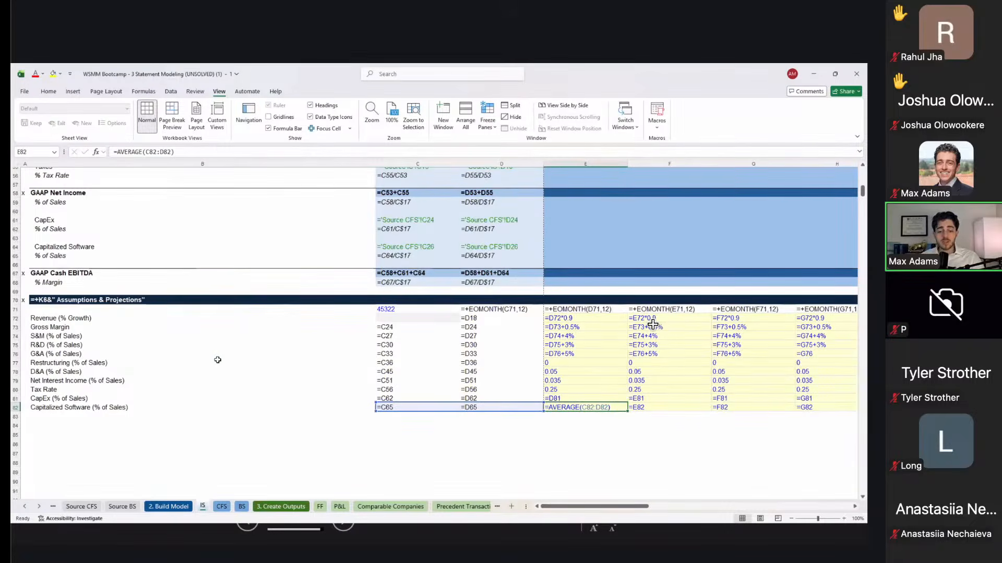
{"action": "scroll", "coordinate": [653, 324], "scroll_direction": "right", "scroll_amount": 3}
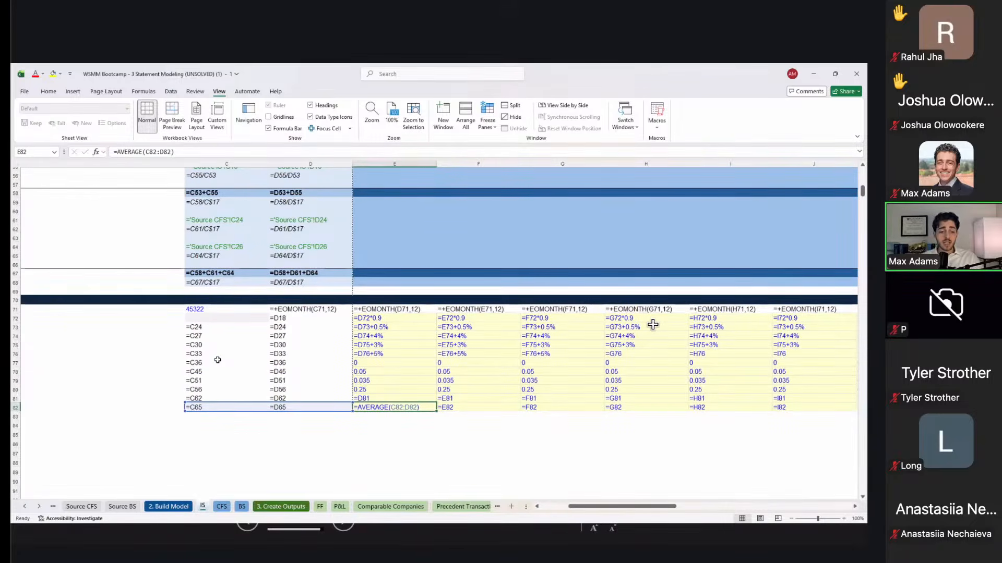
{"action": "scroll", "coordinate": [652, 324], "scroll_direction": "left", "scroll_amount": 3}
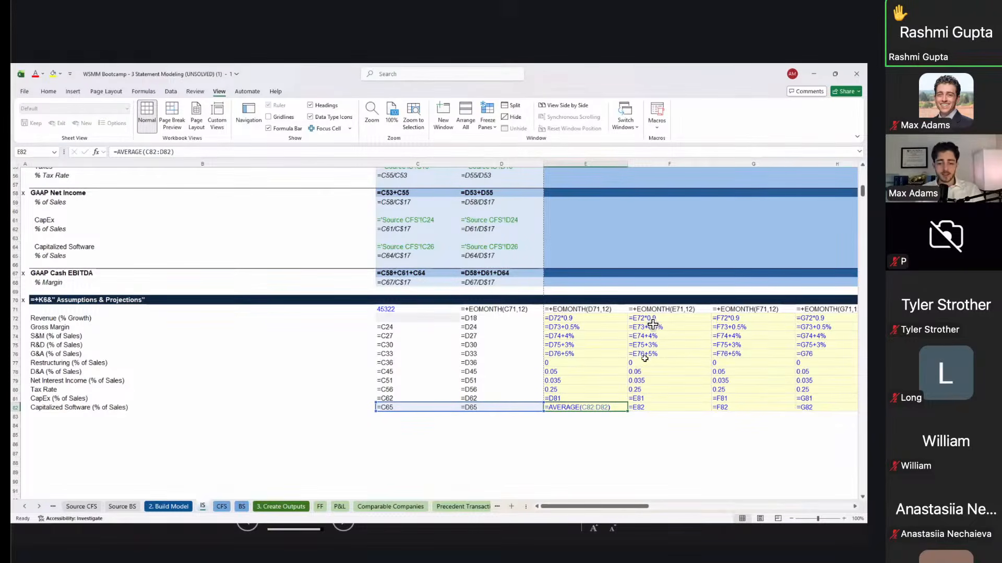
{"action": "key", "text": "Down"}
{"action": "key", "text": "Down"}
Step: Show values again and add a 'Ways to Forecast' heading with the note 'FLAT = Simplest, when something has stayed steady'
{"action": "key", "text": "Left"}
{"action": "key", "text": "Left"}
{"action": "key", "text": "Right"}
{"action": "key", "text": "Left"}
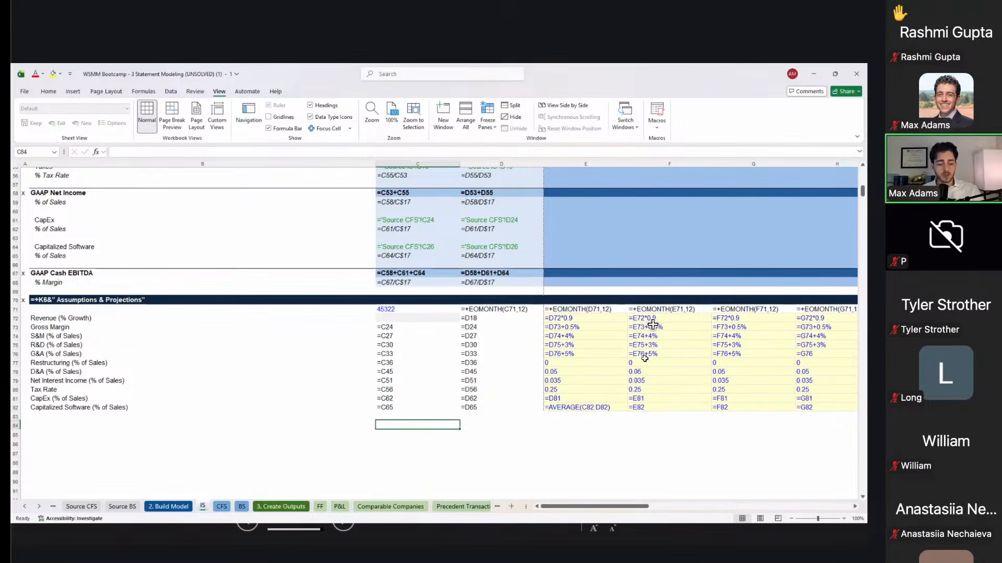
{"action": "key", "text": "ctrl+grave"}
{"action": "key", "text": "Left"}
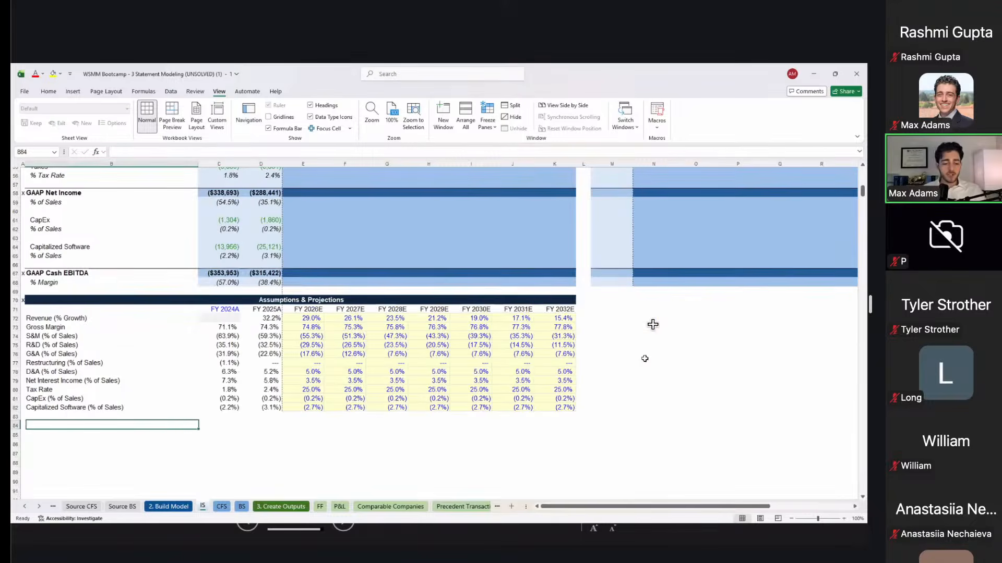
{"action": "type", "text": "Ways to Fore"}
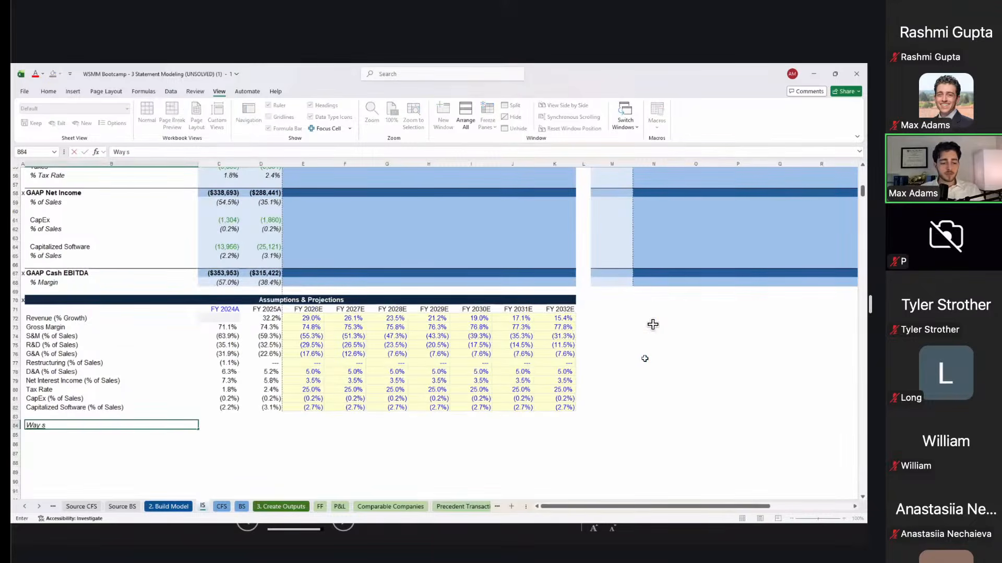
{"action": "type", "text": "cast"}
{"action": "key", "text": "Return"}
{"action": "type", "text": "FLAT ="}
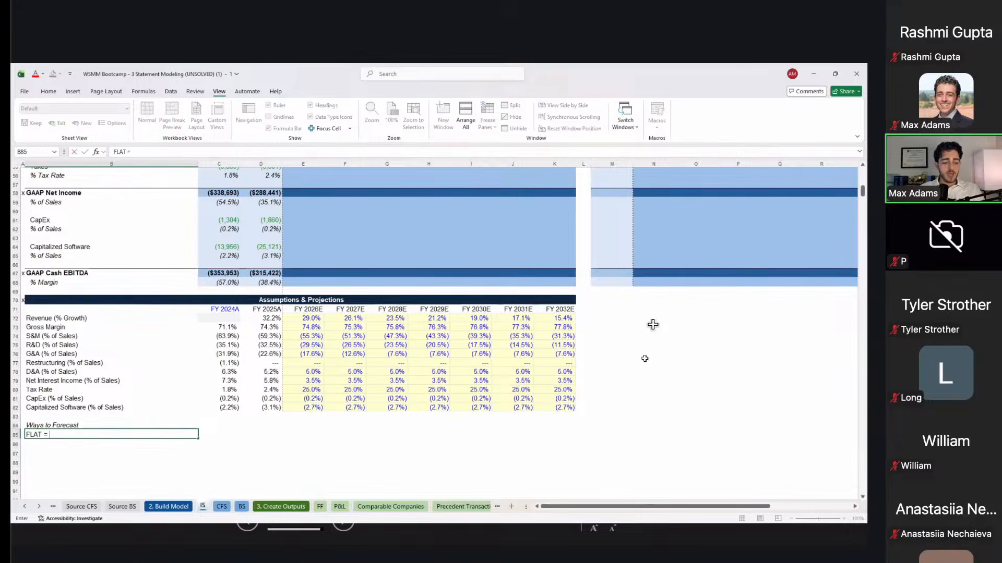
{"action": "type", "text": "Simplest"}
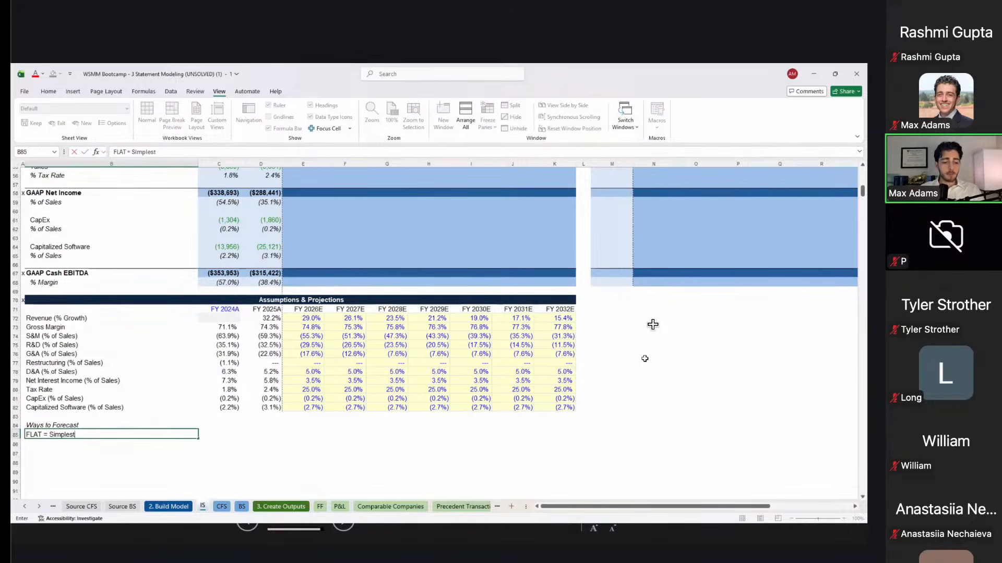
{"action": "type", "text": ", w"}
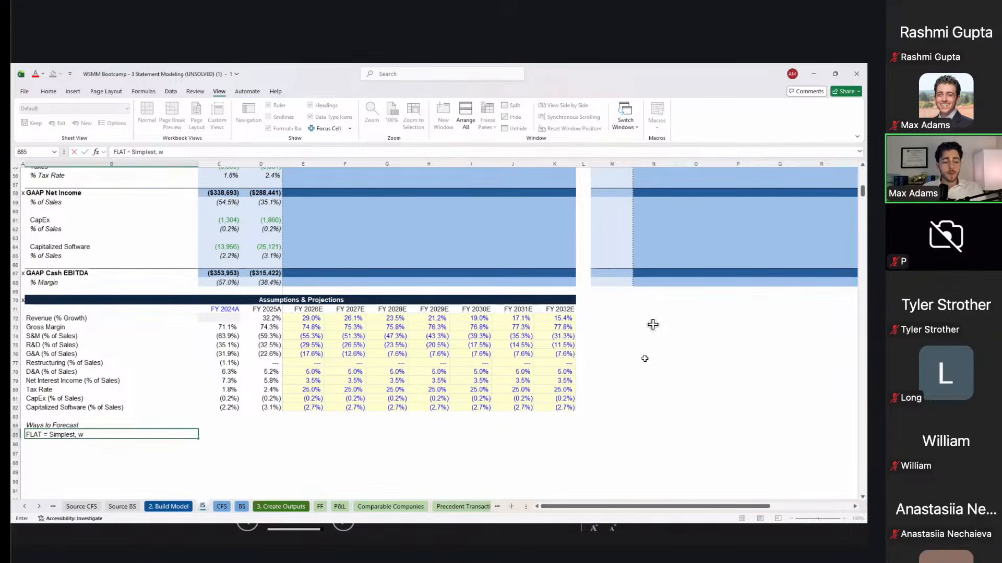
{"action": "type", "text": "hen something has s"}
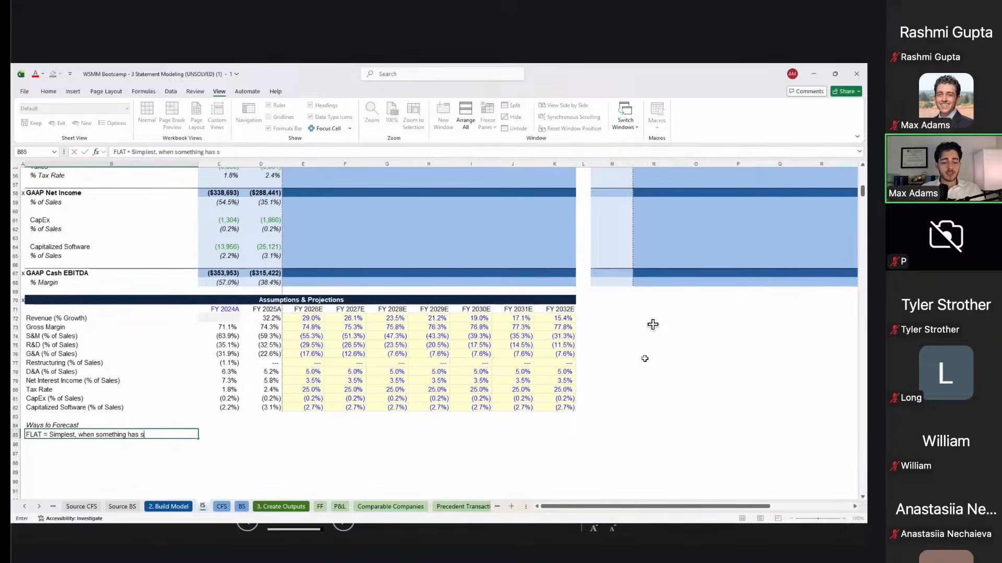
{"action": "type", "text": "tayed steady"}
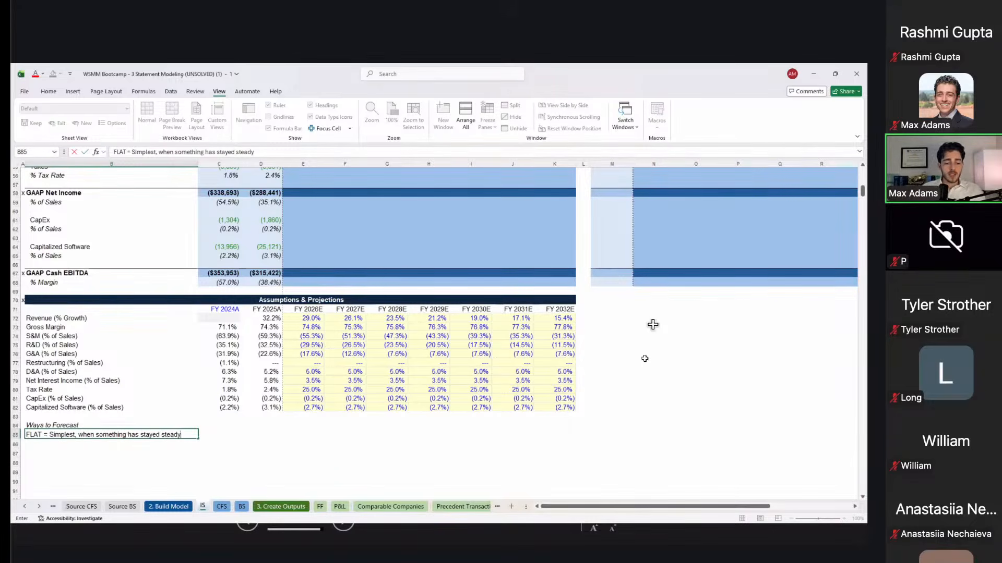
{"action": "key", "text": "Return"}
Step: Review the D&A, net interest and tax rate assumption cells, ending at empty row 88
{"action": "key", "text": "Right"}
{"action": "key", "text": "Right"}
{"action": "key", "text": "Up"}
{"action": "key", "text": "Up"}
{"action": "key", "text": "Up"}
{"action": "key", "text": "Right"}
{"action": "key", "text": "Left"}
{"action": "key", "text": "Up"}
{"action": "key", "text": "Up"}
{"action": "key", "text": "Up"}
{"action": "key", "text": "Up"}
{"action": "key", "text": "Up"}
{"action": "key", "text": "Right"}
{"action": "key", "text": "Left"}
{"action": "key", "text": "Left"}
{"action": "key", "text": "Right"}
{"action": "key", "text": "Down"}
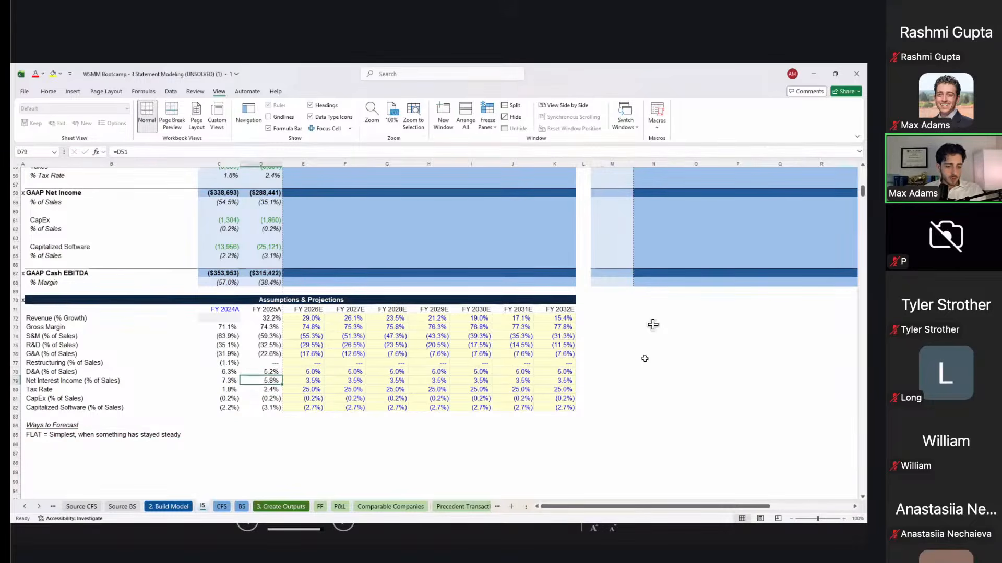
{"action": "key", "text": "Down"}
{"action": "key", "text": "Right"}
{"action": "key", "text": "Up"}
{"action": "key", "text": "Up"}
{"action": "key", "text": "Up"}
{"action": "key", "text": "Up"}
{"action": "key", "text": "Up"}
{"action": "key", "text": "Up"}
{"action": "key", "text": "Up"}
{"action": "key", "text": "Up"}
{"action": "key", "text": "Down"}
{"action": "key", "text": "Down"}
{"action": "key", "text": "Down"}
{"action": "key", "text": "Down"}
{"action": "key", "text": "Down"}
{"action": "key", "text": "Down"}
{"action": "key", "text": "Left"}
{"action": "key", "text": "Down"}
{"action": "key", "text": "Down"}
{"action": "key", "text": "Down"}
{"action": "key", "text": "Down"}
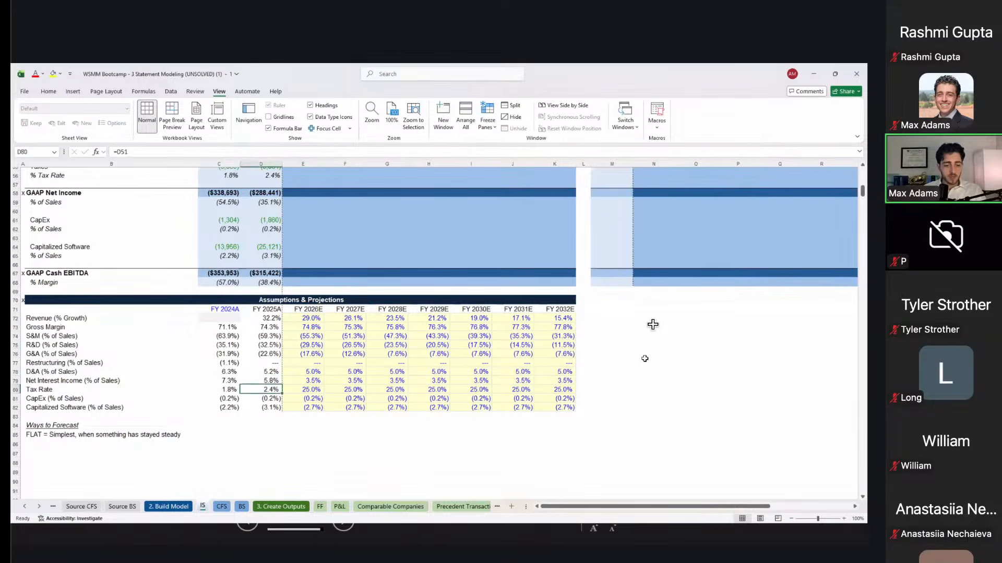
{"action": "key", "text": "Left"}
{"action": "key", "text": "Down"}
{"action": "key", "text": "Down"}
{"action": "key", "text": "Down"}
{"action": "key", "text": "Down"}
{"action": "key", "text": "Down"}
{"action": "key", "text": "Down"}
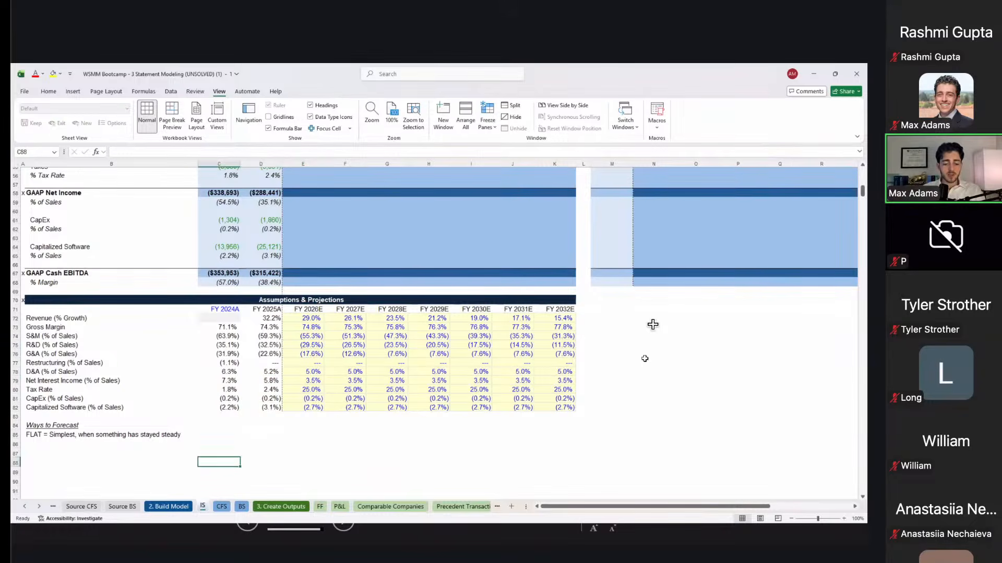
Step: Enter the sample series 7%, 7.5%, 8%, 7.5%, 7% in C88:G88
{"action": "type", "text": "7%"}
{"action": "key", "text": "Right"}
{"action": "type", "text": "7."}
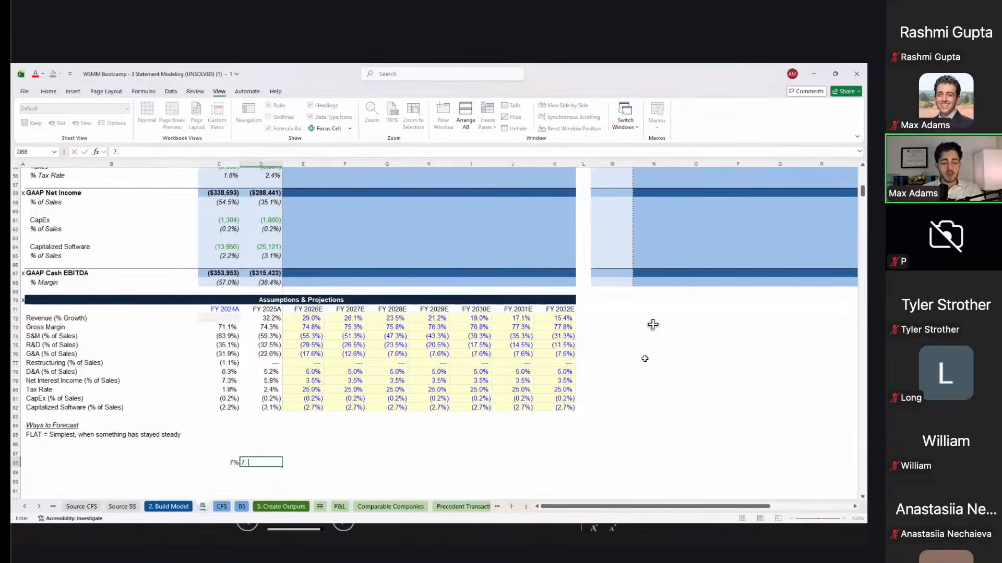
{"action": "type", "text": "5%"}
{"action": "key", "text": "Right"}
{"action": "type", "text": "8%"}
{"action": "key", "text": "Right"}
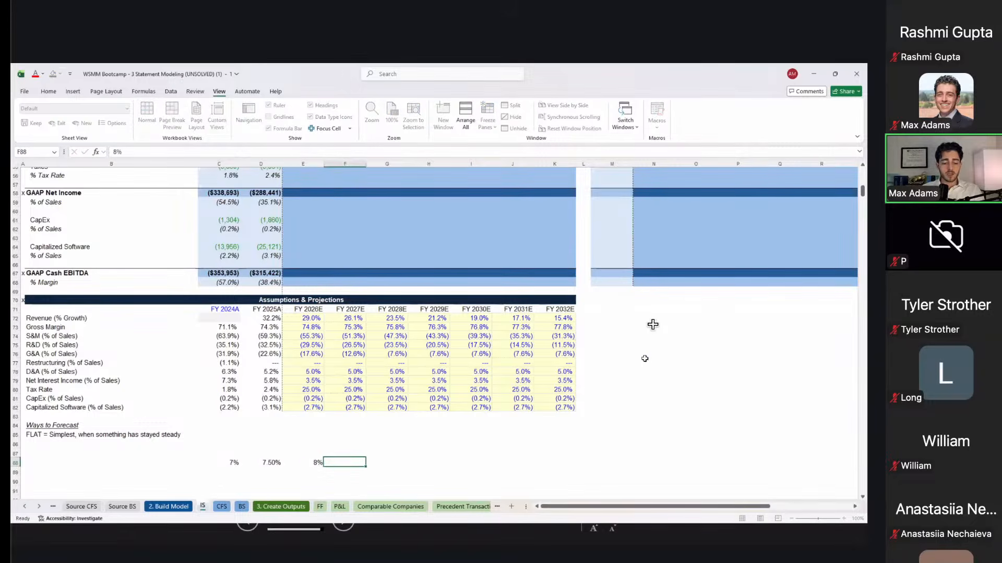
{"action": "type", "text": "7.50%"}
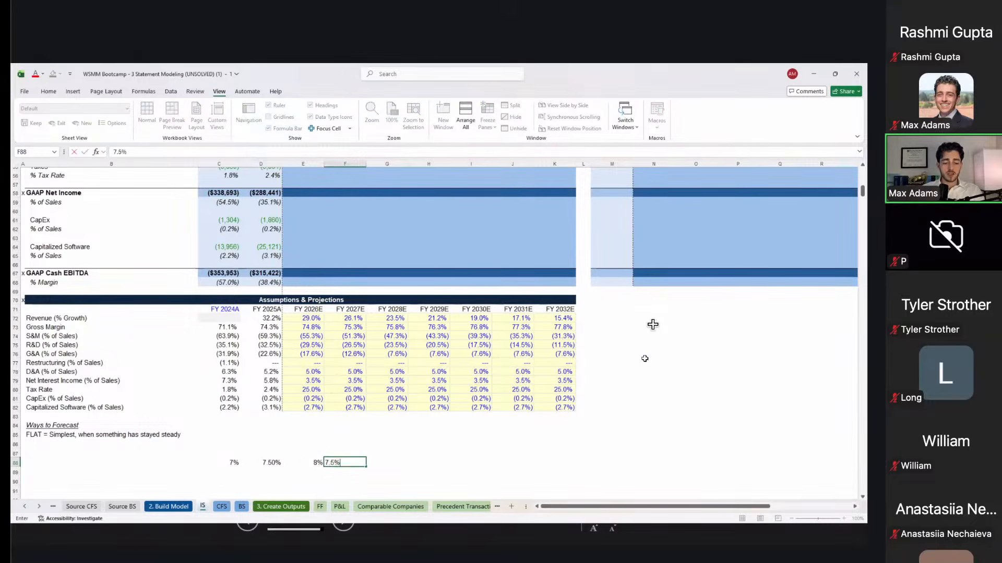
{"action": "key", "text": "Right"}
{"action": "type", "text": "7.50%"}
{"action": "key", "text": "ctrl+Left"}
Step: Hold 7% flat through column L by linking H88 to G88 and filling right
{"action": "key", "text": "Right"}
{"action": "key", "text": "Right"}
{"action": "key", "text": "Right"}
{"action": "key", "text": "Right"}
{"action": "key", "text": "Right"}
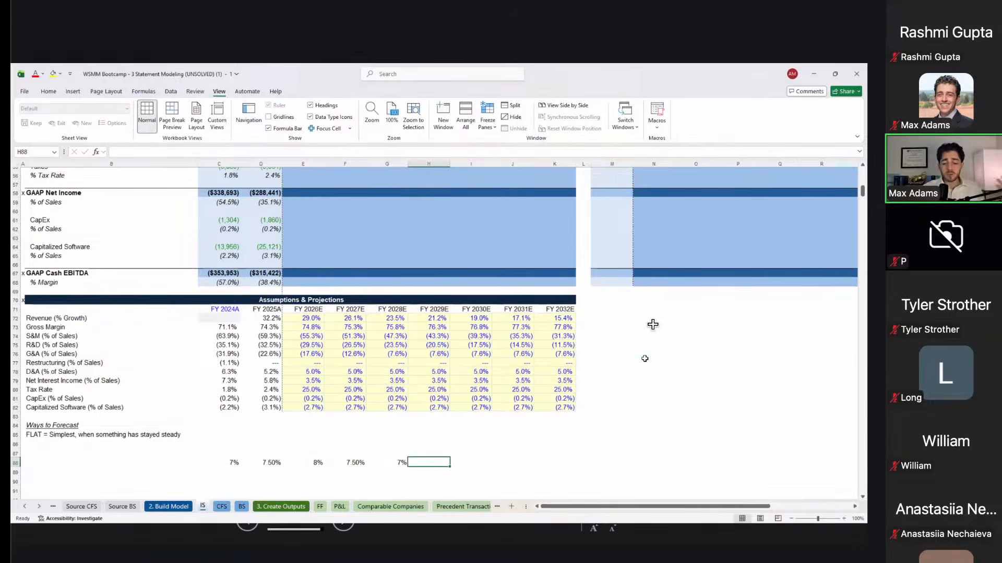
{"action": "type", "text": "="}
{"action": "key", "text": "Left"}
{"action": "key", "text": "ctrl+Return"}
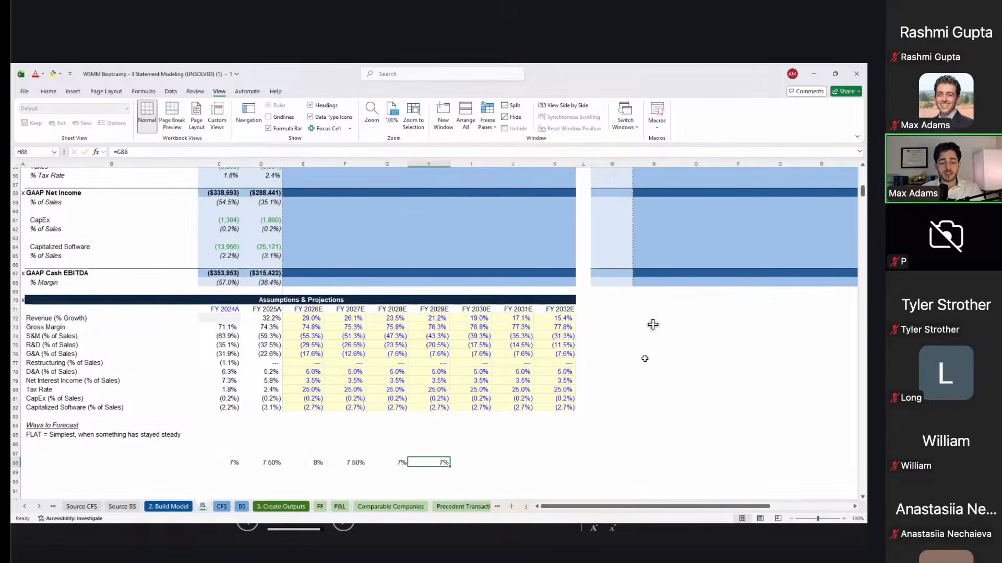
{"action": "key", "text": "shift+Right"}
{"action": "key", "text": "shift+Right"}
{"action": "key", "text": "shift+Right"}
{"action": "key", "text": "shift+Right"}
{"action": "key", "text": "ctrl+r"}
{"action": "key", "text": "Left"}
{"action": "key", "text": "Left"}
{"action": "key", "text": "Left"}
{"action": "key", "text": "Left"}
{"action": "key", "text": "Left"}
{"action": "key", "text": "Up"}
{"action": "key", "text": "Left"}
{"action": "key", "text": "Up"}
{"action": "key", "text": "Up"}
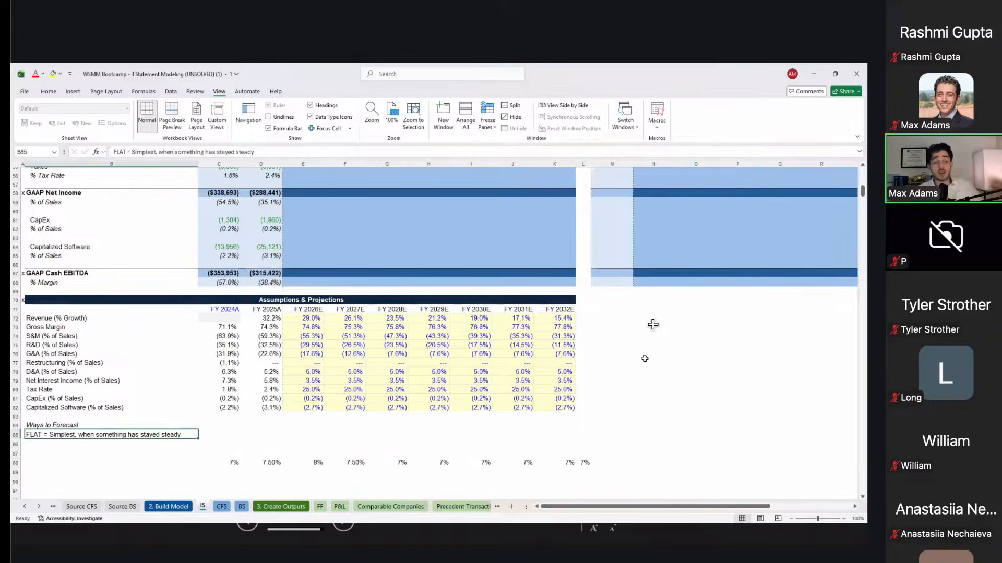
{"action": "key", "text": "Down"}
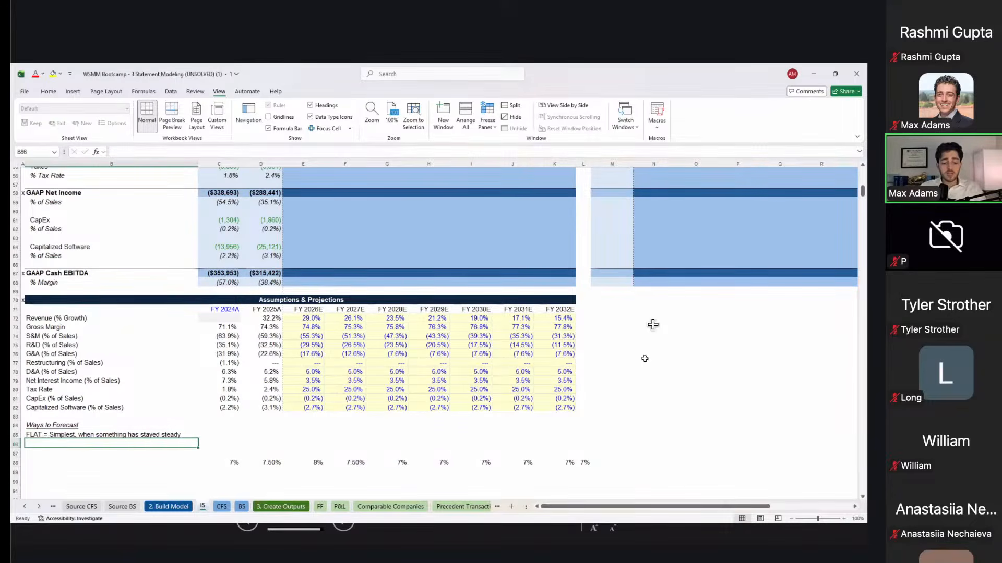
Step: Write 'ZERO = Very small and no clear drivers' as the second note under FLAT
{"action": "type", "text": "ZERO = "}
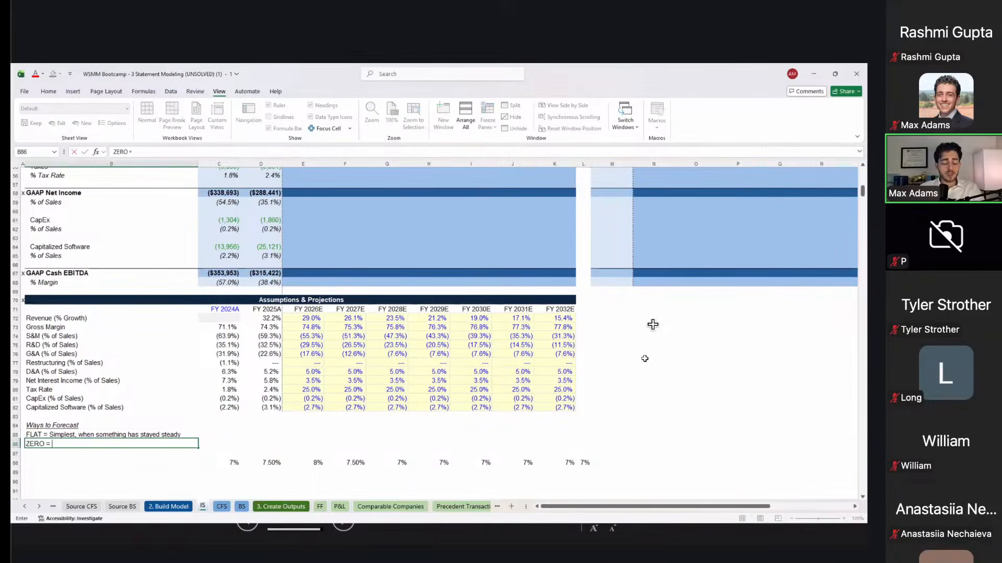
{"action": "type", "text": "Verys"}
{"action": "key", "text": "BackSpace"}
{"action": "type", "text": "small and no clear drivers"}
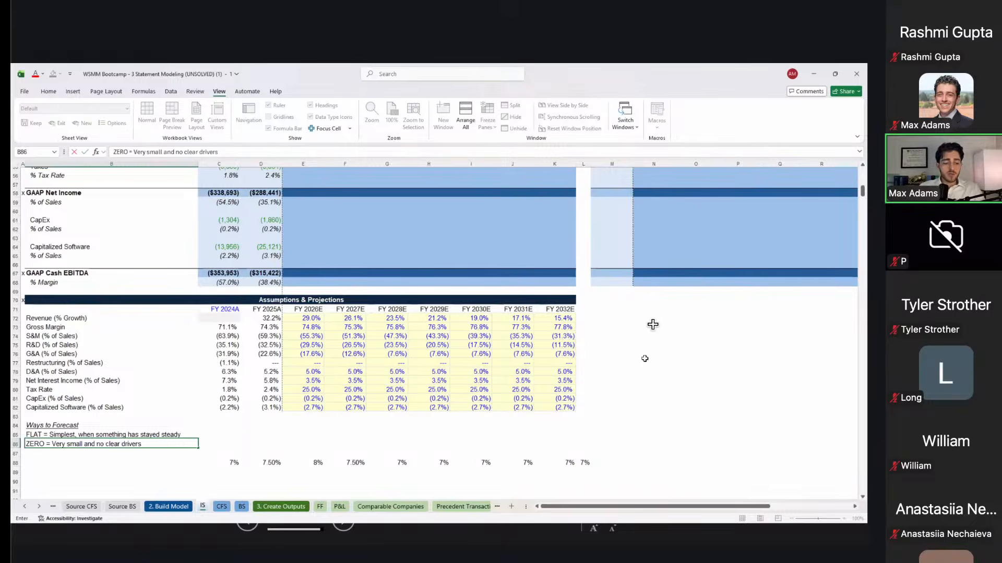
{"action": "key", "text": "Return"}
{"action": "key", "text": "Up"}
{"action": "key", "text": "Up"}
{"action": "key", "text": "Up"}
{"action": "key", "text": "Up"}
{"action": "key", "text": "Up"}
{"action": "key", "text": "Up"}
{"action": "key", "text": "Up"}
{"action": "key", "text": "Up"}
{"action": "key", "text": "Up"}
{"action": "key", "text": "Right"}
{"action": "key", "text": "Right"}
{"action": "key", "text": "Left"}
{"action": "key", "text": "Up"}
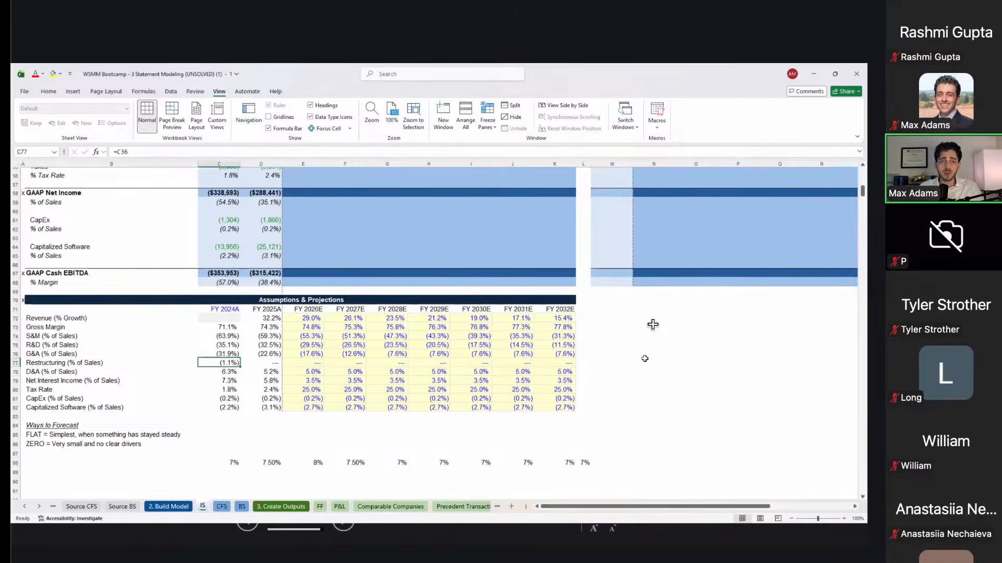
{"action": "key", "text": "Right"}
{"action": "key", "text": "Up"}
{"action": "key", "text": "Right"}
{"action": "key", "text": "Up"}
{"action": "key", "text": "Up"}
{"action": "key", "text": "Up"}
{"action": "key", "text": "Up"}
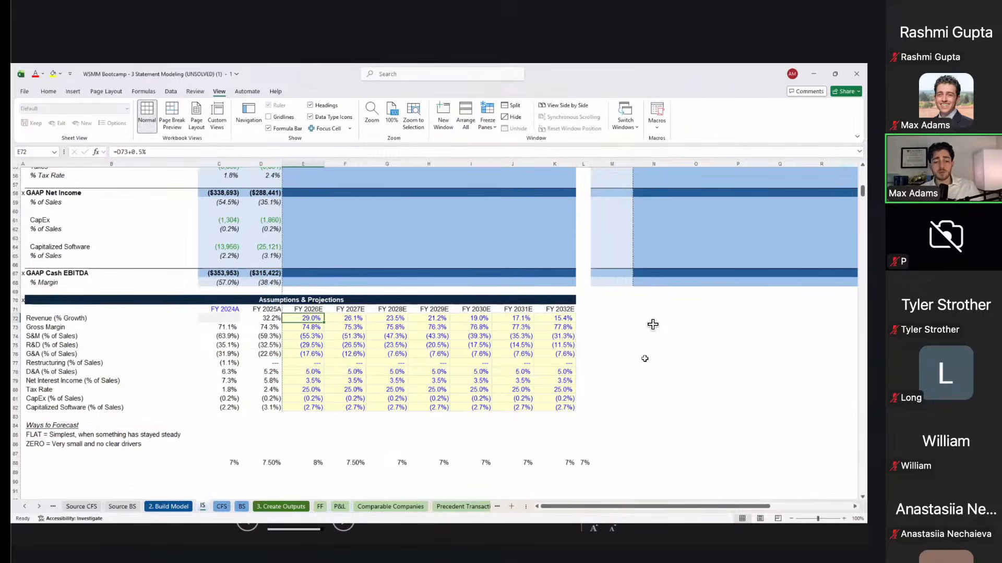
{"action": "key", "text": "Down"}
{"action": "key", "text": "Down"}
{"action": "key", "text": "Down"}
{"action": "key", "text": "Down"}
{"action": "key", "text": "Down"}
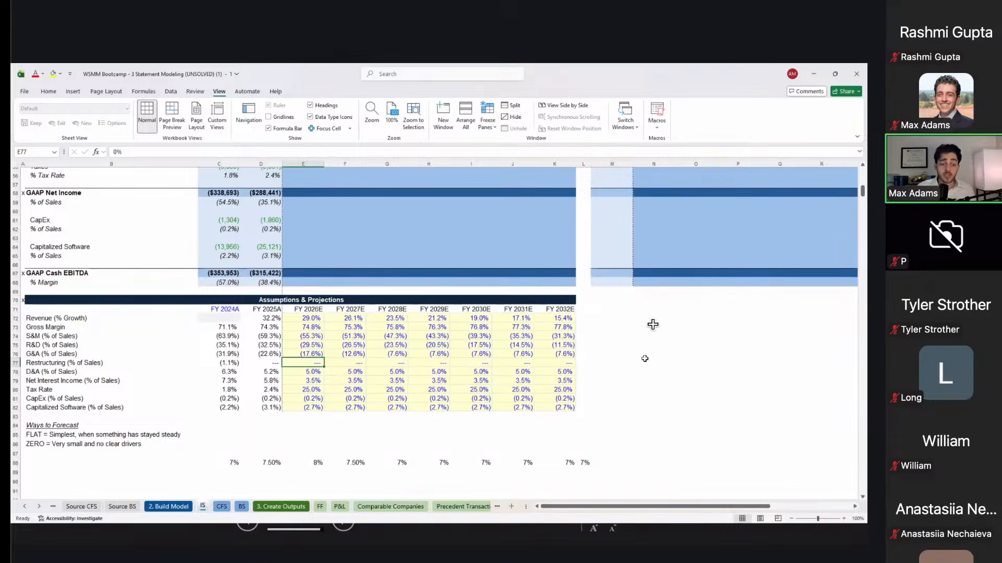
{"action": "key", "text": "Down"}
{"action": "key", "text": "Left"}
{"action": "key", "text": "Down"}
{"action": "key", "text": "Left"}
{"action": "key", "text": "Up"}
{"action": "key", "text": "Right"}
{"action": "key", "text": "Right"}
{"action": "key", "text": "Up"}
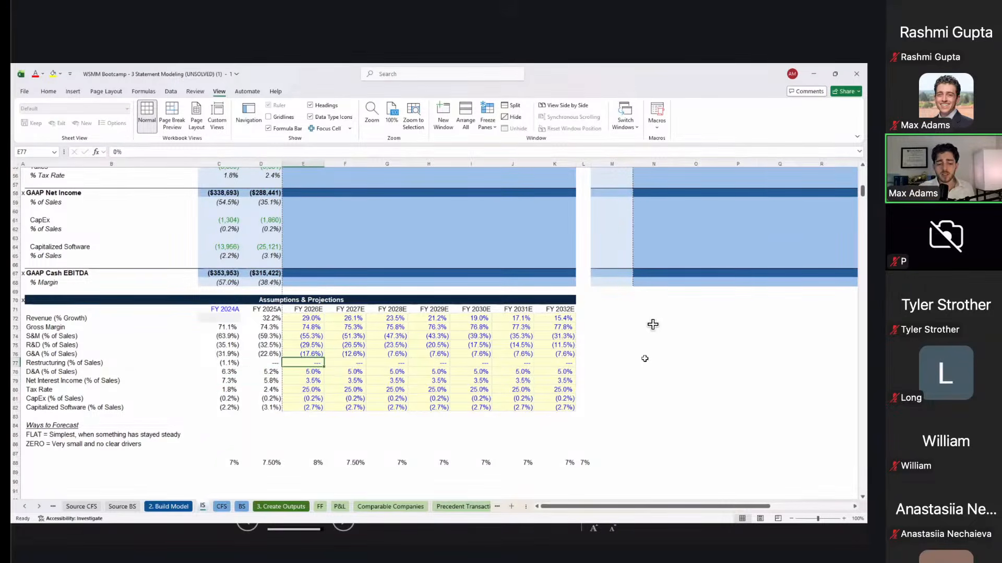
Step: Start the third note on the next empty line with the label 'ASYMPTOTIC CONVERGENCE ='
{"action": "key", "text": "Right"}
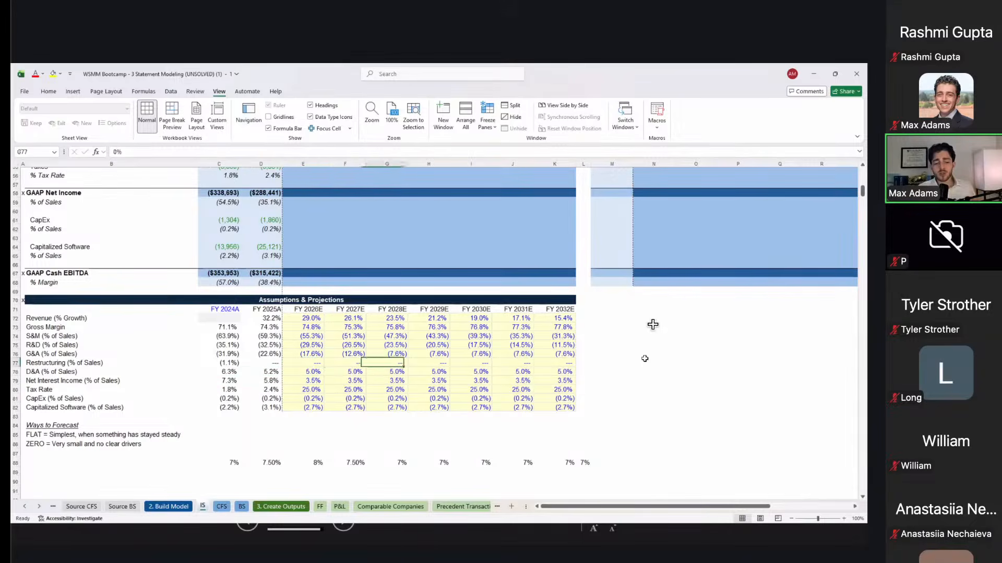
{"action": "key", "text": "Right"}
{"action": "key", "text": "Right"}
{"action": "key", "text": "Left"}
{"action": "key", "text": "Down"}
{"action": "key", "text": "Left"}
{"action": "key", "text": "Down"}
{"action": "key", "text": "Left"}
{"action": "key", "text": "Down"}
{"action": "key", "text": "Left"}
{"action": "key", "text": "Down"}
{"action": "key", "text": "Left"}
{"action": "key", "text": "Down"}
{"action": "key", "text": "Down"}
{"action": "key", "text": "Down"}
{"action": "key", "text": "Left"}
{"action": "key", "text": "Down"}
{"action": "key", "text": "Down"}
{"action": "key", "text": "Down"}
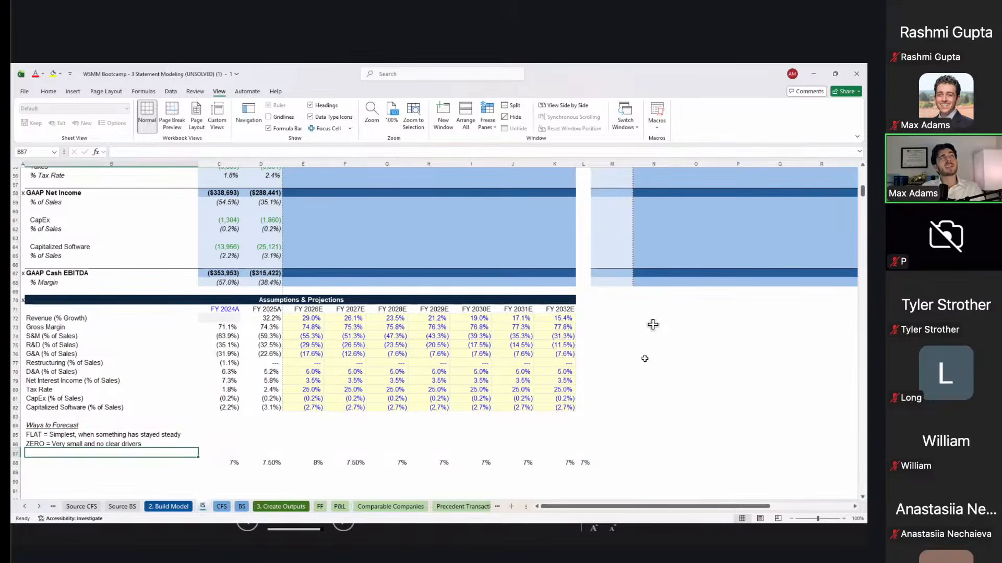
{"action": "type", "text": "ASY"}
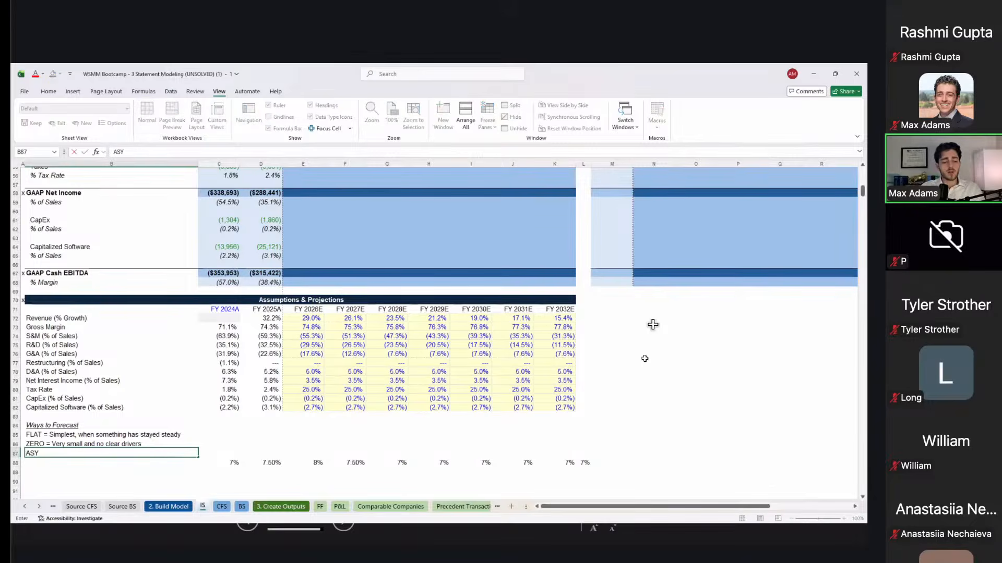
{"action": "type", "text": "MPTOTIC CONVERGENCE ="}
{"action": "key", "text": "Tab"}
Step: Review the FY2026E revenue growth formula and the historical assumption percentages
{"action": "key", "text": "Right"}
{"action": "key", "text": "Right"}
{"action": "key", "text": "Up"}
{"action": "key", "text": "Up"}
{"action": "key", "text": "Up"}
{"action": "key", "text": "Up"}
{"action": "key", "text": "Up"}
{"action": "key", "text": "Up"}
{"action": "key", "text": "Up"}
{"action": "key", "text": "Up"}
{"action": "key", "text": "Up"}
{"action": "key", "text": "Up"}
{"action": "key", "text": "Up"}
{"action": "key", "text": "Up"}
{"action": "key", "text": "Up"}
{"action": "key", "text": "Up"}
{"action": "key", "text": "Up"}
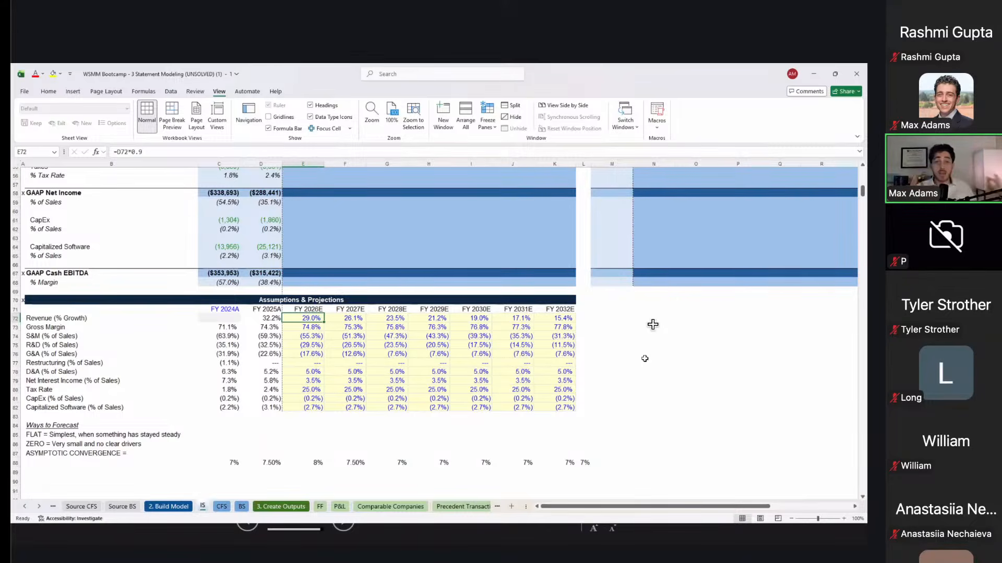
{"action": "key", "text": "Right"}
{"action": "key", "text": "Left"}
{"action": "key", "text": "Left"}
{"action": "key", "text": "Down"}
{"action": "key", "text": "Left"}
{"action": "key", "text": "Down"}
{"action": "key", "text": "Down"}
{"action": "key", "text": "Down"}
{"action": "key", "text": "Down"}
{"action": "key", "text": "Down"}
{"action": "key", "text": "Down"}
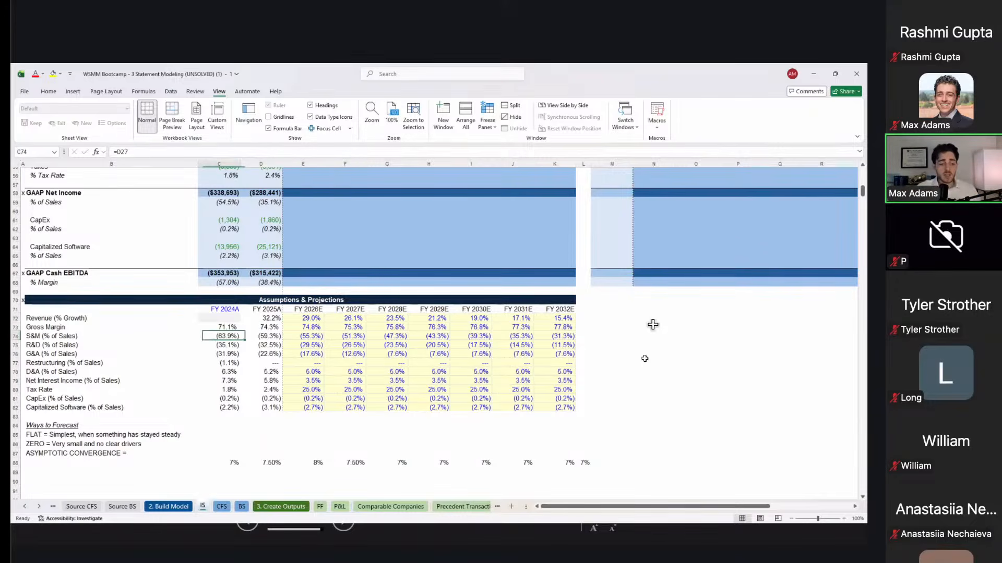
{"action": "key", "text": "Left"}
{"action": "key", "text": "Left"}
{"action": "key", "text": "Down"}
{"action": "key", "text": "Down"}
Step: Extend the convergence note to read 'Most common with revenue, to converge with a long-term target'
{"action": "key", "text": "Right"}
{"action": "key", "text": "Down"}
{"action": "key", "text": "Down"}
{"action": "key", "text": "Down"}
{"action": "key", "text": "Down"}
{"action": "key", "text": "Down"}
{"action": "key", "text": "Down"}
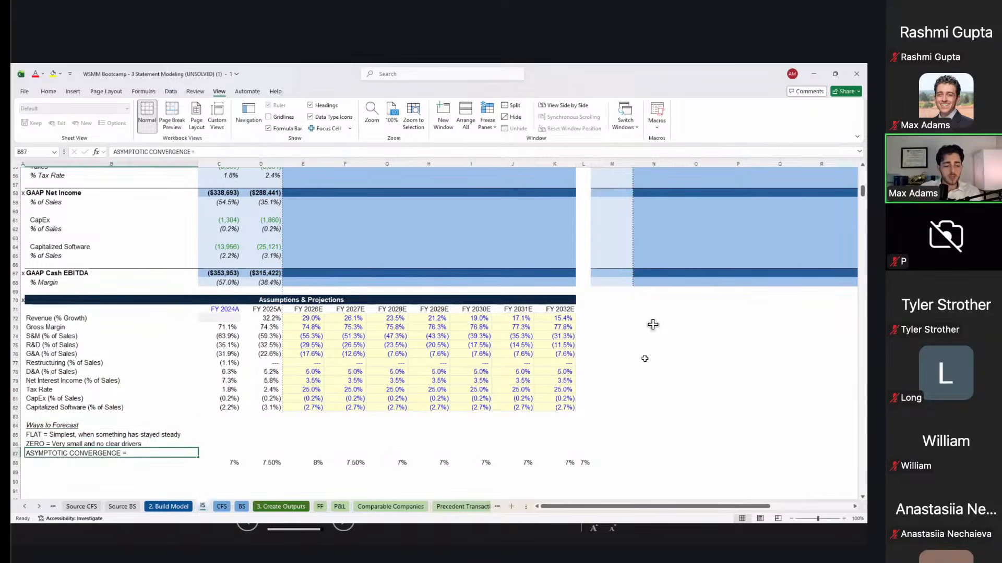
{"action": "key", "text": "F2"}
{"action": "type", "text": "Most common"}
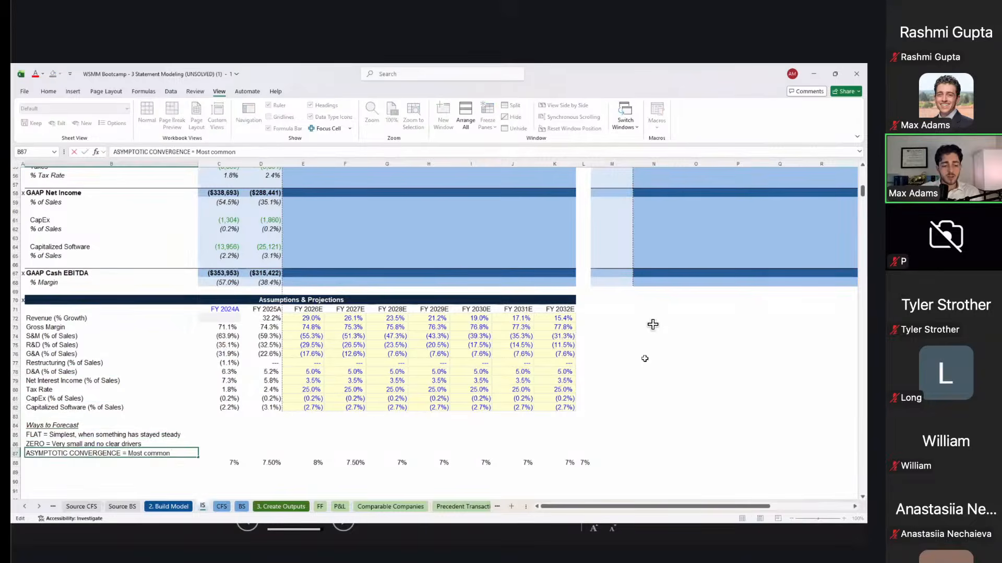
{"action": "type", "text": " with revenue"}
{"action": "key", "text": "Return"}
{"action": "key", "text": "Right"}
{"action": "key", "text": "Up"}
{"action": "key", "text": "Left"}
{"action": "key", "text": "Left"}
{"action": "key", "text": "F2"}
{"action": "key", "text": "Escape"}
{"action": "key", "text": "Right"}
{"action": "type", "text": ", to converge with a long-term target"}
{"action": "key", "text": "Return"}
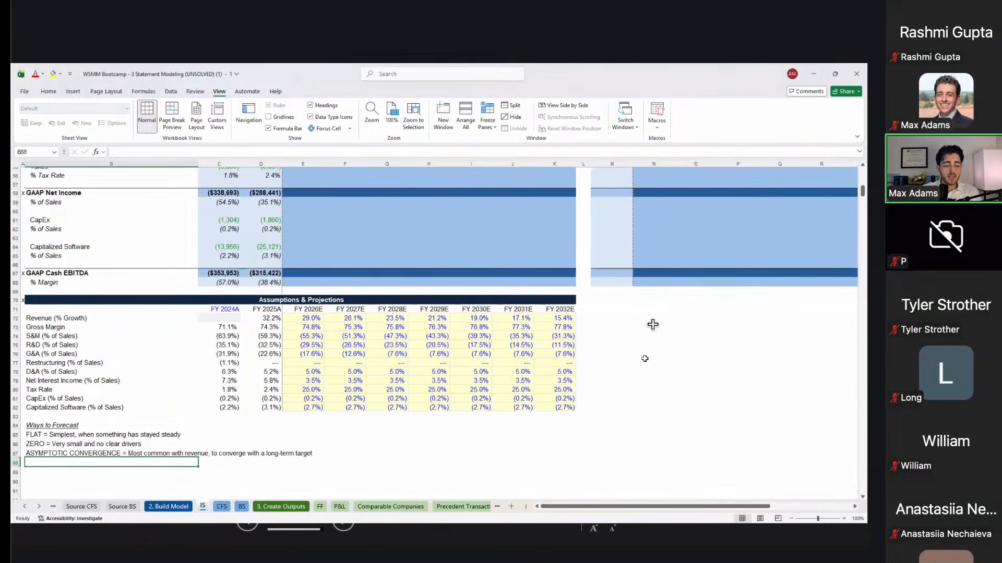
Step: Define AVERAGE as the method for values that bounced around, unclear whether recent or historical fits better
{"action": "type", "text": "AVERAGE ="}
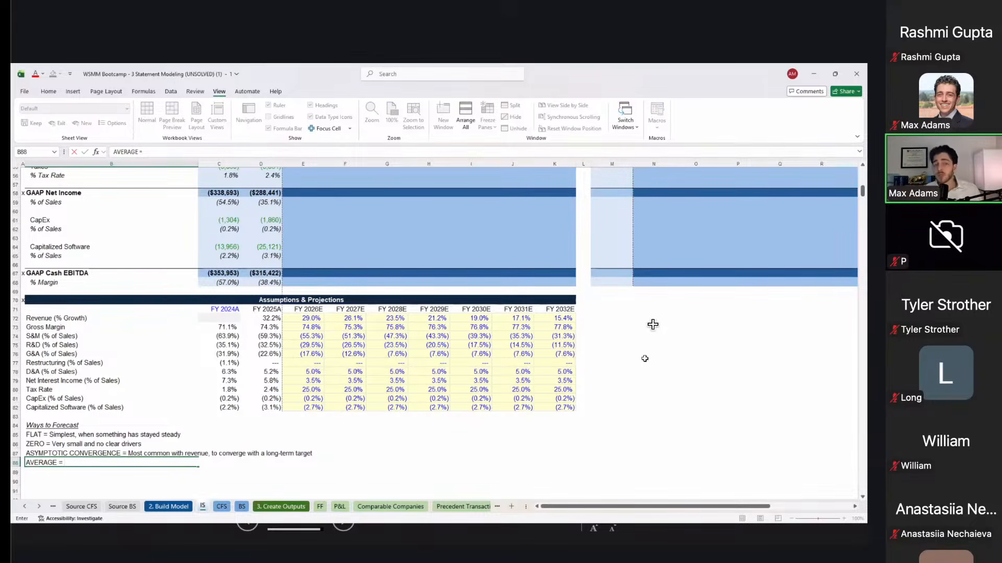
{"action": "type", "text": "When things have bounced around a bit and you don't know whether it's more similar to "}
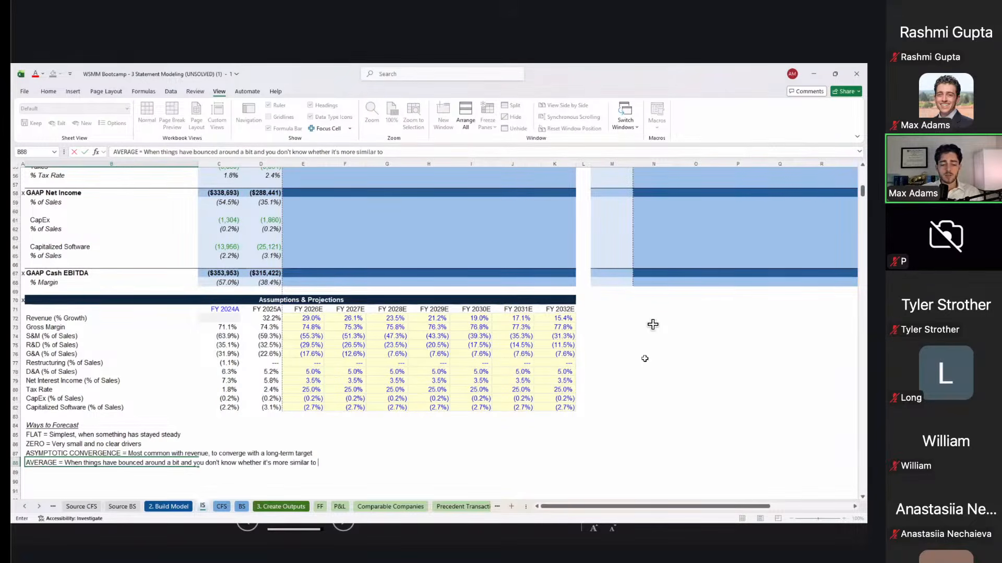
{"action": "type", "text": "recent year"}
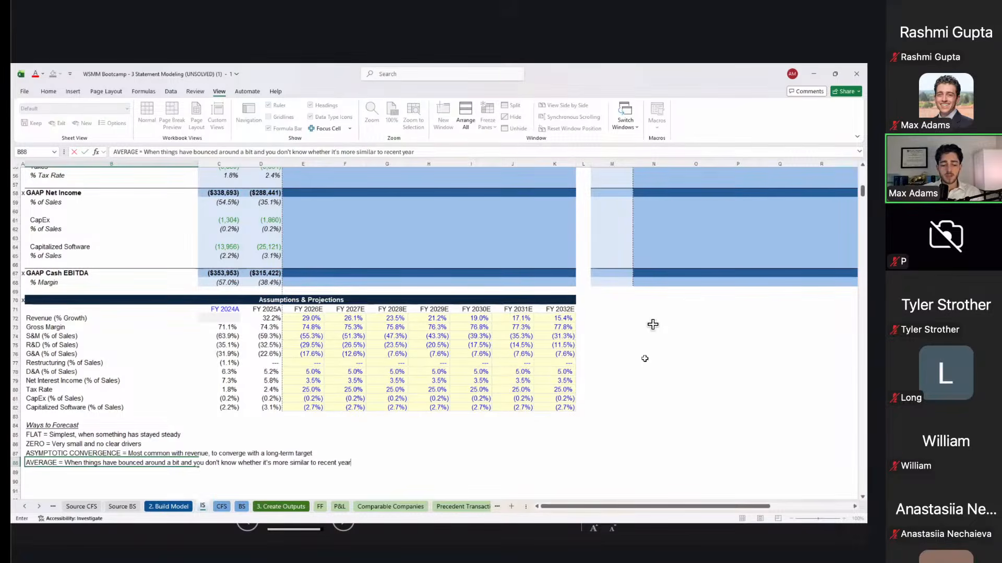
{"action": "type", "text": "s or historical years"}
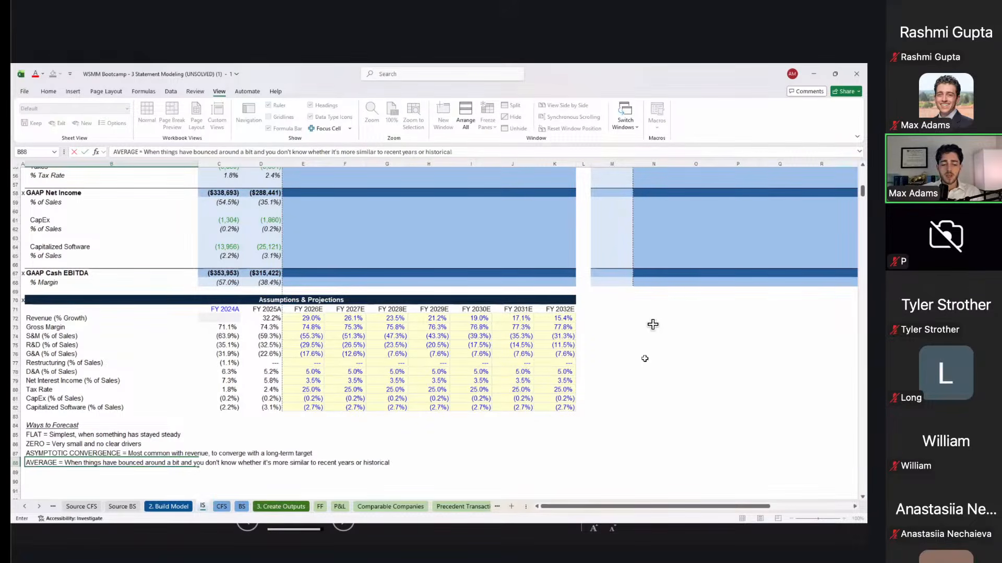
{"action": "key", "text": "Tab"}
{"action": "key", "text": "Up"}
{"action": "key", "text": "Up"}
{"action": "key", "text": "Up"}
{"action": "key", "text": "Up"}
{"action": "key", "text": "Up"}
{"action": "key", "text": "Up"}
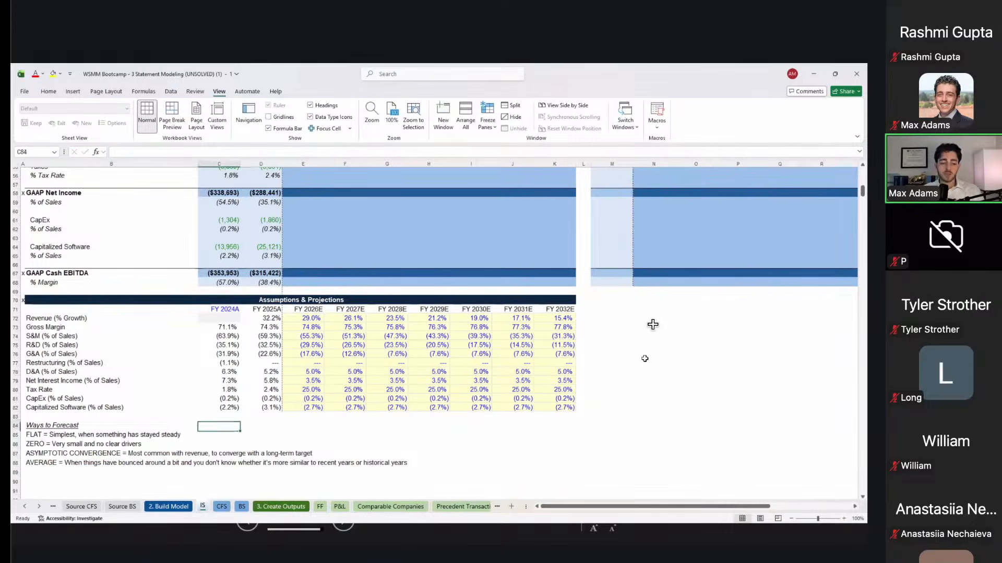
{"action": "key", "text": "Right"}
{"action": "key", "text": "Right"}
{"action": "key", "text": "Left"}
{"action": "key", "text": "Left"}
{"action": "key", "text": "Left"}
{"action": "key", "text": "Right"}
{"action": "key", "text": "Right"}
{"action": "key", "text": "Right"}
{"action": "key", "text": "Left"}
{"action": "key", "text": "Left"}
{"action": "key", "text": "Right"}
{"action": "key", "text": "Right"}
{"action": "key", "text": "F2"}
{"action": "key", "text": "Escape"}
{"action": "key", "text": "Right"}
{"action": "key", "text": "F2"}
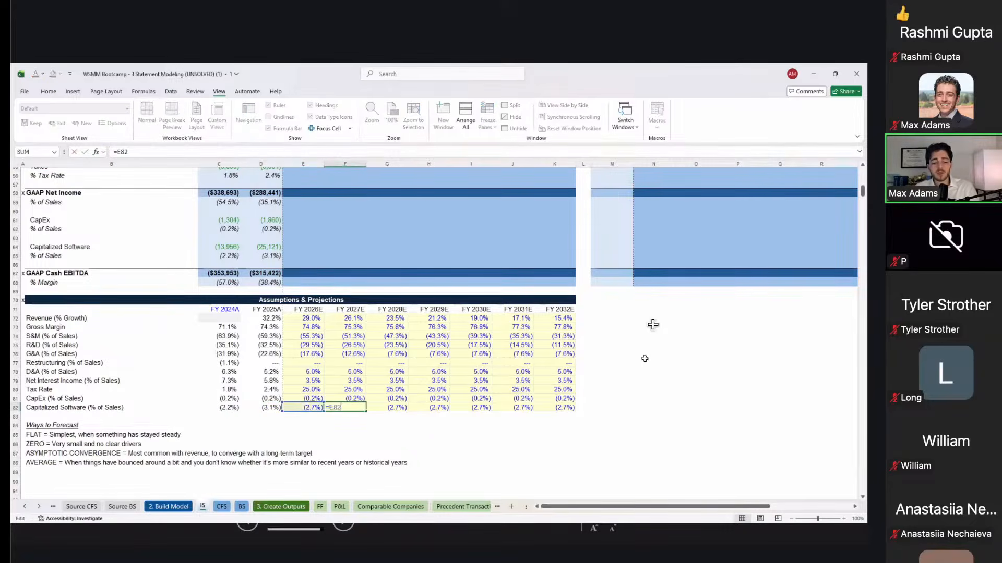
{"action": "key", "text": "Escape"}
{"action": "key", "text": "Right"}
{"action": "key", "text": "F2"}
{"action": "key", "text": "Escape"}
{"action": "key", "text": "Left"}
{"action": "key", "text": "Left"}
{"action": "key", "text": "Left"}
{"action": "key", "text": "Down"}
{"action": "key", "text": "Down"}
{"action": "key", "text": "Left"}
{"action": "key", "text": "Left"}
{"action": "key", "text": "Down"}
{"action": "key", "text": "Down"}
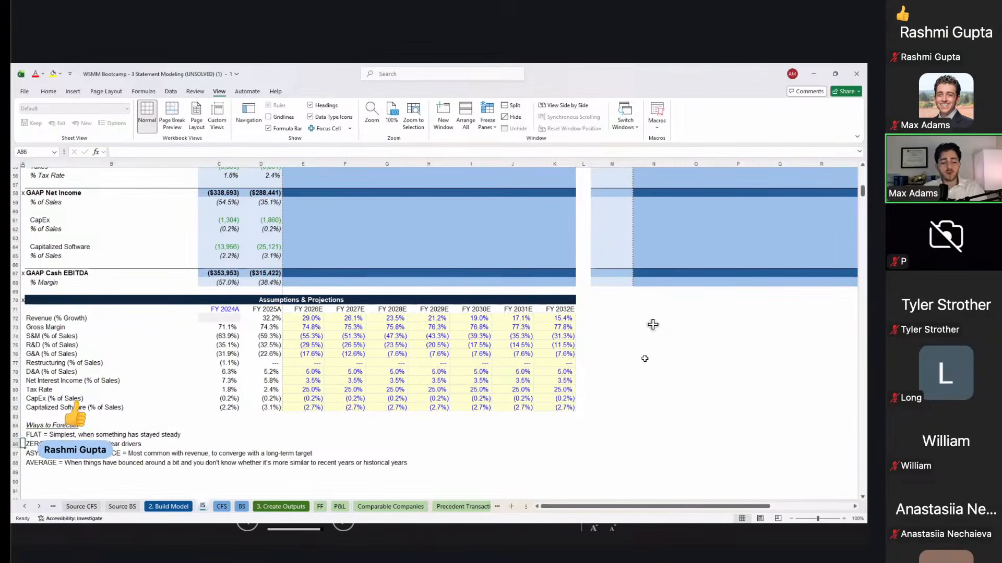
{"action": "key", "text": "shift+Down"}
{"action": "key", "text": "shift+Down"}
{"action": "key", "text": "shift+Down"}
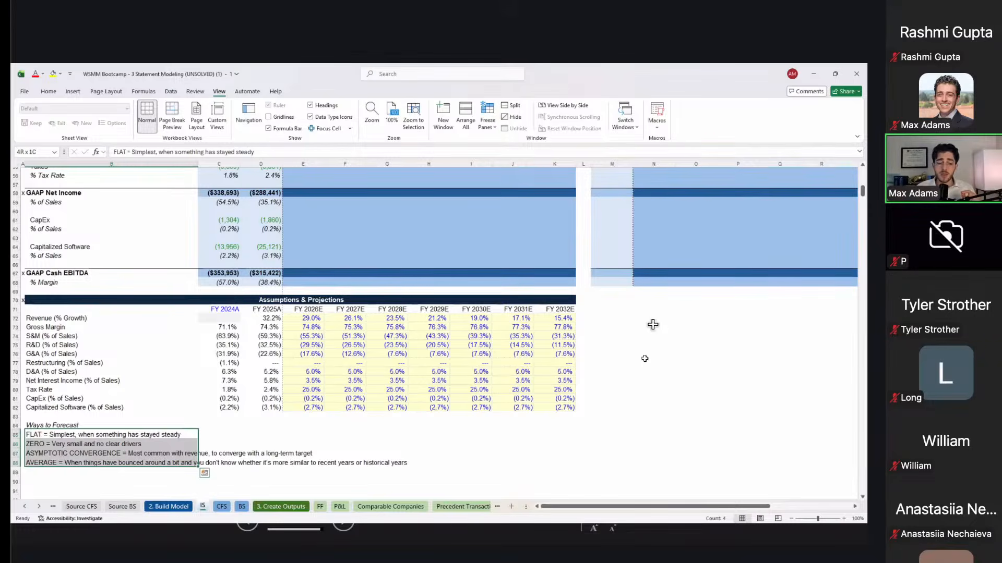
{"action": "key", "text": "Up"}
{"action": "key", "text": "Right"}
{"action": "key", "text": "Right"}
{"action": "key", "text": "Right"}
{"action": "key", "text": "Right"}
{"action": "key", "text": "Up"}
{"action": "key", "text": "Up"}
{"action": "key", "text": "Up"}
{"action": "key", "text": "Up"}
{"action": "key", "text": "Up"}
{"action": "key", "text": "Left"}
{"action": "key", "text": "Up"}
{"action": "key", "text": "Up"}
{"action": "key", "text": "Down"}
{"action": "key", "text": "Down"}
{"action": "key", "text": "Up"}
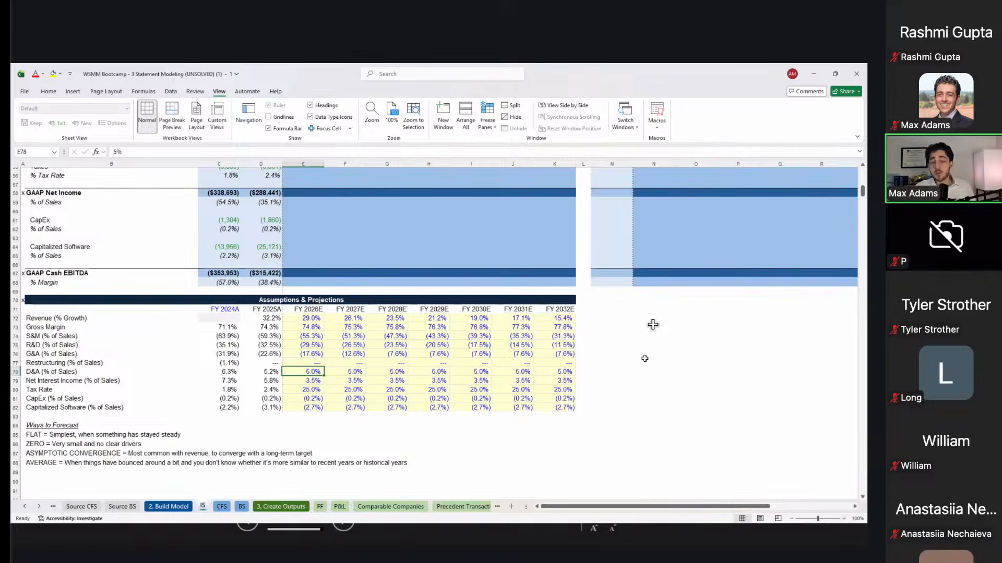
{"action": "key", "text": "Up"}
{"action": "key", "text": "Up"}
{"action": "key", "text": "Up"}
{"action": "key", "text": "Up"}
{"action": "key", "text": "Up"}
{"action": "key", "text": "Up"}
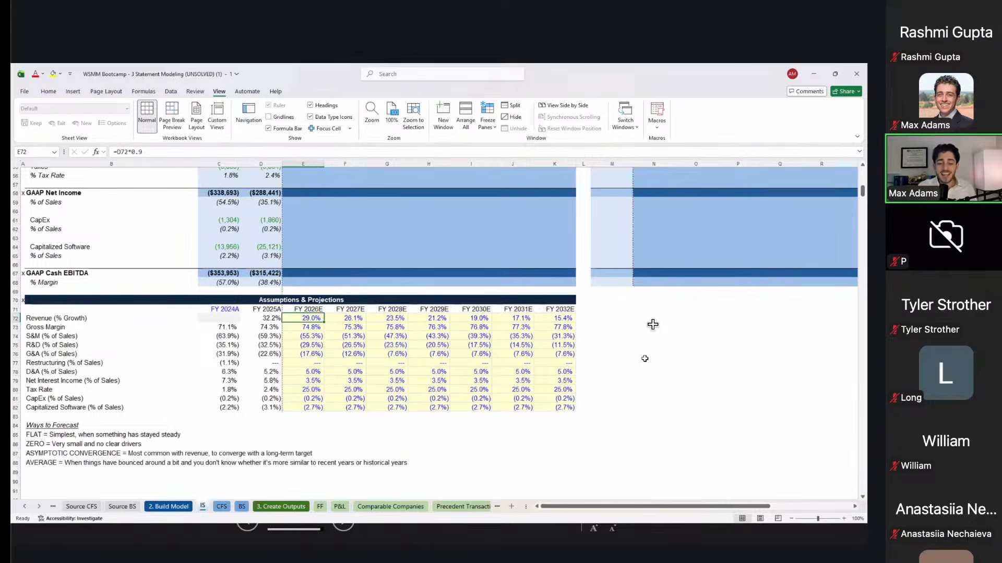
{"action": "key", "text": "Right"}
{"action": "key", "text": "Right"}
{"action": "key", "text": "Left"}
{"action": "key", "text": "Left"}
{"action": "key", "text": "Down"}
{"action": "key", "text": "Down"}
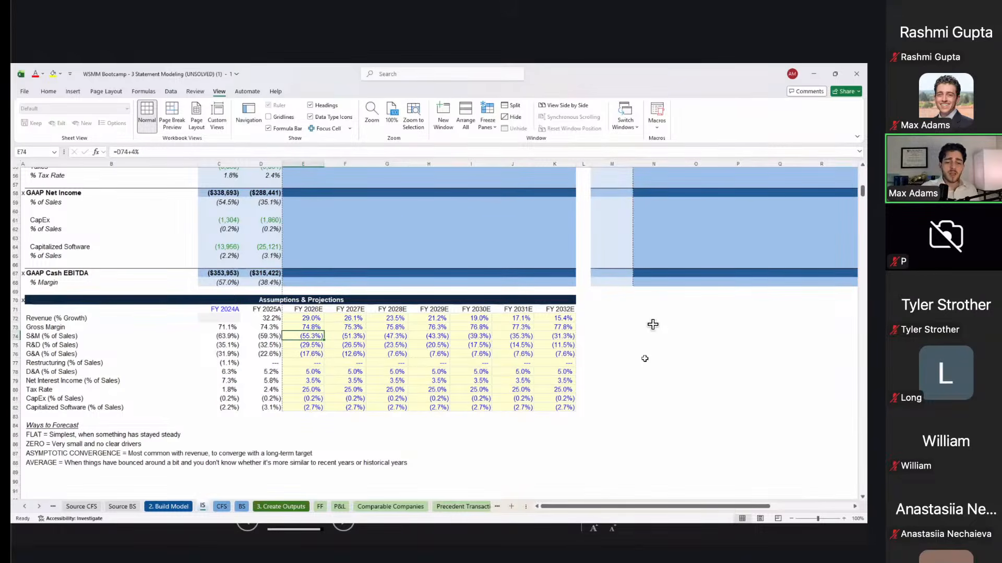
{"action": "scroll", "coordinate": [653, 325], "scroll_direction": "up", "scroll_amount": 17}
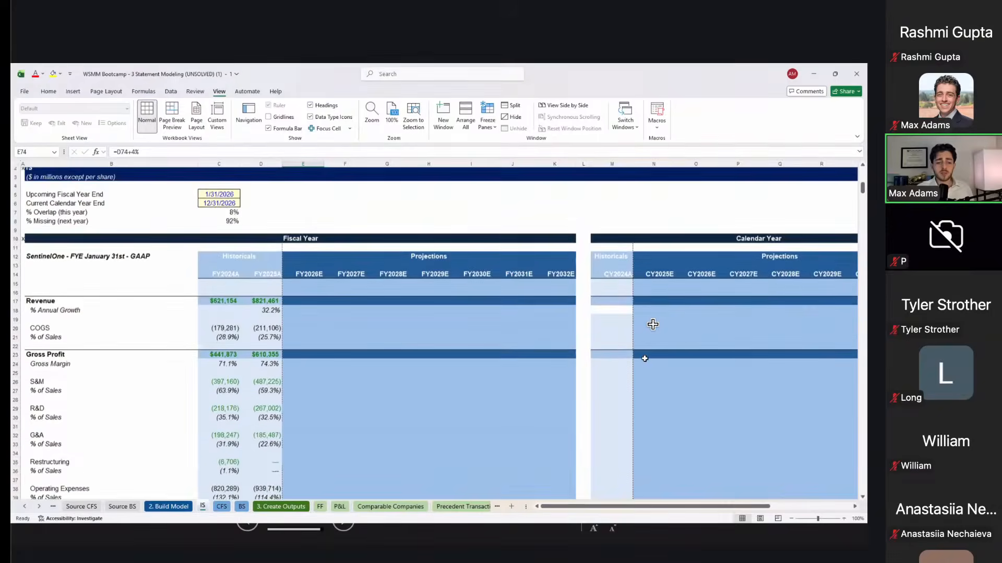
{"action": "scroll", "coordinate": [652, 324], "scroll_direction": "down", "scroll_amount": 3}
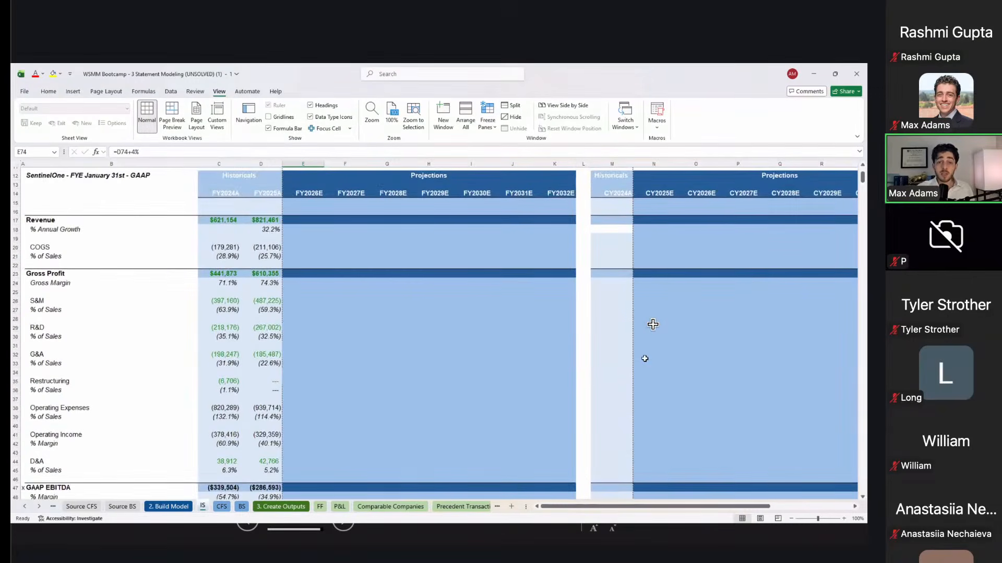
{"action": "left_click", "coordinate": [320, 193]}
{"action": "left_click_drag", "start_coordinate": [436, 211], "coordinate": [499, 176]}
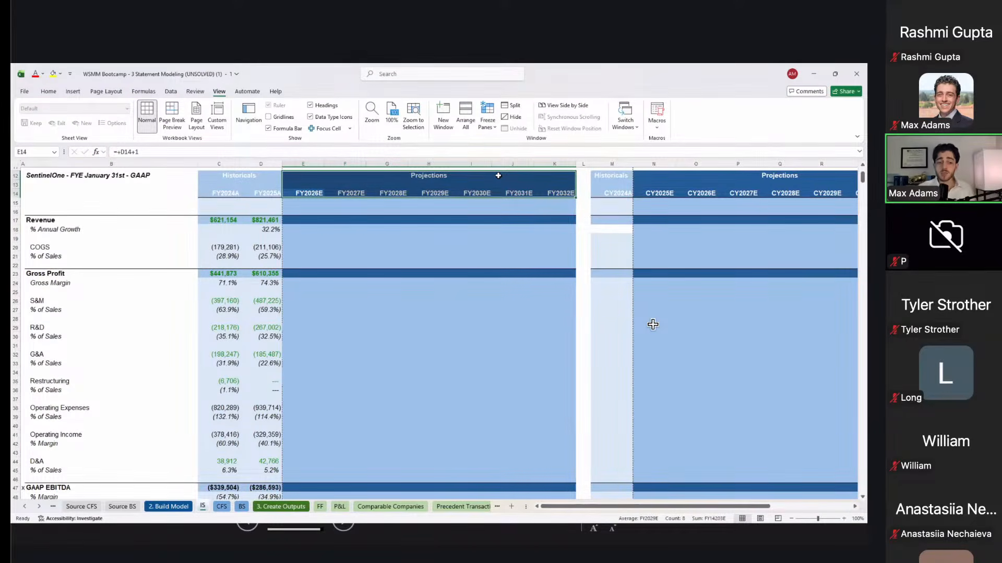
{"action": "scroll", "coordinate": [498, 176], "scroll_direction": "down", "scroll_amount": 12}
{"action": "scroll", "coordinate": [496, 172], "scroll_direction": "up", "scroll_amount": 5}
{"action": "scroll", "coordinate": [263, 241], "scroll_direction": "down", "scroll_amount": 7}
{"action": "left_click_drag", "start_coordinate": [324, 329], "coordinate": [444, 404]}
{"action": "scroll", "coordinate": [441, 398], "scroll_direction": "up", "scroll_amount": 12}
{"action": "scroll", "coordinate": [441, 398], "scroll_direction": "up", "scroll_amount": 5}
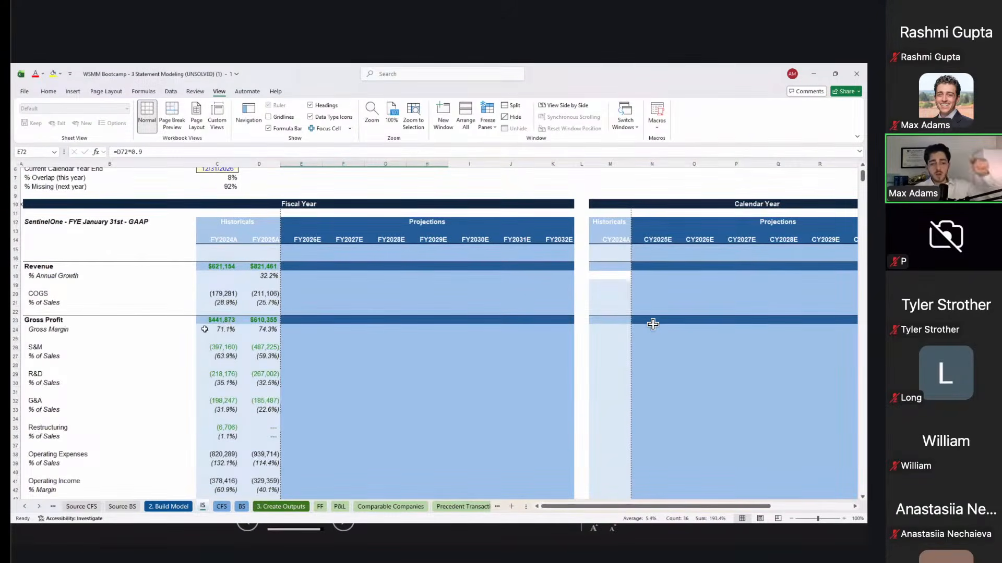
{"action": "left_click_drag", "start_coordinate": [244, 242], "coordinate": [236, 320]}
{"action": "scroll", "coordinate": [235, 320], "scroll_direction": "down", "scroll_amount": 3}
{"action": "scroll", "coordinate": [236, 320], "scroll_direction": "down", "scroll_amount": 10}
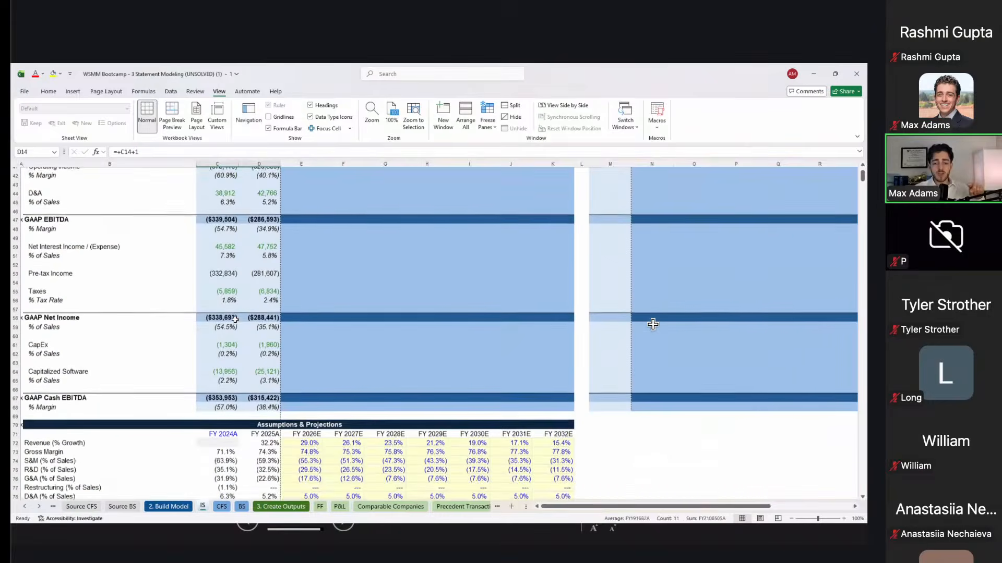
{"action": "left_click_drag", "start_coordinate": [341, 395], "coordinate": [418, 455]}
{"action": "scroll", "coordinate": [418, 455], "scroll_direction": "up", "scroll_amount": 8}
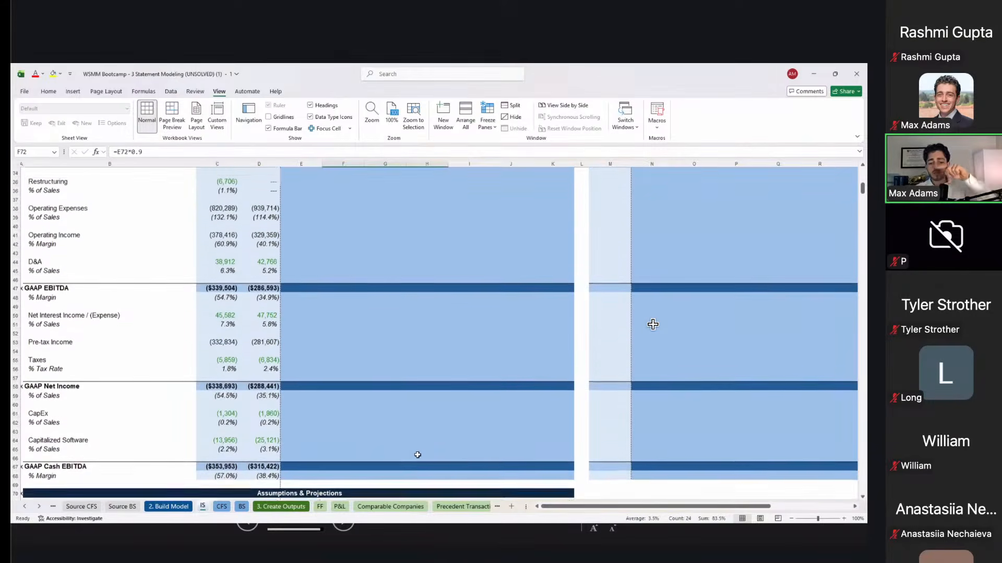
{"action": "scroll", "coordinate": [418, 455], "scroll_direction": "up", "scroll_amount": 5}
{"action": "left_click_drag", "start_coordinate": [386, 259], "coordinate": [501, 397]}
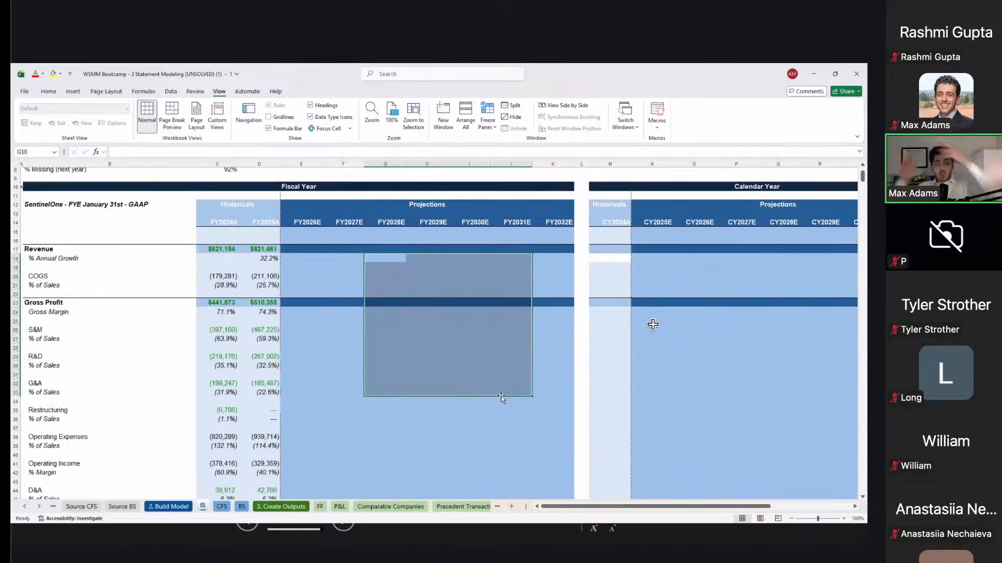
Step: Enter =D17*(1+E72) in E17 to grow FY2025A revenue by the FY2026E growth rate
{"action": "key", "text": "Up"}
{"action": "key", "text": "Up"}
{"action": "key", "text": "Left"}
{"action": "key", "text": "Left"}
{"action": "key", "text": "Down"}
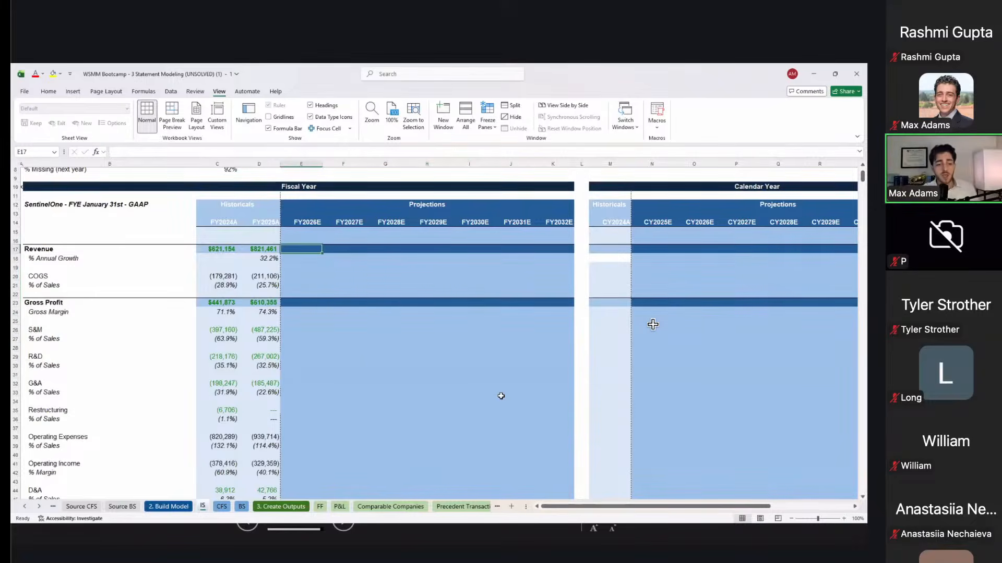
{"action": "type", "text": "="}
{"action": "key", "text": "Left"}
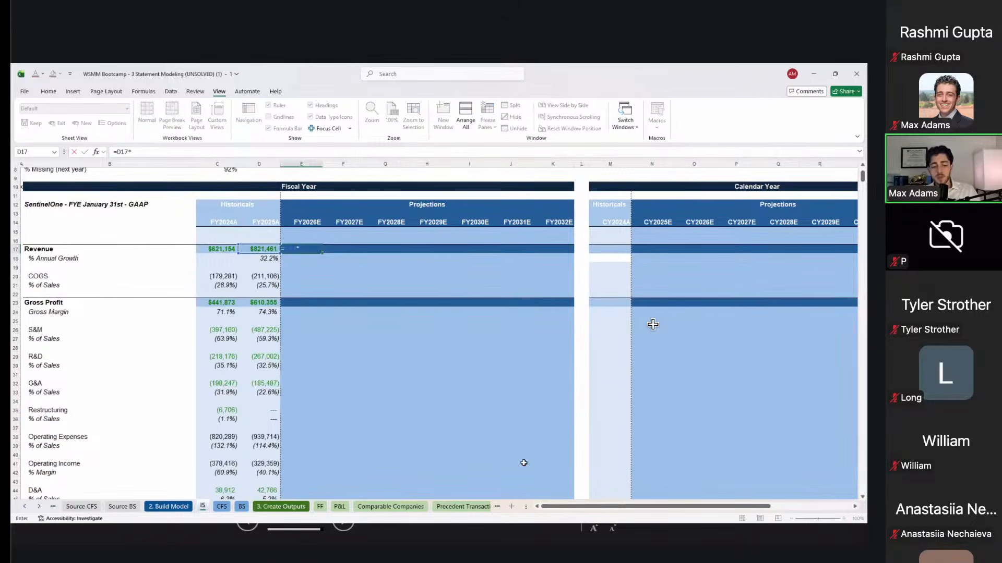
{"action": "scroll", "coordinate": [524, 463], "scroll_direction": "down", "scroll_amount": 12}
{"action": "scroll", "coordinate": [524, 463], "scroll_direction": "down", "scroll_amount": 3}
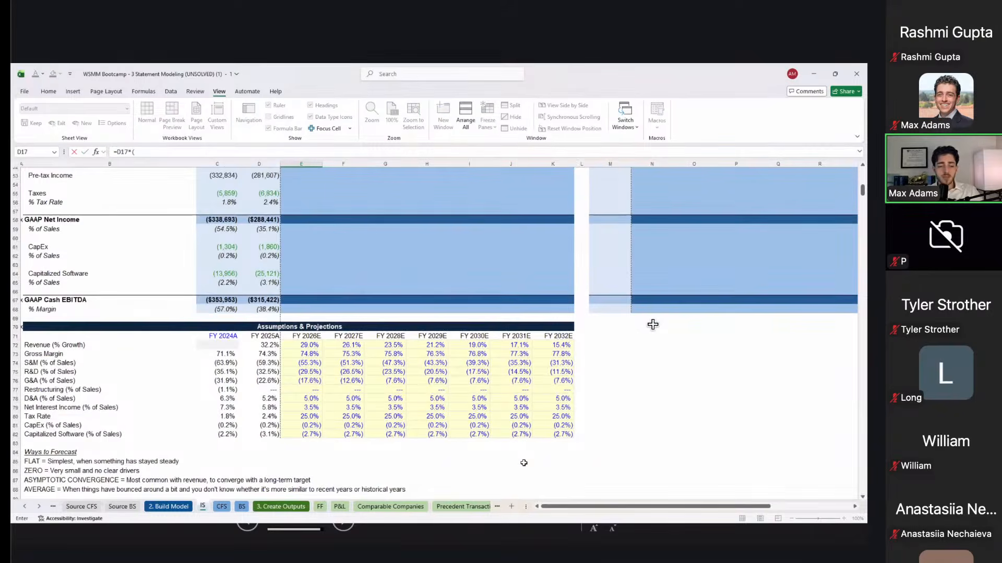
{"action": "left_click", "coordinate": [313, 338]}
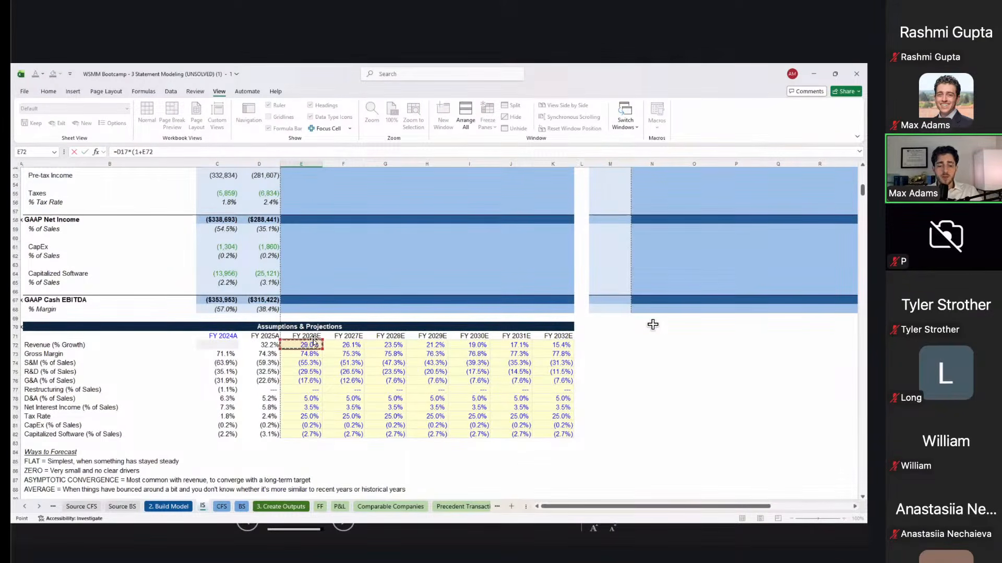
{"action": "key", "text": "Escape"}
Step: Fill the revenue formula across to FY2032E, reaching $3,219,428, and check the results
{"action": "key", "text": "Up"}
{"action": "key", "text": "shift+Right"}
{"action": "key", "text": "shift+Right"}
{"action": "key", "text": "shift+Right"}
{"action": "key", "text": "shift+Right"}
{"action": "key", "text": "shift+Right"}
{"action": "key", "text": "shift+Right"}
{"action": "key", "text": "ctrl+r"}
{"action": "key", "text": "shift+Left"}
{"action": "key", "text": "shift+Left"}
{"action": "key", "text": "shift+Left"}
{"action": "key", "text": "shift+Left"}
{"action": "key", "text": "shift+Left"}
{"action": "key", "text": "shift+Left"}
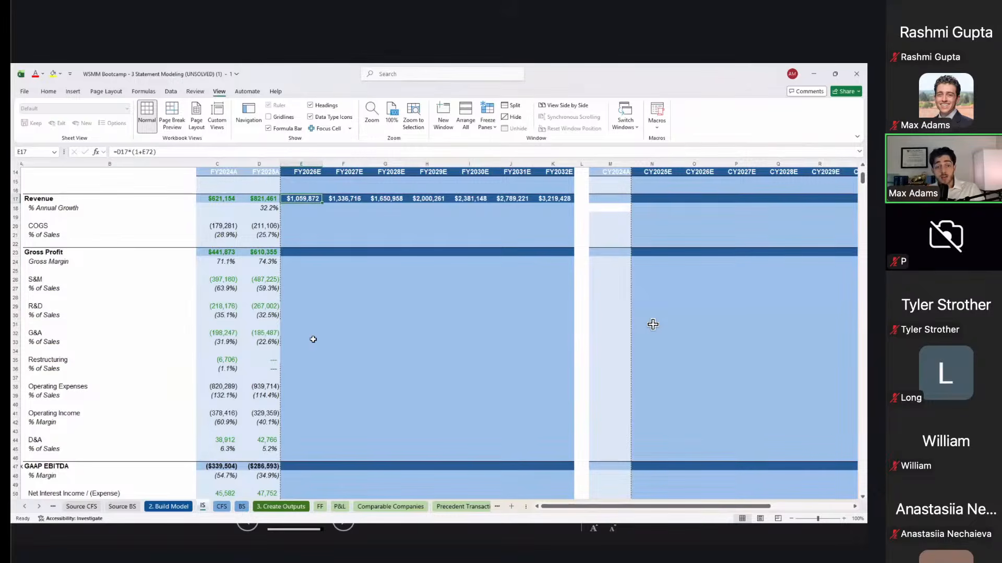
{"action": "key", "text": "Down"}
{"action": "key", "text": "Up"}
{"action": "key", "text": "Right"}
{"action": "key", "text": "Right"}
{"action": "key", "text": "Right"}
{"action": "key", "text": "Right"}
{"action": "key", "text": "Right"}
{"action": "key", "text": "Down"}
{"action": "key", "text": "Left"}
{"action": "key", "text": "Left"}
{"action": "key", "text": "Left"}
{"action": "key", "text": "Left"}
{"action": "key", "text": "Left"}
{"action": "key", "text": "Left"}
Step: Paste the FY2025A growth formula into E18:K18 as formulas only
{"action": "key", "text": "ctrl+c"}
{"action": "key", "text": "Right"}
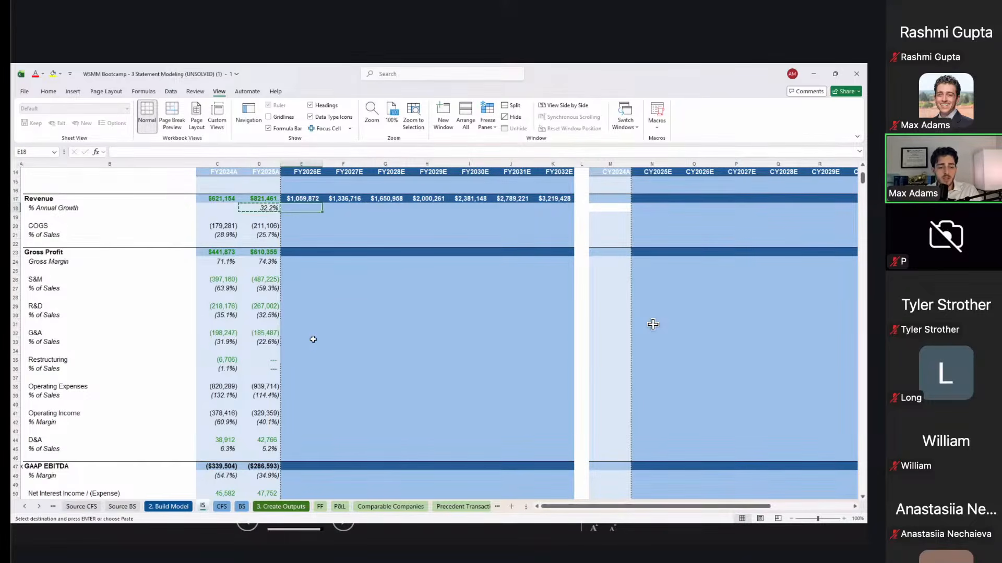
{"action": "key", "text": "shift+Right"}
{"action": "key", "text": "shift+Right"}
{"action": "key", "text": "shift+Right"}
{"action": "key", "text": "shift+Right"}
{"action": "key", "text": "shift+Right"}
{"action": "key", "text": "shift+Right"}
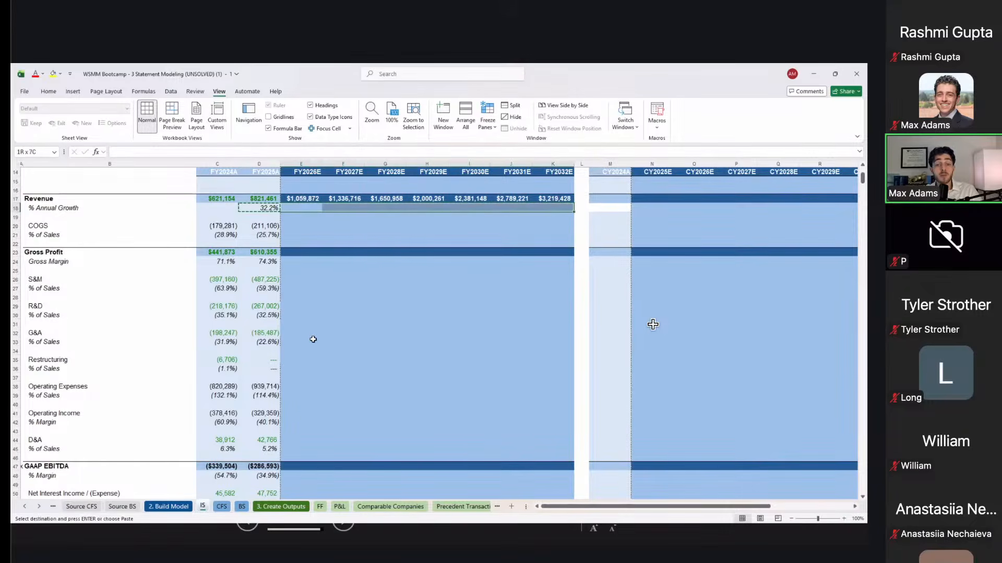
{"action": "key", "text": "ctrl+alt+v"}
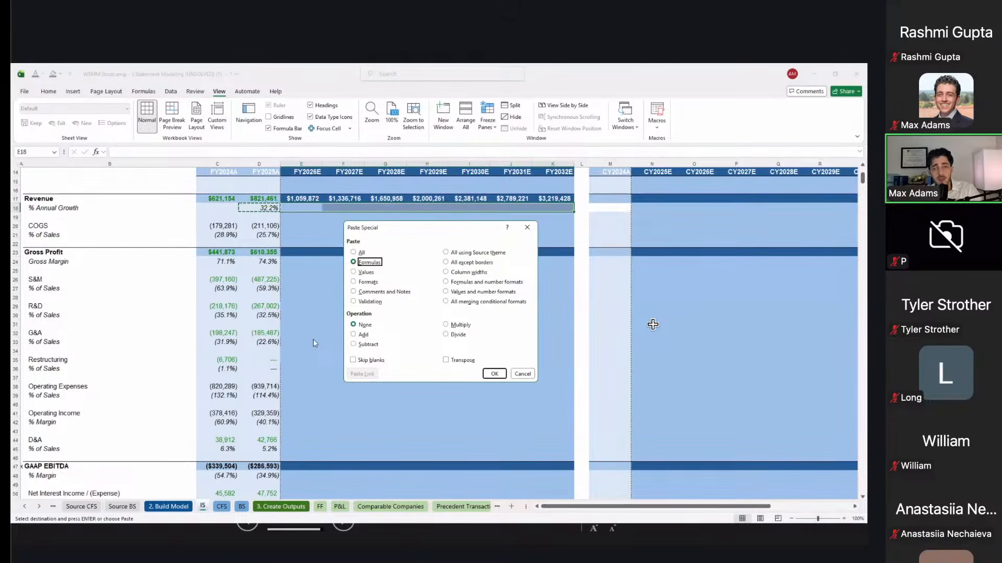
{"action": "key", "text": "Return"}
Step: Verify the pasted growth rates, 29.0% down to 15.4%, against the revenue growth assumptions
{"action": "key", "text": "shift+BackSpace"}
{"action": "key", "text": "F2"}
{"action": "key", "text": "Escape"}
{"action": "key", "text": "Right"}
{"action": "key", "text": "F2"}
{"action": "key", "text": "Escape"}
{"action": "key", "text": "Right"}
{"action": "key", "text": "F2"}
{"action": "key", "text": "Escape"}
{"action": "scroll", "coordinate": [653, 325], "scroll_direction": "down", "scroll_amount": 9}
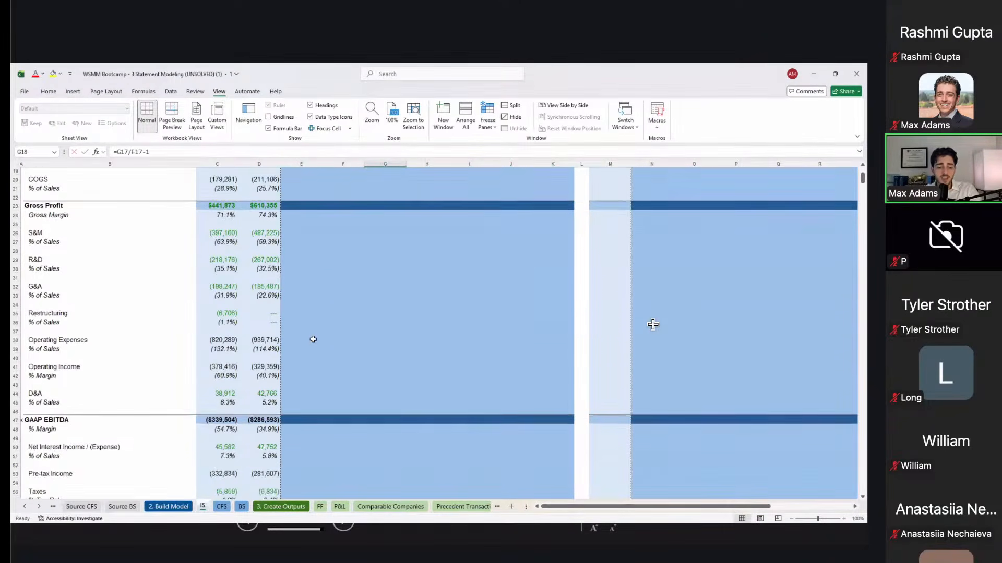
{"action": "left_click", "coordinate": [311, 446]}
{"action": "scroll", "coordinate": [313, 449], "scroll_direction": "up", "scroll_amount": 13}
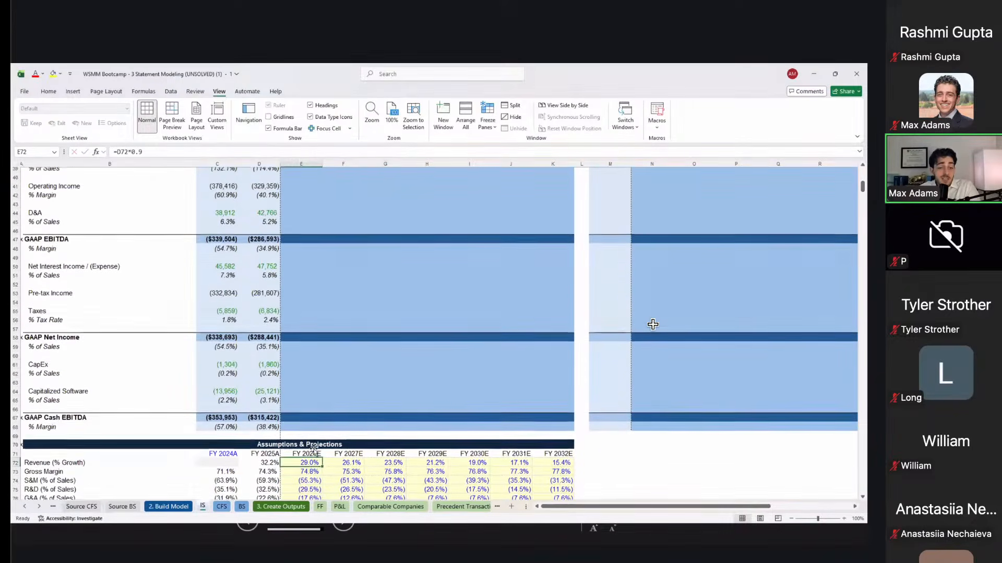
{"action": "left_click", "coordinate": [305, 323]}
{"action": "scroll", "coordinate": [305, 329], "scroll_direction": "down", "scroll_amount": 14}
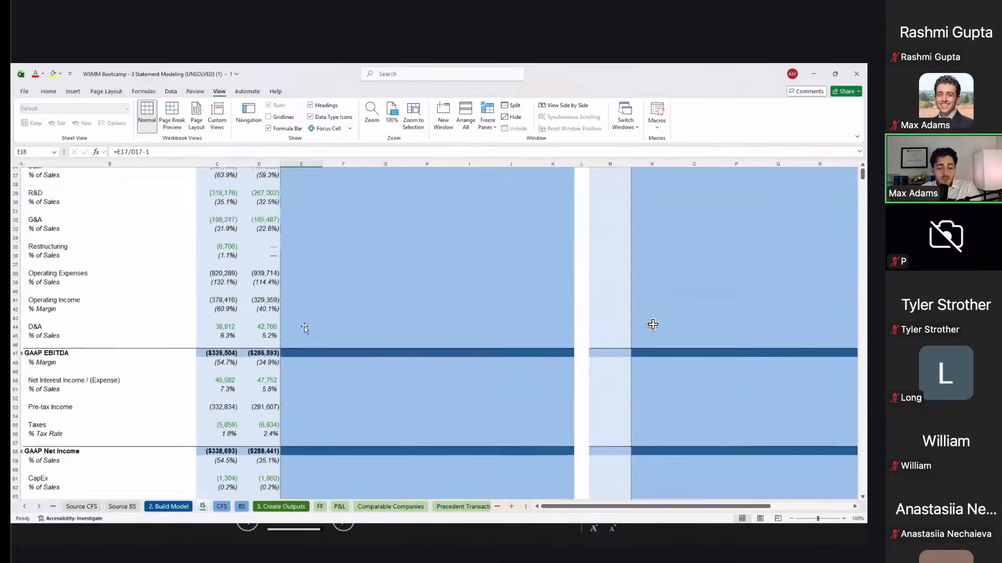
{"action": "left_click", "coordinate": [324, 436]}
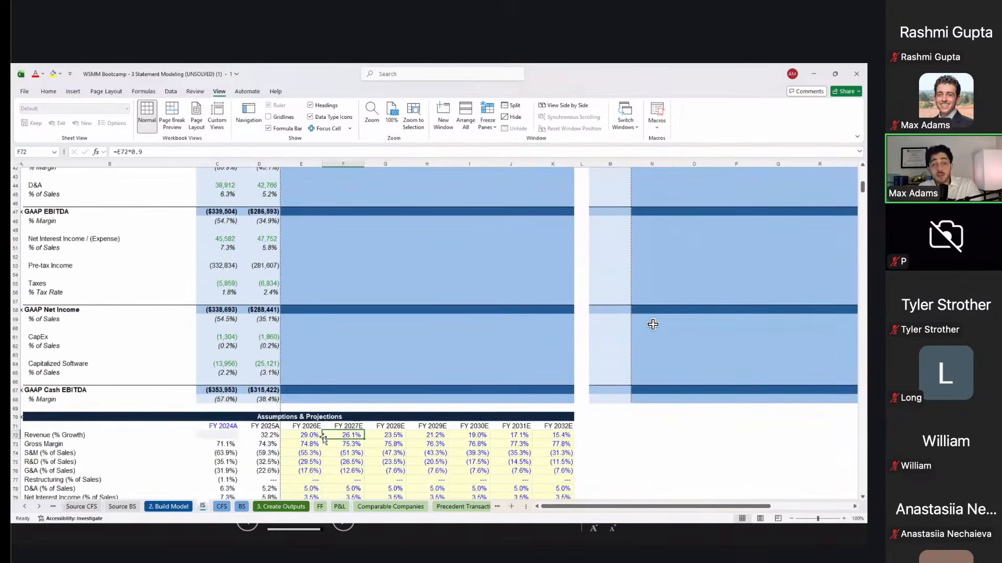
{"action": "scroll", "coordinate": [324, 438], "scroll_direction": "up", "scroll_amount": 14}
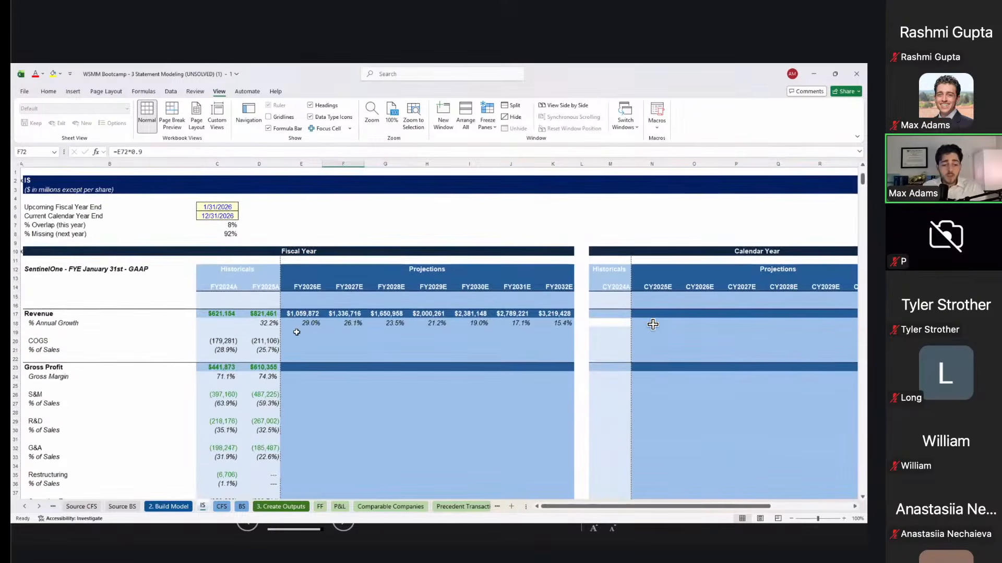
Step: Inspect the FY2025A COGS formula in D20 and leave it unchanged
{"action": "left_click", "coordinate": [296, 332]}
{"action": "key", "text": "Down"}
{"action": "key", "text": "Left"}
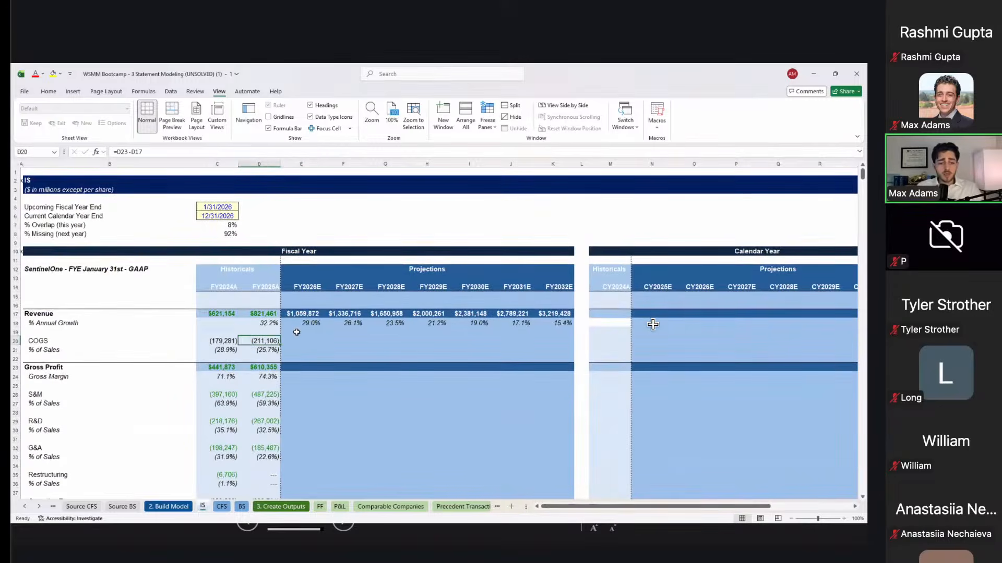
{"action": "key", "text": "F2"}
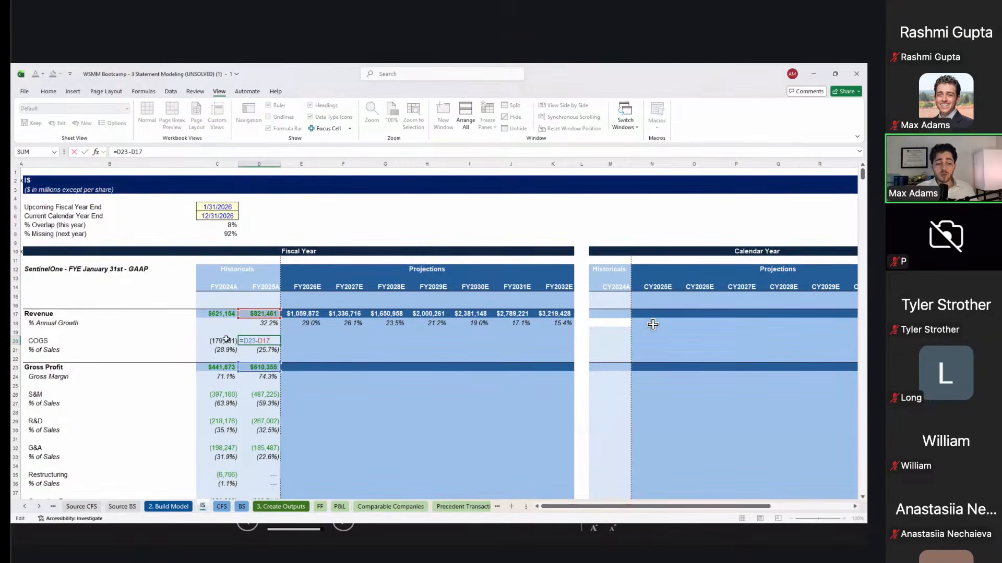
{"action": "key", "text": "ctrl+Return"}
Step: Copy the FY2025A COGS and % of Sales cells and paste formulas only into E20:K21
{"action": "left_click_drag", "start_coordinate": [248, 314], "coordinate": [261, 346]}
{"action": "key", "text": "ctrl+c"}
{"action": "key", "text": "Right"}
{"action": "key", "text": "shift+Right"}
{"action": "key", "text": "shift+Right"}
{"action": "key", "text": "shift+Right"}
{"action": "key", "text": "shift+Right"}
{"action": "key", "text": "shift+Right"}
{"action": "key", "text": "shift+Right"}
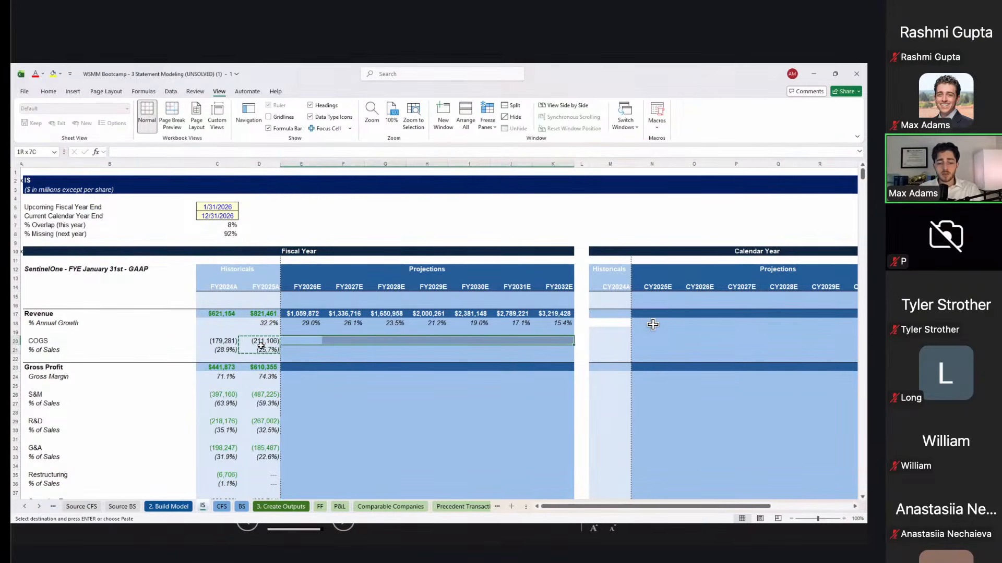
{"action": "key", "text": "shift+Down"}
{"action": "key", "text": "ctrl+alt+v"}
{"action": "key", "text": "f"}
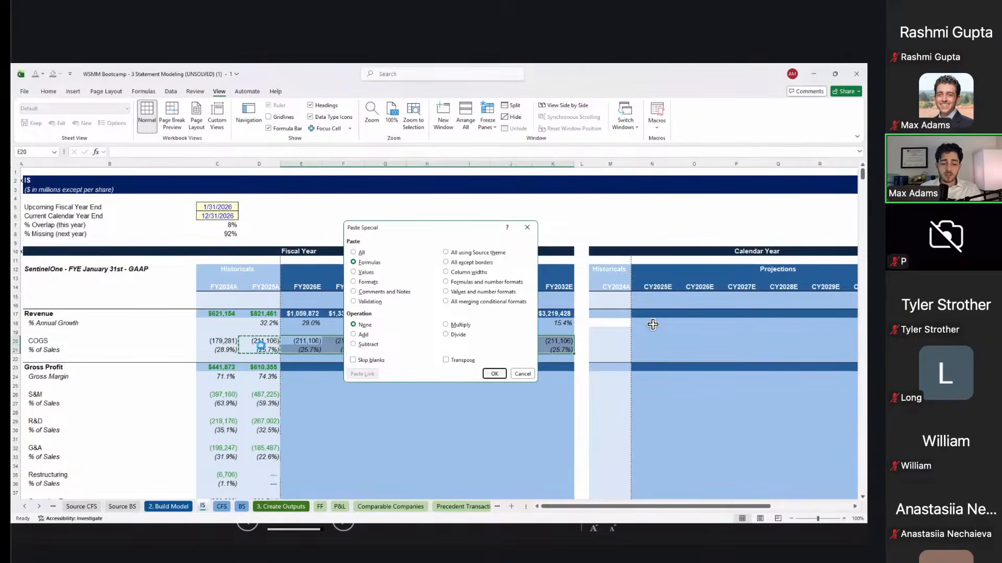
{"action": "key", "text": "Return"}
Step: Check the pasted COGS formulas across FY2026E–FY2032E, showing (1,059,872) to (3,219,428)
{"action": "key", "text": "Down"}
{"action": "key", "text": "Left"}
{"action": "key", "text": "Up"}
{"action": "key", "text": "Right"}
{"action": "key", "text": "Escape"}
{"action": "key", "text": "Right"}
{"action": "key", "text": "F2"}
{"action": "key", "text": "Escape"}
{"action": "key", "text": "Right"}
{"action": "key", "text": "F2"}
{"action": "key", "text": "Escape"}
{"action": "key", "text": "Right"}
{"action": "key", "text": "F2"}
{"action": "key", "text": "Escape"}
{"action": "key", "text": "Right"}
{"action": "key", "text": "Down"}
{"action": "key", "text": "Left"}
{"action": "key", "text": "Down"}
{"action": "key", "text": "Left"}
{"action": "key", "text": "Down"}
{"action": "key", "text": "Left"}
{"action": "key", "text": "Left"}
{"action": "key", "text": "Left"}
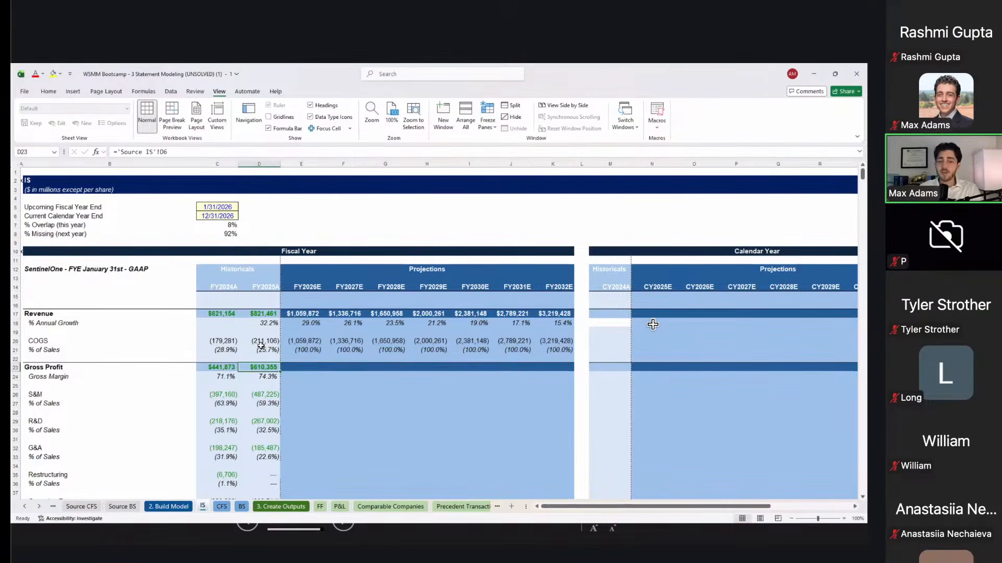
{"action": "key", "text": "Right"}
{"action": "key", "text": "Down"}
{"action": "key", "text": "Down"}
{"action": "key", "text": "Up"}
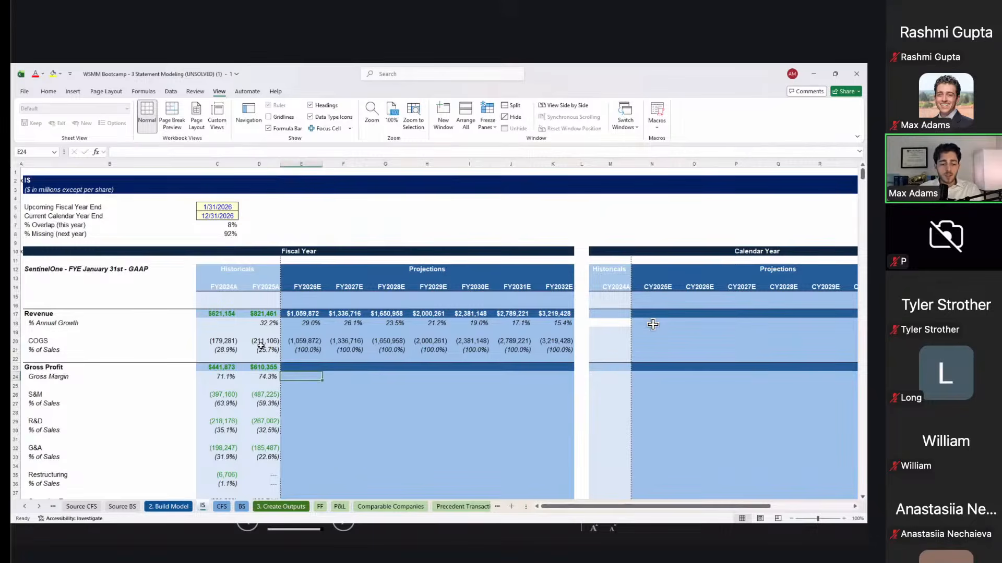
Step: Fill the FY2026E Gross Margin formula right across E24:K24 with Ctrl+R
{"action": "scroll", "coordinate": [653, 324], "scroll_direction": "down", "scroll_amount": 11}
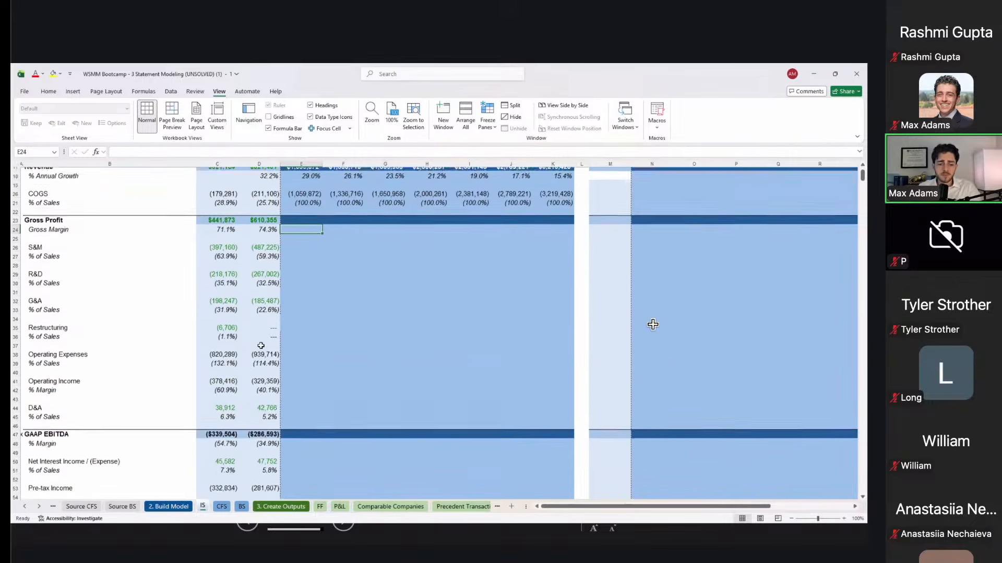
{"action": "scroll", "coordinate": [653, 325], "scroll_direction": "down", "scroll_amount": 4}
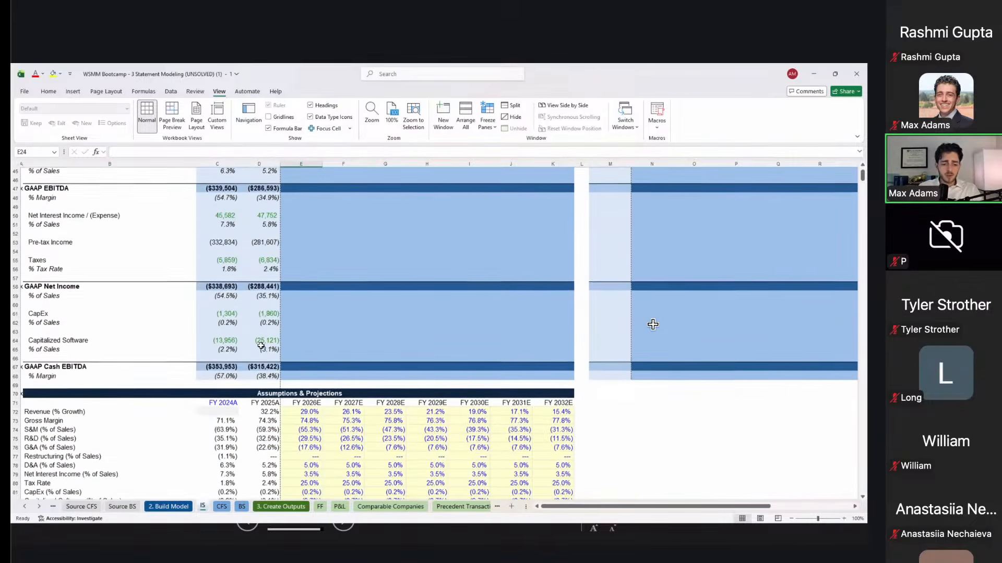
{"action": "type", "text": "="}
{"action": "scroll", "coordinate": [653, 325], "scroll_direction": "down", "scroll_amount": 7}
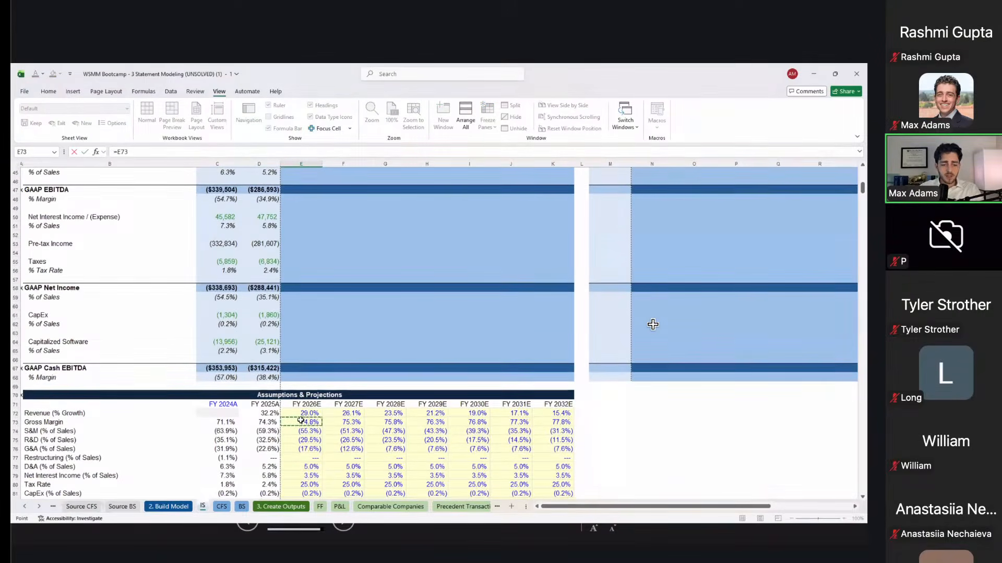
{"action": "key", "text": "Escape"}
{"action": "key", "text": "Up"}
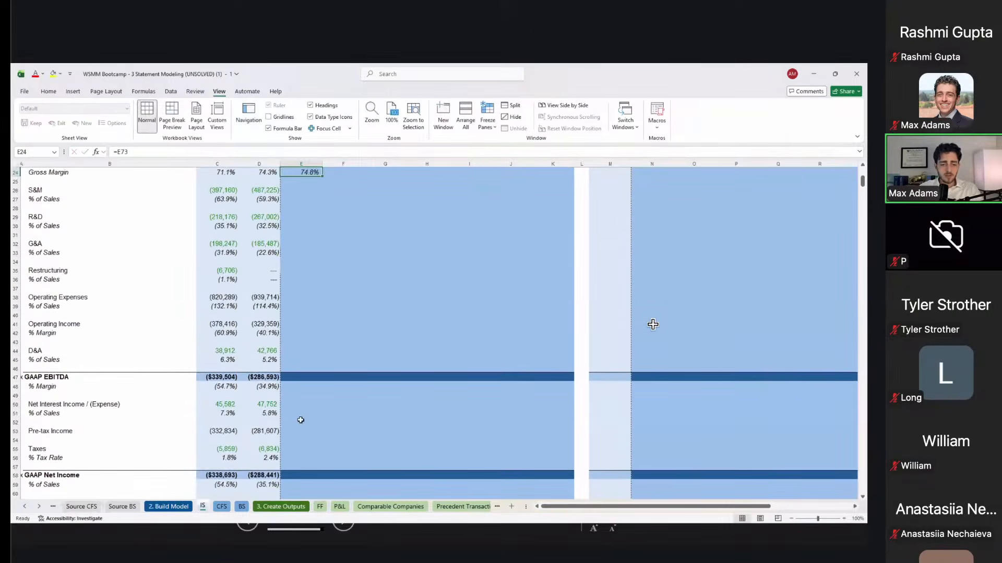
{"action": "scroll", "coordinate": [653, 325], "scroll_direction": "up", "scroll_amount": 4}
{"action": "key", "text": "shift+Right"}
{"action": "key", "text": "shift+Right"}
{"action": "key", "text": "shift+Right"}
{"action": "key", "text": "shift+Right"}
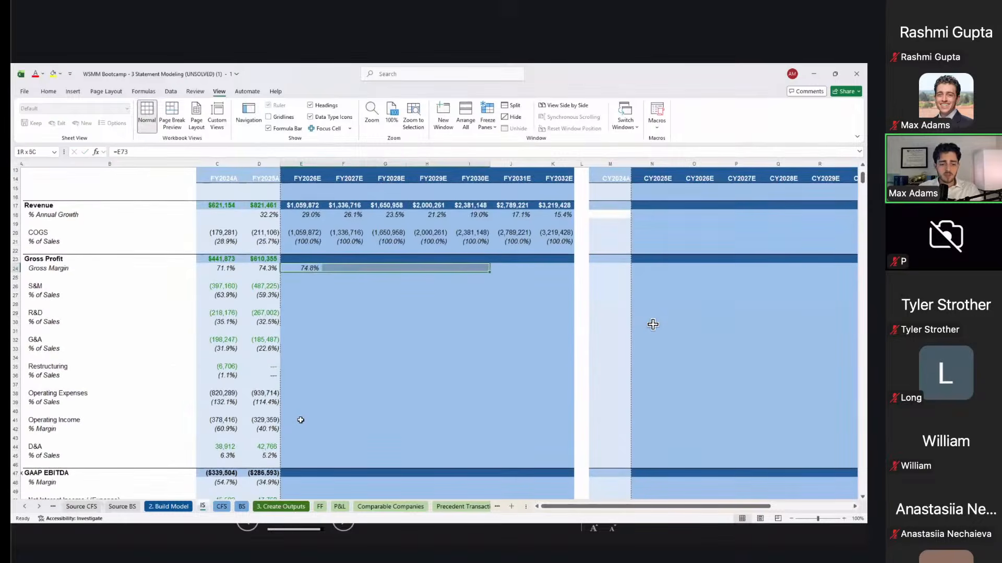
{"action": "key", "text": "shift+Right"}
{"action": "key", "text": "shift+Right"}
{"action": "key", "text": "ctrl+r"}
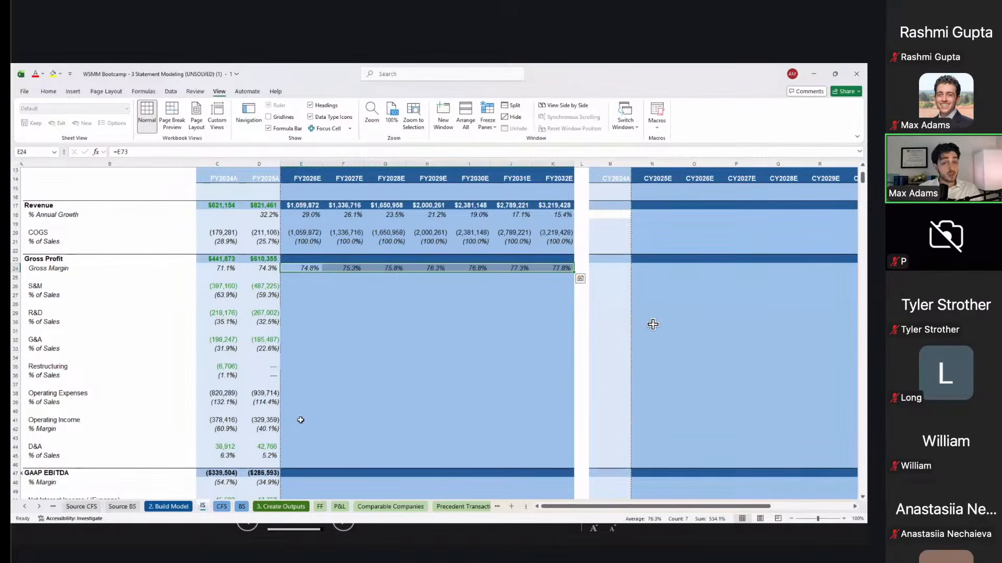
Step: Enter Gross Profit =E24*E17 in E23 and fill it right through FY2032E
{"action": "key", "text": "Up"}
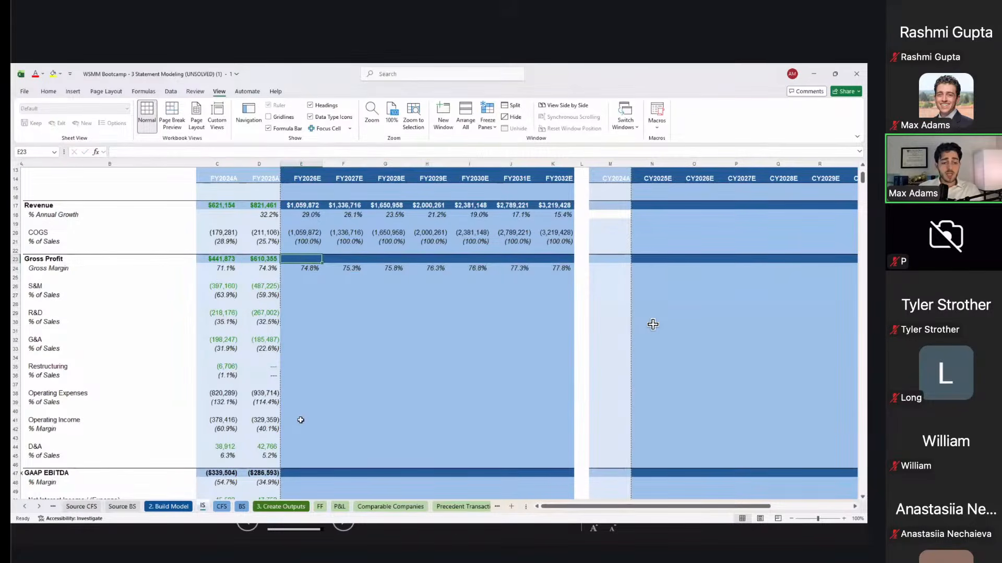
{"action": "type", "text": "="}
{"action": "key", "text": "Down"}
{"action": "type", "text": "*"}
{"action": "key", "text": "Up"}
{"action": "key", "text": "Up"}
{"action": "key", "text": "Up"}
{"action": "key", "text": "Up"}
{"action": "key", "text": "Up"}
{"action": "key", "text": "Up"}
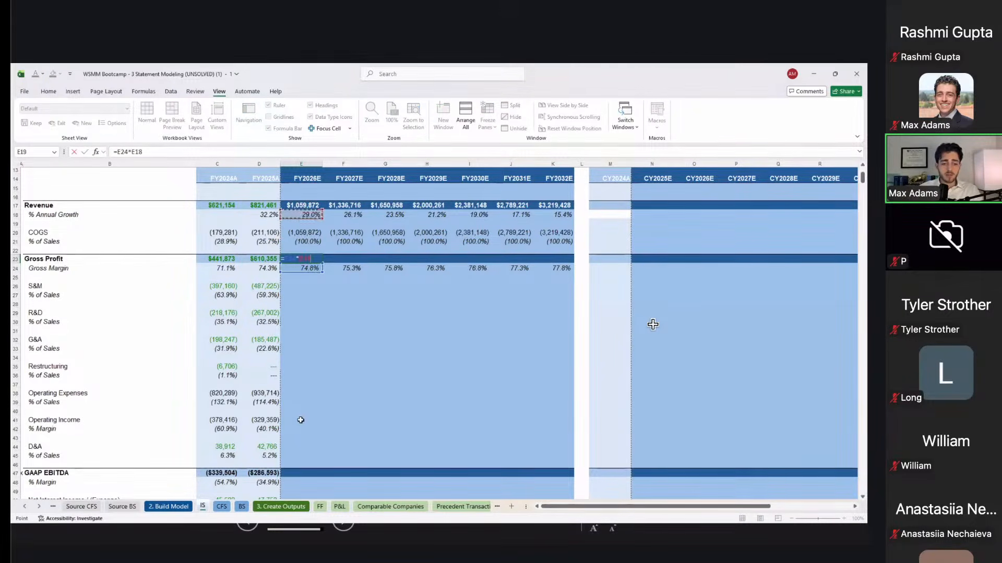
{"action": "key", "text": "Tab"}
{"action": "key", "text": "Left"}
{"action": "key", "text": "shift+Right"}
{"action": "key", "text": "shift+Right"}
{"action": "key", "text": "shift+Right"}
{"action": "key", "text": "shift+Right"}
{"action": "key", "text": "shift+Right"}
{"action": "key", "text": "shift+Right"}
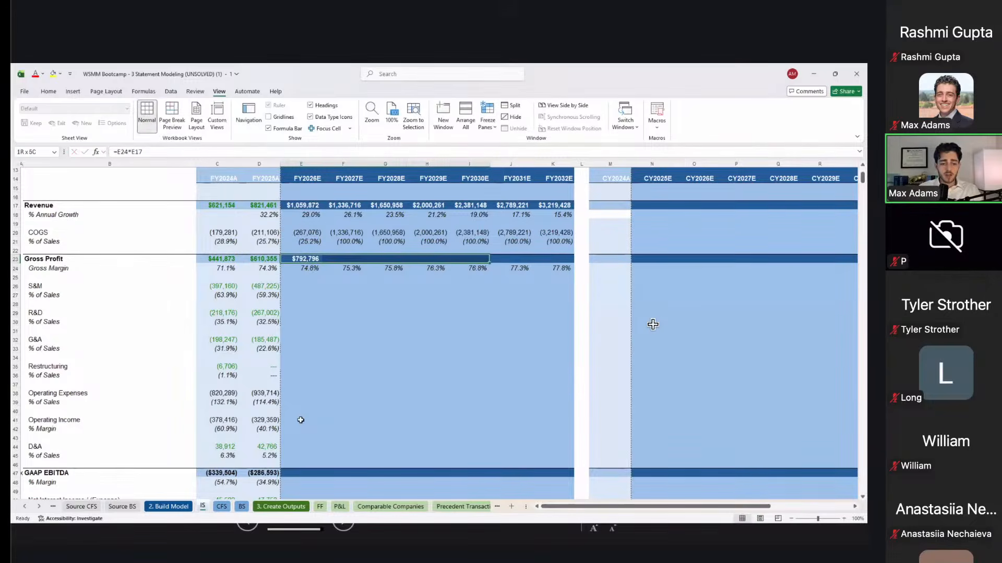
{"action": "key", "text": "ctrl+r"}
Step: Verify the Gross Profit and Gross Margin formulas, now $792,796 to $2,504,752 at 74.8%–77.8%
{"action": "key", "text": "shift+Left"}
{"action": "key", "text": "shift+Left"}
{"action": "key", "text": "shift+Left"}
{"action": "key", "text": "shift+Left"}
{"action": "key", "text": "shift+Left"}
{"action": "key", "text": "shift+Left"}
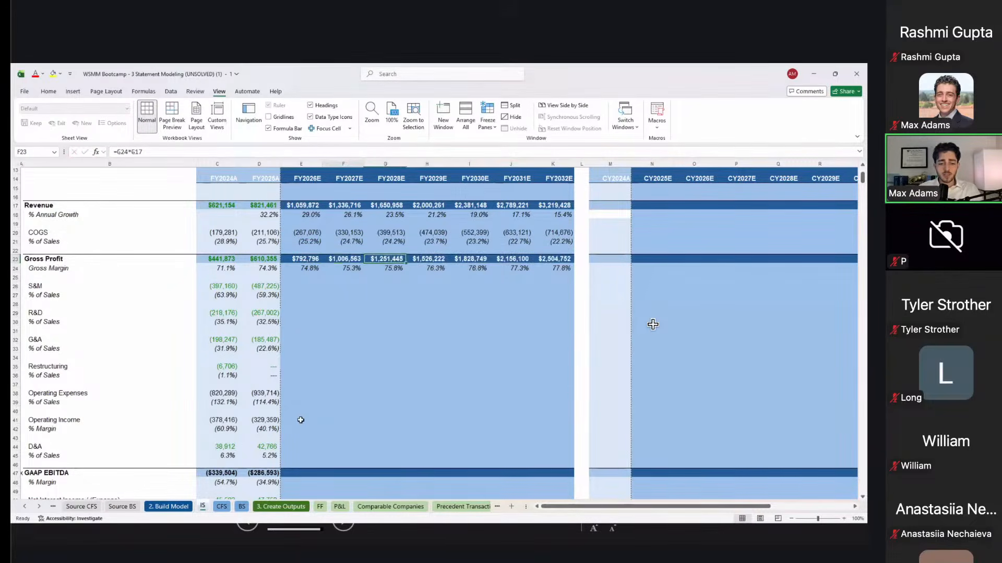
{"action": "key", "text": "F2"}
{"action": "key", "text": "Left"}
{"action": "key", "text": "Left"}
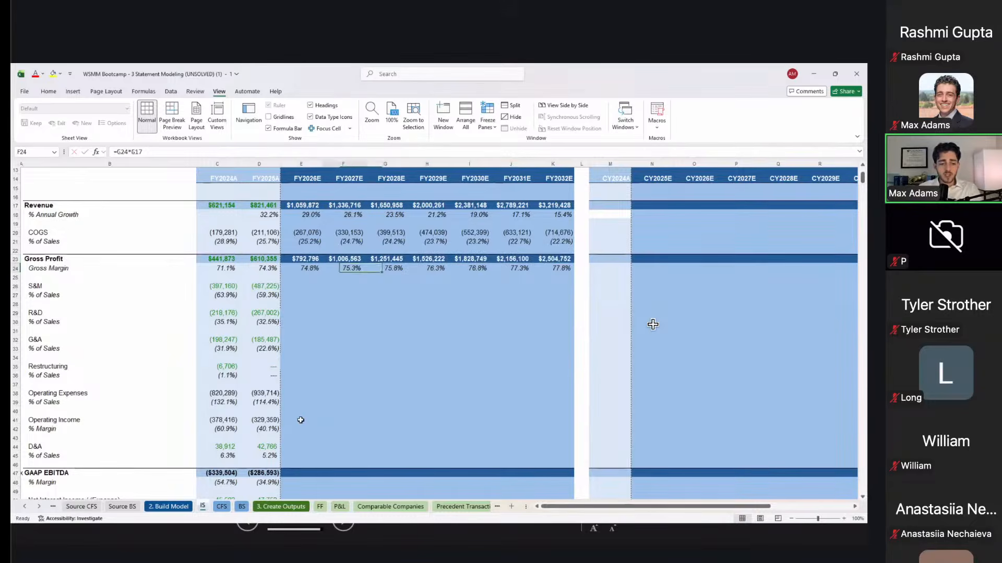
{"action": "key", "text": "F2"}
{"action": "key", "text": "Tab"}
{"action": "key", "text": "Right"}
{"action": "key", "text": "Right"}
{"action": "key", "text": "Right"}
{"action": "key", "text": "Right"}
{"action": "key", "text": "Down"}
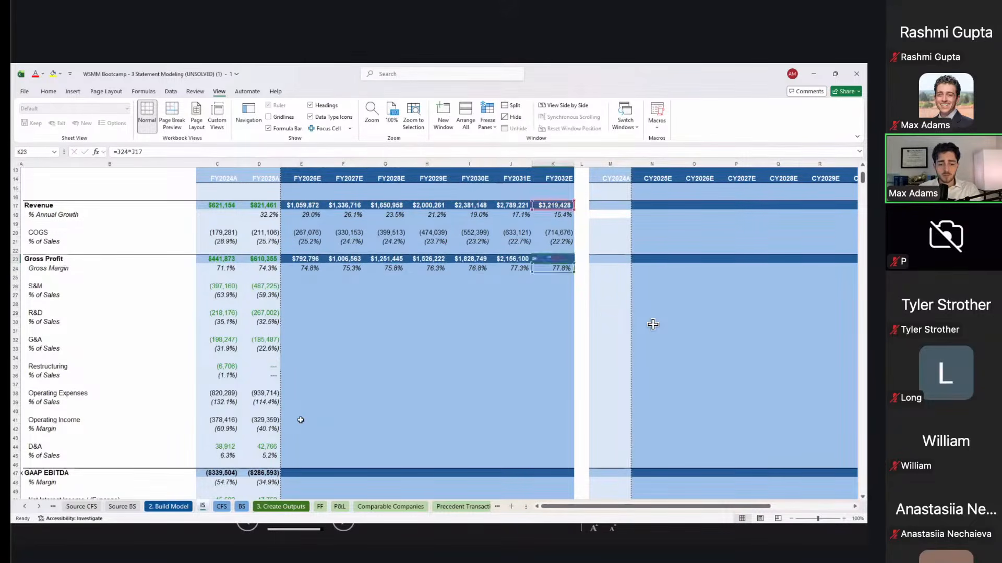
{"action": "scroll", "coordinate": [652, 325], "scroll_direction": "down", "scroll_amount": 1}
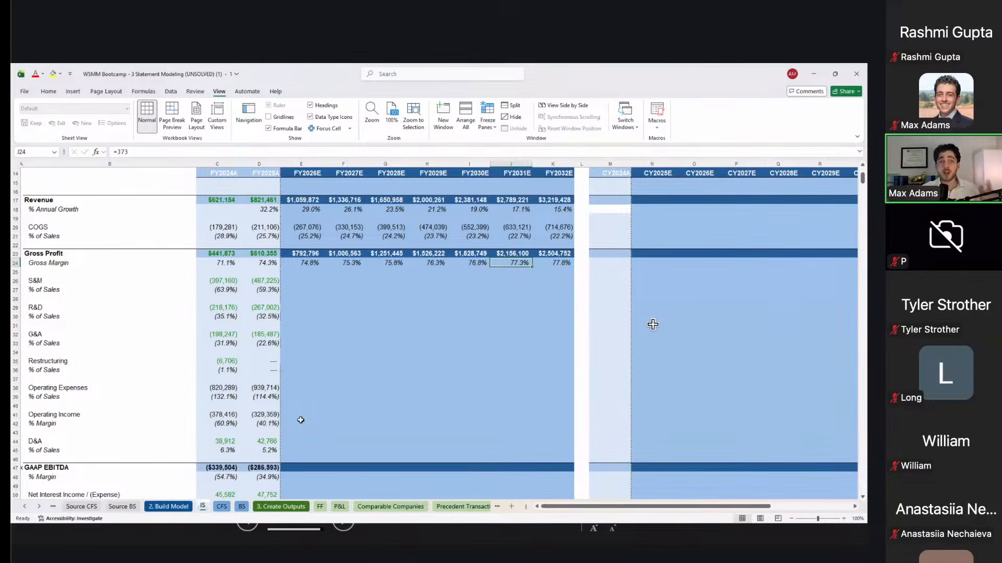
Step: Link FY2026E S&M % of Sales to E74 (55.3%) and R&D to E75 (29.5%)
{"action": "scroll", "coordinate": [652, 324], "scroll_direction": "down", "scroll_amount": 2}
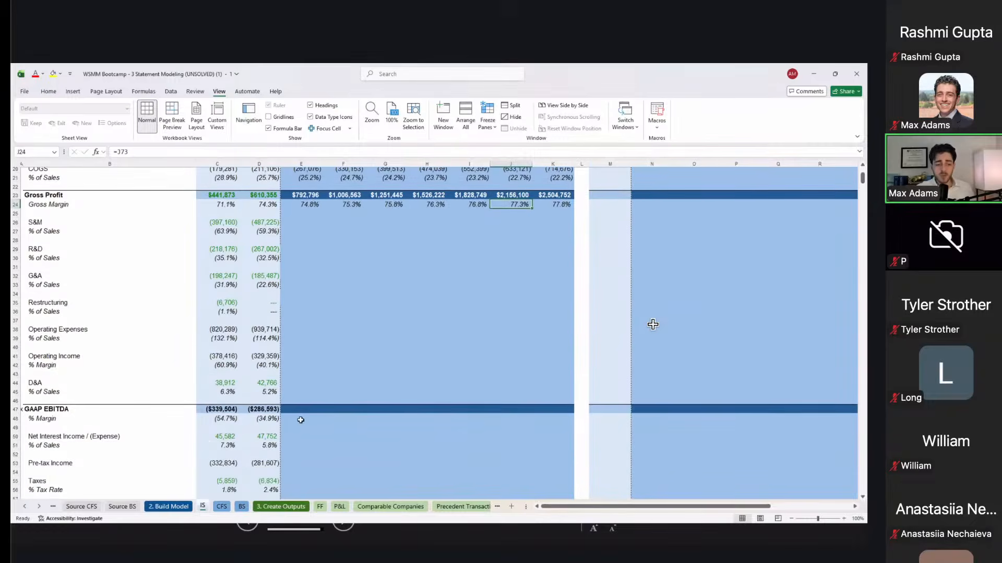
{"action": "scroll", "coordinate": [653, 325], "scroll_direction": "down", "scroll_amount": 2}
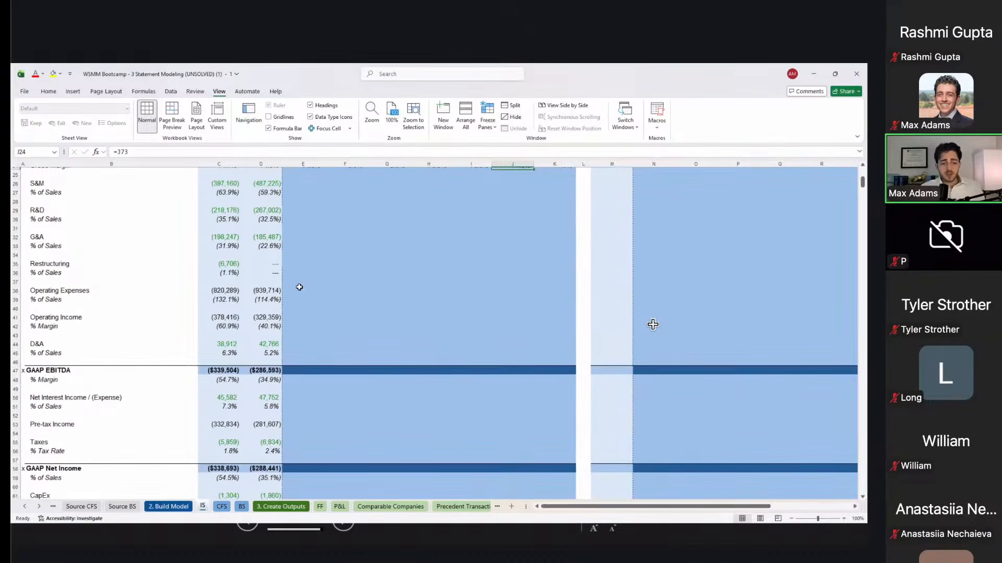
{"action": "left_click", "coordinate": [318, 214]}
{"action": "key", "text": "Up"}
{"action": "key", "text": "Up"}
{"action": "key", "text": "Up"}
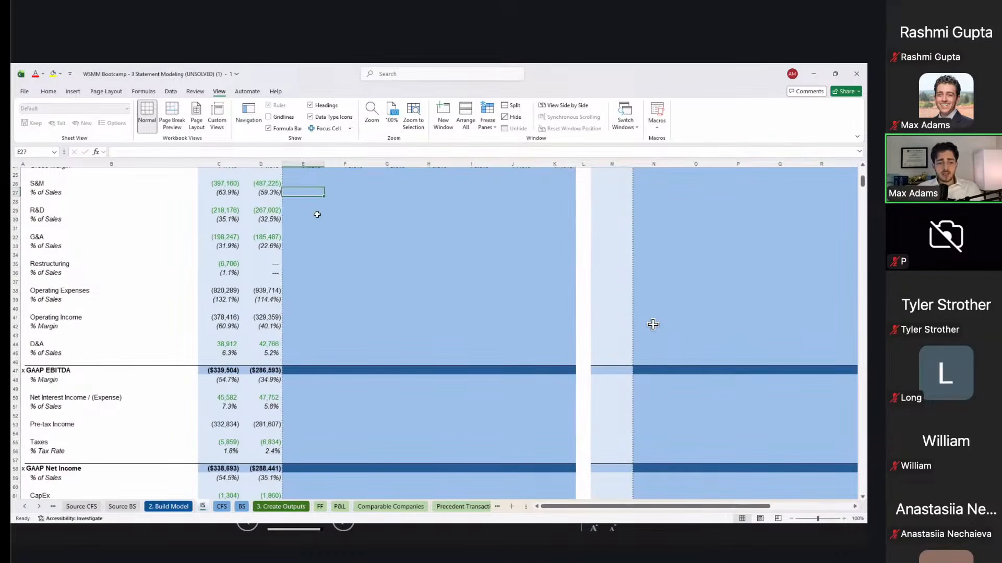
{"action": "type", "text": "="}
{"action": "scroll", "coordinate": [317, 214], "scroll_direction": "down", "scroll_amount": 2}
{"action": "scroll", "coordinate": [317, 215], "scroll_direction": "up", "scroll_amount": 2}
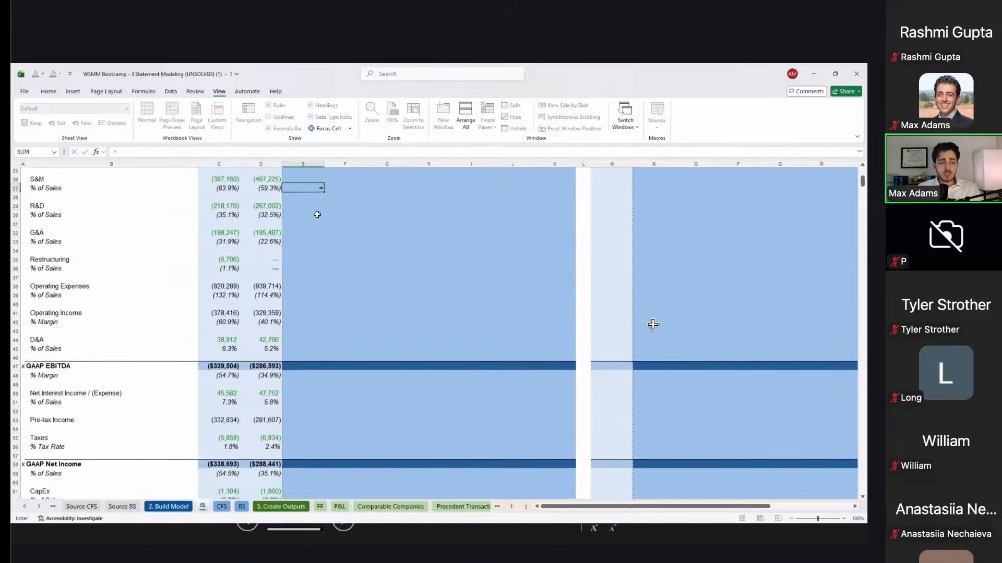
{"action": "scroll", "coordinate": [317, 214], "scroll_direction": "down", "scroll_amount": 13}
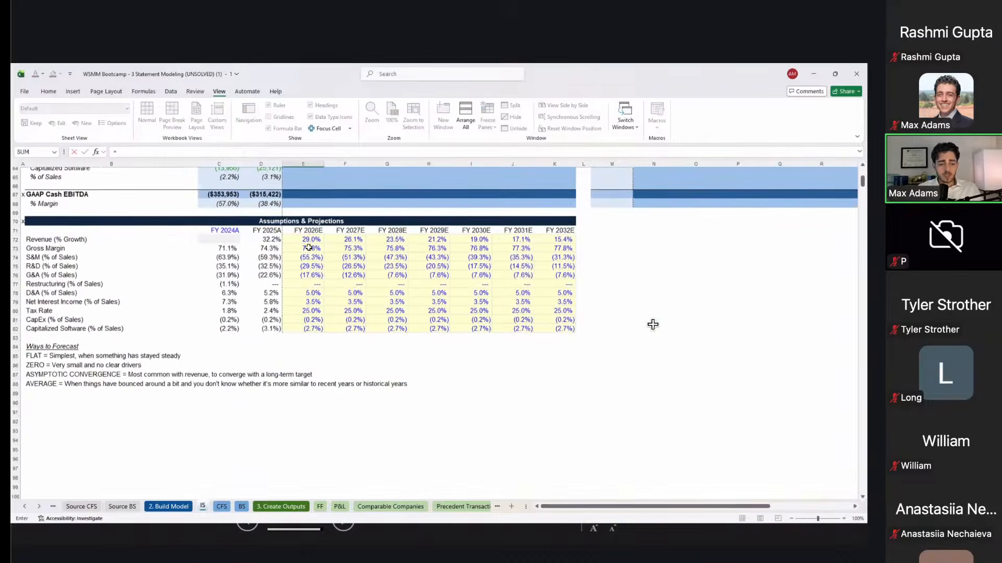
{"action": "left_click", "coordinate": [304, 259]}
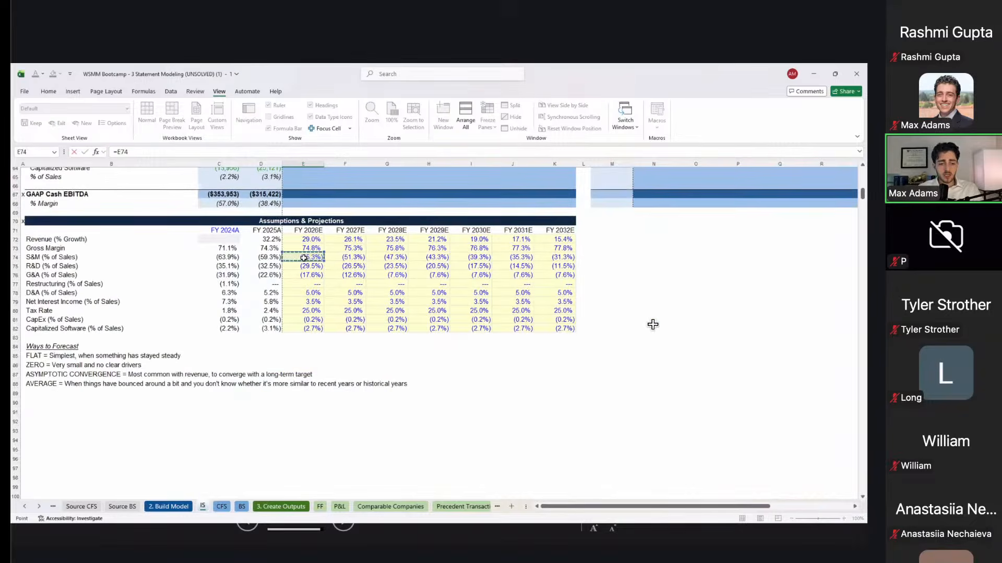
{"action": "key", "text": "Return"}
{"action": "scroll", "coordinate": [304, 258], "scroll_direction": "up", "scroll_amount": 1}
{"action": "key", "text": "Down"}
{"action": "key", "text": "Down"}
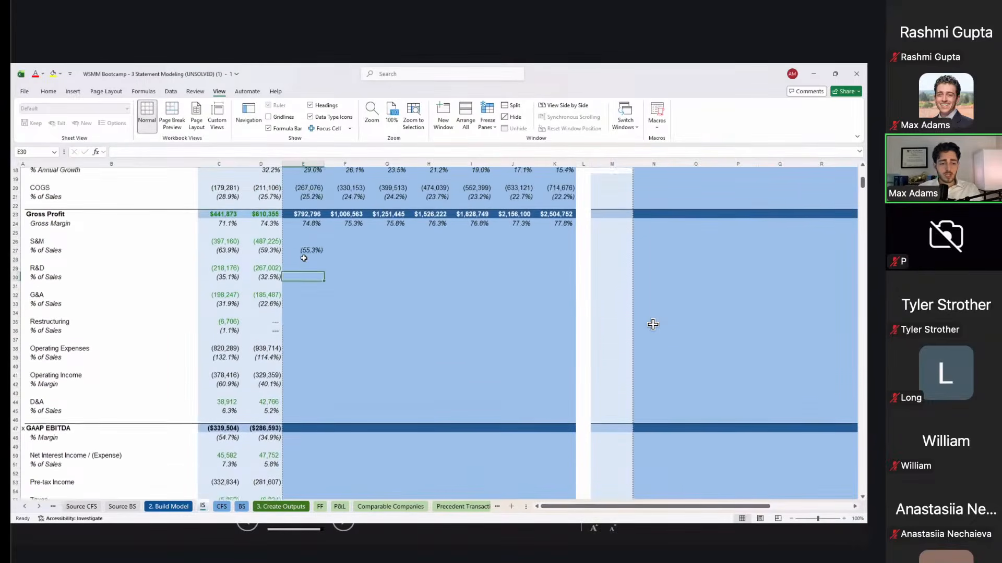
{"action": "type", "text": "="}
{"action": "scroll", "coordinate": [304, 258], "scroll_direction": "down", "scroll_amount": 16}
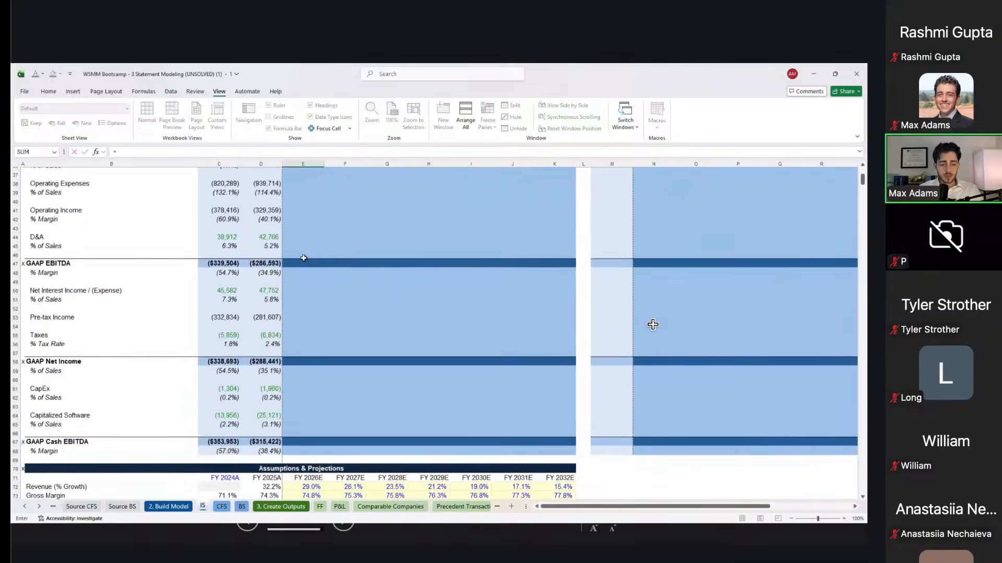
{"action": "left_click", "coordinate": [296, 257]}
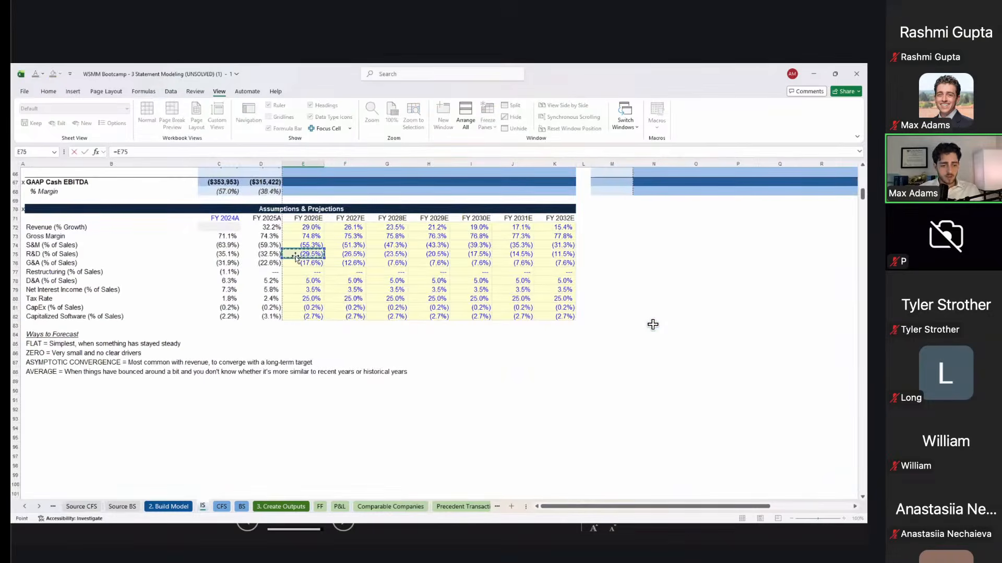
{"action": "key", "text": "Return"}
Step: Link FY2026E G&A % of Sales to E76 (17.6%) and Restructuring to E77 (zero)
{"action": "key", "text": "Down"}
{"action": "key", "text": "Down"}
{"action": "type", "text": "="}
{"action": "scroll", "coordinate": [295, 256], "scroll_direction": "down", "scroll_amount": 5}
{"action": "scroll", "coordinate": [295, 256], "scroll_direction": "down", "scroll_amount": 5}
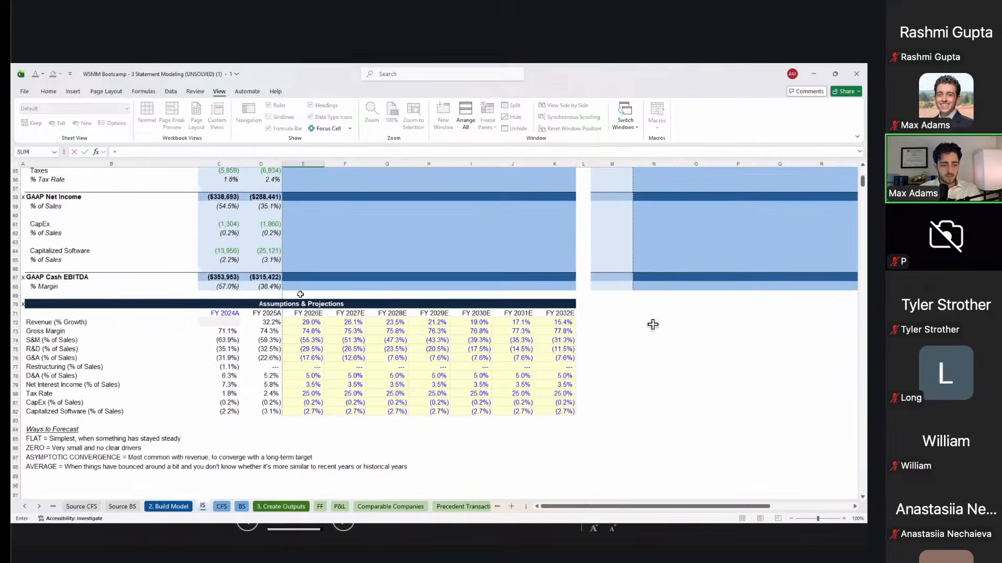
{"action": "left_click", "coordinate": [296, 356]}
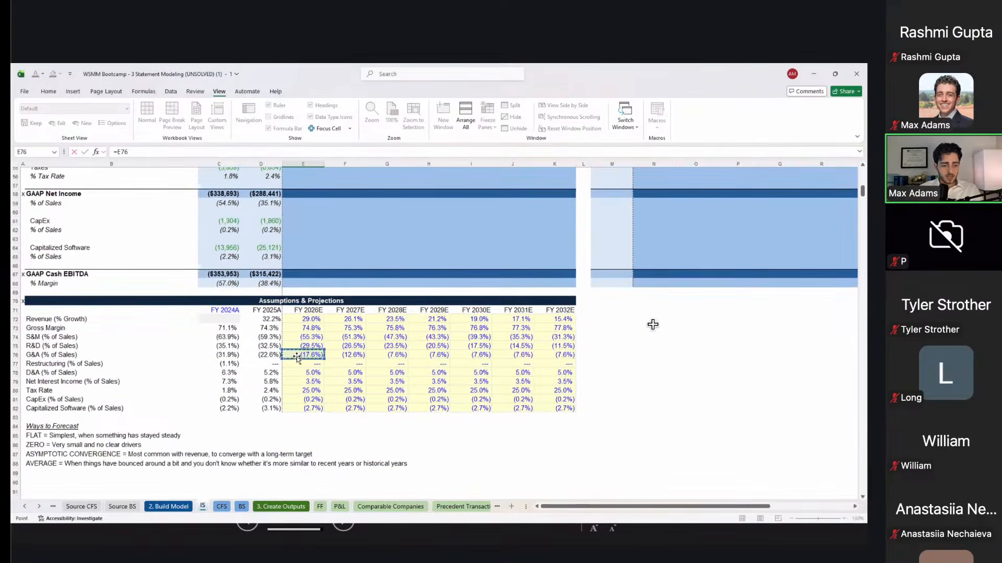
{"action": "key", "text": "Return"}
{"action": "key", "text": "Down"}
{"action": "key", "text": "Down"}
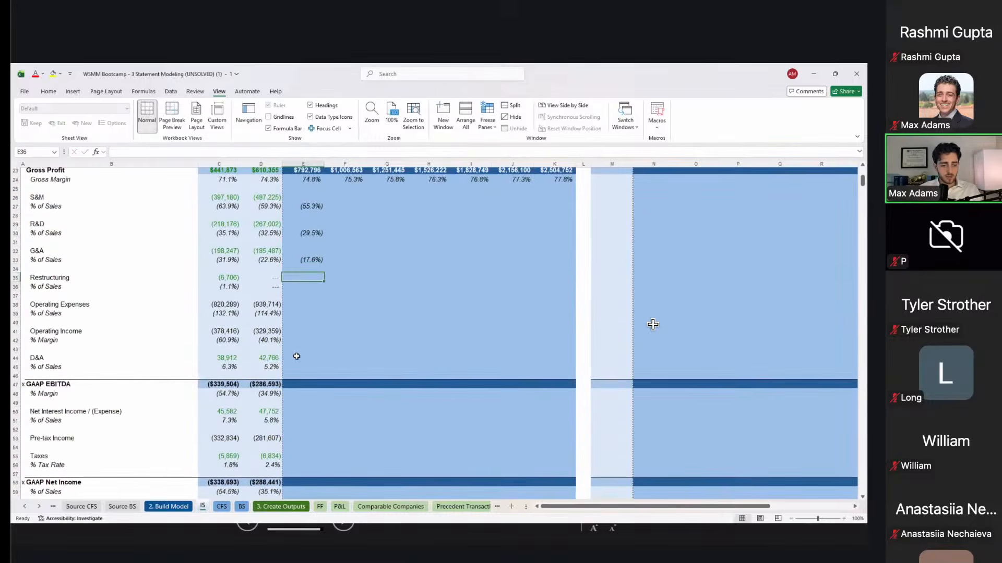
{"action": "type", "text": "="}
{"action": "scroll", "coordinate": [295, 356], "scroll_direction": "down", "scroll_amount": 11}
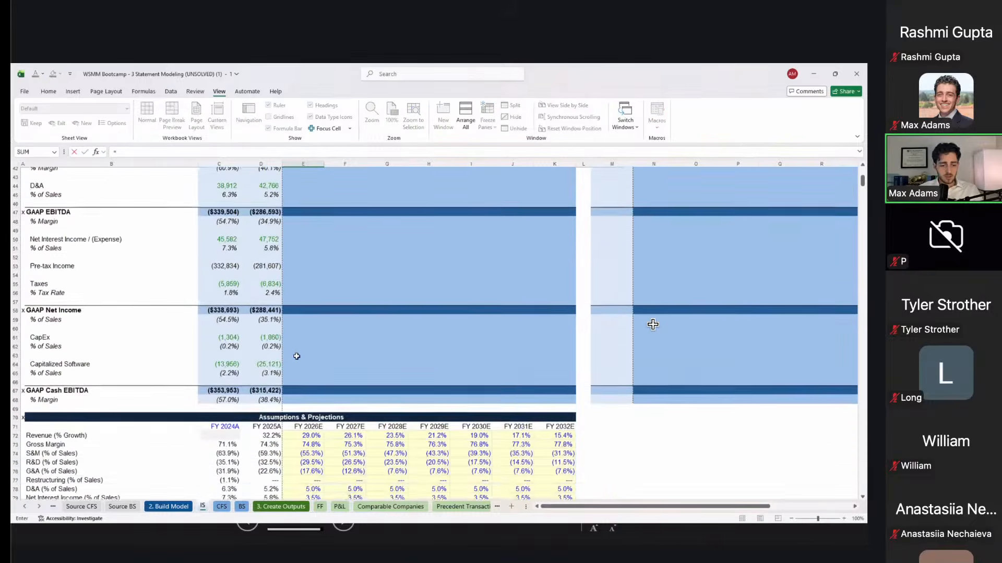
{"action": "left_click", "coordinate": [302, 359]}
{"action": "key", "text": "Return"}
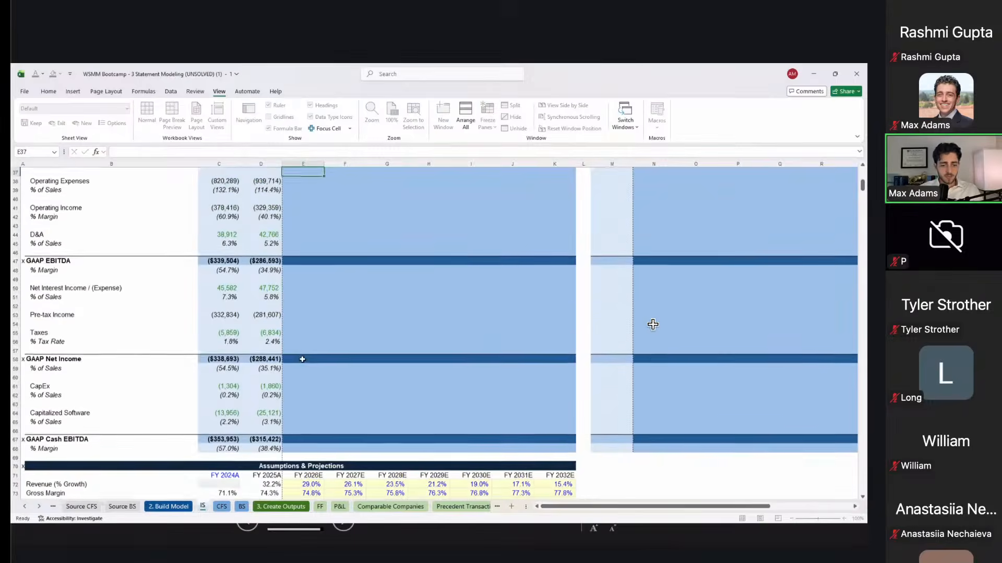
Step: Check the FY2025A Restructuring and Operating Expenses formulas without changing them
{"action": "key", "text": "Down"}
{"action": "key", "text": "Up"}
{"action": "key", "text": "Up"}
{"action": "key", "text": "Up"}
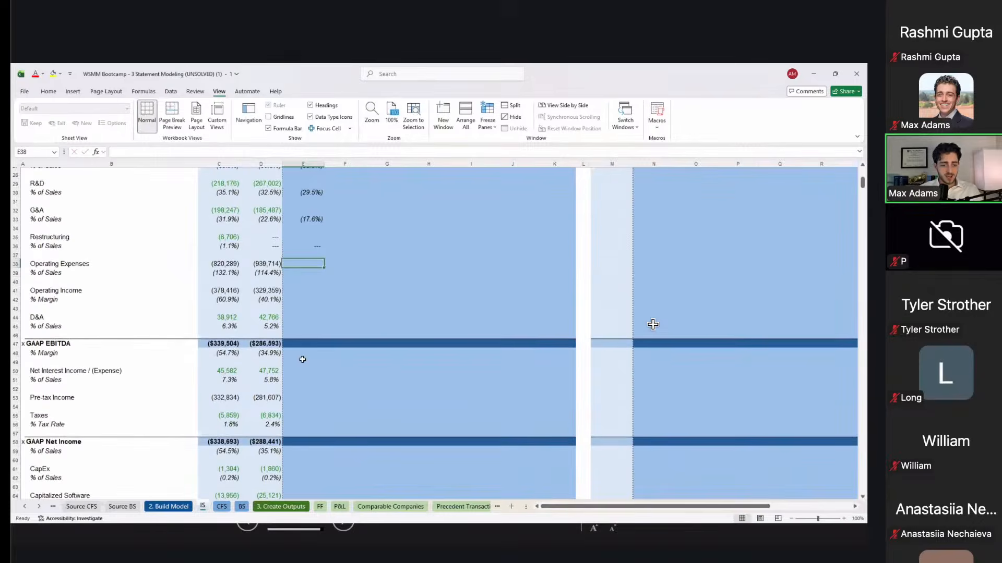
{"action": "key", "text": "Left"}
{"action": "key", "text": "Down"}
{"action": "key", "text": "Down"}
{"action": "key", "text": "Down"}
{"action": "key", "text": "F2"}
{"action": "key", "text": "Escape"}
{"action": "scroll", "coordinate": [303, 359], "scroll_direction": "up", "scroll_amount": 3}
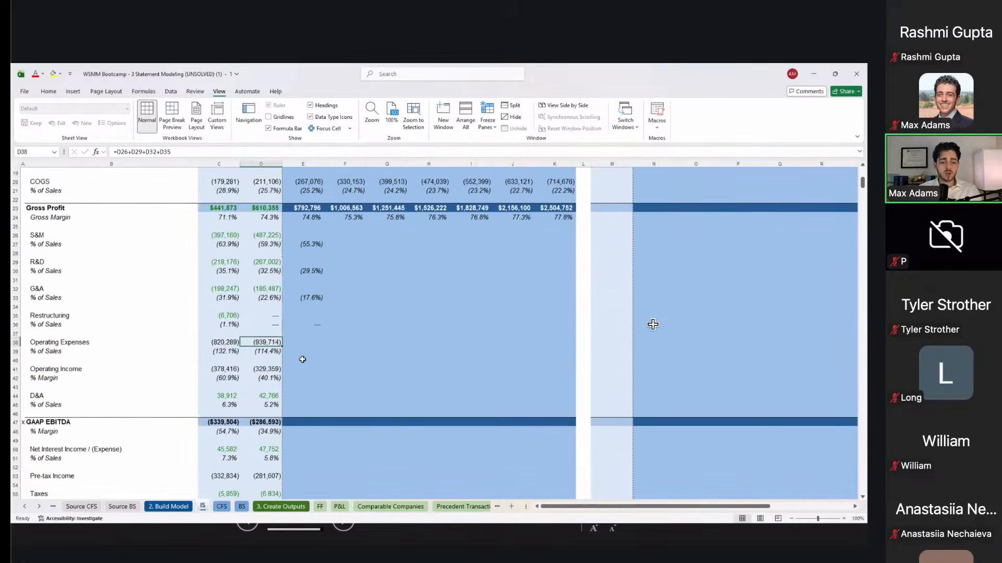
{"action": "left_click", "coordinate": [310, 248]}
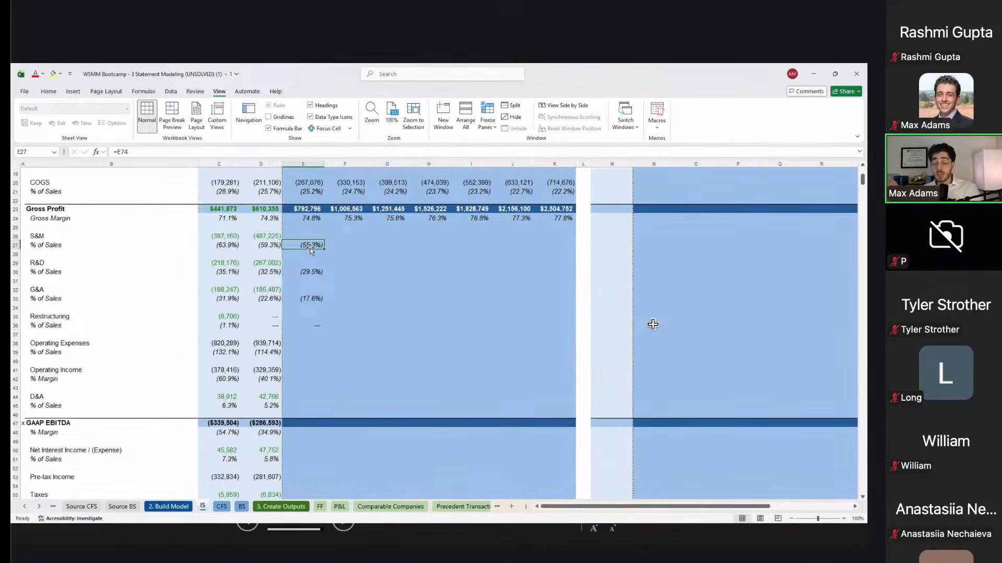
Step: Trial-fill the expense percentages across the forecast years, undo it, and review the expense rows
{"action": "key", "text": "shift+Down"}
{"action": "key", "text": "shift+Down"}
{"action": "key", "text": "shift+Down"}
{"action": "key", "text": "shift+Down"}
{"action": "key", "text": "shift+Down"}
{"action": "key", "text": "shift+Down"}
{"action": "key", "text": "shift+Down"}
{"action": "key", "text": "shift+Down"}
{"action": "key", "text": "shift+Down"}
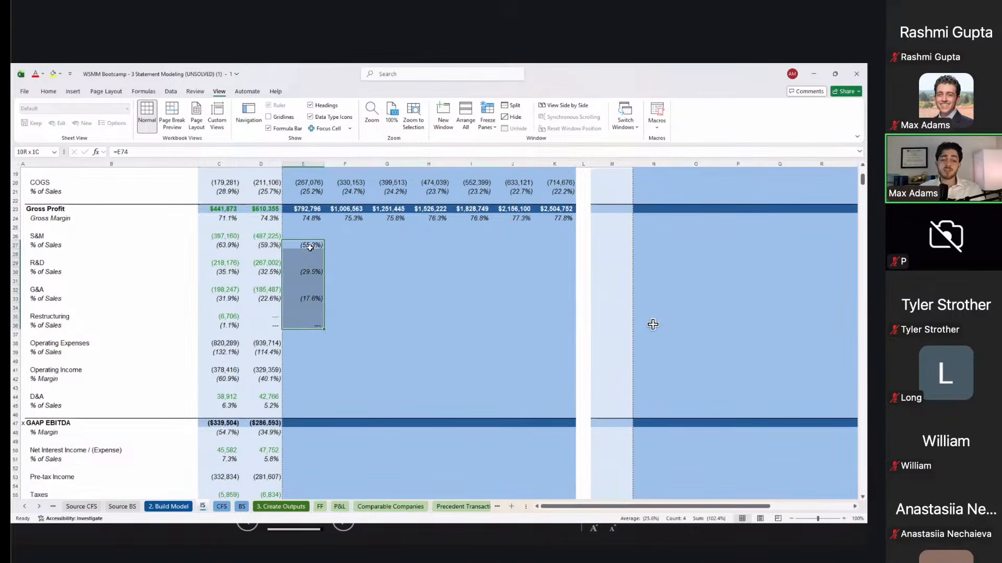
{"action": "key", "text": "shift+Right"}
{"action": "key", "text": "shift+Right"}
{"action": "key", "text": "shift+Right"}
{"action": "key", "text": "shift+Right"}
{"action": "key", "text": "shift+Right"}
{"action": "key", "text": "shift+Right"}
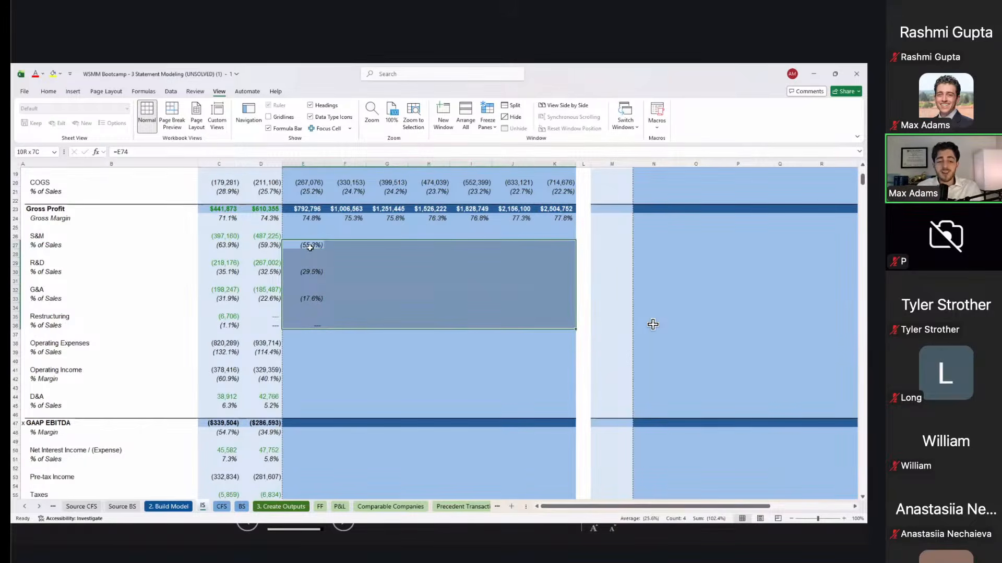
{"action": "key", "text": "ctrl+r"}
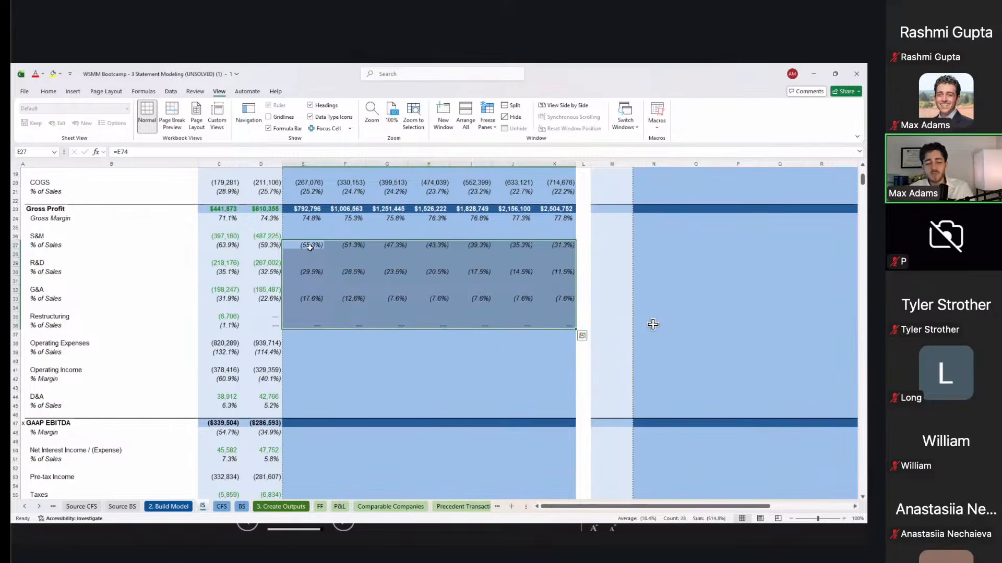
{"action": "key", "text": "ctrl+z"}
{"action": "key", "text": "Up"}
{"action": "key", "text": "Left"}
{"action": "key", "text": "shift+space"}
{"action": "key", "text": "Down"}
{"action": "key", "text": "Down"}
{"action": "key", "text": "Down"}
{"action": "key", "text": "shift+space"}
{"action": "key", "text": "Down"}
{"action": "key", "text": "Down"}
{"action": "key", "text": "Down"}
{"action": "key", "text": "shift+space"}
{"action": "key", "text": "Down"}
{"action": "key", "text": "Down"}
{"action": "key", "text": "Down"}
{"action": "key", "text": "shift+space"}
{"action": "key", "text": "Right"}
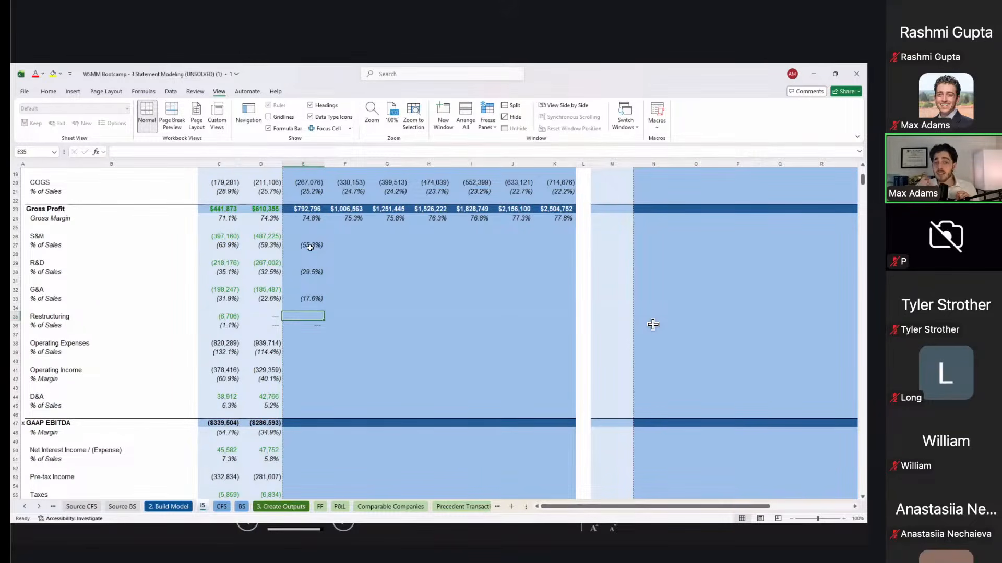
{"action": "key", "text": "Up"}
{"action": "key", "text": "Up"}
{"action": "key", "text": "Up"}
{"action": "key", "text": "Up"}
{"action": "key", "text": "Up"}
{"action": "key", "text": "Up"}
{"action": "key", "text": "Up"}
{"action": "key", "text": "Up"}
{"action": "key", "text": "Up"}
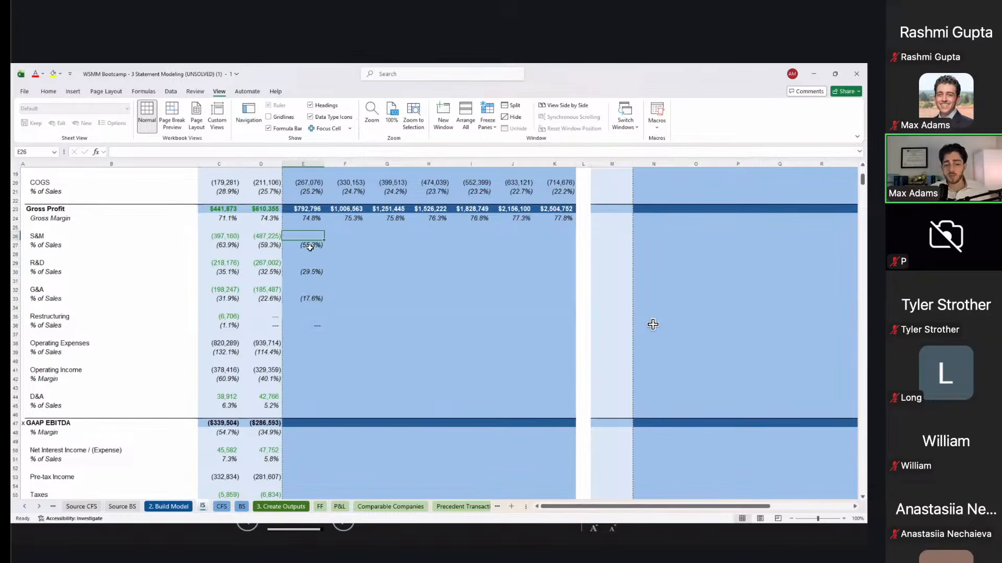
Step: Enter the FY2026E S&M expense formula =E27*E$17 in E26
{"action": "scroll", "coordinate": [310, 247], "scroll_direction": "up", "scroll_amount": 2}
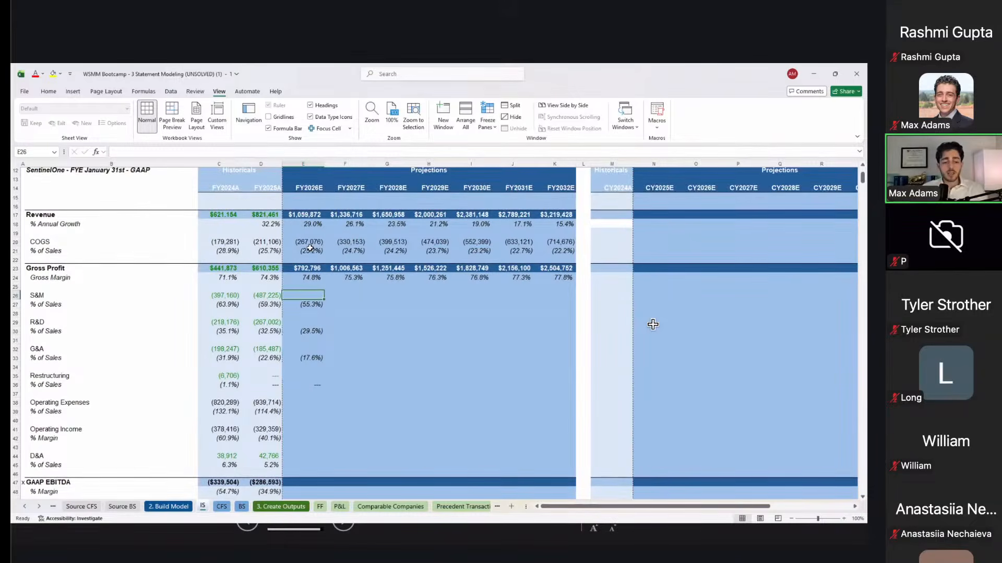
{"action": "type", "text": "="}
{"action": "key", "text": "Down"}
{"action": "type", "text": "*"}
{"action": "key", "text": "Up"}
{"action": "key", "text": "Up"}
{"action": "key", "text": "Up"}
{"action": "key", "text": "Up"}
{"action": "key", "text": "Up"}
{"action": "key", "text": "Up"}
{"action": "key", "text": "Up"}
{"action": "key", "text": "Up"}
{"action": "key", "text": "Up"}
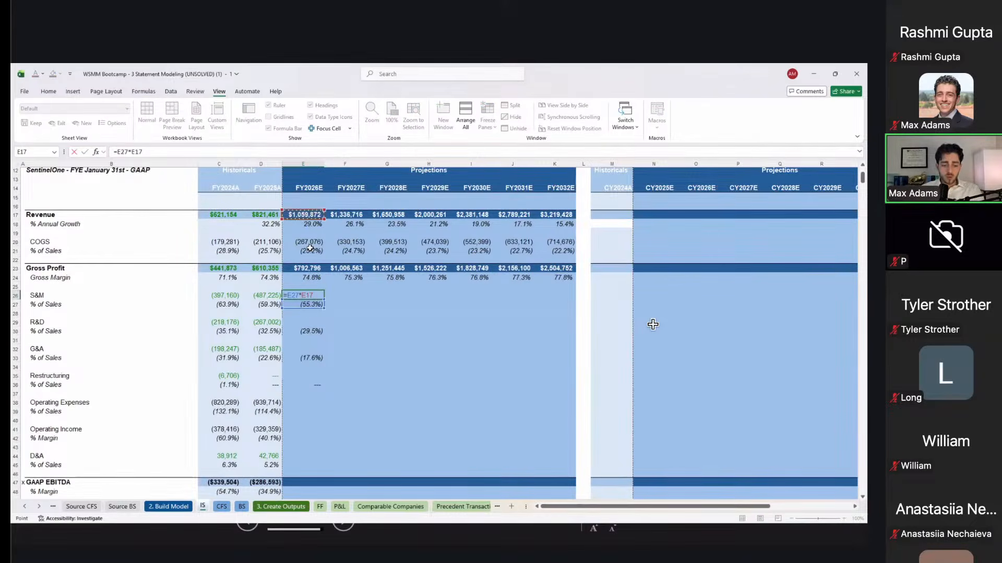
{"action": "key", "text": "F4"}
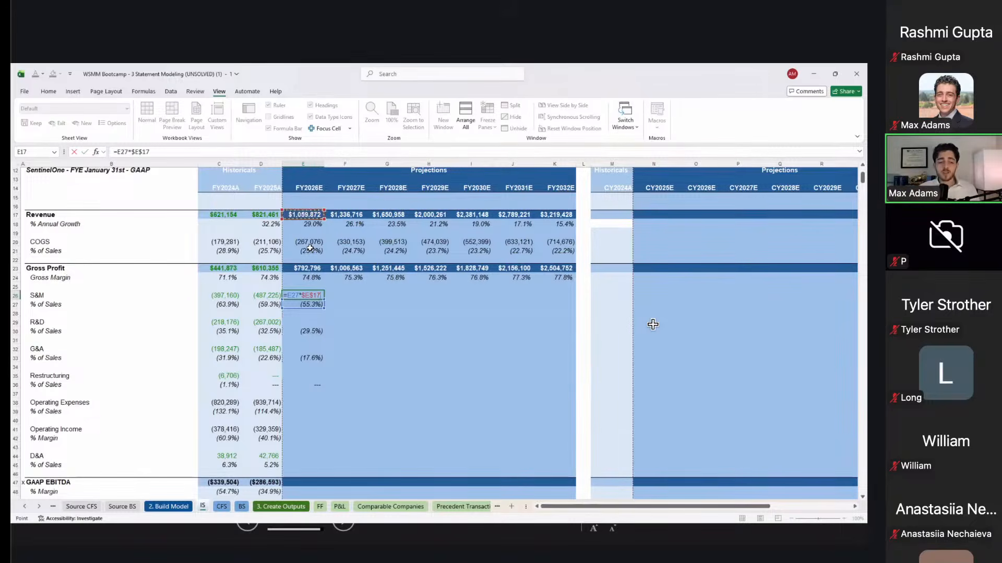
{"action": "key", "text": "ctrl+Return"}
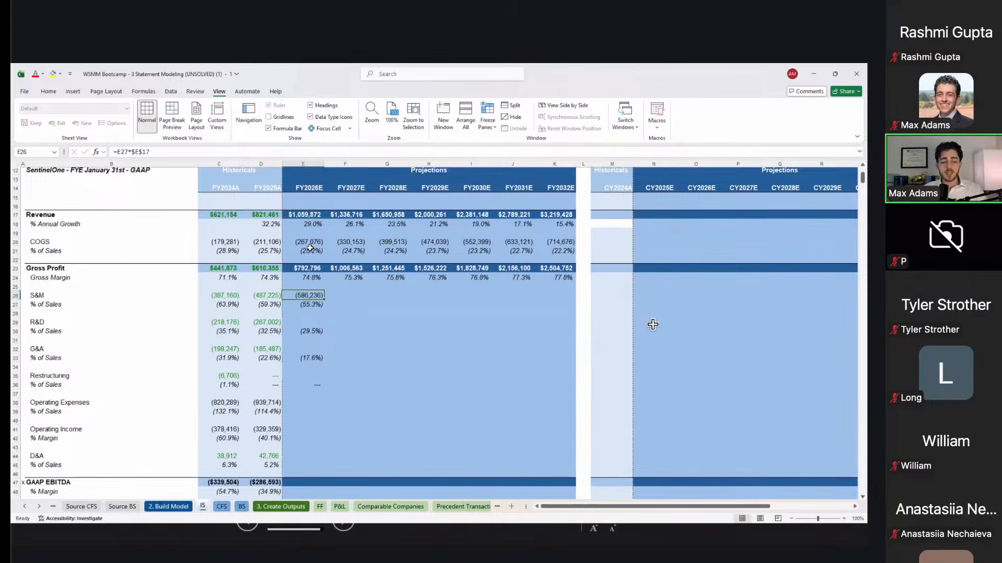
{"action": "key", "text": "F2"}
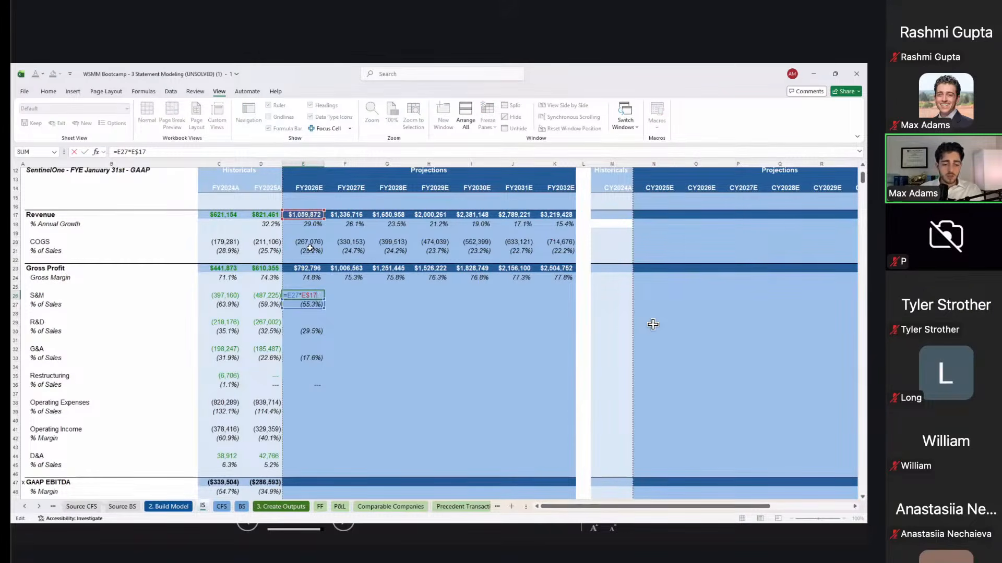
{"action": "key", "text": "Escape"}
Step: Copy the S&M formula into the FY2026E R&D, G&A and Restructuring expense cells
{"action": "key", "text": "ctrl+c"}
{"action": "key", "text": "Down"}
{"action": "key", "text": "Down"}
{"action": "key", "text": "Down"}
{"action": "key", "text": "ctrl+v"}
{"action": "key", "text": "Down"}
{"action": "key", "text": "Down"}
{"action": "key", "text": "Down"}
{"action": "key", "text": "ctrl+v"}
{"action": "key", "text": "Down"}
{"action": "key", "text": "Down"}
{"action": "key", "text": "Down"}
{"action": "key", "text": "ctrl+v"}
{"action": "key", "text": "Escape"}
Step: Verify the FY2026E expense formulas and fill E26:K36 right through FY2032E
{"action": "key", "text": "Up"}
{"action": "key", "text": "Up"}
{"action": "key", "text": "Up"}
{"action": "key", "text": "F2"}
{"action": "key", "text": "Escape"}
{"action": "key", "text": "Up"}
{"action": "key", "text": "Up"}
{"action": "key", "text": "Up"}
{"action": "key", "text": "F2"}
{"action": "key", "text": "Escape"}
{"action": "key", "text": "Up"}
{"action": "key", "text": "Up"}
{"action": "key", "text": "Up"}
{"action": "key", "text": "F2"}
{"action": "key", "text": "Escape"}
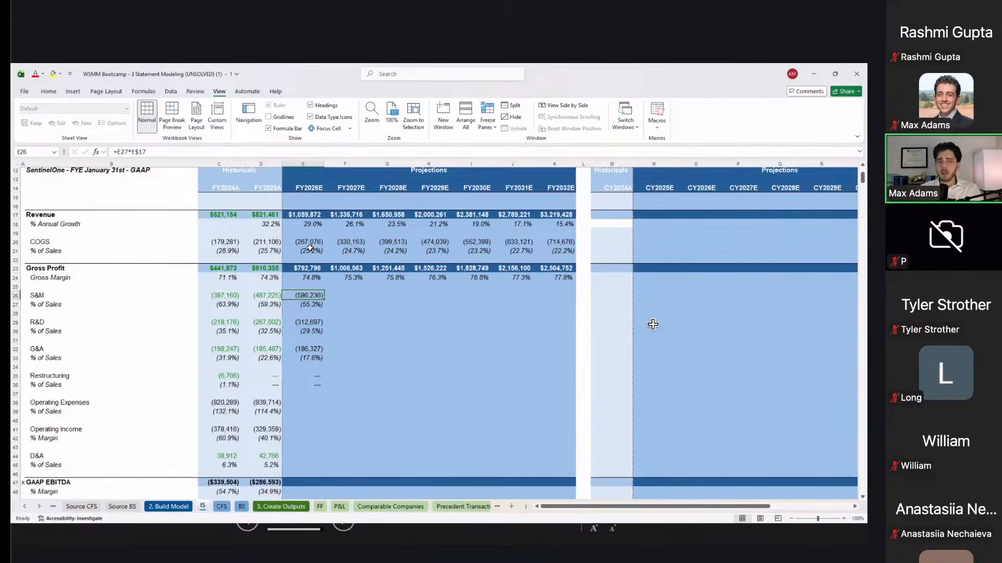
{"action": "key", "text": "shift+Down"}
{"action": "key", "text": "shift+Down"}
{"action": "key", "text": "shift+Down"}
{"action": "key", "text": "shift+Down"}
{"action": "key", "text": "shift+Down"}
{"action": "key", "text": "shift+Down"}
{"action": "key", "text": "shift+Down"}
{"action": "key", "text": "shift+Down"}
{"action": "key", "text": "shift+Down"}
{"action": "key", "text": "shift+Down"}
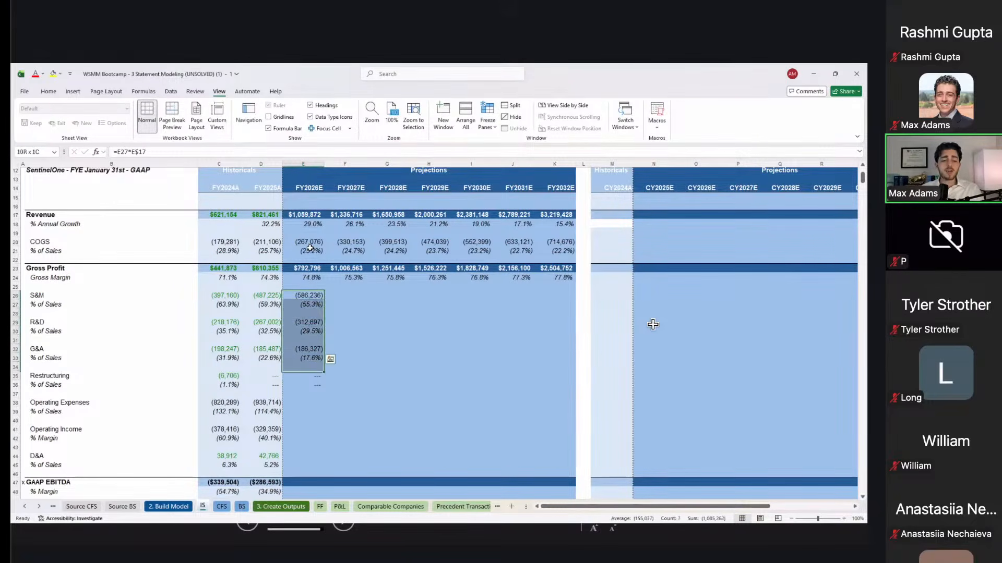
{"action": "key", "text": "shift+Right"}
{"action": "key", "text": "shift+Right"}
{"action": "key", "text": "shift+Right"}
{"action": "key", "text": "shift+Right"}
{"action": "key", "text": "shift+Right"}
{"action": "key", "text": "shift+Right"}
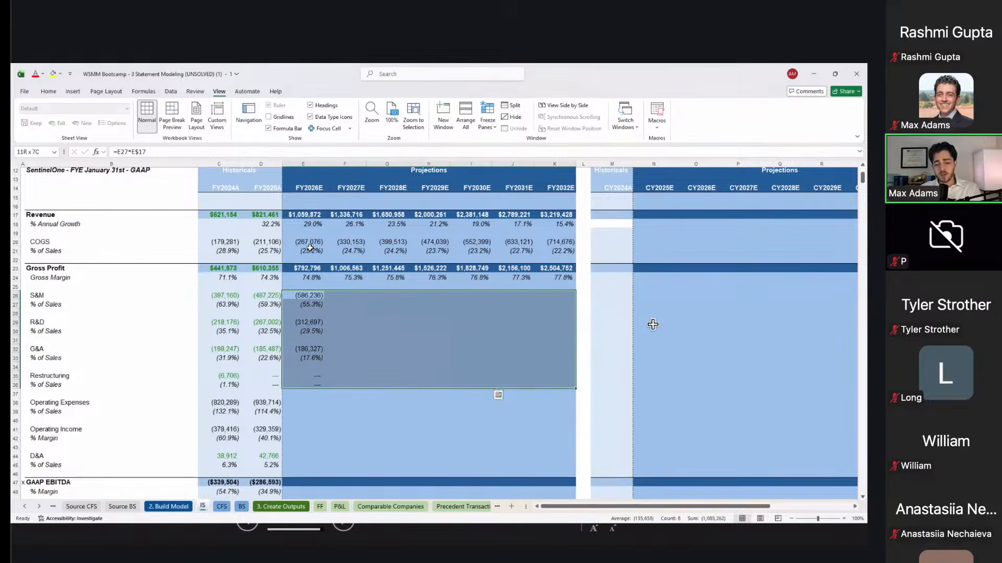
{"action": "key", "text": "ctrl+r"}
Step: Copy the FY2025A Operating Expenses through Operating Income margin formulas
{"action": "key", "text": "Down"}
{"action": "scroll", "coordinate": [331, 325], "scroll_direction": "down", "scroll_amount": 4}
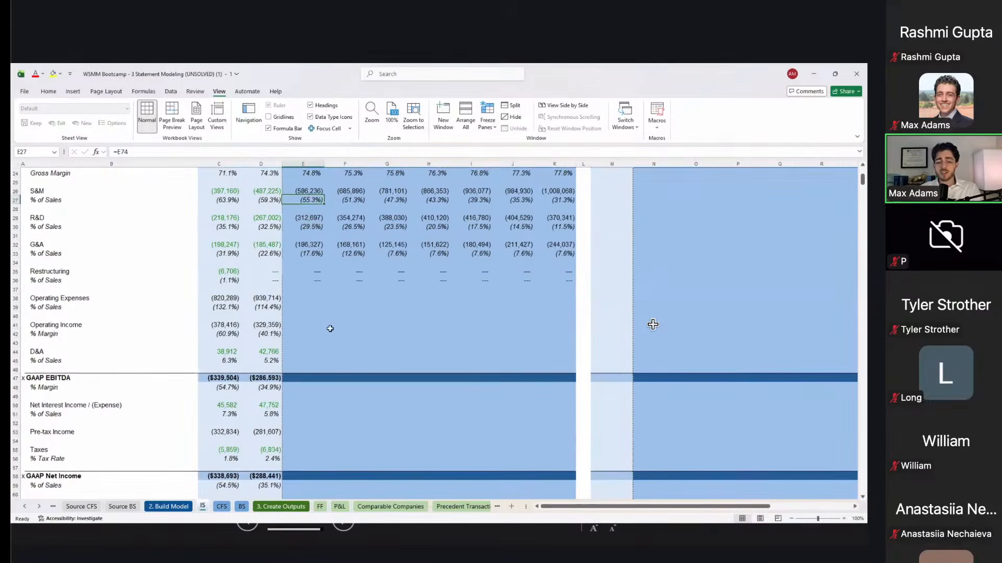
{"action": "scroll", "coordinate": [334, 323], "scroll_direction": "up", "scroll_amount": 1}
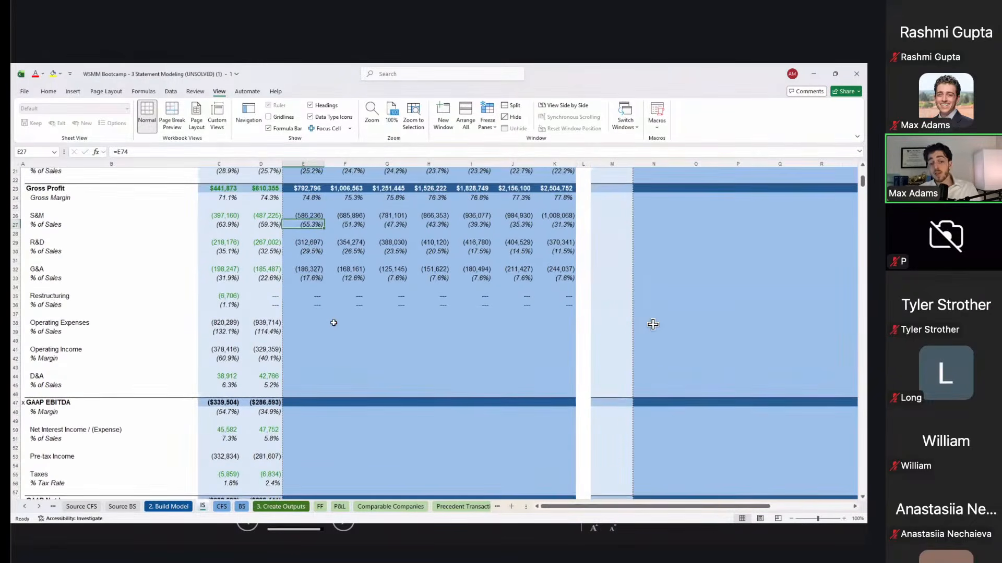
{"action": "scroll", "coordinate": [334, 323], "scroll_direction": "up", "scroll_amount": 1}
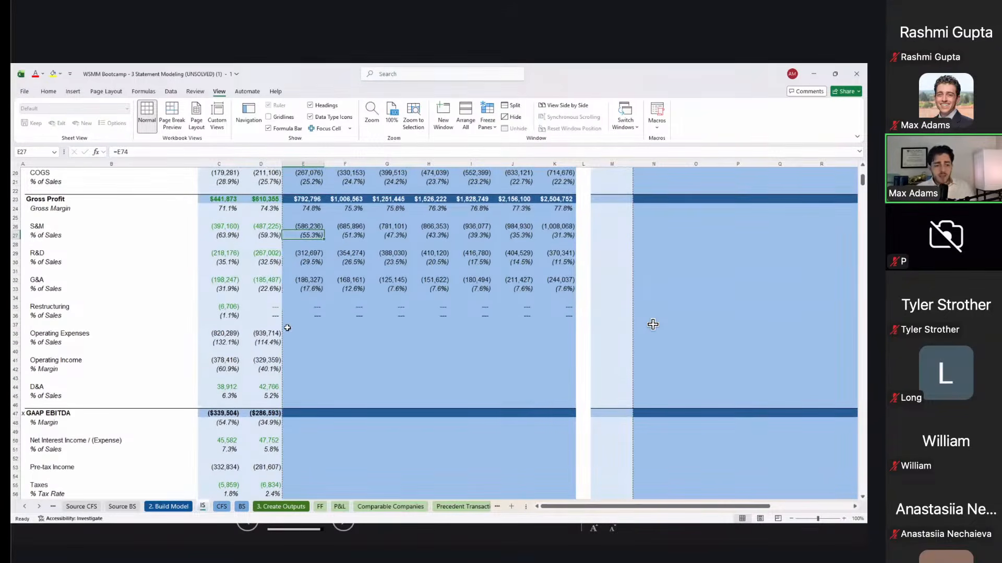
{"action": "key", "text": "Down"}
{"action": "key", "text": "Down"}
{"action": "key", "text": "Down"}
{"action": "key", "text": "Down"}
{"action": "key", "text": "Down"}
{"action": "key", "text": "Down"}
{"action": "key", "text": "Down"}
{"action": "key", "text": "Down"}
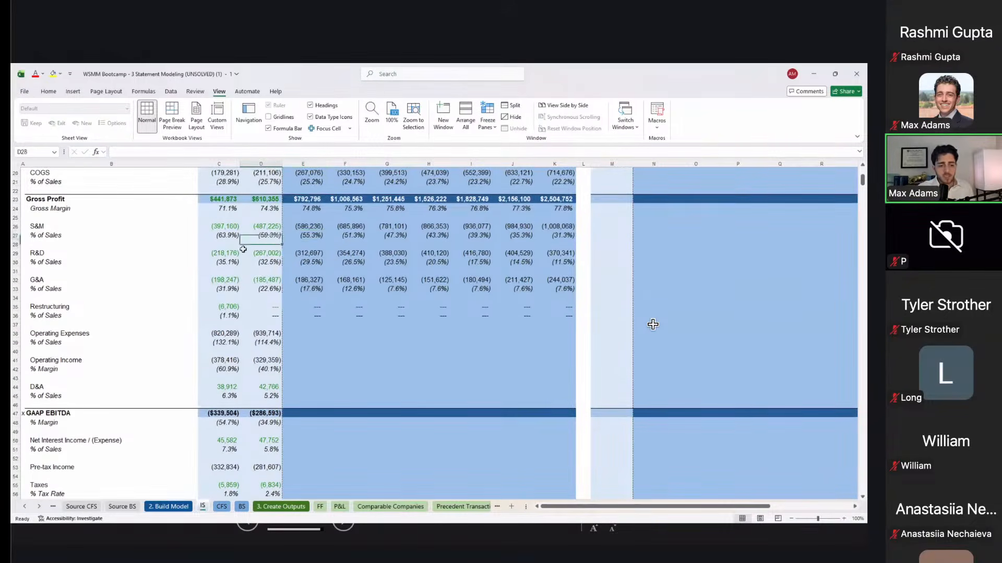
{"action": "key", "text": "Left"}
{"action": "key", "text": "Down"}
{"action": "key", "text": "Down"}
{"action": "key", "text": "Down"}
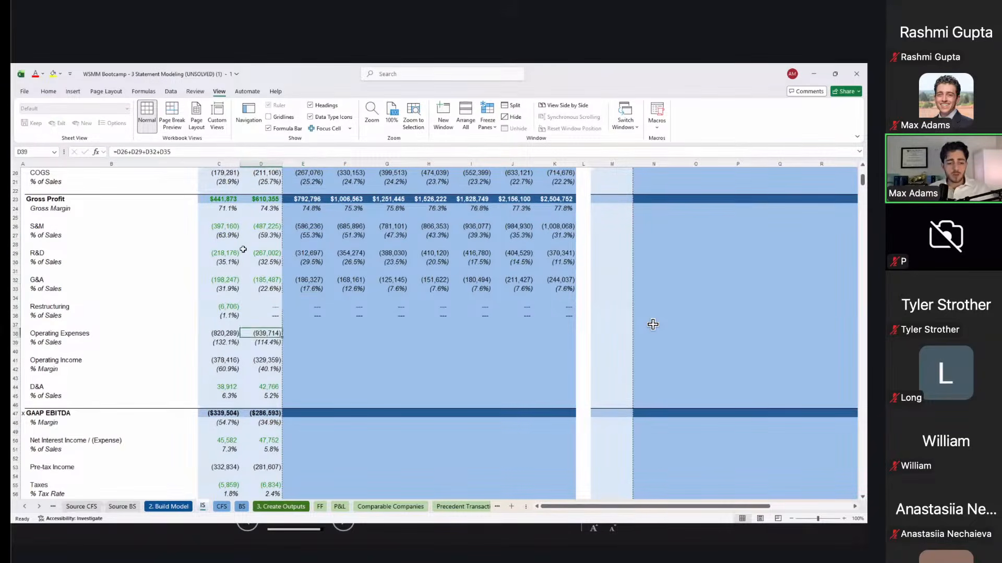
{"action": "key", "text": "shift+Down"}
{"action": "key", "text": "shift+Down"}
{"action": "key", "text": "shift+Down"}
{"action": "key", "text": "shift+Down"}
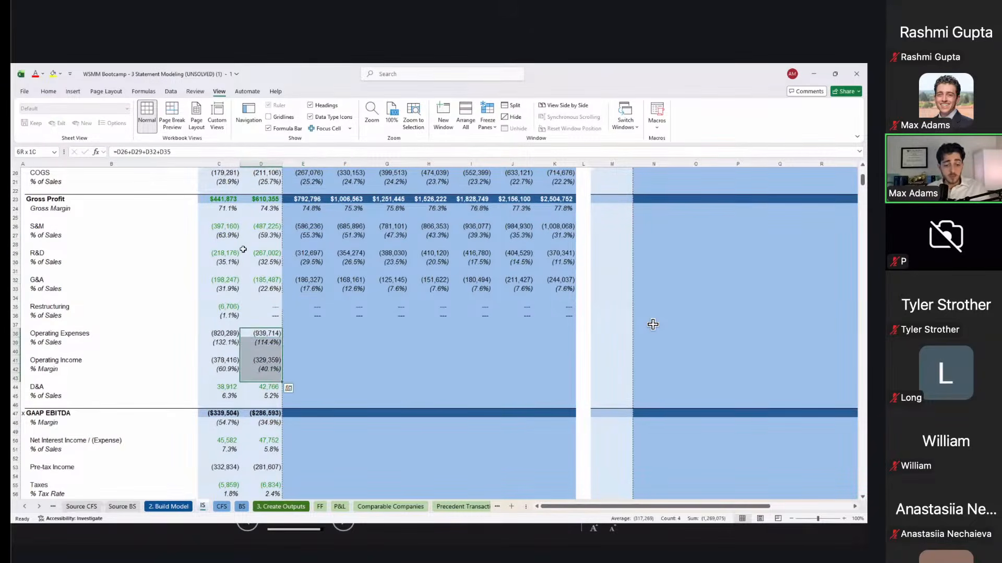
{"action": "key", "text": "ctrl+c"}
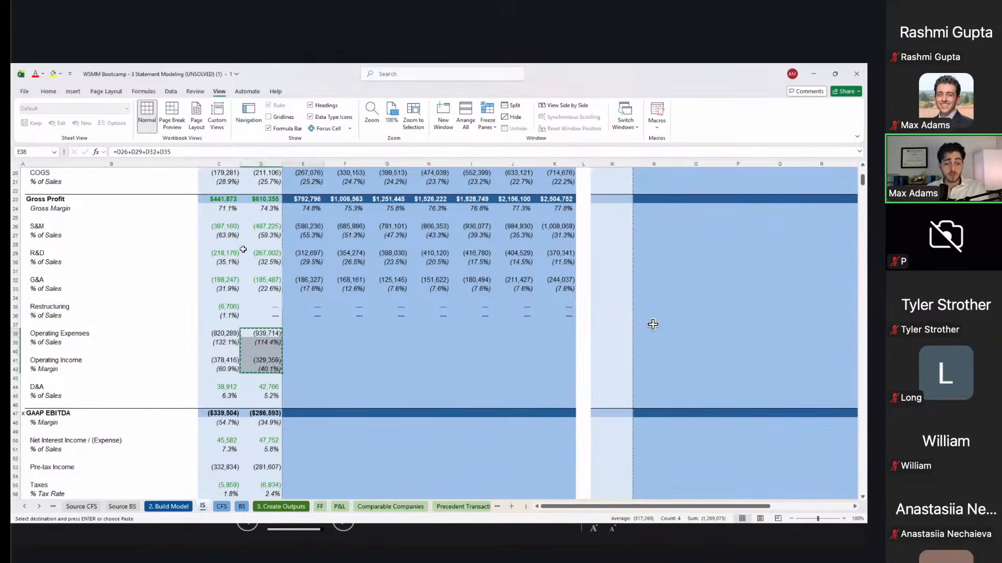
Step: Paste them as formulas only across FY2026E–FY2032E
{"action": "key", "text": "Right"}
{"action": "key", "text": "shift+Right"}
{"action": "key", "text": "shift+Right"}
{"action": "key", "text": "shift+Right"}
{"action": "key", "text": "shift+Right"}
{"action": "key", "text": "shift+Right"}
{"action": "key", "text": "shift+Right"}
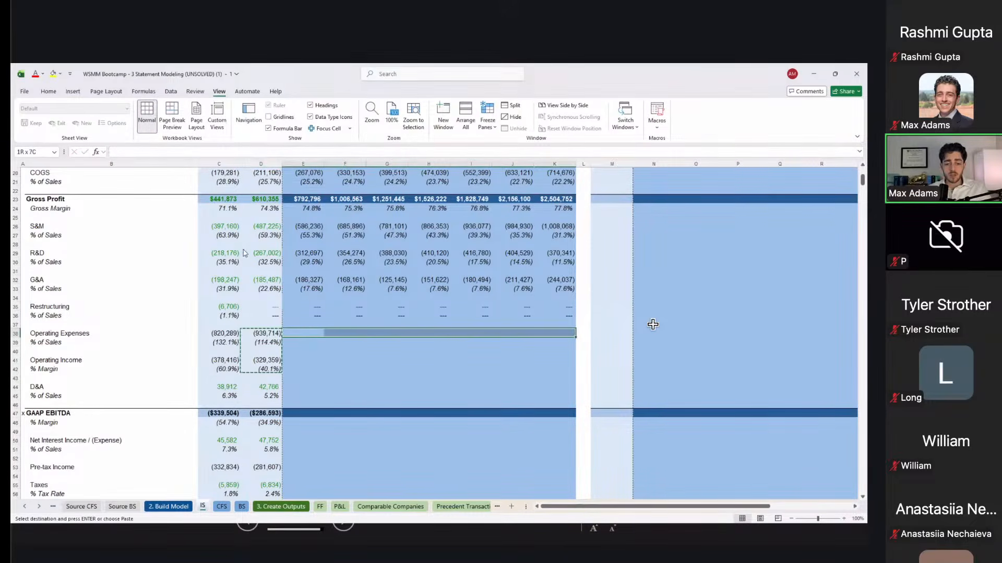
{"action": "key", "text": "ctrl+alt+v"}
{"action": "key", "text": "f"}
{"action": "key", "text": "Return"}
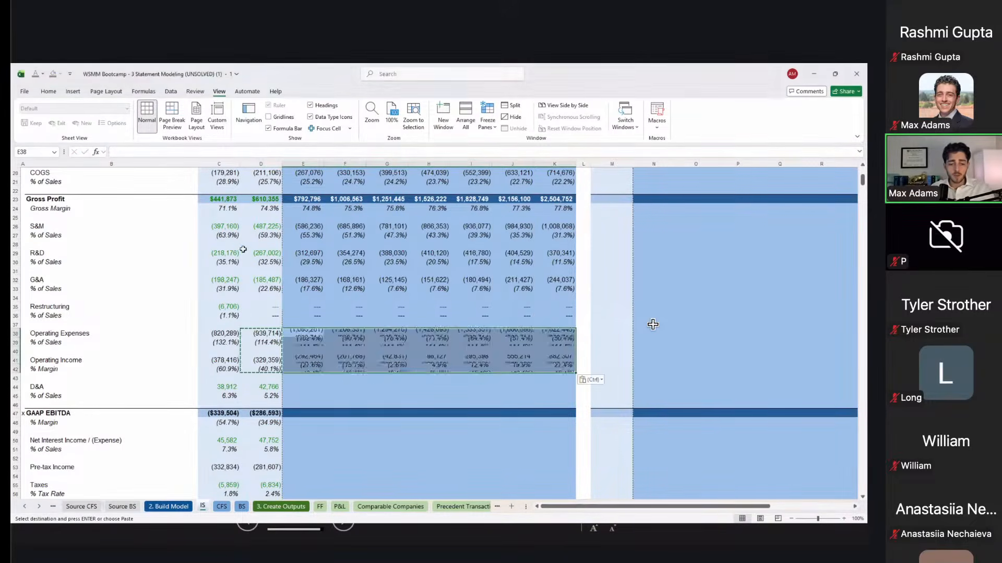
{"action": "key", "text": "Up"}
{"action": "scroll", "coordinate": [653, 325], "scroll_direction": "up", "scroll_amount": 3}
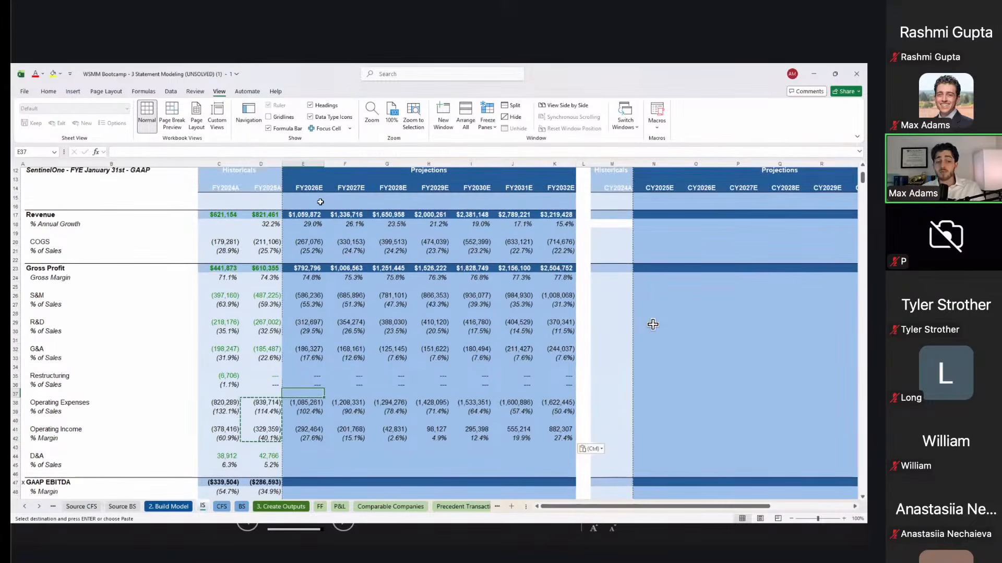
Step: Link FY2026E D&A % of Sales to the D&A assumption with =E78
{"action": "scroll", "coordinate": [653, 325], "scroll_direction": "down", "scroll_amount": 12}
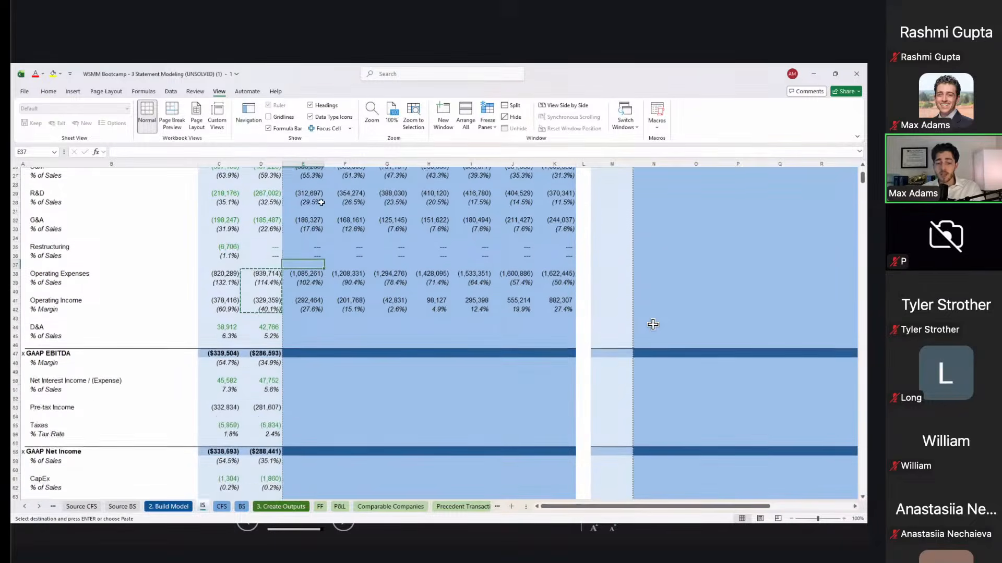
{"action": "left_click_drag", "start_coordinate": [303, 371], "coordinate": [484, 459]}
{"action": "scroll", "coordinate": [443, 365], "scroll_direction": "up", "scroll_amount": 4}
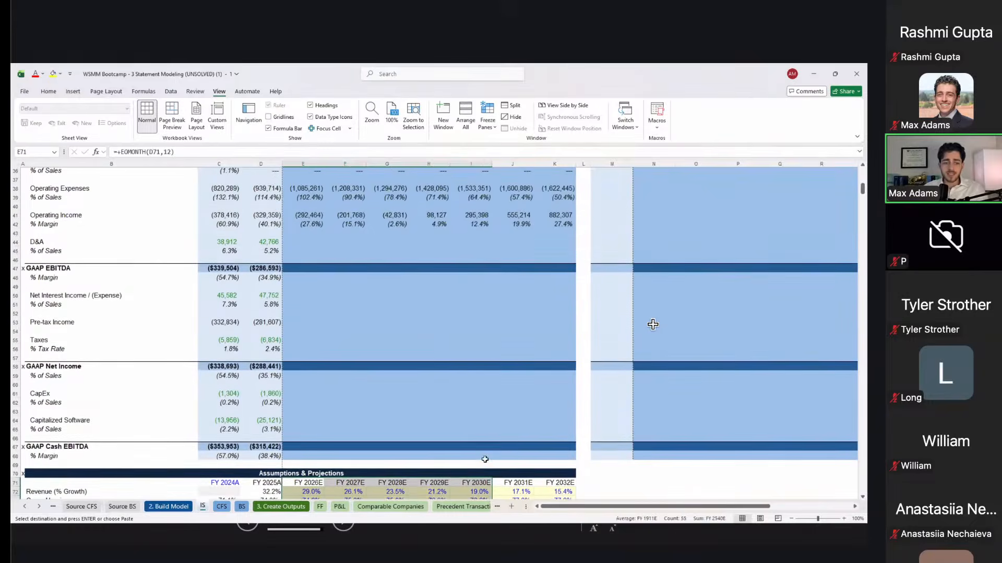
{"action": "left_click", "coordinate": [330, 248]}
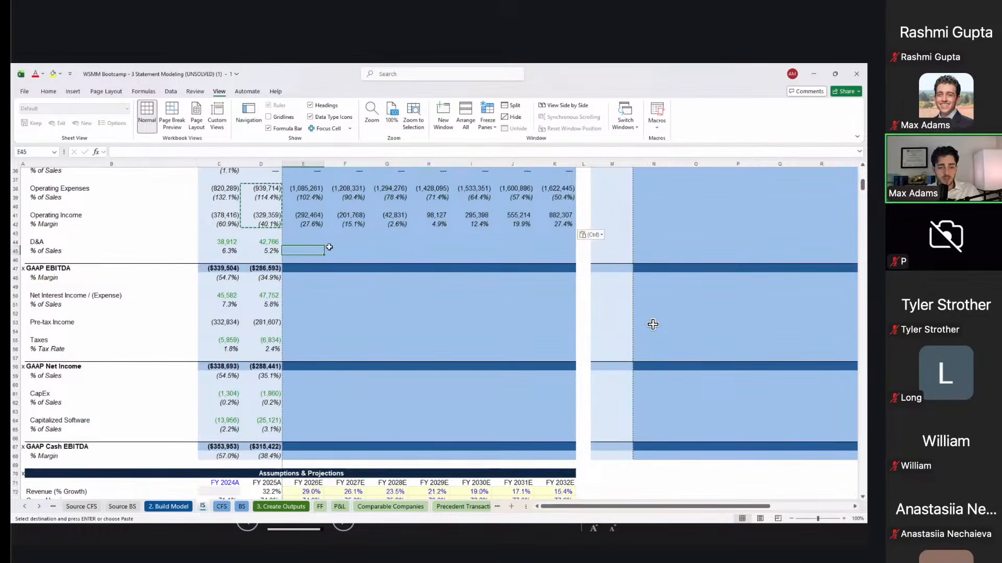
{"action": "scroll", "coordinate": [329, 248], "scroll_direction": "down", "scroll_amount": 4}
{"action": "type", "text": "="}
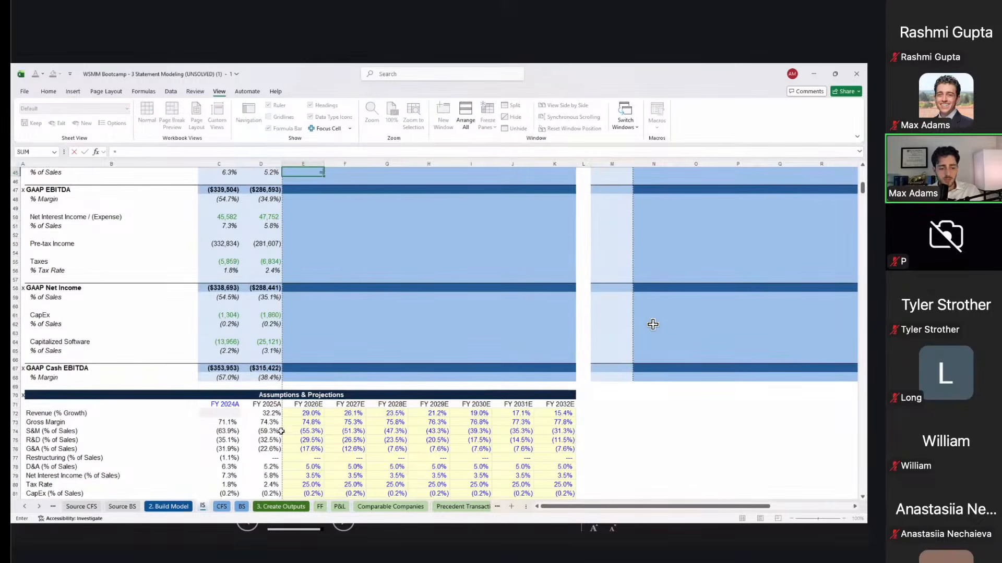
{"action": "left_click", "coordinate": [299, 468]}
{"action": "key", "text": "Return"}
Step: Copy the Restructuring formula into FY2026E D&A and fill D&A rows through FY2032E
{"action": "key", "text": "Down"}
{"action": "key", "text": "Down"}
{"action": "key", "text": "Up"}
{"action": "key", "text": "Up"}
{"action": "key", "text": "Up"}
{"action": "key", "text": "Up"}
{"action": "key", "text": "Up"}
{"action": "key", "text": "Up"}
{"action": "key", "text": "Up"}
{"action": "key", "text": "Up"}
{"action": "key", "text": "Up"}
{"action": "key", "text": "Up"}
{"action": "key", "text": "Up"}
{"action": "key", "text": "Up"}
{"action": "key", "text": "Up"}
{"action": "key", "text": "Up"}
{"action": "key", "text": "Down"}
{"action": "key", "text": "ctrl+c"}
{"action": "key", "text": "Down"}
{"action": "key", "text": "Down"}
{"action": "key", "text": "Down"}
{"action": "key", "text": "Down"}
{"action": "key", "text": "Down"}
{"action": "key", "text": "Down"}
{"action": "key", "text": "Down"}
{"action": "key", "text": "Down"}
{"action": "key", "text": "Down"}
{"action": "key", "text": "Down"}
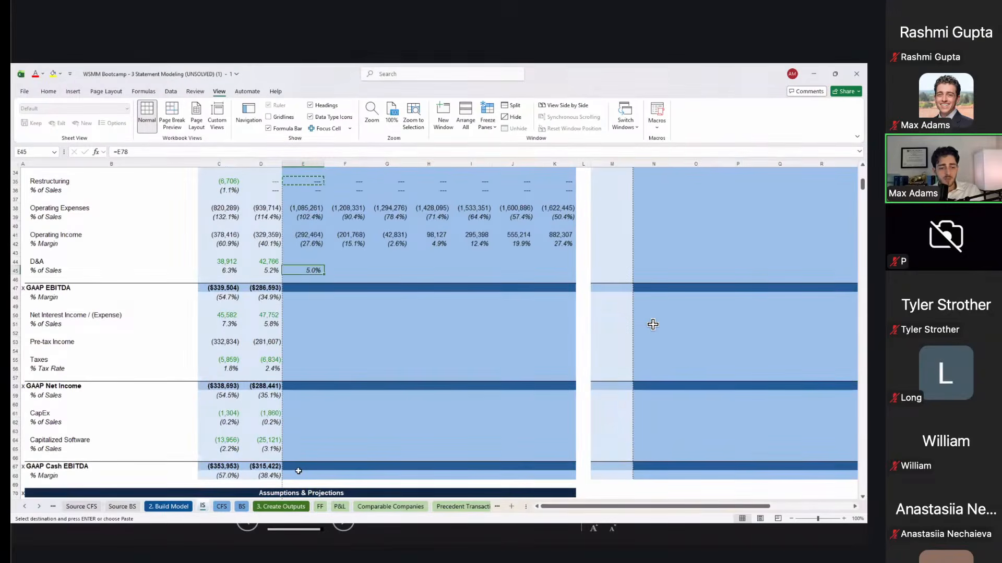
{"action": "key", "text": "Up"}
{"action": "key", "text": "ctrl+v"}
{"action": "key", "text": "shift+Down"}
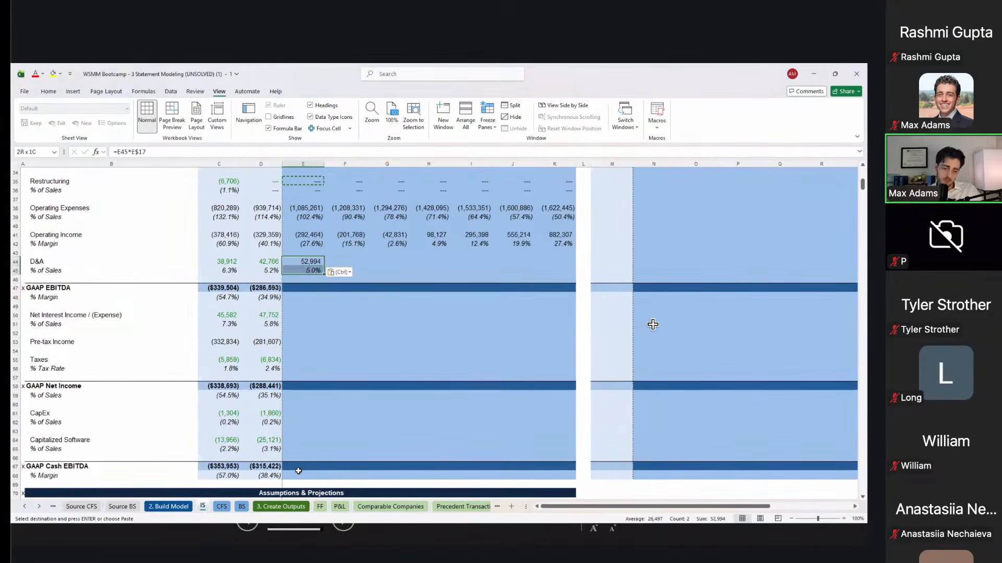
{"action": "key", "text": "shift+Right"}
{"action": "key", "text": "shift+Right"}
{"action": "key", "text": "shift+Right"}
{"action": "key", "text": "shift+Right"}
{"action": "key", "text": "shift+Right"}
{"action": "key", "text": "shift+Right"}
{"action": "key", "text": "ctrl+r"}
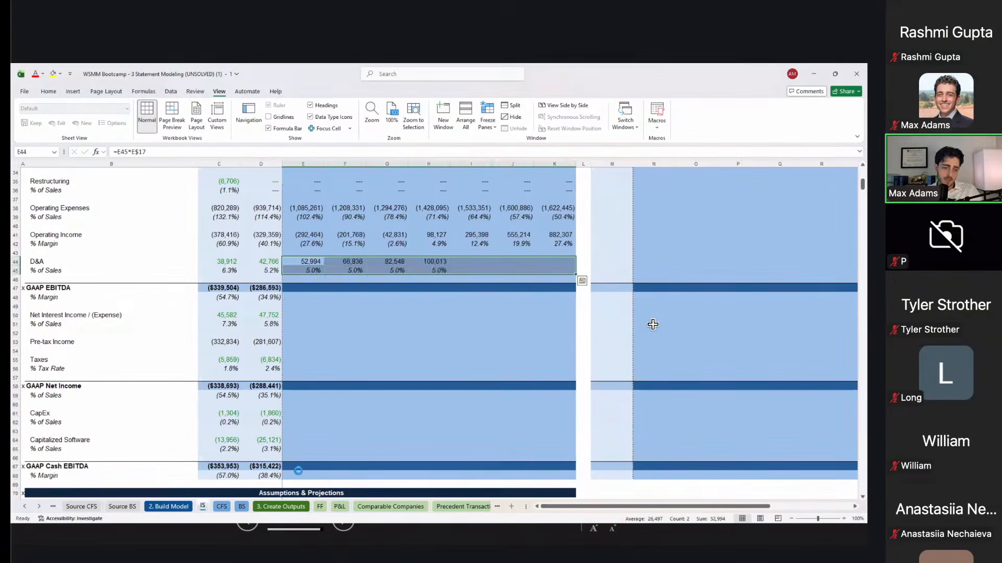
{"action": "key", "text": "Down"}
{"action": "key", "text": "Down"}
{"action": "key", "text": "Left"}
{"action": "key", "text": "Left"}
Step: Copy the FY2025A GAAP EBITDA and margin formulas and select FY2026E–FY2032E
{"action": "key", "text": "Down"}
{"action": "key", "text": "Right"}
{"action": "key", "text": "shift+Down"}
{"action": "key", "text": "ctrl+c"}
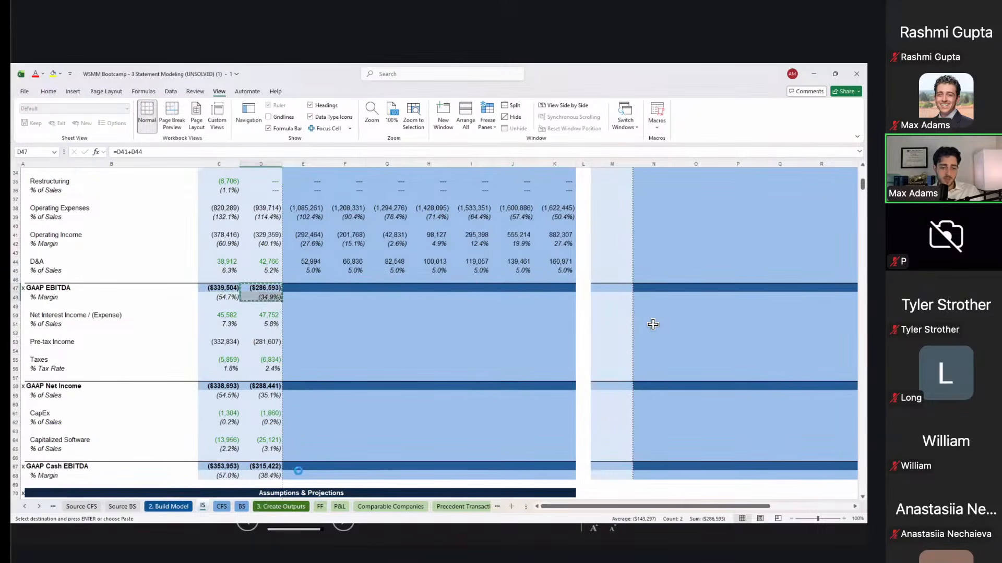
{"action": "key", "text": "Right"}
{"action": "key", "text": "shift+Right"}
{"action": "key", "text": "shift+Right"}
{"action": "key", "text": "shift+Right"}
{"action": "key", "text": "shift+Right"}
{"action": "key", "text": "shift+Right"}
{"action": "key", "text": "shift+Right"}
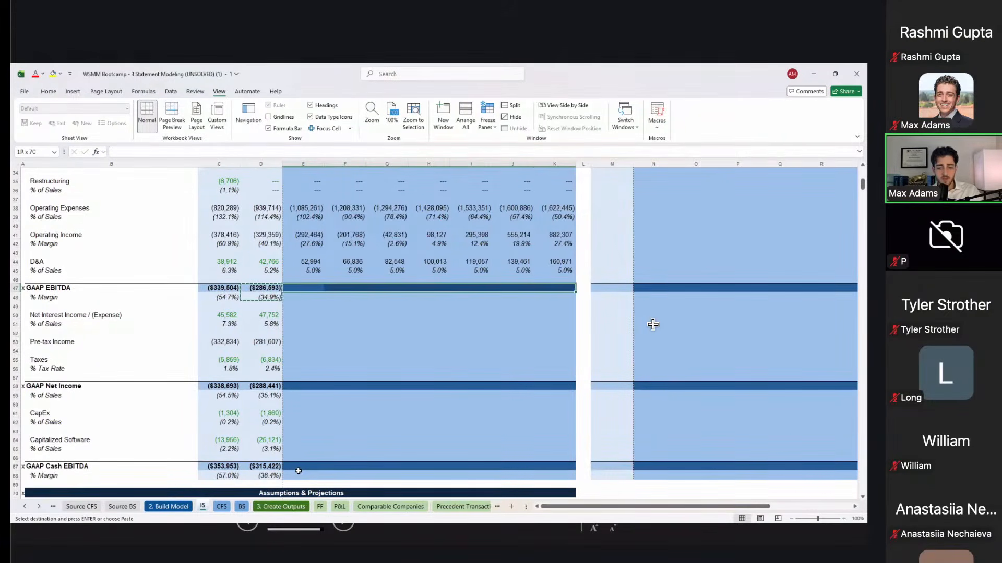
Step: Paste the GAAP EBITDA formulas across FY2026E–FY2032E
{"action": "key", "text": "ctrl+v"}
{"action": "key", "text": "Down"}
{"action": "key", "text": "Down"}
{"action": "key", "text": "Down"}
{"action": "key", "text": "Down"}
{"action": "key", "text": "Left"}
{"action": "key", "text": "Right"}
{"action": "key", "text": "Up"}
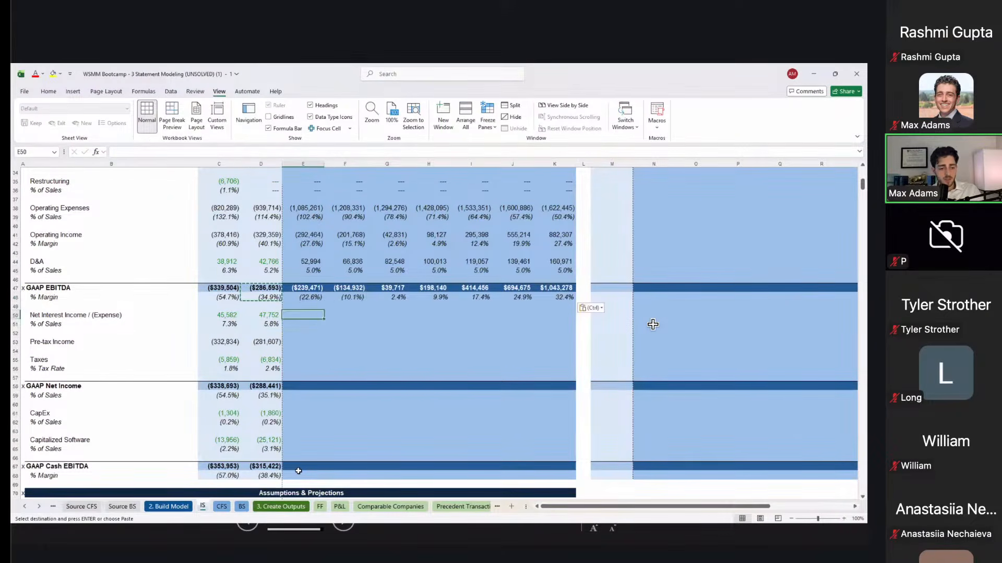
Step: Link FY2026E interest % of Sales to the 3.5% assumption and fill through FY2032E
{"action": "scroll", "coordinate": [653, 325], "scroll_direction": "down", "scroll_amount": 3}
{"action": "key", "text": "Down"}
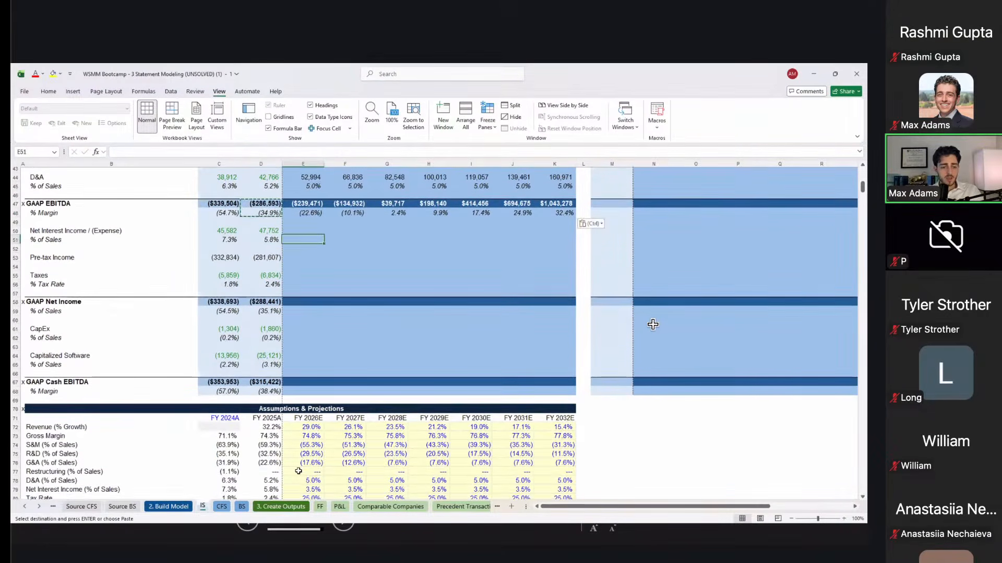
{"action": "type", "text": "="}
{"action": "scroll", "coordinate": [653, 325], "scroll_direction": "down", "scroll_amount": 3}
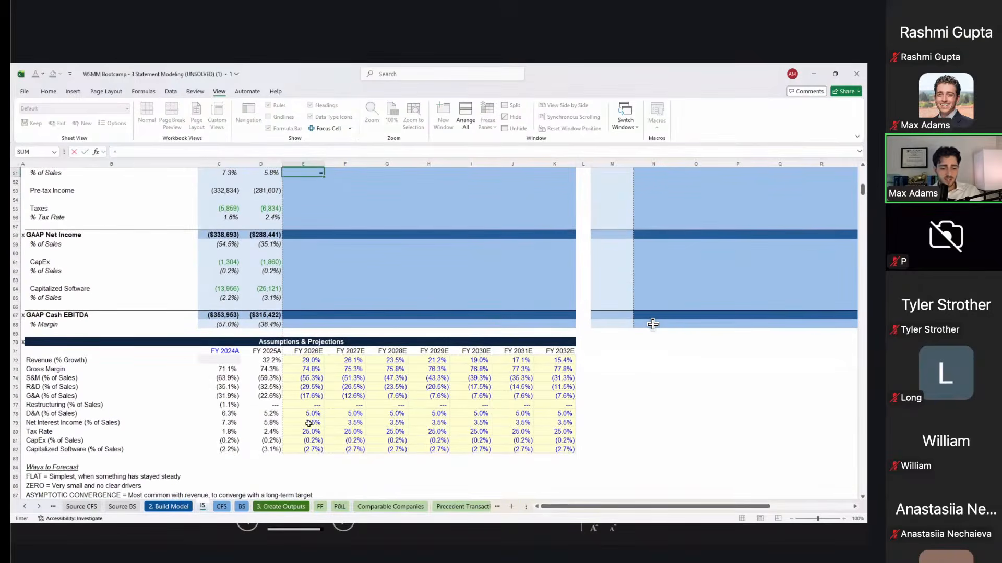
{"action": "left_click", "coordinate": [310, 423]}
{"action": "key", "text": "ctrl+Return"}
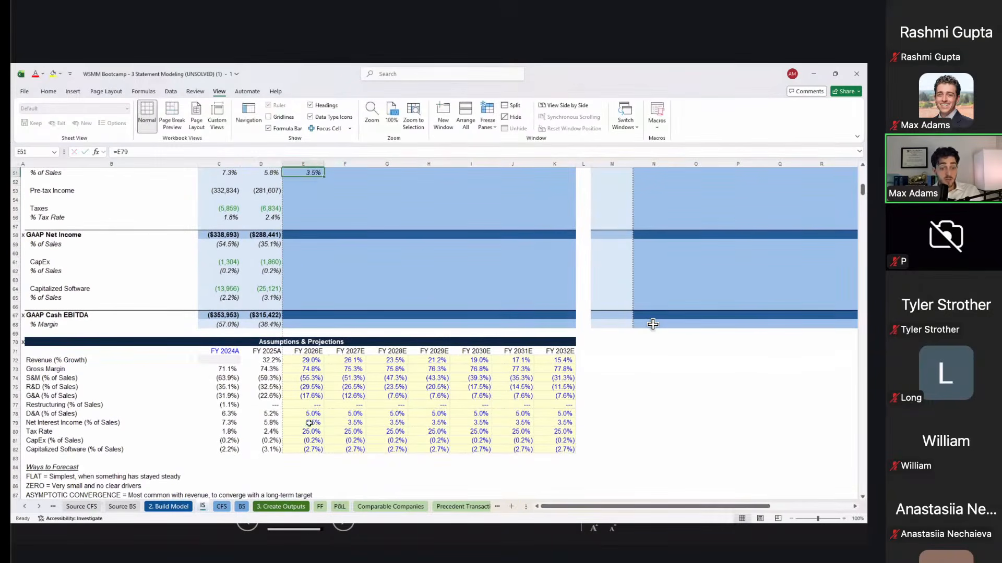
{"action": "scroll", "coordinate": [310, 423], "scroll_direction": "up", "scroll_amount": 2}
{"action": "scroll", "coordinate": [310, 423], "scroll_direction": "up", "scroll_amount": 2}
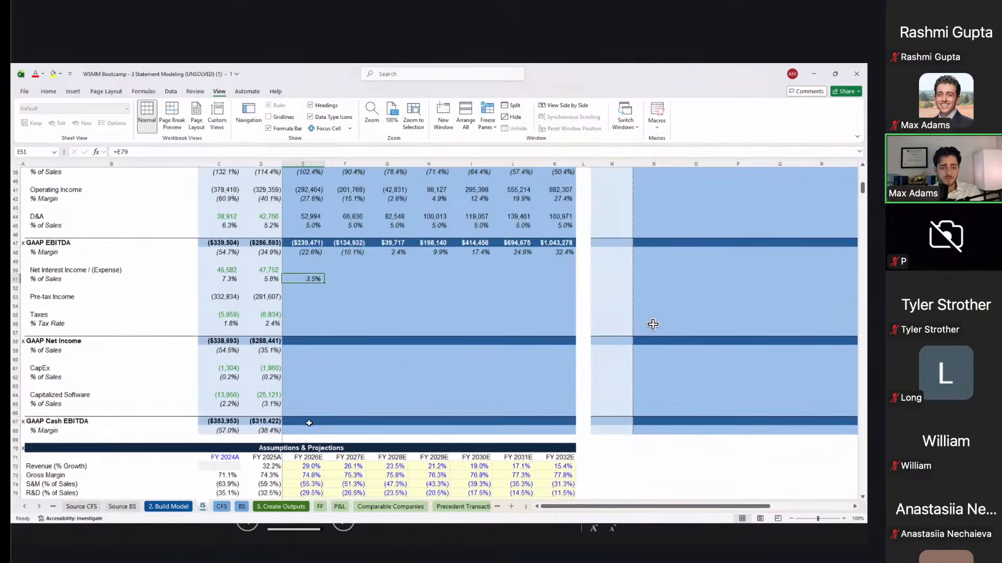
{"action": "key", "text": "shift+Right"}
{"action": "key", "text": "shift+Right"}
{"action": "key", "text": "shift+Right"}
{"action": "key", "text": "shift+Right"}
{"action": "key", "text": "shift+Right"}
{"action": "key", "text": "shift+Right"}
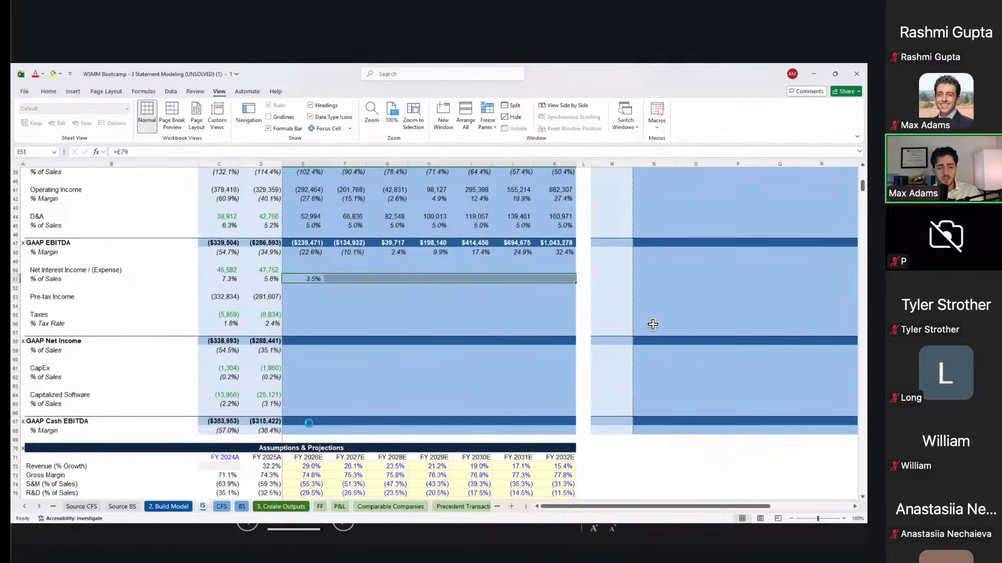
{"action": "key", "text": "ctrl+r"}
Step: Copy the D&A amount formula into Net Interest Income for FY2026E–FY2032E
{"action": "key", "text": "Up"}
{"action": "key", "text": "Up"}
{"action": "key", "text": "Up"}
{"action": "key", "text": "Up"}
{"action": "key", "text": "Up"}
{"action": "key", "text": "Up"}
{"action": "key", "text": "Up"}
{"action": "key", "text": "ctrl+c"}
{"action": "key", "text": "Down"}
{"action": "key", "text": "Down"}
{"action": "key", "text": "Down"}
{"action": "key", "text": "Down"}
{"action": "key", "text": "Down"}
{"action": "key", "text": "Down"}
{"action": "key", "text": "shift+Right"}
{"action": "key", "text": "shift+Right"}
{"action": "key", "text": "shift+Right"}
{"action": "key", "text": "shift+Right"}
{"action": "key", "text": "shift+Right"}
{"action": "key", "text": "shift+Right"}
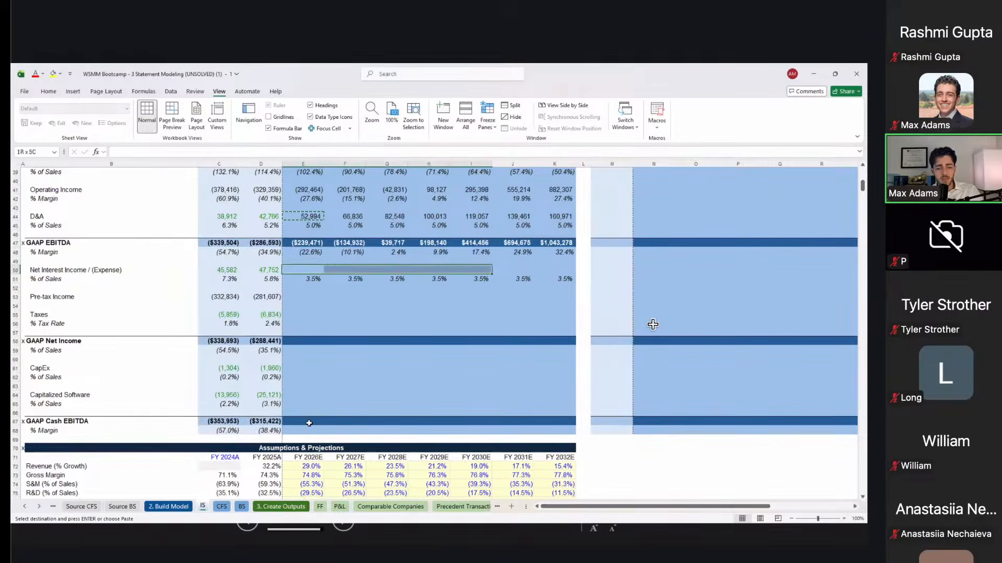
{"action": "key", "text": "ctrl+v"}
Step: Paste the FY2025A Pre-tax Income formula as formulas across FY2026E–FY2032E
{"action": "key", "text": "Down"}
{"action": "key", "text": "Down"}
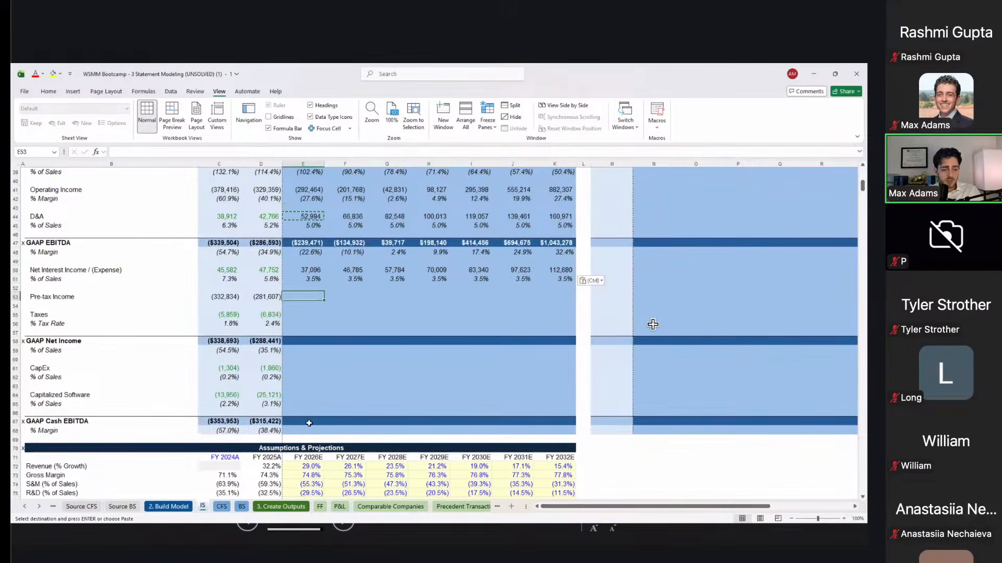
{"action": "key", "text": "Left"}
{"action": "key", "text": "ctrl+c"}
{"action": "key", "text": "Right"}
{"action": "key", "text": "shift+Right"}
{"action": "key", "text": "shift+Right"}
{"action": "key", "text": "shift+Right"}
{"action": "key", "text": "shift+Right"}
{"action": "key", "text": "shift+Right"}
{"action": "key", "text": "shift+Right"}
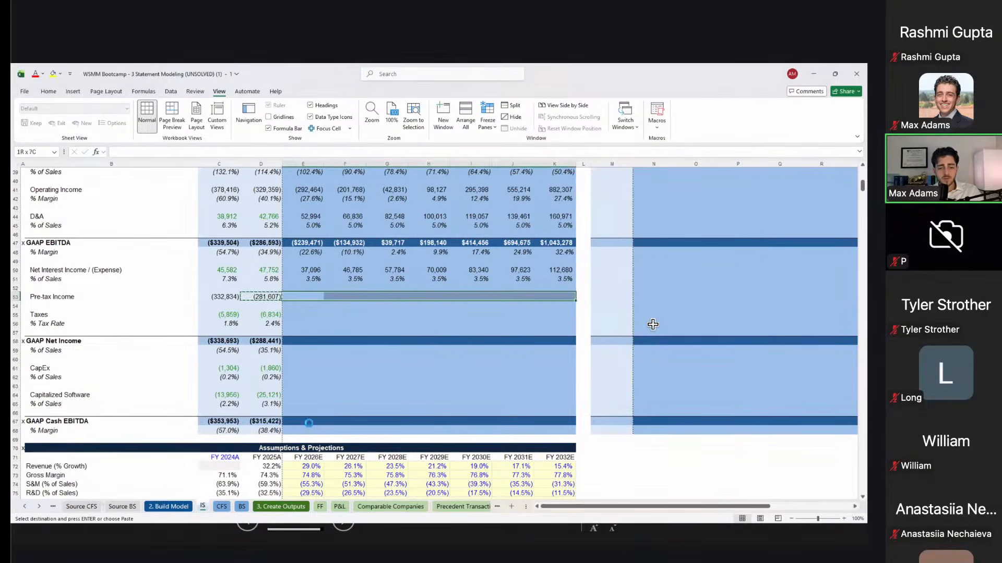
{"action": "key", "text": "ctrl+alt+v"}
{"action": "key", "text": "f"}
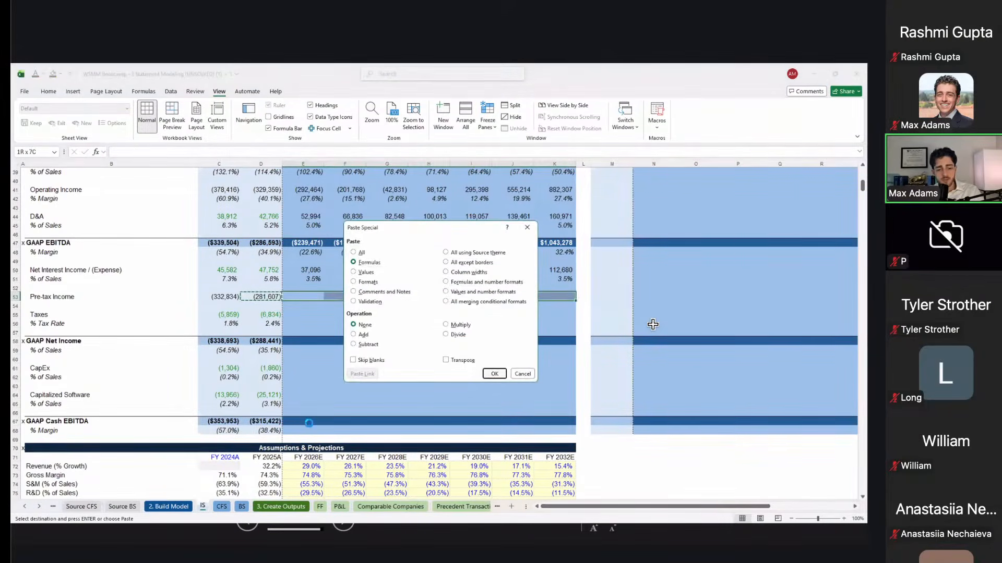
{"action": "key", "text": "Return"}
{"action": "key", "text": "Down"}
{"action": "key", "text": "Down"}
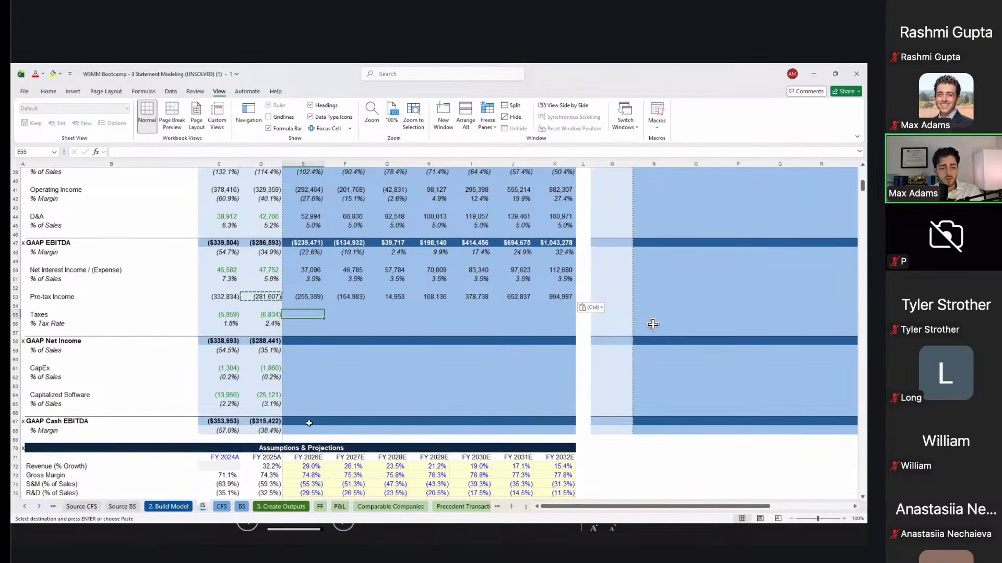
{"action": "scroll", "coordinate": [309, 423], "scroll_direction": "down", "scroll_amount": 3}
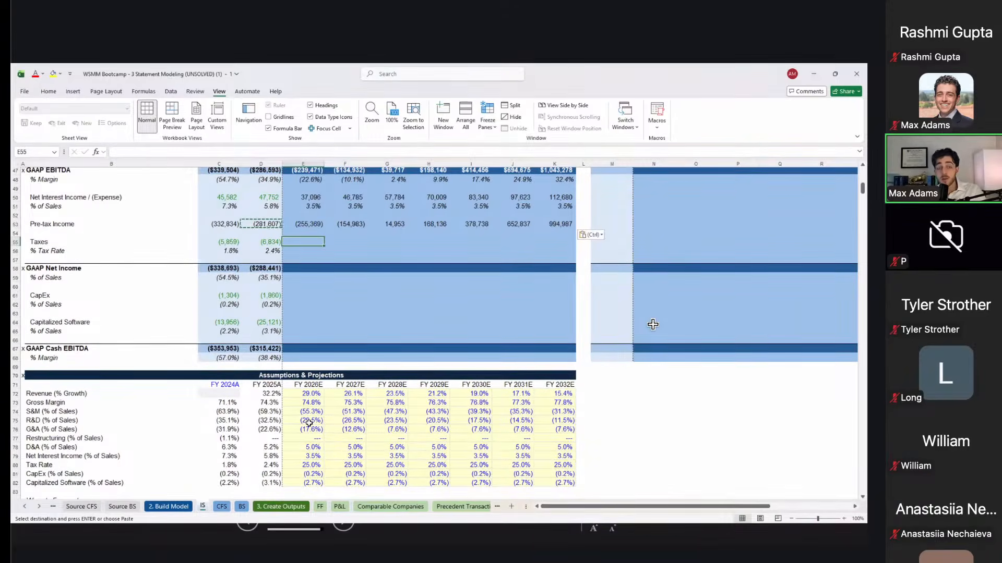
Step: Link the FY2026E tax rate to the 25.0% assumption with =E80
{"action": "key", "text": "Down"}
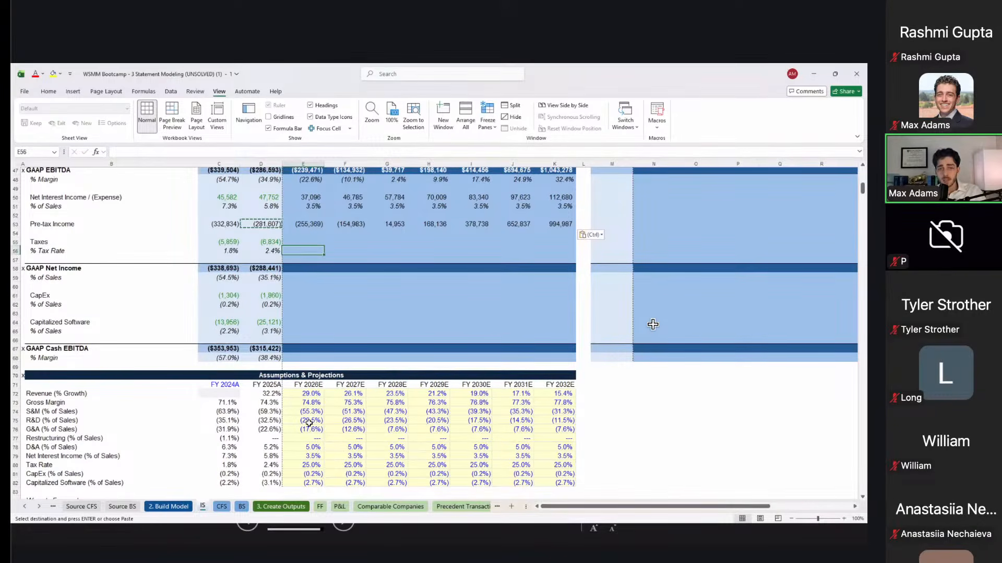
{"action": "type", "text": "="}
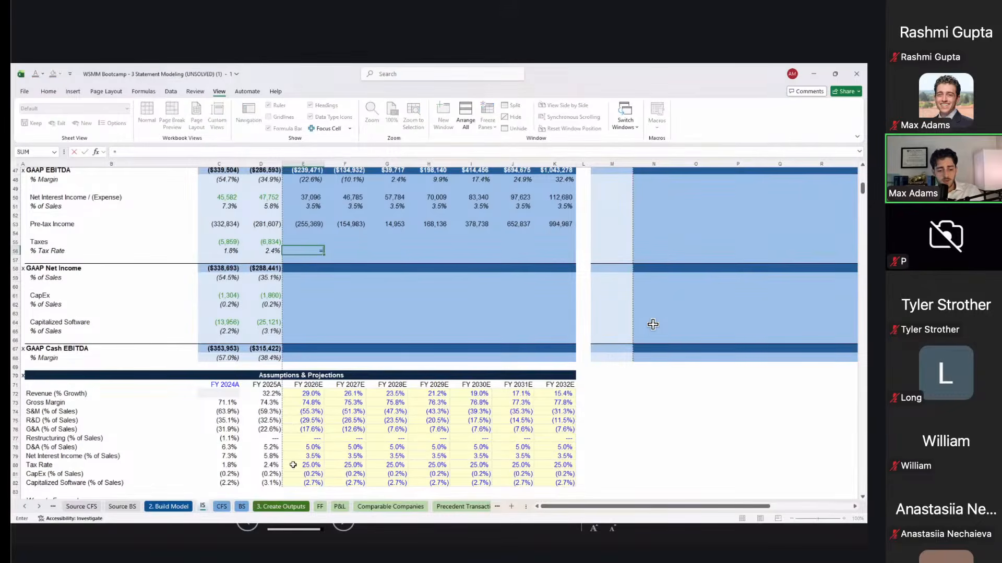
{"action": "left_click", "coordinate": [293, 465]}
{"action": "key", "text": "ctrl+Return"}
Step: Set FY2026E Taxes to minus tax rate times pre-tax income, giving (63,842)
{"action": "key", "text": "Up"}
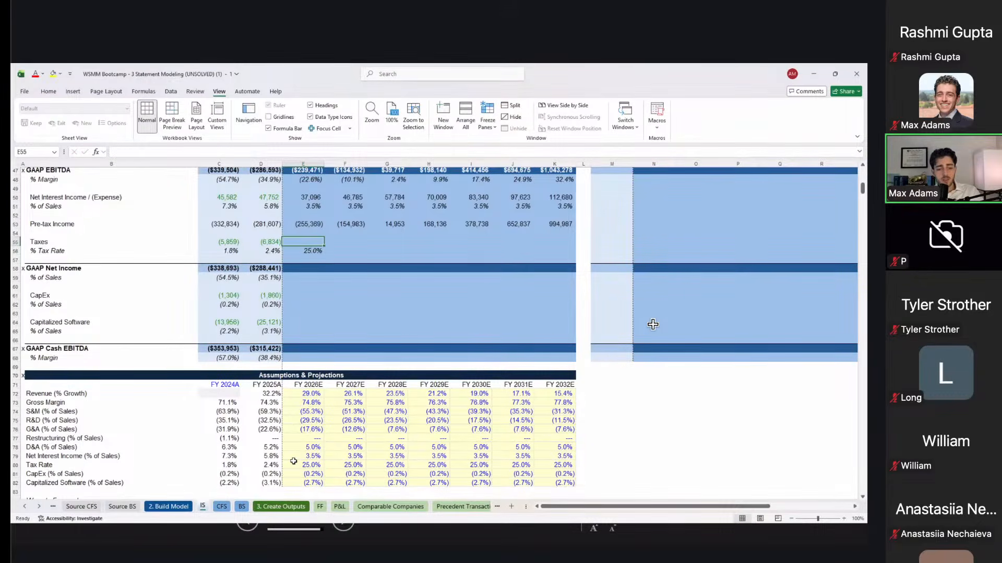
{"action": "type", "text": "-"}
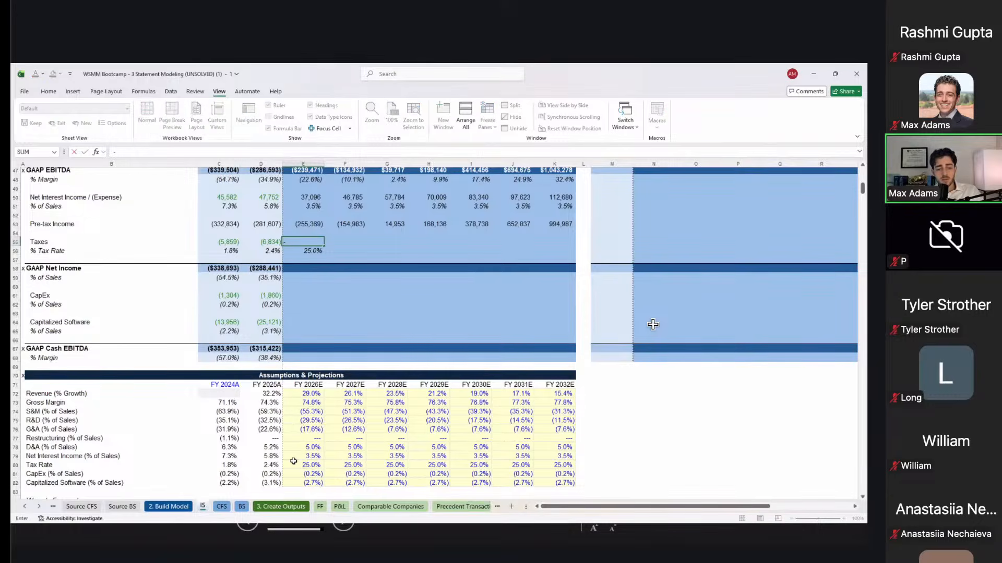
{"action": "key", "text": "Down"}
{"action": "type", "text": "*"}
{"action": "key", "text": "Up"}
{"action": "key", "text": "Up"}
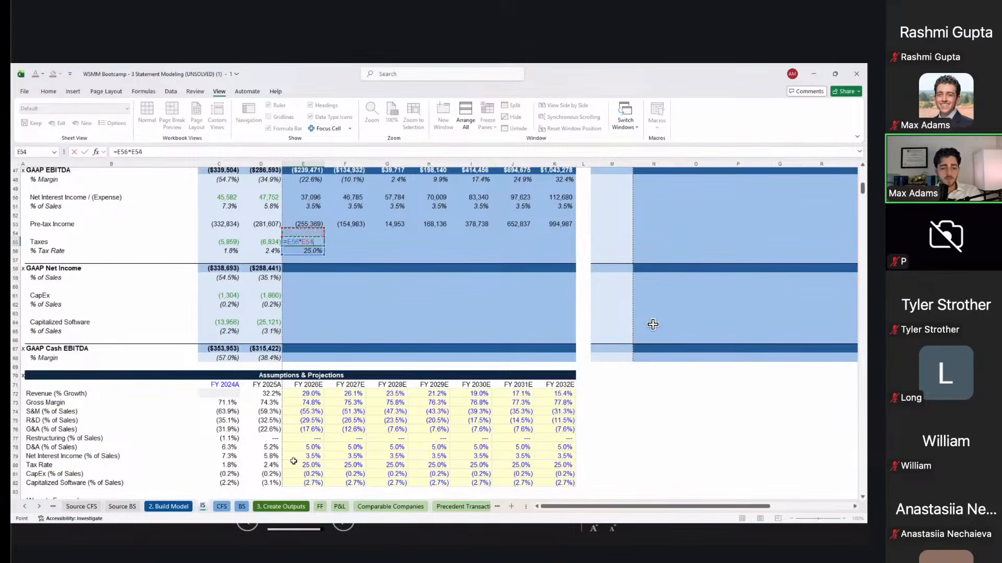
{"action": "key", "text": "ctrl+Return"}
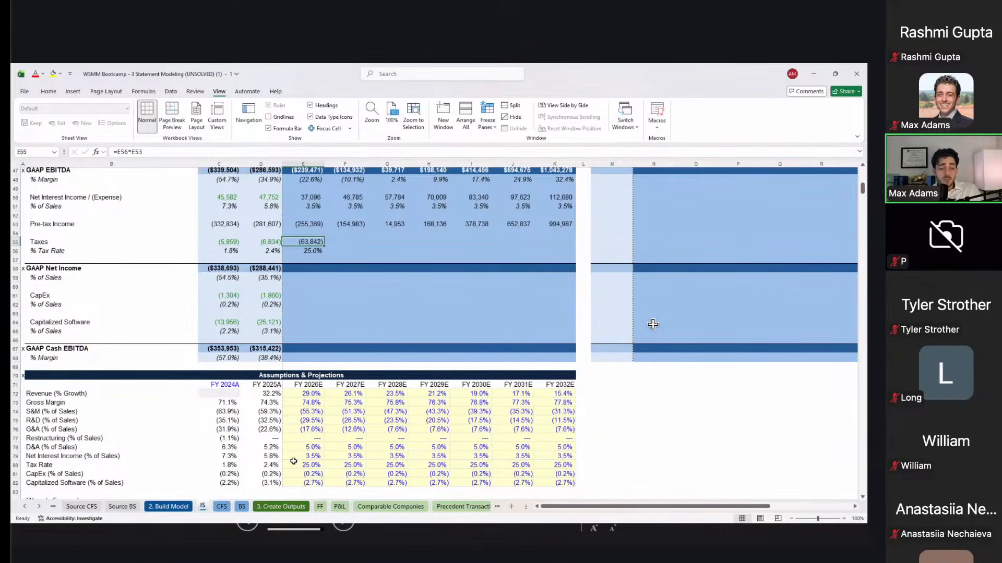
Step: Check the FY2025A taxes formula and the FY2026E–FY2027E pre-tax income formulas
{"action": "key", "text": "Left"}
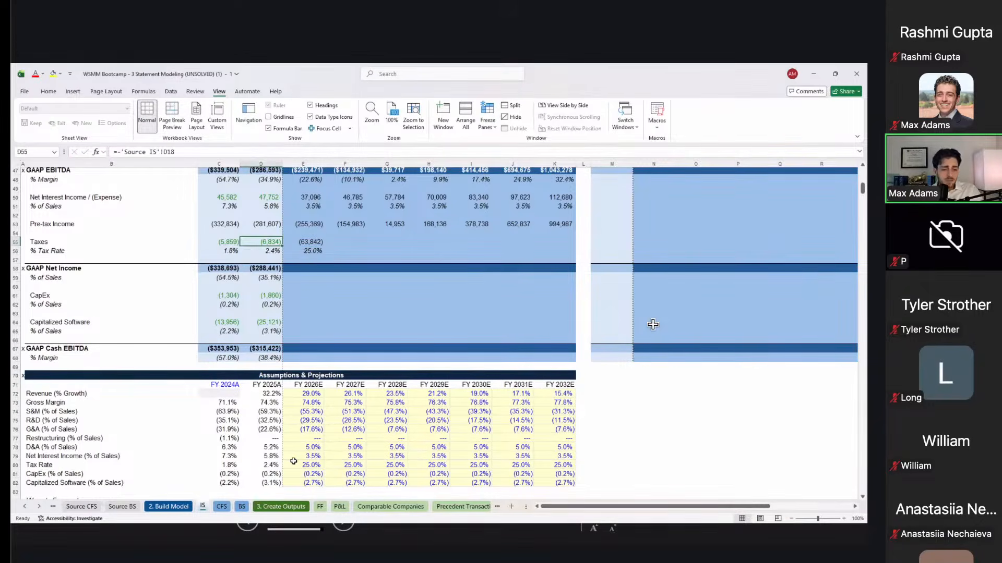
{"action": "key", "text": "Right"}
{"action": "key", "text": "Up"}
{"action": "key", "text": "Up"}
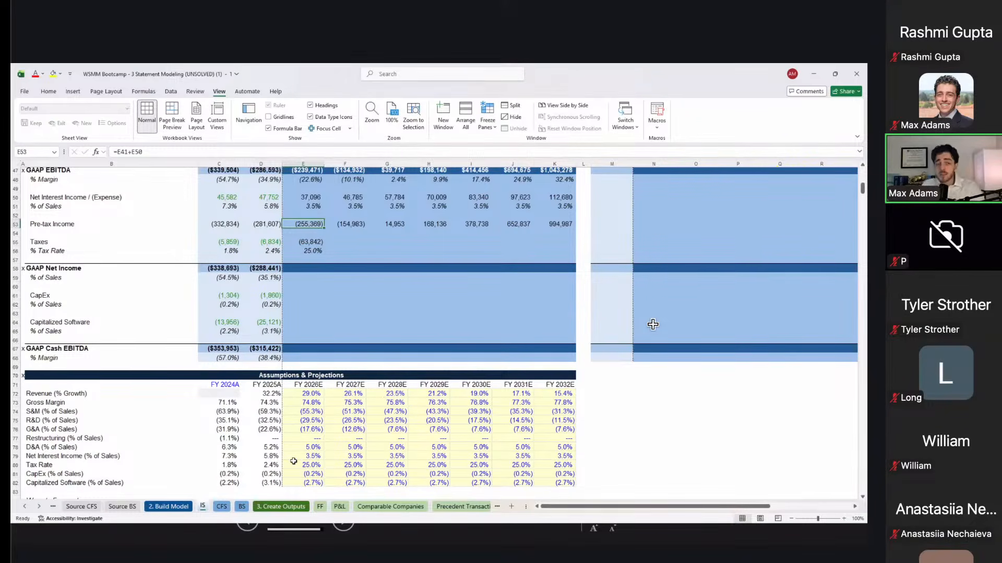
{"action": "key", "text": "Right"}
{"action": "key", "text": "Down"}
{"action": "key", "text": "Left"}
{"action": "key", "text": "Up"}
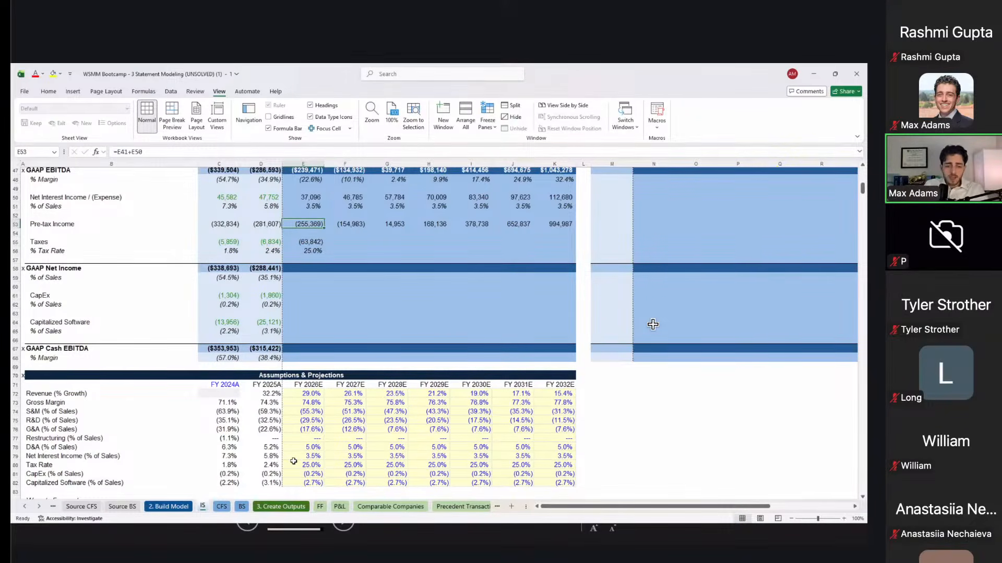
{"action": "key", "text": "Right"}
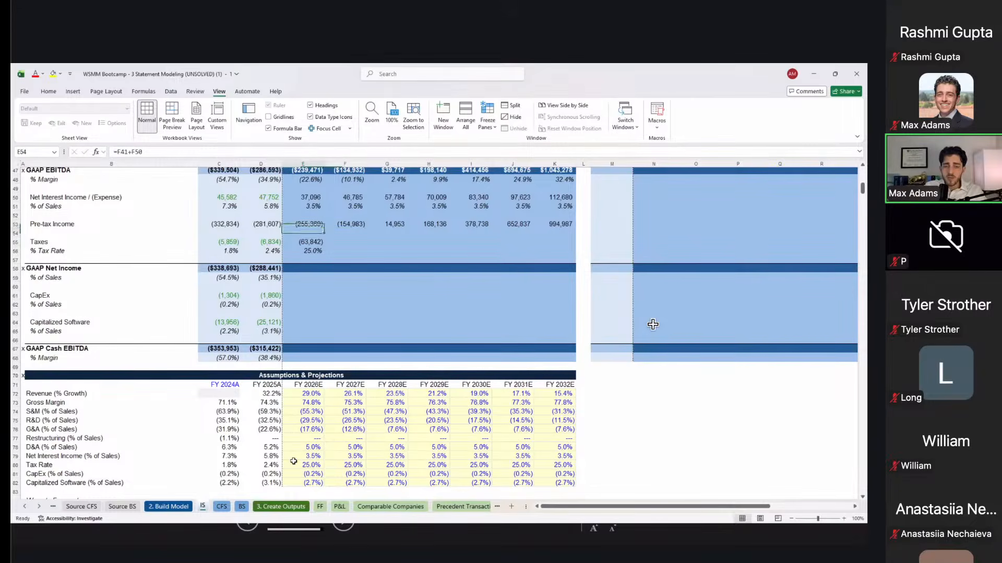
Step: Inspect the FY2024A–FY2025A taxes formulas against pre-tax income and FY2027E cells
{"action": "key", "text": "Left"}
{"action": "key", "text": "Left"}
{"action": "key", "text": "Left"}
{"action": "key", "text": "Down"}
{"action": "key", "text": "Down"}
{"action": "key", "text": "shift+Right"}
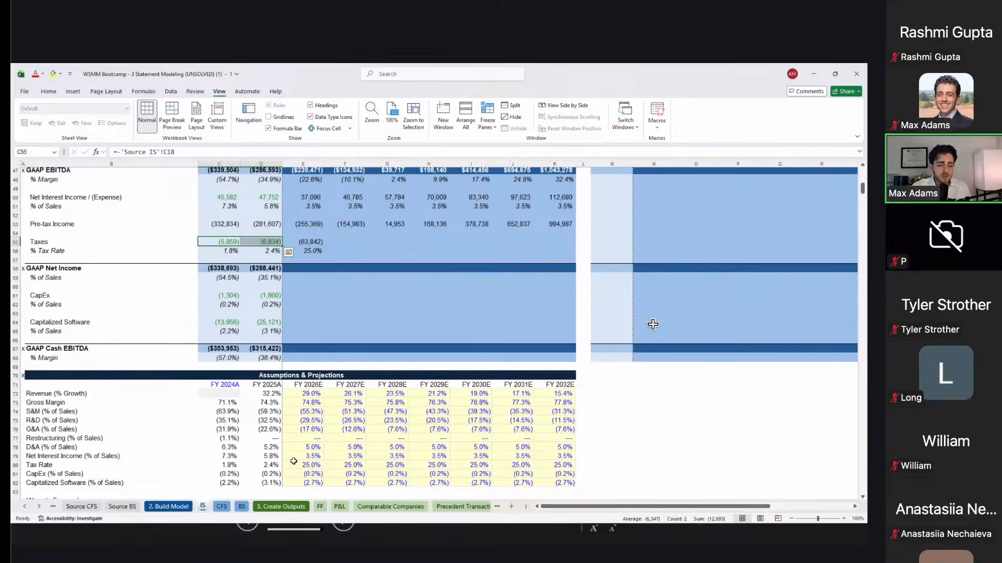
{"action": "key", "text": "Right"}
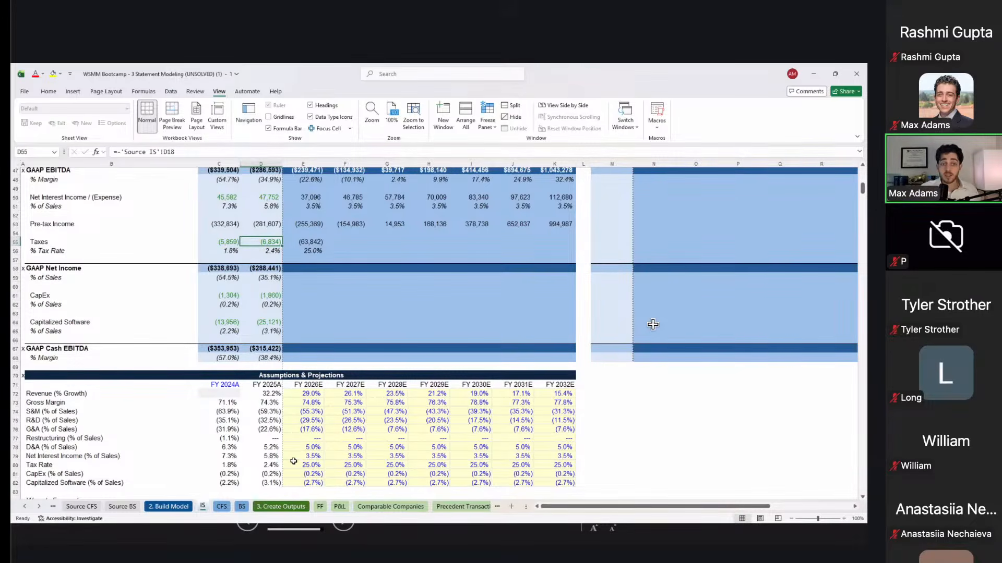
{"action": "key", "text": "Left"}
{"action": "key", "text": "Up"}
{"action": "key", "text": "Up"}
{"action": "key", "text": "Right"}
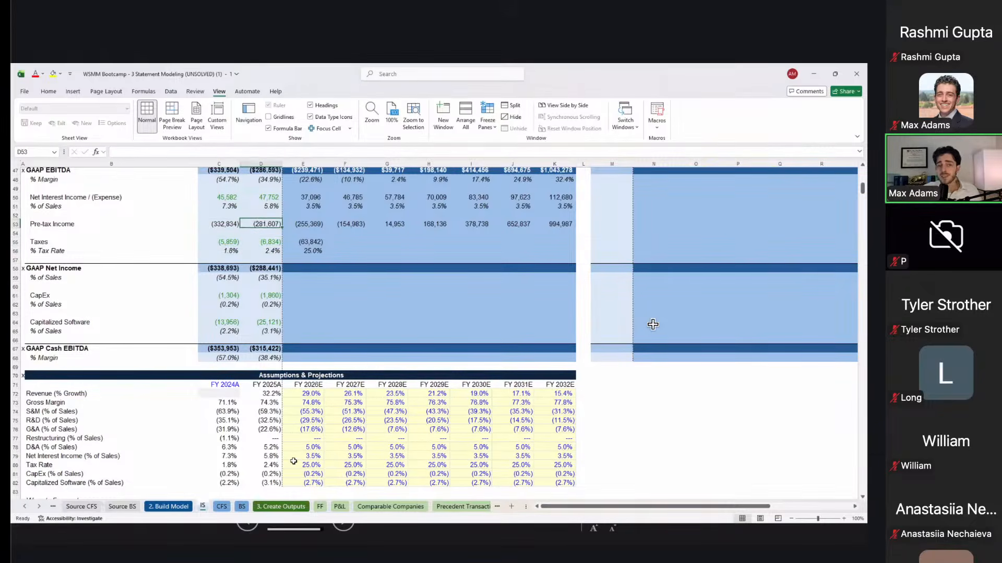
{"action": "key", "text": "Right"}
{"action": "key", "text": "Down"}
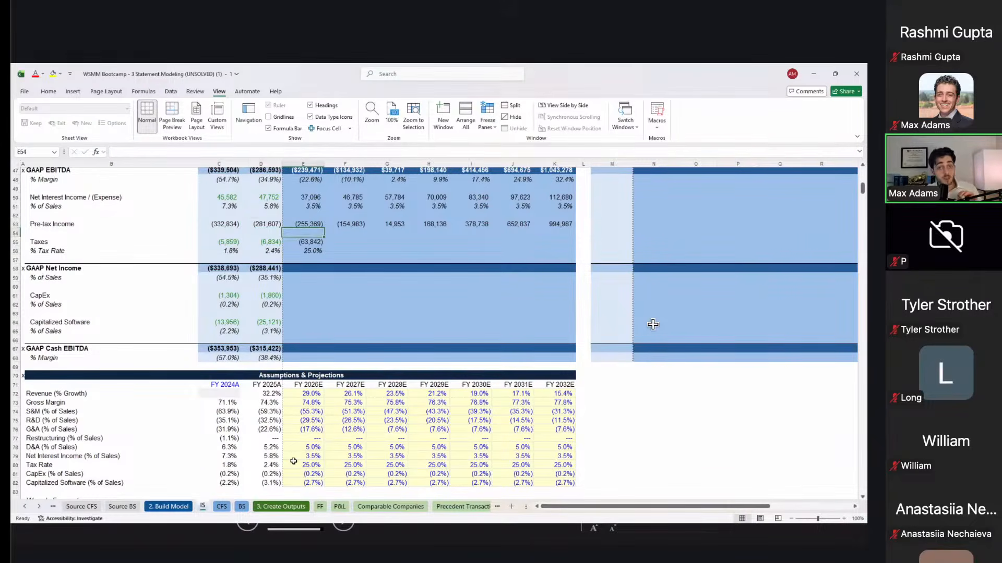
{"action": "key", "text": "Right"}
{"action": "key", "text": "Down"}
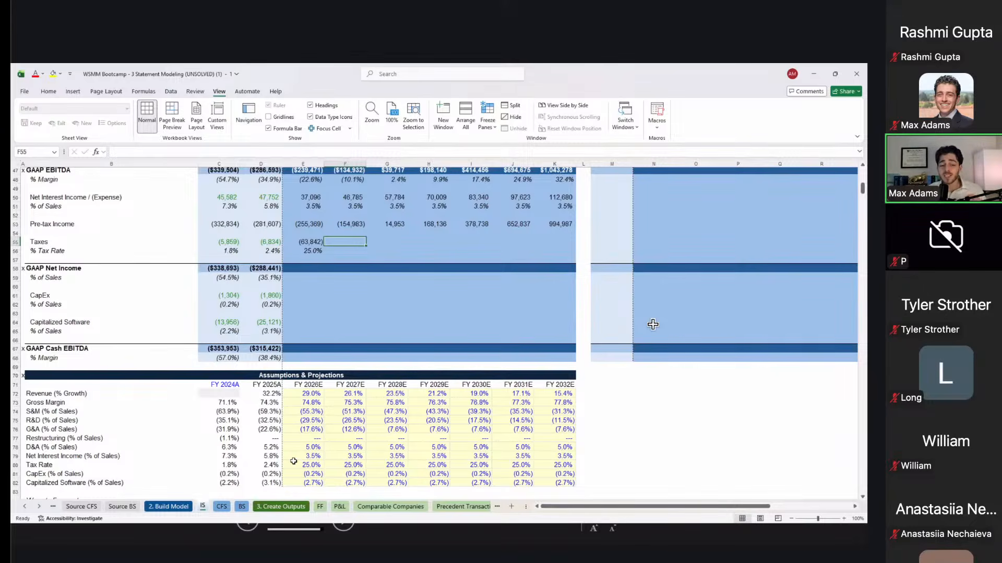
{"action": "key", "text": "Up"}
{"action": "key", "text": "Up"}
{"action": "key", "text": "Down"}
{"action": "key", "text": "Down"}
Step: Rewrite FY2026E Taxes as =IF(pre-tax income>0, -tax rate*pre-tax income, 0)
{"action": "key", "text": "Left"}
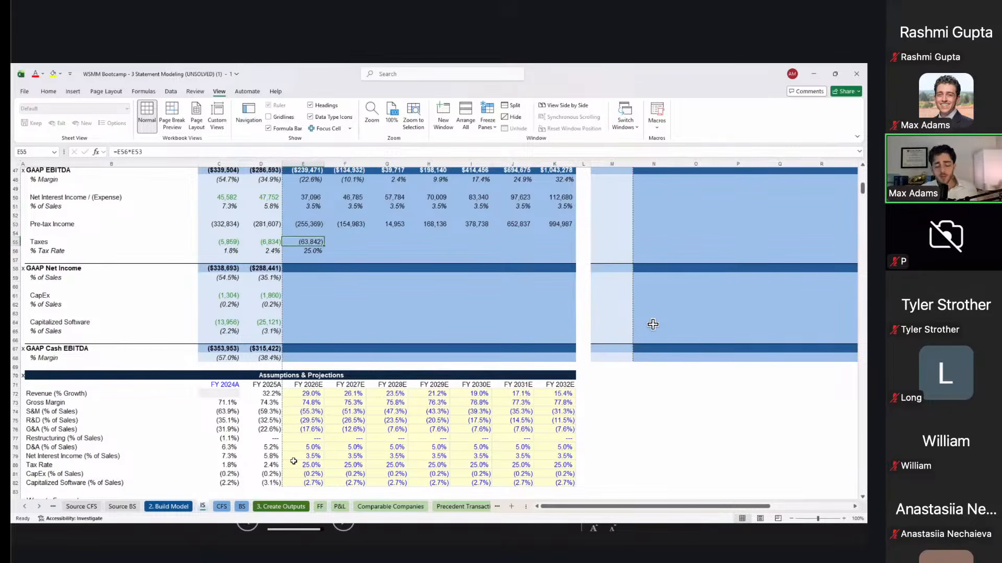
{"action": "key", "text": "F2"}
{"action": "key", "text": "Escape"}
{"action": "type", "text": "=if("}
{"action": "key", "text": "Up"}
{"action": "key", "text": "Up"}
{"action": "key", "text": "Up"}
{"action": "key", "text": "Down"}
{"action": "type", "text": ">0,"}
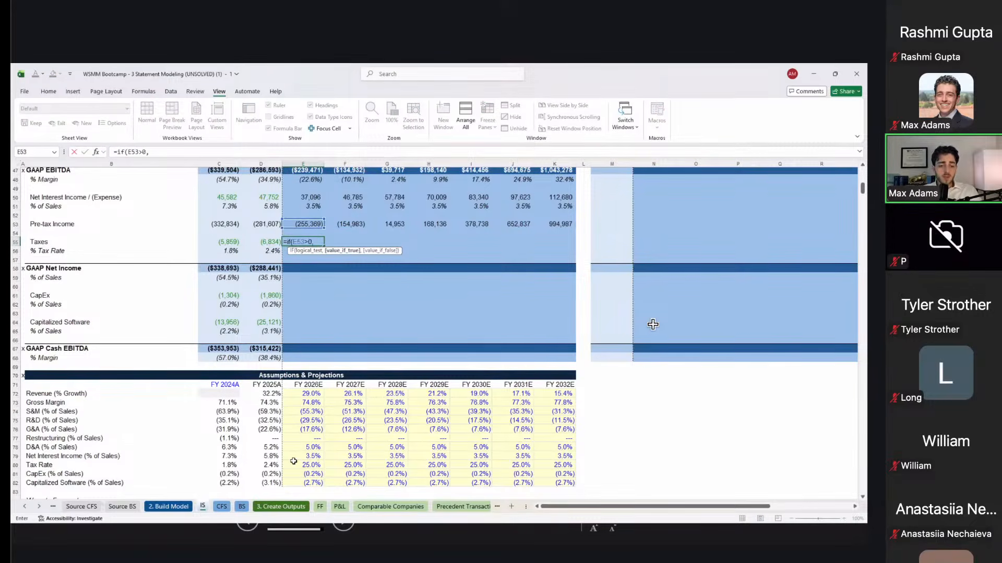
{"action": "key", "text": "Down"}
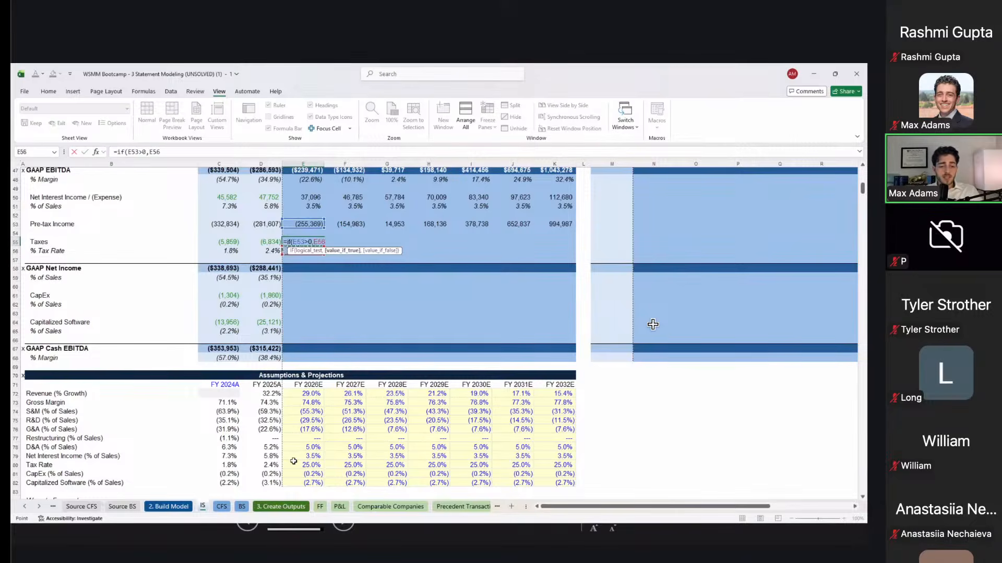
{"action": "key", "text": "BackSpace"}
{"action": "type", "text": "-"}
{"action": "key", "text": "Down"}
{"action": "type", "text": "*"}
{"action": "key", "text": "Up"}
{"action": "key", "text": "Up"}
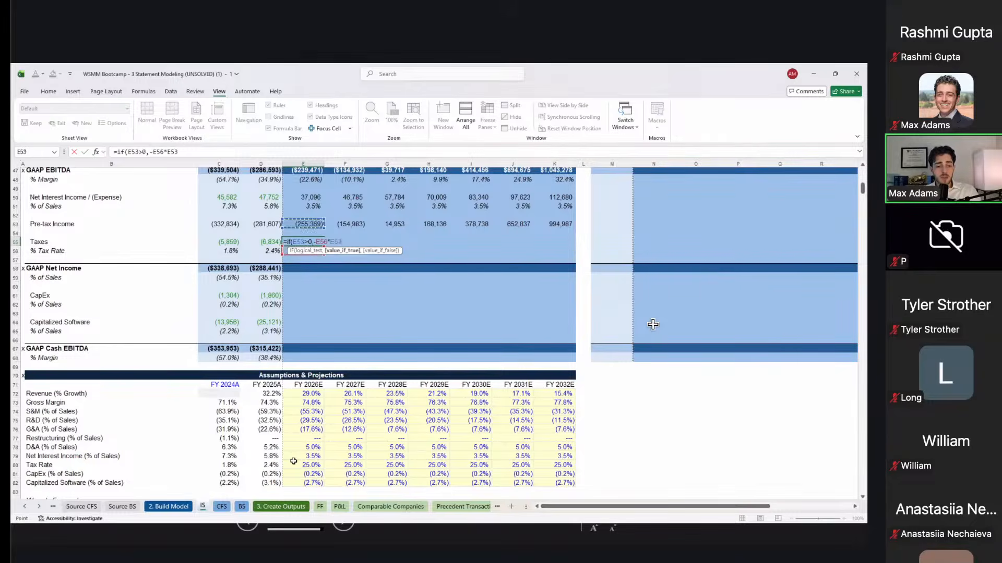
{"action": "type", "text": ",0"}
{"action": "key", "text": "ctrl+Return"}
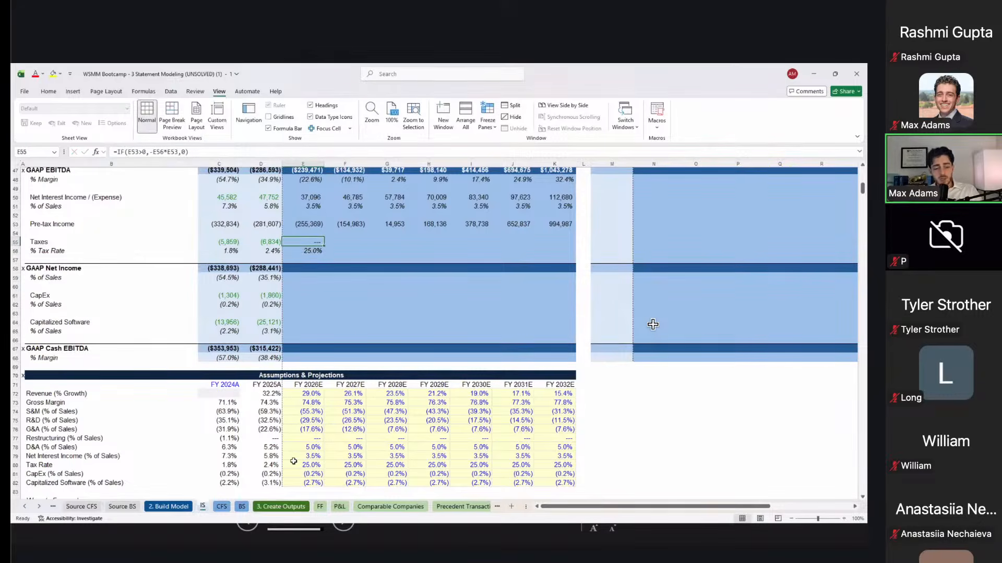
Step: Fill the taxes and tax rate rows into FY2027E–FY2028E and verify FY2028E
{"action": "key", "text": "shift+Down"}
{"action": "key", "text": "shift+Right"}
{"action": "key", "text": "shift+Right"}
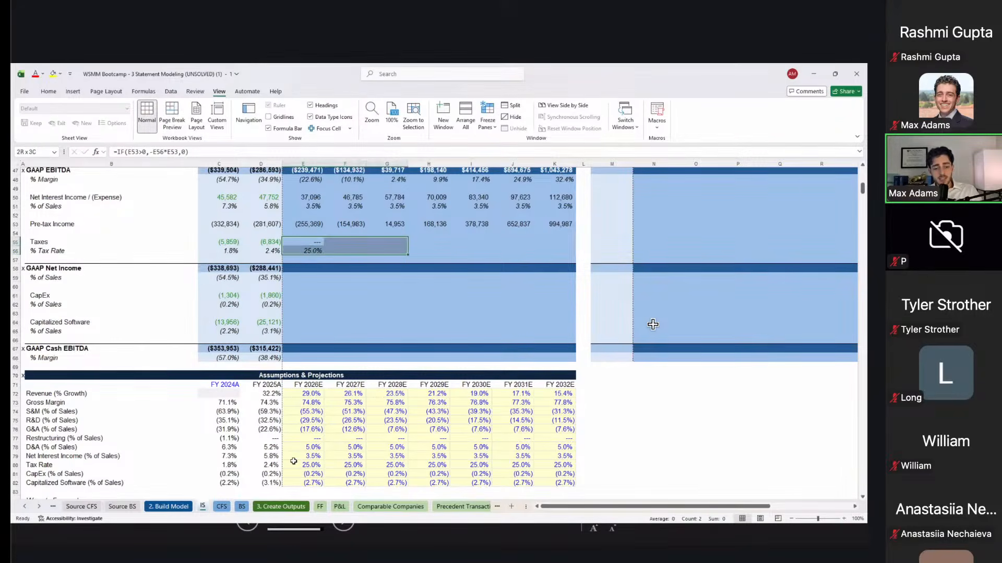
{"action": "key", "text": "ctrl+r"}
{"action": "key", "text": "Right"}
{"action": "key", "text": "Right"}
{"action": "key", "text": "F2"}
{"action": "key", "text": "Escape"}
{"action": "key", "text": "Up"}
{"action": "key", "text": "Up"}
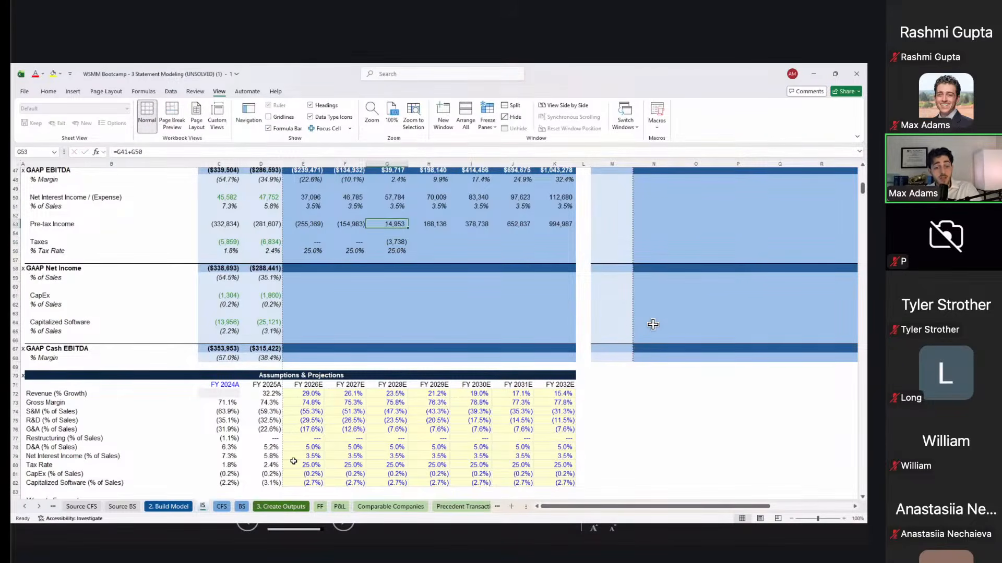
{"action": "key", "text": "Down"}
{"action": "key", "text": "Down"}
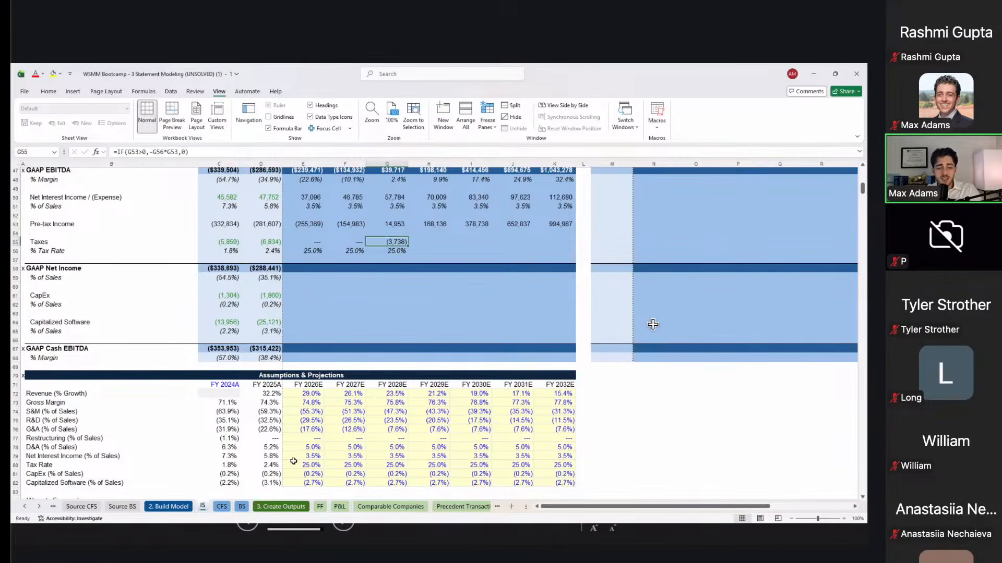
Step: Extend the conditional tax formula through FY2032E, verify it, and re-confirm FY2026E
{"action": "key", "text": "shift+Right"}
{"action": "key", "text": "shift+Right"}
{"action": "key", "text": "shift+Right"}
{"action": "key", "text": "shift+Right"}
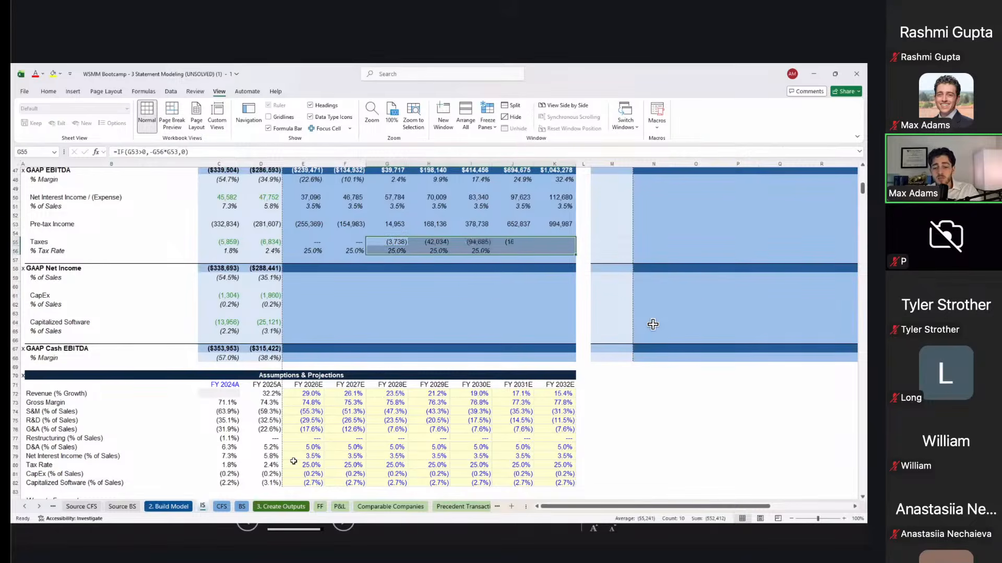
{"action": "key", "text": "ctrl+r"}
{"action": "key", "text": "Right"}
{"action": "key", "text": "Right"}
{"action": "key", "text": "Right"}
{"action": "key", "text": "Right"}
{"action": "key", "text": "F2"}
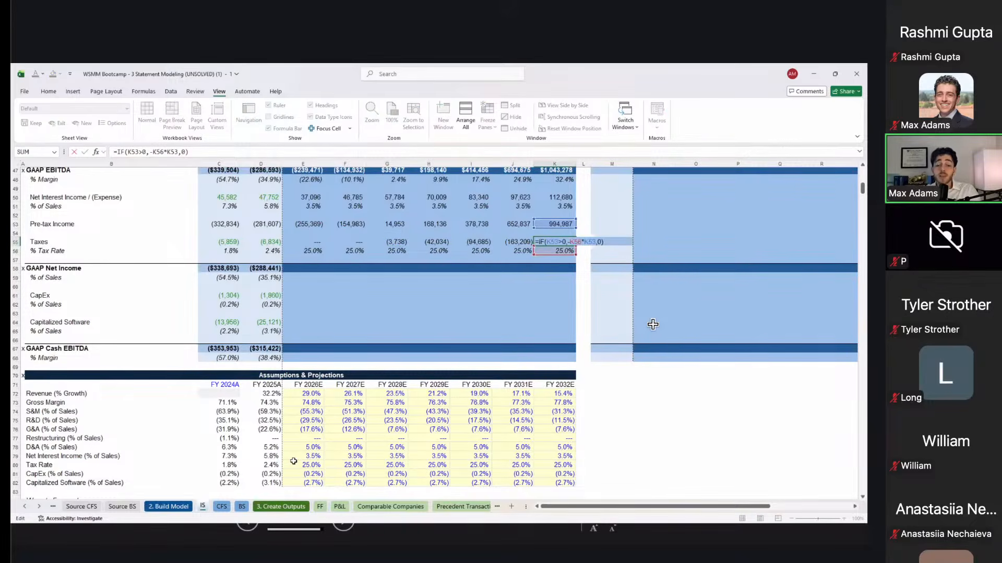
{"action": "key", "text": "Escape"}
{"action": "key", "text": "Left"}
{"action": "key", "text": "Left"}
{"action": "key", "text": "Left"}
{"action": "key", "text": "Left"}
{"action": "key", "text": "Left"}
{"action": "key", "text": "Left"}
{"action": "key", "text": "F2"}
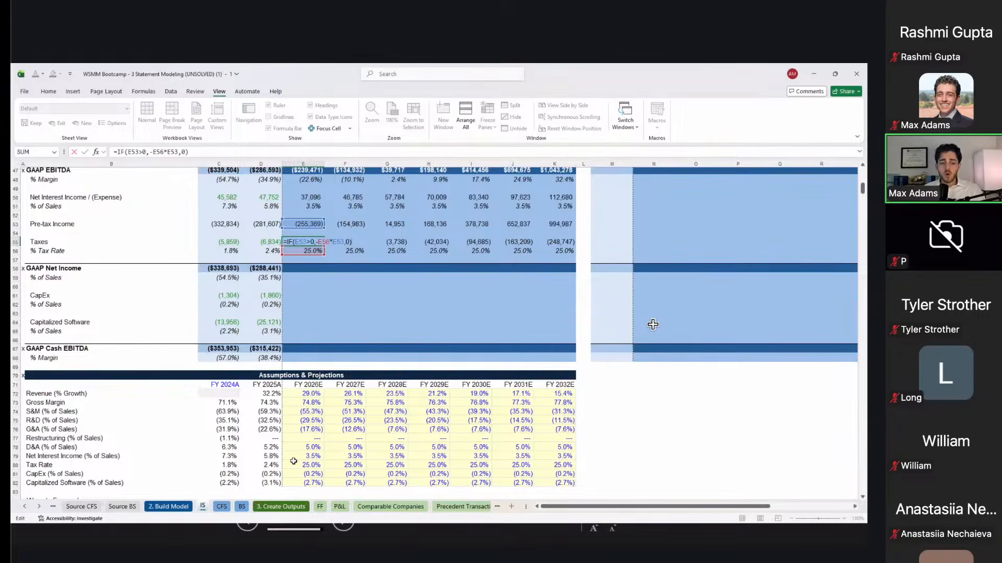
{"action": "key", "text": "ctrl+Return"}
Step: Fill taxes into FY2027E, then enter FY2026E GAAP Net Income as pre-tax income plus taxes (=E53+E55)
{"action": "key", "text": "shift+Right"}
{"action": "key", "text": "ctrl+r"}
{"action": "key", "text": "Down"}
{"action": "key", "text": "Down"}
{"action": "key", "text": "Down"}
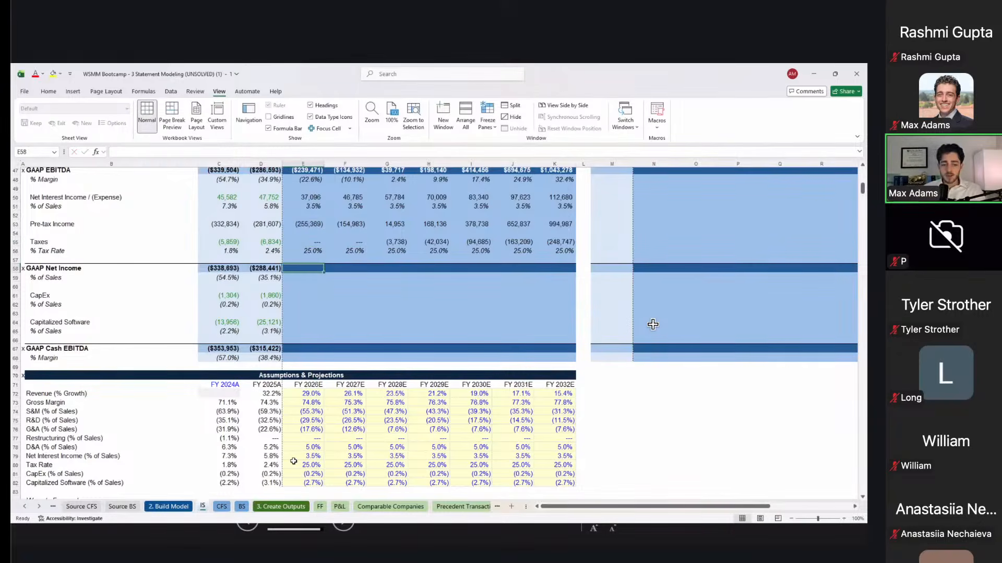
{"action": "type", "text": "="}
{"action": "key", "text": "Up"}
{"action": "key", "text": "Up"}
{"action": "key", "text": "Up"}
{"action": "key", "text": "Up"}
{"action": "key", "text": "Up"}
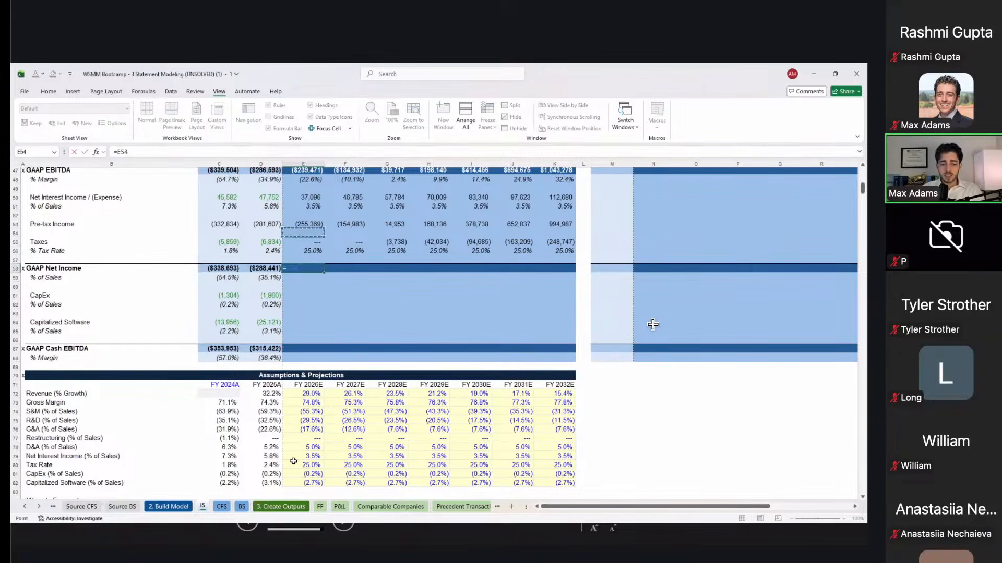
{"action": "type", "text": "+"}
{"action": "key", "text": "Up"}
{"action": "key", "text": "Up"}
{"action": "key", "text": "Up"}
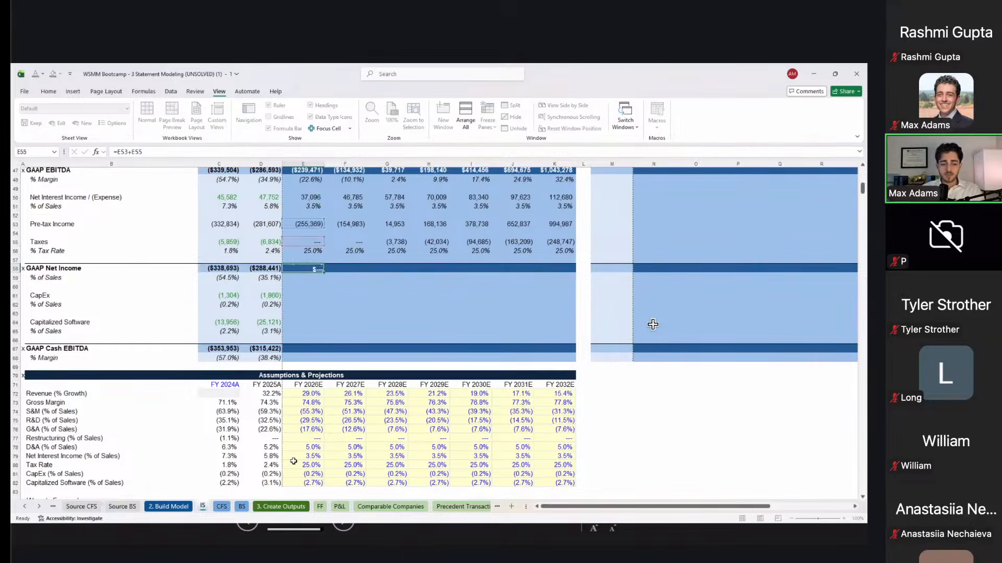
{"action": "key", "text": "ctrl+Return"}
Step: Paste the FY2025A net income % of Sales formula into FY2026E as formulas only
{"action": "key", "text": "Down"}
{"action": "key", "text": "Left"}
{"action": "key", "text": "ctrl+c"}
{"action": "key", "text": "Right"}
{"action": "key", "text": "ctrl+alt+v"}
{"action": "key", "text": "f"}
{"action": "key", "text": "Return"}
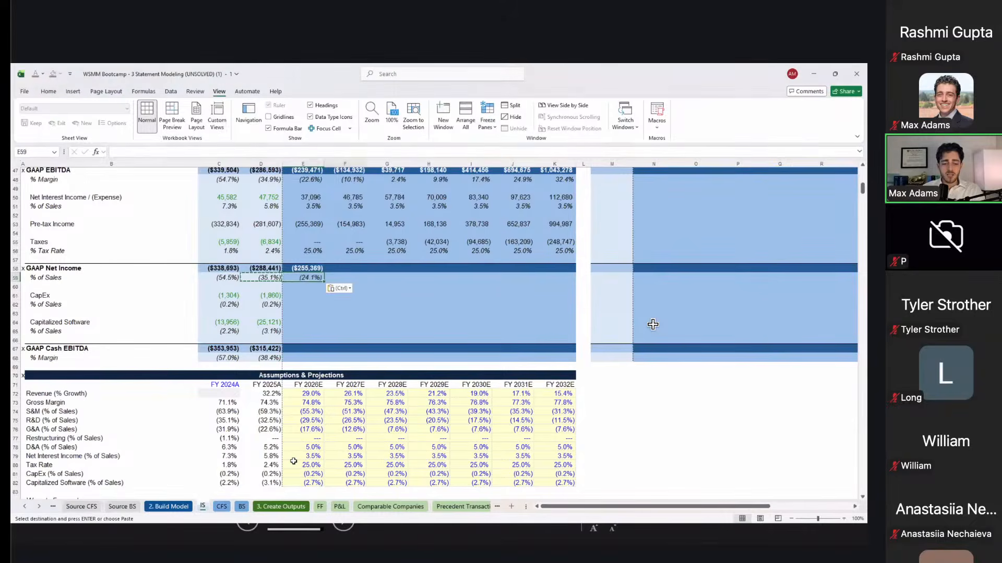
Step: Fill GAAP Net Income and its % of Sales across E58:K59 through FY2032E
{"action": "key", "text": "shift+Up"}
{"action": "key", "text": "shift+Right"}
{"action": "key", "text": "shift+Right"}
{"action": "key", "text": "shift+Right"}
{"action": "key", "text": "shift+Right"}
{"action": "key", "text": "shift+Right"}
{"action": "key", "text": "shift+Right"}
{"action": "key", "text": "Escape"}
{"action": "key", "text": "ctrl+r"}
{"action": "key", "text": "Right"}
{"action": "key", "text": "Right"}
Step: Audit the projected GAAP Net Income formulas year by year against the historicals
{"action": "key", "text": "Up"}
{"action": "key", "text": "Left"}
{"action": "key", "text": "Right"}
{"action": "key", "text": "Right"}
{"action": "key", "text": "Left"}
{"action": "key", "text": "Left"}
{"action": "key", "text": "Left"}
{"action": "key", "text": "Right"}
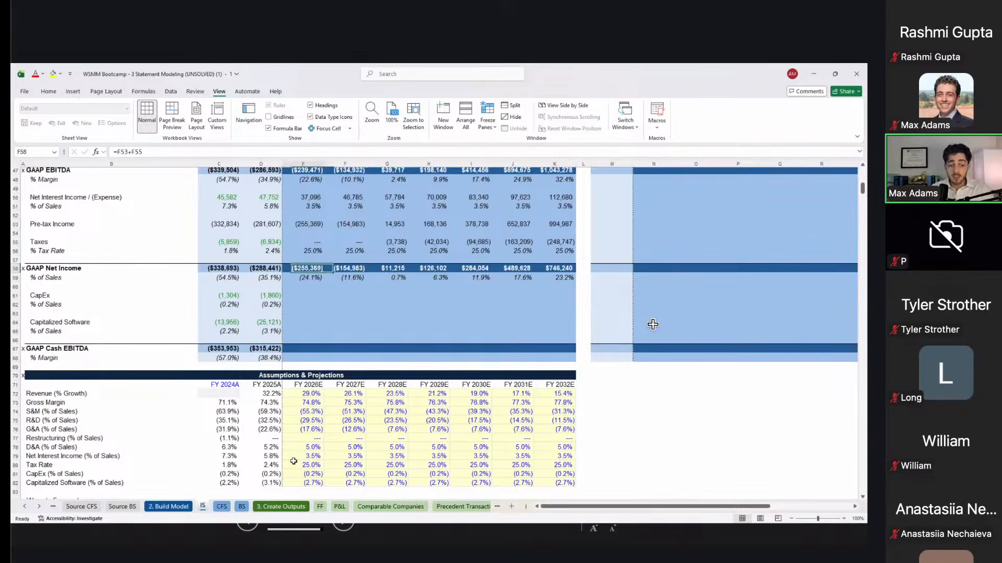
{"action": "key", "text": "Right"}
{"action": "key", "text": "Right"}
{"action": "key", "text": "Right"}
{"action": "key", "text": "Left"}
{"action": "key", "text": "Left"}
{"action": "key", "text": "Left"}
{"action": "key", "text": "Left"}
{"action": "key", "text": "Left"}
{"action": "key", "text": "Left"}
{"action": "key", "text": "Right"}
{"action": "key", "text": "Right"}
{"action": "key", "text": "Right"}
{"action": "key", "text": "Right"}
{"action": "key", "text": "Left"}
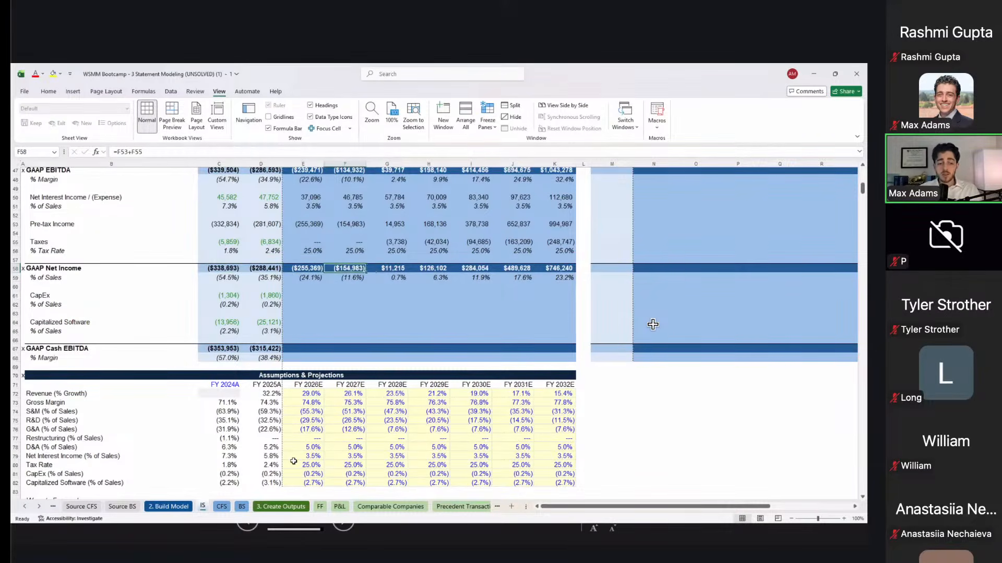
{"action": "key", "text": "Right"}
{"action": "key", "text": "Right"}
{"action": "key", "text": "Right"}
{"action": "key", "text": "Right"}
{"action": "key", "text": "Right"}
{"action": "key", "text": "Down"}
{"action": "key", "text": "Left"}
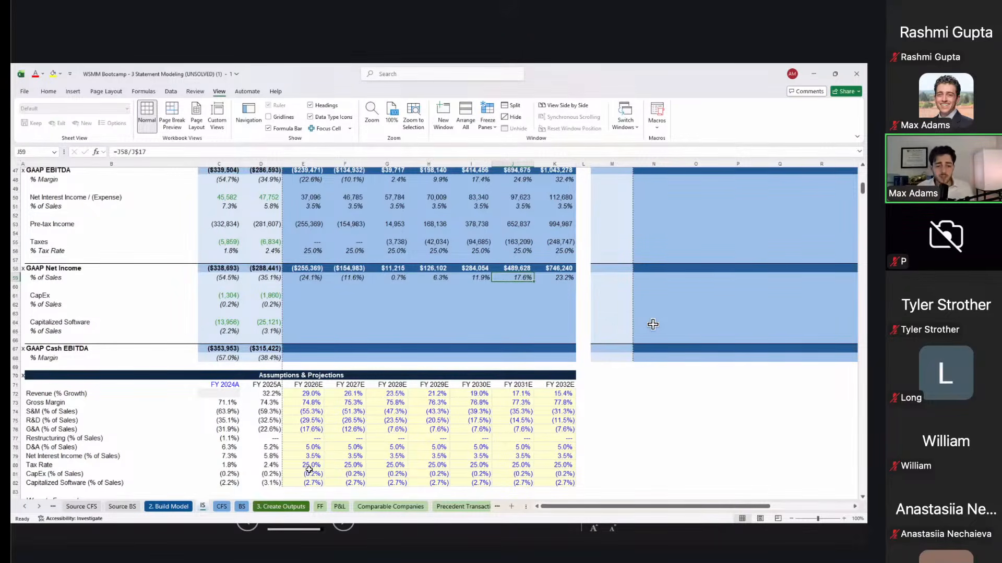
Step: Review the net margin formulas, then check the FY2025A CapEx % of Sales formula
{"action": "key", "text": "Left"}
{"action": "key", "text": "Left"}
{"action": "key", "text": "Left"}
{"action": "key", "text": "Left"}
{"action": "key", "text": "Left"}
{"action": "key", "text": "Left"}
{"action": "key", "text": "Left"}
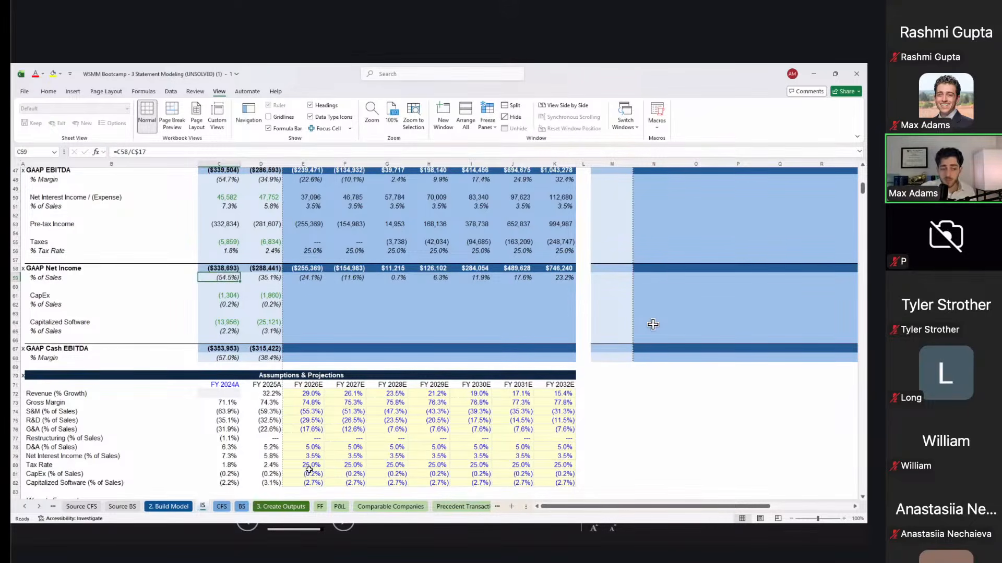
{"action": "key", "text": "Right"}
{"action": "key", "text": "Right"}
{"action": "key", "text": "Right"}
{"action": "key", "text": "Right"}
{"action": "key", "text": "Right"}
{"action": "key", "text": "Right"}
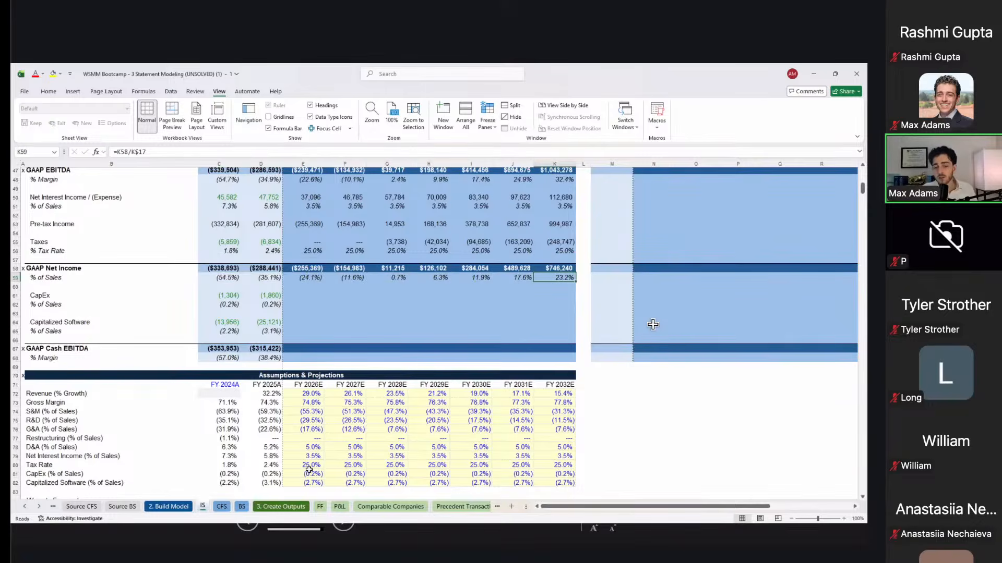
{"action": "key", "text": "Left"}
{"action": "key", "text": "Left"}
{"action": "key", "text": "Left"}
{"action": "key", "text": "Left"}
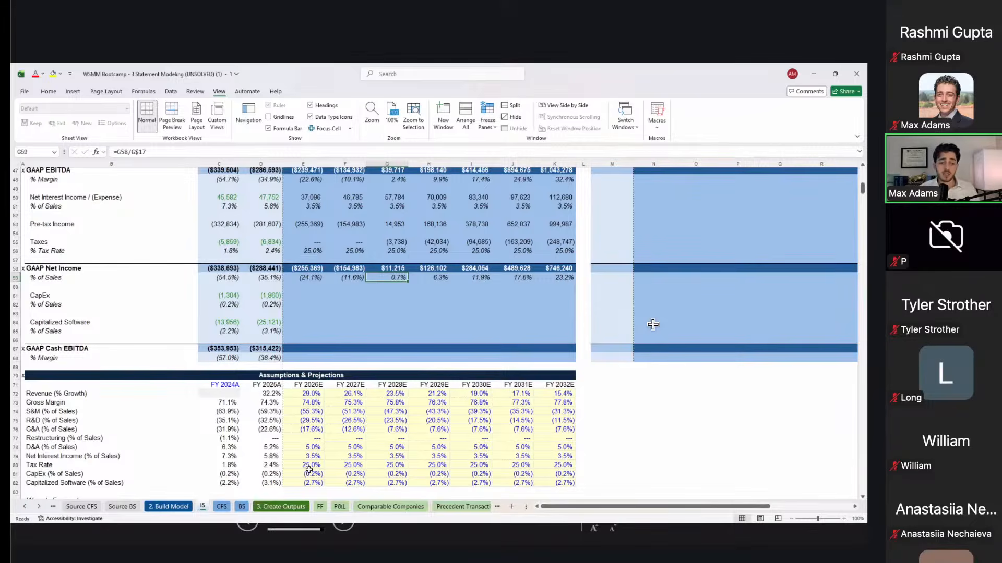
{"action": "key", "text": "Down"}
{"action": "key", "text": "Left"}
{"action": "key", "text": "Left"}
{"action": "key", "text": "Down"}
{"action": "key", "text": "Left"}
{"action": "key", "text": "Down"}
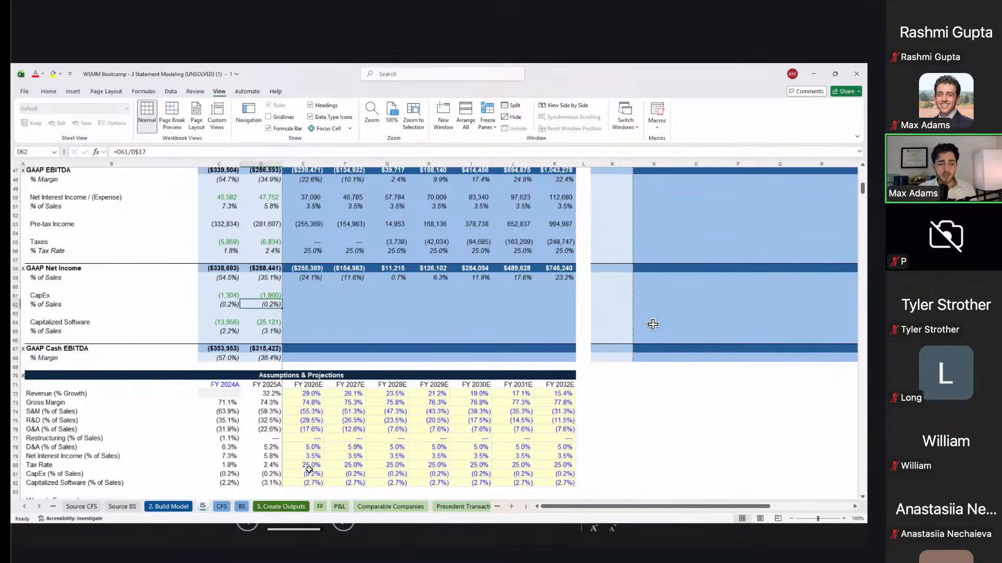
Step: Link FY2026E CapEx % of Sales to E81 and Capitalized Software % to E82
{"action": "scroll", "coordinate": [652, 324], "scroll_direction": "down", "scroll_amount": 3}
{"action": "scroll", "coordinate": [653, 324], "scroll_direction": "up", "scroll_amount": 1}
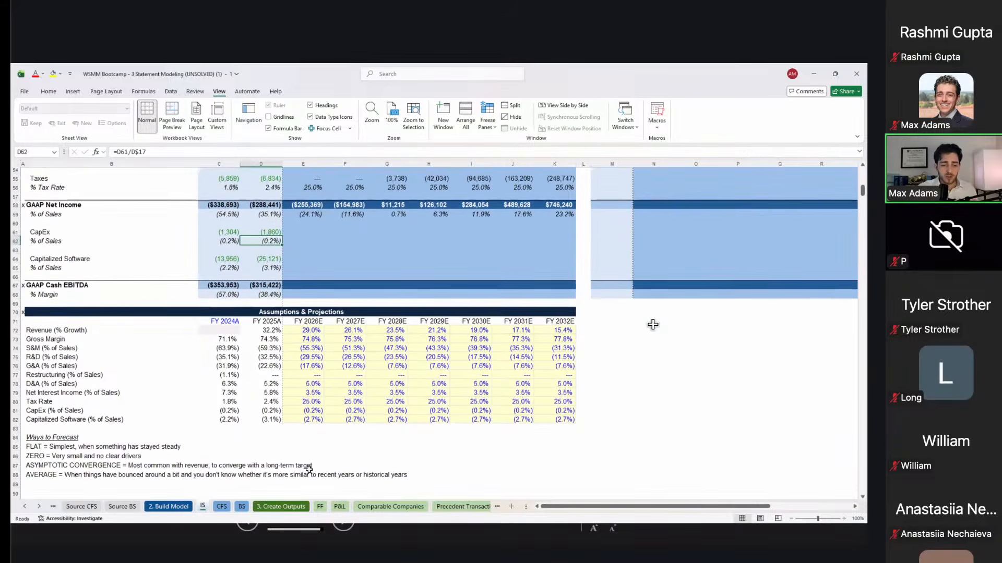
{"action": "key", "text": "Right"}
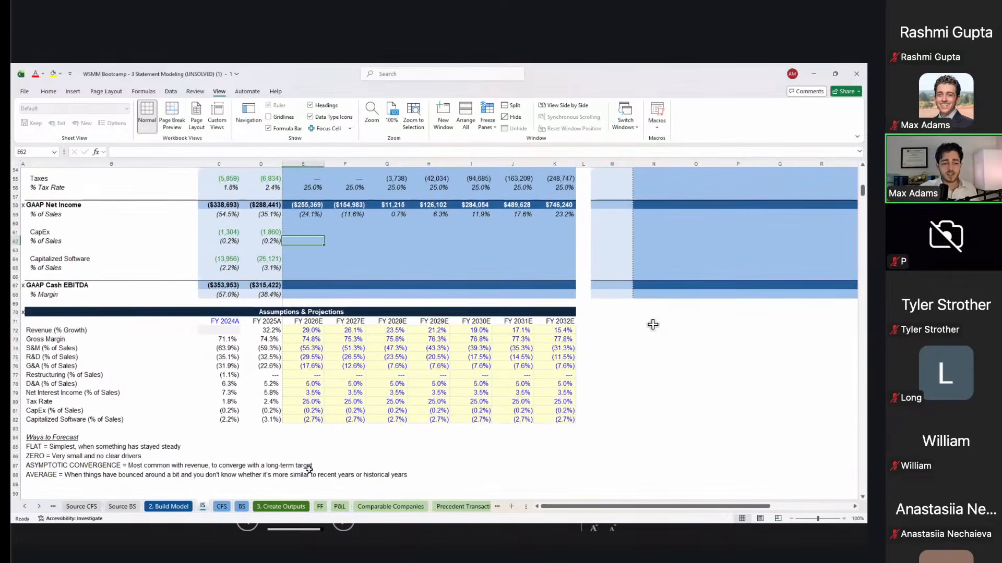
{"action": "type", "text": "="}
{"action": "key", "text": "Down"}
{"action": "key", "text": "Down"}
{"action": "key", "text": "Down"}
{"action": "key", "text": "Down"}
{"action": "key", "text": "Down"}
{"action": "key", "text": "Down"}
{"action": "key", "text": "Down"}
{"action": "key", "text": "Down"}
{"action": "key", "text": "Down"}
{"action": "key", "text": "Down"}
{"action": "key", "text": "Down"}
{"action": "key", "text": "Down"}
{"action": "key", "text": "Down"}
{"action": "key", "text": "Down"}
{"action": "key", "text": "Down"}
{"action": "key", "text": "Down"}
{"action": "key", "text": "Down"}
{"action": "key", "text": "Down"}
{"action": "key", "text": "Down"}
{"action": "key", "text": "Down"}
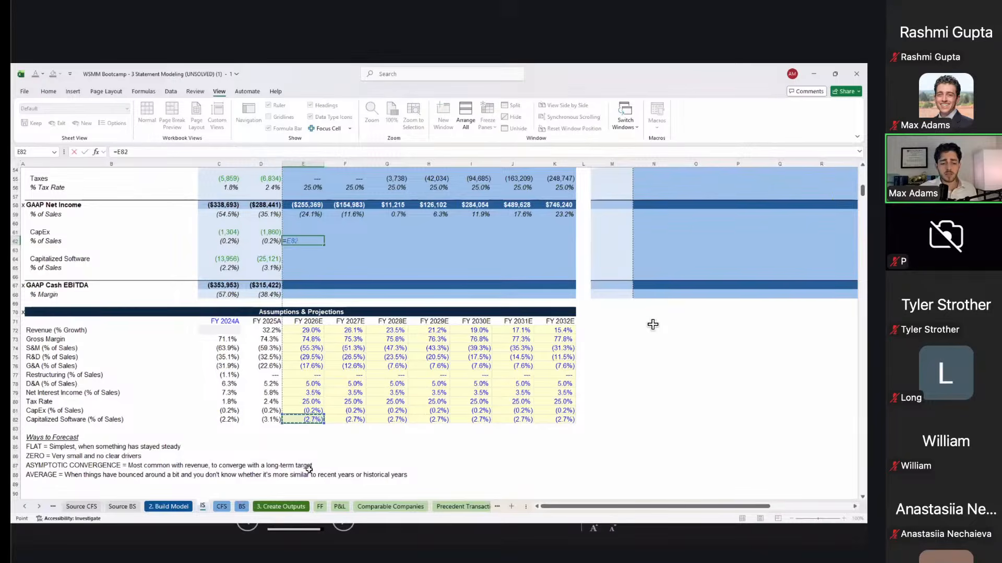
{"action": "key", "text": "Up"}
{"action": "key", "text": "Return"}
{"action": "key", "text": "Down"}
{"action": "key", "text": "Down"}
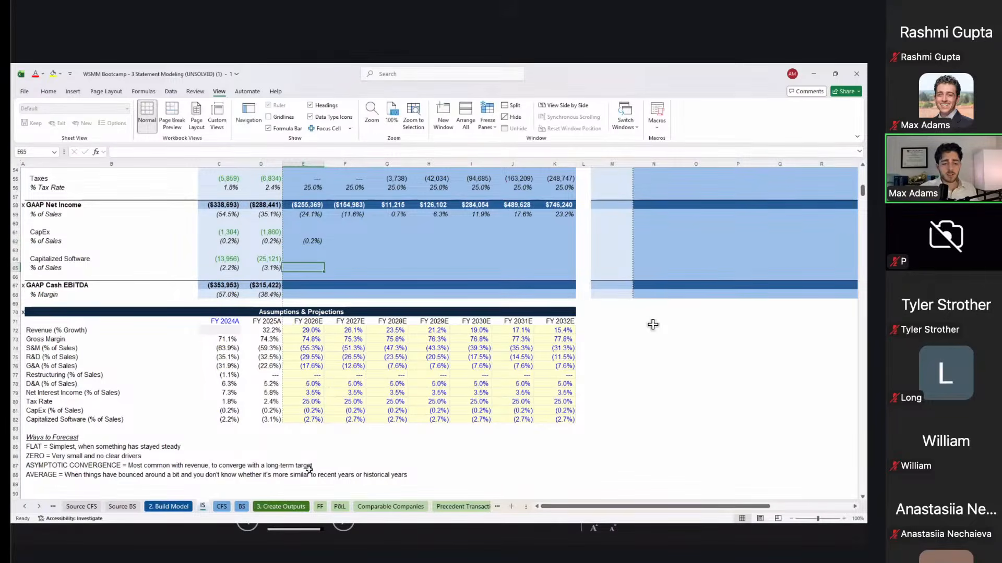
{"action": "type", "text": "="}
{"action": "key", "text": "ctrl+Down"}
{"action": "key", "text": "ctrl+Down"}
{"action": "key", "text": "Return"}
Step: Copy E50's sales-based formula into FY2026E CapEx and Capitalized Software
{"action": "key", "text": "Up"}
{"action": "key", "text": "Right"}
{"action": "key", "text": "Left"}
{"action": "key", "text": "Left"}
{"action": "key", "text": "Up"}
{"action": "key", "text": "Up"}
{"action": "key", "text": "Up"}
{"action": "key", "text": "Up"}
{"action": "key", "text": "Right"}
{"action": "key", "text": "Up"}
{"action": "key", "text": "Up"}
{"action": "key", "text": "Up"}
{"action": "key", "text": "Up"}
{"action": "key", "text": "Up"}
{"action": "key", "text": "Up"}
{"action": "key", "text": "Up"}
{"action": "key", "text": "Up"}
{"action": "key", "text": "Up"}
{"action": "key", "text": "Up"}
{"action": "key", "text": "Up"}
{"action": "scroll", "coordinate": [653, 325], "scroll_direction": "up", "scroll_amount": 1}
{"action": "key", "text": "ctrl+c"}
{"action": "key", "text": "Down"}
{"action": "key", "text": "Down"}
{"action": "key", "text": "Down"}
{"action": "key", "text": "Down"}
{"action": "key", "text": "Down"}
{"action": "key", "text": "Down"}
{"action": "key", "text": "Down"}
{"action": "key", "text": "Down"}
{"action": "key", "text": "Down"}
{"action": "key", "text": "Down"}
{"action": "key", "text": "Down"}
{"action": "key", "text": "ctrl+v"}
{"action": "key", "text": "Down"}
{"action": "key", "text": "Down"}
{"action": "key", "text": "Down"}
{"action": "key", "text": "ctrl+v"}
{"action": "key", "text": "Up"}
{"action": "key", "text": "Up"}
{"action": "key", "text": "Up"}
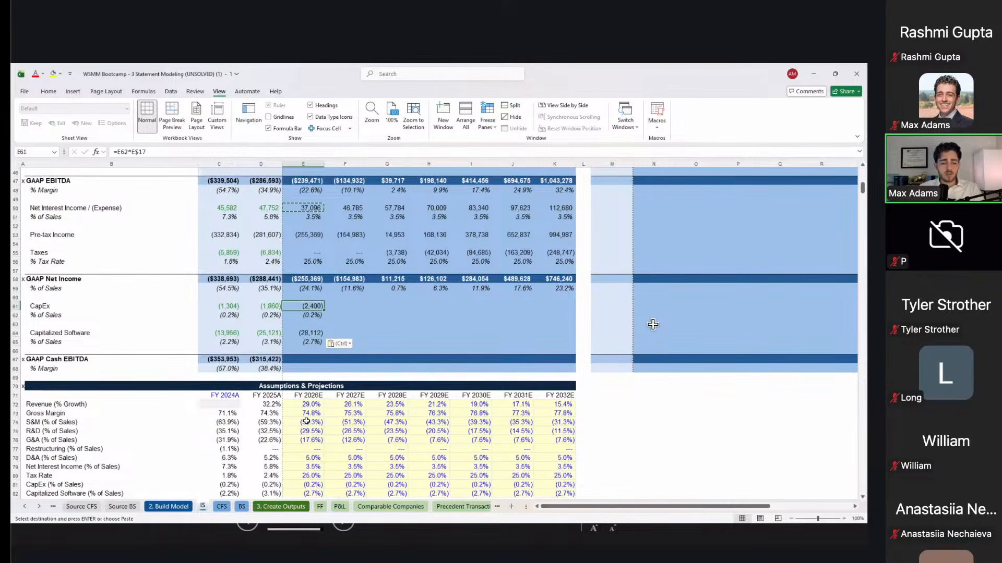
{"action": "key", "text": "Down"}
{"action": "key", "text": "Down"}
{"action": "key", "text": "Down"}
Step: Paste the FY2025A GAAP Cash EBITDA and margin formulas into FY2026E as formulas only
{"action": "key", "text": "Left"}
{"action": "key", "text": "Down"}
{"action": "key", "text": "Down"}
{"action": "key", "text": "Down"}
{"action": "key", "text": "shift+Down"}
{"action": "key", "text": "ctrl+c"}
{"action": "key", "text": "Right"}
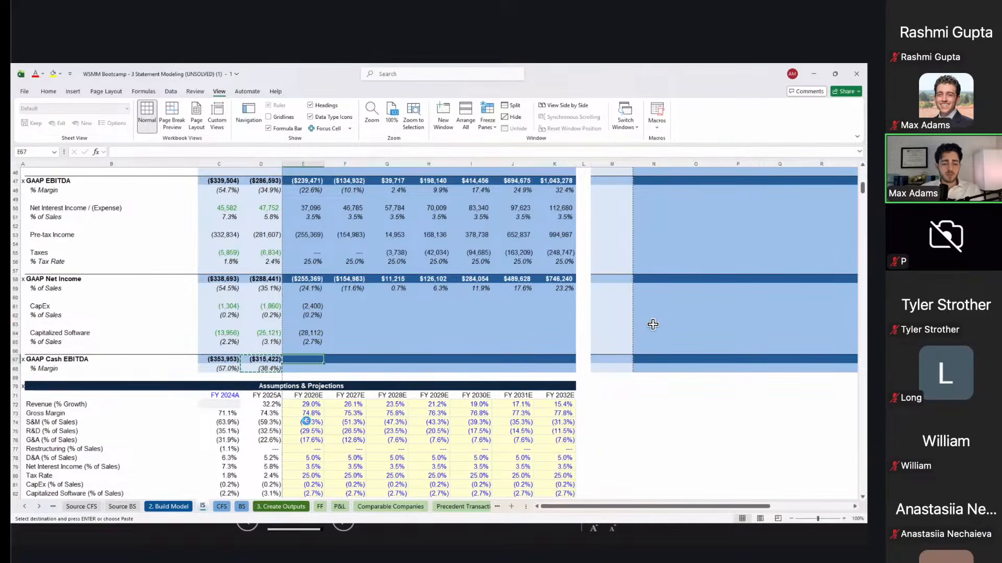
{"action": "key", "text": "ctrl+alt+v"}
{"action": "key", "text": "f"}
{"action": "key", "text": "Return"}
Step: Fill E61:K68 through FY2032E and spot-check the FY2032E formulas
{"action": "key", "text": "Up"}
{"action": "key", "text": "Up"}
{"action": "key", "text": "Up"}
{"action": "key", "text": "Up"}
{"action": "key", "text": "Up"}
{"action": "key", "text": "Up"}
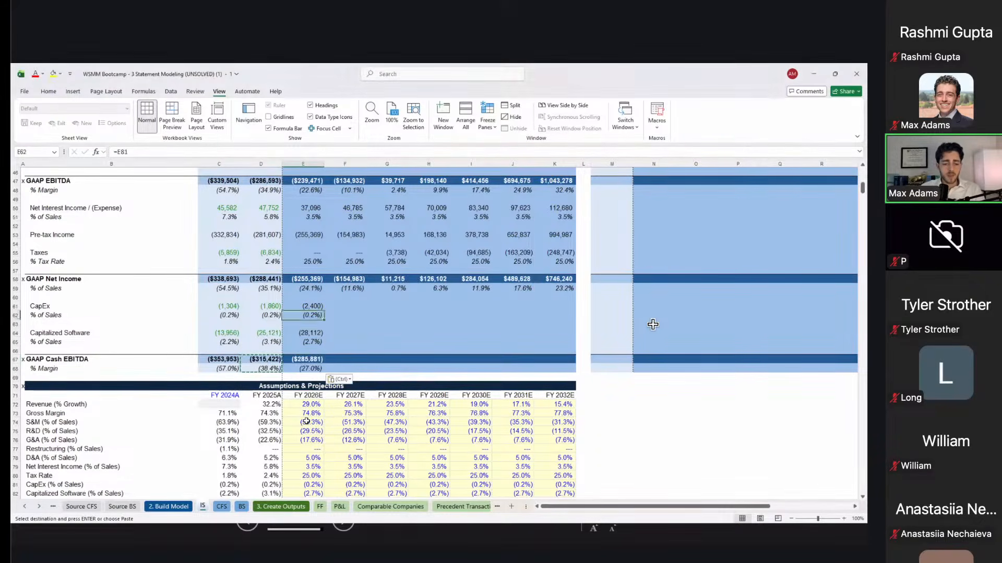
{"action": "key", "text": "shift+Down"}
{"action": "key", "text": "shift+Down"}
{"action": "key", "text": "shift+Down"}
{"action": "key", "text": "shift+Down"}
{"action": "key", "text": "shift+Down"}
{"action": "key", "text": "shift+Down"}
{"action": "key", "text": "shift+Down"}
{"action": "key", "text": "shift+Right"}
{"action": "key", "text": "shift+Right"}
{"action": "key", "text": "shift+Right"}
{"action": "key", "text": "shift+Right"}
{"action": "key", "text": "shift+Right"}
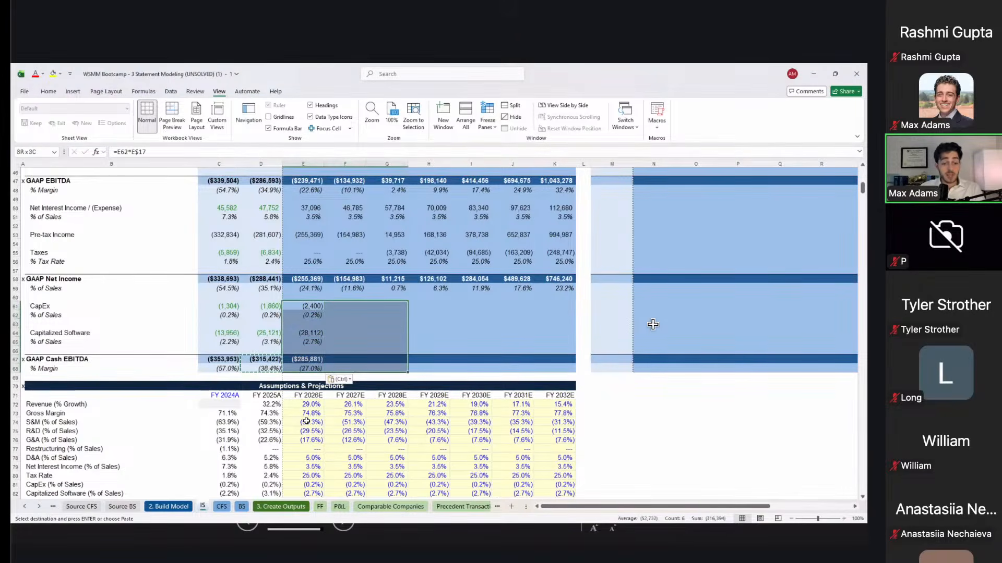
{"action": "key", "text": "shift+Right"}
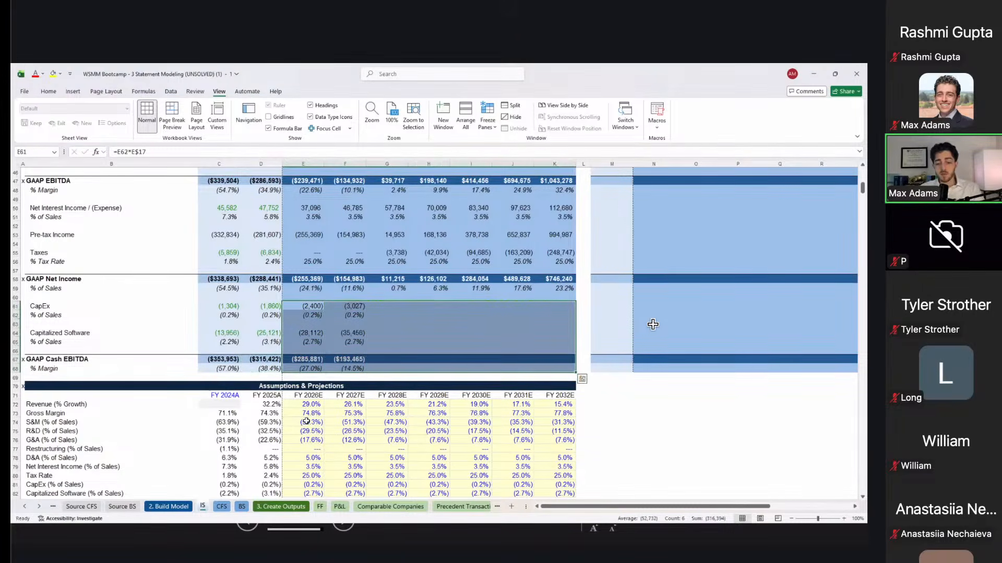
{"action": "key", "text": "Return"}
{"action": "key", "text": "Right"}
{"action": "key", "text": "Right"}
{"action": "key", "text": "Right"}
{"action": "key", "text": "Right"}
{"action": "key", "text": "Down"}
{"action": "key", "text": "Right"}
{"action": "key", "text": "Down"}
{"action": "key", "text": "Right"}
{"action": "key", "text": "Down"}
{"action": "key", "text": "Down"}
{"action": "key", "text": "Up"}
{"action": "key", "text": "Up"}
{"action": "key", "text": "Up"}
{"action": "key", "text": "Up"}
{"action": "key", "text": "Up"}
{"action": "key", "text": "Up"}
{"action": "key", "text": "Up"}
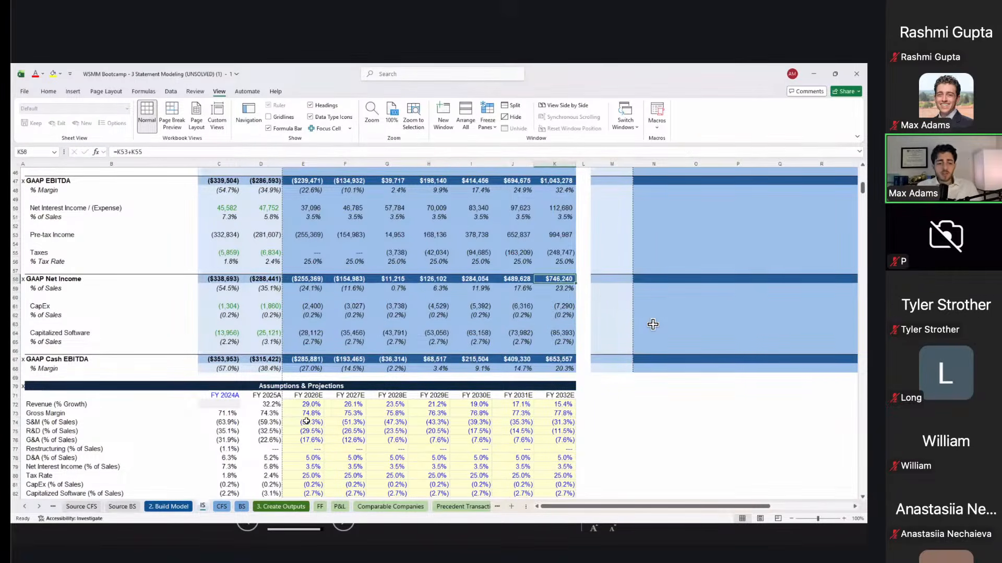
Step: Audit the FY2026E revenue and COGS formulas, leaving both unchanged
{"action": "scroll", "coordinate": [653, 324], "scroll_direction": "up", "scroll_amount": 9}
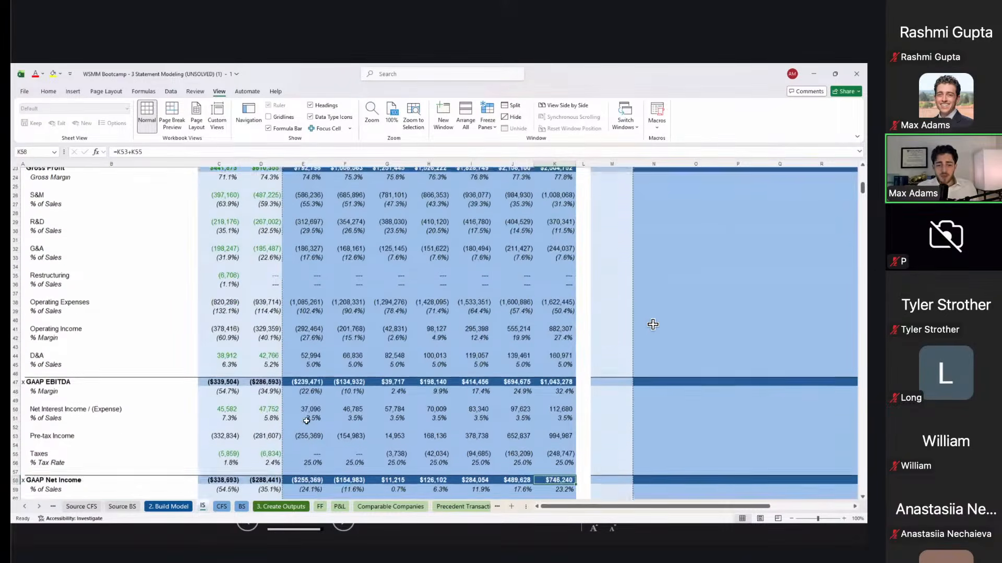
{"action": "scroll", "coordinate": [653, 325], "scroll_direction": "up", "scroll_amount": 2}
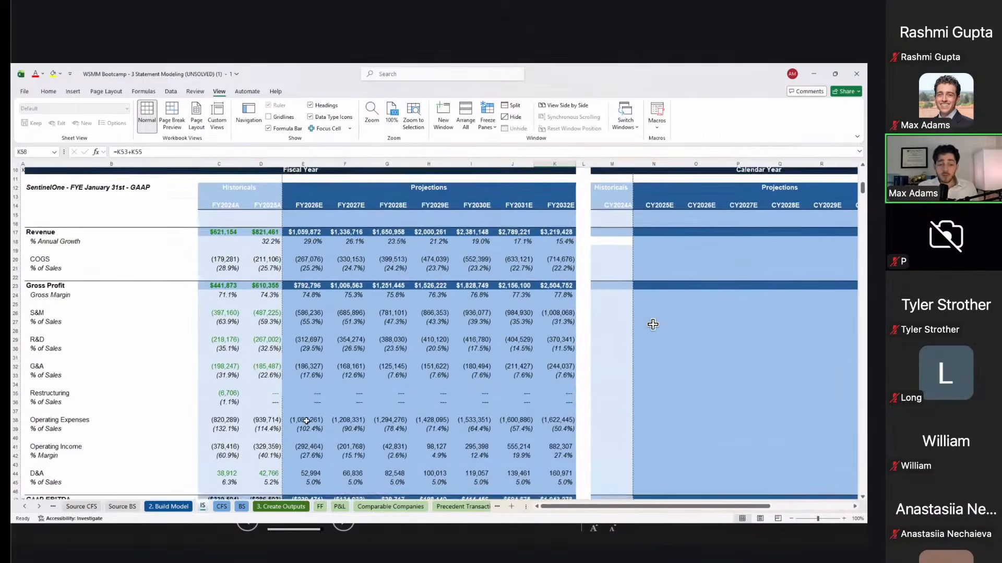
{"action": "left_click", "coordinate": [294, 224]}
{"action": "key", "text": "Up"}
{"action": "key", "text": "F2"}
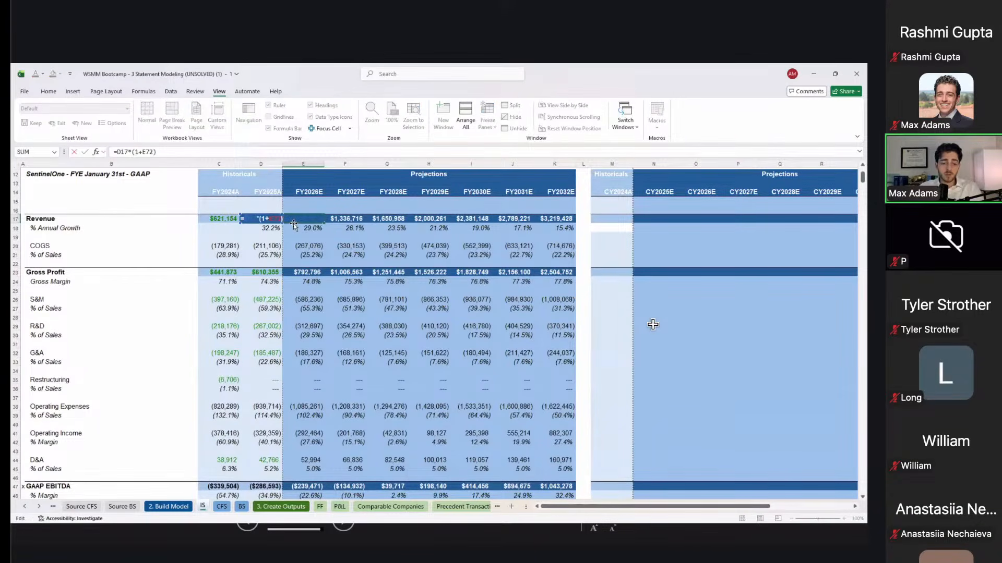
{"action": "key", "text": "Return"}
{"action": "key", "text": "Down"}
{"action": "key", "text": "Down"}
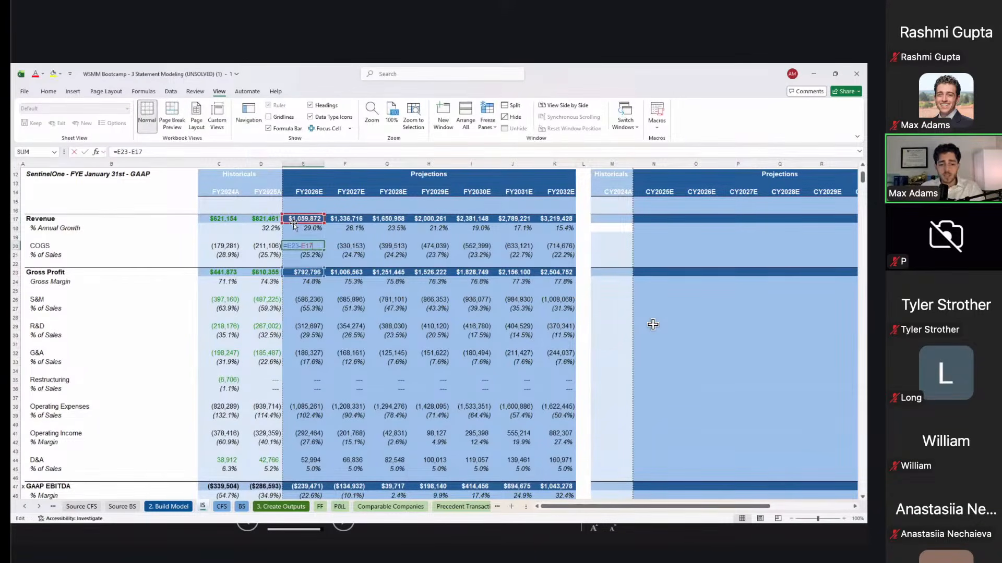
{"action": "key", "text": "F2"}
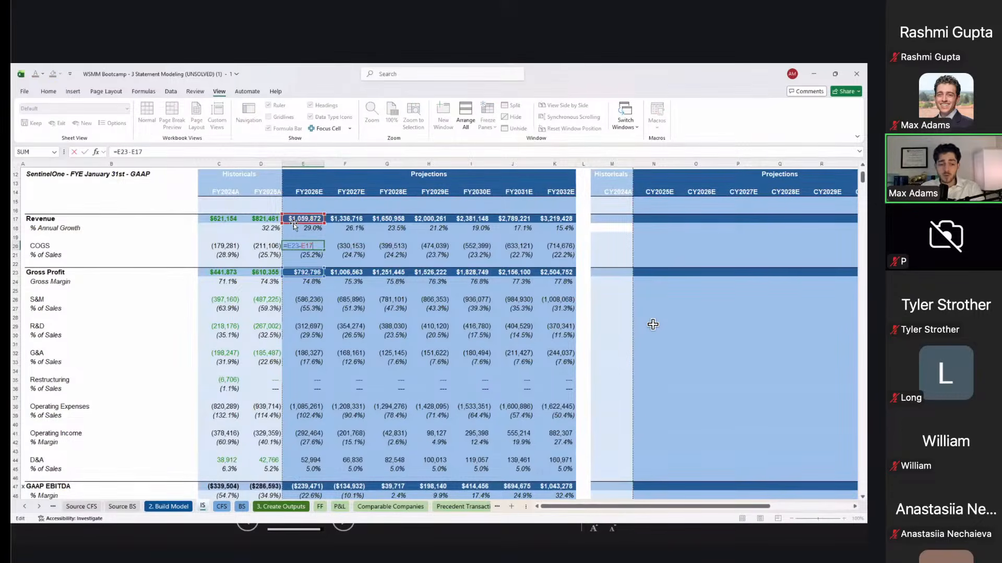
{"action": "key", "text": "Return"}
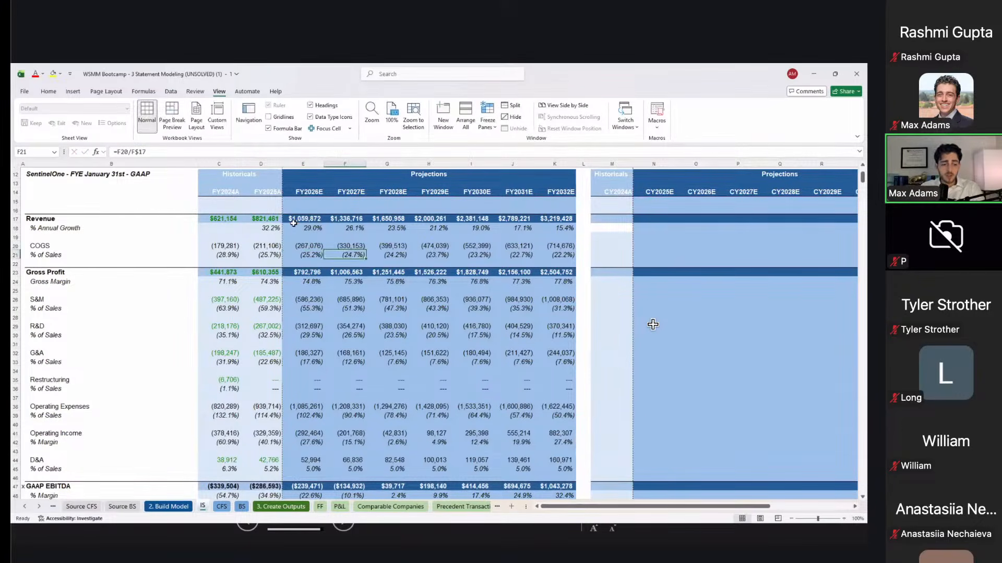
Step: Check the FY2026E and FY2027E gross margin formulas and confirm FY2026E Gross Profit
{"action": "key", "text": "Down"}
{"action": "key", "text": "Down"}
{"action": "key", "text": "Down"}
{"action": "key", "text": "F2"}
{"action": "key", "text": "Escape"}
{"action": "key", "text": "F2"}
{"action": "key", "text": "Tab"}
{"action": "key", "text": "F2"}
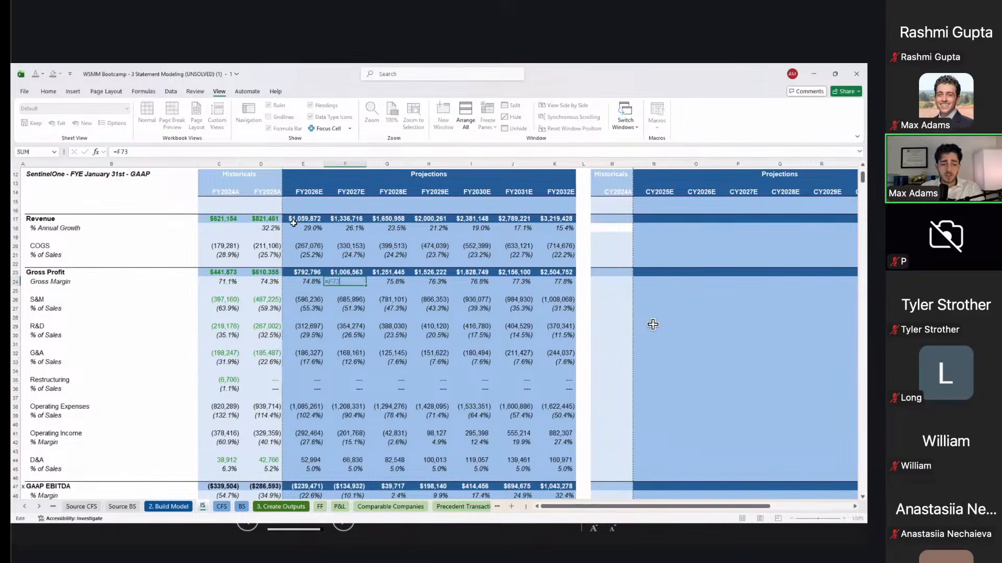
{"action": "key", "text": "Return"}
{"action": "key", "text": "Up"}
{"action": "key", "text": "Up"}
{"action": "key", "text": "F2"}
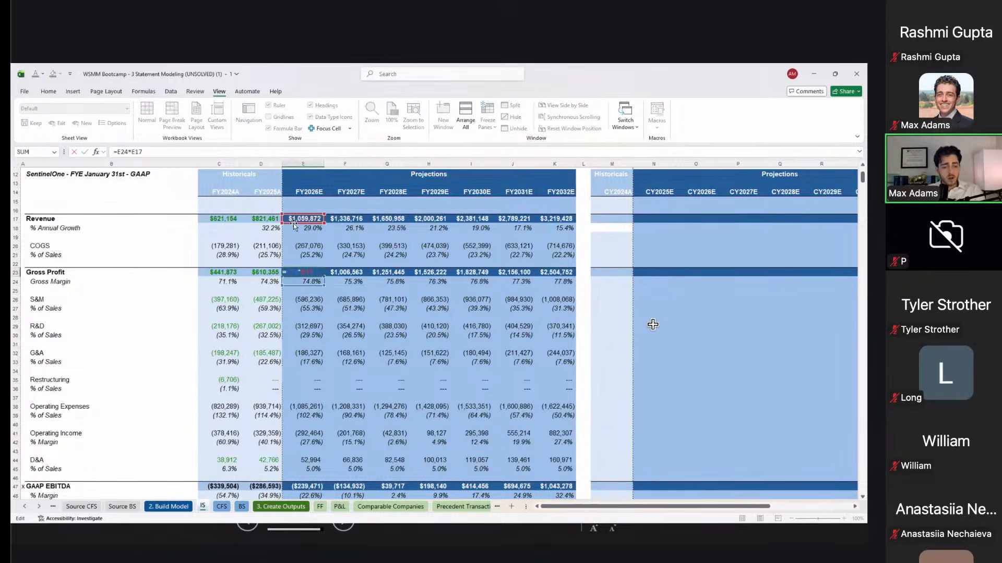
{"action": "key", "text": "Return"}
Step: Trace the FY2027E S&M % of Sales and S&M value formulas
{"action": "key", "text": "Down"}
{"action": "key", "text": "Down"}
{"action": "key", "text": "shift+Down"}
{"action": "key", "text": "shift+Down"}
{"action": "key", "text": "shift+Down"}
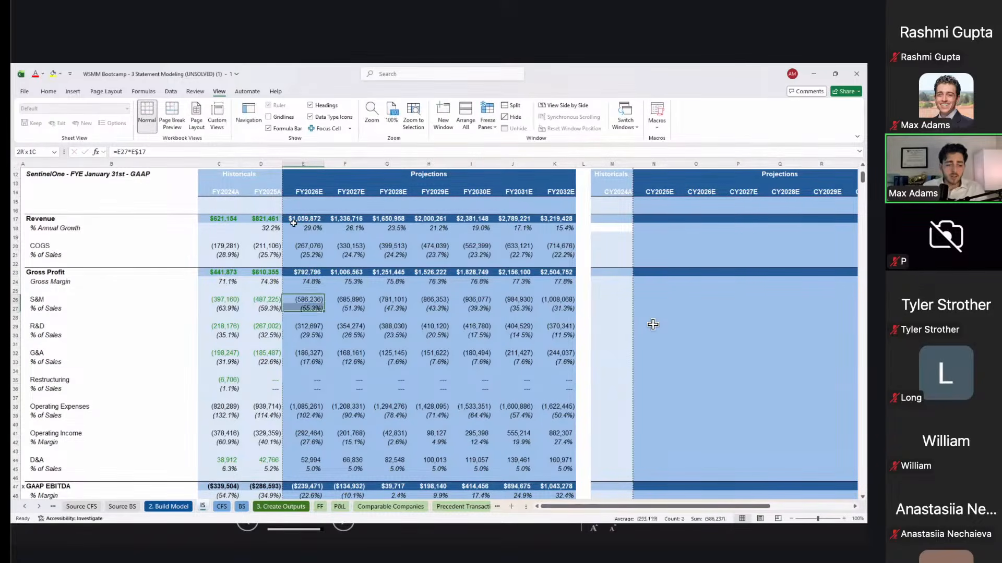
{"action": "key", "text": "shift+Down"}
{"action": "key", "text": "shift+Down"}
{"action": "key", "text": "shift+Down"}
{"action": "key", "text": "shift+Down"}
{"action": "key", "text": "shift+Down"}
{"action": "key", "text": "shift+Down"}
{"action": "key", "text": "shift+Down"}
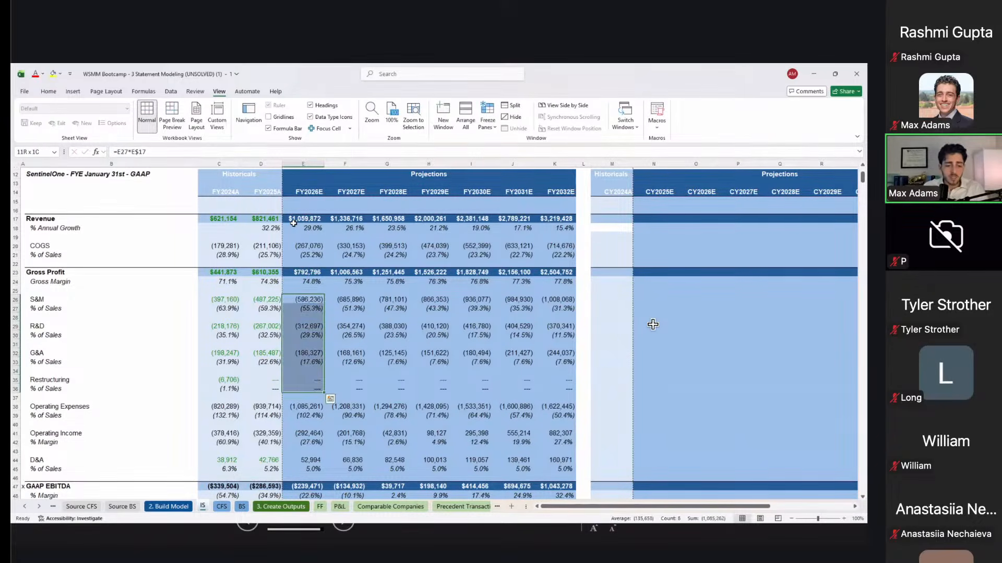
{"action": "key", "text": "Right"}
{"action": "key", "text": "Down"}
{"action": "key", "text": "F2"}
{"action": "scroll", "coordinate": [653, 325], "scroll_direction": "down", "scroll_amount": 6}
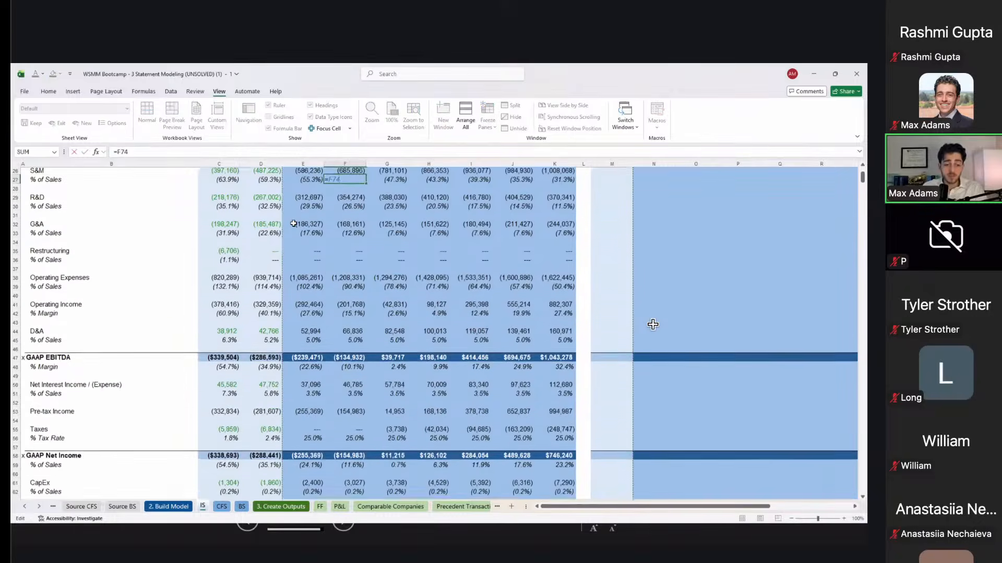
{"action": "scroll", "coordinate": [652, 324], "scroll_direction": "down", "scroll_amount": 9}
{"action": "scroll", "coordinate": [652, 324], "scroll_direction": "up", "scroll_amount": 9}
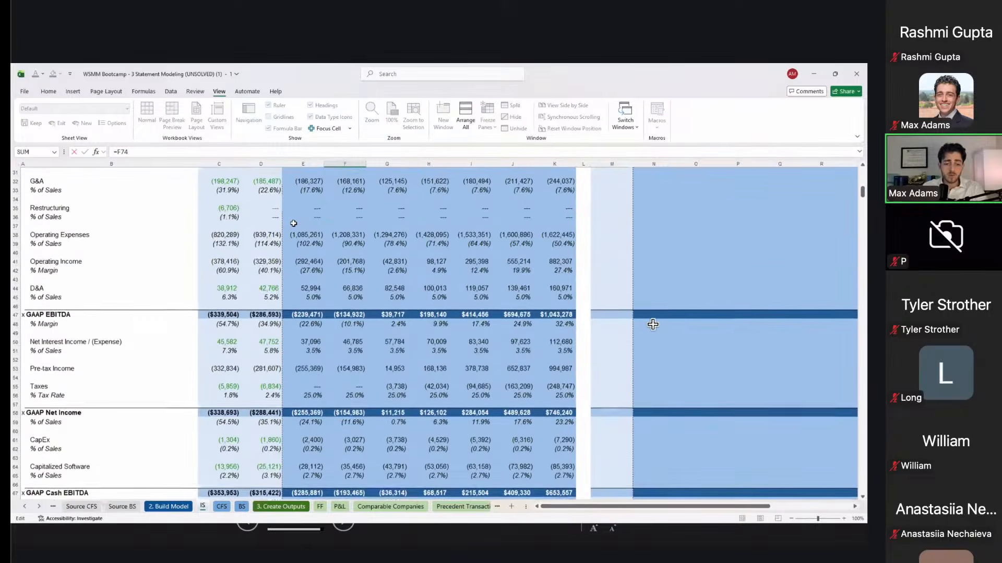
{"action": "scroll", "coordinate": [653, 325], "scroll_direction": "up", "scroll_amount": 3}
{"action": "key", "text": "Escape"}
{"action": "key", "text": "Up"}
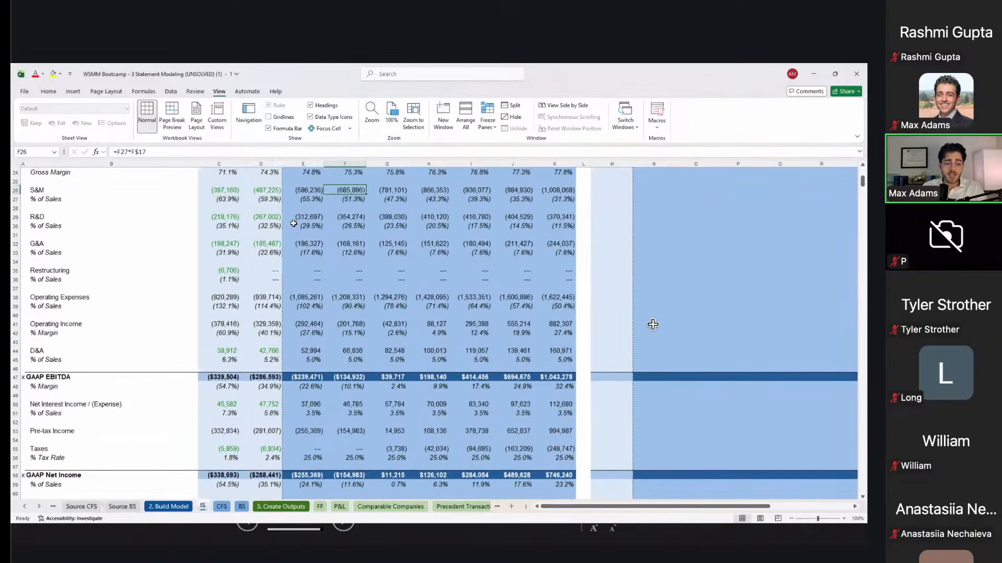
{"action": "key", "text": "F2"}
{"action": "scroll", "coordinate": [653, 325], "scroll_direction": "up", "scroll_amount": 8}
{"action": "scroll", "coordinate": [653, 325], "scroll_direction": "down", "scroll_amount": 1}
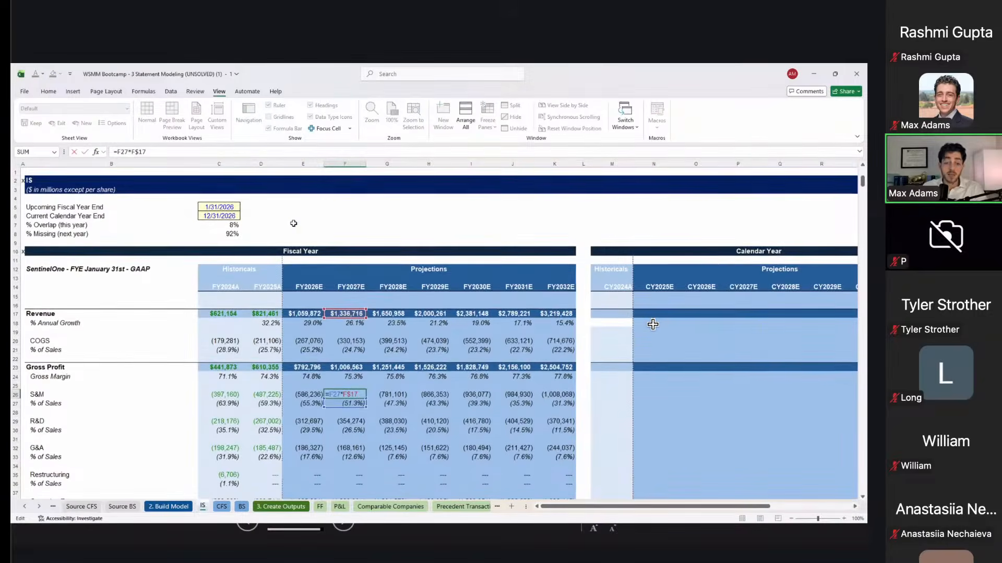
{"action": "scroll", "coordinate": [653, 325], "scroll_direction": "down", "scroll_amount": 4}
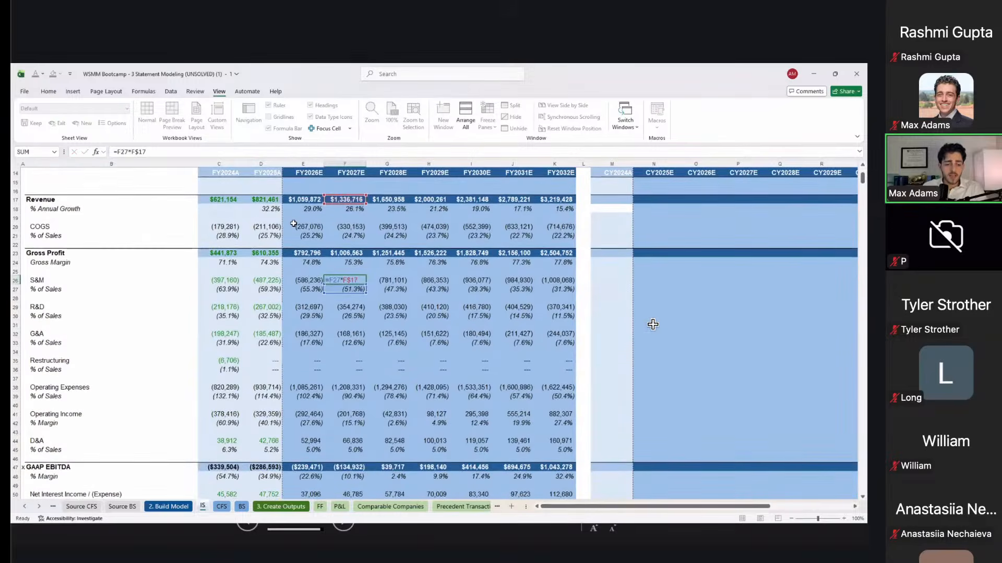
{"action": "key", "text": "Return"}
Step: Verify FY2027E Operating Expenses and enter FY2027E Operating Income as =F23+F38
{"action": "key", "text": "Down"}
{"action": "key", "text": "Down"}
{"action": "key", "text": "Down"}
{"action": "key", "text": "Down"}
{"action": "key", "text": "Down"}
{"action": "key", "text": "Down"}
{"action": "key", "text": "Down"}
{"action": "key", "text": "Down"}
{"action": "key", "text": "Down"}
{"action": "key", "text": "Down"}
{"action": "key", "text": "Down"}
{"action": "key", "text": "Down"}
{"action": "key", "text": "Down"}
{"action": "key", "text": "Down"}
{"action": "key", "text": "Down"}
{"action": "key", "text": "Up"}
{"action": "key", "text": "Up"}
{"action": "key", "text": "Up"}
{"action": "key", "text": "Up"}
{"action": "key", "text": "F2"}
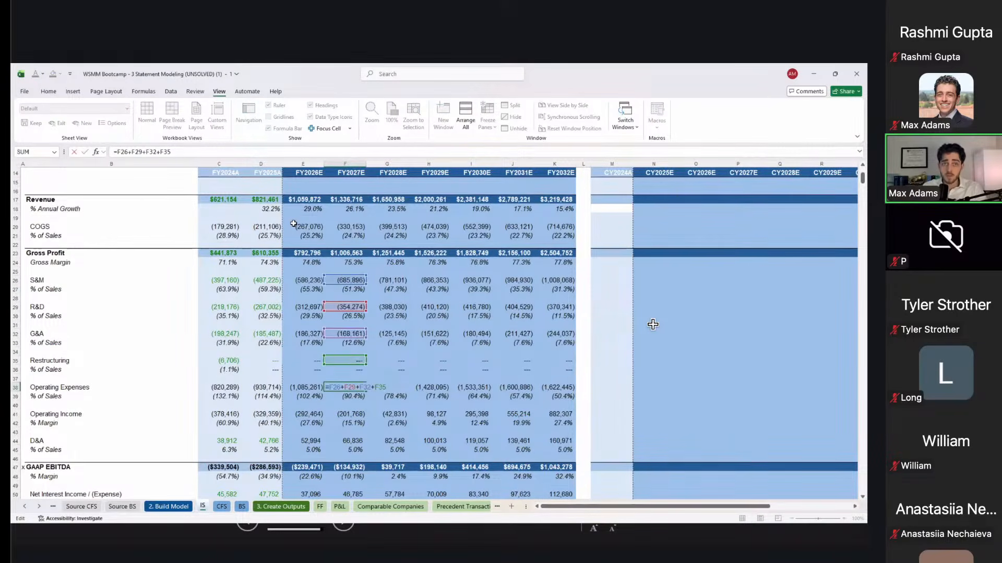
{"action": "key", "text": "Return"}
{"action": "key", "text": "Down"}
{"action": "key", "text": "Down"}
{"action": "type", "text": "=F23+F38"}
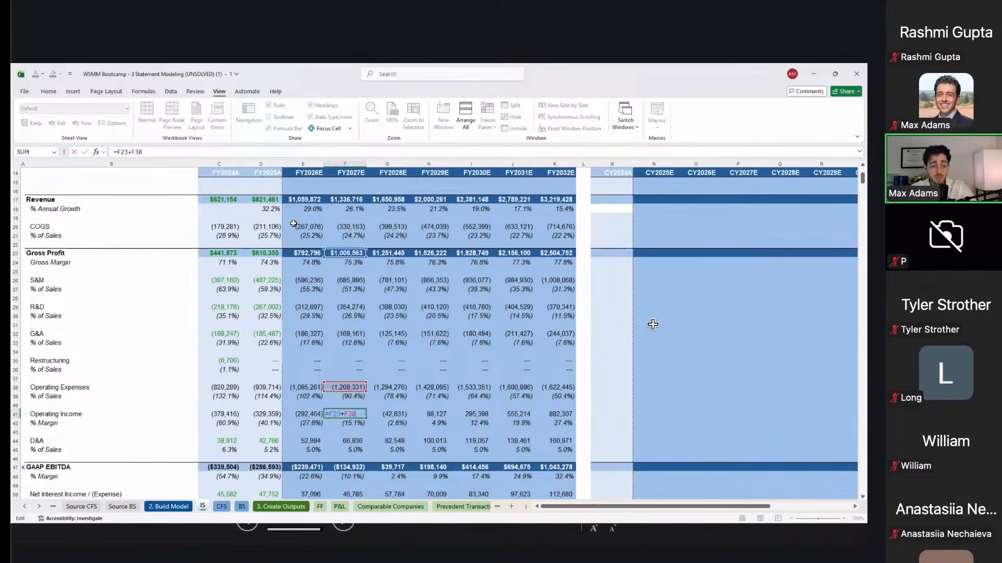
{"action": "key", "text": "Return"}
Step: Verify the FY2027E D&A and GAAP EBITDA formulas
{"action": "key", "text": "Down"}
{"action": "key", "text": "Down"}
{"action": "key", "text": "F2"}
{"action": "key", "text": "Escape"}
{"action": "key", "text": "Down"}
{"action": "key", "text": "Down"}
{"action": "key", "text": "Down"}
{"action": "key", "text": "F2"}
{"action": "key", "text": "Escape"}
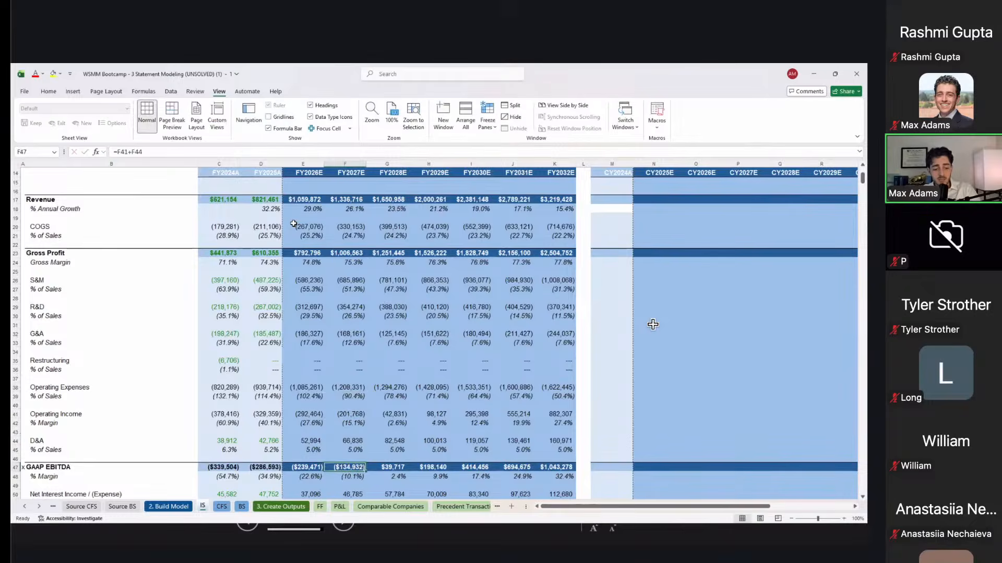
{"action": "scroll", "coordinate": [653, 324], "scroll_direction": "down", "scroll_amount": 6}
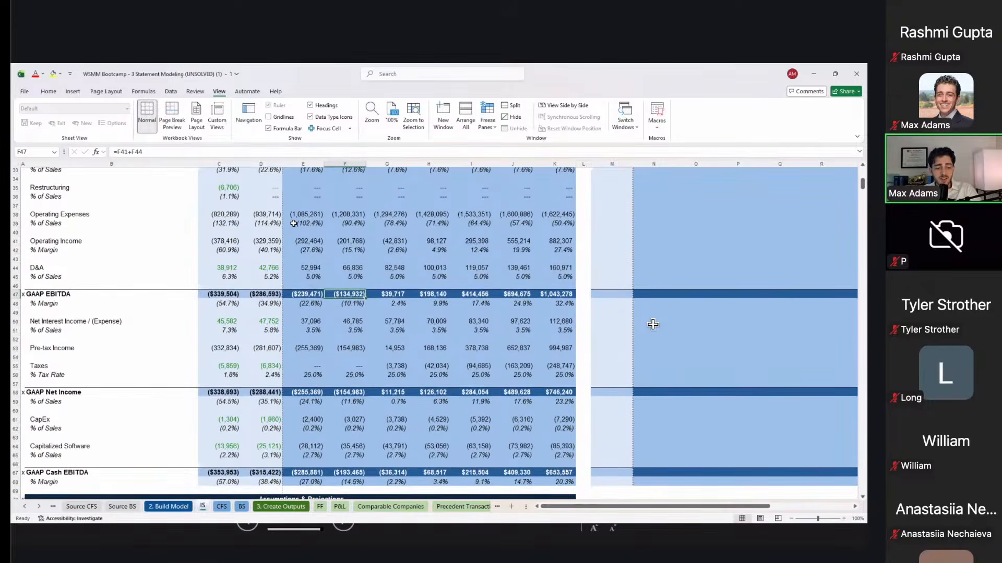
{"action": "scroll", "coordinate": [652, 325], "scroll_direction": "down", "scroll_amount": 2}
{"action": "key", "text": "Left"}
{"action": "key", "text": "Down"}
{"action": "key", "text": "Down"}
{"action": "key", "text": "Down"}
{"action": "key", "text": "Down"}
{"action": "key", "text": "F2"}
{"action": "key", "text": "Escape"}
{"action": "key", "text": "Up"}
{"action": "key", "text": "F2"}
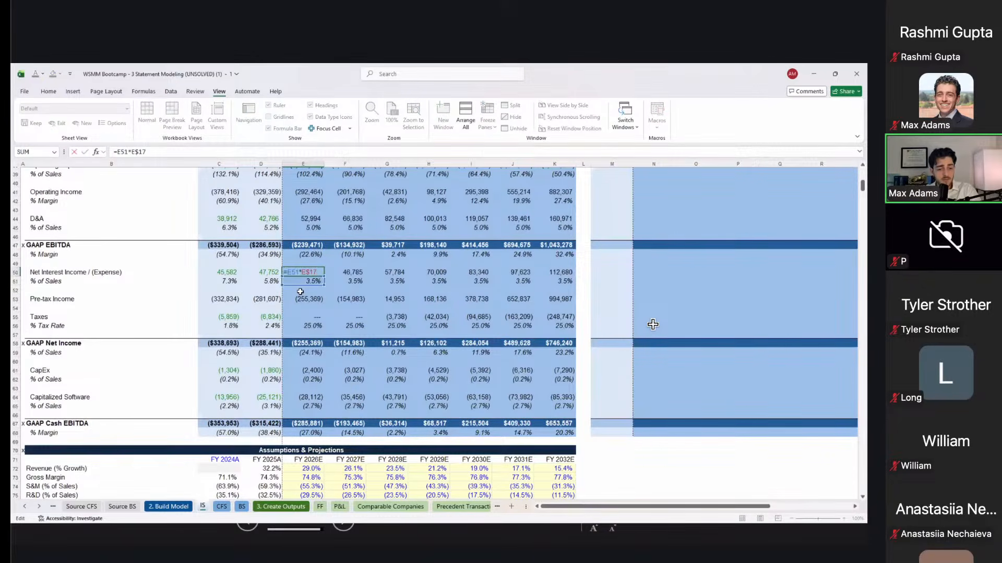
{"action": "key", "text": "Escape"}
{"action": "key", "text": "Down"}
{"action": "key", "text": "Down"}
{"action": "key", "text": "Down"}
{"action": "key", "text": "F2"}
{"action": "key", "text": "Escape"}
{"action": "key", "text": "Right"}
{"action": "key", "text": "Down"}
{"action": "key", "text": "Down"}
{"action": "key", "text": "F2"}
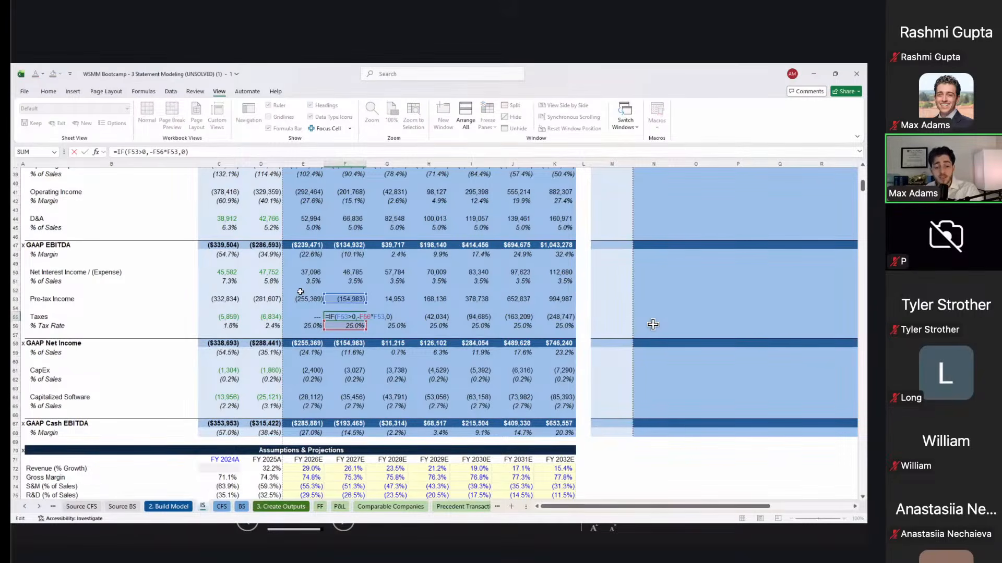
{"action": "key", "text": "Escape"}
{"action": "key", "text": "Right"}
{"action": "key", "text": "Down"}
{"action": "key", "text": "Down"}
{"action": "key", "text": "Down"}
{"action": "key", "text": "Down"}
{"action": "key", "text": "Down"}
{"action": "key", "text": "Down"}
{"action": "key", "text": "Down"}
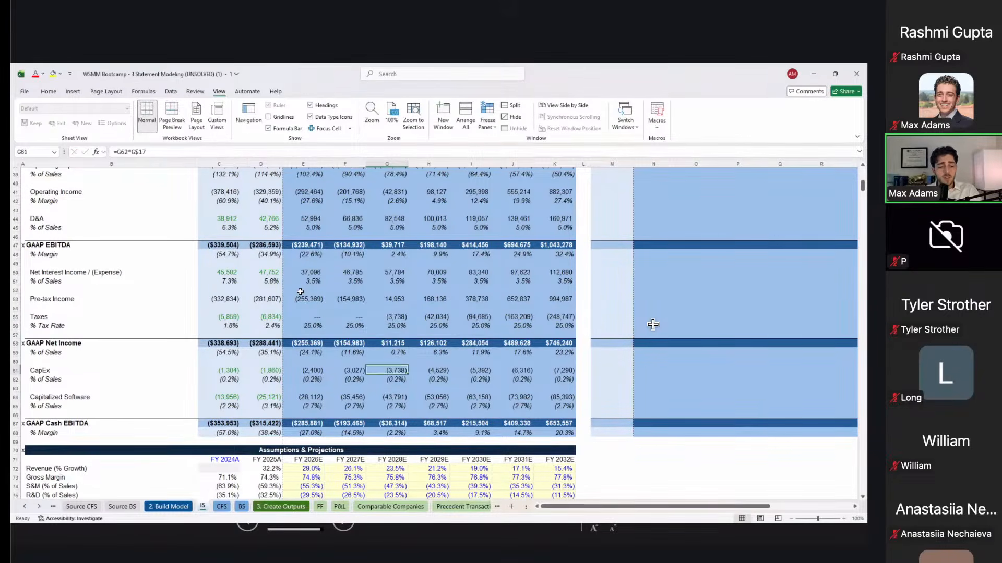
{"action": "key", "text": "F2"}
{"action": "key", "text": "Escape"}
{"action": "key", "text": "Down"}
{"action": "key", "text": "Down"}
{"action": "key", "text": "Down"}
{"action": "key", "text": "Down"}
{"action": "key", "text": "Down"}
{"action": "key", "text": "Left"}
{"action": "key", "text": "Left"}
{"action": "key", "text": "Left"}
{"action": "key", "text": "Left"}
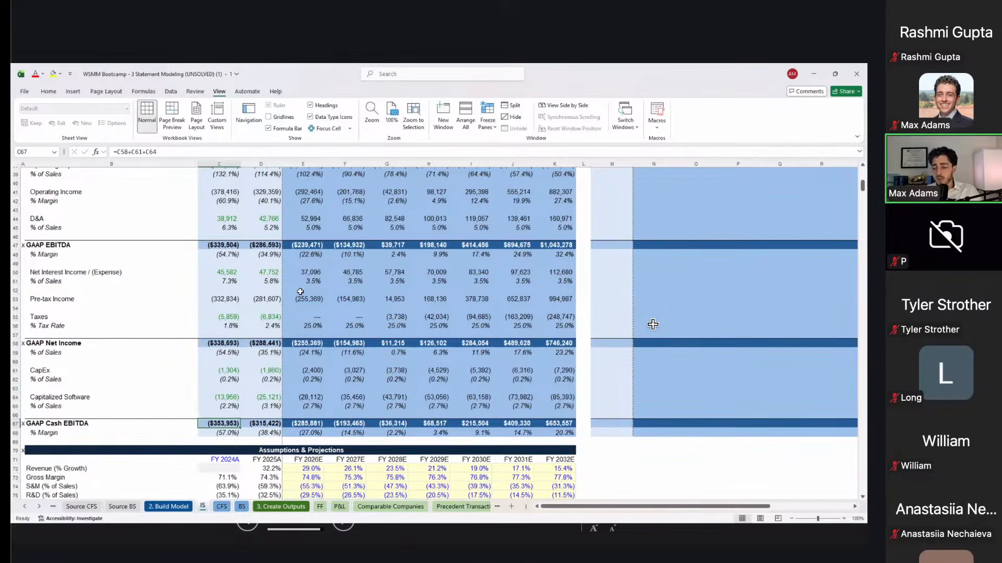
Step: Change the FY2024A GAAP Cash EBITDA formula in C67 to =C47+C61+C64, adding CapEx and Capitalized Software to GAAP EBITDA
{"action": "key", "text": "F2"}
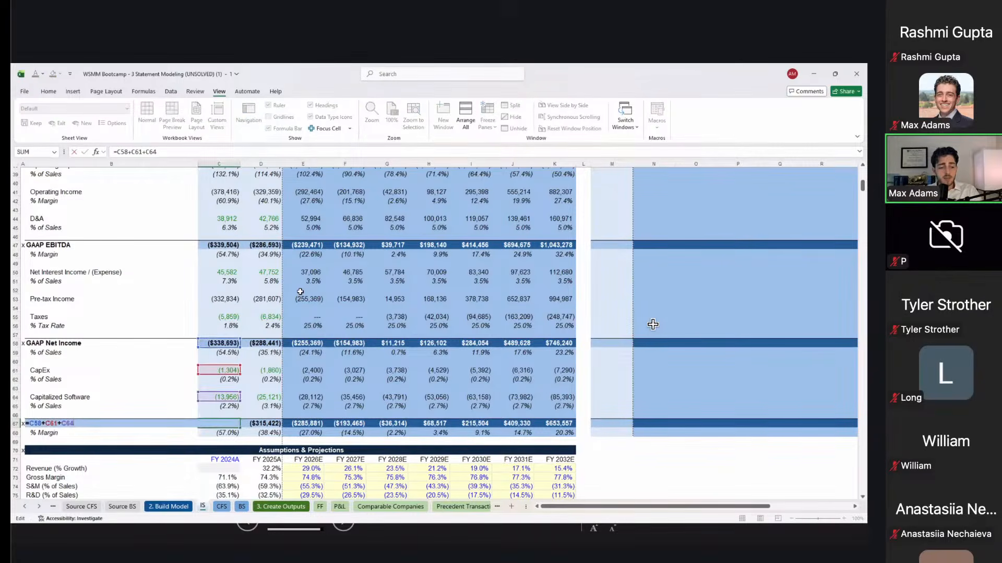
{"action": "key", "text": "Escape"}
{"action": "key", "text": "F2"}
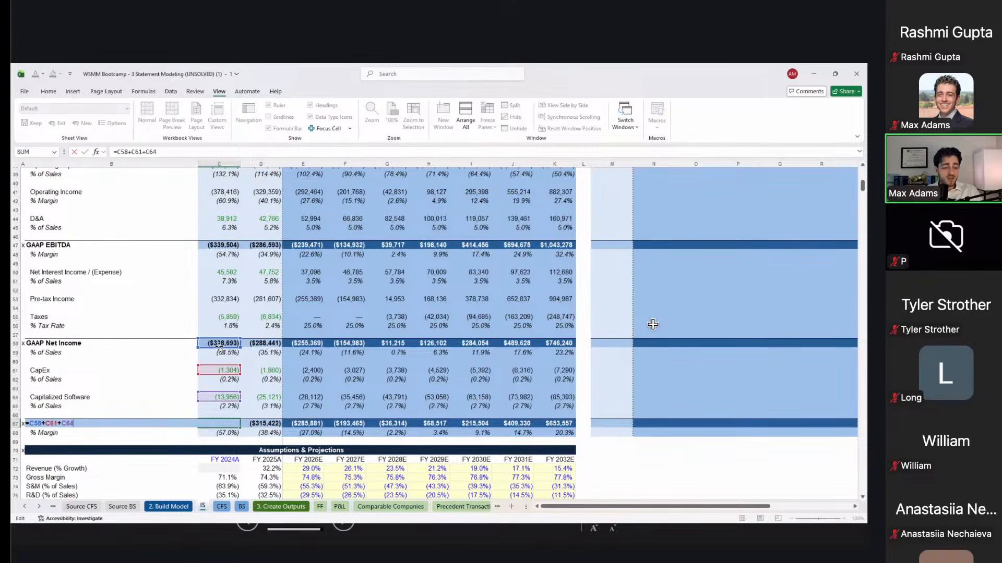
{"action": "left_click_drag", "start_coordinate": [223, 304], "coordinate": [233, 249]}
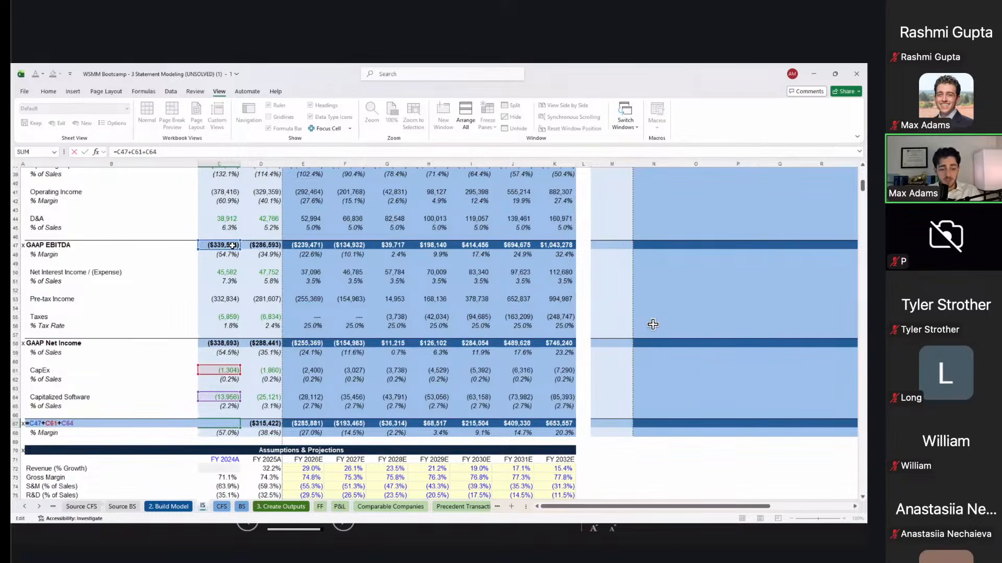
{"action": "key", "text": "Return"}
Step: Copy the rebuilt C67 formula across the GAAP Cash EBITDA row through FY2032E (K67)
{"action": "key", "text": "Up"}
{"action": "key", "text": "ctrl+c"}
{"action": "key", "text": "ctrl+shift+Right"}
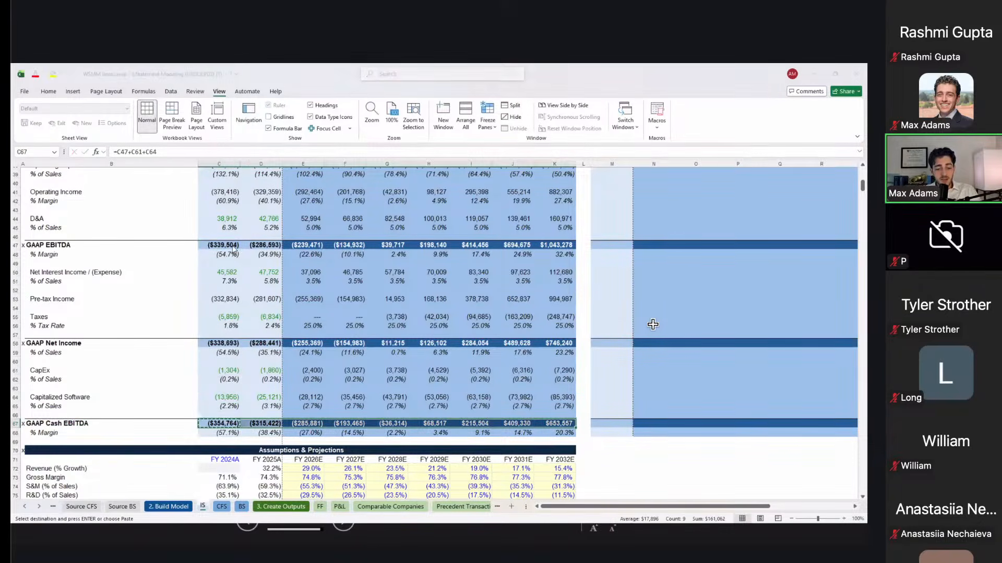
{"action": "key", "text": "ctrl+v"}
{"action": "key", "text": "Right"}
Step: Check the pasted GAAP Cash EBITDA formulas for FY2024A and FY2025A
{"action": "key", "text": "Left"}
{"action": "key", "text": "Escape"}
{"action": "key", "text": "F2"}
{"action": "key", "text": "Escape"}
{"action": "key", "text": "Right"}
{"action": "key", "text": "F2"}
{"action": "key", "text": "Escape"}
{"action": "key", "text": "Right"}
{"action": "key", "text": "Left"}
{"action": "key", "text": "Left"}
{"action": "key", "text": "Right"}
{"action": "key", "text": "Right"}
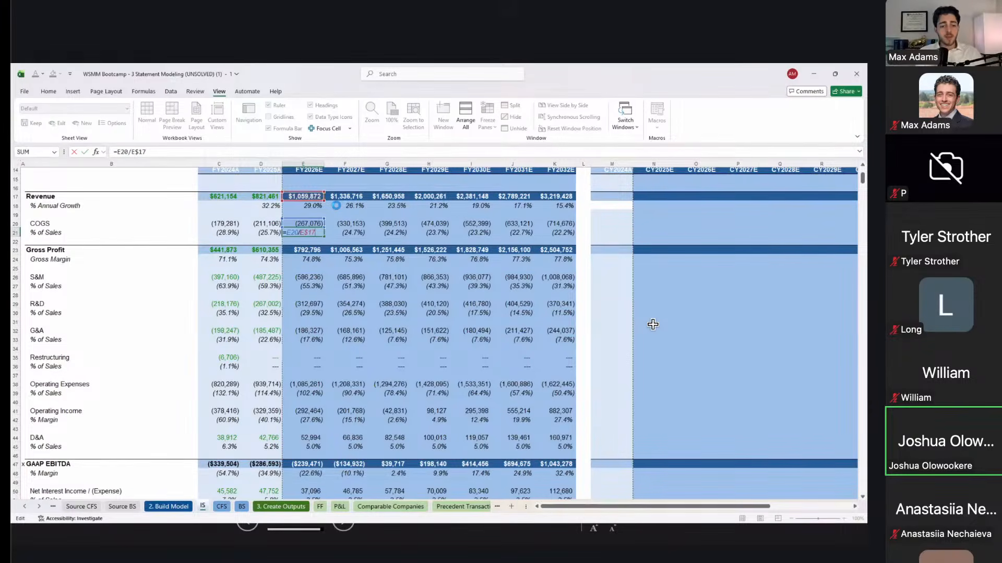
{"action": "key", "text": "Escape"}
{"action": "key", "text": "Up"}
{"action": "key", "text": "Left"}
{"action": "key", "text": "F2"}
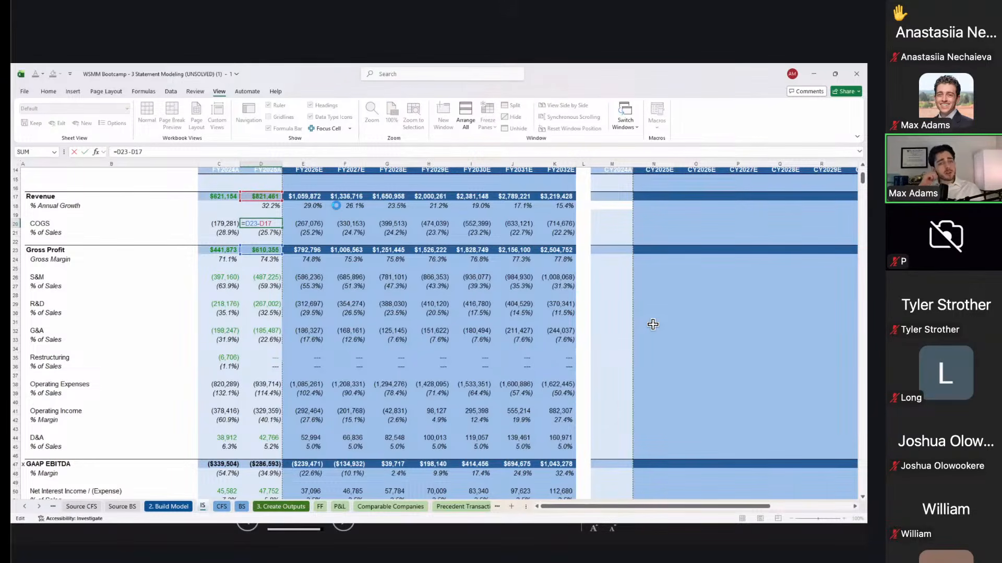
{"action": "key", "text": "Escape"}
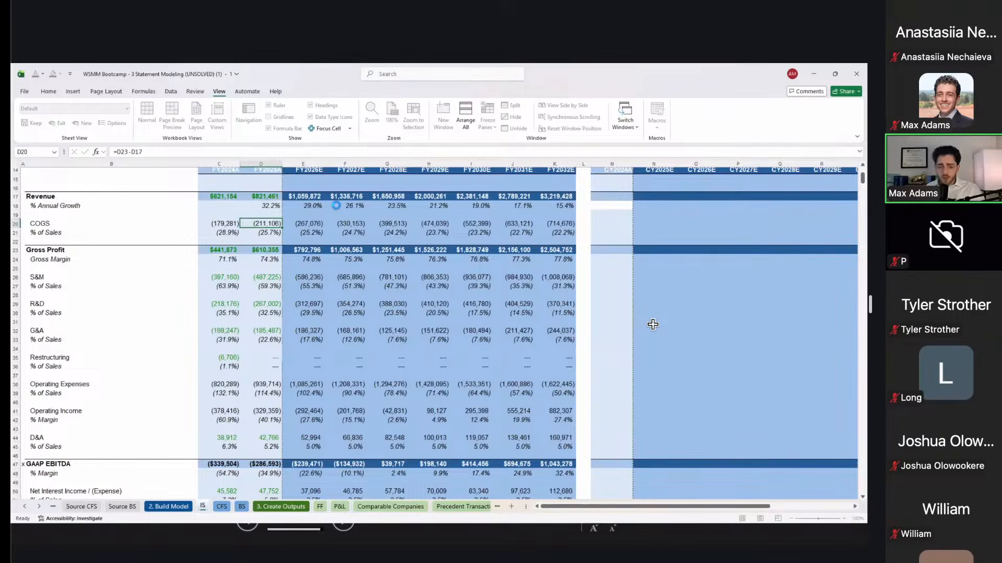
{"action": "scroll", "coordinate": [653, 324], "scroll_direction": "down", "scroll_amount": 4}
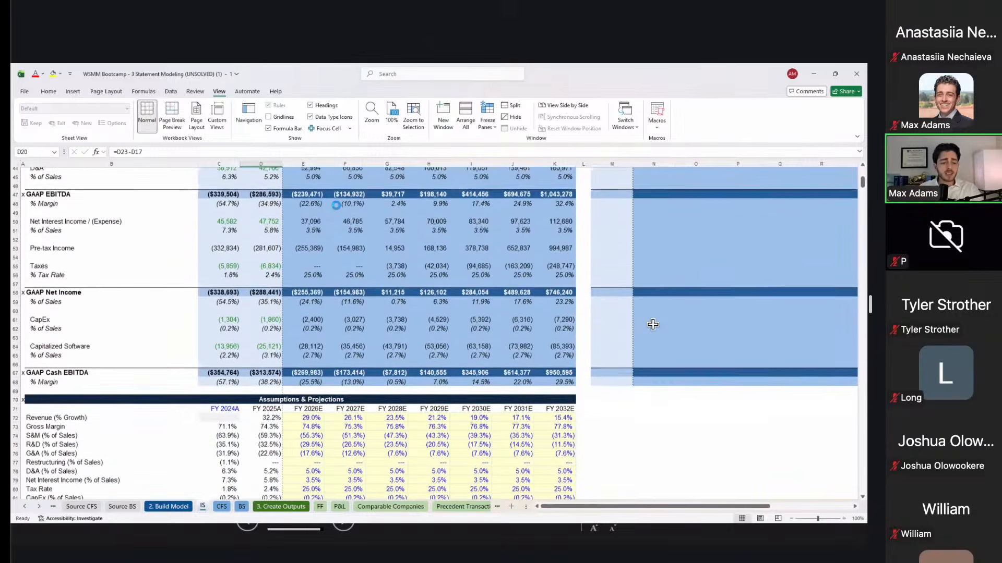
{"action": "scroll", "coordinate": [313, 287], "scroll_direction": "down", "scroll_amount": 9}
{"action": "left_click", "coordinate": [125, 339]}
{"action": "left_click_drag", "start_coordinate": [128, 360], "coordinate": [119, 374]}
{"action": "left_click", "coordinate": [117, 374]}
{"action": "left_click", "coordinate": [126, 356]}
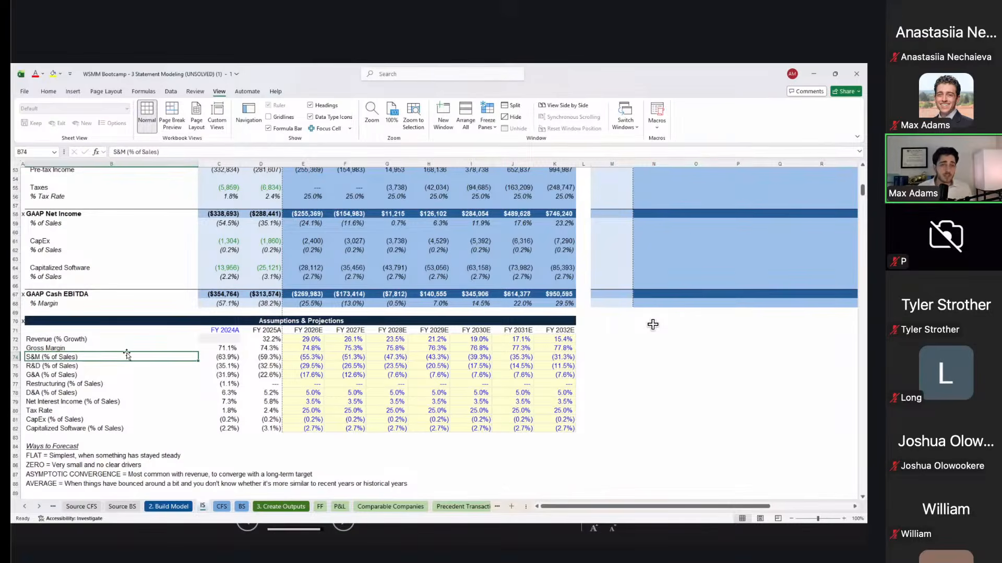
{"action": "key", "text": "Up"}
{"action": "key", "text": "Up"}
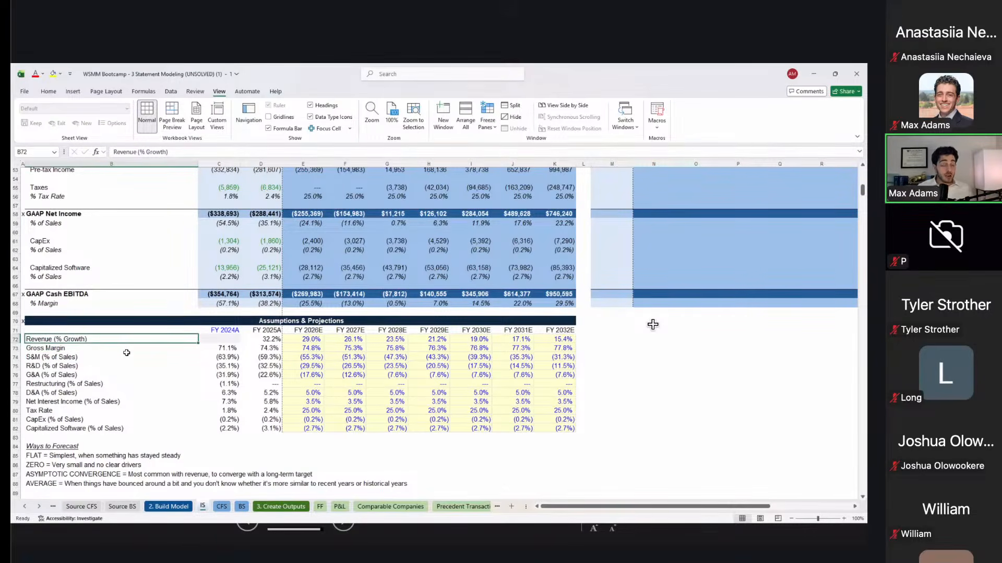
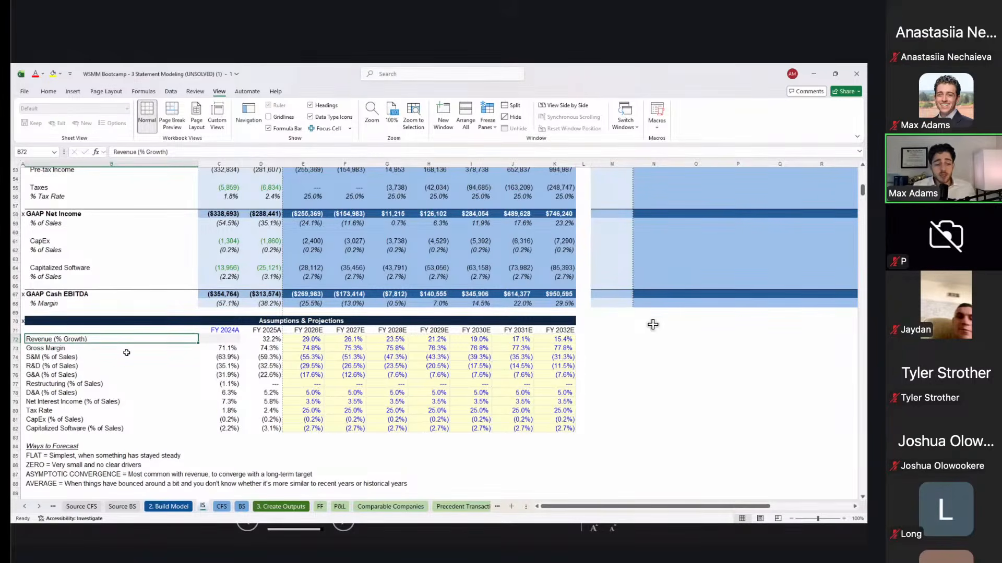
Step: Add a 'Ways to Show Your Thinking' heading in B91 and the clear-model point in B92
{"action": "scroll", "coordinate": [451, 376], "scroll_direction": "down", "scroll_amount": 4}
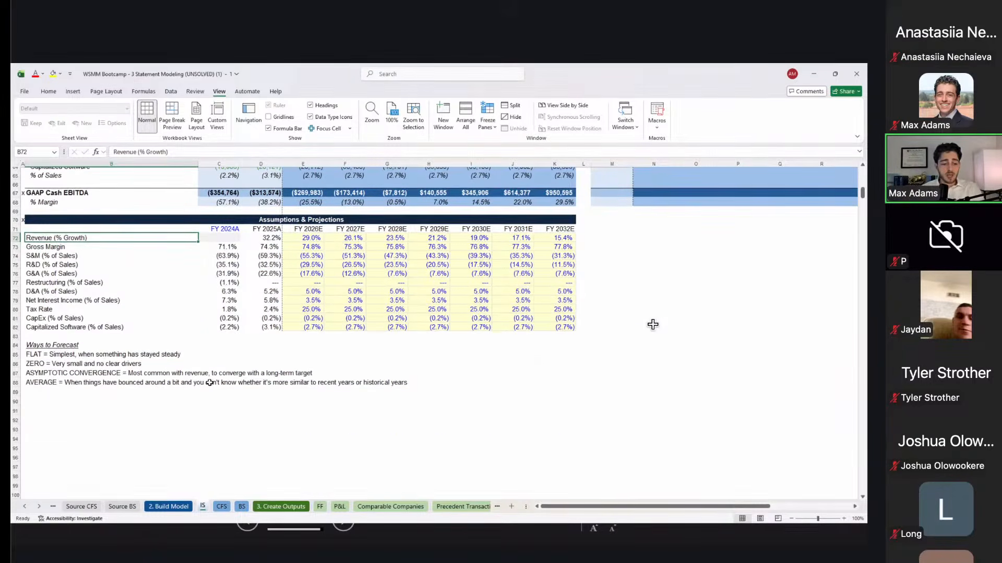
{"action": "left_click", "coordinate": [139, 413]}
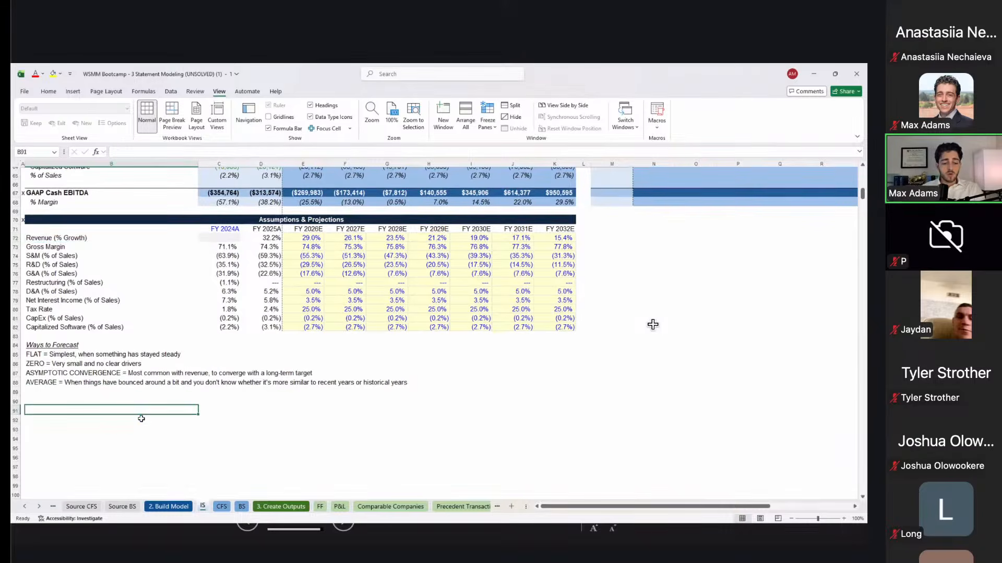
{"action": "type", "text": "Ways to Show Your Thinking"}
{"action": "key", "text": "Return"}
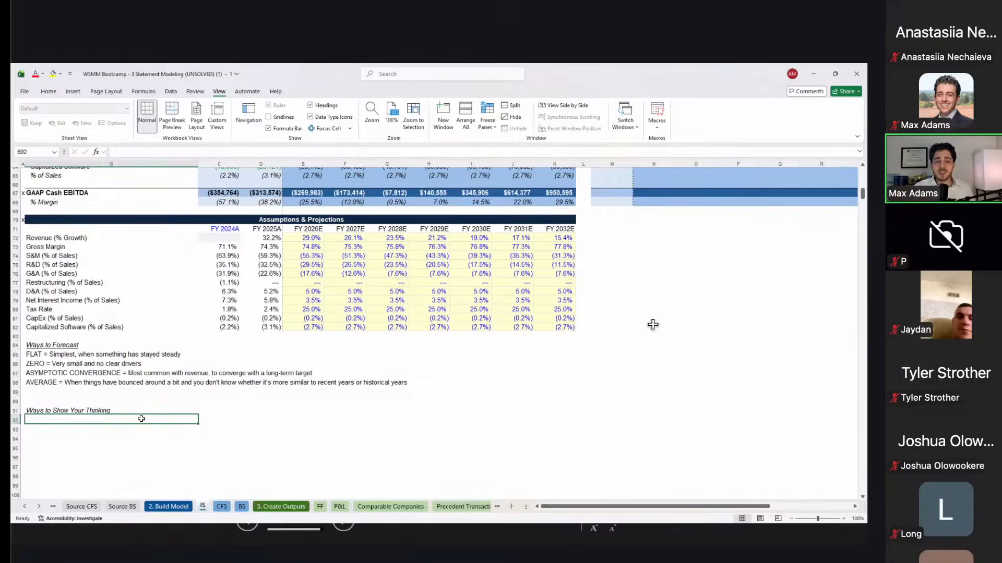
{"action": "key", "text": "Up"}
{"action": "key", "text": "Down"}
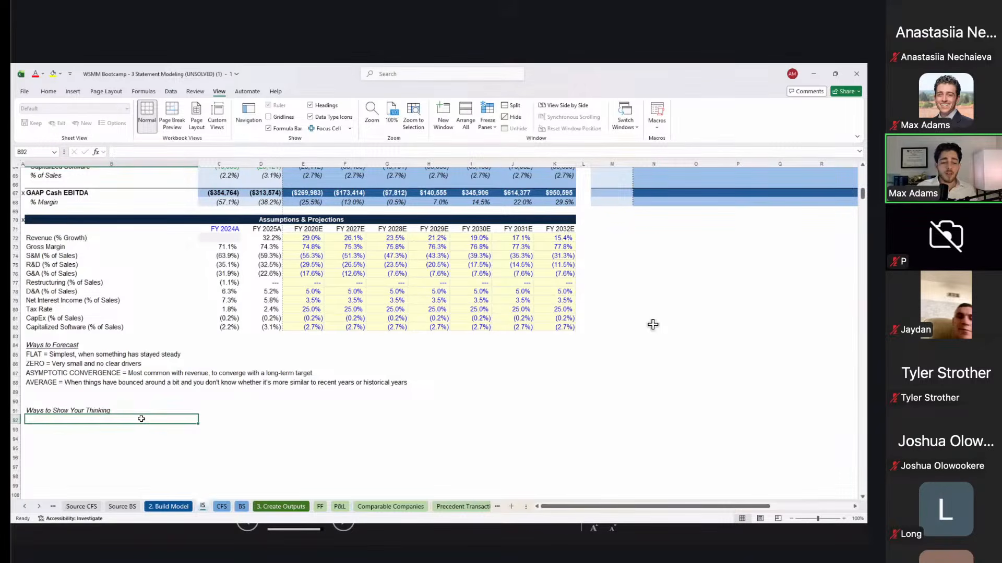
{"action": "type", "text": "Have a very cl"}
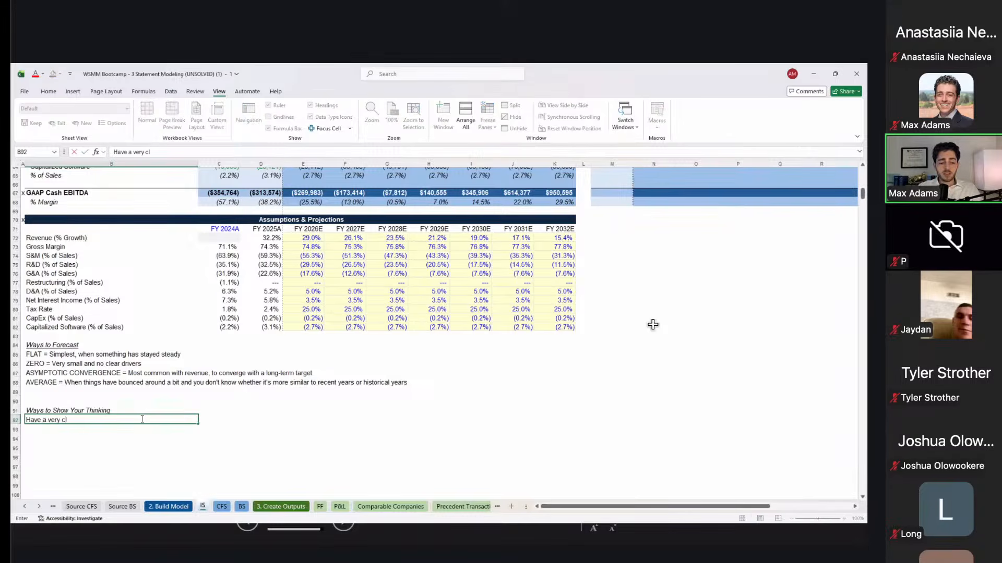
{"action": "type", "text": "ear model that"}
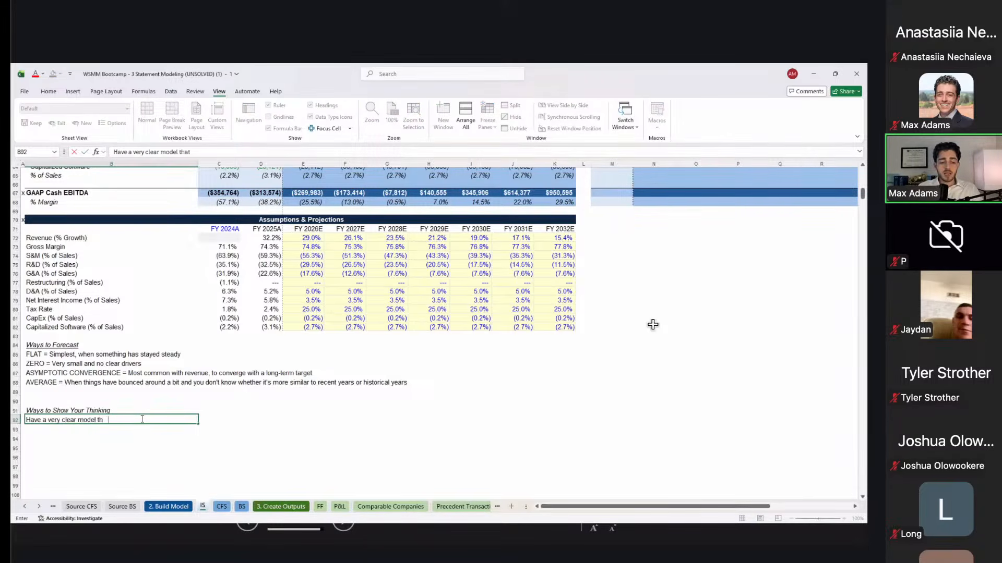
{"action": "type", "text": " uses the exact same assum"}
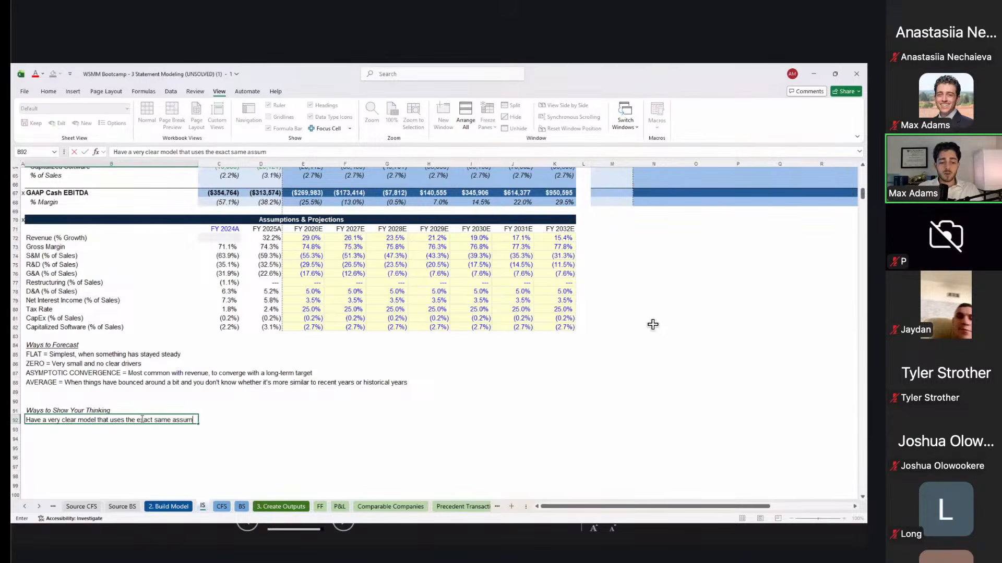
{"action": "type", "text": "ptions they would"}
{"action": "key", "text": "Return"}
Step: Review the projected revenue growth values starting at FY2026E
{"action": "left_click", "coordinate": [325, 230]}
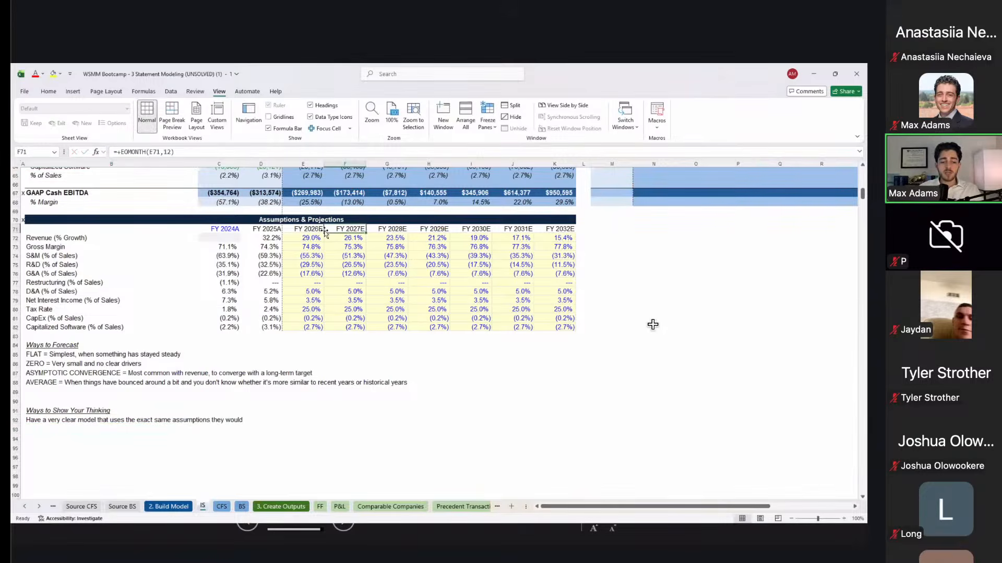
{"action": "key", "text": "Down"}
{"action": "key", "text": "Left"}
{"action": "key", "text": "ctrl+shift+Right"}
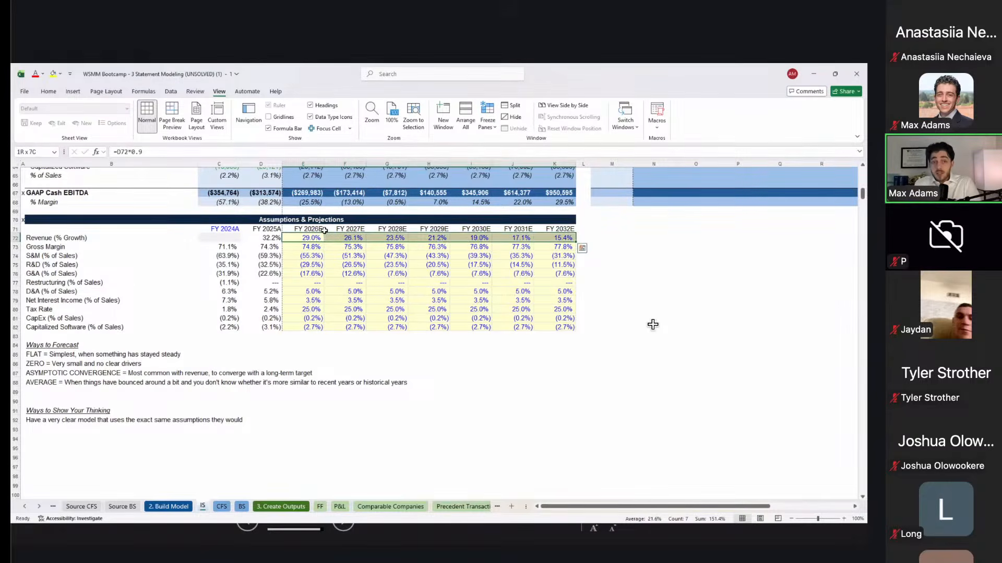
{"action": "key", "text": "ctrl+shift+Left"}
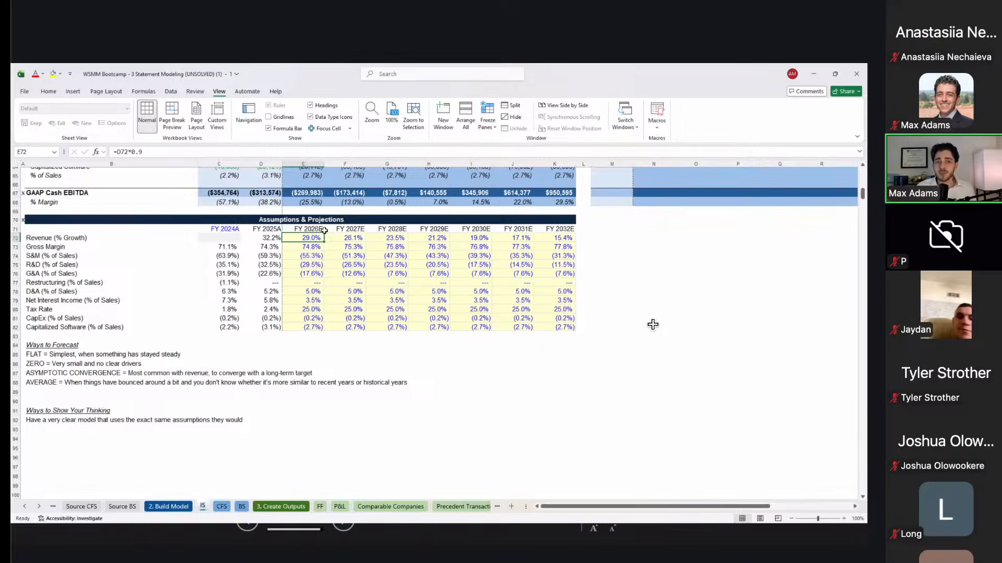
Step: Add the '"Notes" column' point in B93
{"action": "left_click", "coordinate": [102, 419]}
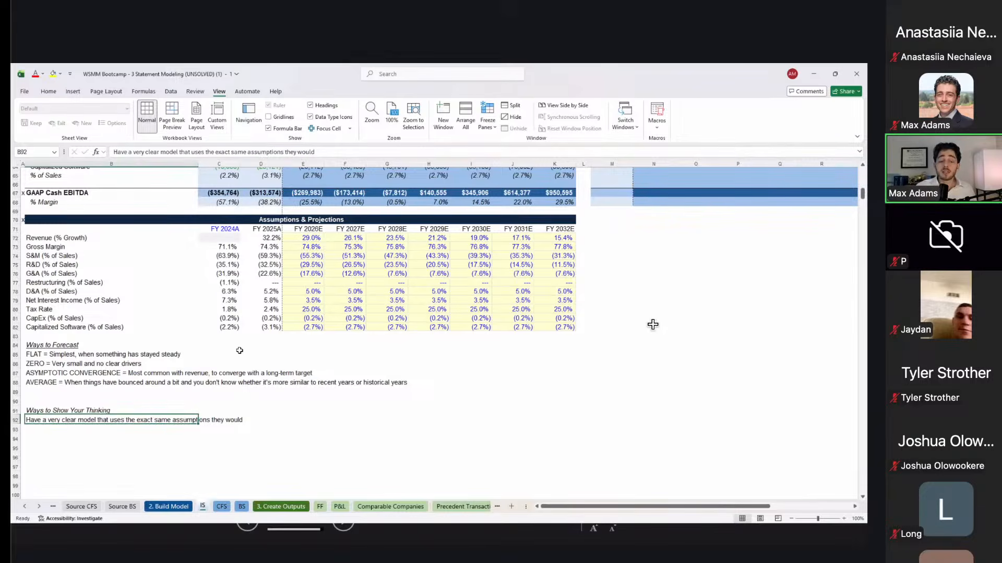
{"action": "scroll", "coordinate": [240, 351], "scroll_direction": "down", "scroll_amount": 1}
{"action": "key", "text": "Return"}
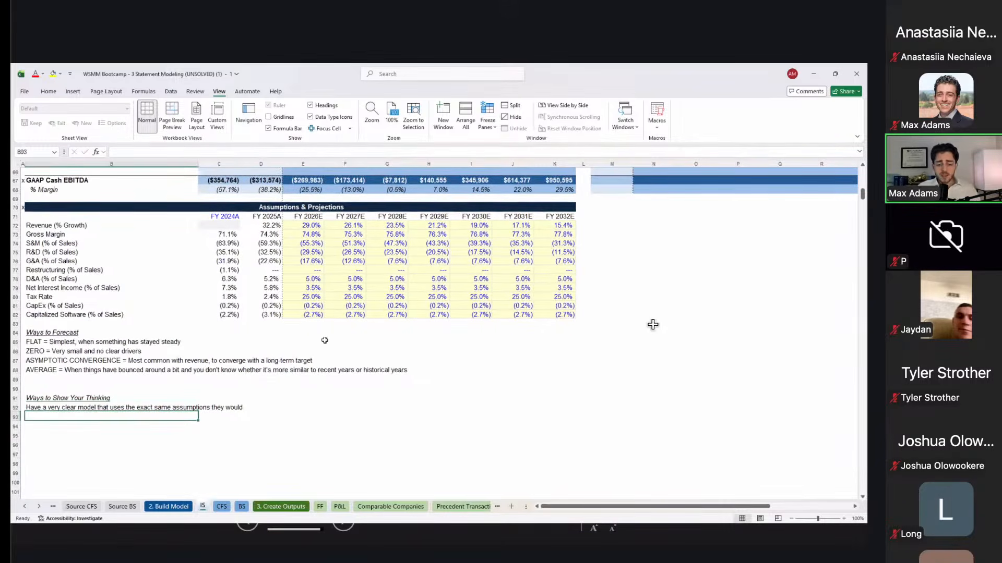
{"action": "type", "text": "\"Notes "}
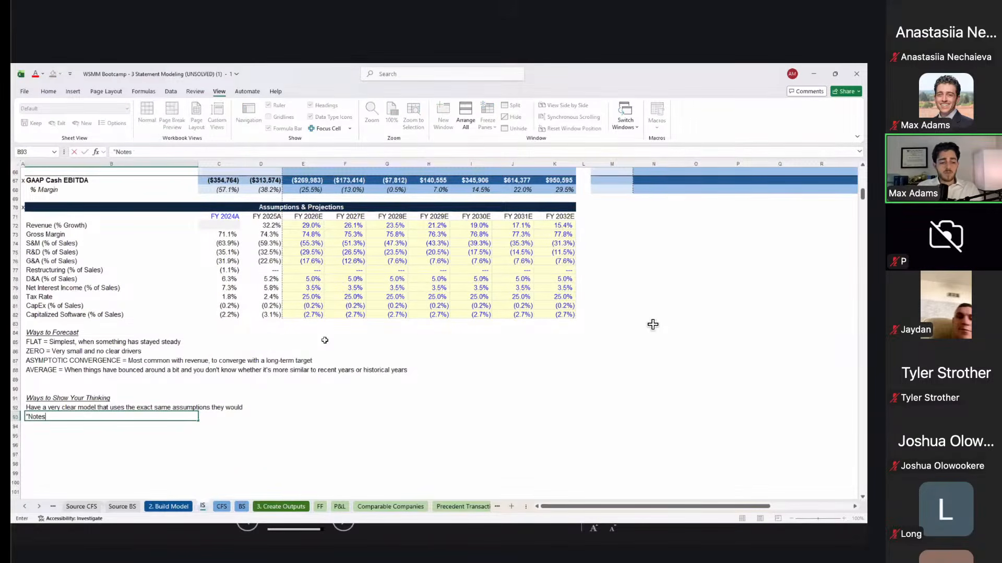
{"action": "type", "text": "\" column"}
{"action": "key", "text": "Return"}
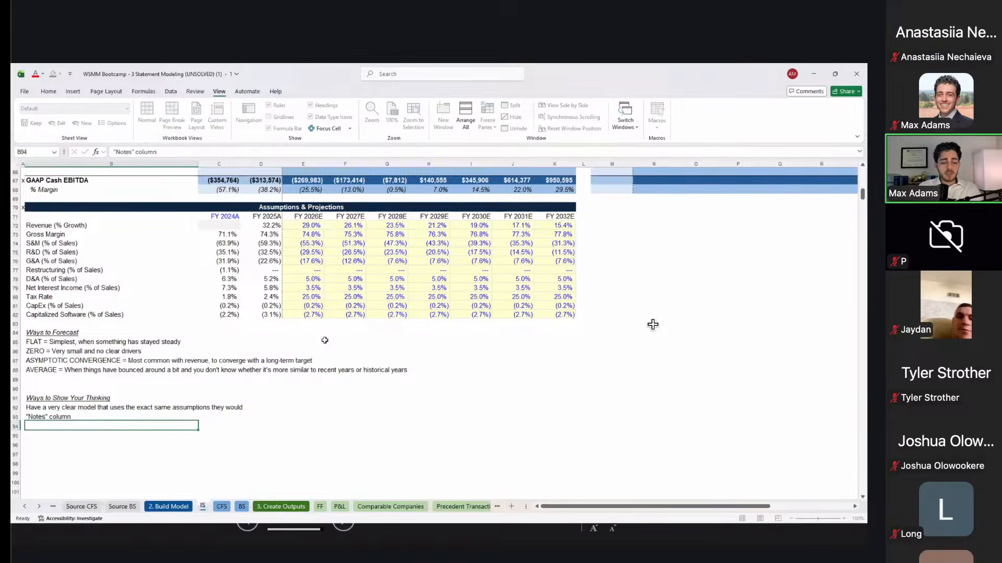
{"action": "left_click", "coordinate": [611, 208]}
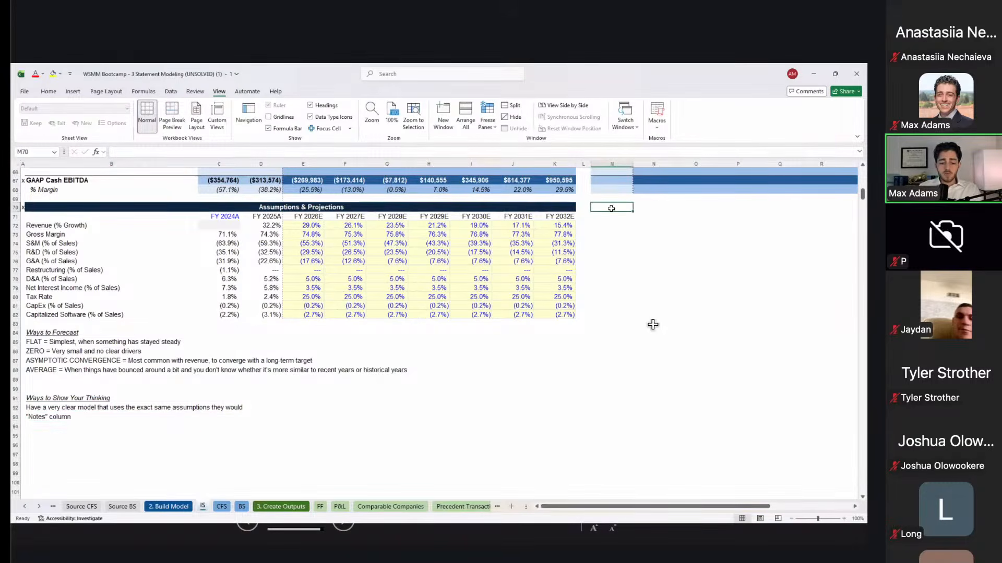
Step: Add a 'Notes' heading in M70 and a note that revenue growth converges toward 15%
{"action": "type", "text": "Notes"}
{"action": "key", "text": "Return"}
{"action": "key", "text": "Return"}
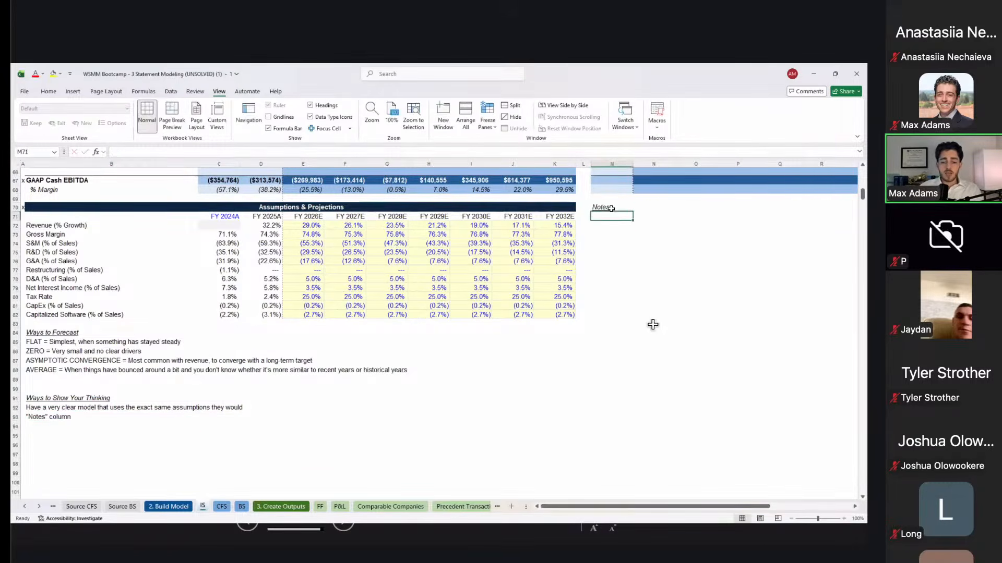
{"action": "type", "text": "Declining"}
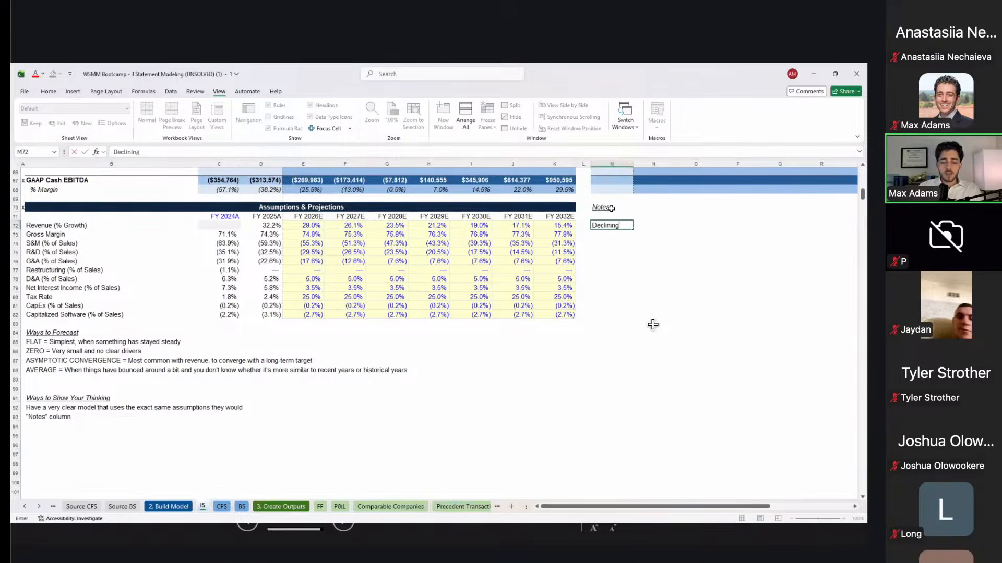
{"action": "type", "text": " asymp toticall"}
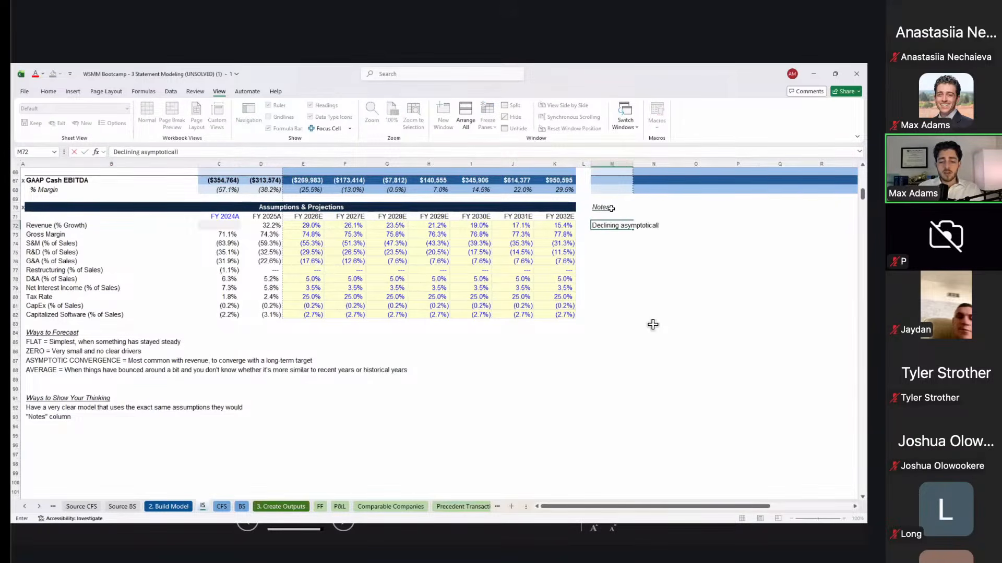
{"action": "type", "text": "y to converge with"}
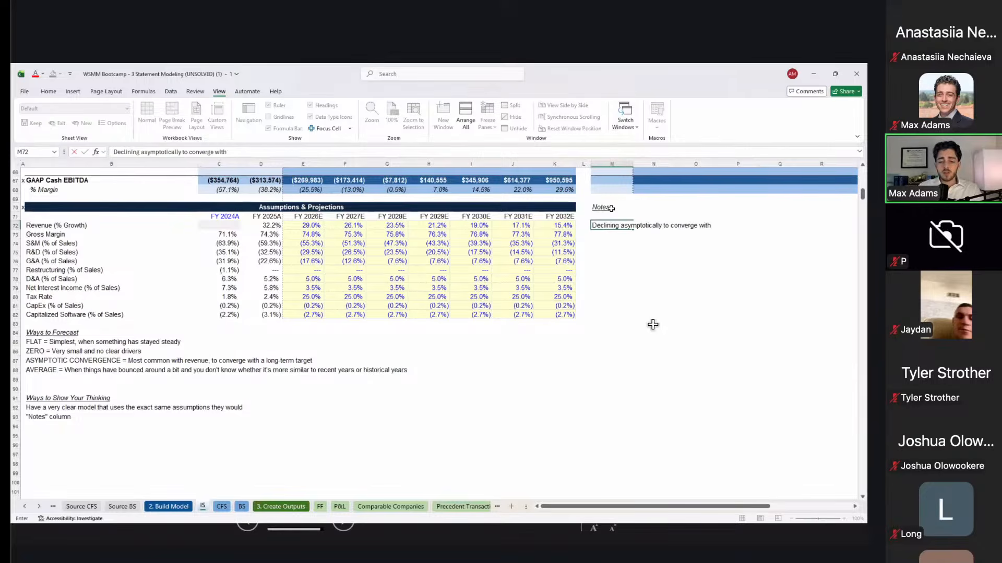
{"action": "type", "text": " long-term expected growth rate of 15%"}
{"action": "key", "text": "Return"}
Step: Note in M76 that G&A % improves until 2028 and holds flat thereafter
{"action": "key", "text": "Left"}
{"action": "key", "text": "Down"}
{"action": "key", "text": "Down"}
{"action": "key", "text": "Down"}
{"action": "type", "text": "Improving t"}
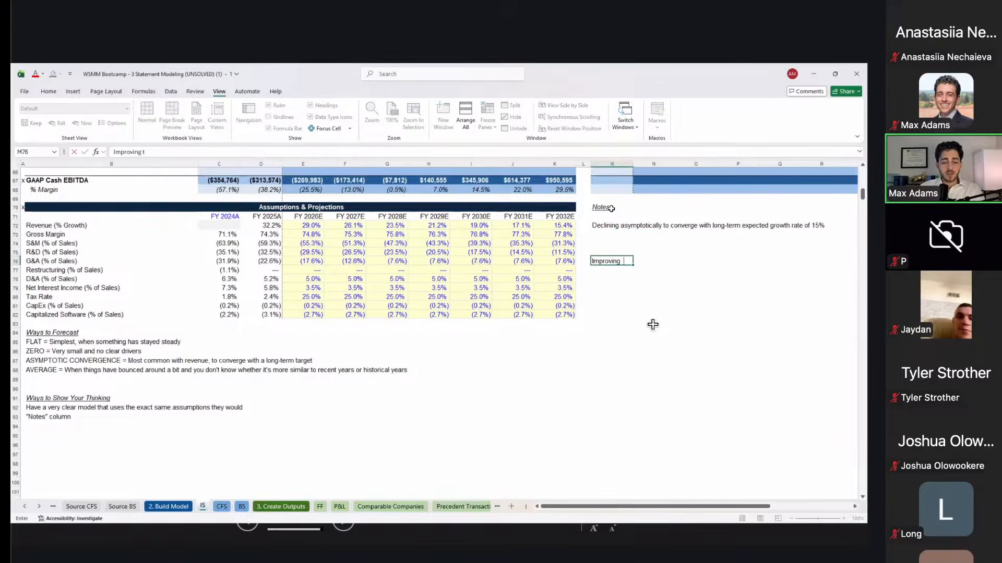
{"action": "type", "text": "he G&A % "}
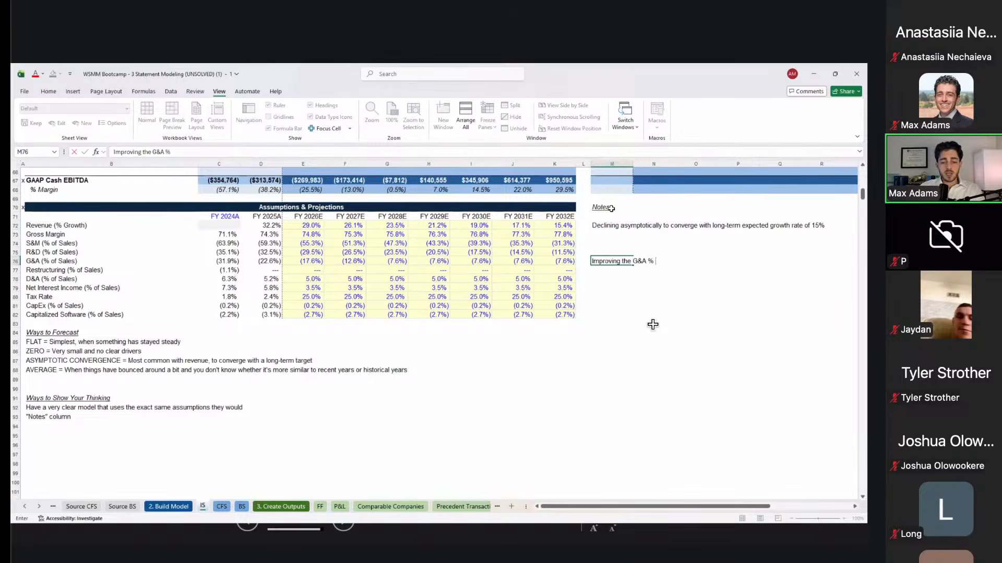
{"action": "type", "text": "until 2028"}
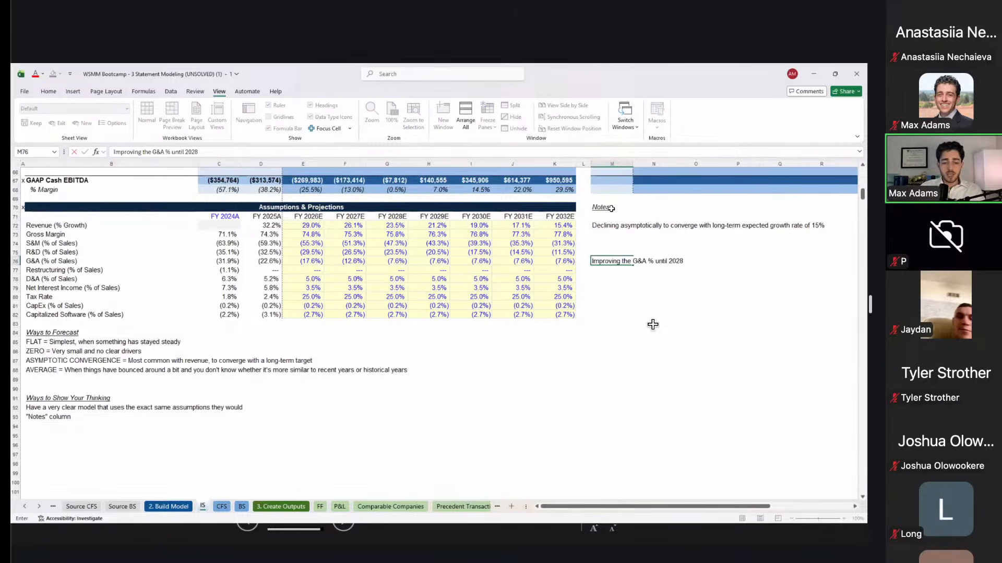
{"action": "type", "text": " and holding fl"}
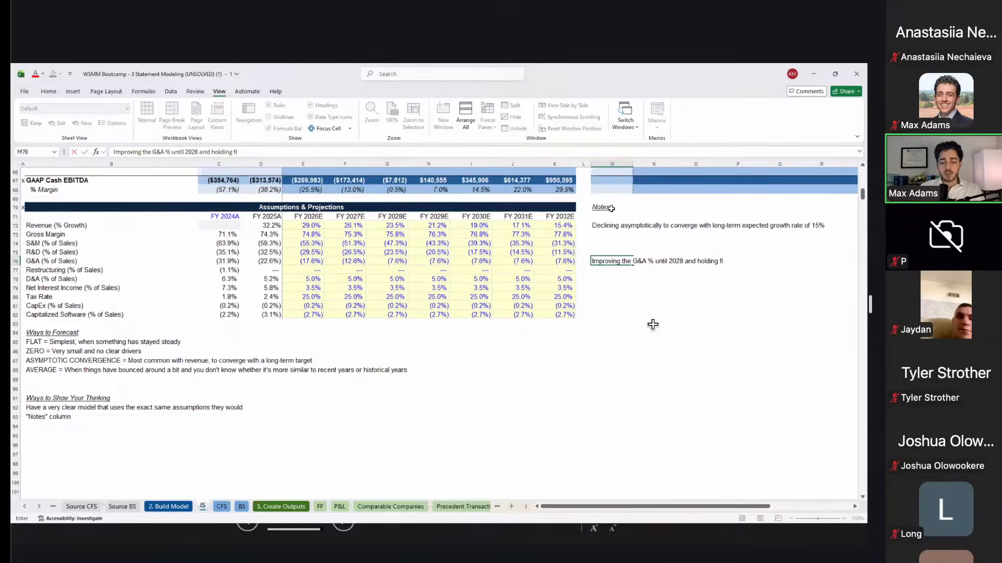
{"action": "type", "text": "at thereaftere"}
{"action": "key", "text": "Return"}
{"action": "key", "text": "Up"}
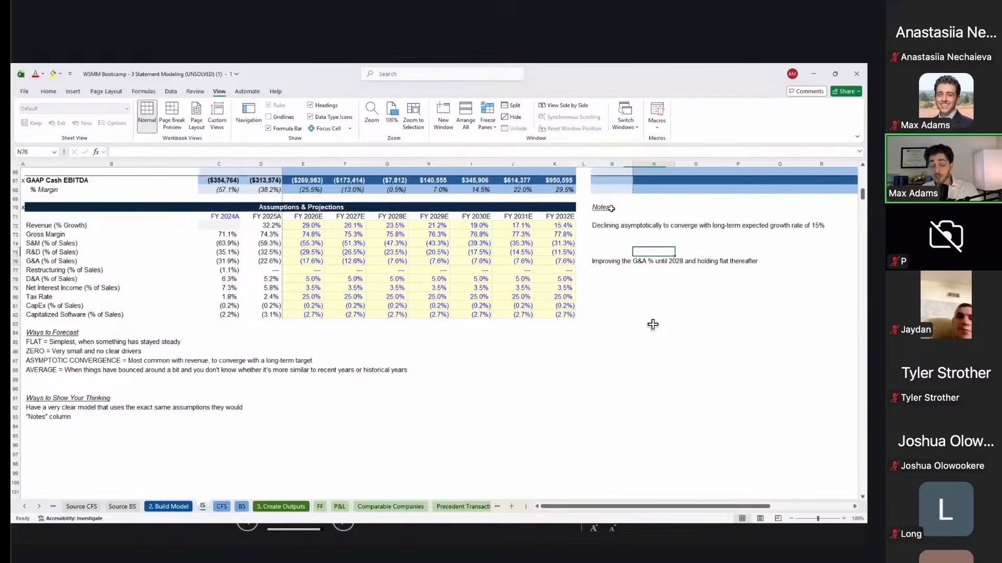
{"action": "left_click", "coordinate": [181, 414]}
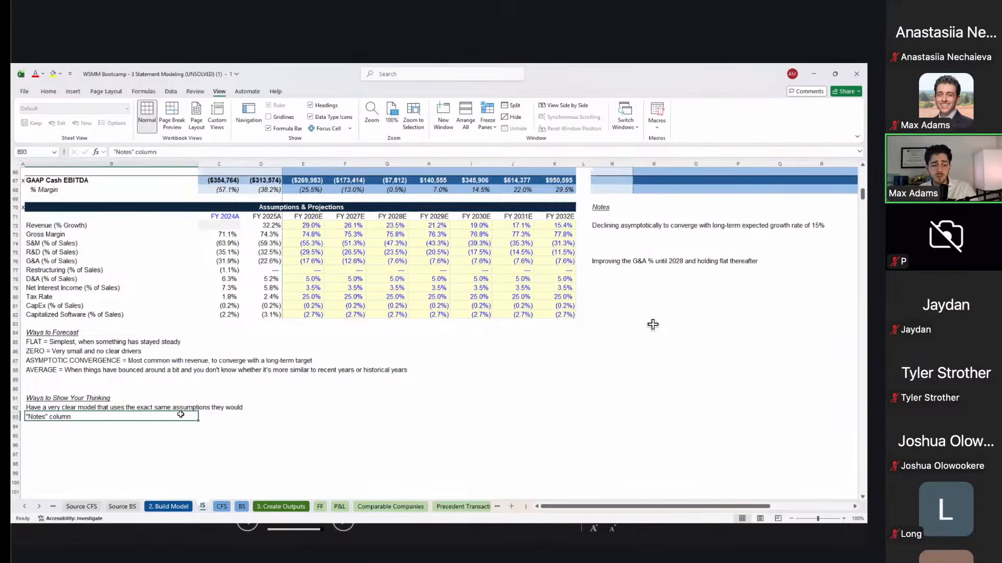
Step: Add 'Pair this with a detailed email' as the next tip in B94
{"action": "key", "text": "Down"}
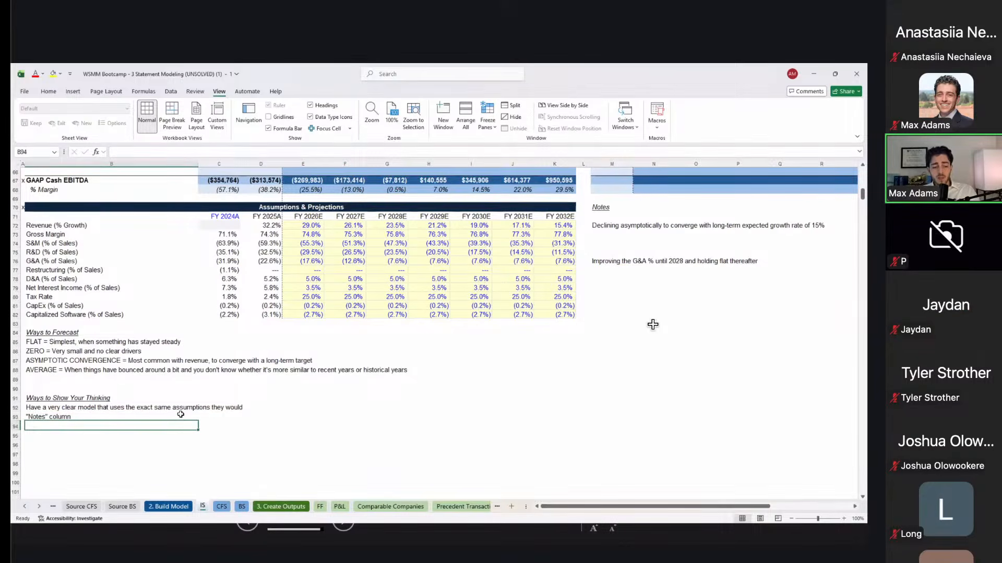
{"action": "type", "text": "Pair this with a detailed emali"}
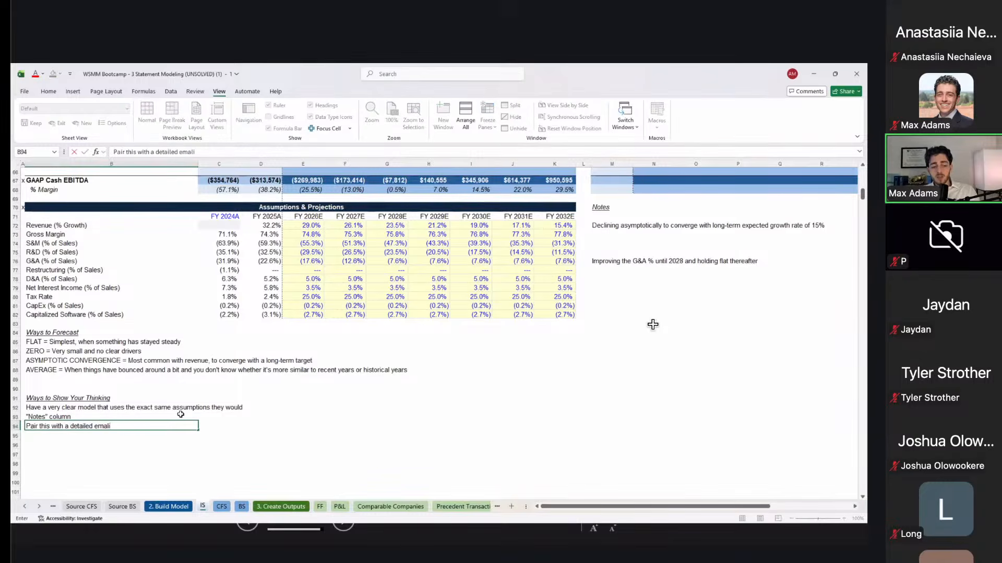
{"action": "type", "text": "l"}
{"action": "key", "text": "Return"}
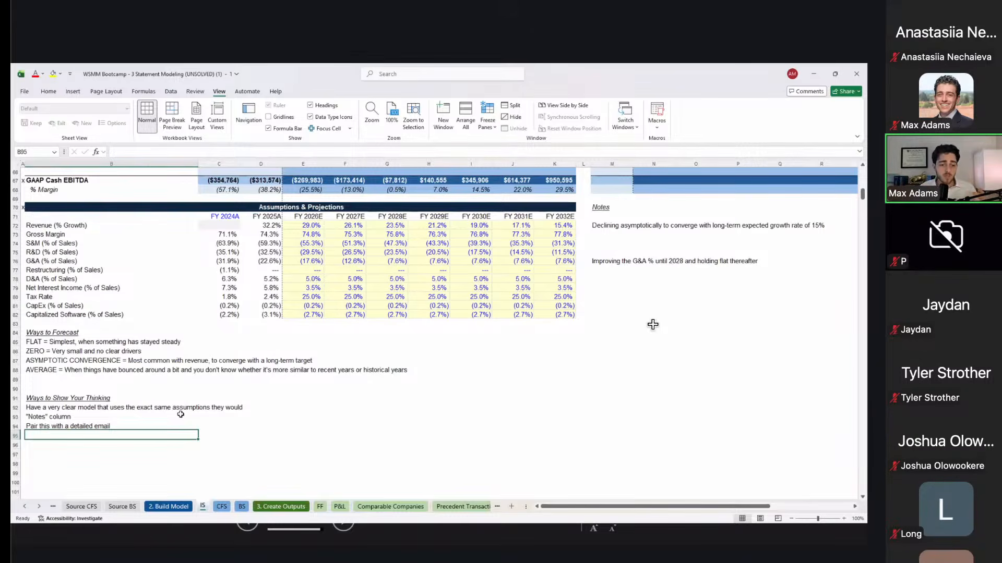
Step: Add the 'Comments on cells' tip in B95, discarding a mistaken entry below
{"action": "key", "text": "Down"}
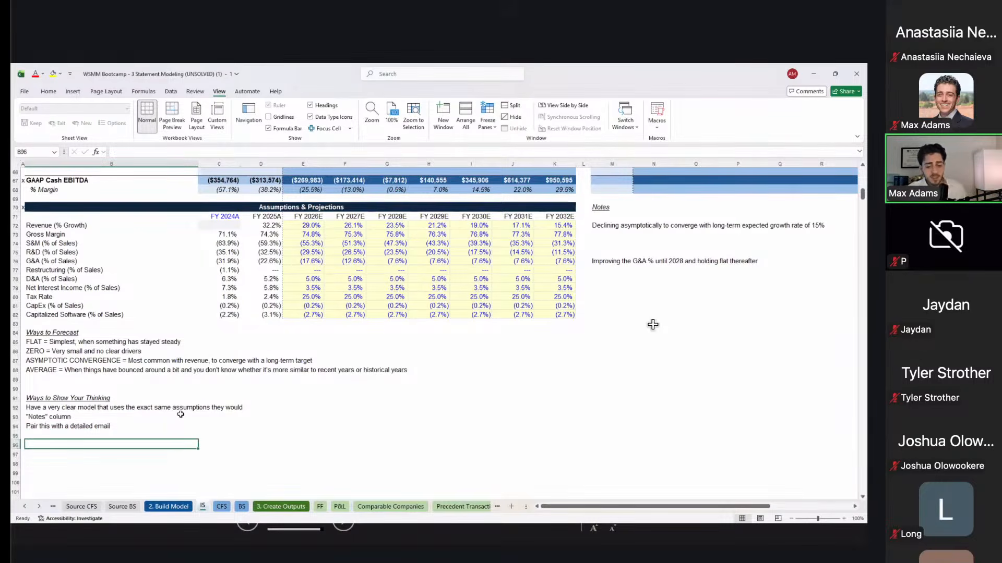
{"action": "type", "text": "Learn"}
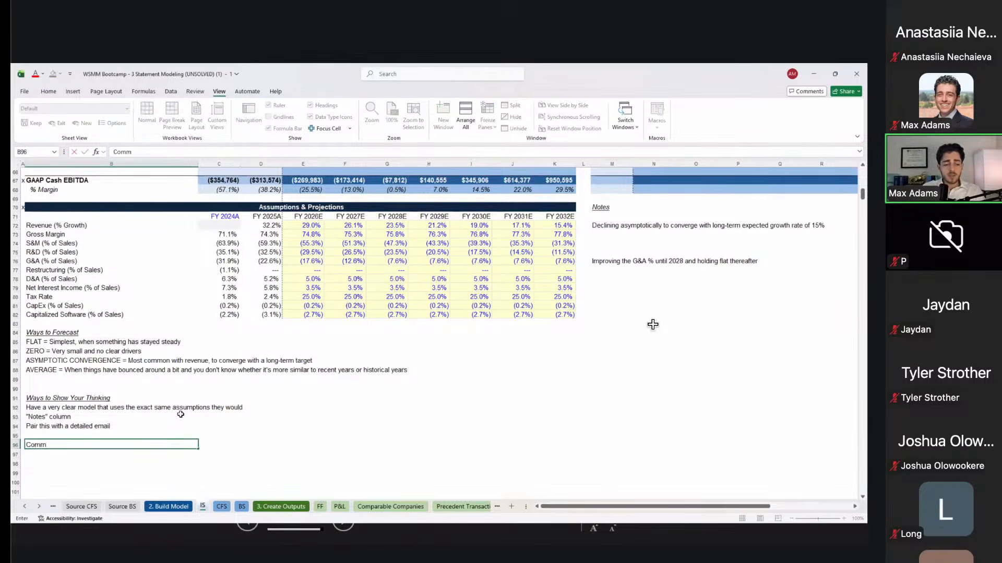
{"action": "key", "text": "Escape"}
{"action": "key", "text": "Up"}
{"action": "type", "text": "Comments on s"}
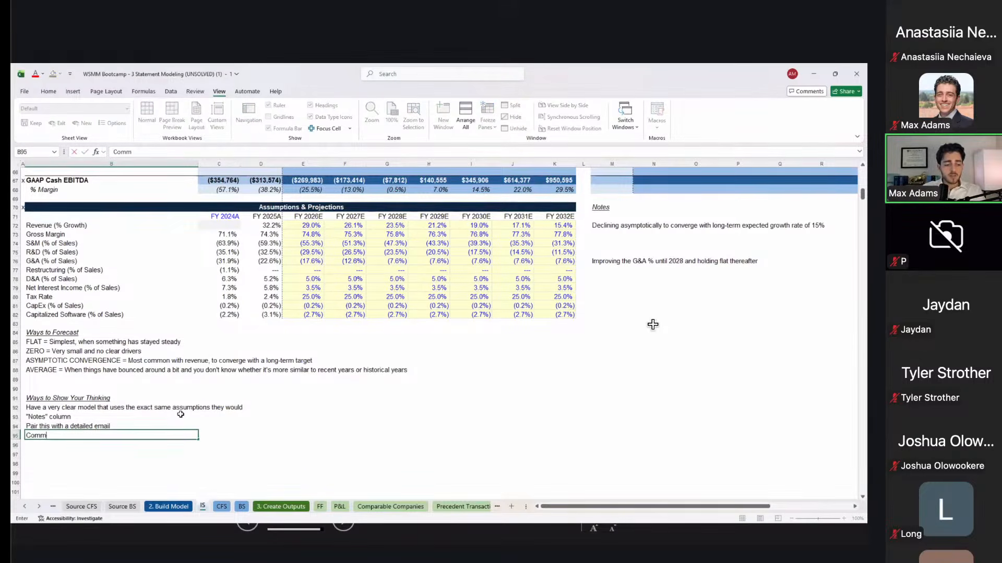
{"action": "key", "text": "BackSpace"}
{"action": "type", "text": "cells"}
{"action": "key", "text": "Tab"}
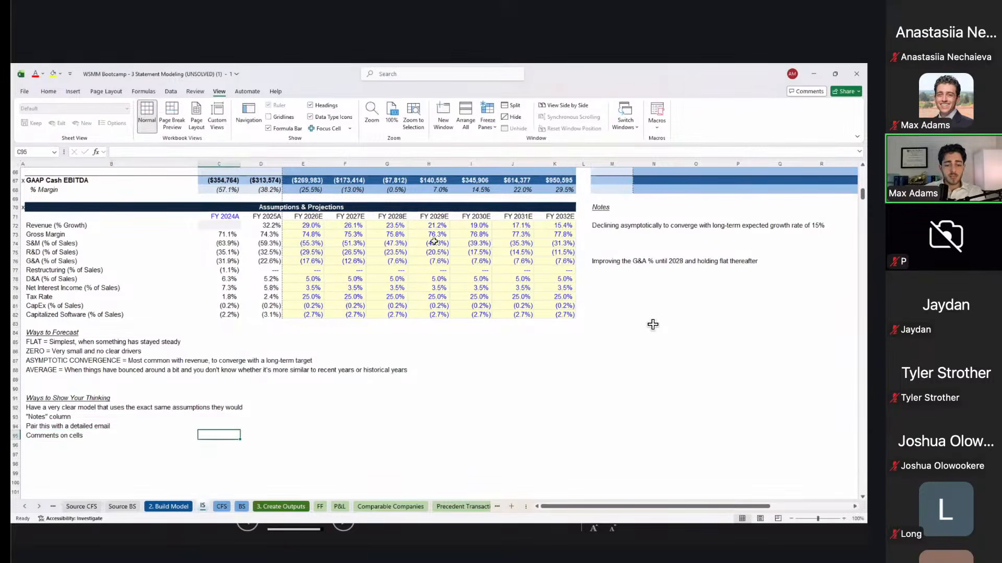
{"action": "left_click", "coordinate": [363, 263]}
{"action": "left_click_drag", "start_coordinate": [385, 264], "coordinate": [477, 260]}
{"action": "left_click", "coordinate": [479, 258]}
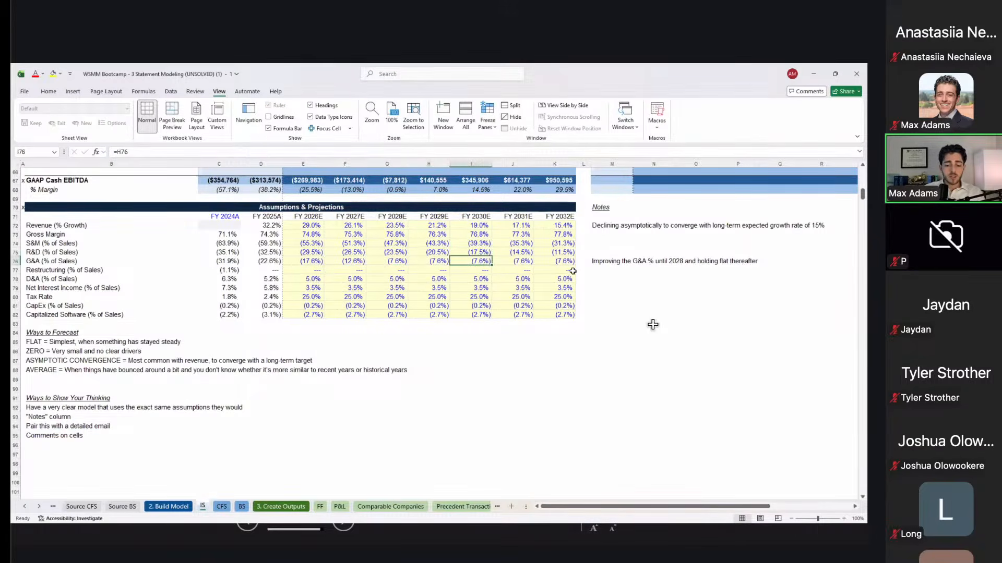
{"action": "type", "text": "-12%"}
{"action": "key", "text": "ctrl+Return"}
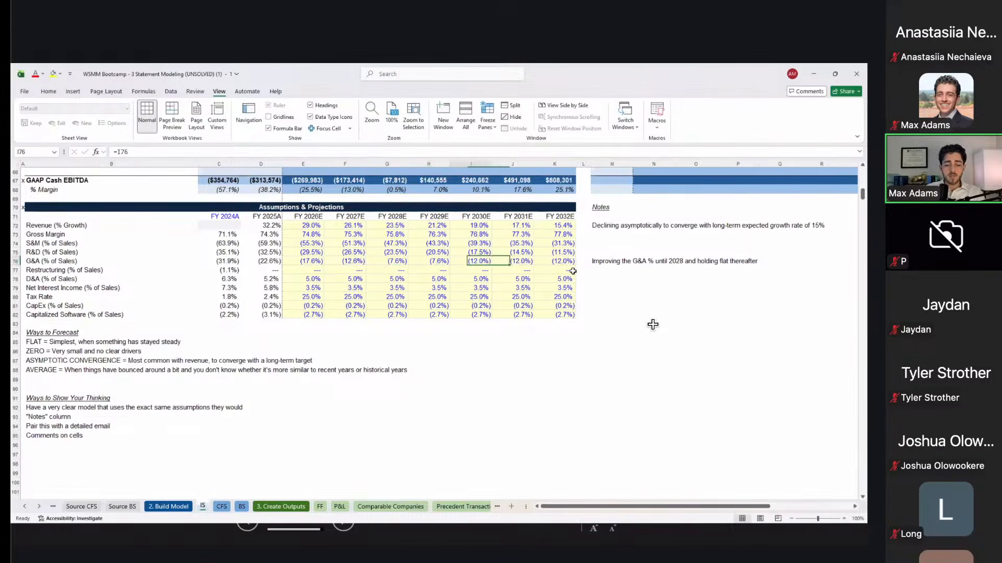
{"action": "key", "text": "shift+F2"}
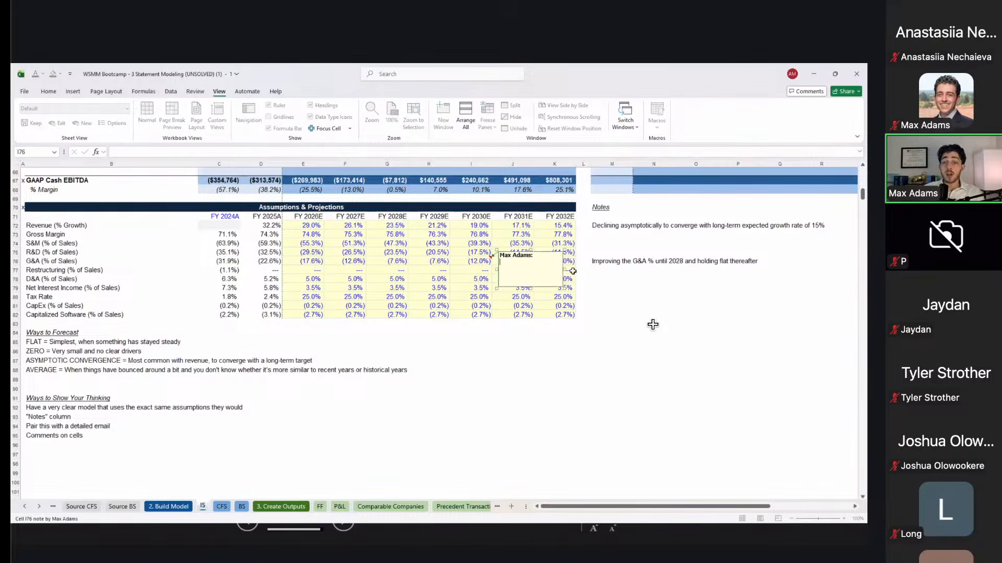
{"action": "key", "text": "Escape"}
{"action": "key", "text": "Right"}
{"action": "type", "text": "="}
{"action": "key", "text": "Left"}
{"action": "key", "text": "Left"}
{"action": "key", "text": "ctrl+Return"}
{"action": "key", "text": "Left"}
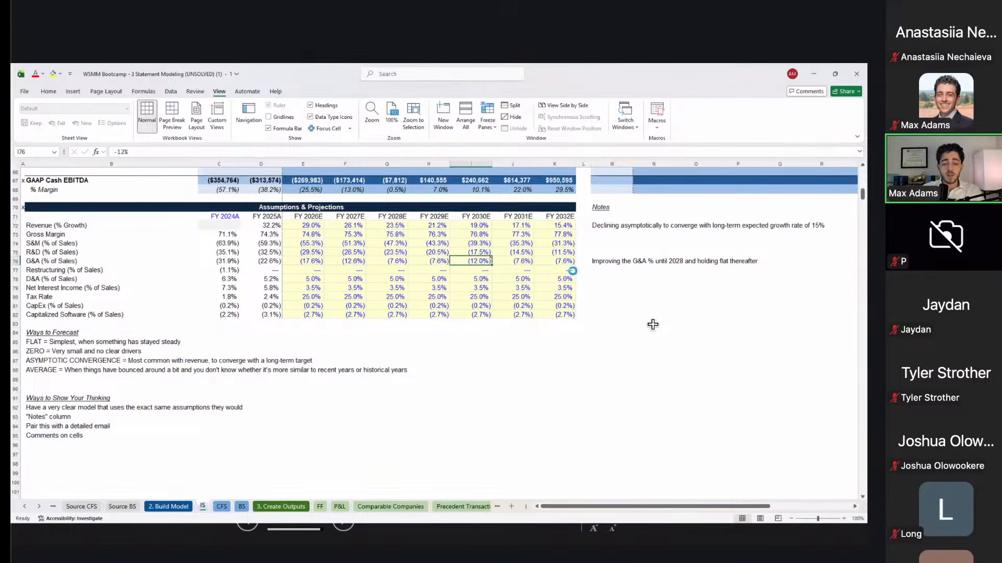
{"action": "key", "text": "shift+F2"}
{"action": "type", "text": "spr"}
{"action": "type", "text": "king in 202"}
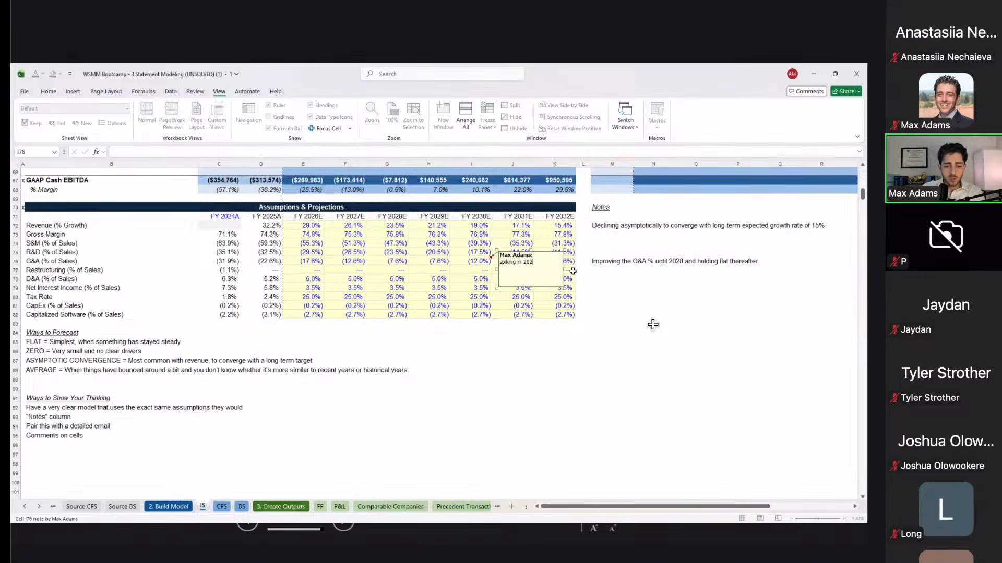
{"action": "key", "text": "BackSpace"}
{"action": "type", "text": "30 due to the "}
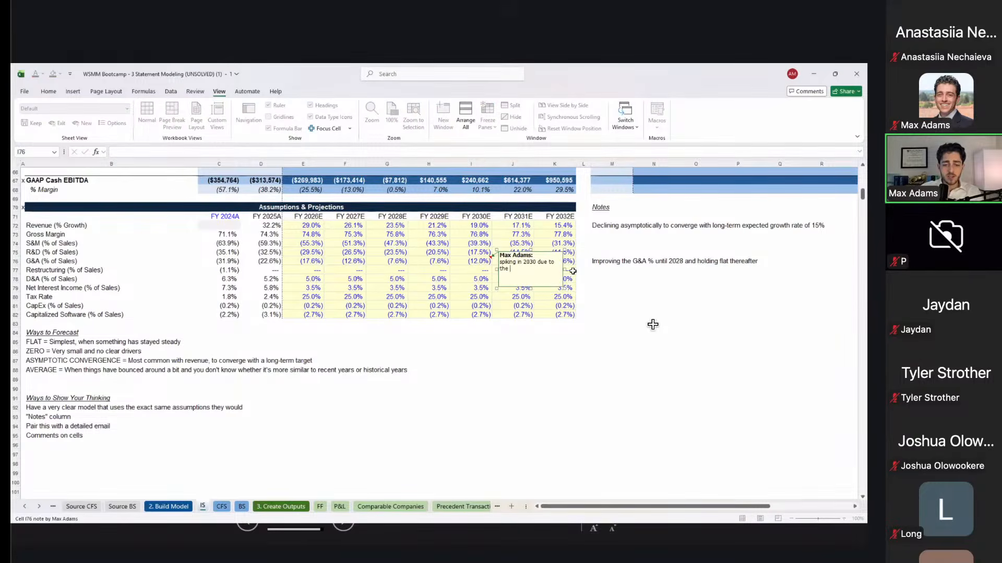
{"action": "type", "text": "conference ex"}
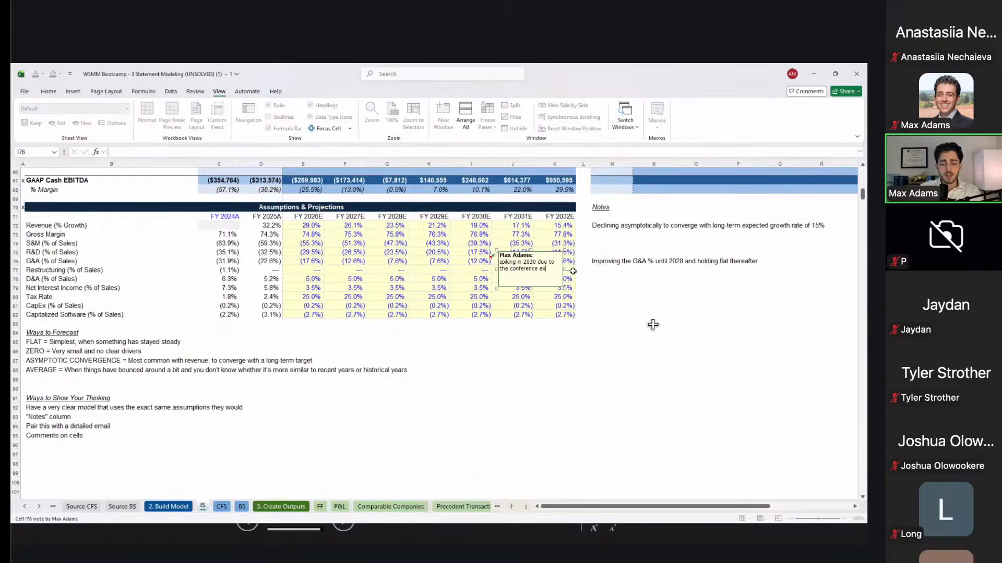
{"action": "type", "text": "penses"}
{"action": "key", "text": "Escape"}
{"action": "key", "text": "Escape"}
{"action": "key", "text": "Right"}
{"action": "key", "text": "Left"}
{"action": "key", "text": "Up"}
{"action": "key", "text": "shift+F3"}
{"action": "key", "text": "Escape"}
{"action": "key", "text": "shift+F2"}
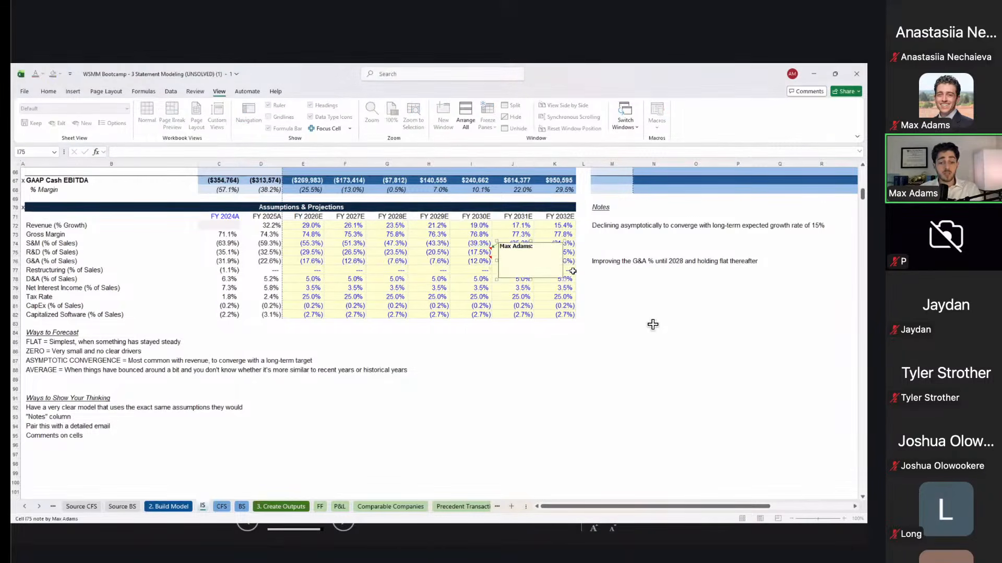
{"action": "key", "text": "Escape"}
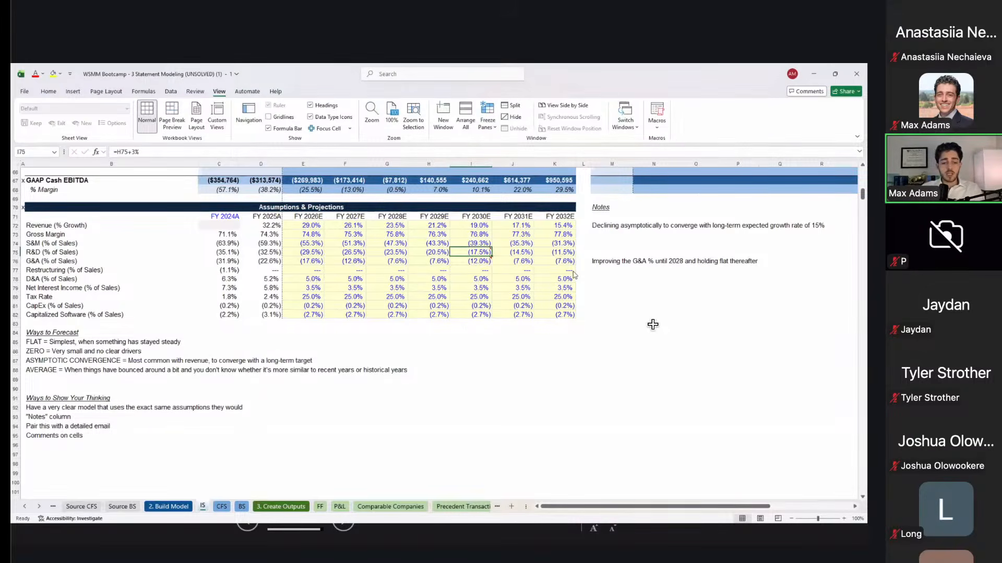
{"action": "key", "text": "alt"}
{"action": "key", "text": "h"}
{"action": "key", "text": "Down"}
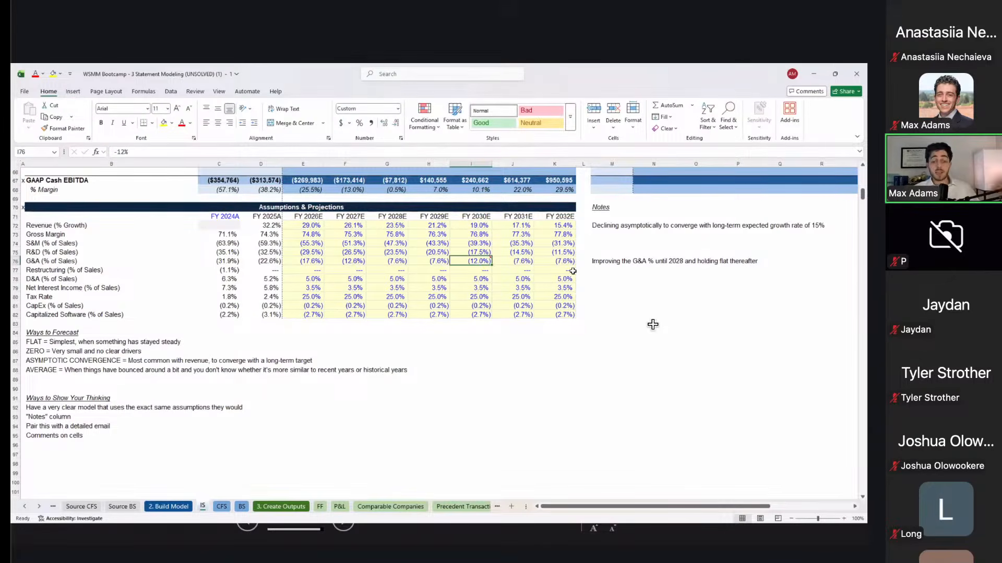
{"action": "key", "text": "Left"}
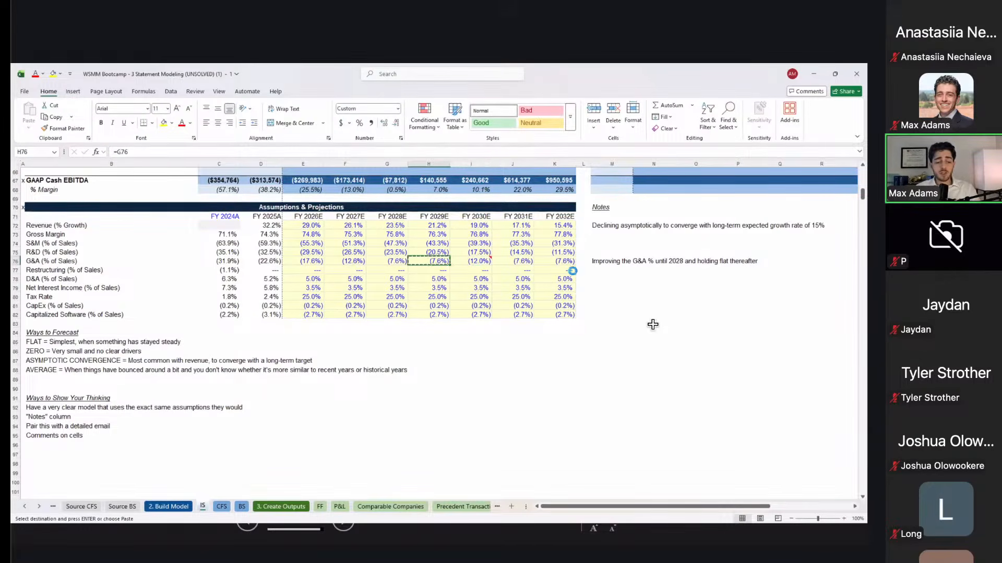
{"action": "key", "text": "ctrl+c"}
{"action": "key", "text": "Right"}
{"action": "key", "text": "ctrl+v"}
{"action": "key", "text": "Right"}
{"action": "key", "text": "Left"}
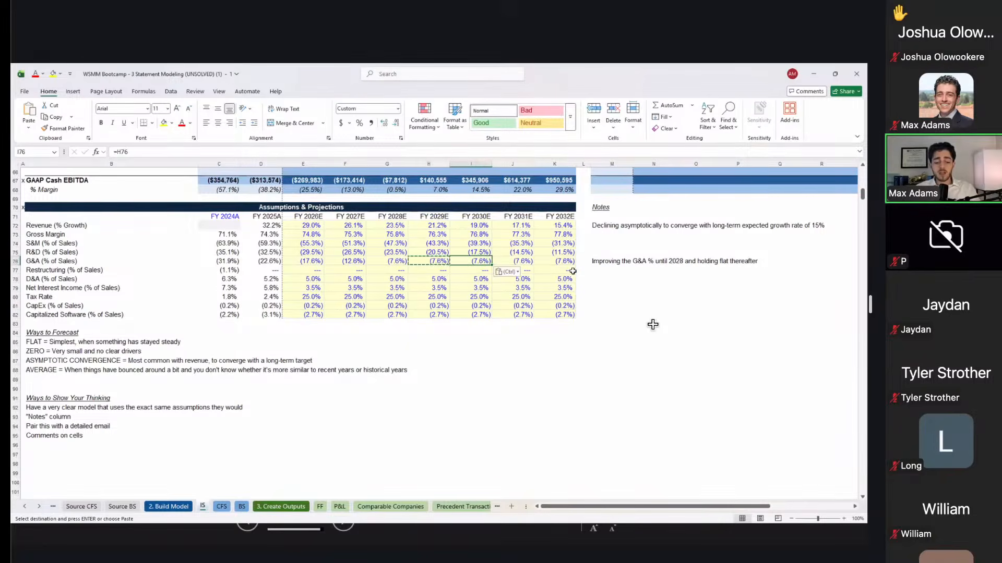
{"action": "key", "text": "Escape"}
{"action": "key", "text": "ctrl+shift+F2"}
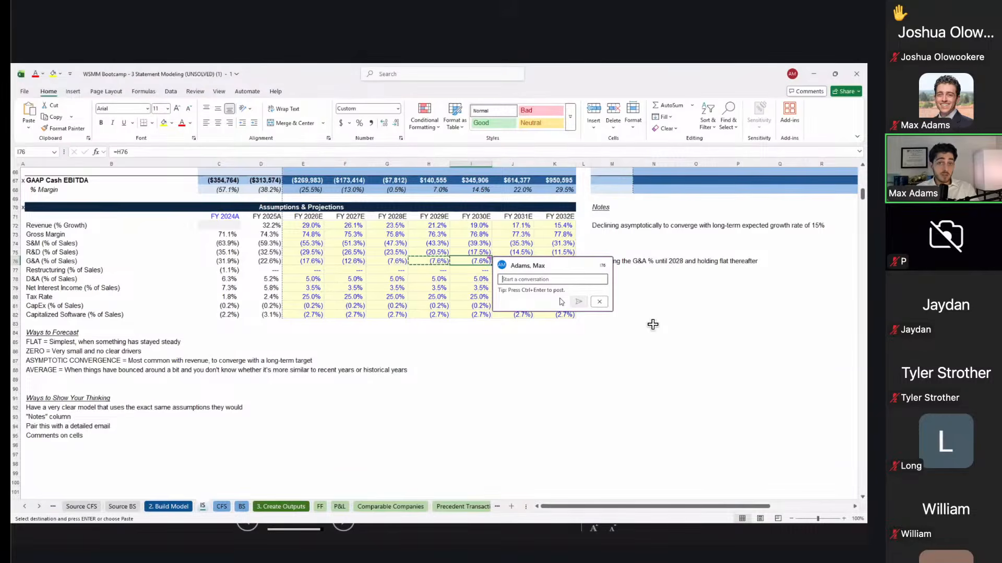
{"action": "left_click", "coordinate": [600, 303]}
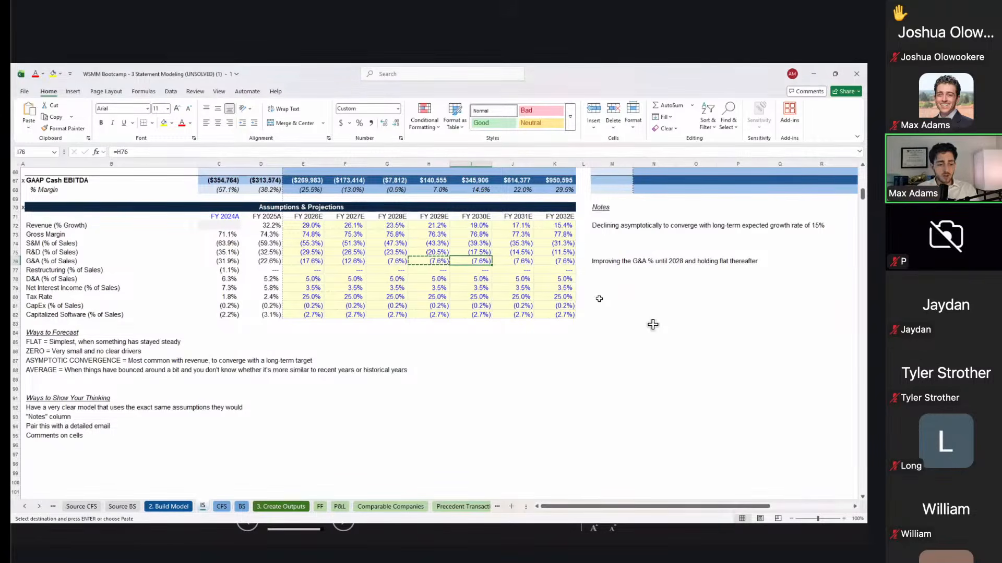
Step: Append '(shift f2)' to the 'Comments on cells' tip in B95
{"action": "double_click", "coordinate": [138, 437]}
{"action": "type", "text": "(shift "}
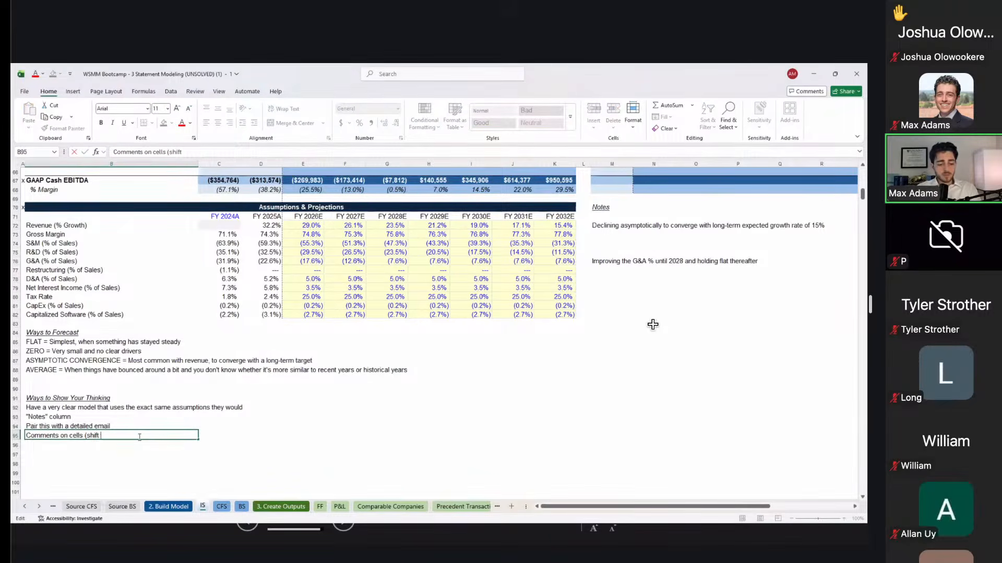
{"action": "type", "text": "f2)"}
{"action": "key", "text": "Return"}
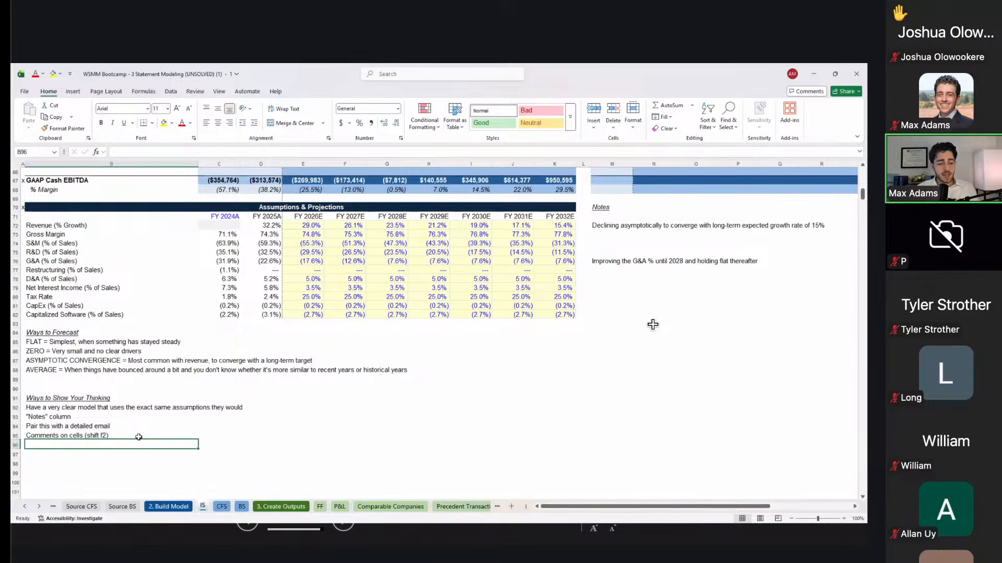
Step: Add the tip 'Record a Loom video of you walking through things' in B96
{"action": "type", "text": "Record a"}
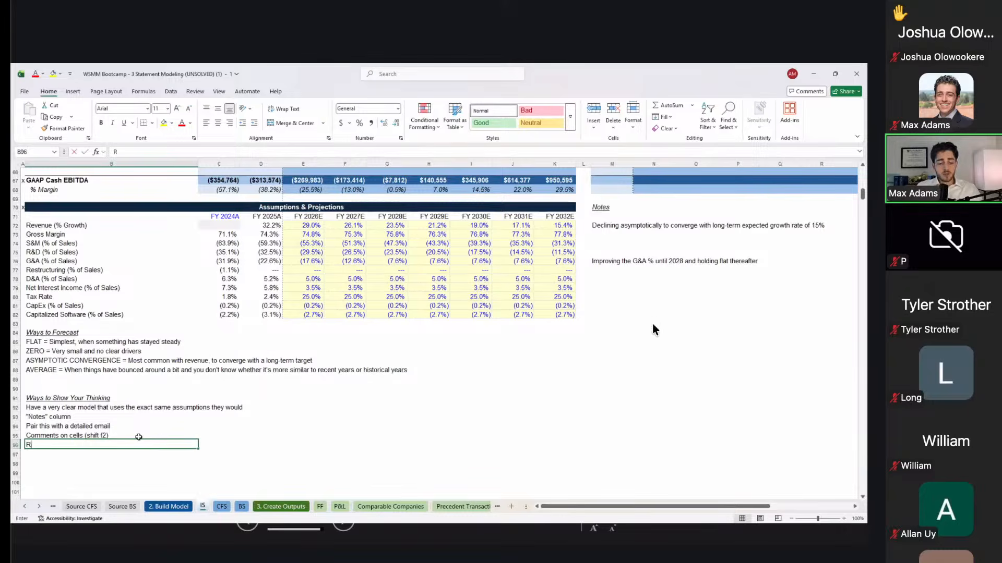
{"action": "type", "text": "m vi"}
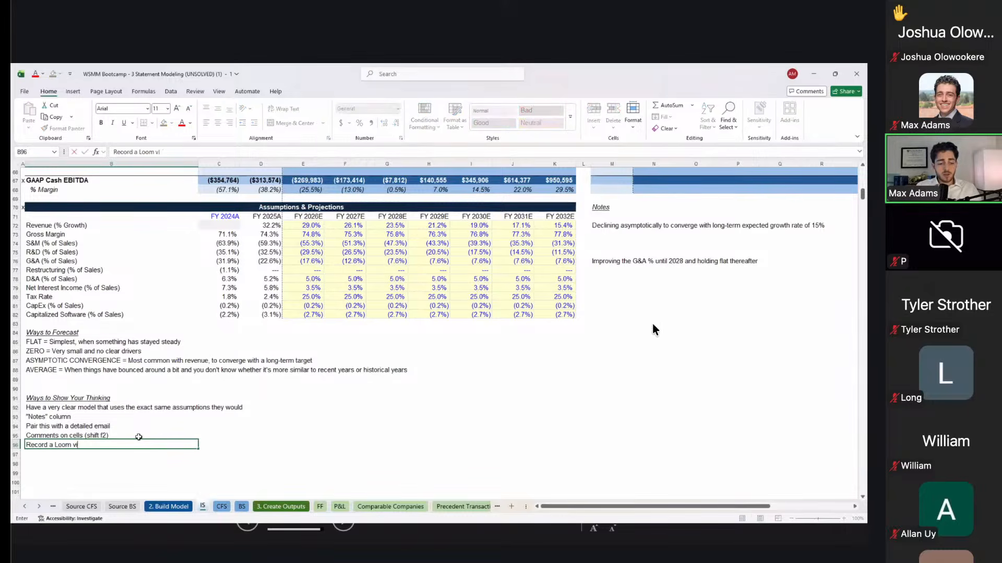
{"action": "type", "text": "deo of you walking through things"}
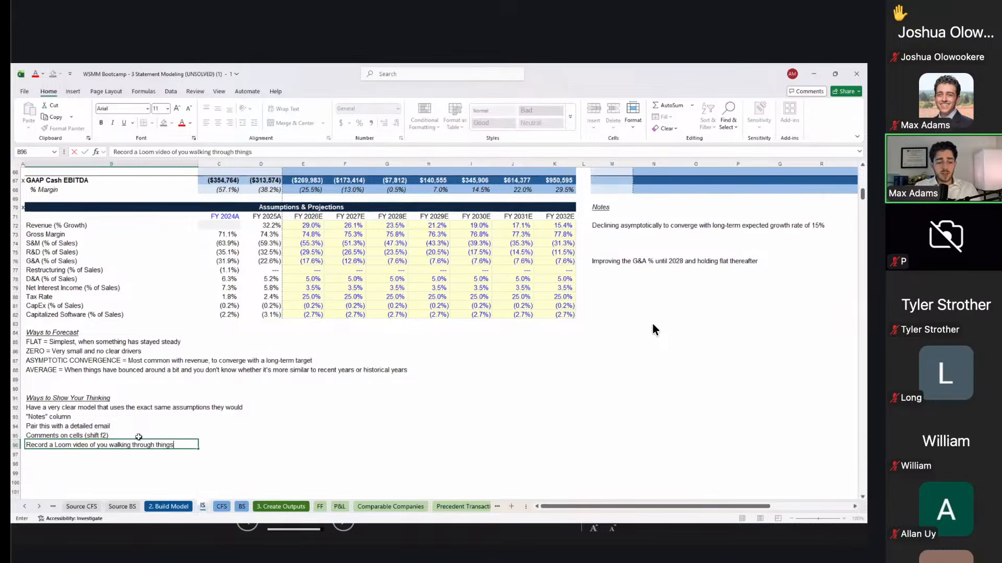
{"action": "key", "text": "Return"}
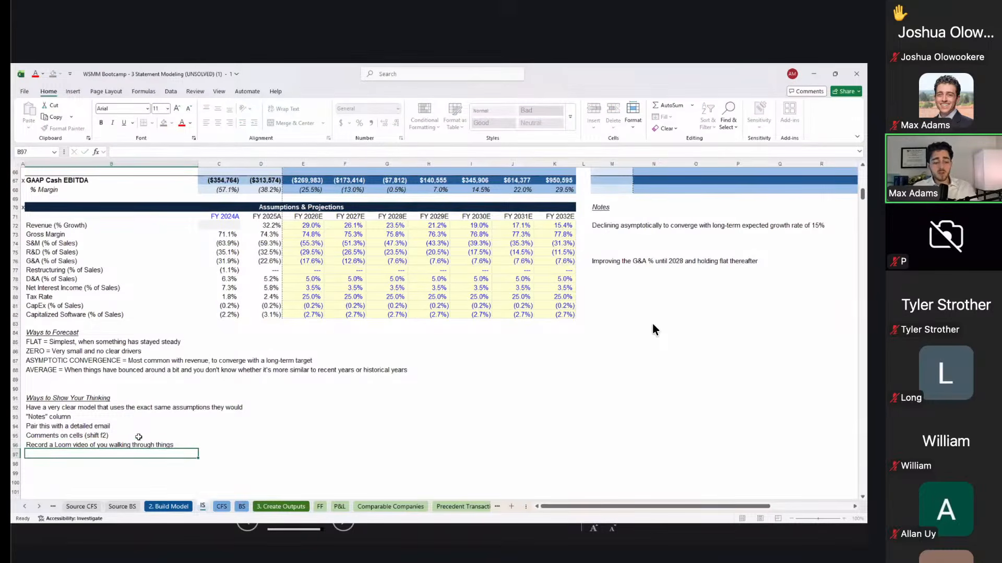
{"action": "key", "text": "Up"}
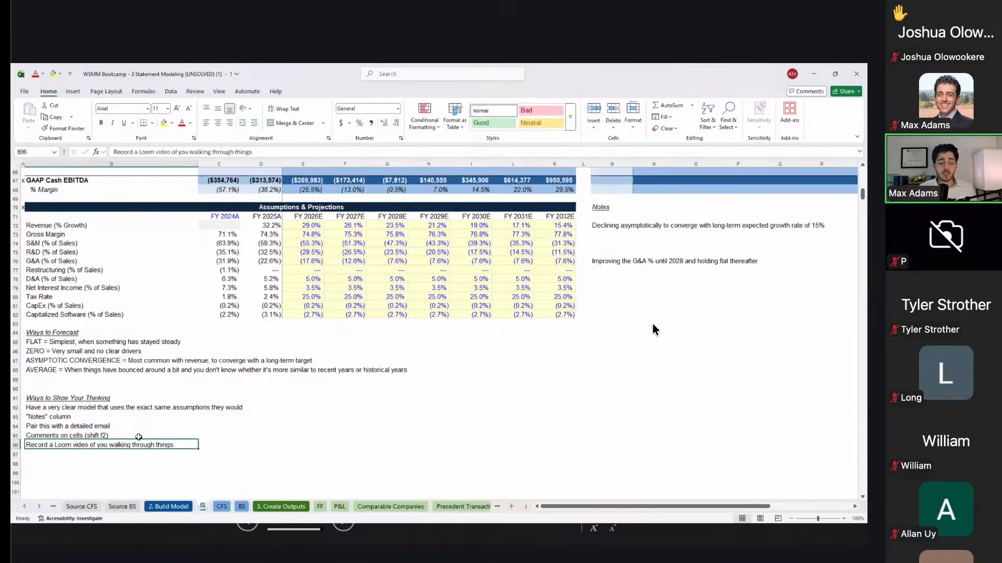
{"action": "scroll", "coordinate": [653, 330], "scroll_direction": "up", "scroll_amount": 1}
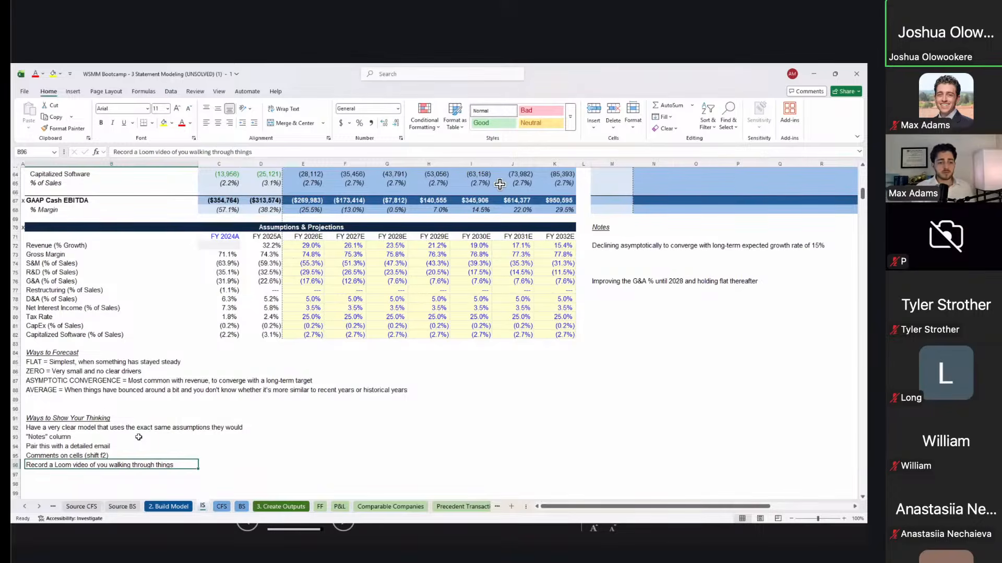
Step: Inspect the FY2024A Pre-tax Income formula's source cells without changing it
{"action": "scroll", "coordinate": [500, 184], "scroll_direction": "up", "scroll_amount": 6}
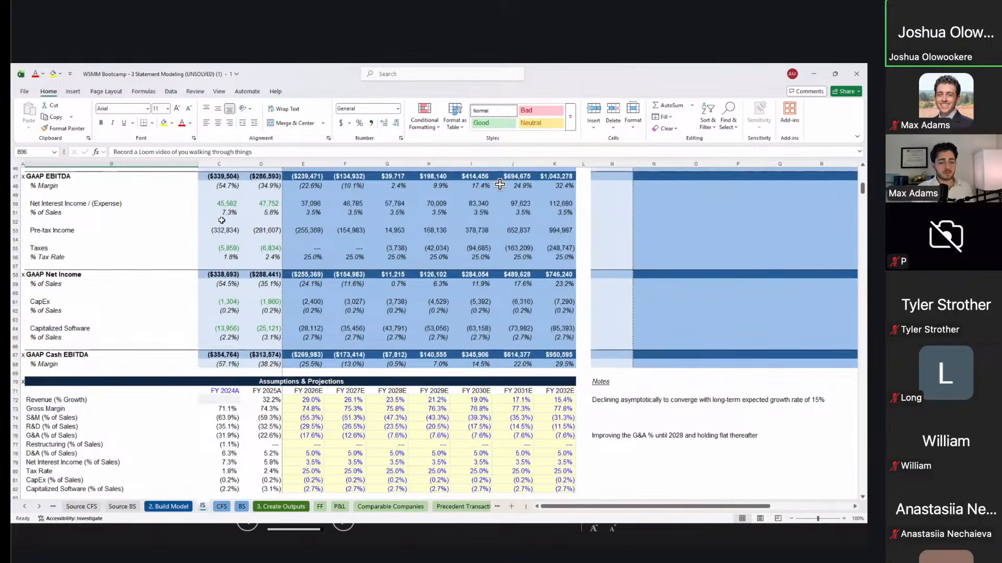
{"action": "left_click", "coordinate": [219, 230]}
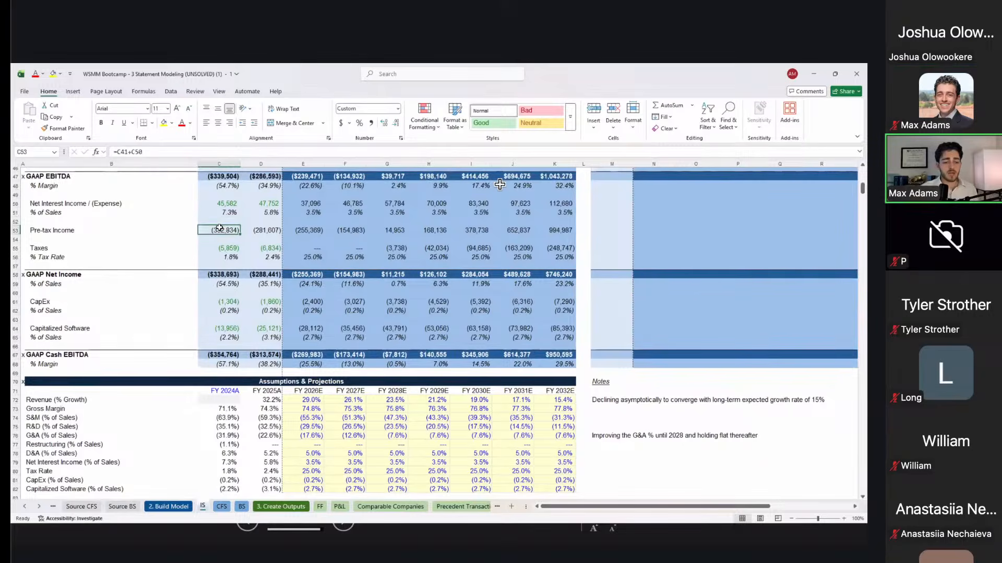
{"action": "double_click", "coordinate": [219, 229]}
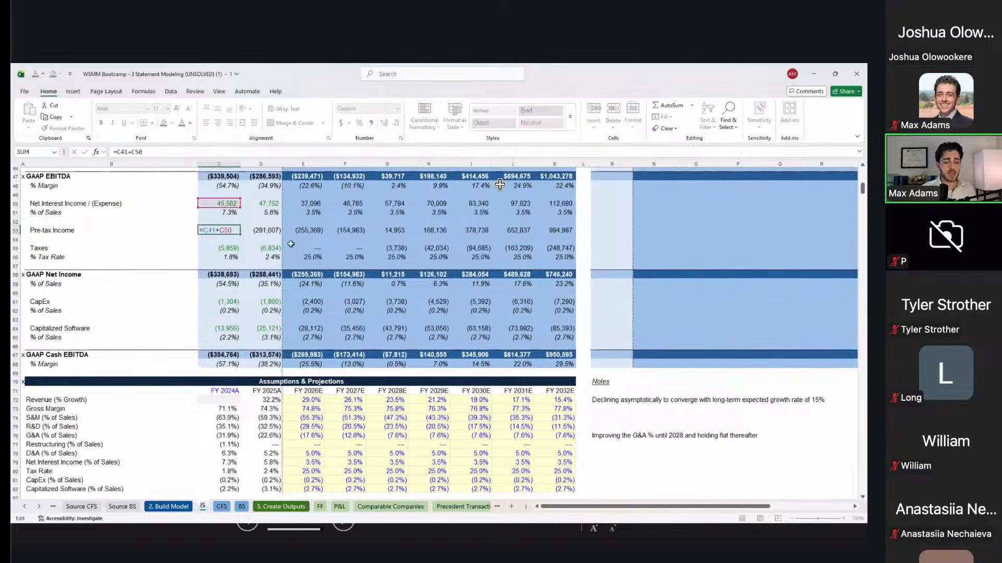
{"action": "scroll", "coordinate": [500, 184], "scroll_direction": "up", "scroll_amount": 3}
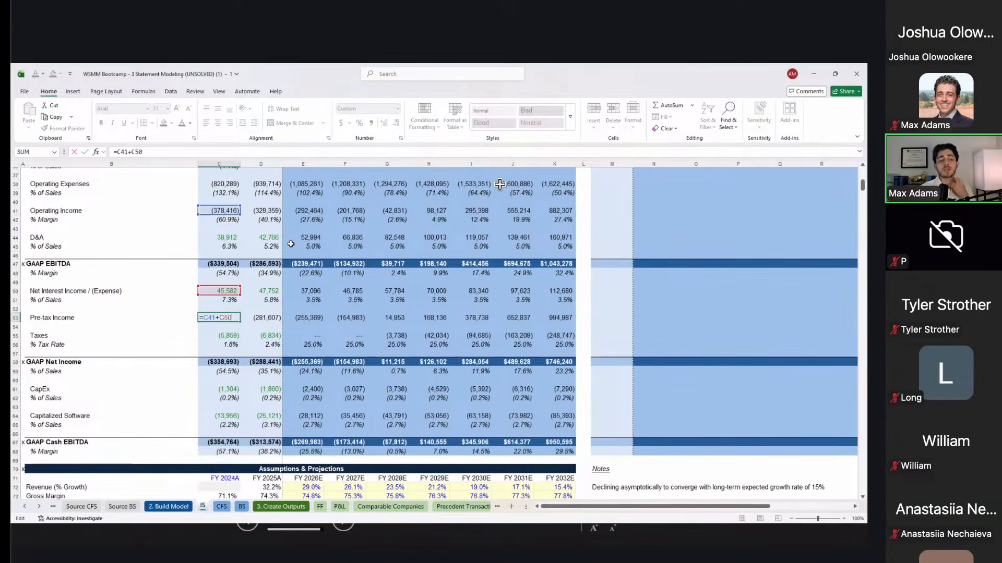
{"action": "key", "text": "Return"}
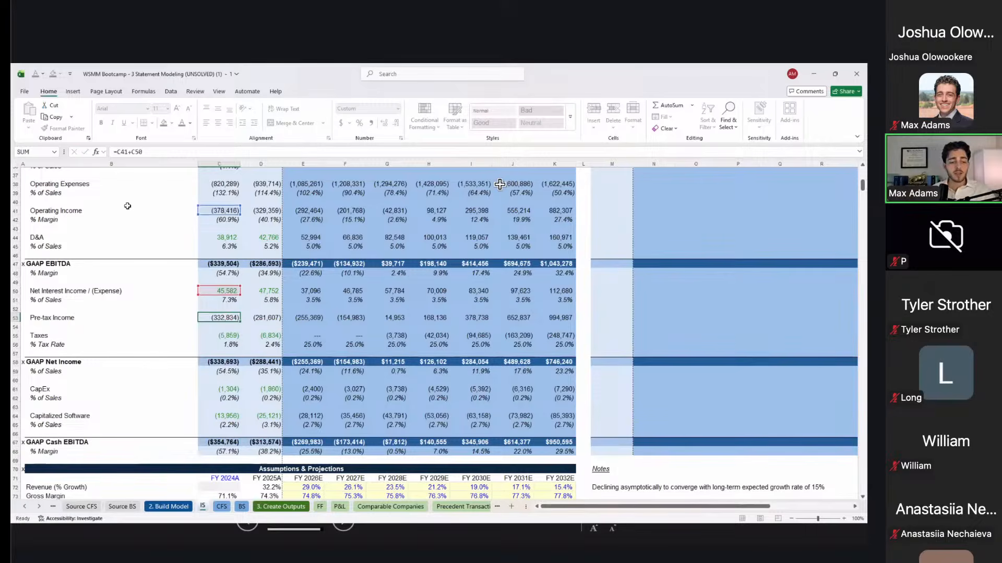
Step: Relabel the rows as 'Operating Income (EBIT)' and 'Pre-tax Income (EBT)'
{"action": "left_click", "coordinate": [108, 208]}
{"action": "type", "text": "(EBIT)"}
{"action": "key", "text": "Return"}
{"action": "key", "text": "Down"}
{"action": "key", "text": "Down"}
{"action": "key", "text": "Down"}
{"action": "key", "text": "Down"}
{"action": "key", "text": "Down"}
{"action": "key", "text": "Down"}
{"action": "key", "text": "Down"}
{"action": "key", "text": "Down"}
{"action": "key", "text": "Down"}
{"action": "key", "text": "Down"}
{"action": "key", "text": "Down"}
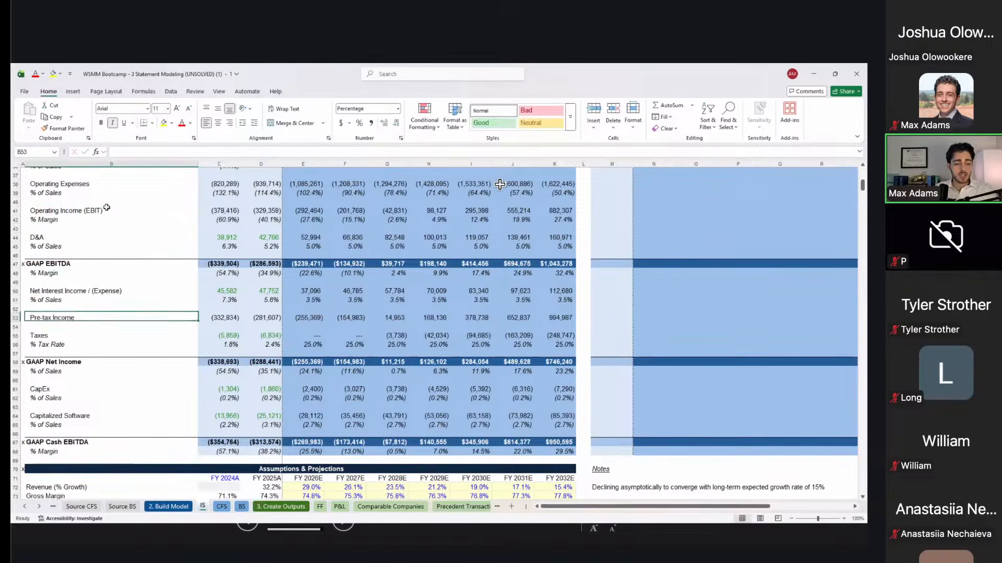
{"action": "key", "text": "F2"}
{"action": "type", "text": "(EBT"}
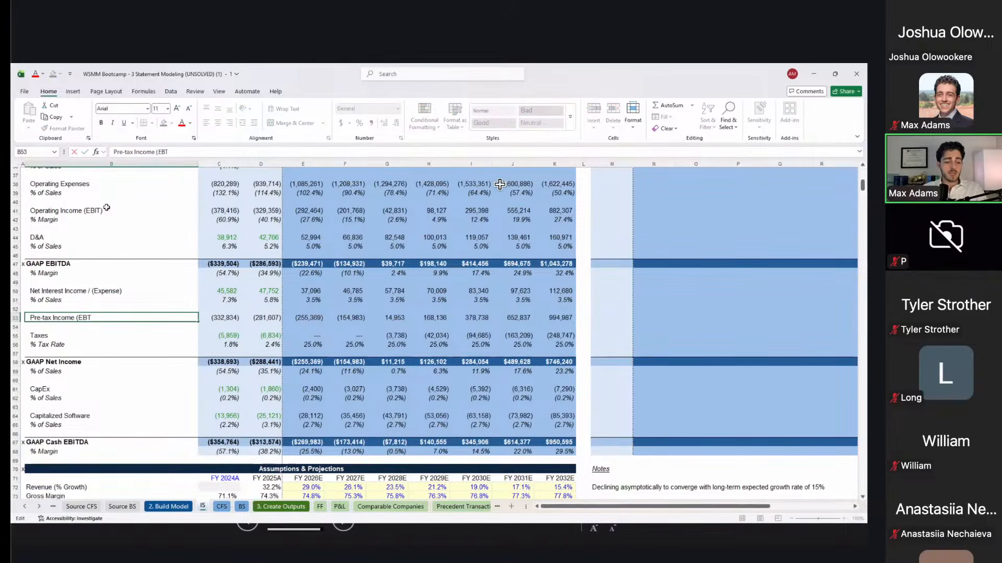
{"action": "type", "text": ")"}
{"action": "key", "text": "ctrl+Return"}
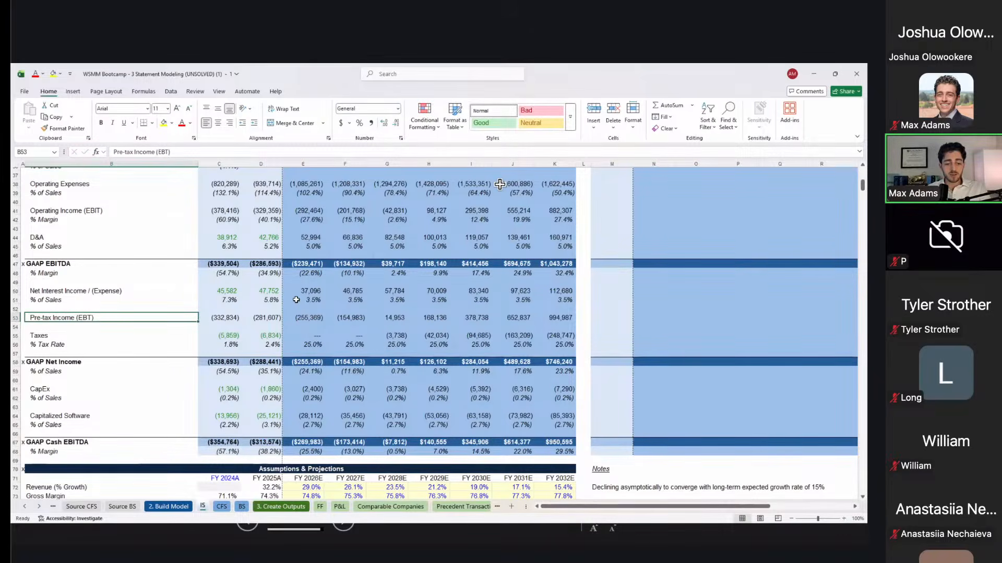
Step: Check the C53 pre-tax income formula's references, then move to the CFS sheet
{"action": "key", "text": "Right"}
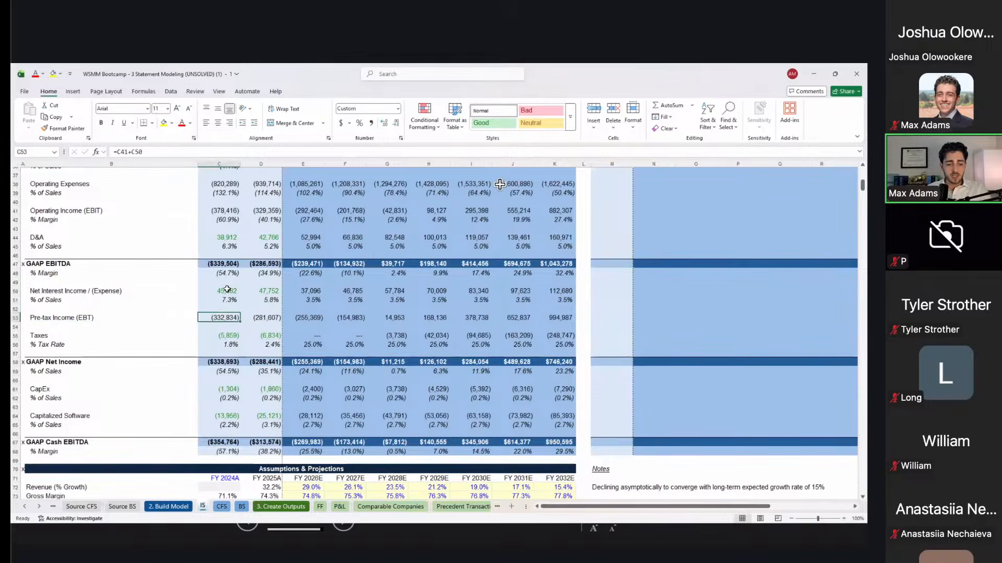
{"action": "key", "text": "F2"}
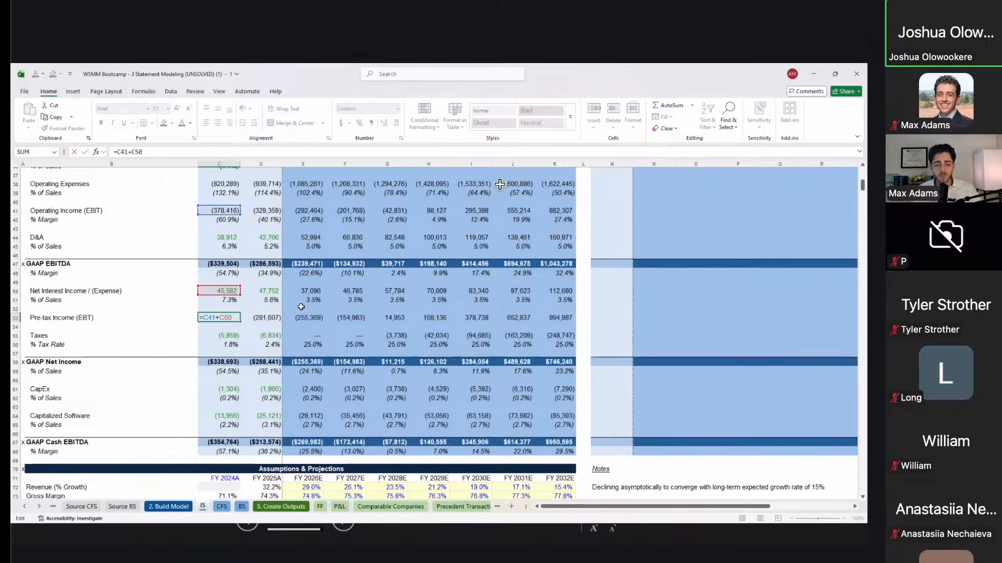
{"action": "key", "text": "ctrl+Return"}
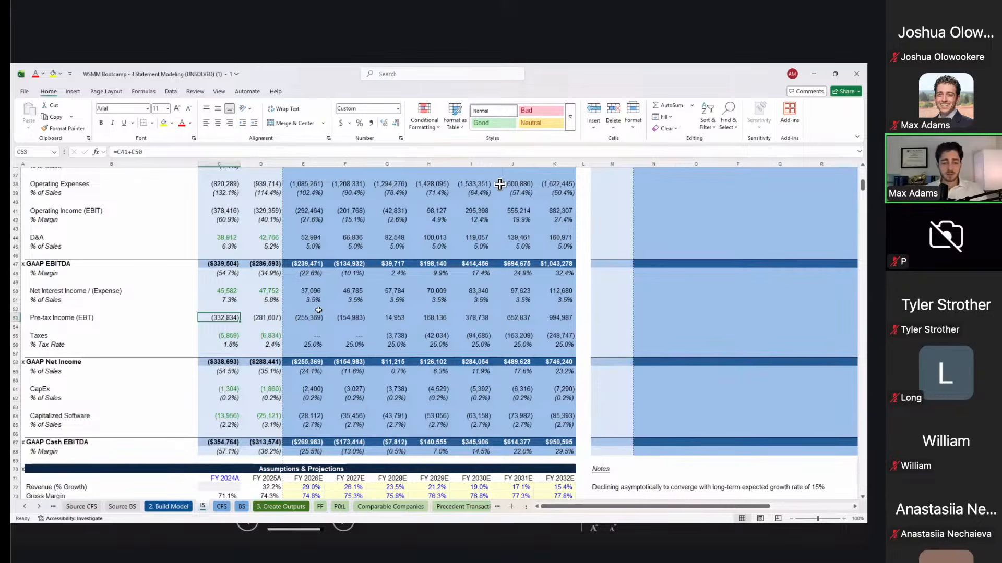
{"action": "key", "text": "ctrl+Page_Down"}
Step: Look over the empty CFS working-capital schedule and its historical columns
{"action": "scroll", "coordinate": [318, 310], "scroll_direction": "down", "scroll_amount": 2}
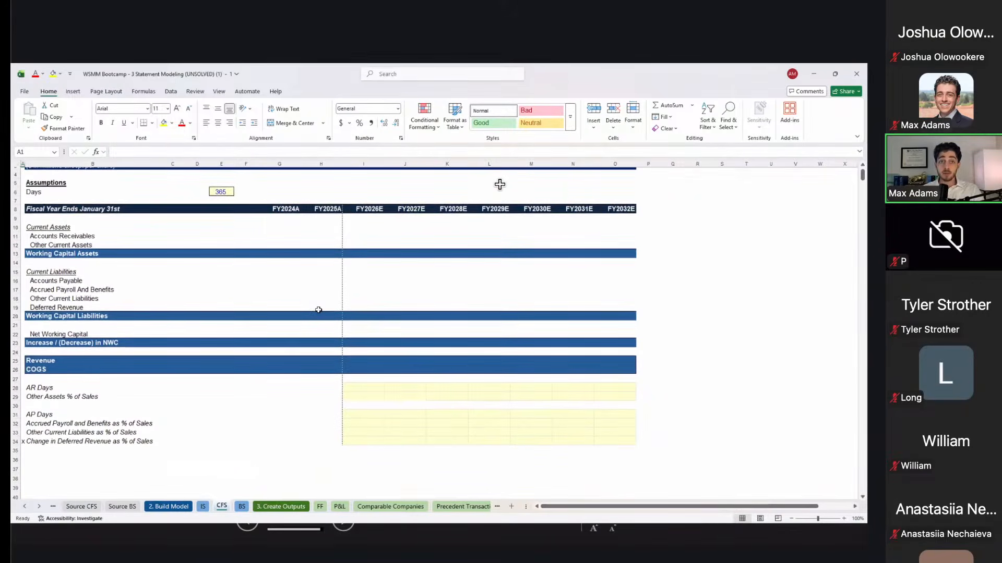
{"action": "right_click", "coordinate": [238, 238]}
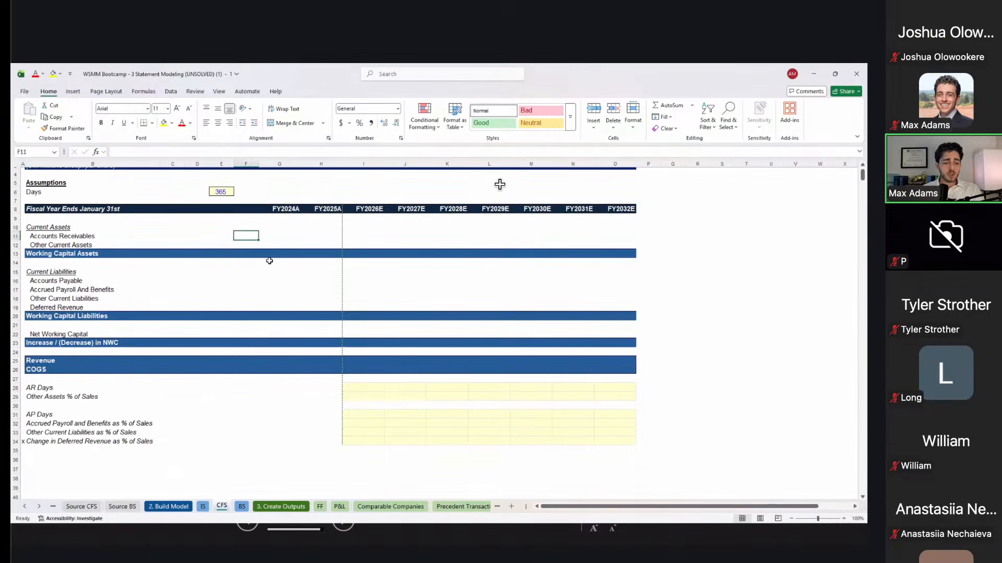
{"action": "left_click", "coordinate": [390, 349]}
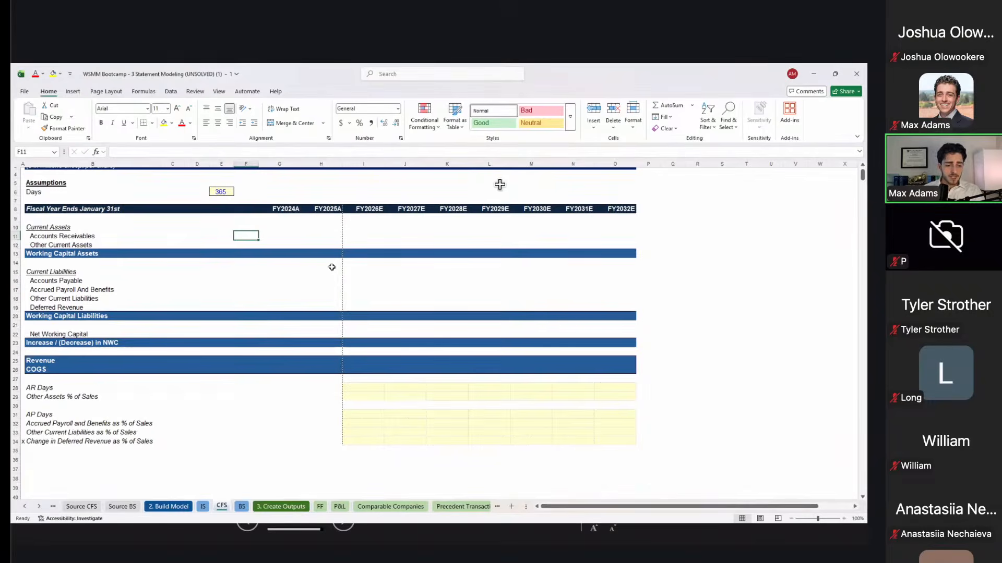
{"action": "key", "text": "Right"}
{"action": "key", "text": "Right"}
{"action": "key", "text": "Down"}
{"action": "key", "text": "Down"}
{"action": "key", "text": "Down"}
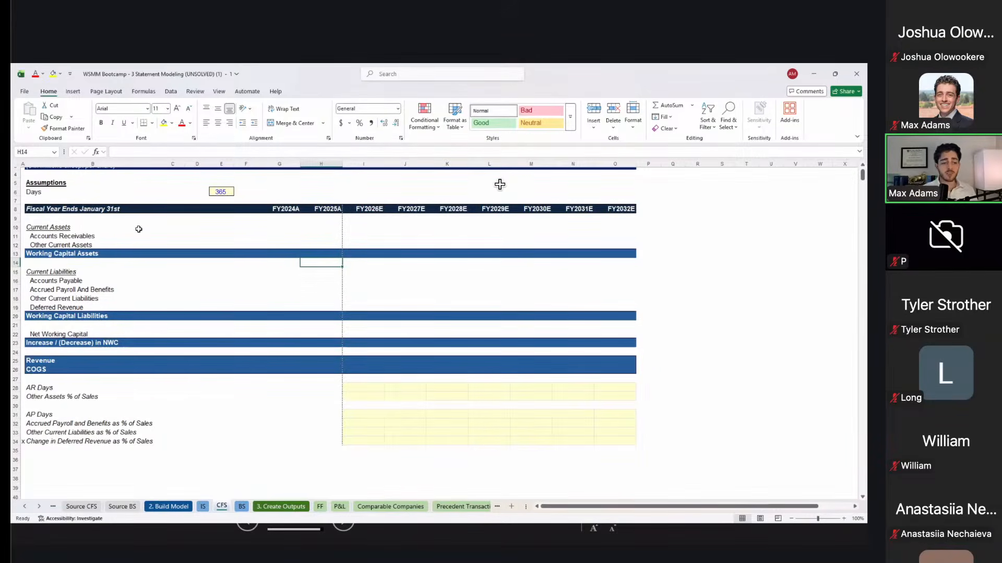
{"action": "scroll", "coordinate": [139, 226], "scroll_direction": "up", "scroll_amount": 1}
{"action": "left_click_drag", "start_coordinate": [46, 207], "coordinate": [365, 470]}
Step: Review the BS sheet, selecting the empty block D9:H34
{"action": "key", "text": "ctrl+Page_Down"}
{"action": "scroll", "coordinate": [366, 470], "scroll_direction": "down", "scroll_amount": 9}
{"action": "scroll", "coordinate": [366, 470], "scroll_direction": "down", "scroll_amount": 5}
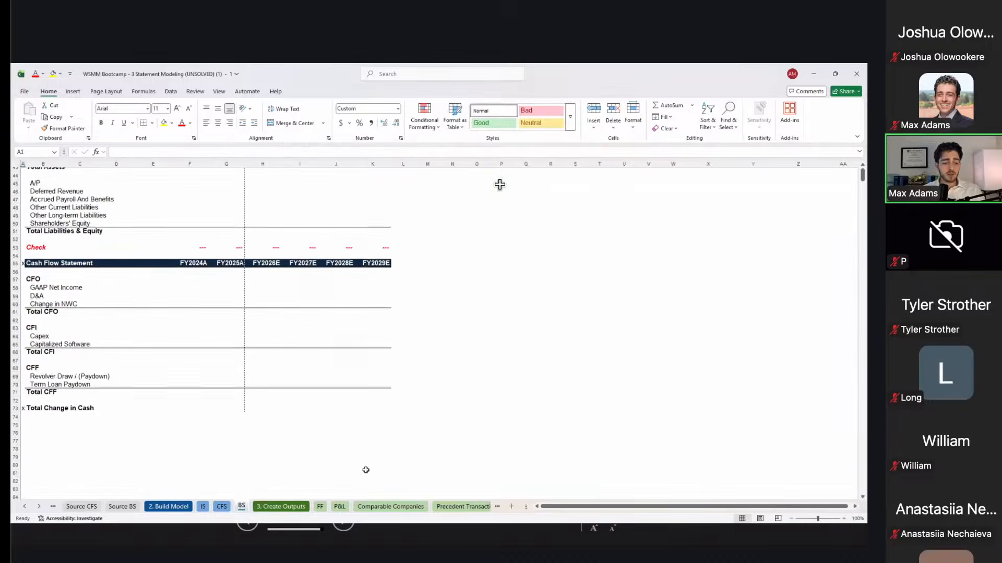
{"action": "scroll", "coordinate": [330, 383], "scroll_direction": "up", "scroll_amount": 14}
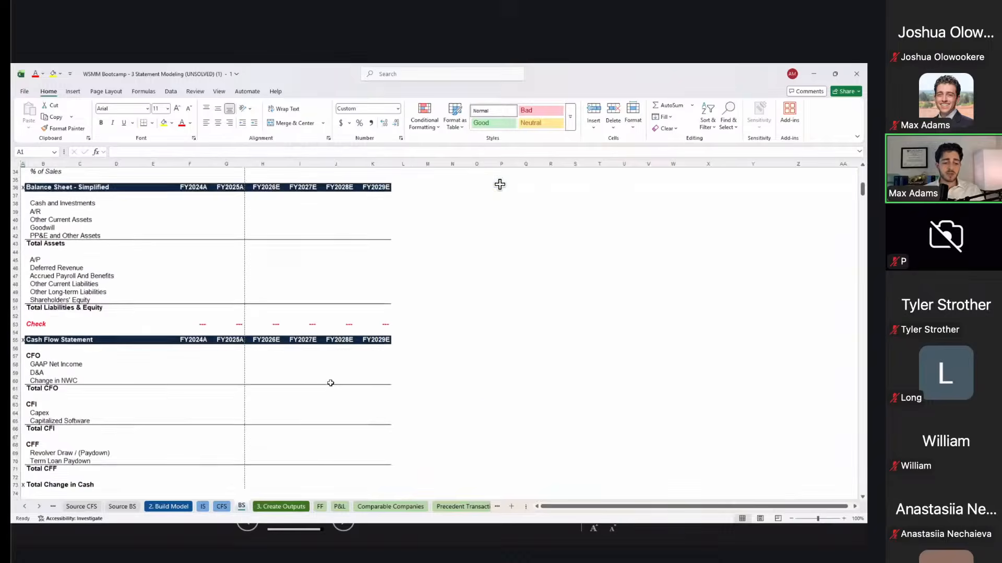
{"action": "left_click", "coordinate": [115, 236]}
{"action": "left_click_drag", "start_coordinate": [115, 237], "coordinate": [247, 441]}
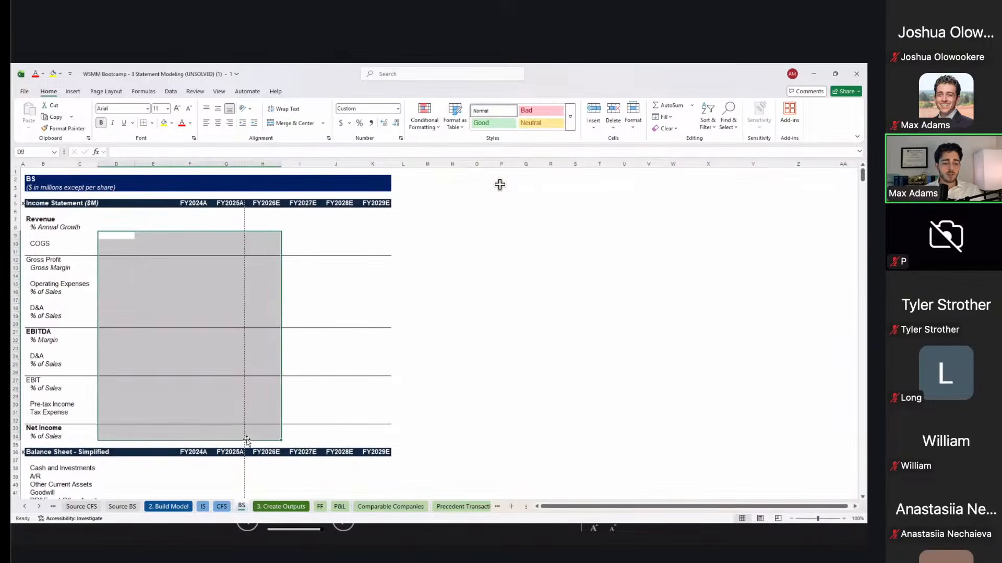
{"action": "scroll", "coordinate": [247, 442], "scroll_direction": "down", "scroll_amount": 2}
Step: Back on CFS, select FY2024A accounts receivable and snap the workbook to the left half
{"action": "key", "text": "ctrl+Page_Up"}
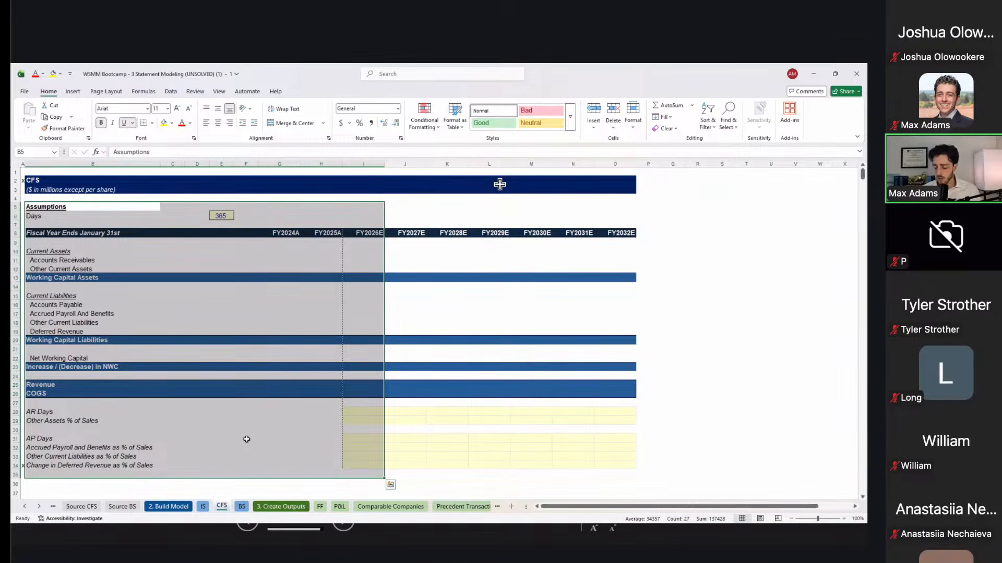
{"action": "key", "text": "Down"}
{"action": "key", "text": "Right"}
{"action": "key", "text": "Right"}
{"action": "key", "text": "Right"}
{"action": "key", "text": "Down"}
{"action": "key", "text": "Down"}
{"action": "key", "text": "Right"}
{"action": "key", "text": "Right"}
{"action": "key", "text": "Down"}
{"action": "key", "text": "Down"}
{"action": "key", "text": "Down"}
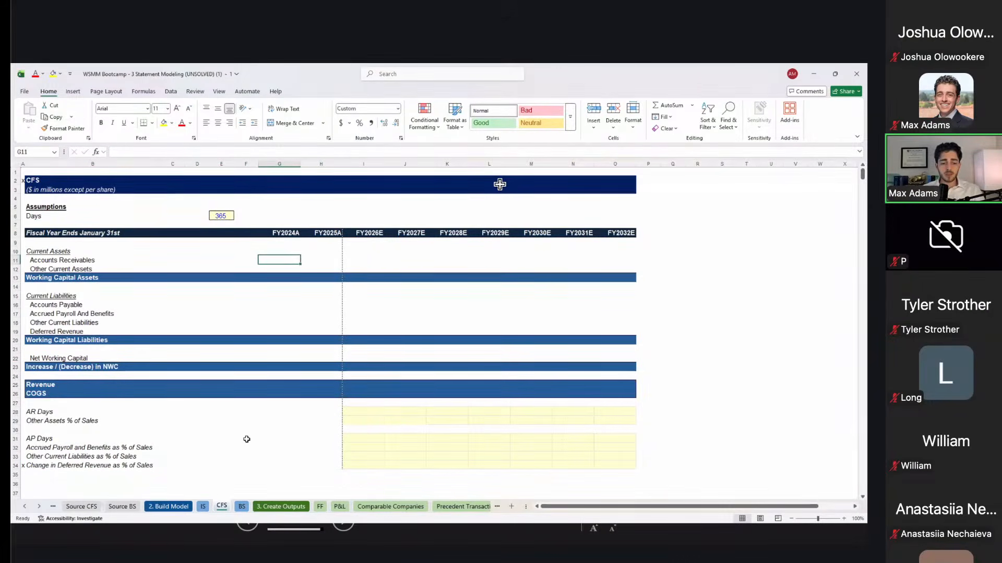
{"action": "key", "text": "super+Left"}
Step: Copy both years' accounts receivable change values from the source cash-flow statement
{"action": "left_click", "coordinate": [565, 328]}
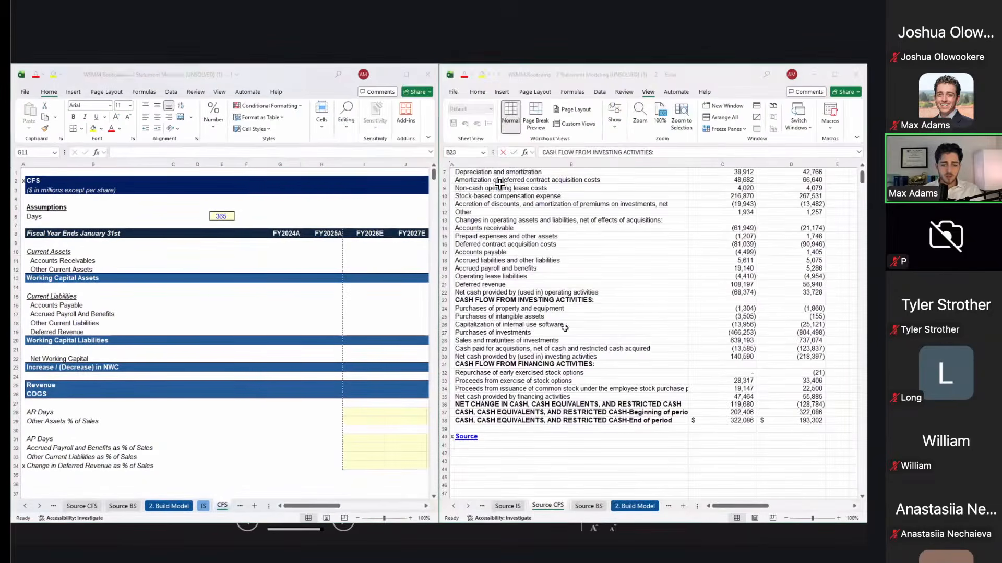
{"action": "scroll", "coordinate": [581, 318], "scroll_direction": "up", "scroll_amount": 2}
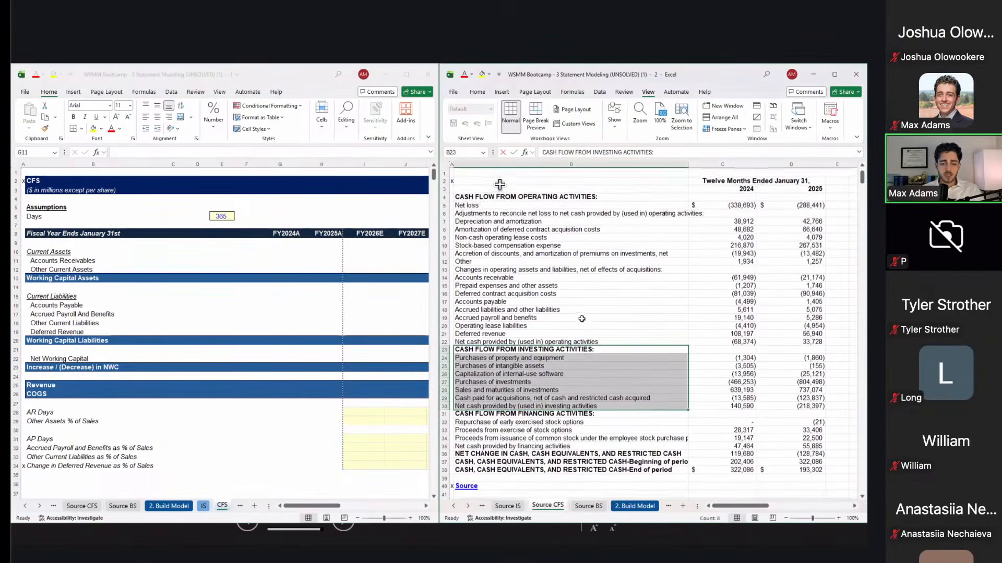
{"action": "left_click", "coordinate": [556, 277]}
{"action": "left_click", "coordinate": [309, 269]}
{"action": "key", "text": "Right"}
{"action": "key", "text": "Left"}
{"action": "left_click", "coordinate": [564, 275]}
{"action": "key", "text": "Right"}
{"action": "key", "text": "shift+Right"}
{"action": "key", "text": "ctrl+c"}
{"action": "key", "text": "alt+Tab"}
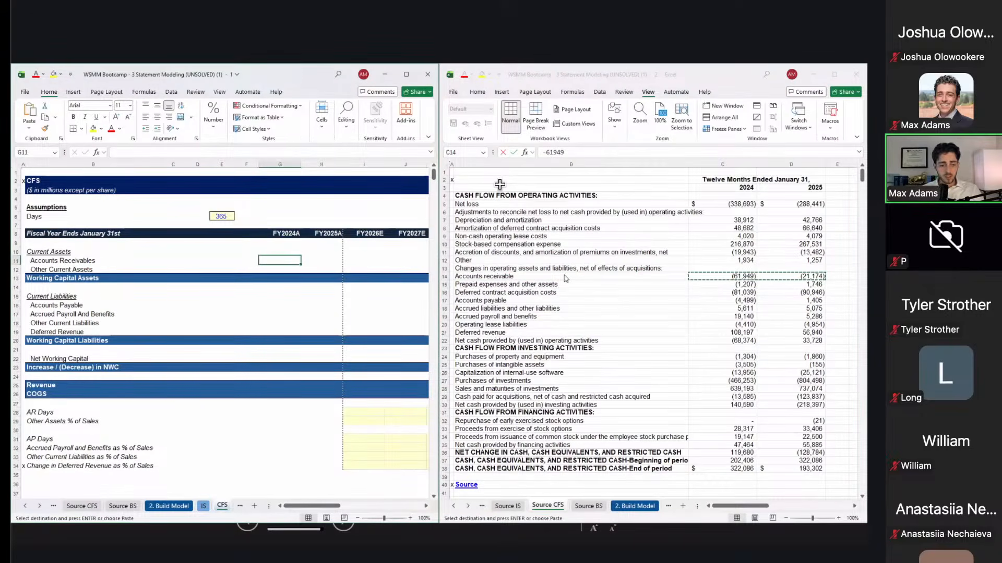
{"action": "left_click_drag", "start_coordinate": [192, 251], "coordinate": [284, 359]}
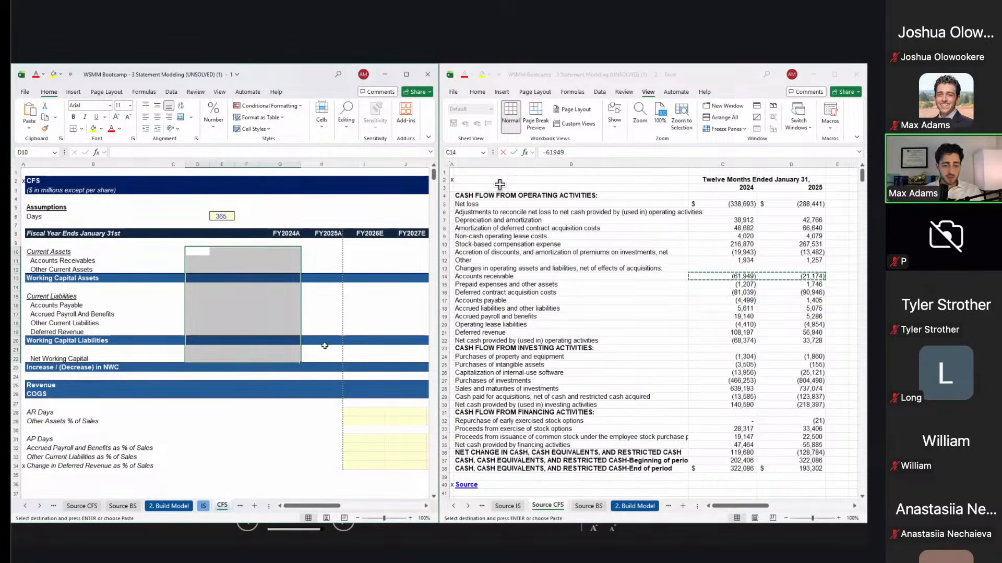
Step: Show the Source BS sheet and browse its line items up to the top
{"action": "left_click", "coordinate": [527, 319]}
{"action": "key", "text": "ctrl+Page_Down"}
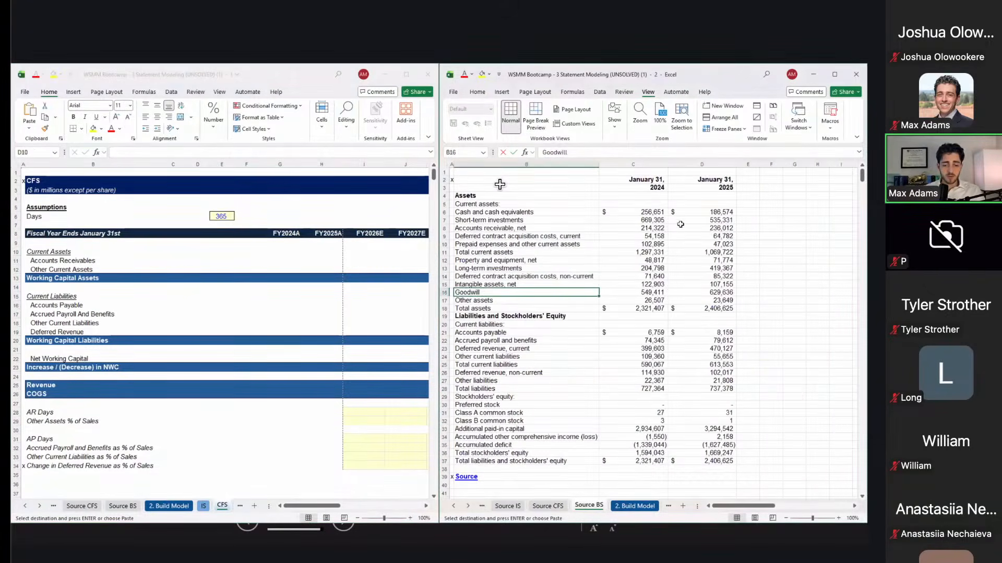
{"action": "key", "text": "Up"}
{"action": "key", "text": "Up"}
{"action": "key", "text": "Up"}
{"action": "key", "text": "Up"}
{"action": "key", "text": "Up"}
{"action": "key", "text": "Up"}
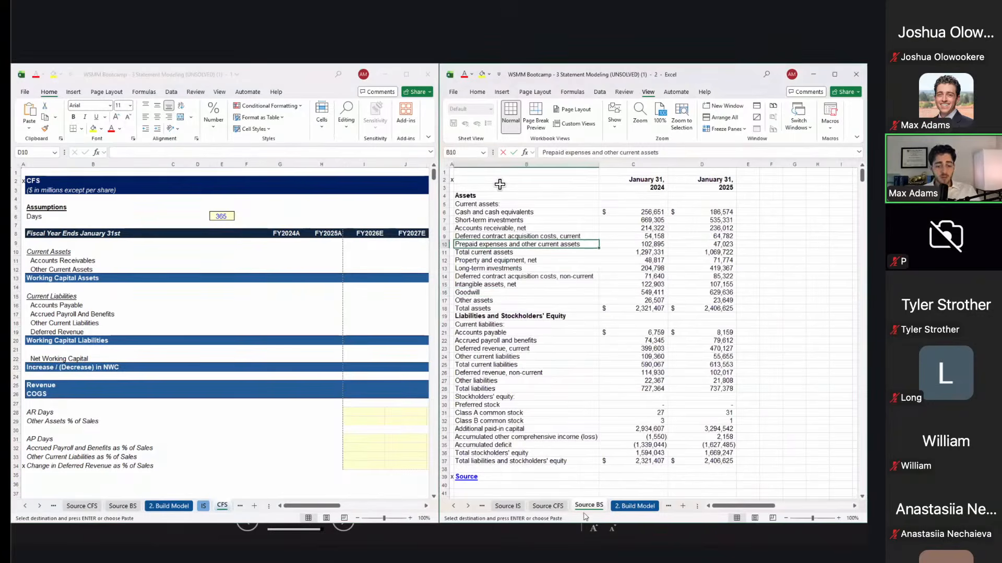
{"action": "left_click", "coordinate": [597, 444]}
{"action": "key", "text": "Up"}
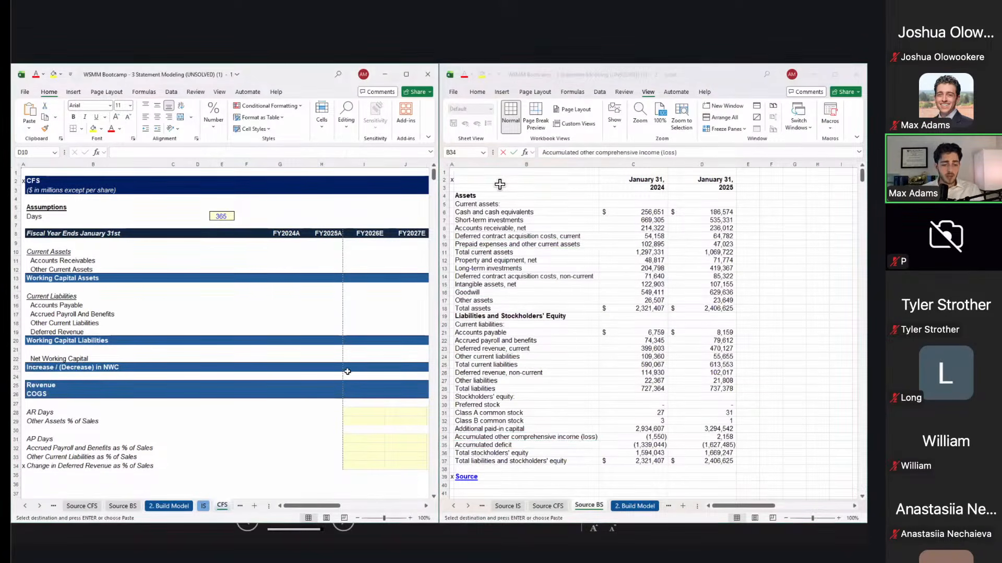
{"action": "key", "text": "Up"}
{"action": "key", "text": "ctrl+Up"}
Step: Paste-link the accounts receivable balances 214,322 and 236,012 from Source BS into the CFS schedule
{"action": "key", "text": "Down"}
{"action": "key", "text": "Down"}
{"action": "key", "text": "Down"}
{"action": "key", "text": "Down"}
{"action": "key", "text": "Right"}
{"action": "key", "text": "shift+Right"}
{"action": "key", "text": "ctrl+c"}
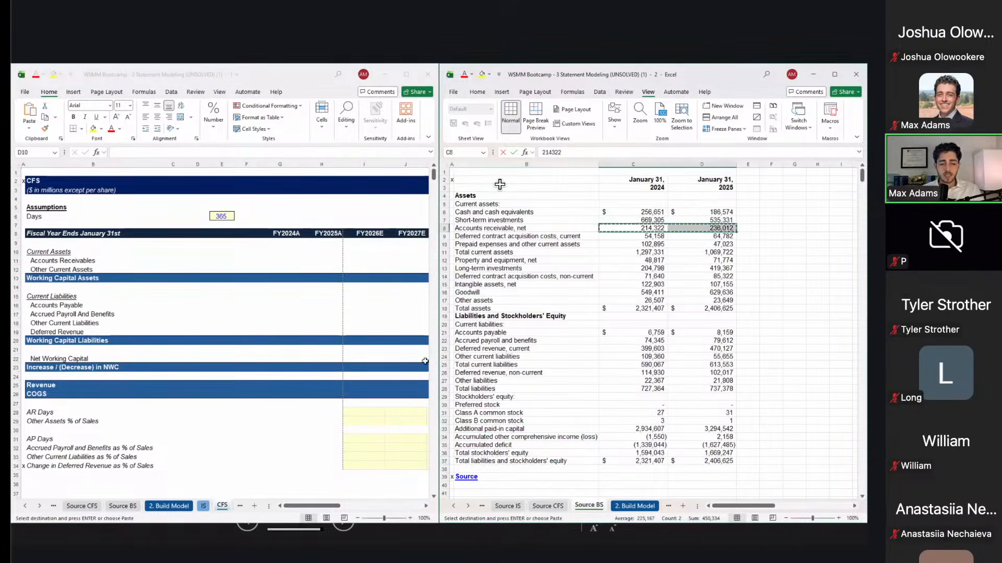
{"action": "left_click", "coordinate": [250, 262]}
{"action": "key", "text": "Right"}
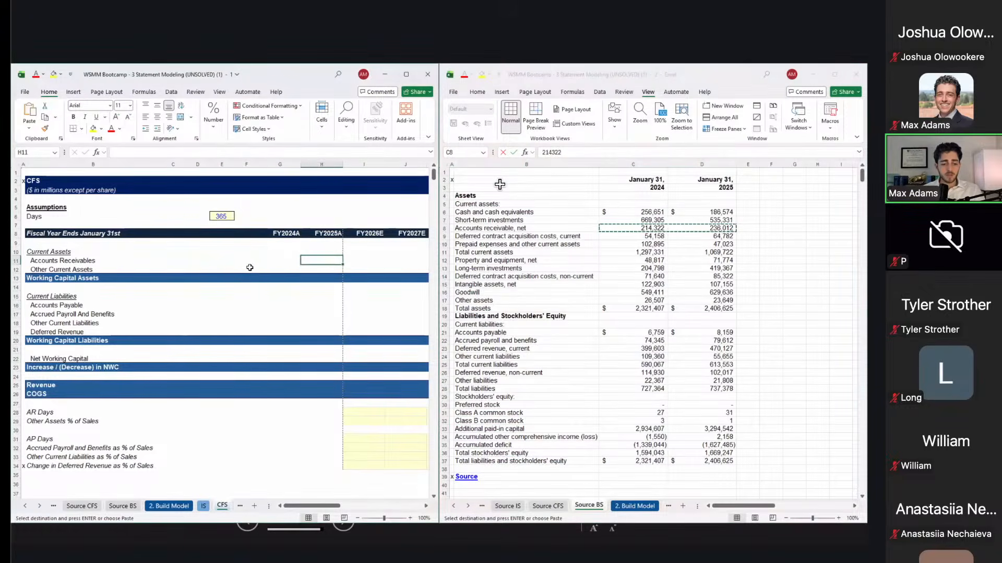
{"action": "key", "text": "ctrl+alt+v"}
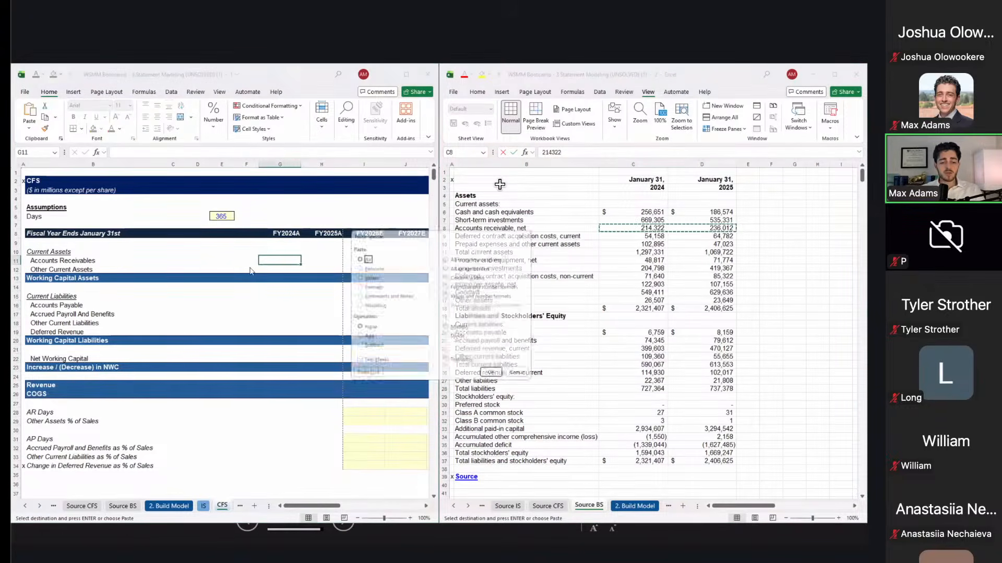
{"action": "key", "text": "alt+l"}
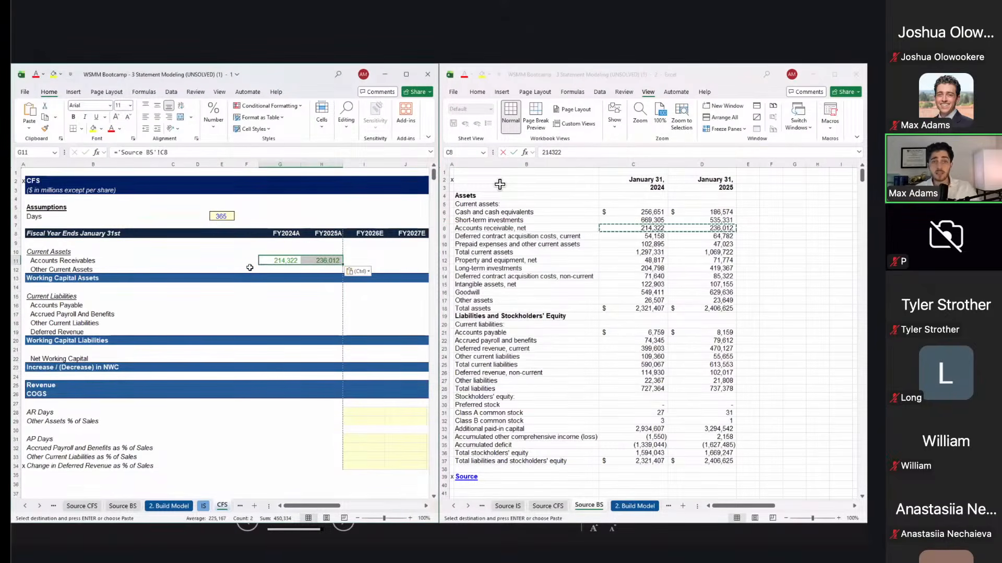
Step: Link FY2024A Other Current Assets to the Source BS prepaid expenses value, 102,895
{"action": "key", "text": "Down"}
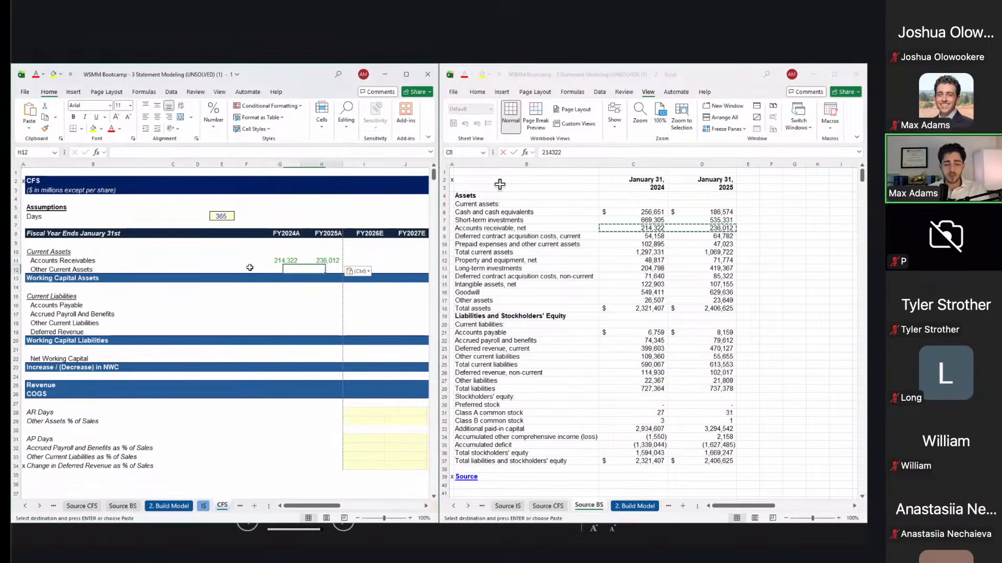
{"action": "key", "text": "alt+Tab"}
{"action": "key", "text": "Down"}
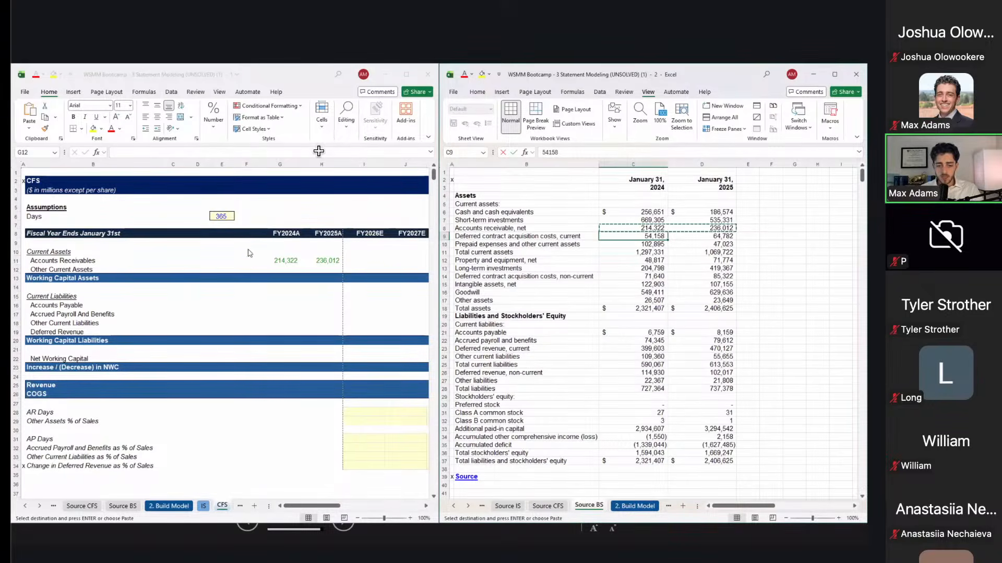
{"action": "left_click", "coordinate": [292, 269]}
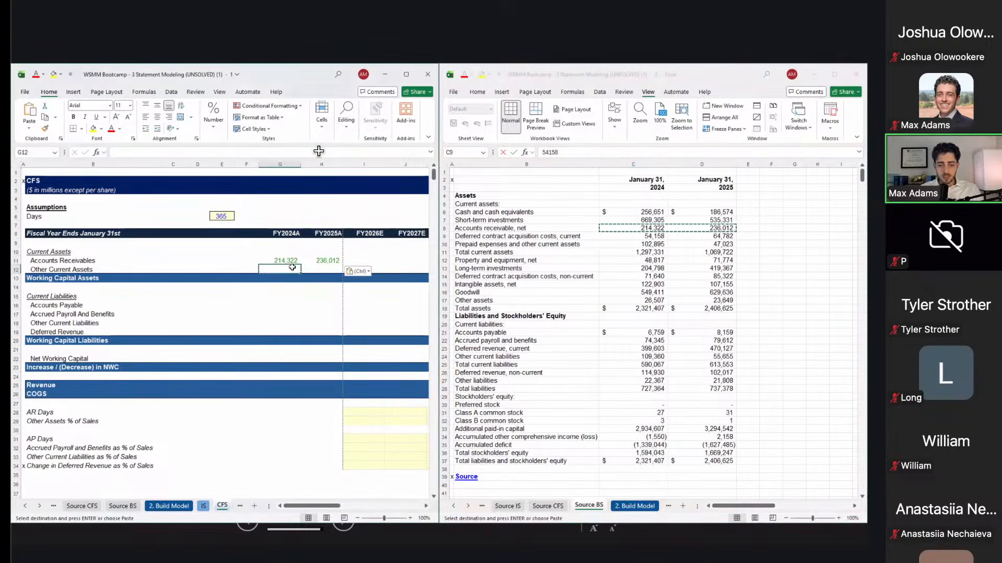
{"action": "type", "text": "="}
{"action": "left_click", "coordinate": [641, 251]}
{"action": "left_click", "coordinate": [650, 250]}
{"action": "key", "text": "Up"}
{"action": "key", "text": "Return"}
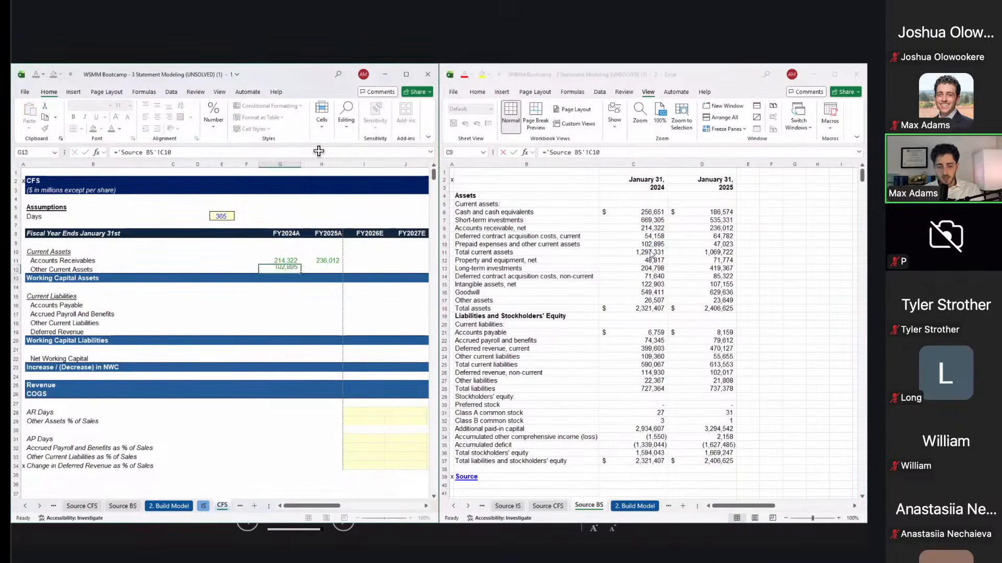
Step: Copy the Other Current Assets link into FY2025A as a formula
{"action": "key", "text": "Up"}
{"action": "key", "text": "ctrl+c"}
{"action": "key", "text": "Right"}
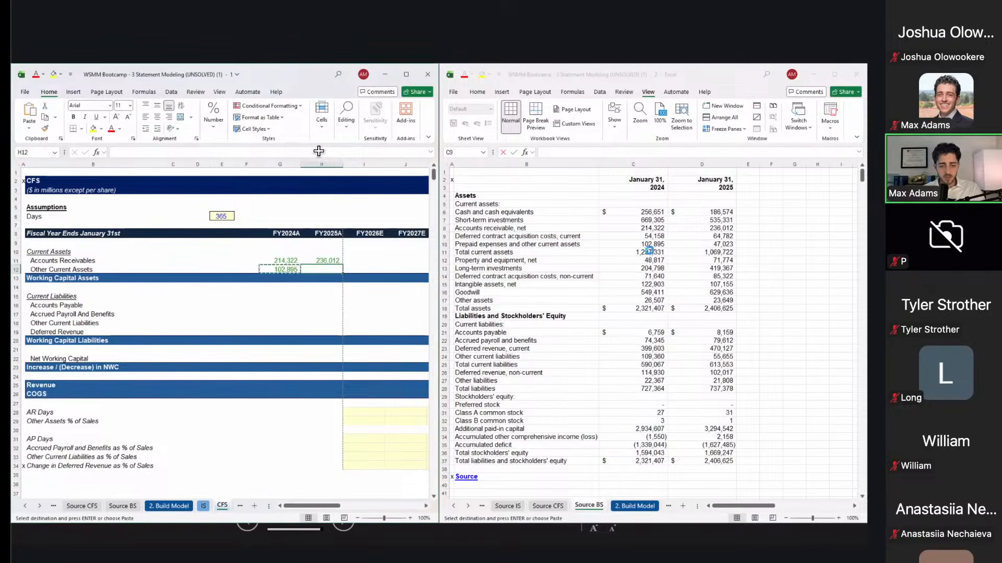
{"action": "key", "text": "ctrl+alt+v"}
{"action": "key", "text": "f"}
{"action": "key", "text": "Return"}
{"action": "key", "text": "Down"}
Step: AutoSum FY2024A Working Capital Assets and copy the total to FY2025A ($317,217 and $283,035)
{"action": "key", "text": "Left"}
{"action": "key", "text": "alt+equal"}
{"action": "key", "text": "Return"}
{"action": "key", "text": "Up"}
{"action": "key", "text": "Right"}
{"action": "key", "text": "Left"}
{"action": "key", "text": "ctrl+c"}
{"action": "key", "text": "Right"}
{"action": "key", "text": "ctrl+alt+v"}
{"action": "key", "text": "f"}
{"action": "key", "text": "Return"}
{"action": "key", "text": "Up"}
{"action": "key", "text": "Right"}
Step: Check the FY2025A Accounts Receivables link and move to FY2024A Accounts Payable
{"action": "key", "text": "Left"}
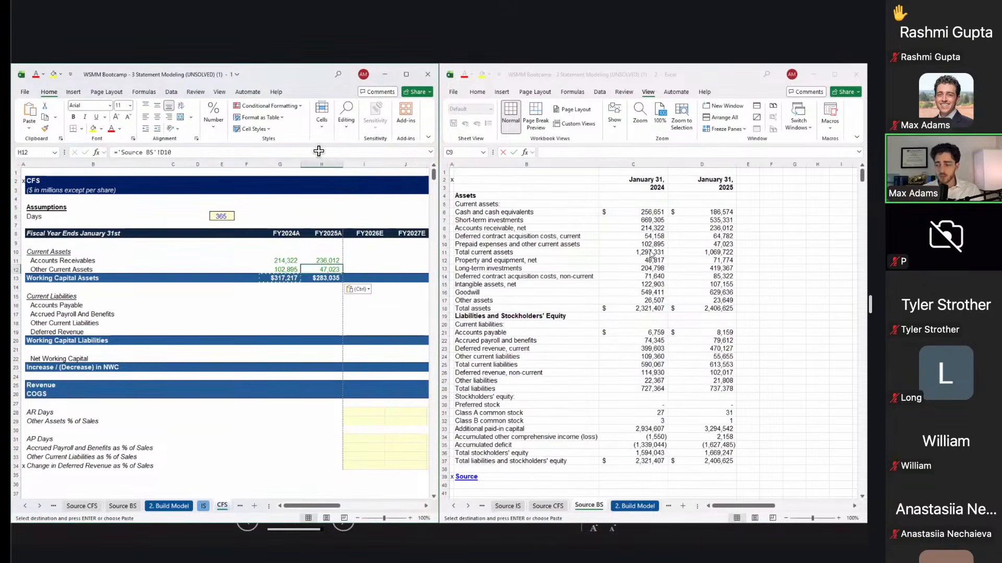
{"action": "key", "text": "Up"}
{"action": "key", "text": "Down"}
{"action": "key", "text": "Down"}
{"action": "key", "text": "Down"}
{"action": "key", "text": "Down"}
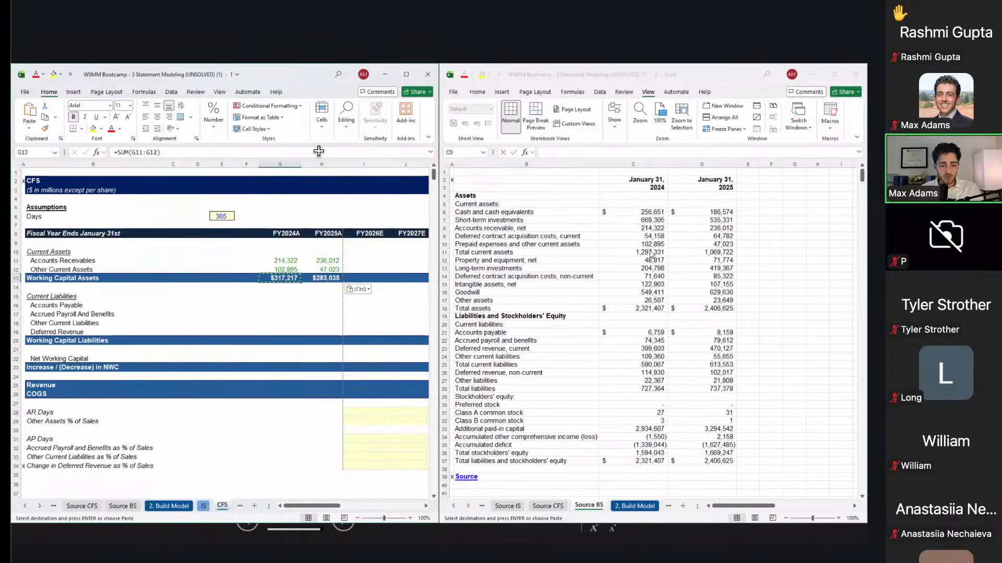
{"action": "key", "text": "Left"}
{"action": "key", "text": "Down"}
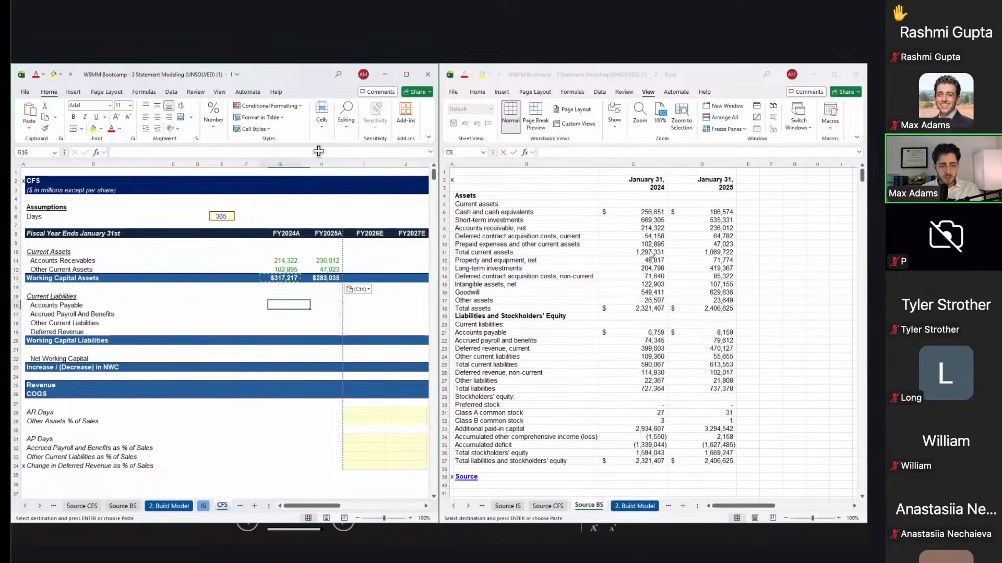
Step: Copy the 2024 and 2025 Accounts payable and accrued payroll figures from Source BS
{"action": "left_click", "coordinate": [585, 272]}
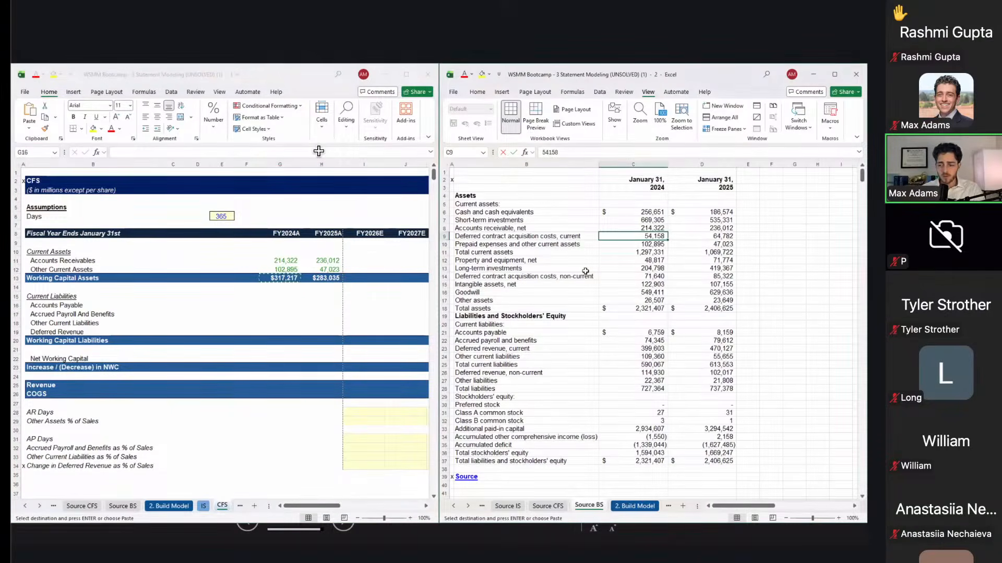
{"action": "left_click", "coordinate": [511, 252]}
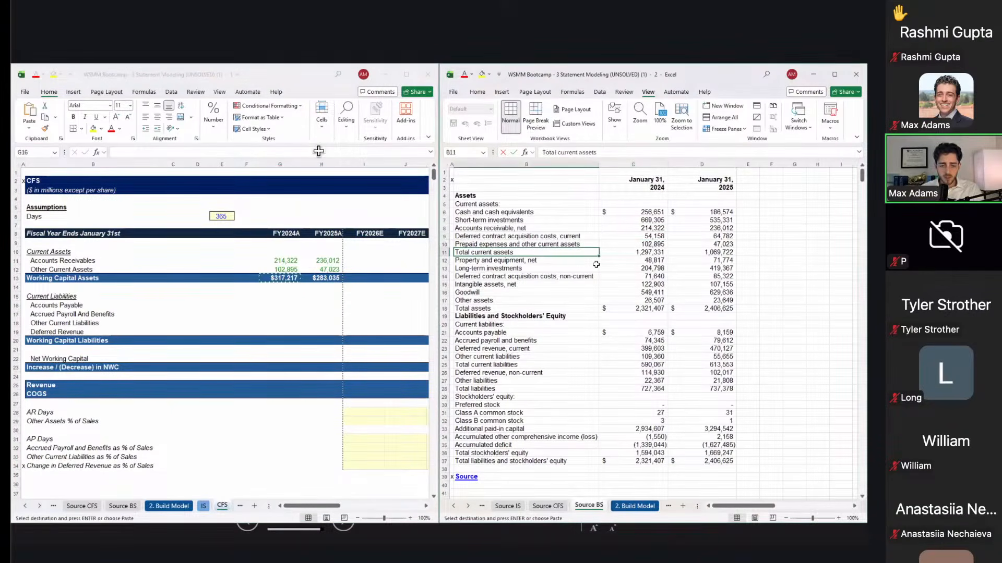
{"action": "key", "text": "Down"}
{"action": "key", "text": "Down"}
{"action": "key", "text": "Down"}
{"action": "key", "text": "Down"}
{"action": "key", "text": "Down"}
{"action": "key", "text": "Down"}
{"action": "key", "text": "Up"}
{"action": "key", "text": "Up"}
{"action": "key", "text": "Up"}
{"action": "key", "text": "Up"}
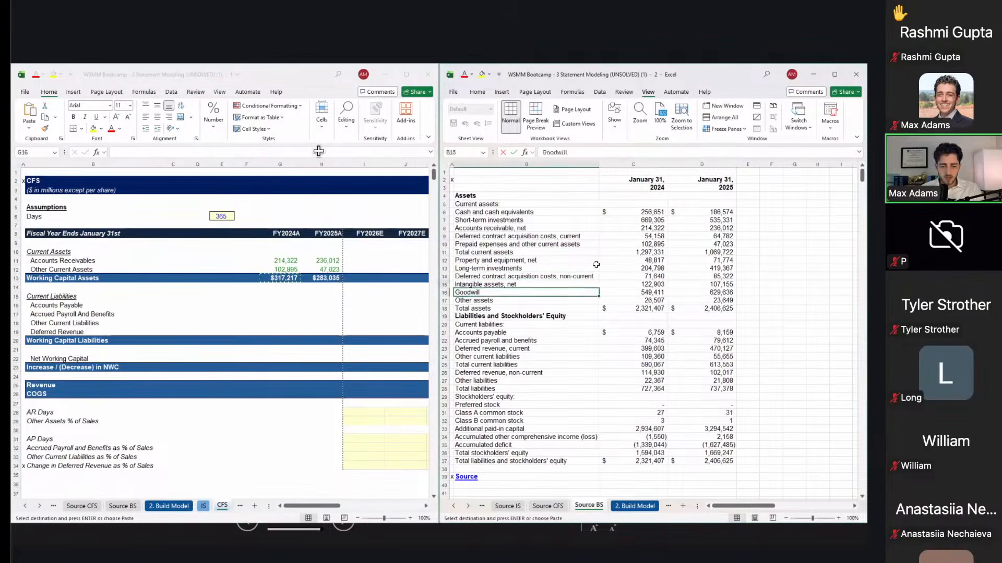
{"action": "key", "text": "Up"}
{"action": "key", "text": "Up"}
{"action": "key", "text": "Down"}
{"action": "key", "text": "Down"}
{"action": "key", "text": "Down"}
{"action": "key", "text": "Down"}
{"action": "key", "text": "Down"}
{"action": "key", "text": "Down"}
{"action": "key", "text": "Down"}
{"action": "key", "text": "Down"}
{"action": "key", "text": "Down"}
{"action": "key", "text": "Down"}
{"action": "key", "text": "Down"}
{"action": "key", "text": "Down"}
{"action": "key", "text": "Down"}
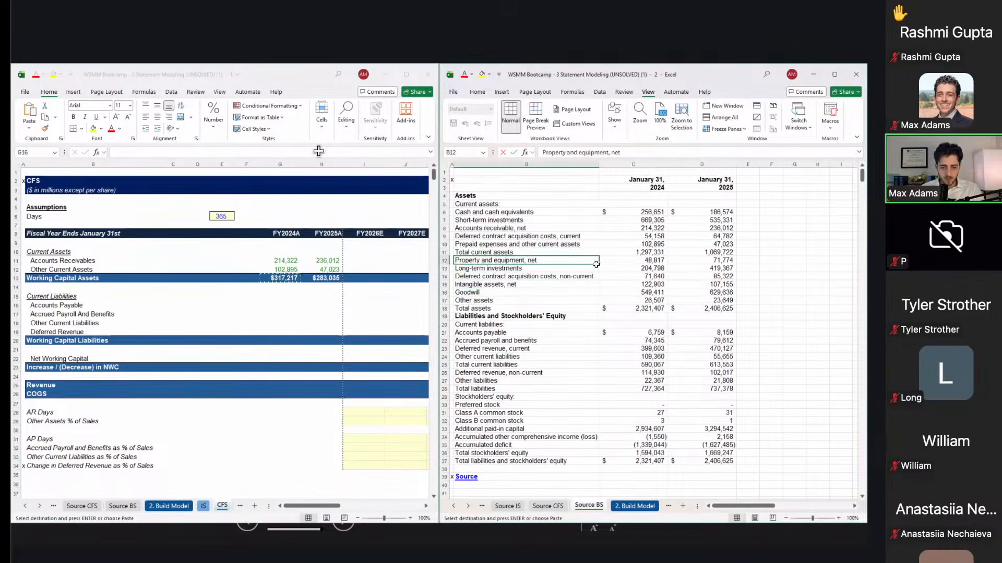
{"action": "key", "text": "Right"}
{"action": "key", "text": "Up"}
{"action": "key", "text": "Up"}
{"action": "key", "text": "Up"}
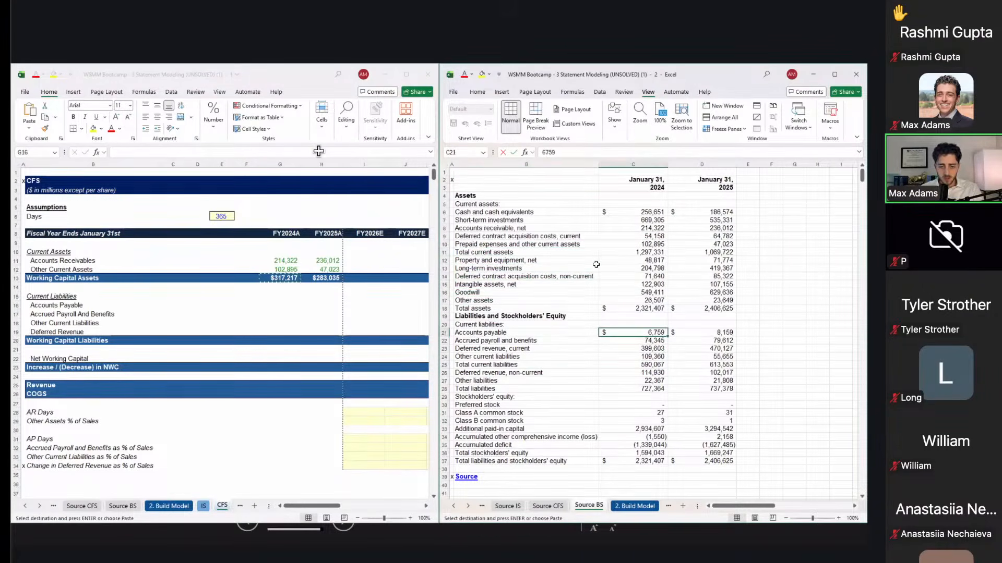
{"action": "key", "text": "shift+Right"}
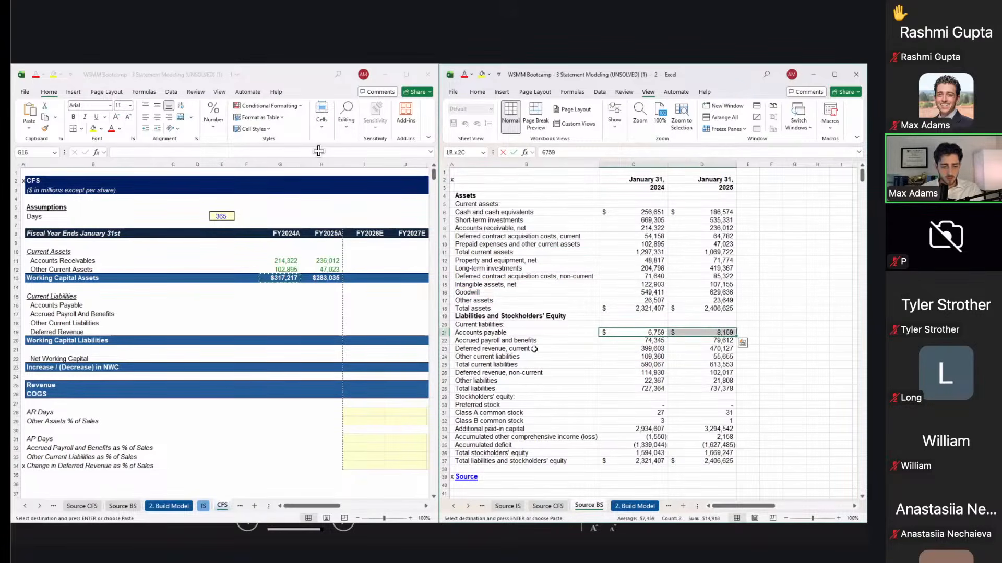
{"action": "key", "text": "shift+Down"}
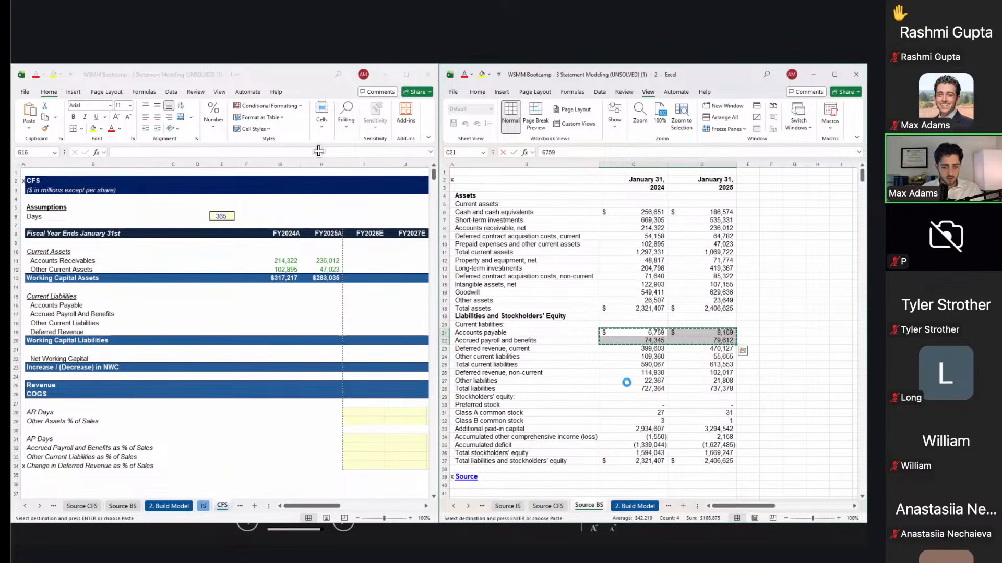
{"action": "key", "text": "ctrl+c"}
Step: Paste-link the payables and accrued payroll figures into the CFS liability rows
{"action": "left_click", "coordinate": [320, 309]}
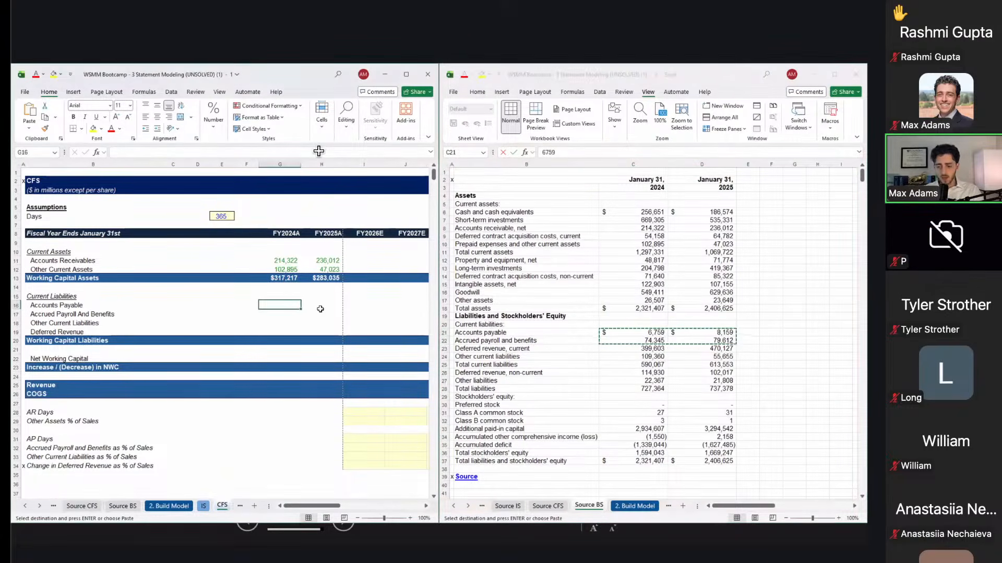
{"action": "key", "text": "ctrl+alt+v"}
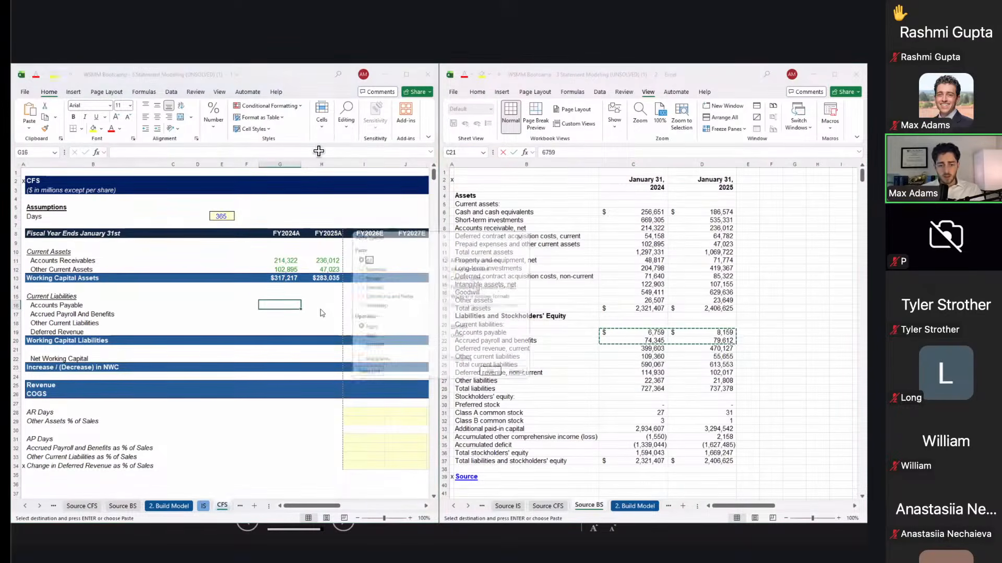
{"action": "key", "text": "l"}
{"action": "key", "text": "Right"}
{"action": "key", "text": "Down"}
Step: Copy both years of Other current liabilities from Source BS into the CFS row
{"action": "key", "text": "Right"}
{"action": "key", "text": "Down"}
{"action": "left_click", "coordinate": [279, 323]}
{"action": "left_click", "coordinate": [573, 358]}
{"action": "left_click", "coordinate": [574, 359]}
{"action": "key", "text": "Right"}
{"action": "key", "text": "shift+Right"}
{"action": "key", "text": "ctrl+c"}
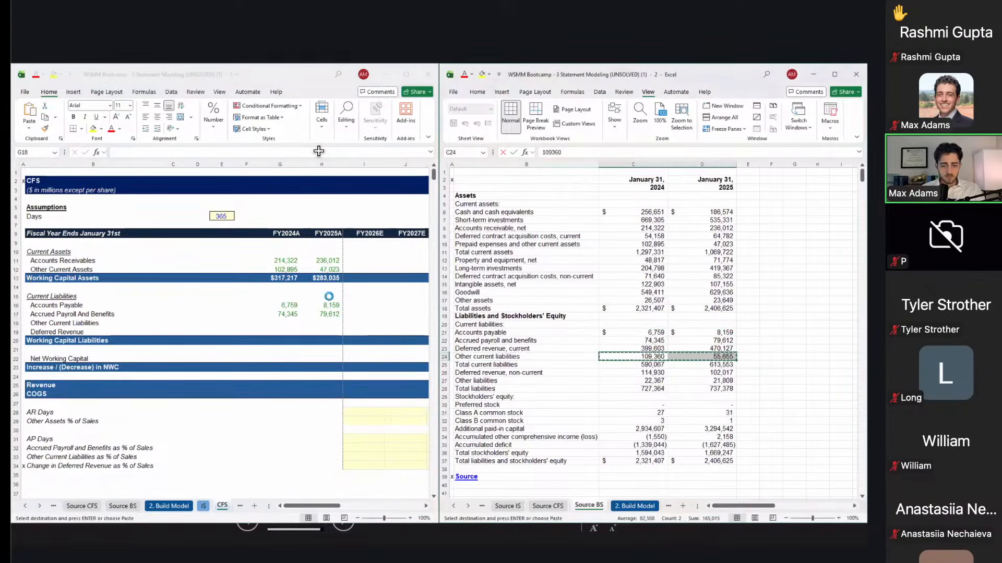
{"action": "left_click", "coordinate": [291, 322]}
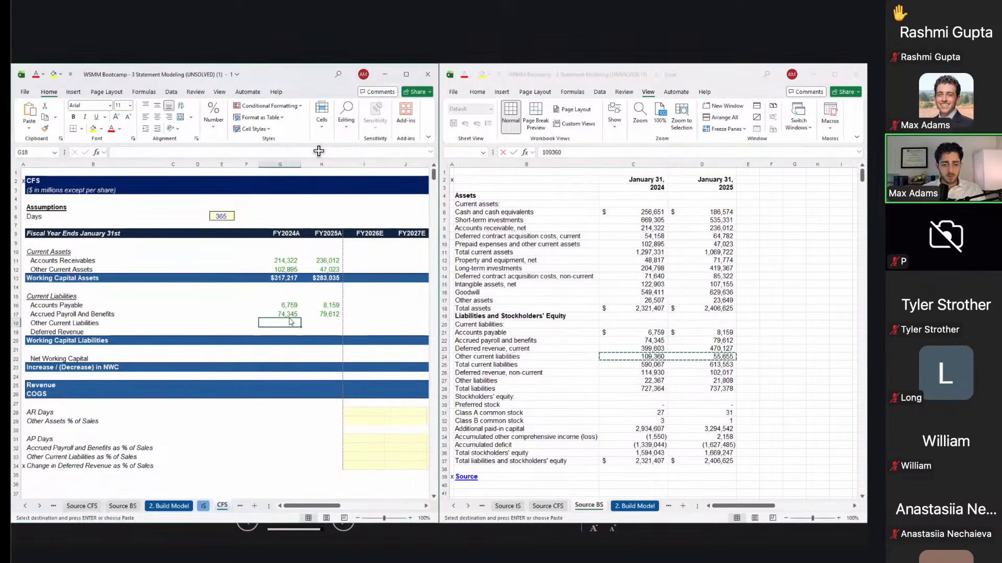
{"action": "key", "text": "ctrl+v"}
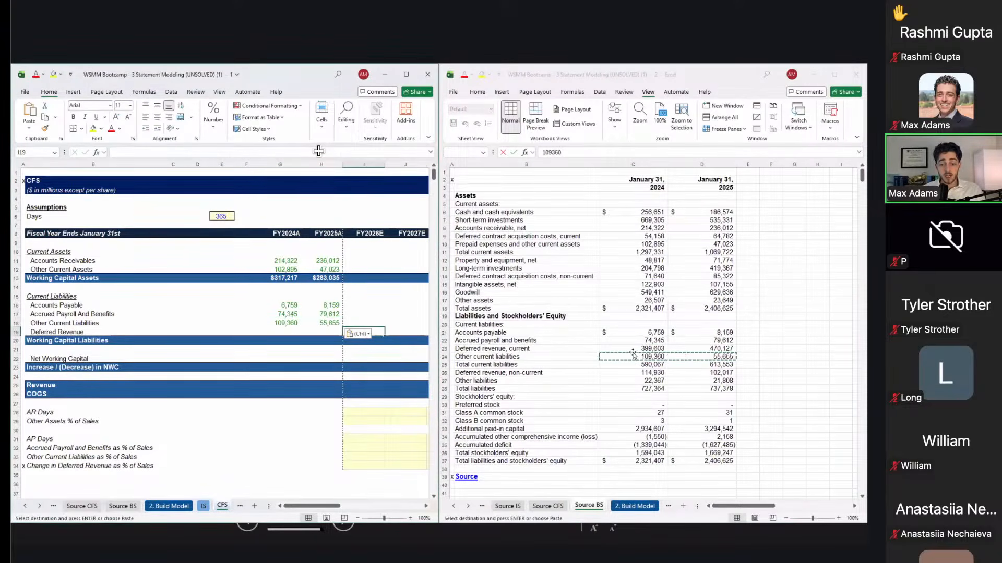
Step: Paste-link both Deferred revenue, current figures into the CFS Deferred Revenue row
{"action": "left_click_drag", "start_coordinate": [632, 350], "coordinate": [704, 348]}
{"action": "key", "text": "ctrl+c"}
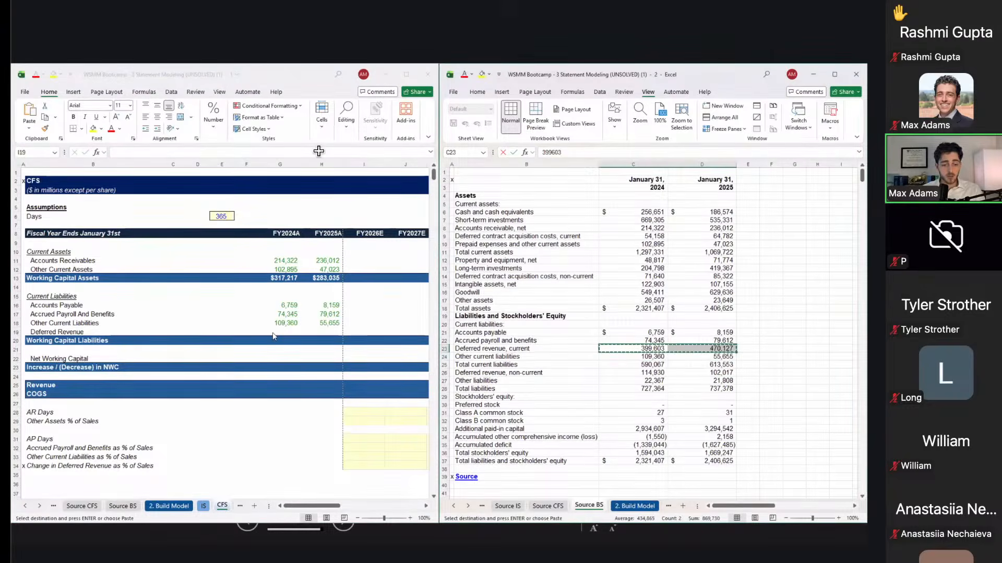
{"action": "left_click", "coordinate": [273, 336]}
{"action": "left_click", "coordinate": [281, 332]}
{"action": "key", "text": "ctrl+alt+v"}
{"action": "key", "text": "l"}
{"action": "key", "text": "Down"}
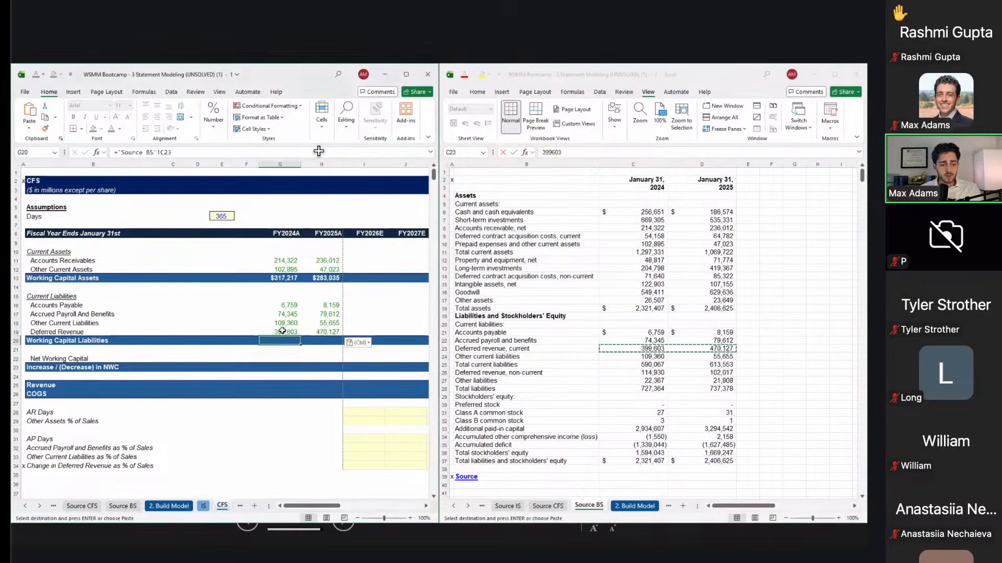
{"action": "key", "text": "Escape"}
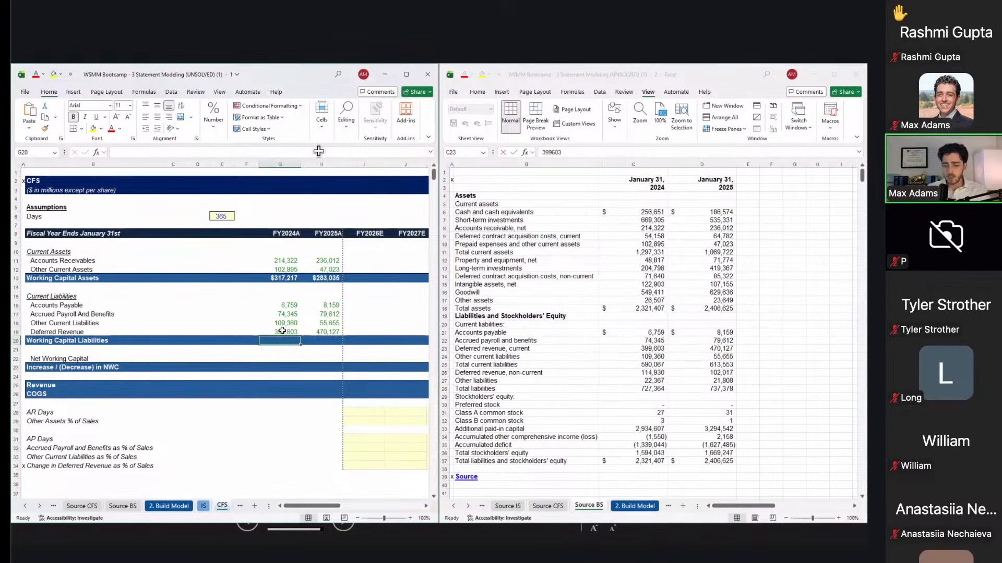
Step: AutoSum FY2024A Working Capital Liabilities ($590,067) and copy the total to FY2025A
{"action": "key", "text": "alt+equal"}
{"action": "key", "text": "ctrl+Return"}
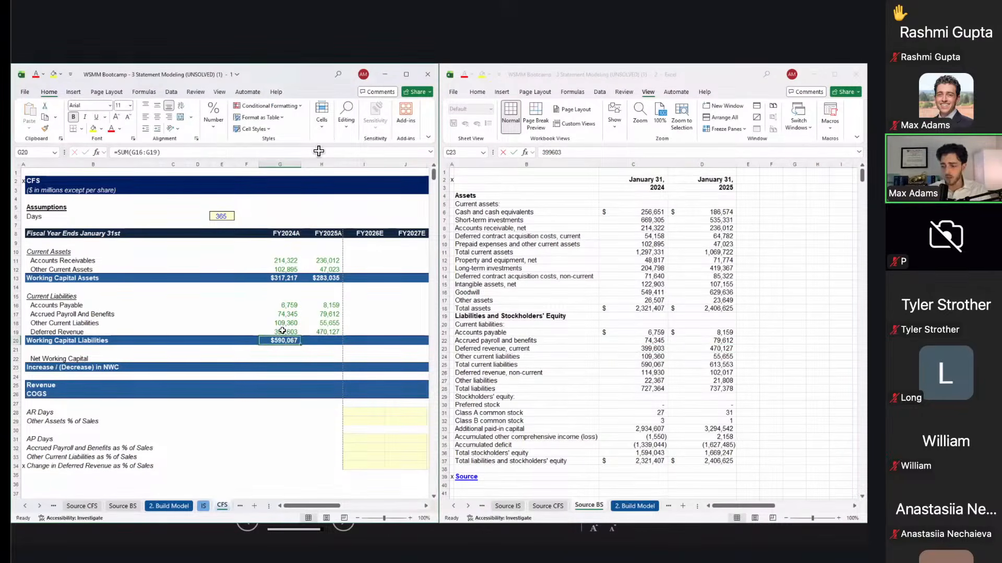
{"action": "key", "text": "ctrl+c"}
{"action": "key", "text": "Right"}
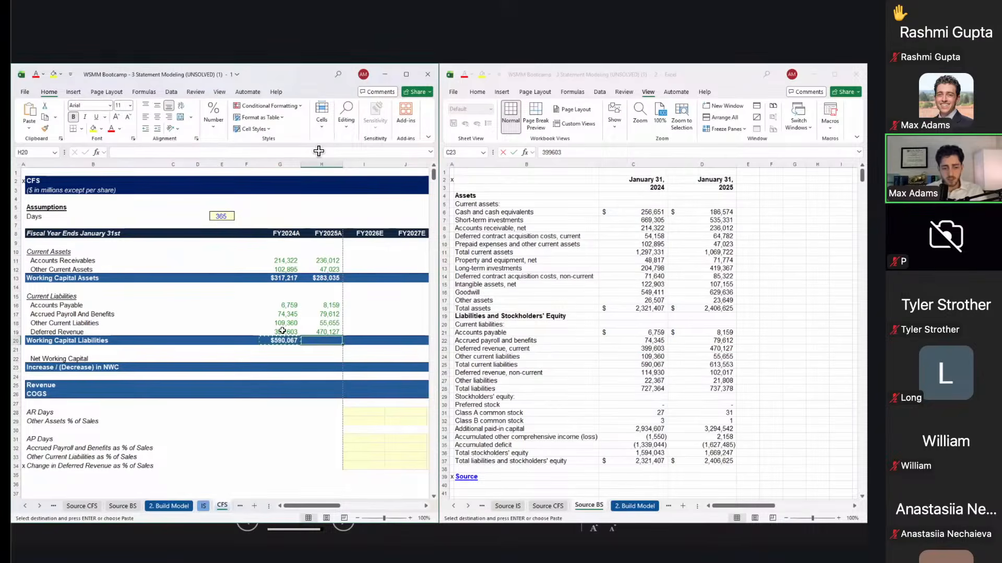
{"action": "key", "text": "ctrl+alt+v"}
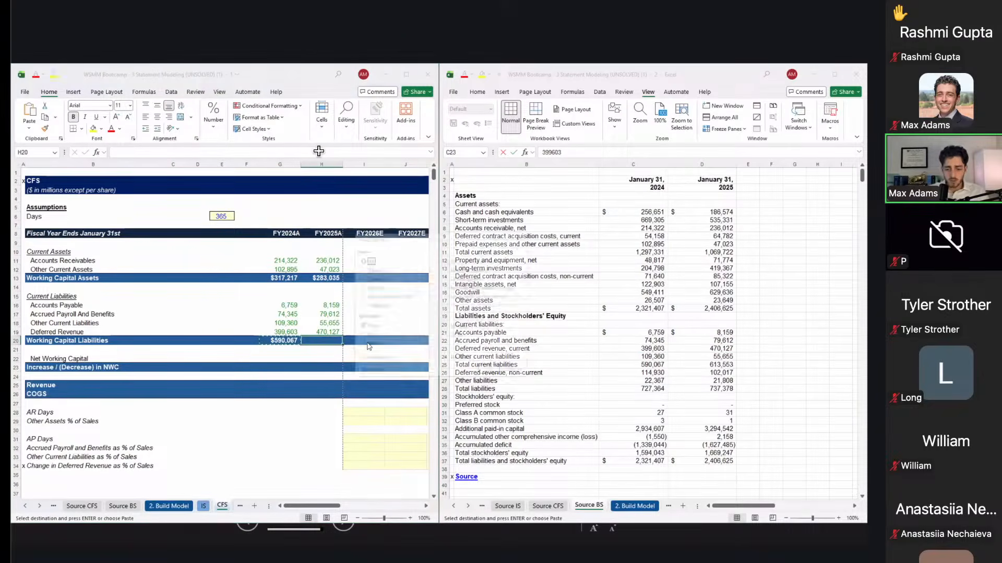
{"action": "key", "text": "f"}
{"action": "key", "text": "Return"}
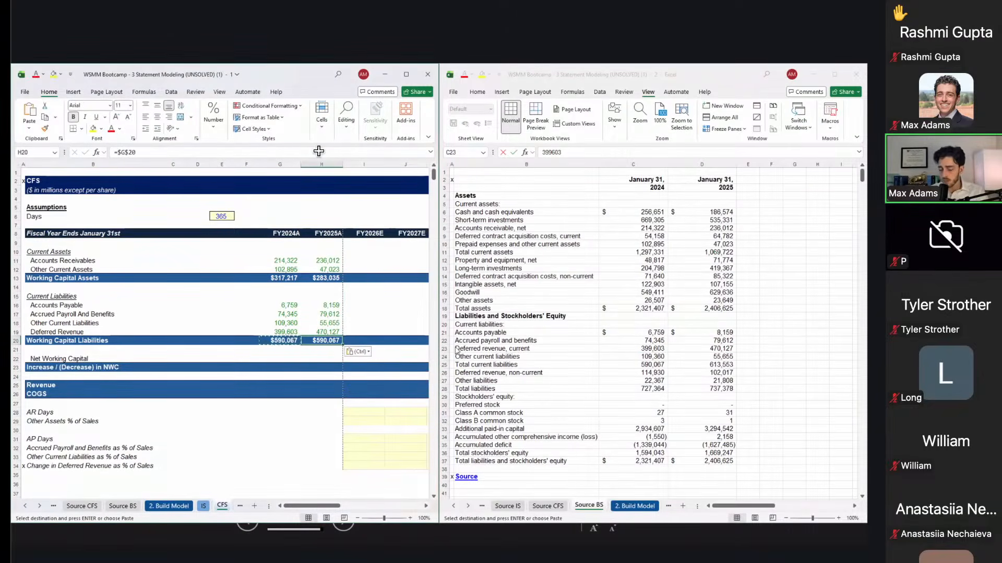
{"action": "left_click", "coordinate": [557, 358]}
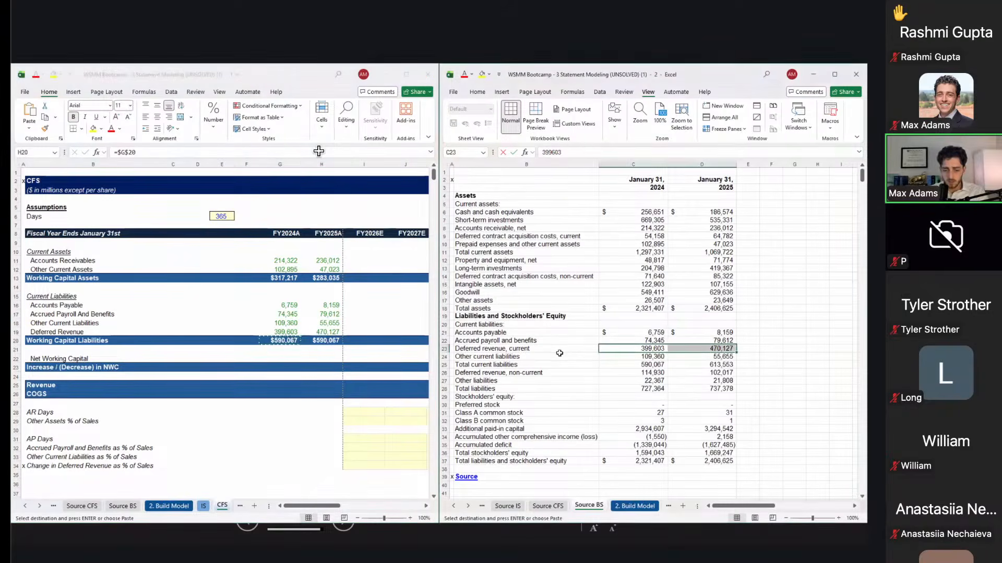
Step: Set FY2024A Deferred Revenue to current plus non-current deferred revenue from Source BS (514,533)
{"action": "left_click", "coordinate": [549, 350]}
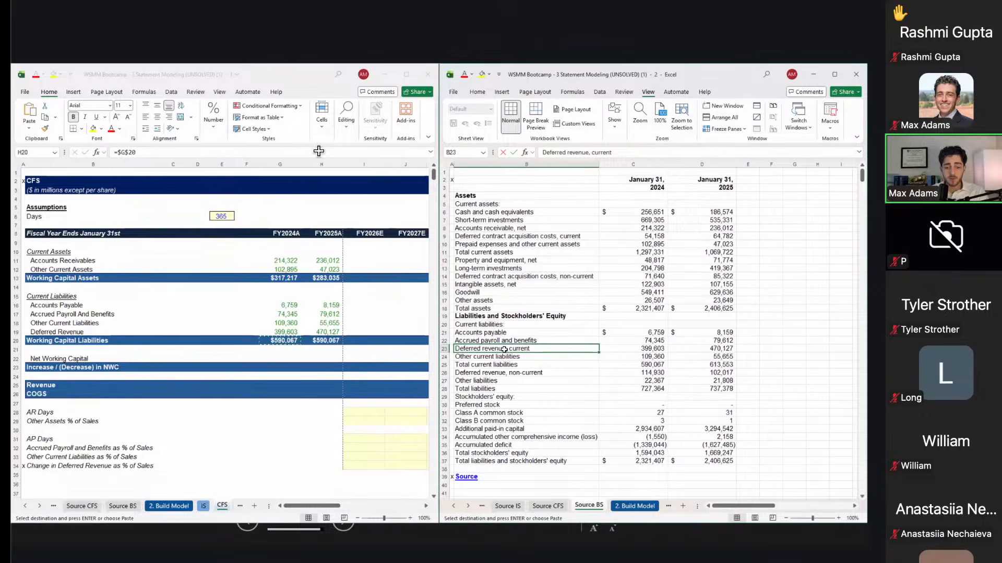
{"action": "left_click", "coordinate": [513, 373], "text": "ctrl"}
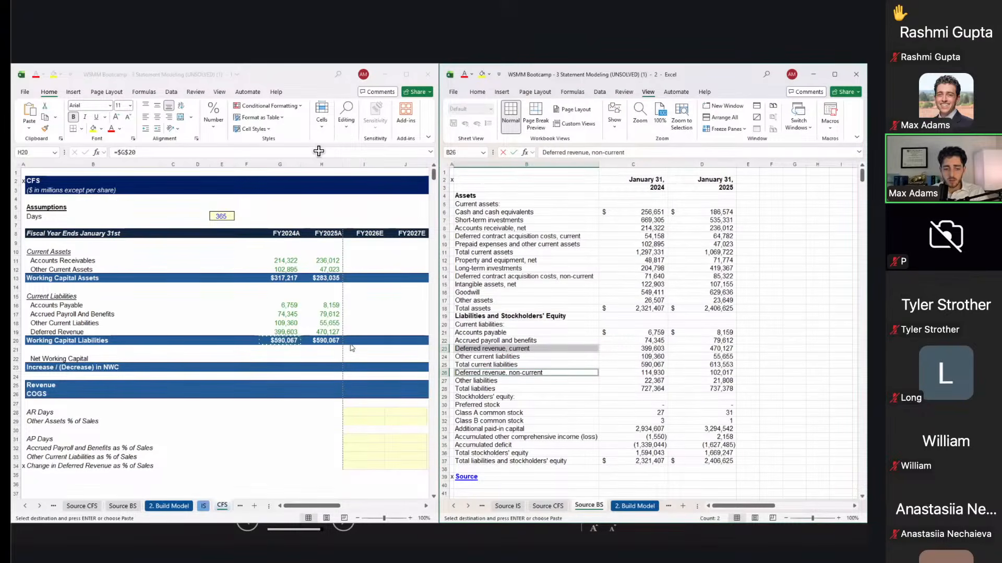
{"action": "left_click", "coordinate": [293, 335]}
{"action": "left_click", "coordinate": [287, 331]}
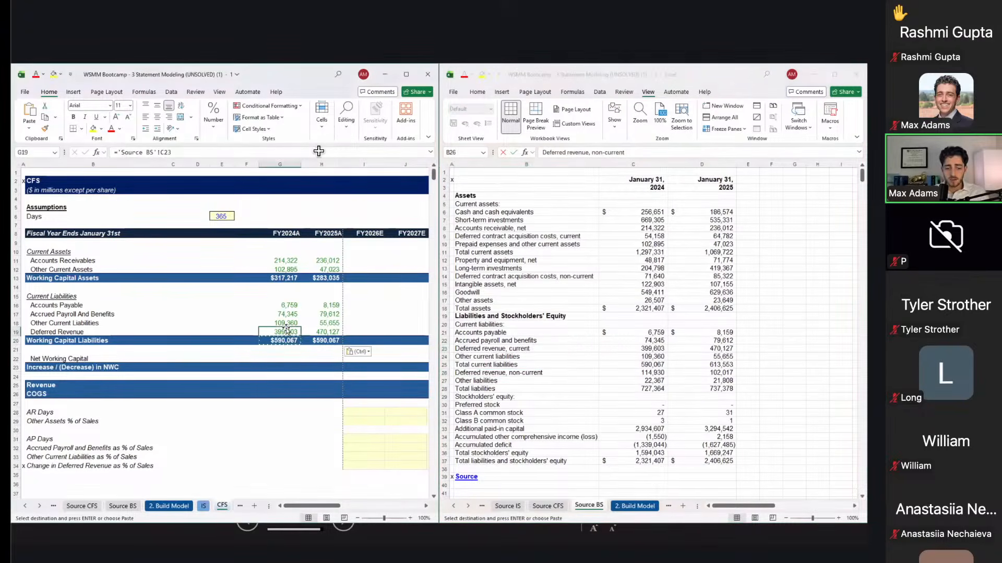
{"action": "type", "text": "="}
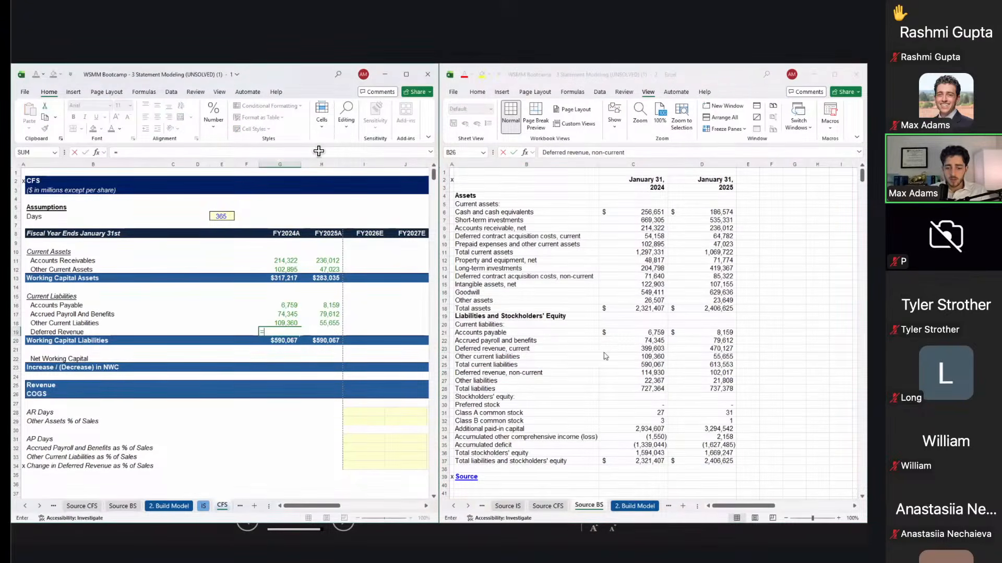
{"action": "left_click", "coordinate": [616, 348]}
{"action": "left_click", "coordinate": [621, 349]}
{"action": "type", "text": "+"}
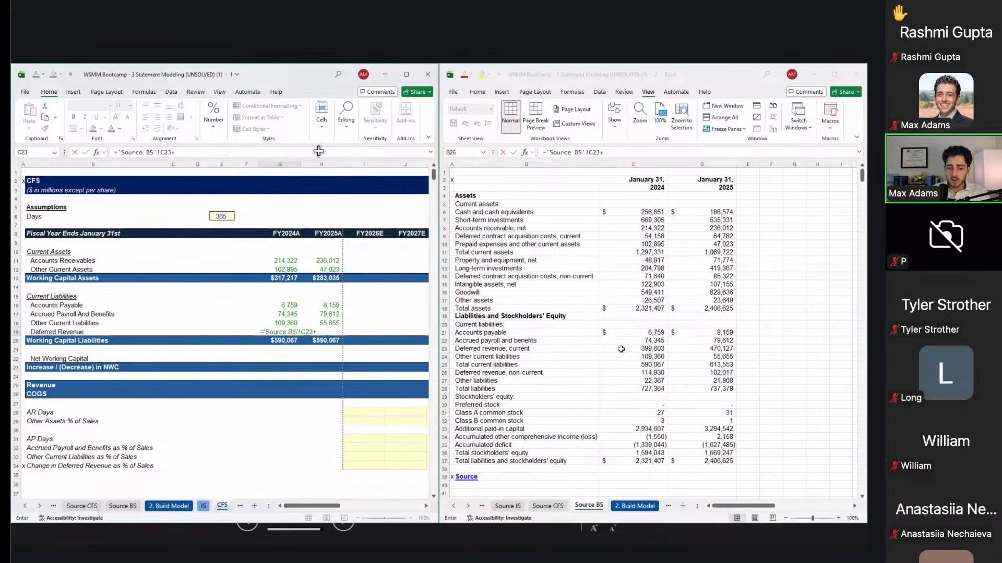
{"action": "left_click", "coordinate": [650, 371]}
{"action": "key", "text": "Return"}
Step: Copy the combined deferred revenue formula into FY2025A Deferred Revenue (572,144)
{"action": "key", "text": "ctrl+c"}
{"action": "key", "text": "Right"}
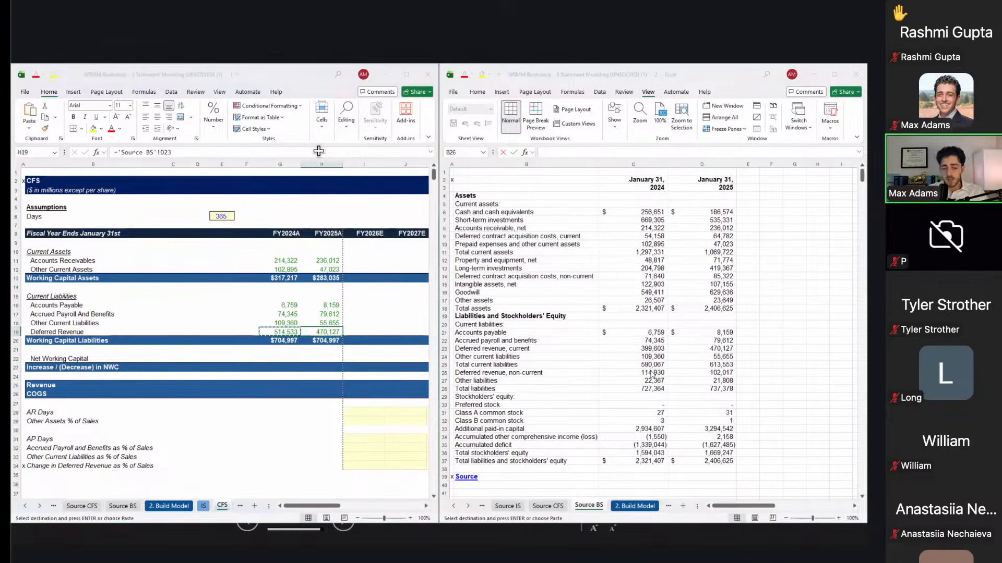
{"action": "key", "text": "ctrl+alt+v"}
{"action": "key", "text": "f"}
{"action": "key", "text": "Return"}
{"action": "key", "text": "Up"}
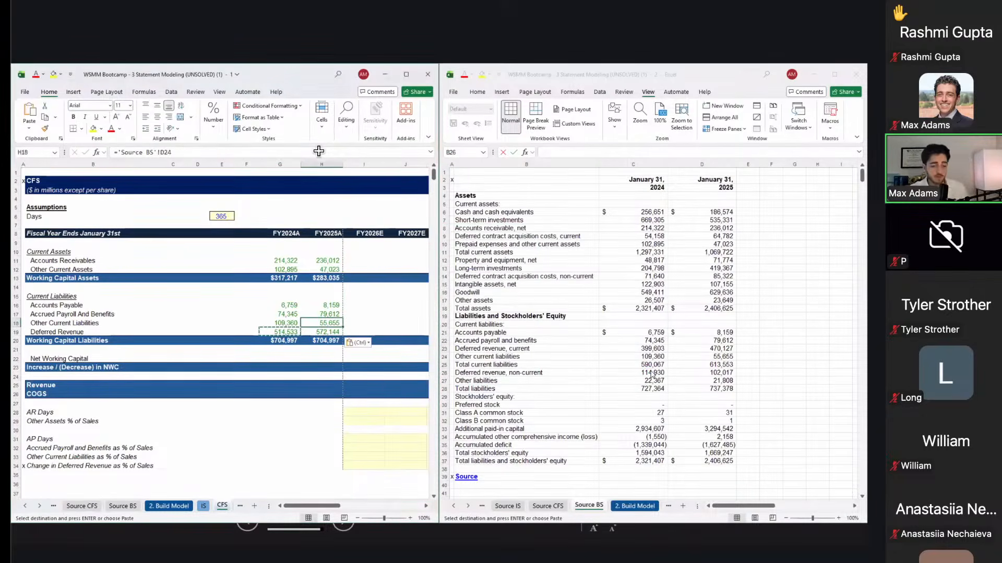
Step: Replace the FY2025A Working Capital Liabilities reference with an AutoSum of its lines ($715,570)
{"action": "key", "text": "Down"}
{"action": "key", "text": "Down"}
{"action": "type", "text": "="}
{"action": "key", "text": "Left"}
{"action": "key", "text": "F4"}
{"action": "key", "text": "ctrl+Return"}
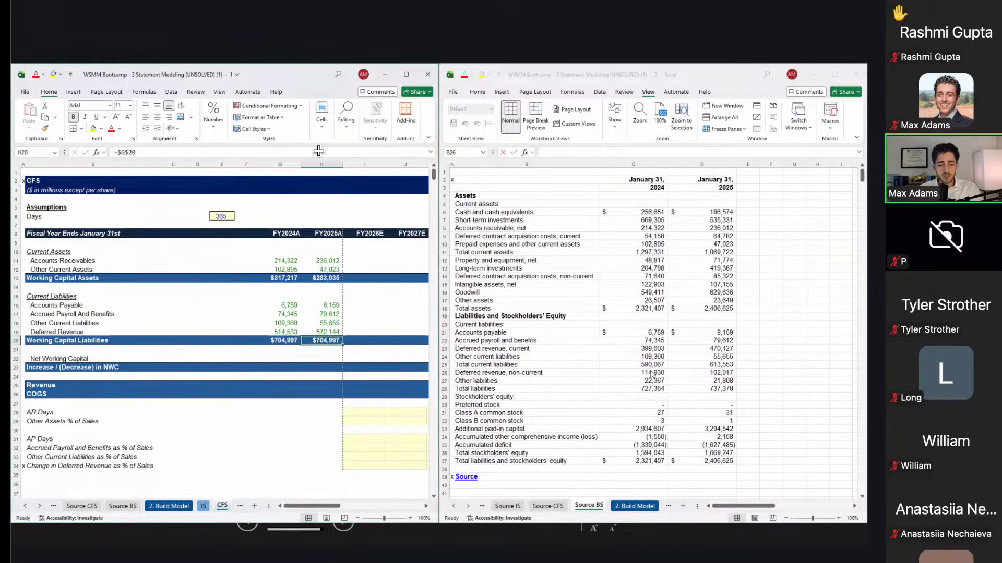
{"action": "key", "text": "alt+="}
{"action": "key", "text": "Return"}
{"action": "key", "text": "Left"}
{"action": "key", "text": "Up"}
{"action": "key", "text": "Right"}
{"action": "key", "text": "F2"}
Step: Review the FY2024A and FY2025A Working Capital Liabilities total formulas
{"action": "key", "text": "Escape"}
{"action": "key", "text": "Left"}
{"action": "key", "text": "F2"}
{"action": "key", "text": "Escape"}
{"action": "key", "text": "Right"}
{"action": "key", "text": "F2"}
{"action": "key", "text": "Escape"}
{"action": "key", "text": "Left"}
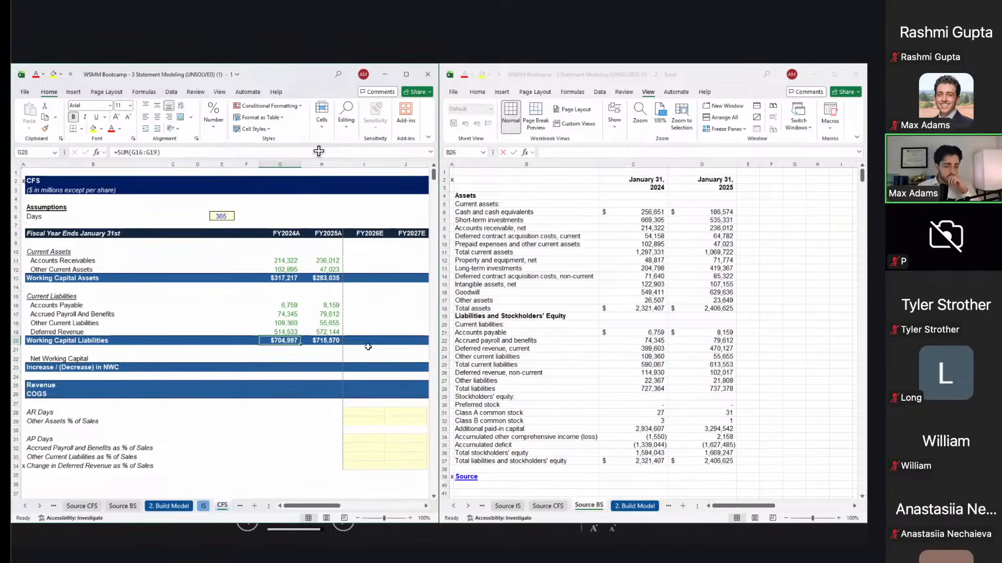
{"action": "left_click", "coordinate": [307, 338]}
{"action": "key", "text": "Up"}
{"action": "key", "text": "Left"}
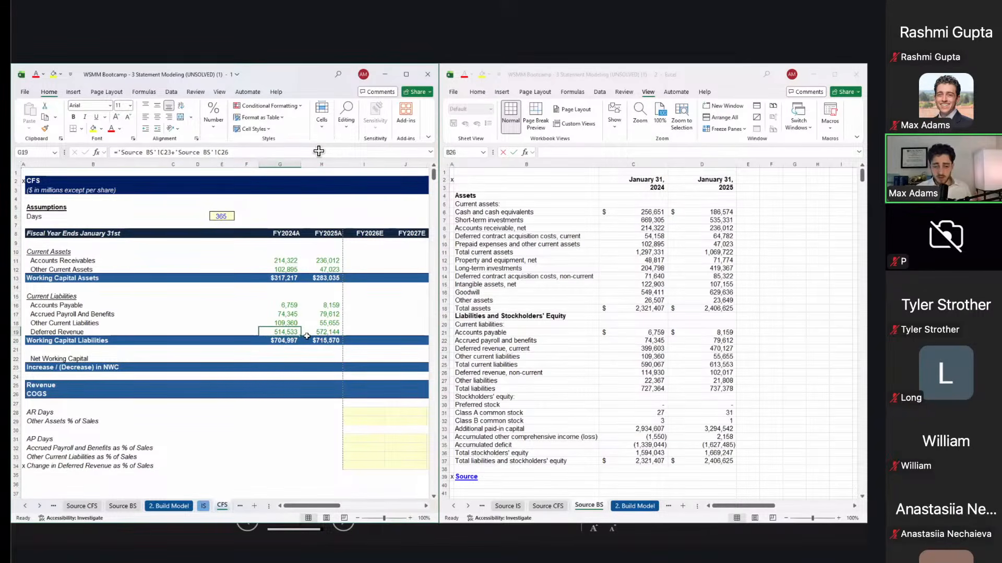
{"action": "key", "text": "Down"}
{"action": "key", "text": "Down"}
{"action": "key", "text": "Down"}
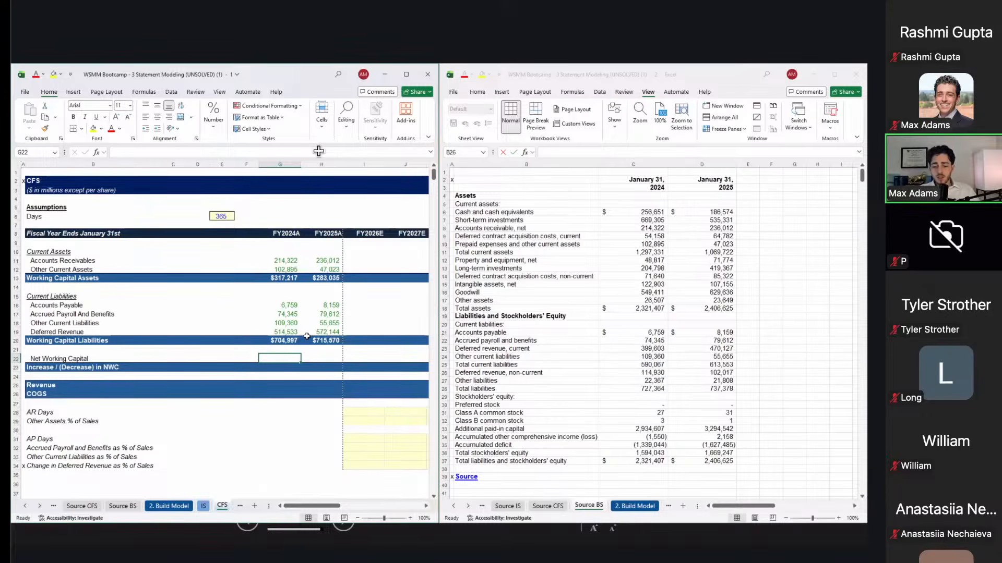
Step: Enter =G13-G20 in G22 for FY2024A Net Working Capital, giving (387,780)
{"action": "type", "text": "="}
{"action": "key", "text": "Up"}
{"action": "key", "text": "Up"}
{"action": "key", "text": "Up"}
{"action": "key", "text": "Up"}
{"action": "key", "text": "Up"}
{"action": "key", "text": "Up"}
{"action": "key", "text": "Up"}
{"action": "key", "text": "Up"}
{"action": "key", "text": "Up"}
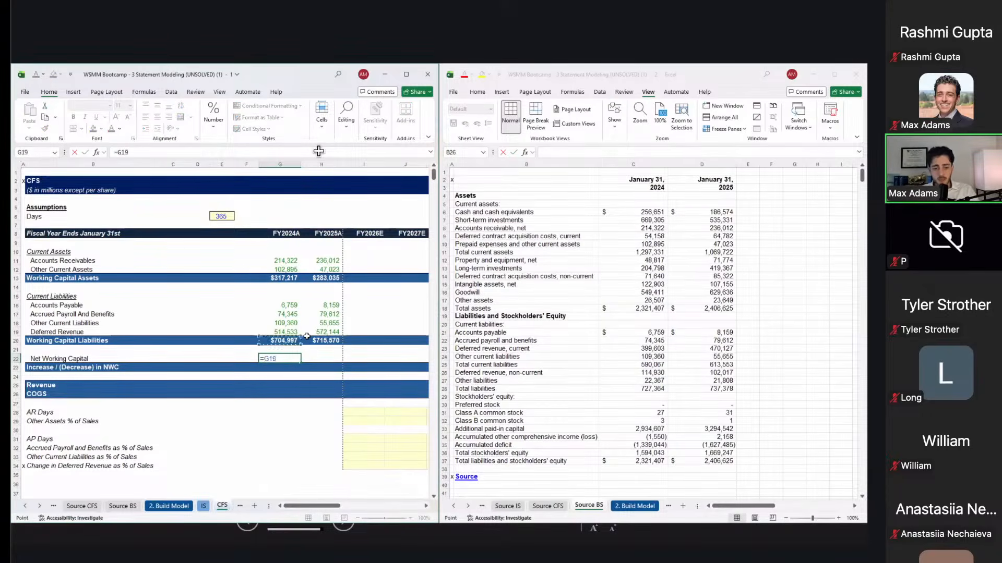
{"action": "type", "text": "-"}
{"action": "key", "text": "Up"}
{"action": "key", "text": "Up"}
{"action": "key", "text": "ctrl+Return"}
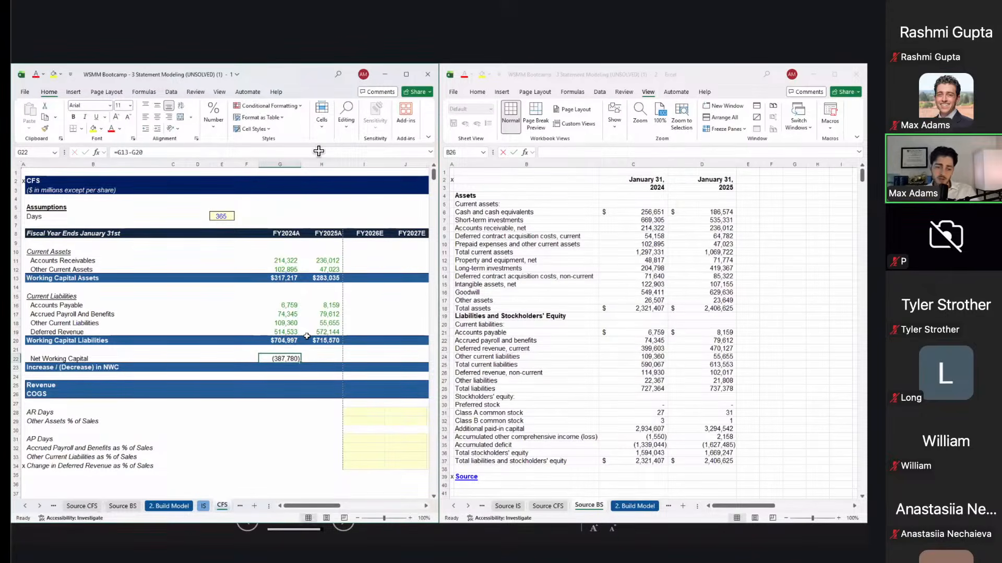
Step: Paste the NWC formula into H22 as formulas, giving (432,535) for FY2025A
{"action": "key", "text": "ctrl+c"}
{"action": "key", "text": "Right"}
{"action": "key", "text": "ctrl+alt+v"}
{"action": "key", "text": "f"}
{"action": "key", "text": "Return"}
{"action": "key", "text": "Left"}
{"action": "key", "text": "Escape"}
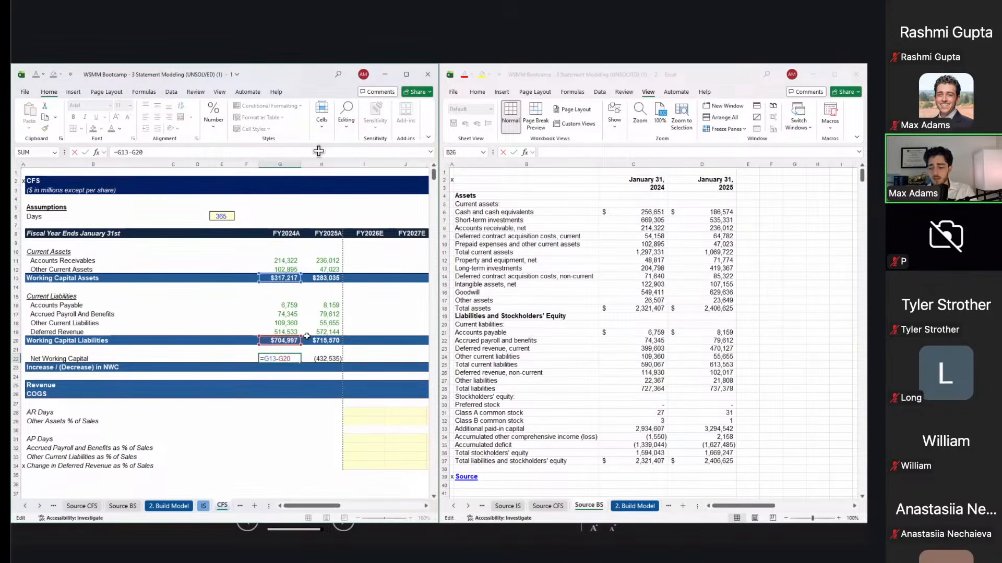
{"action": "key", "text": "Right"}
{"action": "key", "text": "Left"}
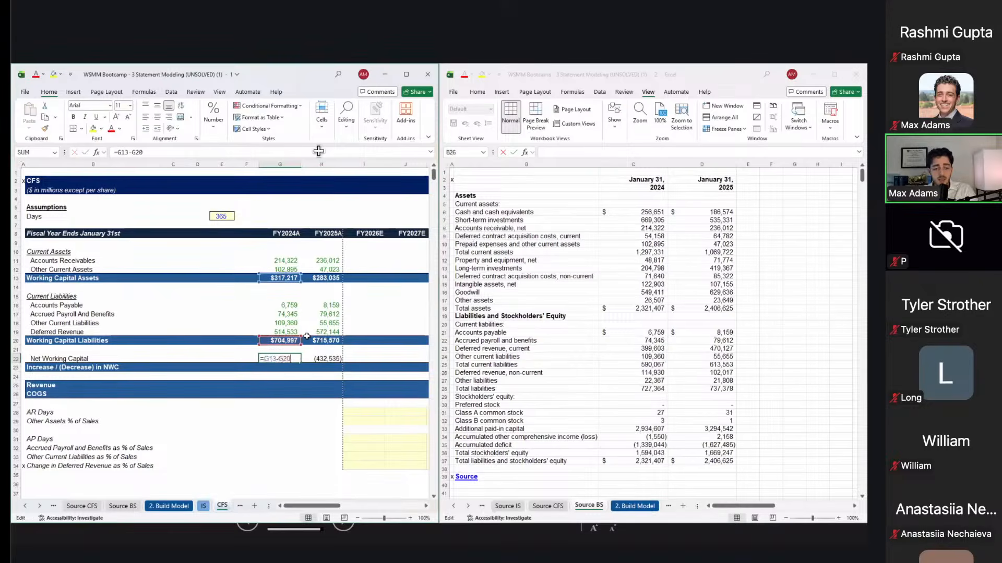
{"action": "key", "text": "Right"}
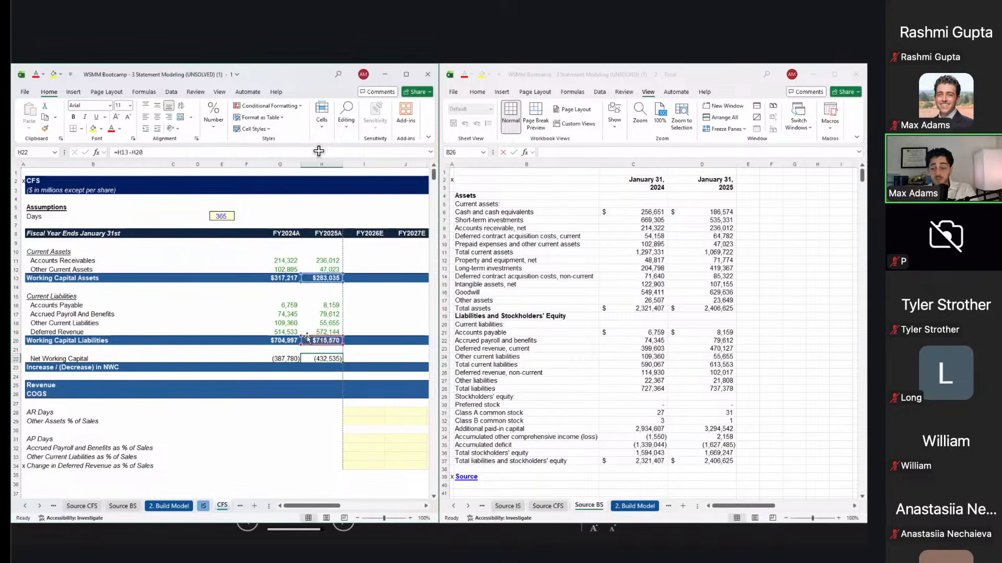
{"action": "key", "text": "Down"}
{"action": "key", "text": "Left"}
{"action": "key", "text": "Left"}
{"action": "key", "text": "Left"}
{"action": "key", "text": "Left"}
{"action": "key", "text": "Left"}
{"action": "key", "text": "Left"}
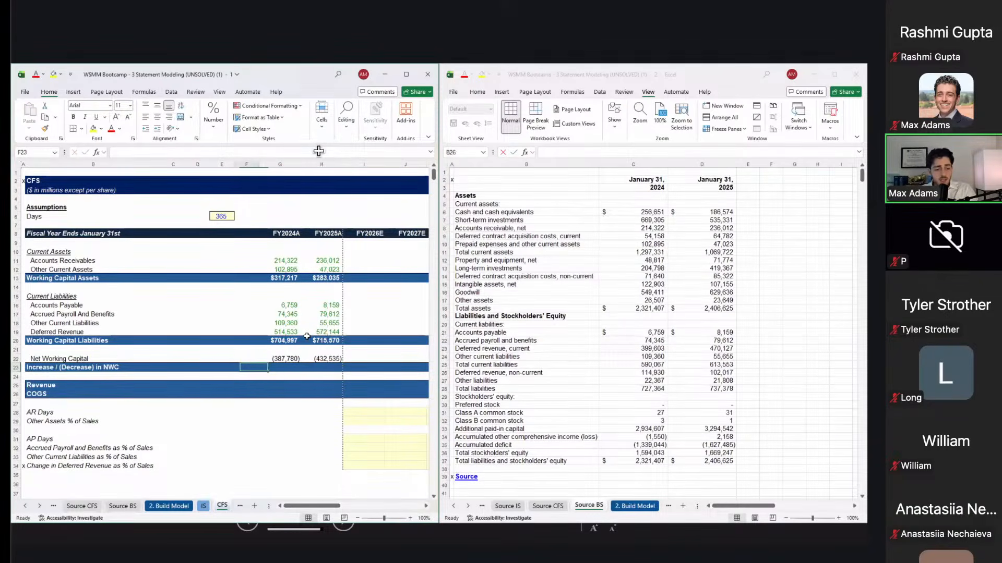
{"action": "key", "text": "Right"}
{"action": "key", "text": "Right"}
{"action": "key", "text": "Right"}
{"action": "key", "text": "Right"}
{"action": "key", "text": "Right"}
{"action": "key", "text": "Right"}
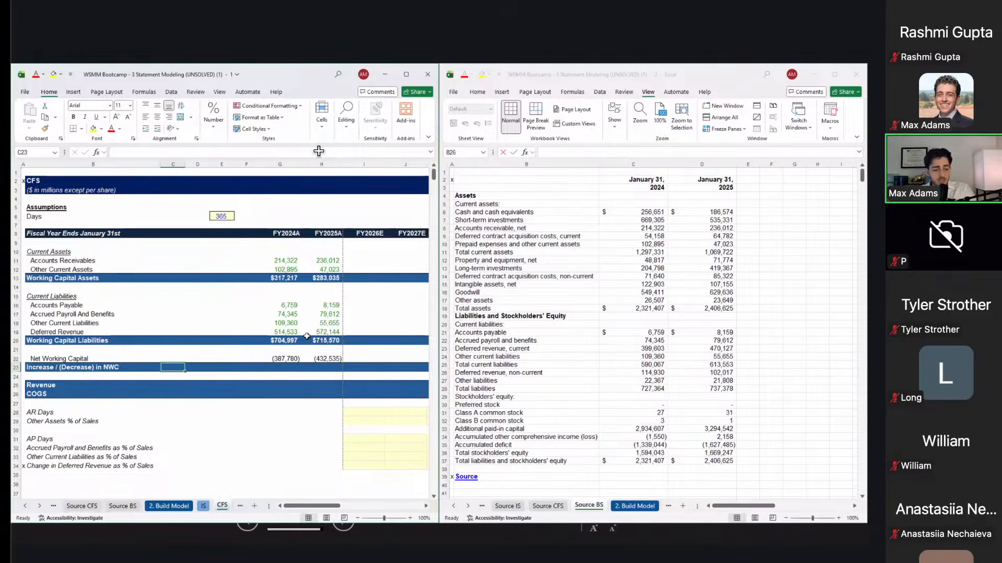
Step: Enter =H22-G22 in H23 so the FY2025A change in NWC shows ($44,755)
{"action": "type", "text": "="}
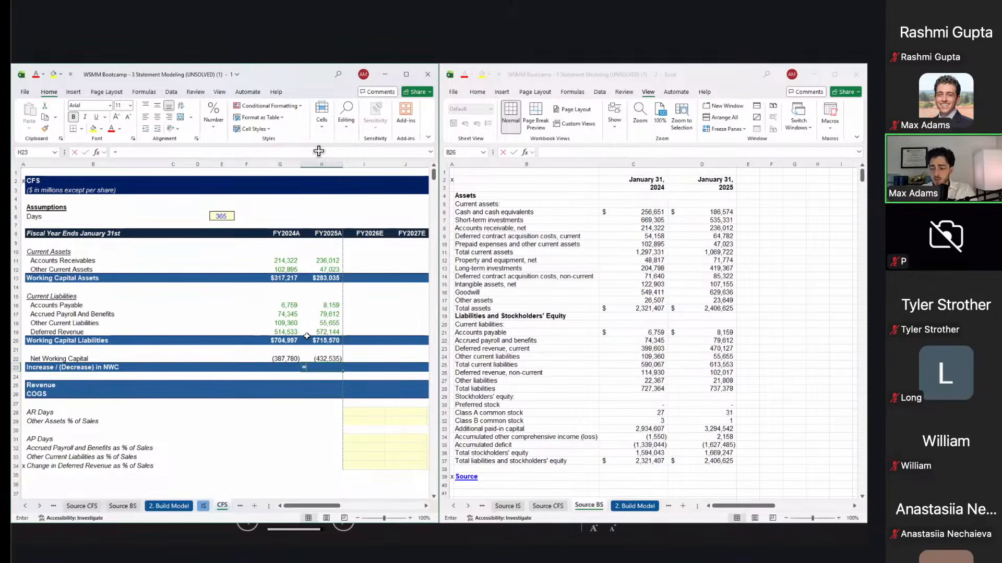
{"action": "key", "text": "Up"}
{"action": "type", "text": "-"}
{"action": "key", "text": "Up"}
{"action": "key", "text": "Left"}
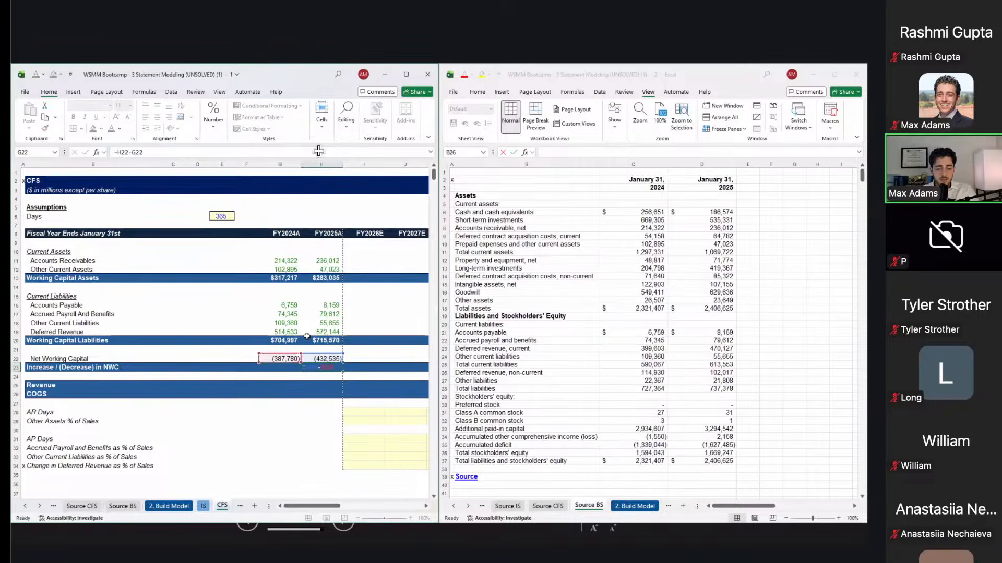
{"action": "key", "text": "Return"}
{"action": "key", "text": "Up"}
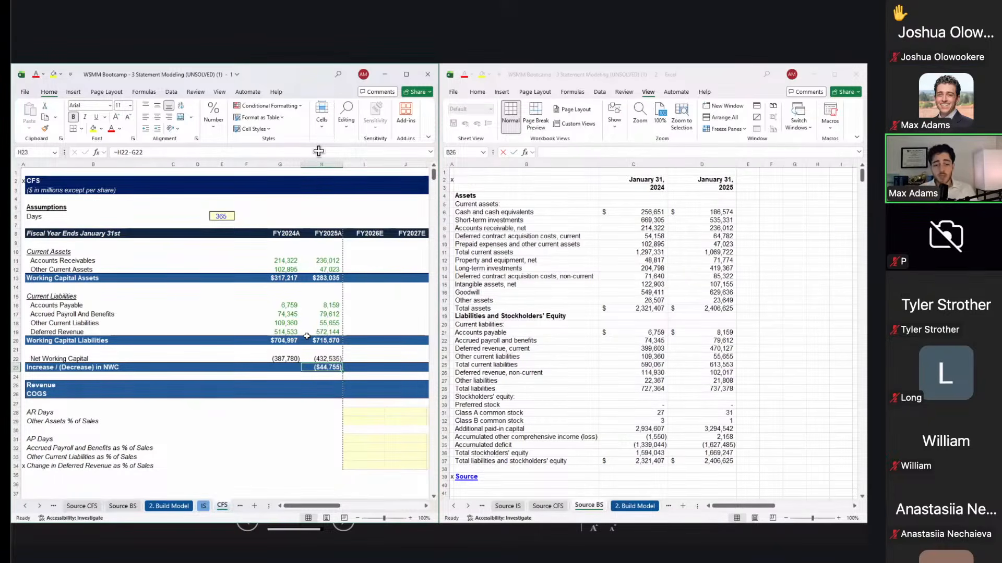
Step: Add 'Liabilities' and 'Assets' labels below the schedule, placing Assets under the Liabilities block
{"action": "scroll", "coordinate": [210, 416], "scroll_direction": "down", "scroll_amount": 2}
{"action": "scroll", "coordinate": [210, 416], "scroll_direction": "down", "scroll_amount": 1}
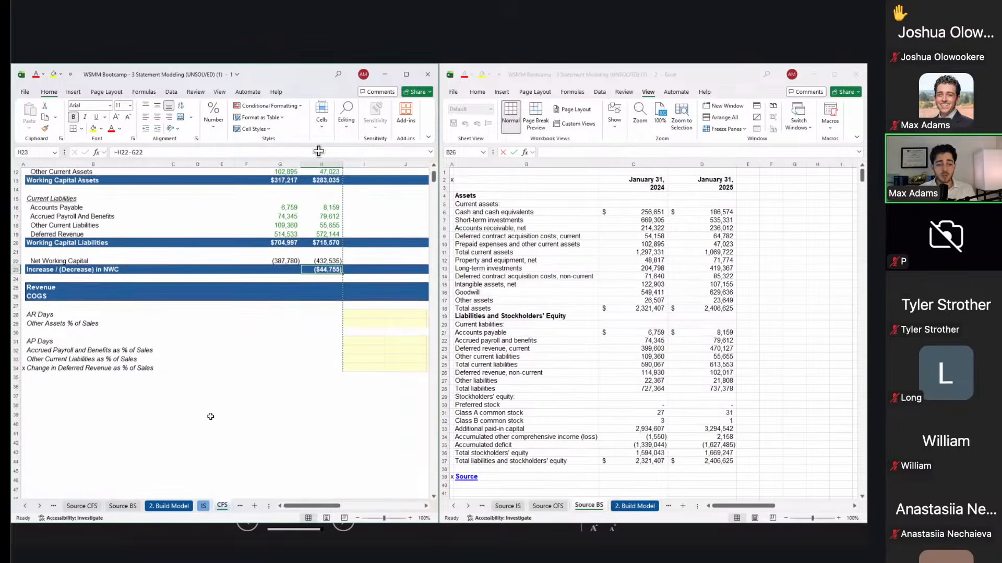
{"action": "left_click", "coordinate": [212, 417]}
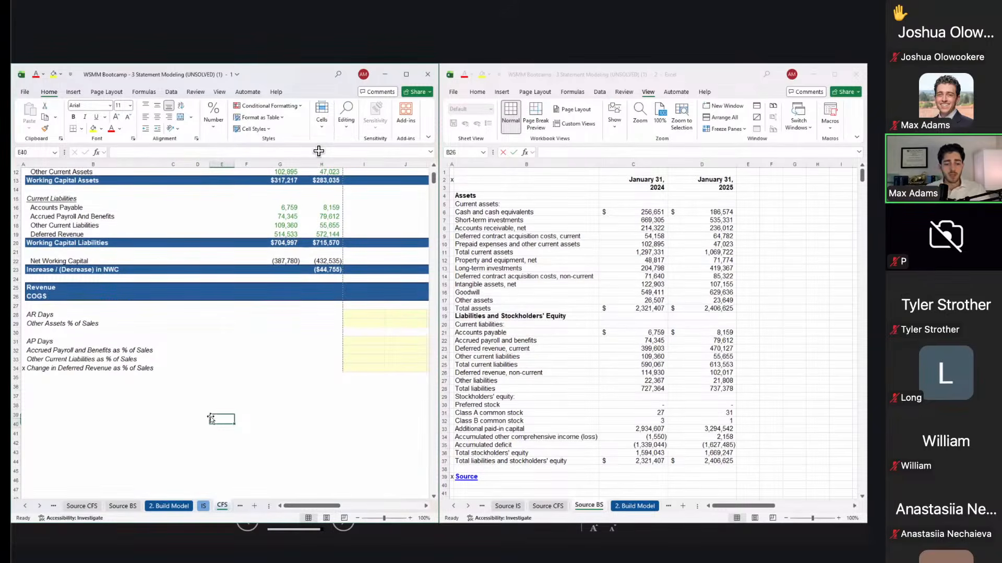
{"action": "key", "text": "Up"}
{"action": "type", "text": "Liabilities"}
{"action": "key", "text": "Return"}
{"action": "key", "text": "Down"}
{"action": "key", "text": "Down"}
{"action": "key", "text": "Left"}
{"action": "key", "text": "Left"}
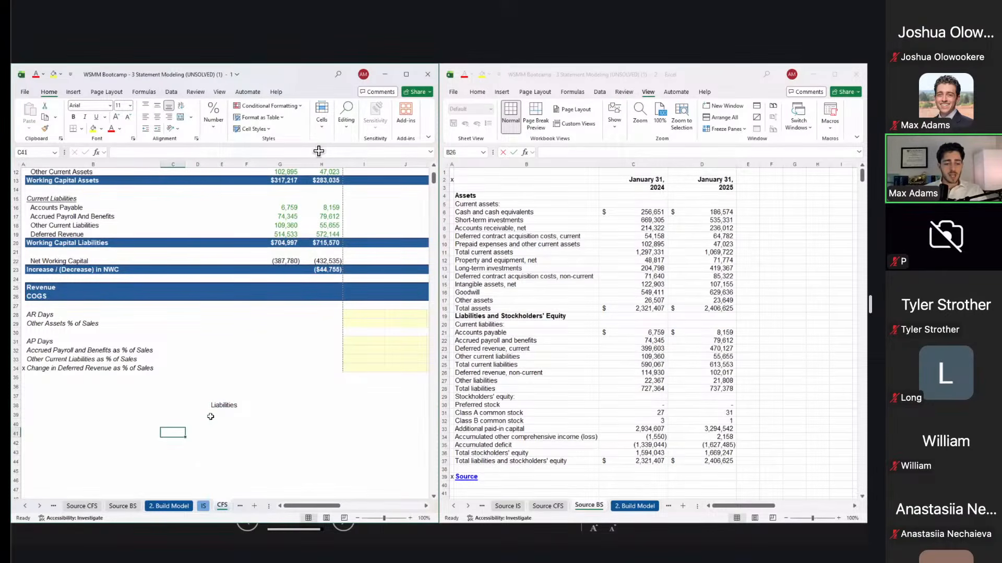
{"action": "type", "text": "Assets"}
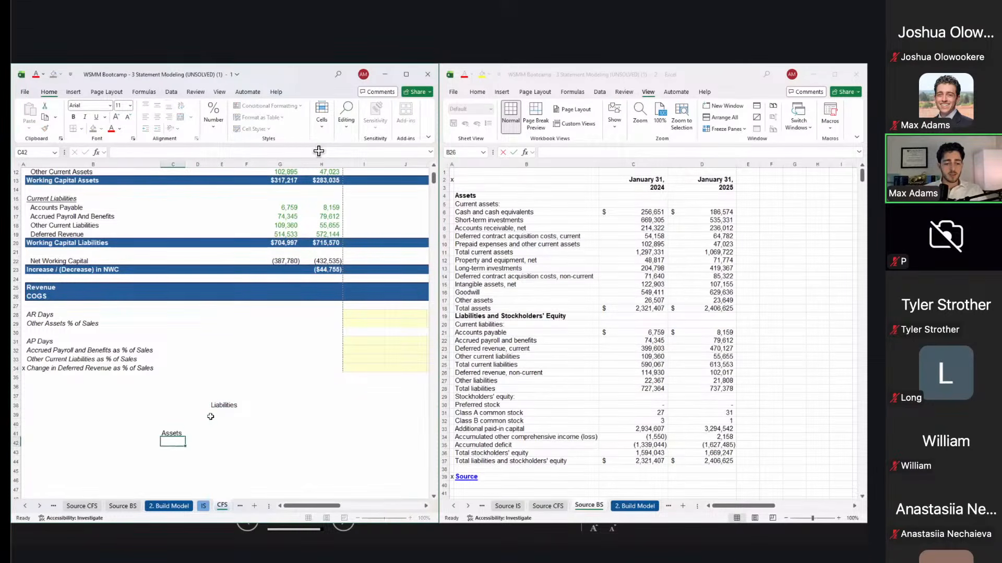
{"action": "left_click", "coordinate": [212, 420]}
{"action": "left_click", "coordinate": [211, 417]}
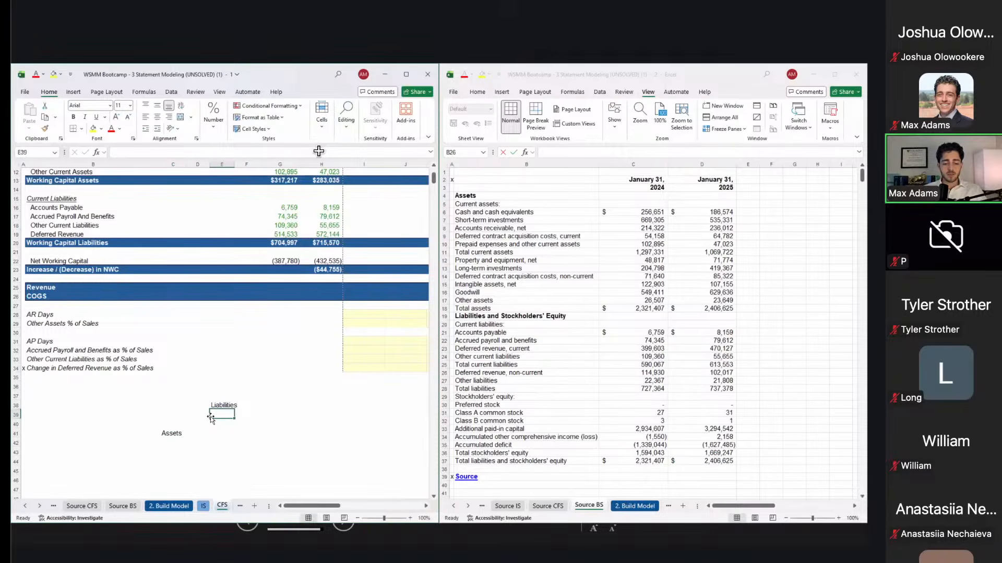
{"action": "key", "text": "Right"}
{"action": "key", "text": "Left"}
{"action": "key", "text": "Down"}
{"action": "key", "text": "Left"}
{"action": "key", "text": "Left"}
{"action": "key", "text": "Down"}
{"action": "key", "text": "Right"}
{"action": "key", "text": "Left"}
{"action": "key", "text": "Right"}
{"action": "key", "text": "Left"}
{"action": "key", "text": "ctrl+c"}
{"action": "key", "text": "Right"}
{"action": "key", "text": "Right"}
{"action": "key", "text": "Up"}
{"action": "key", "text": "Up"}
{"action": "key", "text": "Left"}
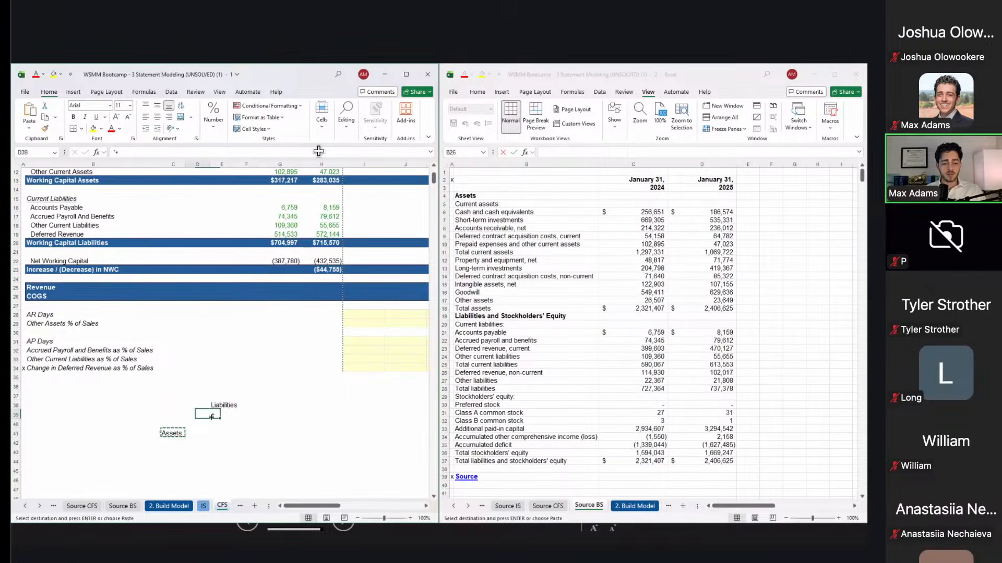
{"action": "key", "text": "Right"}
{"action": "key", "text": "Right"}
{"action": "key", "text": "Up"}
{"action": "key", "text": "Down"}
{"action": "key", "text": "Down"}
{"action": "key", "text": "Down"}
{"action": "key", "text": "Down"}
{"action": "key", "text": "Left"}
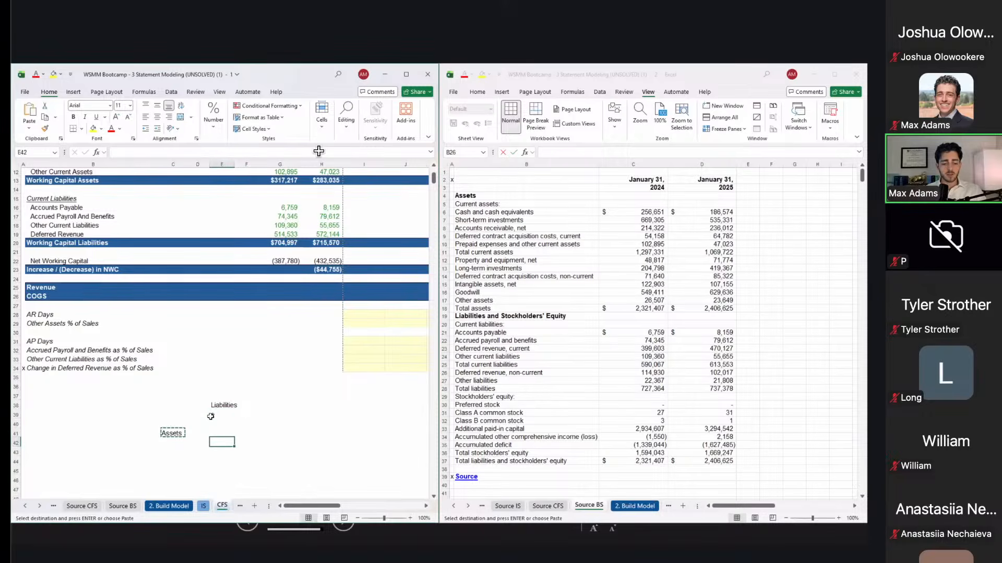
{"action": "key", "text": "Return"}
Step: Add a minus sign with Use and Source labels for Liabilities, and a + under Assets
{"action": "key", "text": "Up"}
{"action": "key", "text": "Up"}
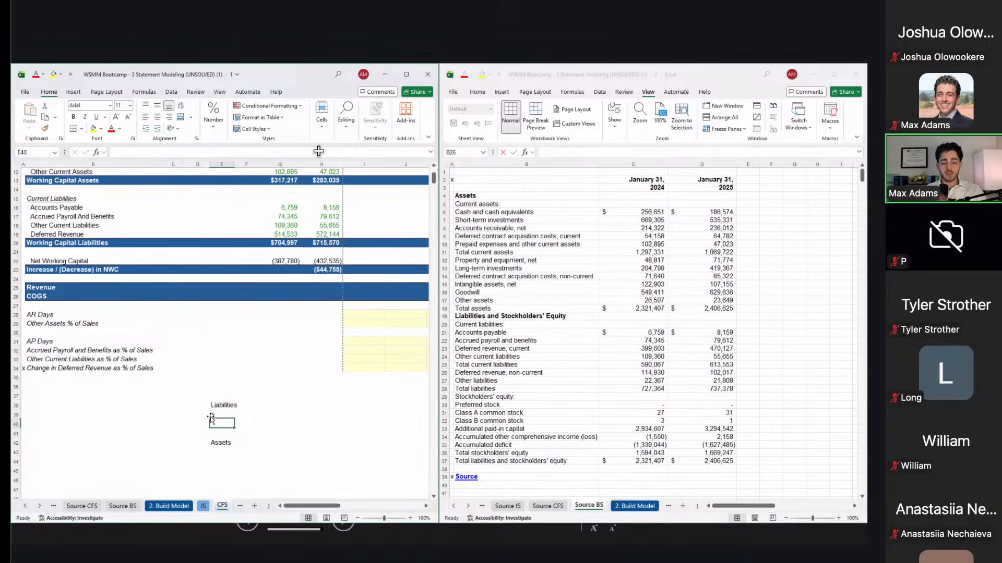
{"action": "type", "text": "Use"}
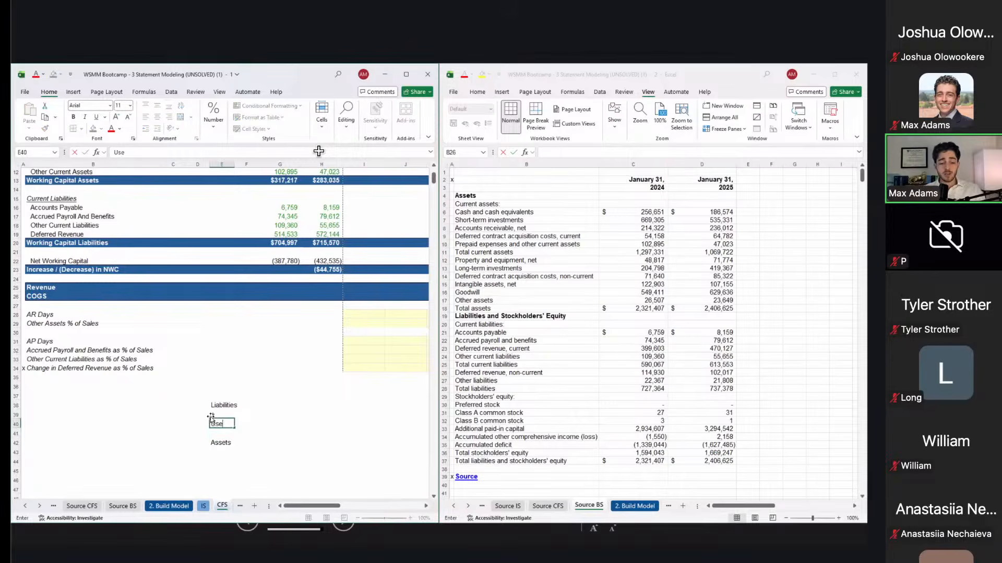
{"action": "key", "text": "Return"}
{"action": "key", "text": "Right"}
{"action": "key", "text": "Up"}
{"action": "key", "text": "Up"}
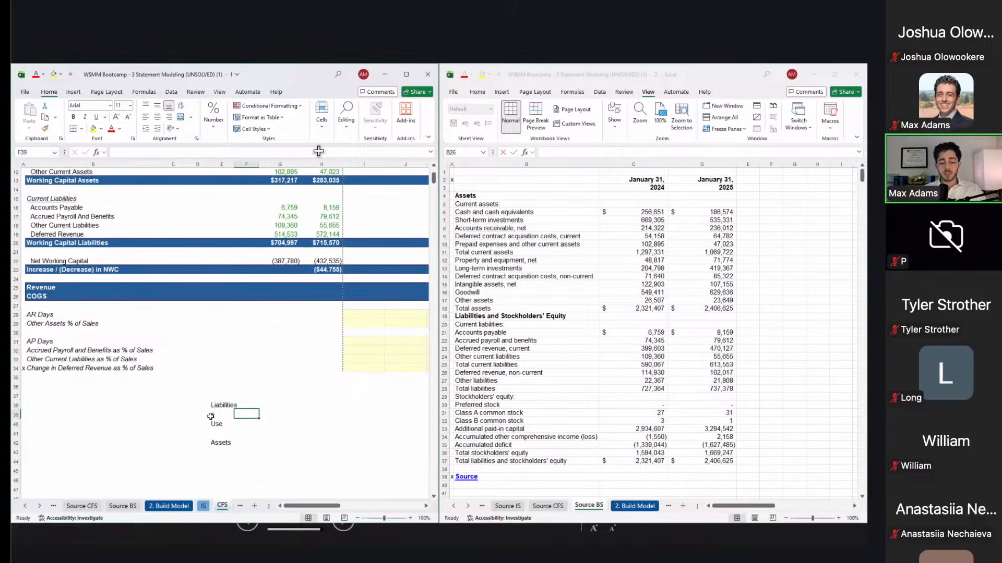
{"action": "type", "text": "-"}
{"action": "key", "text": "Return"}
{"action": "type", "text": "Source"}
{"action": "key", "text": "Return"}
{"action": "key", "text": "Left"}
{"action": "key", "text": "Down"}
{"action": "key", "text": "Down"}
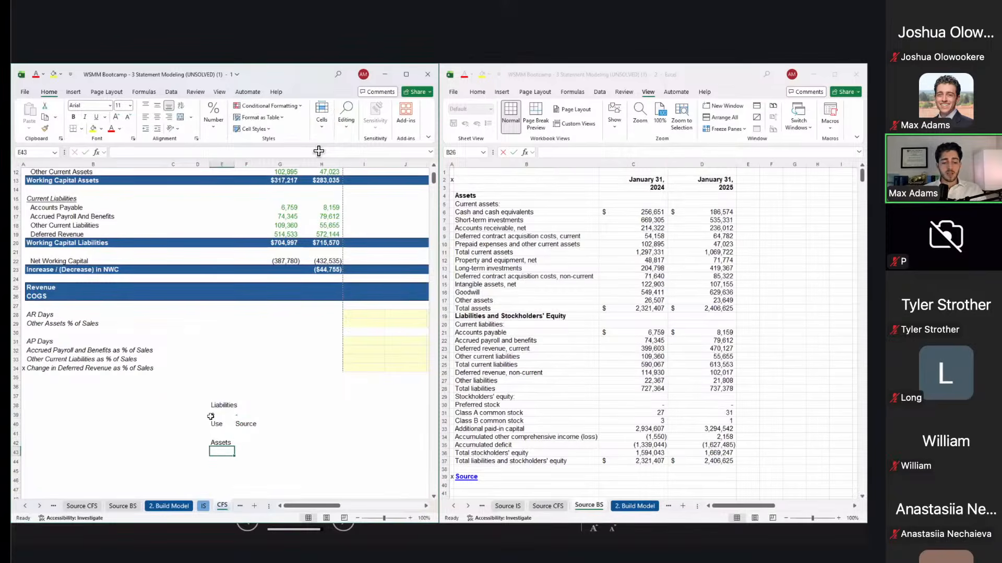
{"action": "type", "text": "+"}
{"action": "key", "text": "Return"}
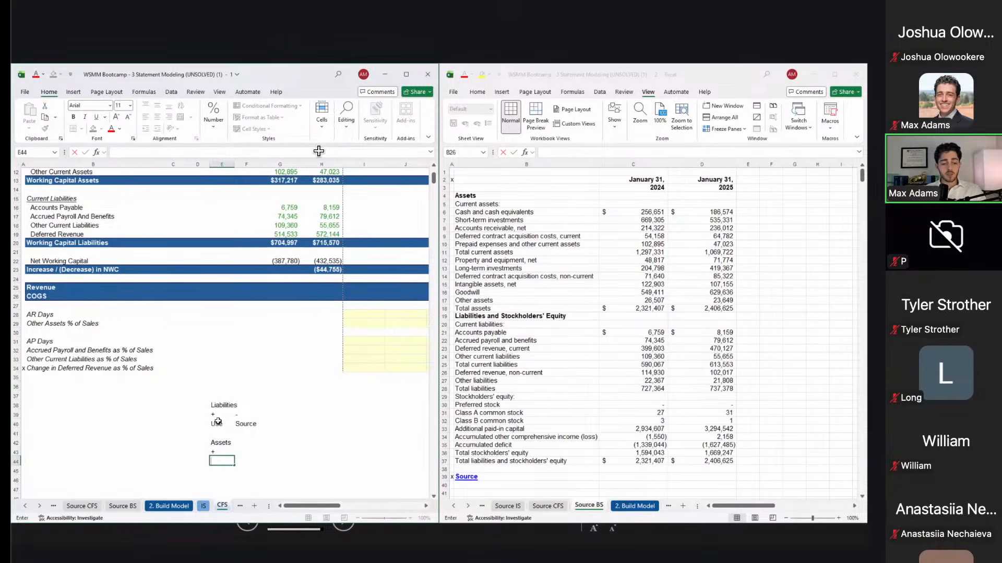
Step: Relabel the Liabilities signs so + reads Source and - reads Use
{"action": "left_click", "coordinate": [217, 422]}
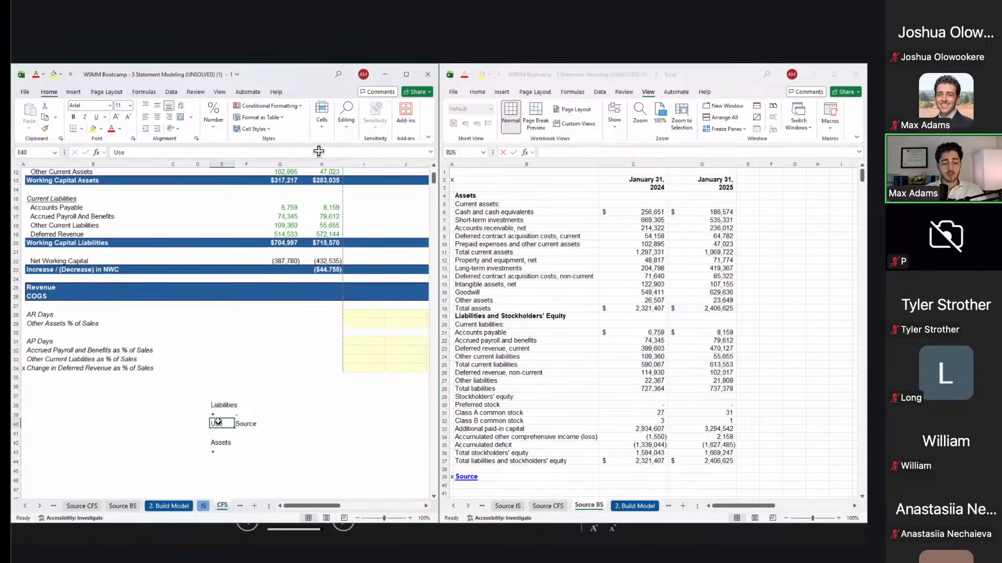
{"action": "type", "text": "Source"}
{"action": "key", "text": "Tab"}
{"action": "type", "text": "Use"}
{"action": "key", "text": "Return"}
{"action": "key", "text": "Up"}
{"action": "key", "text": "Up"}
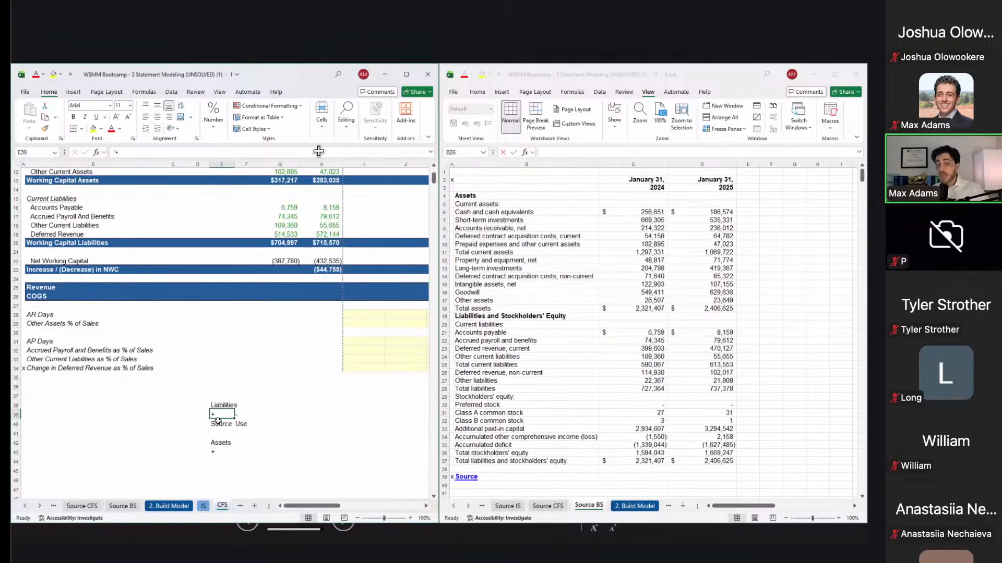
Step: Mark the Assets signs as + Use and '- Source in the key
{"action": "key", "text": "Right"}
{"action": "type", "text": "'-"}
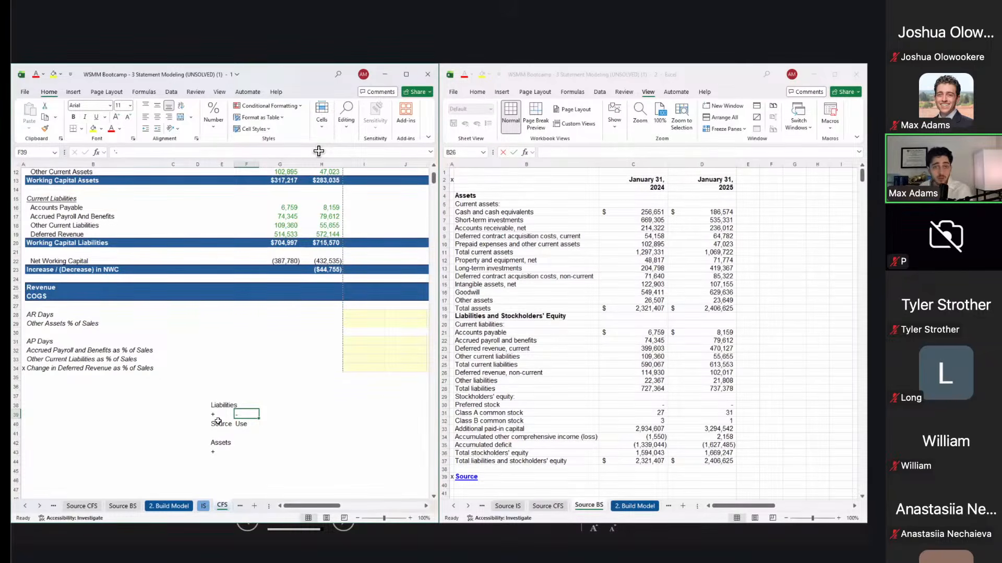
{"action": "key", "text": "Left"}
{"action": "key", "text": "Down"}
{"action": "key", "text": "Up"}
{"action": "key", "text": "Up"}
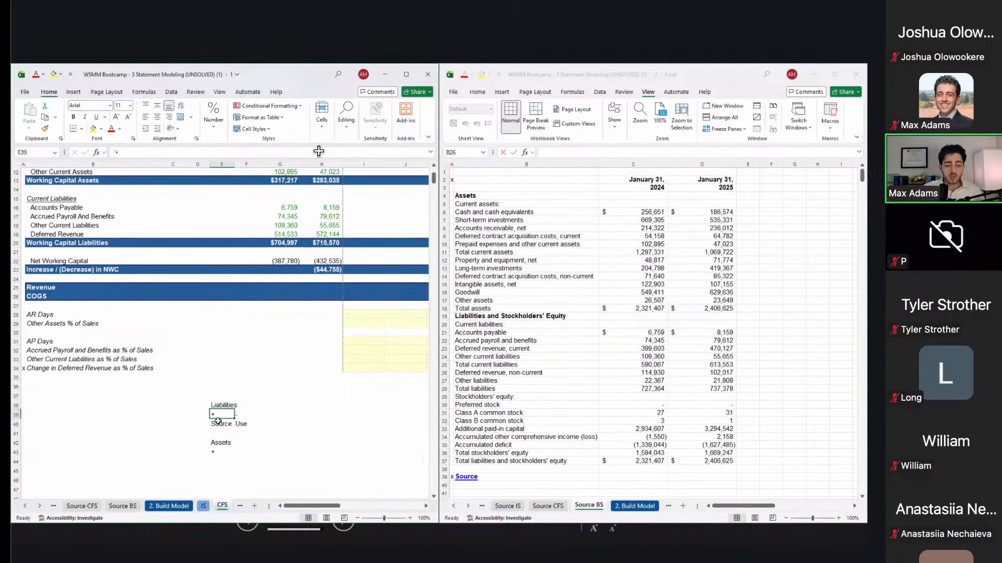
{"action": "key", "text": "Down"}
{"action": "key", "text": "Right"}
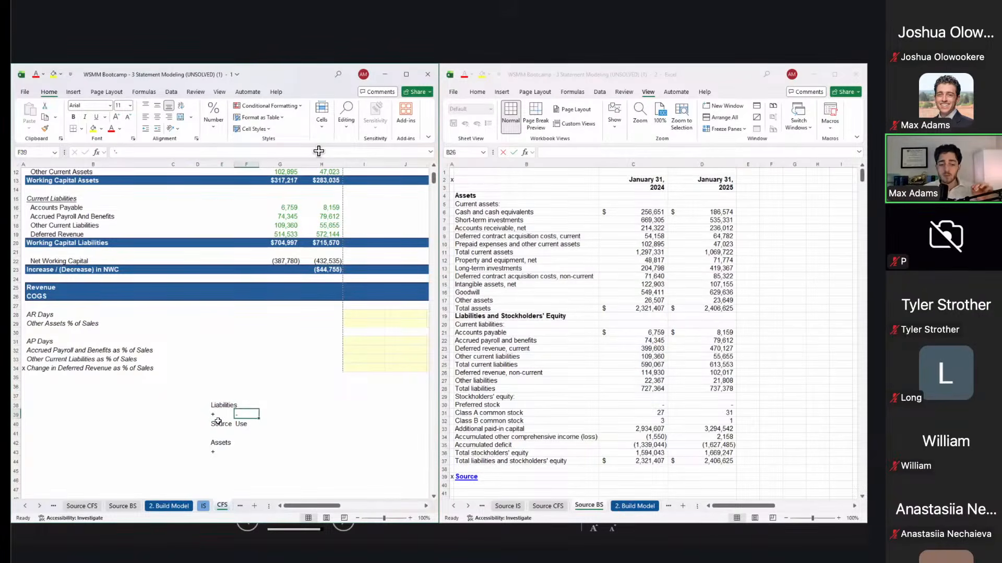
{"action": "key", "text": "Down"}
{"action": "key", "text": "Left"}
{"action": "key", "text": "Down"}
{"action": "key", "text": "Down"}
{"action": "key", "text": "Down"}
{"action": "key", "text": "Right"}
{"action": "key", "text": "Left"}
{"action": "key", "text": "Down"}
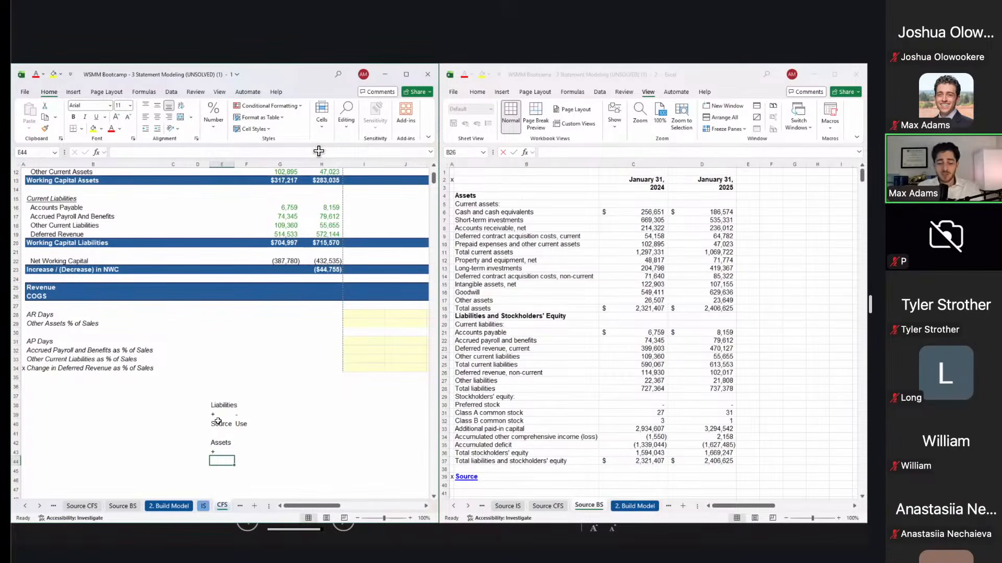
{"action": "type", "text": "Use"}
{"action": "key", "text": "Return"}
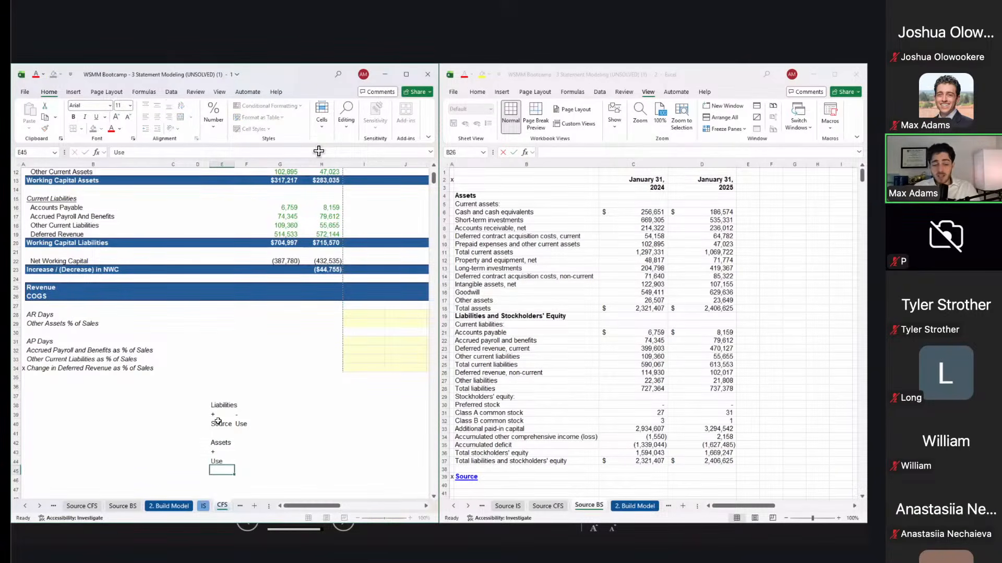
{"action": "key", "text": "Up"}
{"action": "key", "text": "Up"}
{"action": "key", "text": "Right"}
{"action": "type", "text": "'-"}
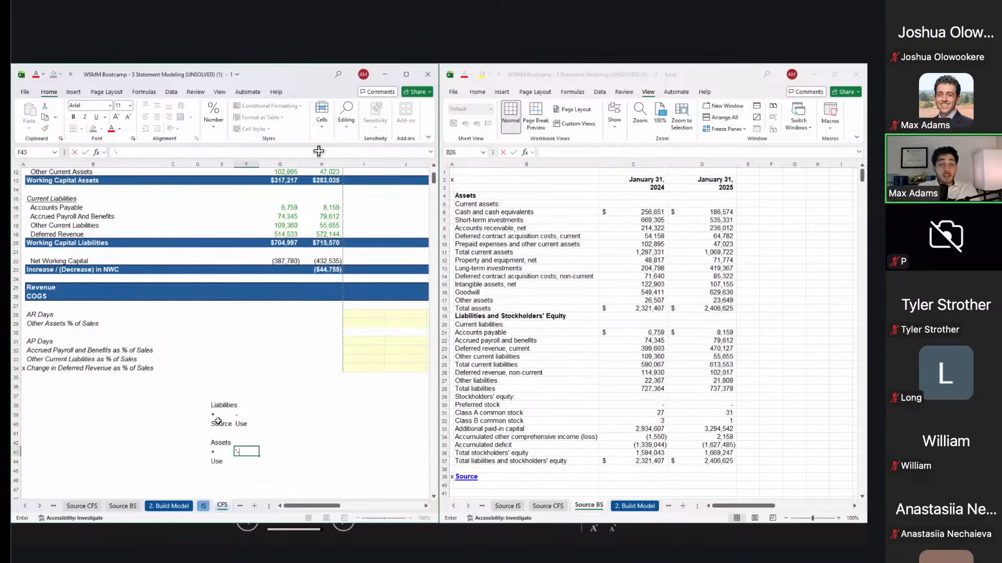
{"action": "key", "text": "Return"}
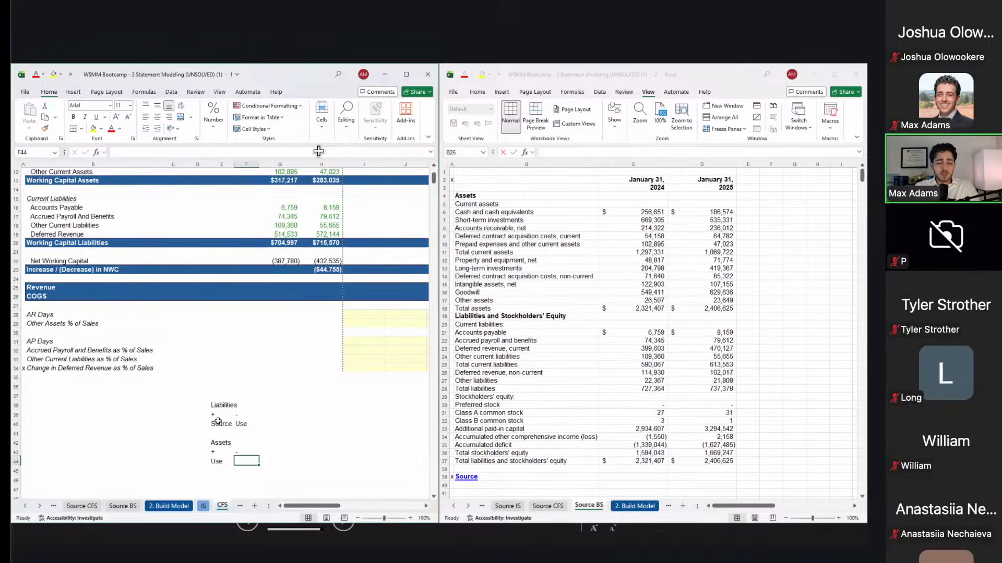
{"action": "type", "text": "Source"}
{"action": "key", "text": "Return"}
Step: Type an 'NWC' heading two rows below the Assets note
{"action": "key", "text": "Down"}
{"action": "key", "text": "Right"}
{"action": "key", "text": "Left"}
{"action": "key", "text": "Left"}
{"action": "type", "text": "NWC"}
{"action": "key", "text": "Return"}
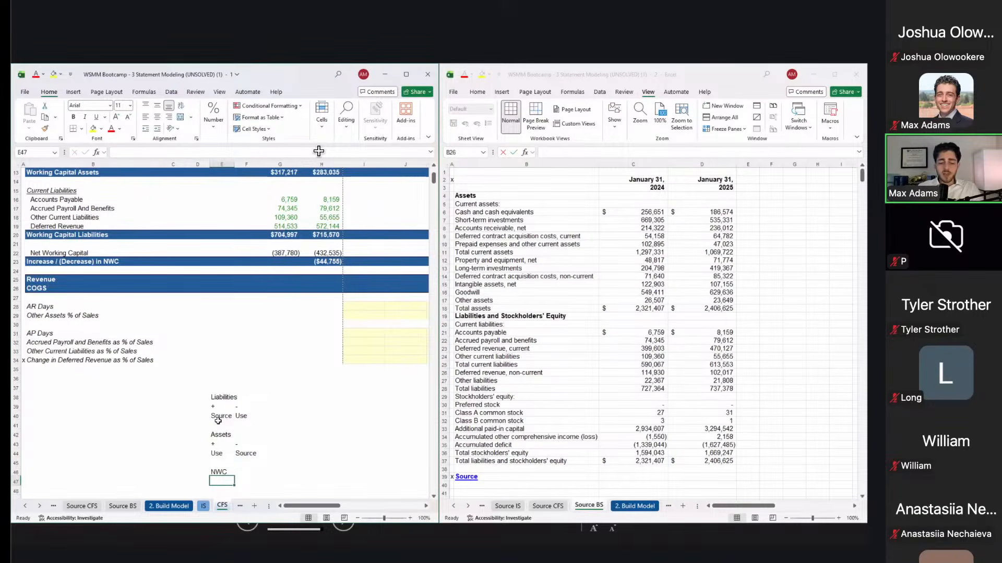
Step: Add + and '- signs under NWC and edit the heading to 'NWC (CA - CL)'
{"action": "type", "text": "'+"}
{"action": "key", "text": "Return"}
{"action": "key", "text": "Right"}
{"action": "key", "text": "Up"}
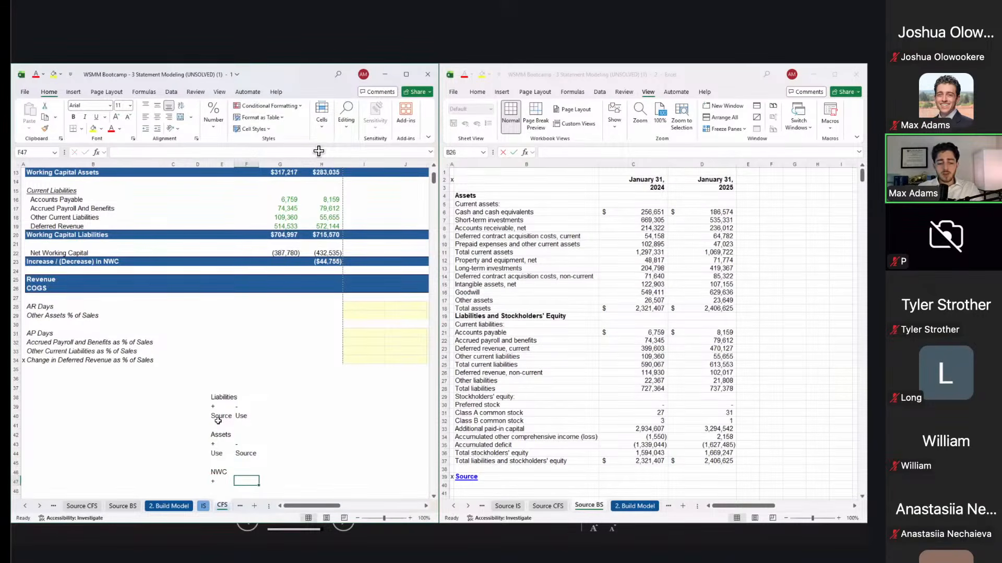
{"action": "type", "text": "'-"}
{"action": "key", "text": "Return"}
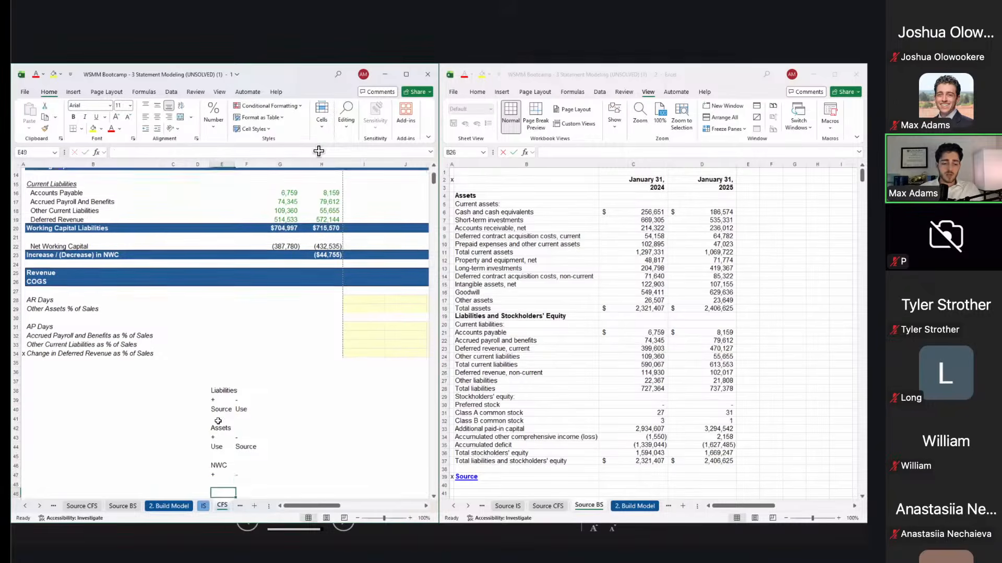
{"action": "key", "text": "Left"}
{"action": "key", "text": "Up"}
{"action": "key", "text": "Up"}
{"action": "key", "text": "F2"}
{"action": "type", "text": "(CA - C"}
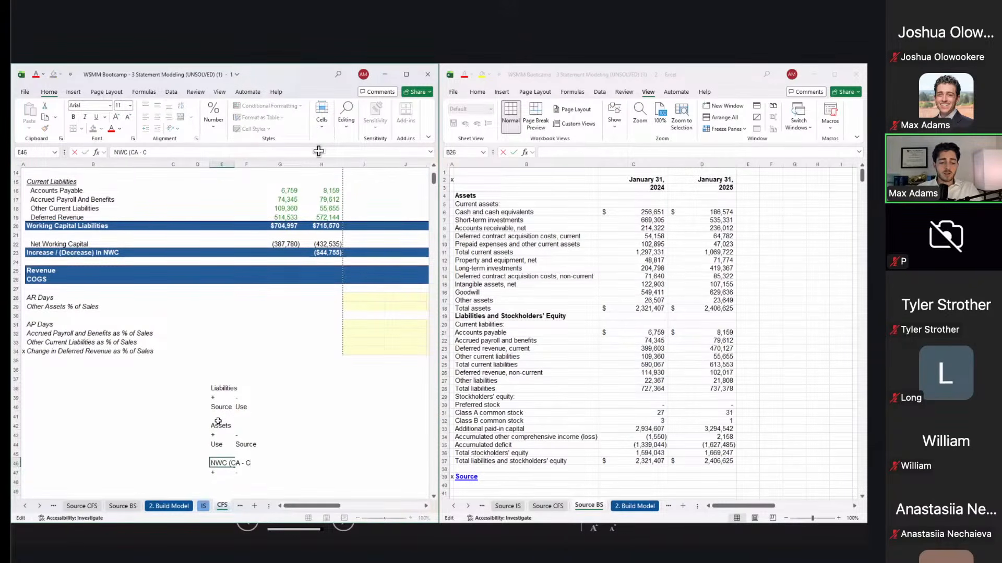
{"action": "type", "text": "L)"}
{"action": "key", "text": "Return"}
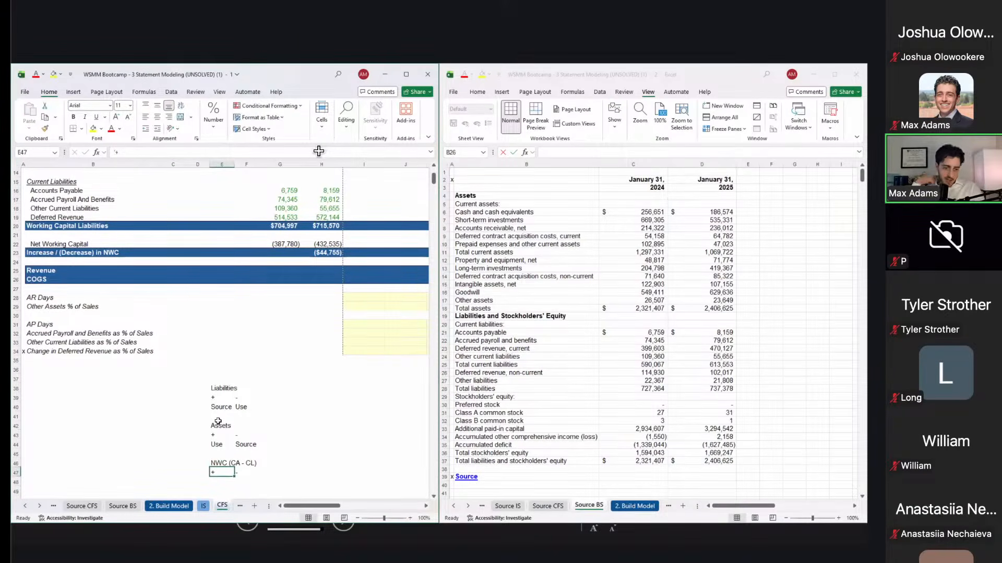
{"action": "key", "text": "Return"}
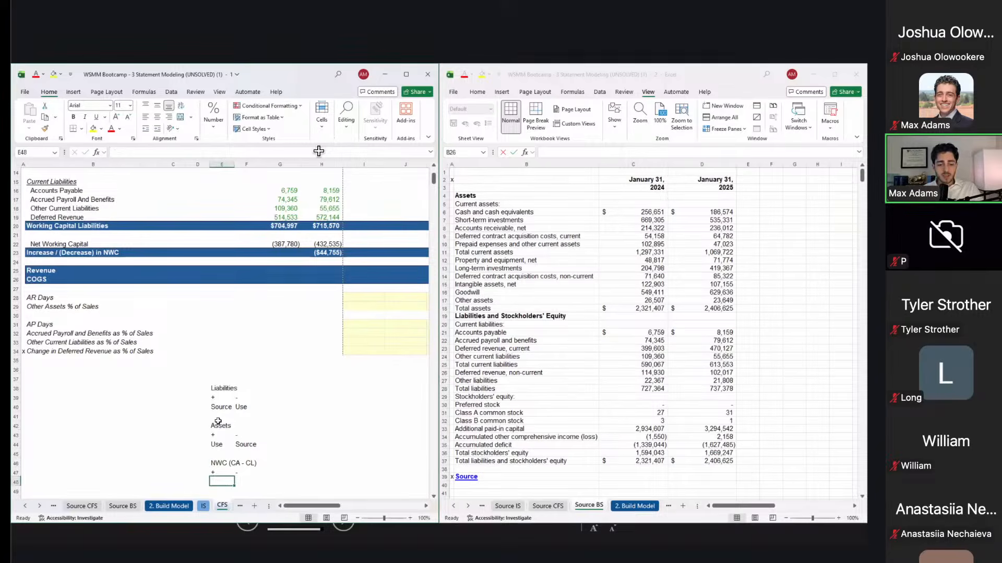
Step: Label the NWC signs Use under + and Source under -, comparing against the Assets and Liabilities notes
{"action": "scroll", "coordinate": [218, 422], "scroll_direction": "down", "scroll_amount": 1}
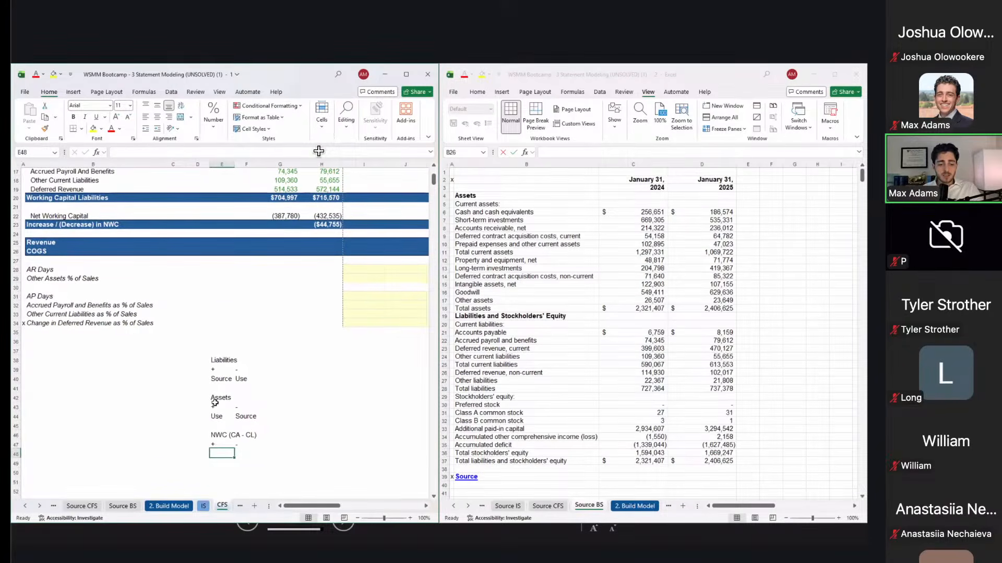
{"action": "left_click_drag", "start_coordinate": [215, 399], "coordinate": [215, 417]}
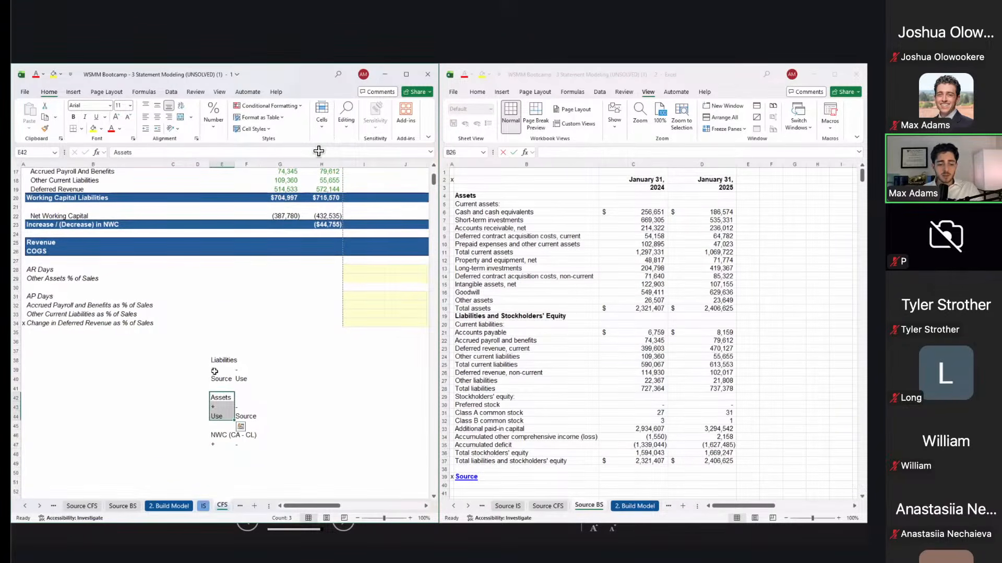
{"action": "mouse_move", "coordinate": [213, 361]}
{"action": "left_mouse_down"}
{"action": "mouse_move", "coordinate": [214, 387]}
{"action": "mouse_move", "coordinate": [214, 378]}
{"action": "left_mouse_up"}
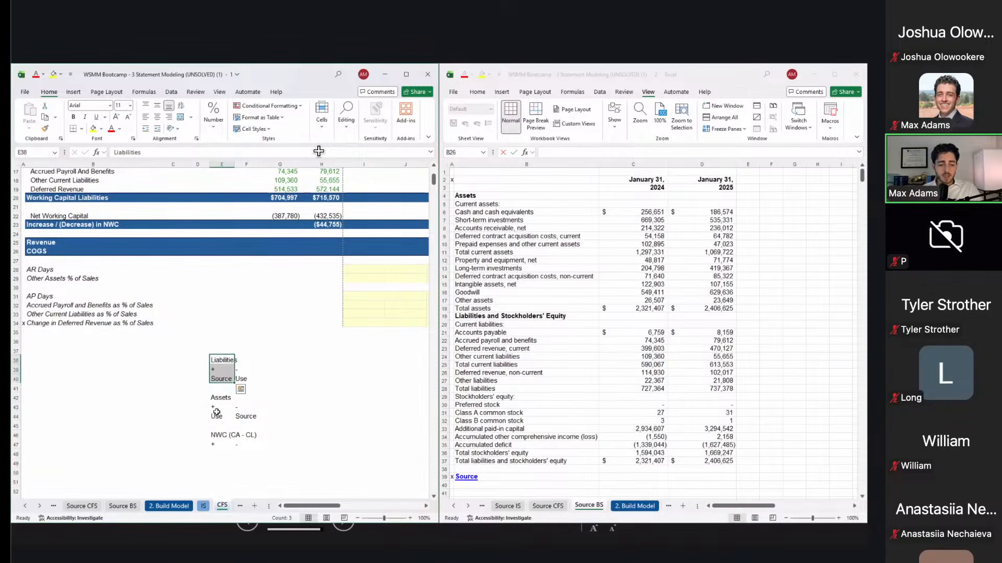
{"action": "left_click", "coordinate": [217, 453]}
{"action": "type", "text": "U"}
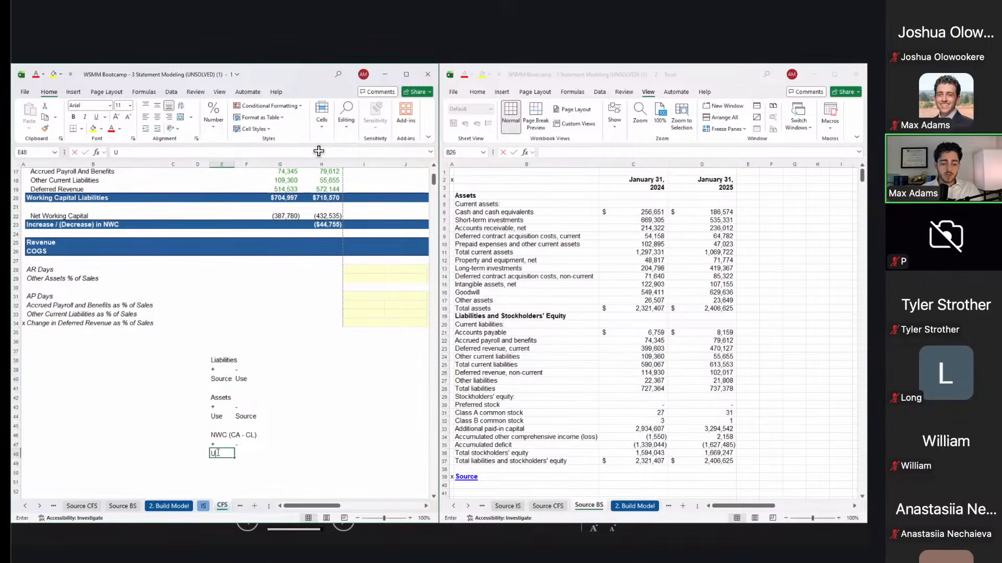
{"action": "type", "text": "se"}
{"action": "key", "text": "Tab"}
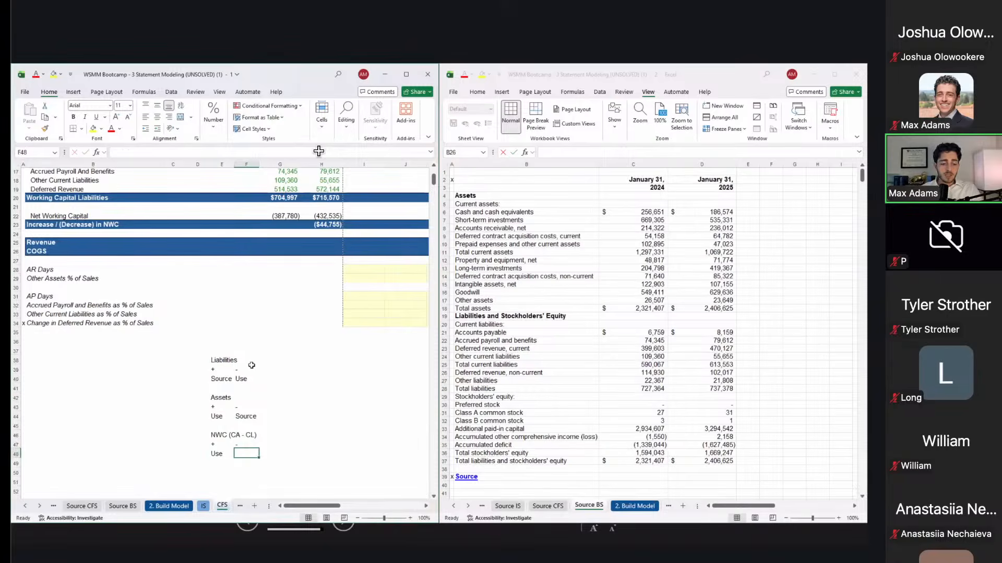
{"action": "left_click_drag", "start_coordinate": [248, 368], "coordinate": [245, 417]}
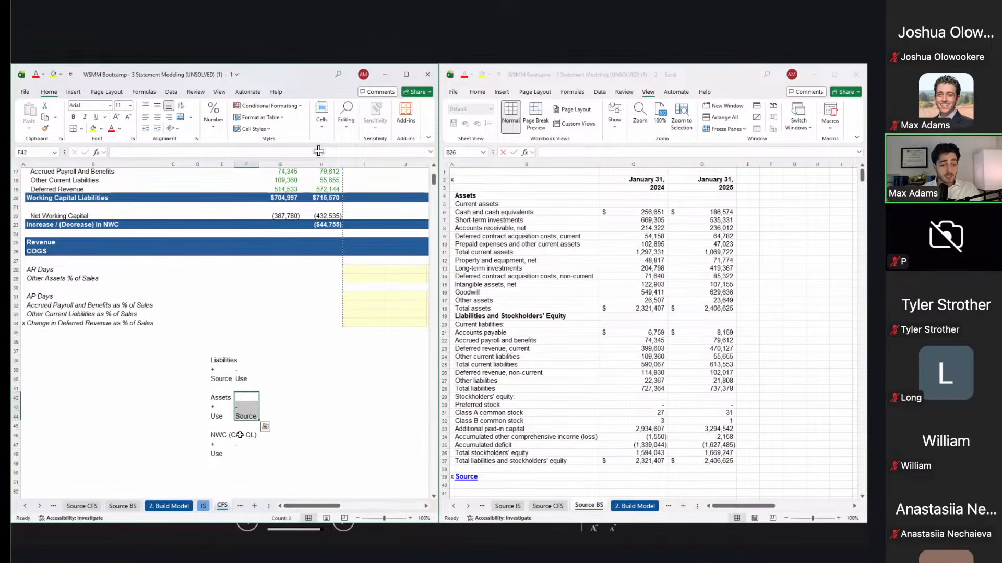
{"action": "left_click", "coordinate": [241, 455]}
{"action": "type", "text": "S"}
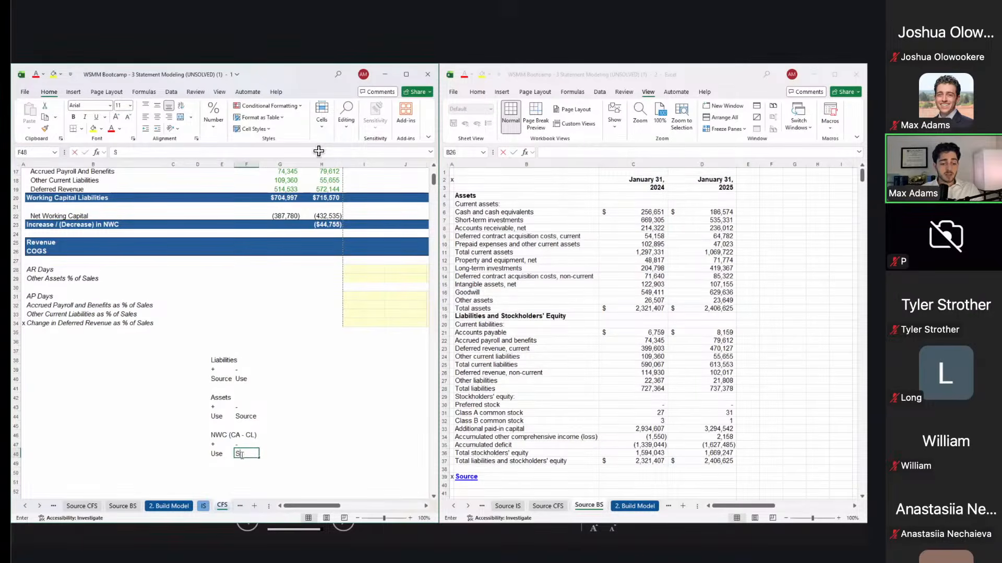
{"action": "type", "text": "ource"}
{"action": "key", "text": "Return"}
{"action": "key", "text": "Up"}
{"action": "key", "text": "Up"}
{"action": "key", "text": "Up"}
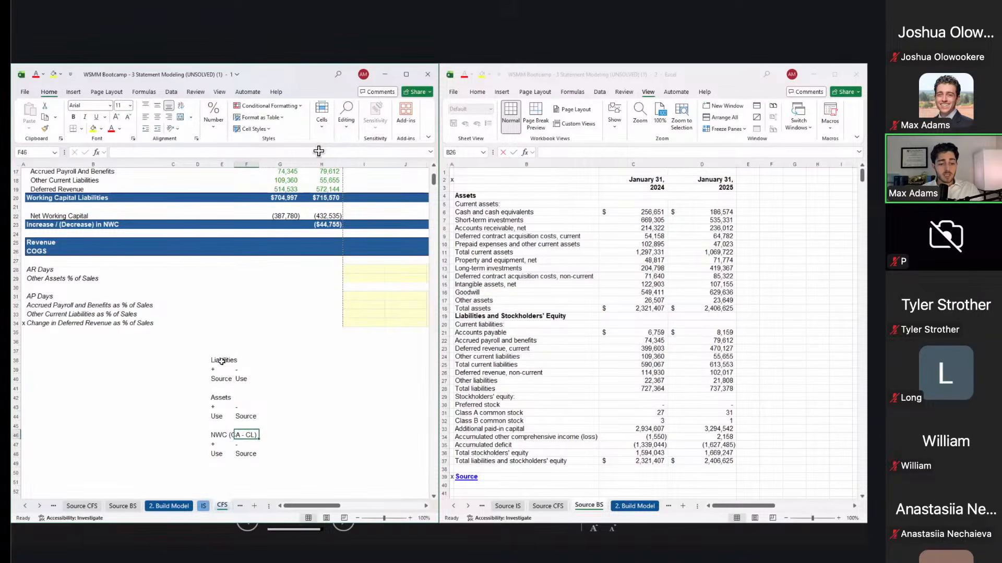
{"action": "left_click_drag", "start_coordinate": [216, 373], "coordinate": [213, 464]}
{"action": "left_click", "coordinate": [219, 398]}
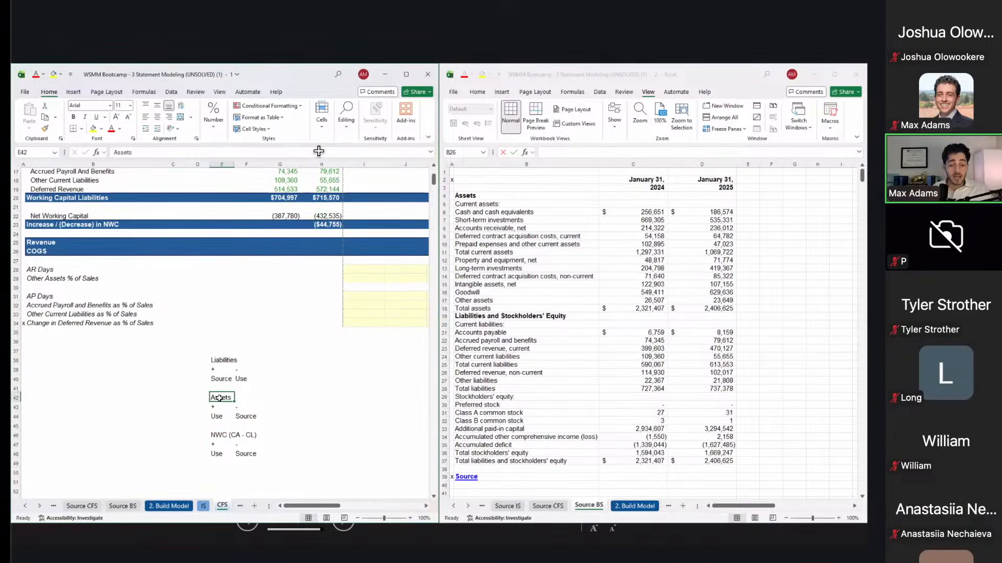
{"action": "key", "text": "Down"}
{"action": "key", "text": "Down"}
{"action": "key", "text": "Down"}
{"action": "key", "text": "Down"}
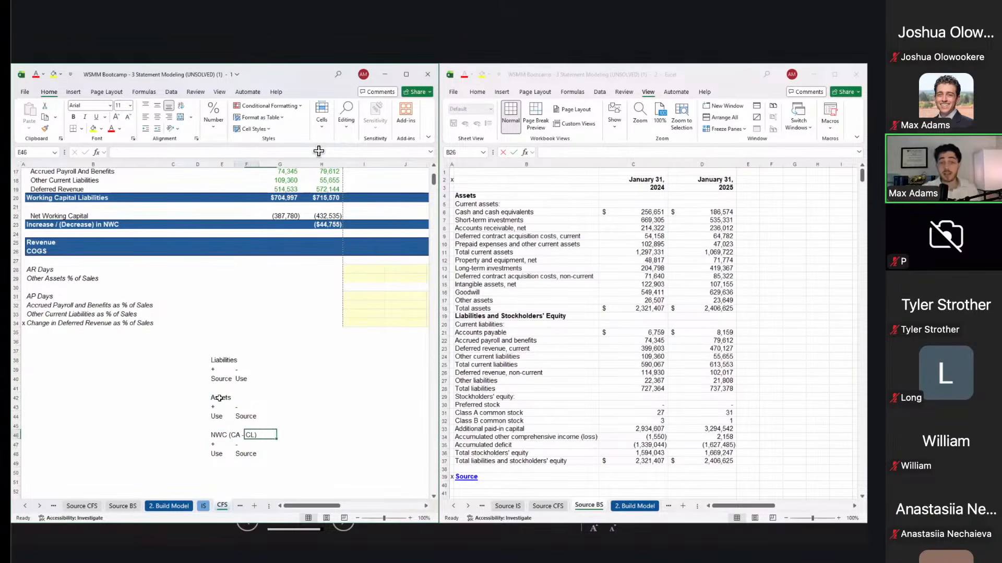
{"action": "key", "text": "Up"}
{"action": "key", "text": "Up"}
{"action": "key", "text": "Right"}
{"action": "key", "text": "Right"}
{"action": "left_click", "coordinate": [325, 223]}
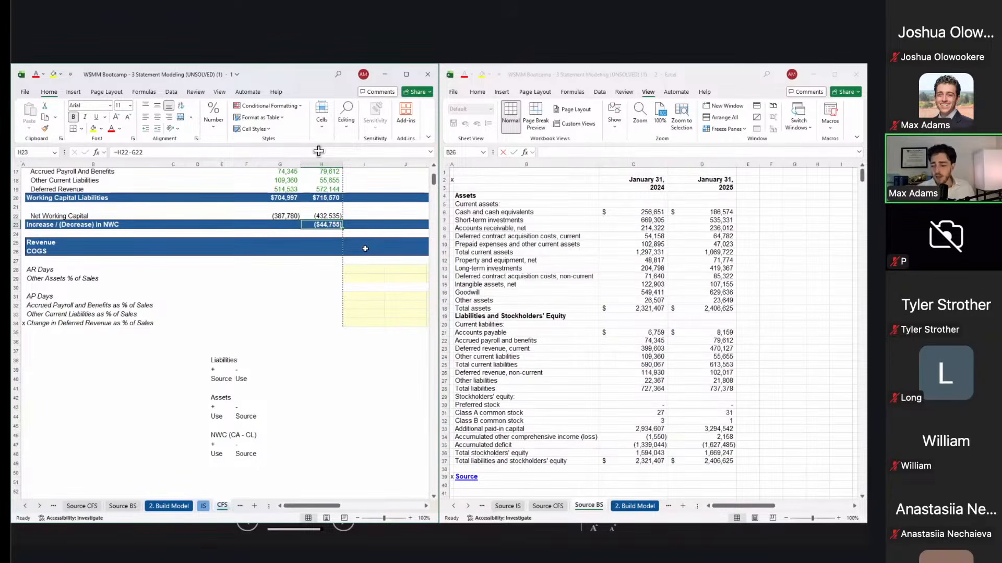
Step: Paste the historical Revenue figures 621,154 and 821,461 from the IS sheet into the CFS Revenue row
{"action": "left_click", "coordinate": [288, 262]}
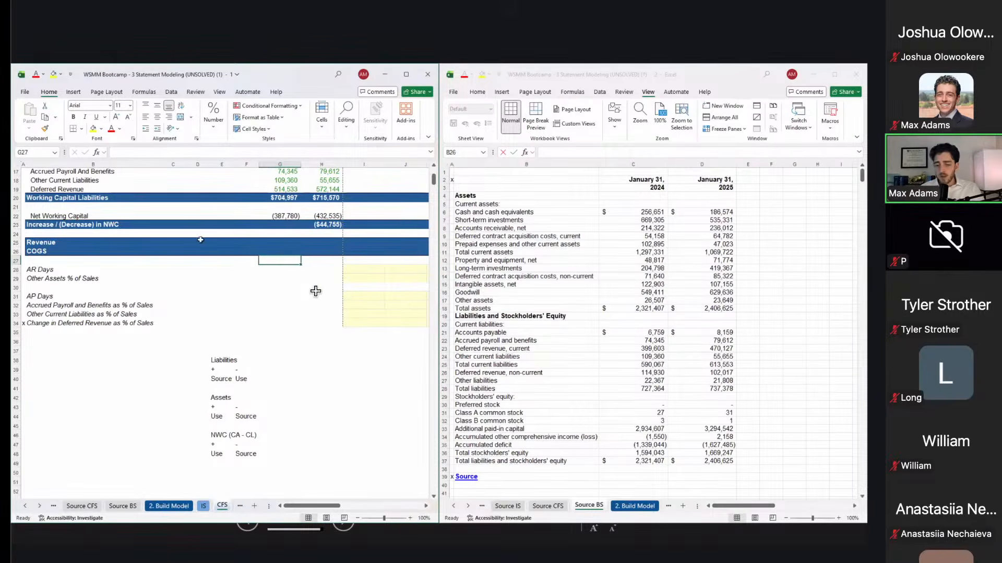
{"action": "left_click", "coordinate": [290, 245]}
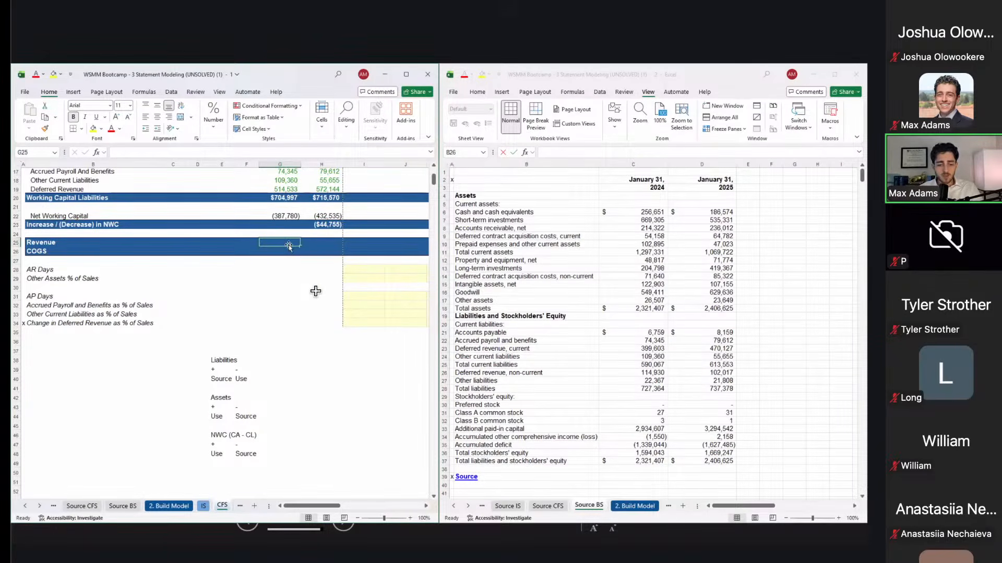
{"action": "left_click", "coordinate": [601, 322]}
{"action": "key", "text": "ctrl+Page_Down"}
{"action": "key", "text": "ctrl+Page_Down"}
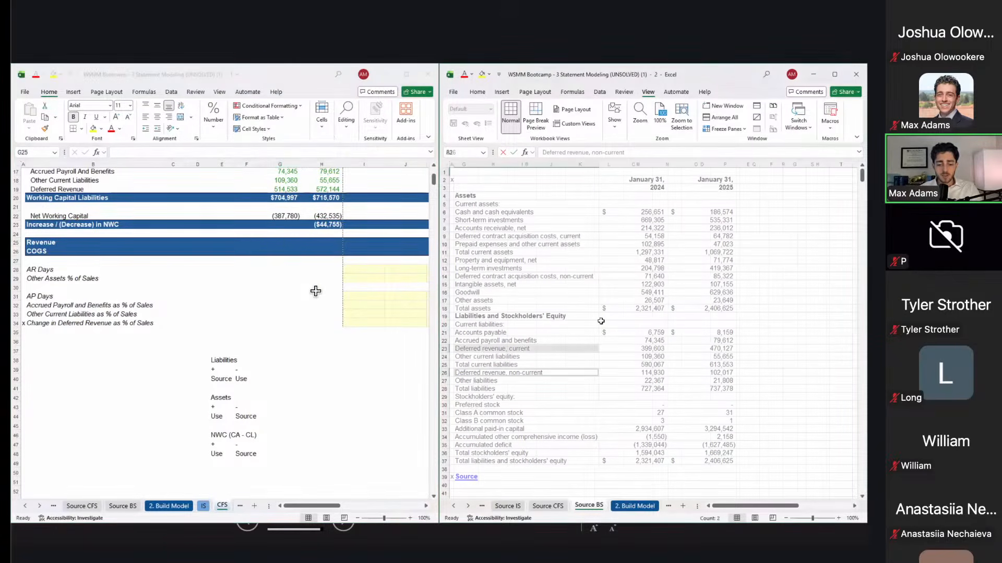
{"action": "left_click_drag", "start_coordinate": [653, 314], "coordinate": [691, 315]}
{"action": "key", "text": "ctrl+c"}
{"action": "left_click", "coordinate": [360, 285]}
{"action": "key", "text": "ctrl+alt+v"}
{"action": "key", "text": "v"}
{"action": "key", "text": "Return"}
{"action": "key", "text": "Down"}
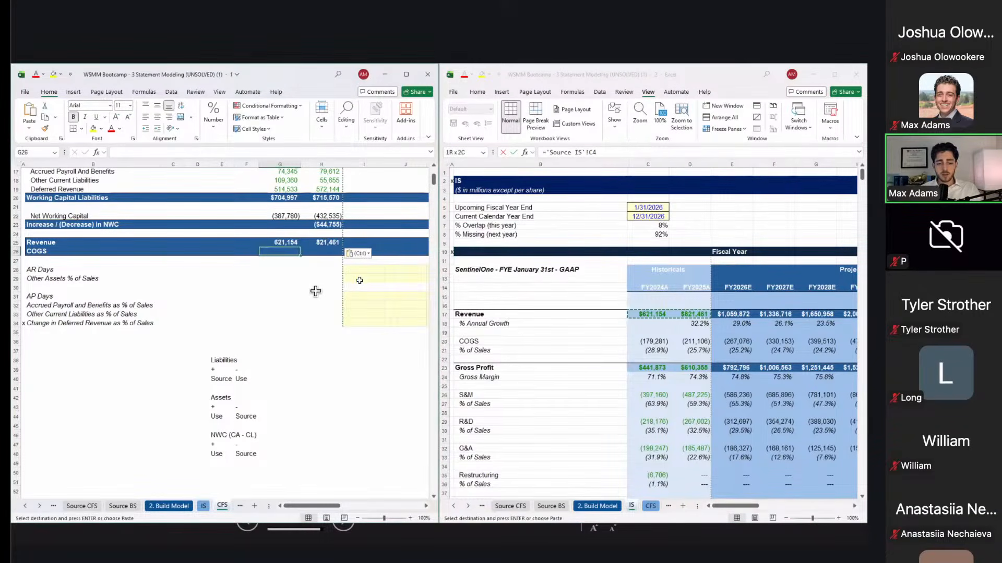
{"action": "key", "text": "super+Down"}
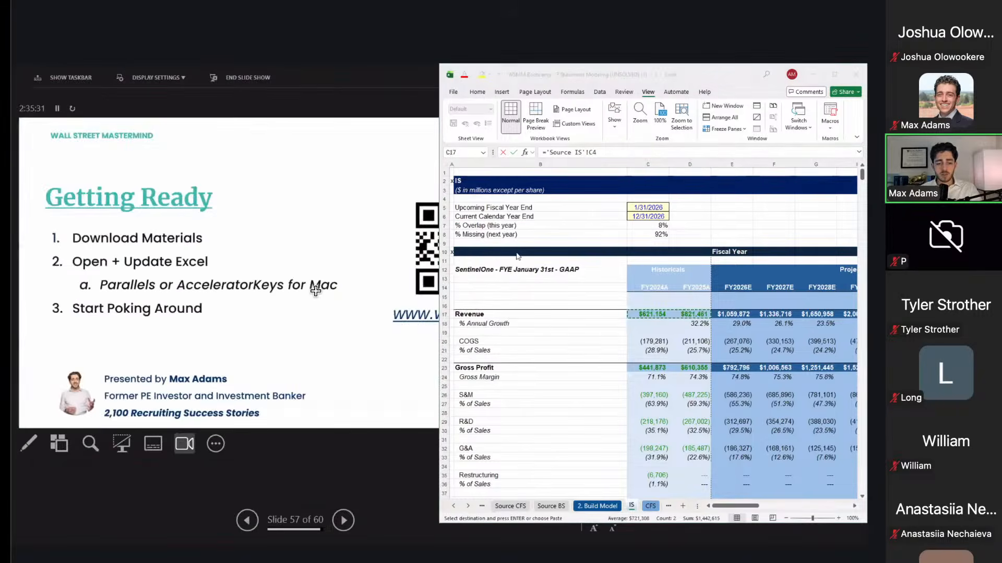
Step: Copy IS historical COGS (179,281) and (211,106) and paste them as links into CFS row 26
{"action": "key", "text": "alt+Tab"}
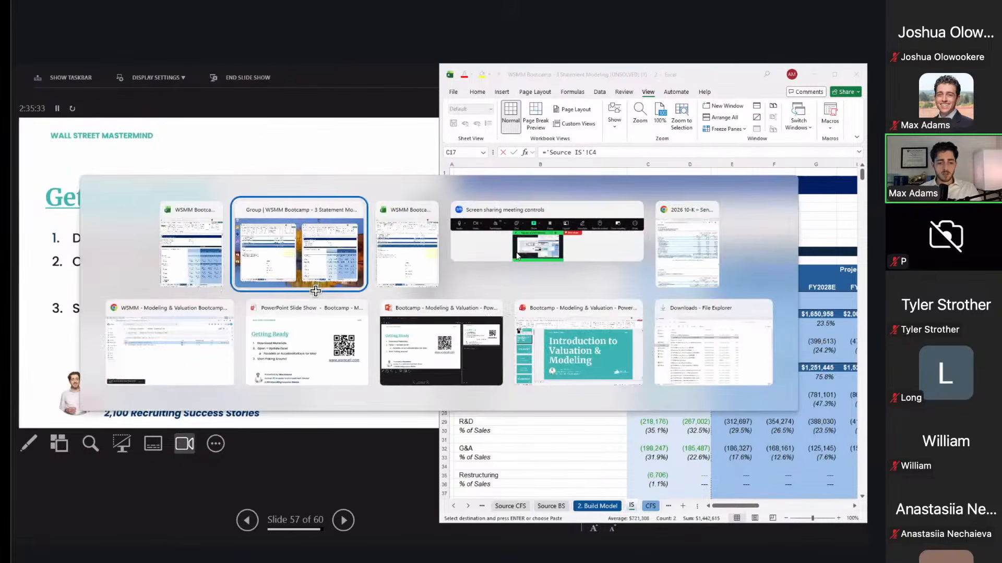
{"action": "left_click", "coordinate": [316, 290]}
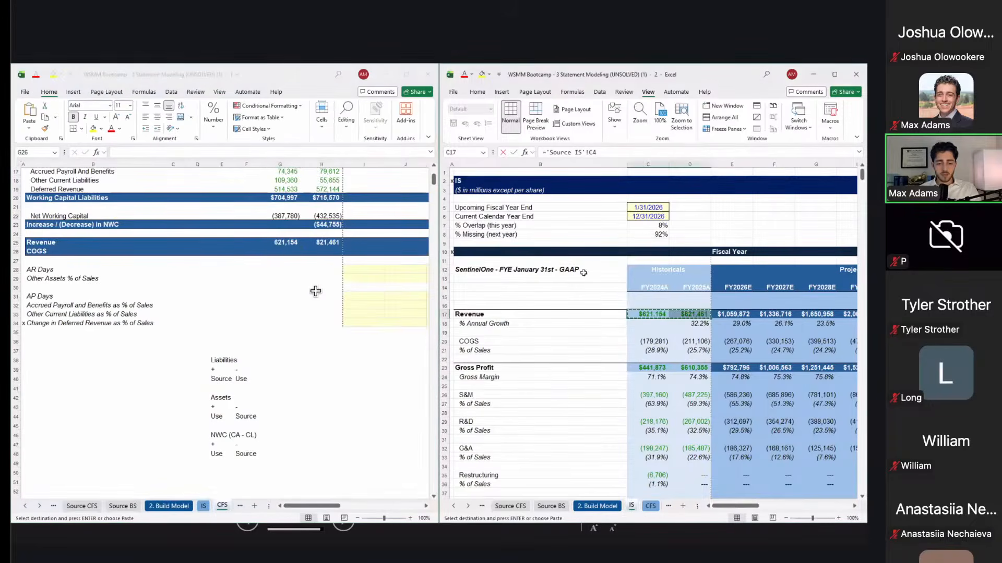
{"action": "key", "text": "Down"}
{"action": "key", "text": "Down"}
{"action": "key", "text": "Down"}
{"action": "key", "text": "Down"}
{"action": "key", "text": "Down"}
{"action": "key", "text": "Down"}
{"action": "key", "text": "Up"}
{"action": "key", "text": "Up"}
{"action": "key", "text": "Up"}
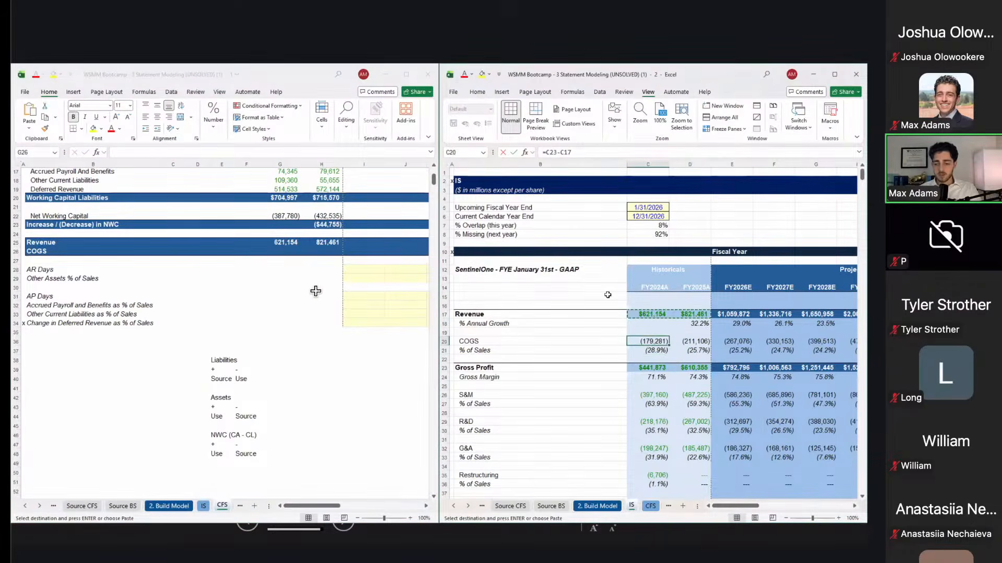
{"action": "key", "text": "shift+Right"}
{"action": "key", "text": "ctrl+c"}
{"action": "key", "text": "alt+Tab"}
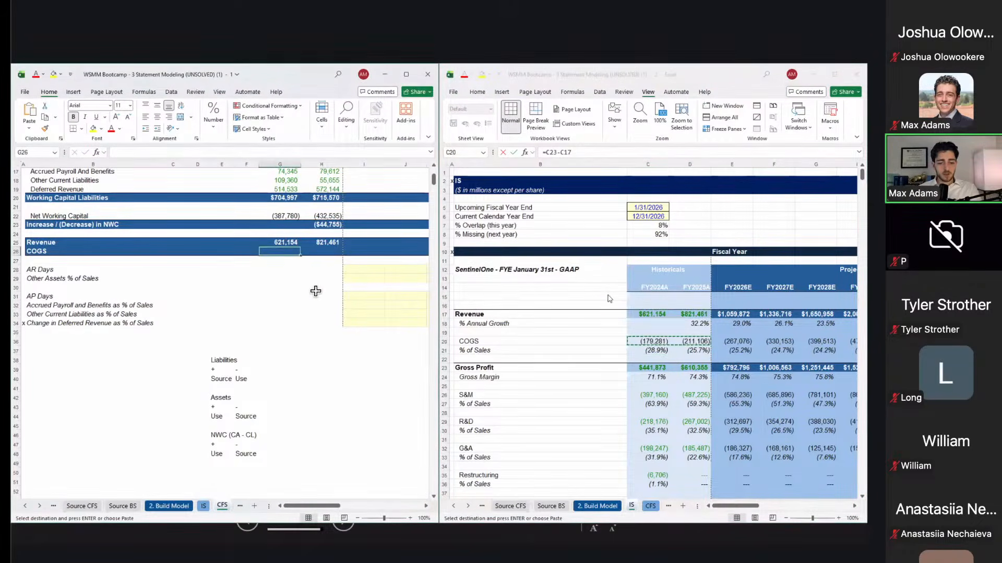
{"action": "key", "text": "ctrl+alt+v"}
{"action": "key", "text": "alt+l"}
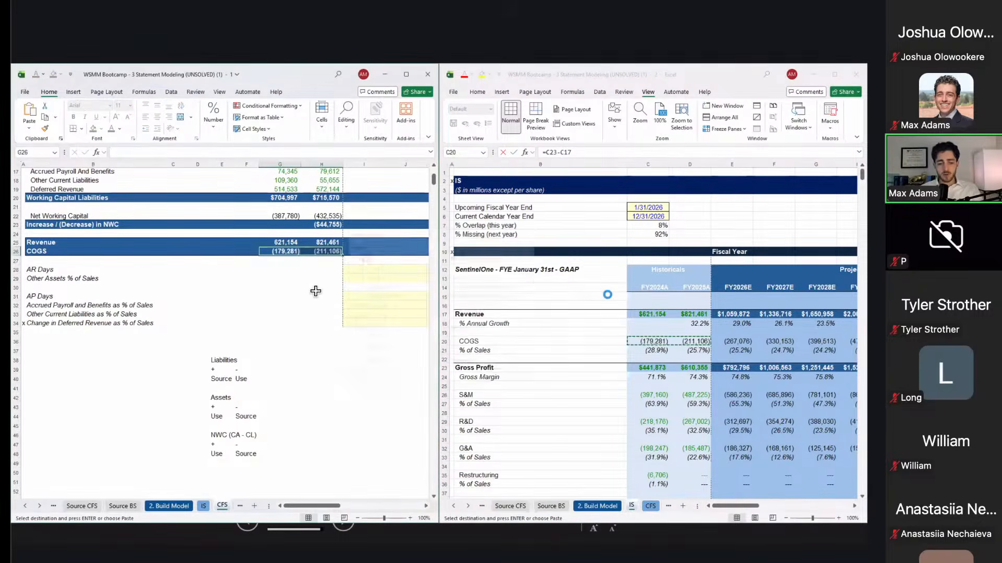
{"action": "key", "text": "Down"}
{"action": "key", "text": "Down"}
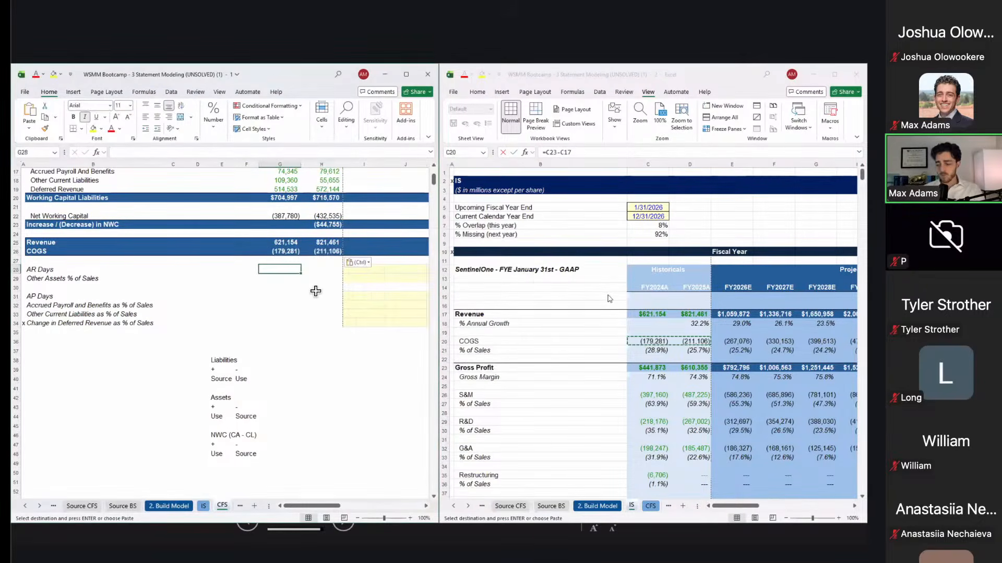
{"action": "key", "text": "Left"}
{"action": "key", "text": "Left"}
{"action": "key", "text": "Left"}
{"action": "key", "text": "Left"}
{"action": "key", "text": "Left"}
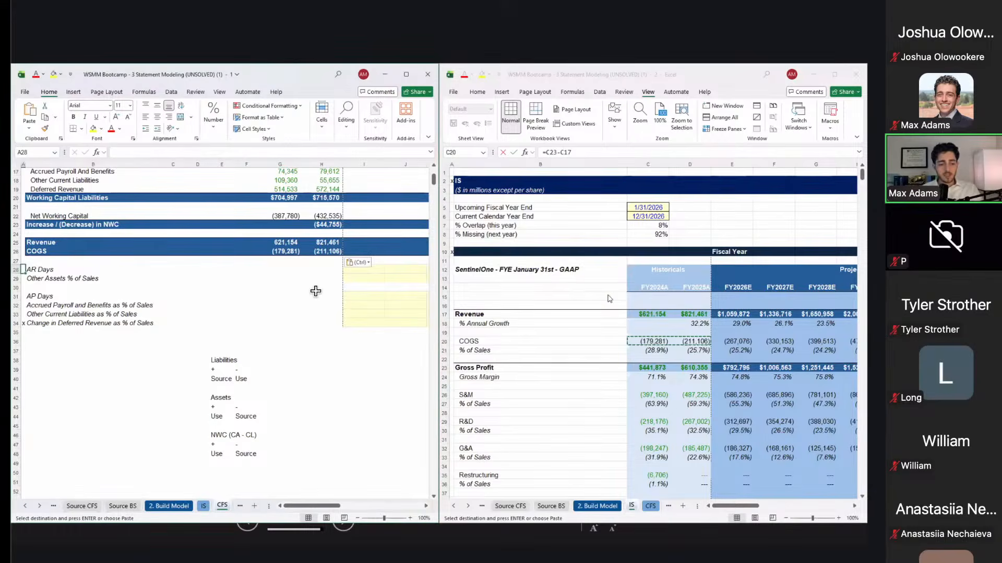
{"action": "key", "text": "Down"}
{"action": "key", "text": "Down"}
{"action": "key", "text": "Down"}
{"action": "key", "text": "Down"}
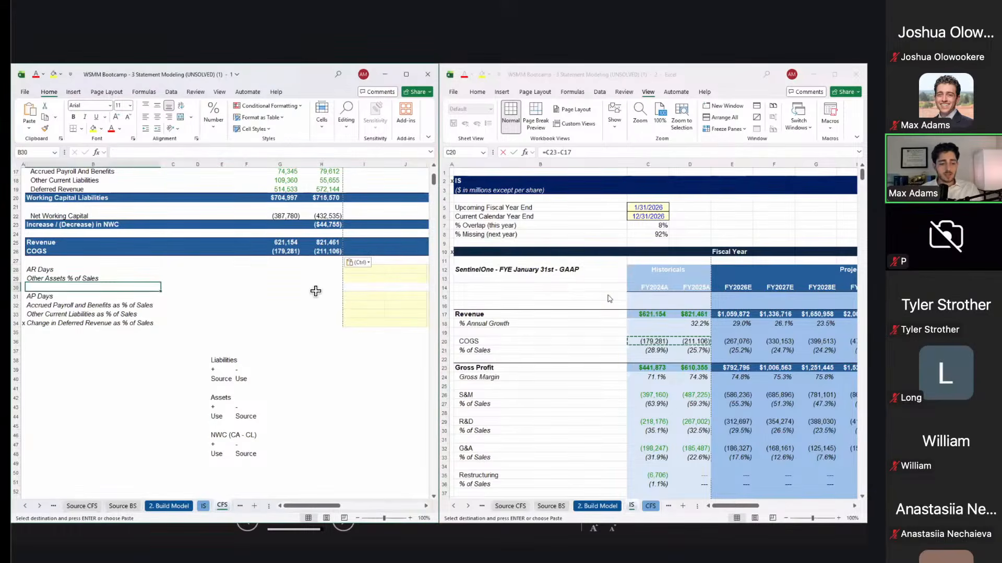
{"action": "key", "text": "Up"}
{"action": "key", "text": "shift+space"}
{"action": "key", "text": "Down"}
{"action": "key", "text": "Down"}
{"action": "key", "text": "Up"}
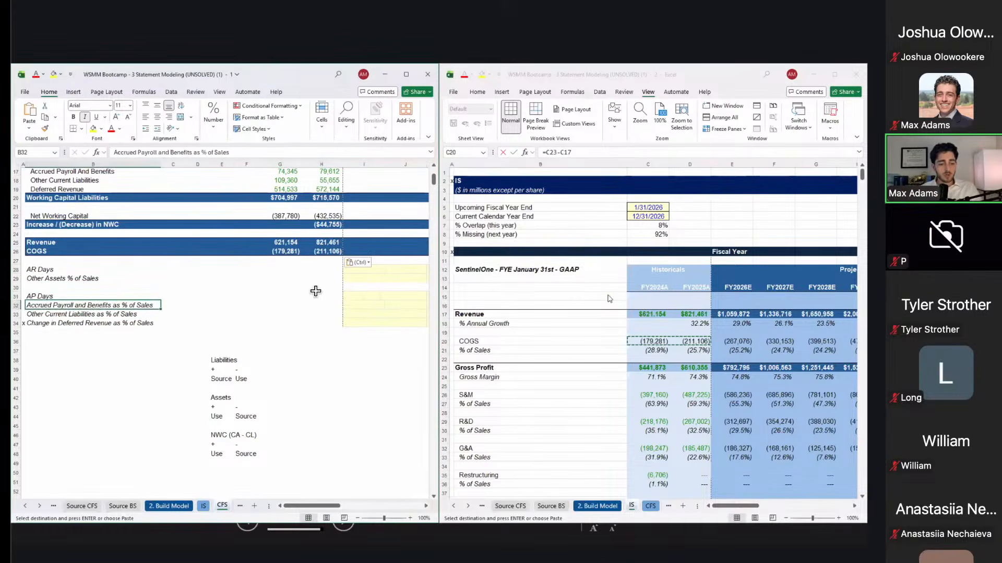
{"action": "key", "text": "Down"}
{"action": "key", "text": "Up"}
{"action": "key", "text": "Up"}
{"action": "key", "text": "Up"}
{"action": "key", "text": "Up"}
{"action": "key", "text": "Up"}
{"action": "key", "text": "Down"}
{"action": "key", "text": "shift+space"}
{"action": "key", "text": "Down"}
{"action": "key", "text": "Down"}
{"action": "key", "text": "Down"}
{"action": "key", "text": "Down"}
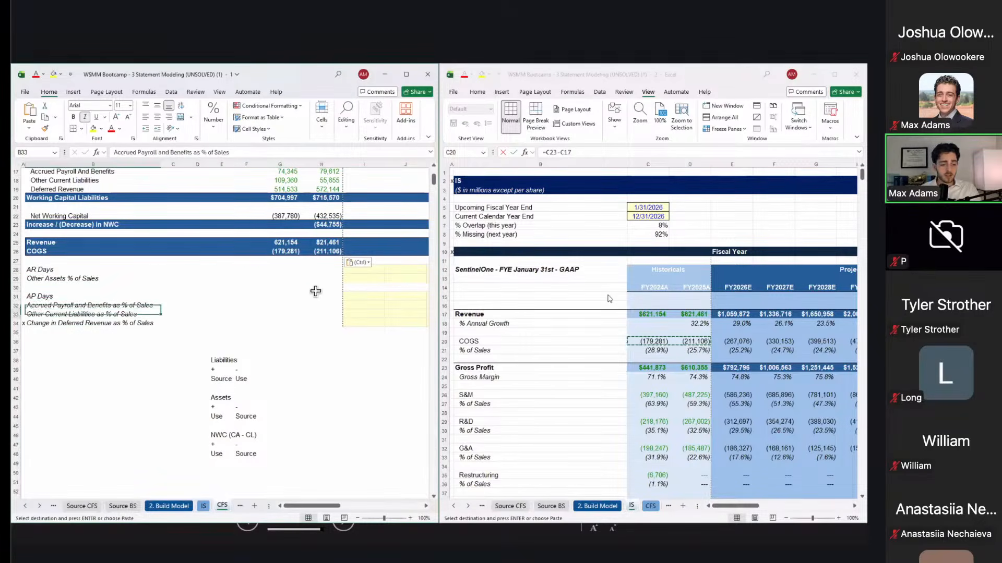
{"action": "key", "text": "Up"}
{"action": "key", "text": "shift+Down"}
{"action": "key", "text": "shift+Down"}
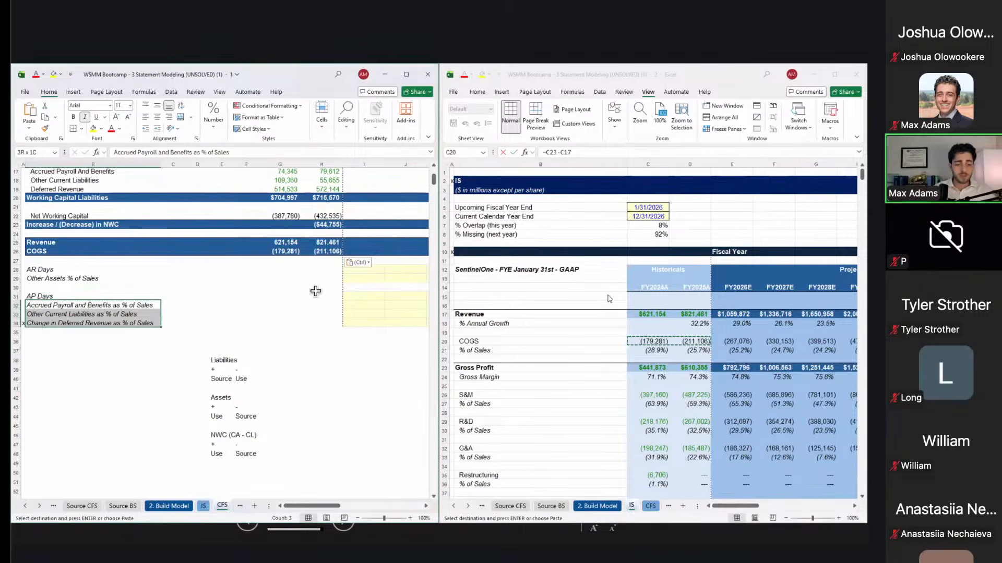
{"action": "key", "text": "Right"}
{"action": "key", "text": "Up"}
{"action": "key", "text": "Right"}
{"action": "key", "text": "Right"}
{"action": "key", "text": "Up"}
{"action": "key", "text": "Right"}
{"action": "key", "text": "Up"}
{"action": "key", "text": "Up"}
{"action": "key", "text": "Right"}
{"action": "key", "text": "Down"}
{"action": "key", "text": "Up"}
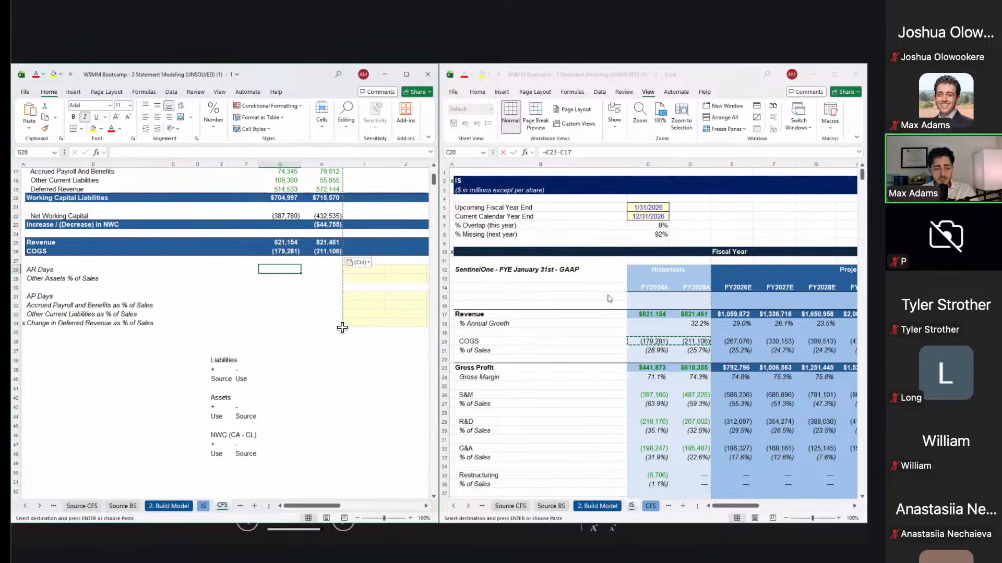
Step: Enter the FY2024A AR Days formula =G11/G25*days in G28, giving 126
{"action": "type", "text": "="}
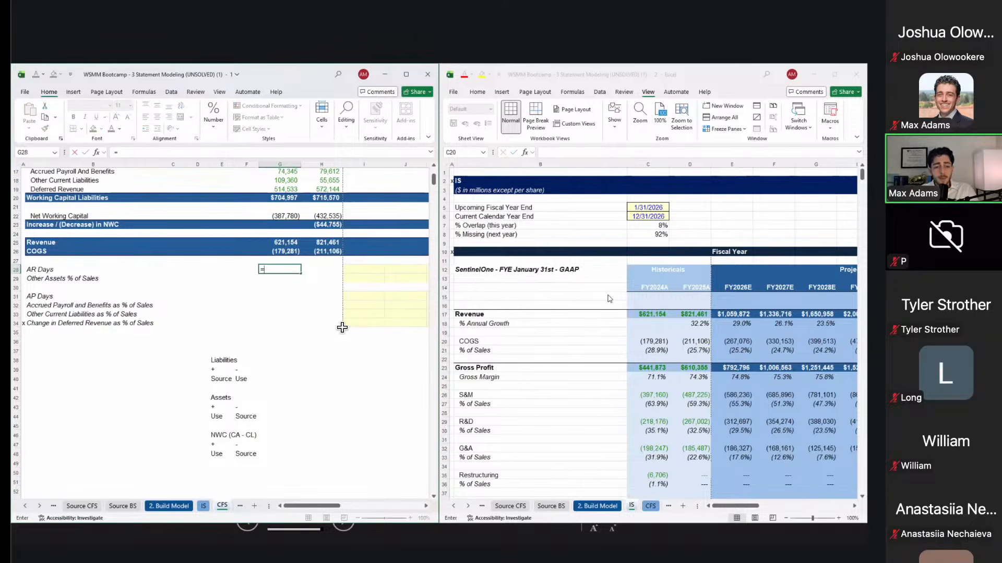
{"action": "scroll", "coordinate": [266, 224], "scroll_direction": "up", "scroll_amount": 4}
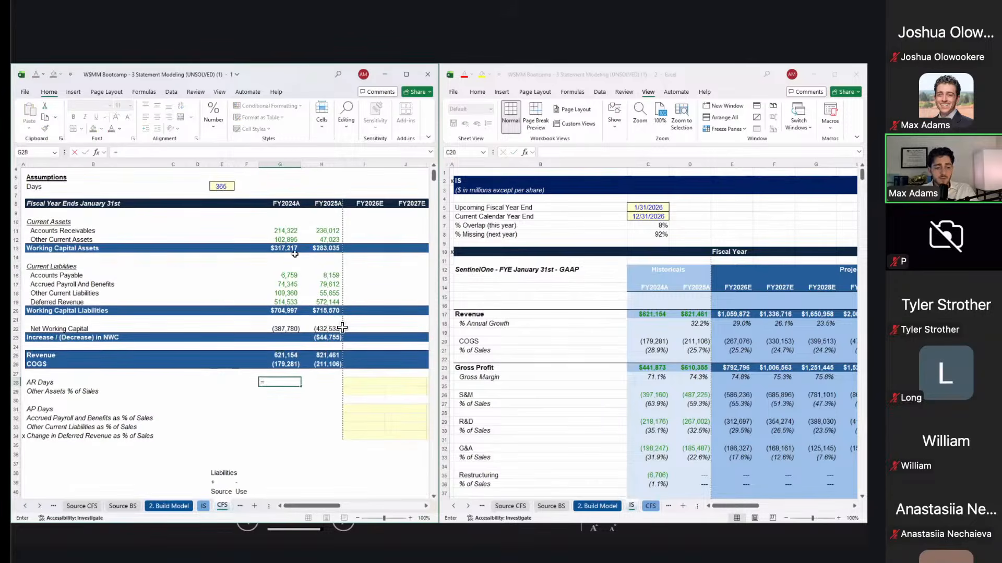
{"action": "left_click", "coordinate": [266, 230]}
{"action": "type", "text": "/"}
{"action": "key", "text": "Up"}
{"action": "key", "text": "Up"}
{"action": "key", "text": "Up"}
{"action": "key", "text": "Return"}
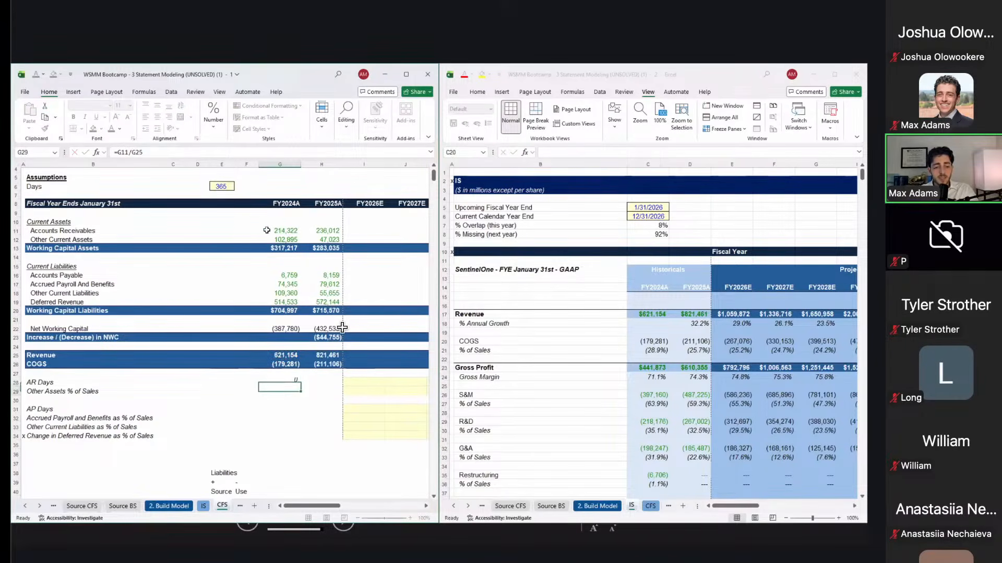
{"action": "key", "text": "Up"}
{"action": "key", "text": "F2"}
{"action": "type", "text": "*"}
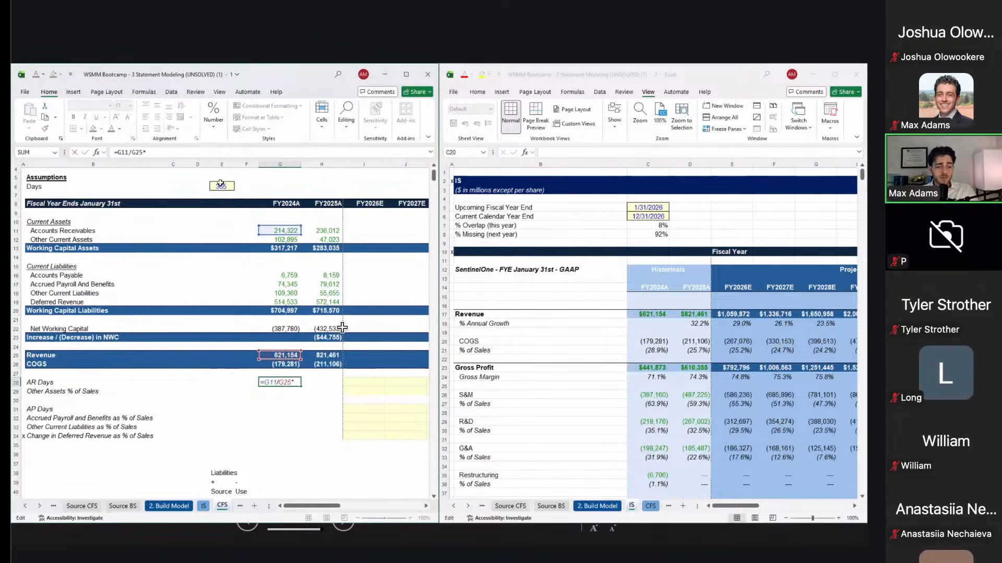
{"action": "type", "text": "days"}
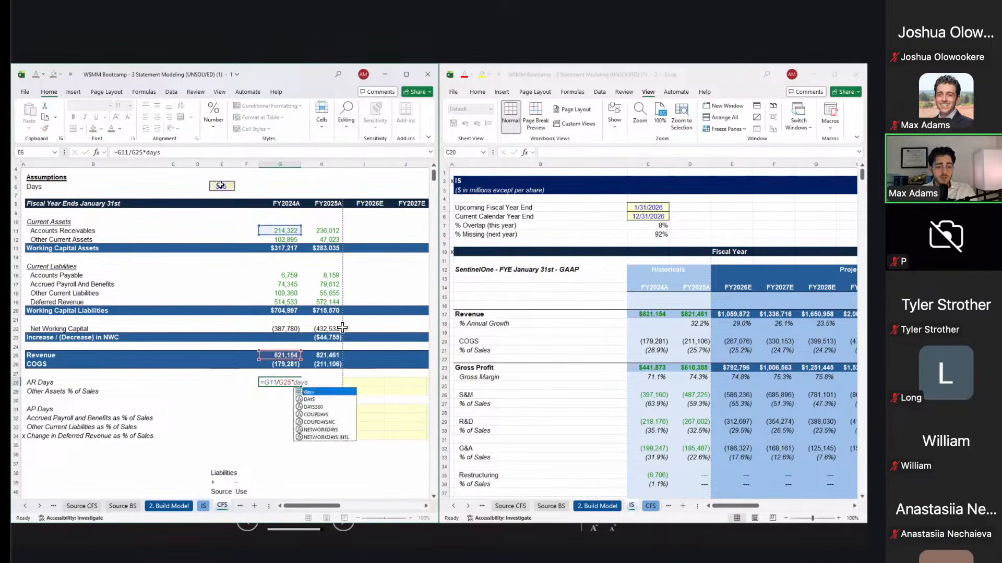
{"action": "key", "text": "ctrl+Return"}
{"action": "key", "text": "F2"}
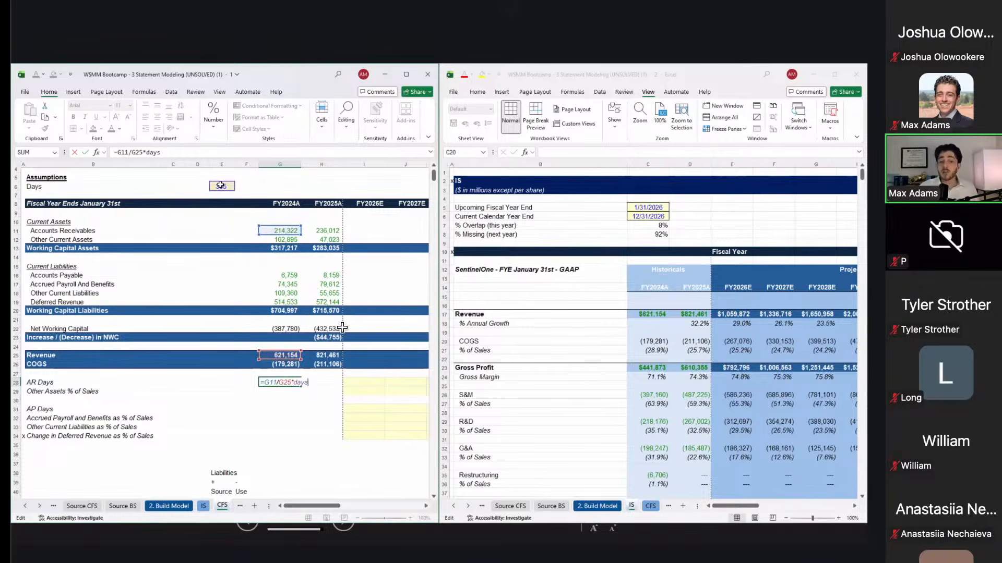
{"action": "key", "text": "ctrl+Return"}
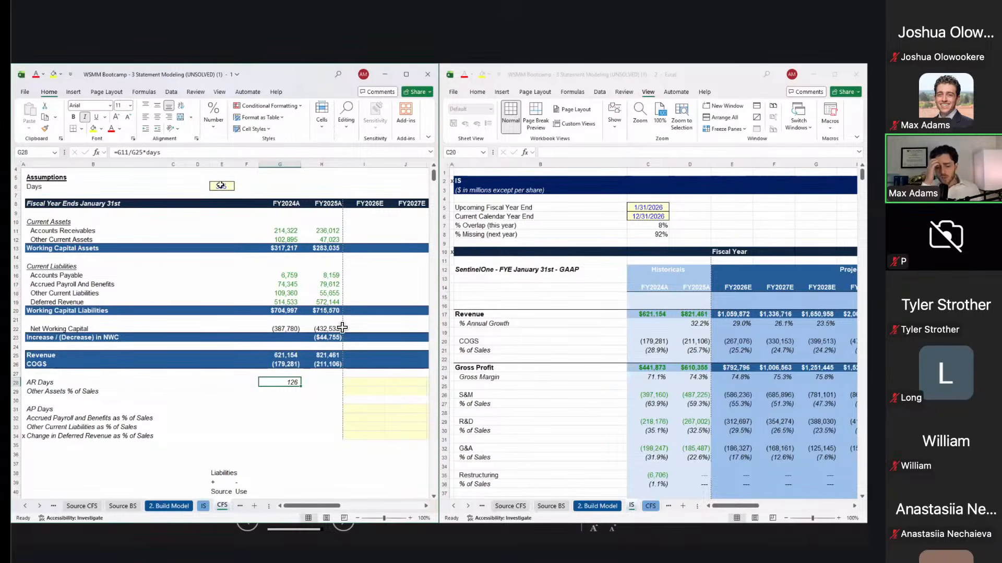
Step: Try filling the AR Days formula right into FY2025A, then undo the fill
{"action": "key", "text": "F2"}
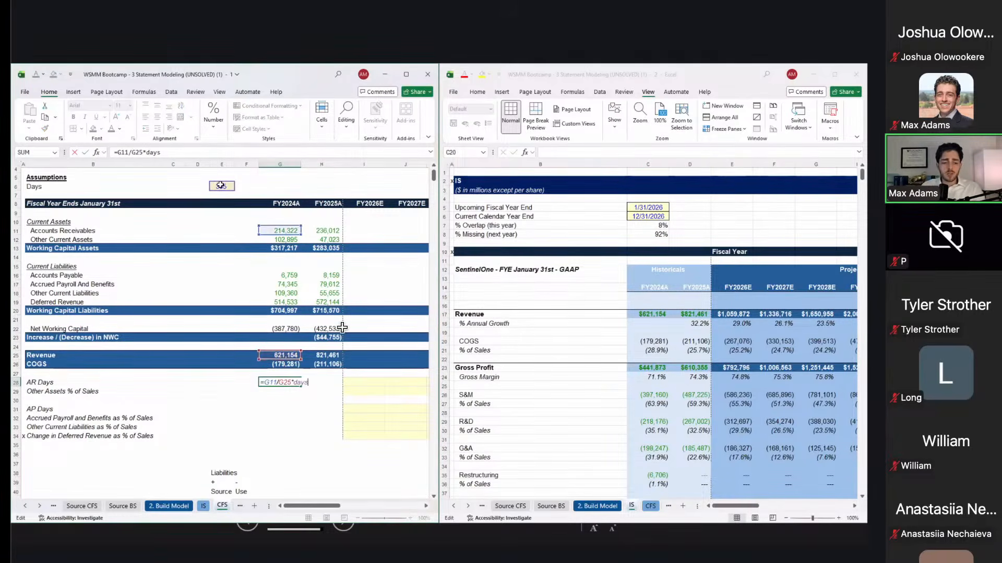
{"action": "key", "text": "Tab"}
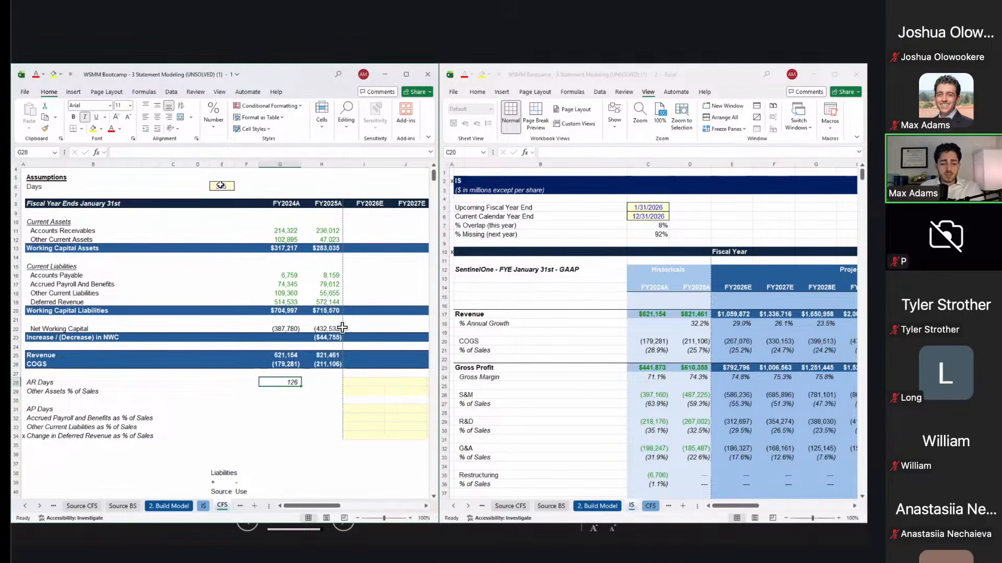
{"action": "key", "text": "shift+Left"}
{"action": "key", "text": "ctrl+r"}
{"action": "key", "text": "Right"}
{"action": "key", "text": "Down"}
{"action": "key", "text": "Left"}
{"action": "key", "text": "Left"}
{"action": "key", "text": "Down"}
{"action": "key", "text": "Up"}
{"action": "key", "text": "ctrl+z"}
{"action": "key", "text": "Up"}
Step: Paste the AR Days formula into FY2025A H28 as formulas only, giving 105
{"action": "key", "text": "Down"}
{"action": "key", "text": "Left"}
{"action": "key", "text": "ctrl+c"}
{"action": "key", "text": "Right"}
{"action": "key", "text": "ctrl+alt+v"}
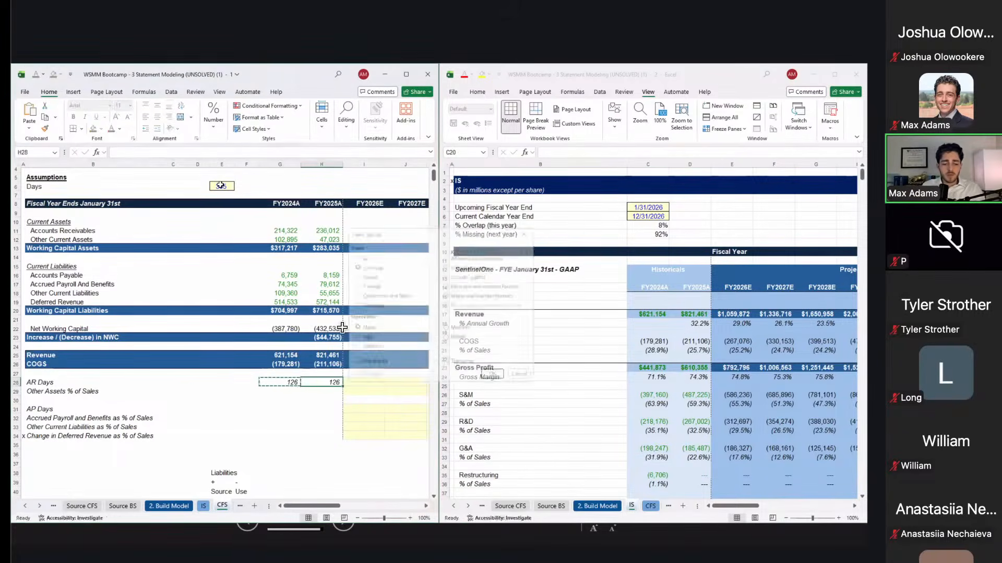
{"action": "key", "text": "Return"}
{"action": "key", "text": "Left"}
{"action": "key", "text": "Down"}
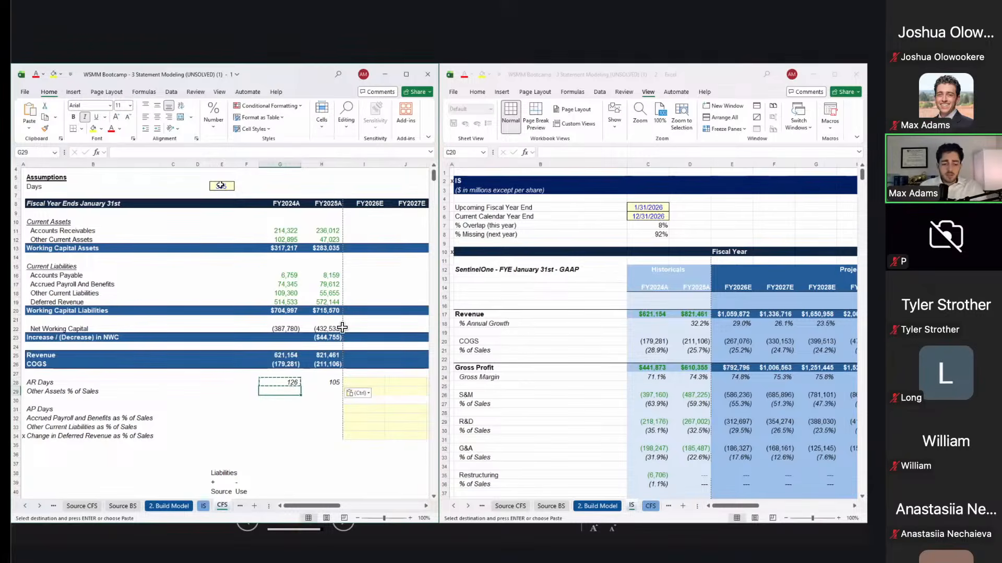
Step: Enter Other Assets % of Sales =G12/G25 in G29 and copy to H29 (16.6%, 5.7%)
{"action": "type", "text": "="}
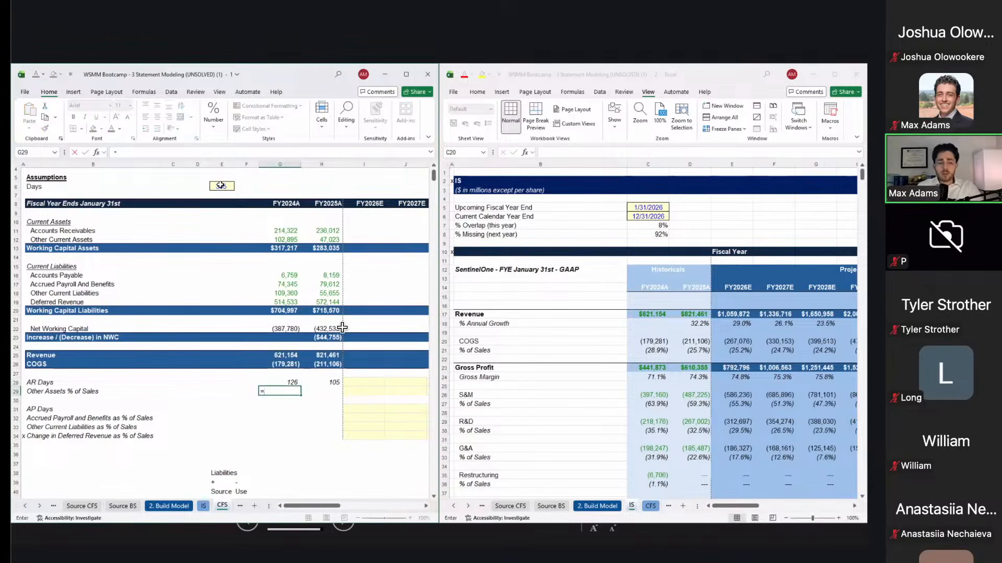
{"action": "key", "text": "Up"}
{"action": "key", "text": "Up"}
{"action": "key", "text": "Up"}
{"action": "key", "text": "Up"}
{"action": "key", "text": "Up"}
{"action": "key", "text": "Up"}
{"action": "key", "text": "Up"}
{"action": "key", "text": "Up"}
{"action": "key", "text": "Up"}
{"action": "key", "text": "Up"}
{"action": "key", "text": "Up"}
{"action": "key", "text": "Up"}
{"action": "key", "text": "Up"}
{"action": "key", "text": "Up"}
{"action": "key", "text": "Up"}
{"action": "key", "text": "Up"}
{"action": "key", "text": "Up"}
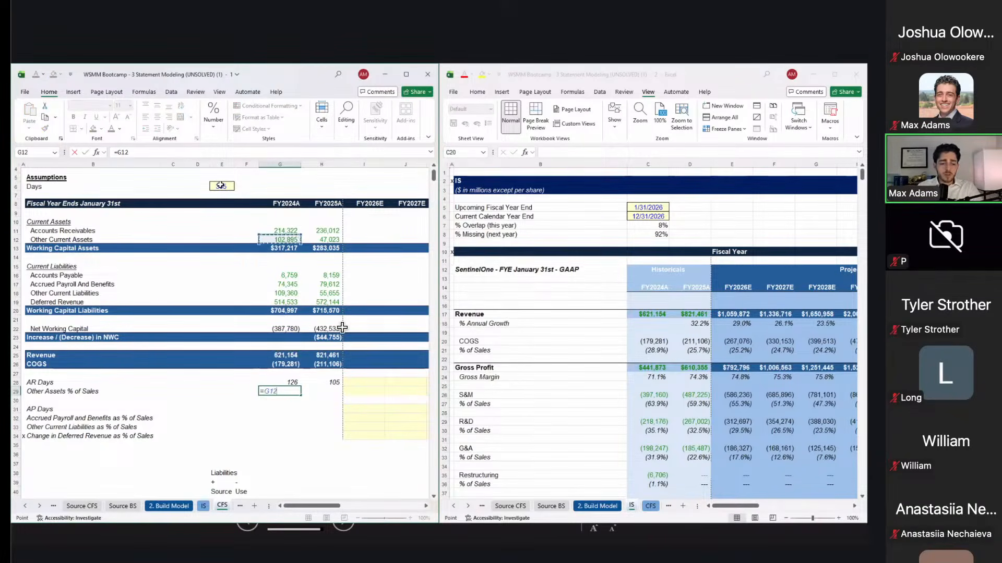
{"action": "type", "text": "/"}
{"action": "key", "text": "Up"}
{"action": "key", "text": "Up"}
{"action": "key", "text": "Up"}
{"action": "key", "text": "Up"}
{"action": "key", "text": "F4"}
{"action": "key", "text": "F4"}
{"action": "key", "text": "F4"}
{"action": "key", "text": "F4"}
{"action": "key", "text": "F4"}
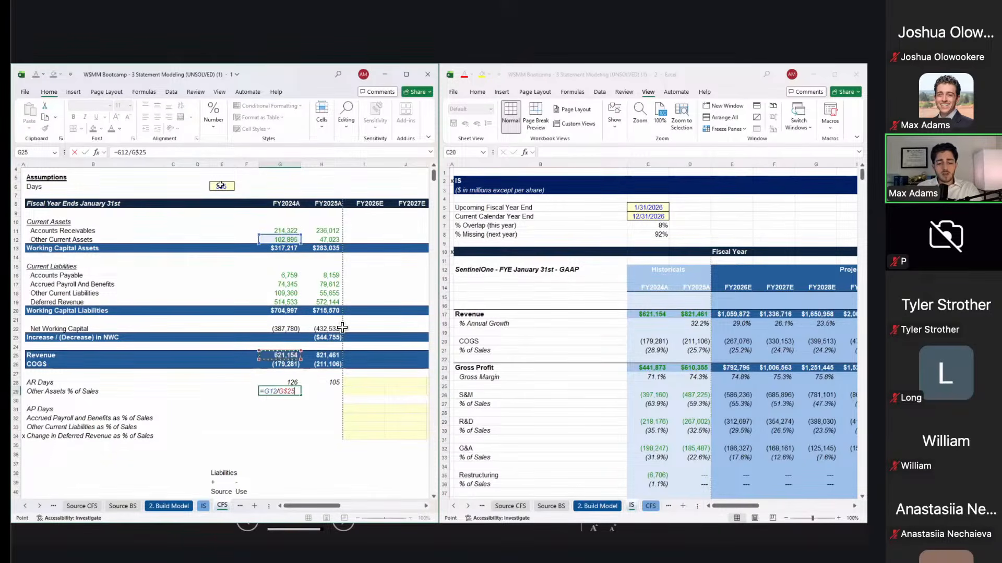
{"action": "key", "text": "Return"}
{"action": "key", "text": "Up"}
{"action": "key", "text": "ctrl+c"}
{"action": "key", "text": "Right"}
{"action": "key", "text": "ctrl+v"}
Step: Start the FY2024A AP Days formula in G31 by referencing accounts payable
{"action": "key", "text": "Down"}
{"action": "key", "text": "Down"}
{"action": "key", "text": "Down"}
{"action": "key", "text": "Left"}
{"action": "key", "text": "Up"}
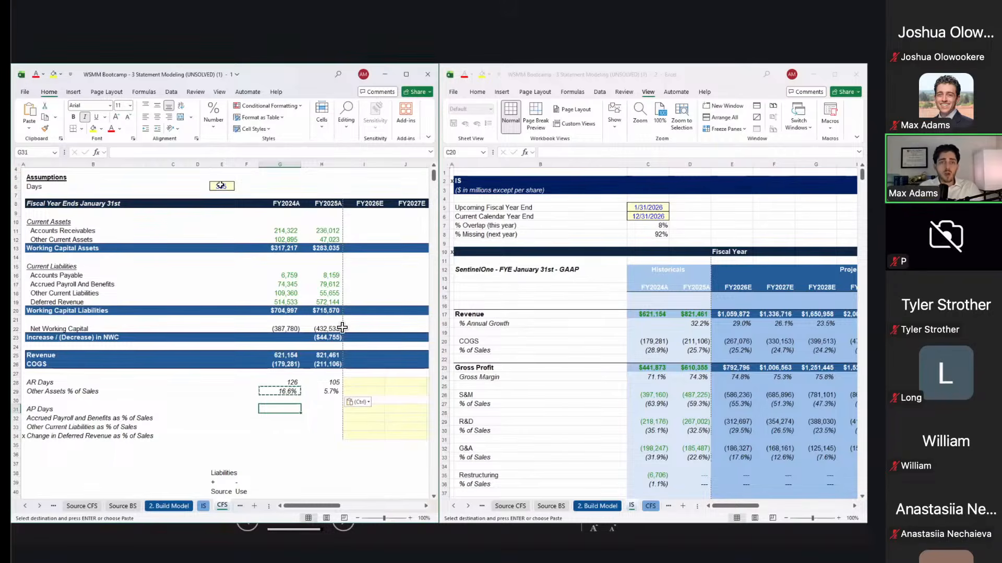
{"action": "type", "text": "="}
{"action": "key", "text": "Up"}
{"action": "key", "text": "Up"}
{"action": "key", "text": "Up"}
{"action": "key", "text": "Up"}
{"action": "key", "text": "Up"}
{"action": "key", "text": "Up"}
{"action": "key", "text": "Up"}
{"action": "key", "text": "Up"}
{"action": "key", "text": "Up"}
{"action": "key", "text": "Up"}
{"action": "key", "text": "Up"}
{"action": "key", "text": "Up"}
{"action": "key", "text": "Up"}
{"action": "key", "text": "Up"}
{"action": "key", "text": "Up"}
Step: Complete FY2024A AP Days as negative payables divided by COGS times days, giving 14
{"action": "type", "text": "/"}
{"action": "key", "text": "Up"}
{"action": "key", "text": "Up"}
{"action": "key", "text": "Up"}
{"action": "key", "text": "Up"}
{"action": "key", "text": "Up"}
{"action": "key", "text": "Up"}
{"action": "key", "text": "Down"}
{"action": "type", "text": "*"}
{"action": "key", "text": "Up"}
{"action": "key", "text": "Up"}
{"action": "key", "text": "Left"}
{"action": "key", "text": "Up"}
{"action": "key", "text": "Up"}
{"action": "key", "text": "Left"}
{"action": "key", "text": "Left"}
{"action": "key", "text": "Right"}
{"action": "key", "text": "ctrl+Up"}
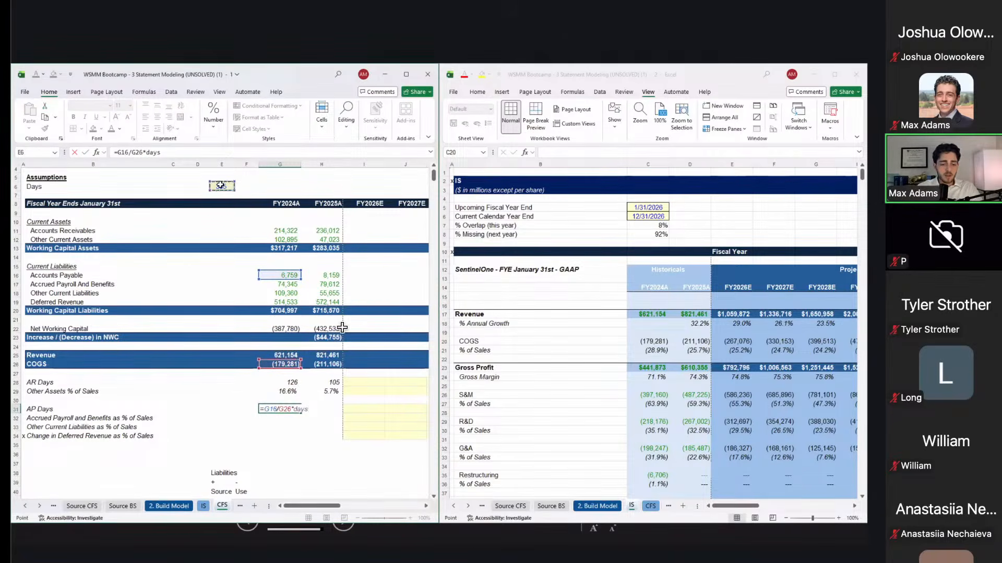
{"action": "key", "text": "F2"}
{"action": "key", "text": "Home"}
{"action": "key", "text": "Right"}
{"action": "type", "text": "-"}
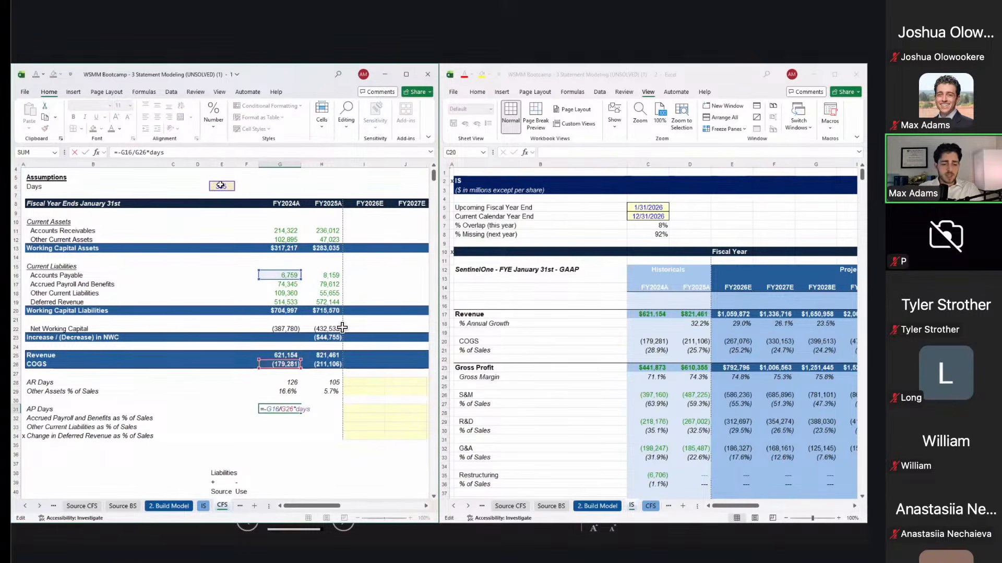
{"action": "key", "text": "ctrl+Return"}
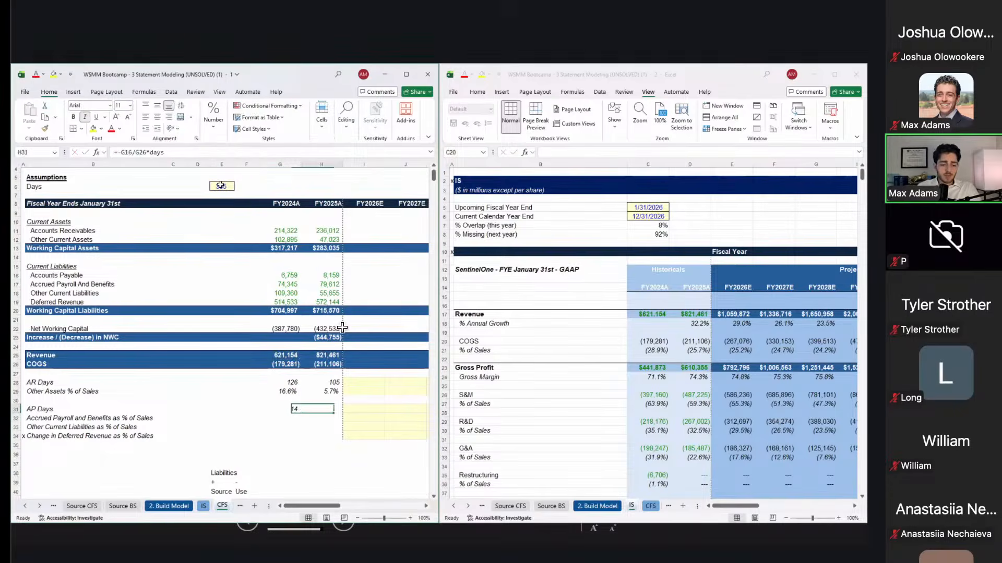
Step: Copy the AP Days formula into FY2025A H31 as formulas only
{"action": "key", "text": "ctrl+c"}
{"action": "key", "text": "Right"}
{"action": "key", "text": "ctrl+alt+v"}
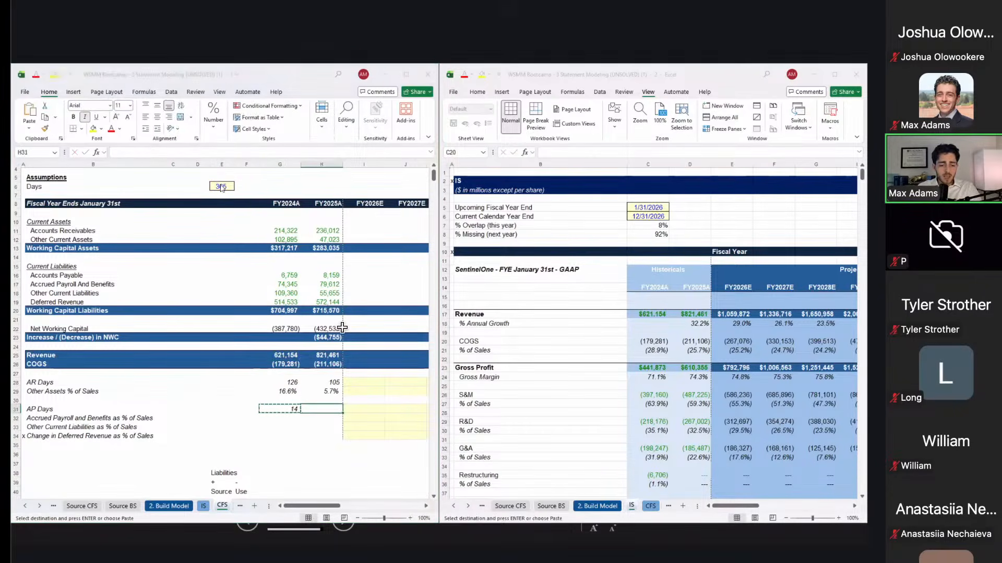
{"action": "key", "text": "Return"}
{"action": "key", "text": "Up"}
{"action": "key", "text": "Up"}
{"action": "key", "text": "Up"}
{"action": "key", "text": "Left"}
{"action": "key", "text": "Down"}
{"action": "key", "text": "Down"}
{"action": "key", "text": "Down"}
{"action": "key", "text": "F2"}
{"action": "key", "text": "Escape"}
{"action": "key", "text": "ctrl+c"}
{"action": "key", "text": "Right"}
{"action": "key", "text": "Return"}
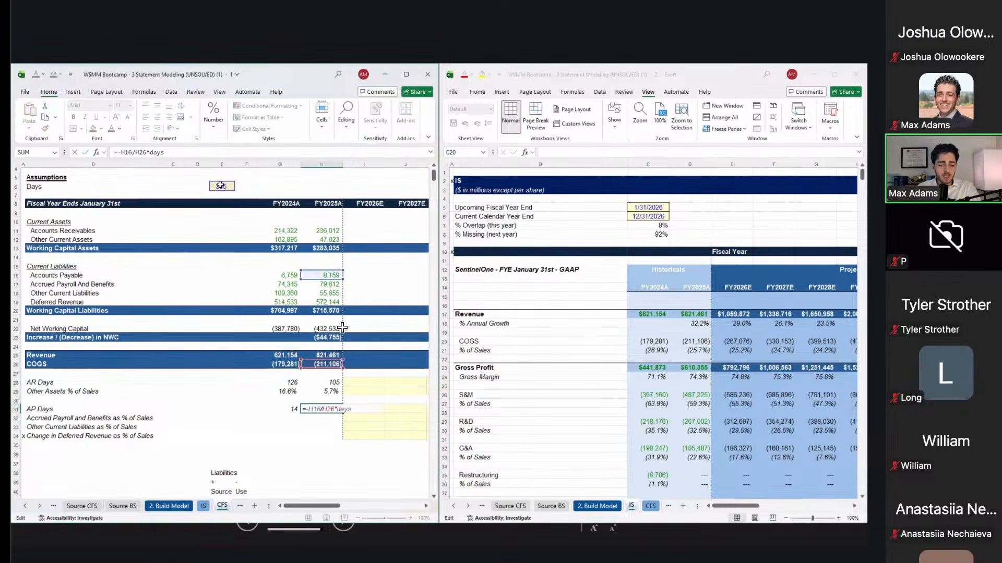
Step: Review the FY2025A AP Days formula's references and confirm it shows 14
{"action": "key", "text": "F2"}
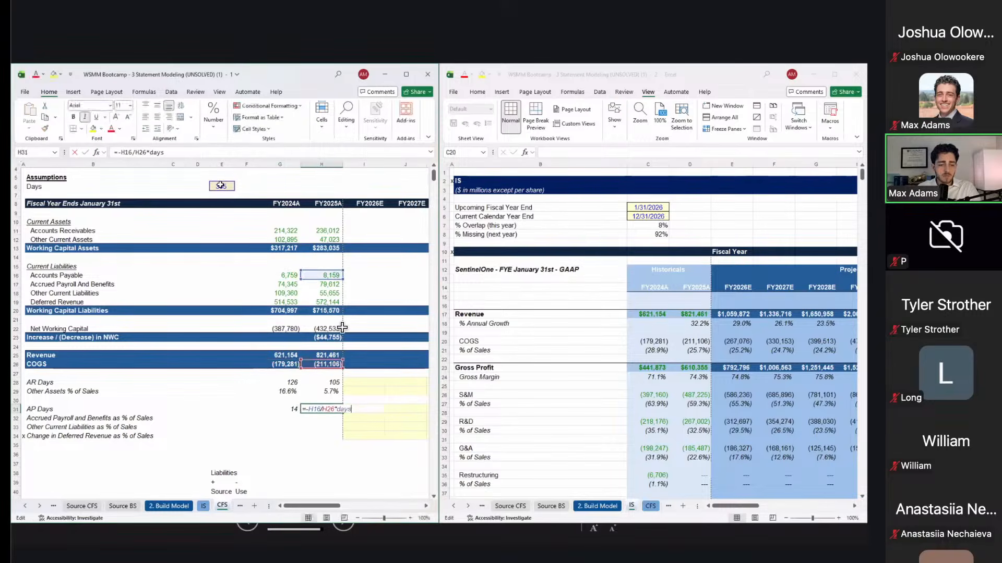
{"action": "key", "text": "Escape"}
{"action": "key", "text": "Down"}
{"action": "key", "text": "Up"}
{"action": "key", "text": "F2"}
{"action": "key", "text": "Return"}
{"action": "key", "text": "Right"}
{"action": "key", "text": "Up"}
{"action": "key", "text": "Left"}
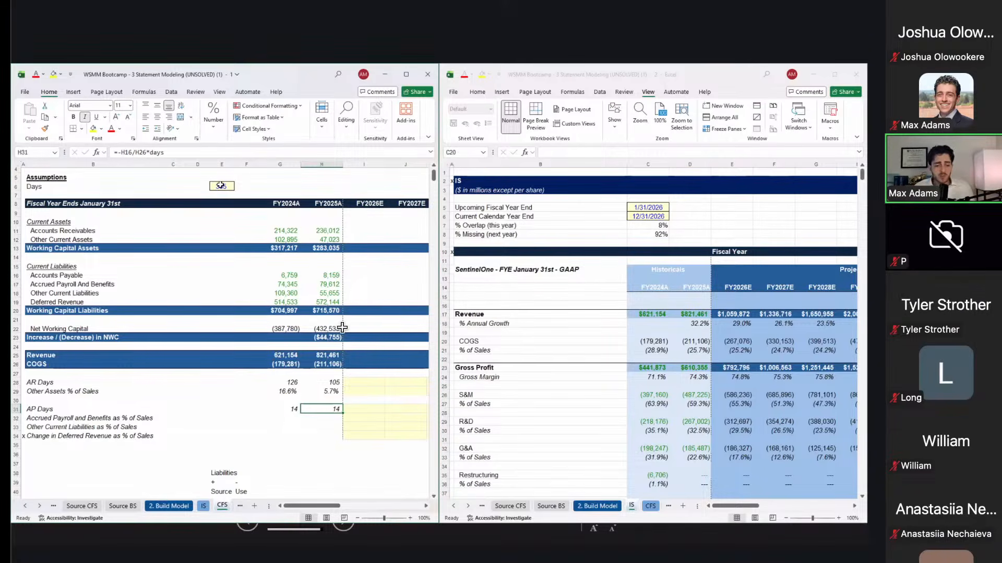
{"action": "key", "text": "F2"}
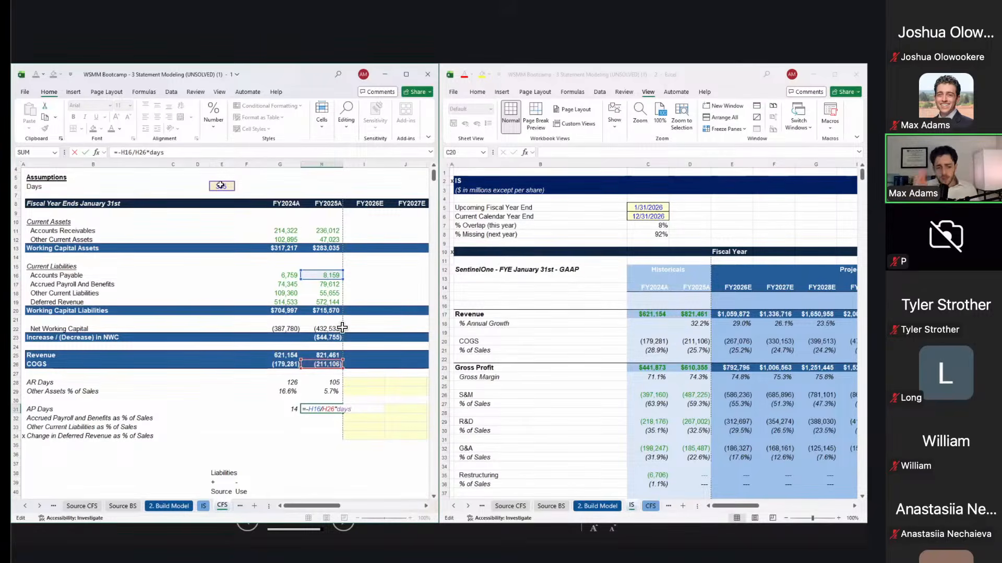
{"action": "key", "text": "Return"}
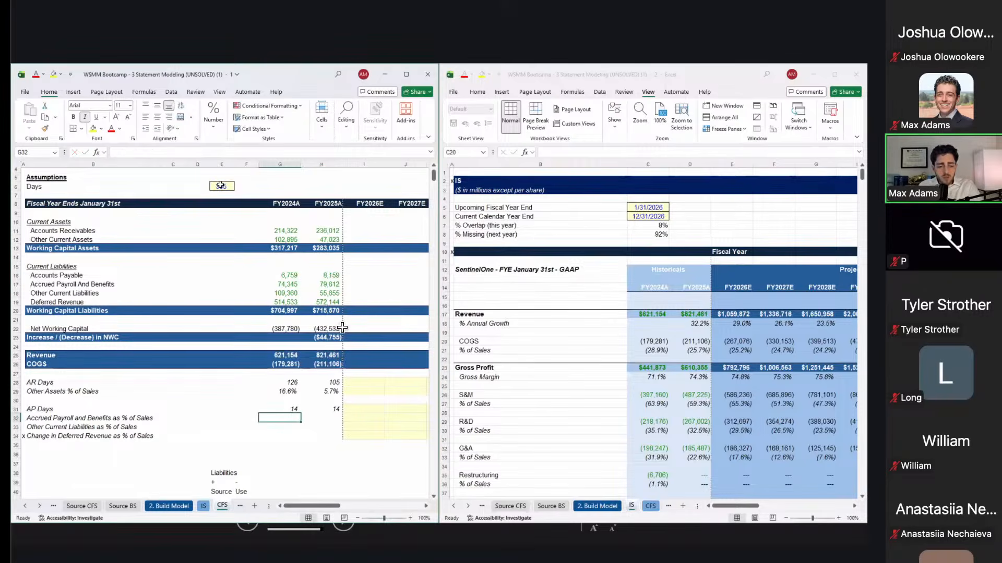
Step: Enter the FY2024A accrued payroll % of sales formula, =G17/G$25, in G32
{"action": "type", "text": "="}
{"action": "key", "text": "Up"}
{"action": "key", "text": "Up"}
{"action": "key", "text": "Up"}
{"action": "key", "text": "Up"}
{"action": "key", "text": "Up"}
{"action": "key", "text": "Up"}
{"action": "key", "text": "Up"}
{"action": "key", "text": "Up"}
{"action": "key", "text": "Up"}
{"action": "key", "text": "Up"}
{"action": "key", "text": "Up"}
{"action": "key", "text": "Up"}
{"action": "key", "text": "Up"}
{"action": "key", "text": "Up"}
{"action": "key", "text": "Up"}
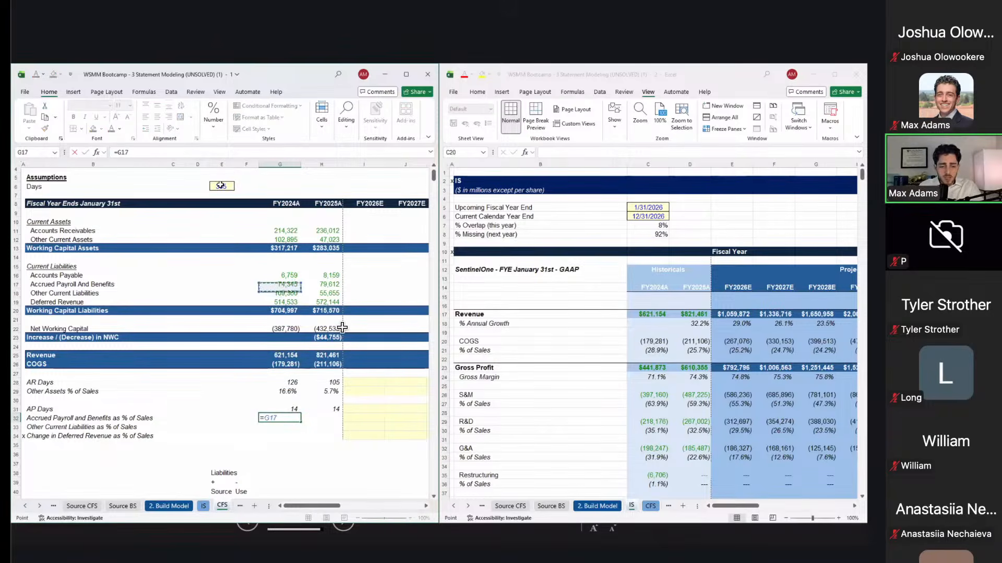
{"action": "type", "text": "/"}
{"action": "key", "text": "Up"}
{"action": "key", "text": "Up"}
{"action": "key", "text": "Up"}
{"action": "key", "text": "Up"}
{"action": "key", "text": "Up"}
{"action": "key", "text": "Up"}
{"action": "key", "text": "Up"}
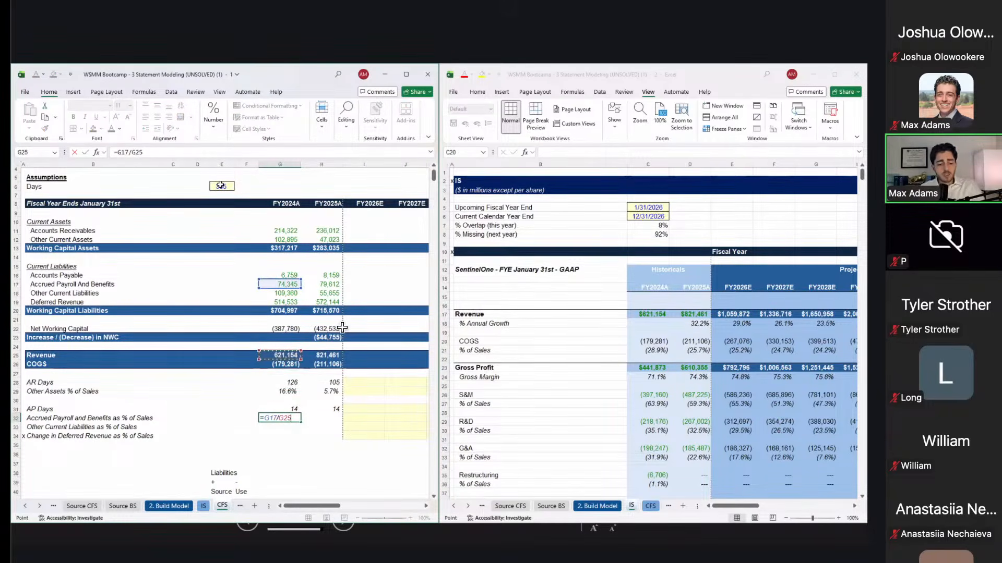
{"action": "key", "text": "Return"}
Step: Paste the ratio formula as formulas only into G32:H34 for all three liability rows
{"action": "key", "text": "Up"}
{"action": "key", "text": "Up"}
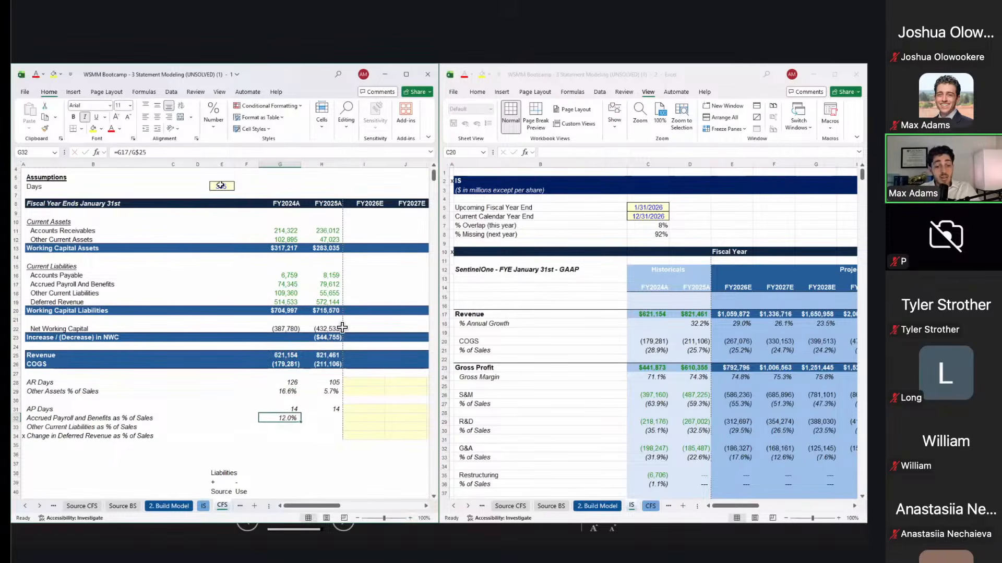
{"action": "key", "text": "Down"}
{"action": "key", "text": "ctrl+c"}
{"action": "key", "text": "shift+Right"}
{"action": "key", "text": "shift+Down"}
{"action": "key", "text": "shift+Down"}
{"action": "key", "text": "shift+Down"}
{"action": "key", "text": "shift+Up"}
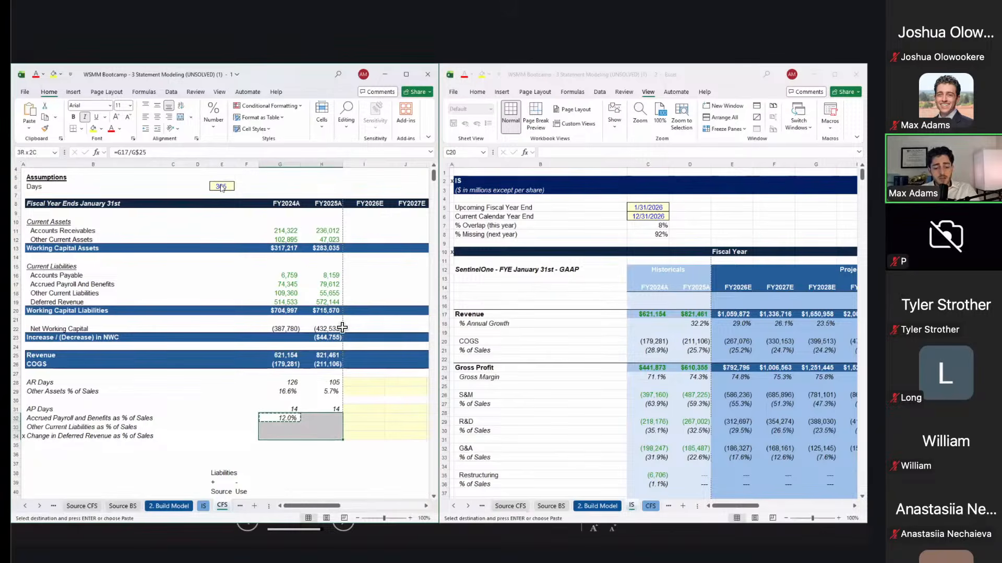
{"action": "key", "text": "ctrl+alt+v"}
{"action": "key", "text": "f"}
{"action": "key", "text": "Return"}
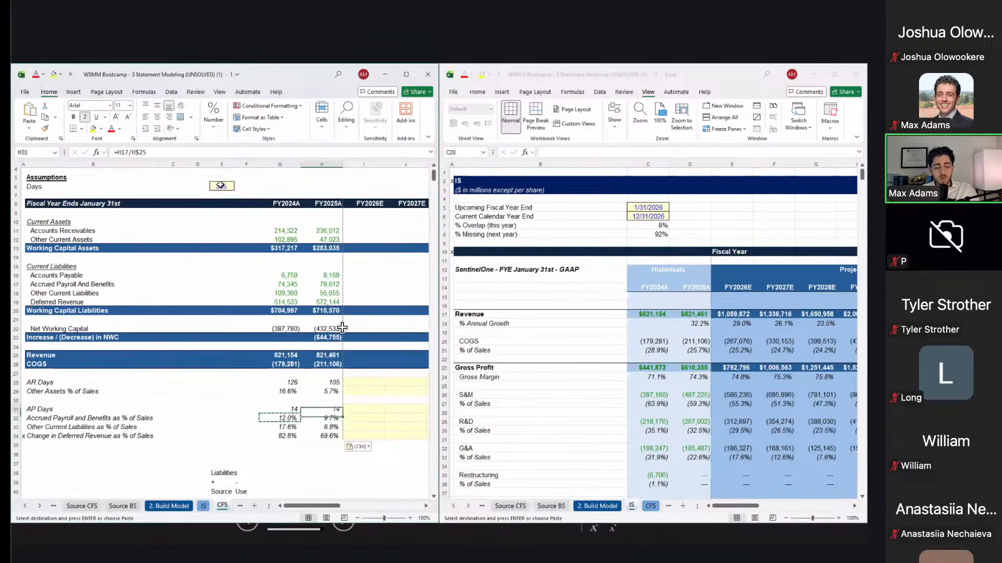
{"action": "key", "text": "Escape"}
Step: Check each pasted ratio (12.0%/9.7%, 17.6%/6.8%, 82.8%/69.6%), then select the historical driver block
{"action": "key", "text": "F2"}
{"action": "key", "text": "Escape"}
{"action": "key", "text": "Right"}
{"action": "key", "text": "F2"}
{"action": "key", "text": "Escape"}
{"action": "key", "text": "Down"}
{"action": "key", "text": "Left"}
{"action": "key", "text": "F2"}
{"action": "key", "text": "Escape"}
{"action": "key", "text": "Right"}
{"action": "key", "text": "F2"}
{"action": "key", "text": "Escape"}
{"action": "key", "text": "Down"}
{"action": "key", "text": "Left"}
{"action": "key", "text": "F2"}
{"action": "key", "text": "Escape"}
{"action": "key", "text": "Right"}
{"action": "key", "text": "F2"}
{"action": "key", "text": "Escape"}
{"action": "key", "text": "Left"}
{"action": "key", "text": "Up"}
{"action": "key", "text": "Up"}
{"action": "key", "text": "Up"}
{"action": "key", "text": "Up"}
{"action": "key", "text": "Up"}
{"action": "key", "text": "Up"}
{"action": "key", "text": "shift+Right"}
{"action": "key", "text": "shift+Down"}
{"action": "key", "text": "shift+Down"}
{"action": "key", "text": "shift+Down"}
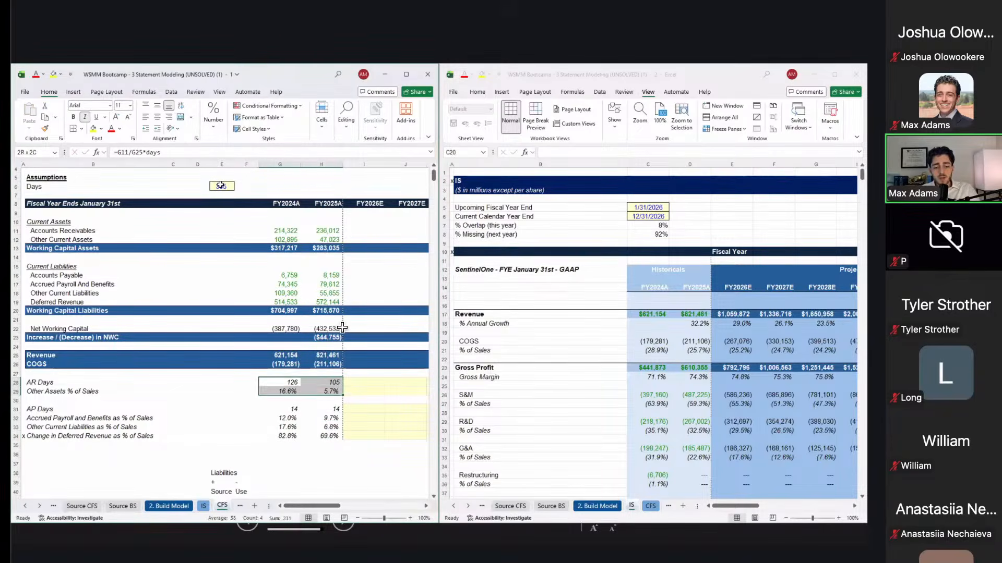
{"action": "key", "text": "shift+Down"}
{"action": "key", "text": "shift+Down"}
{"action": "key", "text": "shift+Down"}
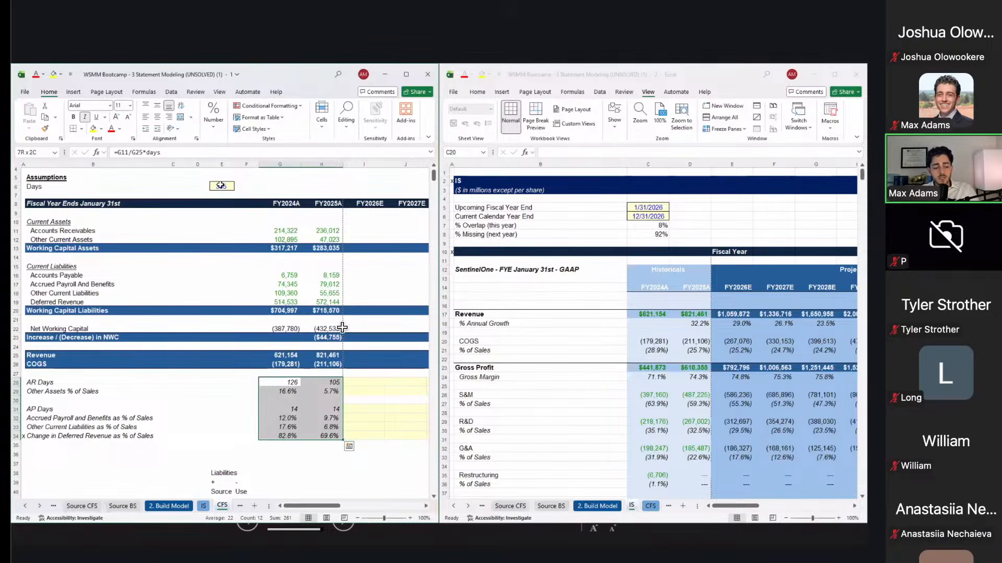
{"action": "key", "text": "ctrl+grave"}
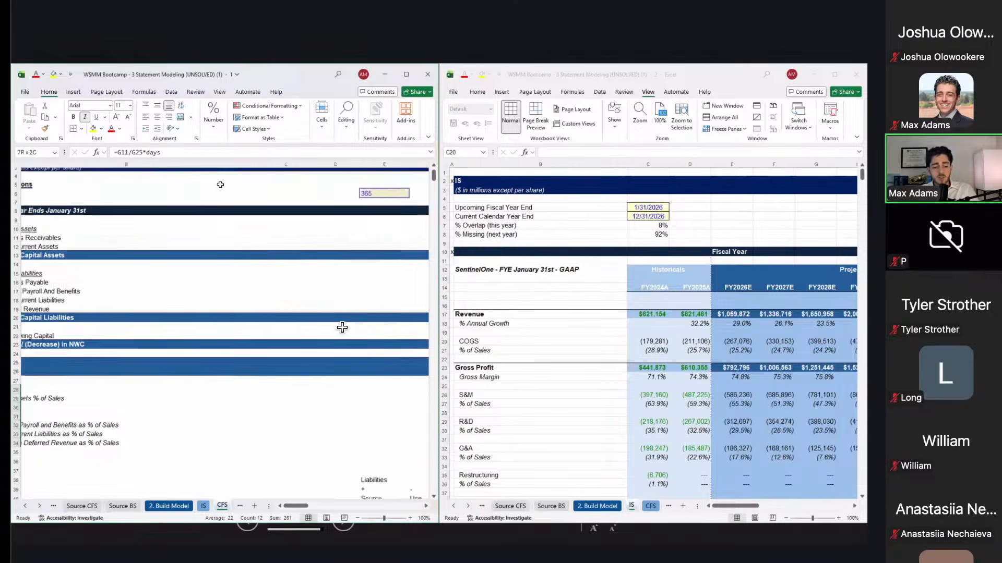
{"action": "scroll", "coordinate": [220, 185], "scroll_direction": "right", "scroll_amount": 3}
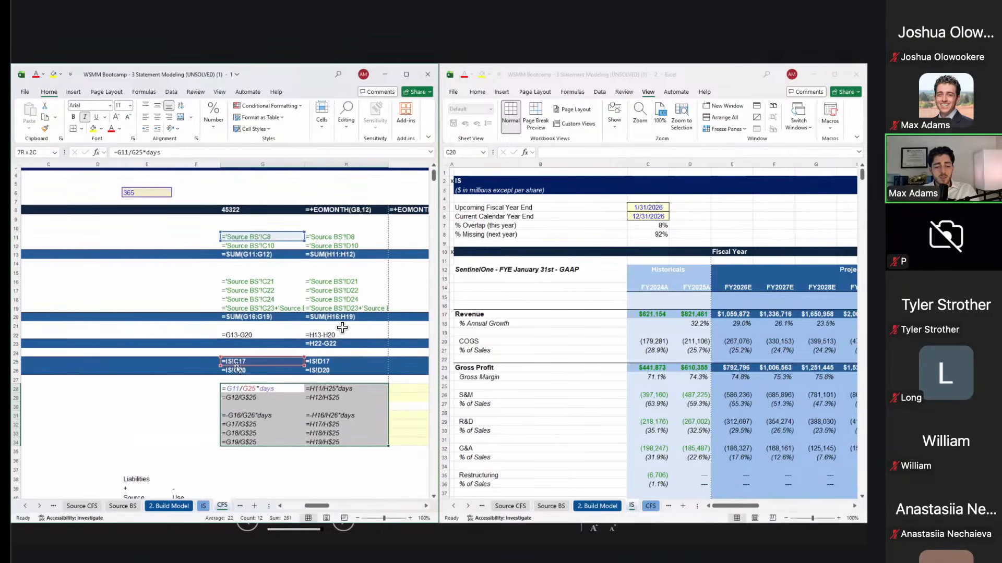
{"action": "scroll", "coordinate": [282, 406], "scroll_direction": "right", "scroll_amount": 2}
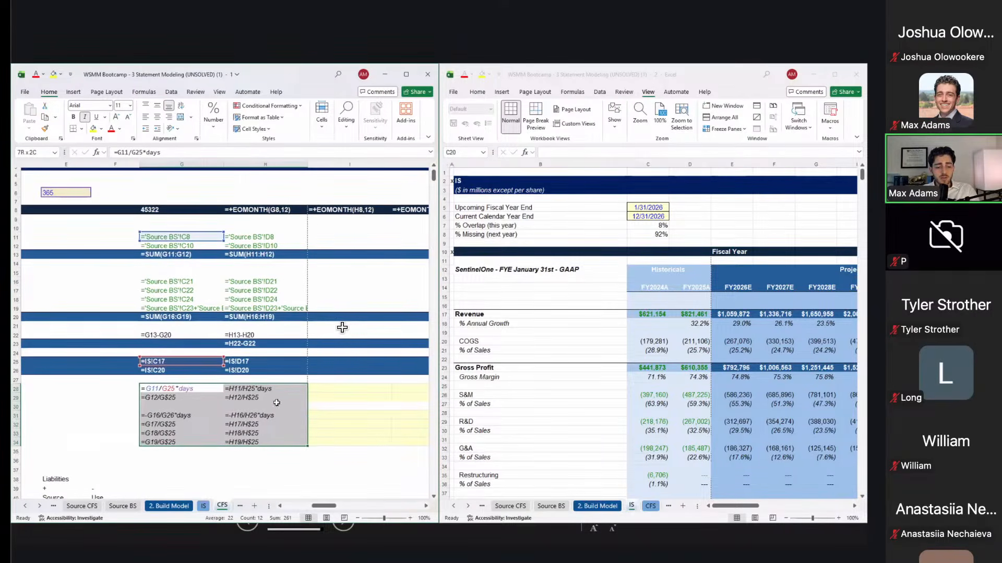
{"action": "scroll", "coordinate": [342, 327], "scroll_direction": "left", "scroll_amount": 5}
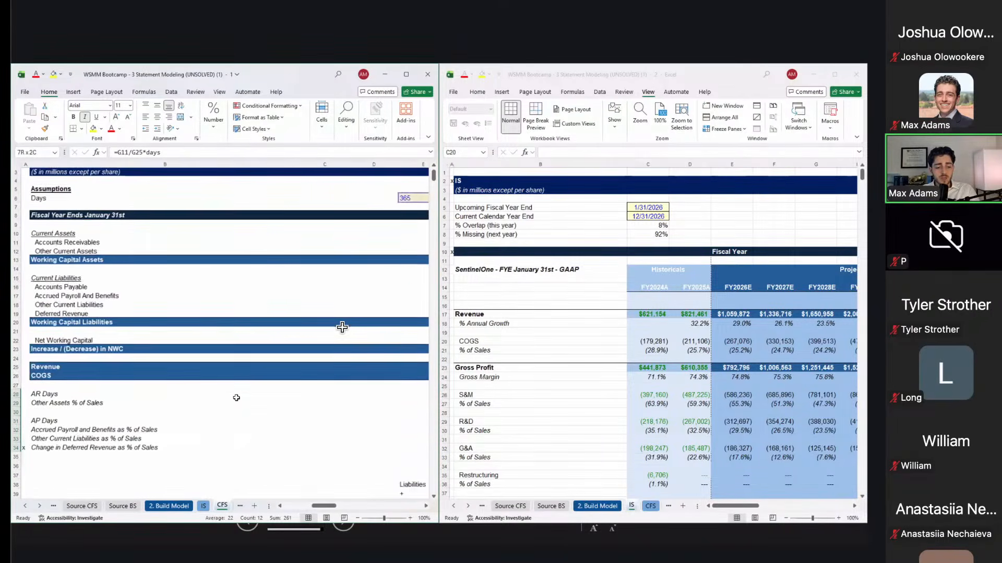
{"action": "scroll", "coordinate": [342, 328], "scroll_direction": "right", "scroll_amount": 5}
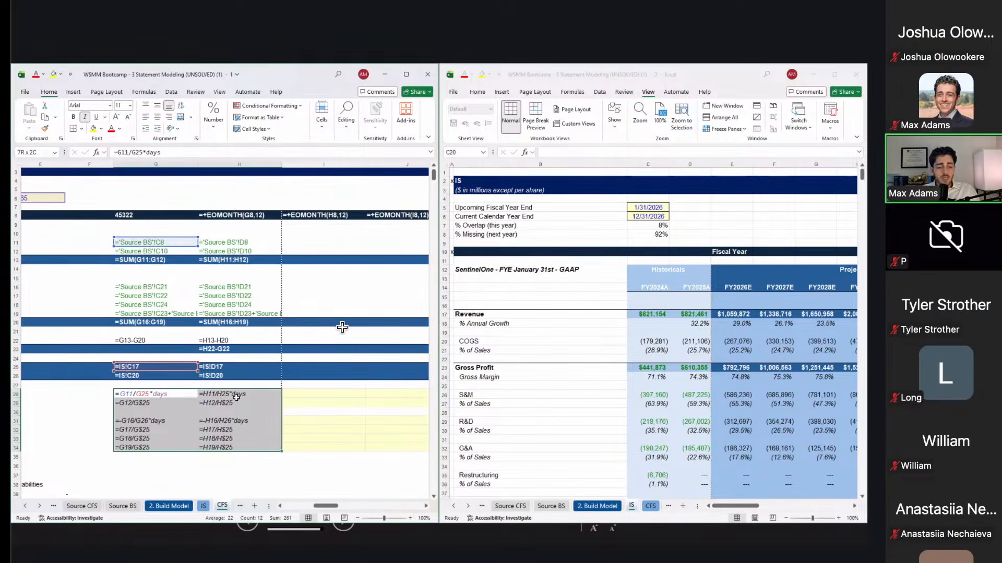
{"action": "left_click", "coordinate": [165, 398]}
{"action": "left_click", "coordinate": [166, 404]}
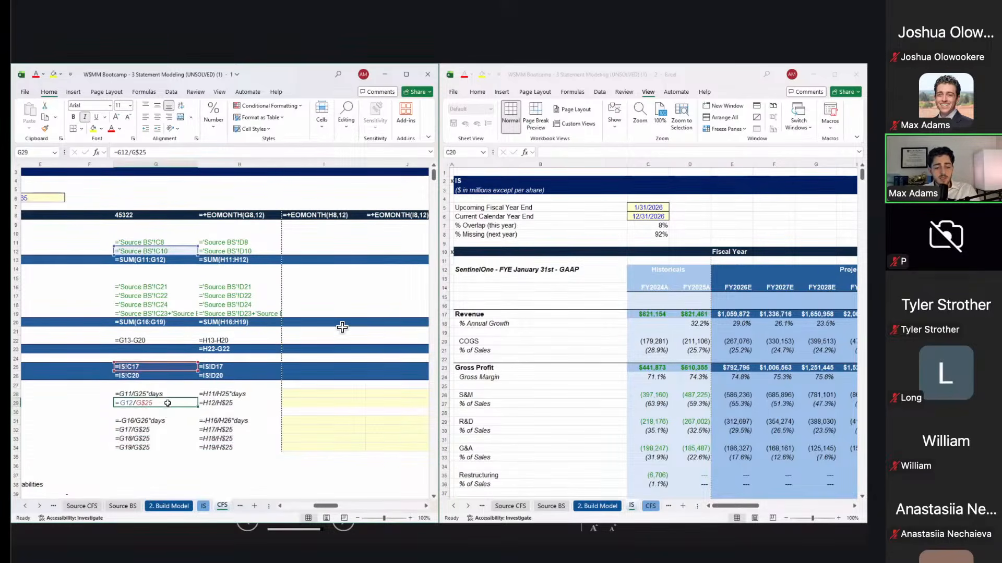
{"action": "left_click", "coordinate": [158, 436]}
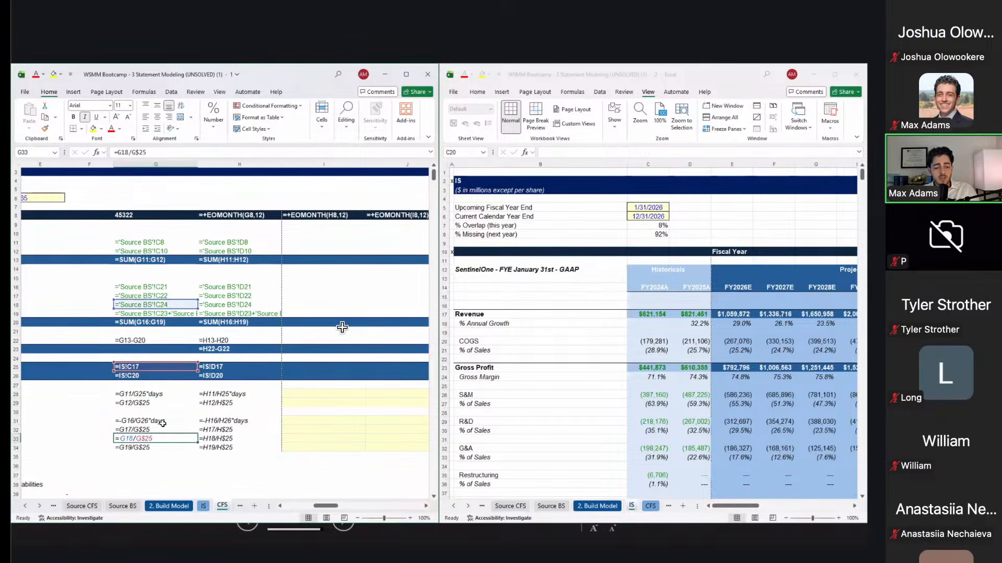
{"action": "left_click", "coordinate": [163, 422]}
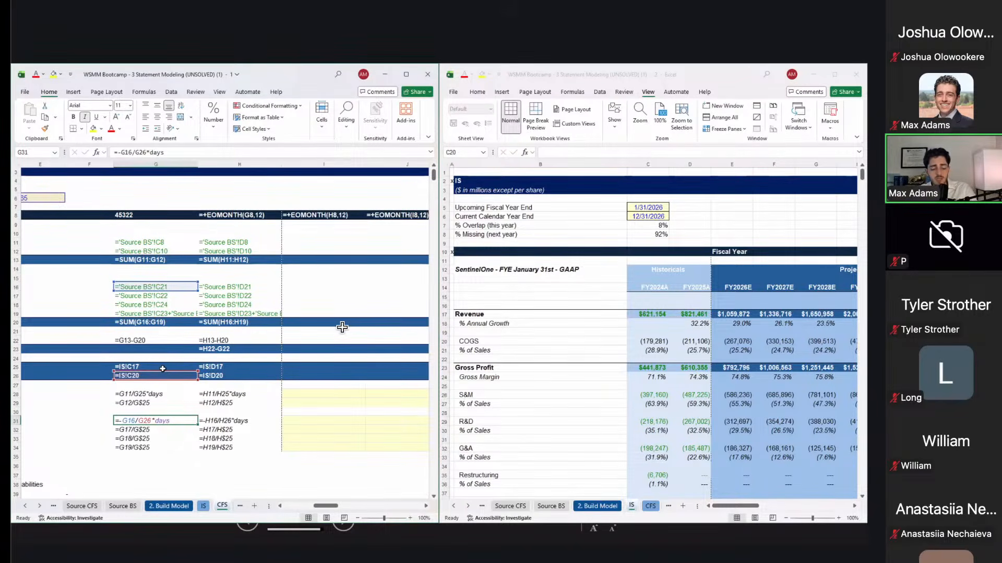
{"action": "key", "text": "ctrl+grave"}
{"action": "scroll", "coordinate": [342, 327], "scroll_direction": "left", "scroll_amount": 5}
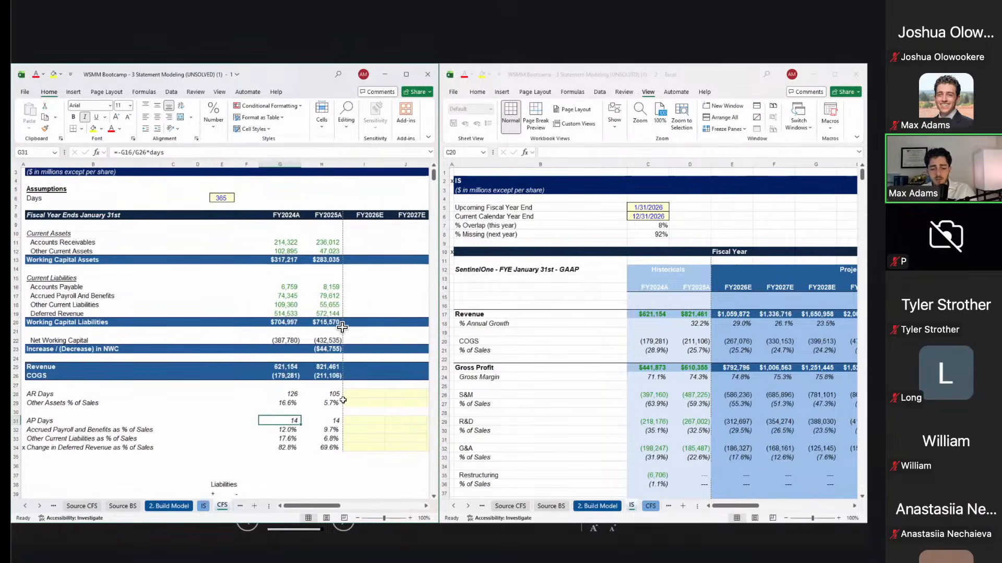
Step: Enter AR Days of 100 for FY2026E and 95 for FY2027E
{"action": "left_click_drag", "start_coordinate": [356, 396], "coordinate": [356, 443]}
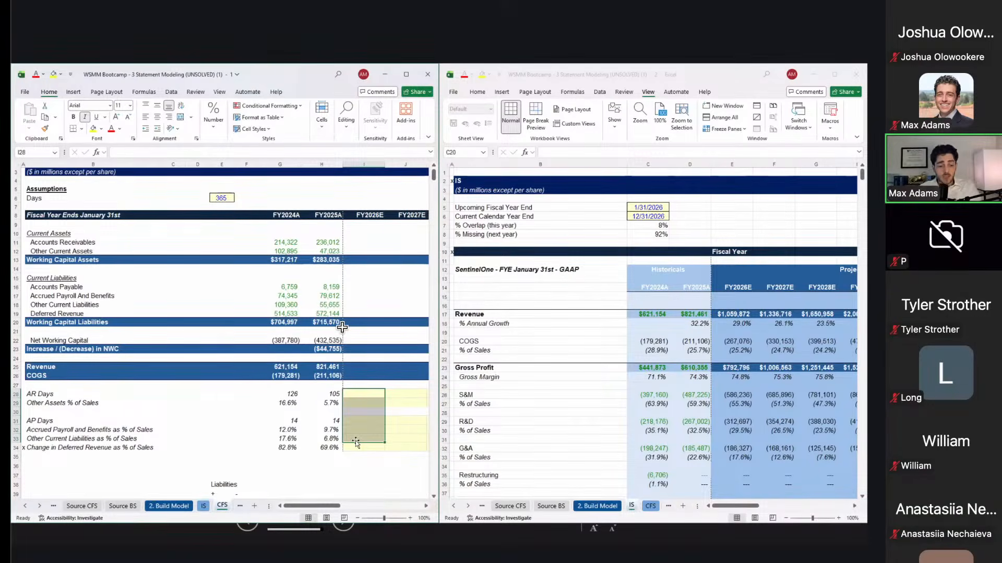
{"action": "key", "text": "Right"}
{"action": "key", "text": "Left"}
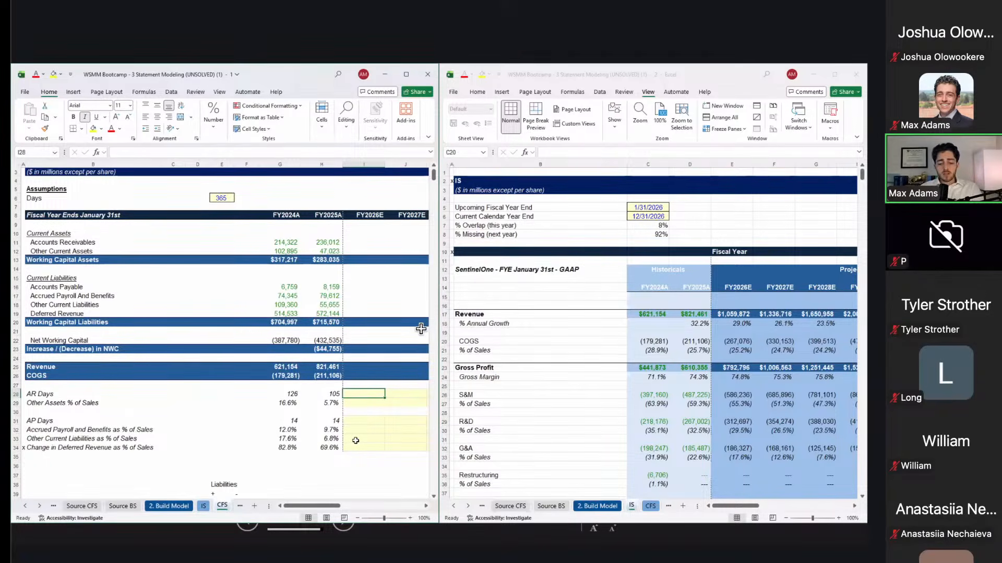
{"action": "type", "text": "100"}
{"action": "key", "text": "Tab"}
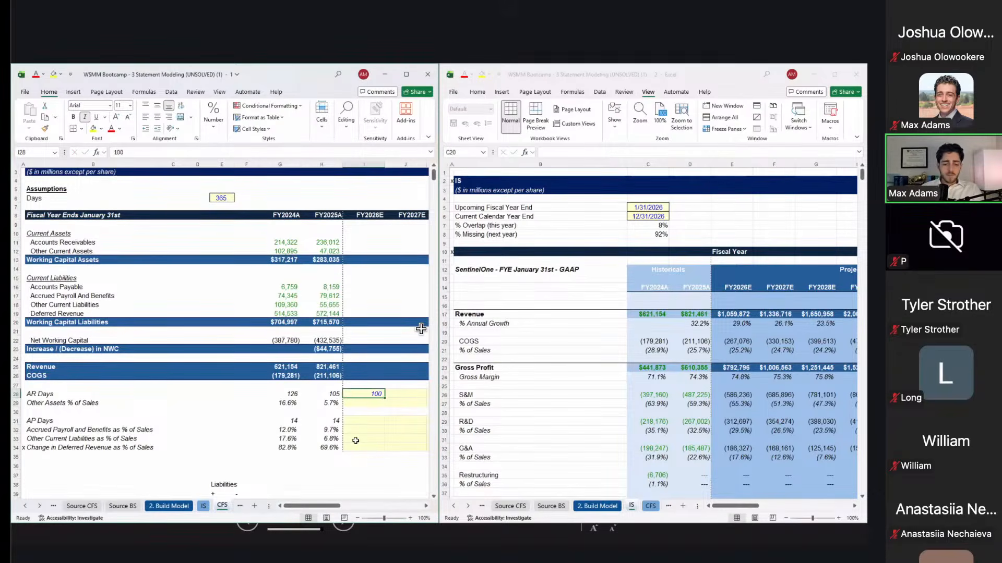
{"action": "type", "text": "95"}
{"action": "key", "text": "Tab"}
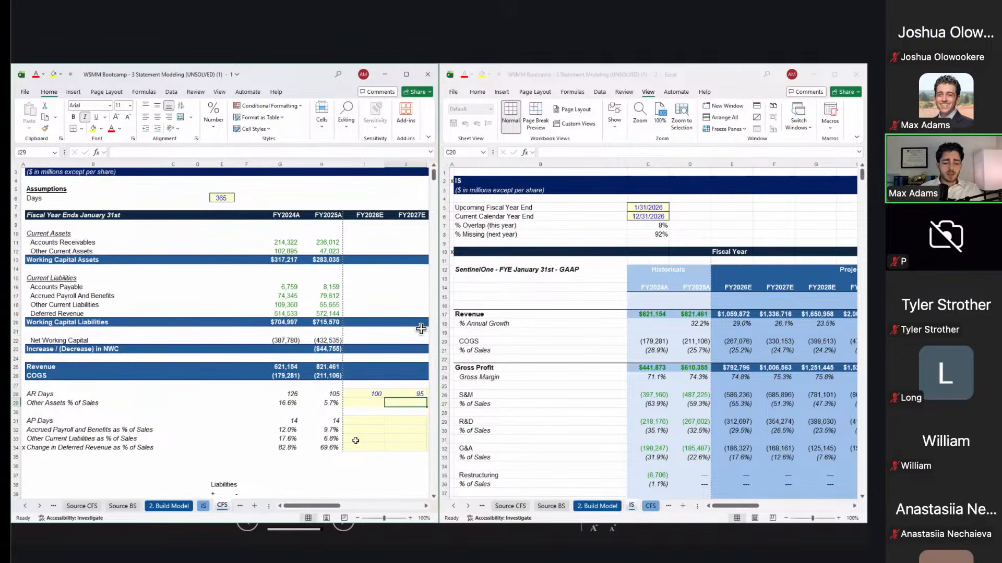
Step: Link FY2028E AR Days to the prior year and fill it right through FY2032E
{"action": "type", "text": "="}
{"action": "key", "text": "Left"}
{"action": "key", "text": "Return"}
{"action": "key", "text": "Up"}
{"action": "key", "text": "Right"}
{"action": "key", "text": "Left"}
{"action": "key", "text": "shift+Right"}
{"action": "key", "text": "shift+Right"}
{"action": "key", "text": "shift+Right"}
{"action": "key", "text": "shift+Right"}
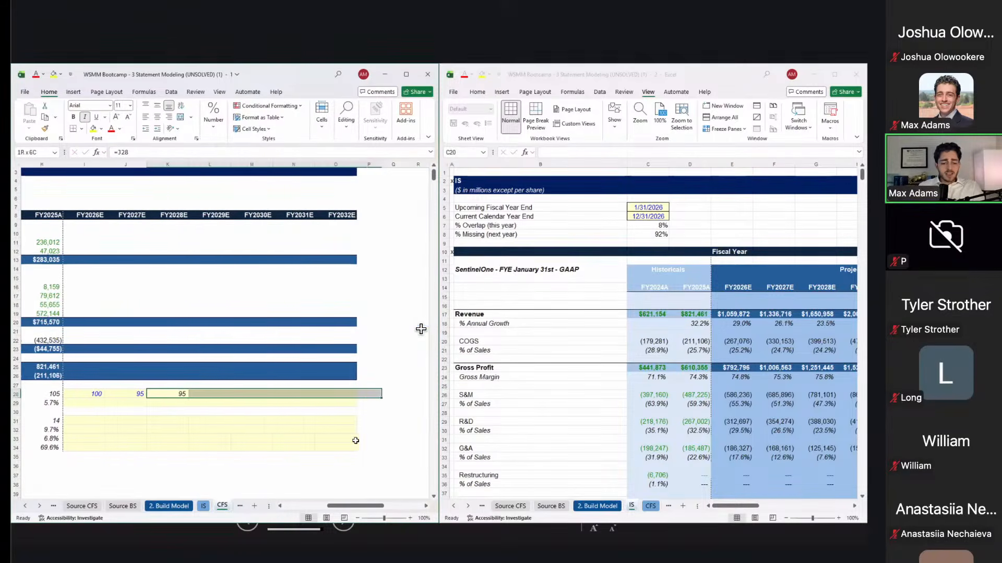
{"action": "key", "text": "ctrl+r"}
{"action": "key", "text": "Left"}
{"action": "key", "text": "ctrl+Left"}
{"action": "key", "text": "ctrl+Left"}
{"action": "key", "text": "Right"}
{"action": "key", "text": "Right"}
{"action": "key", "text": "Right"}
{"action": "key", "text": "Right"}
{"action": "key", "text": "Right"}
{"action": "key", "text": "Right"}
{"action": "key", "text": "Right"}
{"action": "key", "text": "Right"}
{"action": "key", "text": "Right"}
{"action": "key", "text": "Right"}
{"action": "key", "text": "Right"}
{"action": "key", "text": "Right"}
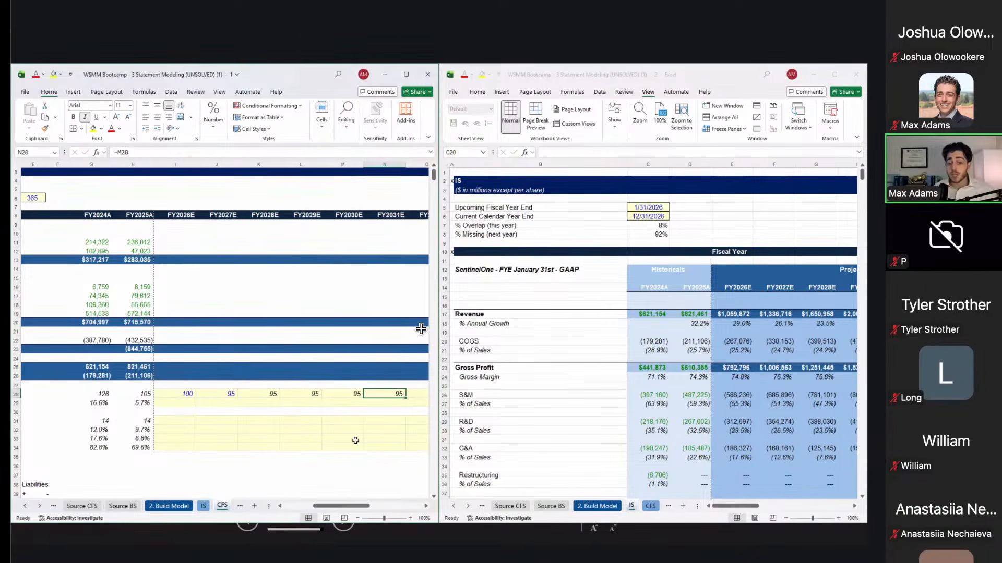
Step: Maximize the workbook and hold Other Assets at 5.7% of sales across all projection years
{"action": "left_click", "coordinate": [358, 360]}
{"action": "key", "text": "super+Up"}
{"action": "key", "text": "super+Up"}
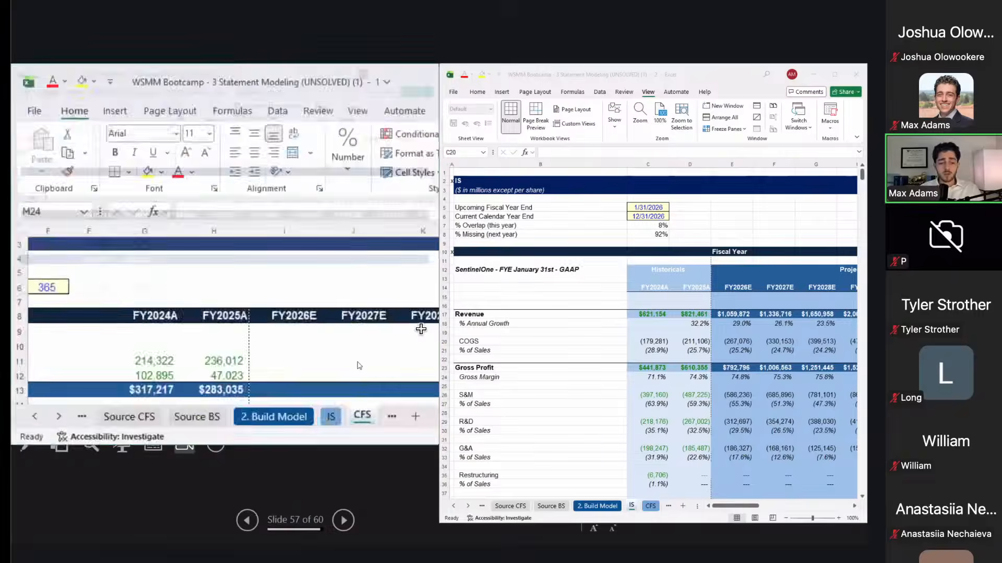
{"action": "scroll", "coordinate": [358, 364], "scroll_direction": "left", "scroll_amount": 5}
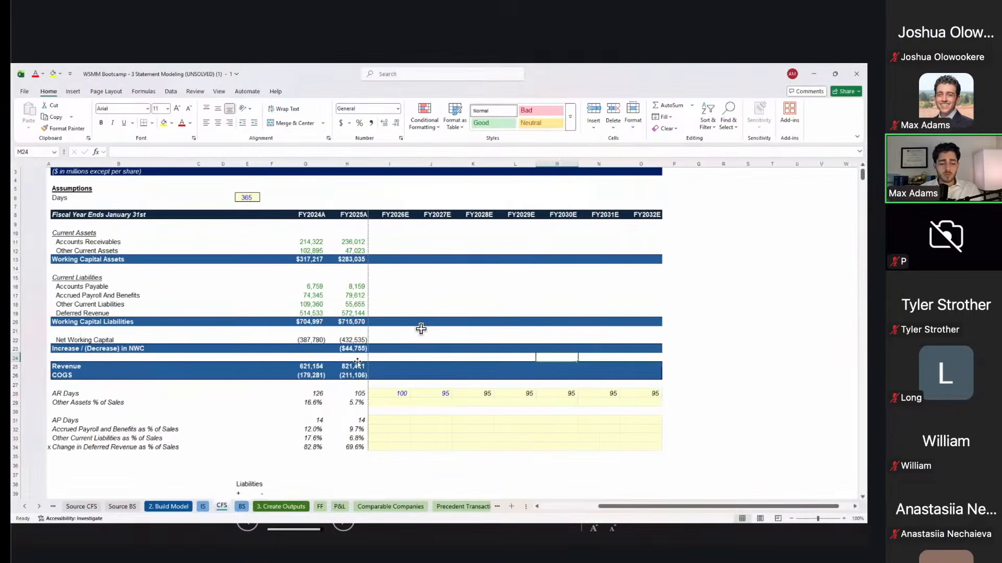
{"action": "left_click", "coordinate": [381, 393]}
{"action": "key", "text": "Down"}
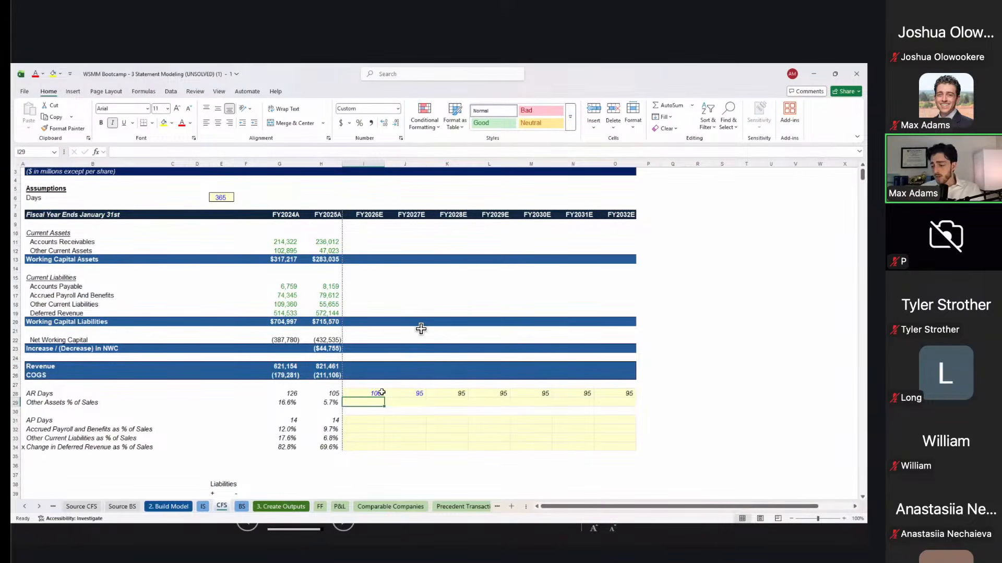
{"action": "type", "text": "="}
{"action": "key", "text": "Left"}
{"action": "key", "text": "Return"}
{"action": "key", "text": "Up"}
{"action": "key", "text": "shift+Right"}
{"action": "key", "text": "shift+Right"}
{"action": "key", "text": "shift+Right"}
{"action": "key", "text": "shift+Right"}
{"action": "key", "text": "shift+Right"}
{"action": "key", "text": "shift+Right"}
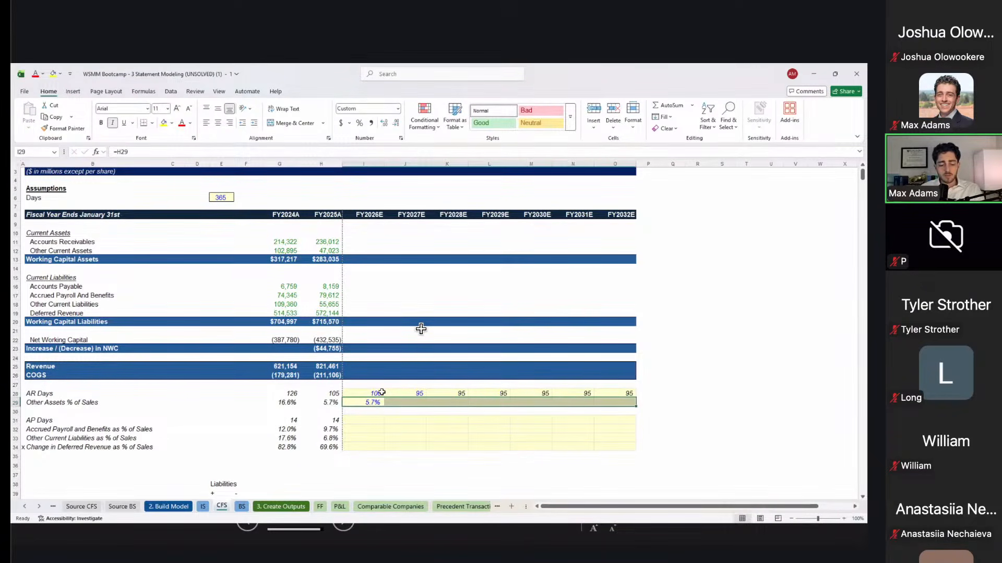
{"action": "key", "text": "ctrl+r"}
Step: Paste the FY2027E AR Days input formatting across the later AR Days forecast years
{"action": "key", "text": "Up"}
{"action": "key", "text": "Right"}
{"action": "key", "text": "ctrl+c"}
{"action": "key", "text": "ctrl+shift+Right"}
{"action": "key", "text": "ctrl+alt+v"}
{"action": "key", "text": "t"}
{"action": "key", "text": "Return"}
{"action": "key", "text": "Right"}
{"action": "key", "text": "Left"}
{"action": "key", "text": "Left"}
{"action": "key", "text": "Down"}
{"action": "key", "text": "Down"}
{"action": "key", "text": "Escape"}
Step: Link FY2026E AP Days to the prior year and fill 14 days through FY2032E
{"action": "key", "text": "Up"}
{"action": "key", "text": "Right"}
{"action": "key", "text": "Right"}
{"action": "key", "text": "Right"}
{"action": "key", "text": "Right"}
{"action": "key", "text": "Up"}
{"action": "key", "text": "Down"}
{"action": "key", "text": "Down"}
{"action": "key", "text": "Left"}
{"action": "key", "text": "Left"}
{"action": "key", "text": "Left"}
{"action": "key", "text": "Down"}
{"action": "key", "text": "Left"}
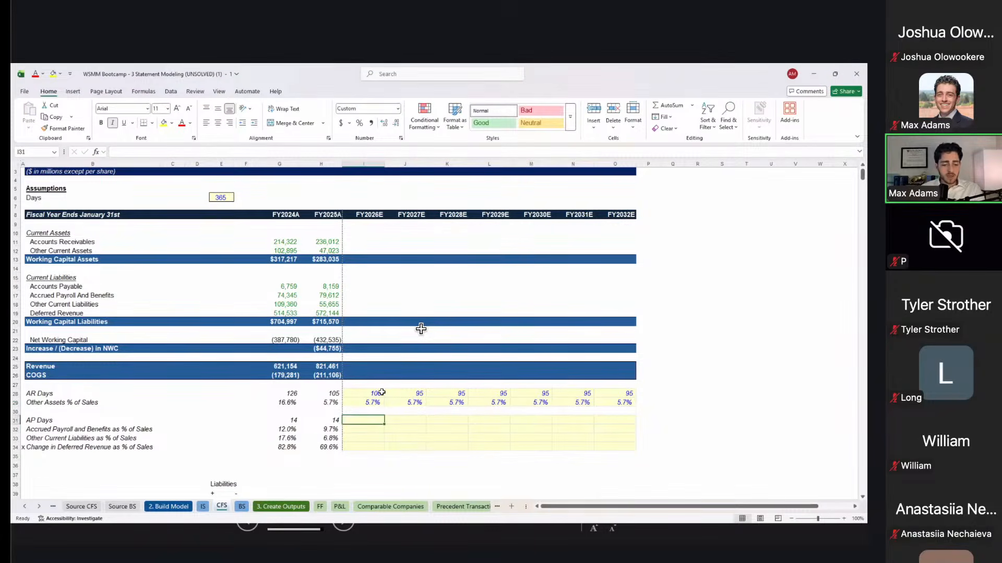
{"action": "type", "text": "="}
{"action": "key", "text": "Left"}
{"action": "key", "text": "Return"}
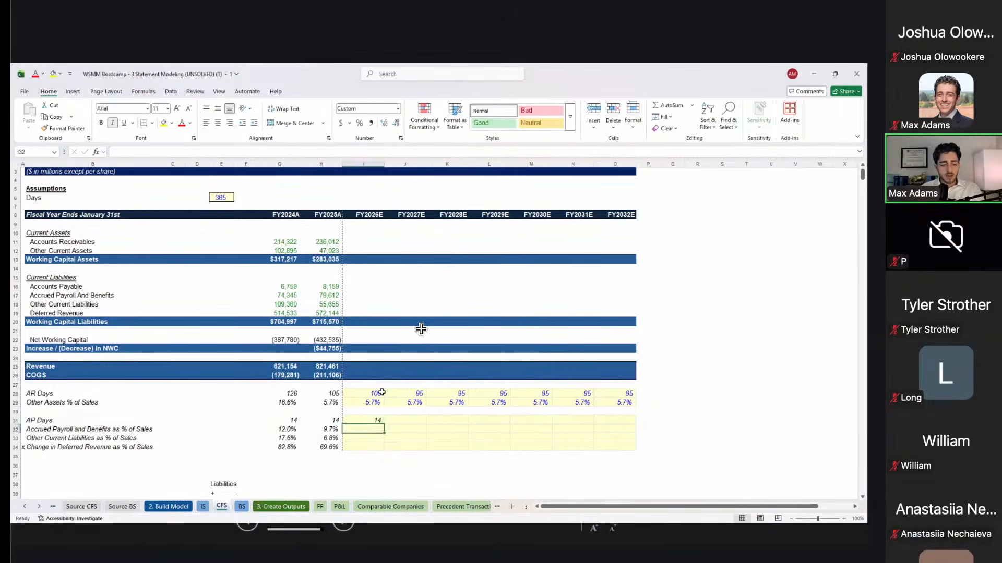
{"action": "key", "text": "Up"}
{"action": "key", "text": "shift+Right"}
{"action": "key", "text": "shift+Right"}
{"action": "key", "text": "shift+Right"}
{"action": "key", "text": "shift+Right"}
{"action": "key", "text": "shift+Right"}
{"action": "key", "text": "shift+Right"}
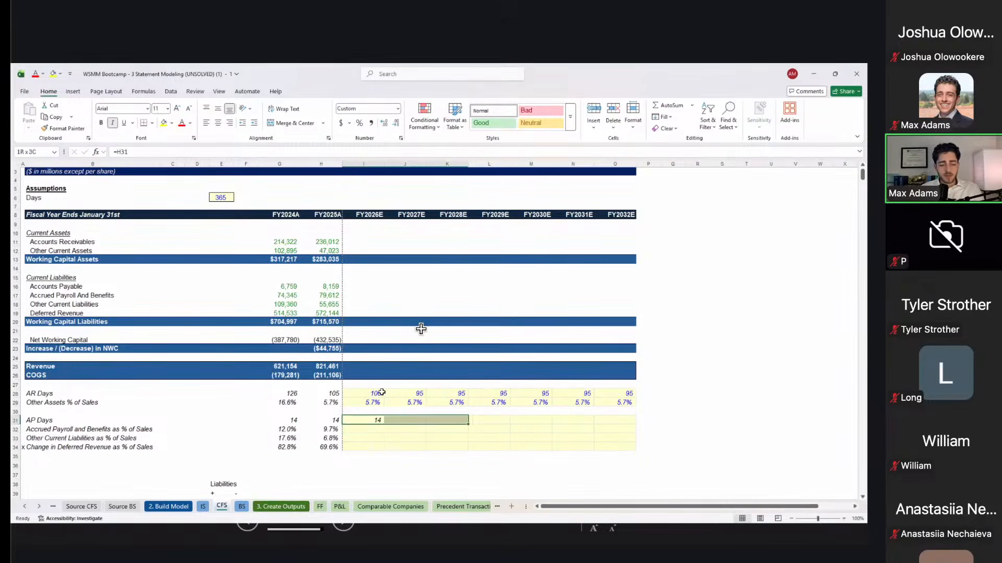
{"action": "key", "text": "ctrl+r"}
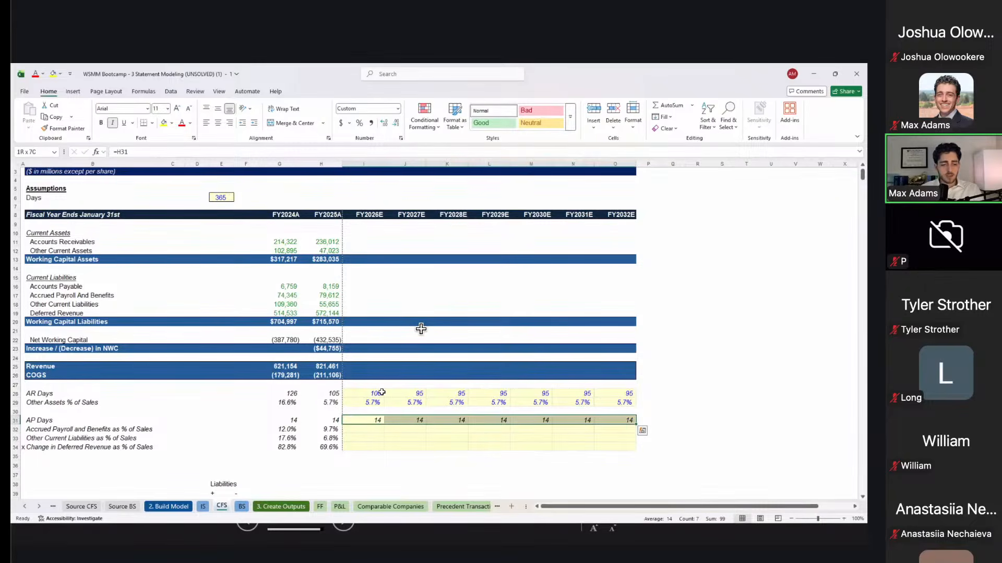
Step: Make the AP Days forecasts and the whole I31:O34 assumption block blue font
{"action": "key", "text": "alt"}
{"action": "key", "text": "1"}
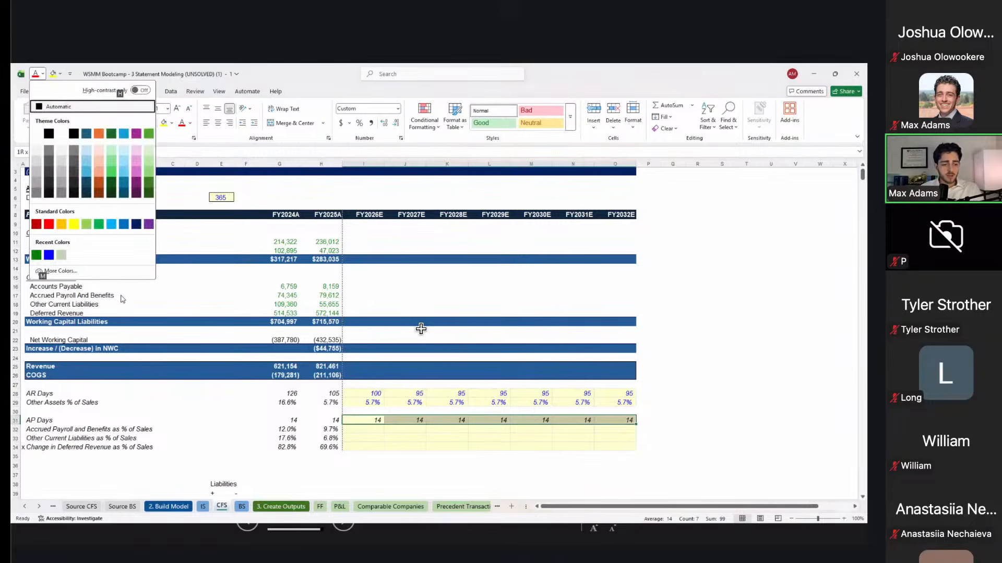
{"action": "left_click", "coordinate": [48, 254]}
{"action": "key", "text": "Right"}
{"action": "key", "text": "Left"}
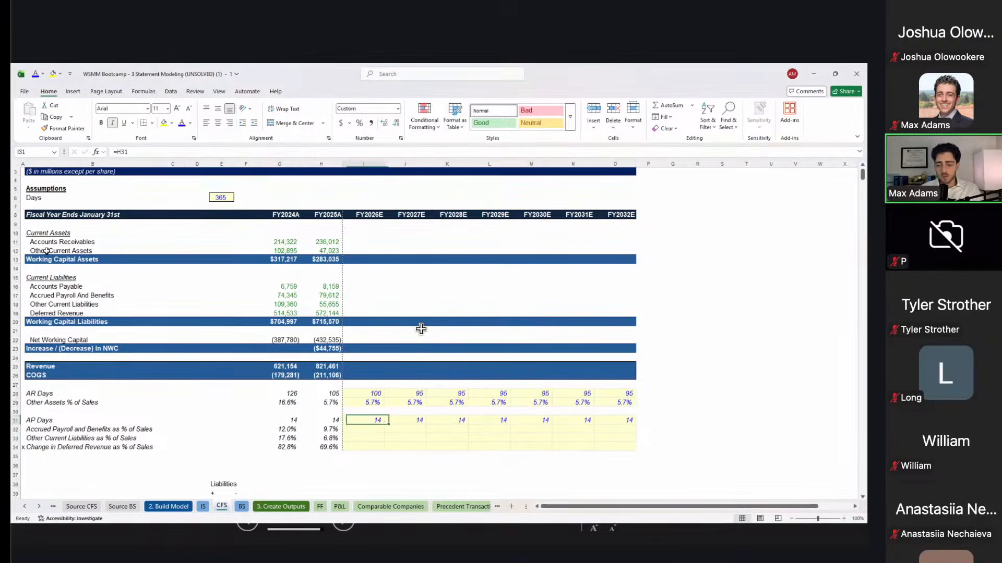
{"action": "key", "text": "shift+Down"}
{"action": "key", "text": "shift+Right"}
{"action": "key", "text": "shift+Right"}
{"action": "key", "text": "shift+Down"}
{"action": "key", "text": "shift+Down"}
{"action": "key", "text": "shift+Right"}
{"action": "key", "text": "shift+Right"}
{"action": "key", "text": "shift+Right"}
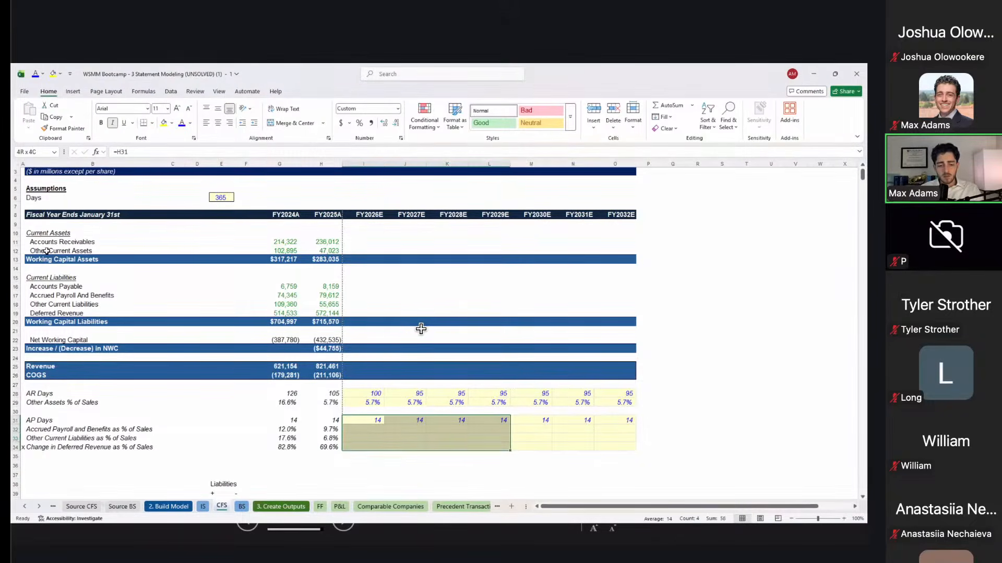
{"action": "key", "text": "shift+Right"}
{"action": "key", "text": "alt+1"}
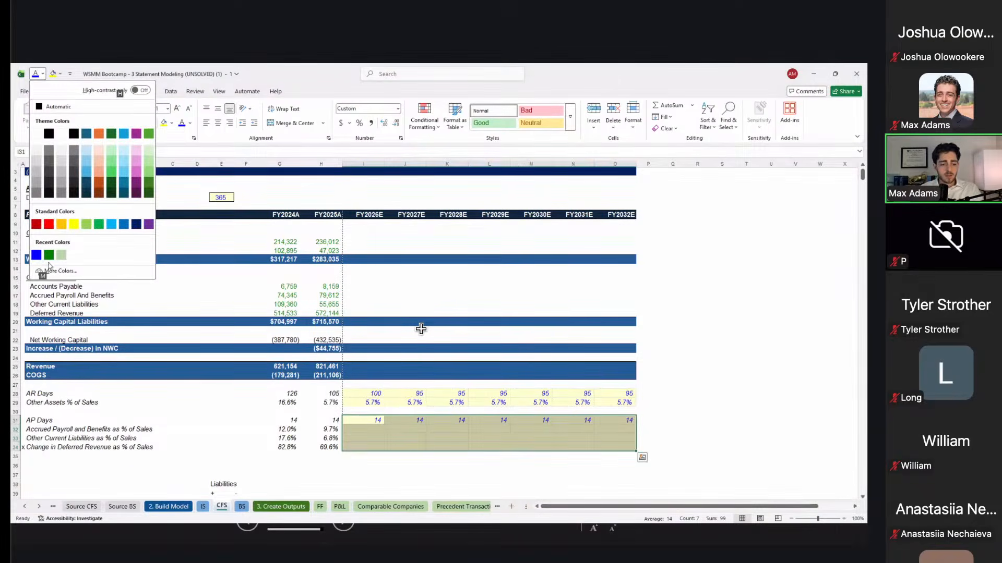
{"action": "left_click", "coordinate": [37, 256]}
Step: Move to the FY2026E accrued payroll cell
{"action": "left_click", "coordinate": [337, 432]}
{"action": "key", "text": "Right"}
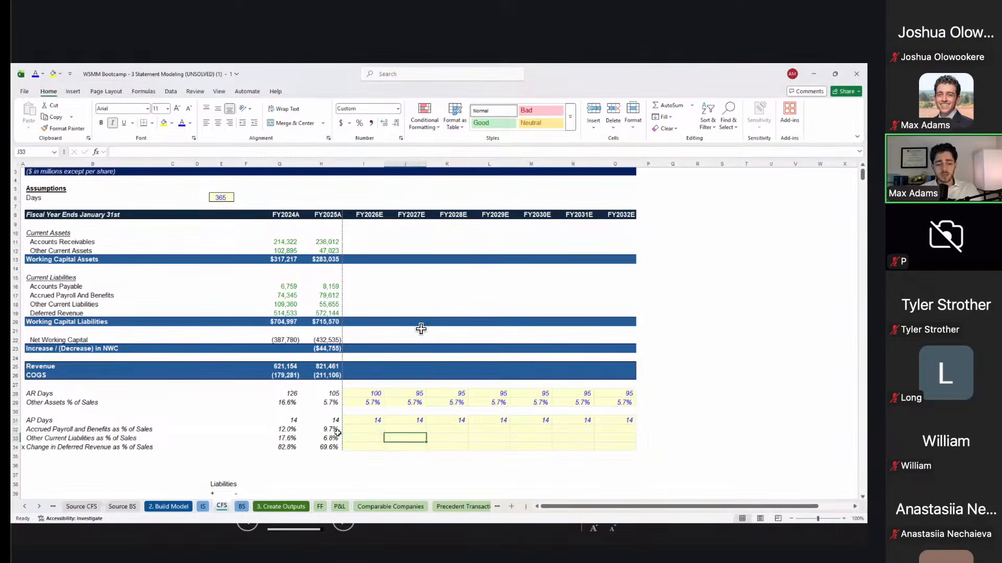
{"action": "key", "text": "Right"}
{"action": "key", "text": "Up"}
{"action": "key", "text": "Left"}
{"action": "key", "text": "Right"}
{"action": "key", "text": "Down"}
{"action": "key", "text": "Left"}
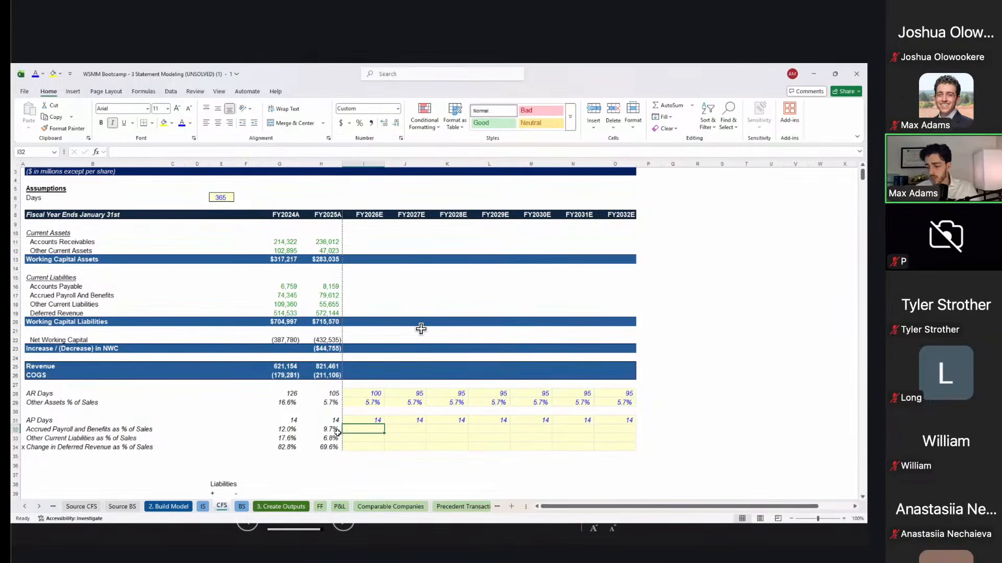
Step: Forecast accrued payroll at 10.8%, the FY2024A–FY2025A average, held through FY2032E
{"action": "type", "text": "=average"}
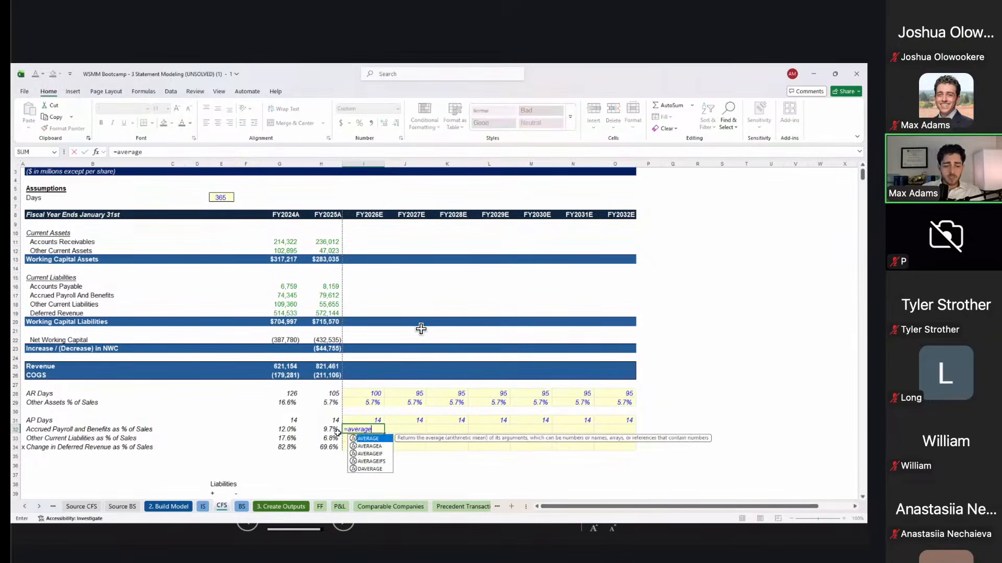
{"action": "type", "text": "("}
{"action": "key", "text": "Left"}
{"action": "key", "text": "shift+Left"}
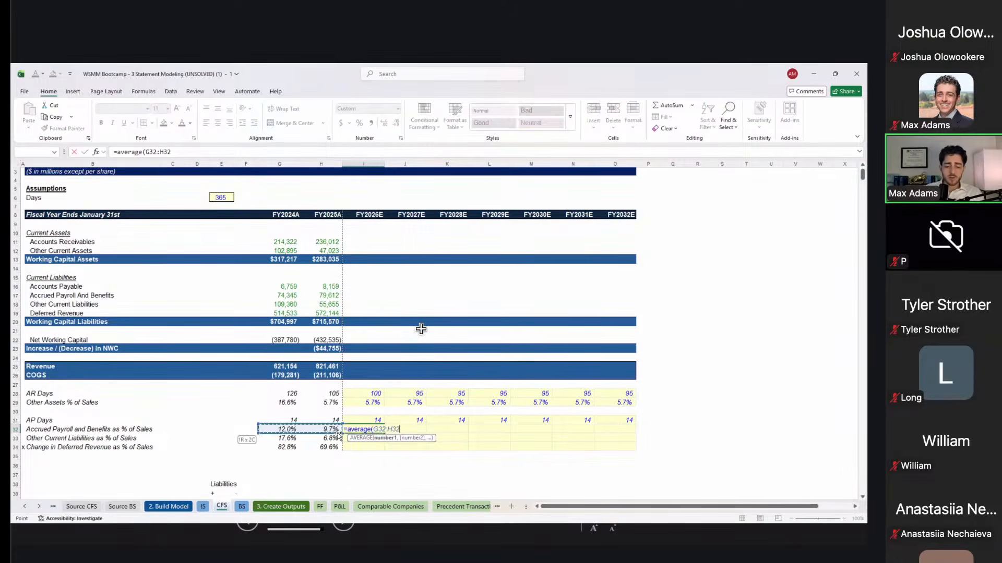
{"action": "key", "text": "Tab"}
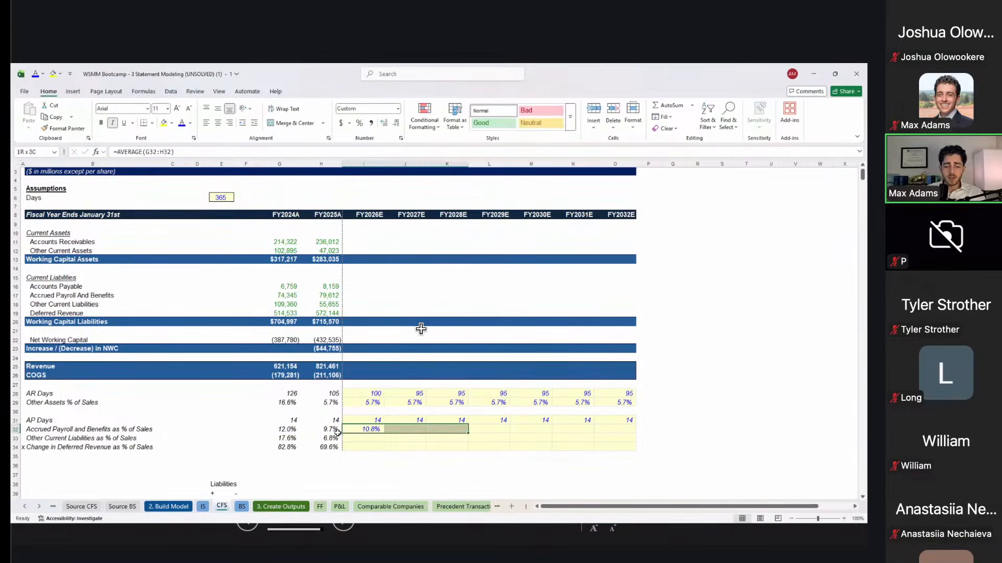
{"action": "type", "text": "="}
{"action": "key", "text": "Left"}
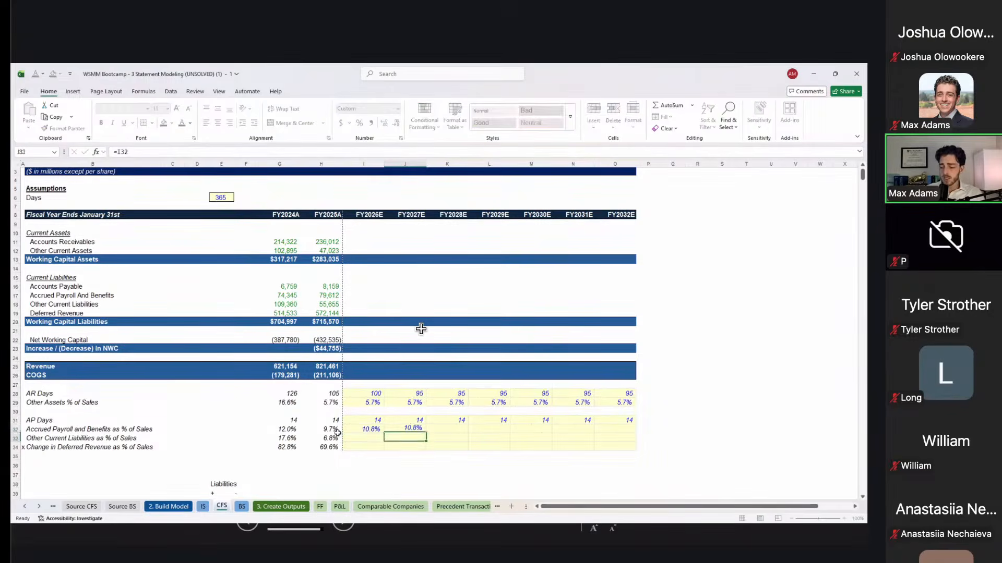
{"action": "key", "text": "ctrl+Return"}
{"action": "key", "text": "shift+Right"}
{"action": "key", "text": "shift+Right"}
{"action": "key", "text": "shift+Right"}
{"action": "key", "text": "shift+Right"}
{"action": "key", "text": "shift+Right"}
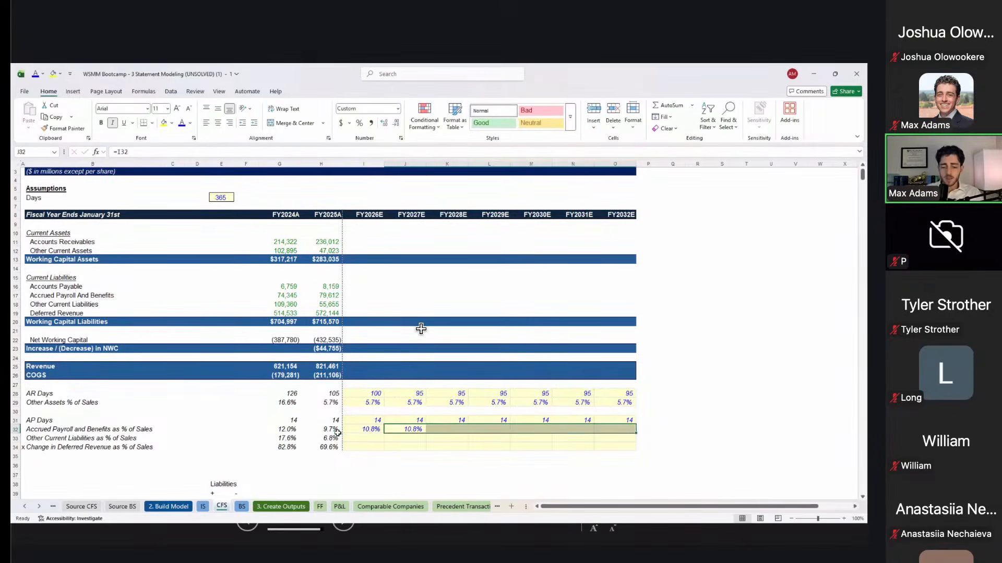
{"action": "key", "text": "ctrl+r"}
{"action": "key", "text": "Down"}
{"action": "key", "text": "Left"}
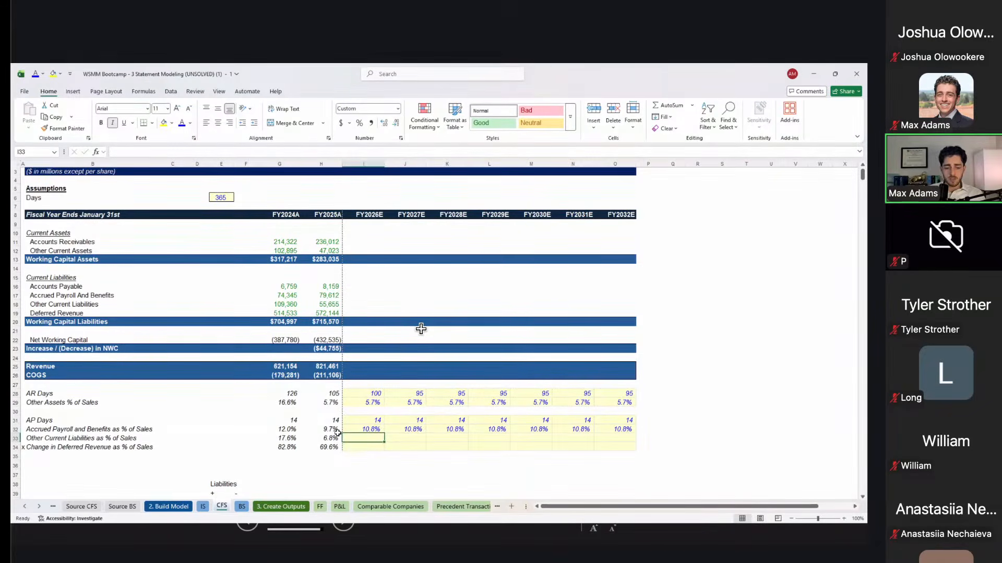
Step: Copy the accrued payroll forecast into other current liabilities (12.2%) and check the formulas
{"action": "key", "text": "Up"}
{"action": "key", "text": "shift+Right"}
{"action": "key", "text": "shift+Left"}
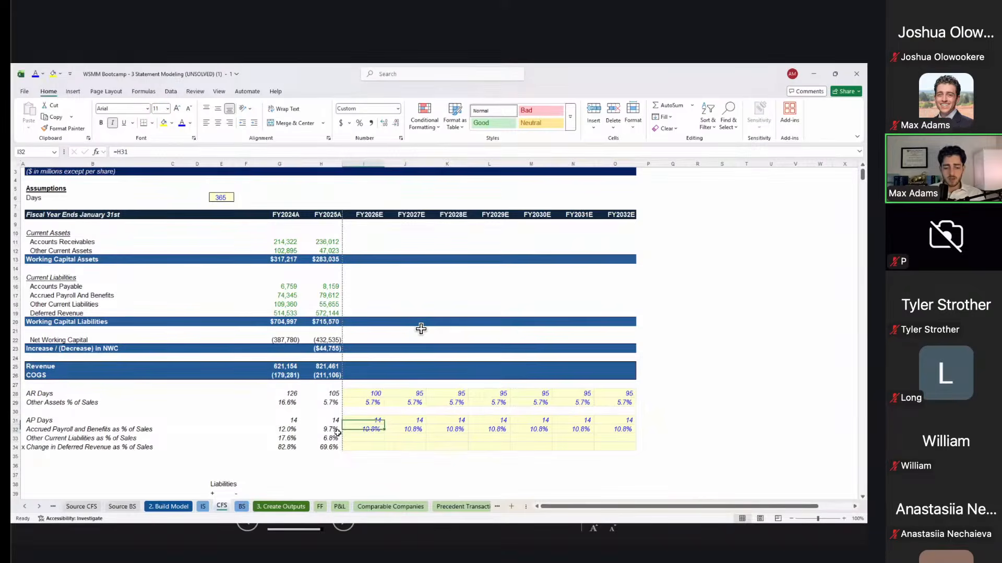
{"action": "key", "text": "shift+Right"}
{"action": "key", "text": "shift+Right"}
{"action": "key", "text": "shift+Right"}
{"action": "key", "text": "shift+Right"}
{"action": "key", "text": "shift+Right"}
{"action": "key", "text": "shift+Right"}
{"action": "key", "text": "ctrl+c"}
{"action": "key", "text": "Down"}
{"action": "key", "text": "ctrl+v"}
{"action": "key", "text": "Right"}
{"action": "key", "text": "Escape"}
{"action": "key", "text": "F2"}
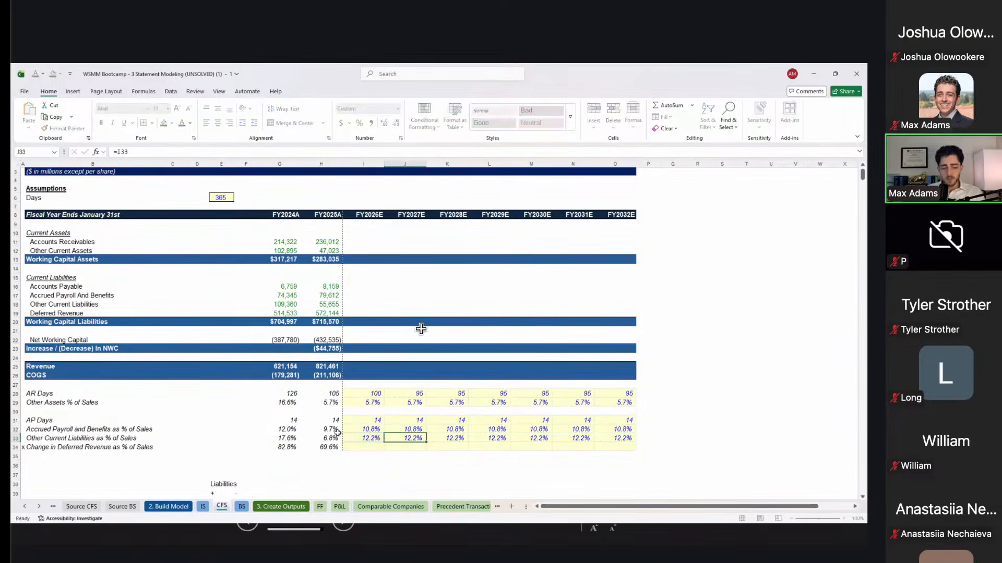
{"action": "key", "text": "Escape"}
{"action": "key", "text": "Up"}
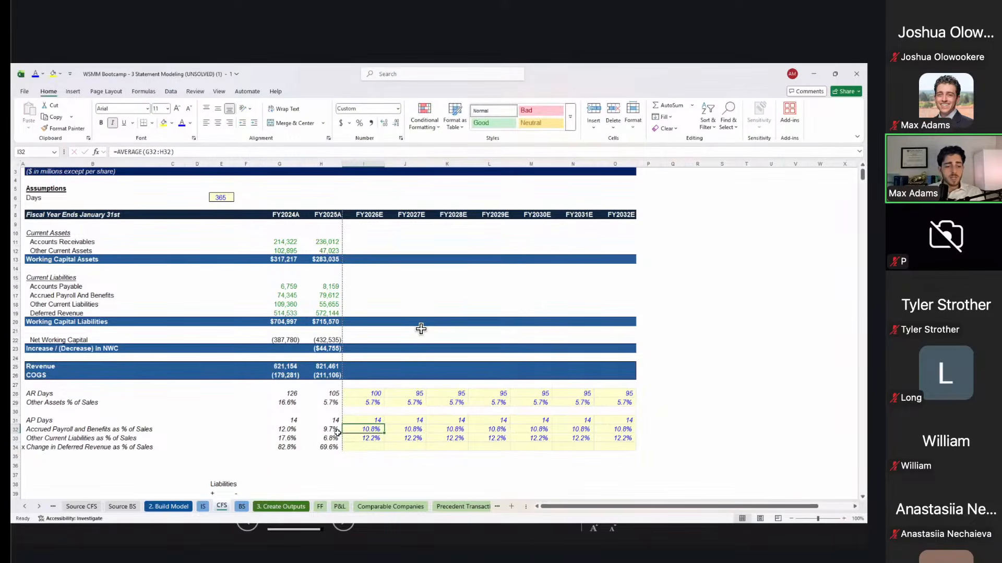
{"action": "key", "text": "Left"}
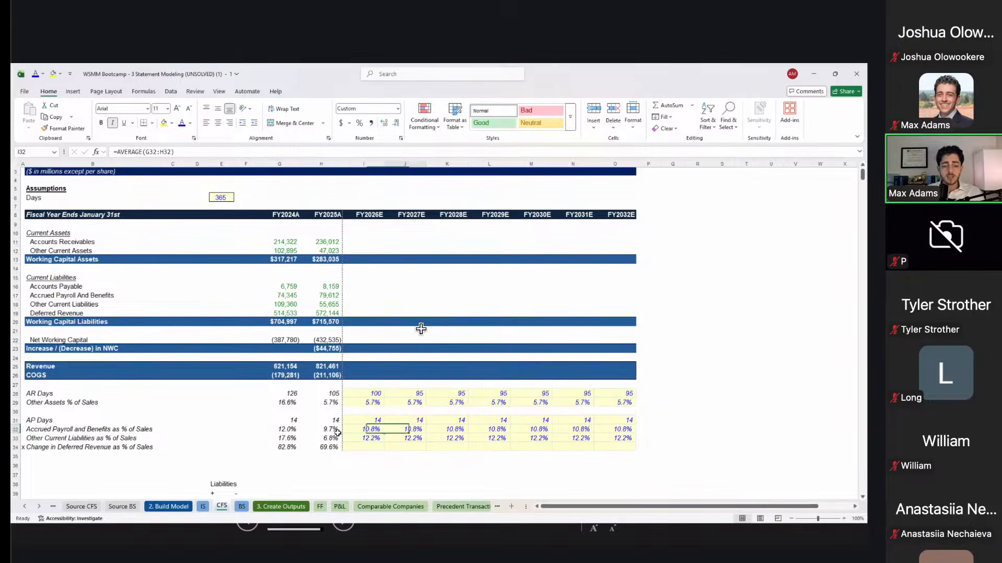
{"action": "key", "text": "Right"}
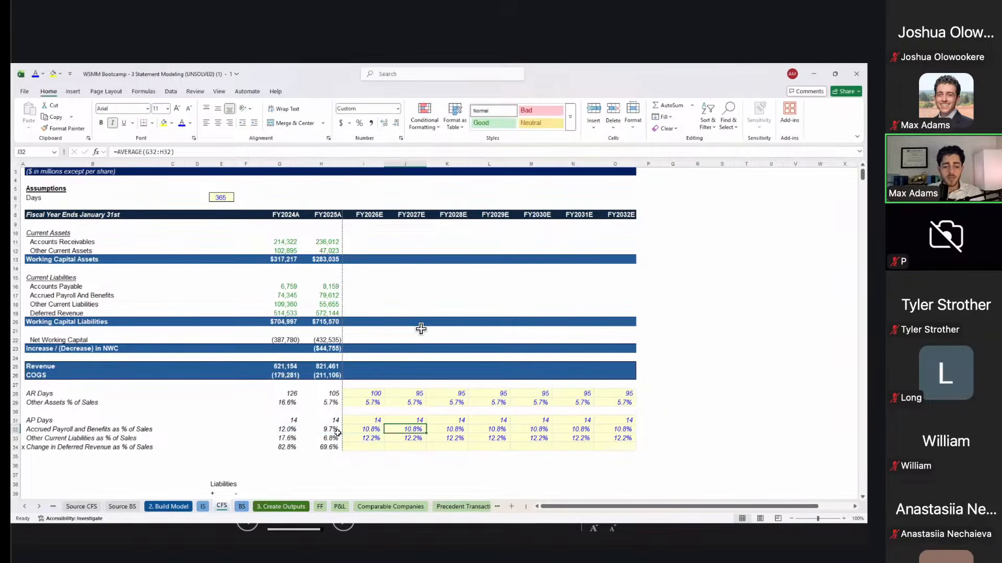
{"action": "key", "text": "Left"}
{"action": "key", "text": "ctrl+shift+Right"}
{"action": "key", "text": "ctrl+r"}
{"action": "key", "text": "Right"}
{"action": "key", "text": "Left"}
{"action": "key", "text": "Down"}
{"action": "key", "text": "Up"}
{"action": "key", "text": "Right"}
{"action": "key", "text": "Left"}
{"action": "key", "text": "F2"}
{"action": "key", "text": "Escape"}
{"action": "key", "text": "Right"}
{"action": "key", "text": "F2"}
{"action": "key", "text": "Escape"}
{"action": "key", "text": "Right"}
{"action": "key", "text": "F2"}
{"action": "key", "text": "Escape"}
{"action": "key", "text": "Right"}
{"action": "key", "text": "F2"}
{"action": "key", "text": "Escape"}
{"action": "key", "text": "Right"}
{"action": "key", "text": "F2"}
{"action": "key", "text": "Escape"}
{"action": "key", "text": "Right"}
{"action": "key", "text": "F2"}
{"action": "key", "text": "Escape"}
{"action": "key", "text": "Right"}
{"action": "key", "text": "F2"}
{"action": "key", "text": "Escape"}
{"action": "key", "text": "Left"}
{"action": "key", "text": "Left"}
{"action": "key", "text": "Left"}
{"action": "key", "text": "Left"}
{"action": "key", "text": "Left"}
{"action": "key", "text": "Right"}
{"action": "key", "text": "Right"}
{"action": "key", "text": "Right"}
{"action": "key", "text": "Right"}
{"action": "key", "text": "Right"}
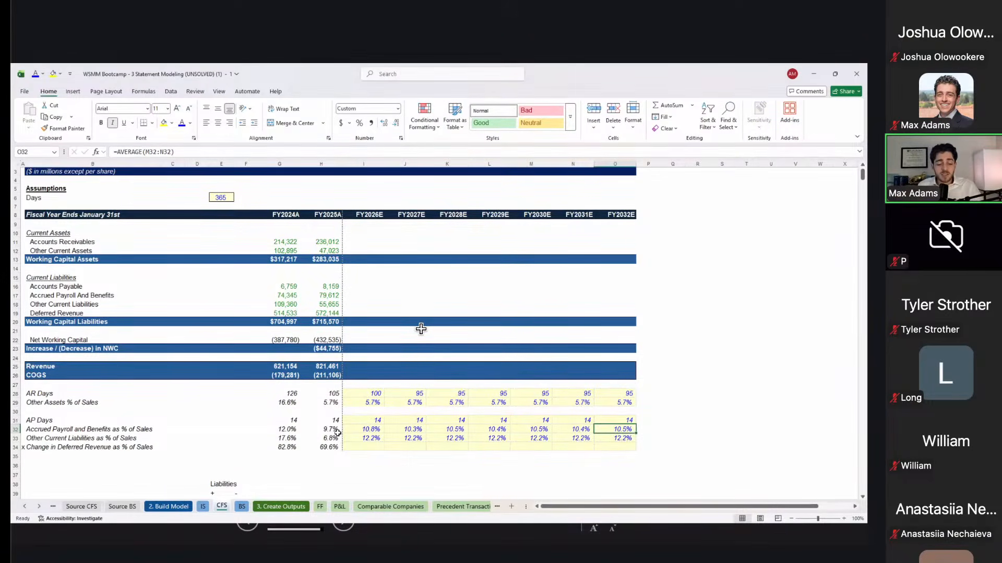
{"action": "key", "text": "ctrl+Left"}
{"action": "key", "text": "ctrl+shift+Right"}
{"action": "key", "text": "ctrl+r"}
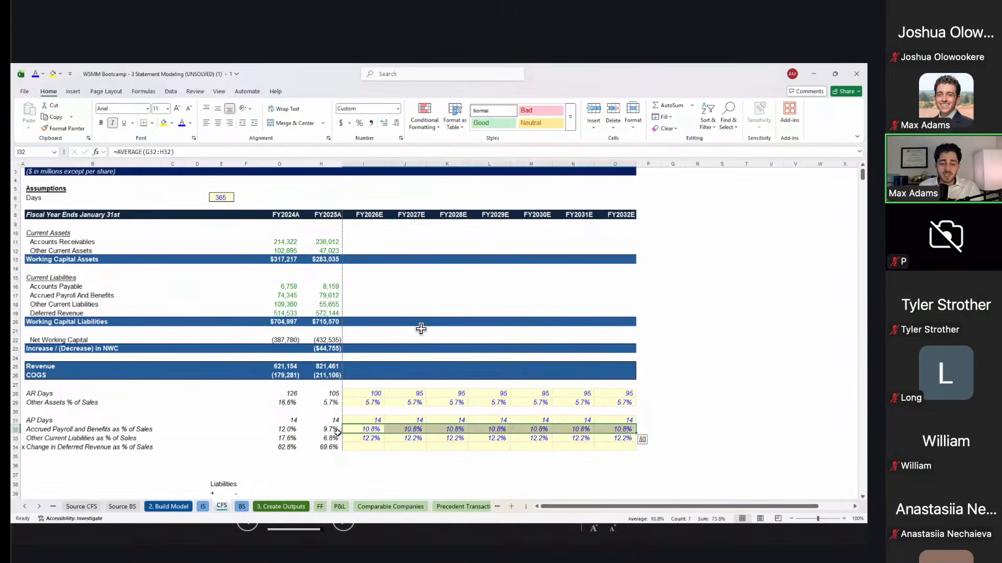
{"action": "key", "text": "Right"}
{"action": "type", "text": "="}
{"action": "key", "text": "Left"}
{"action": "key", "text": "Escape"}
{"action": "key", "text": "Right"}
{"action": "key", "text": "F2"}
{"action": "key", "text": "Escape"}
{"action": "key", "text": "Right"}
{"action": "key", "text": "F2"}
{"action": "key", "text": "Escape"}
{"action": "key", "text": "Right"}
{"action": "key", "text": "Left"}
{"action": "key", "text": "Left"}
{"action": "key", "text": "Left"}
{"action": "key", "text": "Left"}
{"action": "key", "text": "Down"}
{"action": "key", "text": "Down"}
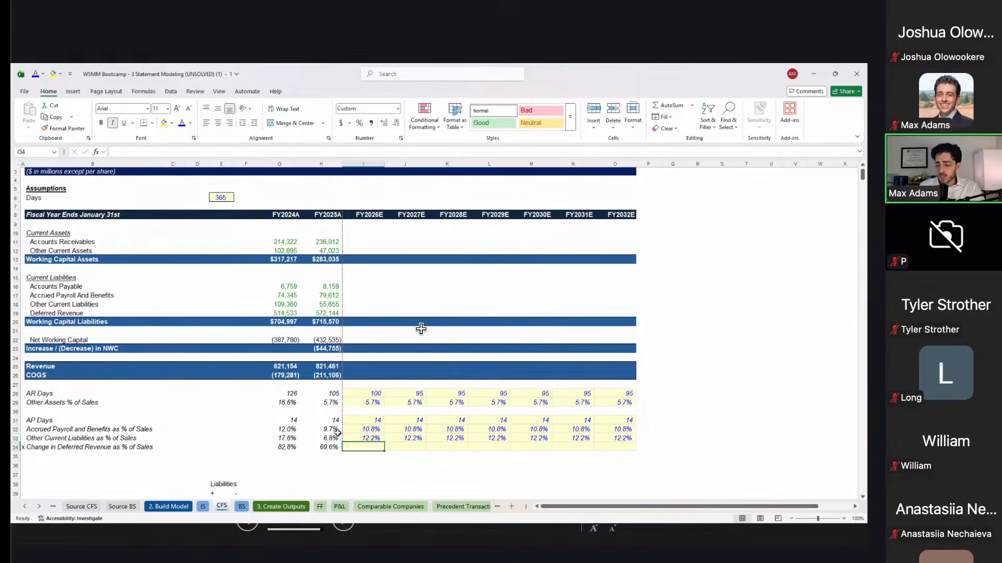
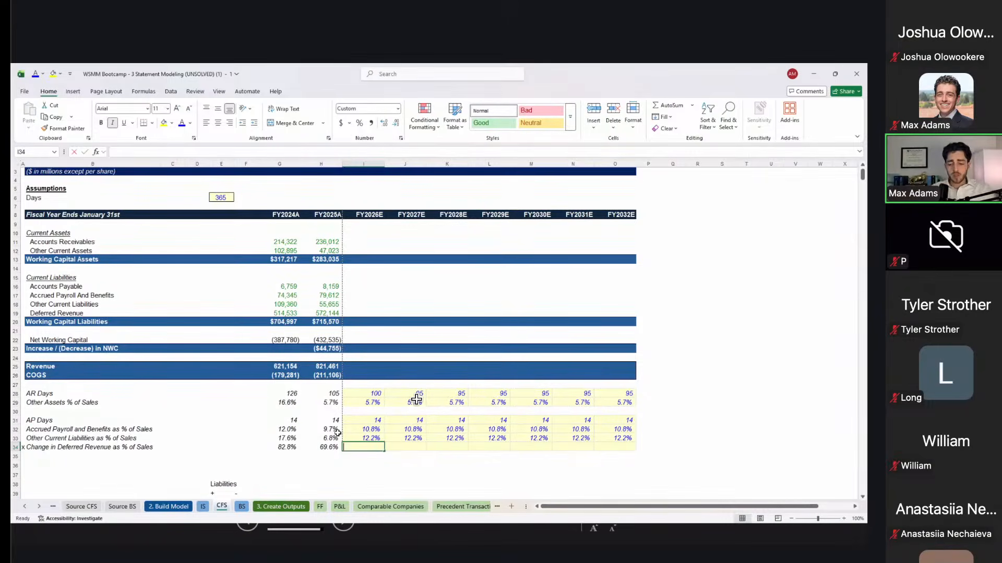
Step: Set FY2026E Change in Deferred Revenue % to 95% of prior year and fill through FY2032E
{"action": "type", "text": "="}
{"action": "key", "text": "Left"}
{"action": "type", "text": "*0.95"}
{"action": "key", "text": "ctrl+Return"}
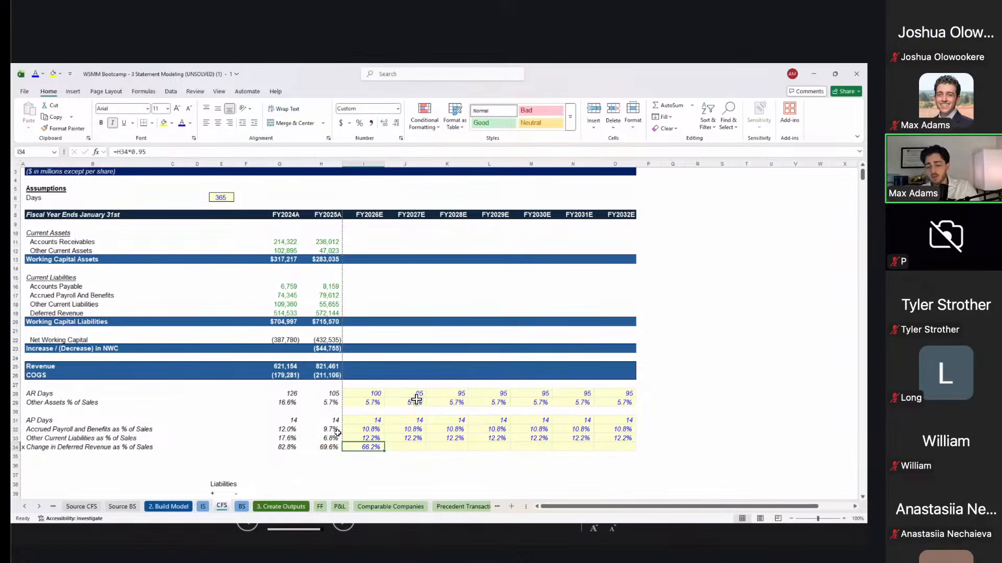
{"action": "key", "text": "shift+Right"}
{"action": "key", "text": "shift+Right"}
{"action": "key", "text": "shift+Right"}
{"action": "key", "text": "shift+Right"}
{"action": "key", "text": "shift+Right"}
{"action": "key", "text": "shift+Right"}
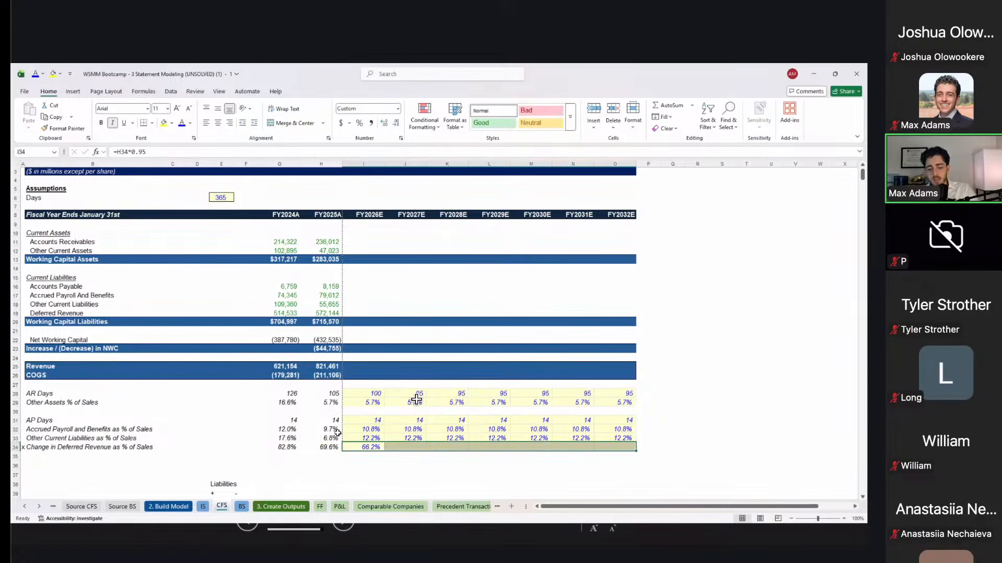
{"action": "key", "text": "ctrl+r"}
{"action": "key", "text": "Right"}
{"action": "key", "text": "Right"}
{"action": "key", "text": "Right"}
{"action": "key", "text": "Right"}
{"action": "key", "text": "Right"}
Step: Check the deferred revenue formulas across the forecast years, 66.2% falling to 48.6%
{"action": "key", "text": "Left"}
{"action": "key", "text": "Left"}
{"action": "key", "text": "Left"}
{"action": "key", "text": "Left"}
{"action": "key", "text": "Left"}
{"action": "key", "text": "F2"}
{"action": "key", "text": "Escape"}
{"action": "key", "text": "Right"}
{"action": "key", "text": "Right"}
{"action": "key", "text": "Right"}
{"action": "key", "text": "Right"}
{"action": "key", "text": "F2"}
{"action": "key", "text": "Tab"}
{"action": "key", "text": "F2"}
{"action": "key", "text": "Tab"}
{"action": "key", "text": "F2"}
{"action": "key", "text": "Tab"}
{"action": "key", "text": "Left"}
{"action": "key", "text": "Left"}
{"action": "key", "text": "Left"}
{"action": "key", "text": "Left"}
{"action": "key", "text": "Left"}
{"action": "key", "text": "Left"}
{"action": "key", "text": "Left"}
{"action": "key", "text": "F2"}
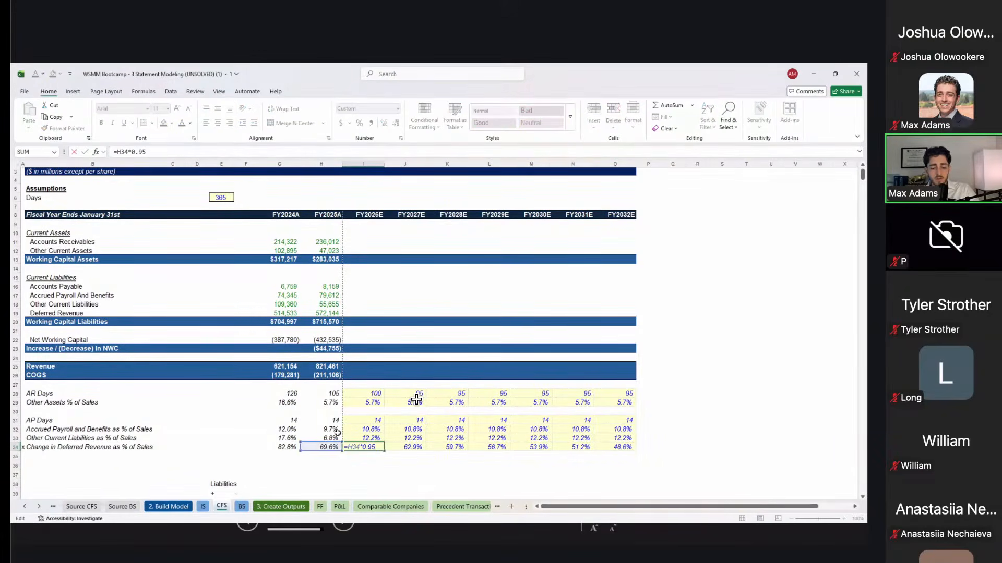
{"action": "key", "text": "Escape"}
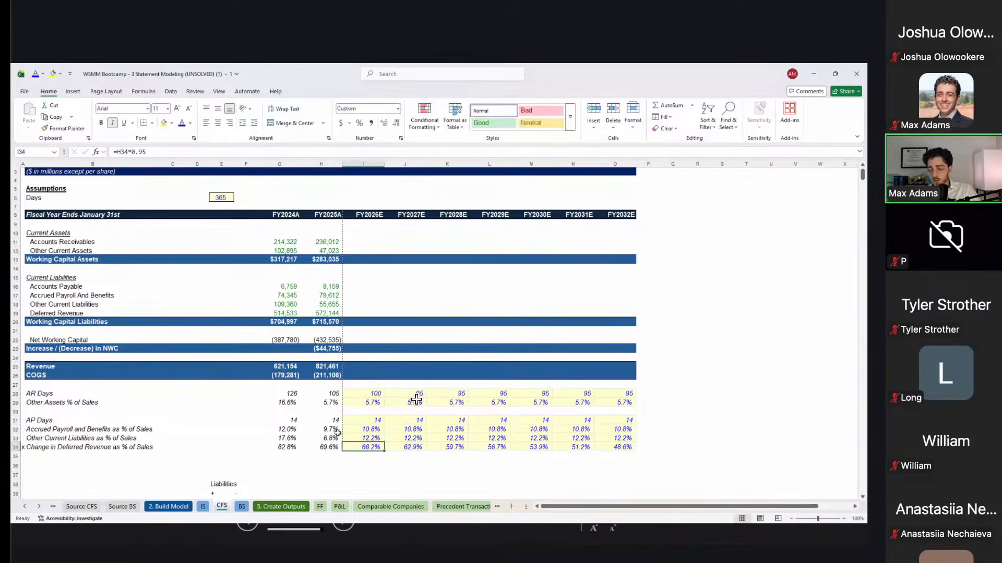
{"action": "key", "text": "Up"}
{"action": "key", "text": "Up"}
{"action": "key", "text": "Up"}
{"action": "key", "text": "Up"}
{"action": "key", "text": "Up"}
{"action": "key", "text": "Up"}
{"action": "key", "text": "Up"}
{"action": "key", "text": "Up"}
{"action": "key", "text": "Up"}
{"action": "key", "text": "Up"}
{"action": "key", "text": "Up"}
{"action": "key", "text": "Up"}
{"action": "key", "text": "Up"}
{"action": "key", "text": "Up"}
{"action": "key", "text": "Up"}
{"action": "key", "text": "Up"}
{"action": "key", "text": "Up"}
{"action": "key", "text": "Up"}
{"action": "key", "text": "Up"}
{"action": "key", "text": "Up"}
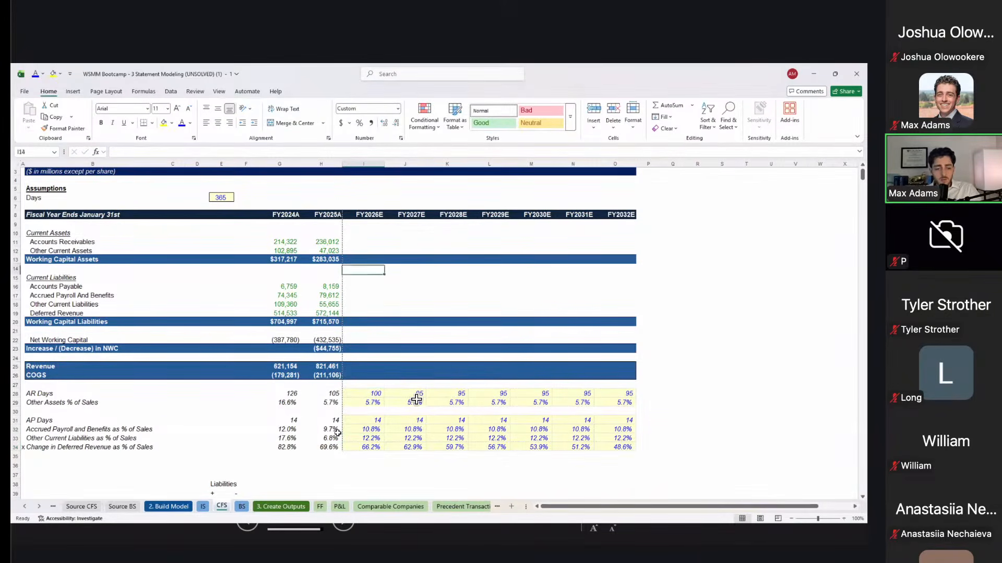
{"action": "key", "text": "Down"}
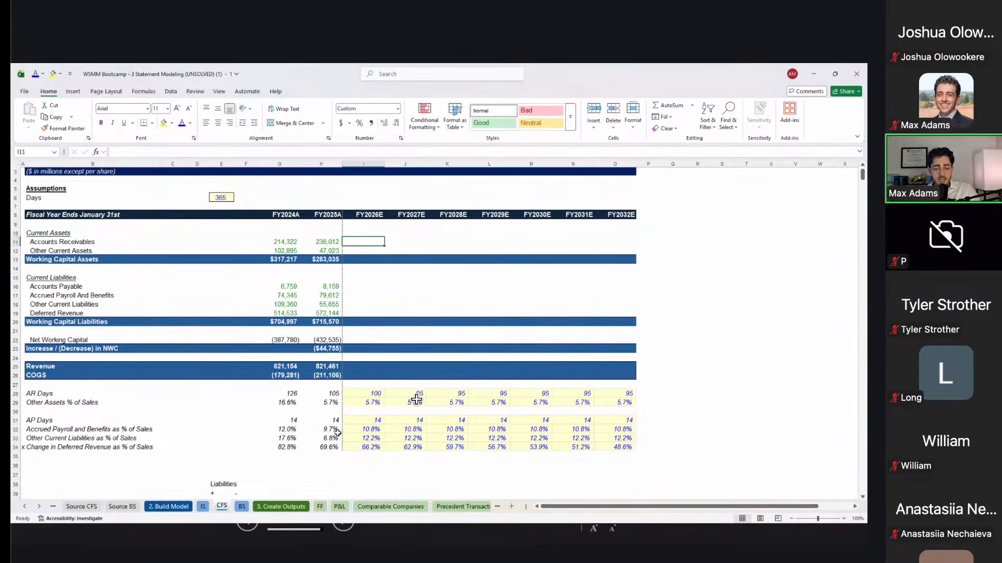
{"action": "left_click", "coordinate": [399, 456], "text": "shift"}
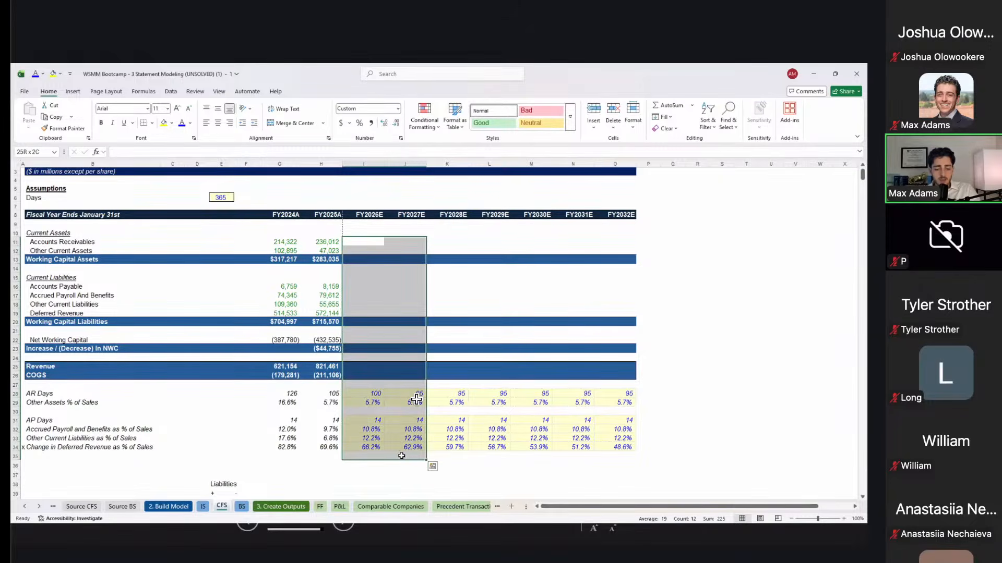
{"action": "left_click", "coordinate": [429, 458]}
{"action": "key", "text": "ctrl+grave"}
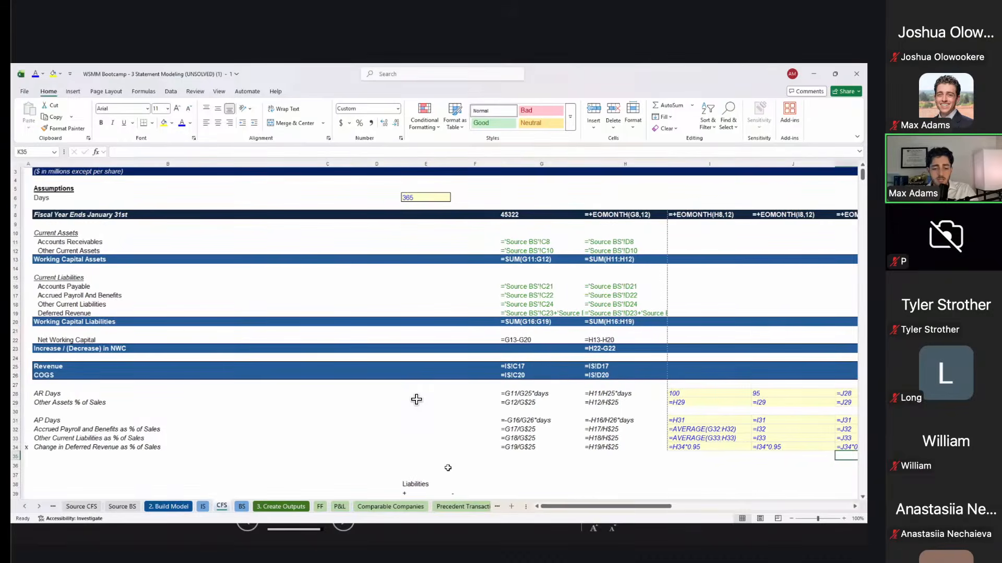
{"action": "left_click", "coordinate": [693, 397]}
{"action": "key", "text": "Right"}
{"action": "key", "text": "Right"}
{"action": "key", "text": "Left"}
{"action": "key", "text": "Down"}
{"action": "key", "text": "Left"}
{"action": "key", "text": "Left"}
{"action": "key", "text": "Left"}
{"action": "key", "text": "Left"}
{"action": "key", "text": "Left"}
{"action": "key", "text": "Left"}
{"action": "key", "text": "Left"}
{"action": "key", "text": "Left"}
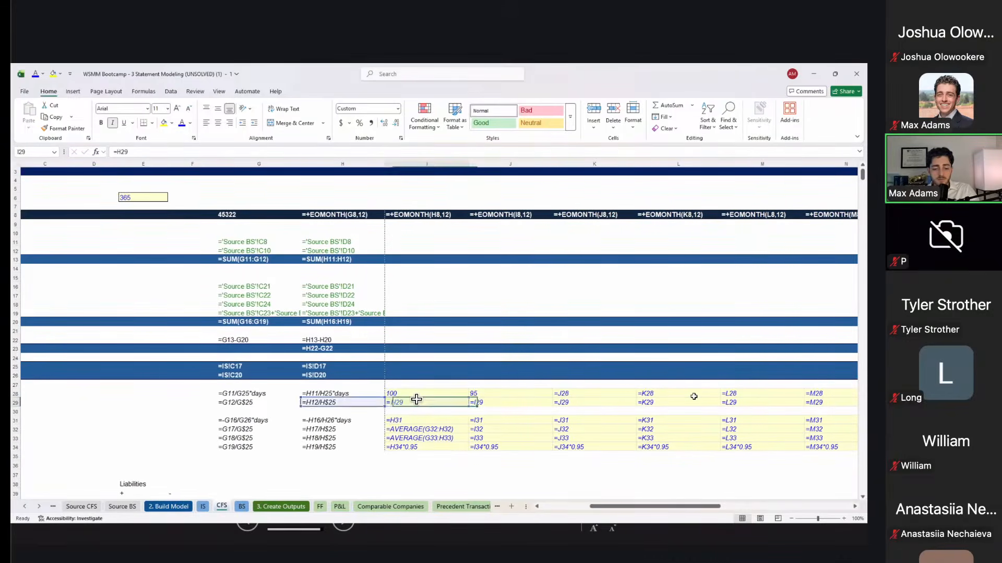
{"action": "key", "text": "Right"}
{"action": "key", "text": "Right"}
{"action": "key", "text": "Right"}
{"action": "key", "text": "Right"}
{"action": "key", "text": "Right"}
{"action": "key", "text": "F2"}
{"action": "key", "text": "Escape"}
{"action": "key", "text": "Right"}
{"action": "key", "text": "Right"}
{"action": "key", "text": "Down"}
{"action": "key", "text": "Down"}
{"action": "key", "text": "F2"}
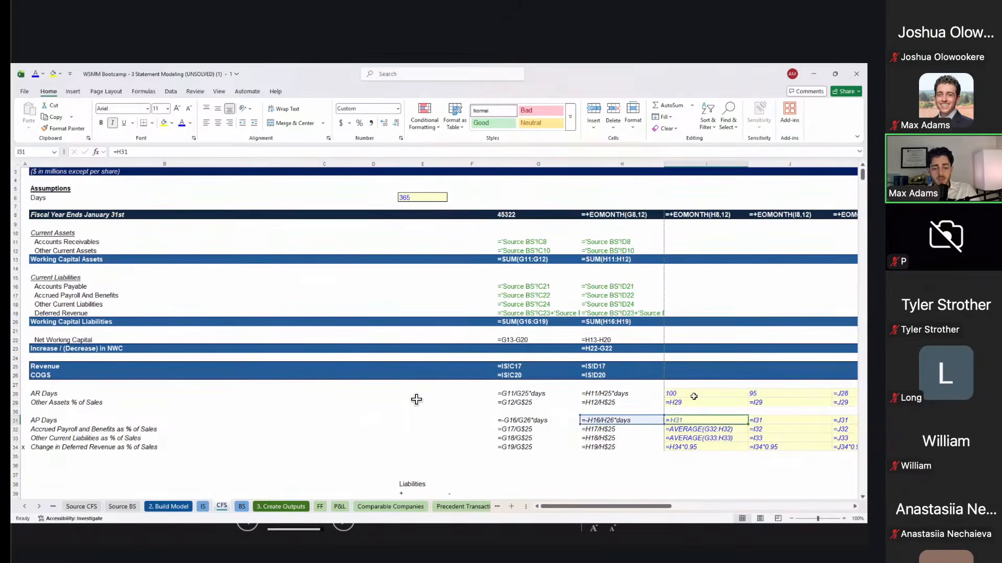
{"action": "key", "text": "Escape"}
{"action": "key", "text": "Down"}
{"action": "key", "text": "F2"}
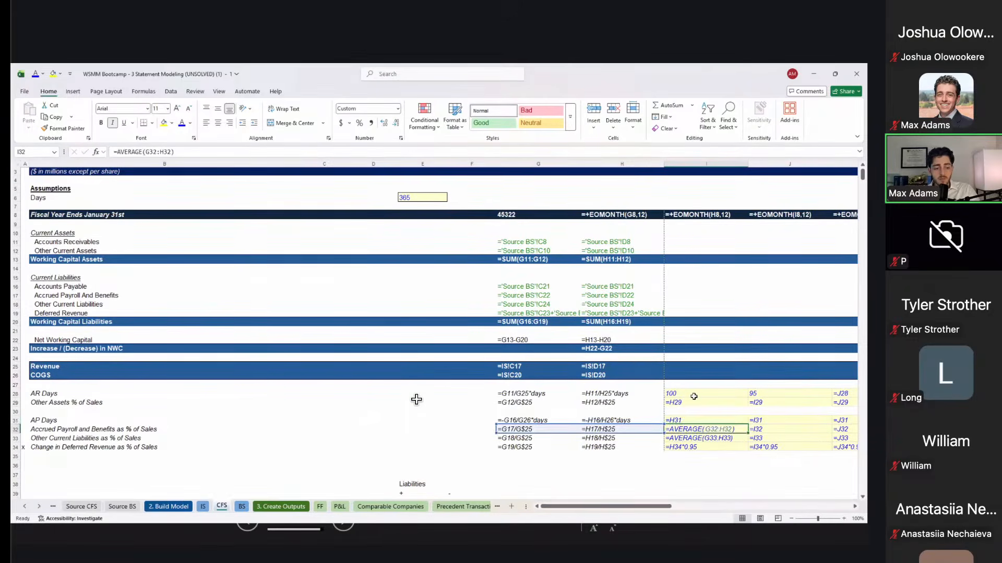
{"action": "key", "text": "Escape"}
{"action": "key", "text": "Down"}
{"action": "key", "text": "F2"}
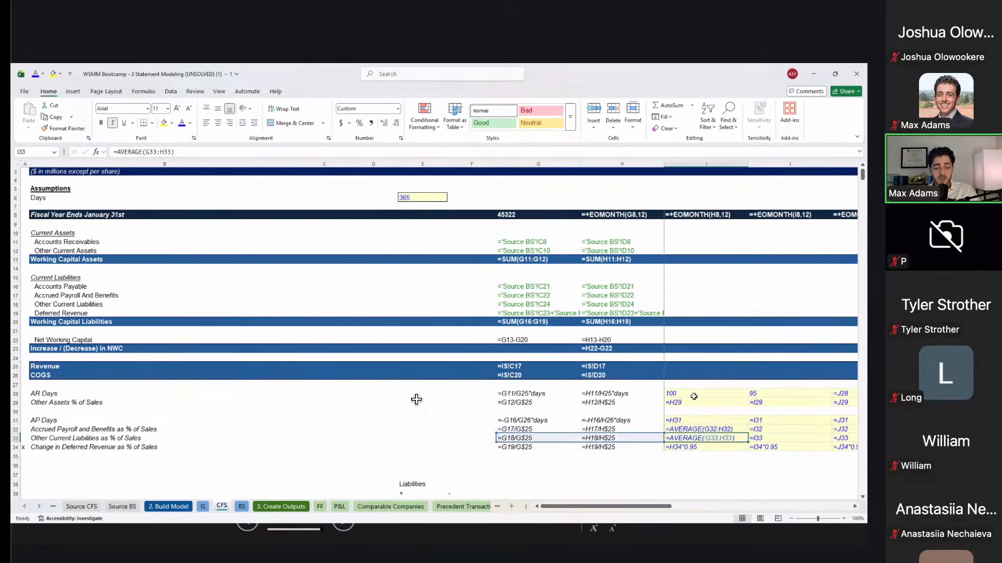
{"action": "key", "text": "Escape"}
{"action": "key", "text": "Down"}
{"action": "key", "text": "F2"}
{"action": "key", "text": "Escape"}
{"action": "key", "text": "Right"}
{"action": "key", "text": "F2"}
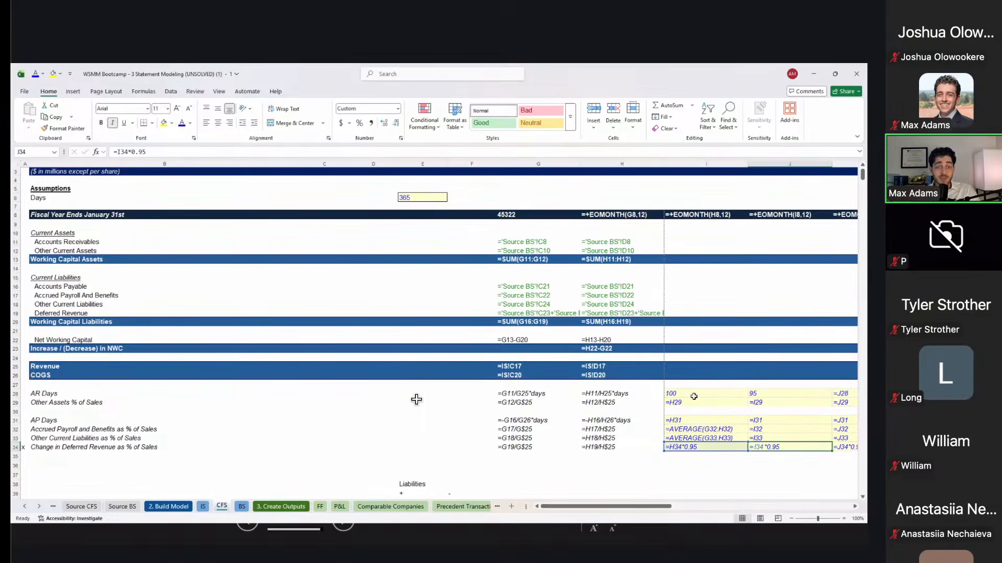
{"action": "key", "text": "Escape"}
{"action": "key", "text": "ctrl+grave"}
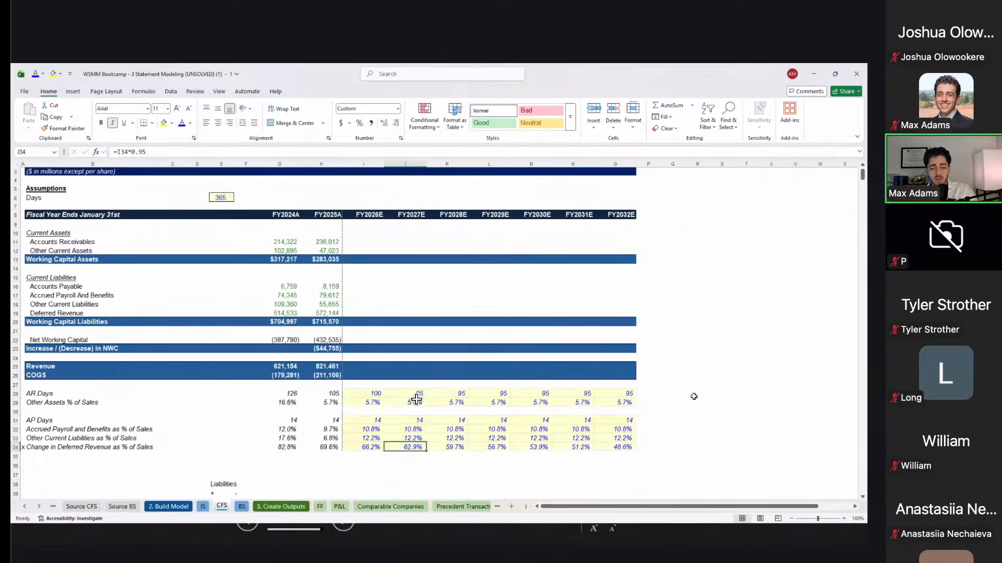
{"action": "key", "text": "Left"}
{"action": "key", "text": "Up"}
{"action": "key", "text": "Up"}
{"action": "key", "text": "Up"}
{"action": "key", "text": "Up"}
{"action": "key", "text": "Up"}
{"action": "key", "text": "Up"}
{"action": "key", "text": "ctrl+Up"}
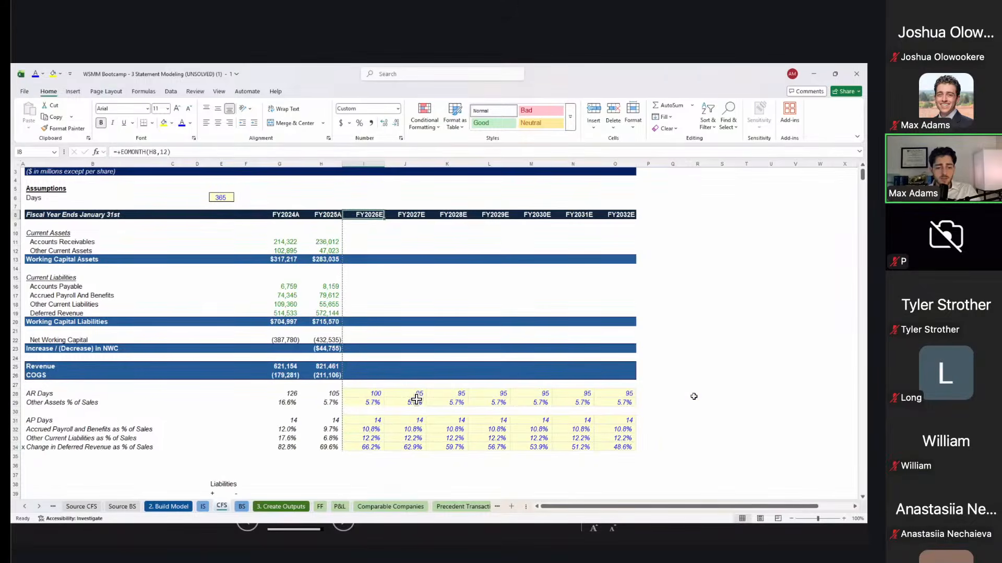
Step: Copy FY2025A Revenue and COGS formulas across FY2026E–FY2032E, revenue reaching 3,219,428 and COGS 714,676
{"action": "key", "text": "Down"}
{"action": "key", "text": "Down"}
{"action": "key", "text": "Down"}
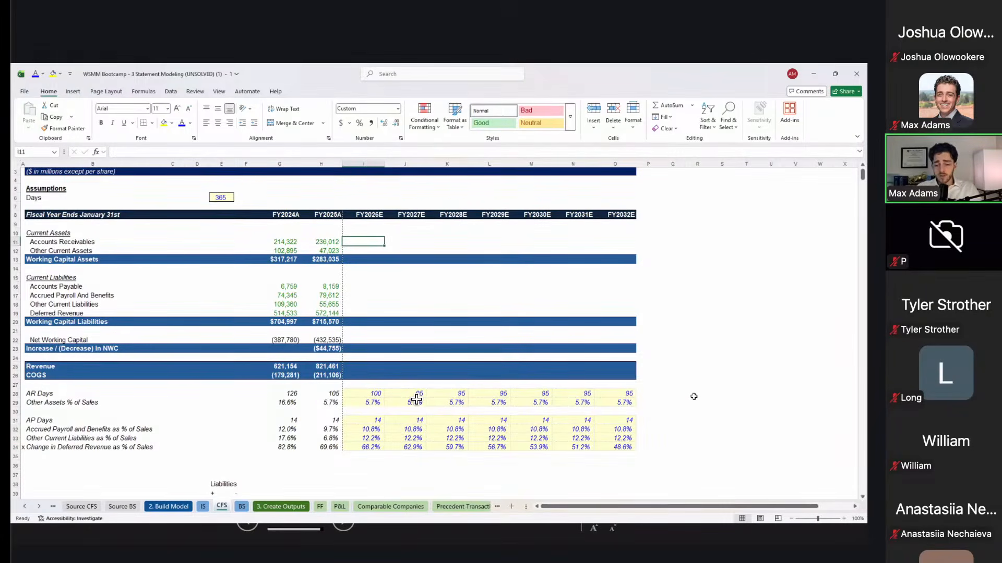
{"action": "type", "text": "="}
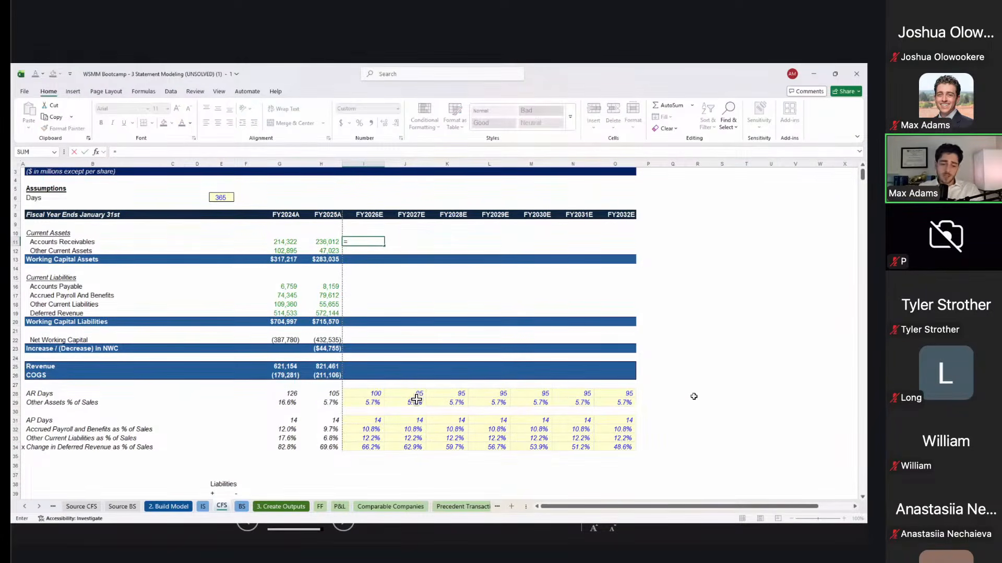
{"action": "key", "text": "Escape"}
{"action": "key", "text": "ctrl+Down"}
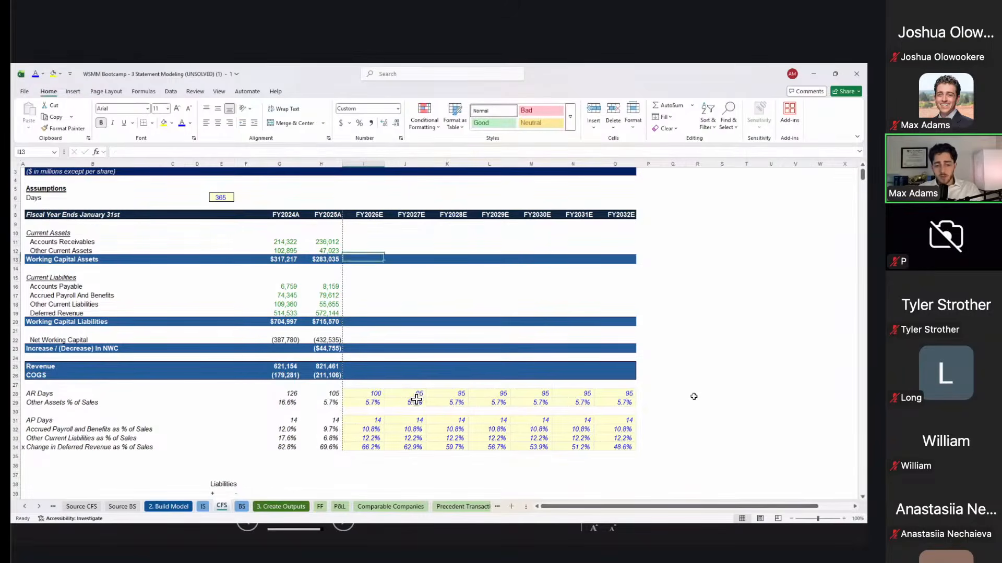
{"action": "key", "text": "Left"}
{"action": "key", "text": "Up"}
{"action": "key", "text": "Up"}
{"action": "key", "text": "Up"}
{"action": "key", "text": "shift+Down"}
{"action": "key", "text": "ctrl+c"}
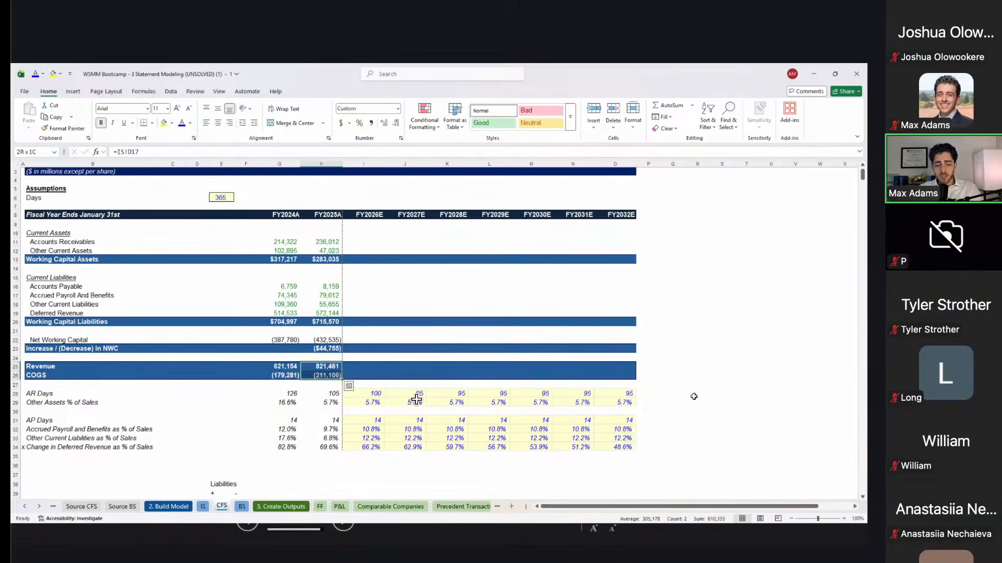
{"action": "key", "text": "Right"}
{"action": "key", "text": "shift+Right"}
{"action": "key", "text": "shift+Right"}
{"action": "key", "text": "shift+Right"}
{"action": "key", "text": "shift+Right"}
{"action": "key", "text": "shift+Right"}
{"action": "key", "text": "shift+Right"}
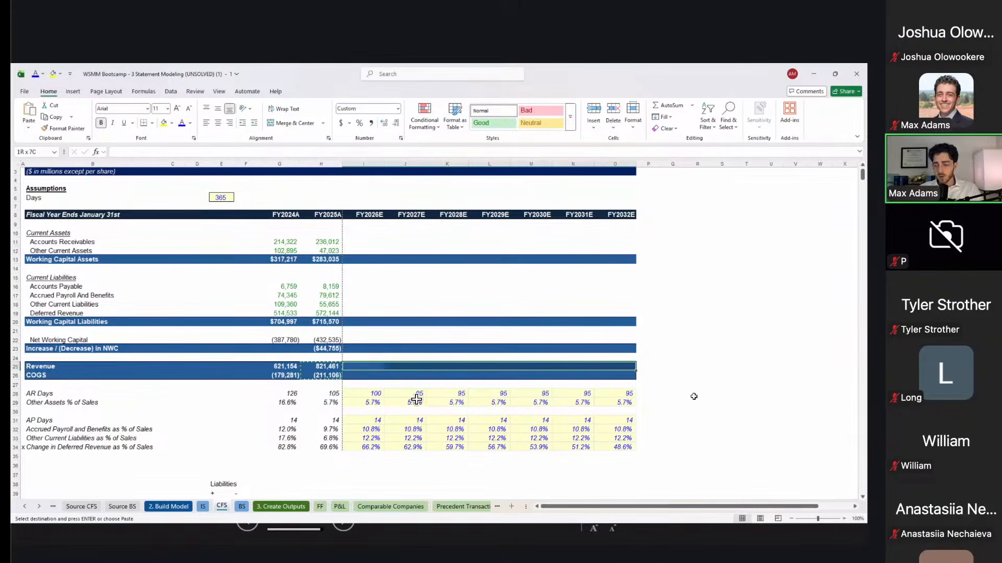
{"action": "key", "text": "shift+Down"}
{"action": "key", "text": "ctrl+v"}
{"action": "key", "text": "Up"}
{"action": "key", "text": "Up"}
{"action": "key", "text": "Up"}
{"action": "key", "text": "Up"}
{"action": "key", "text": "Up"}
{"action": "key", "text": "Up"}
{"action": "key", "text": "Up"}
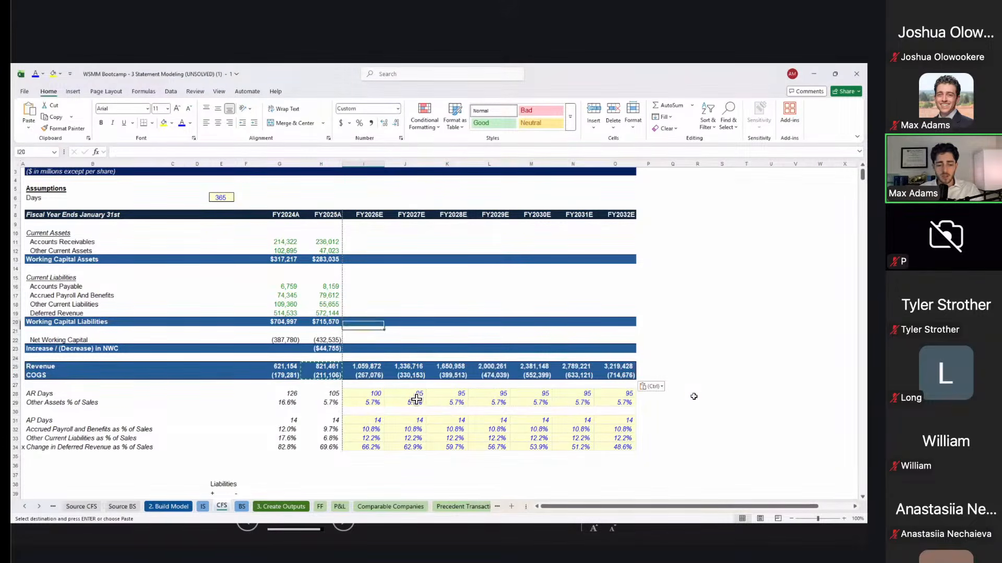
{"action": "key", "text": "Up"}
{"action": "key", "text": "Up"}
{"action": "key", "text": "Up"}
{"action": "key", "text": "Up"}
{"action": "key", "text": "Up"}
{"action": "key", "text": "Up"}
{"action": "key", "text": "Up"}
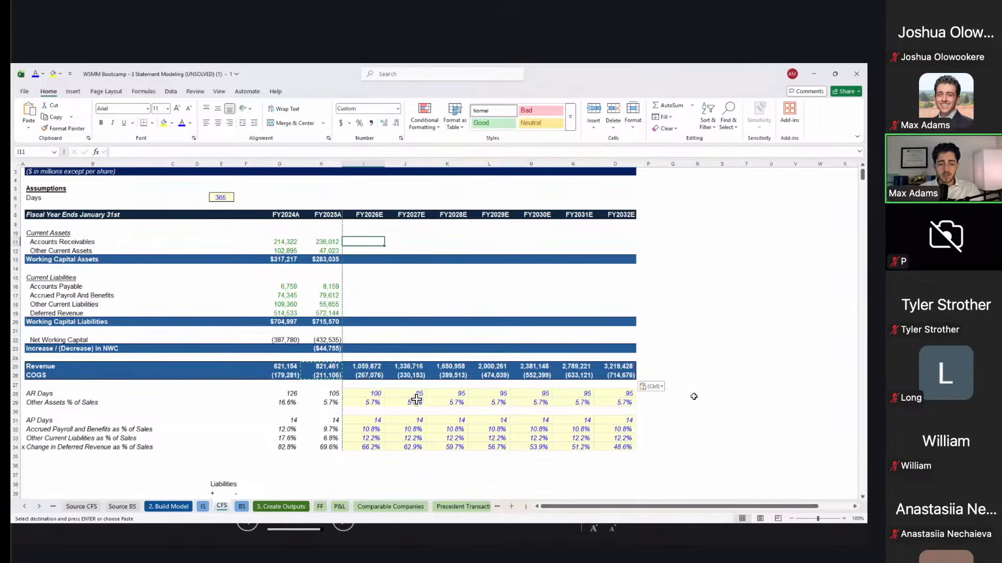
Step: Forecast FY2026E Accounts Receivables as AR Days / 365 × Revenue, giving 290,376
{"action": "type", "text": "="}
{"action": "key", "text": "Down"}
{"action": "key", "text": "Down"}
{"action": "key", "text": "Down"}
{"action": "key", "text": "Down"}
{"action": "key", "text": "Down"}
{"action": "key", "text": "Down"}
{"action": "key", "text": "Down"}
{"action": "key", "text": "Down"}
{"action": "key", "text": "Down"}
{"action": "key", "text": "Down"}
{"action": "key", "text": "Down"}
{"action": "key", "text": "Down"}
{"action": "key", "text": "Down"}
{"action": "key", "text": "Down"}
{"action": "key", "text": "Down"}
{"action": "key", "text": "Down"}
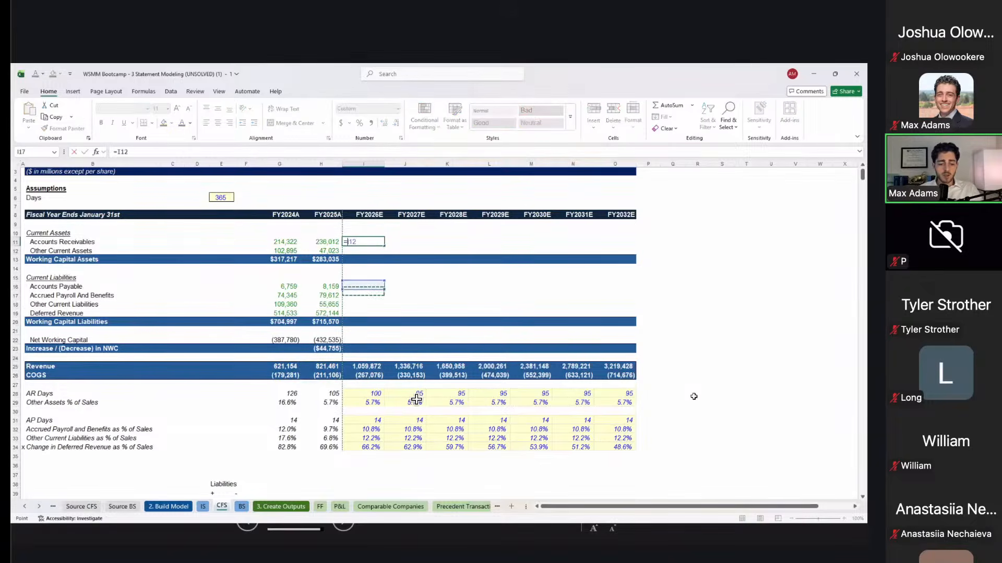
{"action": "key", "text": "Down"}
{"action": "type", "text": "/"}
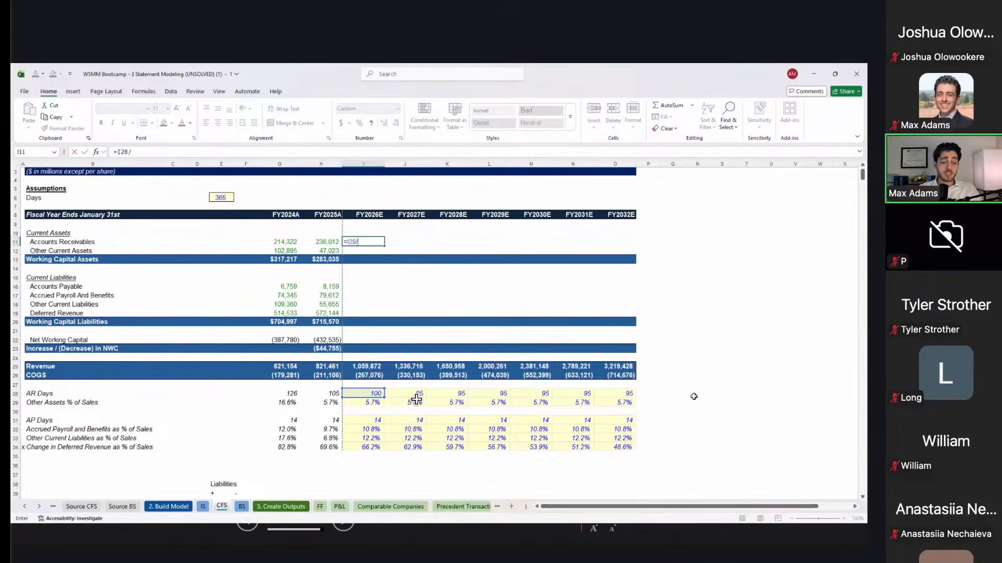
{"action": "key", "text": "Left"}
{"action": "key", "text": "Left"}
{"action": "key", "text": "Left"}
{"action": "key", "text": "Left"}
{"action": "key", "text": "Left"}
{"action": "key", "text": "Up"}
{"action": "key", "text": "Up"}
{"action": "key", "text": "Up"}
{"action": "key", "text": "Up"}
{"action": "key", "text": "Up"}
{"action": "key", "text": "Up"}
{"action": "key", "text": "Down"}
{"action": "key", "text": "Right"}
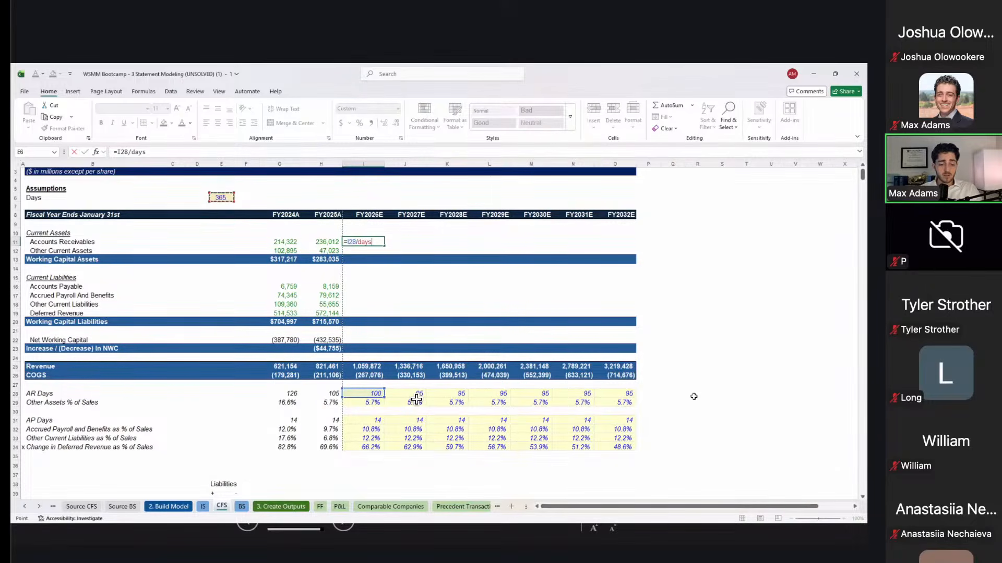
{"action": "type", "text": "*"}
{"action": "key", "text": "Down"}
{"action": "key", "text": "Down"}
{"action": "key", "text": "Down"}
{"action": "key", "text": "Down"}
{"action": "key", "text": "Down"}
{"action": "key", "text": "Down"}
{"action": "key", "text": "Down"}
{"action": "key", "text": "Down"}
{"action": "key", "text": "Down"}
{"action": "key", "text": "Down"}
{"action": "key", "text": "Down"}
{"action": "key", "text": "Down"}
{"action": "key", "text": "Down"}
{"action": "key", "text": "Down"}
{"action": "key", "text": "Down"}
{"action": "key", "text": "Up"}
{"action": "key", "text": "ctrl+Return"}
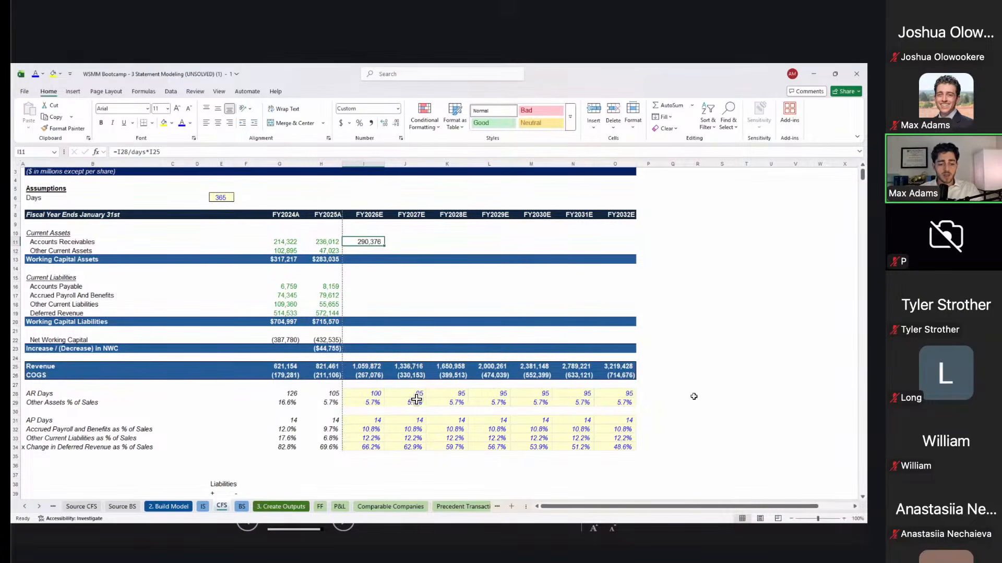
Step: Forecast FY2026E Other Current Assets as % of sales × Revenue, giving 60,670
{"action": "key", "text": "Down"}
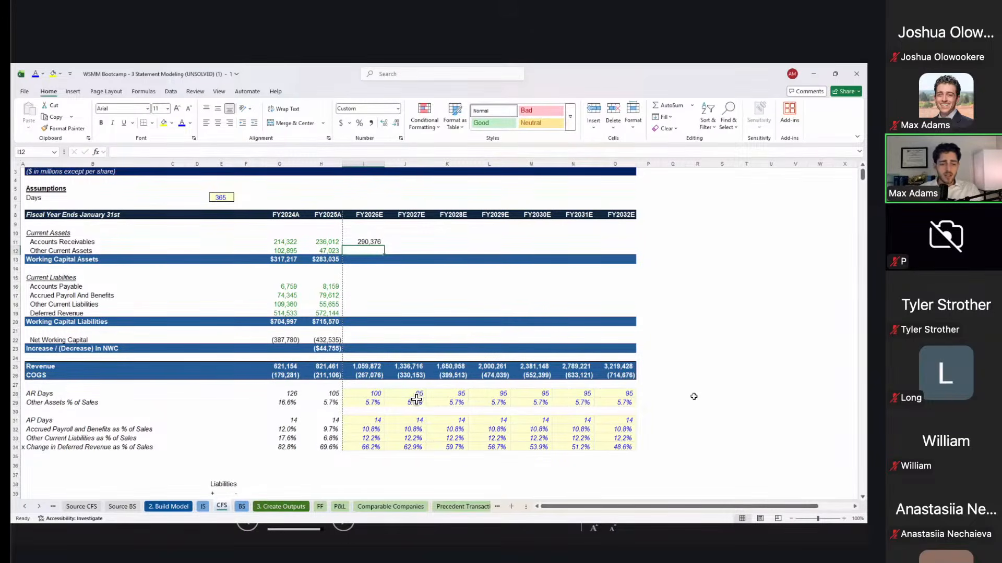
{"action": "type", "text": "="}
{"action": "key", "text": "Down"}
{"action": "key", "text": "ctrl+Down"}
{"action": "key", "text": "Down"}
{"action": "key", "text": "Down"}
{"action": "key", "text": "Down"}
{"action": "key", "text": "Down"}
{"action": "type", "text": "*"}
{"action": "key", "text": "Up"}
{"action": "key", "text": "Down"}
{"action": "key", "text": "Down"}
{"action": "key", "text": "ctrl+Down"}
{"action": "key", "text": "Down"}
{"action": "key", "text": "Up"}
{"action": "key", "text": "Return"}
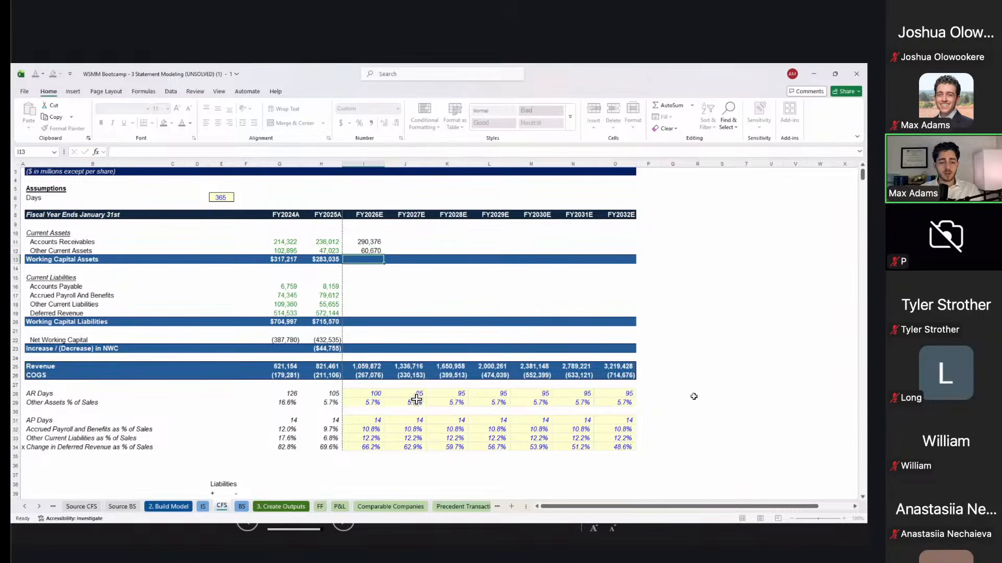
Step: Forecast FY2026E Accounts Payable as AP Days / 365 × COGS, made positive at 10,322
{"action": "key", "text": "Down"}
{"action": "key", "text": "Right"}
{"action": "key", "text": "Down"}
{"action": "key", "text": "Left"}
{"action": "key", "text": "Down"}
{"action": "key", "text": "Up"}
{"action": "key", "text": "Down"}
{"action": "type", "text": "="}
{"action": "key", "text": "ctrl+Down"}
{"action": "key", "text": "Down"}
{"action": "key", "text": "Down"}
{"action": "key", "text": "Down"}
{"action": "key", "text": "Down"}
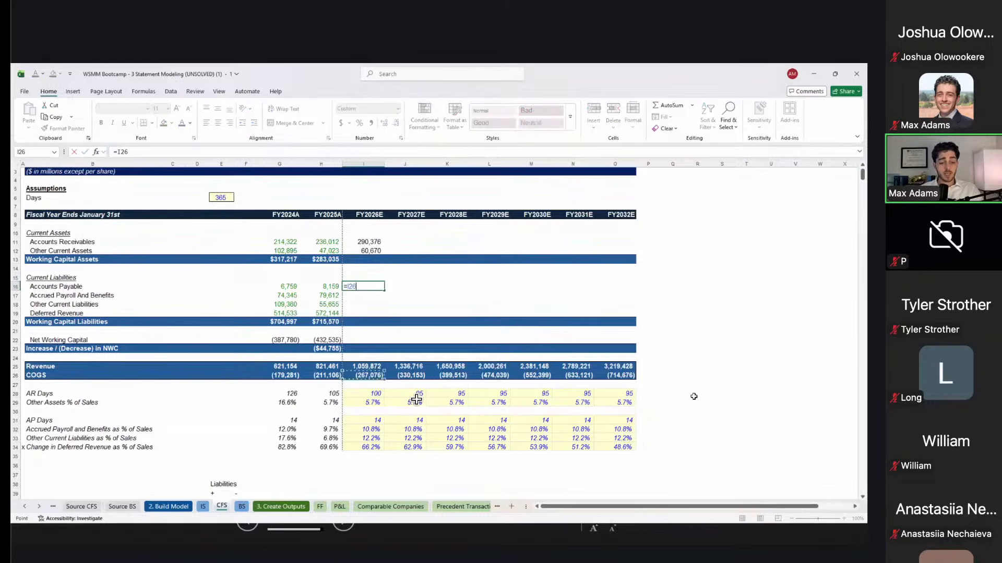
{"action": "key", "text": "Down"}
{"action": "key", "text": "Down"}
{"action": "type", "text": "/"}
{"action": "key", "text": "Up"}
{"action": "key", "text": "Left"}
{"action": "key", "text": "Left"}
{"action": "key", "text": "Up"}
{"action": "key", "text": "Up"}
{"action": "key", "text": "Up"}
{"action": "key", "text": "Up"}
{"action": "key", "text": "Up"}
{"action": "key", "text": "Up"}
{"action": "key", "text": "Left"}
{"action": "key", "text": "Left"}
{"action": "key", "text": "Up"}
{"action": "key", "text": "Up"}
{"action": "key", "text": "Up"}
{"action": "type", "text": "*"}
{"action": "key", "text": "Down"}
{"action": "key", "text": "Down"}
{"action": "key", "text": "Down"}
{"action": "key", "text": "Down"}
{"action": "key", "text": "Down"}
{"action": "key", "text": "Down"}
{"action": "key", "text": "Down"}
{"action": "key", "text": "Down"}
{"action": "key", "text": "Down"}
{"action": "key", "text": "Down"}
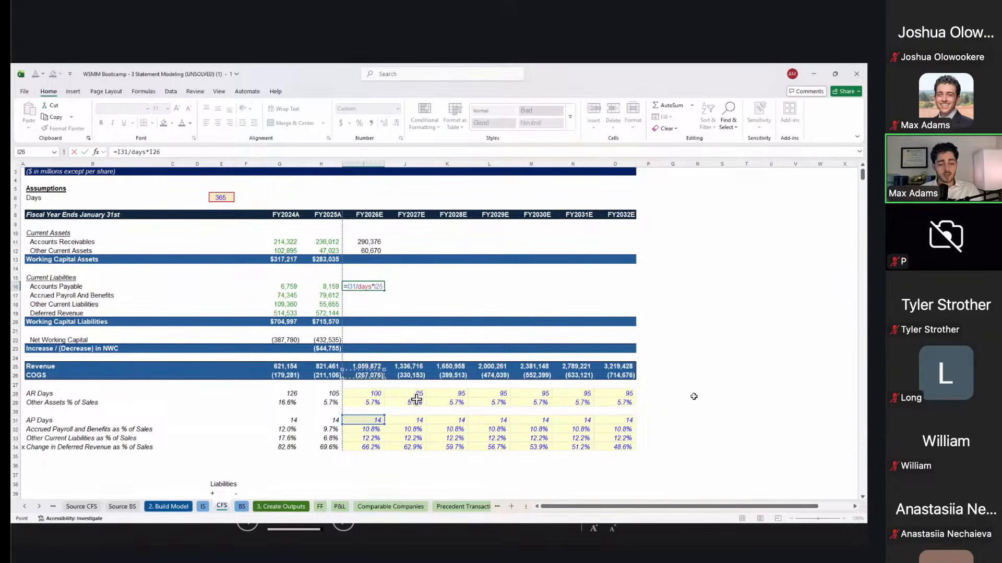
{"action": "key", "text": "ctrl+Return"}
{"action": "key", "text": "F2"}
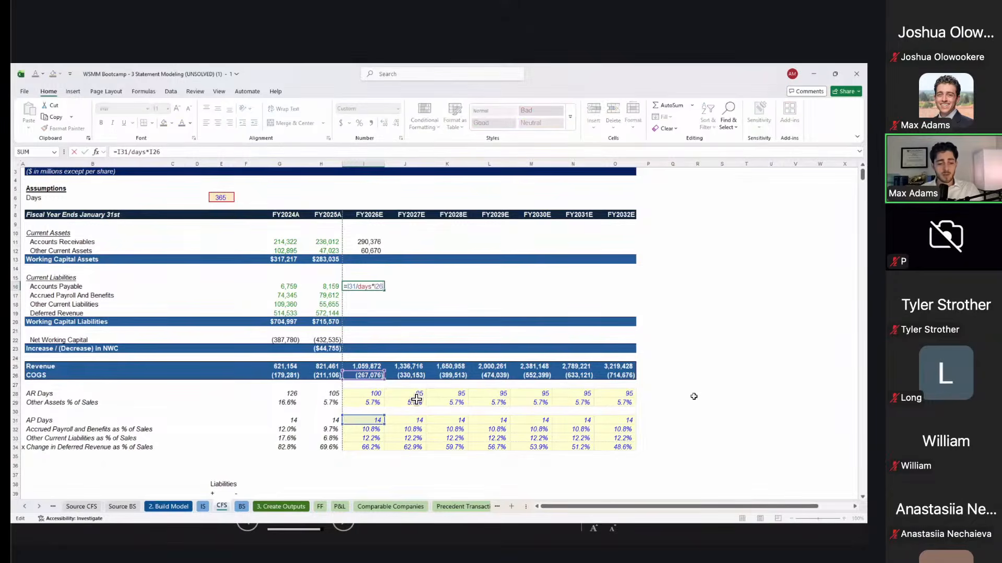
{"action": "key", "text": "Return"}
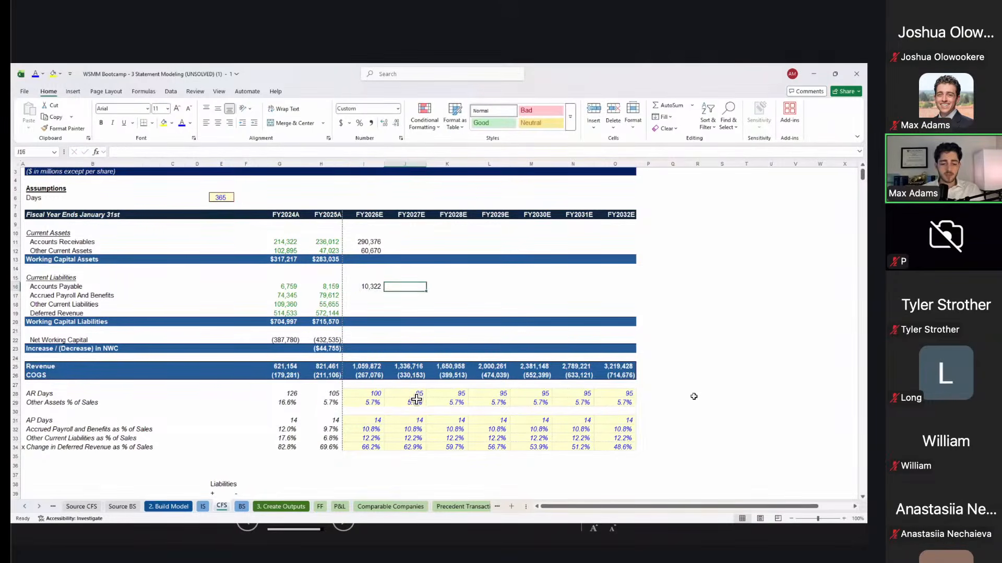
Step: Forecast accrued payroll 114,786, other liabilities 129,204 and deferred revenue 701,286 as Revenue × % of sales
{"action": "type", "text": "="}
{"action": "key", "text": "Down"}
{"action": "key", "text": "Down"}
{"action": "key", "text": "Down"}
{"action": "key", "text": "Down"}
{"action": "key", "text": "Down"}
{"action": "key", "text": "Down"}
{"action": "key", "text": "Down"}
{"action": "key", "text": "Down"}
{"action": "key", "text": "F4"}
{"action": "key", "text": "F4"}
{"action": "type", "text": "*"}
{"action": "key", "text": "Down"}
{"action": "key", "text": "Down"}
{"action": "key", "text": "Down"}
{"action": "key", "text": "Down"}
{"action": "key", "text": "Down"}
{"action": "key", "text": "Down"}
{"action": "key", "text": "Down"}
{"action": "key", "text": "Down"}
{"action": "key", "text": "Down"}
{"action": "key", "text": "Down"}
{"action": "key", "text": "Down"}
{"action": "key", "text": "Down"}
{"action": "key", "text": "Down"}
{"action": "key", "text": "Down"}
{"action": "key", "text": "Down"}
{"action": "key", "text": "Down"}
{"action": "key", "text": "Up"}
{"action": "key", "text": "Return"}
{"action": "key", "text": "ctrl+c"}
{"action": "key", "text": "Down"}
{"action": "key", "text": "shift+Down"}
{"action": "key", "text": "ctrl+v"}
{"action": "key", "text": "Up"}
{"action": "key", "text": "Up"}
{"action": "key", "text": "Up"}
{"action": "key", "text": "Up"}
{"action": "key", "text": "Up"}
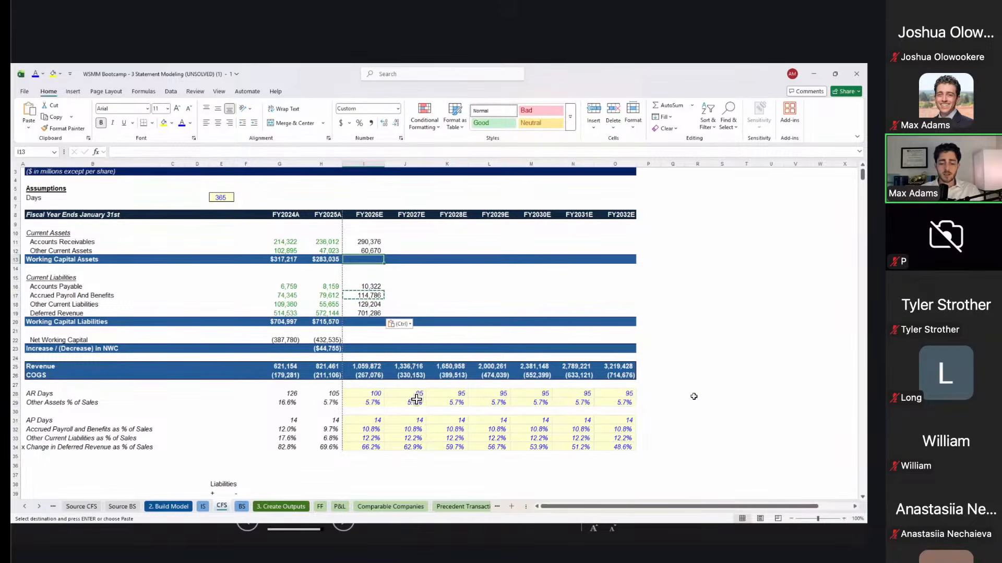
{"action": "key", "text": "alt+equal"}
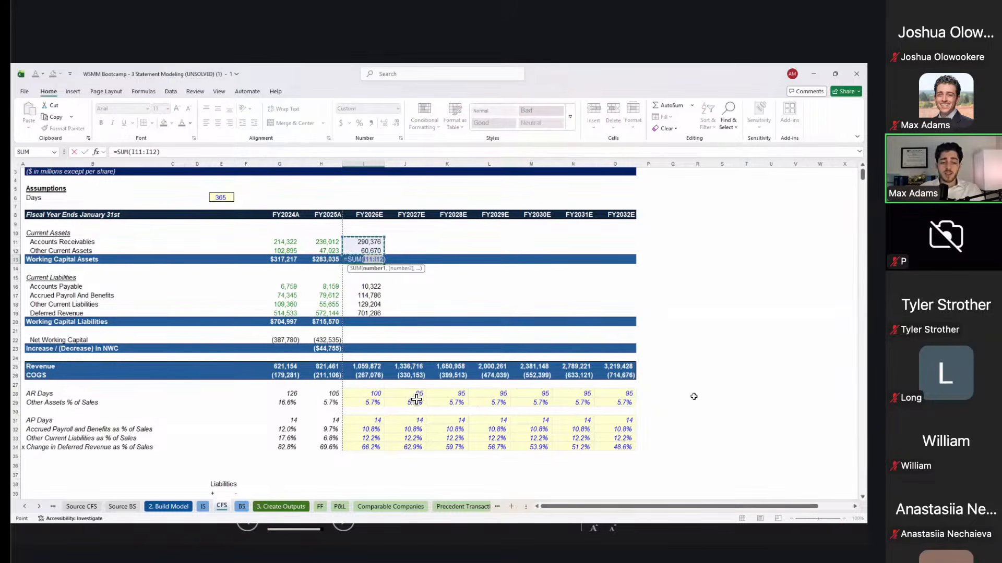
Step: Total the FY2026E working capital assets and liabilities with AutoSum
{"action": "key", "text": "Return"}
{"action": "key", "text": "Return"}
{"action": "key", "text": "Down"}
{"action": "key", "text": "Down"}
{"action": "key", "text": "Down"}
{"action": "key", "text": "Down"}
{"action": "key", "text": "Down"}
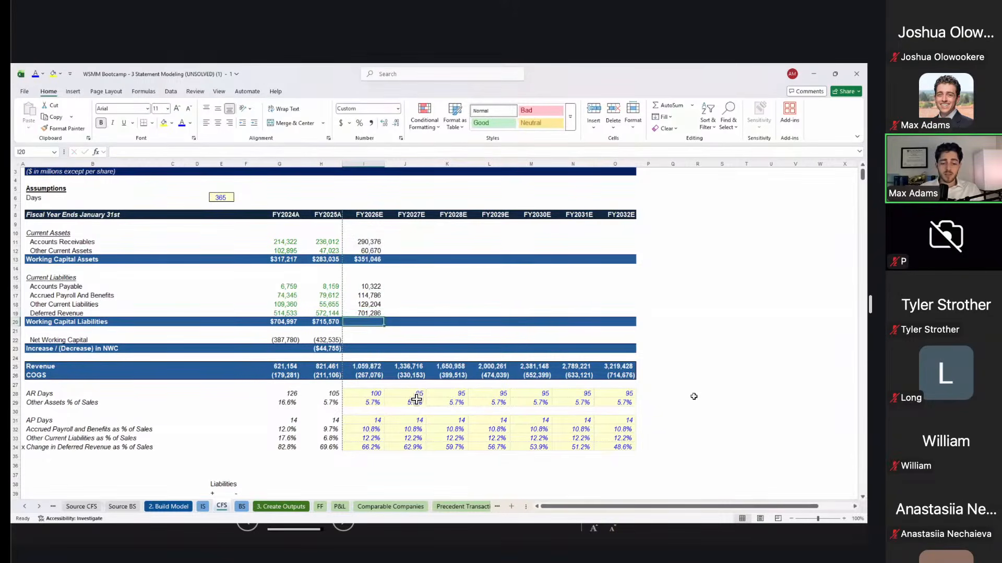
{"action": "key", "text": "alt+equal"}
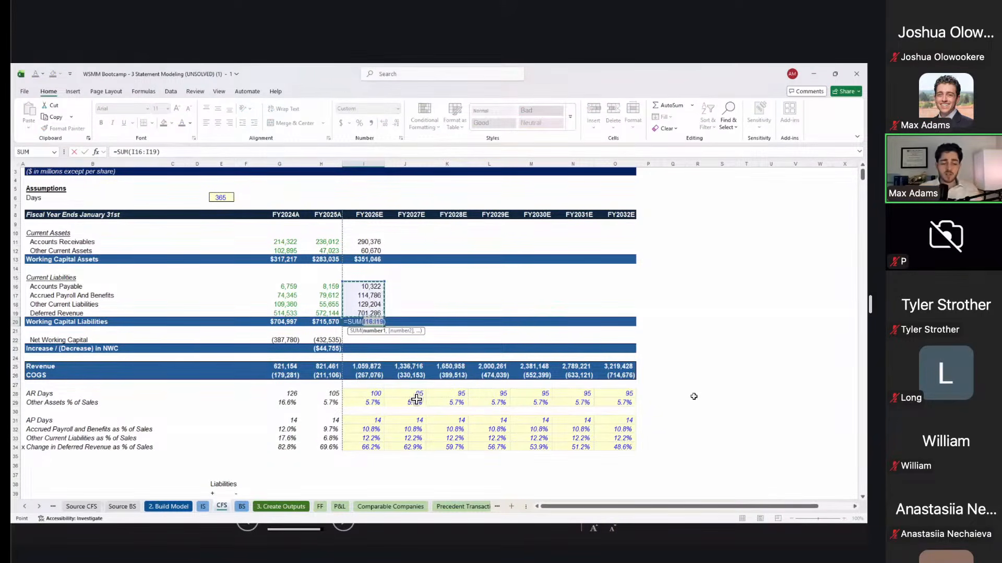
{"action": "key", "text": "Return"}
{"action": "key", "text": "Down"}
{"action": "key", "text": "Left"}
Step: Copy the FY2025A net working capital and change formulas into FY2026E
{"action": "key", "text": "shift+Down"}
{"action": "key", "text": "ctrl+c"}
{"action": "key", "text": "Right"}
{"action": "key", "text": "ctrl+alt+v"}
{"action": "key", "text": "f"}
{"action": "key", "text": "Return"}
{"action": "key", "text": "Up"}
{"action": "key", "text": "Up"}
{"action": "key", "text": "Up"}
{"action": "key", "text": "Up"}
{"action": "key", "text": "Up"}
{"action": "key", "text": "Up"}
{"action": "key", "text": "Up"}
{"action": "key", "text": "Up"}
{"action": "key", "text": "Up"}
{"action": "key", "text": "Up"}
{"action": "key", "text": "Up"}
Step: Fill the working capital block through FY2032E, net working capital reaching (1,312,427)
{"action": "key", "text": "shift+Down"}
{"action": "key", "text": "shift+Down"}
{"action": "key", "text": "shift+Down"}
{"action": "key", "text": "shift+Down"}
{"action": "key", "text": "shift+Down"}
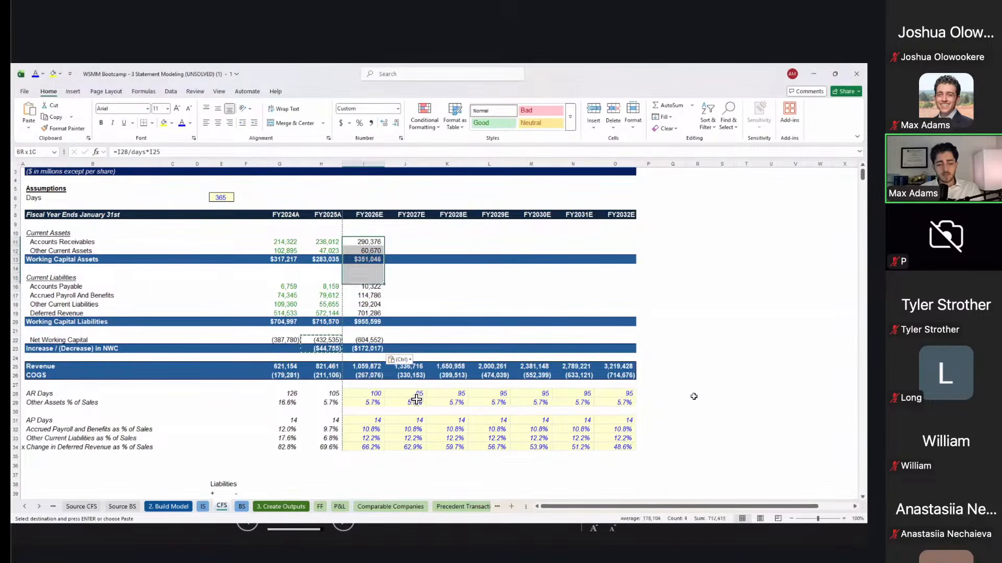
{"action": "key", "text": "shift+Down"}
{"action": "key", "text": "shift+Down"}
{"action": "key", "text": "shift+Down"}
{"action": "key", "text": "shift+Down"}
{"action": "key", "text": "shift+Down"}
{"action": "key", "text": "shift+Down"}
{"action": "key", "text": "shift+Down"}
{"action": "key", "text": "shift+Right"}
{"action": "key", "text": "shift+Right"}
{"action": "key", "text": "shift+Right"}
{"action": "key", "text": "shift+Right"}
{"action": "key", "text": "shift+Right"}
{"action": "key", "text": "shift+Right"}
{"action": "key", "text": "ctrl+r"}
{"action": "key", "text": "Down"}
{"action": "key", "text": "Up"}
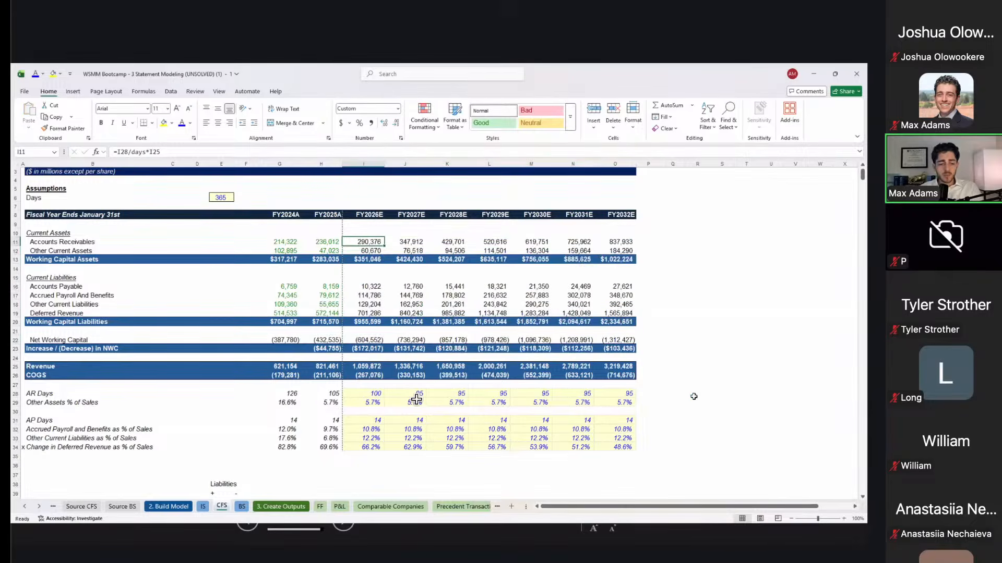
{"action": "key", "text": "F2"}
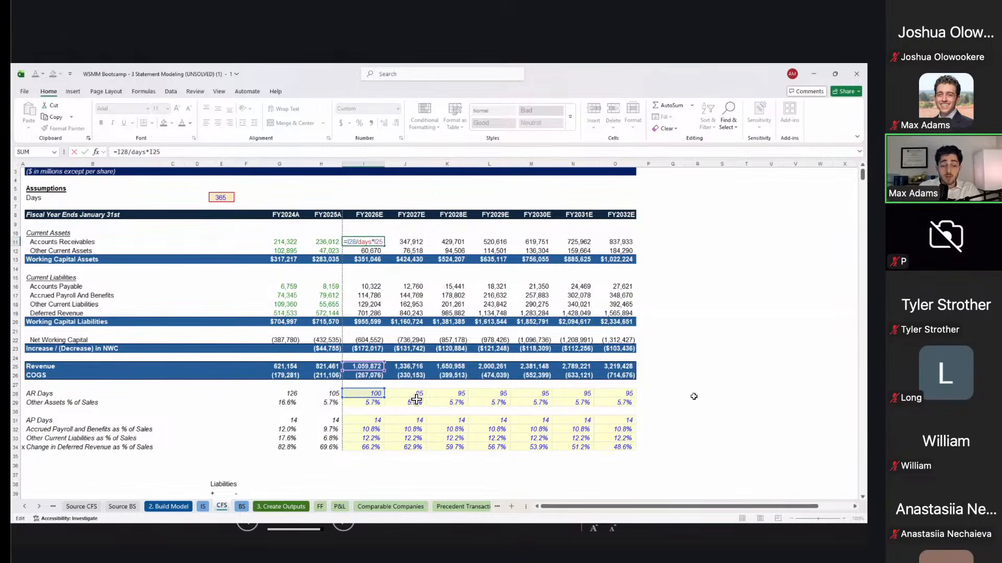
Step: Review the Other Current Assets, Working Capital Assets total and Accounts Payable formulas
{"action": "key", "text": "Return"}
{"action": "key", "text": "F2"}
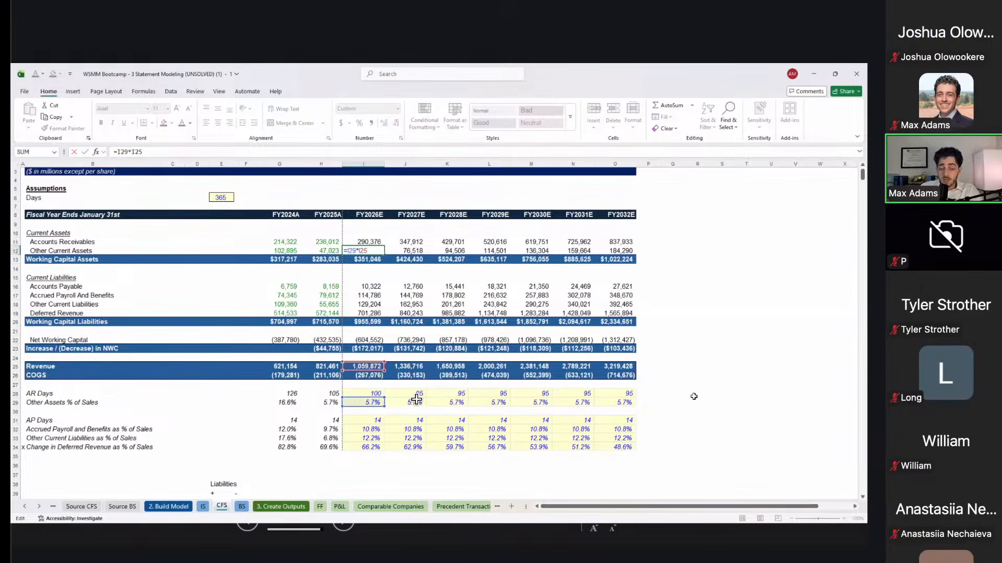
{"action": "key", "text": "Return"}
{"action": "key", "text": "alt+equal"}
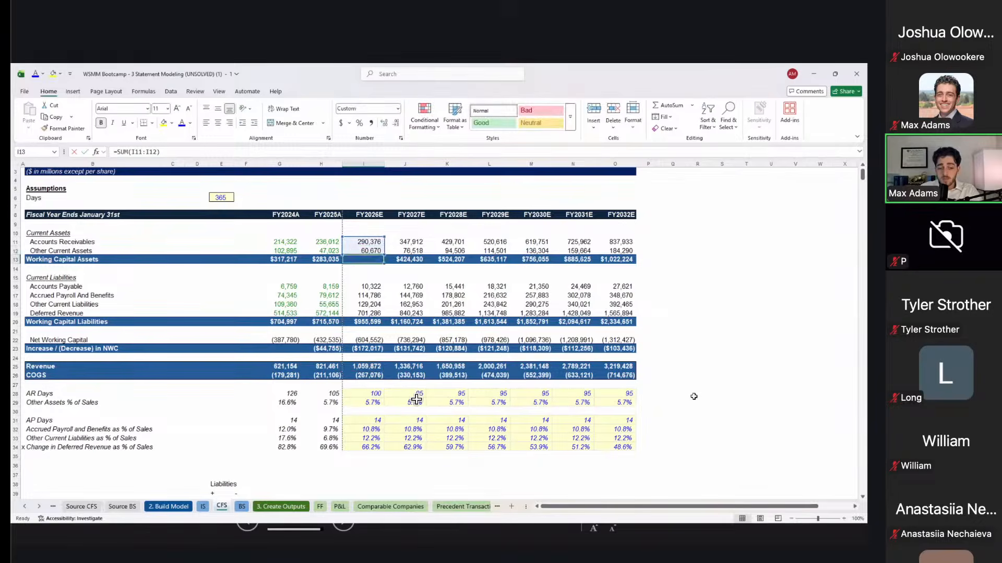
{"action": "key", "text": "Return"}
{"action": "key", "text": "Down"}
{"action": "key", "text": "Down"}
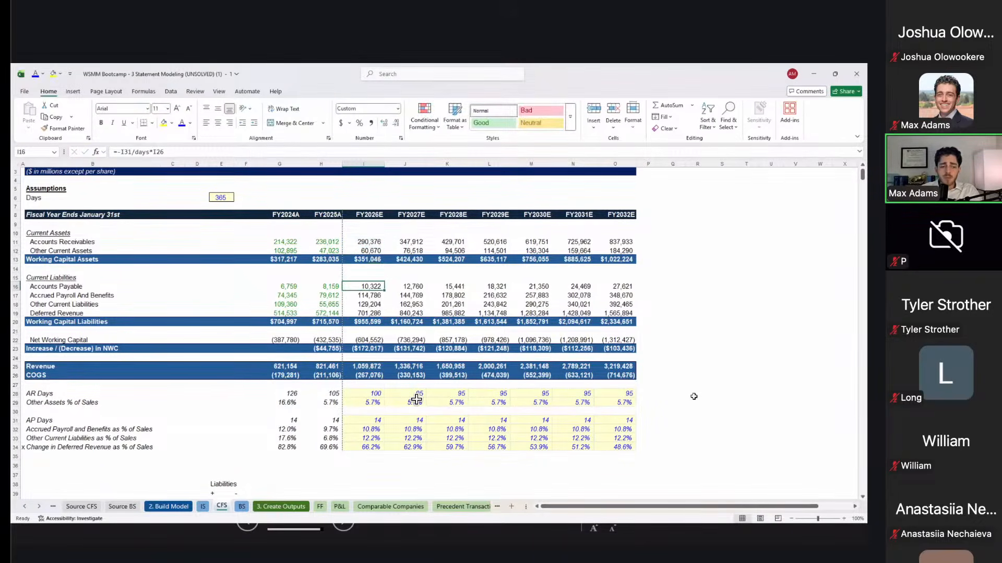
{"action": "key", "text": "F2"}
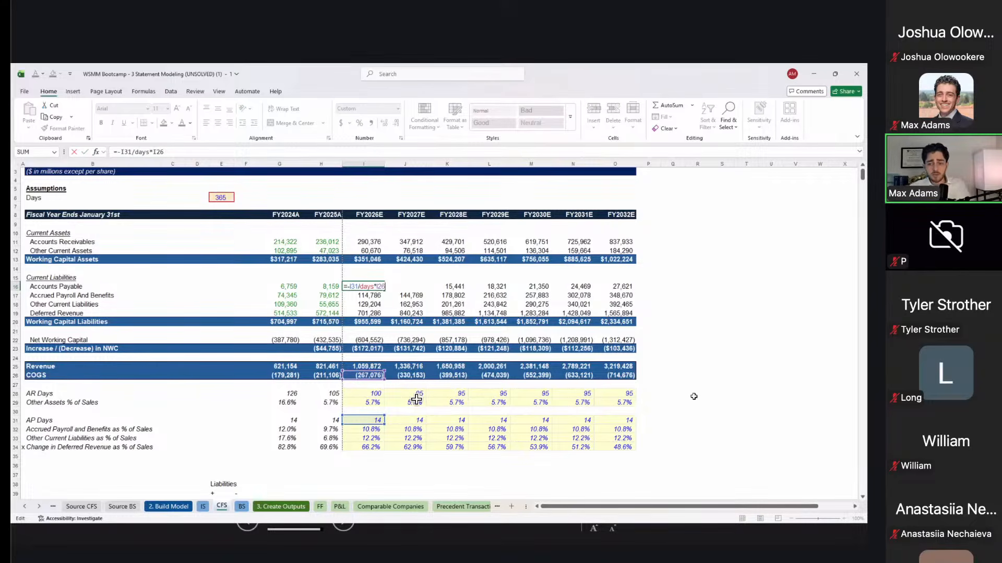
Step: Re-enter the Accrued Payroll formula as =I$25*I32 and check a later year's liabilities total
{"action": "key", "text": "Return"}
{"action": "type", "text": "=I$25*I32"}
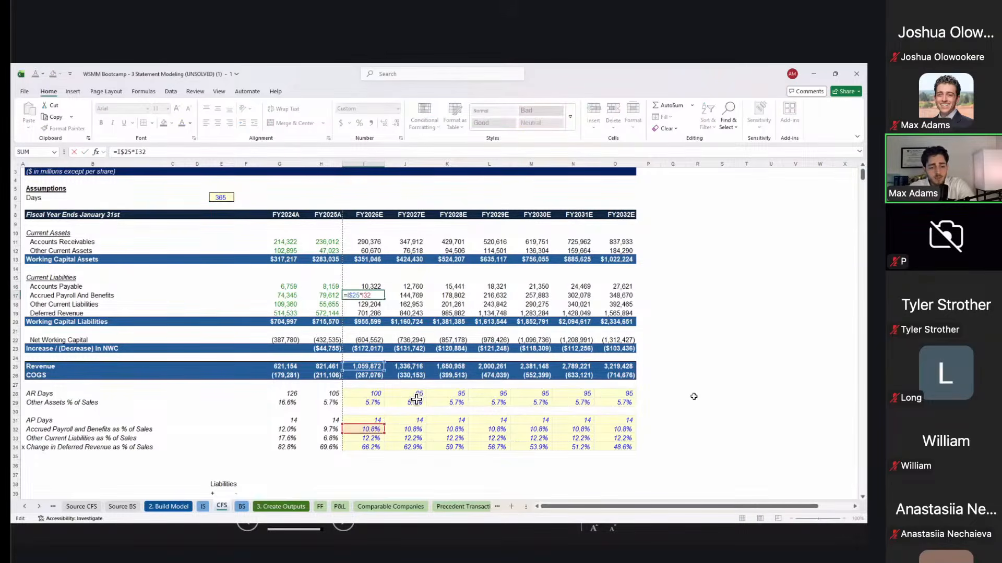
{"action": "key", "text": "Return"}
{"action": "key", "text": "Return"}
{"action": "key", "text": "Down"}
{"action": "key", "text": "Right"}
{"action": "key", "text": "Right"}
{"action": "key", "text": "alt+equal"}
Step: Audit each year's net working capital formula, assets minus liabilities
{"action": "key", "text": "Escape"}
{"action": "key", "text": "Right"}
{"action": "key", "text": "F2"}
{"action": "key", "text": "Escape"}
{"action": "key", "text": "Down"}
{"action": "key", "text": "Down"}
{"action": "key", "text": "Left"}
{"action": "key", "text": "F2"}
{"action": "key", "text": "Escape"}
{"action": "key", "text": "Left"}
{"action": "key", "text": "F2"}
Step: Audit the FY2026E change in NWC formula, current minus prior-year net working capital
{"action": "key", "text": "Escape"}
{"action": "key", "text": "Left"}
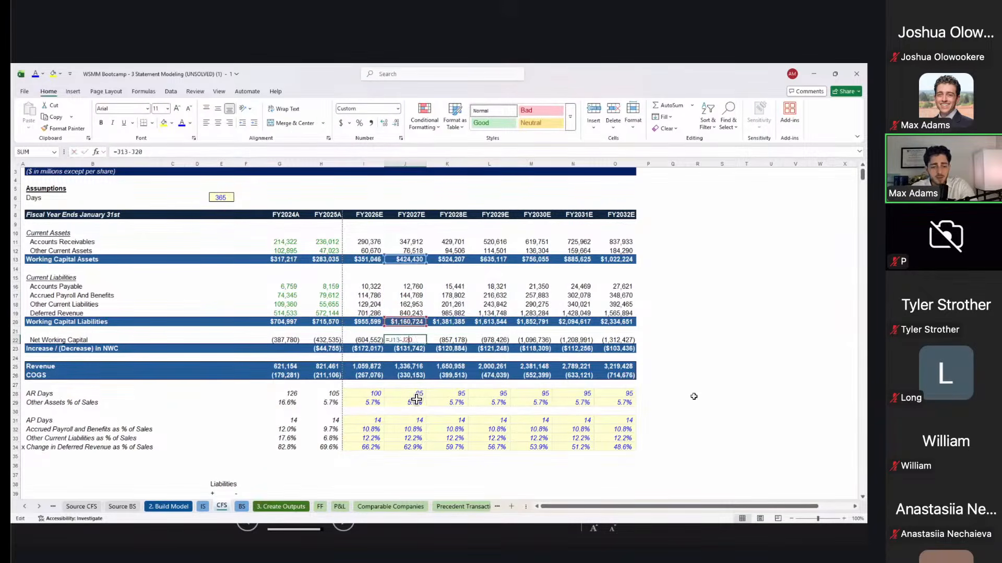
{"action": "key", "text": "Down"}
{"action": "key", "text": "F2"}
{"action": "key", "text": "Escape"}
{"action": "key", "text": "Right"}
{"action": "key", "text": "Right"}
{"action": "key", "text": "Right"}
{"action": "key", "text": "Right"}
{"action": "key", "text": "F2"}
Step: Check the later years' change in NWC formulas, then display all formulas on the sheet
{"action": "key", "text": "Escape"}
{"action": "key", "text": "Right"}
{"action": "key", "text": "F2"}
{"action": "key", "text": "Escape"}
{"action": "key", "text": "Right"}
{"action": "key", "text": "Down"}
{"action": "key", "text": "Left"}
{"action": "key", "text": "Left"}
{"action": "key", "text": "Left"}
{"action": "key", "text": "Left"}
{"action": "key", "text": "Up"}
{"action": "key", "text": "Left"}
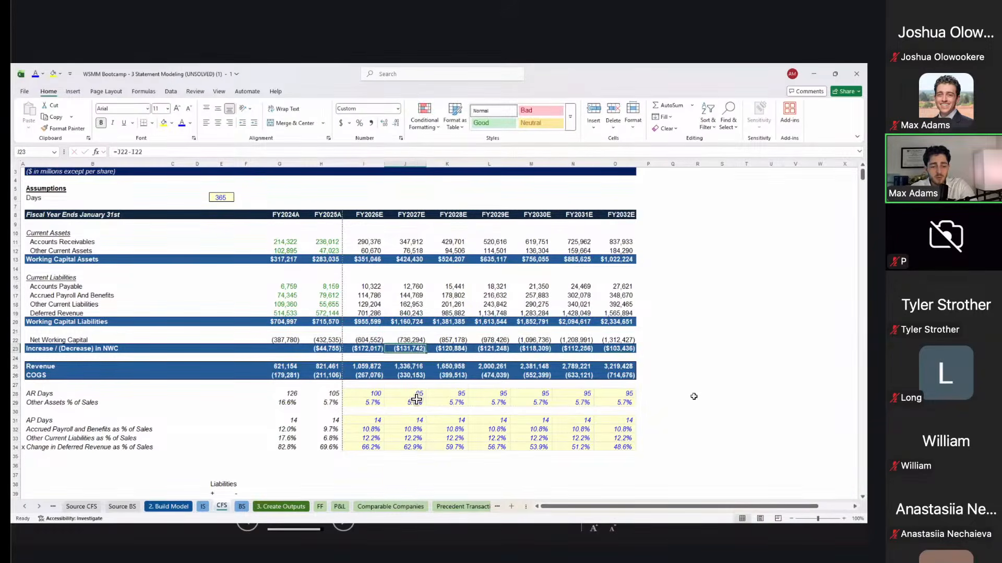
{"action": "key", "text": "F2"}
{"action": "key", "text": "ctrl+grave"}
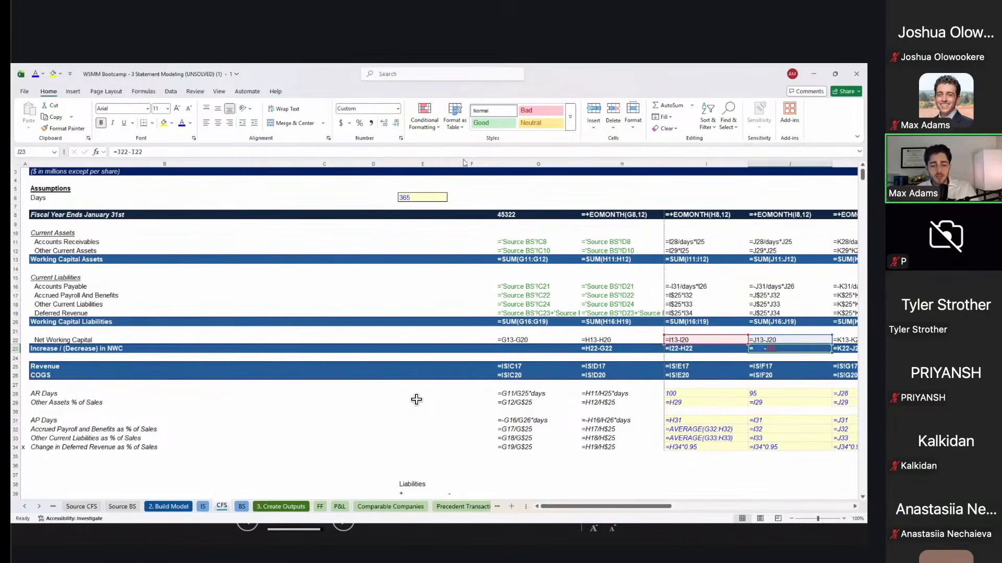
Step: Check the FY2024A Other Current Assets source link and switch back to showing values
{"action": "key", "text": "Return"}
{"action": "left_click", "coordinate": [564, 251]}
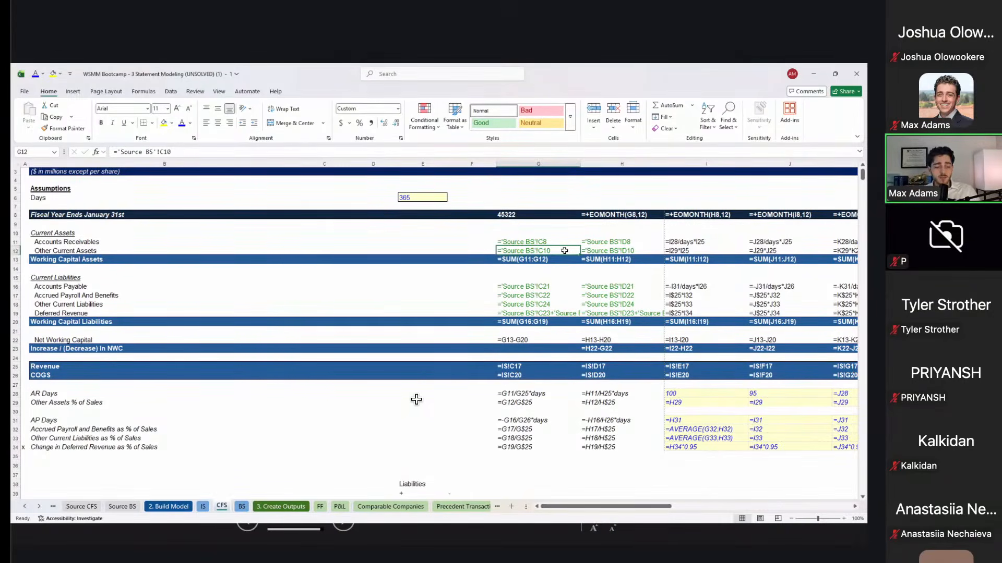
{"action": "key", "text": "ctrl+grave"}
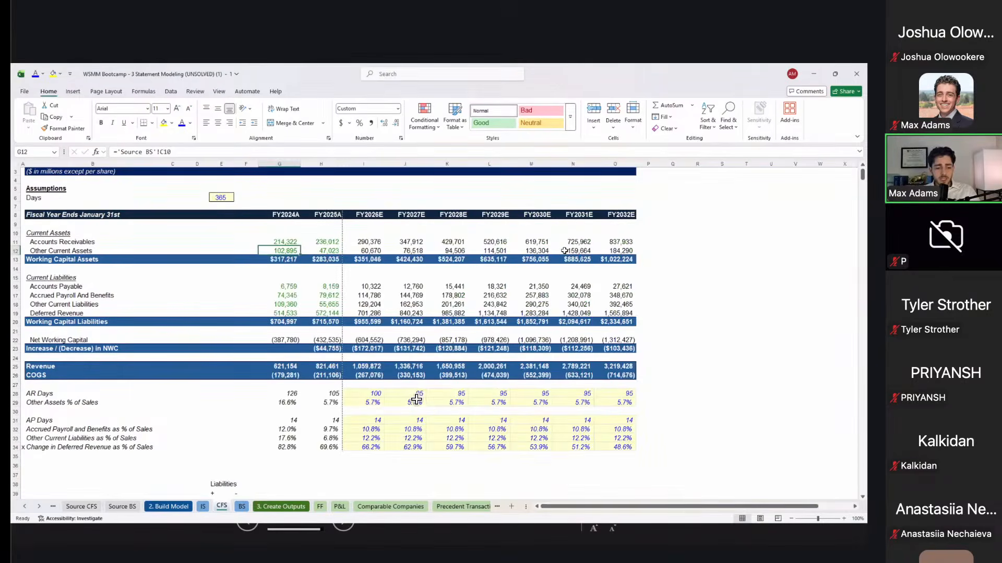
Step: Go to the IS sheet and select cells in the calendar year block
{"action": "key", "text": "ctrl+Page_Up"}
{"action": "key", "text": "ctrl+Page_Down"}
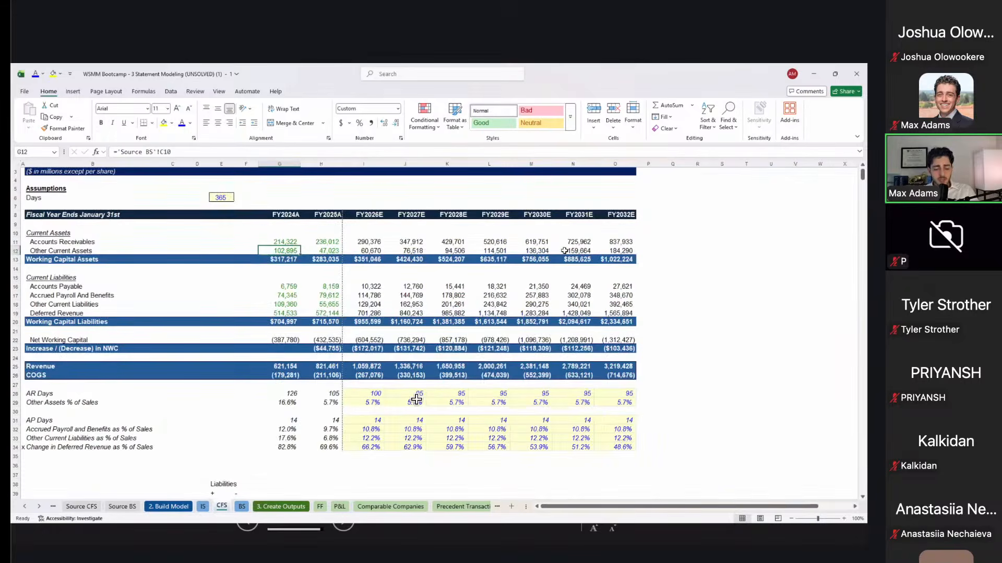
{"action": "key", "text": "ctrl+Page_Up"}
{"action": "scroll", "coordinate": [416, 399], "scroll_direction": "up", "scroll_amount": 12}
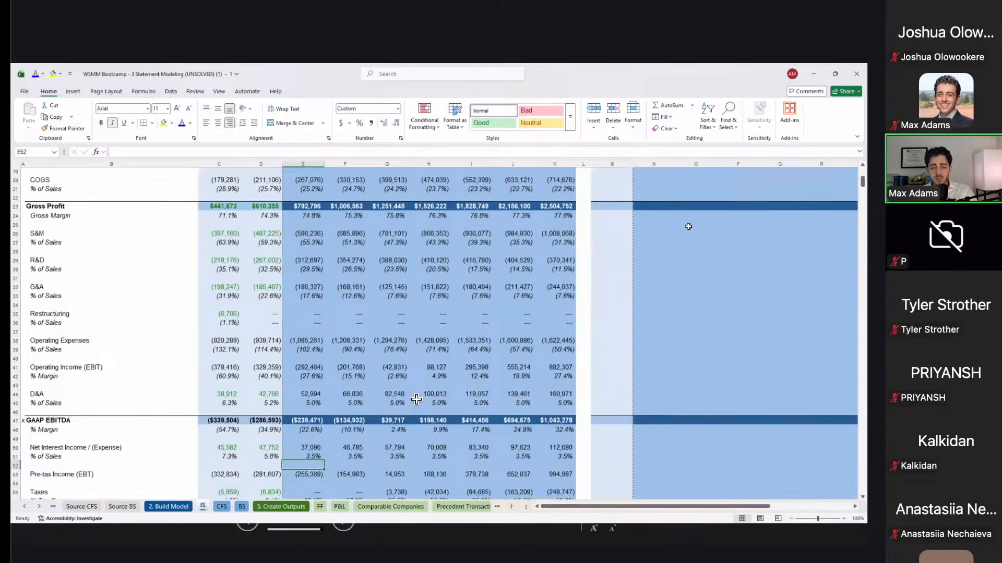
{"action": "left_click_drag", "start_coordinate": [619, 243], "coordinate": [762, 356]}
Step: Move to the BS sheet, look over its template and clear the selection
{"action": "key", "text": "ctrl+Page_Down"}
{"action": "key", "text": "ctrl+Page_Down"}
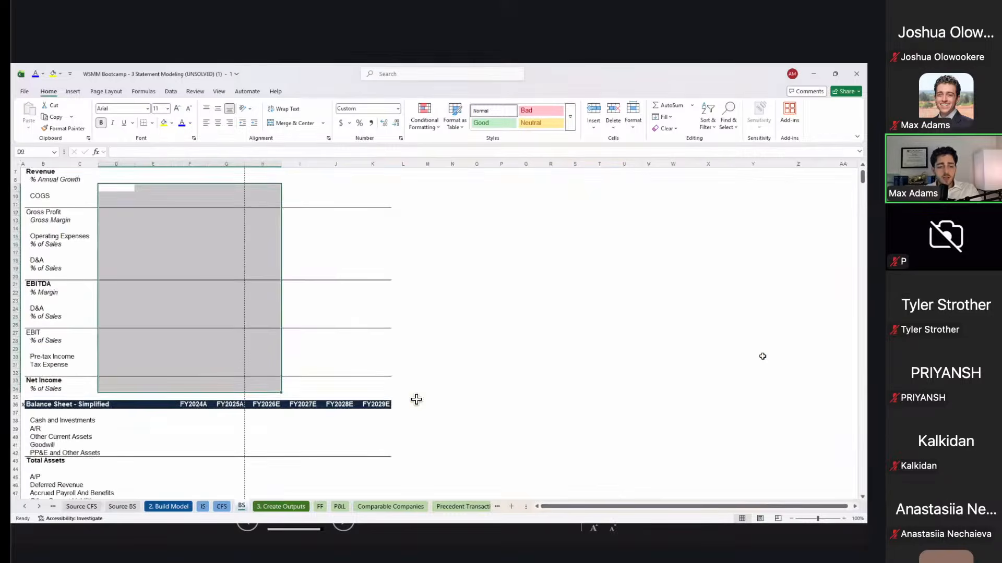
{"action": "scroll", "coordinate": [416, 399], "scroll_direction": "down", "scroll_amount": 1}
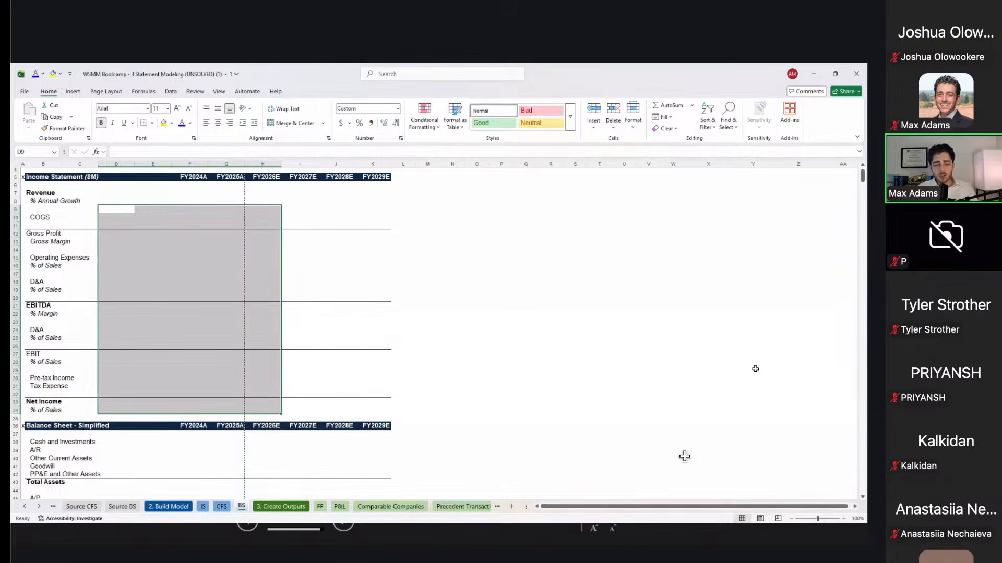
{"action": "scroll", "coordinate": [549, 309], "scroll_direction": "up", "scroll_amount": 1}
{"action": "left_click", "coordinate": [551, 308]}
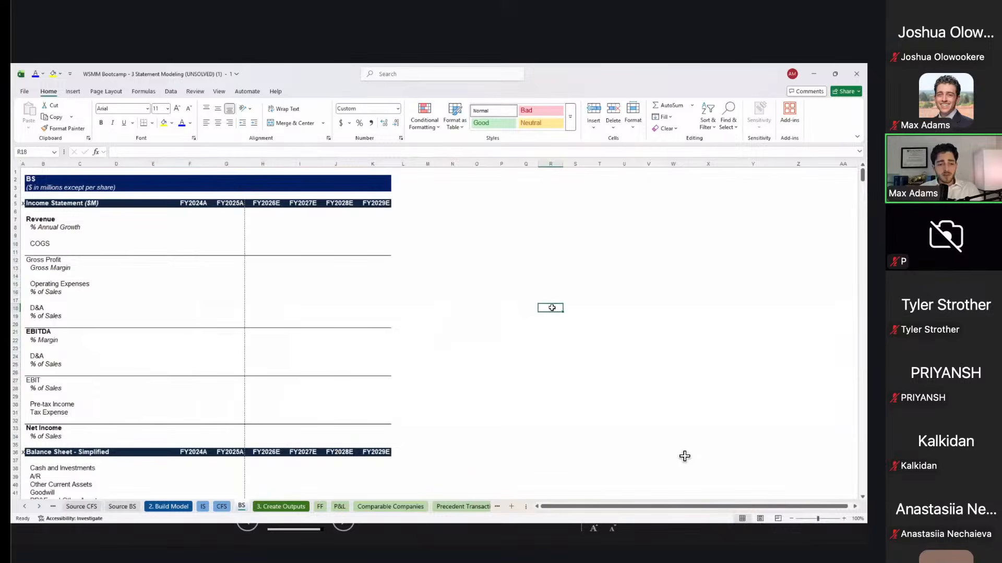
Step: Arrange the BS workbook beside the IS window and mark the six year columns on BS
{"action": "key", "text": "super+Left"}
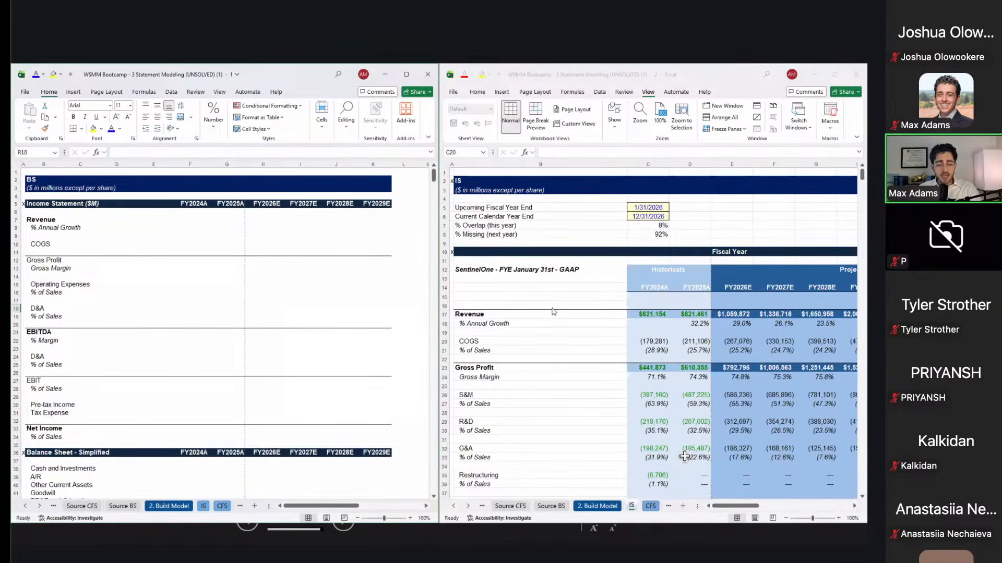
{"action": "scroll", "coordinate": [553, 311], "scroll_direction": "down", "scroll_amount": 2}
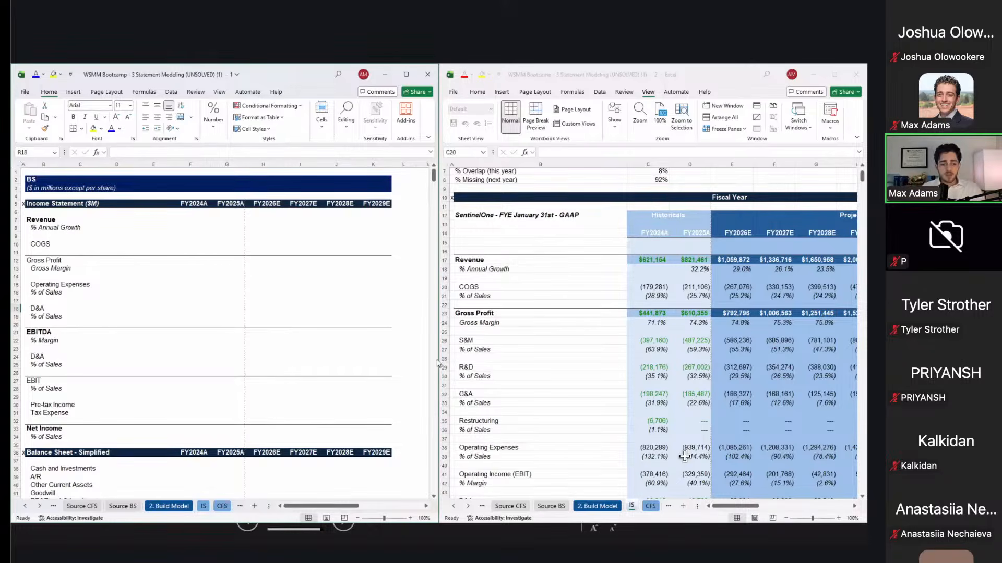
{"action": "left_click", "coordinate": [218, 243]}
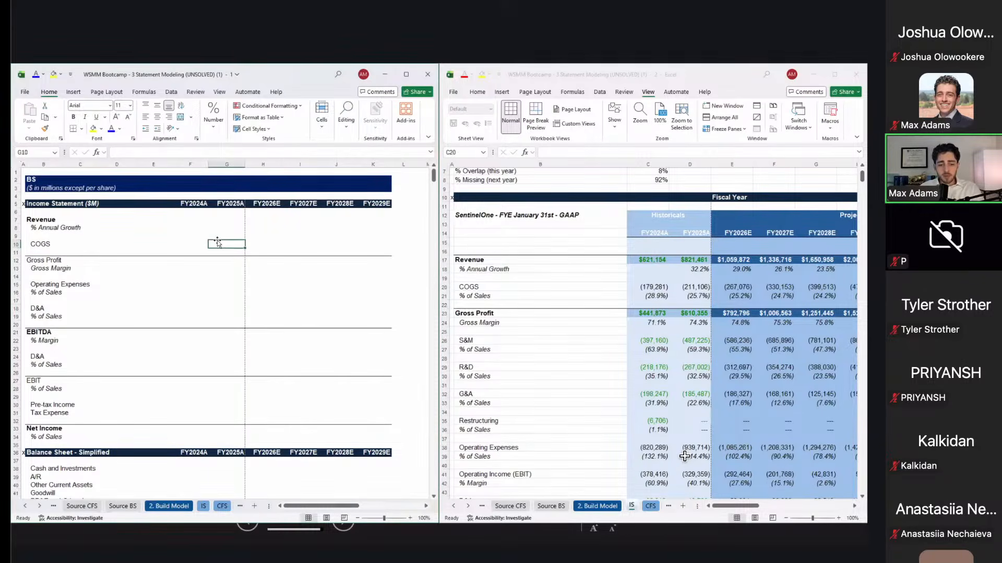
{"action": "left_click", "coordinate": [625, 259]}
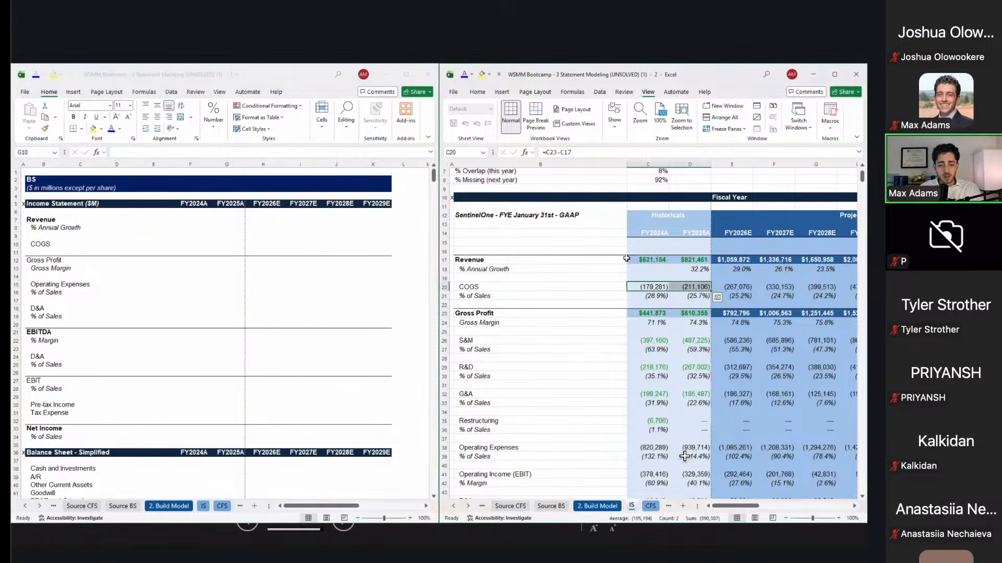
{"action": "left_click", "coordinate": [628, 259]}
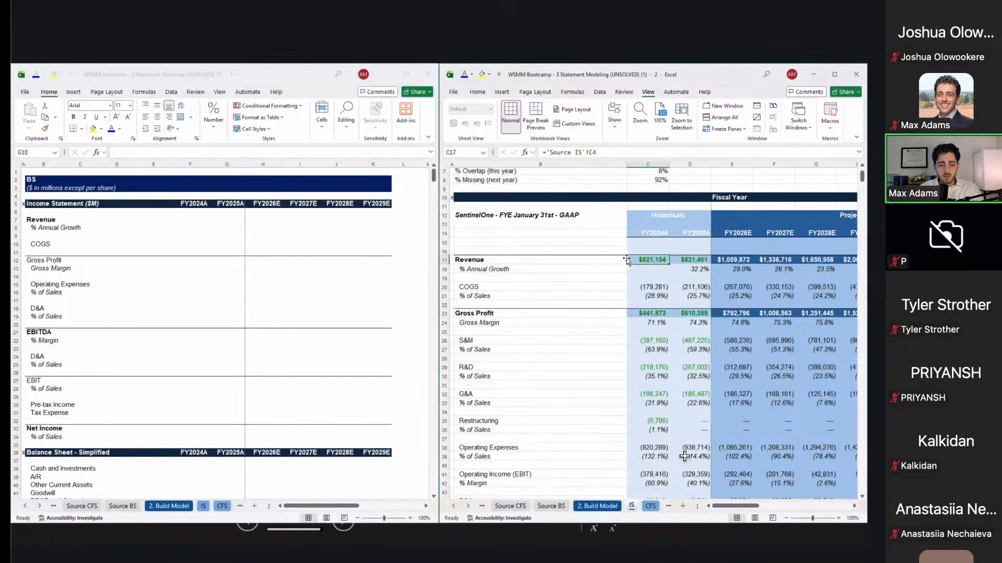
{"action": "left_click", "coordinate": [310, 255]}
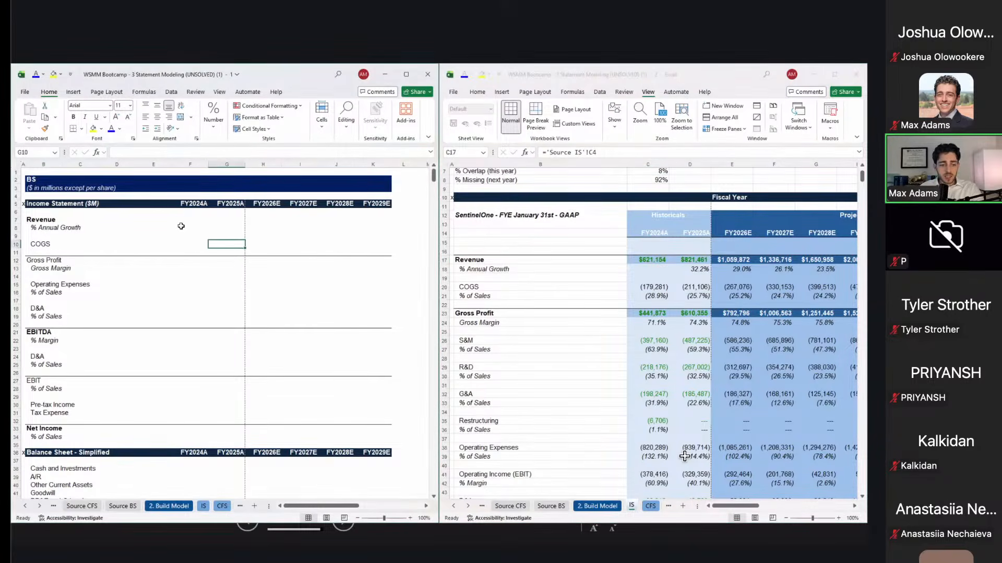
{"action": "left_click_drag", "start_coordinate": [180, 224], "coordinate": [366, 226]}
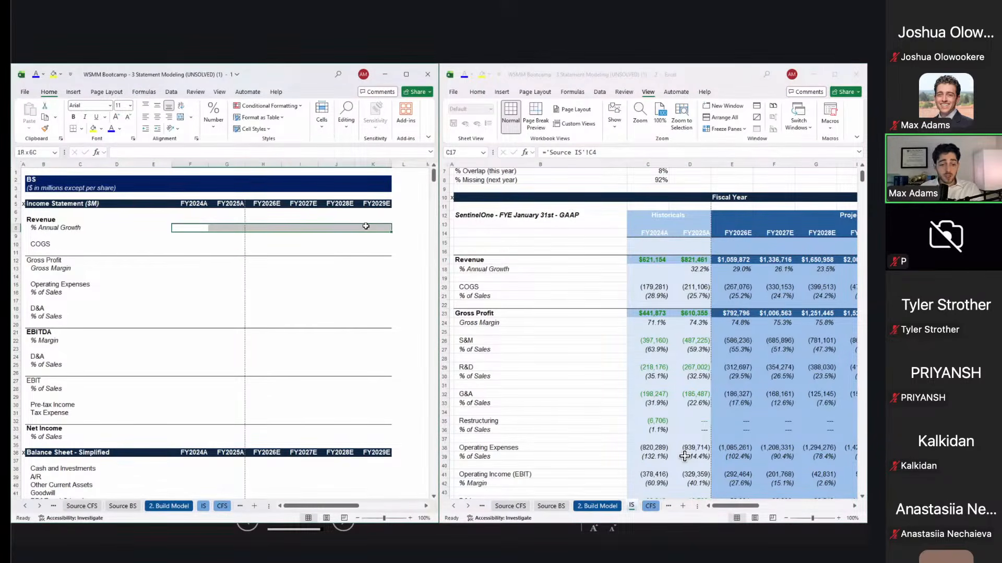
Step: Copy the FY2024A–FY2029E revenue range from the IS sheet
{"action": "left_click", "coordinate": [624, 267]}
{"action": "key", "text": "ctrl+shift+Right"}
{"action": "key", "text": "shift+Left"}
{"action": "key", "text": "shift+Left"}
{"action": "key", "text": "shift+Left"}
{"action": "key", "text": "shift+Left"}
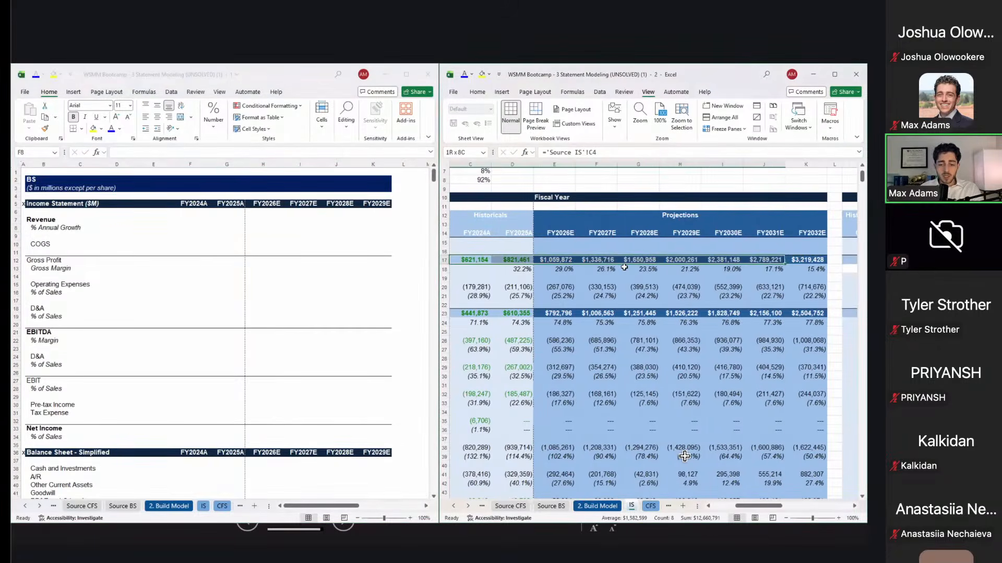
{"action": "key", "text": "shift+Right"}
{"action": "key", "text": "ctrl+c"}
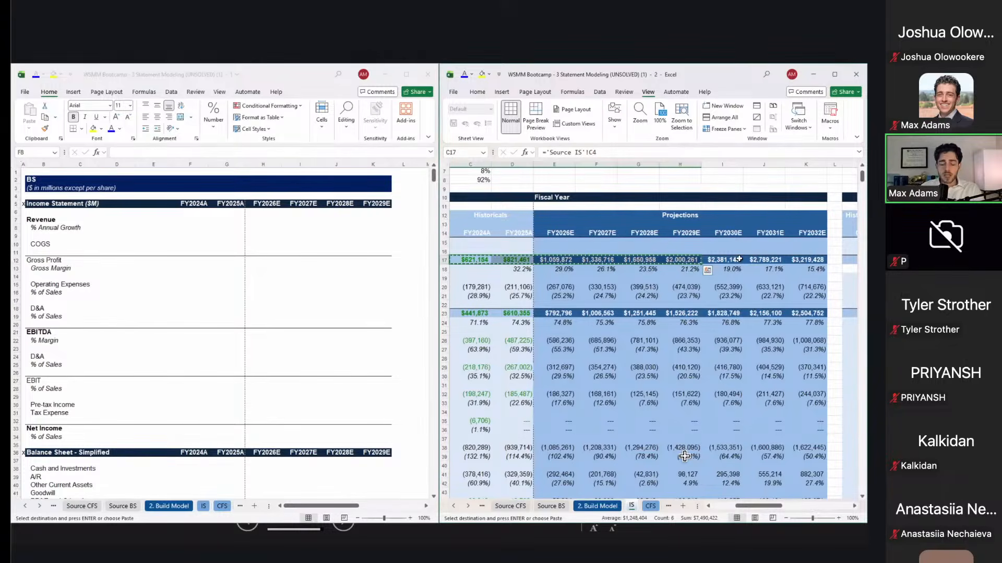
Step: Select the BS sheet's FY2024A Revenue cell and bring up Paste Special
{"action": "scroll", "coordinate": [739, 260], "scroll_direction": "left", "scroll_amount": 2}
{"action": "scroll", "coordinate": [739, 259], "scroll_direction": "up", "scroll_amount": 1}
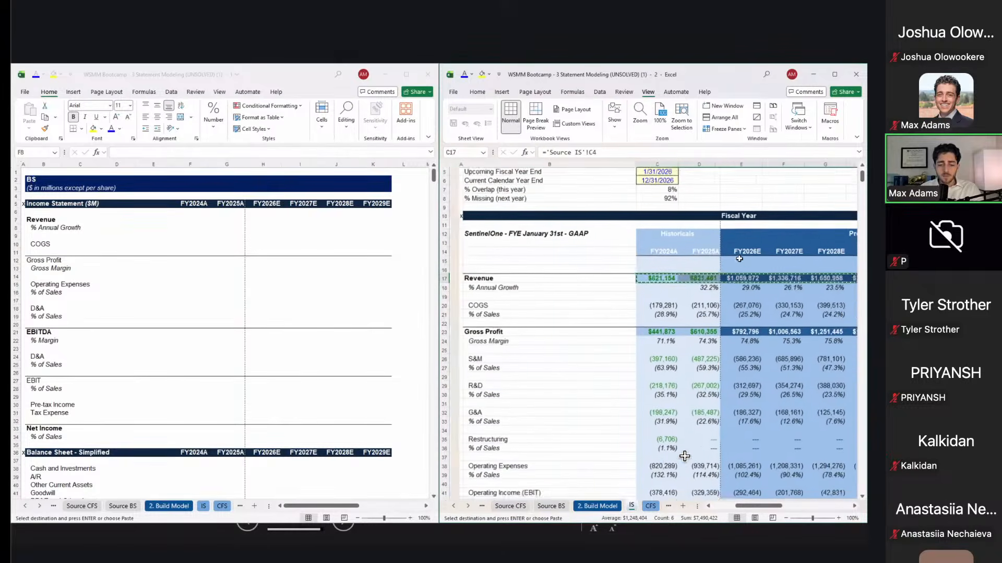
{"action": "left_click", "coordinate": [282, 222]}
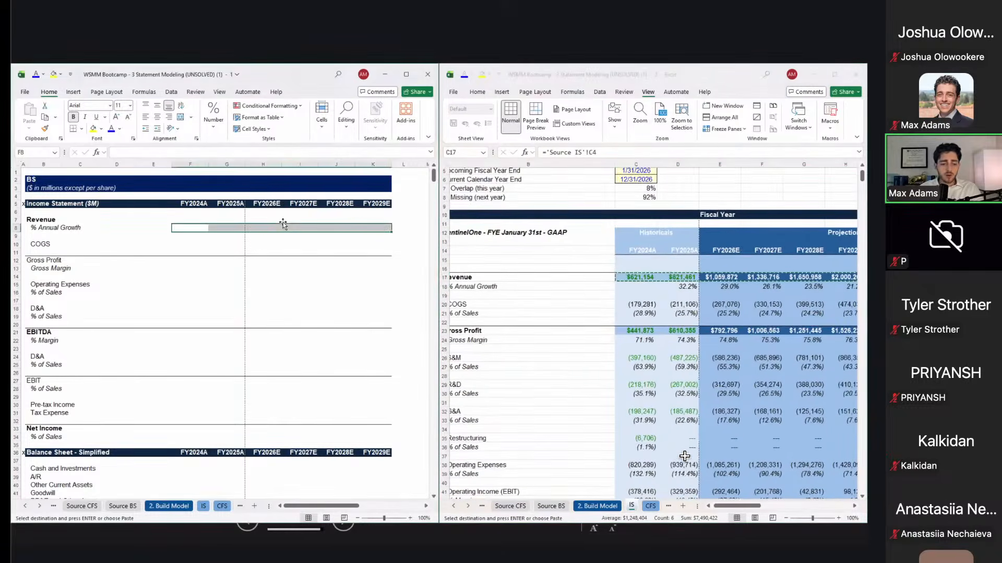
{"action": "key", "text": "Up"}
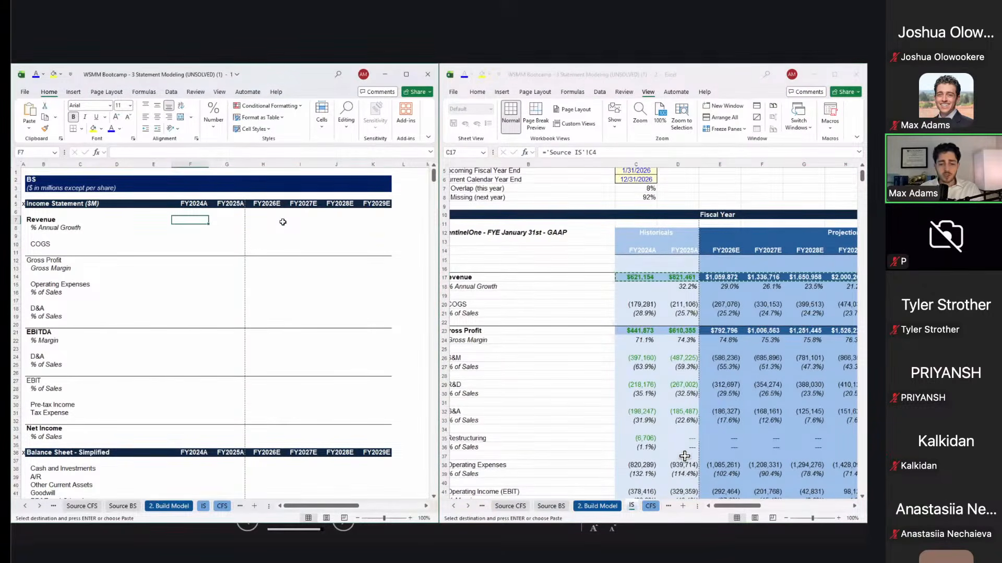
{"action": "key", "text": "ctrl+alt+v"}
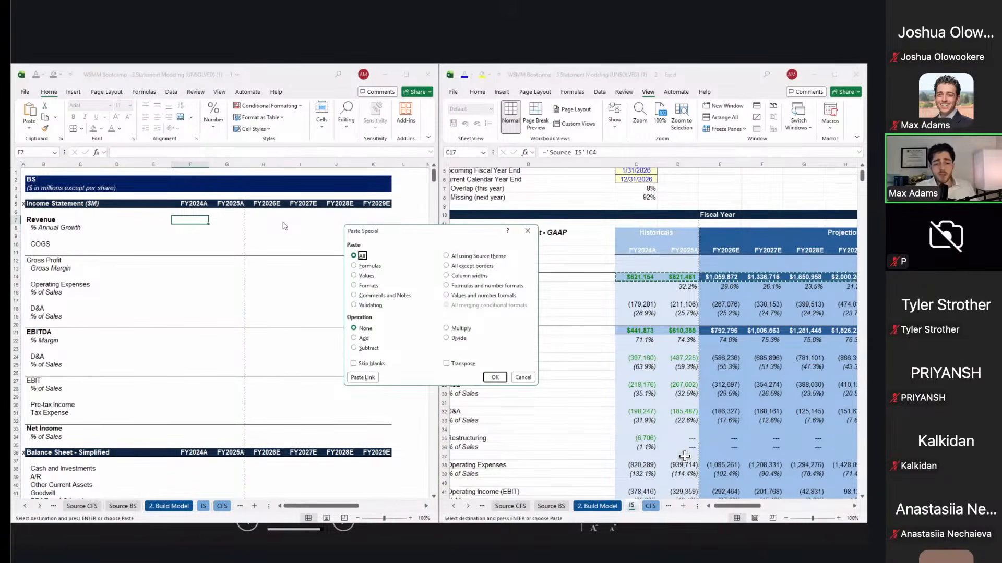
Step: Paste-link IS revenue into BS row 7 ($621,154 to $2,000,261) and dismiss the Clipboard error
{"action": "key", "text": "alt+l"}
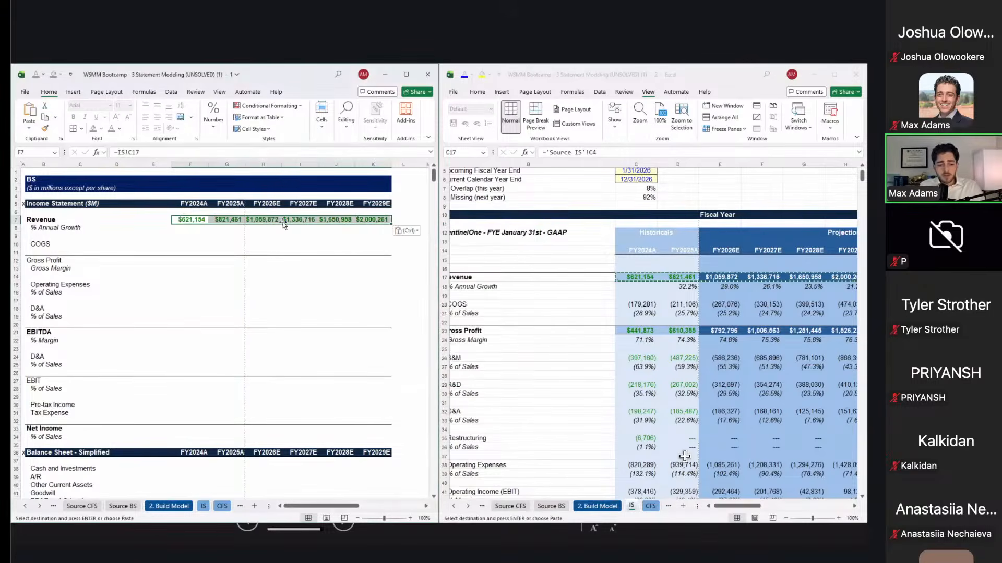
{"action": "left_click", "coordinate": [624, 276]}
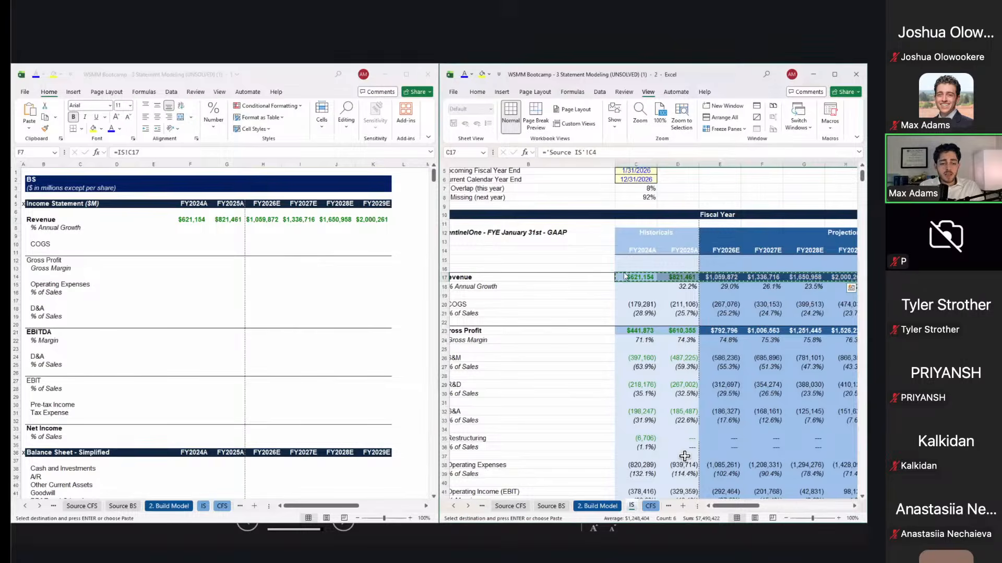
{"action": "left_click", "coordinate": [334, 267]}
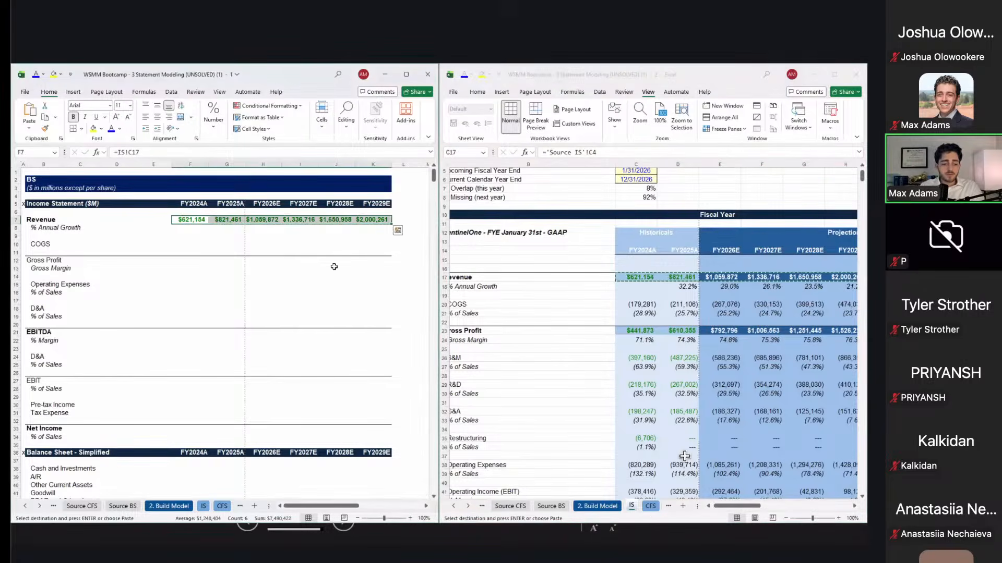
{"action": "key", "text": "ctrl+alt+v"}
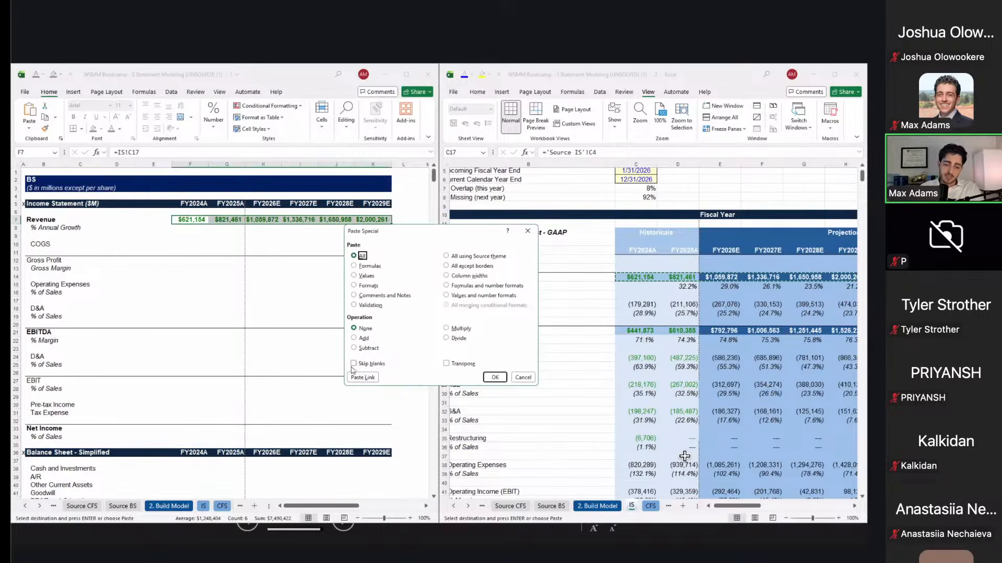
{"action": "left_click", "coordinate": [372, 380]}
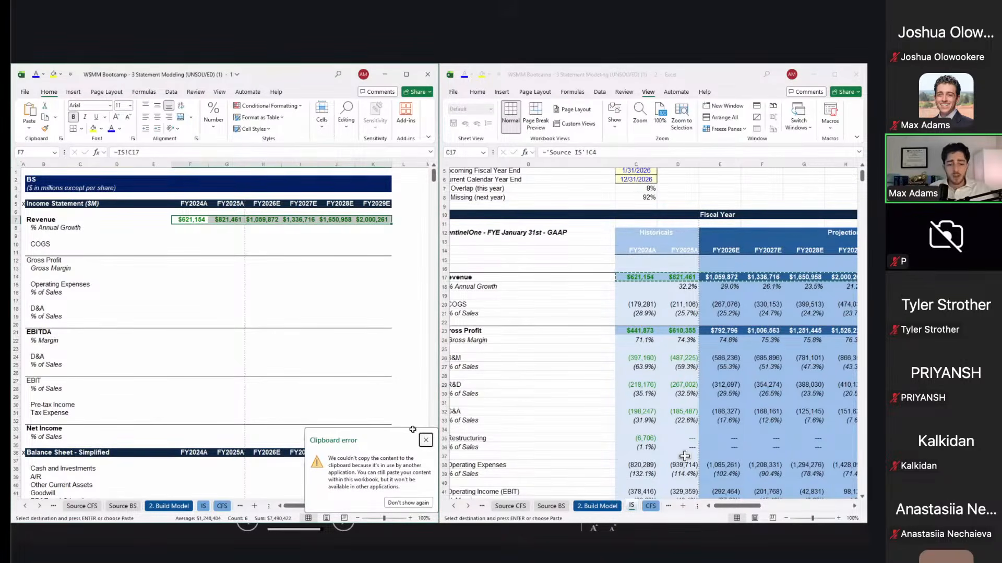
{"action": "left_click", "coordinate": [424, 439]}
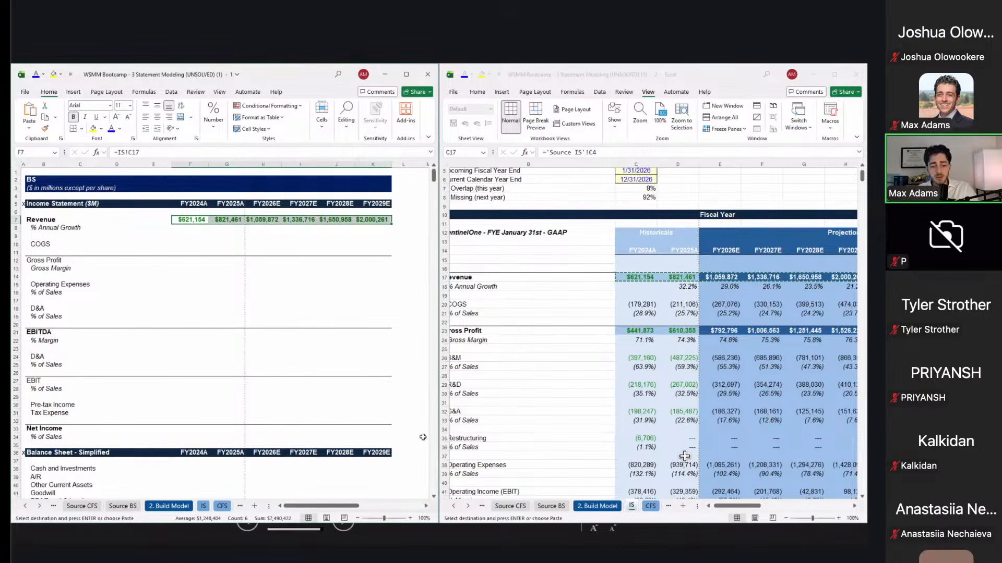
{"action": "left_click", "coordinate": [376, 356]}
{"action": "key", "text": "Left"}
{"action": "key", "text": "Left"}
{"action": "key", "text": "Up"}
{"action": "key", "text": "Up"}
{"action": "key", "text": "Up"}
{"action": "key", "text": "Up"}
{"action": "key", "text": "Up"}
{"action": "key", "text": "Up"}
{"action": "key", "text": "Up"}
{"action": "key", "text": "Up"}
{"action": "key", "text": "Up"}
{"action": "key", "text": "Up"}
{"action": "key", "text": "Up"}
{"action": "key", "text": "Up"}
{"action": "key", "text": "Up"}
{"action": "key", "text": "Up"}
{"action": "key", "text": "Up"}
{"action": "key", "text": "Up"}
{"action": "key", "text": "Up"}
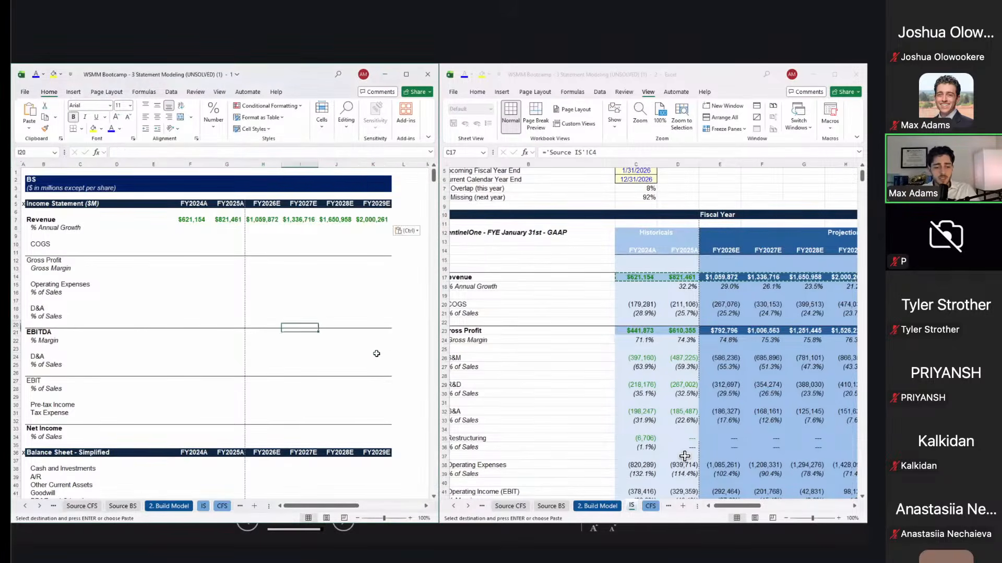
Step: Fill the % Annual Growth row from FY2025A as revenue over prior-year revenue minus 1
{"action": "key", "text": "Down"}
{"action": "key", "text": "Left"}
{"action": "key", "text": "Left"}
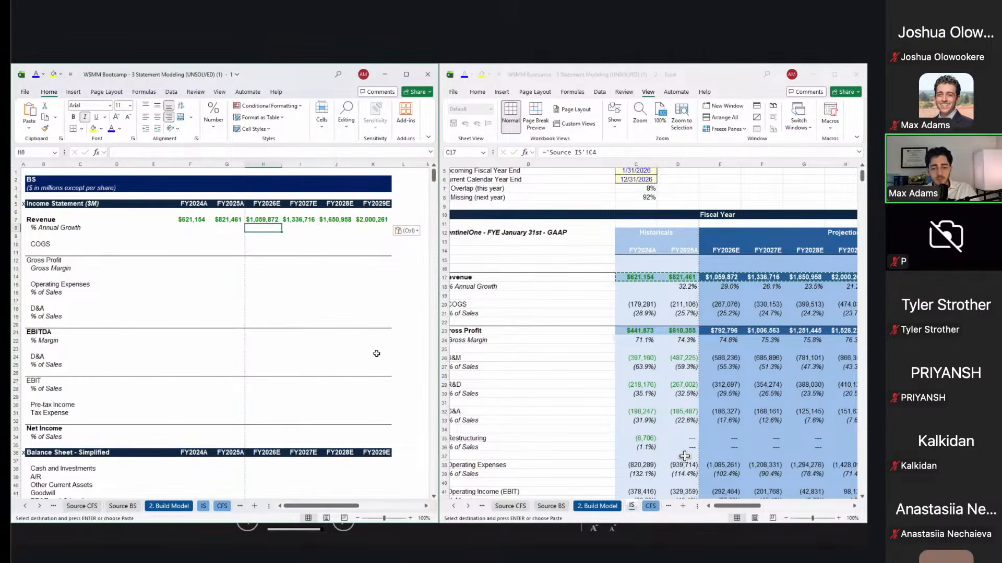
{"action": "key", "text": "Right"}
{"action": "key", "text": "Left"}
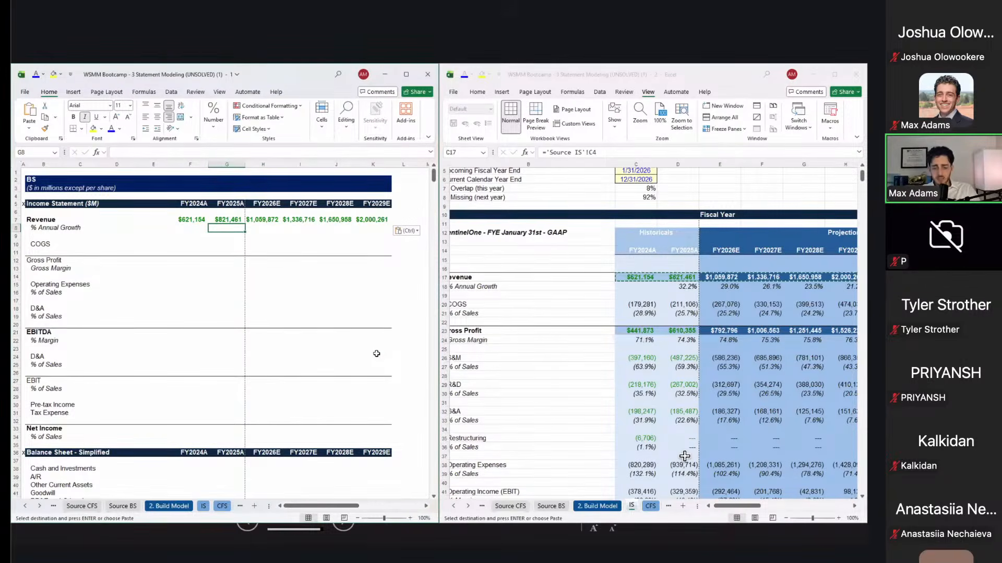
{"action": "type", "text": "="}
{"action": "key", "text": "Up"}
{"action": "type", "text": "/"}
{"action": "key", "text": "Up"}
{"action": "key", "text": "Left"}
{"action": "type", "text": "-"}
{"action": "key", "text": "ctrl+Return"}
{"action": "key", "text": "ctrl+c"}
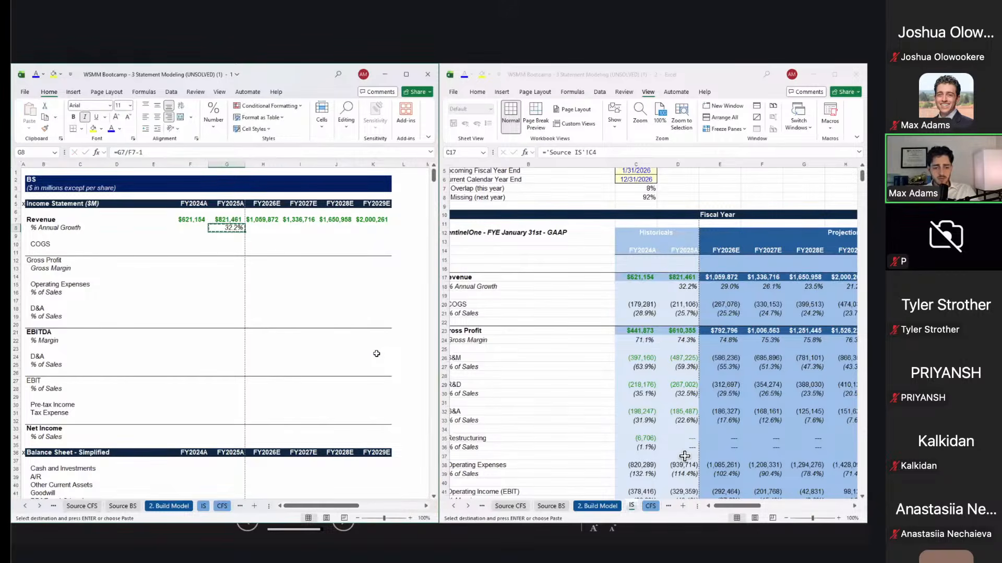
{"action": "key", "text": "shift+Right"}
{"action": "key", "text": "shift+Right"}
{"action": "key", "text": "shift+Right"}
{"action": "key", "text": "shift+Right"}
{"action": "key", "text": "shift+Right"}
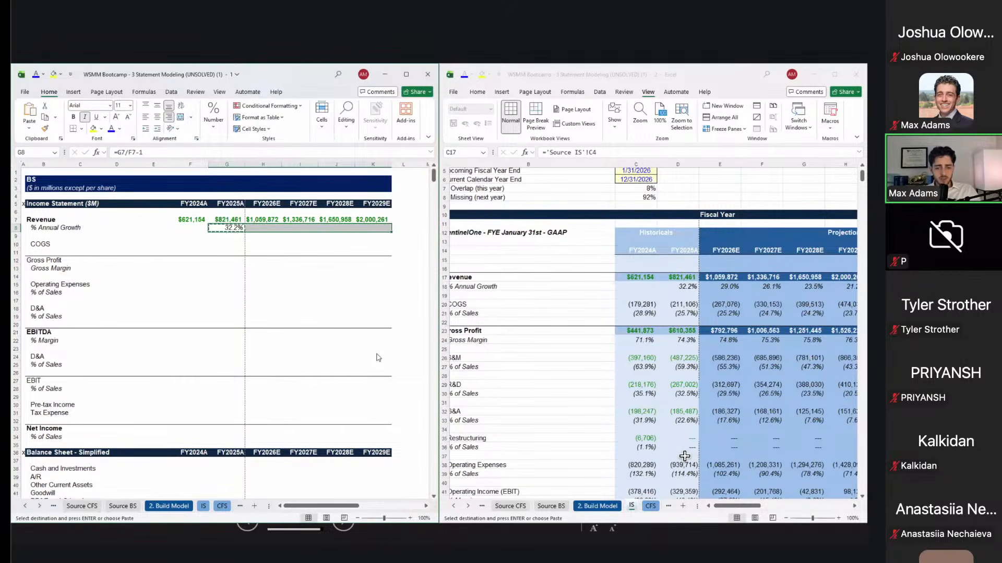
{"action": "key", "text": "ctrl+alt+v"}
{"action": "key", "text": "f"}
{"action": "key", "text": "Return"}
Step: Link the six years of Gross Profit in row 12 to the IS sheet figures
{"action": "key", "text": "Down"}
{"action": "key", "text": "Down"}
{"action": "key", "text": "Left"}
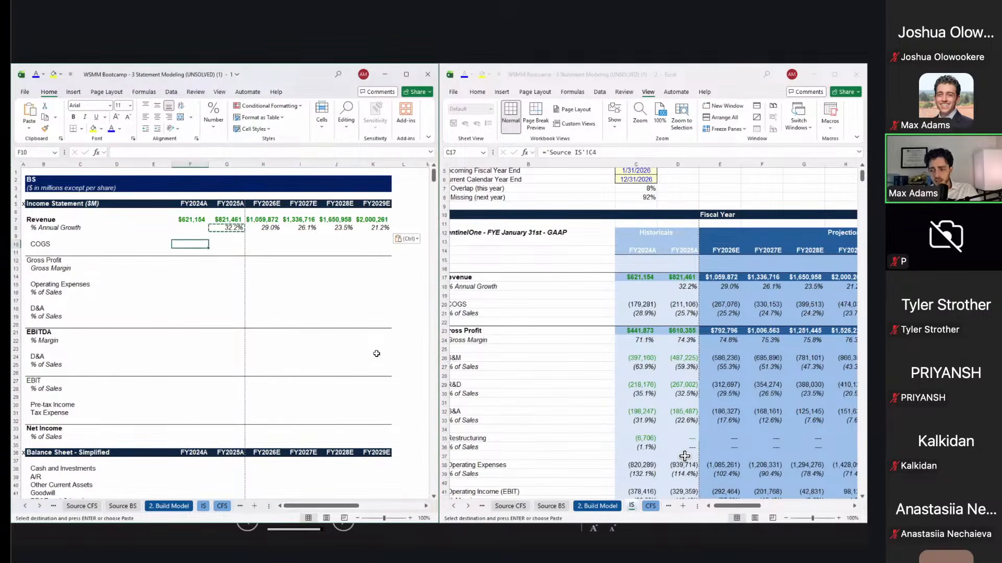
{"action": "key", "text": "Down"}
{"action": "key", "text": "Down"}
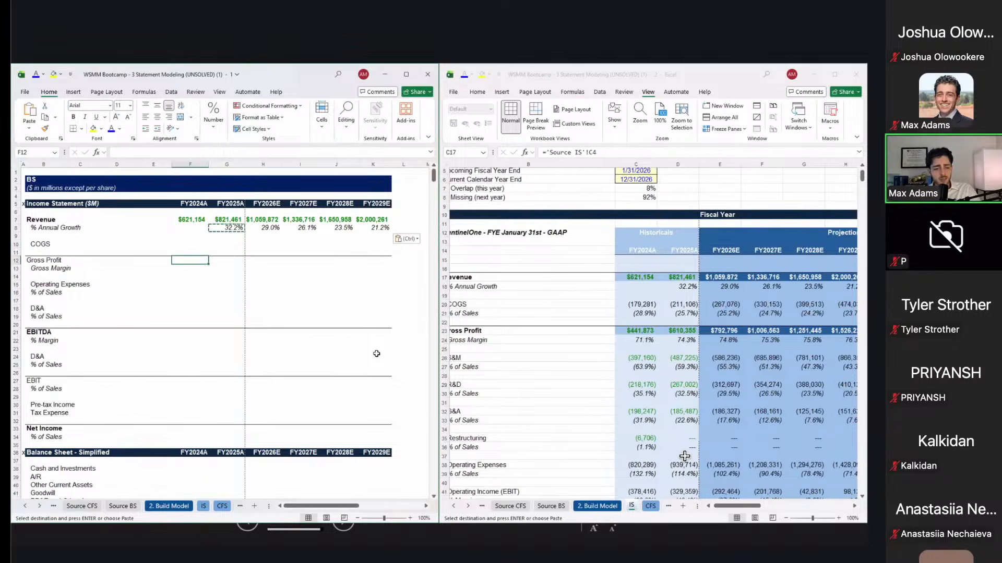
{"action": "key", "text": "alt+Tab"}
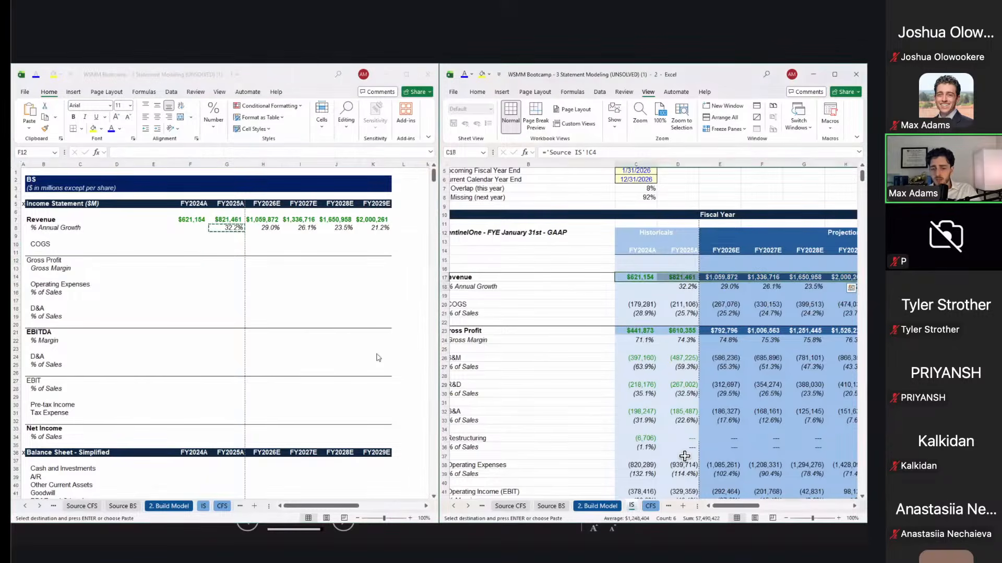
{"action": "key", "text": "Down"}
{"action": "key", "text": "Down"}
{"action": "key", "text": "Down"}
{"action": "key", "text": "Down"}
{"action": "key", "text": "Down"}
{"action": "key", "text": "Down"}
{"action": "key", "text": "ctrl+shift+Right"}
{"action": "key", "text": "shift+Left"}
{"action": "key", "text": "shift+Left"}
{"action": "key", "text": "shift+Left"}
{"action": "key", "text": "shift+Left"}
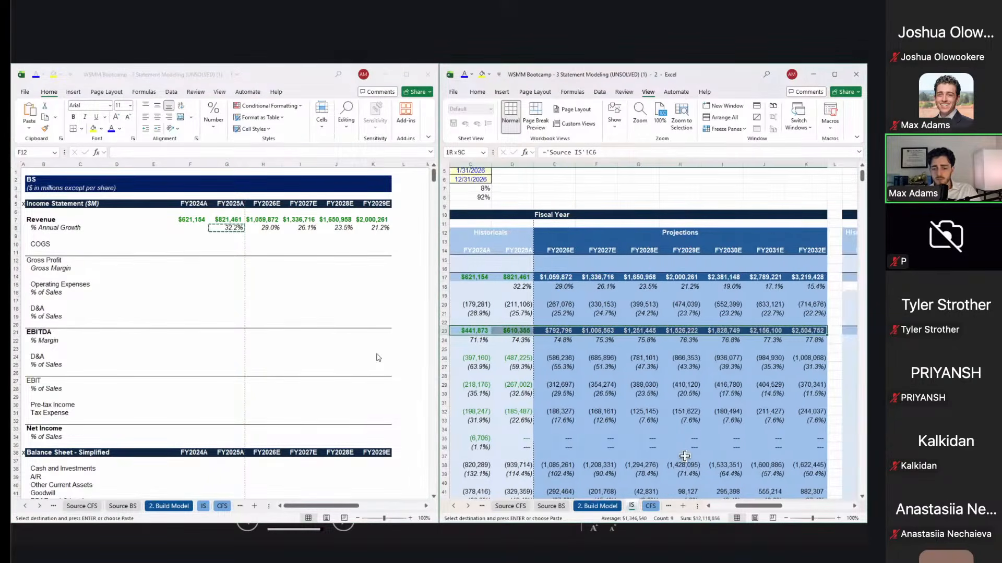
{"action": "key", "text": "shift+Right"}
{"action": "left_click", "coordinate": [377, 355]}
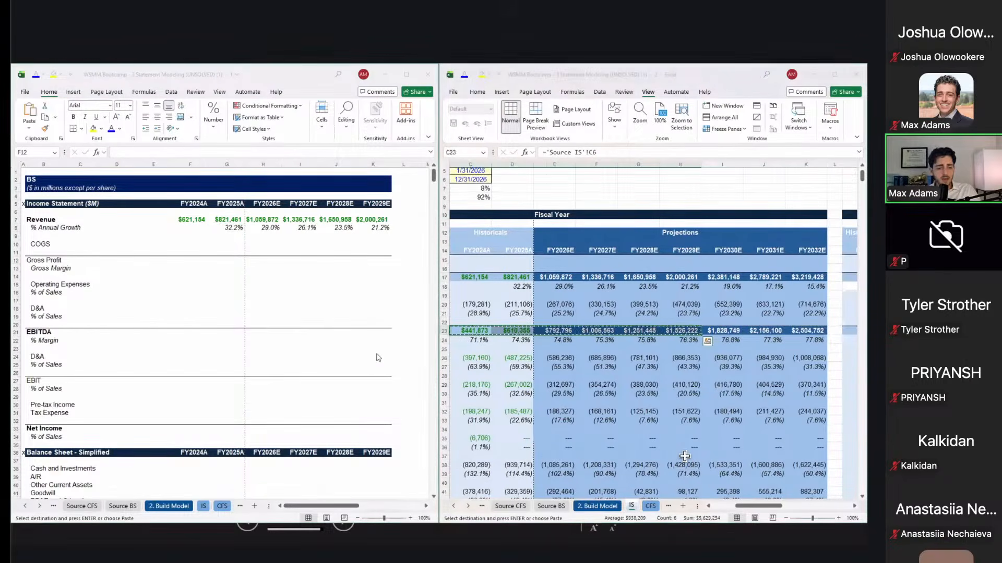
{"action": "key", "text": "ctrl+alt+v"}
{"action": "key", "text": "l"}
Step: Calculate COGS as gross profit minus revenue for all six years
{"action": "key", "text": "Up"}
{"action": "key", "text": "Up"}
{"action": "key", "text": "Up"}
{"action": "key", "text": "Down"}
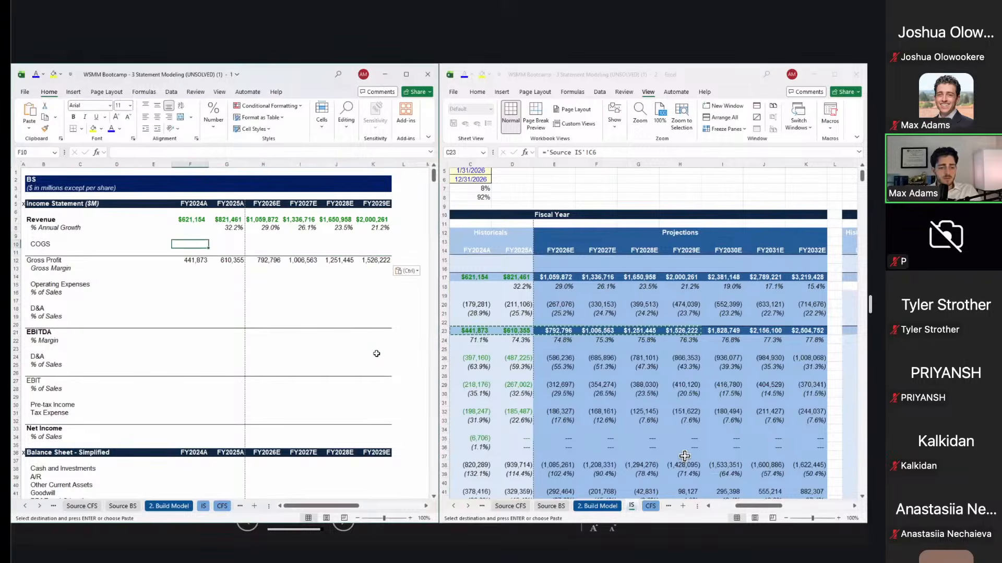
{"action": "type", "text": "="}
{"action": "key", "text": "Down"}
{"action": "key", "text": "Down"}
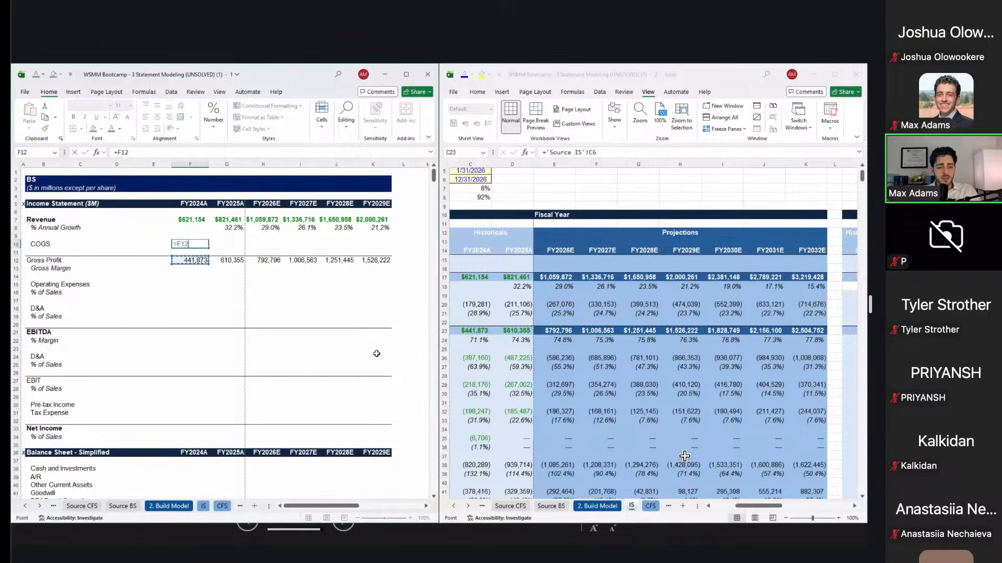
{"action": "type", "text": "-"}
{"action": "key", "text": "Up"}
{"action": "key", "text": "Up"}
{"action": "key", "text": "Up"}
{"action": "key", "text": "Return"}
{"action": "key", "text": "Up"}
{"action": "key", "text": "ctrl+c"}
{"action": "key", "text": "shift+Right"}
{"action": "key", "text": "shift+Right"}
{"action": "key", "text": "shift+Right"}
{"action": "key", "text": "shift+Right"}
{"action": "key", "text": "shift+Right"}
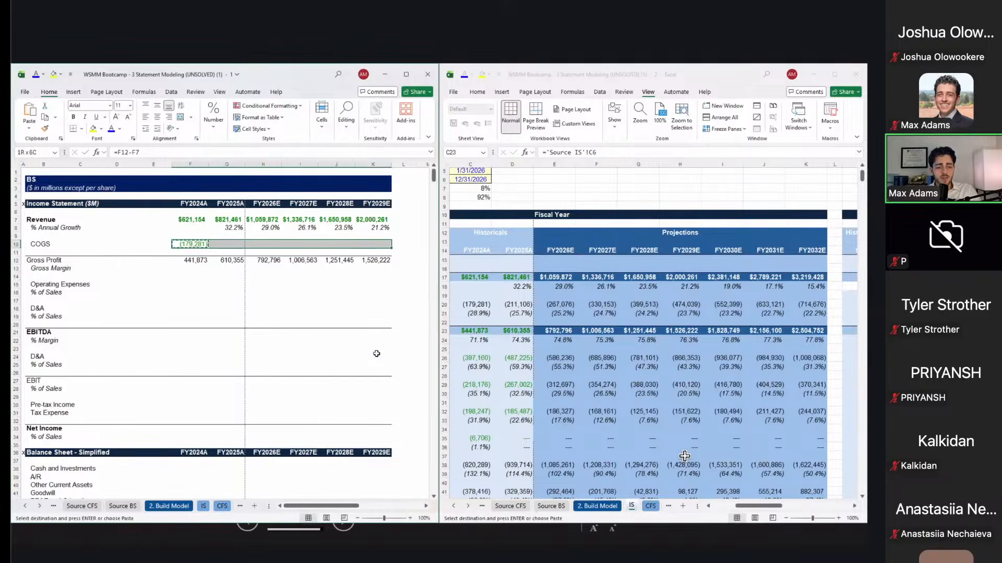
{"action": "key", "text": "ctrl+alt+v"}
{"action": "key", "text": "f"}
{"action": "key", "text": "Return"}
{"action": "key", "text": "shift+BackSpace"}
Step: Set the COGS figures to Automatic black font and the Gross Profit figures to green
{"action": "key", "text": "ctrl+shift+Right"}
{"action": "key", "text": "alt+1"}
{"action": "key", "text": "Return"}
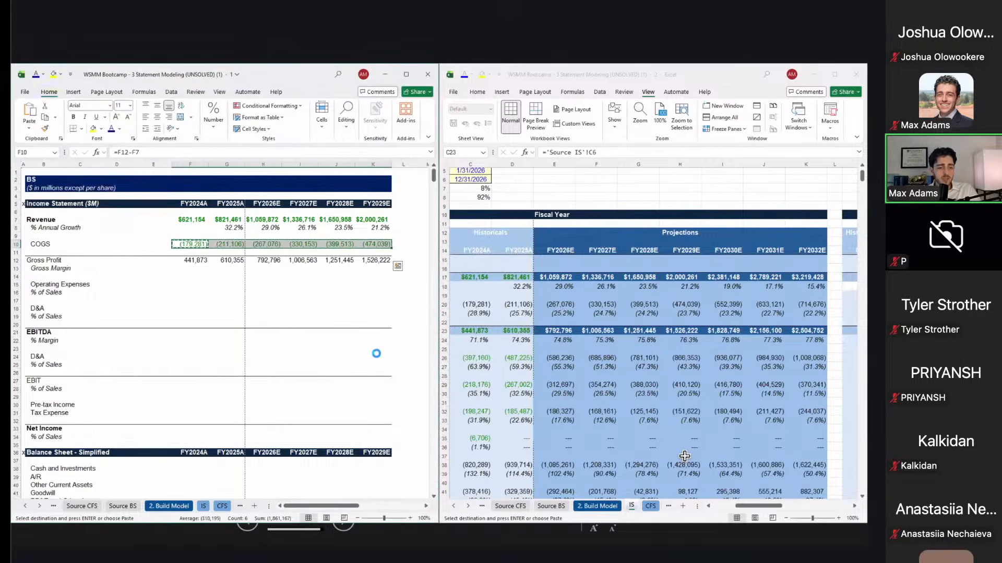
{"action": "key", "text": "Escape"}
{"action": "key", "text": "Right"}
{"action": "key", "text": "Left"}
{"action": "key", "text": "Down"}
{"action": "key", "text": "Down"}
{"action": "key", "text": "ctrl+shift+Right"}
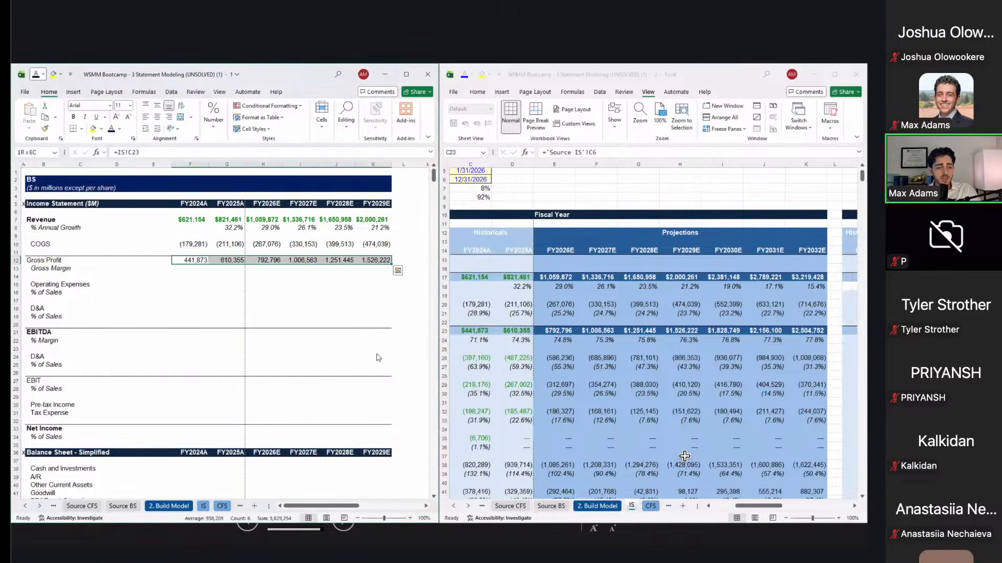
{"action": "key", "text": "alt+1"}
{"action": "key", "text": "Up"}
{"action": "key", "text": "Up"}
{"action": "key", "text": "Left"}
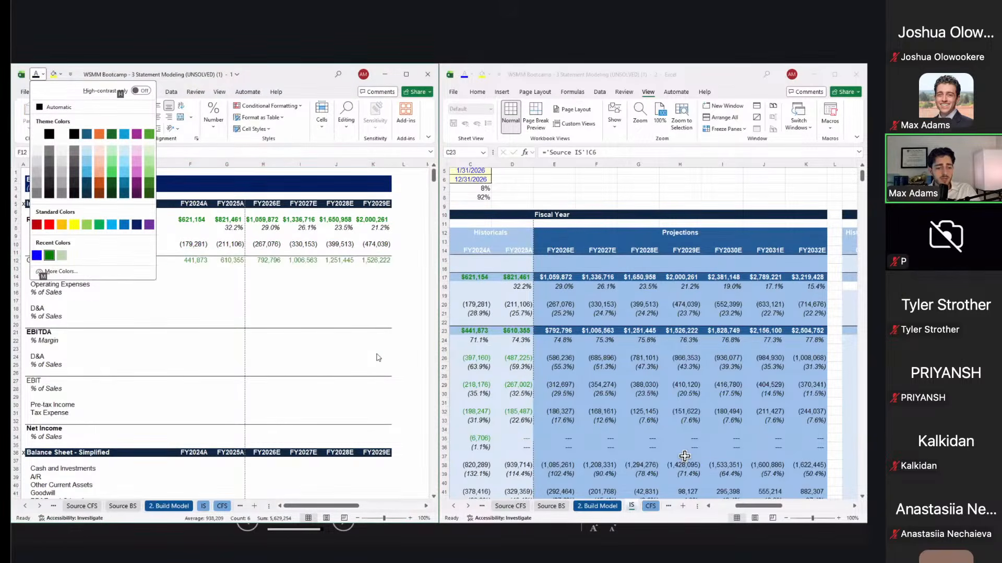
{"action": "key", "text": "Return"}
Step: Enter Gross Margin =F12/F7 in F13 and paste the formula across G13:K13
{"action": "key", "text": "Down"}
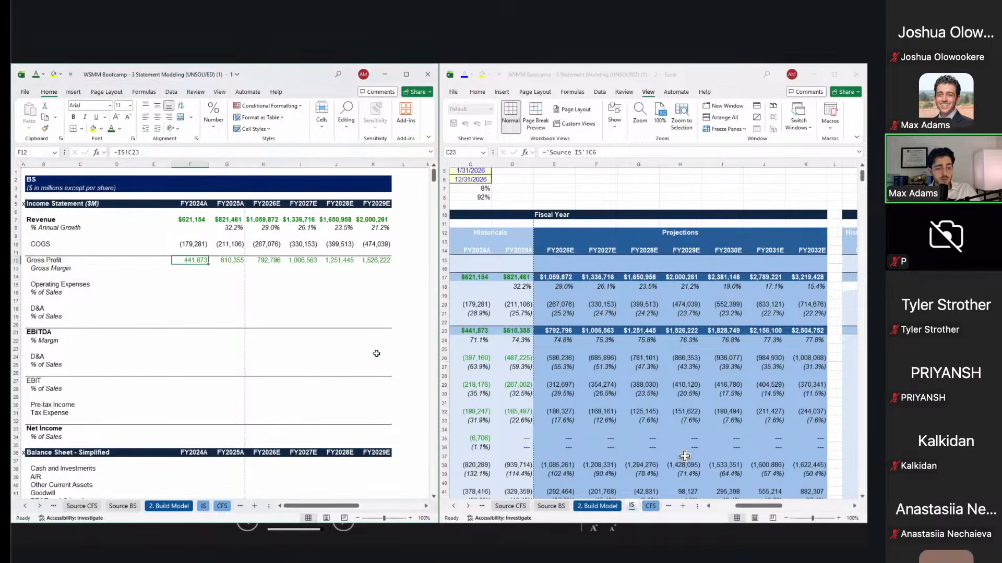
{"action": "type", "text": "="}
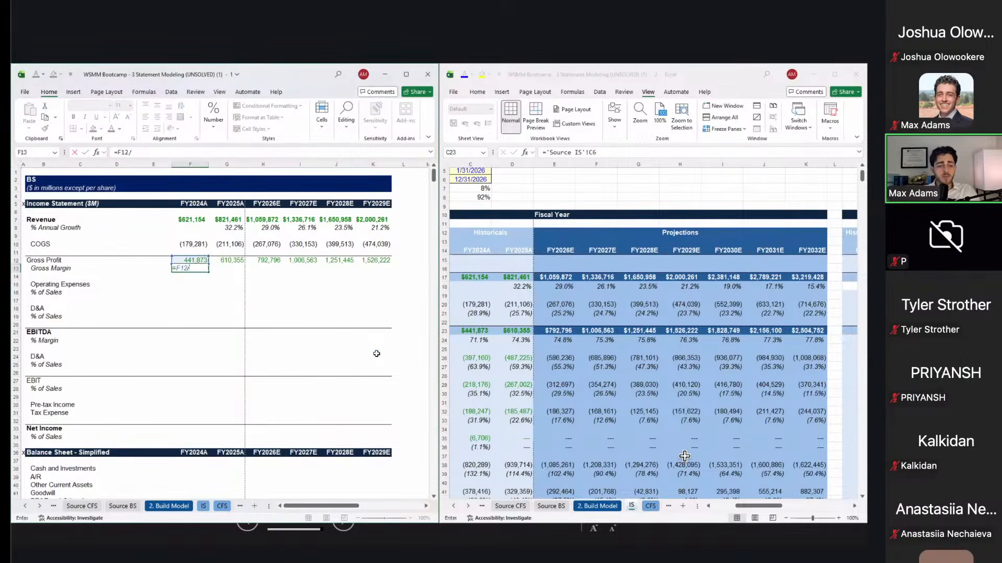
{"action": "key", "text": "Up"}
{"action": "key", "text": "Up"}
{"action": "key", "text": "Up"}
{"action": "key", "text": "Up"}
{"action": "key", "text": "Up"}
{"action": "key", "text": "ctrl+Return"}
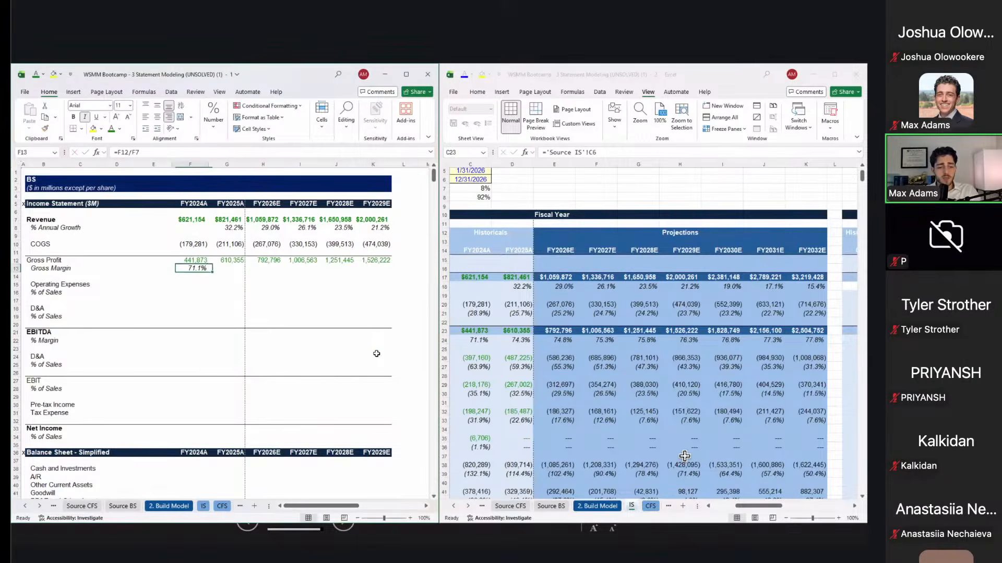
{"action": "key", "text": "ctrl+c"}
{"action": "key", "text": "shift+Right"}
{"action": "key", "text": "shift+Right"}
{"action": "key", "text": "shift+Right"}
{"action": "key", "text": "shift+Right"}
{"action": "key", "text": "shift+Right"}
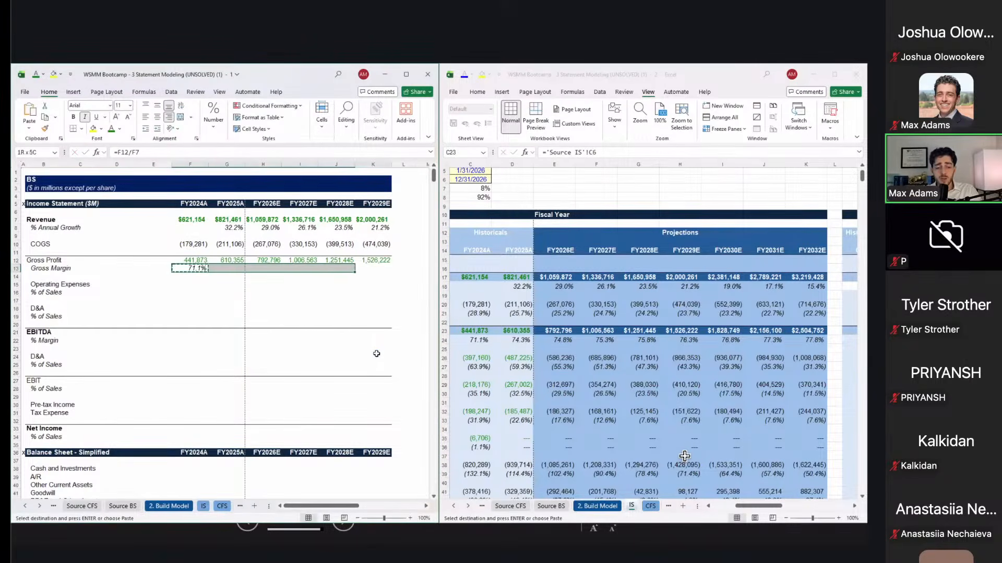
{"action": "key", "text": "ctrl+alt+v"}
{"action": "key", "text": "f"}
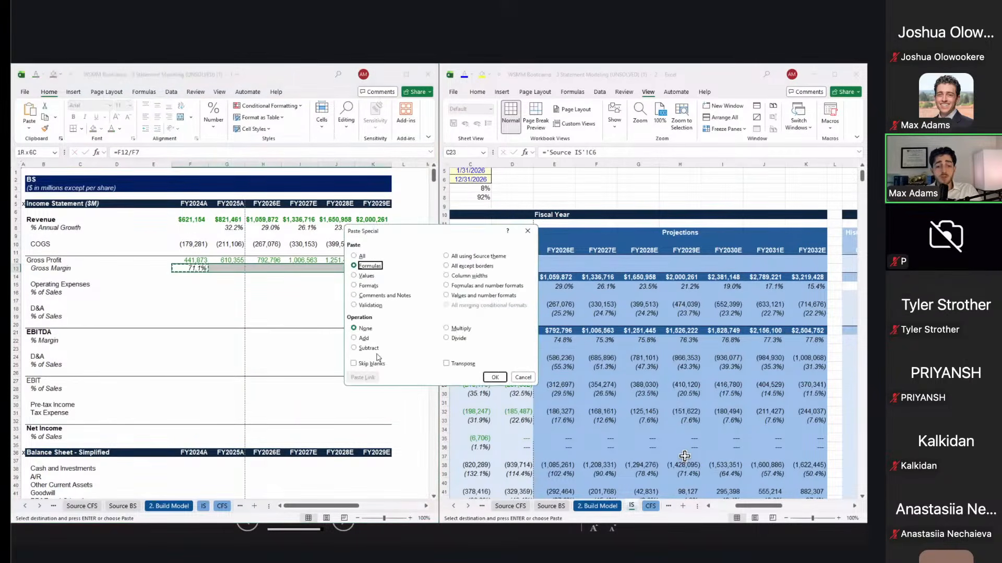
{"action": "key", "text": "Return"}
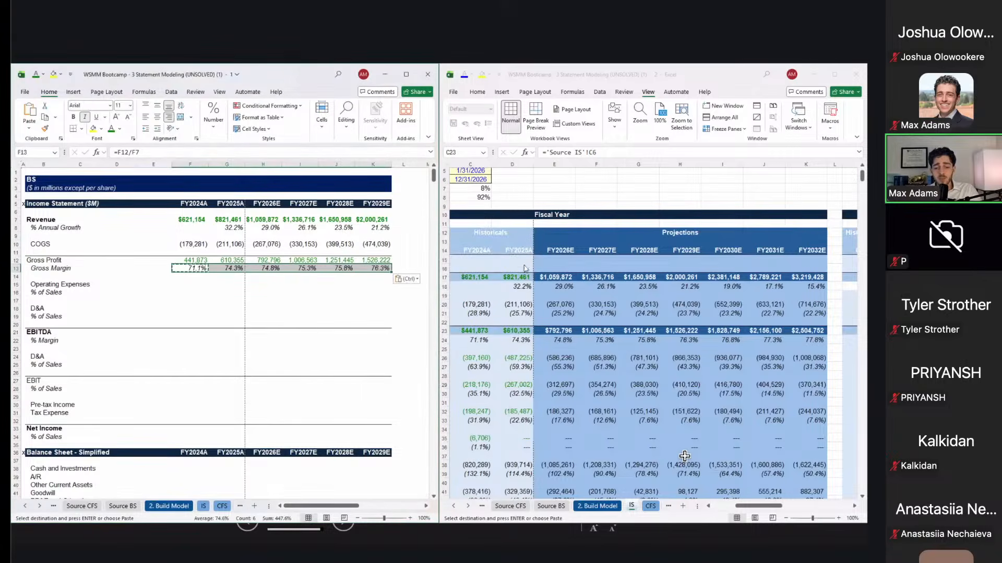
Step: Go to the FY2024A Operating Expenses cell and bring up the income statement window
{"action": "key", "text": "alt+Tab"}
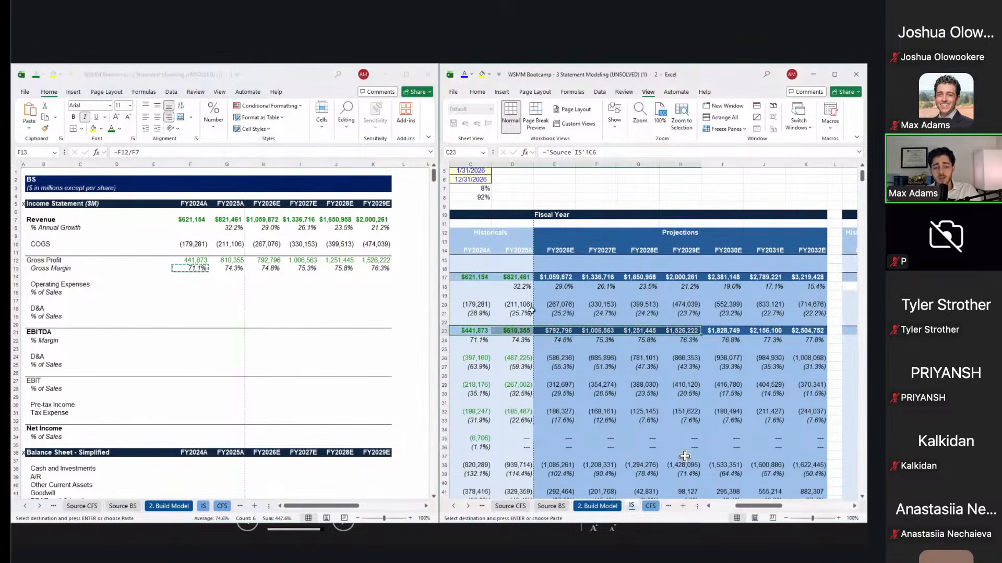
{"action": "key", "text": "alt+Tab"}
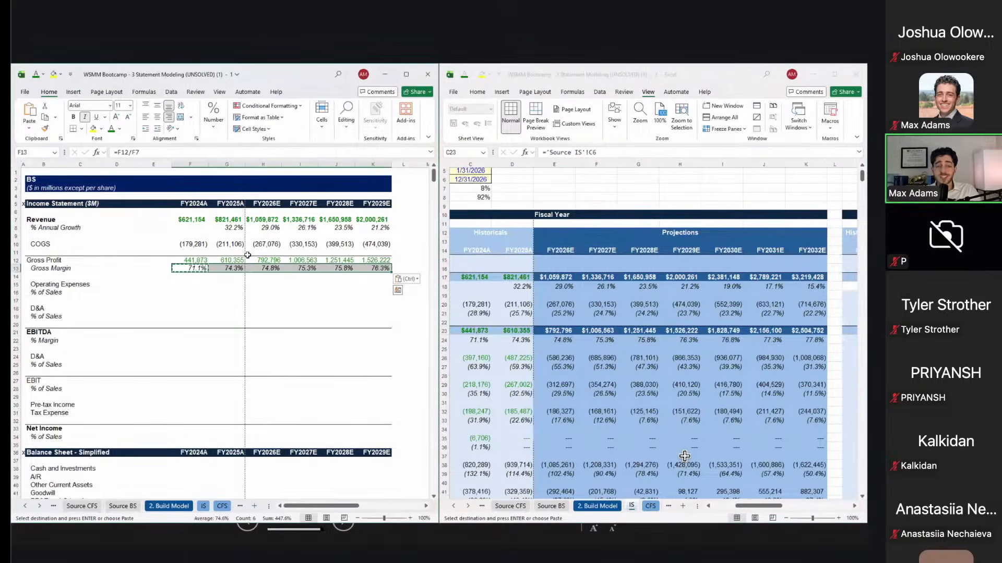
{"action": "left_click", "coordinate": [214, 289]}
{"action": "key", "text": "Left"}
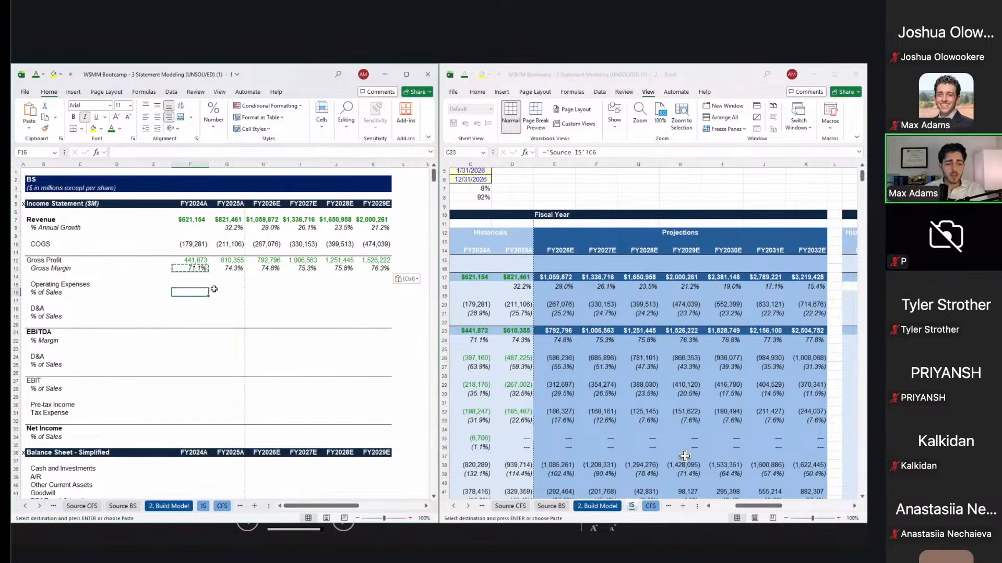
{"action": "left_click", "coordinate": [519, 342]}
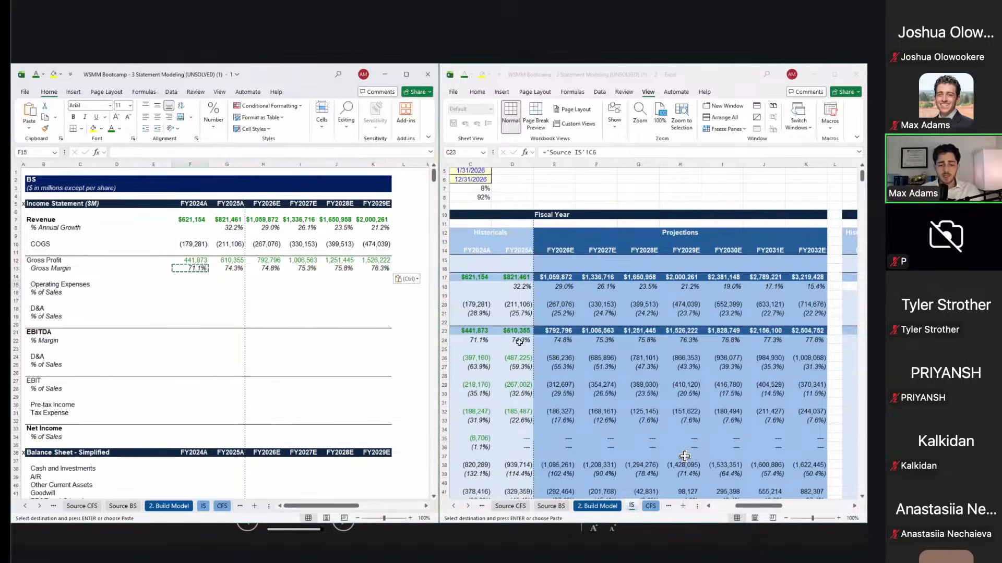
Step: Link Operating Expenses in F15:K15 to the IS sheet's row 38 totals
{"action": "scroll", "coordinate": [519, 343], "scroll_direction": "left", "scroll_amount": 3}
{"action": "scroll", "coordinate": [519, 342], "scroll_direction": "down", "scroll_amount": 2}
{"action": "scroll", "coordinate": [519, 342], "scroll_direction": "down", "scroll_amount": 4}
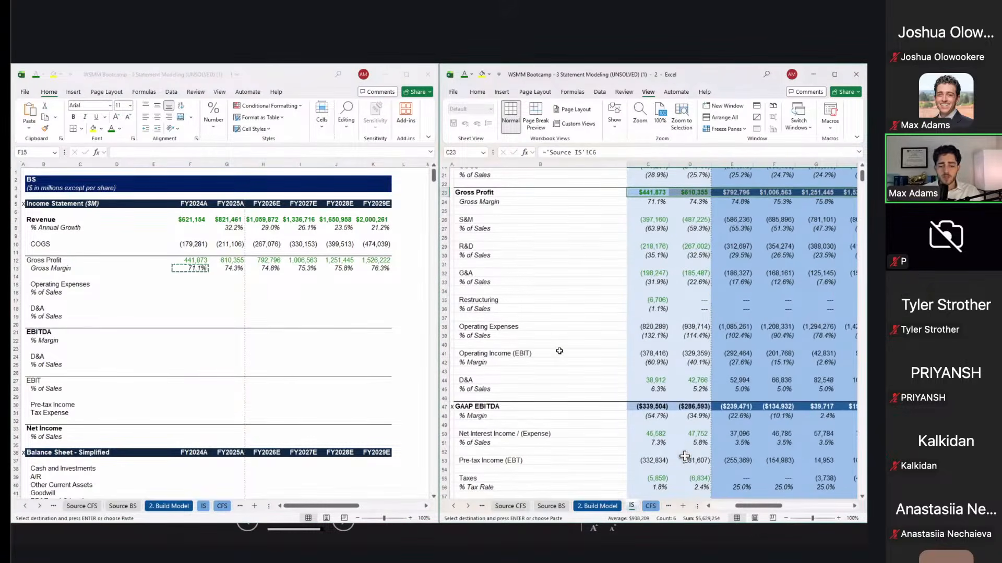
{"action": "left_click", "coordinate": [600, 324]}
{"action": "key", "text": "shift+Right"}
{"action": "key", "text": "shift+Right"}
{"action": "key", "text": "shift+Right"}
{"action": "key", "text": "shift+Right"}
{"action": "key", "text": "shift+Right"}
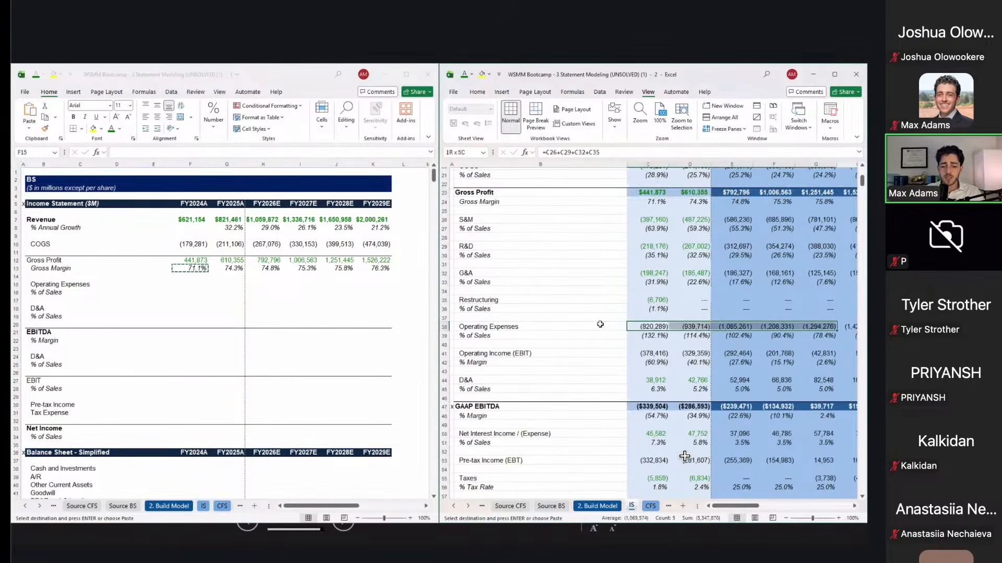
{"action": "key", "text": "ctrl+c"}
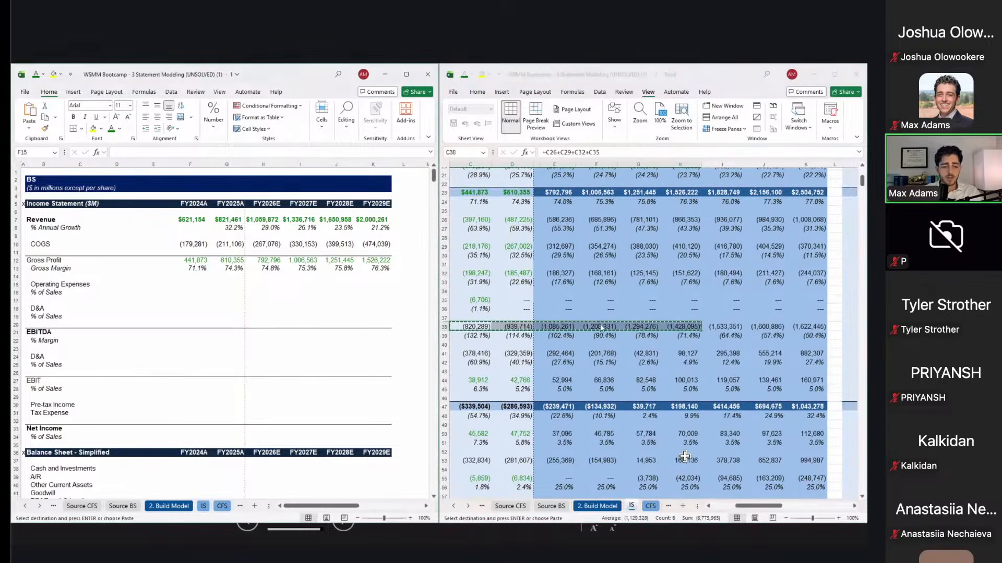
{"action": "key", "text": "alt+Tab"}
{"action": "key", "text": "ctrl+v"}
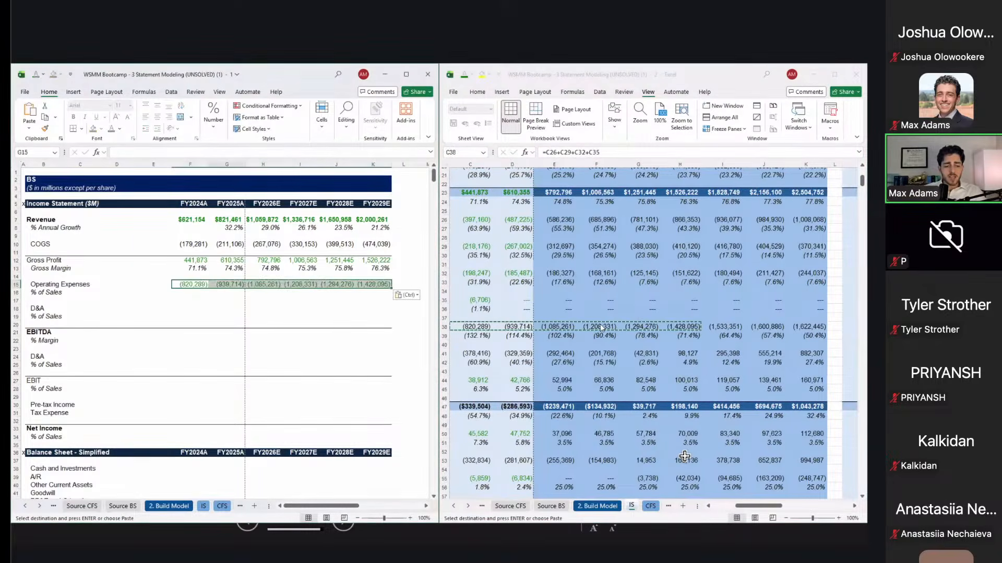
Step: Fill Operating Expenses % of Sales with =F15/F7 across all six years
{"action": "key", "text": "Down"}
{"action": "type", "text": "=F15/"}
{"action": "key", "text": "Up"}
{"action": "key", "text": "Up"}
{"action": "key", "text": "Up"}
{"action": "key", "text": "Up"}
{"action": "key", "text": "Up"}
{"action": "key", "text": "Up"}
{"action": "key", "text": "Up"}
{"action": "key", "text": "Up"}
{"action": "key", "text": "Up"}
{"action": "key", "text": "Return"}
{"action": "key", "text": "ctrl+c"}
{"action": "key", "text": "shift+Right"}
{"action": "key", "text": "shift+Right"}
{"action": "key", "text": "shift+Right"}
{"action": "key", "text": "shift+Right"}
{"action": "key", "text": "shift+Right"}
{"action": "key", "text": "shift+Right"}
{"action": "key", "text": "shift+Left"}
{"action": "key", "text": "ctrl+alt+v"}
{"action": "key", "text": "f"}
{"action": "key", "text": "Return"}
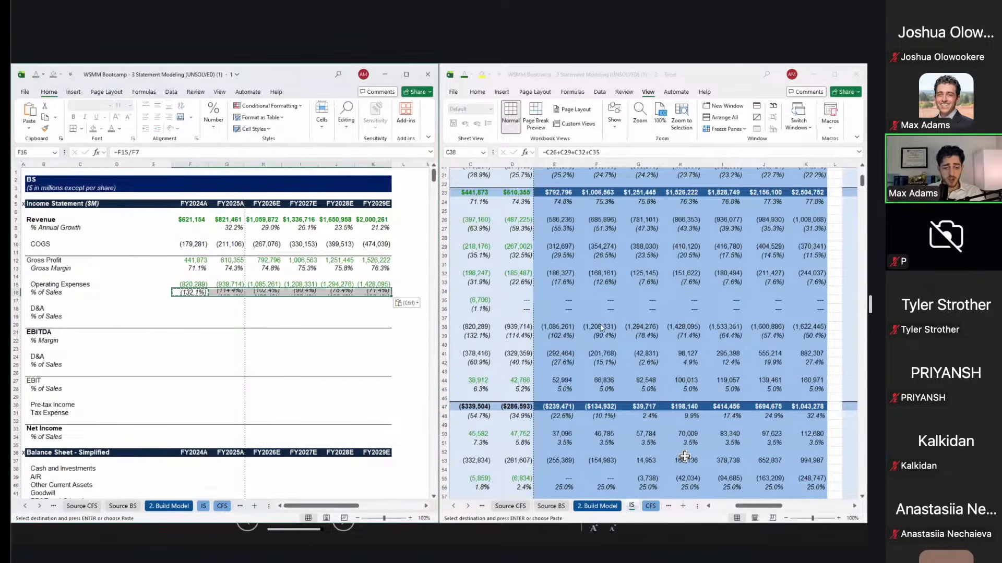
{"action": "key", "text": "Left"}
{"action": "key", "text": "Right"}
{"action": "key", "text": "Right"}
{"action": "key", "text": "Left"}
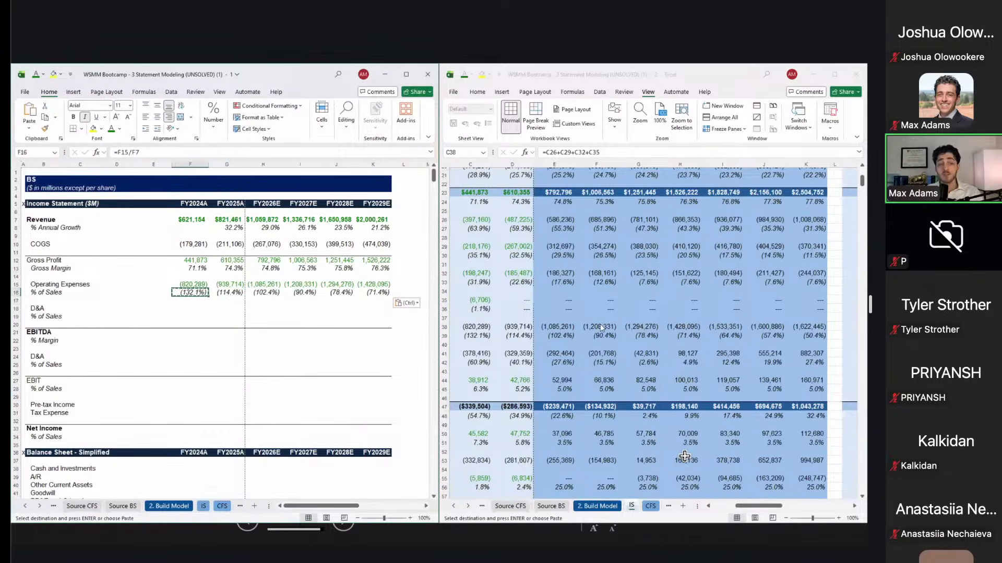
{"action": "key", "text": "Right"}
{"action": "key", "text": "Right"}
{"action": "key", "text": "Right"}
{"action": "key", "text": "Right"}
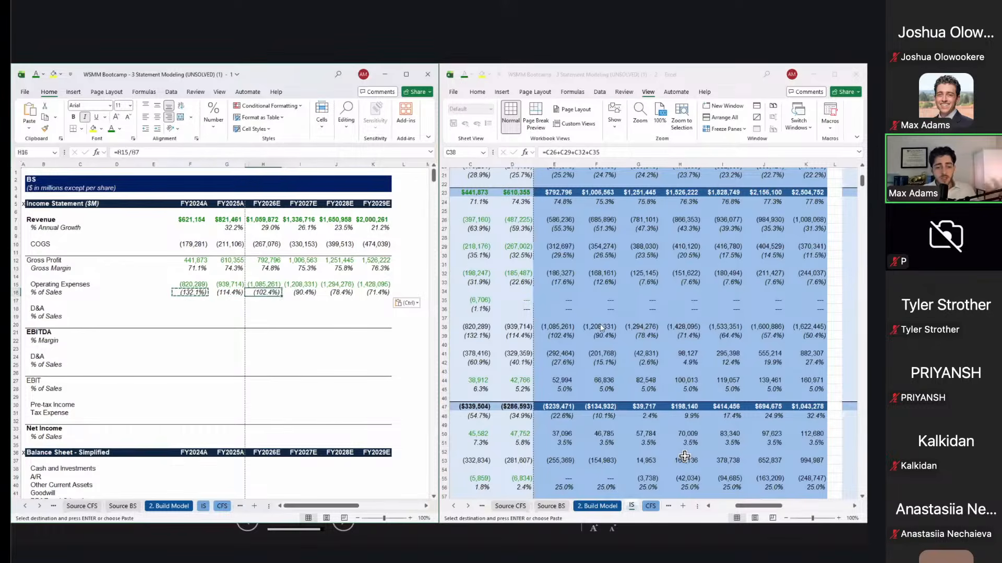
Step: Link D&A in F18:K18 to the IS sheet's row 44 figures
{"action": "key", "text": "Down"}
{"action": "key", "text": "Left"}
{"action": "key", "text": "Left"}
{"action": "key", "text": "Left"}
{"action": "key", "text": "Left"}
{"action": "key", "text": "Down"}
{"action": "left_click", "coordinate": [601, 327]}
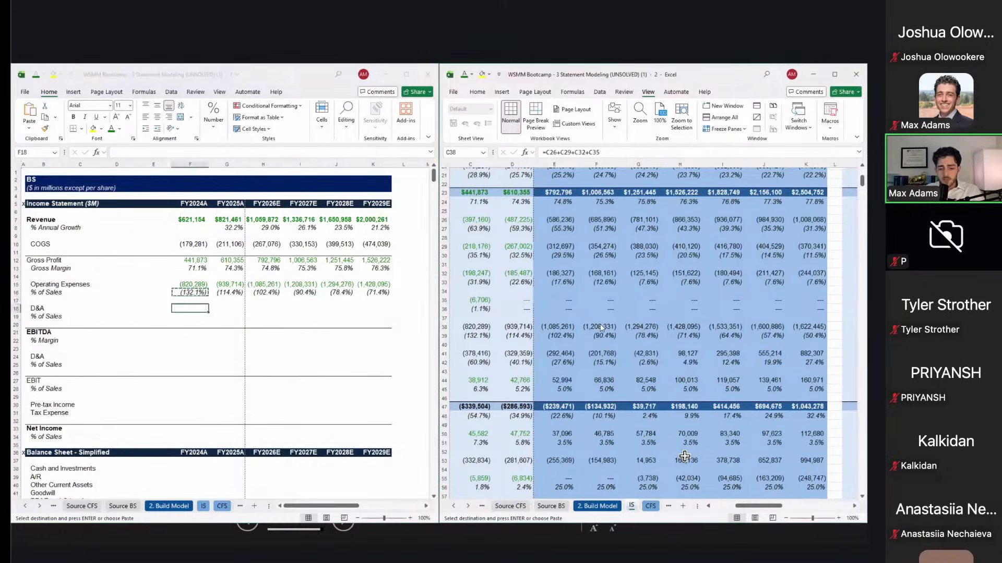
{"action": "scroll", "coordinate": [601, 327], "scroll_direction": "left", "scroll_amount": 5}
{"action": "key", "text": "Down"}
{"action": "key", "text": "Down"}
{"action": "key", "text": "Down"}
{"action": "key", "text": "Down"}
{"action": "key", "text": "Down"}
{"action": "key", "text": "Down"}
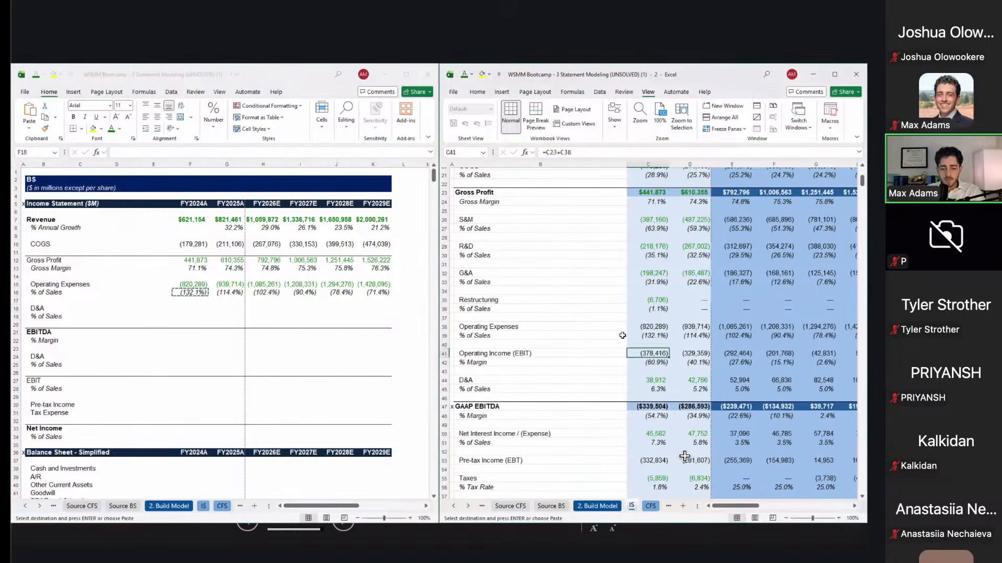
{"action": "key", "text": "shift+Right"}
{"action": "key", "text": "shift+Right"}
{"action": "key", "text": "shift+Right"}
{"action": "key", "text": "shift+Right"}
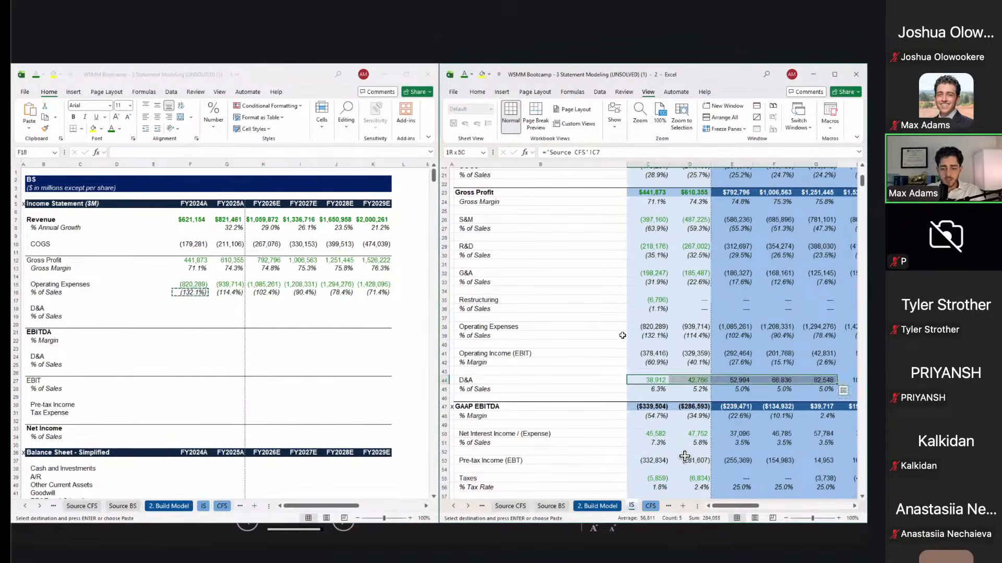
{"action": "key", "text": "shift+Right"}
{"action": "key", "text": "ctrl+c"}
{"action": "key", "text": "ctrl+Tab"}
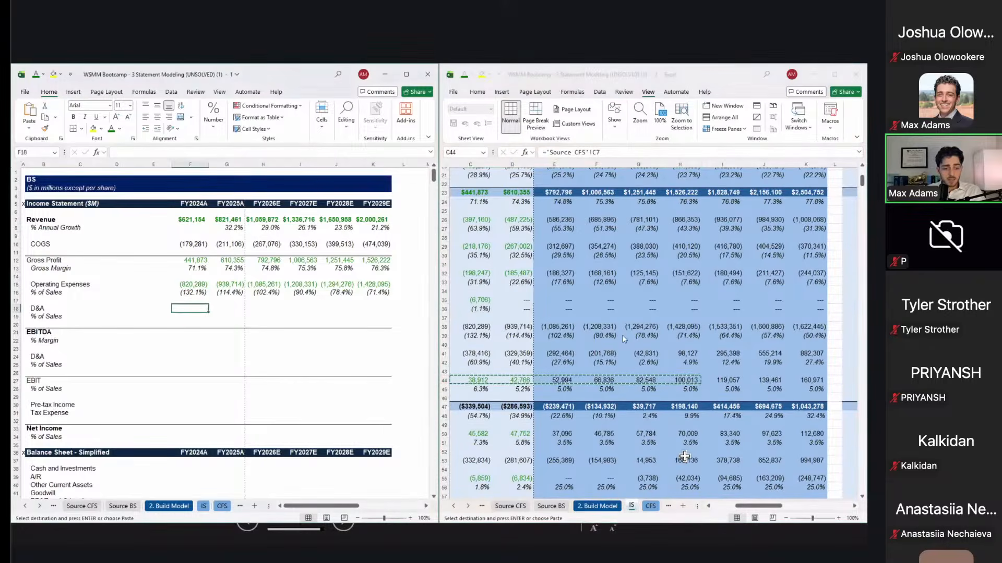
{"action": "key", "text": "ctrl+alt+v"}
{"action": "key", "text": "alt+l"}
{"action": "key", "text": "Right"}
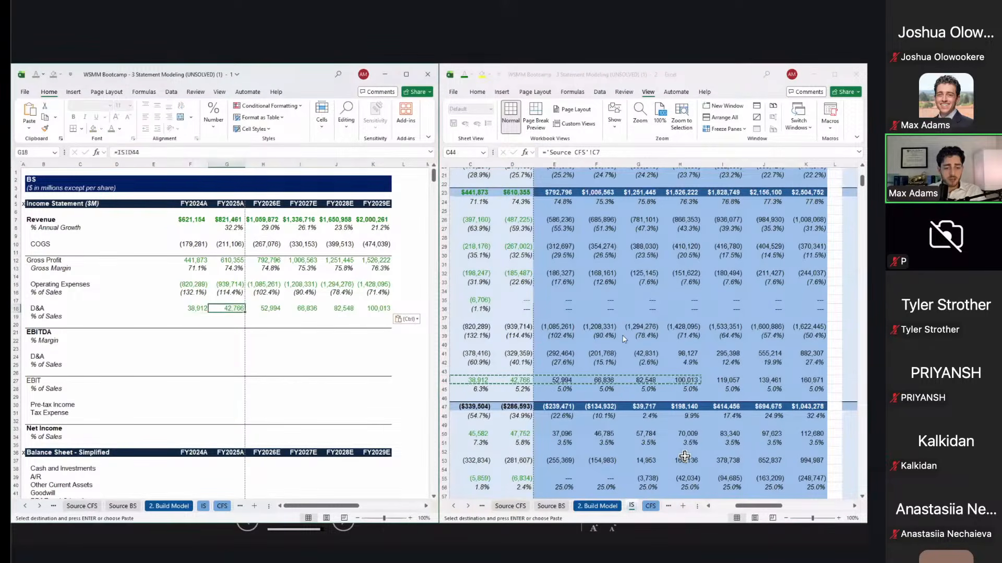
{"action": "key", "text": "Escape"}
Step: Fill D&A % of Sales by copying the Operating Expenses percentage formulas into row 19
{"action": "key", "text": "Down"}
{"action": "key", "text": "Left"}
{"action": "type", "text": "=F18/"}
{"action": "key", "text": "ctrl+Up"}
{"action": "key", "text": "ctrl+Up"}
{"action": "key", "text": "ctrl+Up"}
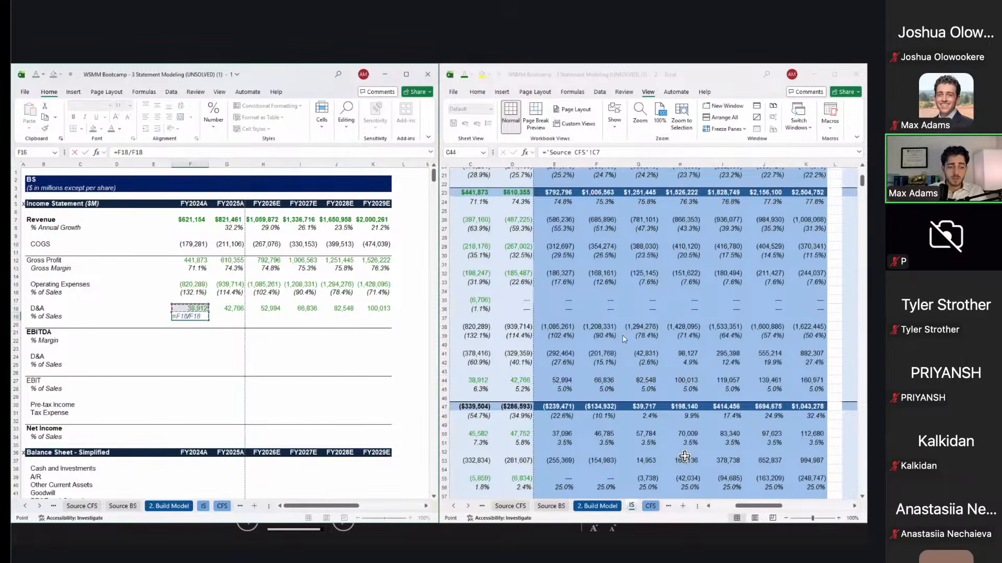
{"action": "key", "text": "Escape"}
{"action": "key", "text": "ctrl+Up"}
{"action": "key", "text": "ctrl+Up"}
{"action": "key", "text": "F2"}
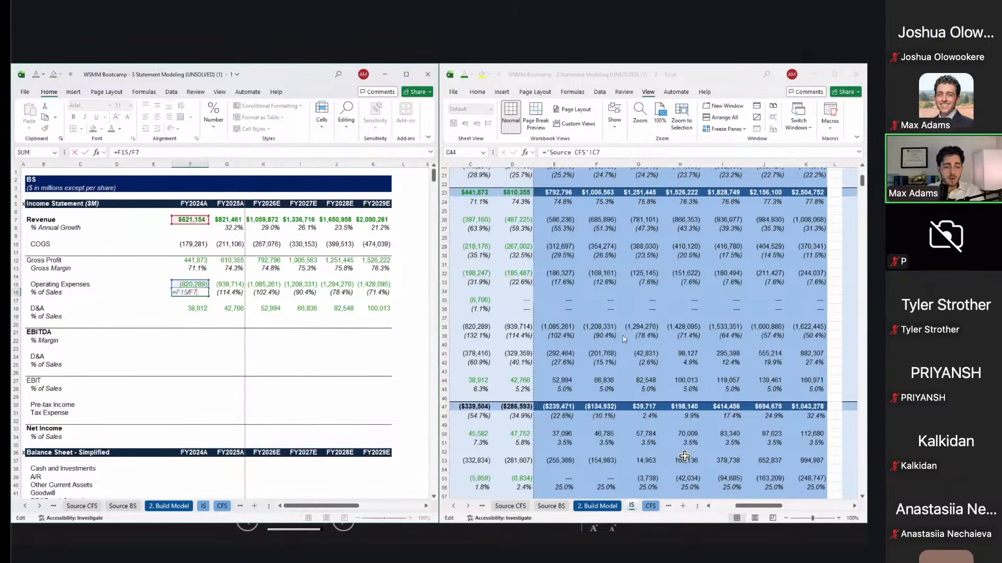
{"action": "key", "text": "ctrl+Return"}
{"action": "key", "text": "ctrl+c"}
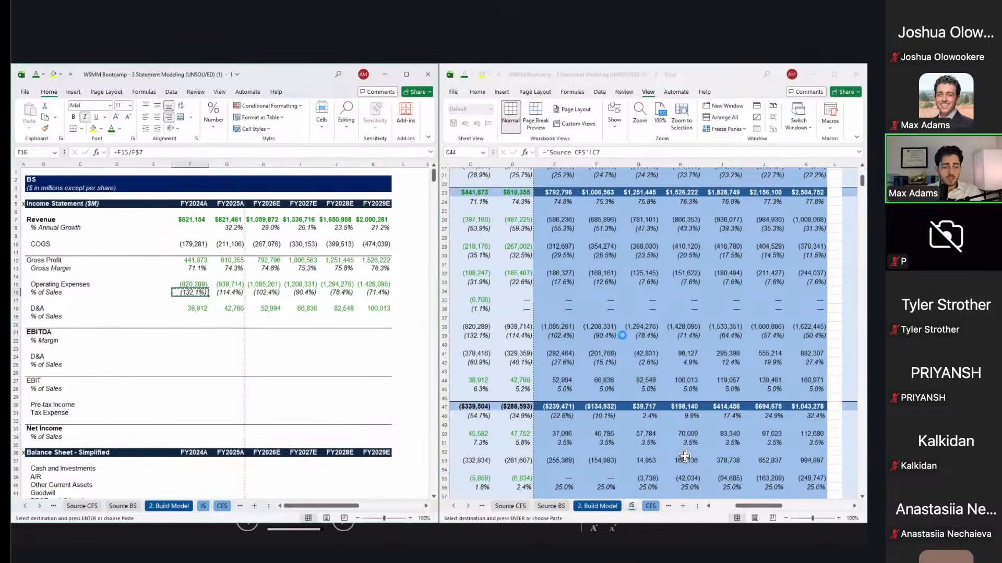
{"action": "key", "text": "ctrl+shift+Right"}
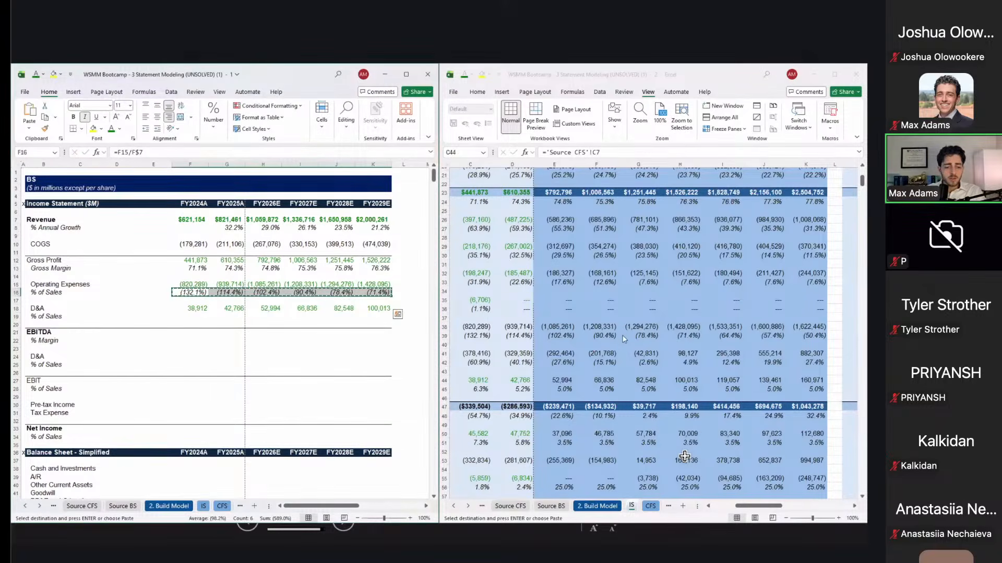
{"action": "key", "text": "Down"}
{"action": "key", "text": "Down"}
{"action": "key", "text": "Down"}
{"action": "key", "text": "ctrl+v"}
Step: Reapply the percentage formula across the Gross Margin row
{"action": "key", "text": "Up"}
{"action": "key", "text": "Up"}
{"action": "key", "text": "ctrl+shift+Right"}
{"action": "key", "text": "ctrl+v"}
{"action": "key", "text": "Down"}
{"action": "key", "text": "Down"}
{"action": "key", "text": "Down"}
{"action": "key", "text": "Down"}
{"action": "key", "text": "Down"}
{"action": "key", "text": "Down"}
{"action": "key", "text": "Down"}
{"action": "key", "text": "Down"}
{"action": "key", "text": "Down"}
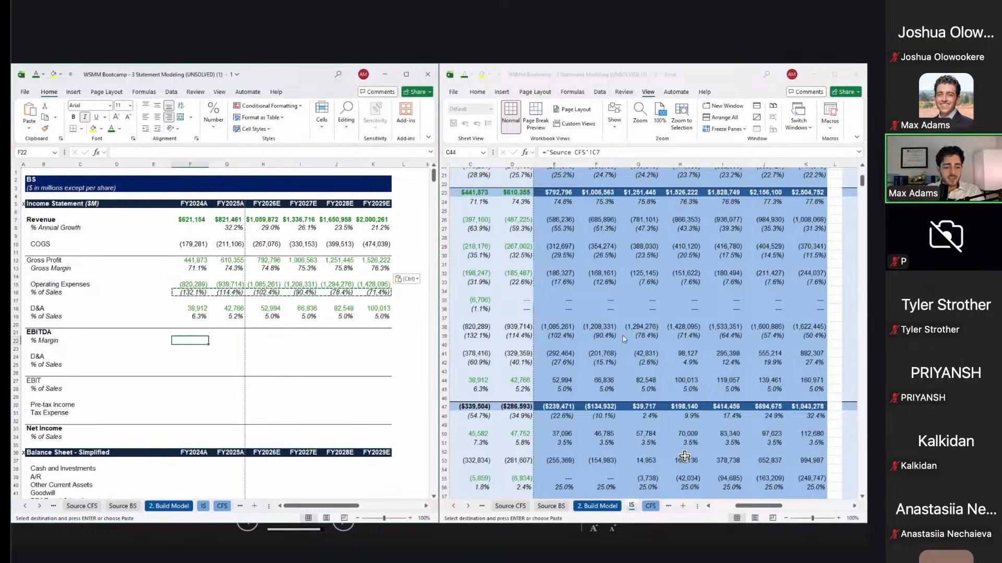
Step: Paste the margin percentage formula across rows 22, 25, 28 and 34, undoing a misplaced paste in row 27
{"action": "key", "text": "ctrl+shift+Right"}
{"action": "key", "text": "ctrl+v"}
{"action": "key", "text": "Down"}
{"action": "key", "text": "Down"}
{"action": "key", "text": "Down"}
{"action": "key", "text": "ctrl+shift+Right"}
{"action": "key", "text": "ctrl+v"}
{"action": "key", "text": "Down"}
{"action": "key", "text": "Down"}
{"action": "key", "text": "Down"}
{"action": "key", "text": "Up"}
{"action": "key", "text": "ctrl+shift+Right"}
{"action": "key", "text": "ctrl+v"}
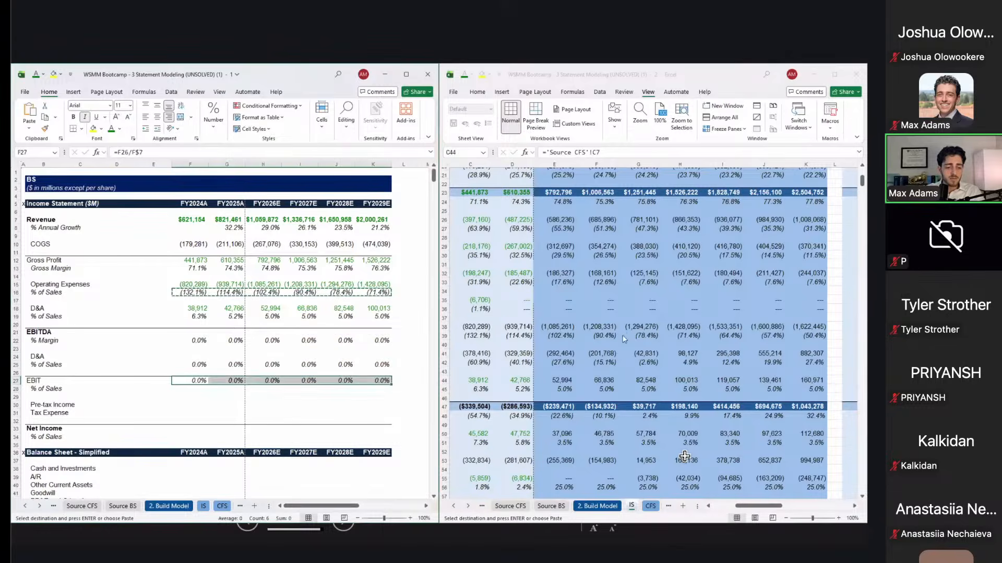
{"action": "key", "text": "ctrl+z"}
{"action": "key", "text": "Down"}
{"action": "key", "text": "ctrl+shift+Right"}
{"action": "key", "text": "ctrl+v"}
{"action": "key", "text": "Down"}
{"action": "key", "text": "Down"}
{"action": "key", "text": "Down"}
{"action": "key", "text": "Down"}
{"action": "key", "text": "Down"}
{"action": "key", "text": "Down"}
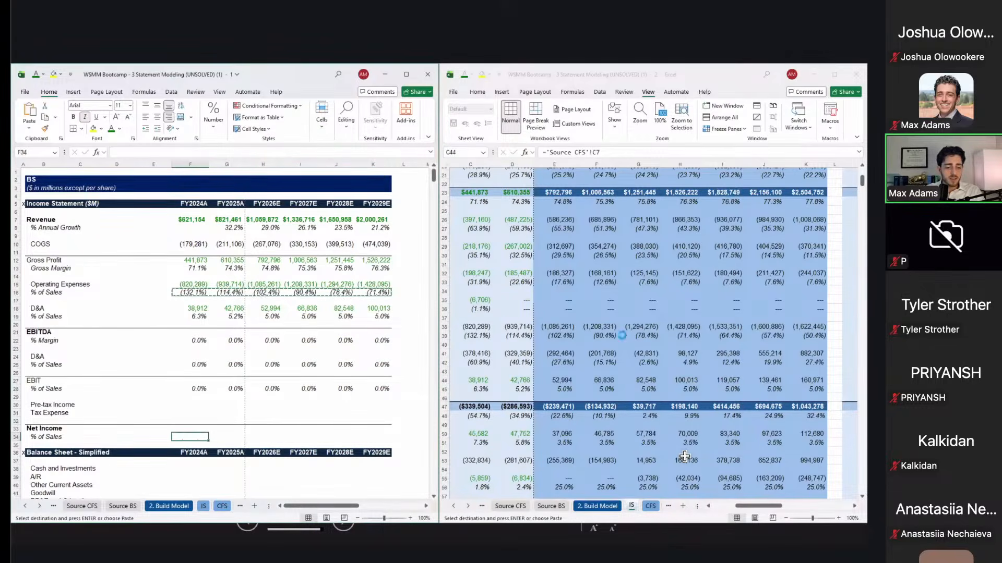
{"action": "key", "text": "ctrl+shift+Right"}
{"action": "key", "text": "ctrl+v"}
Step: Enter the FY2024A EBITDA formula =F12+F15+F18 in F21
{"action": "key", "text": "Up"}
{"action": "key", "text": "Up"}
{"action": "key", "text": "Up"}
{"action": "key", "text": "Up"}
{"action": "key", "text": "Up"}
{"action": "key", "text": "Up"}
{"action": "key", "text": "Up"}
{"action": "key", "text": "Up"}
{"action": "key", "text": "Up"}
{"action": "key", "text": "Up"}
{"action": "key", "text": "Up"}
{"action": "key", "text": "Up"}
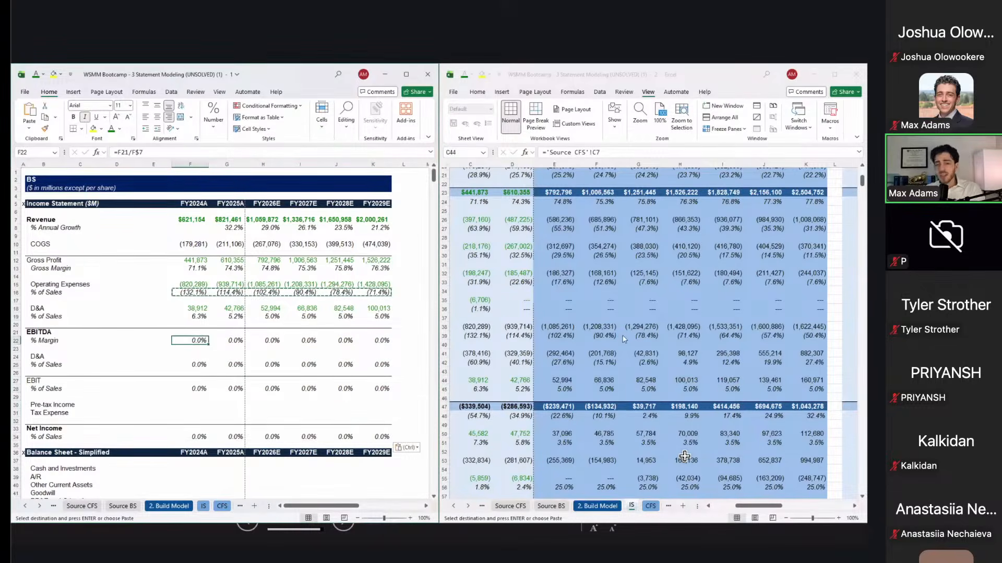
{"action": "key", "text": "Up"}
{"action": "key", "text": "Up"}
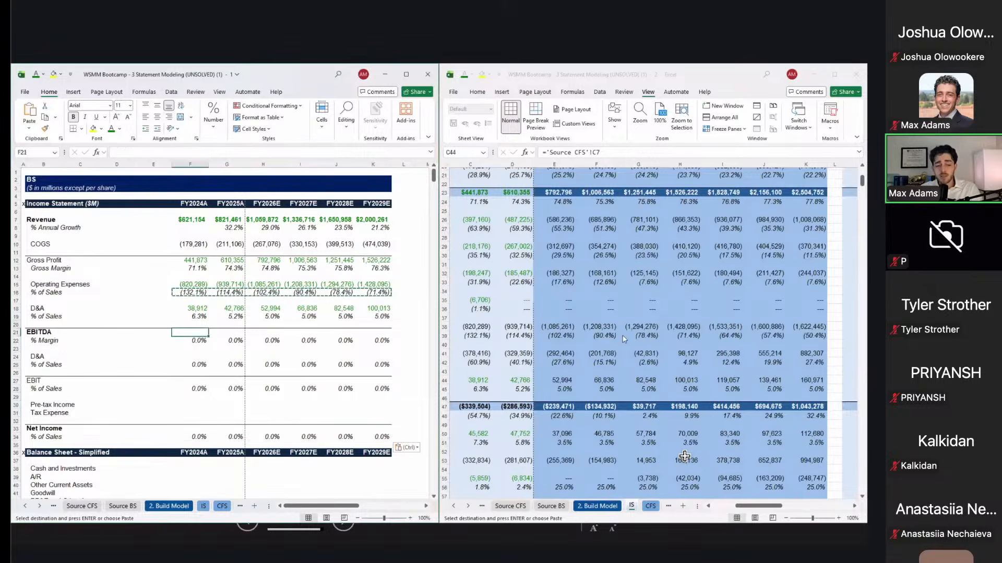
{"action": "key", "text": "Down"}
{"action": "type", "text": "="}
{"action": "key", "text": "Up"}
{"action": "key", "text": "Up"}
{"action": "key", "text": "Up"}
{"action": "key", "text": "Up"}
{"action": "key", "text": "Up"}
{"action": "key", "text": "Up"}
{"action": "key", "text": "Up"}
{"action": "key", "text": "Up"}
{"action": "key", "text": "Up"}
{"action": "type", "text": "+"}
{"action": "key", "text": "Up"}
{"action": "key", "text": "Up"}
{"action": "key", "text": "Up"}
{"action": "key", "text": "Up"}
{"action": "key", "text": "Up"}
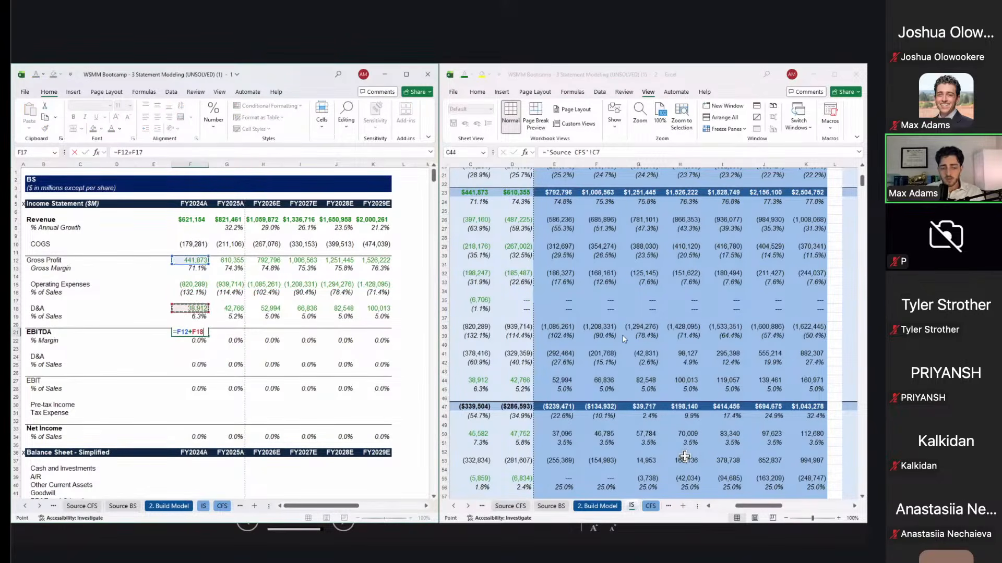
{"action": "type", "text": "+"}
{"action": "key", "text": "Up"}
{"action": "key", "text": "Up"}
{"action": "key", "text": "Up"}
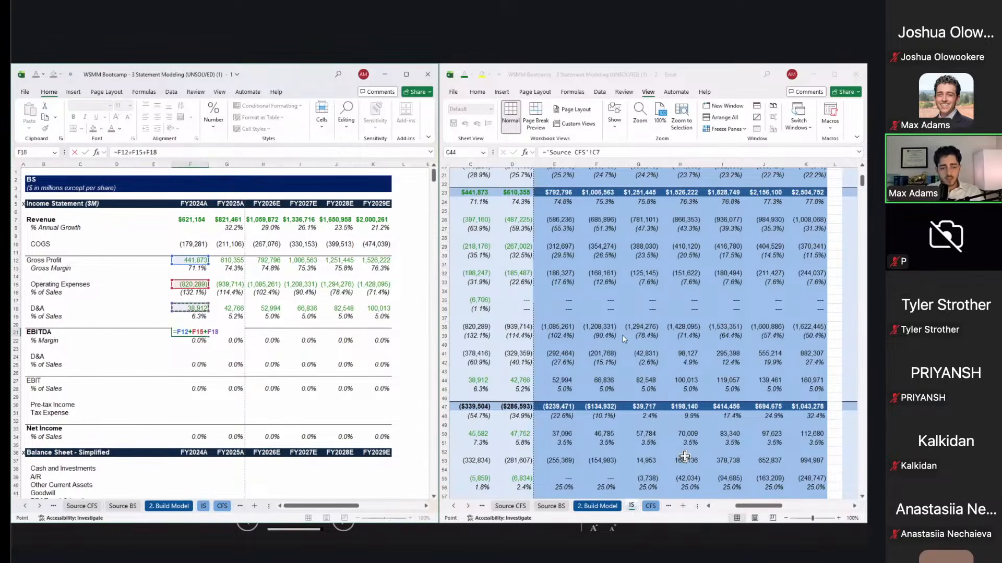
{"action": "key", "text": "ctrl+Return"}
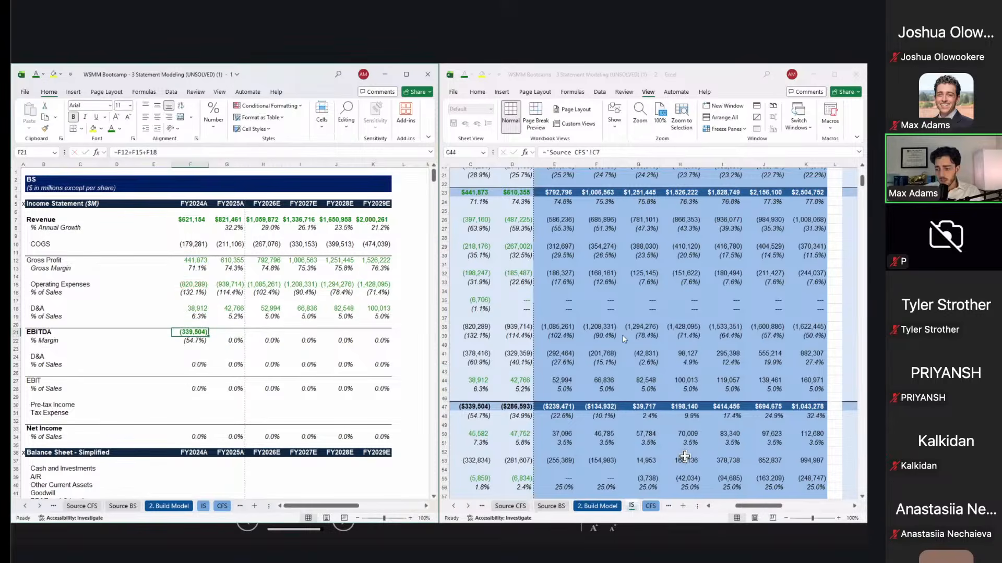
Step: Paste the EBITDA formula across F21:K21 as formulas only and make the row's font black
{"action": "key", "text": "ctrl+c"}
{"action": "key", "text": "shift+Right"}
{"action": "key", "text": "shift+Right"}
{"action": "key", "text": "shift+Right"}
{"action": "key", "text": "shift+Right"}
{"action": "key", "text": "shift+Right"}
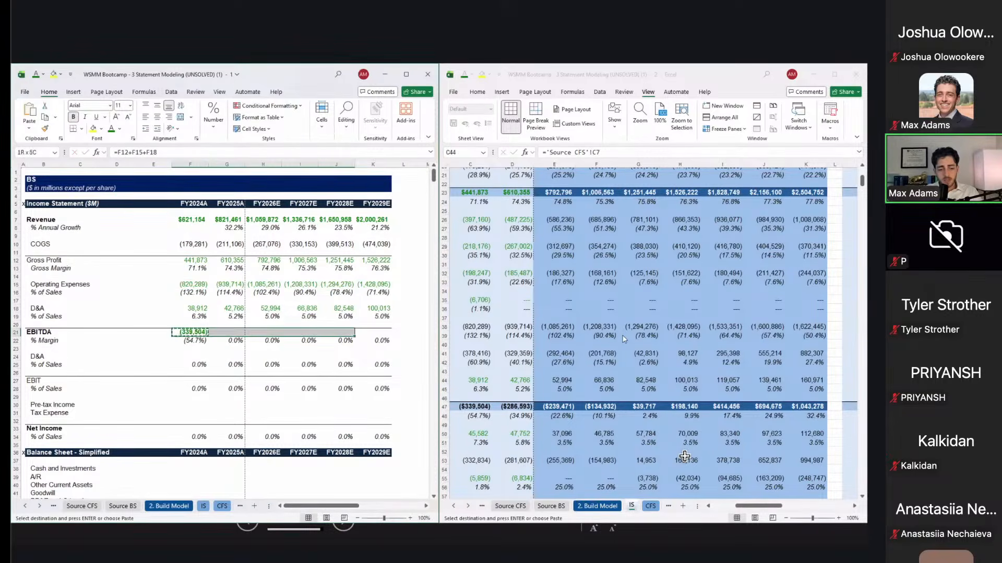
{"action": "key", "text": "ctrl+alt+v"}
{"action": "key", "text": "f"}
{"action": "key", "text": "Return"}
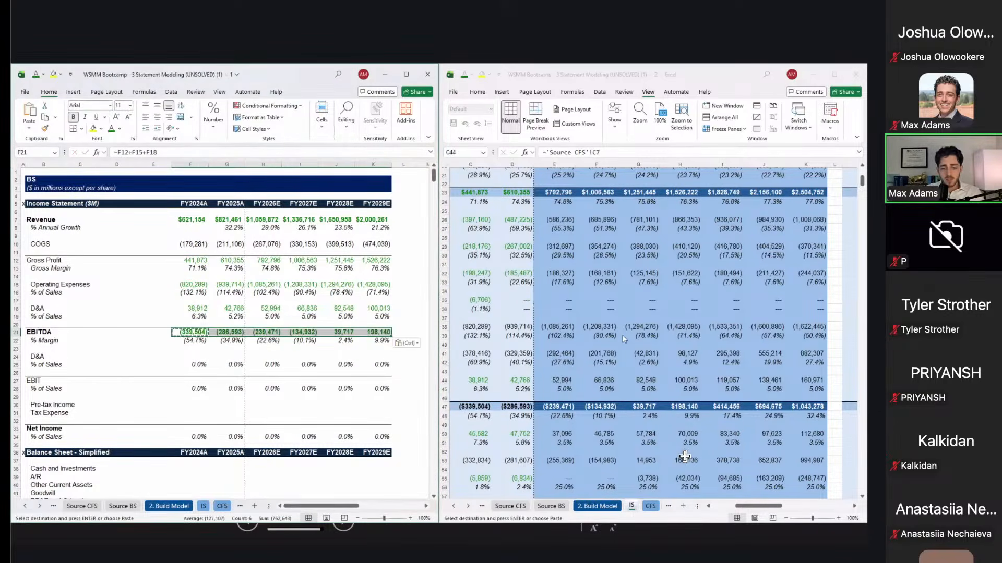
{"action": "key", "text": "alt+1"}
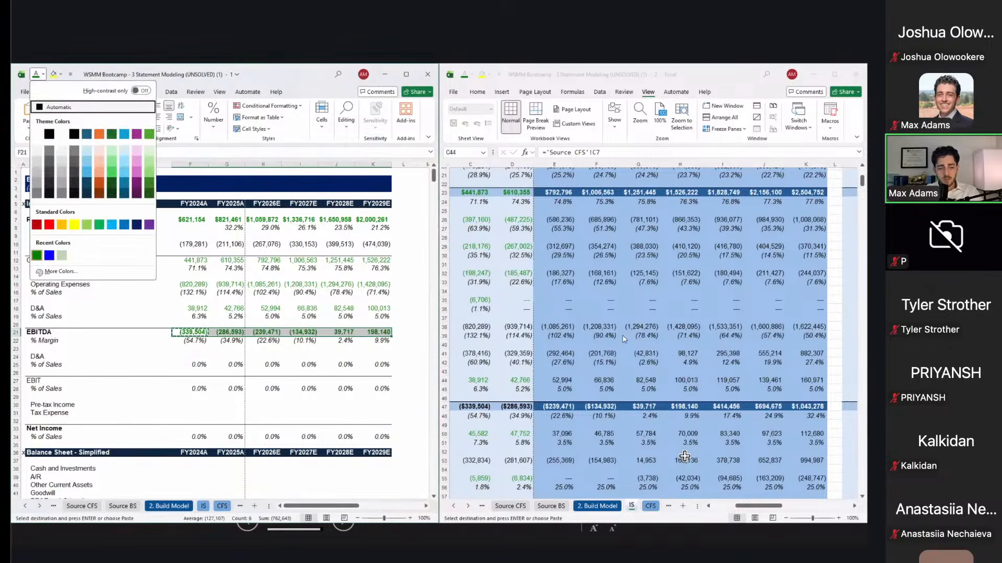
{"action": "key", "text": "a"}
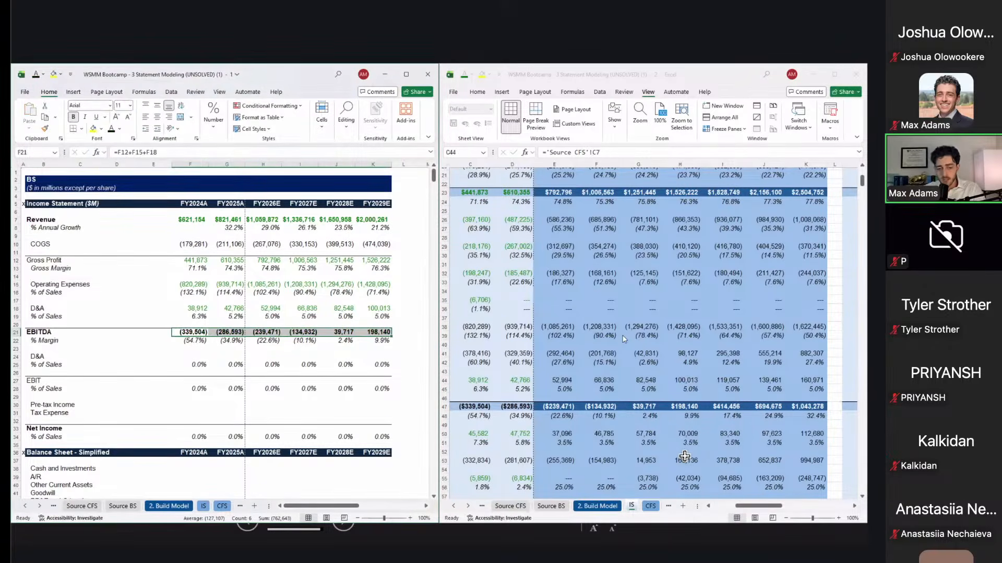
Step: Check each year's EBITDA formula, then return to the FY2024A EBITDA cell
{"action": "key", "text": "shift+BackSpace"}
{"action": "key", "text": "F2"}
{"action": "key", "text": "Escape"}
{"action": "key", "text": "Right"}
{"action": "key", "text": "F2"}
{"action": "key", "text": "Escape"}
{"action": "key", "text": "Right"}
{"action": "key", "text": "F2"}
{"action": "key", "text": "Escape"}
{"action": "key", "text": "Right"}
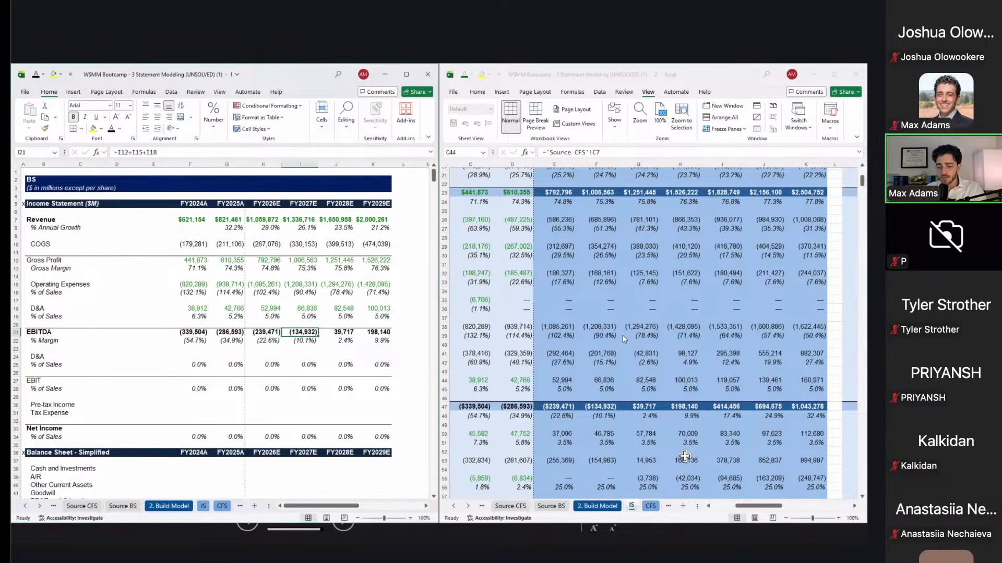
{"action": "key", "text": "Left"}
{"action": "key", "text": "Left"}
{"action": "key", "text": "Left"}
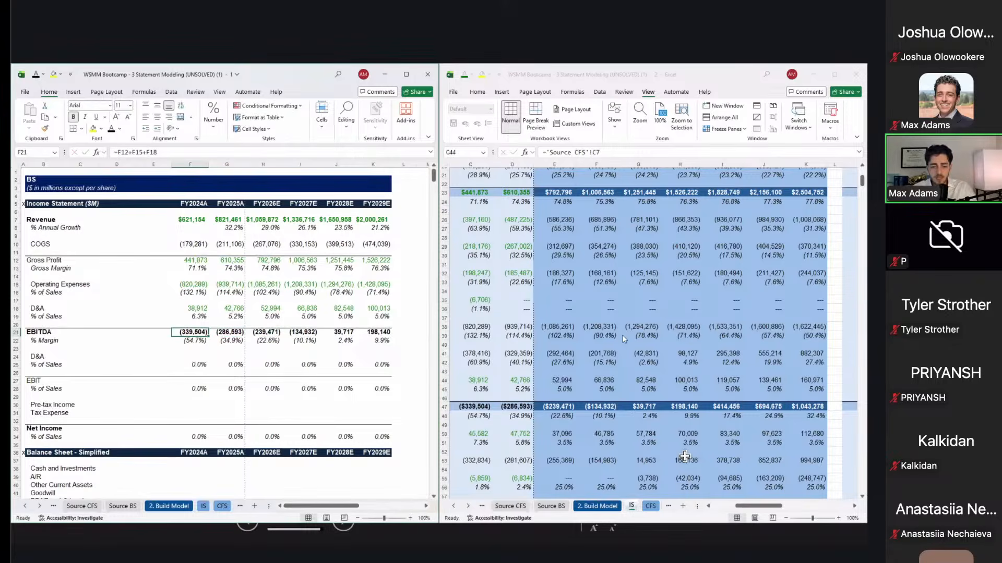
Step: Select the GAAP EBITDA row in the source workbook for comparison
{"action": "left_click", "coordinate": [487, 346]}
{"action": "scroll", "coordinate": [488, 345], "scroll_direction": "left", "scroll_amount": 3}
{"action": "scroll", "coordinate": [490, 342], "scroll_direction": "down", "scroll_amount": 5}
{"action": "left_click", "coordinate": [521, 290]}
{"action": "key", "text": "ctrl+shift+Right"}
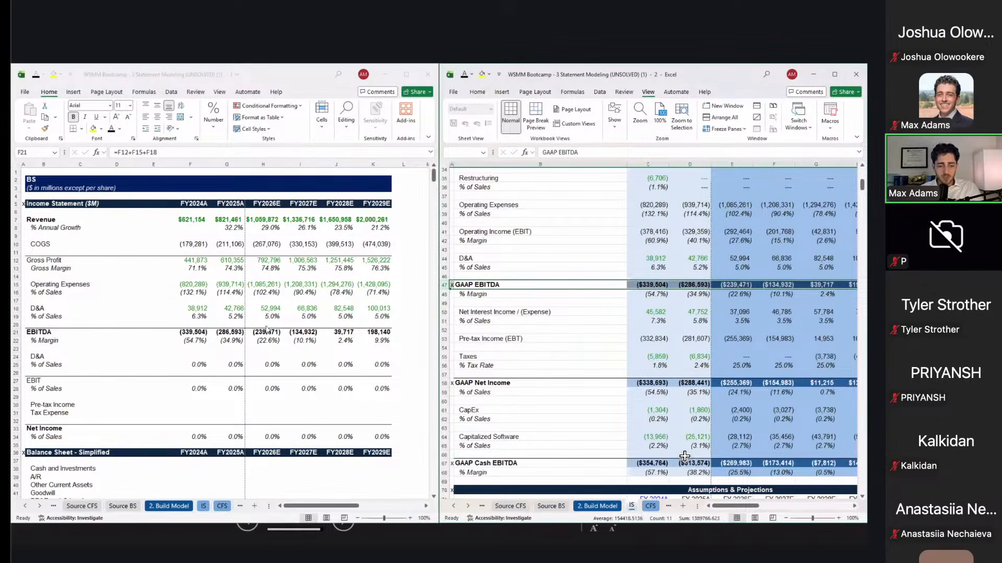
Step: Change the FY2028E EBITDA formula to subtract Operating Expenses, giving 39,717, and recheck against the source
{"action": "left_click", "coordinate": [331, 333]}
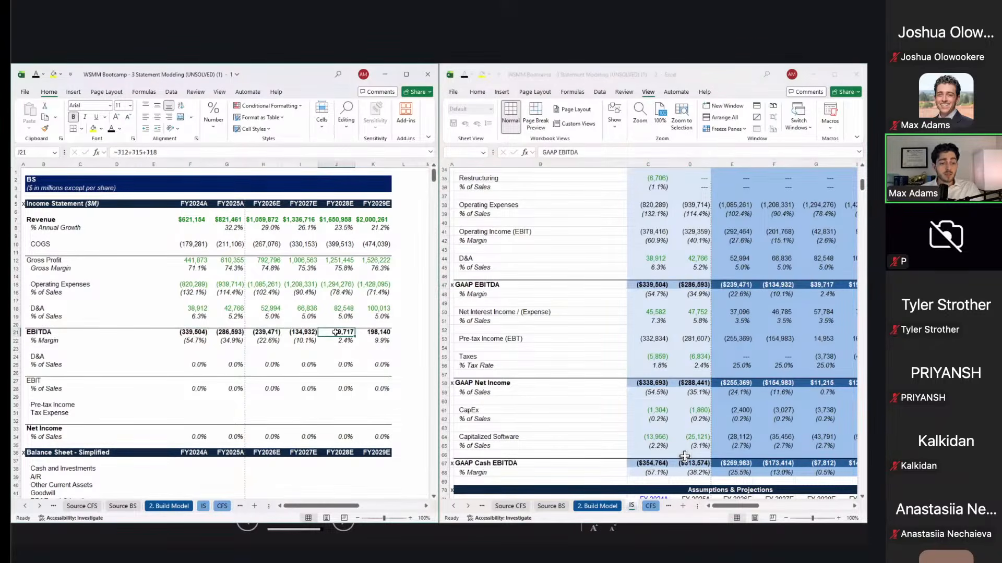
{"action": "key", "text": "F2"}
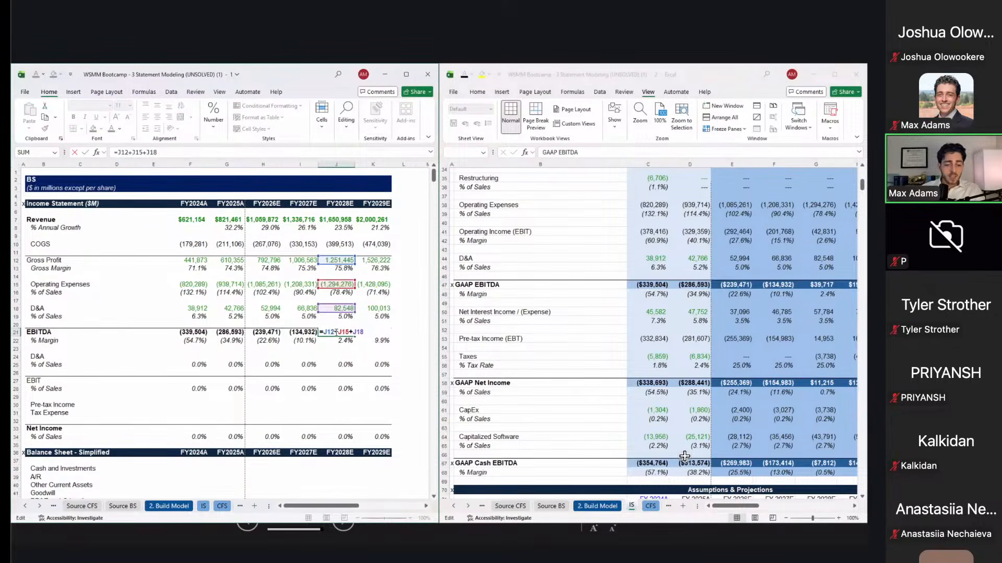
{"action": "key", "text": "BackSpace"}
{"action": "type", "text": "-"}
{"action": "key", "text": "Return"}
{"action": "key", "text": "Up"}
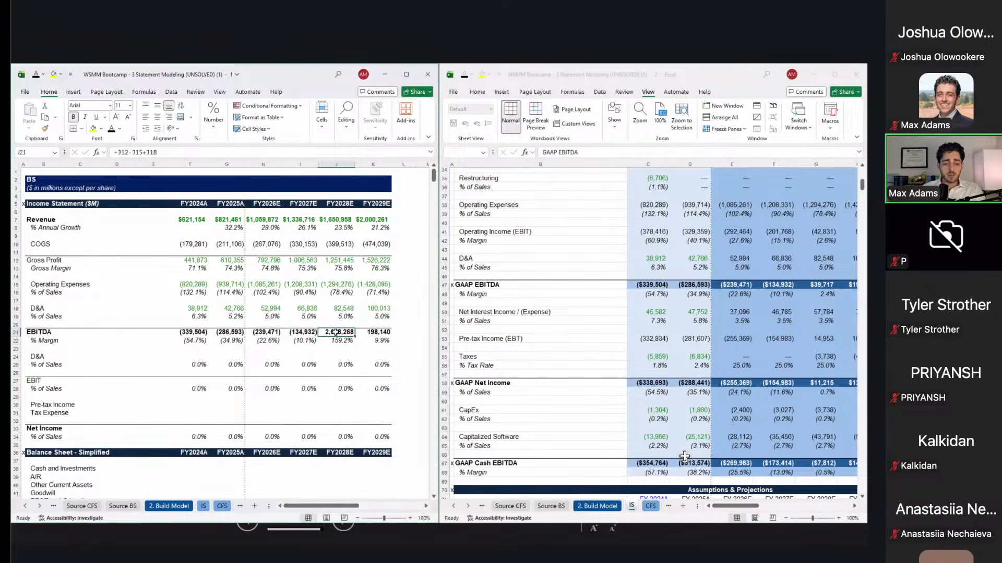
{"action": "left_click", "coordinate": [786, 279]}
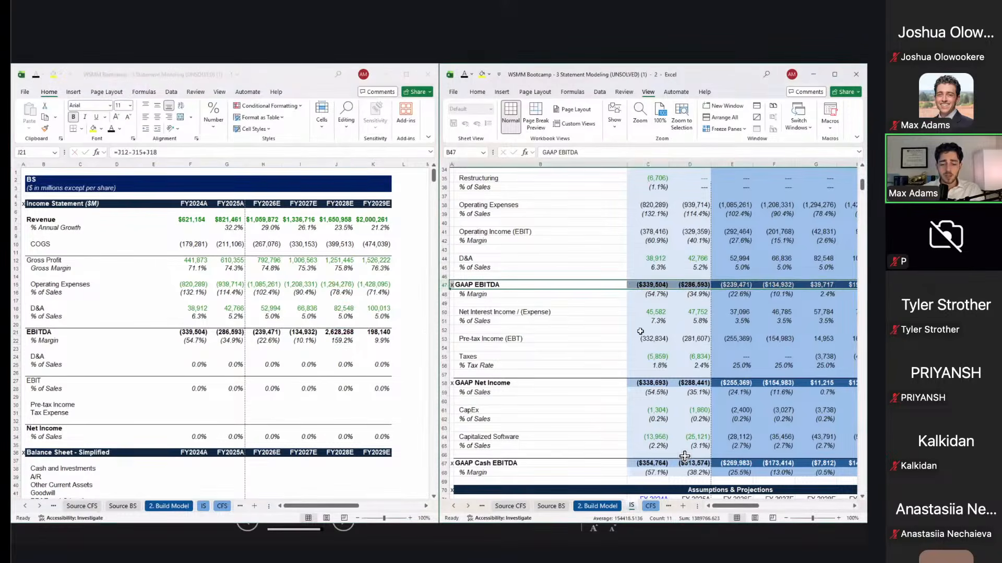
{"action": "left_click", "coordinate": [344, 333]}
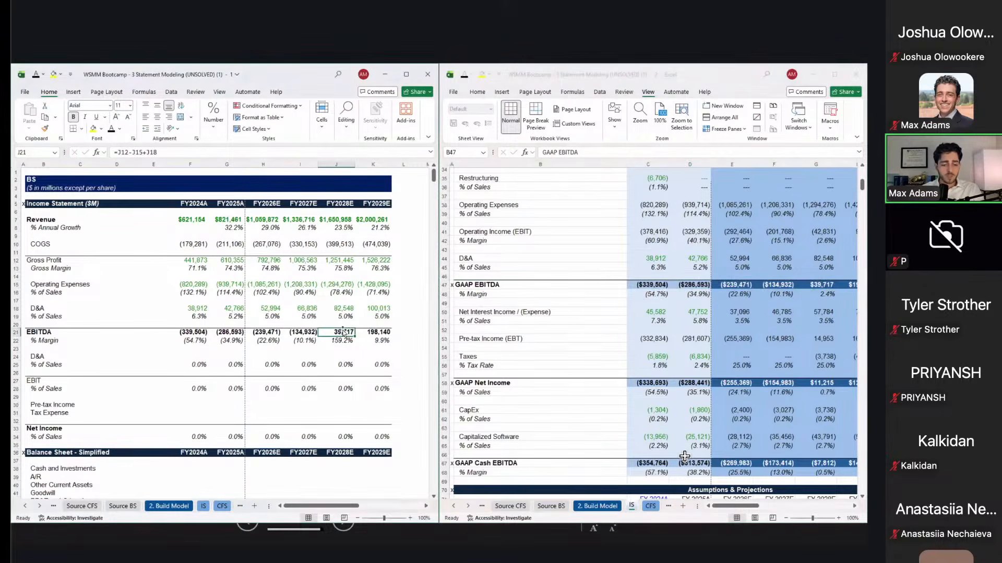
Step: Enter =-F18 in F24 so FY2024A D&A below EBITDA reads (38,912)
{"action": "key", "text": "Down"}
{"action": "key", "text": "Down"}
{"action": "key", "text": "Left"}
{"action": "key", "text": "Left"}
{"action": "key", "text": "Down"}
{"action": "key", "text": "Left"}
{"action": "key", "text": "Left"}
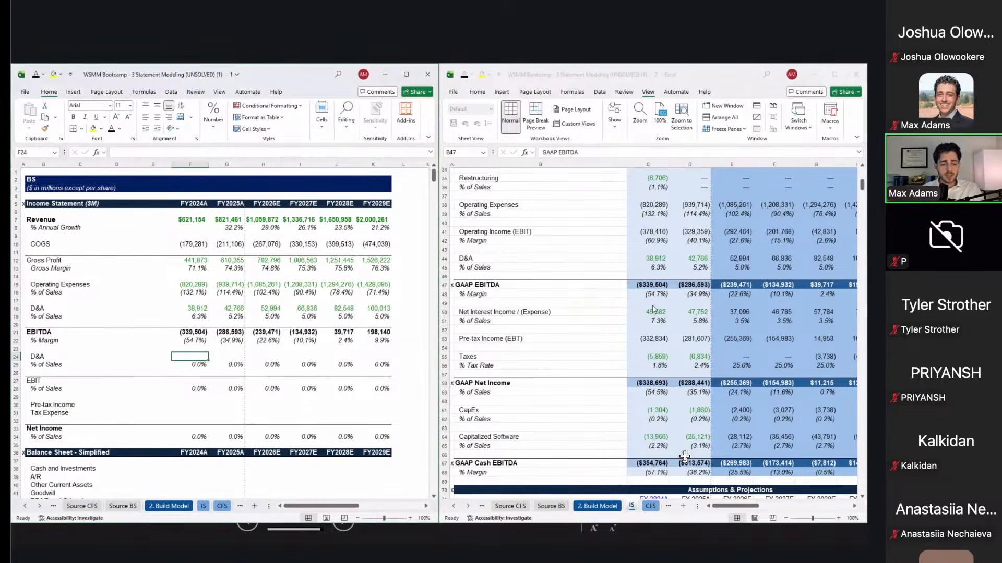
{"action": "type", "text": "=-"}
{"action": "key", "text": "Up"}
{"action": "key", "text": "Up"}
{"action": "key", "text": "Up"}
{"action": "key", "text": "Up"}
{"action": "key", "text": "Up"}
{"action": "key", "text": "Up"}
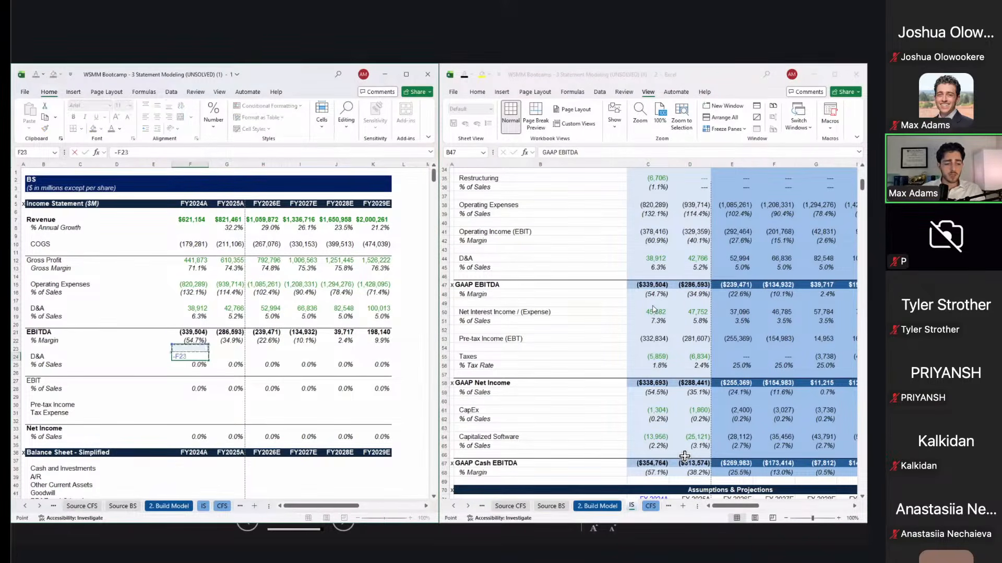
{"action": "key", "text": "Return"}
{"action": "key", "text": "Up"}
Step: Paste the negative D&A formula across all years, leaving the font colour unchanged
{"action": "key", "text": "ctrl+c"}
{"action": "key", "text": "shift+Right"}
{"action": "key", "text": "shift+Right"}
{"action": "key", "text": "shift+Right"}
{"action": "key", "text": "shift+Right"}
{"action": "key", "text": "shift+Right"}
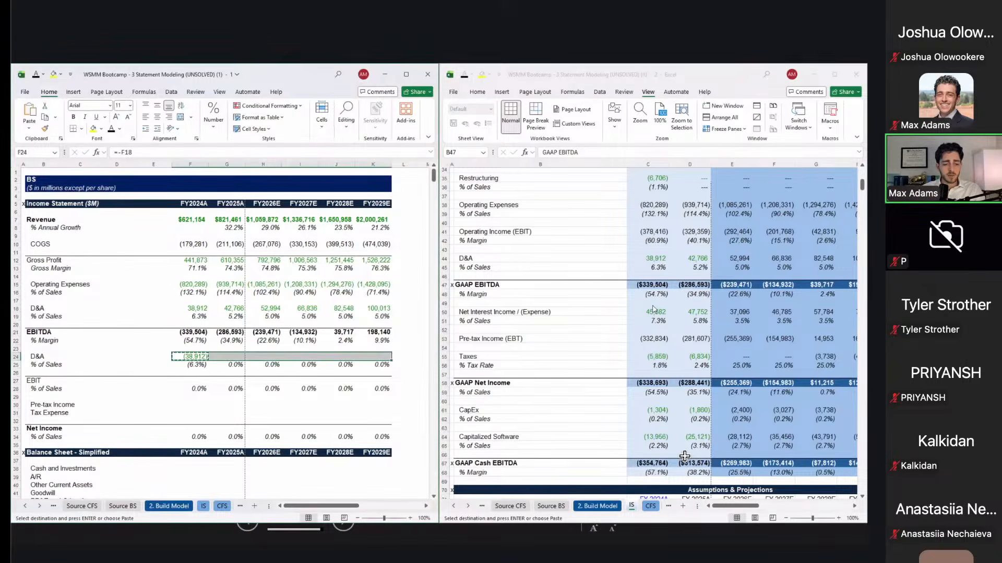
{"action": "key", "text": "ctrl+v"}
{"action": "key", "text": "alt+1"}
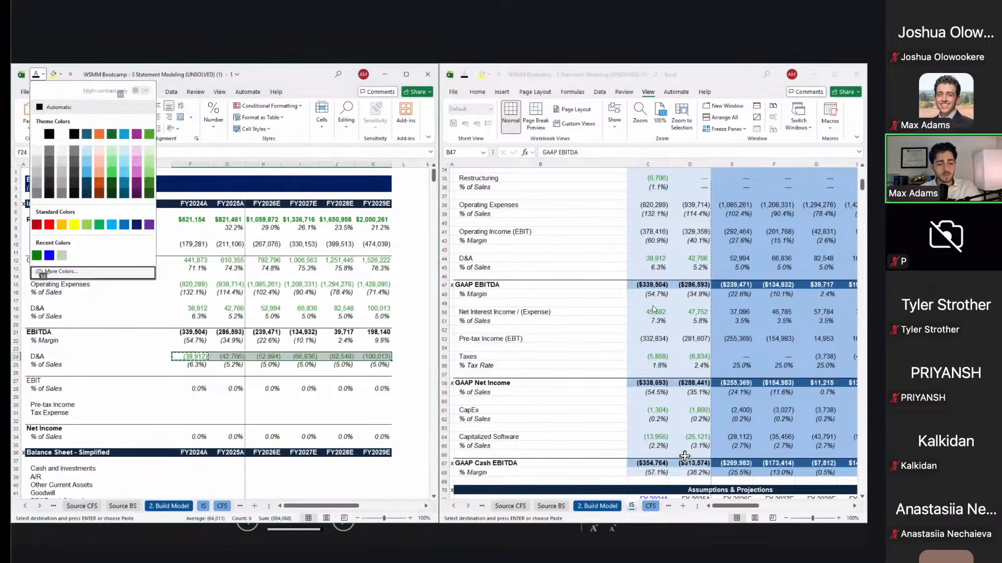
{"action": "key", "text": "m"}
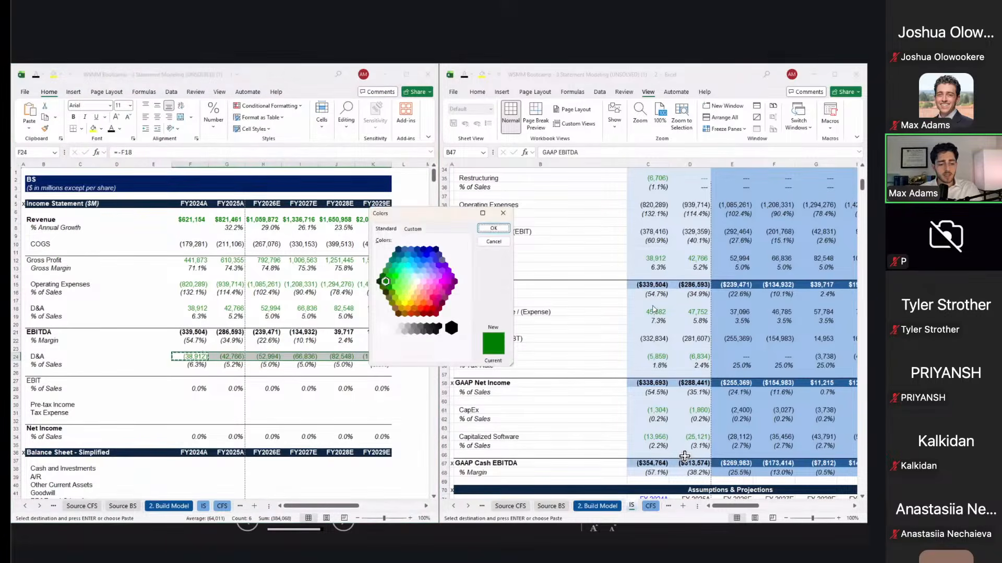
{"action": "key", "text": "Escape"}
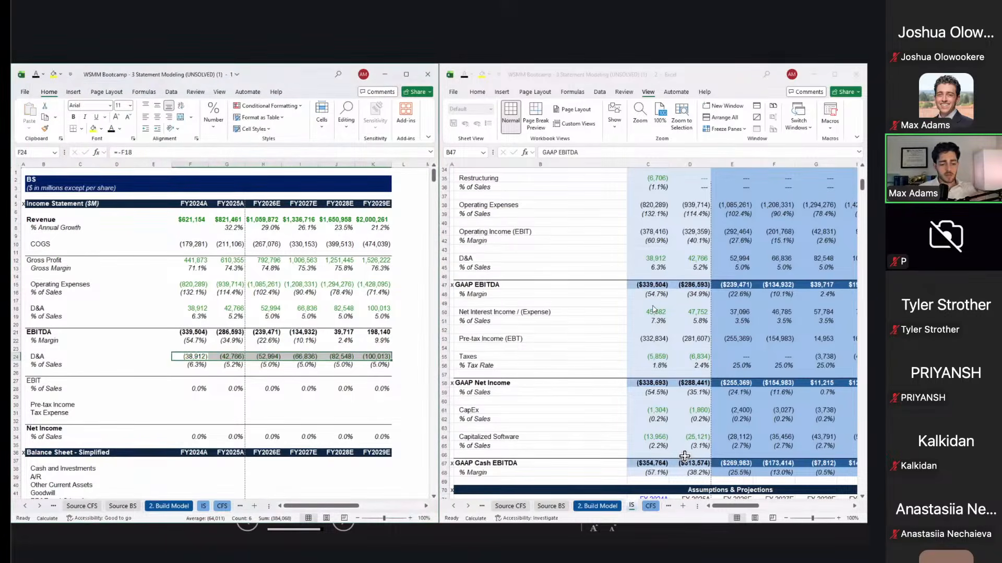
Step: Enter the FY2024A EBIT formula as EBITDA plus D&A
{"action": "key", "text": "Down"}
{"action": "key", "text": "Down"}
{"action": "key", "text": "Down"}
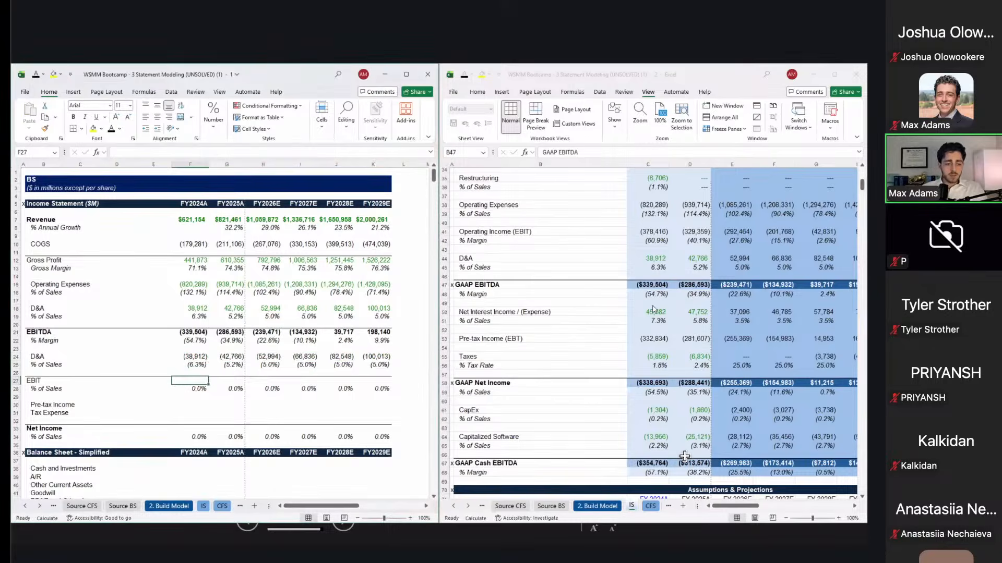
{"action": "type", "text": "="}
{"action": "key", "text": "Up"}
{"action": "key", "text": "Up"}
{"action": "key", "text": "Up"}
{"action": "key", "text": "Up"}
{"action": "key", "text": "Up"}
{"action": "key", "text": "Up"}
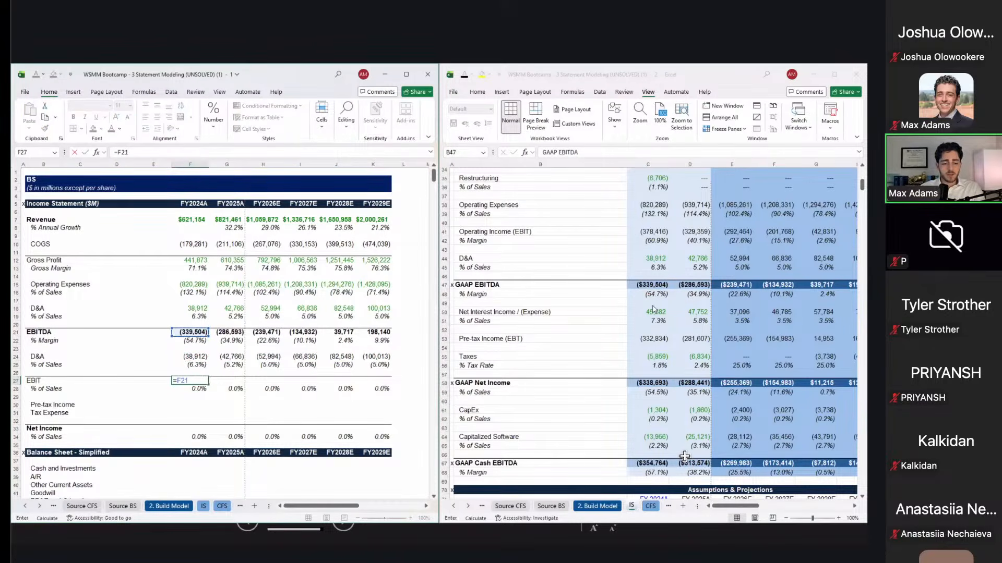
{"action": "type", "text": "+"}
{"action": "key", "text": "Up"}
{"action": "key", "text": "Up"}
{"action": "key", "text": "Up"}
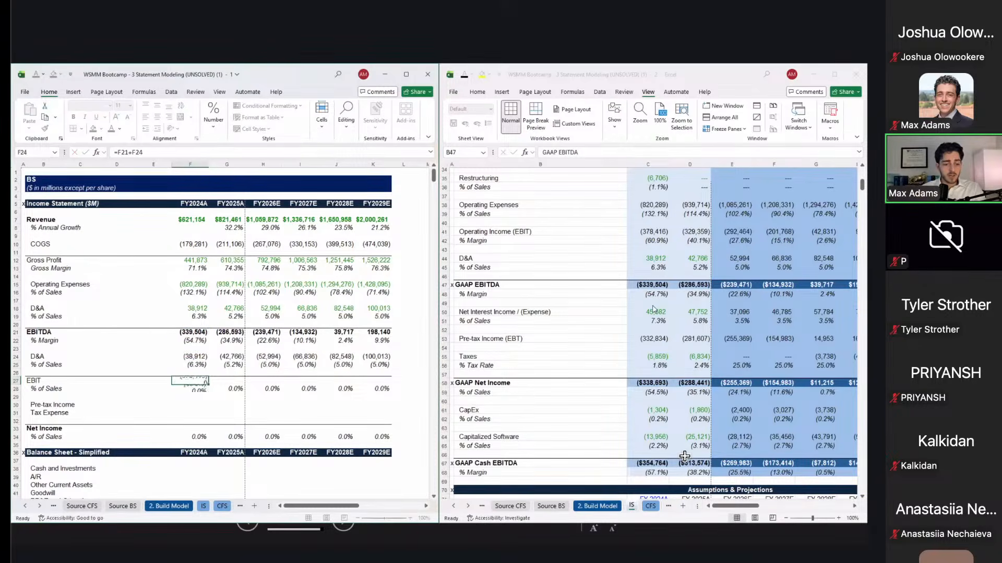
{"action": "key", "text": "ctrl+Return"}
Step: Paste the EBIT formula across F27:K27 as formulas only
{"action": "key", "text": "ctrl+c"}
{"action": "key", "text": "shift+Right"}
{"action": "key", "text": "shift+Right"}
{"action": "key", "text": "shift+Right"}
{"action": "key", "text": "shift+Right"}
{"action": "key", "text": "shift+Right"}
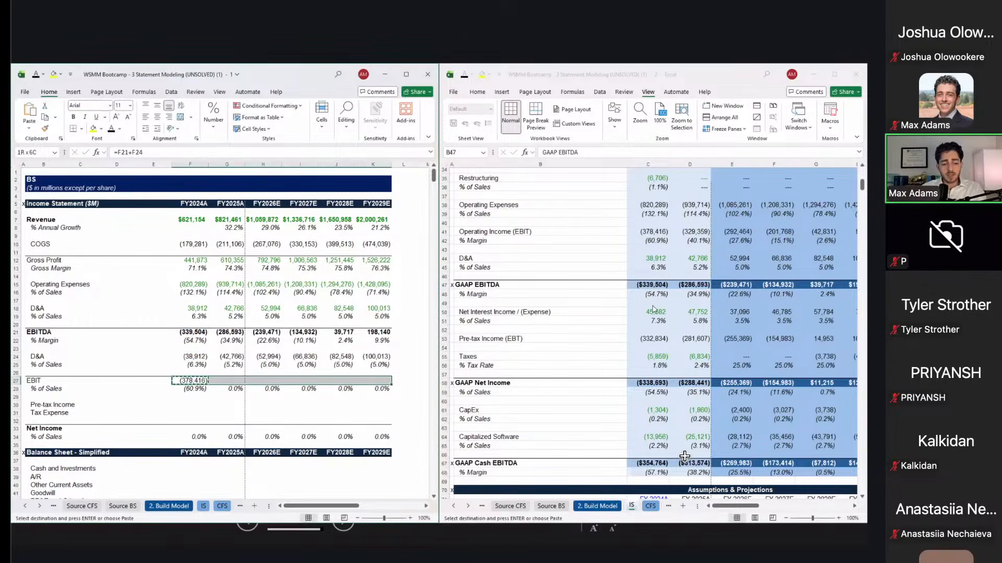
{"action": "key", "text": "ctrl+alt+v"}
{"action": "key", "text": "f"}
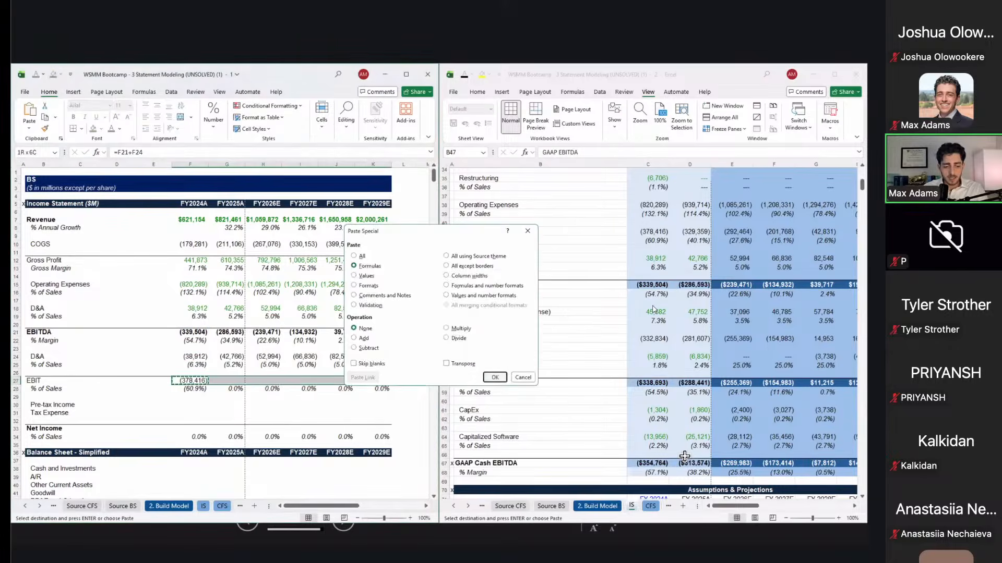
{"action": "key", "text": "Return"}
{"action": "key", "text": "shift+BackSpace"}
Step: Review the pasted EBIT and EBIT margin formulas for FY2024A and FY2025A
{"action": "key", "text": "Escape"}
{"action": "key", "text": "F2"}
{"action": "key", "text": "Escape"}
{"action": "key", "text": "Right"}
{"action": "key", "text": "F2"}
{"action": "key", "text": "Escape"}
{"action": "key", "text": "Down"}
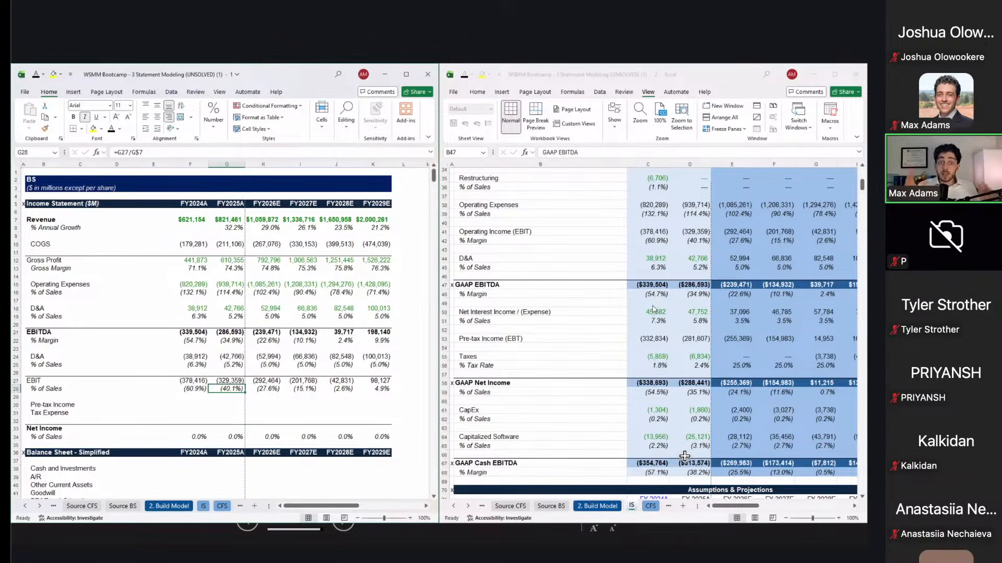
{"action": "key", "text": "Left"}
Step: Paste-link the source income statement's pre-tax income for all years into the Pre-tax Income row at F30
{"action": "key", "text": "Down"}
{"action": "key", "text": "Down"}
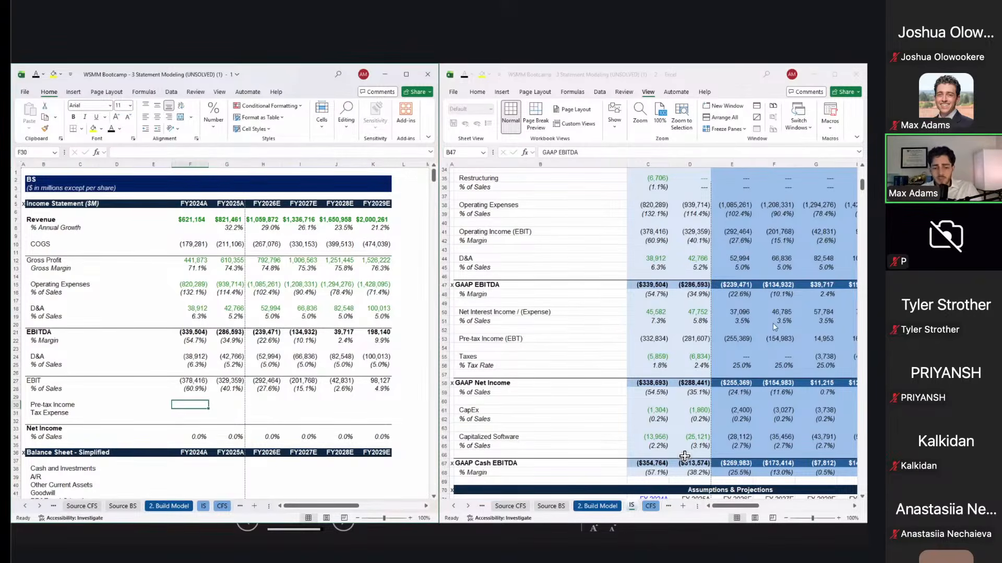
{"action": "key", "text": "alt+Tab"}
{"action": "key", "text": "Down"}
{"action": "key", "text": "Down"}
{"action": "key", "text": "Down"}
{"action": "key", "text": "Right"}
{"action": "key", "text": "Down"}
{"action": "key", "text": "Down"}
{"action": "key", "text": "Down"}
{"action": "key", "text": "Down"}
{"action": "key", "text": "Up"}
{"action": "key", "text": "shift+Right"}
{"action": "key", "text": "shift+Right"}
{"action": "key", "text": "shift+Right"}
{"action": "key", "text": "shift+Right"}
{"action": "key", "text": "shift+Right"}
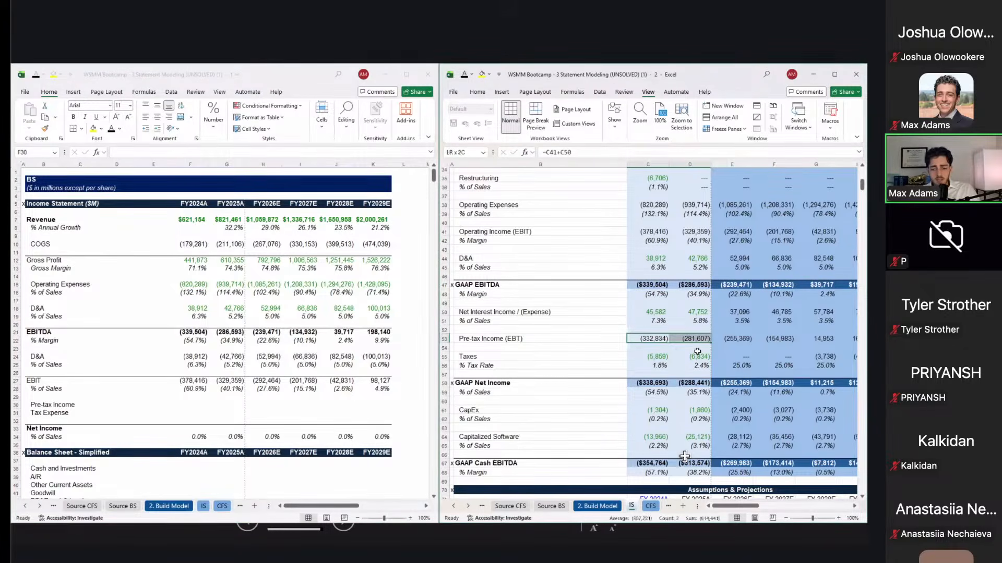
{"action": "key", "text": "ctrl+c"}
{"action": "key", "text": "alt+Tab"}
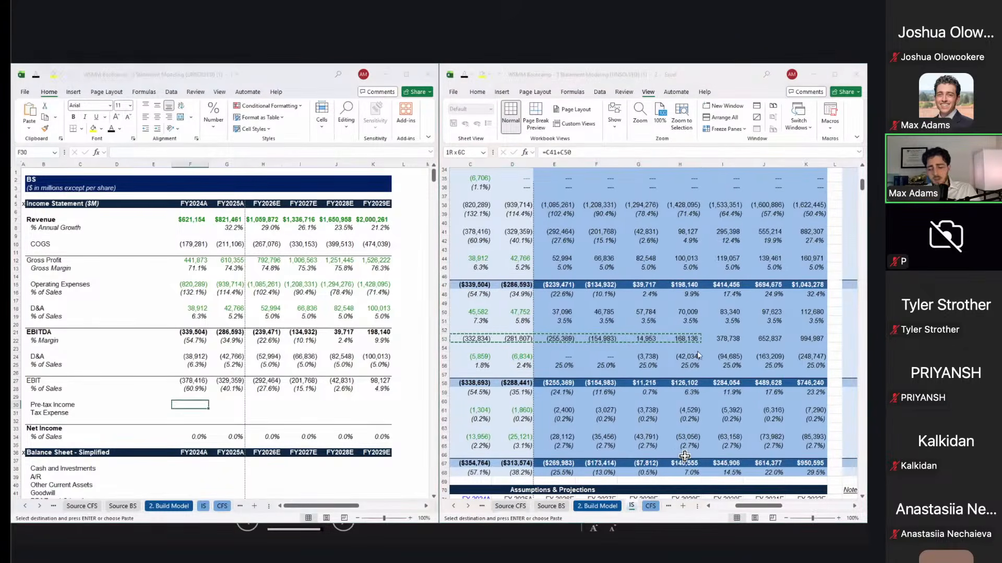
{"action": "key", "text": "ctrl+alt+v"}
{"action": "key", "text": "alt+l"}
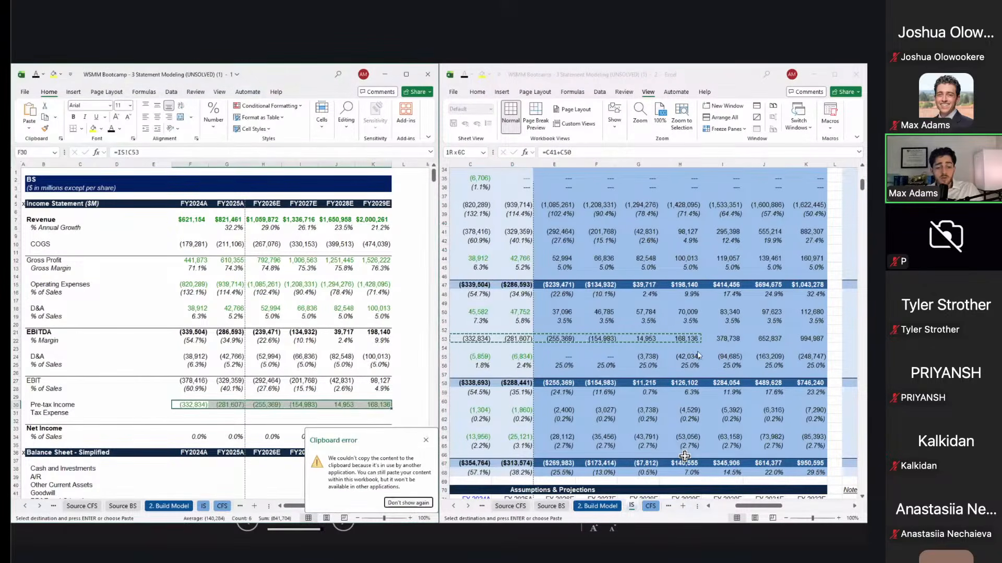
Step: Paste-link the source Taxes row for all years into the Tax Expense row at F31
{"action": "key", "text": "alt+Tab"}
{"action": "key", "text": "Down"}
{"action": "key", "text": "Down"}
{"action": "key", "text": "Left"}
{"action": "key", "text": "Down"}
{"action": "key", "text": "Right"}
{"action": "key", "text": "shift+Right"}
{"action": "key", "text": "shift+Right"}
{"action": "key", "text": "shift+Right"}
{"action": "key", "text": "shift+Right"}
{"action": "key", "text": "shift+Right"}
{"action": "key", "text": "ctrl+c"}
{"action": "key", "text": "alt+Tab"}
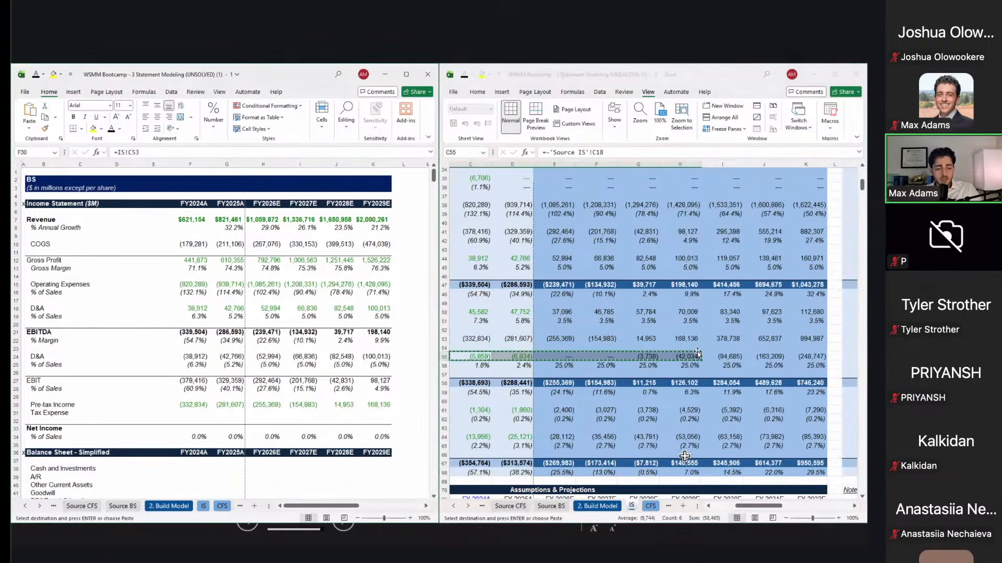
{"action": "key", "text": "Down"}
{"action": "key", "text": "ctrl+alt+v"}
{"action": "key", "text": "l"}
Step: Enter FY2024A Net Income in F33 as =F27+F30+F31, giving (717,109)
{"action": "key", "text": "Down"}
{"action": "key", "text": "Down"}
{"action": "key", "text": "Down"}
{"action": "key", "text": "Up"}
{"action": "type", "text": "=="}
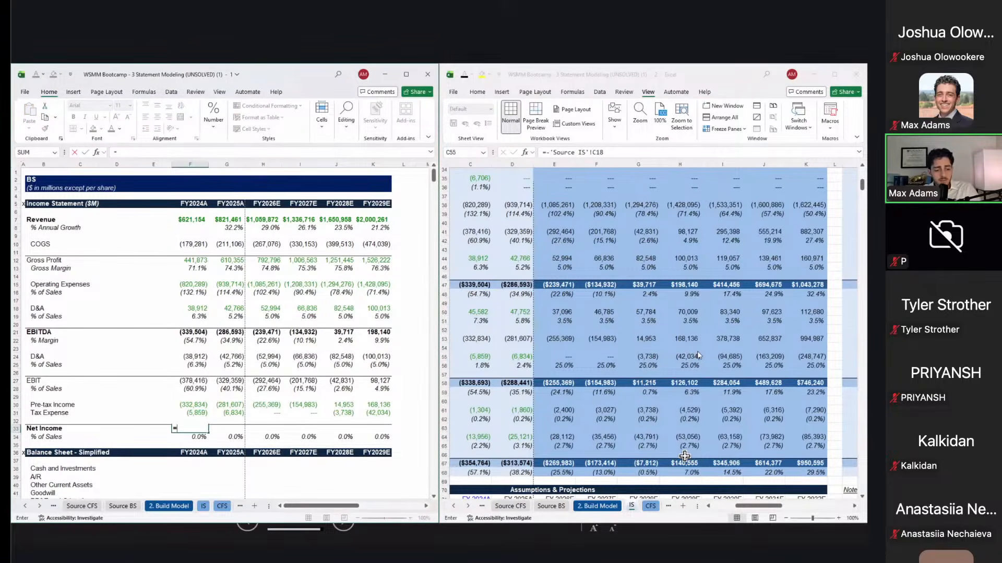
{"action": "key", "text": "Up"}
{"action": "key", "text": "Up"}
{"action": "key", "text": "Up"}
{"action": "key", "text": "Up"}
{"action": "key", "text": "Up"}
{"action": "key", "text": "Up"}
{"action": "type", "text": "+"}
{"action": "key", "text": "Up"}
{"action": "key", "text": "Up"}
{"action": "key", "text": "Up"}
{"action": "type", "text": "+"}
{"action": "key", "text": "Up"}
{"action": "key", "text": "Up"}
{"action": "key", "text": "ctrl+Return"}
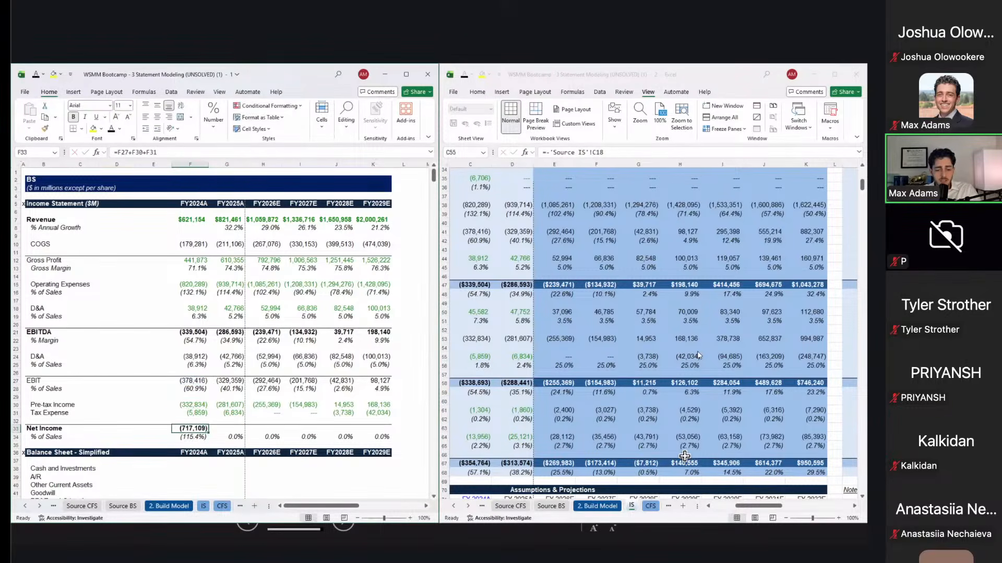
{"action": "key", "text": "Left"}
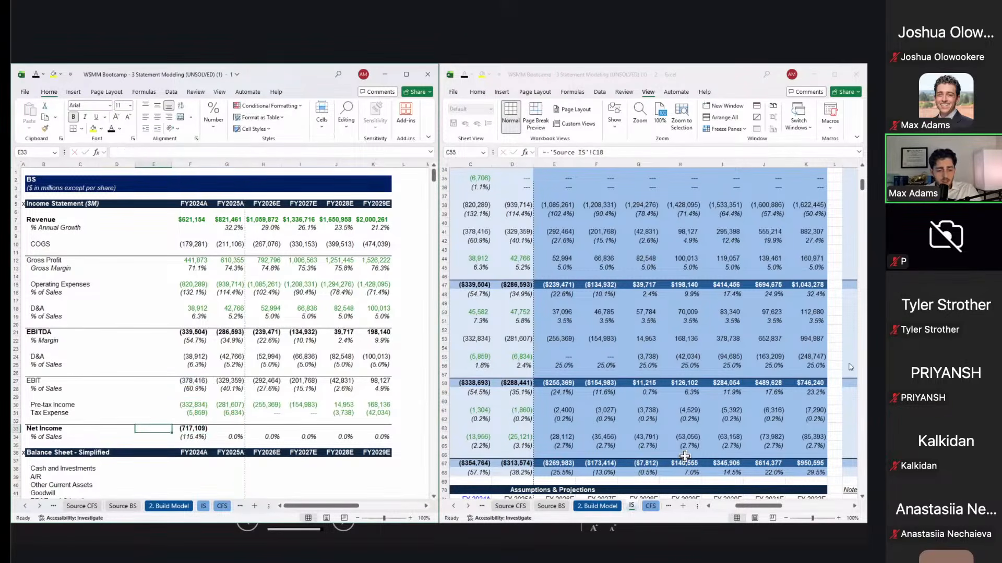
{"action": "left_click", "coordinate": [659, 398]}
Step: Rewrite FY2024A Net Income in F33 as =F30+F31, pre-tax income plus tax expense
{"action": "scroll", "coordinate": [658, 398], "scroll_direction": "left", "scroll_amount": 1}
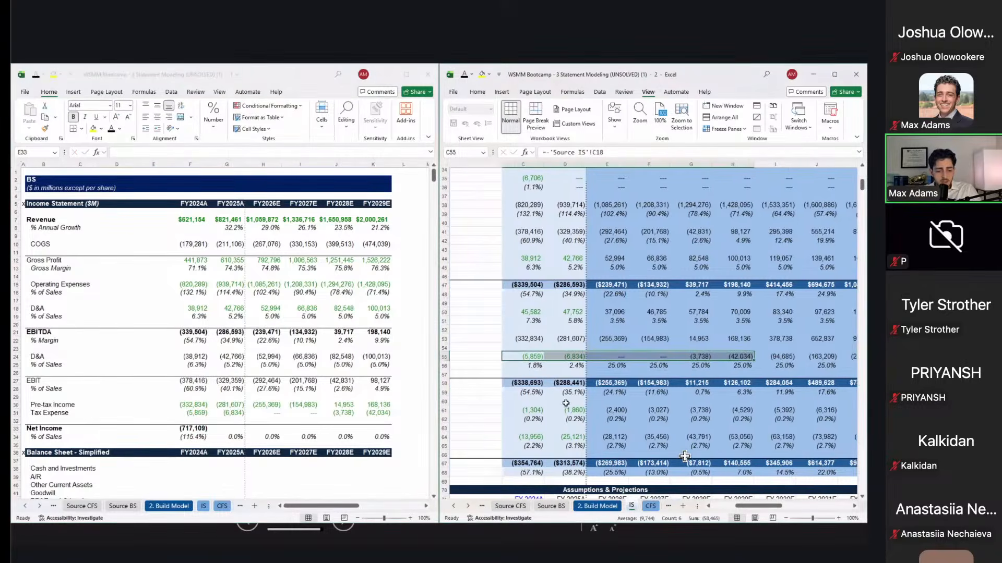
{"action": "scroll", "coordinate": [570, 407], "scroll_direction": "left", "scroll_amount": 3}
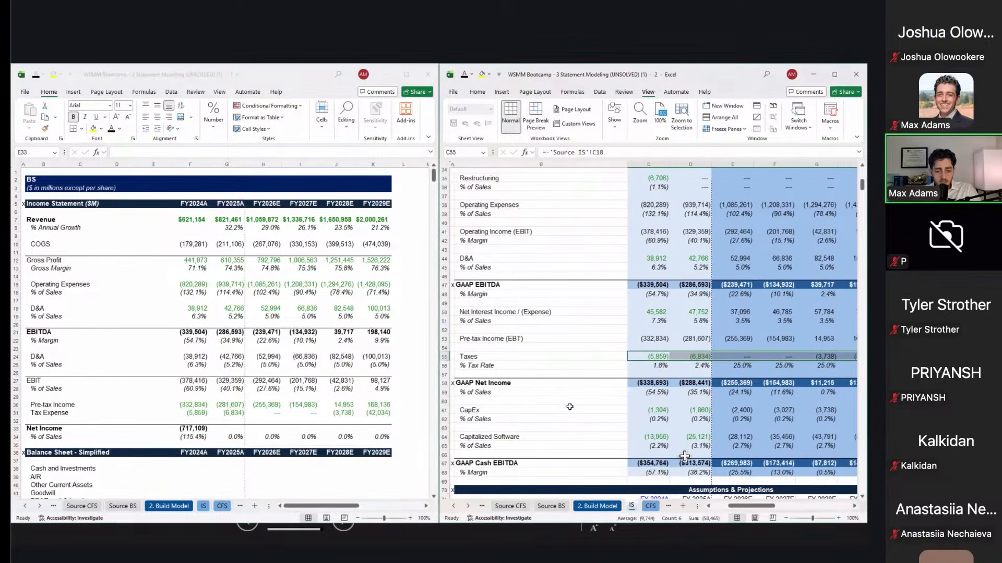
{"action": "left_click", "coordinate": [213, 427]}
{"action": "key", "text": "Right"}
{"action": "type", "text": "="}
{"action": "key", "text": "Up"}
{"action": "key", "text": "Up"}
{"action": "key", "text": "Up"}
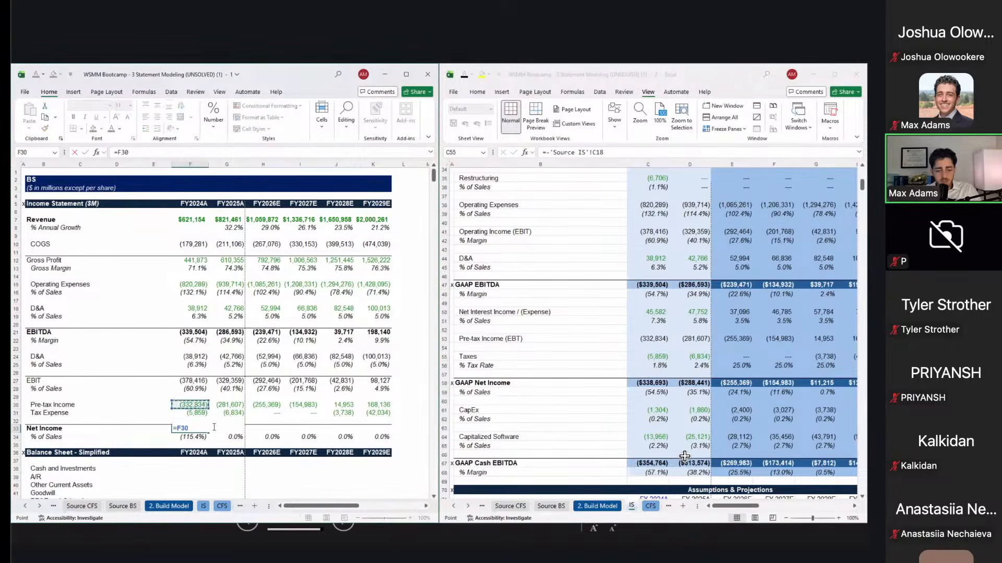
{"action": "type", "text": "+"}
{"action": "key", "text": "Up"}
{"action": "key", "text": "Up"}
{"action": "key", "text": "ctrl+Return"}
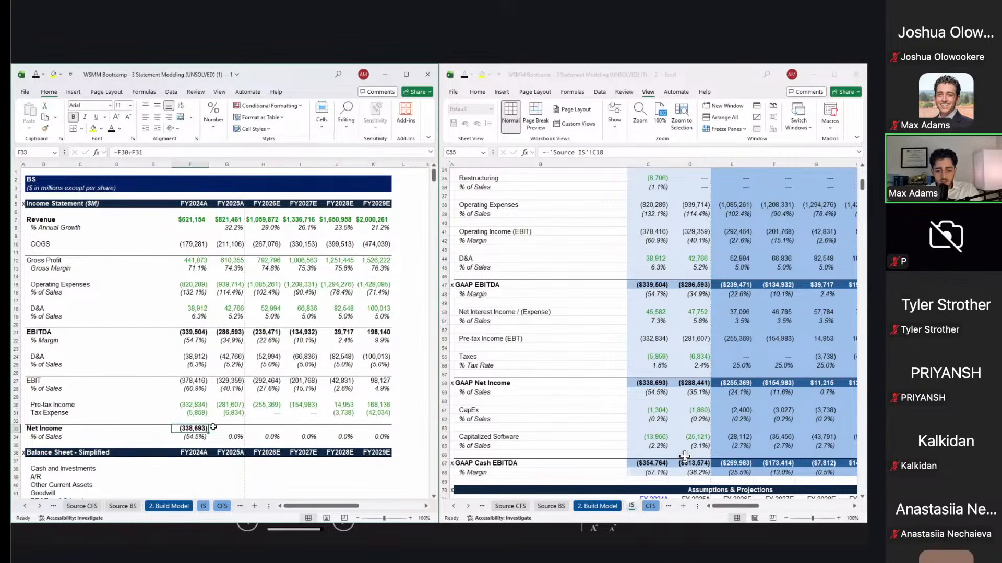
Step: Compare the result with the source GAAP Net Income formulas for FY2024 and FY2025
{"action": "left_click", "coordinate": [655, 385]}
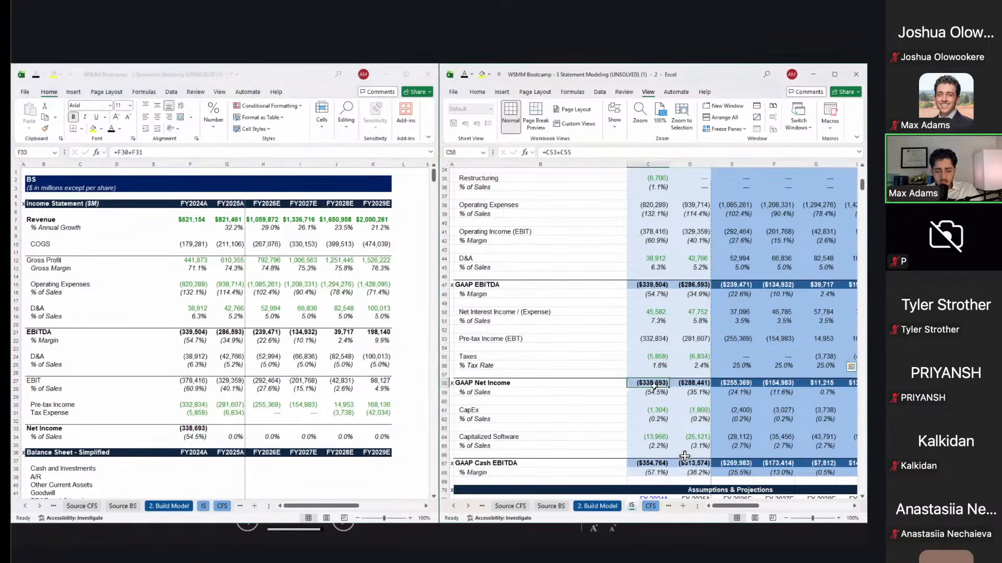
{"action": "key", "text": "Right"}
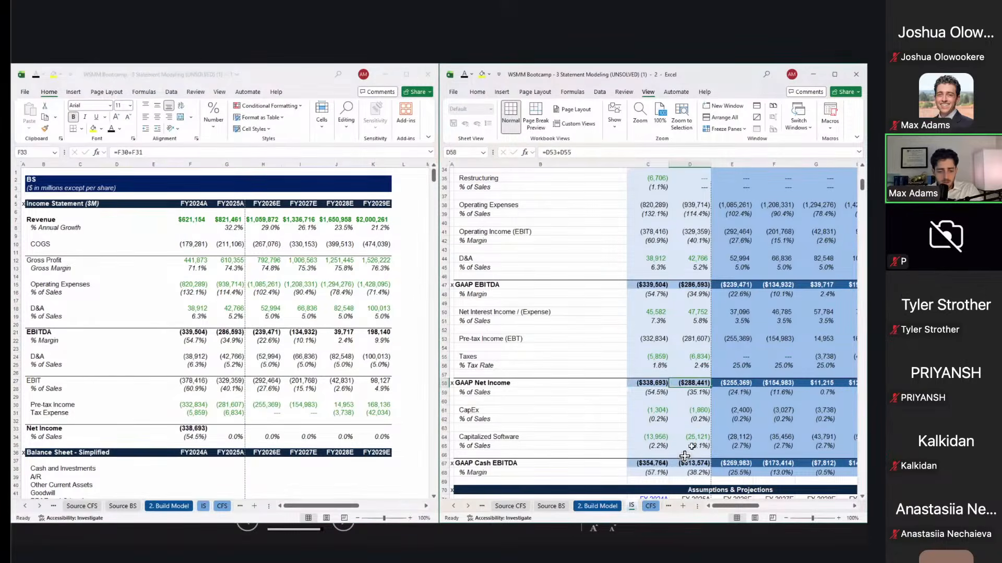
{"action": "left_click", "coordinate": [206, 427]}
Step: Paste the Net Income formula as formulas only into G33:K33 through FY2029E
{"action": "key", "text": "ctrl+c"}
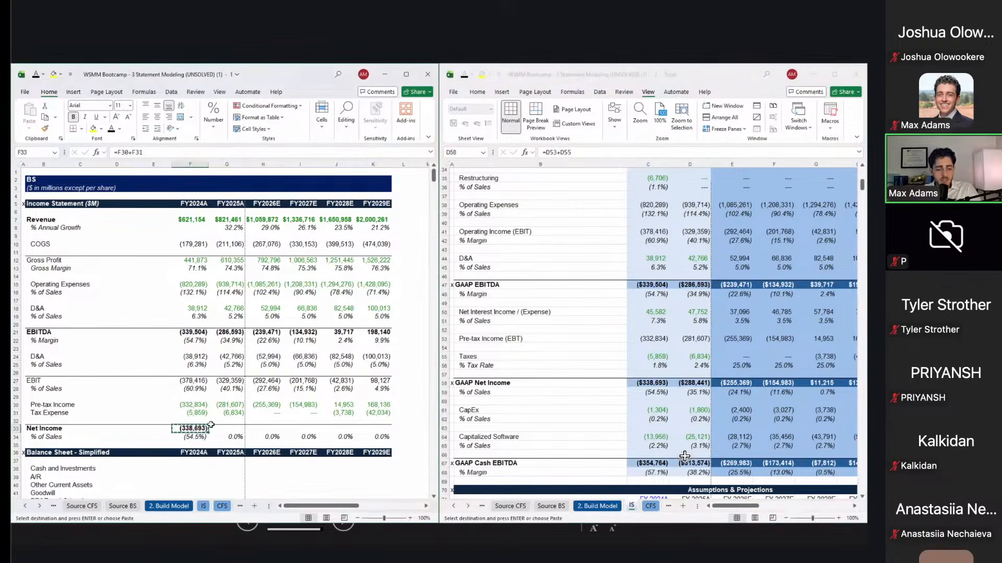
{"action": "key", "text": "shift+Right"}
{"action": "key", "text": "shift+Right"}
{"action": "key", "text": "shift+Right"}
{"action": "key", "text": "shift+Right"}
{"action": "key", "text": "shift+Right"}
{"action": "key", "text": "ctrl+alt+v"}
{"action": "key", "text": "f"}
{"action": "key", "text": "Return"}
{"action": "key", "text": "Right"}
{"action": "key", "text": "Right"}
{"action": "key", "text": "Right"}
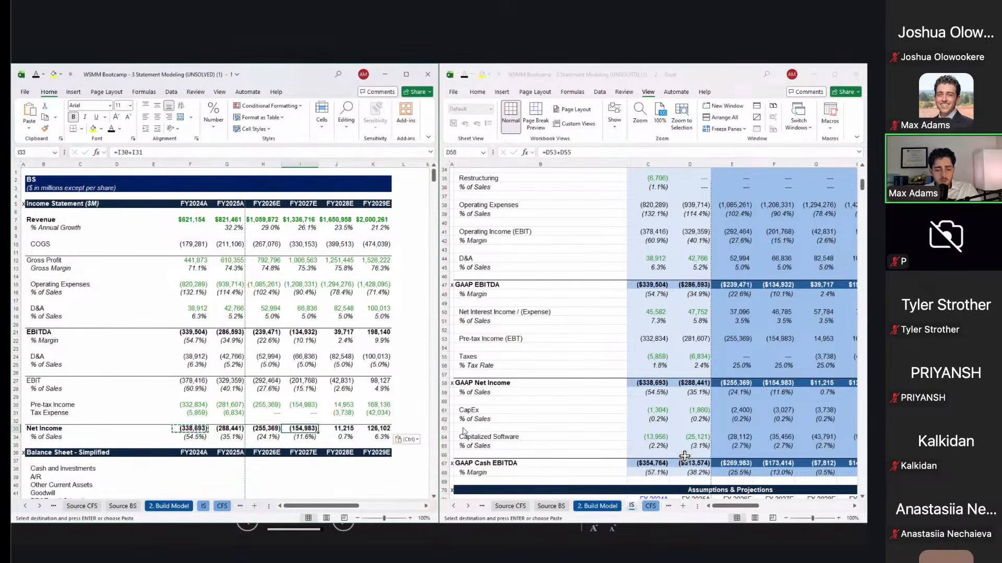
{"action": "key", "text": "Right"}
{"action": "key", "text": "Right"}
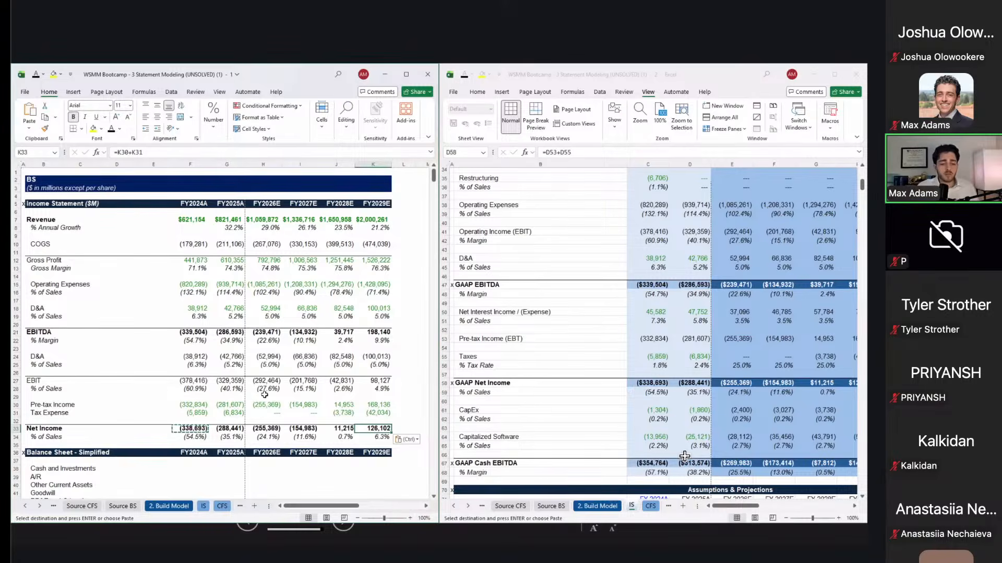
{"action": "left_click", "coordinate": [247, 293]}
{"action": "left_click", "coordinate": [185, 220]}
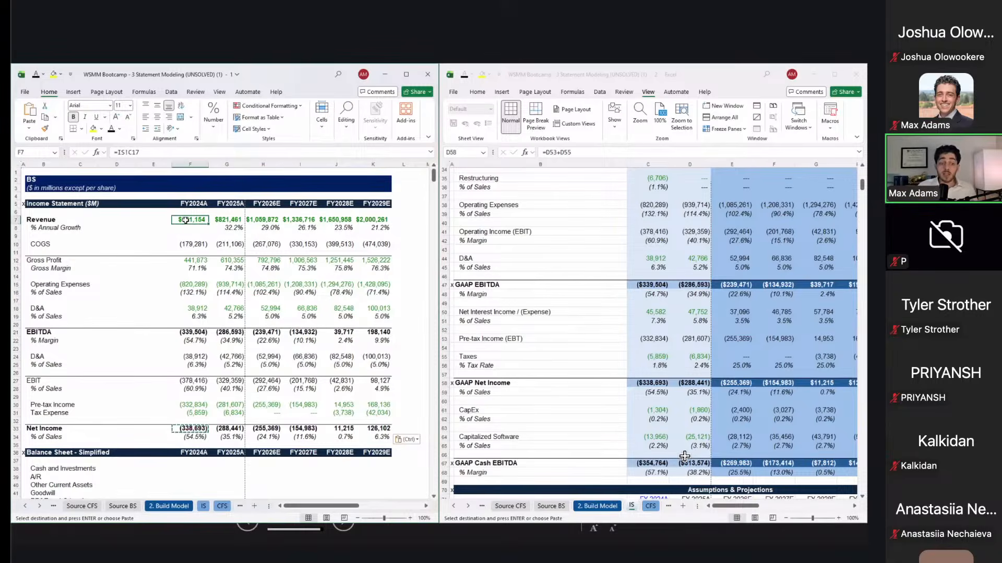
{"action": "key", "text": "Right"}
{"action": "key", "text": "Down"}
{"action": "key", "text": "Left"}
{"action": "key", "text": "Down"}
{"action": "key", "text": "Down"}
{"action": "key", "text": "F2"}
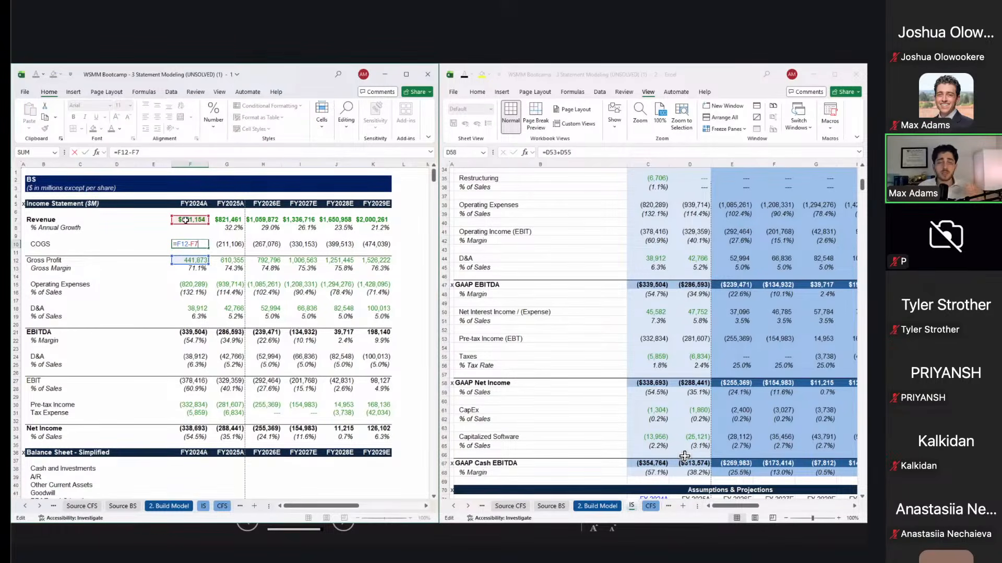
{"action": "key", "text": "Return"}
{"action": "key", "text": "Down"}
{"action": "key", "text": "Right"}
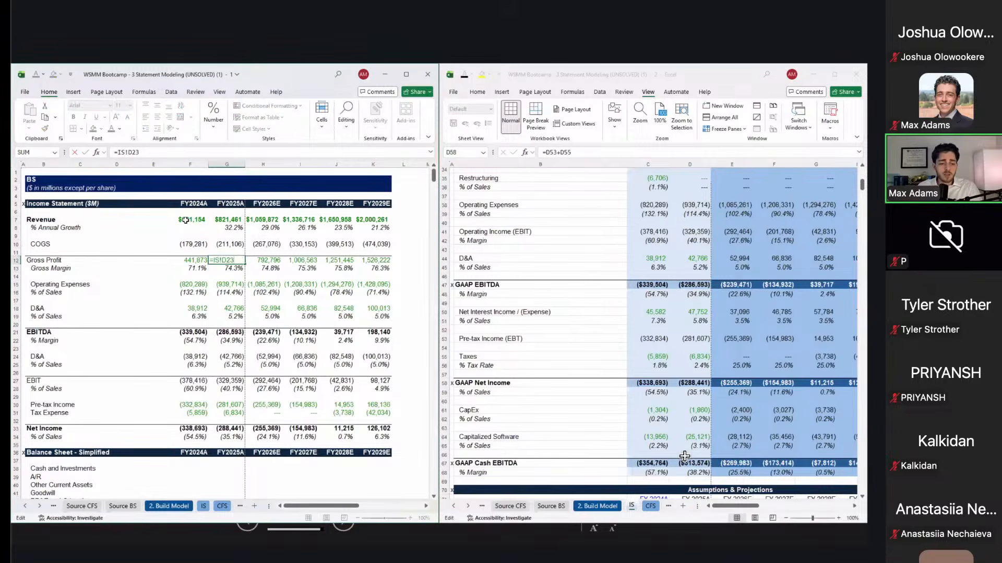
{"action": "key", "text": "Down"}
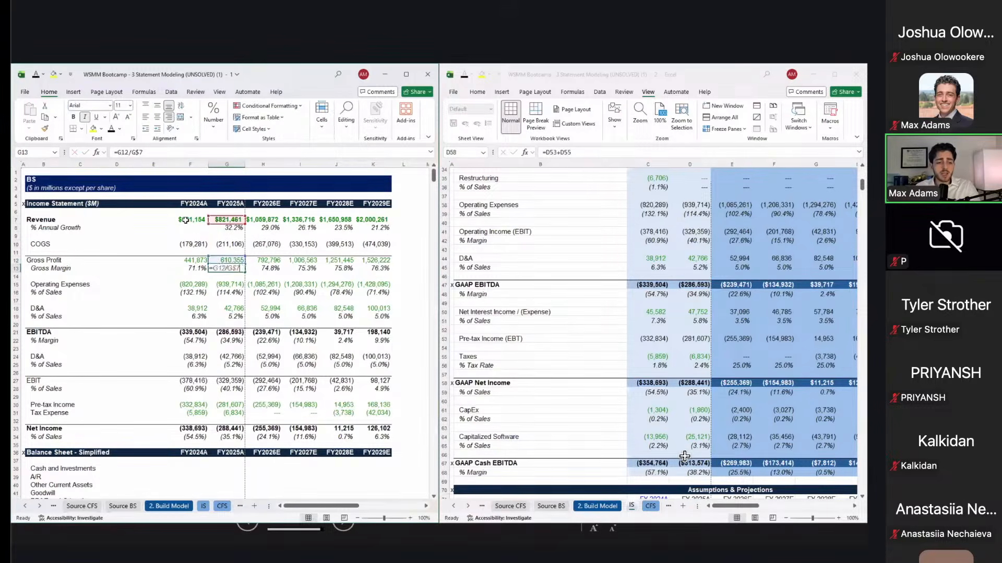
{"action": "key", "text": "Left"}
{"action": "key", "text": "Right"}
{"action": "key", "text": "Down"}
{"action": "key", "text": "Down"}
{"action": "key", "text": "Down"}
{"action": "key", "text": "Down"}
{"action": "key", "text": "Down"}
{"action": "key", "text": "Down"}
{"action": "key", "text": "Down"}
{"action": "key", "text": "Down"}
{"action": "key", "text": "Down"}
{"action": "key", "text": "Down"}
{"action": "key", "text": "Down"}
{"action": "key", "text": "Down"}
{"action": "key", "text": "Down"}
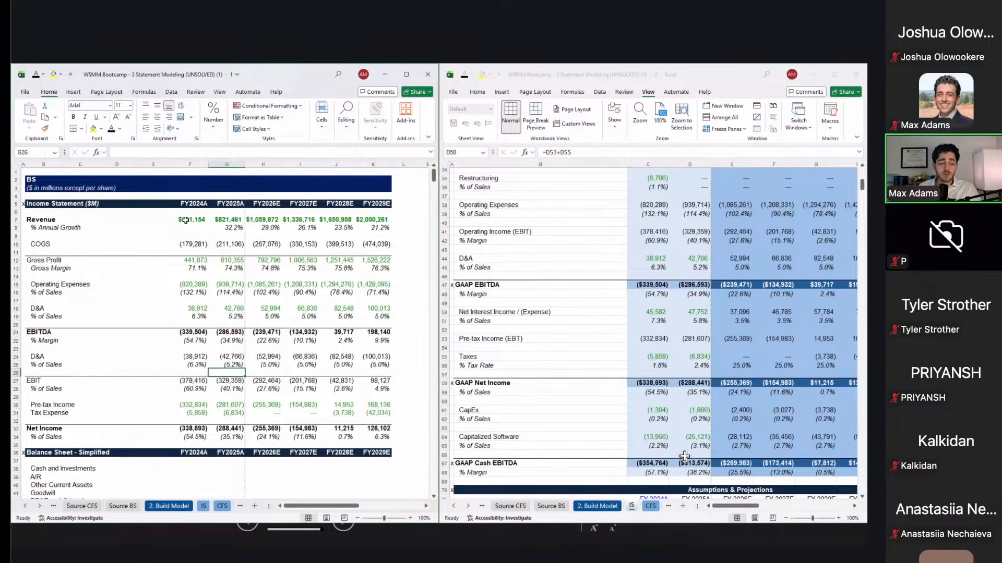
{"action": "key", "text": "Up"}
{"action": "key", "text": "Up"}
{"action": "key", "text": "Right"}
{"action": "key", "text": "Left"}
{"action": "key", "text": "Down"}
{"action": "key", "text": "Down"}
{"action": "key", "text": "Down"}
{"action": "key", "text": "Down"}
{"action": "key", "text": "Up"}
{"action": "key", "text": "Up"}
{"action": "key", "text": "Up"}
{"action": "key", "text": "Up"}
{"action": "key", "text": "Up"}
{"action": "key", "text": "Up"}
{"action": "key", "text": "Up"}
{"action": "key", "text": "Up"}
{"action": "key", "text": "Up"}
{"action": "key", "text": "Up"}
{"action": "key", "text": "Up"}
{"action": "key", "text": "Up"}
{"action": "key", "text": "Up"}
{"action": "key", "text": "Down"}
{"action": "key", "text": "Down"}
{"action": "key", "text": "Down"}
{"action": "key", "text": "Down"}
{"action": "key", "text": "Down"}
{"action": "key", "text": "Down"}
{"action": "key", "text": "Down"}
{"action": "key", "text": "Down"}
{"action": "key", "text": "Down"}
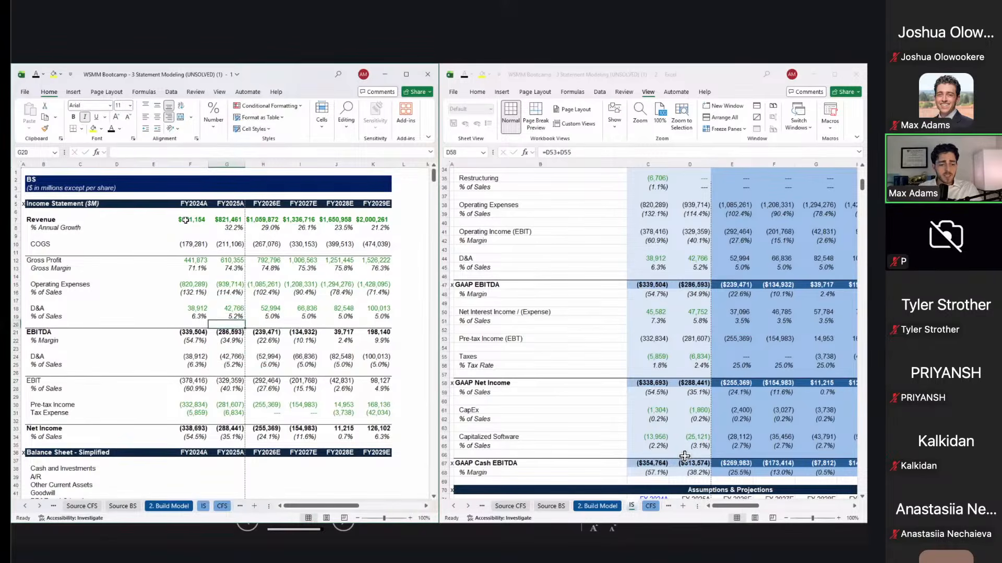
{"action": "key", "text": "Down"}
{"action": "key", "text": "Down"}
{"action": "key", "text": "Down"}
{"action": "key", "text": "Down"}
{"action": "key", "text": "Down"}
{"action": "key", "text": "Down"}
{"action": "key", "text": "Down"}
{"action": "key", "text": "Right"}
{"action": "key", "text": "Down"}
{"action": "key", "text": "Down"}
{"action": "key", "text": "F2"}
{"action": "key", "text": "Return"}
{"action": "key", "text": "F2"}
{"action": "key", "text": "Escape"}
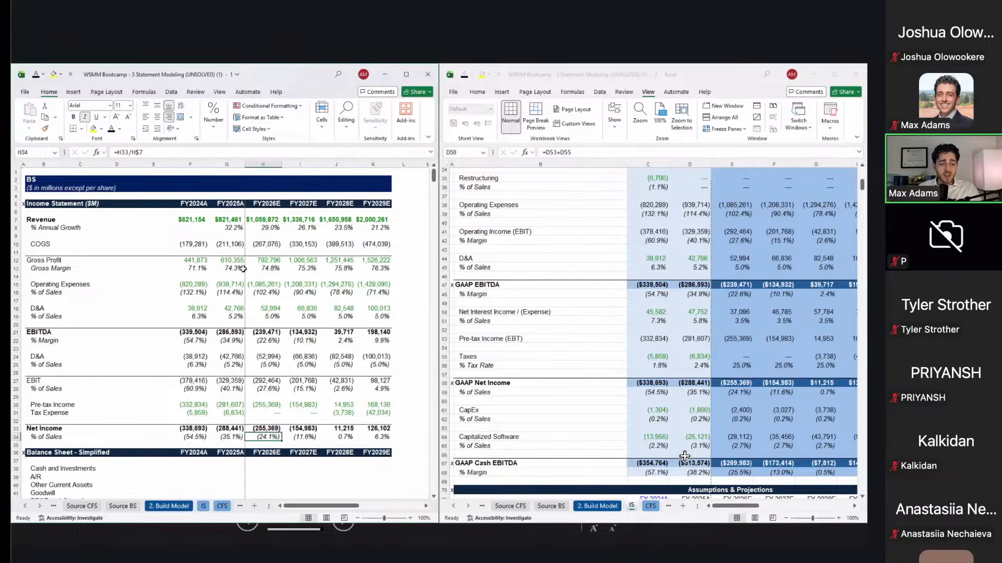
{"action": "scroll", "coordinate": [243, 269], "scroll_direction": "down", "scroll_amount": 1}
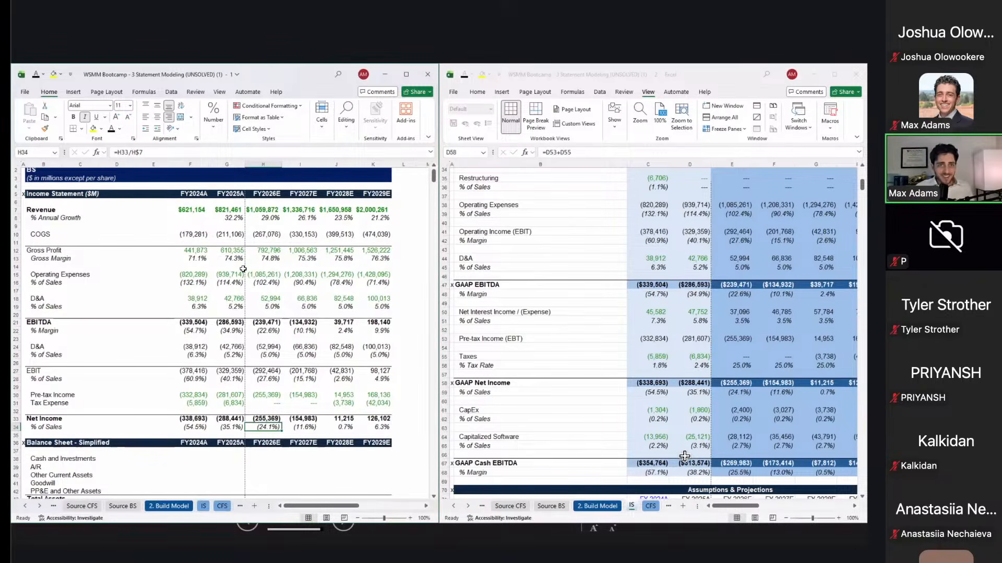
Step: Show the Source BS sheet in the second workbook window and inspect its values
{"action": "scroll", "coordinate": [243, 269], "scroll_direction": "down", "scroll_amount": 11}
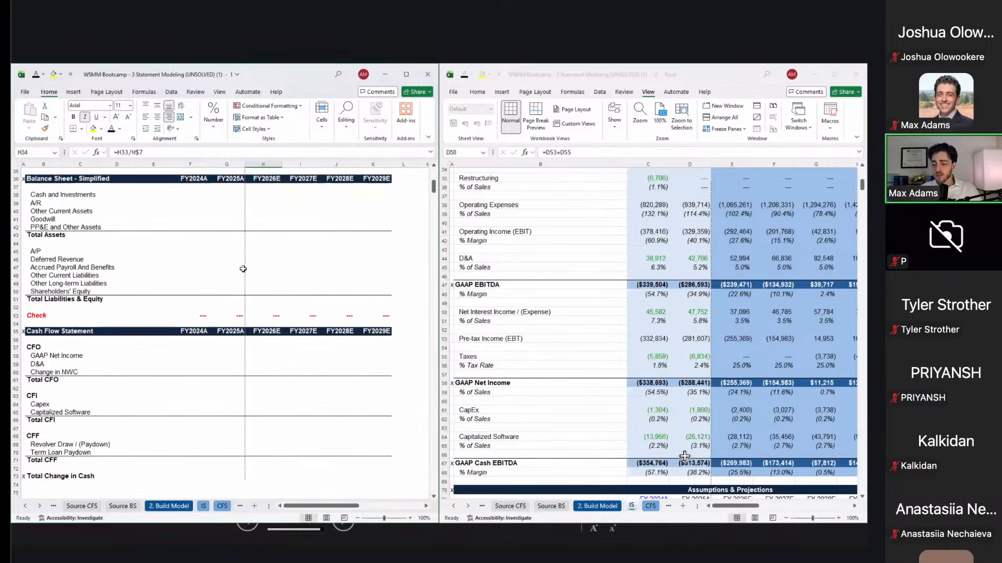
{"action": "left_click", "coordinate": [190, 203]}
{"action": "left_click", "coordinate": [515, 270]}
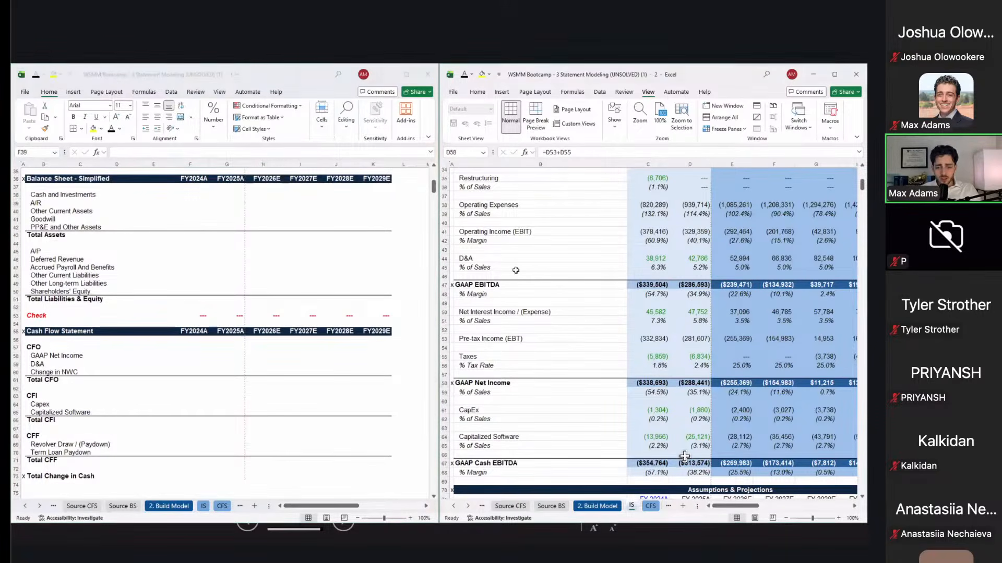
{"action": "key", "text": "ctrl+Page_Up"}
{"action": "key", "text": "ctrl+Page_Up"}
{"action": "key", "text": "ctrl+Page_Up"}
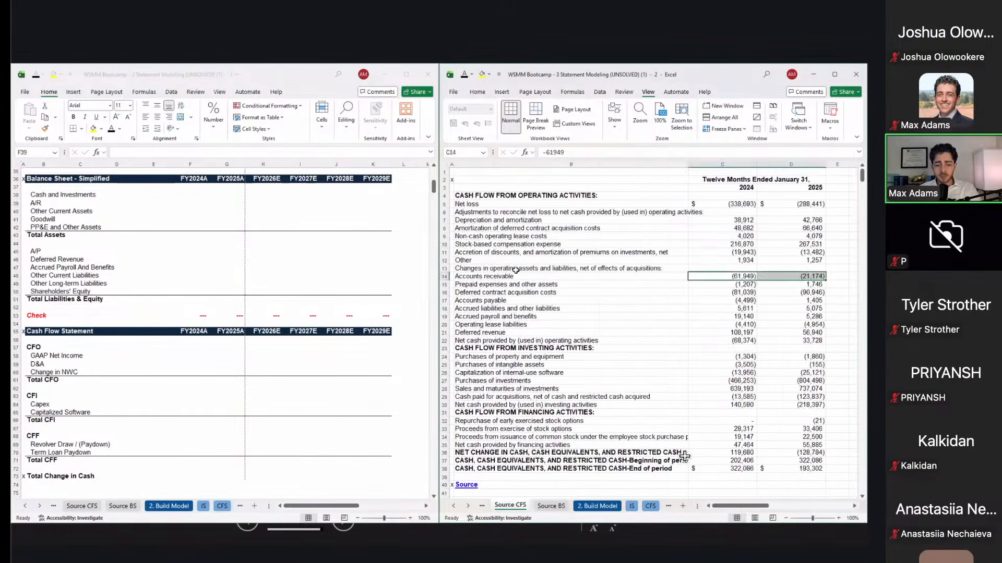
{"action": "key", "text": "ctrl+Page_Down"}
{"action": "left_click", "coordinate": [659, 276]}
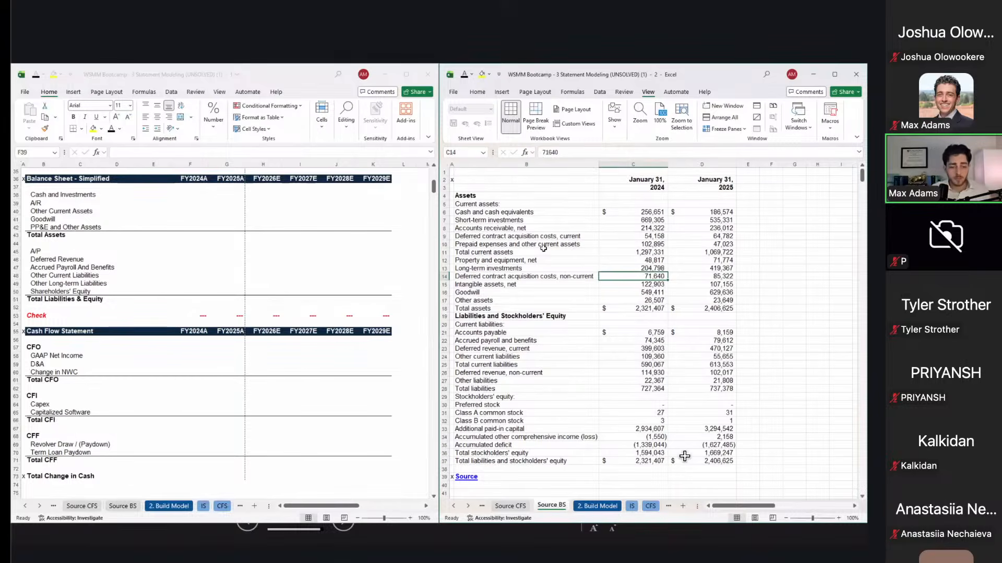
Step: Look over the simplified balance sheet's asset line items in the model
{"action": "left_click", "coordinate": [305, 196]}
{"action": "key", "text": "Up"}
{"action": "key", "text": "Right"}
{"action": "key", "text": "Left"}
{"action": "key", "text": "Left"}
{"action": "key", "text": "Down"}
{"action": "key", "text": "Left"}
{"action": "key", "text": "Left"}
{"action": "key", "text": "Left"}
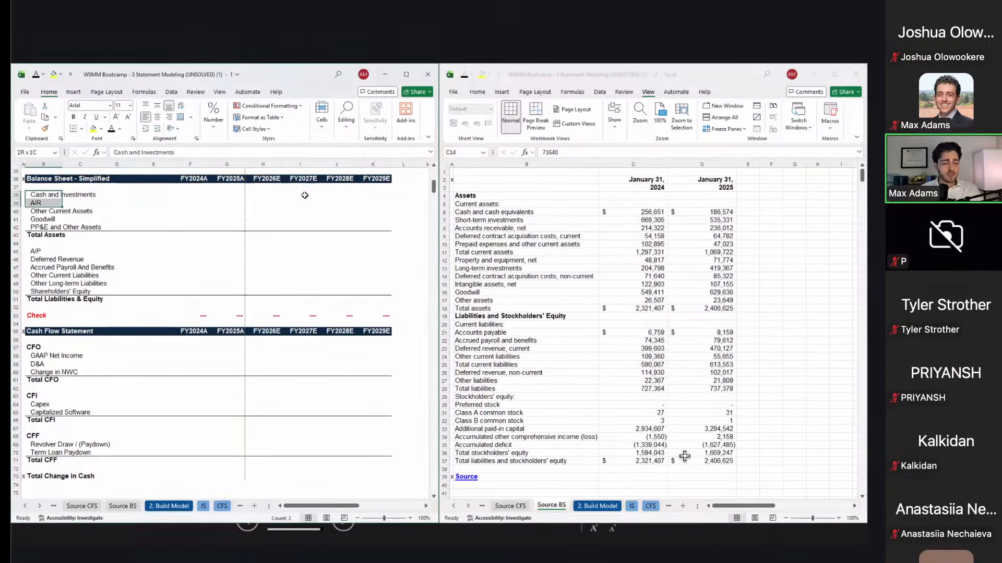
{"action": "key", "text": "shift+Down"}
{"action": "key", "text": "shift+Down"}
{"action": "key", "text": "Down"}
{"action": "key", "text": "Down"}
{"action": "key", "text": "Down"}
{"action": "key", "text": "Down"}
{"action": "key", "text": "Down"}
{"action": "key", "text": "Down"}
{"action": "key", "text": "Down"}
{"action": "key", "text": "Down"}
{"action": "key", "text": "Down"}
{"action": "key", "text": "Down"}
{"action": "key", "text": "Down"}
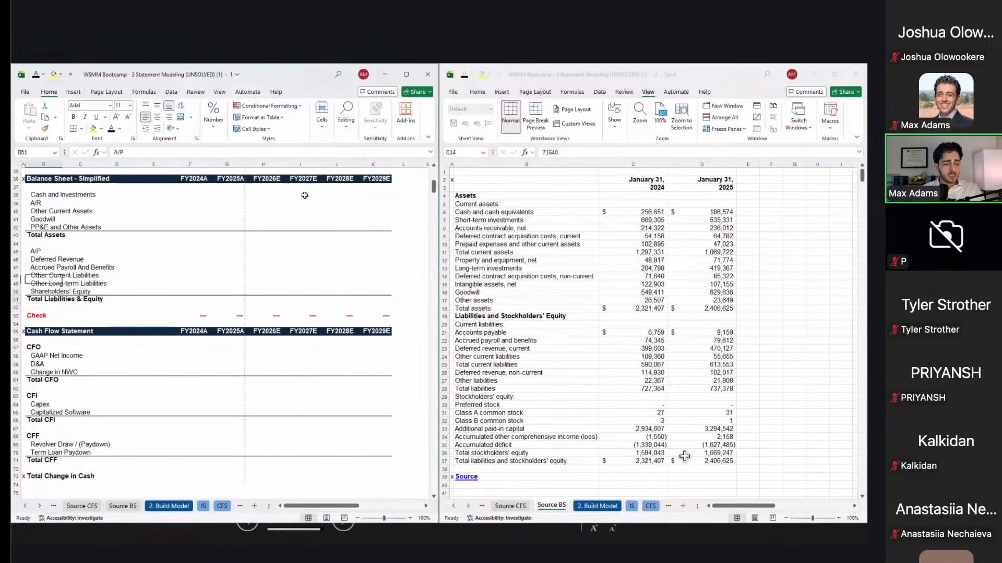
{"action": "key", "text": "ctrl+Right"}
{"action": "key", "text": "ctrl+Left"}
{"action": "key", "text": "Down"}
{"action": "key", "text": "Right"}
{"action": "key", "text": "Right"}
{"action": "key", "text": "Down"}
{"action": "key", "text": "Right"}
{"action": "key", "text": "Right"}
{"action": "key", "text": "Right"}
Step: Review the FY2024A and FY2025A balance check formulas, then return to FY2024A Cash and Investments
{"action": "key", "text": "F2"}
{"action": "key", "text": "Escape"}
{"action": "key", "text": "Left"}
{"action": "key", "text": "F2"}
{"action": "key", "text": "Escape"}
{"action": "key", "text": "Right"}
{"action": "key", "text": "F2"}
{"action": "key", "text": "Escape"}
{"action": "key", "text": "F2"}
{"action": "key", "text": "Escape"}
{"action": "key", "text": "Left"}
{"action": "key", "text": "Up"}
{"action": "key", "text": "Up"}
{"action": "key", "text": "Up"}
{"action": "key", "text": "Left"}
{"action": "key", "text": "Left"}
{"action": "key", "text": "Left"}
{"action": "key", "text": "Left"}
{"action": "key", "text": "Up"}
{"action": "key", "text": "Up"}
{"action": "key", "text": "Up"}
{"action": "key", "text": "Up"}
{"action": "key", "text": "Up"}
{"action": "key", "text": "Left"}
{"action": "key", "text": "Up"}
{"action": "key", "text": "Up"}
{"action": "key", "text": "Up"}
{"action": "key", "text": "Up"}
{"action": "key", "text": "Up"}
{"action": "key", "text": "Up"}
{"action": "key", "text": "Up"}
{"action": "key", "text": "Right"}
{"action": "key", "text": "Right"}
{"action": "key", "text": "Right"}
{"action": "key", "text": "Right"}
{"action": "key", "text": "Right"}
Step: Pick out the source cash, short-term investments and long-term investments lines for 2024
{"action": "left_click", "coordinate": [513, 206]}
{"action": "left_click_drag", "start_coordinate": [512, 209], "coordinate": [512, 219]}
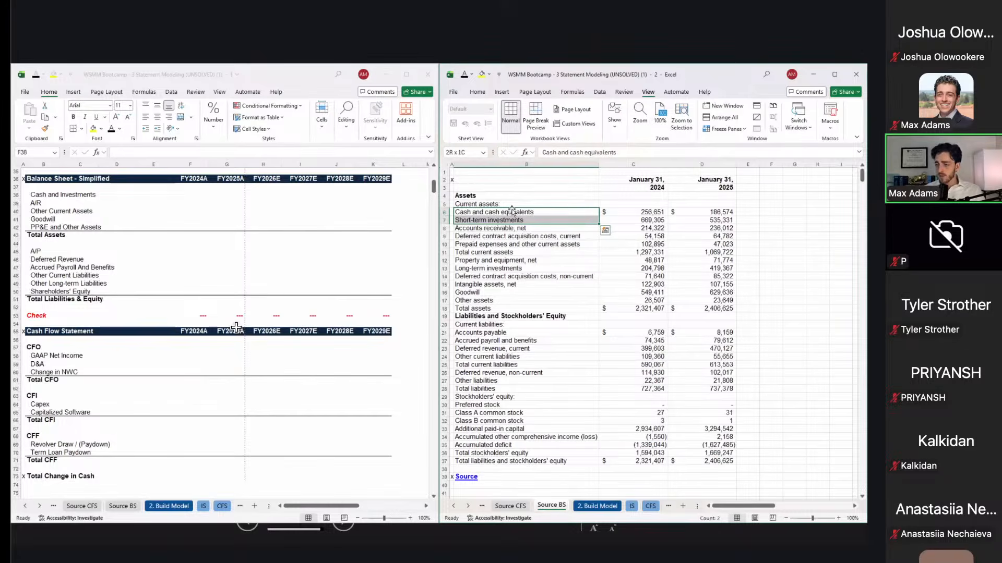
{"action": "left_click", "coordinate": [583, 270]}
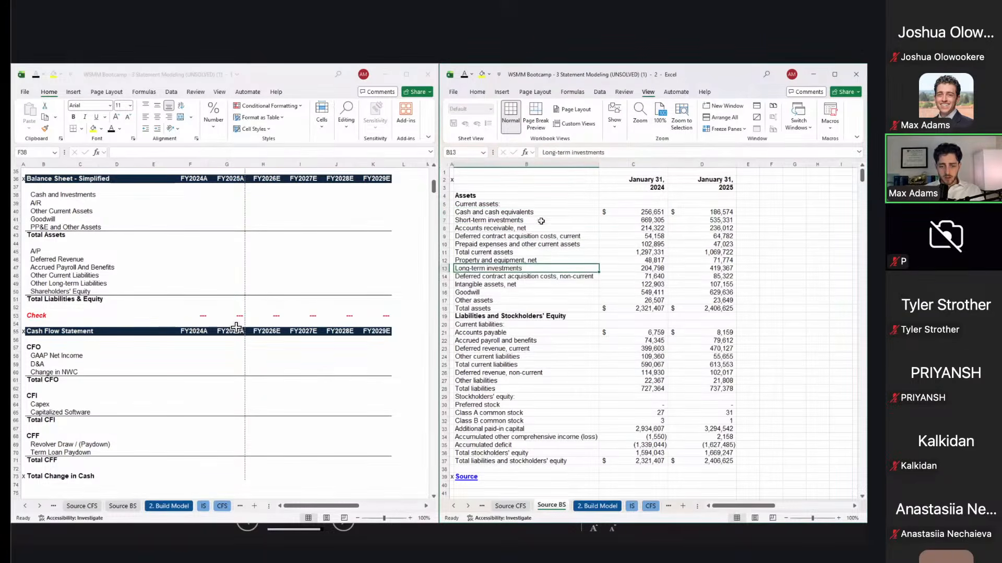
{"action": "left_click", "coordinate": [533, 211], "text": "ctrl"}
{"action": "left_click", "coordinate": [527, 219], "text": "ctrl"}
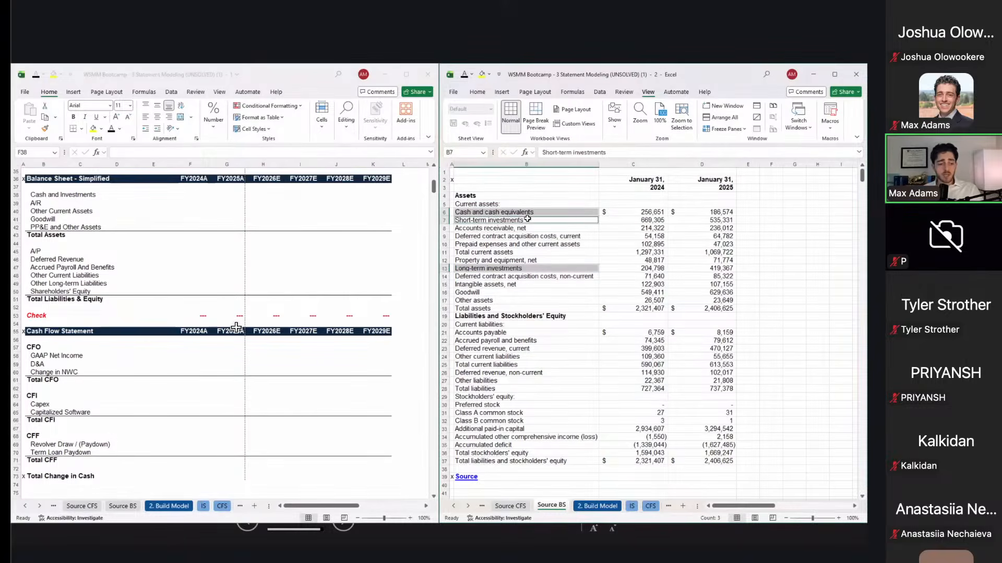
Step: Start the F38 Cash and Investments formula with ='Source BS'!C6
{"action": "left_click", "coordinate": [192, 196]}
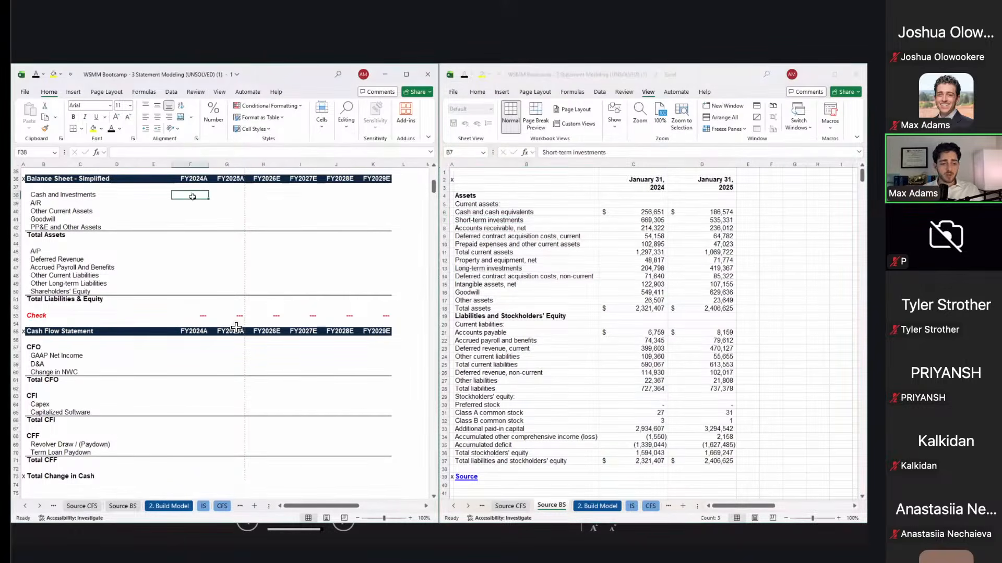
{"action": "type", "text": "="}
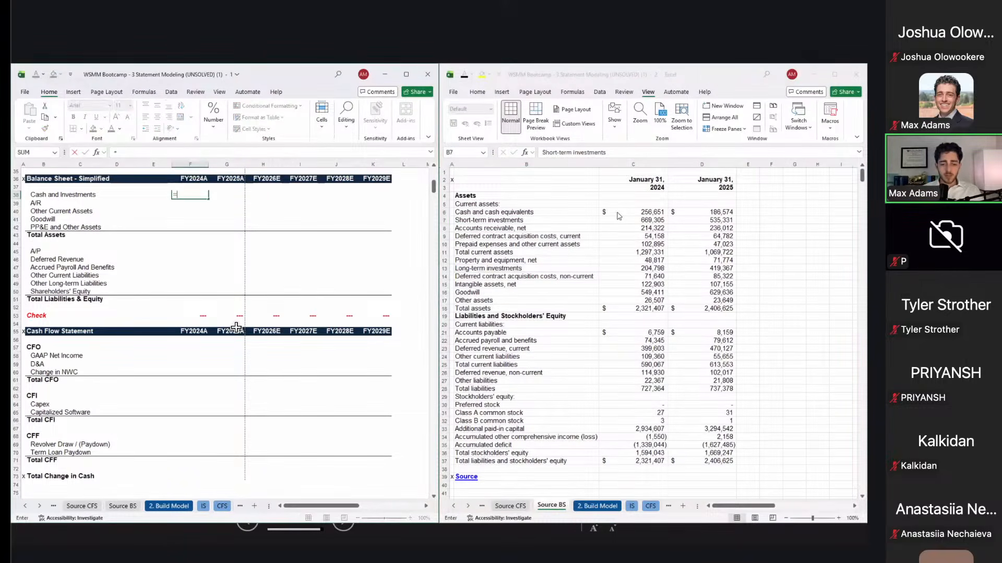
{"action": "left_click", "coordinate": [637, 213]}
Step: Complete F38 as ='Source BS'!C6+'Source BS'!C7+'Source BS'!C13, totalling 1,130,754
{"action": "type", "text": "+"}
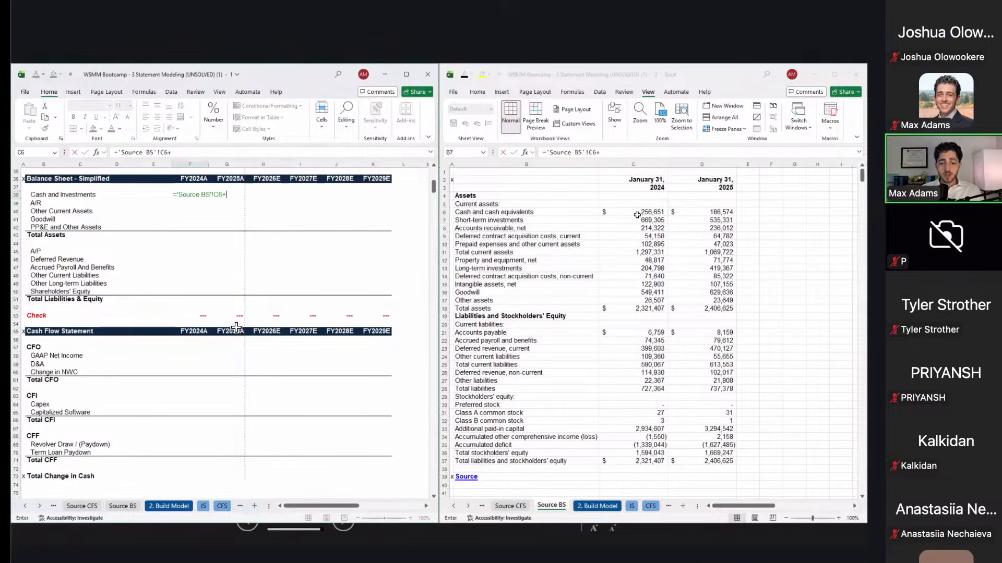
{"action": "left_click", "coordinate": [636, 222]}
{"action": "type", "text": "+"}
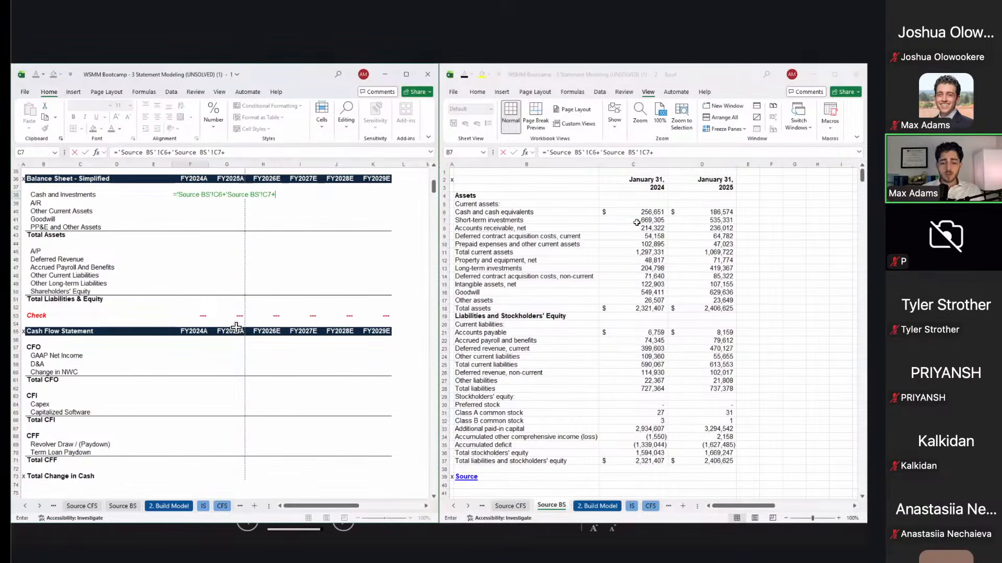
{"action": "left_click", "coordinate": [647, 269]}
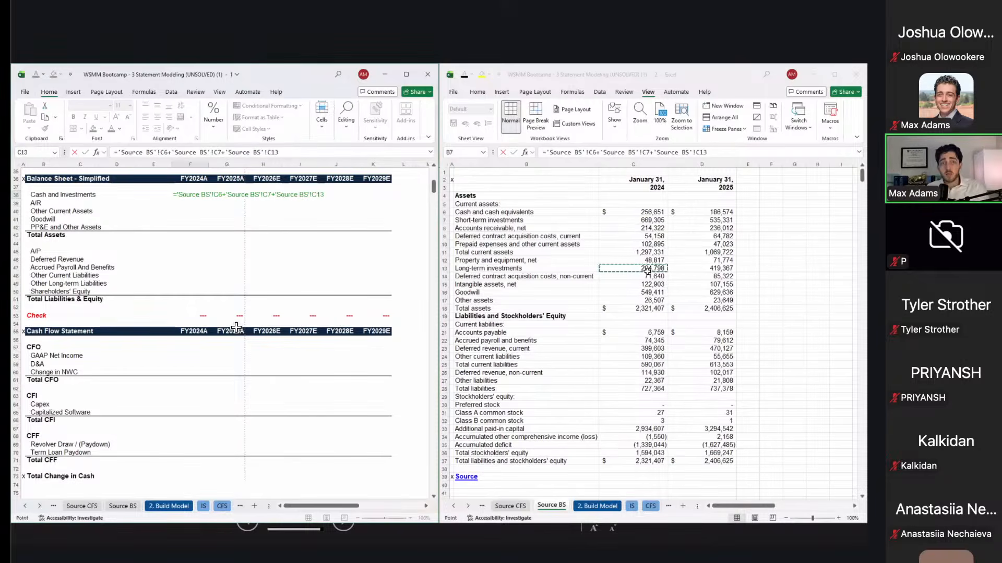
{"action": "key", "text": "Return"}
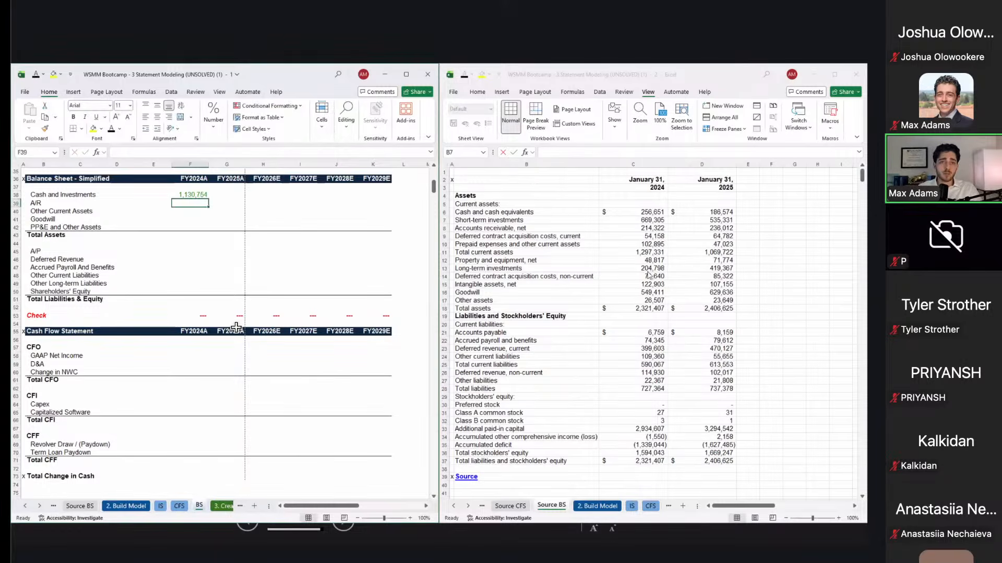
{"action": "key", "text": "Up"}
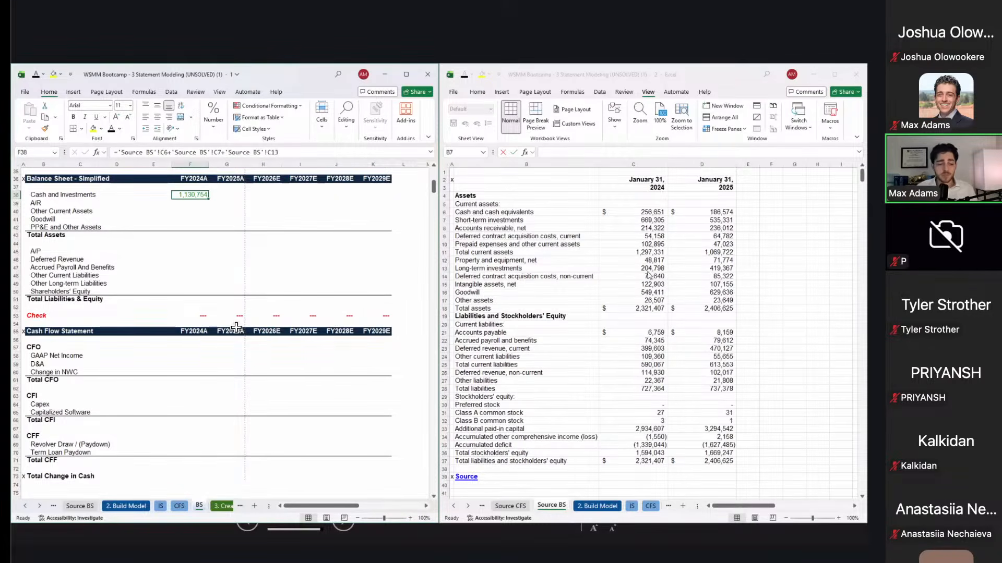
Step: Link FY2024A A/R to Source BS C8 (214,322) and Other Current Assets to C10 (102,895)
{"action": "key", "text": "Down"}
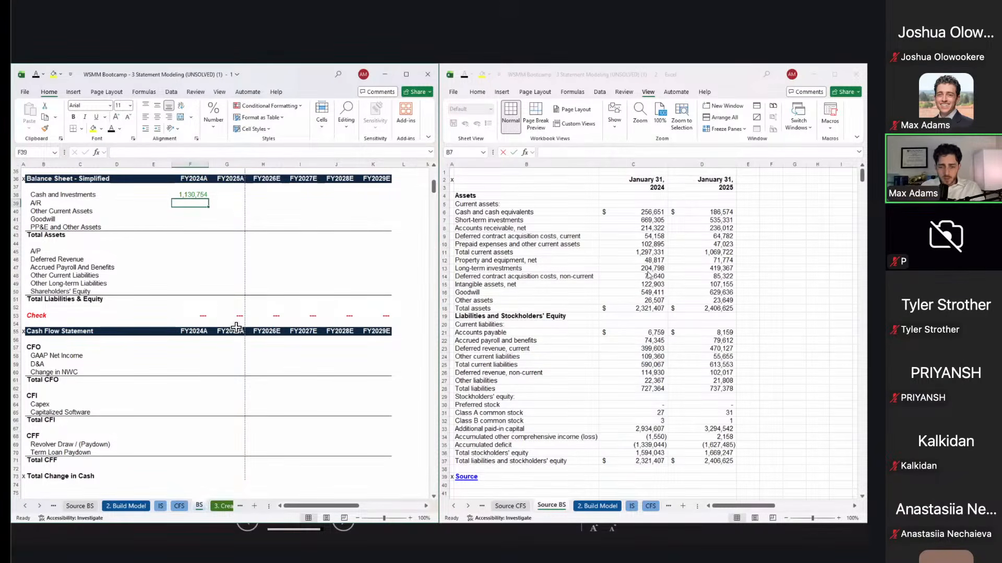
{"action": "type", "text": "="}
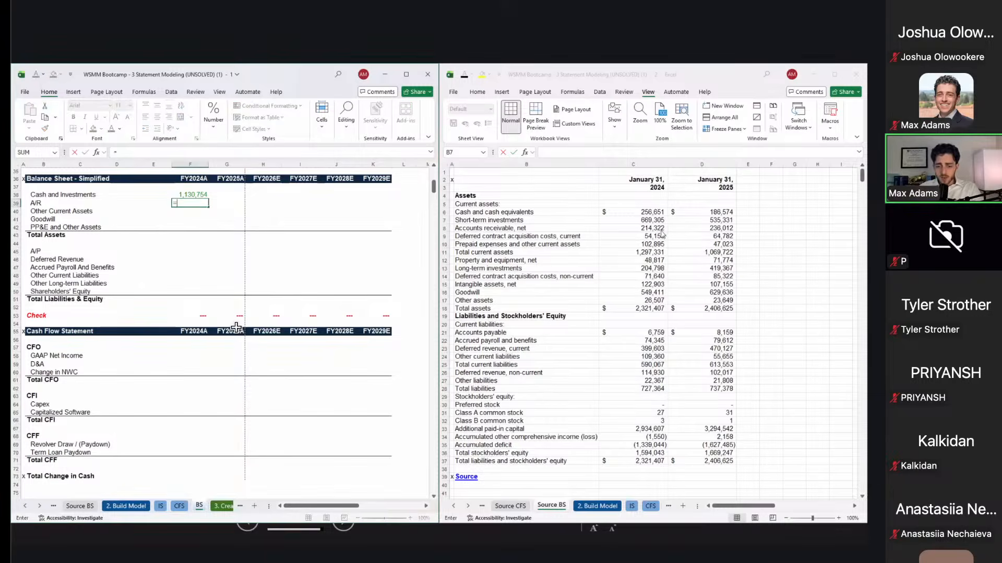
{"action": "left_click", "coordinate": [659, 228]}
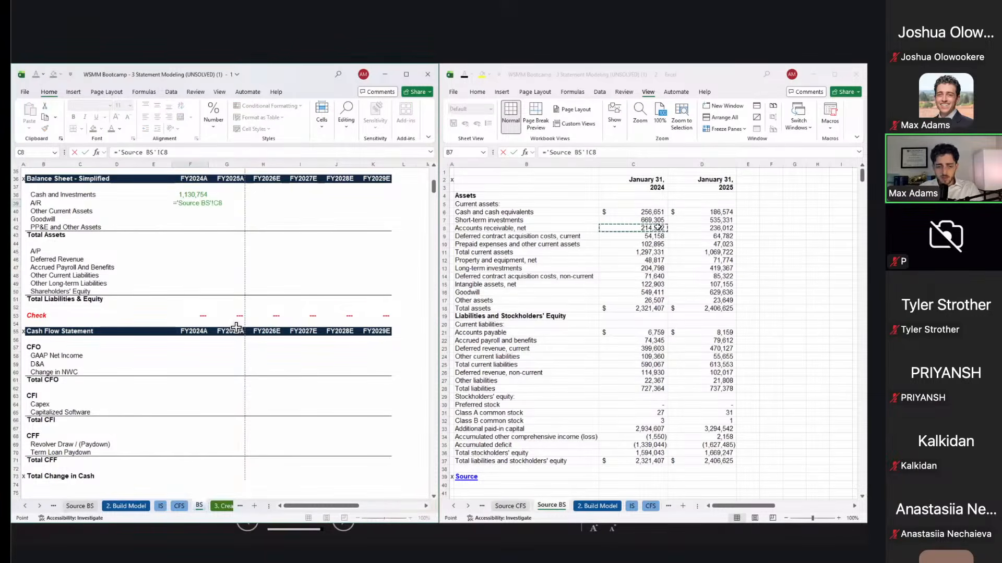
{"action": "key", "text": "Return"}
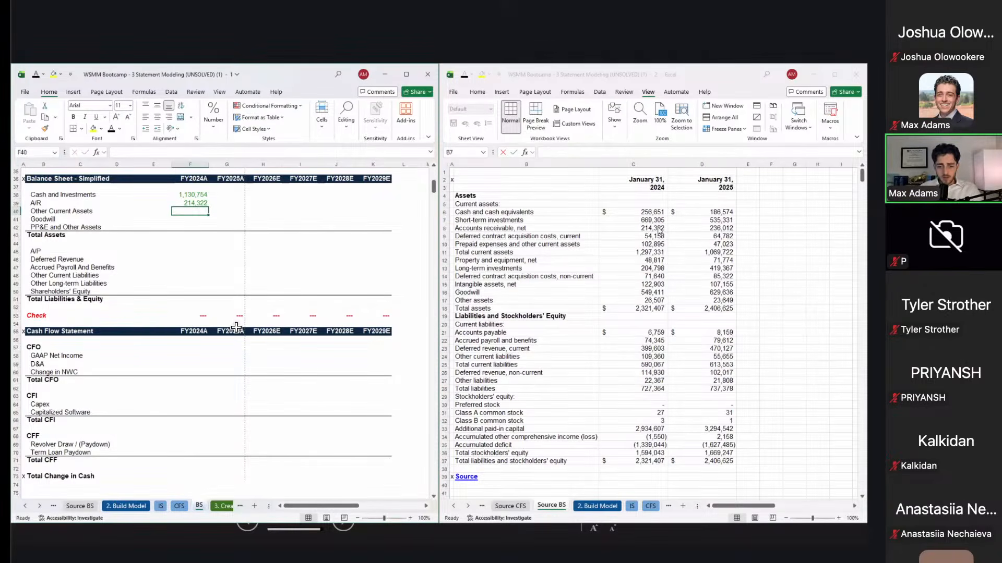
{"action": "type", "text": "="}
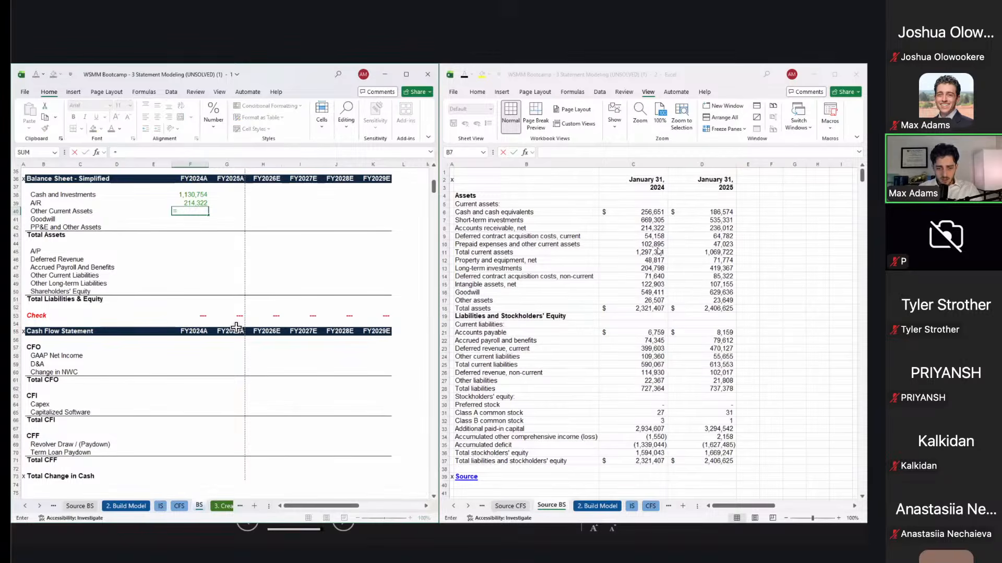
{"action": "left_click", "coordinate": [653, 243]}
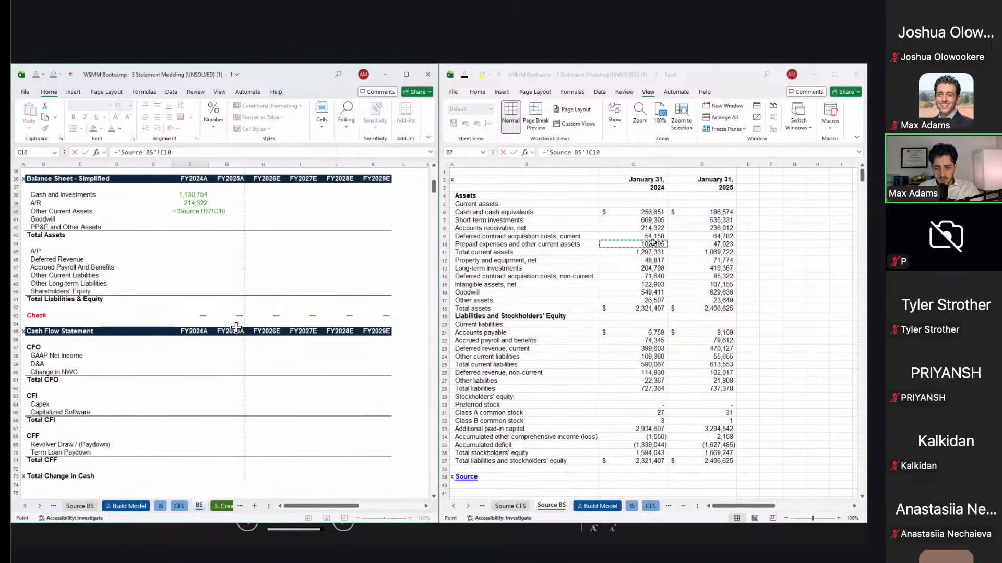
{"action": "key", "text": "Tab"}
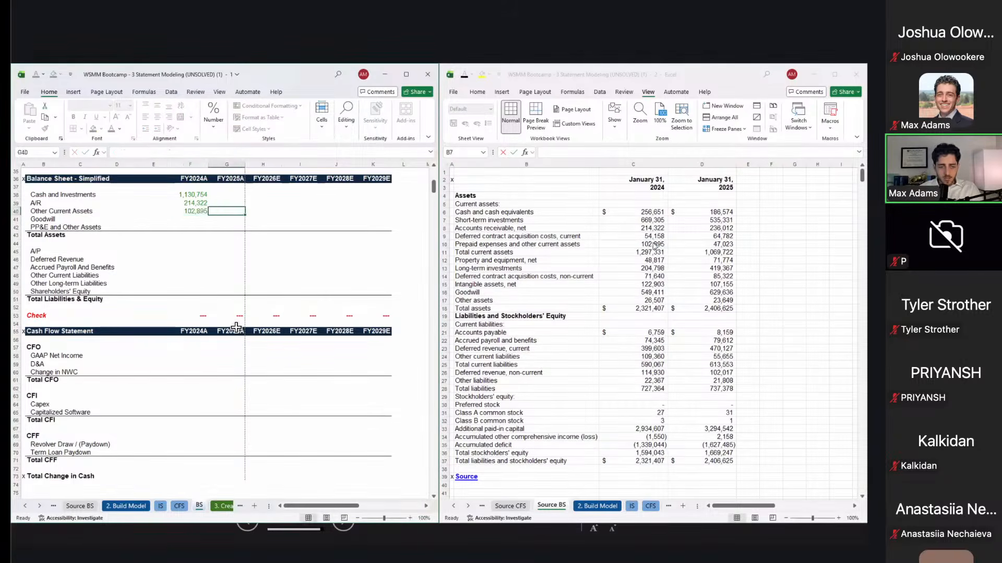
{"action": "key", "text": "Left"}
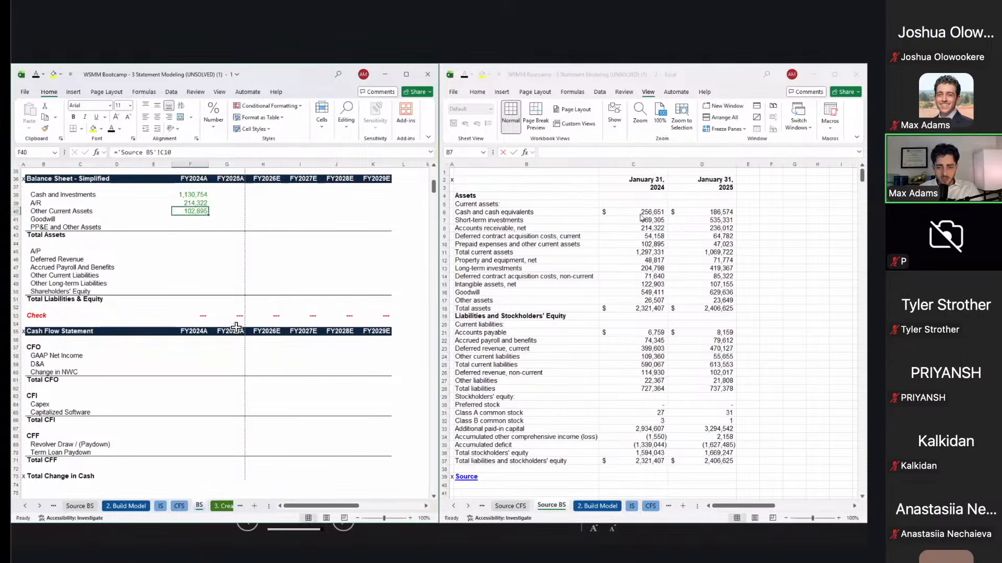
Step: Copy 2024 Goodwill of 549,411 from Source BS C16 into F41, and begin F42's formula
{"action": "left_click", "coordinate": [582, 232]}
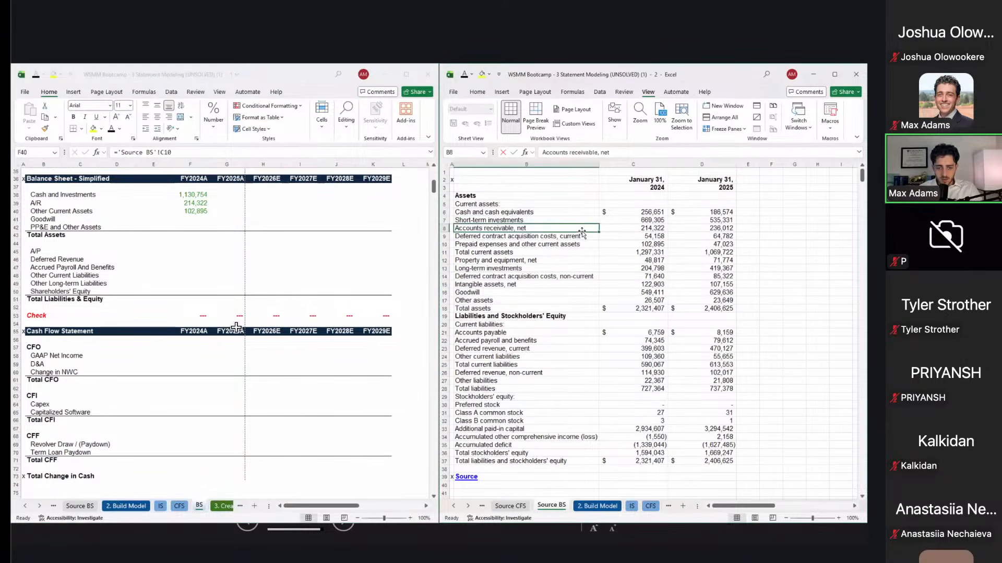
{"action": "left_click", "coordinate": [582, 238]}
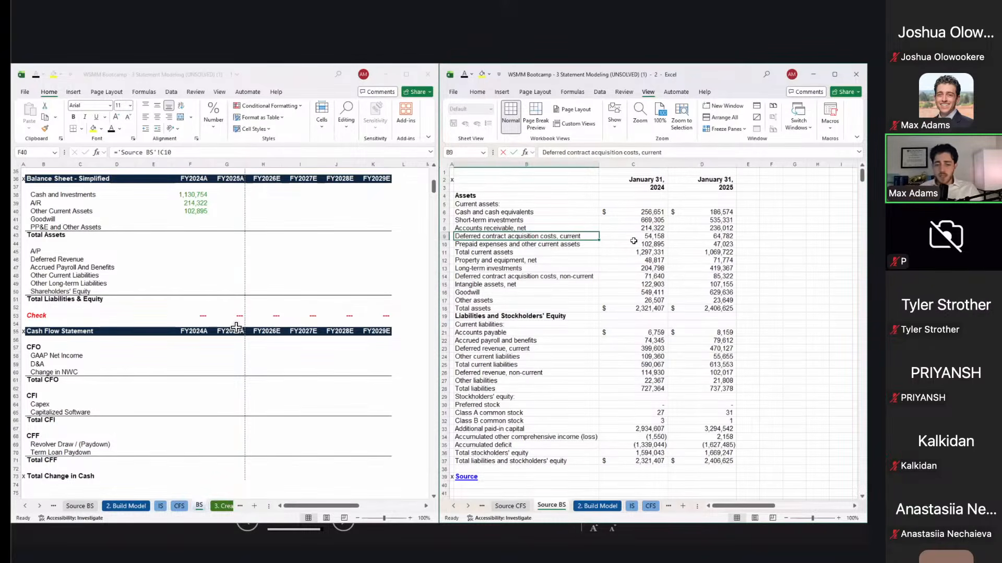
{"action": "left_click_drag", "start_coordinate": [632, 245], "coordinate": [617, 283]}
{"action": "left_click", "coordinate": [618, 283]}
{"action": "key", "text": "Down"}
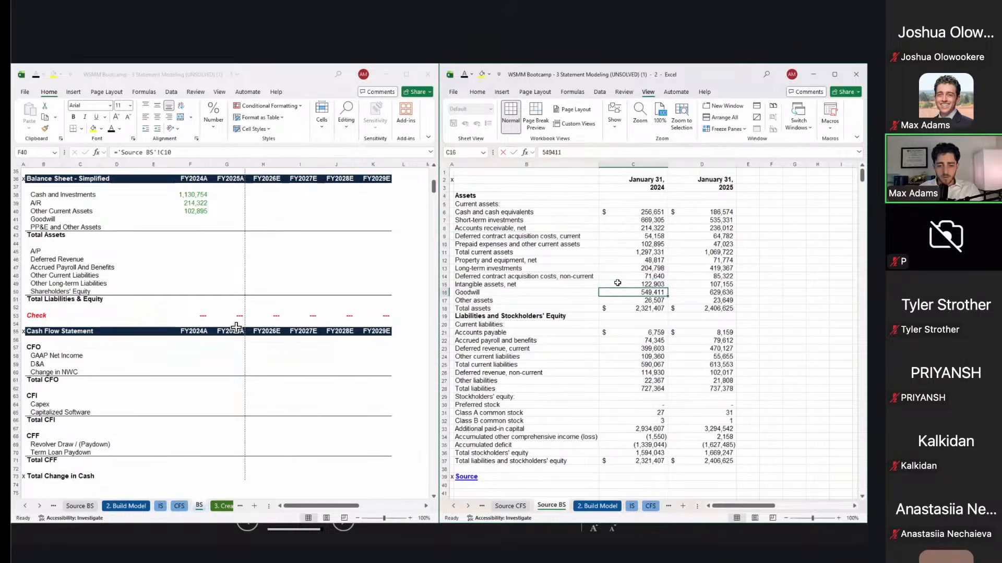
{"action": "key", "text": "ctrl+c"}
{"action": "left_click", "coordinate": [195, 224]}
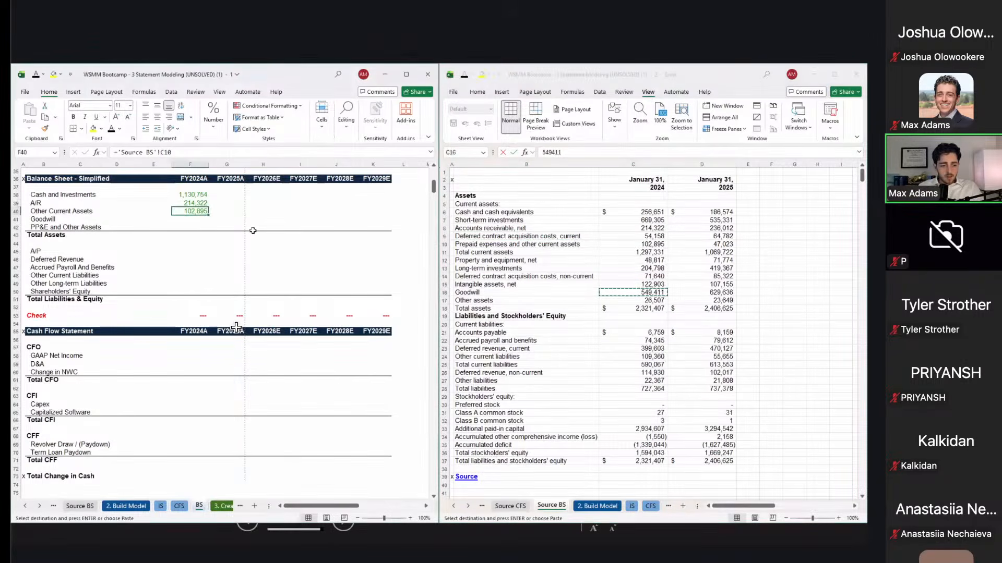
{"action": "key", "text": "Return"}
{"action": "key", "text": "ctrl+v"}
{"action": "key", "text": "Down"}
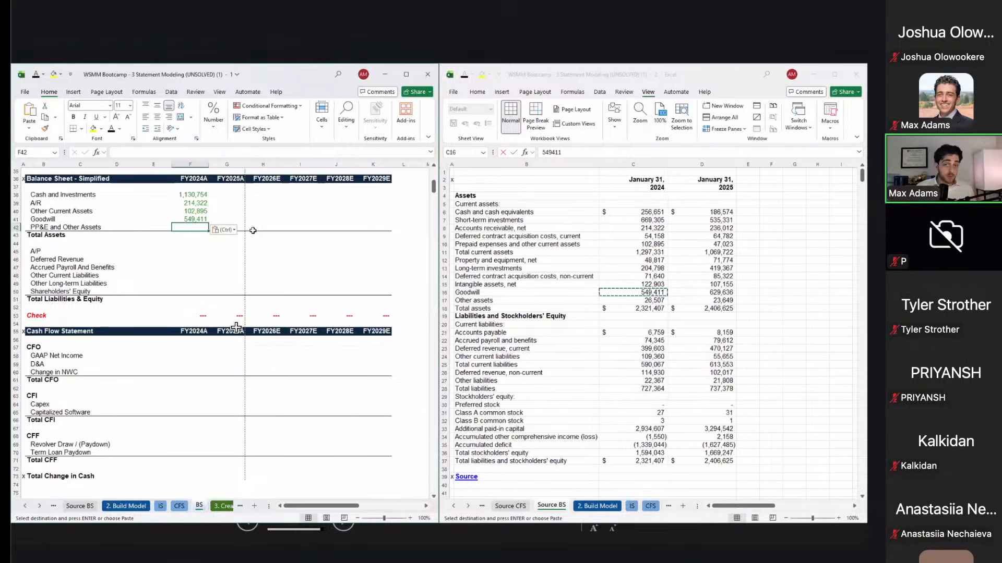
{"action": "type", "text": "="}
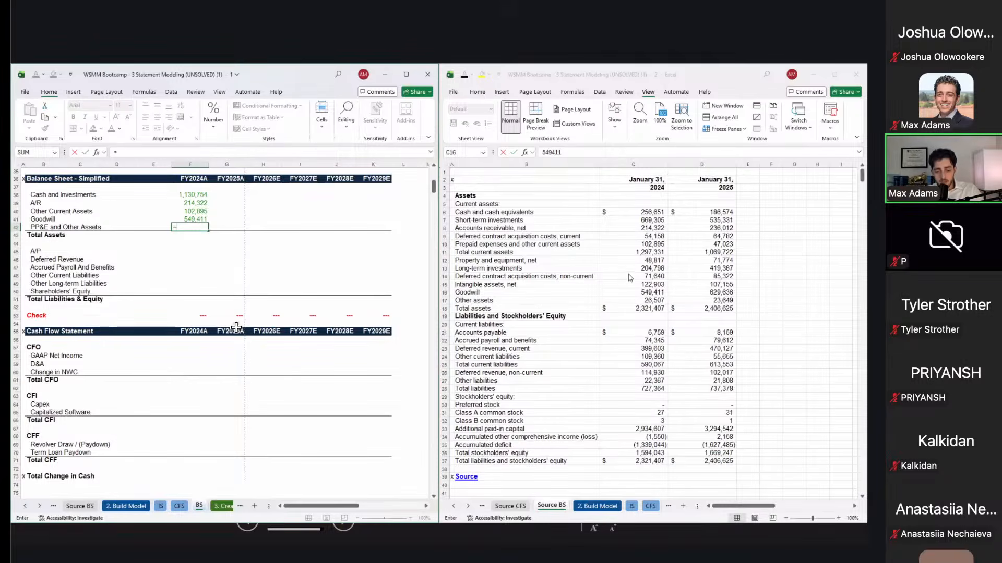
Step: Sum 2024 property, deferred contract costs, intangibles and other assets into F42, totalling 324,025
{"action": "left_click", "coordinate": [630, 260]}
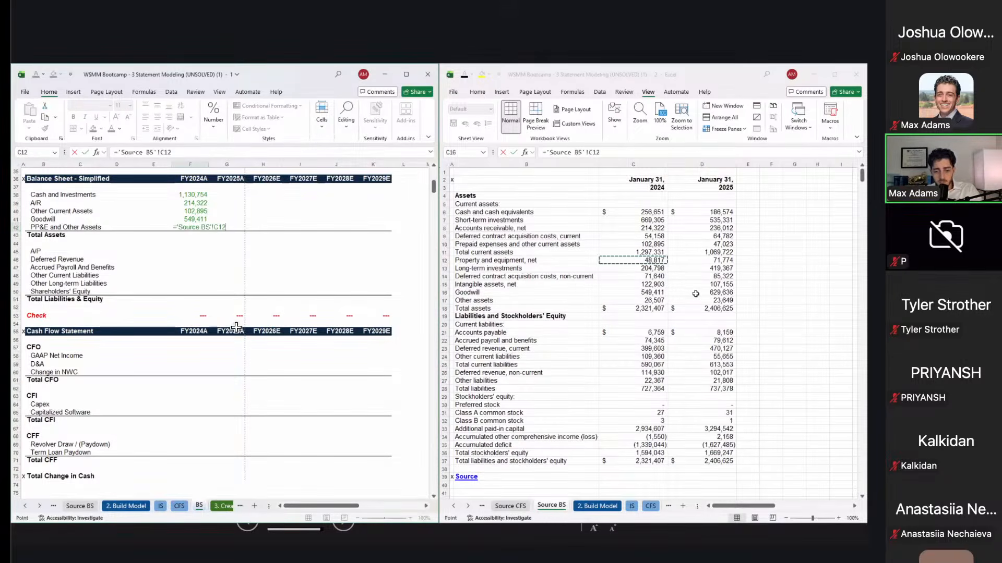
{"action": "type", "text": "+"}
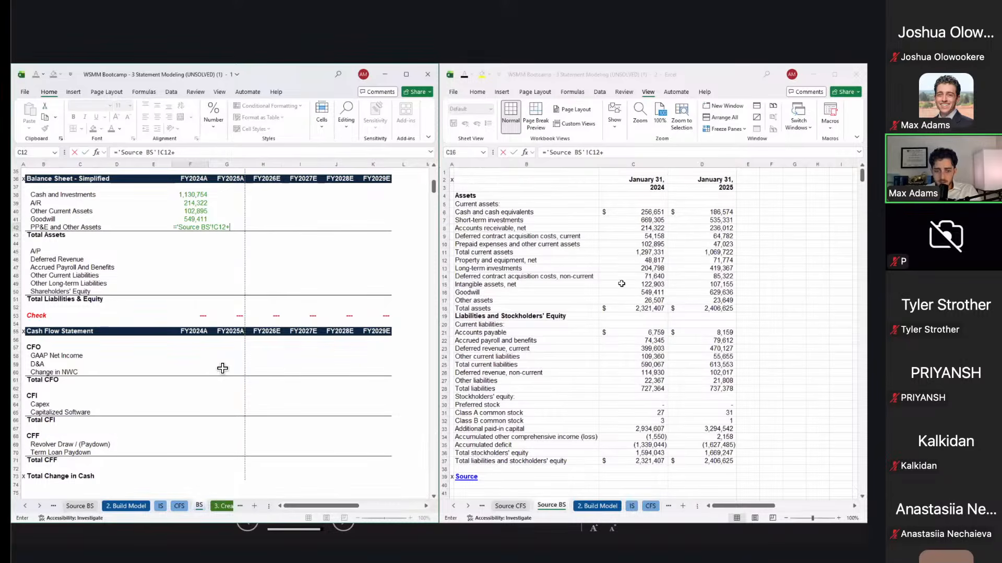
{"action": "left_click", "coordinate": [640, 277]}
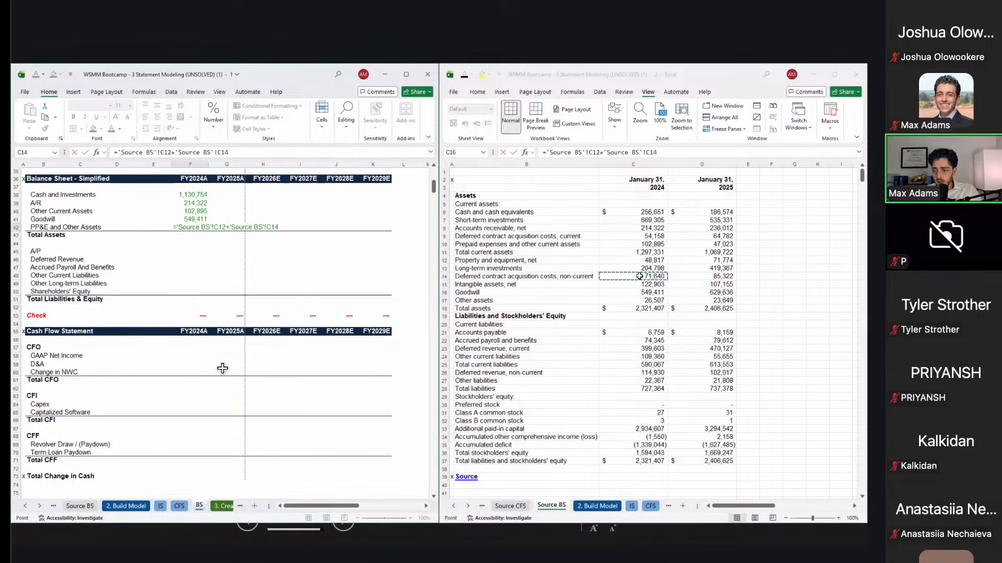
{"action": "type", "text": "+"}
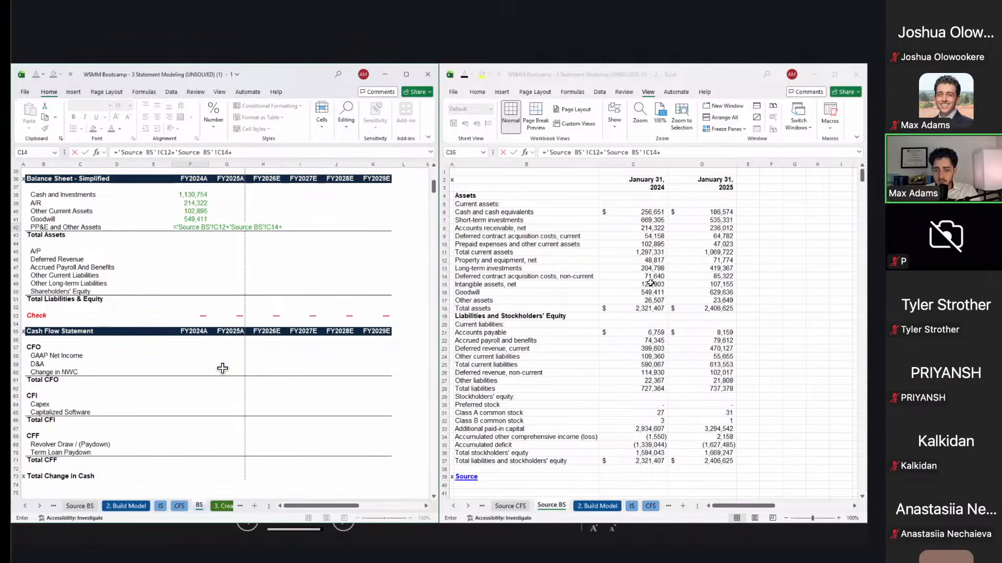
{"action": "left_click", "coordinate": [657, 284]}
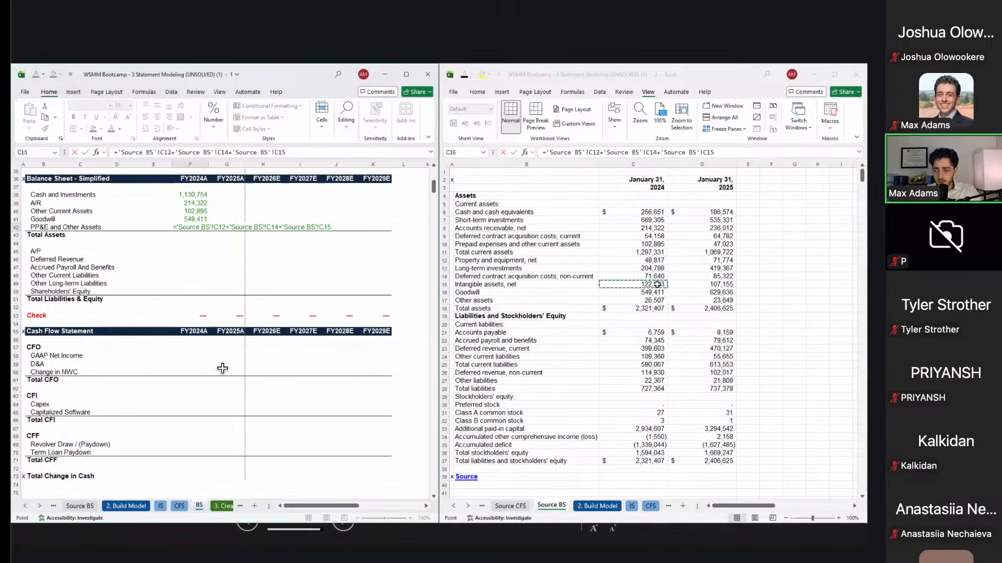
{"action": "type", "text": "+"}
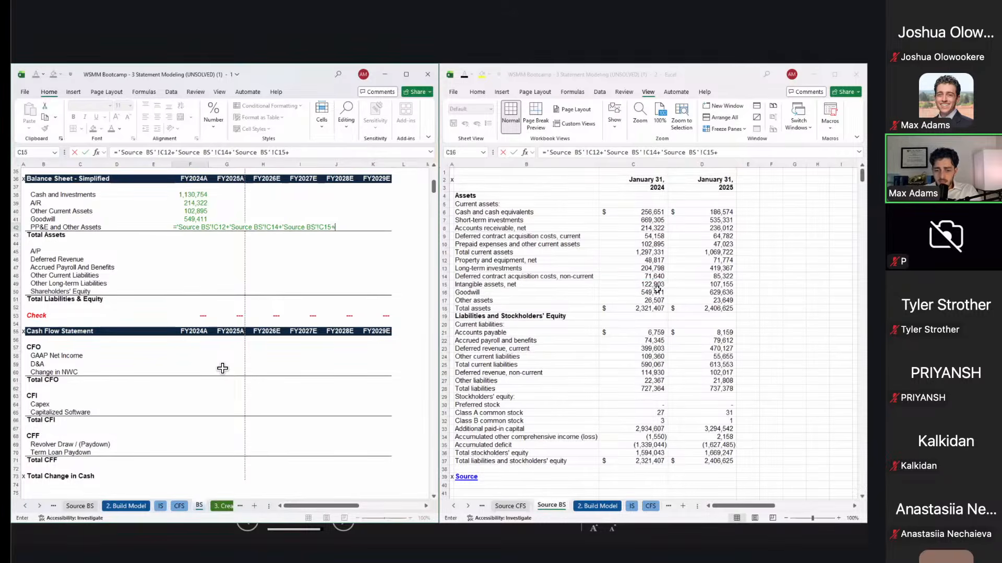
{"action": "left_click", "coordinate": [655, 301]}
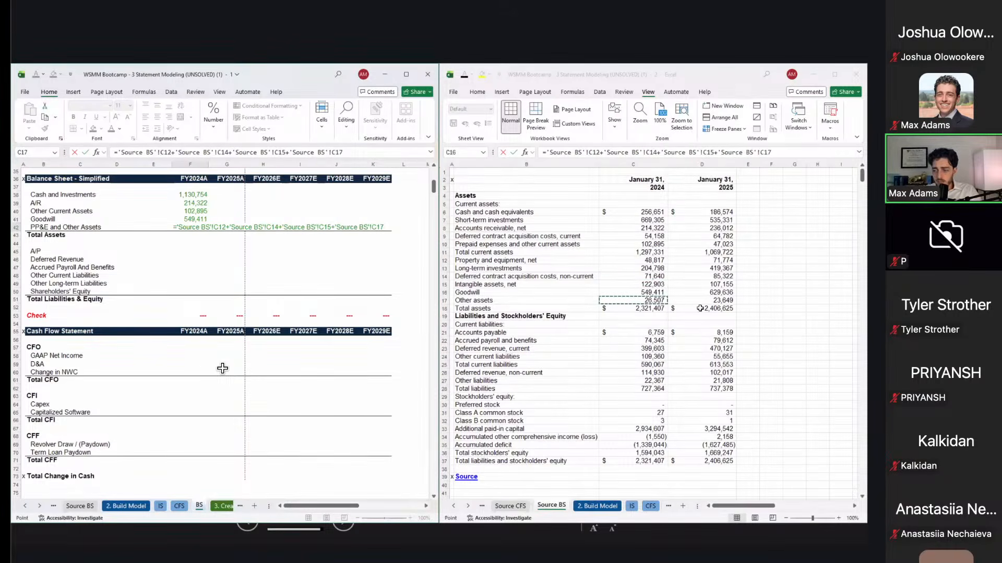
{"action": "type", "text": "+"}
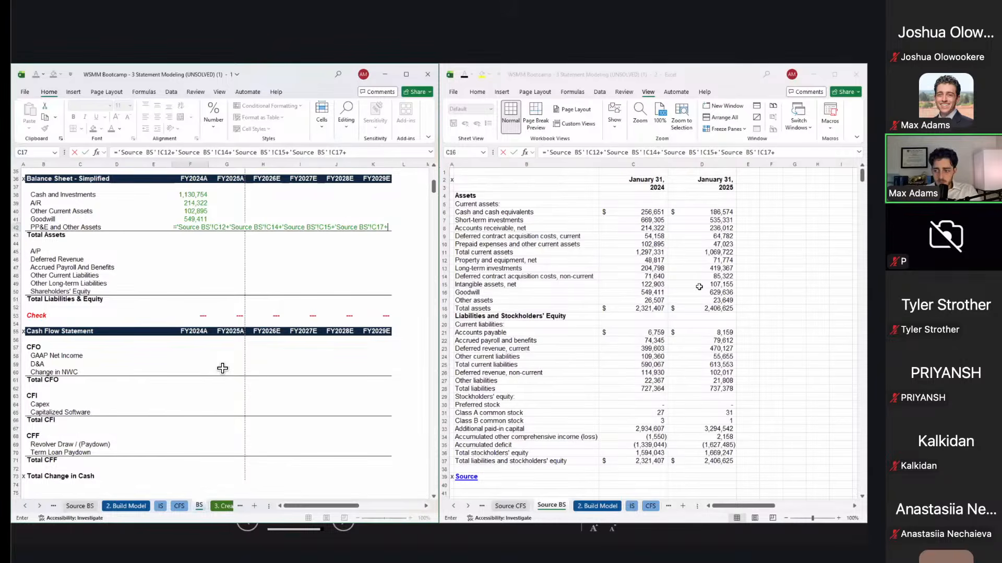
{"action": "left_click", "coordinate": [649, 238]}
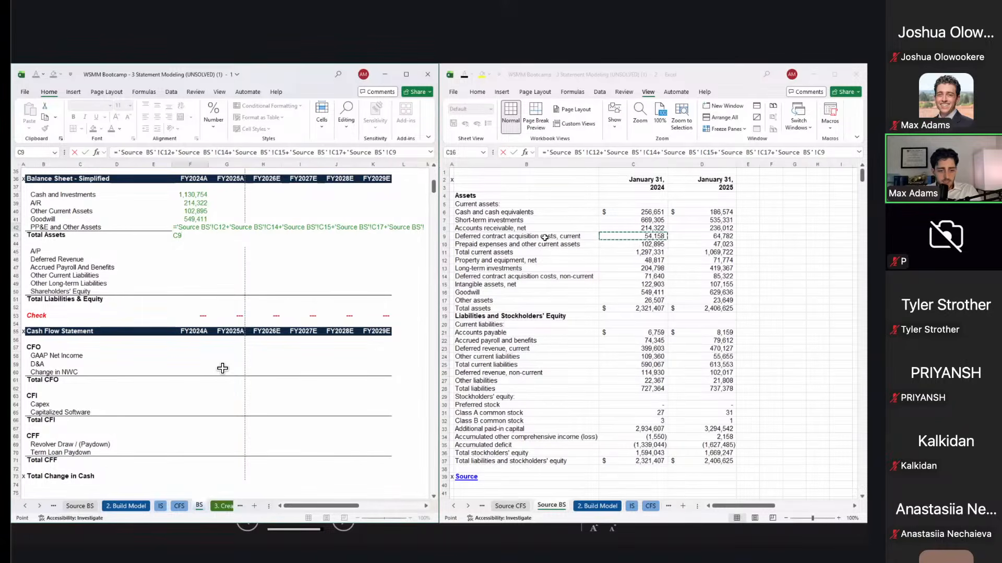
{"action": "key", "text": "Return"}
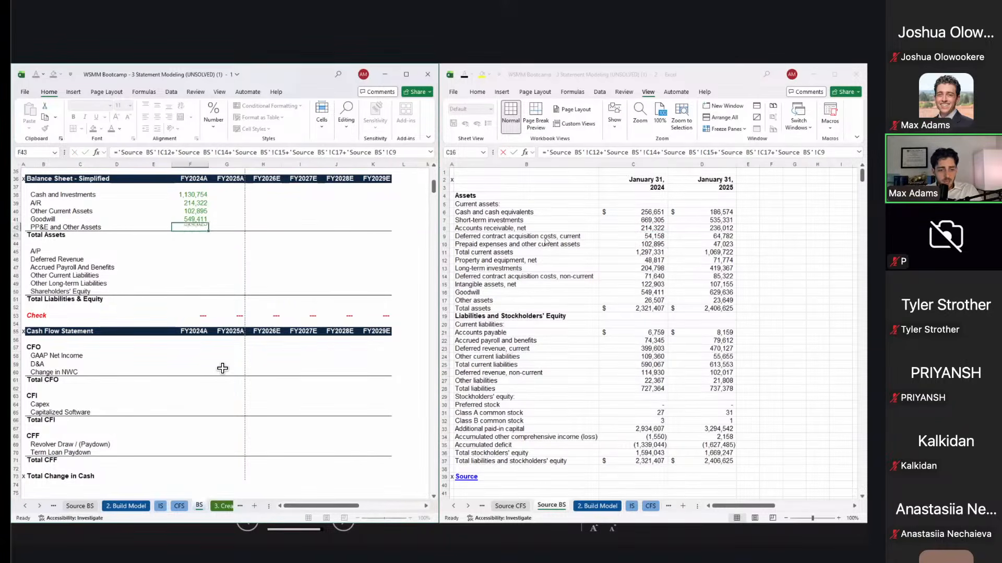
{"action": "key", "text": "Left"}
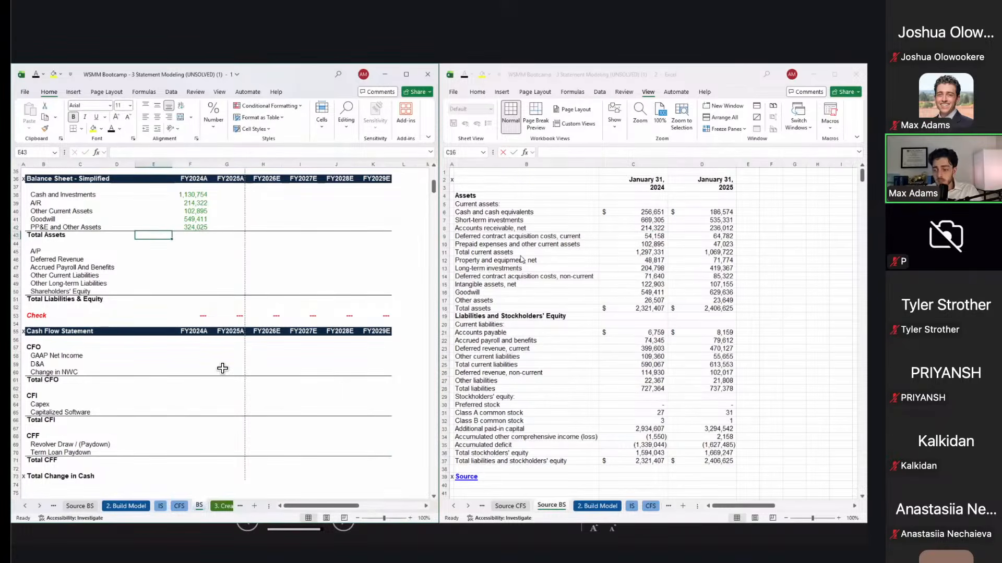
Step: Total FY2024A assets in F43 with =SUM(F38:F42)
{"action": "key", "text": "Right"}
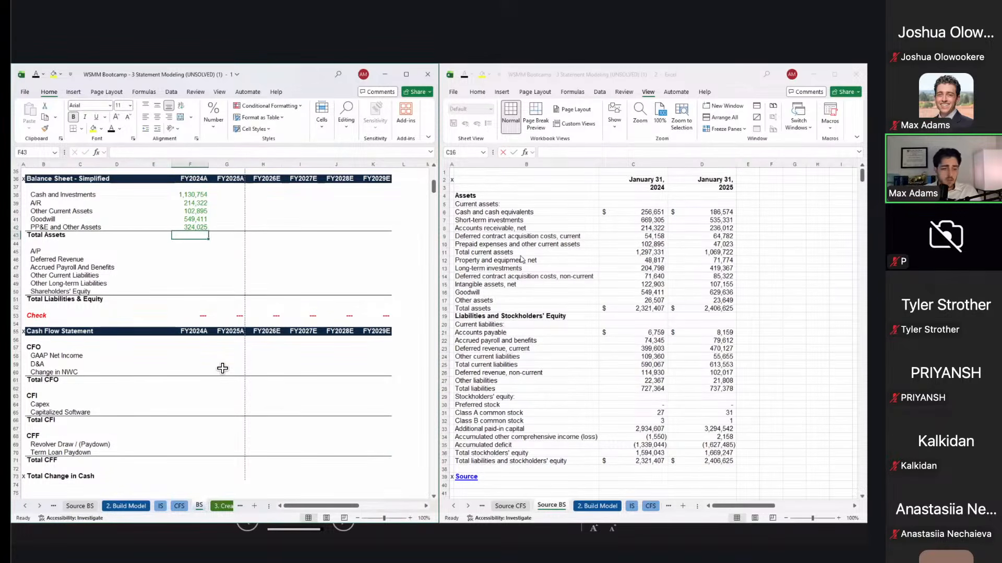
{"action": "type", "text": "=SUM("}
{"action": "key", "text": "Up"}
{"action": "key", "text": "Up"}
{"action": "key", "text": "Up"}
{"action": "key", "text": "Up"}
{"action": "key", "text": "Up"}
{"action": "key", "text": "shift+Down"}
{"action": "key", "text": "shift+Down"}
{"action": "key", "text": "shift+Down"}
{"action": "key", "text": "shift+Down"}
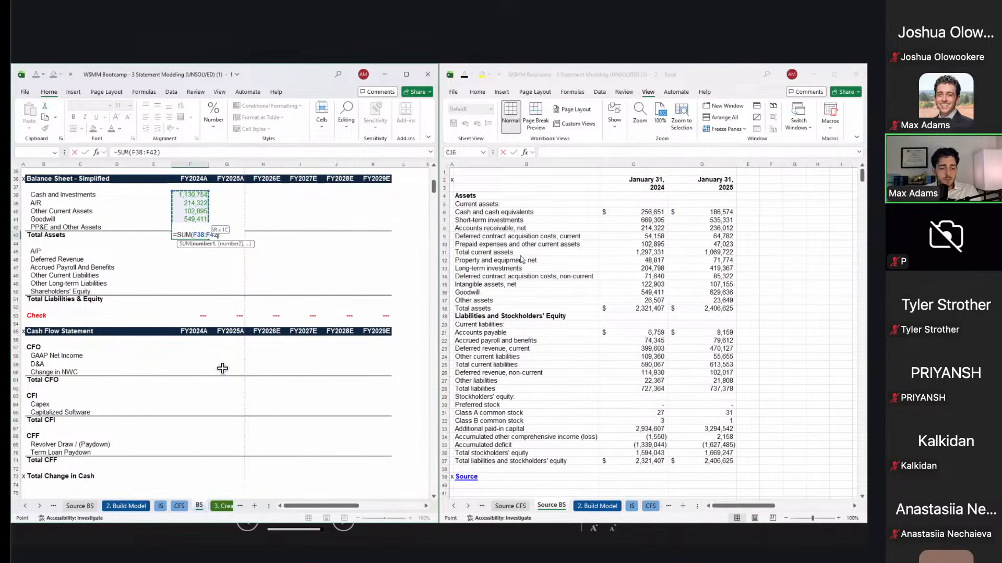
{"action": "key", "text": "ctrl+Return"}
Step: Check against the source total assets of 2,321,407 and display the sheet's formulas
{"action": "left_click", "coordinate": [647, 307]}
{"action": "key", "text": "ctrl+c"}
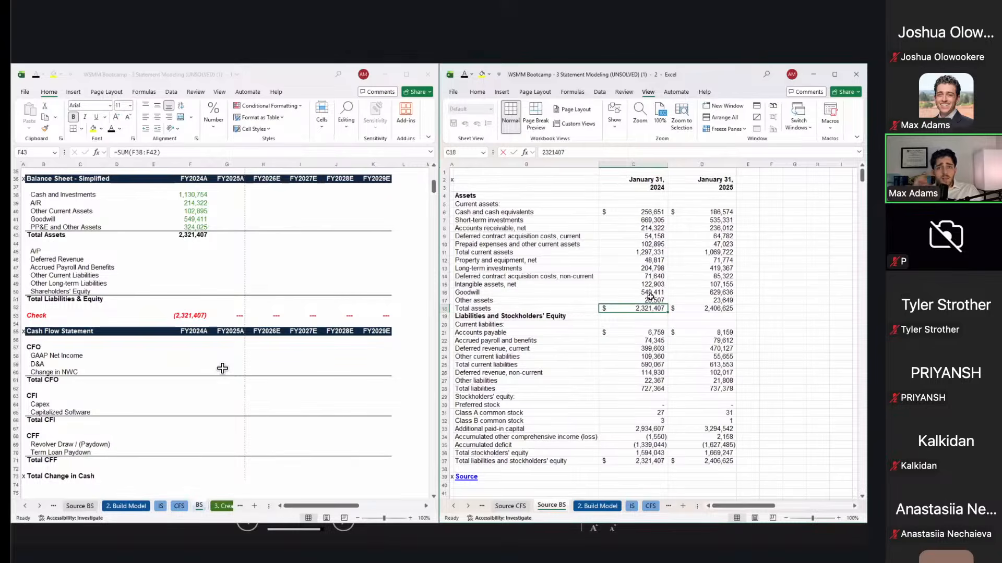
{"action": "key", "text": "alt+Tab"}
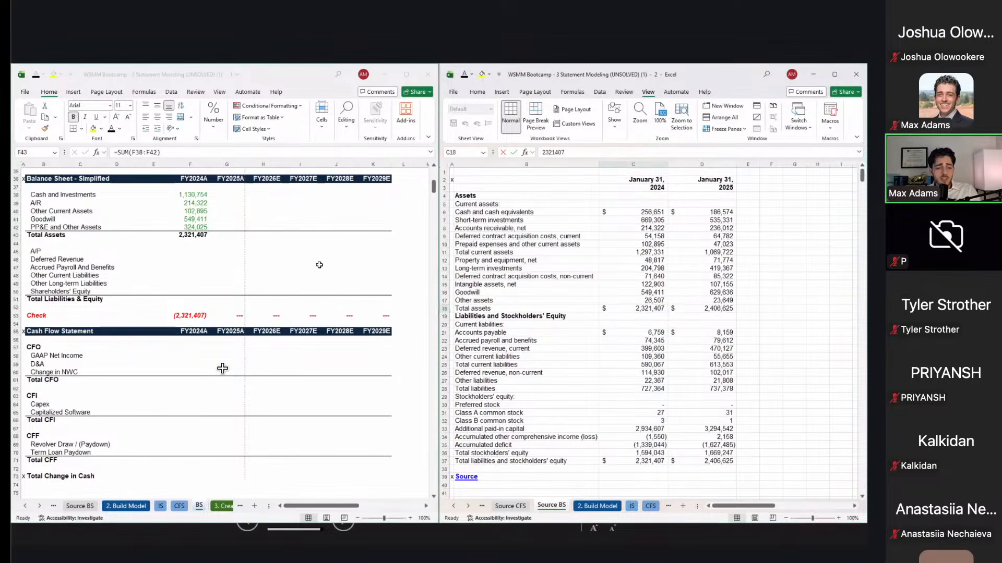
{"action": "key", "text": "ctrl+grave"}
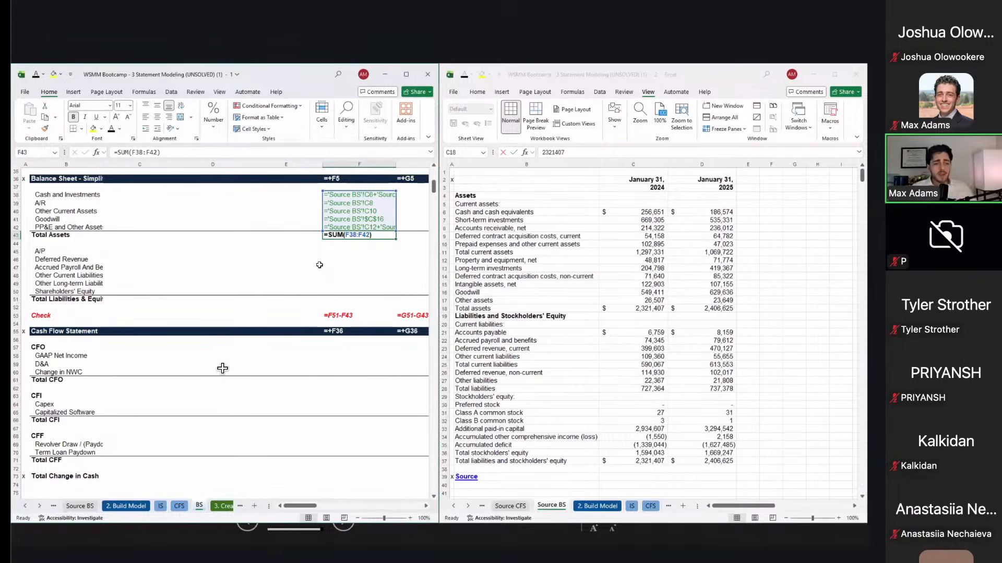
Step: Switch the BS sheet back to showing values and return to the FY2024A asset column
{"action": "key", "text": "Right"}
{"action": "key", "text": "Left"}
{"action": "key", "text": "Up"}
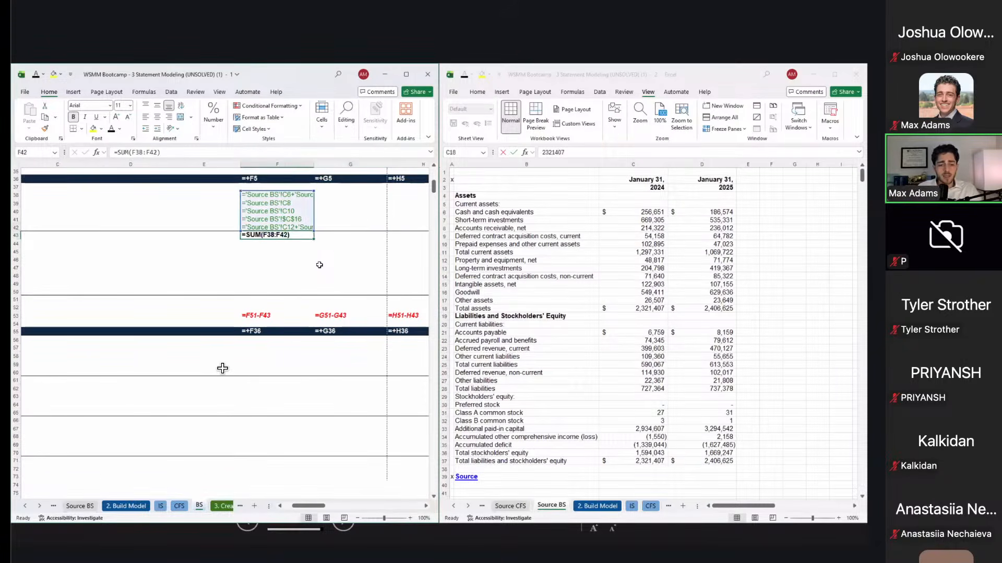
{"action": "key", "text": "ctrl+grave"}
{"action": "key", "text": "Left"}
{"action": "key", "text": "Up"}
{"action": "key", "text": "Left"}
{"action": "key", "text": "Up"}
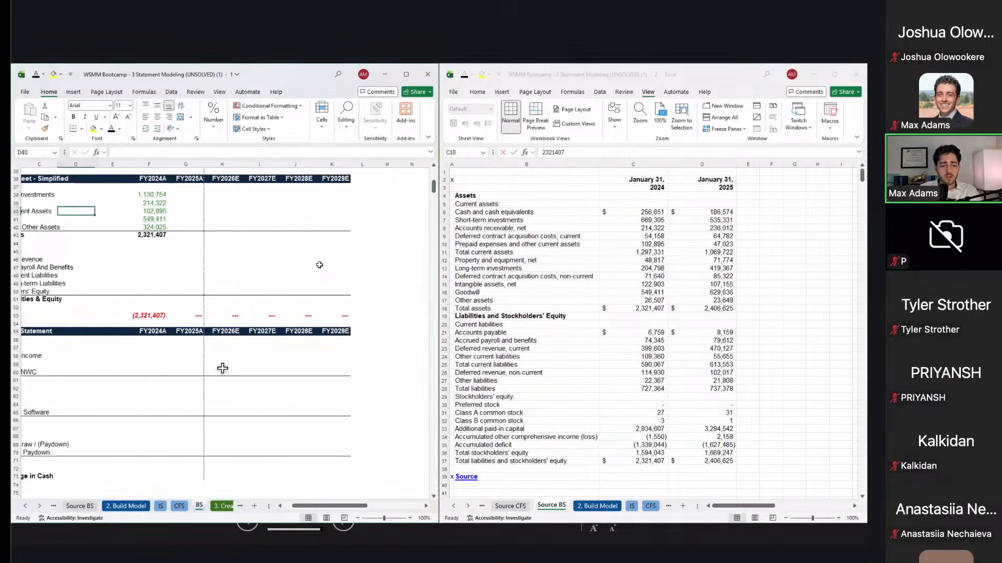
{"action": "key", "text": "Left"}
{"action": "key", "text": "Left"}
{"action": "key", "text": "Up"}
{"action": "key", "text": "Right"}
{"action": "key", "text": "Right"}
Step: Select the FY2024A assets F38:F43 and fill them right into the FY2025A column
{"action": "key", "text": "Right"}
{"action": "key", "text": "Right"}
{"action": "key", "text": "Up"}
{"action": "key", "text": "shift+Down"}
{"action": "key", "text": "shift+Down"}
{"action": "key", "text": "shift+Down"}
{"action": "key", "text": "shift+Down"}
{"action": "key", "text": "shift+Down"}
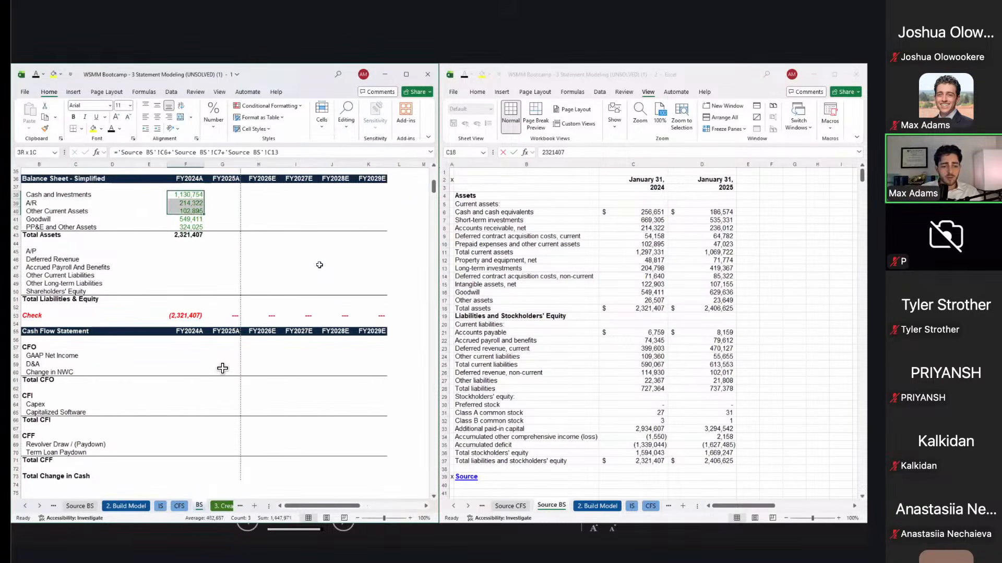
{"action": "key", "text": "ctrl+q"}
{"action": "key", "text": "Right"}
{"action": "key", "text": "Escape"}
{"action": "key", "text": "shift+Right"}
{"action": "key", "text": "ctrl+r"}
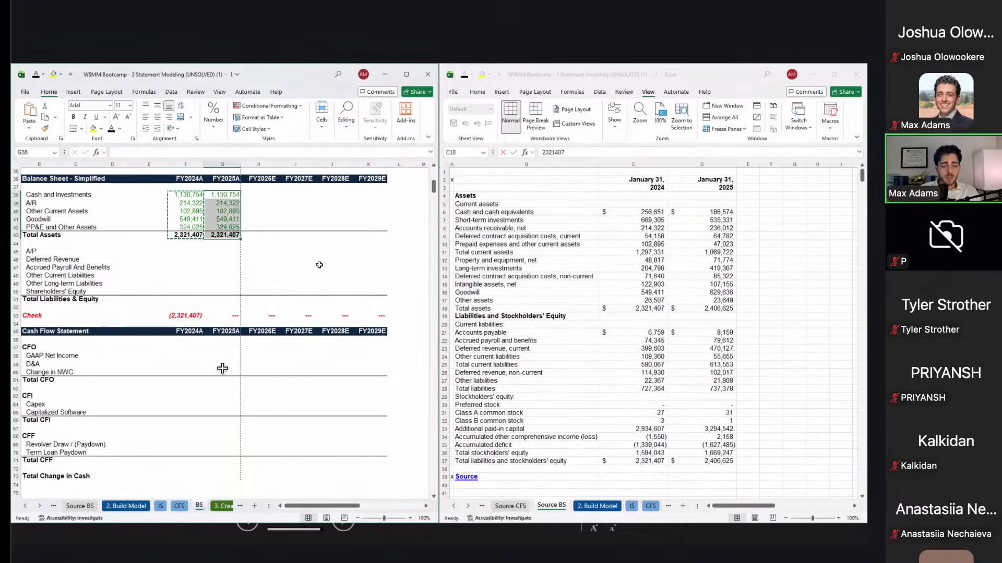
{"action": "key", "text": "F2"}
{"action": "key", "text": "Left"}
Step: Undo the fill and paste only the formulas from F38:F43 into G38:G43
{"action": "key", "text": "Up"}
{"action": "key", "text": "ctrl+z"}
{"action": "key", "text": "ctrl+alt+v"}
{"action": "key", "text": "Return"}
{"action": "key", "text": "F2"}
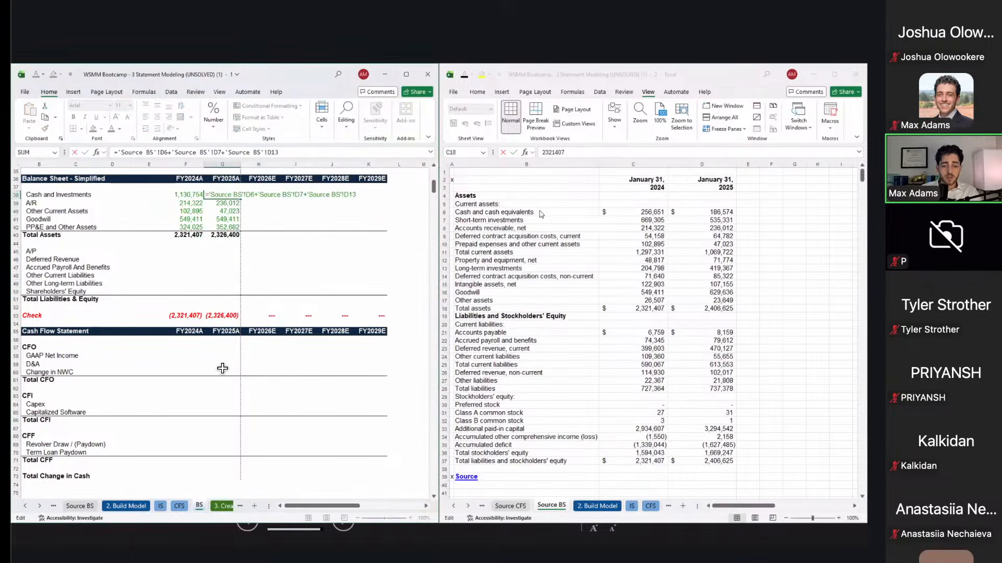
Step: Check the FY2025A references: Cash and Investments 1,141,272, Other Current Assets 47,023, Goodwill, PP&E
{"action": "key", "text": "Return"}
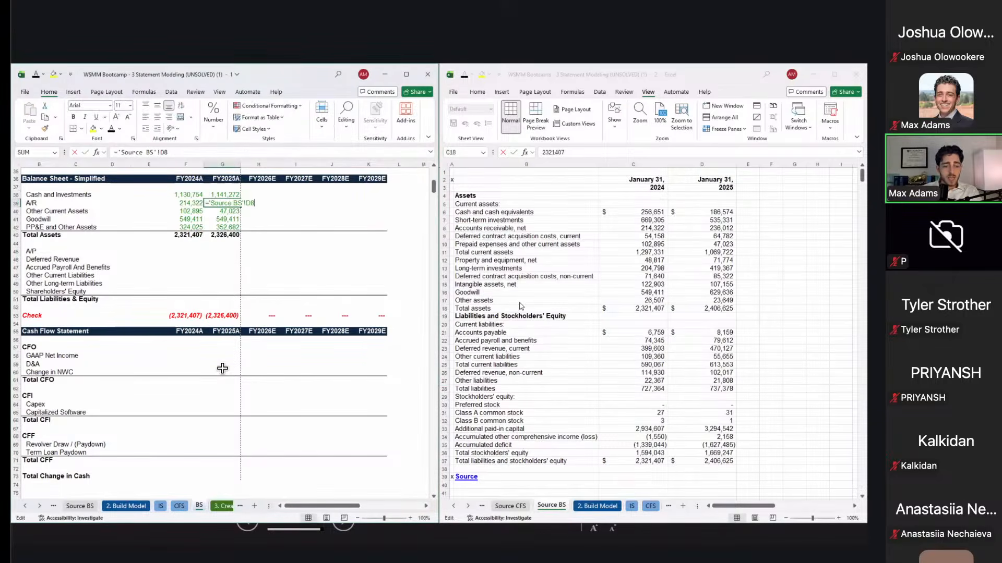
{"action": "key", "text": "Return"}
{"action": "key", "text": "F2"}
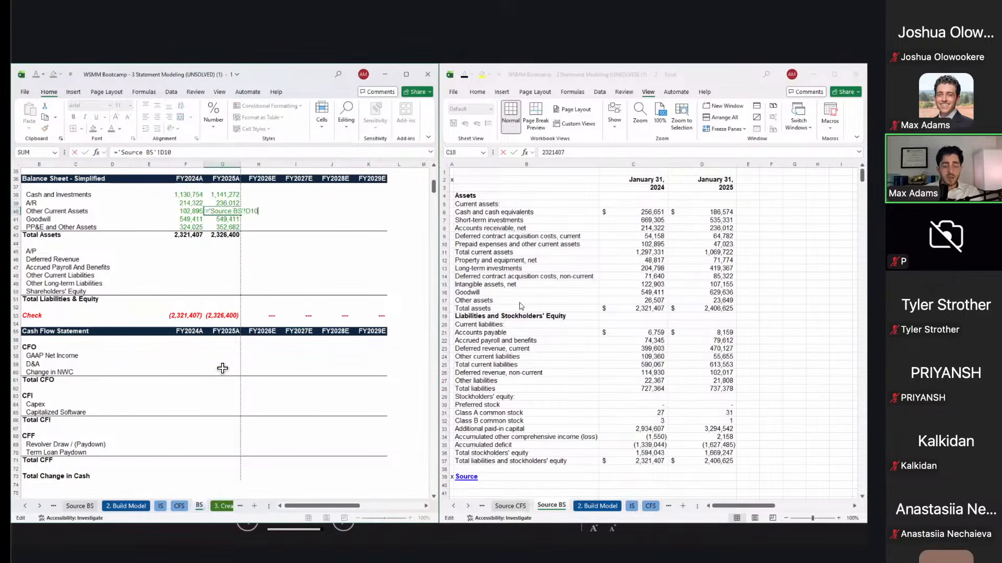
{"action": "key", "text": "Return"}
{"action": "key", "text": "F2"}
{"action": "key", "text": "Return"}
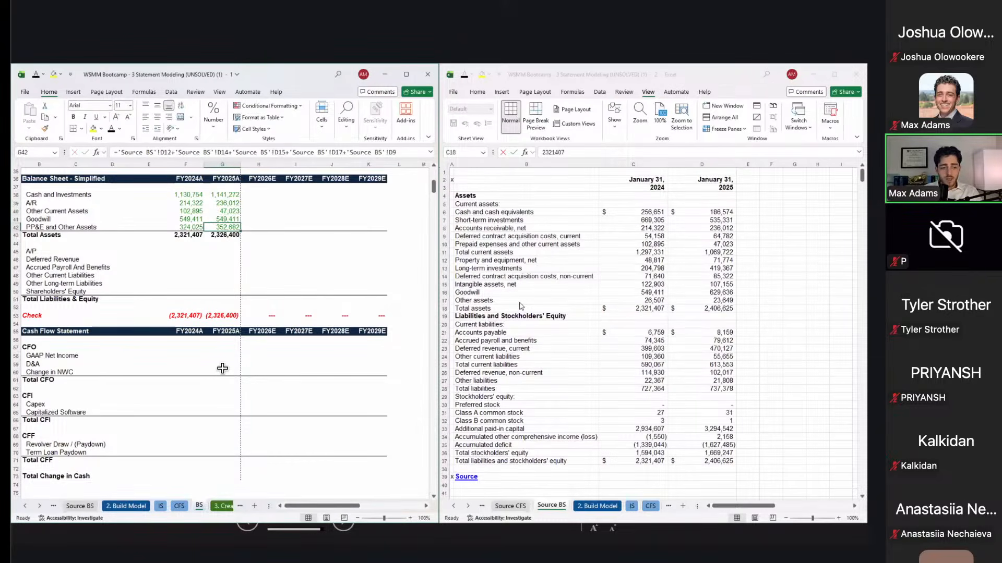
{"action": "key", "text": "F2"}
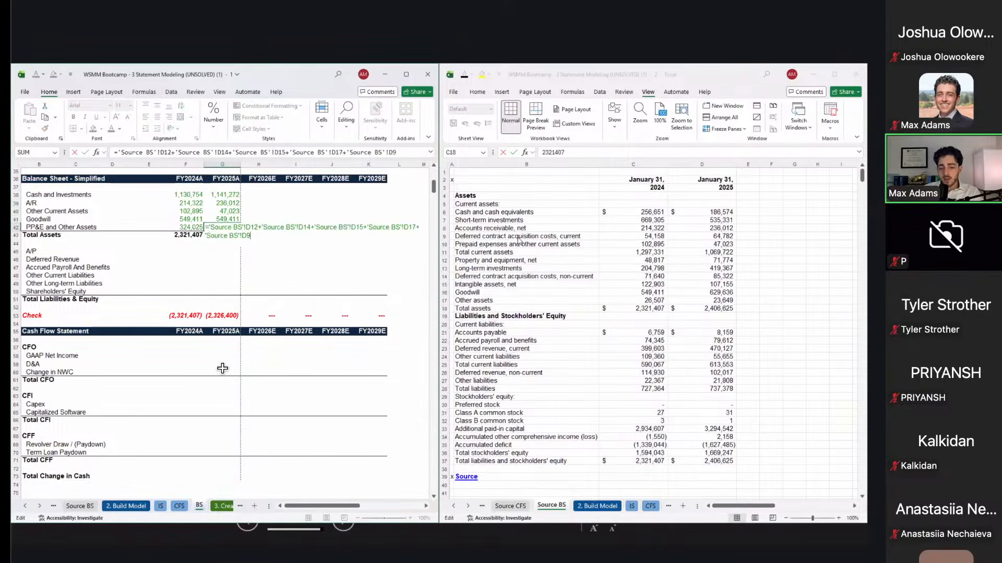
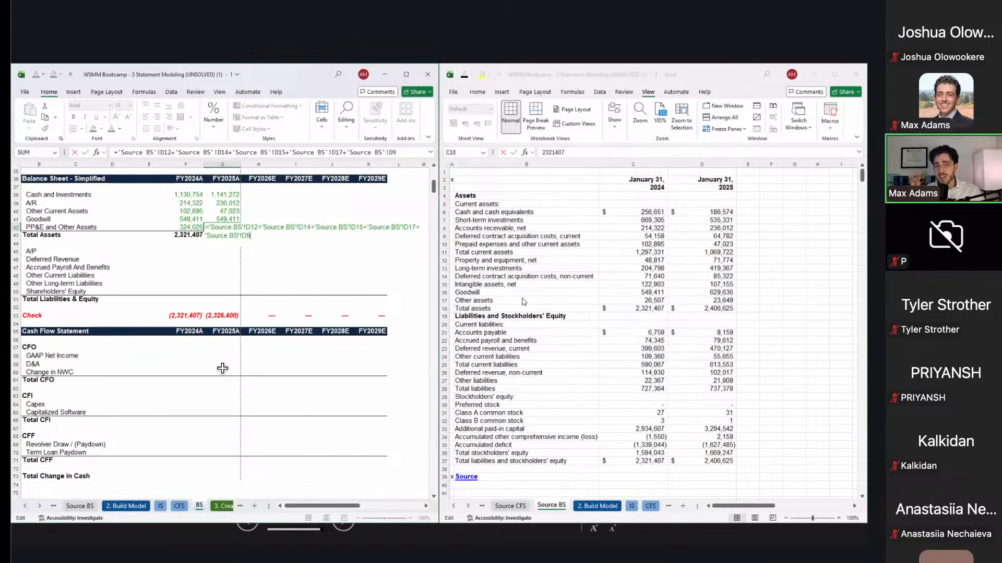
Step: Commit the FY2025A PP&E and Other Assets formula and inspect the FY2025A Total Assets SUM
{"action": "key", "text": "Return"}
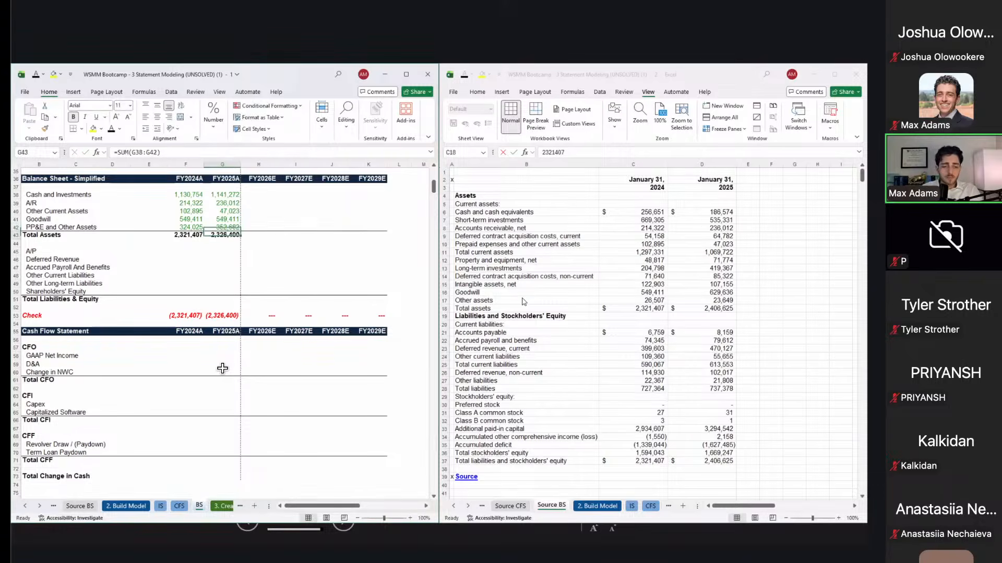
{"action": "key", "text": "Right"}
{"action": "key", "text": "Left"}
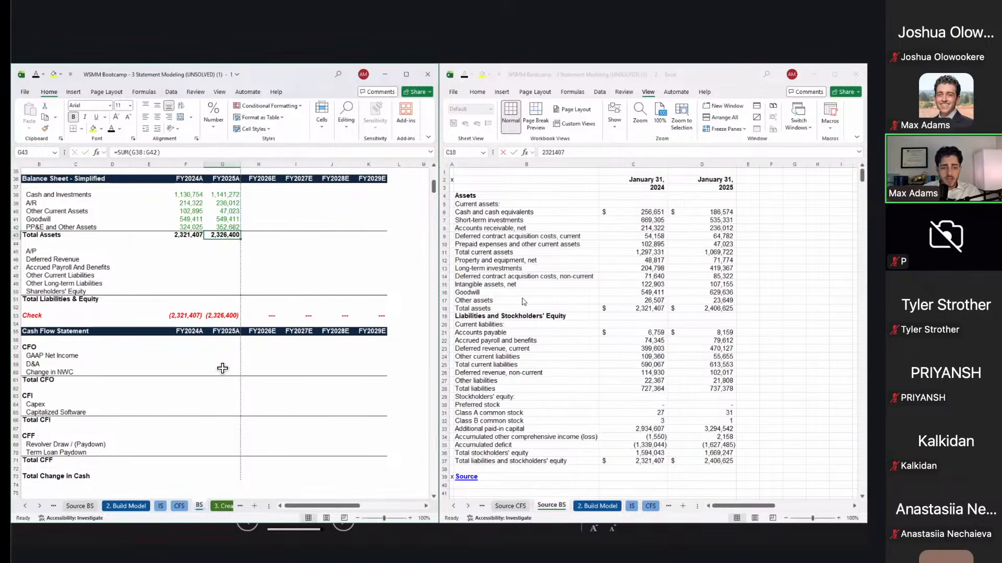
{"action": "key", "text": "F2"}
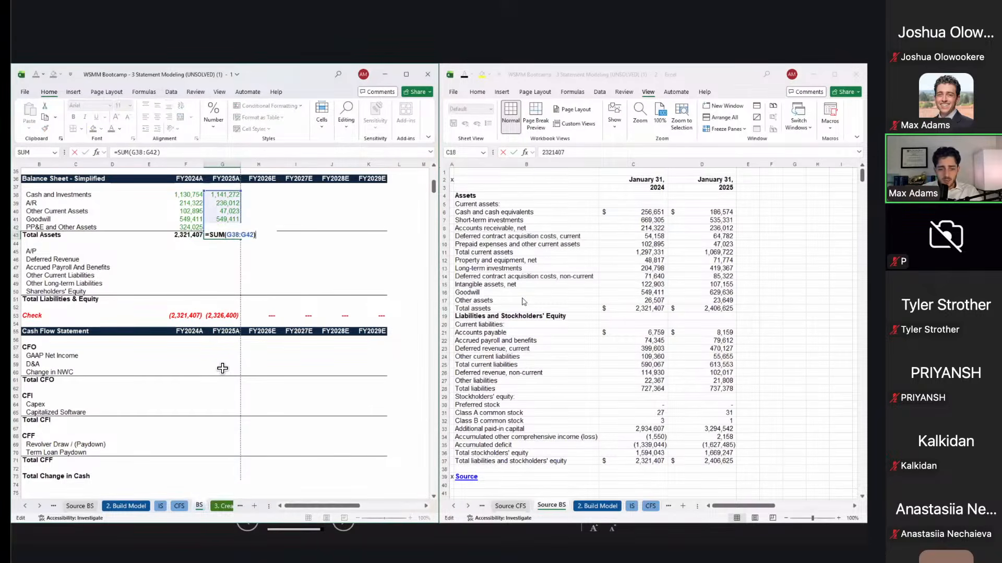
{"action": "key", "text": "Escape"}
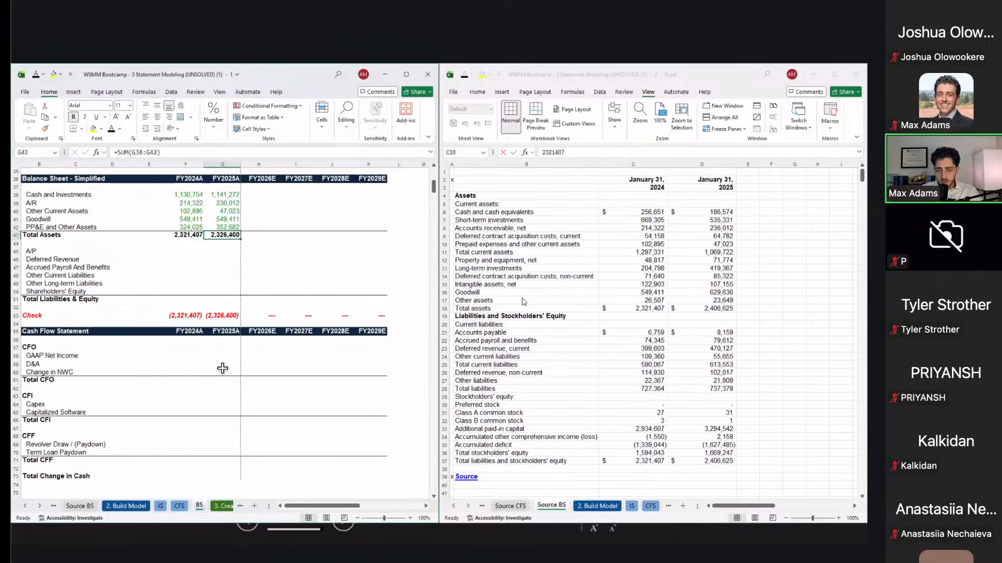
Step: Check the source's 2025 Other assets and the FY2025A cash formula, then sum the source's 2025 assets
{"action": "left_click", "coordinate": [702, 302]}
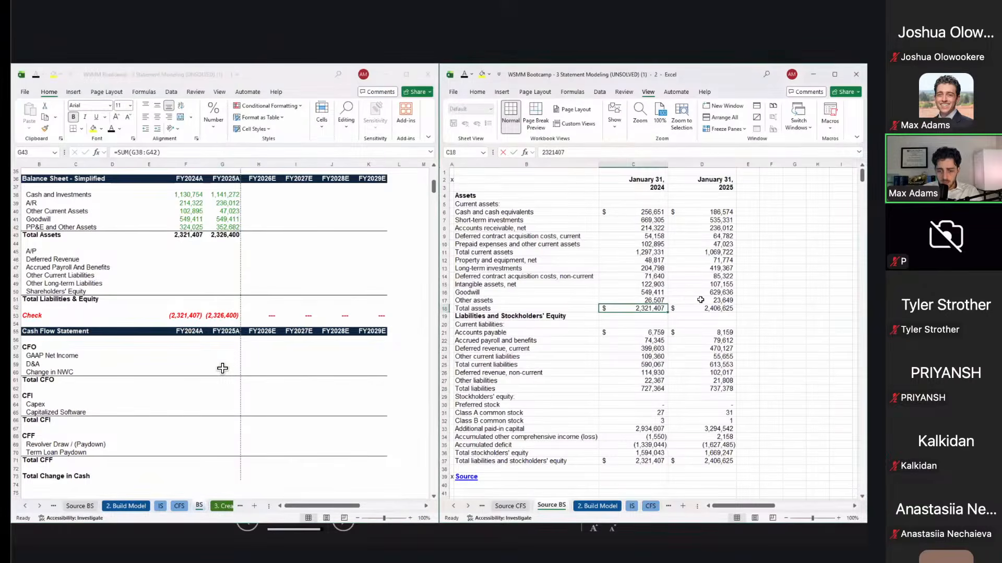
{"action": "left_click", "coordinate": [717, 299]}
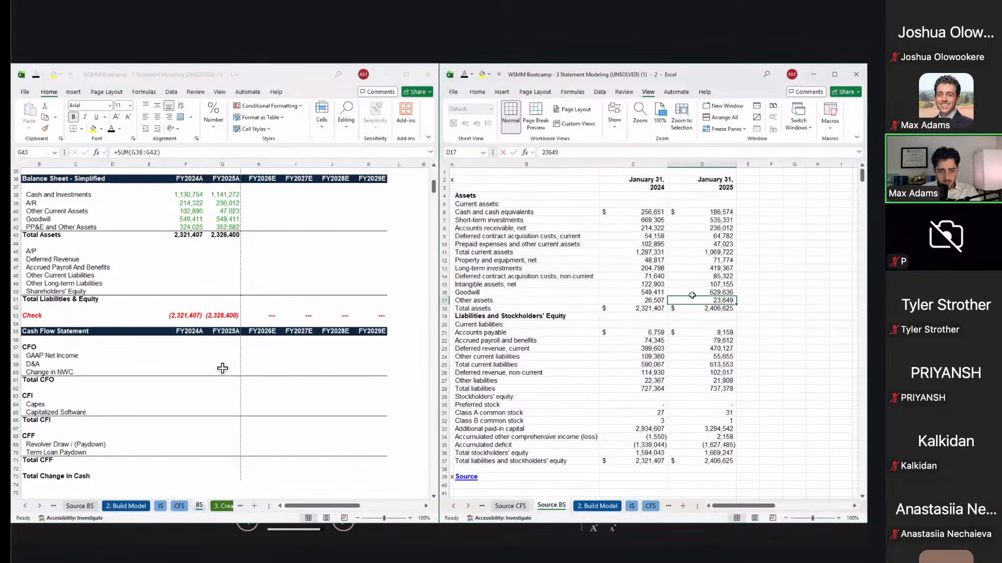
{"action": "left_click", "coordinate": [221, 195]}
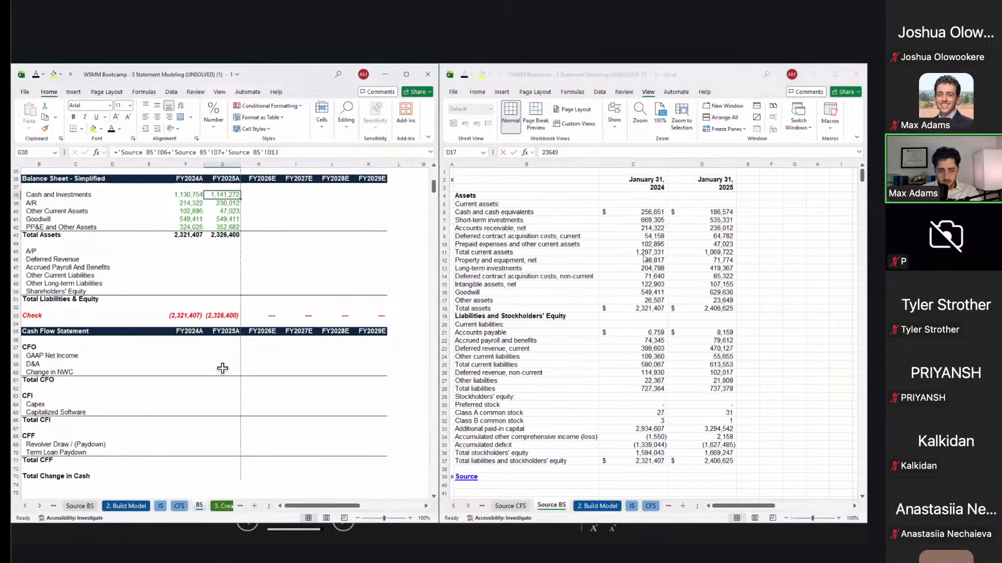
{"action": "left_click", "coordinate": [721, 213]}
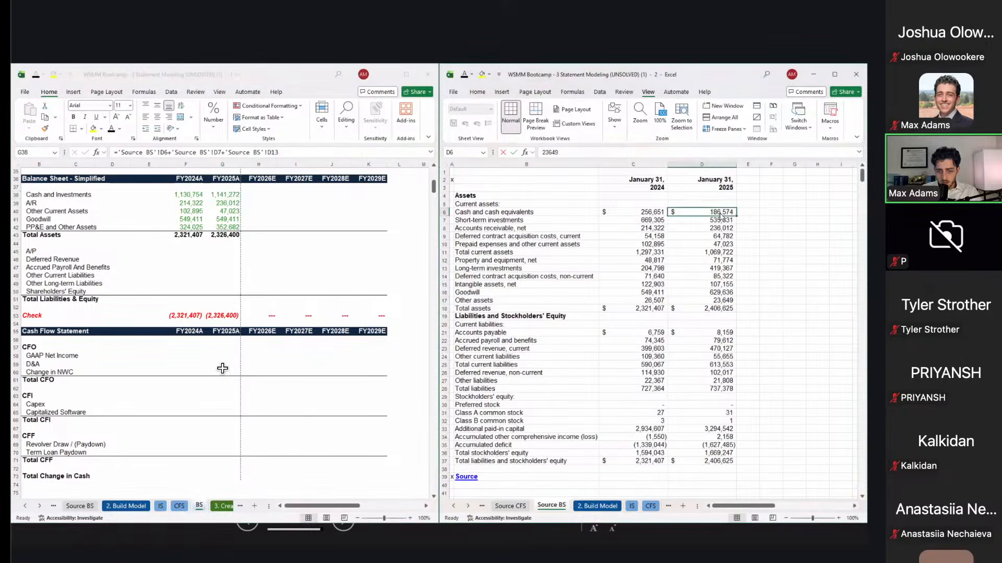
{"action": "right_click", "coordinate": [721, 213]}
{"action": "left_click_drag", "start_coordinate": [702, 213], "coordinate": [702, 296]}
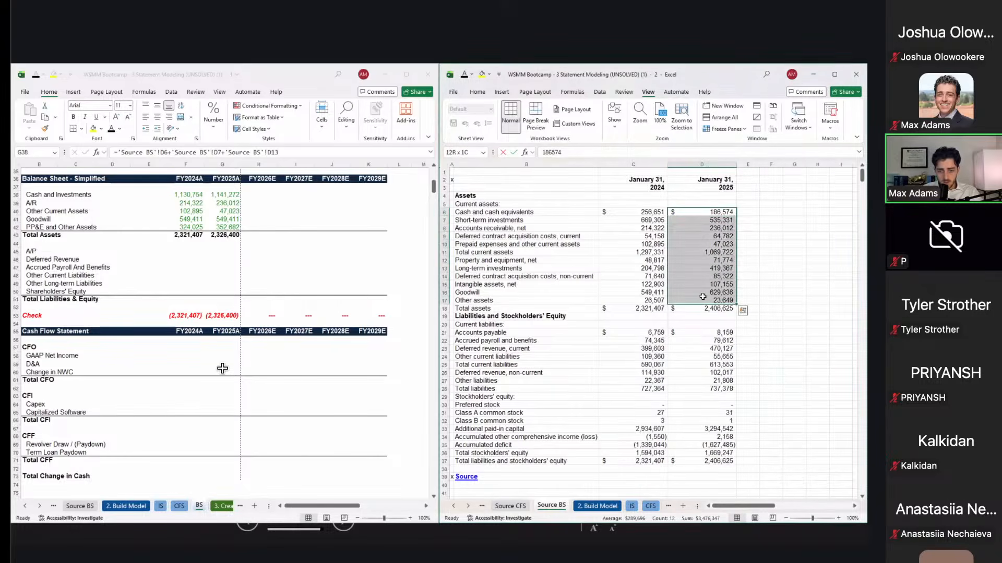
Step: Select the source's individual 2025 asset lines, including Goodwill, to reach total assets of 2,406,625
{"action": "left_click", "coordinate": [722, 254]}
{"action": "key", "text": "Up"}
{"action": "key", "text": "shift+Up"}
{"action": "key", "text": "shift+Up"}
{"action": "key", "text": "shift+Up"}
{"action": "key", "text": "shift+Up"}
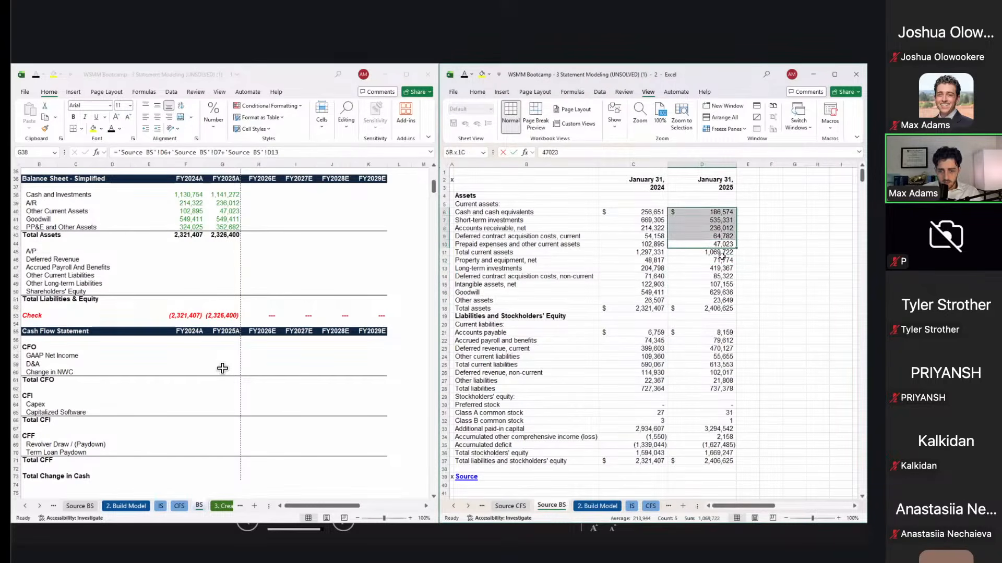
{"action": "left_click", "coordinate": [723, 262], "text": "ctrl"}
{"action": "left_click", "coordinate": [722, 269], "text": "ctrl"}
{"action": "left_click", "coordinate": [722, 276], "text": "ctrl"}
{"action": "left_click", "coordinate": [722, 285], "text": "ctrl"}
{"action": "left_click", "coordinate": [719, 299], "text": "ctrl"}
{"action": "left_click", "coordinate": [718, 293], "text": "ctrl"}
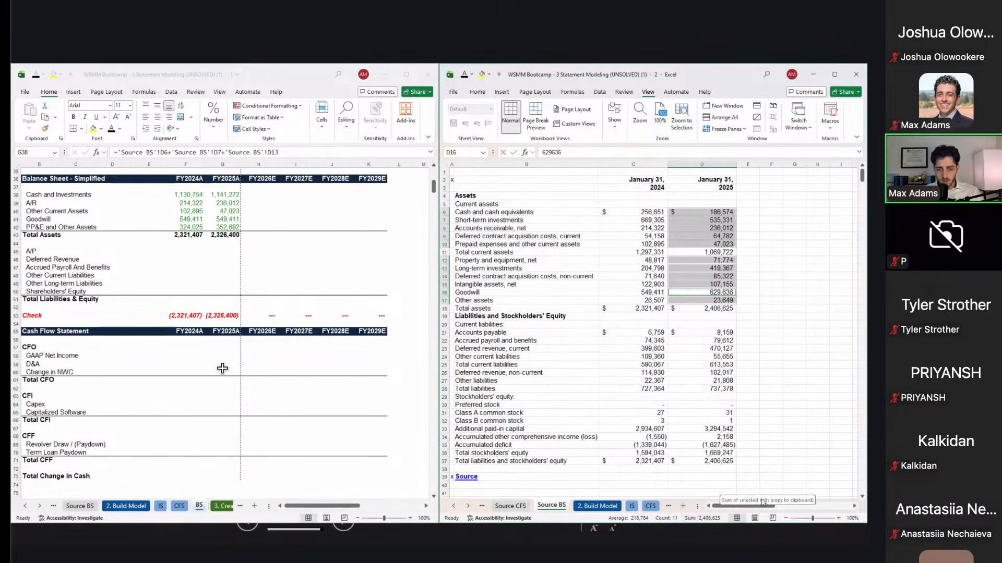
Step: Make the FY2024A Goodwill reference to 'Source BS'!C16 relative and copy it into FY2025A
{"action": "left_click", "coordinate": [209, 228]}
{"action": "key", "text": "Left"}
{"action": "key", "text": "Down"}
{"action": "key", "text": "Down"}
{"action": "key", "text": "Down"}
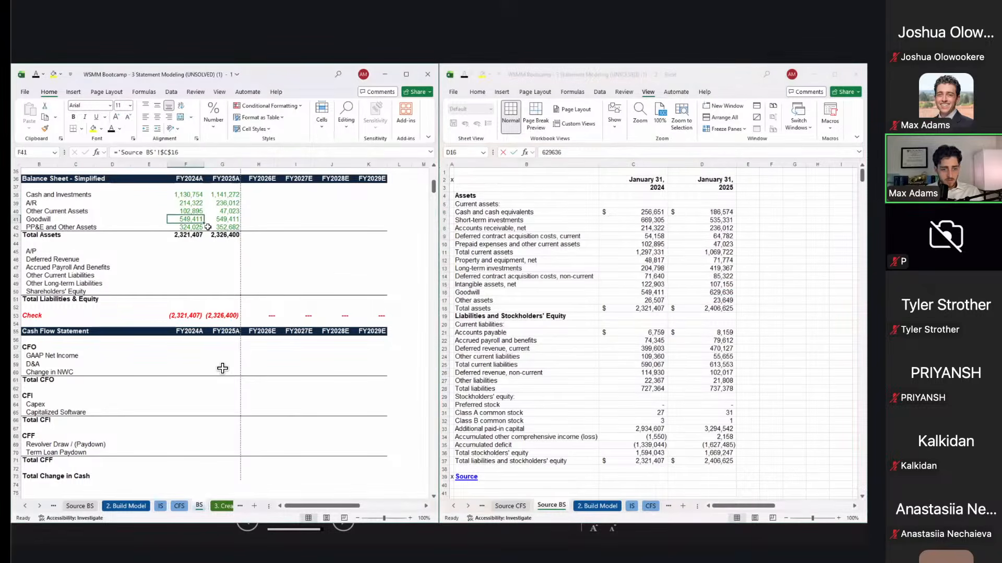
{"action": "key", "text": "F2"}
{"action": "key", "text": "F4"}
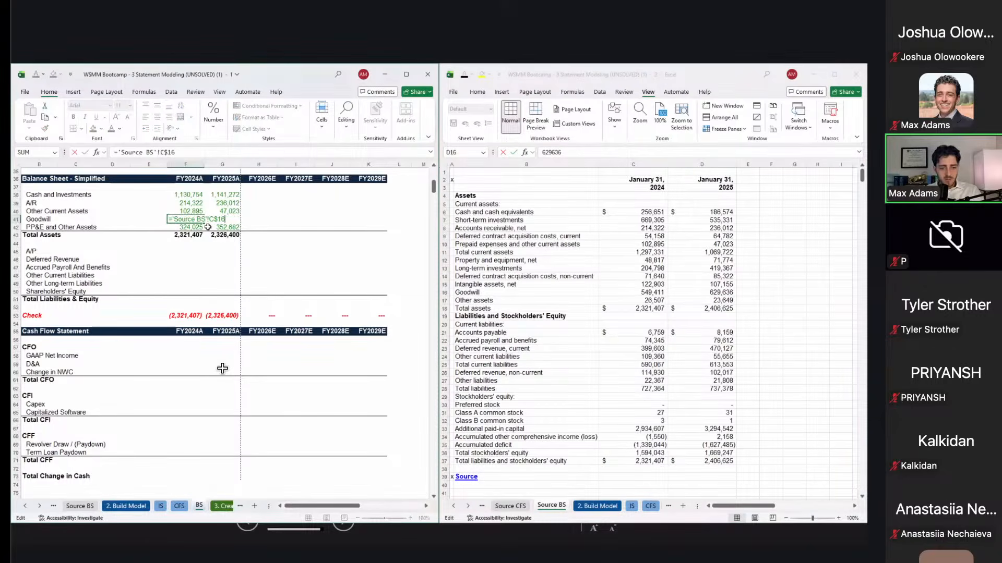
{"action": "key", "text": "F4"}
{"action": "key", "text": "F4"}
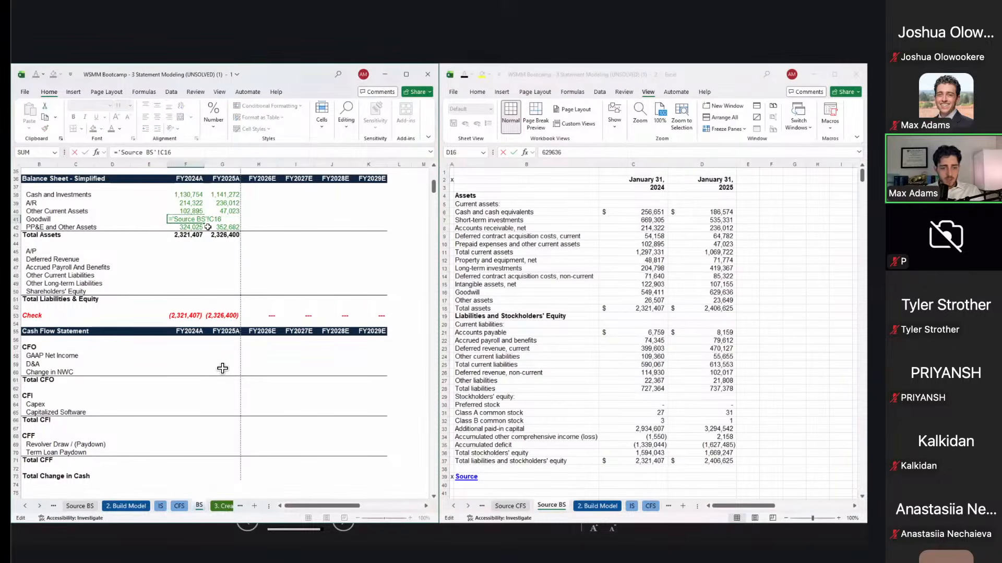
{"action": "key", "text": "Escape"}
{"action": "key", "text": "ctrl+c"}
{"action": "key", "text": "Right"}
{"action": "key", "text": "ctrl+v"}
Step: Confirm the relative Goodwill formula and paste it so FY2025A Goodwill reads 629,636
{"action": "key", "text": "Left"}
{"action": "key", "text": "F2"}
{"action": "key", "text": "F4"}
{"action": "key", "text": "F4"}
{"action": "key", "text": "F4"}
{"action": "key", "text": "Return"}
{"action": "key", "text": "Up"}
{"action": "key", "text": "ctrl+c"}
{"action": "key", "text": "Right"}
{"action": "key", "text": "ctrl+v"}
Step: Compare the FY2025A Total Assets SUM with the source's 2025 total assets of 2,406,625
{"action": "key", "text": "Down"}
{"action": "key", "text": "Down"}
{"action": "key", "text": "Left"}
{"action": "key", "text": "Right"}
{"action": "key", "text": "Escape"}
{"action": "key", "text": "F2"}
{"action": "key", "text": "Escape"}
{"action": "key", "text": "Left"}
{"action": "left_click", "coordinate": [704, 308]}
{"action": "key", "text": "ctrl+shift+Up"}
{"action": "left_click", "coordinate": [711, 309]}
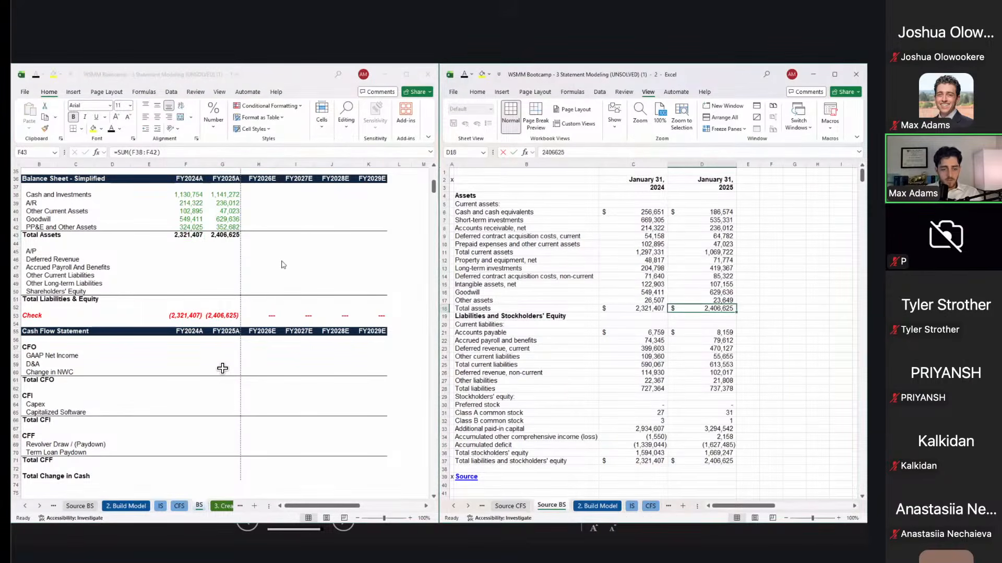
Step: Review the FY2024A and FY2025A Total Assets formulas without changes
{"action": "left_click", "coordinate": [222, 369]}
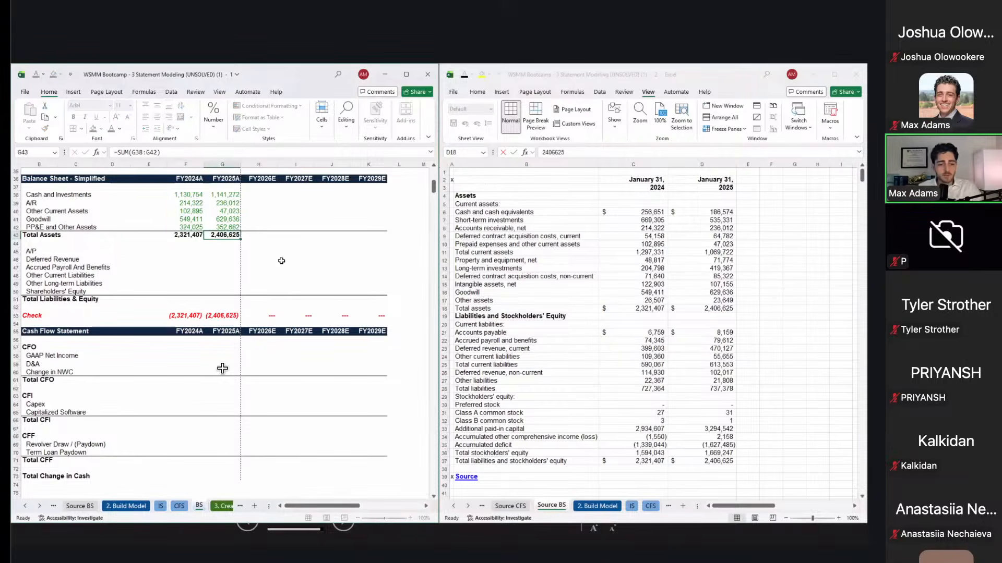
{"action": "key", "text": "F2"}
{"action": "key", "text": "Escape"}
{"action": "key", "text": "Right"}
{"action": "key", "text": "F2"}
{"action": "key", "text": "Escape"}
{"action": "key", "text": "Left"}
{"action": "key", "text": "Down"}
{"action": "key", "text": "Down"}
{"action": "key", "text": "Down"}
{"action": "key", "text": "Up"}
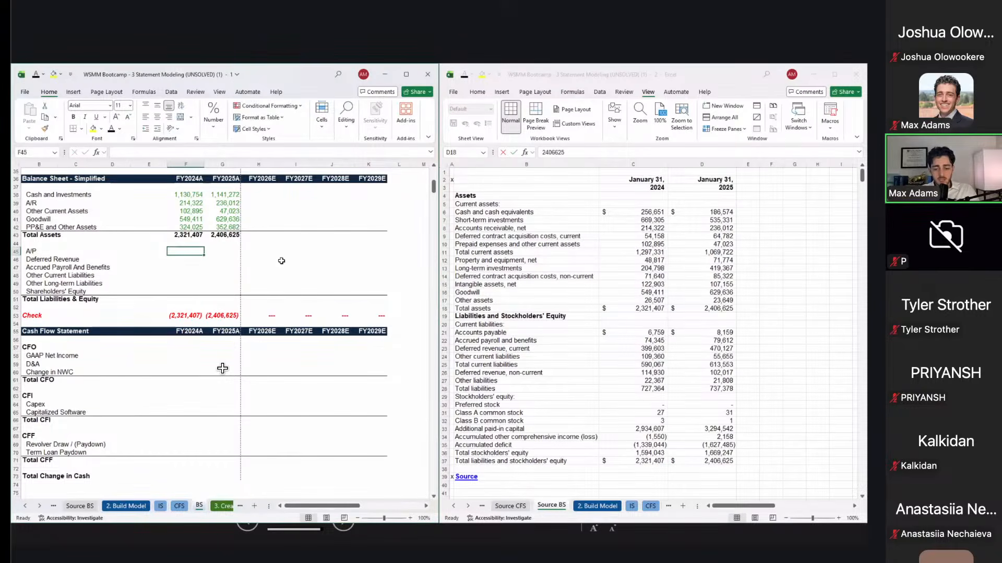
Step: Link FY2024A A/P (6,759) and Deferred Revenue (current plus non-current, 514,533) to the source
{"action": "type", "text": "="}
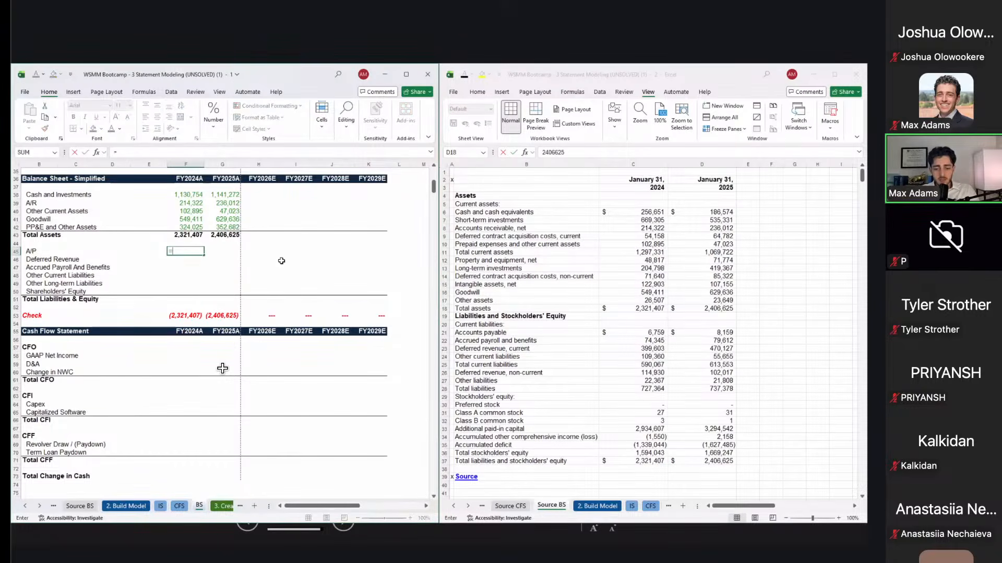
{"action": "left_click", "coordinate": [642, 334]}
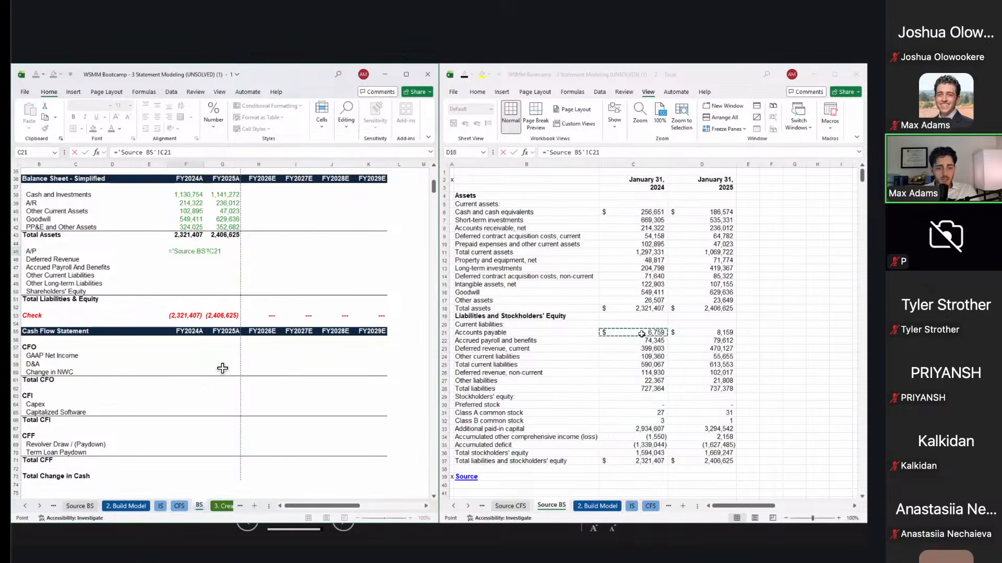
{"action": "key", "text": "Return"}
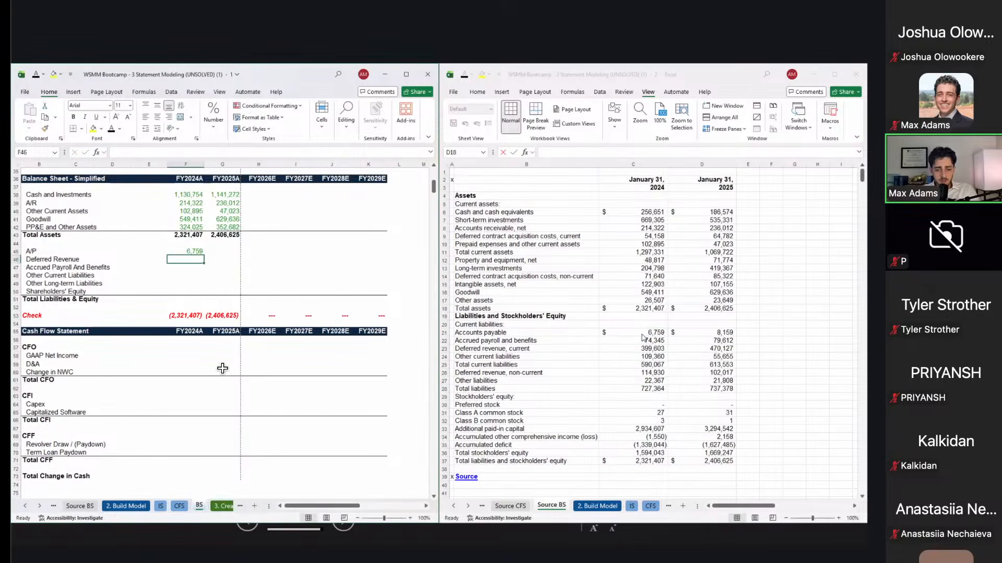
{"action": "type", "text": "="}
{"action": "left_click", "coordinate": [647, 347]}
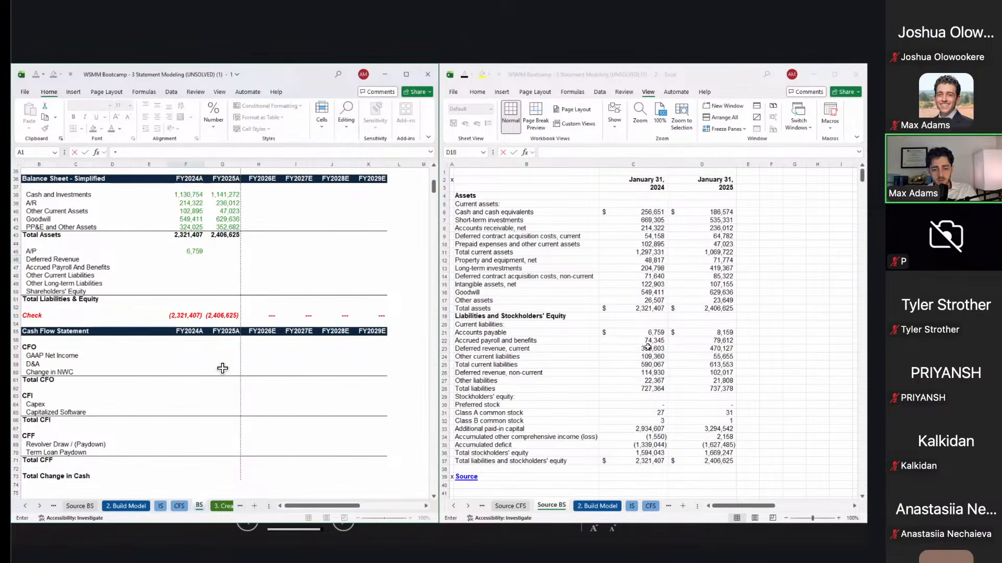
{"action": "left_click", "coordinate": [647, 349]}
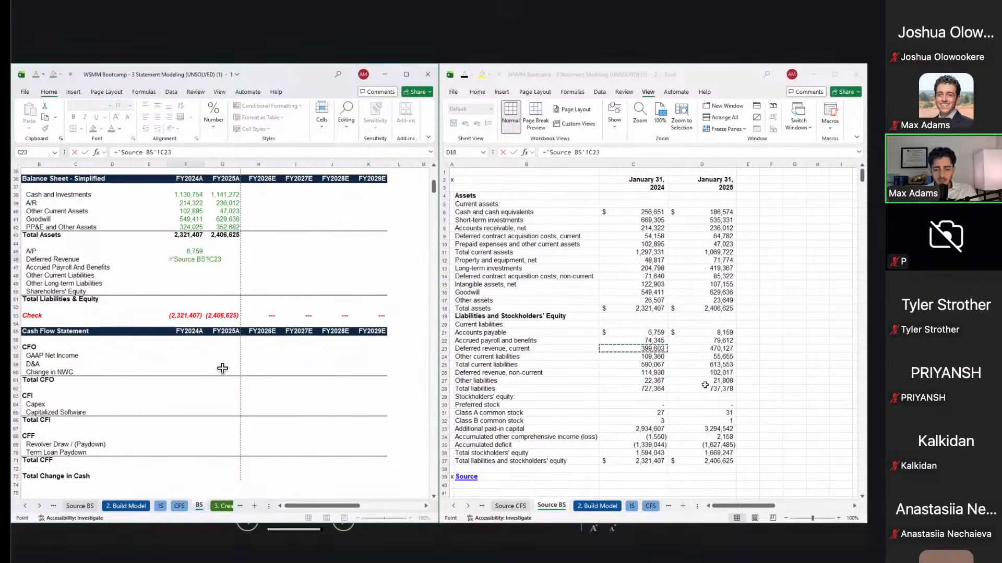
{"action": "type", "text": "+"}
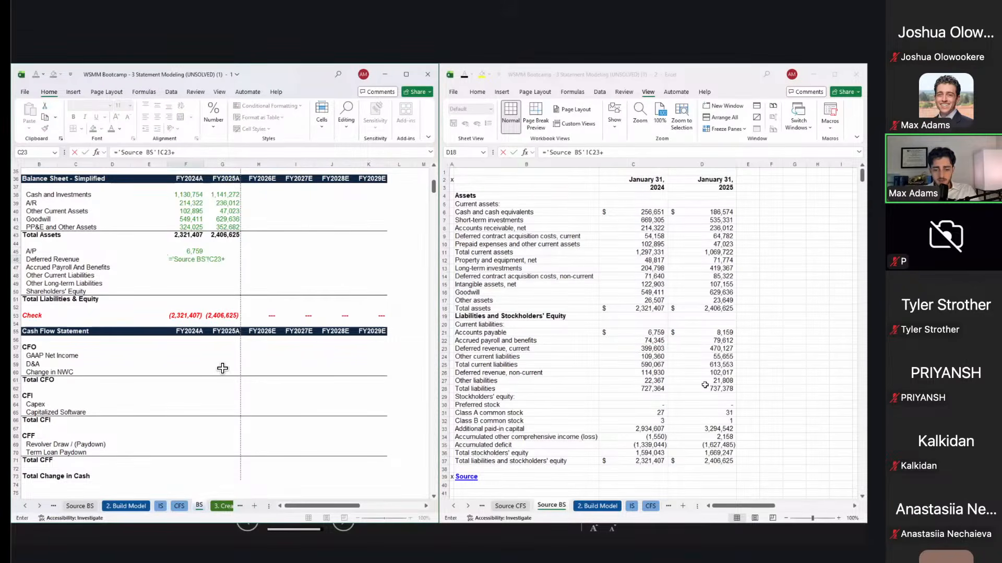
{"action": "left_click", "coordinate": [659, 374]}
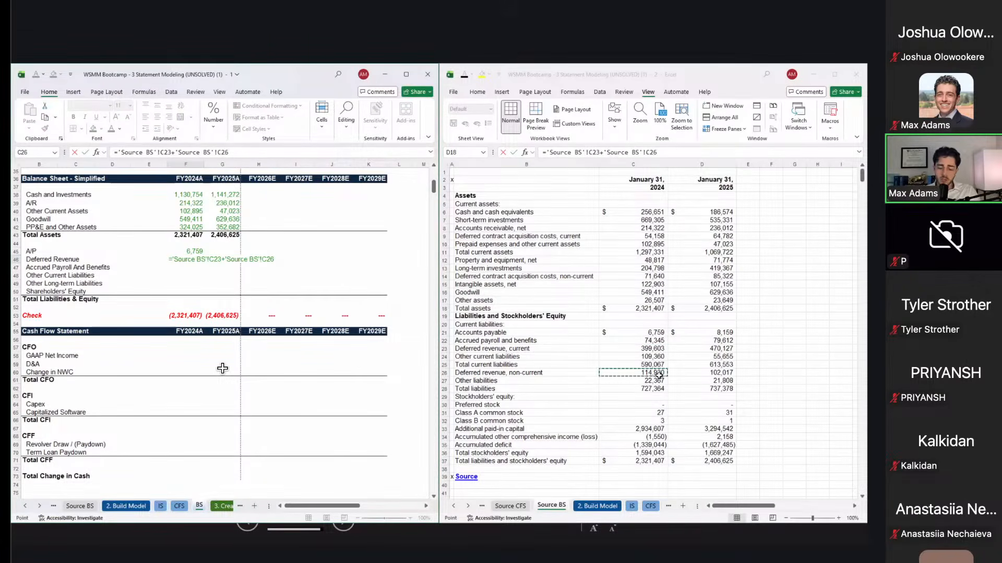
{"action": "key", "text": "ctrl+Return"}
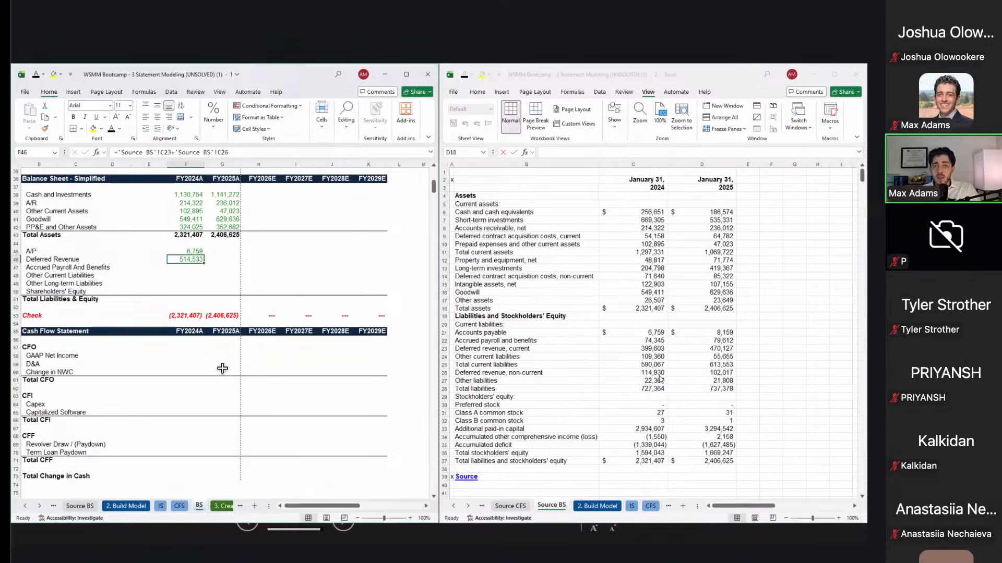
Step: Link FY2024A Accrued Payroll (74,345), Other Current Liabilities (109,360) and Other Long-term Liabilities to the source
{"action": "key", "text": "Down"}
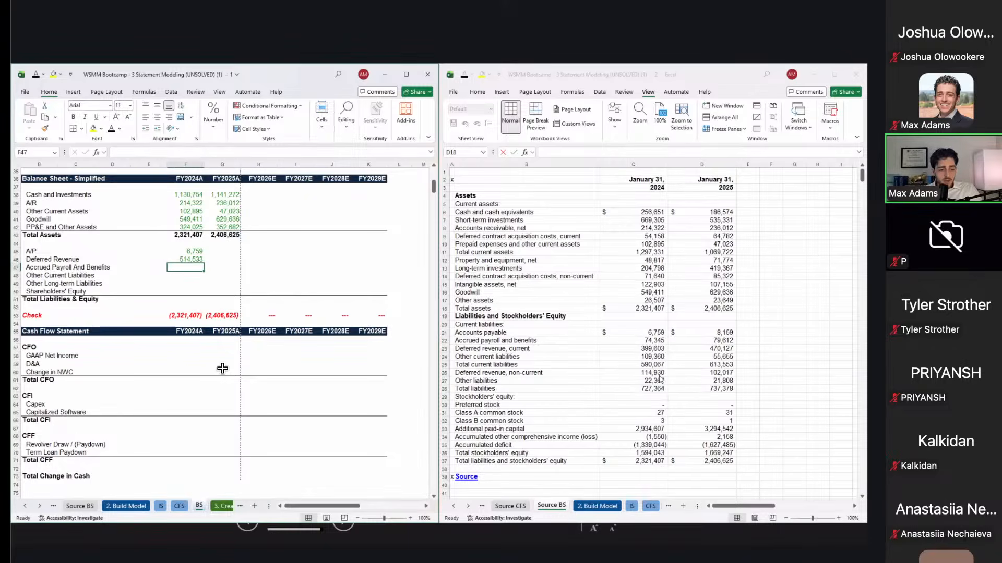
{"action": "type", "text": "="}
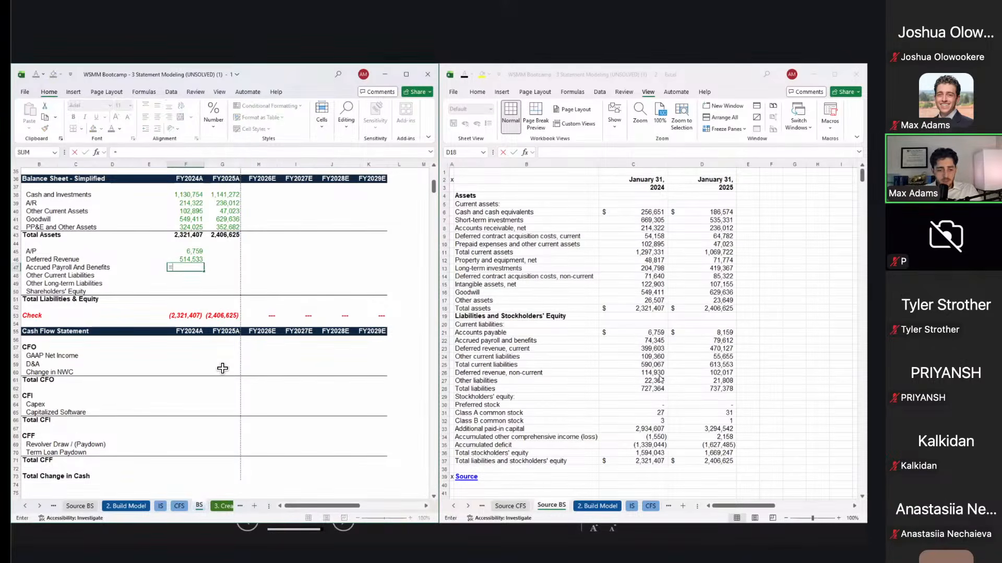
{"action": "left_click", "coordinate": [654, 341]}
{"action": "key", "text": "Return"}
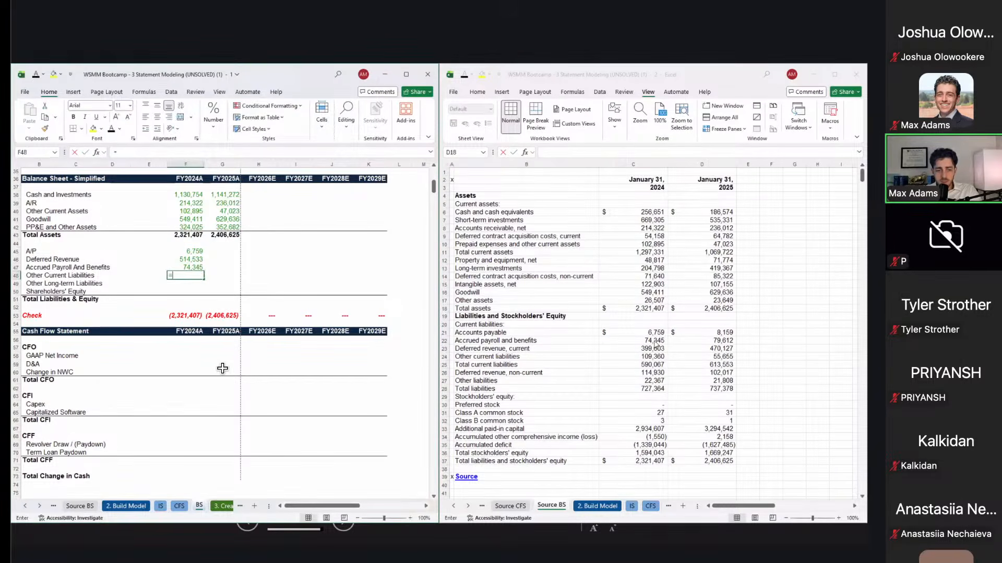
{"action": "type", "text": "="}
{"action": "left_click", "coordinate": [643, 356]}
{"action": "key", "text": "Return"}
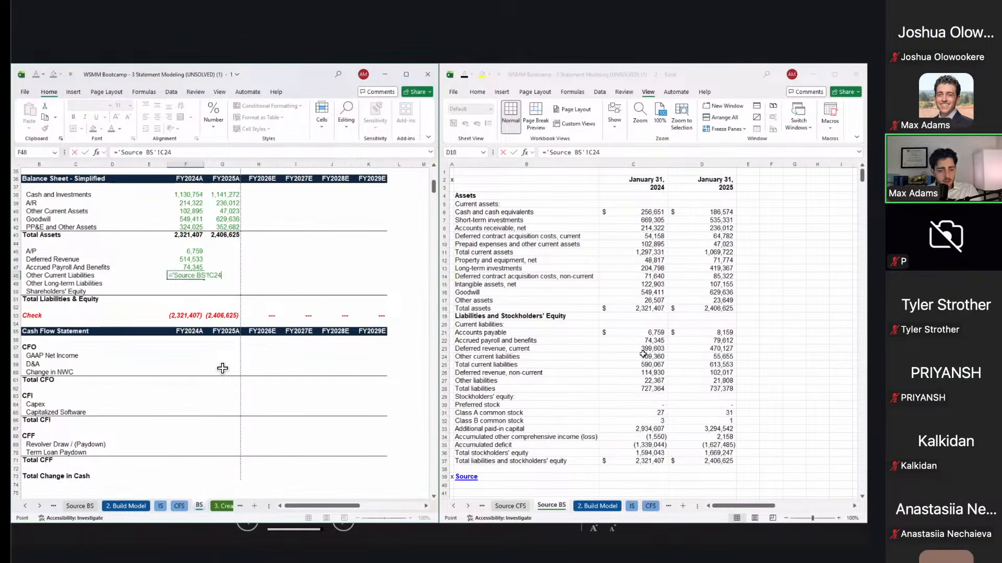
{"action": "type", "text": "="}
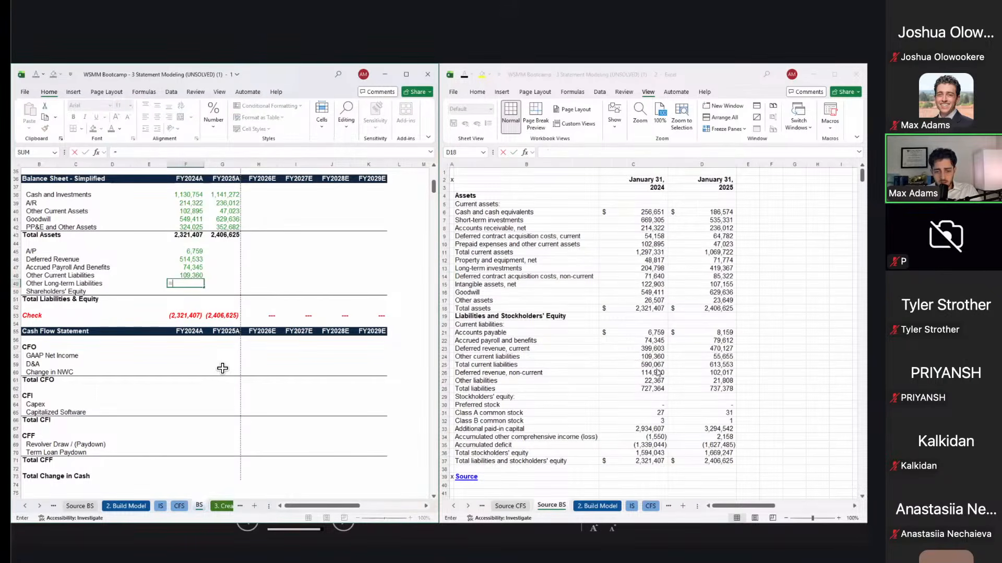
{"action": "left_click", "coordinate": [634, 379]}
{"action": "left_click", "coordinate": [634, 380]}
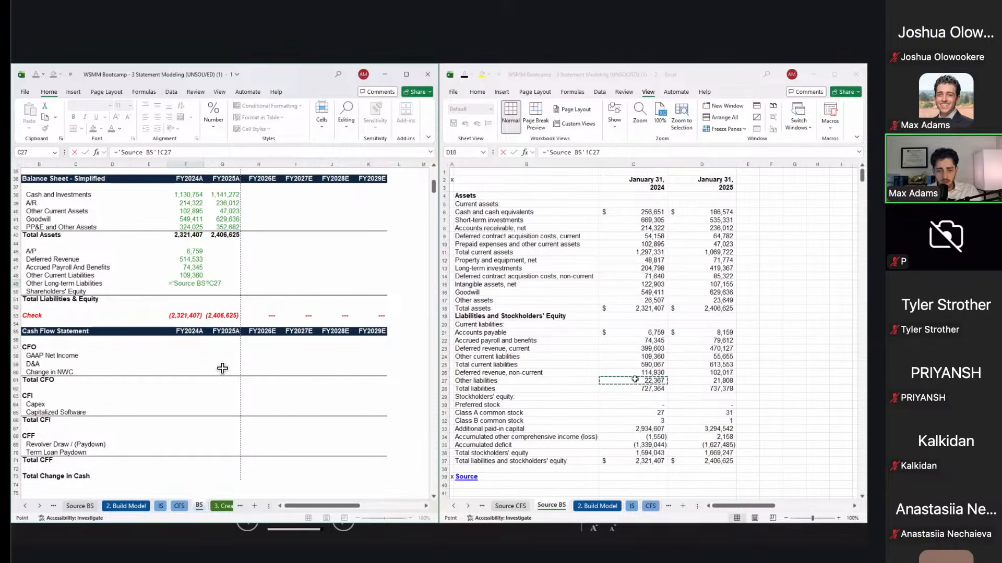
{"action": "key", "text": "Return"}
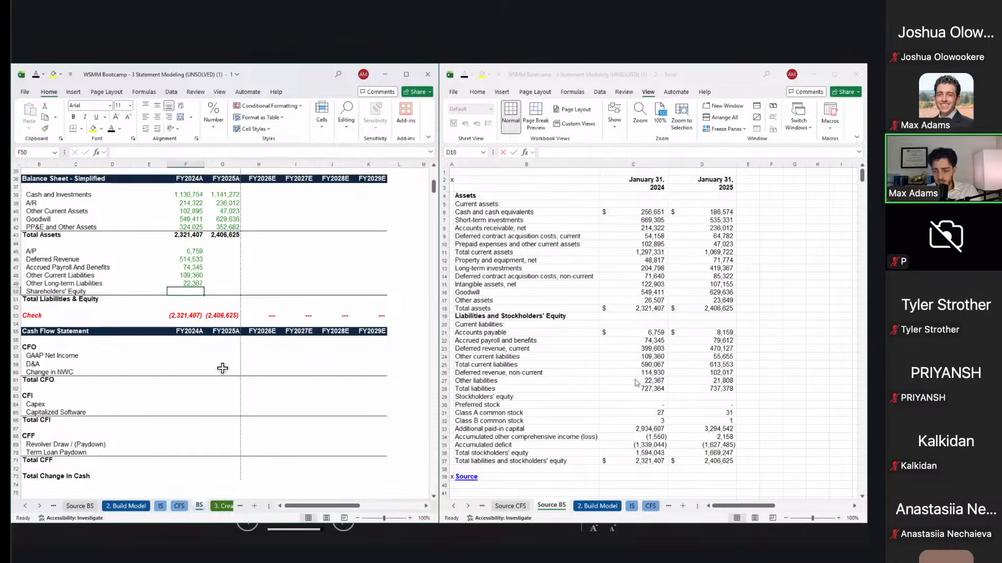
Step: Link FY2024A Shareholders' Equity to the source and AutoSum Total Liabilities & Equity
{"action": "type", "text": "="}
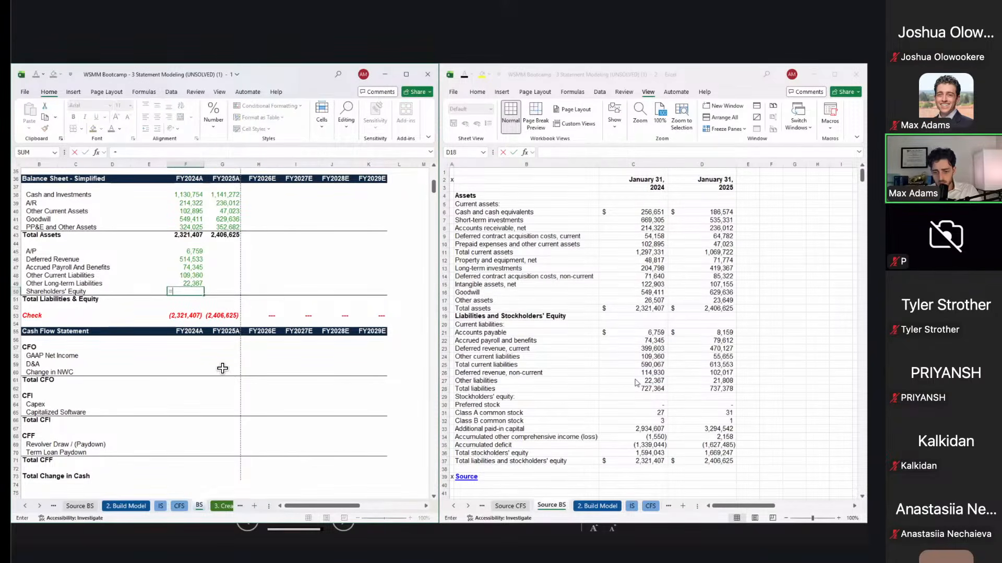
{"action": "left_click", "coordinate": [652, 452]}
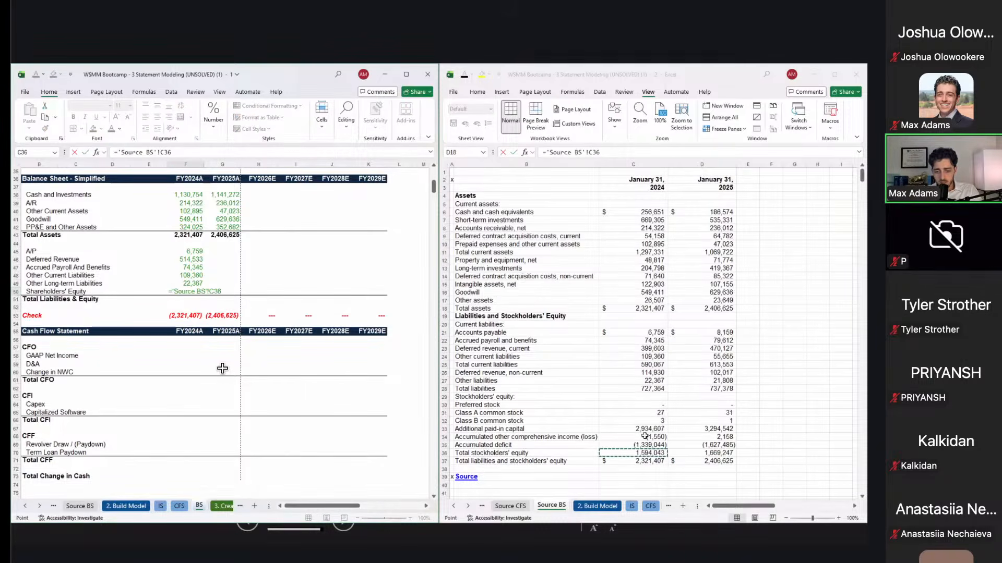
{"action": "key", "text": "ctrl+Return"}
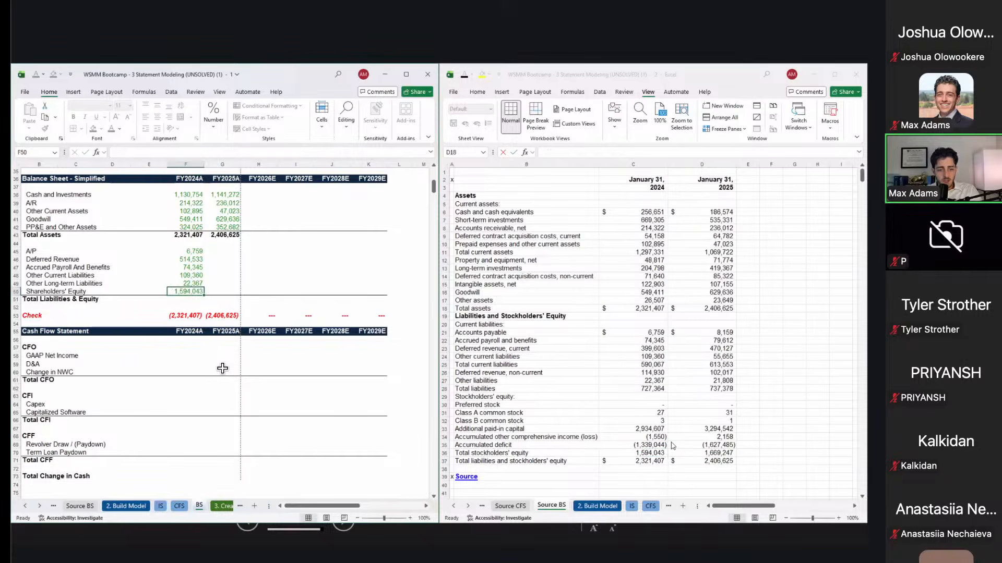
{"action": "key", "text": "Down"}
{"action": "key", "text": "alt+equal"}
{"action": "key", "text": "ctrl+Return"}
{"action": "key", "text": "Up"}
{"action": "key", "text": "Down"}
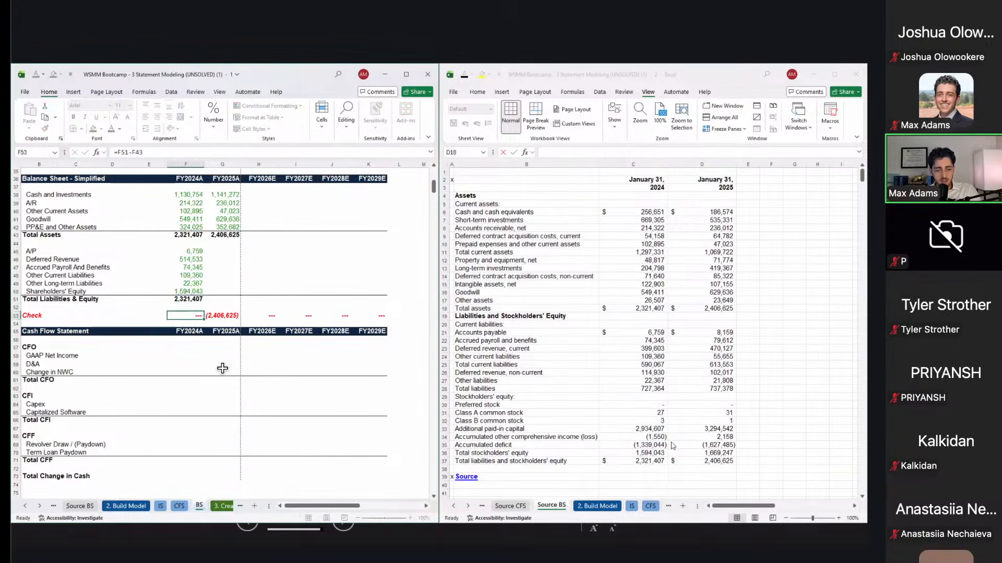
Step: Copy the FY2024A liabilities and equity block and paste only its formulas into FY2025A
{"action": "key", "text": "Up"}
{"action": "key", "text": "Up"}
{"action": "key", "text": "Up"}
{"action": "key", "text": "Up"}
{"action": "key", "text": "Up"}
{"action": "key", "text": "Up"}
{"action": "key", "text": "ctrl+shift+Down"}
{"action": "key", "text": "ctrl+c"}
{"action": "key", "text": "Right"}
{"action": "key", "text": "ctrl+alt+v"}
{"action": "key", "text": "f"}
{"action": "key", "text": "Return"}
{"action": "key", "text": "ctrl+Down"}
{"action": "key", "text": "Down"}
{"action": "key", "text": "Down"}
{"action": "key", "text": "Escape"}
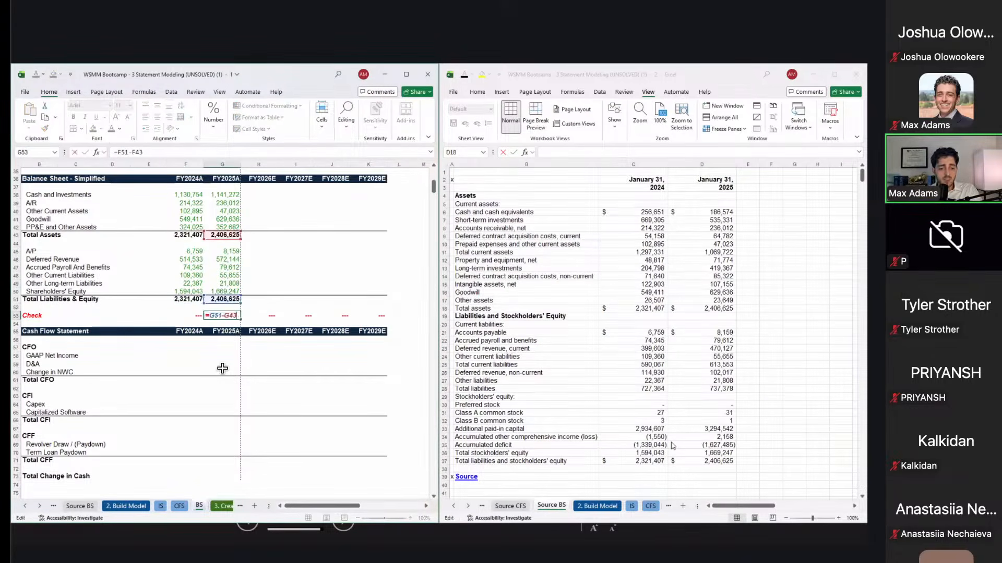
Step: Test the check by pointing FY2025A Goodwill at FY2024A (check shows 80,225), then undo it
{"action": "key", "text": "Up"}
{"action": "key", "text": "Up"}
{"action": "key", "text": "Up"}
{"action": "key", "text": "Up"}
{"action": "key", "text": "Up"}
{"action": "key", "text": "Up"}
{"action": "key", "text": "Up"}
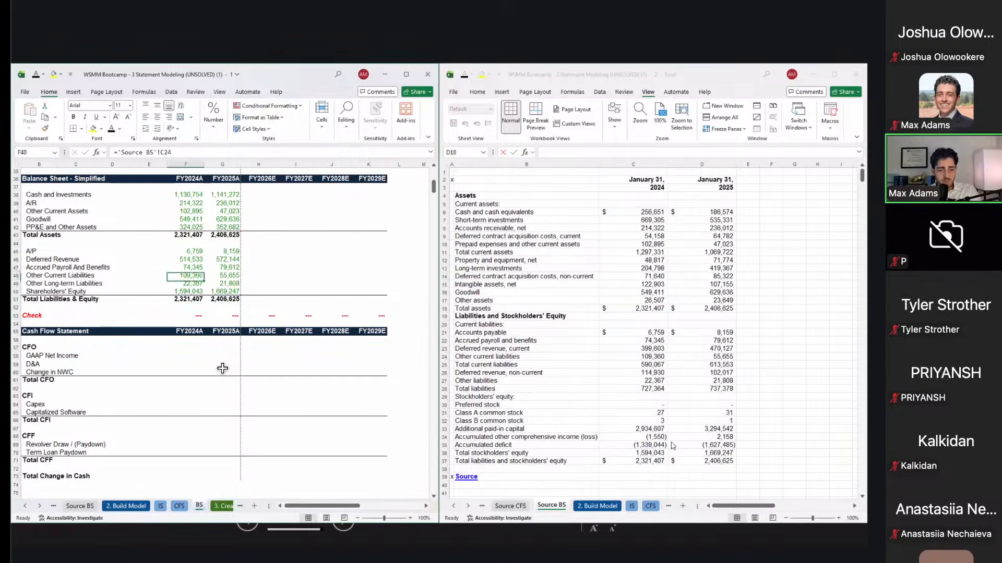
{"action": "key", "text": "Up"}
{"action": "key", "text": "Up"}
{"action": "key", "text": "Up"}
{"action": "key", "text": "Up"}
{"action": "key", "text": "Up"}
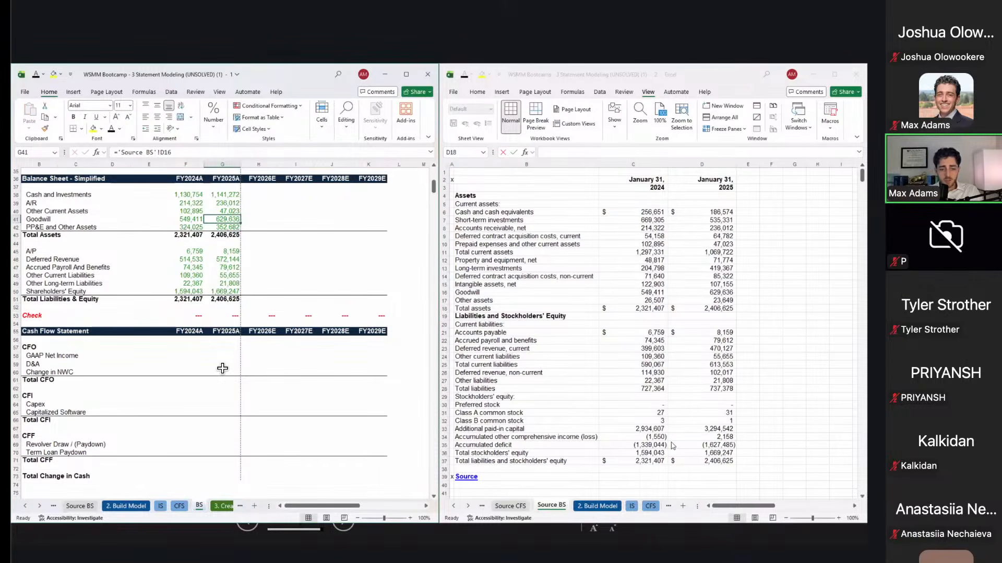
{"action": "type", "text": "="}
{"action": "key", "text": "Left"}
{"action": "key", "text": "Return"}
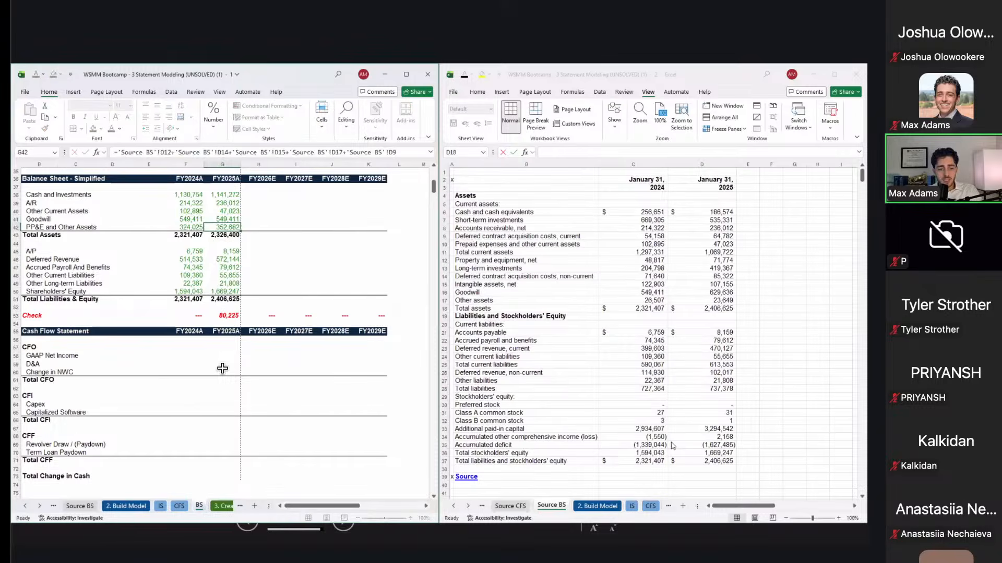
{"action": "key", "text": "Left"}
{"action": "key", "text": "Down"}
{"action": "key", "text": "Right"}
{"action": "key", "text": "Down"}
{"action": "key", "text": "Down"}
{"action": "key", "text": "Down"}
{"action": "key", "text": "Down"}
{"action": "key", "text": "Down"}
{"action": "key", "text": "Down"}
{"action": "key", "text": "Down"}
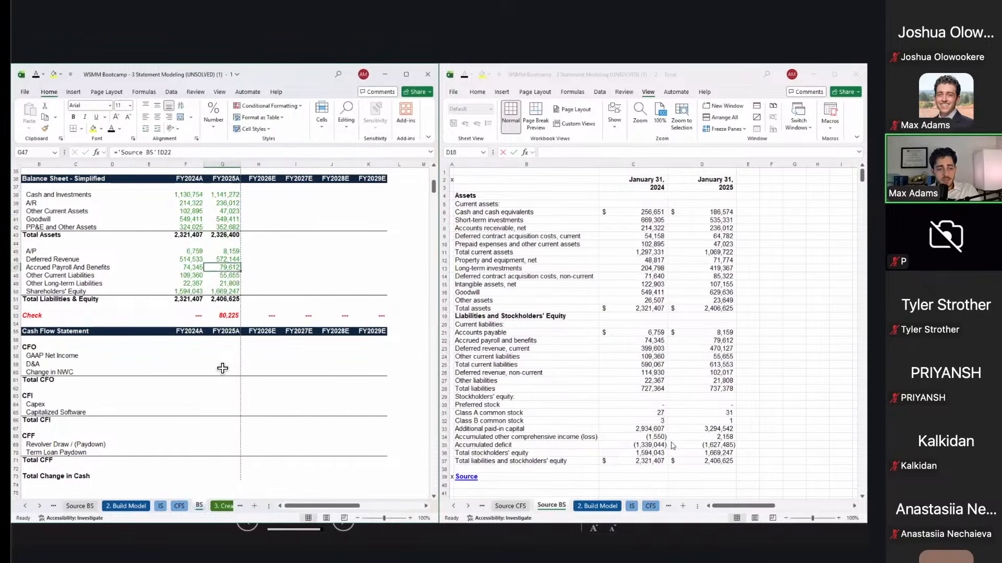
{"action": "key", "text": "Down"}
{"action": "key", "text": "Down"}
{"action": "key", "text": "Down"}
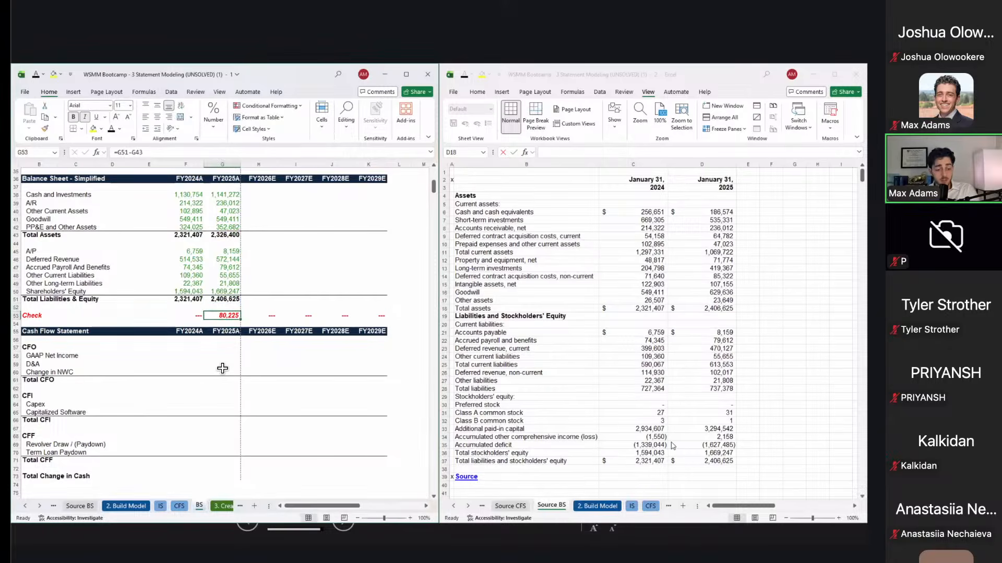
{"action": "key", "text": "ctrl+z"}
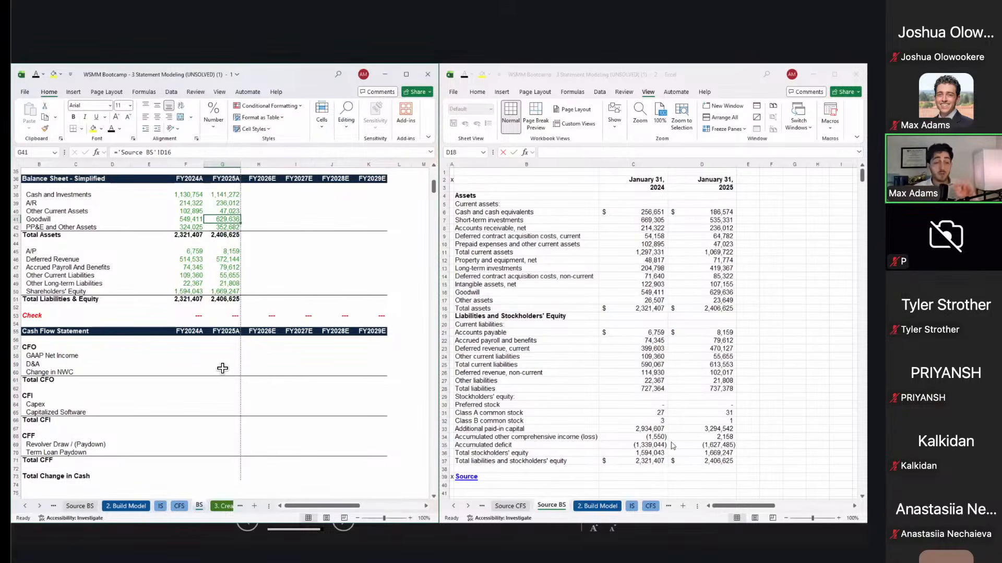
{"action": "key", "text": "Up"}
{"action": "key", "text": "Up"}
{"action": "key", "text": "Up"}
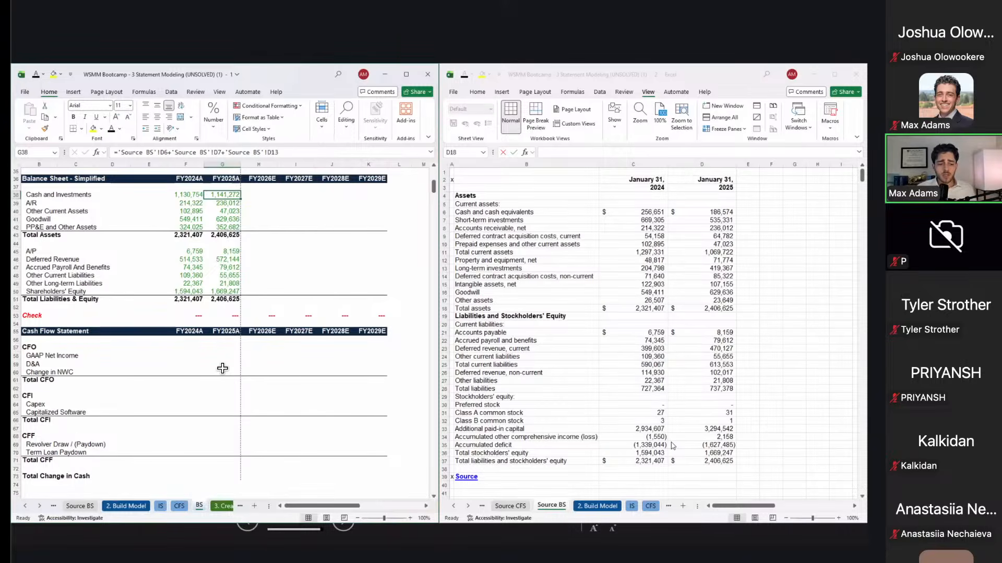
{"action": "scroll", "coordinate": [312, 368], "scroll_direction": "down", "scroll_amount": 2}
Step: Review the working-capital figures through FY2026E on the CFS sheet before filling the cash flow
{"action": "left_click", "coordinate": [312, 368]}
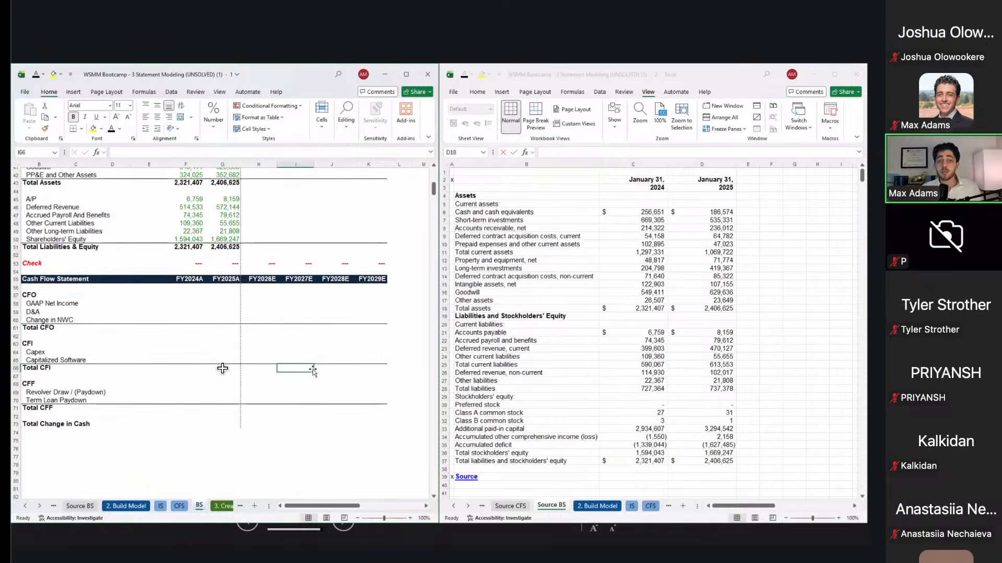
{"action": "key", "text": "Left"}
{"action": "key", "text": "Left"}
{"action": "key", "text": "Up"}
{"action": "key", "text": "Up"}
{"action": "key", "text": "Up"}
{"action": "key", "text": "Up"}
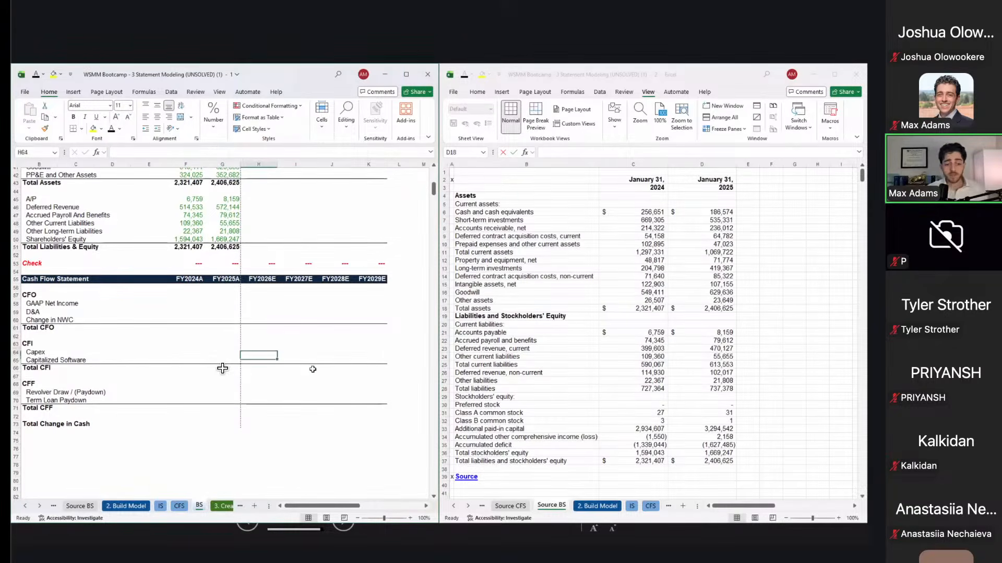
{"action": "key", "text": "Up"}
{"action": "key", "text": "Up"}
{"action": "key", "text": "Left"}
{"action": "key", "text": "Up"}
{"action": "key", "text": "Up"}
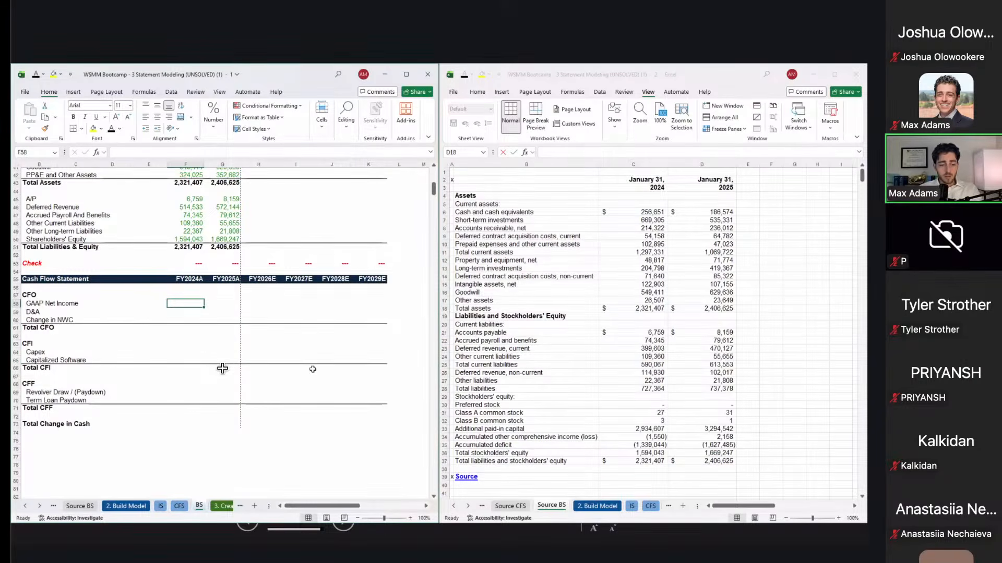
{"action": "key", "text": "ctrl+Page_Up"}
{"action": "left_click", "coordinate": [260, 243]}
{"action": "left_click_drag", "start_coordinate": [301, 296], "coordinate": [370, 442]}
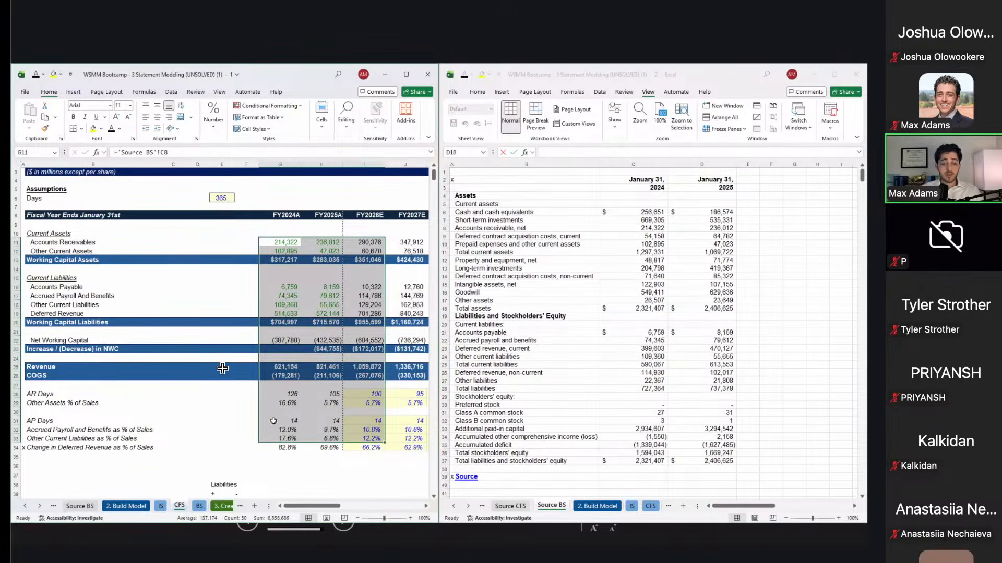
{"action": "key", "text": "ctrl+Page_Down"}
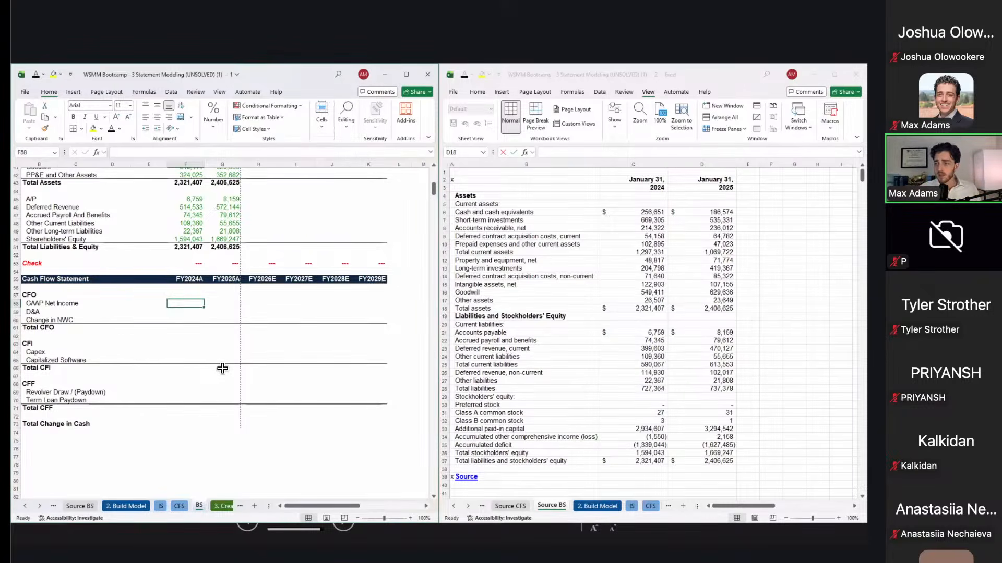
Step: Link FY2024A and FY2026E net income to the income statement, giving FY2026E (255,369)
{"action": "left_click", "coordinate": [238, 313]}
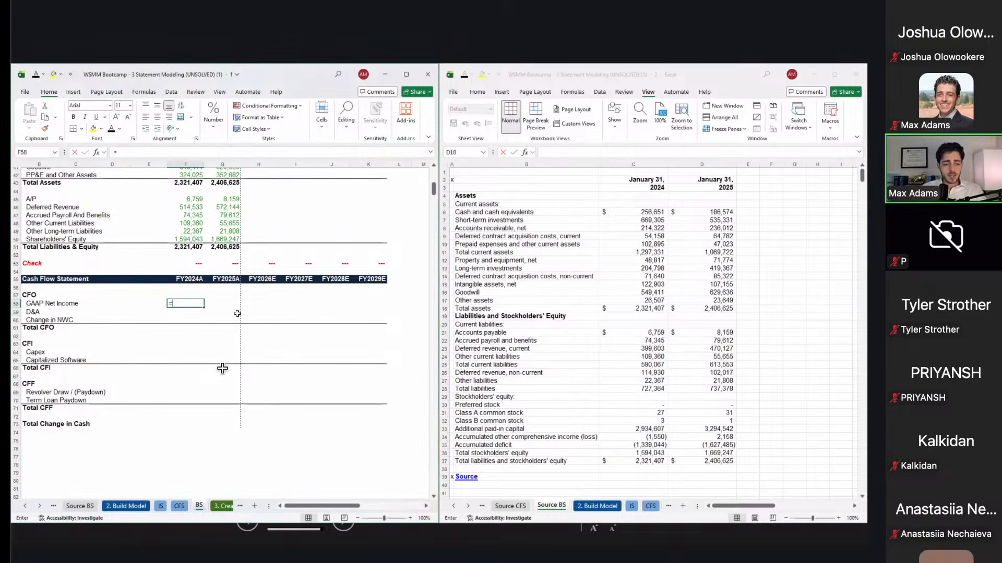
{"action": "type", "text": "="}
{"action": "scroll", "coordinate": [197, 387], "scroll_direction": "up", "scroll_amount": 12}
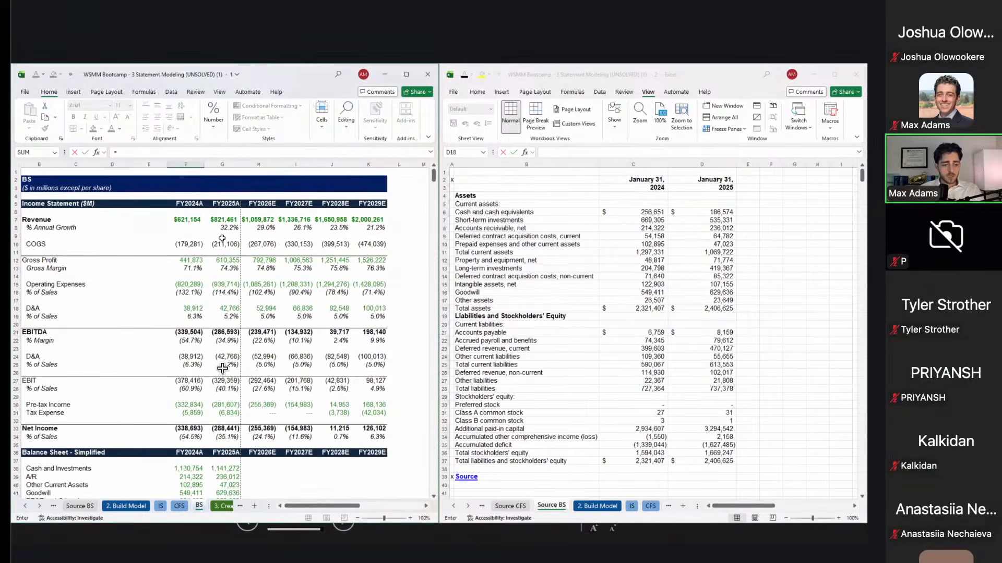
{"action": "left_click", "coordinate": [182, 427]}
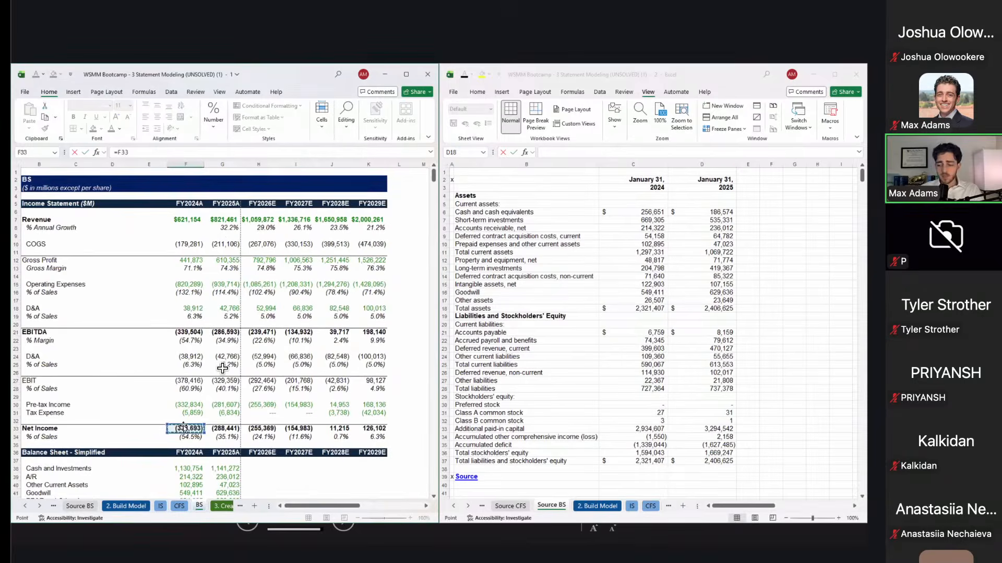
{"action": "key", "text": "Tab"}
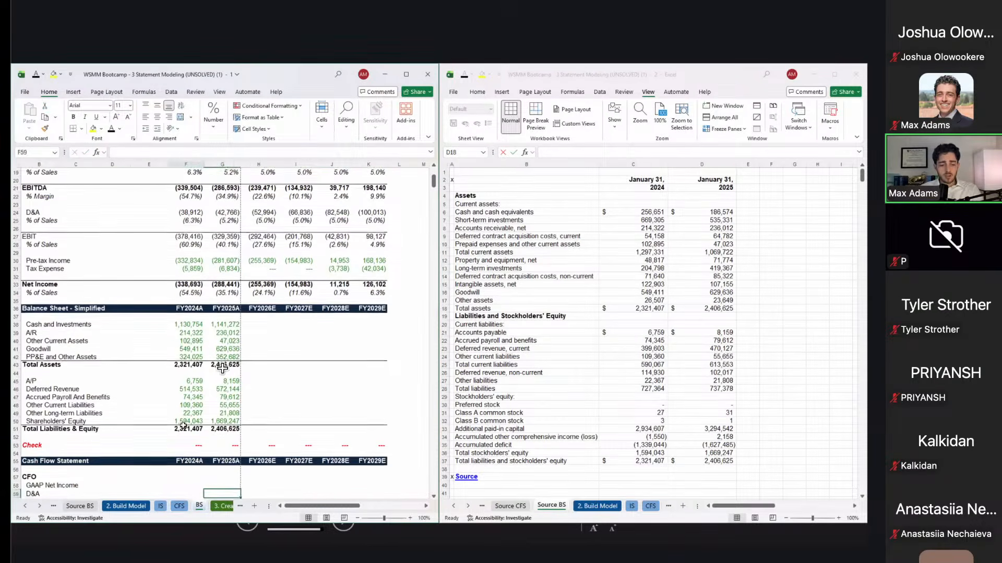
{"action": "key", "text": "Up"}
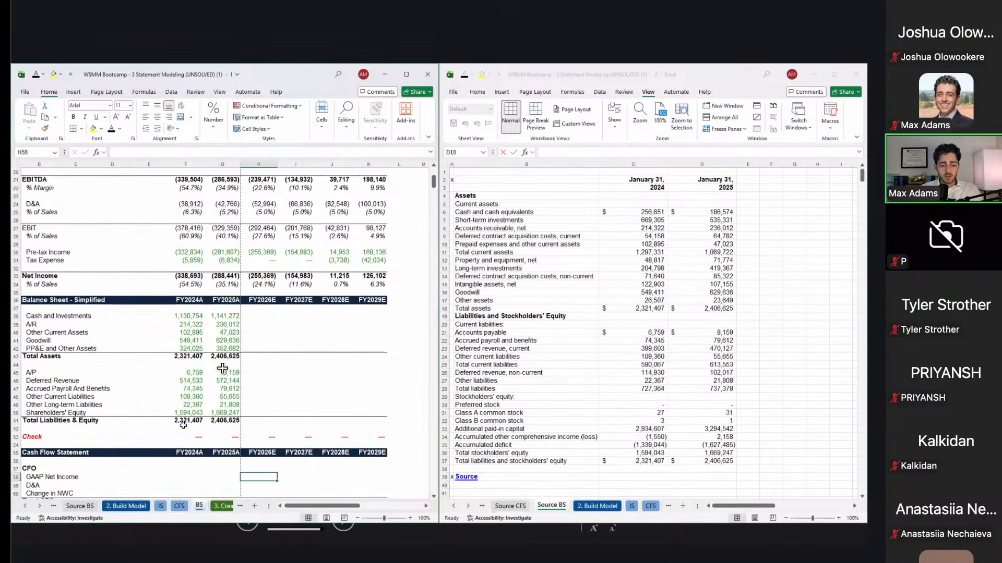
{"action": "type", "text": "="}
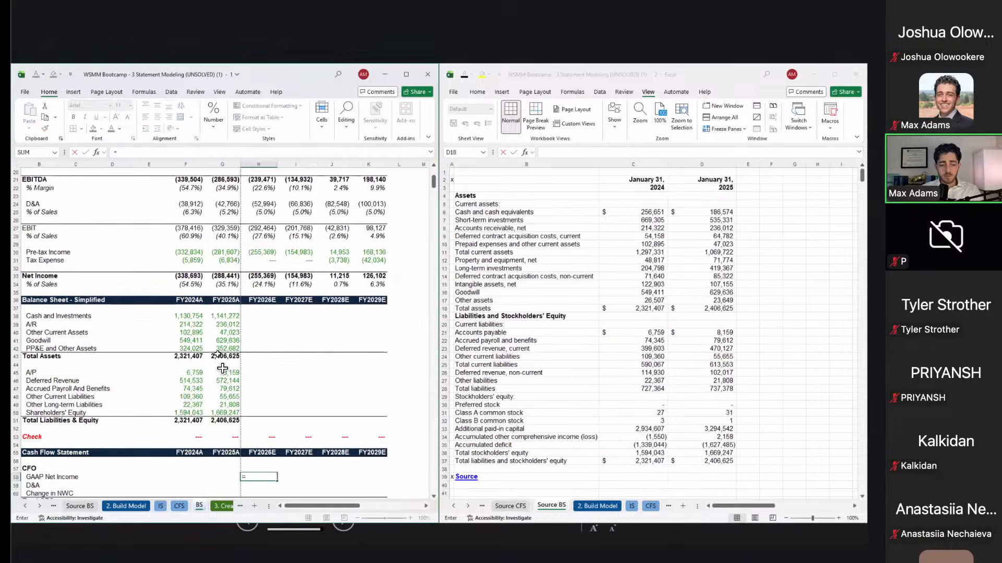
{"action": "scroll", "coordinate": [222, 368], "scroll_direction": "up", "scroll_amount": 6}
{"action": "left_click", "coordinate": [252, 428]}
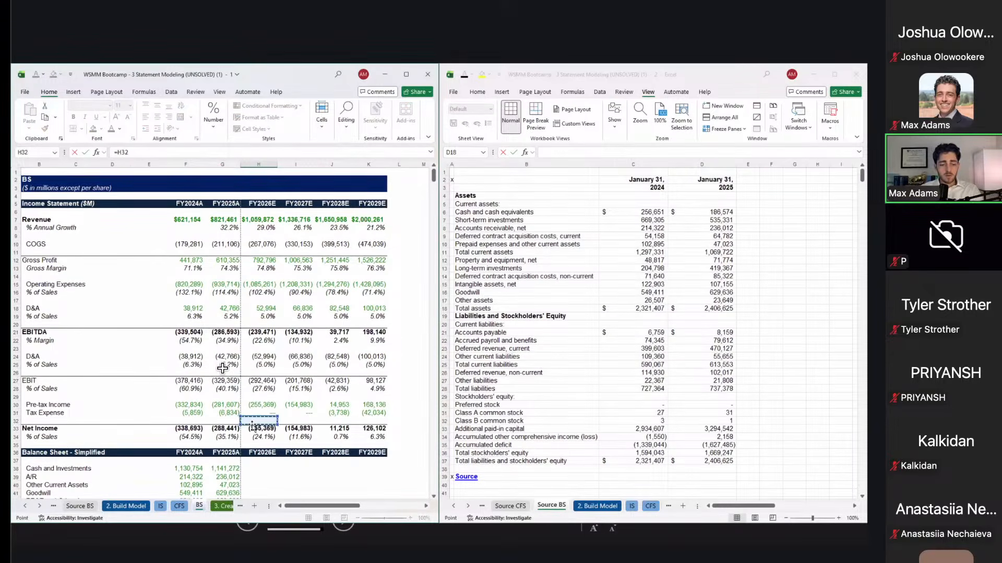
{"action": "key", "text": "Return"}
{"action": "scroll", "coordinate": [252, 425], "scroll_direction": "down", "scroll_amount": 4}
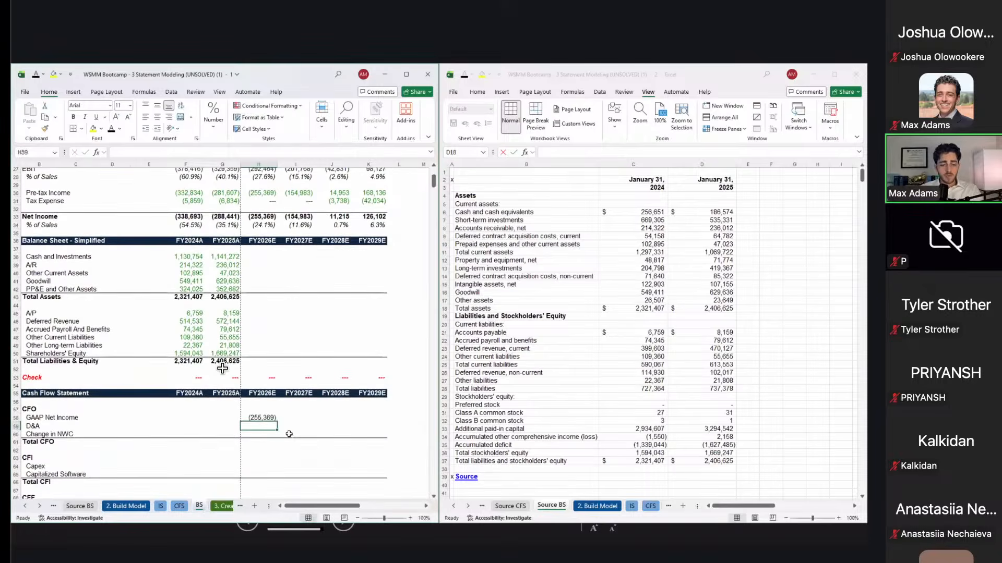
Step: Link FY2026E D&A (H59) to the income statement, showing 52,994
{"action": "type", "text": "="}
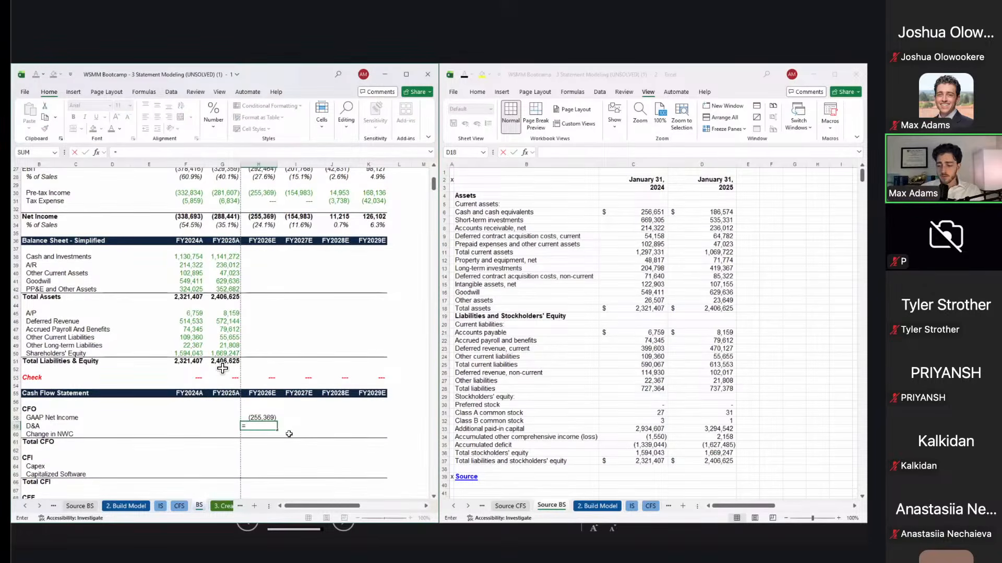
{"action": "scroll", "coordinate": [289, 434], "scroll_direction": "up", "scroll_amount": 9}
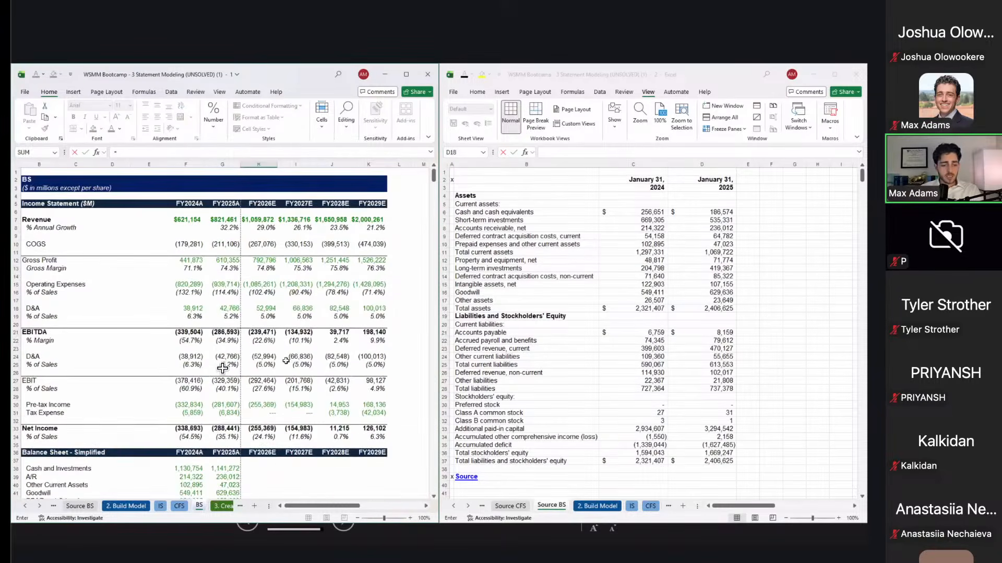
{"action": "left_click", "coordinate": [272, 309]}
{"action": "key", "text": "Return"}
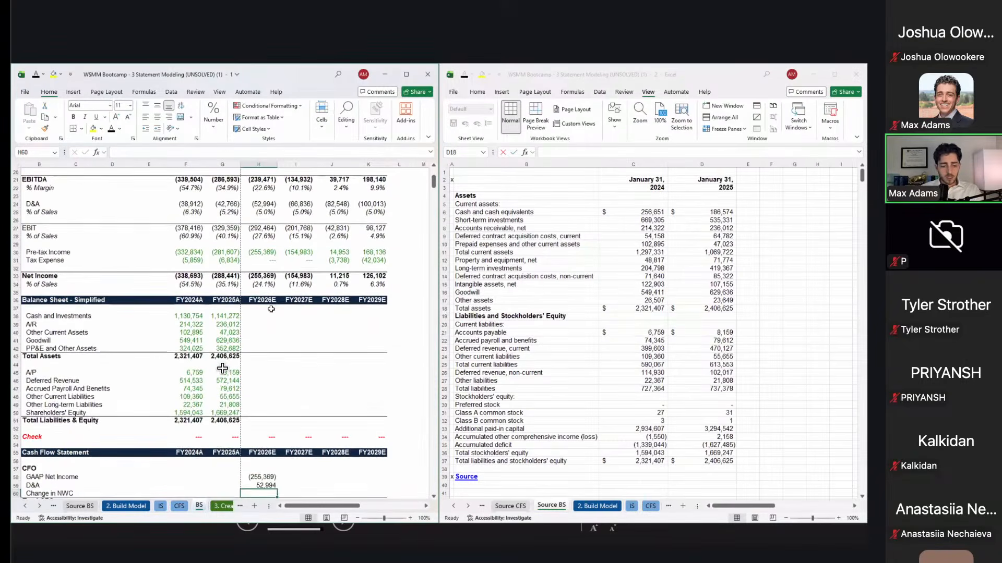
{"action": "scroll", "coordinate": [223, 369], "scroll_direction": "up", "scroll_amount": 2}
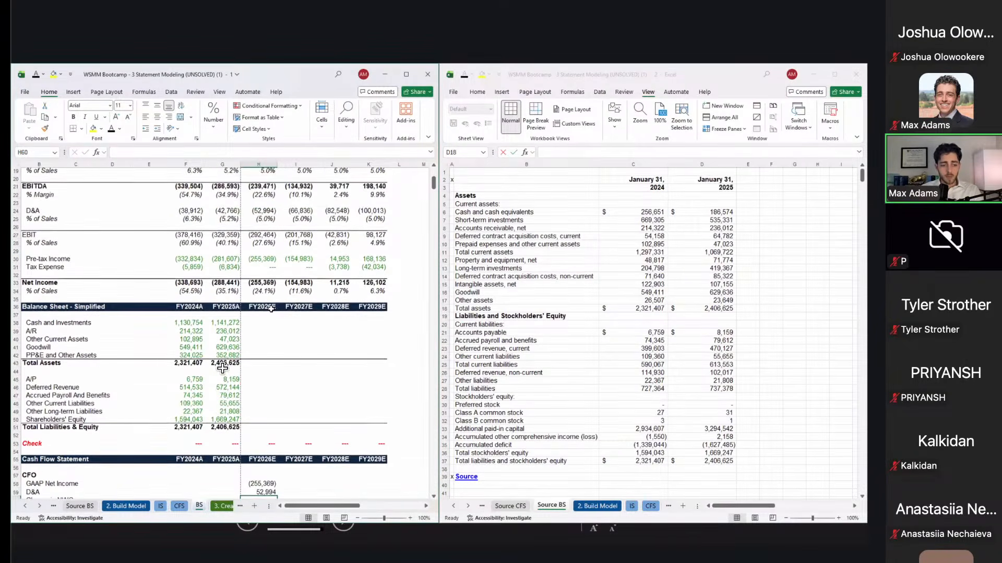
Step: Set FY2026E Change in NWC to =-CFS!I23, giving 172,017
{"action": "type", "text": "="}
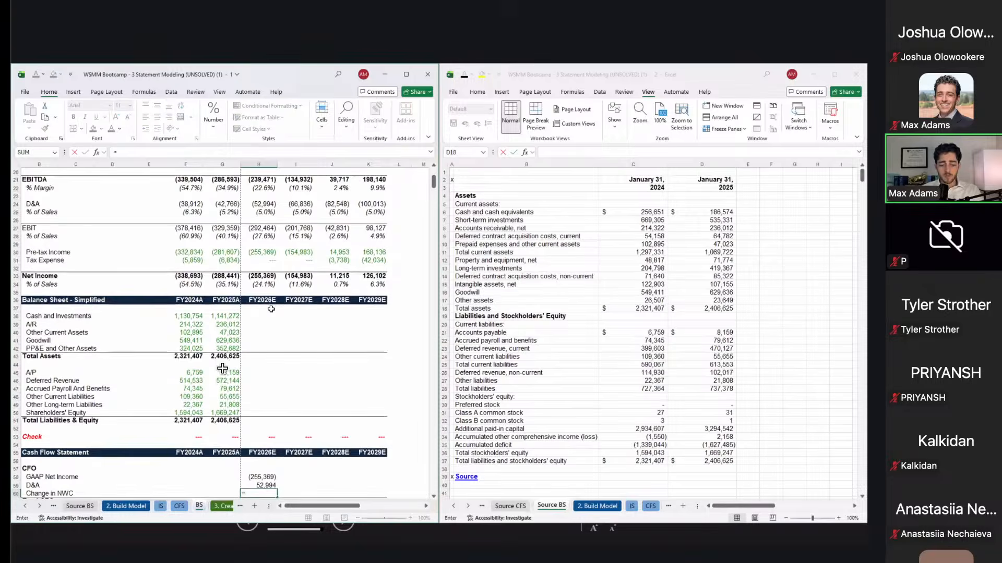
{"action": "key", "text": "ctrl+Page_Up"}
{"action": "left_click", "coordinate": [371, 350]}
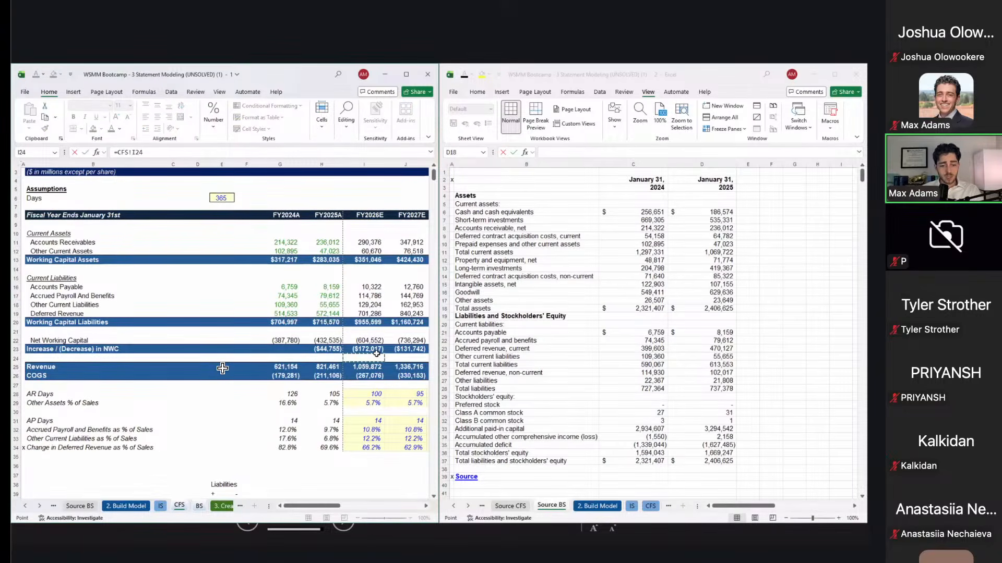
{"action": "key", "text": "Return"}
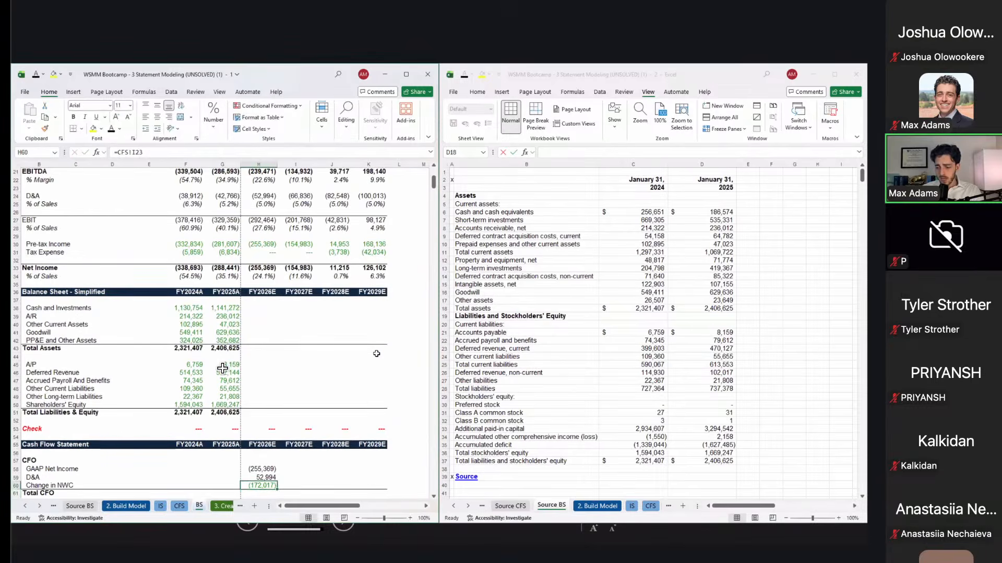
{"action": "key", "text": "F2"}
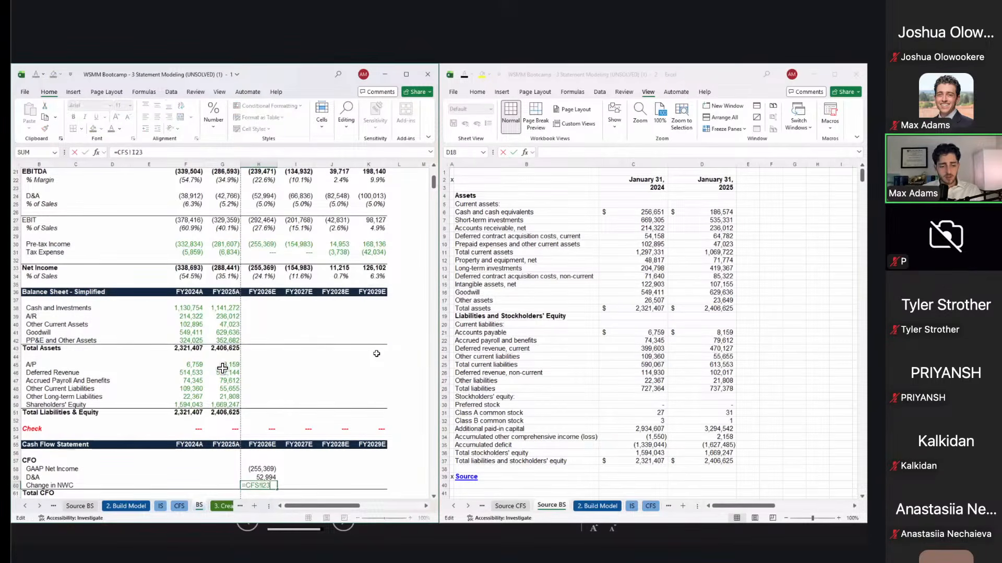
{"action": "key", "text": "Home"}
{"action": "key", "text": "Right"}
{"action": "type", "text": "-"}
{"action": "key", "text": "Return"}
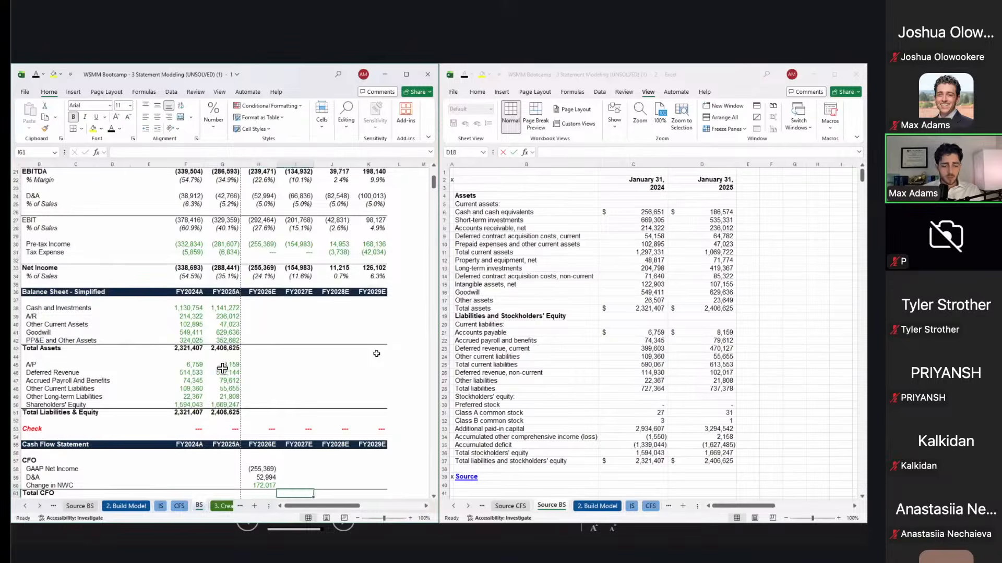
Step: AutoSum H58:H60 into H61 for Total CFO of (30,358), then review the CFO formulas
{"action": "scroll", "coordinate": [223, 368], "scroll_direction": "down", "scroll_amount": 1}
{"action": "key", "text": "alt+equal"}
{"action": "key", "text": "Return"}
{"action": "key", "text": "Up"}
{"action": "key", "text": "Right"}
{"action": "key", "text": "Left"}
{"action": "key", "text": "Up"}
{"action": "key", "text": "Up"}
{"action": "key", "text": "Up"}
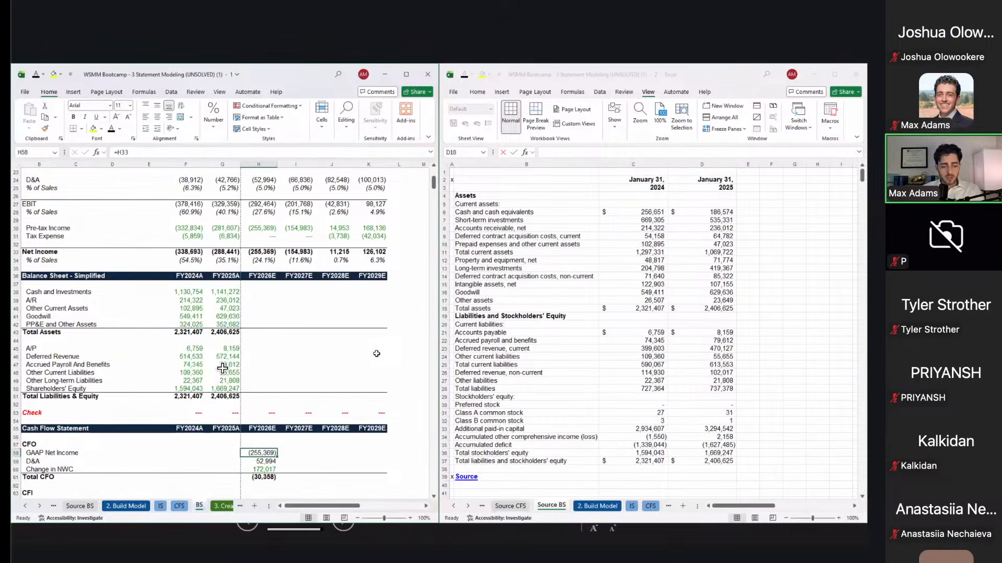
{"action": "key", "text": "Down"}
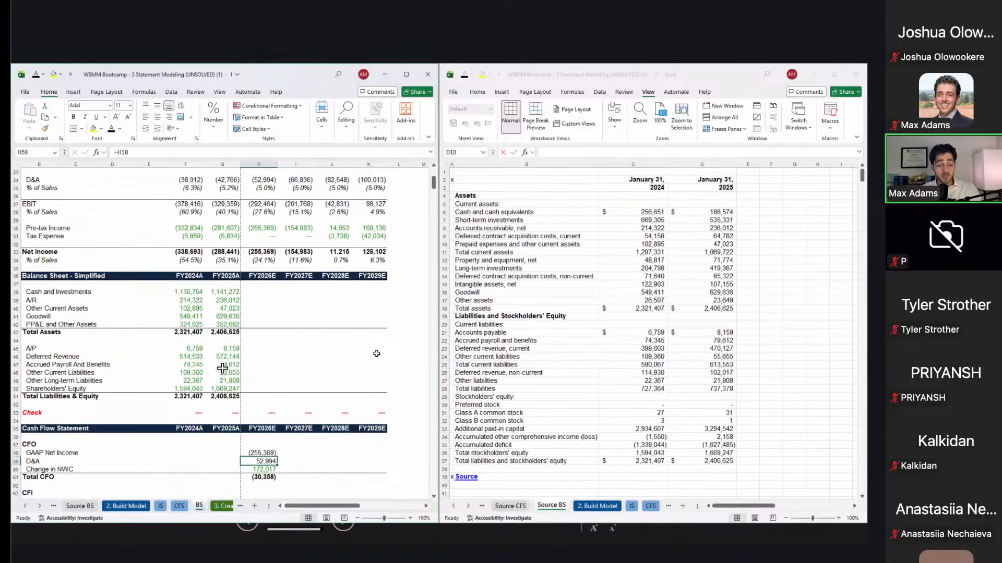
{"action": "key", "text": "Down"}
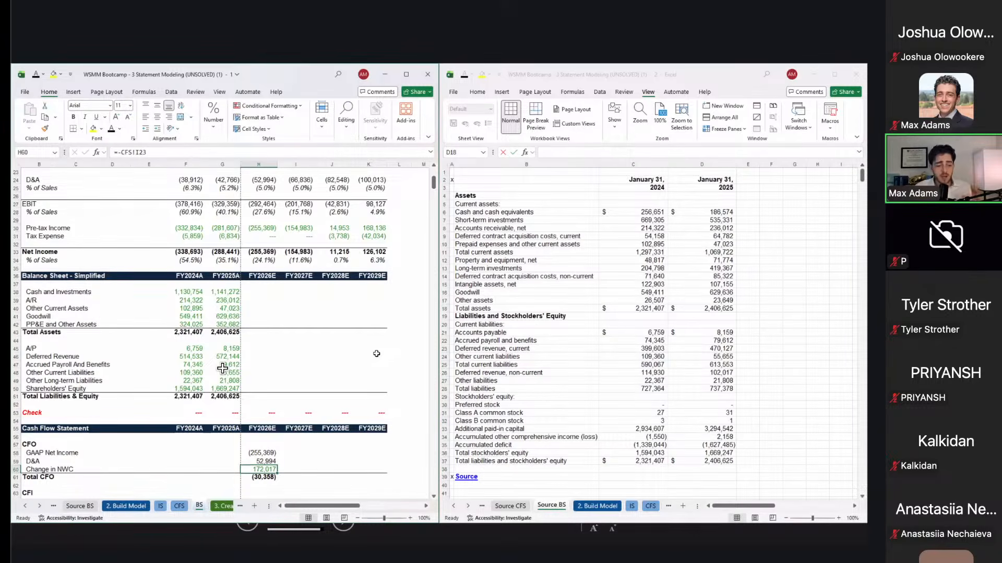
{"action": "key", "text": "alt+Tab"}
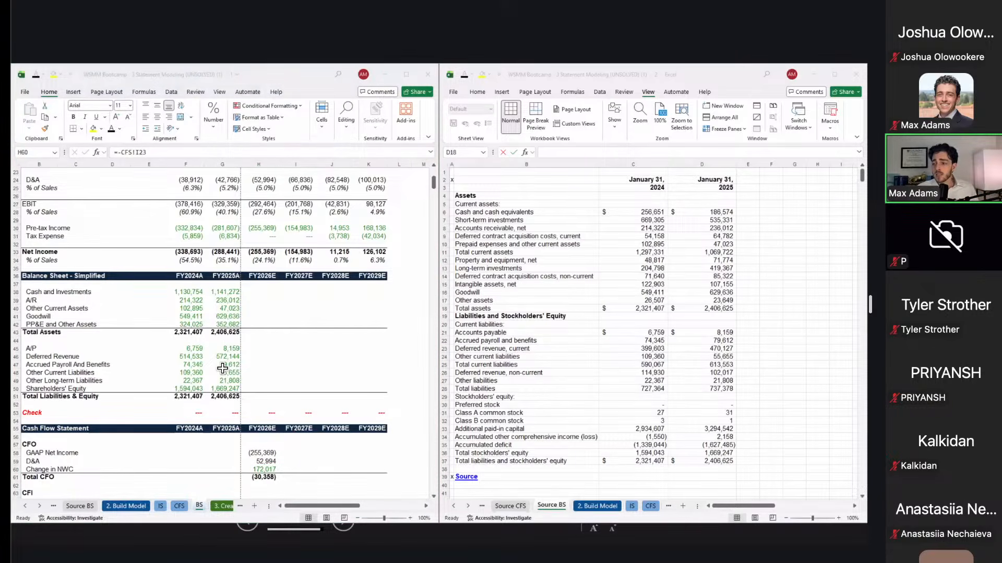
{"action": "key", "text": "alt+Tab"}
{"action": "left_click", "coordinate": [335, 420]}
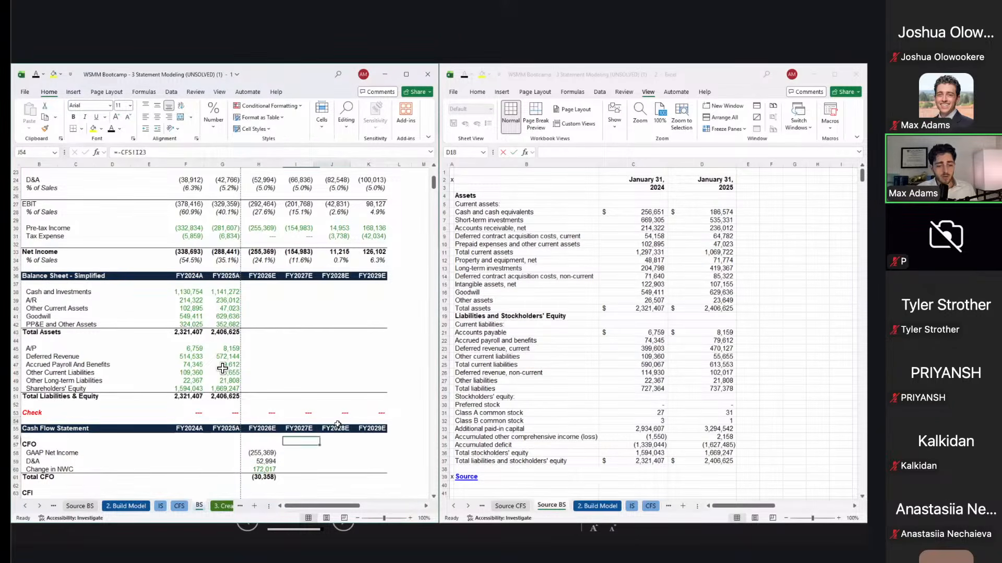
{"action": "scroll", "coordinate": [338, 424], "scroll_direction": "down", "scroll_amount": 3}
{"action": "left_click", "coordinate": [267, 416]}
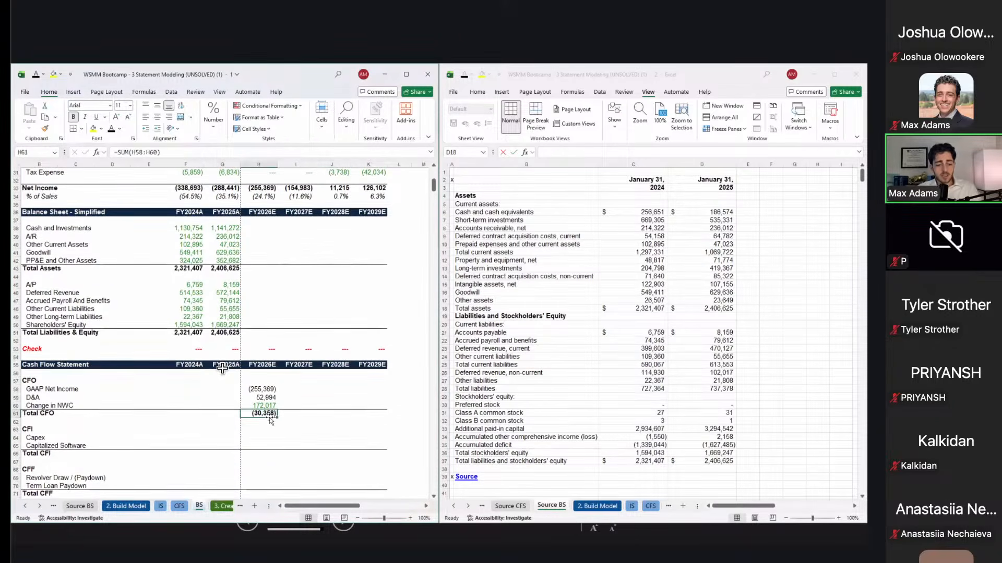
{"action": "double_click", "coordinate": [271, 418]}
{"action": "key", "text": "ctrl+Return"}
{"action": "scroll", "coordinate": [269, 417], "scroll_direction": "down", "scroll_amount": 3}
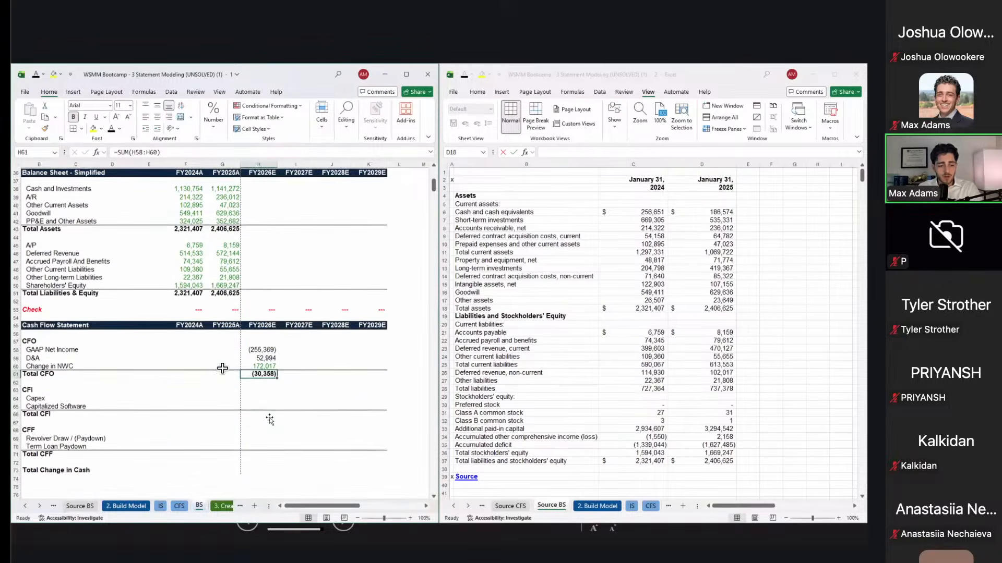
{"action": "scroll", "coordinate": [269, 417], "scroll_direction": "up", "scroll_amount": 10}
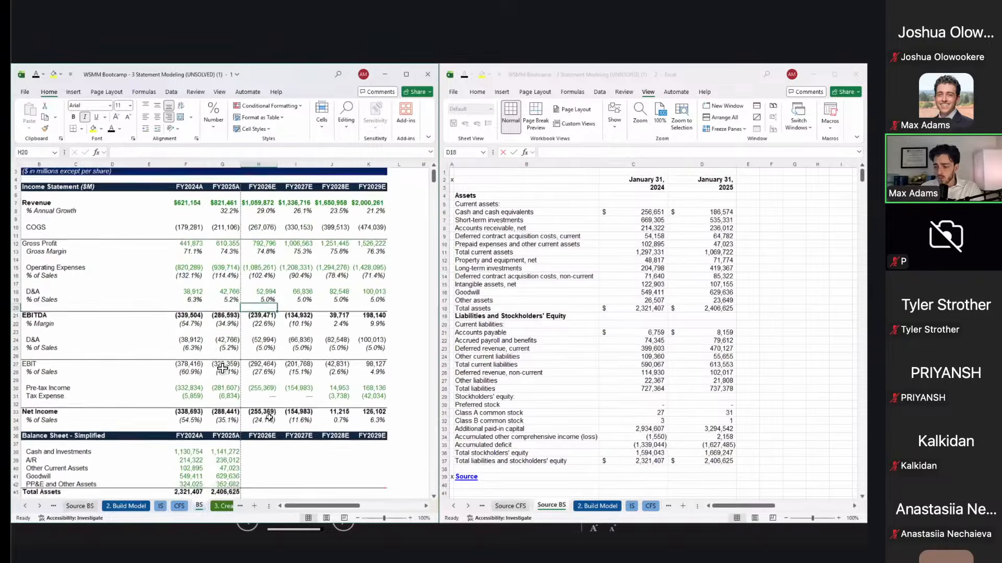
{"action": "scroll", "coordinate": [269, 418], "scroll_direction": "down", "scroll_amount": 11}
{"action": "key", "text": "Up"}
{"action": "key", "text": "Up"}
{"action": "key", "text": "Up"}
{"action": "key", "text": "Down"}
{"action": "key", "text": "Down"}
{"action": "key", "text": "Down"}
{"action": "key", "text": "Down"}
{"action": "key", "text": "Down"}
{"action": "key", "text": "Down"}
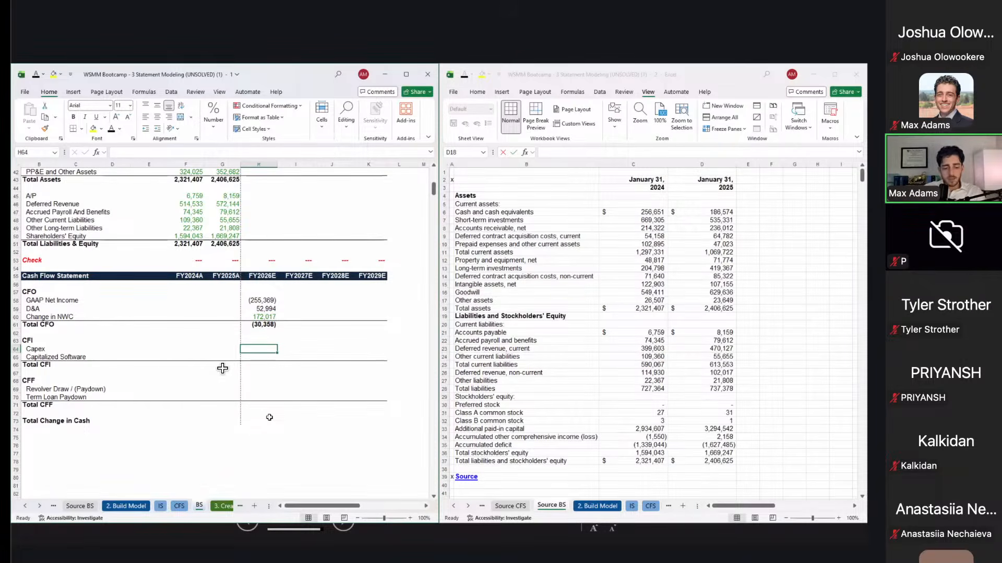
Step: Link FY2026E Capex in H64 to =IS!E61, showing (2,400)
{"action": "type", "text": "="}
{"action": "key", "text": "ctrl+Page_Up"}
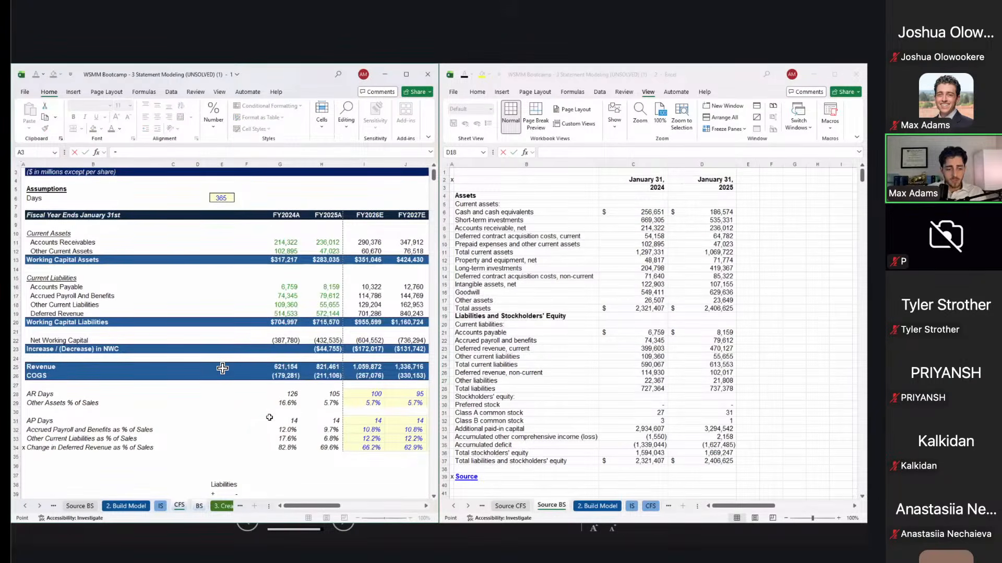
{"action": "key", "text": "ctrl+Page_Up"}
{"action": "scroll", "coordinate": [223, 369], "scroll_direction": "down", "scroll_amount": 10}
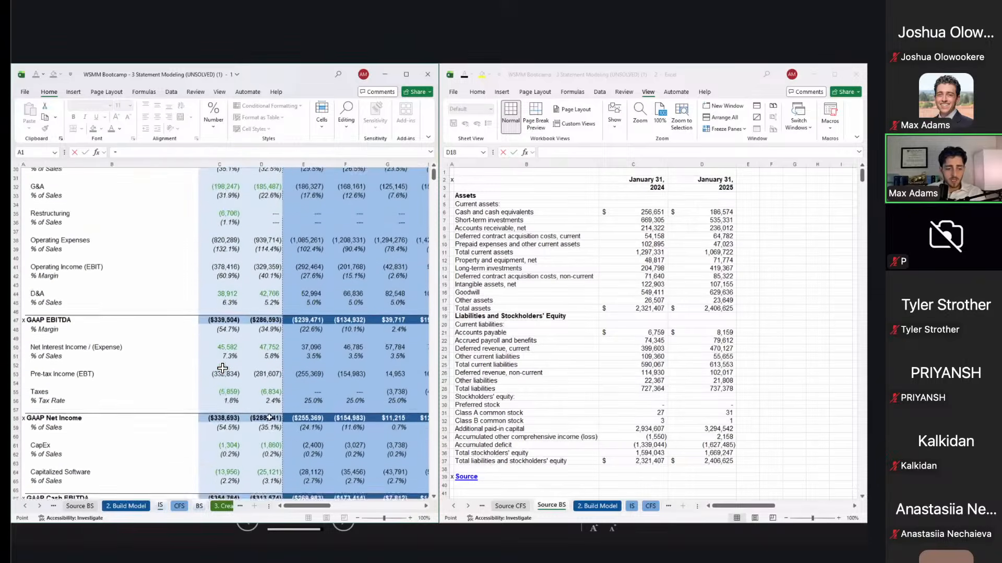
{"action": "scroll", "coordinate": [223, 368], "scroll_direction": "down", "scroll_amount": 2}
{"action": "left_click", "coordinate": [308, 392]}
{"action": "key", "text": "Return"}
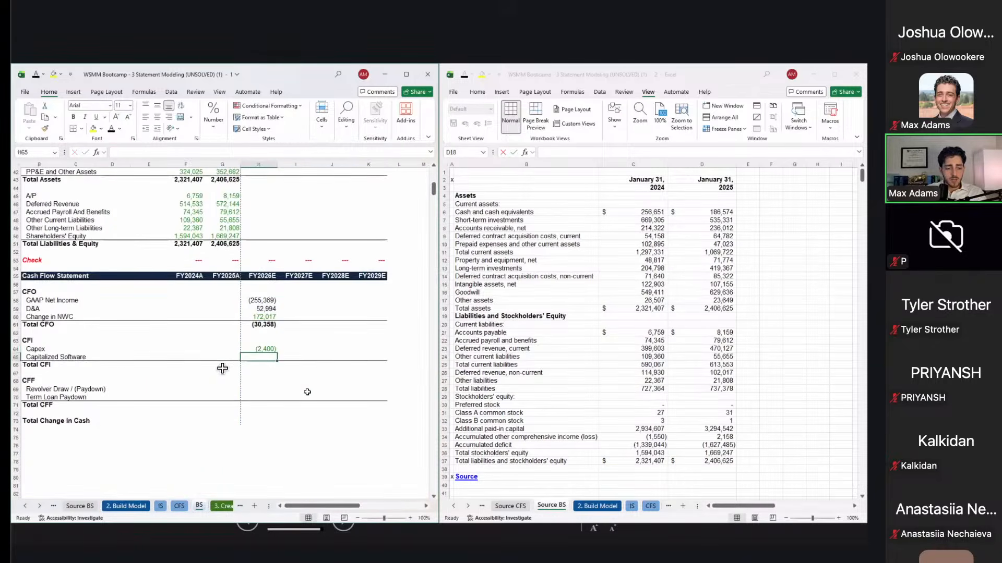
Step: Link Capitalized Software to =IS!E64 (28,112) and AutoSum Total CFI to (30,512)
{"action": "type", "text": "="}
{"action": "key", "text": "ctrl+Page_Up"}
{"action": "key", "text": "ctrl+Page_Up"}
{"action": "key", "text": "ctrl+Page_Up"}
{"action": "key", "text": "ctrl+Page_Down"}
{"action": "left_click", "coordinate": [311, 415]}
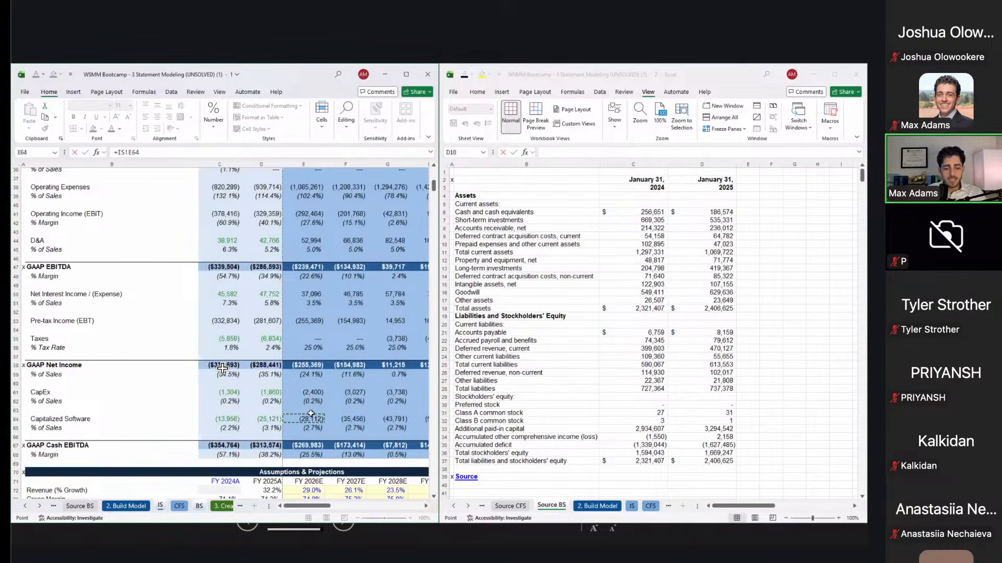
{"action": "key", "text": "Return"}
{"action": "key", "text": "alt+equal"}
{"action": "key", "text": "Tab"}
{"action": "key", "text": "Left"}
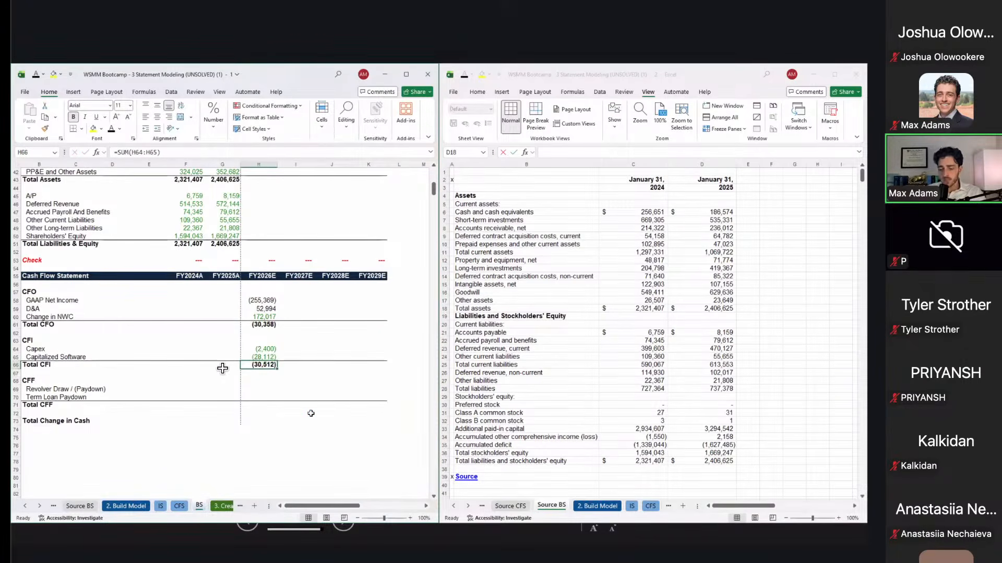
{"action": "key", "text": "Down"}
{"action": "key", "text": "Down"}
{"action": "key", "text": "Down"}
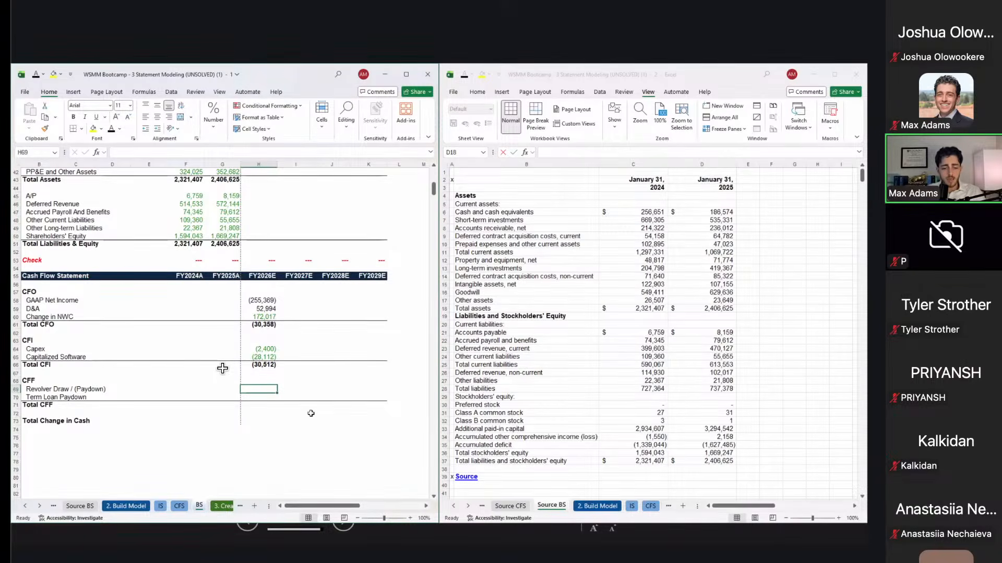
Step: Review the source balance sheet's liabilities and equity lines, ending on the Total CFF cell
{"action": "left_click", "coordinate": [493, 378]}
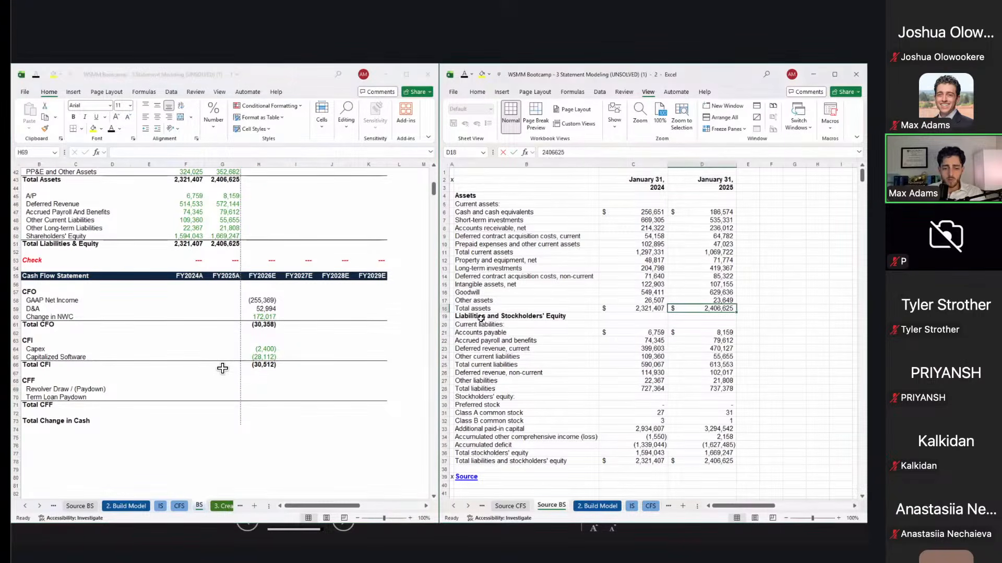
{"action": "mouse_move", "coordinate": [480, 317]}
{"action": "left_mouse_down"}
{"action": "mouse_move", "coordinate": [489, 379]}
{"action": "mouse_move", "coordinate": [496, 363]}
{"action": "mouse_move", "coordinate": [493, 405]}
{"action": "mouse_move", "coordinate": [480, 327]}
{"action": "left_mouse_up"}
{"action": "left_click_drag", "start_coordinate": [489, 413], "coordinate": [488, 455]}
{"action": "left_click", "coordinate": [274, 389]}
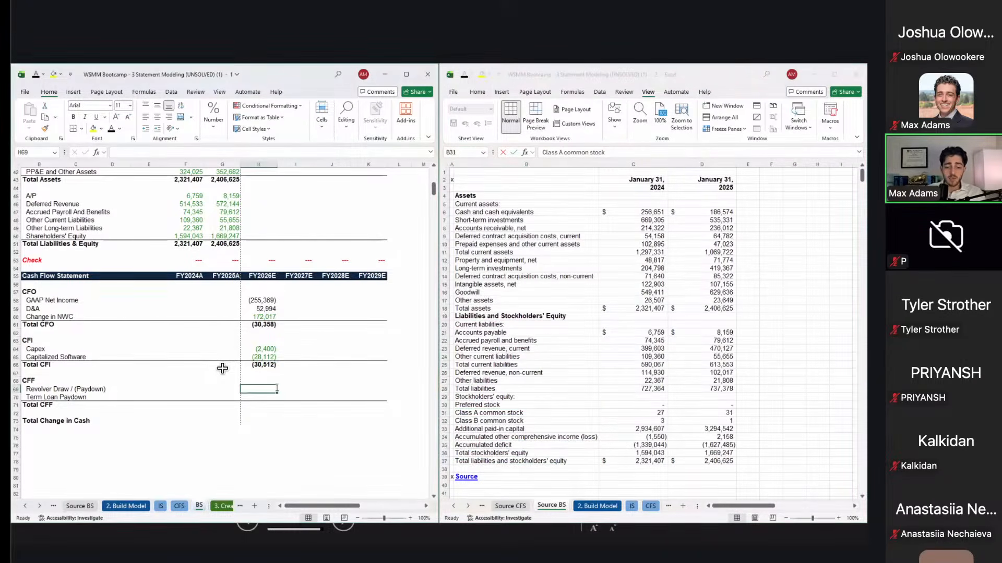
{"action": "key", "text": "Down"}
{"action": "key", "text": "Down"}
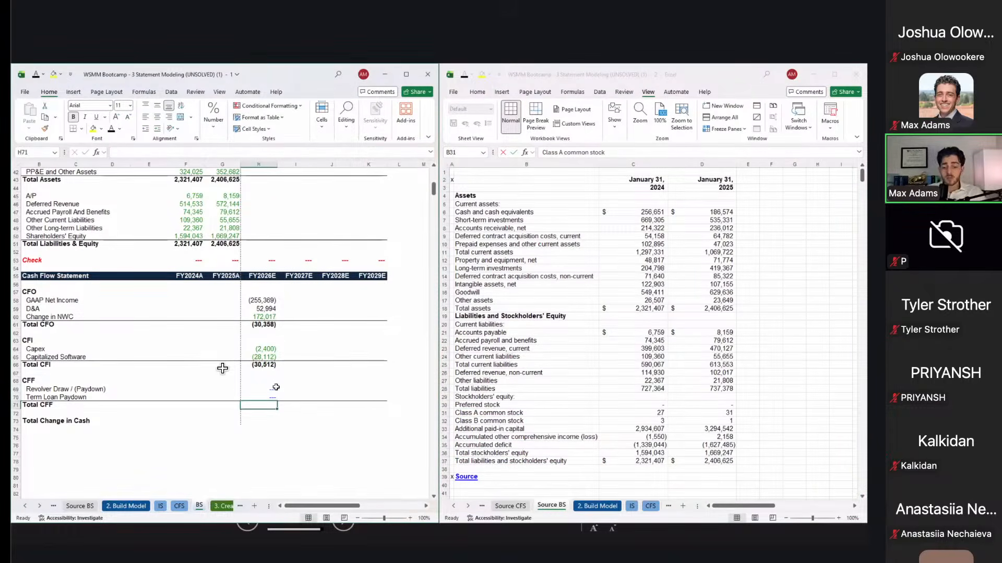
Step: AutoSum Total CFF, then set Total Change in Cash to =H61+H66, giving (60,870)
{"action": "key", "text": "alt+="}
{"action": "key", "text": "alt+="}
{"action": "key", "text": "Up"}
{"action": "key", "text": "Up"}
{"action": "key", "text": "Up"}
{"action": "key", "text": "Down"}
{"action": "key", "text": "Down"}
{"action": "key", "text": "Down"}
{"action": "key", "text": "Down"}
{"action": "key", "text": "Down"}
{"action": "type", "text": "="}
{"action": "key", "text": "Up"}
{"action": "key", "text": "Up"}
{"action": "key", "text": "Up"}
{"action": "key", "text": "Up"}
{"action": "key", "text": "Up"}
{"action": "key", "text": "Up"}
{"action": "key", "text": "Up"}
{"action": "key", "text": "Up"}
{"action": "key", "text": "Up"}
{"action": "key", "text": "Up"}
{"action": "key", "text": "Up"}
{"action": "key", "text": "Up"}
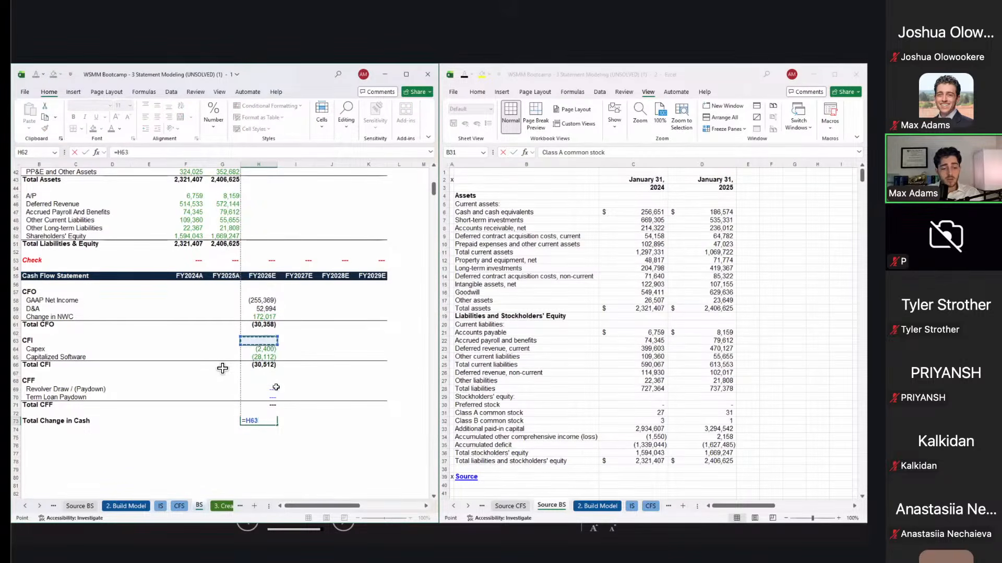
{"action": "type", "text": "+"}
{"action": "key", "text": "Up"}
{"action": "key", "text": "Up"}
{"action": "key", "text": "Up"}
{"action": "key", "text": "Up"}
{"action": "key", "text": "Up"}
{"action": "key", "text": "Up"}
{"action": "key", "text": "Up"}
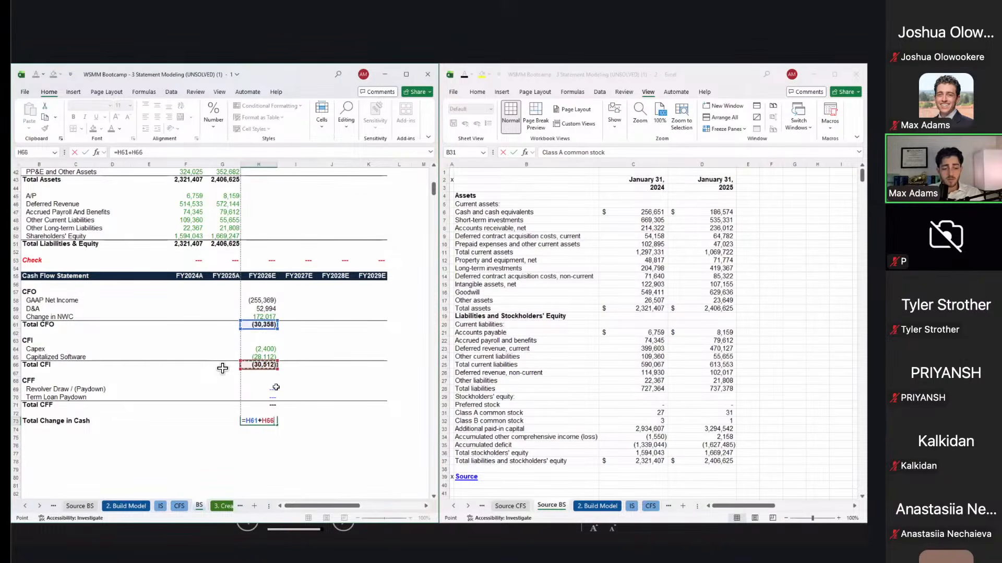
{"action": "key", "text": "ctrl+Return"}
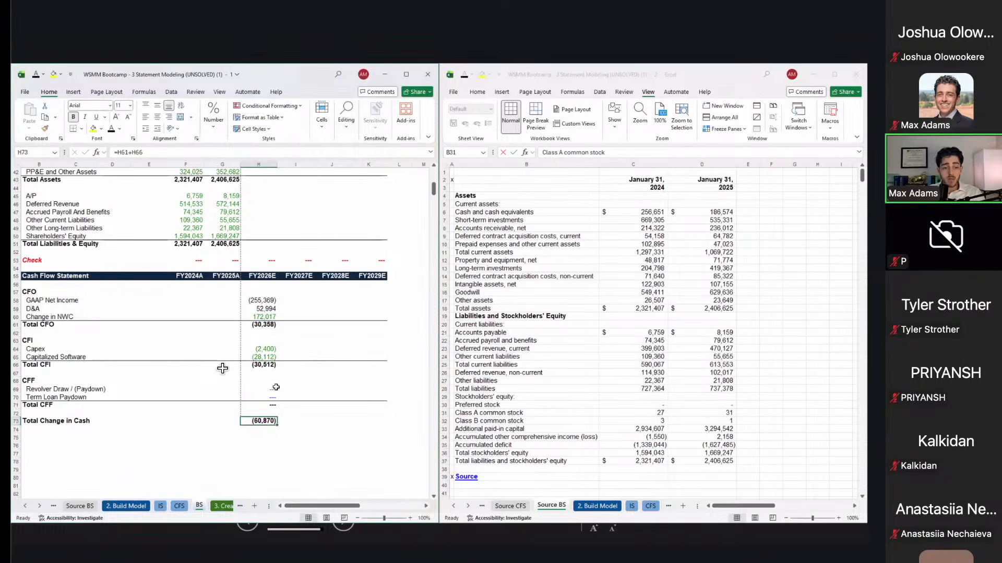
{"action": "left_click", "coordinate": [260, 308]}
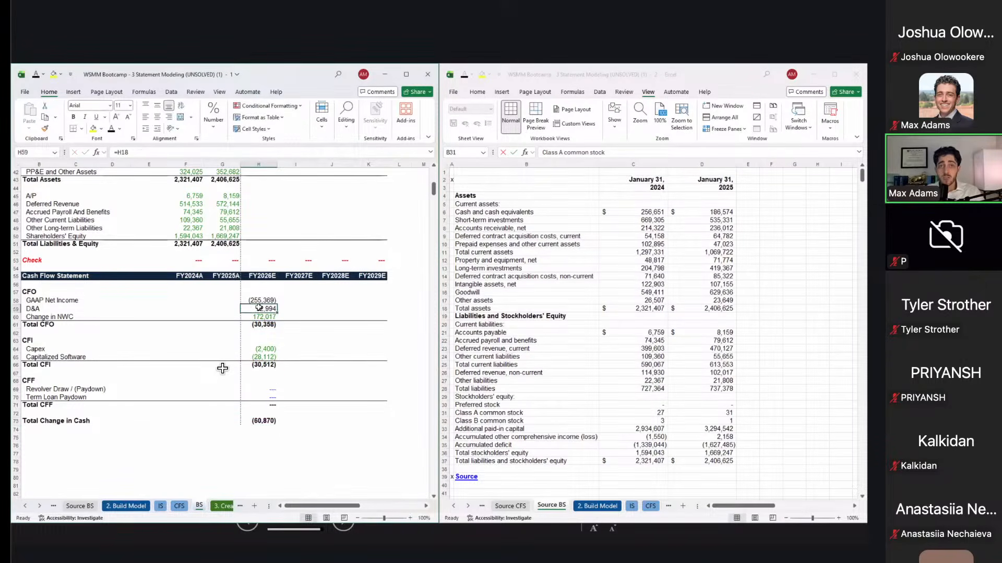
{"action": "key", "text": "Up"}
{"action": "key", "text": "shift+Down"}
{"action": "key", "text": "shift+Down"}
{"action": "key", "text": "shift+Down"}
{"action": "key", "text": "shift+Down"}
{"action": "key", "text": "shift+Down"}
{"action": "key", "text": "shift+Down"}
{"action": "key", "text": "shift+Down"}
{"action": "key", "text": "shift+Down"}
{"action": "key", "text": "shift+Down"}
{"action": "key", "text": "shift+Down"}
{"action": "key", "text": "shift+Down"}
{"action": "key", "text": "shift+Down"}
{"action": "key", "text": "shift+Down"}
{"action": "key", "text": "shift+Down"}
{"action": "key", "text": "shift+Down"}
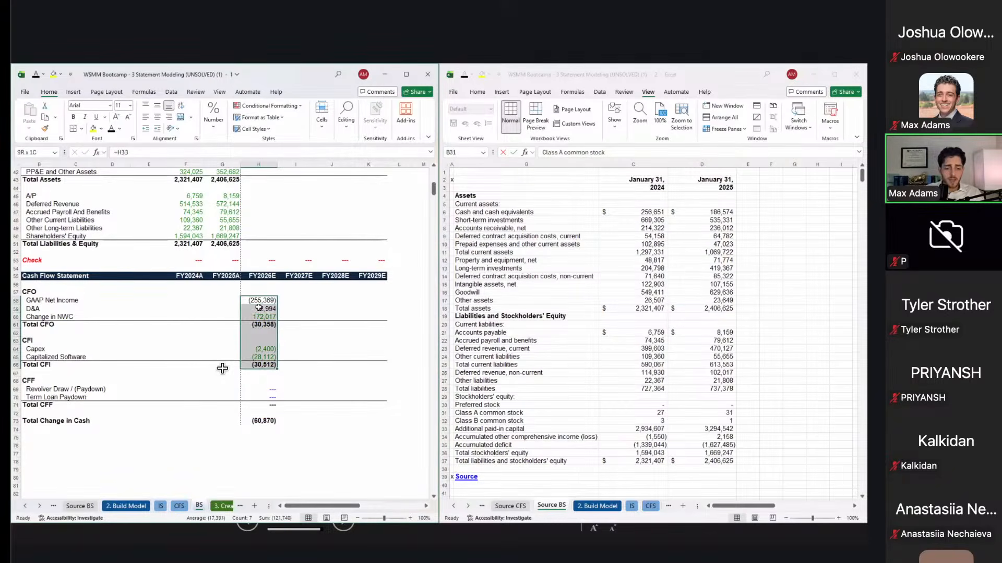
{"action": "key", "text": "shift+Right"}
{"action": "key", "text": "shift+Right"}
{"action": "key", "text": "shift+Right"}
{"action": "key", "text": "ctrl+r"}
{"action": "key", "text": "shift+BackSpace"}
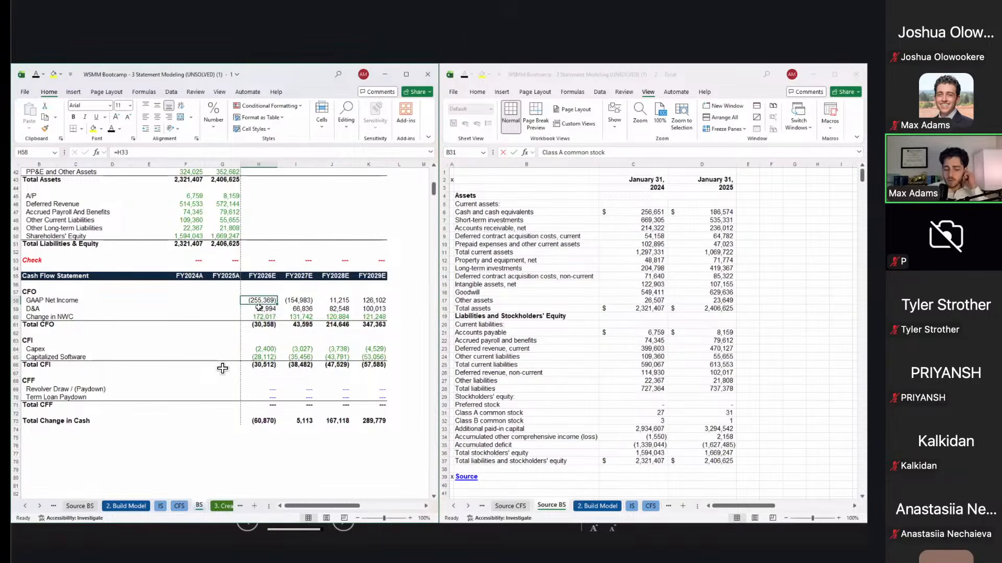
{"action": "key", "text": "Down"}
{"action": "key", "text": "Down"}
{"action": "key", "text": "Right"}
{"action": "key", "text": "Down"}
{"action": "key", "text": "Down"}
{"action": "key", "text": "Down"}
{"action": "key", "text": "Down"}
{"action": "key", "text": "Down"}
{"action": "key", "text": "Down"}
{"action": "key", "text": "Down"}
{"action": "key", "text": "Down"}
{"action": "key", "text": "Down"}
{"action": "key", "text": "Down"}
{"action": "key", "text": "Down"}
{"action": "key", "text": "Down"}
{"action": "key", "text": "Down"}
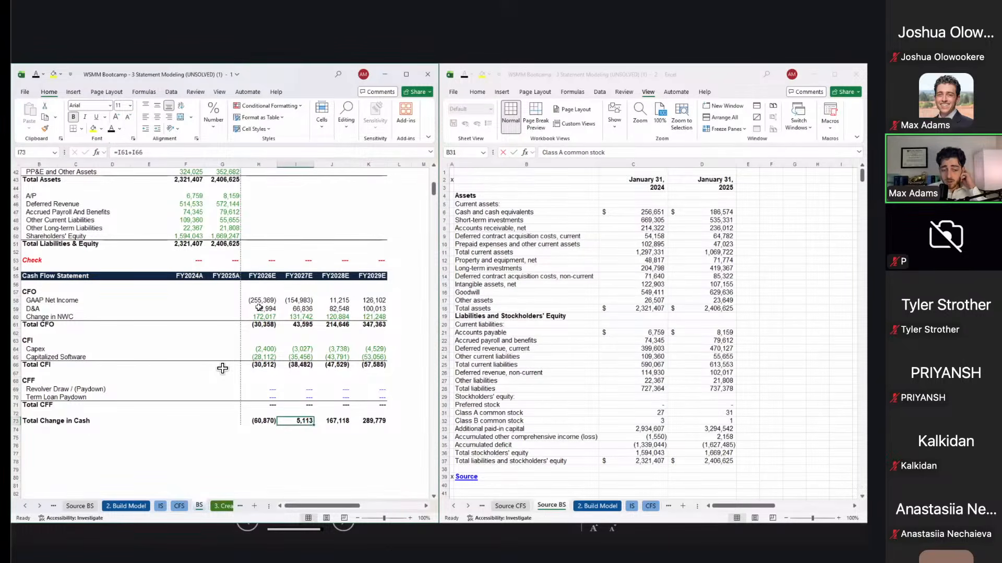
{"action": "left_click", "coordinate": [296, 301]}
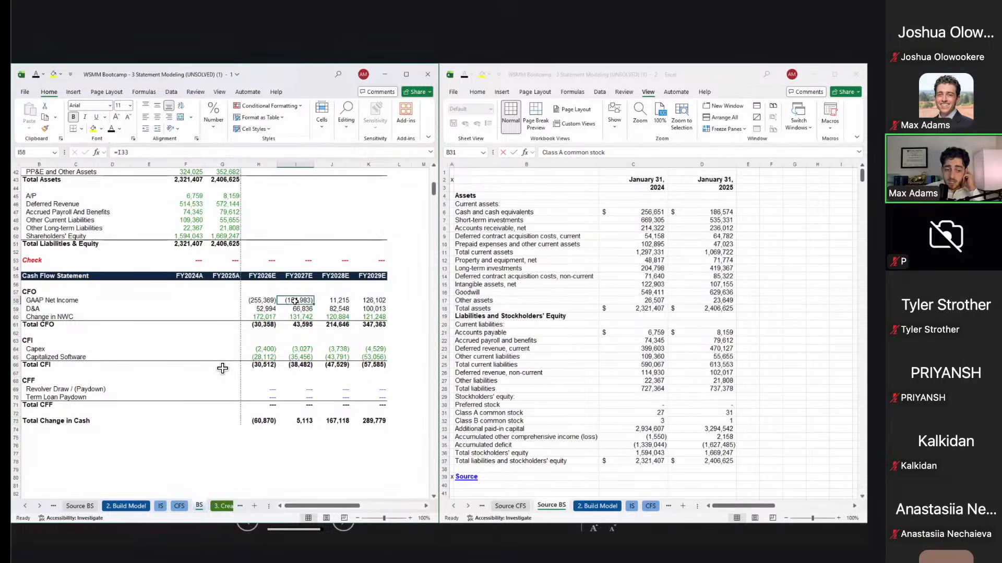
{"action": "left_click", "coordinate": [294, 317]}
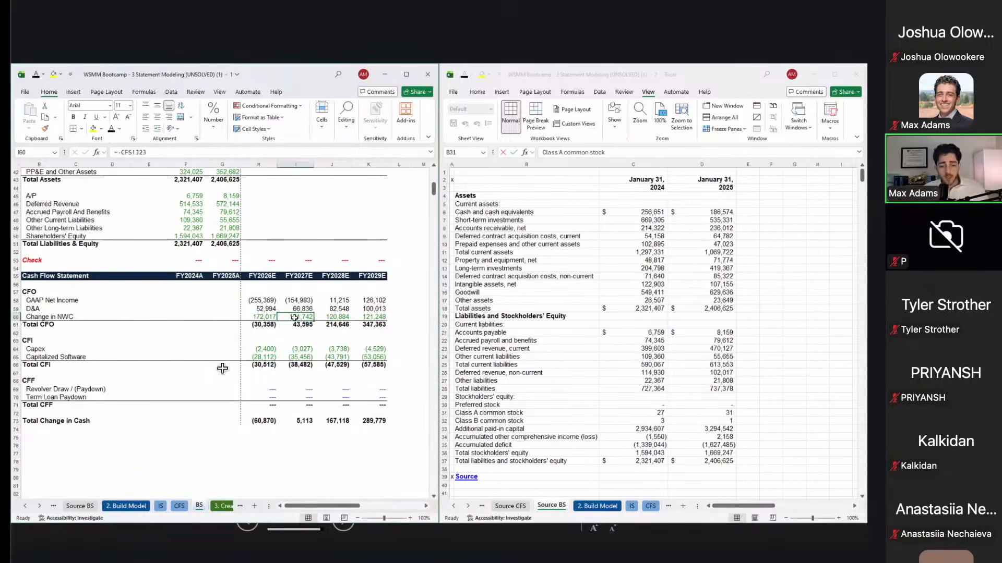
{"action": "key", "text": "ctrl+Down"}
{"action": "key", "text": "ctrl+Down"}
{"action": "key", "text": "ctrl+Down"}
{"action": "key", "text": "ctrl+Down"}
{"action": "key", "text": "ctrl+Down"}
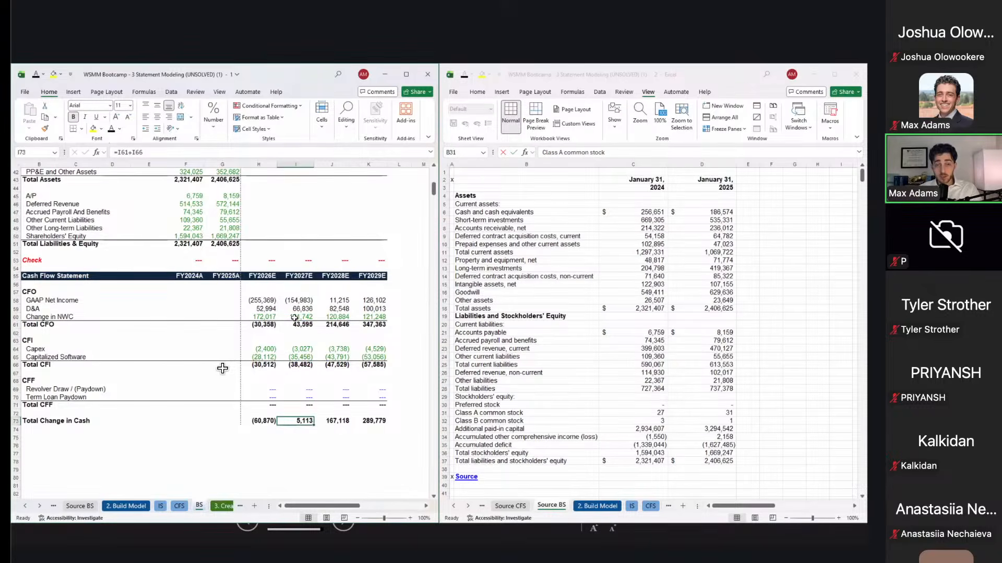
{"action": "scroll", "coordinate": [294, 317], "scroll_direction": "up", "scroll_amount": 3}
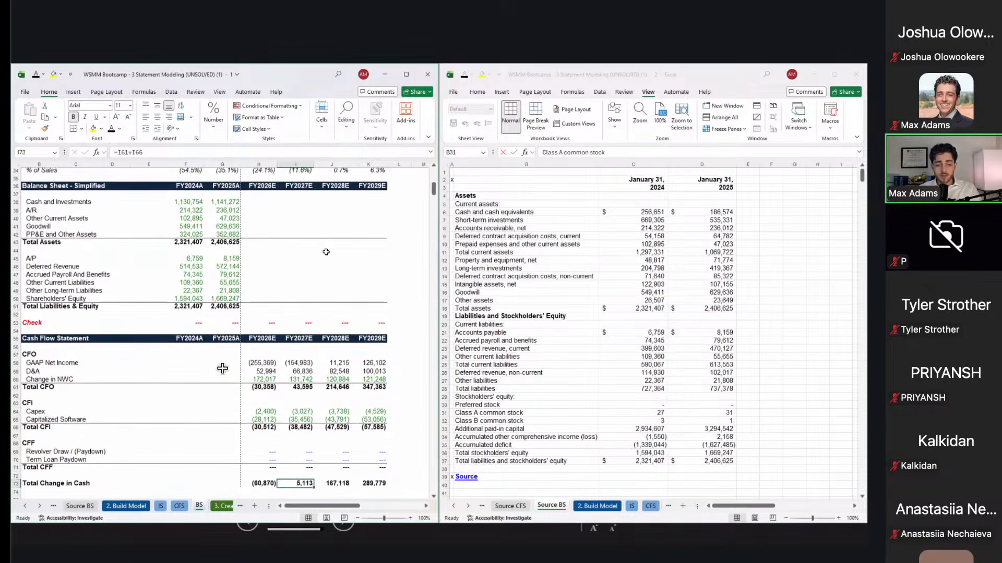
Step: Set FY2026E cash to =G38+H73 and fill it across H38:K38 through FY2029E
{"action": "left_click", "coordinate": [267, 205]}
{"action": "type", "text": "="}
{"action": "key", "text": "Left"}
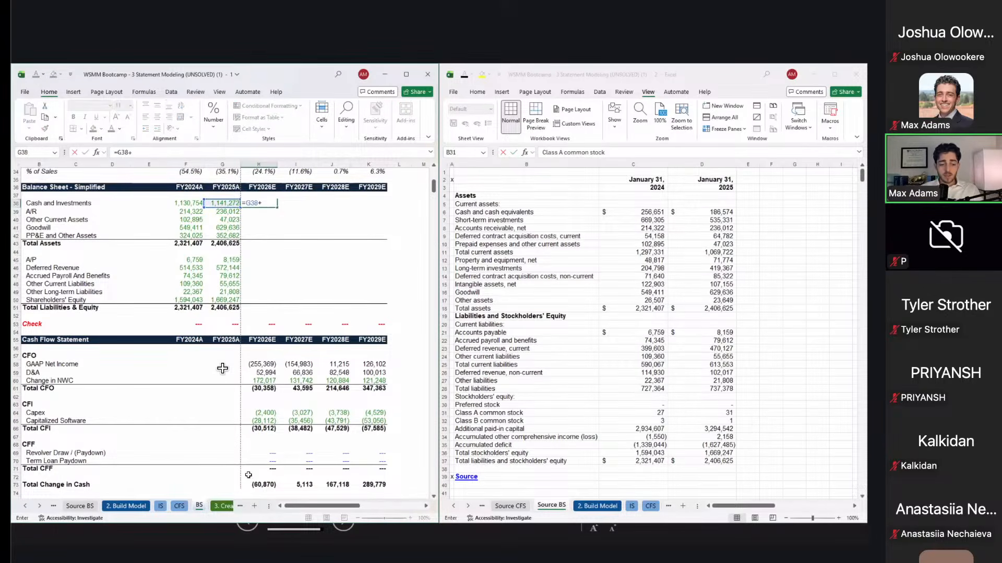
{"action": "type", "text": "+"}
{"action": "left_click", "coordinate": [259, 490]}
{"action": "key", "text": "ctrl+Return"}
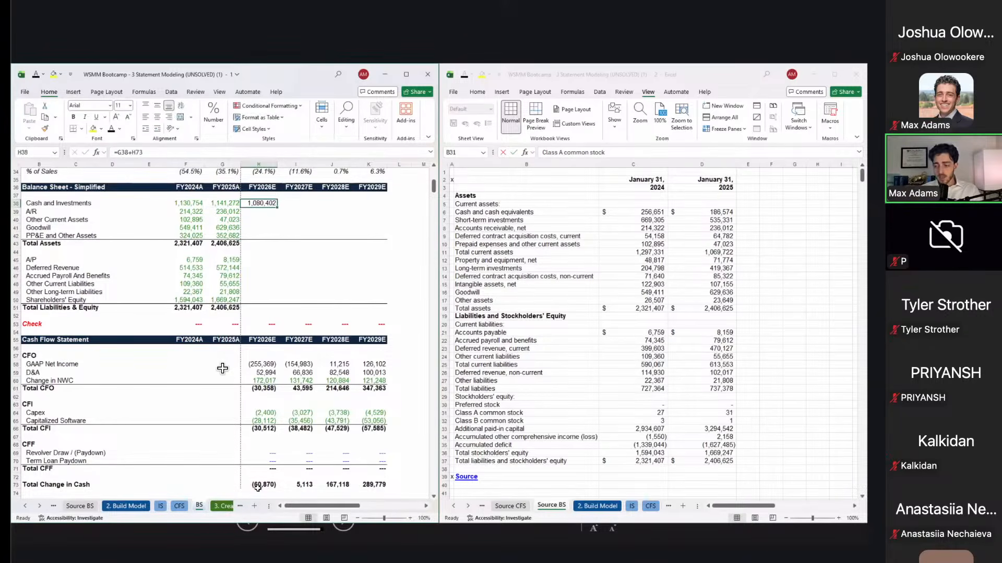
{"action": "key", "text": "shift+Right"}
{"action": "key", "text": "shift+Right"}
{"action": "key", "text": "shift+Right"}
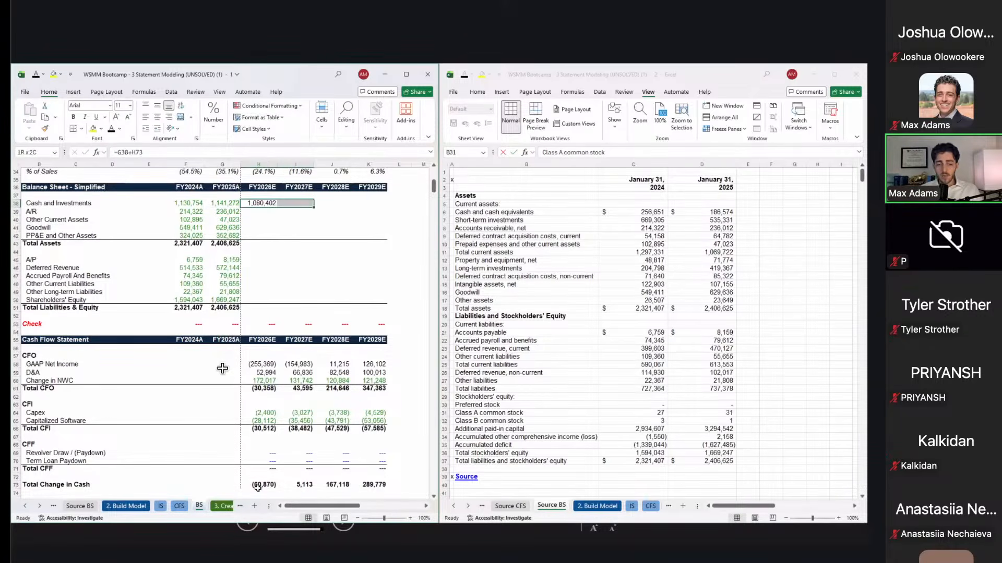
{"action": "key", "text": "ctrl+r"}
{"action": "key", "text": "Down"}
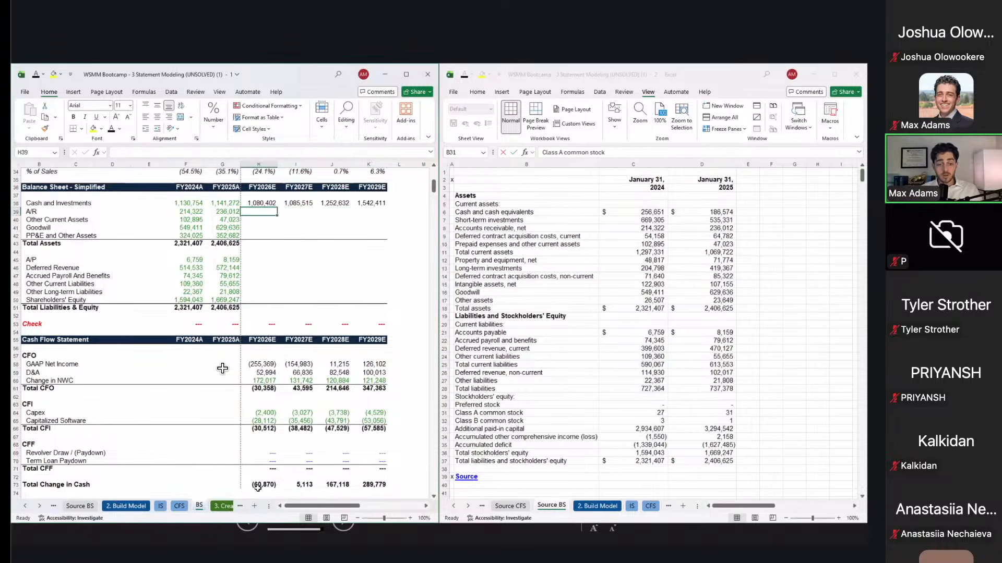
Step: Look over the FY2025A asset values and begin the FY2026E A/R formula in H39
{"action": "key", "text": "Left"}
{"action": "key", "text": "shift+Down"}
{"action": "key", "text": "shift+Down"}
{"action": "key", "text": "shift+Down"}
{"action": "key", "text": "Right"}
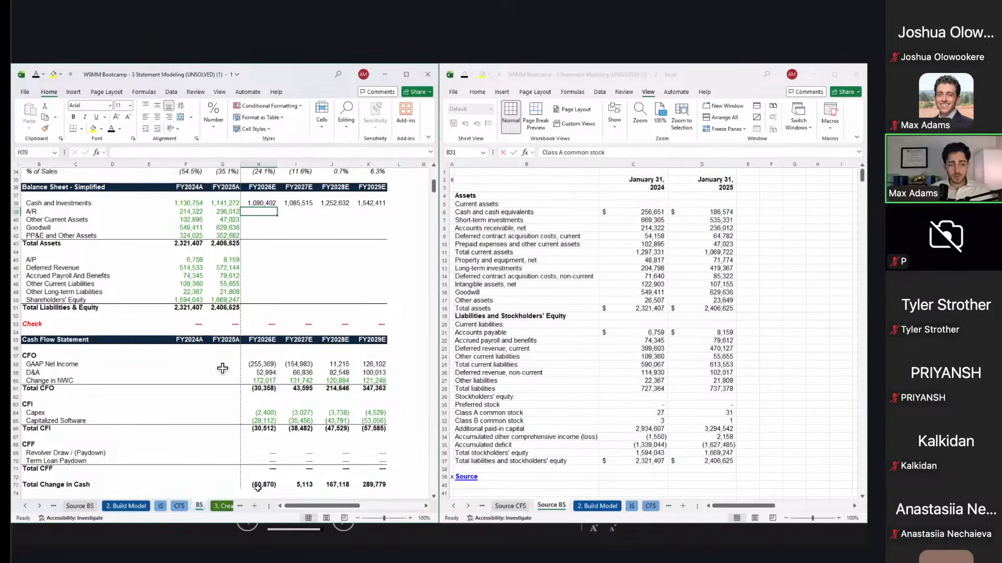
{"action": "type", "text": "="}
{"action": "key", "text": "ctrl+Page_Up"}
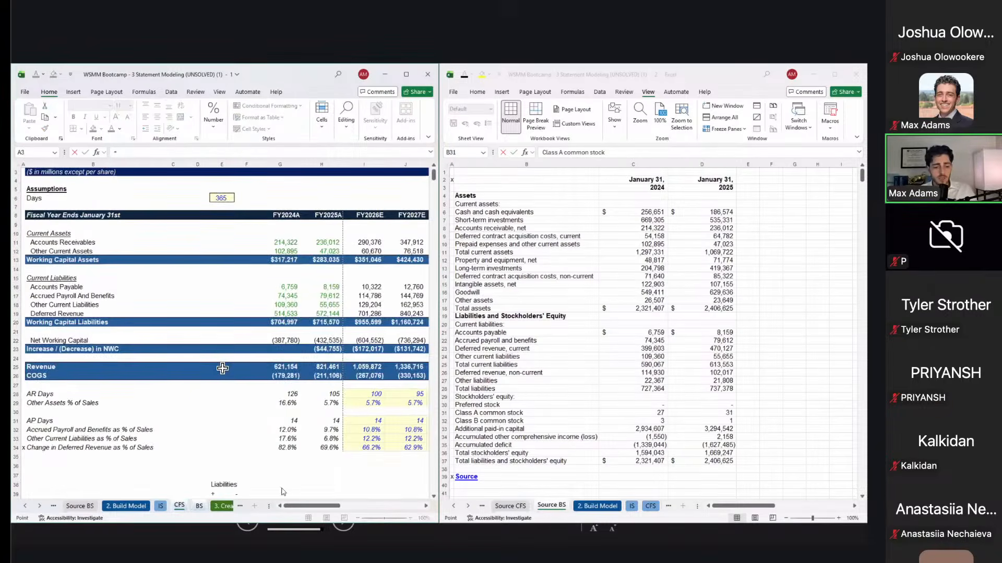
Step: Link A/R (290,376) and Other Current Assets (60,670) to the schedule; hold Goodwill at =G41
{"action": "left_click", "coordinate": [361, 246]}
{"action": "key", "text": "Up"}
{"action": "key", "text": "Return"}
{"action": "type", "text": "="}
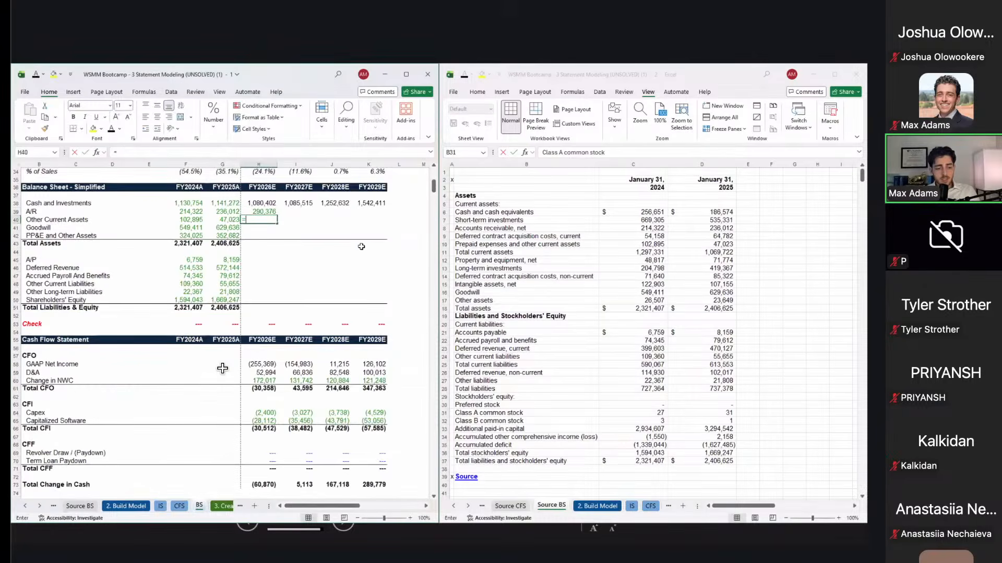
{"action": "key", "text": "ctrl+Page_Up"}
{"action": "left_click", "coordinate": [374, 251]}
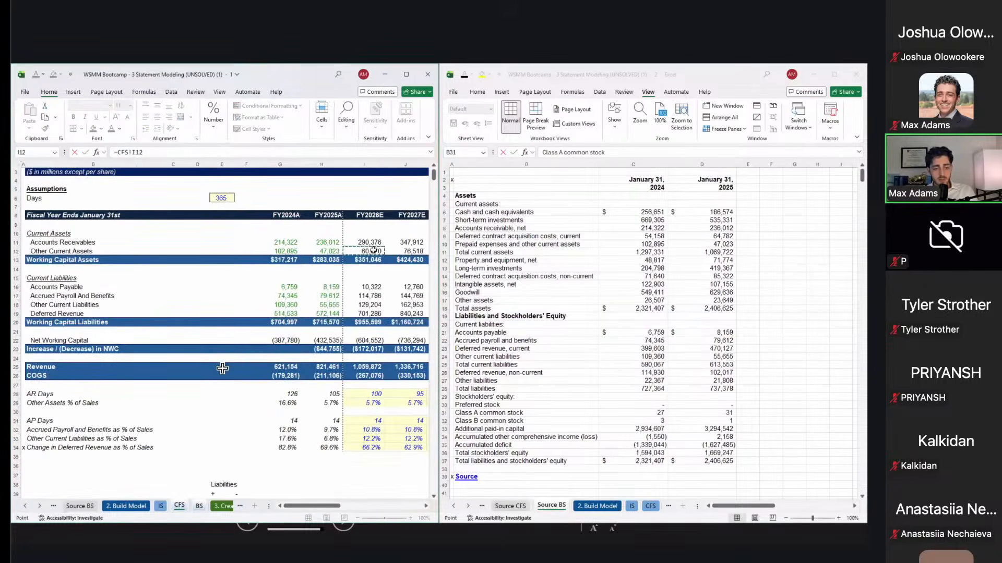
{"action": "key", "text": "Return"}
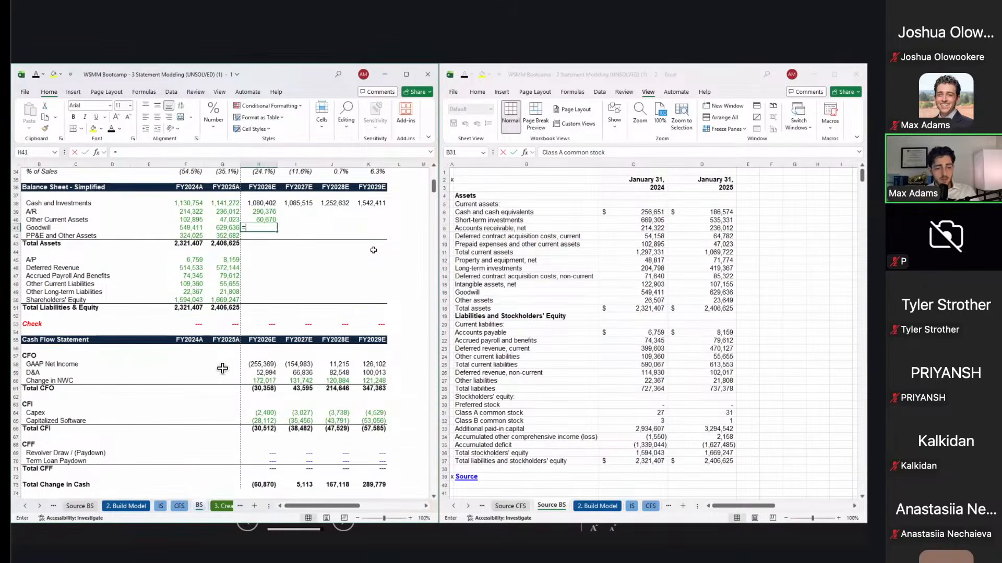
{"action": "type", "text": "="}
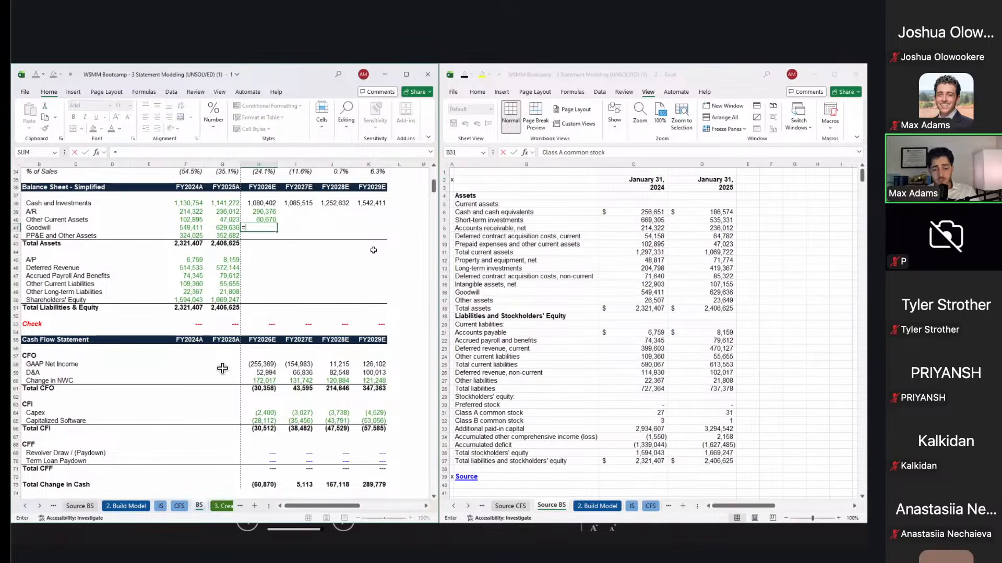
{"action": "key", "text": "Left"}
{"action": "key", "text": "ctrl+Return"}
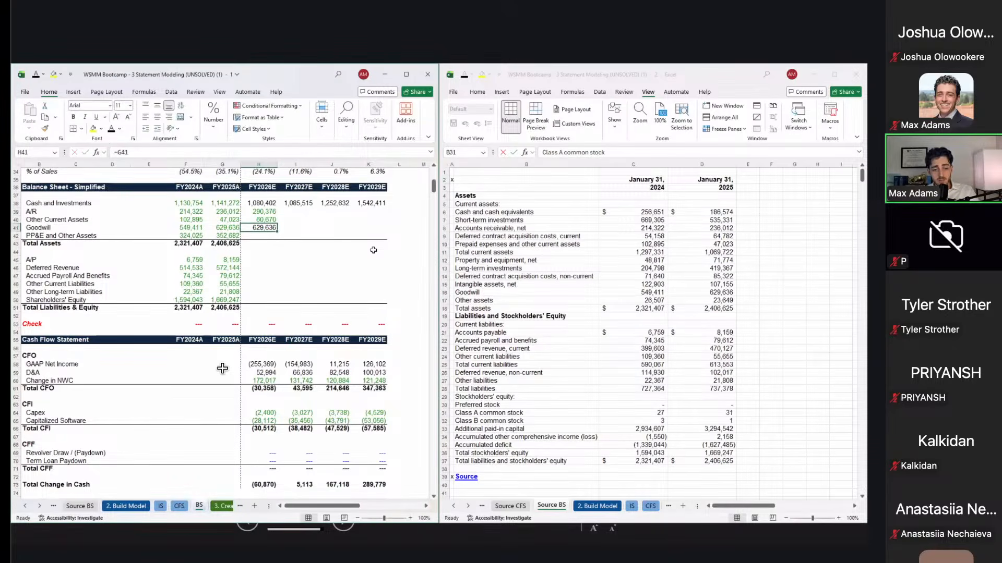
{"action": "key", "text": "Down"}
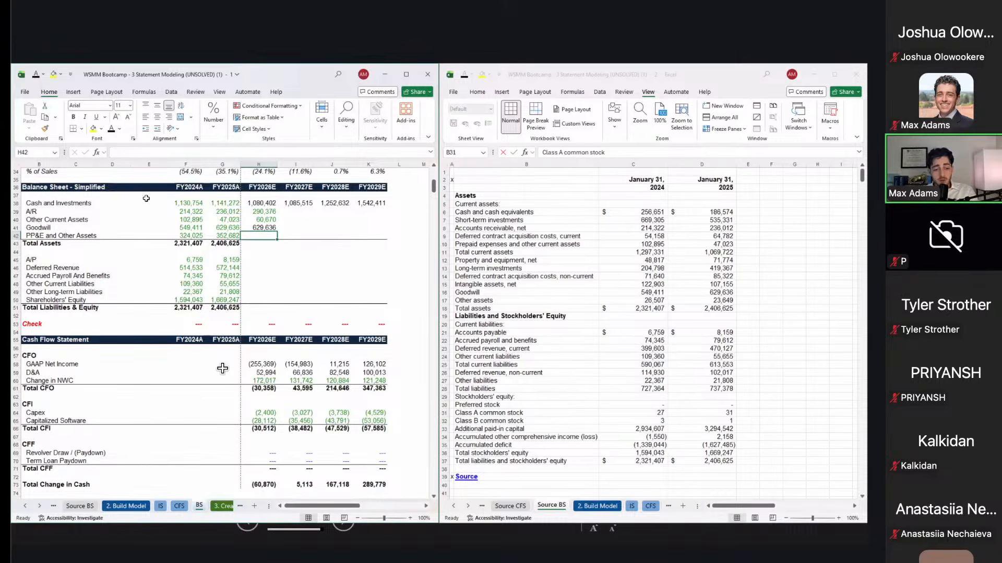
Step: Enter =G42-H66-H59 for FY2026E PP&E and Other Assets
{"action": "type", "text": "="}
{"action": "key", "text": "Left"}
{"action": "type", "text": "+"}
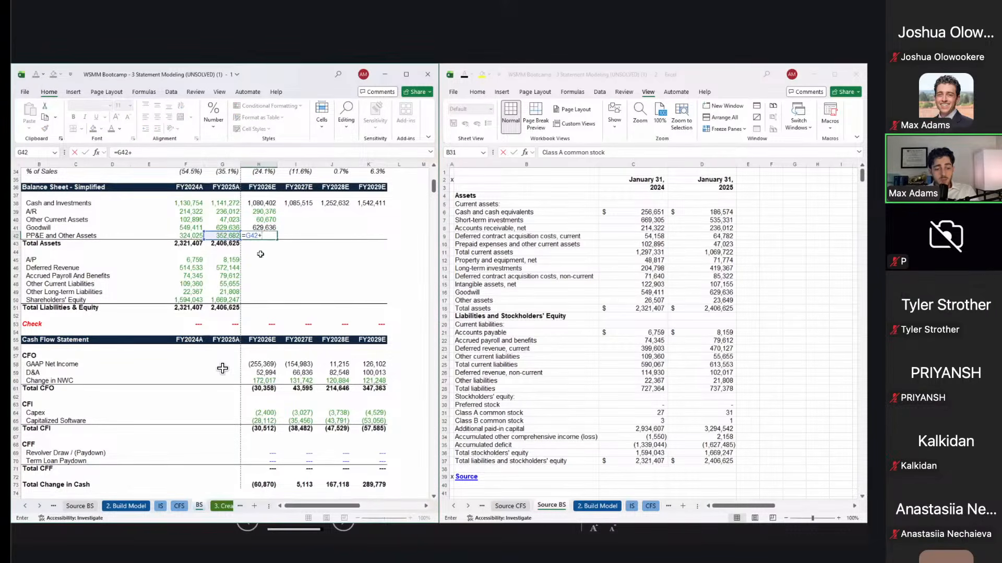
{"action": "left_click", "coordinate": [271, 373]}
{"action": "left_click", "coordinate": [275, 414]}
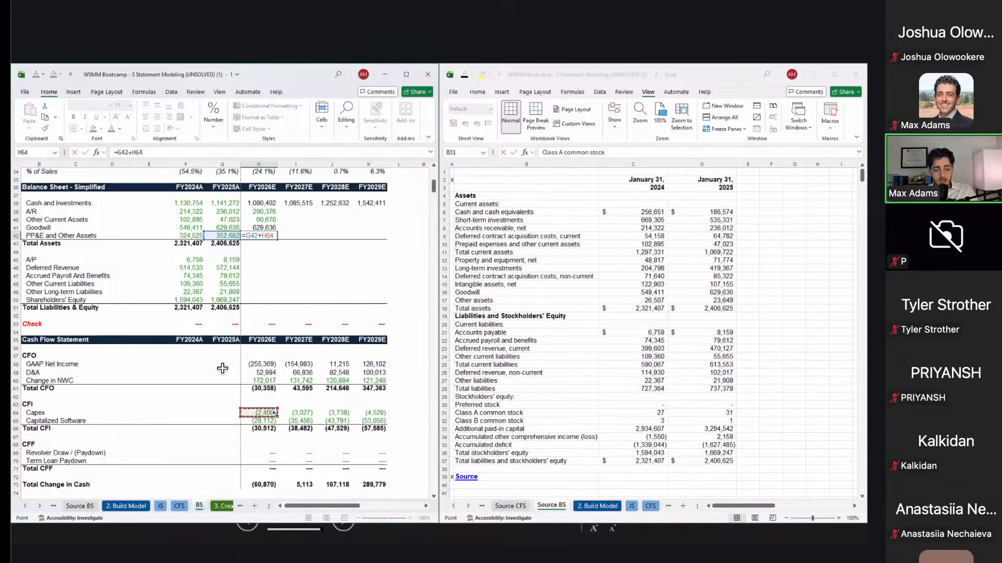
{"action": "key", "text": "F2"}
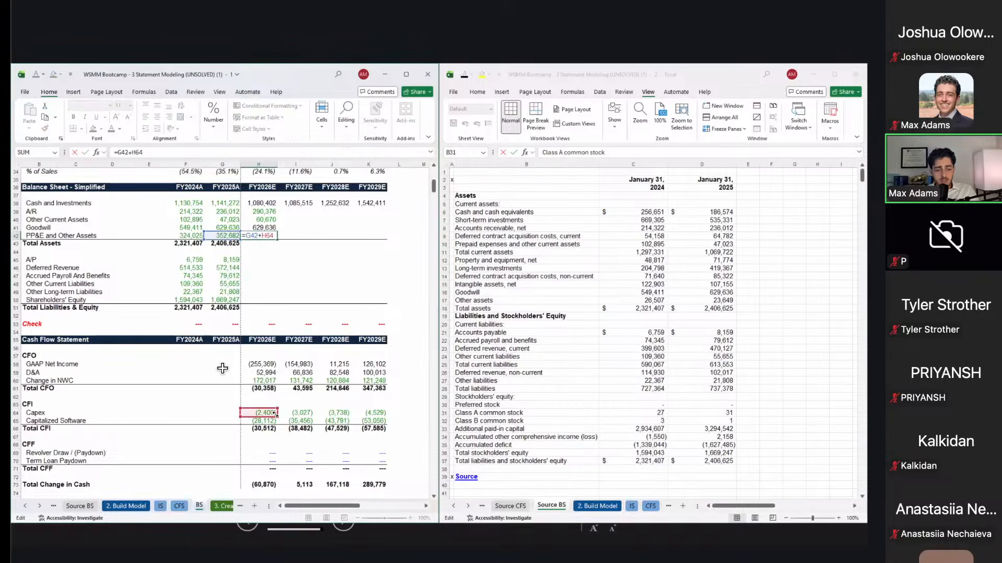
{"action": "key", "text": "Left"}
{"action": "key", "text": "Left"}
{"action": "key", "text": "Left"}
{"action": "key", "text": "BackSpace"}
{"action": "type", "text": "-H64"}
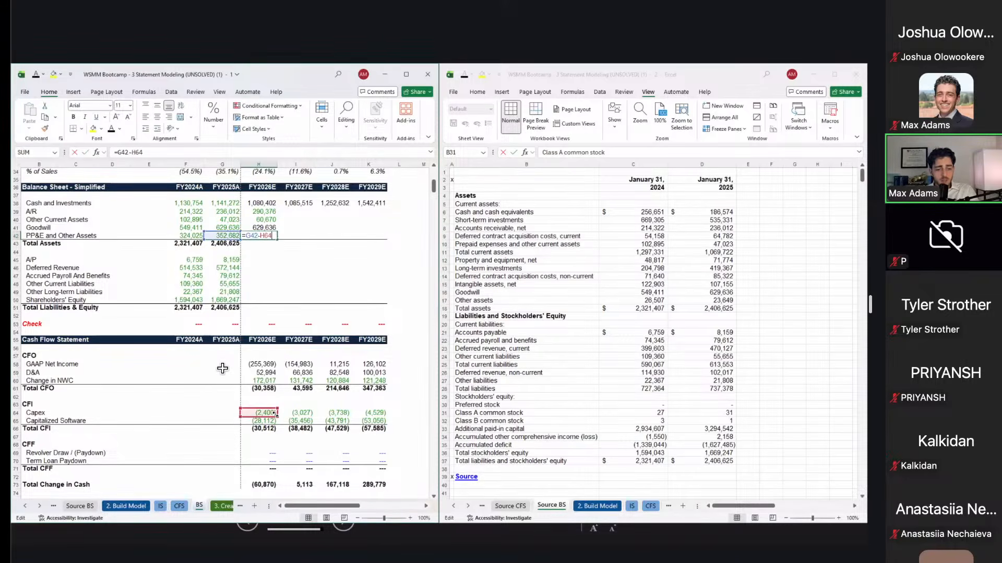
{"action": "type", "text": "+"}
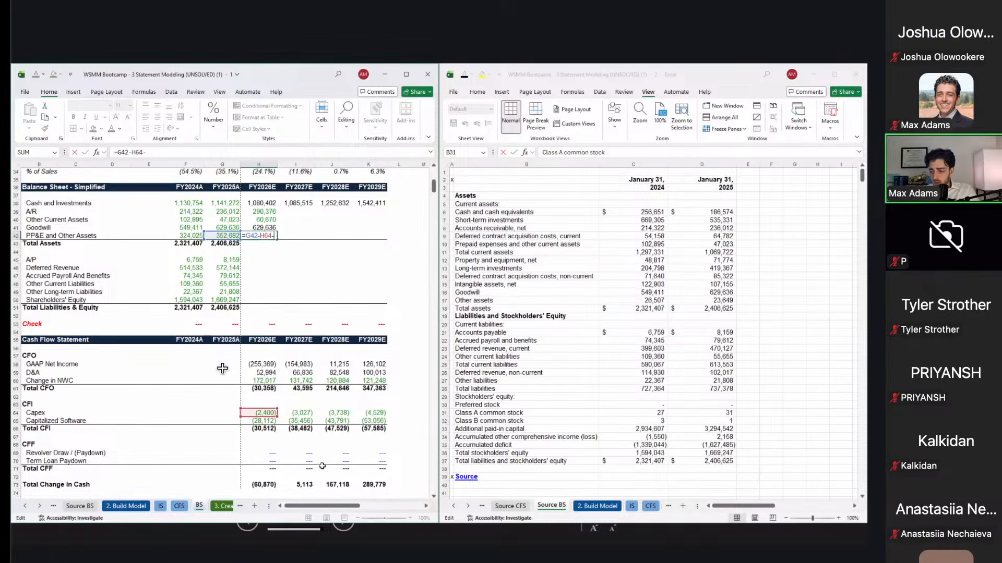
{"action": "key", "text": "BackSpace"}
{"action": "key", "text": "BackSpace"}
{"action": "key", "text": "BackSpace"}
{"action": "type", "text": "66"}
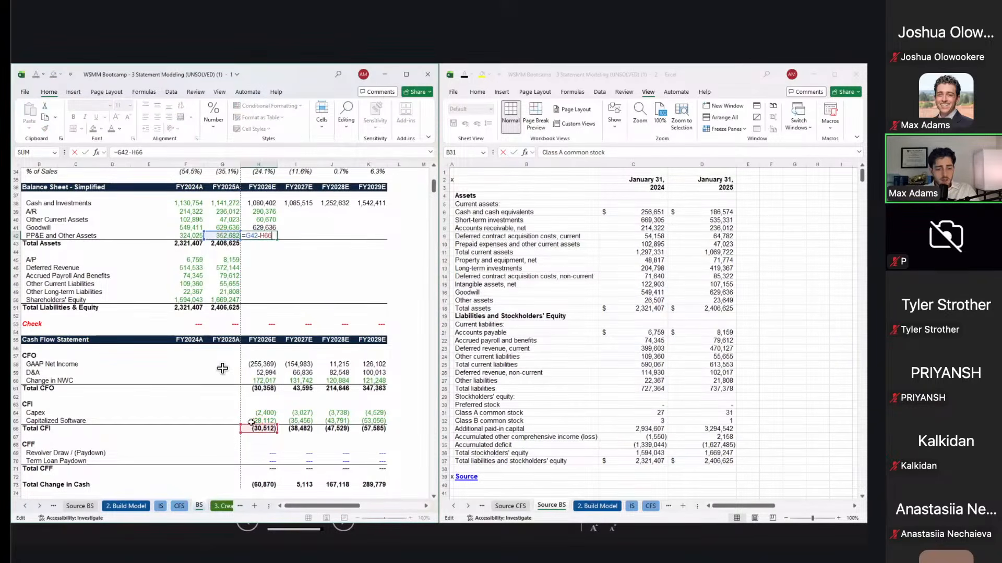
{"action": "type", "text": "-"}
{"action": "left_click", "coordinate": [264, 373]}
{"action": "key", "text": "Return"}
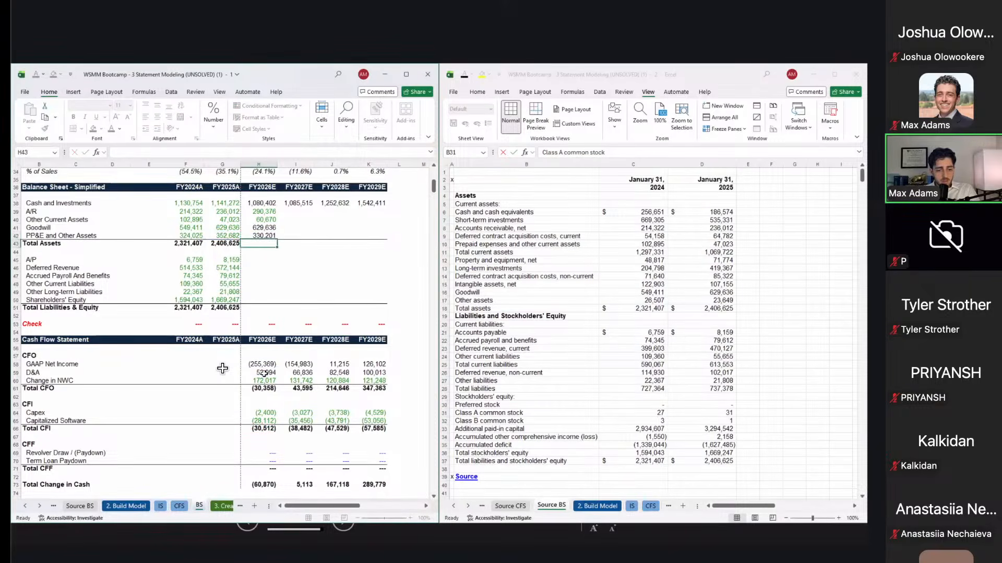
Step: Fill the PP&E formula across H42:K42 through FY2029E
{"action": "key", "text": "Up"}
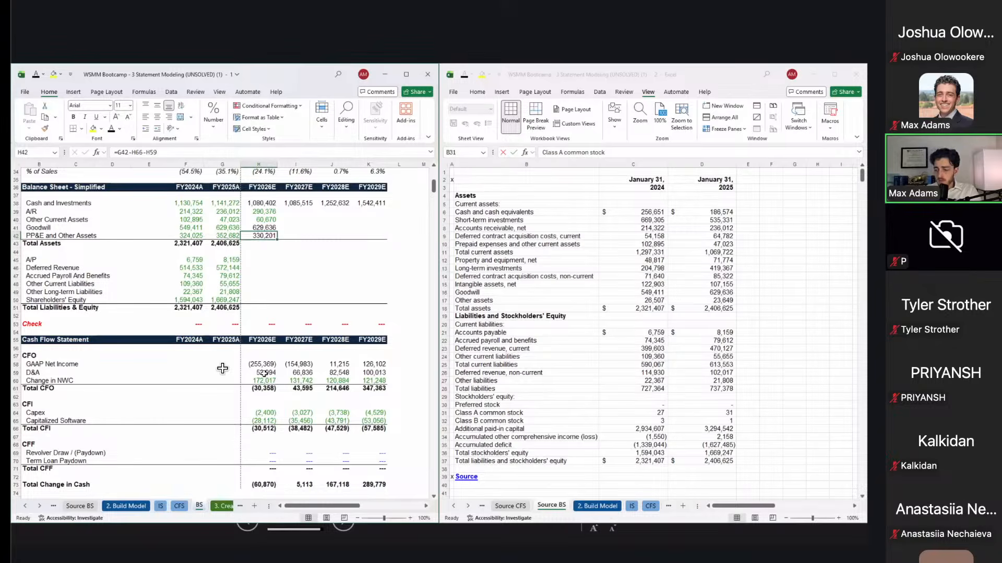
{"action": "key", "text": "shift+Right"}
{"action": "key", "text": "shift+Right"}
{"action": "key", "text": "shift+Right"}
{"action": "key", "text": "shift+Right"}
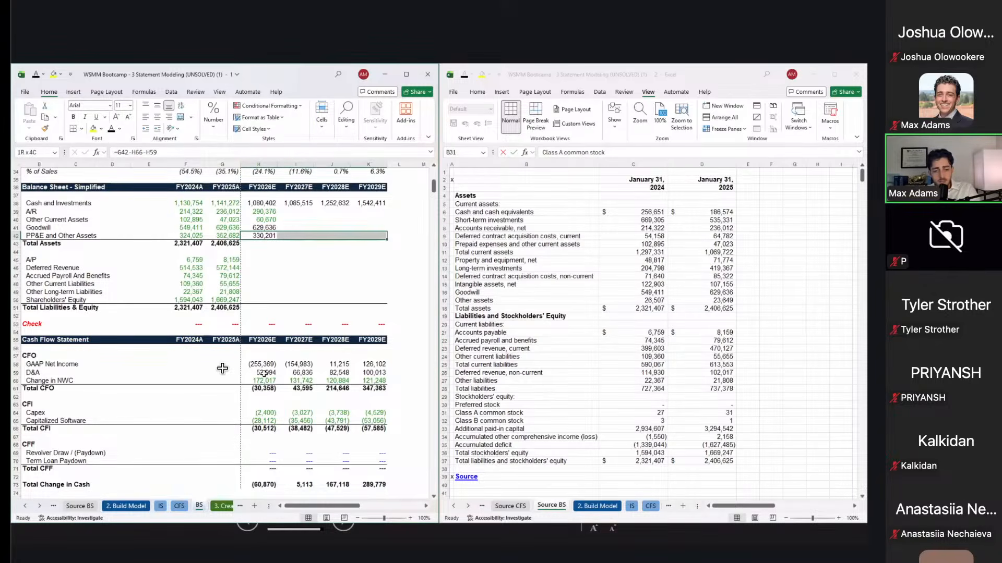
{"action": "key", "text": "ctrl+r"}
{"action": "key", "text": "F2"}
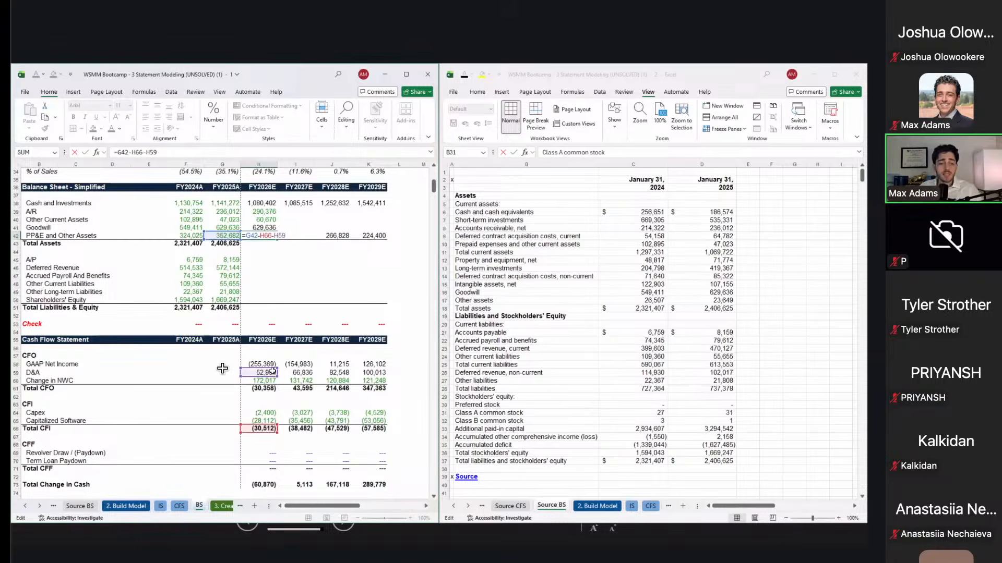
Step: Fill A/R, Other Current Assets and Goodwill formulas across to FY2029E
{"action": "key", "text": "Return"}
{"action": "key", "text": "Up"}
{"action": "key", "text": "Up"}
{"action": "key", "text": "Up"}
{"action": "key", "text": "shift+Down"}
{"action": "key", "text": "shift+Down"}
{"action": "key", "text": "shift+Right"}
{"action": "key", "text": "shift+Right"}
{"action": "key", "text": "shift+Right"}
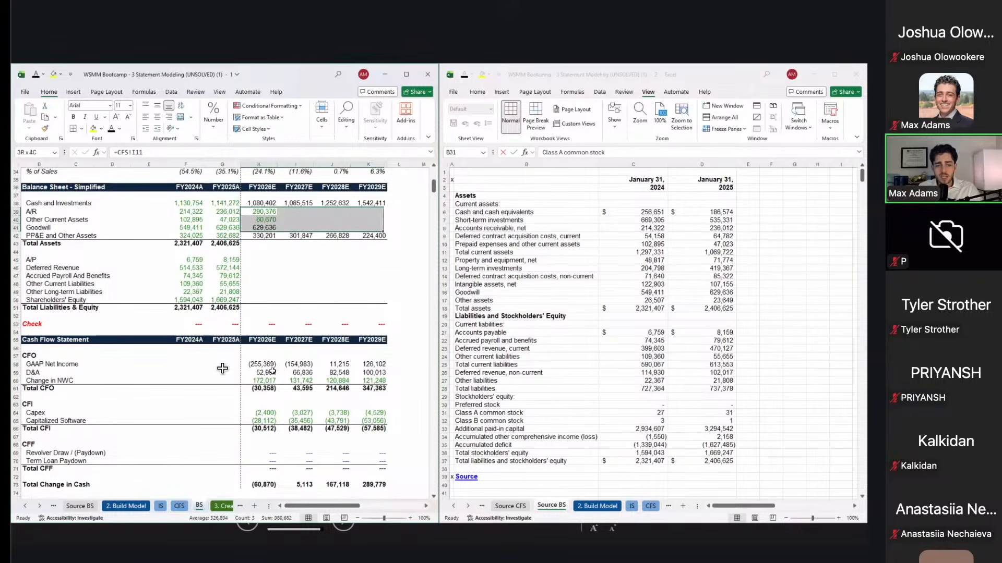
{"action": "key", "text": "ctrl+r"}
{"action": "key", "text": "Down"}
{"action": "key", "text": "Down"}
{"action": "key", "text": "Down"}
{"action": "key", "text": "Down"}
Step: Paste the G43 Total Assets formula into H43:K43 as formulas only
{"action": "key", "text": "Left"}
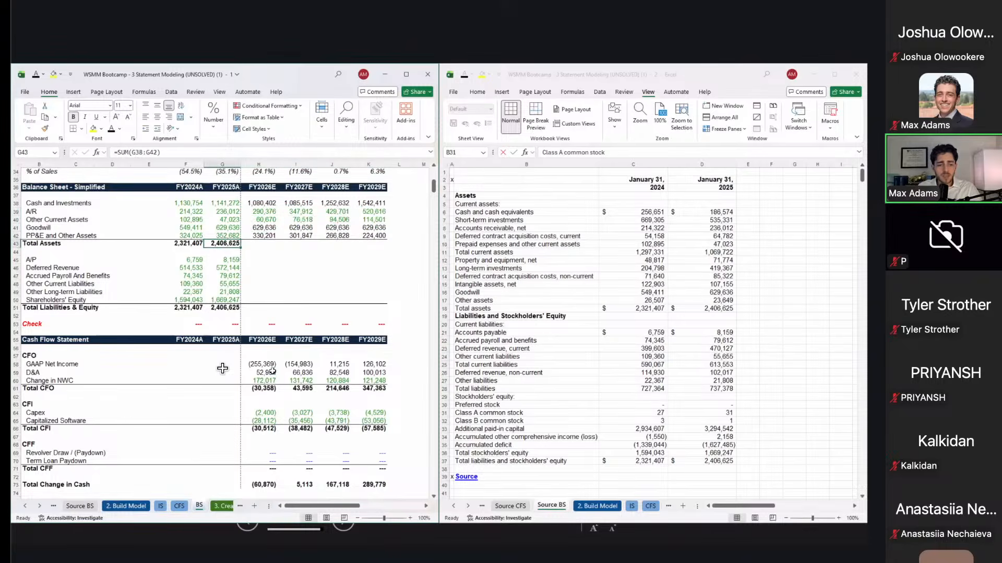
{"action": "key", "text": "ctrl+c"}
{"action": "key", "text": "Right"}
{"action": "key", "text": "shift+Right"}
{"action": "key", "text": "shift+Right"}
{"action": "key", "text": "shift+Right"}
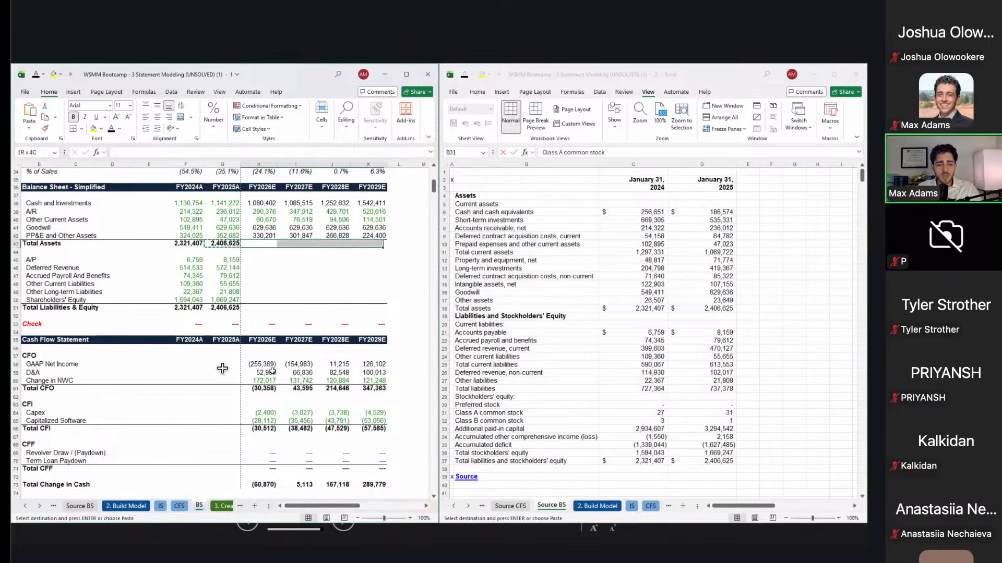
{"action": "key", "text": "ctrl+alt+v"}
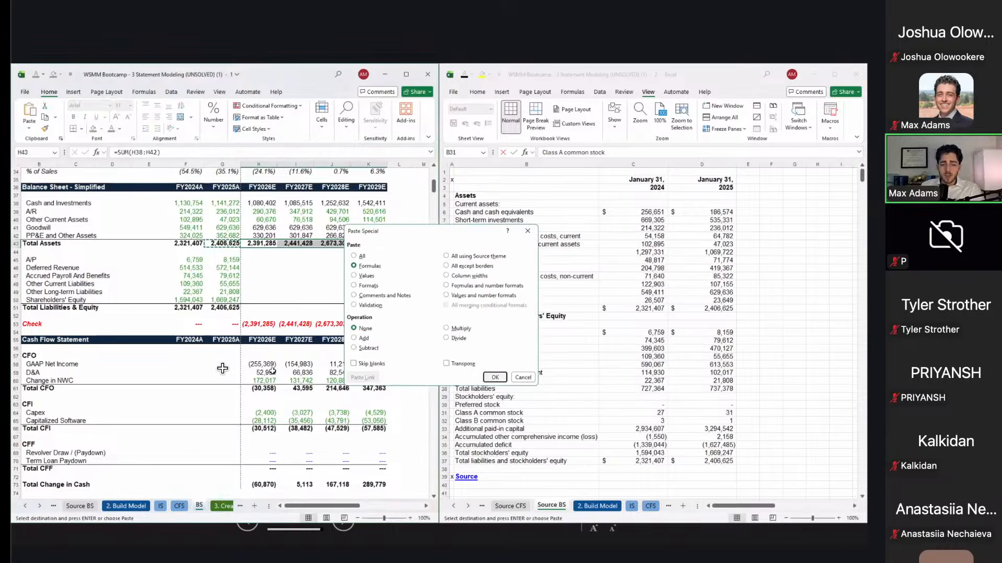
{"action": "key", "text": "f"}
{"action": "key", "text": "Return"}
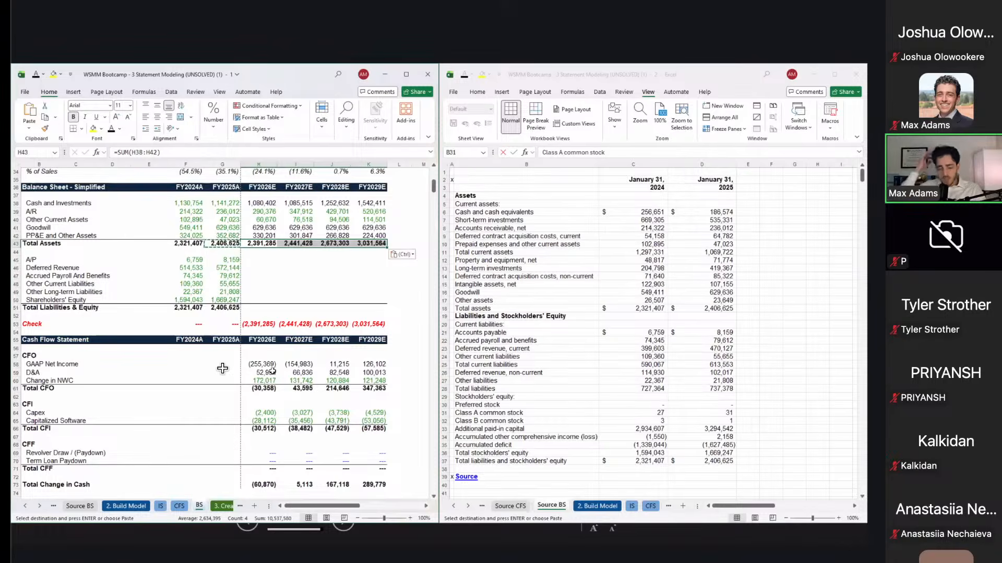
Step: Check the FY2025A A/P and other long-term liabilities figures, ending on FY2026E A/P
{"action": "key", "text": "Left"}
{"action": "key", "text": "Down"}
{"action": "key", "text": "Down"}
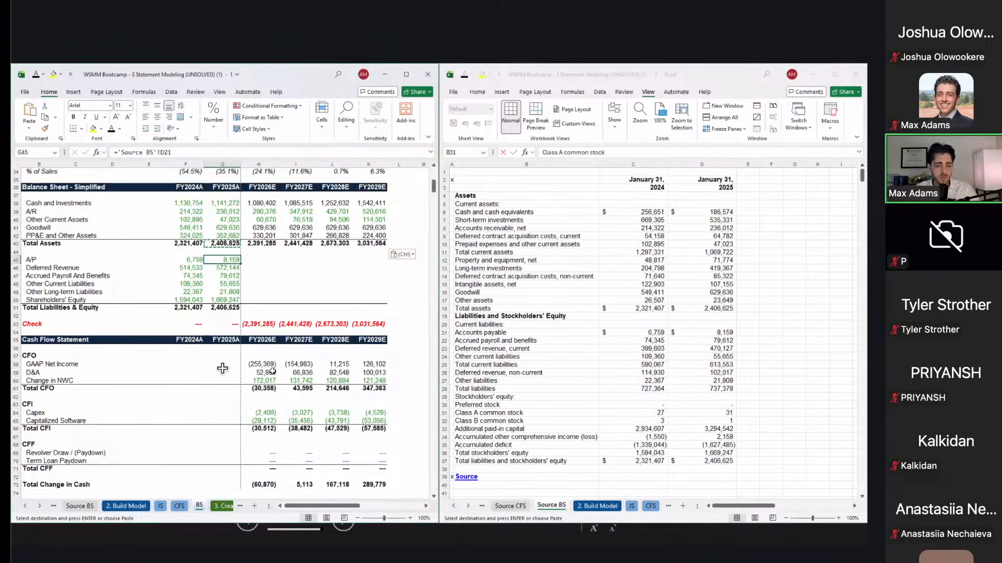
{"action": "key", "text": "Down"}
{"action": "key", "text": "Down"}
{"action": "key", "text": "Down"}
{"action": "key", "text": "Down"}
{"action": "key", "text": "Up"}
{"action": "key", "text": "Up"}
{"action": "key", "text": "Up"}
{"action": "key", "text": "Up"}
{"action": "key", "text": "Right"}
Step: Link FY2026E A/P and deferred revenue to their working-capital schedule projections
{"action": "type", "text": "="}
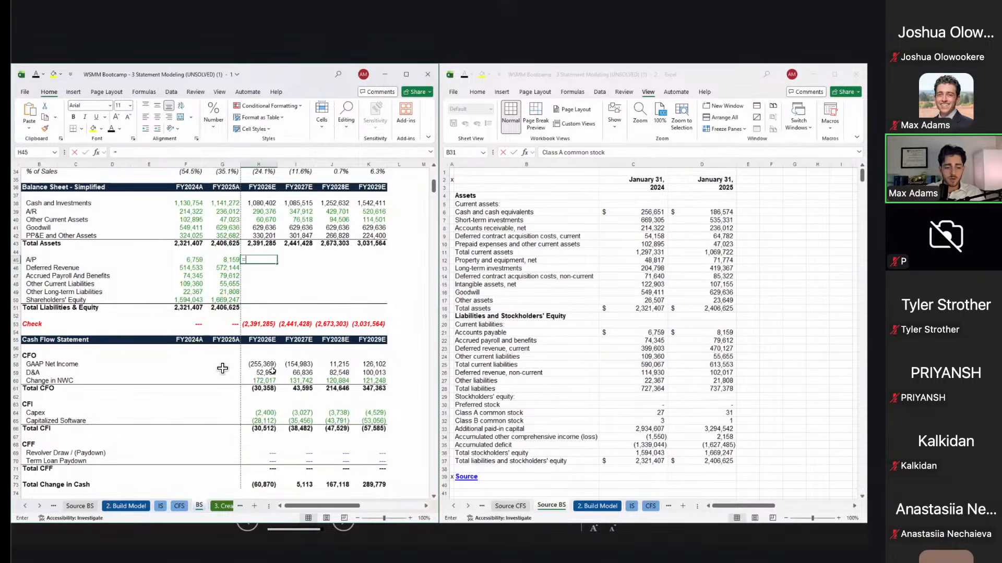
{"action": "key", "text": "ctrl+Page_Up"}
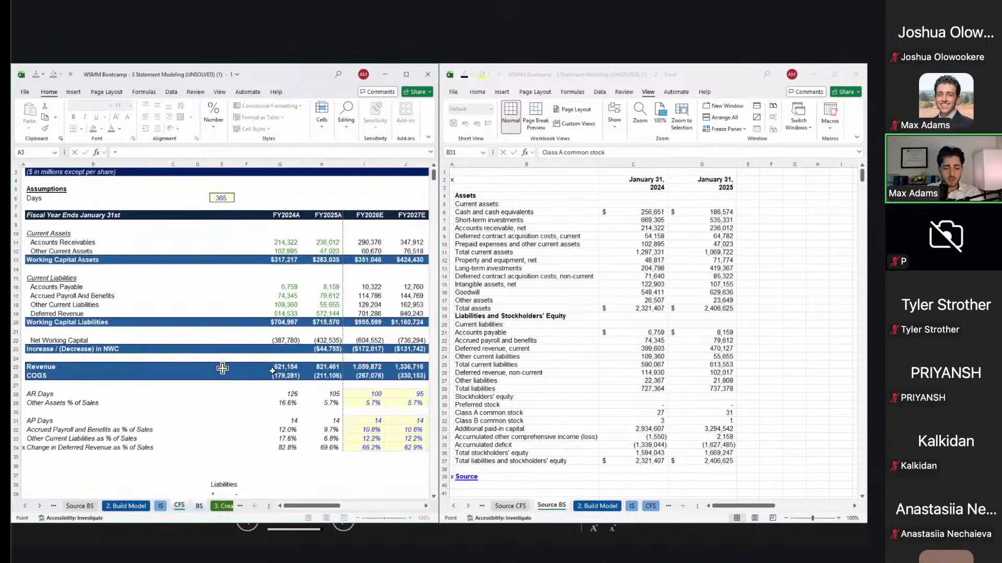
{"action": "left_click", "coordinate": [365, 287]}
{"action": "key", "text": "Return"}
{"action": "type", "text": "="}
{"action": "key", "text": "ctrl+Page_Up"}
{"action": "left_click", "coordinate": [365, 312]}
{"action": "key", "text": "ctrl+Page_Down"}
{"action": "key", "text": "Return"}
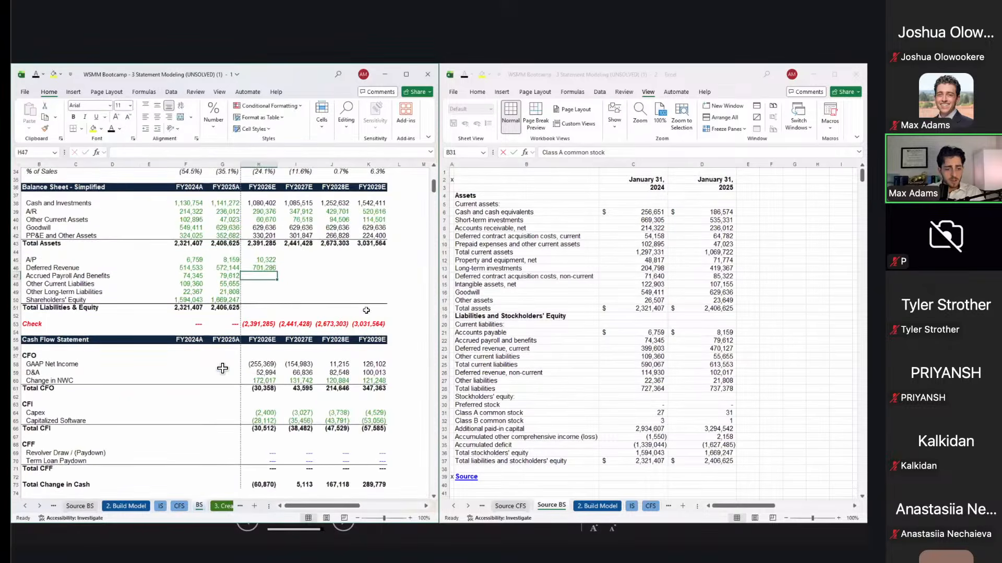
Step: Link FY2026E accrued payroll and other current liabilities to the working-capital schedule
{"action": "type", "text": "="}
{"action": "key", "text": "ctrl+Page_Up"}
{"action": "left_click", "coordinate": [369, 295]}
{"action": "key", "text": "ctrl+Page_Down"}
{"action": "key", "text": "Return"}
{"action": "type", "text": "="}
{"action": "key", "text": "ctrl+Page_Up"}
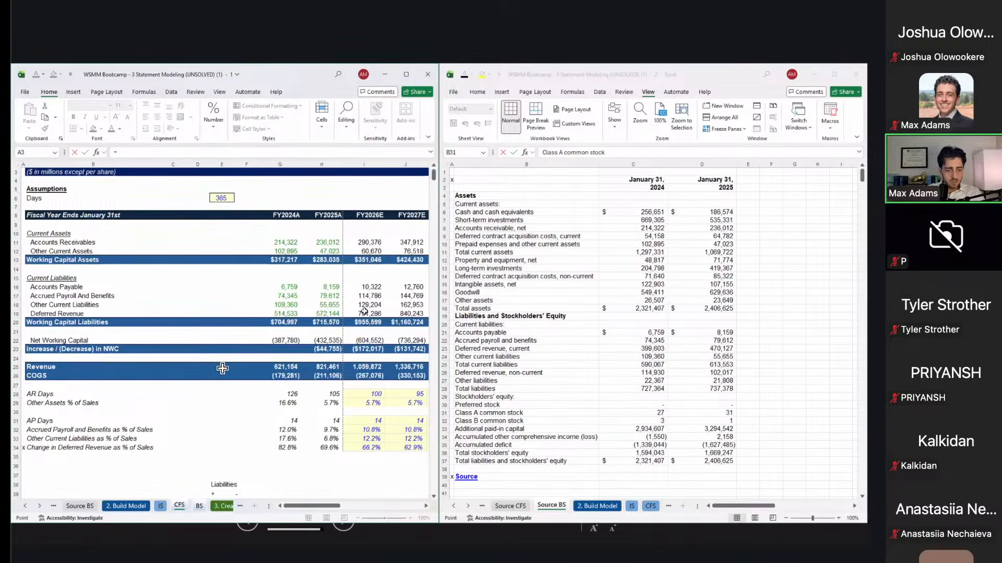
{"action": "left_click", "coordinate": [368, 305]}
{"action": "key", "text": "ctrl+Page_Down"}
{"action": "key", "text": "Return"}
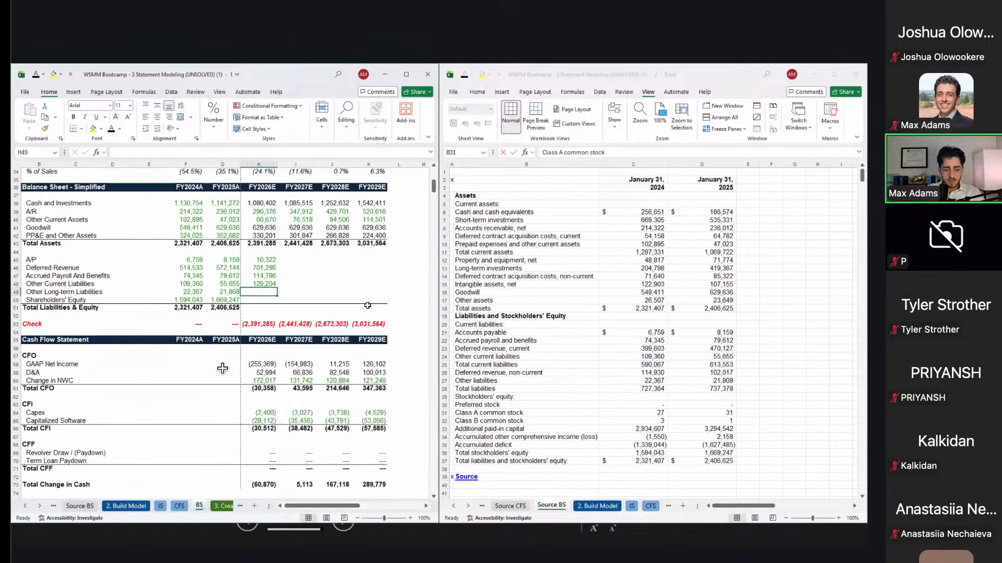
Step: Hold FY2026E other long-term liabilities flat at the FY2025A value of 21,808
{"action": "type", "text": "="}
{"action": "key", "text": "ctrl+Page_Up"}
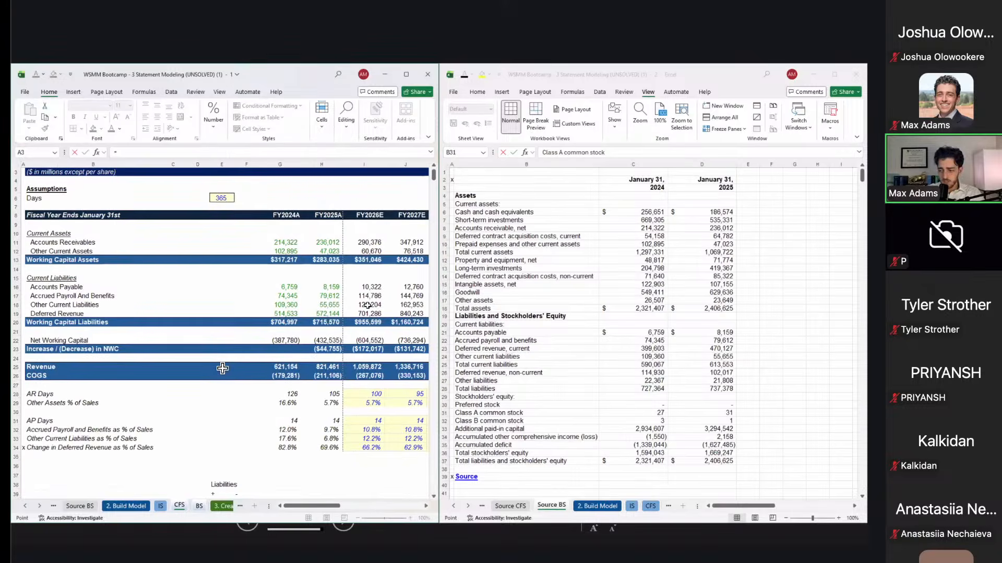
{"action": "key", "text": "ctrl+Page_Down"}
{"action": "key", "text": "Right"}
{"action": "key", "text": "Left"}
{"action": "key", "text": "Left"}
{"action": "key", "text": "Left"}
{"action": "key", "text": "Right"}
{"action": "key", "text": "ctrl+Return"}
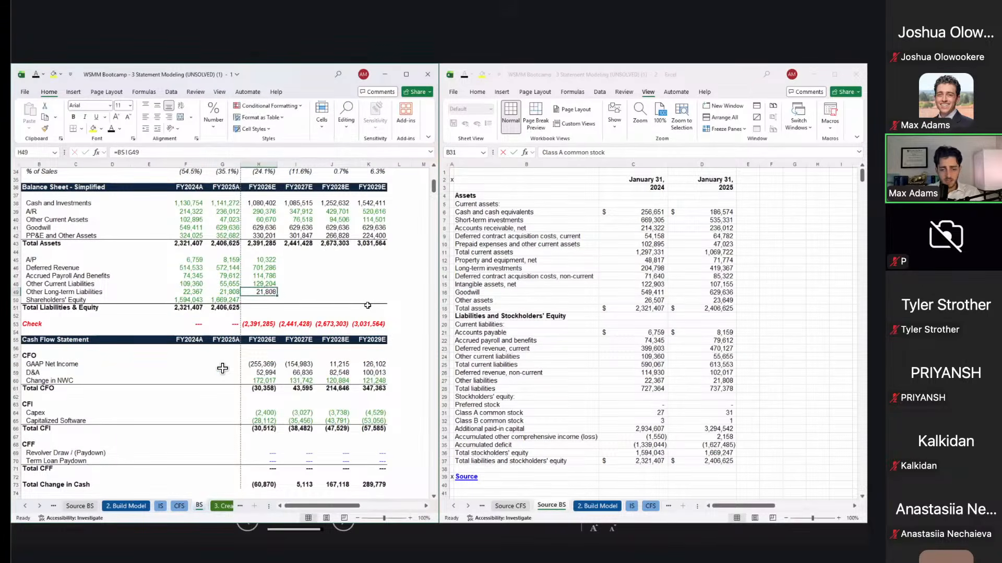
{"action": "left_click", "coordinate": [506, 364]}
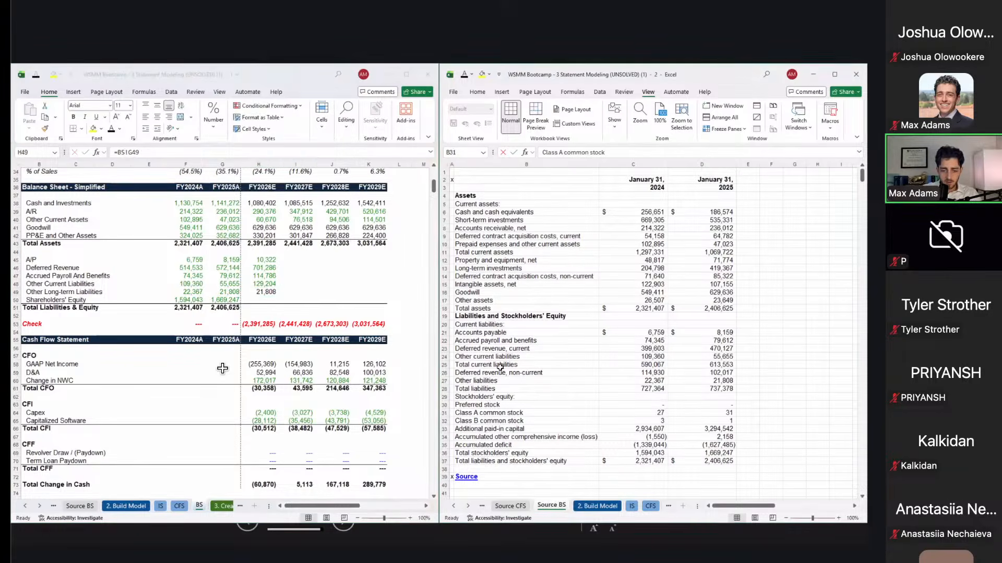
Step: Locate Other liabilities in the source balance sheet and review the IS sheet's FLAT forecasting note
{"action": "key", "text": "Down"}
{"action": "key", "text": "Down"}
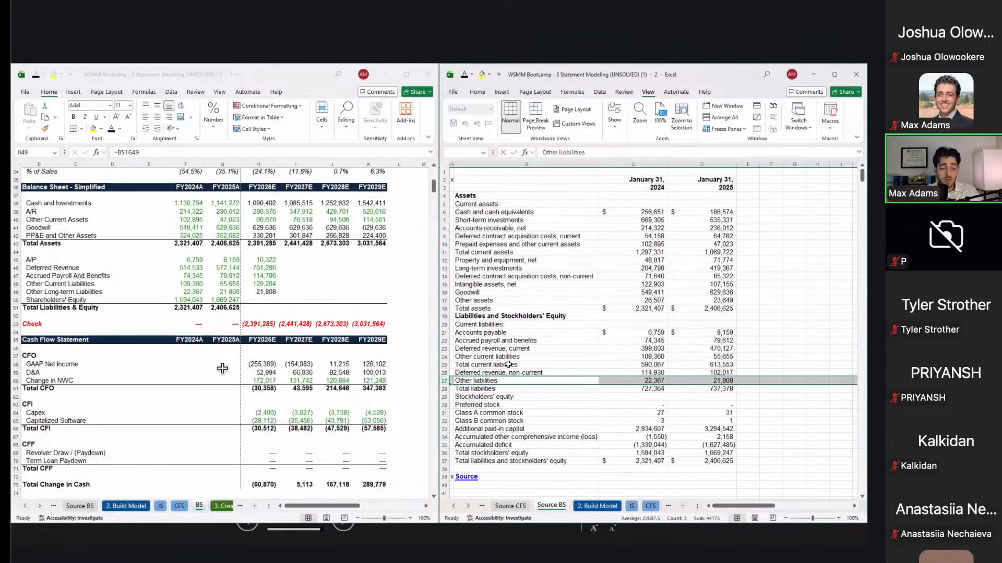
{"action": "left_click", "coordinate": [385, 398]}
{"action": "key", "text": "ctrl+Page_Up"}
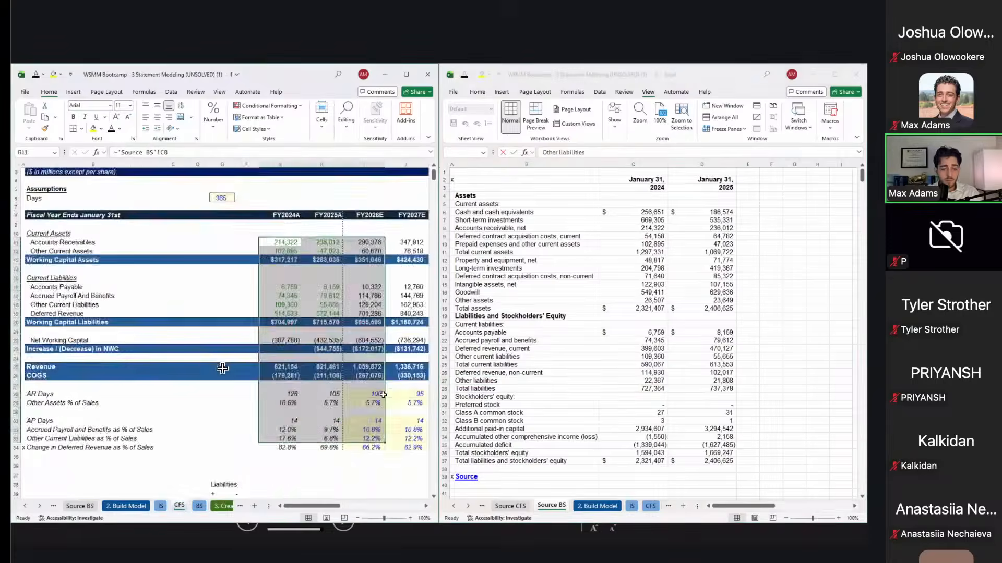
{"action": "key", "text": "ctrl+Page_Up"}
{"action": "scroll", "coordinate": [222, 368], "scroll_direction": "down", "scroll_amount": 15}
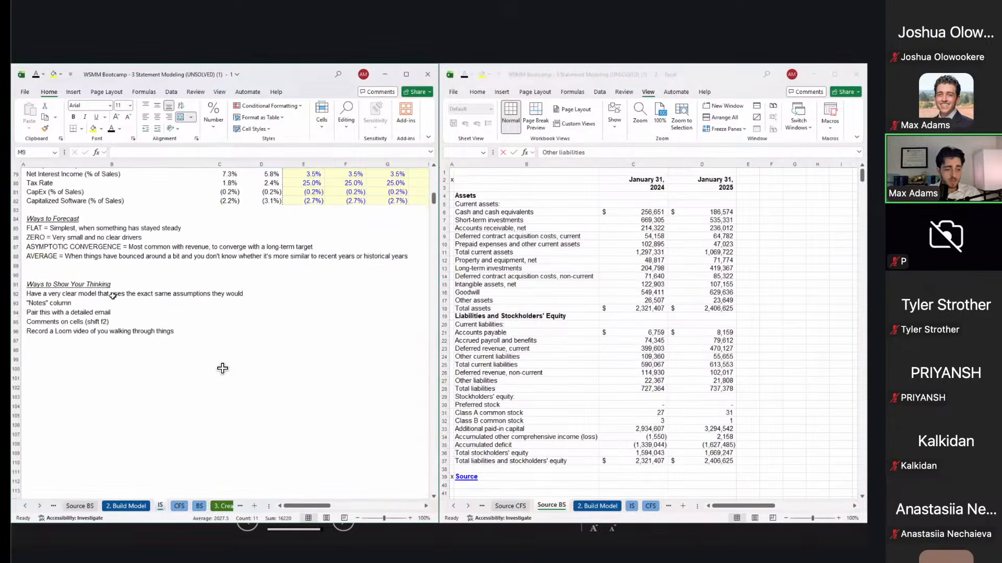
{"action": "left_click", "coordinate": [66, 232]}
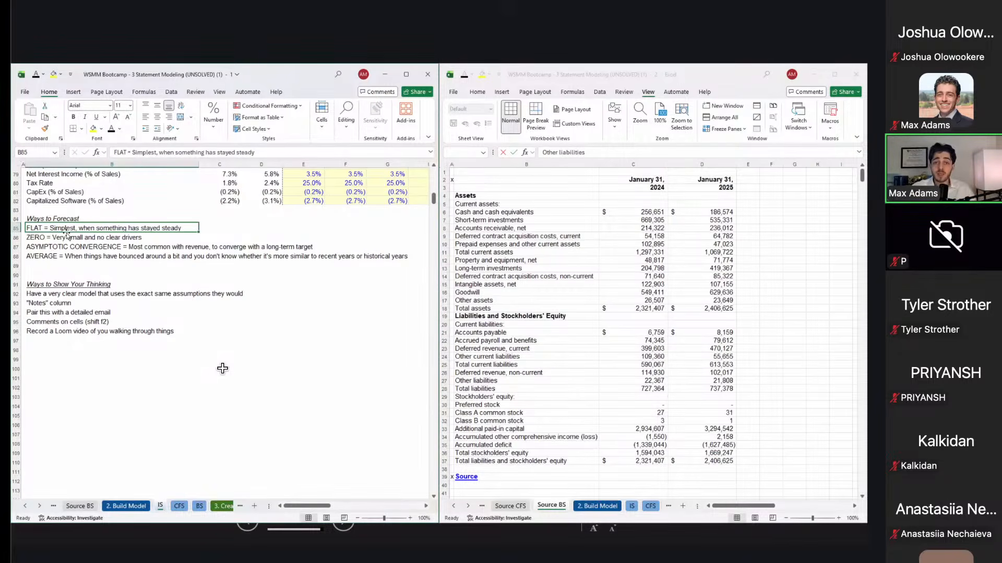
{"action": "key", "text": "ctrl+Page_Down"}
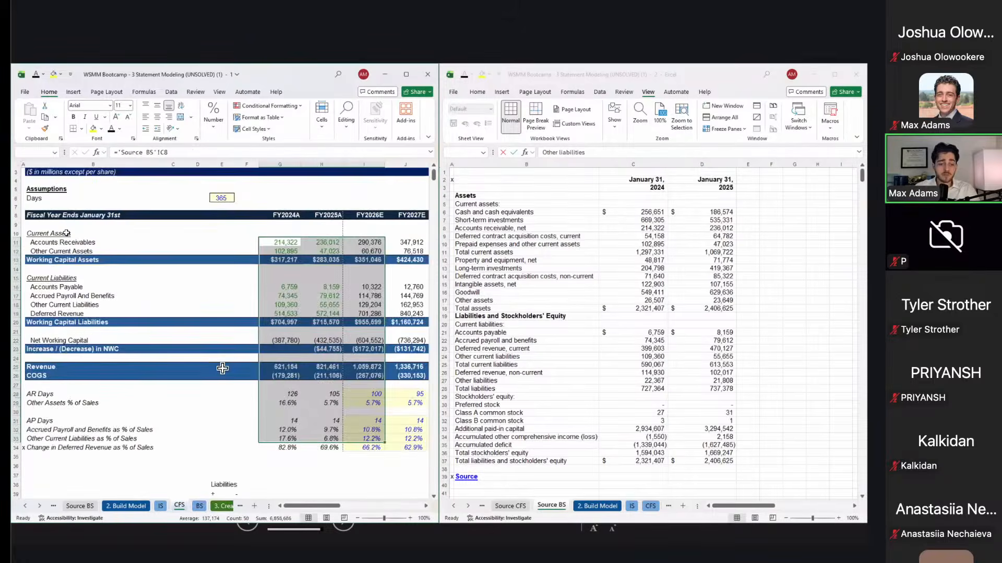
{"action": "key", "text": "ctrl+Page_Down"}
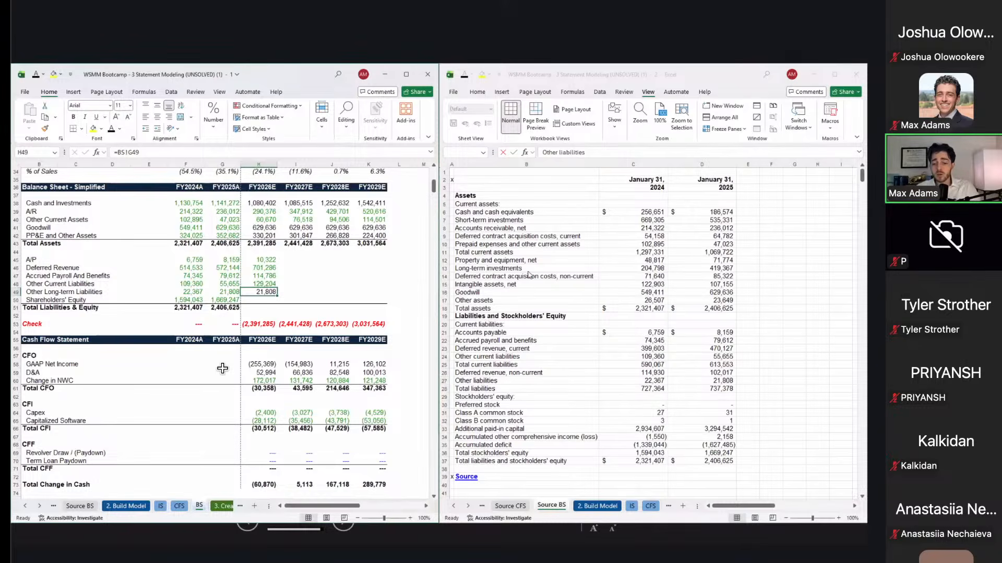
Step: Check the source Other liabilities row, 22,367 and 21,808, then bring up the 10-K filing
{"action": "left_click", "coordinate": [622, 378]}
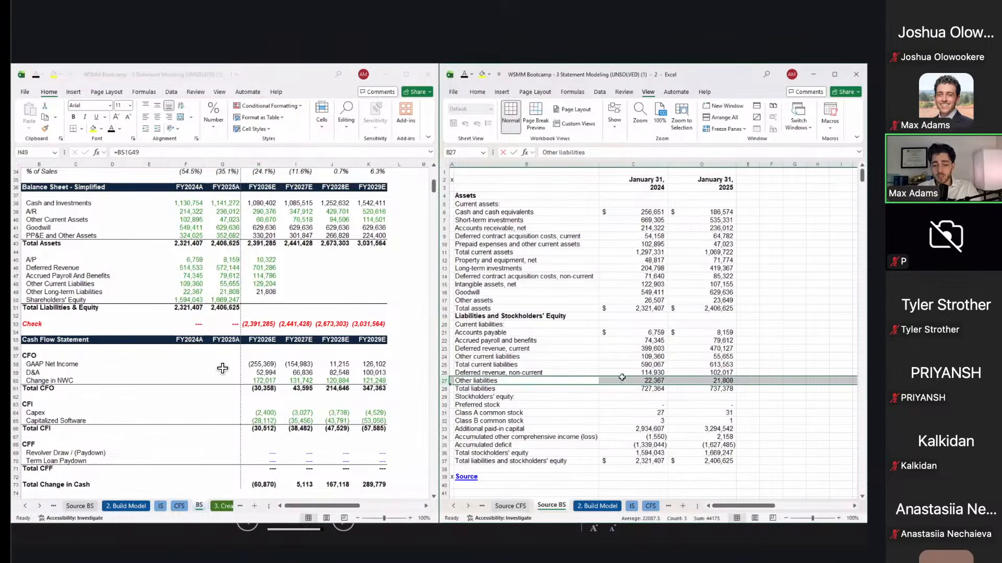
{"action": "left_click", "coordinate": [640, 382]}
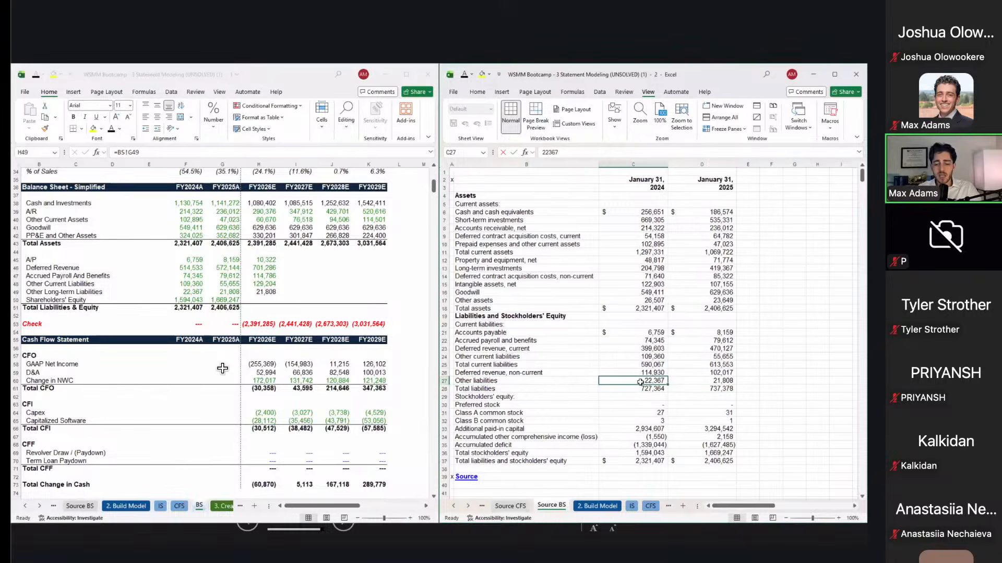
{"action": "key", "text": "Right"}
{"action": "key", "text": "Left"}
{"action": "key", "text": "shift+Right"}
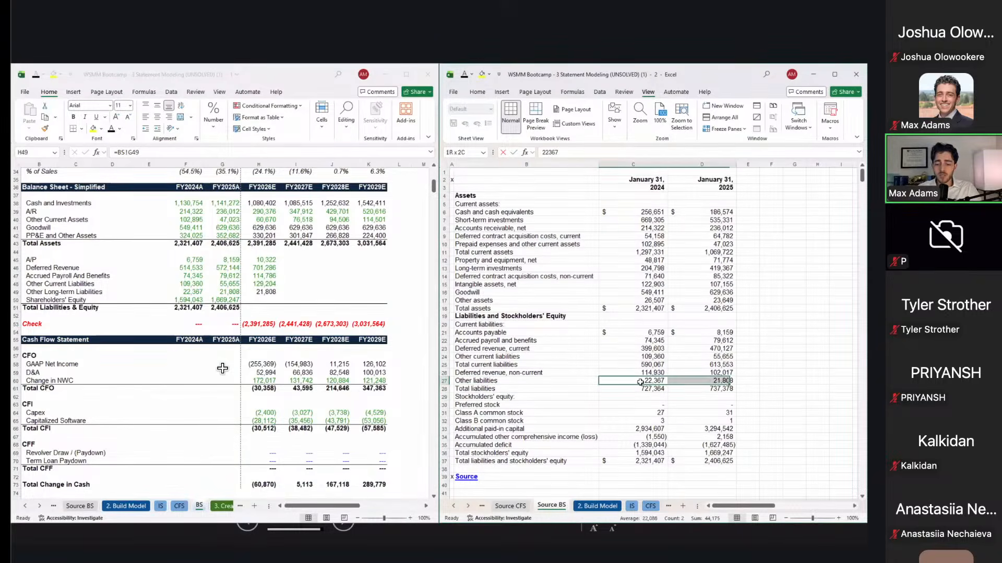
{"action": "key", "text": "shift+space"}
{"action": "key", "text": "Right"}
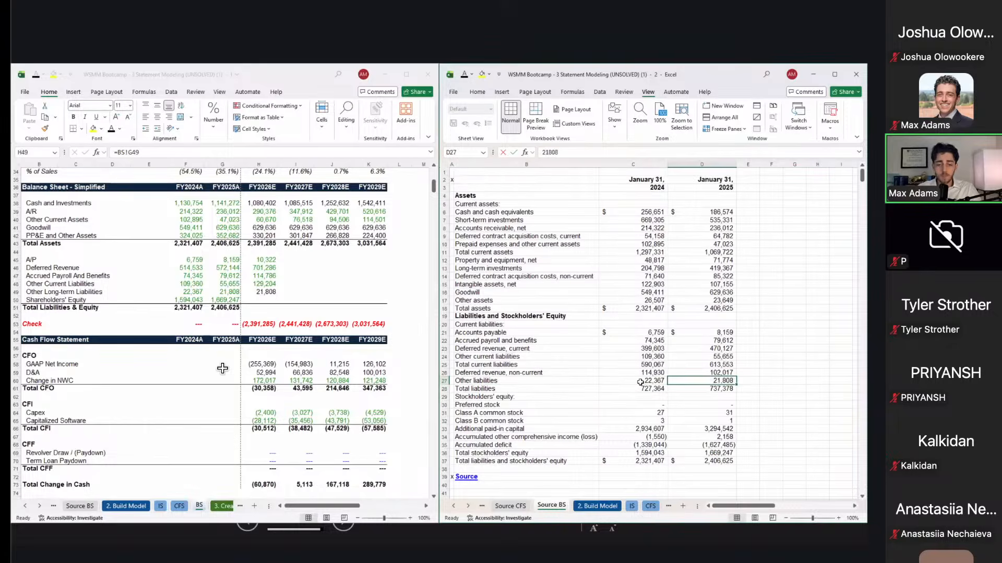
{"action": "key", "text": "alt+Tab"}
{"action": "key", "text": "alt+Tab"}
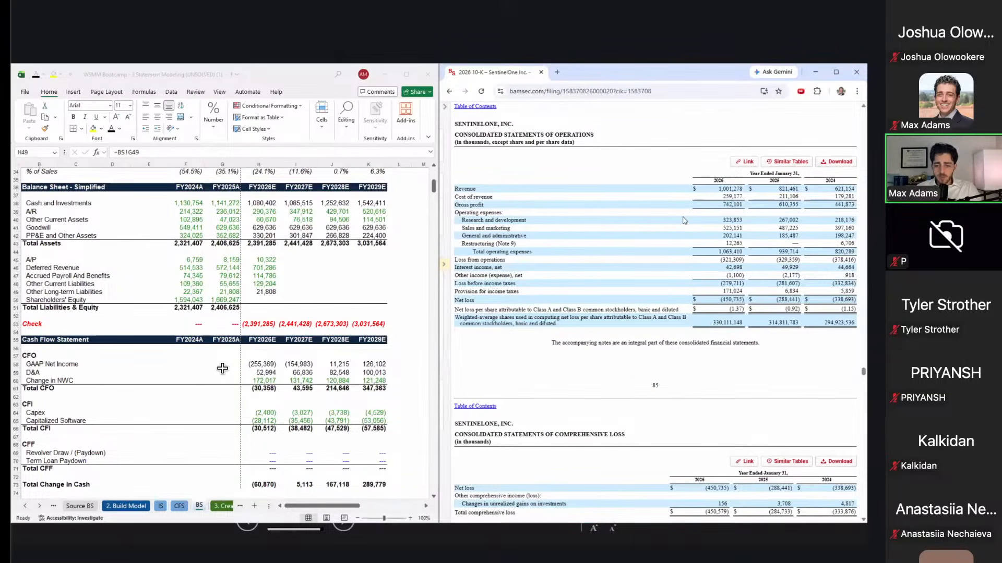
Step: Search the 10-K page for 21,808
{"action": "key", "text": "ctrl+f"}
{"action": "type", "text": "21"}
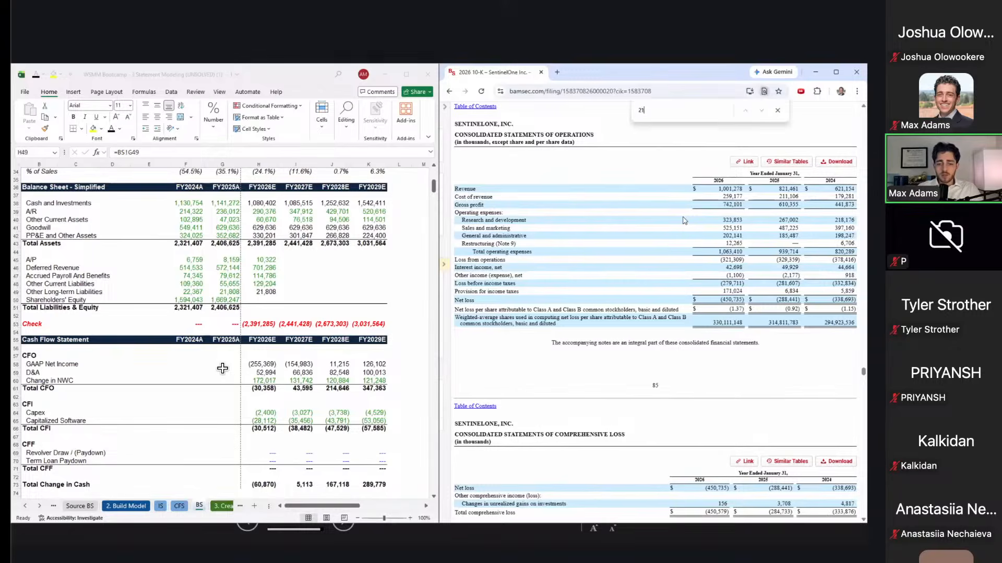
{"action": "type", "text": ",808"}
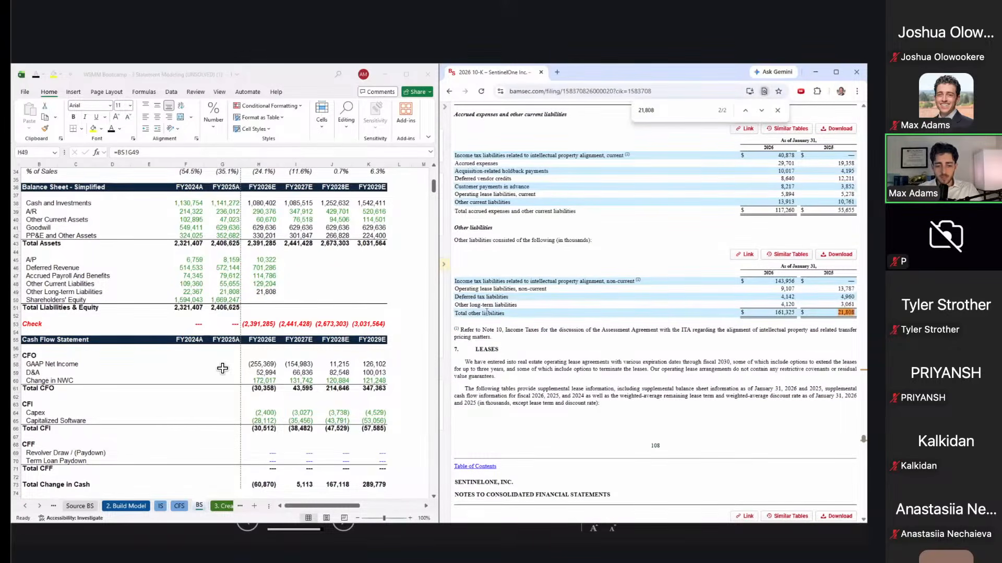
{"action": "right_click", "coordinate": [470, 313]}
{"action": "left_click", "coordinate": [462, 315]}
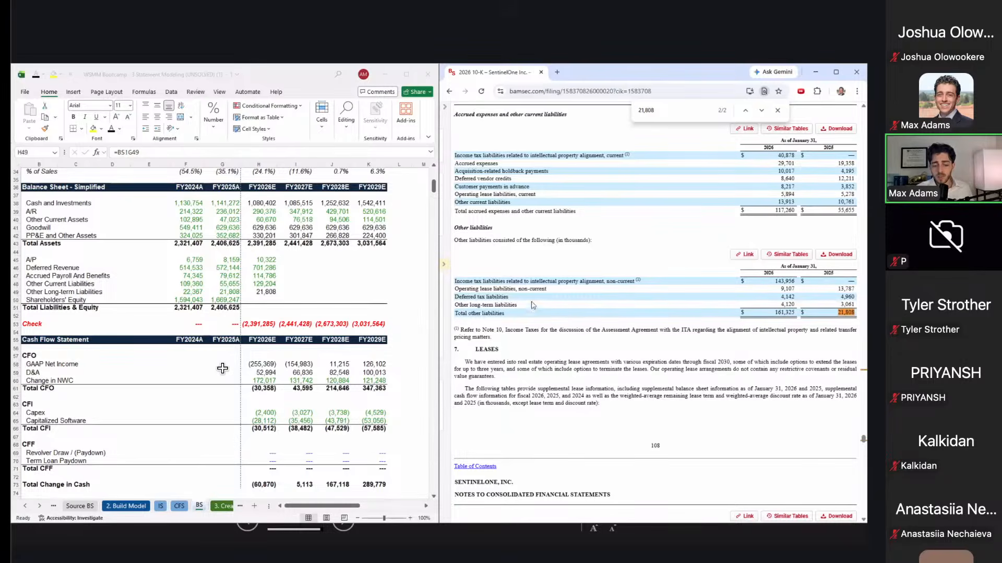
Step: Trace the Other liabilities note lines to confirm 21,808 as total other liabilities for 2025
{"action": "left_click_drag", "start_coordinate": [547, 289], "coordinate": [466, 287]}
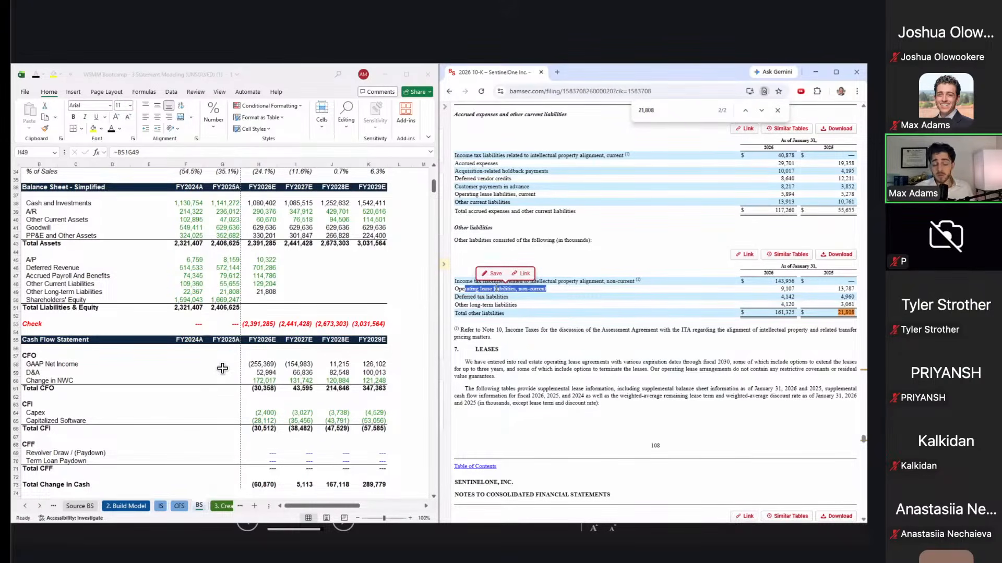
{"action": "left_click", "coordinate": [510, 304]}
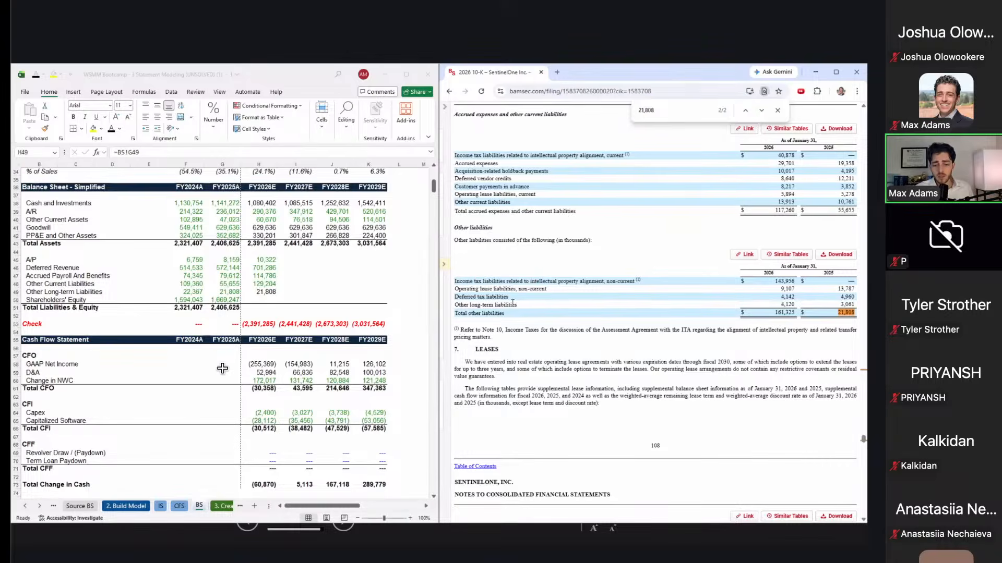
{"action": "triple_click", "coordinate": [482, 297]}
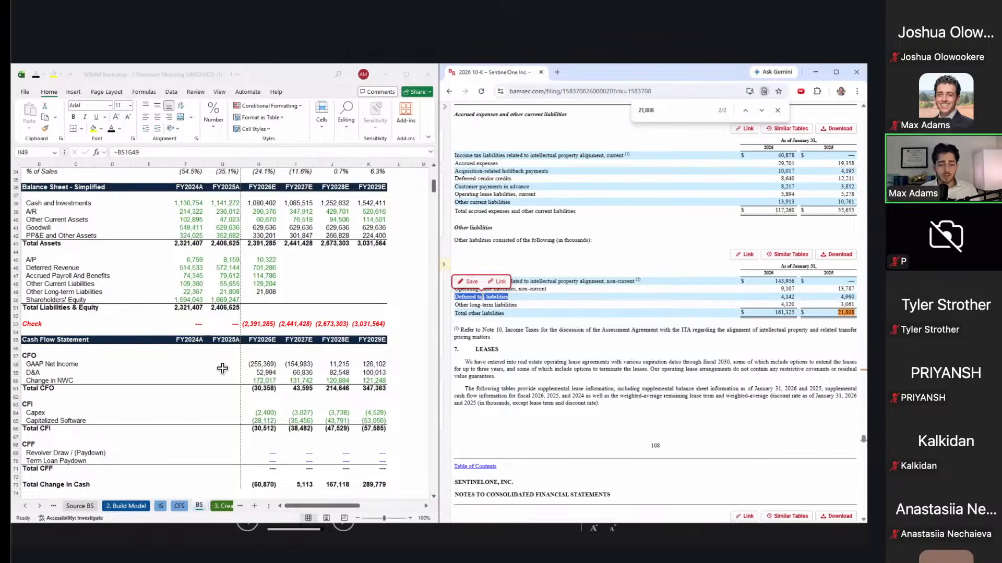
{"action": "double_click", "coordinate": [514, 305]}
{"action": "triple_click", "coordinate": [514, 305]}
{"action": "triple_click", "coordinate": [485, 313]}
{"action": "triple_click", "coordinate": [488, 304]}
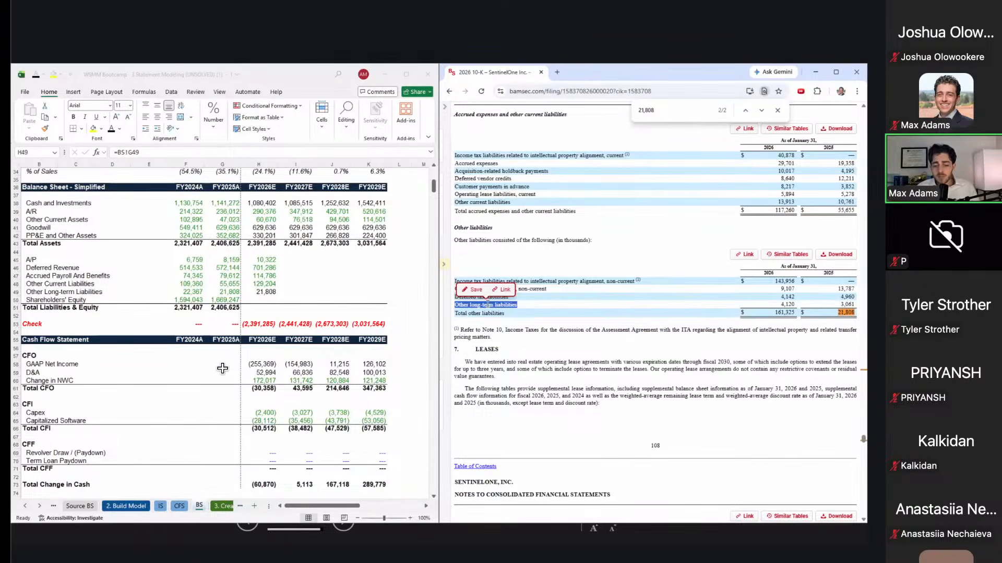
{"action": "left_click", "coordinate": [590, 297]}
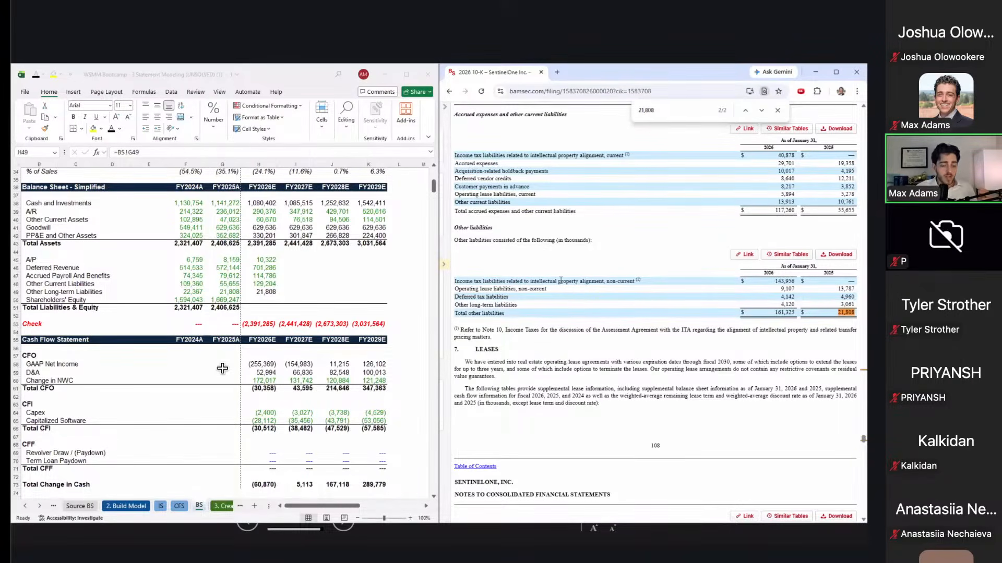
{"action": "left_click", "coordinate": [275, 292]}
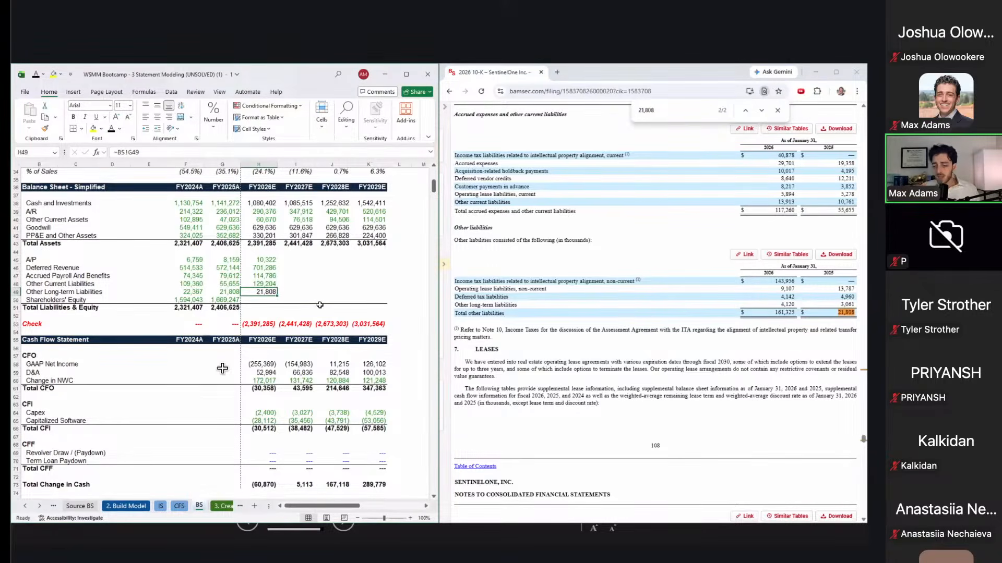
Step: Set FY2026E equity to prior equity plus net income (=G50+H33) and AutoSum total liabilities & equity
{"action": "key", "text": "Return"}
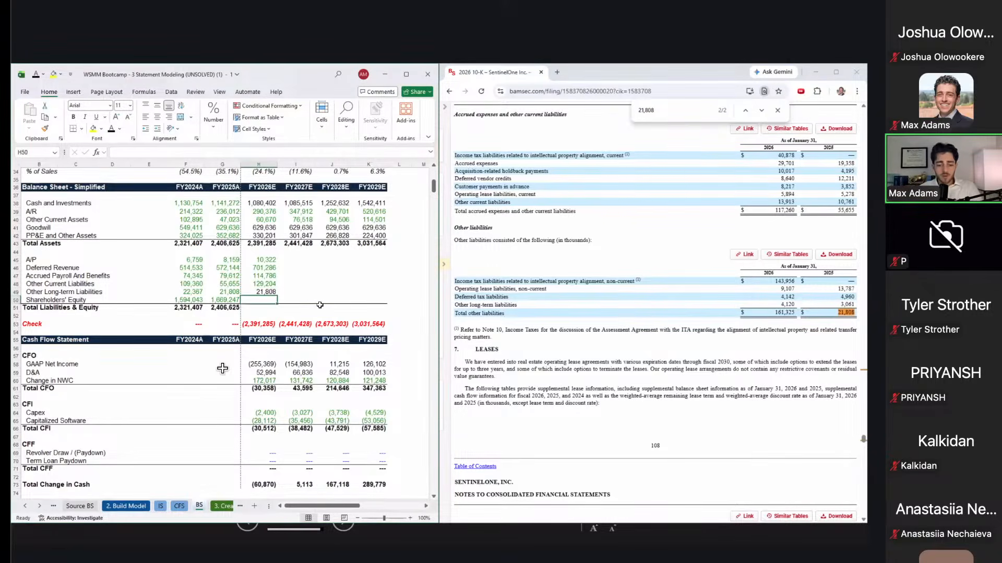
{"action": "type", "text": "="}
{"action": "key", "text": "Left"}
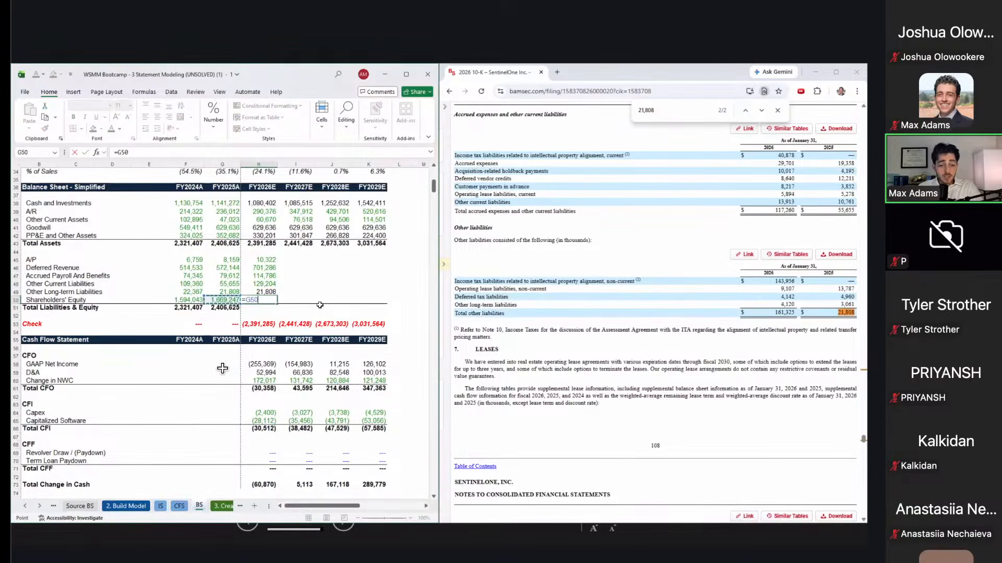
{"action": "type", "text": "+"}
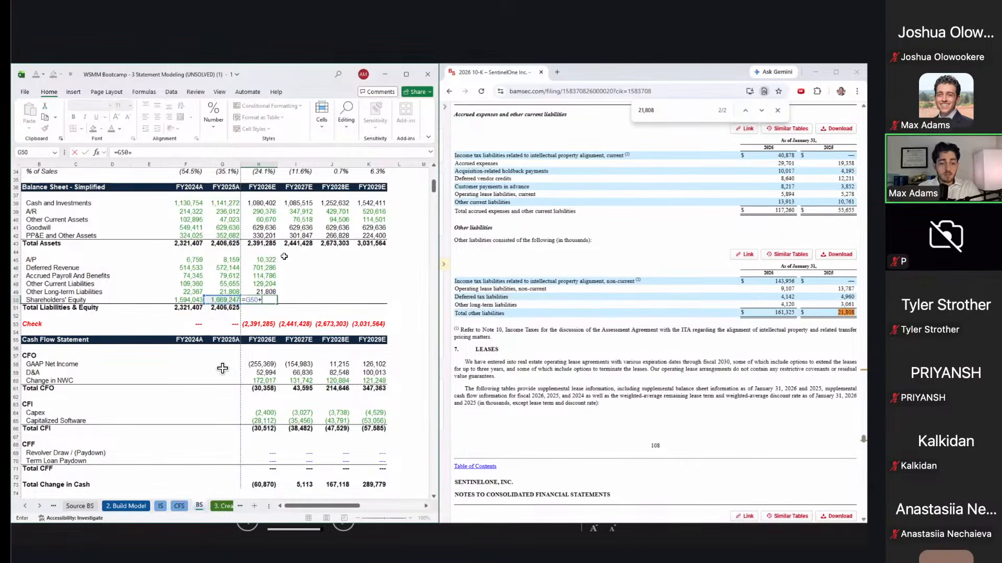
{"action": "scroll", "coordinate": [284, 256], "scroll_direction": "up", "scroll_amount": 3}
{"action": "scroll", "coordinate": [285, 256], "scroll_direction": "up", "scroll_amount": 8}
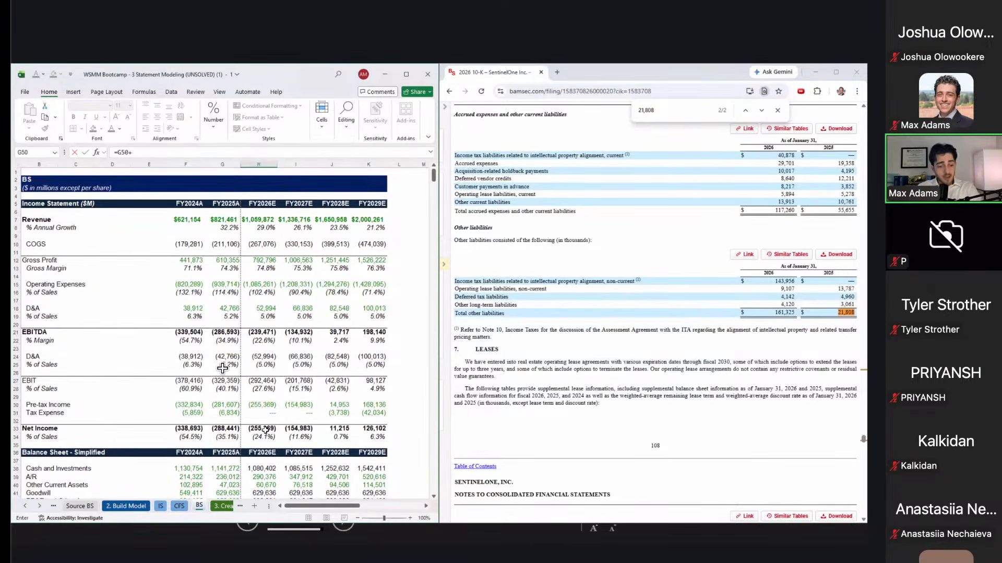
{"action": "left_click", "coordinate": [265, 430]}
{"action": "key", "text": "Return"}
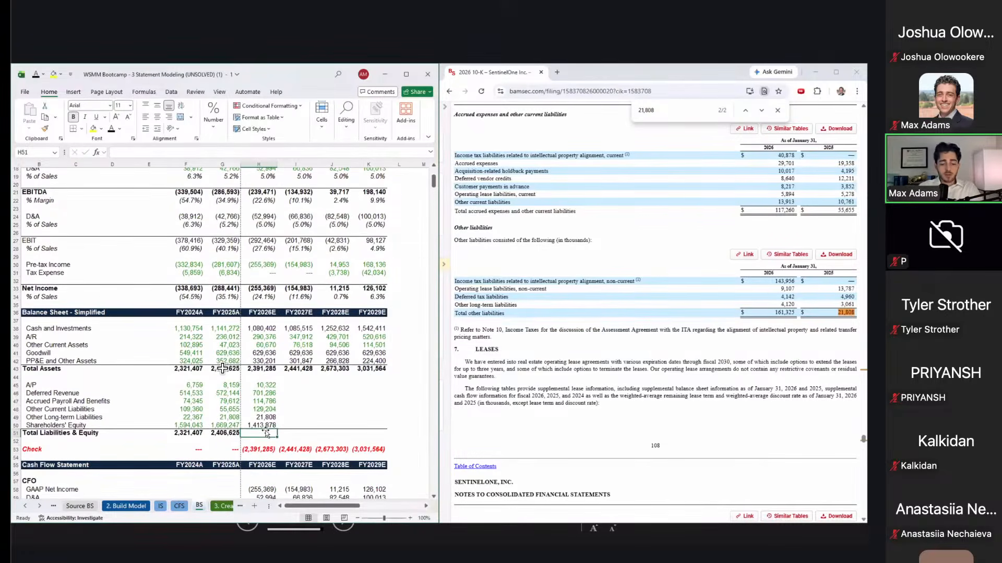
{"action": "key", "text": "alt+equal"}
{"action": "key", "text": "ctrl+Return"}
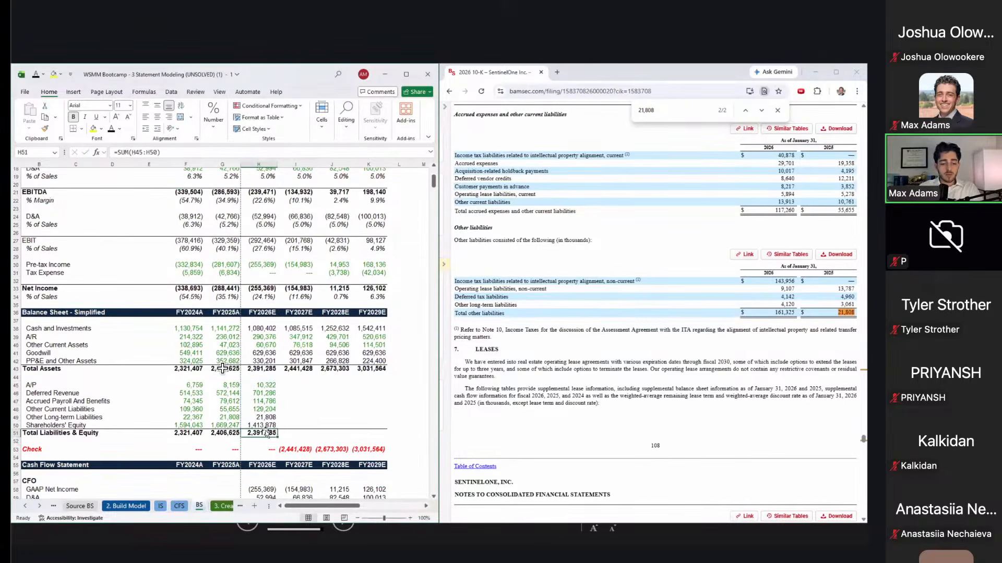
{"action": "key", "text": "Up"}
{"action": "key", "text": "Up"}
{"action": "key", "text": "Up"}
{"action": "key", "text": "Up"}
{"action": "key", "text": "Up"}
{"action": "key", "text": "Up"}
{"action": "key", "text": "Up"}
{"action": "key", "text": "Up"}
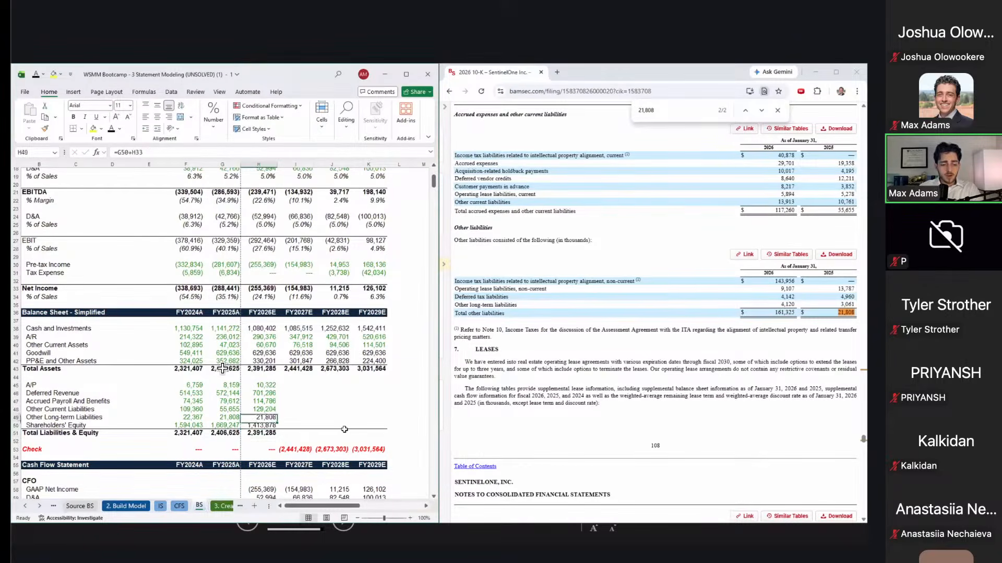
{"action": "key", "text": "Down"}
{"action": "key", "text": "Down"}
{"action": "key", "text": "Down"}
{"action": "key", "text": "Down"}
{"action": "key", "text": "Down"}
{"action": "key", "text": "Down"}
{"action": "key", "text": "Down"}
{"action": "key", "text": "Down"}
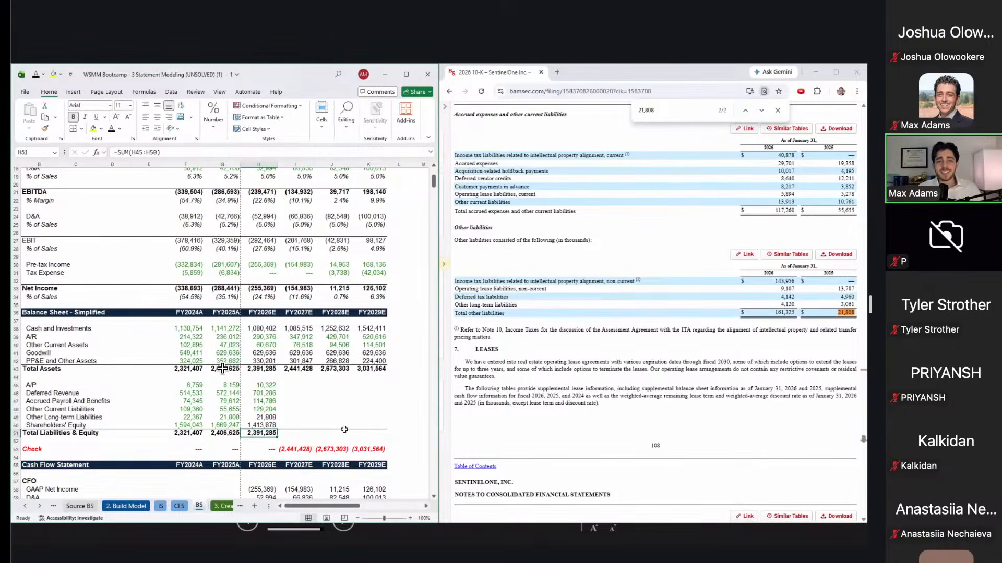
Step: Fill the liabilities and equity formulas right through FY2029E and confirm the check row balances
{"action": "key", "text": "shift+Up"}
{"action": "key", "text": "shift+Up"}
{"action": "key", "text": "shift+Up"}
{"action": "key", "text": "shift+Up"}
{"action": "key", "text": "shift+Up"}
{"action": "key", "text": "shift+Up"}
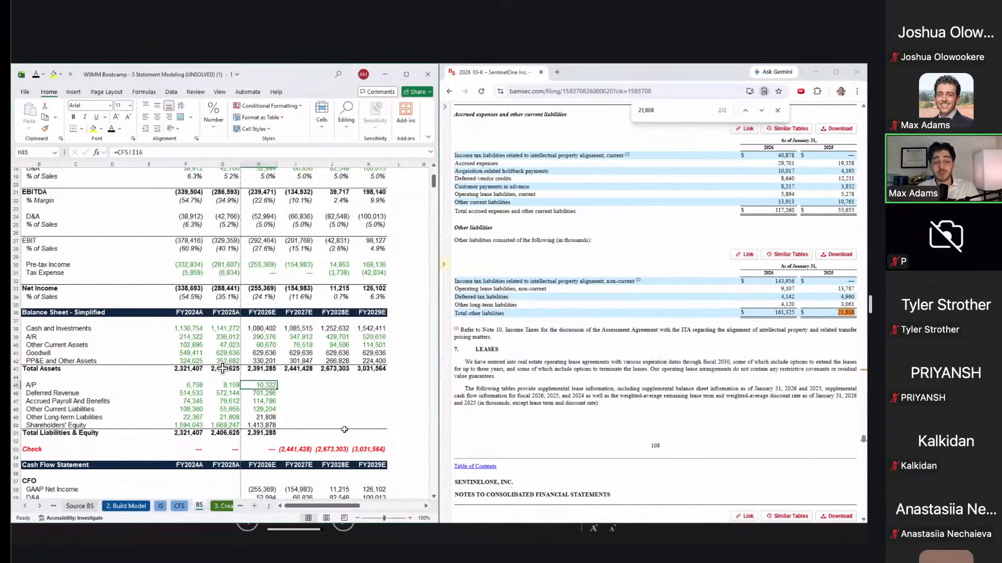
{"action": "key", "text": "shift+Right"}
{"action": "key", "text": "shift+Right"}
{"action": "key", "text": "shift+Right"}
{"action": "key", "text": "ctrl+r"}
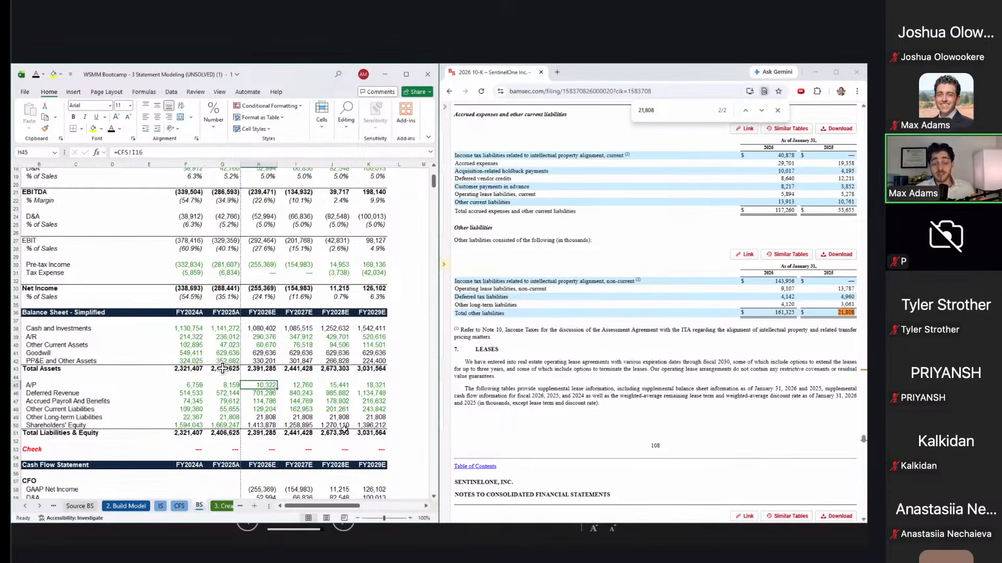
{"action": "key", "text": "Right"}
{"action": "key", "text": "Up"}
{"action": "key", "text": "Up"}
{"action": "key", "text": "Right"}
{"action": "scroll", "coordinate": [222, 368], "scroll_direction": "up", "scroll_amount": 3}
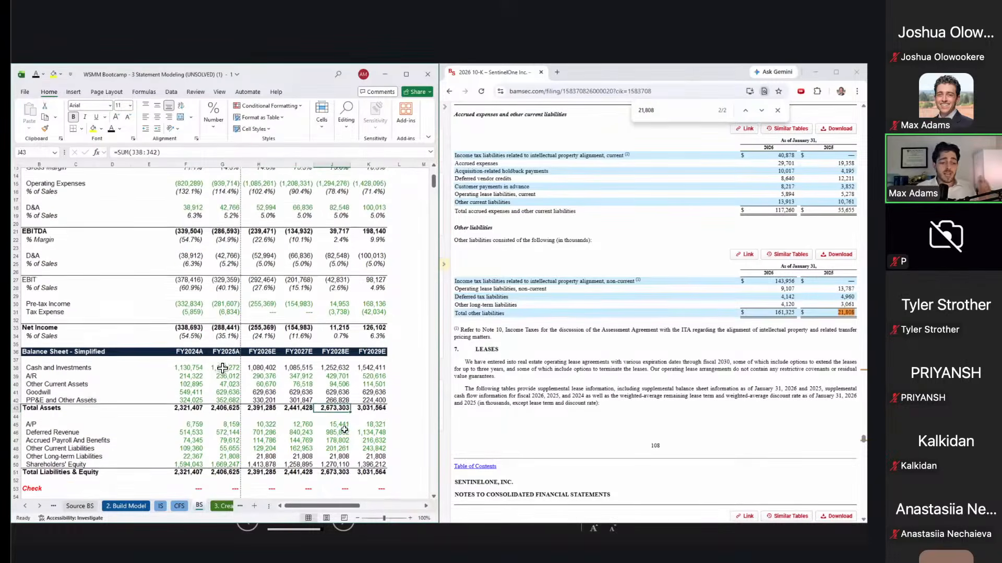
{"action": "scroll", "coordinate": [222, 369], "scroll_direction": "down", "scroll_amount": 2}
{"action": "scroll", "coordinate": [222, 368], "scroll_direction": "down", "scroll_amount": 1}
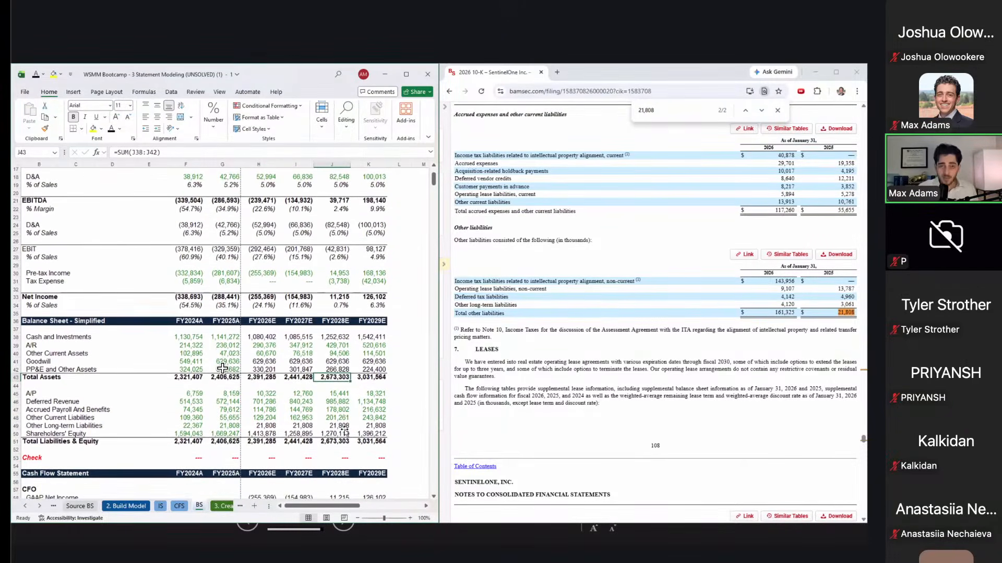
{"action": "scroll", "coordinate": [344, 432], "scroll_direction": "down", "scroll_amount": 2}
{"action": "left_click", "coordinate": [344, 429]}
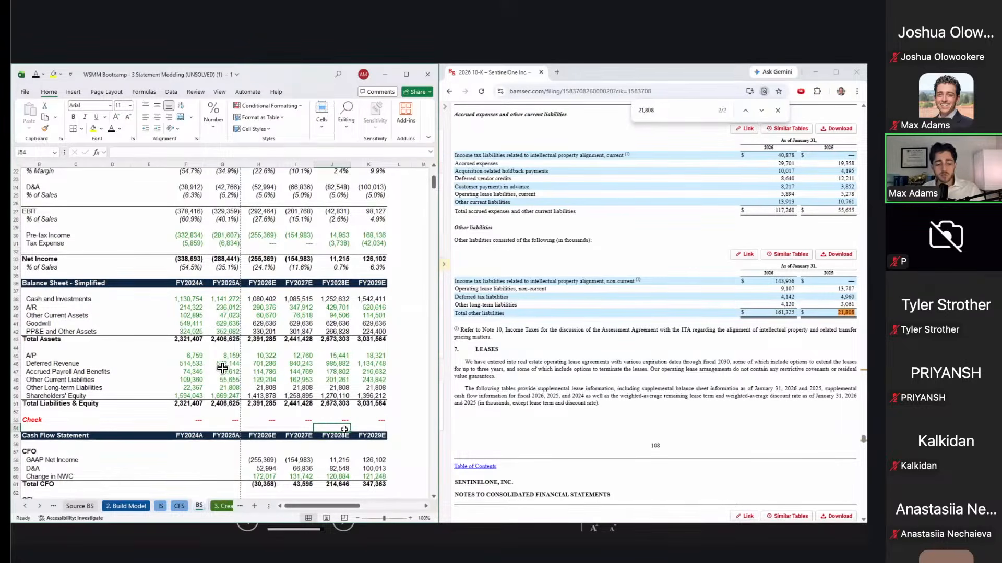
Step: Inspect the FY2026E cash, A/R and other current assets formulas, tracing sources on CFS
{"action": "key", "text": "ctrl+grave"}
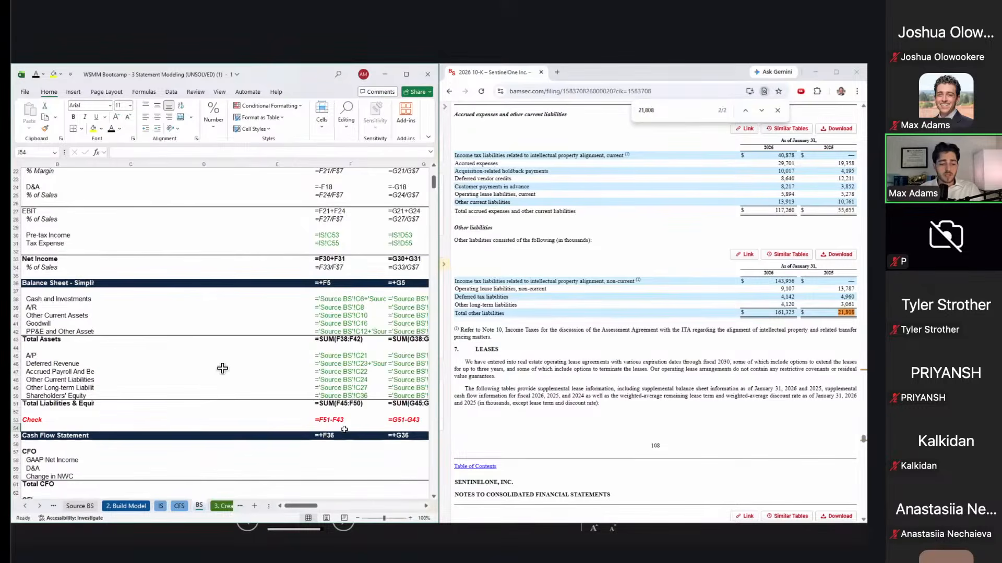
{"action": "key", "text": "ctrl+grave"}
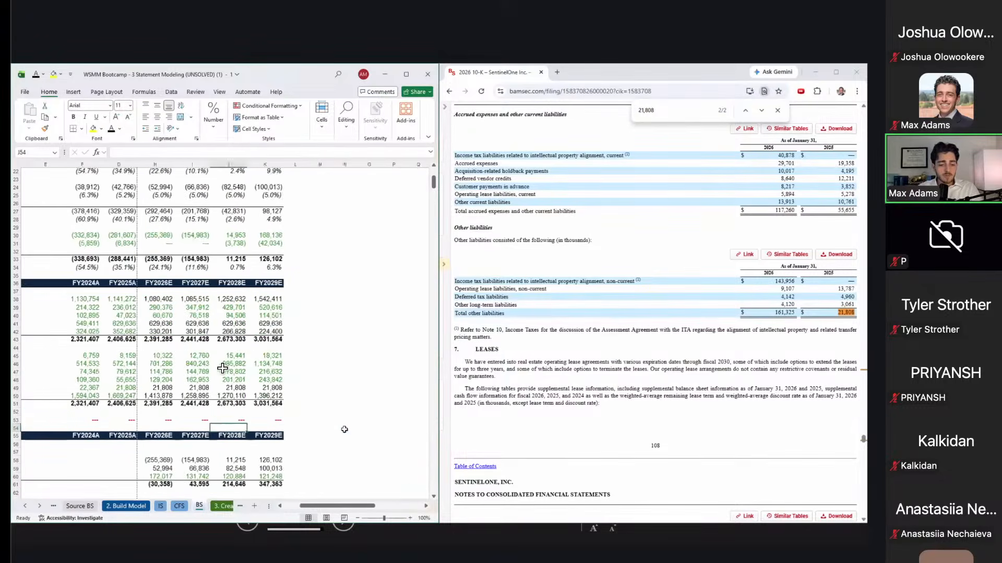
{"action": "left_click", "coordinate": [276, 302]}
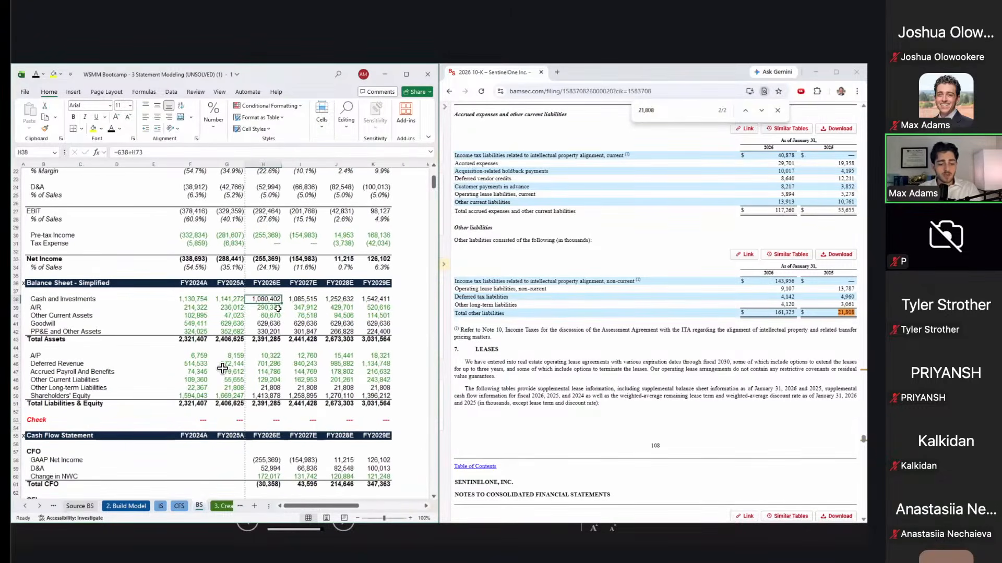
{"action": "key", "text": "F2"}
{"action": "scroll", "coordinate": [278, 308], "scroll_direction": "down", "scroll_amount": 5}
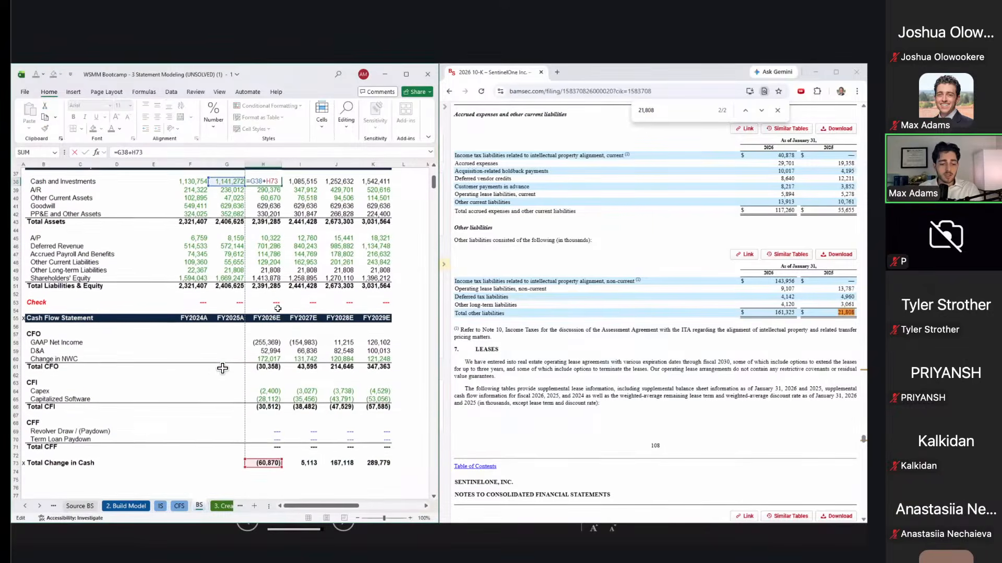
{"action": "key", "text": "Down"}
{"action": "key", "text": "F2"}
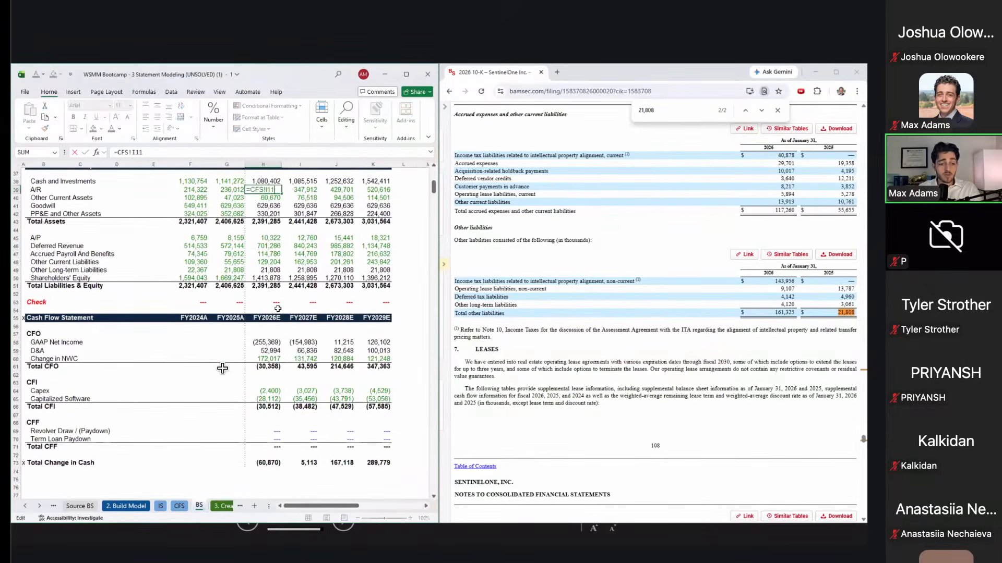
{"action": "key", "text": "Return"}
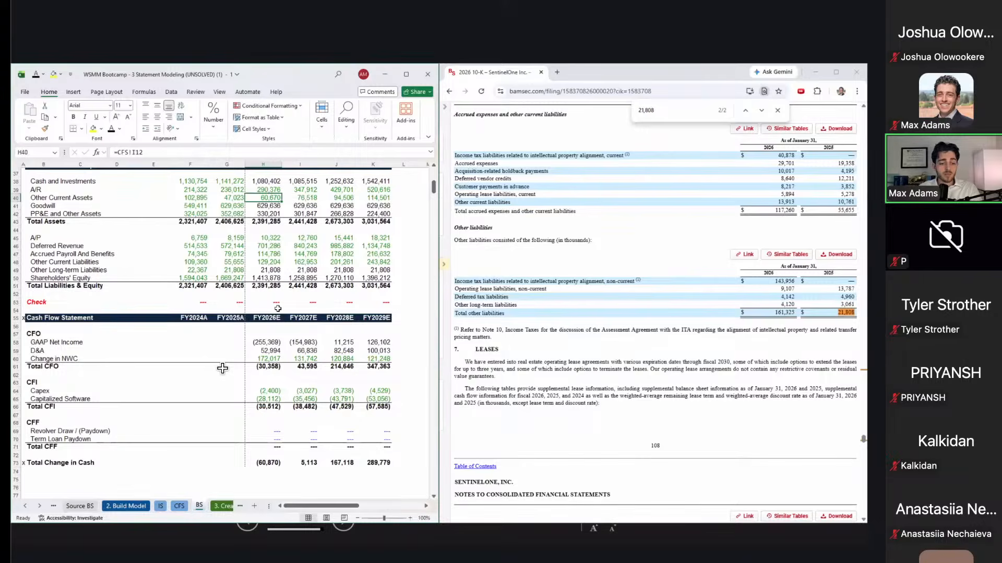
{"action": "key", "text": "ctrl+Page_Up"}
{"action": "key", "text": "Right"}
{"action": "key", "text": "Right"}
{"action": "key", "text": "shift+Down"}
{"action": "key", "text": "ctrl+Page_Down"}
Step: Inspect the FY2026E PP&E, A/P, deferred revenue and accrued payroll formulas against their sources
{"action": "key", "text": "Down"}
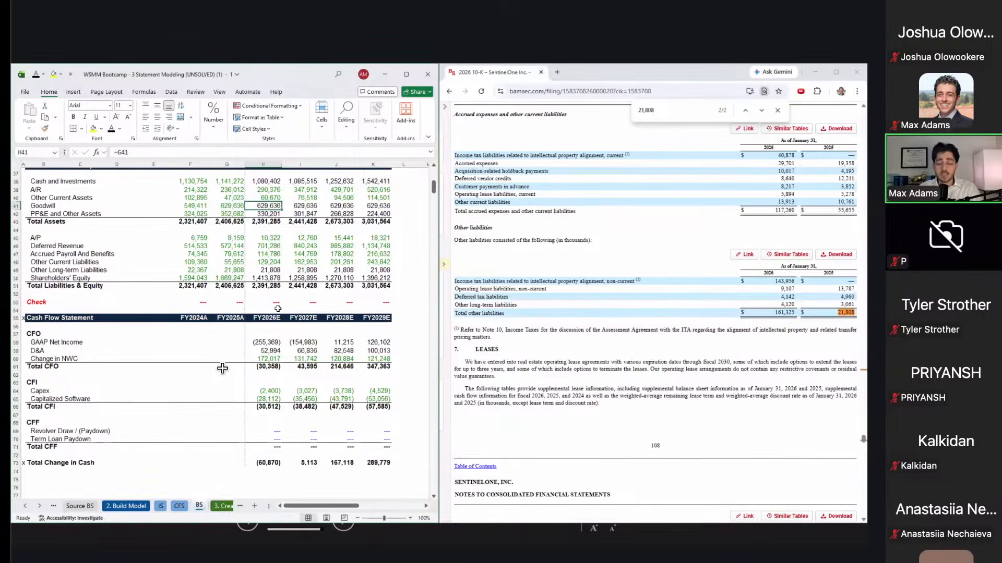
{"action": "key", "text": "Down"}
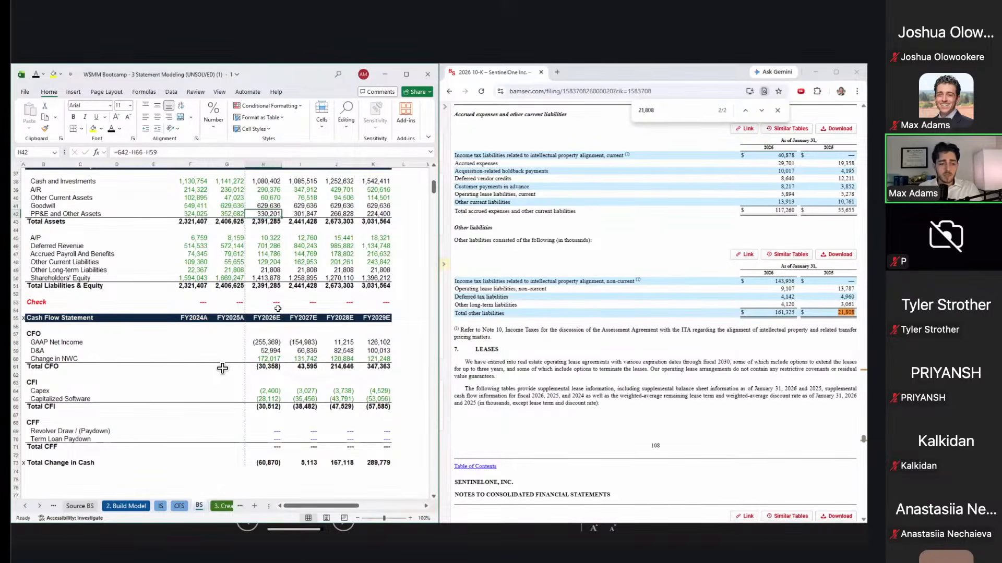
{"action": "key", "text": "F2"}
{"action": "key", "text": "Escape"}
{"action": "key", "text": "Left"}
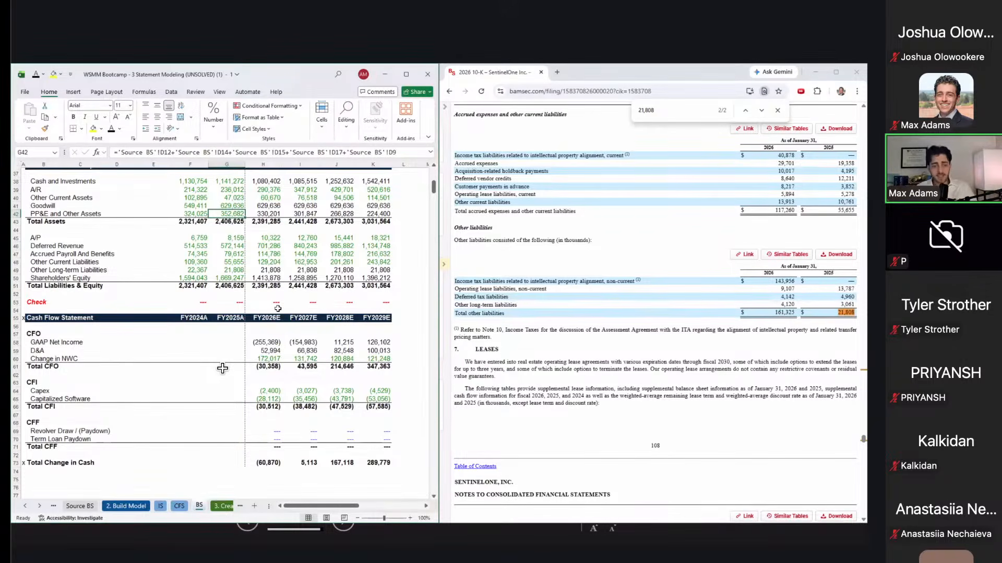
{"action": "key", "text": "Right"}
{"action": "key", "text": "Down"}
{"action": "key", "text": "Down"}
{"action": "key", "text": "Down"}
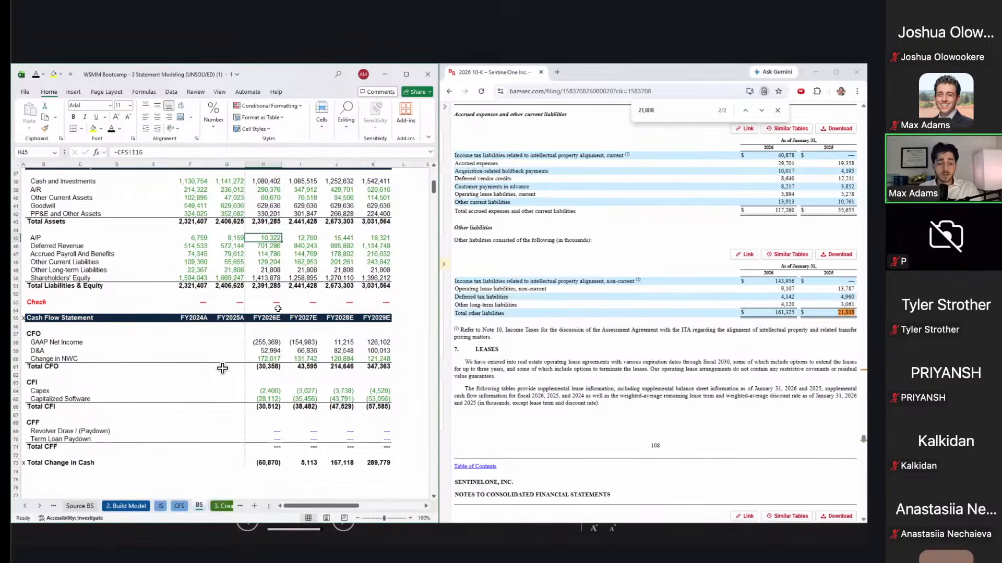
{"action": "key", "text": "Down"}
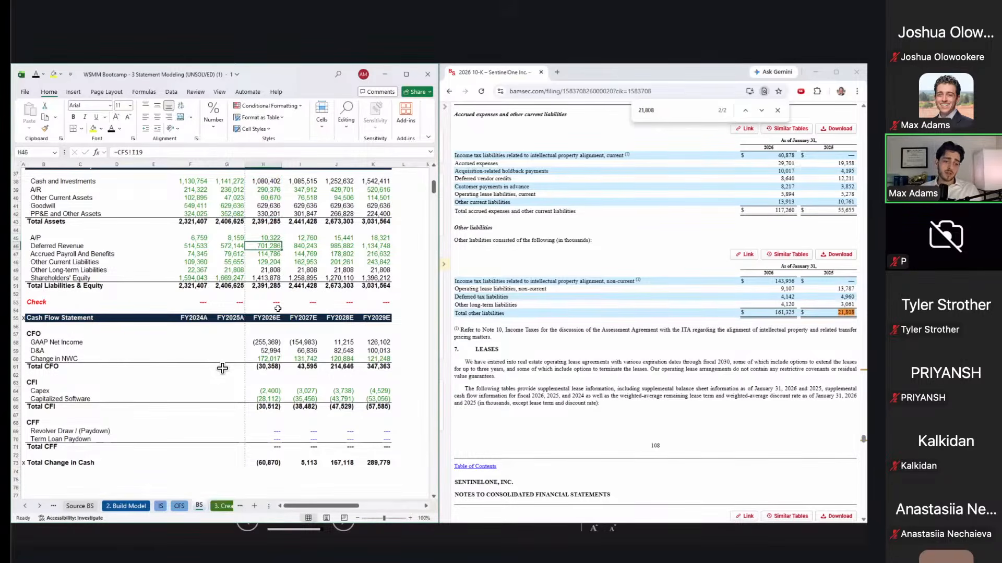
{"action": "key", "text": "Down"}
{"action": "key", "text": "Down"}
{"action": "key", "text": "Down"}
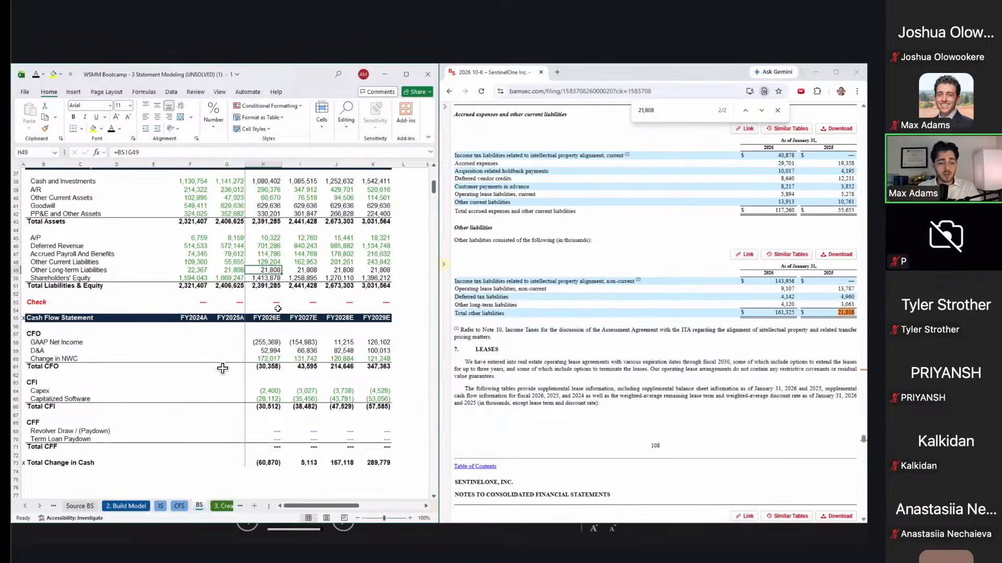
{"action": "key", "text": "ctrl+Page_Up"}
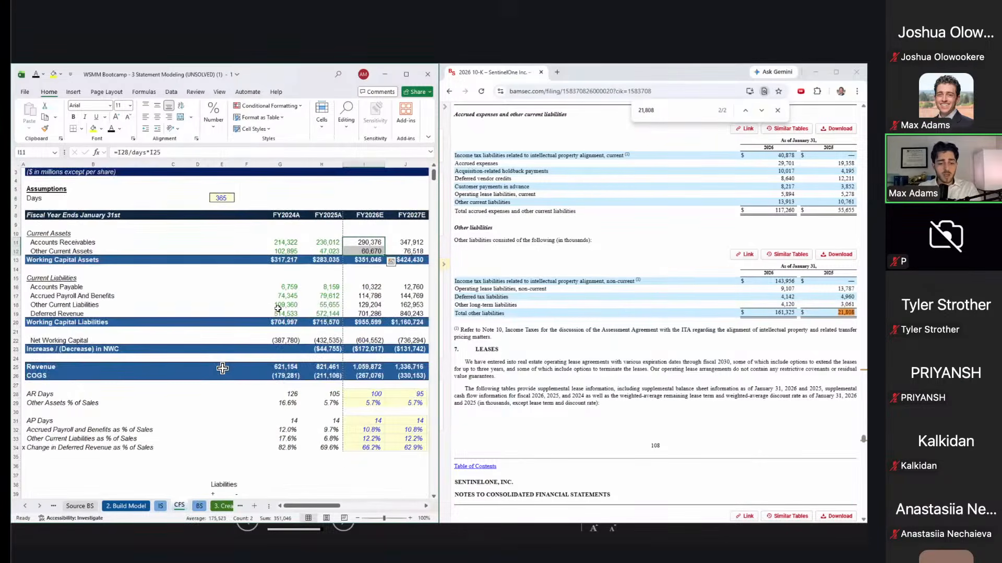
{"action": "key", "text": "ctrl+Page_Down"}
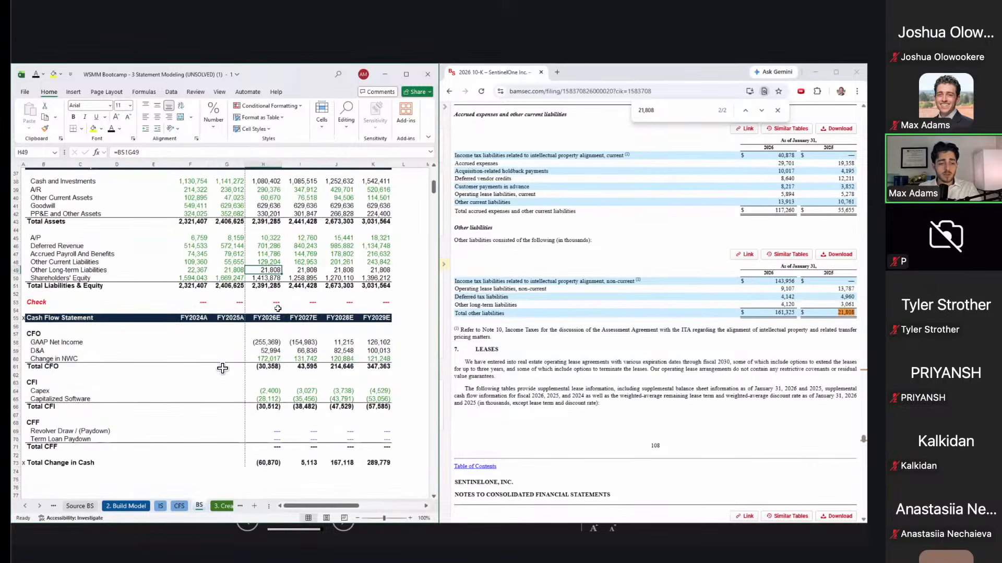
Step: Review other long-term liabilities, the equity formula and the =SUM(H45:H50) total liabilities & equity
{"action": "key", "text": "Left"}
{"action": "key", "text": "Right"}
{"action": "key", "text": "Right"}
{"action": "key", "text": "Right"}
{"action": "key", "text": "Right"}
{"action": "key", "text": "Down"}
{"action": "key", "text": "Left"}
{"action": "key", "text": "Left"}
{"action": "key", "text": "Left"}
{"action": "key", "text": "F2"}
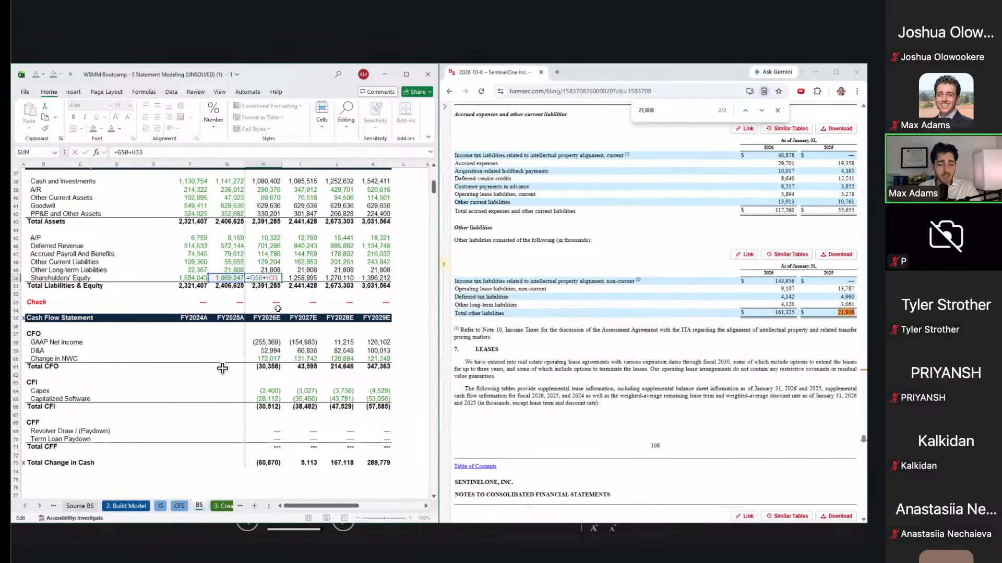
{"action": "key", "text": "Return"}
{"action": "key", "text": "F2"}
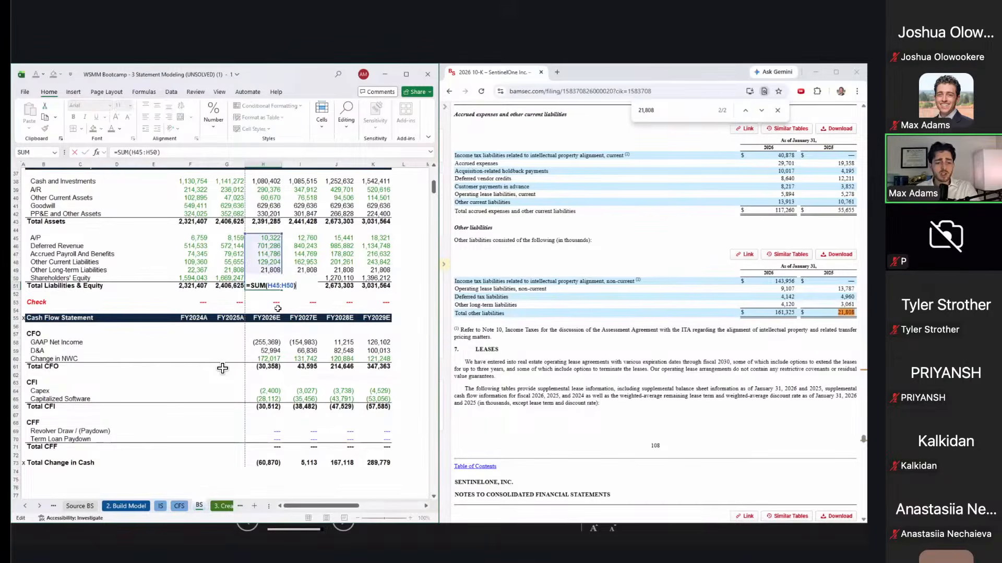
{"action": "key", "text": "Tab"}
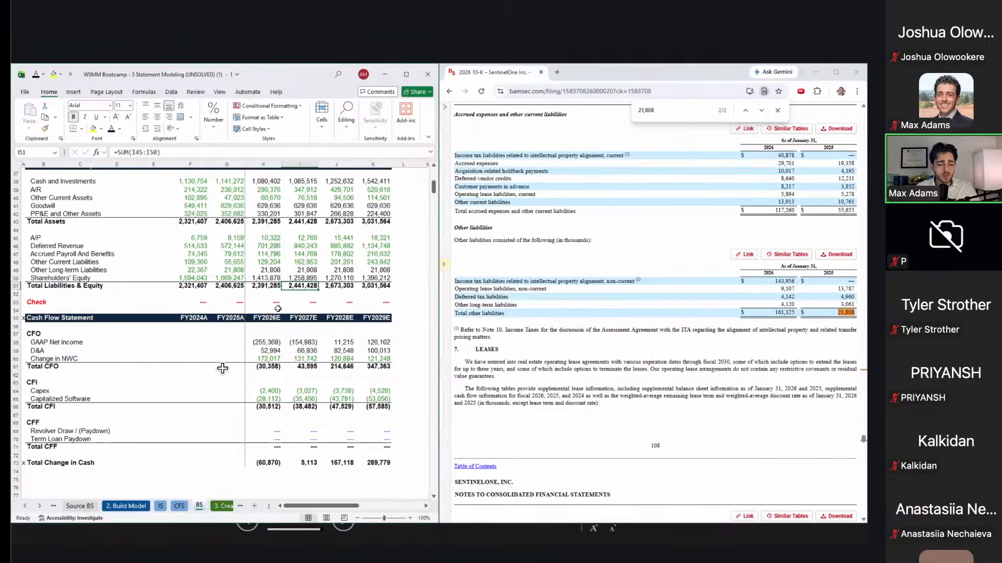
{"action": "scroll", "coordinate": [222, 369], "scroll_direction": "up", "scroll_amount": 1}
{"action": "scroll", "coordinate": [222, 368], "scroll_direction": "right", "scroll_amount": 1}
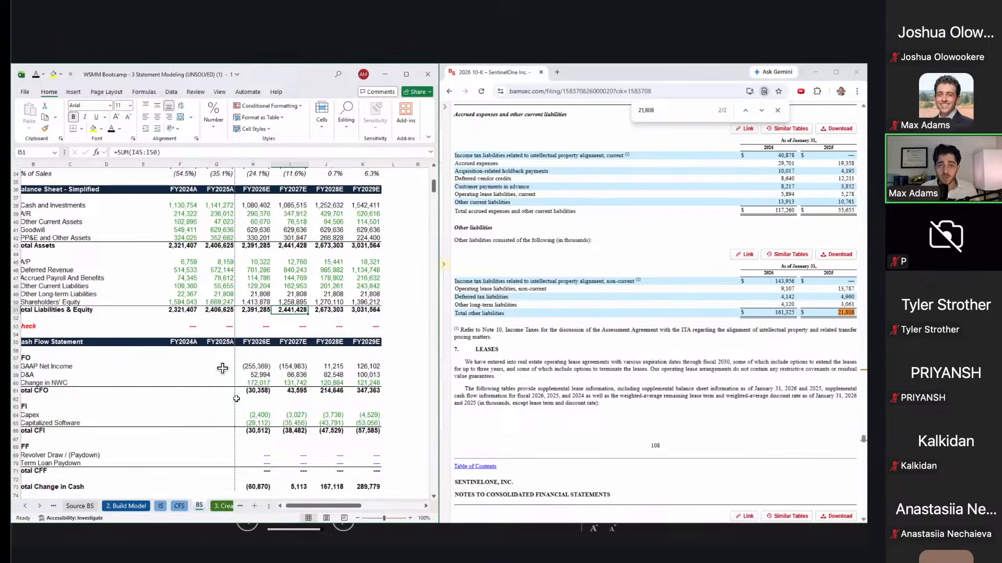
Step: Enter =G42-H66-H59 for FY2026E PP&E and Other Assets: prior-year PP&E minus Total CFI and D&A
{"action": "key", "text": "Left"}
{"action": "key", "text": "Up"}
{"action": "key", "text": "Up"}
{"action": "key", "text": "Up"}
{"action": "key", "text": "Up"}
{"action": "key", "text": "Up"}
{"action": "key", "text": "Up"}
{"action": "key", "text": "Up"}
{"action": "key", "text": "Up"}
{"action": "key", "text": "Up"}
{"action": "type", "text": "=G42-H66-H59"}
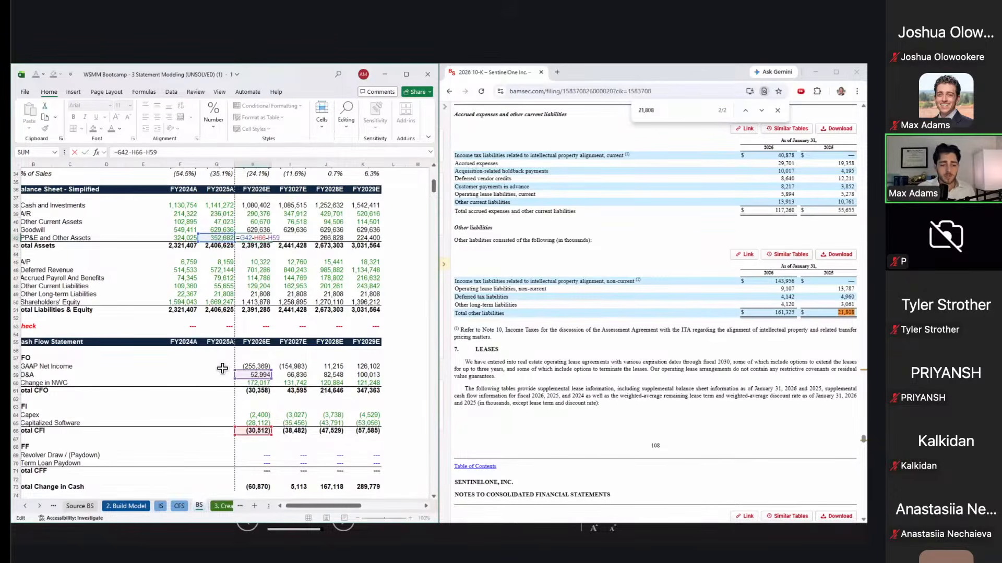
Step: Commit the FY2026E PP&E roll-forward at 330,201 and review the PP&E and Other Assets row
{"action": "key", "text": "shift+Tab"}
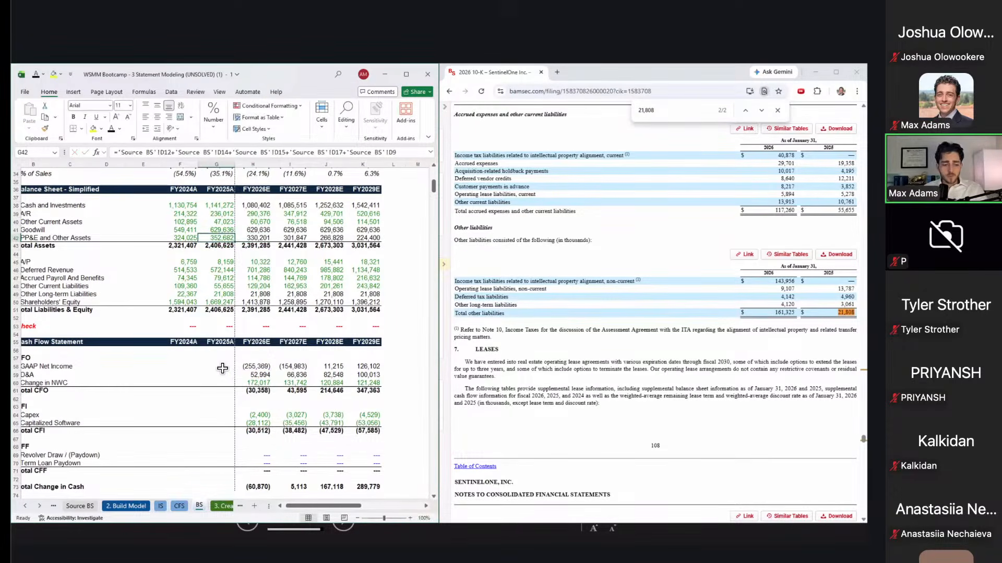
{"action": "key", "text": "Left"}
{"action": "key", "text": "Left"}
{"action": "key", "text": "Left"}
{"action": "key", "text": "Left"}
{"action": "key", "text": "Left"}
{"action": "key", "text": "Left"}
{"action": "key", "text": "Right"}
{"action": "key", "text": "Right"}
{"action": "key", "text": "Right"}
{"action": "key", "text": "Right"}
{"action": "key", "text": "Right"}
{"action": "key", "text": "shift+space"}
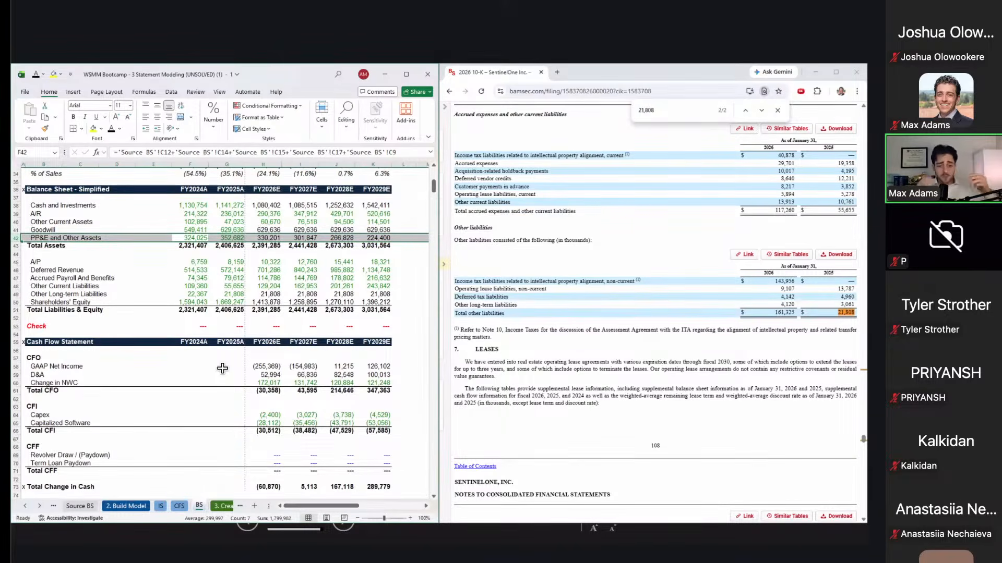
{"action": "key", "text": "Right"}
{"action": "key", "text": "Right"}
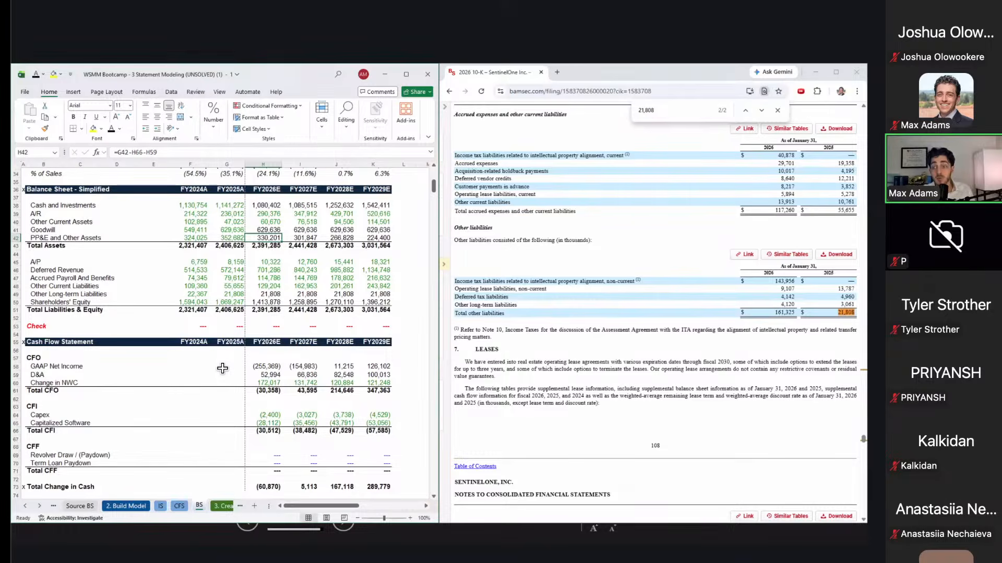
Step: Check the cash flow links for Change in NWC, D&A, Capitalized Software and Total CFI
{"action": "left_click", "coordinate": [265, 382]}
{"action": "key", "text": "Up"}
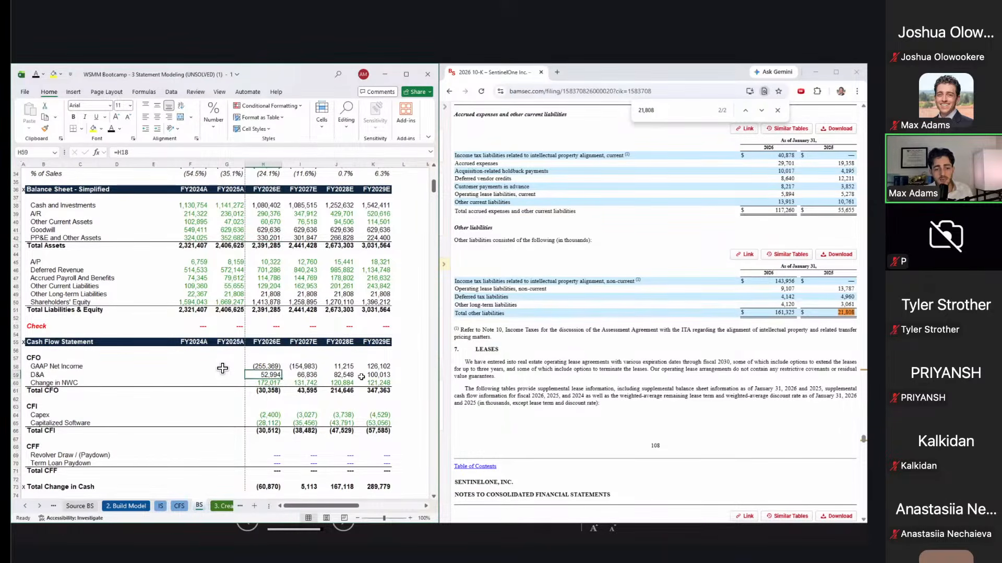
{"action": "left_click", "coordinate": [269, 438]}
{"action": "key", "text": "Up"}
{"action": "key", "text": "Up"}
{"action": "key", "text": "Up"}
{"action": "key", "text": "Down"}
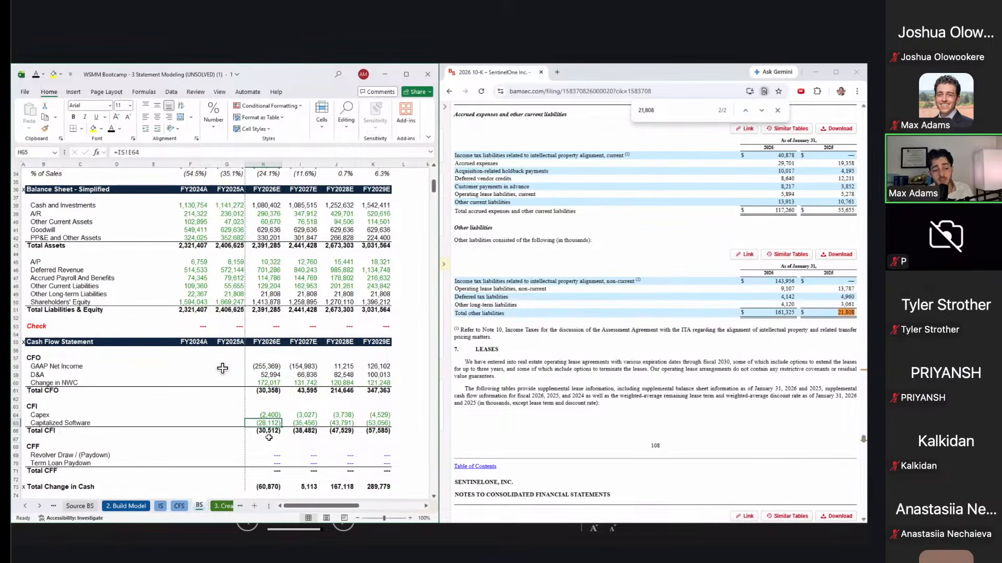
{"action": "key", "text": "Down"}
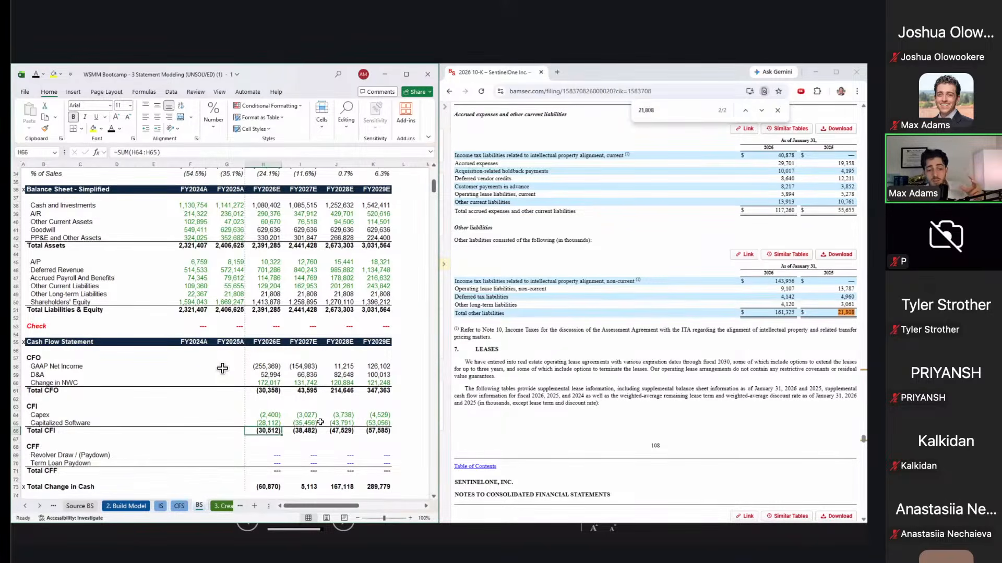
{"action": "left_click", "coordinate": [269, 252]}
Step: Re-examine the FY2026E PP&E formula's sources, then maximize Excel to full screen
{"action": "key", "text": "Page_Up"}
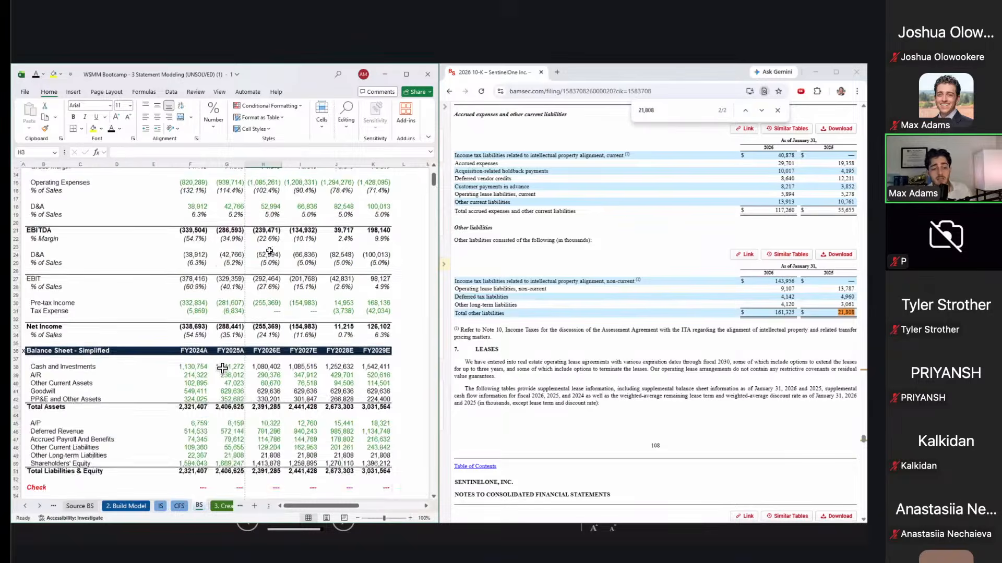
{"action": "key", "text": "Page_Down"}
{"action": "key", "text": "Up"}
{"action": "key", "text": "Up"}
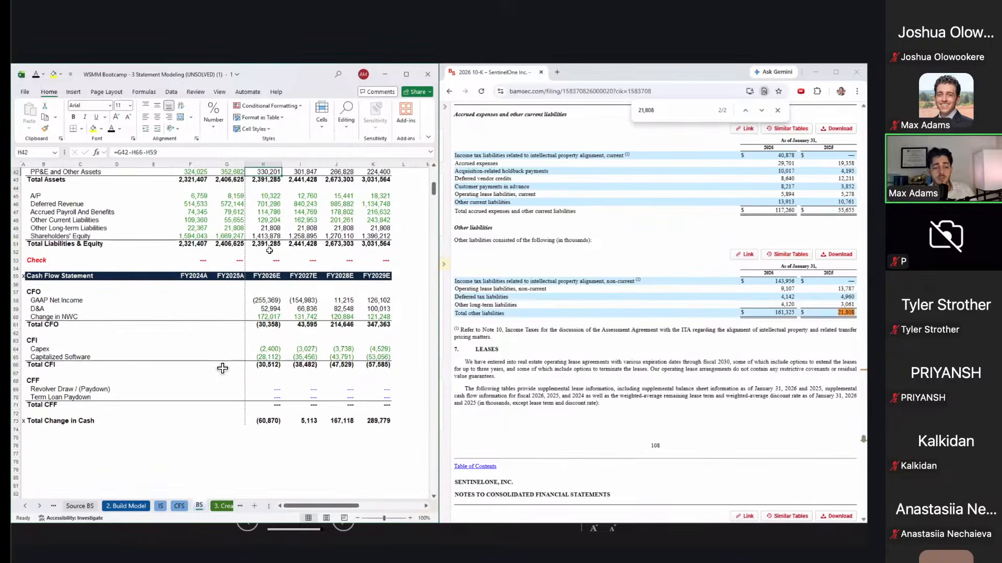
{"action": "key", "text": "F2"}
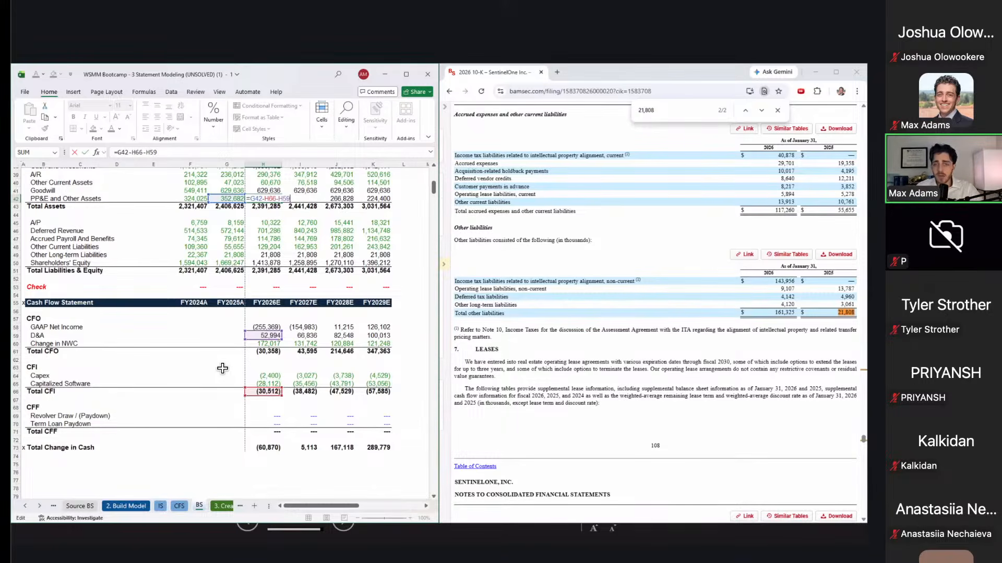
{"action": "key", "text": "ctrl+Return"}
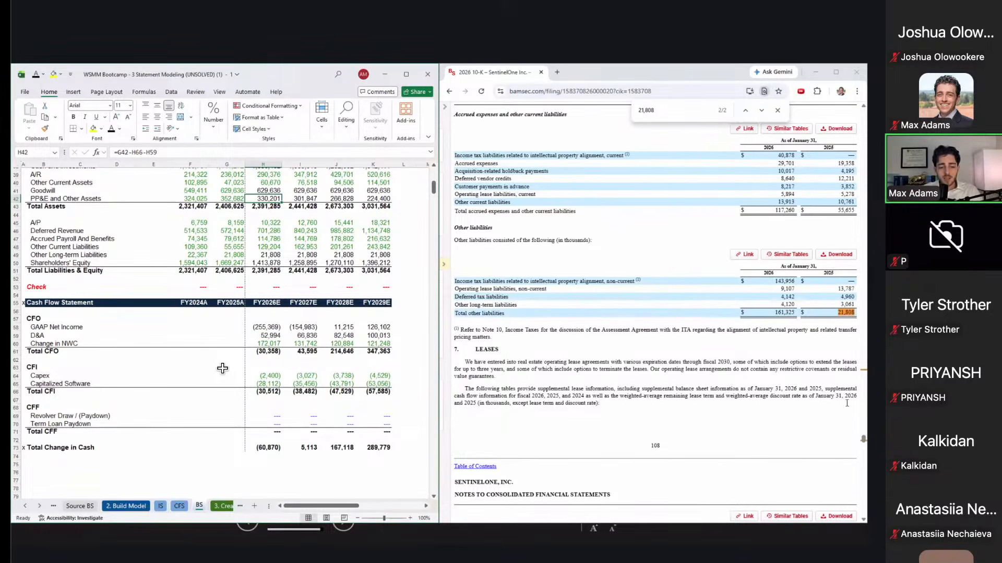
{"action": "left_click", "coordinate": [342, 362]}
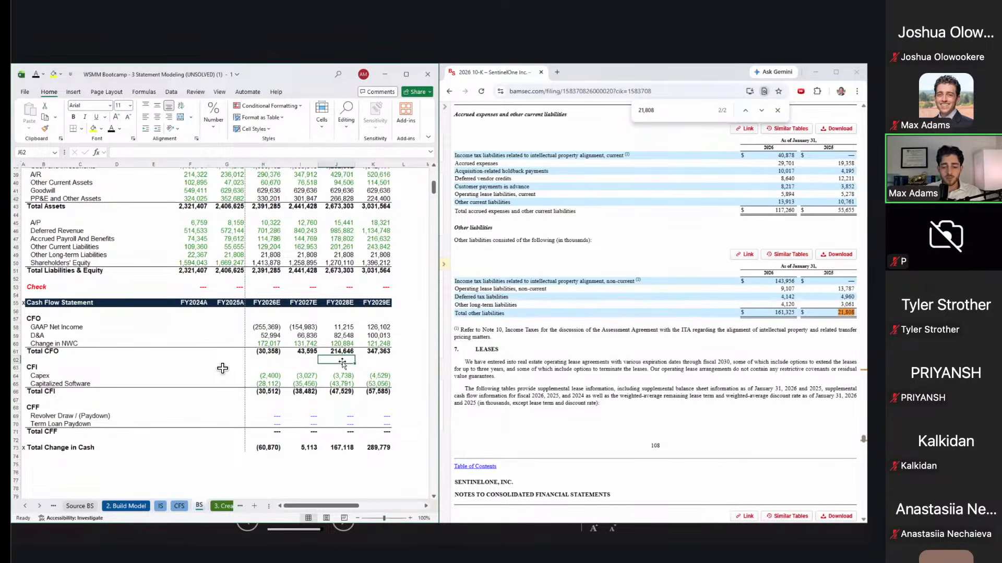
{"action": "key", "text": "super+Up"}
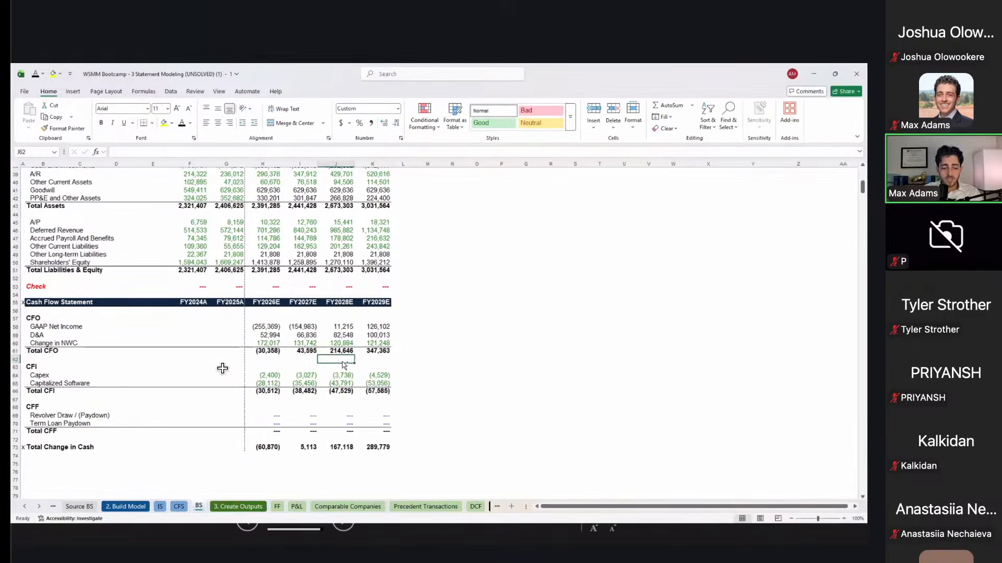
Step: Go back to 1. Collect Sources, then Source IS, reviewing the BamSEC and SEC EDGAR source notes
{"action": "key", "text": "ctrl+Page_Up"}
{"action": "key", "text": "ctrl+Page_Up"}
{"action": "key", "text": "ctrl+Page_Up"}
{"action": "key", "text": "ctrl+Page_Up"}
{"action": "key", "text": "ctrl+Page_Up"}
{"action": "key", "text": "ctrl+Page_Up"}
{"action": "key", "text": "ctrl+Page_Up"}
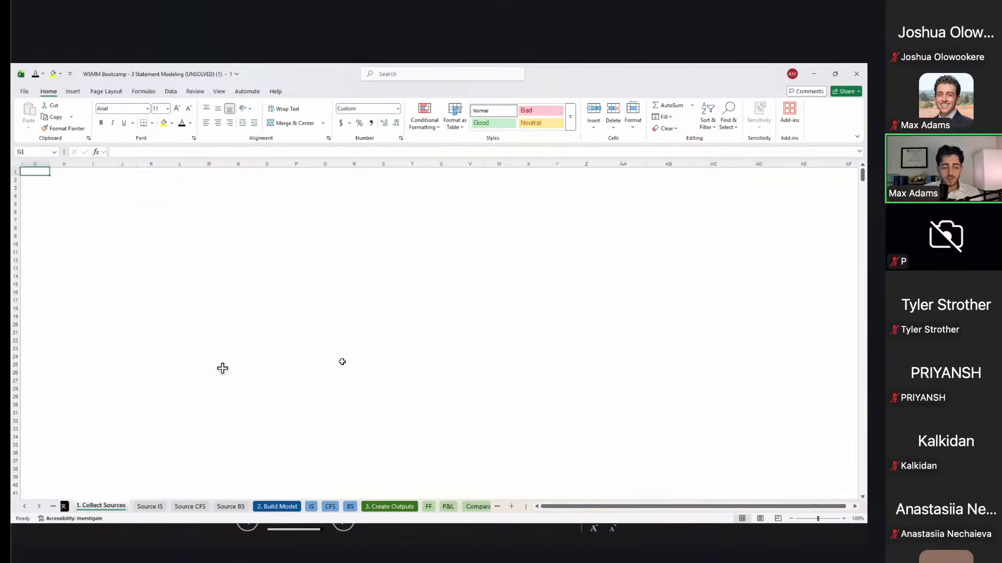
{"action": "key", "text": "ctrl+Page_Down"}
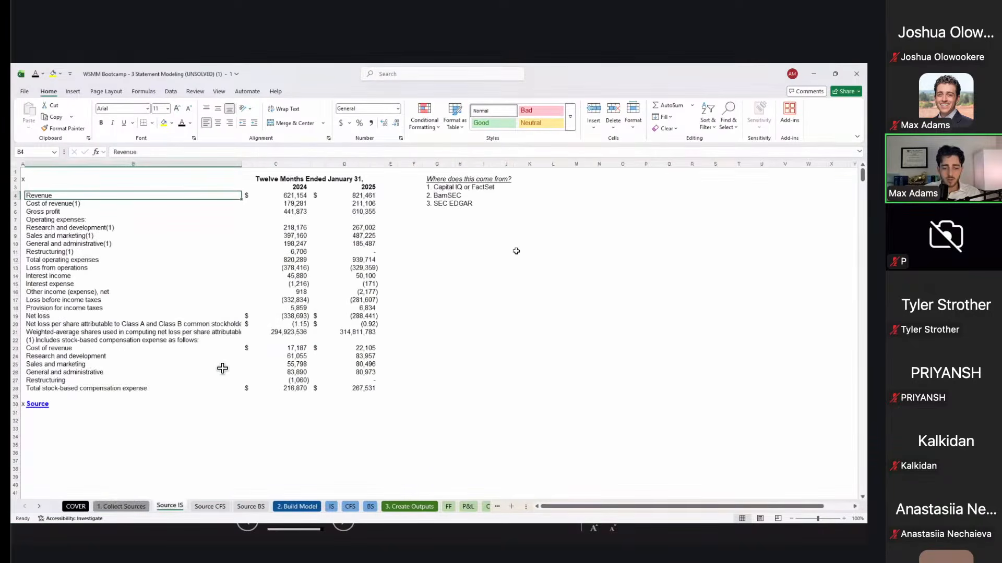
{"action": "left_click", "coordinate": [452, 188]}
{"action": "key", "text": "Down"}
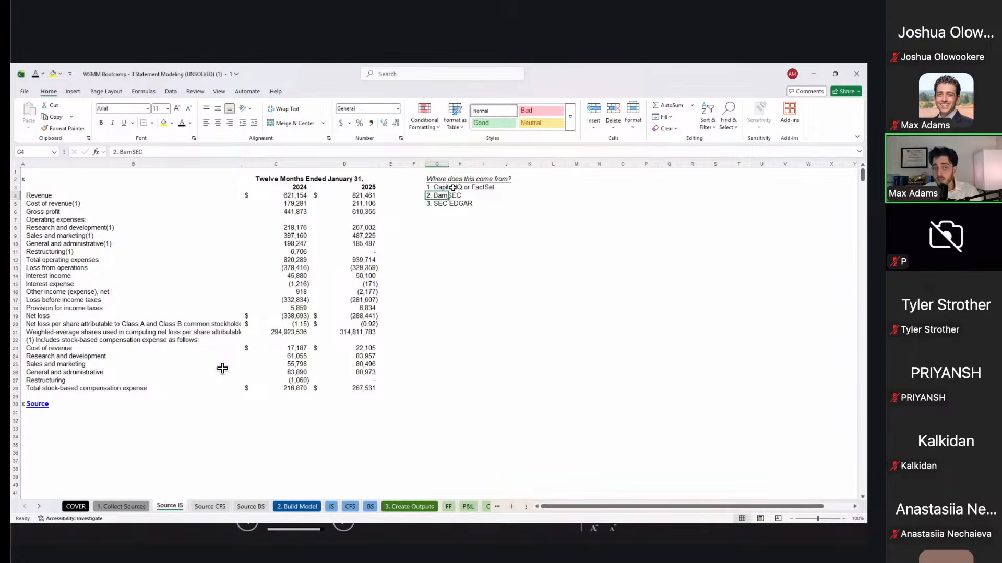
{"action": "key", "text": "Down"}
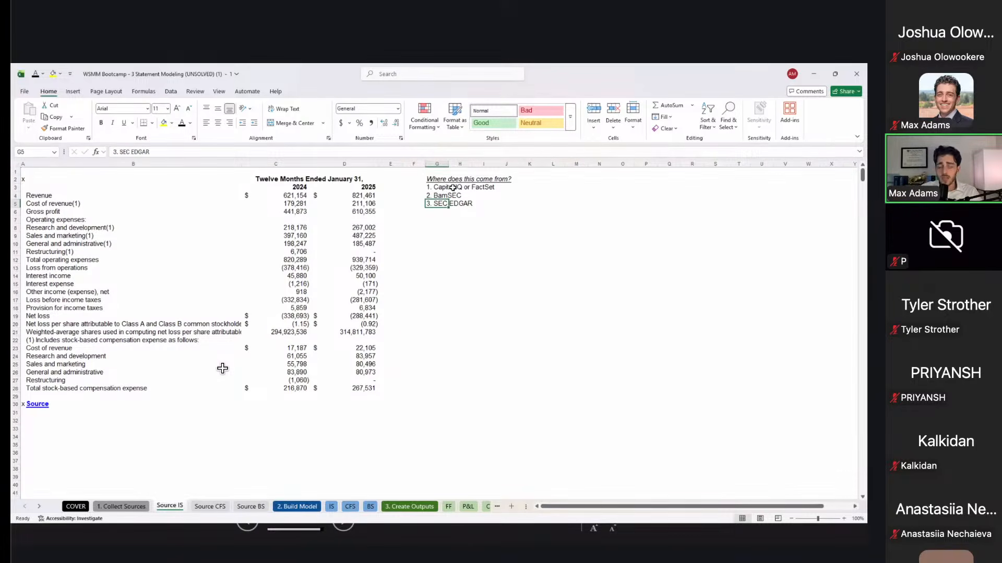
Step: Check the 2024 revenue figure on Source IS, then page through Source CFS to 2. Build Model
{"action": "key", "text": "Left"}
{"action": "key", "text": "Left"}
{"action": "key", "text": "Left"}
{"action": "key", "text": "Left"}
{"action": "key", "text": "Up"}
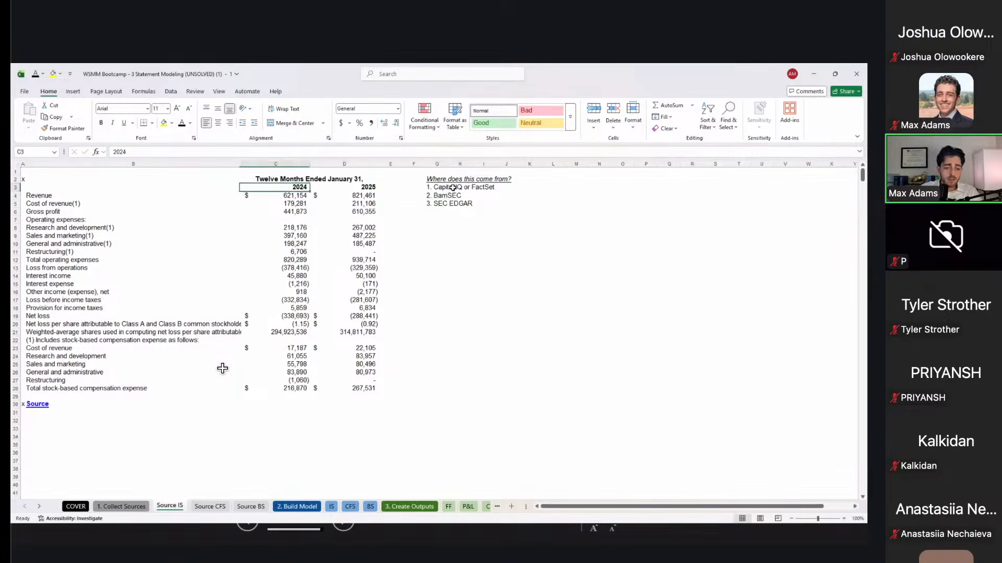
{"action": "key", "text": "Down"}
{"action": "key", "text": "Down"}
{"action": "key", "text": "Right"}
{"action": "key", "text": "Right"}
{"action": "key", "text": "Down"}
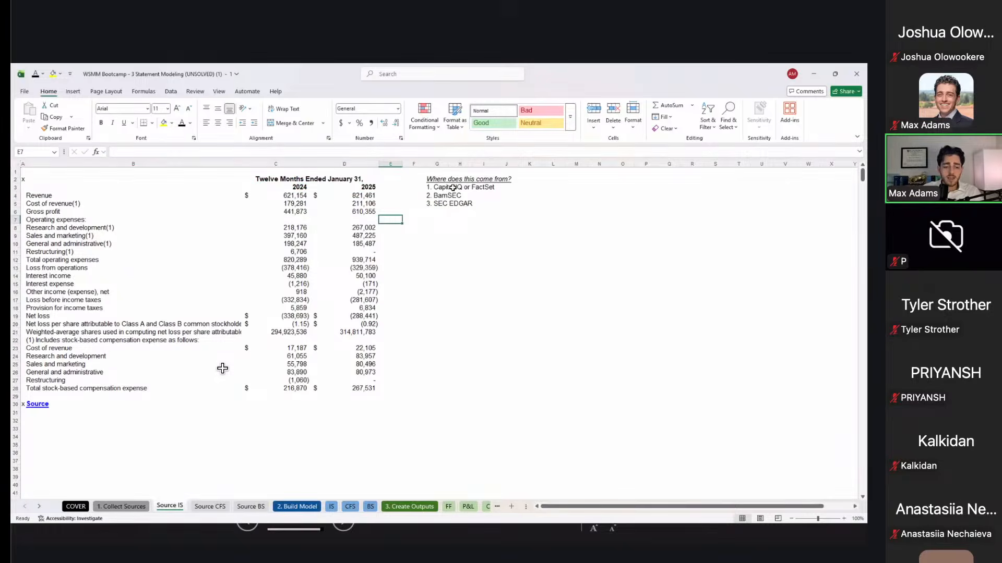
{"action": "key", "text": "ctrl+Page_Down"}
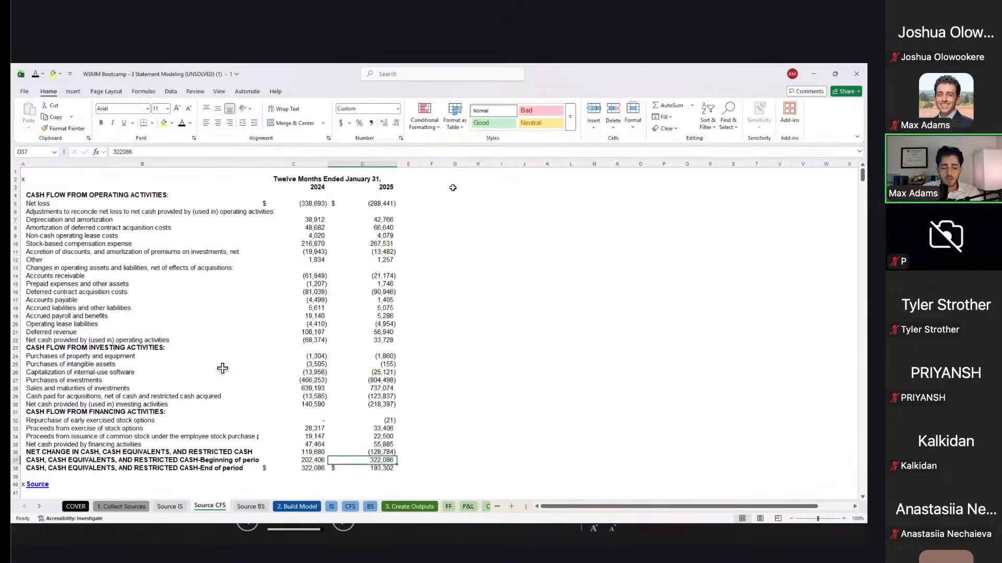
{"action": "key", "text": "ctrl+Page_Down"}
{"action": "key", "text": "ctrl+Page_Down"}
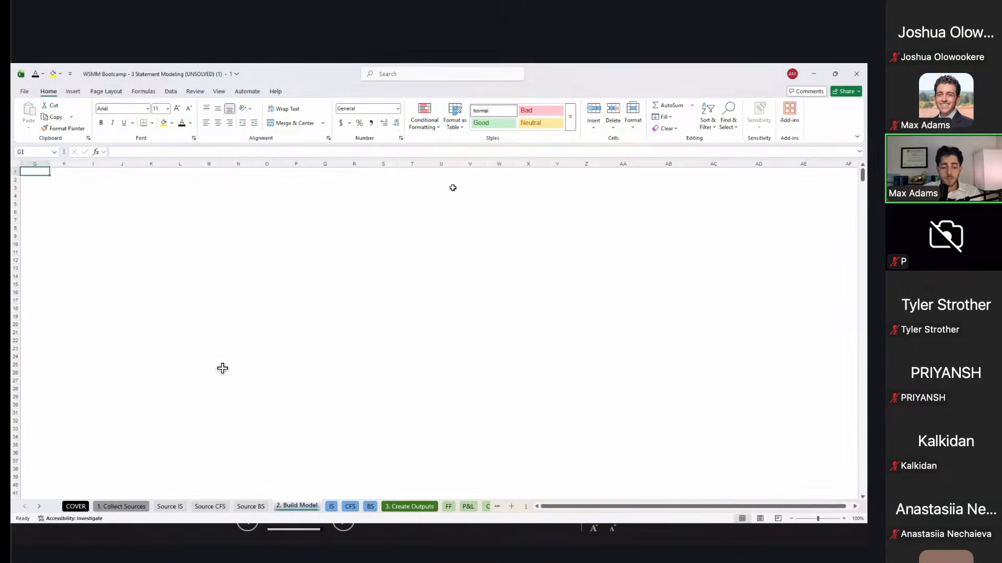
{"action": "key", "text": "ctrl+Page_Down"}
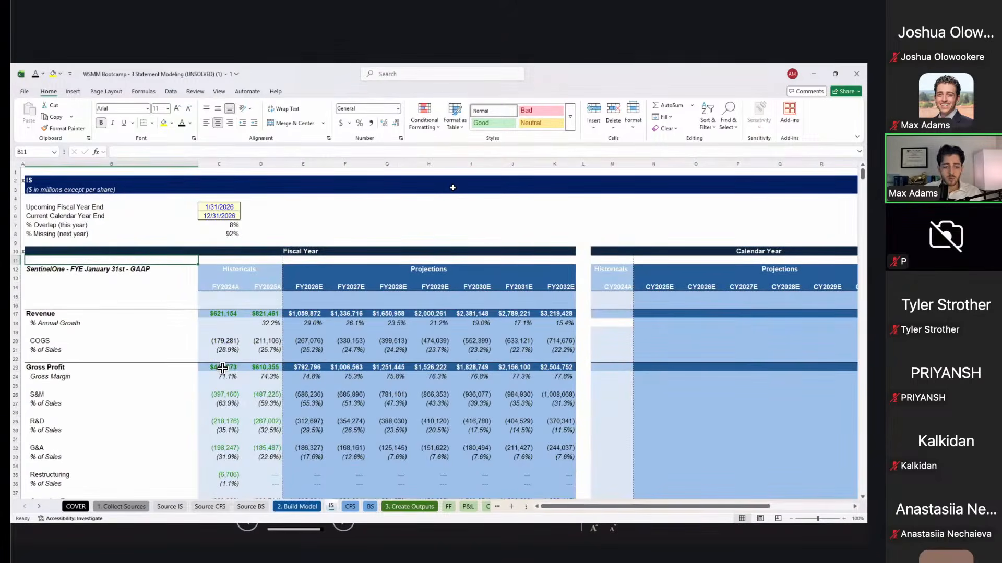
{"action": "left_click", "coordinate": [235, 313]}
{"action": "left_click_drag", "start_coordinate": [264, 364], "coordinate": [261, 377]}
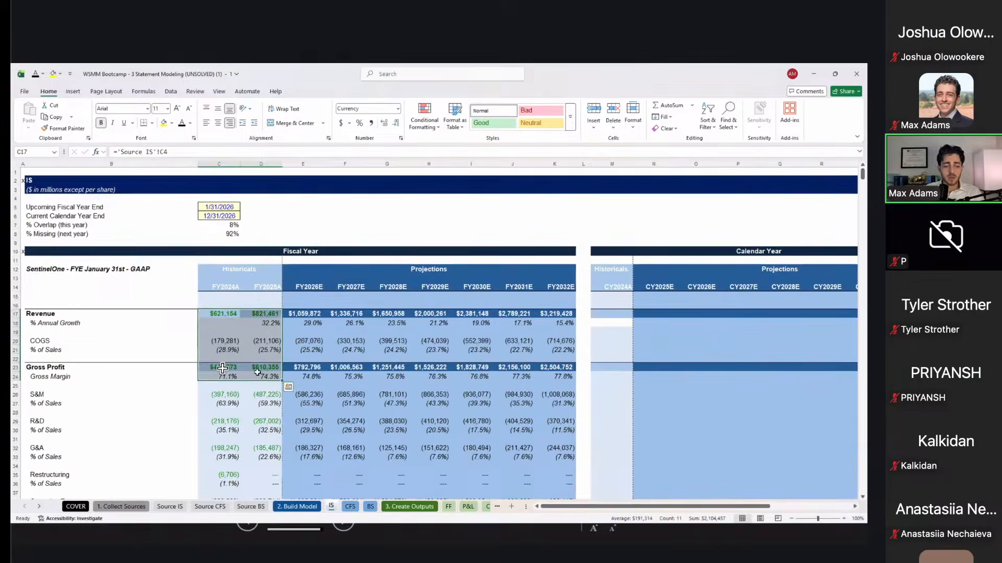
{"action": "scroll", "coordinate": [258, 372], "scroll_direction": "down", "scroll_amount": 11}
{"action": "scroll", "coordinate": [258, 373], "scroll_direction": "down", "scroll_amount": 10}
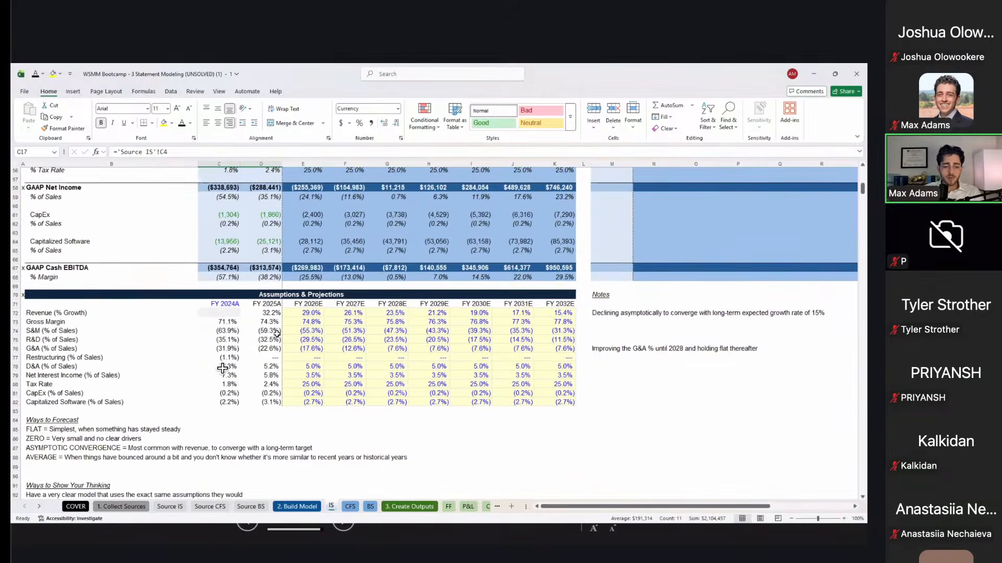
{"action": "left_click", "coordinate": [295, 313]}
{"action": "left_click_drag", "start_coordinate": [407, 393], "coordinate": [452, 403]}
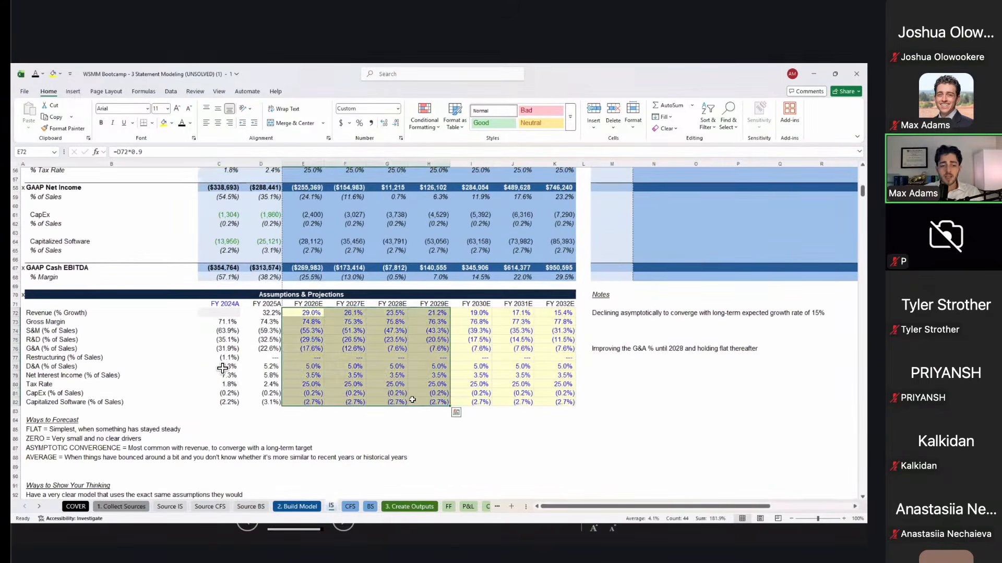
{"action": "scroll", "coordinate": [351, 315], "scroll_direction": "up", "scroll_amount": 16}
{"action": "scroll", "coordinate": [352, 316], "scroll_direction": "up", "scroll_amount": 1}
{"action": "left_click_drag", "start_coordinate": [305, 290], "coordinate": [487, 428]}
{"action": "scroll", "coordinate": [487, 427], "scroll_direction": "down", "scroll_amount": 7}
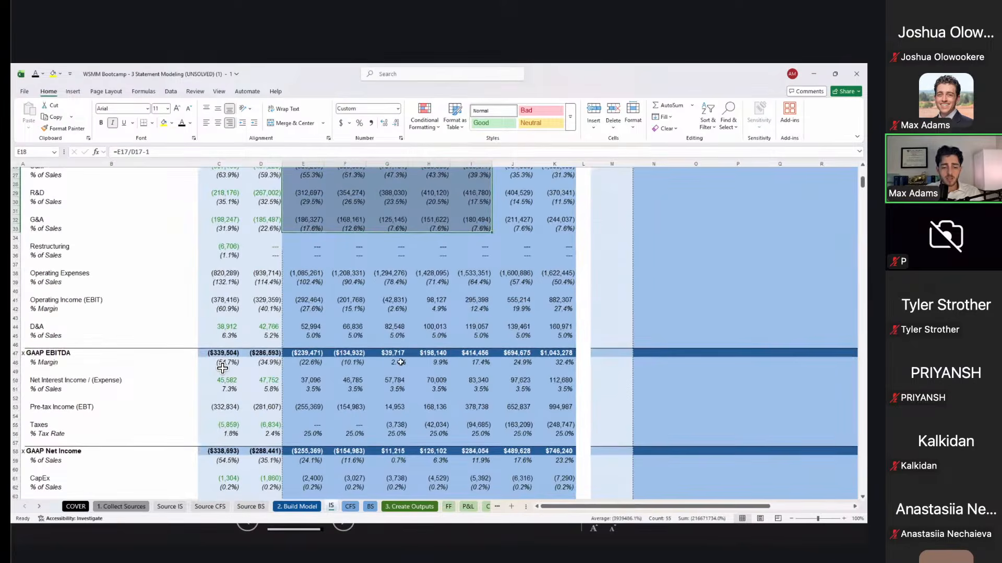
{"action": "scroll", "coordinate": [400, 360], "scroll_direction": "down", "scroll_amount": 4}
{"action": "scroll", "coordinate": [400, 360], "scroll_direction": "down", "scroll_amount": 1}
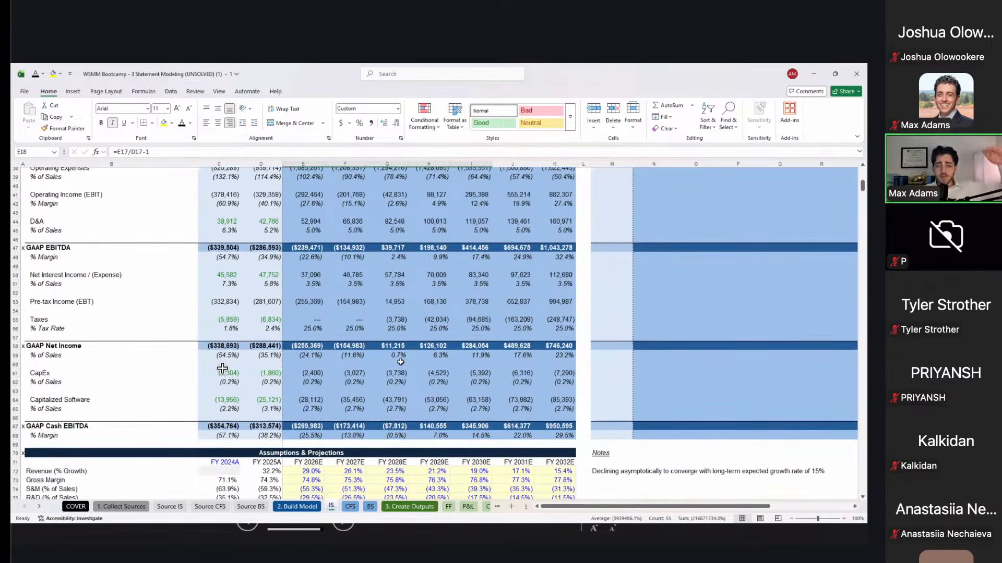
{"action": "scroll", "coordinate": [401, 362], "scroll_direction": "down", "scroll_amount": 4}
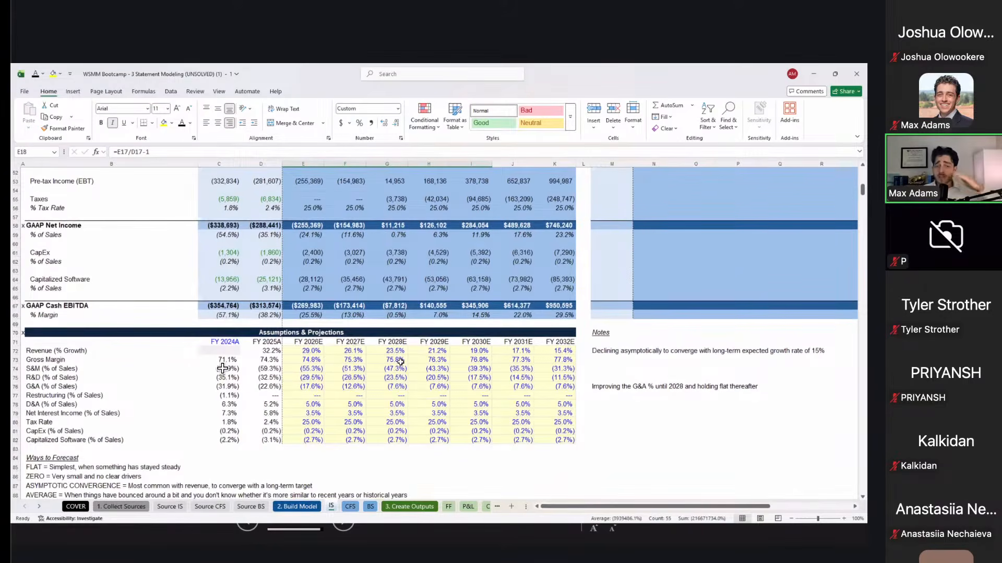
{"action": "left_click_drag", "start_coordinate": [346, 305], "coordinate": [455, 305]}
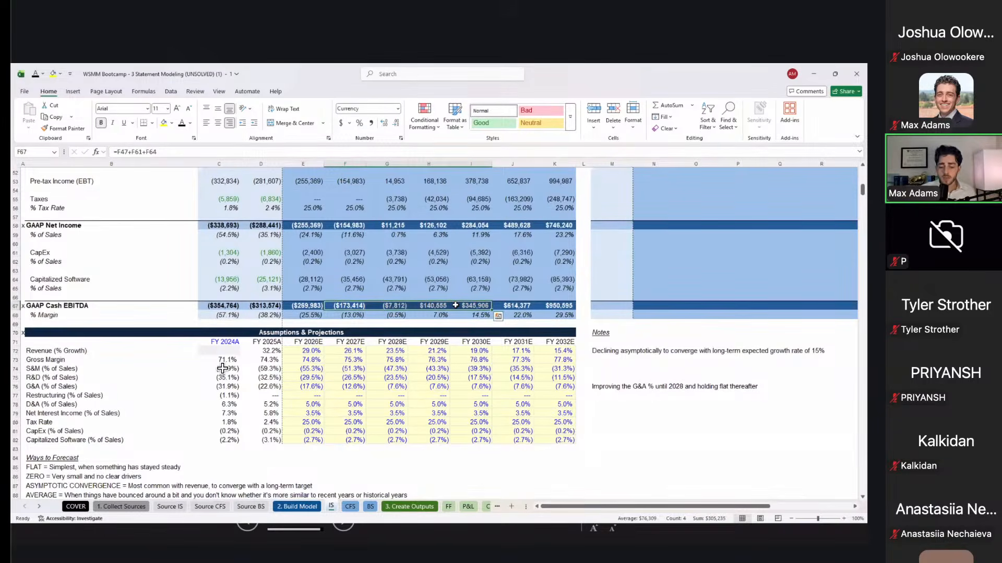
Step: Move to the CFS sheet and inspect the FY2026E net working capital formula
{"action": "key", "text": "ctrl+Page_Down"}
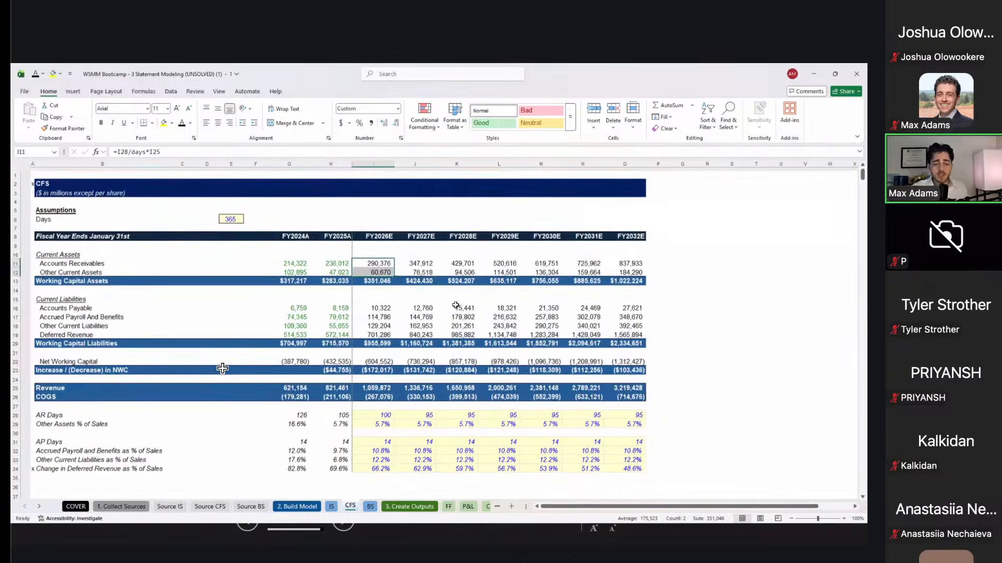
{"action": "left_click", "coordinate": [519, 294]}
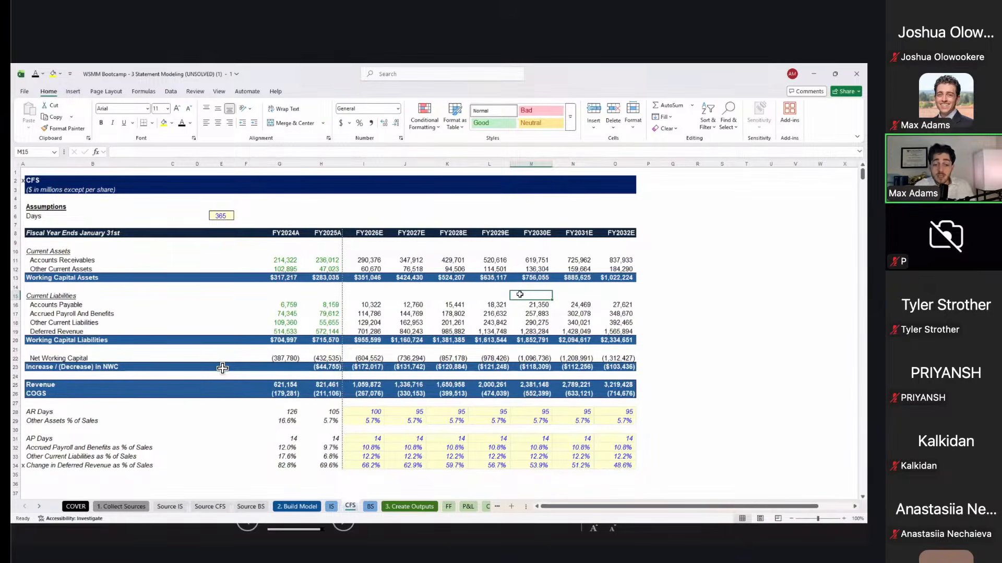
{"action": "left_click", "coordinate": [373, 360]}
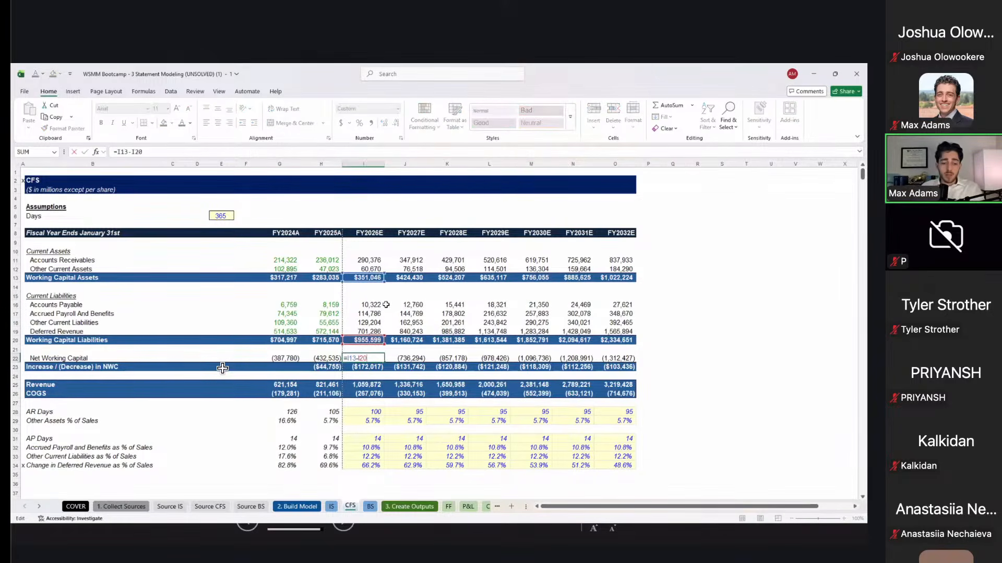
{"action": "scroll", "coordinate": [385, 304], "scroll_direction": "down", "scroll_amount": 2}
{"action": "scroll", "coordinate": [386, 305], "scroll_direction": "down", "scroll_amount": 4}
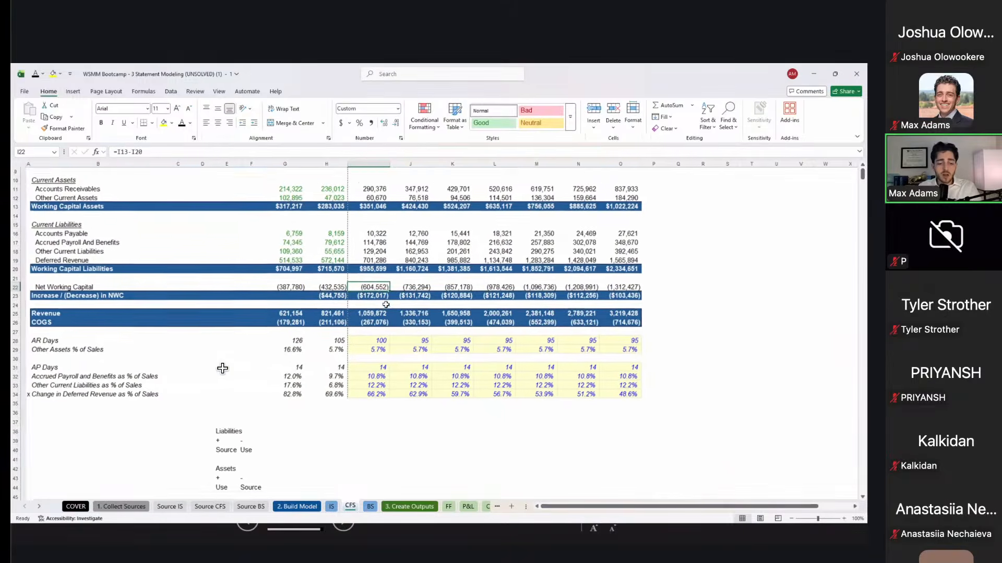
Step: Select the Liabilities and Assets source-and-use notes below the working-capital schedule
{"action": "left_click", "coordinate": [228, 336]}
{"action": "left_click_drag", "start_coordinate": [228, 336], "coordinate": [238, 388]}
{"action": "left_click", "coordinate": [221, 371]}
{"action": "left_click", "coordinate": [416, 416]}
{"action": "scroll", "coordinate": [416, 415], "scroll_direction": "up", "scroll_amount": 7}
Step: Move to the BS sheet and select its income statement figures
{"action": "key", "text": "ctrl+Page_Down"}
{"action": "scroll", "coordinate": [415, 416], "scroll_direction": "down", "scroll_amount": 1}
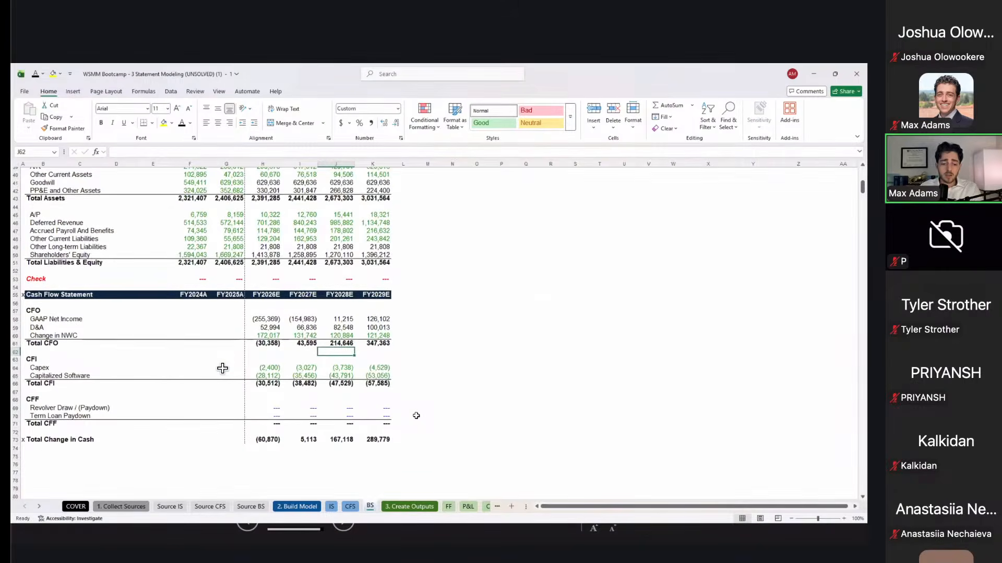
{"action": "scroll", "coordinate": [416, 416], "scroll_direction": "up", "scroll_amount": 13}
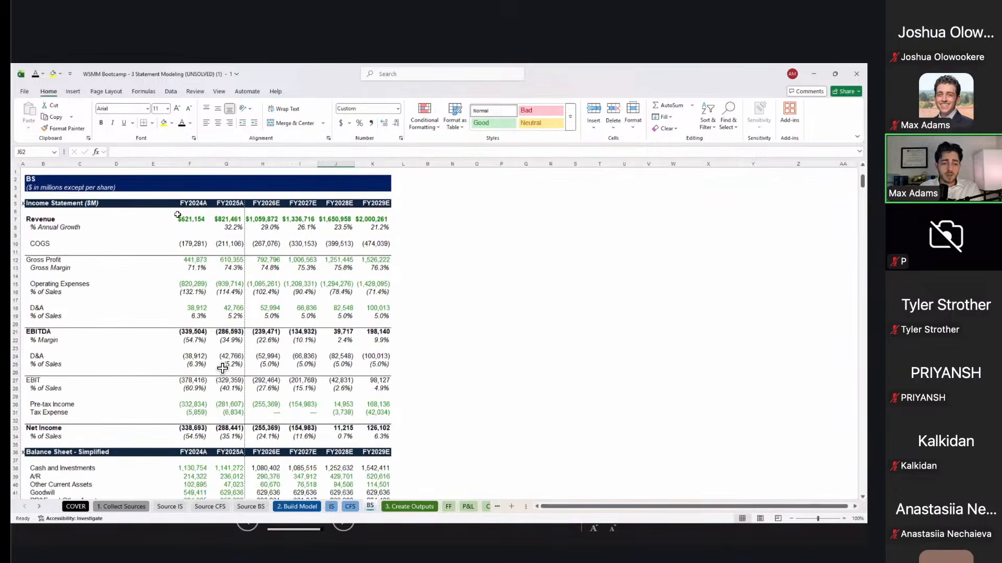
{"action": "left_click_drag", "start_coordinate": [189, 235], "coordinate": [374, 444]}
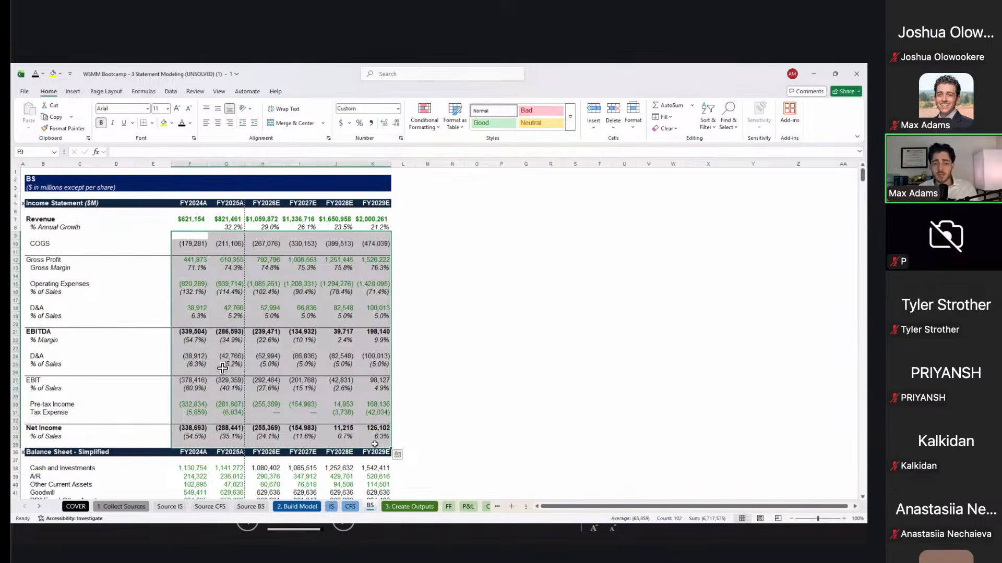
Step: Select the BS sheet's cash flow statement figures from FY2025A onward and review its sections
{"action": "scroll", "coordinate": [222, 368], "scroll_direction": "down", "scroll_amount": 13}
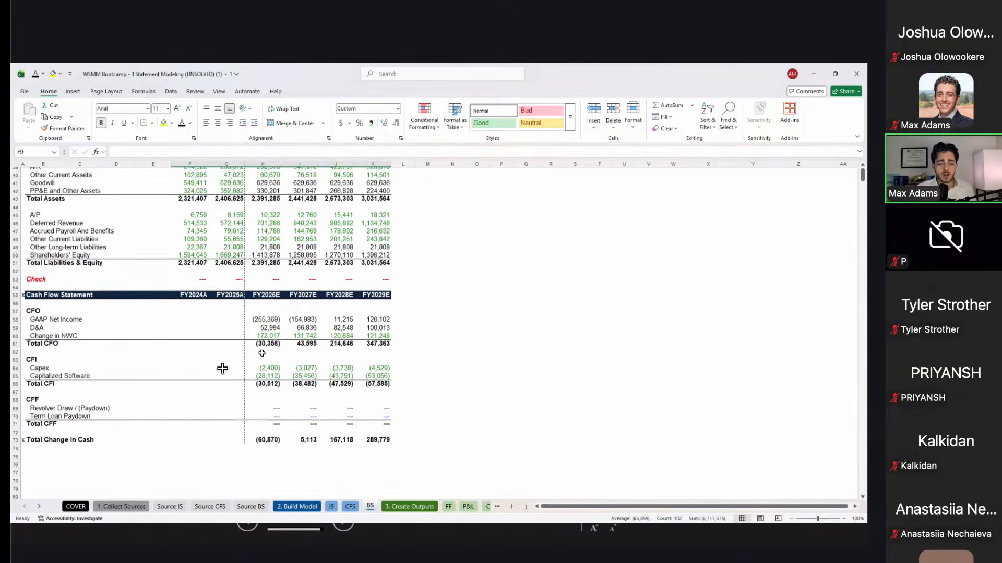
{"action": "left_click_drag", "start_coordinate": [225, 297], "coordinate": [381, 438]}
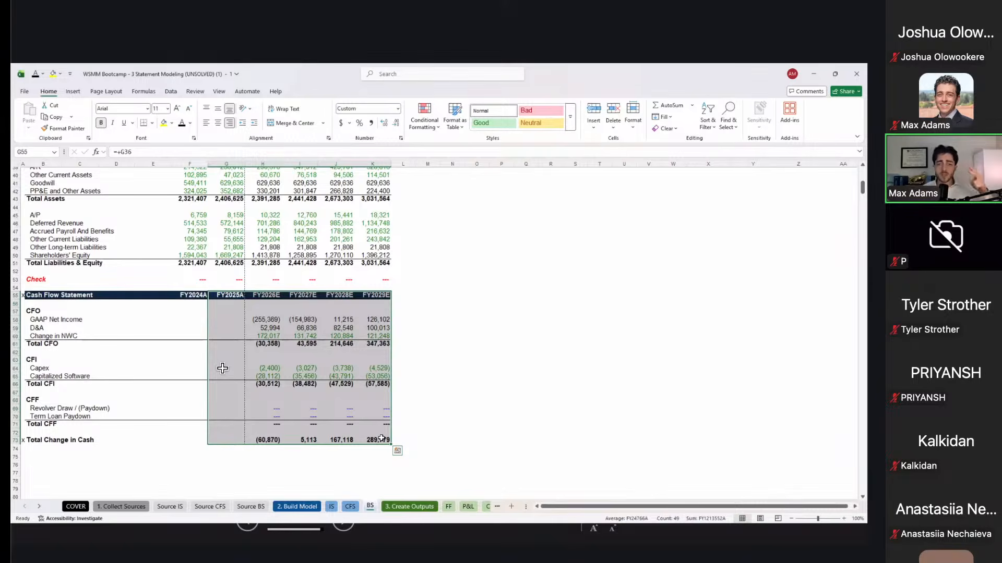
{"action": "scroll", "coordinate": [382, 438], "scroll_direction": "up", "scroll_amount": 7}
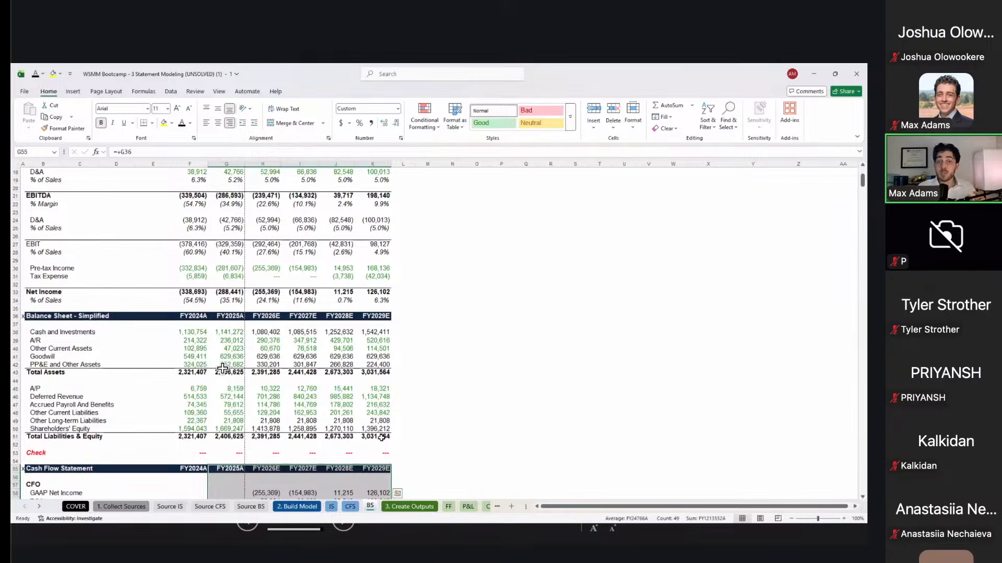
{"action": "scroll", "coordinate": [222, 368], "scroll_direction": "down", "scroll_amount": 6}
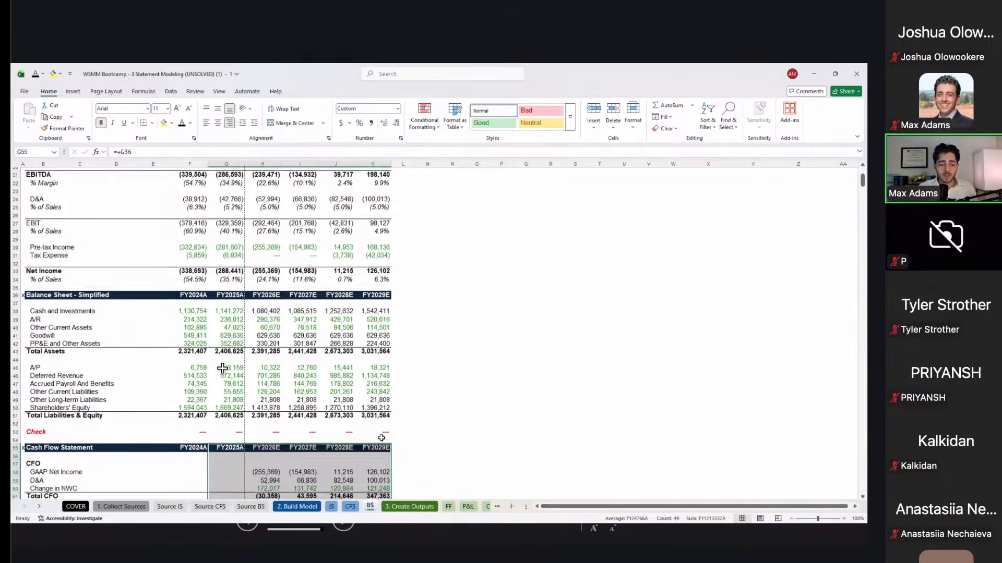
{"action": "scroll", "coordinate": [223, 368], "scroll_direction": "up", "scroll_amount": 12}
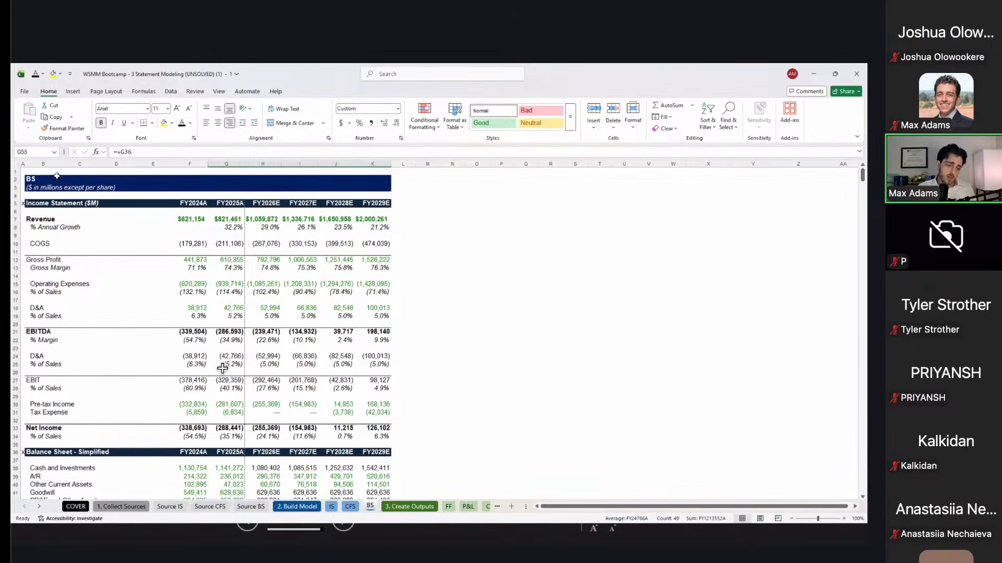
{"action": "scroll", "coordinate": [222, 368], "scroll_direction": "down", "scroll_amount": 1}
{"action": "scroll", "coordinate": [74, 216], "scroll_direction": "down", "scroll_amount": 2}
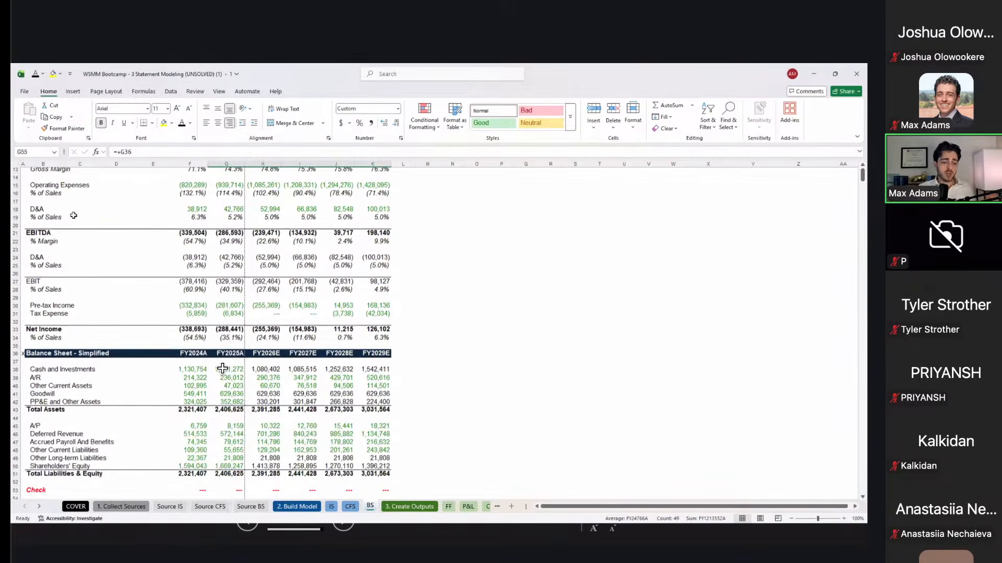
{"action": "left_click_drag", "start_coordinate": [74, 215], "coordinate": [119, 443]}
{"action": "scroll", "coordinate": [222, 369], "scroll_direction": "down", "scroll_amount": 8}
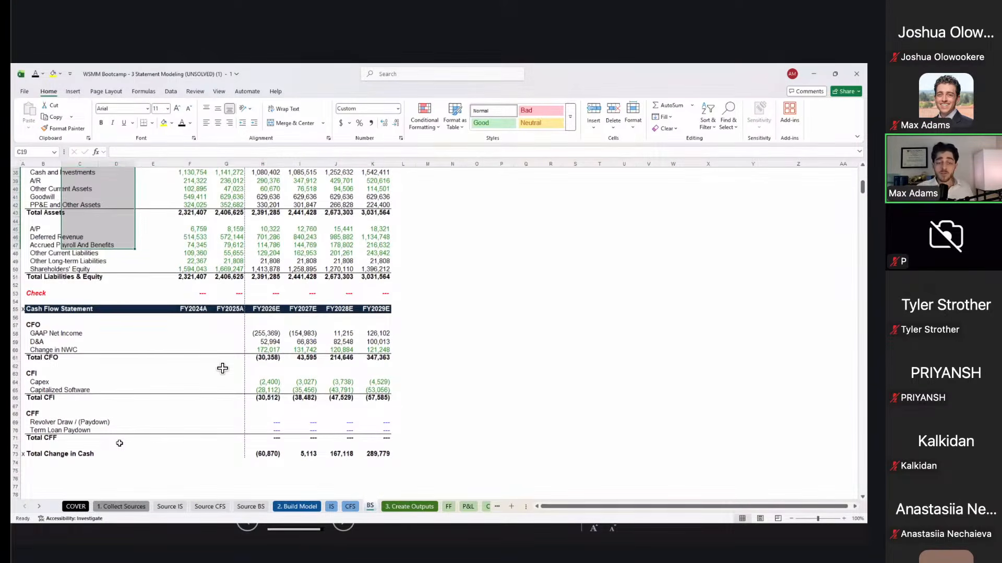
{"action": "scroll", "coordinate": [223, 369], "scroll_direction": "up", "scroll_amount": 12}
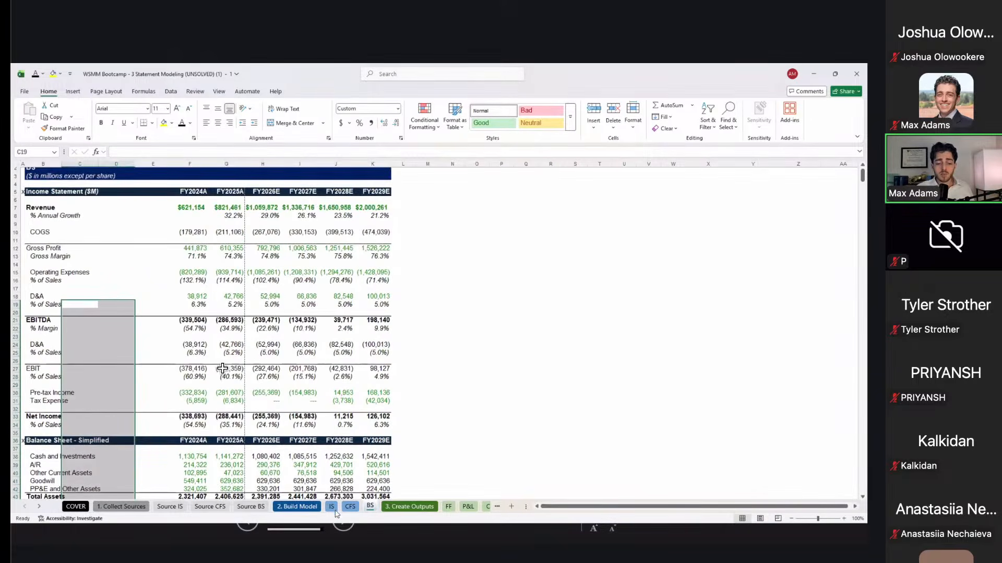
Step: Move the accidentally reordered IS tab back before CFS and return to the BS sheet
{"action": "left_click_drag", "start_coordinate": [334, 510], "coordinate": [352, 511]}
{"action": "right_click", "coordinate": [352, 510]}
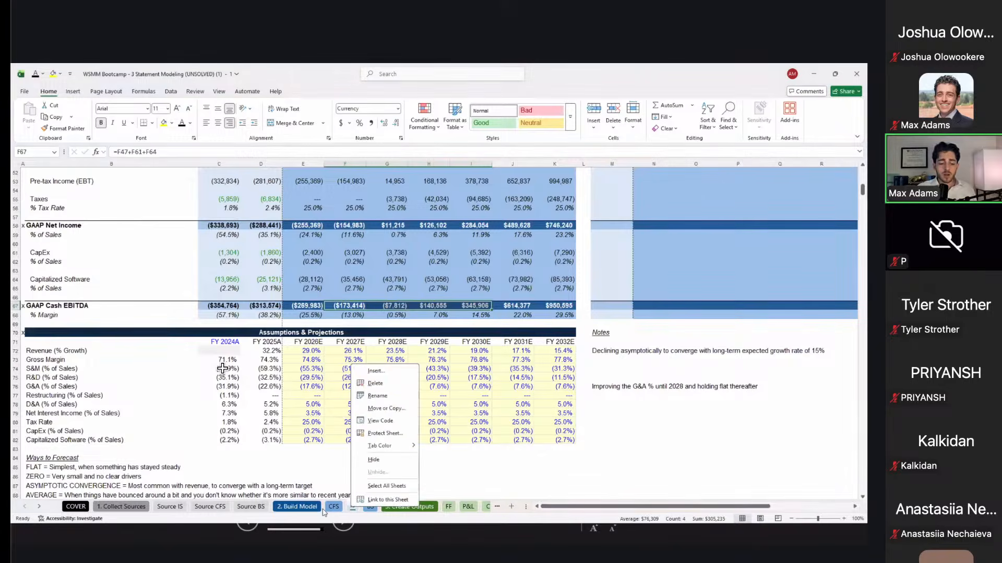
{"action": "left_click_drag", "start_coordinate": [353, 510], "coordinate": [333, 508]}
{"action": "left_click", "coordinate": [369, 508]}
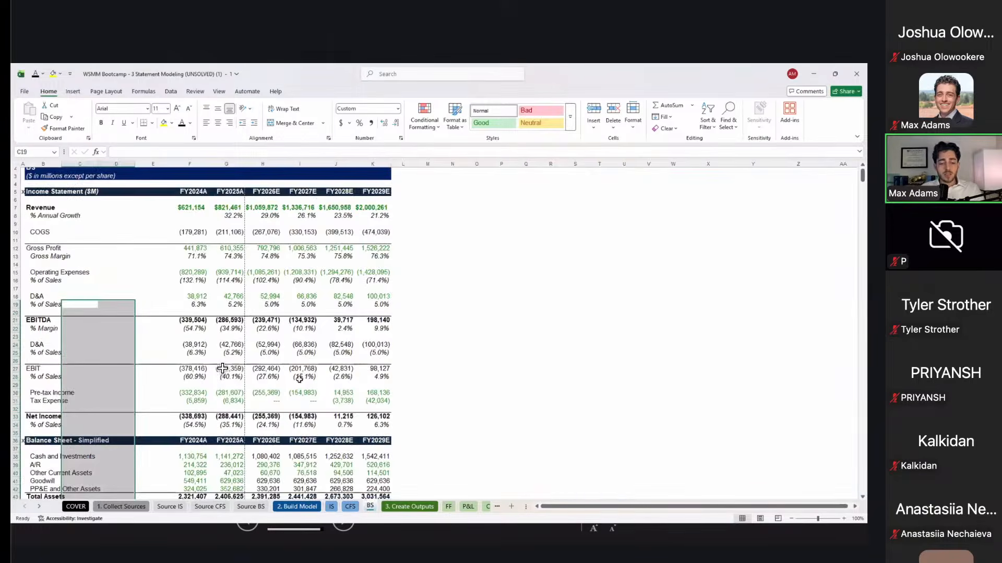
Step: Check the FY2027E EBIT % of sales cell, then select the whole income statement block B5:K34
{"action": "left_click", "coordinate": [299, 377]}
{"action": "scroll", "coordinate": [299, 381], "scroll_direction": "down", "scroll_amount": 1}
{"action": "scroll", "coordinate": [299, 381], "scroll_direction": "up", "scroll_amount": 1}
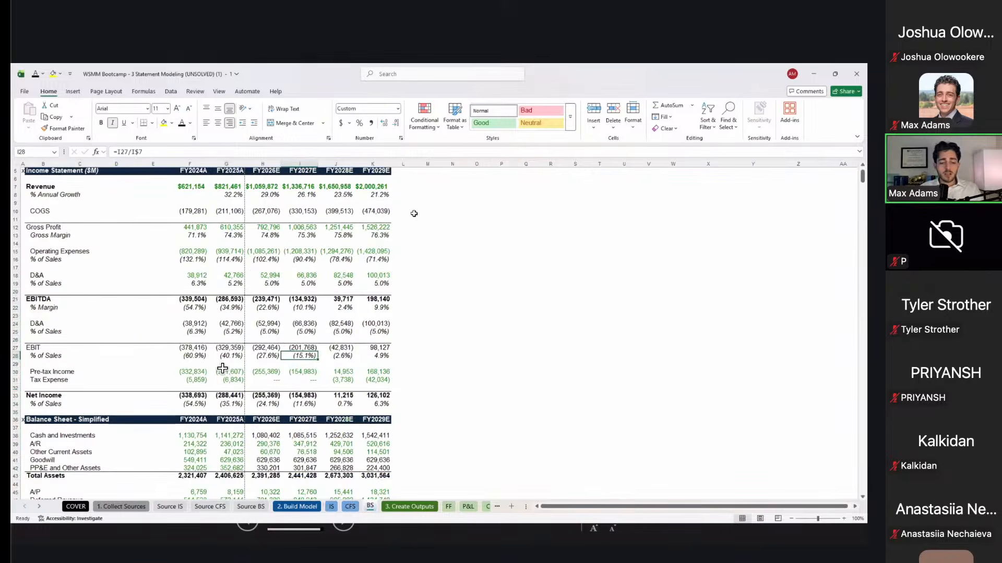
{"action": "scroll", "coordinate": [223, 368], "scroll_direction": "down", "scroll_amount": 7}
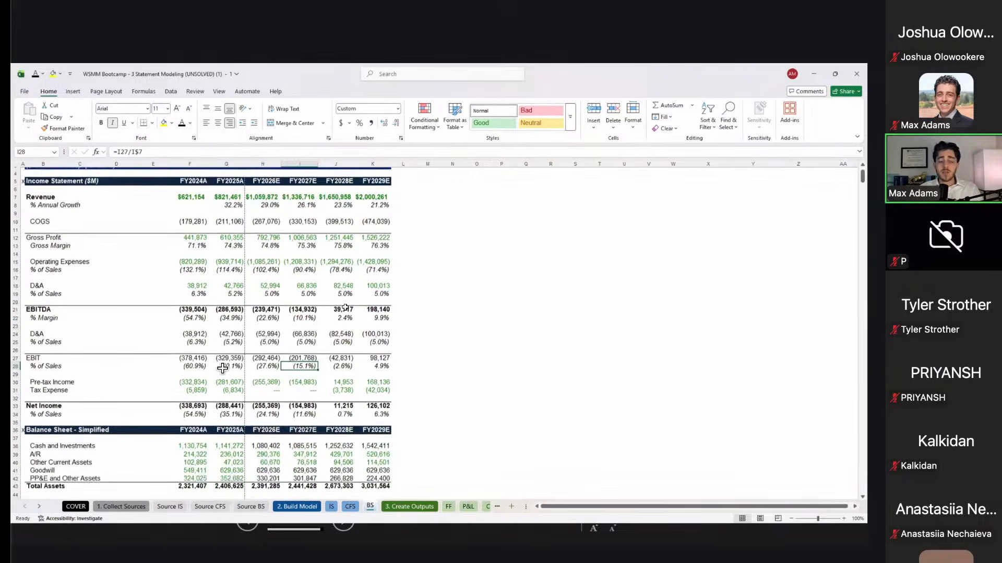
{"action": "scroll", "coordinate": [223, 368], "scroll_direction": "down", "scroll_amount": 9}
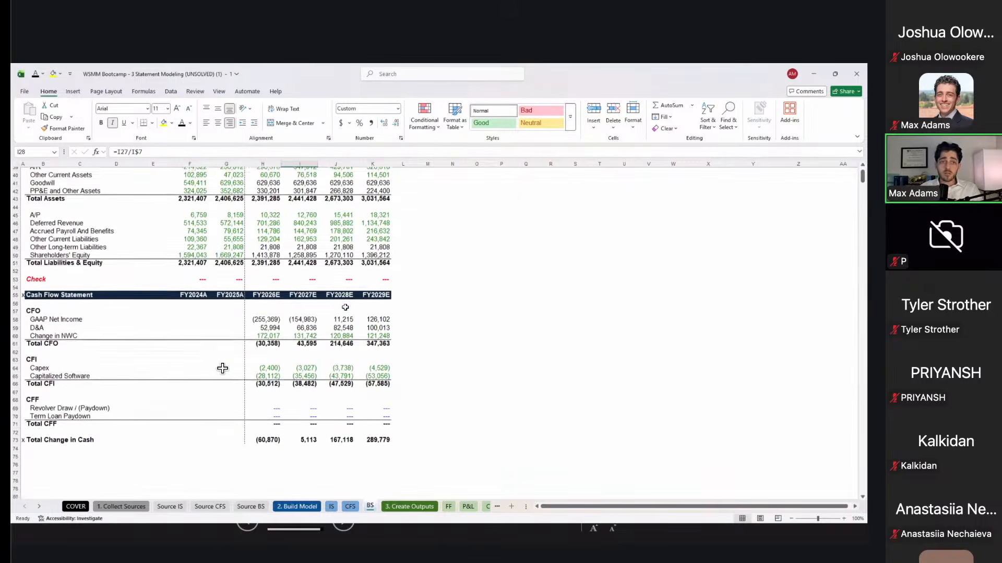
{"action": "scroll", "coordinate": [222, 368], "scroll_direction": "up", "scroll_amount": 17}
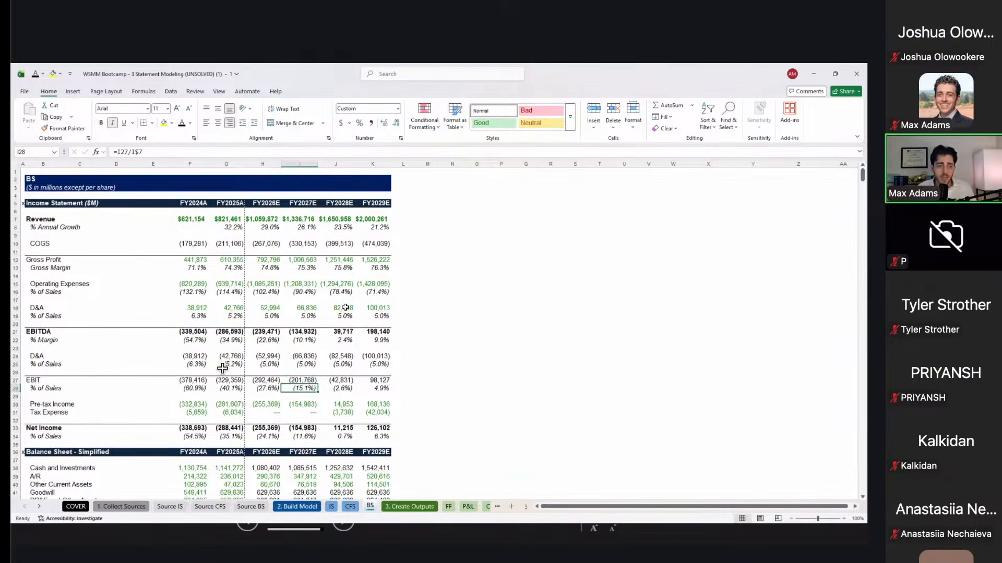
{"action": "key", "text": "Left"}
{"action": "key", "text": "Up"}
{"action": "key", "text": "Left"}
{"action": "key", "text": "Up"}
{"action": "key", "text": "Up"}
{"action": "key", "text": "Left"}
{"action": "key", "text": "Up"}
{"action": "key", "text": "Up"}
{"action": "key", "text": "Up"}
{"action": "key", "text": "Left"}
{"action": "key", "text": "Up"}
{"action": "key", "text": "Up"}
{"action": "key", "text": "Left"}
{"action": "key", "text": "Up"}
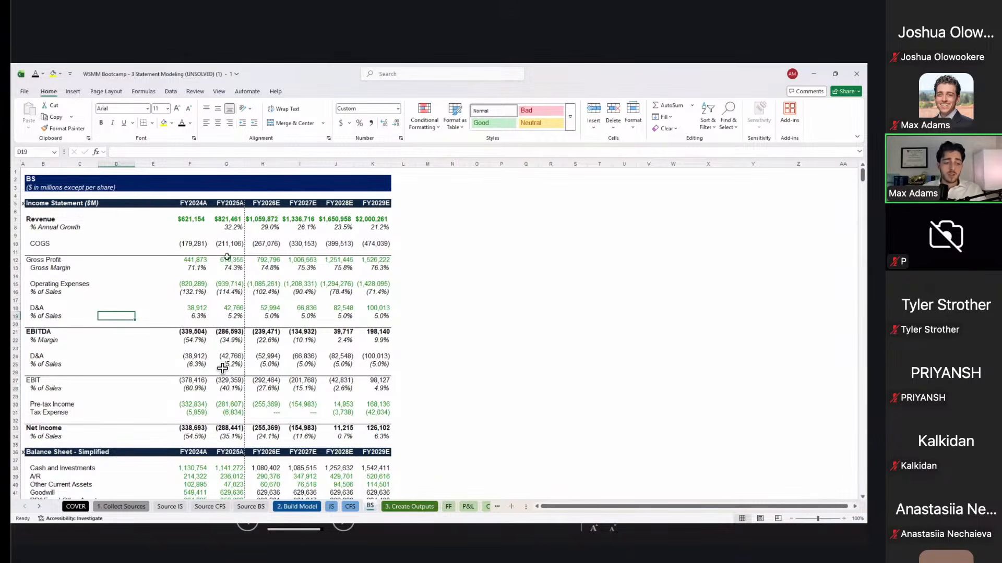
{"action": "left_click", "coordinate": [58, 204]}
{"action": "left_click_drag", "start_coordinate": [234, 322], "coordinate": [372, 441]}
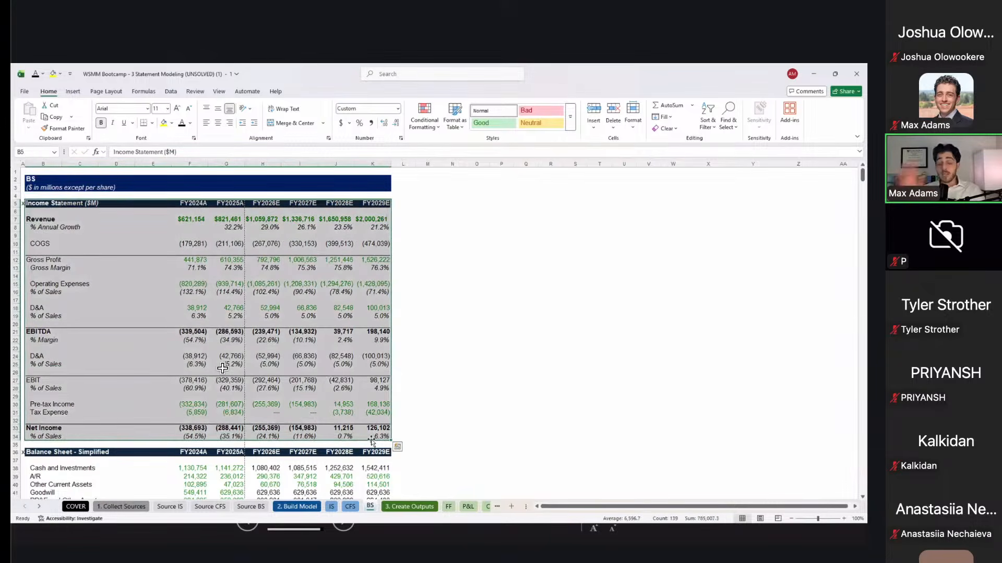
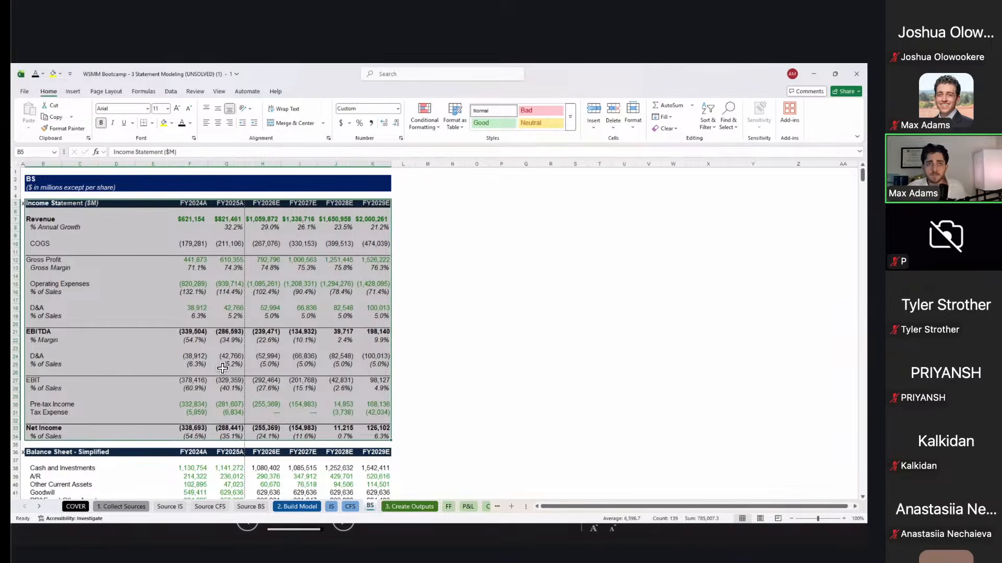
Step: Add an italic 'If This Was Easy' heading in cell M5 beside the model
{"action": "left_click", "coordinate": [499, 198]}
{"action": "key", "text": "Down"}
{"action": "key", "text": "Left"}
{"action": "key", "text": "Left"}
{"action": "key", "text": "Down"}
{"action": "key", "text": "Left"}
{"action": "key", "text": "Up"}
{"action": "key", "text": "Up"}
{"action": "key", "text": "Right"}
{"action": "key", "text": "Down"}
{"action": "key", "text": "Left"}
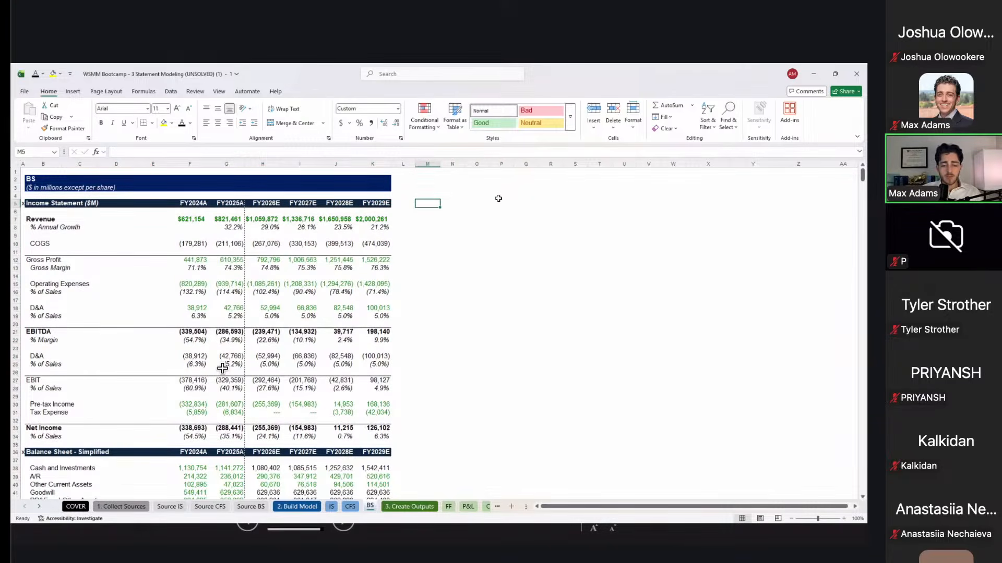
{"action": "type", "text": "If This Was Easy"}
{"action": "key", "text": "ctrl+Return"}
{"action": "key", "text": "ctrl+i"}
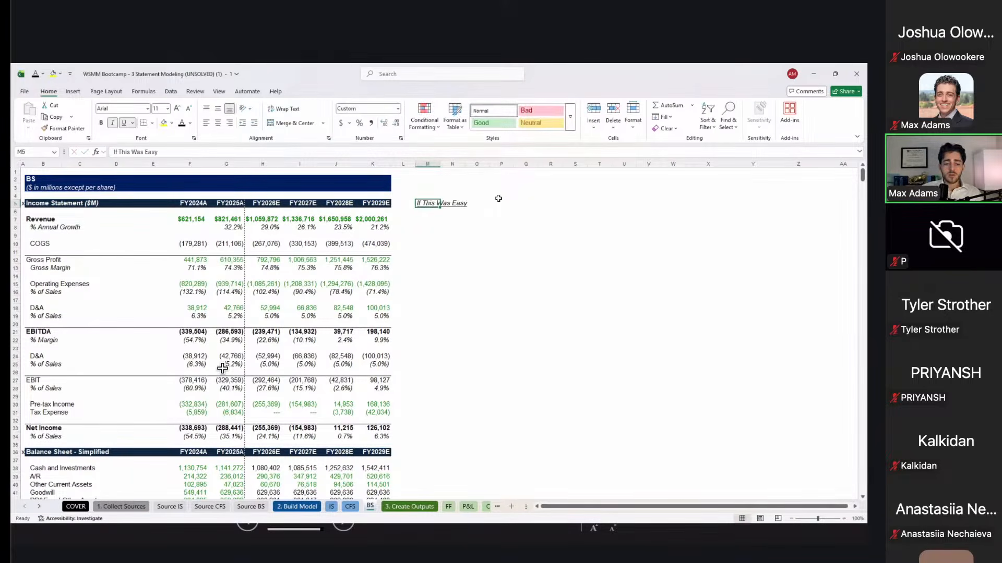
{"action": "key", "text": "Return"}
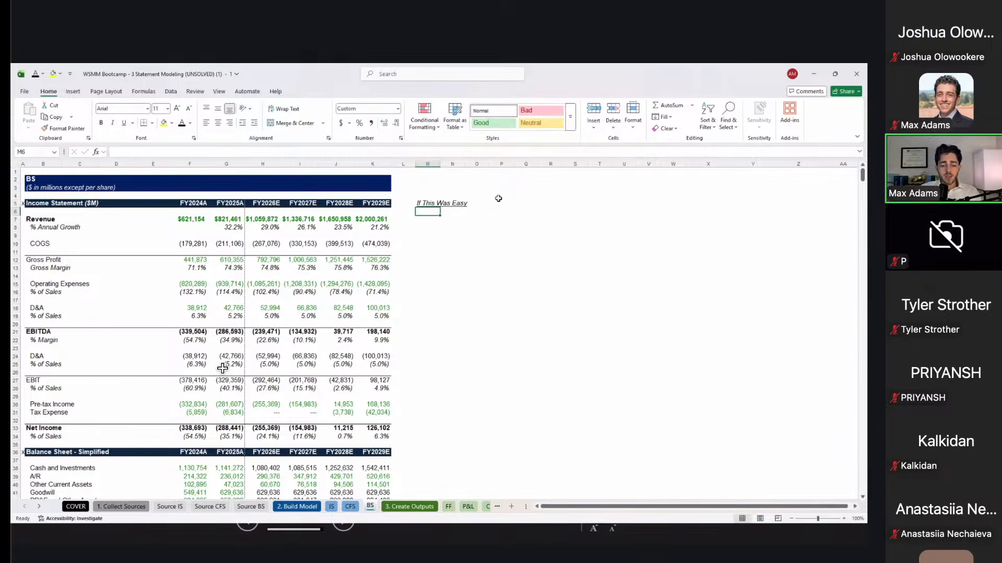
Step: List 'Go and try to rebuild this from scratch, faster (<1 hour)' and 'Try to do with another company' below it
{"action": "type", "text": "Go and try to rebui"}
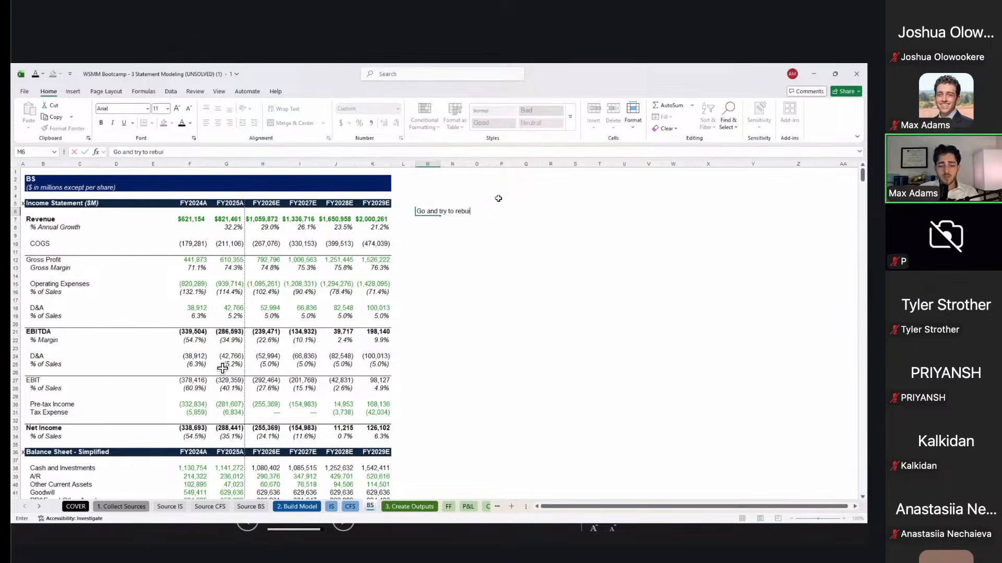
{"action": "type", "text": "ld this from scratch, faster (<1 hour)"}
{"action": "key", "text": "Return"}
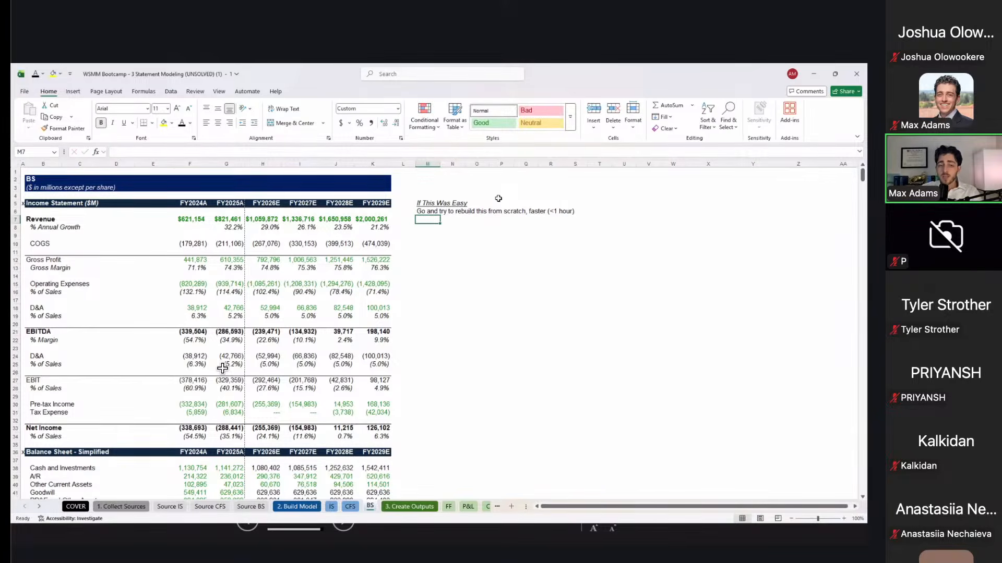
{"action": "type", "text": "Try to do with an"}
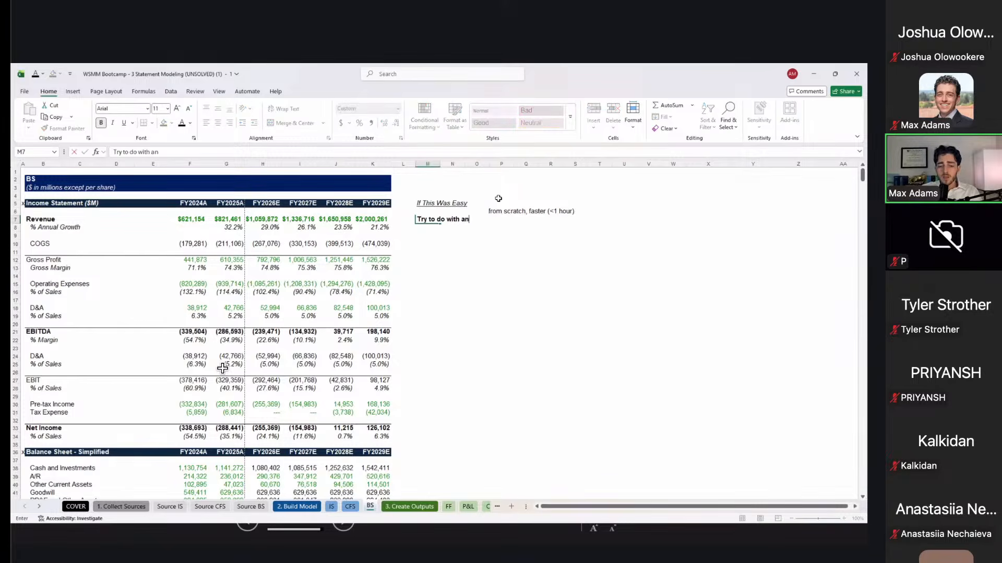
{"action": "type", "text": "other company"}
{"action": "key", "text": "ctrl+Return"}
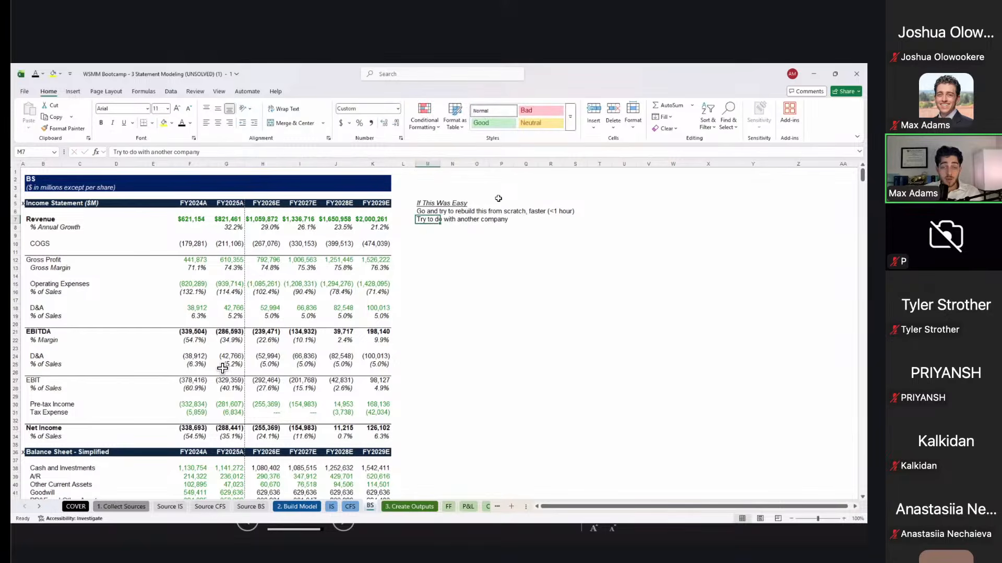
{"action": "key", "text": "Down"}
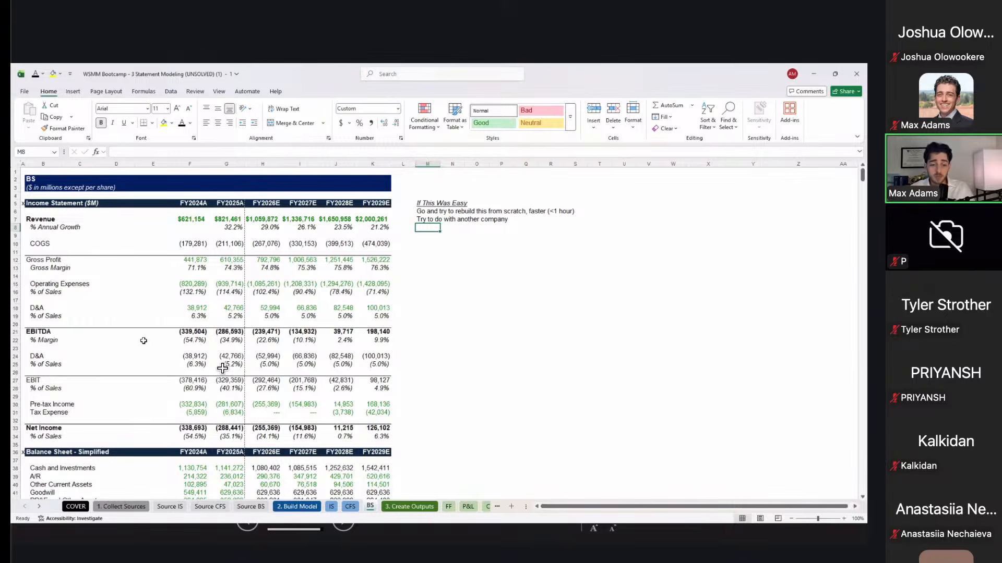
{"action": "scroll", "coordinate": [143, 341], "scroll_direction": "down", "scroll_amount": 3}
Step: Append '(significantly harder)' to the another-company note in M7
{"action": "scroll", "coordinate": [144, 341], "scroll_direction": "up", "scroll_amount": 3}
{"action": "left_click", "coordinate": [57, 238]}
{"action": "scroll", "coordinate": [55, 301], "scroll_direction": "down", "scroll_amount": 8}
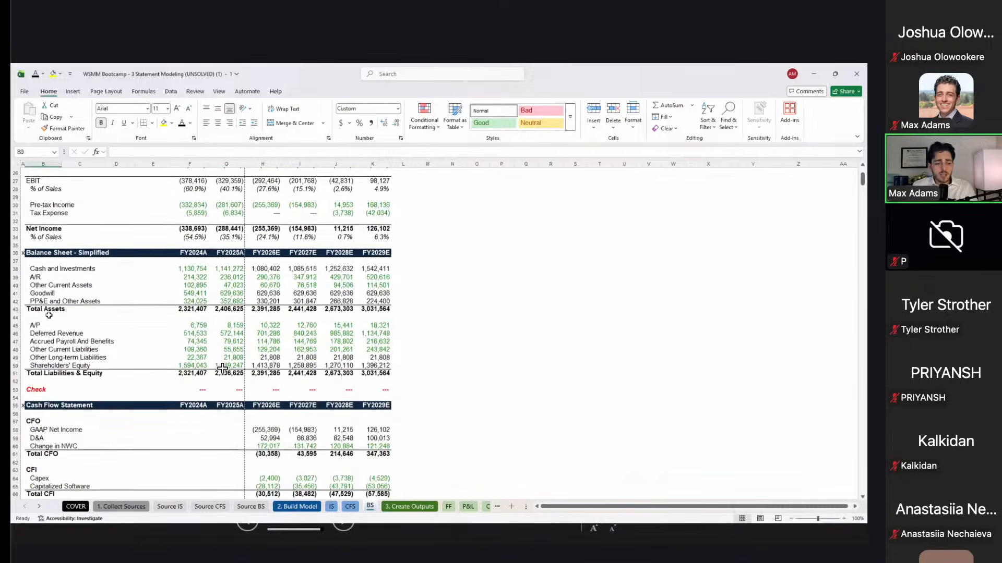
{"action": "left_click", "coordinate": [55, 302]}
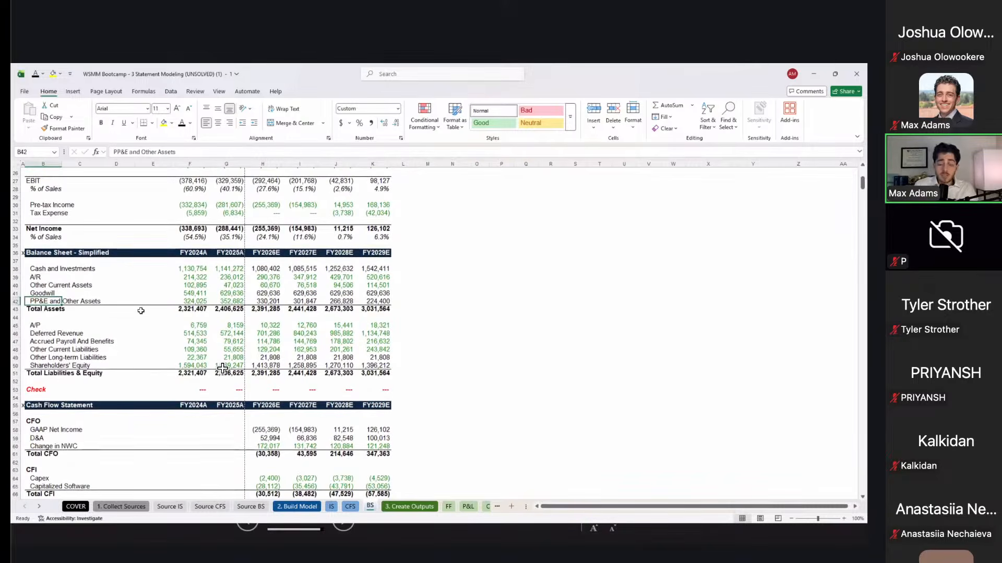
{"action": "scroll", "coordinate": [141, 311], "scroll_direction": "up", "scroll_amount": 6}
{"action": "scroll", "coordinate": [140, 311], "scroll_direction": "up", "scroll_amount": 2}
{"action": "left_click", "coordinate": [419, 220]}
{"action": "type", "text": "(significatn"}
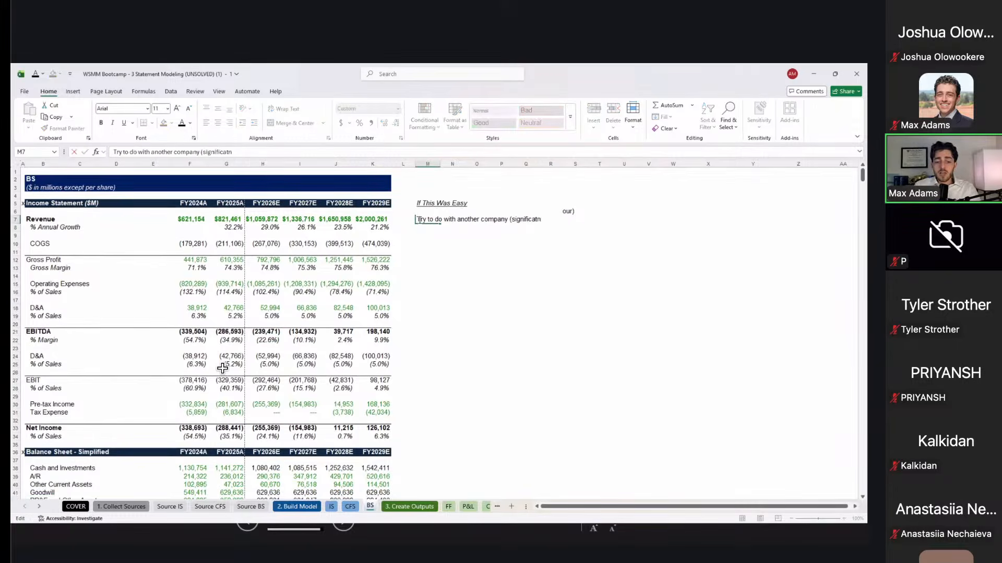
{"action": "key", "text": "BackSpace"}
{"action": "key", "text": "BackSpace"}
{"action": "type", "text": "ntly harder"}
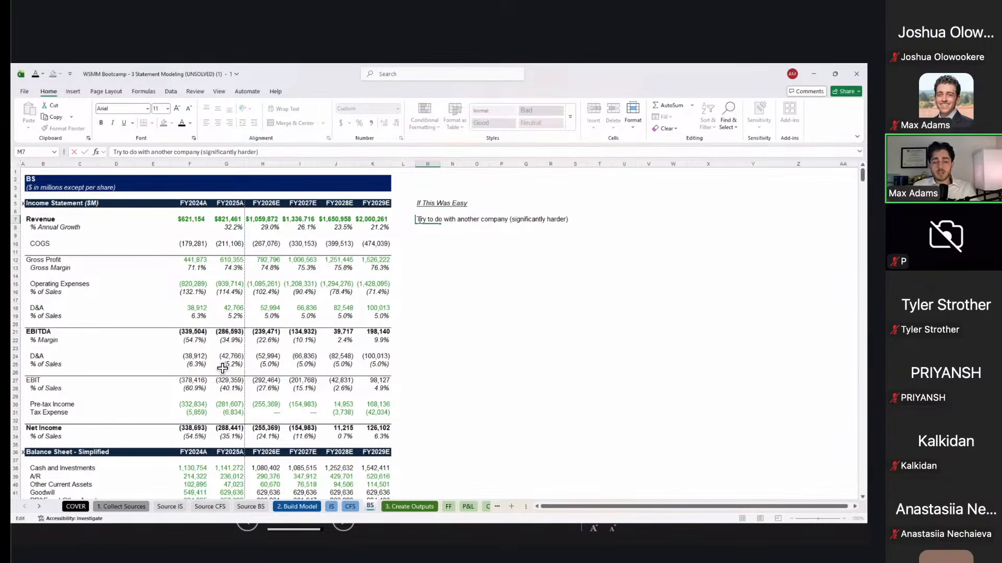
{"action": "key", "text": "Return"}
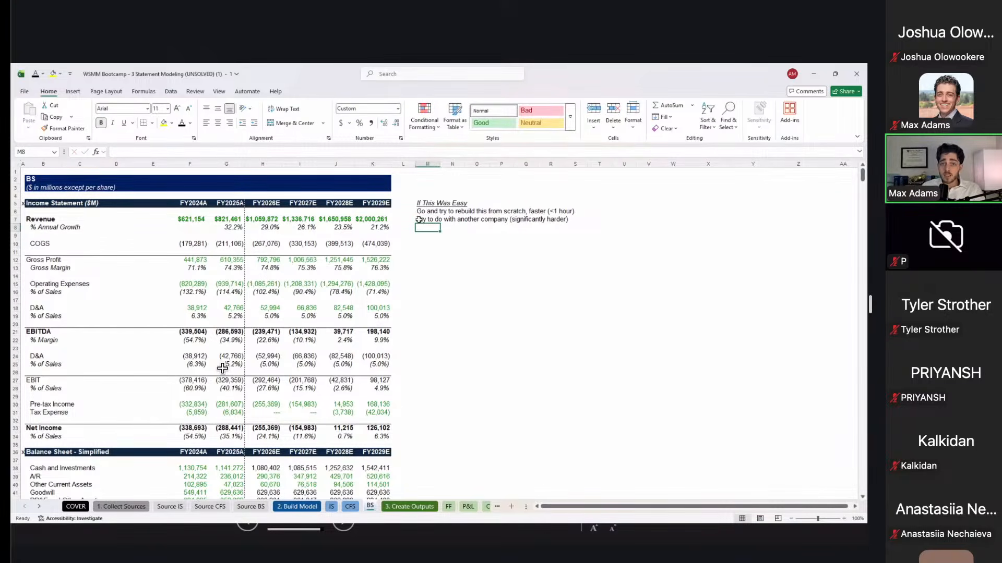
Step: Add an unbolded 'Add in other complexities' line in M8
{"action": "type", "text": "Add in"}
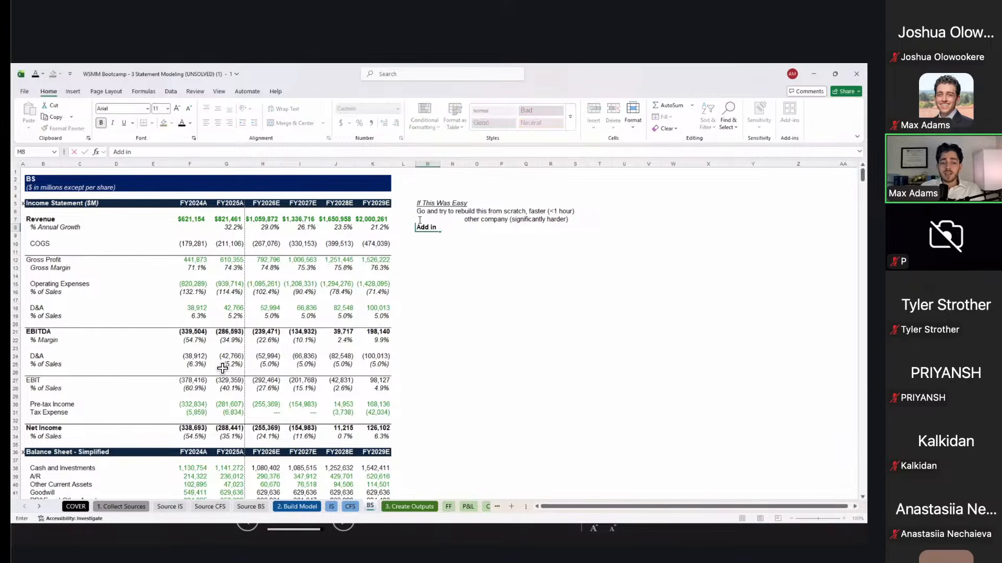
{"action": "type", "text": " other complexities"}
{"action": "key", "text": "Return"}
{"action": "key", "text": "ctrl+b"}
{"action": "key", "text": "Up"}
{"action": "key", "text": "shift+space"}
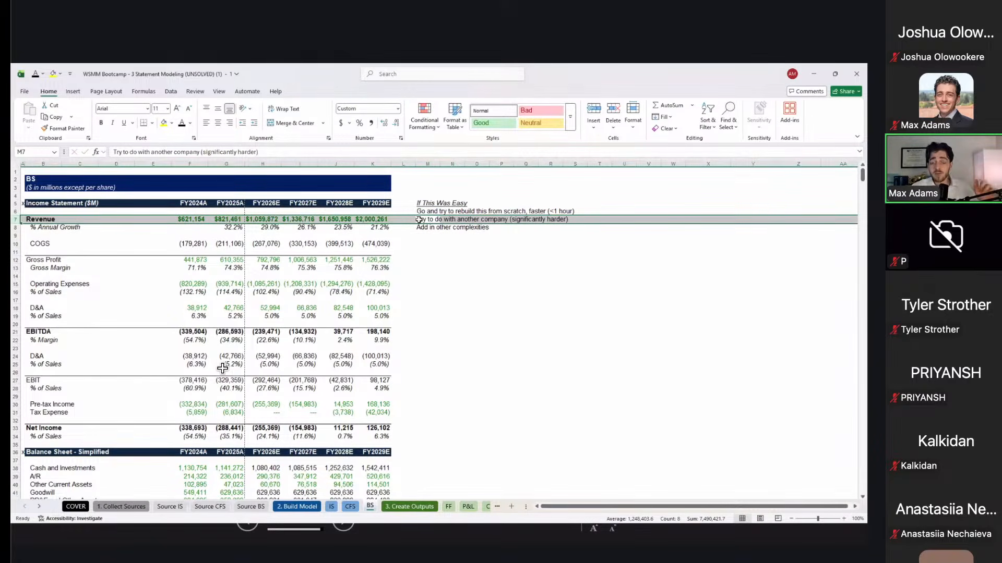
{"action": "key", "text": "Down"}
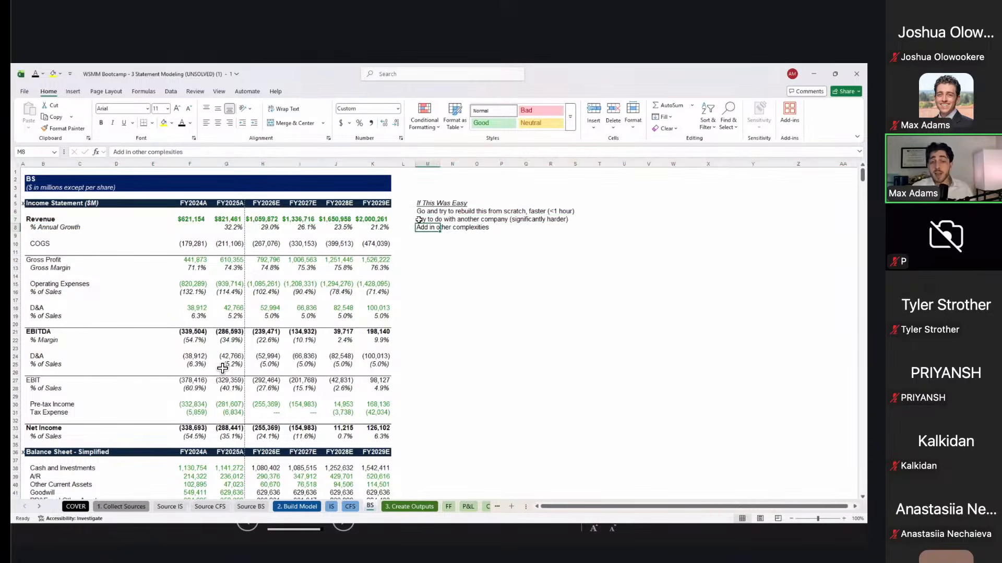
{"action": "left_click", "coordinate": [439, 507]}
Step: Flip through the output and statement sheets, ending back on the sheet holding the note
{"action": "key", "text": "ctrl+Page_Down"}
{"action": "key", "text": "ctrl+Page_Down"}
{"action": "key", "text": "ctrl+Page_Down"}
{"action": "key", "text": "ctrl+Page_Down"}
{"action": "key", "text": "ctrl+Page_Down"}
{"action": "key", "text": "ctrl+Page_Down"}
{"action": "key", "text": "ctrl+Page_Up"}
{"action": "key", "text": "ctrl+Page_Up"}
{"action": "key", "text": "ctrl+Page_Up"}
{"action": "key", "text": "ctrl+Page_Up"}
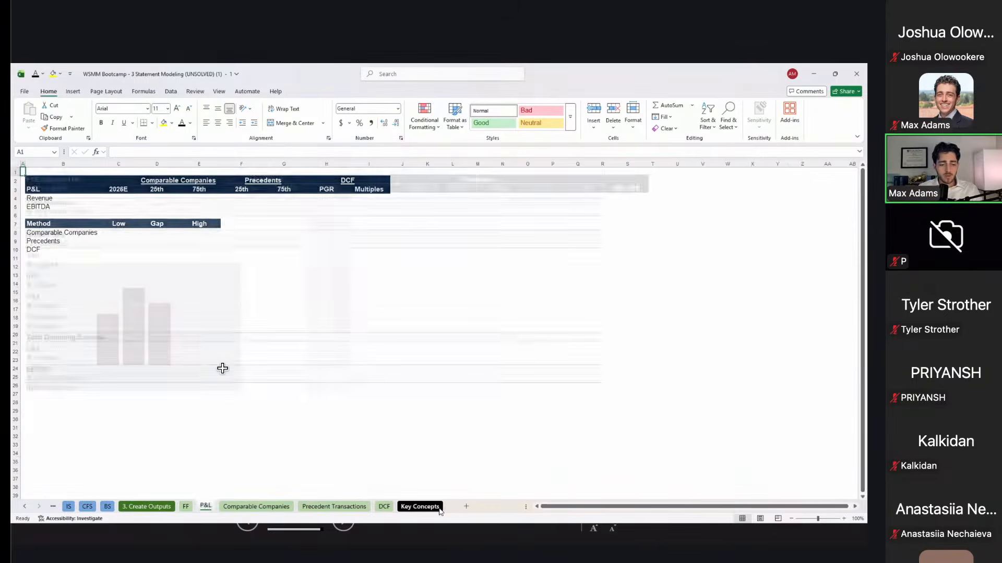
{"action": "key", "text": "ctrl+Page_Up"}
{"action": "key", "text": "ctrl+Page_Up"}
{"action": "key", "text": "ctrl+Page_Up"}
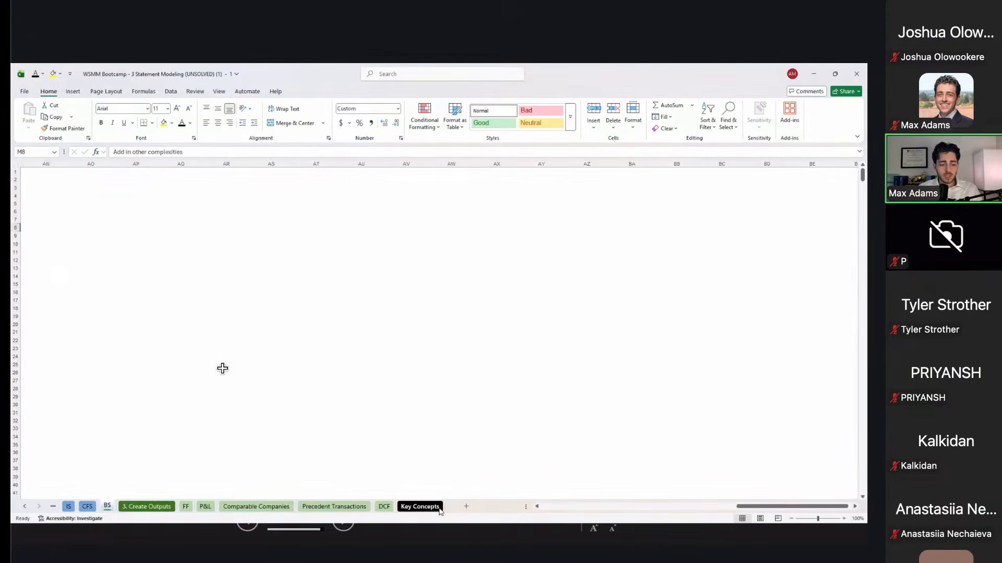
{"action": "key", "text": "ctrl+Page_Up"}
{"action": "key", "text": "ctrl+Page_Up"}
{"action": "key", "text": "ctrl+Page_Up"}
{"action": "key", "text": "ctrl+Page_Down"}
{"action": "key", "text": "ctrl+Page_Down"}
{"action": "key", "text": "ctrl+Page_Down"}
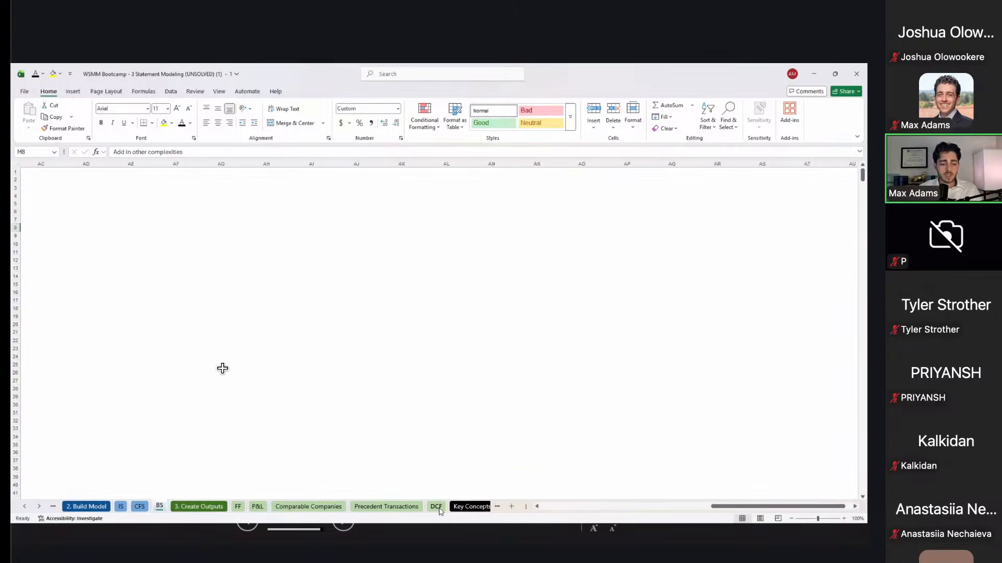
Step: Add bullets for revenue/expense drivers, calendar vs. fiscal year, sharecounts and EPS, and SaaS waterfall
{"action": "key", "text": "Down"}
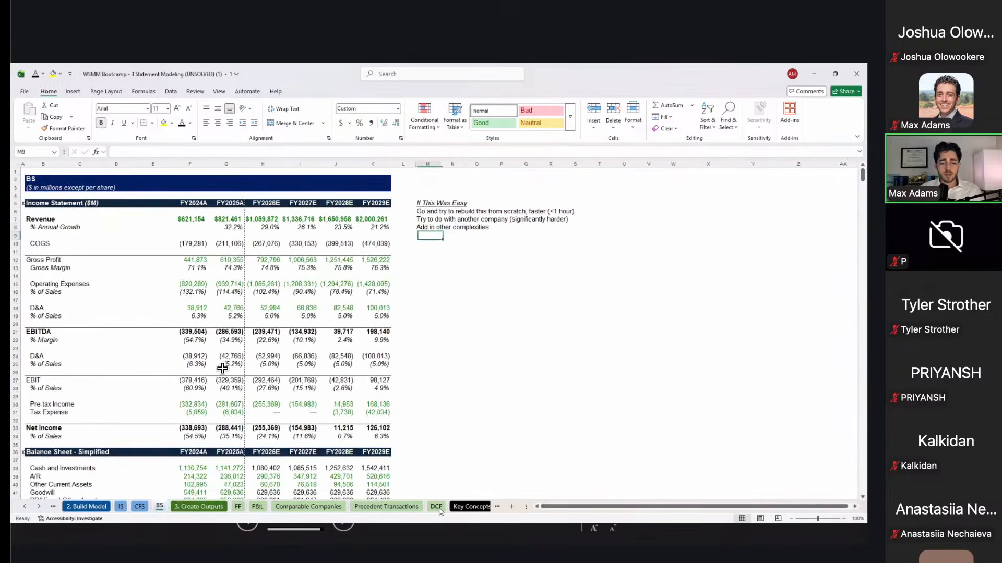
{"action": "type", "text": "'-More detailed revenue drivers and expense drivers"}
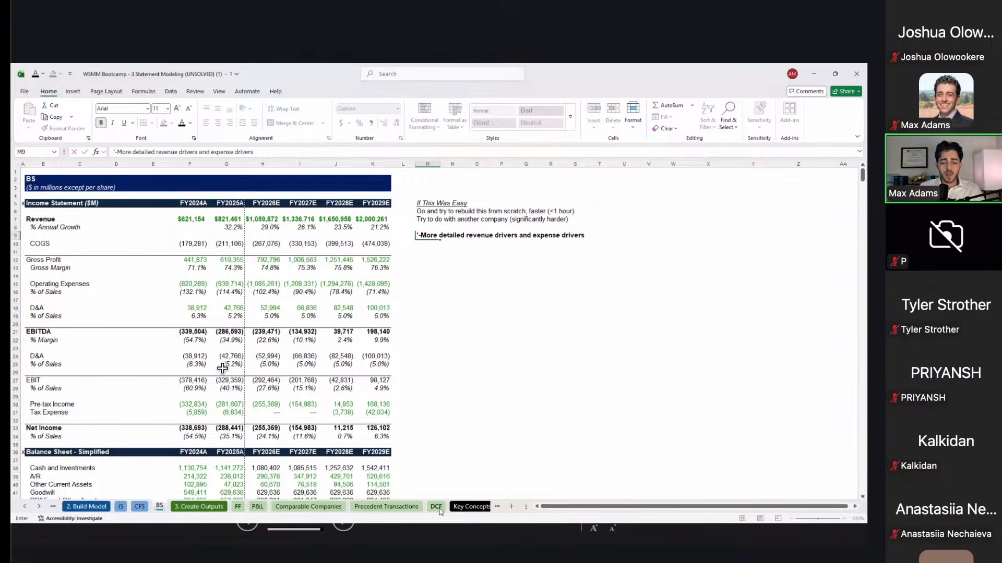
{"action": "key", "text": "Return"}
{"action": "type", "text": "'-Cal"}
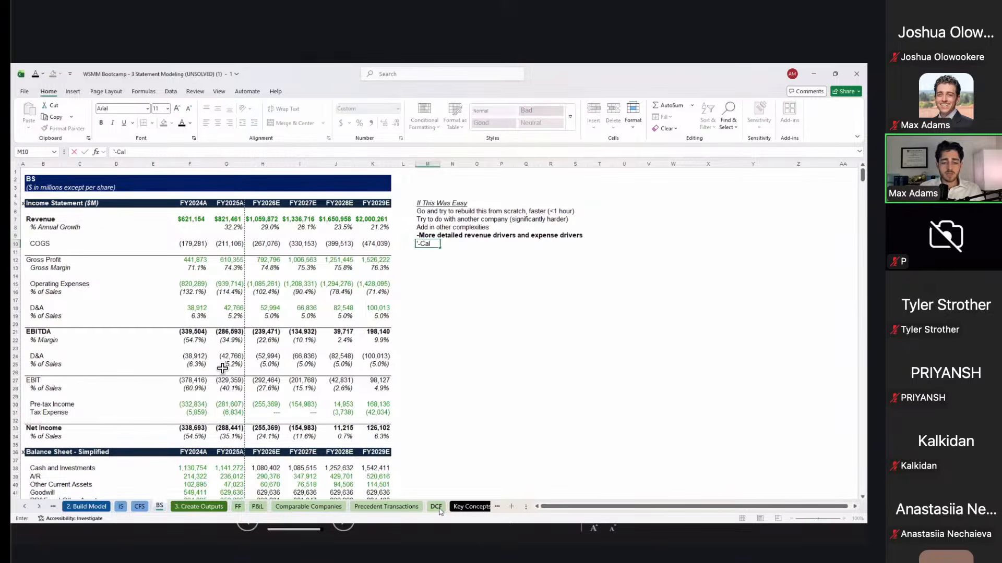
{"action": "type", "text": "endar year vs. fiscal year"}
{"action": "key", "text": "Return"}
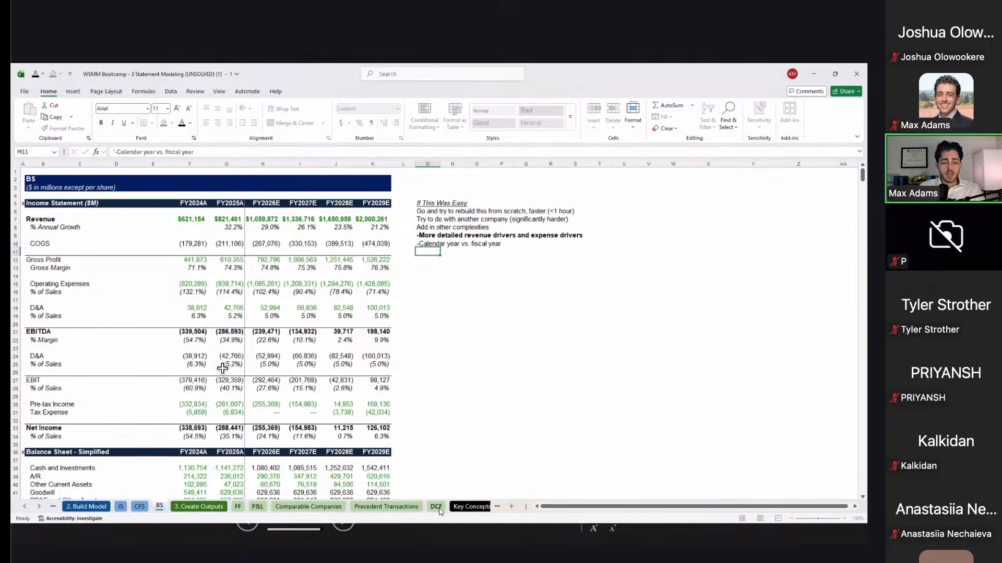
{"action": "type", "text": "'-"}
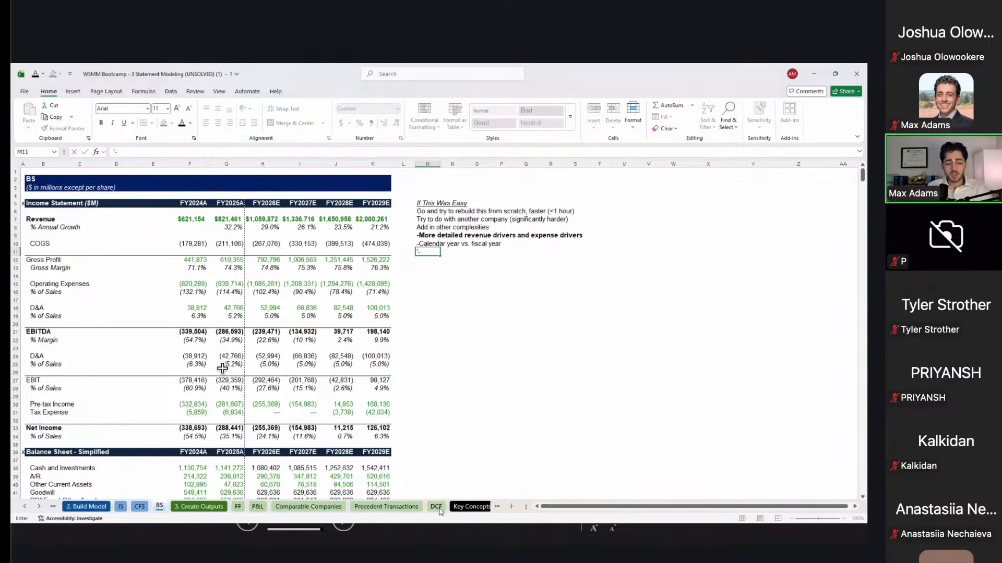
{"action": "type", "text": "Sharecounts and EPS"}
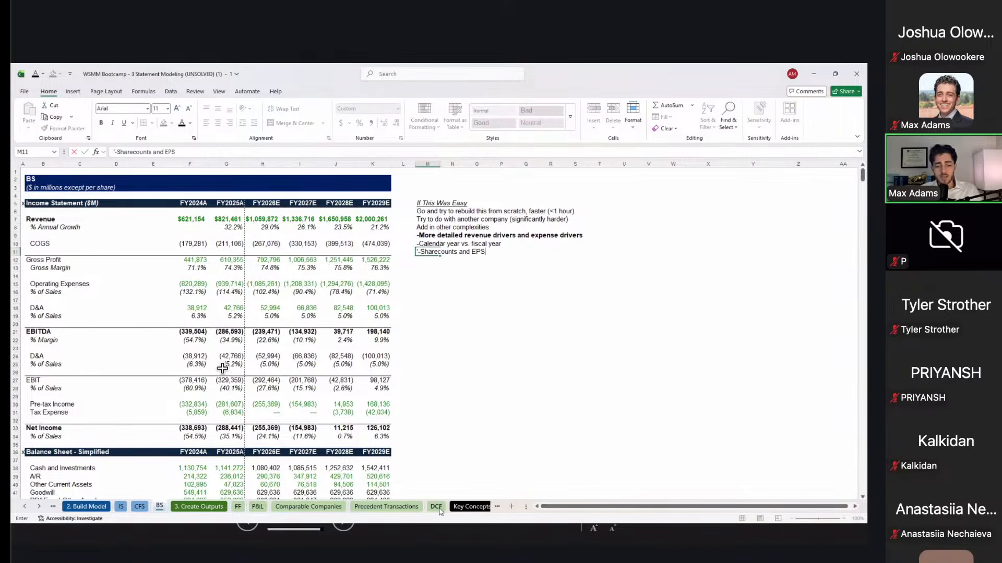
{"action": "key", "text": "Return"}
{"action": "type", "text": "'-"}
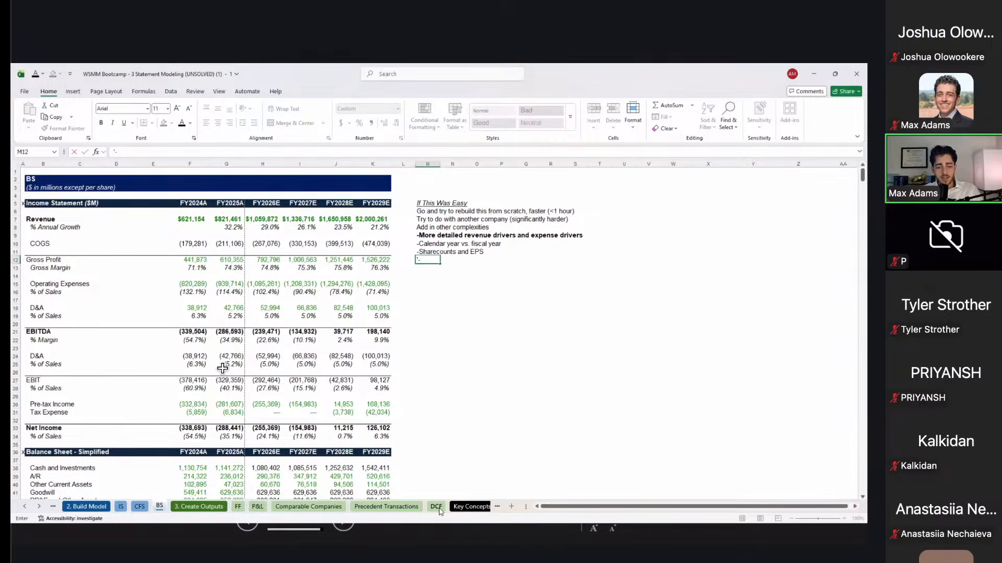
{"action": "type", "text": "SaaS"}
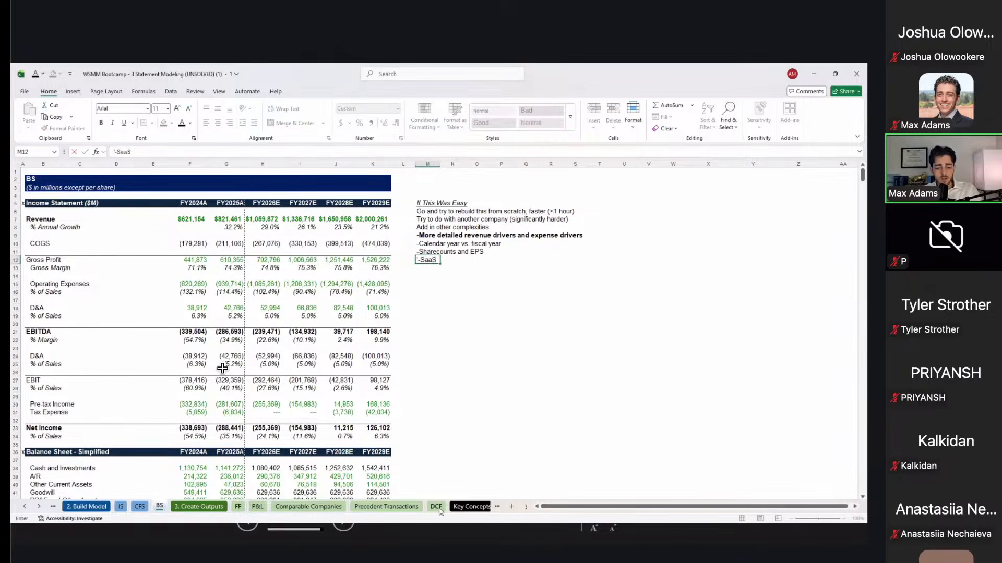
{"action": "type", "text": " waterfall"}
{"action": "key", "text": "Return"}
Step: Add bullets for detailed tax schedules and NOLs, more B.S. and CFS forecast complexity, and '...'
{"action": "type", "text": "'-Detai"}
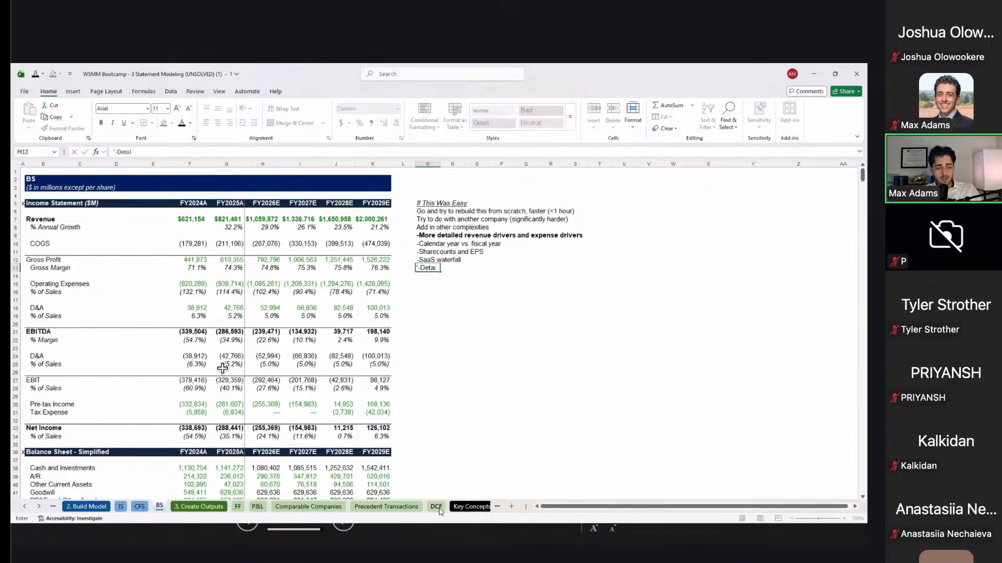
{"action": "type", "text": "led t"}
{"action": "key", "text": "BackSpace"}
{"action": "type", "text": "tax schedules and"}
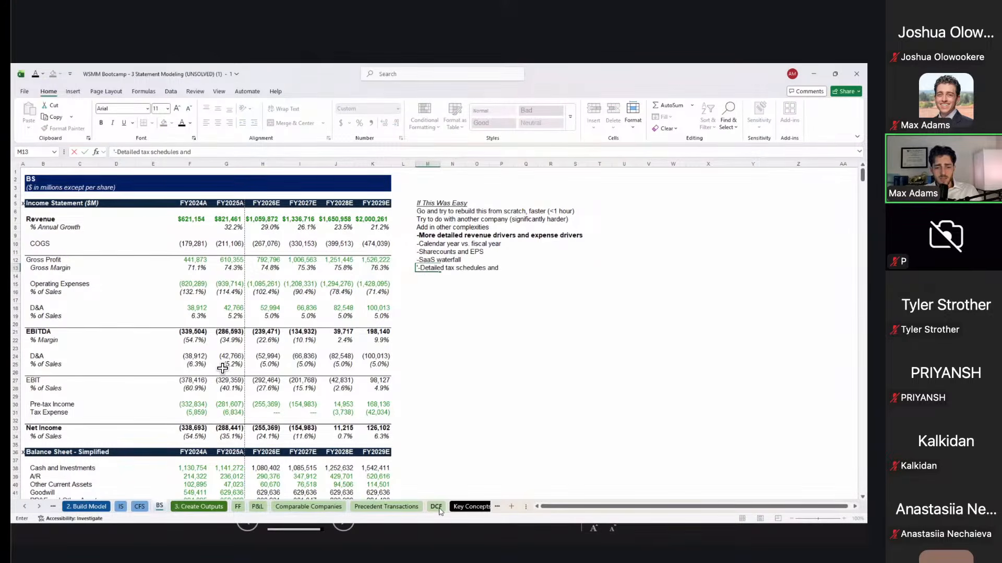
{"action": "type", "text": " NOLs"}
{"action": "key", "text": "Return"}
{"action": "type", "text": "'-"}
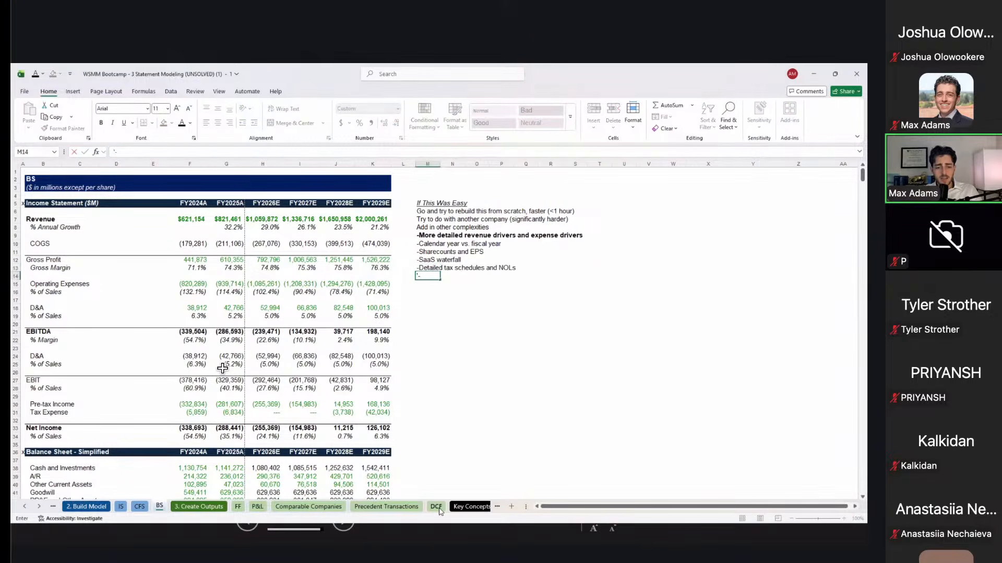
{"action": "type", "text": "More complexity on individual"}
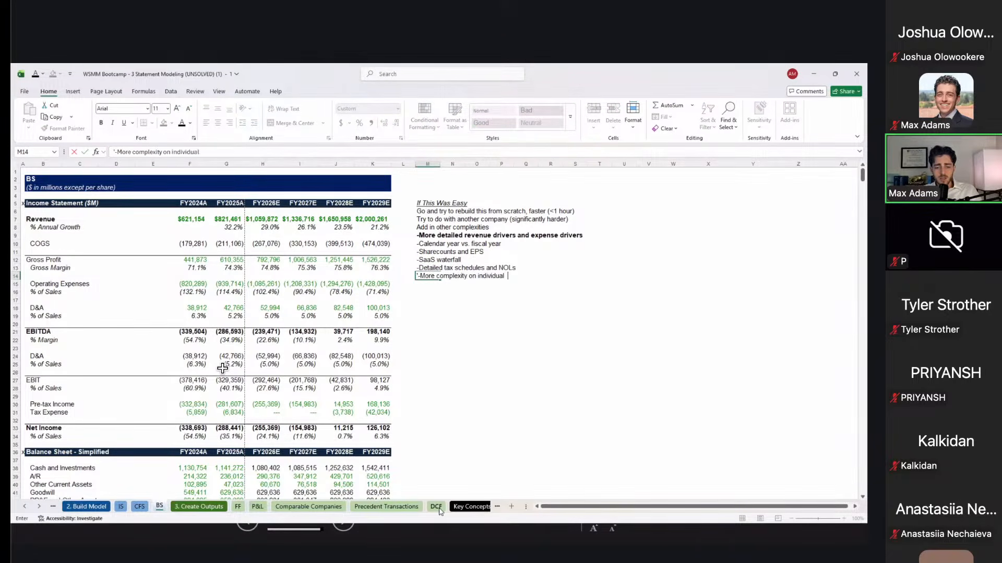
{"action": "type", "text": " forecasts of the B.S. and CFS"}
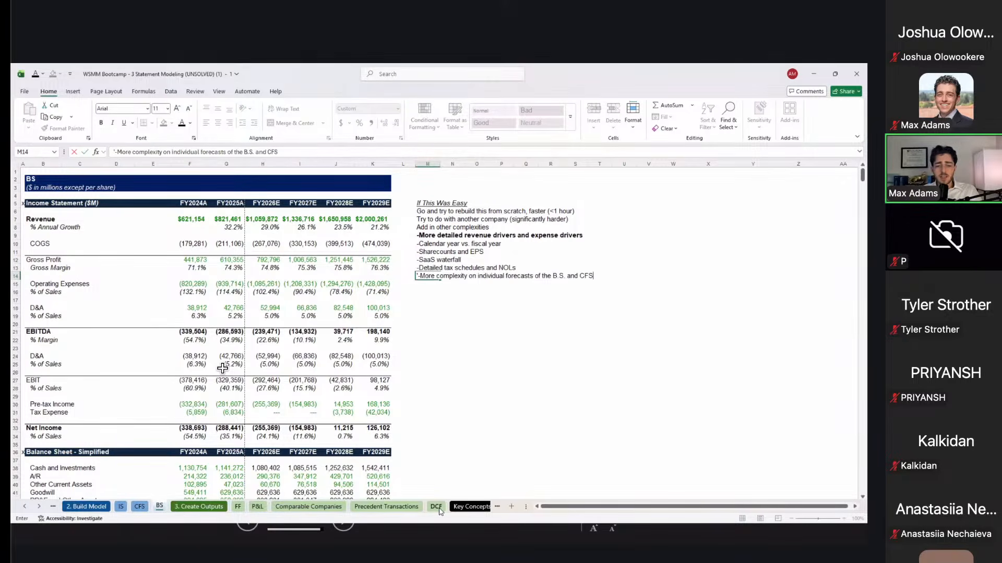
{"action": "key", "text": "Return"}
{"action": "type", "text": "'-"}
{"action": "type", "text": "..."}
{"action": "key", "text": "Up"}
{"action": "key", "text": "Up"}
{"action": "key", "text": "Up"}
{"action": "key", "text": "Up"}
{"action": "key", "text": "Up"}
{"action": "key", "text": "Up"}
Step: Unbold the detailed drivers line and format the next heading cell italic and underlined
{"action": "key", "text": "ctrl+b"}
{"action": "key", "text": "shift+Down"}
{"action": "key", "text": "shift+Down"}
{"action": "key", "text": "shift+Down"}
{"action": "key", "text": "shift+Down"}
{"action": "key", "text": "shift+Down"}
{"action": "key", "text": "shift+Down"}
{"action": "key", "text": "shift+Down"}
{"action": "key", "text": "Down"}
{"action": "key", "text": "Down"}
{"action": "key", "text": "Down"}
{"action": "key", "text": "Down"}
{"action": "key", "text": "Down"}
{"action": "key", "text": "Down"}
{"action": "key", "text": "Down"}
{"action": "key", "text": "Down"}
{"action": "key", "text": "Down"}
{"action": "key", "text": "Up"}
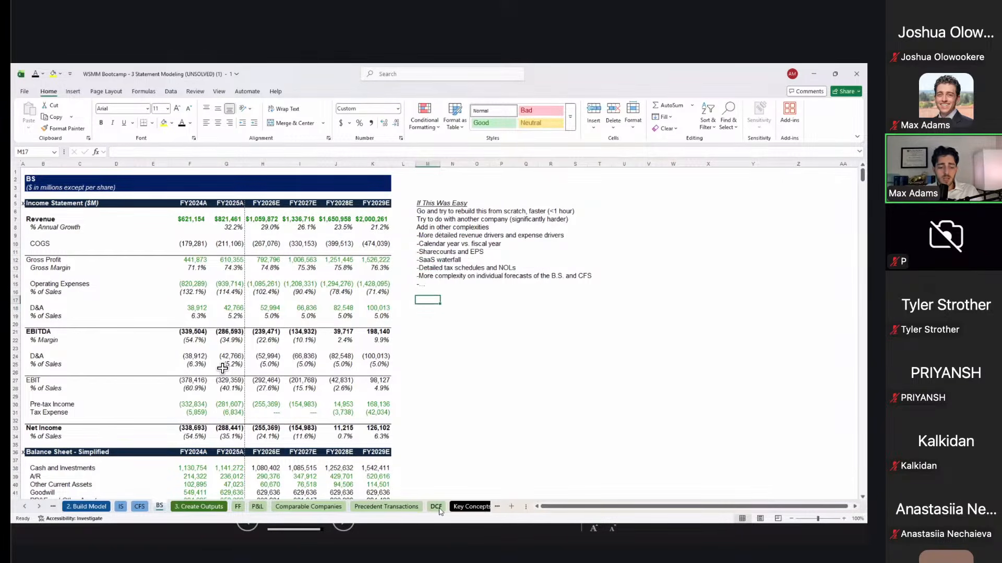
{"action": "key", "text": "ctrl+i"}
{"action": "key", "text": "ctrl+u"}
Step: Add the 'If This Was Hard' heading with watch-the-recording and review-the-completed-file suggestions
{"action": "type", "text": "If This Was Hard"}
{"action": "key", "text": "Return"}
{"action": "type", "text": "Go"}
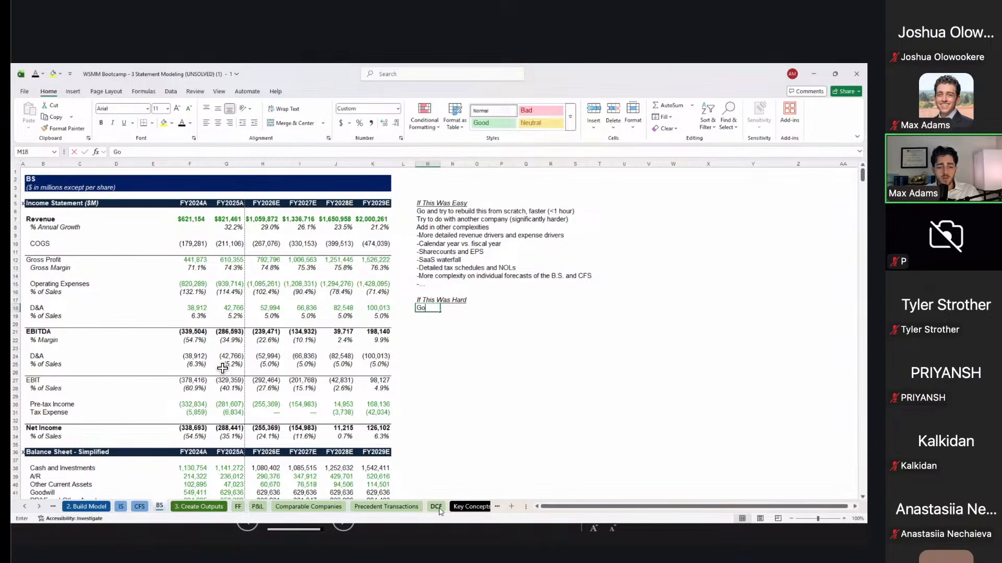
{"action": "type", "text": " back and watch the "}
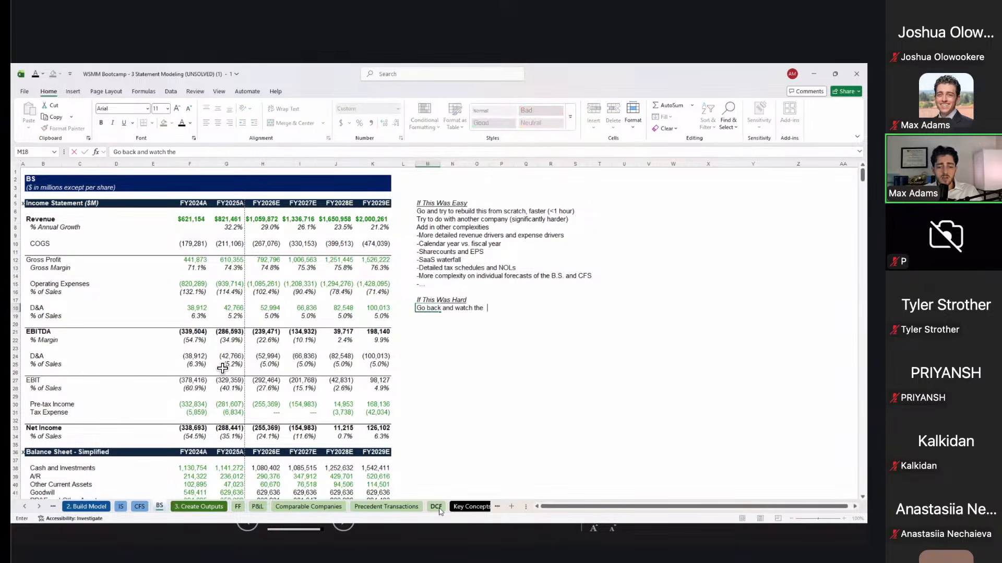
{"action": "type", "text": "recording once it's posted"}
{"action": "key", "text": "Return"}
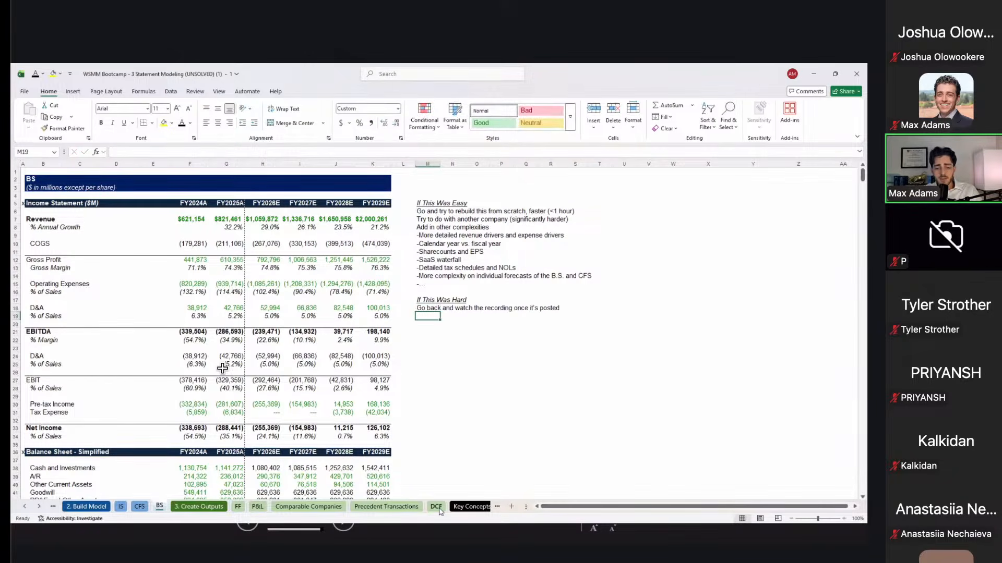
{"action": "type", "text": "Go back"}
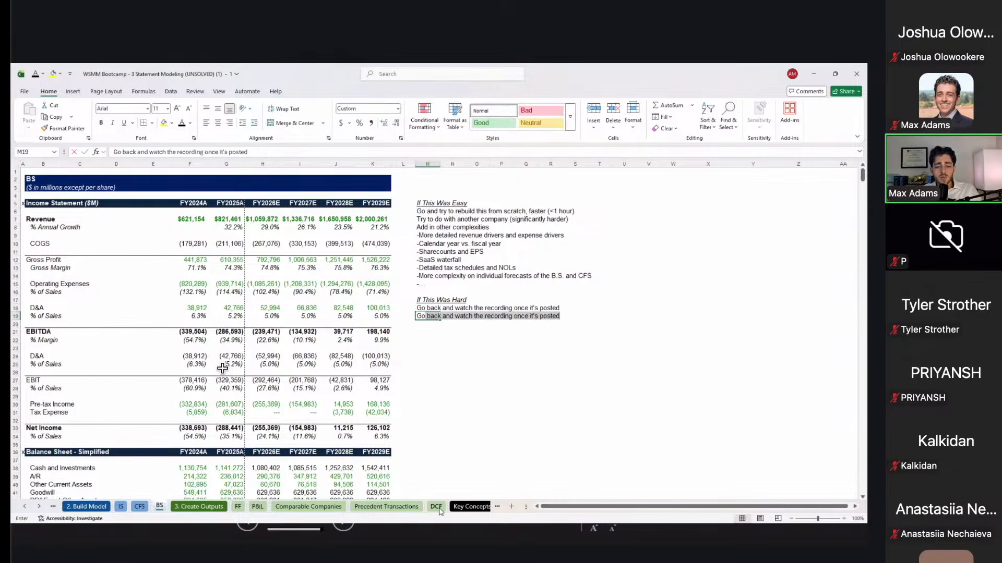
{"action": "type", "text": " and look at "}
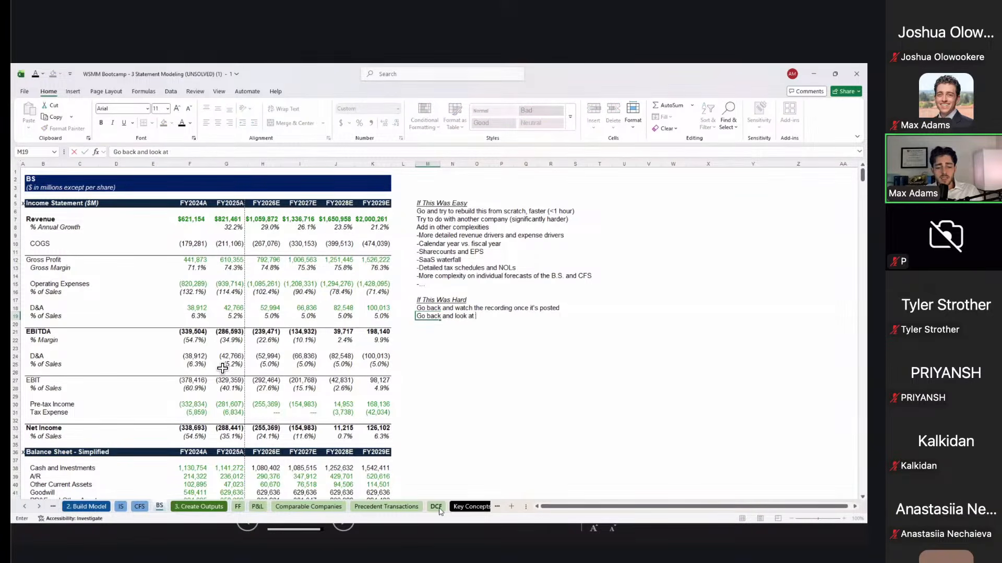
{"action": "type", "text": "the Excel completed file and try to underst"}
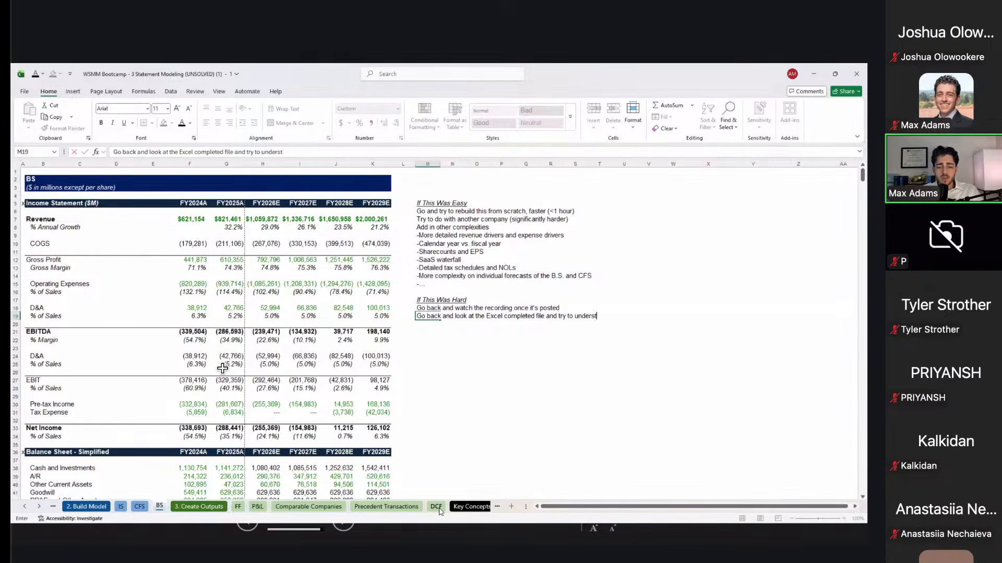
{"action": "type", "text": "and what's going wrong"}
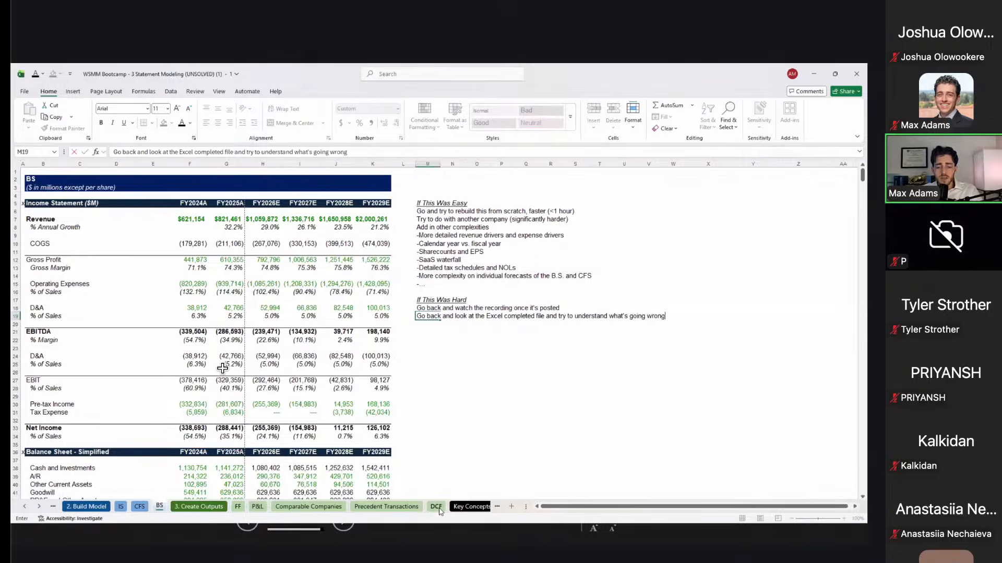
{"action": "key", "text": "Return"}
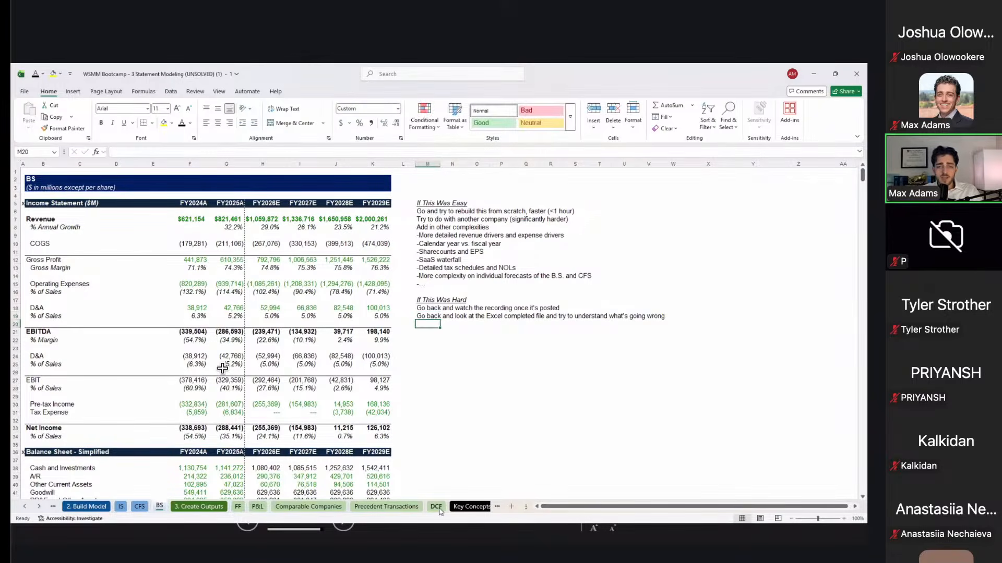
Step: Add 'Slack me / DM on LinkedIn' and an unbolded 'Try to do a simplified version of it or just chunks'
{"action": "type", "text": "Slack me / DM on LinkedIn"}
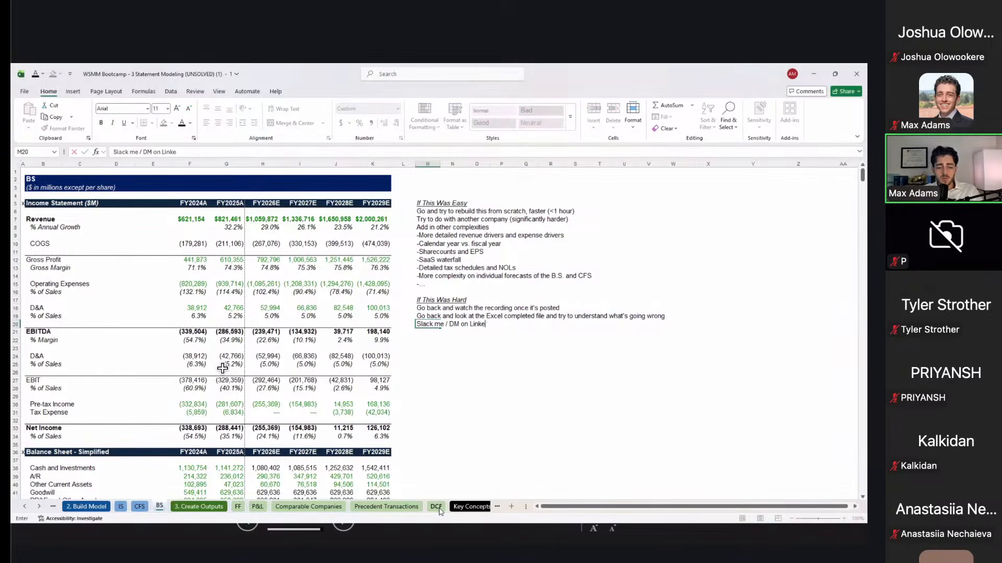
{"action": "key", "text": "Return"}
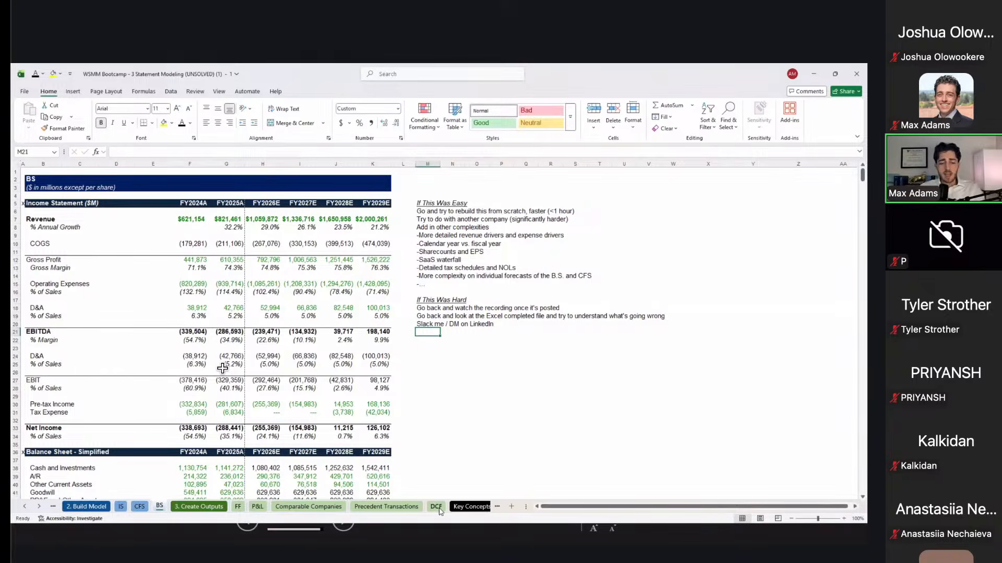
{"action": "type", "text": "T"}
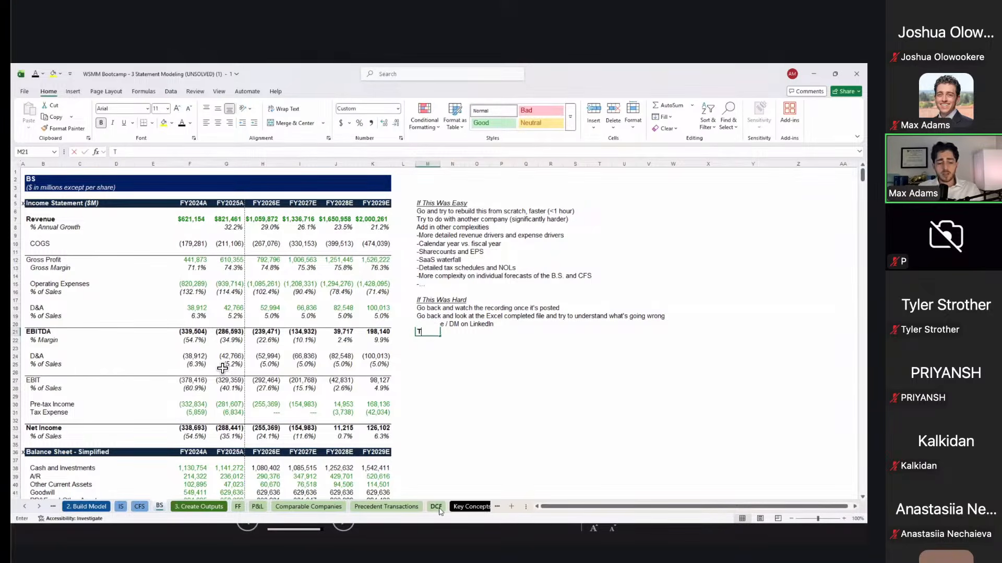
{"action": "type", "text": "ry to do a simpl"}
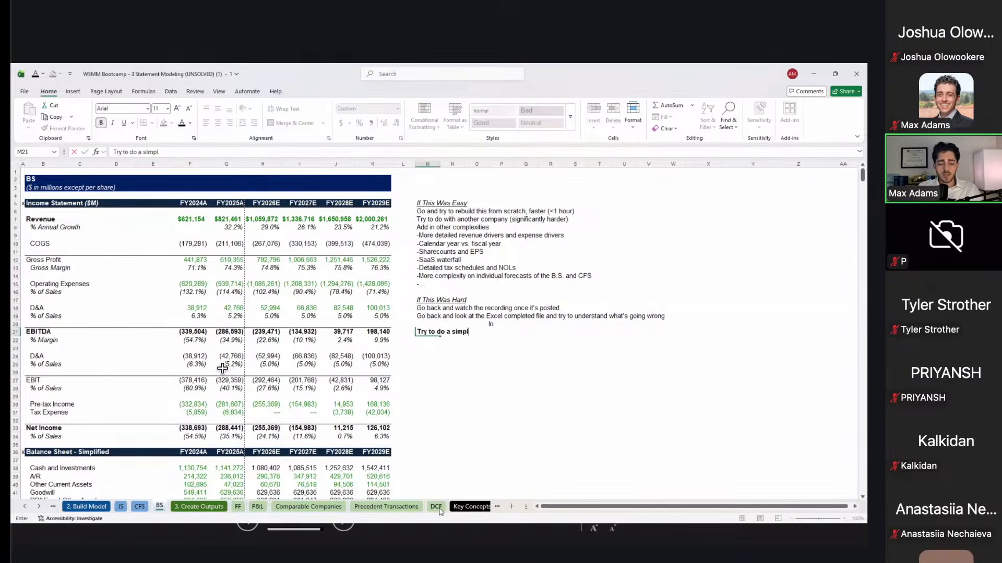
{"action": "type", "text": "ified version of it or just chunks"}
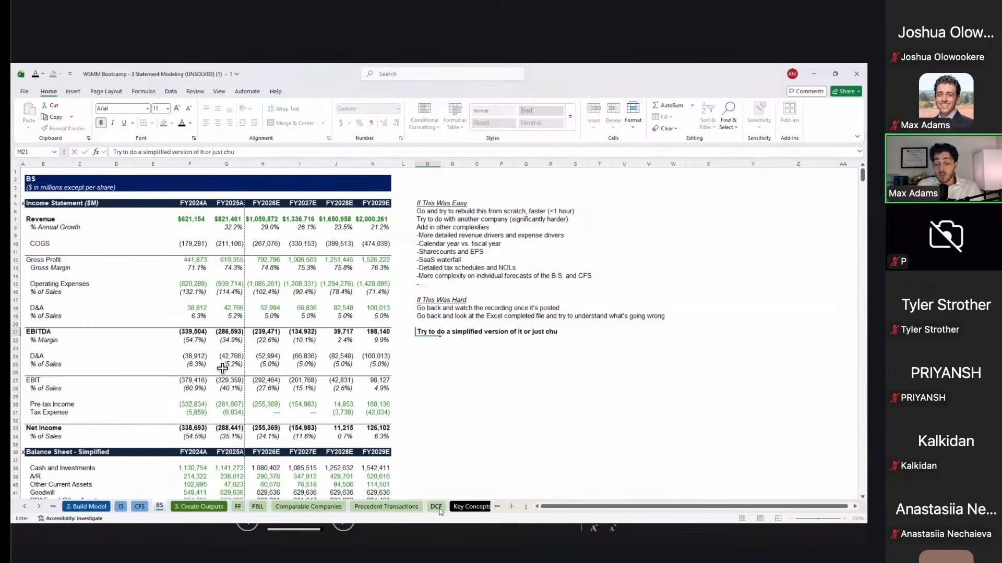
{"action": "key", "text": "ctrl+Return"}
{"action": "key", "text": "ctrl+b"}
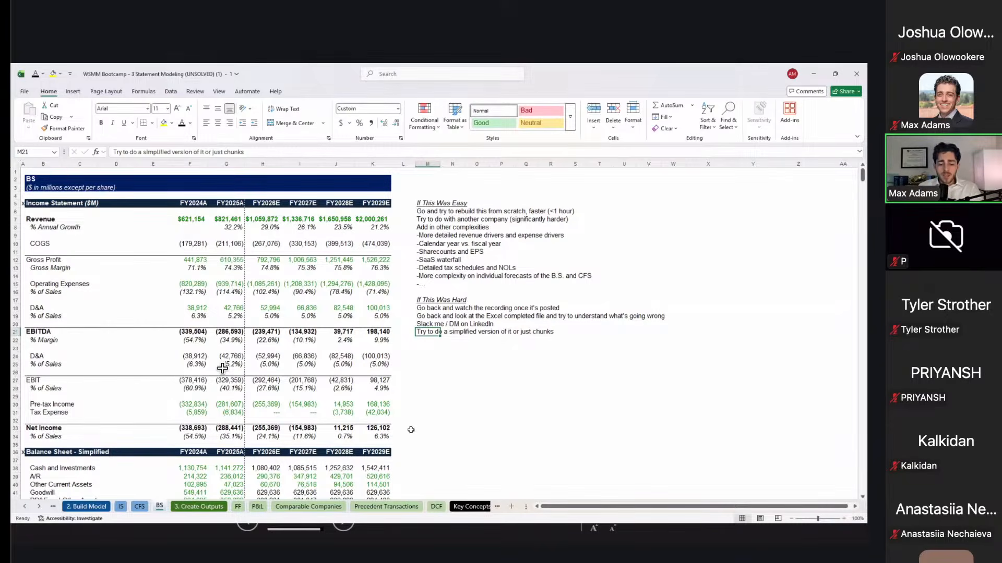
{"action": "scroll", "coordinate": [222, 369], "scroll_direction": "down", "scroll_amount": 2}
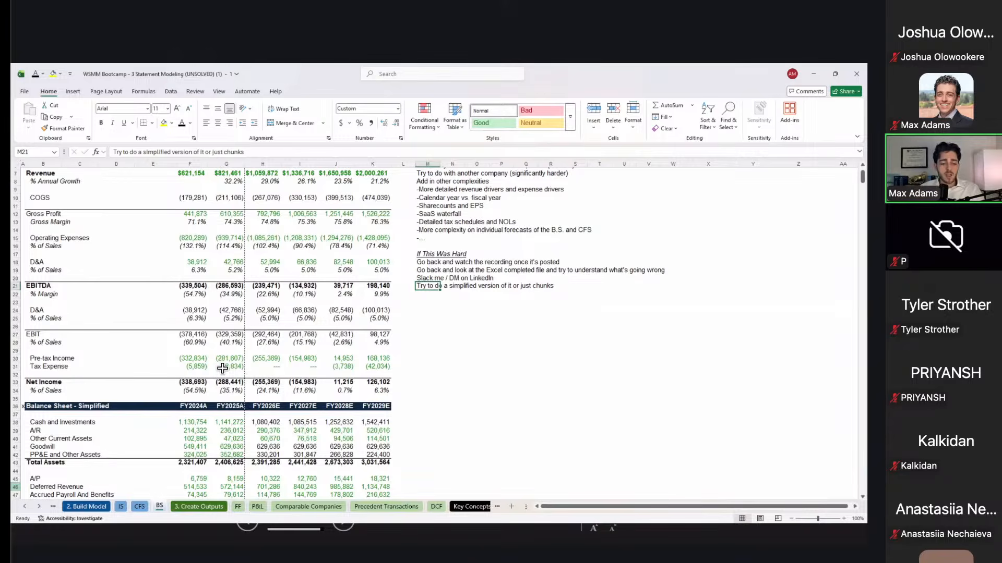
{"action": "key", "text": "ctrl+Page_Down"}
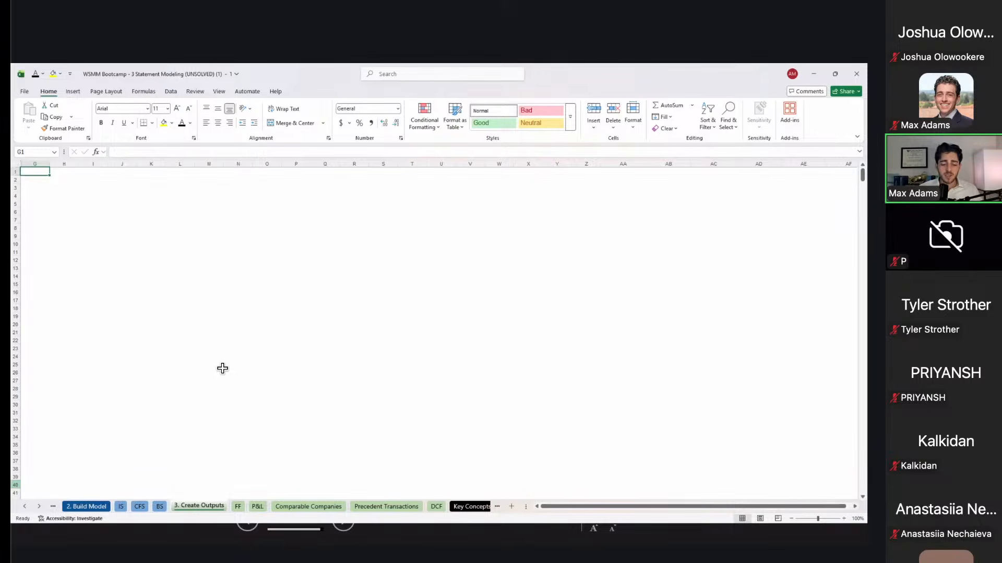
Step: Review the FF sheet's football field chart and its empty Revenue, EBITDA, Low, Gap and High cells
{"action": "key", "text": "ctrl+Page_Down"}
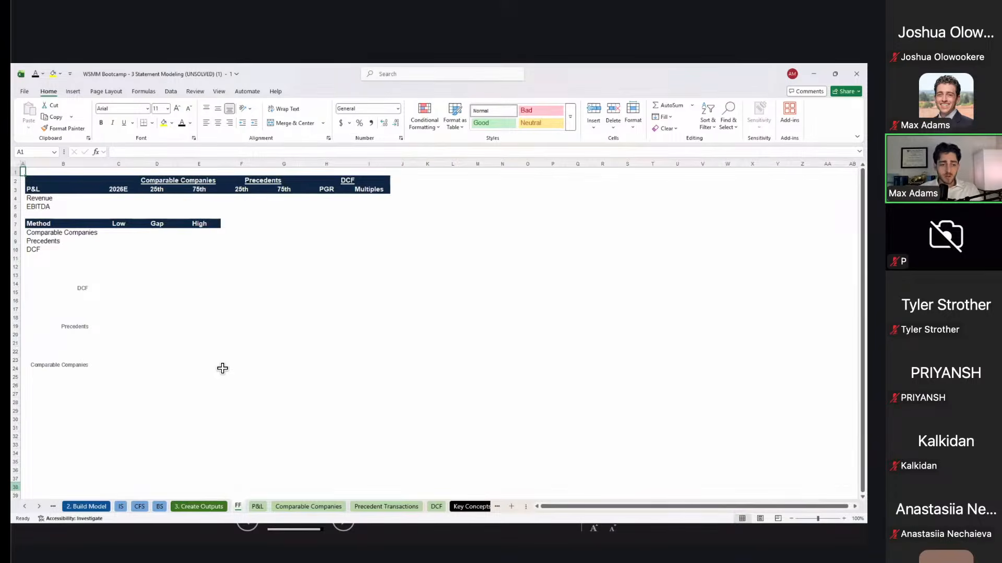
{"action": "key", "text": "Down"}
{"action": "key", "text": "Down"}
{"action": "key", "text": "Right"}
{"action": "key", "text": "Right"}
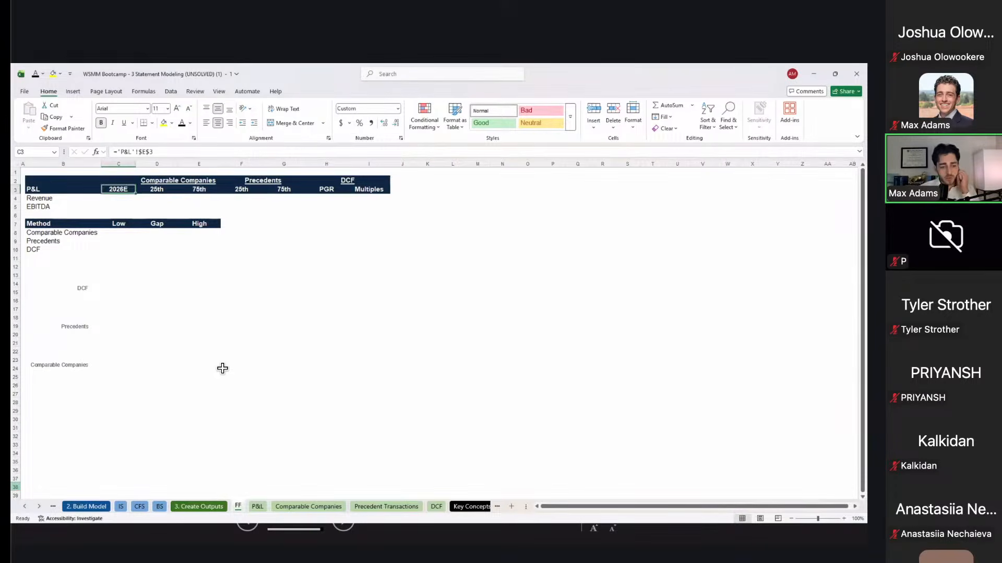
{"action": "key", "text": "Down"}
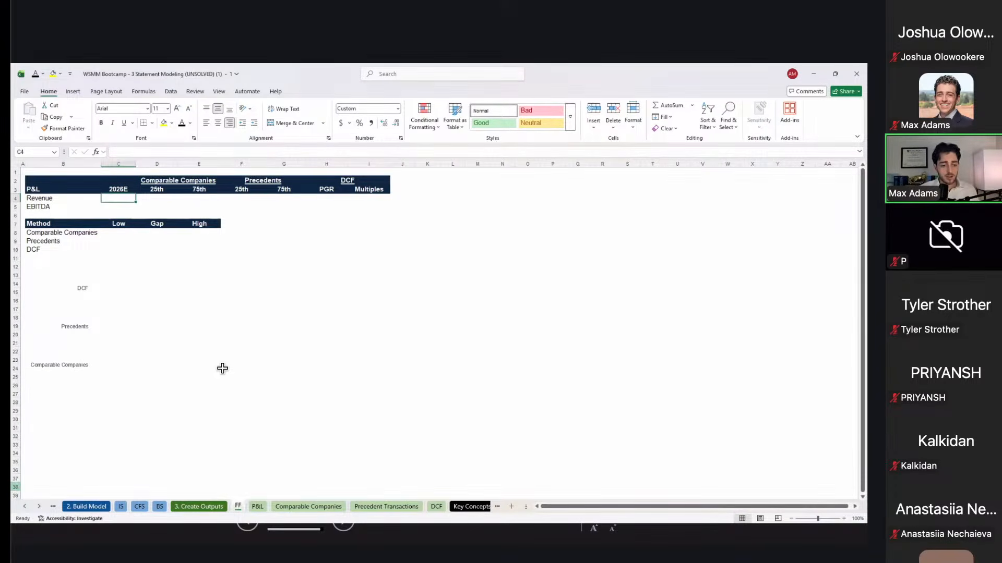
{"action": "left_click", "coordinate": [188, 328]}
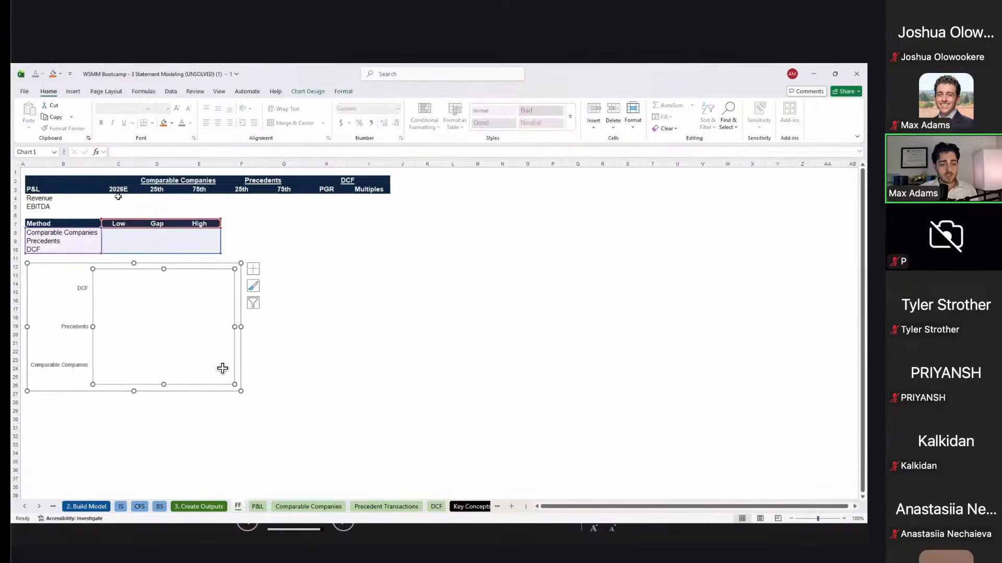
{"action": "left_click_drag", "start_coordinate": [115, 197], "coordinate": [375, 219]}
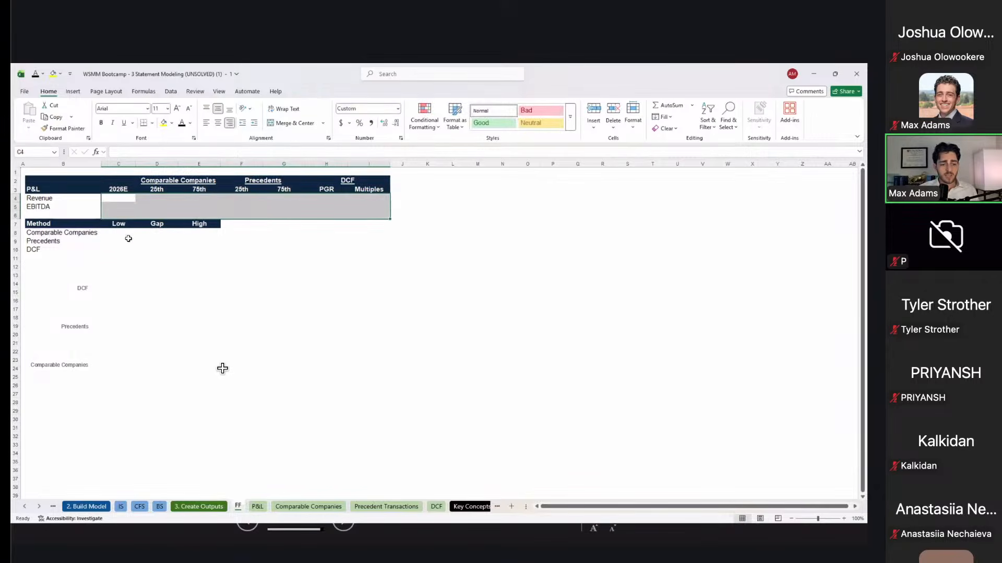
{"action": "left_click_drag", "start_coordinate": [128, 239], "coordinate": [208, 258]}
{"action": "left_click", "coordinate": [145, 310]}
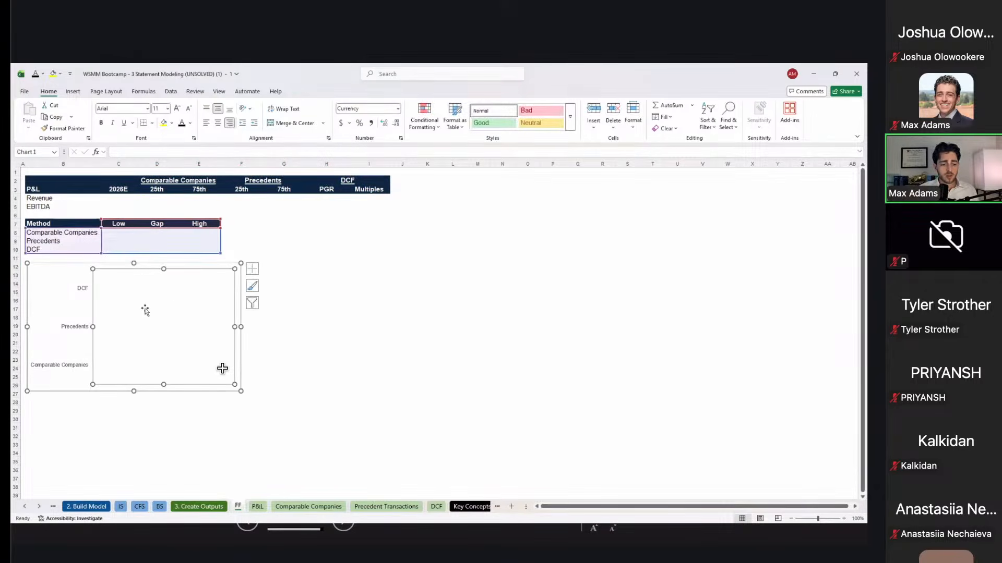
{"action": "left_click", "coordinate": [271, 297]}
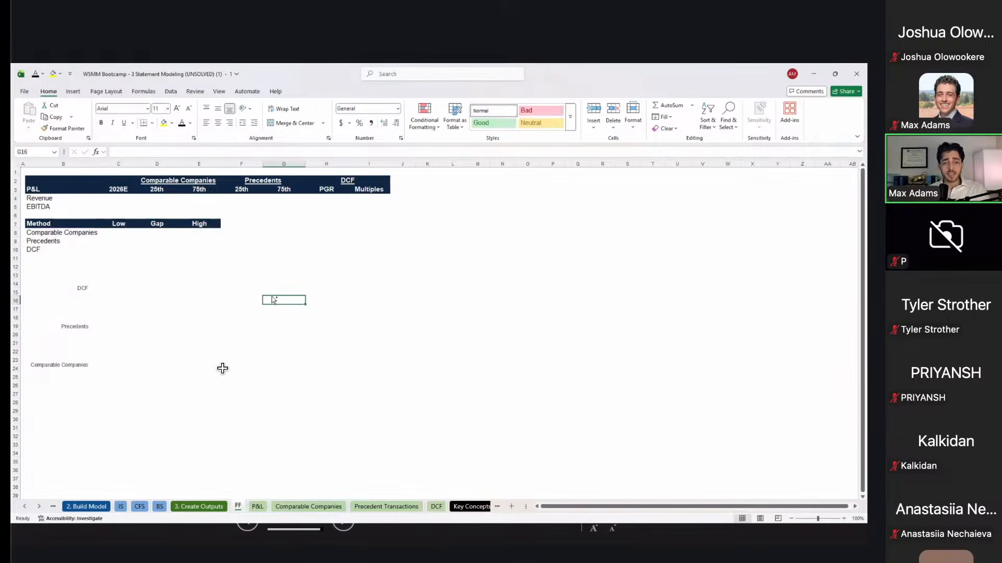
Step: Review the P&L template, selecting it through the '26E-'31E column
{"action": "key", "text": "ctrl+Page_Down"}
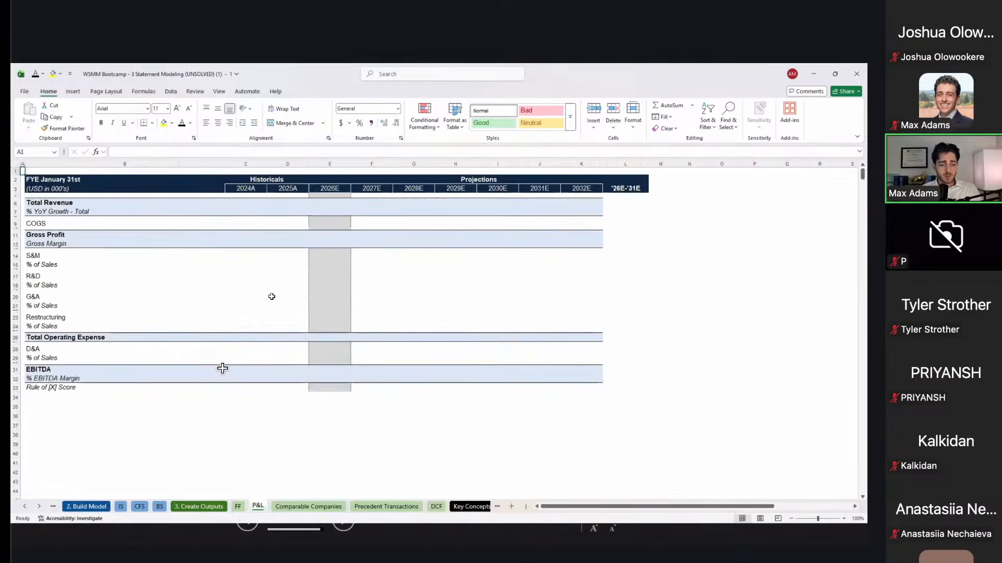
{"action": "right_click", "coordinate": [149, 178]}
{"action": "key", "text": "Escape"}
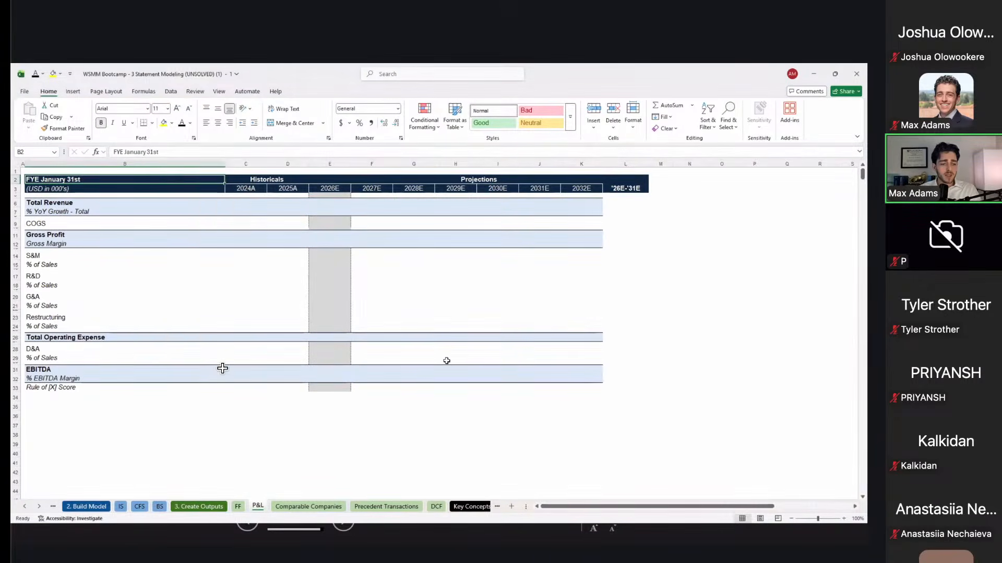
{"action": "left_click", "coordinate": [544, 385], "text": "shift"}
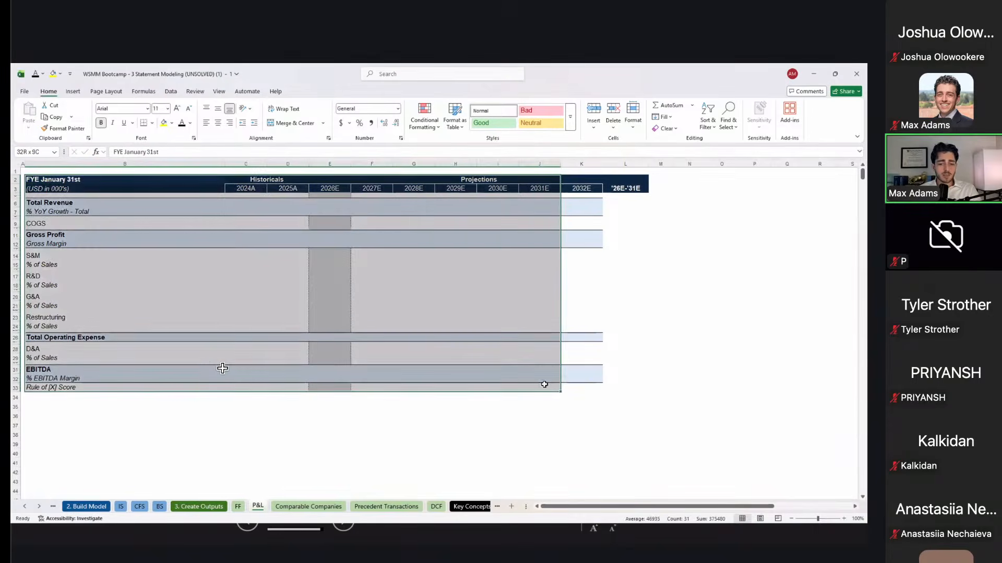
{"action": "left_click", "coordinate": [588, 393], "text": "shift"}
{"action": "left_click", "coordinate": [627, 386], "text": "shift"}
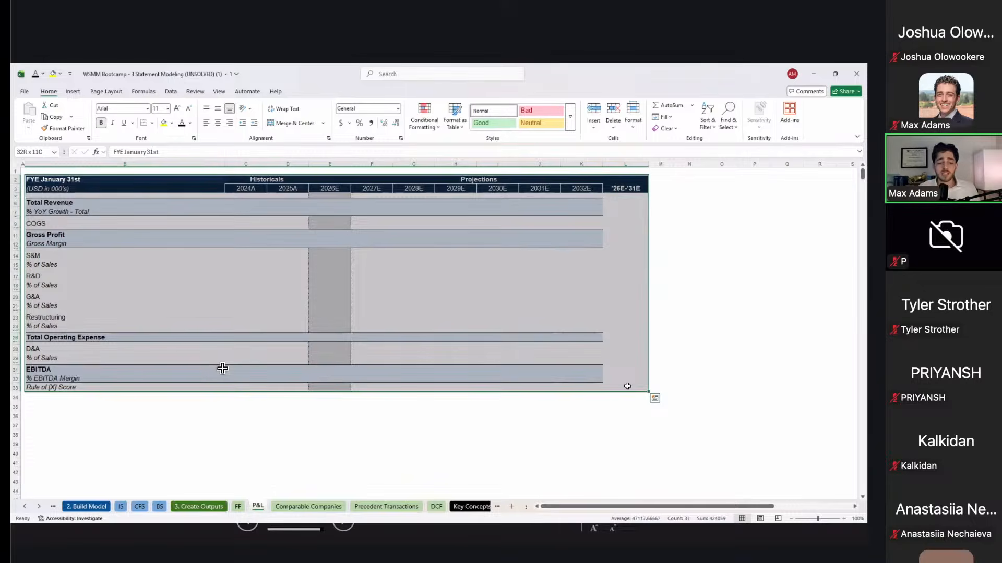
{"action": "key", "text": "ctrl+Page_Down"}
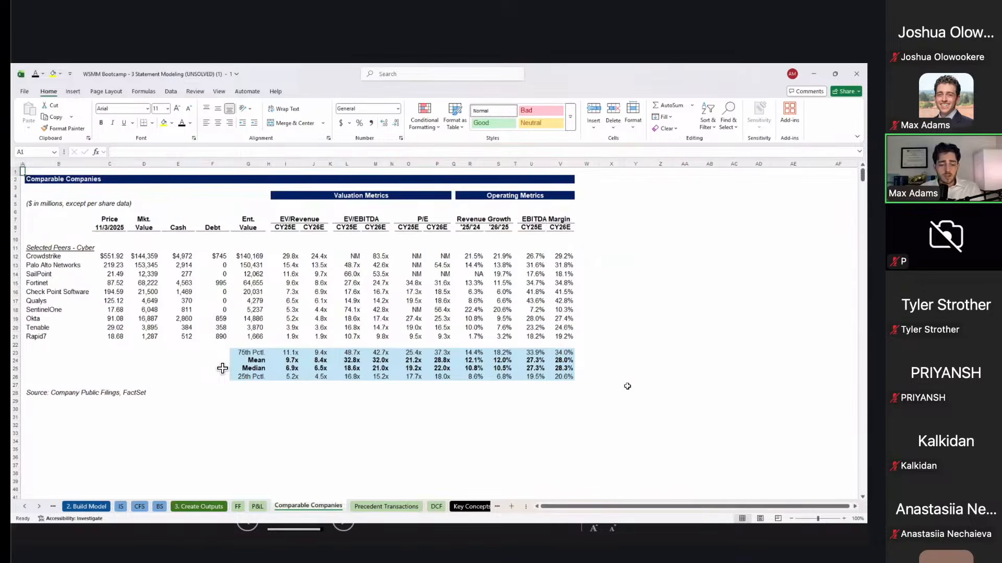
Step: Step through the peer figures, including Palo Alto Networks' Debt value
{"action": "key", "text": "Down"}
{"action": "key", "text": "Right"}
{"action": "key", "text": "Down"}
{"action": "key", "text": "Right"}
{"action": "key", "text": "Down"}
{"action": "key", "text": "Right"}
{"action": "key", "text": "Down"}
{"action": "key", "text": "Right"}
{"action": "key", "text": "Down"}
{"action": "key", "text": "Right"}
{"action": "key", "text": "Down"}
{"action": "key", "text": "Right"}
{"action": "key", "text": "Down"}
{"action": "key", "text": "Right"}
{"action": "key", "text": "Down"}
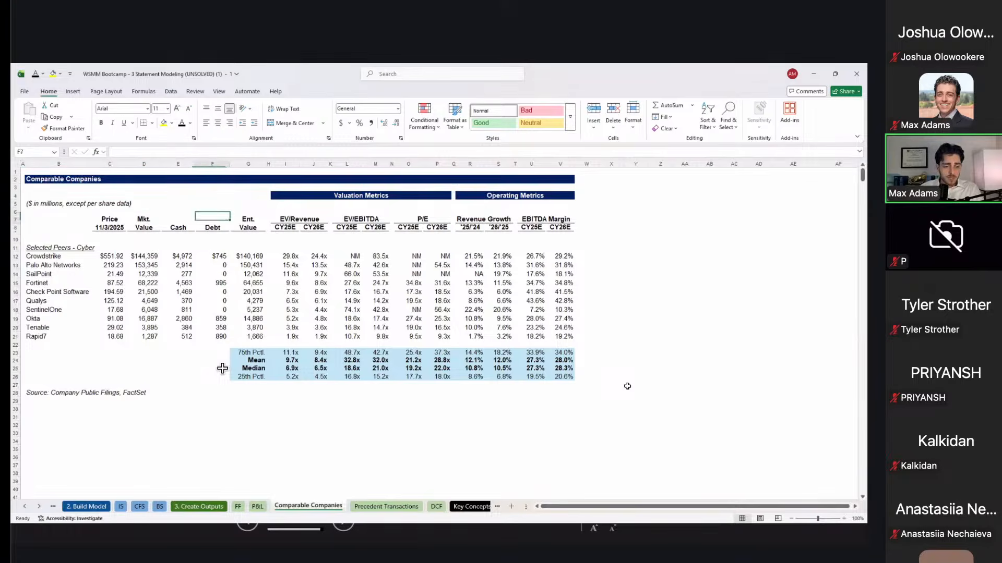
{"action": "key", "text": "Right"}
{"action": "key", "text": "Down"}
{"action": "key", "text": "Right"}
{"action": "key", "text": "Down"}
{"action": "key", "text": "Right"}
{"action": "key", "text": "Down"}
{"action": "key", "text": "Right"}
{"action": "key", "text": "Left"}
{"action": "key", "text": "Up"}
{"action": "key", "text": "Left"}
{"action": "key", "text": "Left"}
{"action": "key", "text": "Down"}
{"action": "key", "text": "Left"}
{"action": "key", "text": "Left"}
{"action": "key", "text": "Left"}
{"action": "key", "text": "Down"}
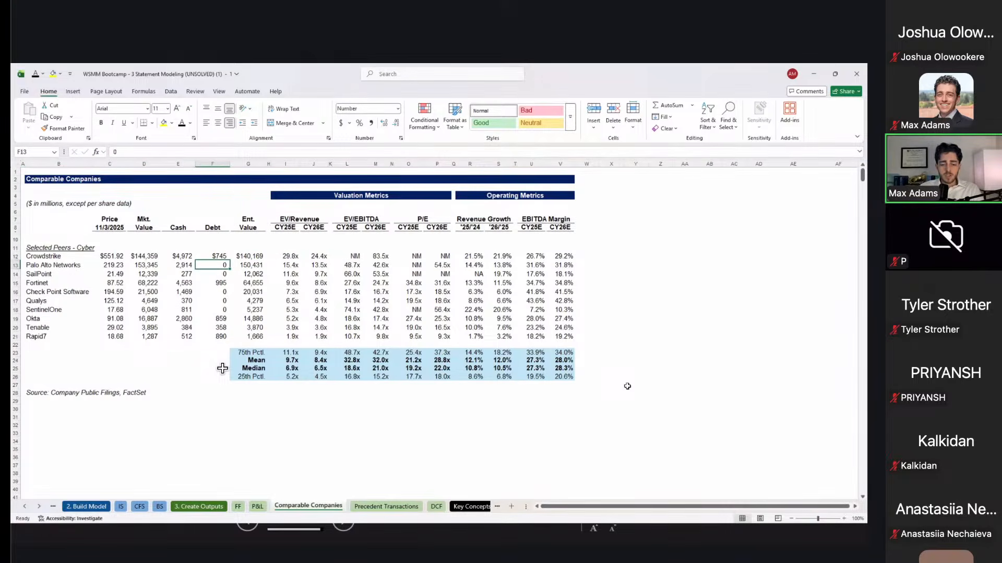
{"action": "scroll", "coordinate": [223, 369], "scroll_direction": "up", "scroll_amount": 1}
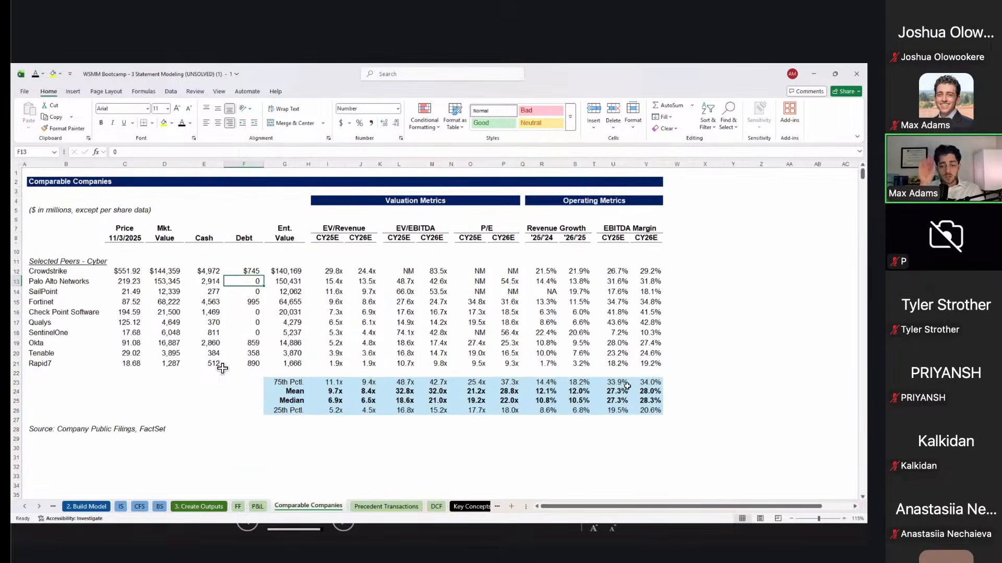
{"action": "scroll", "coordinate": [223, 368], "scroll_direction": "up", "scroll_amount": 1}
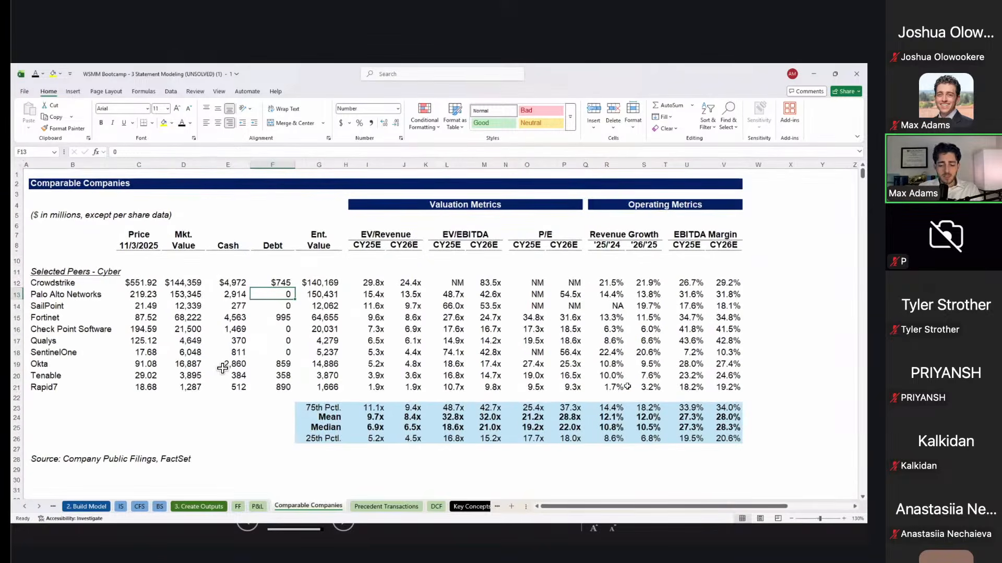
{"action": "scroll", "coordinate": [222, 369], "scroll_direction": "down", "scroll_amount": 1}
{"action": "scroll", "coordinate": [223, 368], "scroll_direction": "up", "scroll_amount": 1}
{"action": "scroll", "coordinate": [222, 368], "scroll_direction": "down", "scroll_amount": 1}
{"action": "scroll", "coordinate": [222, 368], "scroll_direction": "up", "scroll_amount": 2}
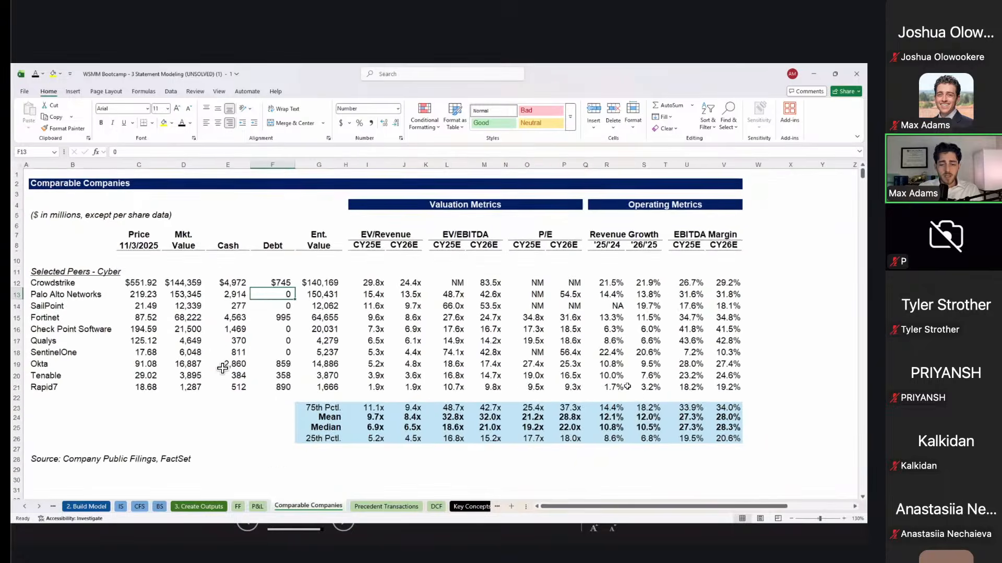
Step: Select the ten peer names, then go down from Crowdstrike through Palo Alto Networks, SailPoint and Check Point Software
{"action": "key", "text": "Up"}
{"action": "key", "text": "Left"}
{"action": "key", "text": "Left"}
{"action": "key", "text": "Left"}
{"action": "key", "text": "Down"}
{"action": "key", "text": "Left"}
{"action": "key", "text": "Up"}
{"action": "key", "text": "Left"}
{"action": "key", "text": "Right"}
{"action": "key", "text": "shift+Down"}
{"action": "key", "text": "shift+Down"}
{"action": "key", "text": "shift+Down"}
{"action": "key", "text": "shift+Down"}
{"action": "key", "text": "shift+Down"}
{"action": "key", "text": "shift+Down"}
{"action": "key", "text": "shift+Down"}
{"action": "key", "text": "shift+Down"}
{"action": "key", "text": "shift+Down"}
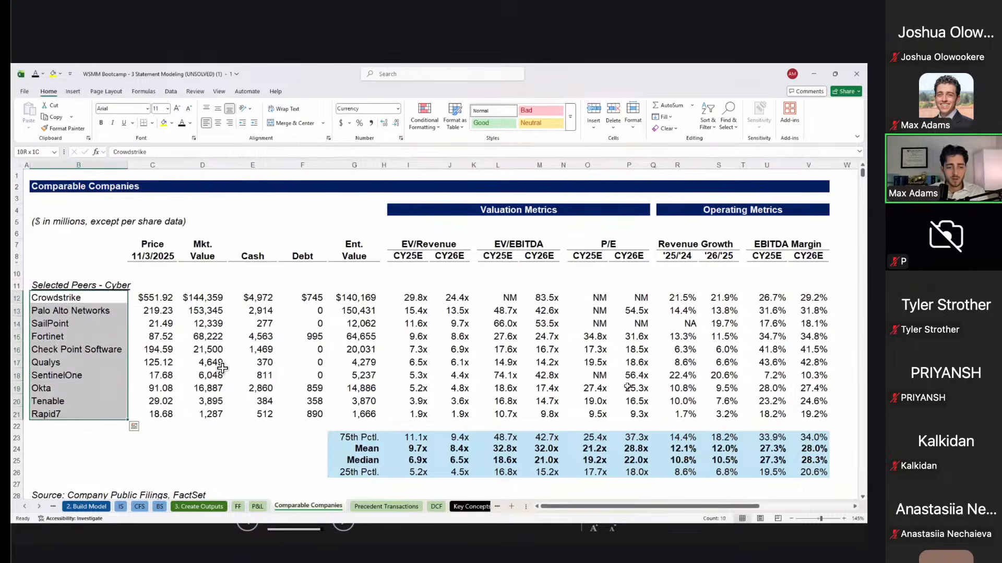
{"action": "key", "text": "Right"}
{"action": "key", "text": "Left"}
{"action": "key", "text": "Down"}
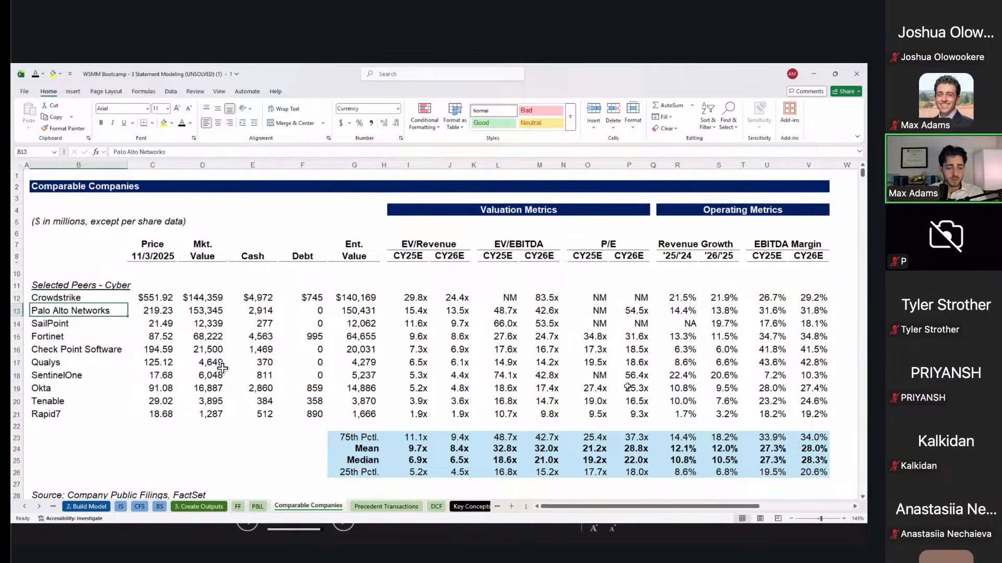
{"action": "key", "text": "Down"}
{"action": "key", "text": "Down"}
{"action": "key", "text": "Down"}
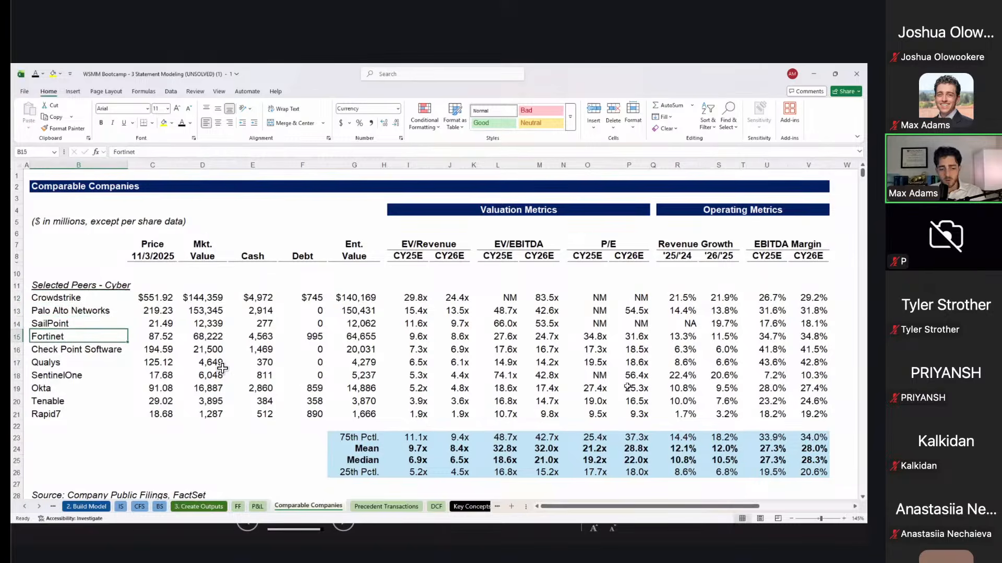
Step: Go down to Rapid7, return to Crowdstrike, select the full peer list and switch to the browser
{"action": "key", "text": "Down"}
{"action": "key", "text": "Down"}
{"action": "key", "text": "Down"}
{"action": "key", "text": "Down"}
{"action": "key", "text": "Down"}
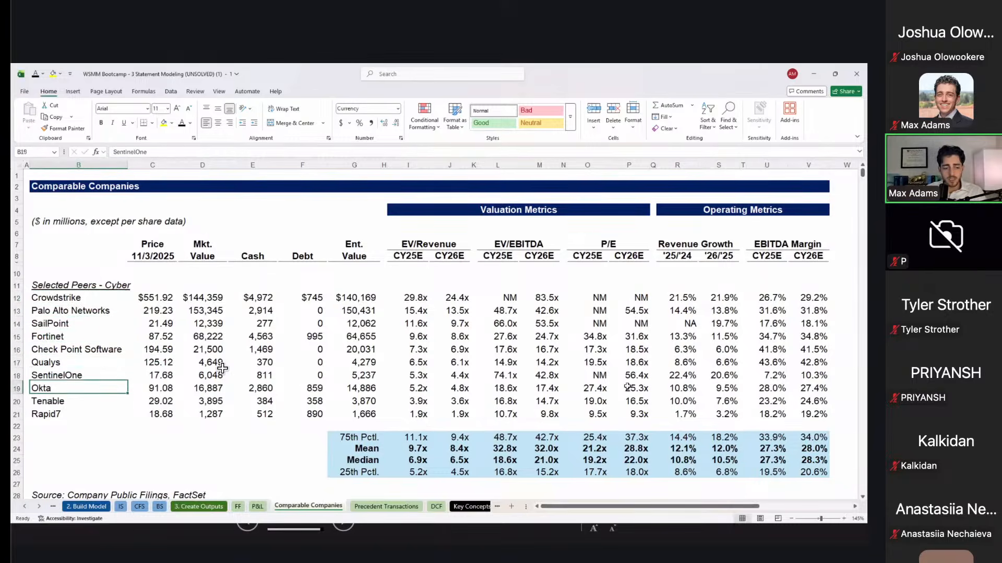
{"action": "key", "text": "Right"}
{"action": "key", "text": "Left"}
{"action": "key", "text": "Down"}
{"action": "key", "text": "Up"}
{"action": "key", "text": "Right"}
{"action": "key", "text": "Up"}
{"action": "key", "text": "Right"}
{"action": "key", "text": "Up"}
{"action": "key", "text": "Right"}
{"action": "key", "text": "Left"}
{"action": "key", "text": "Up"}
{"action": "key", "text": "Up"}
{"action": "key", "text": "Left"}
{"action": "key", "text": "Up"}
{"action": "key", "text": "Up"}
{"action": "key", "text": "Left"}
{"action": "key", "text": "Up"}
{"action": "key", "text": "Left"}
{"action": "key", "text": "Up"}
{"action": "key", "text": "Up"}
{"action": "key", "text": "Right"}
{"action": "key", "text": "ctrl+shift+Down"}
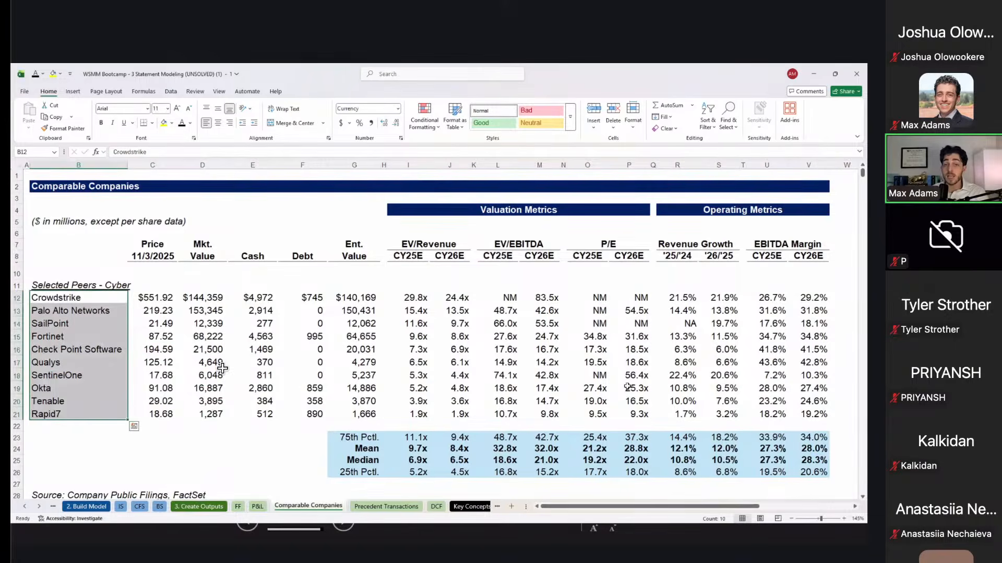
{"action": "key", "text": "alt+Tab"}
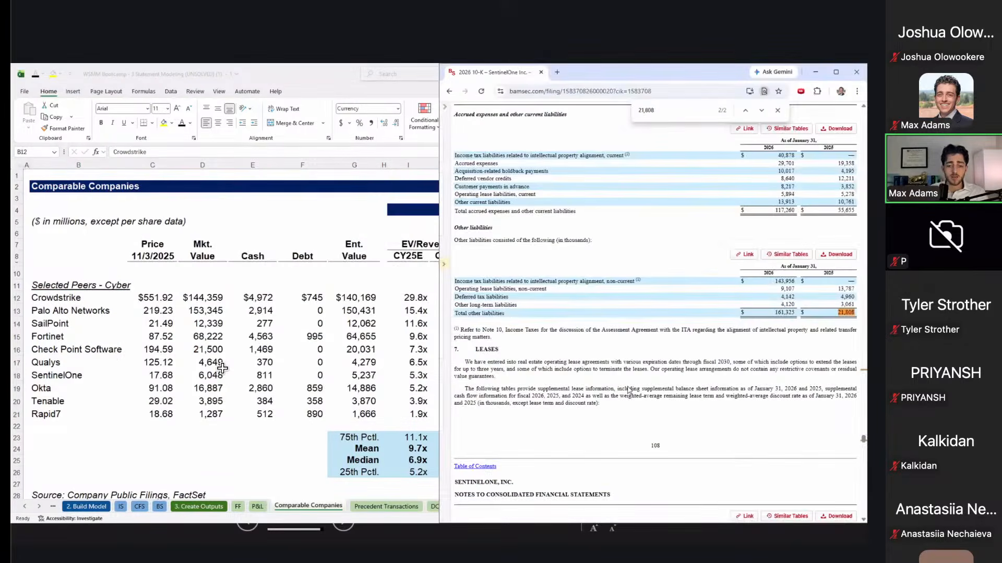
Step: Maximize the 10-K window and search it for 'competitor' to reach the Competition section
{"action": "key", "text": "super+Up"}
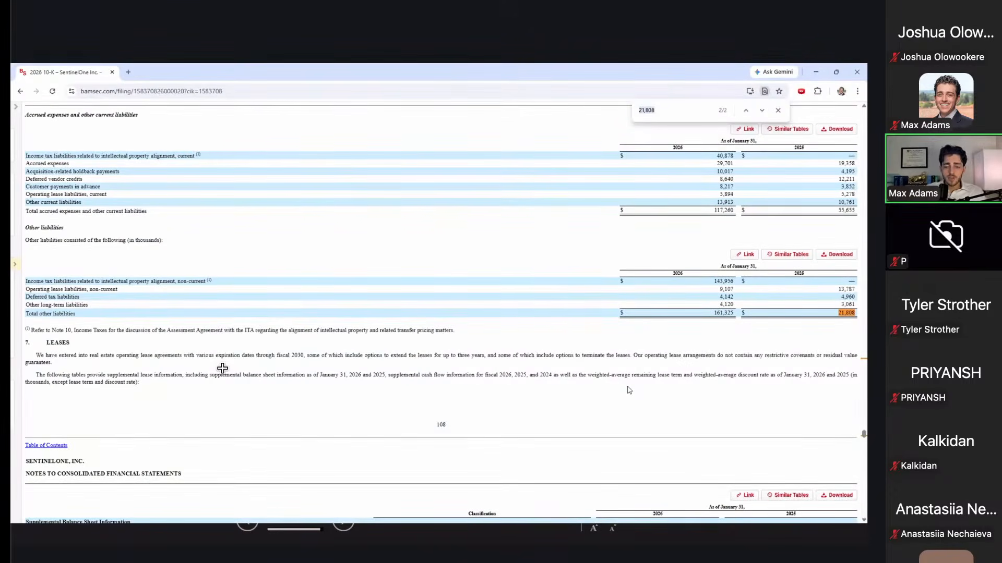
{"action": "key", "text": "ctrl+f"}
{"action": "type", "text": "competitor"}
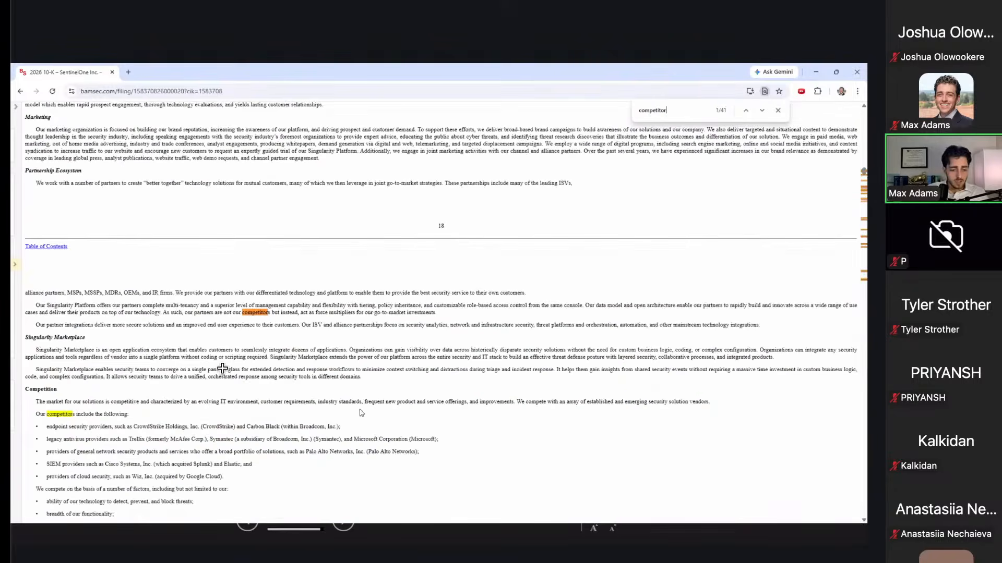
{"action": "scroll", "coordinate": [115, 362], "scroll_direction": "down", "scroll_amount": 2}
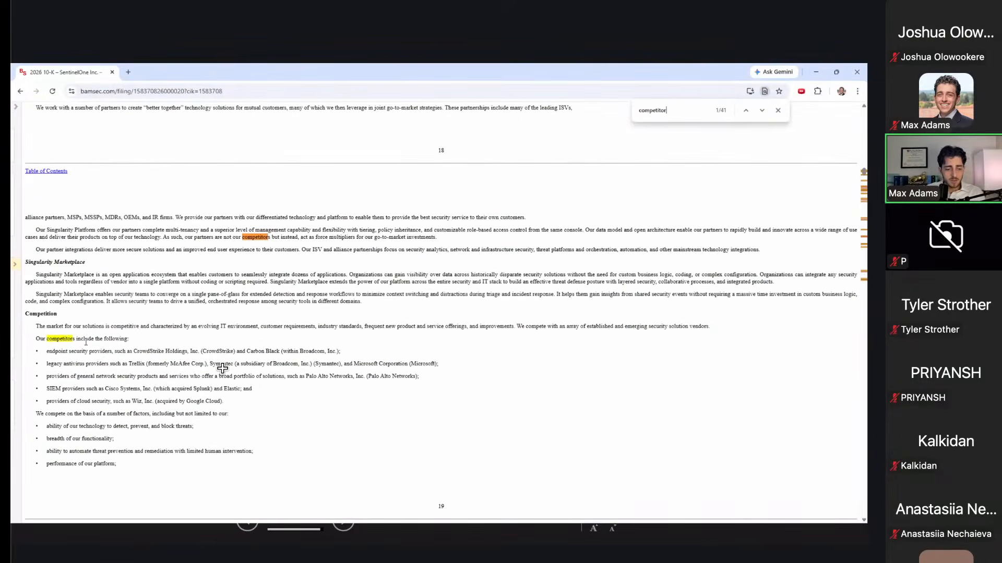
{"action": "scroll", "coordinate": [86, 342], "scroll_direction": "up", "scroll_amount": 4}
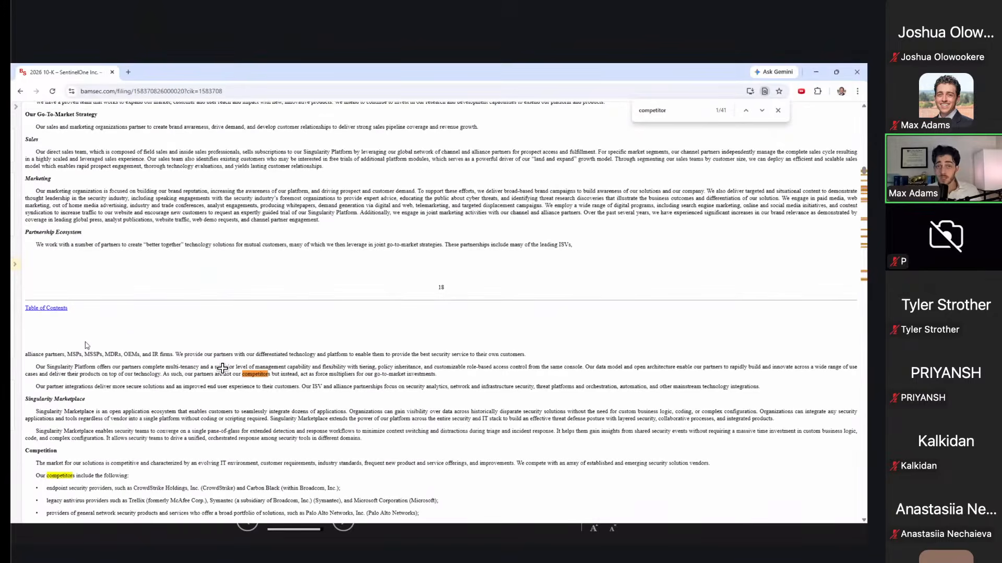
{"action": "scroll", "coordinate": [86, 345], "scroll_direction": "down", "scroll_amount": 2}
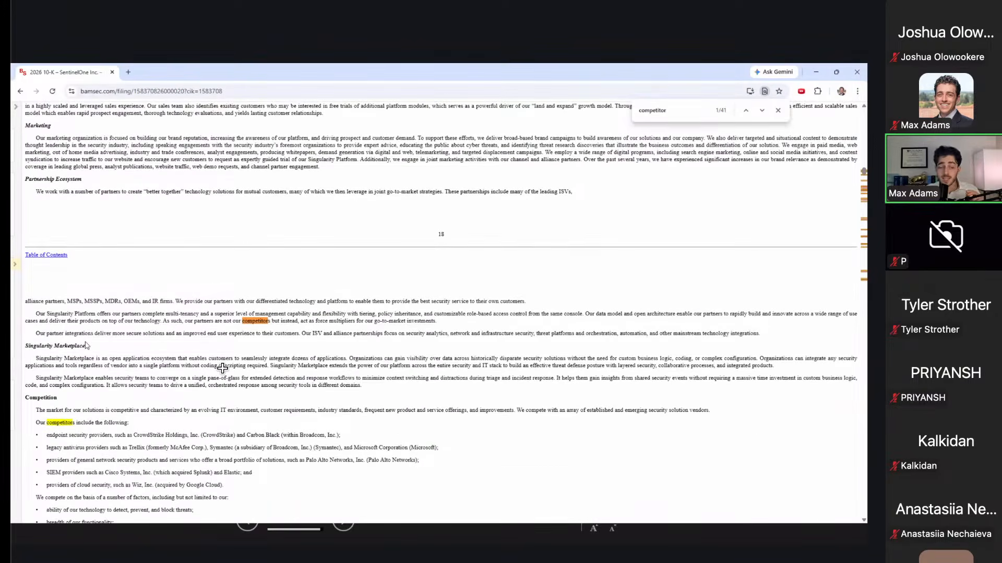
{"action": "scroll", "coordinate": [86, 344], "scroll_direction": "down", "scroll_amount": 3}
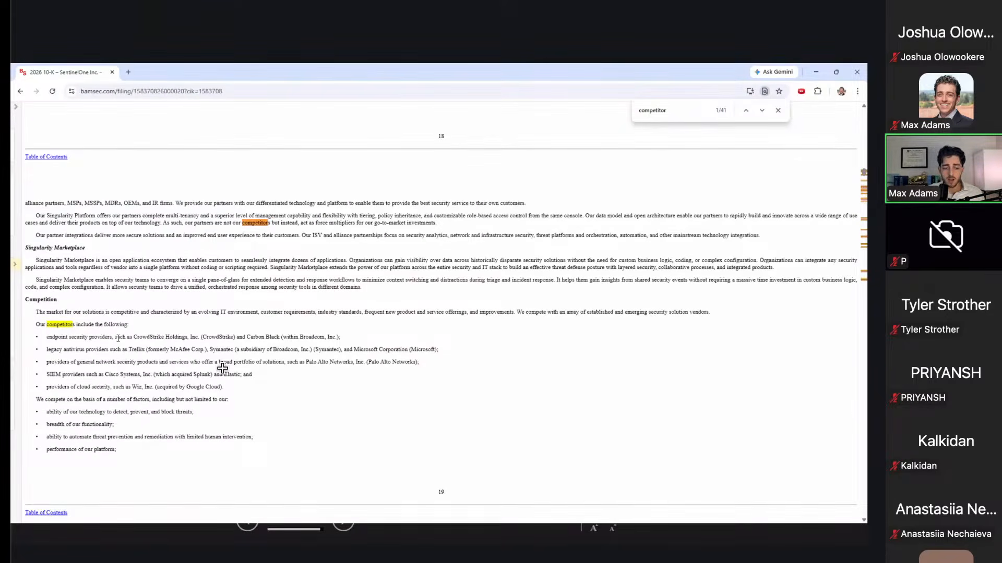
Step: Highlight CrowdStrike, Broadcom and Carbon Black among the listed endpoint security competitors
{"action": "right_click", "coordinate": [158, 360]}
{"action": "left_click_drag", "start_coordinate": [138, 337], "coordinate": [179, 337]}
{"action": "triple_click", "coordinate": [260, 337]}
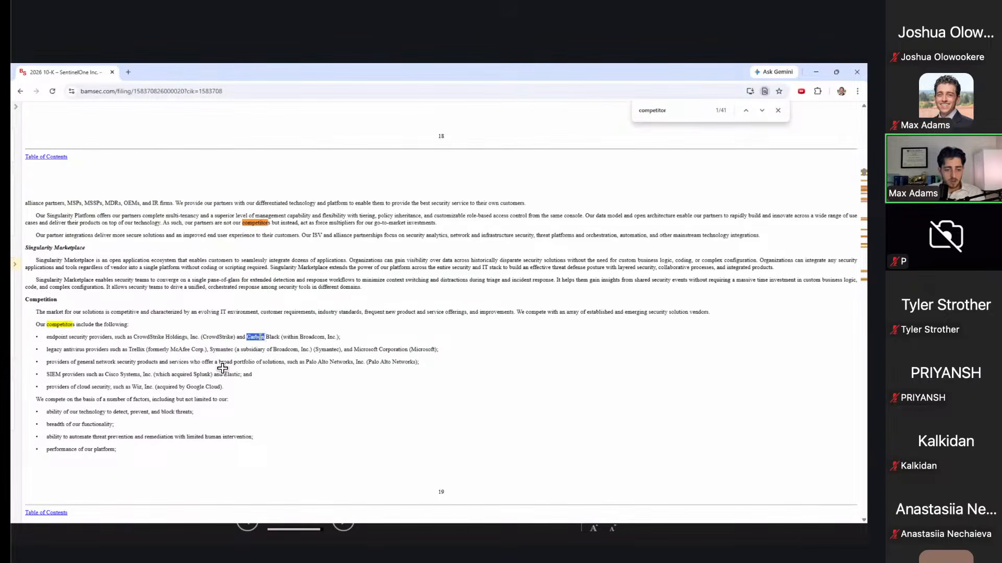
{"action": "double_click", "coordinate": [318, 338]}
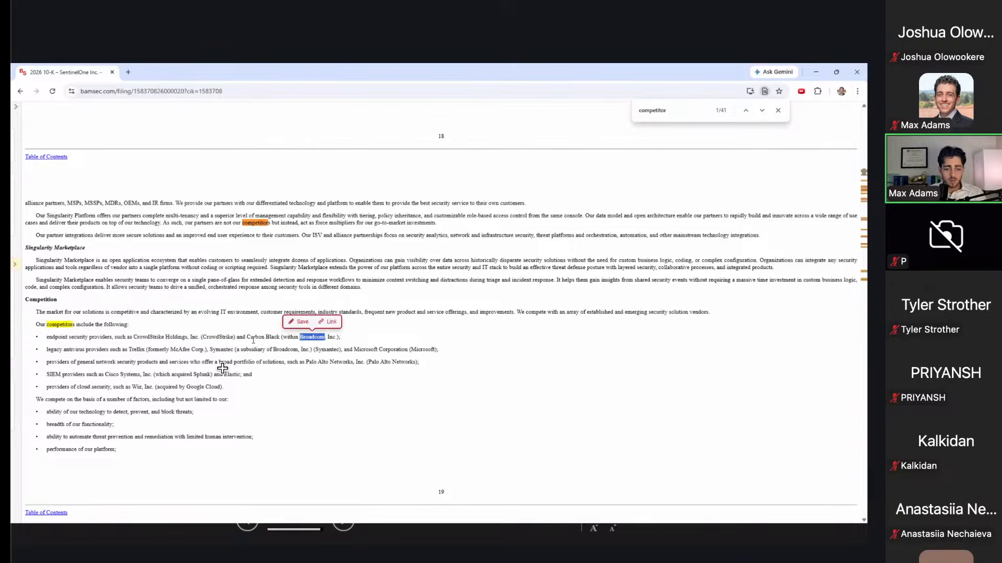
{"action": "left_click_drag", "start_coordinate": [253, 338], "coordinate": [311, 338]}
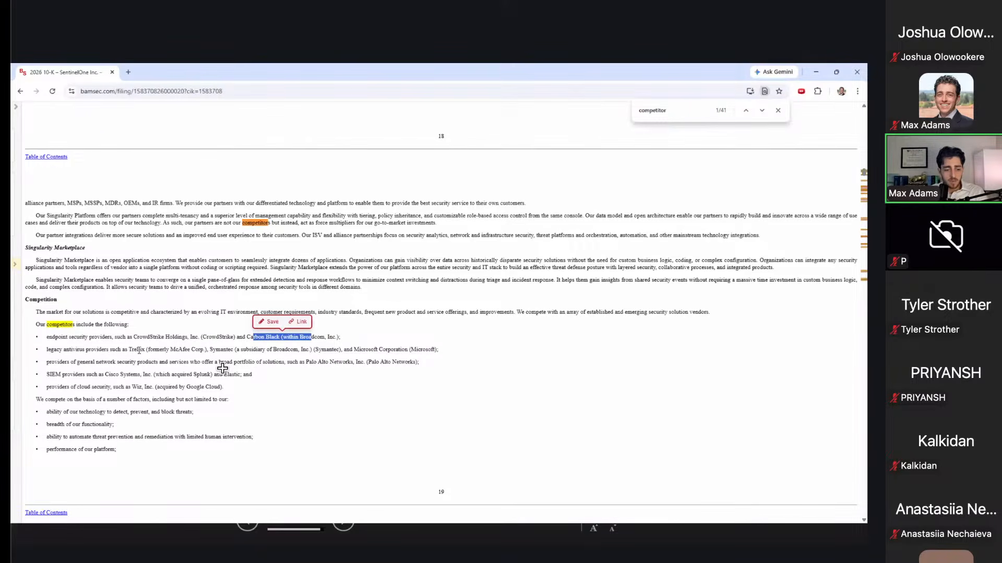
{"action": "left_click", "coordinate": [277, 351]}
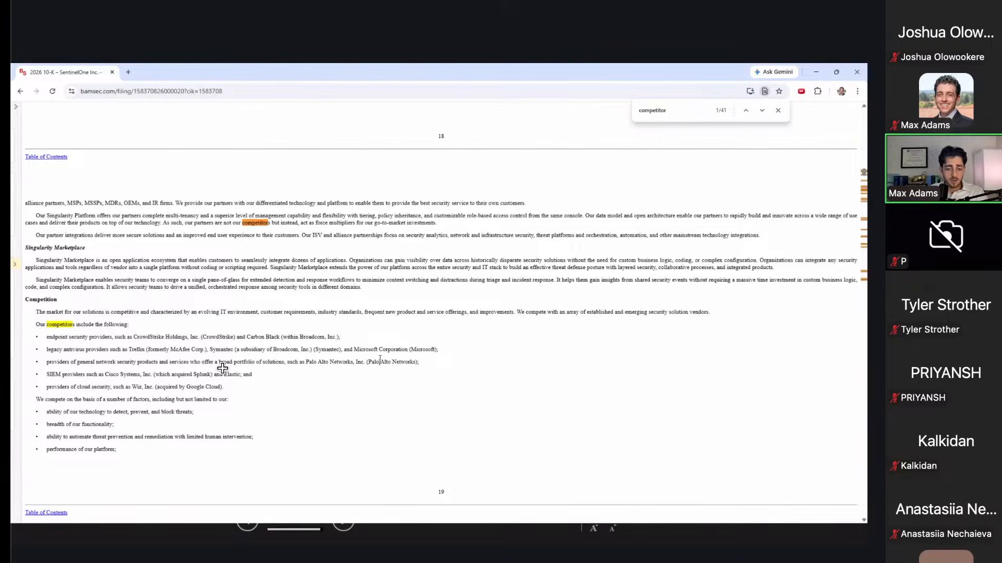
Step: Select Crowdstrike and Palo Alto Networks in Excel's peer list, then return to the 10-K
{"action": "key", "text": "alt+Tab"}
{"action": "left_click", "coordinate": [104, 314]}
{"action": "key", "text": "Up"}
{"action": "key", "text": "shift+Down"}
{"action": "key", "text": "alt+Tab"}
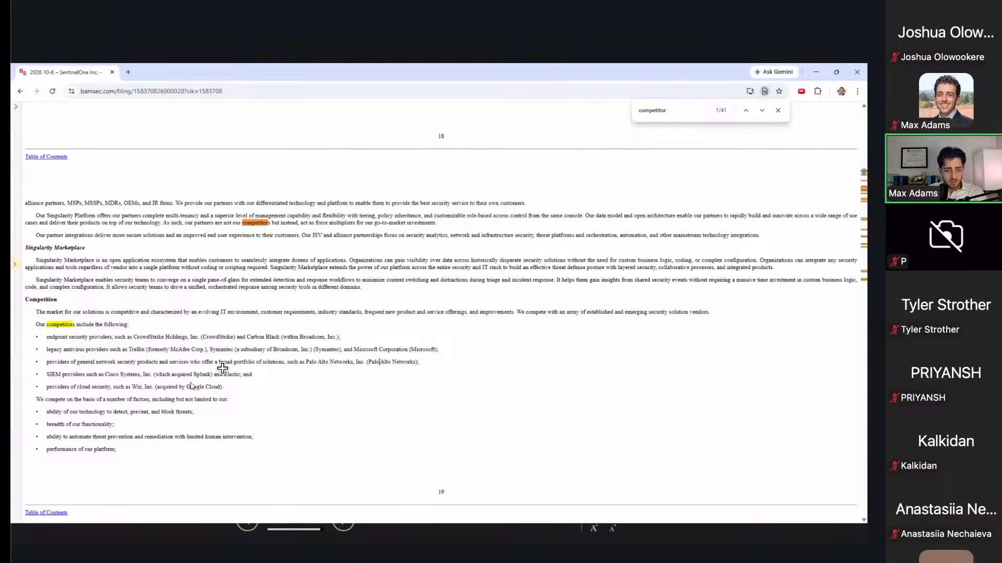
{"action": "key", "text": "alt+Tab"}
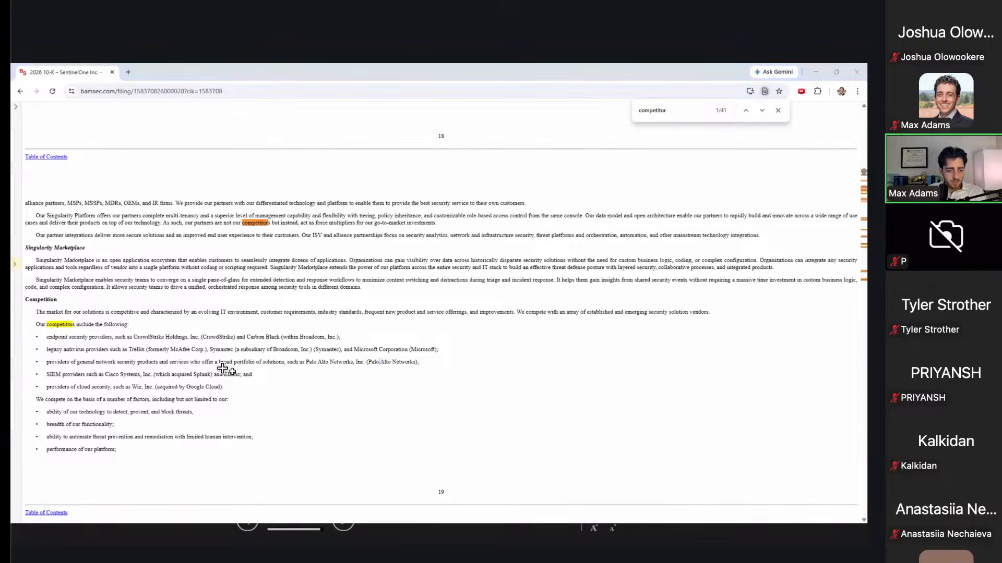
{"action": "key", "text": "Down"}
{"action": "key", "text": "Down"}
{"action": "key", "text": "Down"}
{"action": "key", "text": "Up"}
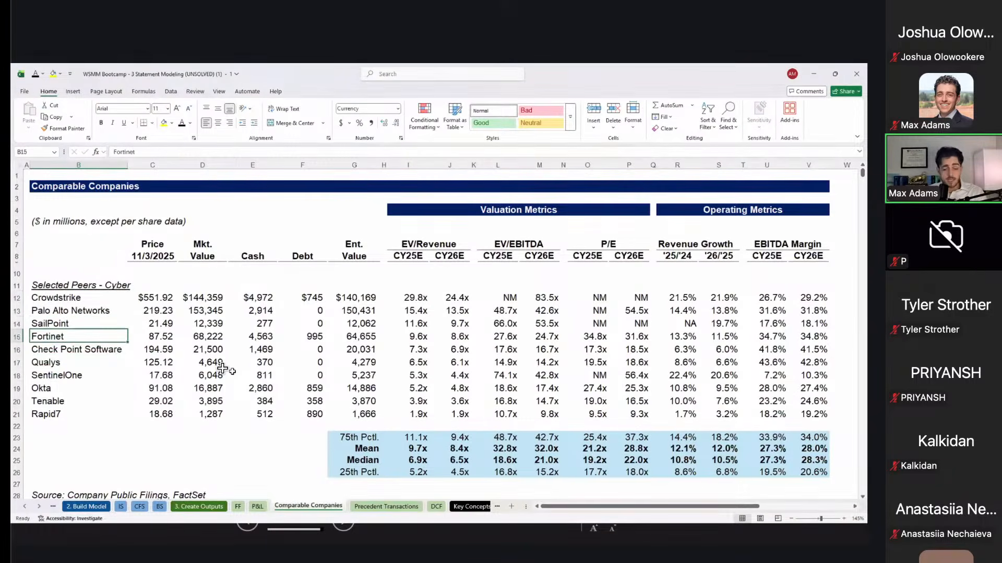
{"action": "key", "text": "alt+Tab"}
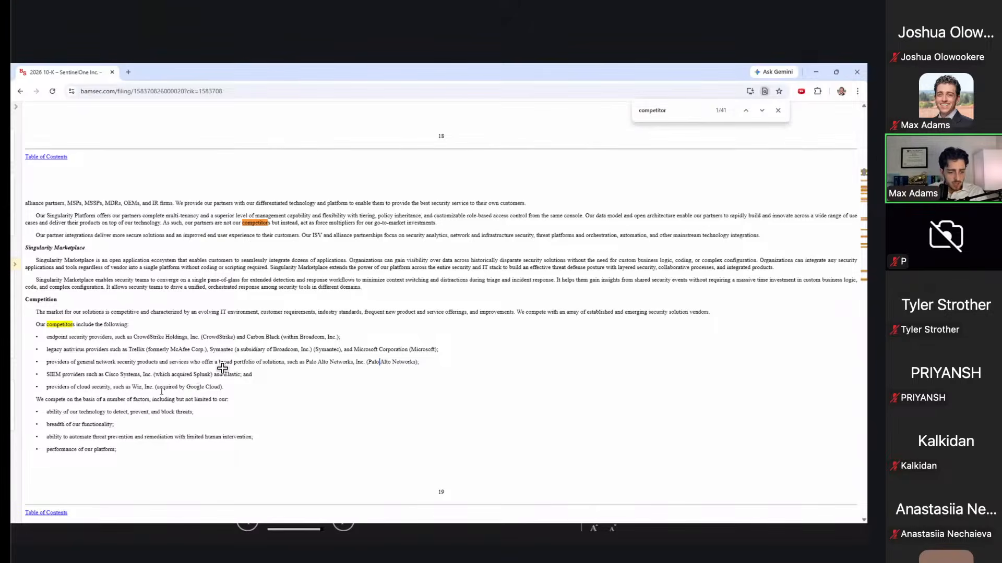
{"action": "scroll", "coordinate": [144, 399], "scroll_direction": "down", "scroll_amount": 1}
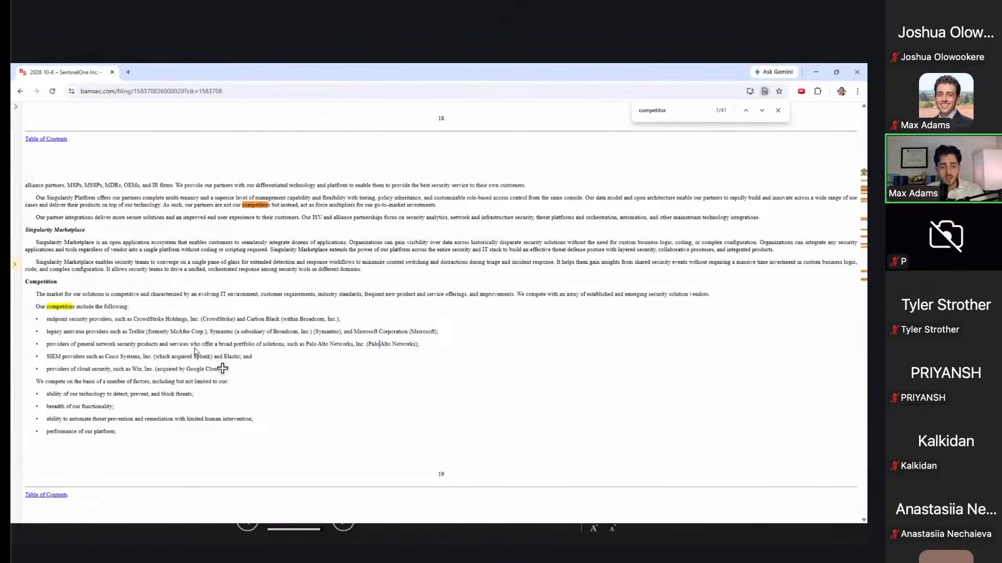
{"action": "key", "text": "alt+Tab"}
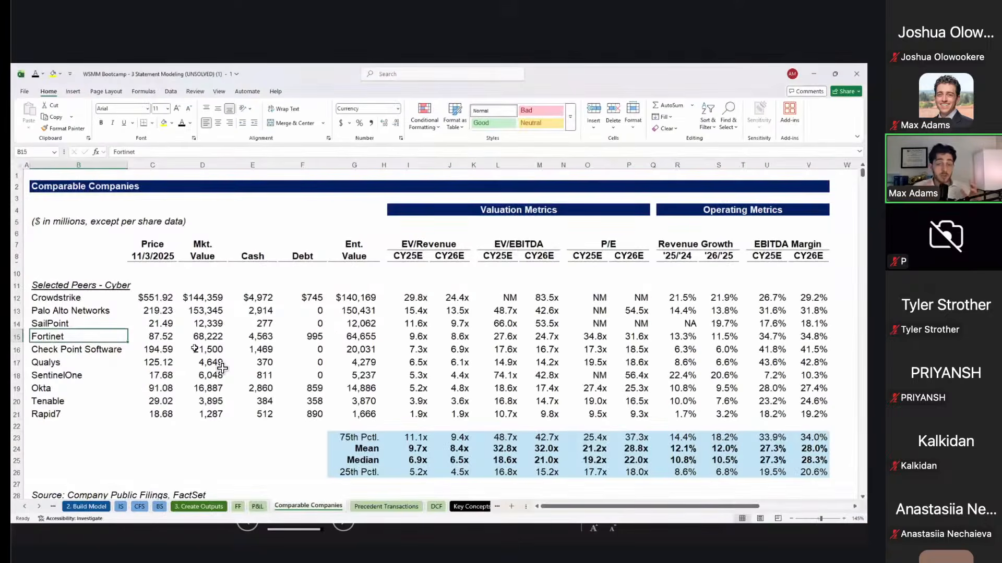
{"action": "key", "text": "Up"}
{"action": "key", "text": "Up"}
{"action": "key", "text": "Up"}
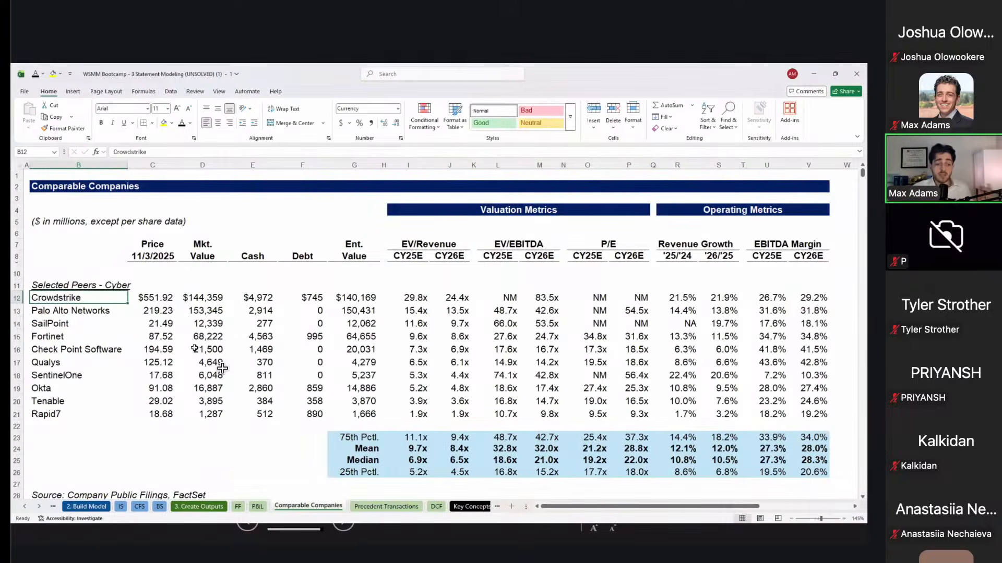
{"action": "key", "text": "Down"}
{"action": "key", "text": "Down"}
{"action": "key", "text": "Down"}
{"action": "key", "text": "Down"}
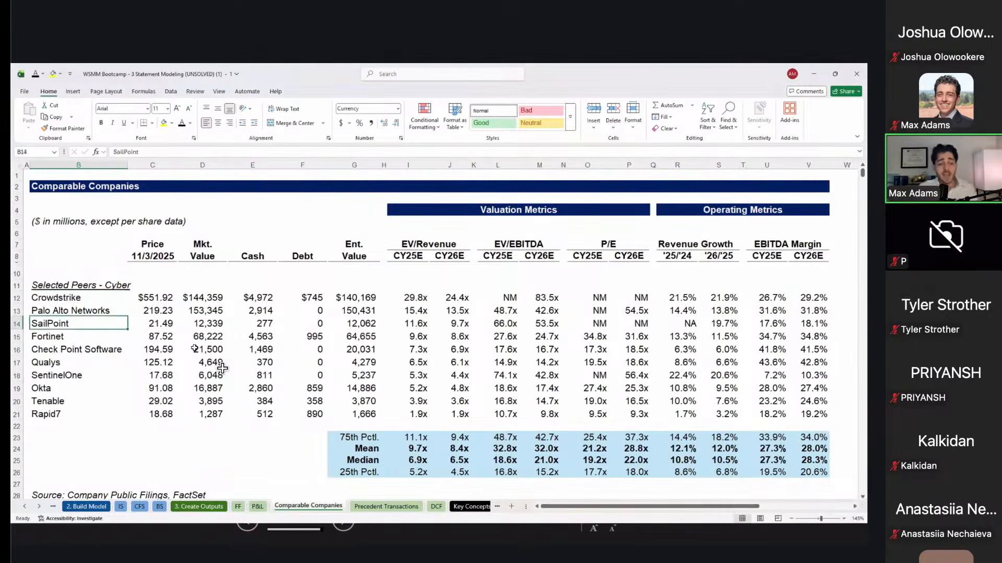
{"action": "key", "text": "Up"}
{"action": "key", "text": "Down"}
{"action": "key", "text": "Down"}
{"action": "key", "text": "Up"}
{"action": "key", "text": "Up"}
{"action": "key", "text": "Up"}
{"action": "key", "text": "Up"}
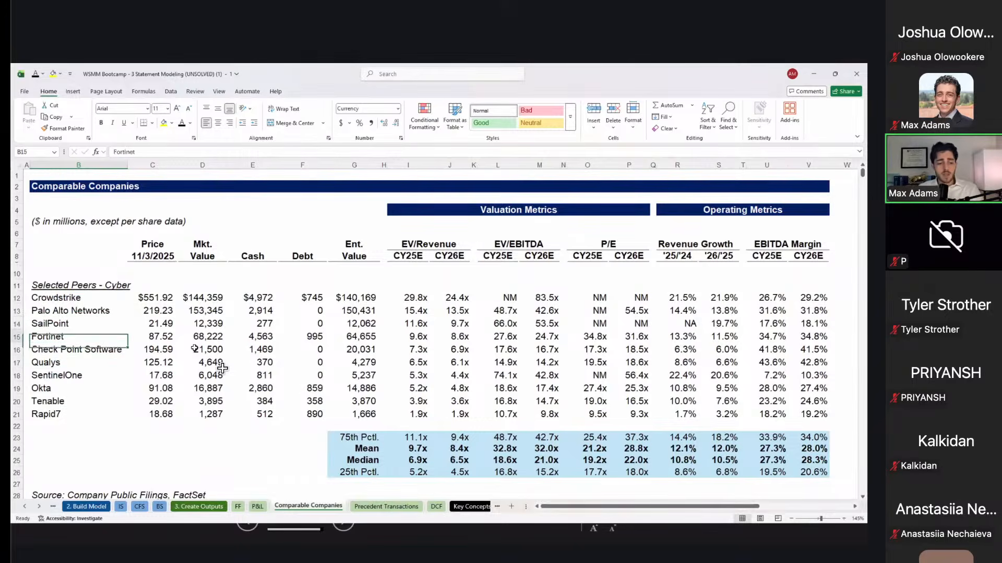
{"action": "key", "text": "Down"}
{"action": "key", "text": "ctrl+shift+Down"}
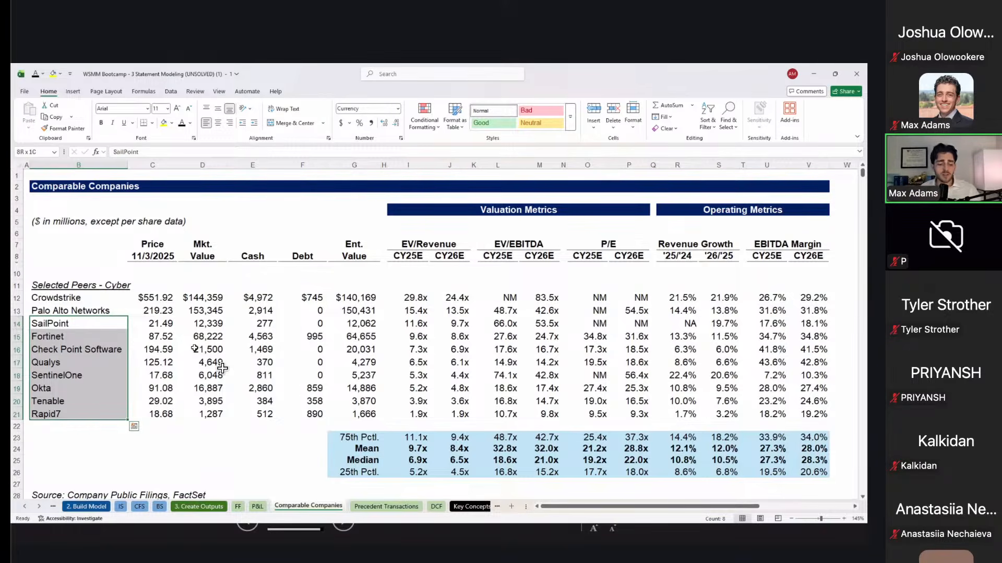
{"action": "key", "text": "alt+Tab"}
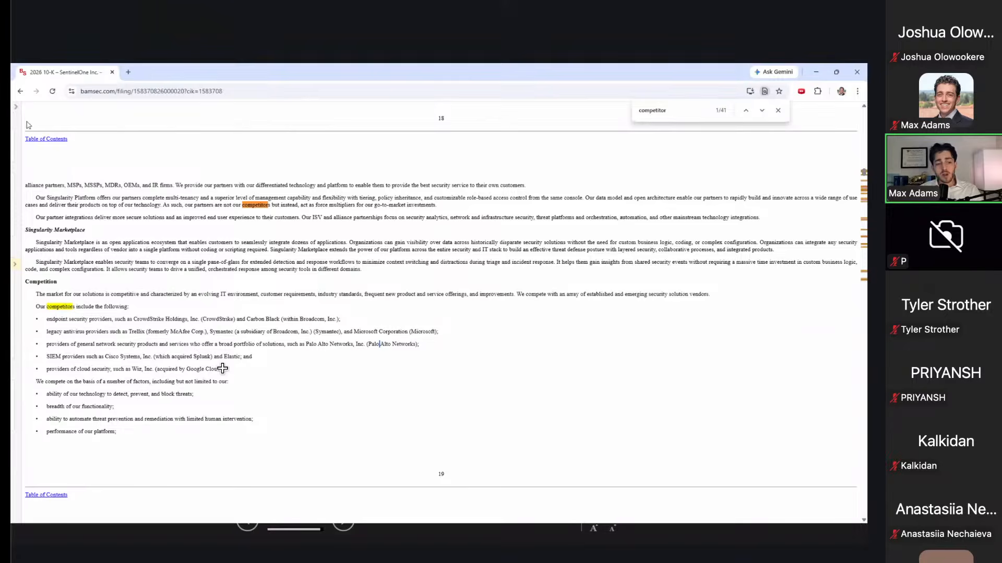
Step: Open the FY2026 10-K from SentinelOne's filings list via the side panel
{"action": "left_click", "coordinate": [16, 109]}
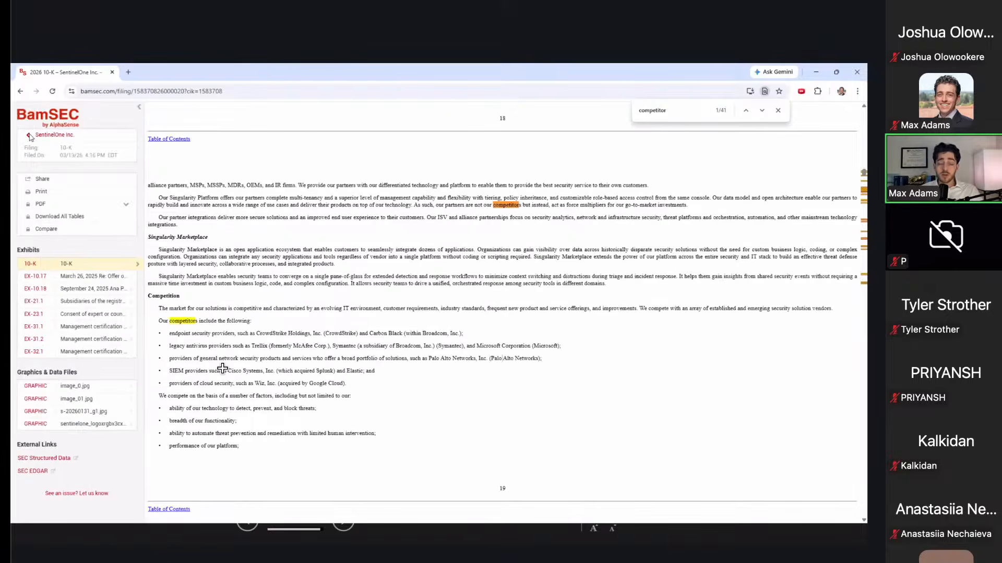
{"action": "left_click", "coordinate": [29, 137]}
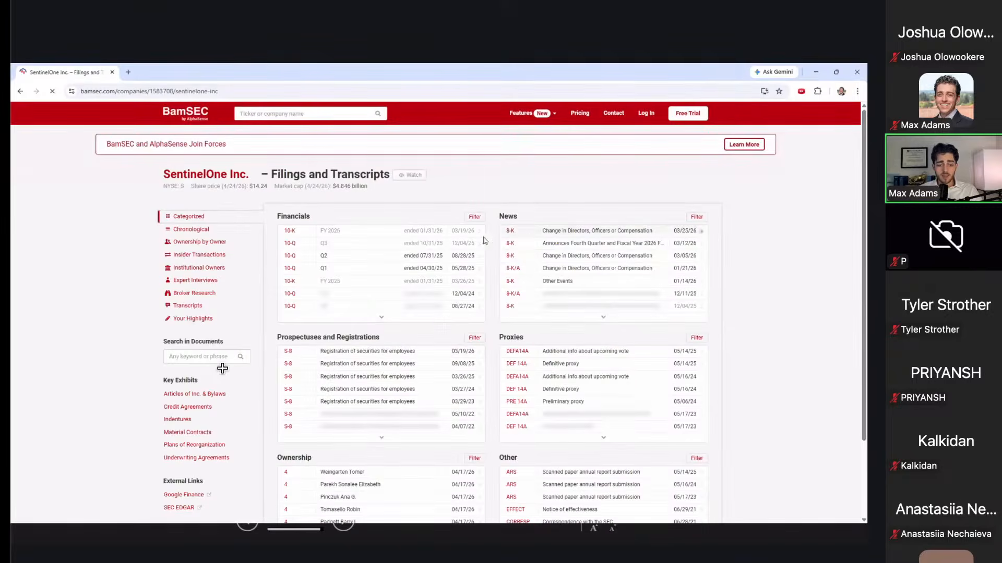
{"action": "left_click", "coordinate": [442, 237]}
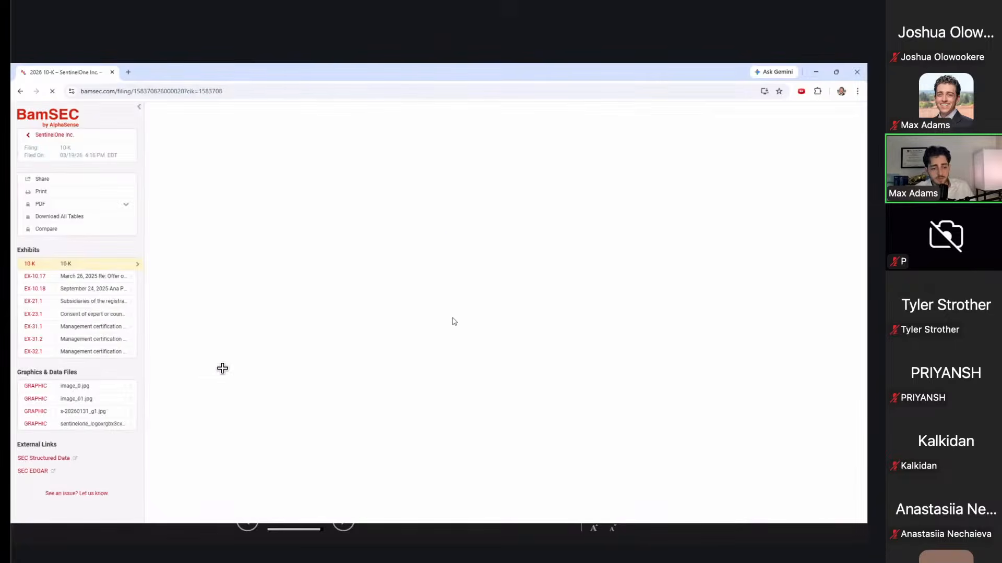
Step: Select the income tax reconciliation rows and the deferred tax components sentence
{"action": "scroll", "coordinate": [452, 320], "scroll_direction": "down", "scroll_amount": 10}
{"action": "scroll", "coordinate": [453, 321], "scroll_direction": "down", "scroll_amount": 4}
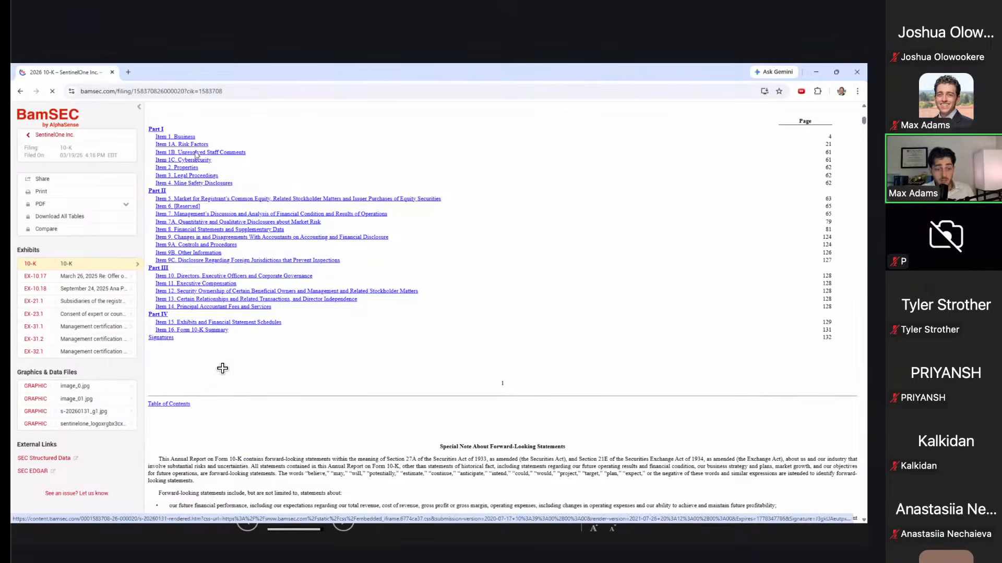
{"action": "scroll", "coordinate": [378, 283], "scroll_direction": "up", "scroll_amount": 15}
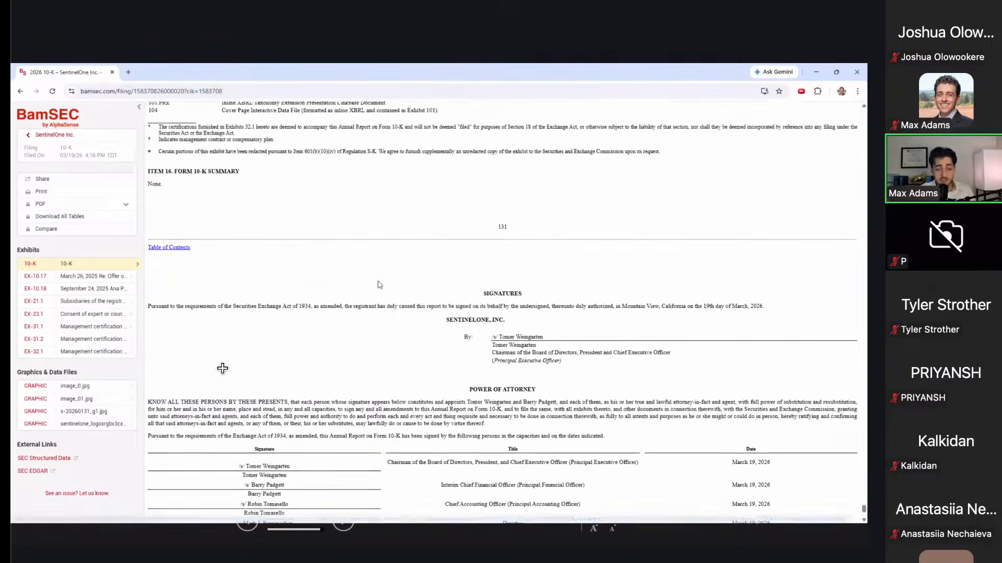
{"action": "scroll", "coordinate": [378, 282], "scroll_direction": "up", "scroll_amount": 15}
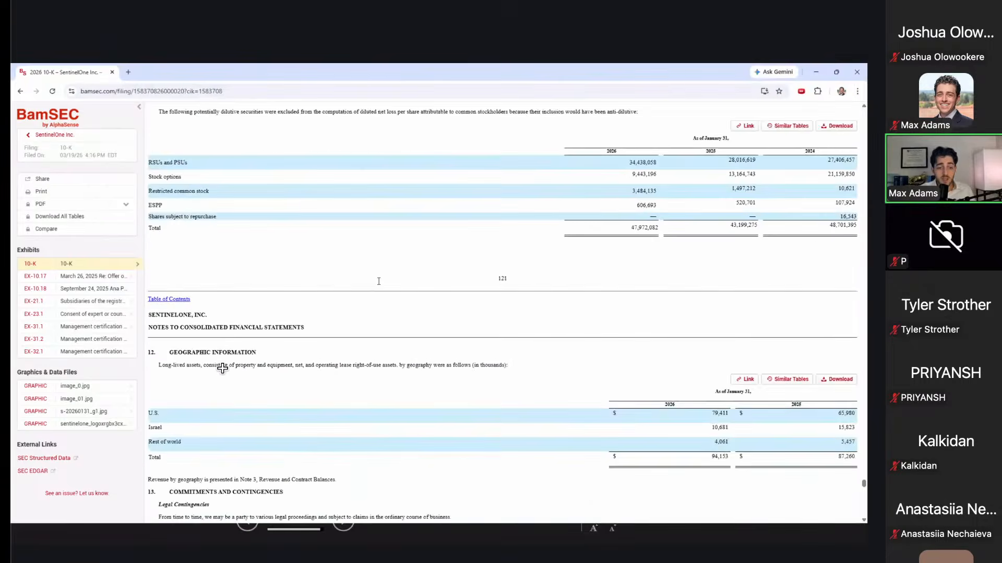
{"action": "left_click_drag", "start_coordinate": [175, 327], "coordinate": [227, 384]}
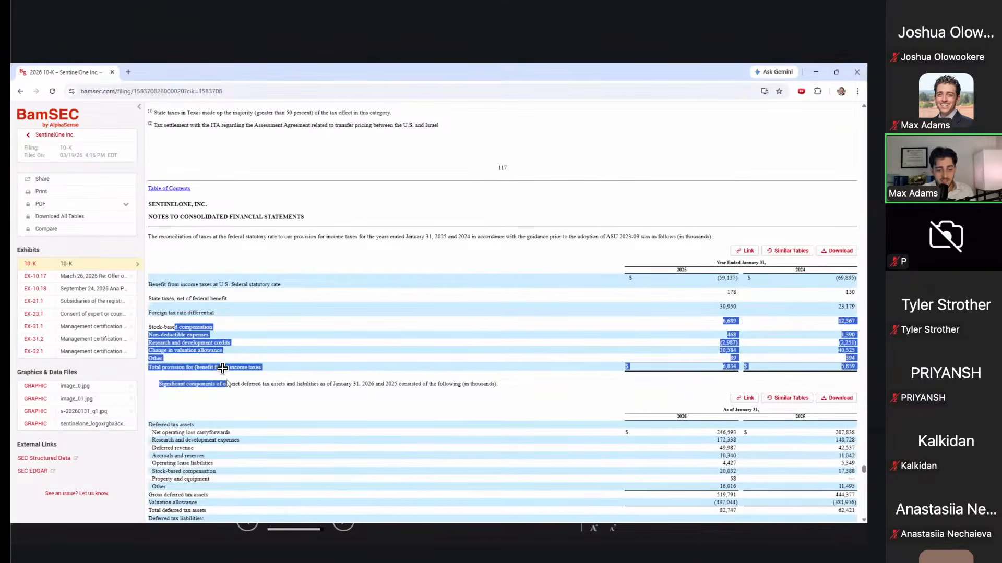
{"action": "triple_click", "coordinate": [250, 386]}
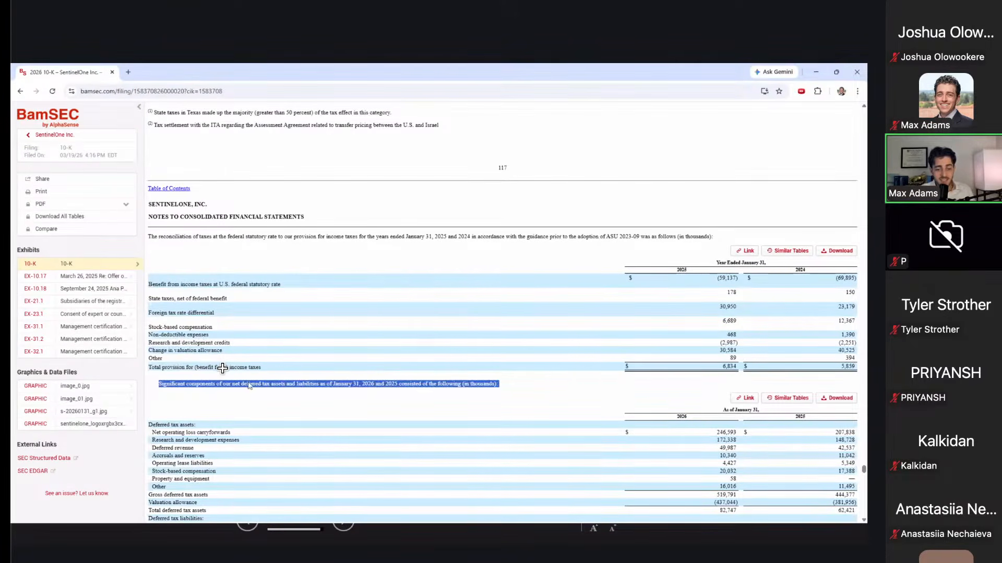
Step: Scroll back up and follow the SentinelOne Inc. sidebar link to the filings overview
{"action": "scroll", "coordinate": [292, 365], "scroll_direction": "up", "scroll_amount": 10}
{"action": "scroll", "coordinate": [363, 336], "scroll_direction": "up", "scroll_amount": 20}
{"action": "scroll", "coordinate": [363, 335], "scroll_direction": "up", "scroll_amount": 20}
{"action": "scroll", "coordinate": [363, 335], "scroll_direction": "up", "scroll_amount": 15}
{"action": "scroll", "coordinate": [362, 336], "scroll_direction": "up", "scroll_amount": 20}
{"action": "left_click", "coordinate": [75, 135]}
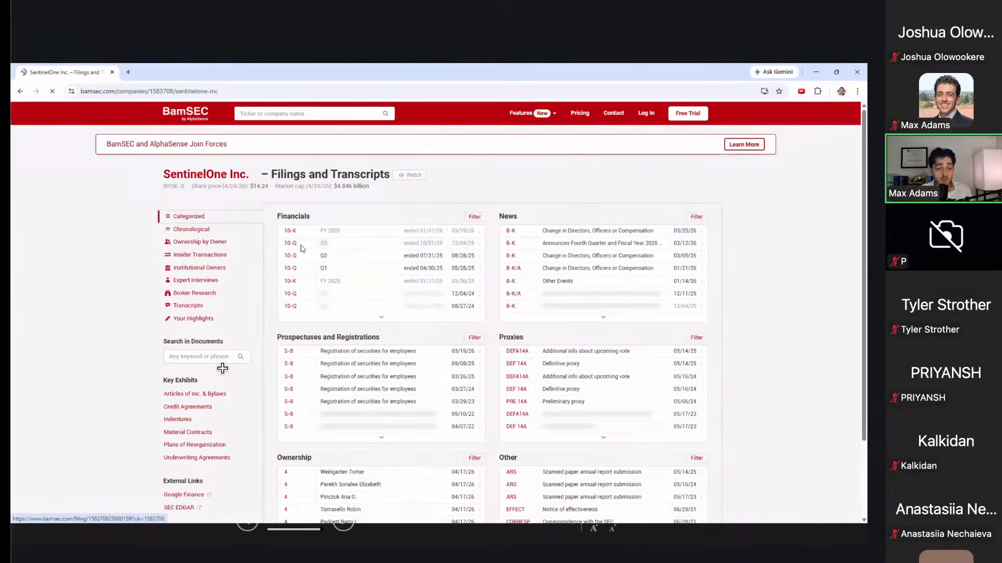
{"action": "left_click", "coordinate": [300, 248]}
{"action": "scroll", "coordinate": [400, 325], "scroll_direction": "down", "scroll_amount": 5}
{"action": "scroll", "coordinate": [400, 325], "scroll_direction": "down", "scroll_amount": 3}
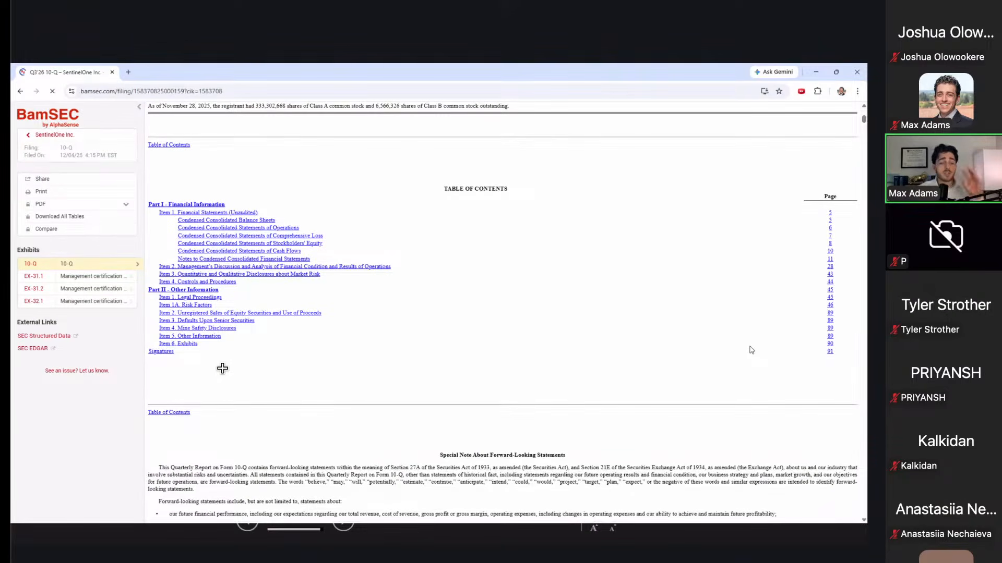
{"action": "scroll", "coordinate": [616, 380], "scroll_direction": "down", "scroll_amount": 12}
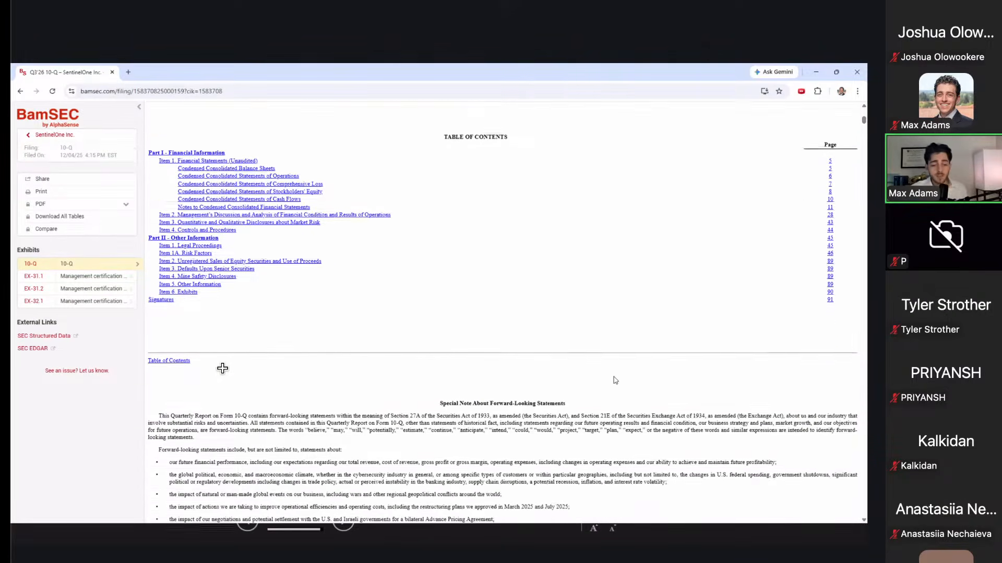
{"action": "scroll", "coordinate": [616, 380], "scroll_direction": "down", "scroll_amount": 15}
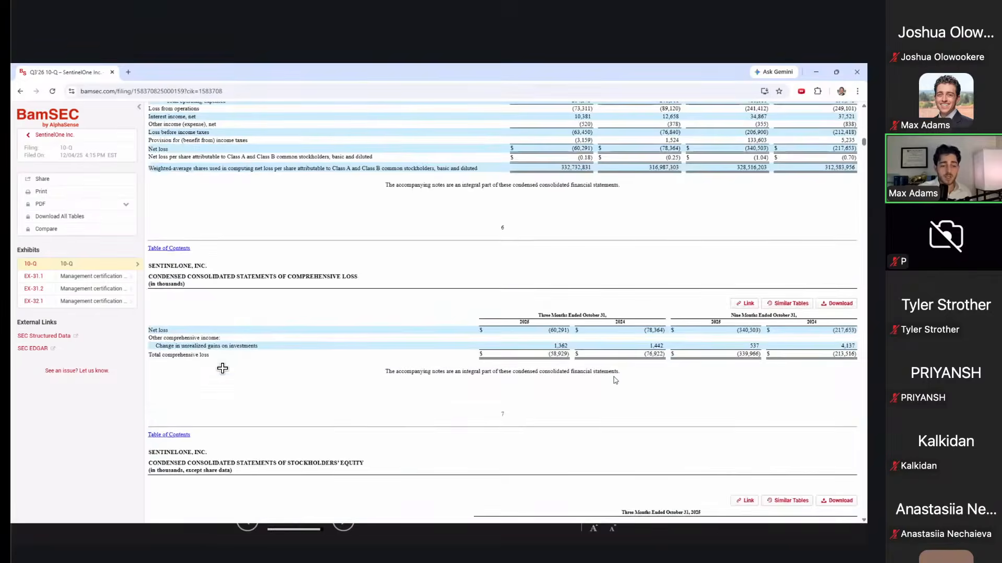
{"action": "scroll", "coordinate": [310, 290], "scroll_direction": "up", "scroll_amount": 13}
{"action": "right_click", "coordinate": [259, 183]}
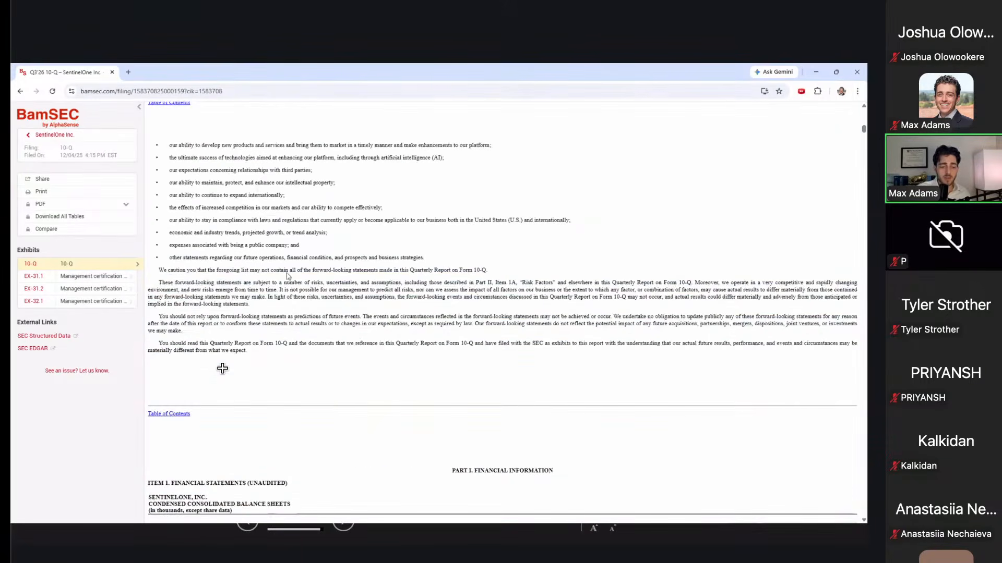
{"action": "scroll", "coordinate": [546, 310], "scroll_direction": "down", "scroll_amount": 20}
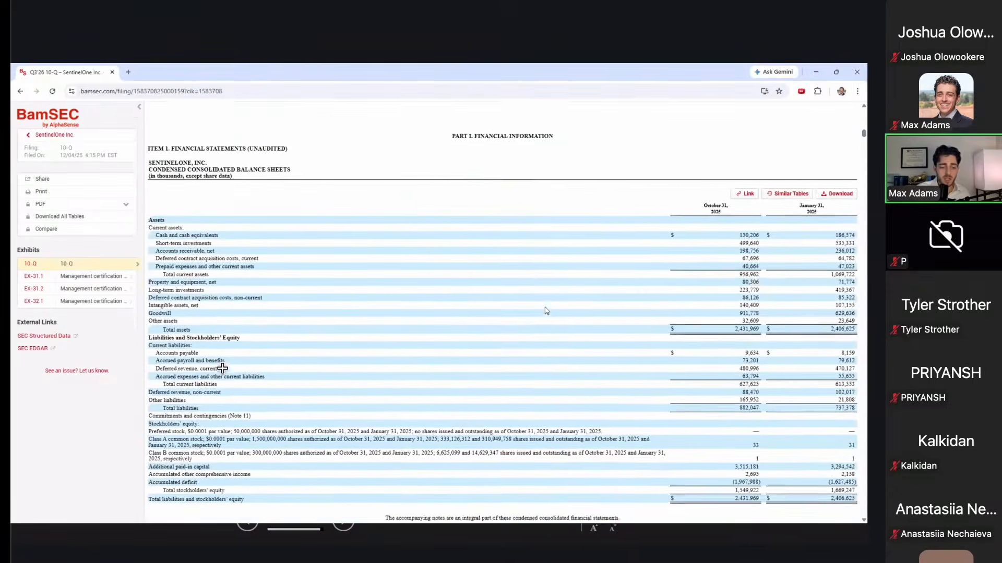
{"action": "scroll", "coordinate": [546, 311], "scroll_direction": "down", "scroll_amount": 20}
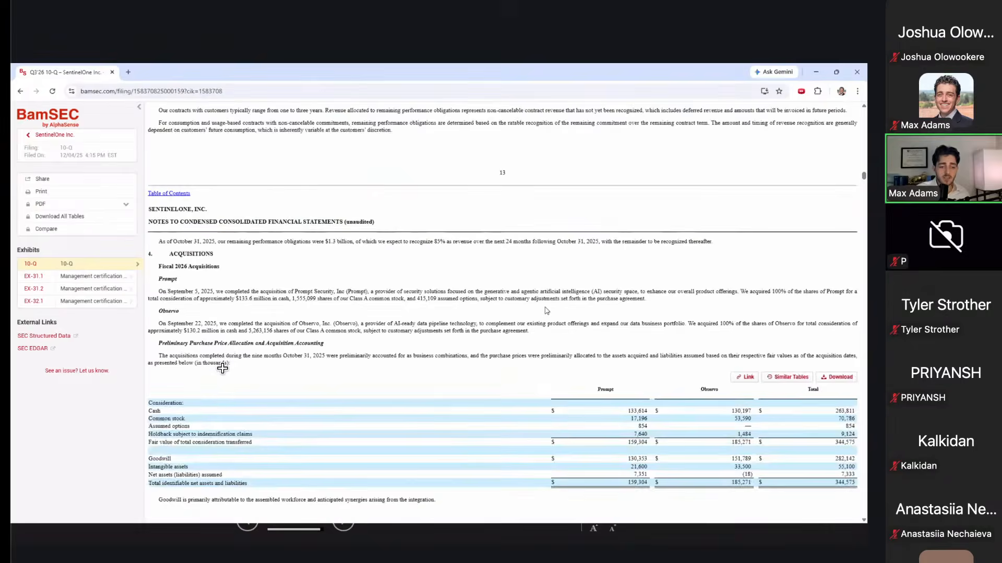
{"action": "scroll", "coordinate": [269, 191], "scroll_direction": "down", "scroll_amount": 1}
{"action": "left_click", "coordinate": [114, 137]}
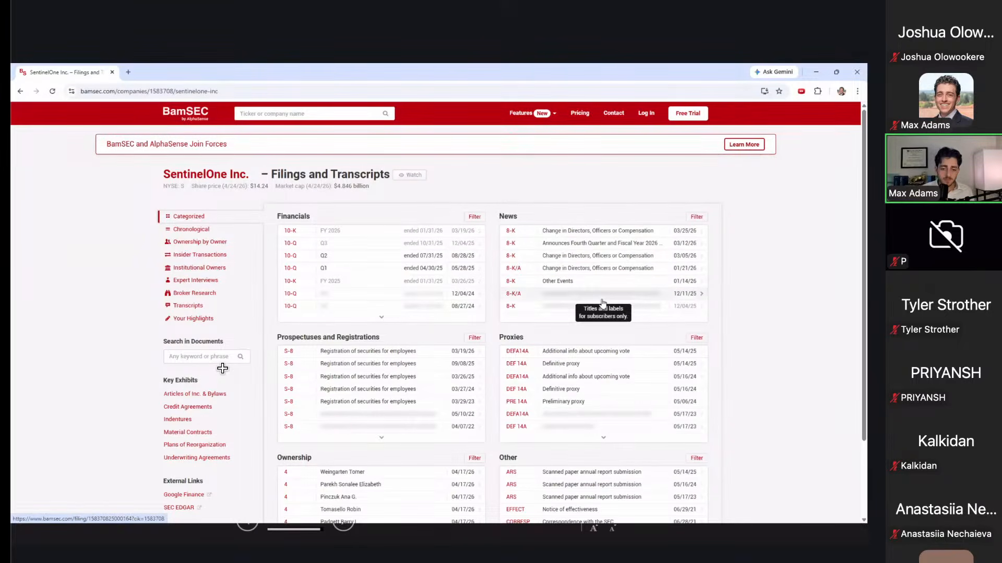
{"action": "left_click", "coordinate": [602, 275]}
{"action": "scroll", "coordinate": [602, 276], "scroll_direction": "down", "scroll_amount": 5}
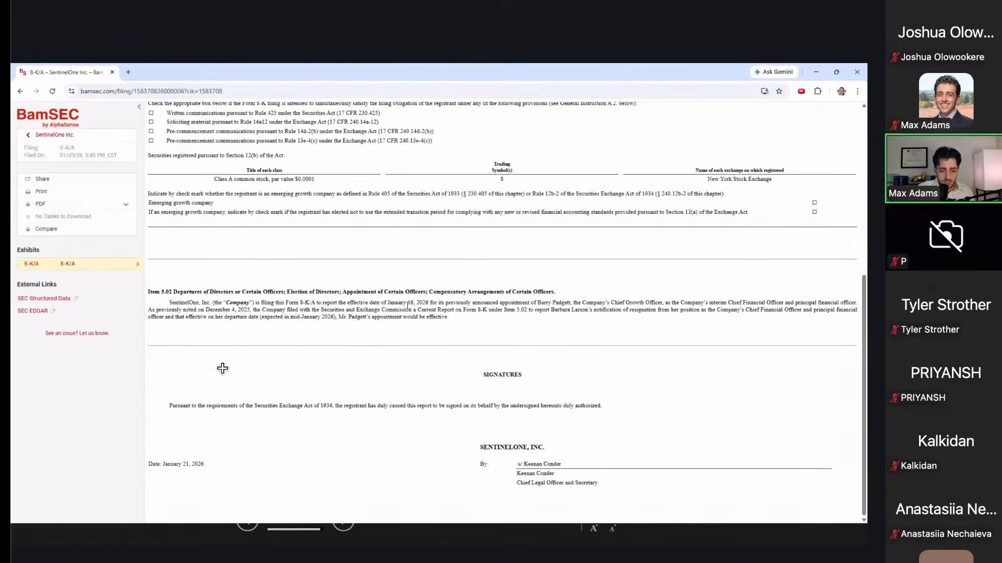
{"action": "left_click_drag", "start_coordinate": [406, 303], "coordinate": [667, 312]}
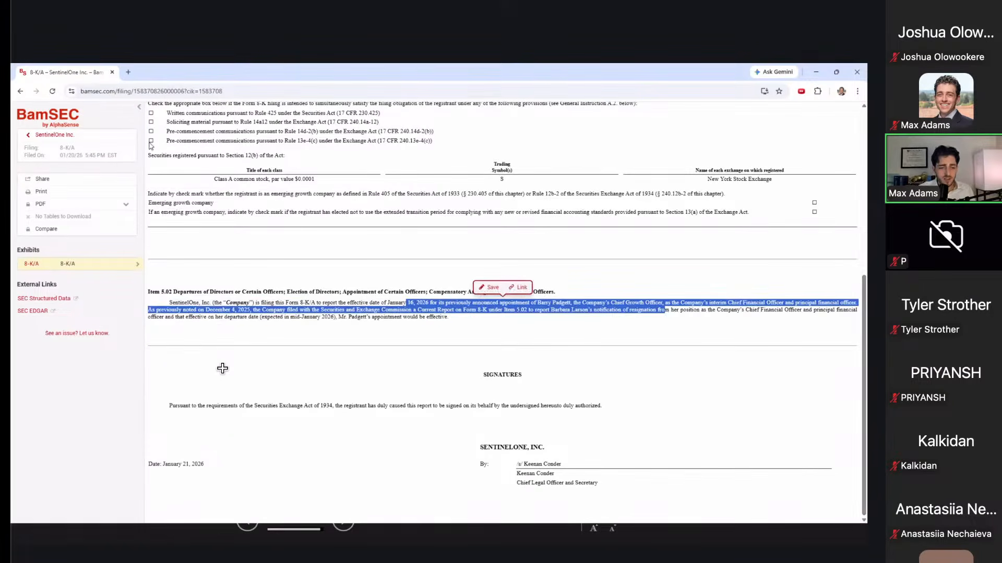
{"action": "left_click", "coordinate": [104, 136]}
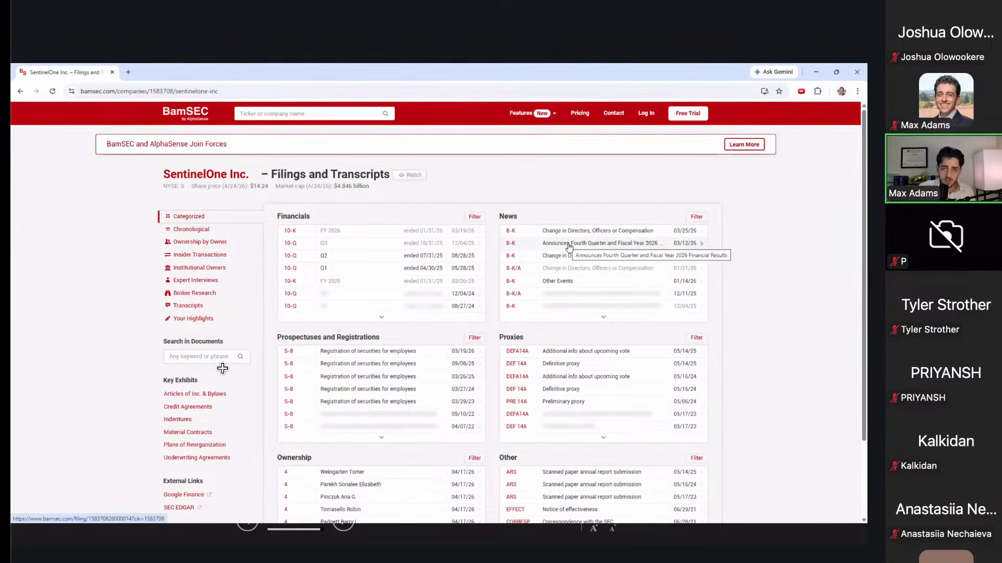
{"action": "left_click", "coordinate": [568, 244]}
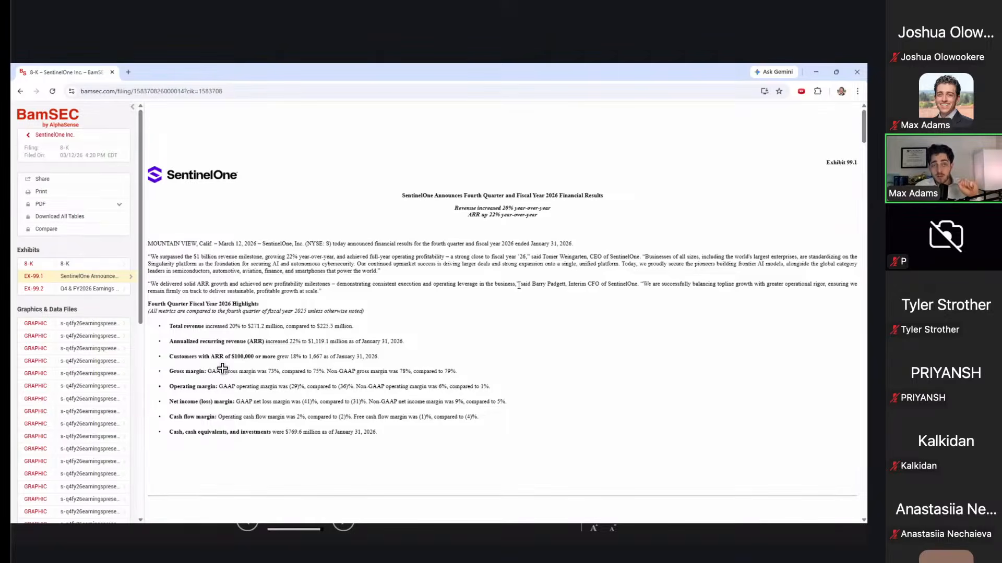
Step: Scroll down SentinelOne's results release to its GAAP to non-GAAP reconciliation tables
{"action": "scroll", "coordinate": [519, 286], "scroll_direction": "down", "scroll_amount": 2}
{"action": "scroll", "coordinate": [518, 287], "scroll_direction": "down", "scroll_amount": 2}
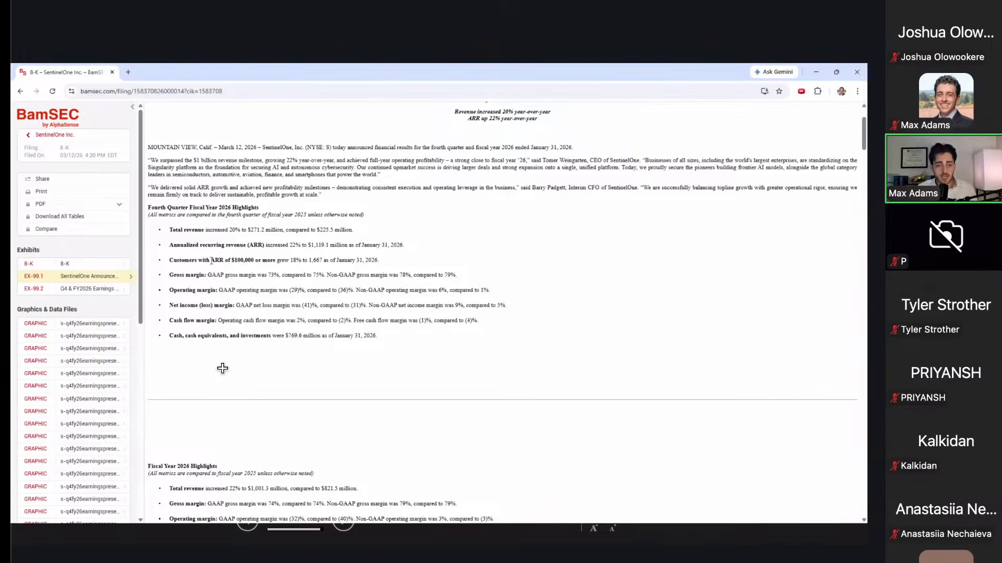
{"action": "scroll", "coordinate": [211, 260], "scroll_direction": "down", "scroll_amount": 5}
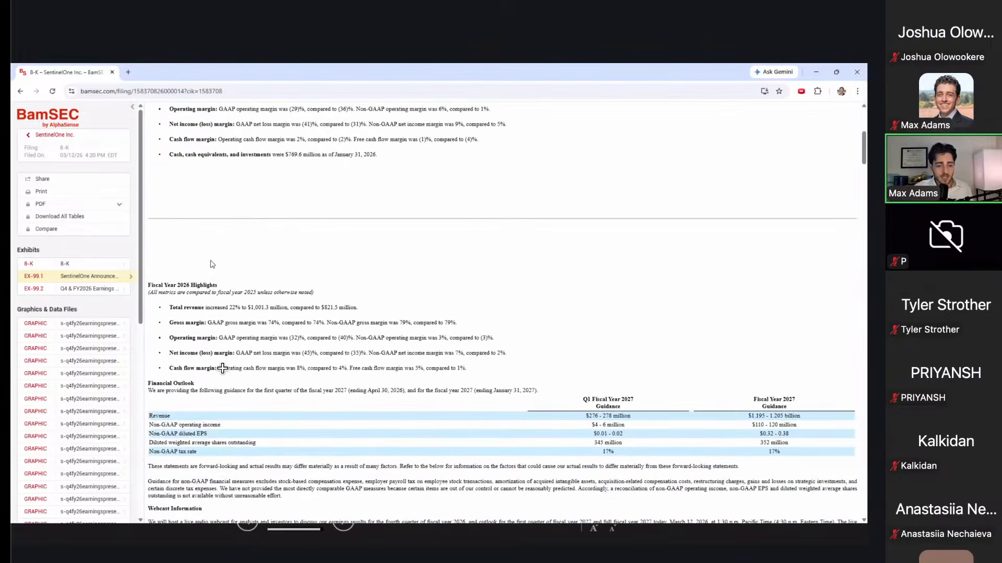
{"action": "scroll", "coordinate": [228, 341], "scroll_direction": "down", "scroll_amount": 10}
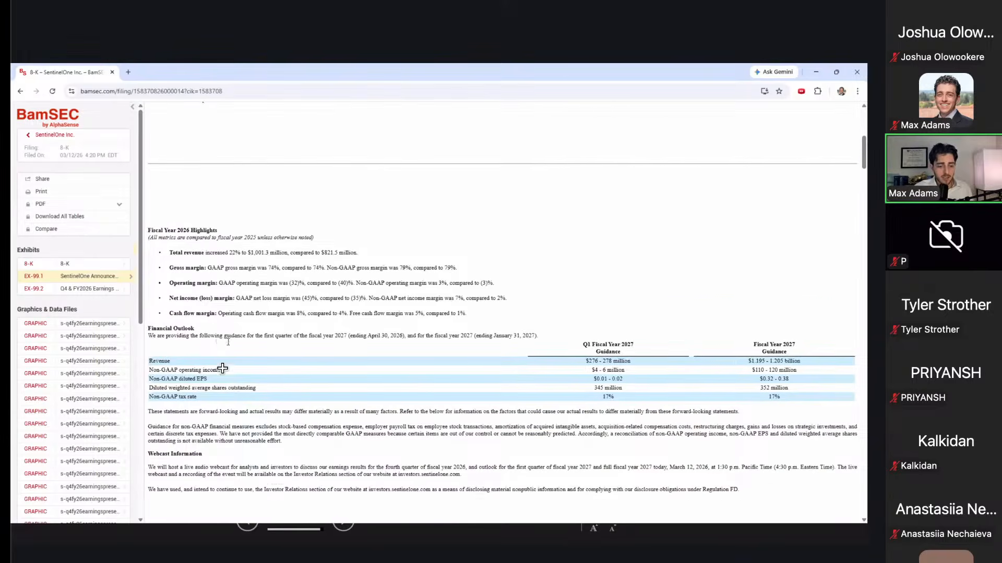
{"action": "scroll", "coordinate": [228, 342], "scroll_direction": "down", "scroll_amount": 15}
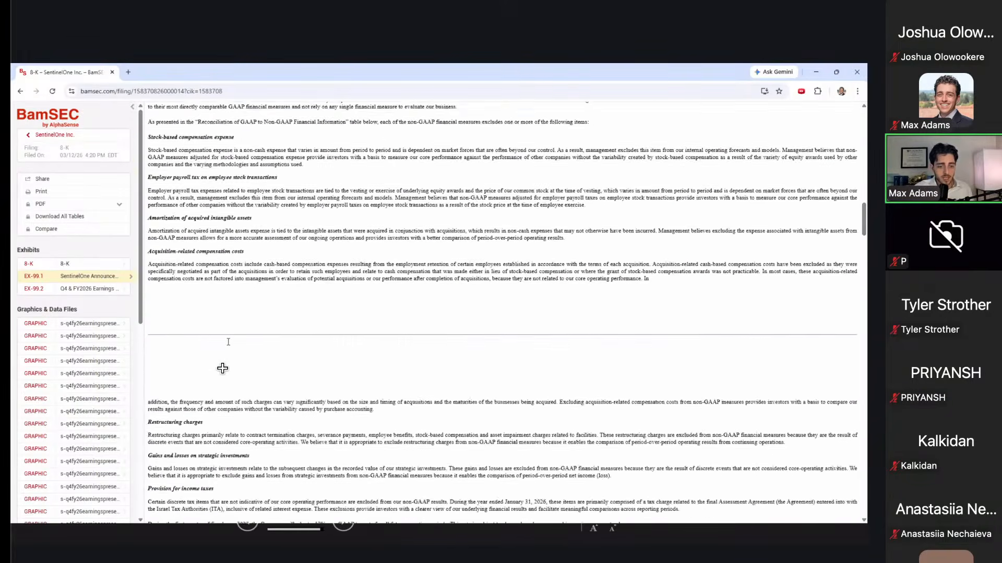
{"action": "scroll", "coordinate": [228, 344], "scroll_direction": "down", "scroll_amount": 15}
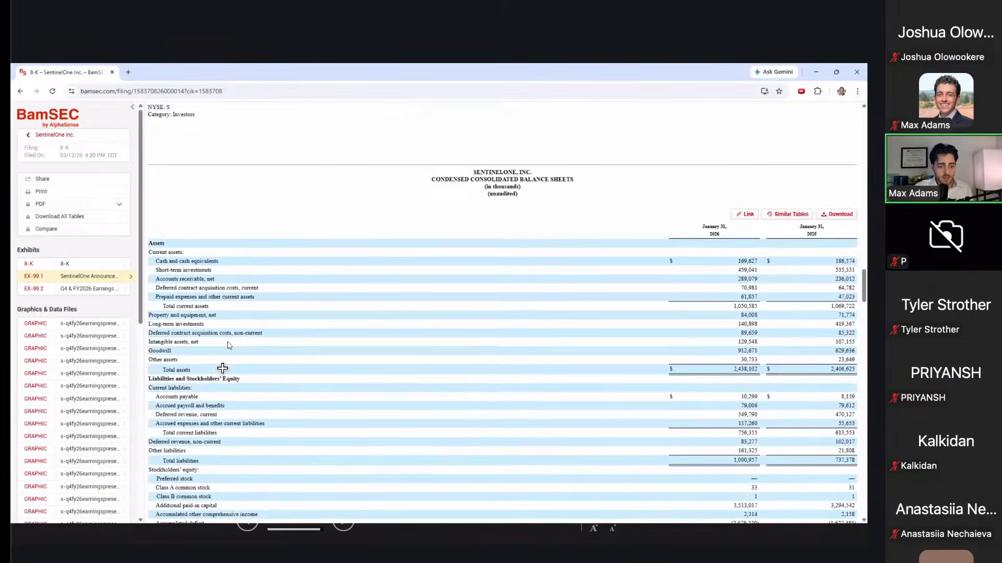
{"action": "scroll", "coordinate": [228, 342], "scroll_direction": "down", "scroll_amount": 15}
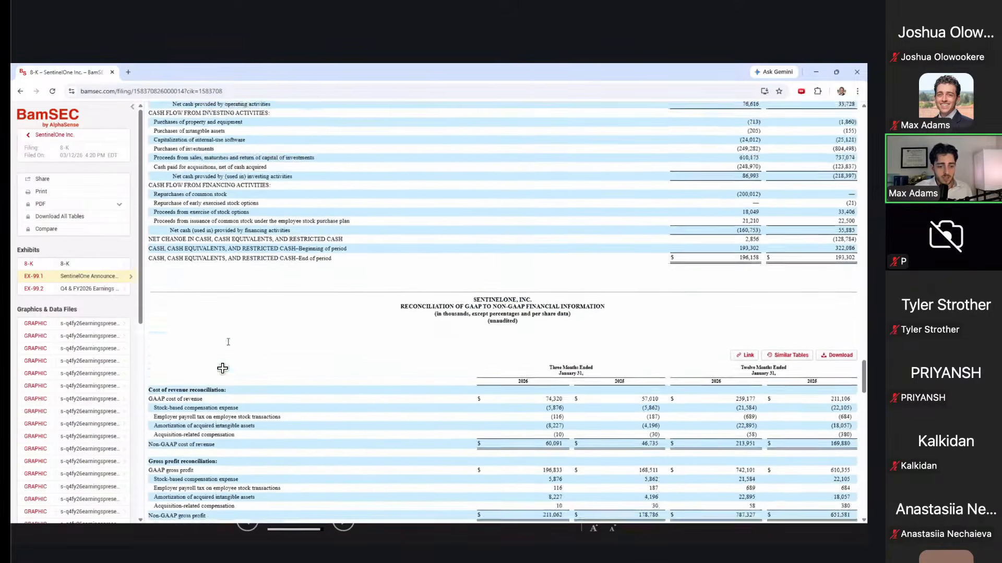
{"action": "scroll", "coordinate": [228, 344], "scroll_direction": "up", "scroll_amount": 1}
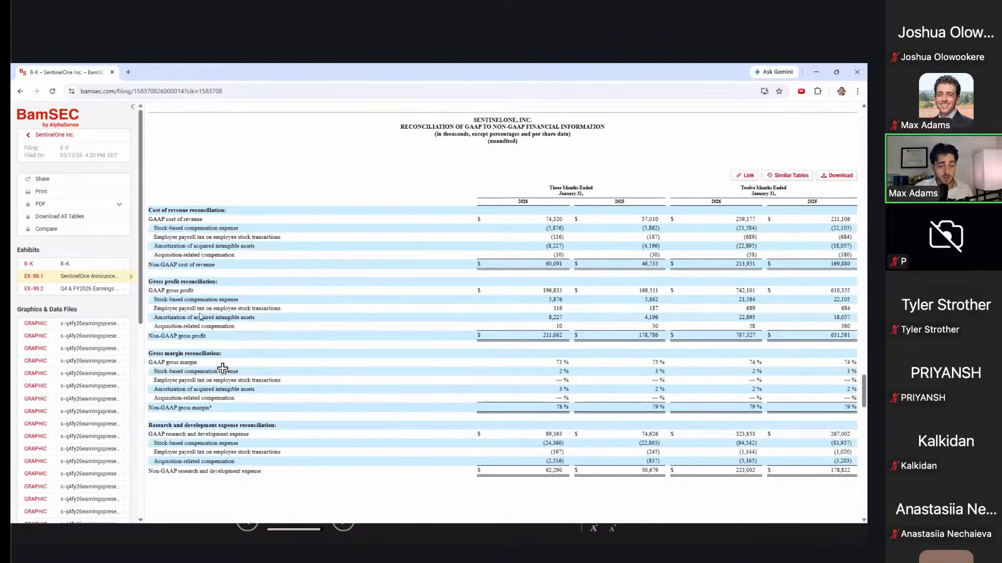
{"action": "scroll", "coordinate": [201, 344], "scroll_direction": "down", "scroll_amount": 3}
Step: Select a line in the reconciliation tables, then switch back to the Excel model
{"action": "left_click_drag", "start_coordinate": [193, 379], "coordinate": [254, 380]}
{"action": "scroll", "coordinate": [254, 380], "scroll_direction": "down", "scroll_amount": 7}
{"action": "scroll", "coordinate": [223, 368], "scroll_direction": "down", "scroll_amount": 12}
{"action": "scroll", "coordinate": [223, 368], "scroll_direction": "up", "scroll_amount": 5}
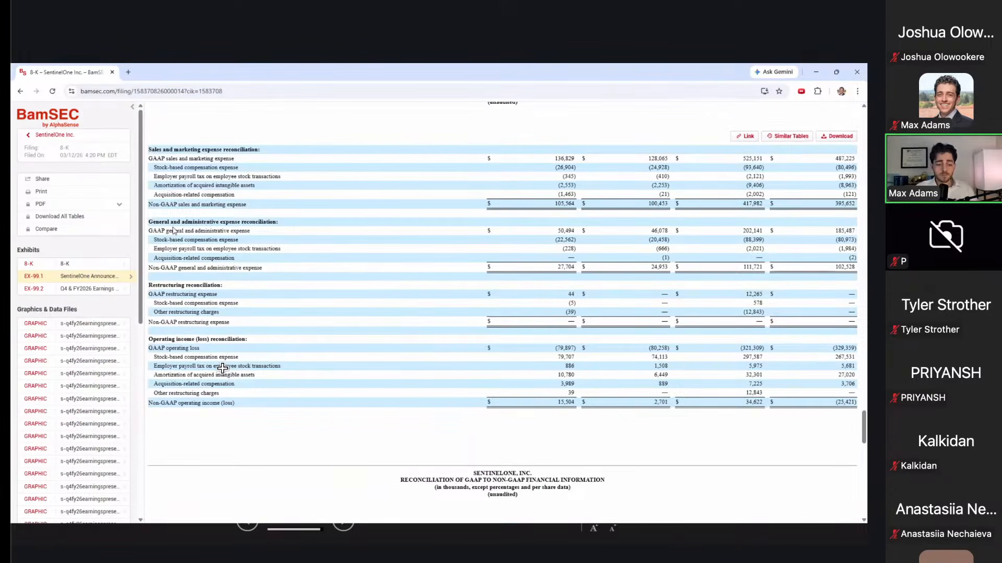
{"action": "key", "text": "alt+Tab"}
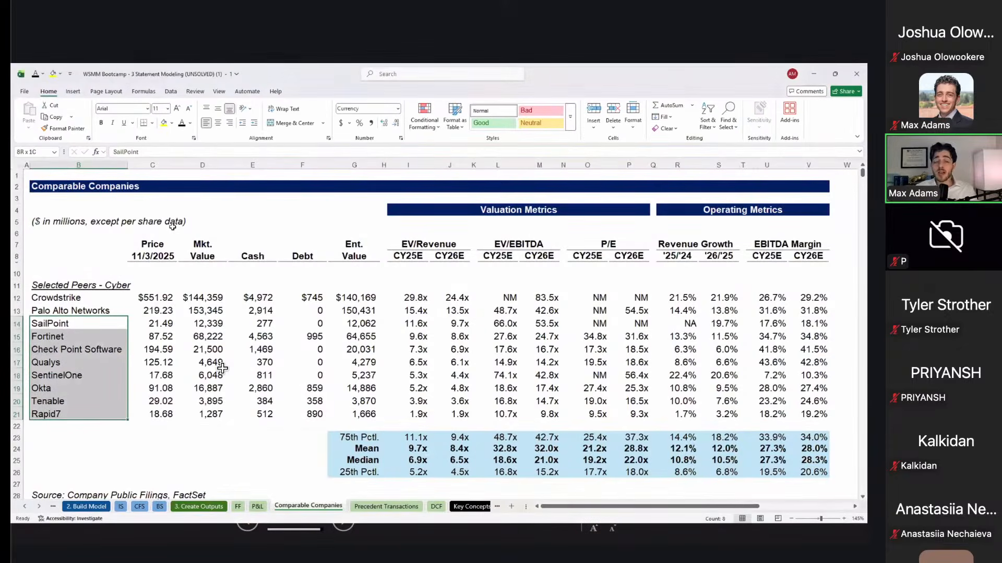
{"action": "left_click_drag", "start_coordinate": [100, 297], "coordinate": [101, 408]}
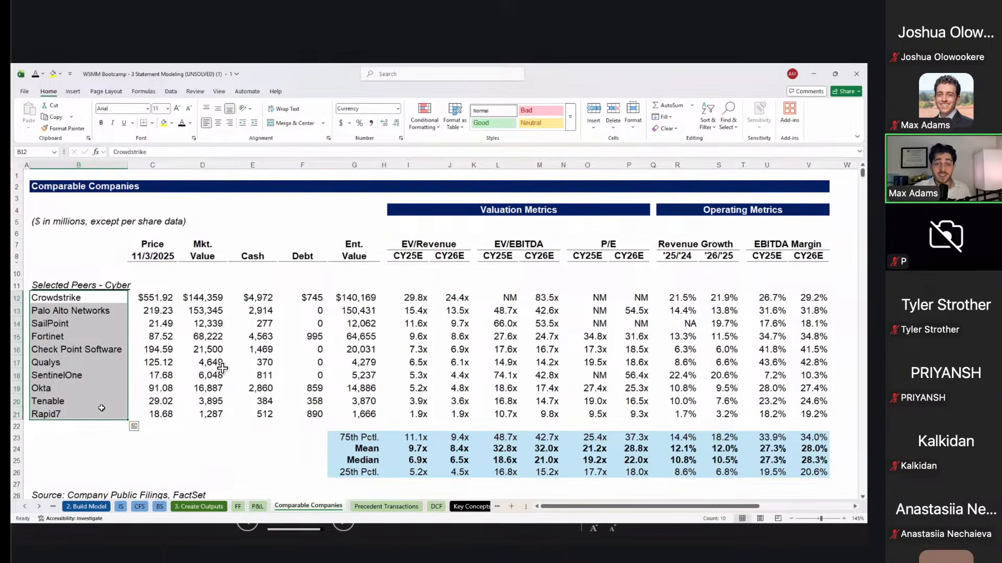
{"action": "left_click", "coordinate": [154, 309]}
{"action": "left_click_drag", "start_coordinate": [461, 351], "coordinate": [736, 389]}
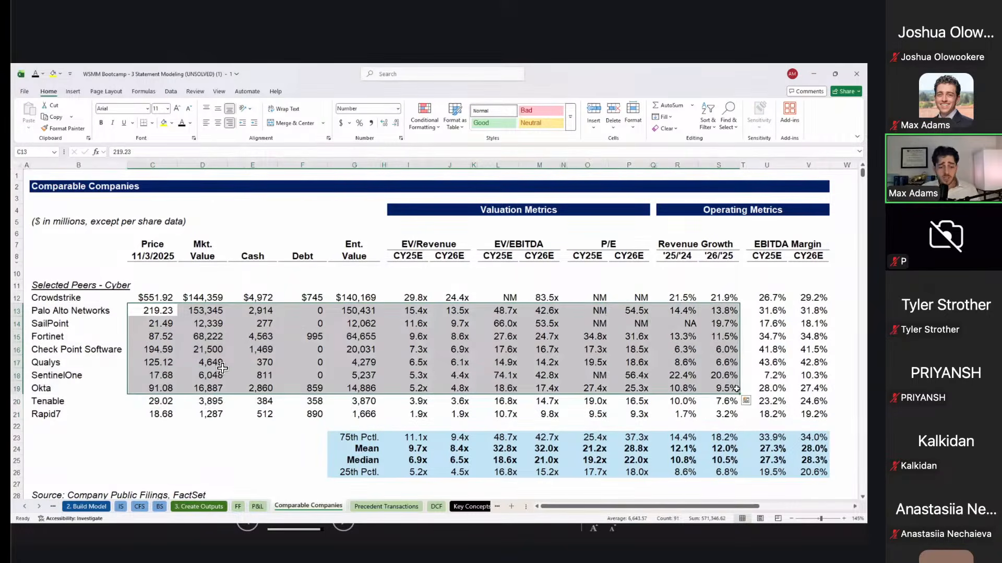
{"action": "left_click", "coordinate": [120, 507]}
{"action": "scroll", "coordinate": [255, 505], "scroll_direction": "up", "scroll_amount": 10}
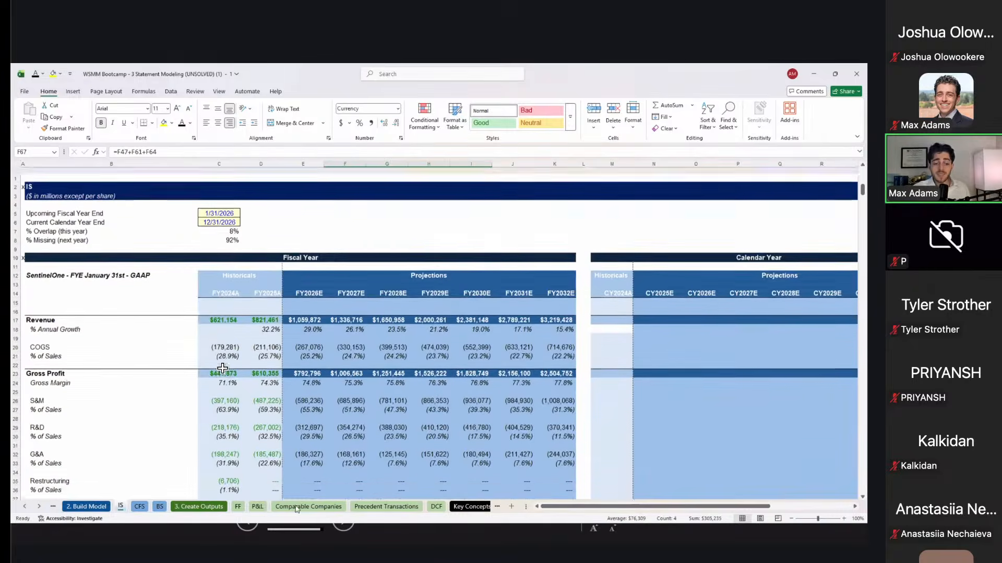
{"action": "left_click", "coordinate": [319, 506]}
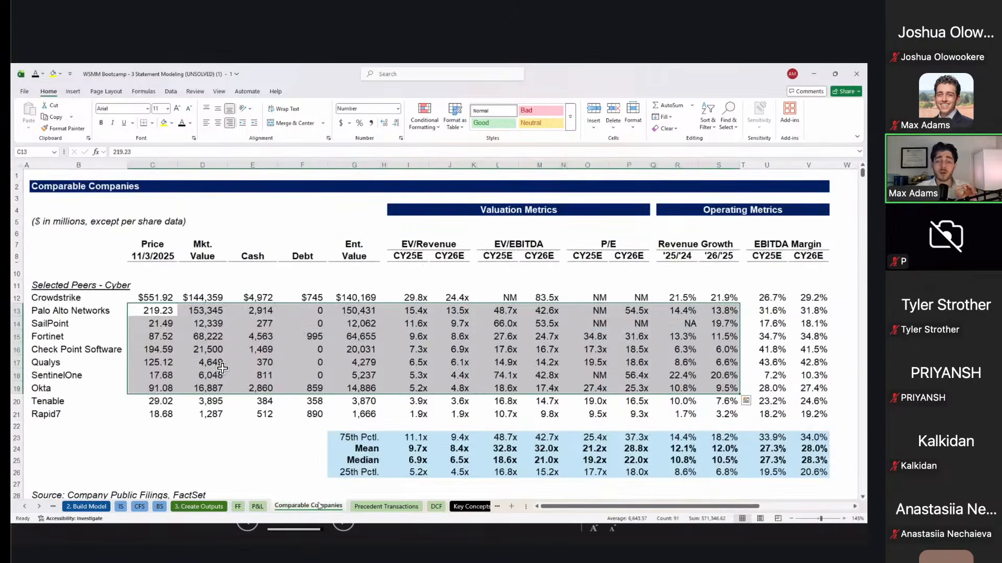
{"action": "left_click", "coordinate": [246, 385]}
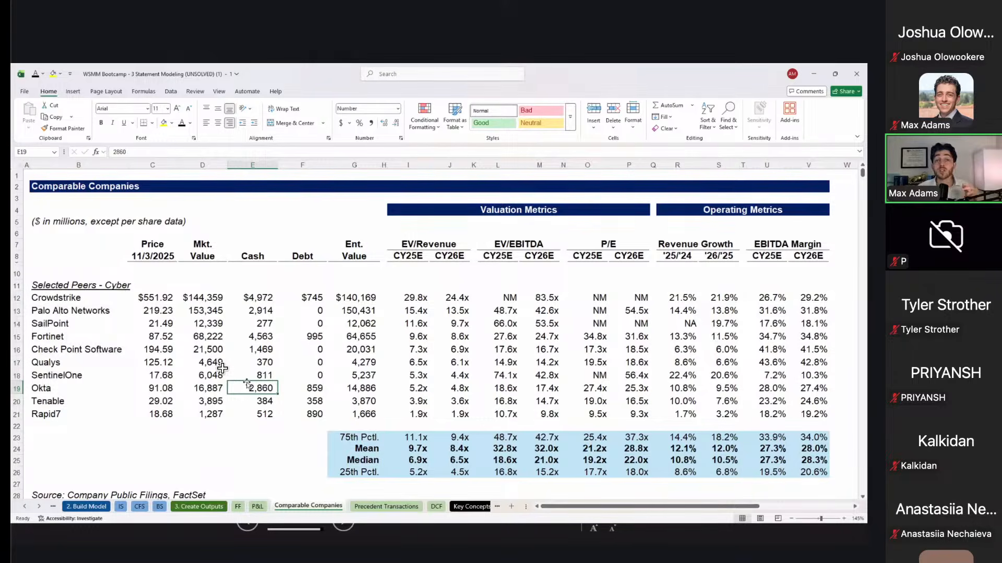
{"action": "key", "text": "Right"}
{"action": "key", "text": "Right"}
{"action": "key", "text": "Up"}
{"action": "key", "text": "Up"}
{"action": "key", "text": "Up"}
{"action": "key", "text": "Right"}
{"action": "key", "text": "Right"}
{"action": "key", "text": "Right"}
{"action": "key", "text": "Right"}
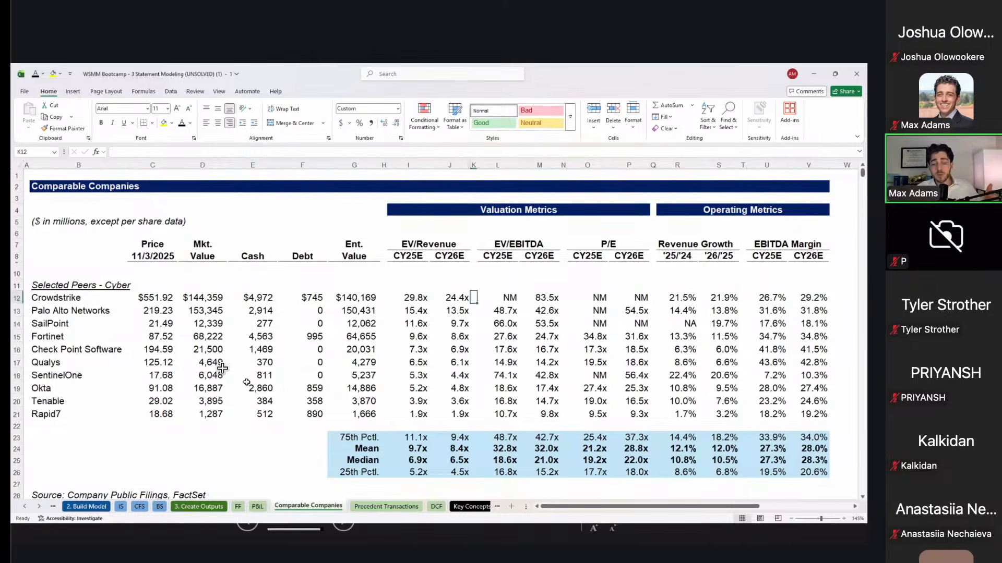
{"action": "key", "text": "Left"}
{"action": "key", "text": "Left"}
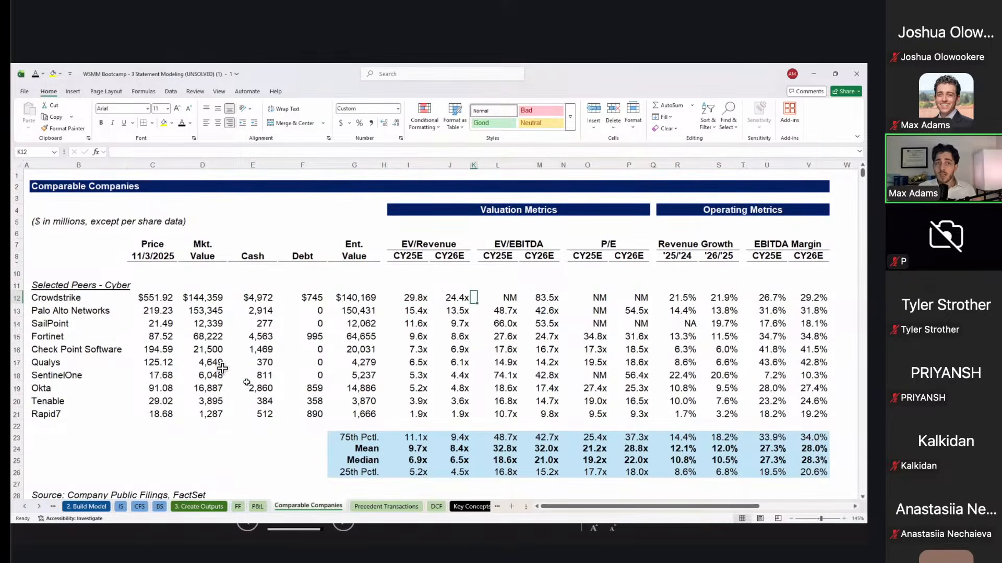
{"action": "key", "text": "Left"}
{"action": "key", "text": "Left"}
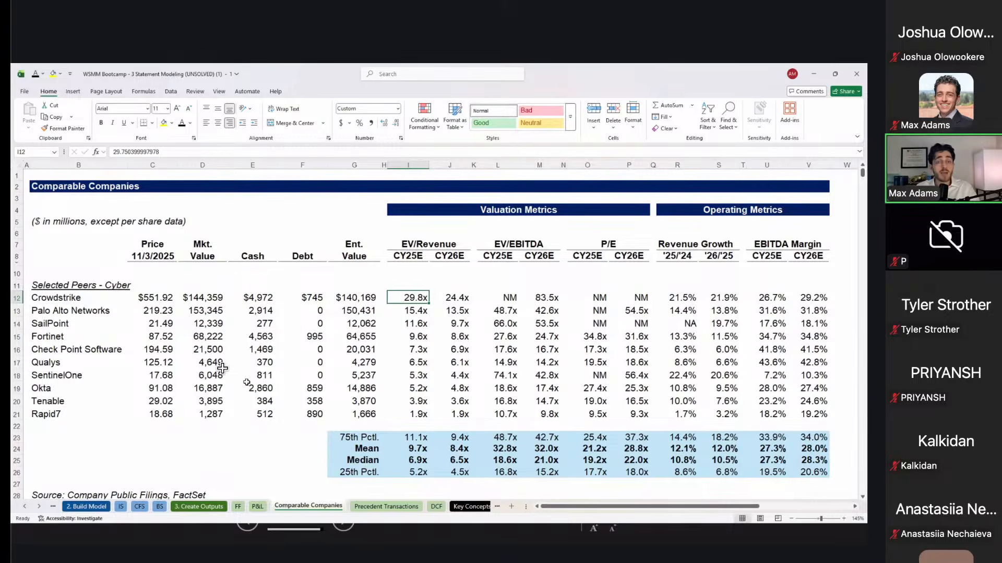
{"action": "key", "text": "Left"}
{"action": "key", "text": "Left"}
{"action": "key", "text": "Left"}
{"action": "key", "text": "Left"}
{"action": "key", "text": "Left"}
{"action": "key", "text": "Left"}
{"action": "key", "text": "Right"}
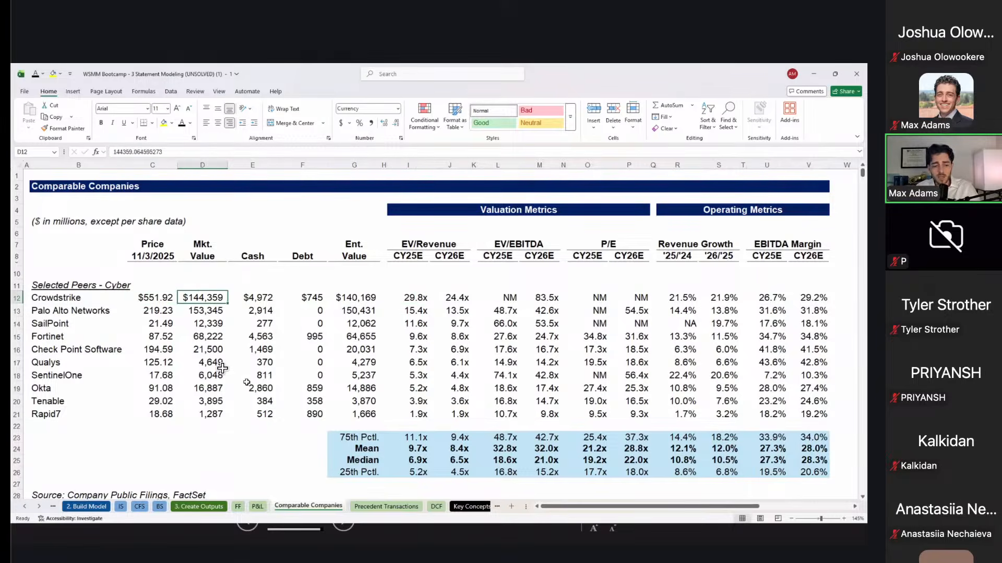
{"action": "key", "text": "Right"}
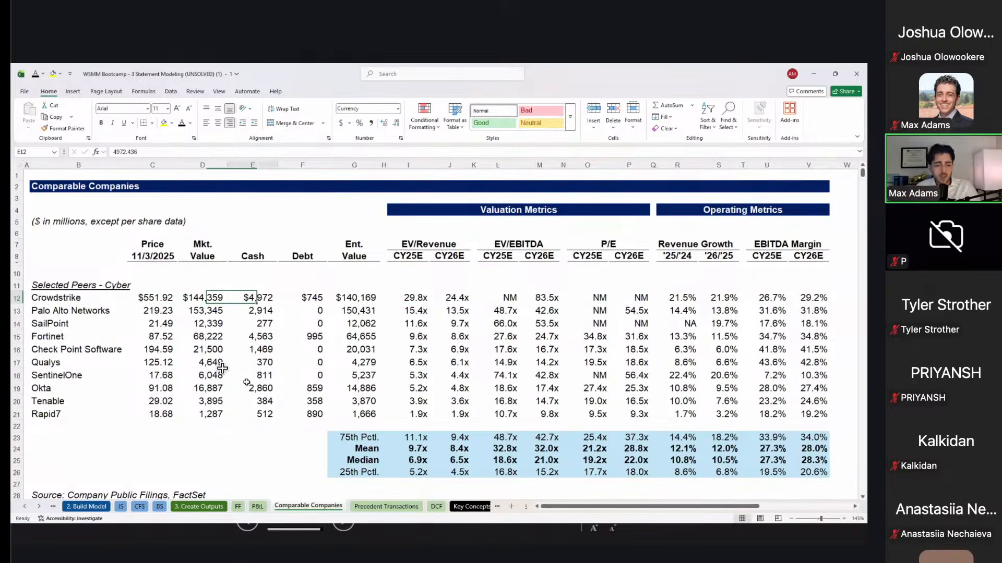
{"action": "key", "text": "Left"}
{"action": "key", "text": "Right"}
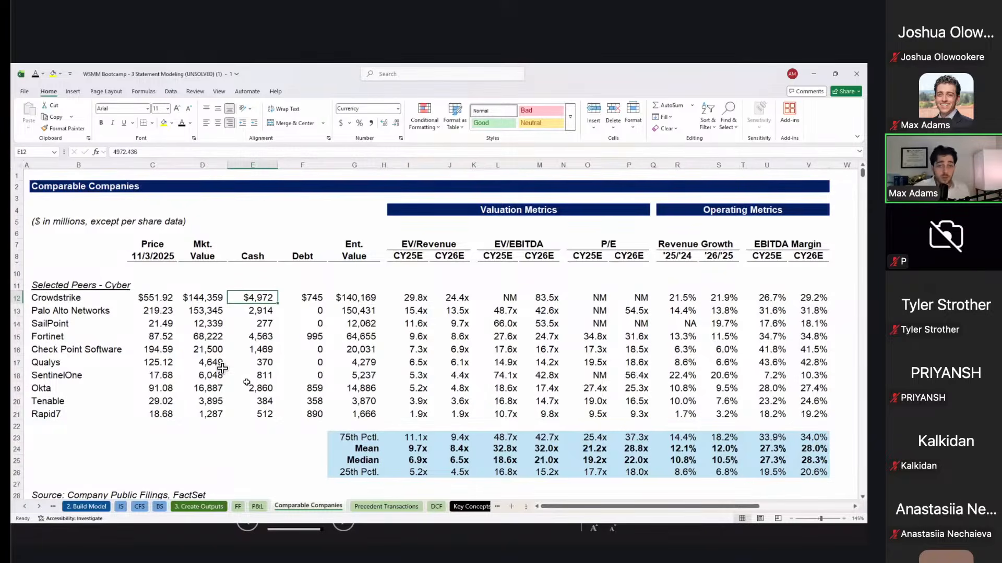
{"action": "key", "text": "Right"}
{"action": "key", "text": "Right"}
{"action": "key", "text": "Right"}
{"action": "key", "text": "Right"}
{"action": "key", "text": "Right"}
{"action": "key", "text": "Right"}
{"action": "key", "text": "Right"}
{"action": "key", "text": "Right"}
{"action": "key", "text": "Left"}
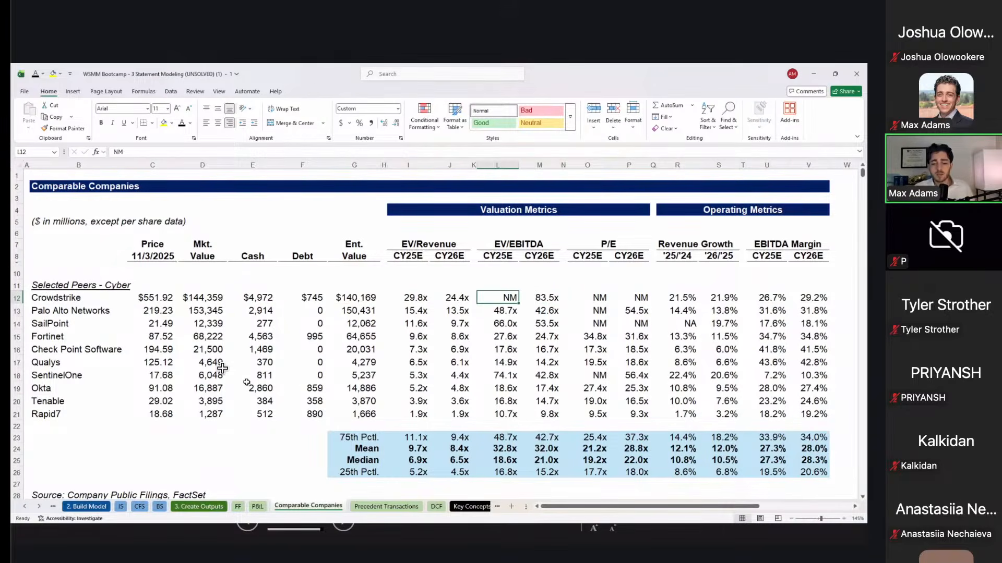
{"action": "key", "text": "Right"}
{"action": "key", "text": "Right"}
{"action": "key", "text": "Down"}
{"action": "key", "text": "Down"}
{"action": "key", "text": "Down"}
{"action": "key", "text": "Down"}
{"action": "key", "text": "Down"}
{"action": "key", "text": "Down"}
{"action": "key", "text": "Down"}
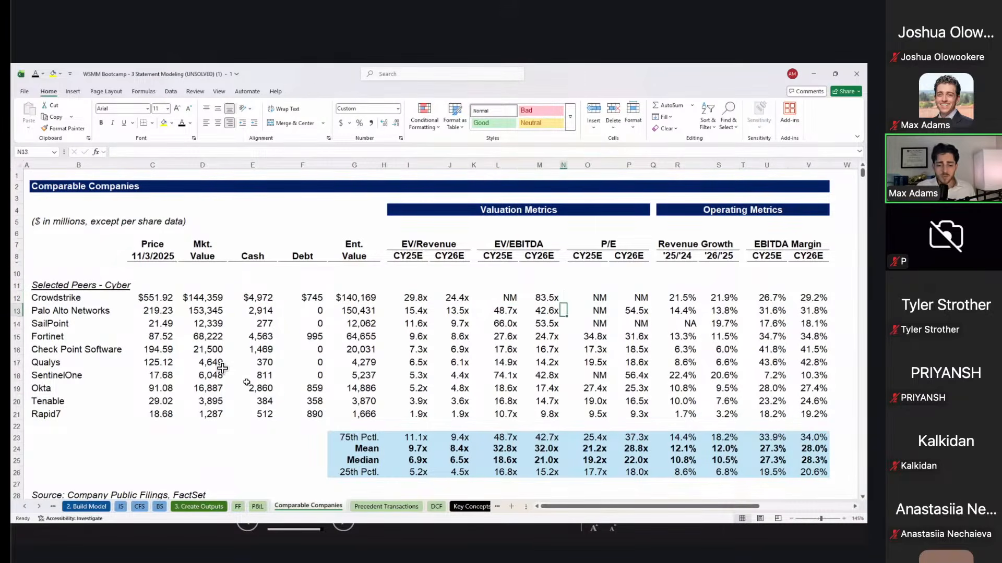
{"action": "key", "text": "Down"}
{"action": "key", "text": "Down"}
{"action": "key", "text": "Down"}
{"action": "key", "text": "Down"}
{"action": "key", "text": "Down"}
{"action": "key", "text": "Down"}
{"action": "key", "text": "Down"}
{"action": "key", "text": "Down"}
{"action": "key", "text": "Down"}
{"action": "key", "text": "Down"}
{"action": "key", "text": "Left"}
{"action": "key", "text": "Up"}
{"action": "key", "text": "Up"}
{"action": "key", "text": "Up"}
{"action": "key", "text": "Up"}
{"action": "key", "text": "Left"}
{"action": "key", "text": "Left"}
{"action": "key", "text": "Up"}
{"action": "key", "text": "Up"}
{"action": "key", "text": "Up"}
{"action": "key", "text": "Left"}
{"action": "key", "text": "Left"}
{"action": "key", "text": "Down"}
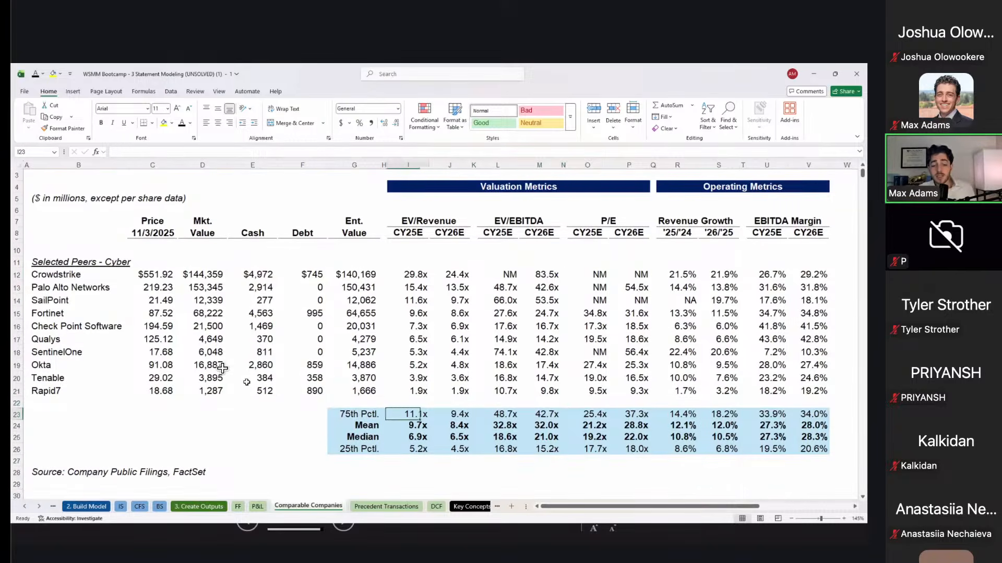
Step: Inspect the Mean and Median EV/Revenue formulas and the CY26E EV/Revenue mean
{"action": "key", "text": "Up"}
{"action": "key", "text": "Up"}
{"action": "key", "text": "Up"}
{"action": "key", "text": "Up"}
{"action": "key", "text": "Down"}
{"action": "key", "text": "Down"}
{"action": "key", "text": "Down"}
{"action": "key", "text": "Down"}
{"action": "key", "text": "Down"}
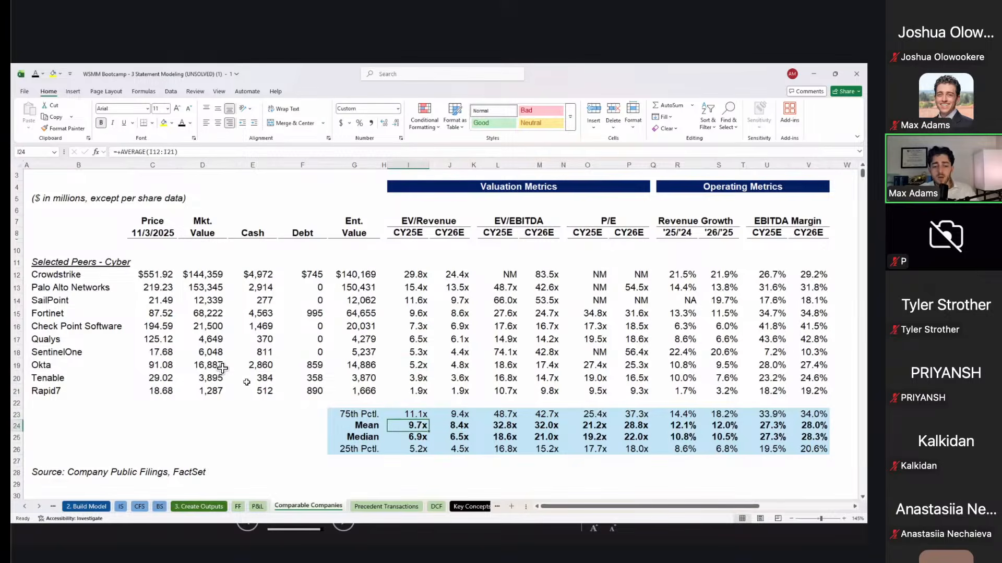
{"action": "key", "text": "shift+space"}
{"action": "key", "text": "Down"}
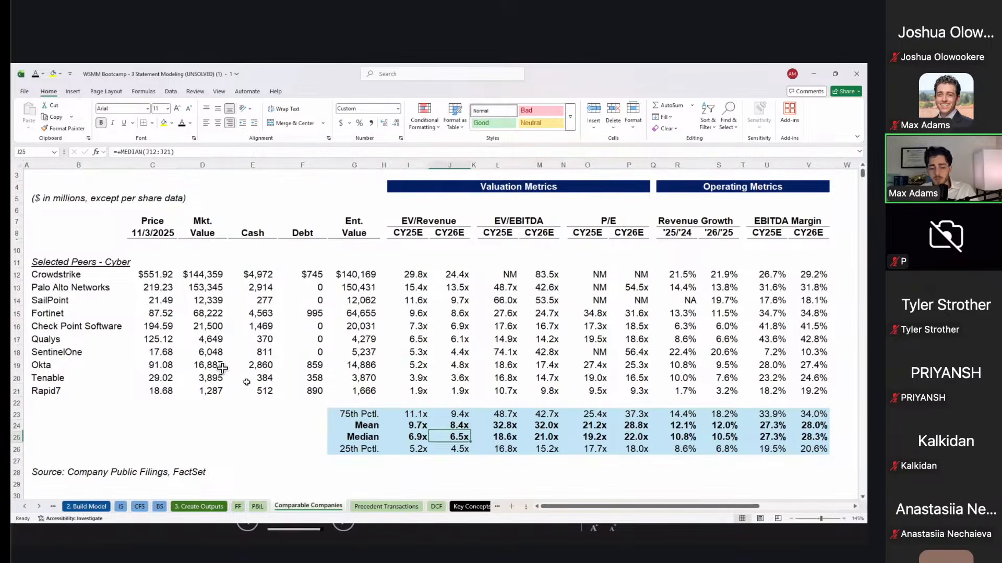
{"action": "key", "text": "shift+space"}
{"action": "key", "text": "Right"}
{"action": "key", "text": "Up"}
{"action": "key", "text": "F2"}
{"action": "key", "text": "Return"}
Step: Check the CY25E EV/EBITDA median, the 75th percentile PERCENTILE formula and the CY26E EV/Revenue median
{"action": "key", "text": "Right"}
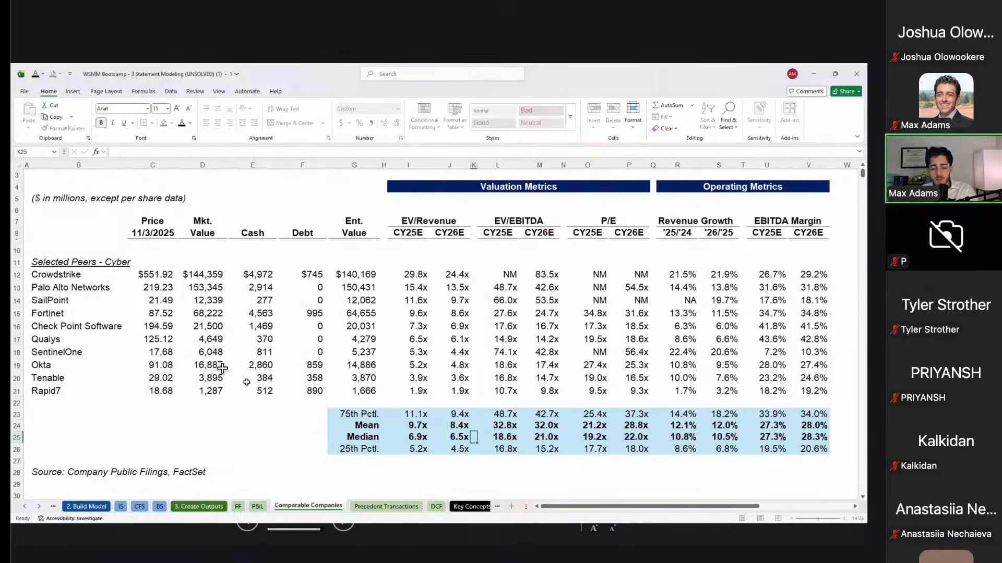
{"action": "key", "text": "Right"}
{"action": "key", "text": "F2"}
{"action": "key", "text": "Escape"}
{"action": "key", "text": "Up"}
{"action": "key", "text": "Up"}
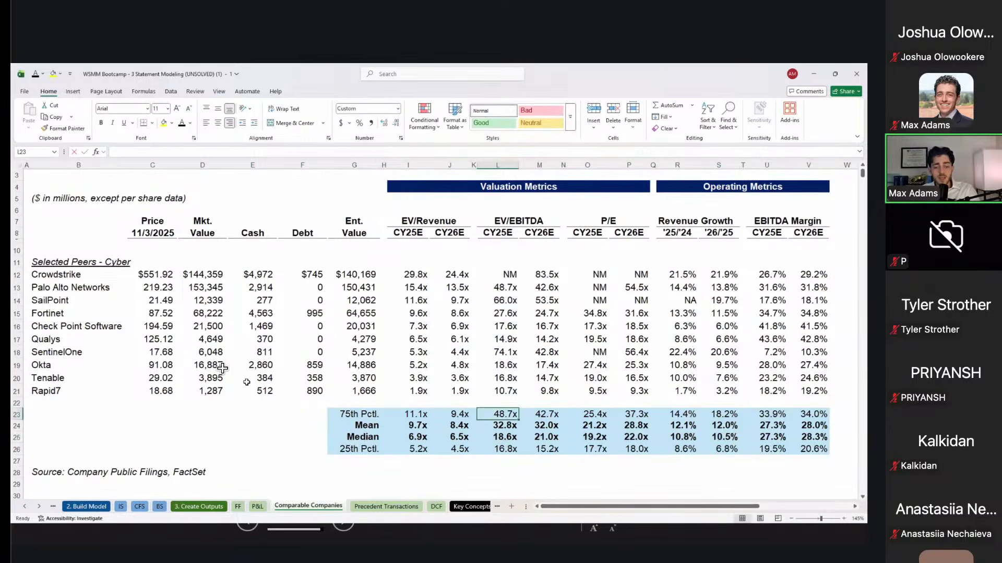
{"action": "key", "text": "F2"}
{"action": "key", "text": "Escape"}
{"action": "key", "text": "Right"}
{"action": "key", "text": "F2"}
{"action": "key", "text": "Return"}
{"action": "key", "text": "Left"}
{"action": "key", "text": "Left"}
{"action": "key", "text": "Left"}
{"action": "key", "text": "Left"}
{"action": "key", "text": "Left"}
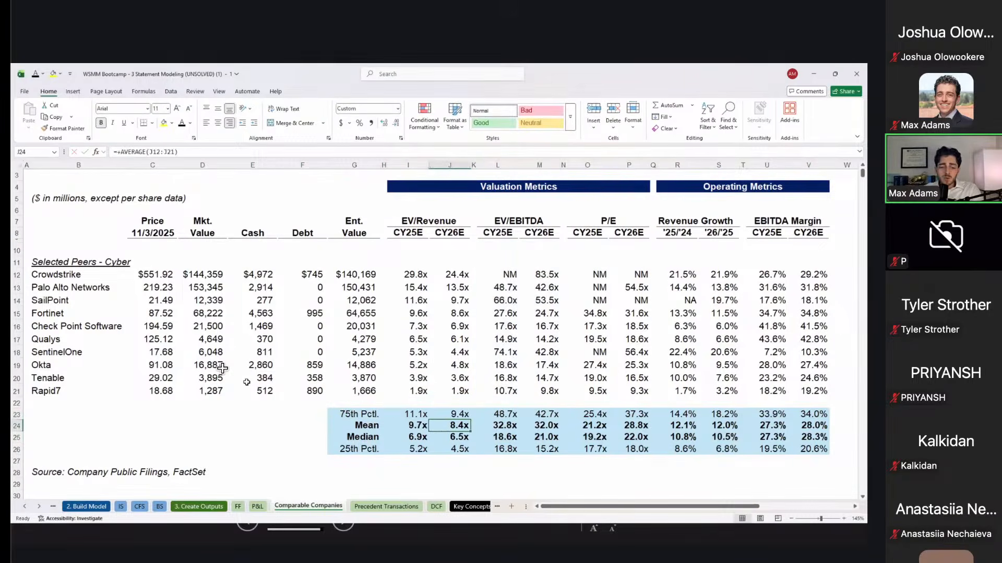
{"action": "key", "text": "Right"}
{"action": "key", "text": "Right"}
{"action": "key", "text": "Down"}
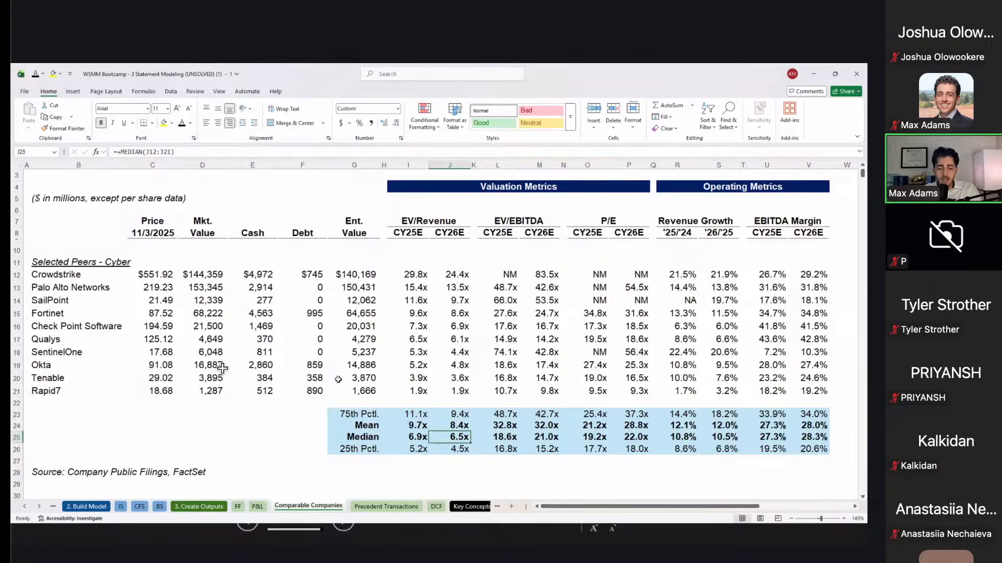
Step: Check the CY26E EV/EBITDA median and Rapid7's value, then go to Precedent Transactions
{"action": "left_click", "coordinate": [547, 433], "text": "ctrl"}
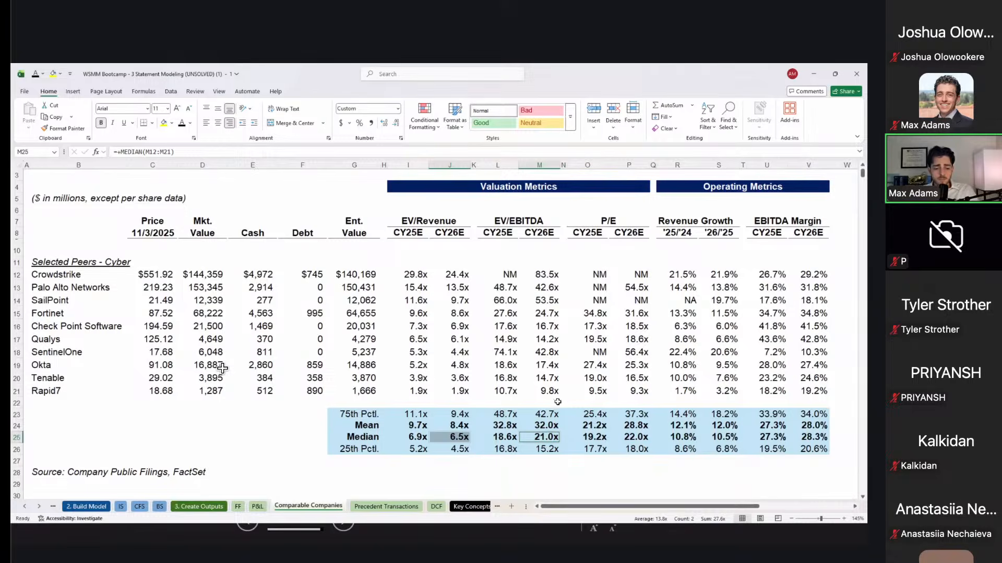
{"action": "left_click", "coordinate": [530, 393]}
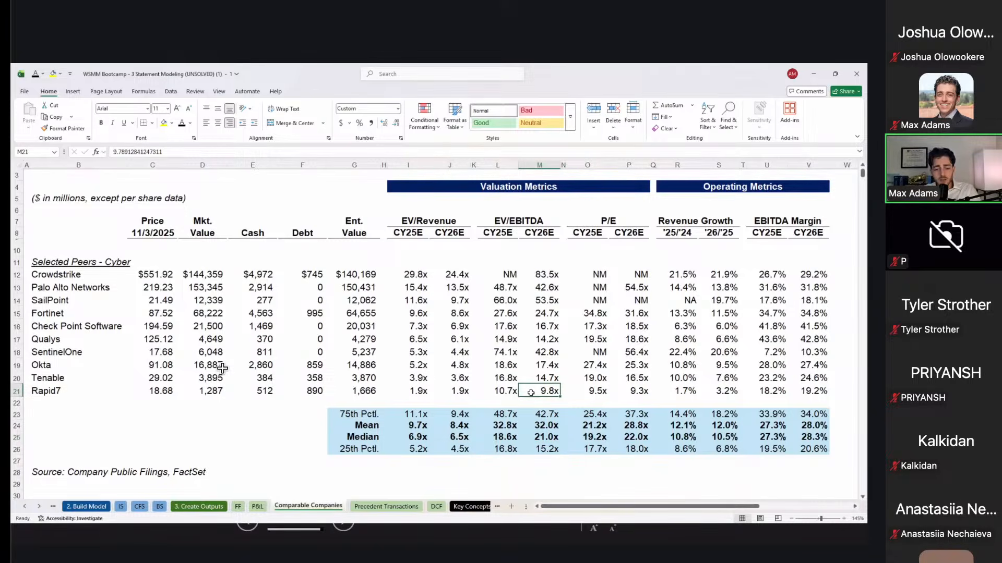
{"action": "key", "text": "Down"}
{"action": "key", "text": "ctrl+Page_Down"}
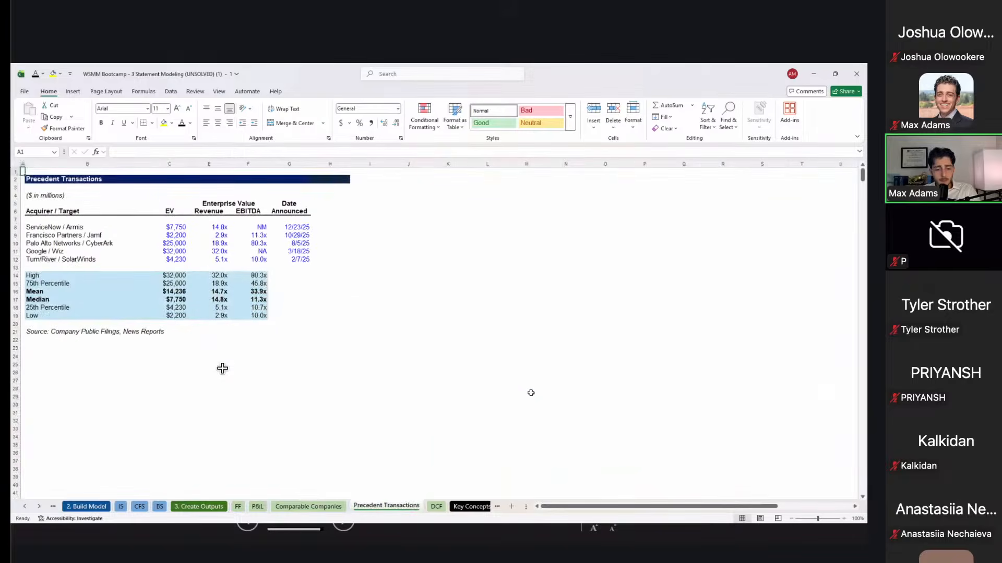
Step: Select the column of acquirer / target deals in the Precedent Transactions table
{"action": "key", "text": "Left"}
{"action": "key", "text": "Down"}
{"action": "key", "text": "Down"}
{"action": "key", "text": "Left"}
{"action": "key", "text": "Left"}
{"action": "key", "text": "Down"}
{"action": "key", "text": "Down"}
{"action": "key", "text": "Right"}
{"action": "key", "text": "ctrl+shift+Down"}
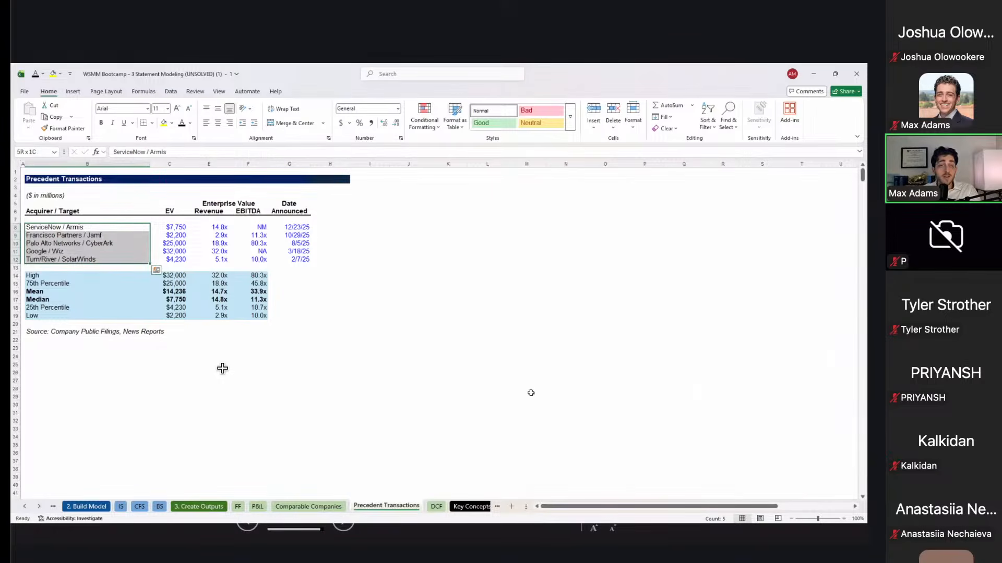
Step: Review the ServiceNow / Armis multiples and announcement date, then step to the Jamf and CyberArk deals
{"action": "key", "text": "Right"}
{"action": "key", "text": "Right"}
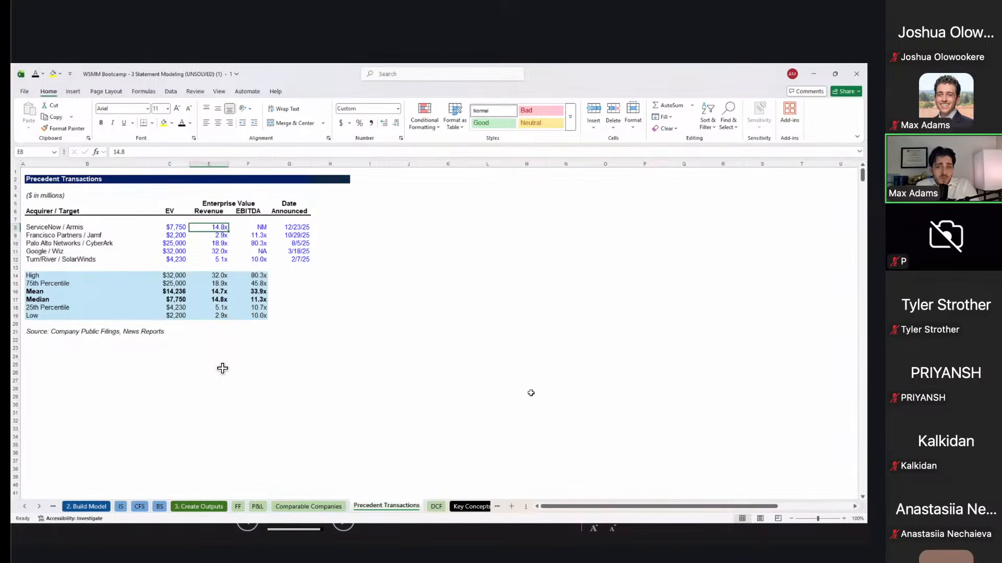
{"action": "key", "text": "Left"}
{"action": "key", "text": "Left"}
{"action": "key", "text": "Right"}
{"action": "key", "text": "Left"}
{"action": "key", "text": "Right"}
{"action": "key", "text": "Right"}
{"action": "key", "text": "Right"}
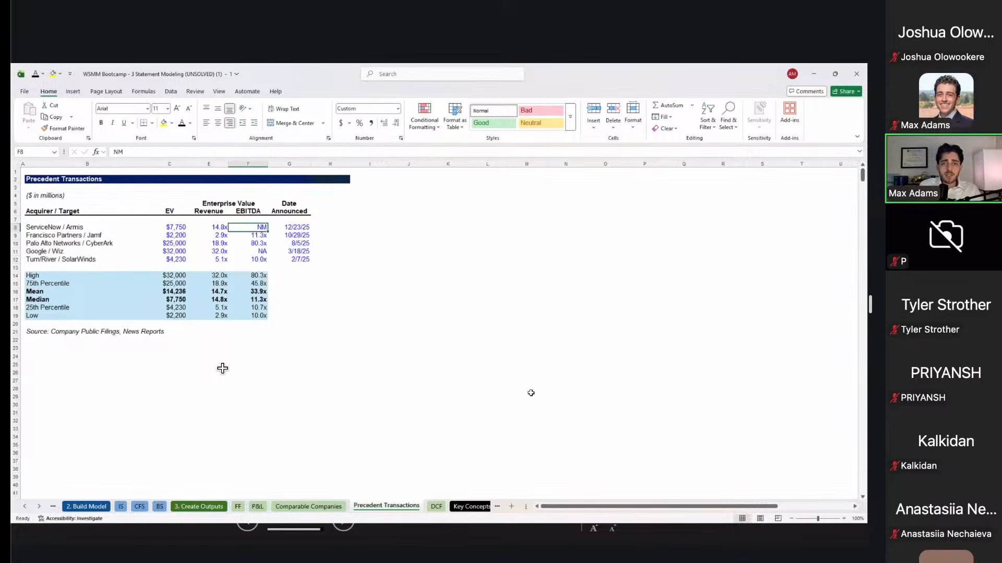
{"action": "key", "text": "Right"}
{"action": "key", "text": "Left"}
{"action": "key", "text": "Left"}
{"action": "key", "text": "Left"}
{"action": "key", "text": "Left"}
{"action": "key", "text": "Down"}
{"action": "key", "text": "Down"}
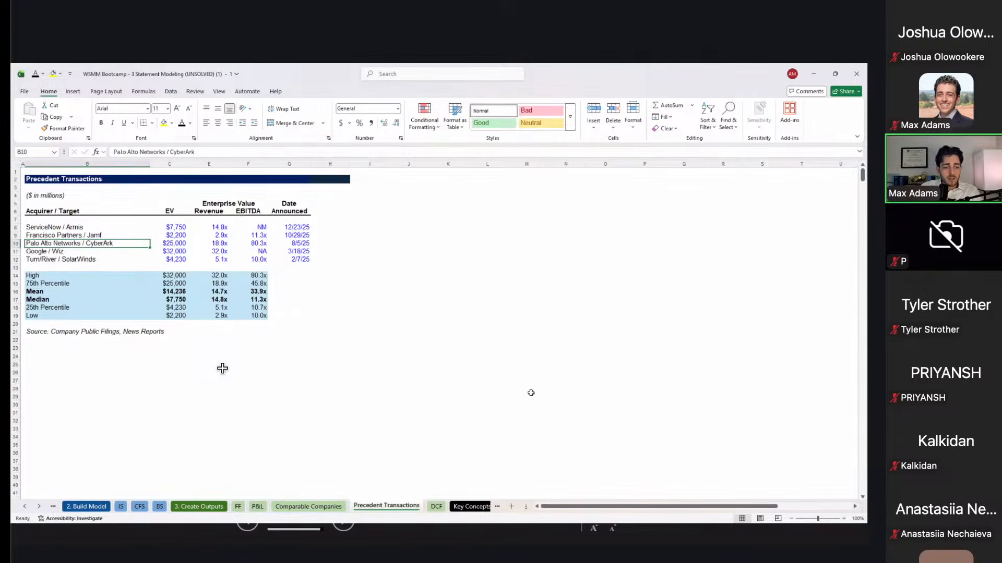
Step: Select the CyberArk and Wiz deal EVs, then bring the browser with the 8-K forward
{"action": "key", "text": "Down"}
{"action": "key", "text": "Down"}
{"action": "key", "text": "Right"}
{"action": "key", "text": "Right"}
{"action": "key", "text": "Up"}
{"action": "key", "text": "Up"}
{"action": "key", "text": "Up"}
{"action": "key", "text": "Left"}
{"action": "key", "text": "Left"}
{"action": "key", "text": "Up"}
{"action": "key", "text": "Right"}
{"action": "key", "text": "Down"}
{"action": "key", "text": "Up"}
{"action": "key", "text": "Right"}
{"action": "key", "text": "Left"}
{"action": "key", "text": "Down"}
{"action": "key", "text": "Up"}
{"action": "key", "text": "Down"}
{"action": "key", "text": "Down"}
{"action": "key", "text": "Down"}
{"action": "key", "text": "Down"}
{"action": "key", "text": "Up"}
{"action": "key", "text": "Up"}
{"action": "key", "text": "Up"}
{"action": "key", "text": "Up"}
{"action": "key", "text": "Down"}
{"action": "key", "text": "Down"}
{"action": "key", "text": "Down"}
{"action": "key", "text": "Down"}
{"action": "key", "text": "Up"}
{"action": "key", "text": "Up"}
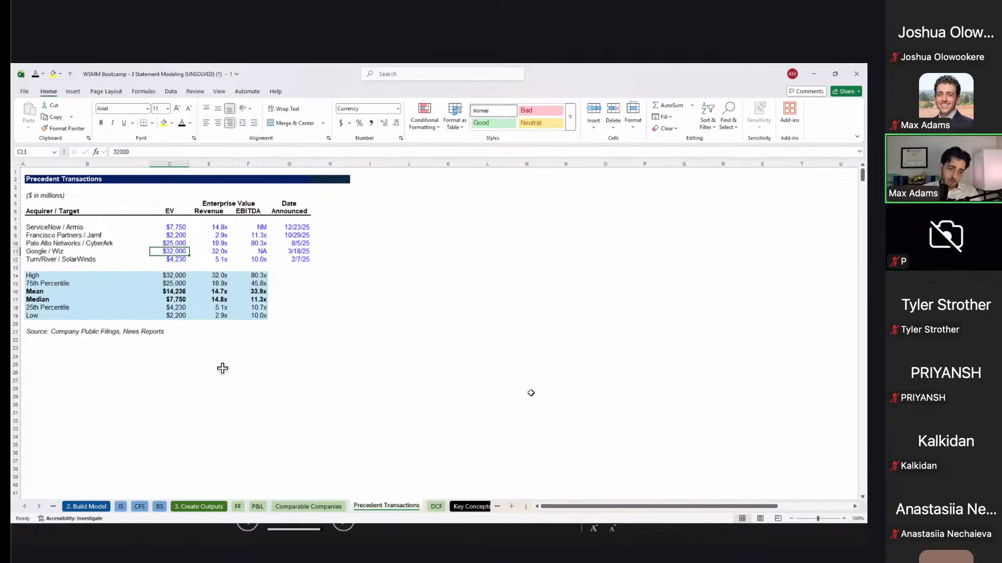
{"action": "key", "text": "shift+Down"}
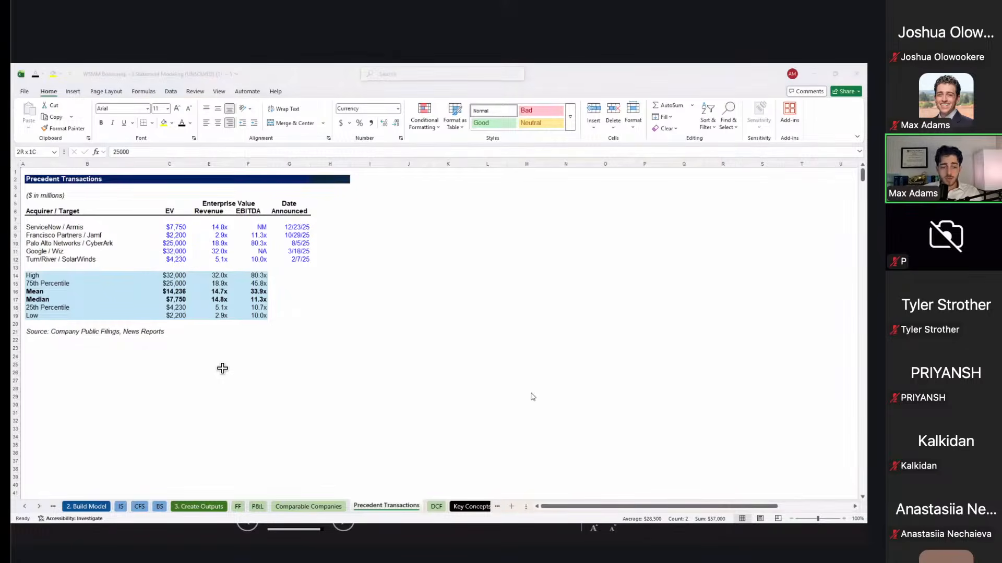
{"action": "key", "text": "alt+Tab"}
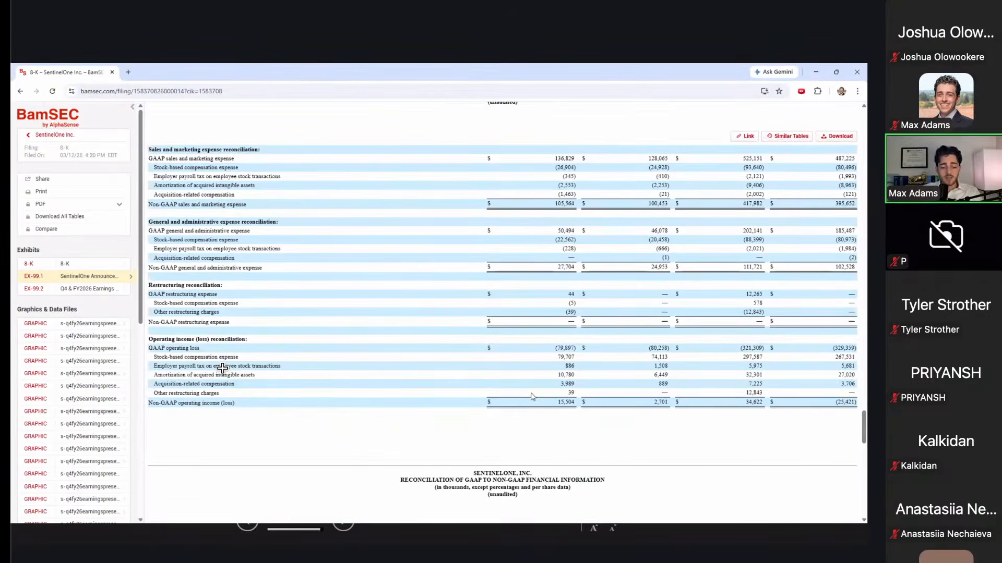
Step: Search Google for 'sentinelone market cap' in a new tab, showing 4.85 billion USD
{"action": "key", "text": "ctrl+t"}
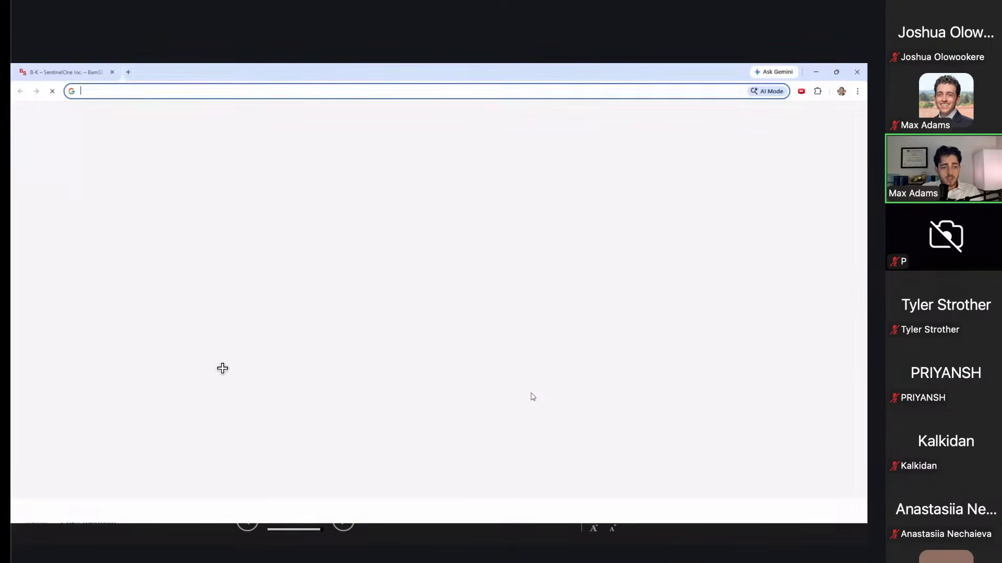
{"action": "type", "text": "sentinelone ma"}
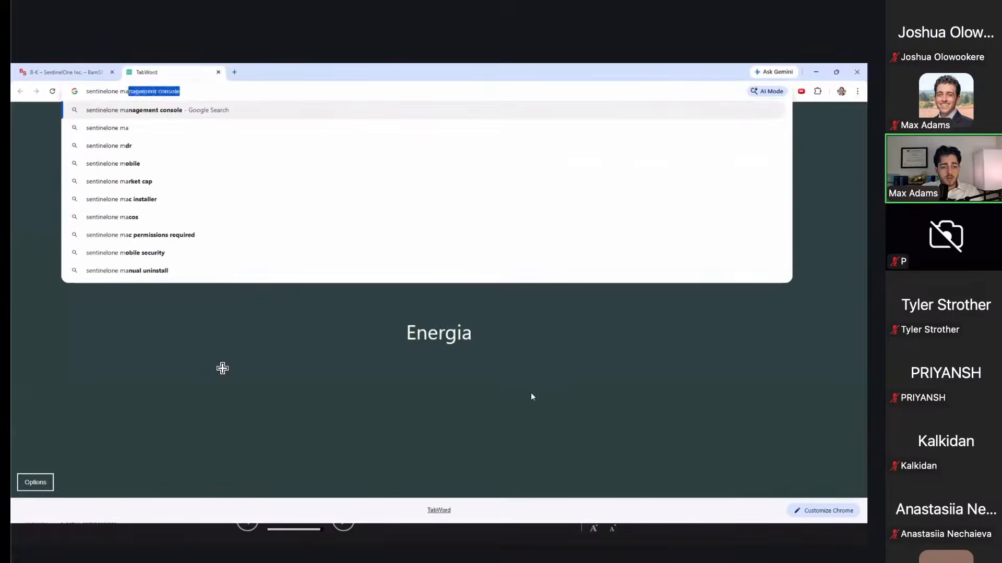
{"action": "type", "text": "rket cap"}
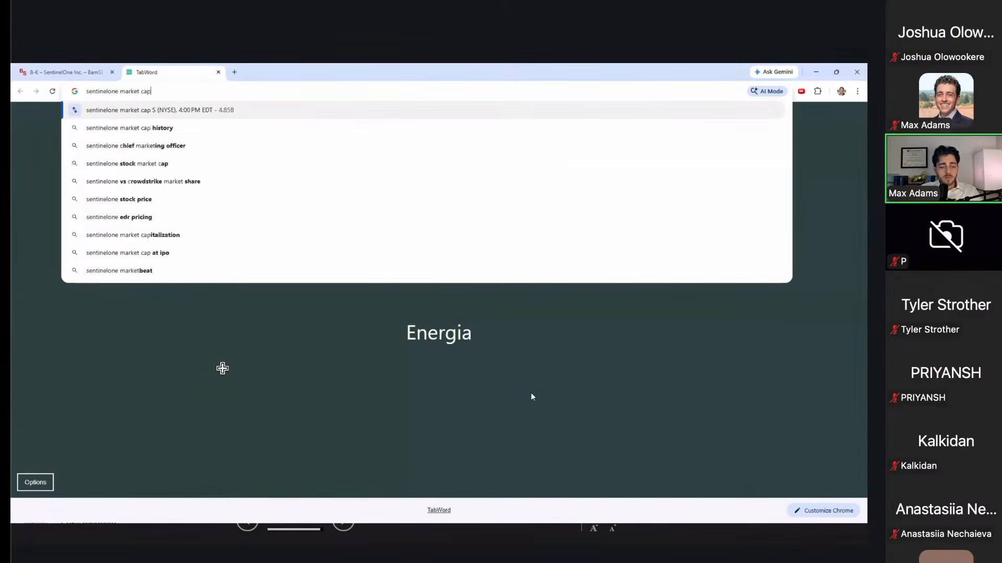
{"action": "key", "text": "Return"}
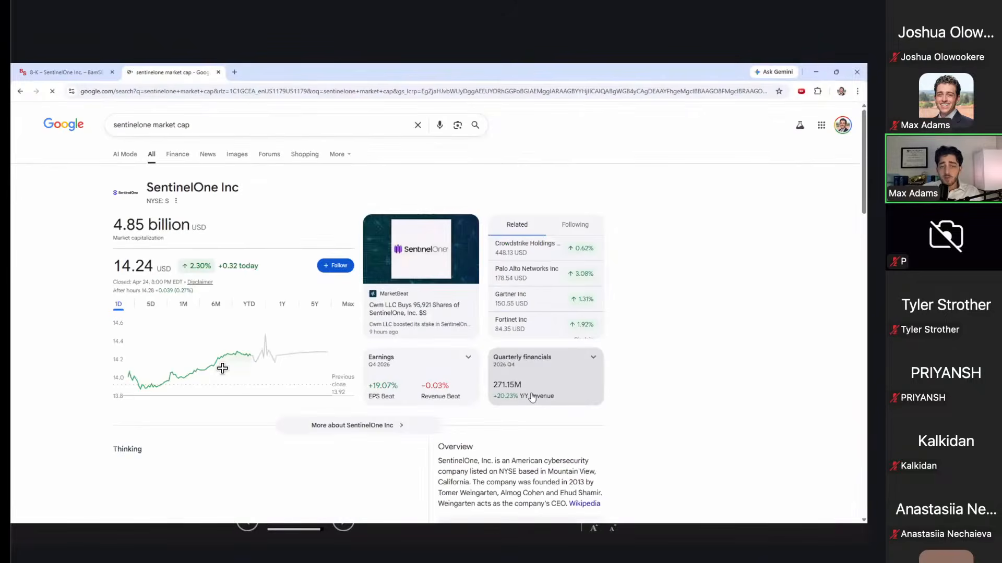
Step: Back in Excel, reselect the CyberArk and Wiz deal EVs
{"action": "key", "text": "alt+Tab"}
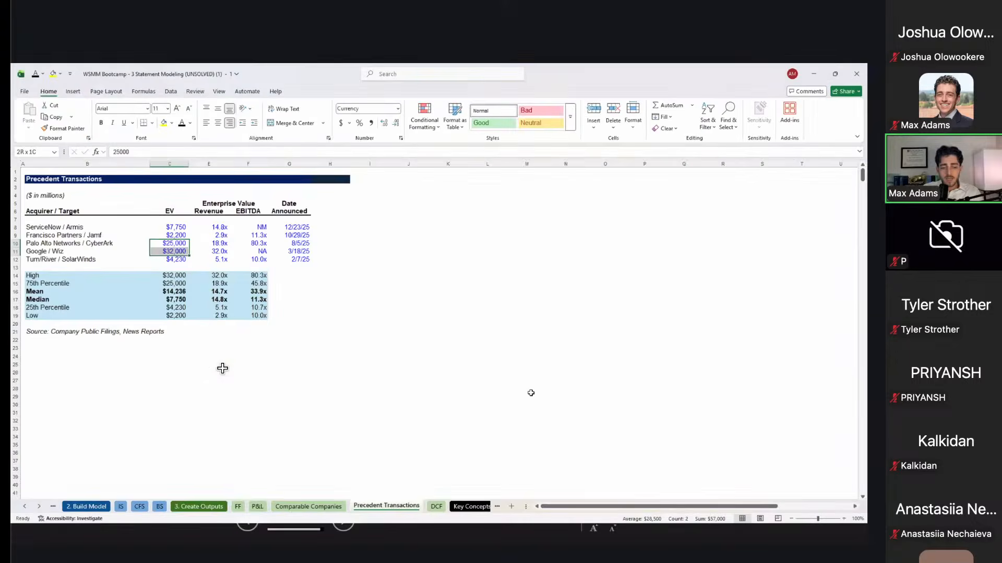
{"action": "key", "text": "Right"}
{"action": "key", "text": "Left"}
{"action": "key", "text": "shift+Down"}
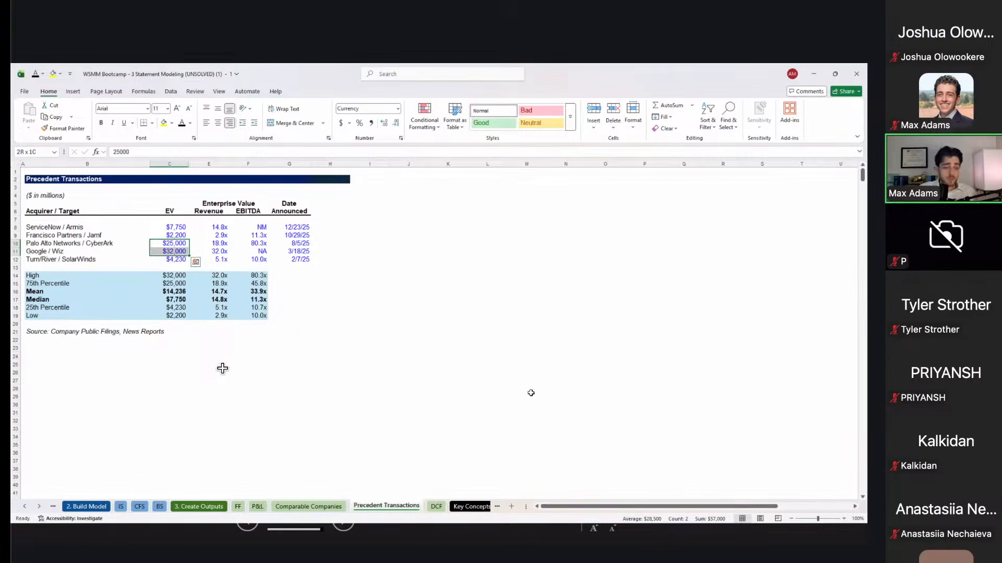
Step: Check the Armis and Jamf revenue multiples and highlight the Google / Wiz deal row
{"action": "key", "text": "Right"}
{"action": "key", "text": "Up"}
{"action": "key", "text": "Up"}
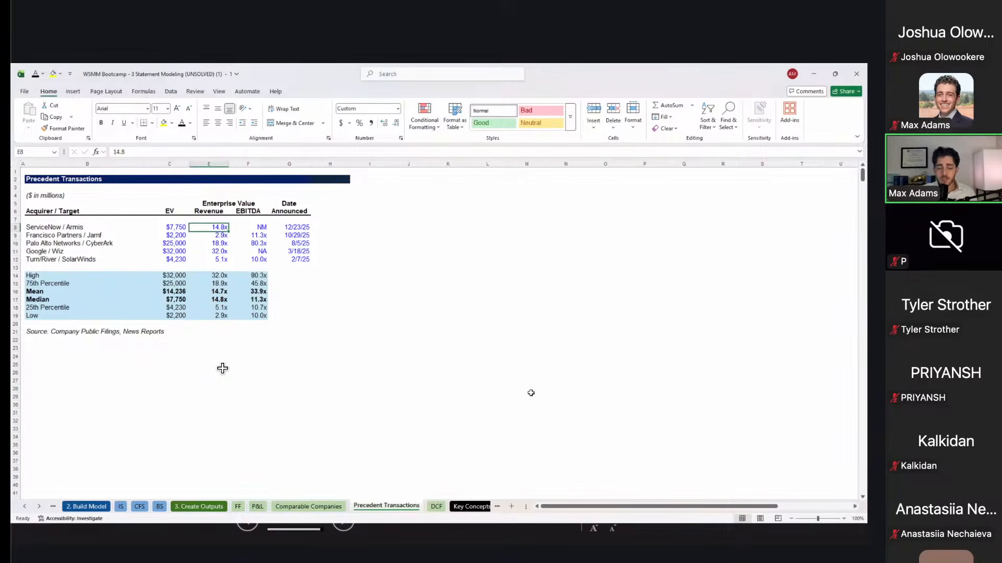
{"action": "key", "text": "Down"}
{"action": "key", "text": "Down"}
{"action": "key", "text": "Down"}
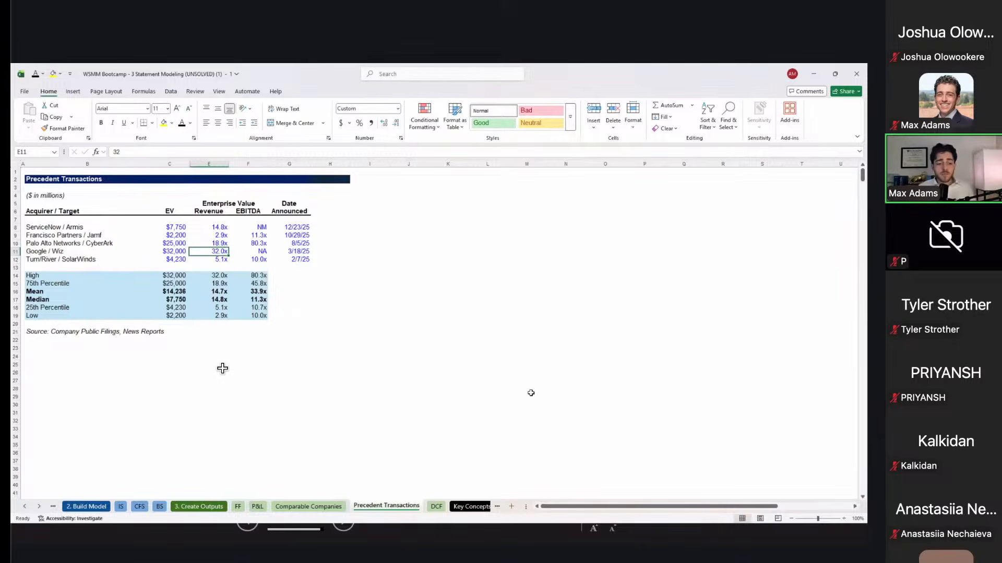
{"action": "key", "text": "Up"}
{"action": "key", "text": "Up"}
{"action": "key", "text": "Left"}
{"action": "key", "text": "Left"}
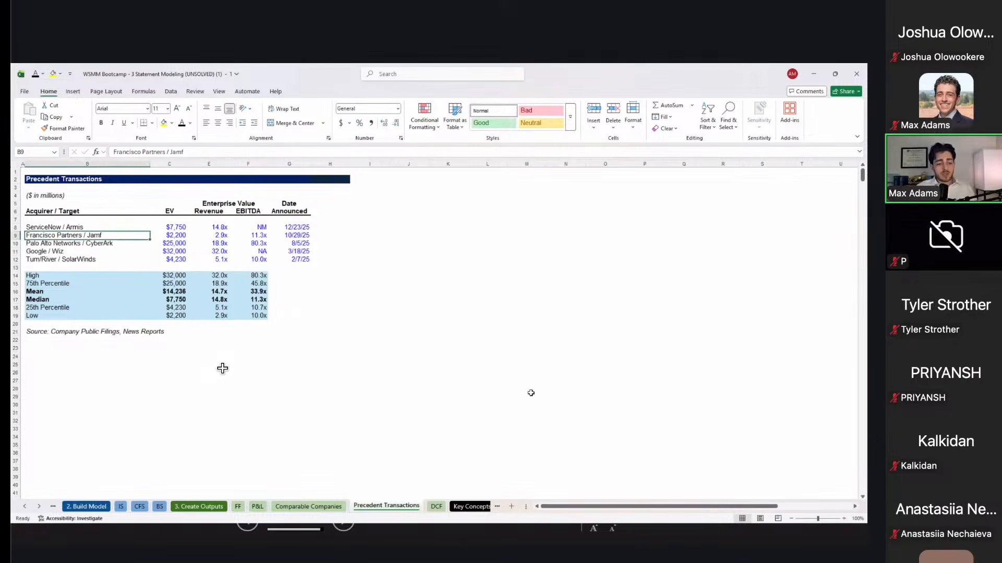
{"action": "key", "text": "shift+space"}
{"action": "key", "text": "Down"}
{"action": "key", "text": "Down"}
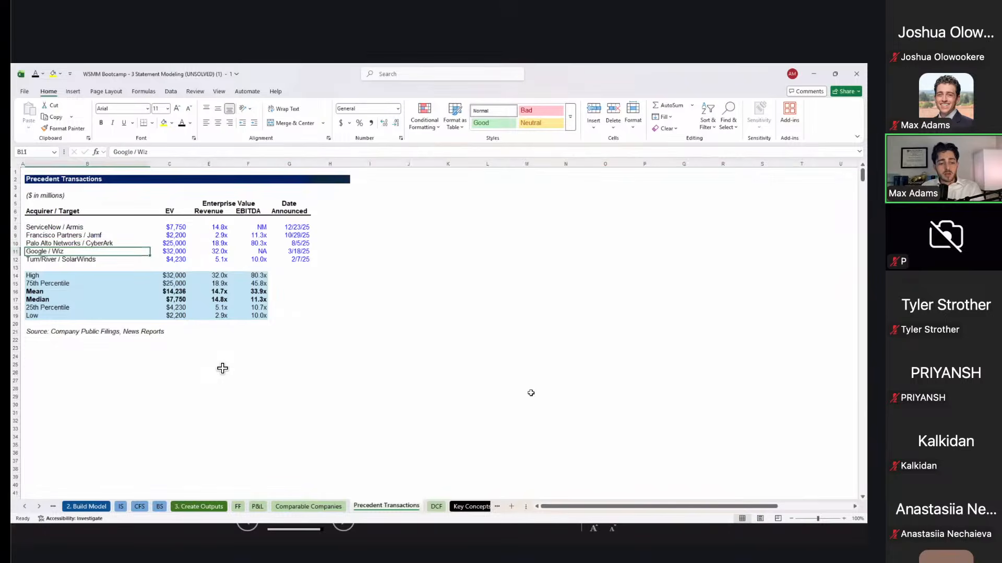
{"action": "key", "text": "shift+space"}
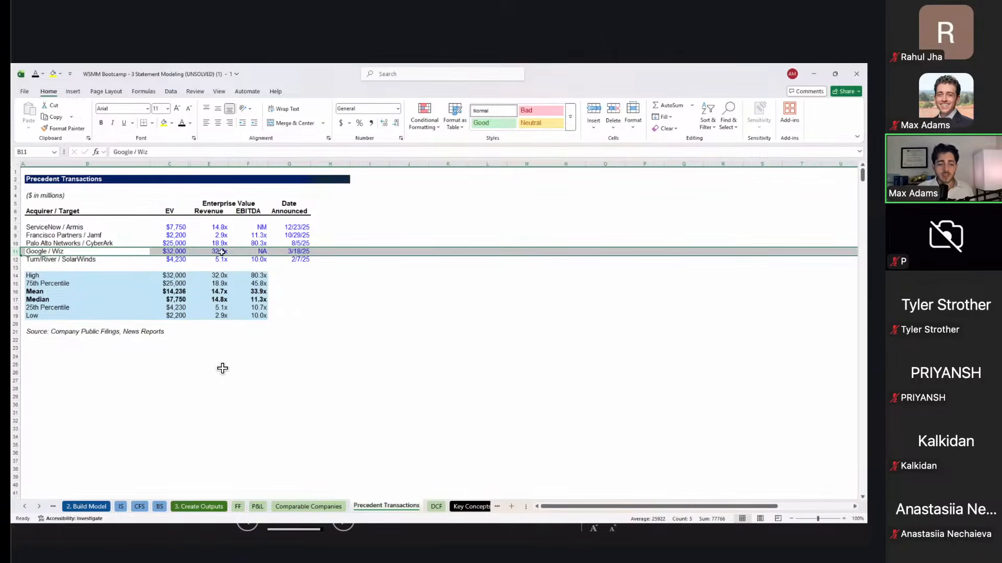
Step: Select the deal multiples and both medians, checking Palo Alto's 80.3x EBITDA and Jamf's 2.9x revenue
{"action": "left_click_drag", "start_coordinate": [219, 235], "coordinate": [280, 276]}
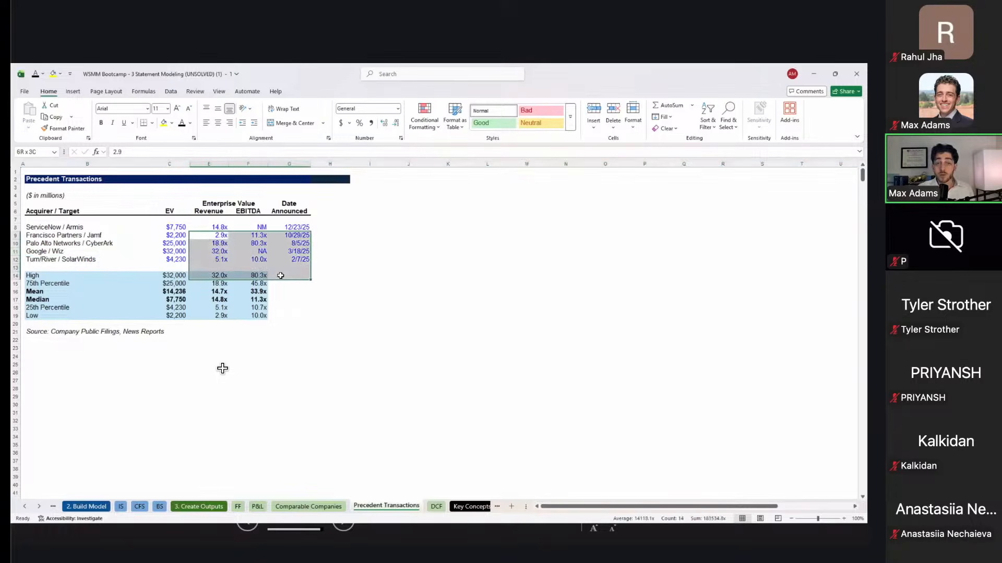
{"action": "left_click", "coordinate": [220, 299]}
{"action": "left_click_drag", "start_coordinate": [221, 298], "coordinate": [259, 300]}
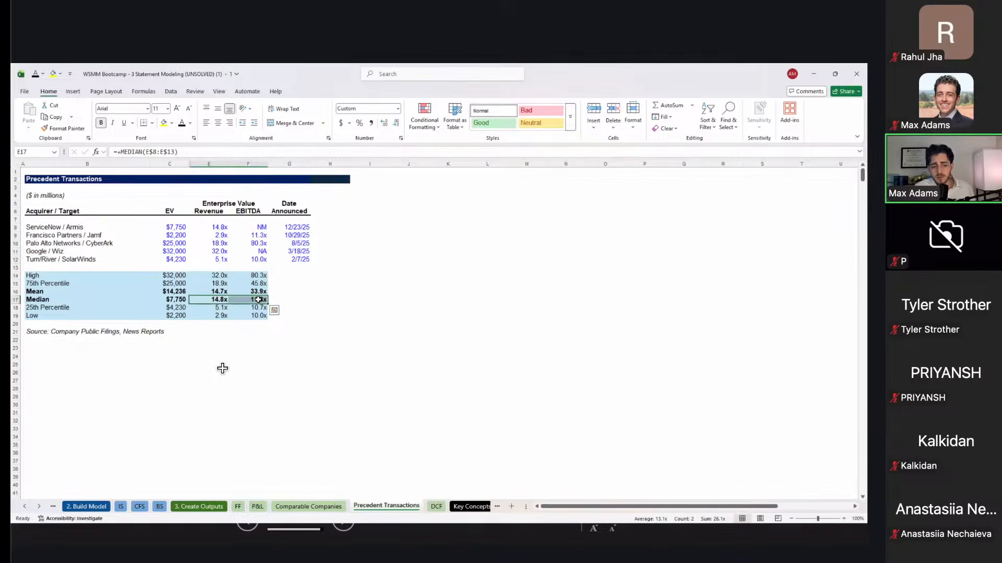
{"action": "left_click", "coordinate": [249, 246]}
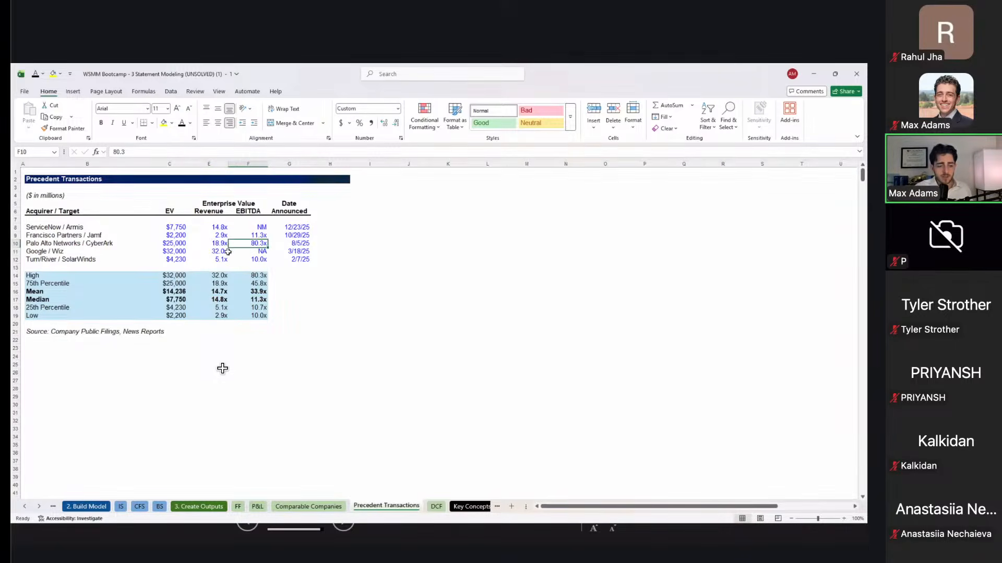
{"action": "left_click", "coordinate": [219, 235]}
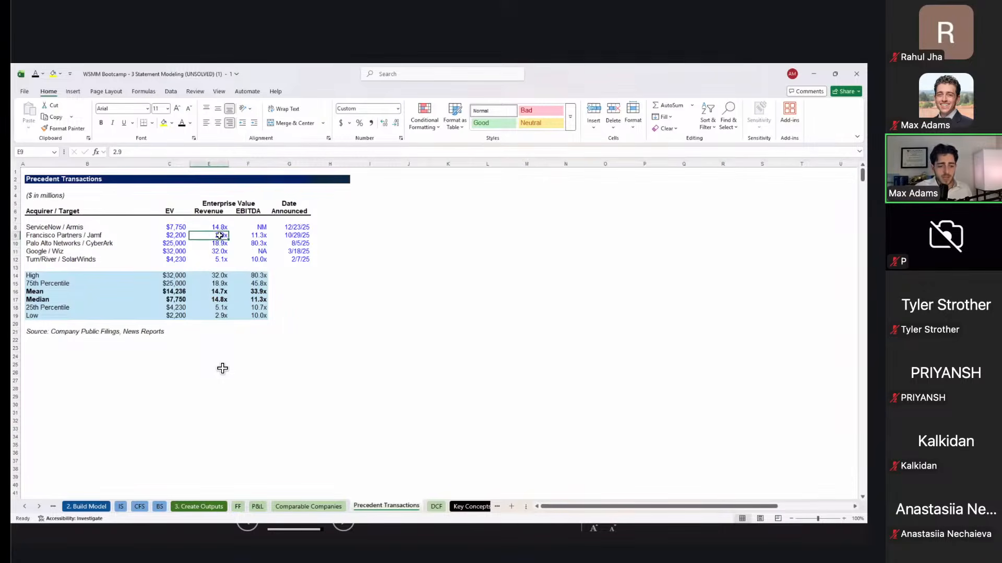
Step: Check the median revenue and EBITDA multiple formulas, then move to the DCF sheet
{"action": "left_click", "coordinate": [214, 301]}
{"action": "left_click", "coordinate": [247, 302], "text": "shift"}
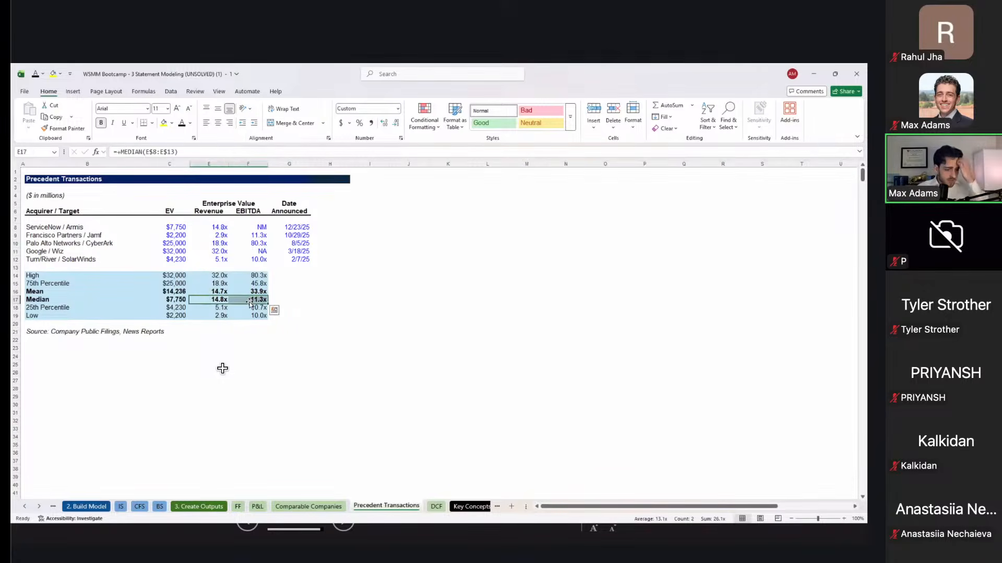
{"action": "left_click", "coordinate": [221, 299]}
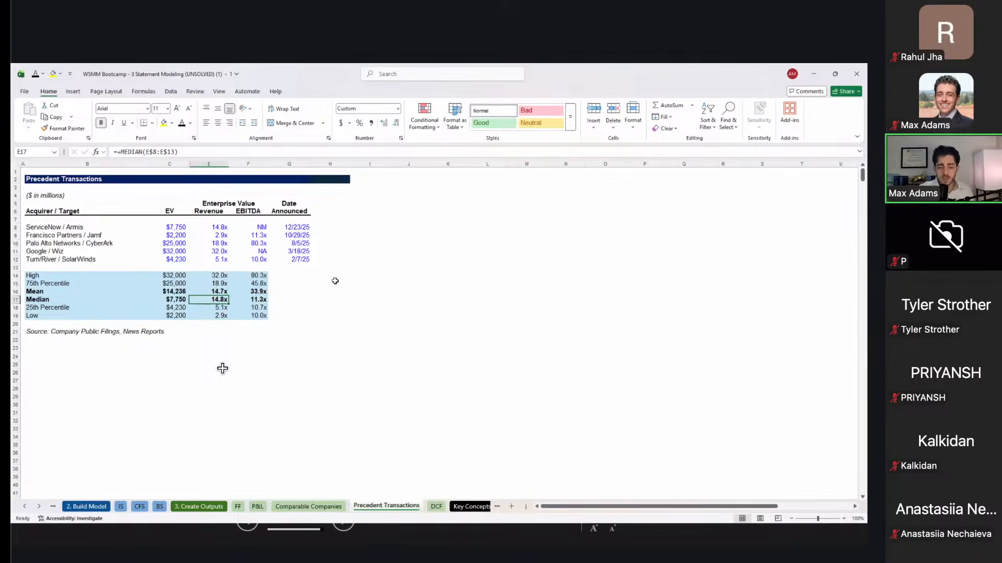
{"action": "left_click", "coordinate": [263, 301]}
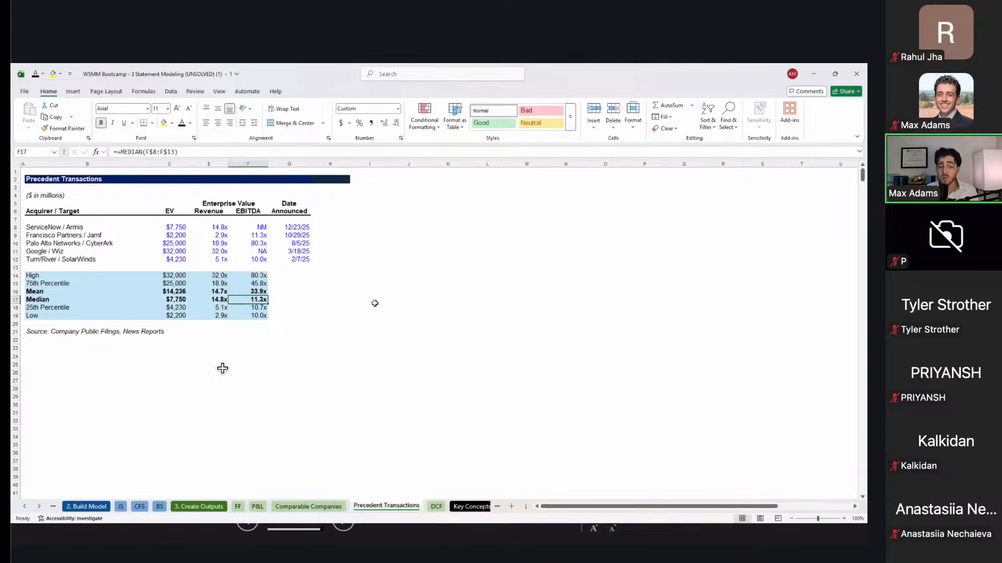
{"action": "key", "text": "Left"}
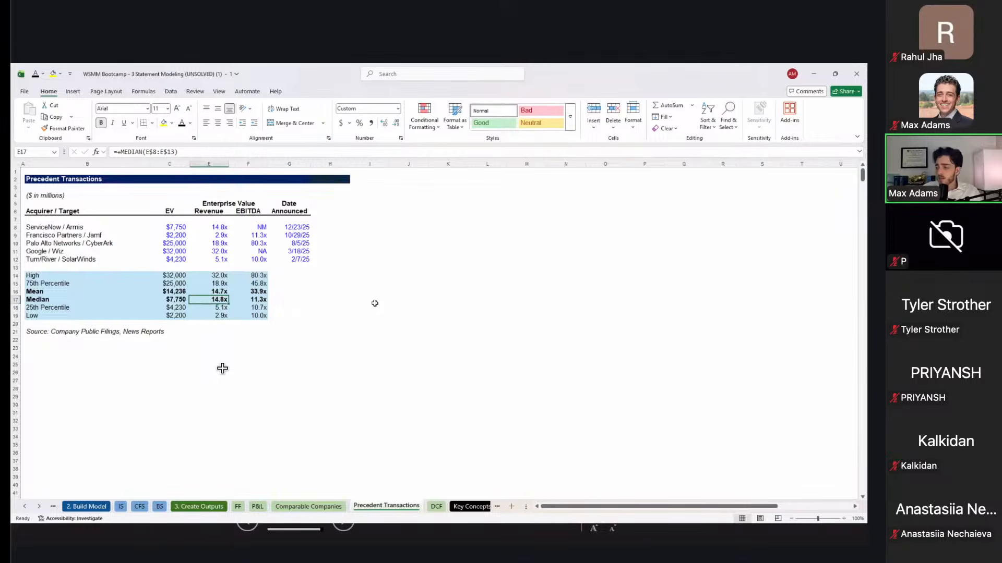
{"action": "key", "text": "ctrl+Page_Down"}
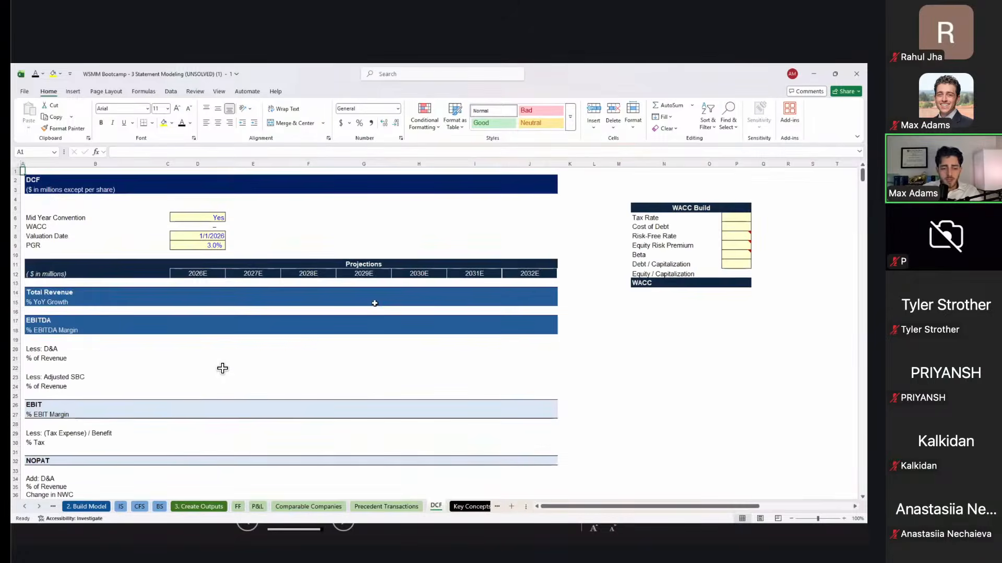
Step: Review the DCF template, snap the workbook to the left half, and choose a window for the right
{"action": "key", "text": "Down"}
{"action": "scroll", "coordinate": [222, 369], "scroll_direction": "down", "scroll_amount": 4}
{"action": "scroll", "coordinate": [222, 368], "scroll_direction": "down", "scroll_amount": 9}
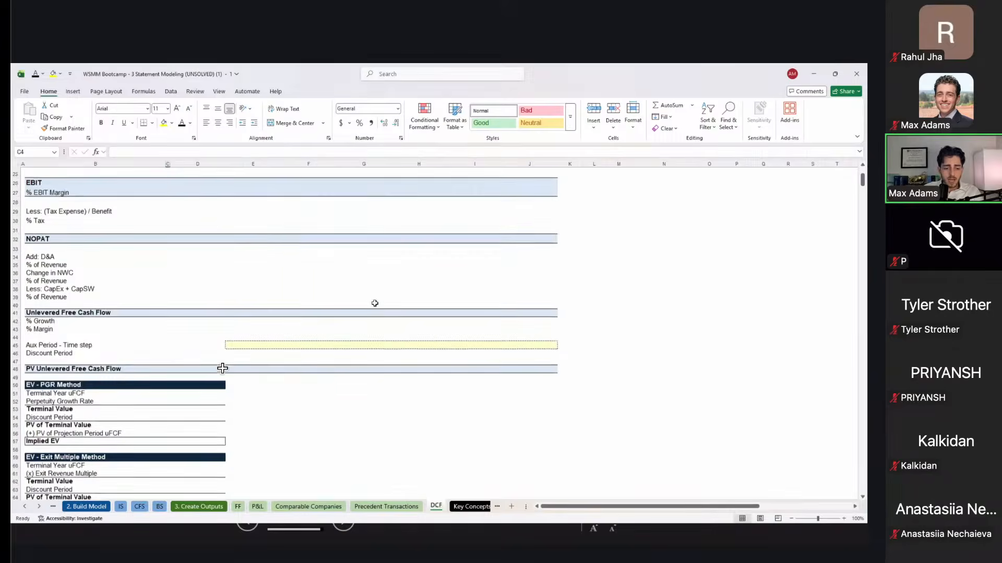
{"action": "scroll", "coordinate": [222, 368], "scroll_direction": "up", "scroll_amount": 7}
{"action": "scroll", "coordinate": [375, 303], "scroll_direction": "up", "scroll_amount": 5}
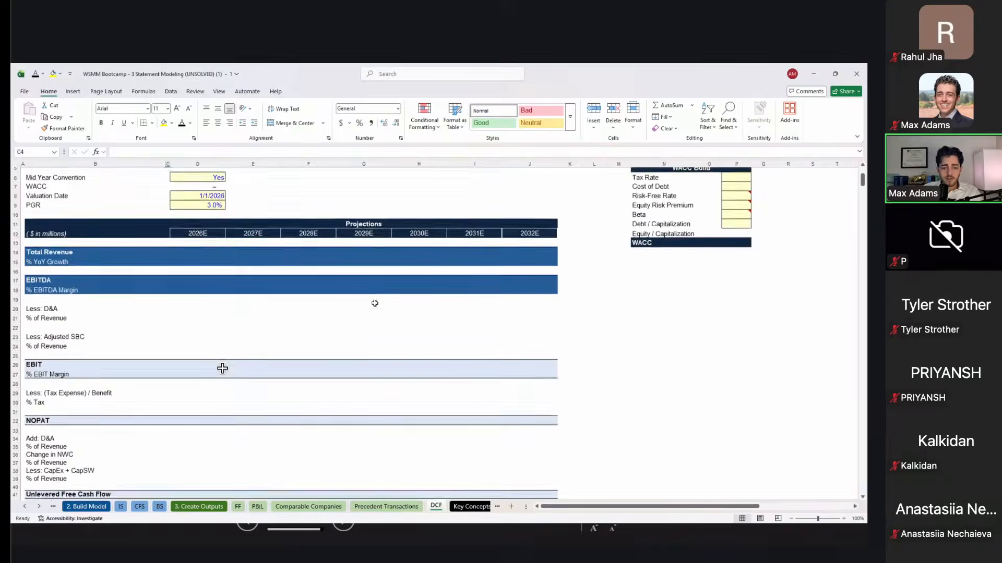
{"action": "left_click", "coordinate": [413, 299]}
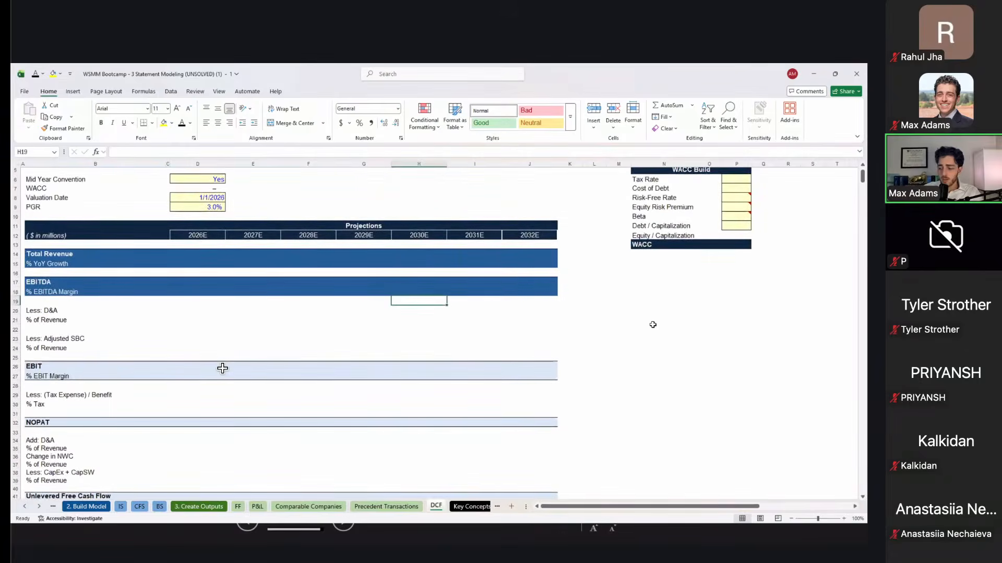
{"action": "left_click", "coordinate": [586, 330]}
{"action": "key", "text": "super+Left"}
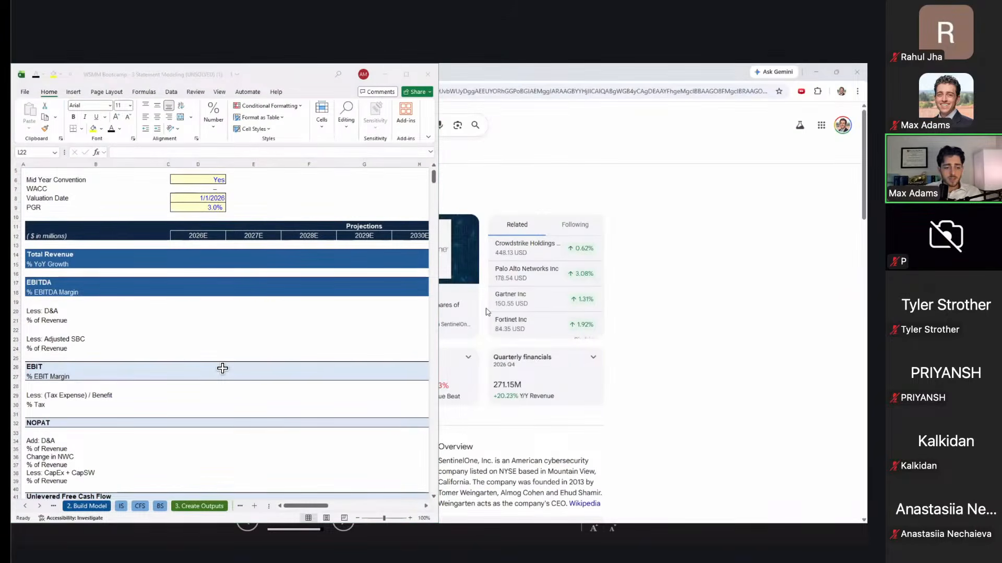
{"action": "key", "text": "alt+shift+Tab"}
{"action": "key", "text": "alt+shift+Tab"}
{"action": "key", "text": "alt+shift+Tab"}
{"action": "key", "text": "alt+shift+Tab"}
{"action": "key", "text": "alt+shift+Tab"}
{"action": "key", "text": "alt+shift+Tab"}
{"action": "key", "text": "alt+shift+Tab"}
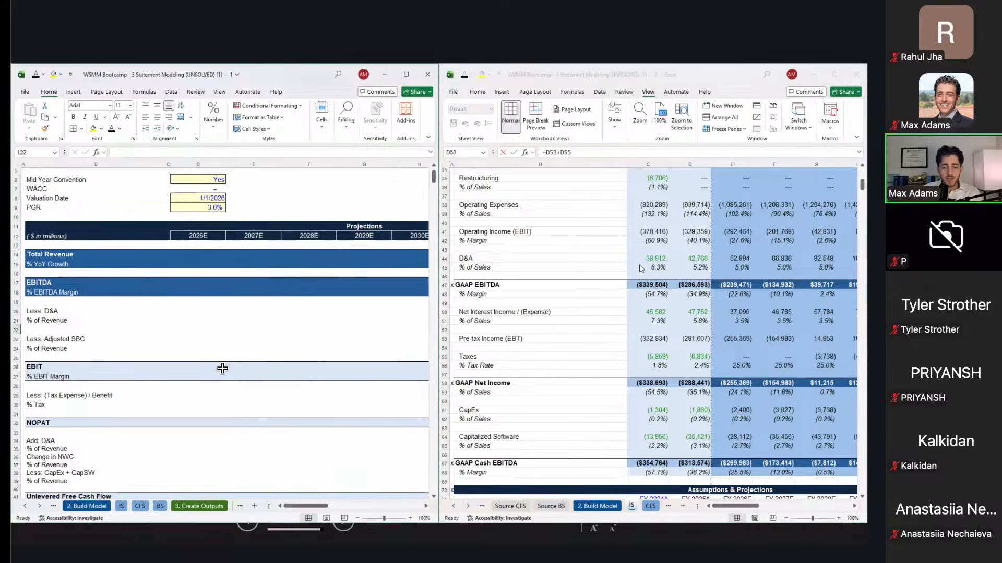
Step: Paste-link the income statement's projected revenue (2026E–2032E) into the DCF Total Revenue row at D14
{"action": "scroll", "coordinate": [639, 265], "scroll_direction": "up", "scroll_amount": 11}
{"action": "left_click", "coordinate": [698, 325]}
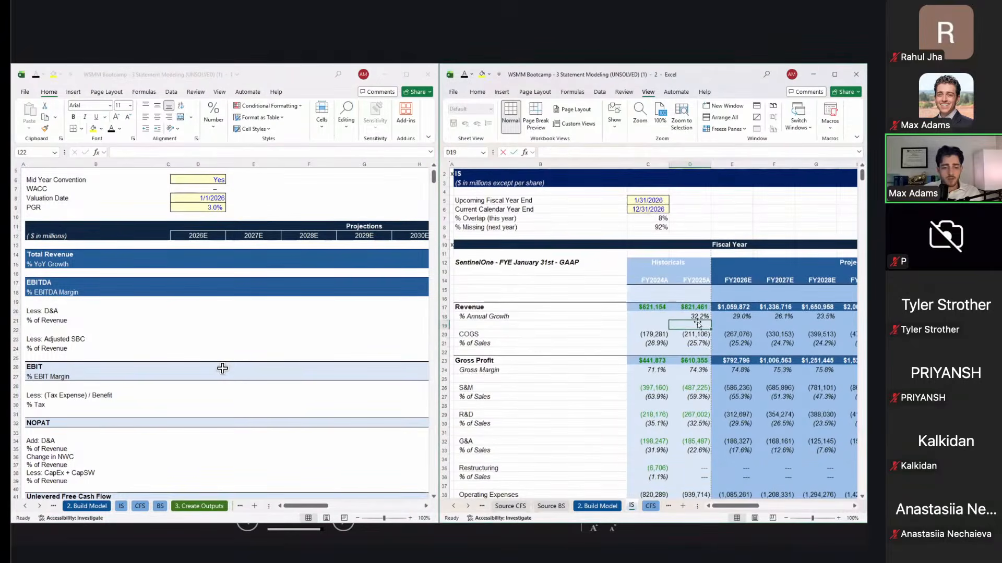
{"action": "key", "text": "Up"}
{"action": "key", "text": "Right"}
{"action": "key", "text": "Up"}
{"action": "key", "text": "ctrl+shift+Right"}
{"action": "key", "text": "ctrl+c"}
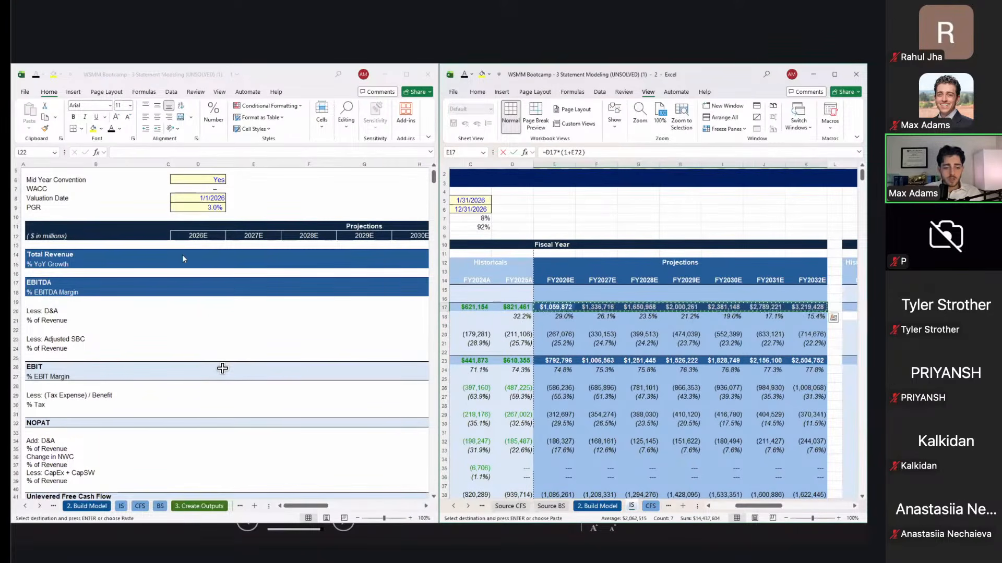
{"action": "left_click", "coordinate": [183, 255]}
{"action": "key", "text": "alt+h"}
{"action": "key", "text": "v"}
{"action": "key", "text": "n"}
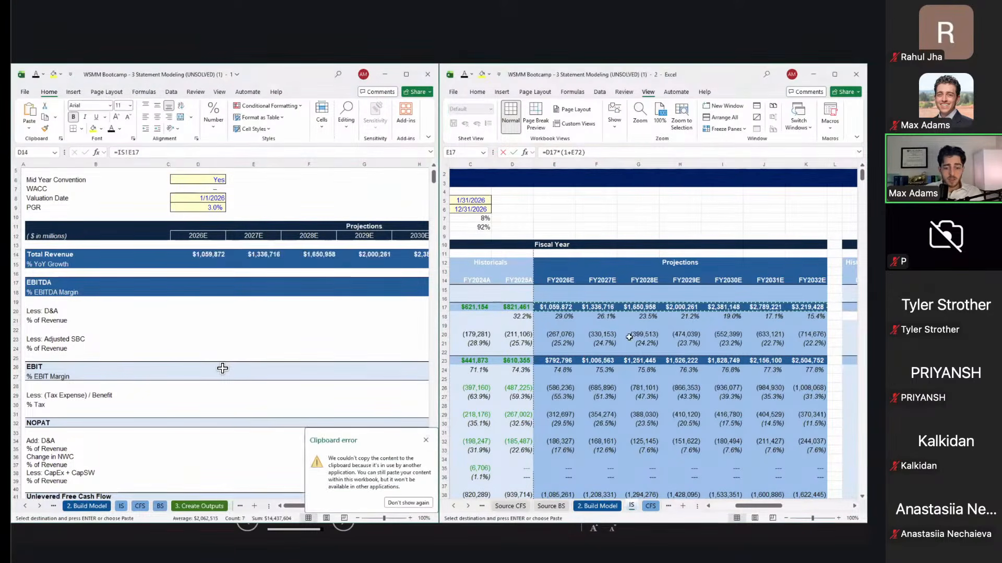
Step: Copy the projected gross profit row on the income statement, then scroll toward operating expenses
{"action": "left_click", "coordinate": [542, 361]}
{"action": "key", "text": "ctrl+shift+Right"}
{"action": "key", "text": "ctrl+c"}
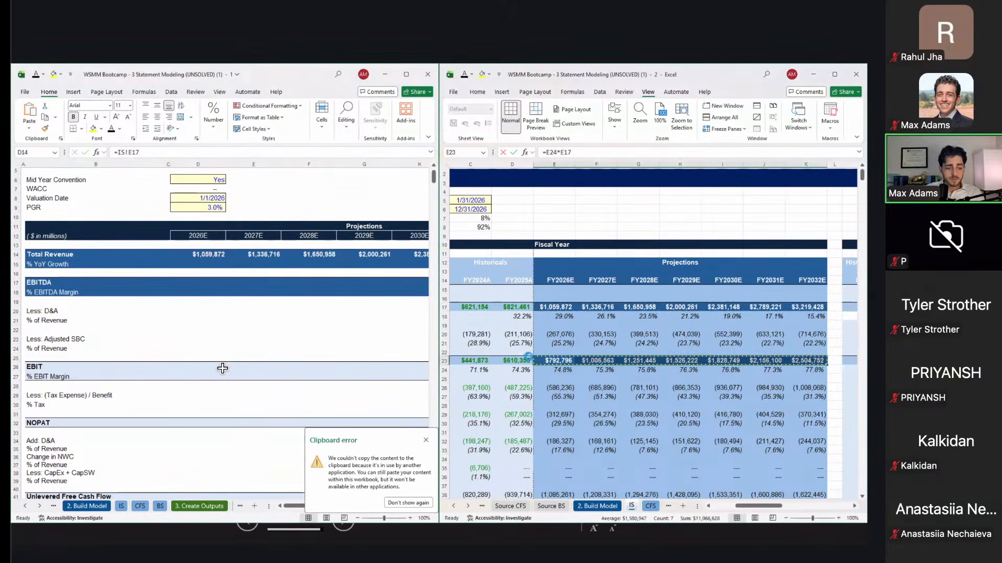
{"action": "left_click", "coordinate": [560, 389]}
{"action": "scroll", "coordinate": [704, 442], "scroll_direction": "down", "scroll_amount": 5}
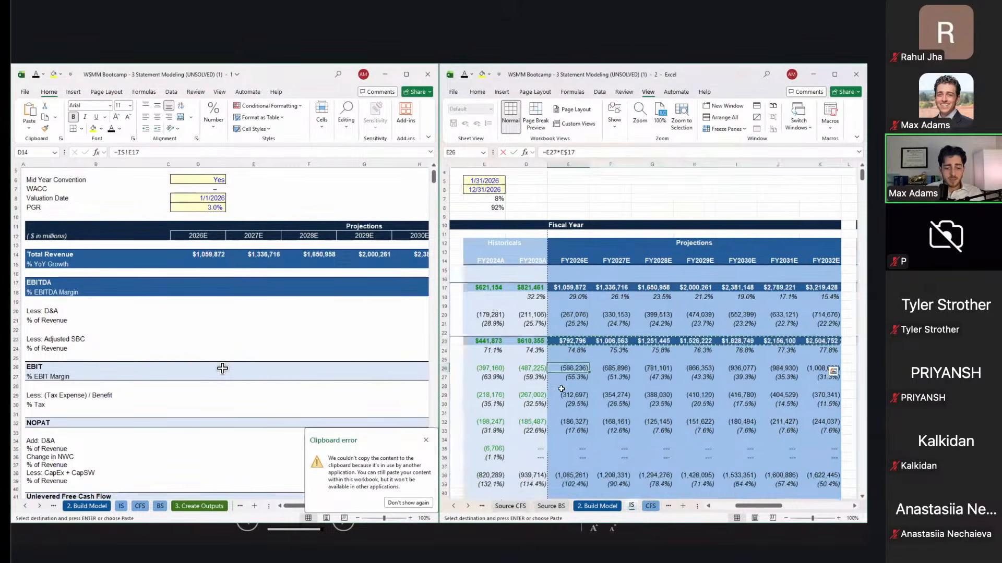
{"action": "scroll", "coordinate": [704, 442], "scroll_direction": "left", "scroll_amount": 2}
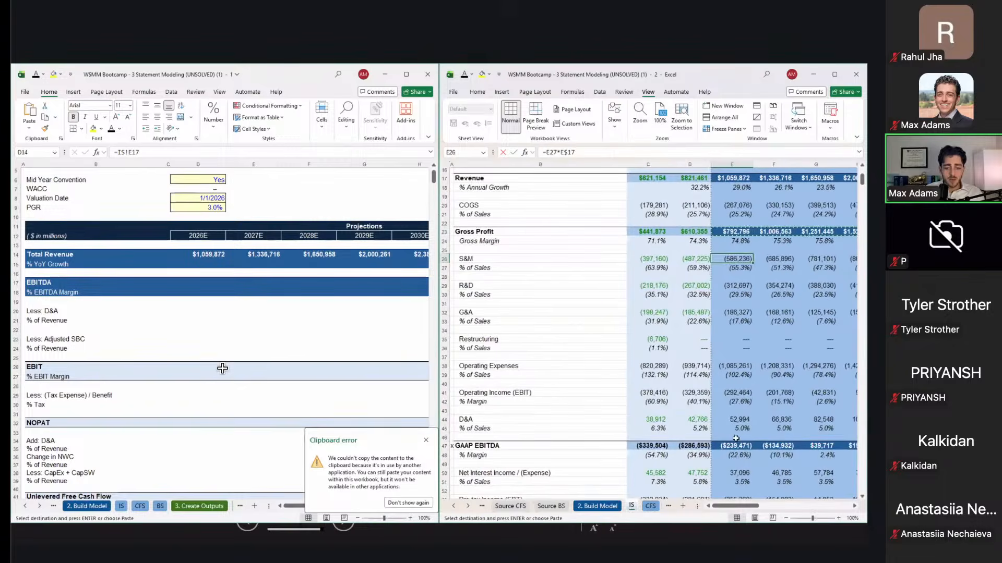
{"action": "scroll", "coordinate": [778, 338], "scroll_direction": "down", "scroll_amount": 3}
Step: Paste the income statement's projected EBIT (2026E–2032E) into the DCF EBIT row at D26
{"action": "left_click", "coordinate": [748, 335]}
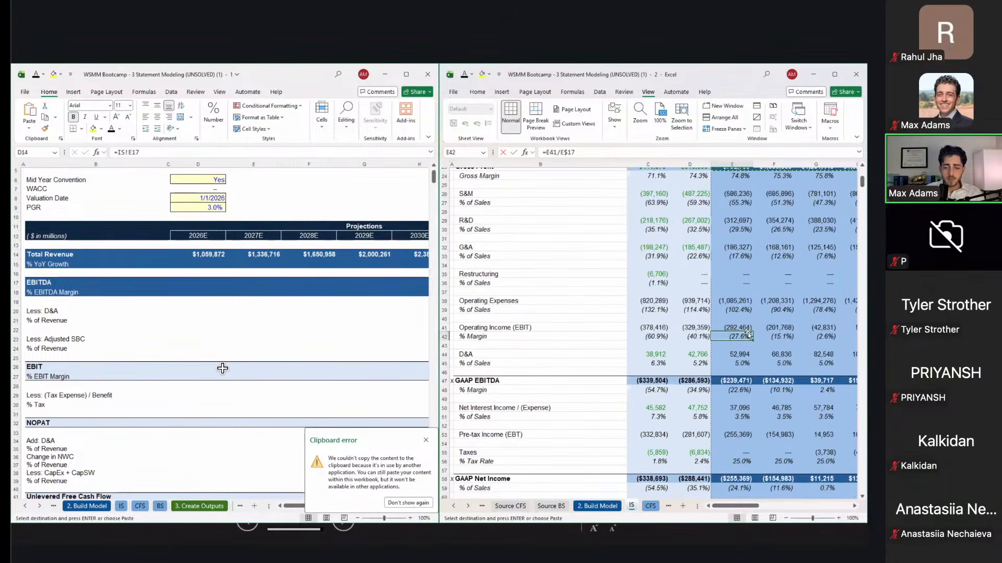
{"action": "key", "text": "Up"}
{"action": "key", "text": "ctrl+shift+Right"}
{"action": "key", "text": "ctrl+c"}
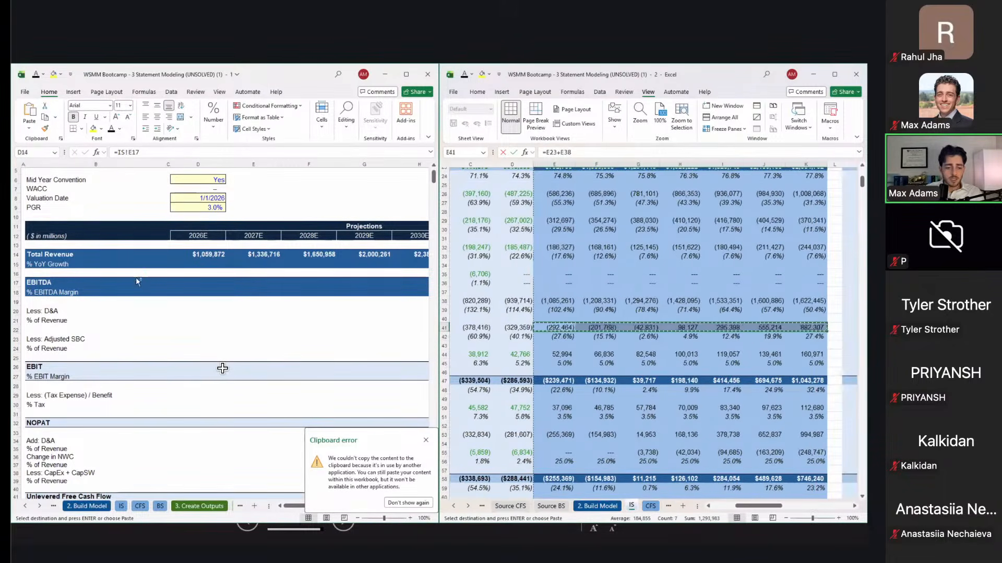
{"action": "left_click", "coordinate": [222, 368]}
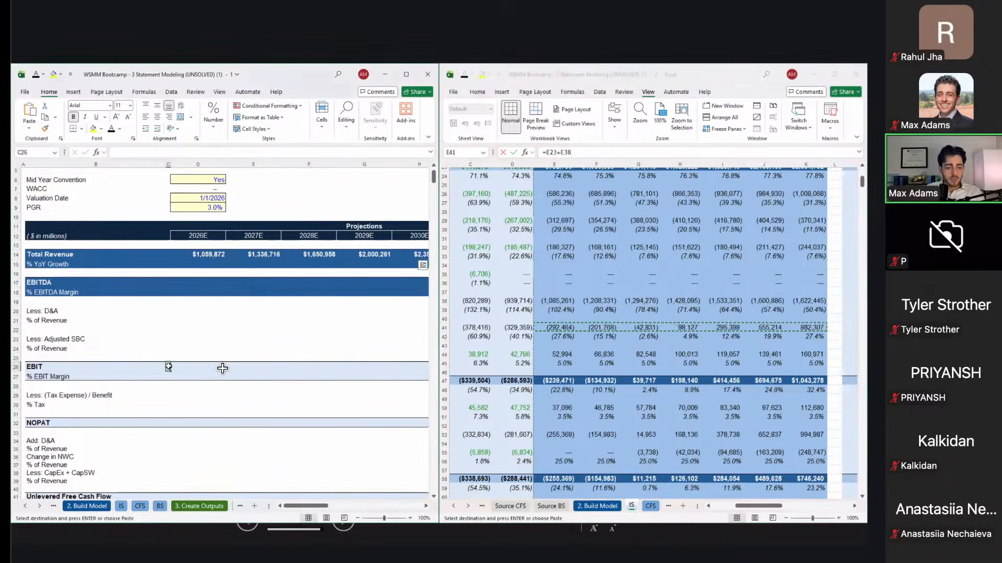
{"action": "key", "text": "ctrl+v"}
{"action": "key", "text": "Down"}
{"action": "key", "text": "Down"}
{"action": "key", "text": "Down"}
{"action": "key", "text": "Down"}
{"action": "key", "text": "Up"}
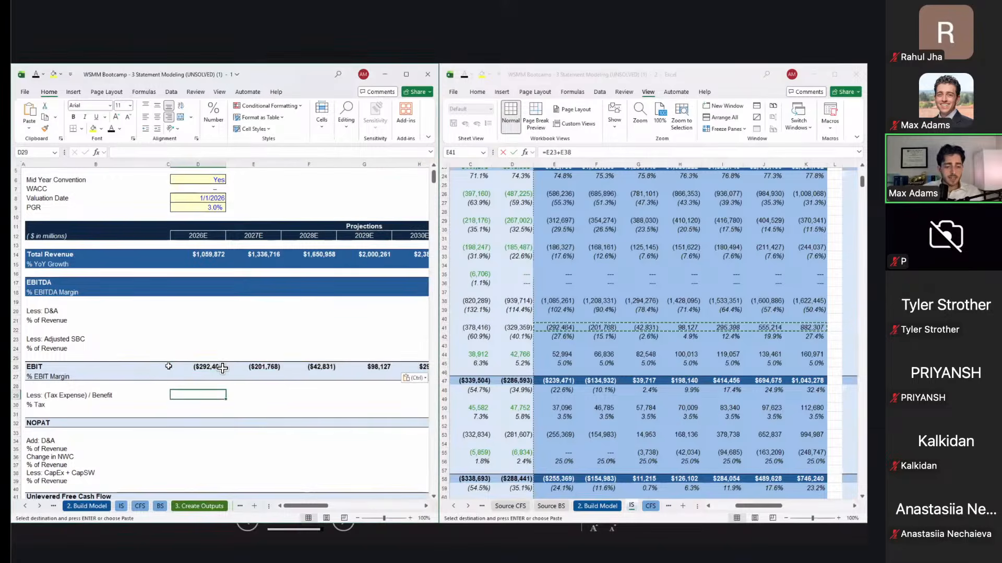
{"action": "left_click", "coordinate": [625, 419]}
Step: Paste the income statement's projected taxes into the DCF tax expense row
{"action": "scroll", "coordinate": [625, 419], "scroll_direction": "down", "scroll_amount": 6}
{"action": "scroll", "coordinate": [654, 259], "scroll_direction": "left", "scroll_amount": 3}
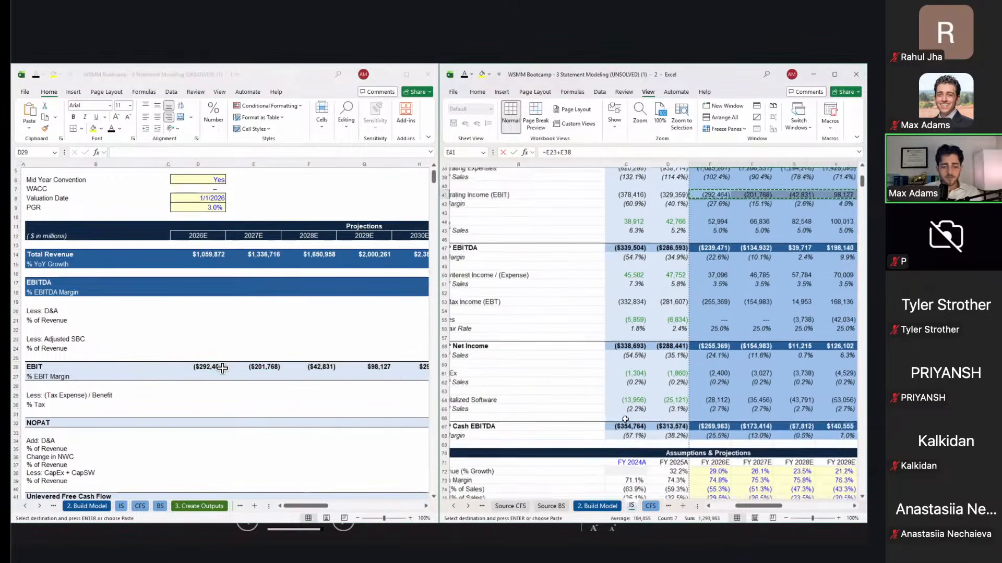
{"action": "left_click", "coordinate": [733, 277]}
{"action": "key", "text": "ctrl+shift+Right"}
{"action": "key", "text": "ctrl+c"}
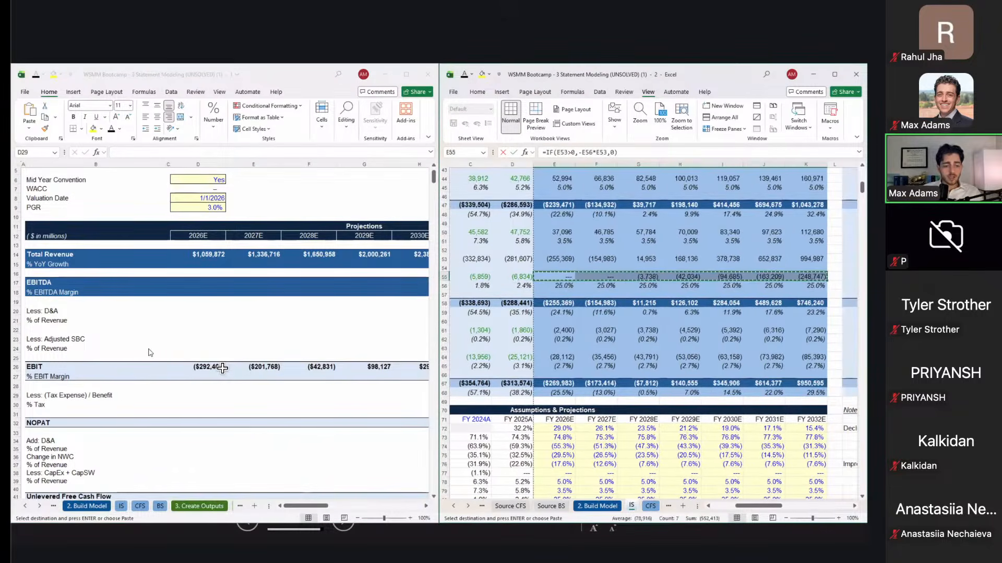
{"action": "left_click", "coordinate": [200, 387]}
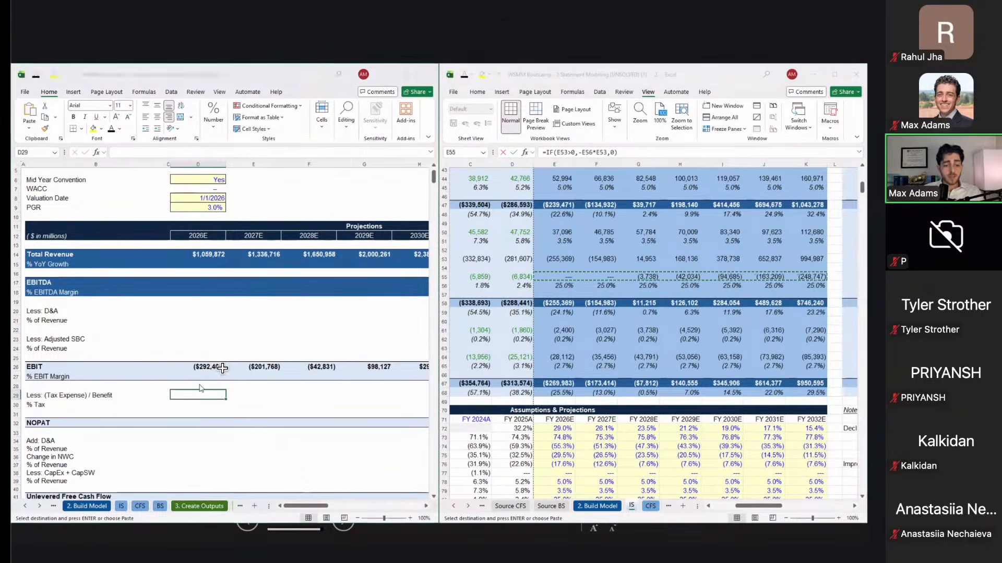
{"action": "key", "text": "ctrl+v"}
{"action": "key", "text": "Down"}
{"action": "key", "text": "Down"}
{"action": "key", "text": "Down"}
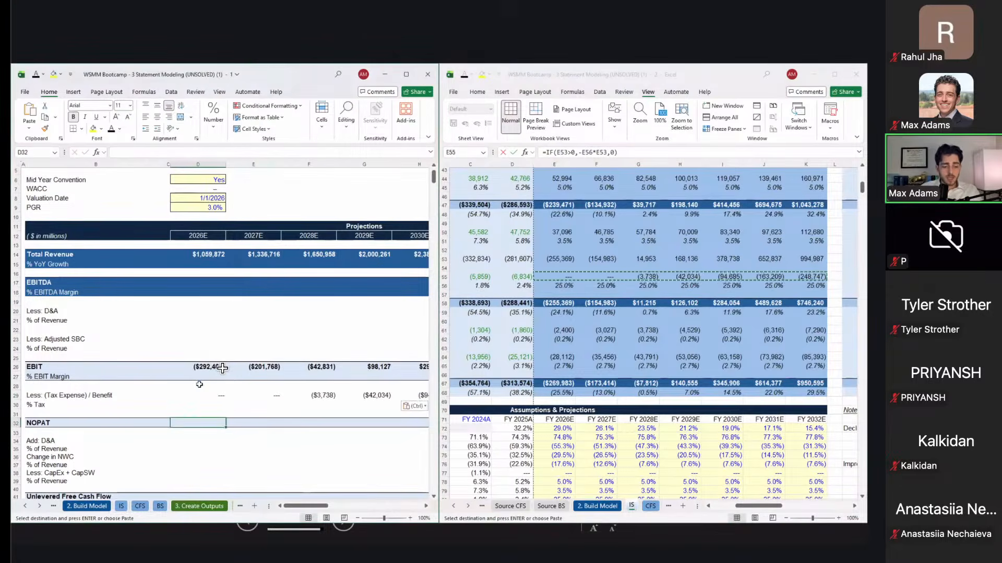
Step: Enter NOPAT in D32 as =D26+D29 and fill it right through 2032E
{"action": "type", "text": "="}
{"action": "key", "text": "Up"}
{"action": "key", "text": "Up"}
{"action": "key", "text": "Up"}
{"action": "key", "text": "Up"}
{"action": "key", "text": "Up"}
{"action": "key", "text": "Up"}
{"action": "type", "text": "+"}
{"action": "key", "text": "Up"}
{"action": "key", "text": "Up"}
{"action": "key", "text": "Up"}
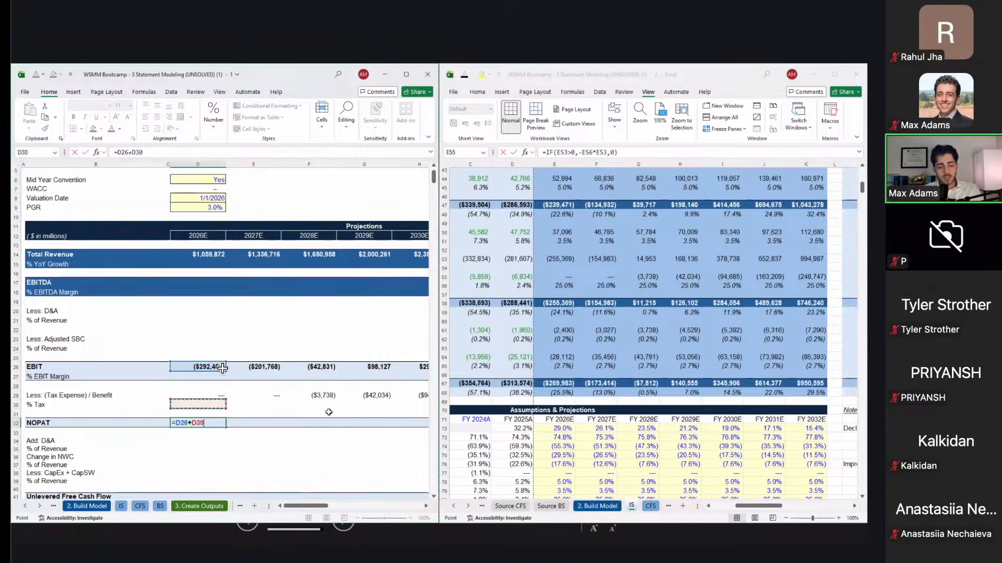
{"action": "key", "text": "Return"}
{"action": "key", "text": "Up"}
{"action": "key", "text": "shift+Right"}
{"action": "key", "text": "shift+Right"}
{"action": "key", "text": "shift+Right"}
{"action": "key", "text": "shift+Right"}
{"action": "key", "text": "shift+Right"}
{"action": "key", "text": "shift+Right"}
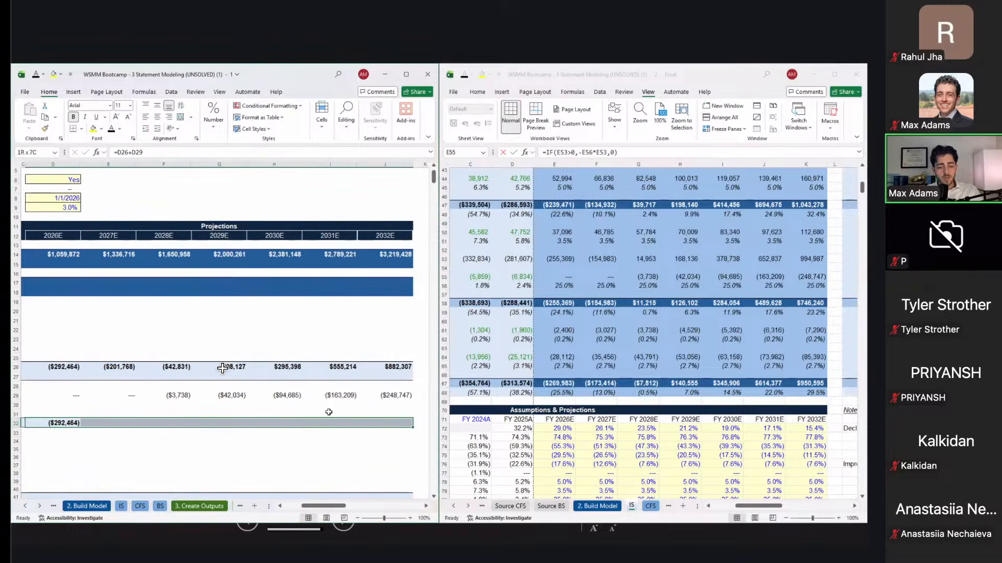
{"action": "key", "text": "ctrl+r"}
{"action": "key", "text": "Down"}
{"action": "key", "text": "Down"}
{"action": "key", "text": "Down"}
{"action": "key", "text": "Down"}
{"action": "key", "text": "Left"}
{"action": "key", "text": "Left"}
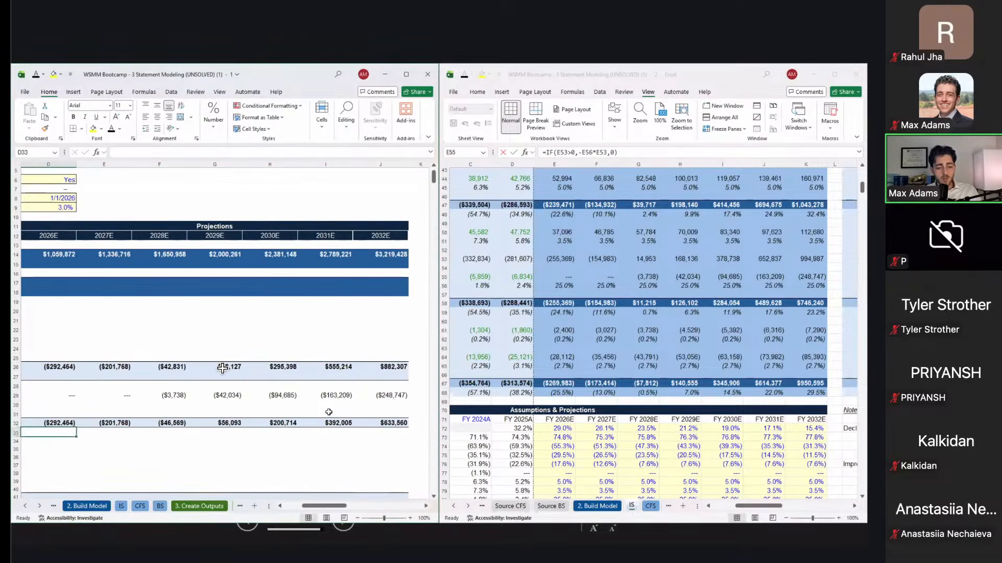
{"action": "key", "text": "Down"}
{"action": "key", "text": "Down"}
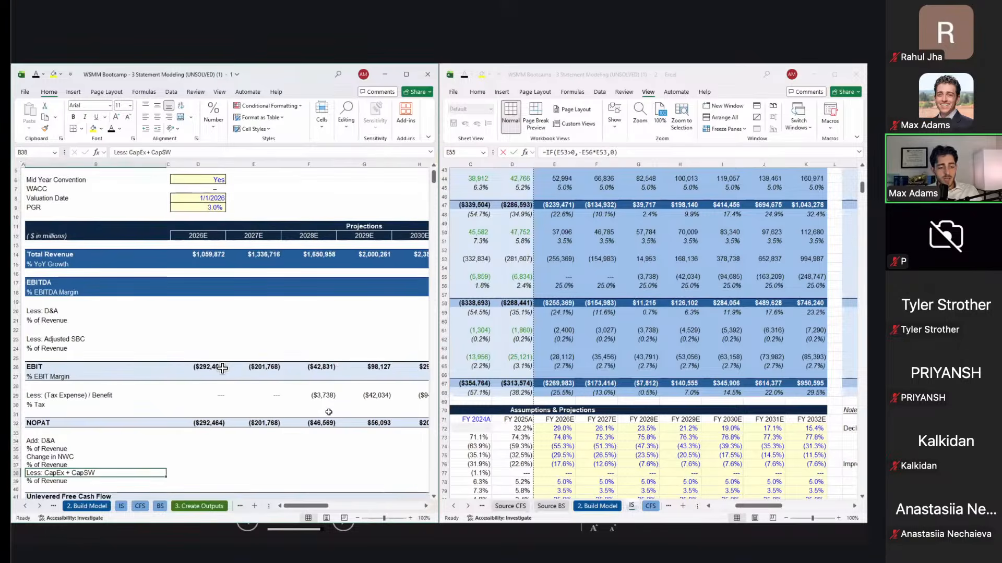
Step: Review the CapEx and capitalized software rows in the second workbook window
{"action": "scroll", "coordinate": [223, 368], "scroll_direction": "down", "scroll_amount": 5}
{"action": "left_click", "coordinate": [596, 366]}
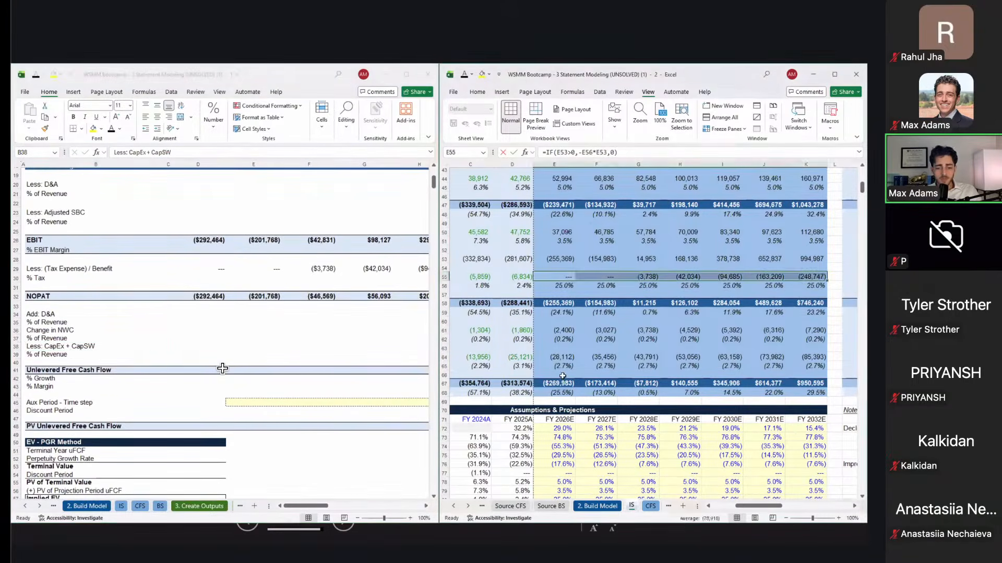
{"action": "scroll", "coordinate": [600, 367], "scroll_direction": "down", "scroll_amount": 3}
{"action": "scroll", "coordinate": [600, 366], "scroll_direction": "left", "scroll_amount": 2}
{"action": "left_click", "coordinate": [608, 369], "text": "shift"}
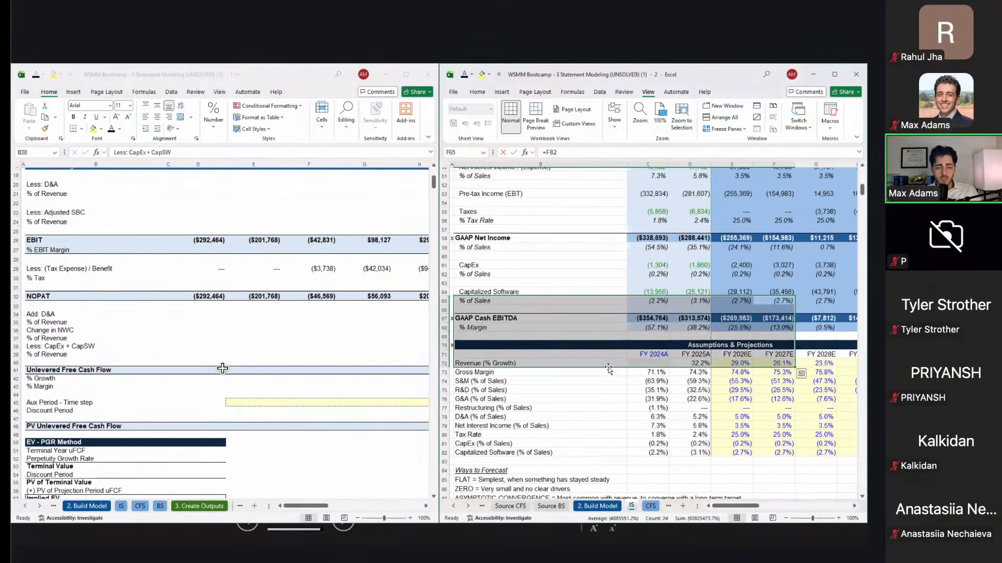
{"action": "scroll", "coordinate": [608, 369], "scroll_direction": "up", "scroll_amount": 4}
Step: Paste-link the income statement's row 44 D&A (2026E–2032E) into the DCF D&A row at D34
{"action": "left_click", "coordinate": [717, 243]}
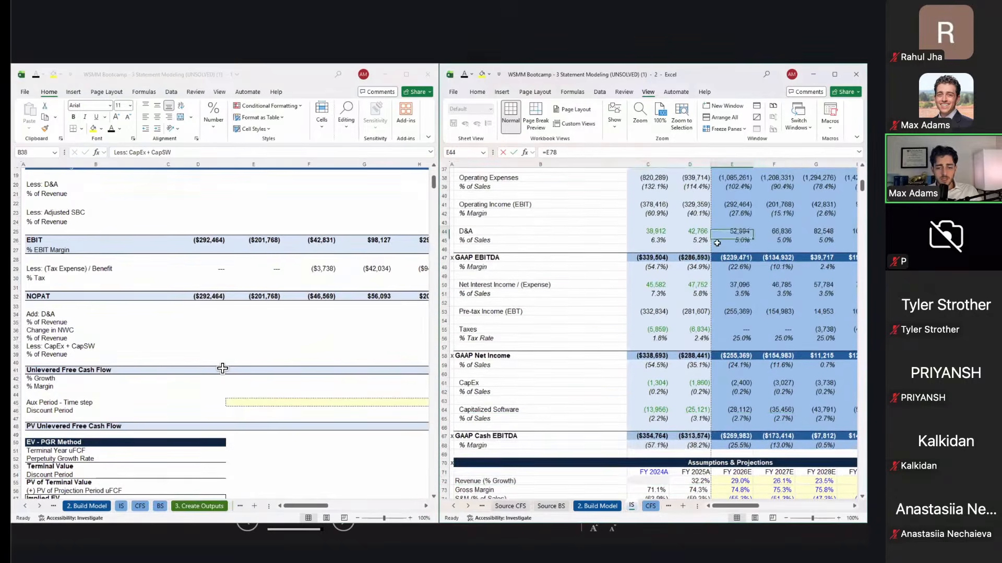
{"action": "key", "text": "Up"}
{"action": "key", "text": "ctrl+shift+Right"}
{"action": "key", "text": "ctrl+c"}
{"action": "key", "text": "alt+Tab"}
{"action": "key", "text": "Up"}
{"action": "key", "text": "Up"}
{"action": "key", "text": "Up"}
{"action": "key", "text": "Up"}
{"action": "key", "text": "Right"}
{"action": "key", "text": "Right"}
{"action": "key", "text": "Right"}
{"action": "key", "text": "Down"}
{"action": "key", "text": "Left"}
{"action": "key", "text": "Up"}
{"action": "key", "text": "Down"}
{"action": "key", "text": "Up"}
{"action": "key", "text": "ctrl+alt+v"}
{"action": "key", "text": "alt+l"}
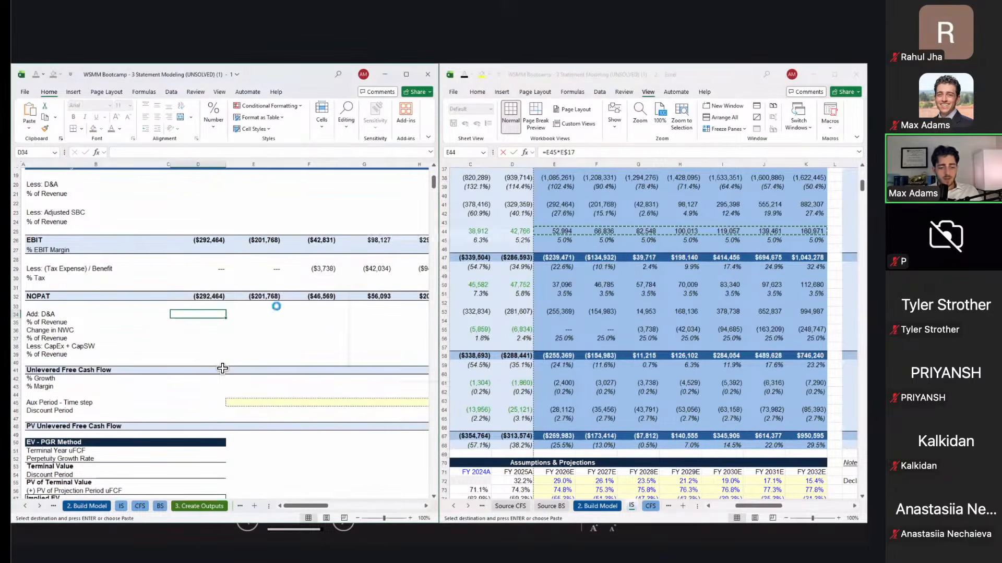
Step: Paste-link the CFS Increase/(Decrease) in NWC values I23:O23 into DCF cell D36
{"action": "key", "text": "alt+Tab"}
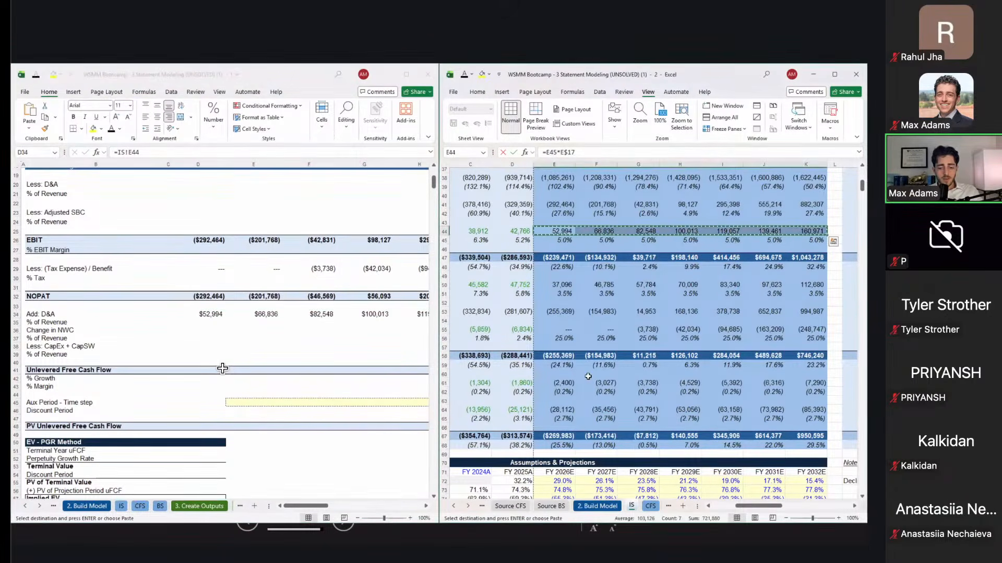
{"action": "key", "text": "ctrl+Page_Down"}
{"action": "left_click", "coordinate": [691, 366]}
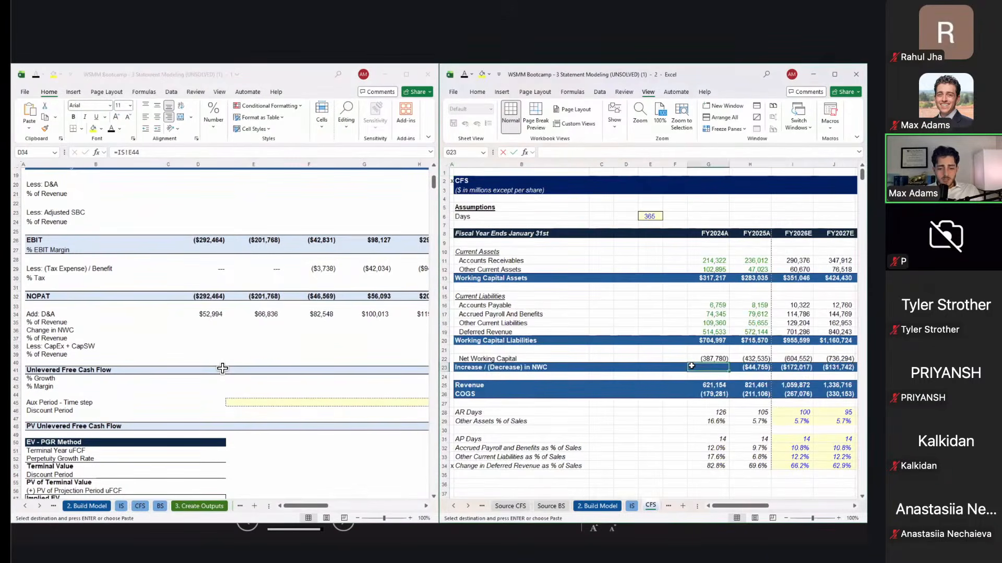
{"action": "key", "text": "Right"}
{"action": "key", "text": "Right"}
{"action": "key", "text": "ctrl+shift+Right"}
{"action": "key", "text": "ctrl+c"}
{"action": "key", "text": "alt+Tab"}
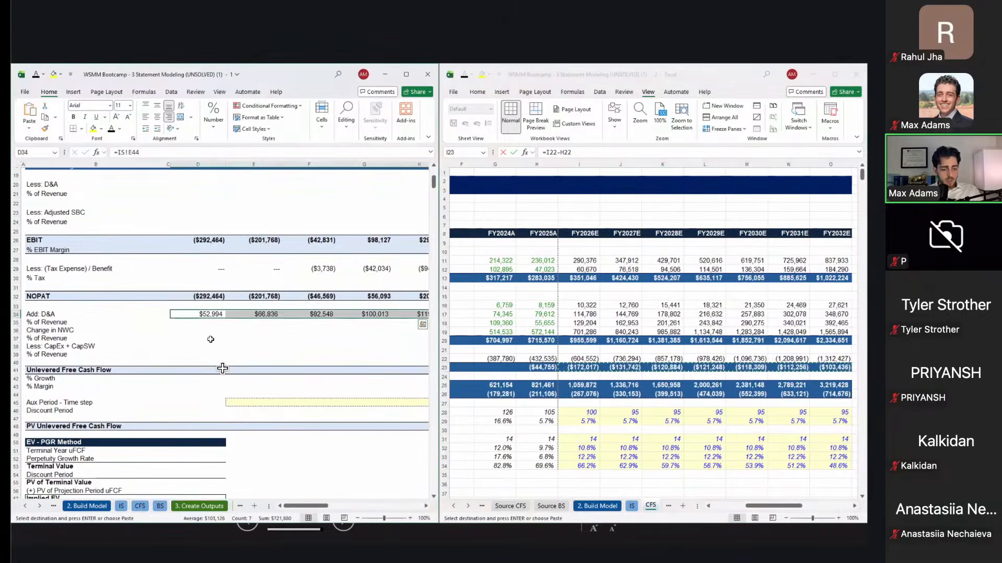
{"action": "key", "text": "Down"}
{"action": "key", "text": "Down"}
{"action": "key", "text": "ctrl+alt+v"}
{"action": "key", "text": "l"}
Step: Flip the Change in NWC link to =-CFS!I23 and fill it across through 2032E
{"action": "key", "text": "Right"}
{"action": "key", "text": "Left"}
{"action": "key", "text": "F2"}
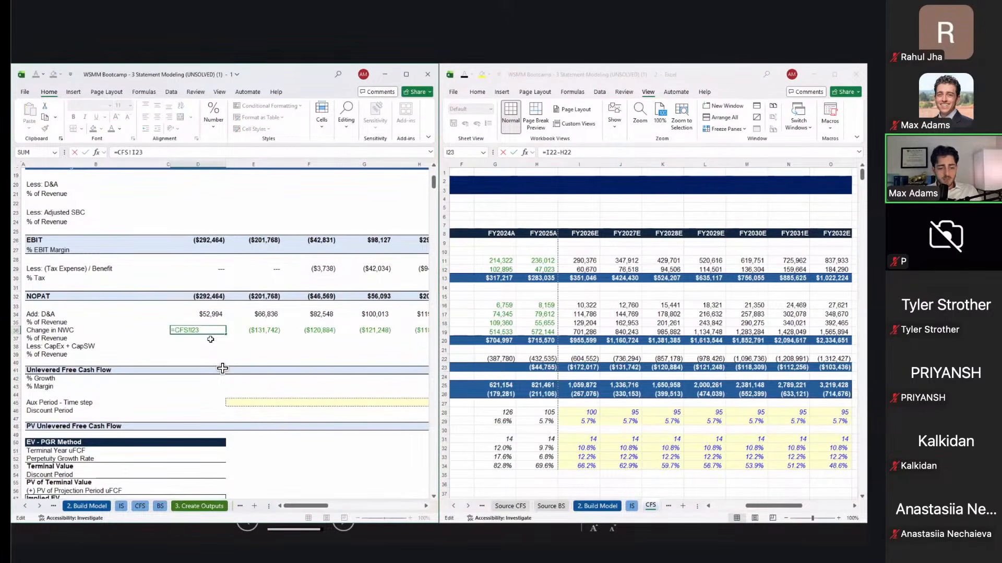
{"action": "key", "text": "Return"}
{"action": "key", "text": "Up"}
{"action": "key", "text": "Right"}
{"action": "key", "text": "Left"}
{"action": "key", "text": "ctrl+shift+Right"}
{"action": "key", "text": "ctrl+r"}
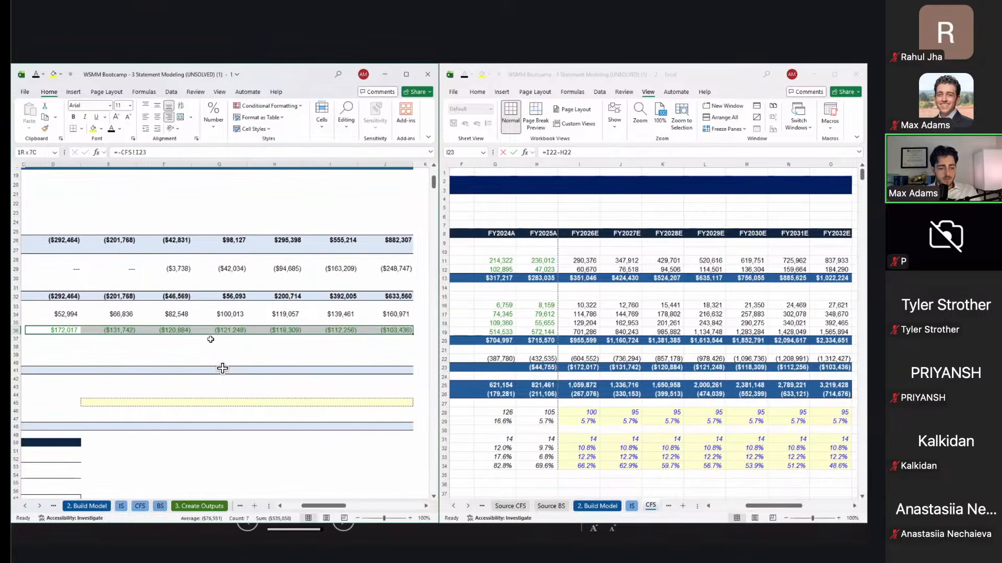
{"action": "key", "text": "Down"}
{"action": "key", "text": "Down"}
{"action": "key", "text": "Left"}
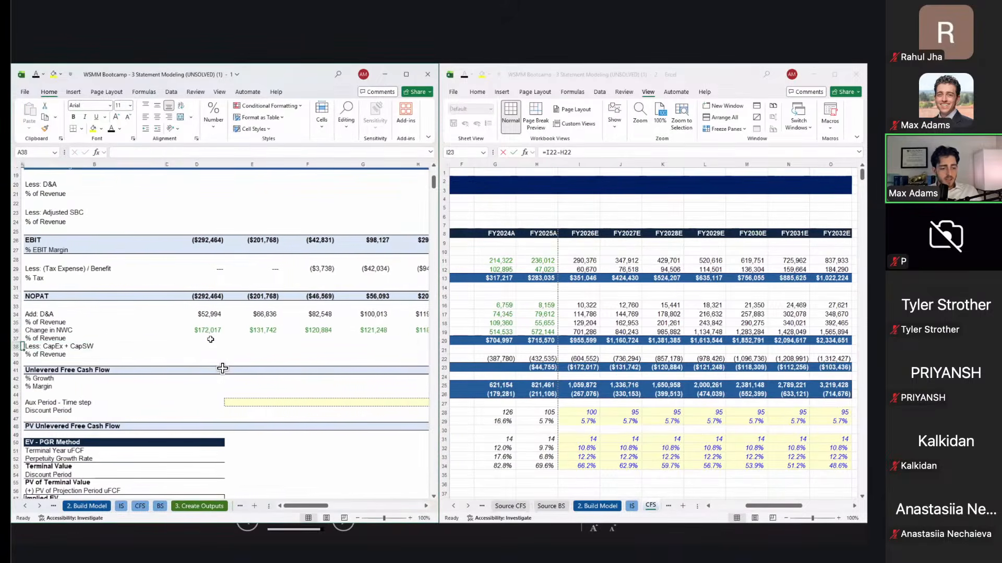
{"action": "key", "text": "Right"}
Step: Browse the other workbook's sheets looking for the CapEx figures
{"action": "left_click", "coordinate": [563, 385]}
{"action": "key", "text": "ctrl+Page_Down"}
{"action": "key", "text": "ctrl+Page_Up"}
{"action": "key", "text": "ctrl+Page_Up"}
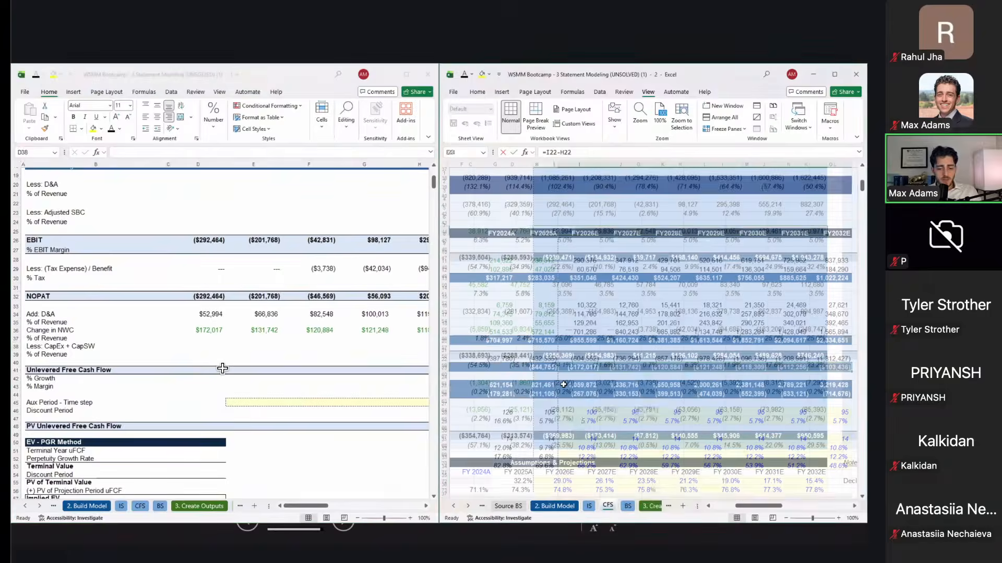
{"action": "key", "text": "ctrl+Page_Down"}
{"action": "key", "text": "ctrl+Page_Up"}
{"action": "key", "text": "ctrl+Page_Down"}
{"action": "key", "text": "ctrl+Page_Down"}
{"action": "scroll", "coordinate": [563, 384], "scroll_direction": "down", "scroll_amount": 10}
Step: Copy the projected Total CFI row and check where the Capex figure comes from
{"action": "left_click", "coordinate": [691, 323]}
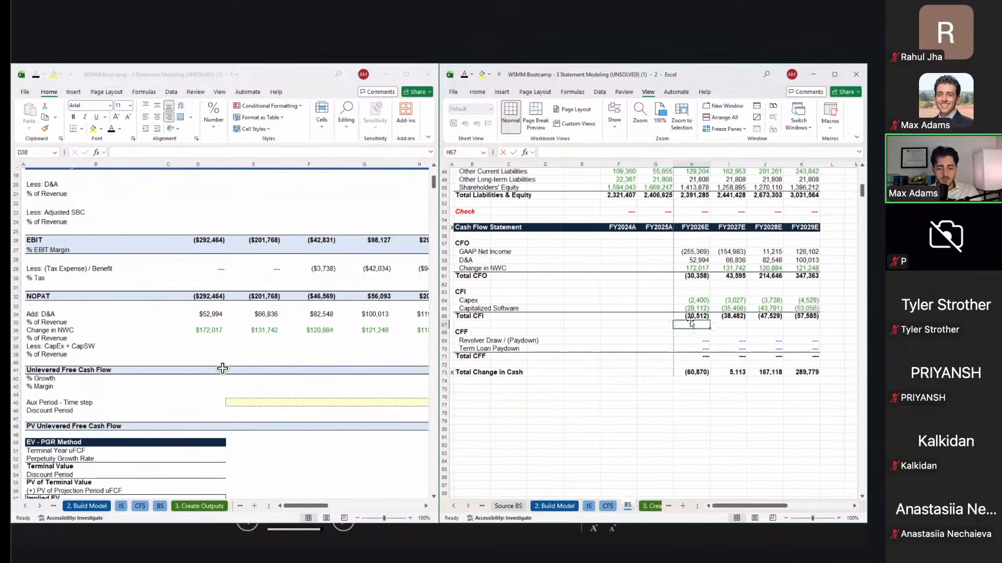
{"action": "left_click", "coordinate": [691, 317]}
{"action": "key", "text": "ctrl+shift+Right"}
{"action": "key", "text": "ctrl+c"}
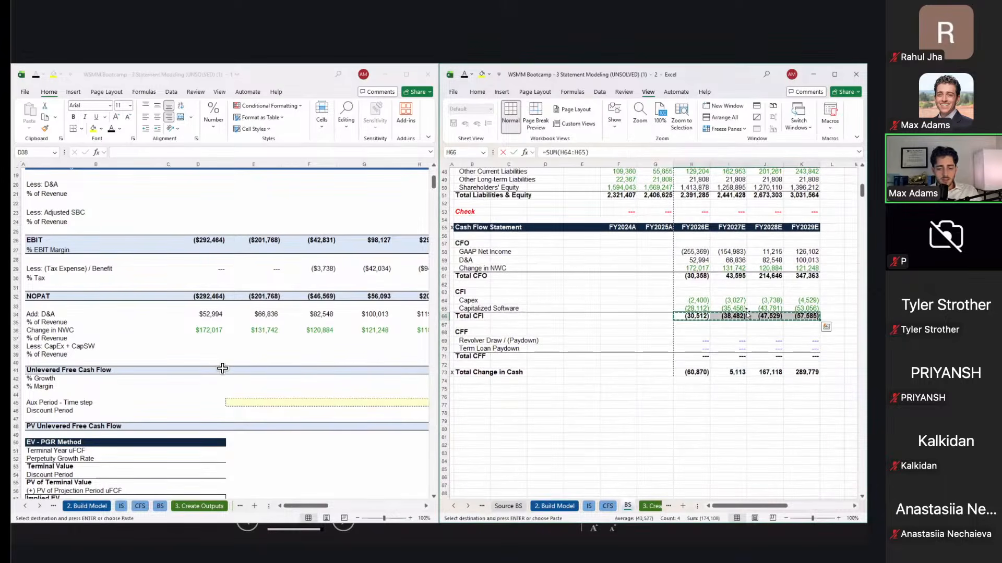
{"action": "left_click", "coordinate": [707, 298]}
{"action": "key", "text": "ctrl+Page_Up"}
{"action": "key", "text": "ctrl+Page_Up"}
{"action": "key", "text": "ctrl+Page_Up"}
{"action": "key", "text": "ctrl+Page_Down"}
{"action": "key", "text": "ctrl+Page_Up"}
{"action": "key", "text": "ctrl+Page_Down"}
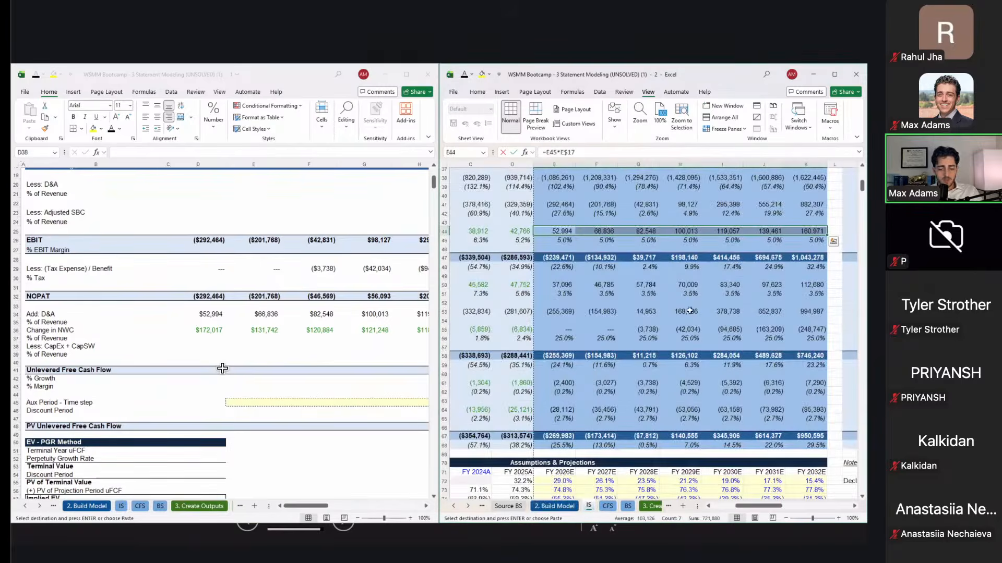
{"action": "left_click", "coordinate": [312, 346]}
Step: Set 2026E CapEx + CapSW as the income statement's CapEx plus capitalized software
{"action": "type", "text": "="}
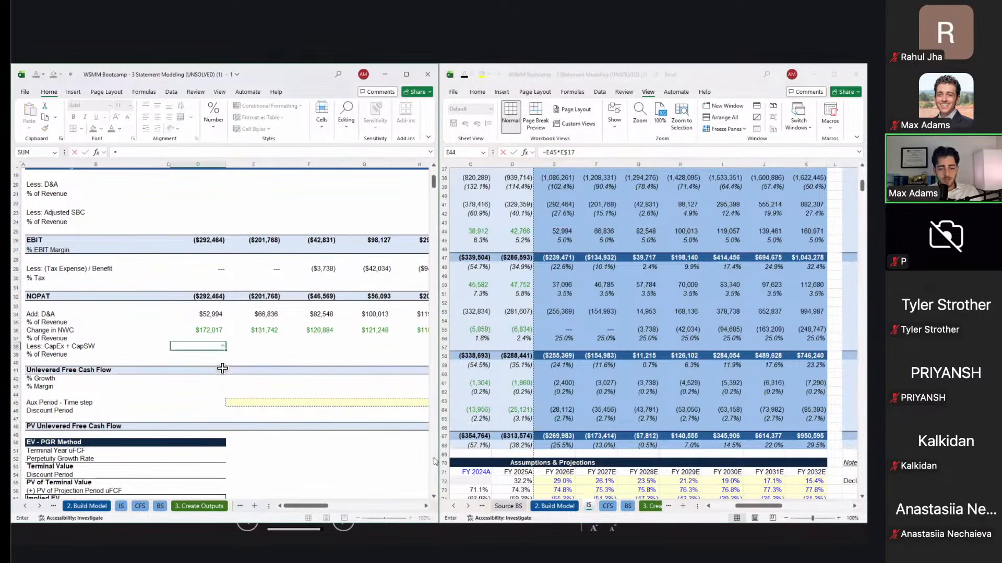
{"action": "left_click", "coordinate": [581, 367]}
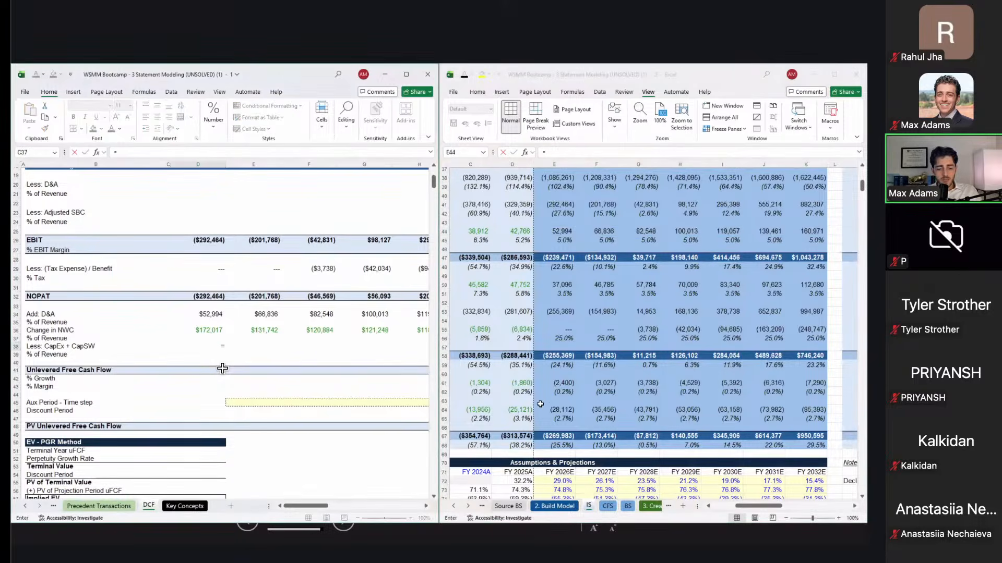
{"action": "left_click", "coordinate": [549, 395]}
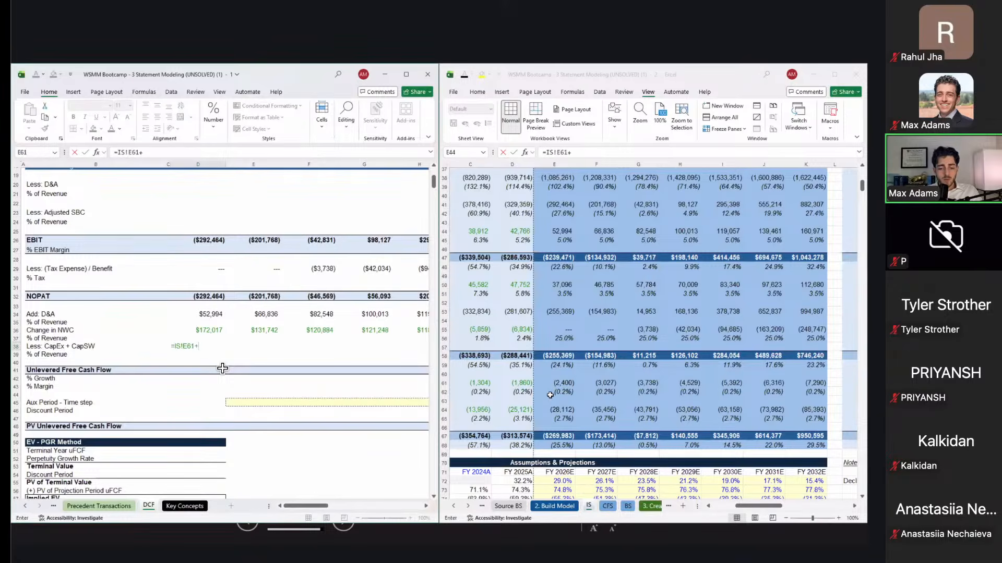
{"action": "left_click", "coordinate": [557, 411]}
{"action": "key", "text": "Return"}
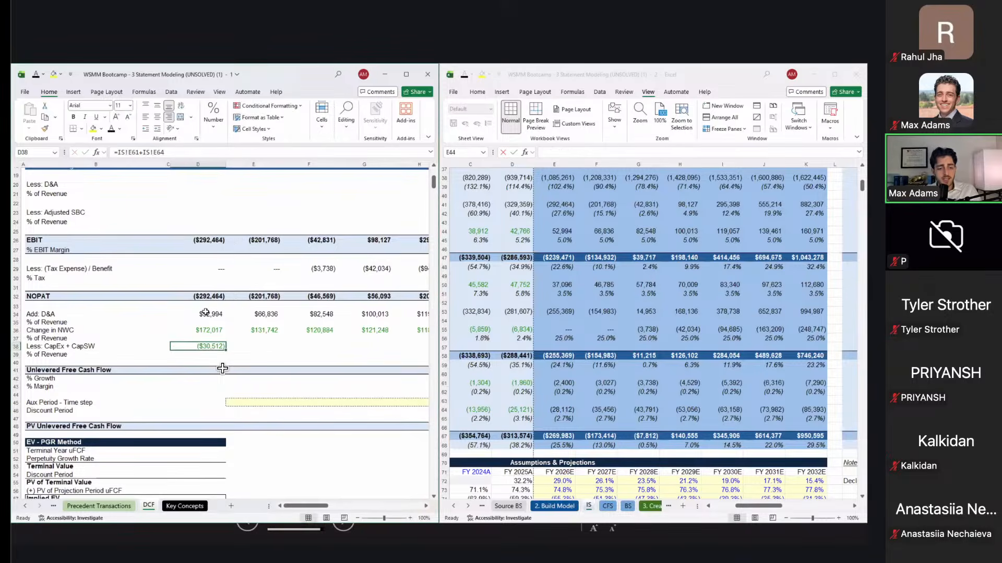
Step: Make 2026E Unlevered Free Cash Flow a SUM from NOPAT down through CapEx + CapSW
{"action": "left_click", "coordinate": [205, 330]}
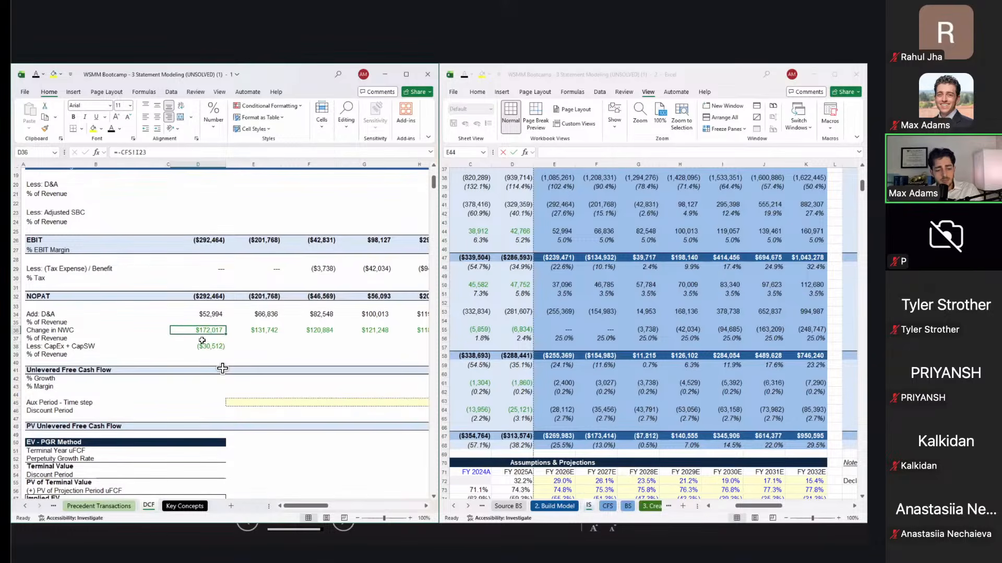
{"action": "left_click", "coordinate": [210, 345]}
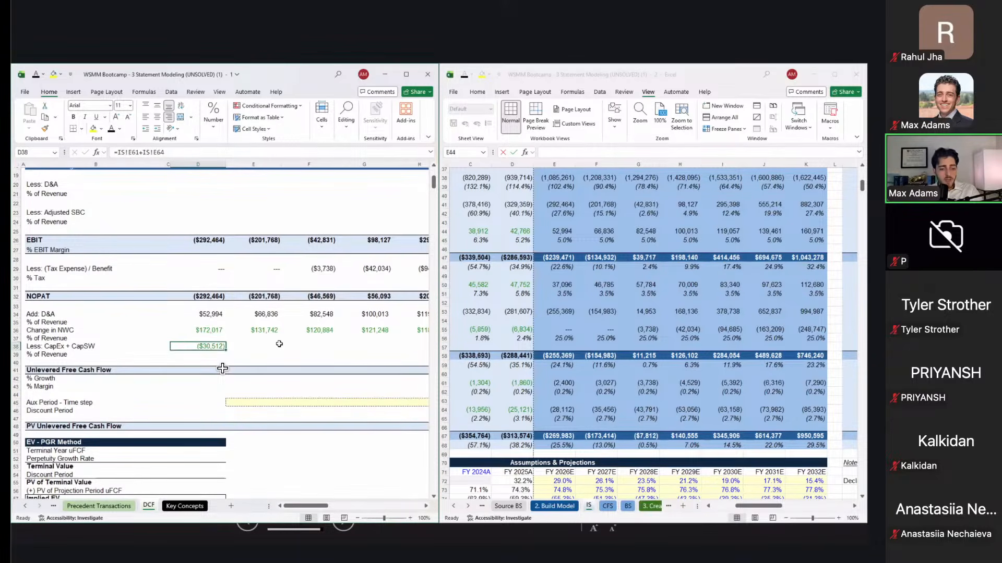
{"action": "key", "text": "Down"}
{"action": "key", "text": "Down"}
{"action": "key", "text": "Down"}
{"action": "type", "text": "=sum("}
{"action": "key", "text": "Up"}
{"action": "key", "text": "shift+Up"}
{"action": "key", "text": "shift+Up"}
{"action": "key", "text": "shift+Up"}
{"action": "key", "text": "shift+Up"}
{"action": "key", "text": "shift+Up"}
{"action": "key", "text": "shift+Up"}
{"action": "key", "text": "shift+Up"}
{"action": "key", "text": "shift+Up"}
{"action": "key", "text": "ctrl+Return"}
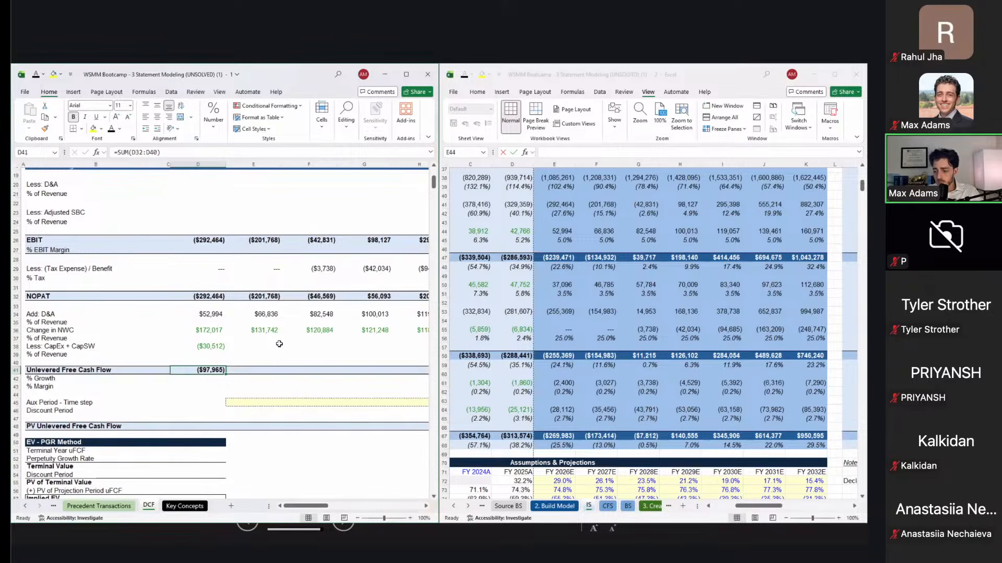
Step: Check the 2026E EBIT against operating income on the income statement
{"action": "key", "text": "Up"}
{"action": "key", "text": "Up"}
{"action": "key", "text": "Up"}
{"action": "key", "text": "Up"}
{"action": "key", "text": "Up"}
{"action": "key", "text": "Up"}
{"action": "key", "text": "Up"}
{"action": "key", "text": "Up"}
{"action": "key", "text": "Up"}
{"action": "key", "text": "Up"}
{"action": "key", "text": "Up"}
{"action": "key", "text": "Up"}
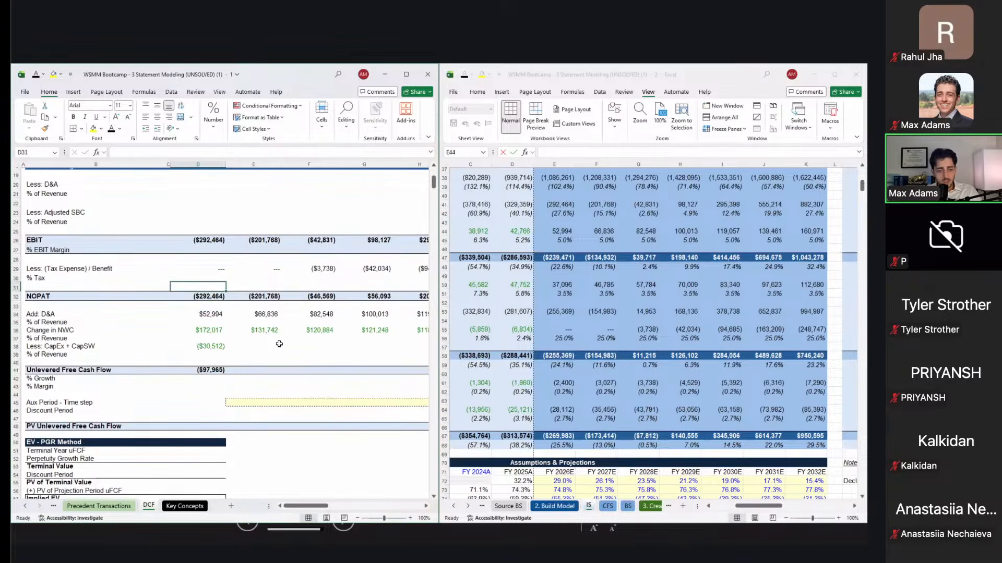
{"action": "key", "text": "Up"}
{"action": "key", "text": "Up"}
{"action": "key", "text": "Up"}
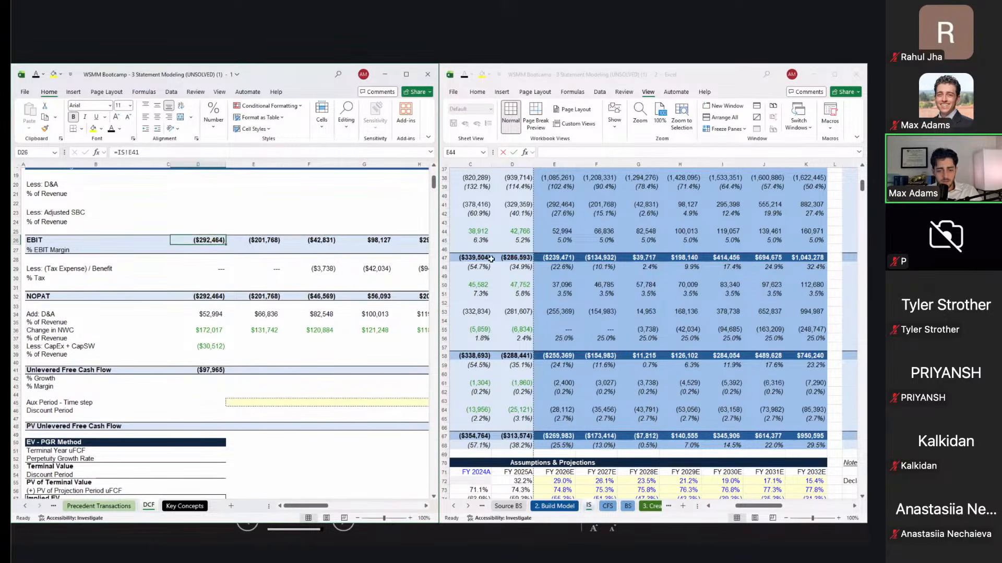
{"action": "scroll", "coordinate": [491, 259], "scroll_direction": "left", "scroll_amount": 5}
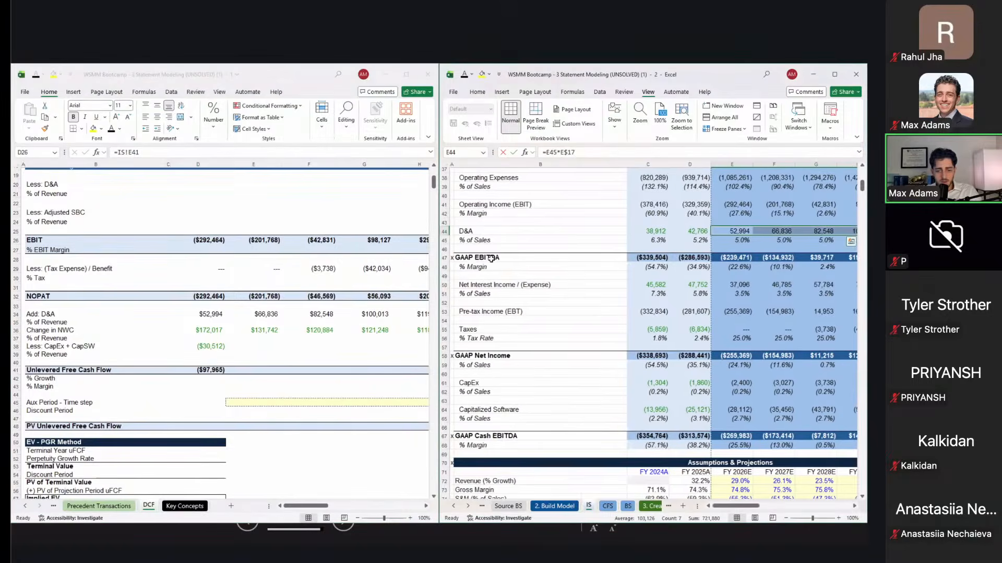
{"action": "scroll", "coordinate": [491, 259], "scroll_direction": "up", "scroll_amount": 2}
{"action": "left_click", "coordinate": [598, 264]}
{"action": "key", "text": "Up"}
{"action": "key", "text": "Right"}
{"action": "key", "text": "Right"}
{"action": "key", "text": "Right"}
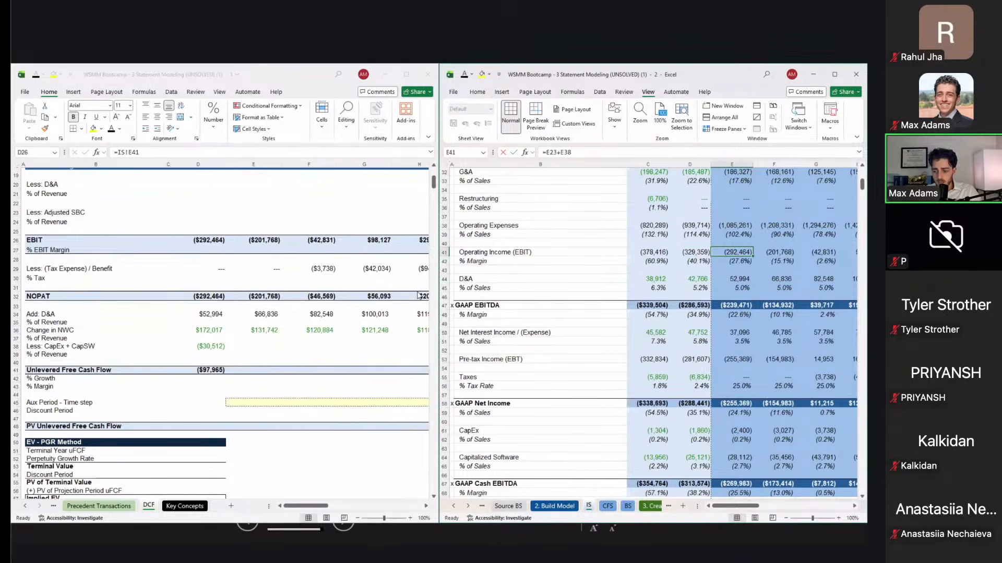
Step: Fill the CapEx + CapSW and Unlevered Free Cash Flow formulas right through 2032E
{"action": "left_click", "coordinate": [188, 322]}
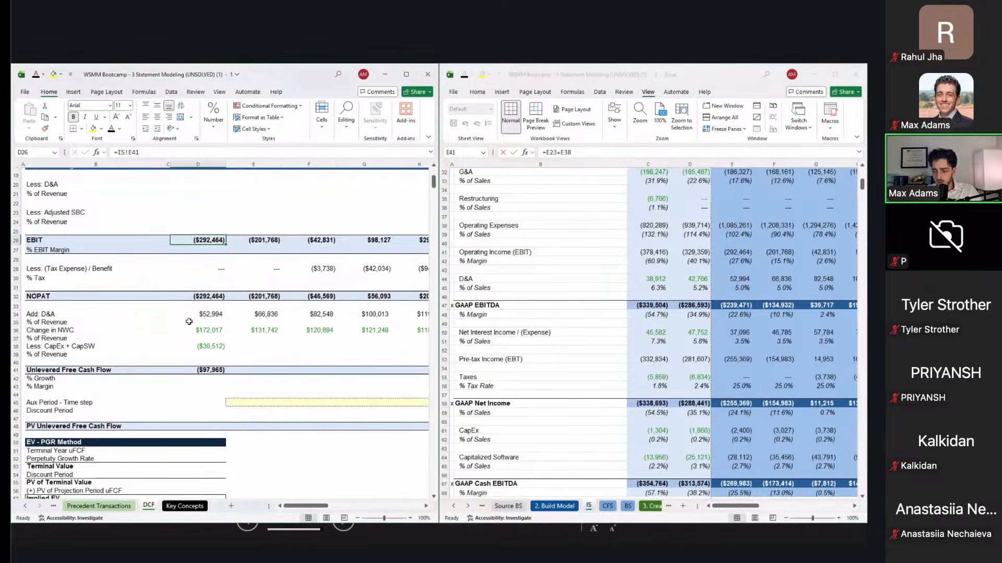
{"action": "key", "text": "Down"}
{"action": "key", "text": "Down"}
{"action": "key", "text": "Down"}
{"action": "key", "text": "Down"}
{"action": "key", "text": "Down"}
{"action": "key", "text": "Down"}
{"action": "key", "text": "Down"}
{"action": "key", "text": "Down"}
{"action": "key", "text": "Down"}
{"action": "key", "text": "Down"}
{"action": "key", "text": "Down"}
{"action": "key", "text": "Right"}
{"action": "key", "text": "Left"}
{"action": "key", "text": "Left"}
{"action": "key", "text": "Down"}
{"action": "key", "text": "Down"}
{"action": "key", "text": "Down"}
{"action": "key", "text": "Right"}
{"action": "left_click", "coordinate": [219, 343]}
{"action": "key", "text": "shift+Down"}
{"action": "key", "text": "shift+Down"}
{"action": "key", "text": "shift+Down"}
{"action": "key", "text": "shift+Right"}
{"action": "key", "text": "shift+Right"}
{"action": "key", "text": "shift+Right"}
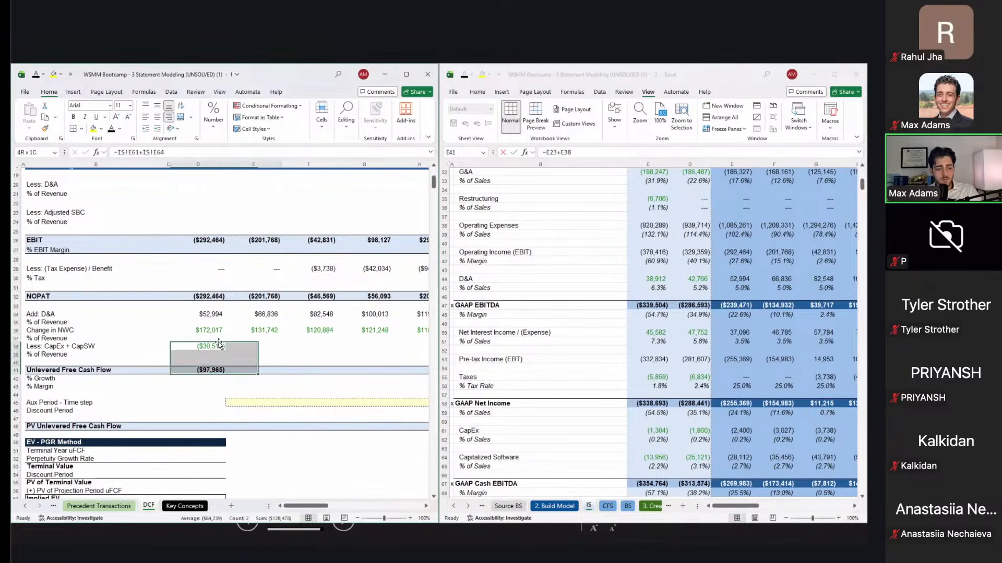
{"action": "key", "text": "shift+Right"}
{"action": "key", "text": "shift+Right"}
{"action": "key", "text": "shift+Right"}
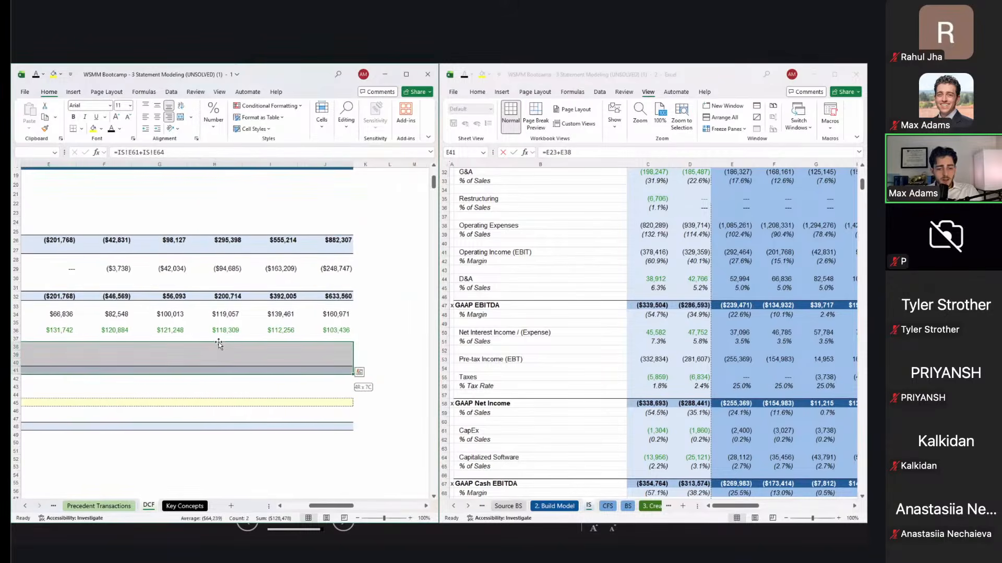
{"action": "key", "text": "ctrl+r"}
Step: Move down to the Aux Period - Time step row
{"action": "key", "text": "Down"}
{"action": "key", "text": "Down"}
{"action": "key", "text": "Right"}
{"action": "key", "text": "Right"}
{"action": "key", "text": "Left"}
{"action": "key", "text": "Down"}
{"action": "key", "text": "Left"}
{"action": "key", "text": "Left"}
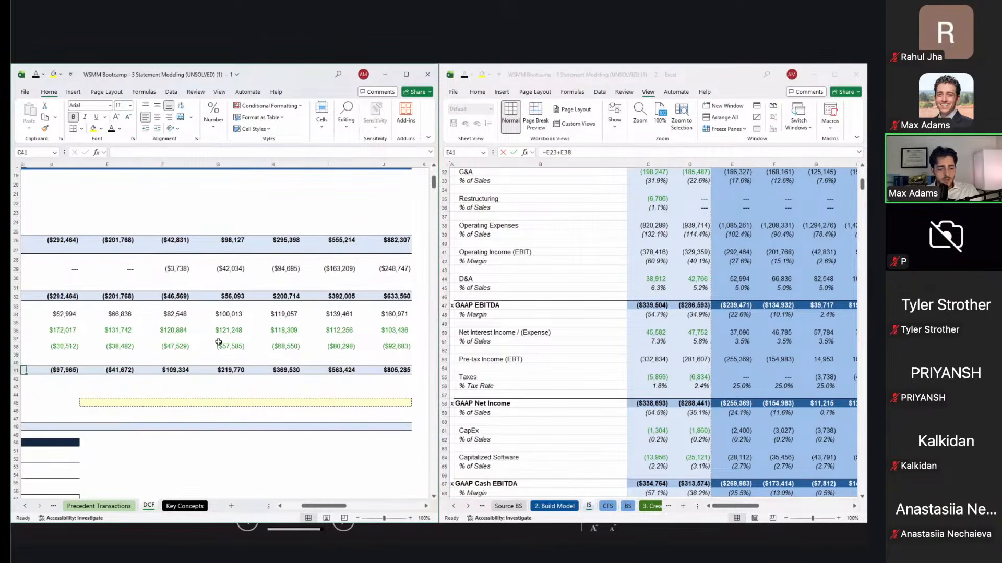
{"action": "key", "text": "Left"}
{"action": "key", "text": "Left"}
{"action": "key", "text": "Right"}
{"action": "key", "text": "Right"}
{"action": "key", "text": "Right"}
{"action": "key", "text": "Down"}
{"action": "key", "text": "Down"}
{"action": "key", "text": "Down"}
{"action": "key", "text": "Right"}
{"action": "key", "text": "Right"}
{"action": "key", "text": "Down"}
{"action": "key", "text": "Left"}
{"action": "key", "text": "Left"}
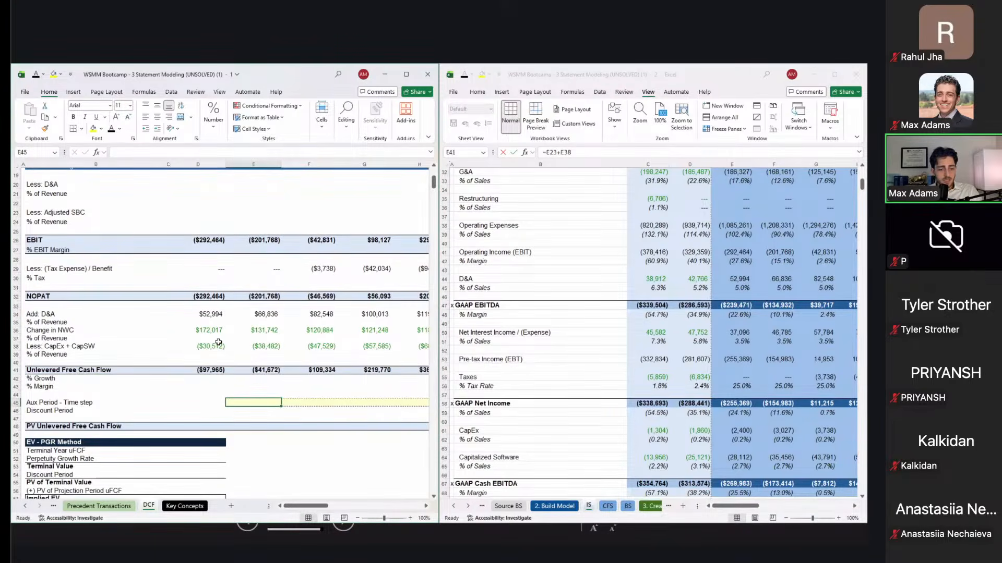
Step: Enter a time step of 1 in D45 and E45 on the Aux Period row
{"action": "scroll", "coordinate": [218, 343], "scroll_direction": "up", "scroll_amount": 6}
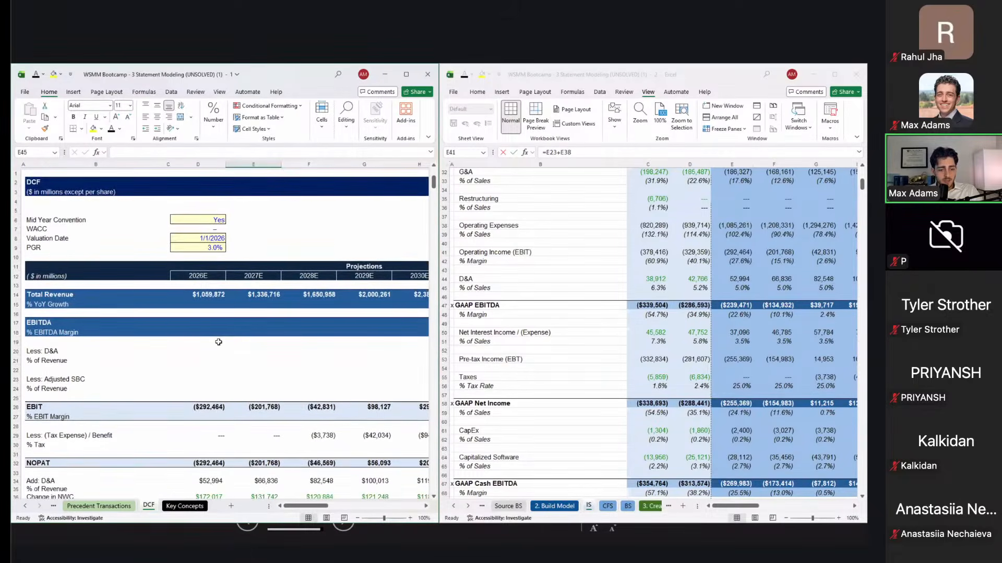
{"action": "scroll", "coordinate": [219, 342], "scroll_direction": "down", "scroll_amount": 9}
{"action": "key", "text": "Down"}
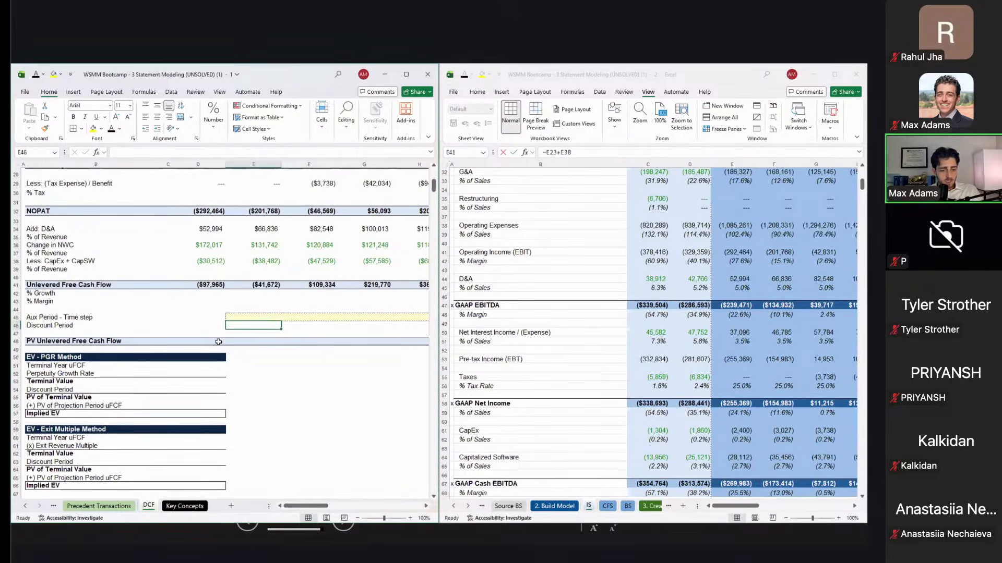
{"action": "key", "text": "Left"}
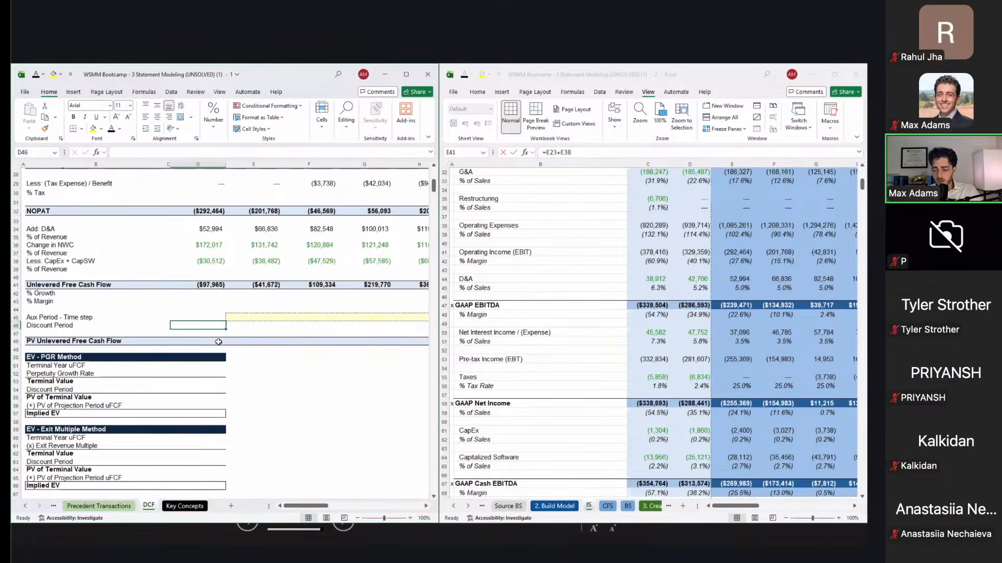
{"action": "key", "text": "Up"}
{"action": "type", "text": "1"}
{"action": "key", "text": "Return"}
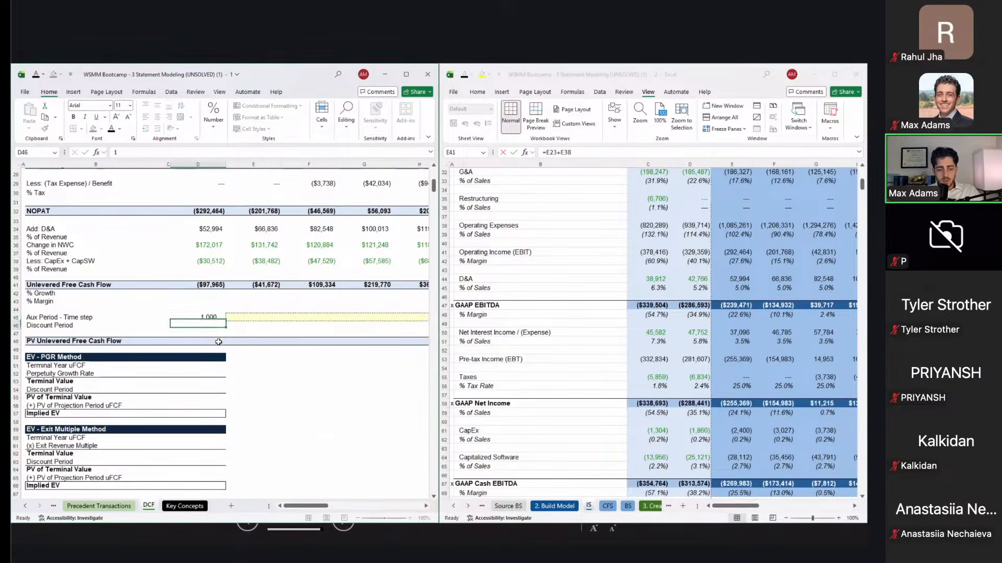
{"action": "key", "text": "Up"}
{"action": "key", "text": "Right"}
{"action": "type", "text": "1"}
{"action": "key", "text": "Return"}
{"action": "key", "text": "Up"}
{"action": "key", "text": "Right"}
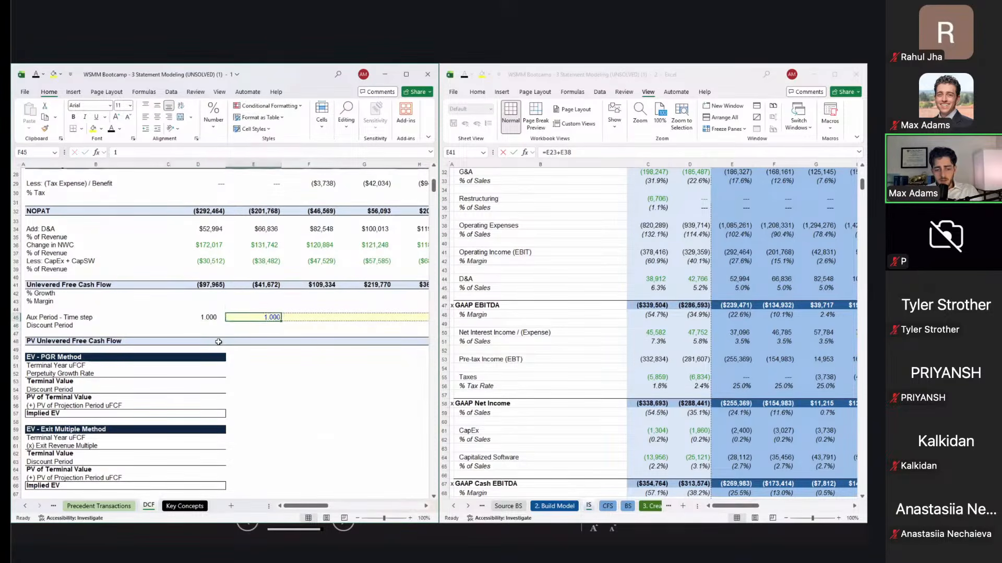
Step: Abandon the unfinished F45 time-step formula and clear the Aux Period entries
{"action": "type", "text": "="}
{"action": "key", "text": "Left"}
{"action": "type", "text": "+"}
{"action": "key", "text": "Return"}
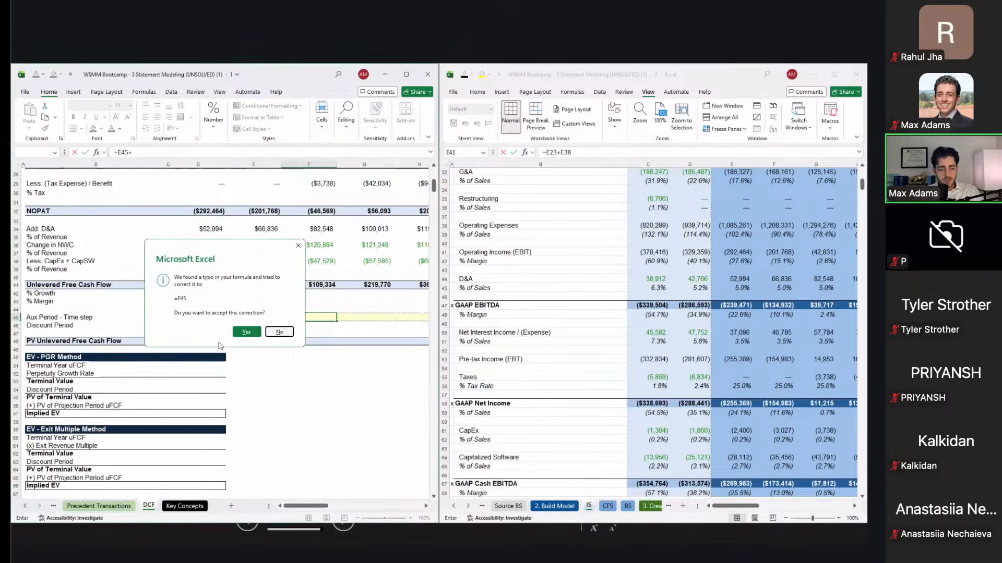
{"action": "left_click", "coordinate": [279, 332]}
{"action": "key", "text": "Escape"}
{"action": "key", "text": "Left"}
{"action": "key", "text": "Left"}
{"action": "key", "text": "shift+Right"}
{"action": "key", "text": "Delete"}
Step: Set the first 2026E discount period in D46 to 0.5
{"action": "key", "text": "Down"}
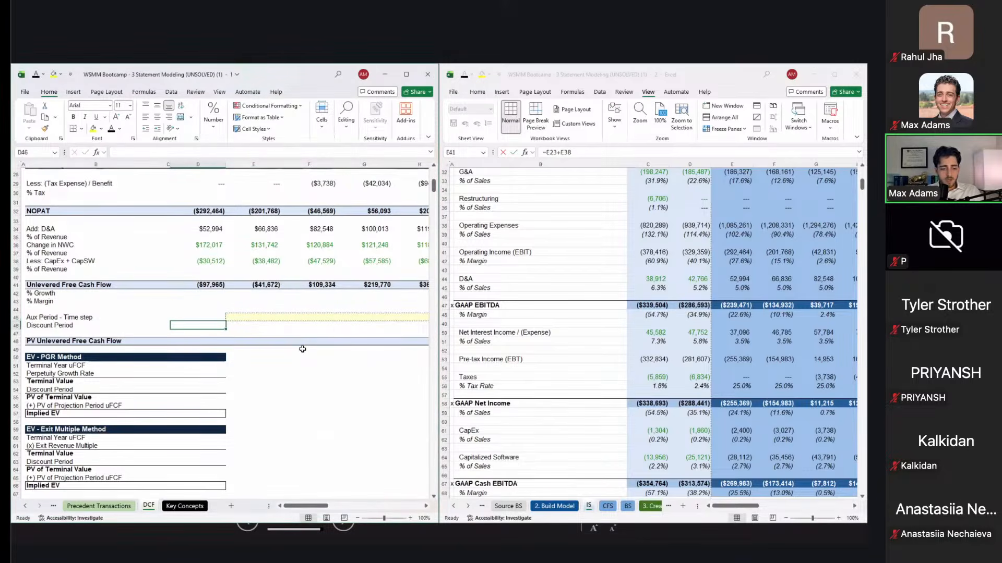
{"action": "type", "text": "="}
{"action": "key", "text": "Up"}
{"action": "key", "text": "Up"}
{"action": "key", "text": "Up"}
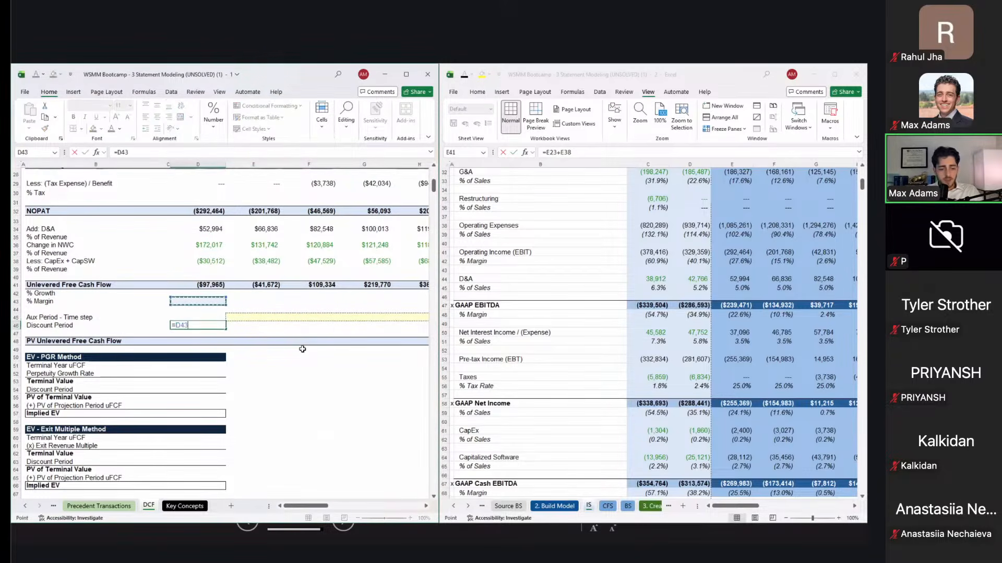
{"action": "key", "text": "BackSpace"}
{"action": "key", "text": "BackSpace"}
{"action": "key", "text": "BackSpace"}
{"action": "type", "text": "0"}
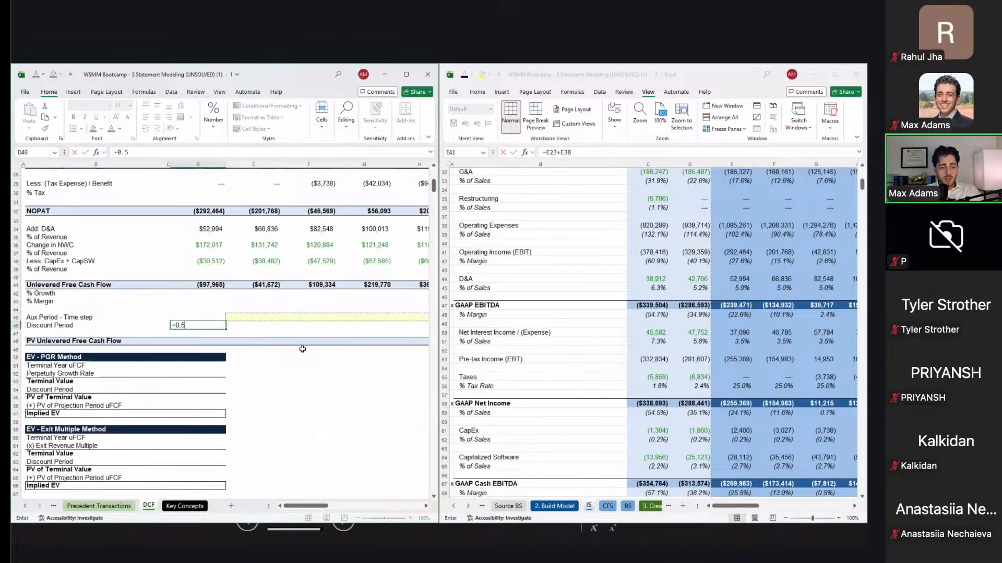
{"action": "type", "text": ".5"}
{"action": "key", "text": "Tab"}
Step: Enter =D46+1 in E46 and fill it across to 2032E (1.5, 2.5, 3.5…)
{"action": "type", "text": "="}
{"action": "key", "text": "Left"}
{"action": "type", "text": "+1"}
{"action": "key", "text": "ctrl+Return"}
{"action": "key", "text": "shift+Right"}
{"action": "key", "text": "shift+Right"}
{"action": "key", "text": "shift+Right"}
{"action": "key", "text": "shift+Right"}
{"action": "key", "text": "shift+Right"}
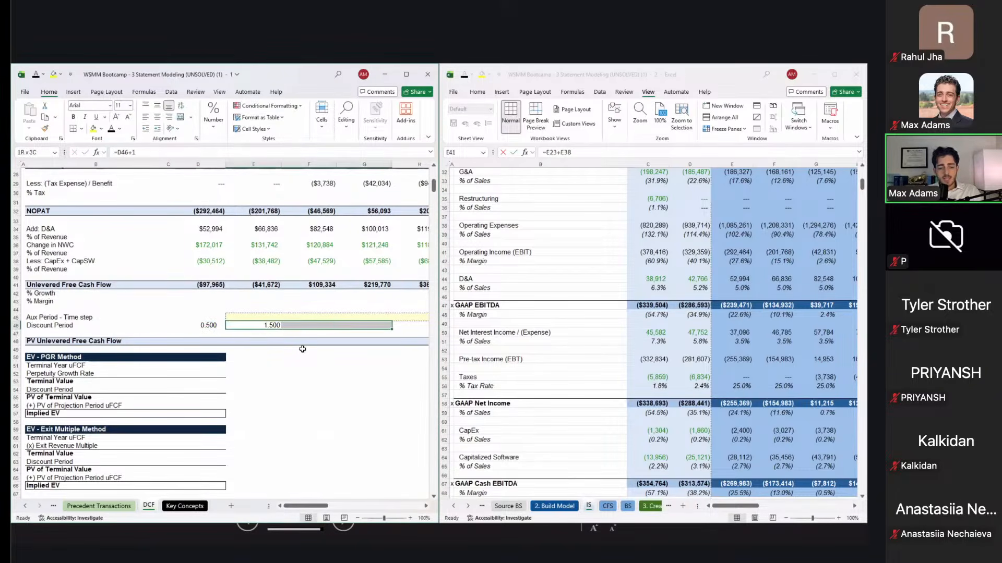
{"action": "key", "text": "shift+Right"}
{"action": "key", "text": "ctrl+r"}
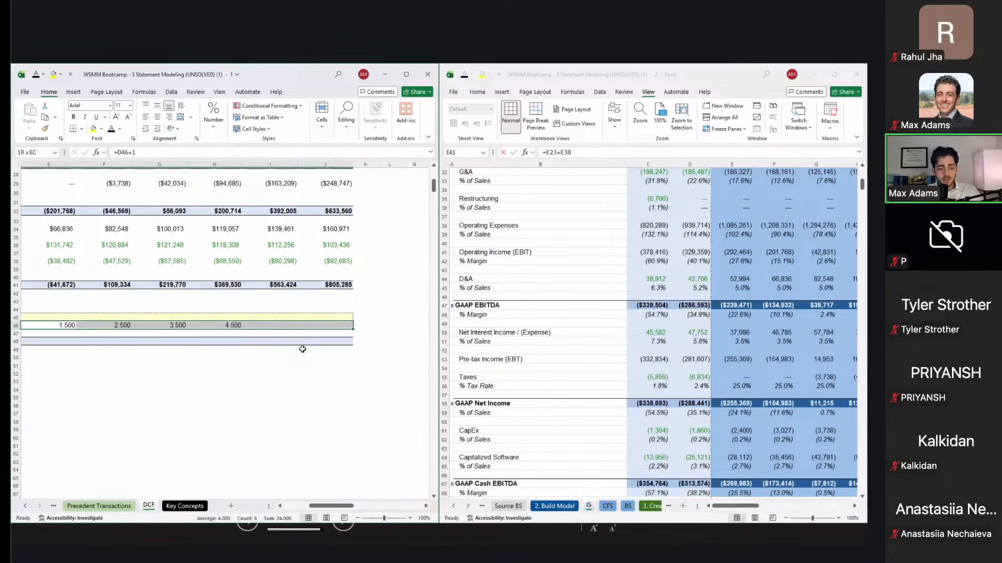
{"action": "key", "text": "Left"}
{"action": "key", "text": "Left"}
{"action": "key", "text": "Left"}
{"action": "key", "text": "Left"}
{"action": "key", "text": "Right"}
{"action": "key", "text": "Right"}
{"action": "key", "text": "Right"}
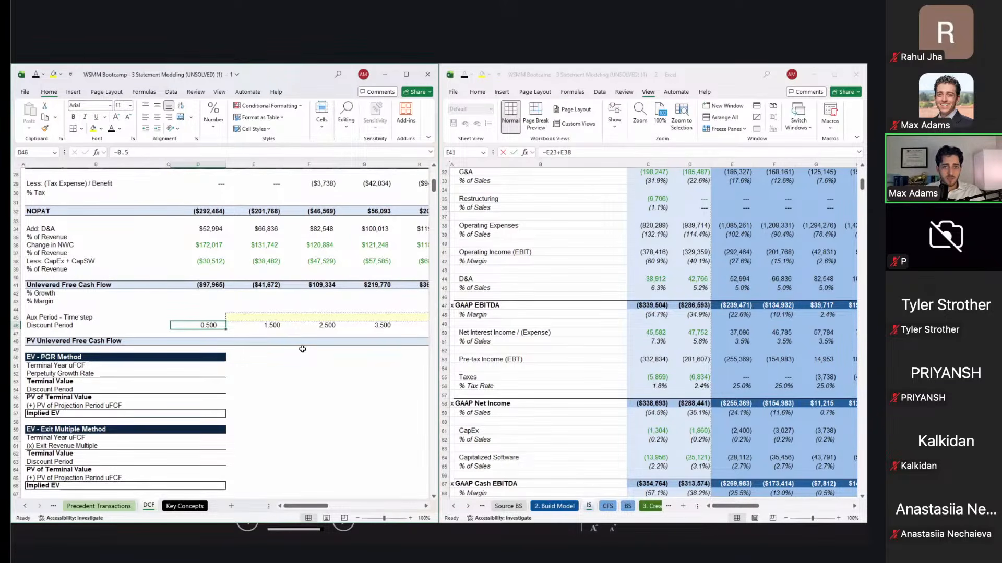
{"action": "key", "text": "Down"}
{"action": "key", "text": "Down"}
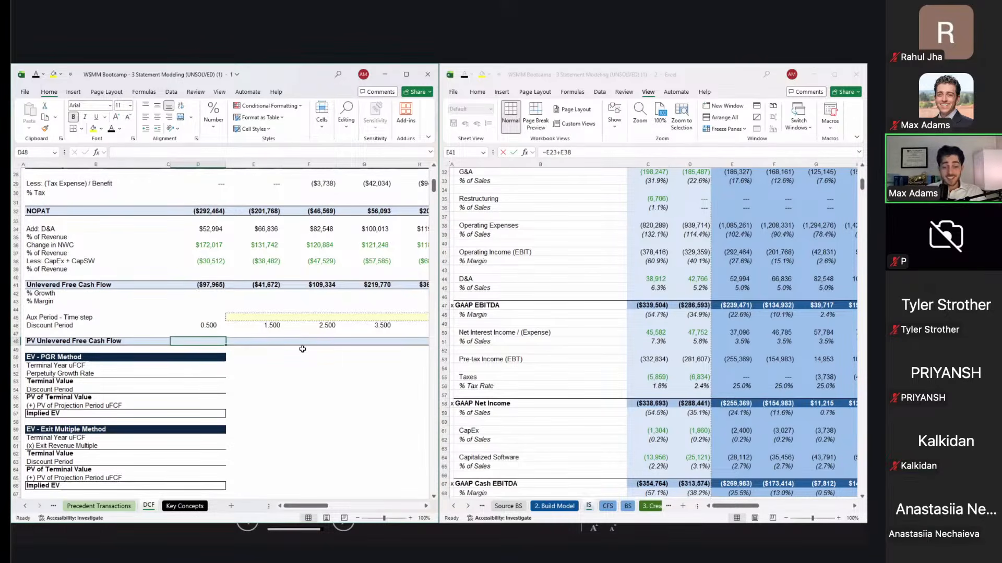
Step: Enter a 25% tax rate, 0 cost of debt and 4.3% risk-free rate in the WACC Build
{"action": "scroll", "coordinate": [302, 349], "scroll_direction": "up", "scroll_amount": 9}
{"action": "scroll", "coordinate": [313, 313], "scroll_direction": "right", "scroll_amount": 6}
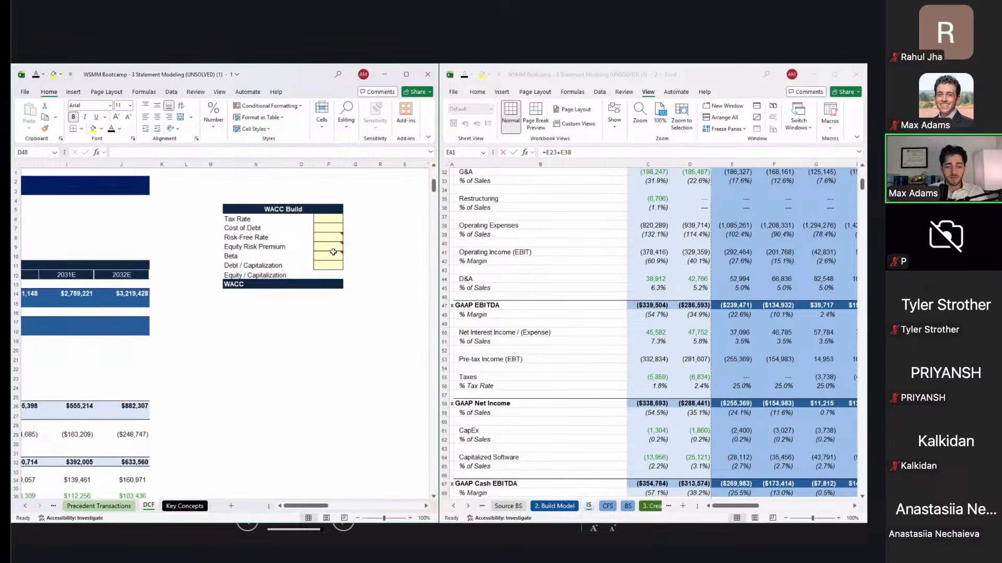
{"action": "left_click", "coordinate": [333, 253]}
{"action": "key", "text": "Up"}
{"action": "key", "text": "Up"}
{"action": "key", "text": "Up"}
{"action": "key", "text": "Up"}
{"action": "type", "text": "25"}
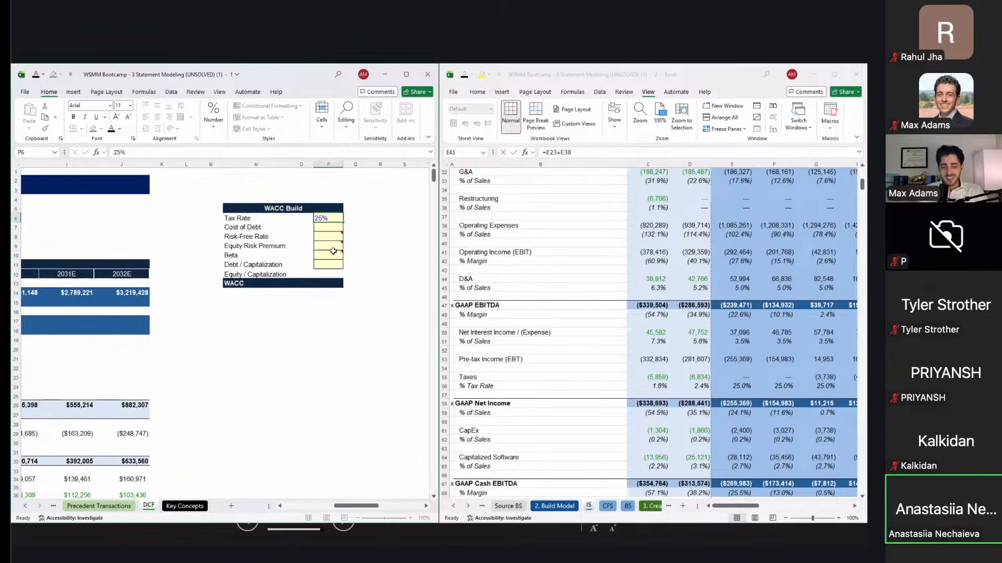
{"action": "key", "text": "Return"}
{"action": "type", "text": "0"}
{"action": "key", "text": "Return"}
{"action": "type", "text": "4.3"}
{"action": "key", "text": "Return"}
Step: Enter 5% equity risk premium, 1.62 beta, 0 debt to capitalization, and equity weight =1-P11
{"action": "type", "text": "5"}
{"action": "key", "text": "Return"}
{"action": "type", "text": "1.62"}
{"action": "key", "text": "Return"}
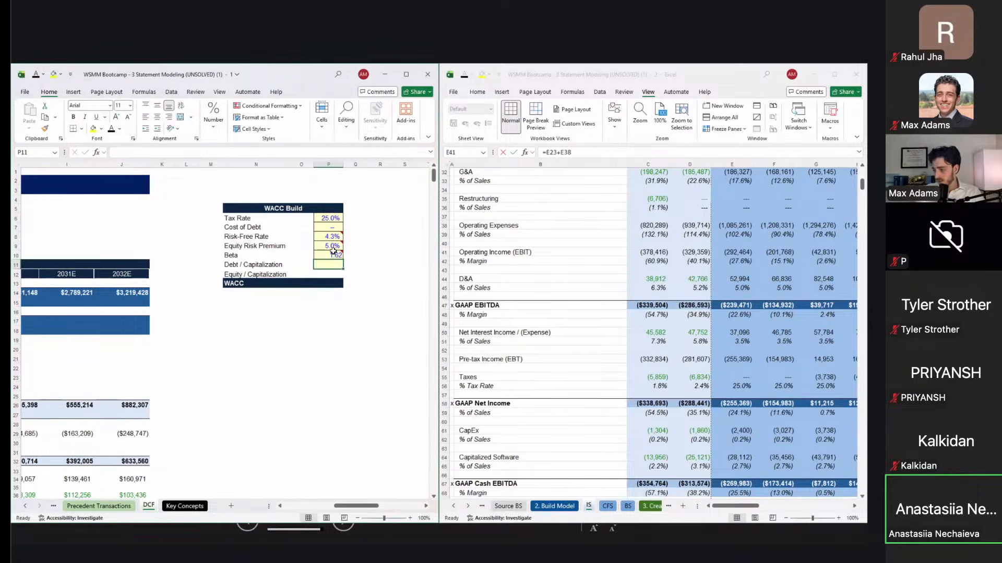
{"action": "type", "text": "0"}
{"action": "key", "text": "Return"}
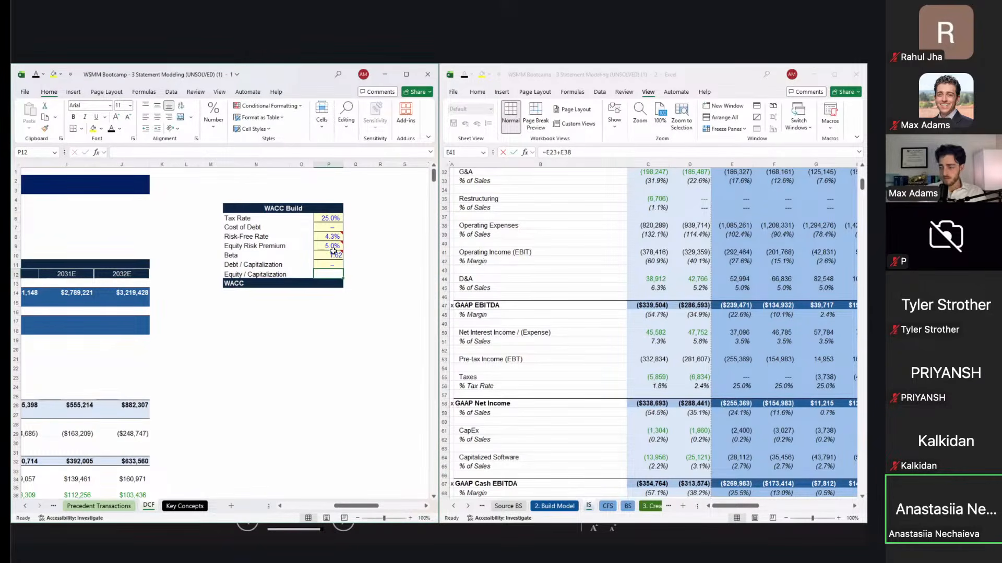
{"action": "type", "text": "=P1"}
{"action": "key", "text": "BackSpace"}
{"action": "key", "text": "BackSpace"}
{"action": "type", "text": "1-P11"}
{"action": "key", "text": "Return"}
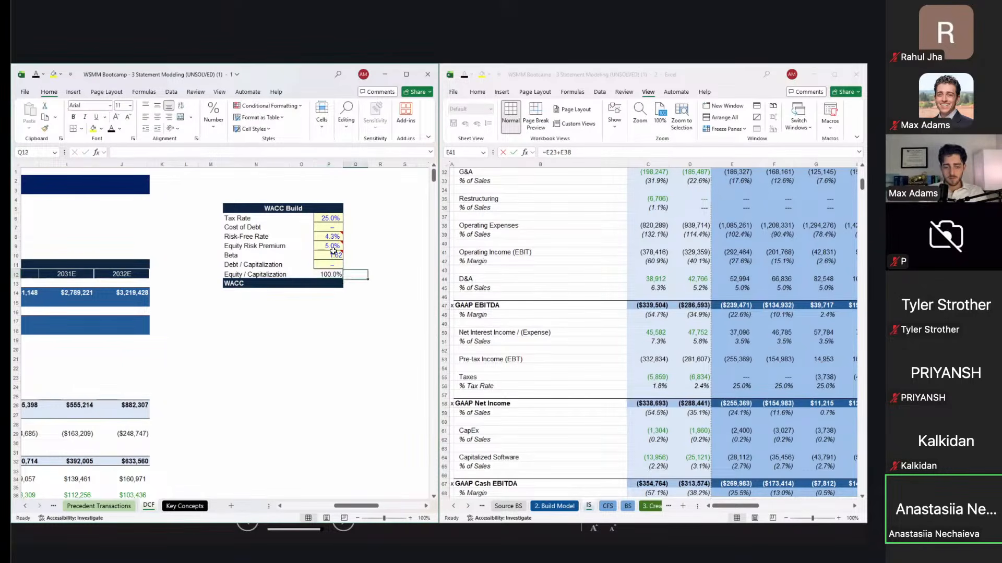
Step: Build the WACC formula =P11*P7*(1-P6)+P12*(P8+P10*P9), giving 12.4%
{"action": "type", "text": "="}
{"action": "key", "text": "Up"}
{"action": "key", "text": "Up"}
{"action": "type", "text": "*"}
{"action": "key", "text": "Up"}
{"action": "key", "text": "Up"}
{"action": "key", "text": "Up"}
{"action": "key", "text": "Up"}
{"action": "key", "text": "Up"}
{"action": "key", "text": "Up"}
{"action": "type", "text": "*(1-"}
{"action": "left_click", "coordinate": [320, 216]}
{"action": "type", "text": ")+"}
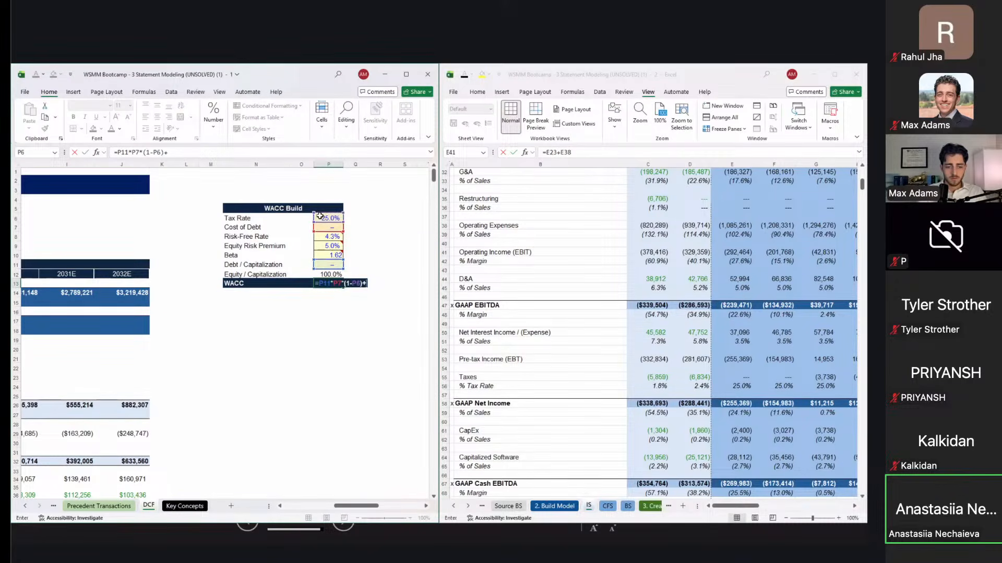
{"action": "left_click", "coordinate": [324, 273]}
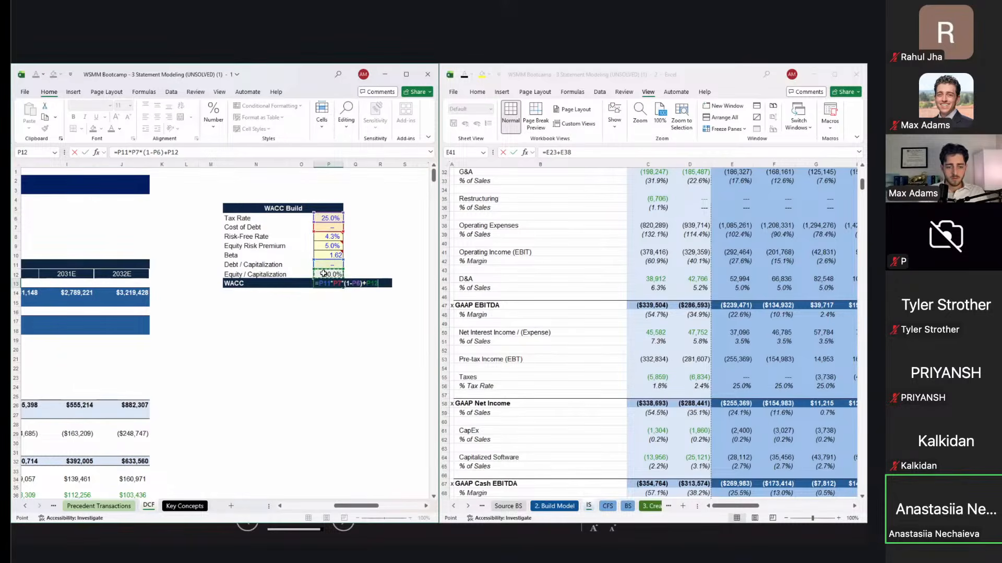
{"action": "type", "text": "*("}
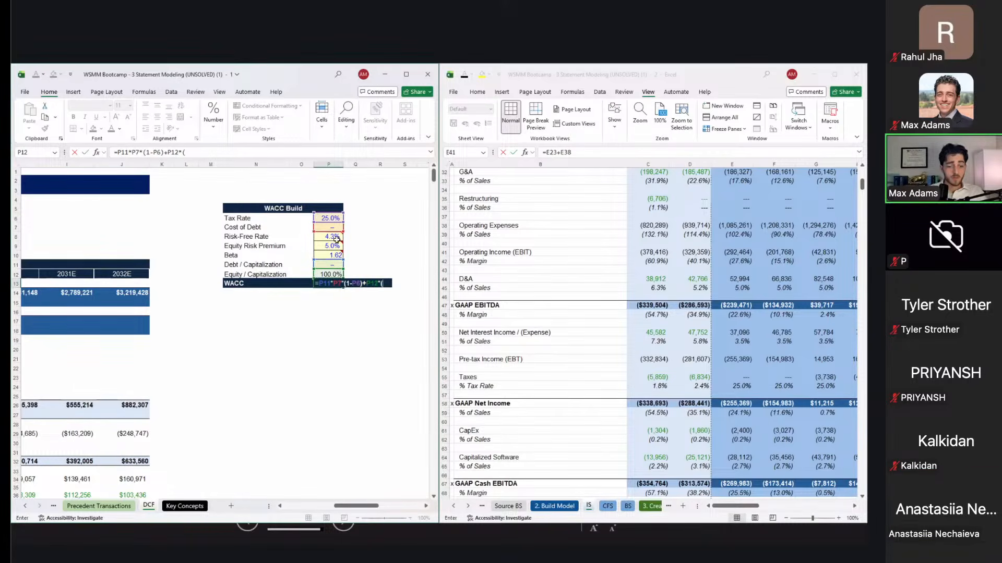
{"action": "left_click", "coordinate": [334, 237]}
{"action": "type", "text": "+"}
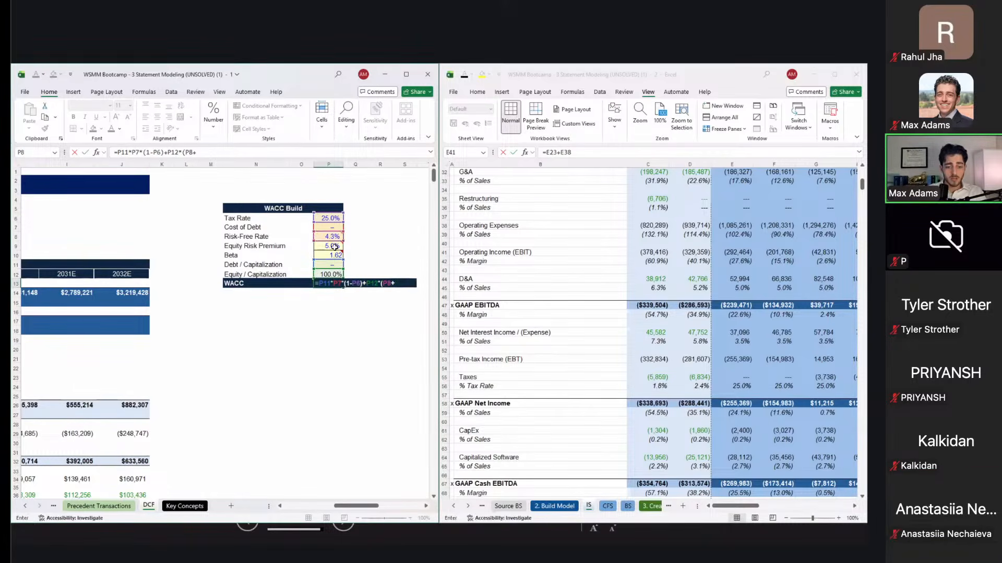
{"action": "left_click", "coordinate": [336, 254]}
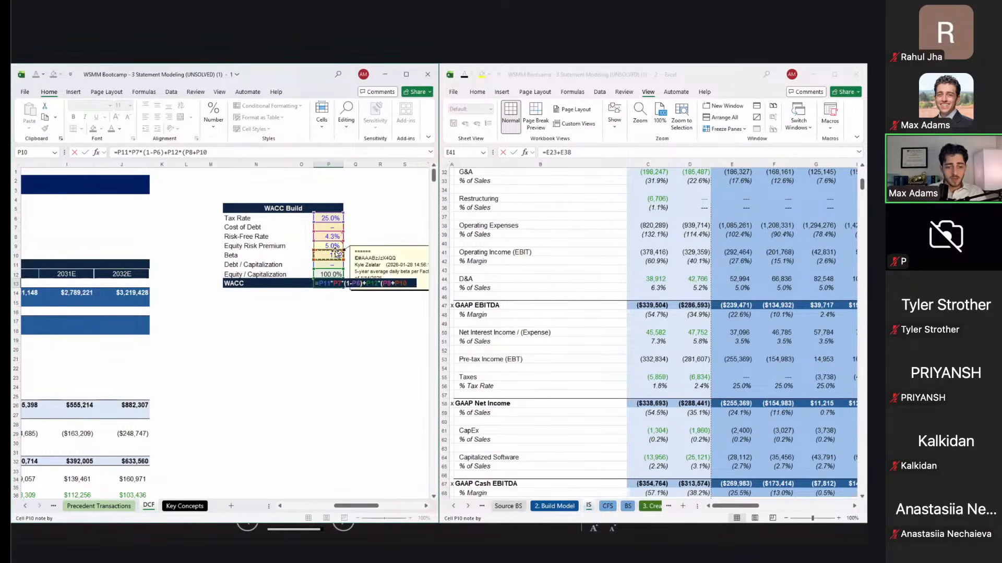
{"action": "type", "text": "*"}
{"action": "left_click", "coordinate": [330, 243]}
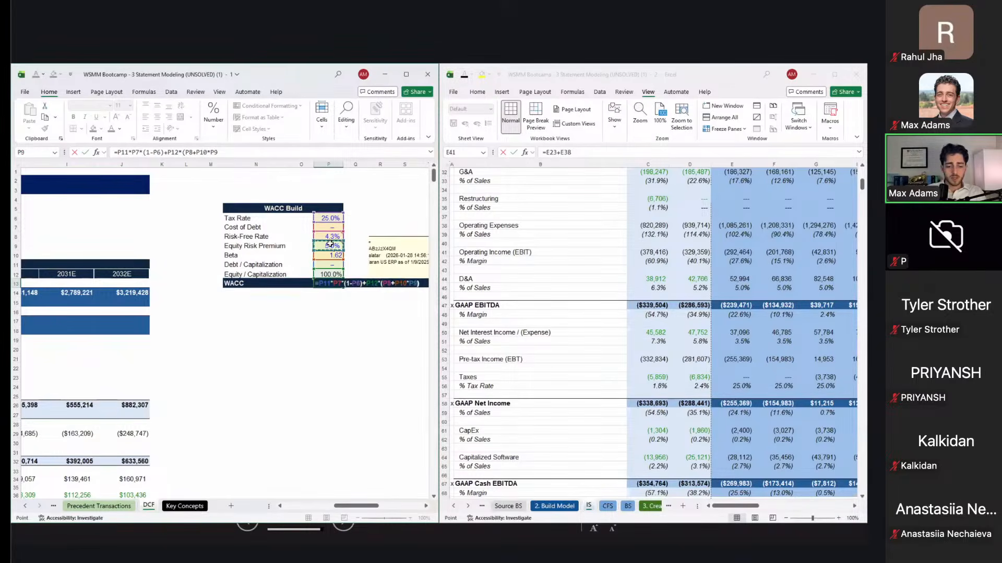
{"action": "key", "text": "ctrl+Return"}
Step: Return to the Discount Period row and check the first value of 0.500
{"action": "scroll", "coordinate": [288, 350], "scroll_direction": "left", "scroll_amount": 5}
{"action": "scroll", "coordinate": [287, 350], "scroll_direction": "down", "scroll_amount": 9}
{"action": "scroll", "coordinate": [287, 349], "scroll_direction": "up", "scroll_amount": 1}
{"action": "scroll", "coordinate": [287, 349], "scroll_direction": "right", "scroll_amount": 1}
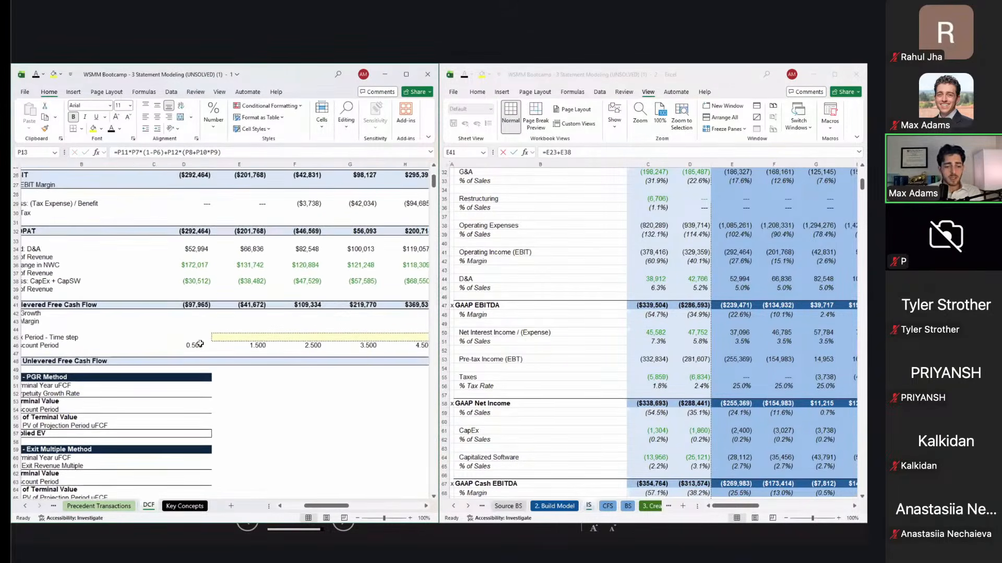
{"action": "left_click", "coordinate": [189, 346]}
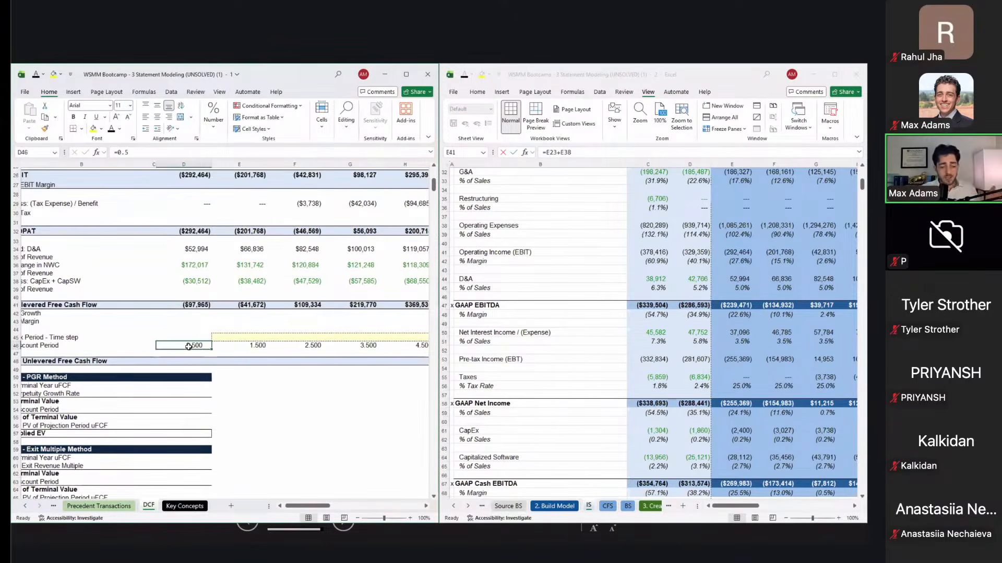
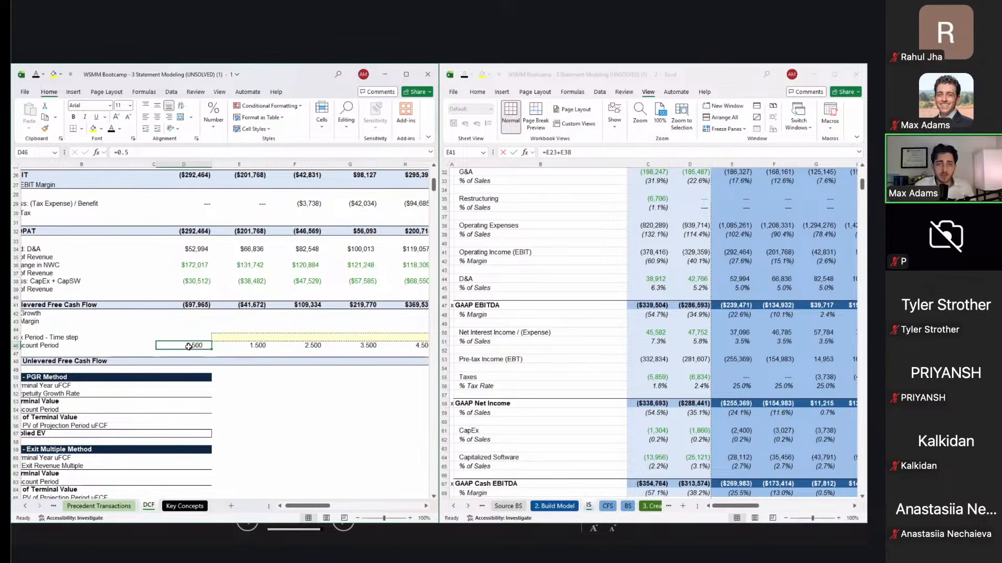
Step: Enter the first PV Unlevered Free Cash Flow formula =D41/(1+P13)^D46 and fill it across the row
{"action": "key", "text": "Right"}
{"action": "key", "text": "Right"}
{"action": "key", "text": "Right"}
{"action": "key", "text": "Right"}
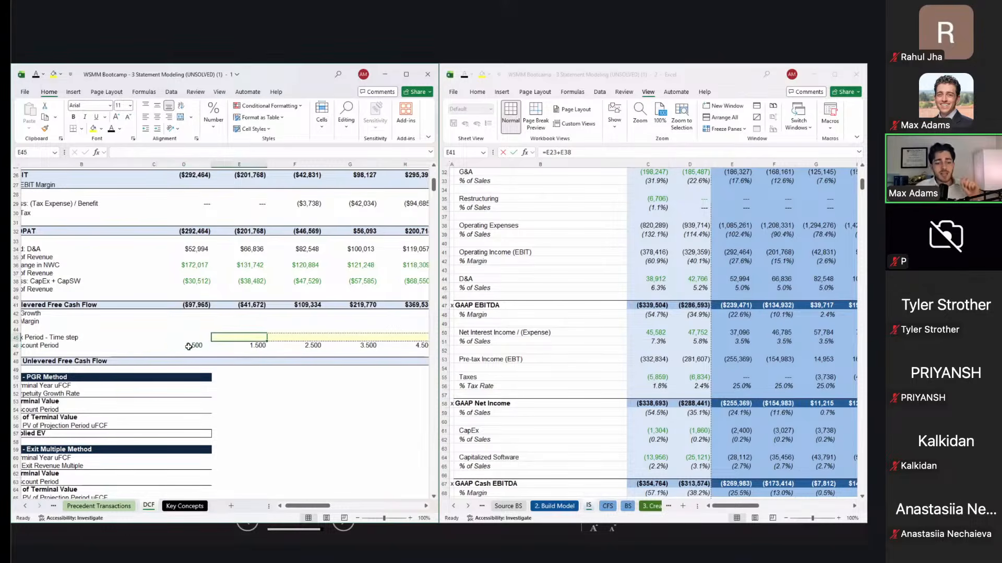
{"action": "key", "text": "Left"}
{"action": "key", "text": "Left"}
{"action": "key", "text": "Left"}
{"action": "key", "text": "Left"}
{"action": "key", "text": "Left"}
{"action": "key", "text": "Left"}
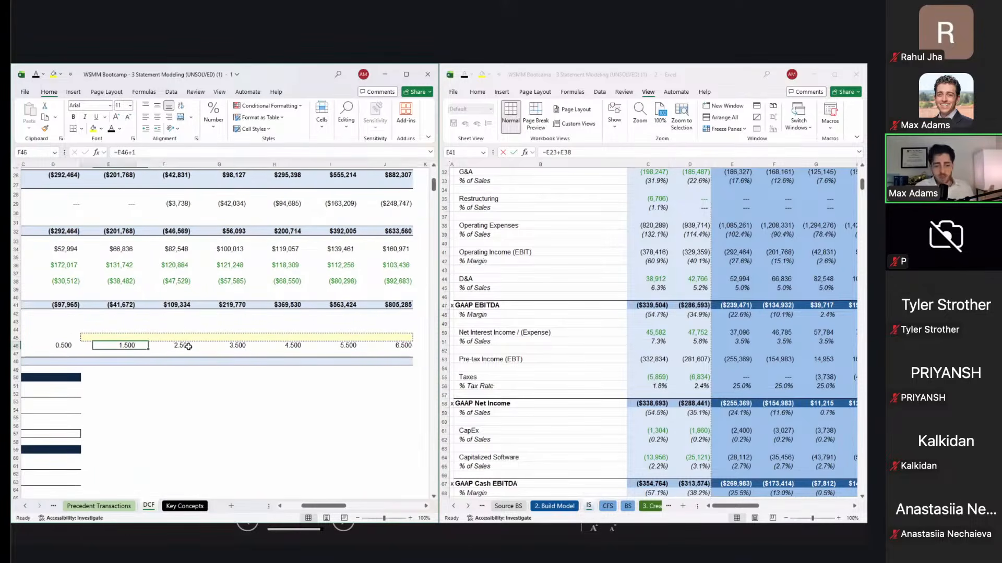
{"action": "key", "text": "Down"}
{"action": "key", "text": "Left"}
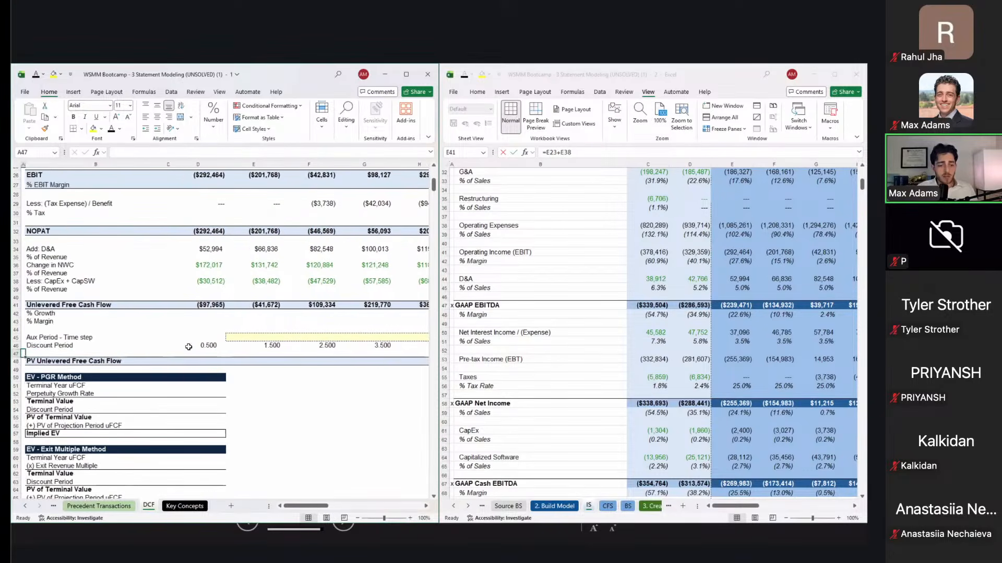
{"action": "scroll", "coordinate": [188, 347], "scroll_direction": "down", "scroll_amount": 1}
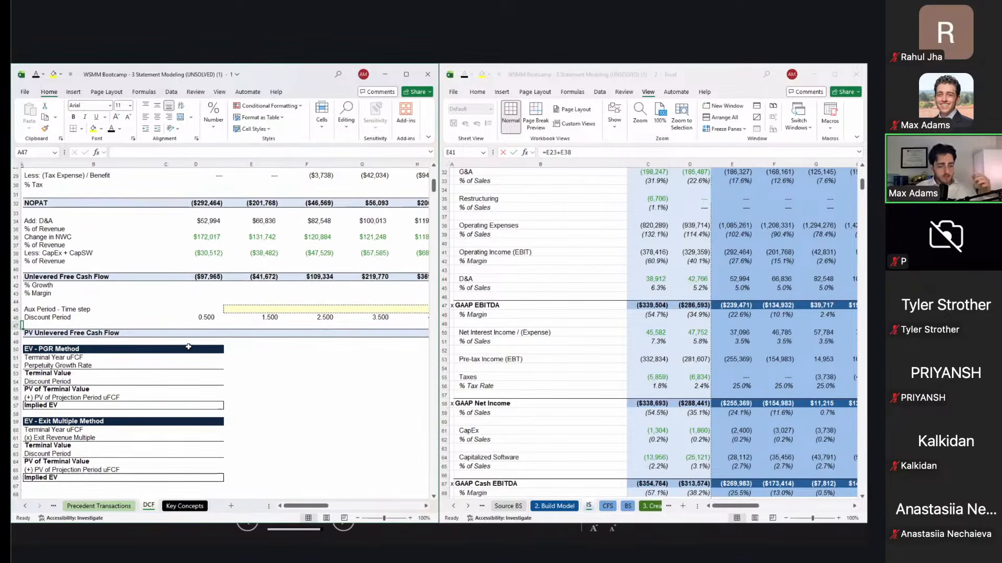
{"action": "left_click", "coordinate": [206, 335]}
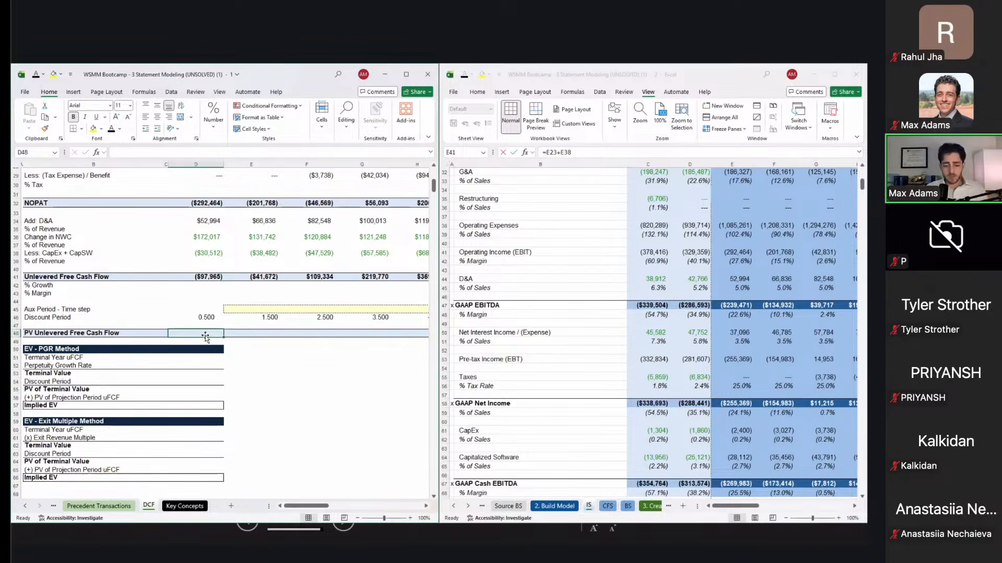
{"action": "type", "text": "="}
{"action": "key", "text": "Up"}
{"action": "key", "text": "Up"}
{"action": "key", "text": "Up"}
{"action": "key", "text": "Up"}
{"action": "key", "text": "Up"}
{"action": "key", "text": "Up"}
{"action": "key", "text": "Up"}
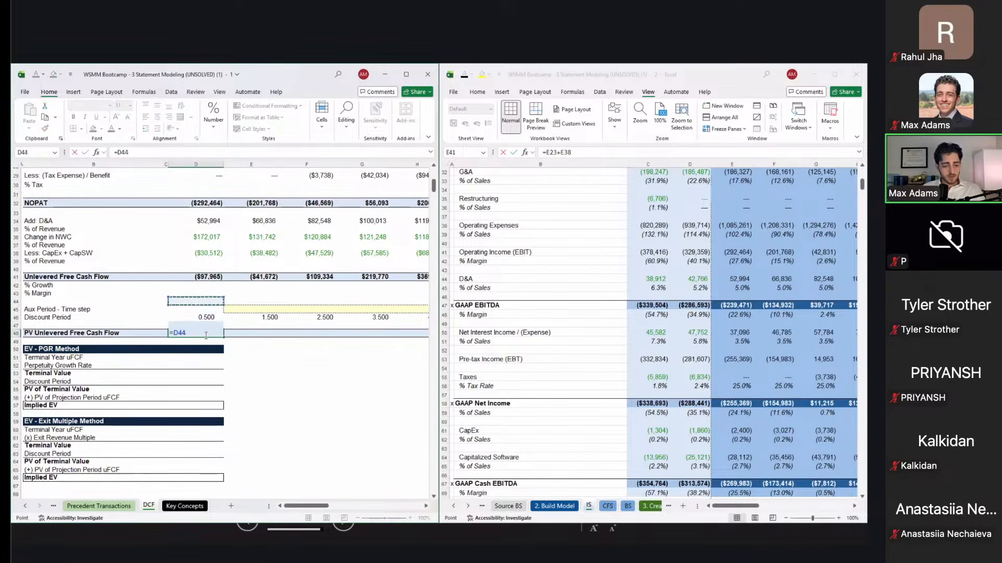
{"action": "type", "text": "/(1+"}
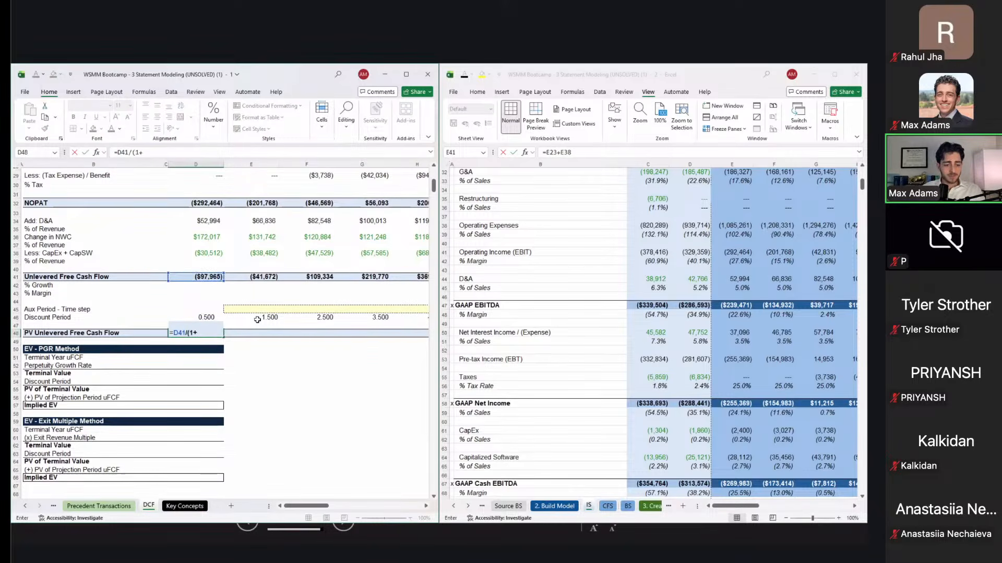
{"action": "scroll", "coordinate": [257, 319], "scroll_direction": "up", "scroll_amount": 10}
{"action": "scroll", "coordinate": [257, 319], "scroll_direction": "right", "scroll_amount": 5}
{"action": "left_click", "coordinate": [278, 283]}
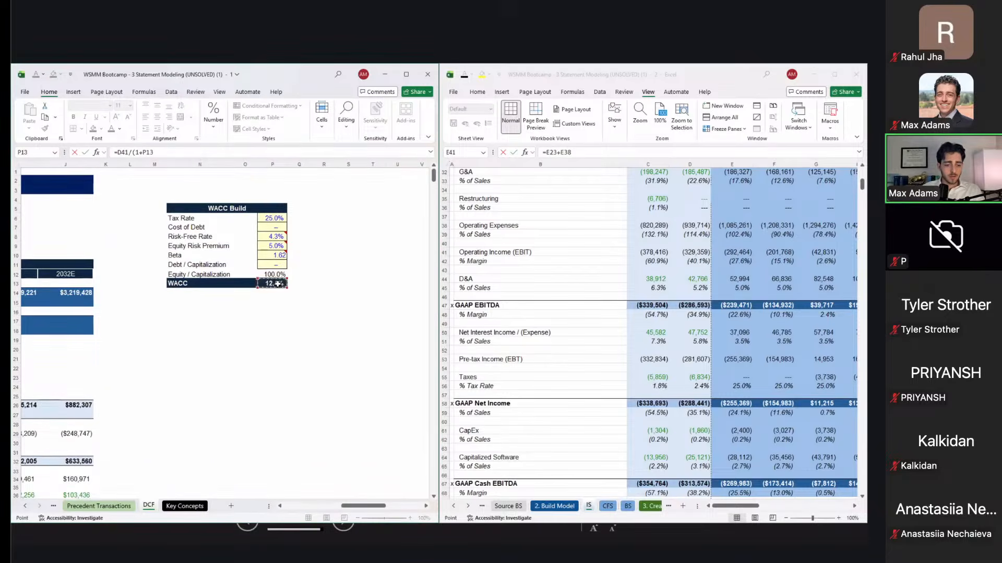
{"action": "type", "text": ")^"}
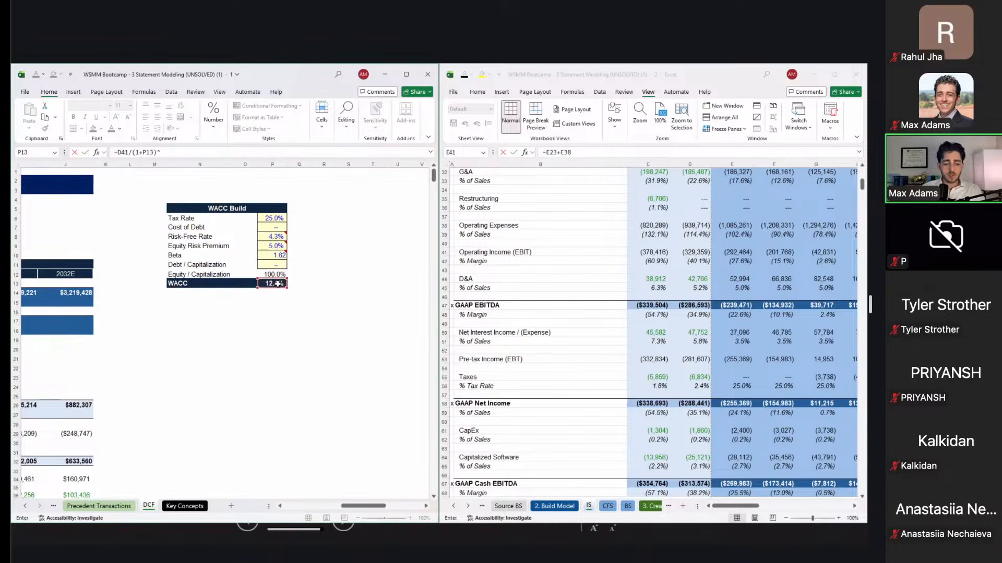
{"action": "scroll", "coordinate": [277, 283], "scroll_direction": "down", "scroll_amount": 8}
{"action": "scroll", "coordinate": [277, 283], "scroll_direction": "left", "scroll_amount": 5}
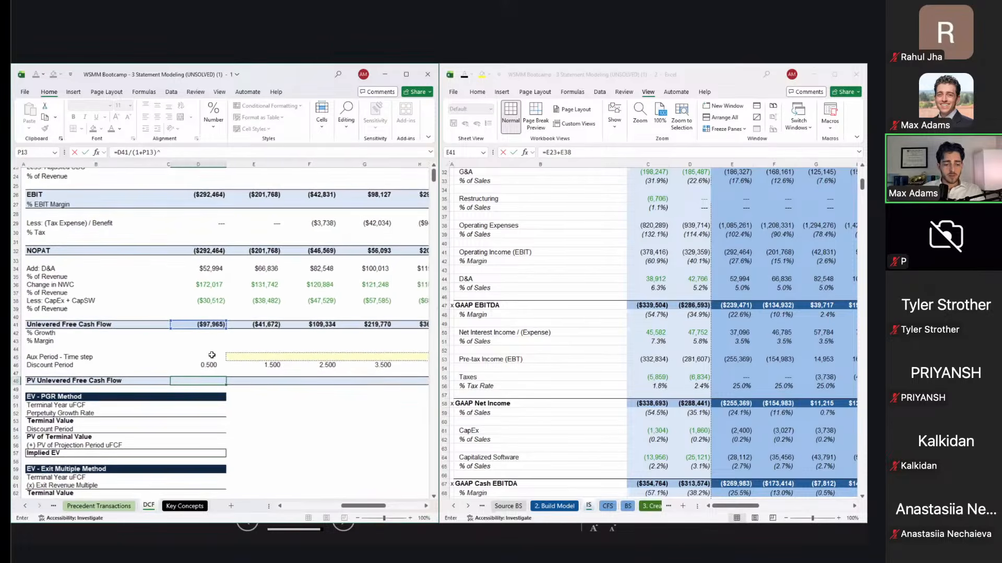
{"action": "left_click", "coordinate": [208, 363]}
{"action": "key", "text": "Return"}
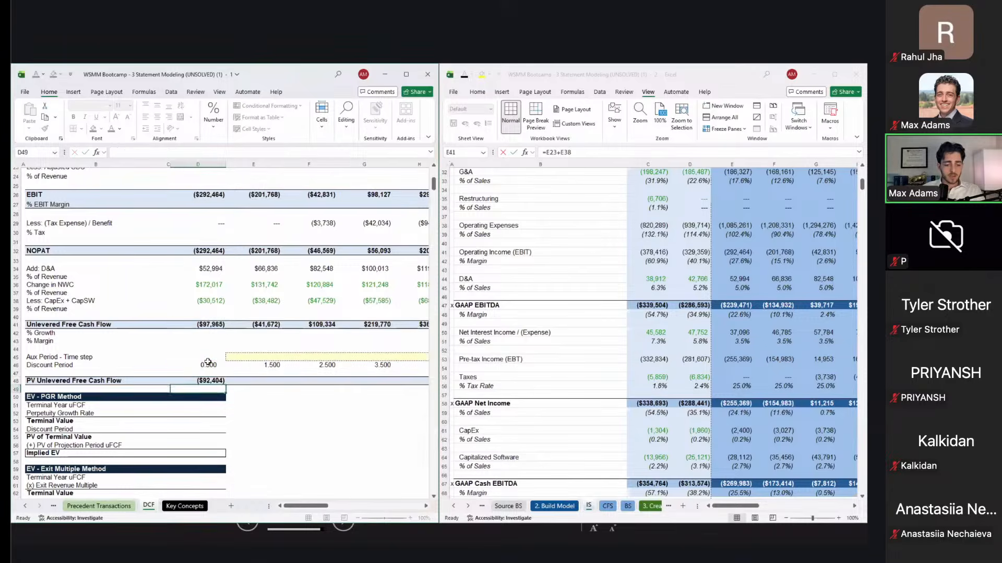
{"action": "key", "text": "Up"}
{"action": "key", "text": "shift+Right"}
{"action": "key", "text": "shift+Right"}
{"action": "key", "text": "shift+Right"}
{"action": "key", "text": "shift+Right"}
{"action": "key", "text": "shift+Right"}
{"action": "key", "text": "shift+Right"}
{"action": "key", "text": "shift+Right"}
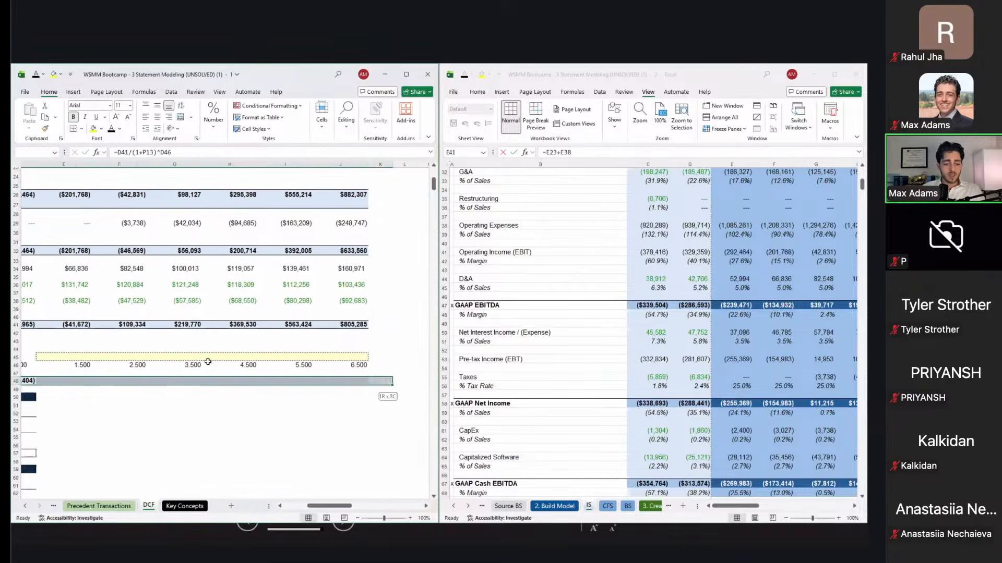
{"action": "key", "text": "ctrl+r"}
{"action": "key", "text": "Left"}
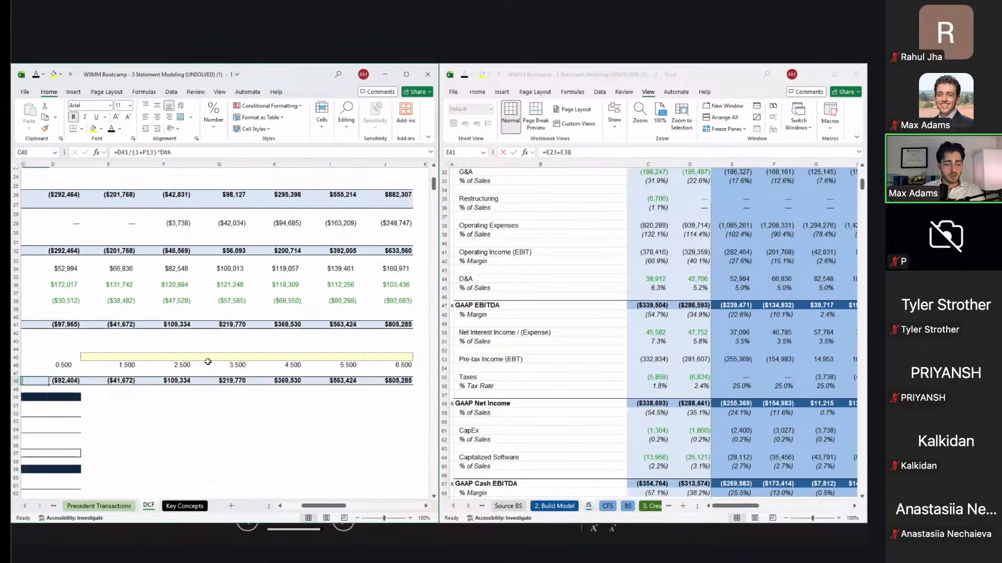
Step: Anchor the WACC as $P$13 and refill the PV row, starting at ($92,404)
{"action": "key", "text": "Left"}
{"action": "key", "text": "Up"}
{"action": "key", "text": "Right"}
{"action": "key", "text": "Right"}
{"action": "key", "text": "Down"}
{"action": "key", "text": "F2"}
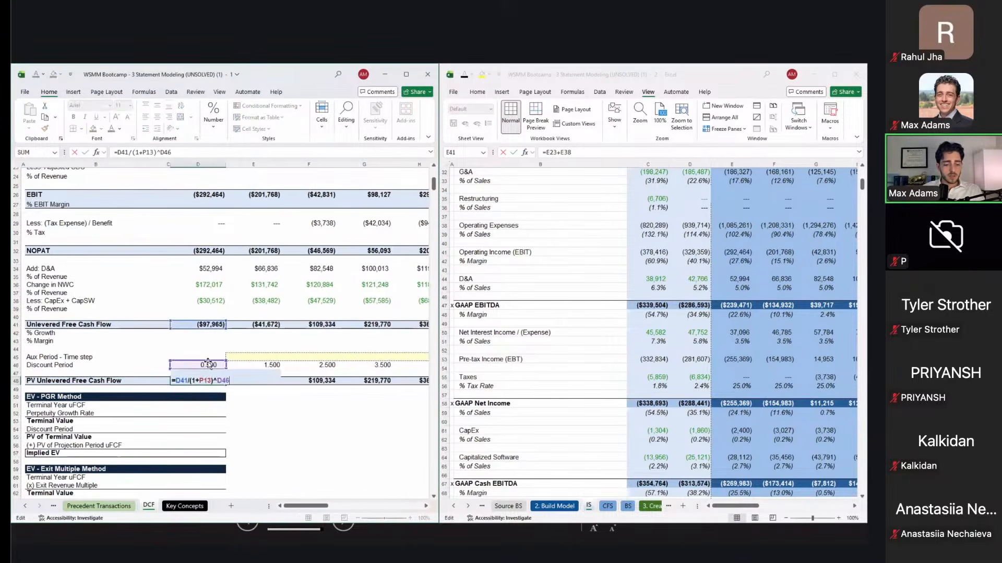
{"action": "key", "text": "F4"}
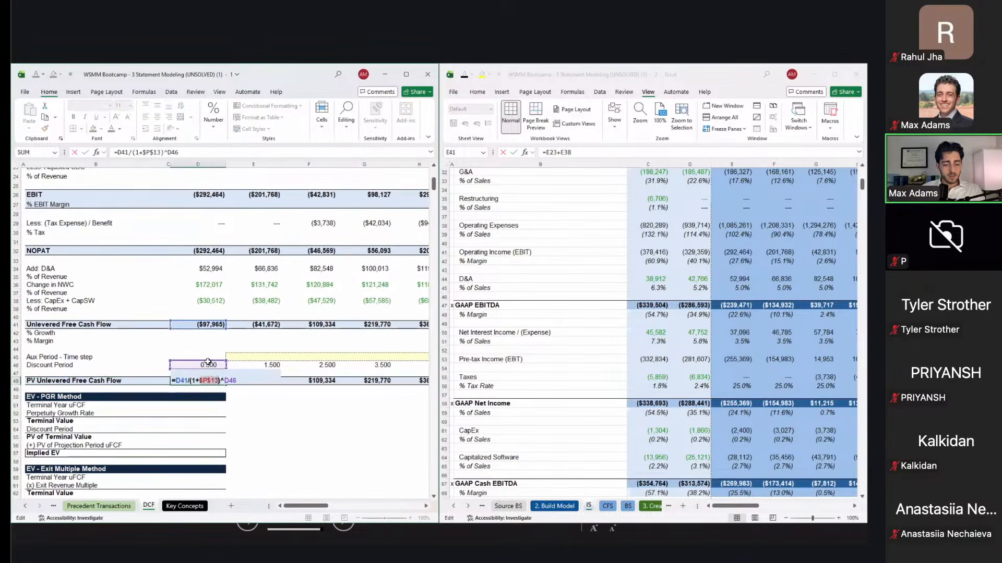
{"action": "key", "text": "Return"}
{"action": "key", "text": "Up"}
{"action": "key", "text": "ctrl+shift+Right"}
{"action": "key", "text": "ctrl+r"}
{"action": "key", "text": "shift+Left"}
{"action": "key", "text": "shift+Left"}
{"action": "key", "text": "shift+Left"}
{"action": "key", "text": "shift+Left"}
{"action": "key", "text": "shift+Left"}
{"action": "key", "text": "shift+Left"}
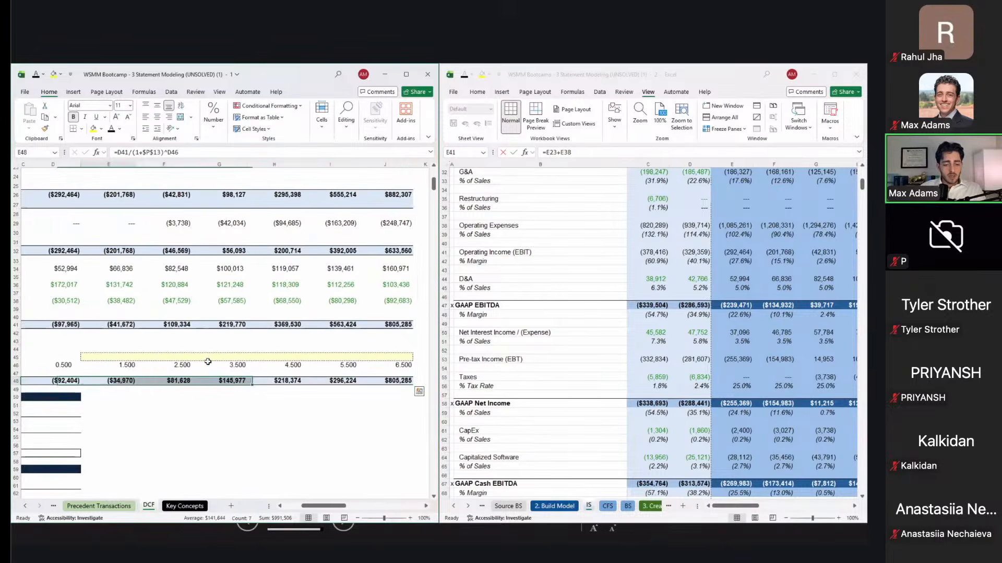
{"action": "key", "text": "Left"}
{"action": "key", "text": "Left"}
{"action": "key", "text": "Up"}
{"action": "key", "text": "Up"}
{"action": "key", "text": "Right"}
{"action": "key", "text": "Up"}
{"action": "key", "text": "Right"}
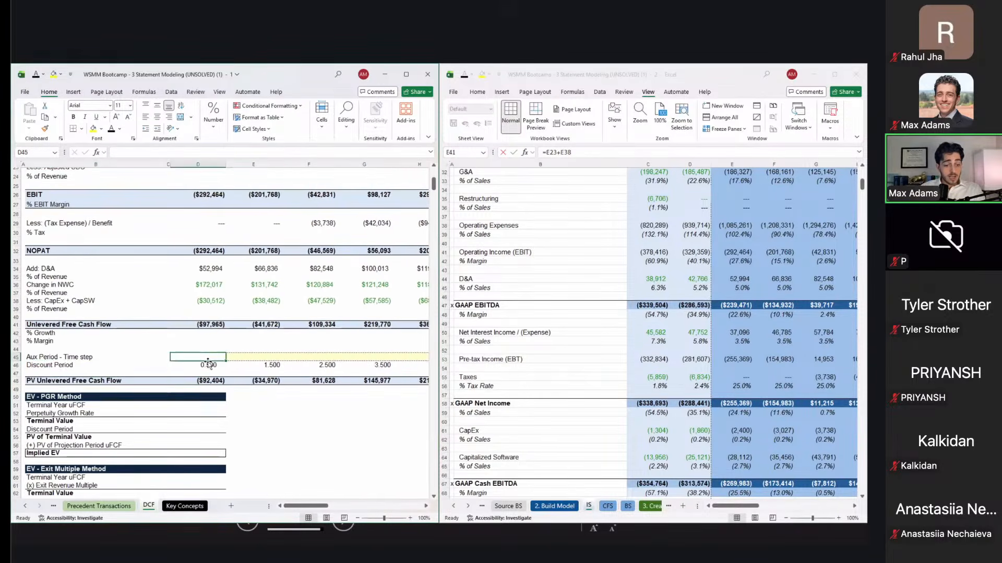
{"action": "left_click", "coordinate": [207, 384]}
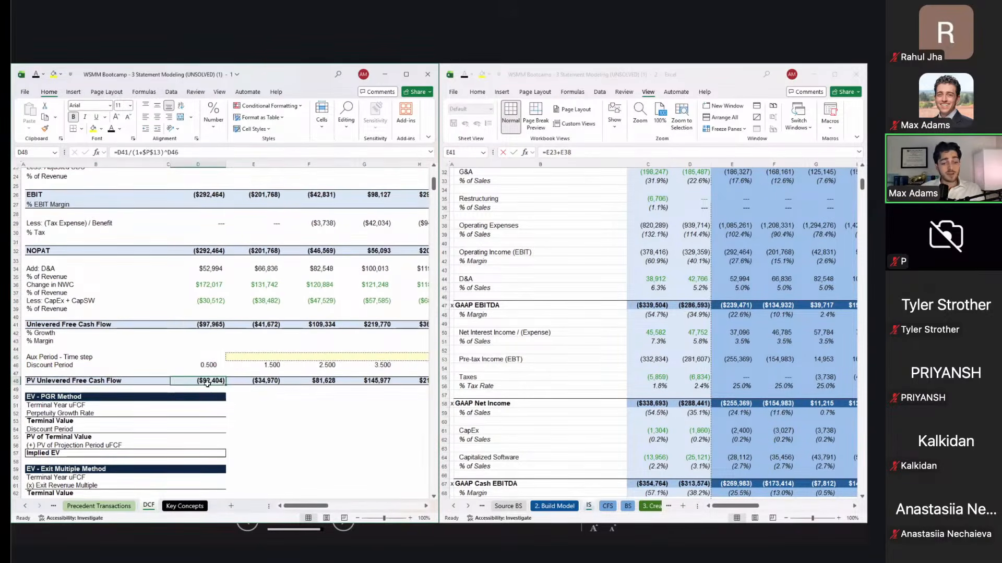
{"action": "scroll", "coordinate": [201, 384], "scroll_direction": "right", "scroll_amount": 3}
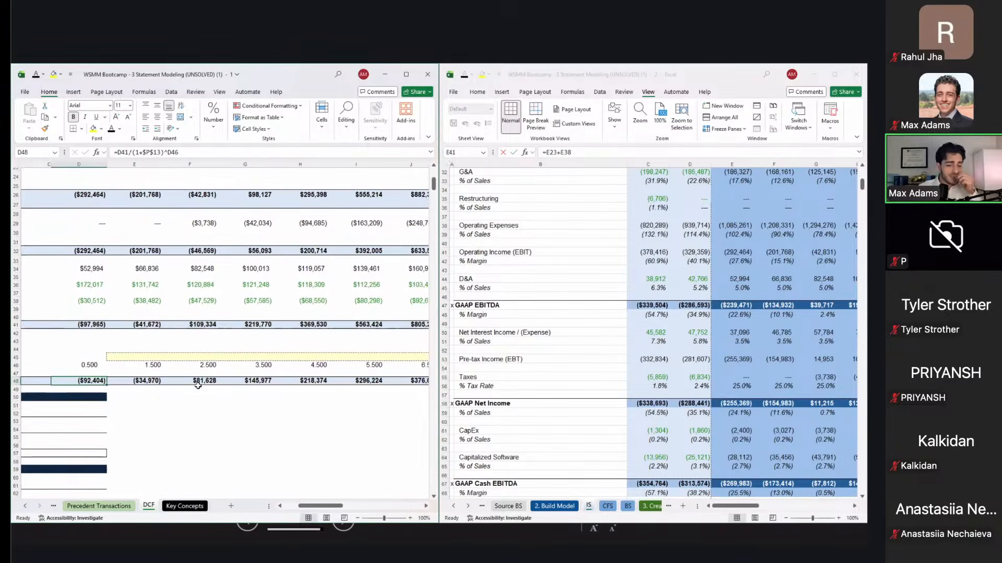
{"action": "left_click", "coordinate": [143, 324]}
{"action": "left_click", "coordinate": [140, 389]}
{"action": "left_click_drag", "start_coordinate": [199, 327], "coordinate": [201, 384]}
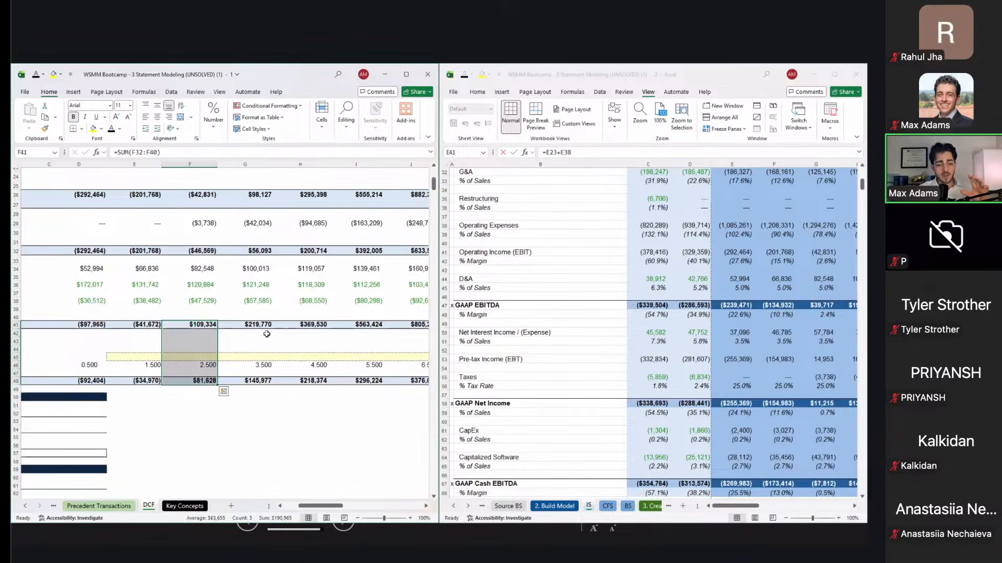
{"action": "scroll", "coordinate": [251, 332], "scroll_direction": "right", "scroll_amount": 2}
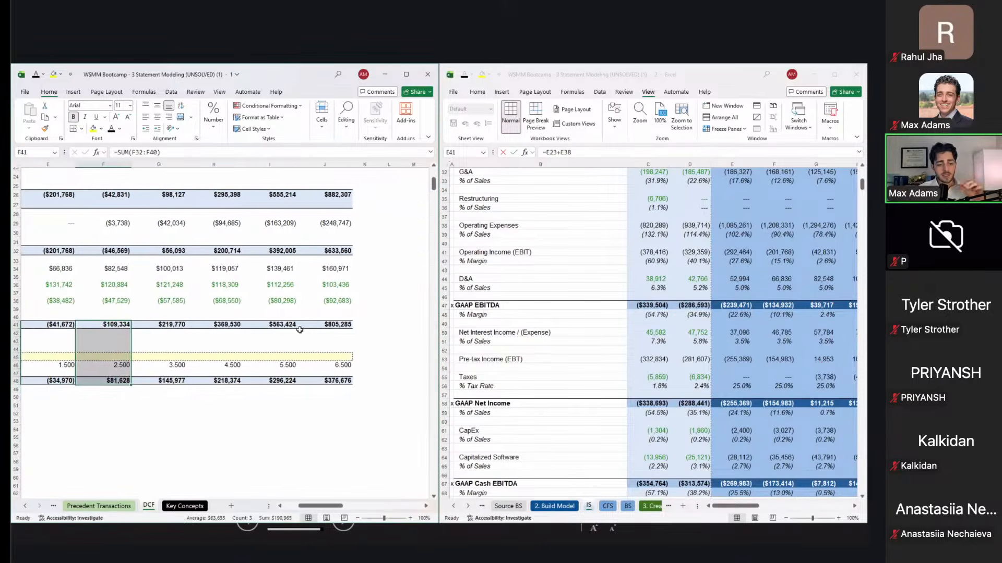
{"action": "left_click", "coordinate": [334, 326]}
{"action": "scroll", "coordinate": [360, 340], "scroll_direction": "left", "scroll_amount": 2}
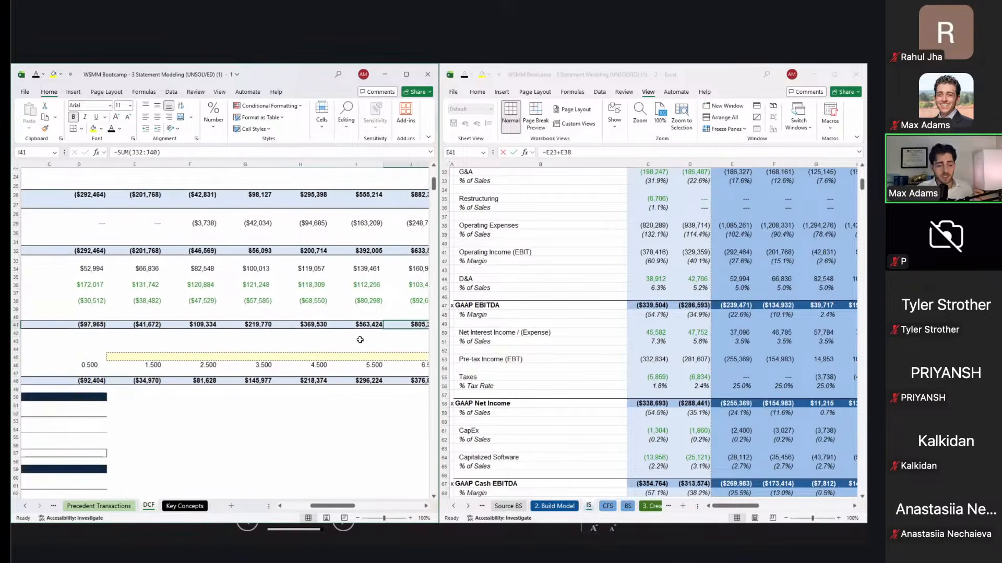
{"action": "scroll", "coordinate": [366, 342], "scroll_direction": "up", "scroll_amount": 2}
{"action": "scroll", "coordinate": [398, 348], "scroll_direction": "right", "scroll_amount": 2}
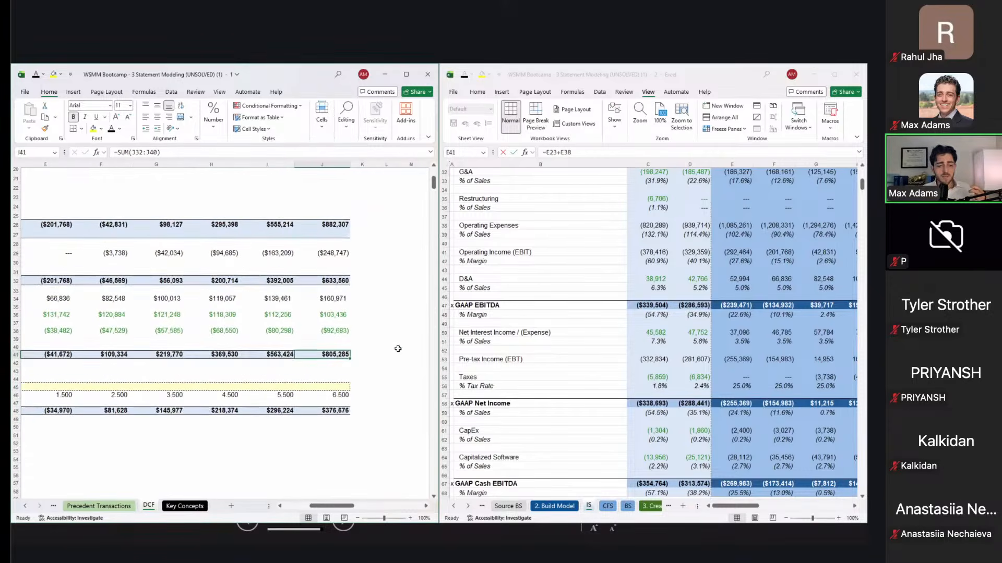
{"action": "left_click", "coordinate": [337, 411]}
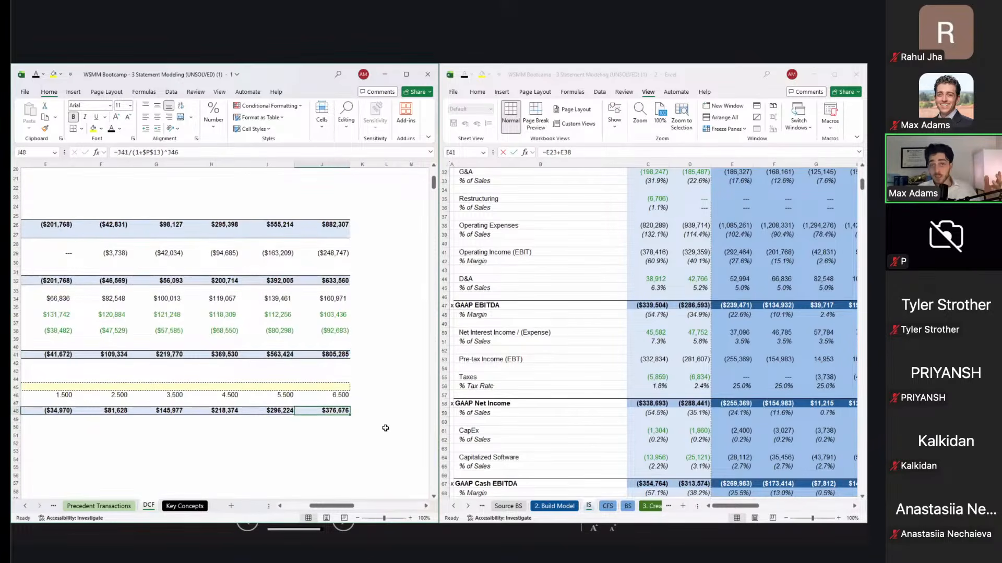
{"action": "scroll", "coordinate": [385, 429], "scroll_direction": "down", "scroll_amount": 2}
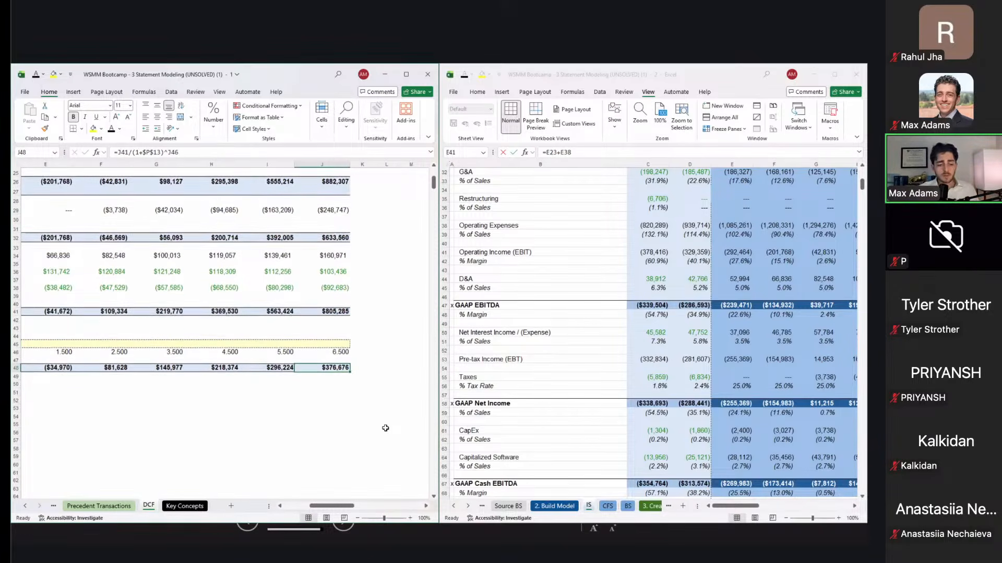
{"action": "scroll", "coordinate": [385, 429], "scroll_direction": "left", "scroll_amount": 3}
{"action": "scroll", "coordinate": [385, 429], "scroll_direction": "right", "scroll_amount": 3}
{"action": "scroll", "coordinate": [385, 428], "scroll_direction": "up", "scroll_amount": 8}
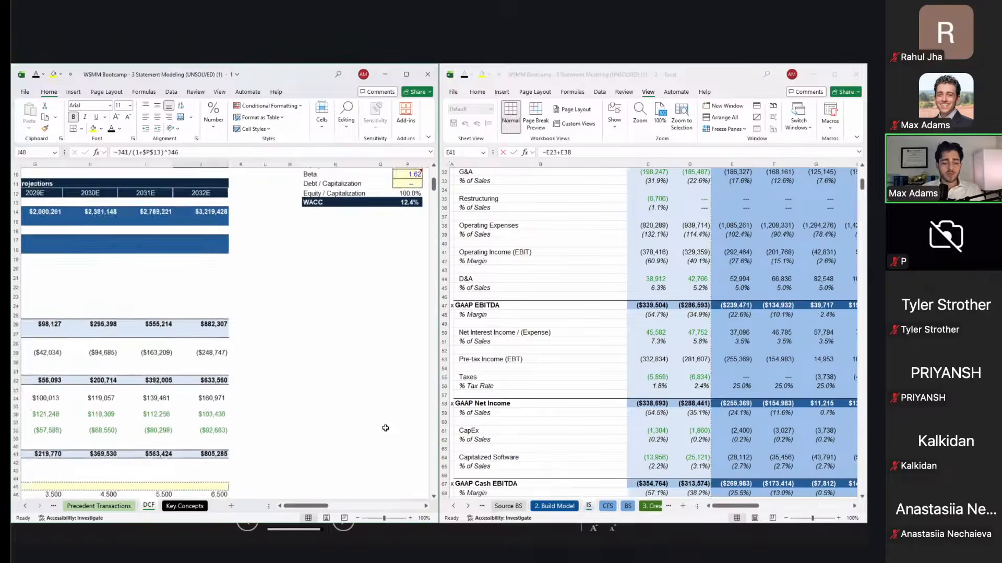
{"action": "double_click", "coordinate": [312, 285]}
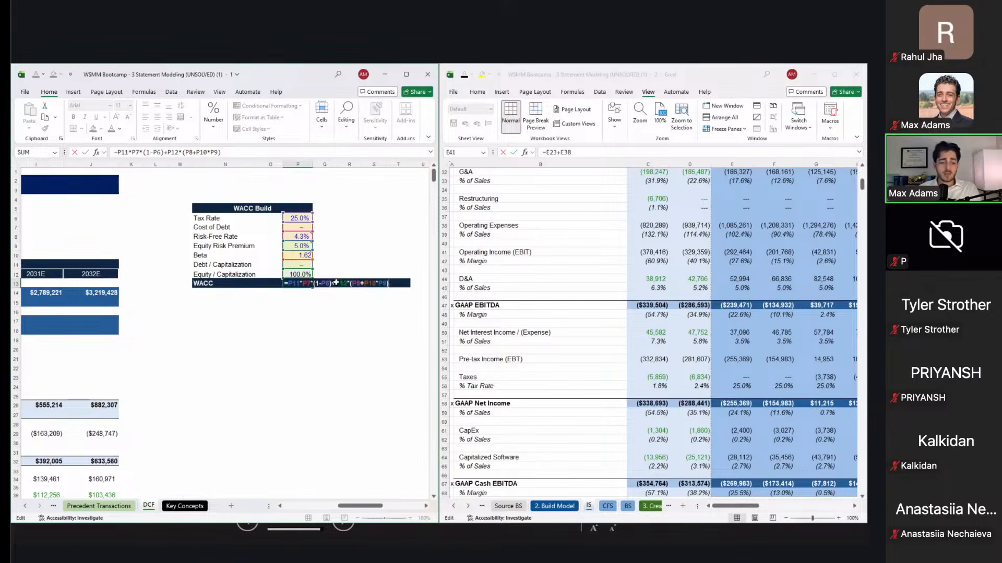
{"action": "key", "text": "ctrl+Return"}
{"action": "left_click", "coordinate": [291, 237]}
{"action": "left_click", "coordinate": [290, 243]}
{"action": "key", "text": "Down"}
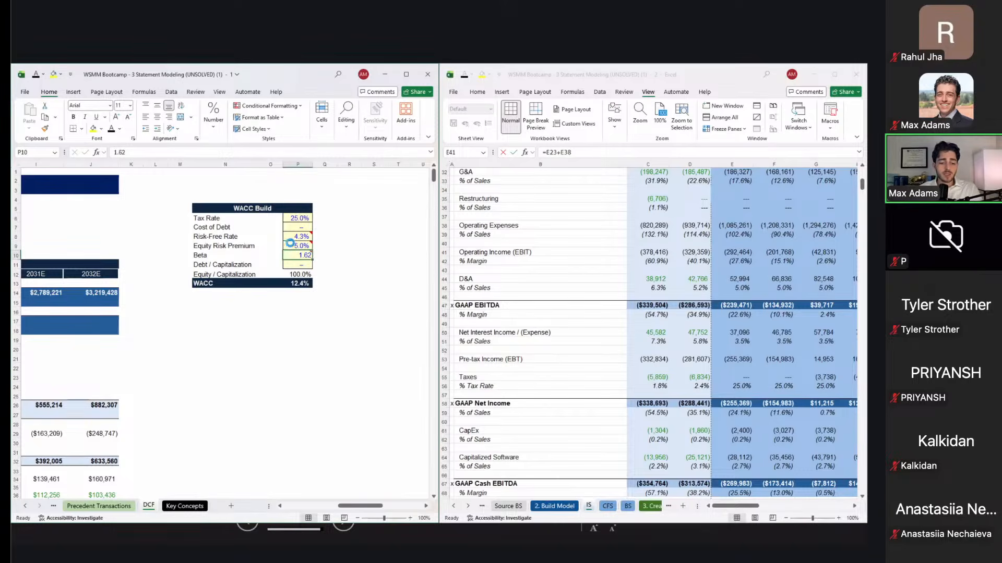
{"action": "key", "text": "shift+F2"}
{"action": "key", "text": "Escape"}
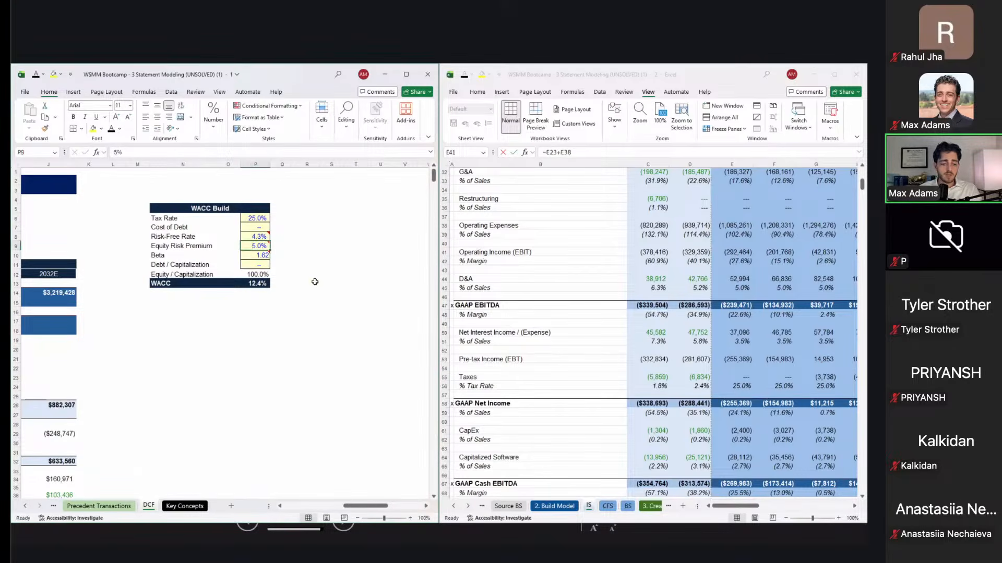
{"action": "key", "text": "Up"}
{"action": "key", "text": "Up"}
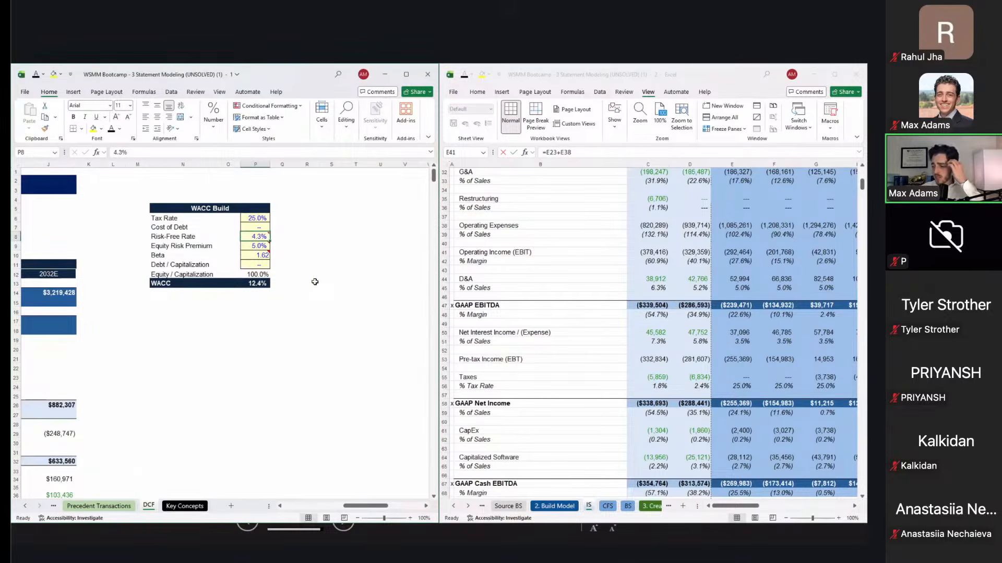
{"action": "key", "text": "Down"}
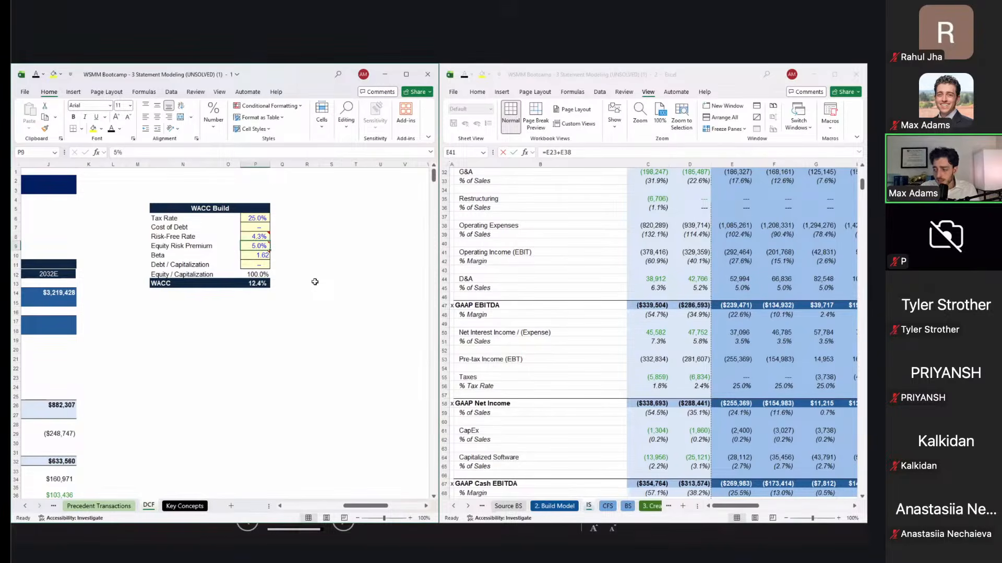
{"action": "key", "text": "Down"}
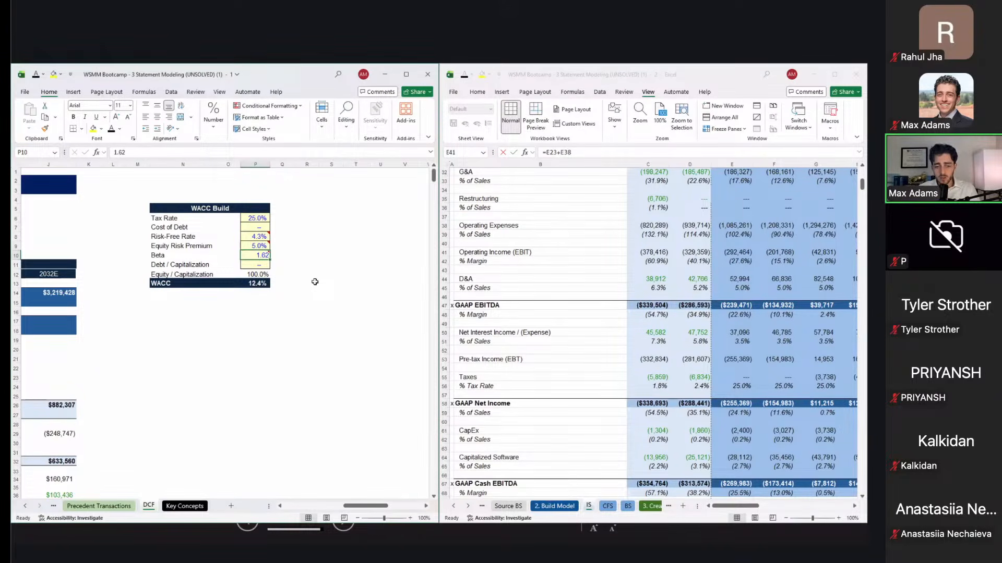
{"action": "scroll", "coordinate": [314, 282], "scroll_direction": "left", "scroll_amount": 1}
{"action": "left_click", "coordinate": [298, 219]}
{"action": "left_click_drag", "start_coordinate": [296, 257], "coordinate": [297, 282]}
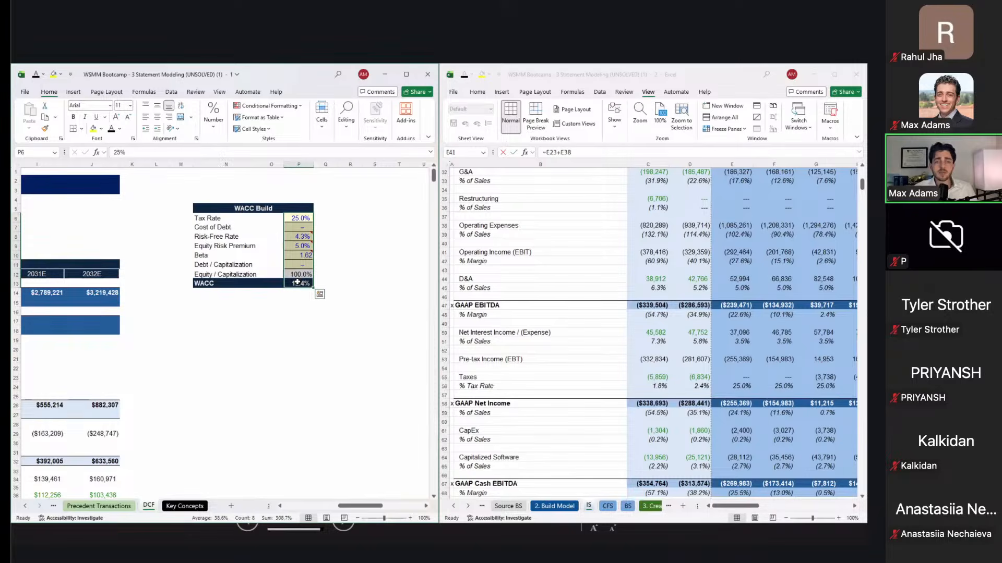
Step: Link the Terminal Year uFCF to the final-year free cash flow of $805,285
{"action": "scroll", "coordinate": [297, 283], "scroll_direction": "down", "scroll_amount": 12}
{"action": "scroll", "coordinate": [297, 282], "scroll_direction": "left", "scroll_amount": 8}
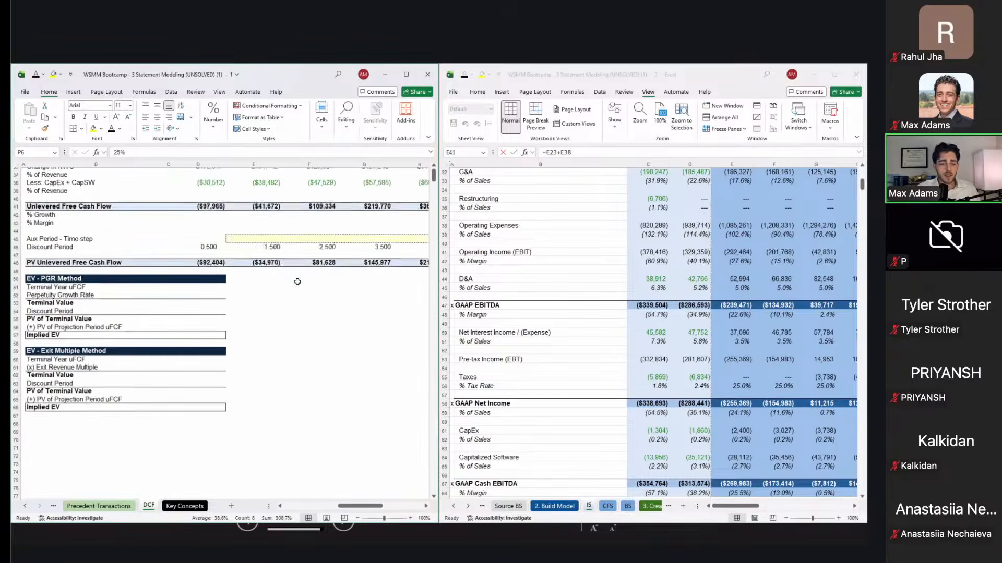
{"action": "scroll", "coordinate": [297, 282], "scroll_direction": "up", "scroll_amount": 1}
{"action": "left_click", "coordinate": [231, 291]}
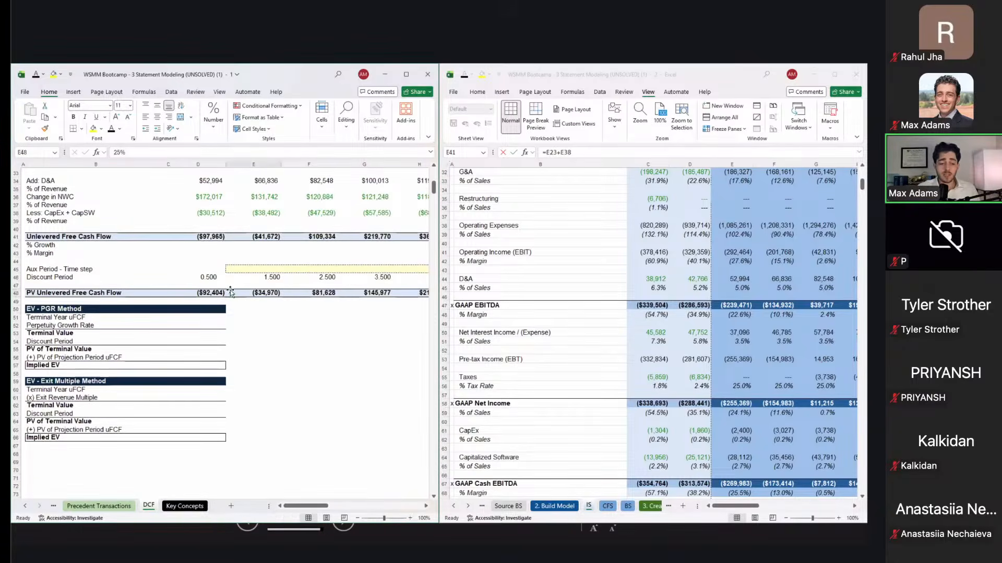
{"action": "key", "text": "Left"}
{"action": "key", "text": "Down"}
{"action": "key", "text": "Down"}
{"action": "key", "text": "Down"}
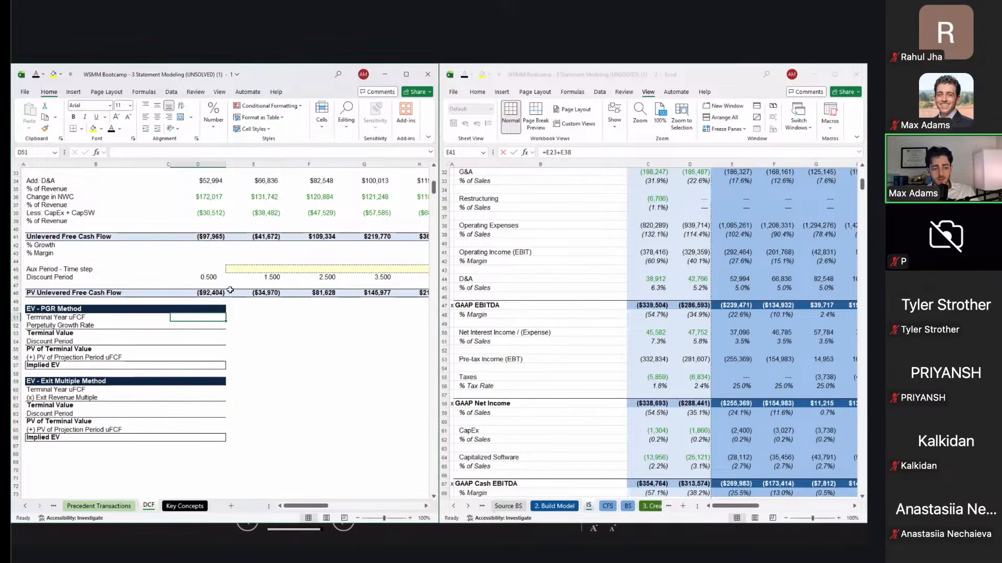
{"action": "type", "text": "="}
{"action": "key", "text": "Right"}
{"action": "key", "text": "Right"}
{"action": "key", "text": "Right"}
{"action": "key", "text": "Right"}
{"action": "key", "text": "Right"}
{"action": "key", "text": "Right"}
{"action": "key", "text": "Up"}
{"action": "key", "text": "Up"}
{"action": "key", "text": "Up"}
{"action": "key", "text": "Up"}
{"action": "key", "text": "Up"}
{"action": "key", "text": "Up"}
{"action": "key", "text": "Up"}
{"action": "key", "text": "Up"}
{"action": "key", "text": "Up"}
{"action": "key", "text": "Up"}
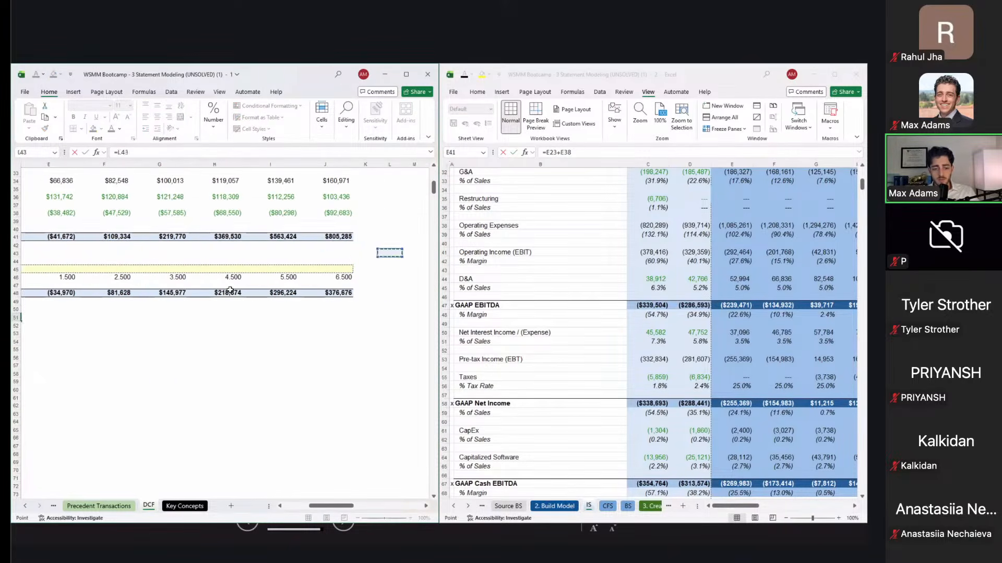
{"action": "key", "text": "Return"}
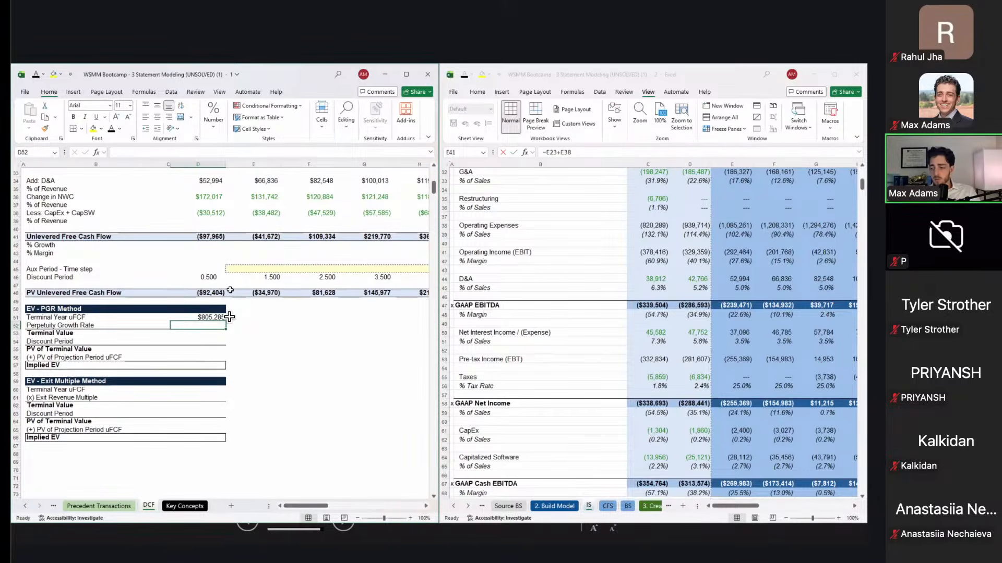
Step: Link the perpetuity growth rate cell to the 3.0% PGR input
{"action": "scroll", "coordinate": [230, 316], "scroll_direction": "up", "scroll_amount": 10}
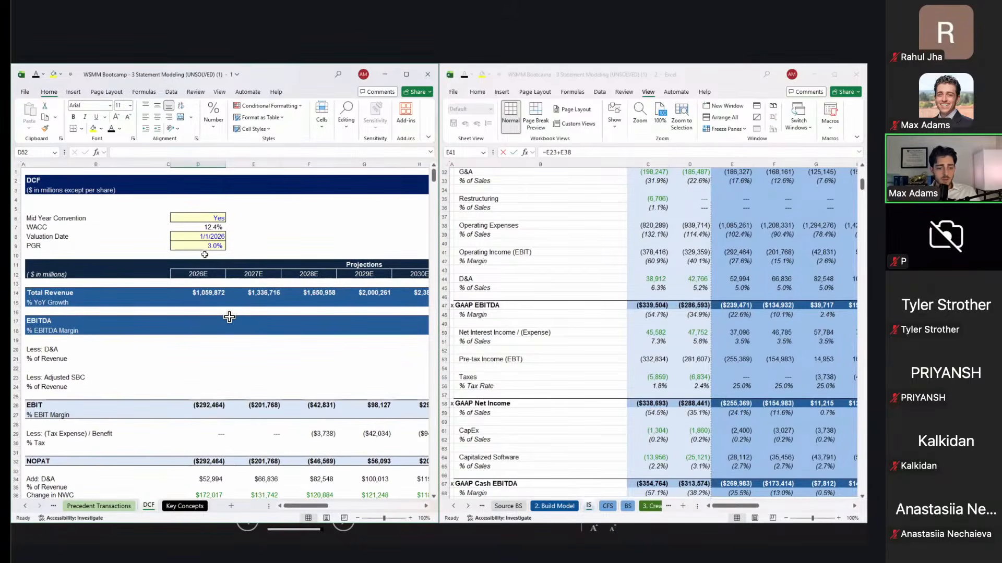
{"action": "scroll", "coordinate": [230, 317], "scroll_direction": "down", "scroll_amount": 5}
{"action": "type", "text": "="}
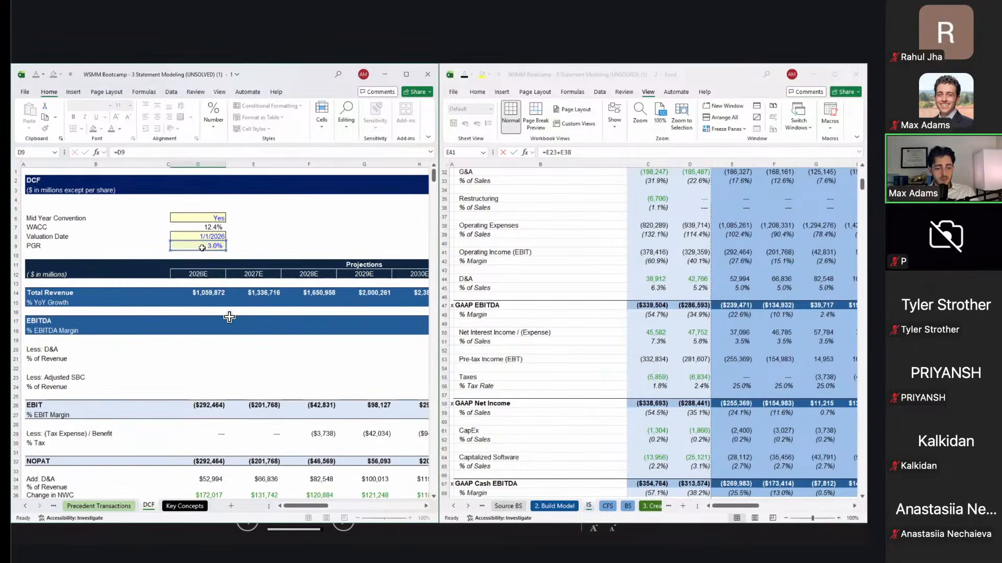
{"action": "key", "text": "Escape"}
{"action": "scroll", "coordinate": [230, 317], "scroll_direction": "down", "scroll_amount": 2}
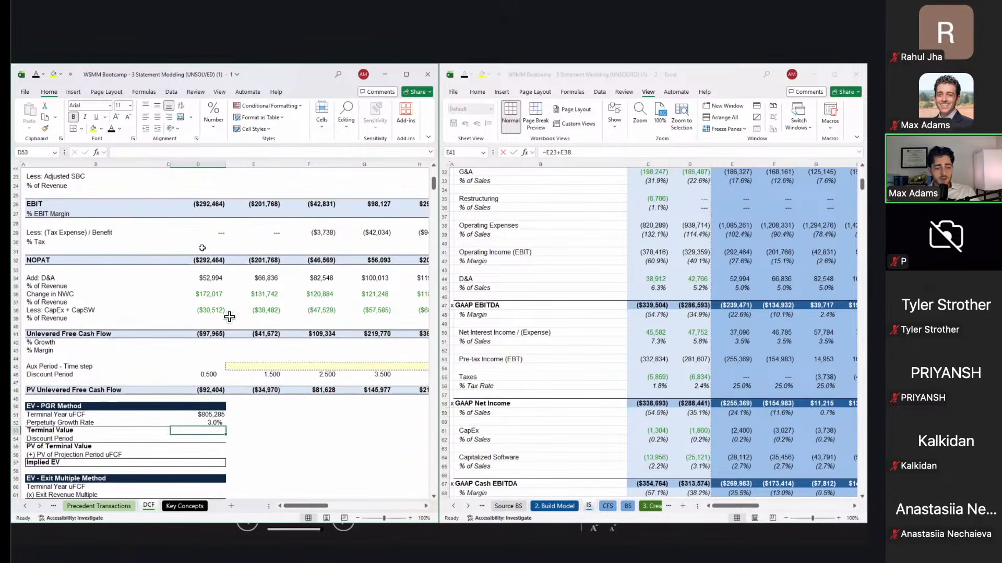
Step: Enter Terminal Value =D51*(1+D52)/(P13-D9), using WACC minus PGR, giving $8,823,865
{"action": "type", "text": "="}
{"action": "key", "text": "Up"}
{"action": "key", "text": "Up"}
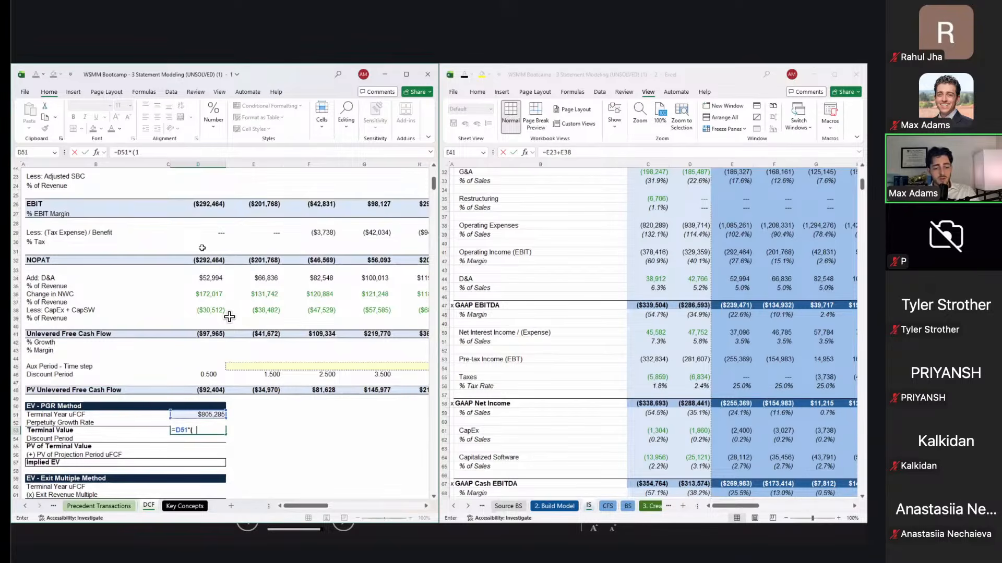
{"action": "type", "text": "*(1+"}
{"action": "key", "text": "Up"}
{"action": "type", "text": ")/("}
{"action": "scroll", "coordinate": [229, 317], "scroll_direction": "up", "scroll_amount": 7}
{"action": "scroll", "coordinate": [229, 316], "scroll_direction": "right", "scroll_amount": 5}
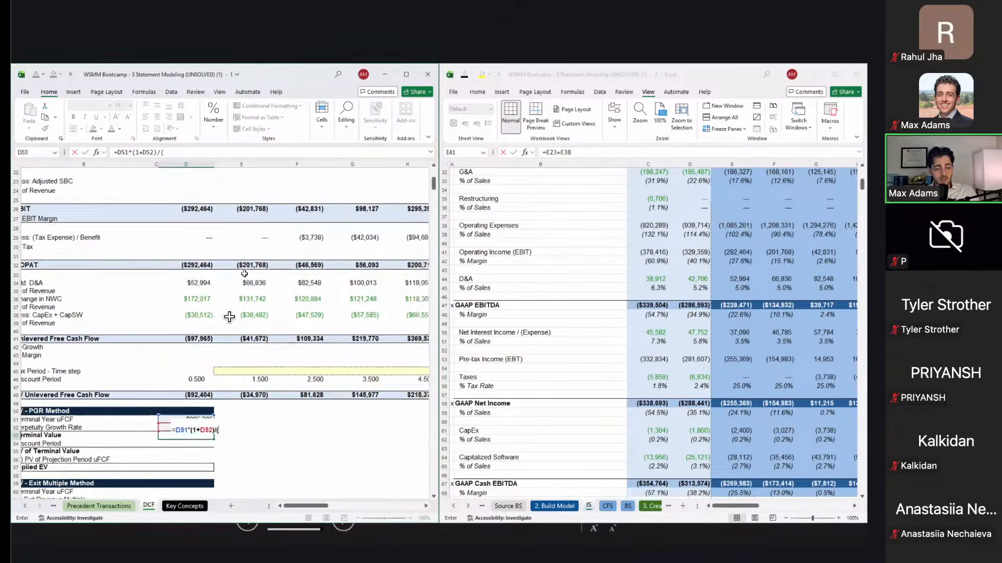
{"action": "scroll", "coordinate": [244, 274], "scroll_direction": "down", "scroll_amount": 1}
{"action": "left_click", "coordinate": [379, 275]}
{"action": "type", "text": "-"}
{"action": "scroll", "coordinate": [229, 317], "scroll_direction": "down", "scroll_amount": 1}
{"action": "scroll", "coordinate": [229, 316], "scroll_direction": "up", "scroll_amount": 1}
{"action": "scroll", "coordinate": [229, 316], "scroll_direction": "left", "scroll_amount": 6}
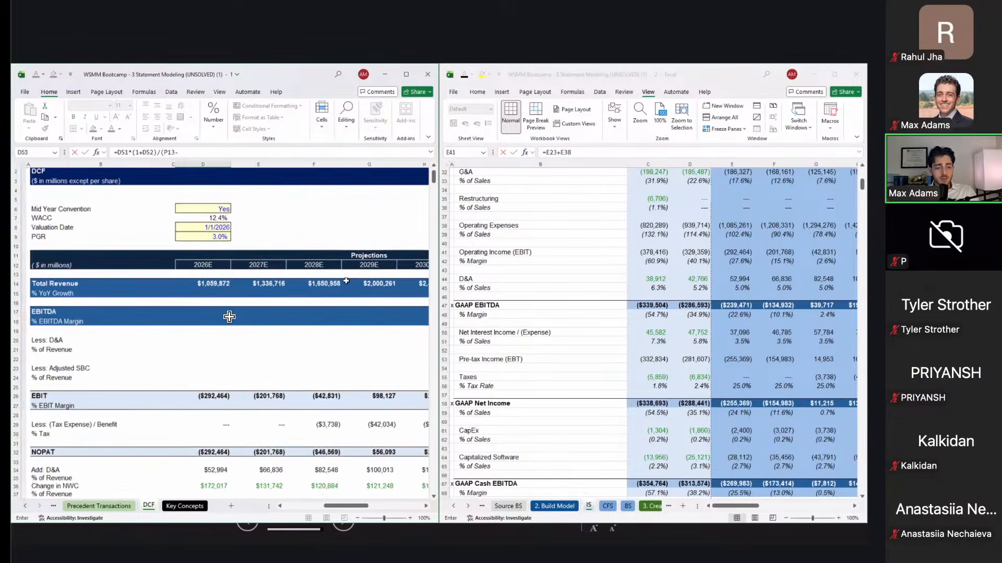
{"action": "left_click", "coordinate": [193, 237]}
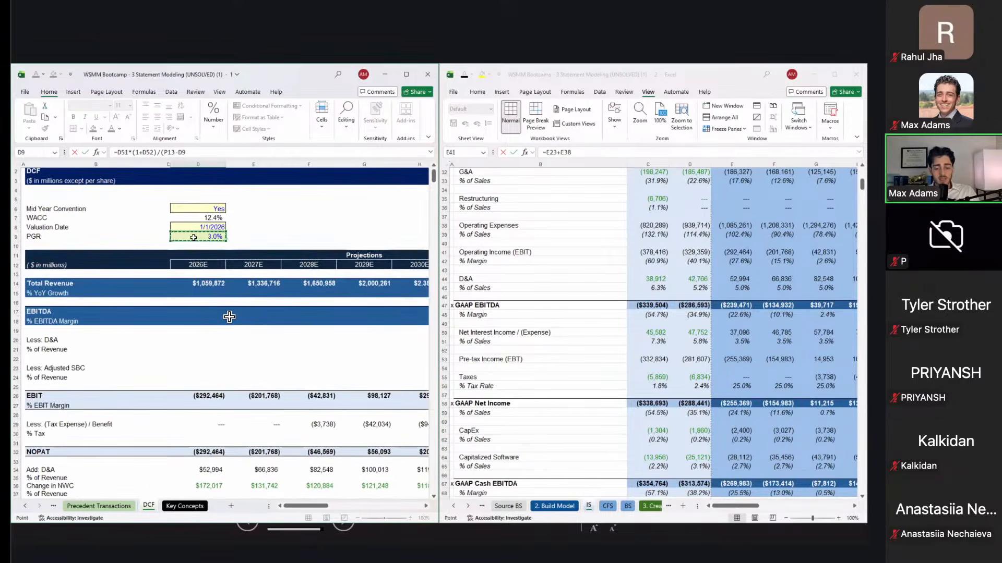
{"action": "key", "text": "Return"}
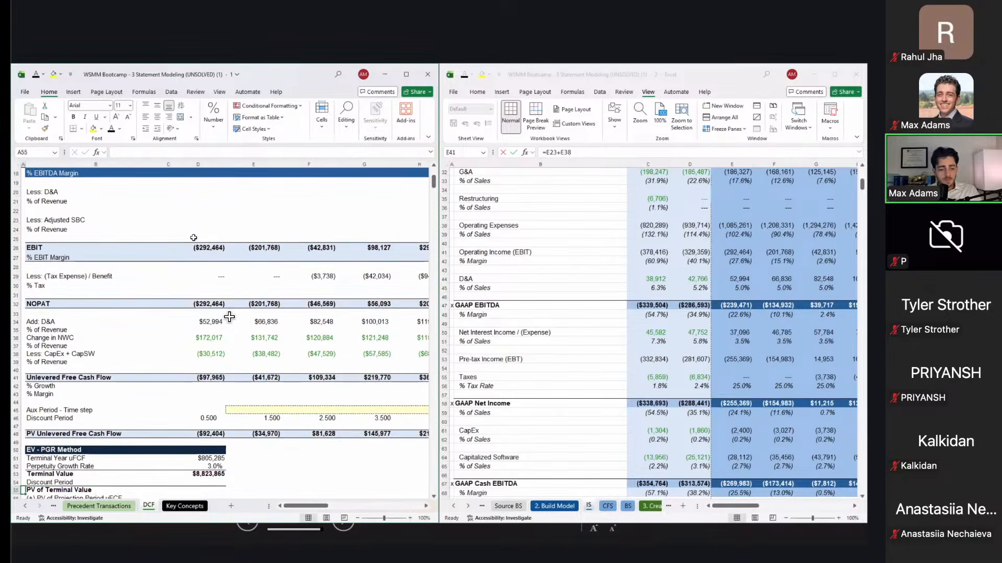
{"action": "key", "text": "Right"}
{"action": "key", "text": "Down"}
{"action": "key", "text": "Down"}
{"action": "key", "text": "Down"}
{"action": "key", "text": "Right"}
{"action": "key", "text": "Right"}
{"action": "key", "text": "Up"}
{"action": "key", "text": "Up"}
{"action": "key", "text": "Up"}
{"action": "key", "text": "Up"}
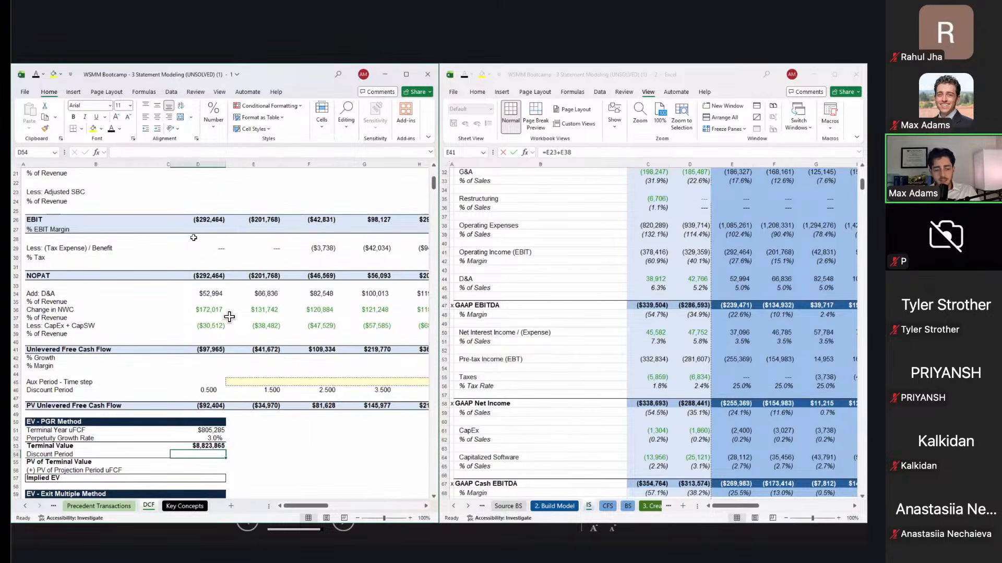
Step: Link the Discount Period to the final-year value in J46, 6.500
{"action": "scroll", "coordinate": [229, 317], "scroll_direction": "down", "scroll_amount": 1}
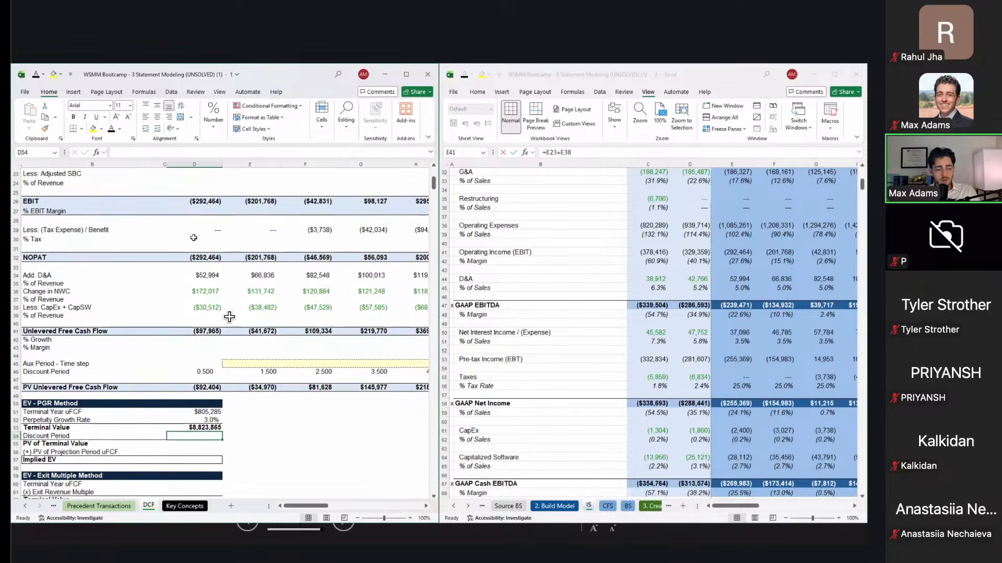
{"action": "scroll", "coordinate": [230, 317], "scroll_direction": "down", "scroll_amount": 3}
{"action": "scroll", "coordinate": [230, 317], "scroll_direction": "left", "scroll_amount": 1}
{"action": "scroll", "coordinate": [230, 317], "scroll_direction": "right", "scroll_amount": 1}
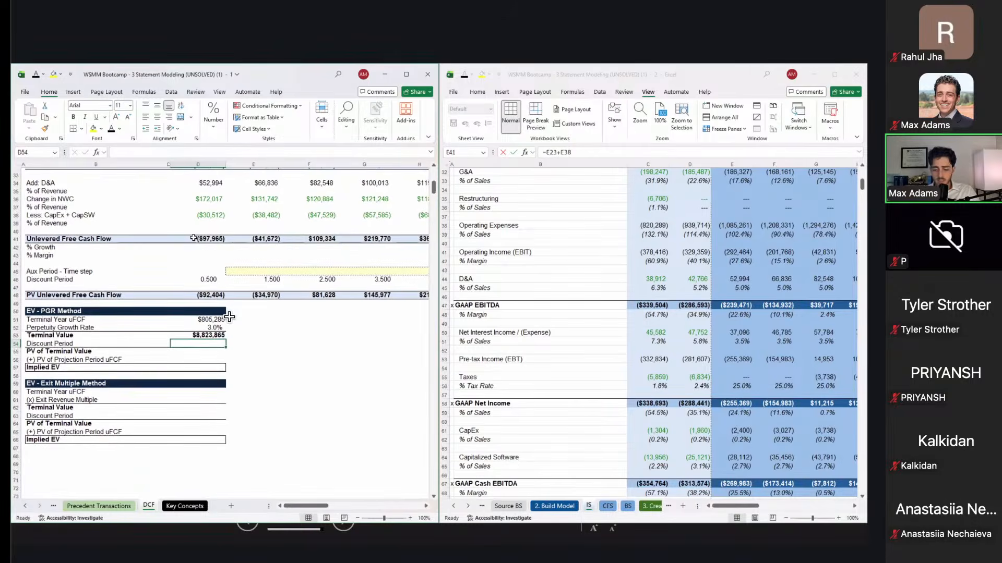
{"action": "type", "text": "="}
{"action": "key", "text": "Up"}
{"action": "key", "text": "Up"}
{"action": "key", "text": "Up"}
{"action": "key", "text": "Up"}
{"action": "key", "text": "Up"}
{"action": "key", "text": "Up"}
{"action": "key", "text": "Up"}
{"action": "key", "text": "Up"}
{"action": "key", "text": "Right"}
{"action": "key", "text": "Right"}
{"action": "key", "text": "Right"}
{"action": "key", "text": "Right"}
{"action": "key", "text": "Right"}
{"action": "key", "text": "Right"}
{"action": "key", "text": "Right"}
{"action": "key", "text": "Right"}
{"action": "key", "text": "Left"}
{"action": "key", "text": "Left"}
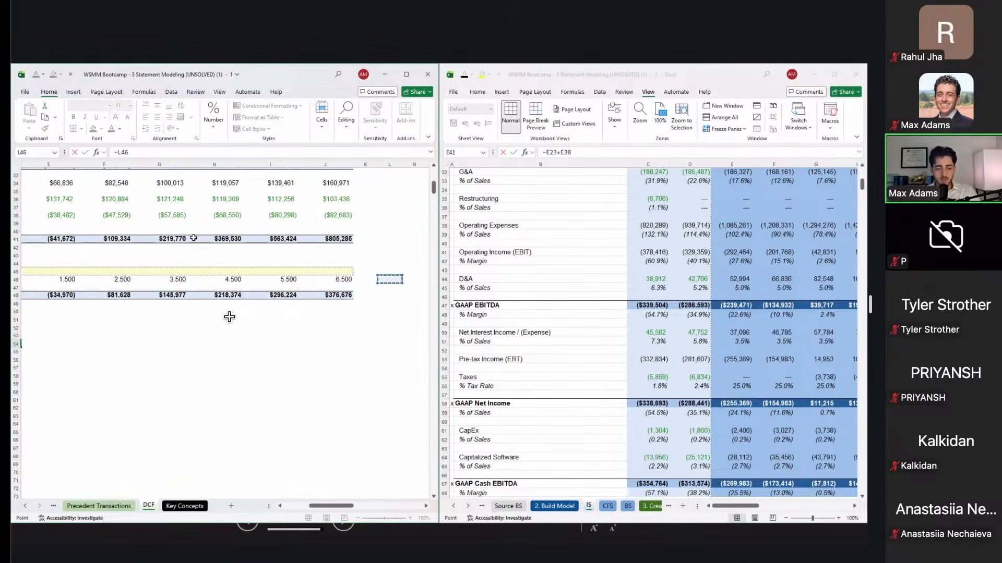
{"action": "key", "text": "Return"}
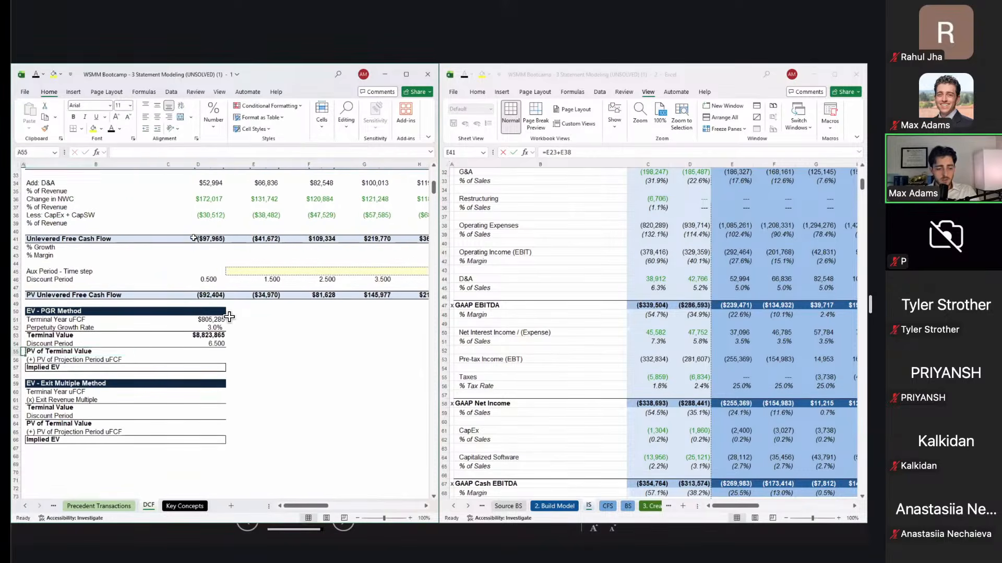
Step: Discount the Terminal Value with =D53/(1+P13)^D54 to a $4,127,412 PV
{"action": "type", "text": "="}
{"action": "key", "text": "Up"}
{"action": "key", "text": "Up"}
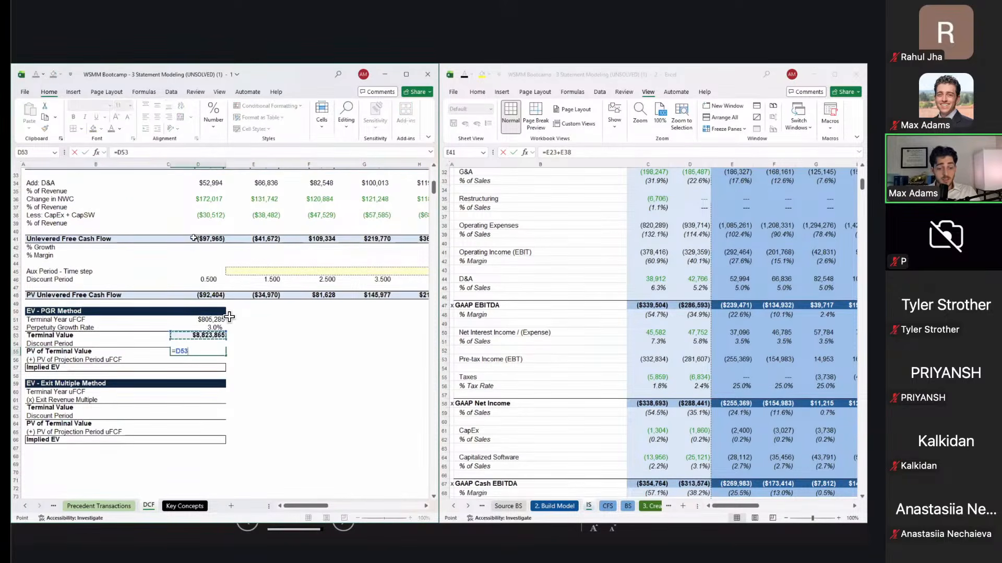
{"action": "type", "text": "/("}
{"action": "scroll", "coordinate": [229, 317], "scroll_direction": "right", "scroll_amount": 8}
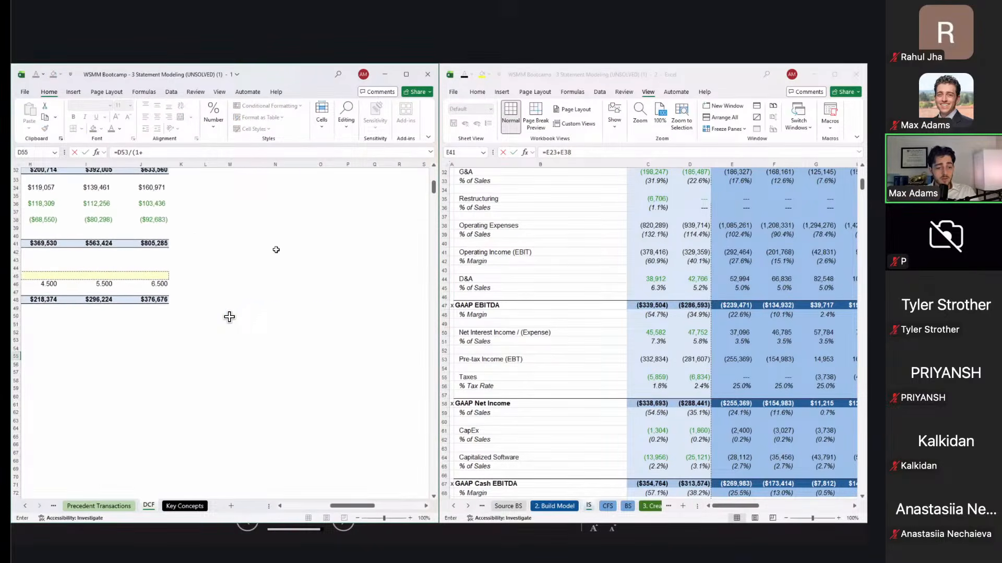
{"action": "type", "text": "1+"}
{"action": "scroll", "coordinate": [230, 317], "scroll_direction": "up", "scroll_amount": 10}
{"action": "left_click", "coordinate": [348, 292]}
{"action": "key", "text": "Up"}
{"action": "type", "text": ")^B54"}
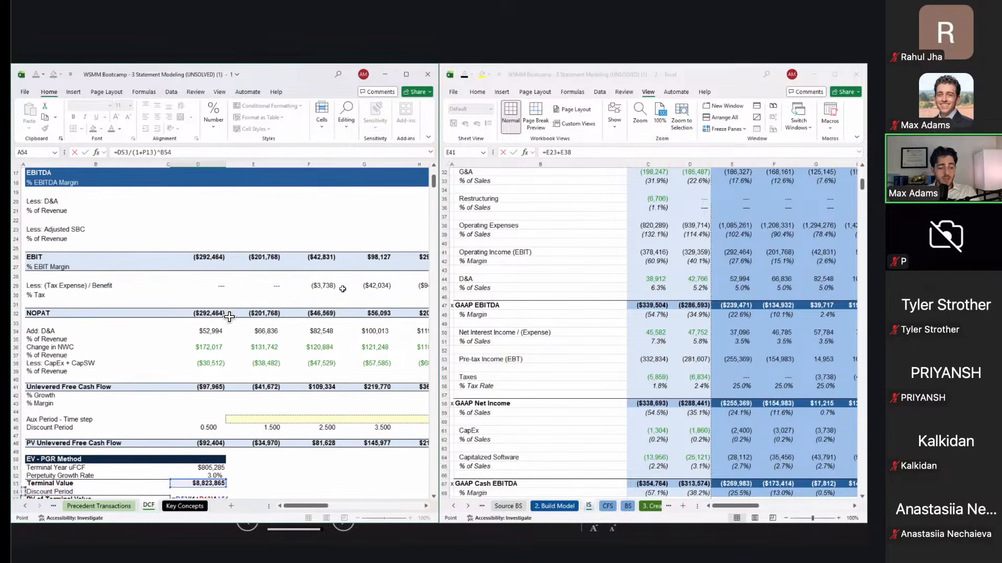
{"action": "key", "text": "Right"}
{"action": "key", "text": "Right"}
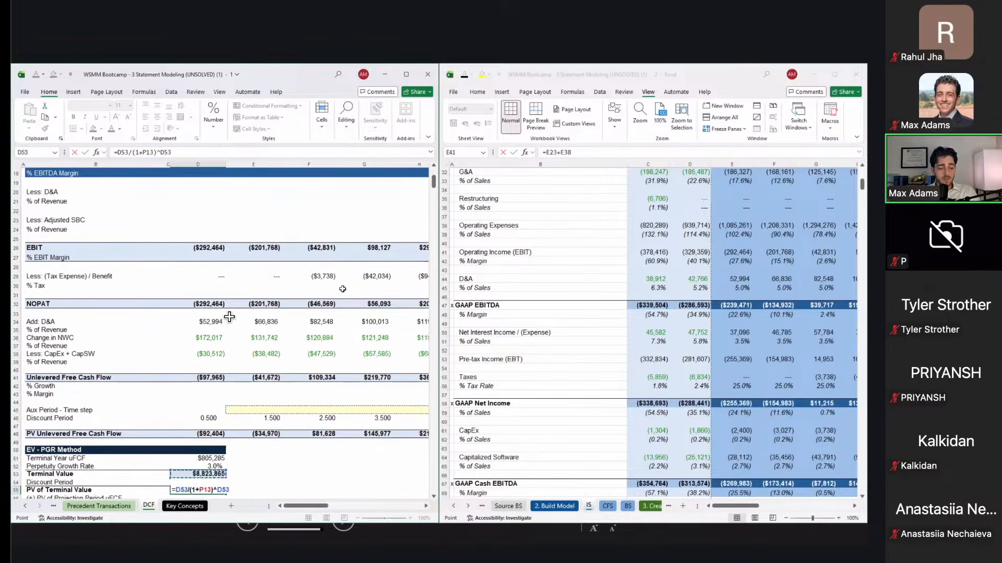
{"action": "key", "text": "Return"}
{"action": "scroll", "coordinate": [229, 317], "scroll_direction": "down", "scroll_amount": 1}
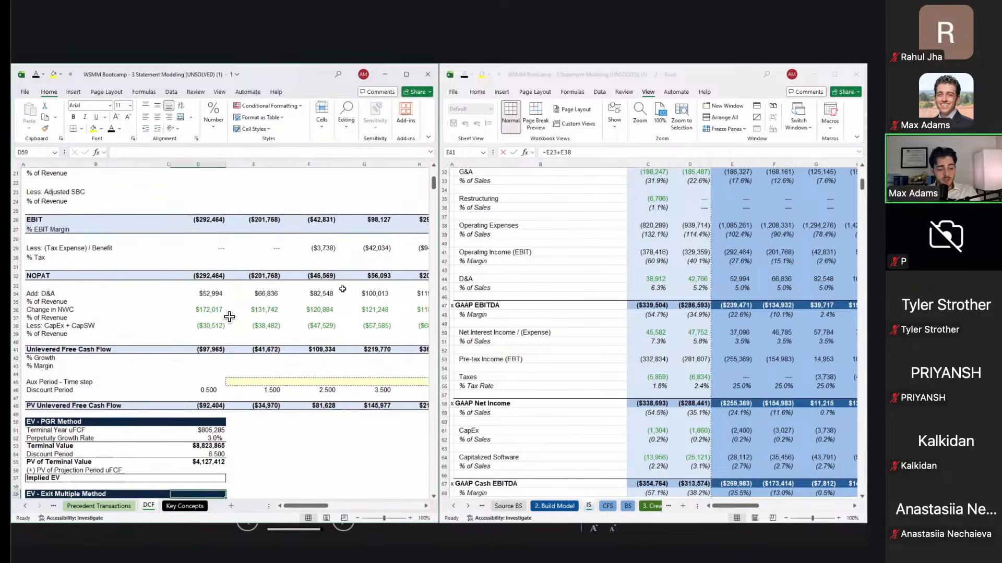
Step: Sum the projection-period PV cash flows into a $991,506 PV of uFCF
{"action": "type", "text": "="}
{"action": "key", "text": "Right"}
{"action": "key", "text": "Up"}
{"action": "key", "text": "Right"}
{"action": "key", "text": "Up"}
{"action": "key", "text": "Right"}
{"action": "key", "text": "Up"}
{"action": "key", "text": "Right"}
{"action": "key", "text": "Up"}
{"action": "key", "text": "Right"}
{"action": "key", "text": "Up"}
{"action": "key", "text": "Up"}
{"action": "key", "text": "Up"}
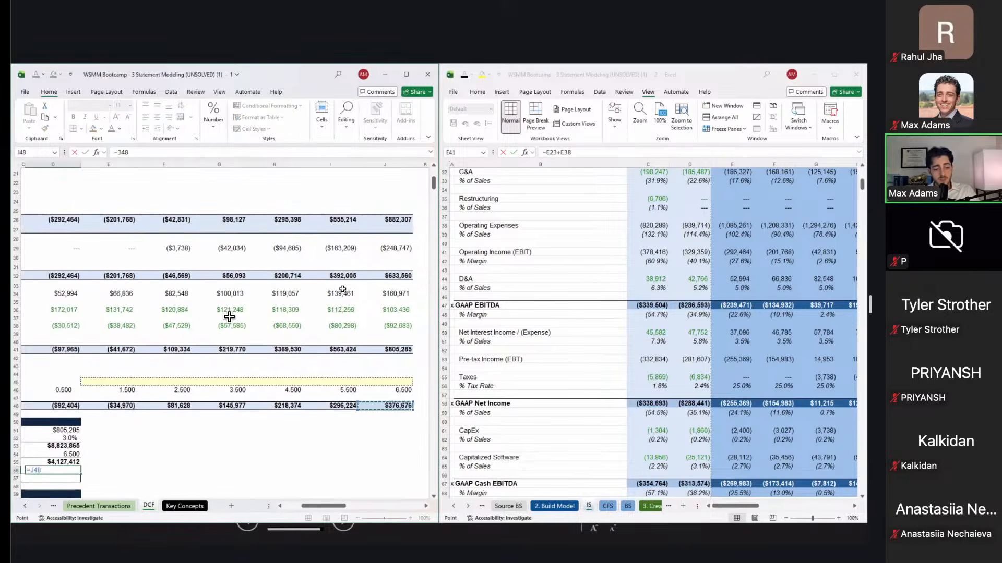
{"action": "key", "text": "Escape"}
{"action": "type", "text": "=sum("}
{"action": "key", "text": "Up"}
{"action": "key", "text": "Up"}
{"action": "key", "text": "Up"}
{"action": "key", "text": "Up"}
{"action": "key", "text": "Up"}
{"action": "key", "text": "Up"}
{"action": "key", "text": "Up"}
{"action": "key", "text": "Up"}
{"action": "key", "text": "ctrl+shift+Right"}
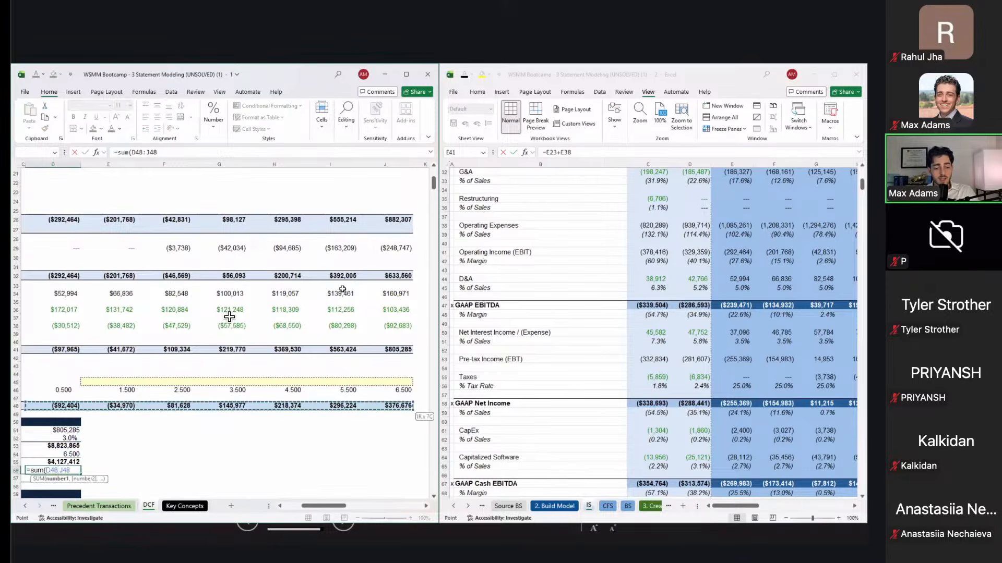
{"action": "key", "text": "Return"}
{"action": "scroll", "coordinate": [229, 317], "scroll_direction": "left", "scroll_amount": 5}
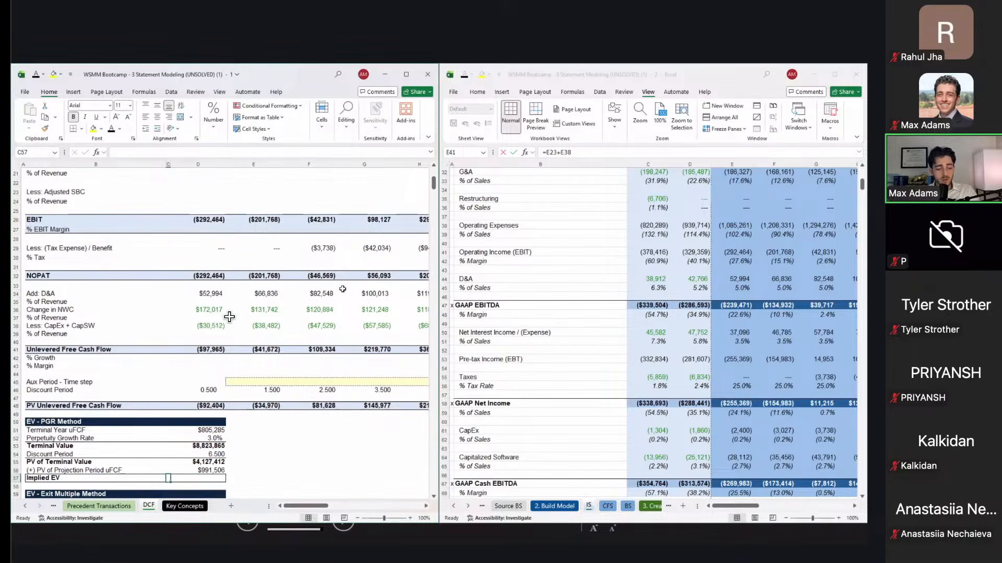
Step: Total the PV of terminal value and projection PV into a $5,118,918 Implied EV
{"action": "key", "text": "Right"}
{"action": "type", "text": "=s"}
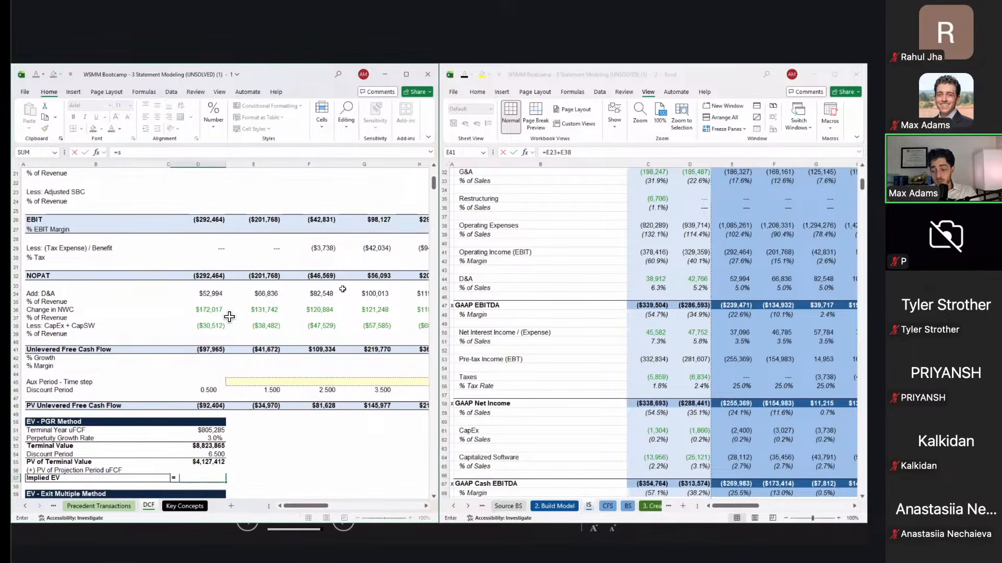
{"action": "type", "text": "um("}
{"action": "key", "text": "Up"}
{"action": "key", "text": "shift+Up"}
{"action": "key", "text": "Return"}
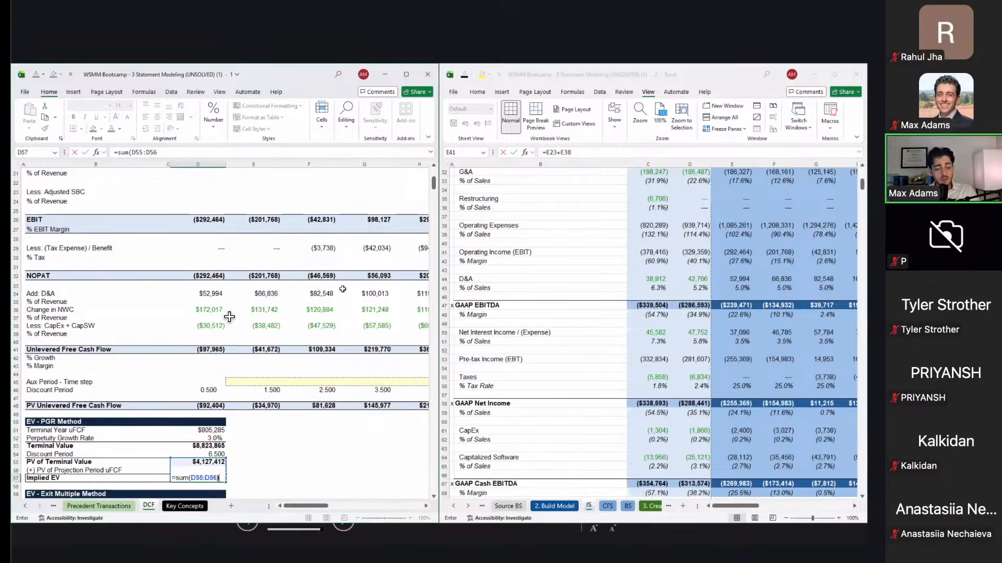
Step: Show each row's share of Implied EV with =D55/$D$57, as percentages: 81%, 19%, 100%
{"action": "key", "text": "Up"}
{"action": "key", "text": "Up"}
{"action": "key", "text": "Up"}
{"action": "key", "text": "Right"}
{"action": "type", "text": "="}
{"action": "key", "text": "Left"}
{"action": "type", "text": "/"}
{"action": "key", "text": "Left"}
{"action": "key", "text": "Down"}
{"action": "key", "text": "Down"}
{"action": "key", "text": "ctrl+Return"}
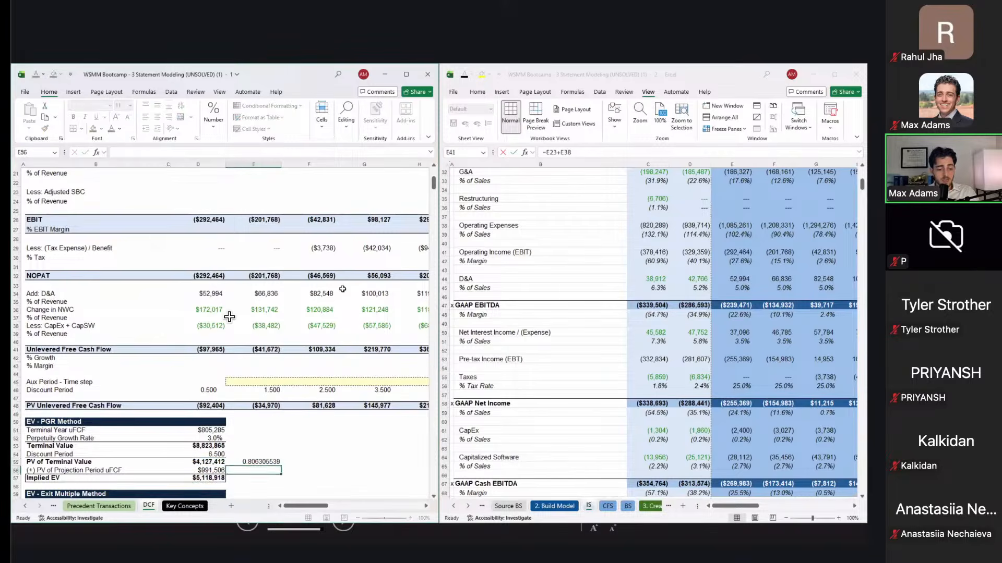
{"action": "key", "text": "shift+Down"}
{"action": "key", "text": "shift+Down"}
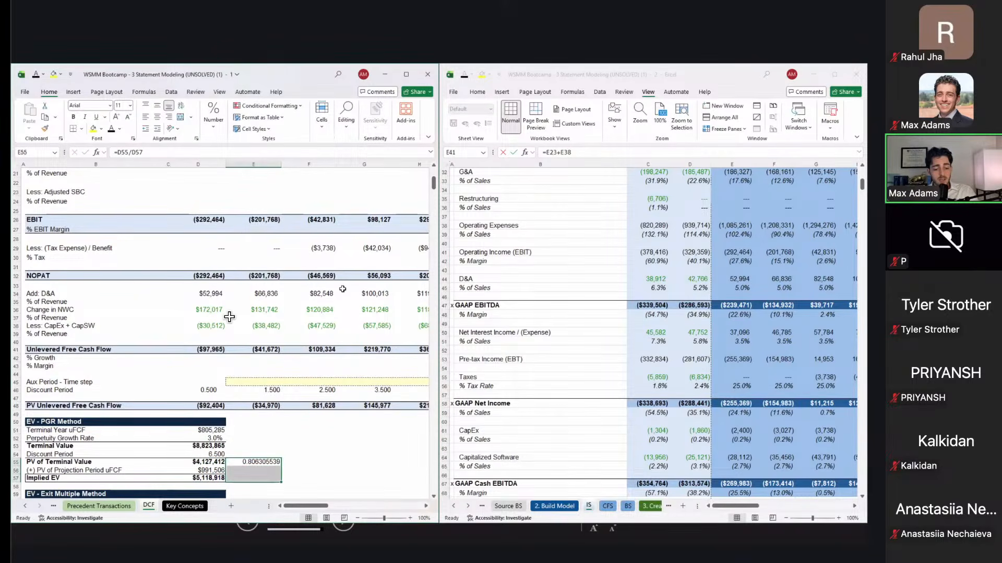
{"action": "key", "text": "ctrl+d"}
{"action": "key", "text": "F2"}
{"action": "key", "text": "F4"}
{"action": "key", "text": "ctrl+Return"}
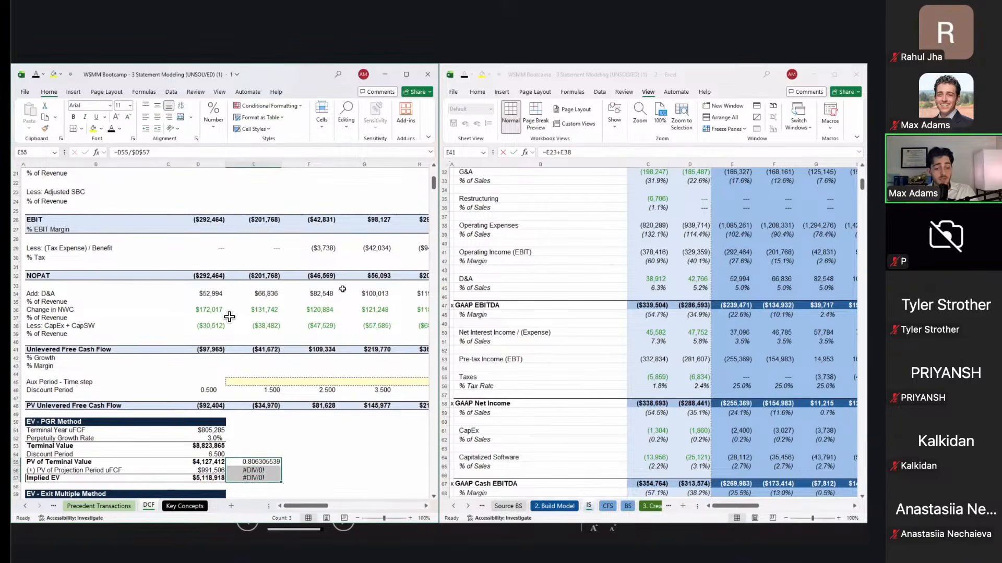
{"action": "key", "text": "ctrl+d"}
{"action": "key", "text": "ctrl+shift+5"}
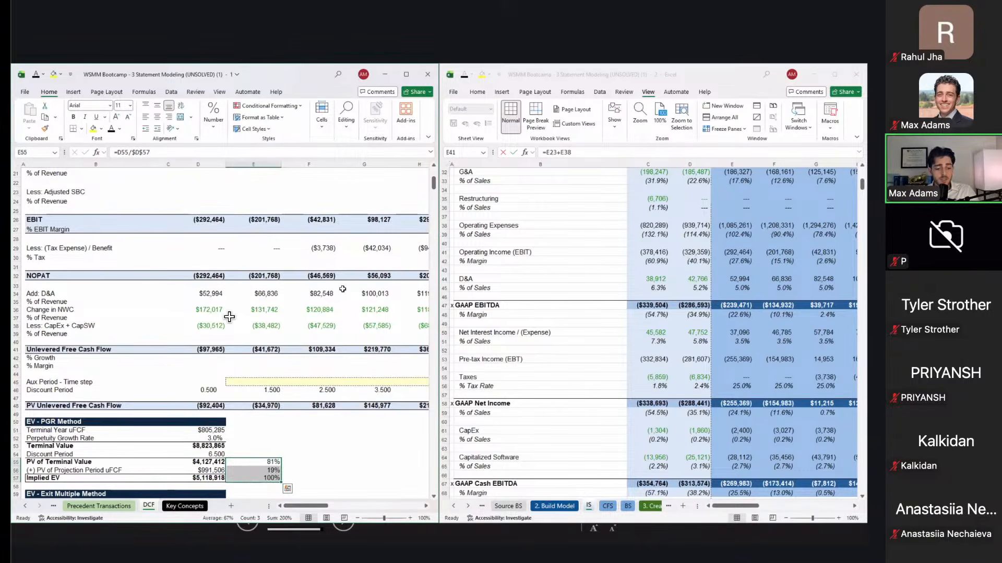
{"action": "key", "text": "Down"}
{"action": "scroll", "coordinate": [230, 317], "scroll_direction": "down", "scroll_amount": 3}
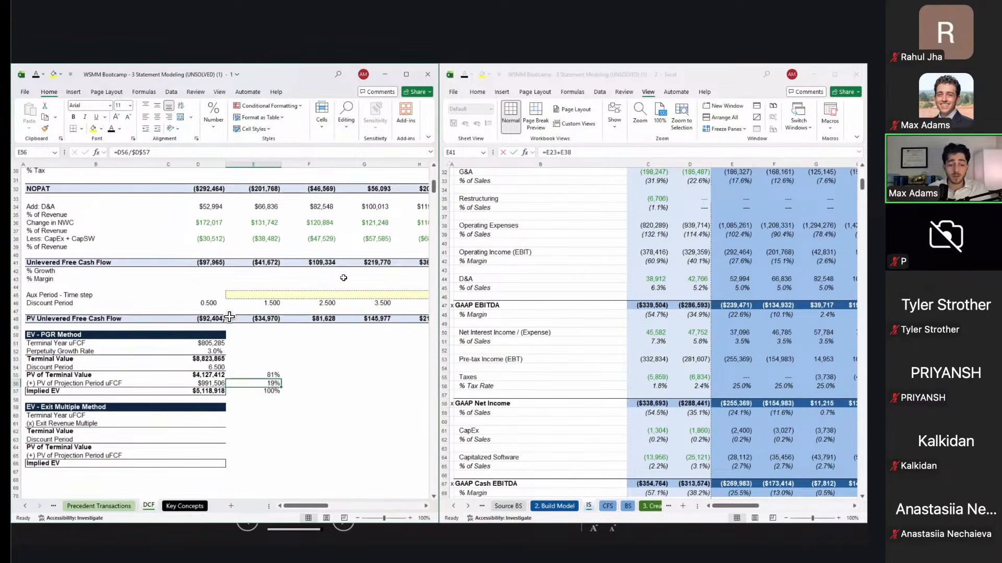
{"action": "scroll", "coordinate": [229, 317], "scroll_direction": "down", "scroll_amount": 2}
{"action": "left_click", "coordinate": [203, 372]}
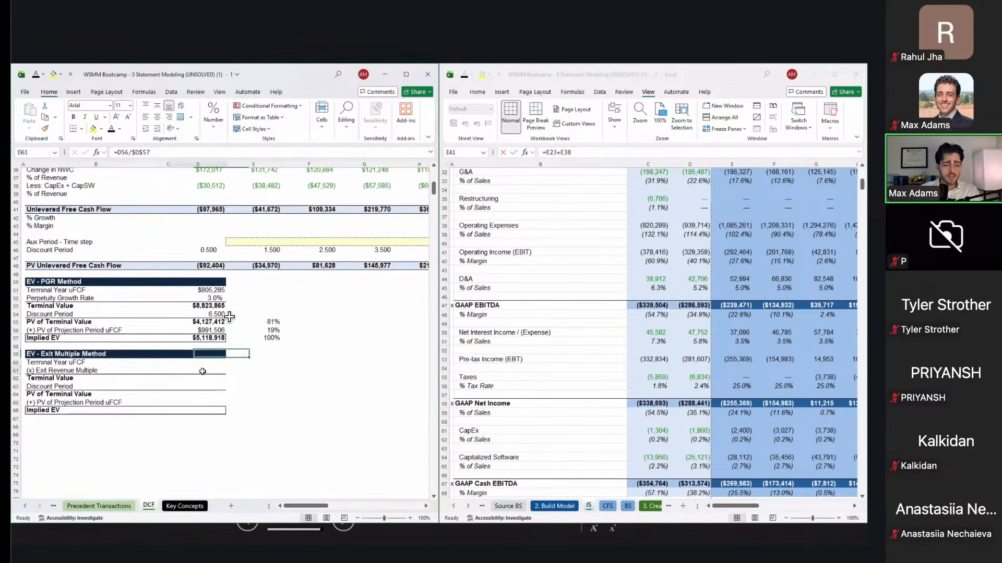
Step: Relabel the Exit Multiple block's first row from 'Terminal Year uFCF' to 'Terminal Year Revenue'
{"action": "key", "text": "Up"}
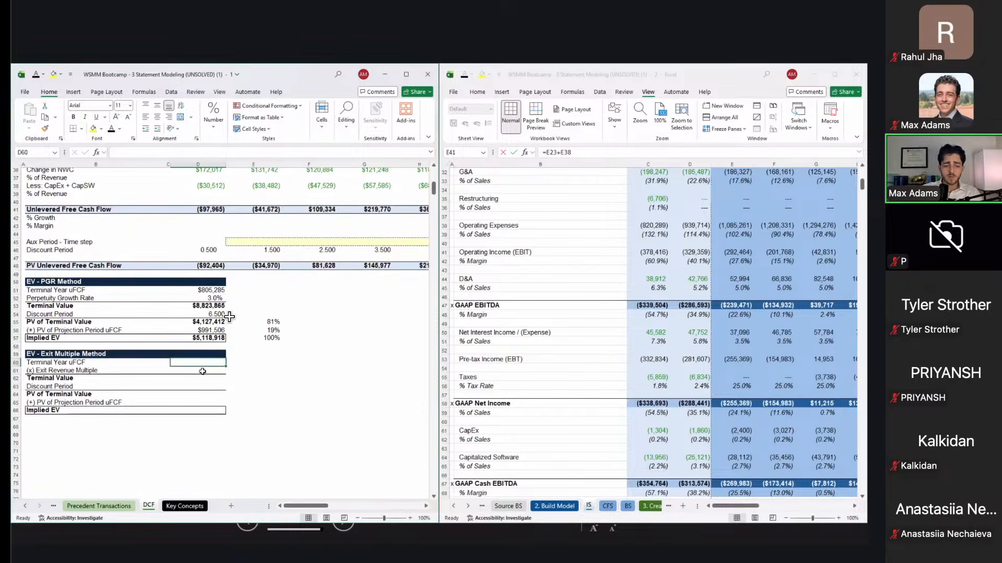
{"action": "type", "text": "="}
{"action": "left_click", "coordinate": [292, 264]}
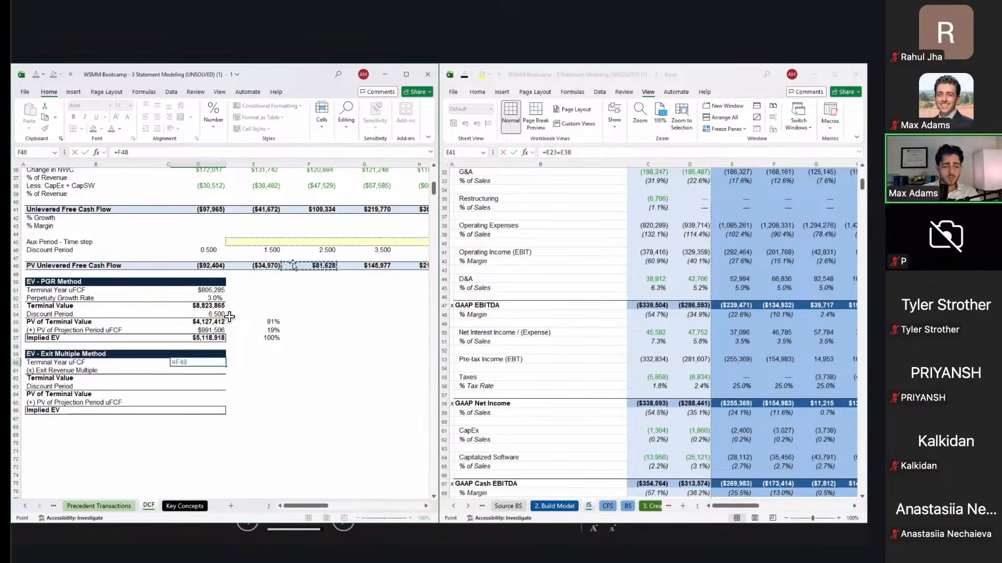
{"action": "key", "text": "Right"}
{"action": "key", "text": "Right"}
{"action": "key", "text": "Right"}
{"action": "key", "text": "Right"}
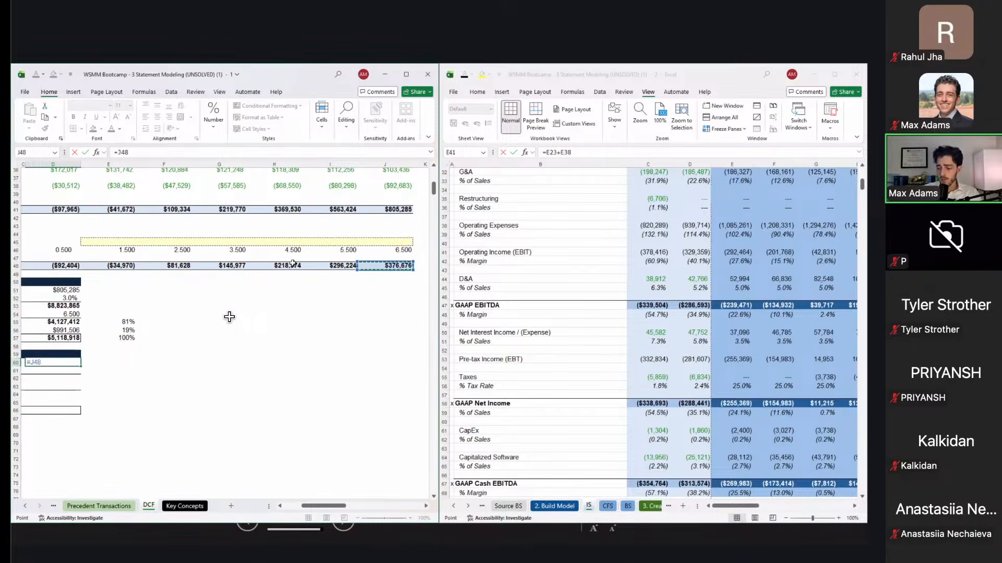
{"action": "key", "text": "Up"}
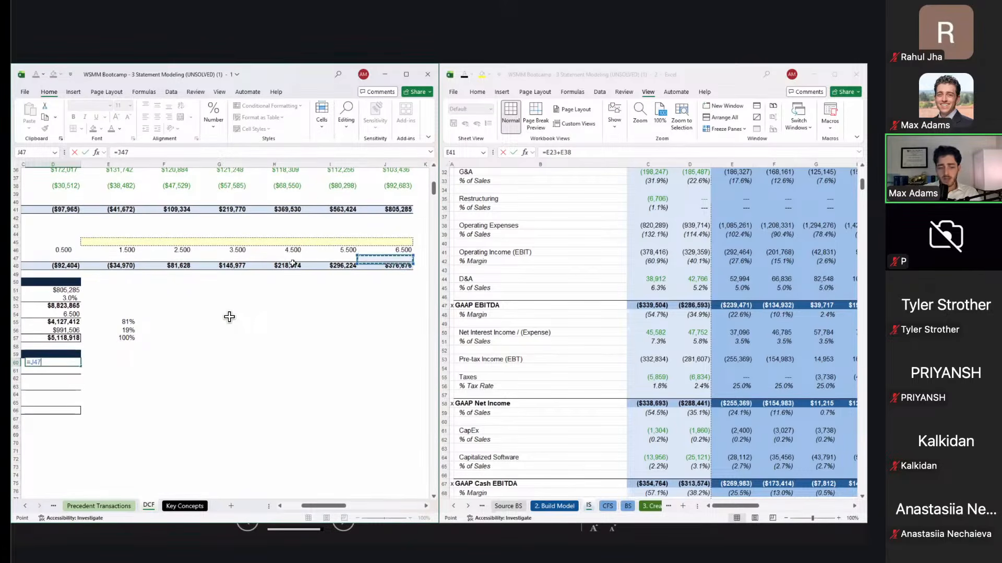
{"action": "scroll", "coordinate": [230, 317], "scroll_direction": "left", "scroll_amount": 10}
{"action": "key", "text": "Escape"}
{"action": "double_click", "coordinate": [77, 382]}
{"action": "double_click", "coordinate": [76, 382]}
{"action": "double_click", "coordinate": [76, 382]}
{"action": "type", "text": "Rev"}
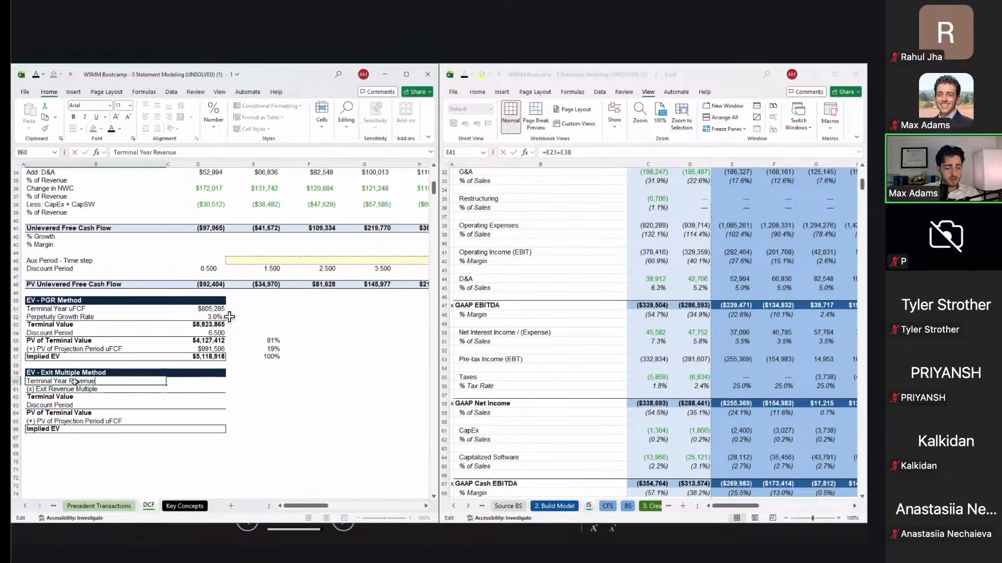
{"action": "type", "text": "enue"}
{"action": "key", "text": "Return"}
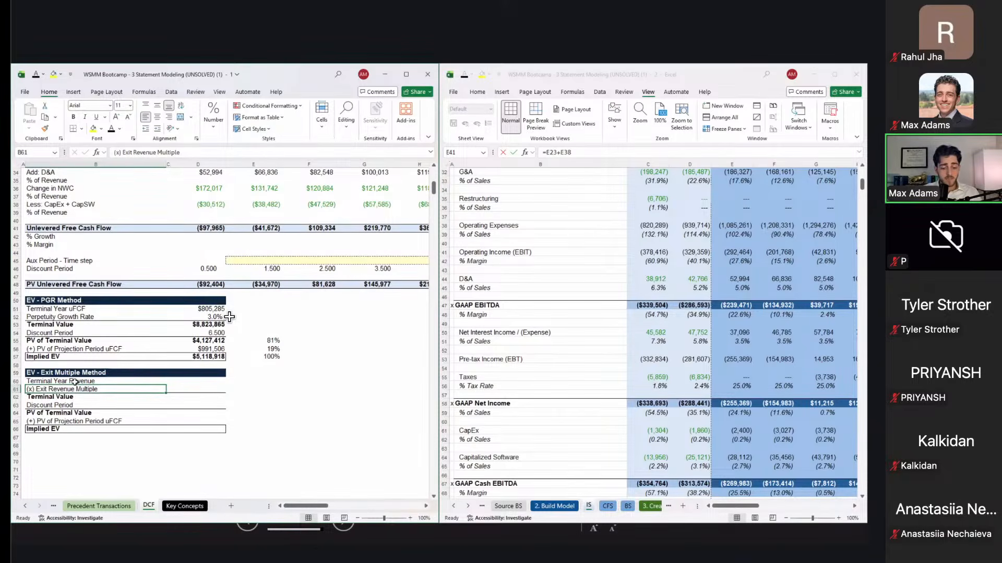
Step: Link the terminal year revenue cell to the final-year revenue of $882,307
{"action": "key", "text": "Up"}
{"action": "key", "text": "Right"}
{"action": "key", "text": "Right"}
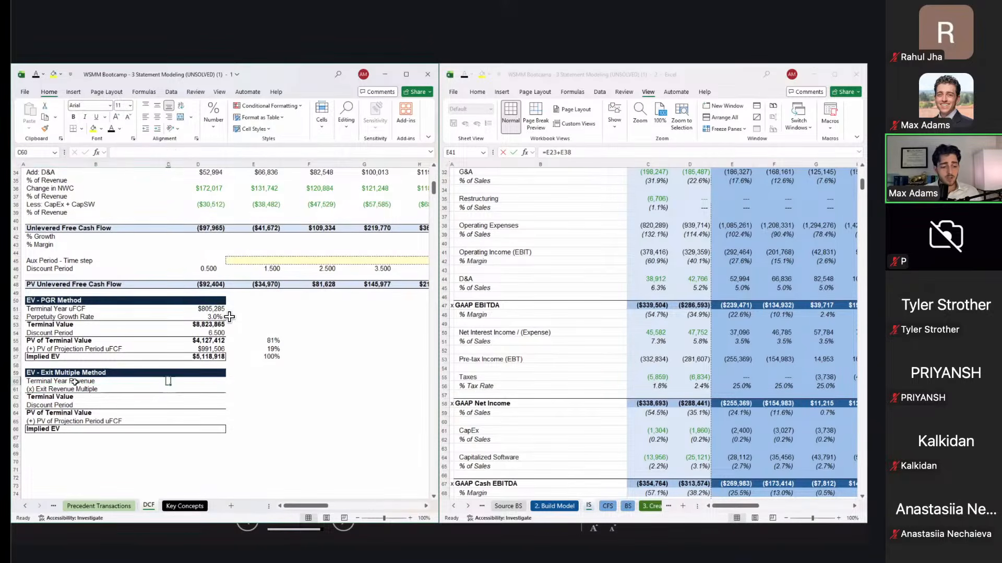
{"action": "type", "text": "="}
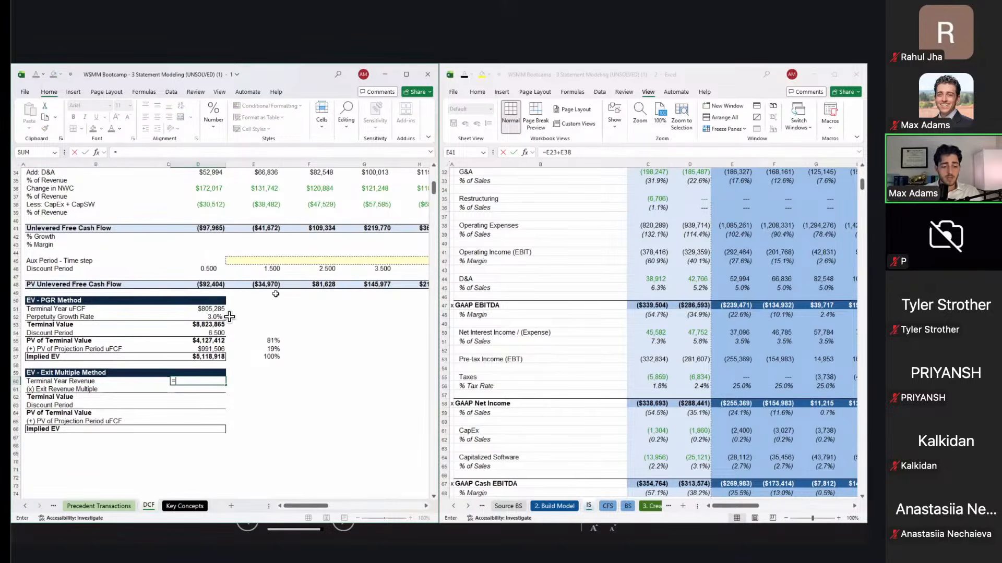
{"action": "scroll", "coordinate": [230, 317], "scroll_direction": "up", "scroll_amount": 11}
{"action": "scroll", "coordinate": [230, 317], "scroll_direction": "right", "scroll_amount": 6}
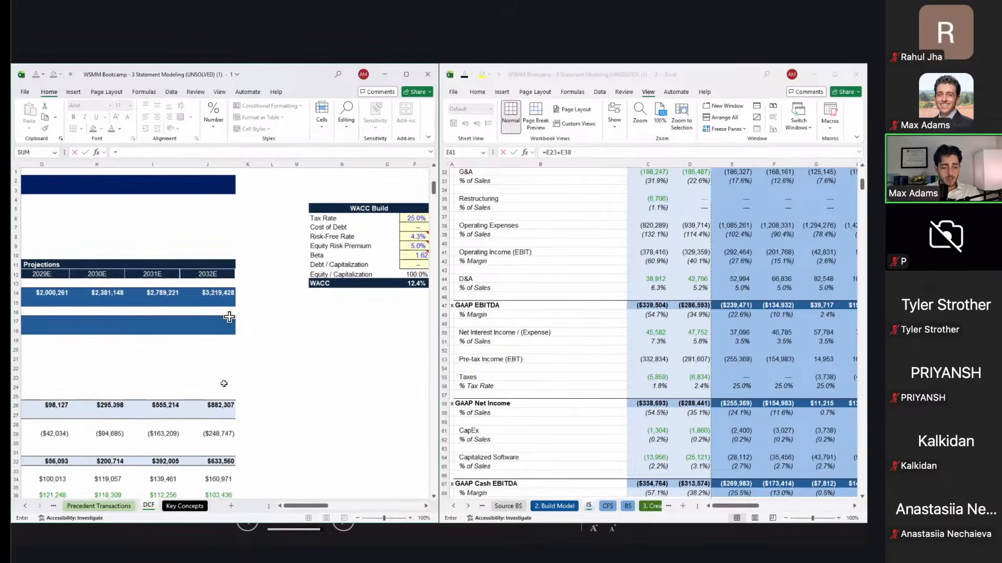
{"action": "left_click", "coordinate": [220, 405]}
{"action": "key", "text": "Return"}
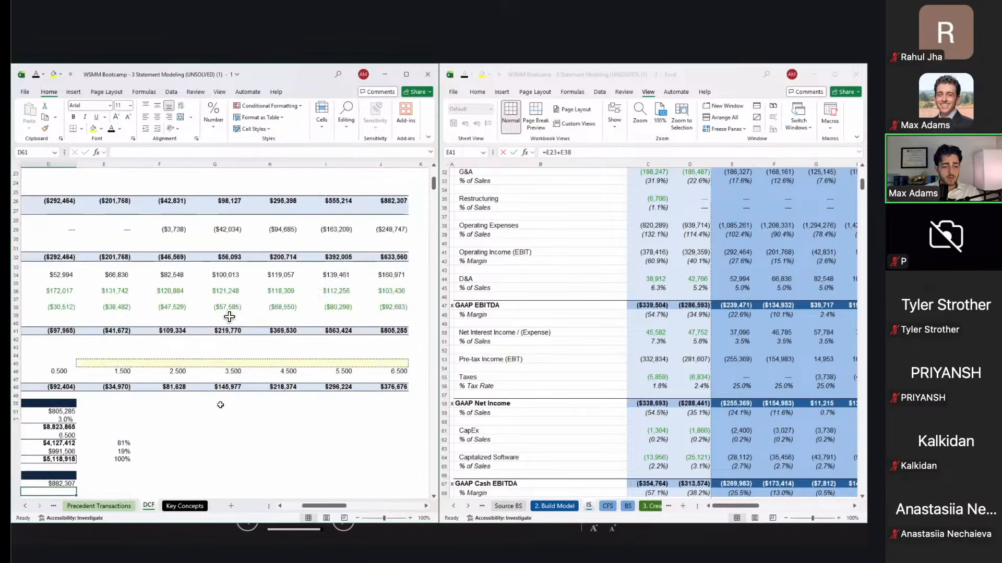
{"action": "scroll", "coordinate": [230, 317], "scroll_direction": "left", "scroll_amount": 3}
{"action": "scroll", "coordinate": [230, 317], "scroll_direction": "down", "scroll_amount": 4}
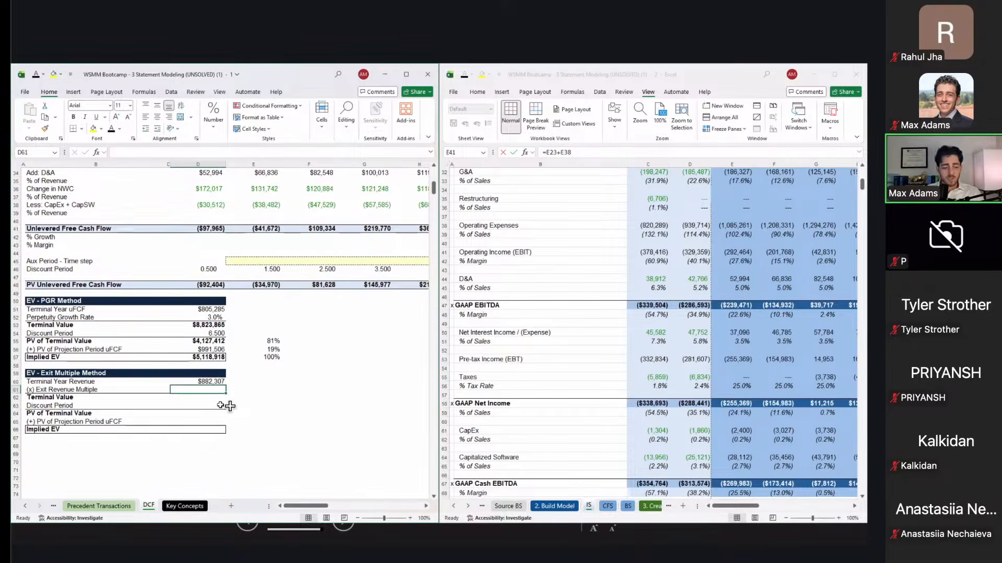
Step: Copy the 6.5x CY26E EV/Revenue median from the Comparable Companies sheet
{"action": "key", "text": "ctrl+Page_Up"}
{"action": "key", "text": "ctrl+Page_Up"}
{"action": "scroll", "coordinate": [230, 406], "scroll_direction": "right", "scroll_amount": 3}
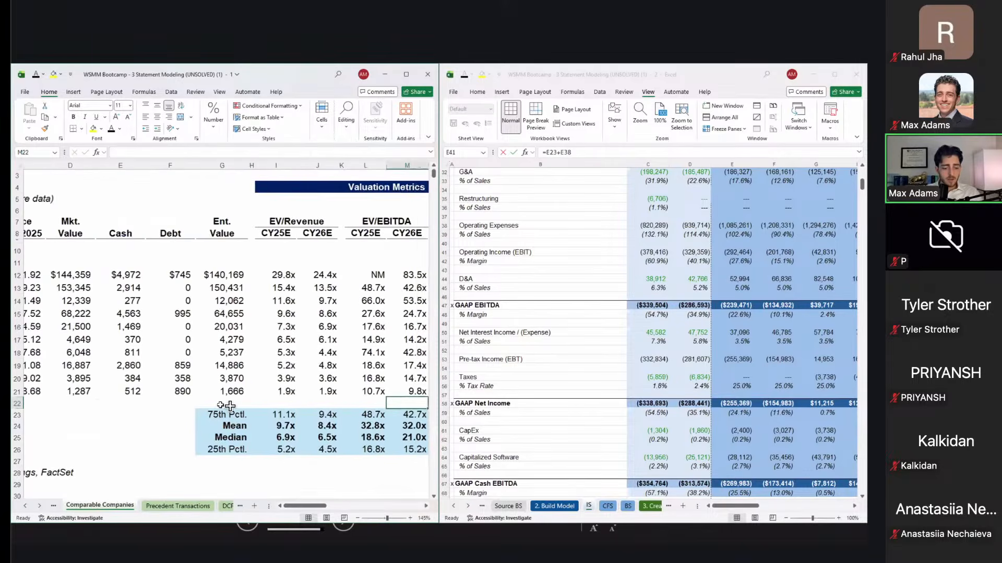
{"action": "scroll", "coordinate": [310, 415], "scroll_direction": "right", "scroll_amount": 1}
{"action": "left_click", "coordinate": [294, 448]}
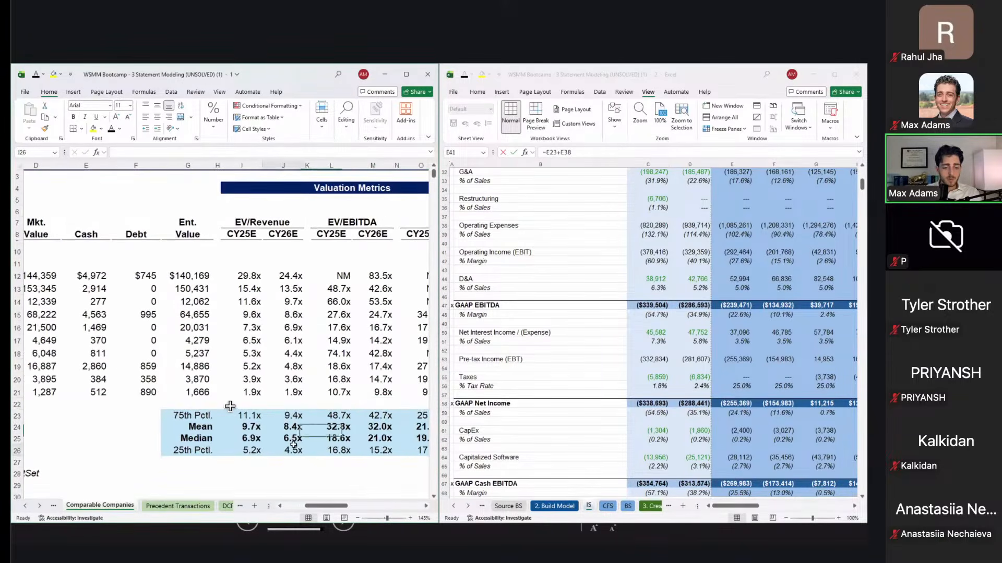
{"action": "left_click", "coordinate": [295, 440]}
{"action": "key", "text": "ctrl+c"}
{"action": "key", "text": "ctrl+Page_Down"}
{"action": "key", "text": "ctrl+Page_Down"}
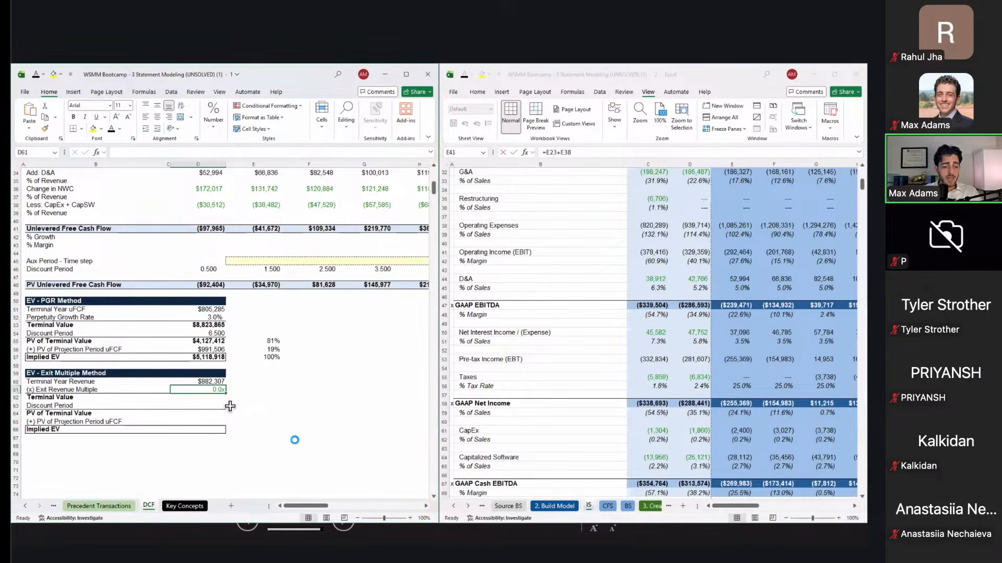
Step: Paste the 6.5x exit multiple and compute a bold $5,743,664 terminal value as revenue times multiple
{"action": "key", "text": "ctrl+v"}
{"action": "key", "text": "Down"}
{"action": "key", "text": "ctrl+b"}
{"action": "type", "text": "="}
{"action": "key", "text": "Up"}
{"action": "key", "text": "Up"}
{"action": "type", "text": "*"}
{"action": "key", "text": "Up"}
{"action": "key", "text": "ctrl+Return"}
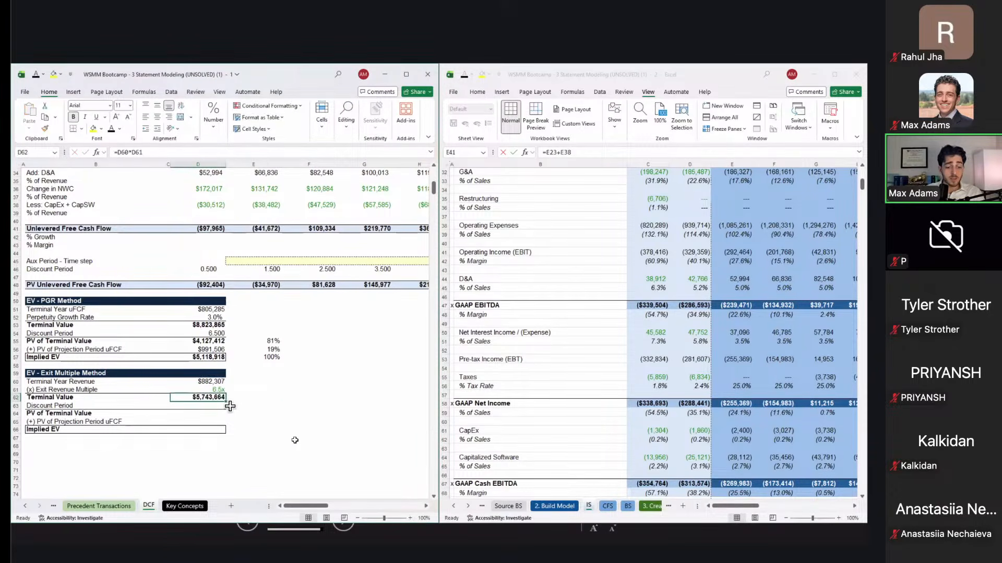
Step: Enter a 7.000 discount period and colour it blue as an input
{"action": "key", "text": "Down"}
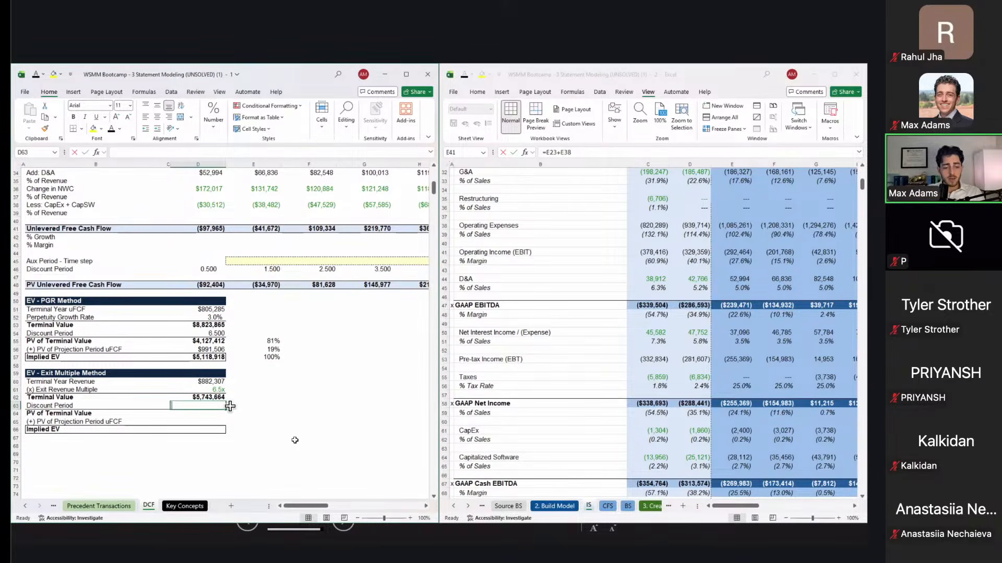
{"action": "type", "text": "7"}
{"action": "key", "text": "Return"}
{"action": "key", "text": "Up"}
{"action": "key", "text": "Up"}
{"action": "key", "text": "Up"}
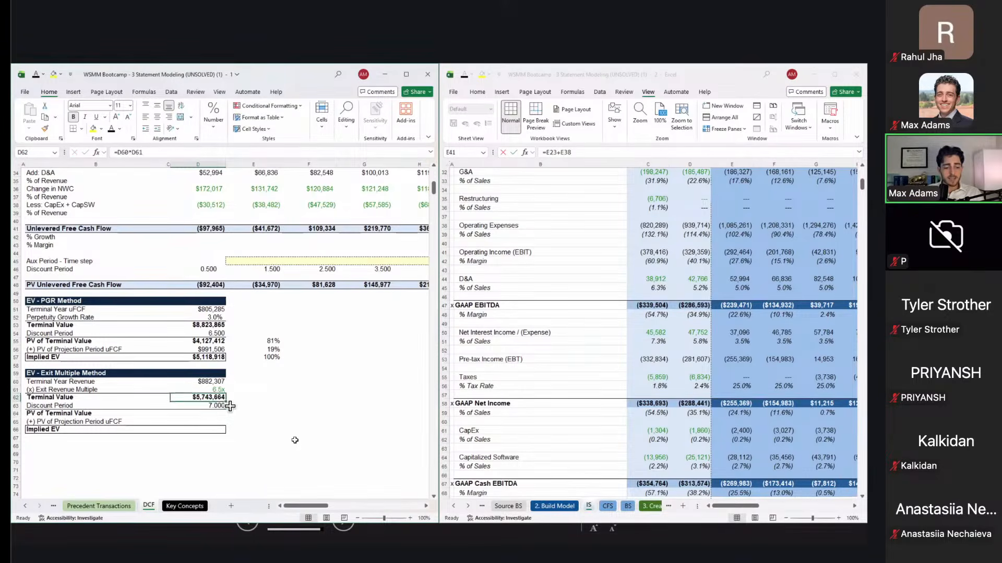
{"action": "left_click", "coordinate": [172, 328]}
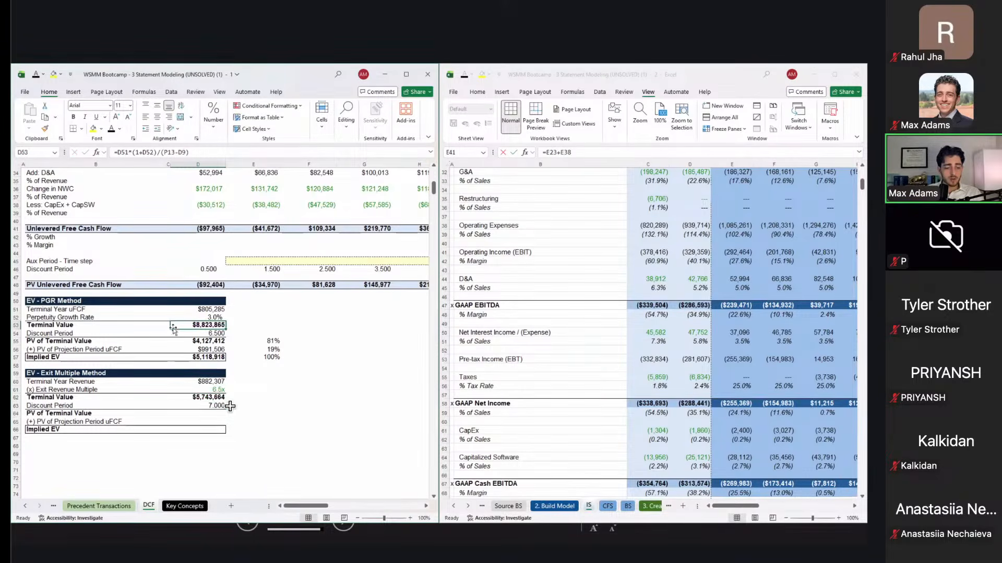
{"action": "left_click", "coordinate": [187, 408]}
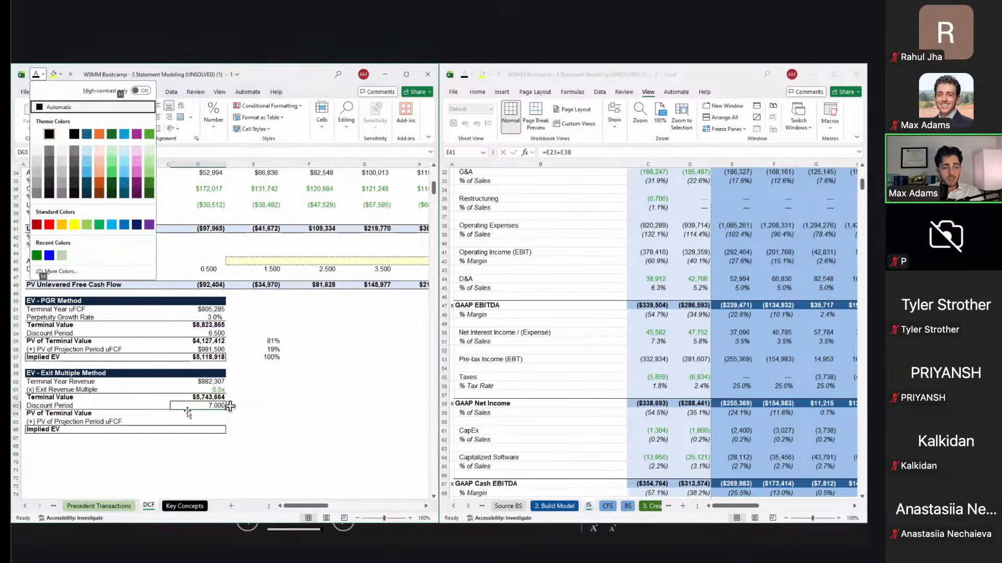
{"action": "key", "text": "alt+1"}
{"action": "key", "text": "Up"}
{"action": "key", "text": "Up"}
{"action": "key", "text": "Left"}
{"action": "left_click", "coordinate": [230, 407]}
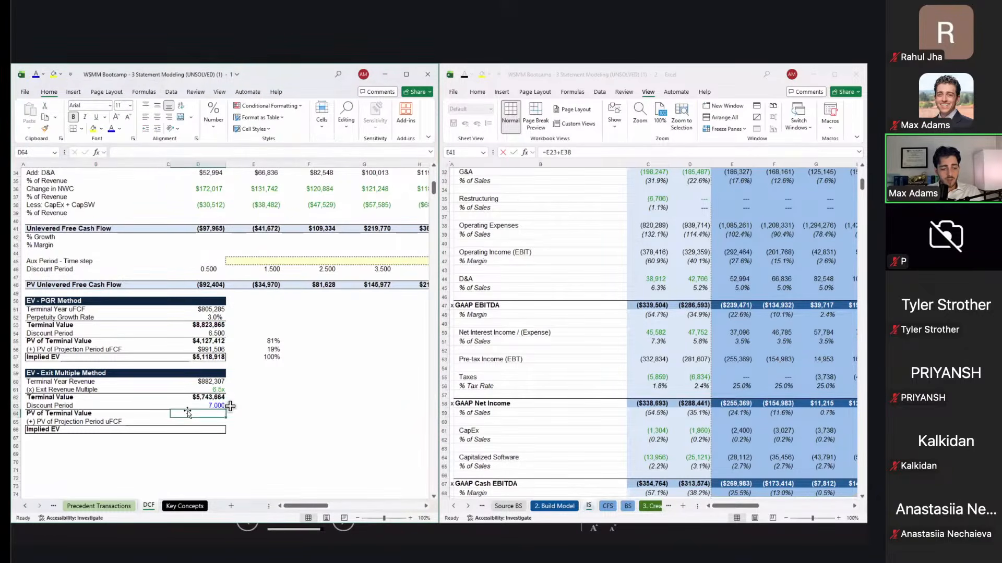
Step: Discount the terminal value at the 12.4% WACC to a $2,534,107 present value
{"action": "type", "text": "="}
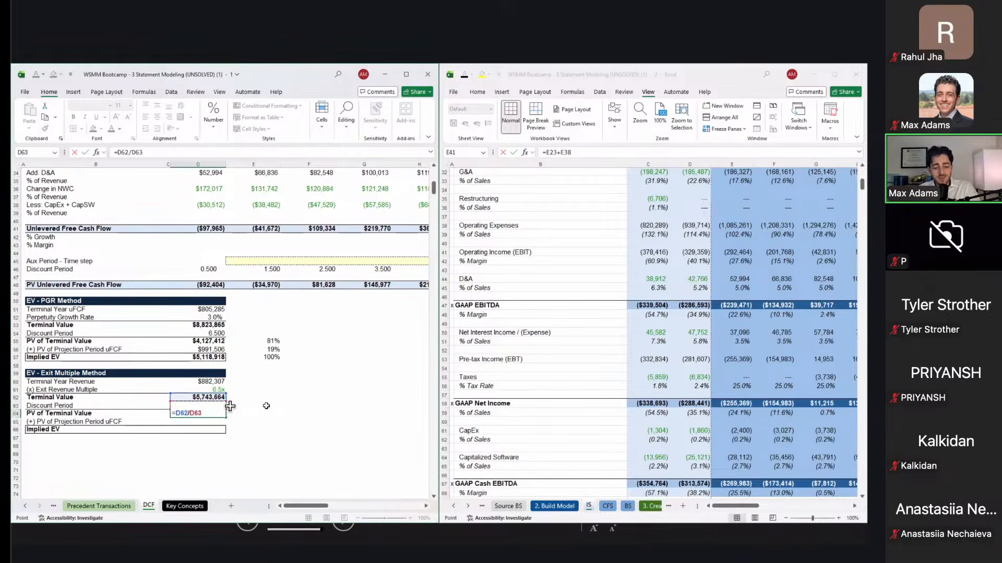
{"action": "key", "text": "BackSpace"}
{"action": "key", "text": "BackSpace"}
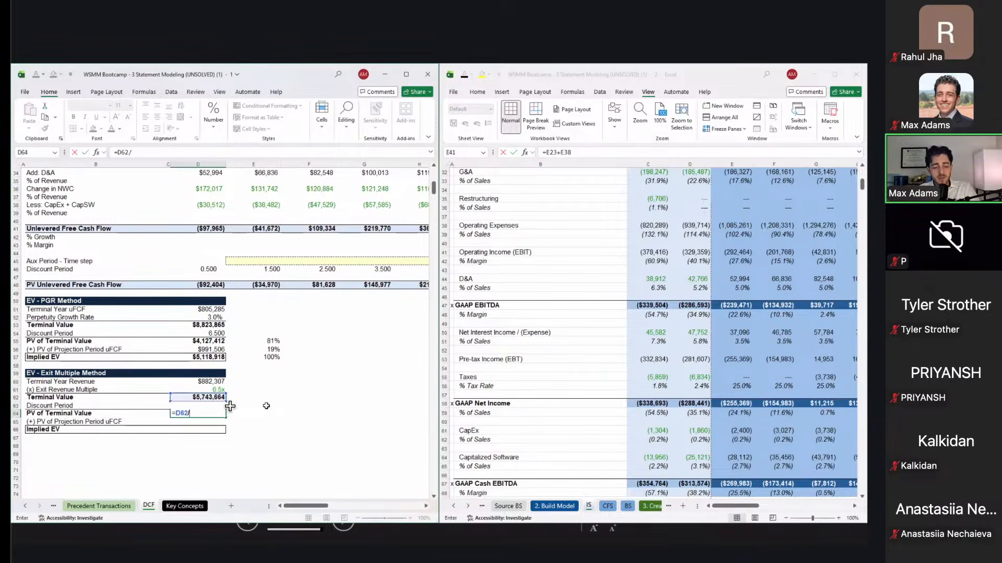
{"action": "scroll", "coordinate": [267, 406], "scroll_direction": "up", "scroll_amount": 10}
{"action": "scroll", "coordinate": [266, 406], "scroll_direction": "right", "scroll_amount": 5}
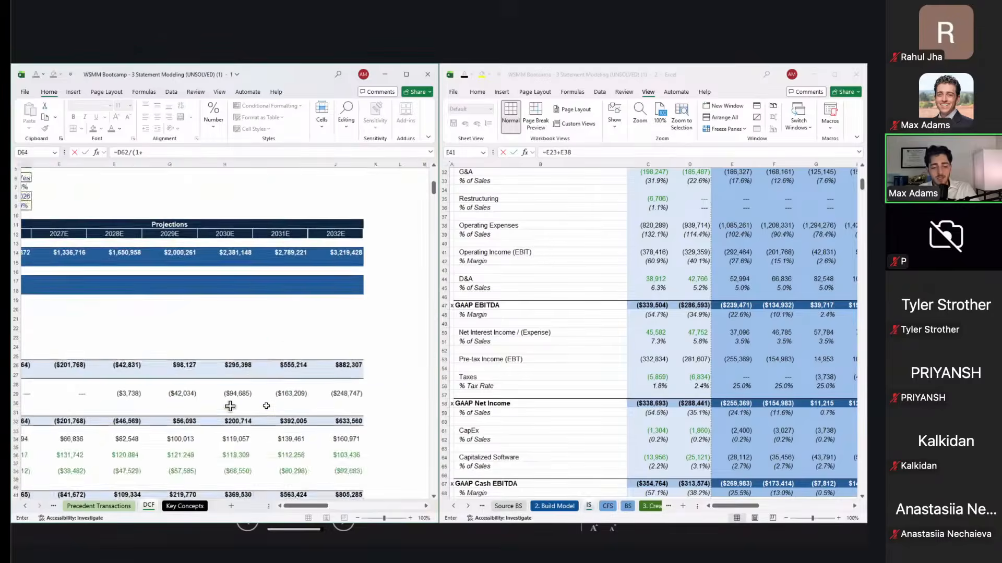
{"action": "left_click", "coordinate": [393, 291]}
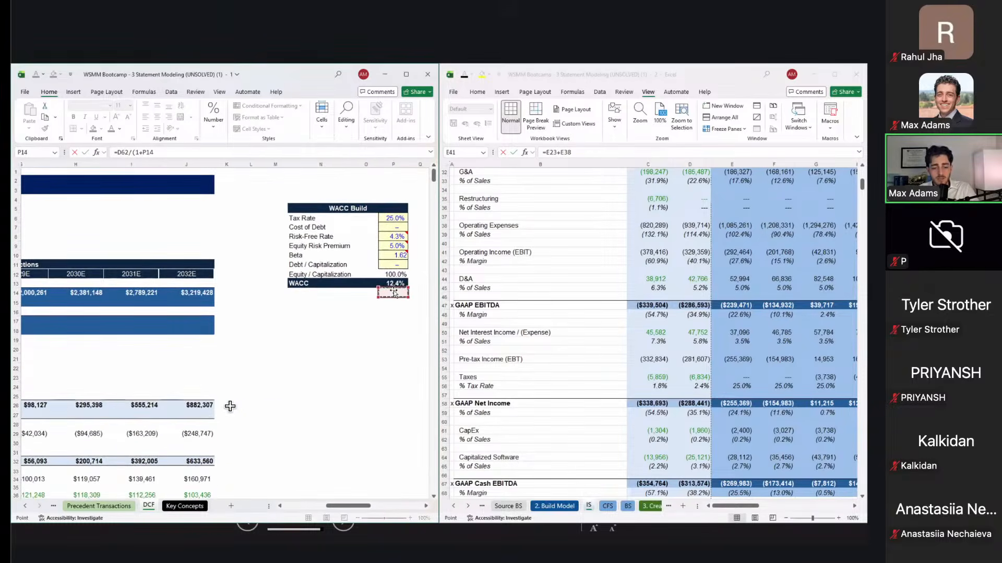
{"action": "key", "text": "Up"}
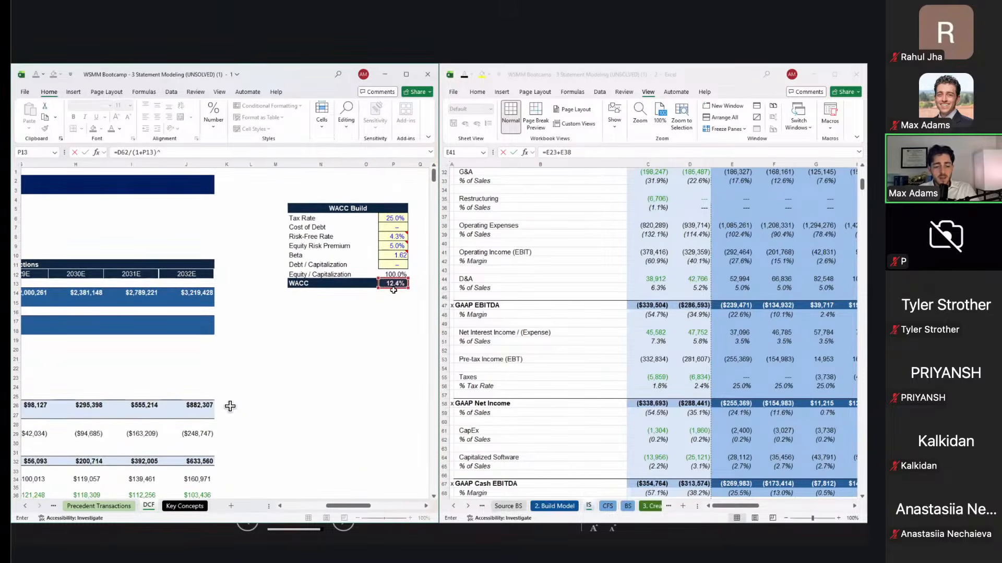
{"action": "type", "text": ")^"}
{"action": "key", "text": "Up"}
{"action": "key", "text": "Return"}
{"action": "key", "text": "Up"}
{"action": "key", "text": "Left"}
{"action": "key", "text": "Left"}
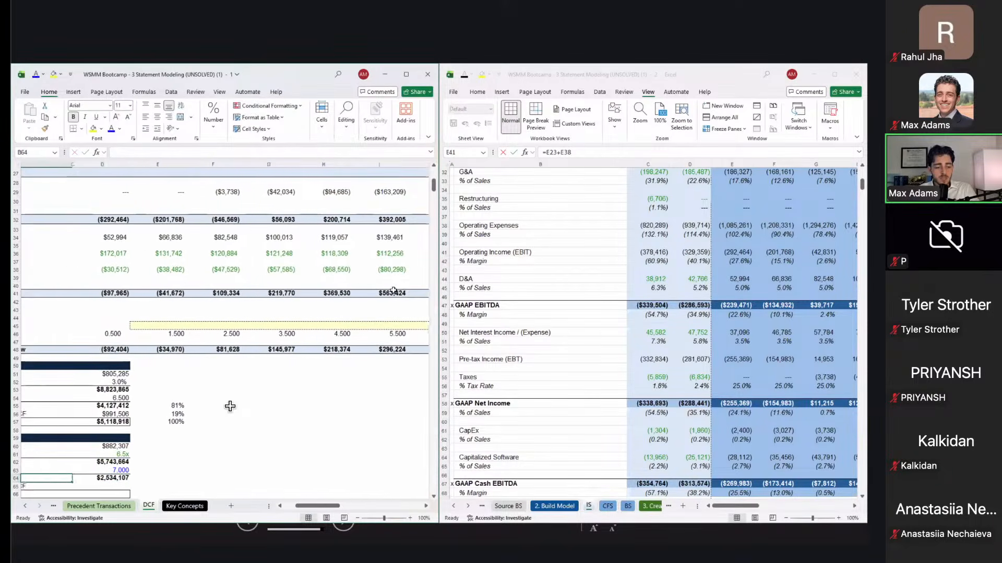
{"action": "key", "text": "Left"}
{"action": "key", "text": "Down"}
{"action": "key", "text": "Right"}
{"action": "key", "text": "Right"}
{"action": "key", "text": "Right"}
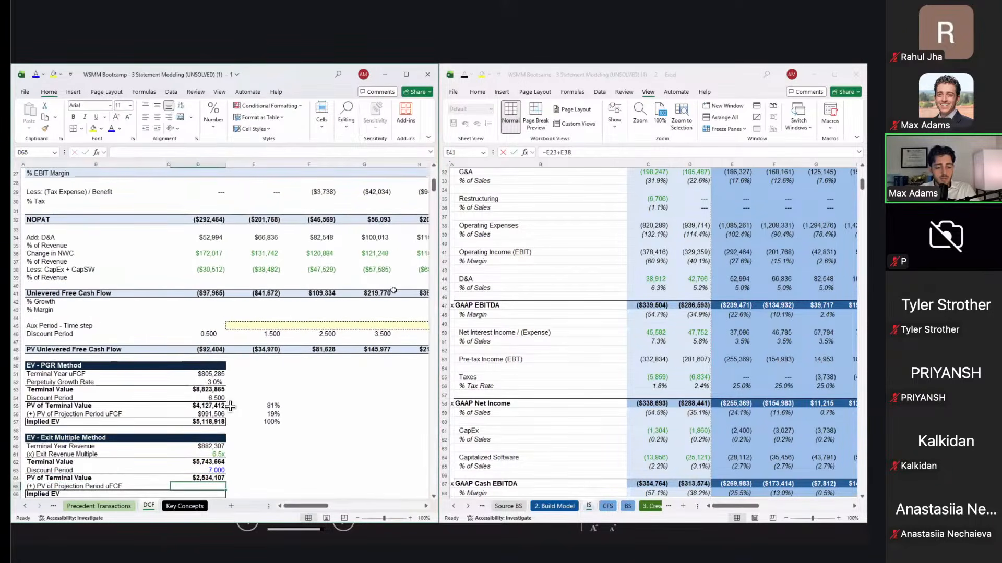
Step: Link the projection-period PV and sum both PVs into a $3,525,613 implied EV
{"action": "type", "text": "="}
{"action": "key", "text": "Up"}
{"action": "key", "text": "Up"}
{"action": "key", "text": "Up"}
{"action": "key", "text": "Up"}
{"action": "key", "text": "Up"}
{"action": "key", "text": "Up"}
{"action": "key", "text": "Up"}
{"action": "key", "text": "Up"}
{"action": "key", "text": "Up"}
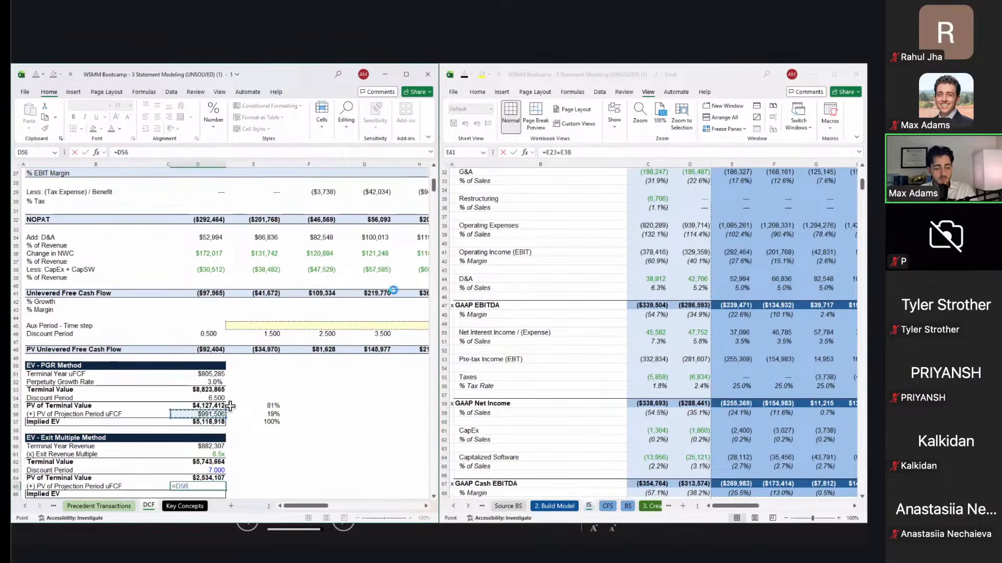
{"action": "key", "text": "Return"}
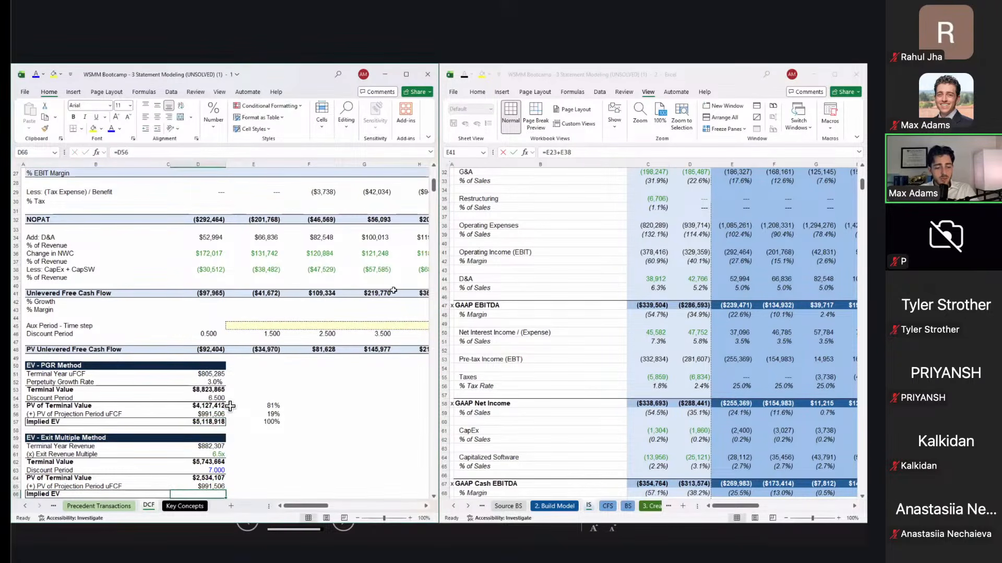
{"action": "type", "text": "=sum("}
{"action": "key", "text": "Up"}
{"action": "key", "text": "shift+Up"}
{"action": "key", "text": "Return"}
{"action": "key", "text": "Left"}
{"action": "key", "text": "Right"}
{"action": "key", "text": "Up"}
Step: Compare the exit-multiple implied EV against the PGR method's implied EV
{"action": "left_click", "coordinate": [214, 413], "text": "ctrl"}
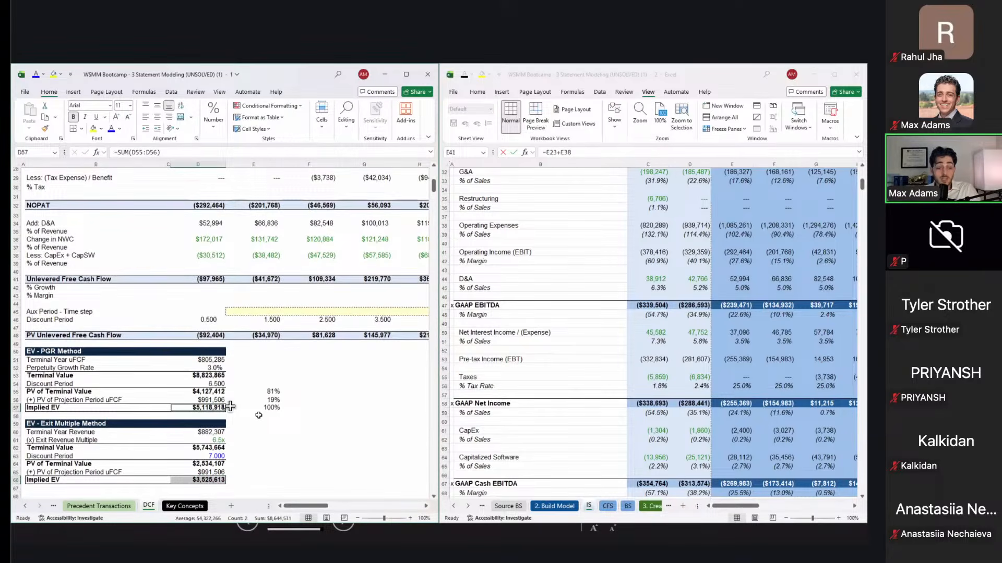
{"action": "scroll", "coordinate": [230, 407], "scroll_direction": "down", "scroll_amount": 1}
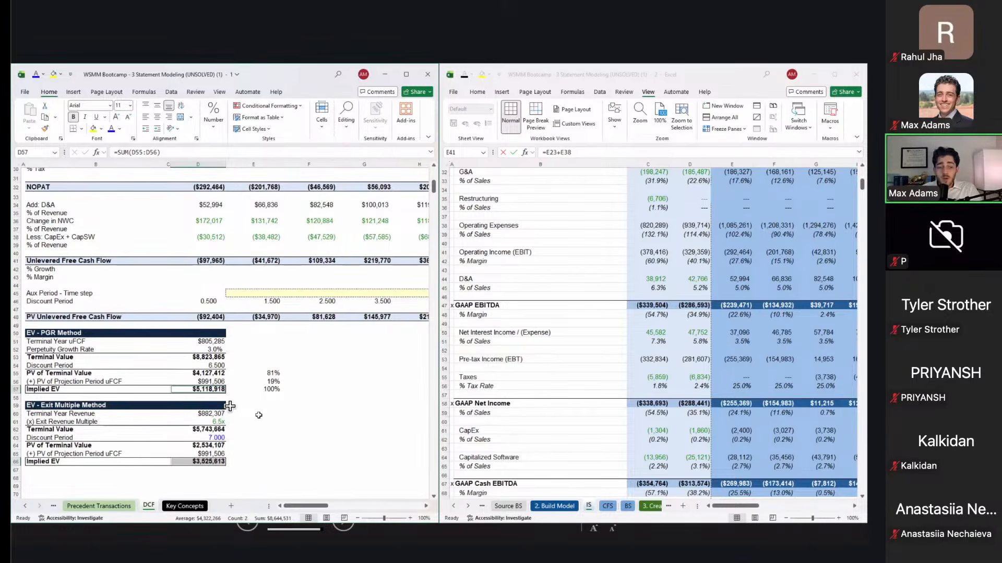
{"action": "left_click", "coordinate": [601, 437]}
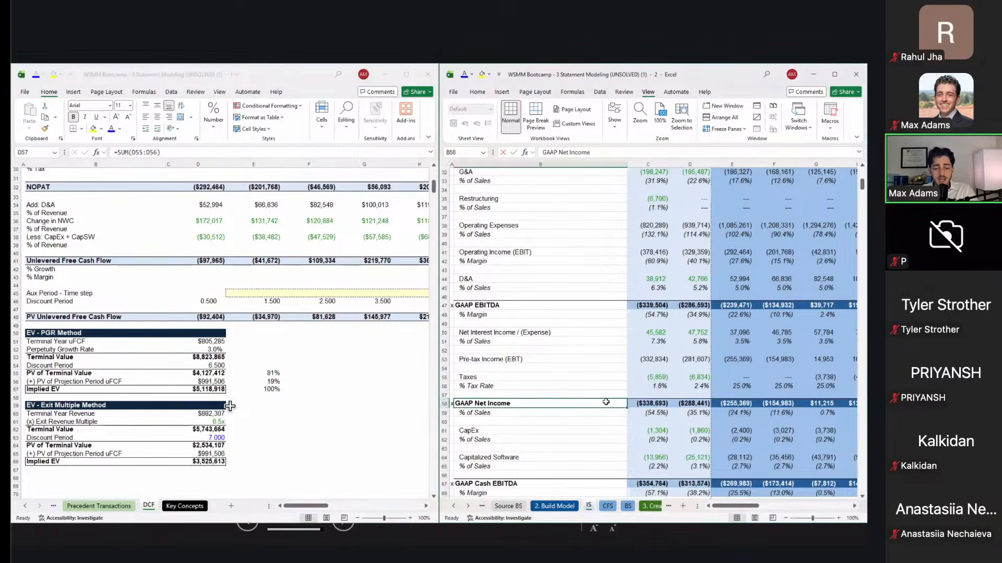
Step: Link the football field's DCF Low cell to the exit multiple implied EV
{"action": "key", "text": "ctrl+Page_Down"}
{"action": "key", "text": "ctrl+Page_Down"}
{"action": "key", "text": "ctrl+Page_Down"}
{"action": "key", "text": "ctrl+Page_Down"}
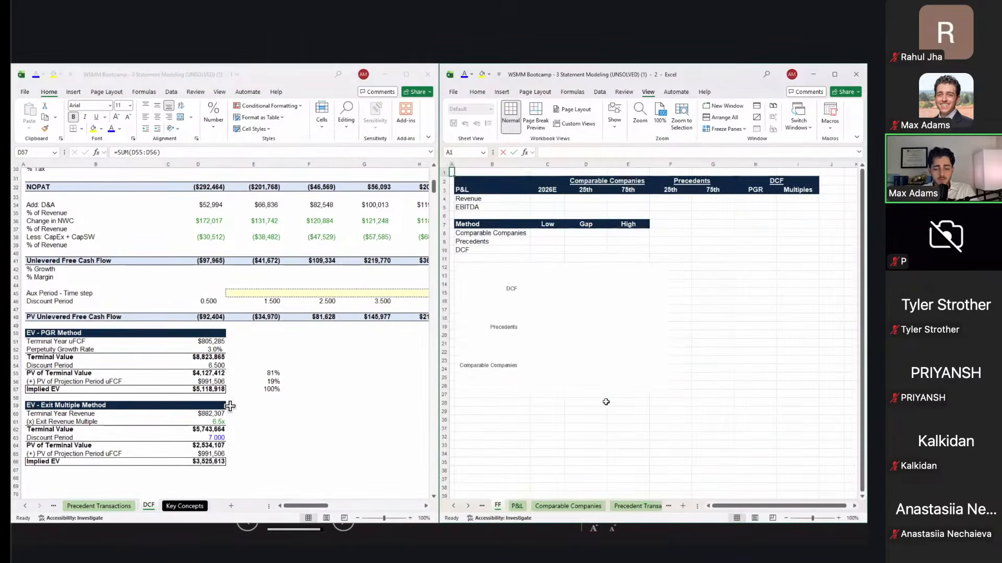
{"action": "left_click", "coordinate": [612, 209]}
{"action": "key", "text": "Right"}
{"action": "key", "text": "Left"}
{"action": "key", "text": "Left"}
{"action": "key", "text": "Left"}
{"action": "key", "text": "Up"}
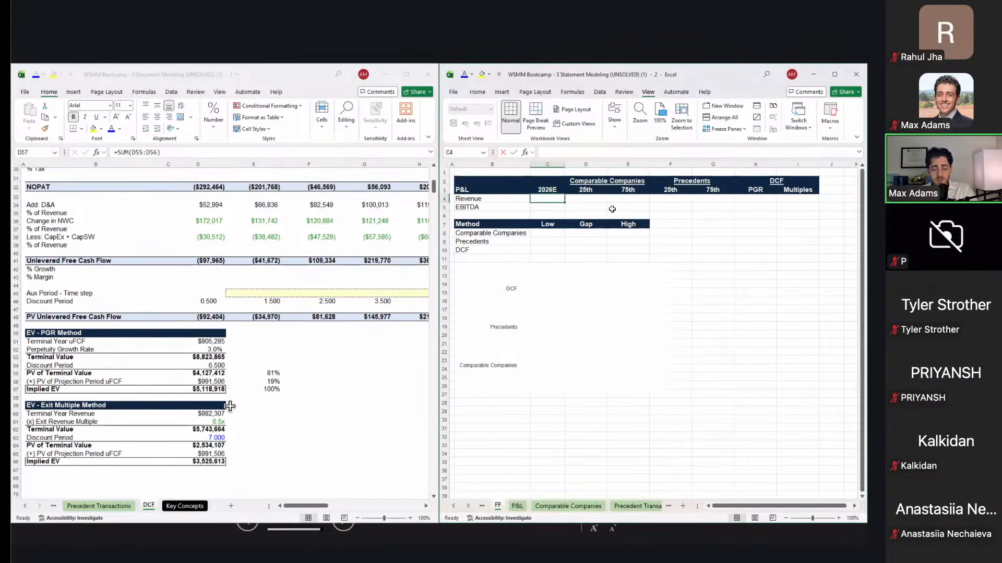
{"action": "left_click", "coordinate": [579, 327]}
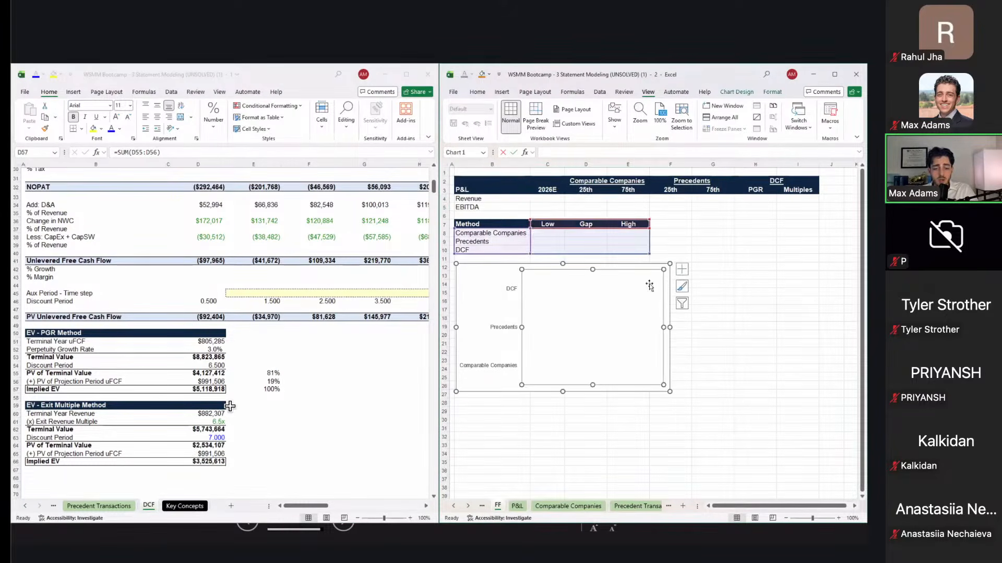
{"action": "left_click", "coordinate": [692, 230]}
{"action": "left_click", "coordinate": [550, 239]}
{"action": "key", "text": "shift+Right"}
{"action": "key", "text": "Down"}
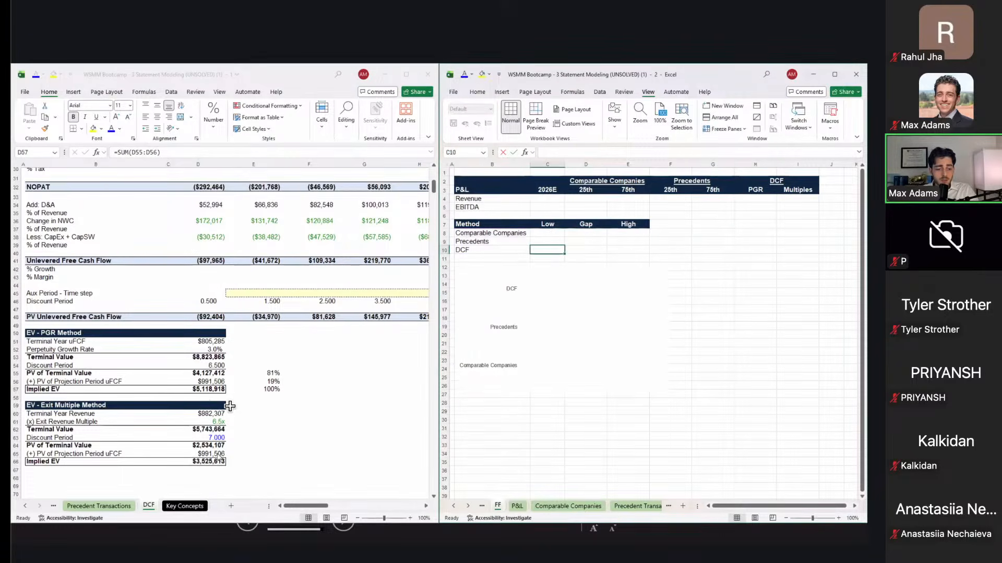
{"action": "left_click", "coordinate": [217, 466]}
{"action": "key", "text": "Right"}
{"action": "key", "text": "ctrl+Up"}
{"action": "key", "text": "Left"}
{"action": "key", "text": "Down"}
{"action": "key", "text": "Down"}
{"action": "key", "text": "Down"}
{"action": "key", "text": "Down"}
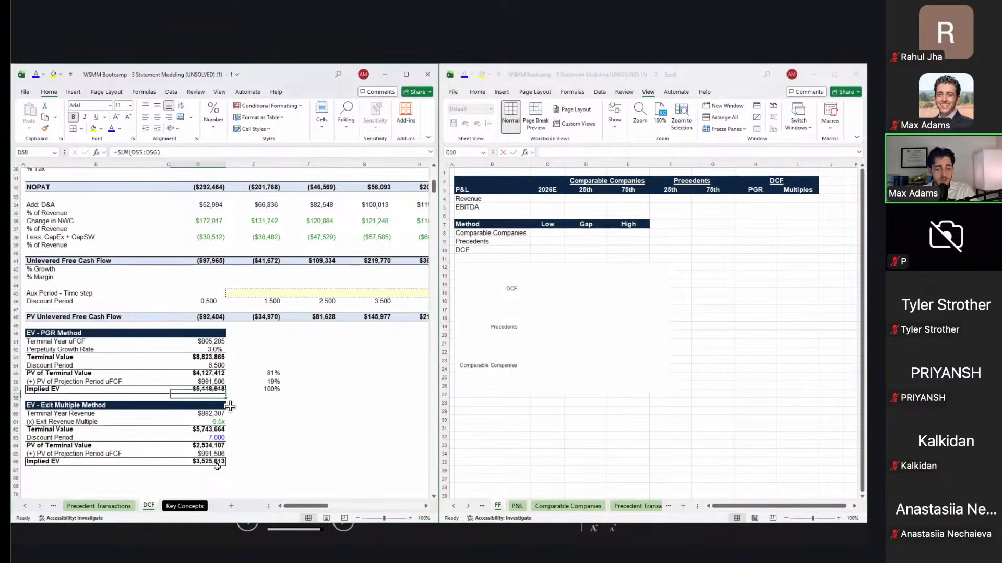
{"action": "key", "text": "Down"}
{"action": "key", "text": "Down"}
{"action": "key", "text": "Down"}
{"action": "key", "text": "Down"}
{"action": "key", "text": "Down"}
{"action": "key", "text": "ctrl+c"}
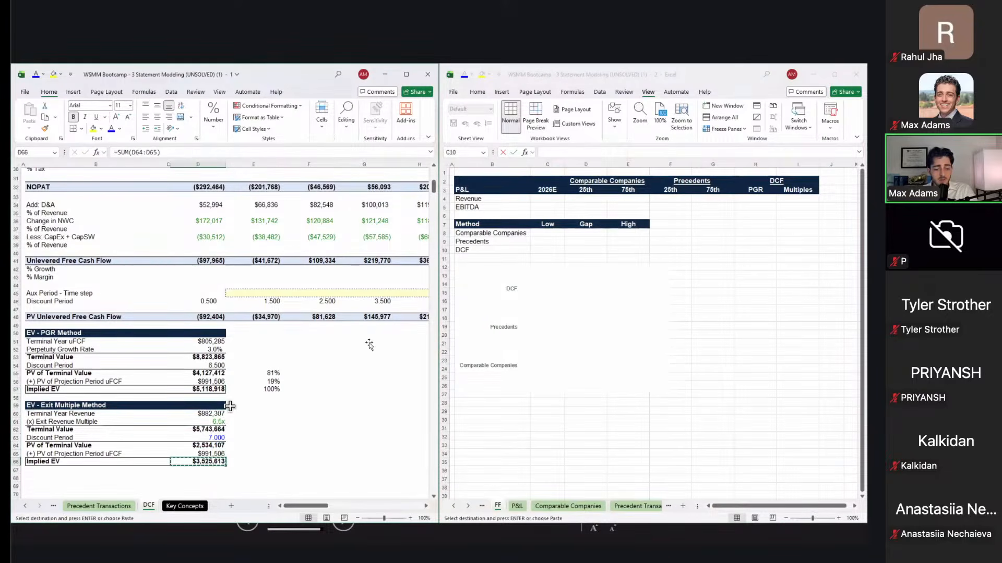
{"action": "left_click", "coordinate": [566, 254]}
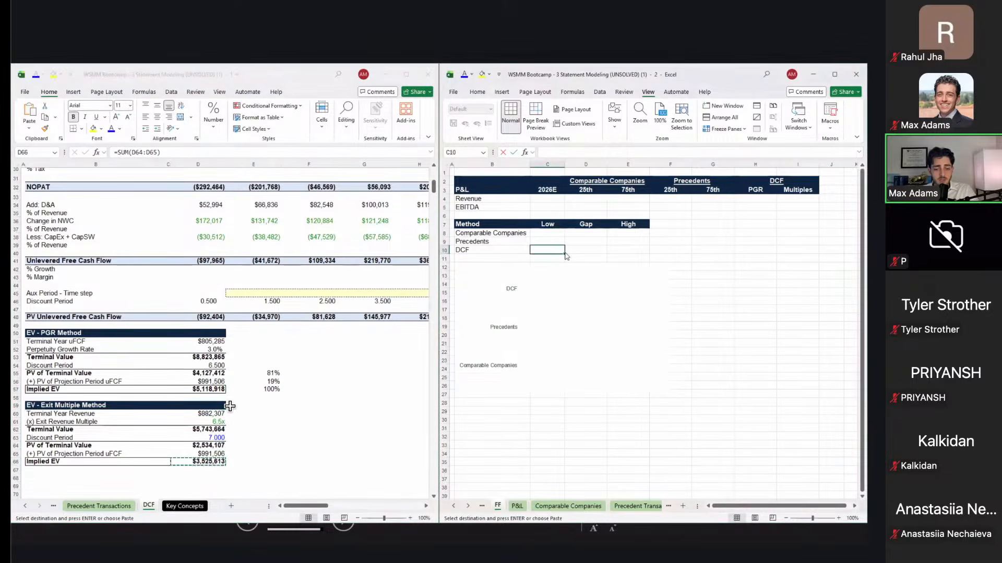
{"action": "key", "text": "ctrl+v"}
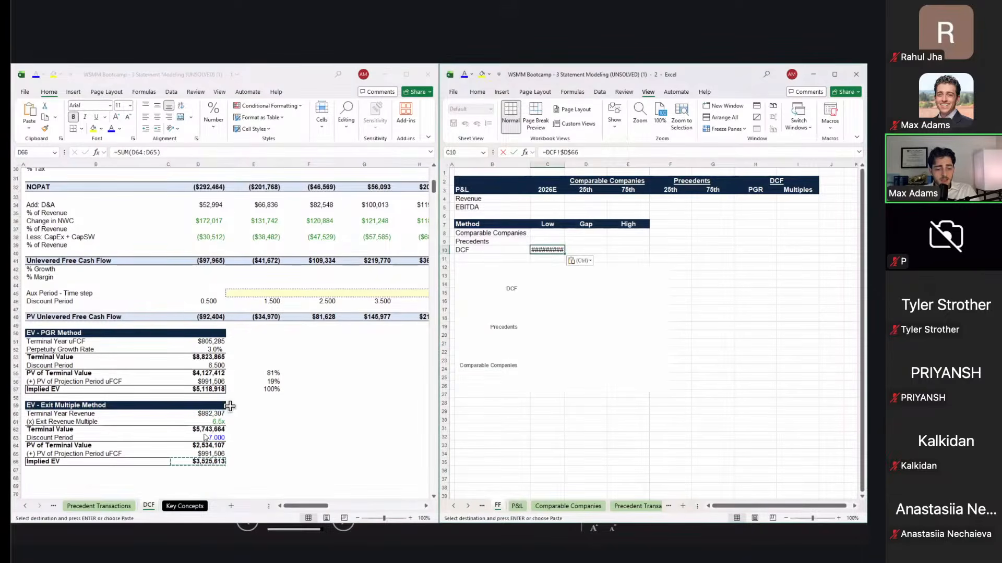
Step: Link the DCF High cell to the PGR method implied EV
{"action": "left_click", "coordinate": [211, 398]}
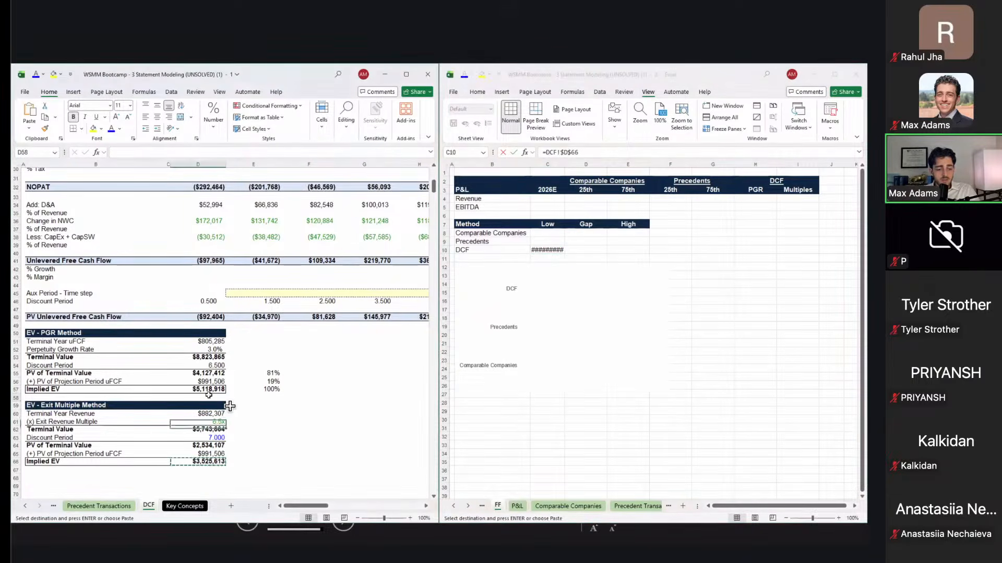
{"action": "left_click", "coordinate": [215, 390]}
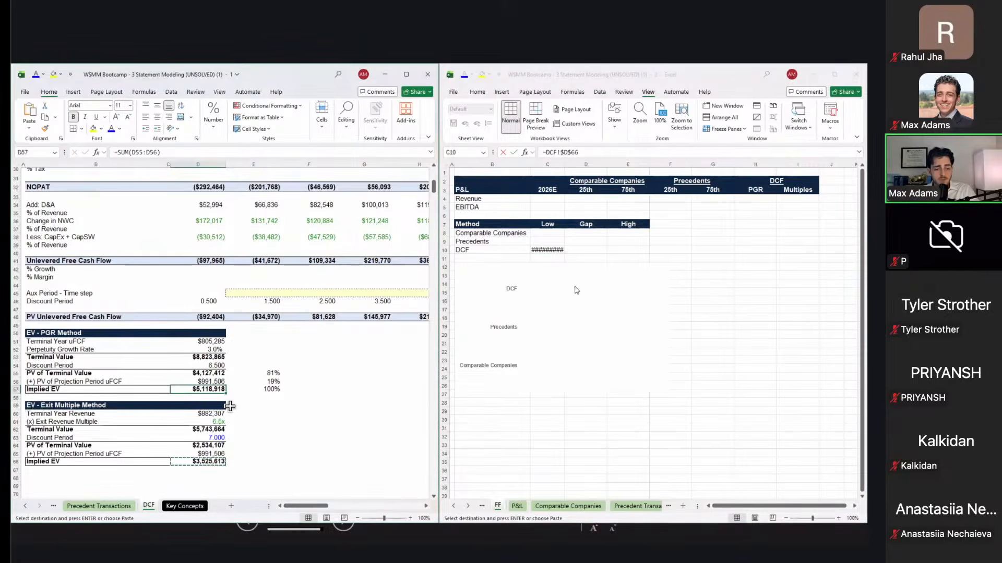
{"action": "key", "text": "ctrl+c"}
{"action": "left_click", "coordinate": [624, 253]}
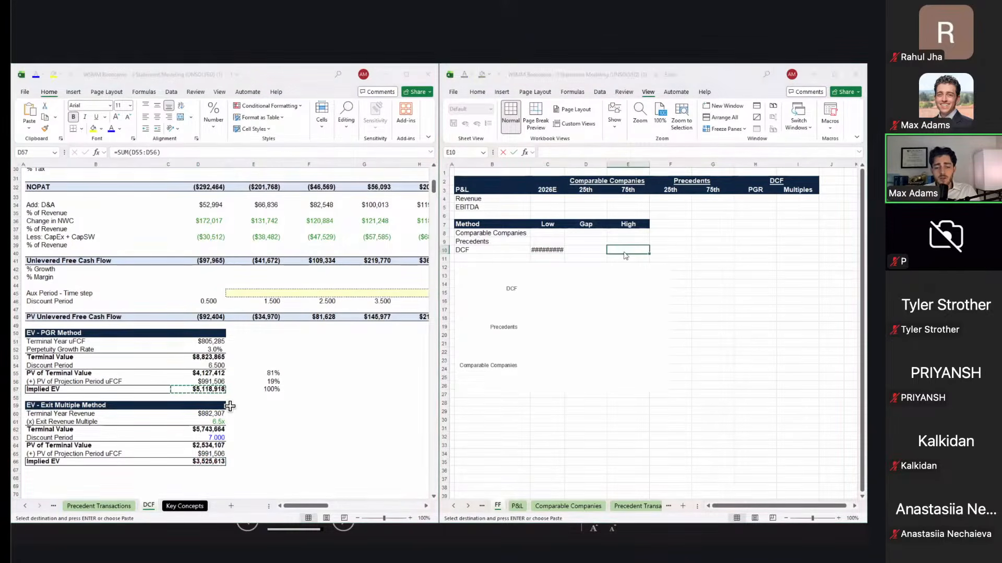
{"action": "key", "text": "ctrl+v"}
Step: Set the DCF Gap cell to High minus Low
{"action": "key", "text": "Left"}
{"action": "type", "text": "="}
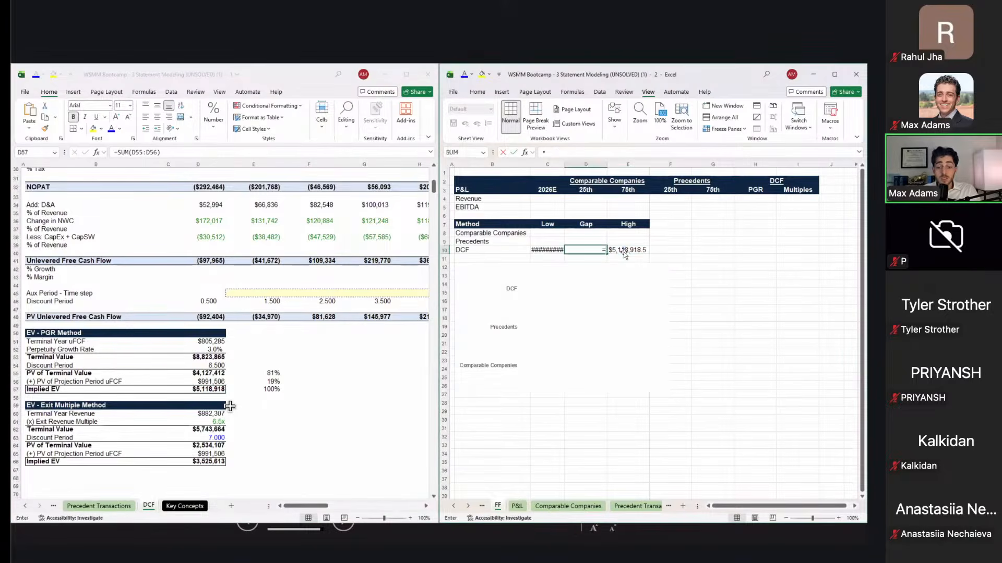
{"action": "left_click", "coordinate": [624, 252]}
{"action": "type", "text": "-"}
{"action": "key", "text": "Left"}
{"action": "key", "text": "ctrl+Return"}
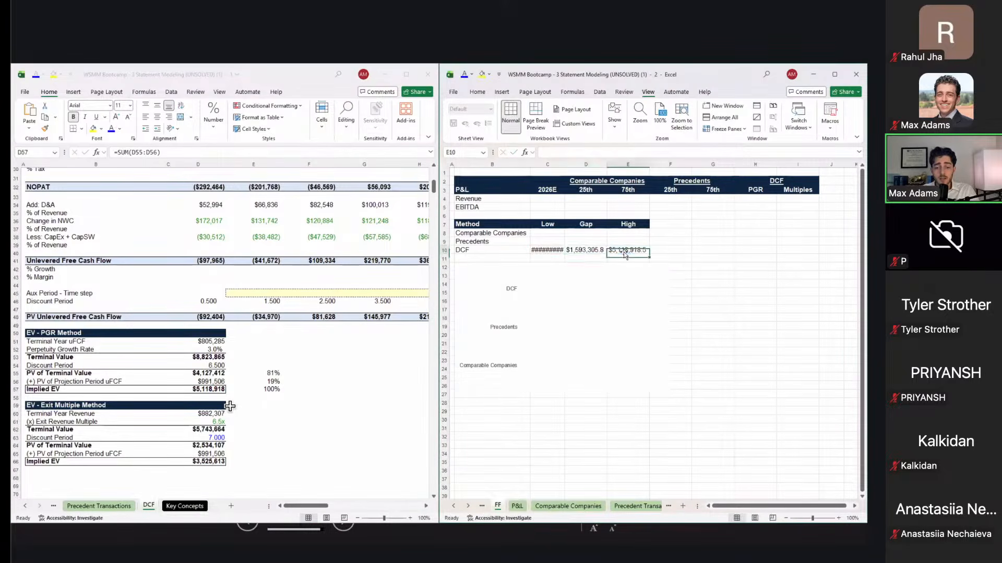
{"action": "left_click", "coordinate": [611, 315]}
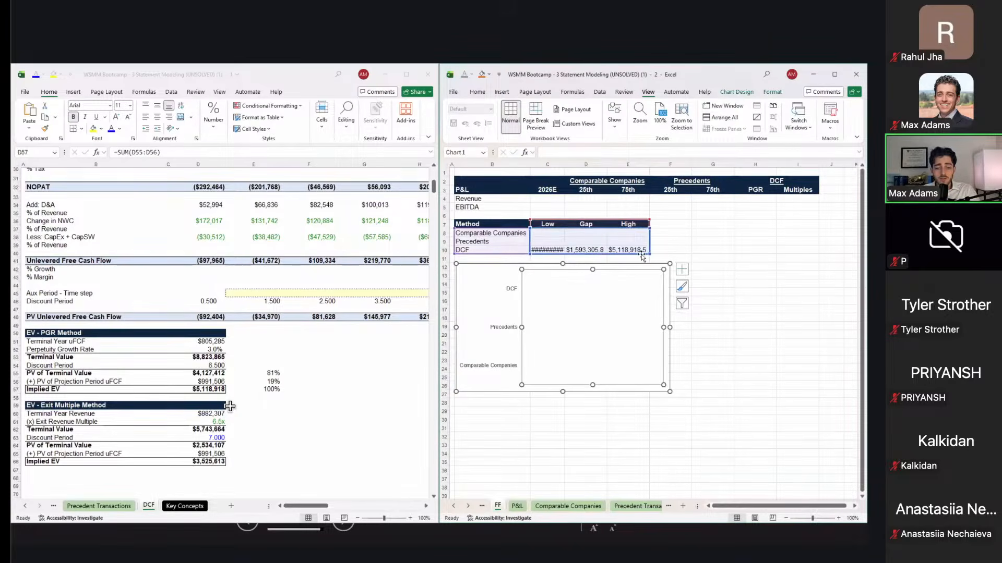
Step: Divide the DCF Low and High formulas by 10^6 to show billions
{"action": "left_click", "coordinate": [559, 249]}
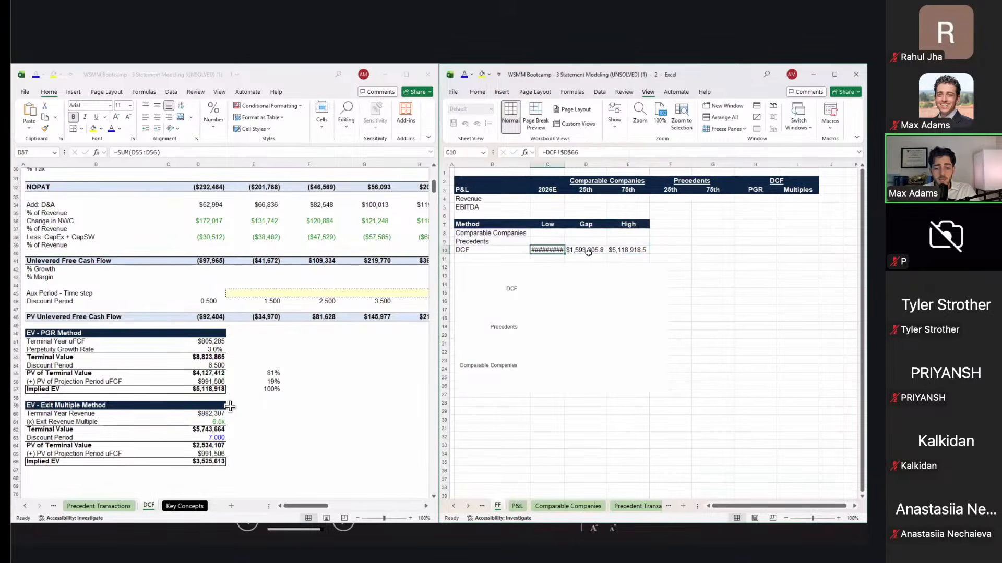
{"action": "key", "text": "F2"}
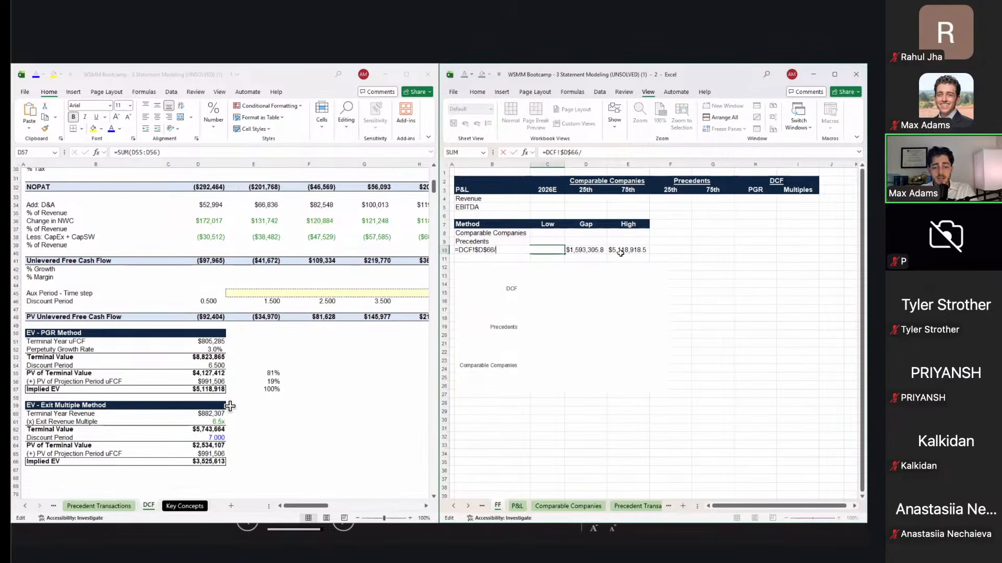
{"action": "type", "text": "/10^6"}
{"action": "left_click", "coordinate": [621, 251]}
{"action": "key", "text": "F2"}
{"action": "type", "text": "/10^6"}
{"action": "key", "text": "ctrl+Return"}
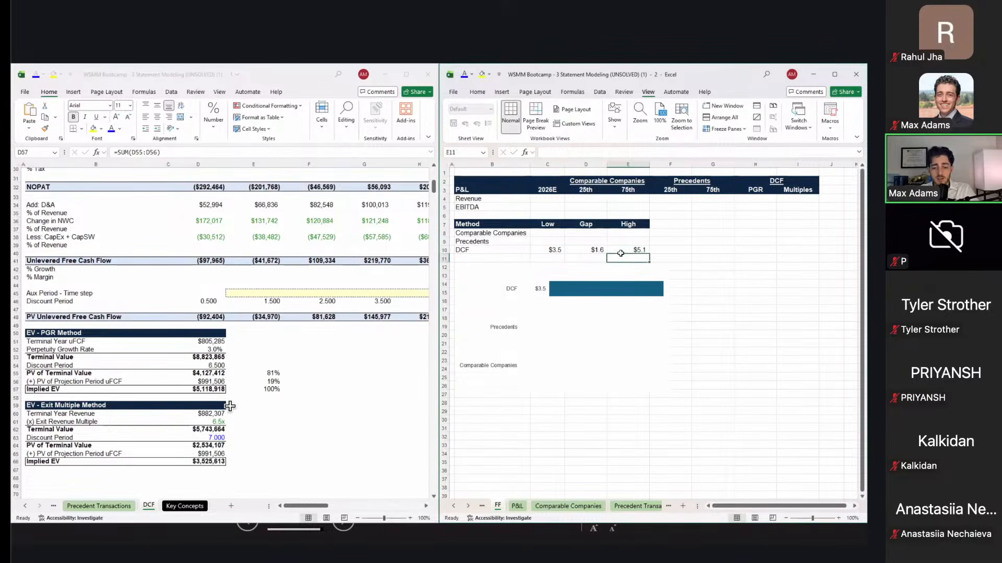
Step: Review the $3.5/$1.6/$5.1 DCF row and the still-empty Comparable and Precedents ranges
{"action": "key", "text": "Left"}
{"action": "key", "text": "Left"}
{"action": "key", "text": "shift+Right"}
{"action": "key", "text": "shift+Right"}
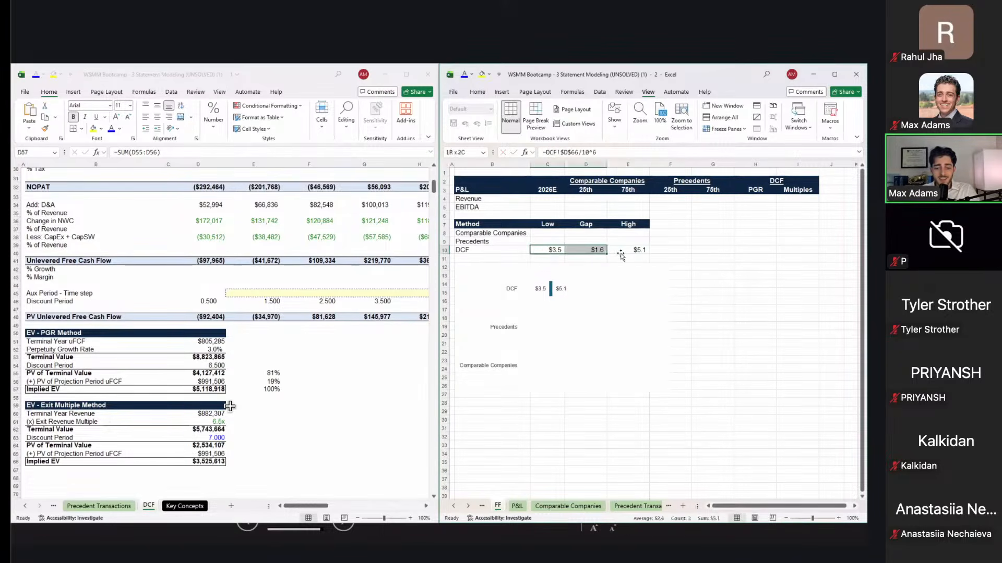
{"action": "key", "text": "Left"}
{"action": "key", "text": "Right"}
{"action": "key", "text": "shift+Right"}
{"action": "key", "text": "shift+Right"}
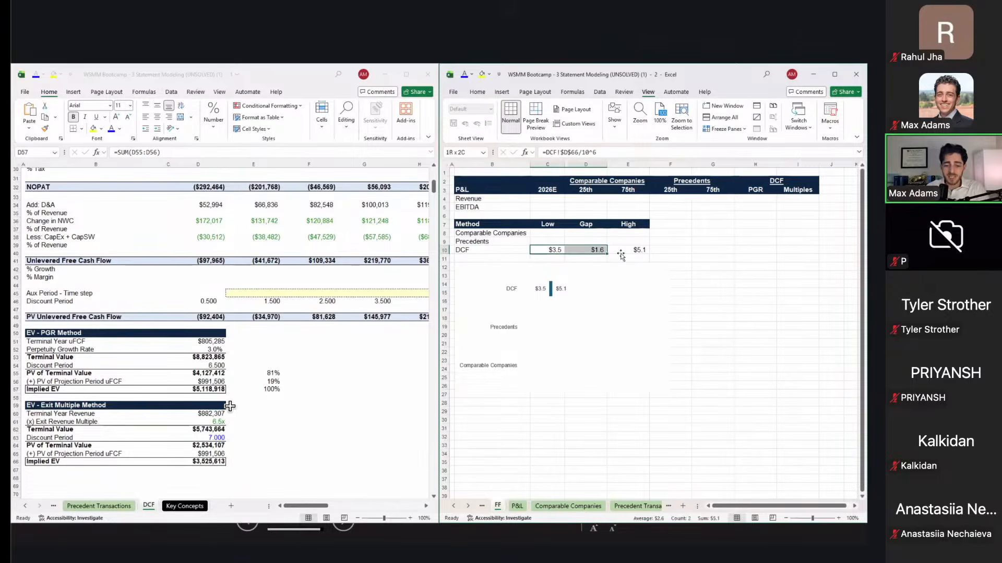
{"action": "key", "text": "Up"}
{"action": "key", "text": "Left"}
{"action": "key", "text": "Right"}
{"action": "key", "text": "Up"}
{"action": "key", "text": "shift+Right"}
{"action": "key", "text": "shift+Right"}
{"action": "key", "text": "shift+Down"}
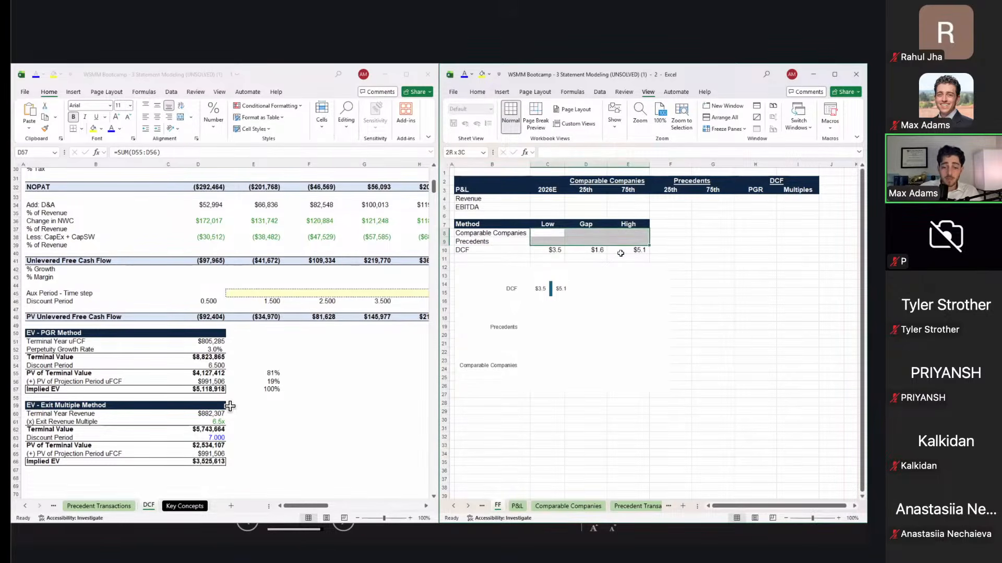
{"action": "key", "text": "Up"}
{"action": "key", "text": "Up"}
{"action": "key", "text": "Up"}
{"action": "left_click", "coordinate": [378, 329]}
{"action": "left_click", "coordinate": [325, 351]}
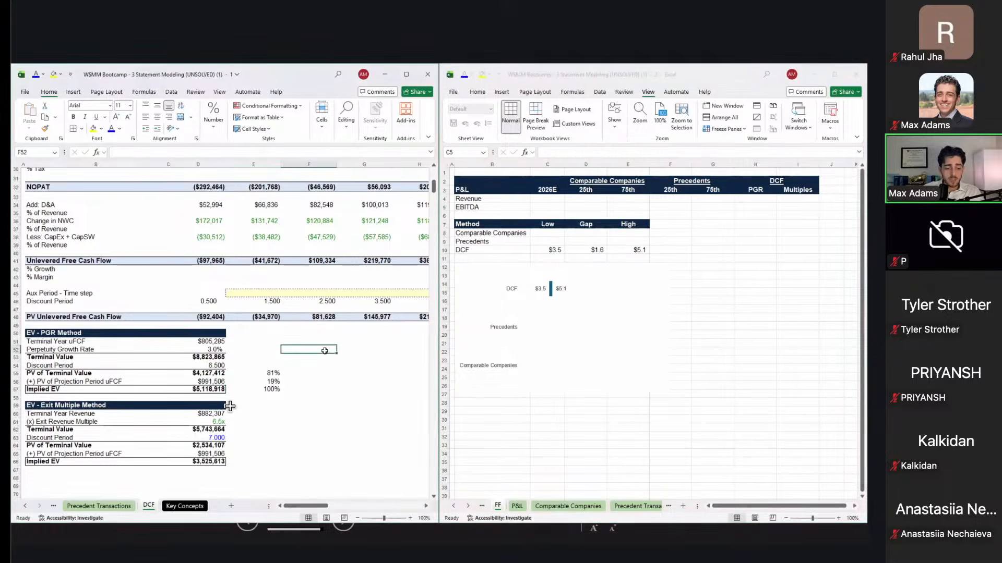
{"action": "key", "text": "ctrl+Page_Up"}
{"action": "key", "text": "ctrl+Page_Up"}
Step: Paste-link the 4.5x comparables 25th percentile EV/Revenue multiple into the FF Revenue row
{"action": "key", "text": "Right"}
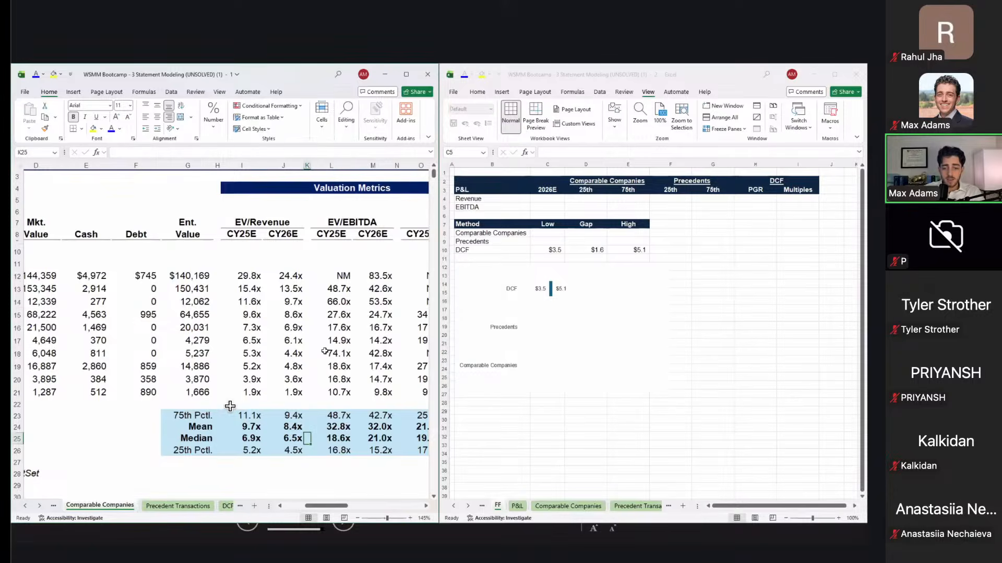
{"action": "scroll", "coordinate": [230, 406], "scroll_direction": "down", "scroll_amount": 1}
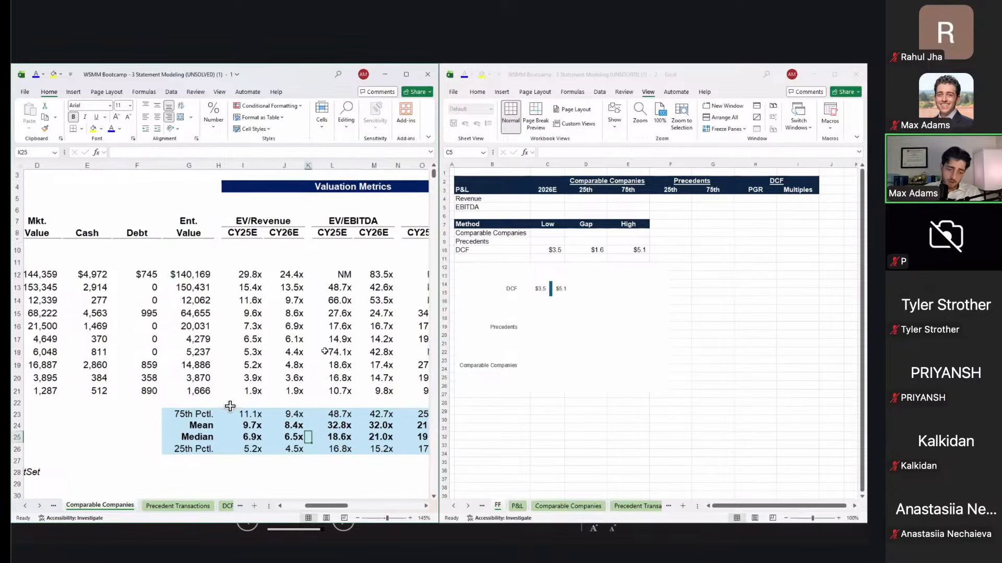
{"action": "scroll", "coordinate": [230, 406], "scroll_direction": "left", "scroll_amount": 2}
{"action": "left_click", "coordinate": [352, 392]}
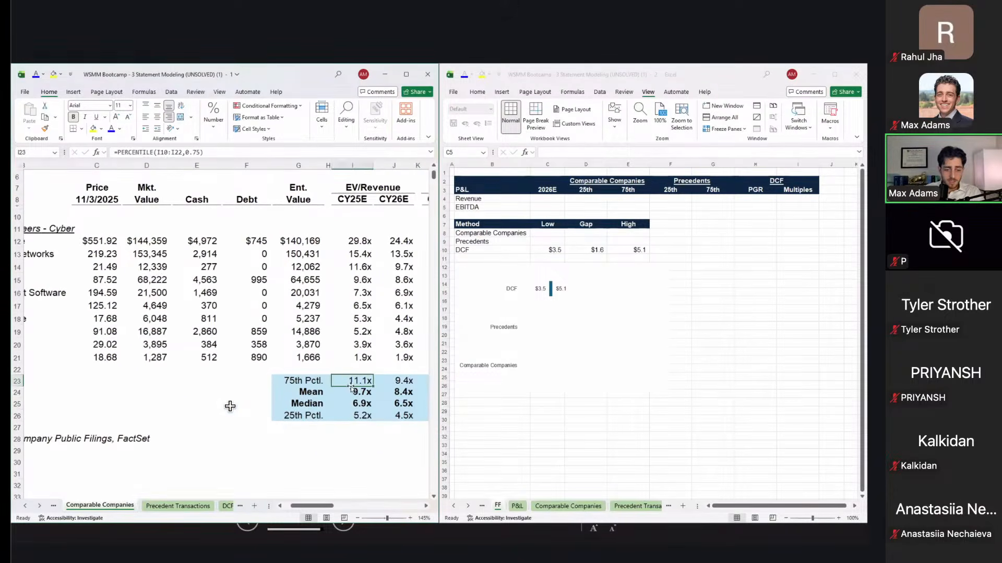
{"action": "key", "text": "Down"}
{"action": "key", "text": "Down"}
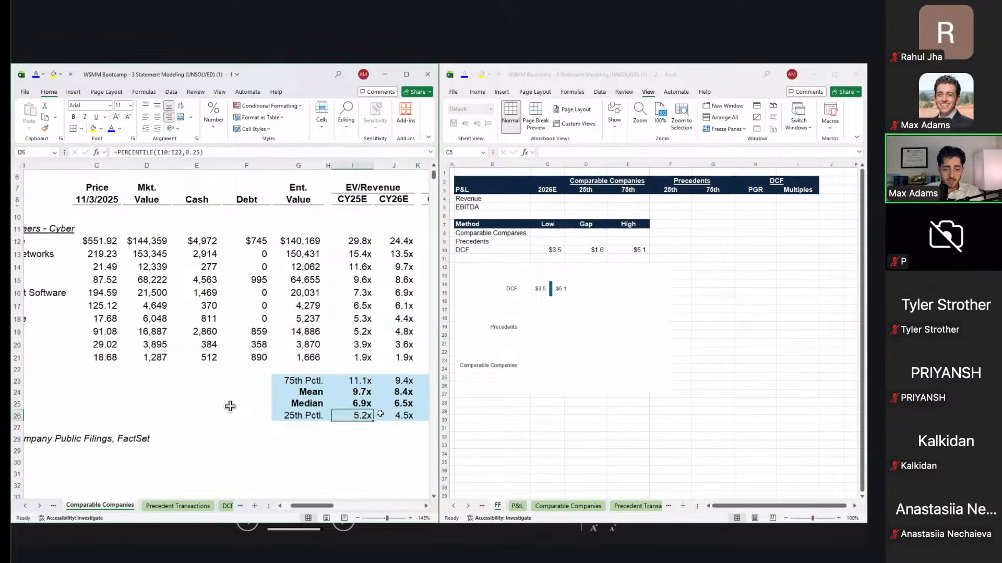
{"action": "key", "text": "Right"}
{"action": "key", "text": "ctrl+c"}
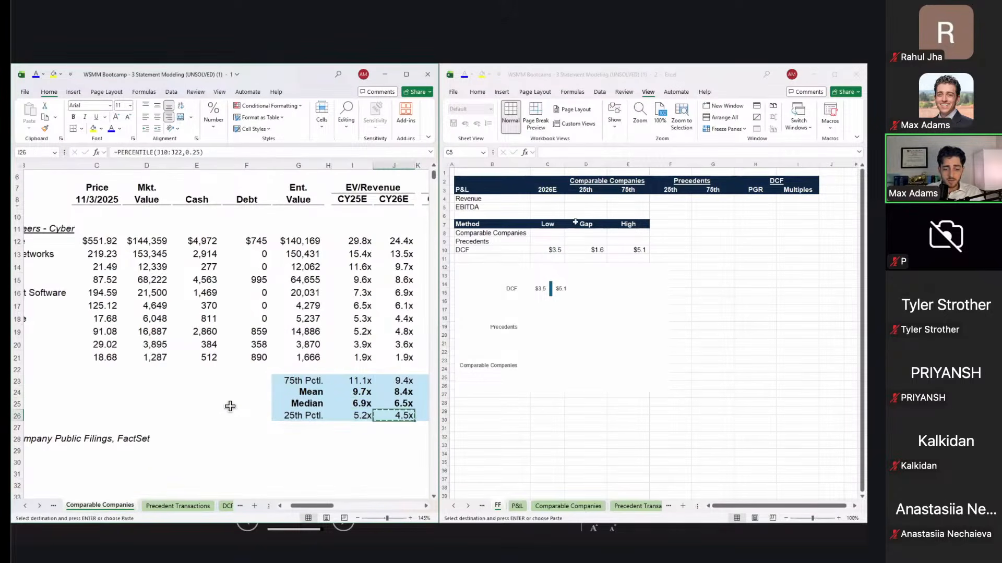
{"action": "left_click", "coordinate": [586, 202]}
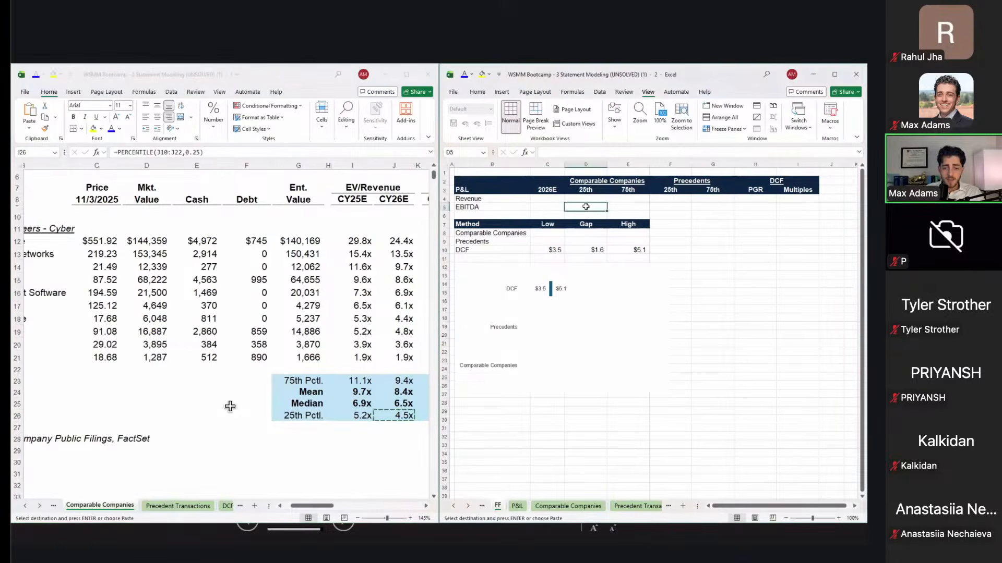
{"action": "key", "text": "alt+e"}
{"action": "key", "text": "s"}
{"action": "key", "text": "l"}
{"action": "key", "text": "Return"}
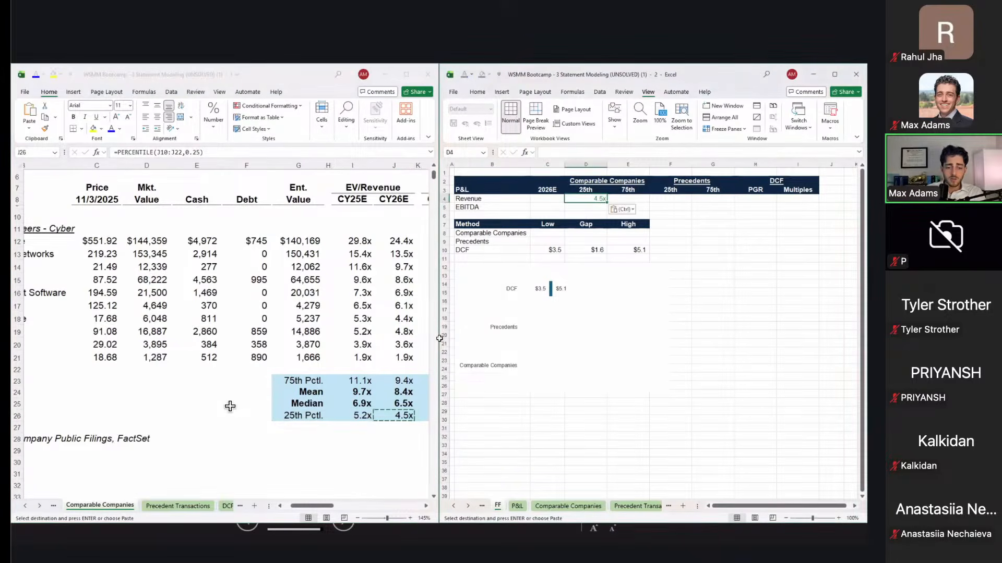
Step: Paste-link the 9.4x comparables 75th percentile multiple into the comparables 75th Revenue cell
{"action": "left_click", "coordinate": [409, 381]}
{"action": "left_click", "coordinate": [409, 381]}
{"action": "key", "text": "ctrl+c"}
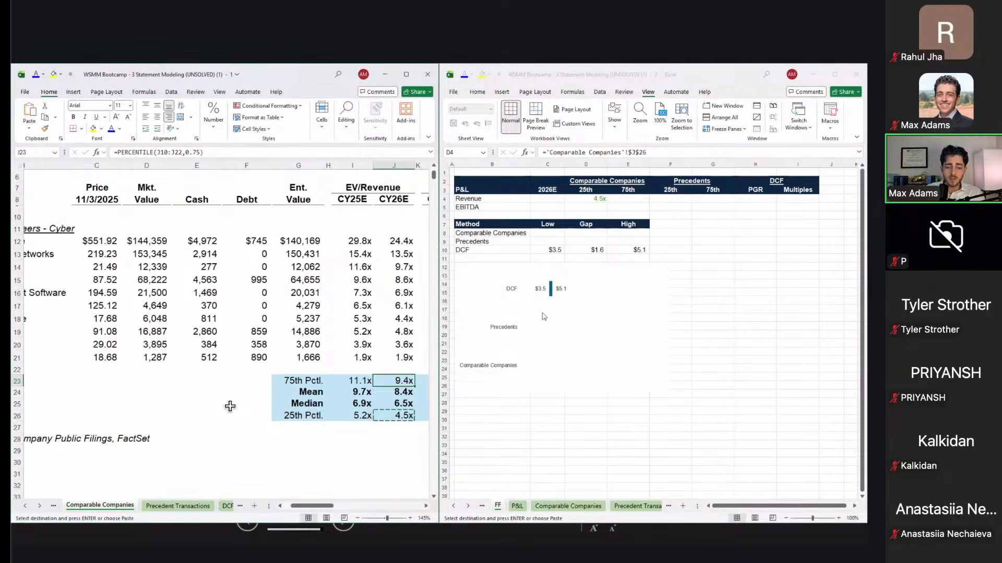
{"action": "left_click", "coordinate": [637, 198]}
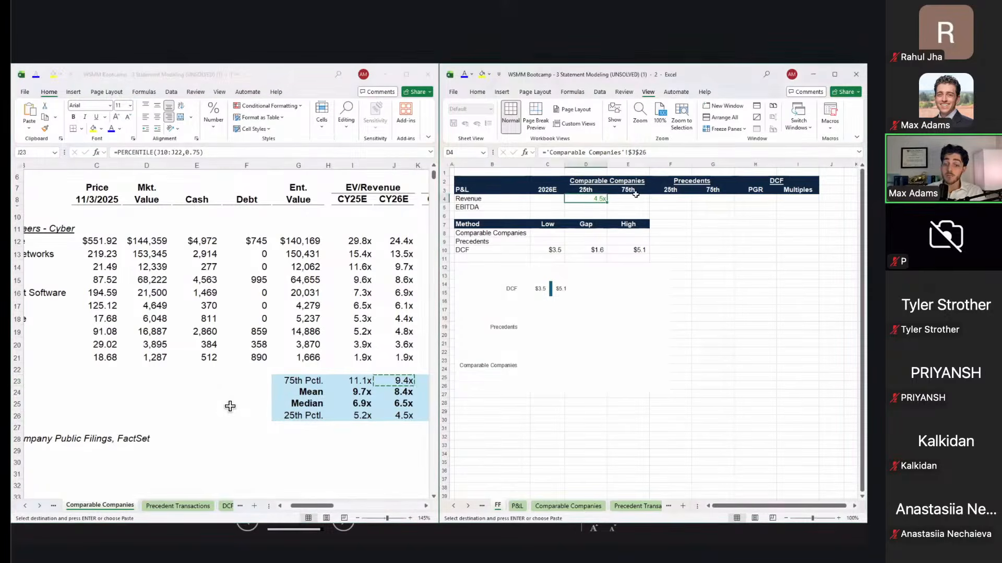
{"action": "key", "text": "alt+e"}
{"action": "key", "text": "s"}
{"action": "key", "text": "l"}
{"action": "key", "text": "Right"}
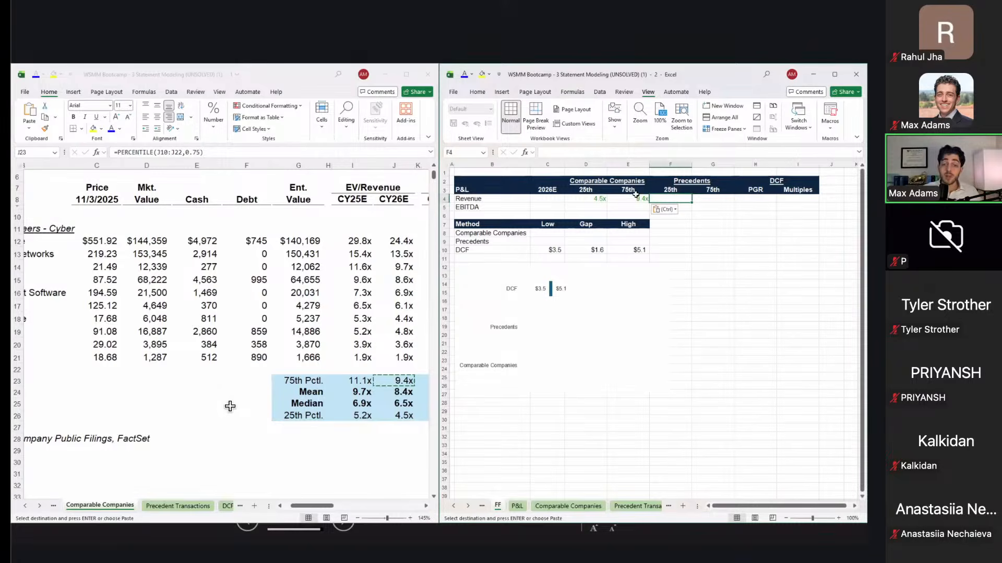
Step: Link the 5.1x Precedent Transactions 25th percentile multiple into the precedents 25th Revenue cell
{"action": "left_click", "coordinate": [371, 274]}
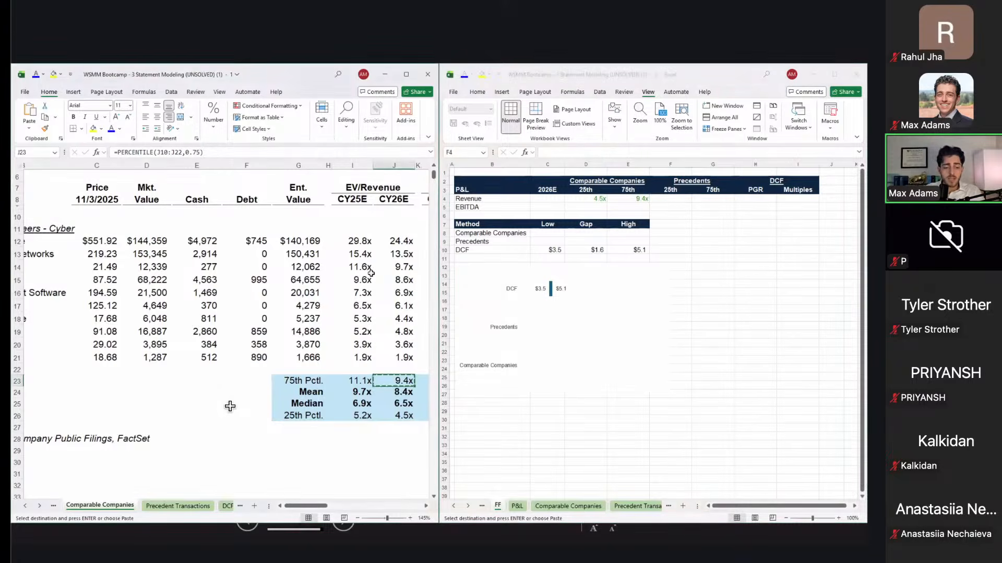
{"action": "key", "text": "ctrl+Page_Down"}
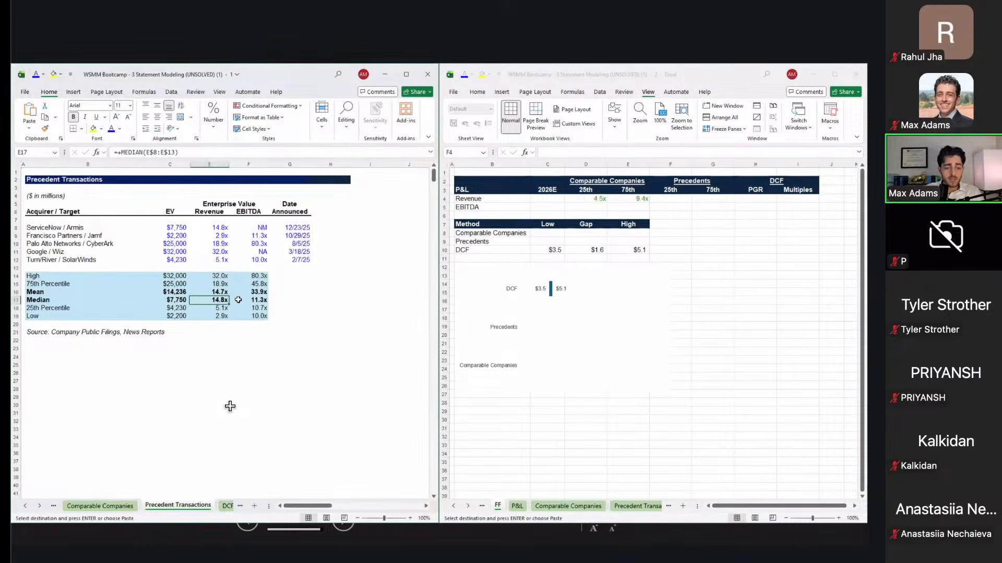
{"action": "key", "text": "Down"}
{"action": "key", "text": "ctrl+c"}
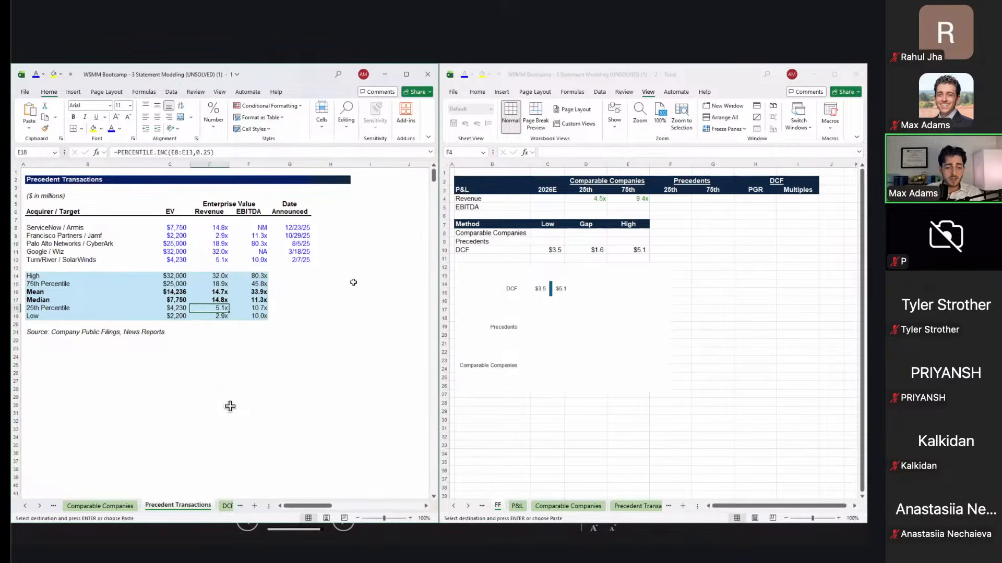
{"action": "key", "text": "Up"}
{"action": "left_click", "coordinate": [683, 202]}
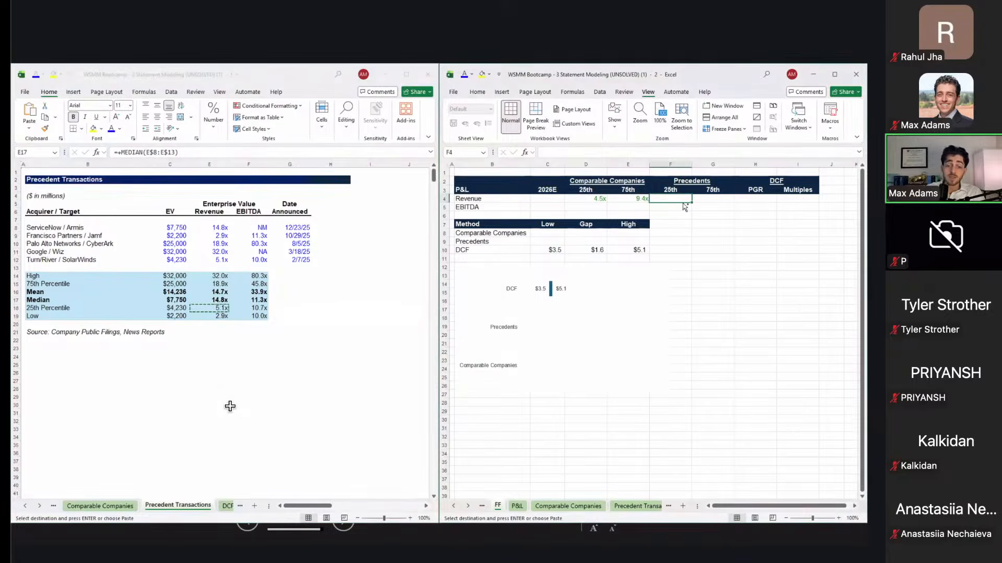
{"action": "key", "text": "ctrl+v"}
{"action": "key", "text": "Right"}
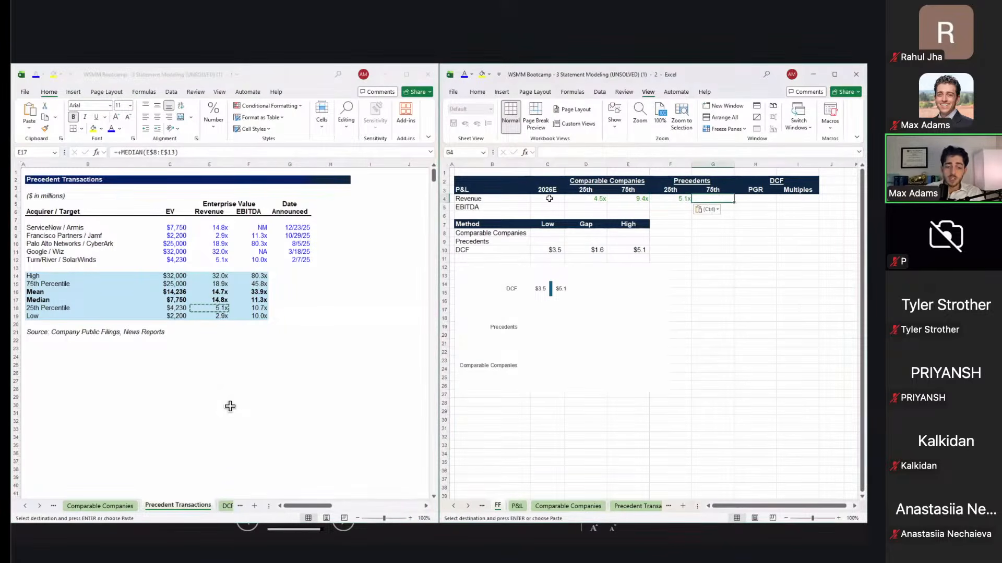
Step: Paste-link the 18.9x precedents 75th percentile multiple into the precedents 75th Revenue cell
{"action": "left_click", "coordinate": [248, 267]}
{"action": "left_click", "coordinate": [217, 281]}
{"action": "key", "text": "ctrl+c"}
{"action": "left_click", "coordinate": [707, 197]}
{"action": "key", "text": "ctrl+alt+v"}
Step: Go to the empty 2026E revenue cell and browse the sheets for the 2026E revenue
{"action": "key", "text": "Left"}
{"action": "key", "text": "Left"}
{"action": "key", "text": "Left"}
{"action": "key", "text": "Down"}
{"action": "key", "text": "Down"}
{"action": "key", "text": "Down"}
{"action": "key", "text": "Down"}
{"action": "key", "text": "Up"}
{"action": "key", "text": "Up"}
{"action": "key", "text": "Left"}
{"action": "key", "text": "Up"}
{"action": "key", "text": "Up"}
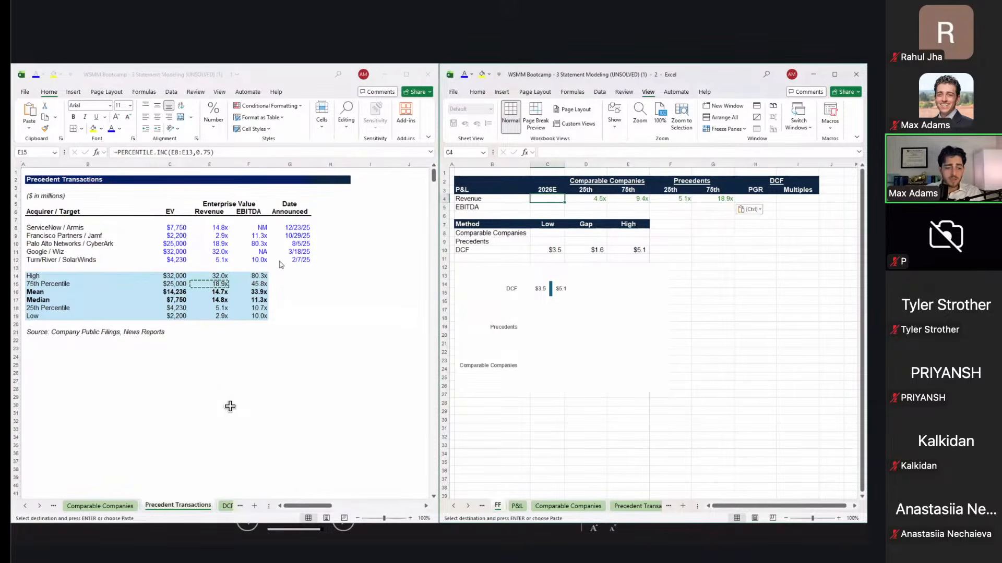
{"action": "left_click", "coordinate": [230, 406]}
{"action": "key", "text": "ctrl+Page_Up"}
{"action": "key", "text": "ctrl+Page_Up"}
{"action": "key", "text": "ctrl+Page_Up"}
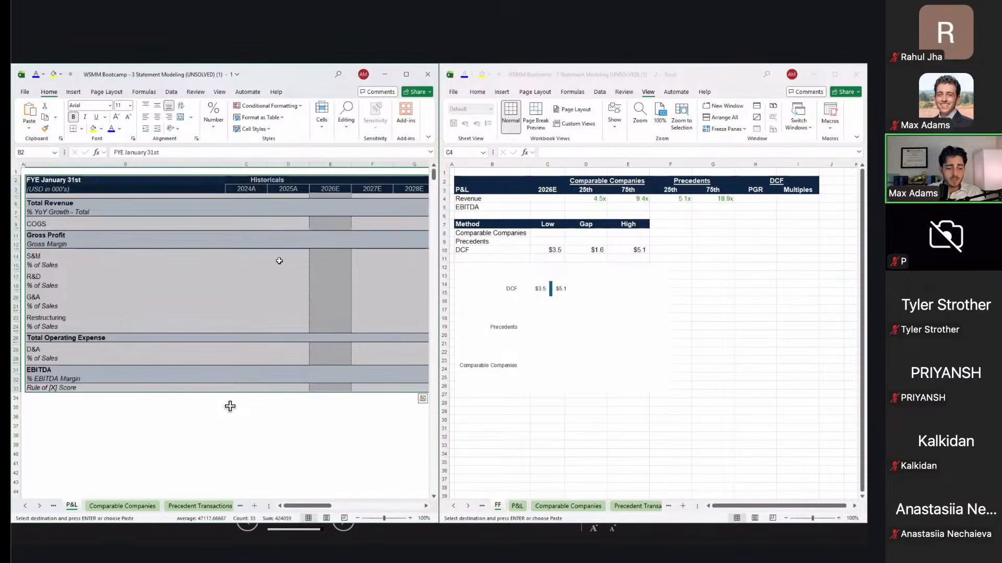
Step: Copy FY2026E revenue of $1,059,872 from the BS sheet into FF's 2026E revenue cell
{"action": "key", "text": "ctrl+Page_Down"}
{"action": "key", "text": "ctrl+Page_Up"}
{"action": "key", "text": "ctrl+Page_Up"}
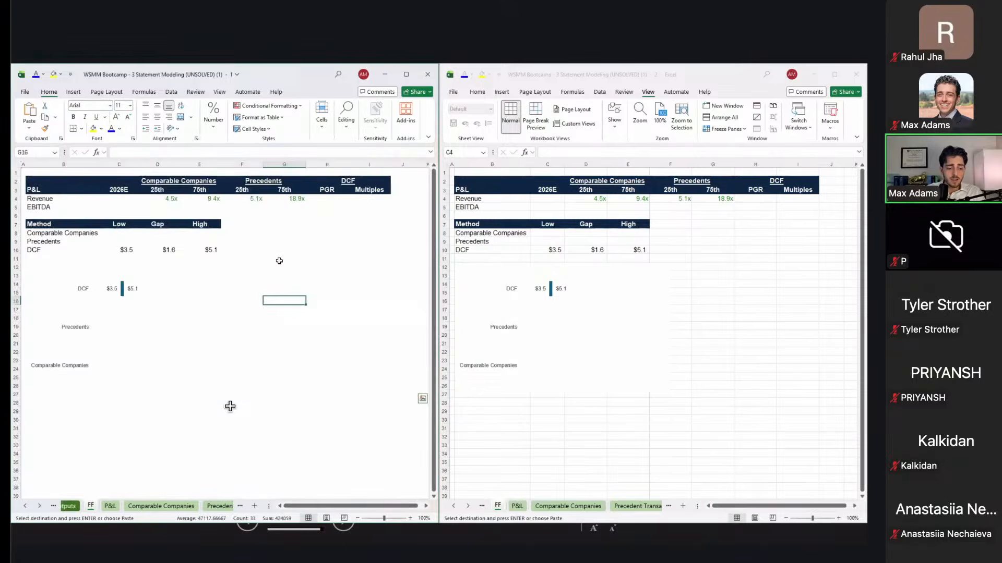
{"action": "key", "text": "ctrl+Page_Up"}
{"action": "key", "text": "ctrl+Page_Up"}
{"action": "key", "text": "ctrl+Page_Down"}
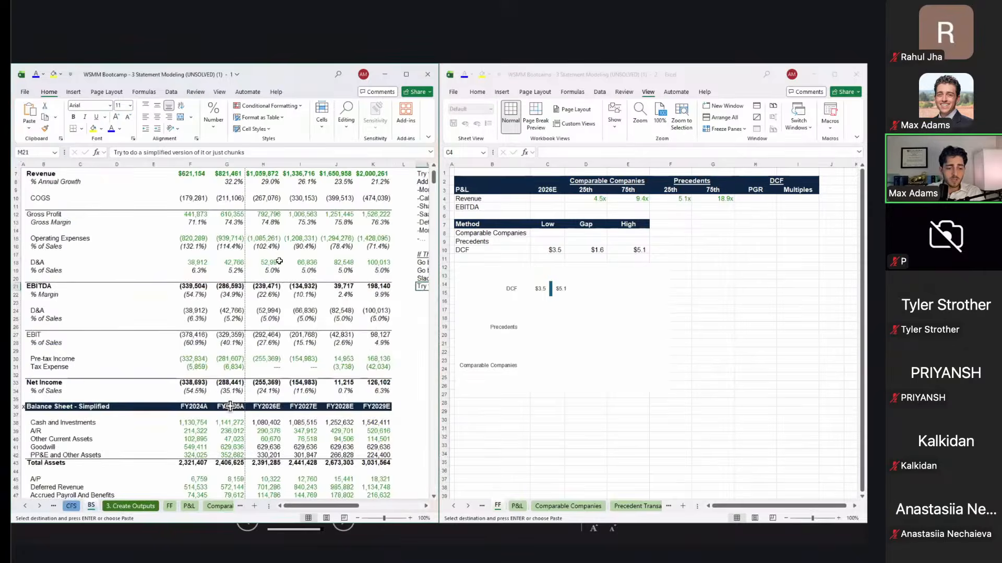
{"action": "scroll", "coordinate": [233, 223], "scroll_direction": "down", "scroll_amount": 1}
{"action": "left_click", "coordinate": [266, 217]}
{"action": "key", "text": "ctrl+c"}
{"action": "left_click", "coordinate": [556, 210]}
{"action": "key", "text": "ctrl+v"}
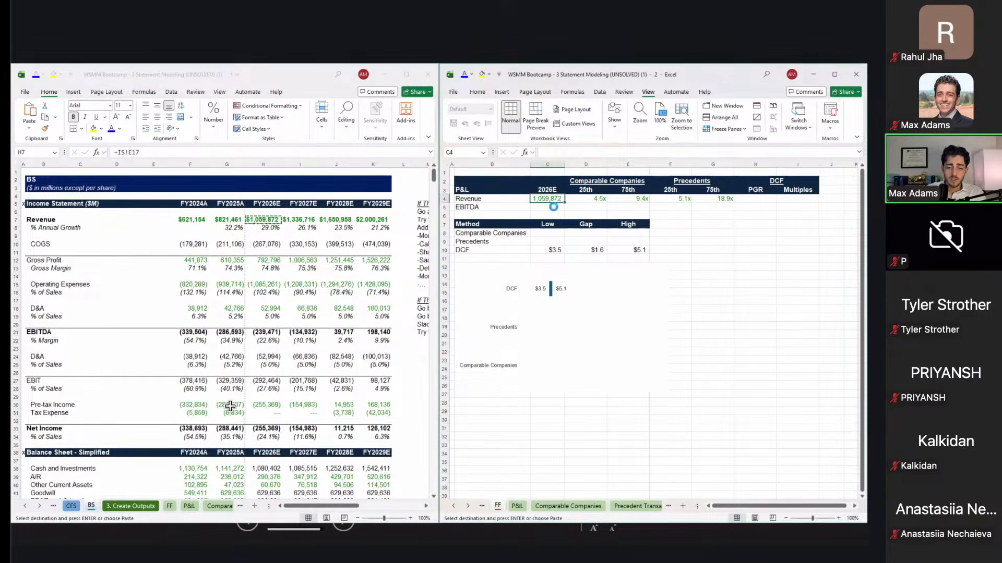
Step: Enter the comparables Low formula, revenue times 25th multiple over 10^6, giving $4.8
{"action": "key", "text": "Down"}
{"action": "key", "text": "Down"}
{"action": "key", "text": "Down"}
{"action": "key", "text": "Down"}
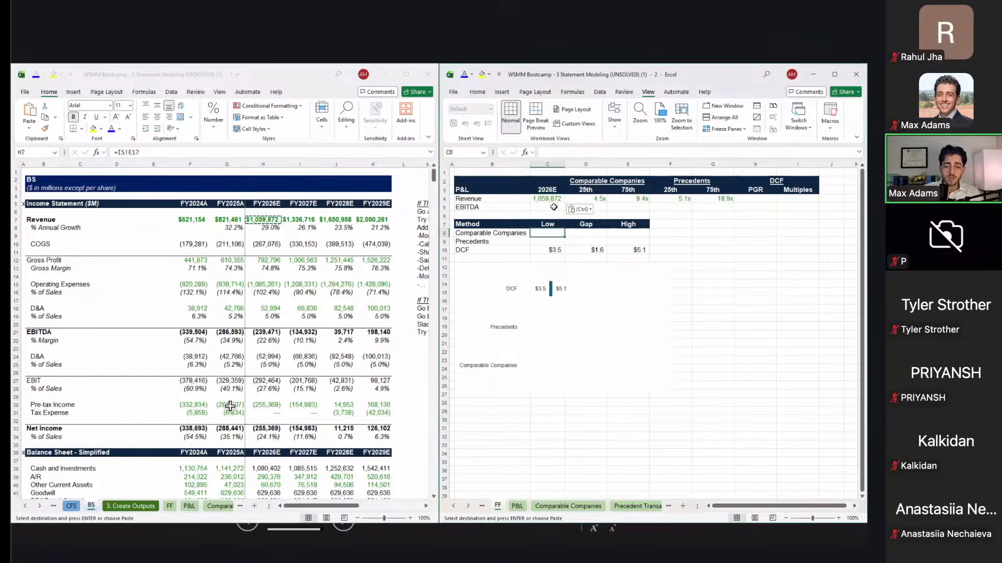
{"action": "type", "text": "="}
{"action": "key", "text": "Up"}
{"action": "key", "text": "Up"}
{"action": "key", "text": "Up"}
{"action": "key", "text": "Up"}
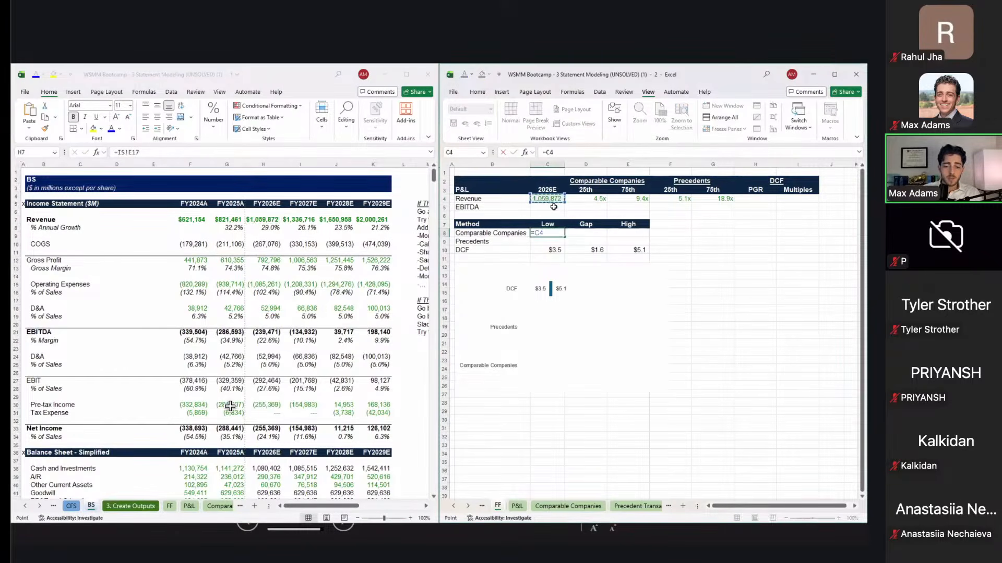
{"action": "type", "text": "*"}
{"action": "key", "text": "Right"}
{"action": "key", "text": "Up"}
{"action": "key", "text": "Up"}
{"action": "key", "text": "Up"}
{"action": "key", "text": "Up"}
{"action": "type", "text": "/10^"}
{"action": "key", "text": "Return"}
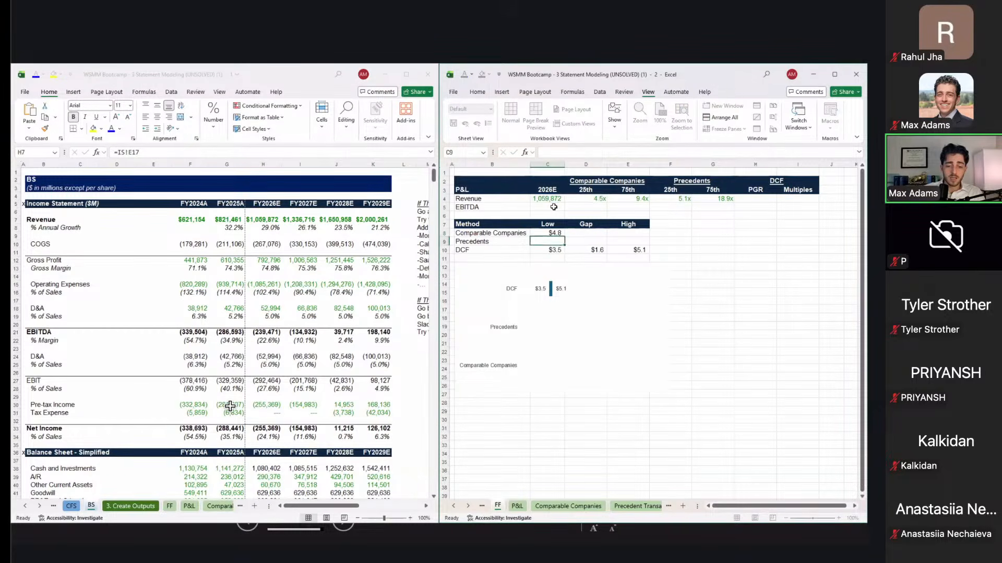
Step: Enter the comparables High formula, revenue times 75th multiple /10^6, giving $10.0
{"action": "key", "text": "Up"}
{"action": "key", "text": "Right"}
{"action": "key", "text": "Right"}
{"action": "type", "text": "="}
{"action": "key", "text": "Up"}
{"action": "key", "text": "Up"}
{"action": "key", "text": "Up"}
{"action": "key", "text": "Up"}
{"action": "key", "text": "Left"}
{"action": "key", "text": "Left"}
{"action": "type", "text": "*"}
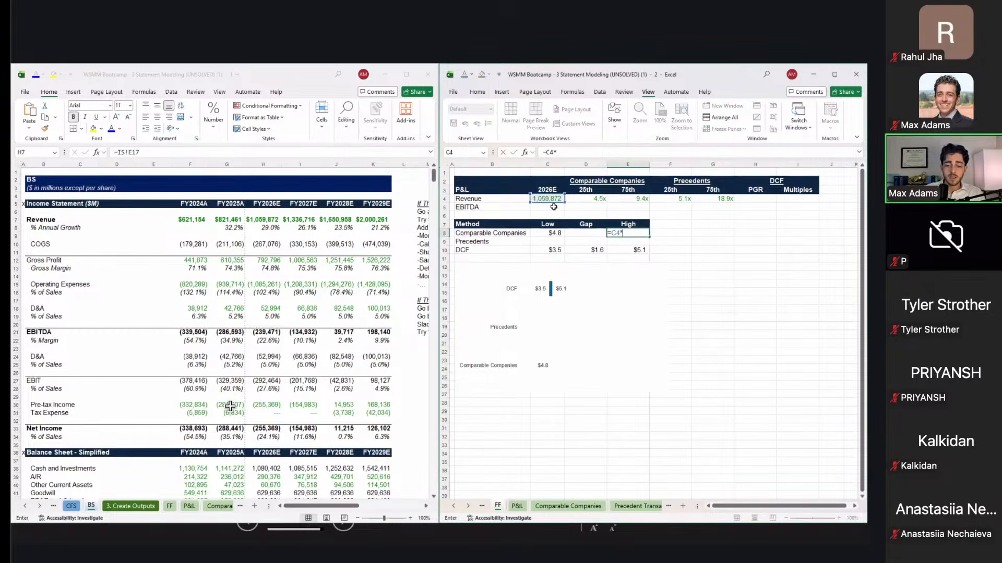
{"action": "key", "text": "Up"}
{"action": "key", "text": "Up"}
{"action": "key", "text": "Up"}
{"action": "key", "text": "Up"}
{"action": "type", "text": "/"}
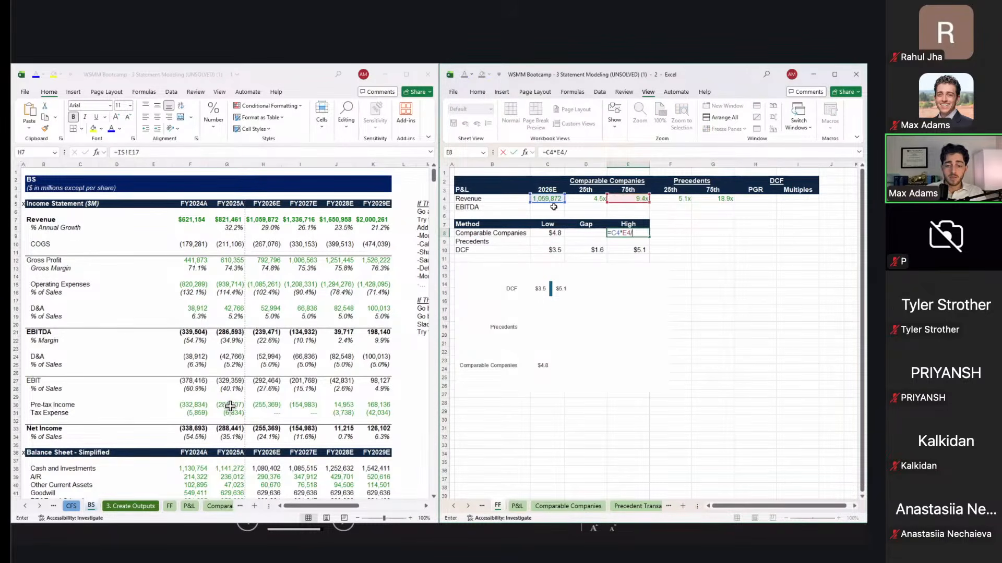
{"action": "type", "text": "10^6"}
{"action": "key", "text": "Return"}
Step: Copy the DCF gap formula into the comparables row, giving a $5.2 gap
{"action": "key", "text": "Down"}
{"action": "key", "text": "Left"}
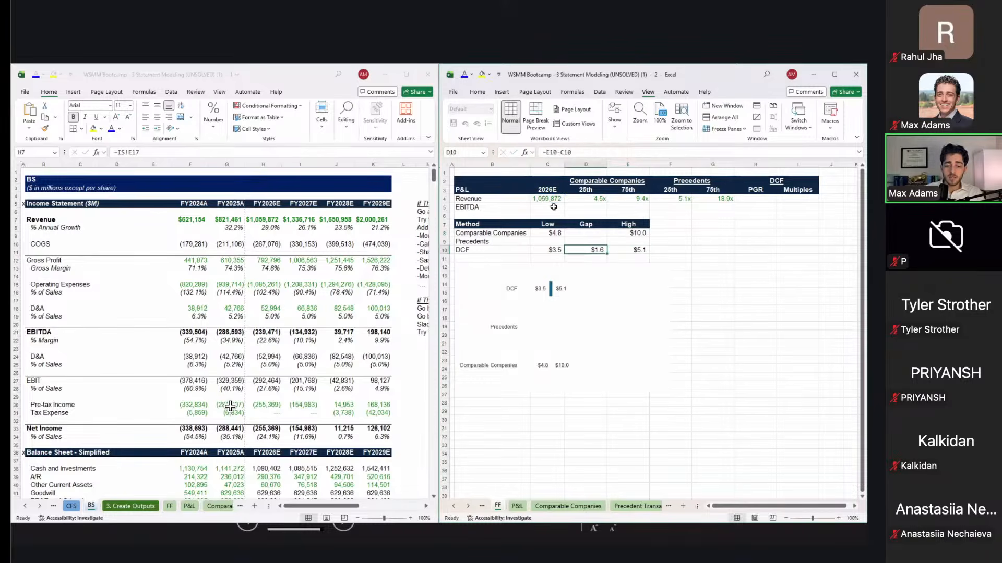
{"action": "key", "text": "ctrl+c"}
{"action": "key", "text": "Up"}
{"action": "key", "text": "Up"}
{"action": "key", "text": "ctrl+v"}
{"action": "key", "text": "Down"}
{"action": "key", "text": "Down"}
Step: Enter the precedents Low formula from revenue and the 25th multiple, giving $5.4
{"action": "key", "text": "Left"}
{"action": "key", "text": "Up"}
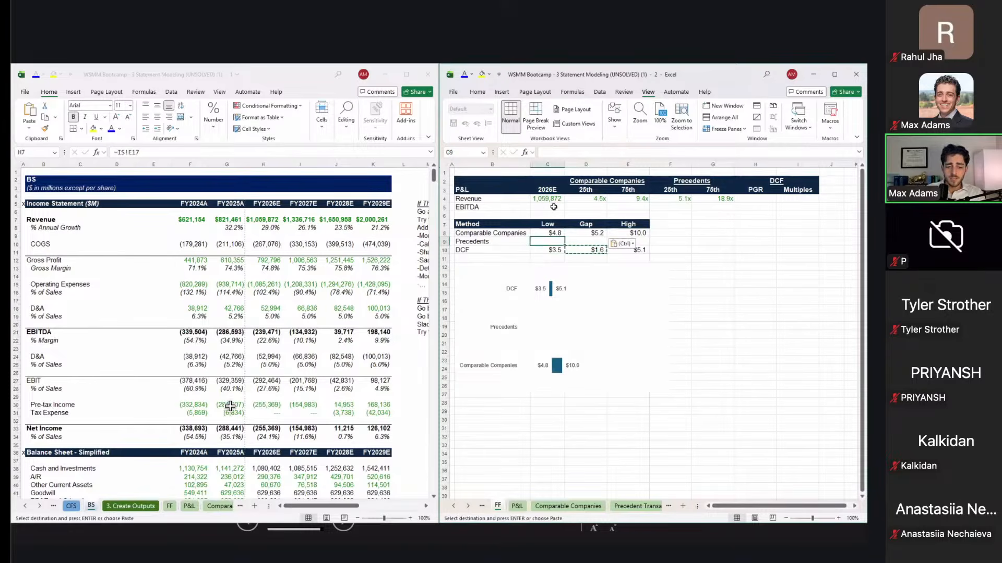
{"action": "type", "text": "="}
{"action": "key", "text": "Up"}
{"action": "key", "text": "Up"}
{"action": "key", "text": "Up"}
{"action": "key", "text": "Up"}
{"action": "key", "text": "Up"}
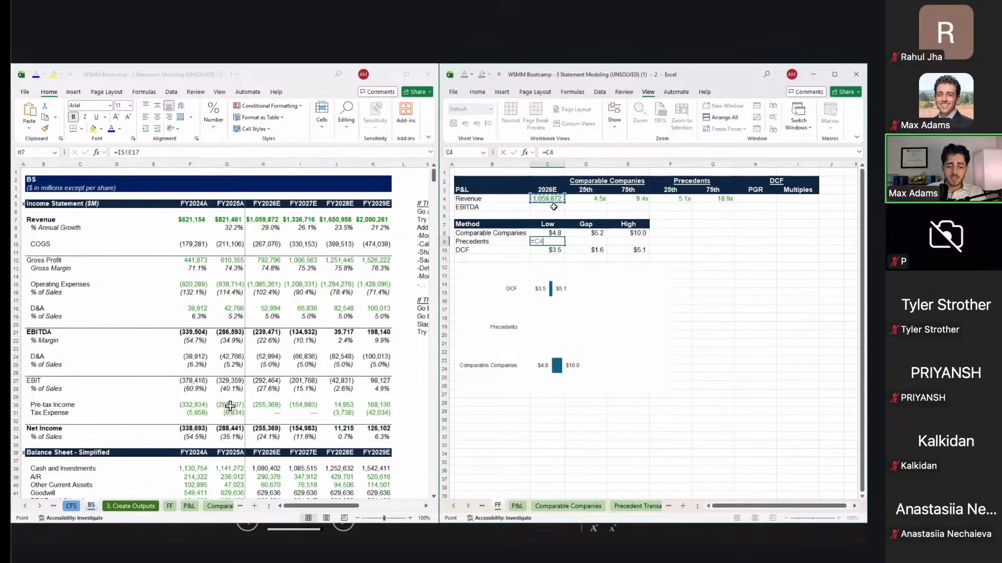
{"action": "type", "text": "*"}
{"action": "key", "text": "Up"}
{"action": "key", "text": "Right"}
{"action": "key", "text": "Right"}
{"action": "key", "text": "Up"}
{"action": "key", "text": "Up"}
{"action": "key", "text": "Right"}
{"action": "key", "text": "Up"}
{"action": "key", "text": "Up"}
{"action": "type", "text": "/10"}
{"action": "key", "text": "Return"}
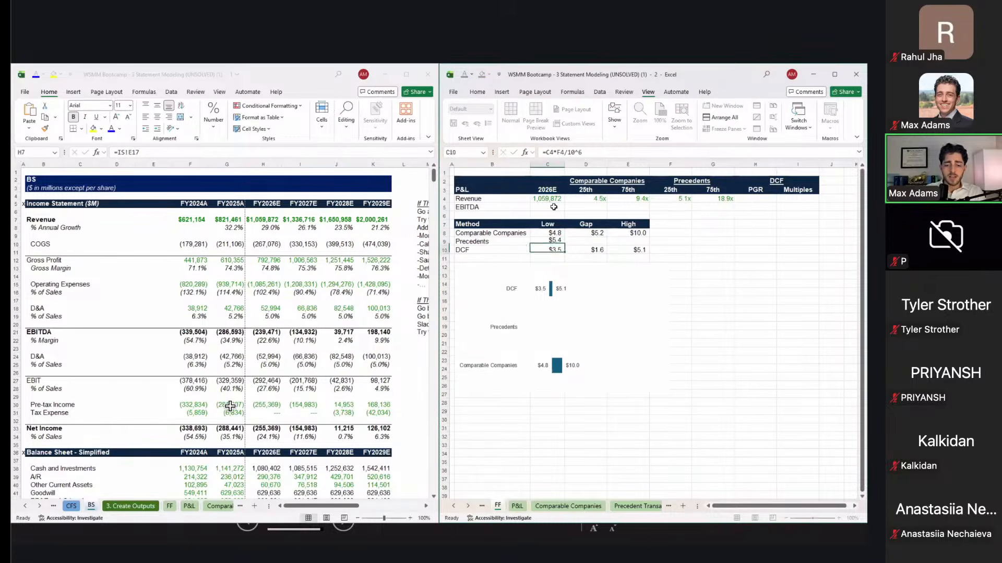
Step: Enter the precedents High formula from revenue and the 75th multiple, giving $20.0
{"action": "key", "text": "Up"}
{"action": "key", "text": "Right"}
{"action": "key", "text": "Right"}
{"action": "type", "text": "="}
{"action": "key", "text": "Up"}
{"action": "key", "text": "Up"}
{"action": "key", "text": "Up"}
{"action": "key", "text": "Up"}
{"action": "key", "text": "Up"}
{"action": "key", "text": "Left"}
{"action": "key", "text": "Left"}
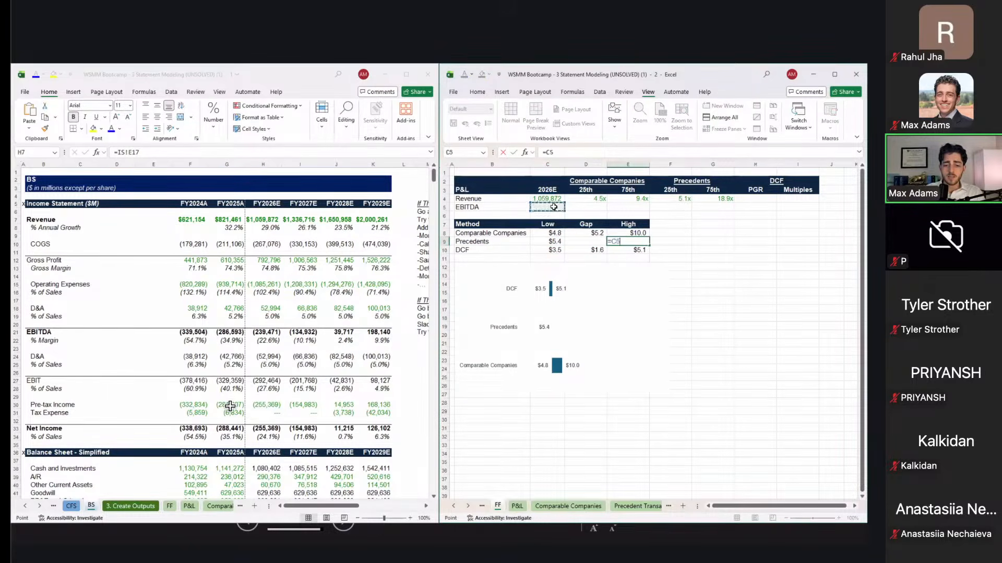
{"action": "type", "text": "*"}
{"action": "key", "text": "Right"}
{"action": "key", "text": "Right"}
{"action": "key", "text": "Up"}
{"action": "key", "text": "Up"}
{"action": "key", "text": "Up"}
{"action": "key", "text": "Up"}
{"action": "key", "text": "Up"}
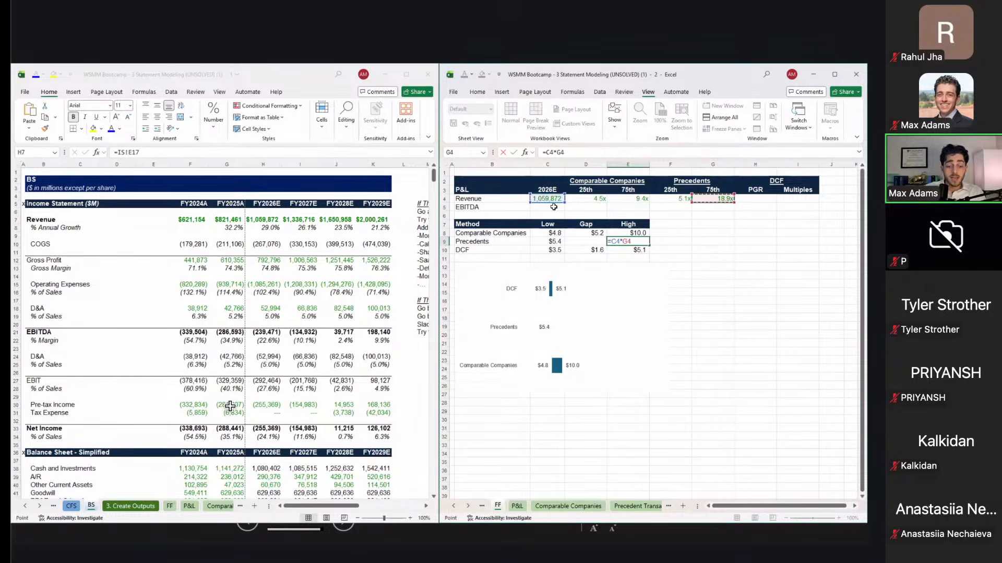
{"action": "key", "text": "Return"}
Step: Copy the gap formula into the precedents row, giving a $14.6 gap
{"action": "key", "text": "Up"}
{"action": "key", "text": "Left"}
{"action": "key", "text": "Up"}
{"action": "key", "text": "ctrl+c"}
{"action": "key", "text": "Down"}
{"action": "key", "text": "ctrl+v"}
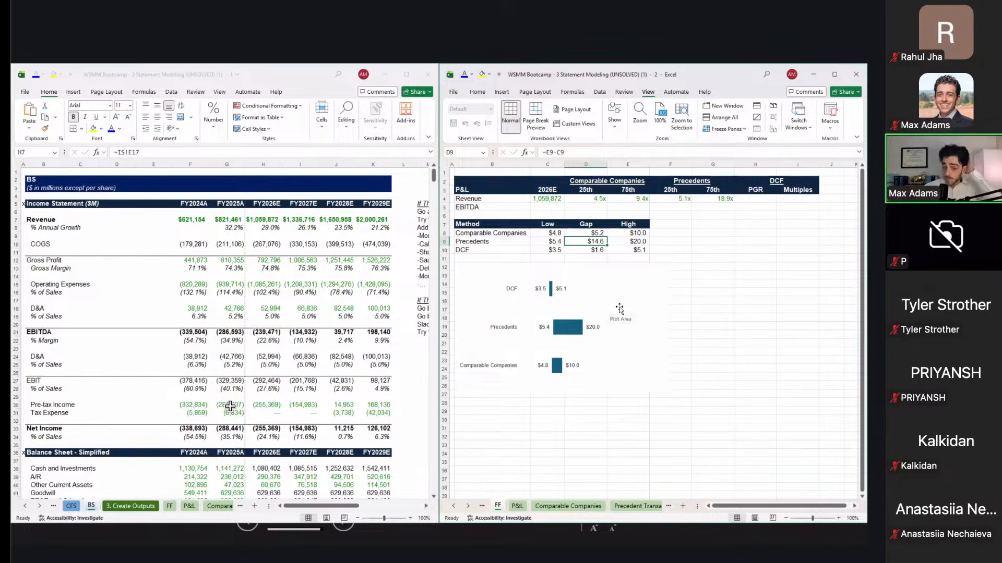
Step: Delete the unused EBITDA row with the Alt+H+D+R ribbon shortcut
{"action": "left_click", "coordinate": [793, 222]}
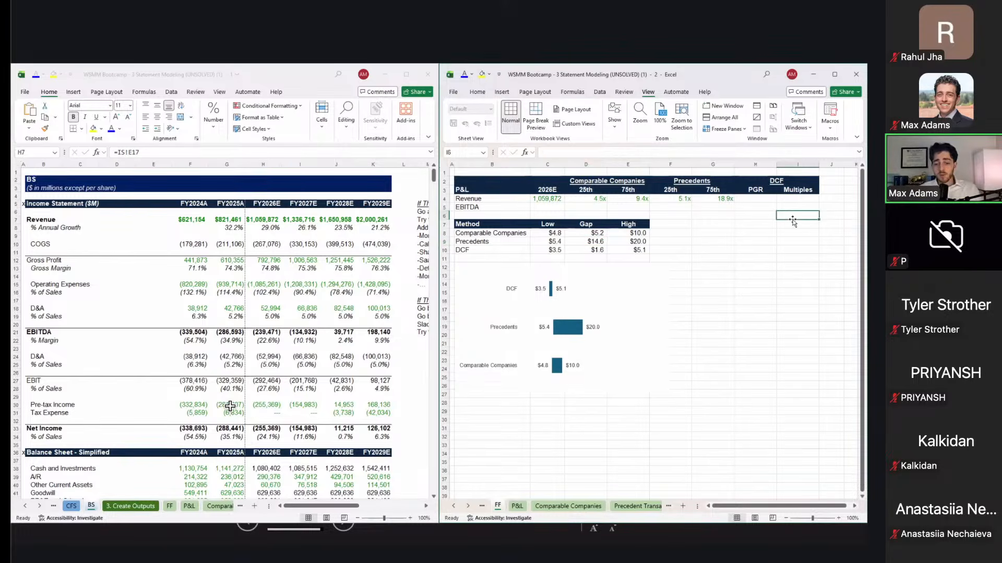
{"action": "key", "text": "Up"}
{"action": "key", "text": "Up"}
{"action": "key", "text": "alt"}
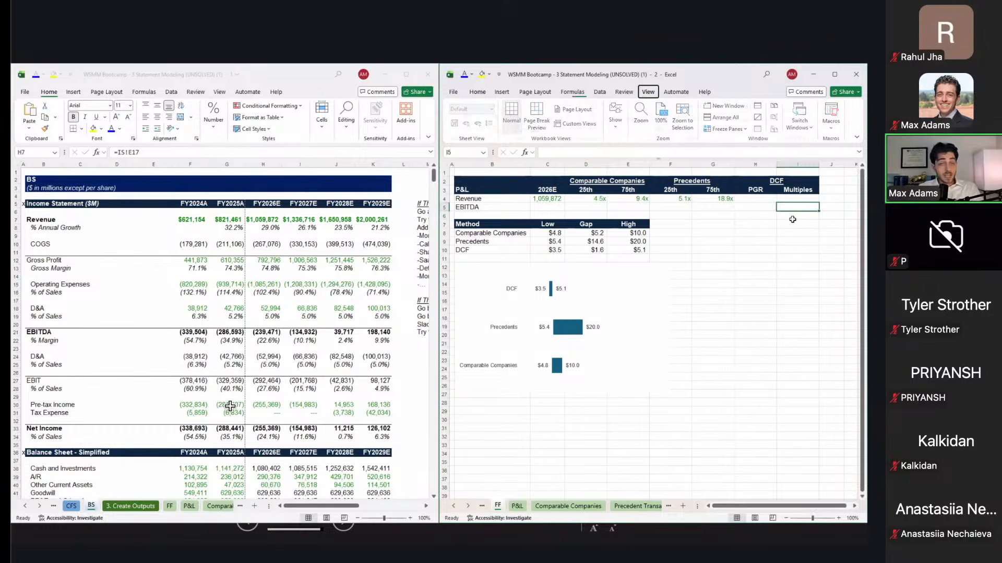
{"action": "key", "text": "h"}
{"action": "key", "text": "d"}
{"action": "key", "text": "r"}
{"action": "key", "text": "Right"}
{"action": "key", "text": "Right"}
{"action": "key", "text": "ctrl+Up"}
Step: Copy the DCF header block across the adjacent columns of the table
{"action": "key", "text": "Left"}
{"action": "key", "text": "Down"}
{"action": "key", "text": "shift+Down"}
{"action": "key", "text": "shift+Down"}
{"action": "key", "text": "shift+Down"}
{"action": "key", "text": "shift+Up"}
{"action": "key", "text": "ctrl+c"}
{"action": "key", "text": "shift+Left"}
{"action": "key", "text": "shift+Left"}
{"action": "key", "text": "shift+Left"}
{"action": "key", "text": "ctrl+v"}
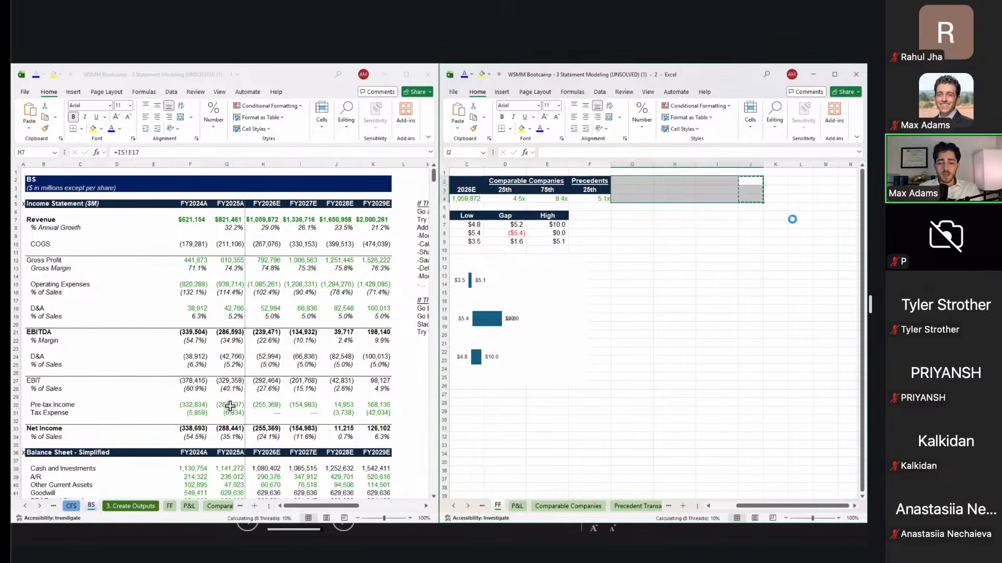
{"action": "key", "text": "Right"}
Step: Paste blanks over the stray DCF, PGR and Multiples headers, then return to cell A1
{"action": "key", "text": "Left"}
{"action": "key", "text": "shift+Down"}
{"action": "key", "text": "shift+Down"}
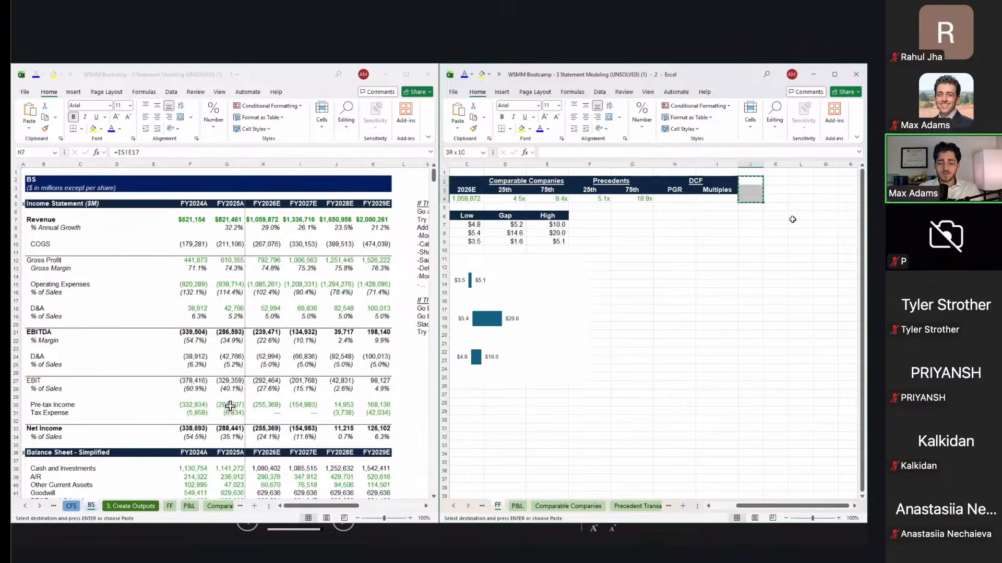
{"action": "key", "text": "shift+Left"}
{"action": "key", "text": "shift+Left"}
{"action": "key", "text": "ctrl+v"}
{"action": "key", "text": "ctrl+Left"}
{"action": "key", "text": "ctrl+Home"}
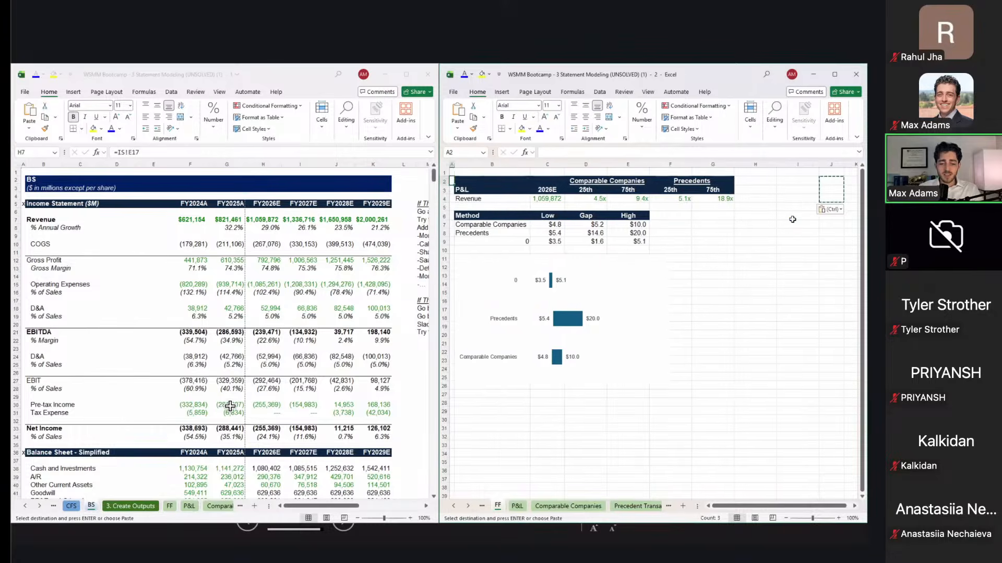
{"action": "key", "text": "Escape"}
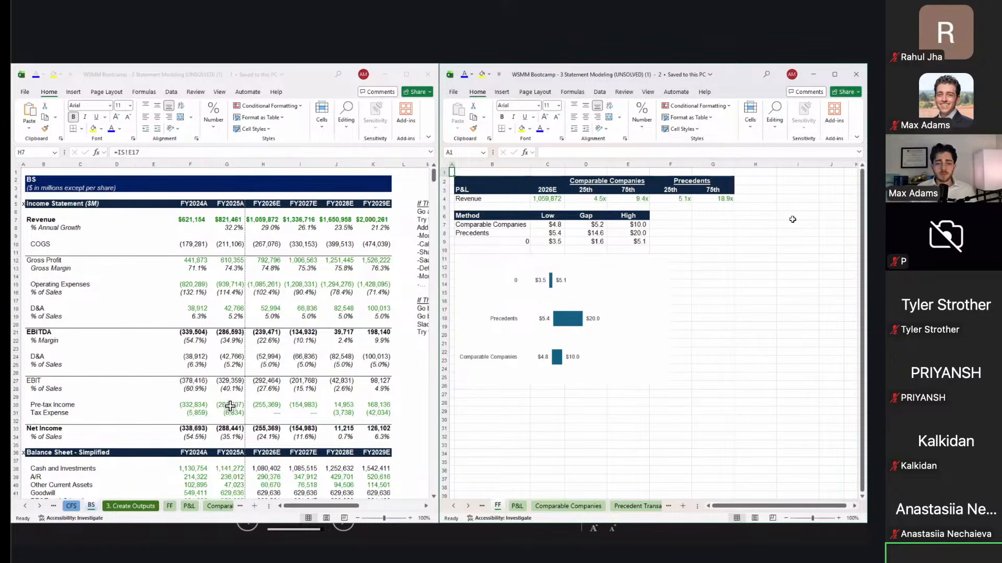
{"action": "left_click", "coordinate": [740, 260]}
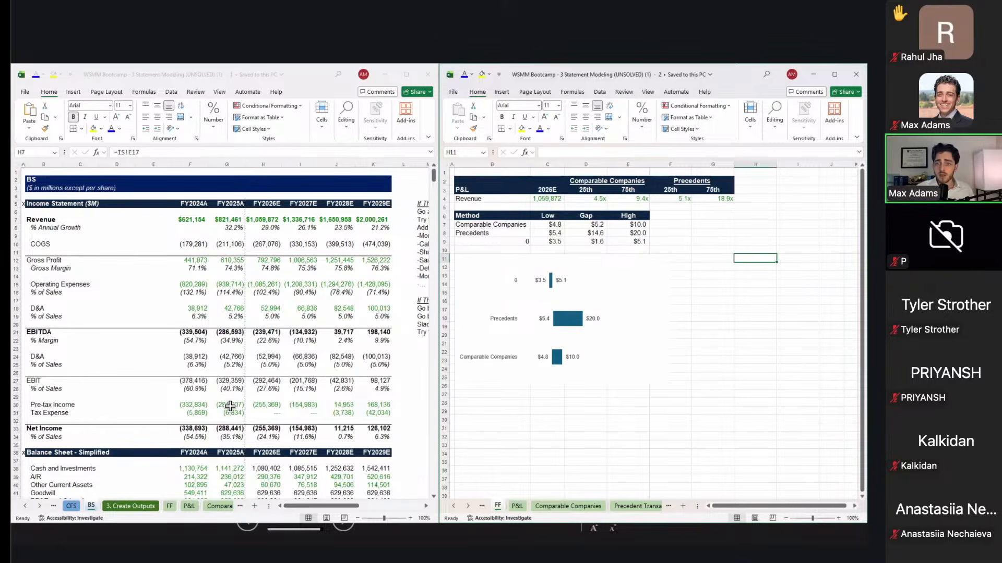
{"action": "left_click", "coordinate": [358, 353]}
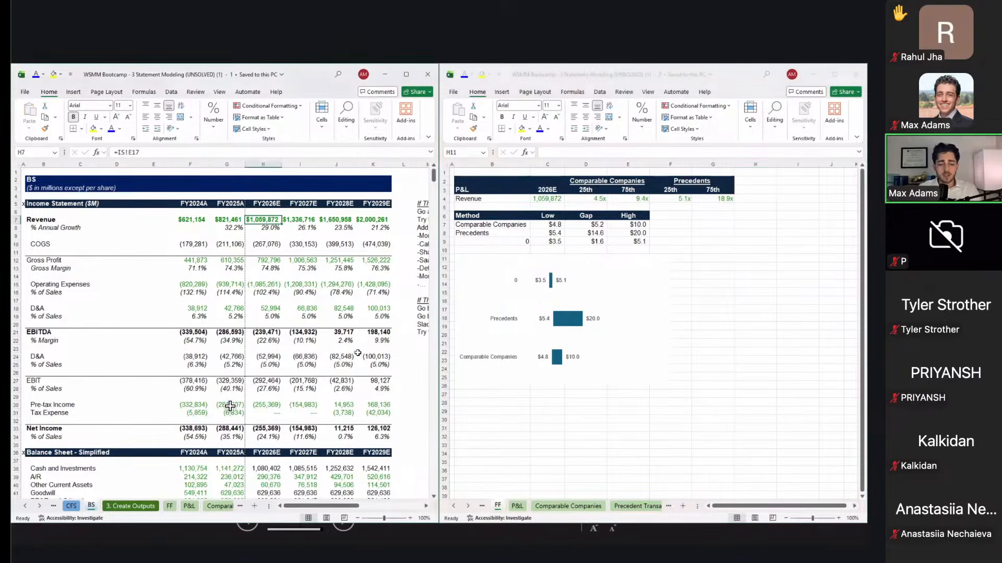
Step: Maximize the BS workbook and step through the Easy/Hard next-step notes in M12–M21
{"action": "key", "text": "super+Up"}
{"action": "key", "text": "super+Up"}
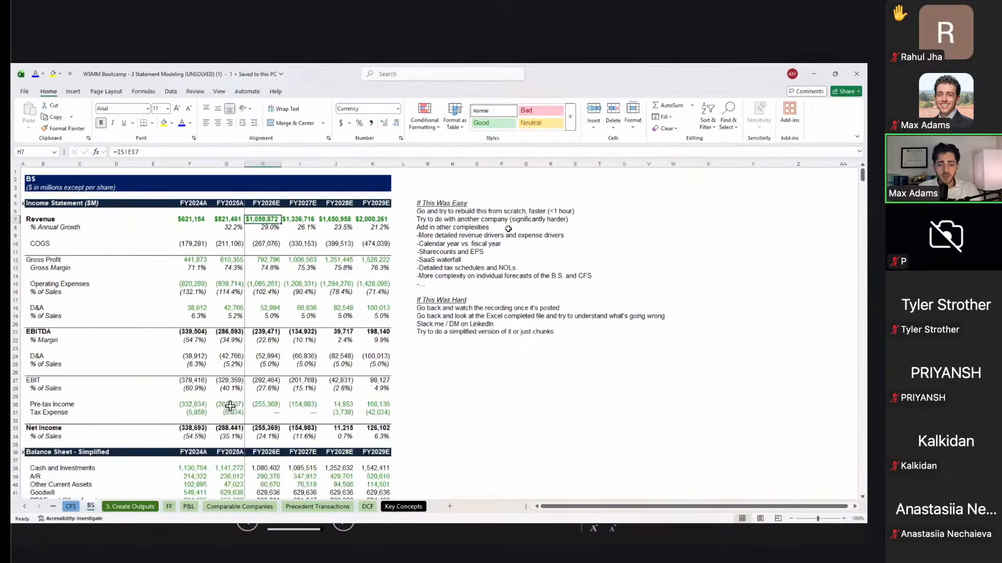
{"action": "left_click", "coordinate": [501, 231]}
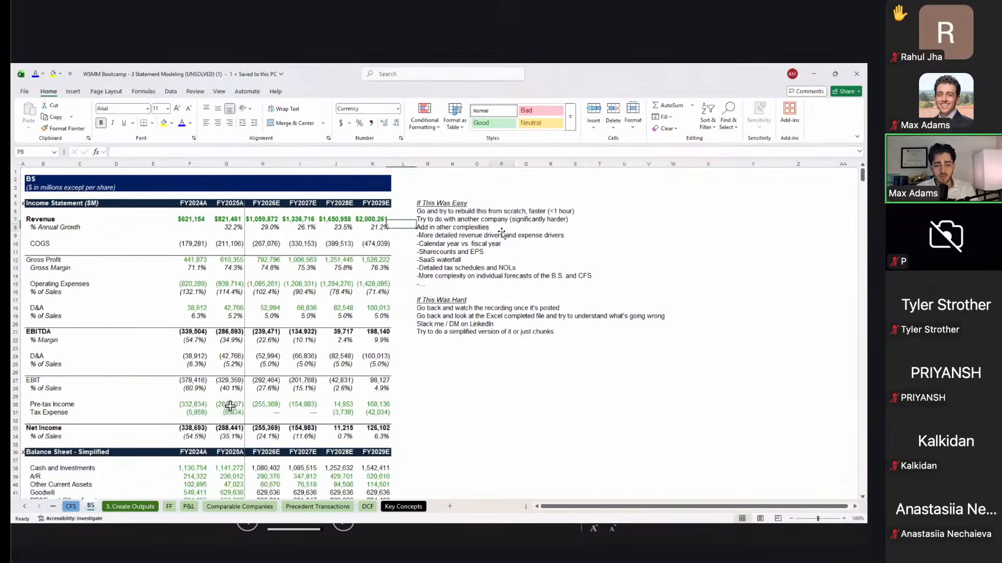
{"action": "key", "text": "Left"}
{"action": "key", "text": "Left"}
{"action": "key", "text": "Down"}
{"action": "key", "text": "Down"}
{"action": "key", "text": "Down"}
{"action": "key", "text": "Down"}
{"action": "key", "text": "Left"}
{"action": "key", "text": "Down"}
{"action": "key", "text": "Down"}
{"action": "key", "text": "Down"}
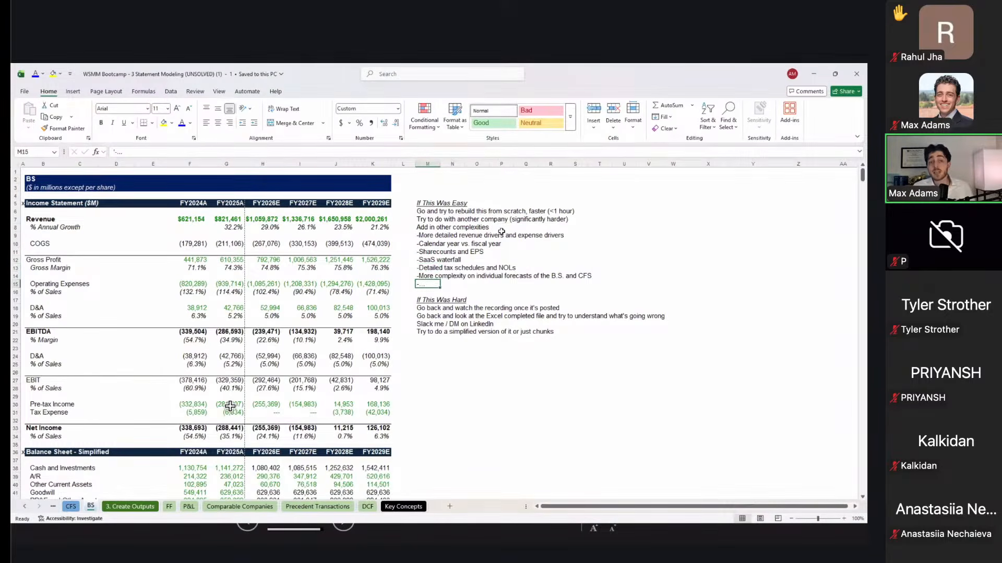
{"action": "key", "text": "Up"}
{"action": "key", "text": "Up"}
{"action": "key", "text": "Up"}
{"action": "key", "text": "Down"}
{"action": "key", "text": "Down"}
{"action": "key", "text": "Down"}
{"action": "key", "text": "Down"}
{"action": "key", "text": "Down"}
{"action": "key", "text": "Down"}
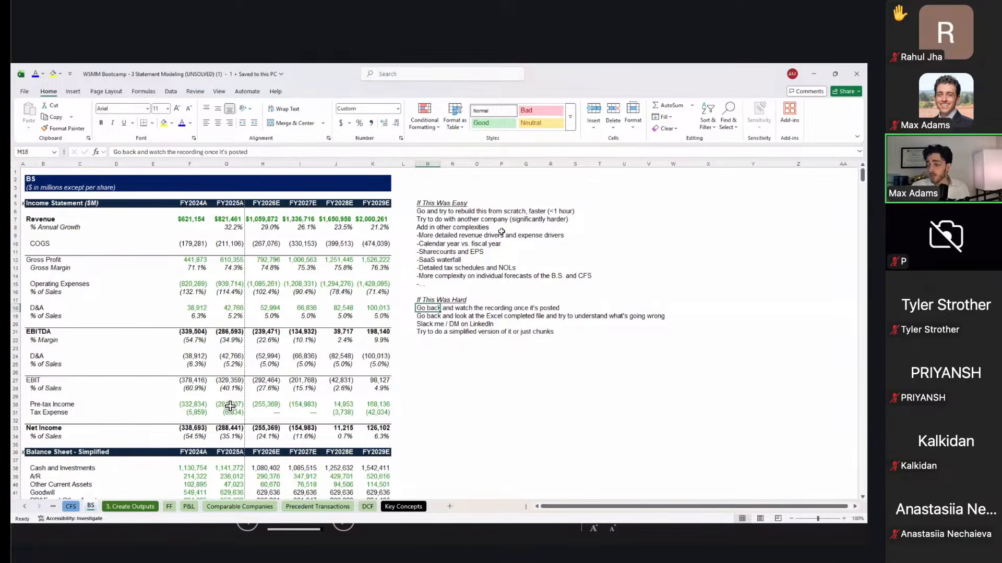
{"action": "key", "text": "Down"}
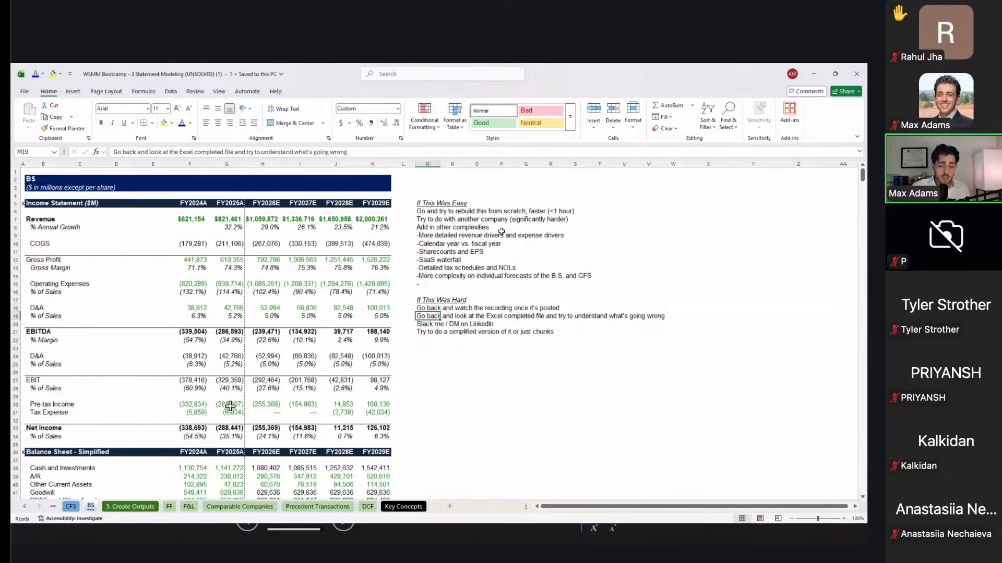
{"action": "key", "text": "Down"}
{"action": "key", "text": "Down"}
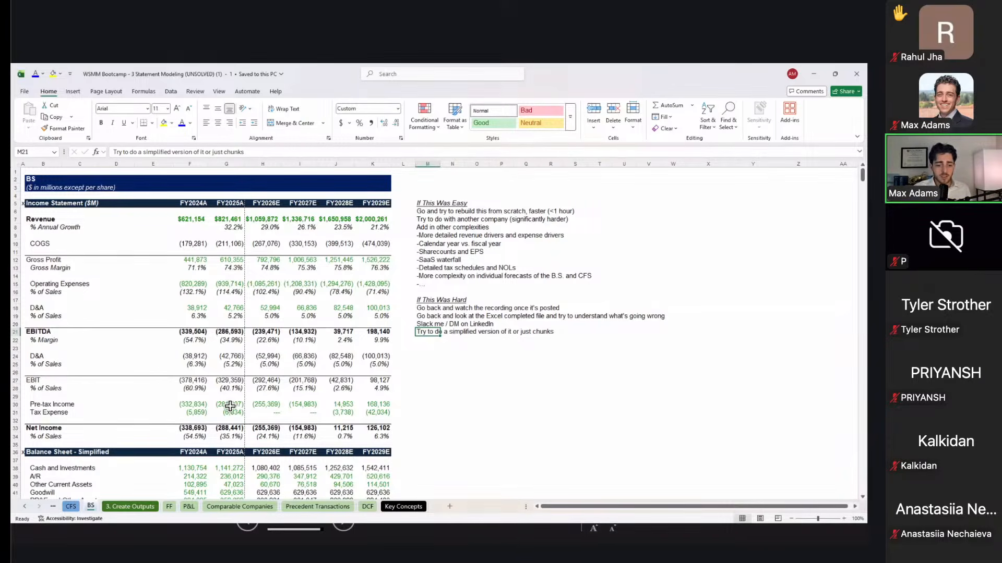
{"action": "left_click", "coordinate": [649, 269]}
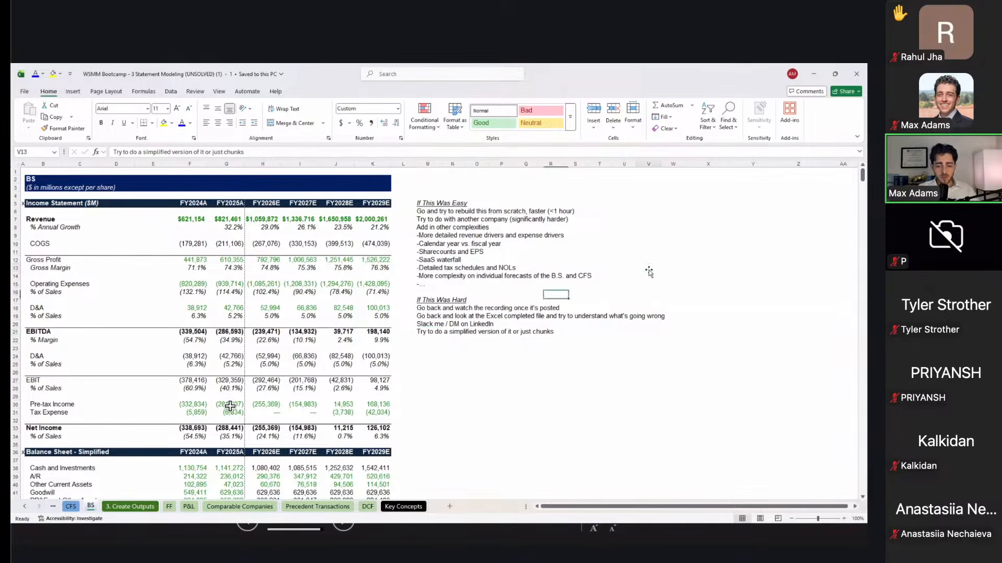
Step: Cycle through the sheet tabs, past Key Concepts and FF, until the IS sheet is displayed
{"action": "key", "text": "ctrl+Page_Down"}
{"action": "key", "text": "ctrl+Page_Down"}
{"action": "key", "text": "ctrl+Page_Down"}
{"action": "key", "text": "ctrl+Page_Down"}
{"action": "key", "text": "ctrl+Page_Down"}
{"action": "key", "text": "ctrl+Page_Down"}
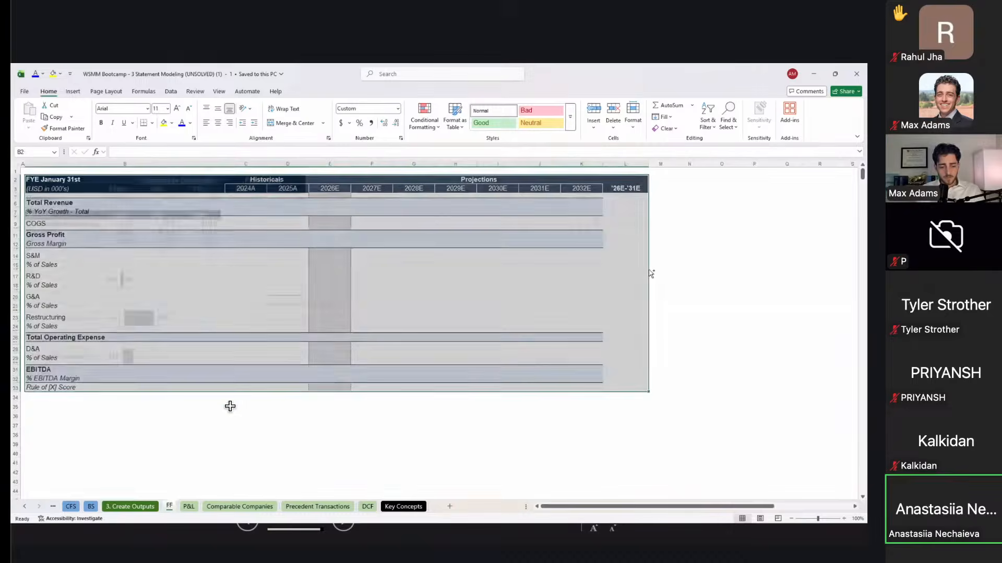
{"action": "key", "text": "ctrl+Page_Down"}
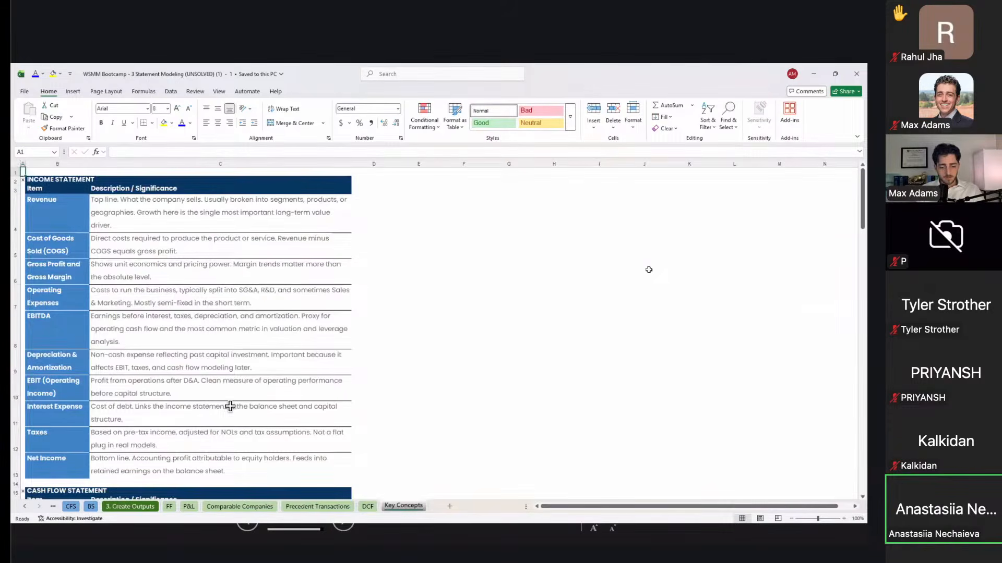
{"action": "key", "text": "ctrl+Page_Up"}
{"action": "key", "text": "ctrl+Page_Up"}
{"action": "key", "text": "ctrl+Page_Up"}
{"action": "key", "text": "ctrl+Page_Up"}
{"action": "key", "text": "ctrl+Page_Up"}
{"action": "key", "text": "ctrl+Page_Up"}
{"action": "key", "text": "ctrl+Page_Down"}
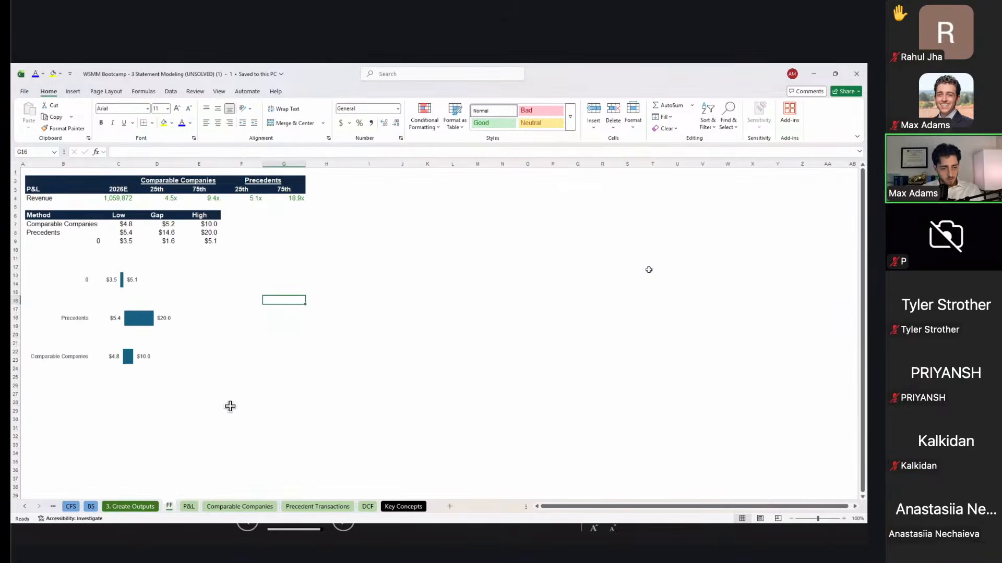
{"action": "key", "text": "ctrl+Page_Up"}
{"action": "key", "text": "ctrl+Page_Up"}
{"action": "key", "text": "ctrl+Page_Up"}
{"action": "key", "text": "ctrl+Page_Up"}
{"action": "key", "text": "ctrl+Page_Up"}
{"action": "key", "text": "ctrl+Page_Up"}
{"action": "key", "text": "ctrl+Page_Up"}
{"action": "key", "text": "ctrl+Page_Up"}
{"action": "key", "text": "ctrl+Page_Up"}
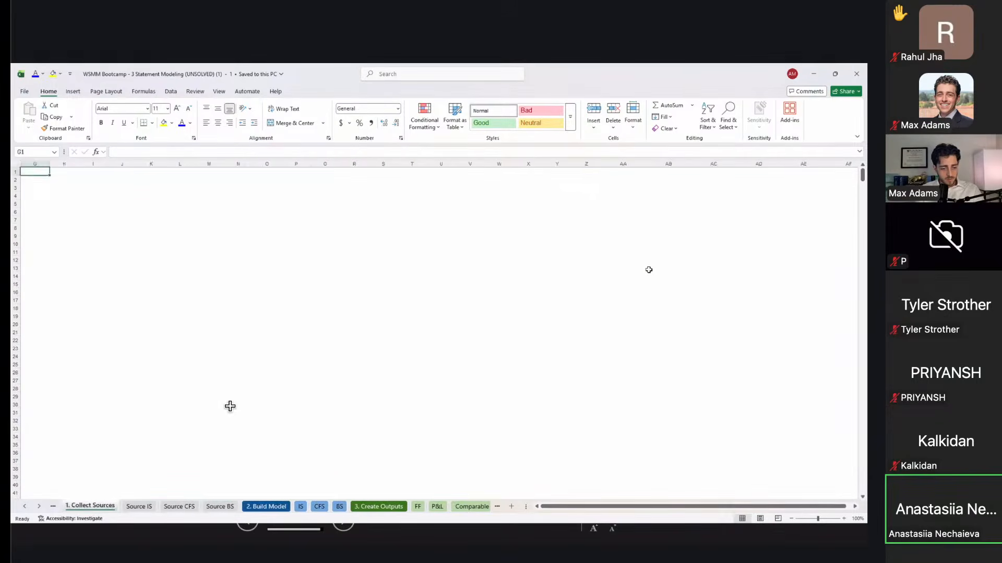
{"action": "key", "text": "ctrl+Page_Down"}
{"action": "key", "text": "ctrl+Page_Down"}
{"action": "key", "text": "ctrl+Page_Down"}
{"action": "key", "text": "ctrl+Page_Down"}
{"action": "key", "text": "ctrl+Page_Down"}
{"action": "key", "text": "ctrl+Page_Down"}
{"action": "key", "text": "ctrl+Page_Up"}
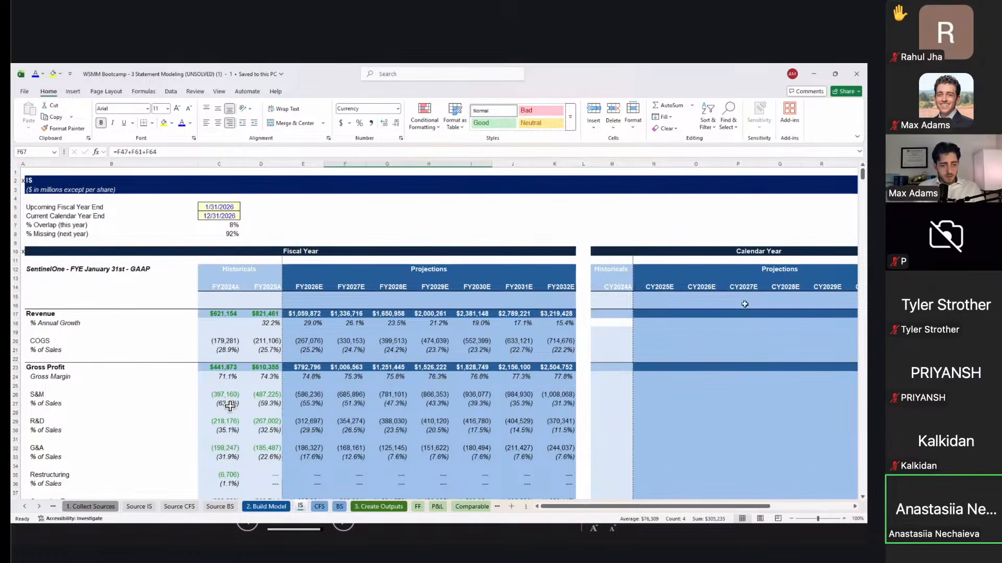
Step: Copy M19's formatting onto M18 to clear its white fill
{"action": "left_click", "coordinate": [655, 313]}
{"action": "left_click", "coordinate": [620, 328]}
{"action": "key", "text": "ctrl+c"}
{"action": "key", "text": "Up"}
{"action": "key", "text": "ctrl+v"}
{"action": "key", "text": "Right"}
{"action": "key", "text": "Right"}
{"action": "key", "text": "Up"}
{"action": "key", "text": "Up"}
{"action": "key", "text": "Escape"}
Step: Enter =C7*C17+D17*C8 in M17, giving CY2024A revenue of $804,449
{"action": "key", "text": "Up"}
{"action": "key", "text": "Left"}
{"action": "key", "text": "Left"}
{"action": "key", "text": "Down"}
{"action": "key", "text": "Down"}
{"action": "type", "text": "="}
{"action": "key", "text": "Left"}
{"action": "key", "text": "Left"}
{"action": "key", "text": "Up"}
{"action": "key", "text": "Up"}
{"action": "key", "text": "Up"}
{"action": "key", "text": "Left"}
{"action": "key", "text": "Left"}
{"action": "key", "text": "Left"}
{"action": "key", "text": "Left"}
{"action": "key", "text": "Left"}
{"action": "key", "text": "Left"}
{"action": "key", "text": "Left"}
{"action": "key", "text": "Left"}
{"action": "key", "text": "Left"}
{"action": "key", "text": "Up"}
{"action": "key", "text": "Up"}
{"action": "key", "text": "Up"}
{"action": "key", "text": "Up"}
{"action": "key", "text": "Up"}
{"action": "key", "text": "Up"}
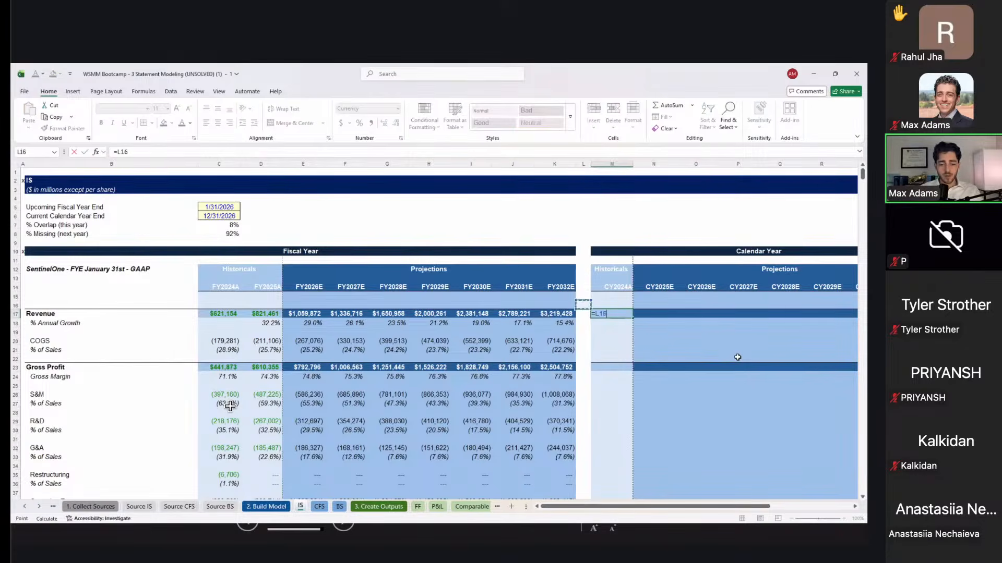
{"action": "key", "text": "Right"}
{"action": "key", "text": "Up"}
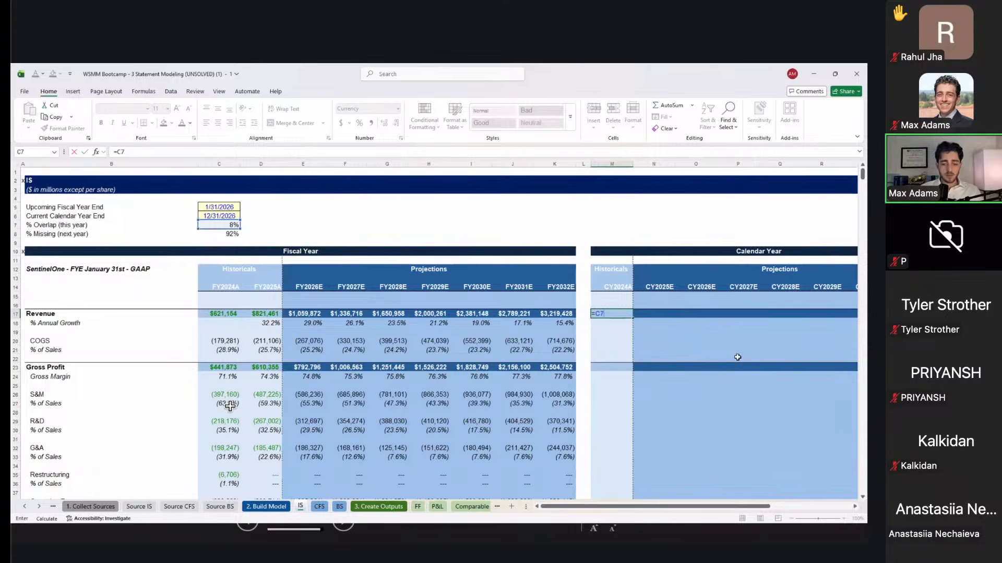
{"action": "type", "text": "*"}
{"action": "key", "text": "Left"}
{"action": "key", "text": "Left"}
{"action": "key", "text": "Left"}
{"action": "key", "text": "Left"}
{"action": "key", "text": "Left"}
{"action": "key", "text": "Left"}
{"action": "key", "text": "Left"}
{"action": "key", "text": "Left"}
{"action": "key", "text": "Left"}
{"action": "key", "text": "Left"}
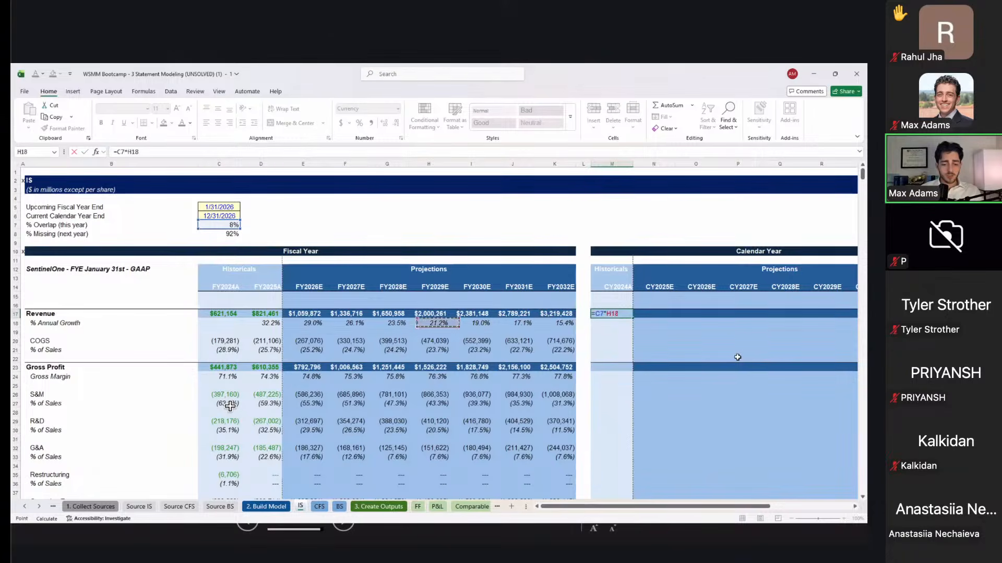
{"action": "type", "text": "+"}
{"action": "key", "text": "Left"}
{"action": "key", "text": "Left"}
{"action": "key", "text": "Left"}
{"action": "key", "text": "Left"}
{"action": "key", "text": "Left"}
{"action": "key", "text": "Left"}
{"action": "key", "text": "Left"}
{"action": "key", "text": "Left"}
{"action": "key", "text": "Left"}
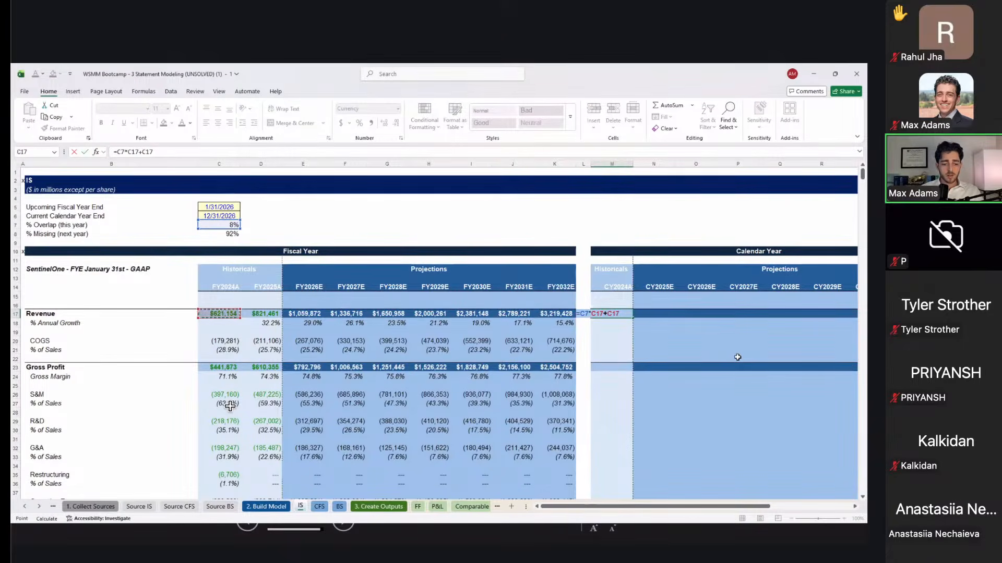
{"action": "type", "text": "*"}
{"action": "key", "text": "Up"}
{"action": "key", "text": "Up"}
{"action": "key", "text": "Up"}
{"action": "key", "text": "Left"}
{"action": "key", "text": "Left"}
{"action": "key", "text": "Up"}
{"action": "key", "text": "Left"}
{"action": "key", "text": "Up"}
{"action": "key", "text": "Left"}
{"action": "key", "text": "Up"}
{"action": "key", "text": "Left"}
{"action": "key", "text": "Up"}
{"action": "key", "text": "Up"}
{"action": "key", "text": "Up"}
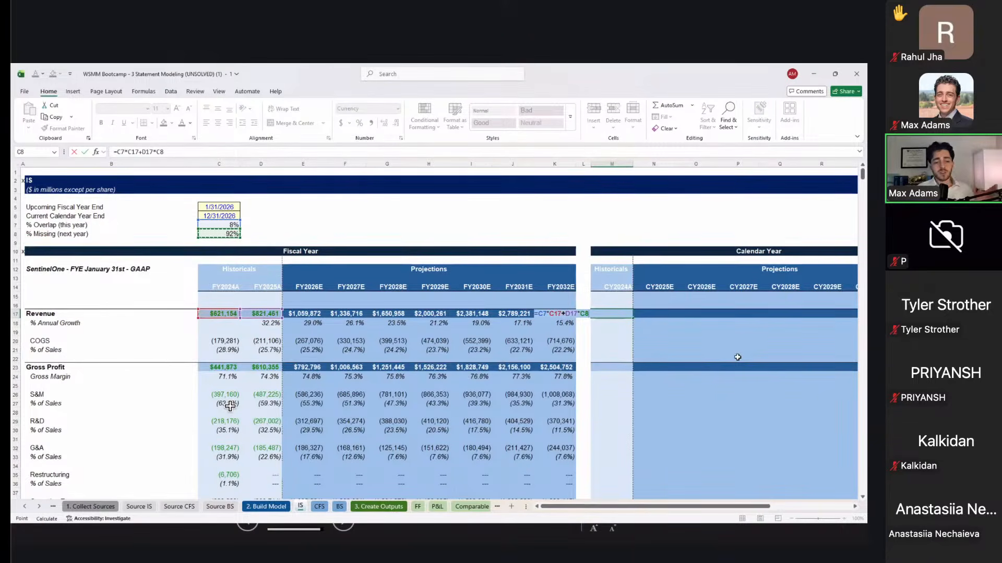
{"action": "key", "text": "Return"}
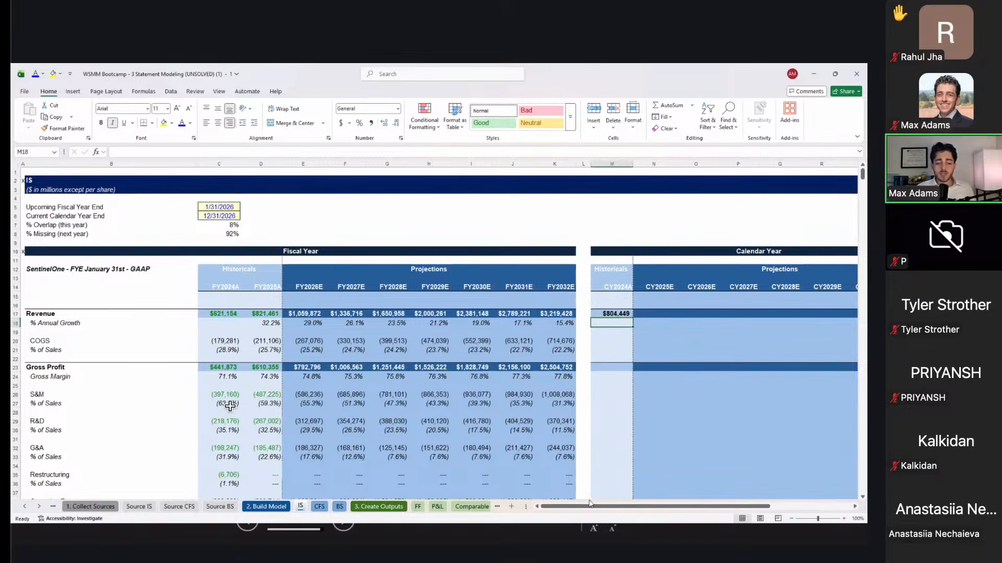
{"action": "left_click", "coordinate": [472, 507]}
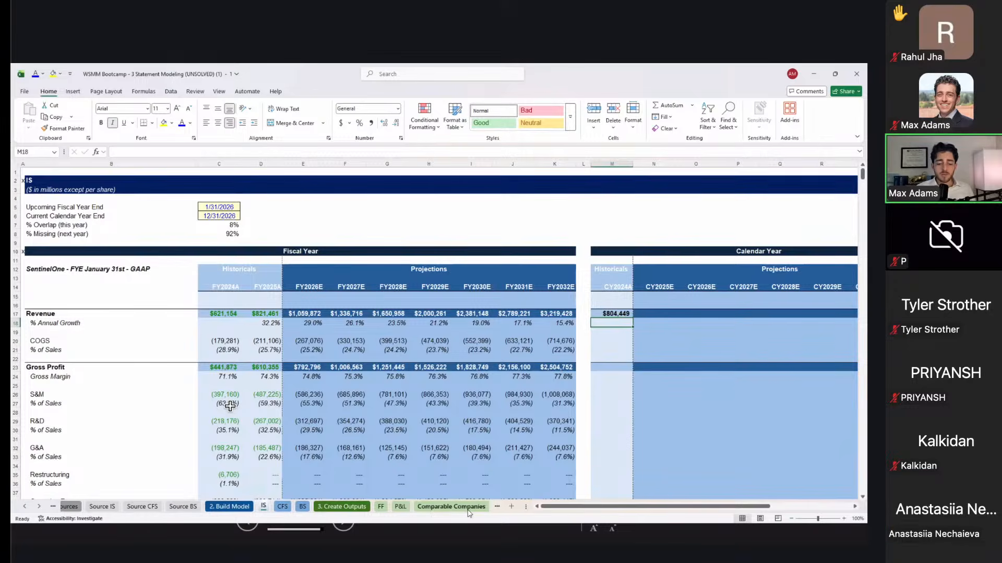
Step: Select the peer companies Palo Alto Networks to Okta and their CY26E EV/Revenue multiples
{"action": "scroll", "coordinate": [304, 415], "scroll_direction": "left", "scroll_amount": 3}
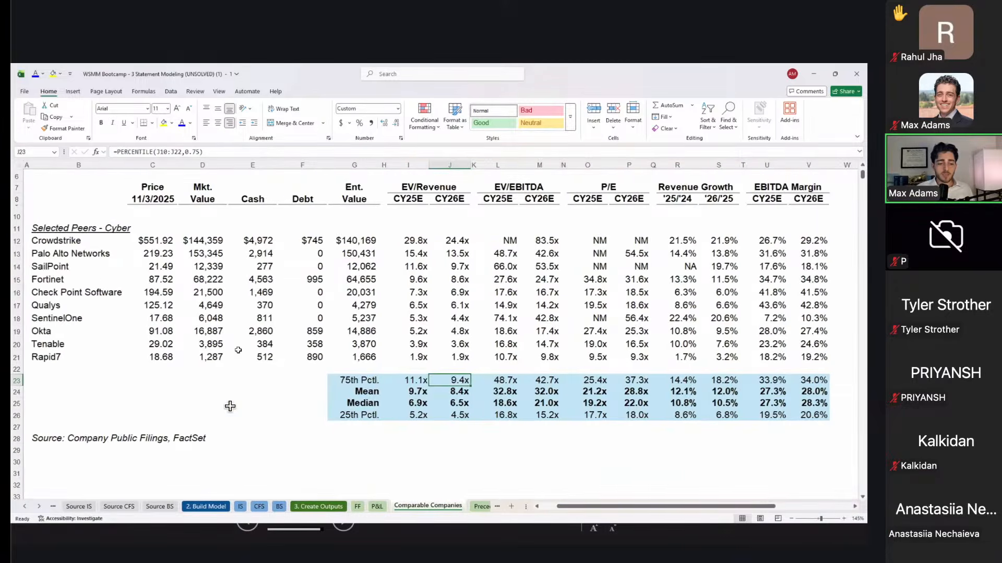
{"action": "left_click_drag", "start_coordinate": [78, 254], "coordinate": [78, 332]}
{"action": "left_click_drag", "start_coordinate": [437, 200], "coordinate": [436, 341]}
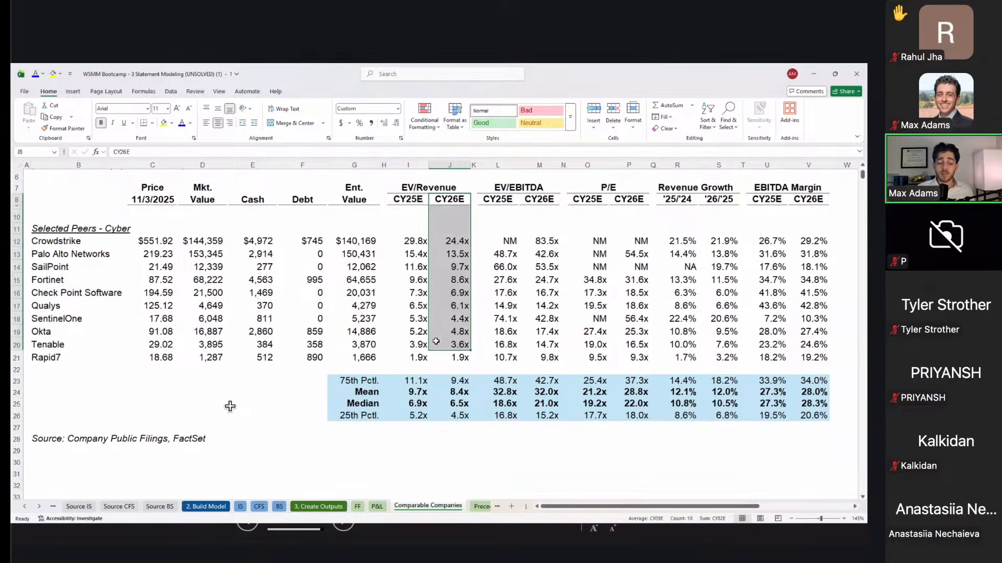
Step: Back on the FF sheet, inspect the 2026E and 25th percentile headers in C3 and D3
{"action": "left_click", "coordinate": [357, 507]}
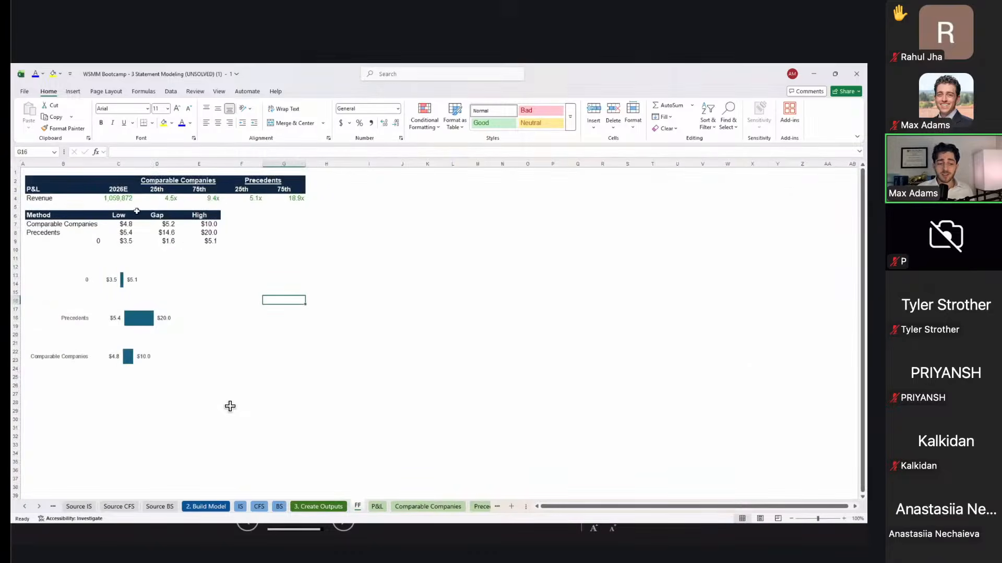
{"action": "left_click", "coordinate": [120, 189]}
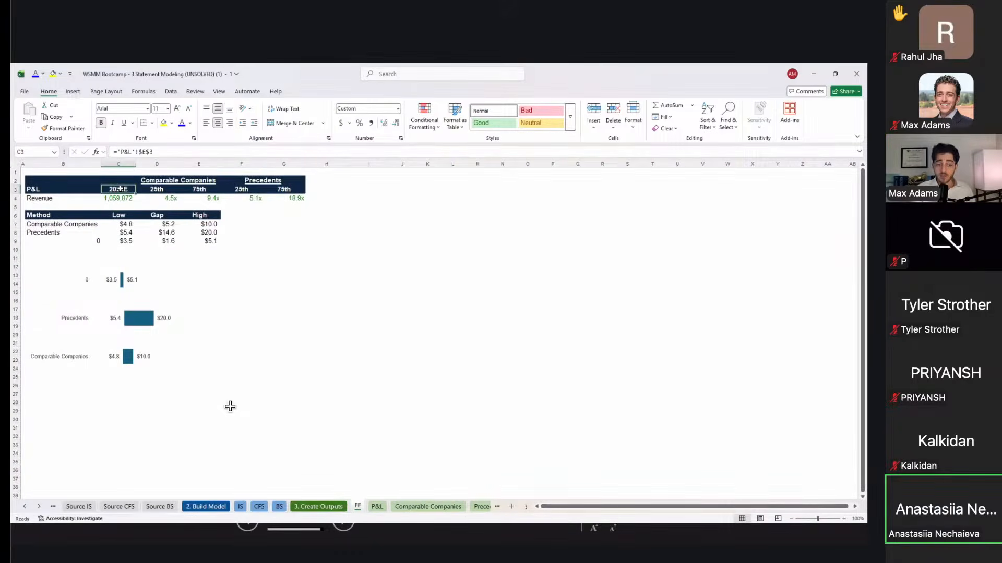
{"action": "left_click", "coordinate": [176, 188]}
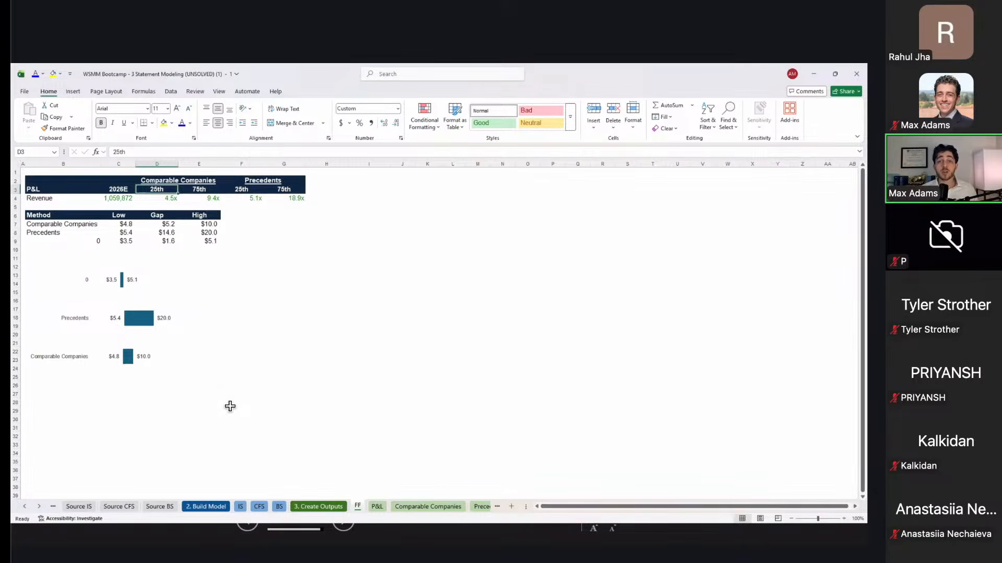
{"action": "key", "text": "alt+Tab"}
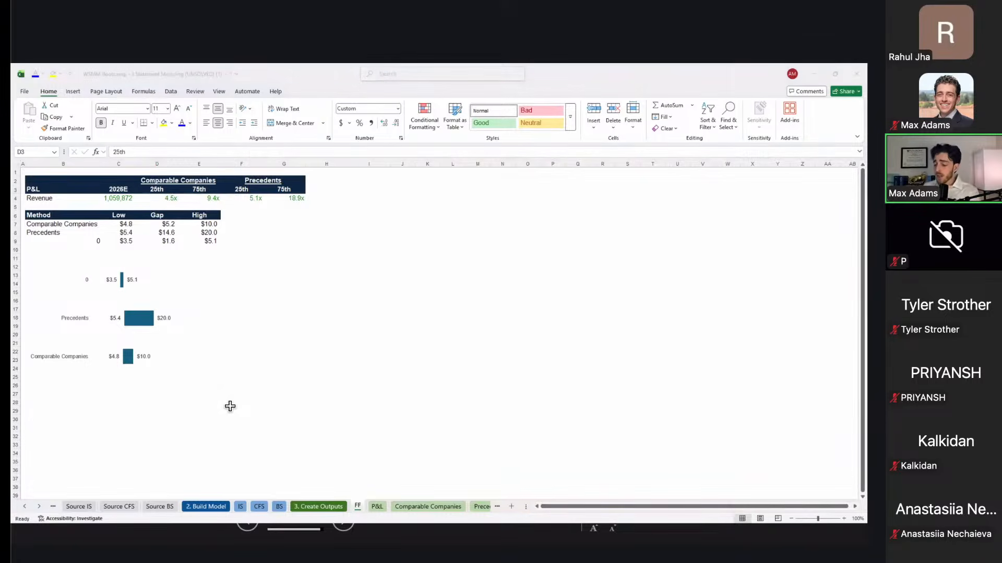